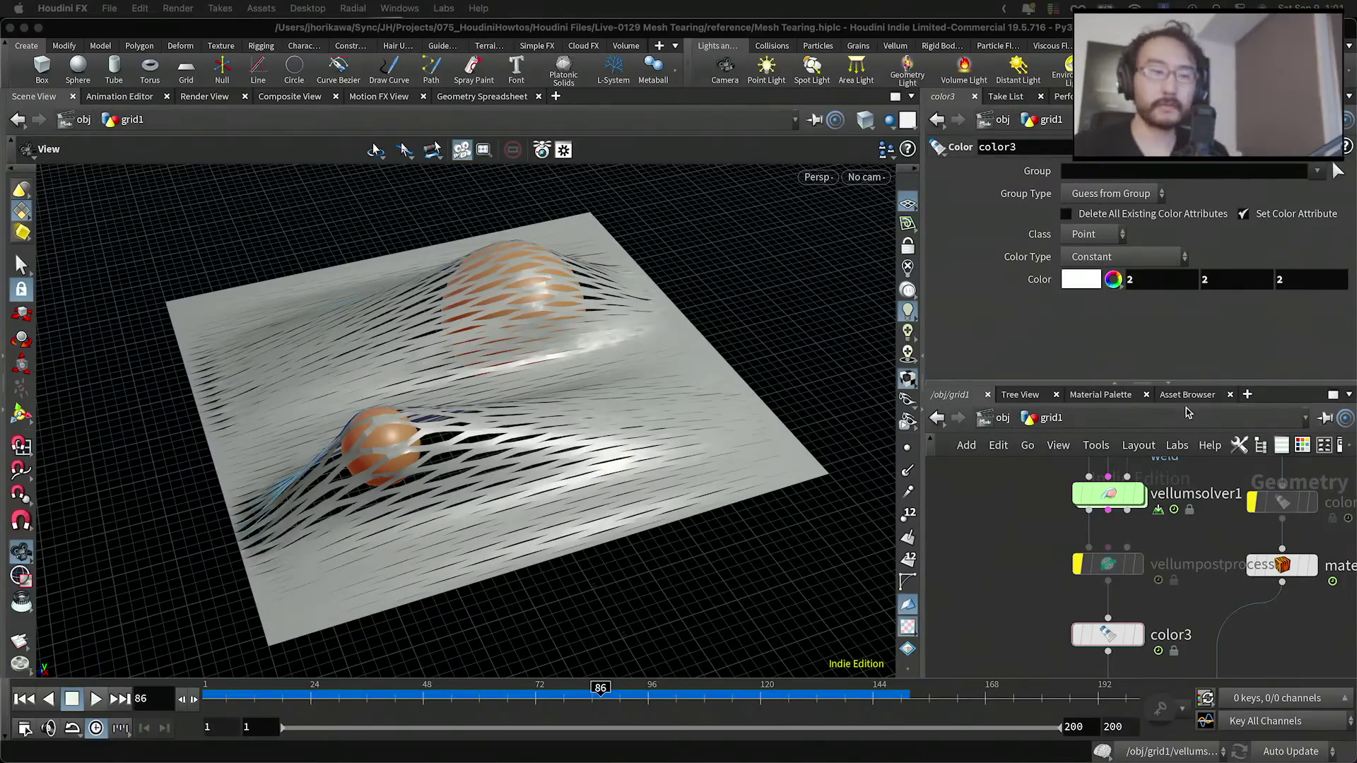
mouse_move(892, 759)
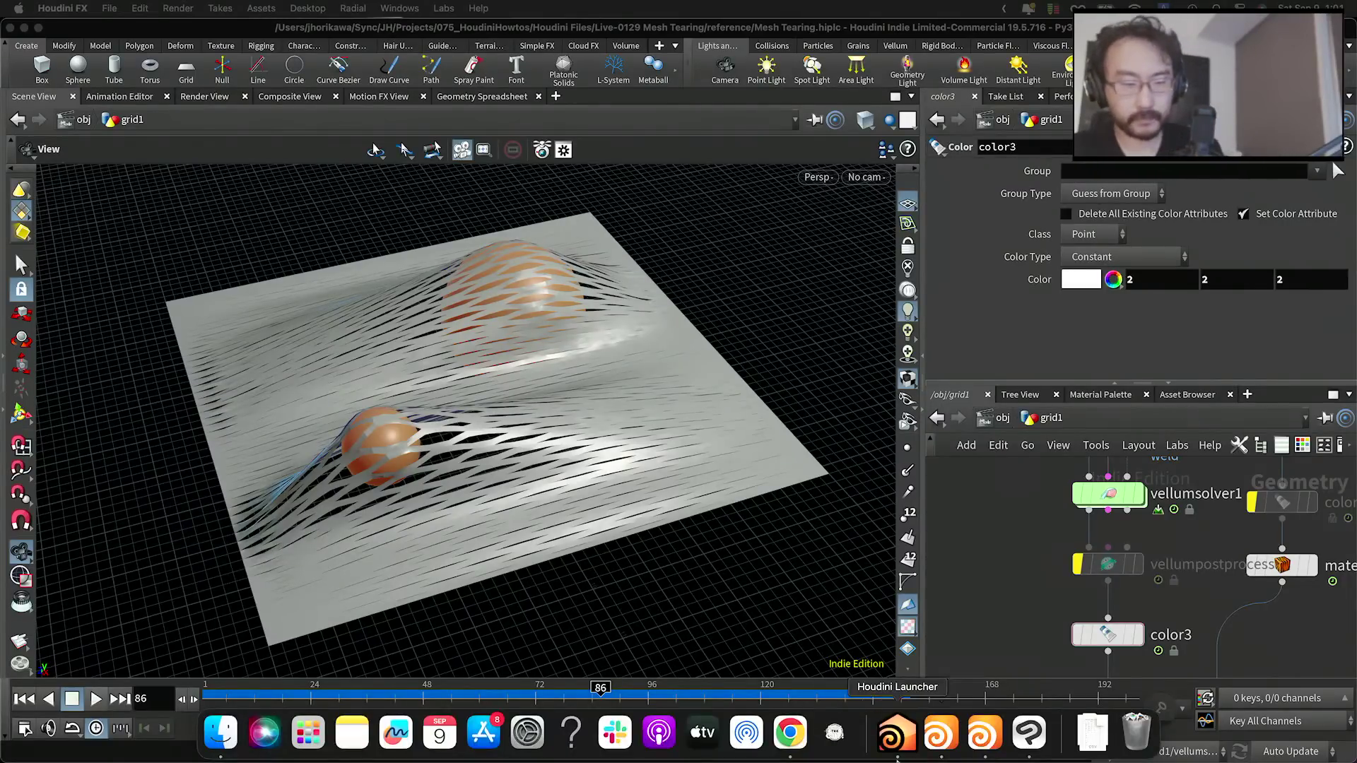
left_click(529, 735)
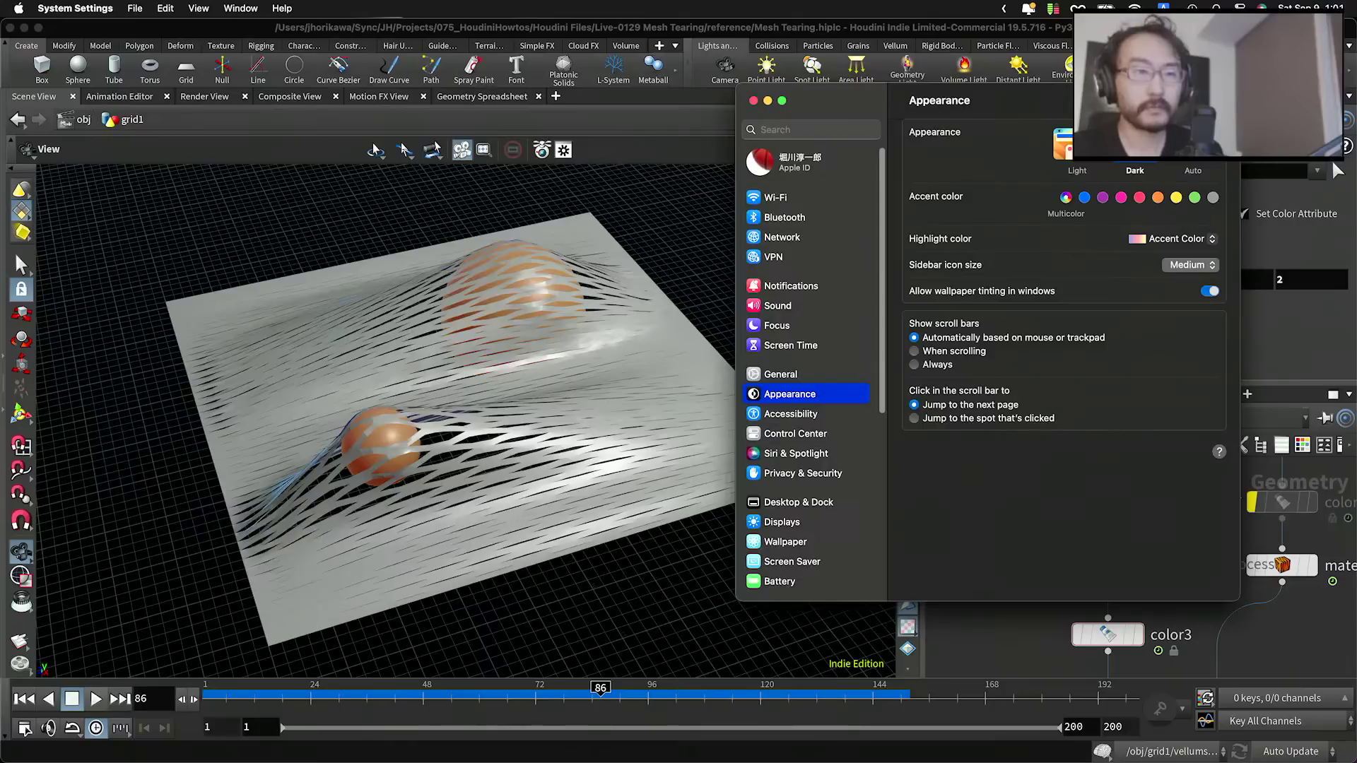
key("super+w")
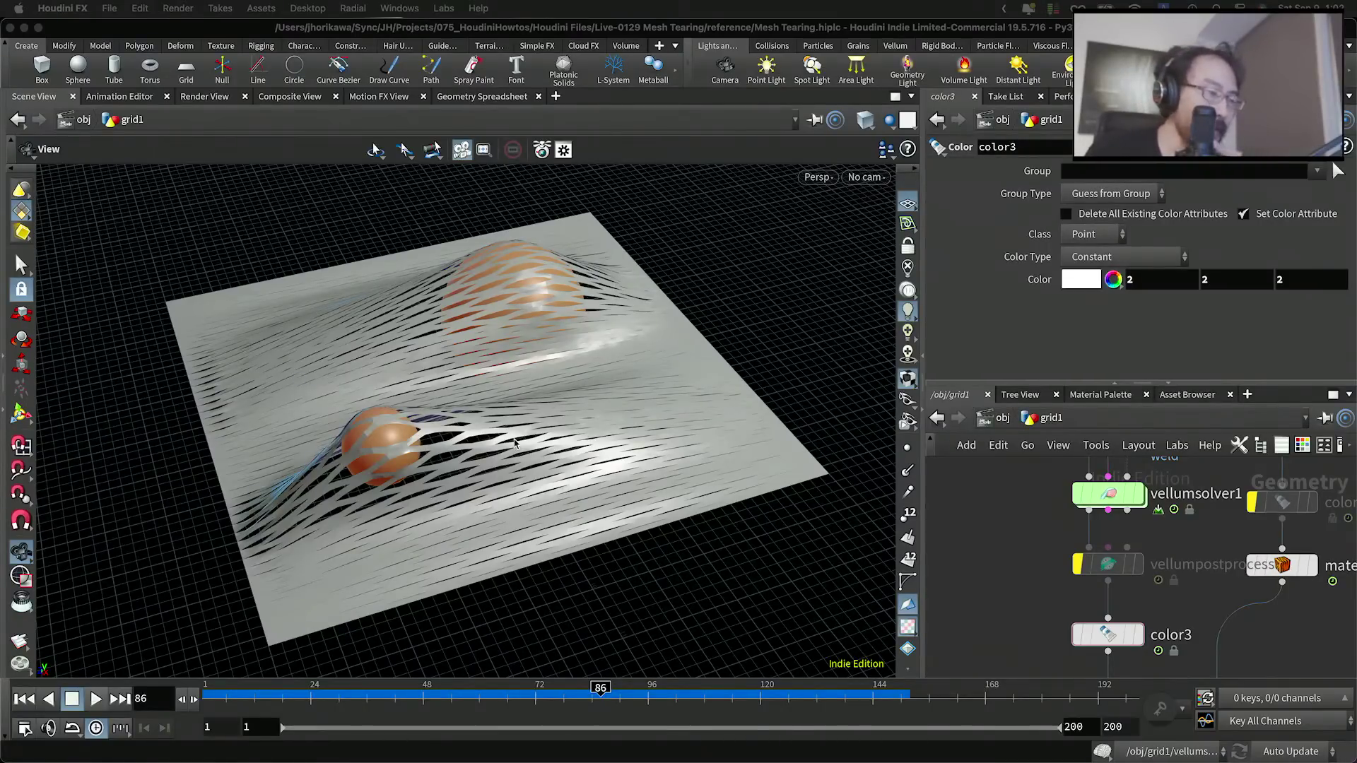
Step: Play the cloth simulation, scrub to frame 105 and examine the opened slits around both spheres from several angles
left_click(93, 701)
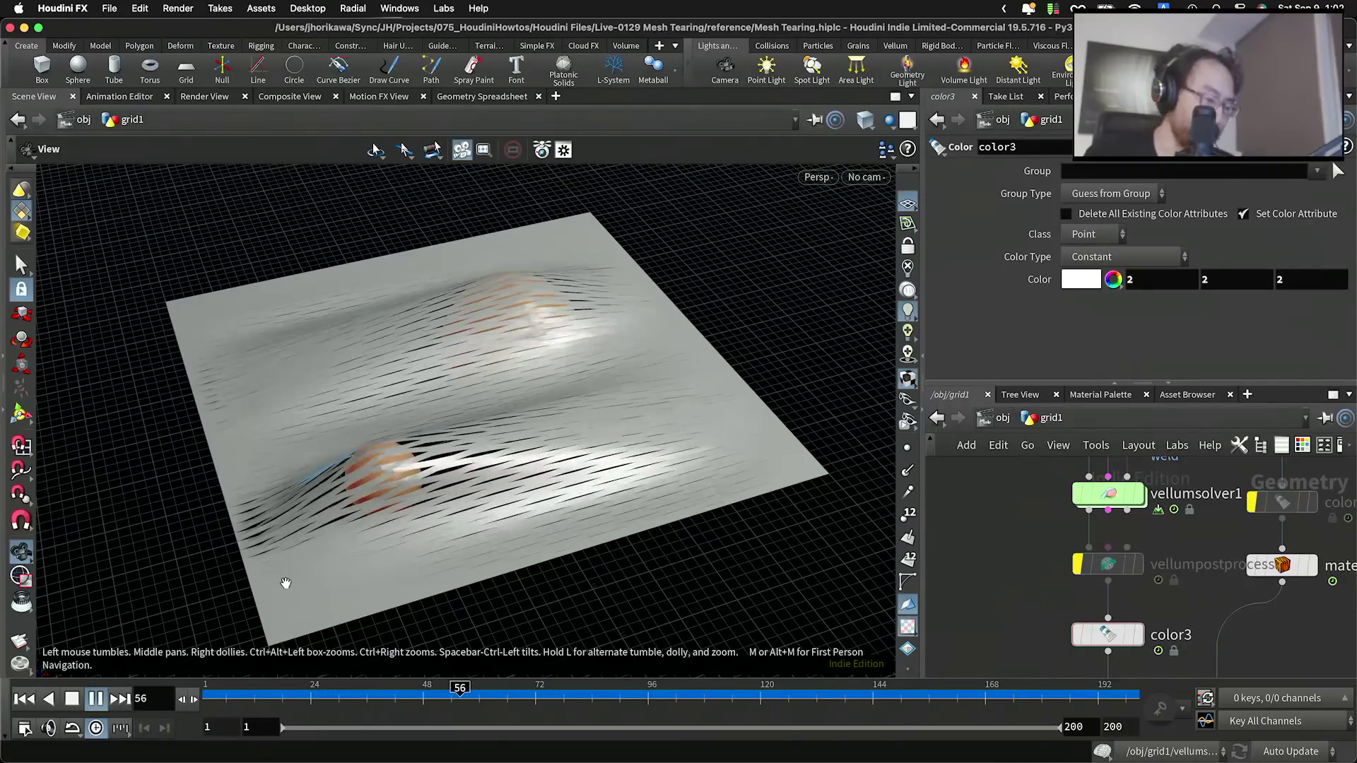
left_click_drag(355, 516, 396, 485)
left_click_drag(351, 699, 689, 707)
left_click_drag(519, 487, 657, 497)
middle_click_drag(657, 497, 781, 449)
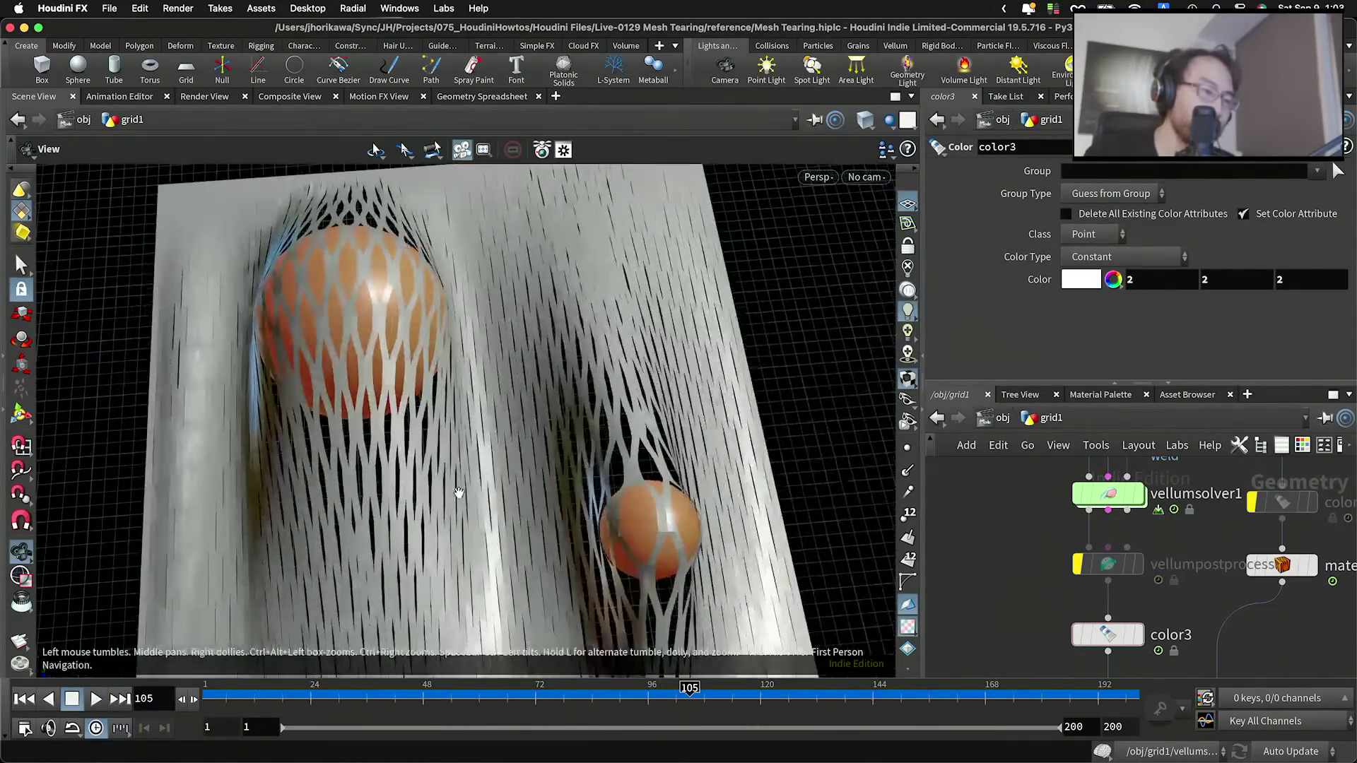
right_click_drag(781, 449, 638, 458)
left_click_drag(638, 458, 565, 447)
right_click_drag(565, 446, 519, 456)
left_click_drag(519, 456, 578, 495)
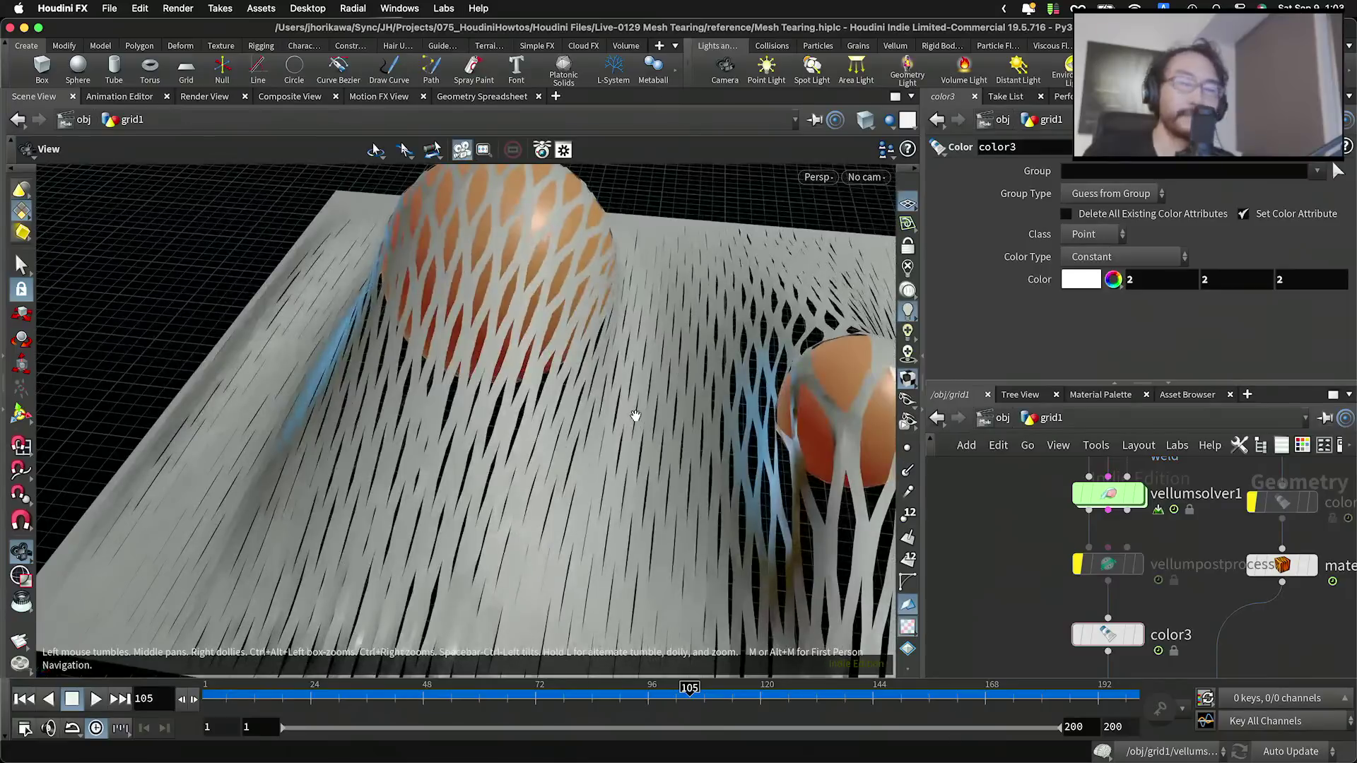
left_click_drag(623, 430, 300, 454)
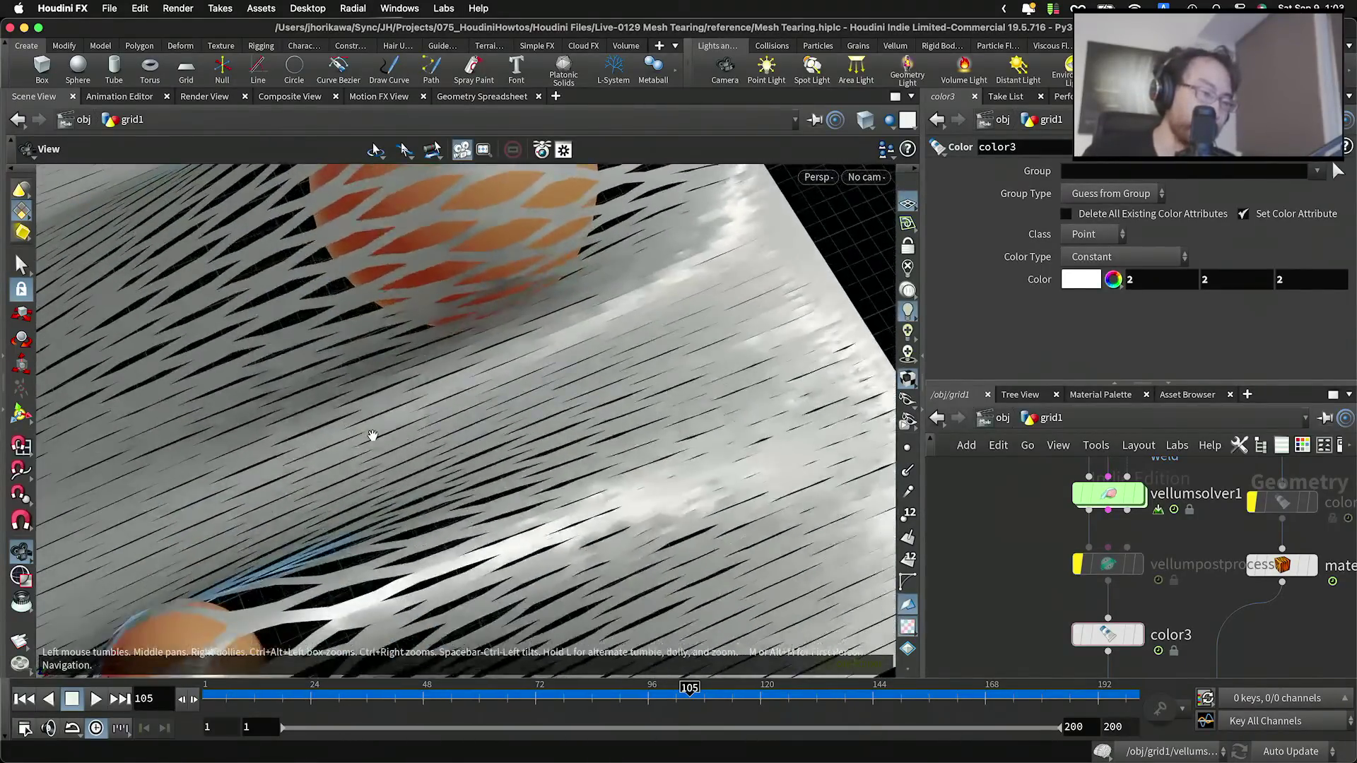
right_click_drag(372, 435, 233, 418)
left_click_drag(331, 405, 403, 388)
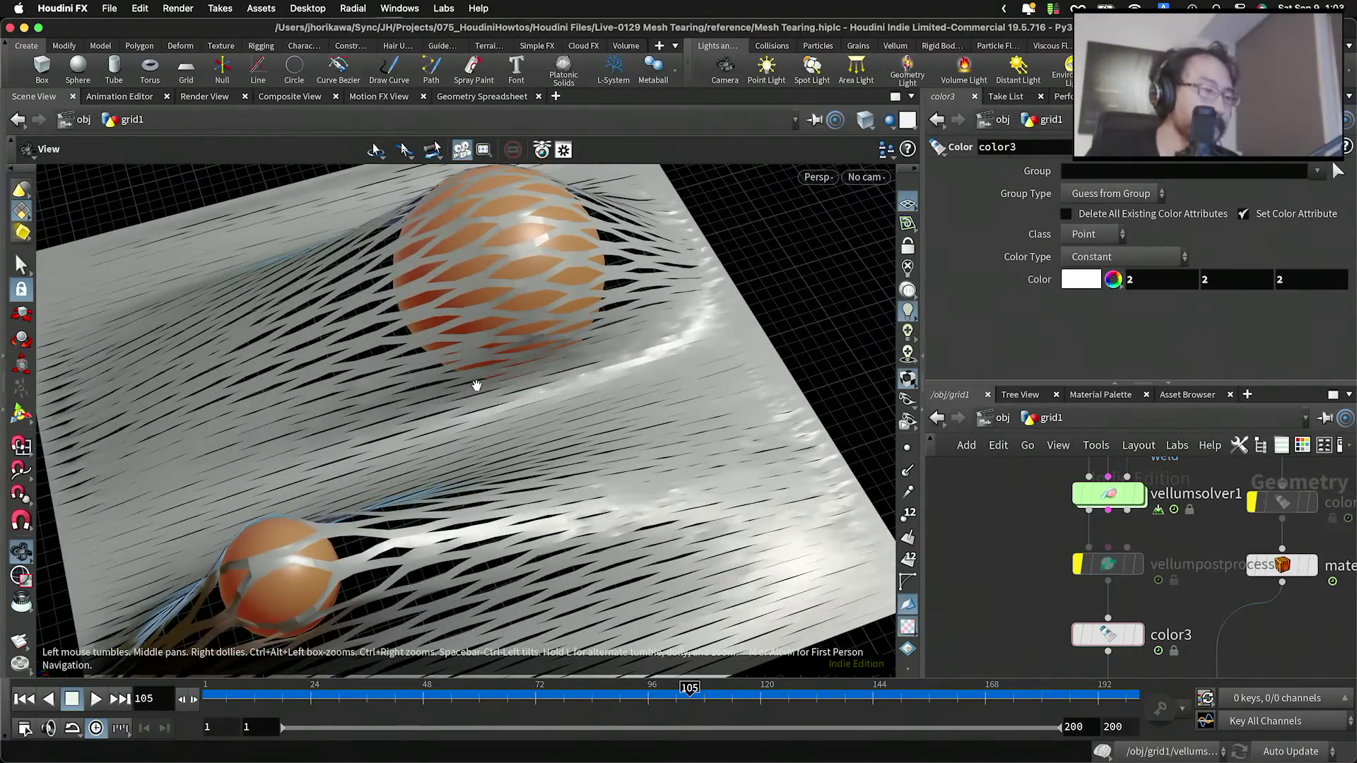
left_click_drag(475, 388, 473, 415)
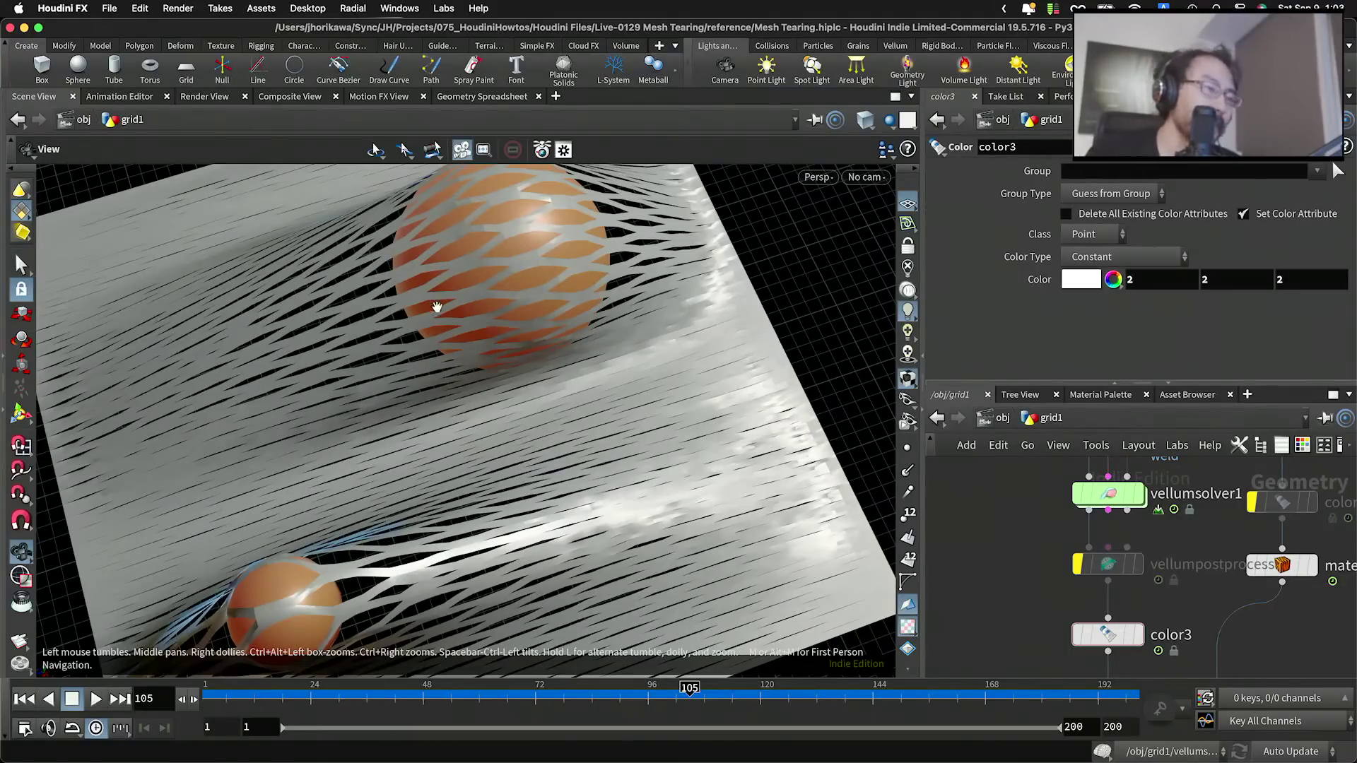
Step: Move in on the large sphere and scrub the simulation through frame 168 to frame 184 to inspect the tearing
left_click_drag(406, 391, 586, 649)
left_click_drag(714, 696, 987, 697)
left_click_drag(518, 394, 459, 405)
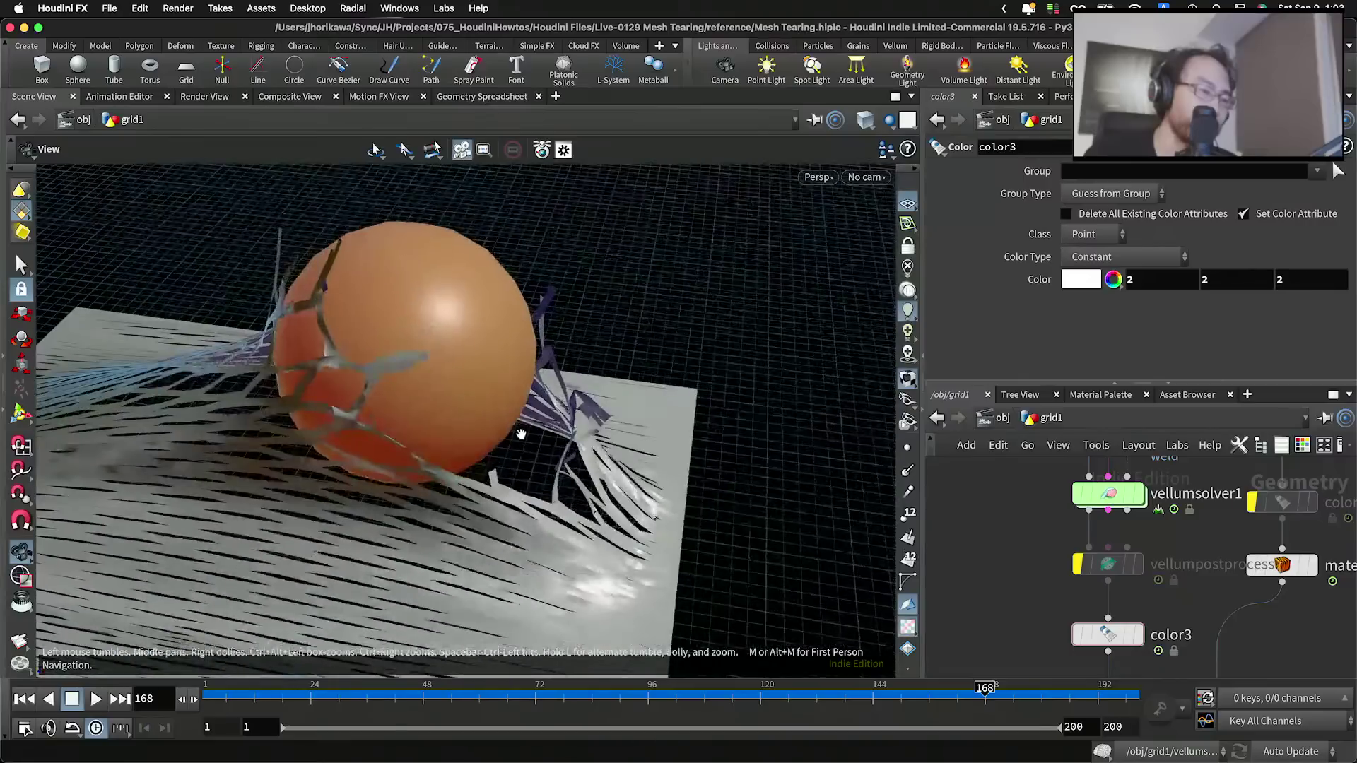
left_click_drag(1035, 696, 759, 696)
left_click_drag(1028, 712, 1060, 713)
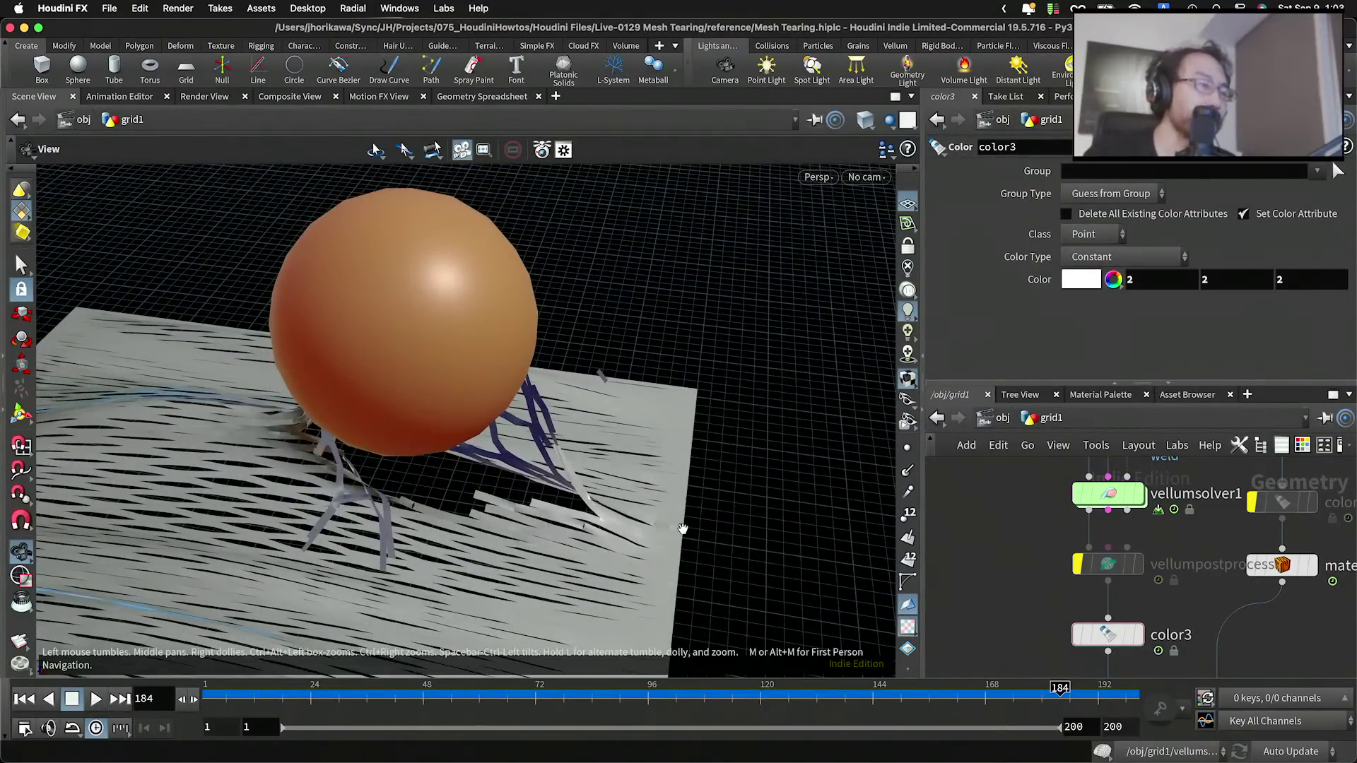
Step: Examine the torn cloth strips around the spheres at frame 184 from close up and from different angles
right_click_drag(615, 439, 427, 448)
left_click_drag(427, 448, 434, 474)
middle_click_drag(433, 474, 463, 376)
right_click_drag(464, 376, 388, 409)
left_click_drag(388, 409, 410, 435)
right_click_drag(409, 434, 617, 430)
middle_click_drag(543, 437, 468, 442)
right_click_drag(468, 442, 522, 452)
left_click_drag(509, 429, 497, 460)
middle_click_drag(438, 408, 451, 439)
right_click_drag(452, 439, 389, 441)
left_click_drag(389, 441, 476, 390)
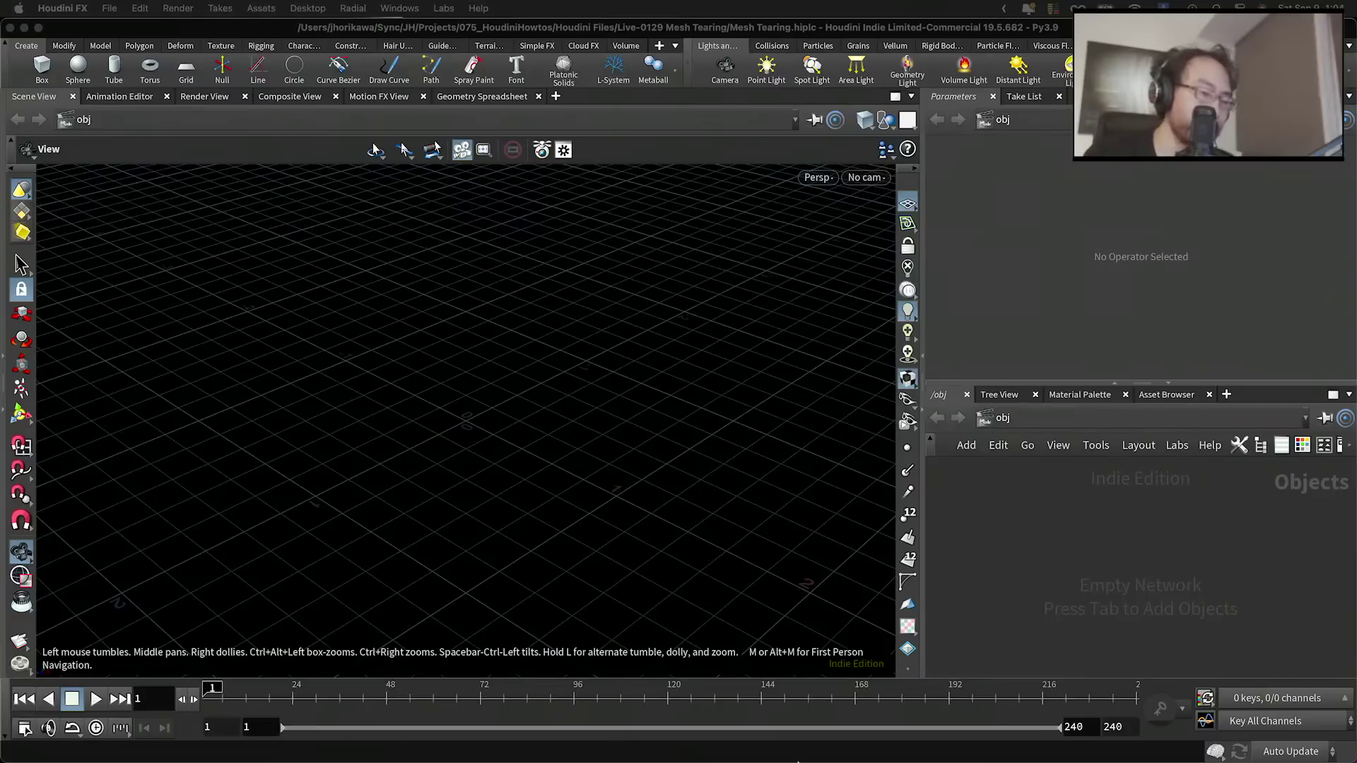
Step: Switch to the empty orange canvas in Clip Studio Paint
mouse_move(798, 760)
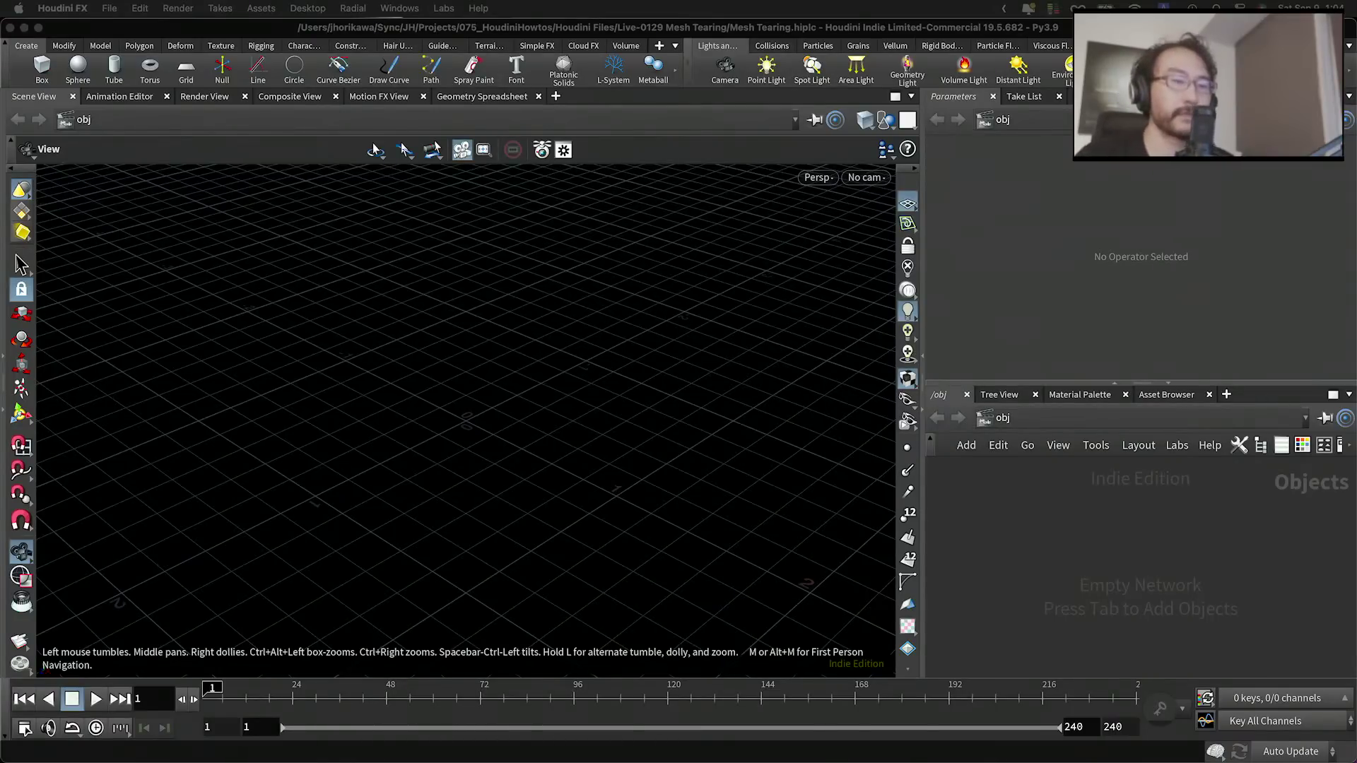
key("ctrl+Up")
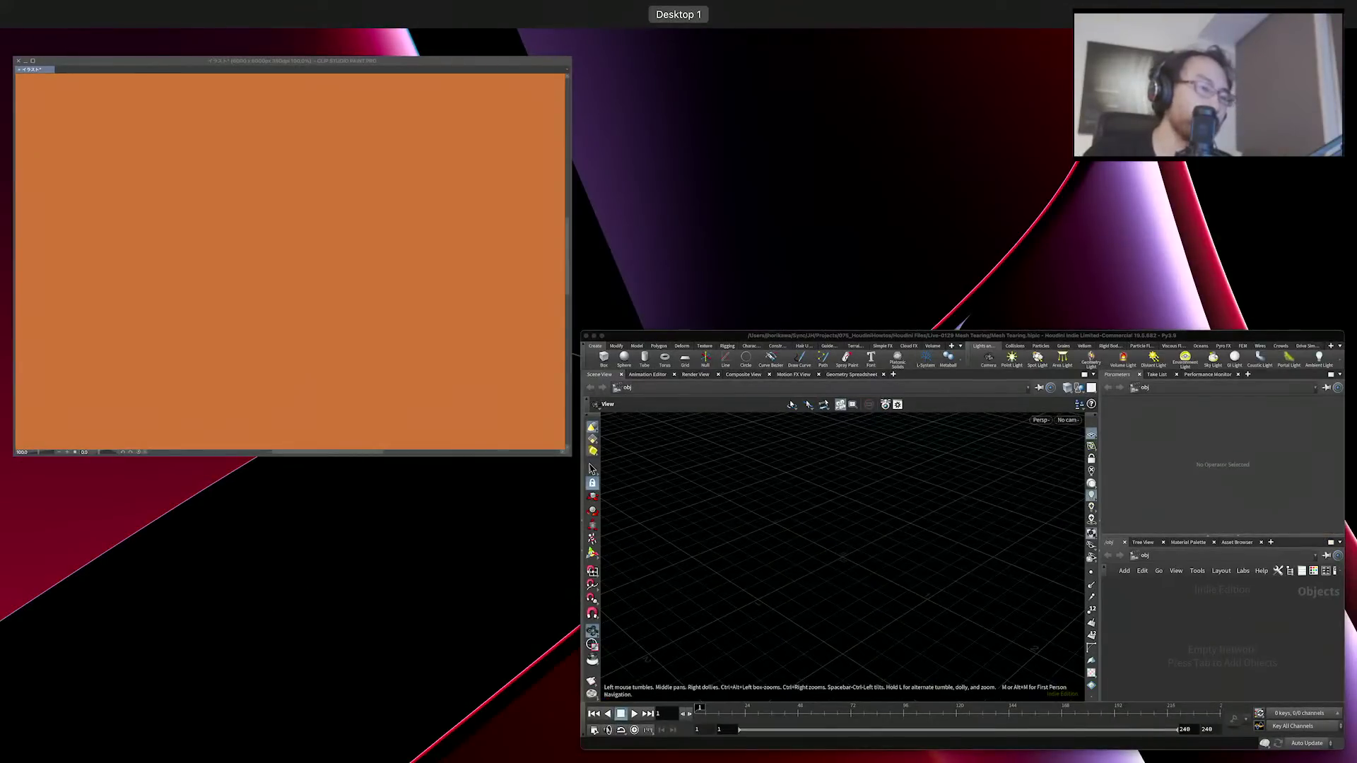
left_click(475, 343)
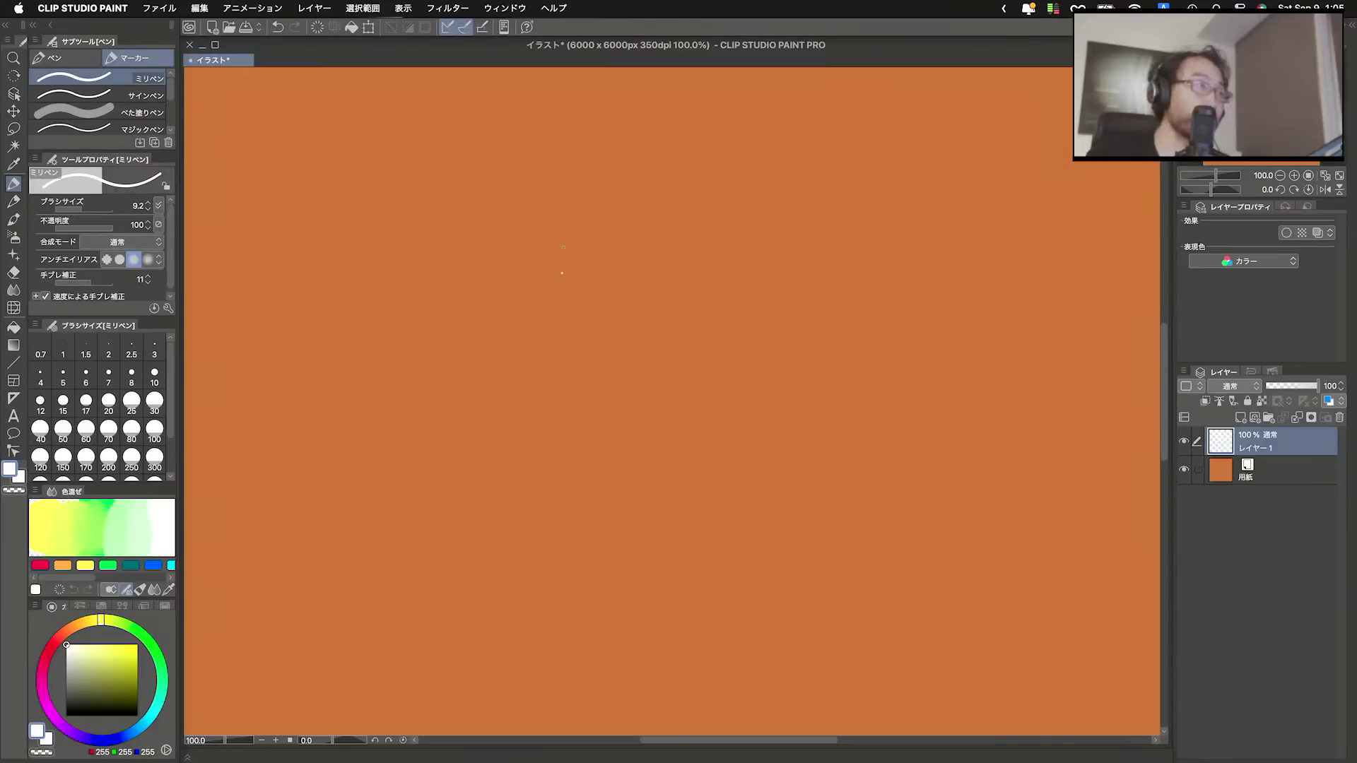
key("super+Tab")
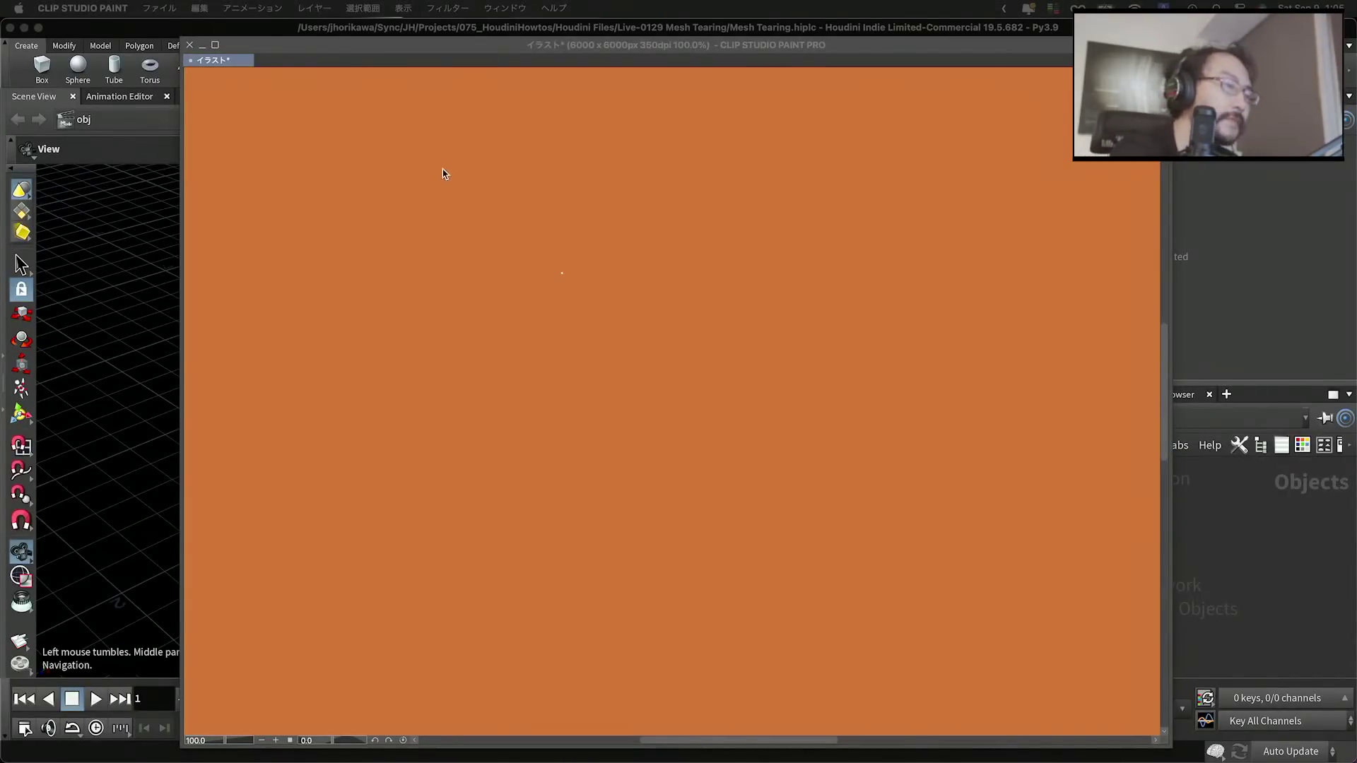
Step: Sketch a large square in the upper middle of the canvas to represent the cloth sheet
left_click(418, 167)
mouse_move(418, 154)
left_mouse_down()
mouse_move(434, 390)
mouse_move(547, 150)
mouse_move(671, 146)
left_mouse_up()
left_click_drag(689, 142, 716, 407)
left_click_drag(431, 412, 713, 397)
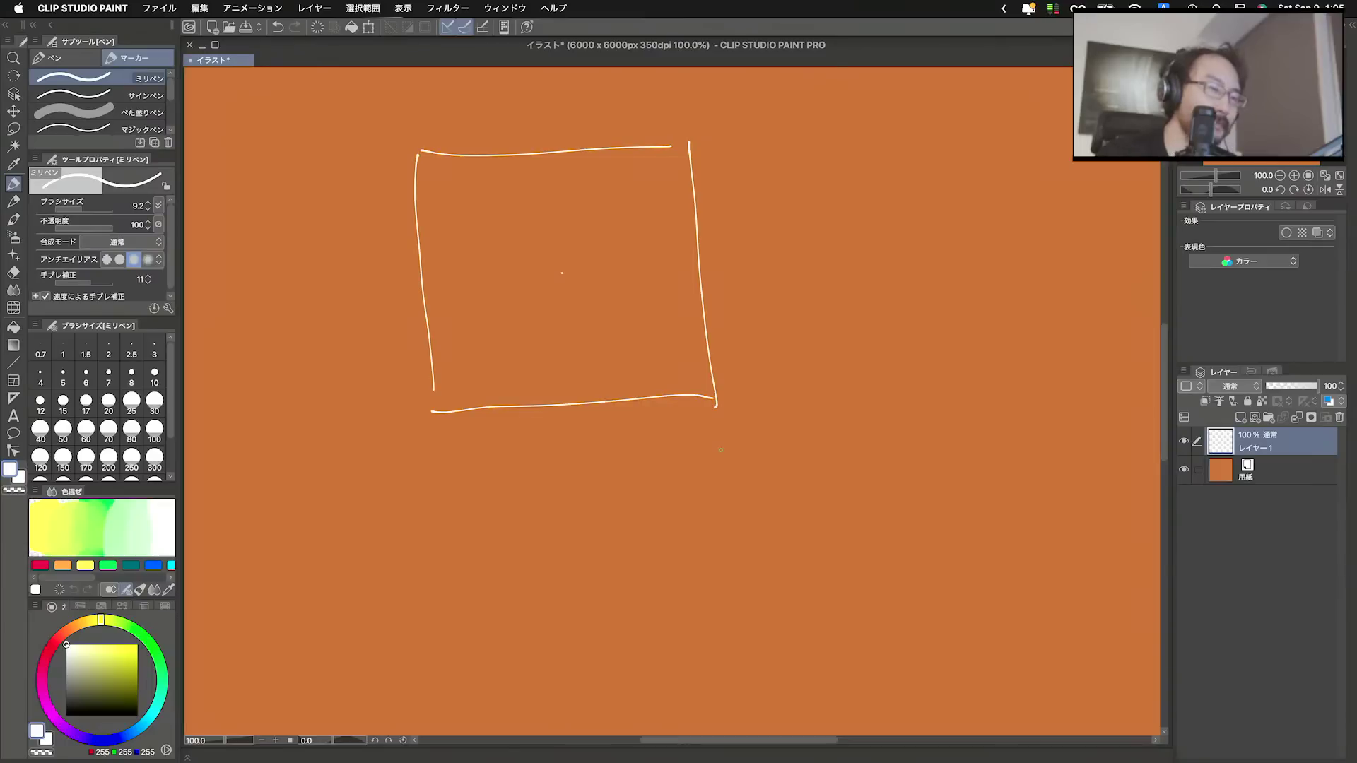
Step: Fill the square's left part with staggered columns of short vertical slits
left_click_drag(434, 168, 456, 400)
mouse_move(448, 190)
left_mouse_down()
mouse_move(467, 376)
mouse_move(488, 399)
left_mouse_up()
left_click_drag(481, 315, 485, 347)
left_click_drag(474, 265, 480, 296)
left_click_drag(472, 212, 476, 252)
mouse_move(471, 166)
left_mouse_down()
mouse_move(505, 373)
mouse_move(521, 390)
left_mouse_up()
left_click_drag(512, 316, 516, 346)
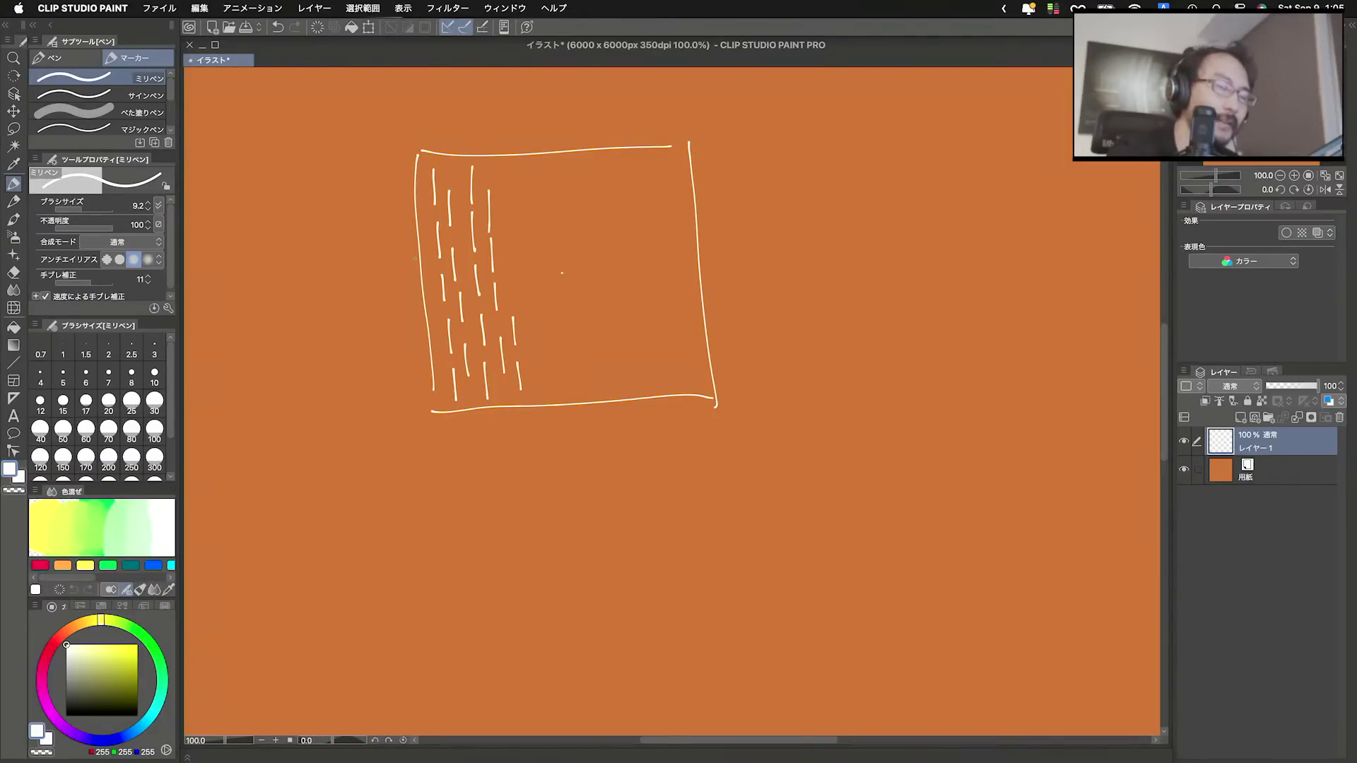
Step: Add outward pull arrows on both sides of the square and an upward arrow beside the slits
left_click_drag(403, 266, 361, 274)
left_click_drag(364, 257, 378, 284)
left_click_drag(730, 248, 759, 249)
left_click_drag(527, 289, 530, 263)
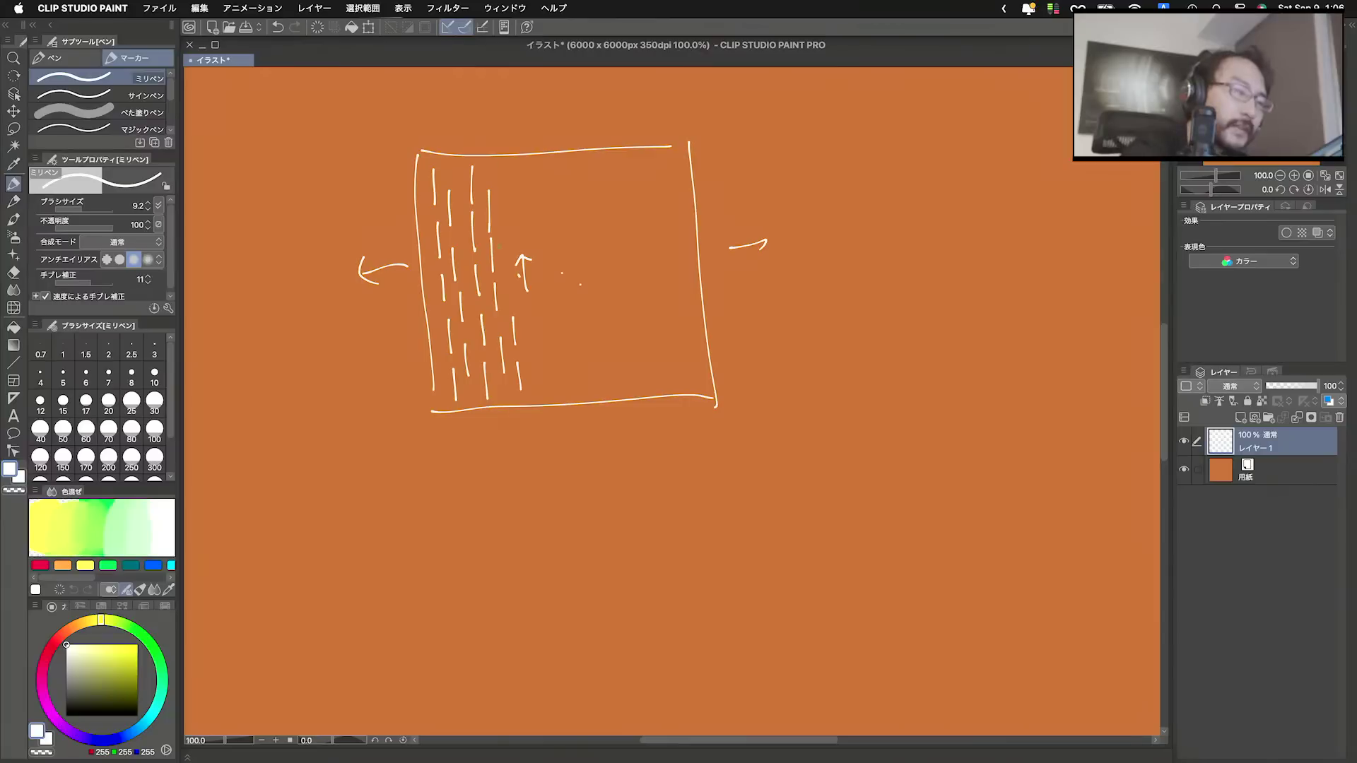
Step: Thicken the upper slits inside the square to show them opening
left_click_drag(491, 237, 492, 265)
left_click_drag(488, 191, 491, 220)
left_click_drag(471, 169, 475, 251)
left_click_drag(472, 214, 472, 242)
left_click_drag(450, 190, 451, 218)
left_click_drag(433, 170, 432, 197)
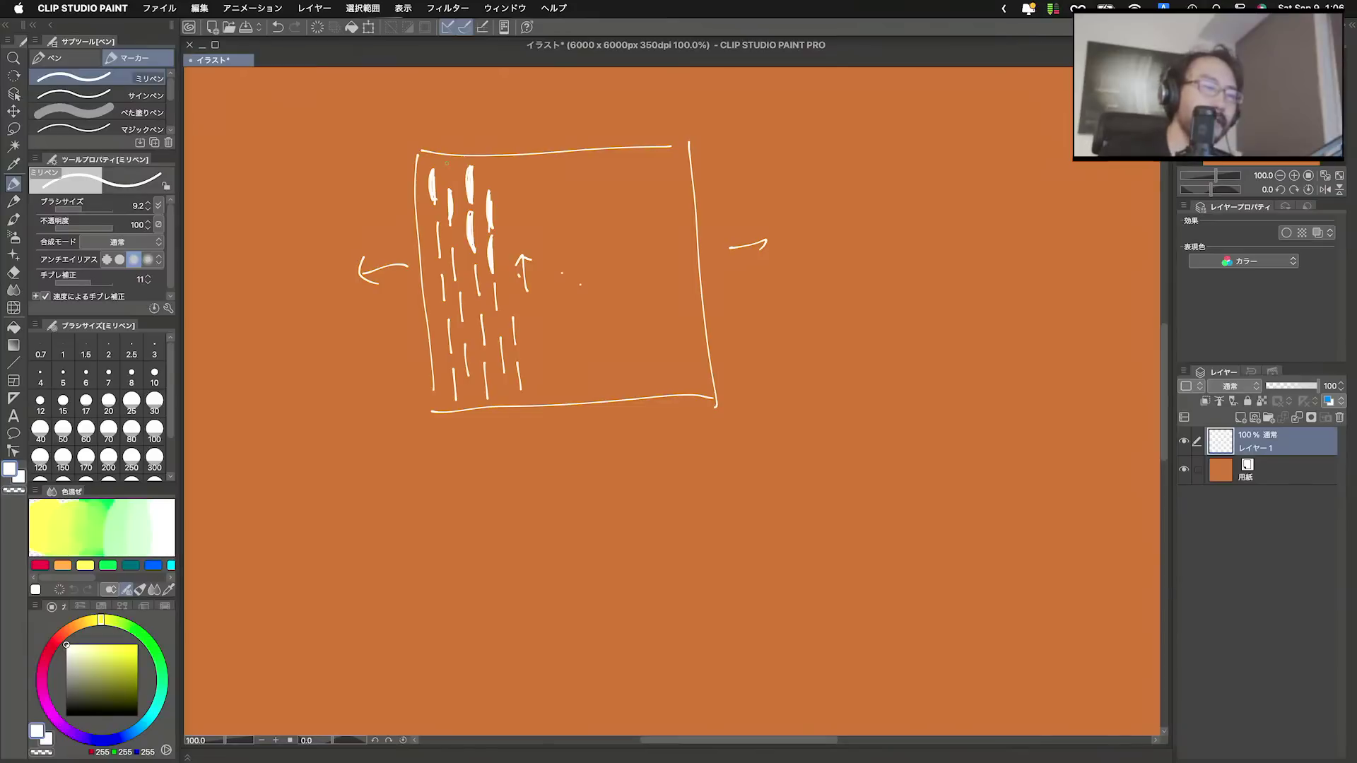
Step: Sketch a stretched, wavy sheet below the square and fill its left part with open oval holes
mouse_move(421, 533)
left_mouse_down()
mouse_move(633, 452)
mouse_move(798, 491)
mouse_move(423, 640)
mouse_move(504, 673)
mouse_move(761, 649)
left_mouse_up()
left_click_drag(776, 529, 779, 635)
mouse_move(490, 500)
left_mouse_down()
mouse_move(535, 512)
mouse_move(547, 544)
left_mouse_up()
left_click_drag(540, 486, 543, 578)
left_click_drag(540, 544, 540, 587)
left_click_drag(518, 580, 525, 627)
left_click_drag(561, 568, 570, 600)
mouse_move(560, 561)
left_mouse_down()
mouse_move(573, 605)
mouse_move(557, 648)
left_mouse_up()
left_click_drag(556, 605, 558, 657)
left_click_drag(484, 539, 494, 594)
left_click_drag(488, 538, 507, 658)
left_click_drag(498, 612, 510, 666)
left_click(566, 506)
left_click_drag(512, 468, 520, 523)
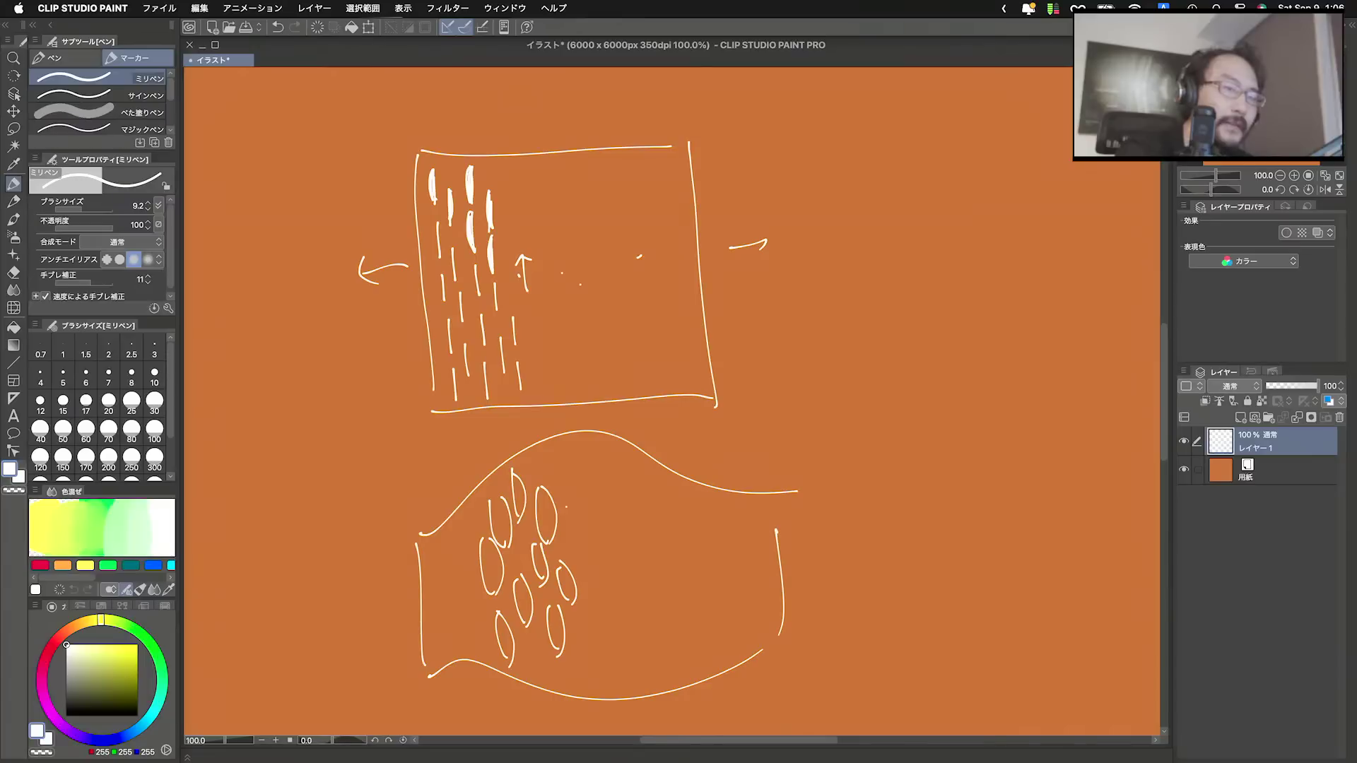
Step: Retrace the square's border and label it with an arrow and the handwritten note "vellum cloth"
mouse_move(704, 388)
left_mouse_down()
mouse_move(566, 400)
mouse_move(404, 167)
mouse_move(651, 148)
mouse_move(699, 363)
left_mouse_up()
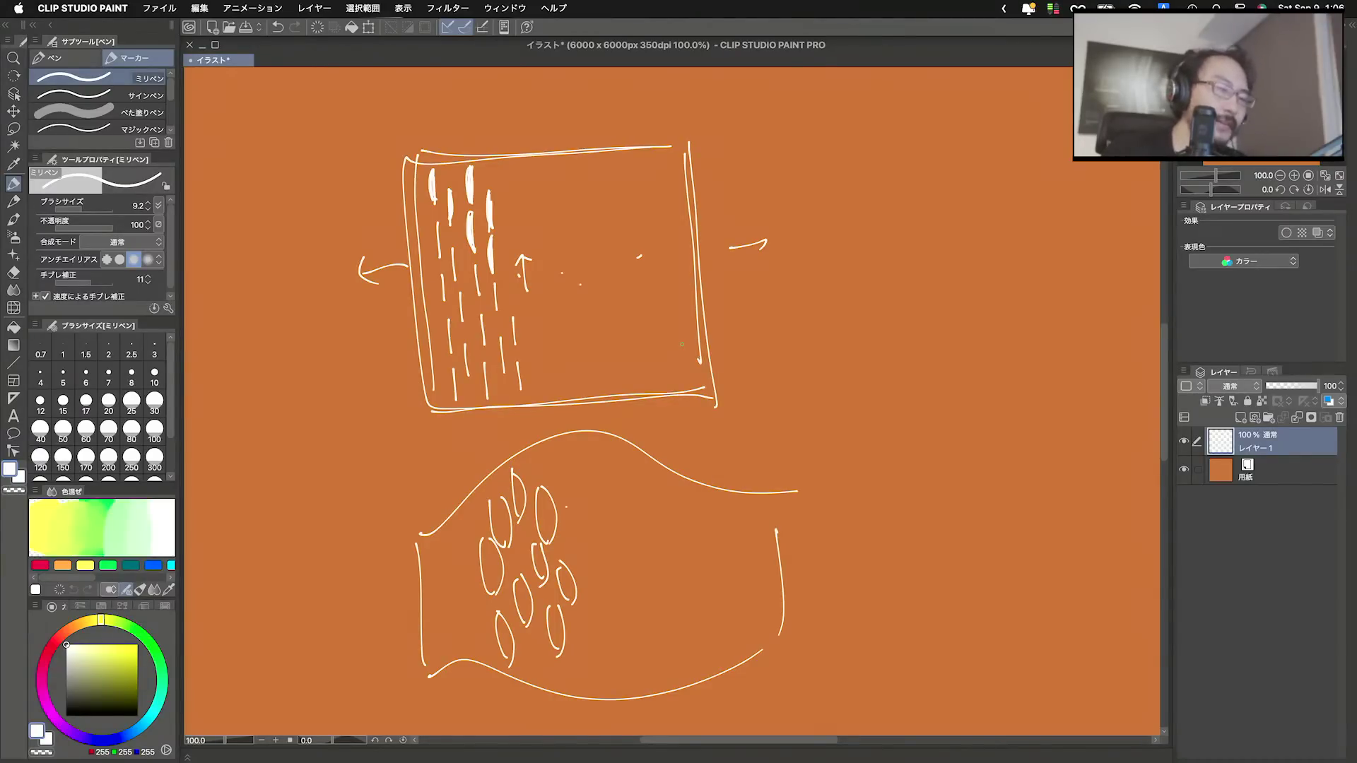
left_click_drag(747, 285, 793, 275)
mouse_move(793, 269)
left_mouse_down()
mouse_move(802, 285)
mouse_move(831, 260)
mouse_move(851, 270)
mouse_move(927, 245)
left_mouse_up()
left_click_drag(863, 304, 866, 314)
left_click_drag(868, 285, 872, 313)
left_click_drag(879, 298, 882, 294)
mouse_move(891, 276)
left_mouse_down()
mouse_move(898, 298)
mouse_move(904, 285)
left_mouse_up()
left_click_drag(903, 276, 920, 296)
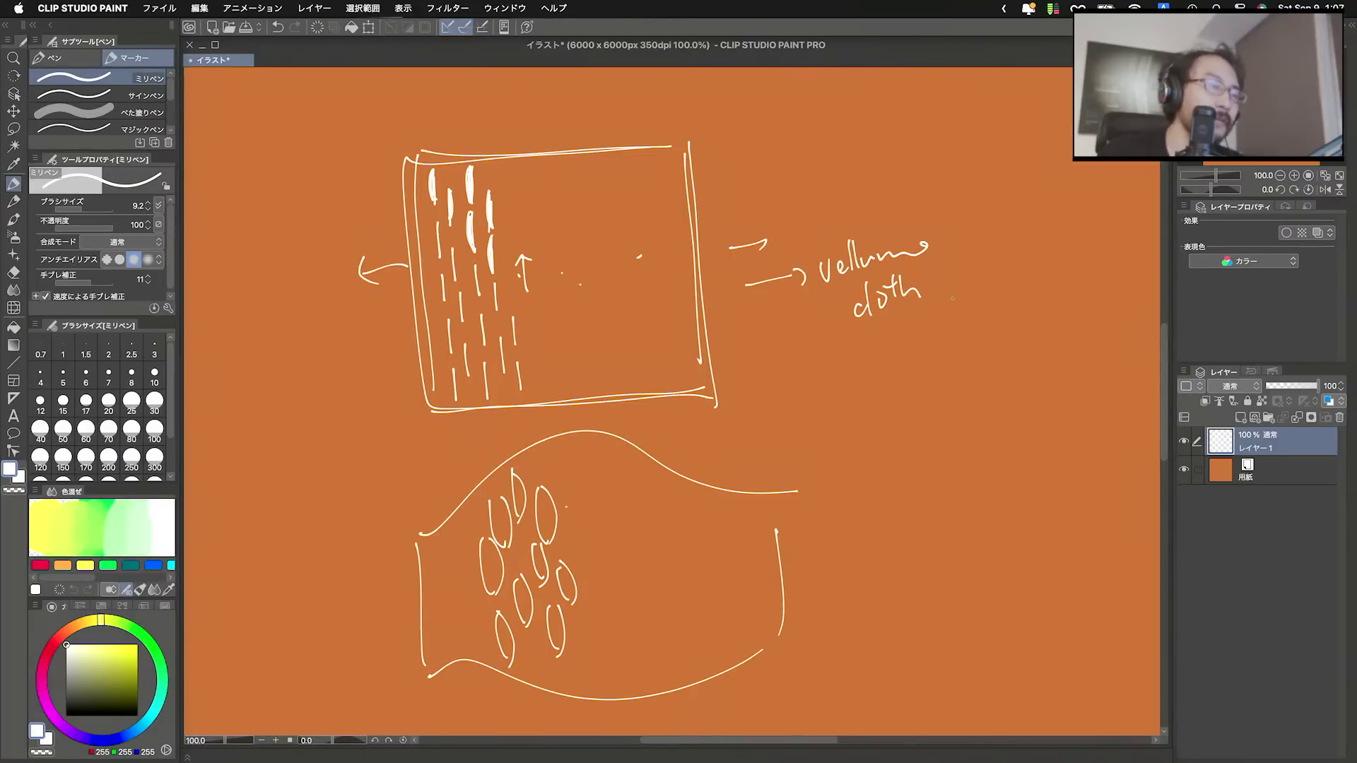
mouse_move(442, 411)
left_mouse_down()
mouse_move(402, 154)
mouse_move(710, 166)
mouse_move(717, 244)
left_mouse_up()
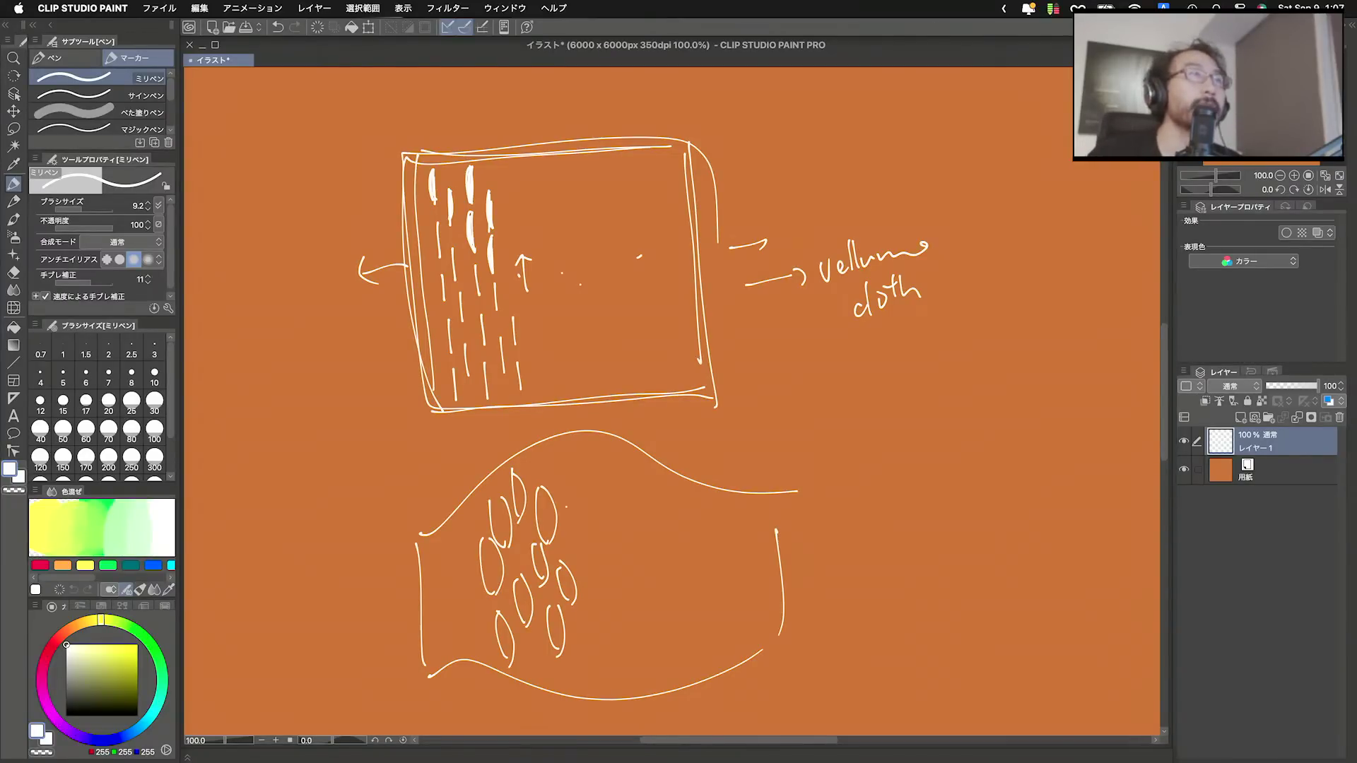
Step: Sketch a smaller square below the note with three columns of staggered vertical slits at its left side
key("super+Tab")
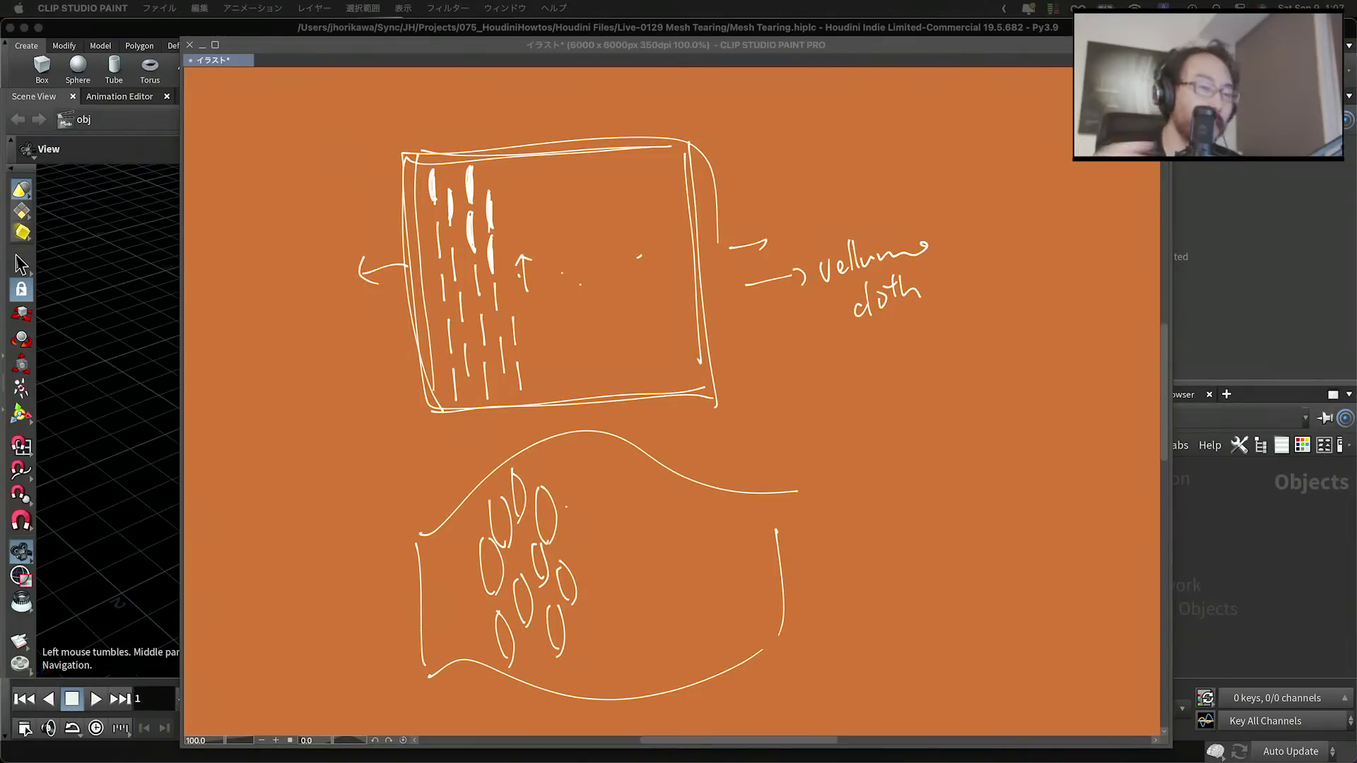
left_click(846, 379)
left_click_drag(845, 348, 858, 482)
left_click_drag(840, 349, 1006, 332)
left_click_drag(1014, 337, 1029, 492)
left_click_drag(857, 491, 1005, 473)
mouse_move(863, 371)
left_mouse_down()
mouse_move(880, 489)
mouse_move(885, 414)
mouse_move(891, 465)
left_mouse_up()
left_click_drag(898, 356, 914, 481)
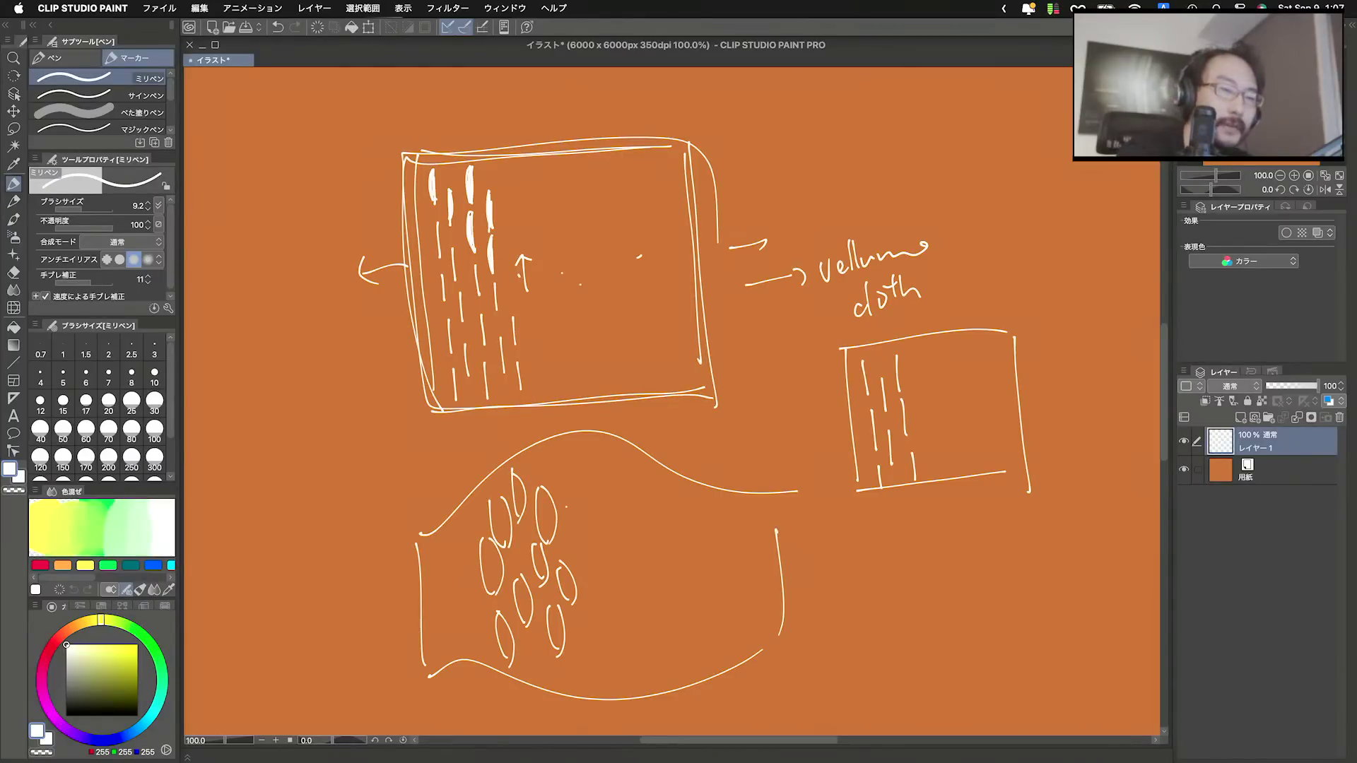
Step: Outline a cell beside the first slit and divide the small square into full-height vertical strips
mouse_move(847, 361)
left_mouse_down()
mouse_move(865, 361)
mouse_move(867, 393)
mouse_move(868, 380)
mouse_move(848, 401)
mouse_move(877, 486)
left_mouse_up()
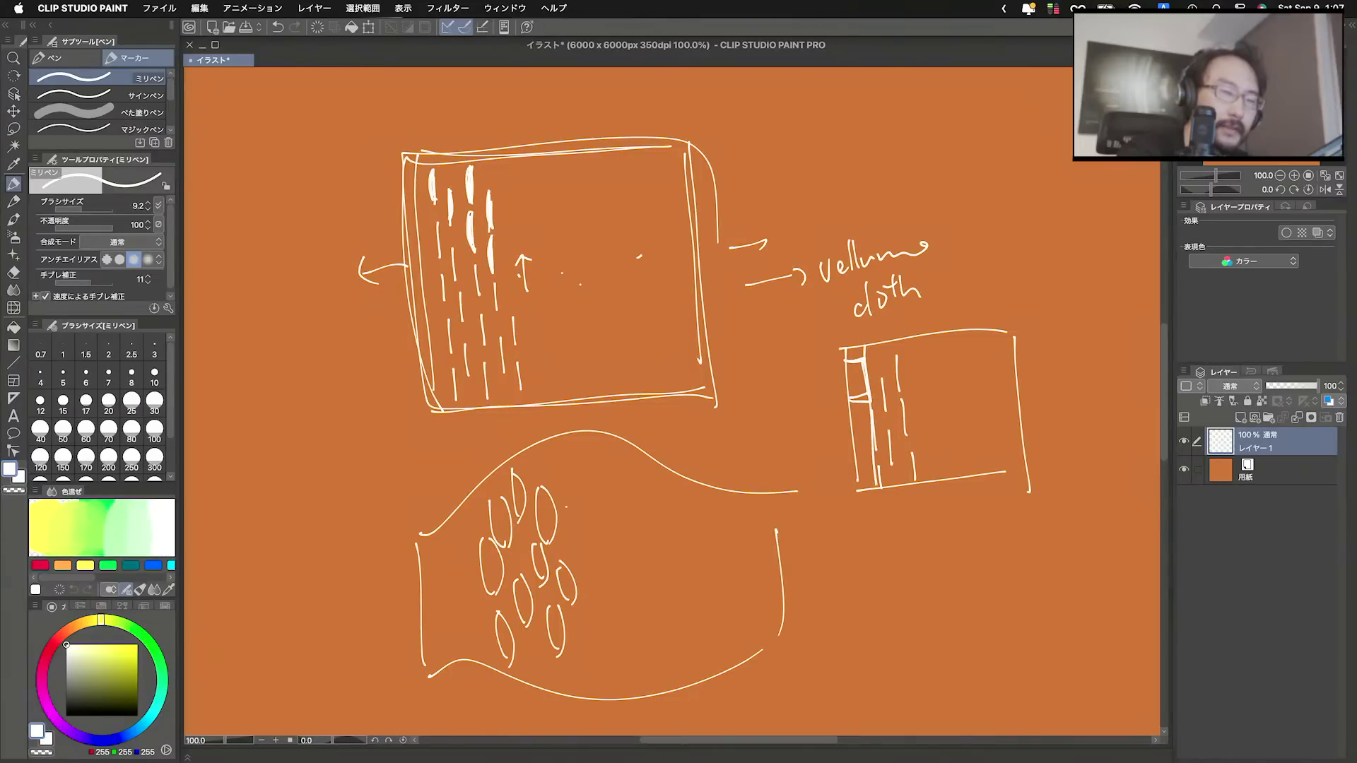
mouse_move(879, 343)
left_mouse_down()
mouse_move(894, 480)
mouse_move(905, 413)
mouse_move(912, 488)
left_mouse_up()
left_click_drag(928, 467, 930, 485)
left_click_drag(939, 333, 954, 478)
left_click_drag(961, 332, 981, 463)
left_click_drag(985, 332, 998, 474)
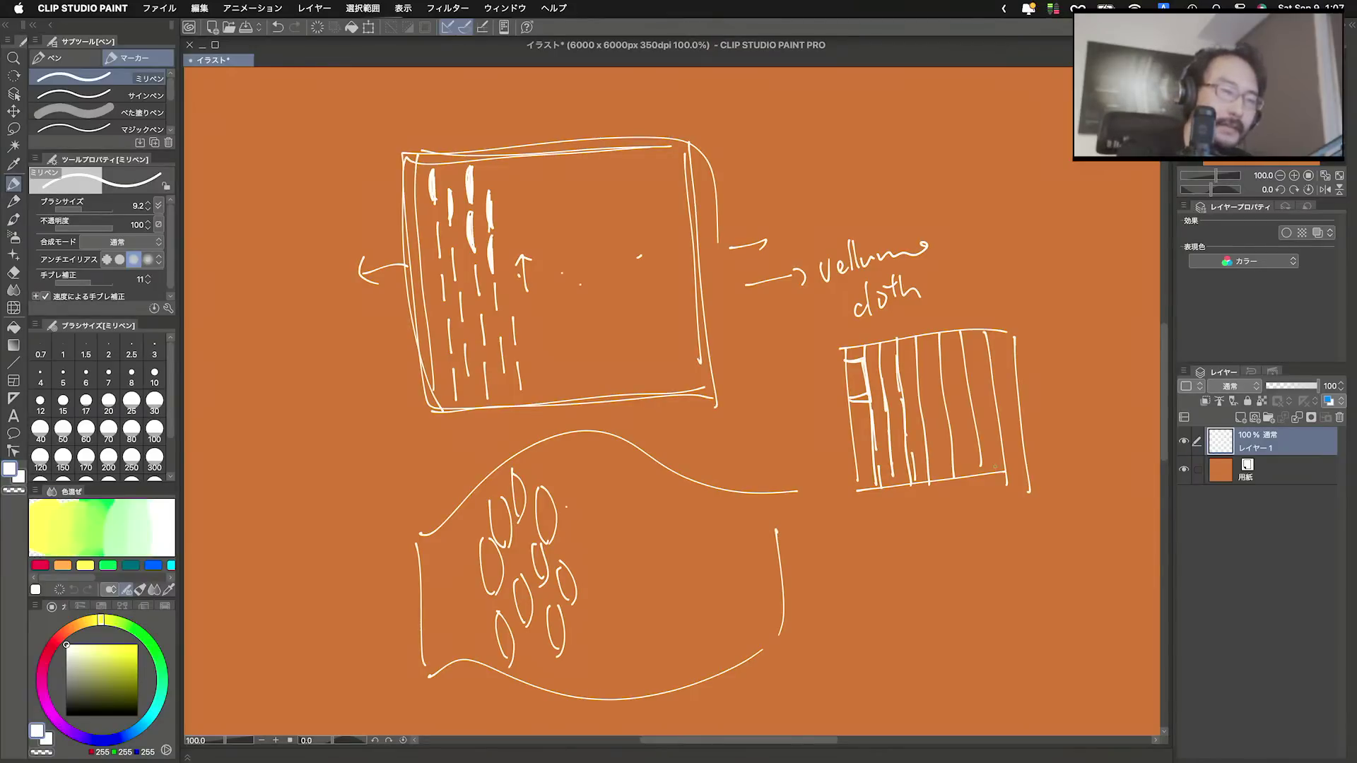
Step: Subdivide the small square's first two strips into cells with short horizontal lines at the slit ends
mouse_move(855, 448)
left_mouse_down()
mouse_move(871, 446)
mouse_move(874, 463)
left_mouse_up()
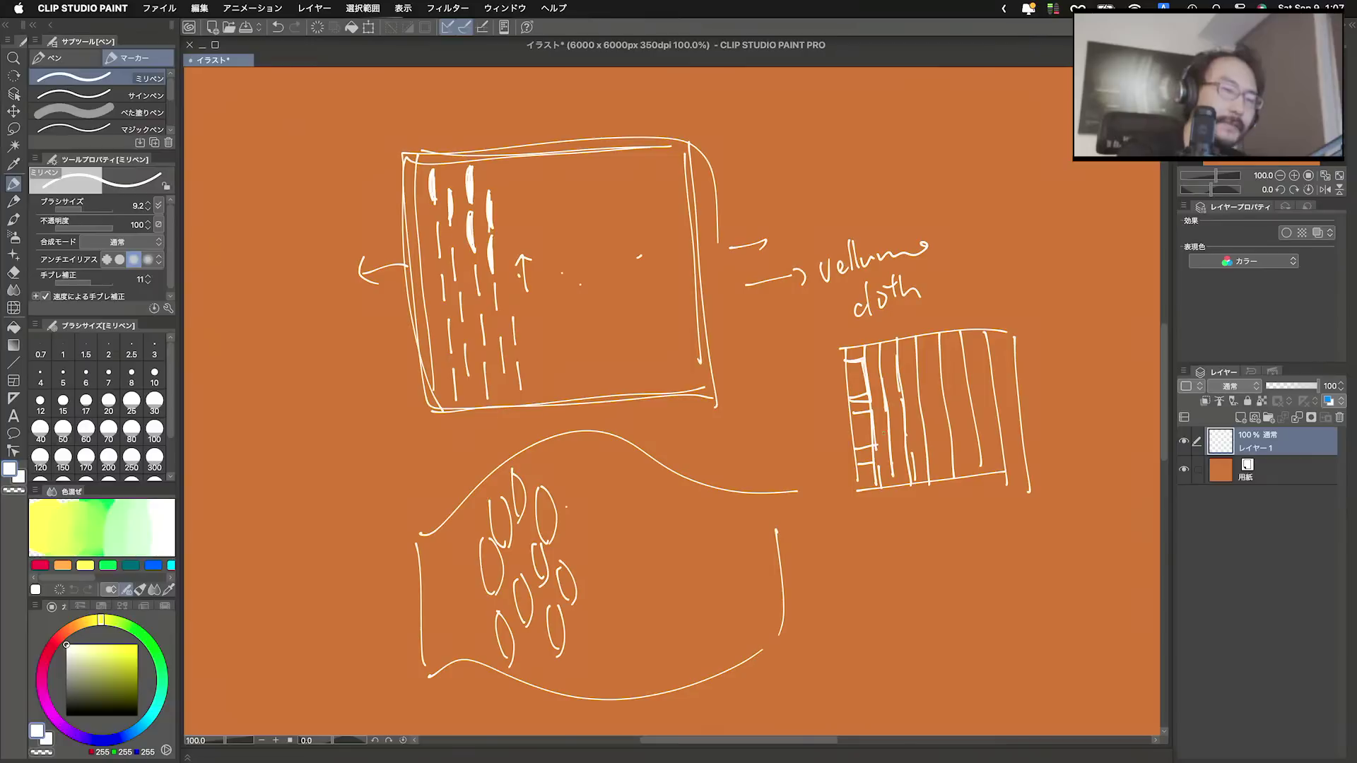
mouse_move(846, 346)
left_mouse_down()
mouse_move(865, 343)
mouse_move(877, 484)
mouse_move(844, 344)
left_mouse_up()
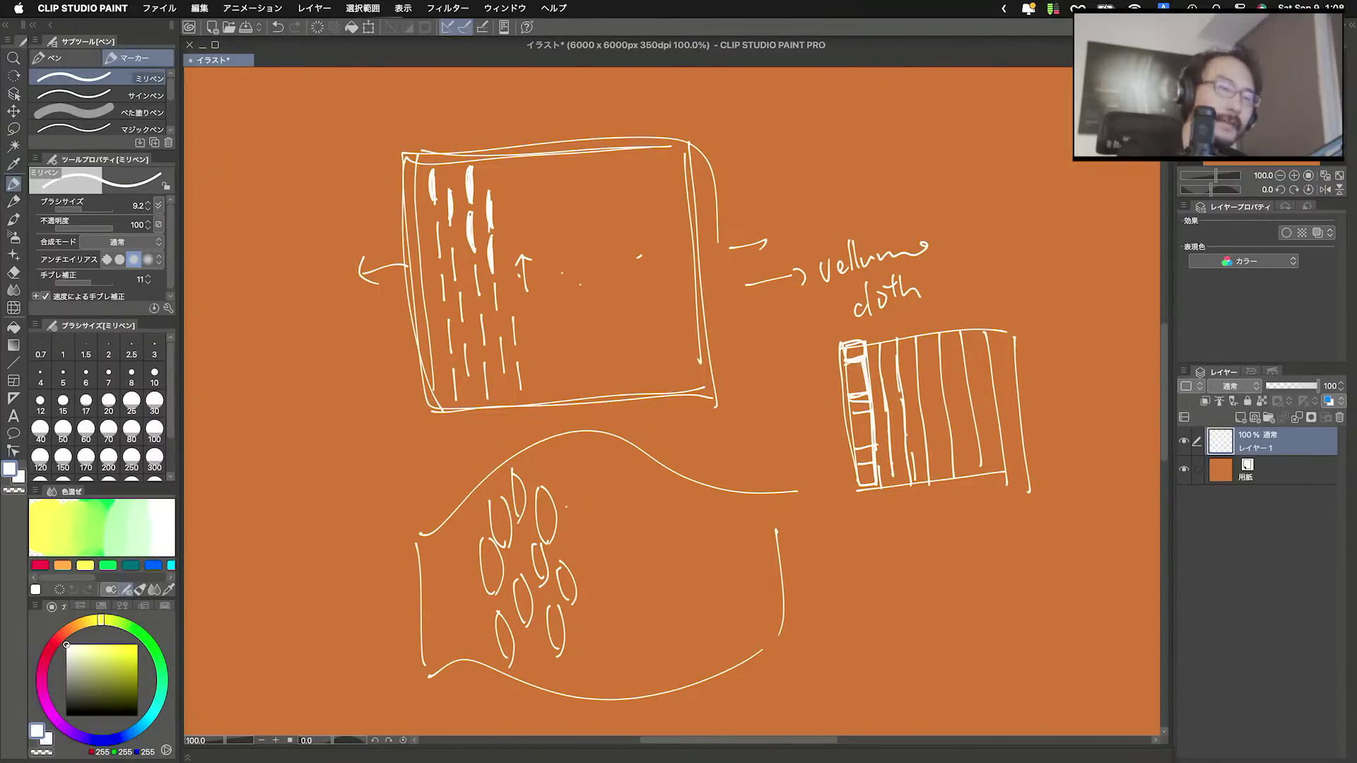
mouse_move(869, 395)
left_mouse_down()
mouse_move(851, 399)
mouse_move(871, 467)
left_mouse_up()
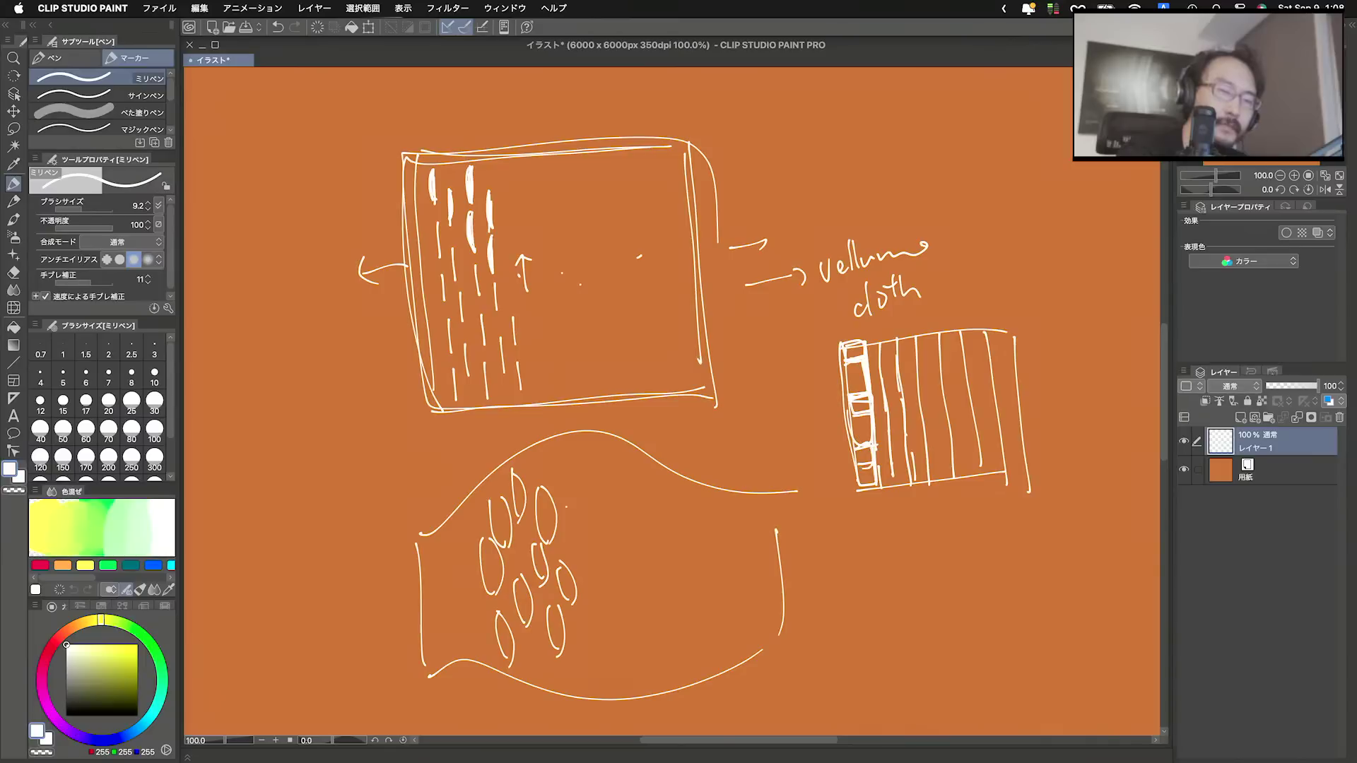
left_click_drag(869, 369, 882, 368)
left_click_drag(881, 369, 891, 461)
left_click_drag(877, 464, 894, 475)
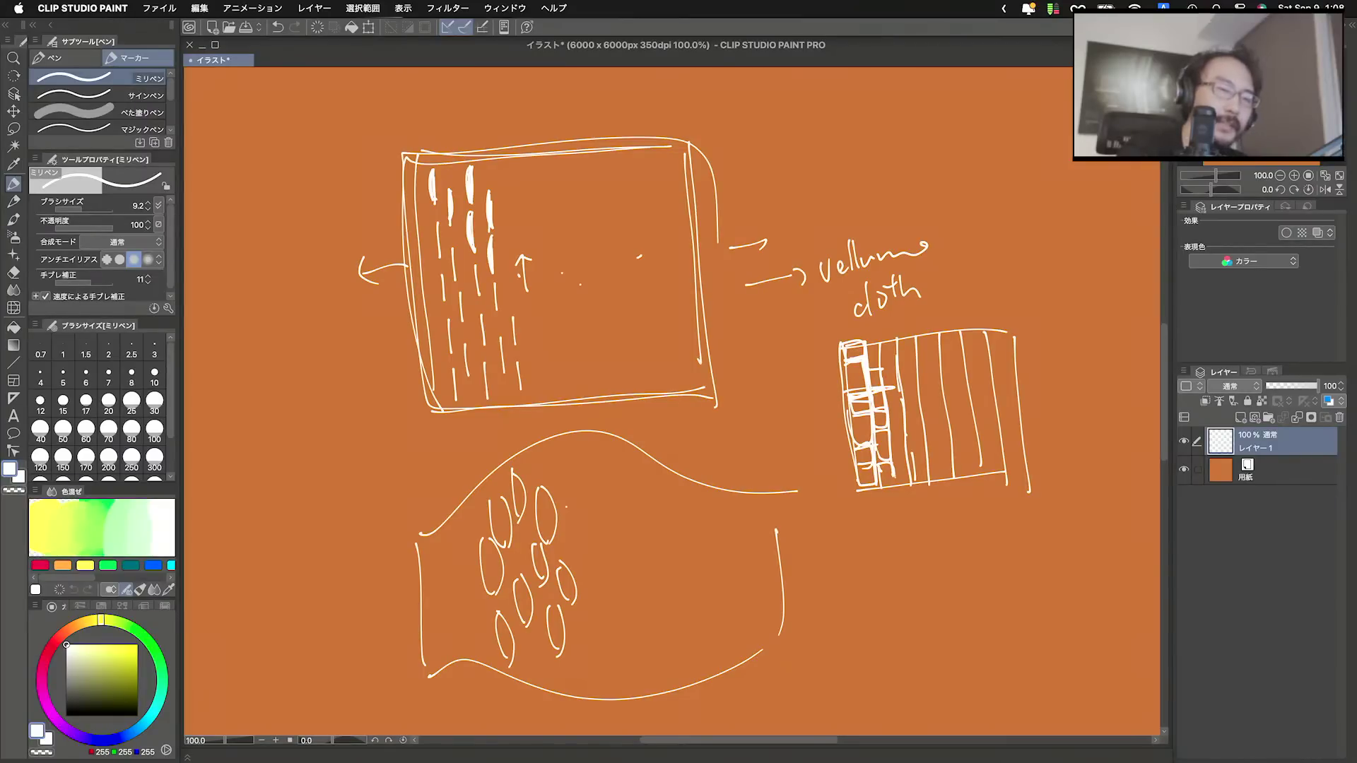
Step: Draw horizontal lines across all strips of the small square to complete a regular grid
left_click_drag(891, 387, 923, 385)
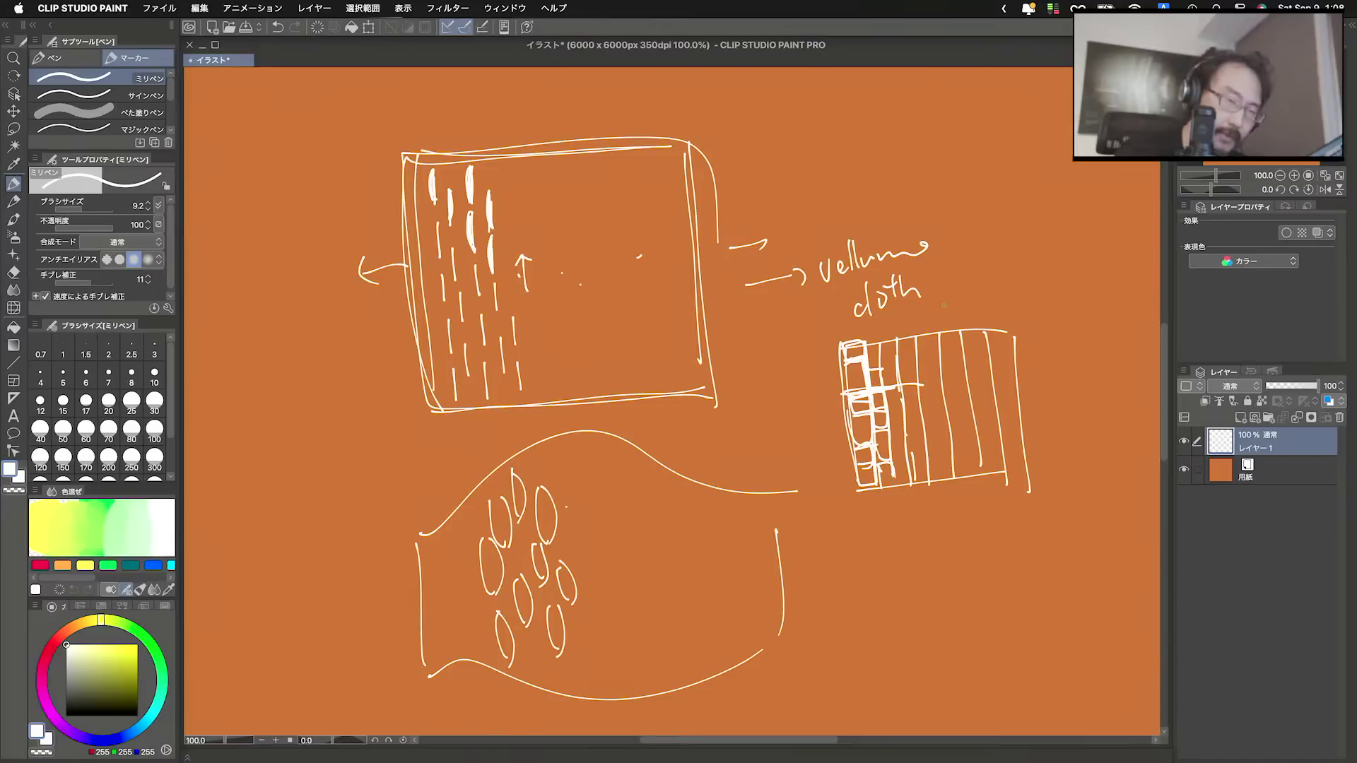
mouse_move(865, 343)
left_mouse_down()
mouse_move(858, 469)
mouse_move(866, 342)
mouse_move(886, 493)
mouse_move(868, 352)
mouse_move(1005, 375)
left_mouse_up()
left_click_drag(842, 373, 1026, 356)
left_click_drag(869, 340, 1025, 328)
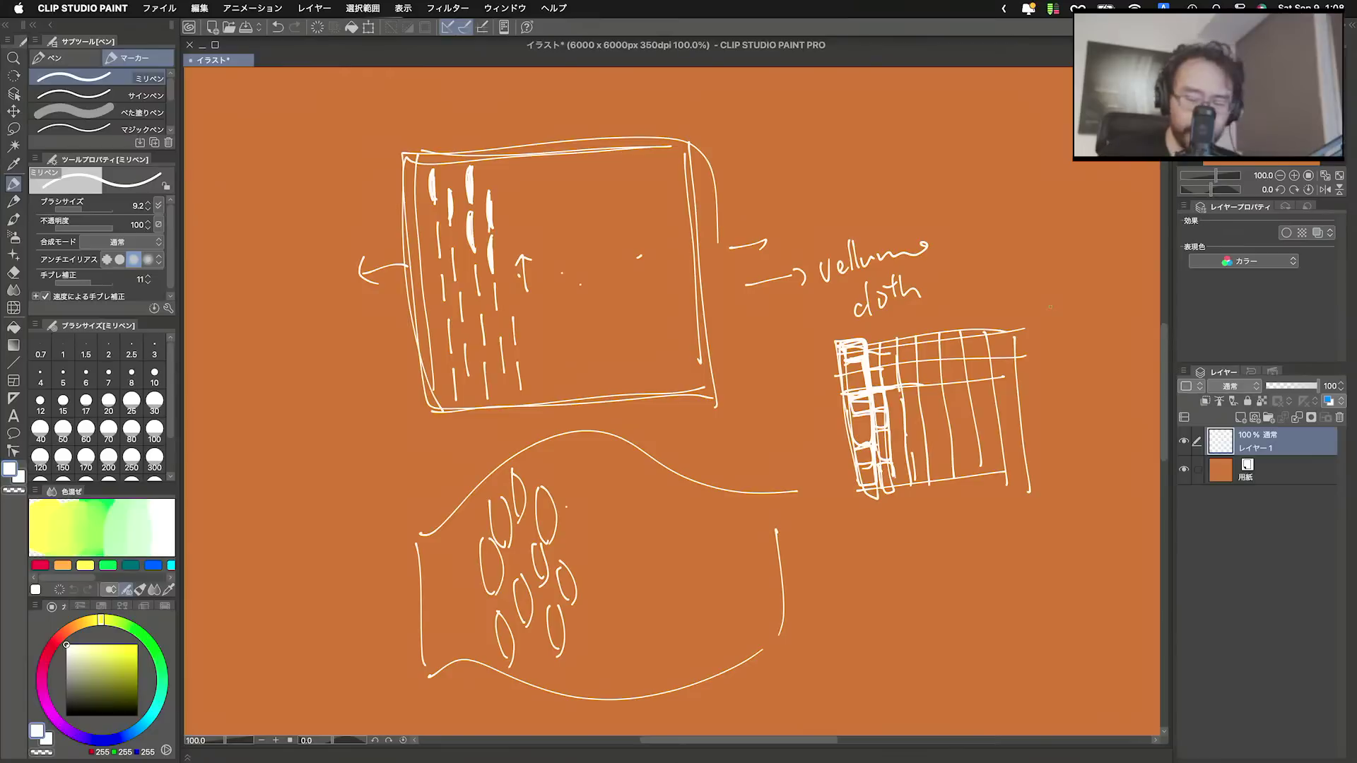
mouse_move(852, 412)
left_mouse_down()
mouse_move(1051, 393)
mouse_move(987, 419)
mouse_move(1057, 407)
left_mouse_up()
left_click_drag(856, 445, 1038, 430)
left_click_drag(849, 472, 1060, 448)
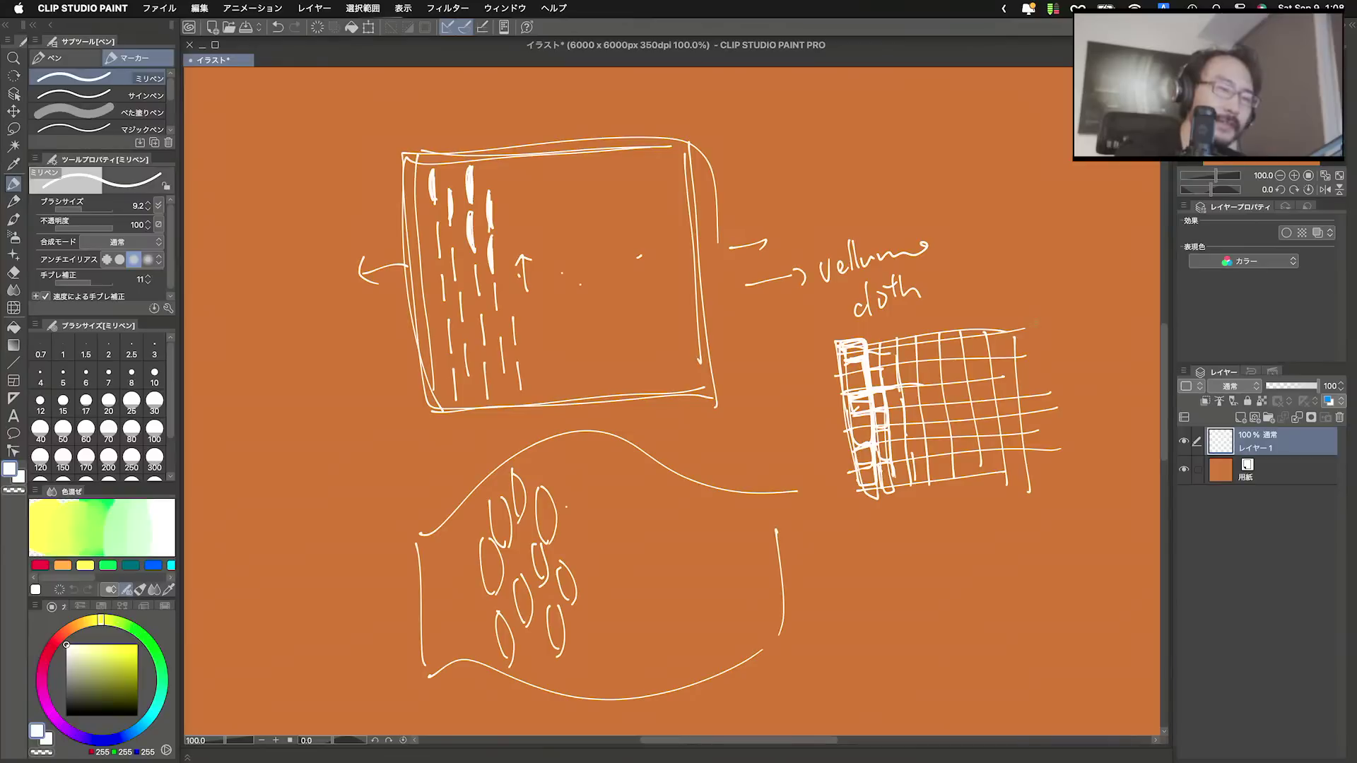
Step: Add two more horizontal lines across the small grid's upper part and a long vertical stroke down its slit column
left_click_drag(897, 346, 1018, 339)
left_click_drag(842, 375, 1048, 356)
left_click_drag(868, 346, 880, 516)
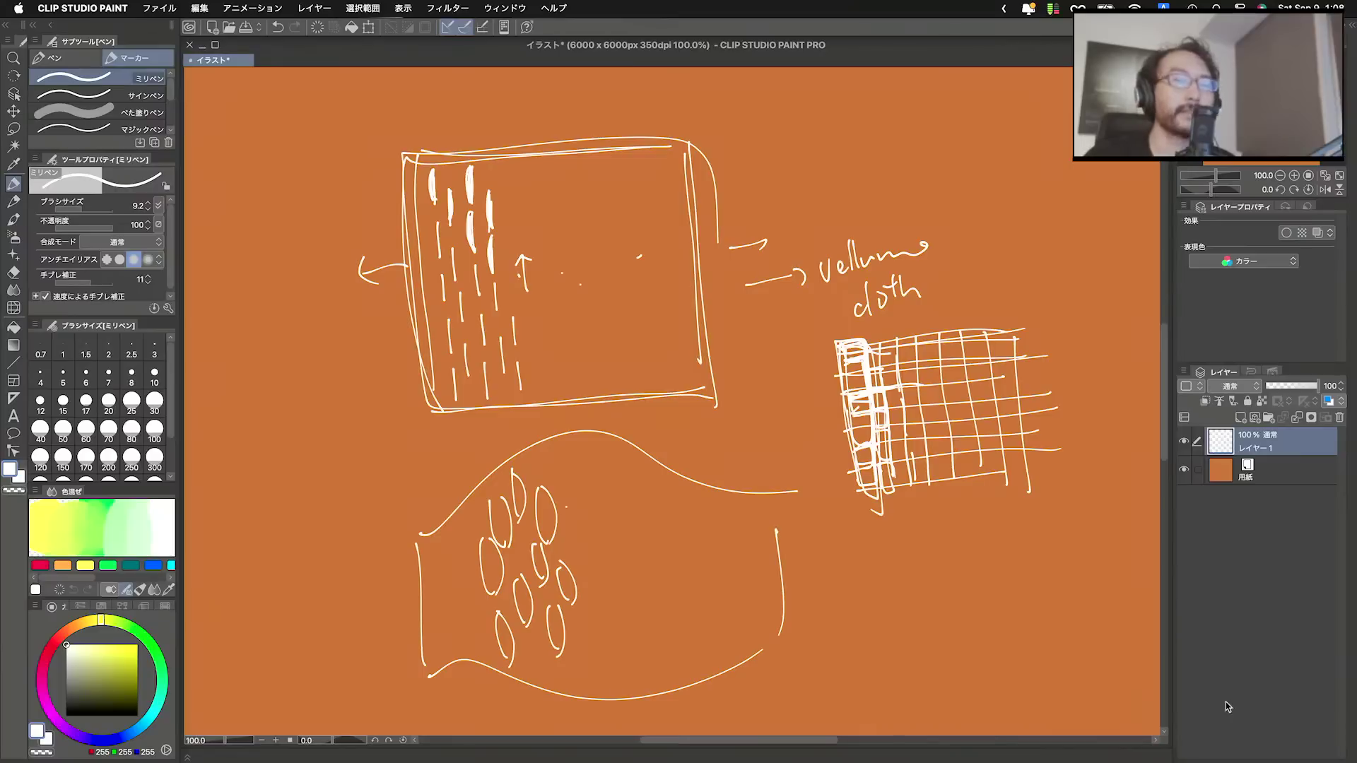
Step: Switch from the sketch to the empty Mesh Tearing scene in Houdini
key("ctrl+Up")
key("ctrl+Up")
key("ctrl+Up")
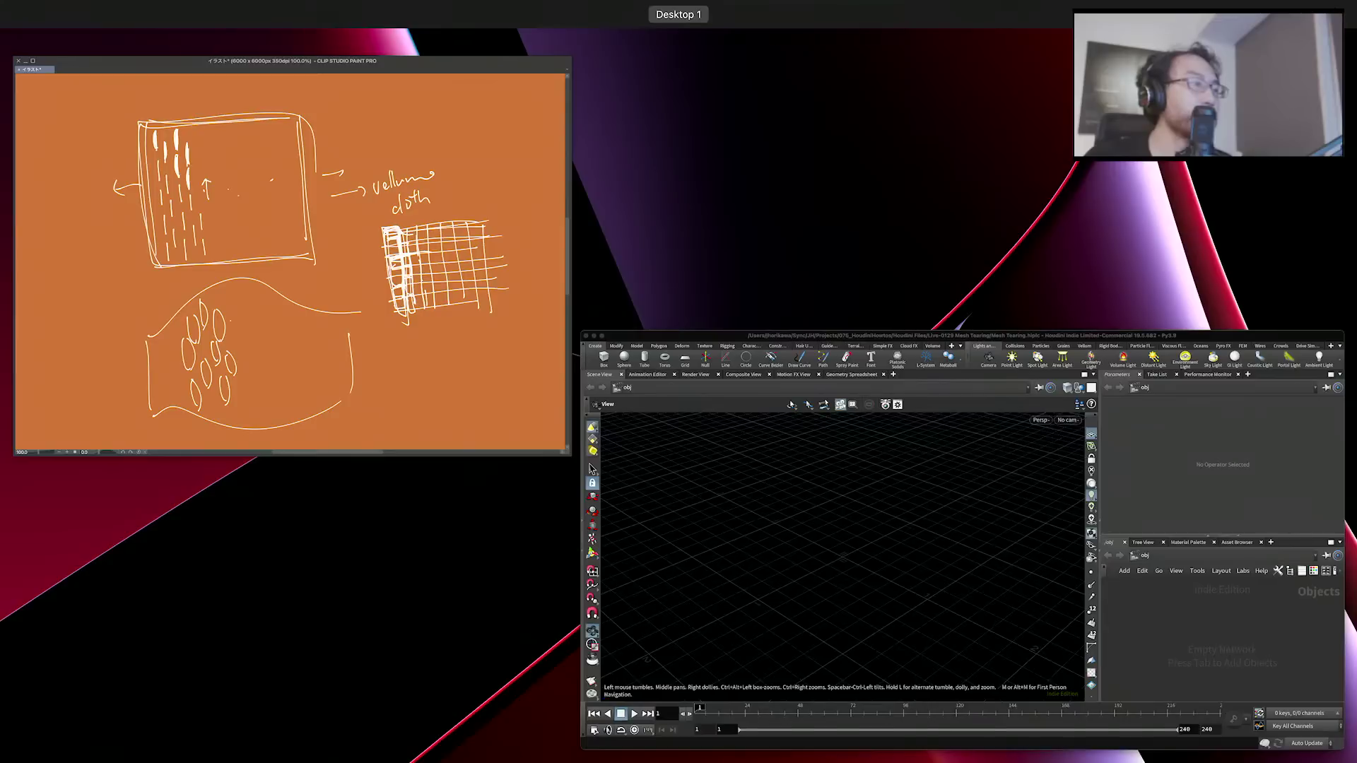
key("ctrl+Up")
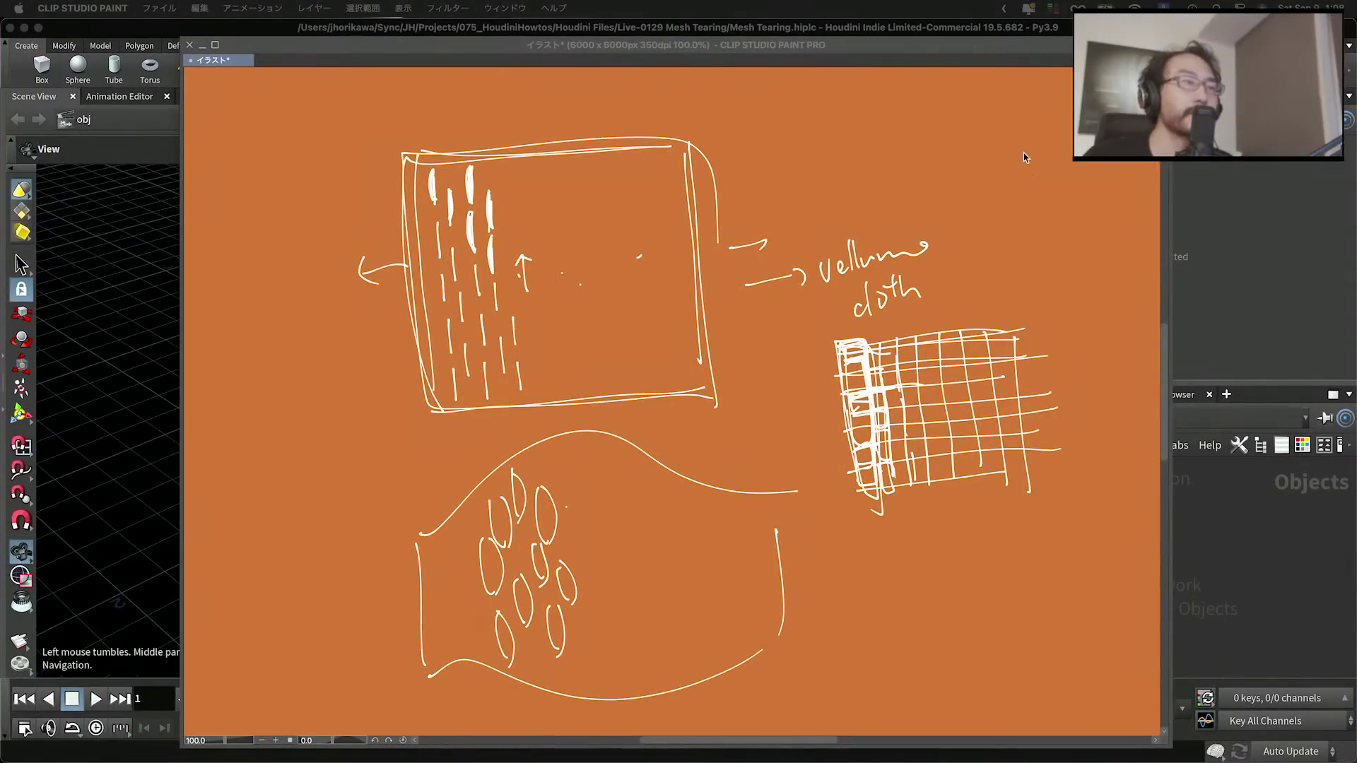
left_click(1262, 247)
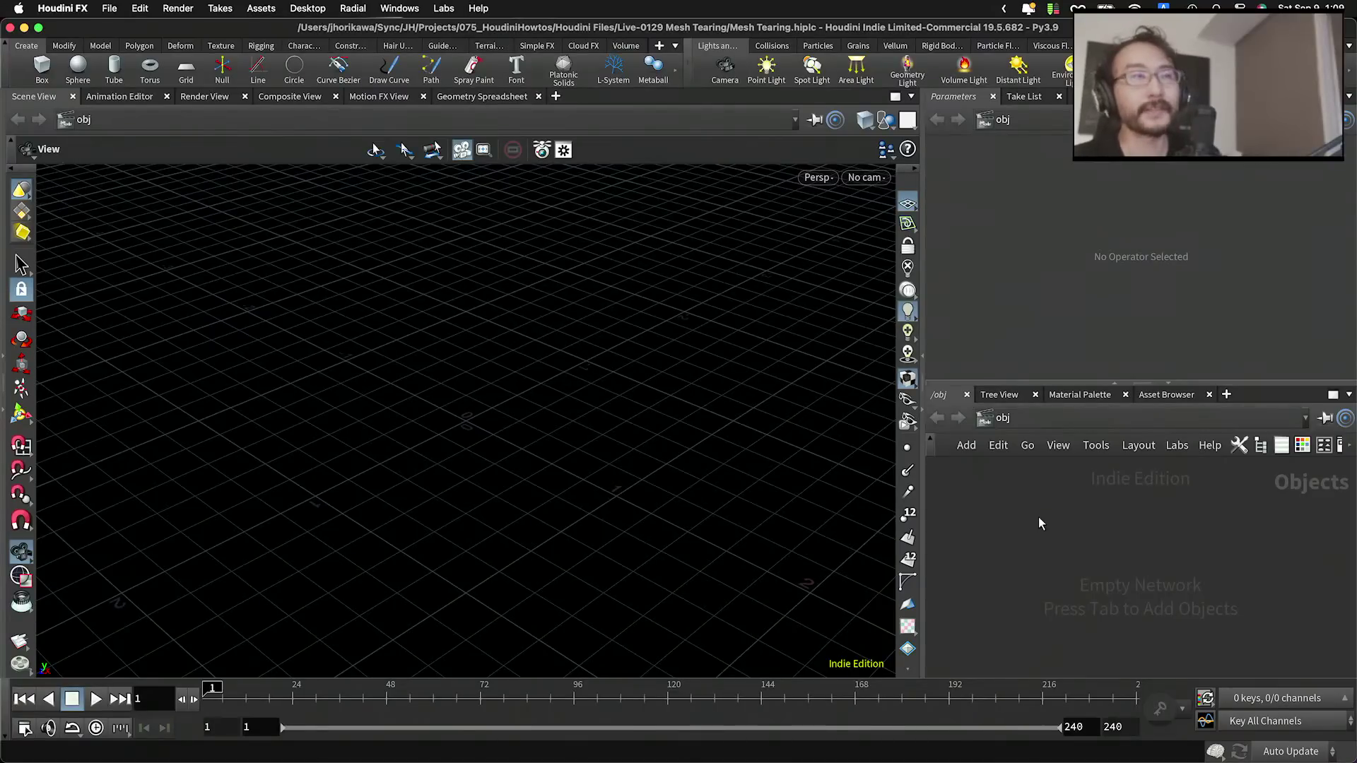
Step: Add a Geometry object to the empty object network and go inside it
key("Tab")
type("geo")
key("Return")
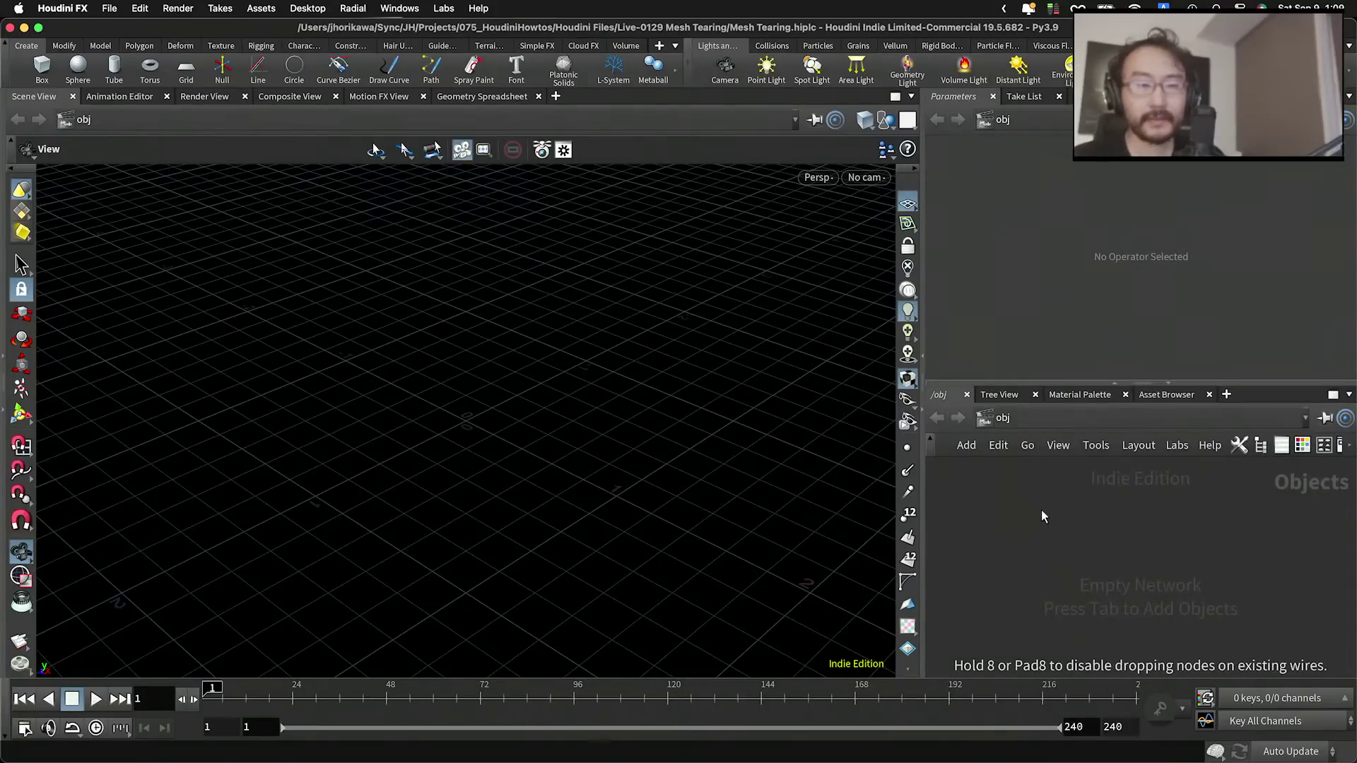
left_click(1040, 510)
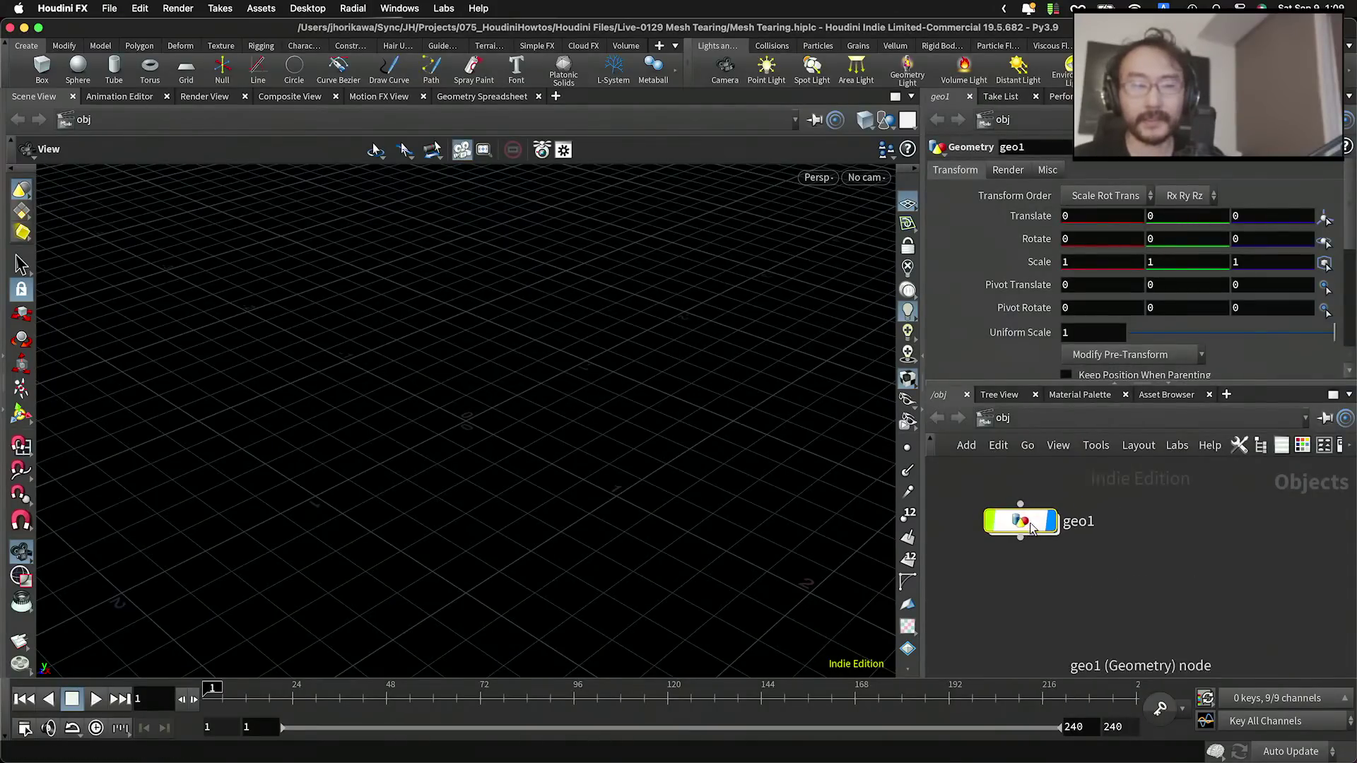
double_click(1029, 526)
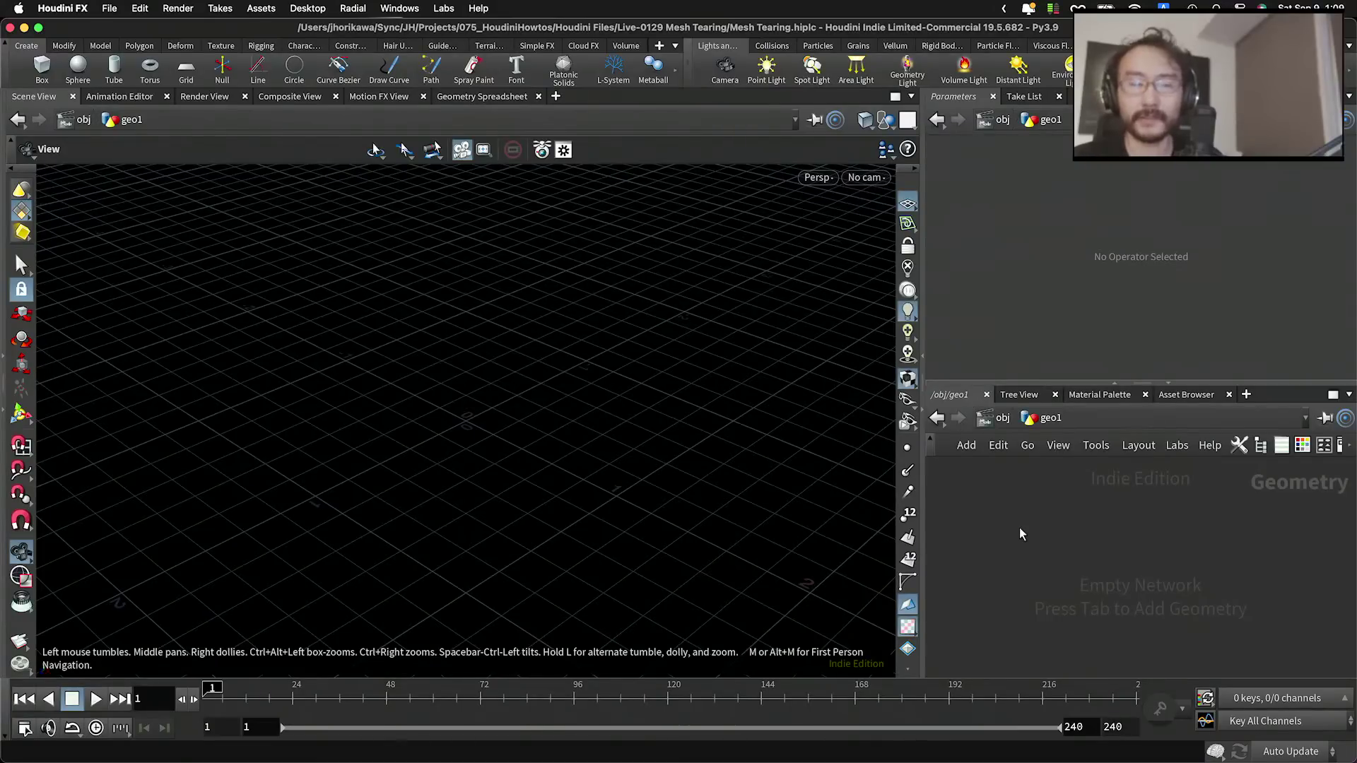
key("Tab")
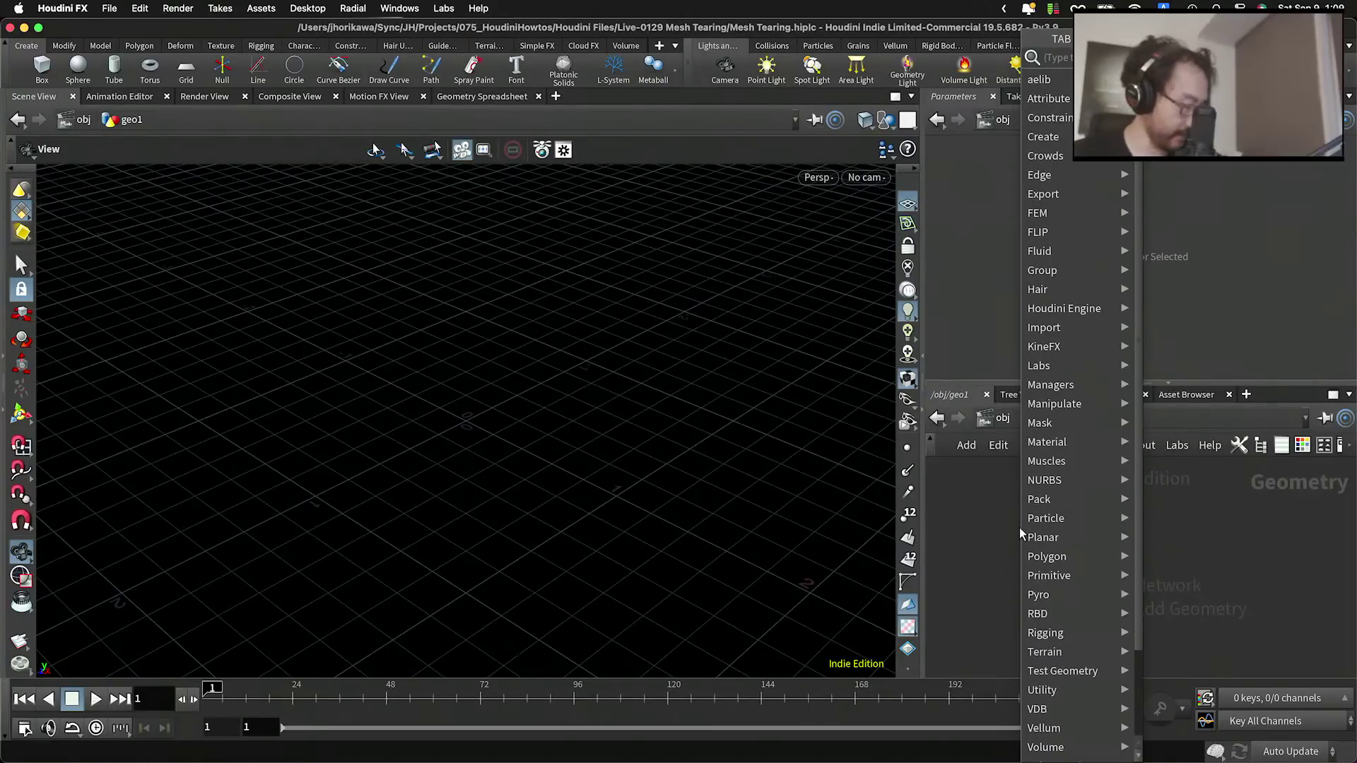
left_click(971, 520)
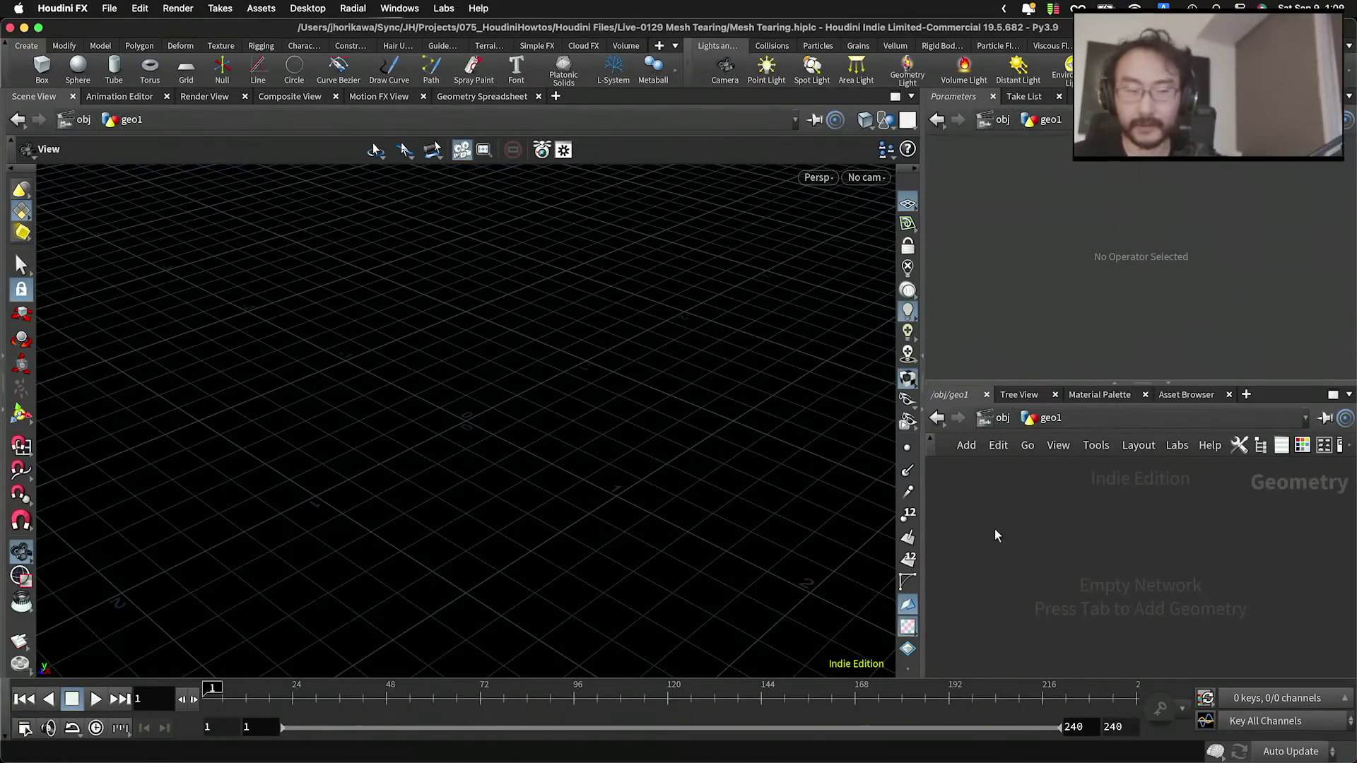
key("Tab")
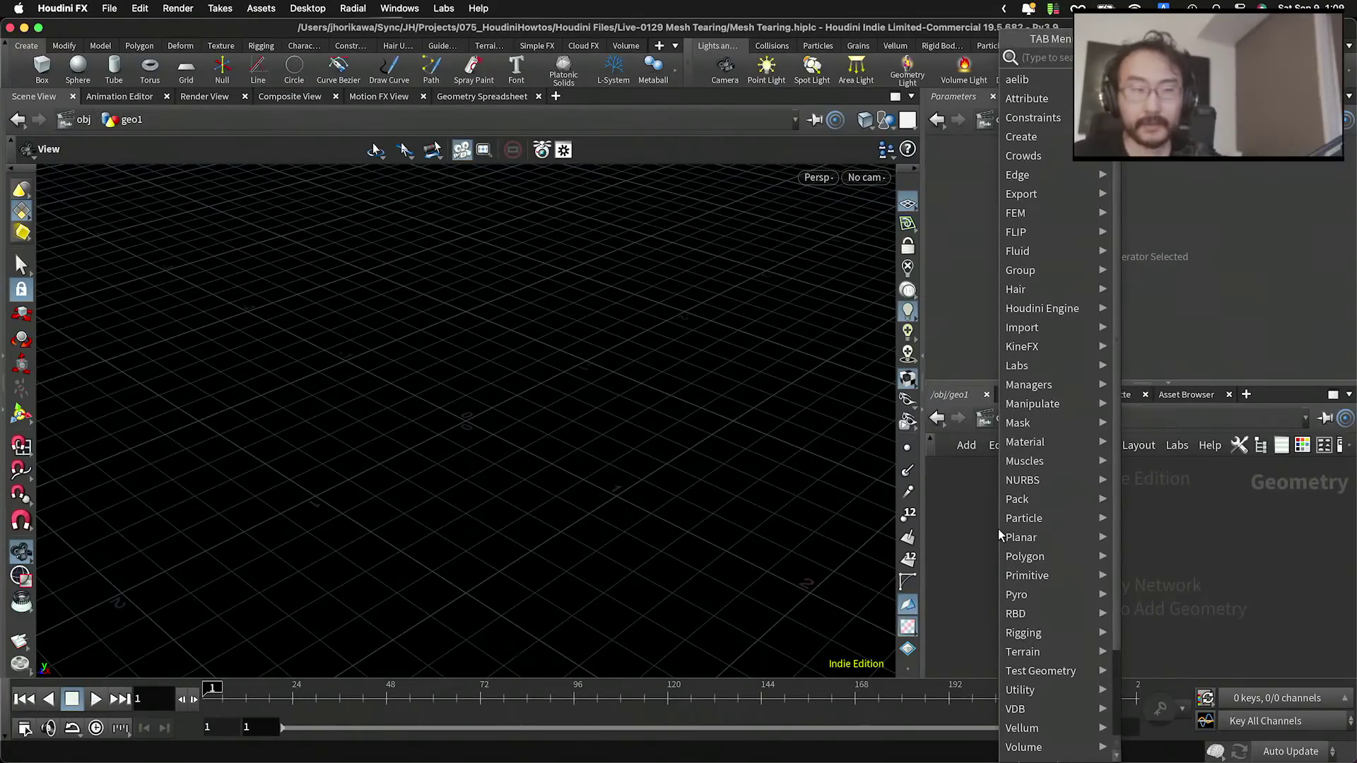
type("f")
key("BackSpace")
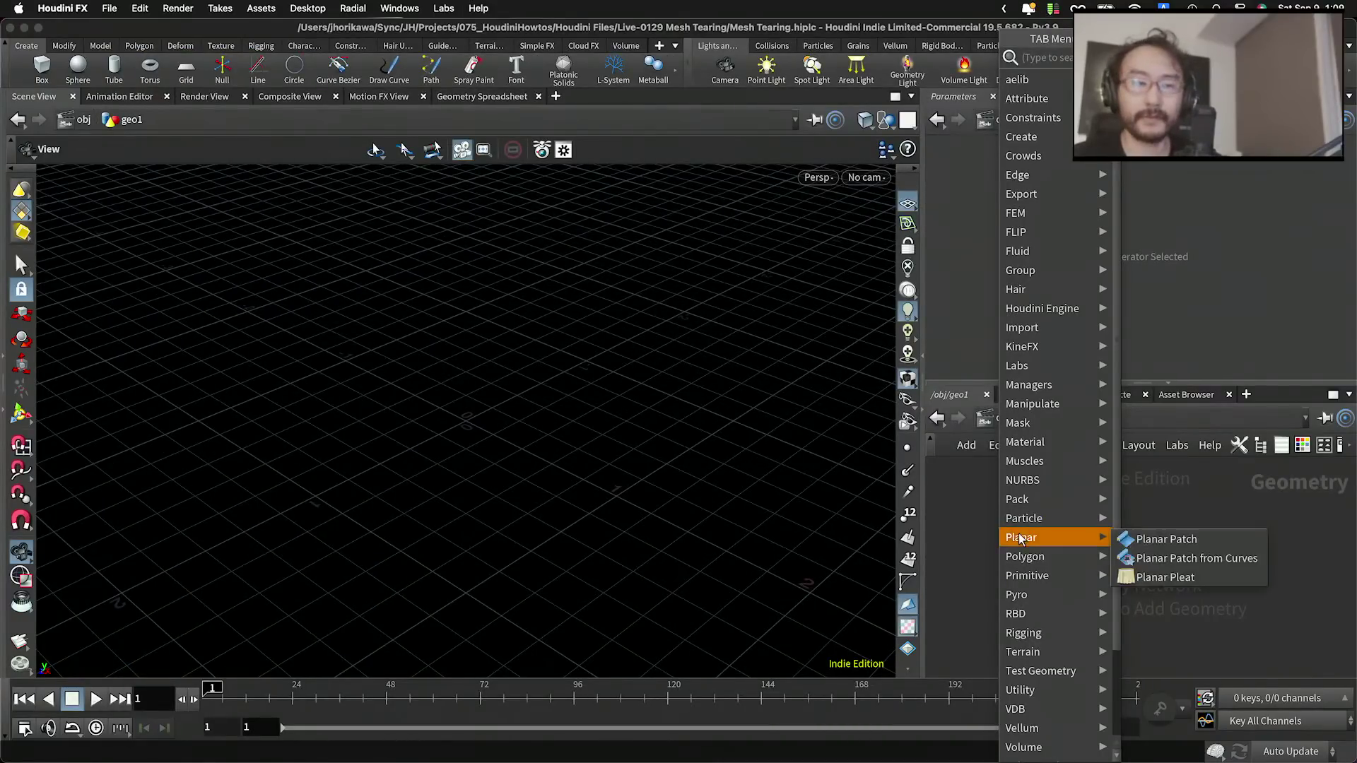
left_click(969, 524)
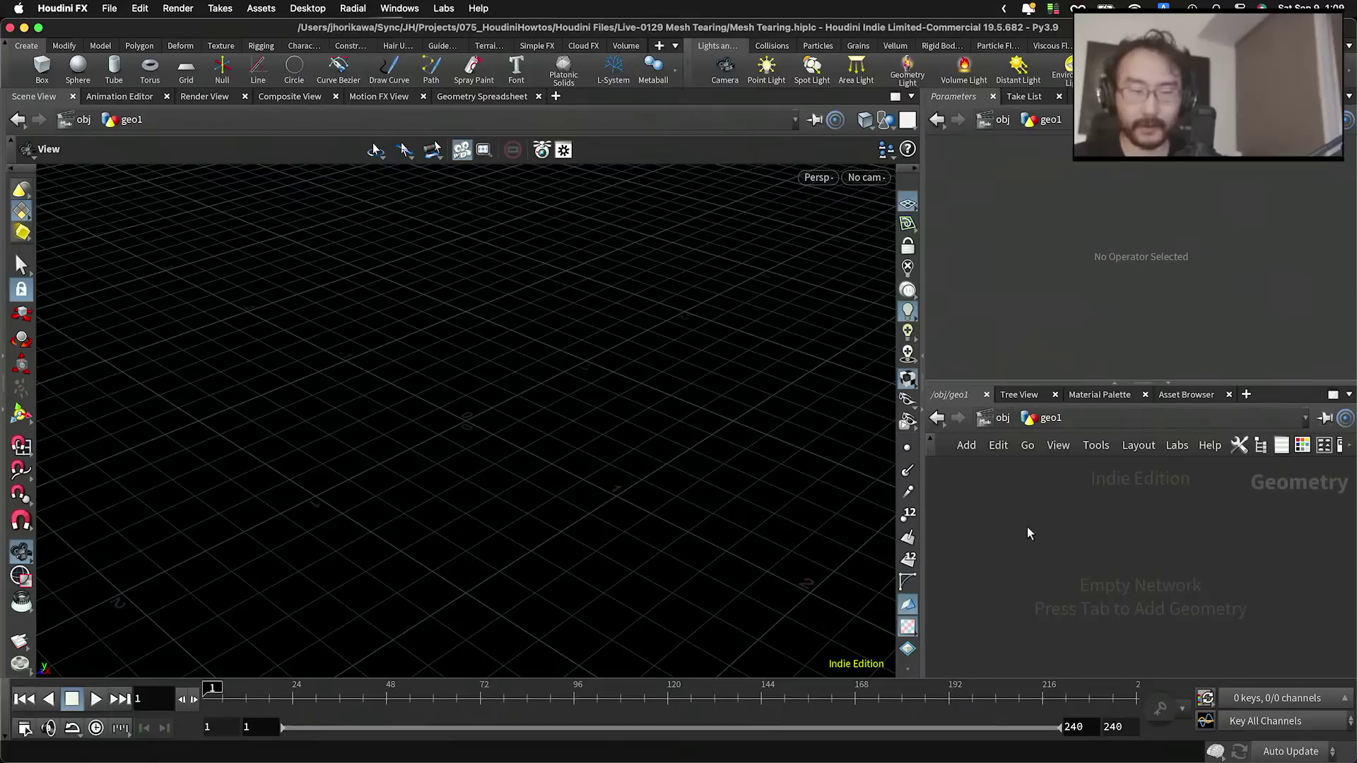
key("Tab")
type("ge")
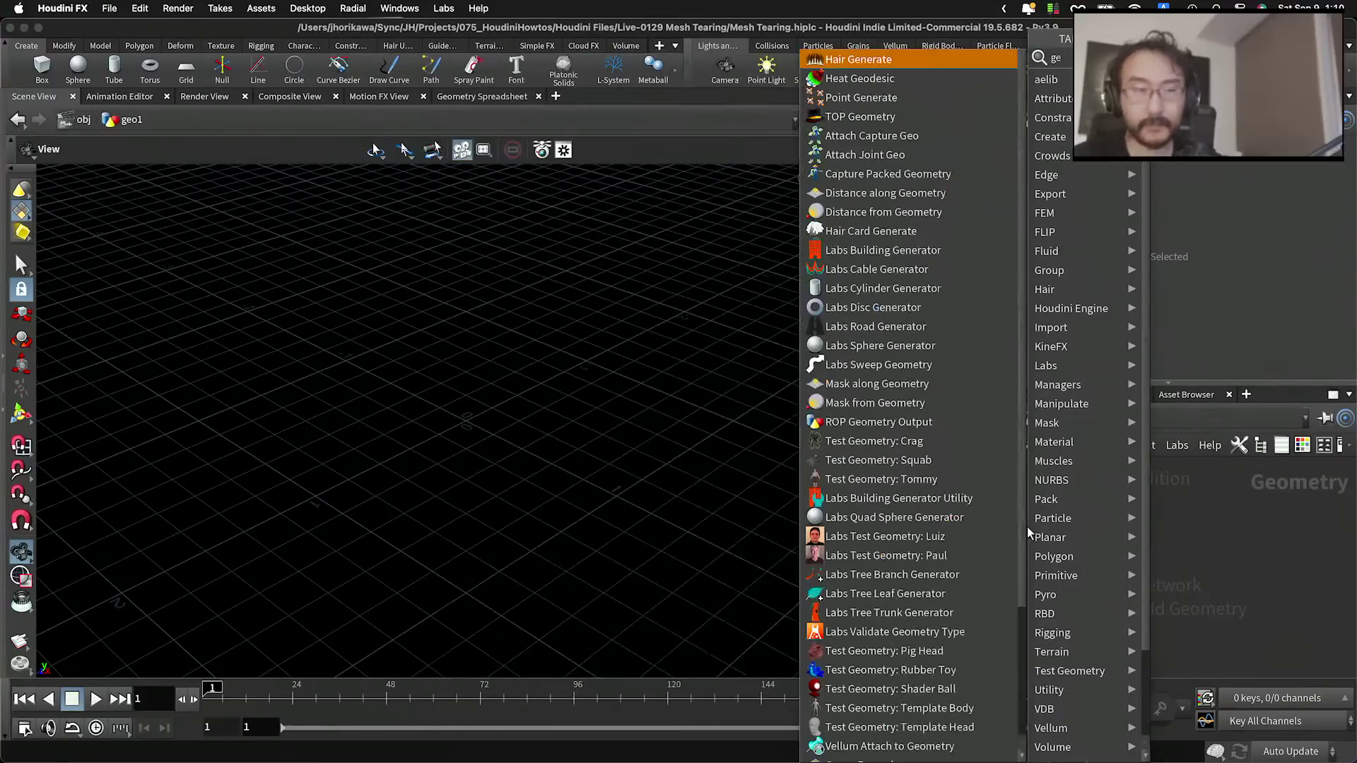
key("BackSpace")
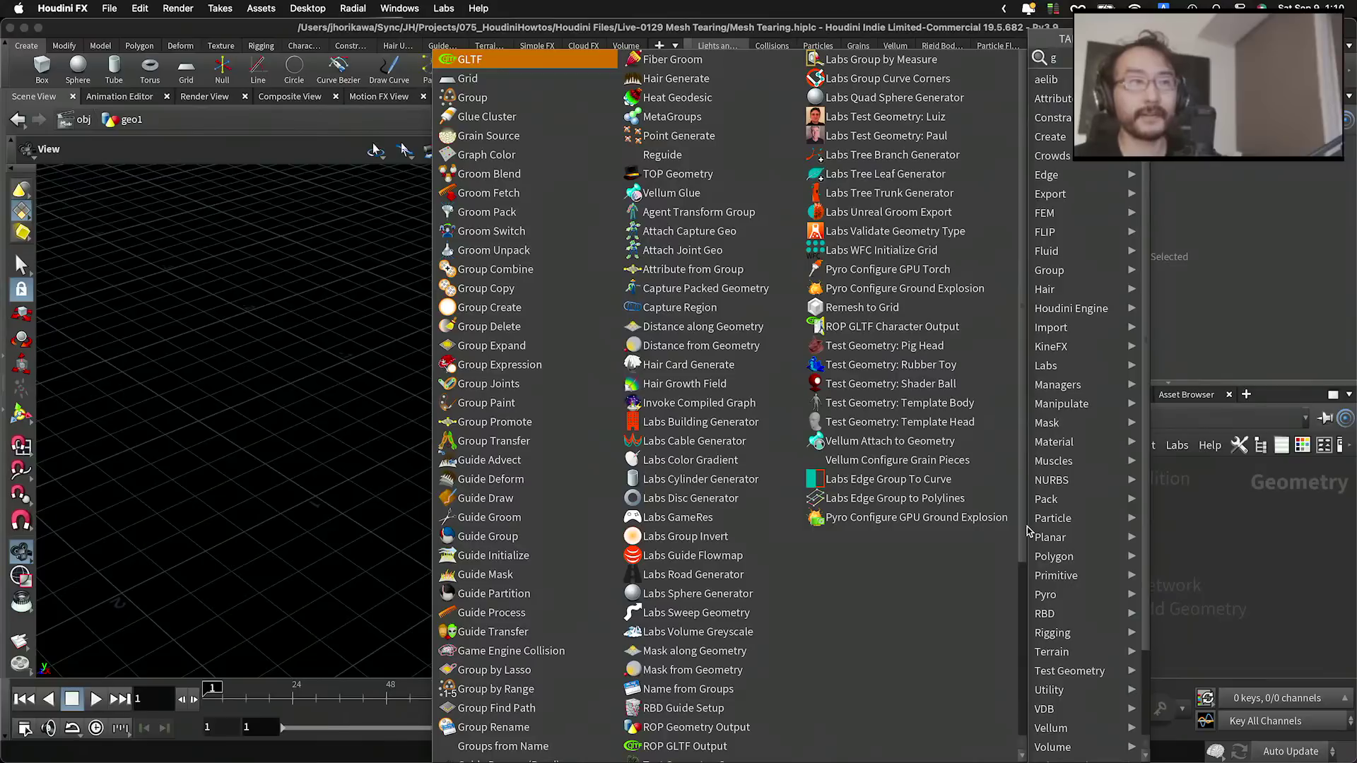
key("BackSpace")
key("Escape")
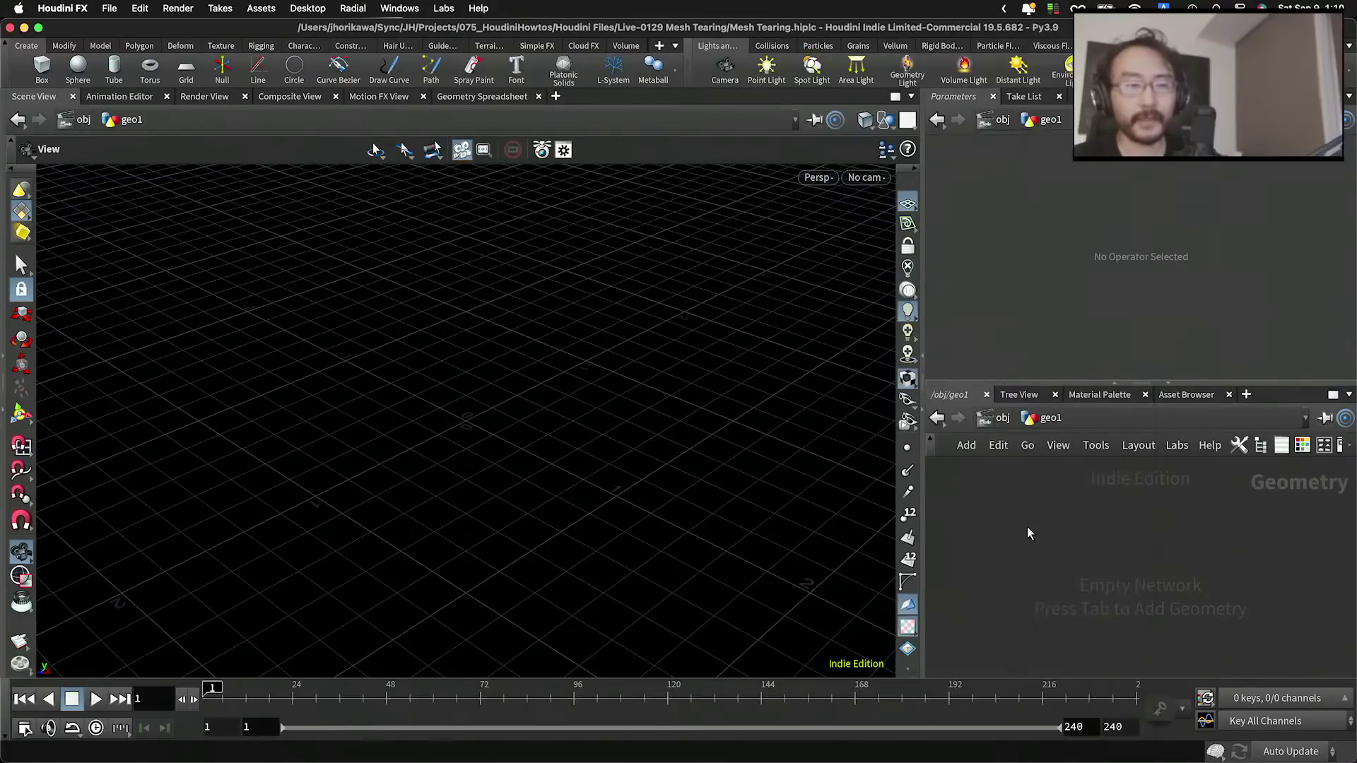
key("Tab")
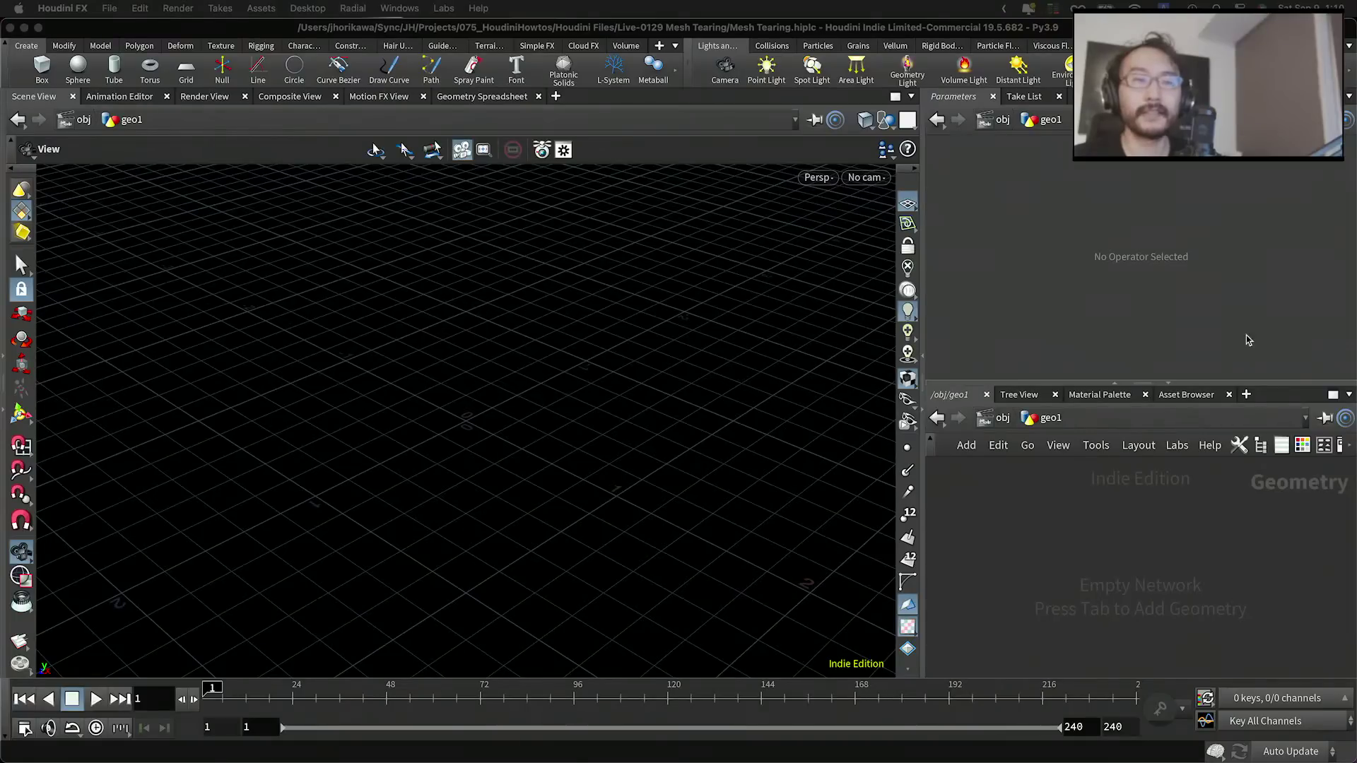
Step: Add a Grid node to the empty geometry network
left_click(1093, 530)
key("Tab")
type("g")
key("BackSpace")
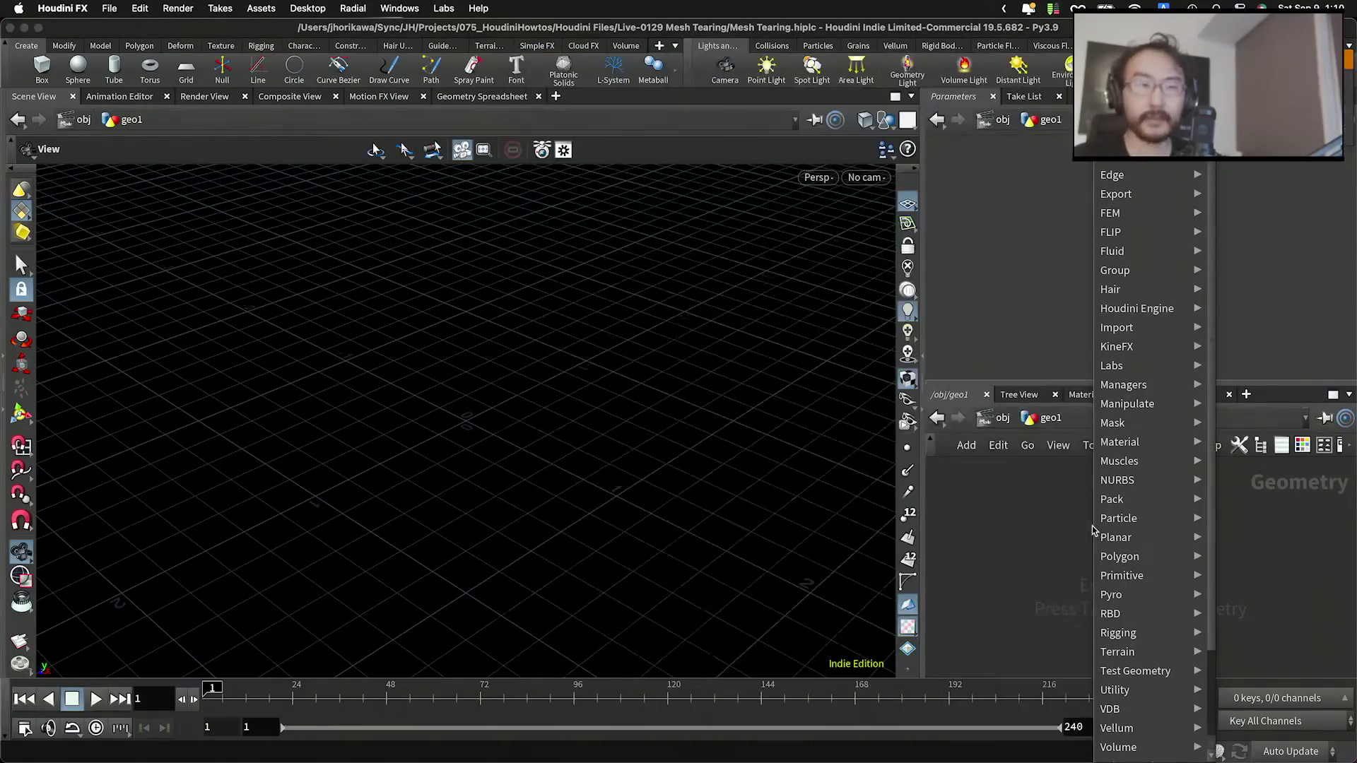
type("grid")
key("Return")
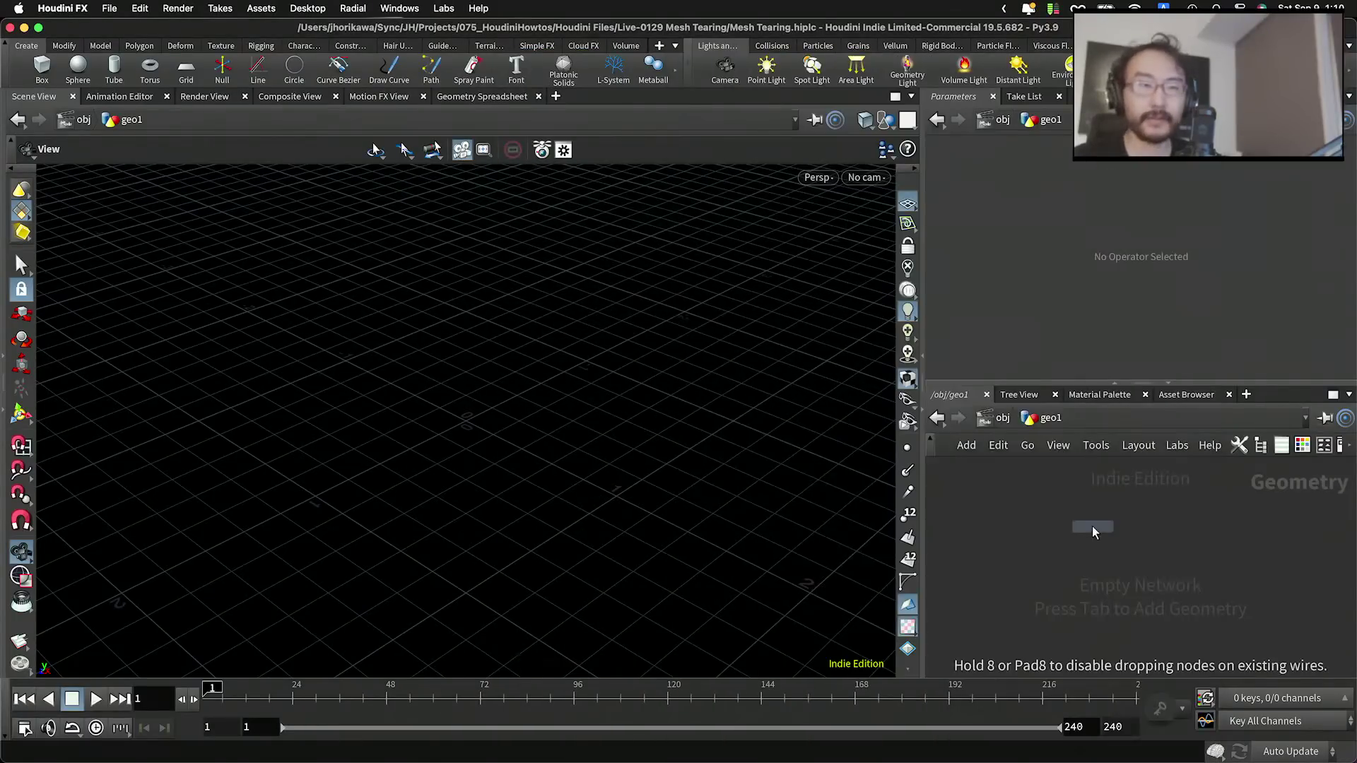
left_click(1093, 530)
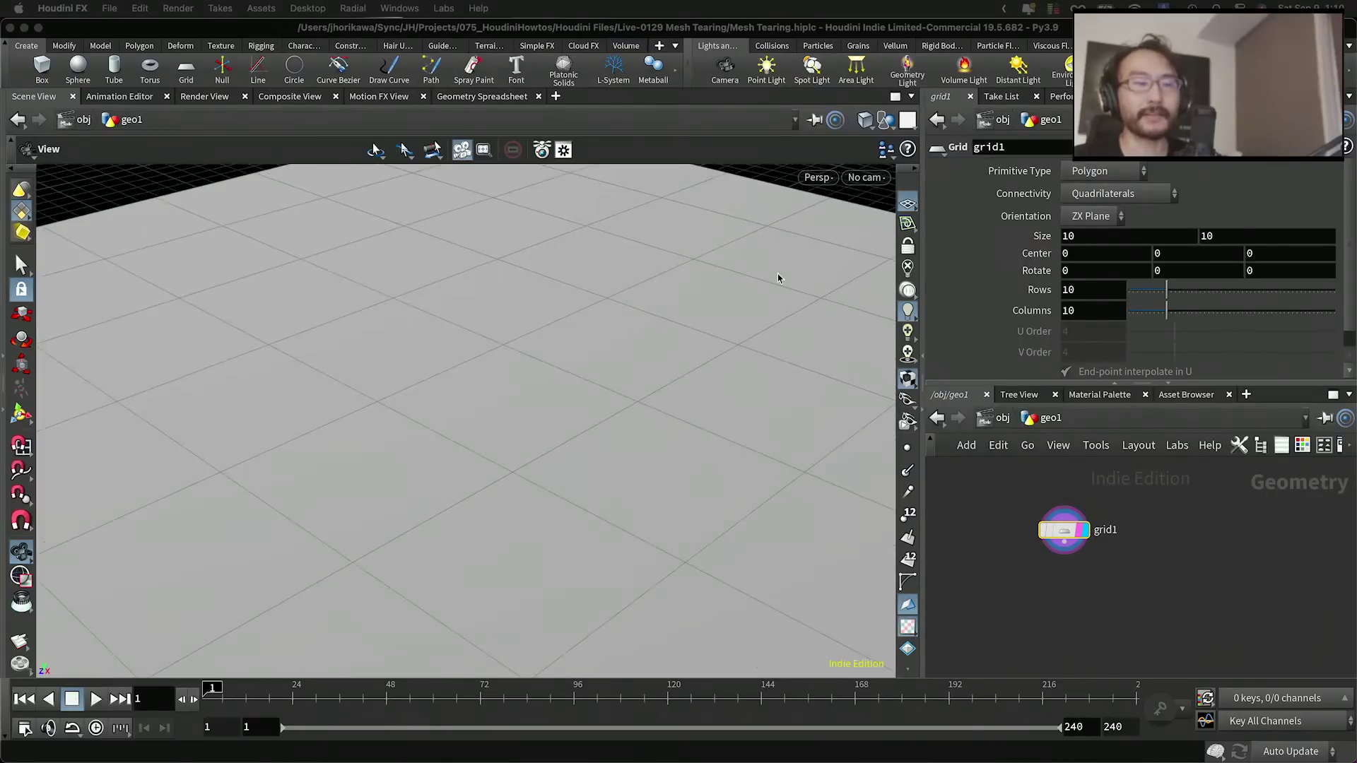
Step: Set the grid to 50 rows and 2 columns so it is divided into thin strips
scroll(778, 278, "down", 5)
scroll(778, 277, "down", 4)
left_click_drag(708, 261, 524, 296)
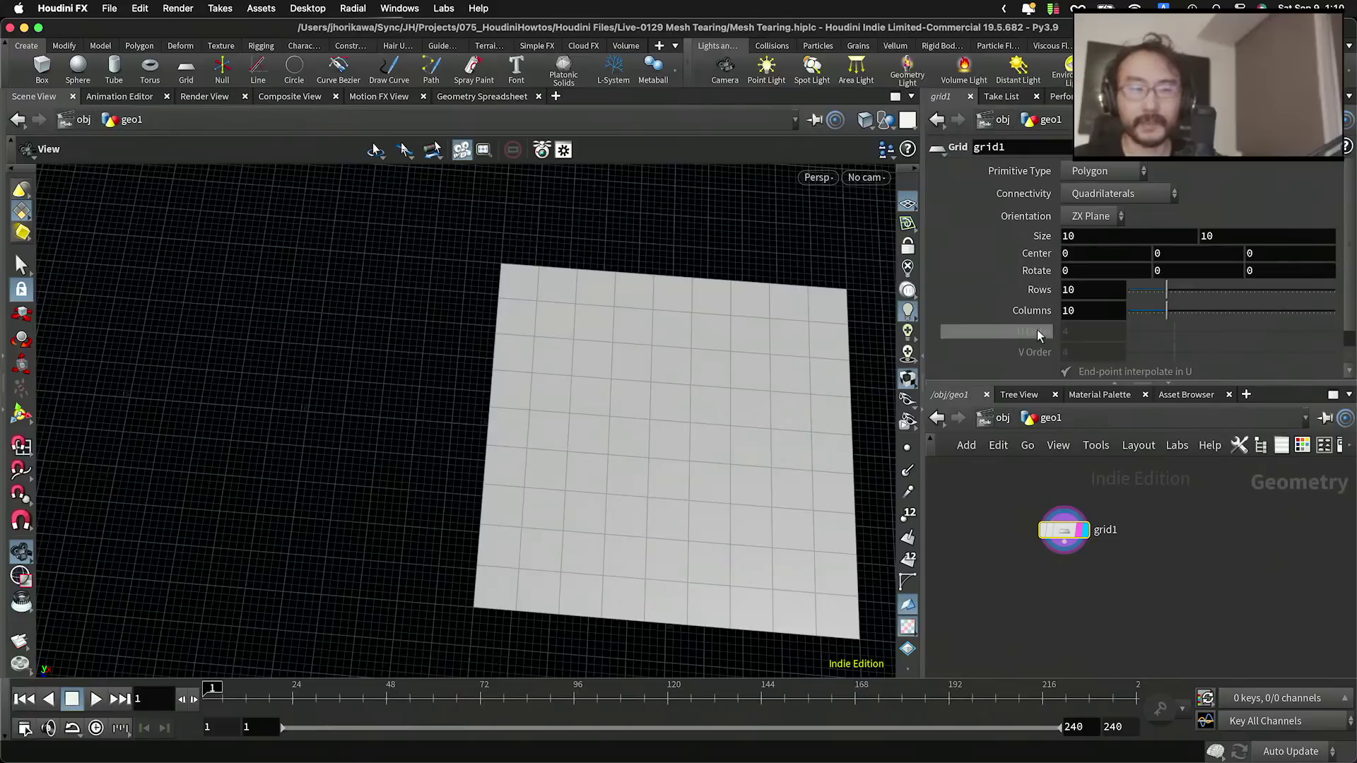
left_click_drag(1151, 314, 1335, 291)
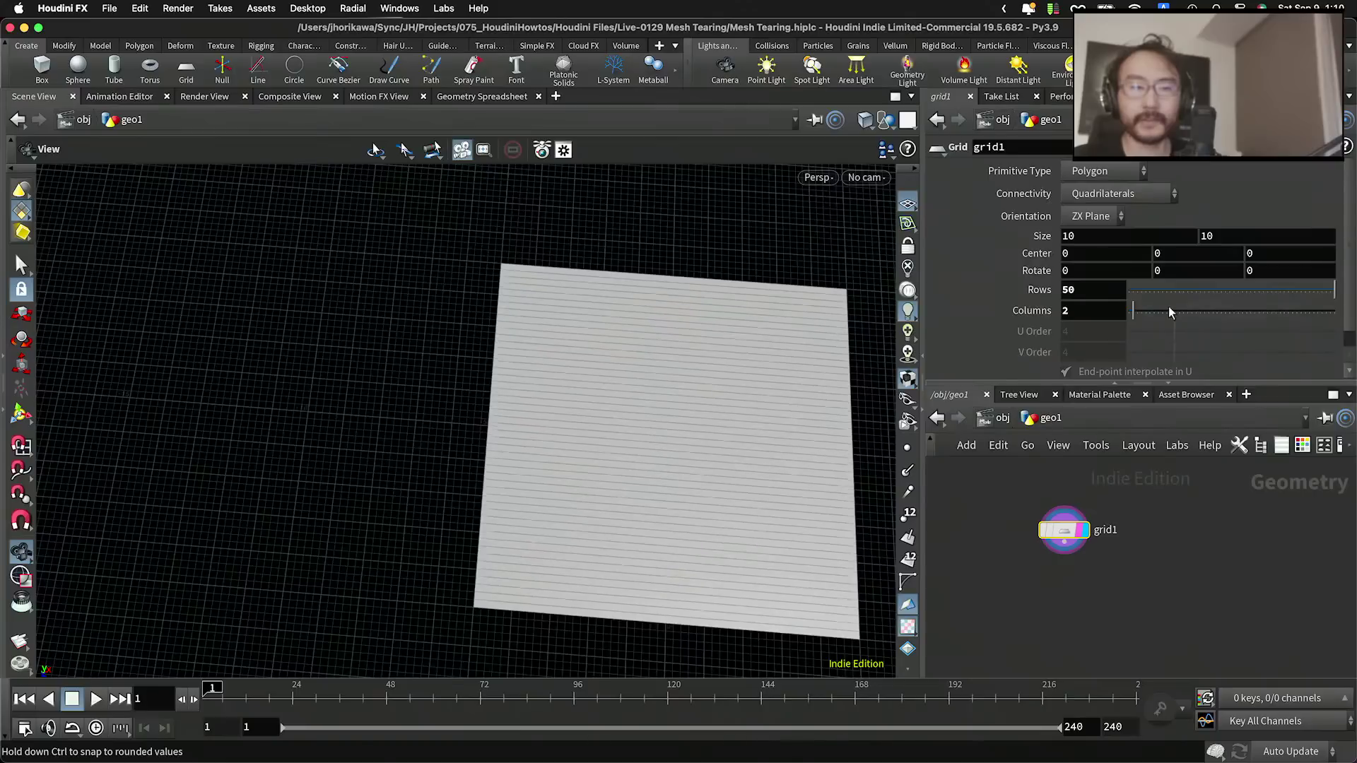
left_click_drag(1094, 291, 1039, 289)
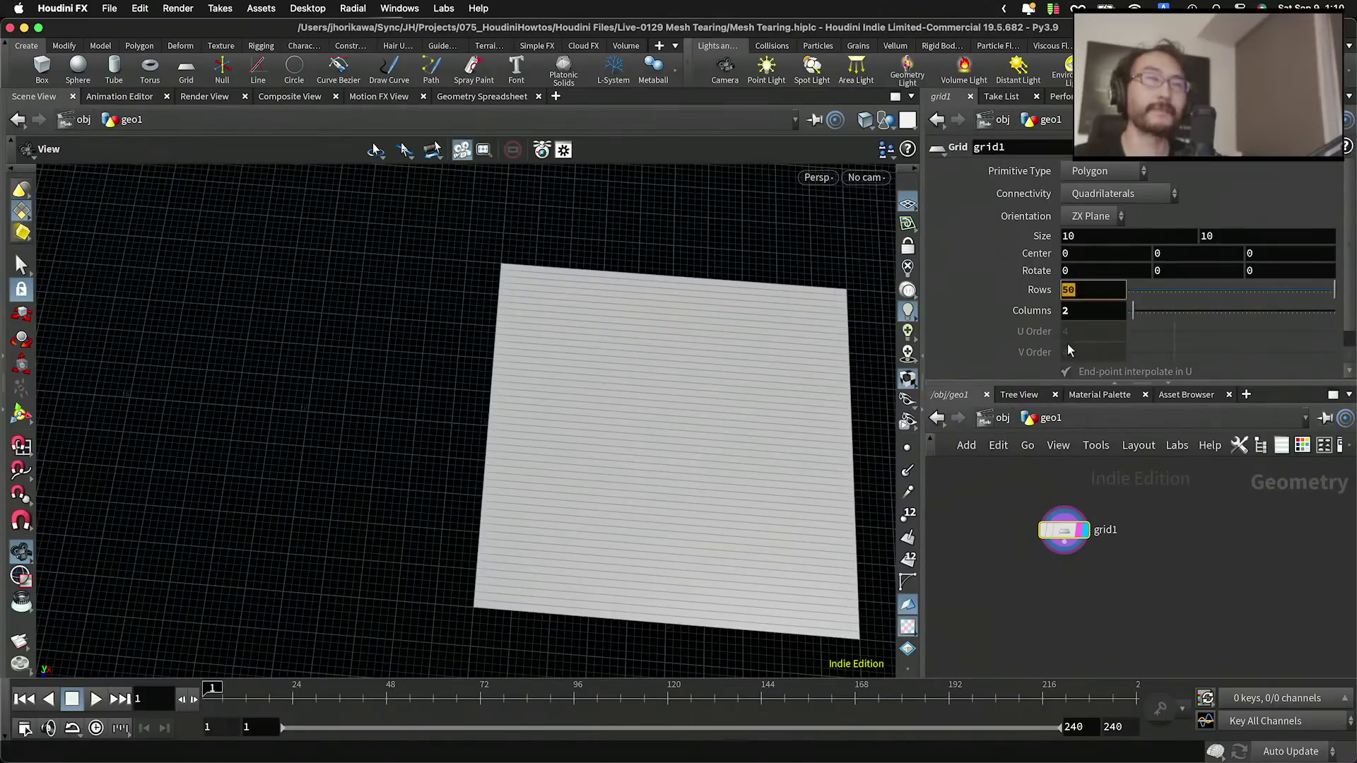
Step: Examine the grid's thin strips up close around its upper-left corner
scroll(603, 375, "up", 8)
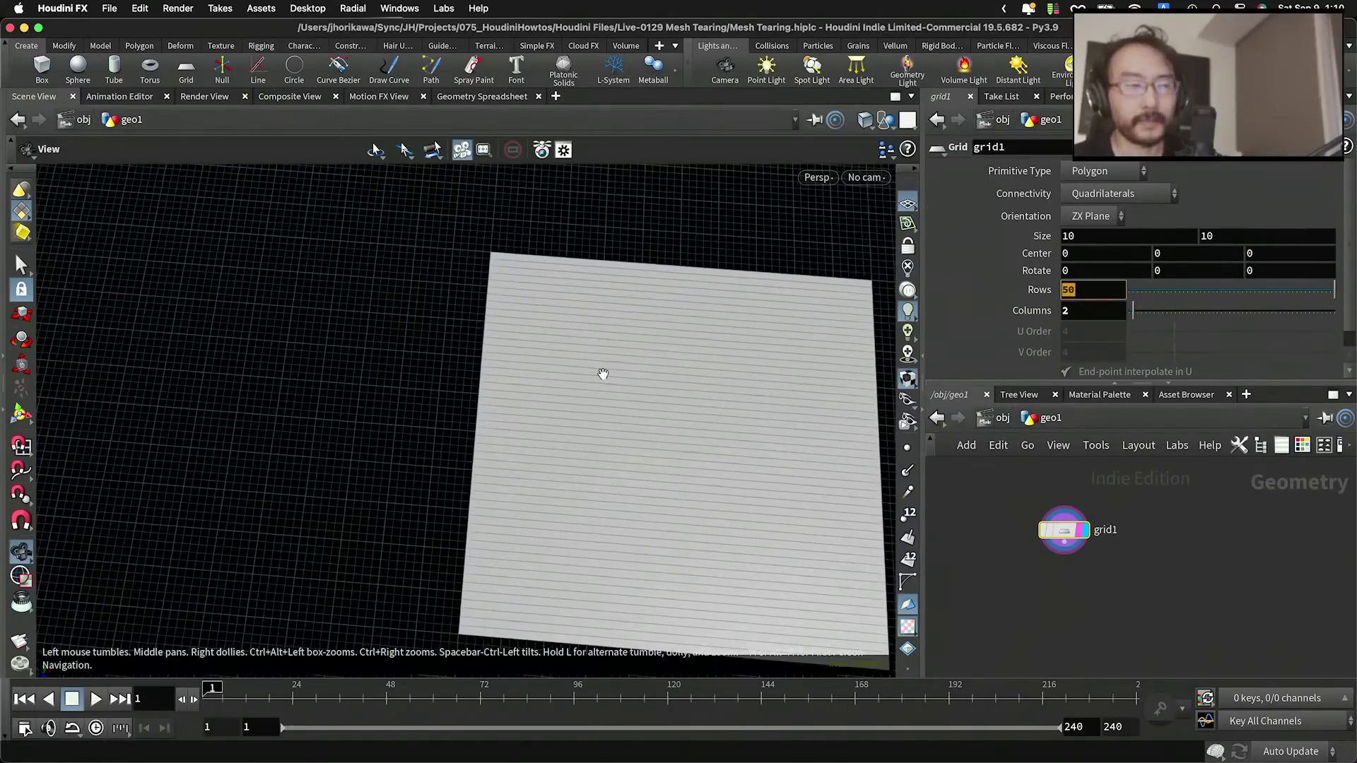
scroll(487, 249, "up", 6)
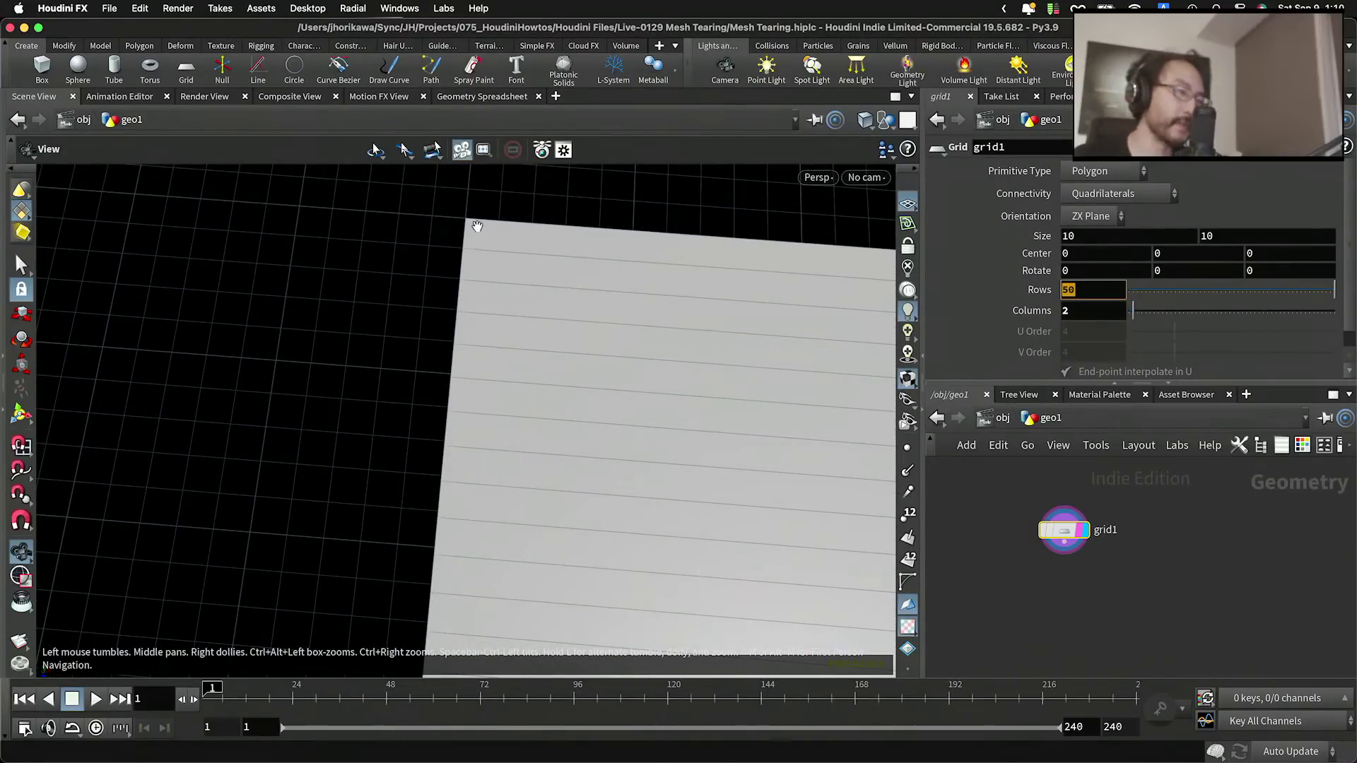
scroll(467, 234, "down", 8)
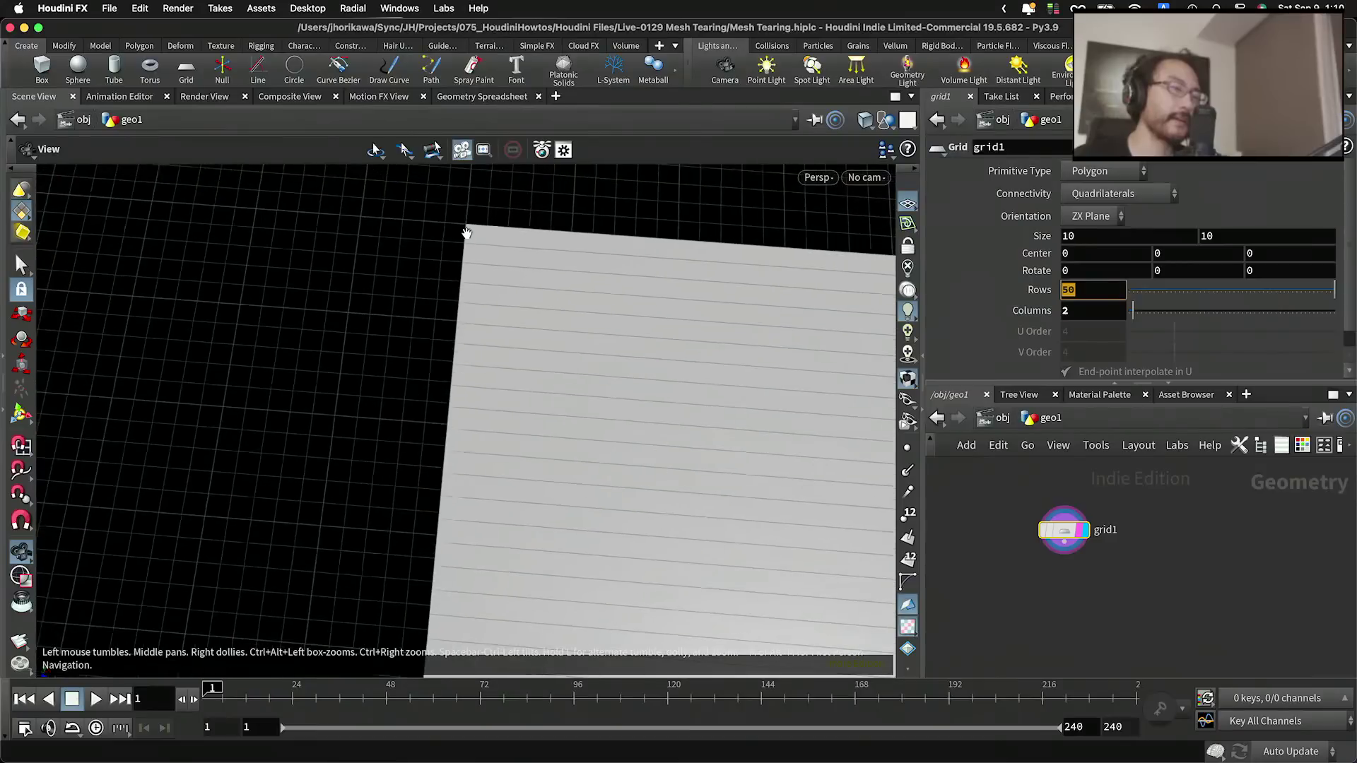
scroll(467, 234, "down", 5)
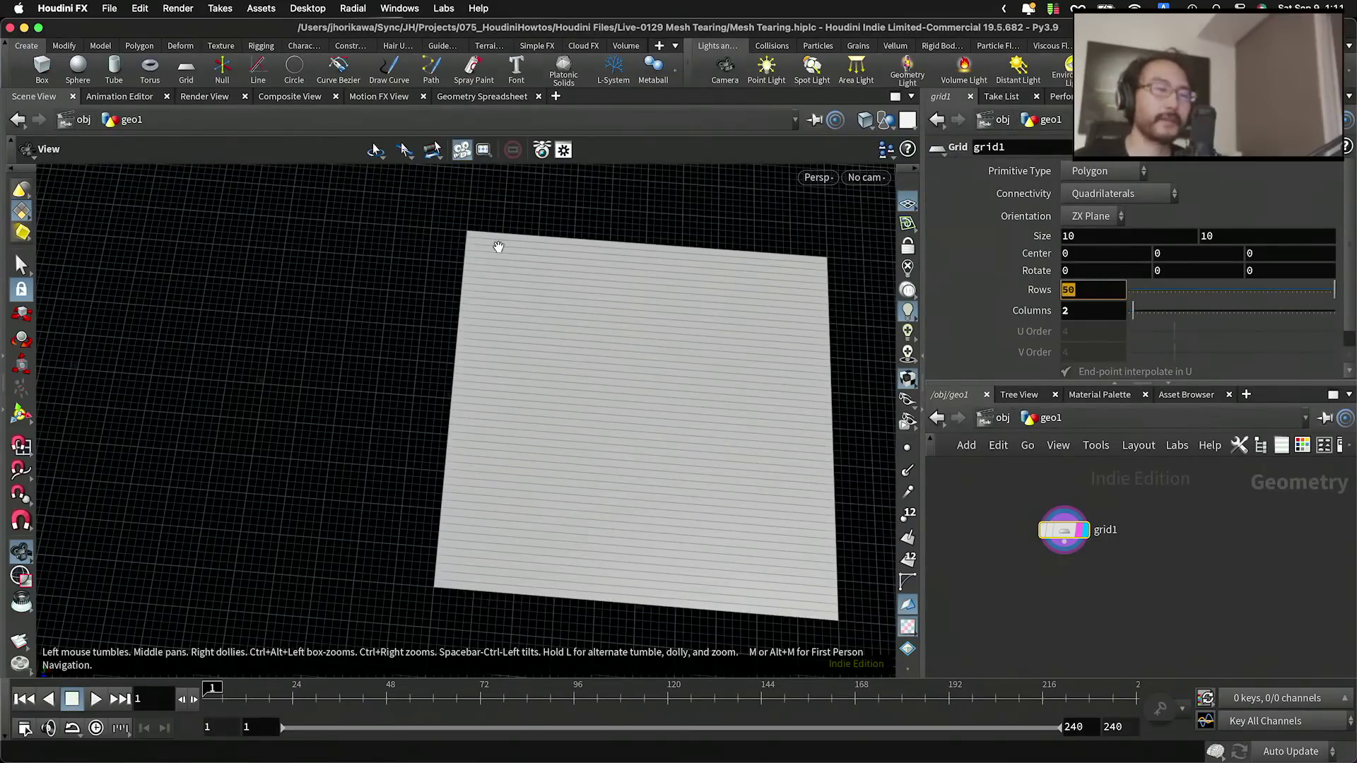
scroll(498, 246, "up", 8)
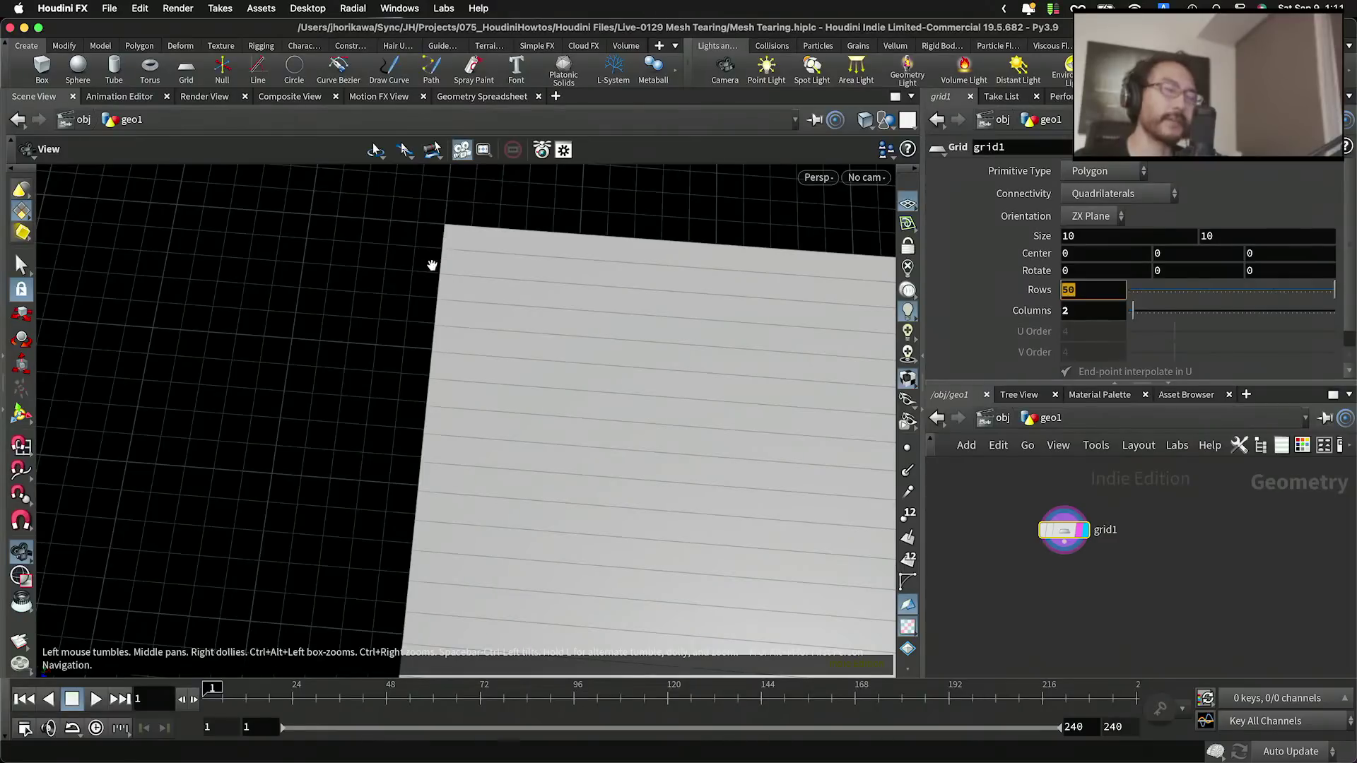
scroll(452, 327, "down", 2)
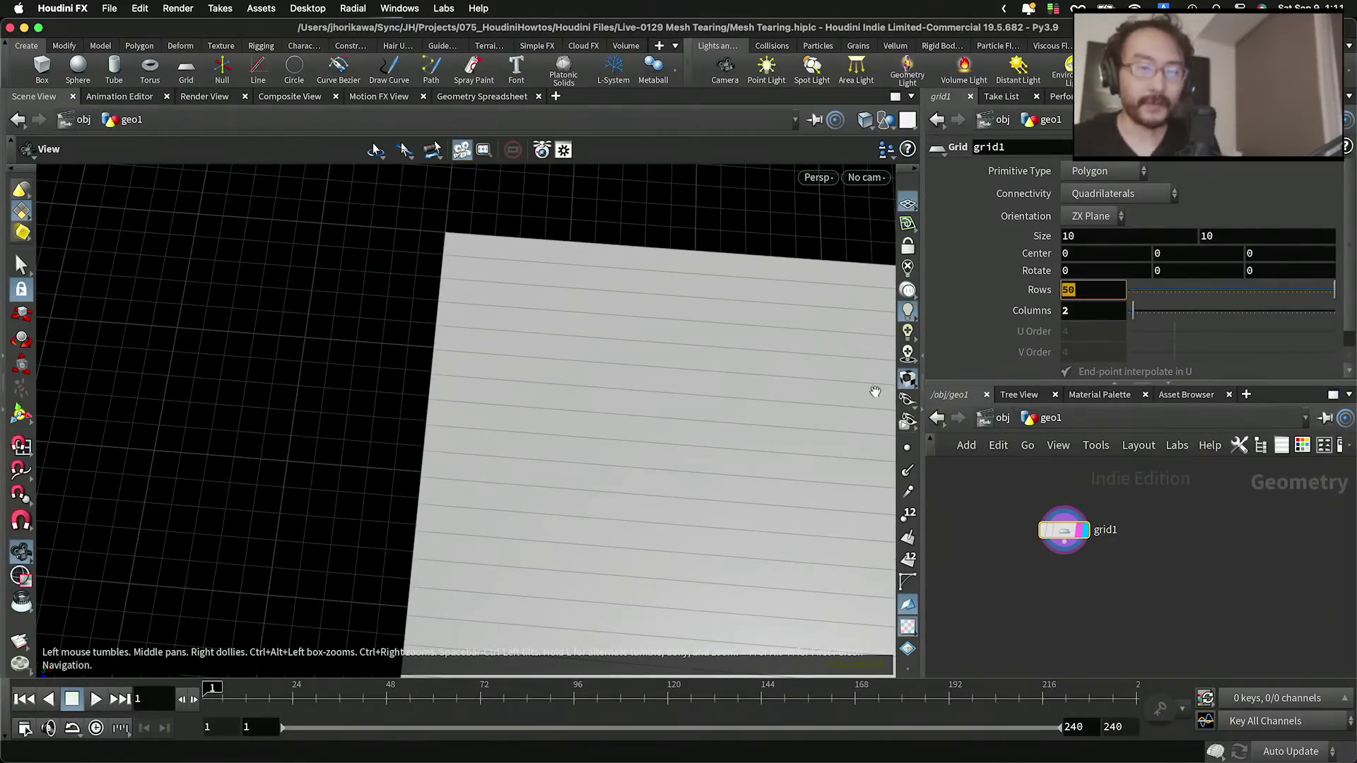
Step: Switch to the Clip Studio Paint sketch and outline a small cell at the large square's upper-left corner
key("ctrl+Up")
key("ctrl+Up")
key("ctrl+Up")
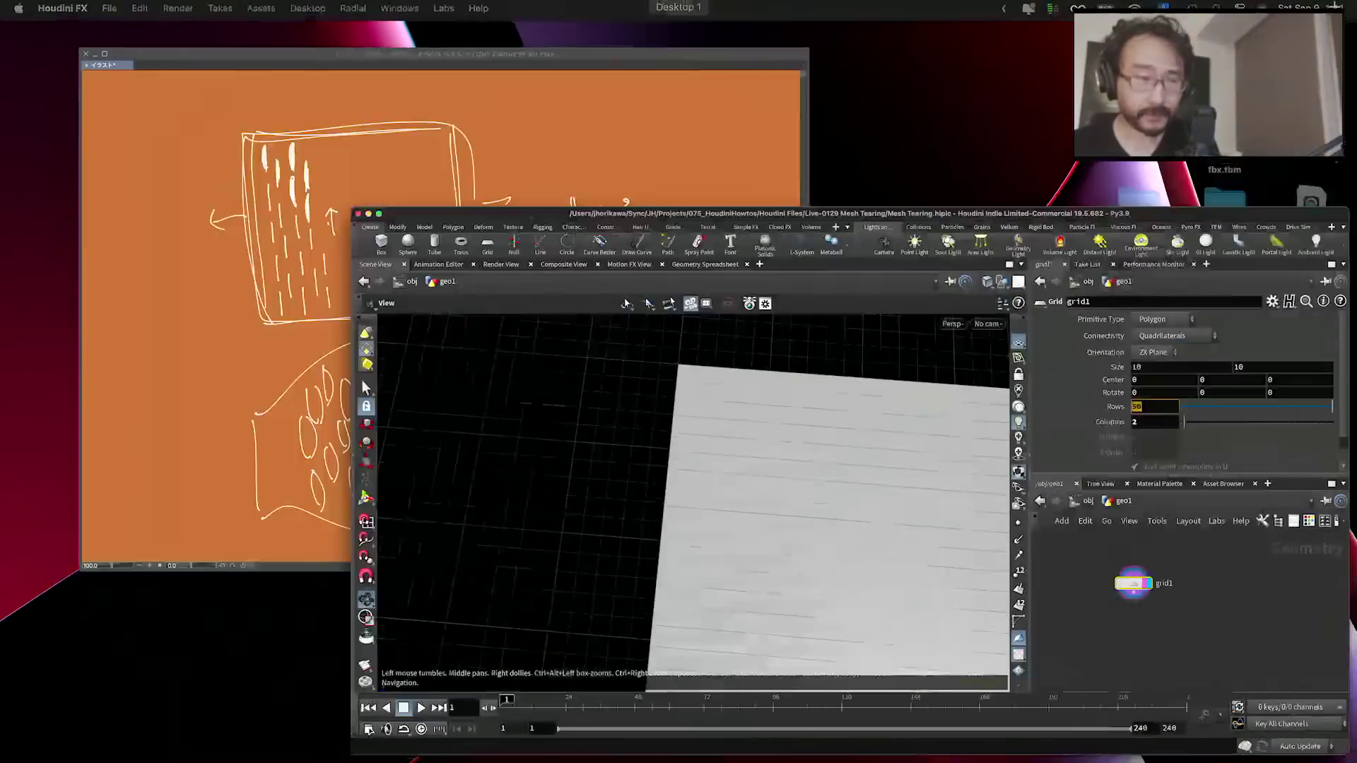
left_click(520, 300)
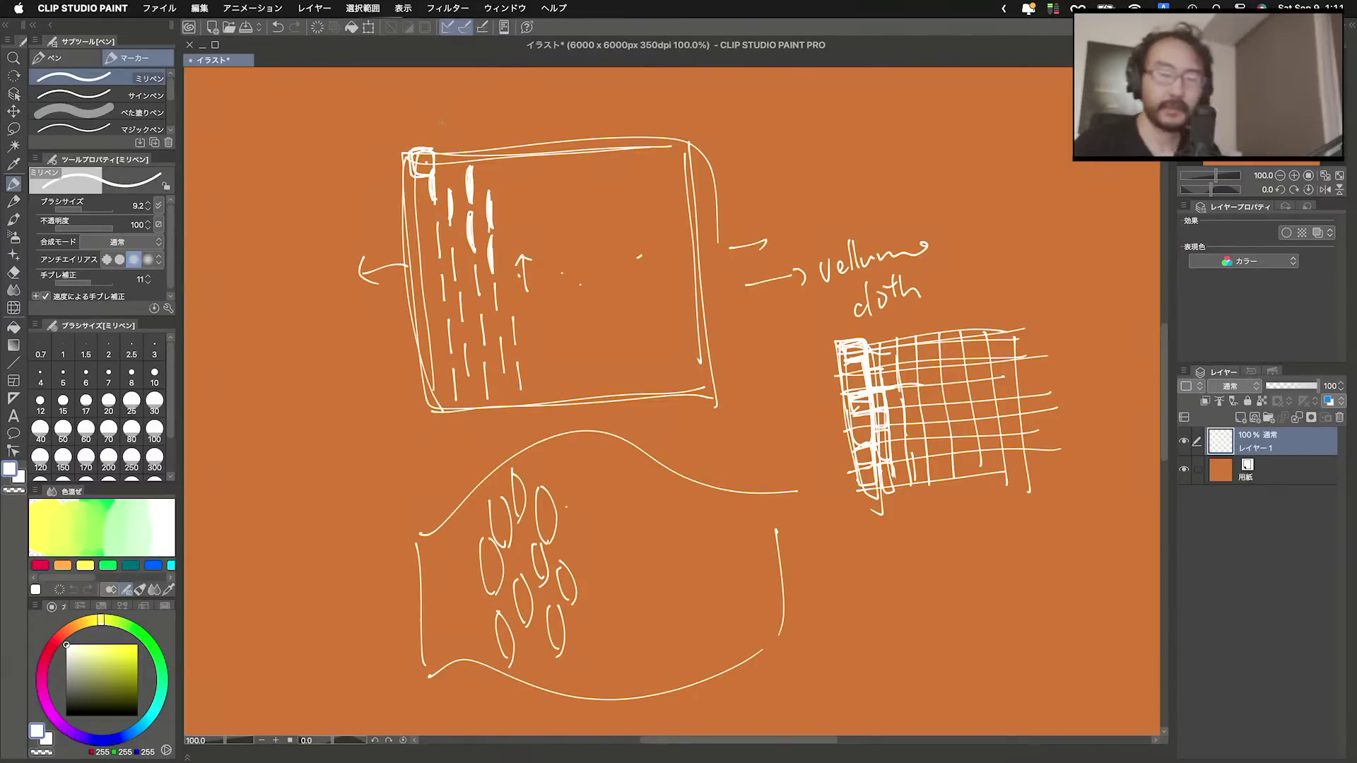
Step: Switch back to Houdini and add an unconnected Null node beside the grid node
key("ctrl+Up")
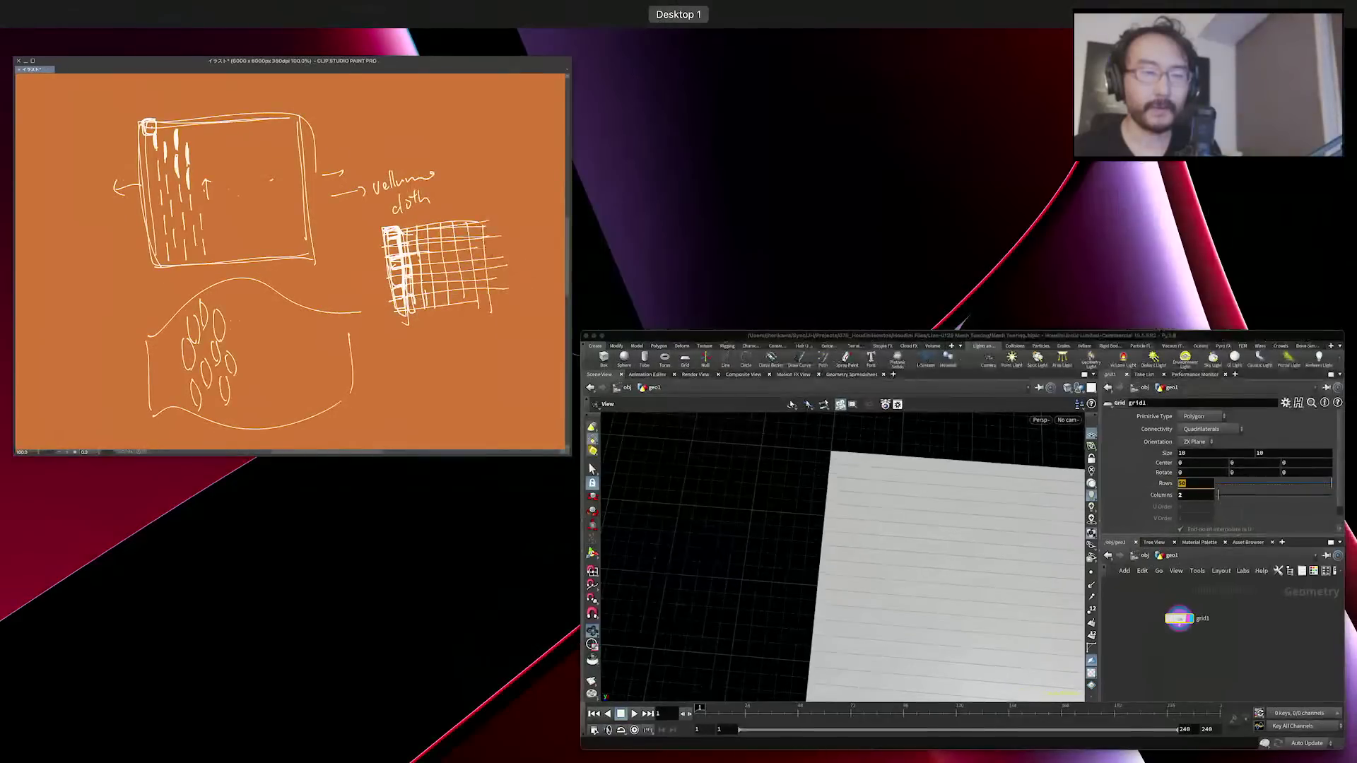
left_click(1109, 647)
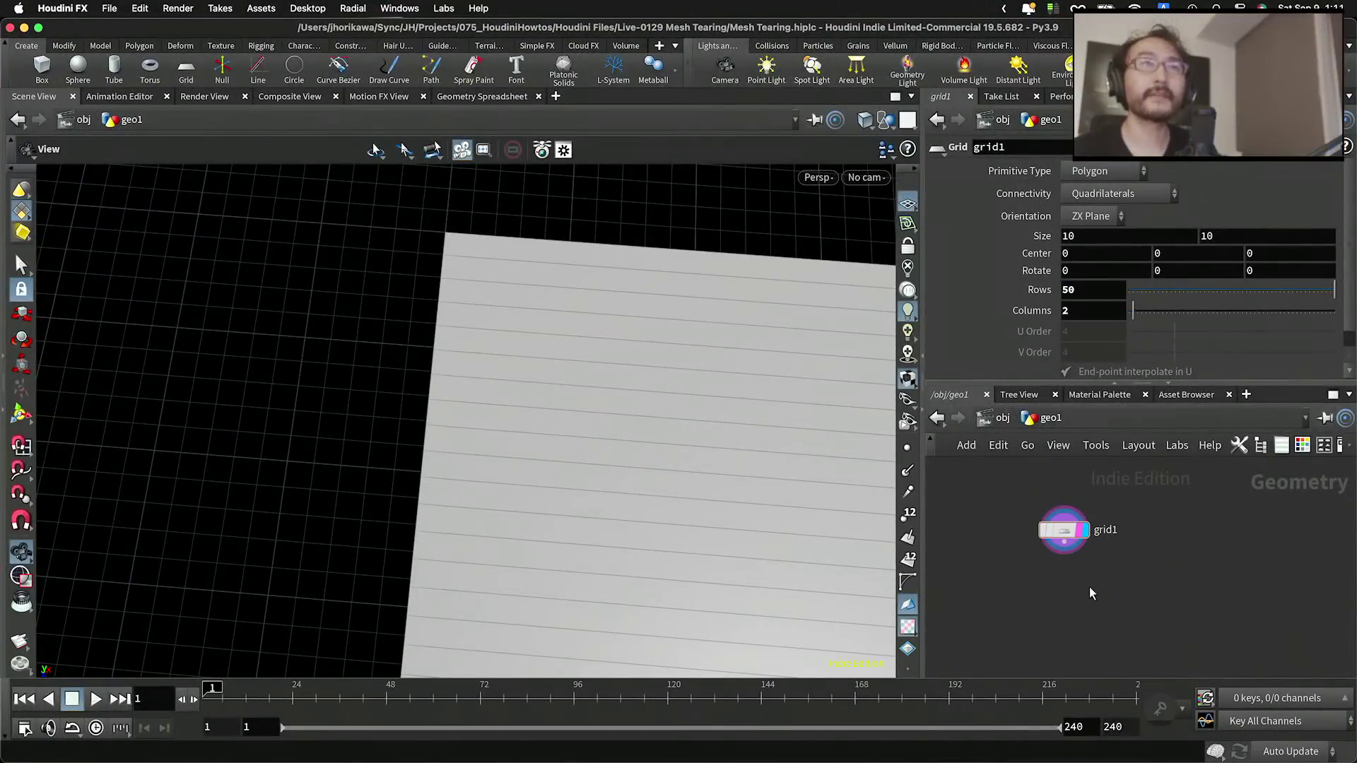
key("Tab")
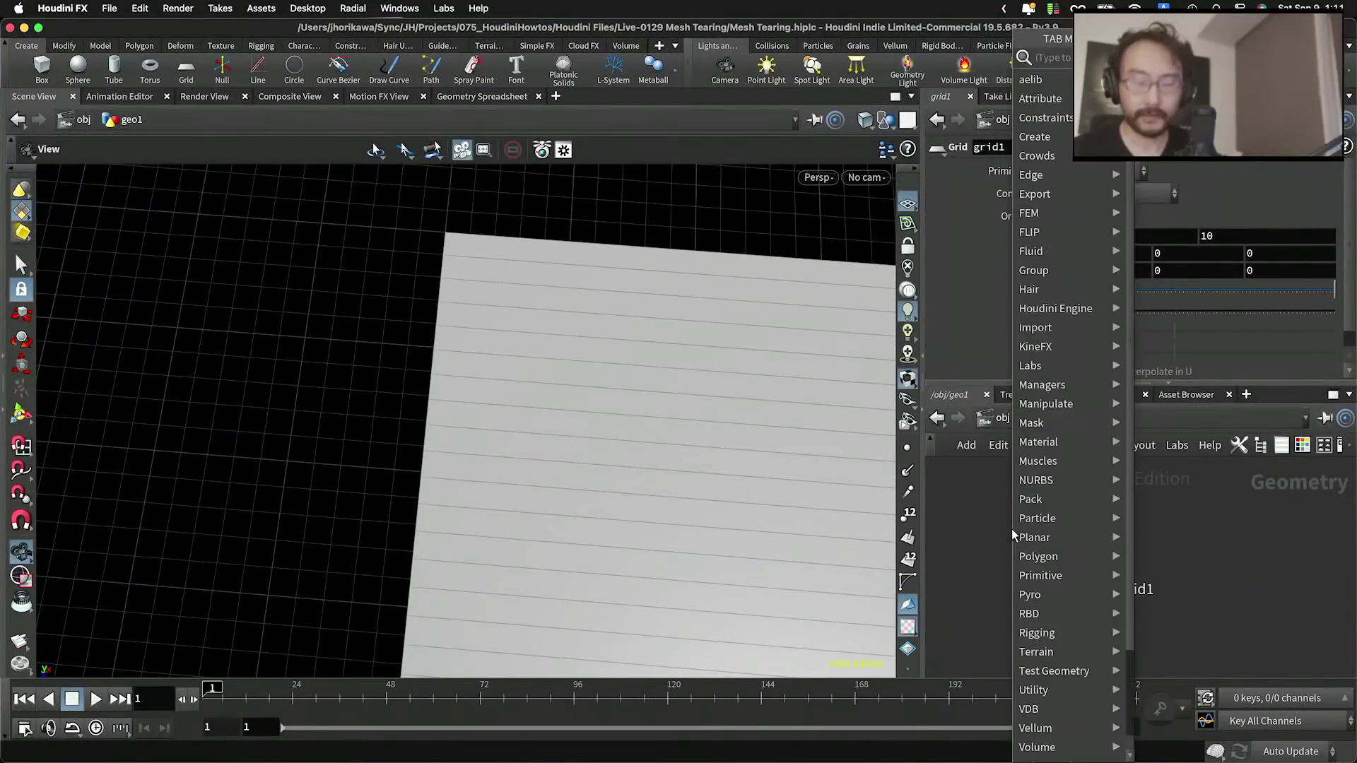
key("Escape")
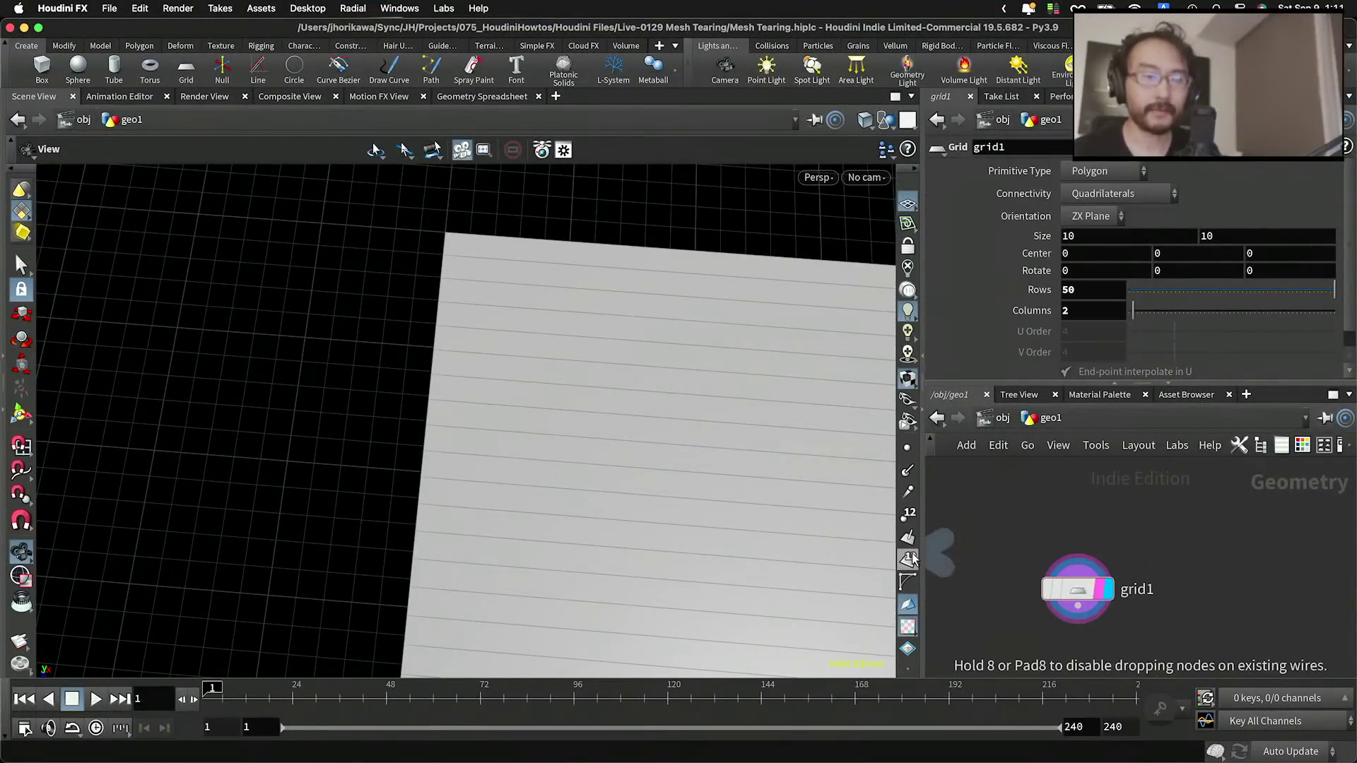
left_click(954, 528)
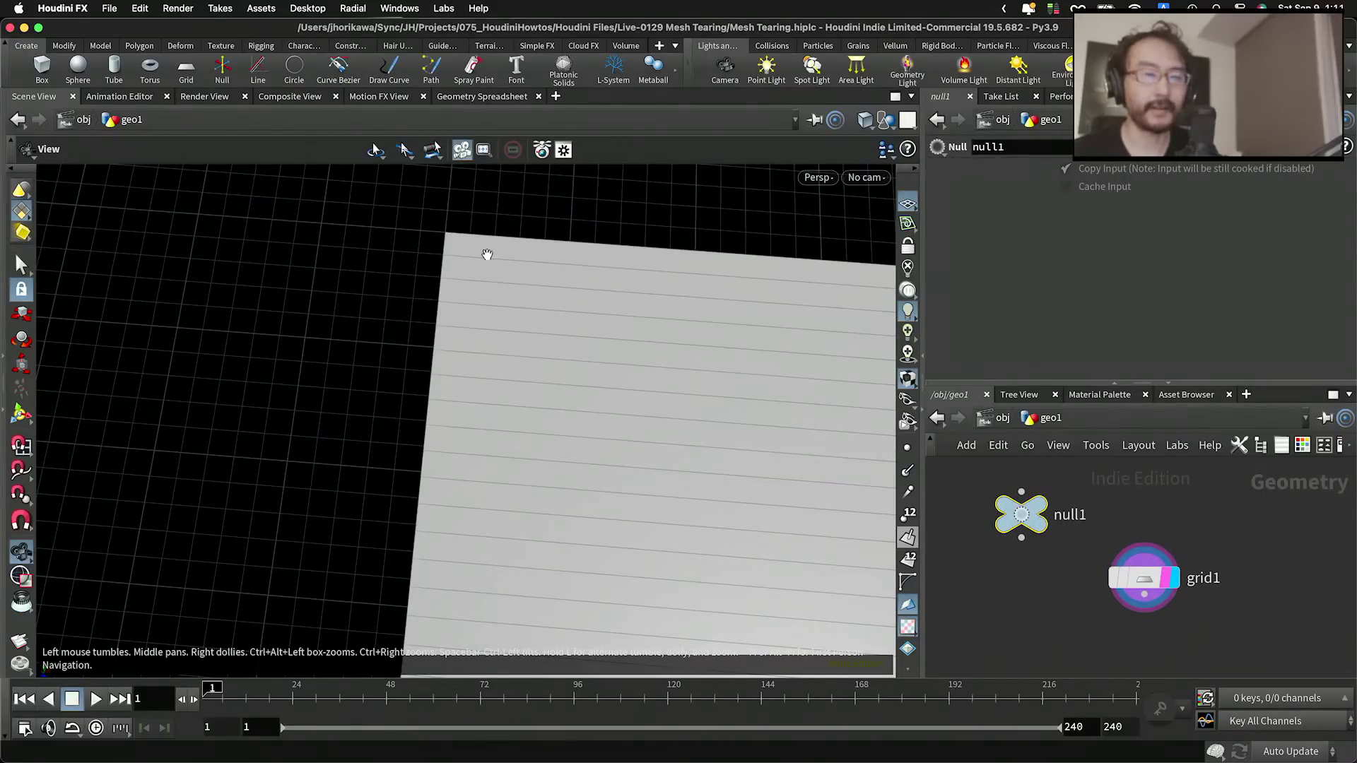
Step: Rename the Null node as CONTROLLER and colour it blue
left_click_drag(1027, 515, 1006, 514)
left_click(1035, 516)
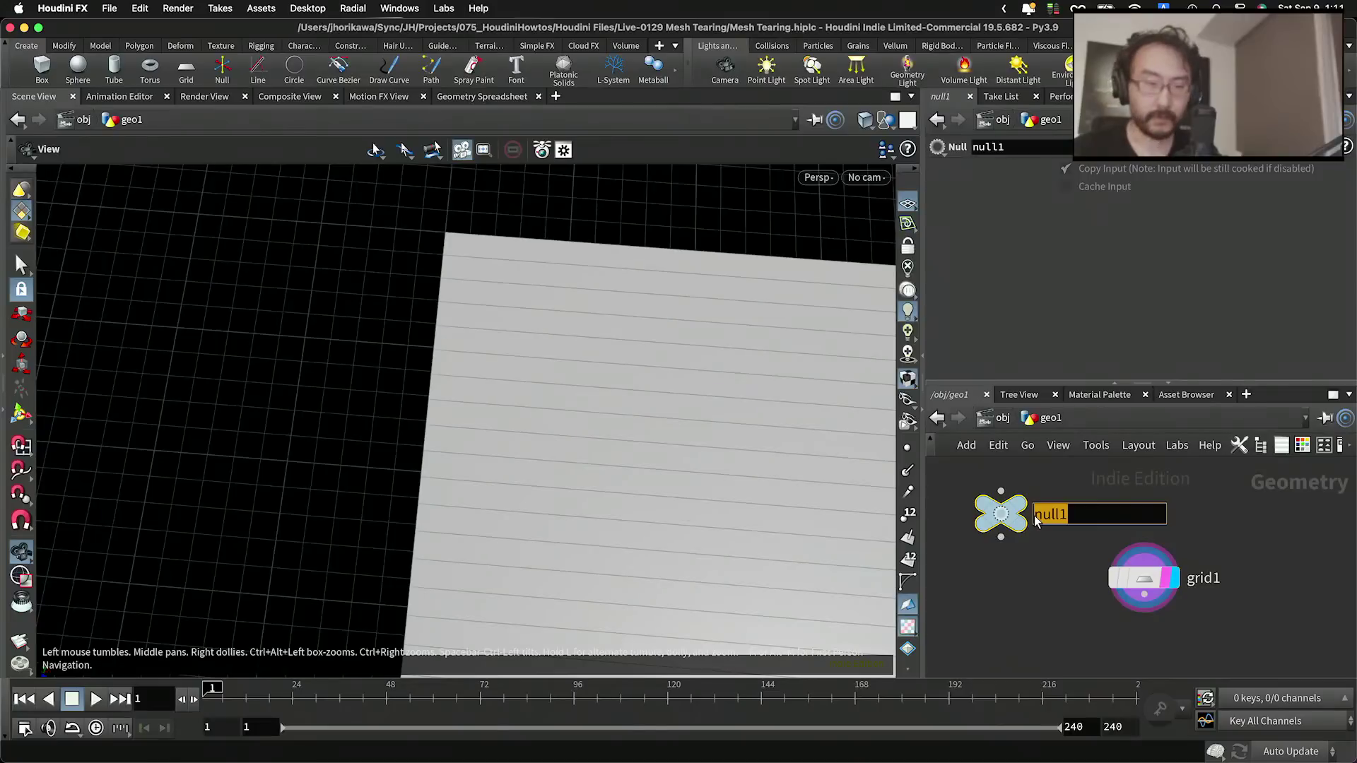
type("N")
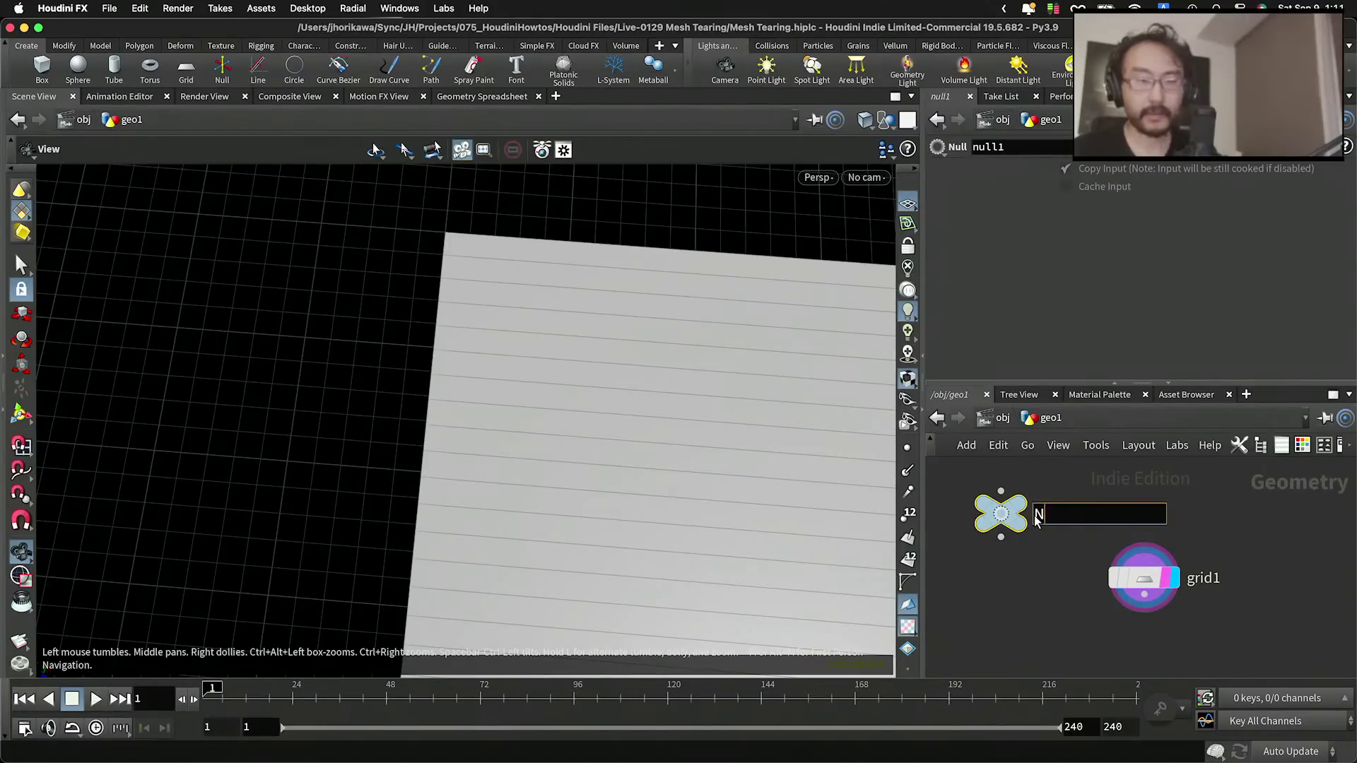
type("CONTROLLER")
key("Return")
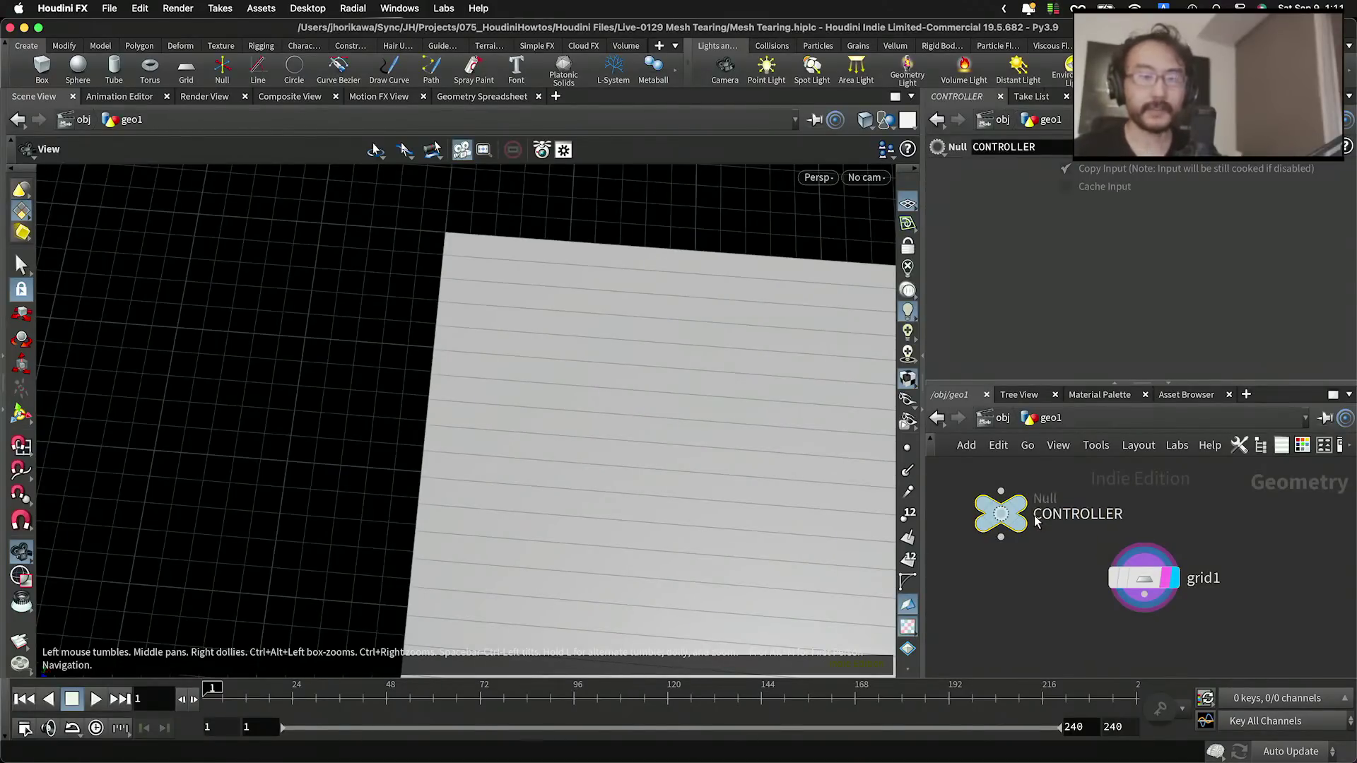
key("c")
left_click(1310, 658)
Step: Examine the grid's strips along its upper edge from one corner to the other
left_click(1145, 578)
left_click_drag(1153, 292, 1343, 295)
scroll(766, 303, "down", 1)
scroll(766, 303, "down", 4)
middle_click_drag(766, 303, 312, 296)
scroll(311, 296, "down", 3)
left_click_drag(311, 297, 445, 288)
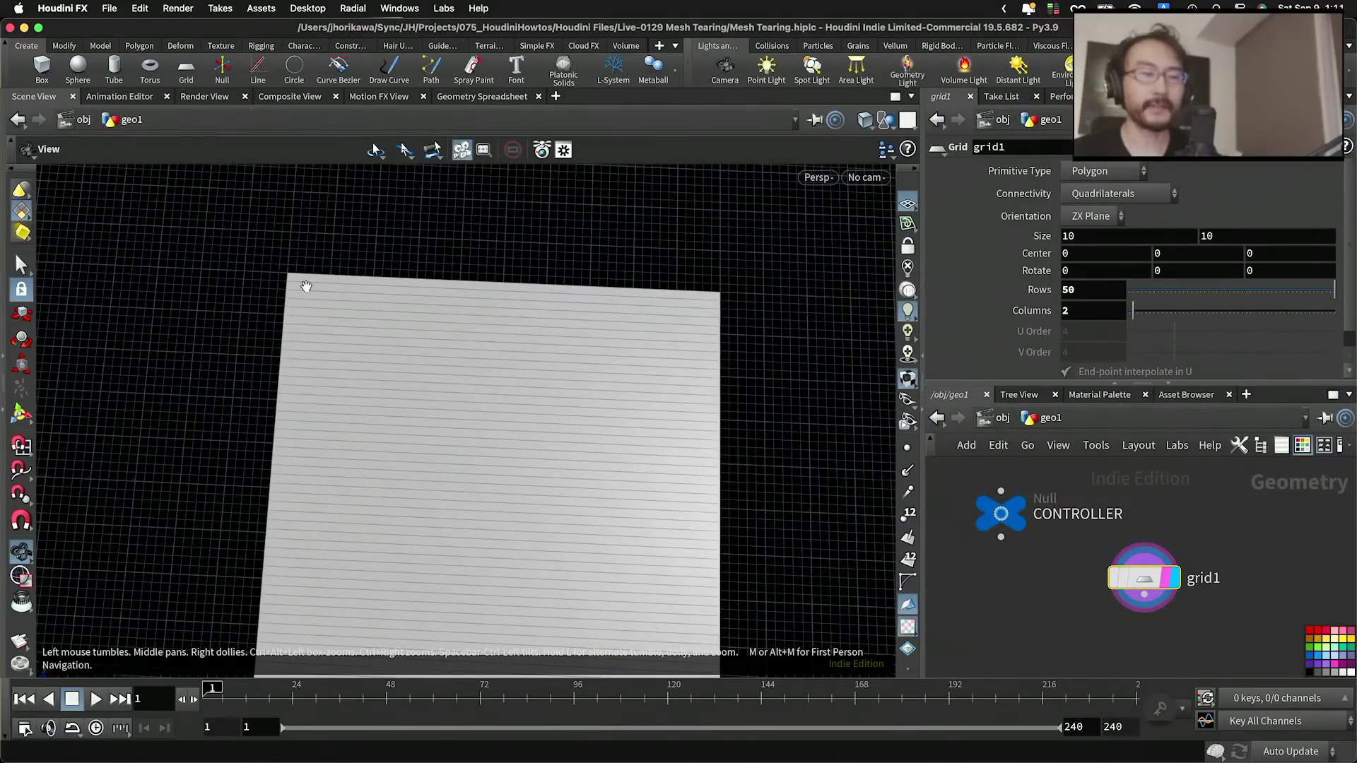
scroll(650, 295, "up", 5)
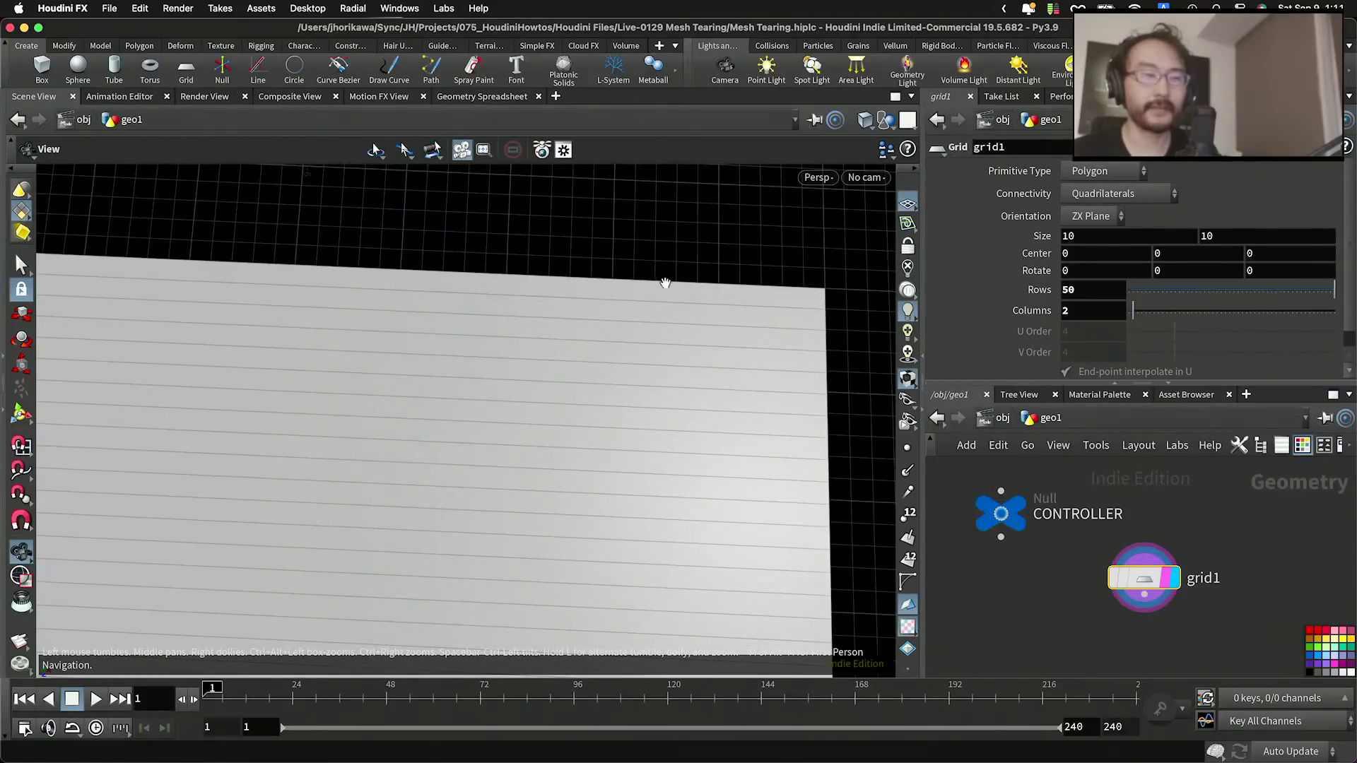
scroll(688, 354, "down", 4)
scroll(601, 343, "down", 4)
scroll(508, 336, "up", 5)
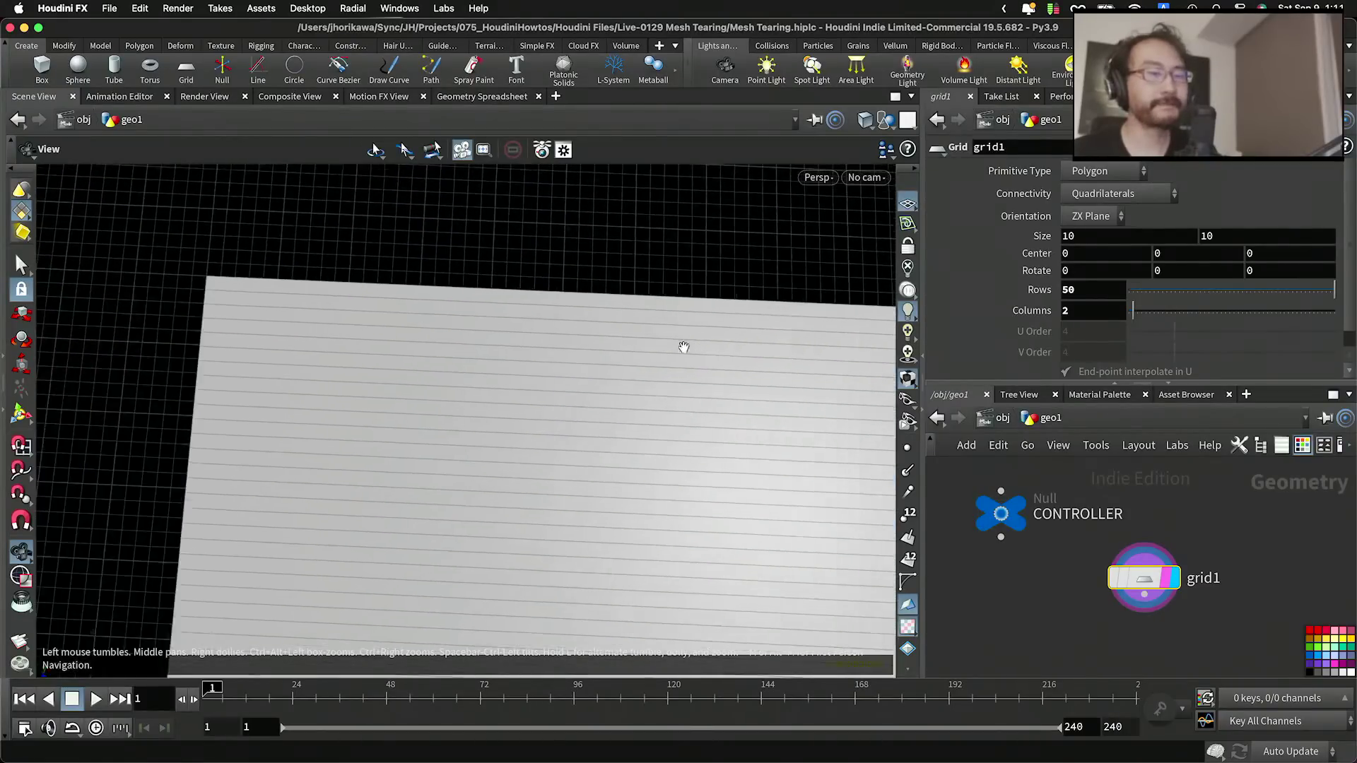
Step: Open the parameter interface editor for the CONTROLLER node and move it clear of the grid node's parameters
left_click(981, 516)
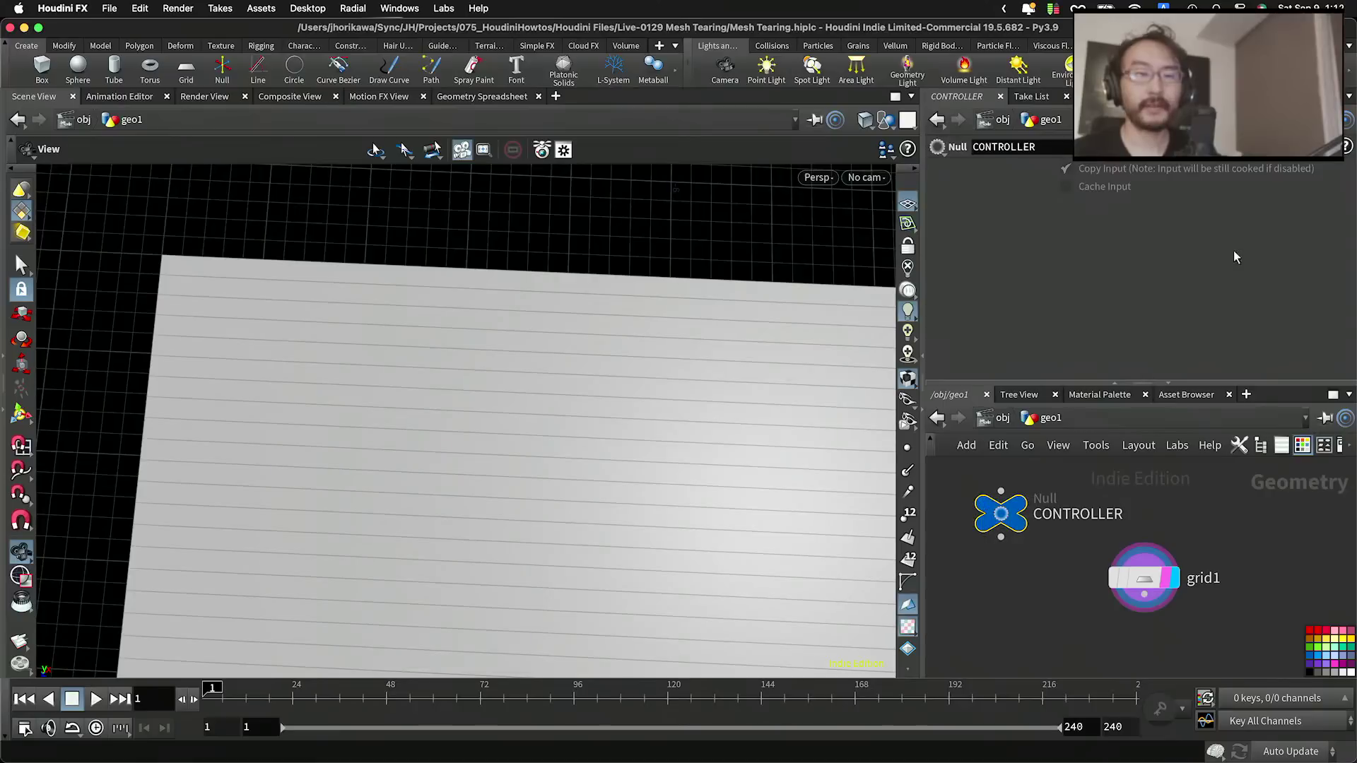
left_click_drag(1145, 579, 1203, 577)
left_click(1249, 149)
left_click(1229, 168)
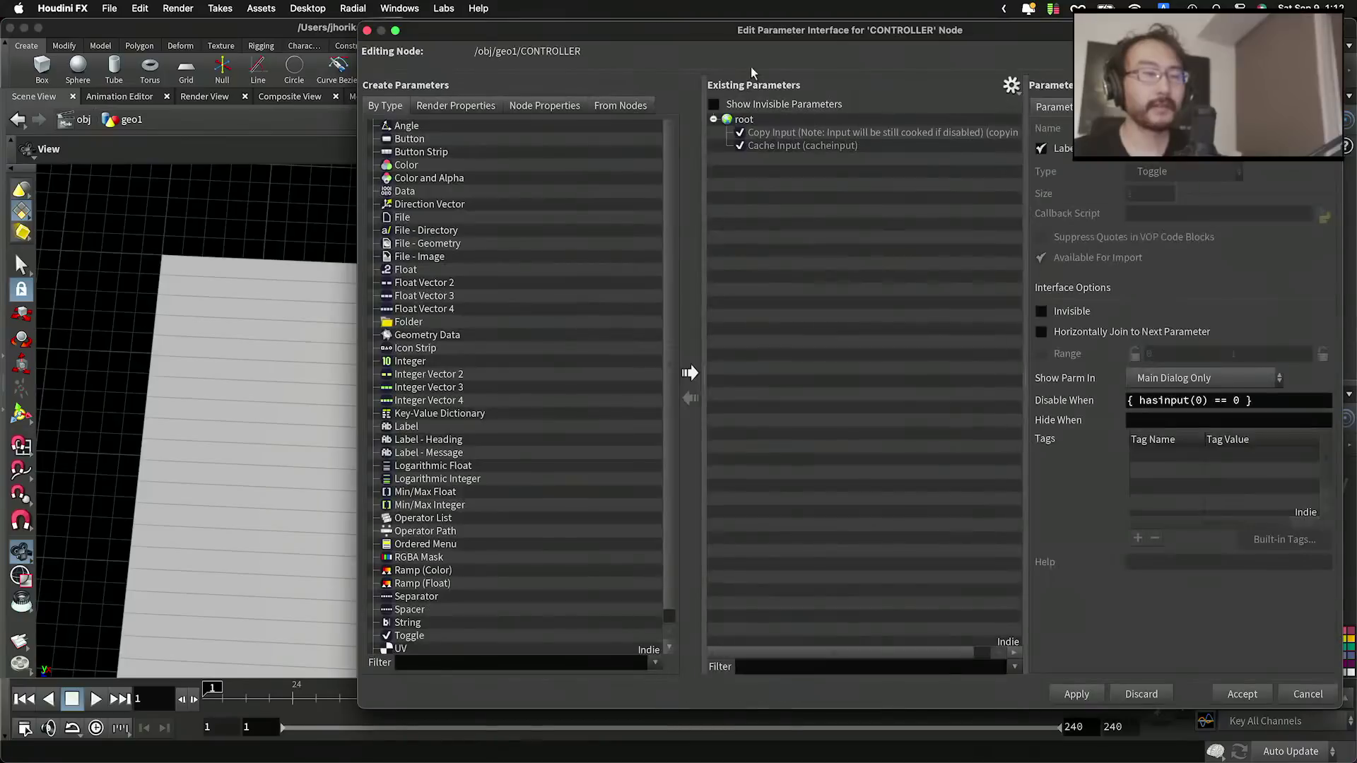
left_click(1011, 85)
left_click(1034, 216)
left_click_drag(1072, 32, 597, 54)
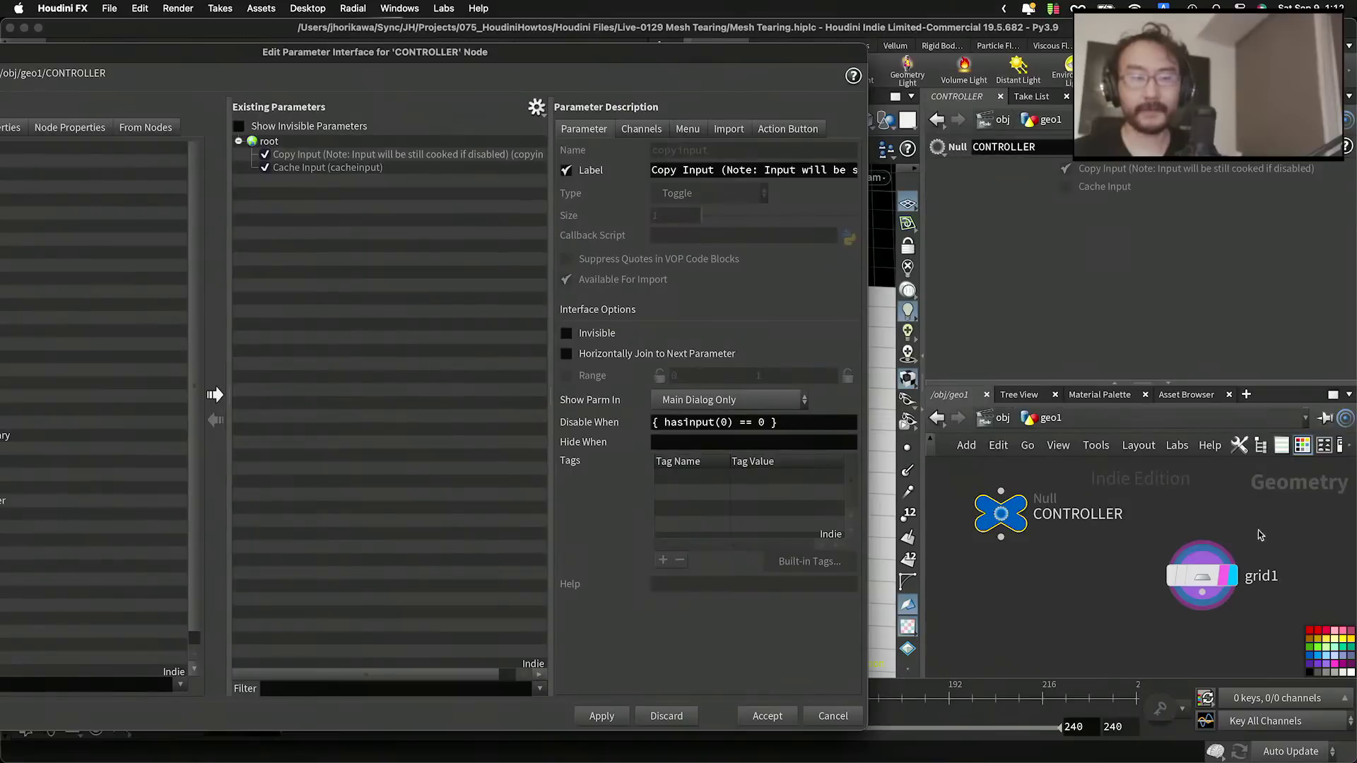
Step: Add the grid's Rows parameter to the CONTROLLER node's interface and label it rows
left_click(1184, 576)
left_click_drag(1039, 290, 482, 234)
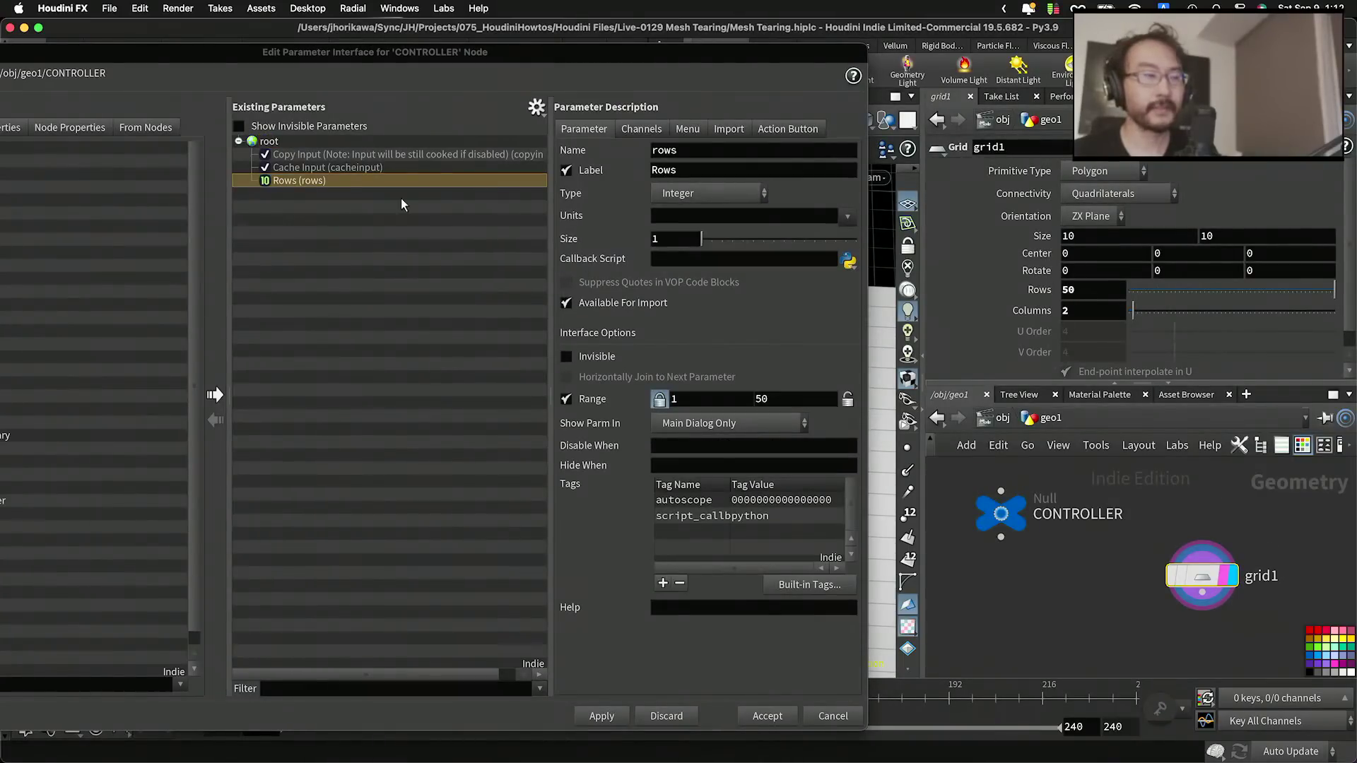
left_click(717, 151)
key("Tab")
type("rows")
key("Return")
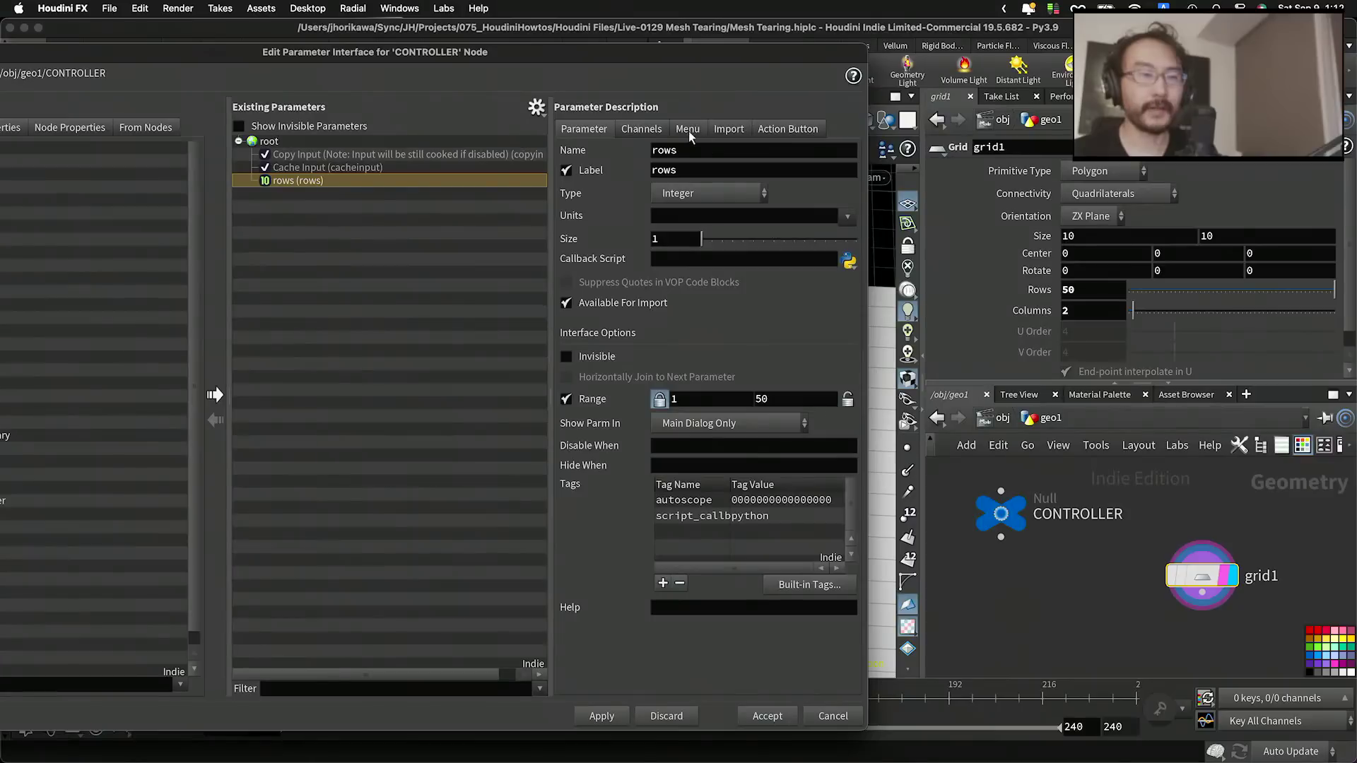
Step: Test the grid's second size dimension at 5 and 20, and return it to 10
left_click_drag(683, 53, 1197, 372)
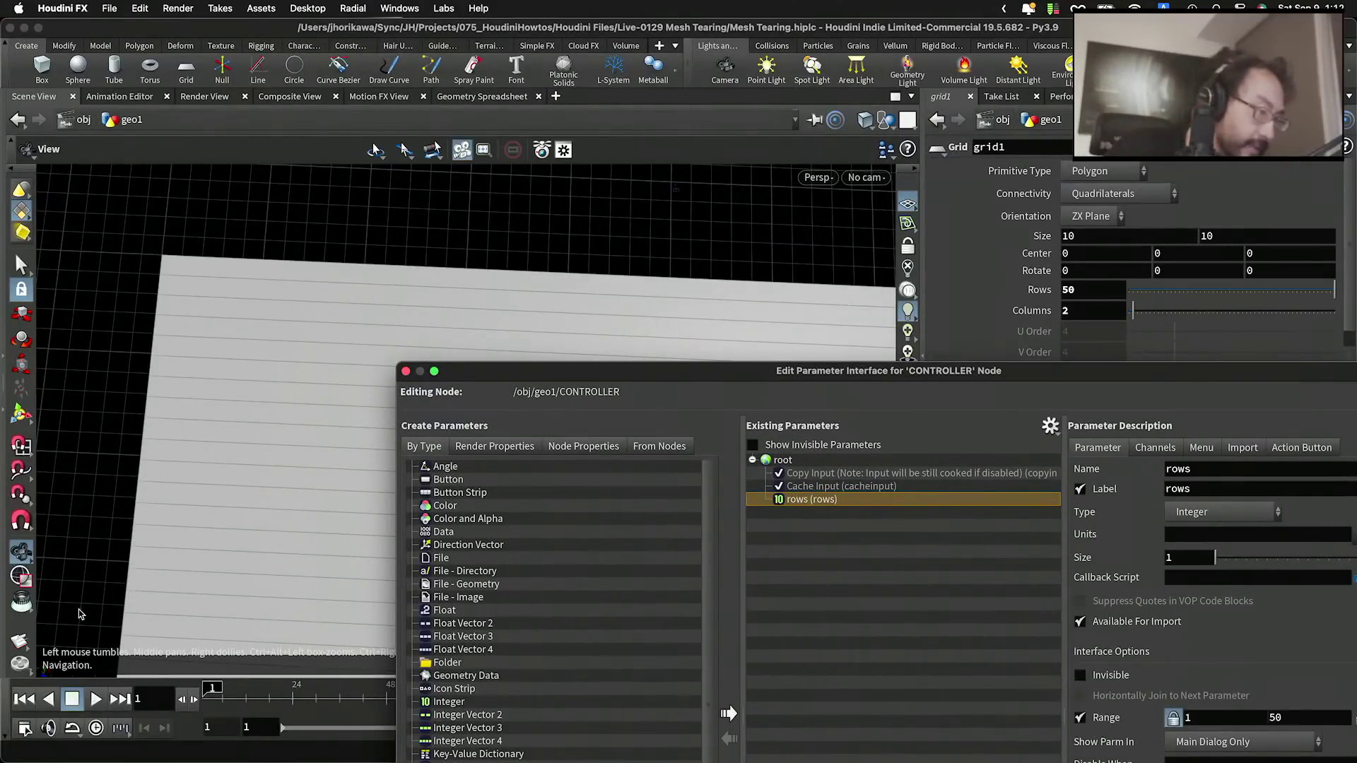
left_click(86, 534)
left_click_drag(86, 534, 91, 554)
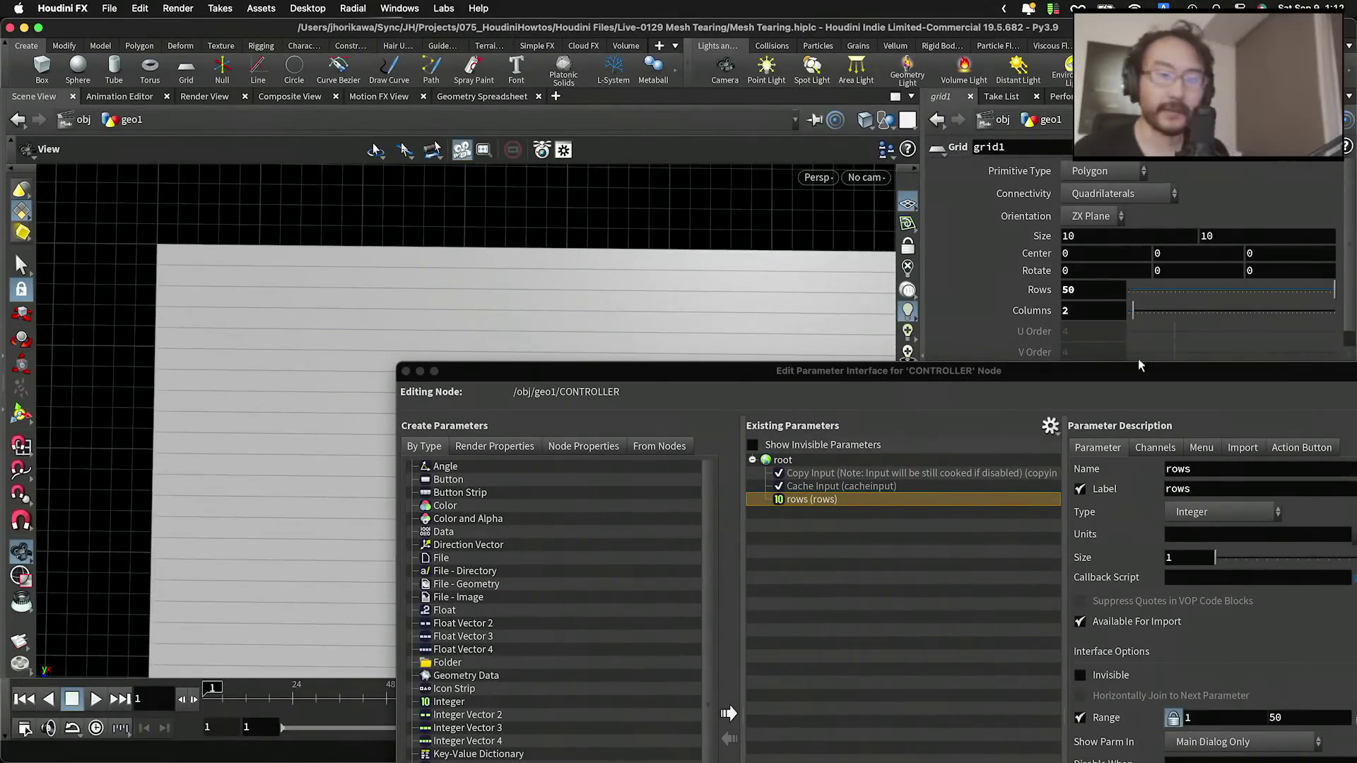
left_click_drag(1234, 234, 1099, 238)
type("5")
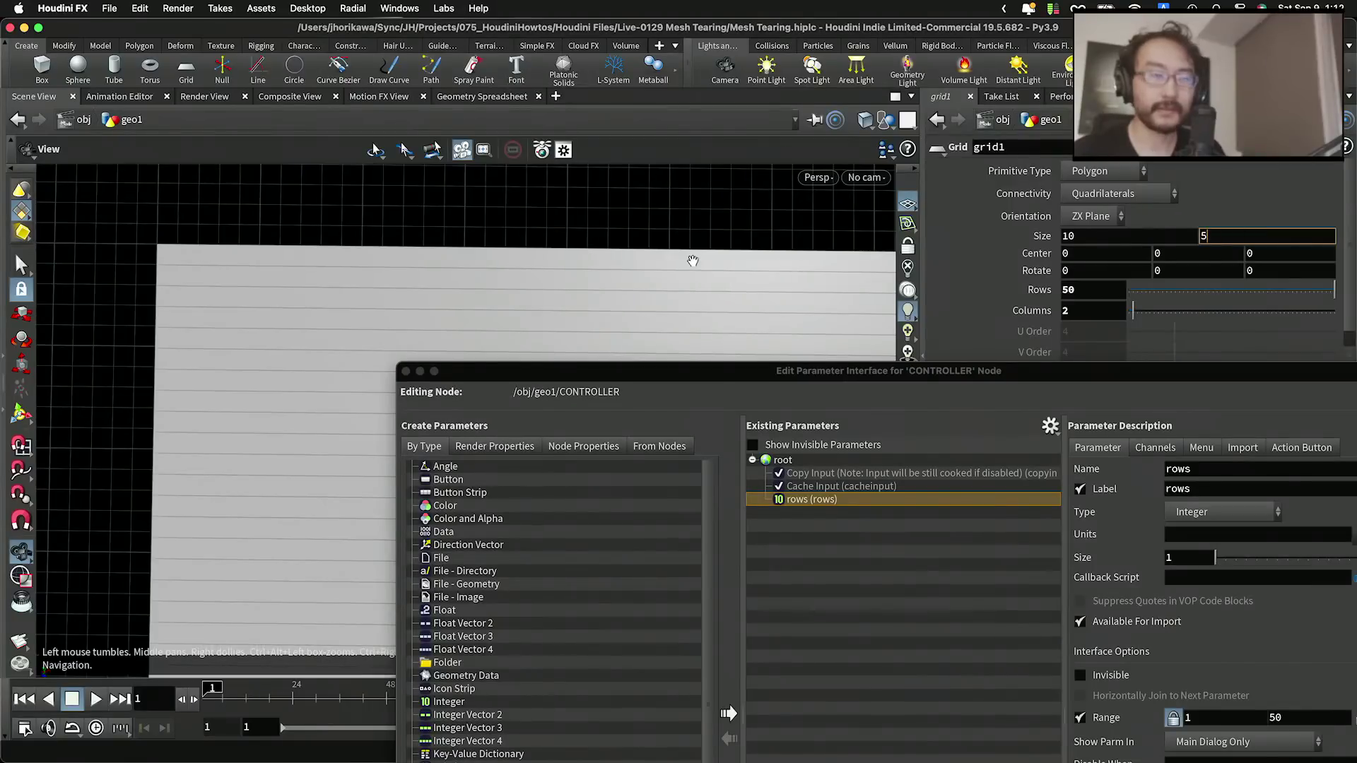
key("Return")
left_click_drag(1246, 233, 1157, 233)
type("20")
key("Return")
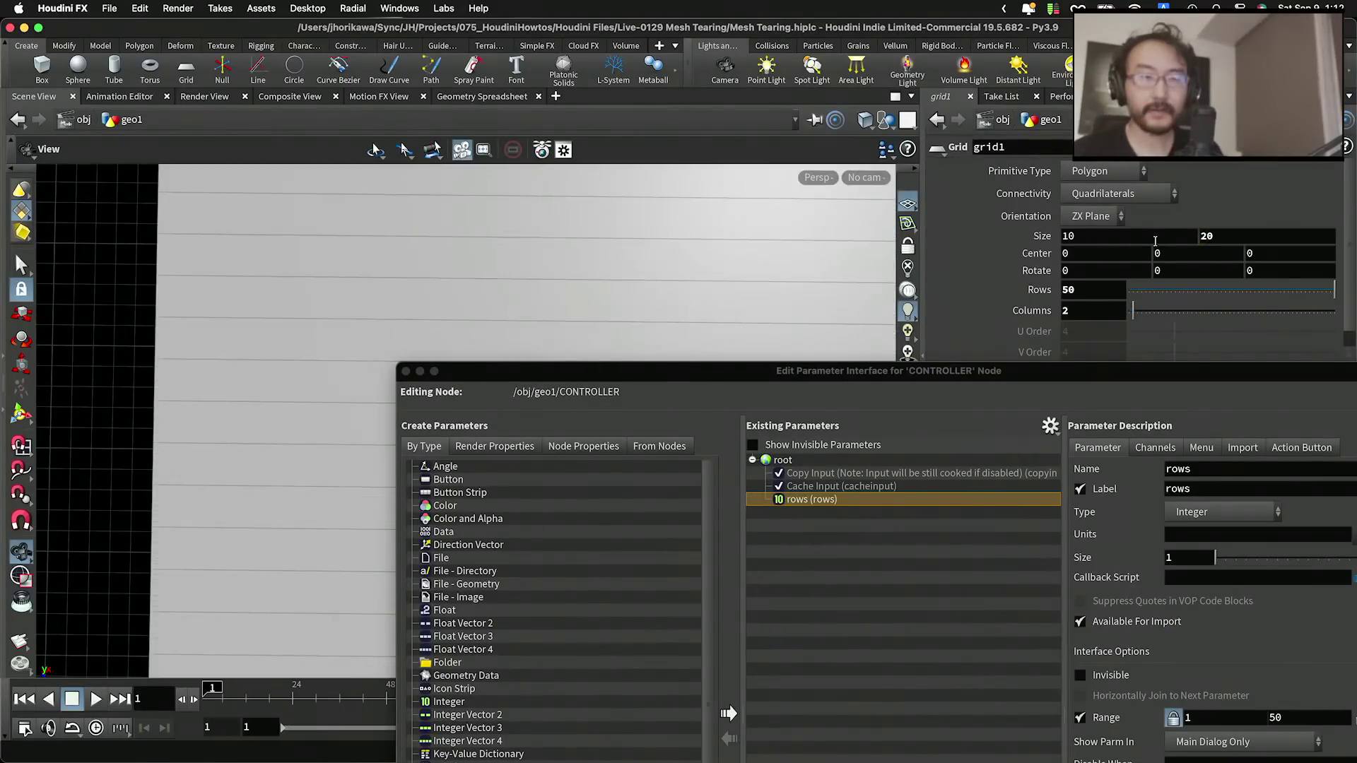
left_click_drag(1238, 241, 1189, 233)
type("10")
key("Return")
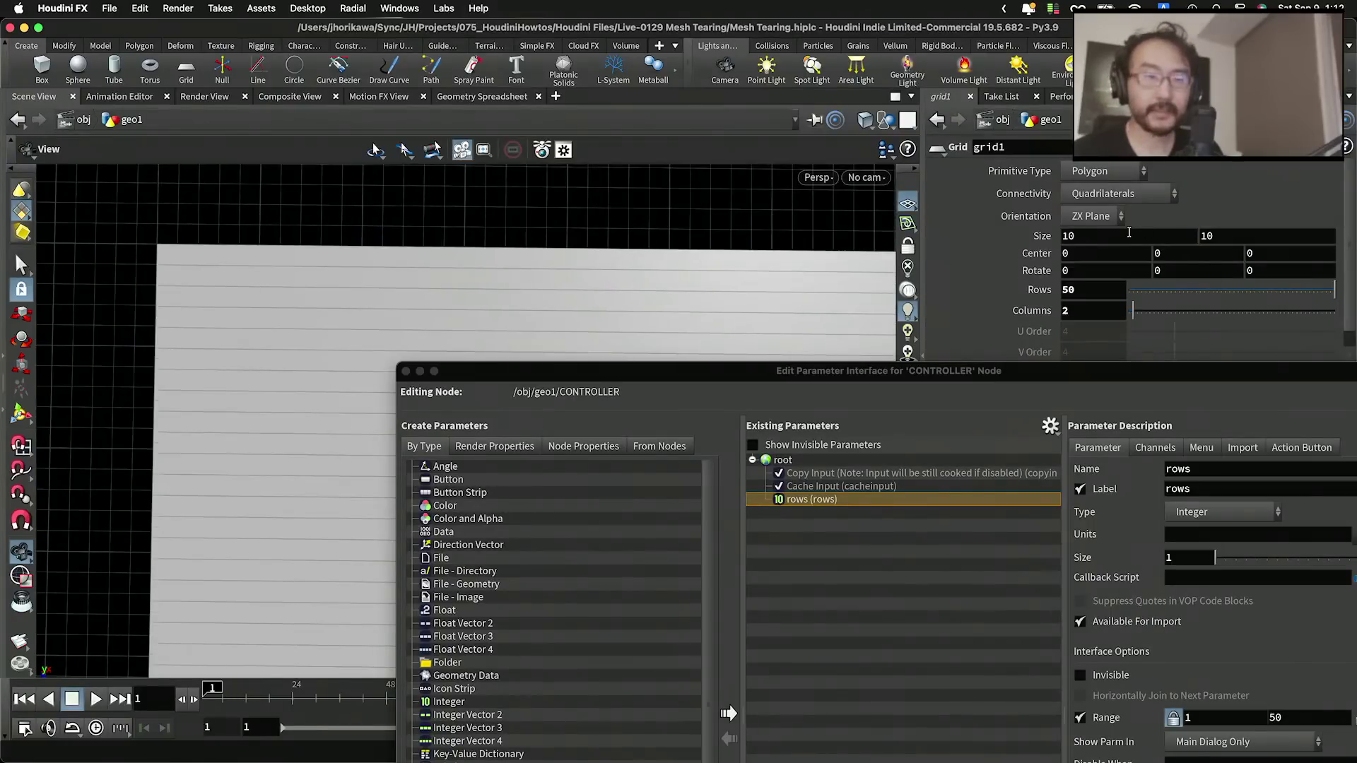
left_click(1224, 234)
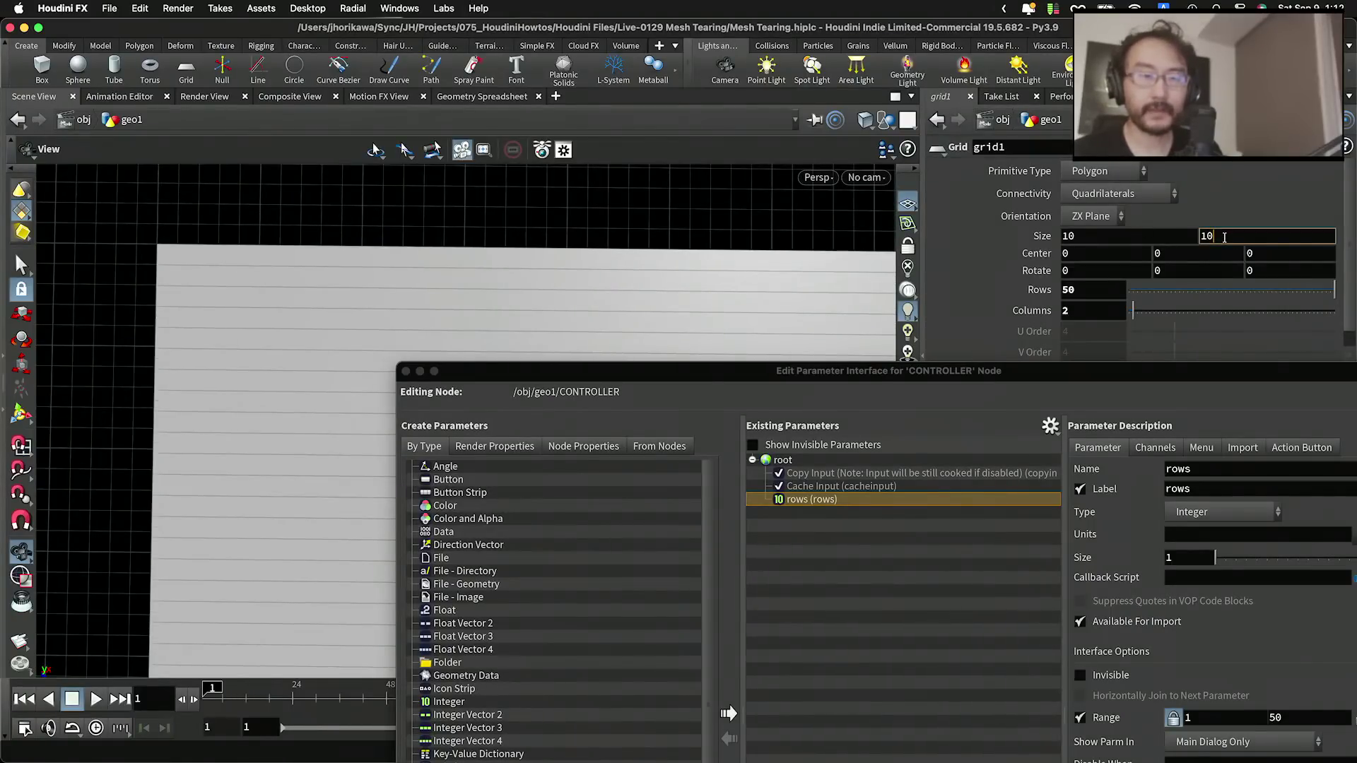
Step: Add a float parameter named y_size with the label "y size" to the CONTROLLER node's interface
left_click_drag(1039, 370, 790, 40)
left_click_drag(1024, 46, 939, 28)
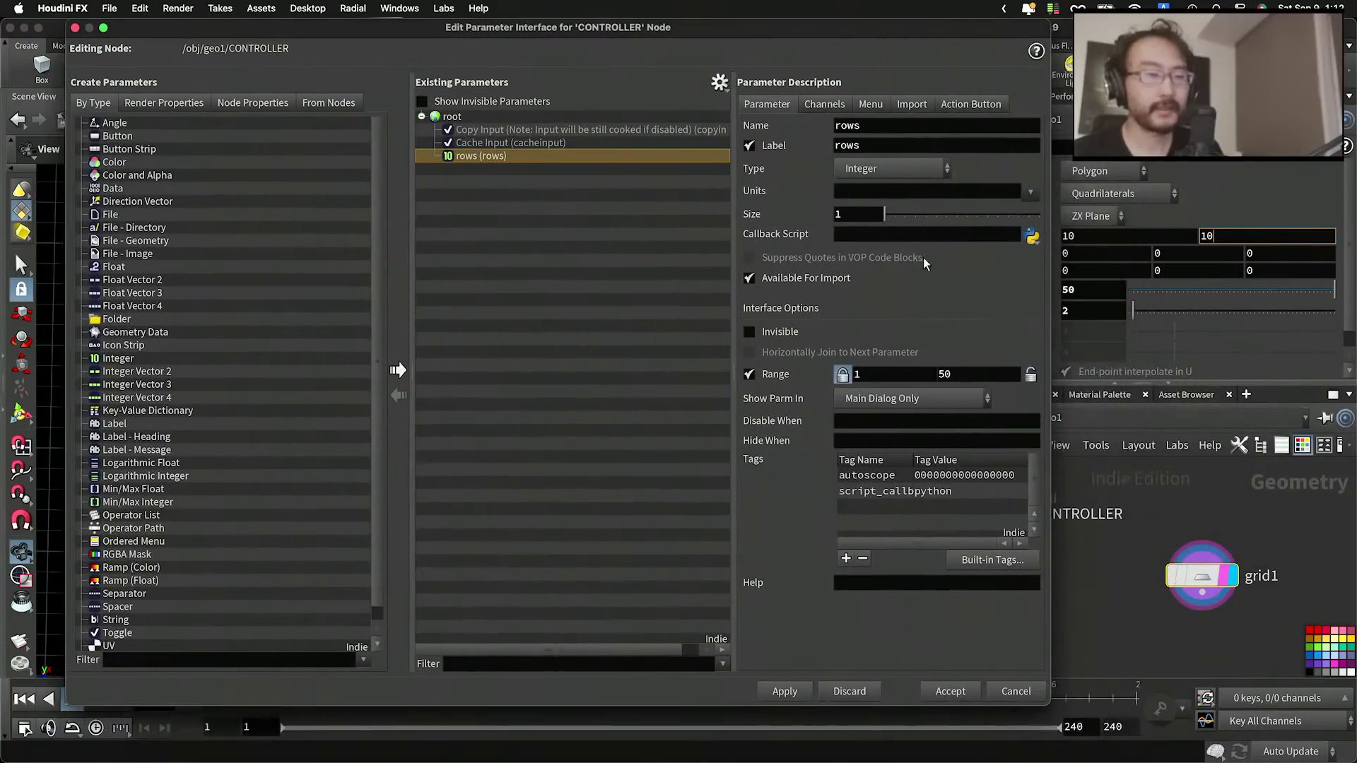
left_click(149, 359)
left_click_drag(140, 265, 526, 248)
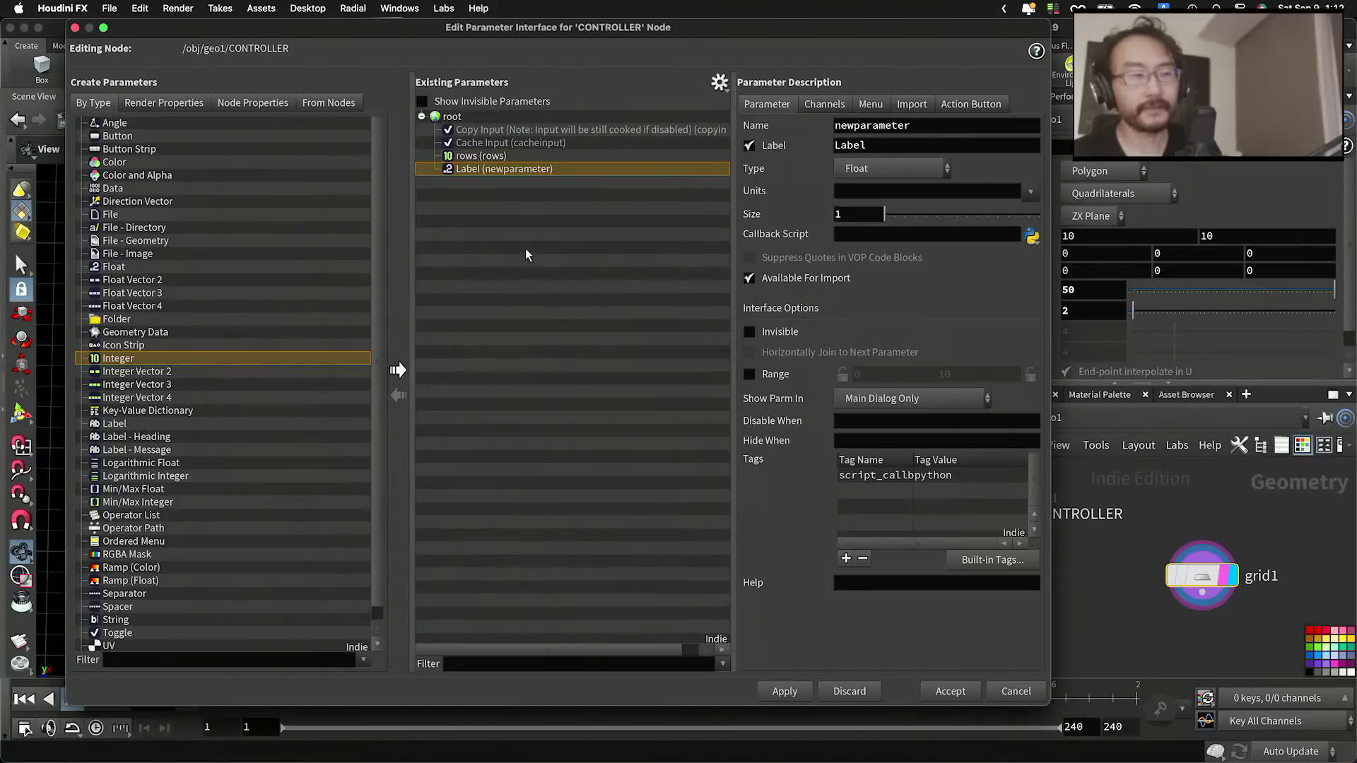
left_click_drag(762, 127, 723, 134)
type("y_size")
key("Return")
left_click_drag(876, 144, 697, 162)
type("y_size")
key("BackSpace")
key("BackSpace")
key("BackSpace")
key("BackSpace")
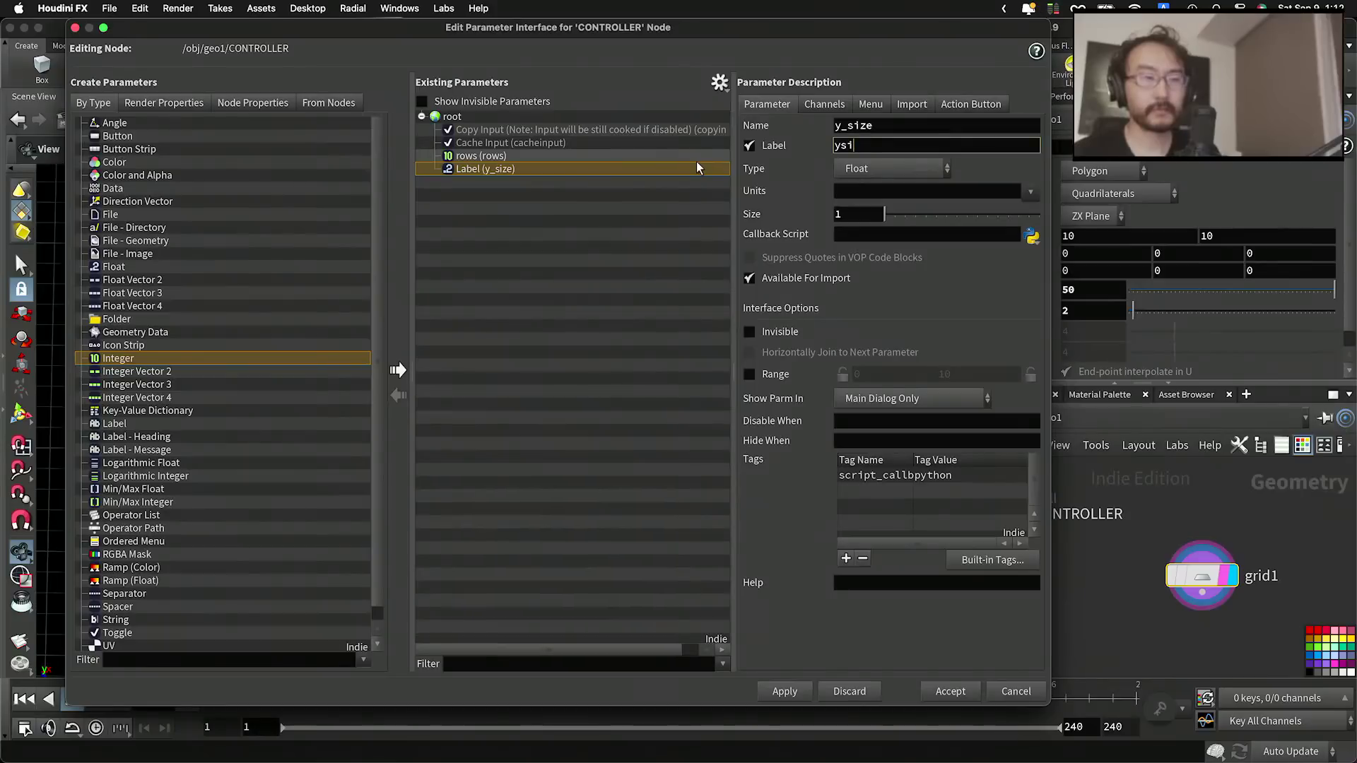
type("size")
key("Return")
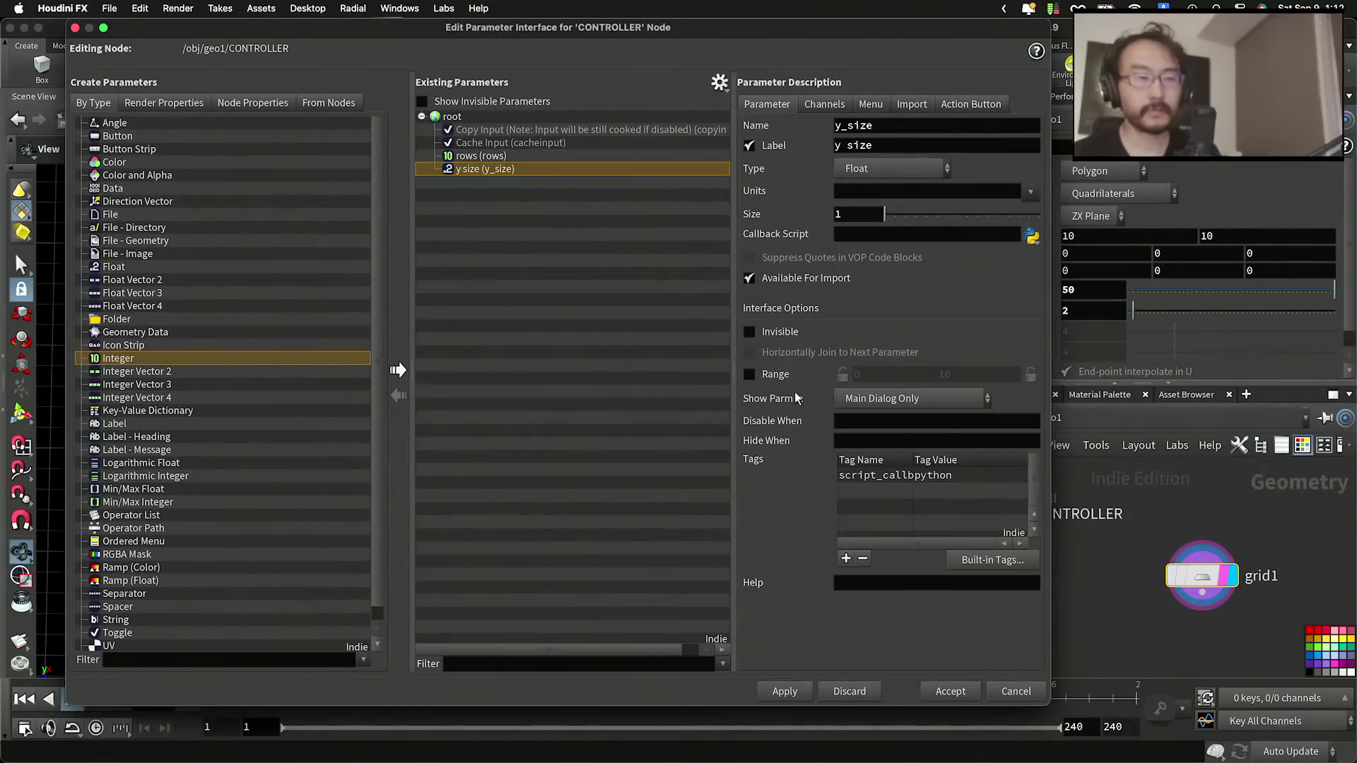
Step: Enable a range of 0 to 10 for the y size parameter and accept the interface changes
left_click(792, 694)
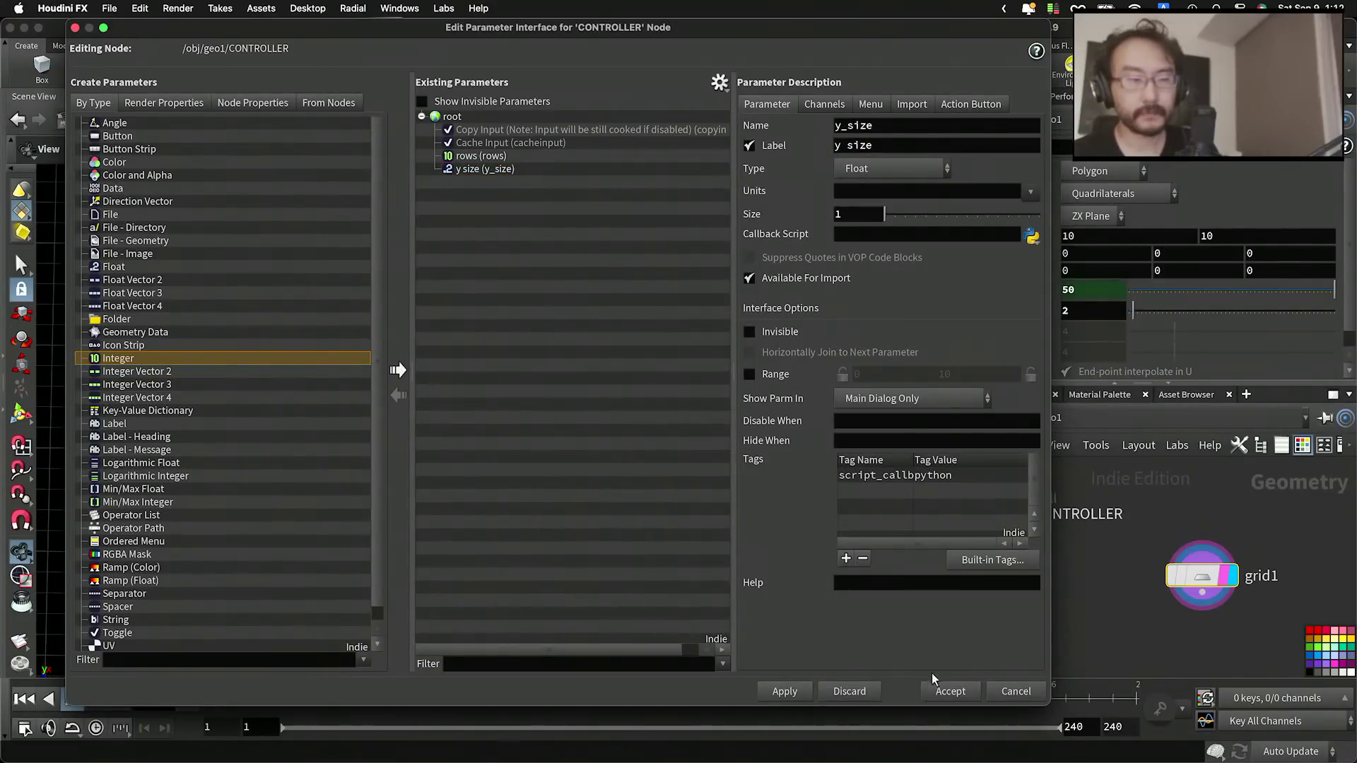
left_click(751, 376)
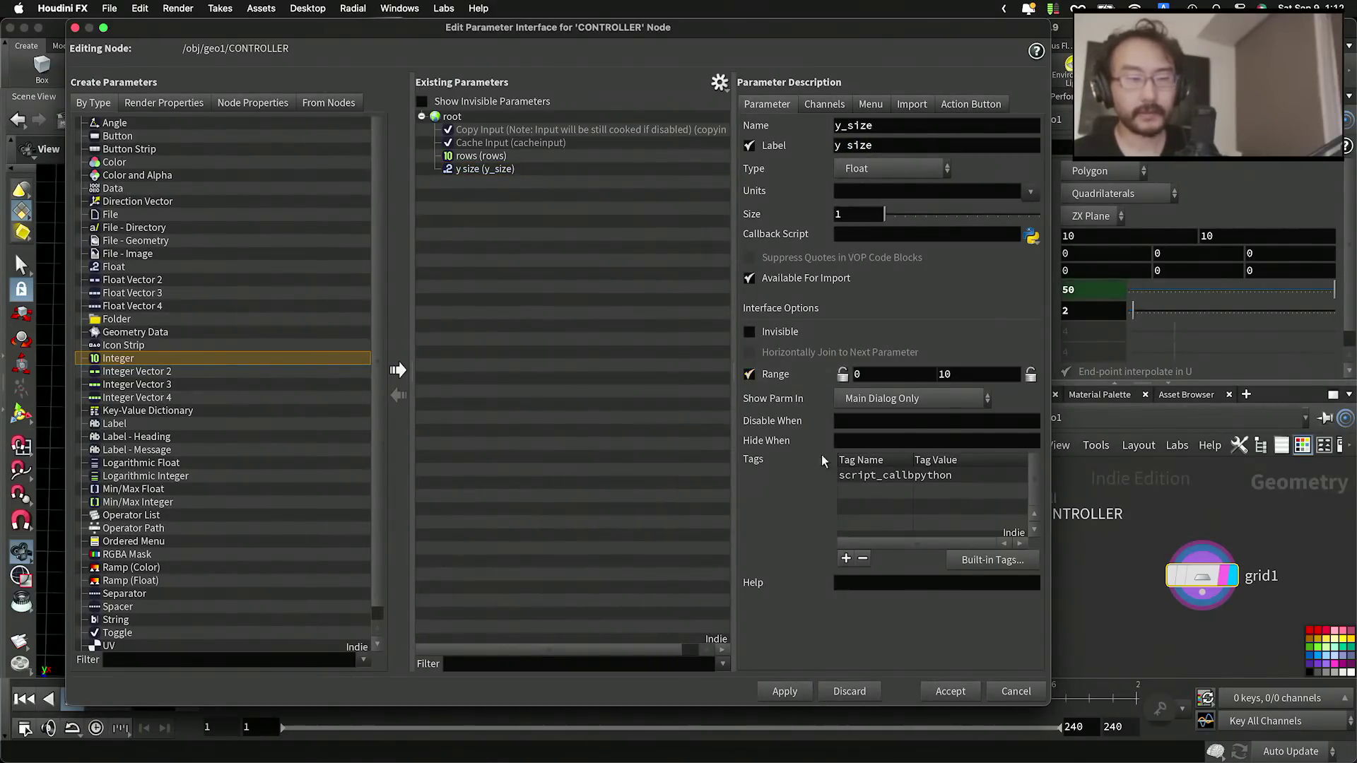
left_click(936, 687)
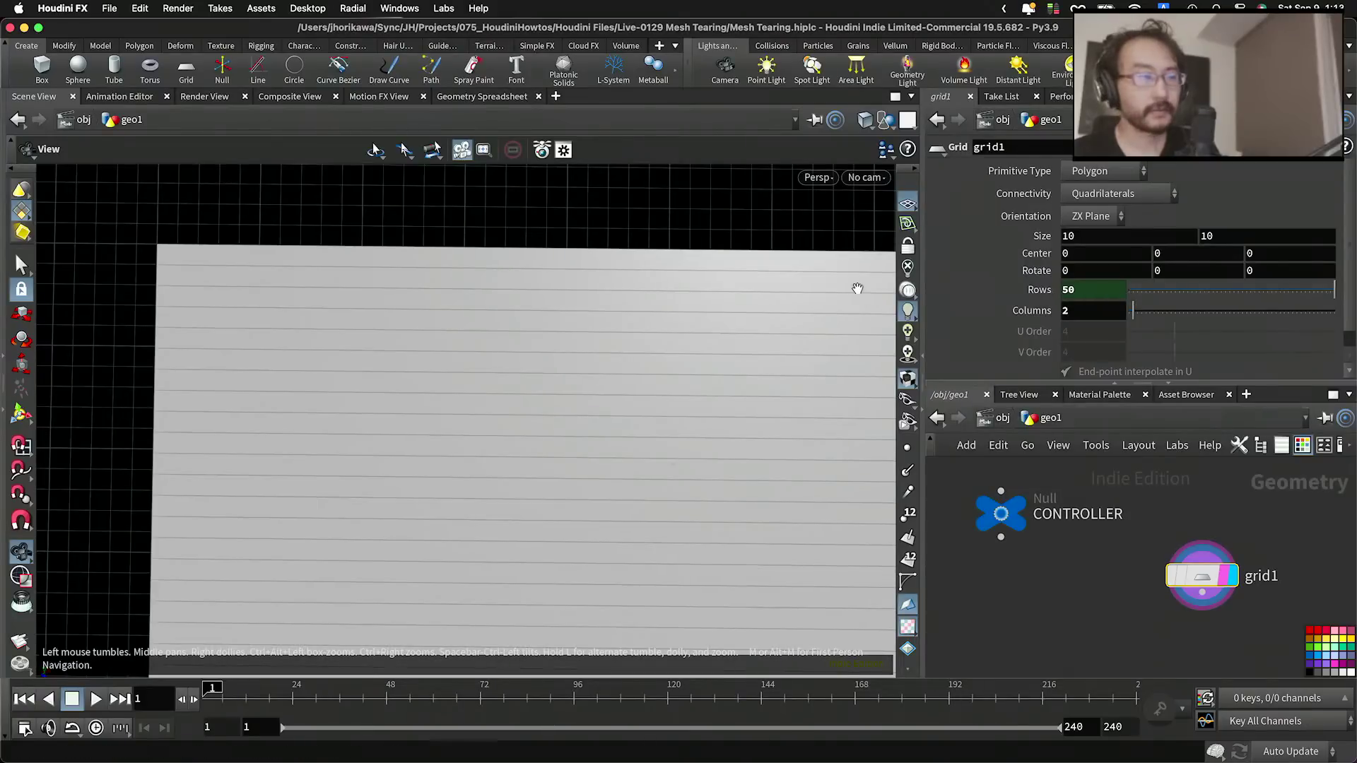
Step: Link the grid's second size dimension to the CONTROLLER's y size with a relative reference
scroll(618, 288, "down", 5)
left_click(1003, 504)
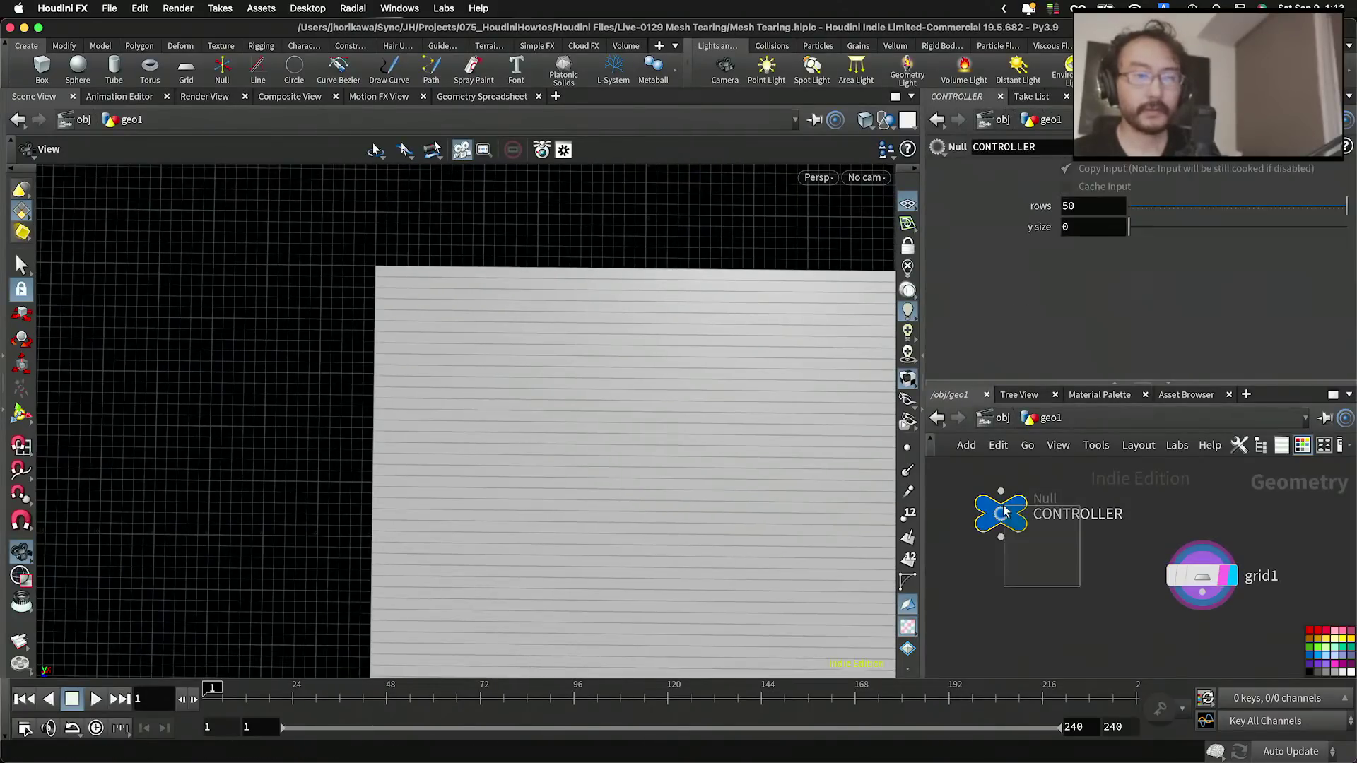
right_click(1073, 228)
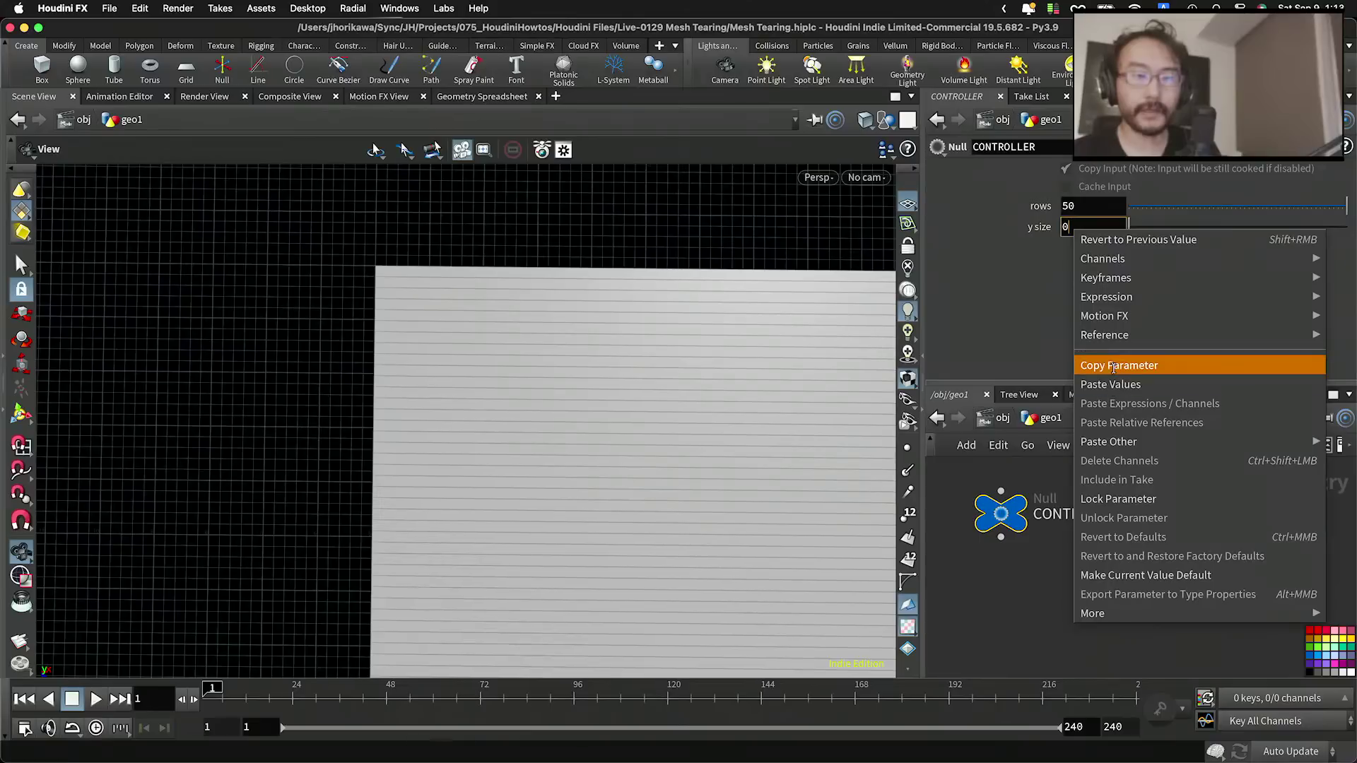
left_click(1113, 367)
left_click(1252, 226)
left_click(1202, 576)
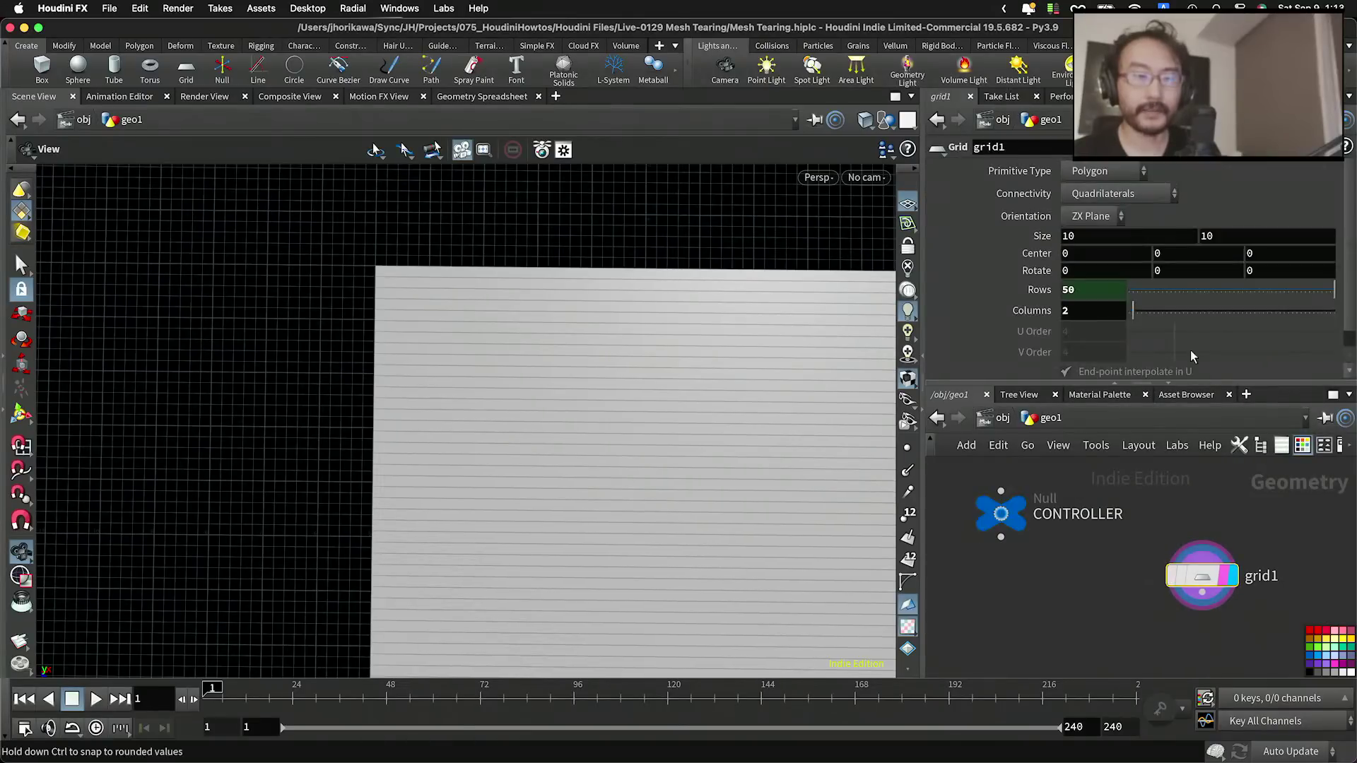
left_click(1229, 238)
right_click(1222, 234)
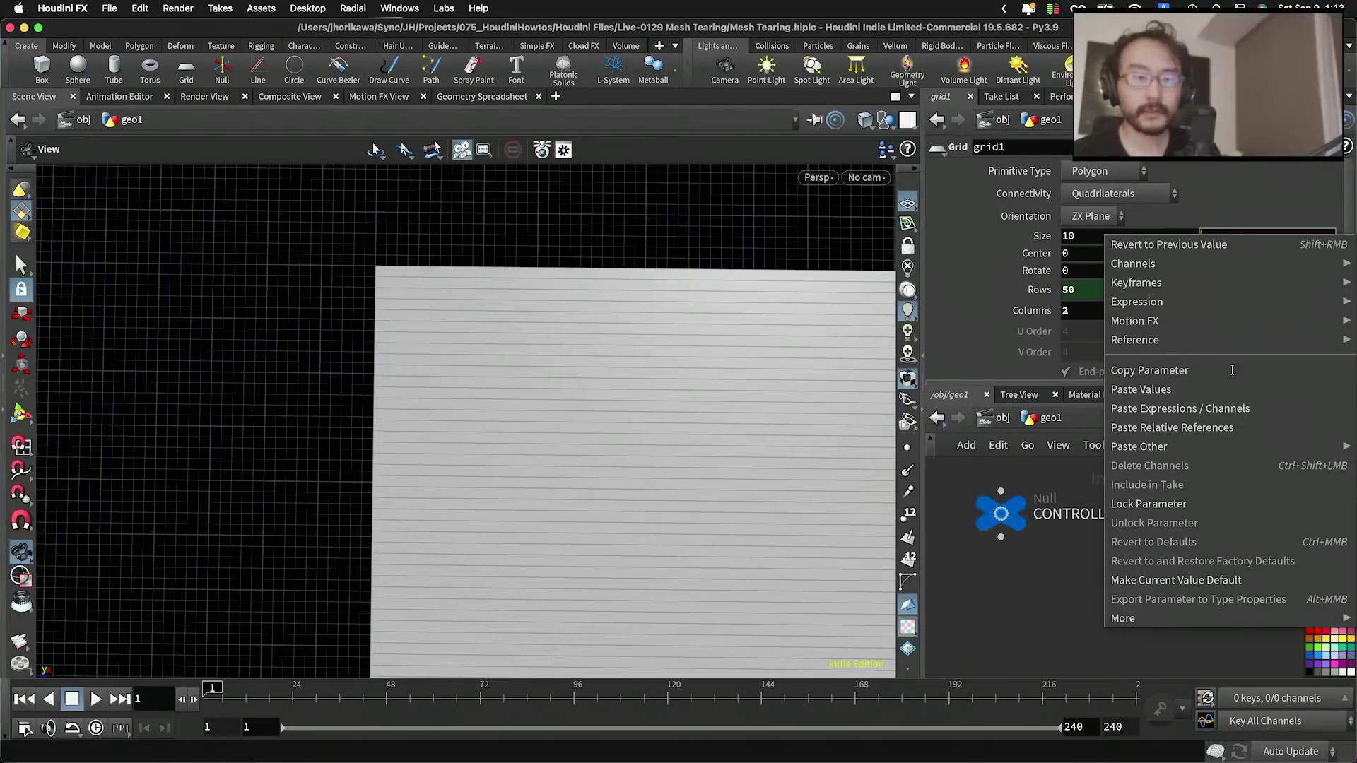
left_click(1232, 427)
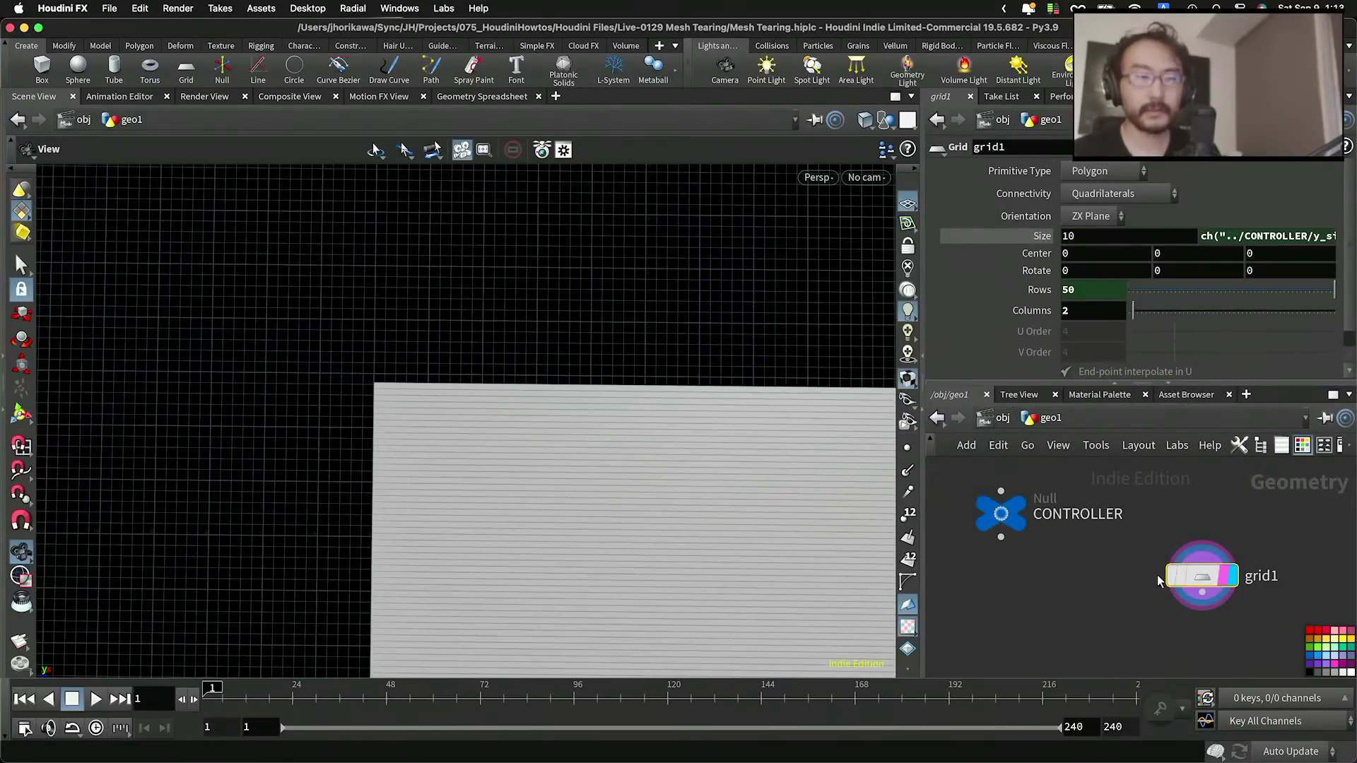
Step: Set the CONTROLLER's y size to 8.1
scroll(1040, 541, "down", 3)
left_click(1016, 526)
left_click_drag(1209, 227, 1306, 227)
left_click(1082, 208)
left_click(1082, 224)
Step: Examine the strips at the grid's upper-left corner and compare the grid's size and rows with the CONTROLLER's parameters
left_click(1133, 561)
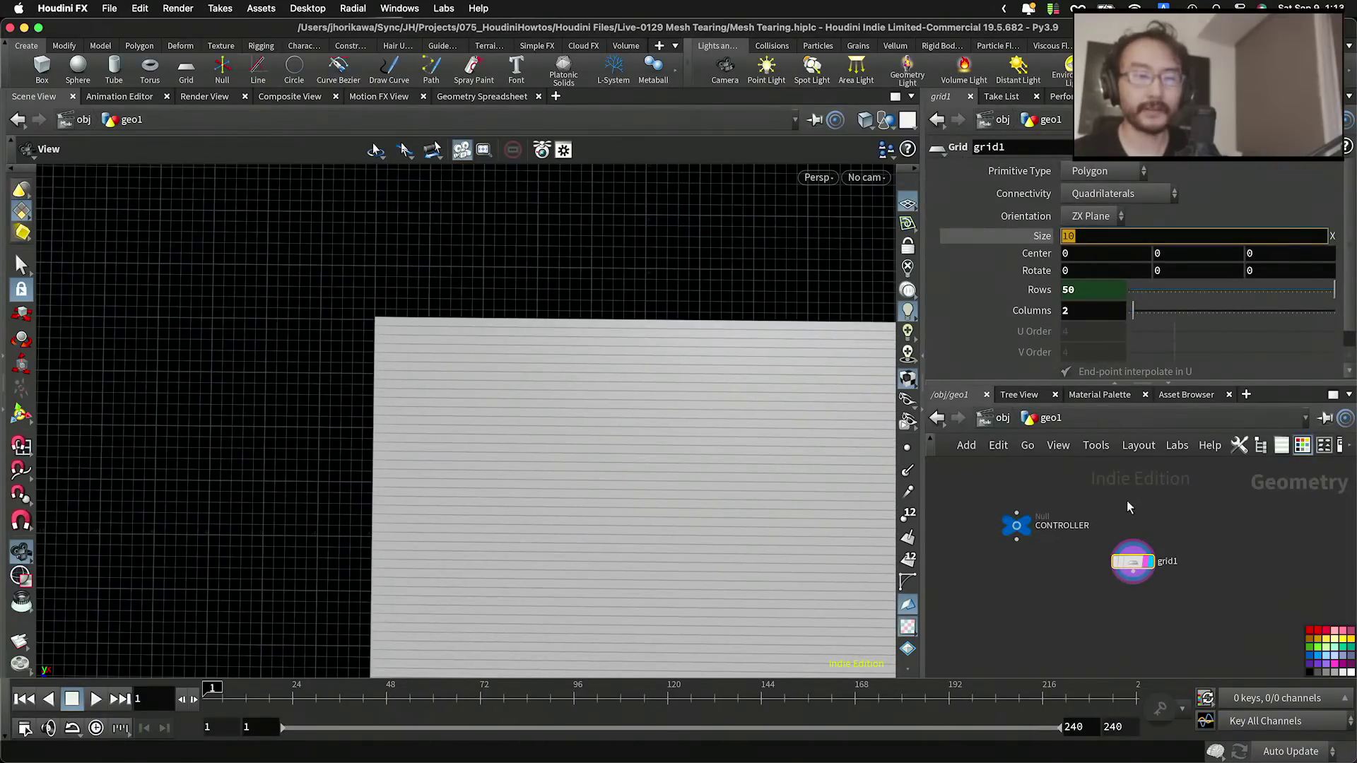
left_click_drag(1064, 573, 974, 479)
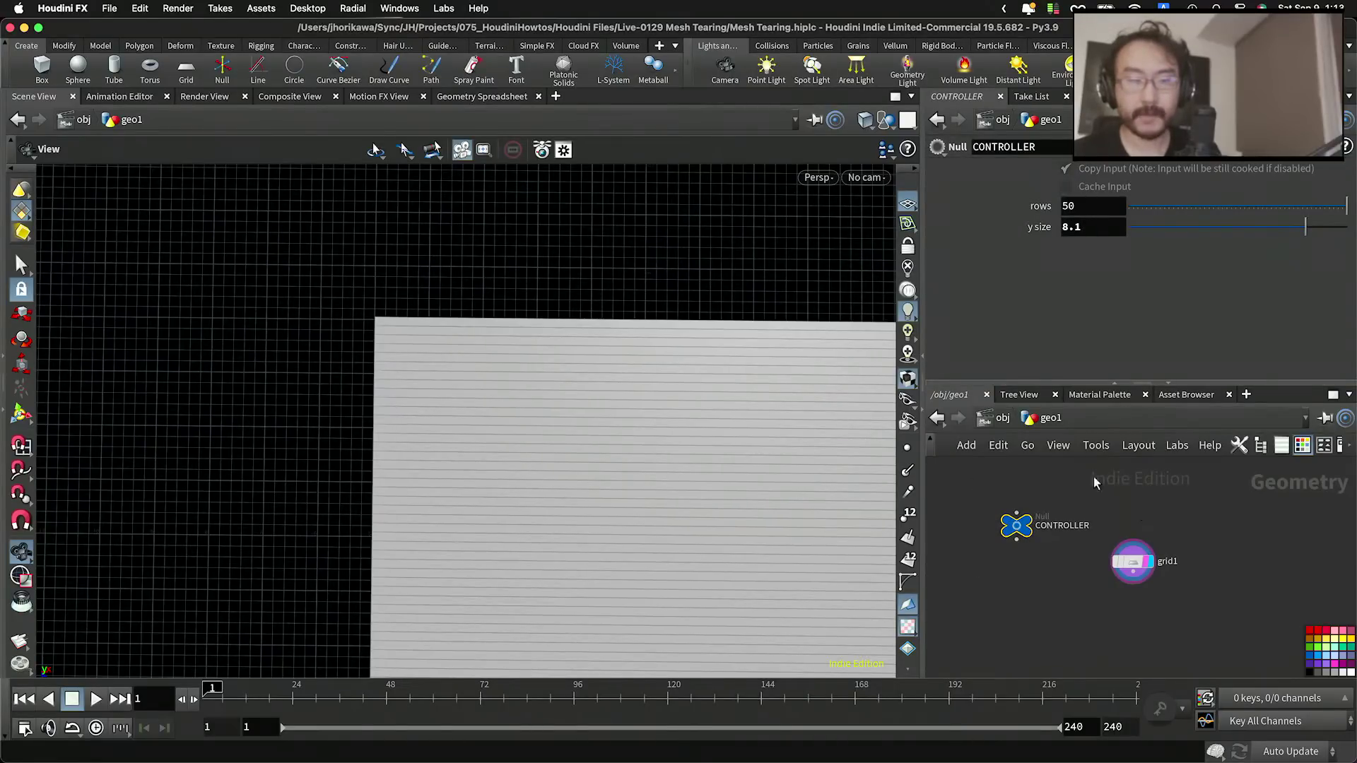
scroll(706, 378, "down", 4)
middle_click_drag(692, 375, 642, 308)
scroll(545, 294, "up", 4)
middle_click_drag(283, 249, 515, 328)
scroll(542, 337, "up", 8)
scroll(545, 339, "up", 2)
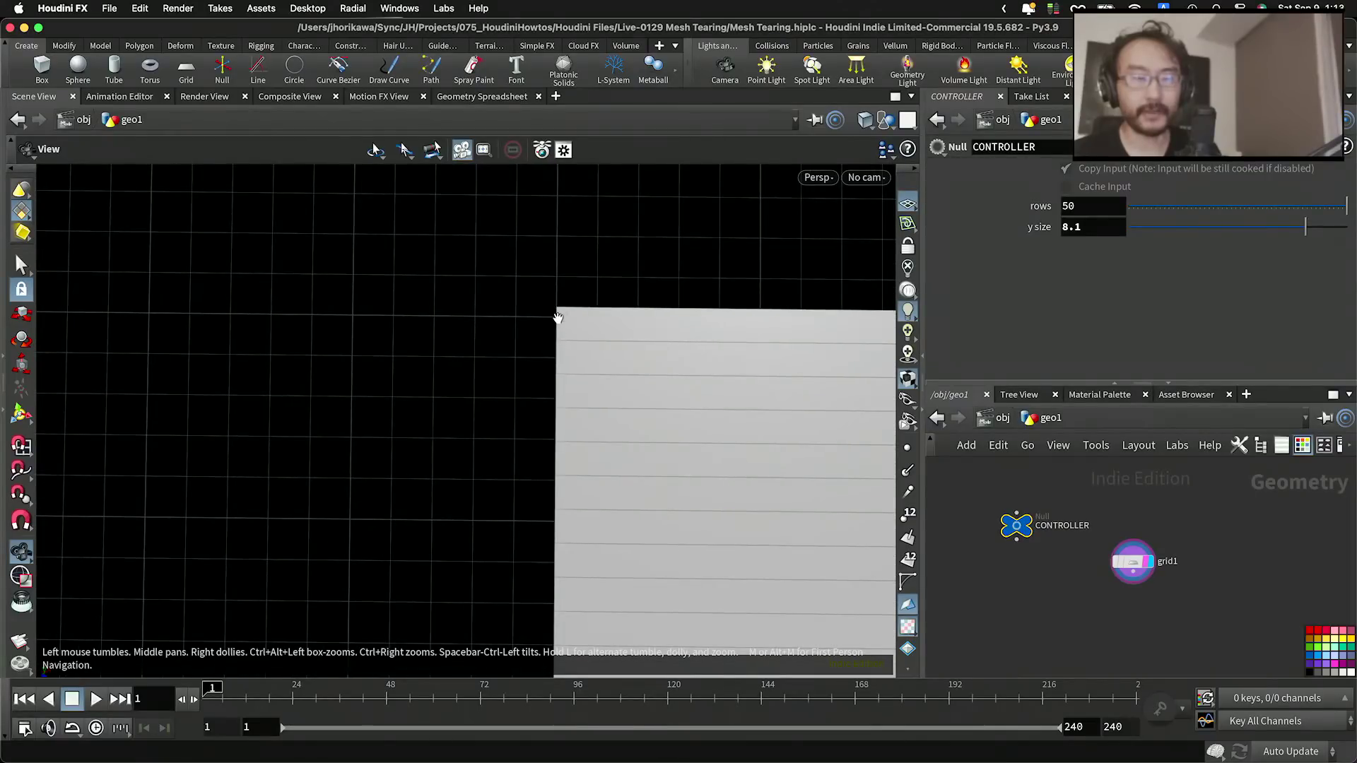
left_click_drag(1086, 227, 1043, 210)
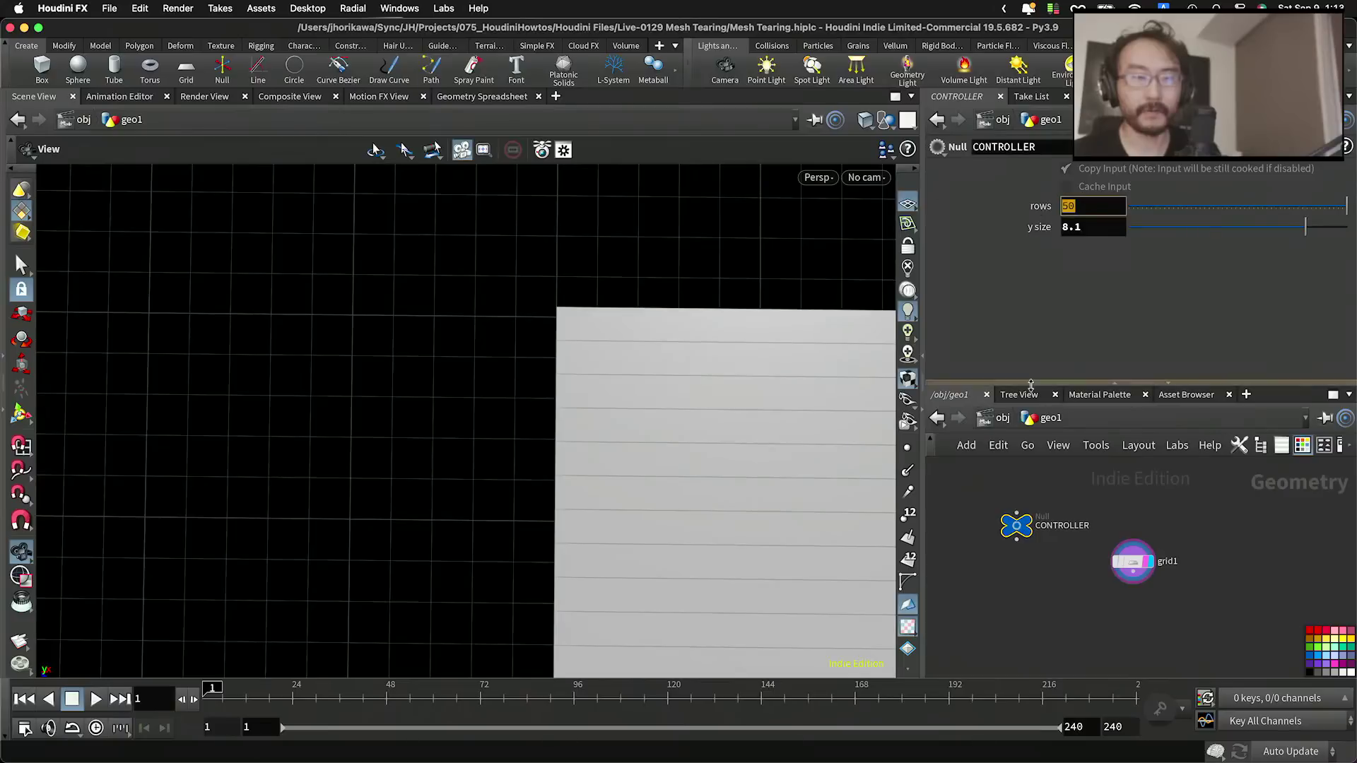
left_click(1132, 561)
left_click(1069, 236)
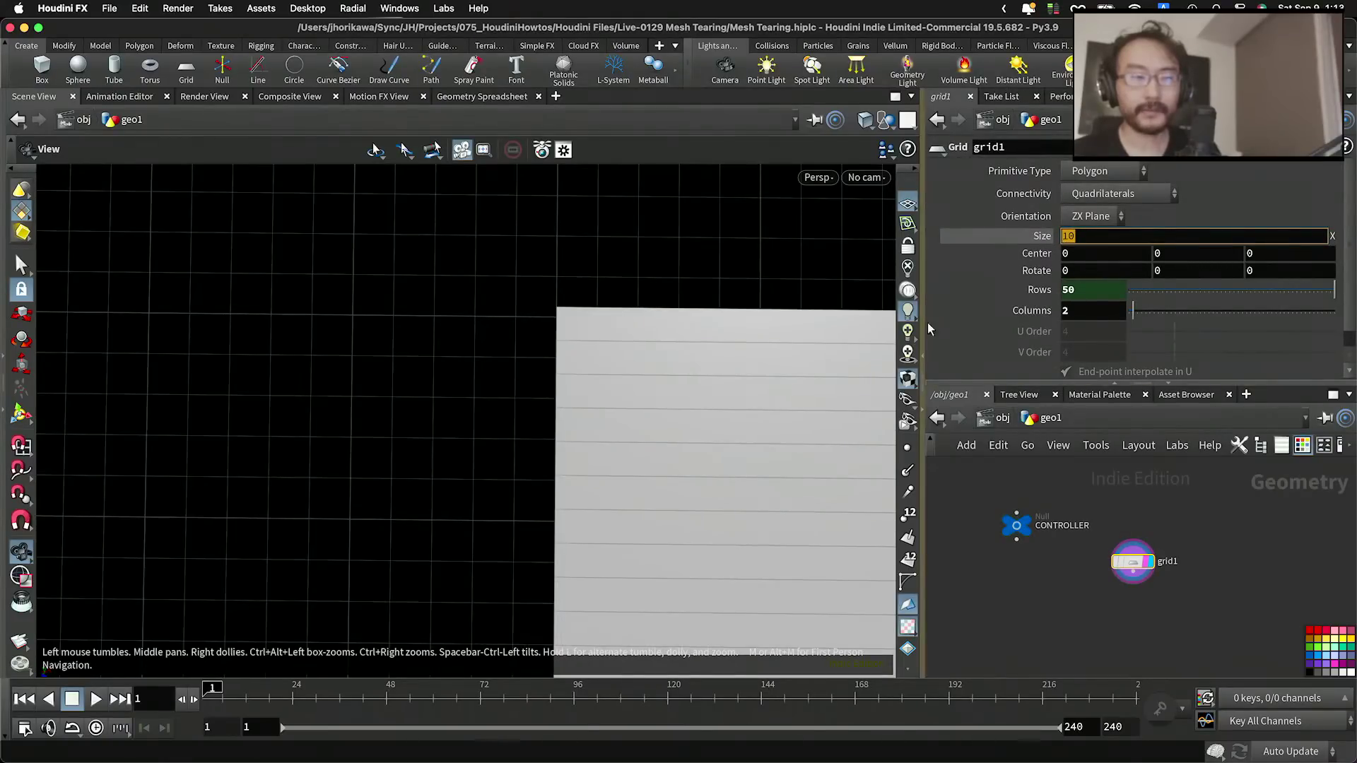
left_click(1048, 573)
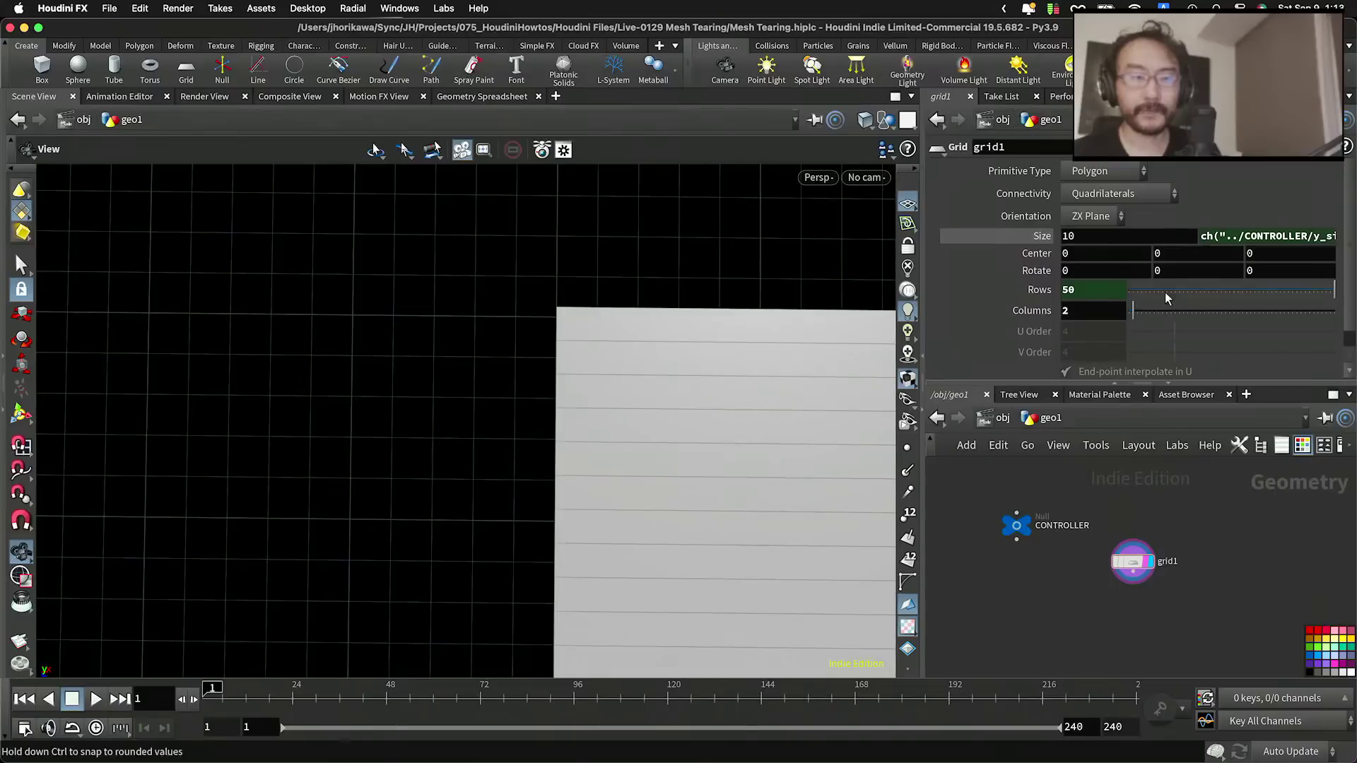
Step: Link the grid's first size dimension to the CONTROLLER's y size with a relative reference
left_click(1016, 525)
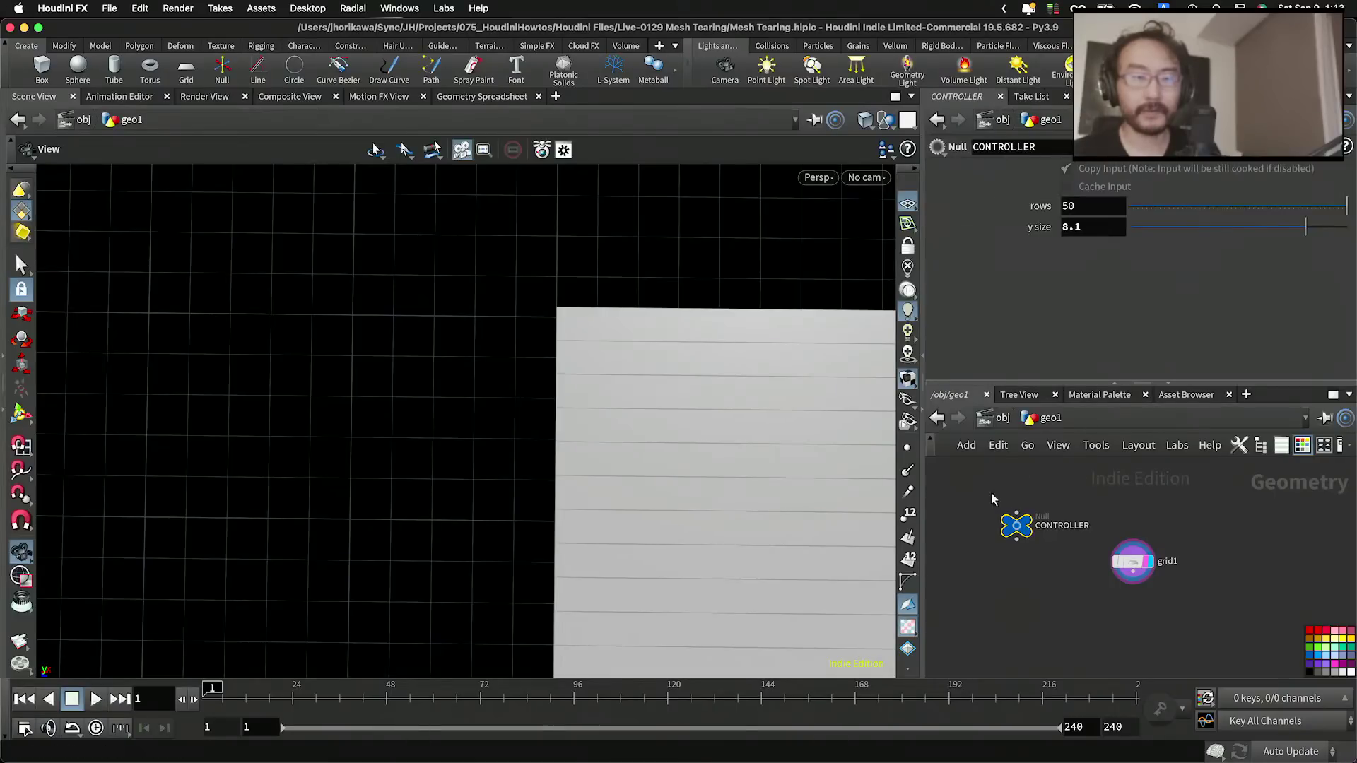
right_click(1087, 231)
left_click(1114, 365)
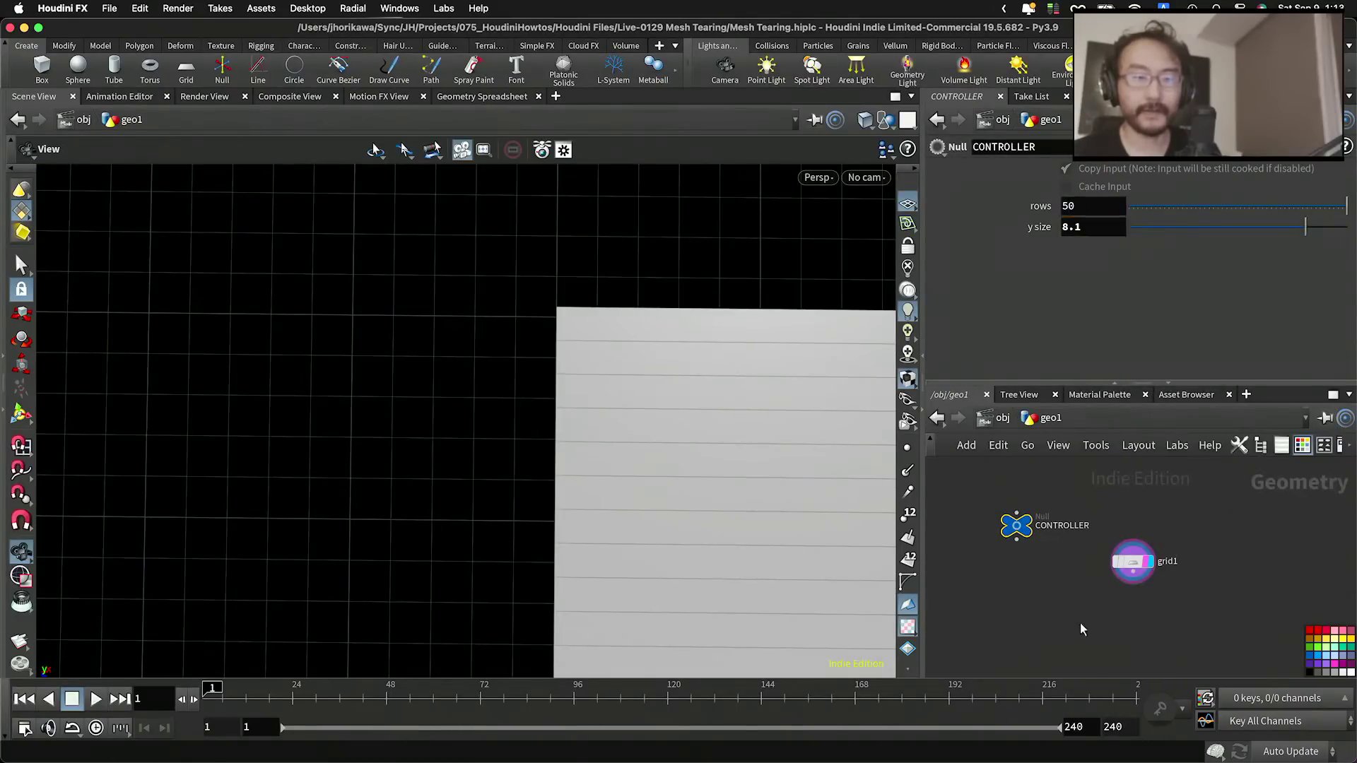
left_click(1123, 564)
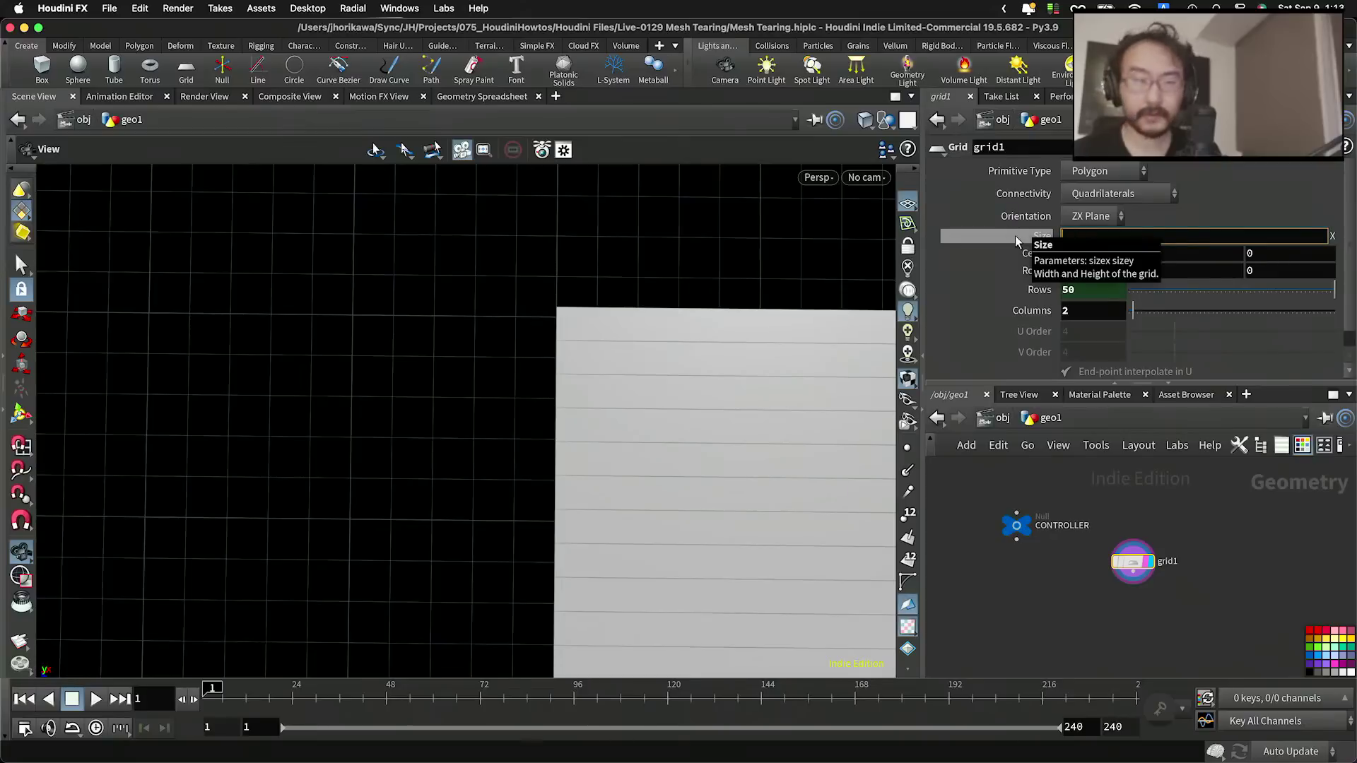
right_click(1085, 237)
left_click(1116, 428)
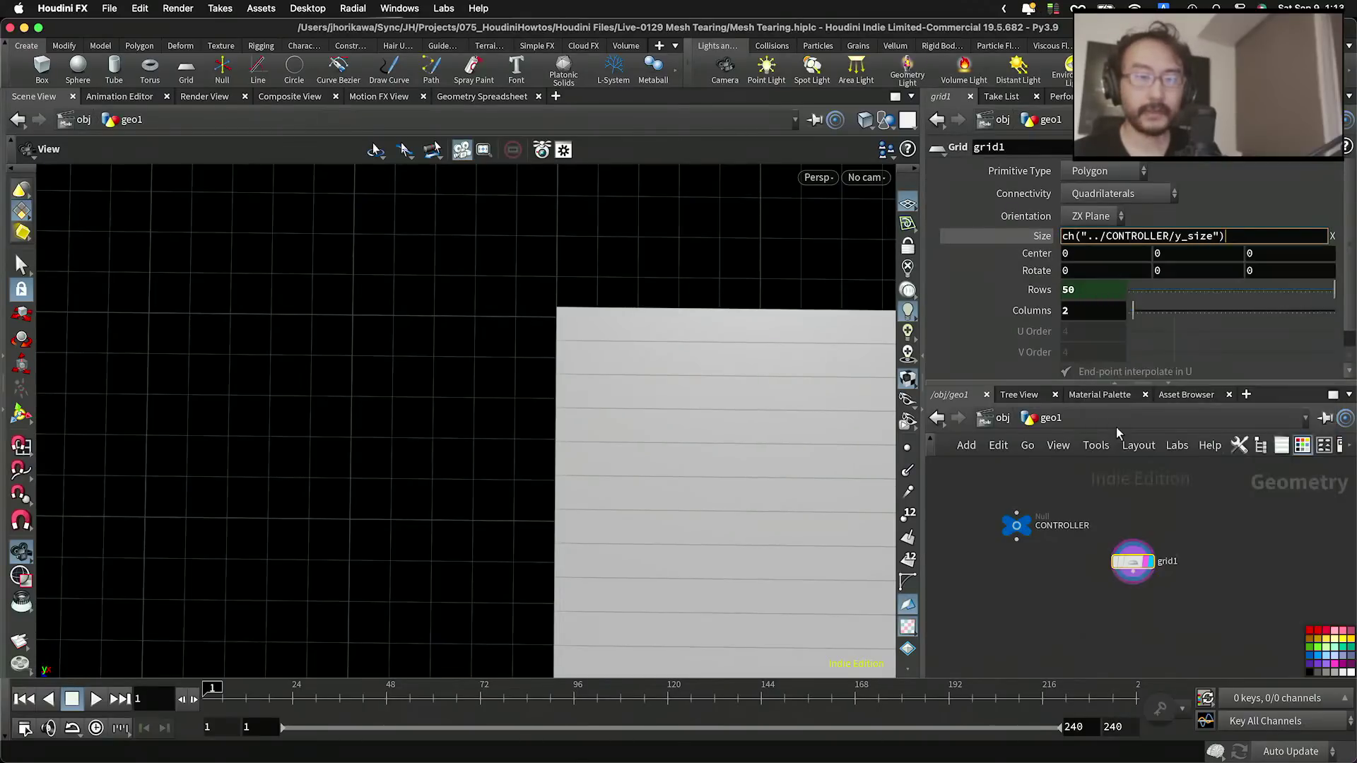
Step: Divide the grid's first size dimension by the CONTROLLER's rows, extending the expression with / ch("../CONTROLLER/rows")
left_click_drag(1067, 556, 1004, 494)
right_click(1075, 205)
left_click(1106, 343)
left_click(1132, 562)
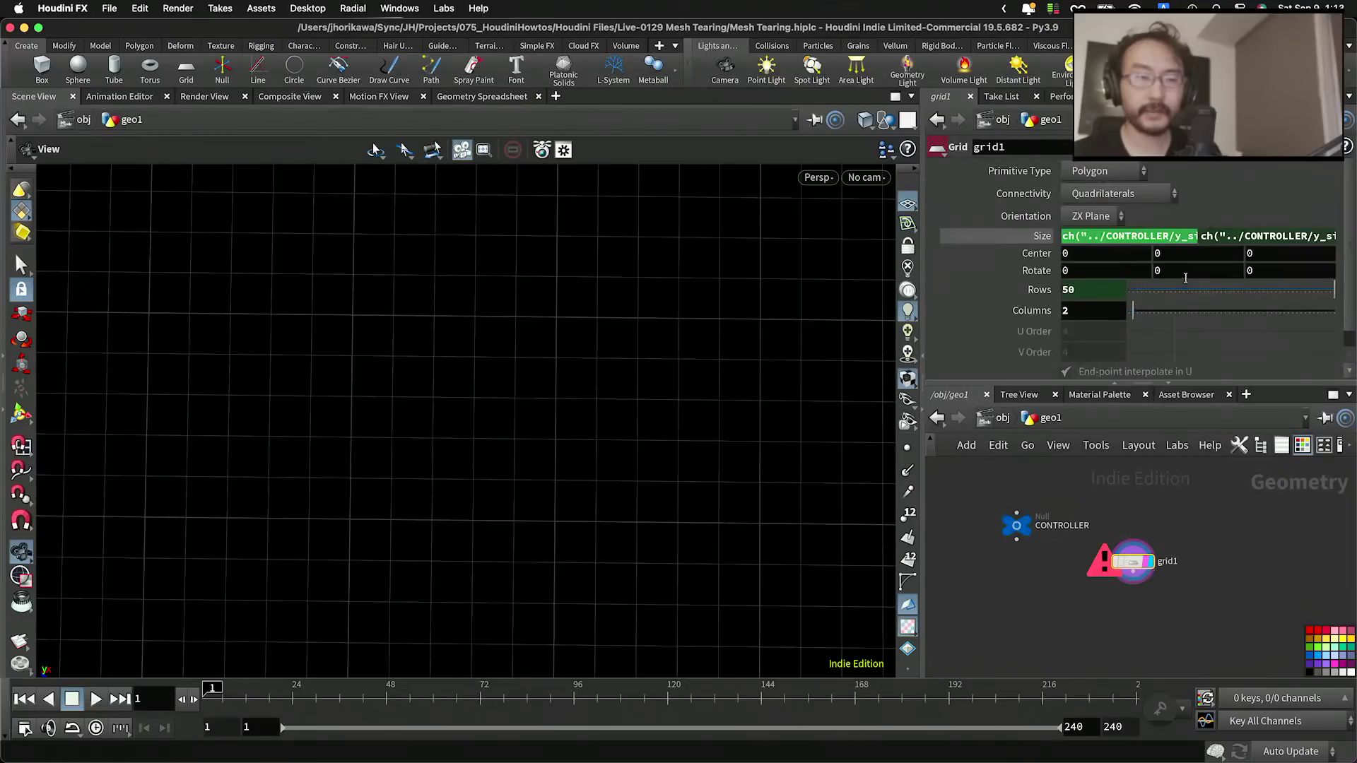
left_click(1177, 239)
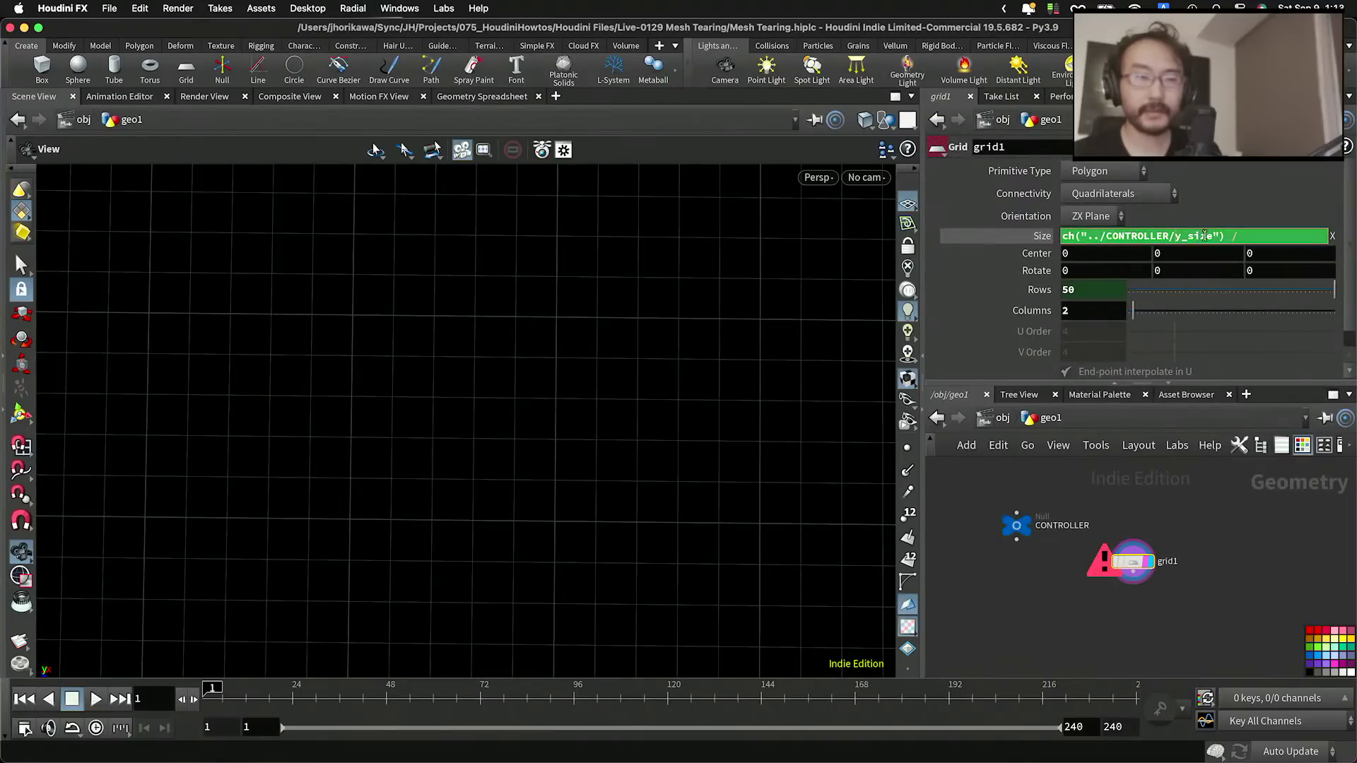
right_click(1258, 236)
left_click(1195, 515)
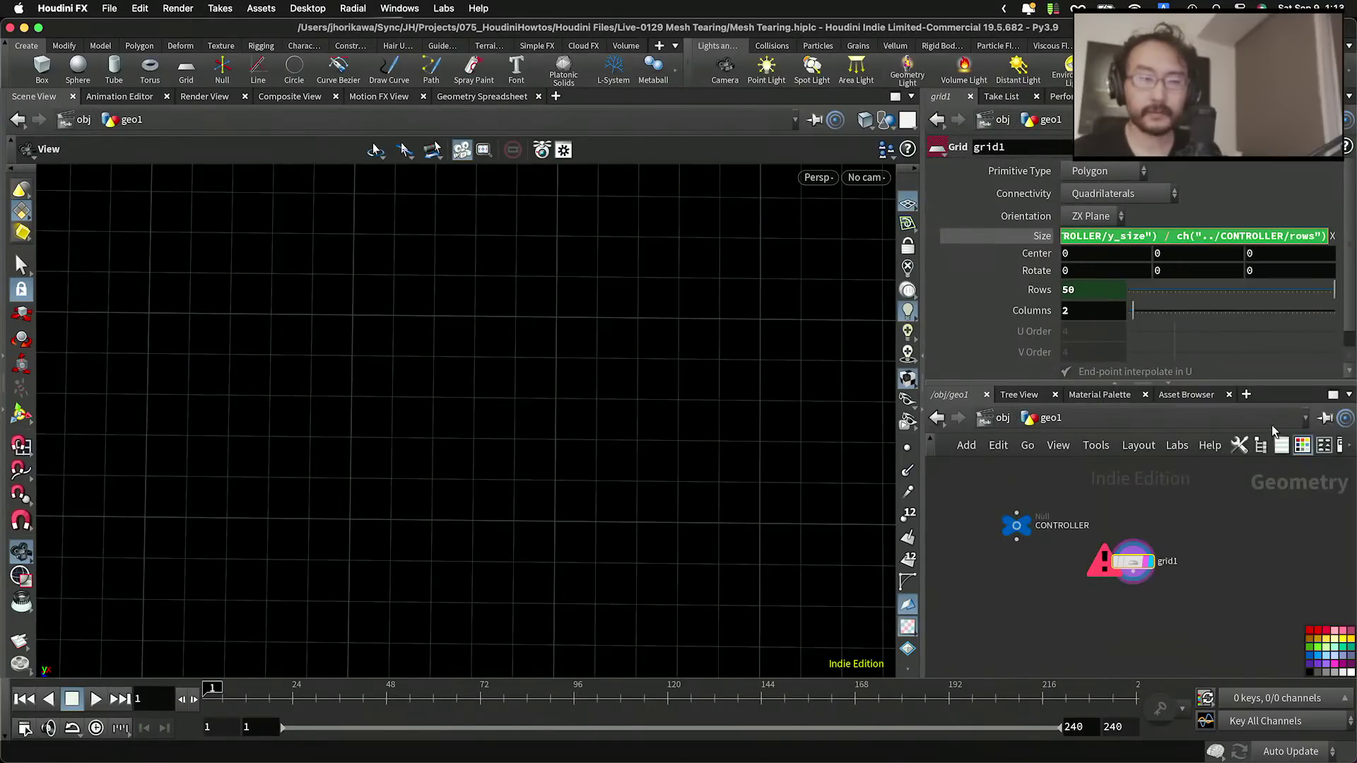
key("Return")
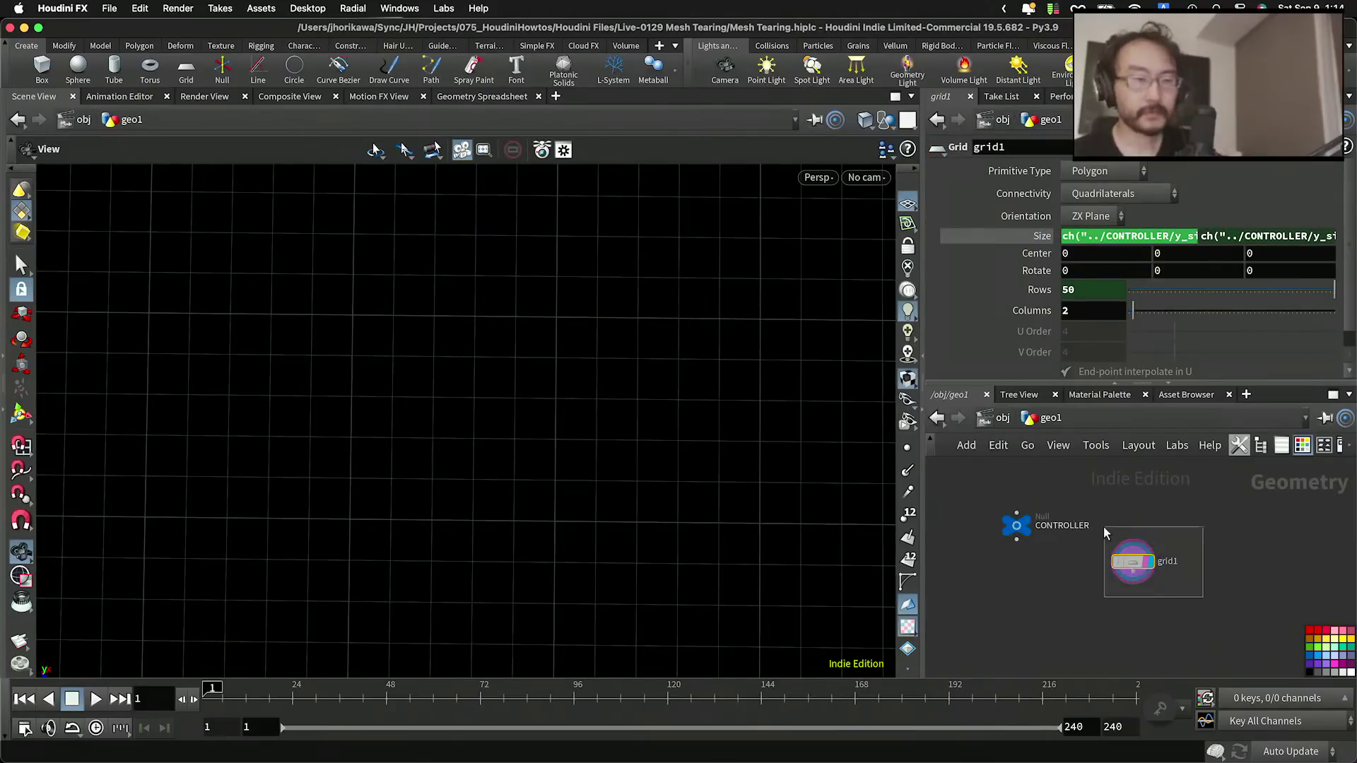
Step: Examine the width of the narrowed grid strip and the shape of its cells along its length
key("f")
scroll(664, 384, "down", 5)
scroll(480, 311, "up", 2)
scroll(474, 309, "up", 4)
scroll(465, 318, "down", 3)
scroll(456, 271, "up", 7)
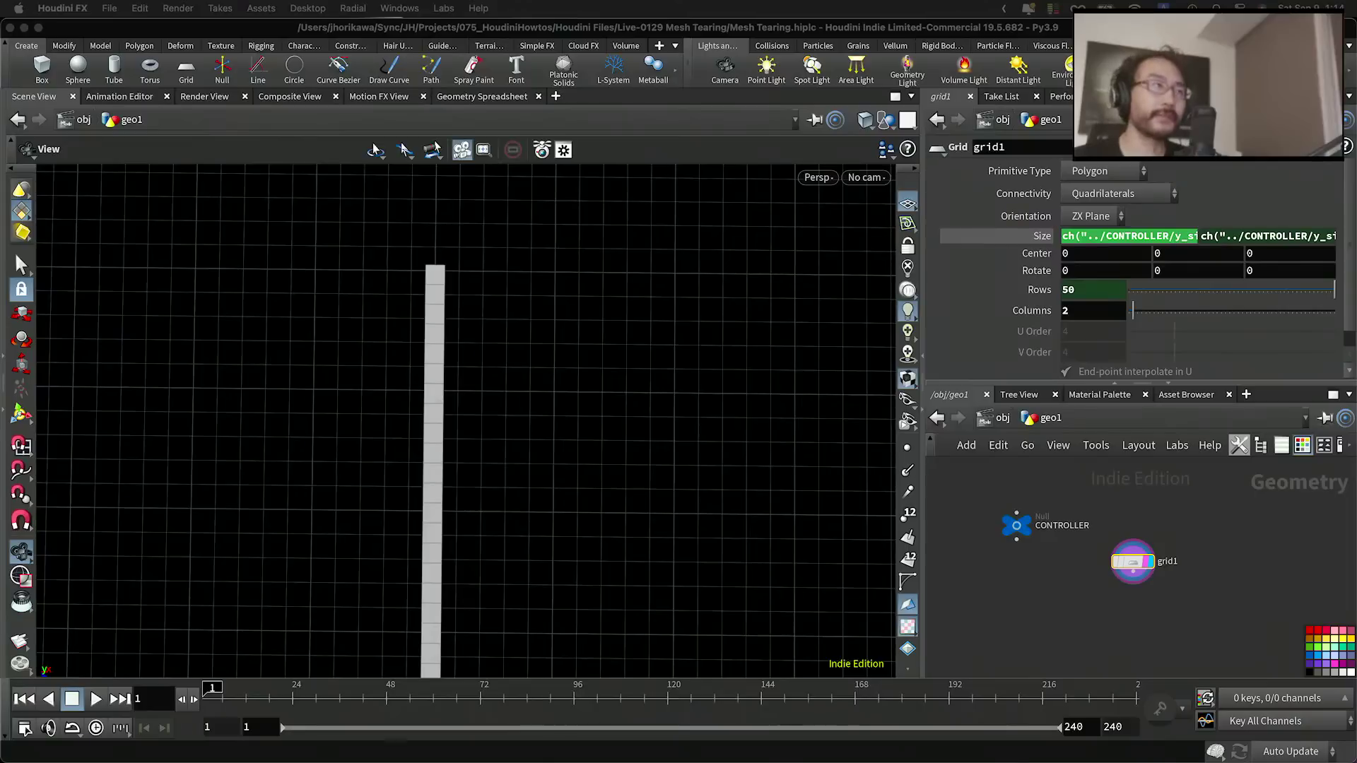
left_click(806, 288)
scroll(806, 288, "down", 3)
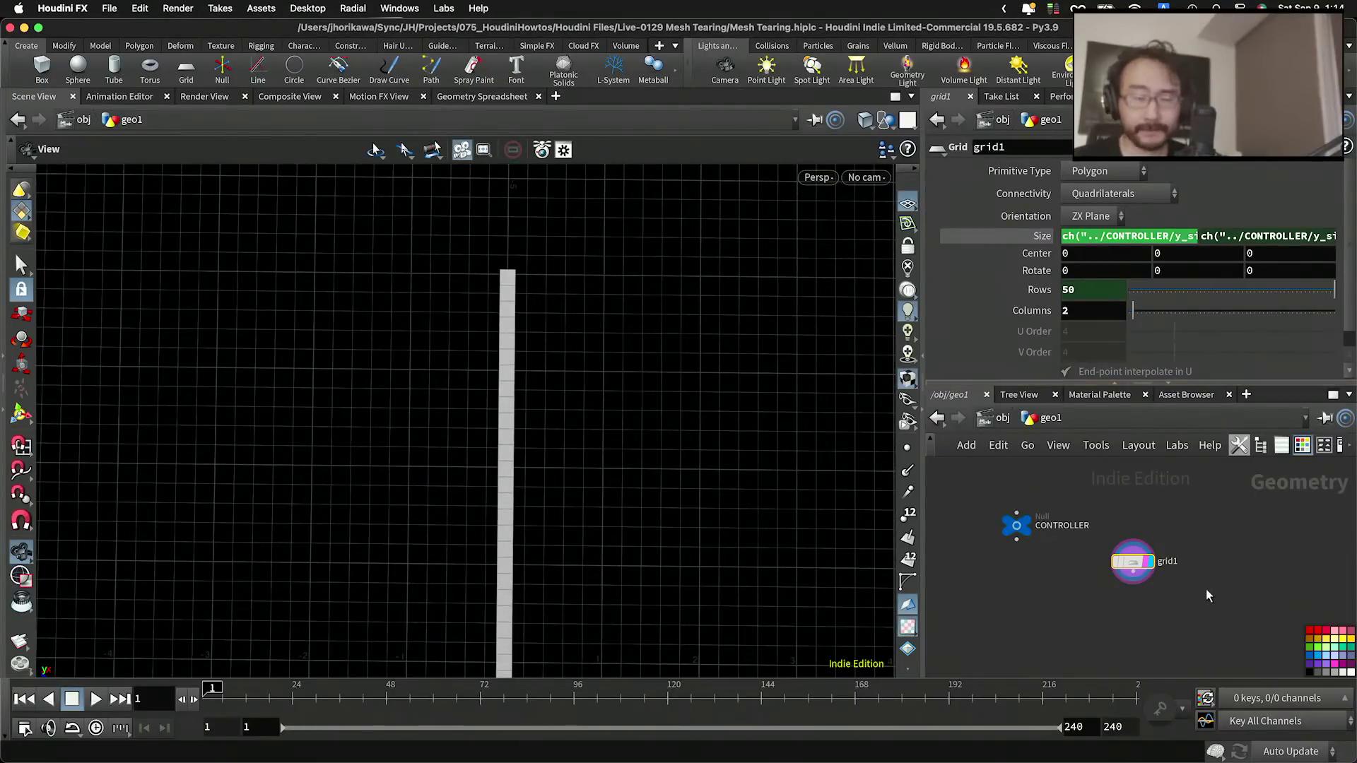
scroll(1161, 565, "up", 3)
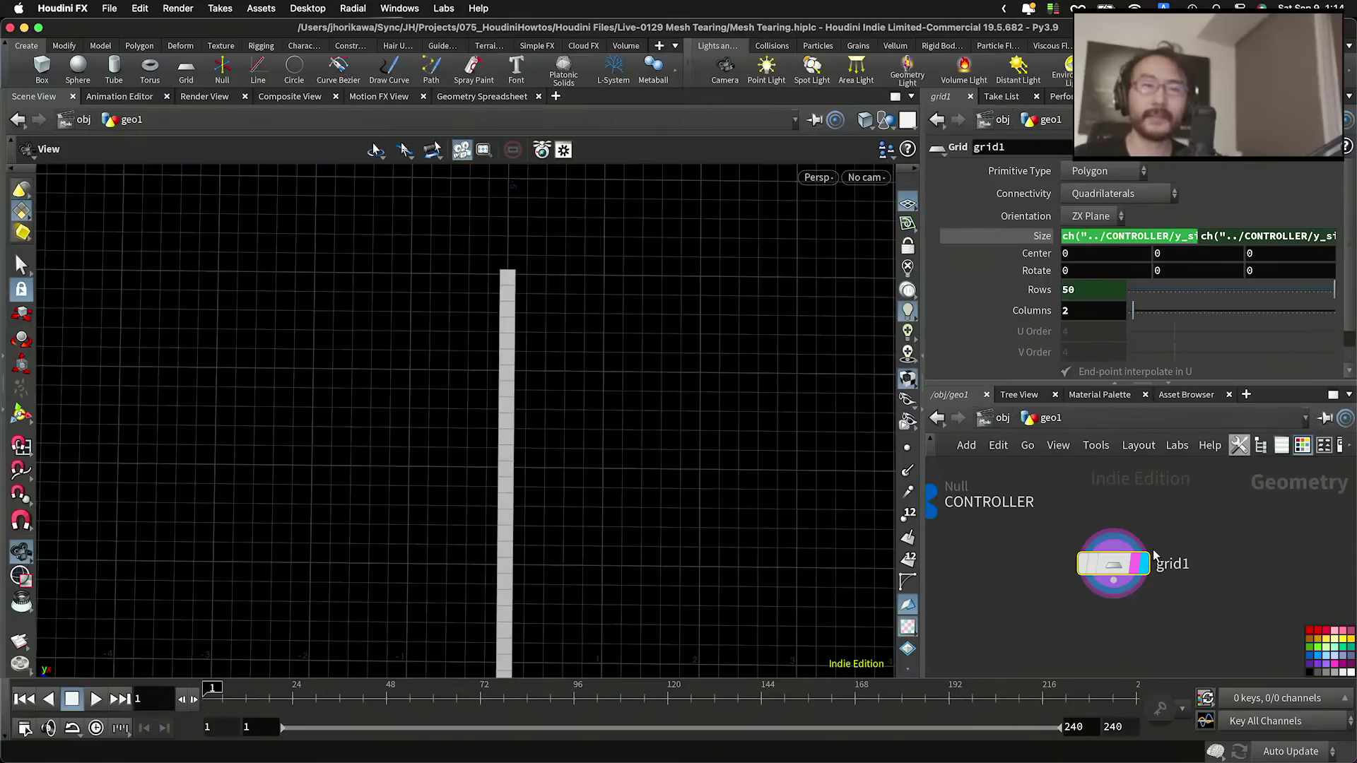
scroll(1144, 550, "down", 1)
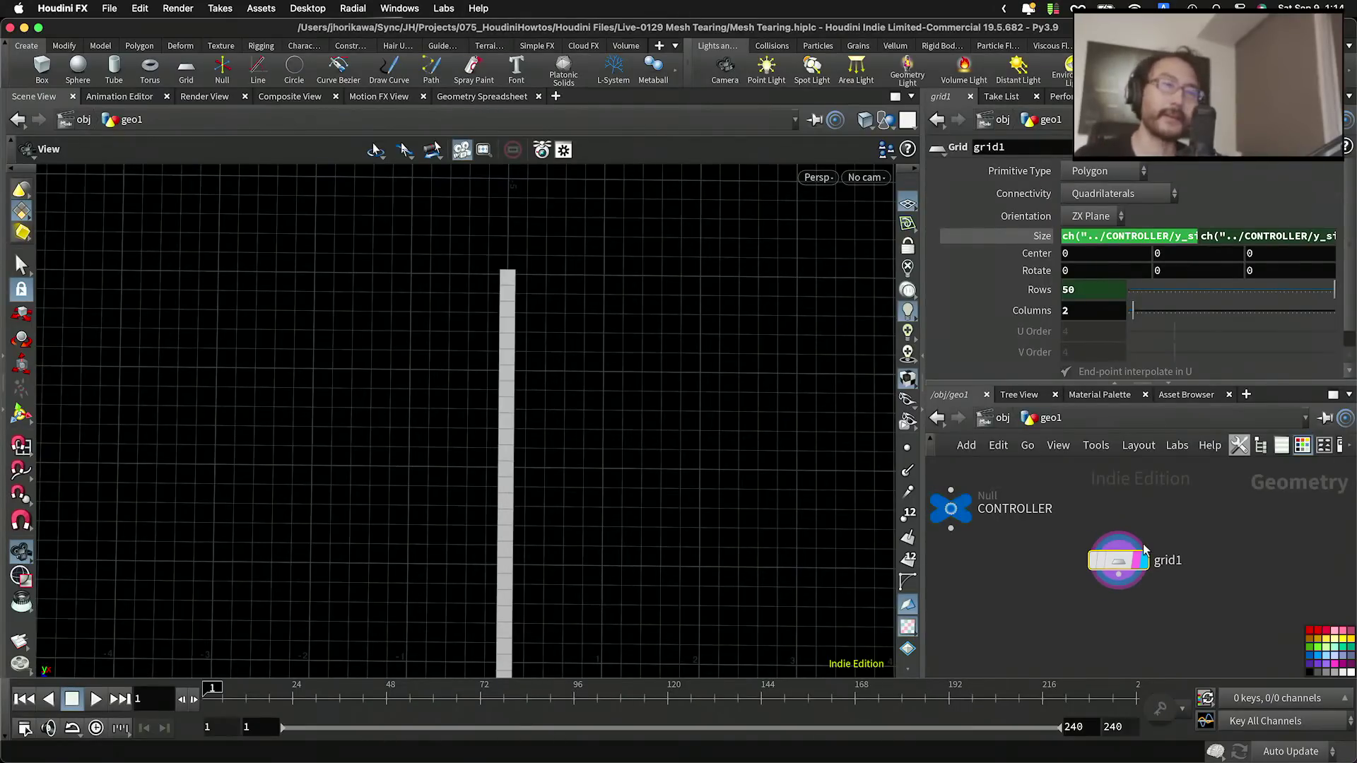
scroll(551, 371, "up", 5)
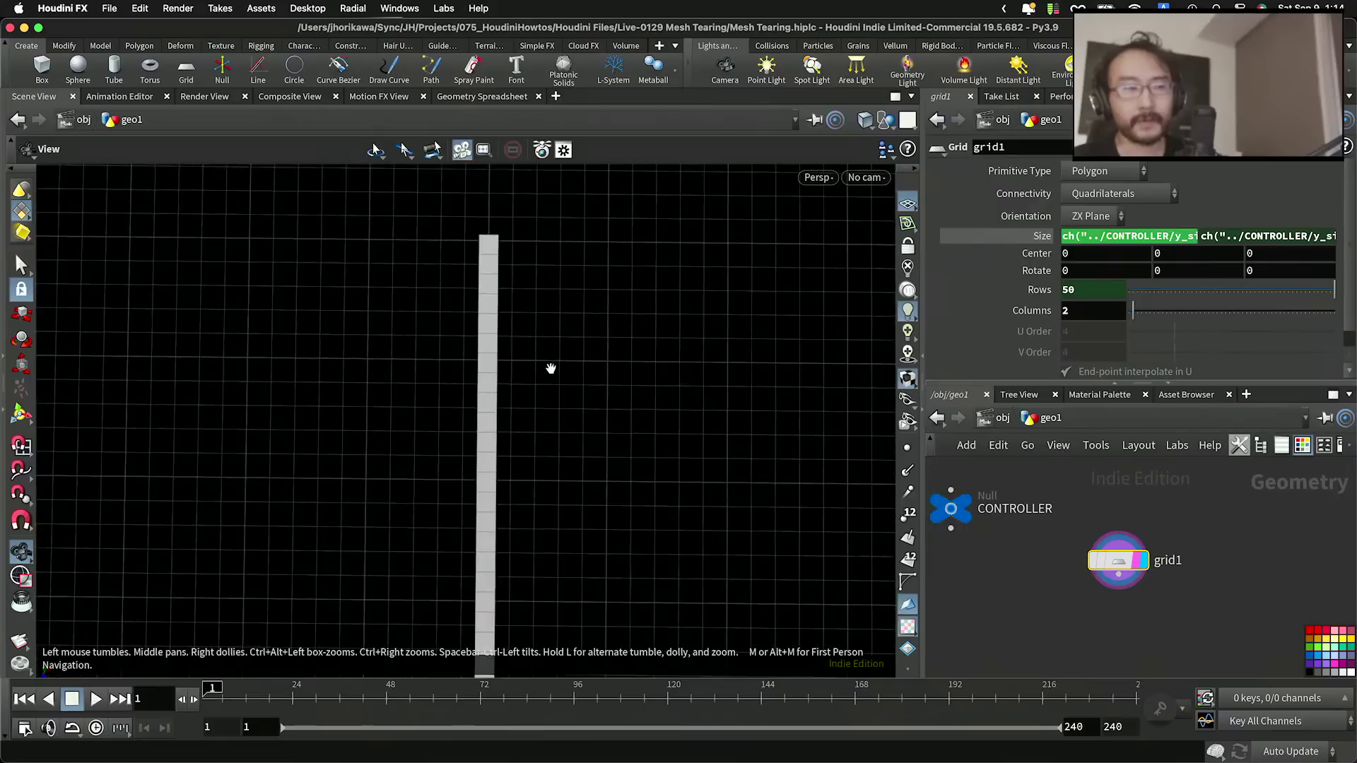
scroll(491, 299, "up", 1)
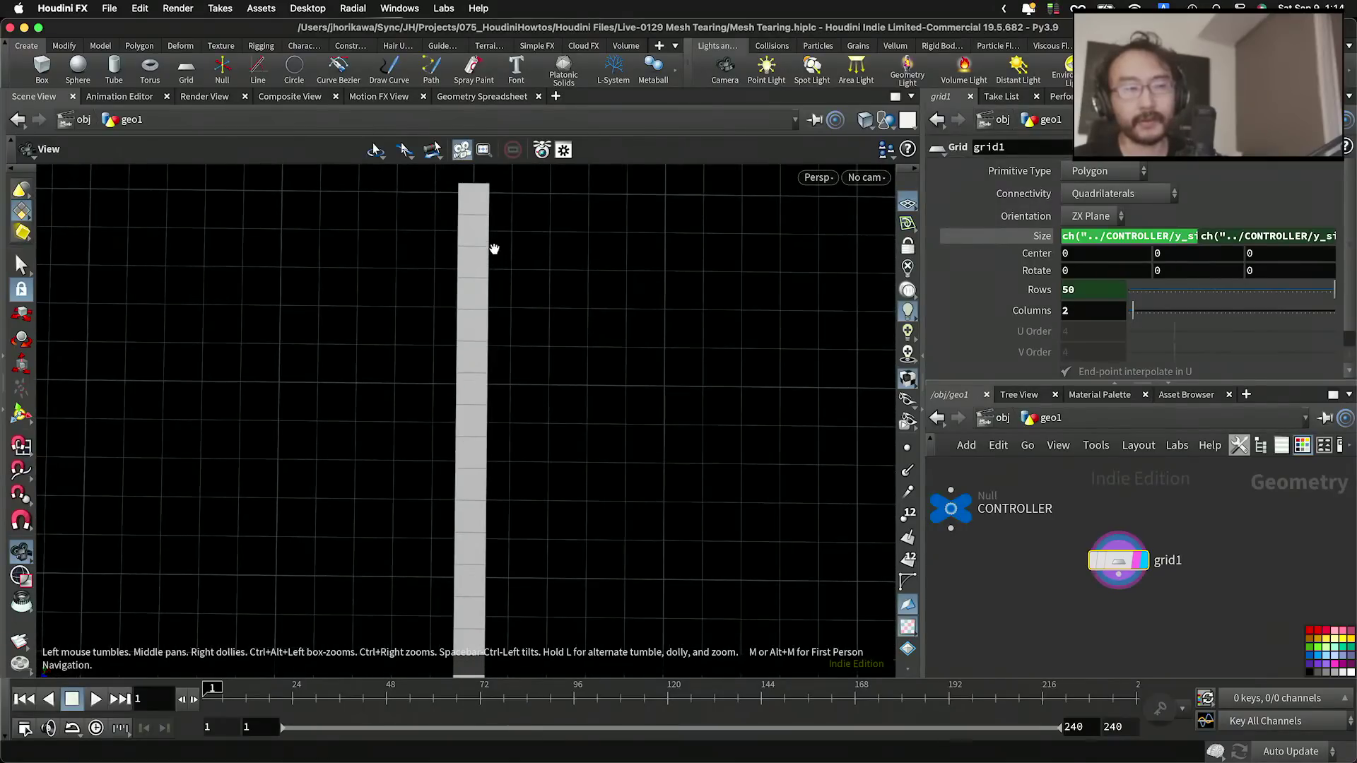
scroll(490, 255, "up", 1)
scroll(490, 255, "up", 1)
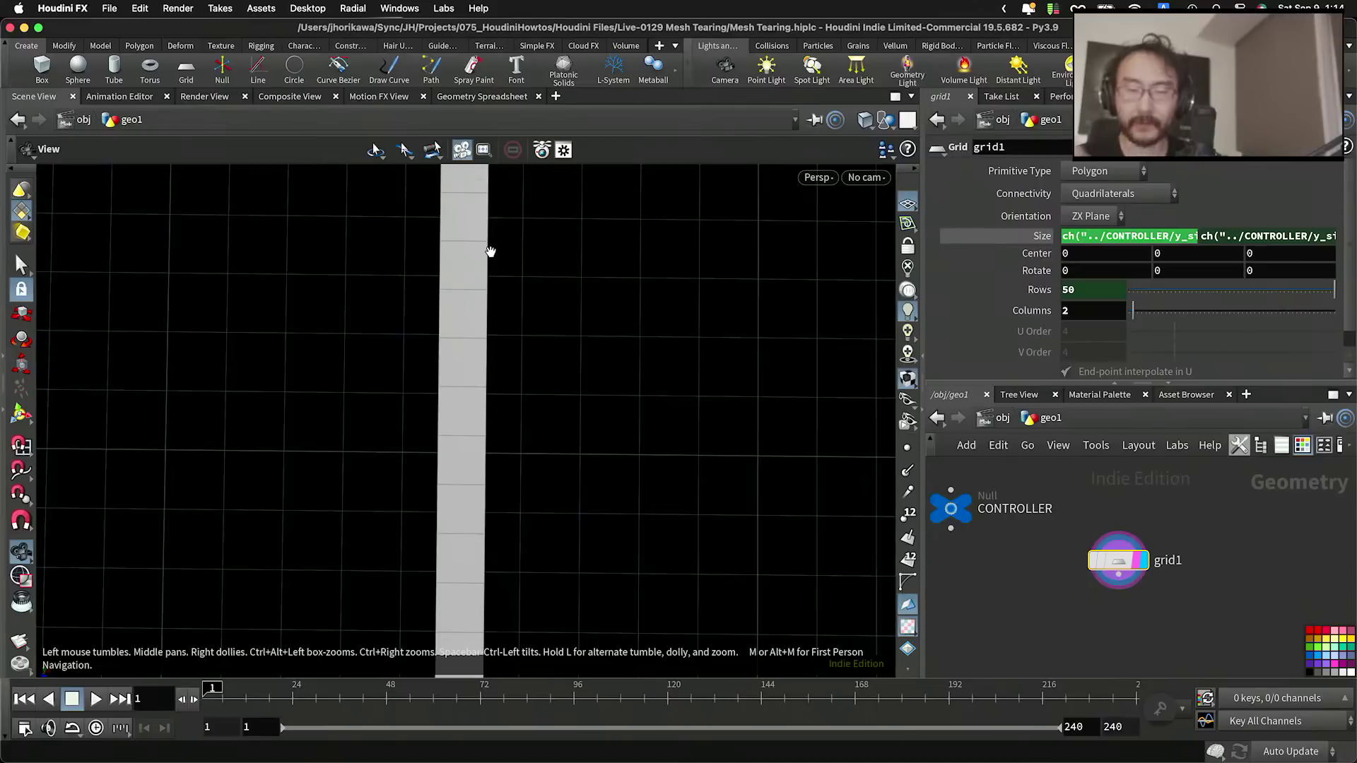
scroll(506, 286, "up", 1)
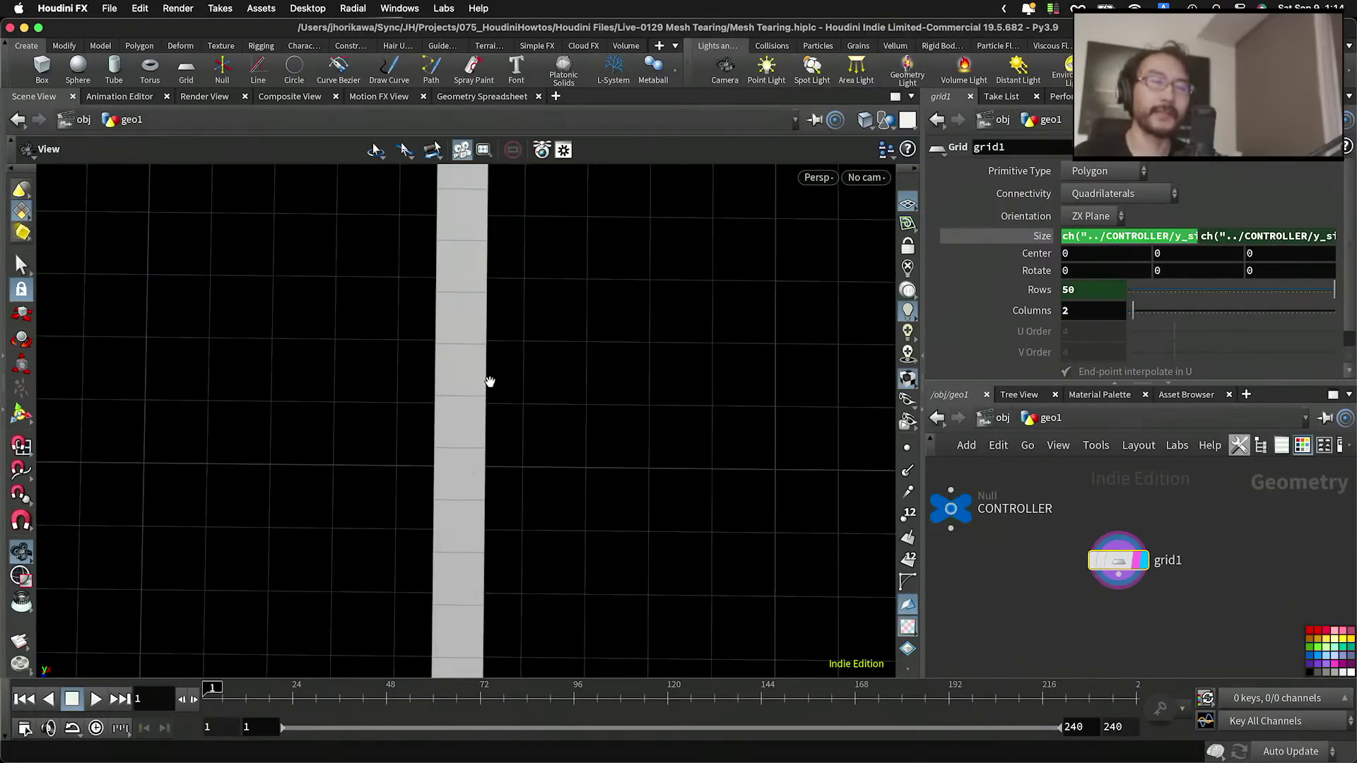
scroll(490, 381, "up", 1)
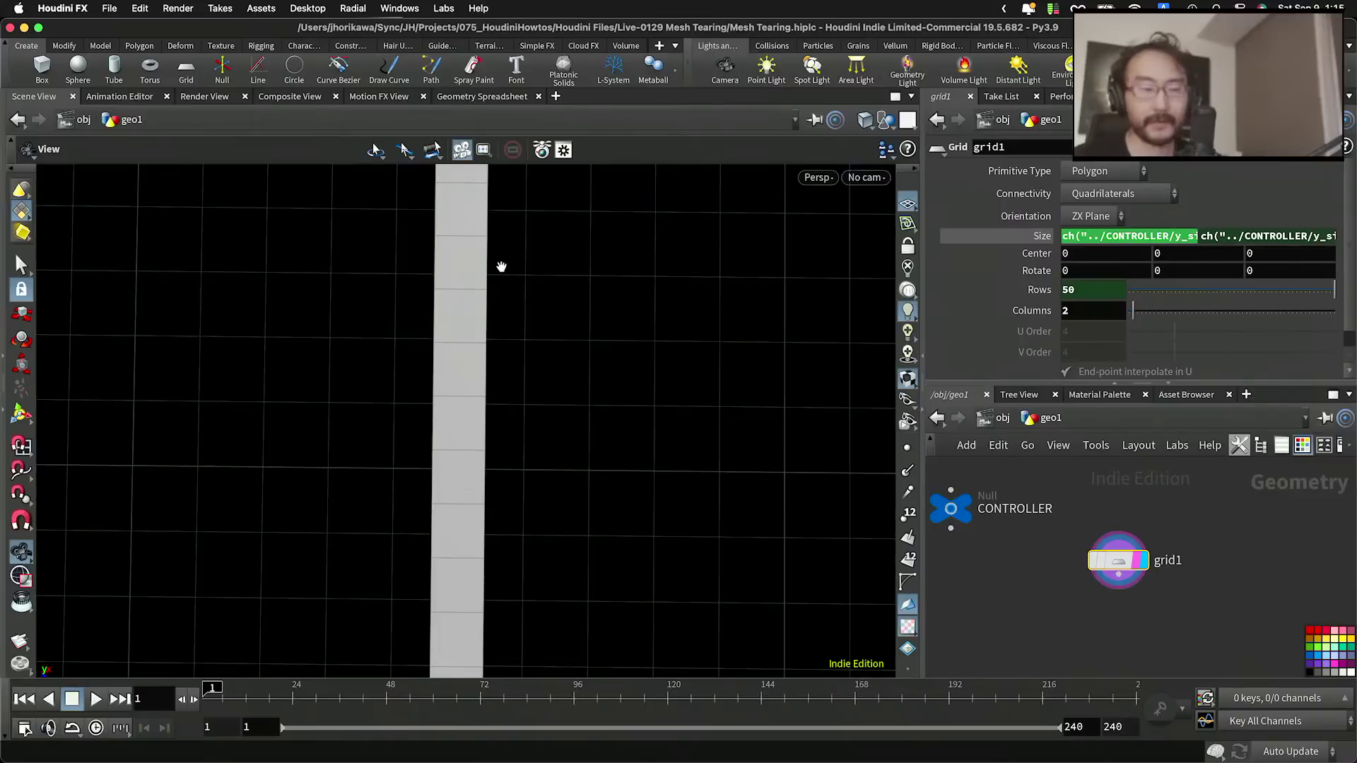
right_click_drag(542, 283, 502, 242)
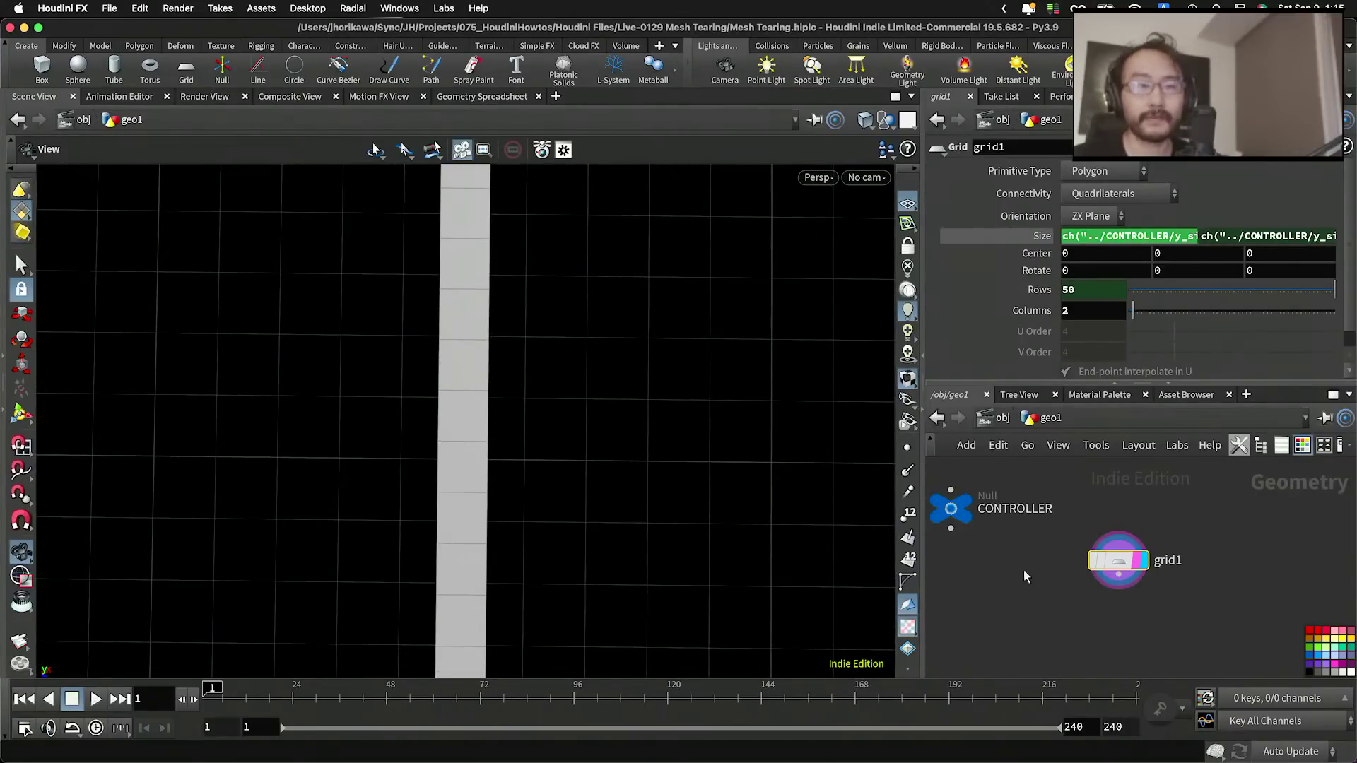
Step: Add a primitive wrangle below grid1, with the grid as its first input
middle_click_drag(1130, 630, 1104, 570)
key("Tab")
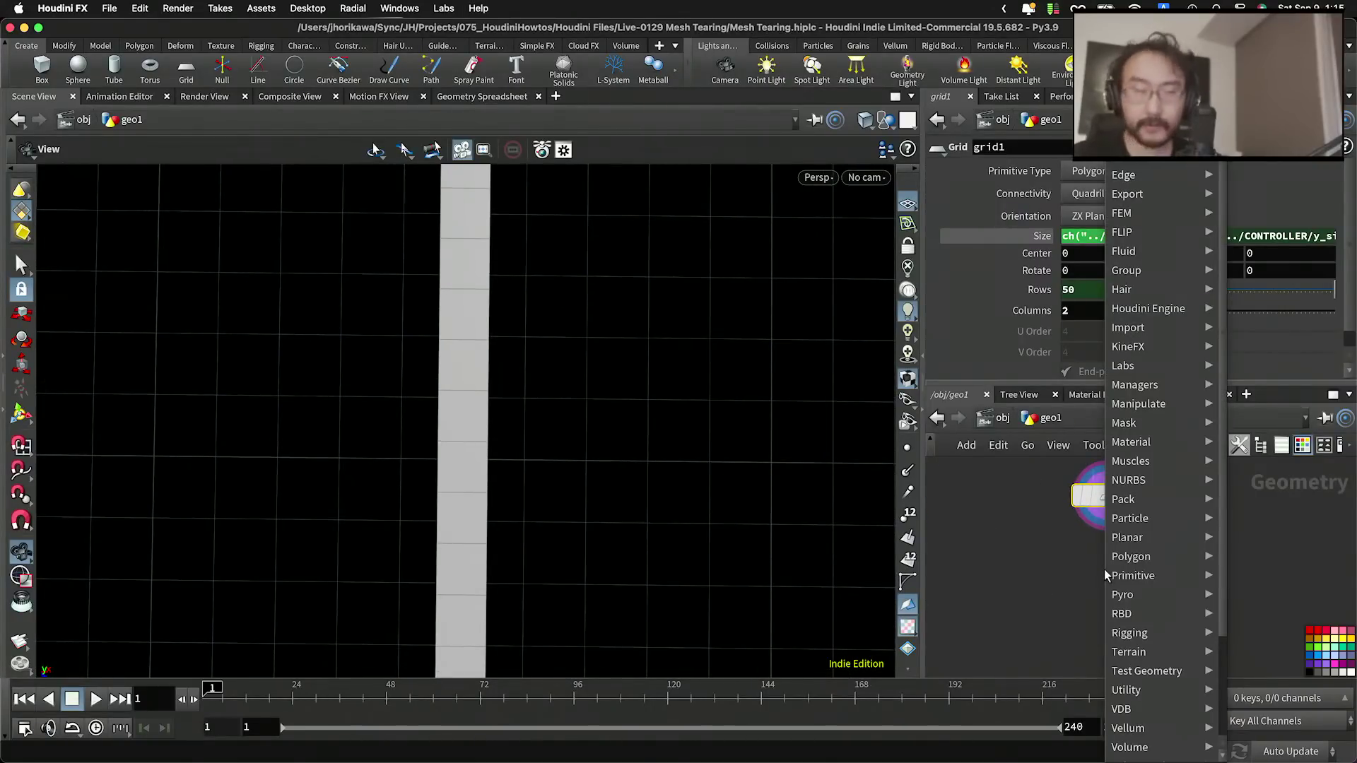
type("prim")
key("Return")
left_click(1098, 583)
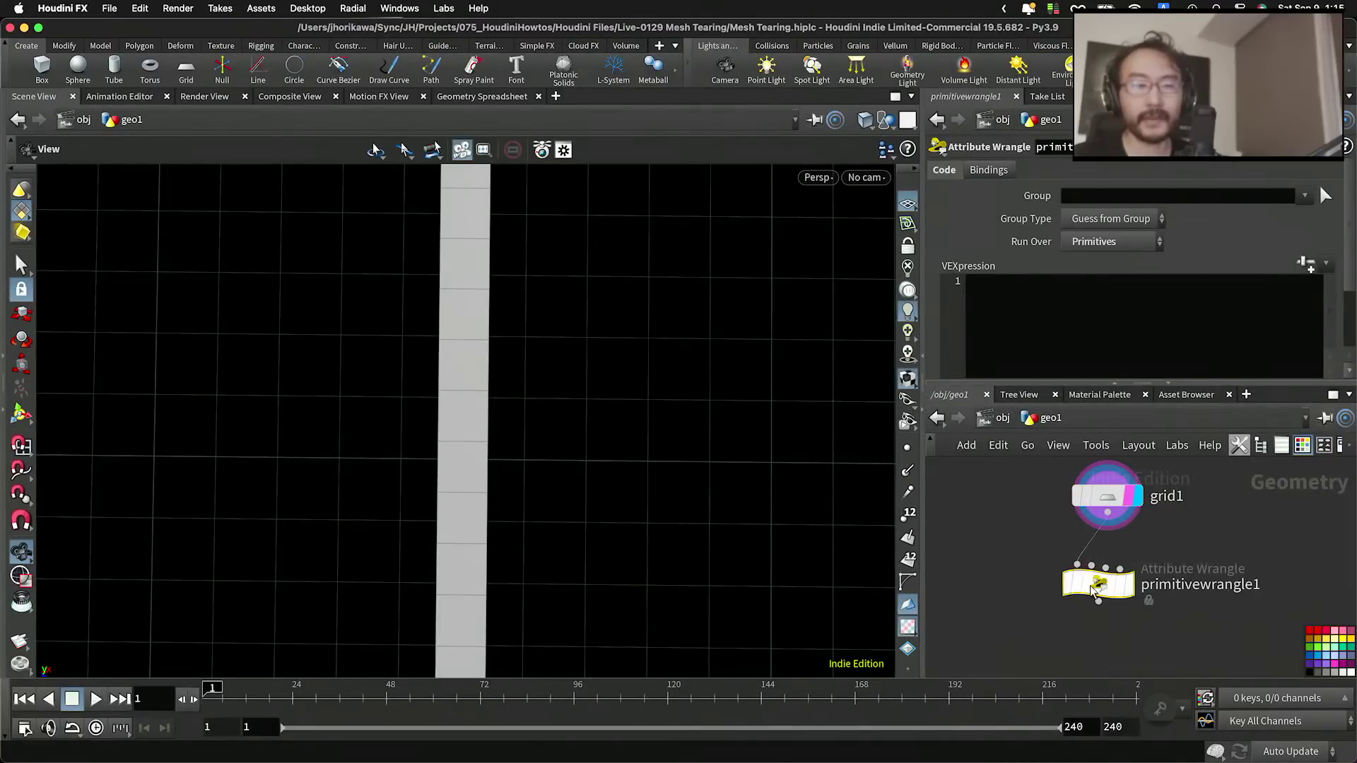
Step: Switch to Clip Studio Paint and sketch a zigzag strip beside the slit diagram, with arrows at its bends and a loop around it
key("ctrl+Up")
left_click(545, 264)
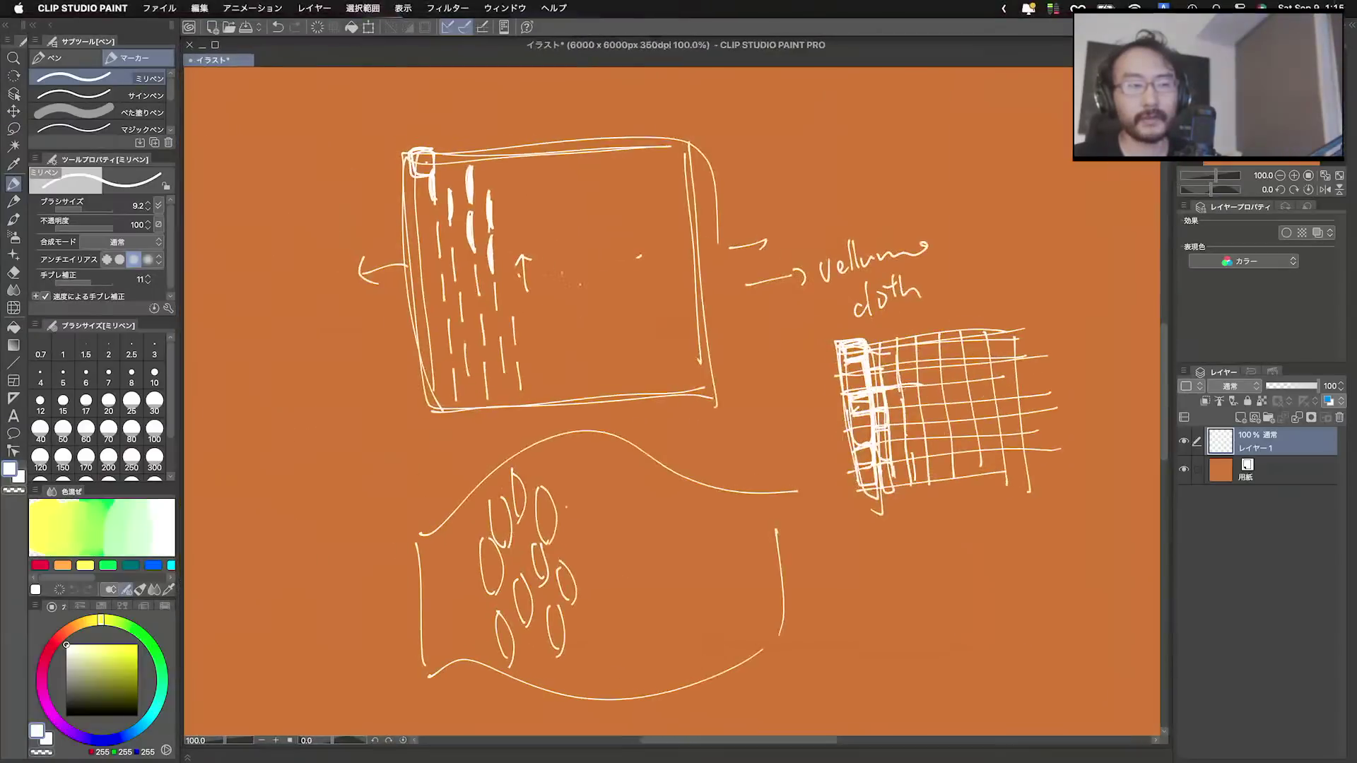
left_click_drag(562, 267, 713, 261)
left_click_drag(580, 279, 740, 275)
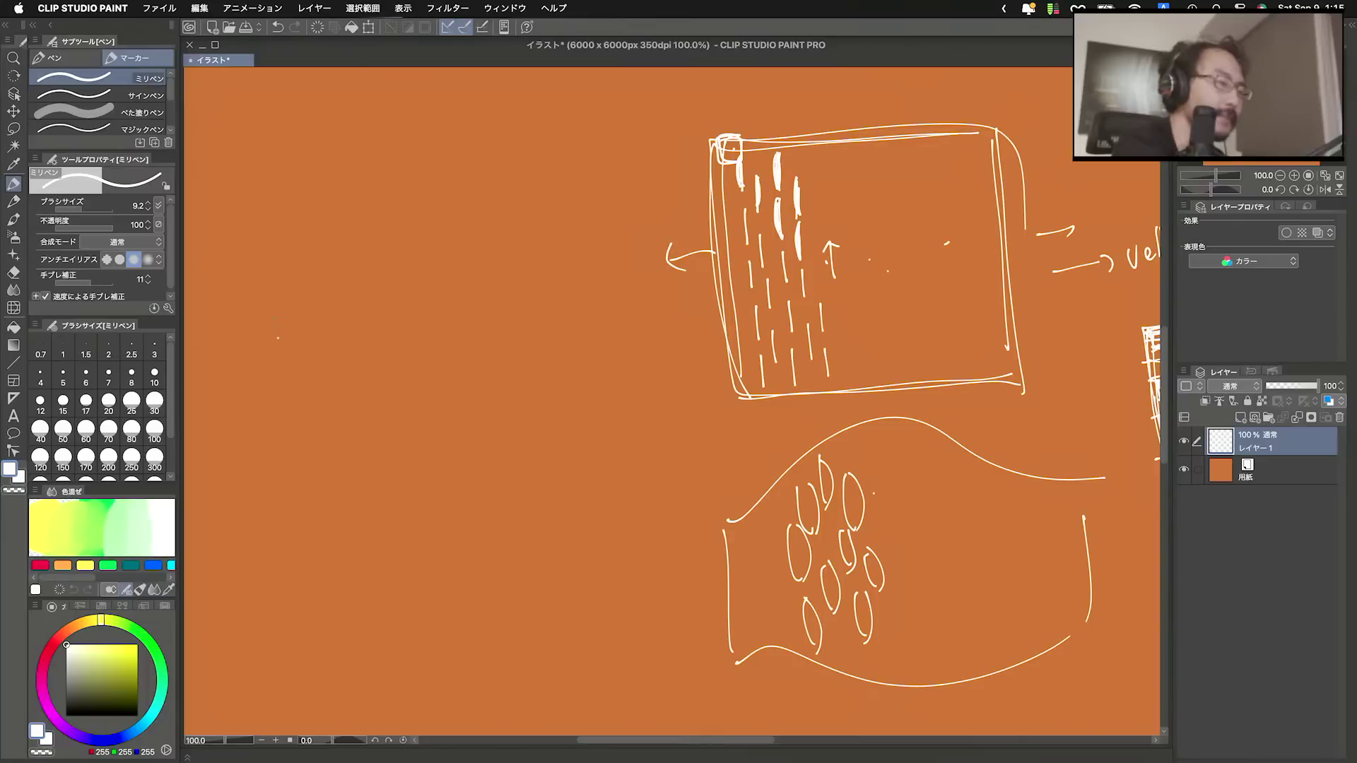
left_click_drag(241, 393, 273, 381)
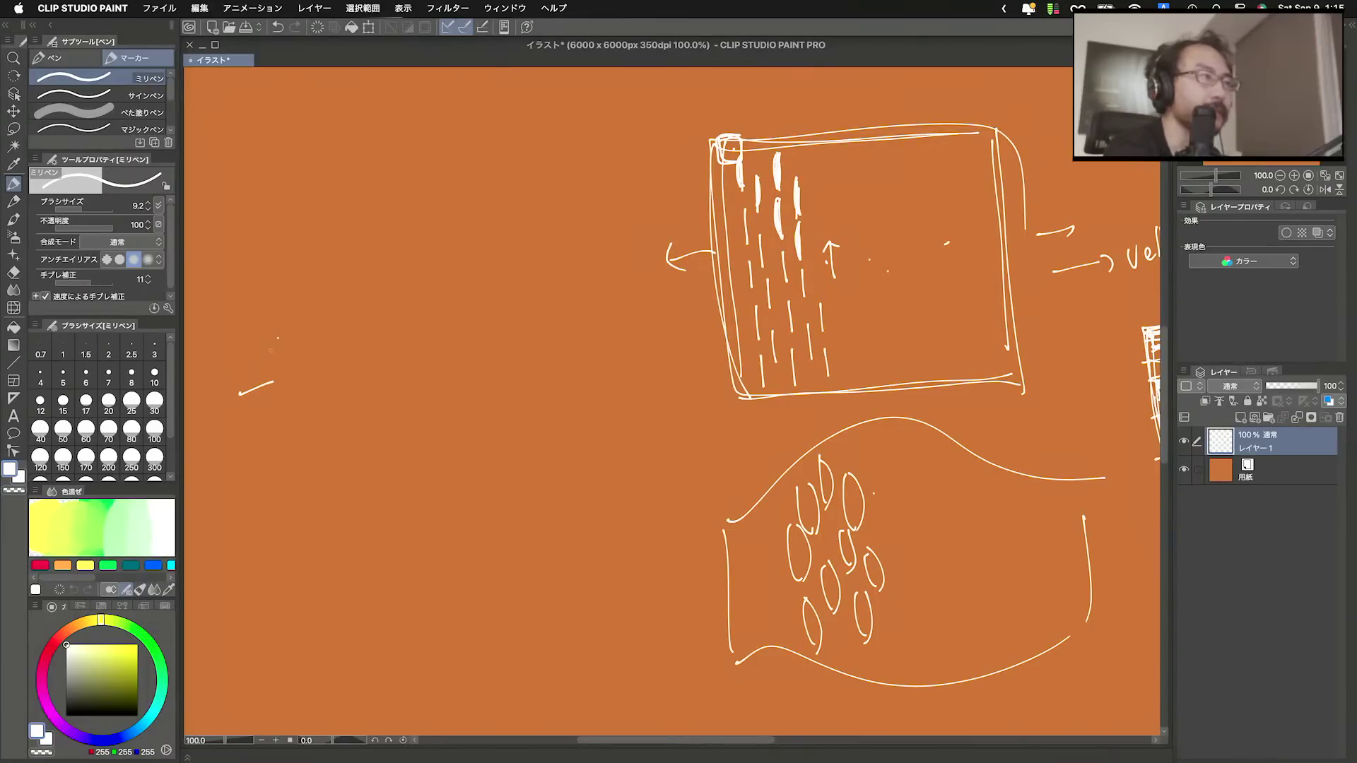
mouse_move(275, 372)
left_mouse_down()
mouse_move(286, 327)
mouse_move(323, 315)
mouse_move(364, 349)
mouse_move(408, 330)
mouse_move(428, 272)
mouse_move(466, 259)
mouse_move(515, 291)
mouse_move(586, 212)
mouse_move(652, 237)
left_mouse_up()
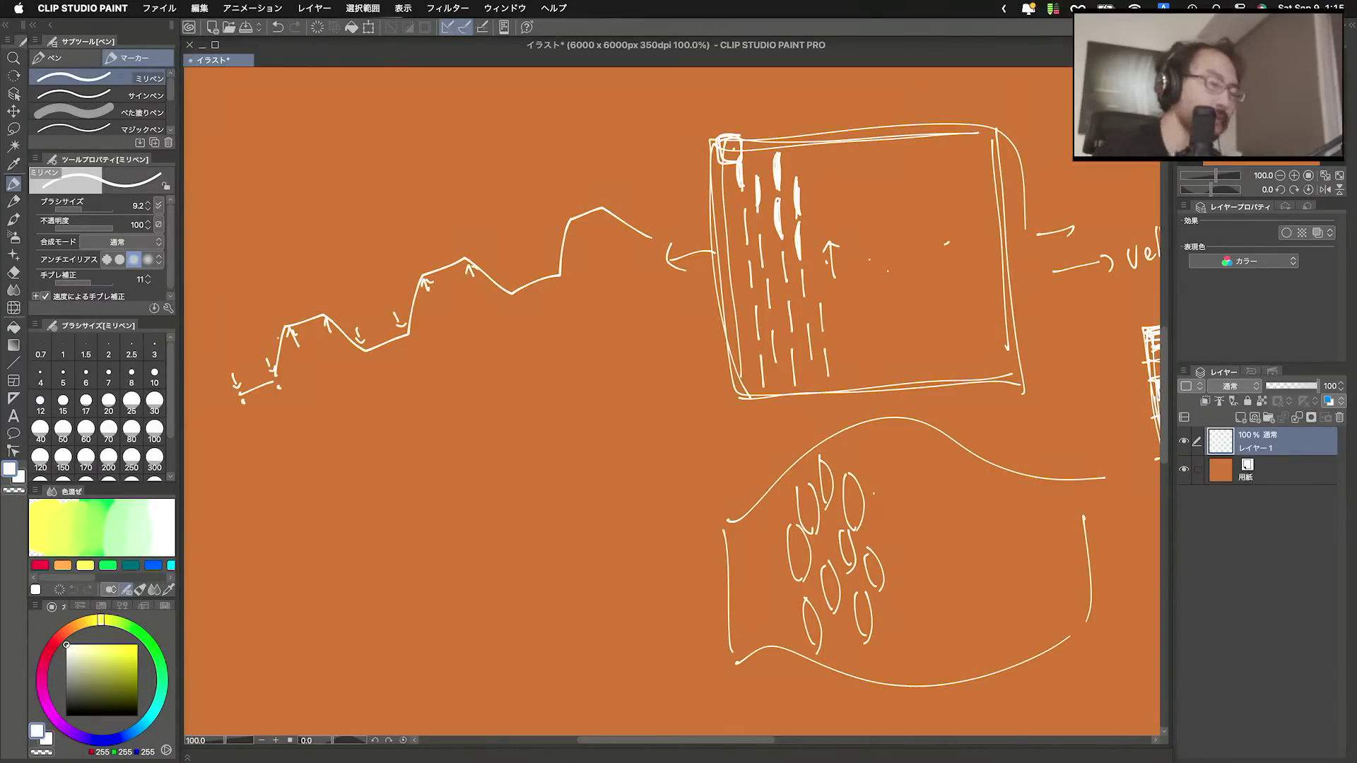
mouse_move(674, 236)
left_mouse_down()
mouse_move(598, 272)
mouse_move(297, 267)
mouse_move(675, 233)
left_mouse_up()
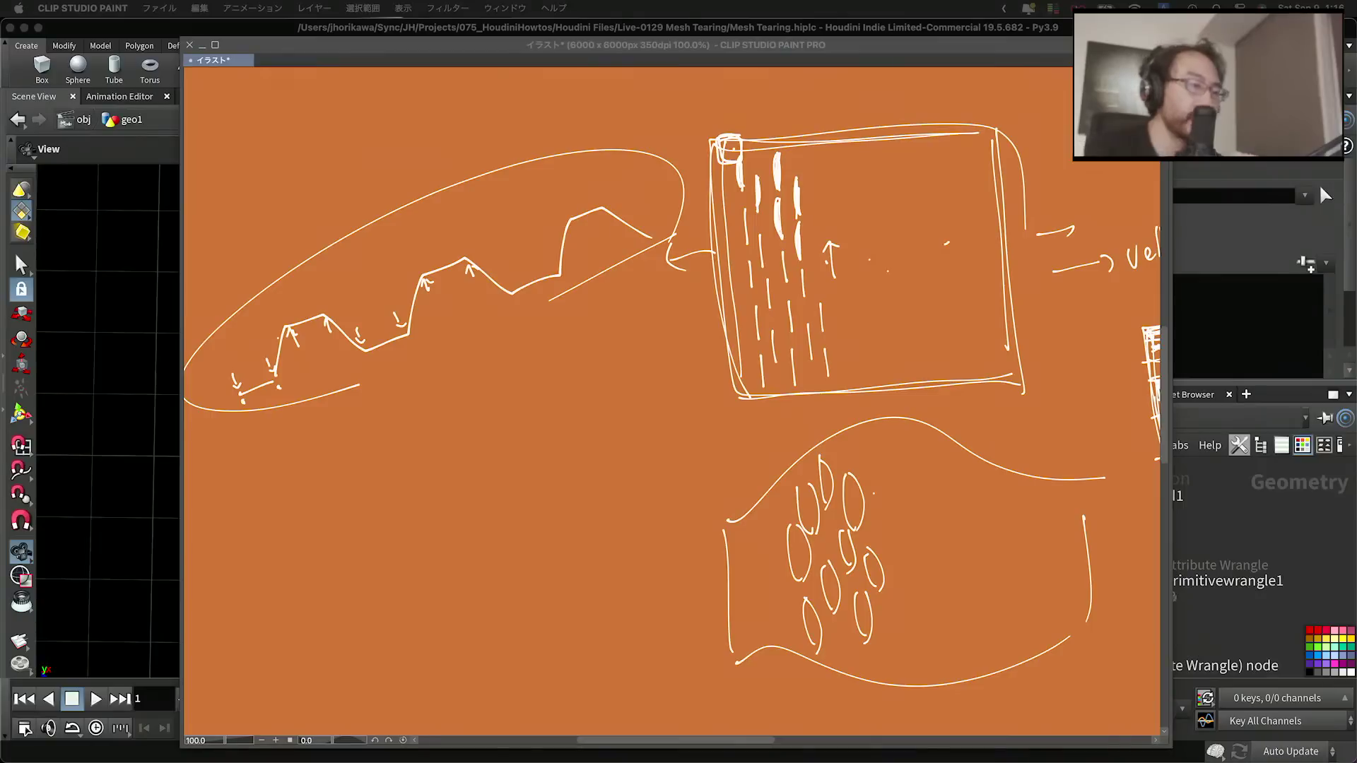
Step: Sketch a second zigzag strip below the first to form hexagonal openings, and circle the three openings
left_click(245, 400)
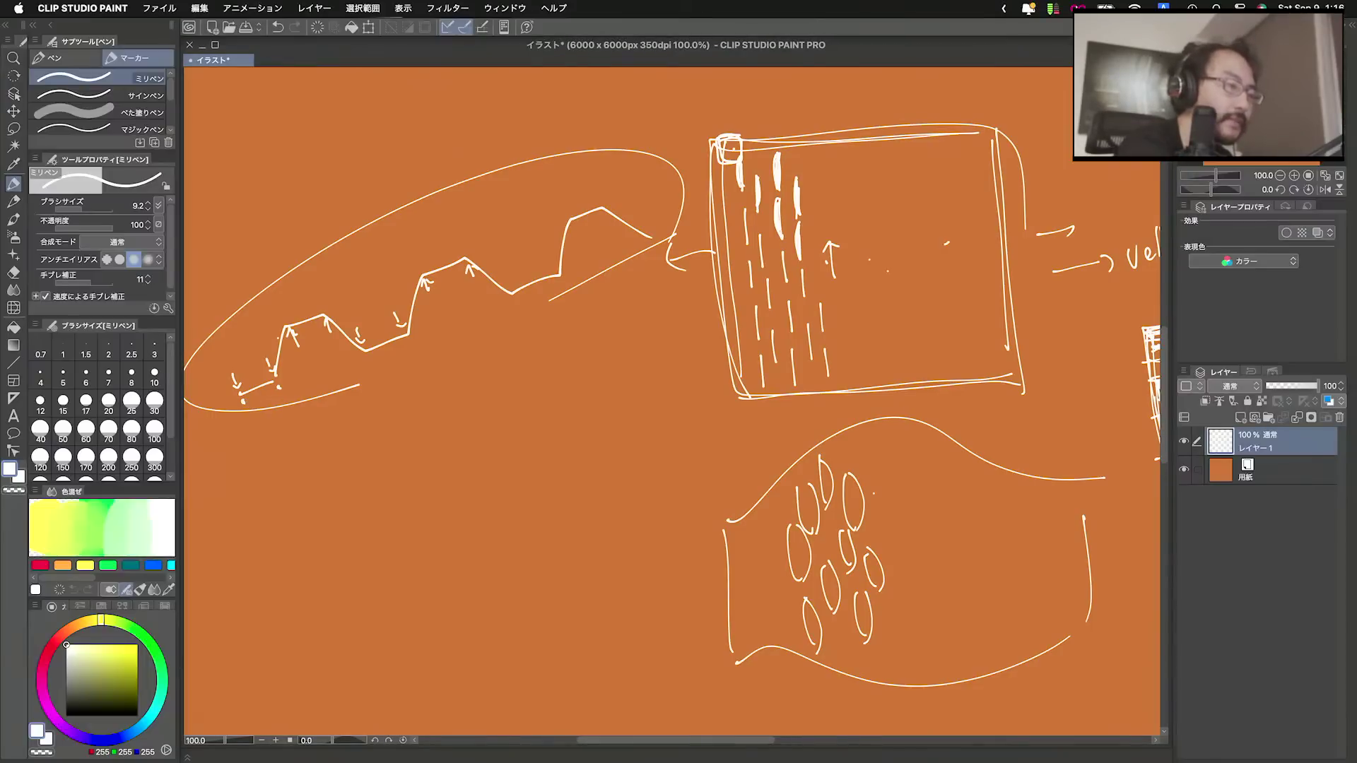
mouse_move(262, 397)
left_mouse_down()
mouse_move(281, 390)
mouse_move(313, 410)
mouse_move(404, 345)
mouse_move(481, 346)
mouse_move(504, 303)
mouse_move(561, 281)
mouse_move(596, 298)
mouse_move(651, 243)
left_mouse_up()
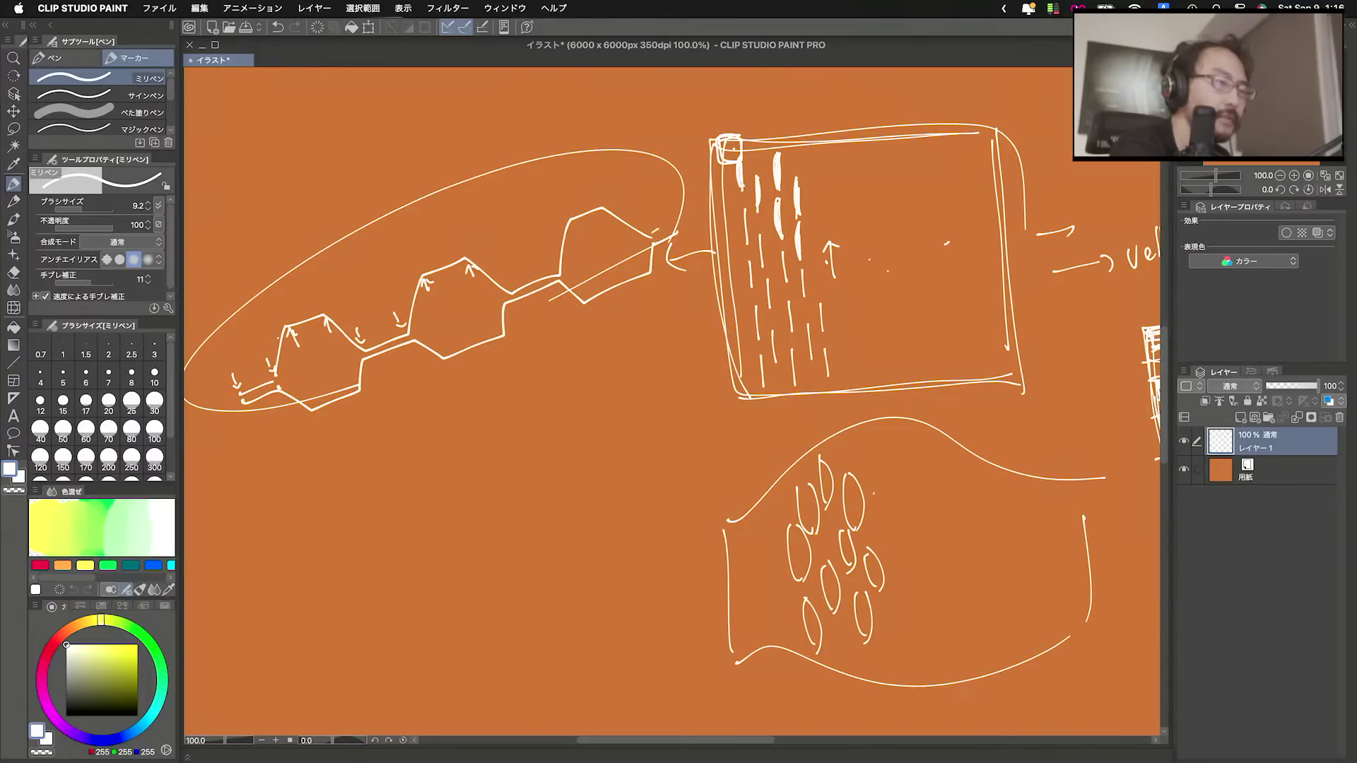
left_click_drag(290, 391, 327, 394)
mouse_move(430, 328)
left_mouse_down()
mouse_move(468, 280)
mouse_move(477, 320)
left_mouse_up()
left_click_drag(584, 281, 621, 276)
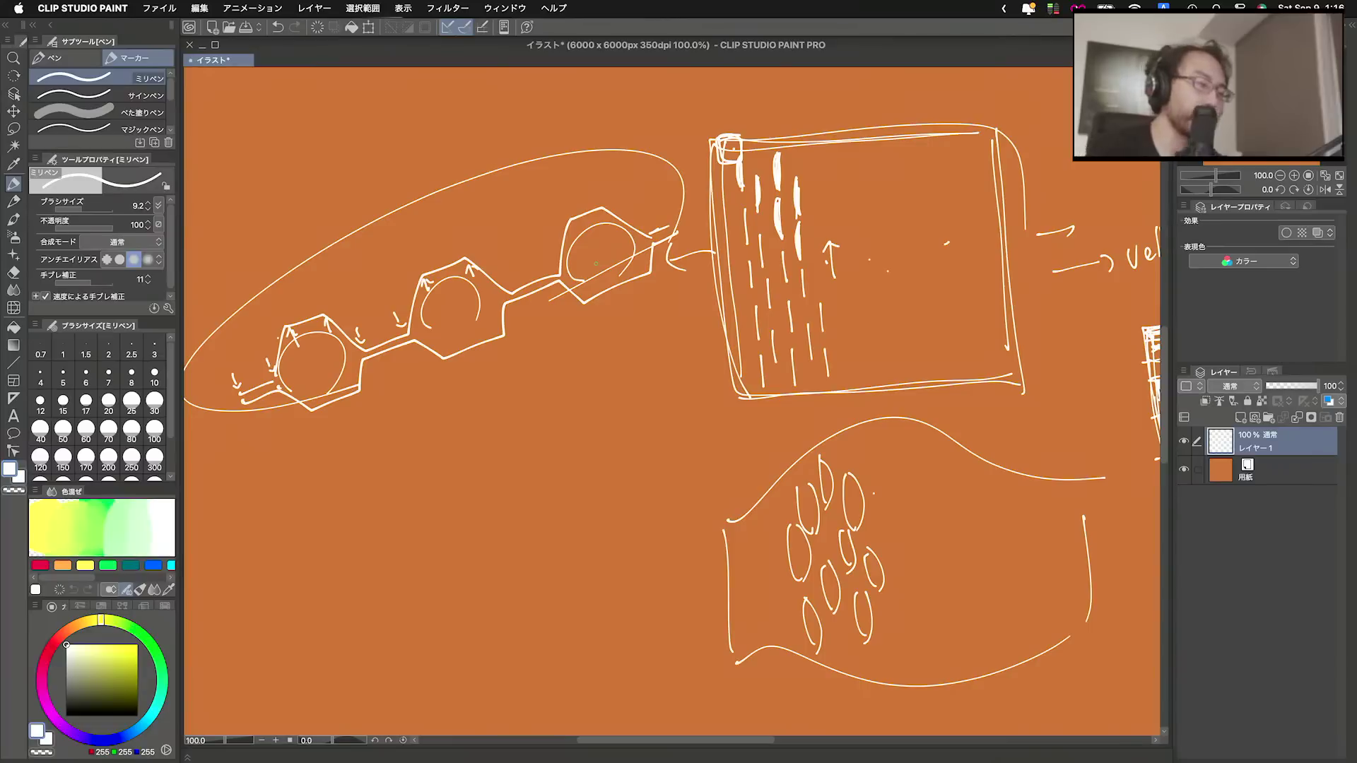
Step: Sketch two more zigzag strips below to extend the honeycomb, circling the openings between the second and third strips
mouse_move(280, 459)
left_mouse_down()
mouse_move(364, 402)
mouse_move(392, 424)
mouse_move(495, 352)
mouse_move(523, 366)
mouse_move(587, 337)
mouse_move(636, 291)
mouse_move(675, 307)
mouse_move(718, 284)
left_mouse_up()
mouse_move(380, 382)
left_mouse_down()
mouse_move(411, 401)
mouse_move(381, 364)
left_mouse_up()
left_click_drag(522, 348, 559, 334)
mouse_move(710, 237)
left_mouse_down()
mouse_move(674, 286)
mouse_move(716, 272)
left_mouse_up()
left_click_drag(279, 412, 298, 427)
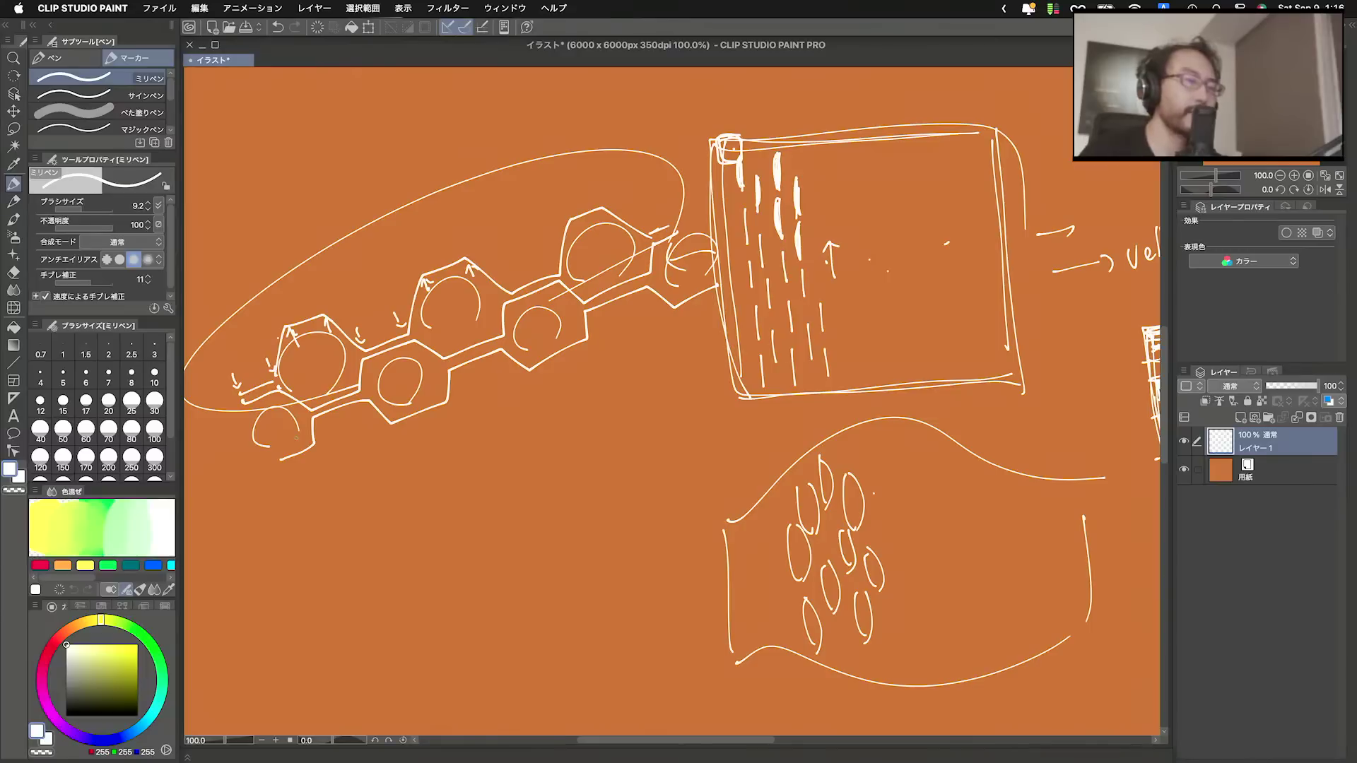
mouse_move(288, 481)
left_mouse_down()
mouse_move(324, 461)
mouse_move(355, 497)
mouse_move(393, 432)
mouse_move(482, 428)
mouse_move(597, 350)
mouse_move(670, 342)
mouse_move(721, 302)
left_mouse_up()
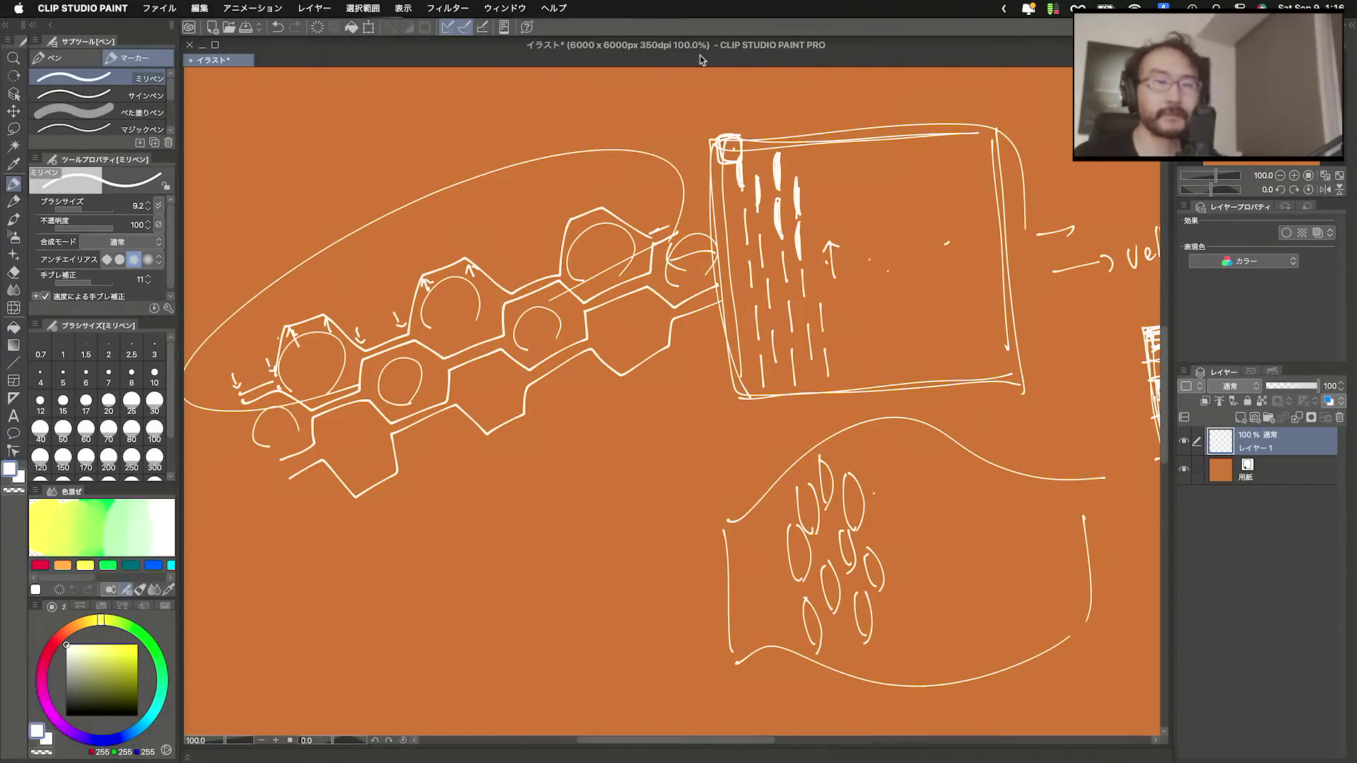
Step: Switch back to Houdini and examine the grid strip's cells from an angled perspective
key("ctrl+Up")
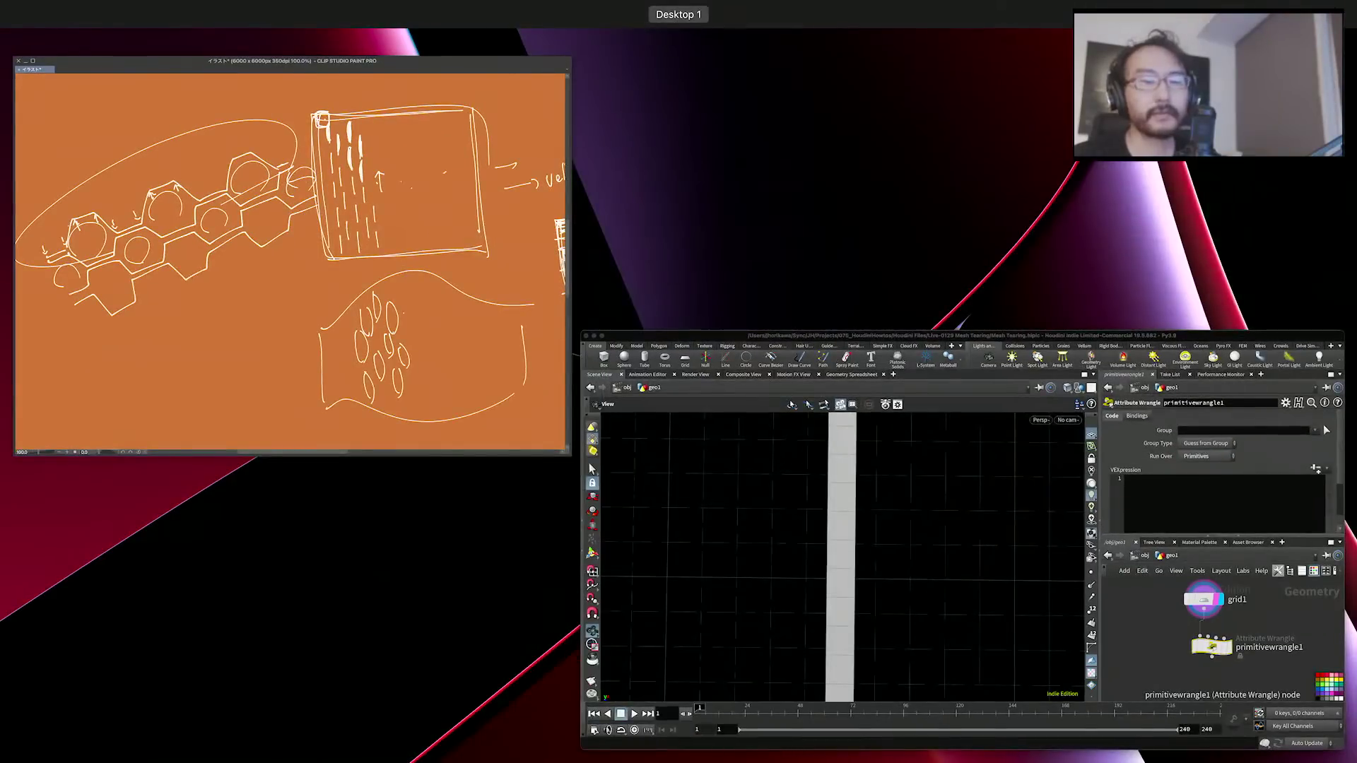
left_click(900, 488)
right_click_drag(815, 403, 676, 400)
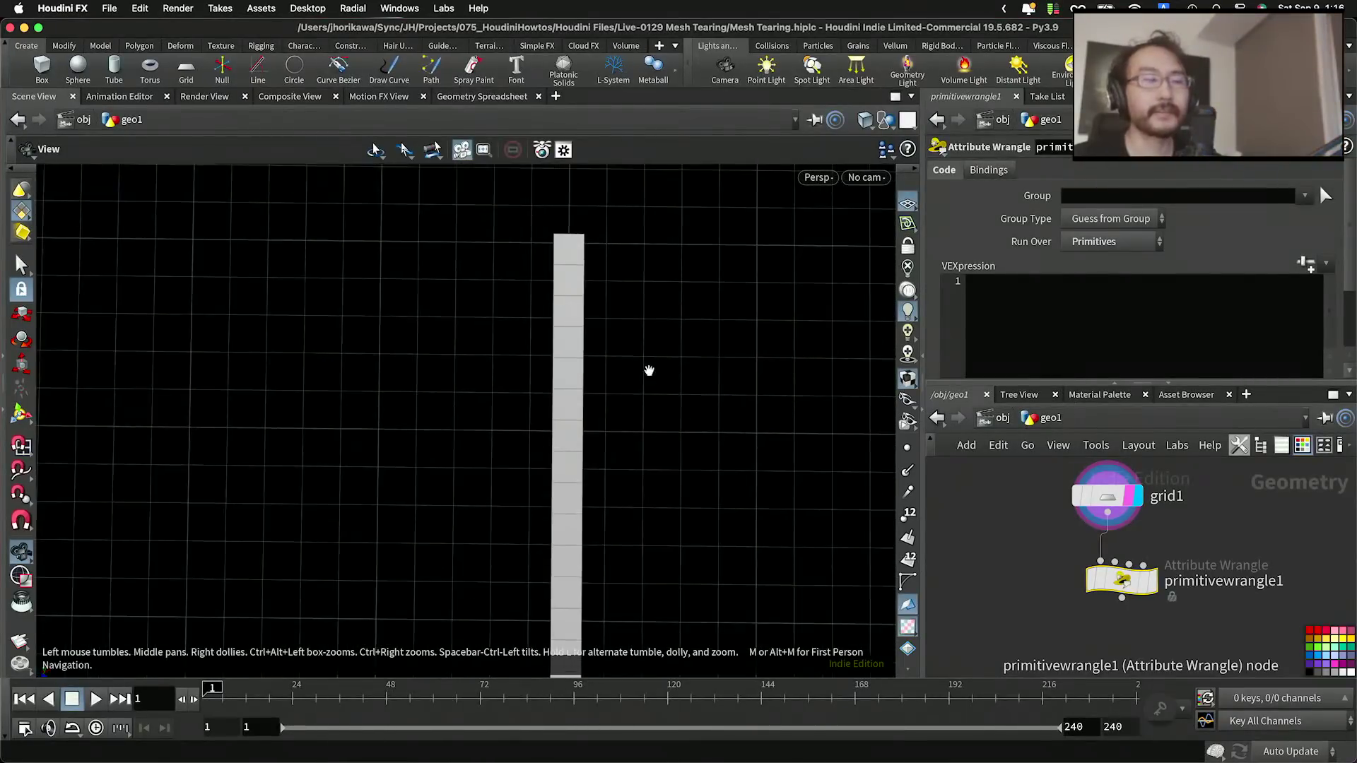
left_click_drag(676, 400, 619, 327)
middle_click_drag(712, 362, 657, 236)
right_click_drag(657, 236, 686, 357)
left_click_drag(686, 357, 305, 462)
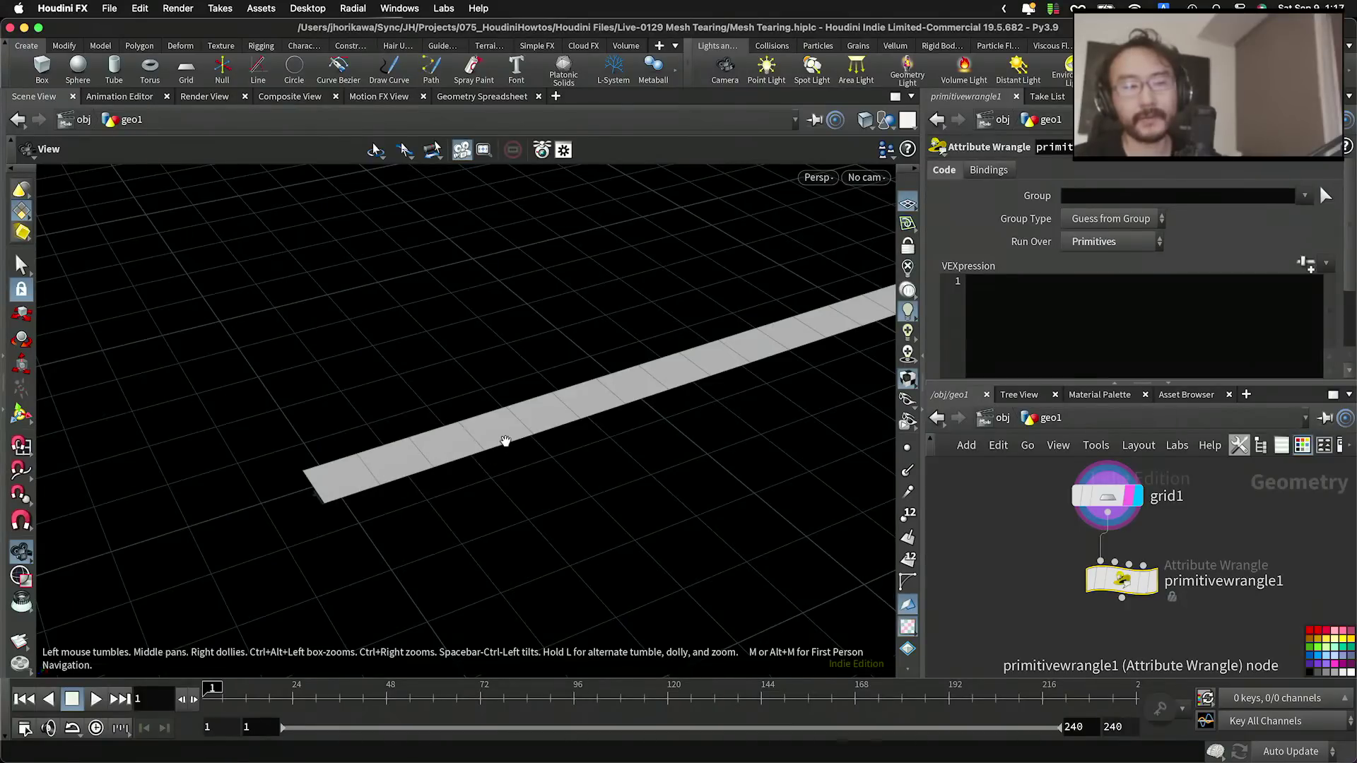
scroll(548, 445, "down", 3)
scroll(460, 454, "up", 8)
scroll(485, 429, "up", 4)
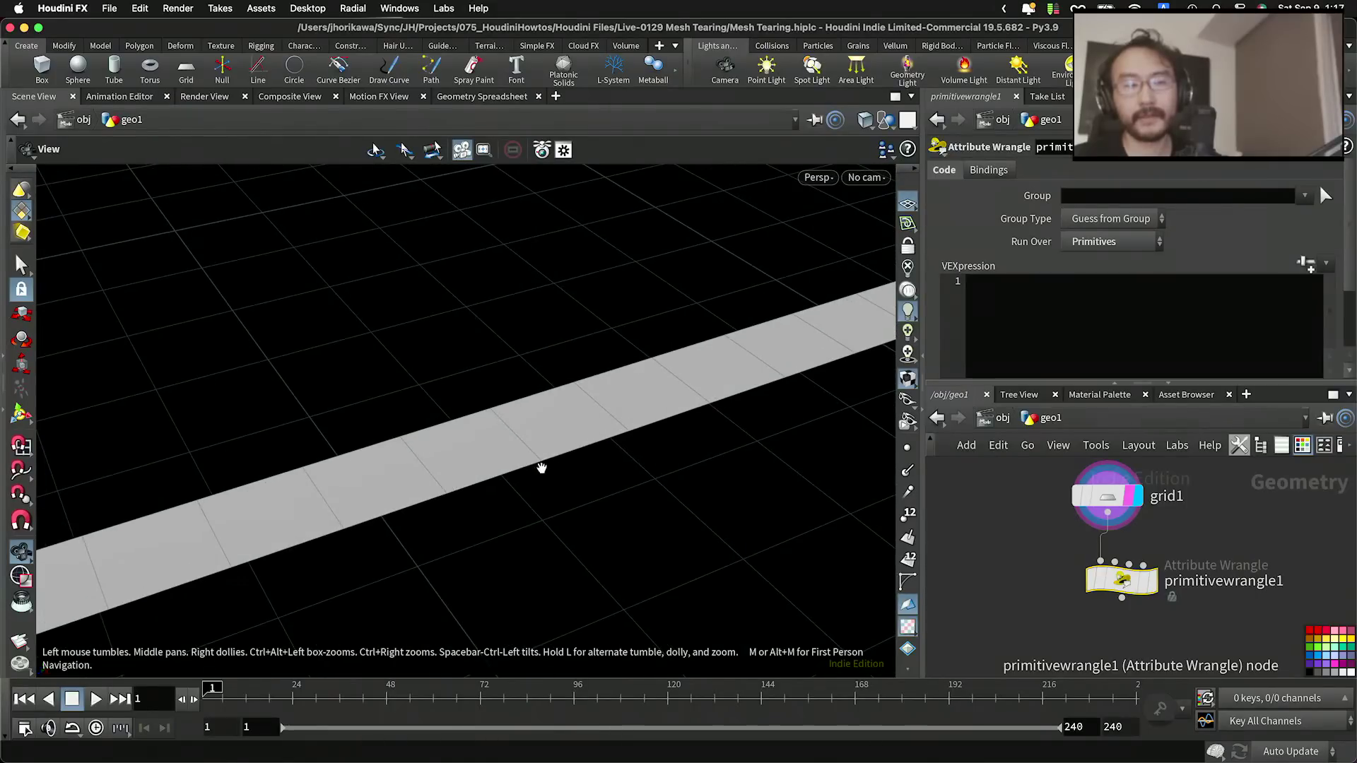
scroll(499, 404, "down", 5)
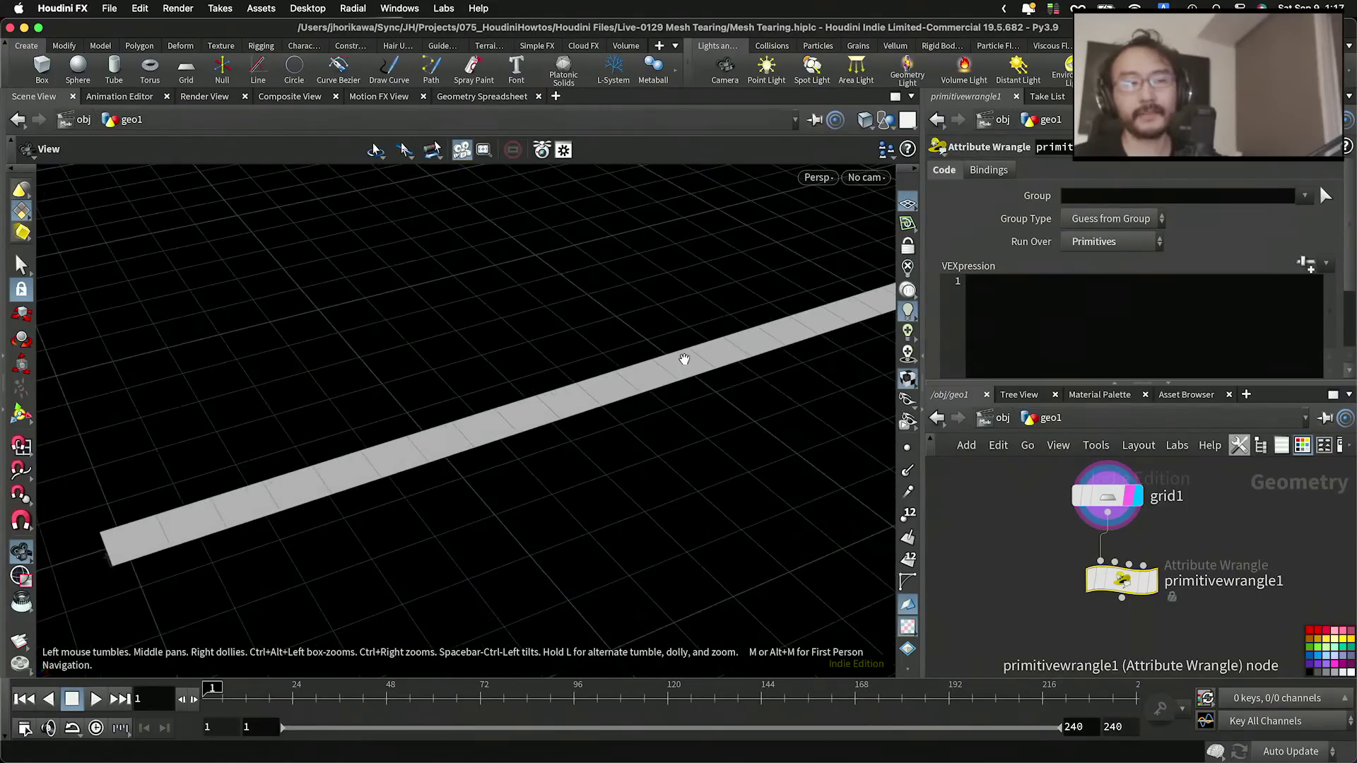
Step: Turn on primitive number display for the cells at the far end of the grid strip
scroll(684, 360, "down", 10)
middle_click_drag(784, 316, 603, 381)
scroll(651, 366, "up", 6)
left_click_drag(648, 363, 674, 395)
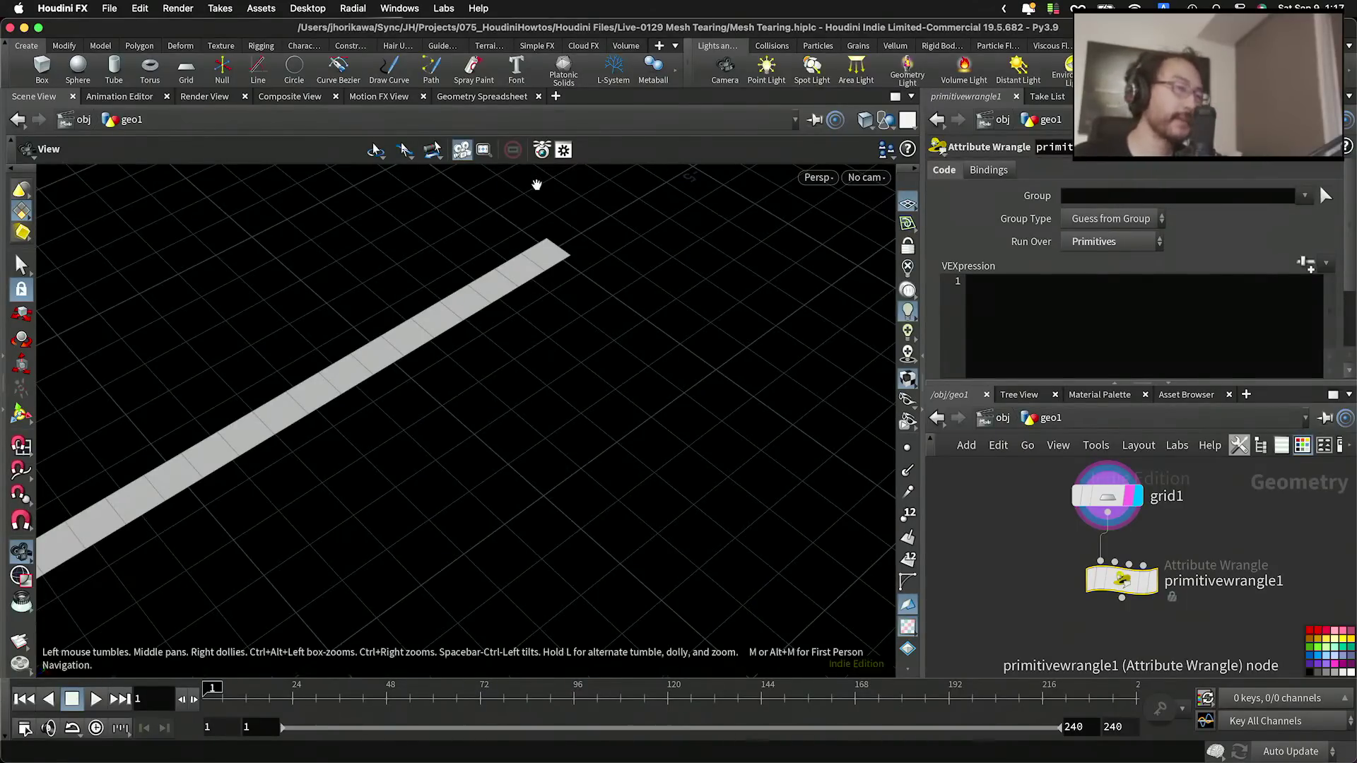
right_click_drag(540, 212, 542, 234)
scroll(542, 236, "up", 3)
scroll(564, 292, "down", 2)
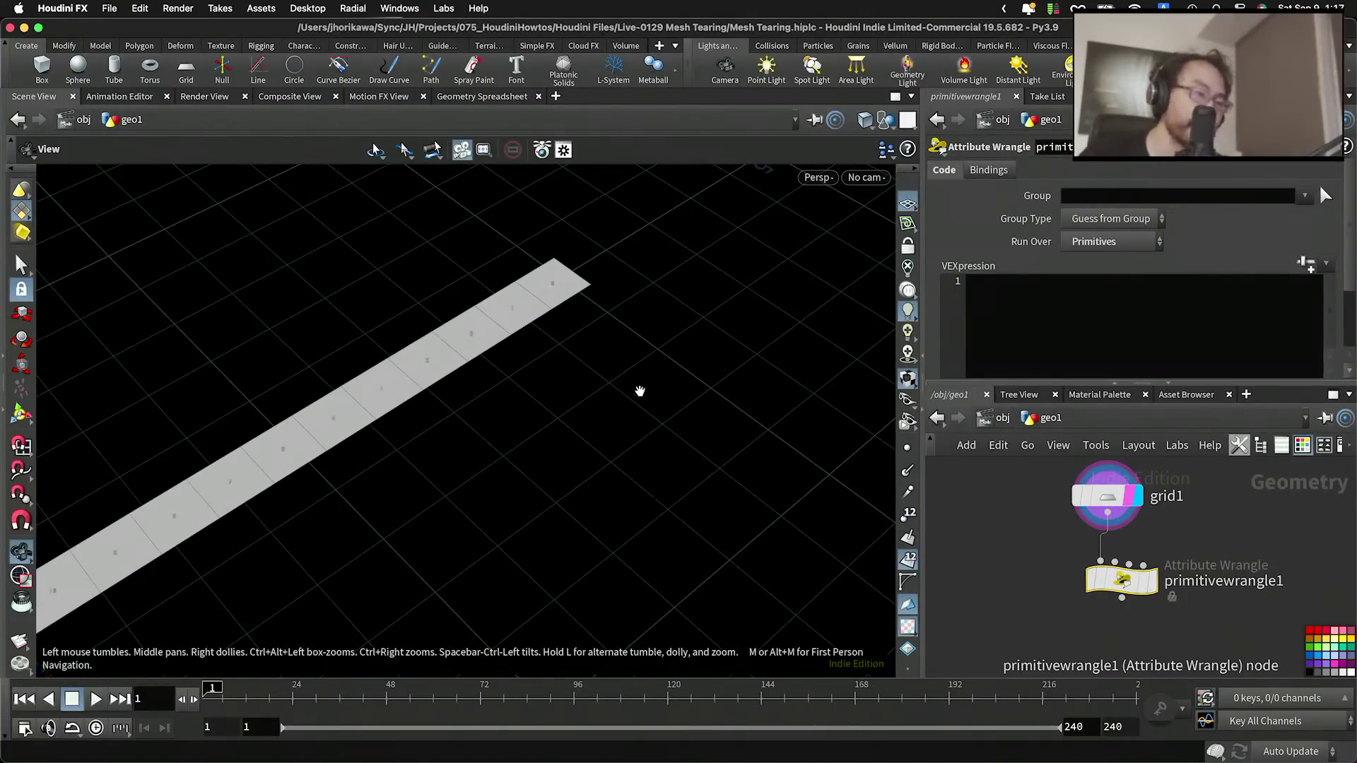
Step: Set the viewport's guide font size to Large and examine the primitive numbers near the strip's end
key("d")
left_click(253, 151)
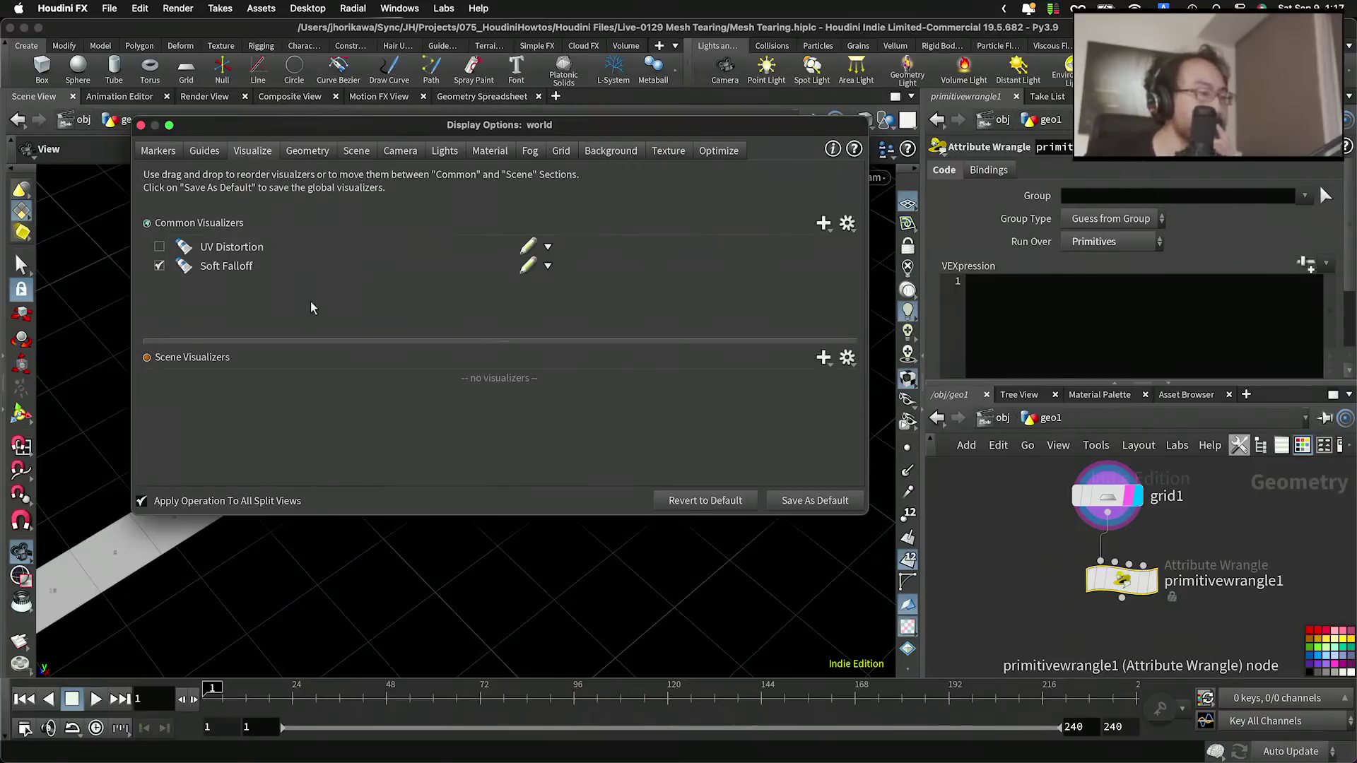
left_click(296, 152)
left_click(210, 152)
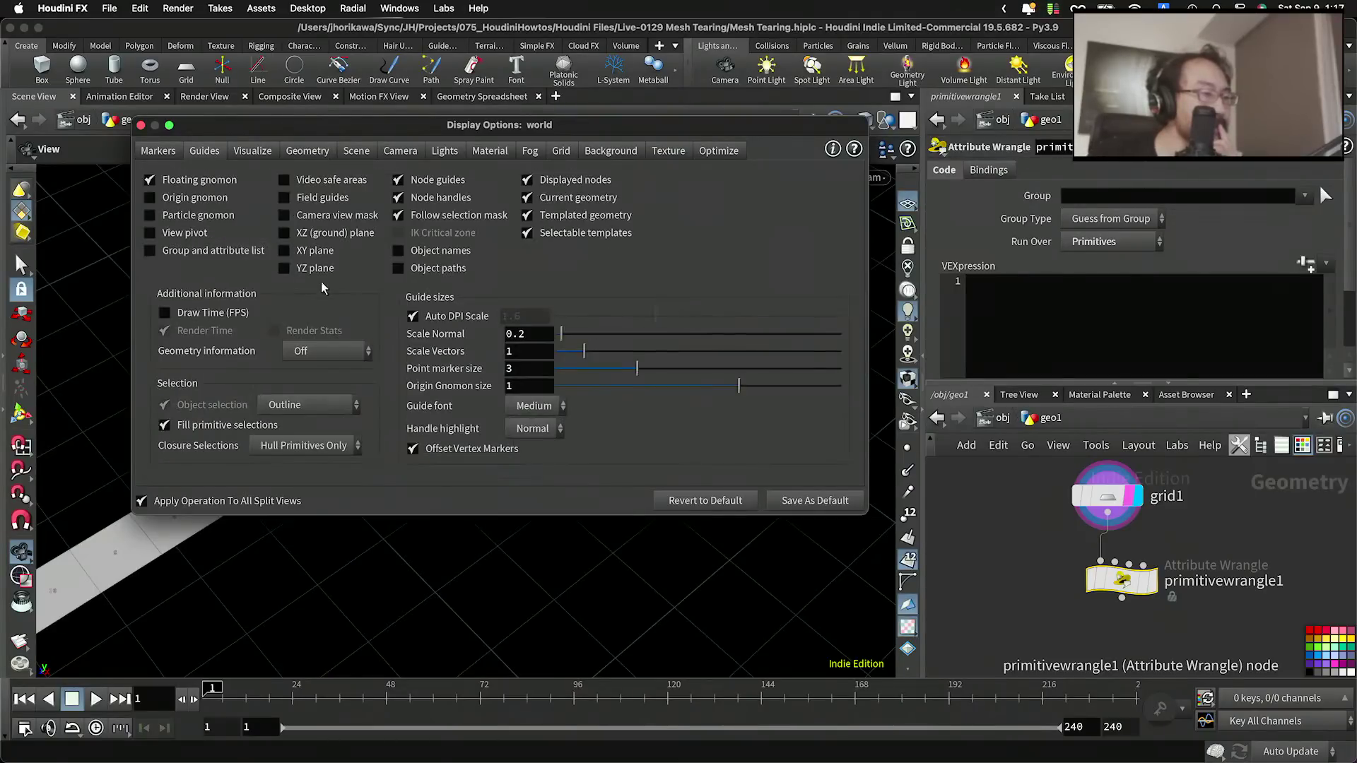
left_click(535, 405)
left_click(531, 479)
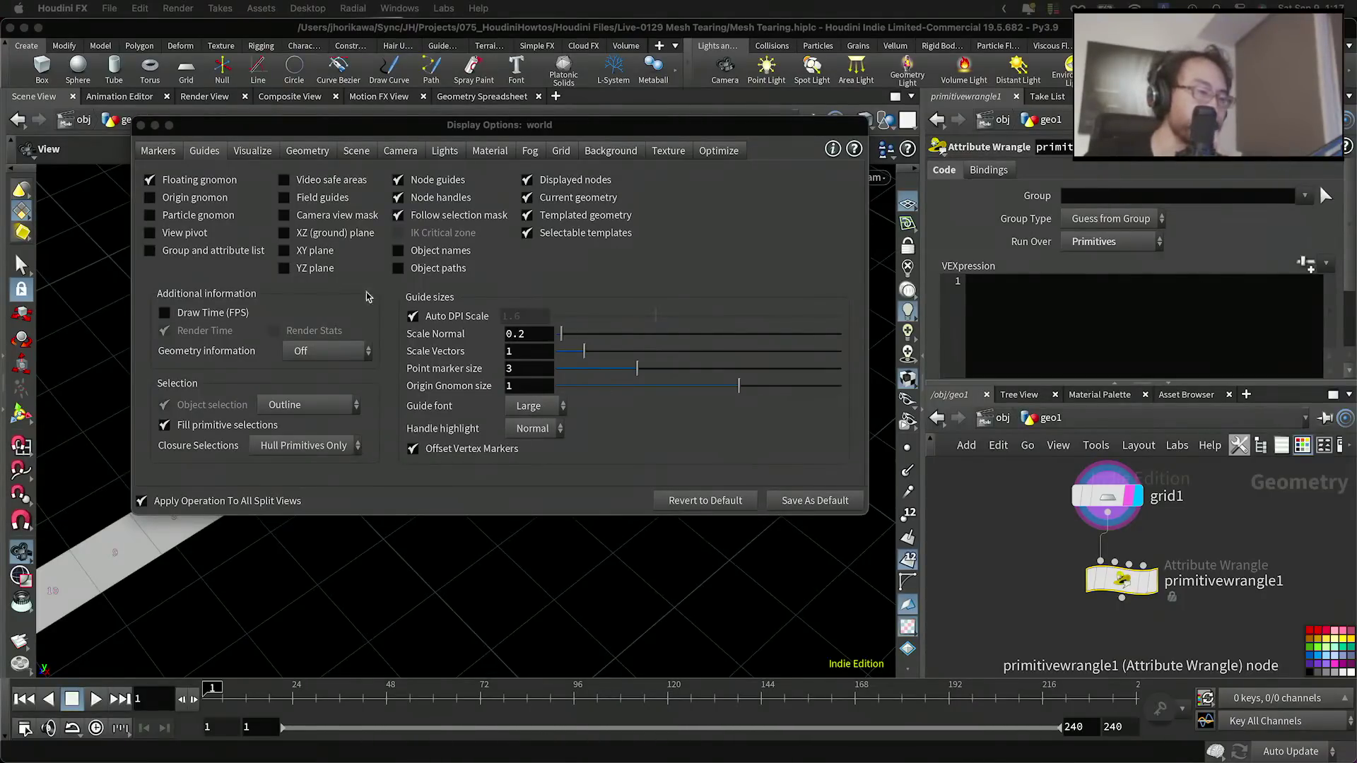
right_click_drag(495, 343, 595, 240)
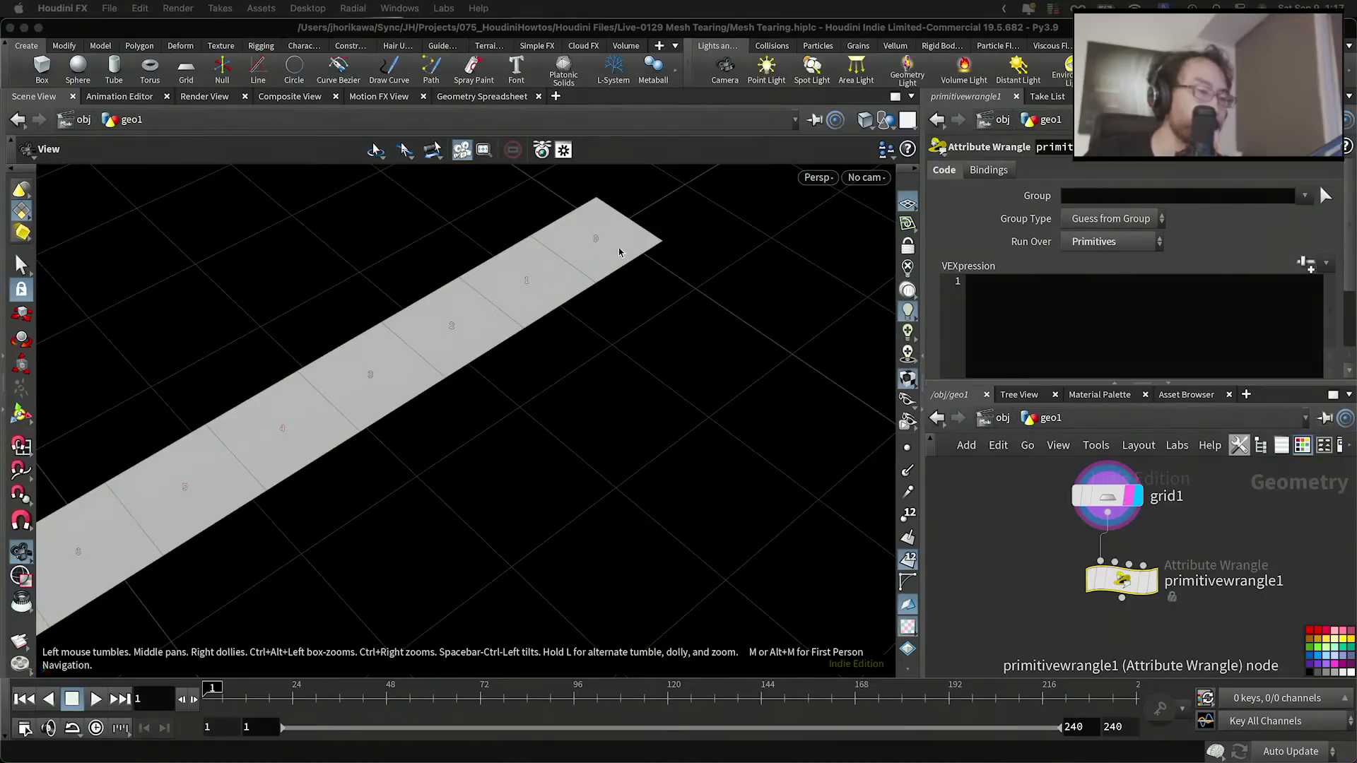
right_click_drag(509, 284, 559, 236)
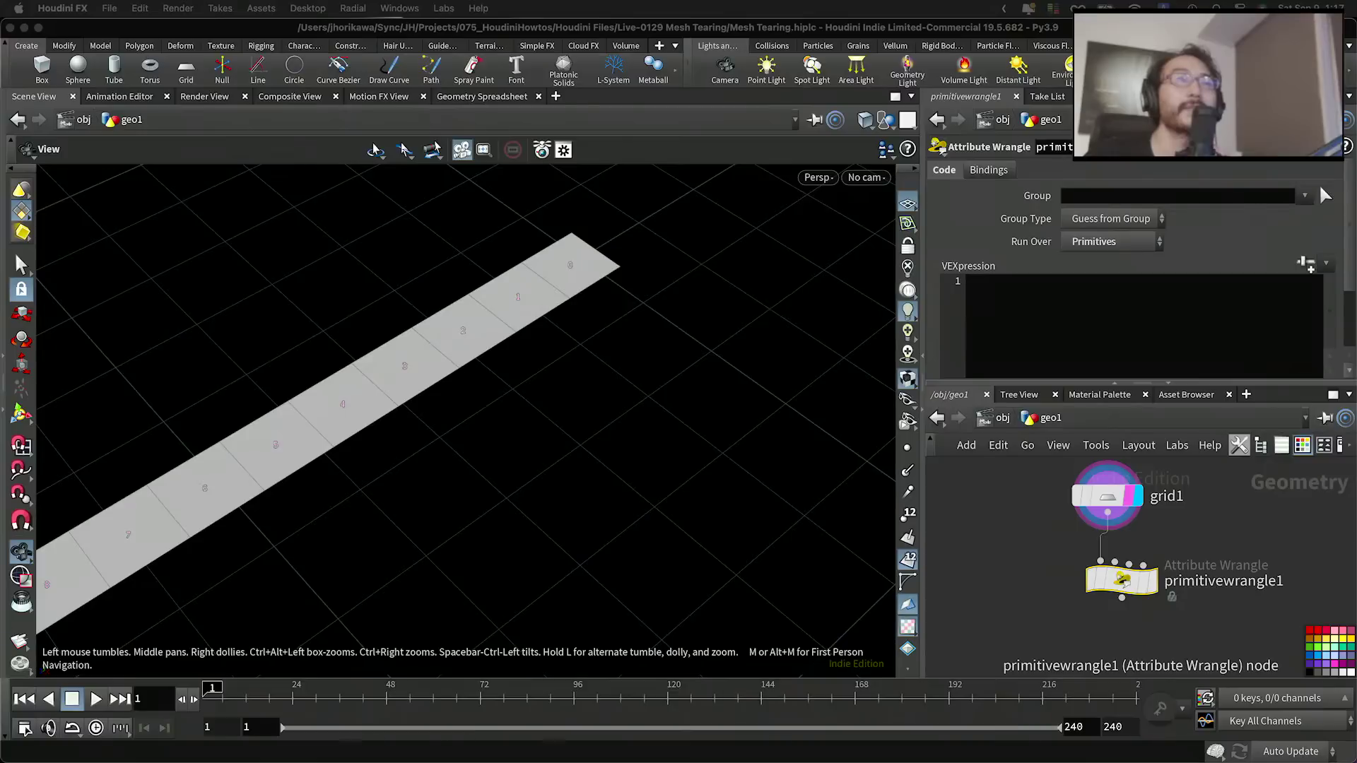
left_click(571, 265)
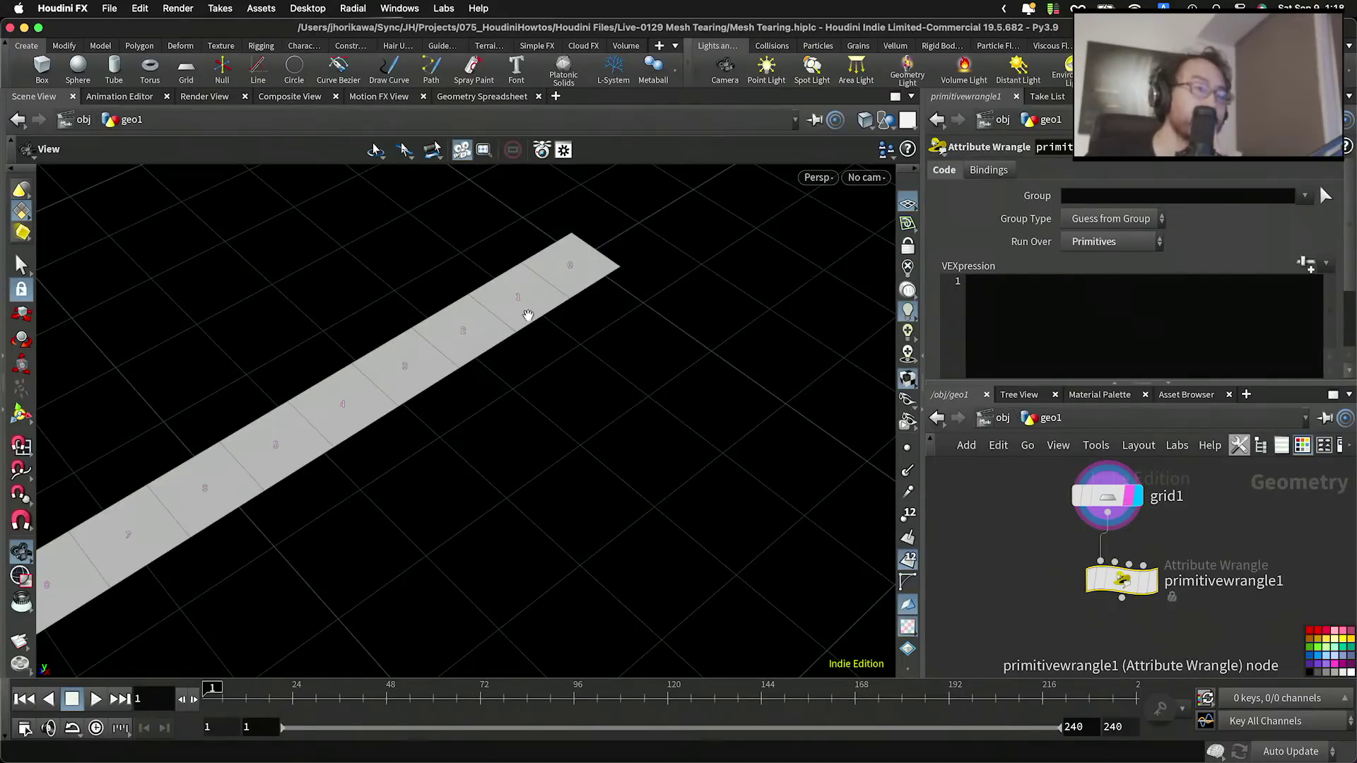
scroll(515, 297, "up", 2)
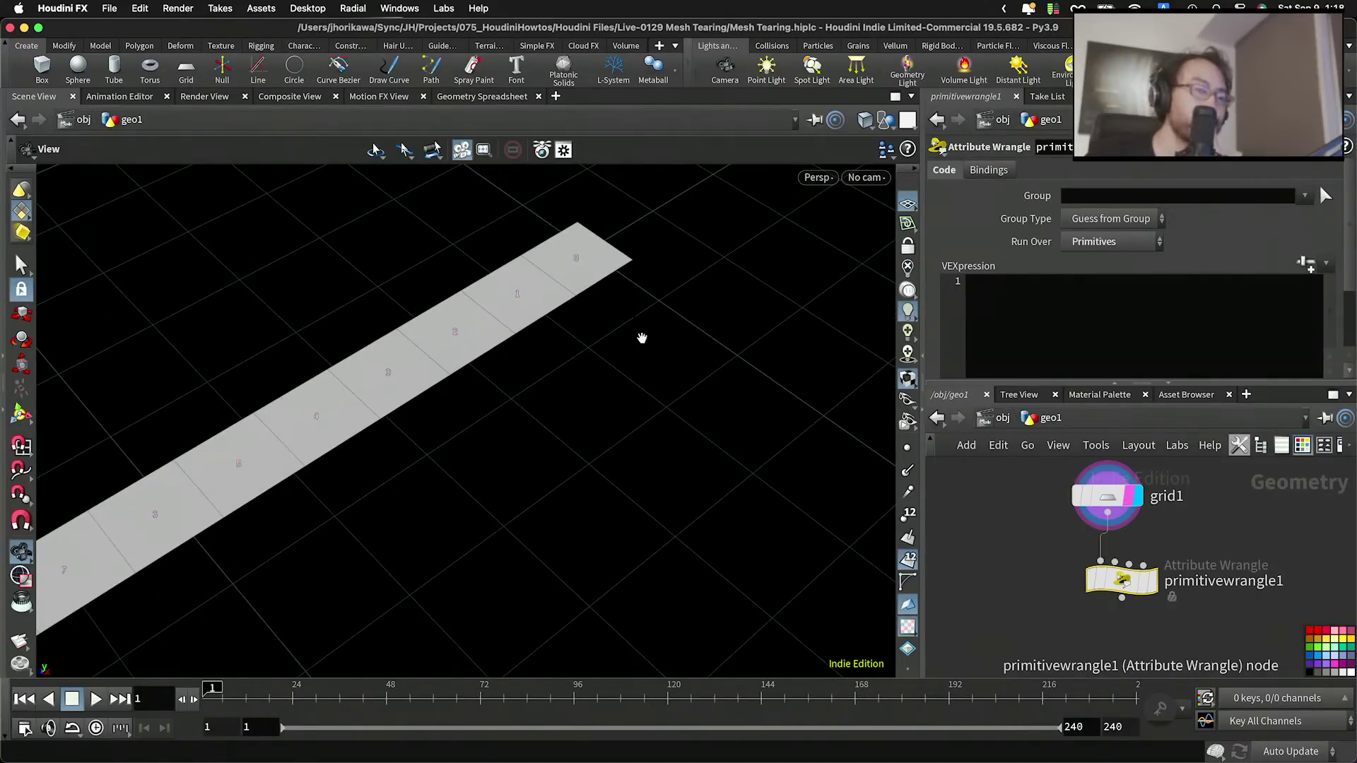
Step: Switch to Clip Studio Paint and loop the three lower segments of the first zigzag strip in red
key("ctrl+Up")
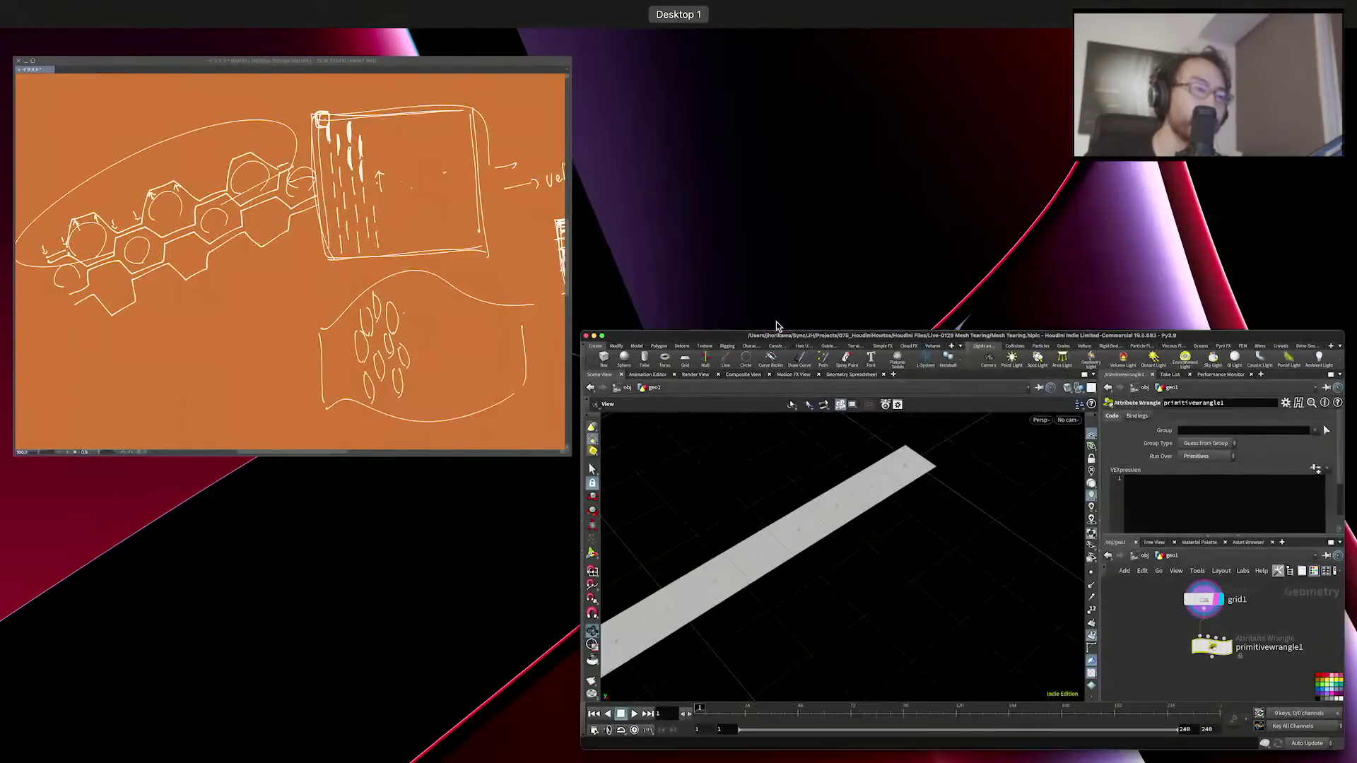
left_click(327, 246)
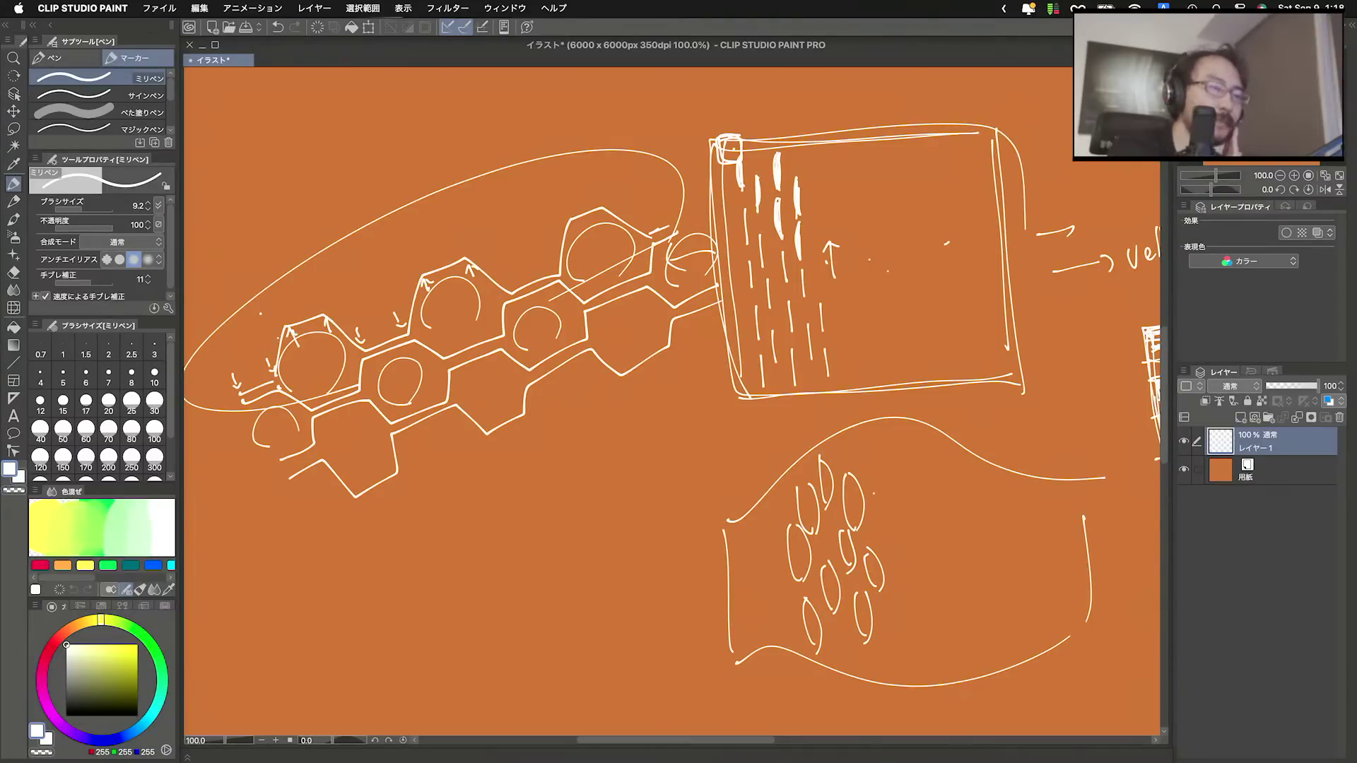
mouse_move(272, 368)
left_mouse_down()
mouse_move(240, 391)
mouse_move(277, 371)
left_mouse_up()
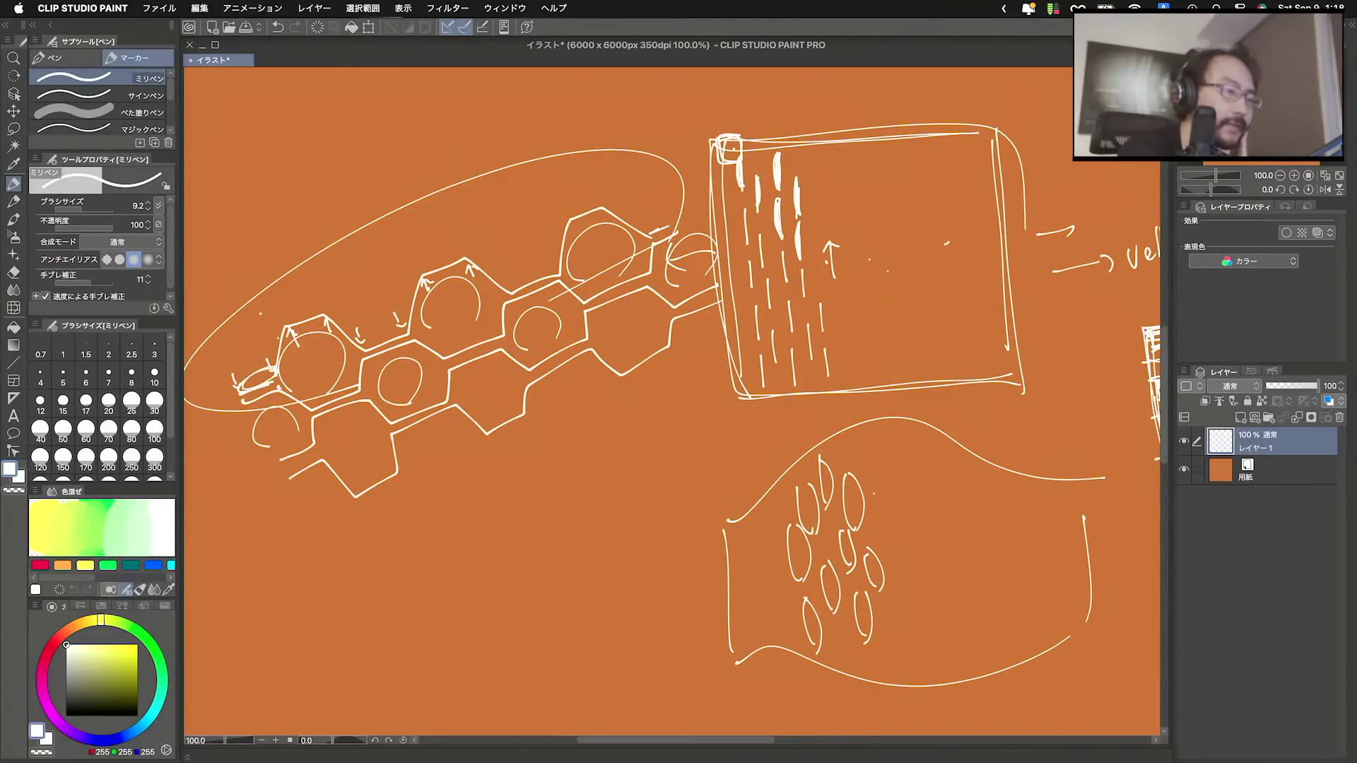
left_click(84, 666)
left_click(46, 655)
left_click_drag(112, 655, 144, 605)
left_click_drag(270, 372, 240, 390)
mouse_move(378, 332)
left_mouse_down()
mouse_move(364, 347)
mouse_move(408, 320)
left_mouse_up()
mouse_move(556, 270)
left_mouse_down()
mouse_move(508, 299)
mouse_move(556, 274)
left_mouse_up()
left_click_drag(243, 345, 240, 360)
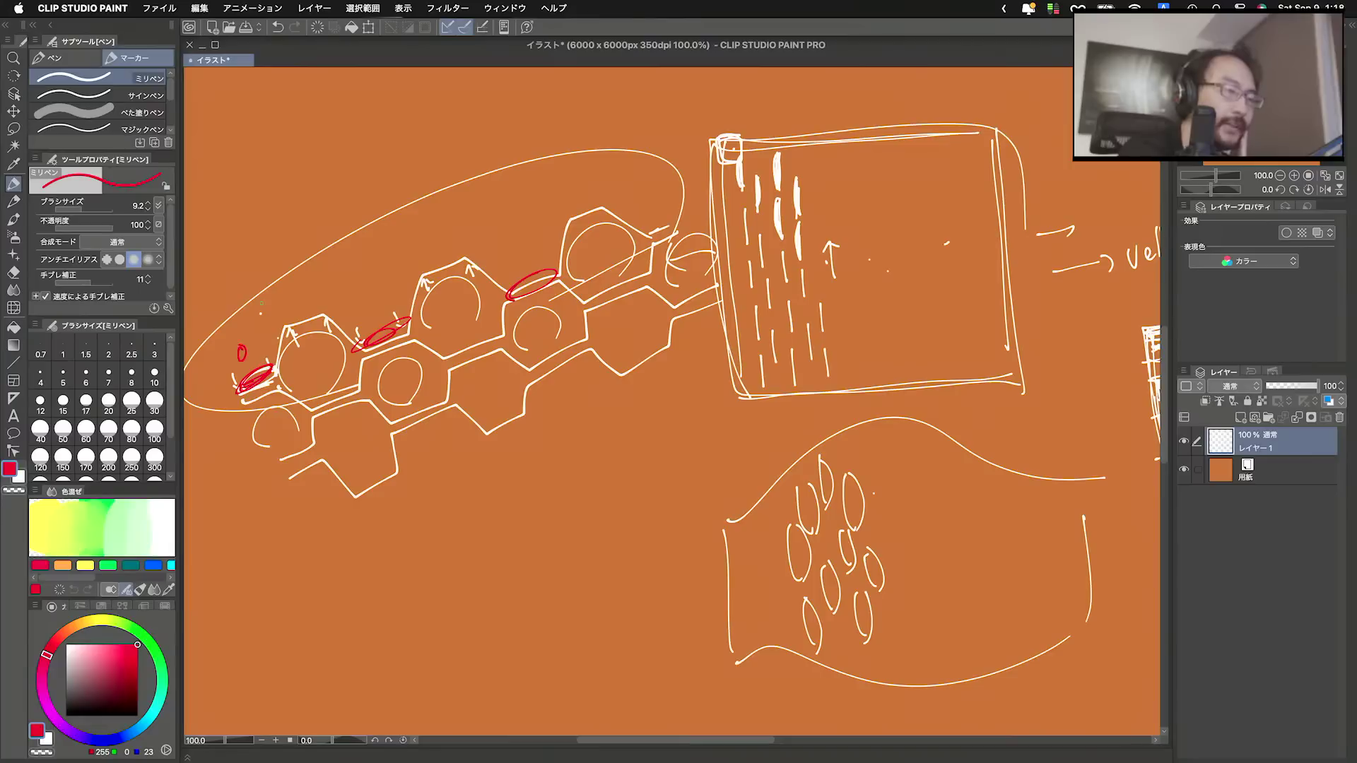
left_click_drag(363, 298, 376, 308)
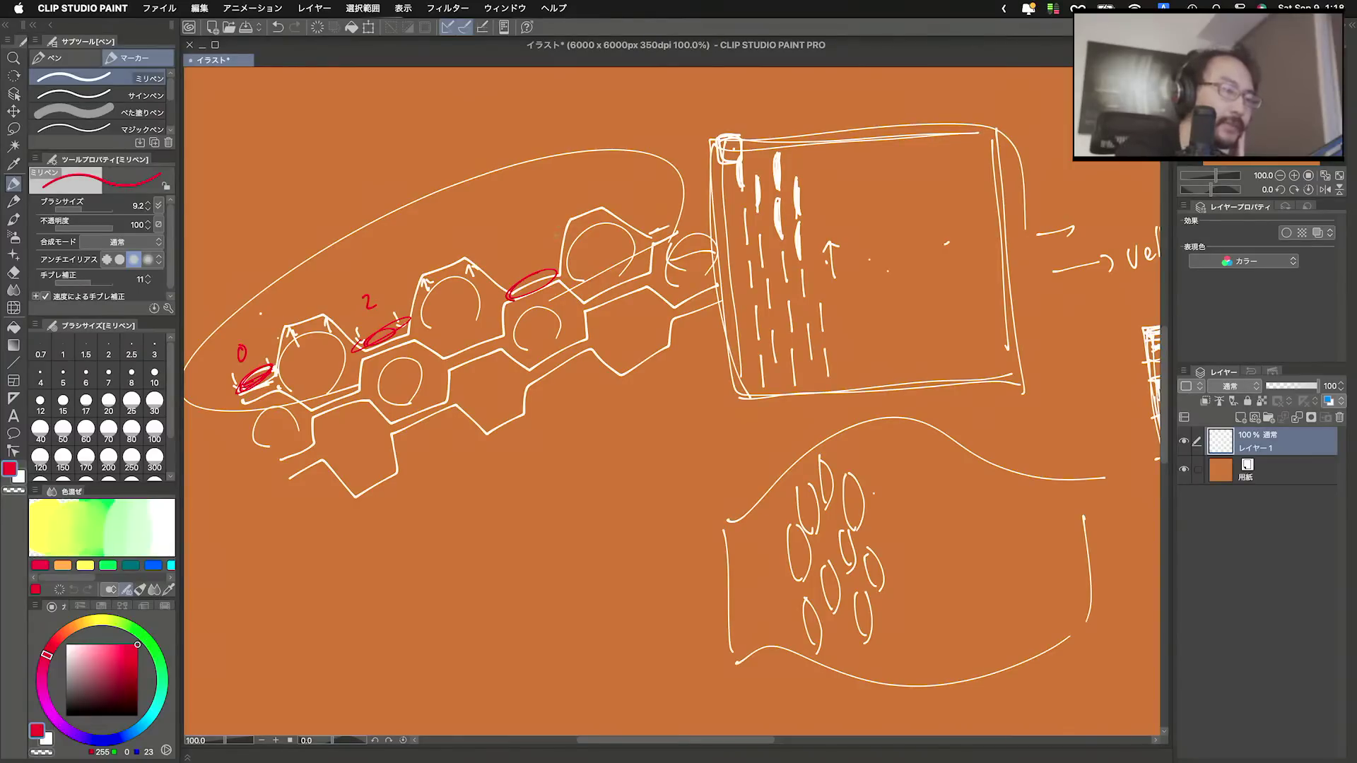
left_click_drag(242, 345, 243, 361)
left_click_drag(365, 297, 372, 307)
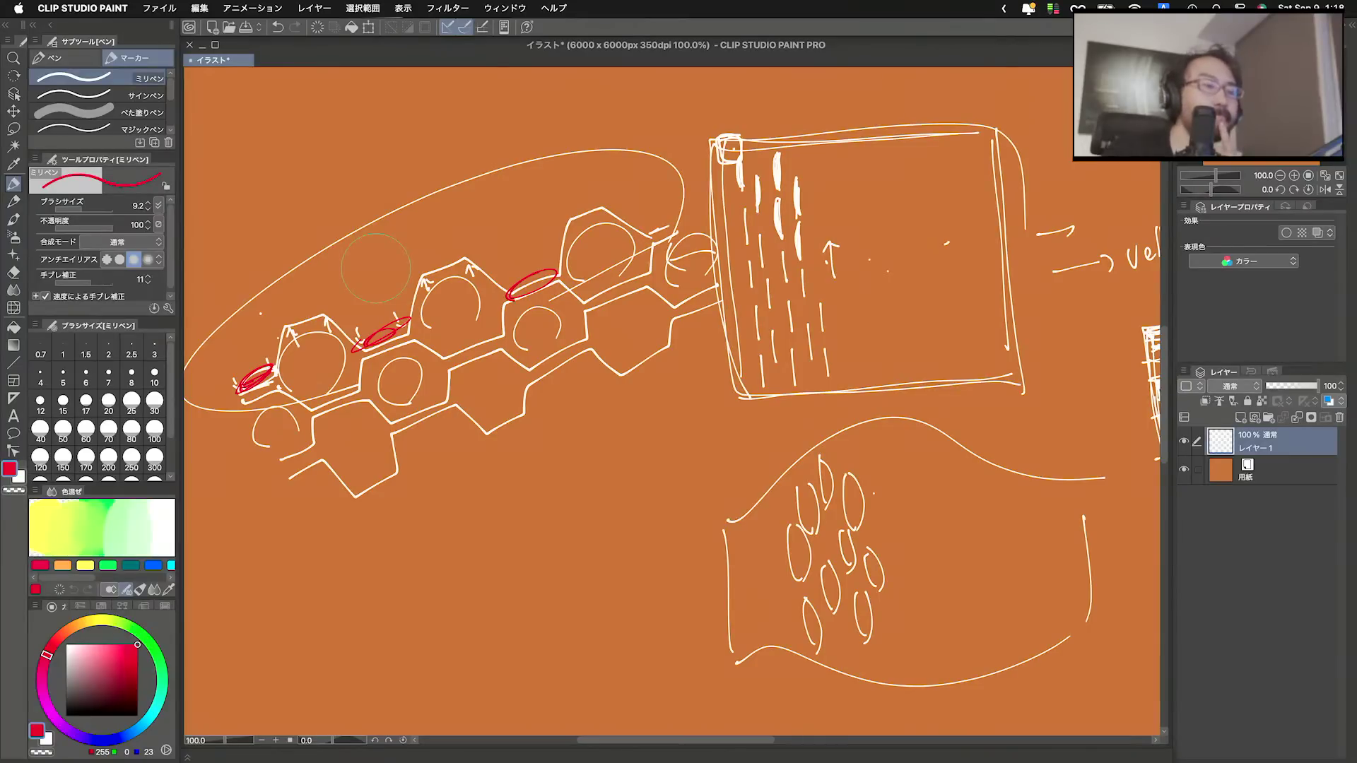
Step: Loop the three upper segments of the first zigzag strip in red and retrace the loops along the strip
mouse_move(390, 299)
left_mouse_down()
mouse_move(376, 315)
mouse_move(321, 310)
mouse_move(283, 332)
left_mouse_up()
mouse_move(381, 337)
left_mouse_down()
mouse_move(359, 349)
mouse_move(406, 331)
left_mouse_up()
left_click_drag(415, 280, 428, 287)
left_click_drag(506, 304, 539, 297)
mouse_move(571, 218)
left_mouse_down()
mouse_move(606, 201)
mouse_move(580, 230)
left_mouse_up()
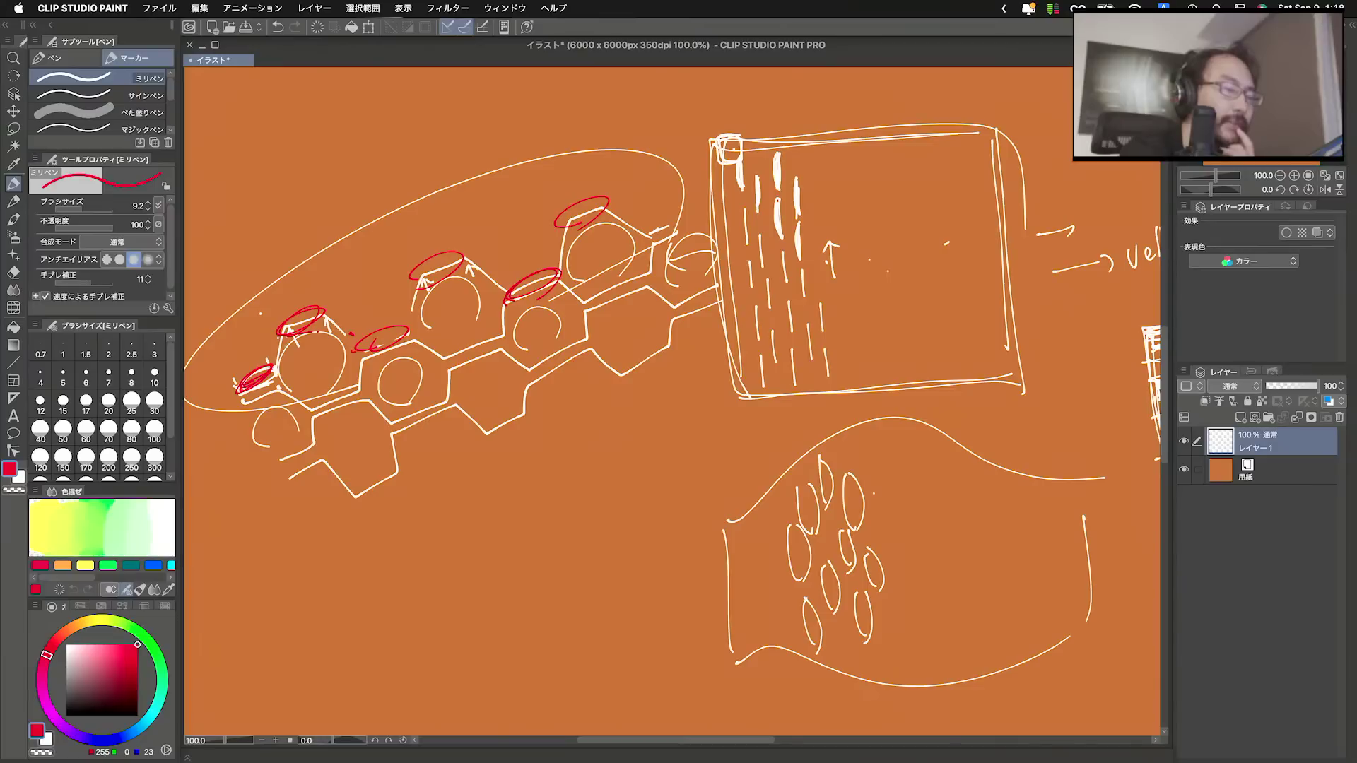
left_click_drag(271, 362, 239, 385)
mouse_move(303, 327)
left_mouse_down()
mouse_move(282, 330)
mouse_move(326, 304)
left_mouse_up()
left_click_drag(389, 345, 393, 326)
mouse_move(445, 273)
left_mouse_down()
mouse_move(410, 284)
mouse_move(427, 261)
left_mouse_up()
left_click_drag(550, 271, 539, 291)
left_click_drag(510, 304, 524, 302)
Step: Draw red downward arrows beside the first lower segment and an upward arrow beside the first upper one, retracing the red loops
mouse_move(221, 376)
left_mouse_down()
mouse_move(227, 388)
mouse_move(280, 361)
left_mouse_up()
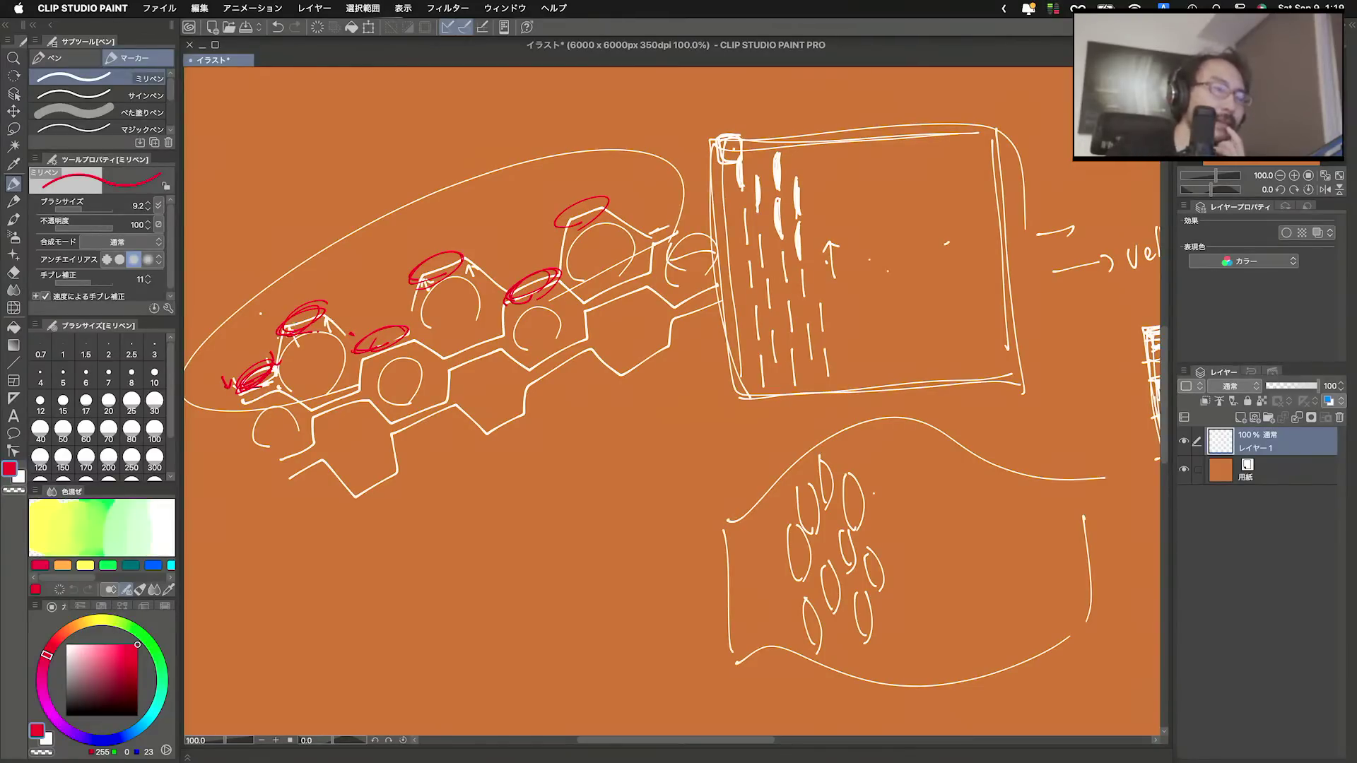
left_click_drag(241, 381, 280, 359)
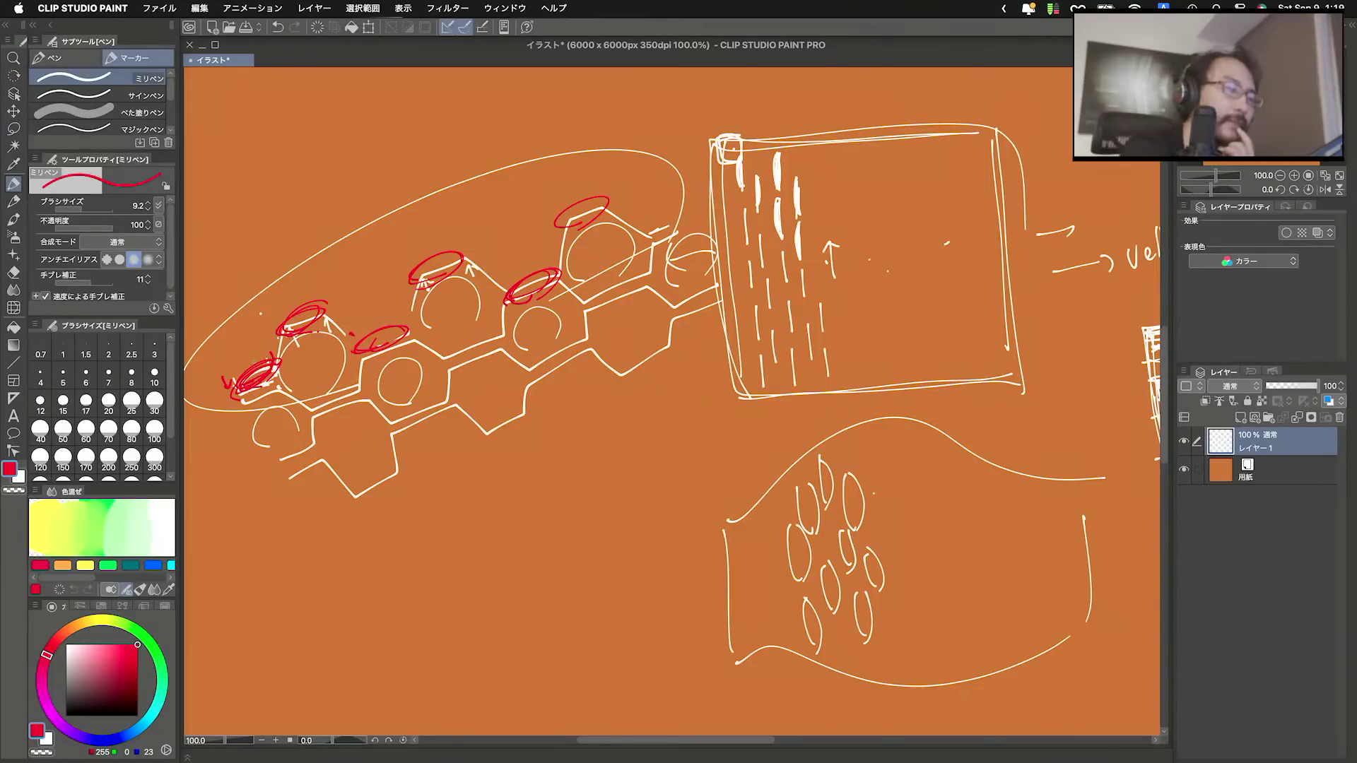
left_click_drag(226, 400, 220, 416)
mouse_move(283, 331)
left_mouse_down()
mouse_move(326, 303)
mouse_move(346, 312)
left_mouse_up()
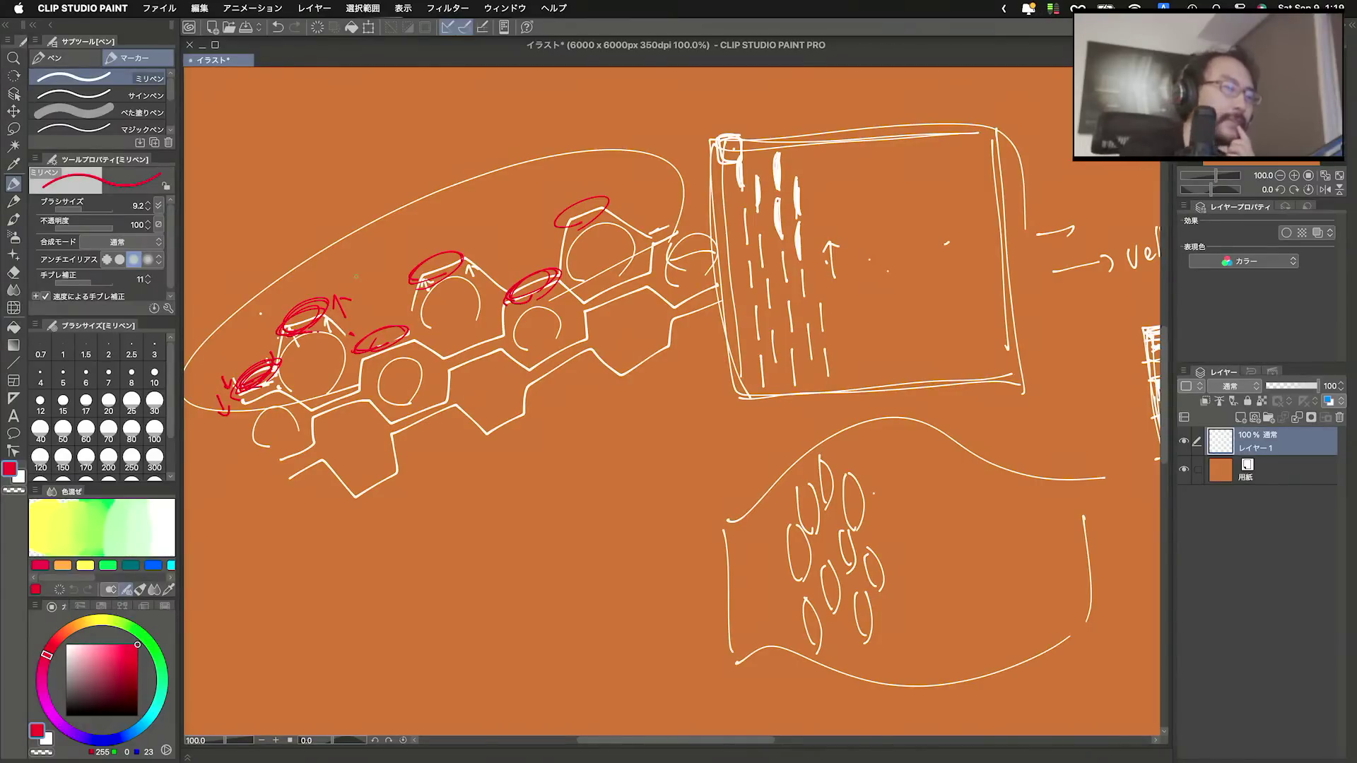
left_click_drag(248, 378, 328, 306)
mouse_move(357, 350)
left_mouse_down()
mouse_move(407, 327)
mouse_move(462, 258)
left_mouse_up()
mouse_move(506, 301)
left_mouse_down()
mouse_move(557, 269)
mouse_move(610, 187)
left_mouse_up()
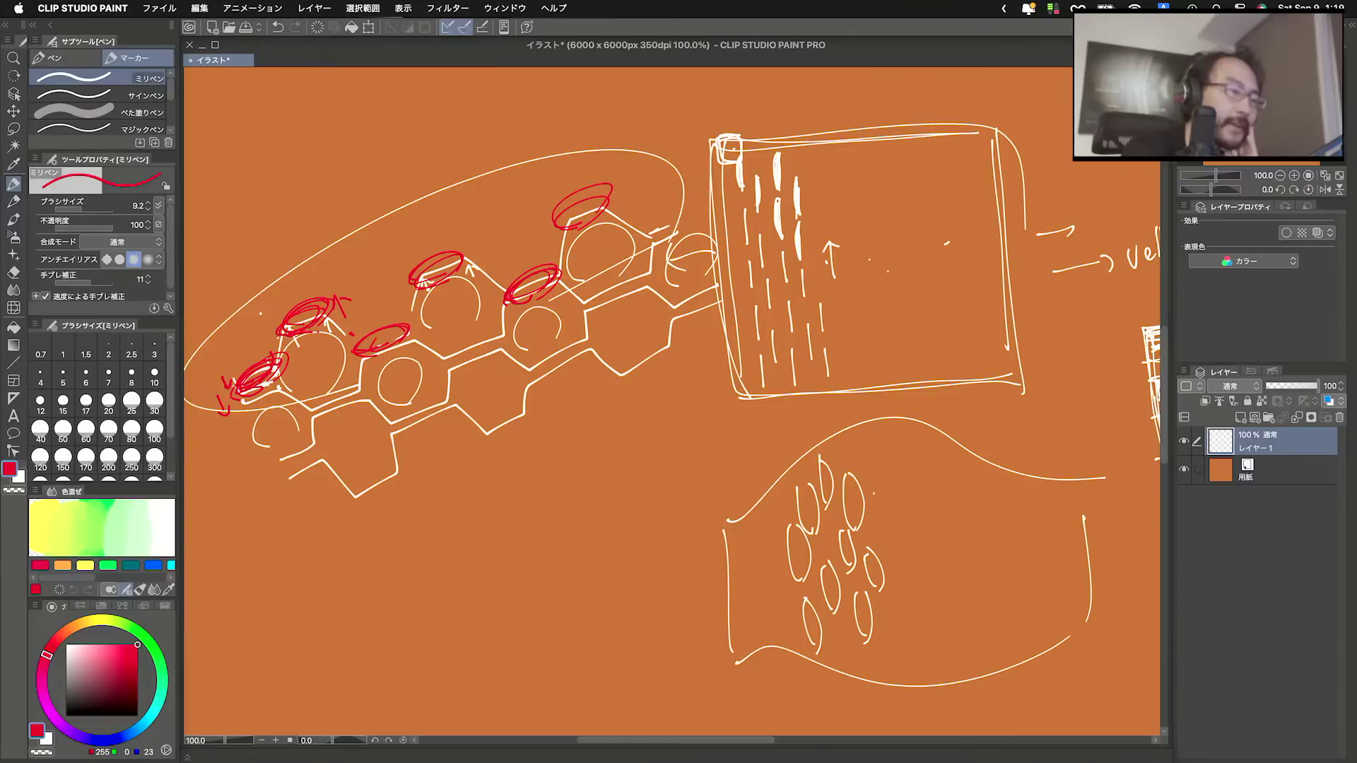
Step: Change the pen colour to blue and loop the three lower segments and the first upper segment of the top strip
left_click(120, 739)
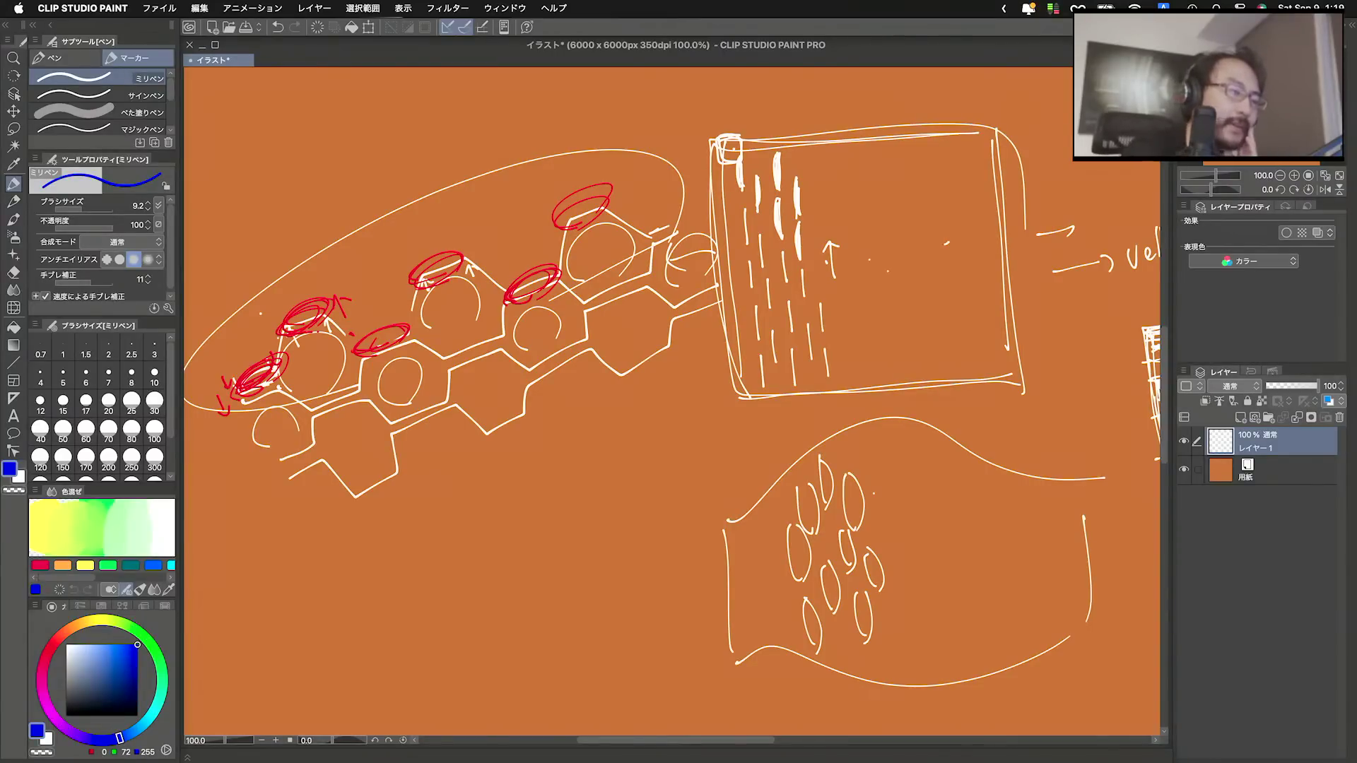
mouse_move(269, 358)
left_mouse_down()
mouse_move(256, 364)
mouse_move(263, 390)
left_mouse_up()
mouse_move(391, 329)
left_mouse_down()
mouse_move(366, 355)
mouse_move(388, 329)
left_mouse_up()
mouse_move(552, 267)
left_mouse_down()
mouse_move(525, 300)
mouse_move(510, 297)
left_mouse_up()
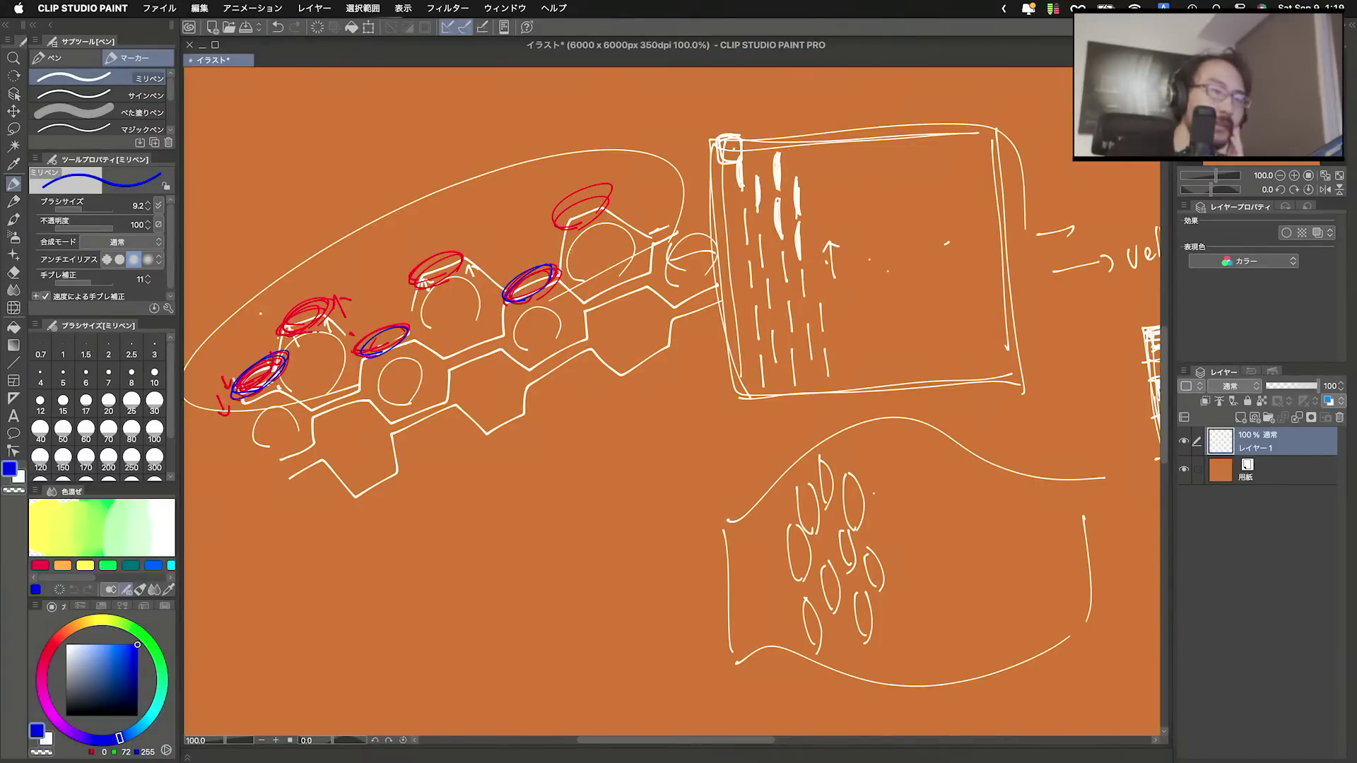
mouse_move(311, 322)
left_mouse_down()
mouse_move(280, 331)
mouse_move(327, 300)
left_mouse_up()
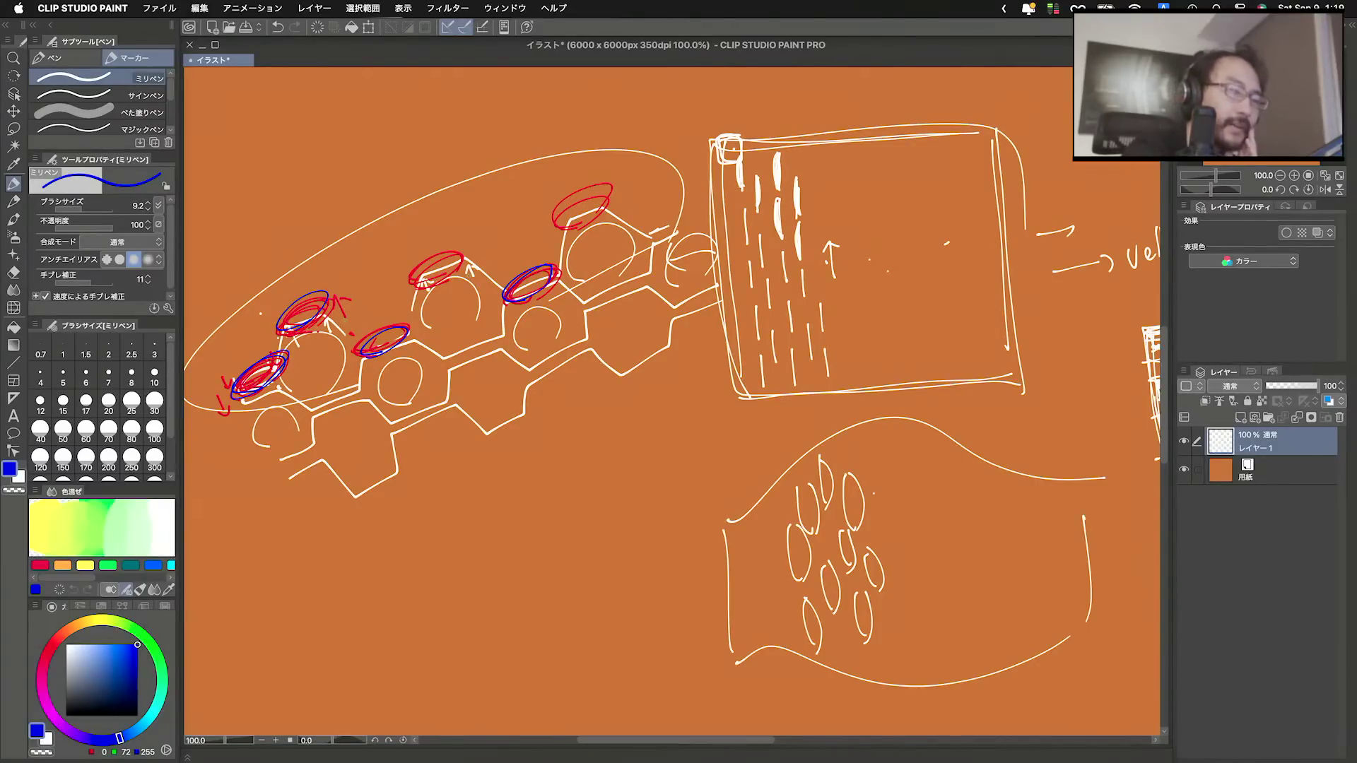
Step: Loop the three upper segments in green and add green arrows, downward at the first lower segment and upward at the first upper one
left_click(154, 650)
left_click(107, 657)
left_click_drag(316, 294, 324, 300)
left_click_drag(459, 248, 461, 254)
mouse_move(607, 185)
left_mouse_down()
mouse_move(593, 211)
mouse_move(611, 188)
left_mouse_up()
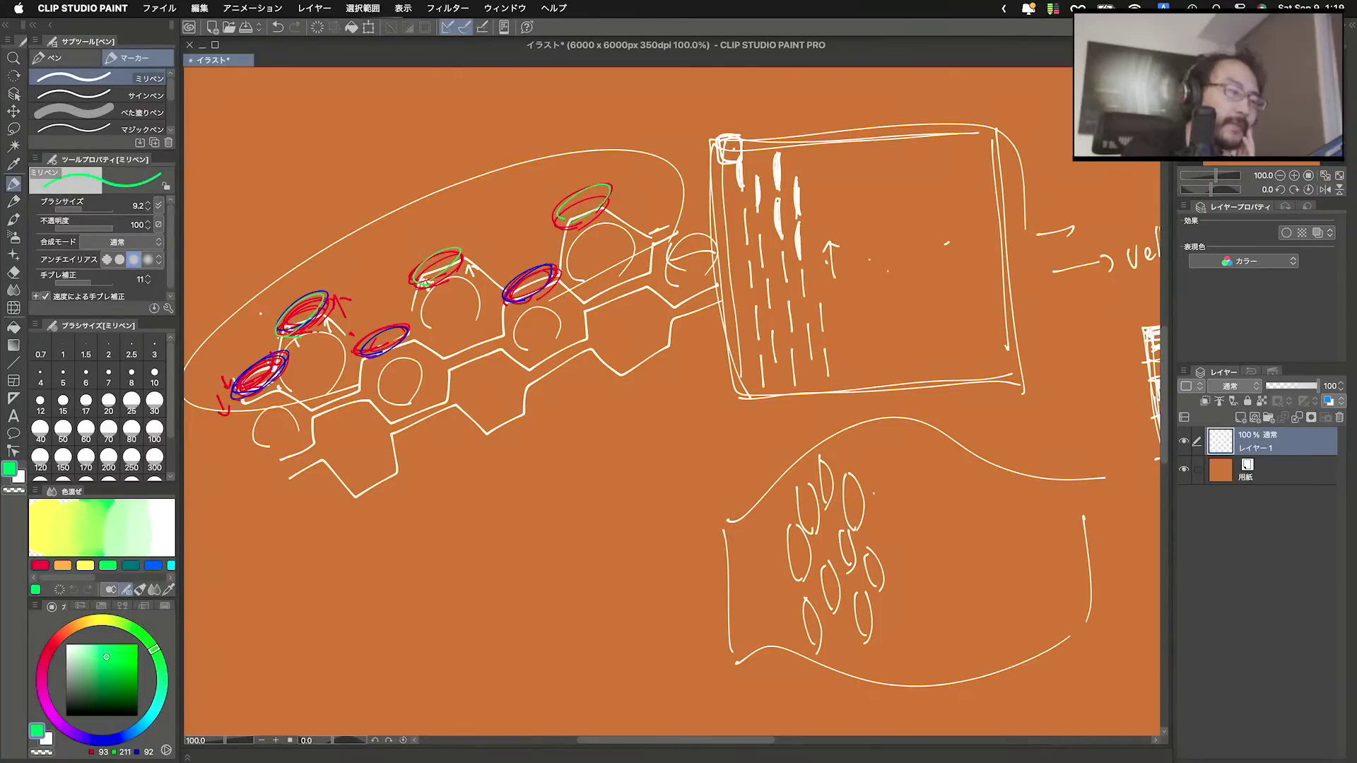
left_click_drag(220, 393, 232, 416)
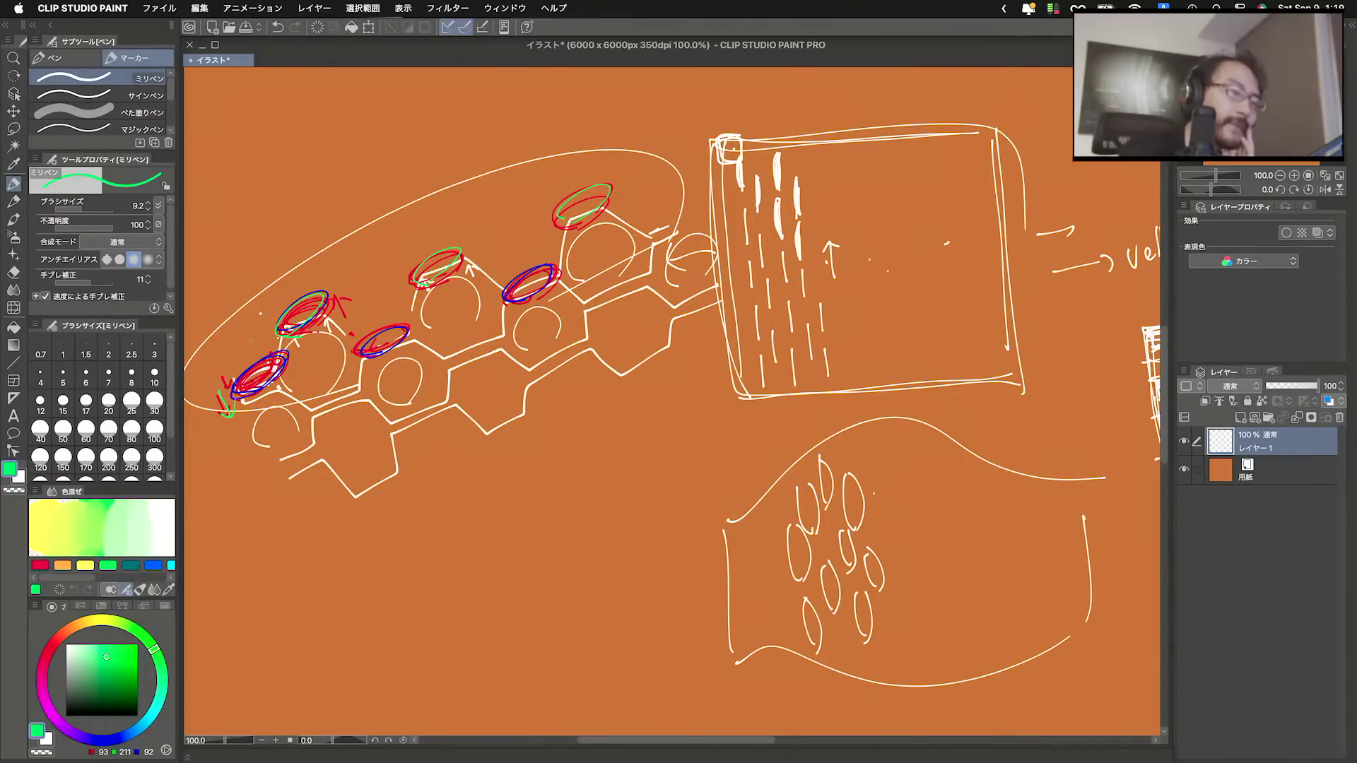
left_click_drag(280, 332, 335, 293)
left_click_drag(333, 304, 355, 292)
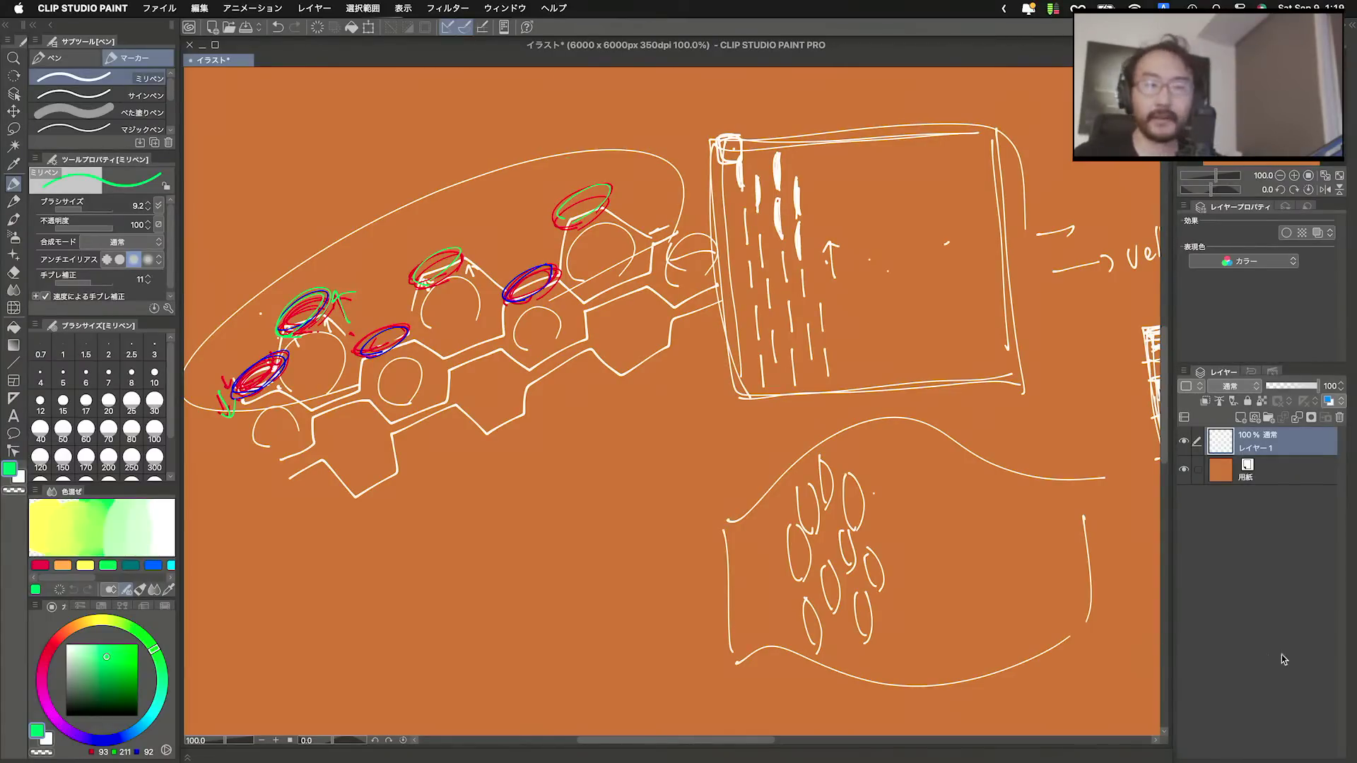
key("ctrl+Up")
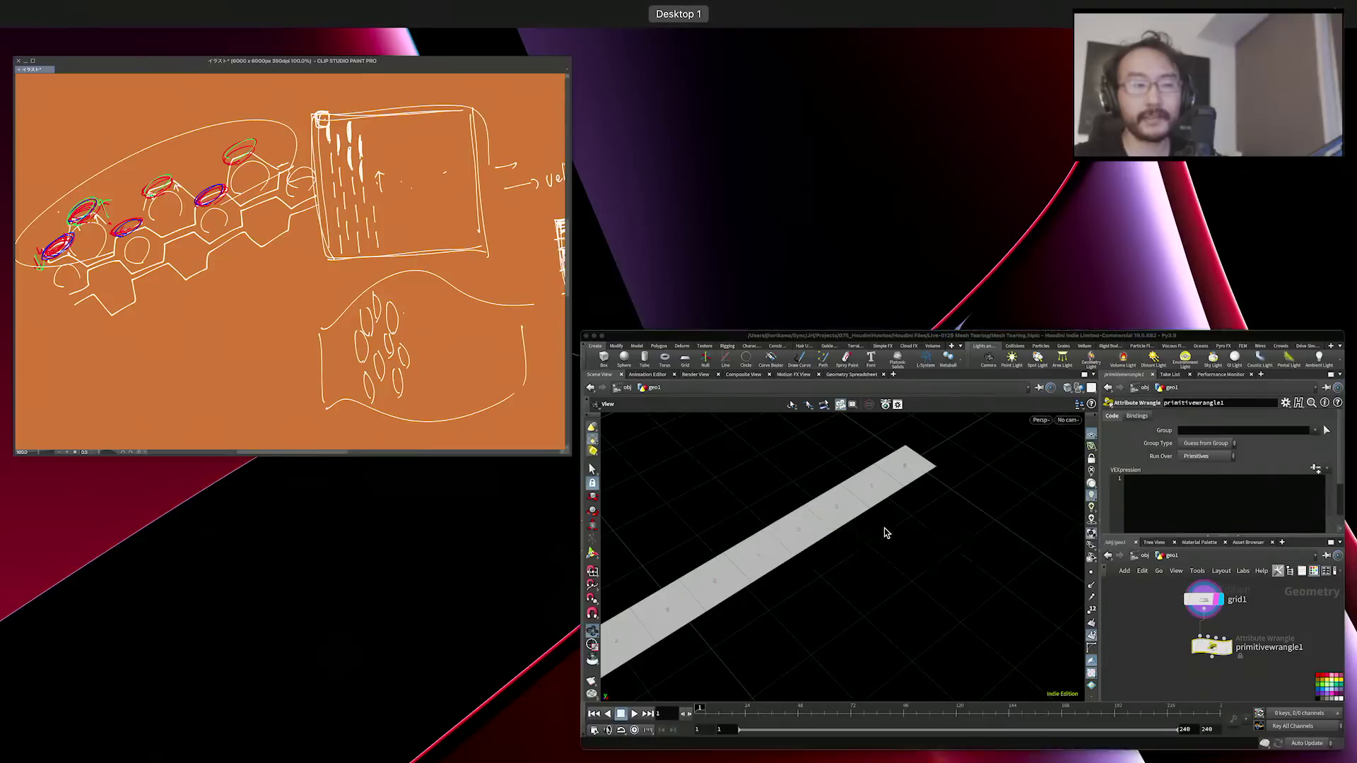
left_click(885, 533)
left_click(1131, 335)
type("if")
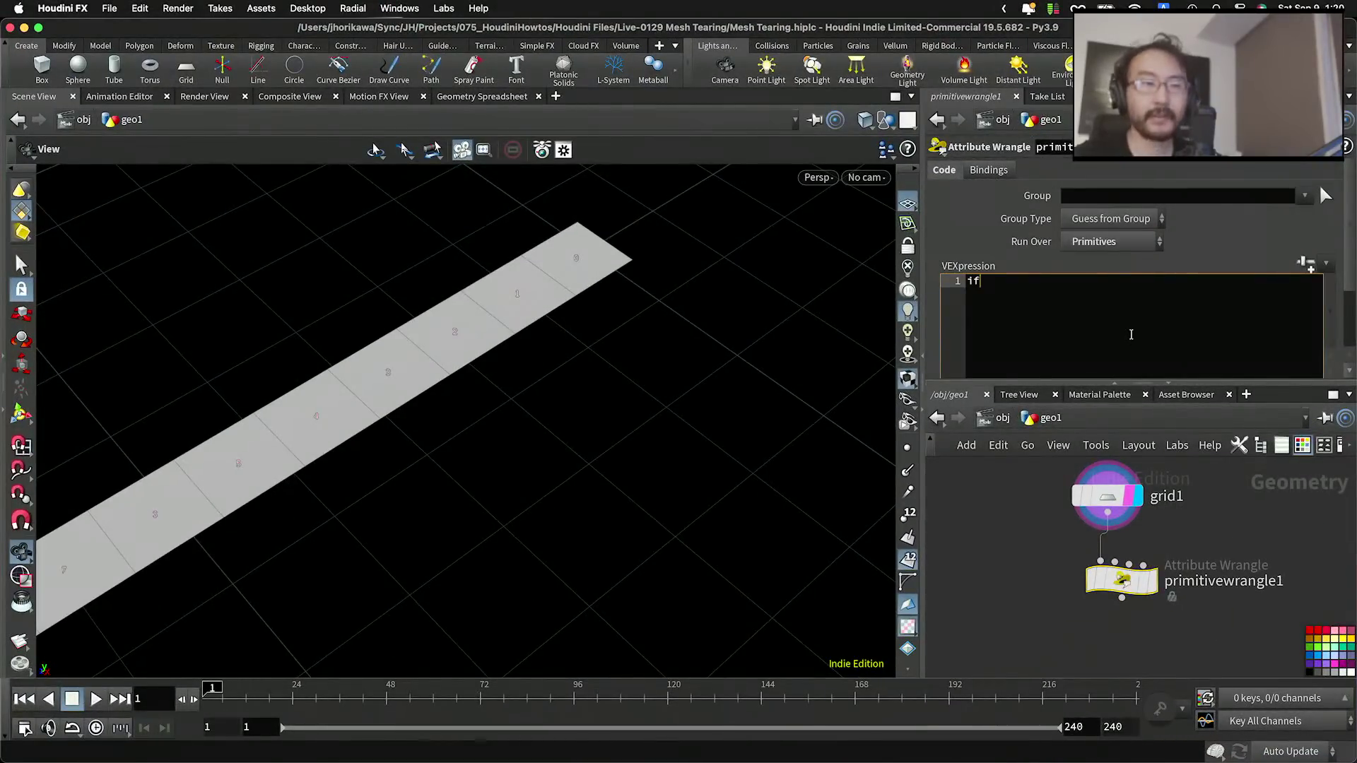
type("(@primnum #")
key("BackSpace")
type("$")
key("BackSpace")
type("%")
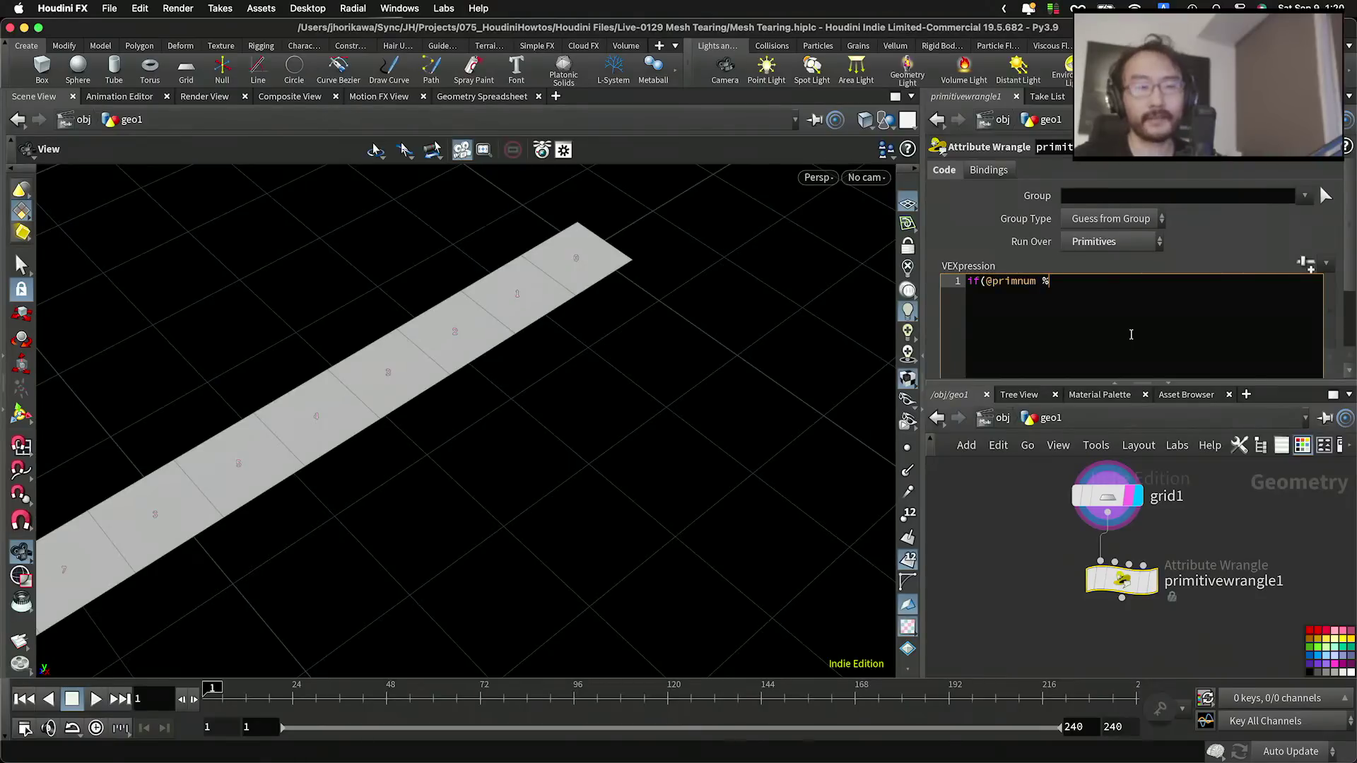
type(" 2")
type(" __")
key("BackSpace")
key("BackSpace")
key("BackSpace")
type("== ")
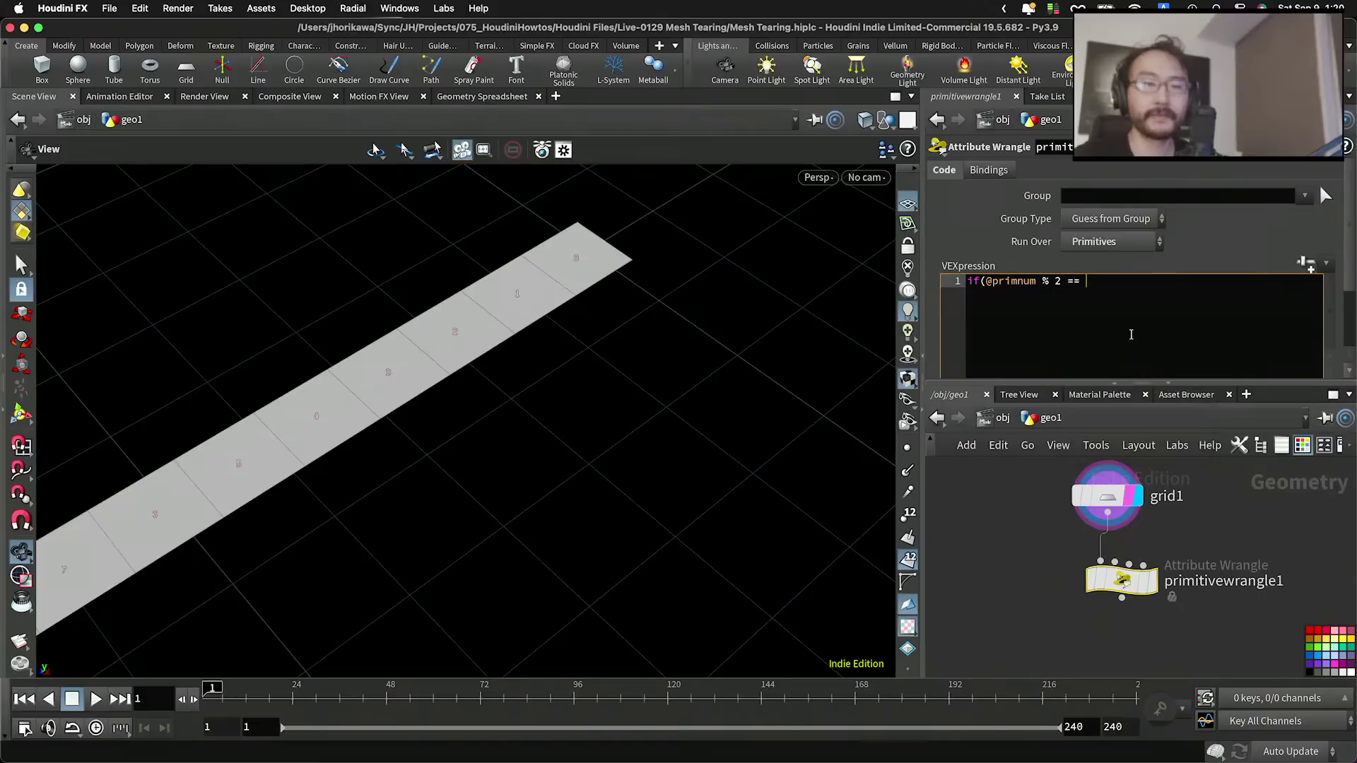
type("0){")
key("Return")
type("}")
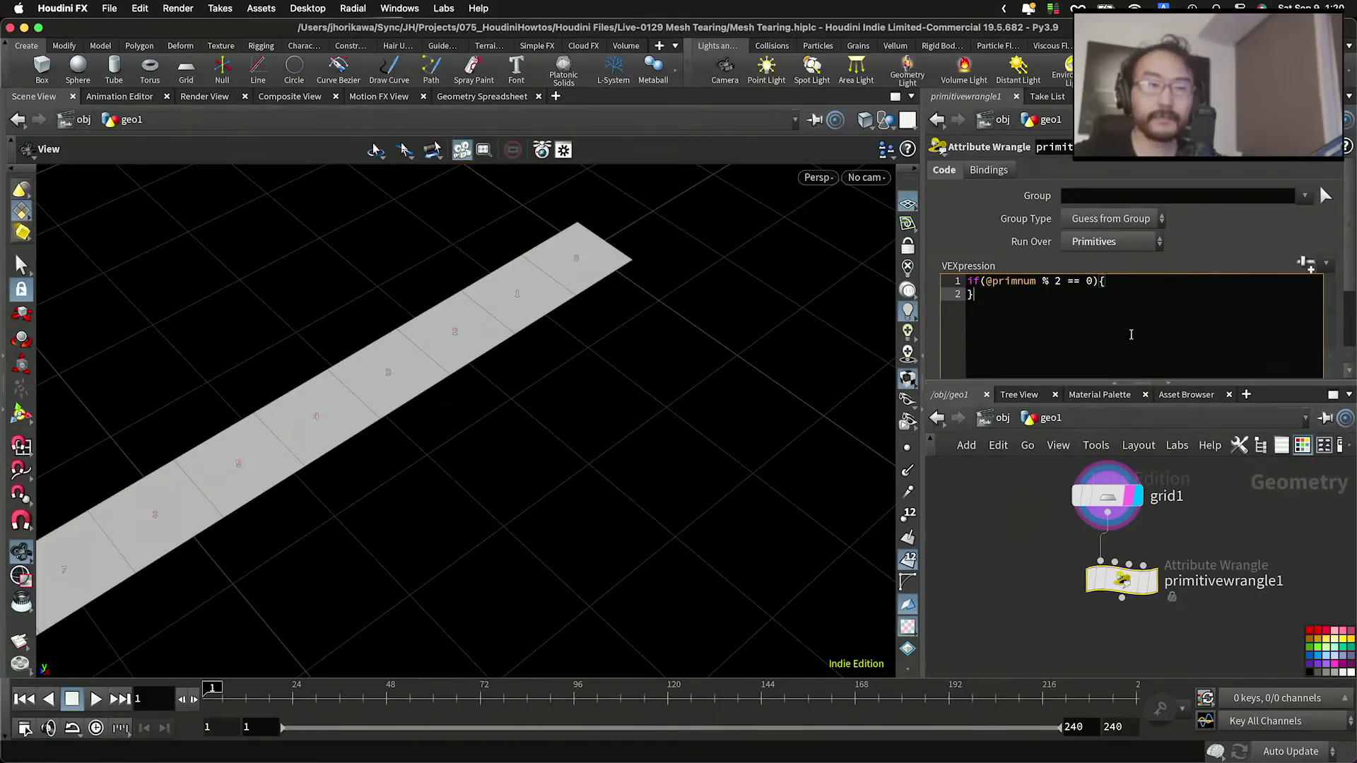
key("Return")
key("Up")
key("Tab")
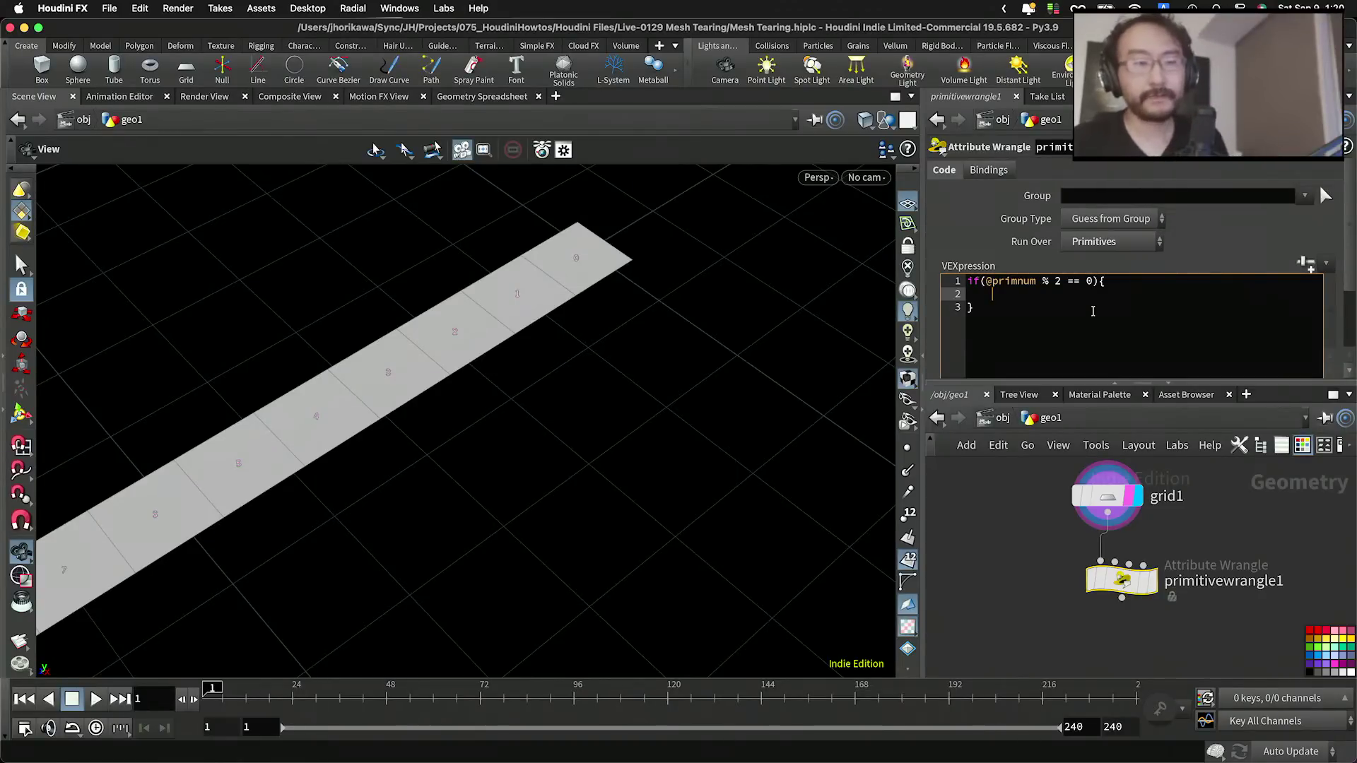
Step: Add v@Cd = set(1,0,0); inside the braces of the even-primitive condition
left_click_drag(1036, 282, 986, 281)
left_click(986, 282)
double_click(1075, 282)
left_click(1092, 283)
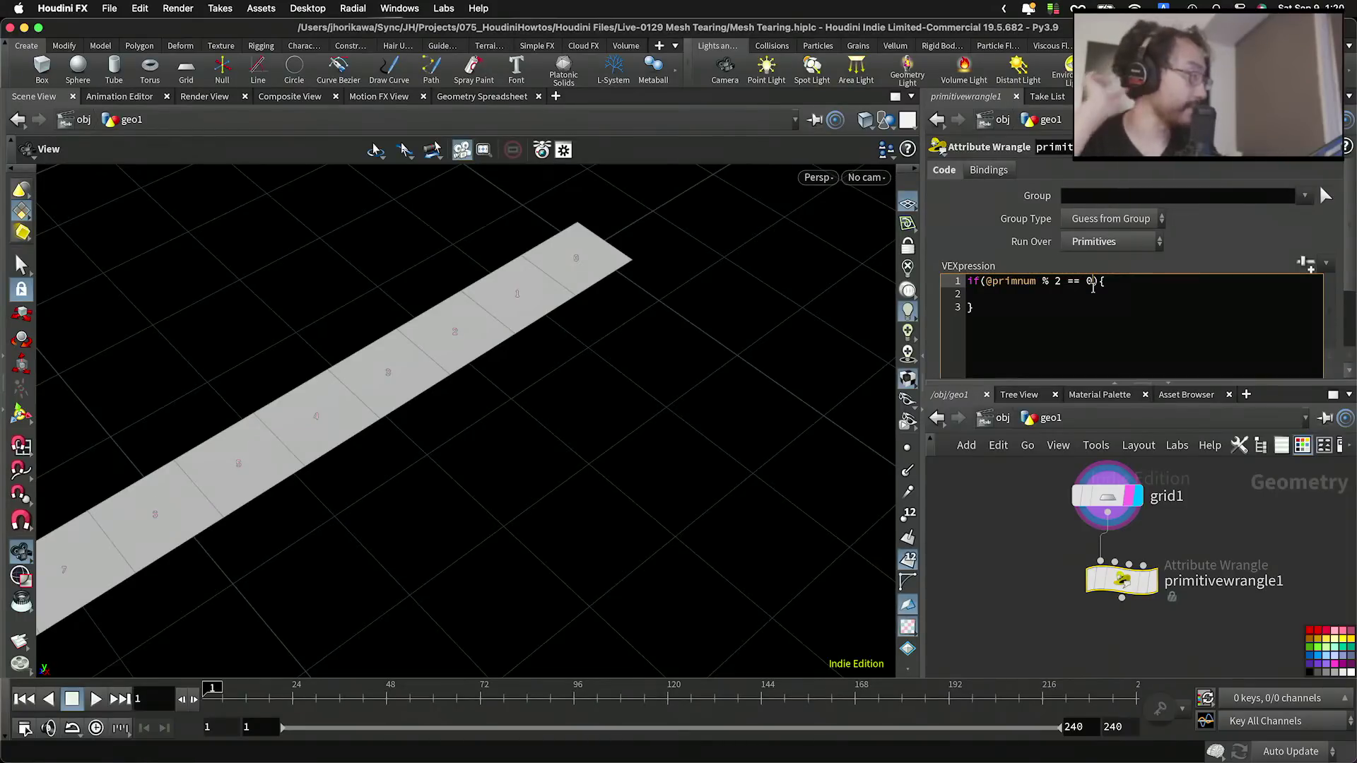
left_click(1025, 292)
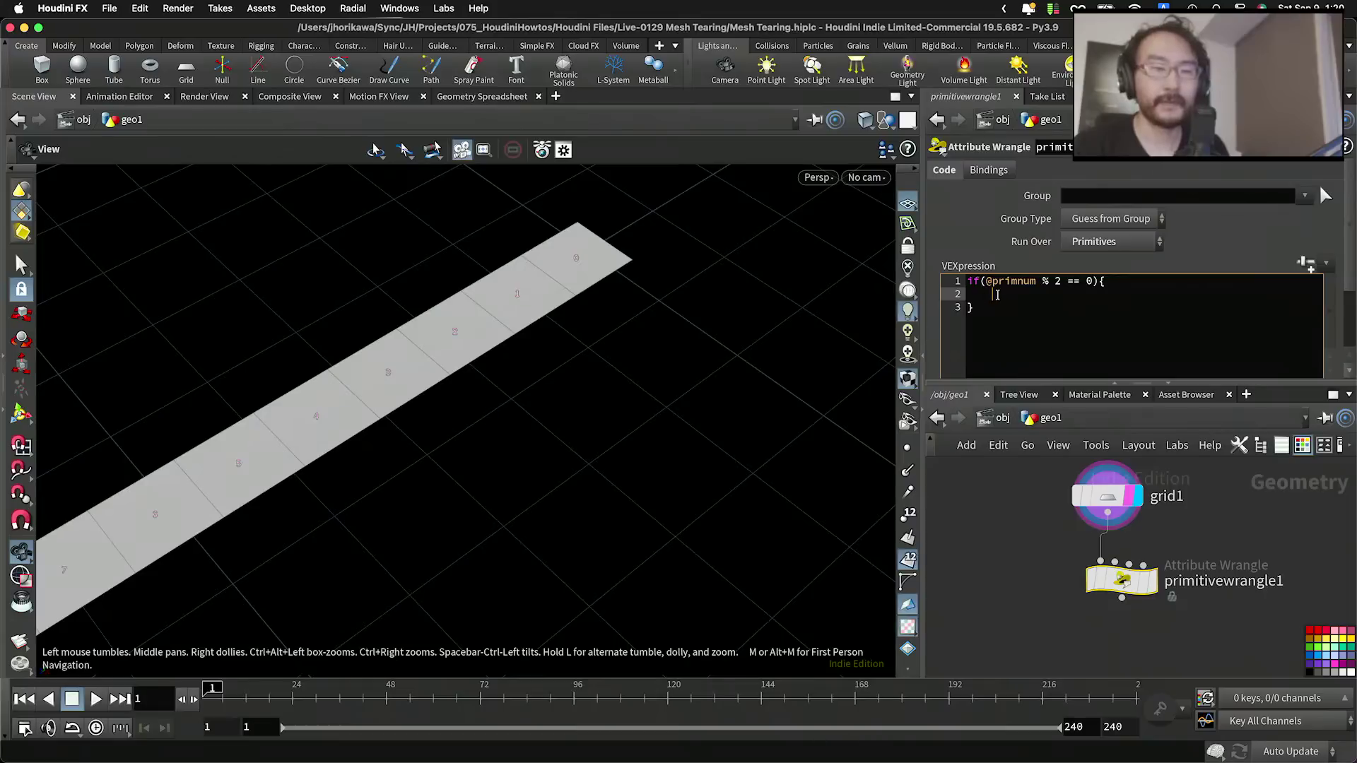
type("v@Cd = ")
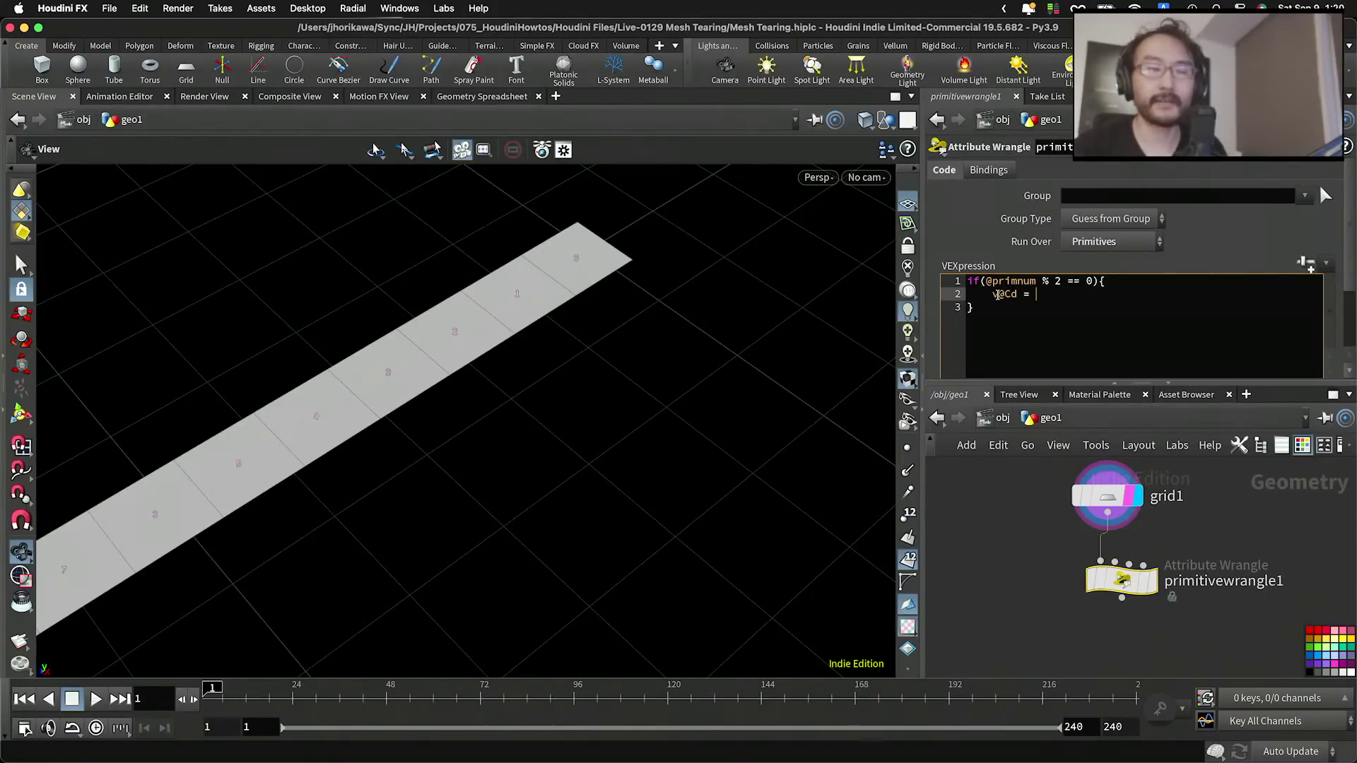
type("set(*")
type(",0,0);")
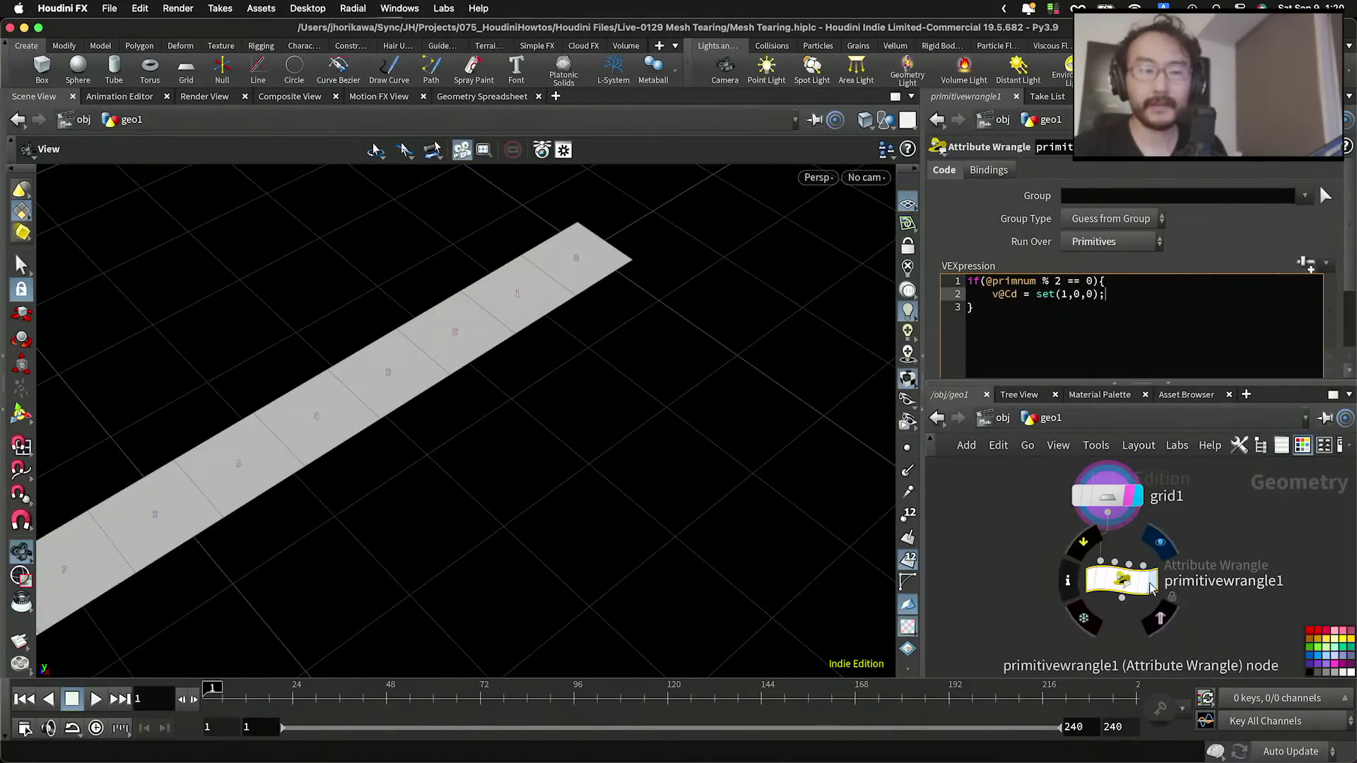
left_click(1146, 587)
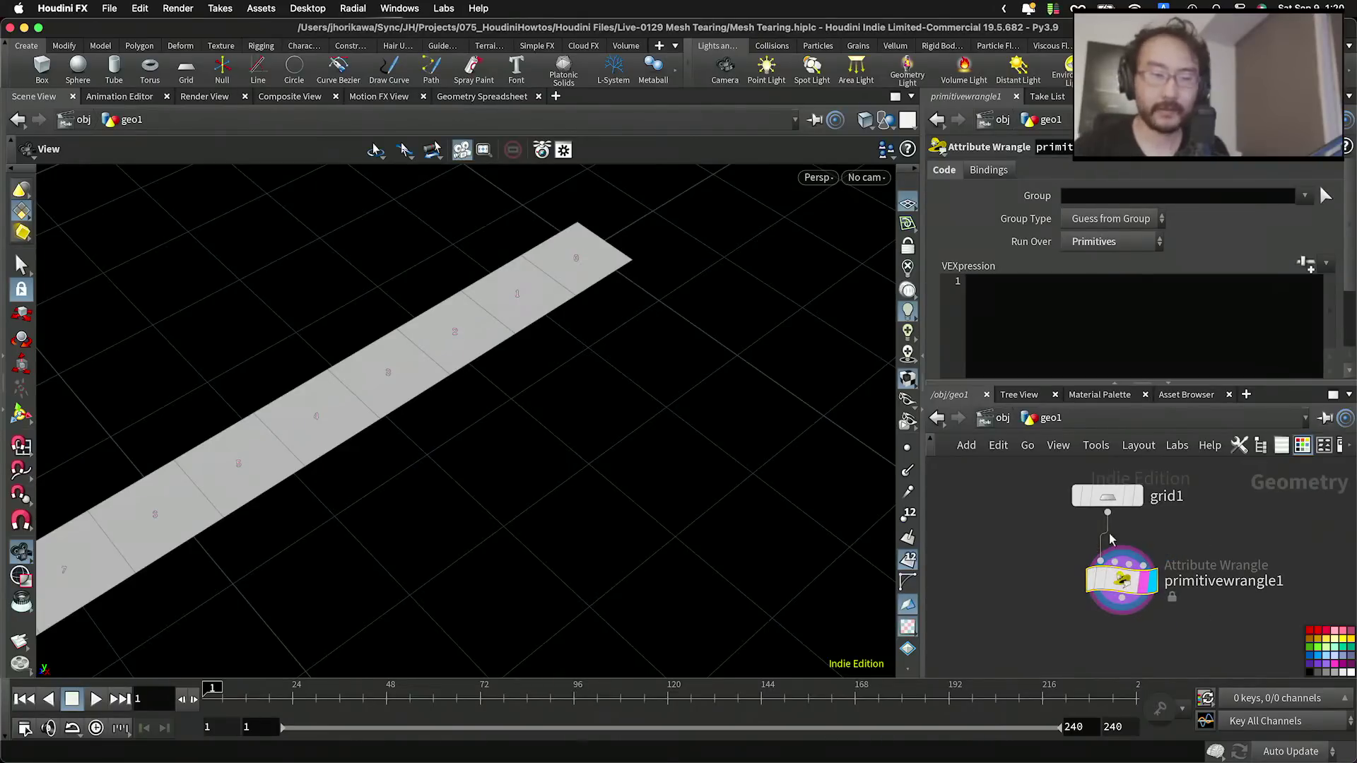
left_click(1060, 296)
type("if(")
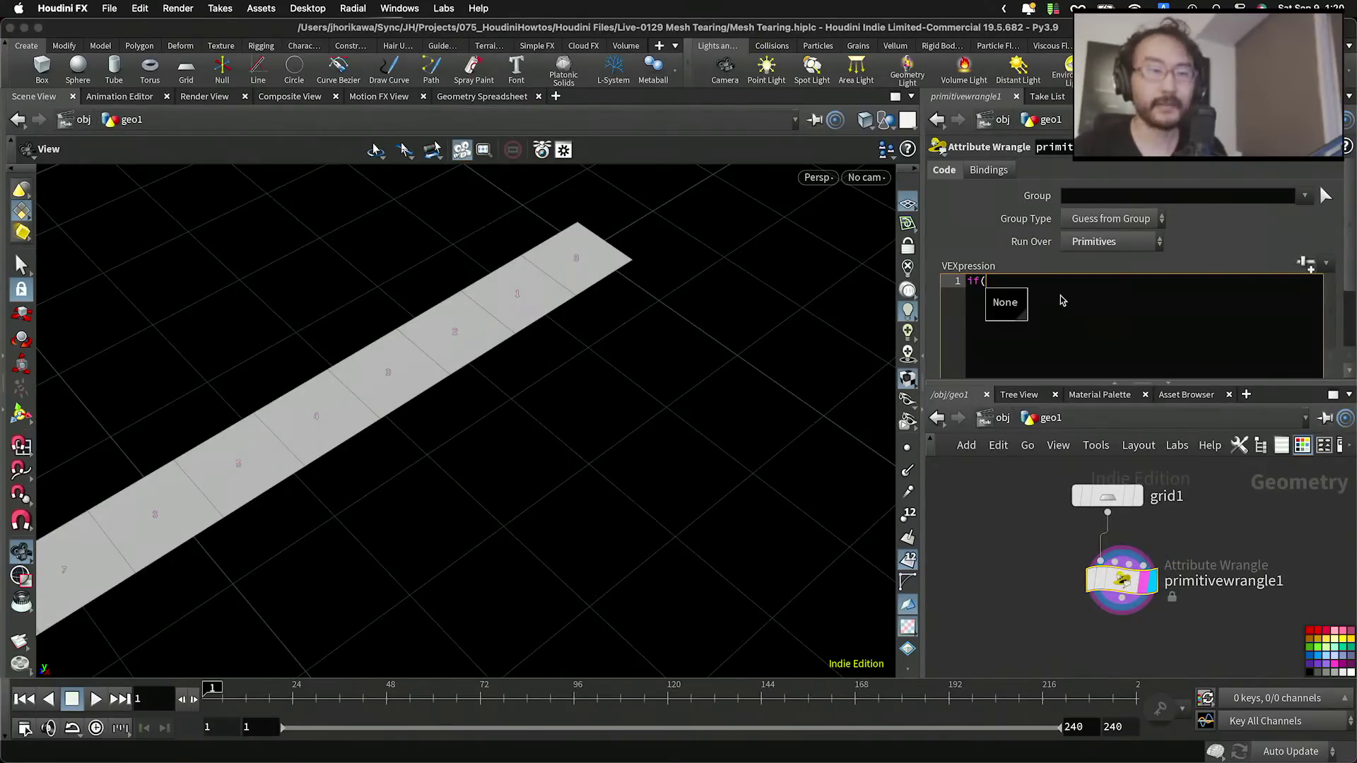
type("@primnu")
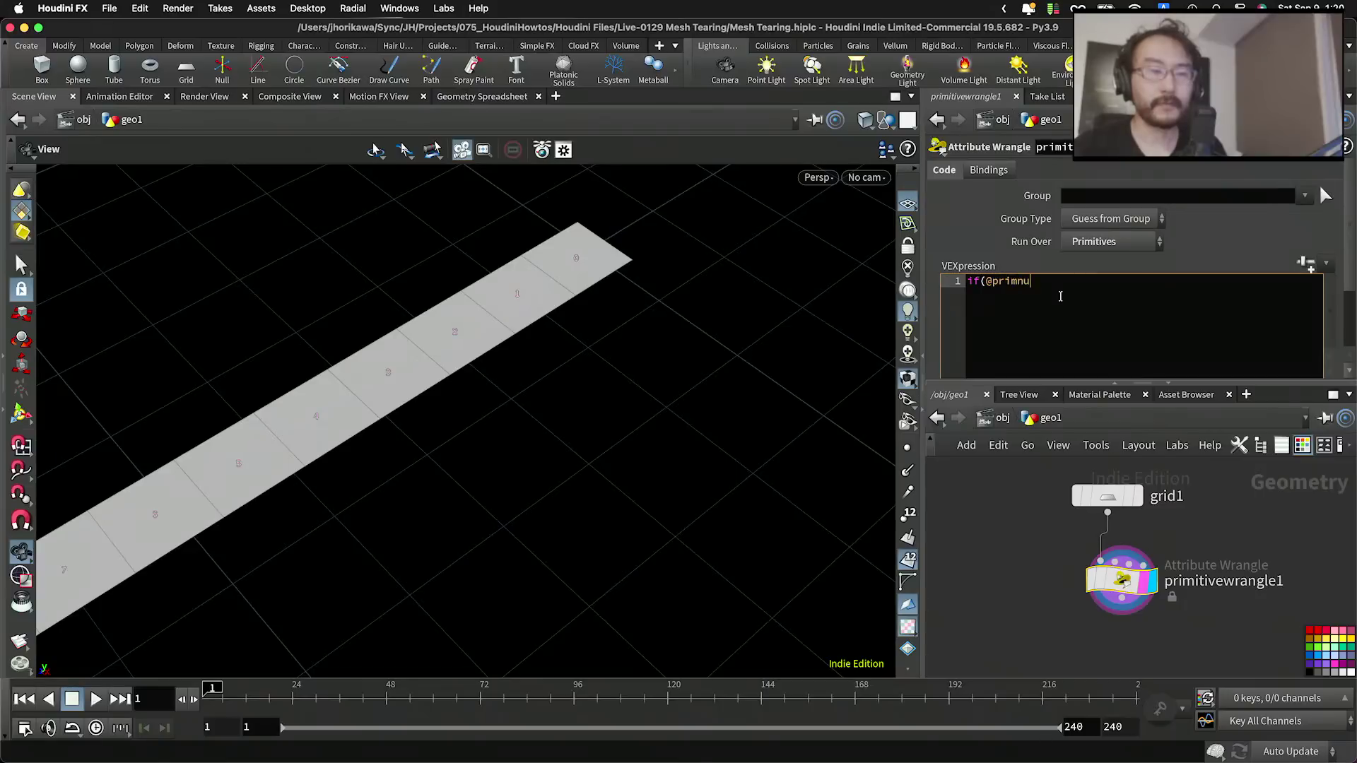
type("m % 2 == 2")
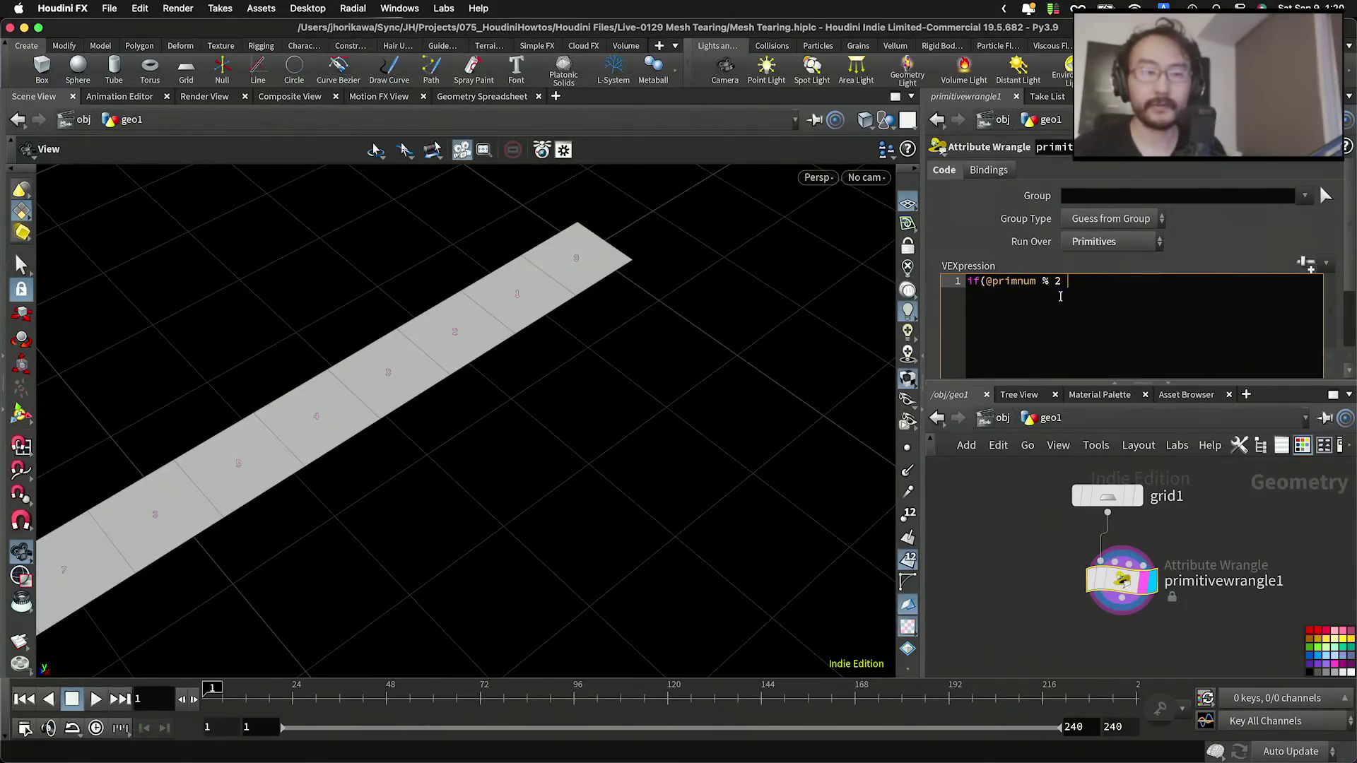
key("BackSpace")
type("0")
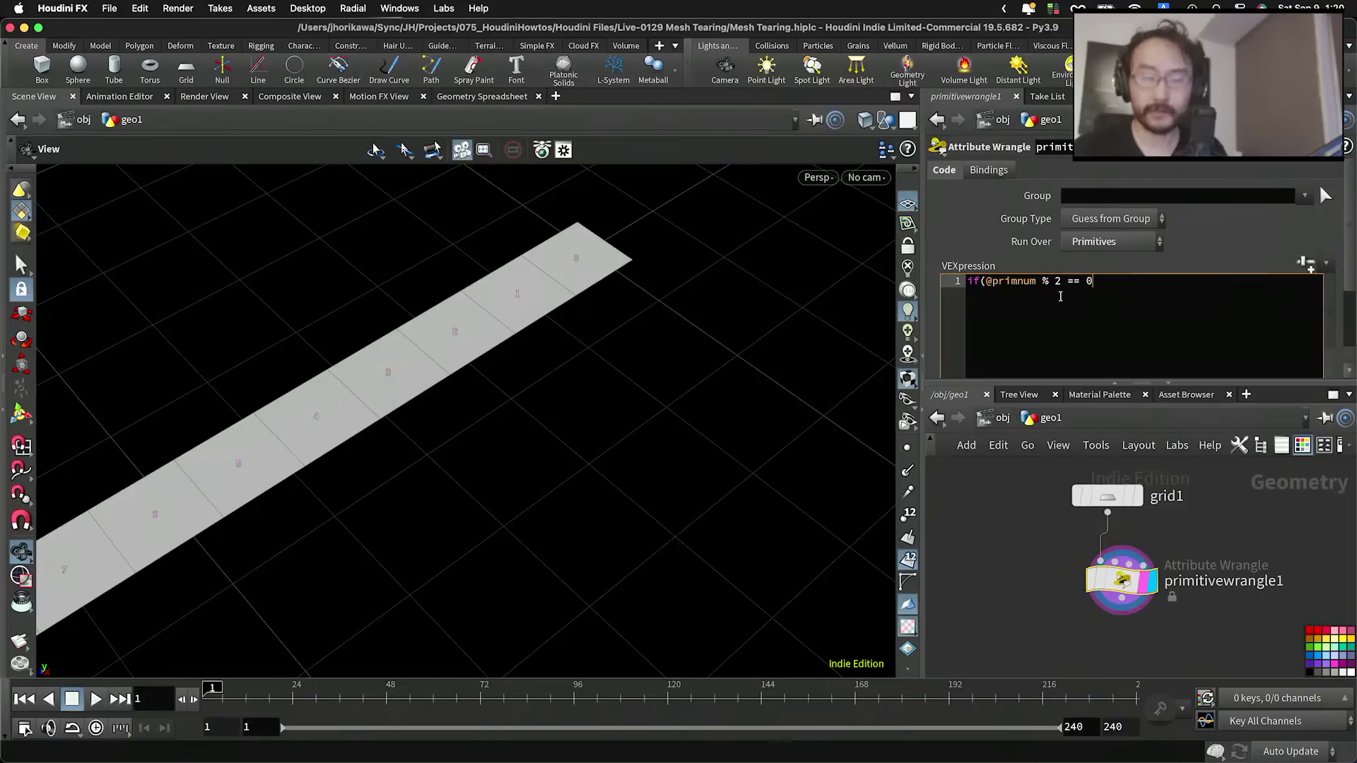
Step: Close the condition and add braces containing v@Cd = set(1,0,0); to colour the even primitives red
type("){")
key("Return")
type("v@Cd = ")
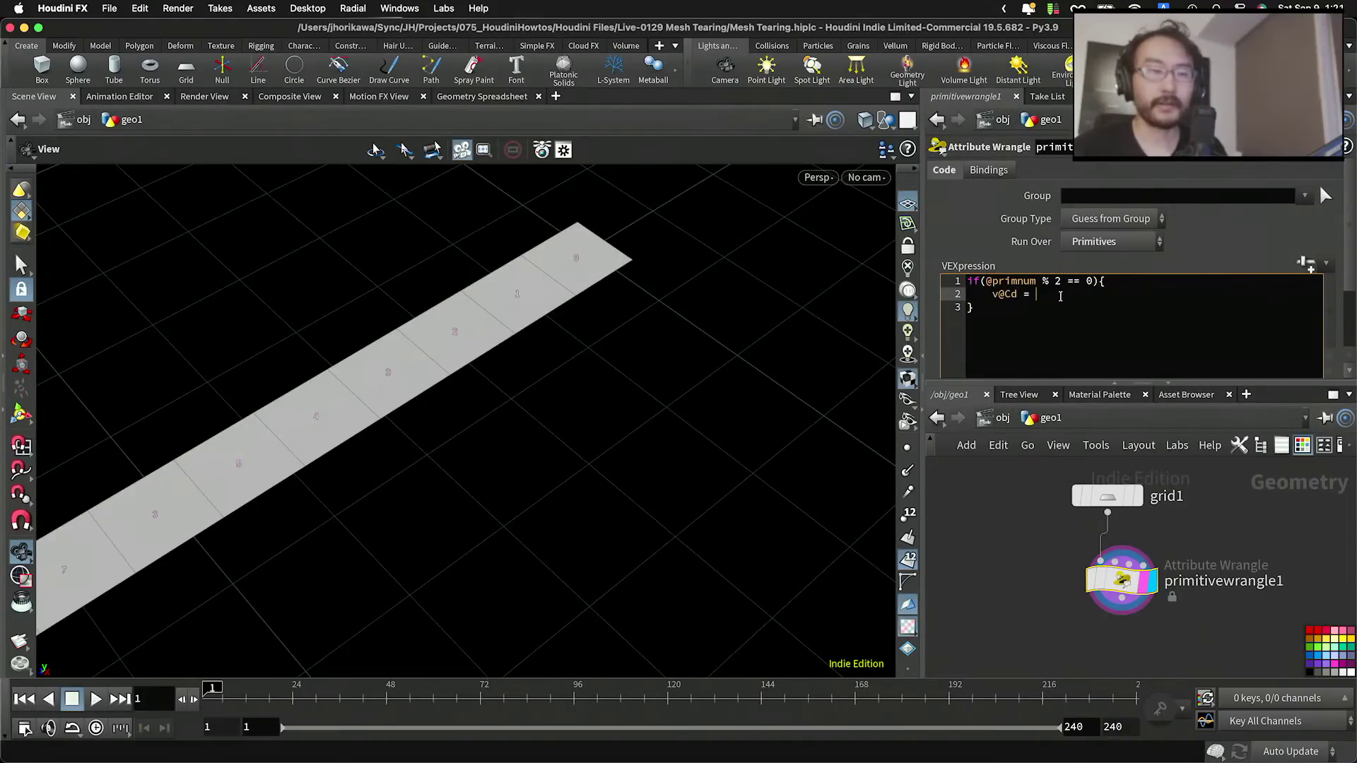
type("set(1,0")
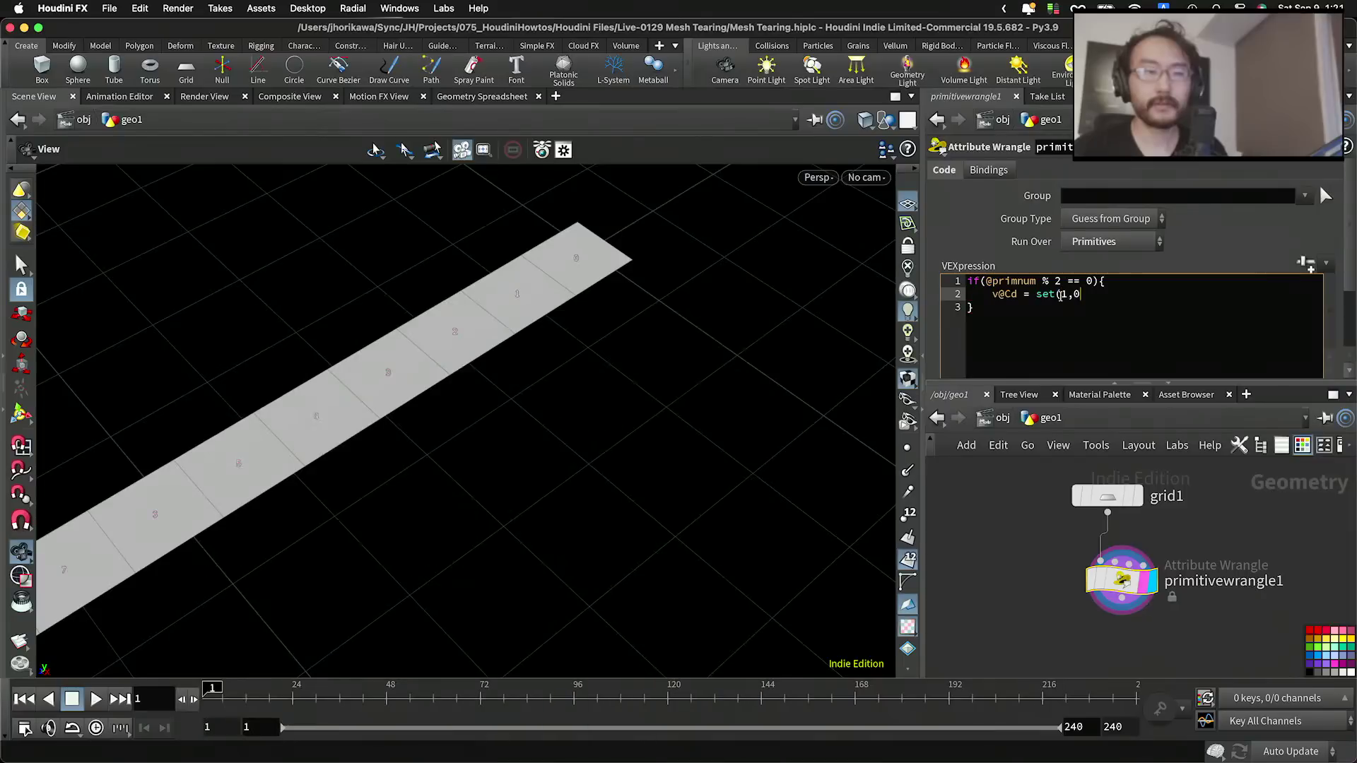
type(",0(")
key("BackSpace")
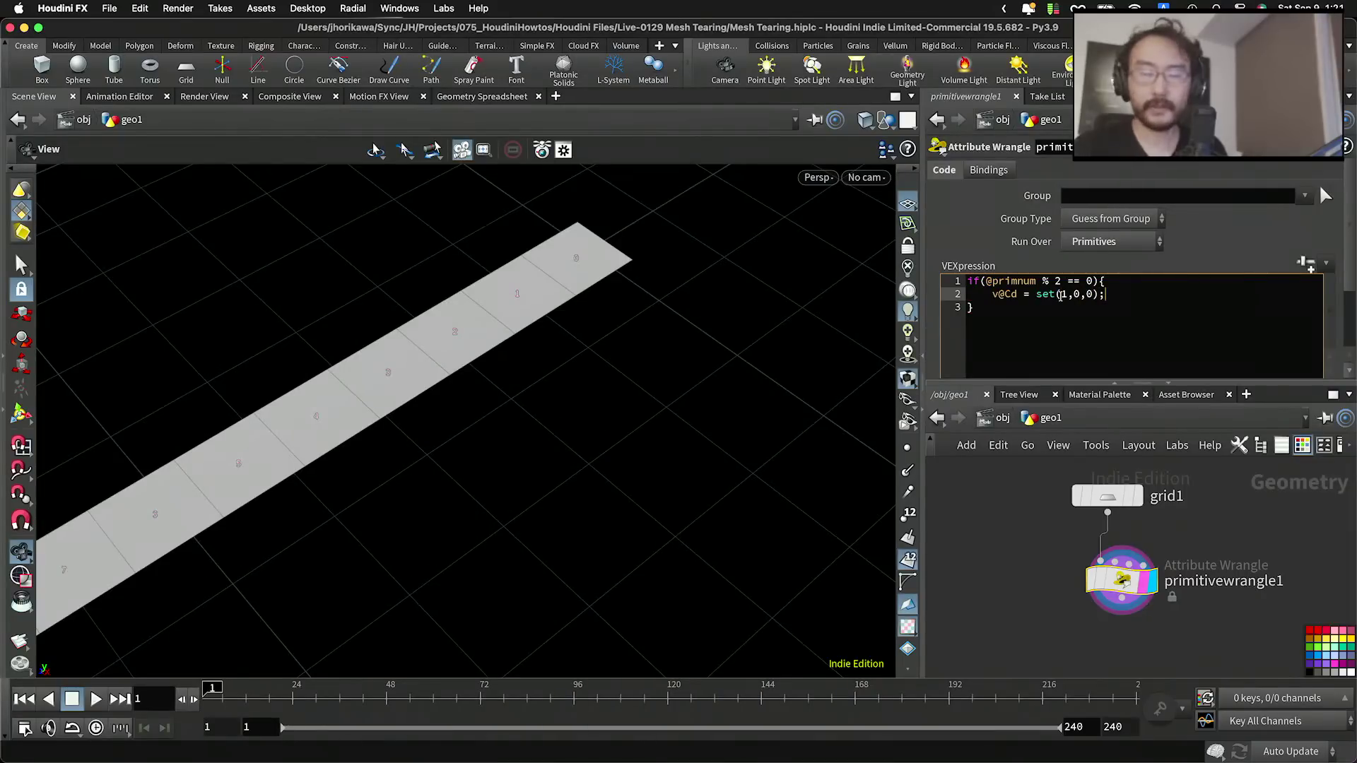
left_click(1012, 494)
right_click_drag(608, 376, 686, 313)
middle_click_drag(686, 313, 665, 424)
left_click(1150, 300)
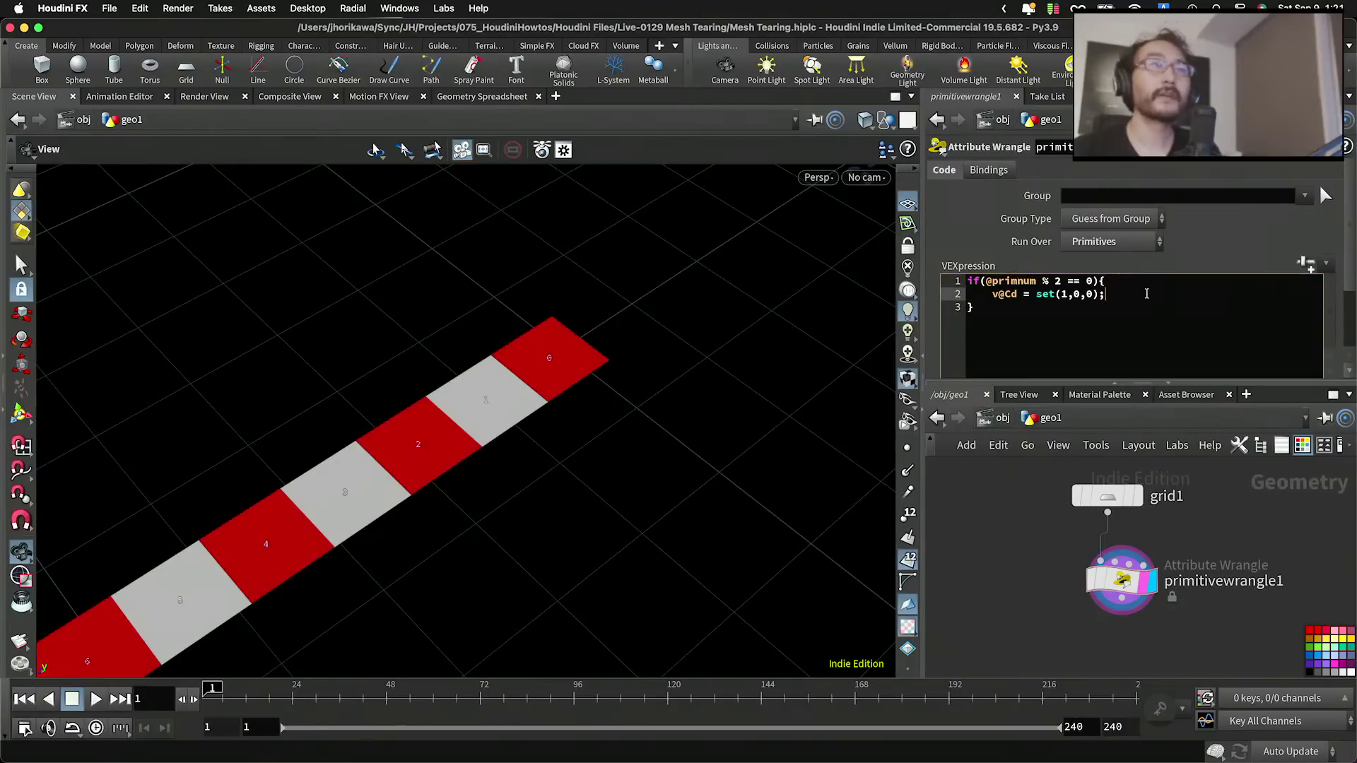
key("Return")
key("Return")
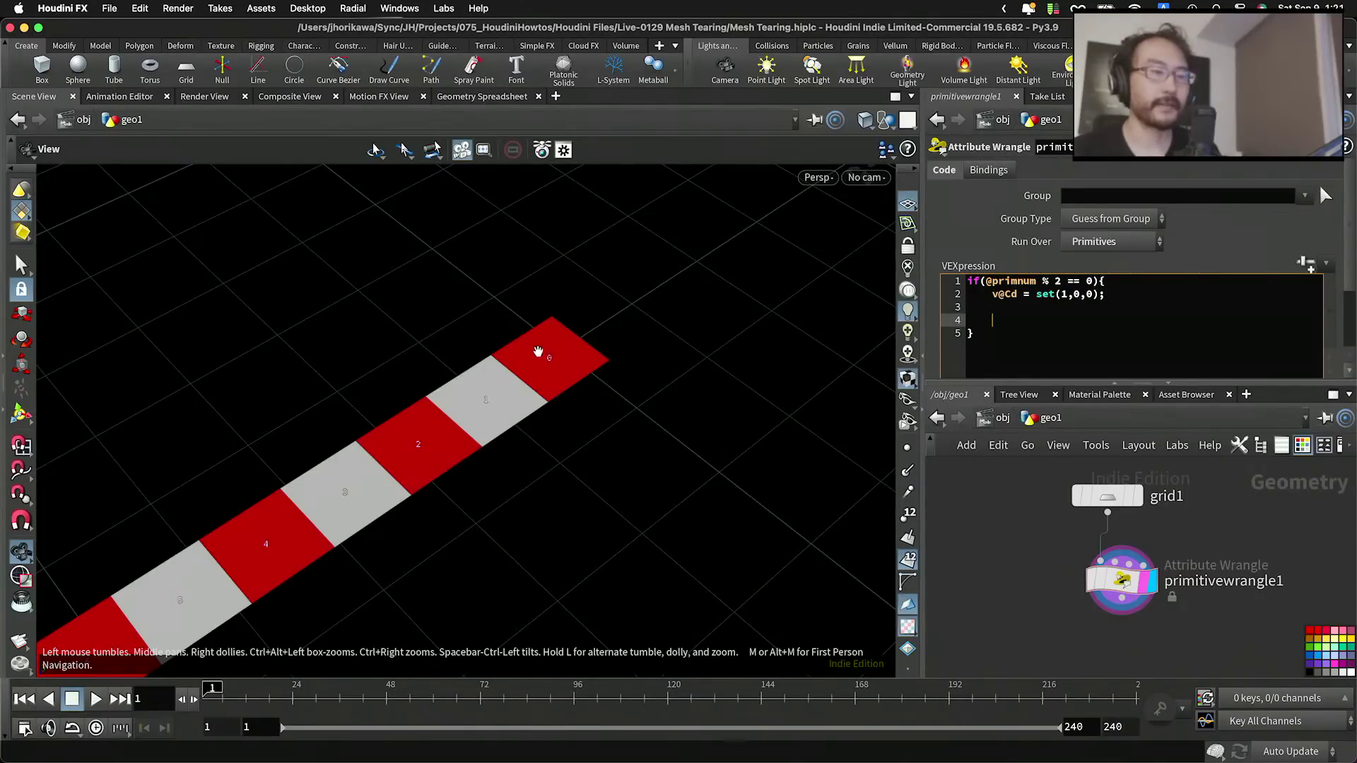
scroll(488, 338, "down", 5)
scroll(475, 381, "up", 4)
scroll(577, 348, "down", 1)
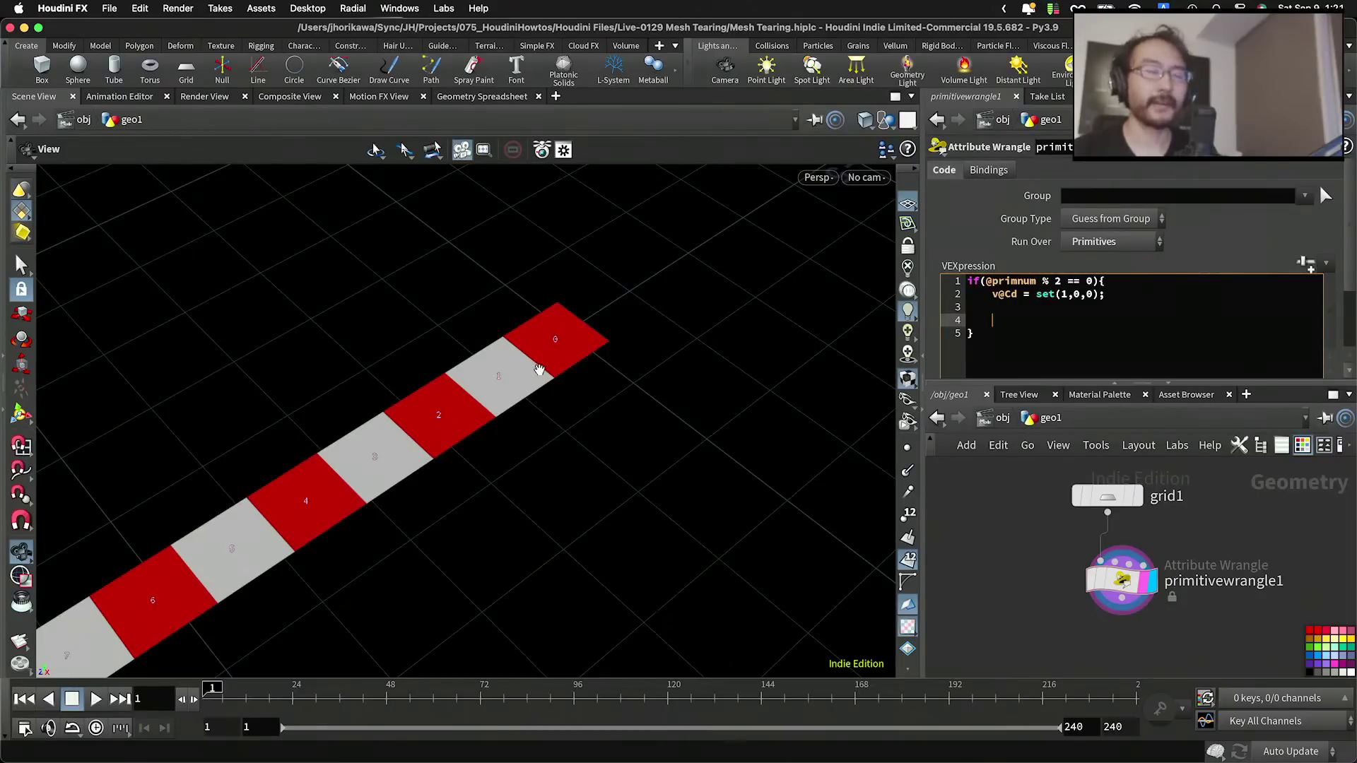
left_click_drag(1106, 281, 928, 280)
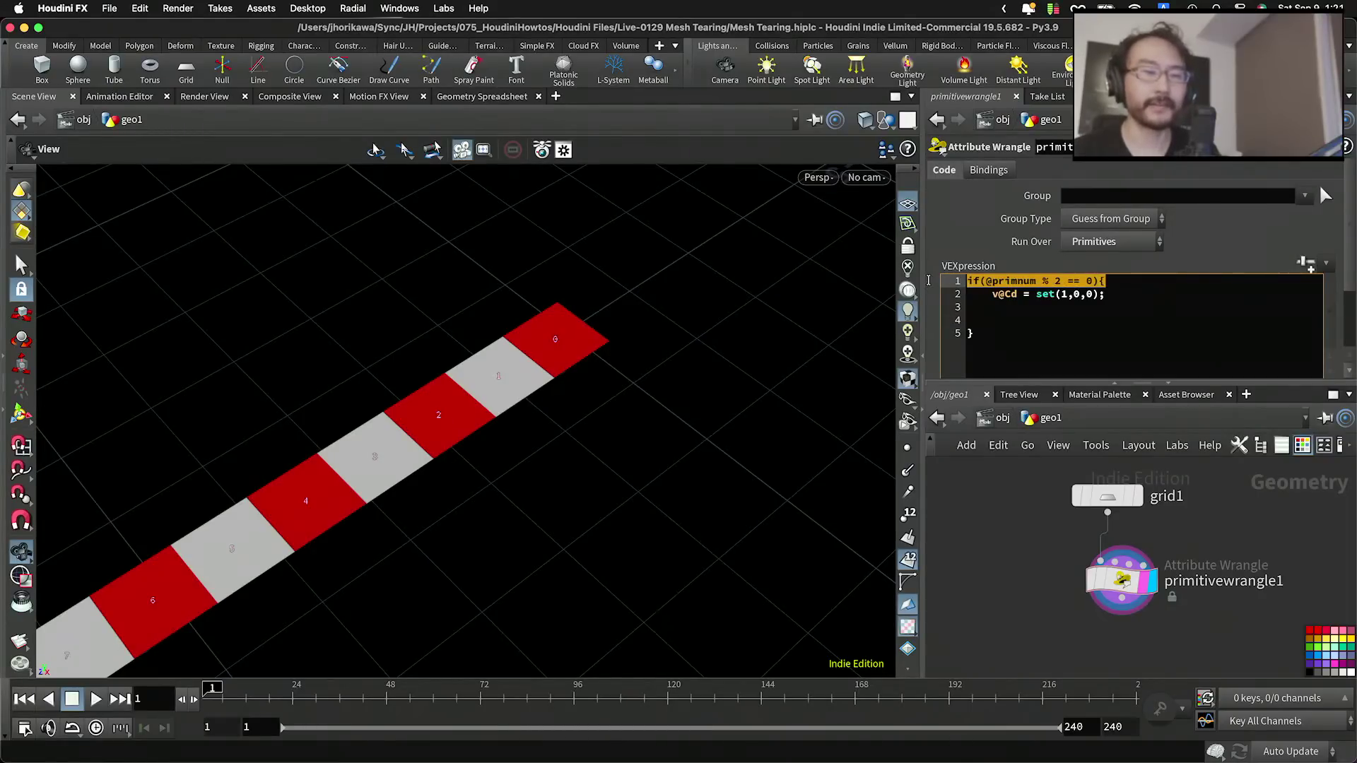
left_click(1004, 317)
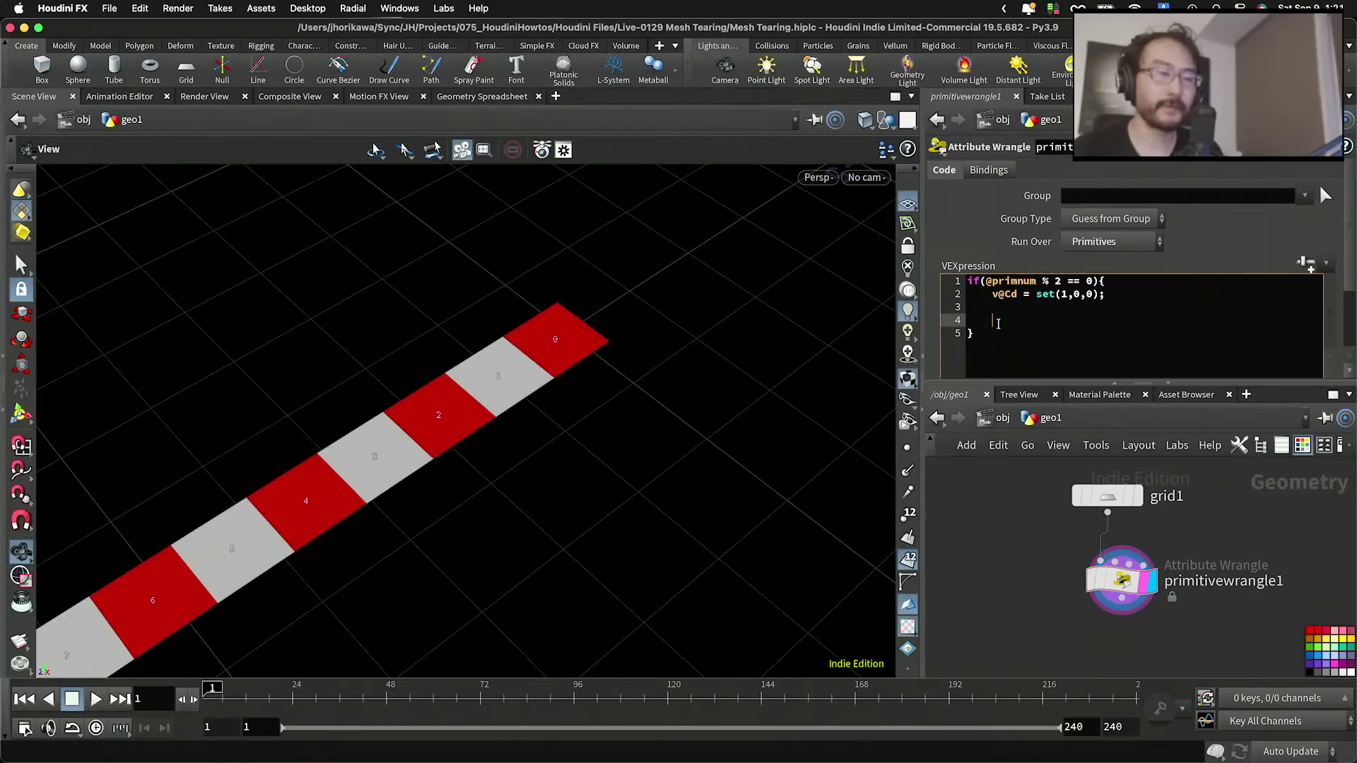
scroll(548, 349, "up", 5)
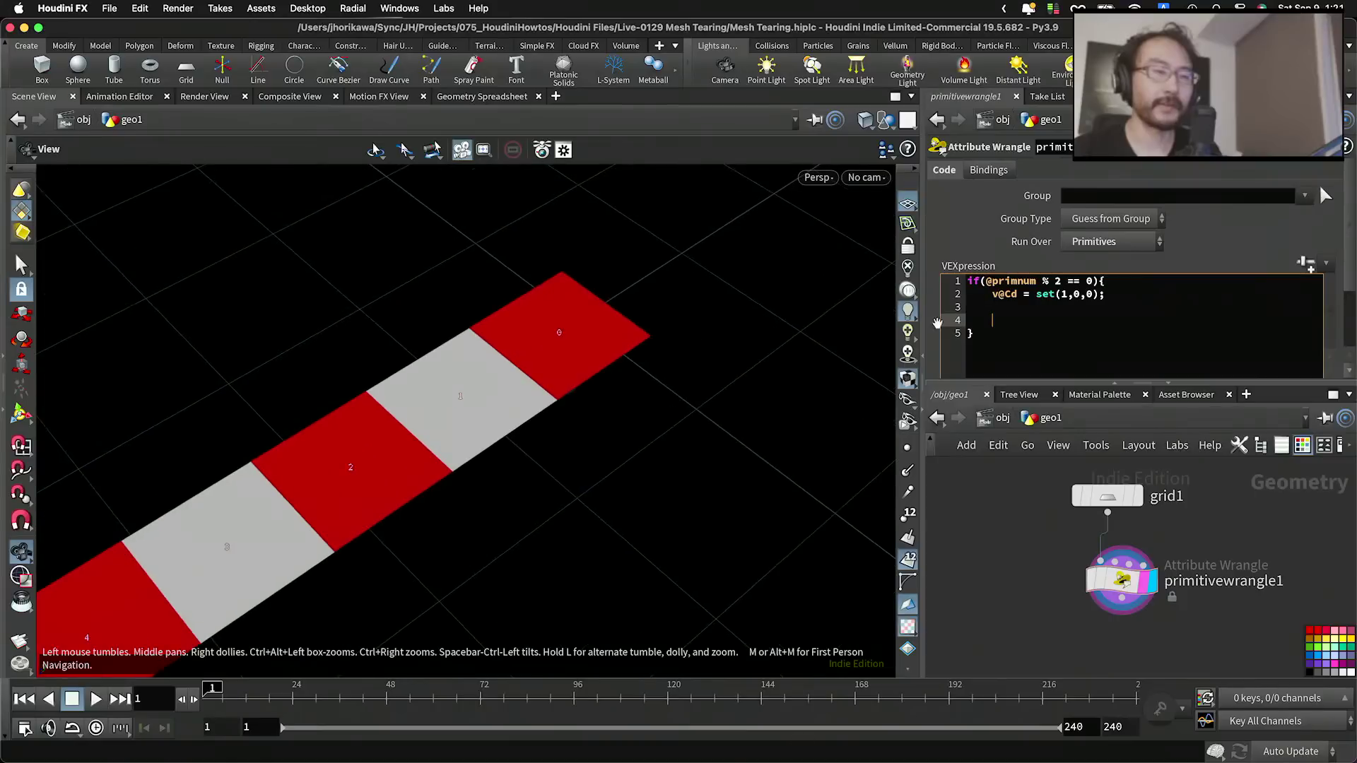
scroll(569, 354, "down", 4)
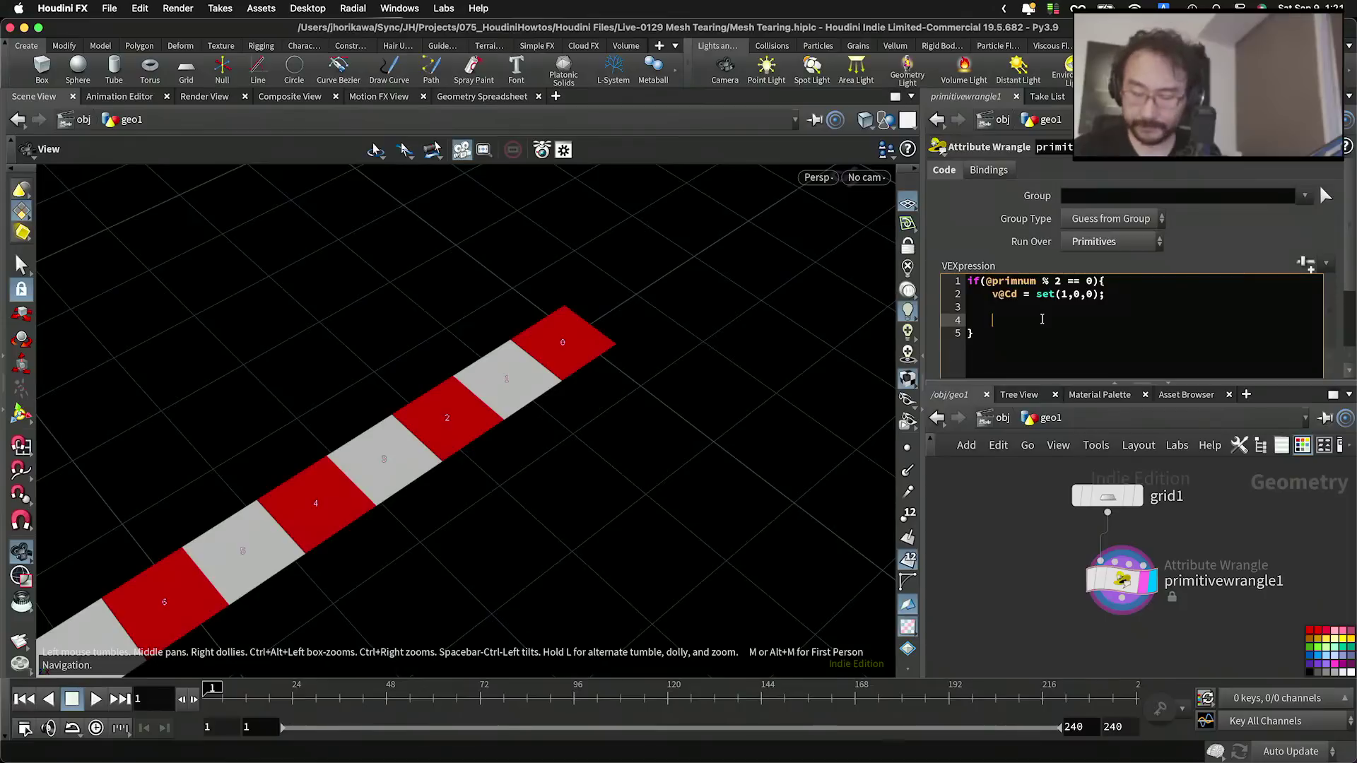
type("int i")
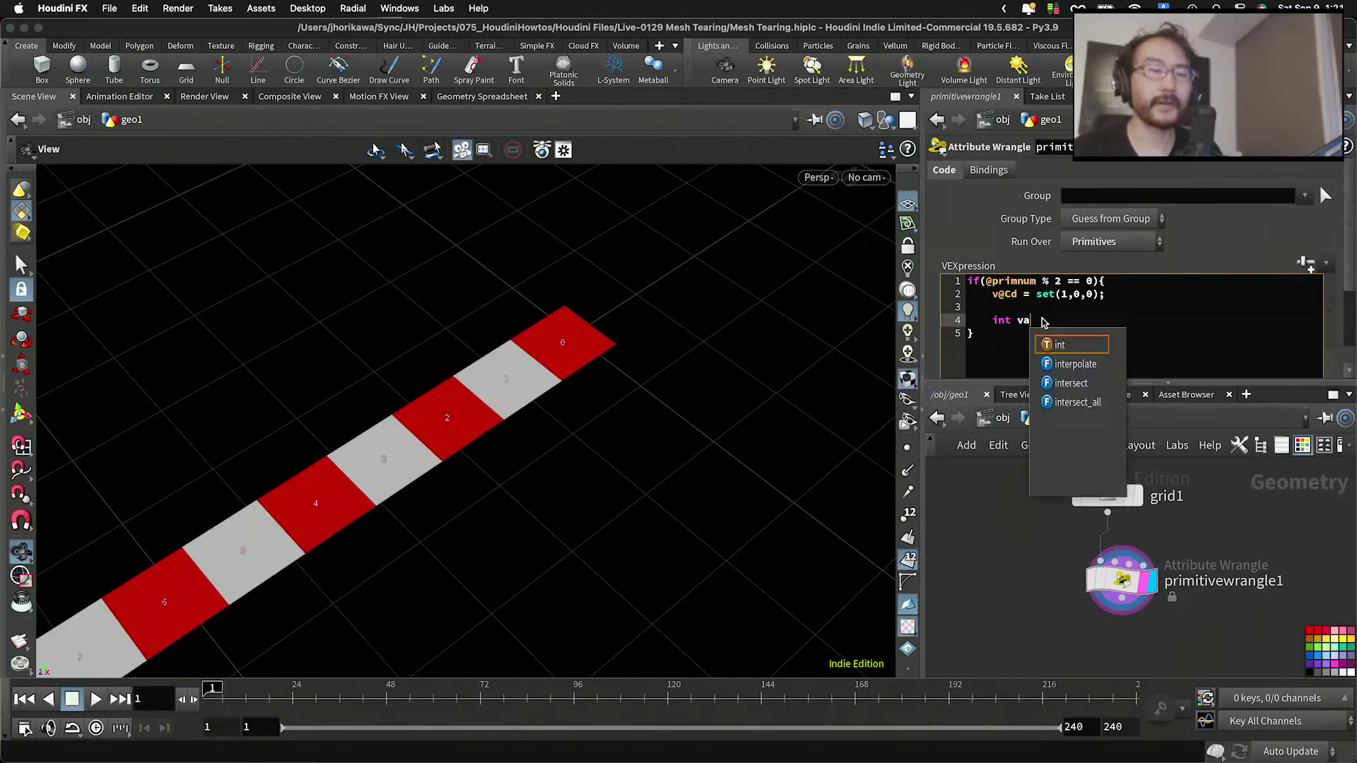
type("ndex =")
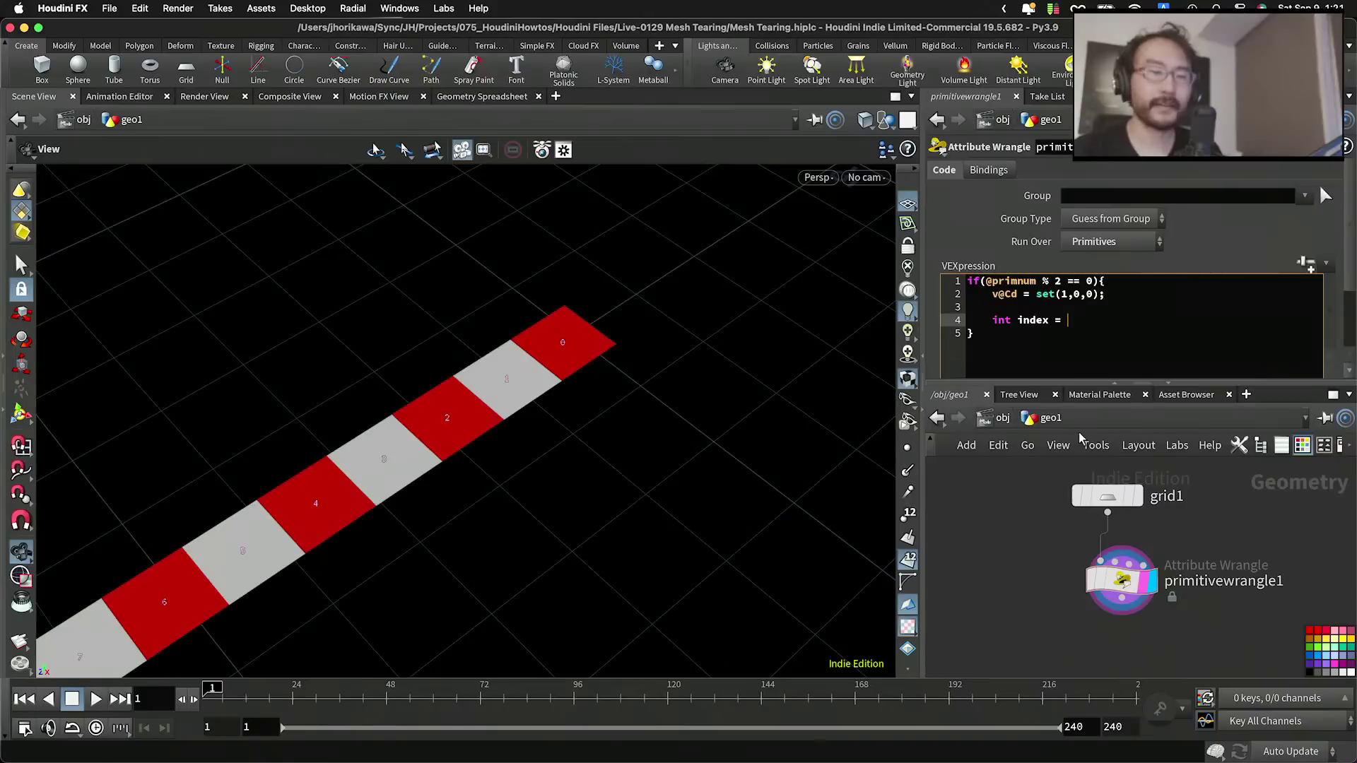
type(" @")
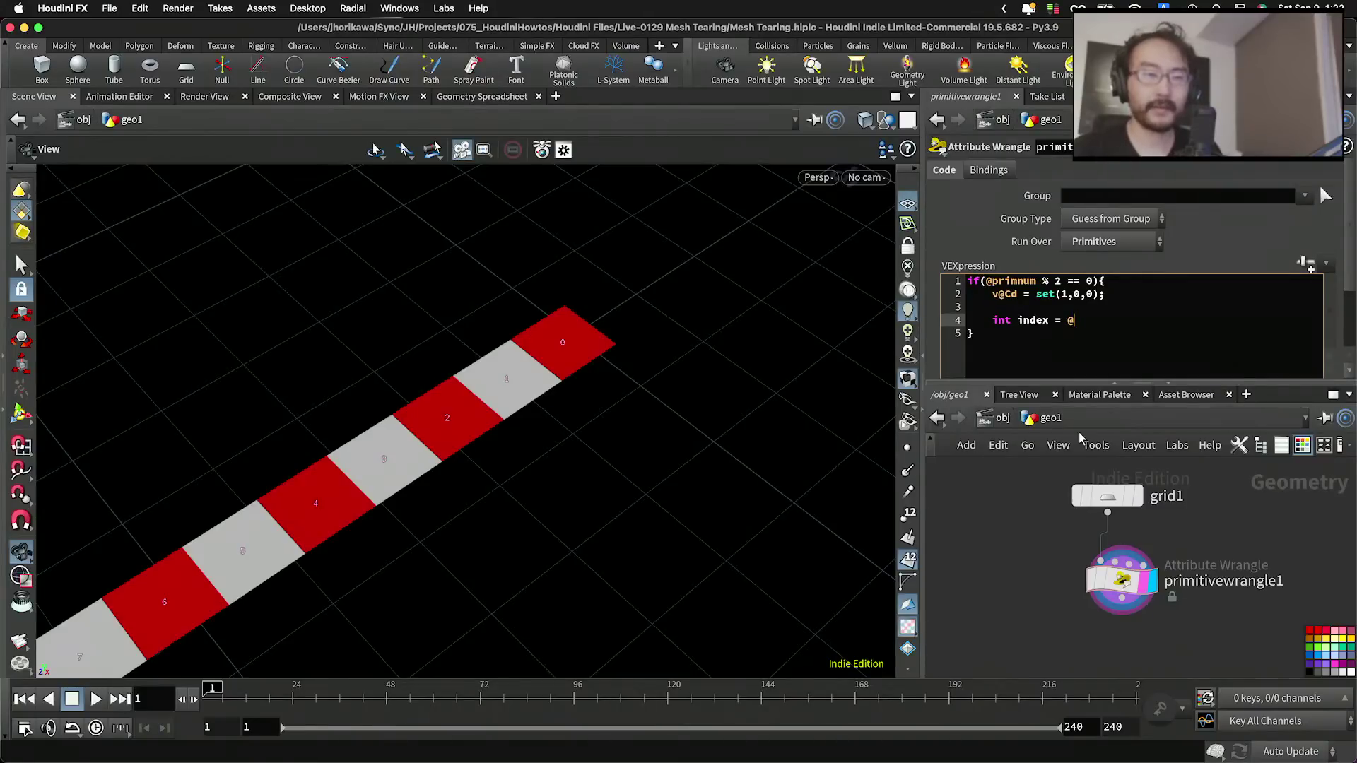
type("primnum ")
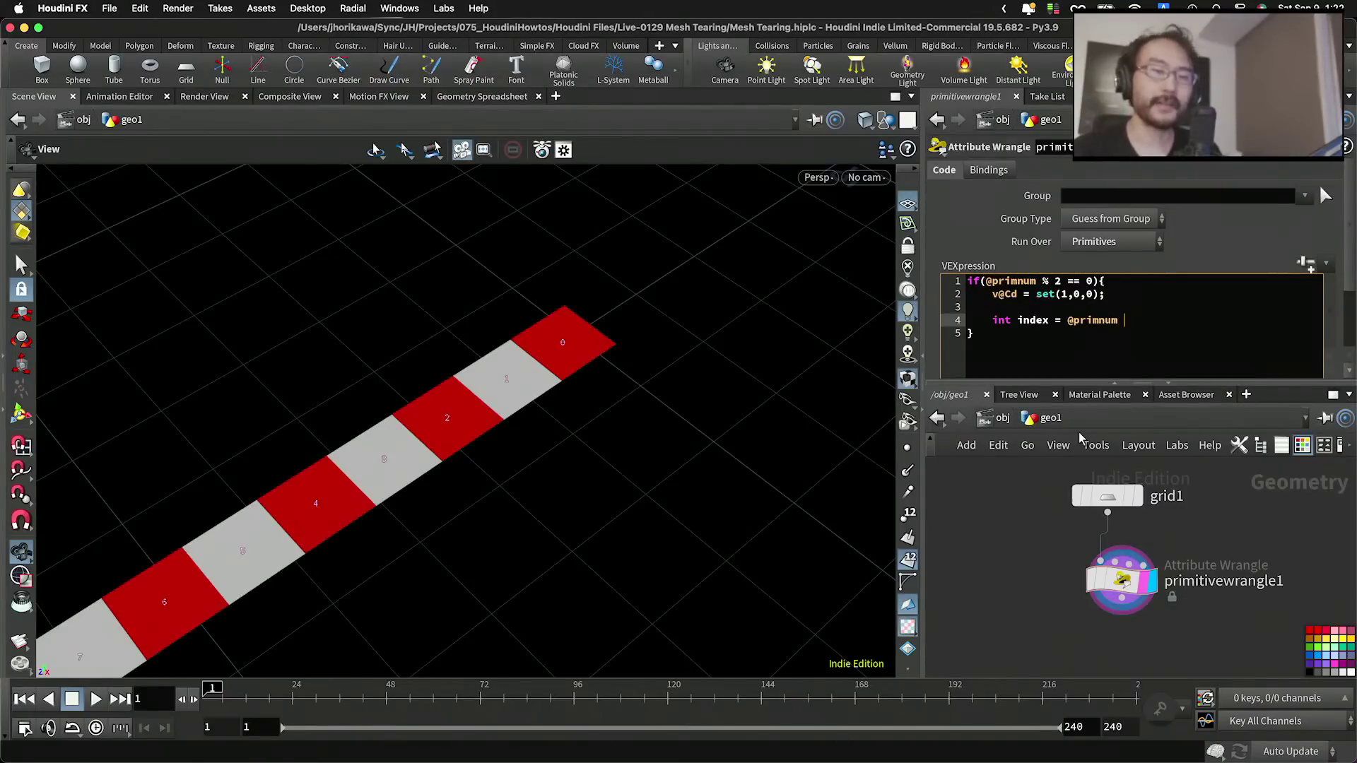
type("/ 2.0")
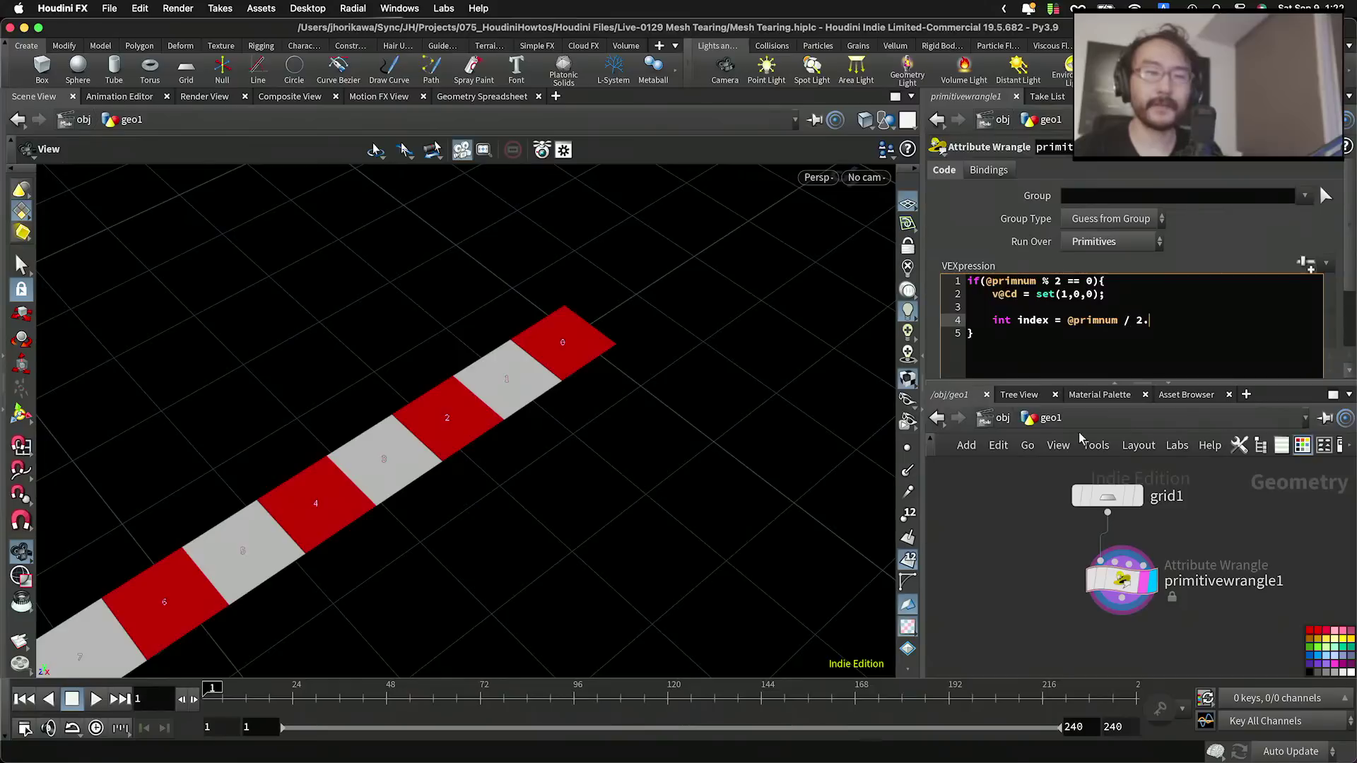
Step: Wrap the division in floor(), end the statement with a semicolon and start a new line below it
left_click(1078, 322)
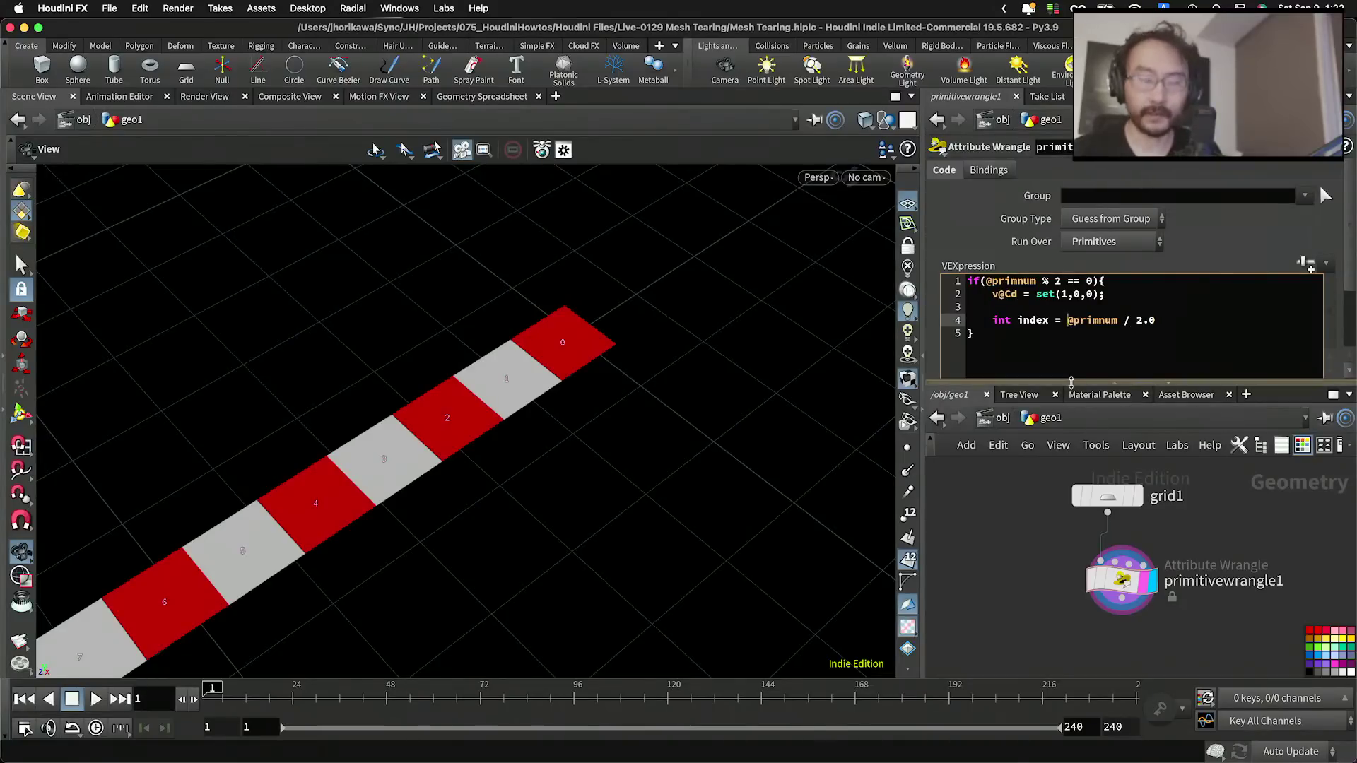
type("floor(")
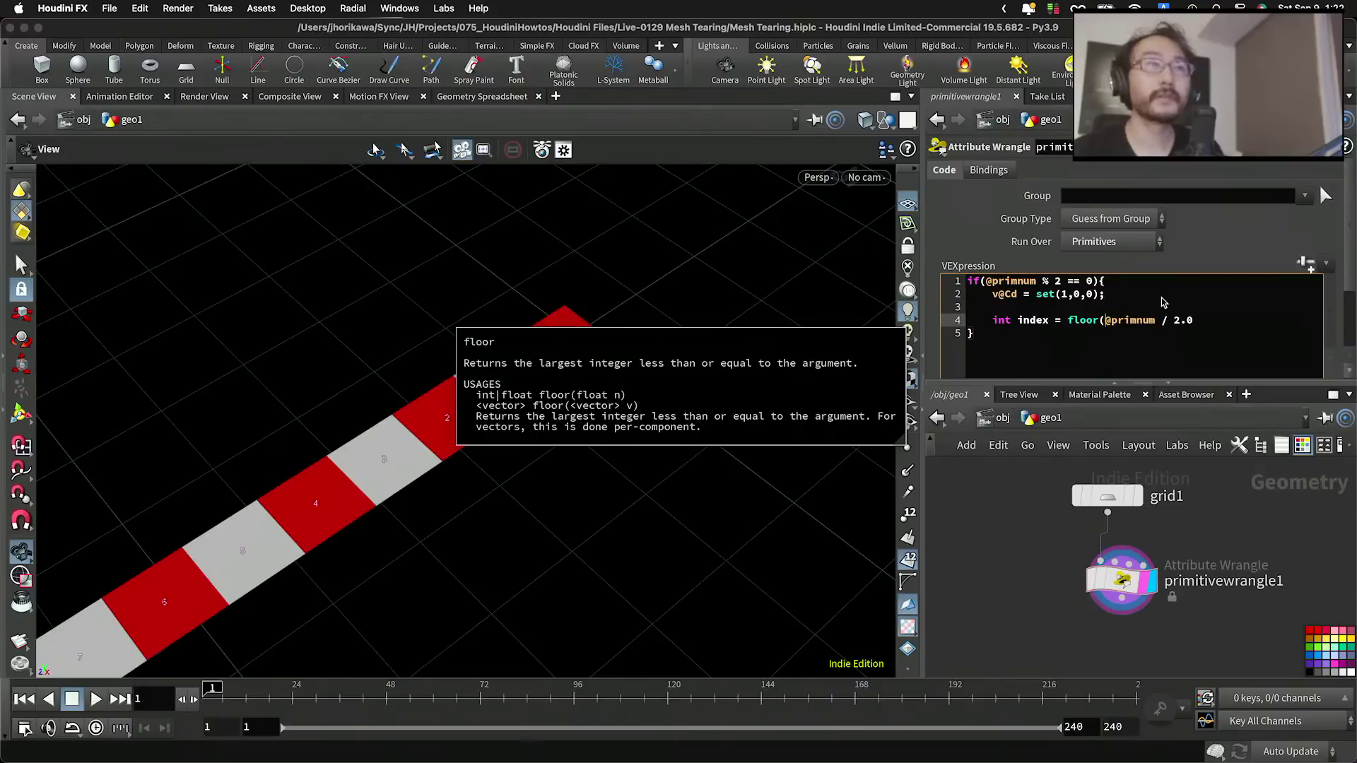
left_click(1217, 320)
type(");")
key("Return")
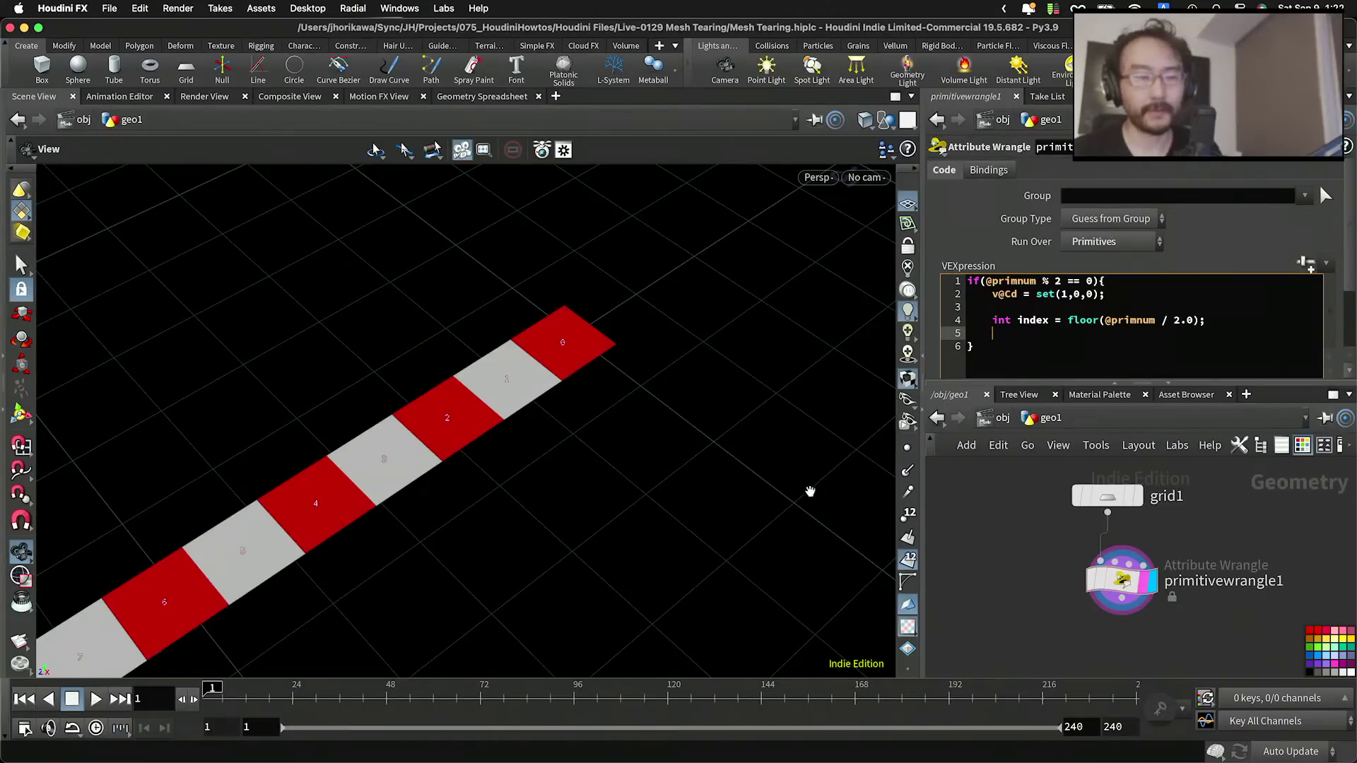
Step: Store the variable as an integer attribute with i@index = index; on the line below the declaration
left_click(1020, 322)
double_click(1020, 328)
left_click(1019, 333)
type("i@")
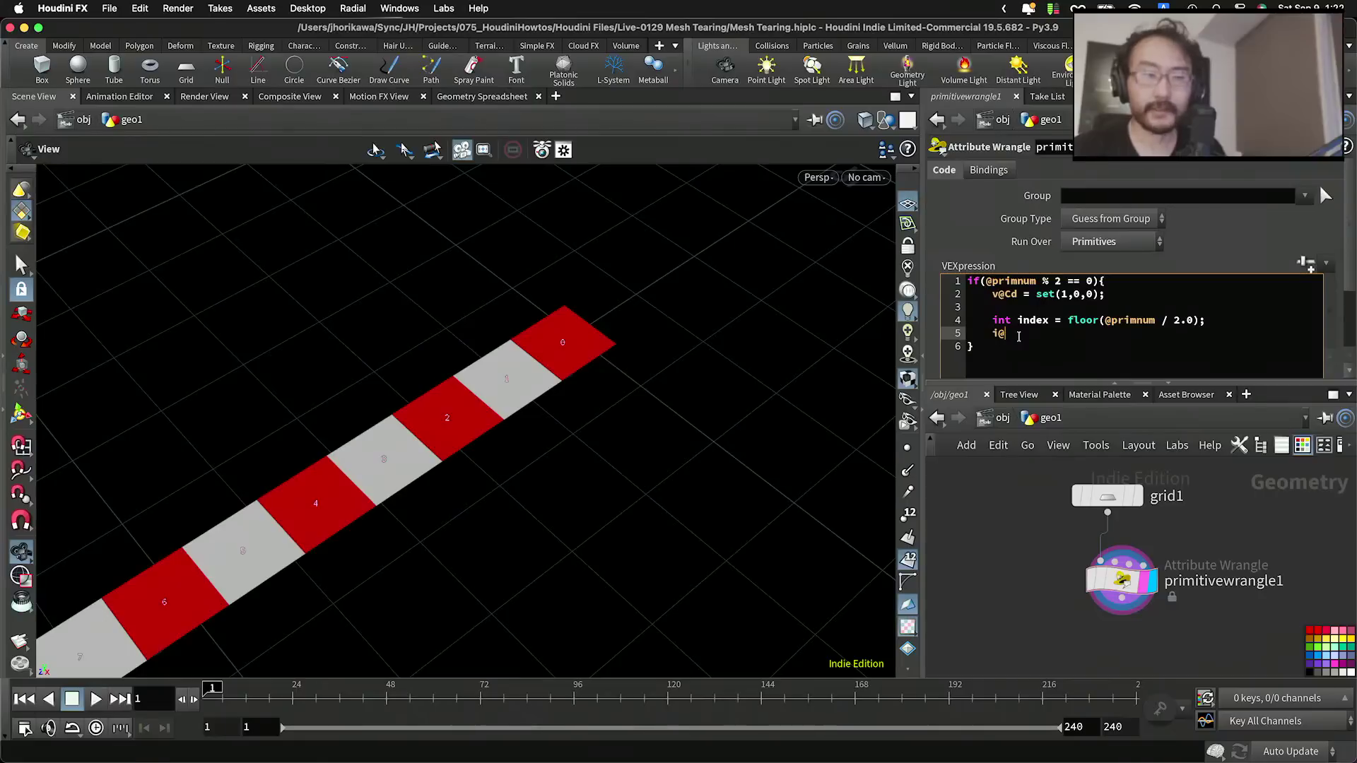
type("index = index;")
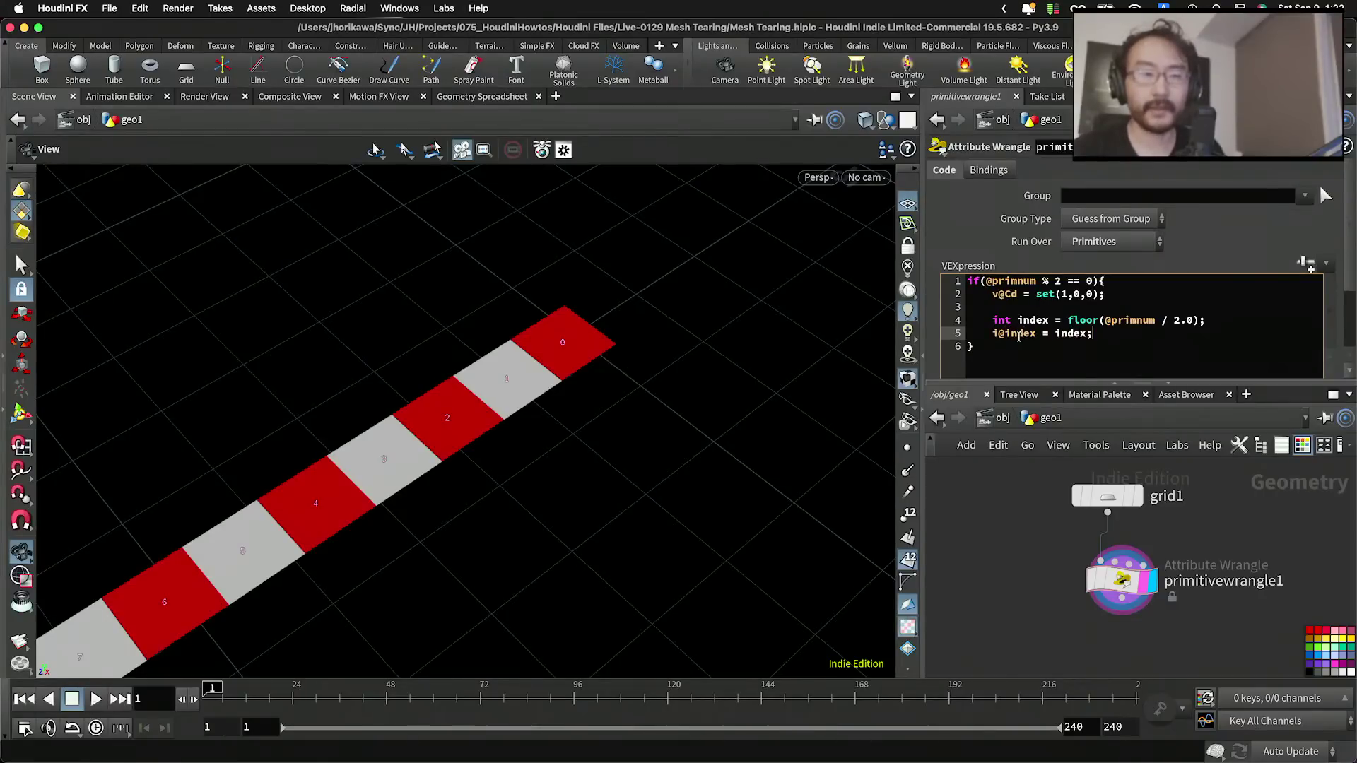
Step: Add a Marker visualizer at Scene level
scroll(915, 596, "down", 3)
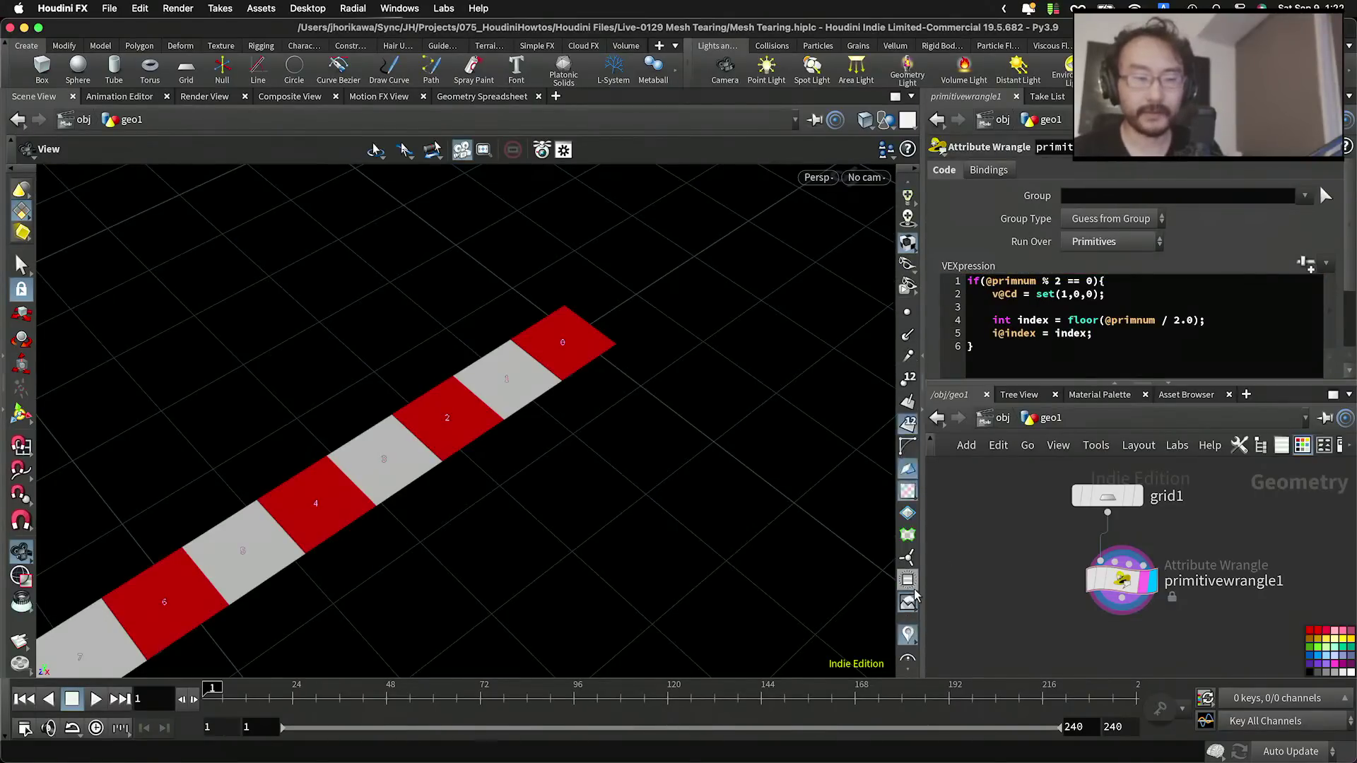
scroll(915, 596, "down", 1)
left_click(913, 592)
left_click(725, 545)
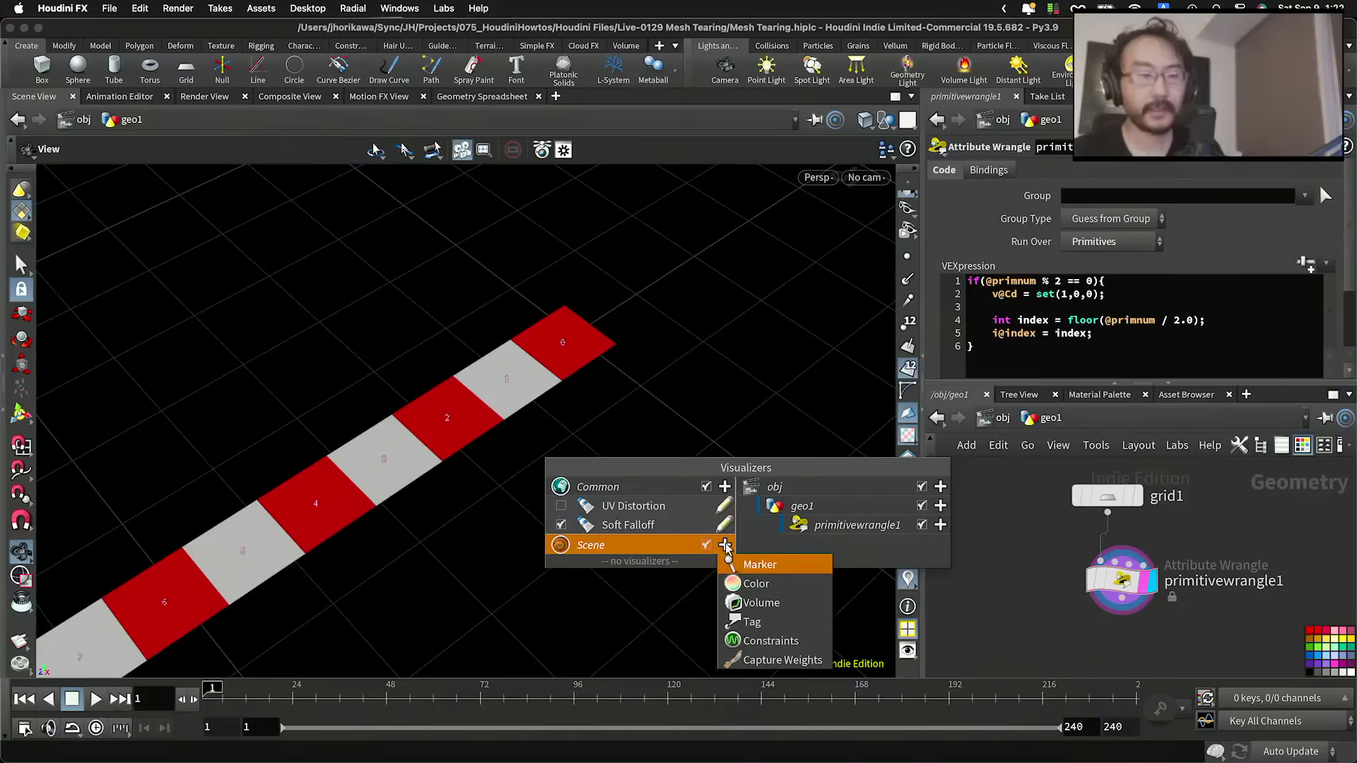
left_click(746, 564)
Step: Set the marker visualizer's name, label and attribute to index and close its settings
double_click(698, 273)
type("index")
key("Tab")
type("index")
key("Tab")
type("index")
key("Return")
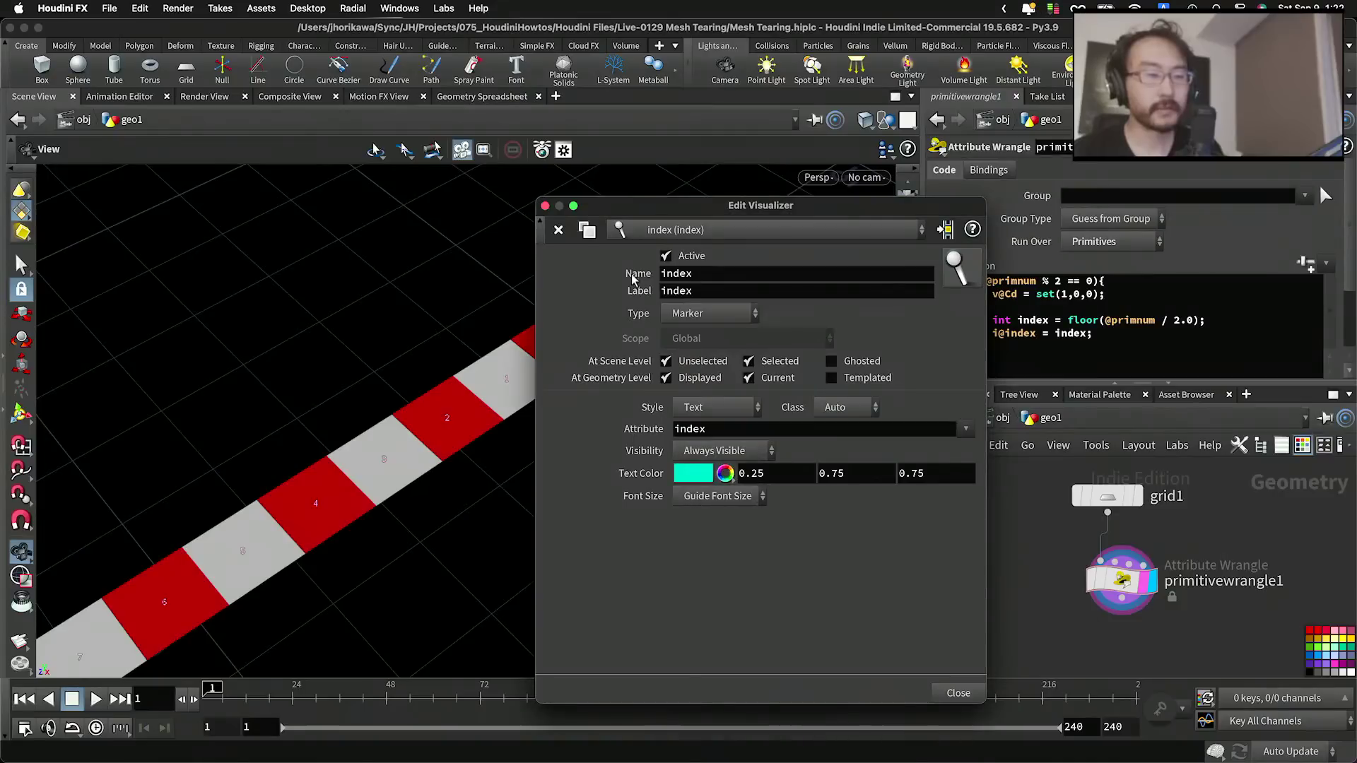
left_click(545, 206)
Step: Examine the index markers on the even and odd primitives along the strip
scroll(553, 342, "up", 6)
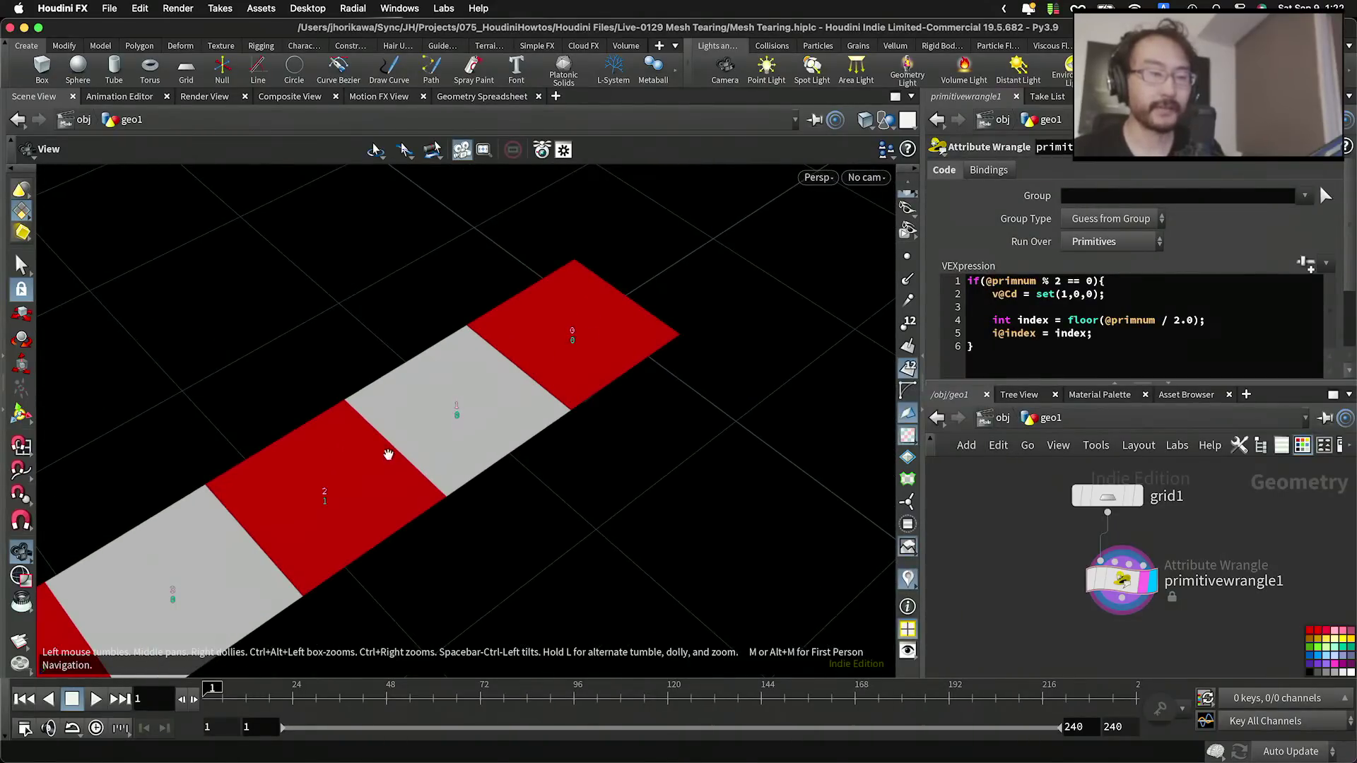
scroll(427, 424, "down", 5)
scroll(294, 512, "down", 1)
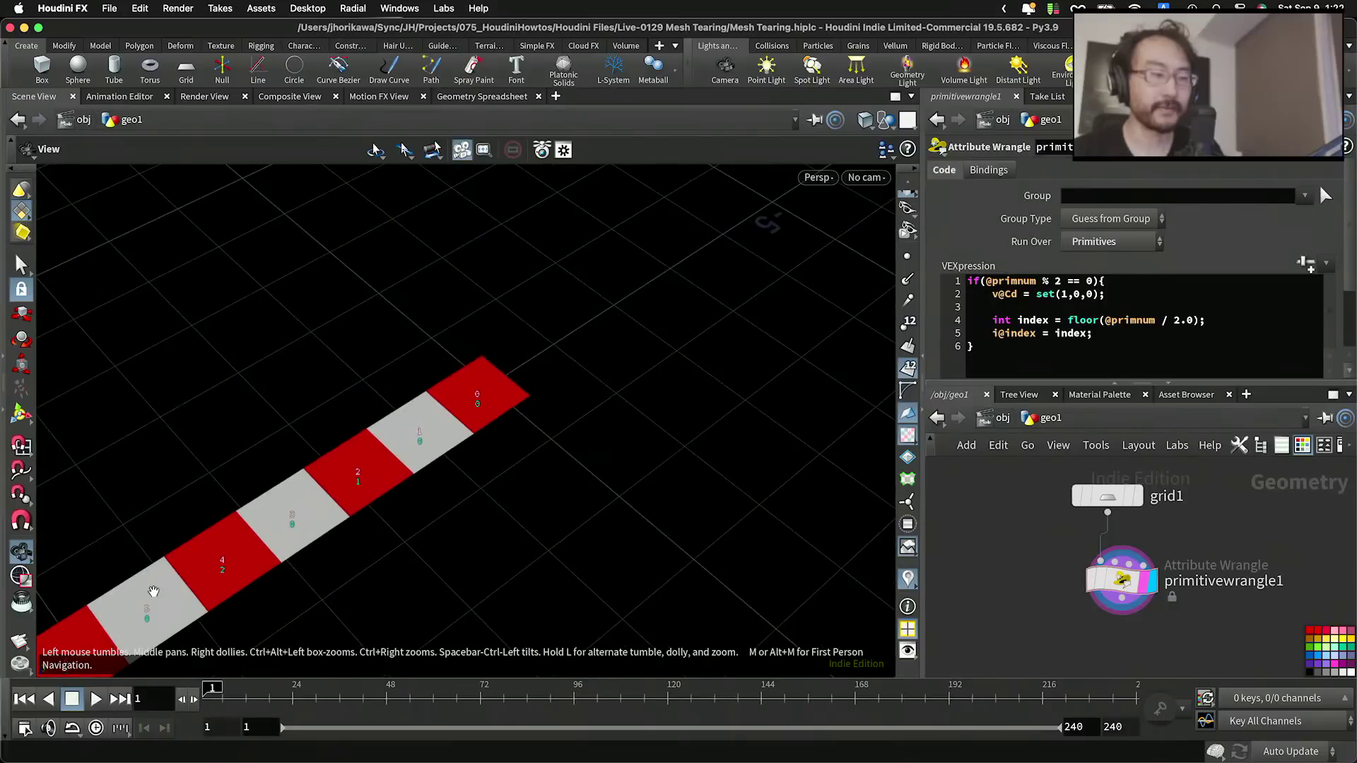
scroll(438, 448, "down", 1)
scroll(466, 463, "up", 6)
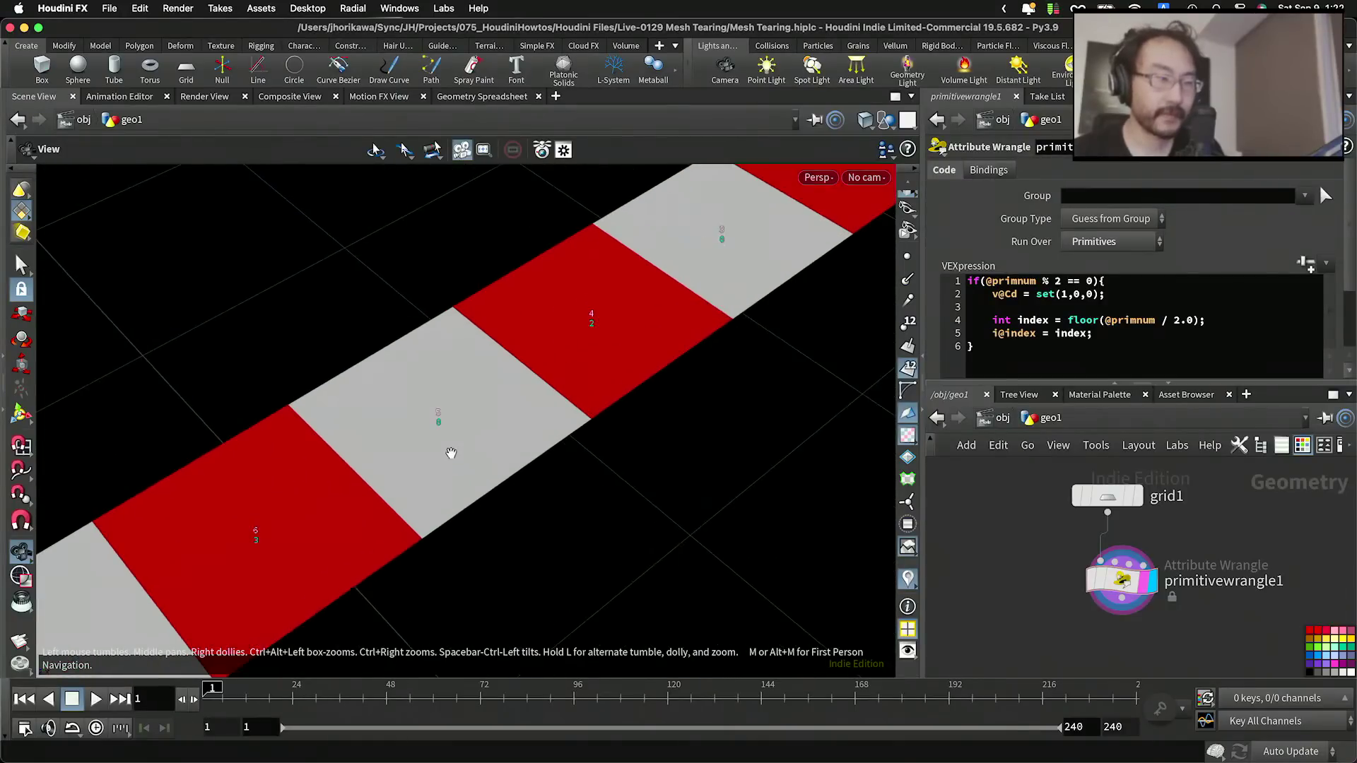
Step: Delete the i@index = index; line from the primitive wrangle's code
scroll(451, 453, "up", 2)
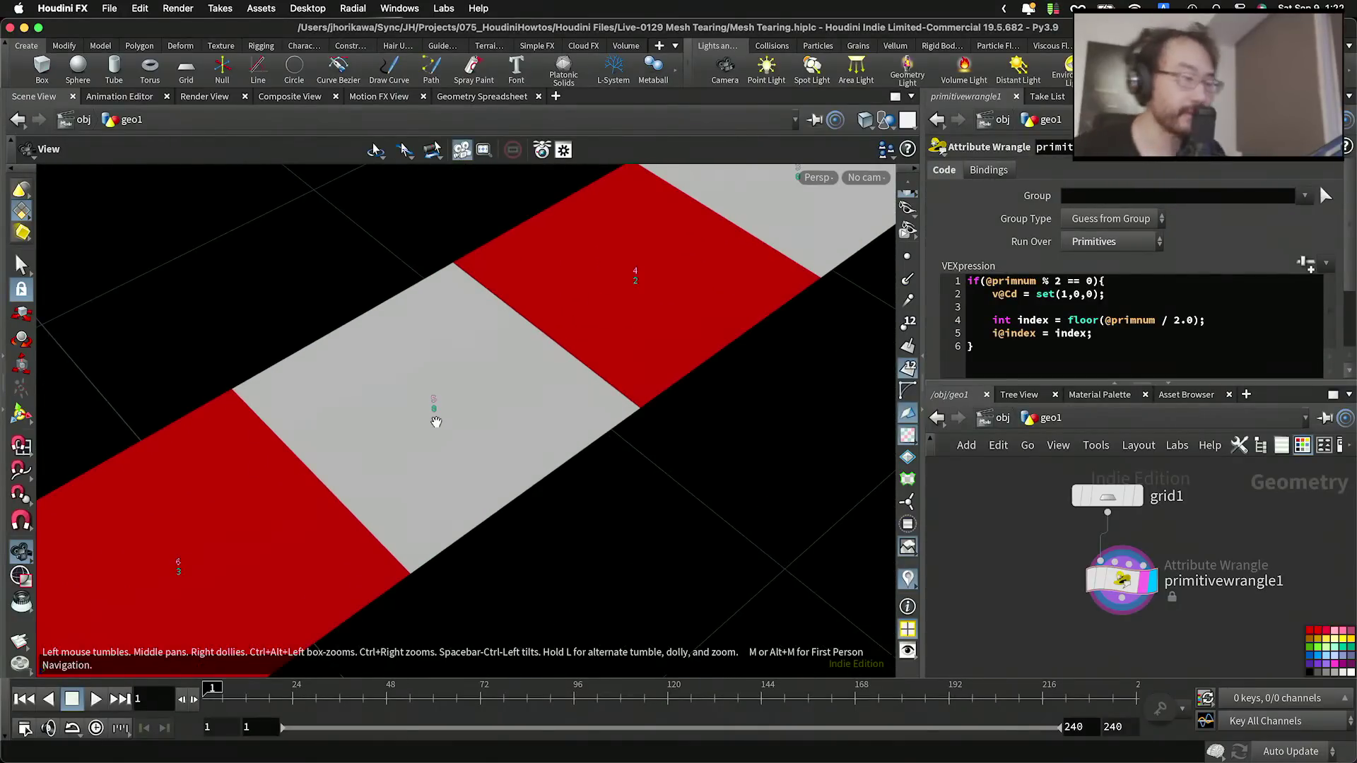
scroll(434, 422, "down", 5)
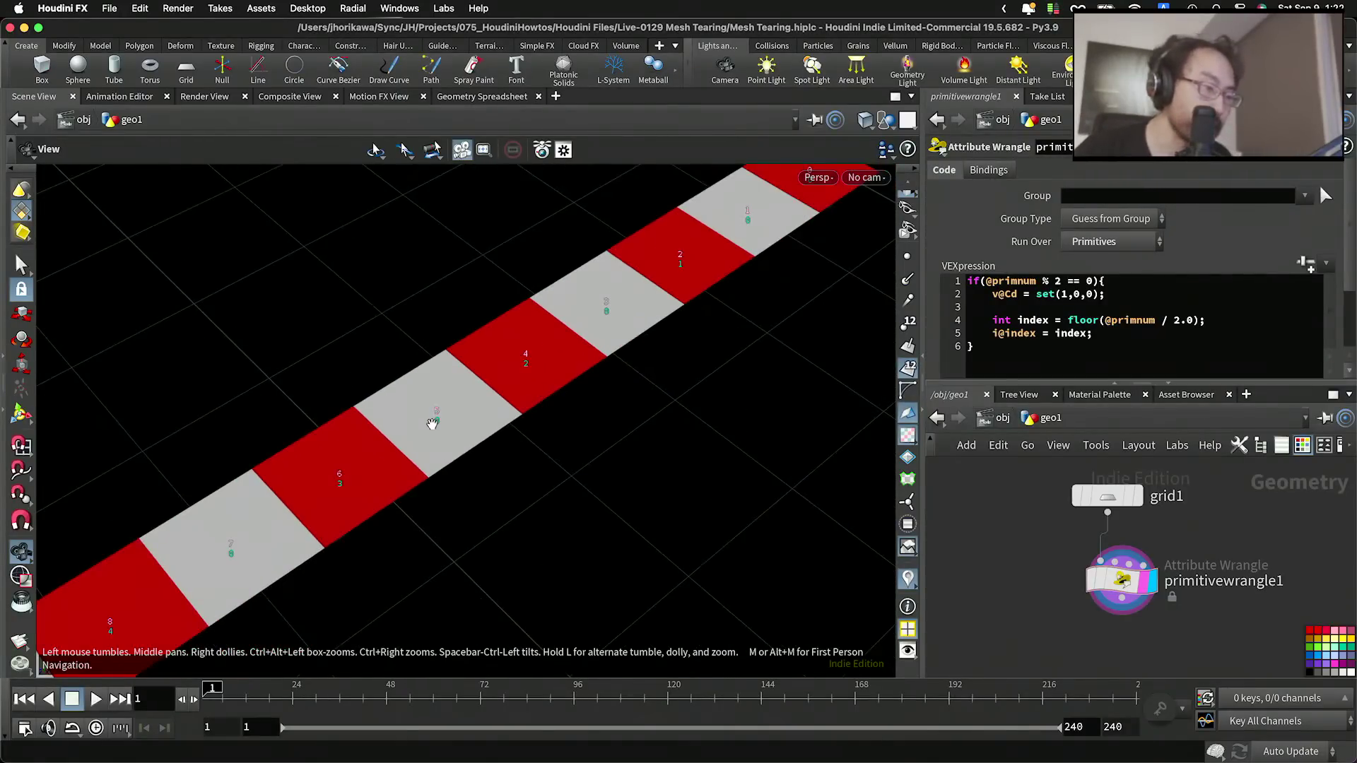
scroll(432, 423, "down", 3)
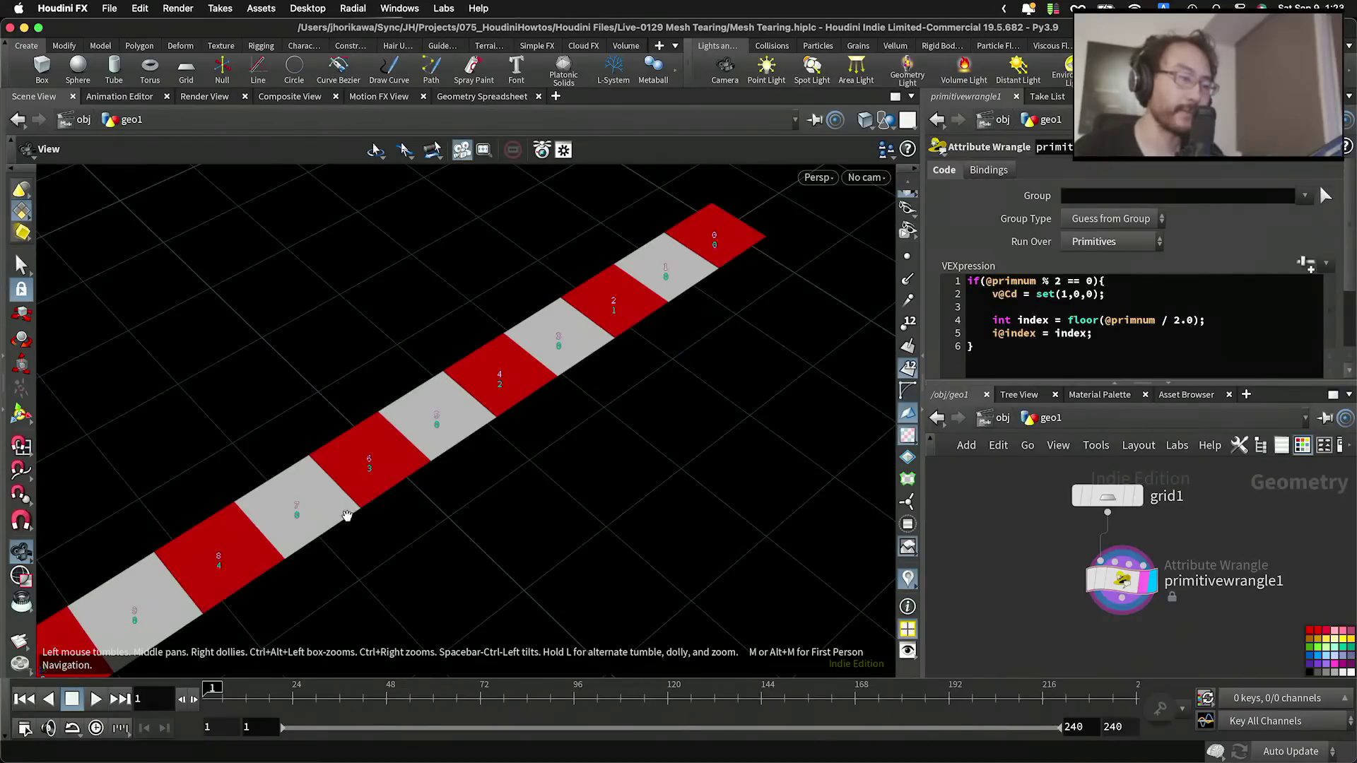
mouse_move(218, 562)
right_mouse_down()
mouse_move(219, 595)
mouse_move(218, 577)
right_mouse_up()
left_click_drag(1145, 333, 994, 337)
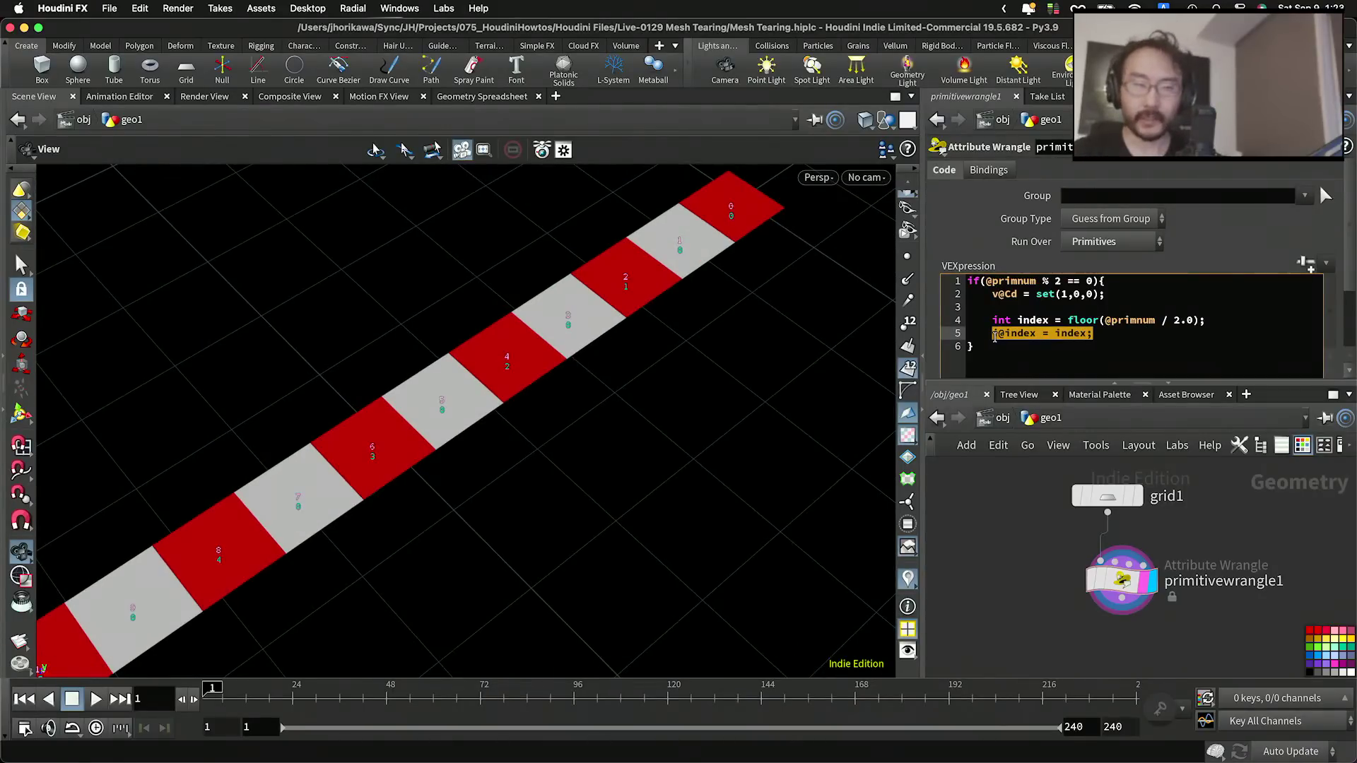
key("BackSpace")
Step: Write an empty if(index % 2 == 0){ } block on the line below the index declaration
type("if(")
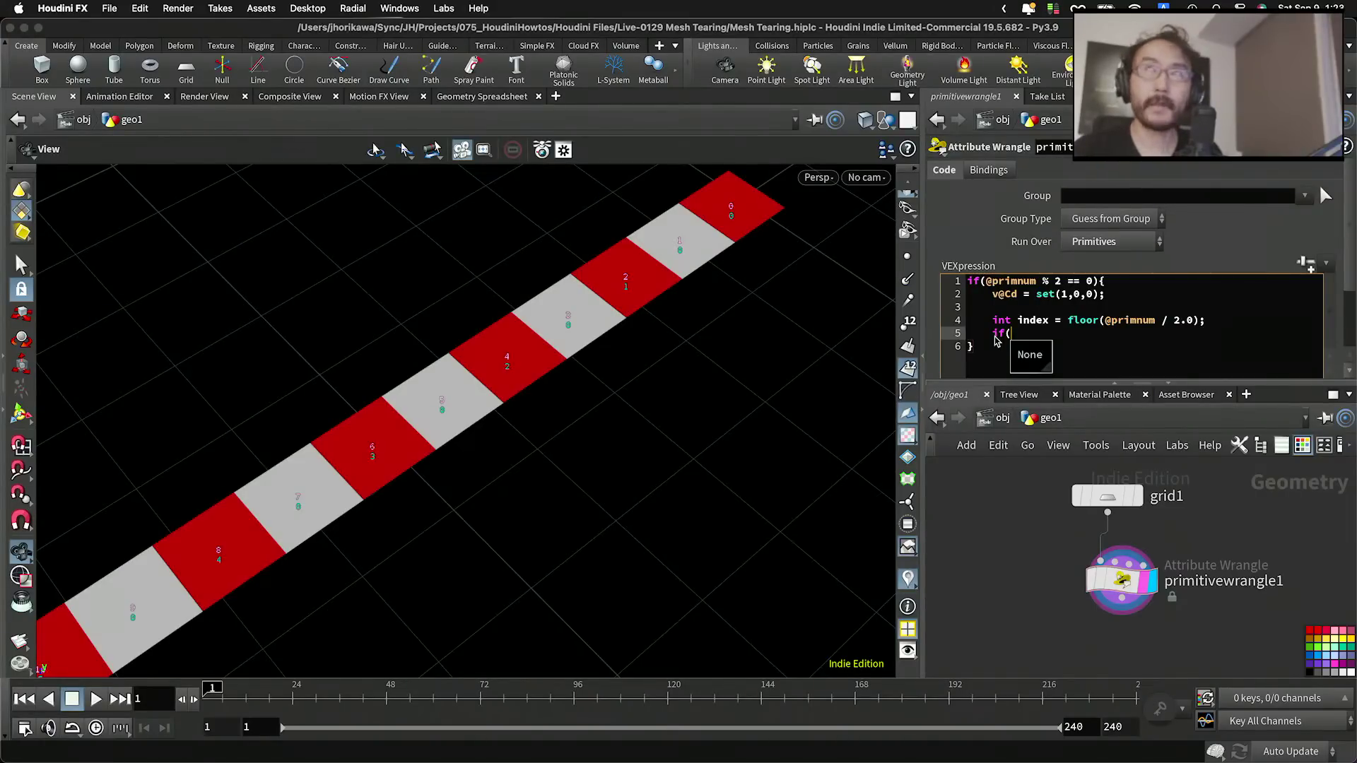
type("index ")
type("$")
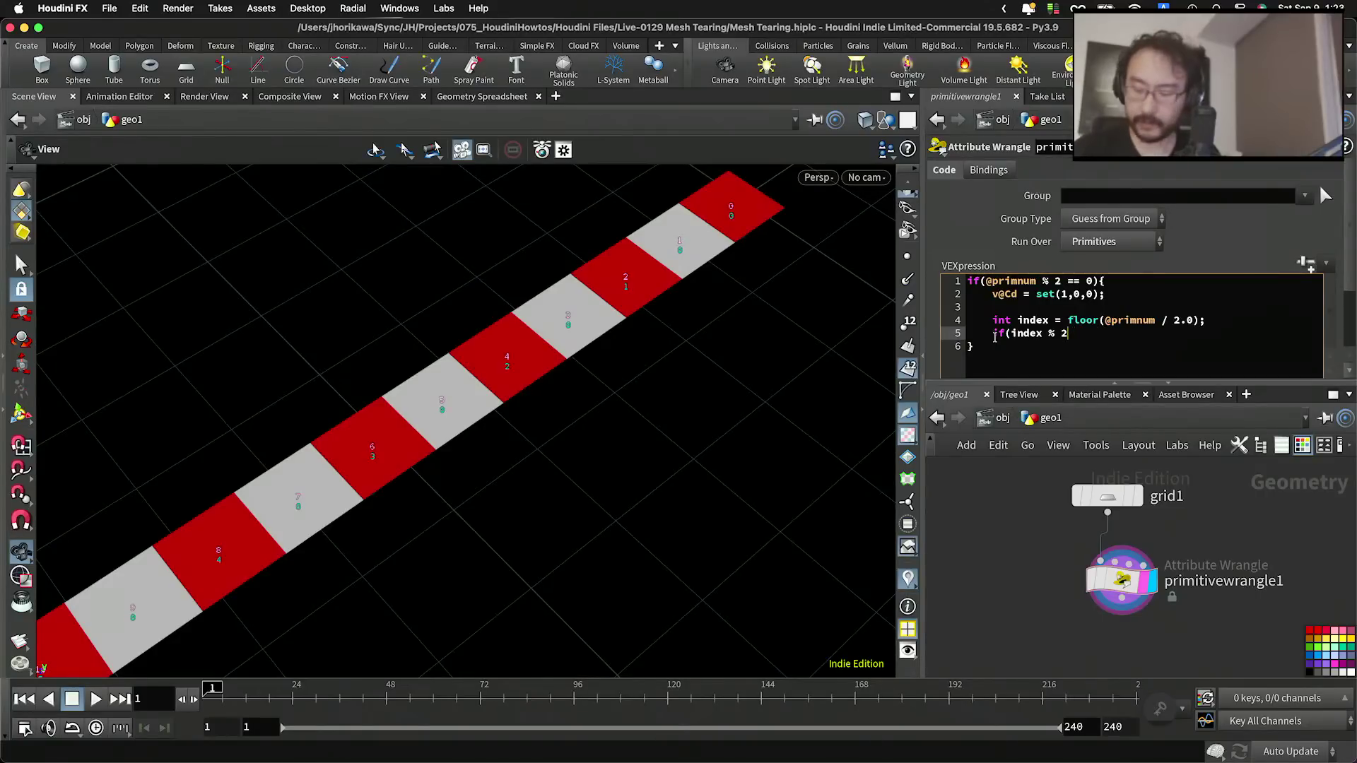
type("2 +")
key("BackSpace")
type("==")
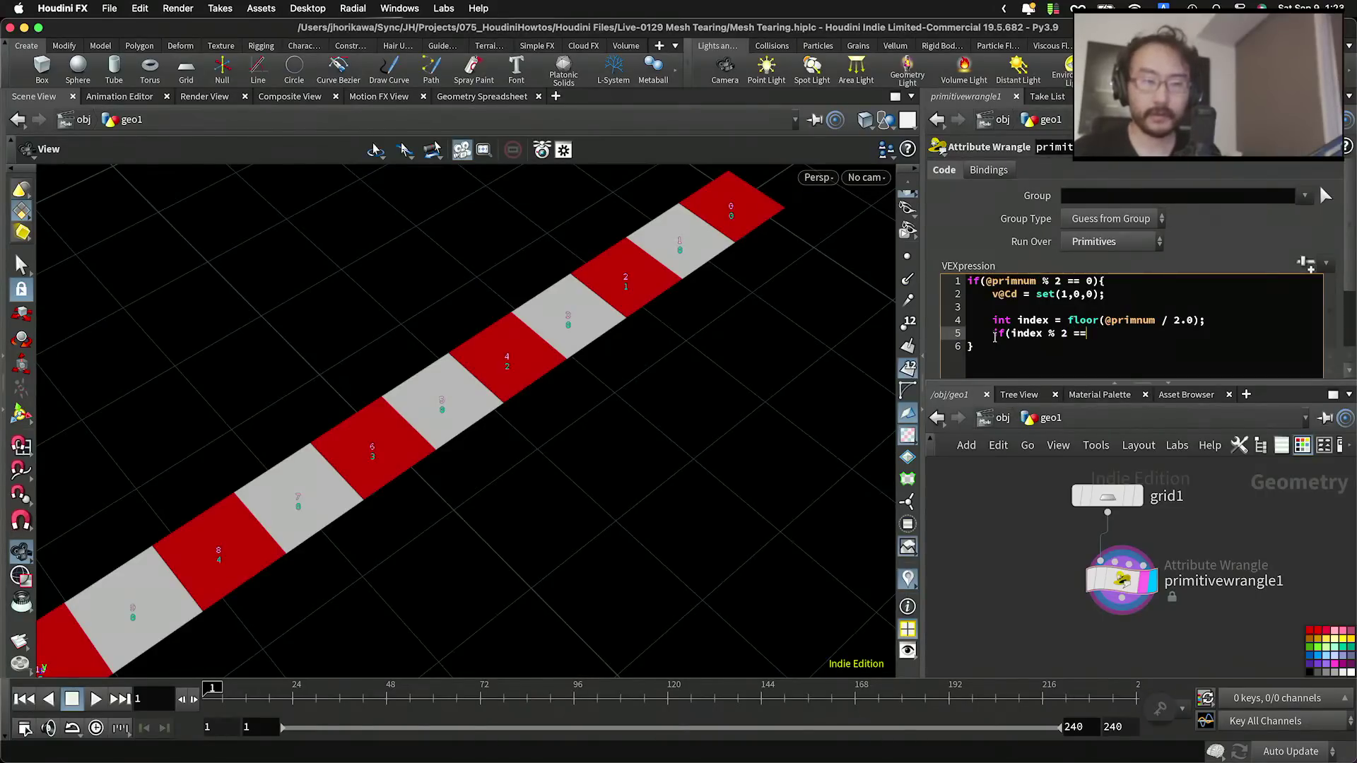
type(" 0)")
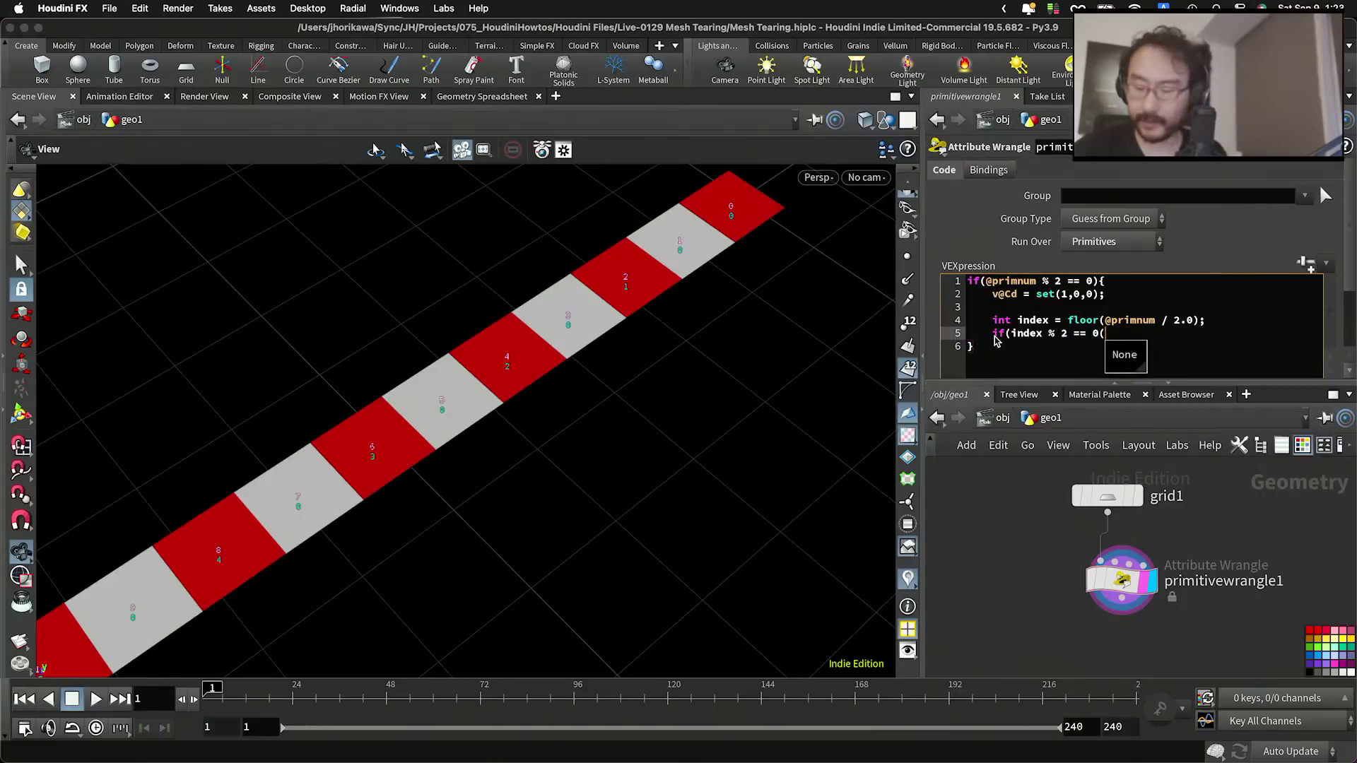
type("{")
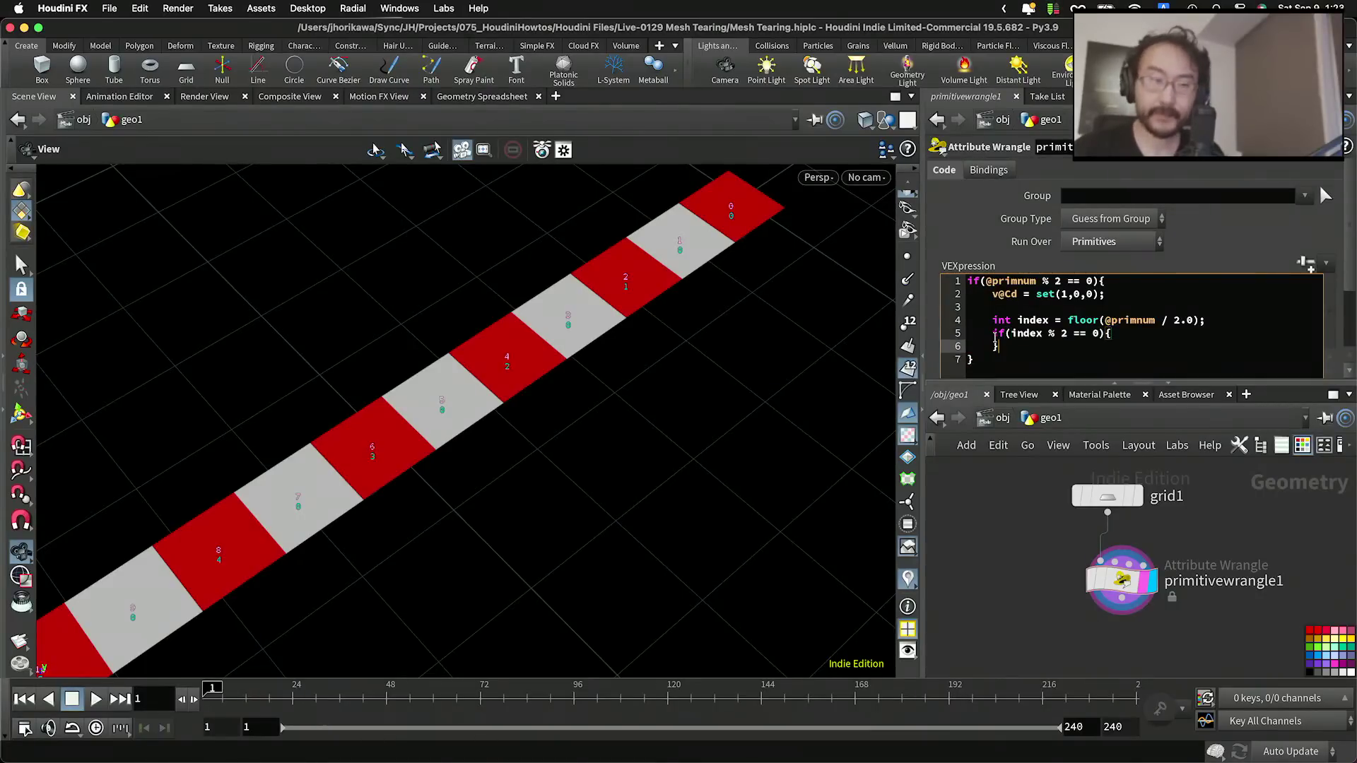
key("Return")
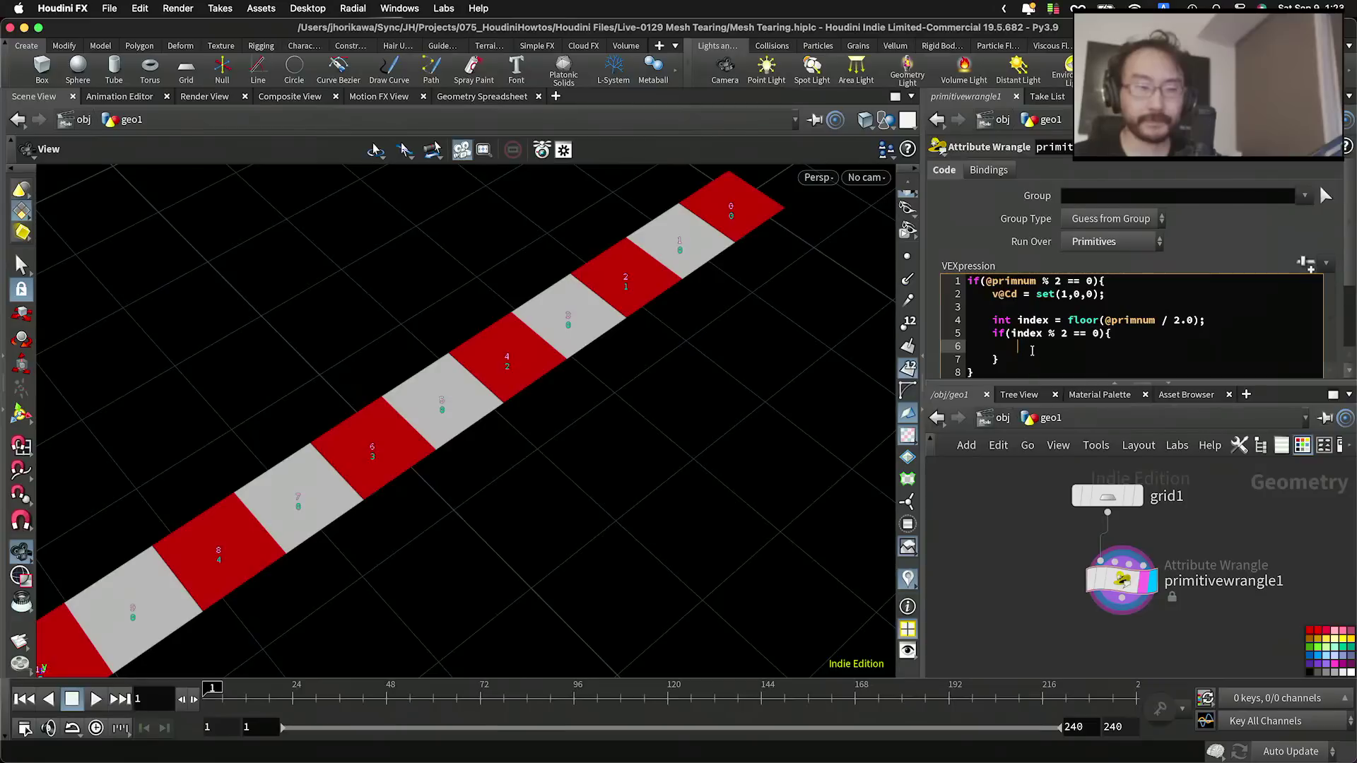
left_click_drag(1013, 358, 1006, 348)
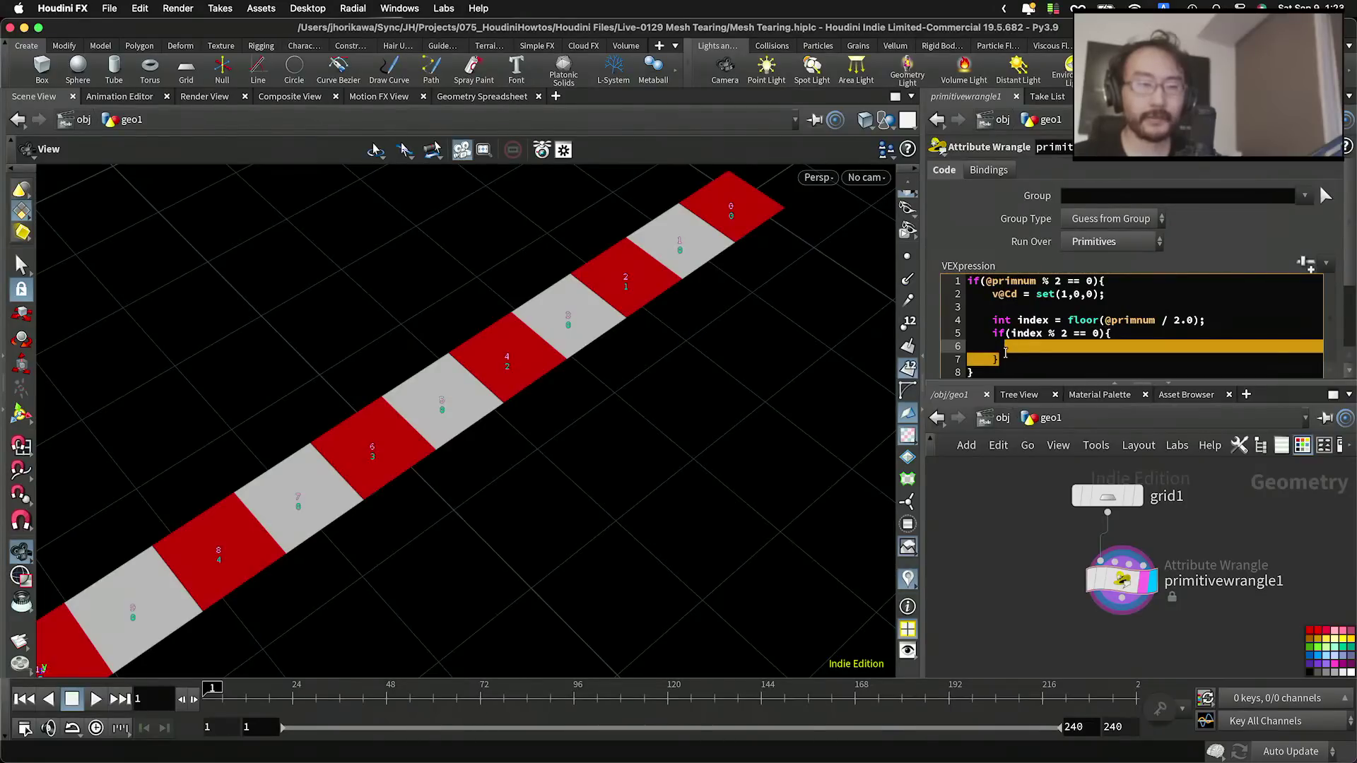
left_click(1005, 359)
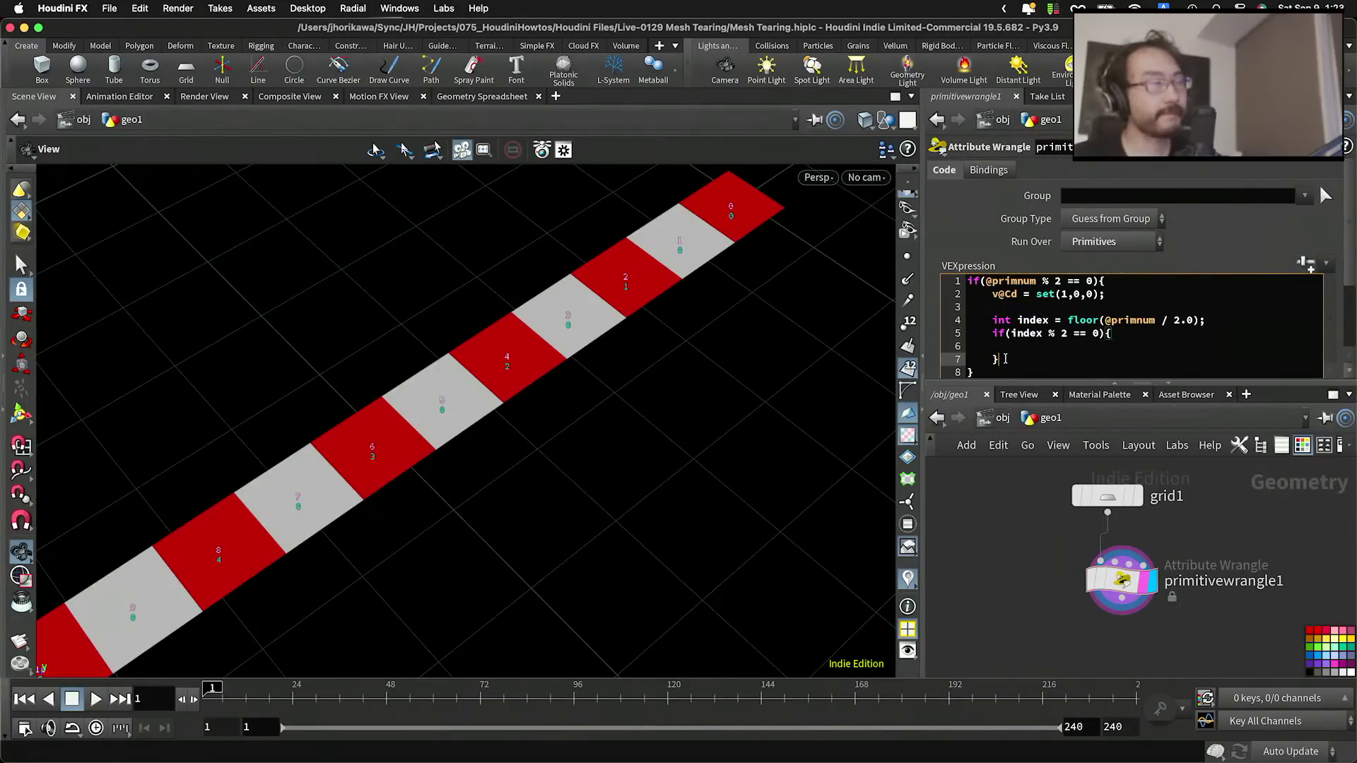
left_click_drag(1005, 359, 967, 347)
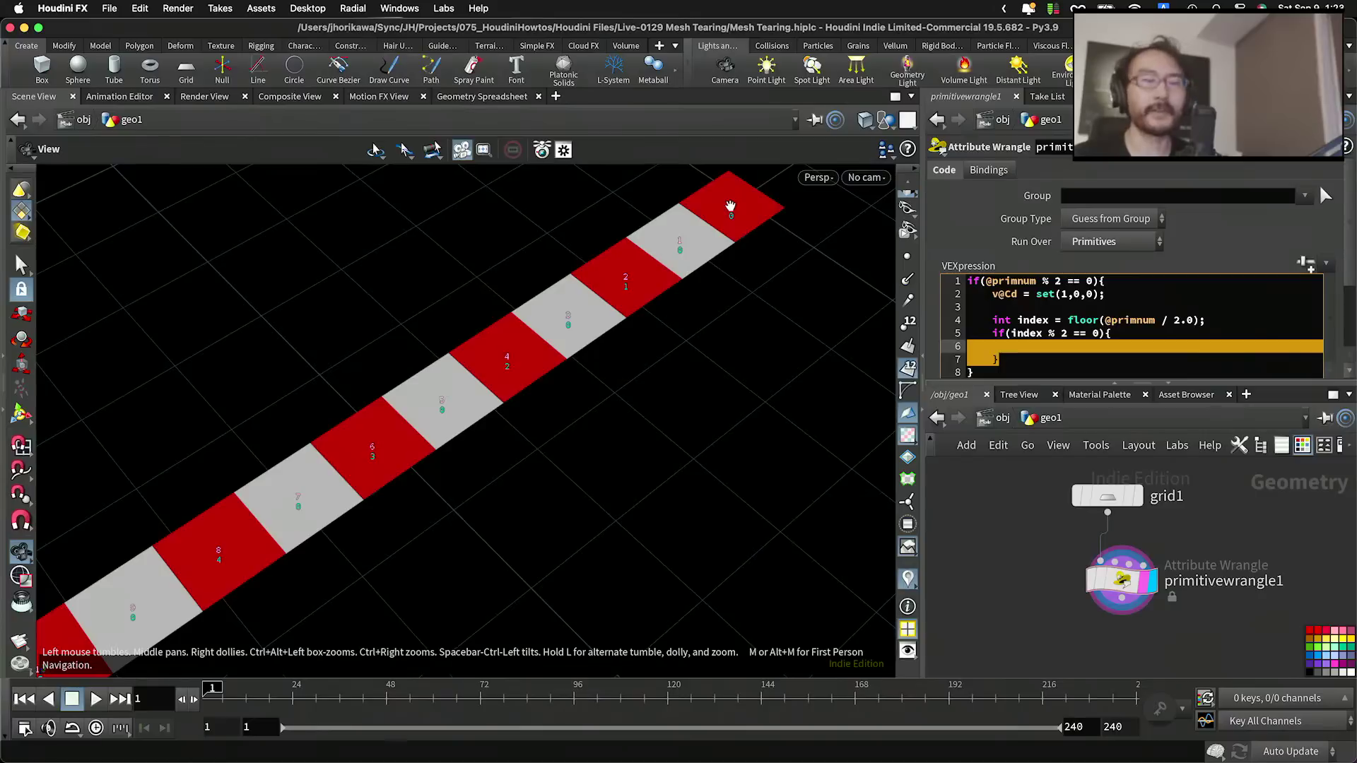
Step: Replace the nested if block with the declaration float val = (index % 2 - 0.5) * 2.0;
left_click_drag(1005, 360, 993, 335)
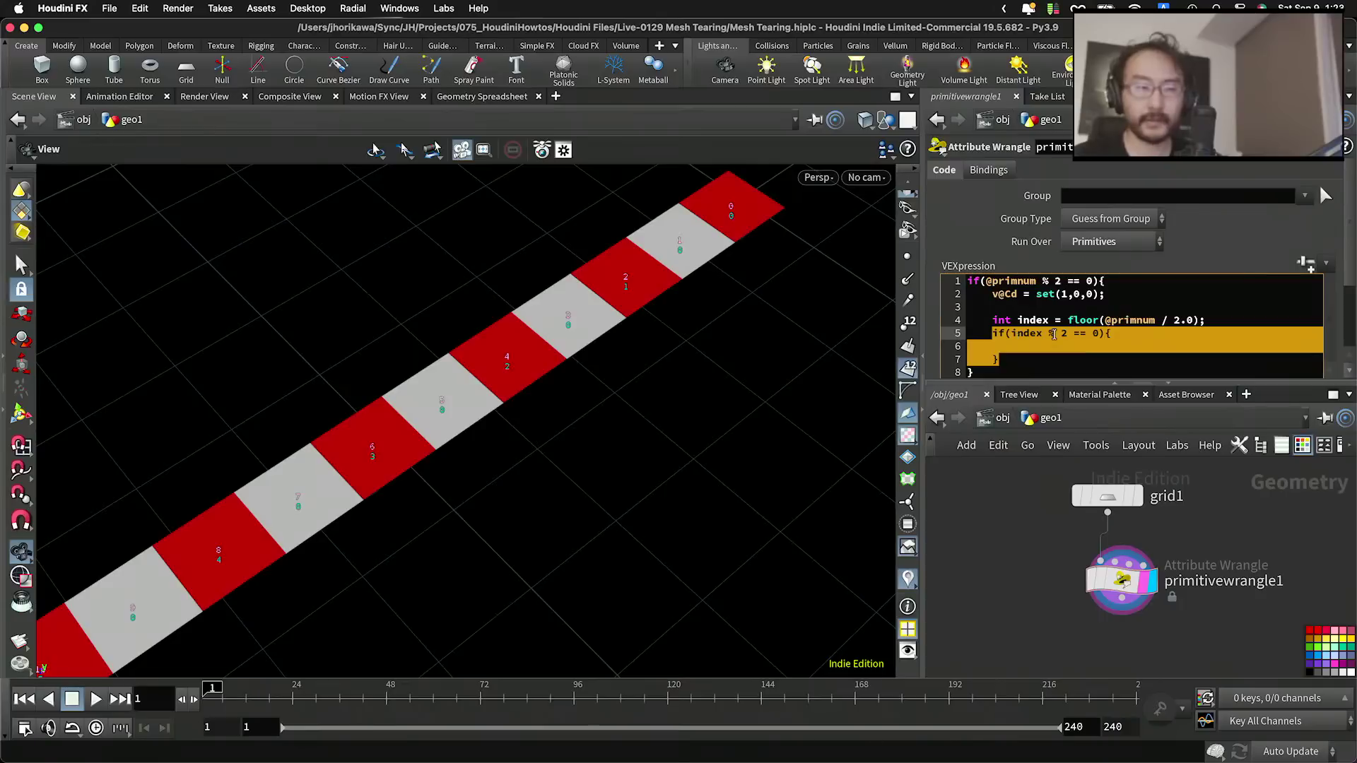
type("float val")
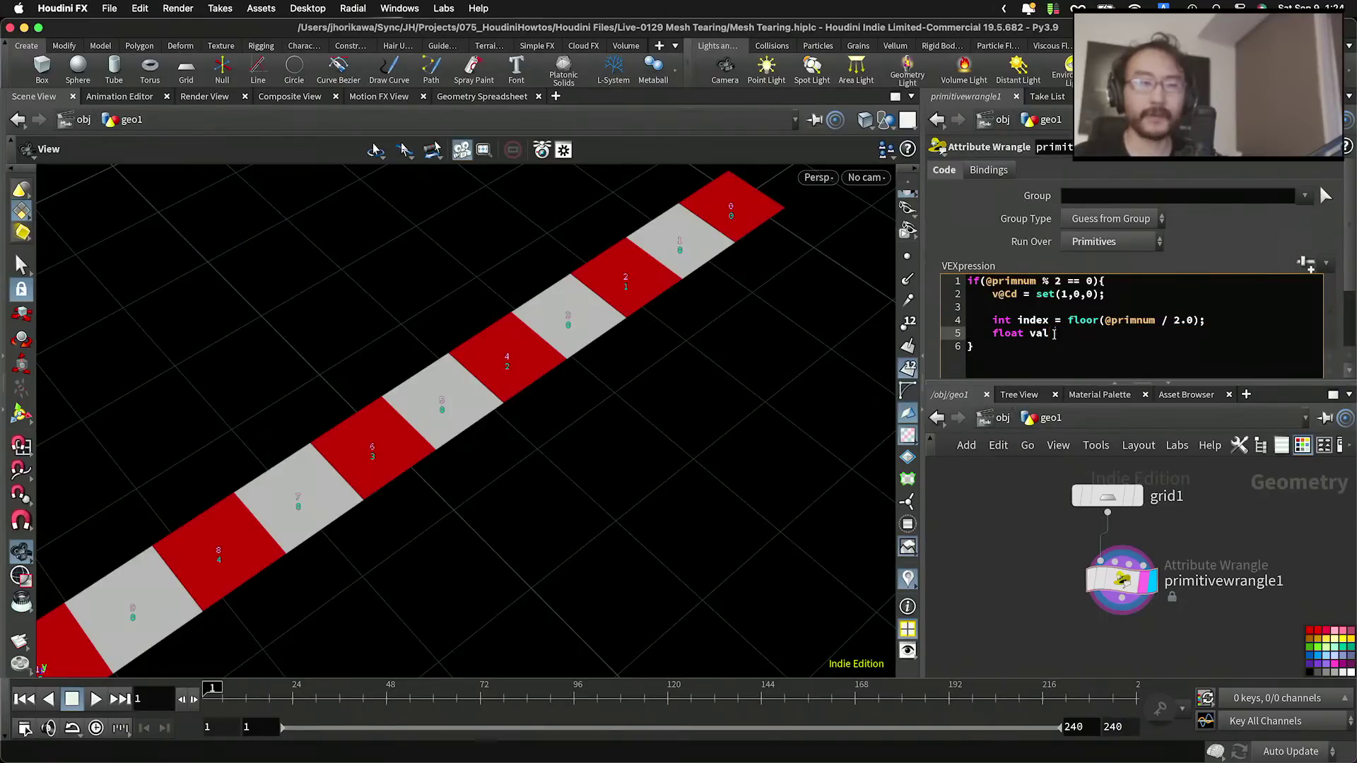
type(" = inde")
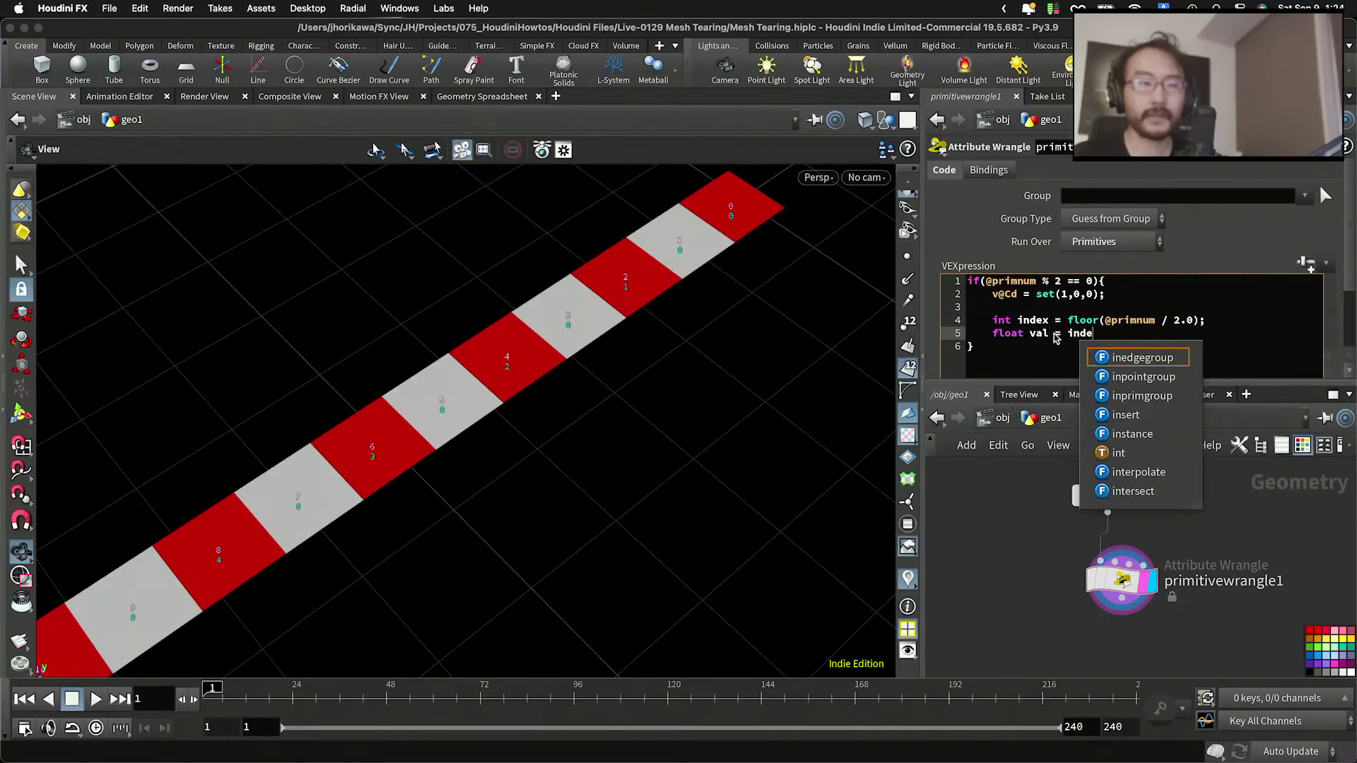
type("x %2")
left_click_drag(1063, 334, 1128, 333)
left_click(1128, 333)
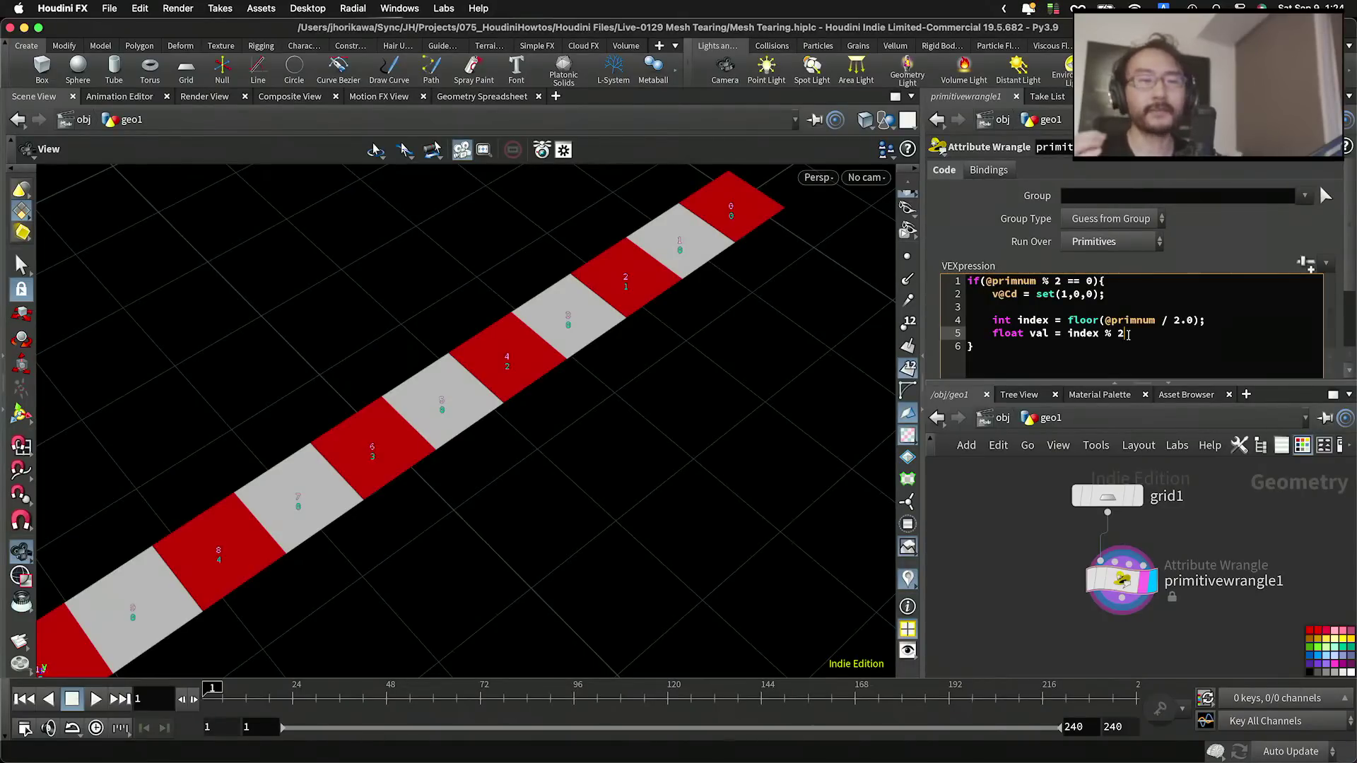
left_click(1068, 333)
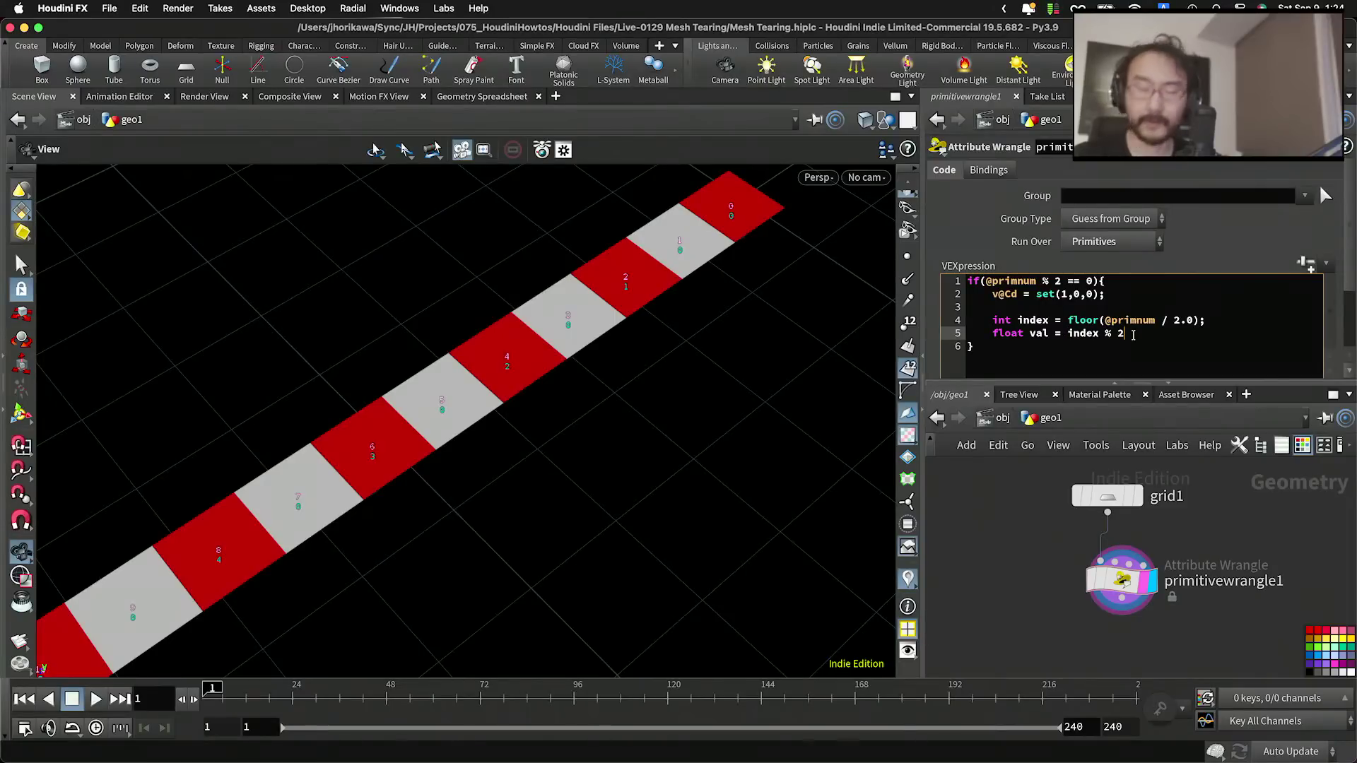
type("- 0.5")
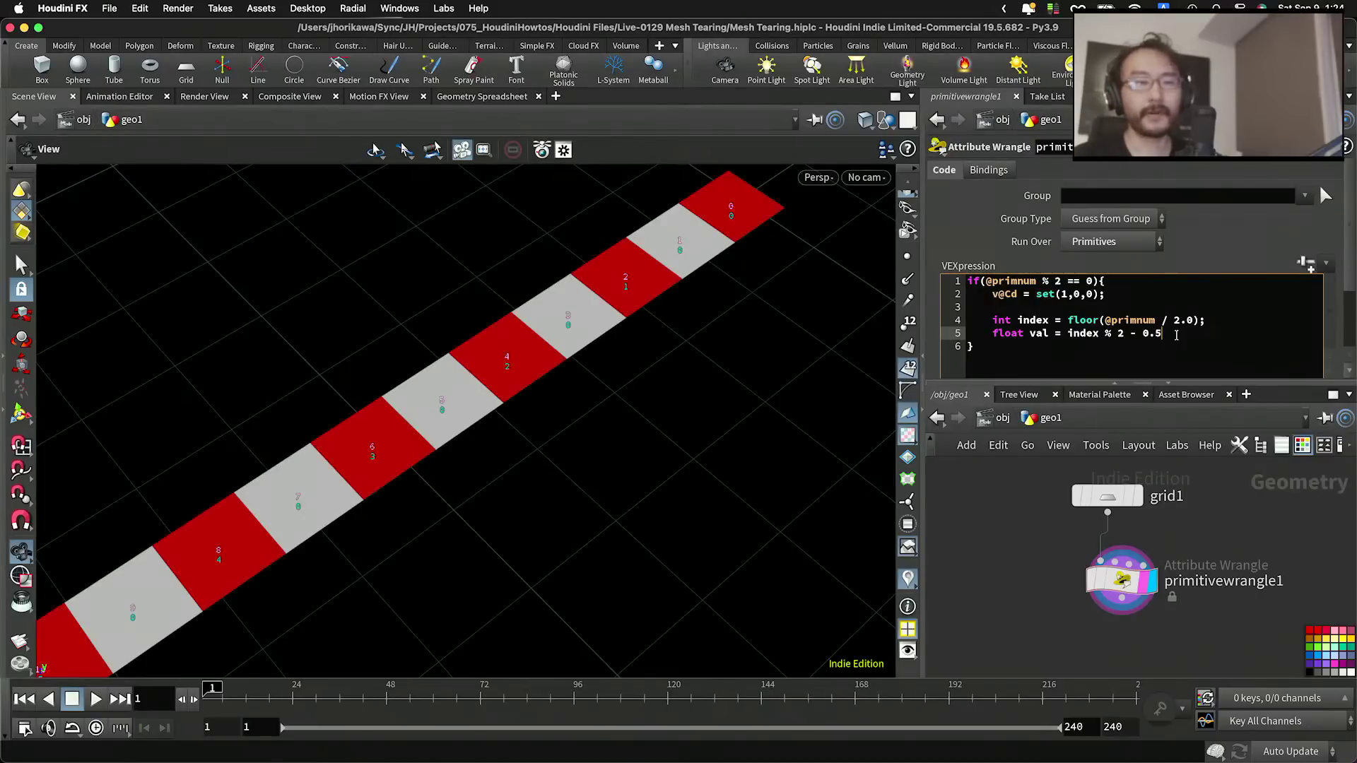
left_click(1067, 333)
type("(")
type(") * 2.0;")
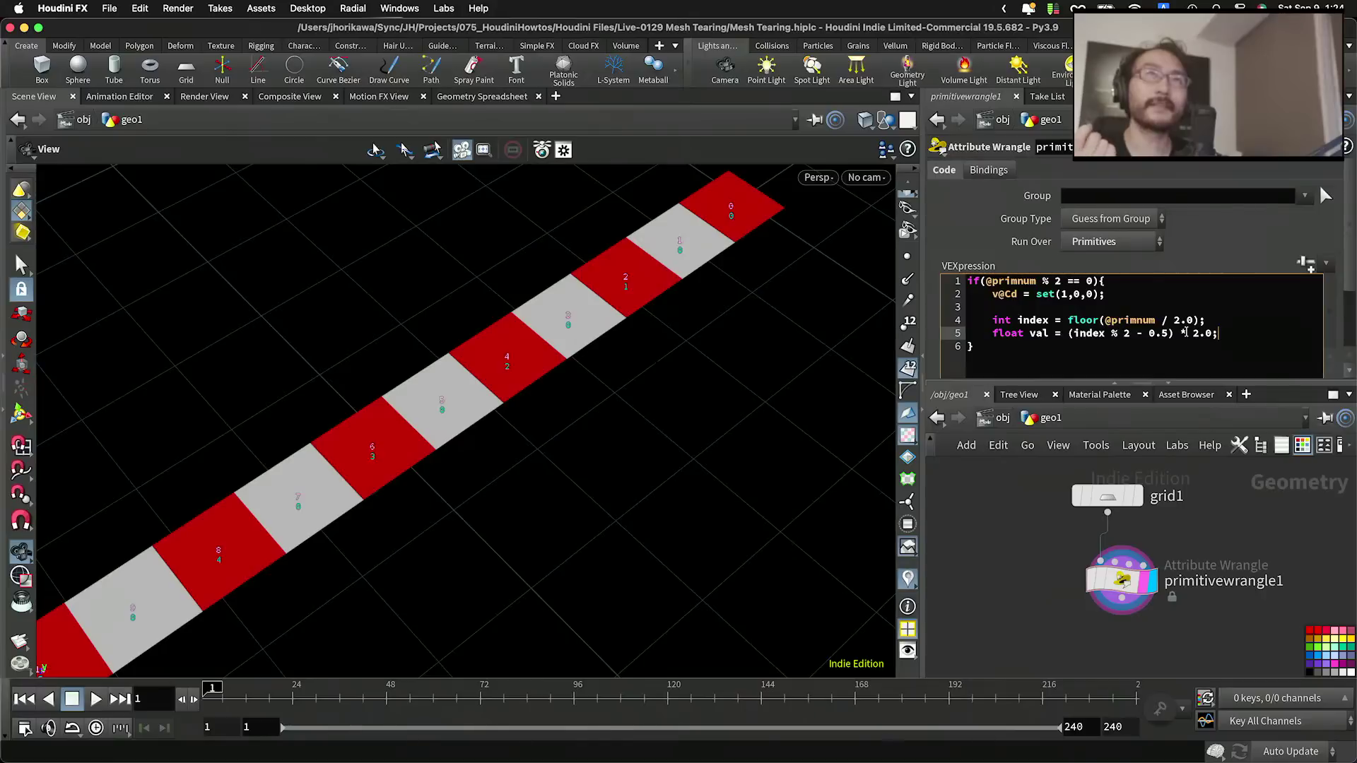
left_click_drag(1226, 333, 991, 331)
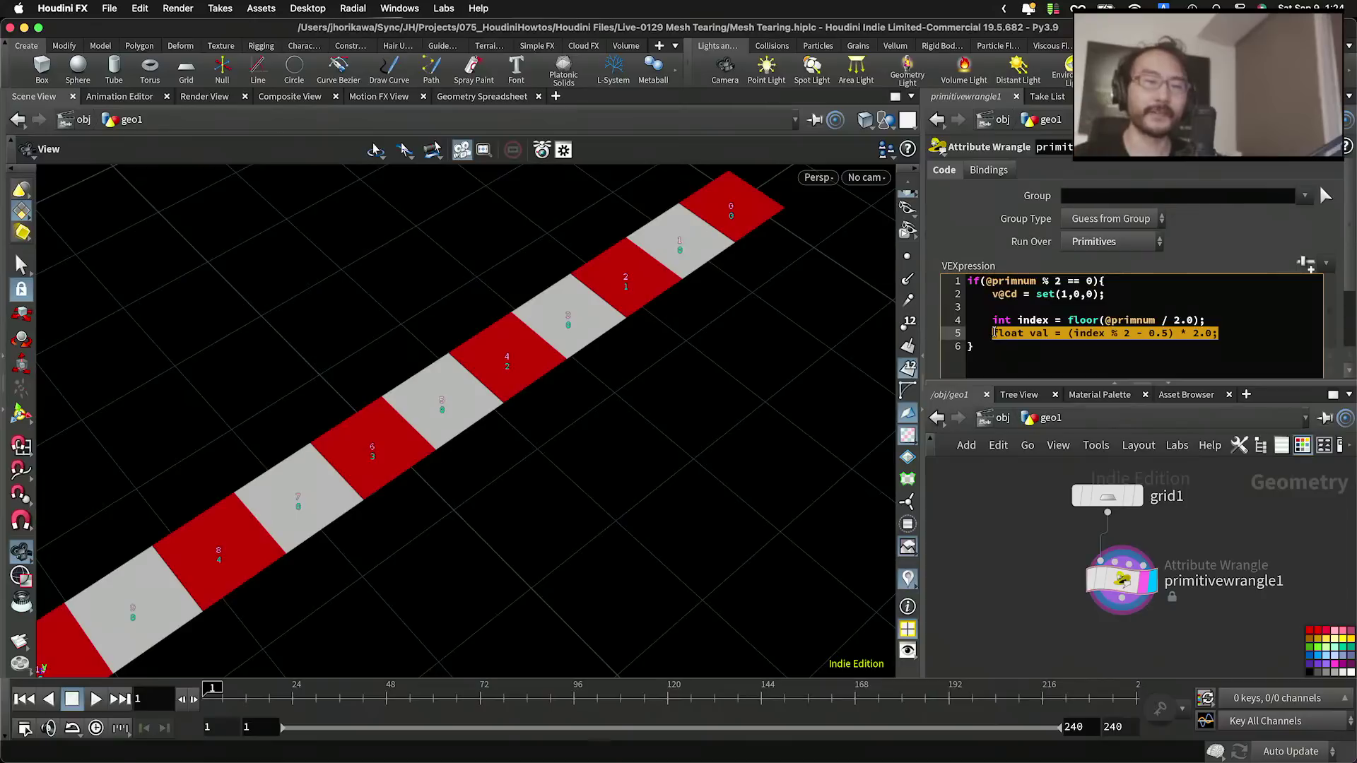
left_click(993, 333)
left_click_drag(1227, 332, 995, 333)
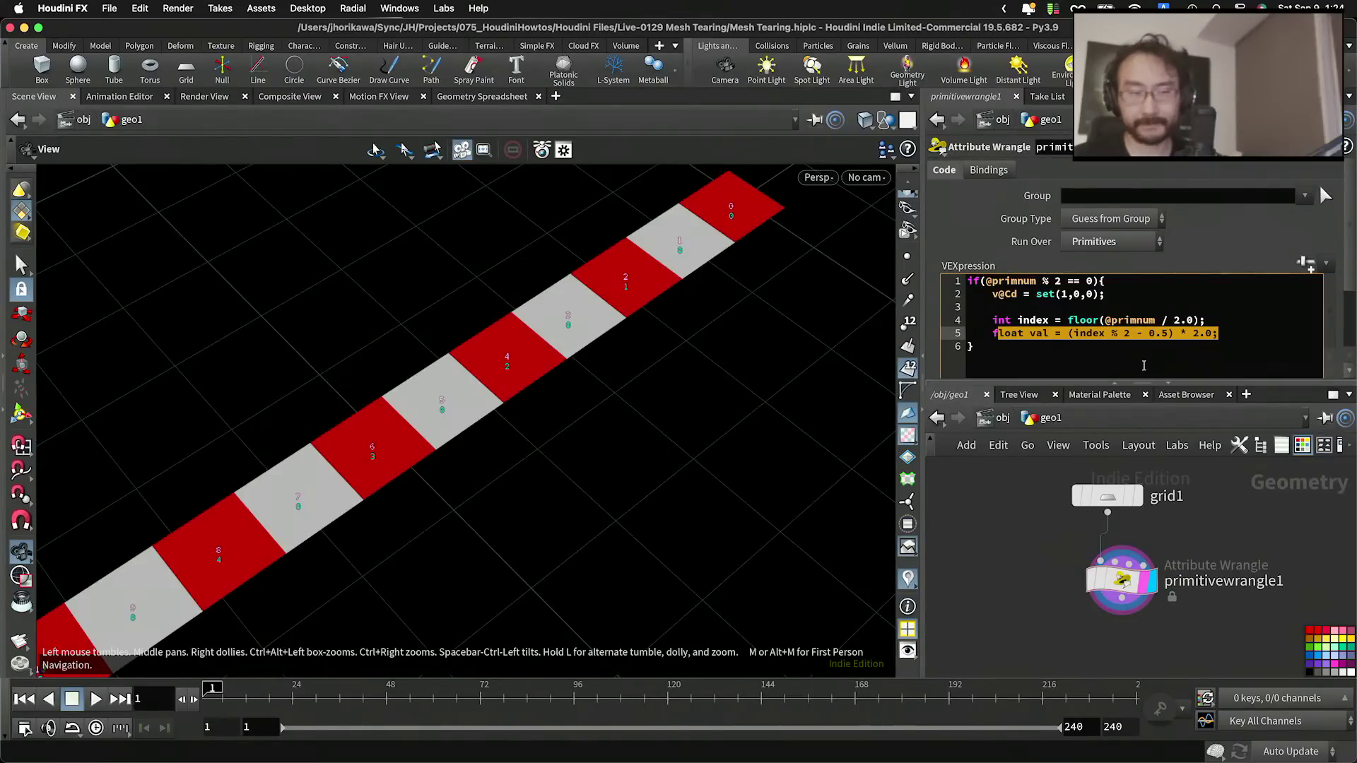
left_click(1229, 331)
key("Return")
key("Return")
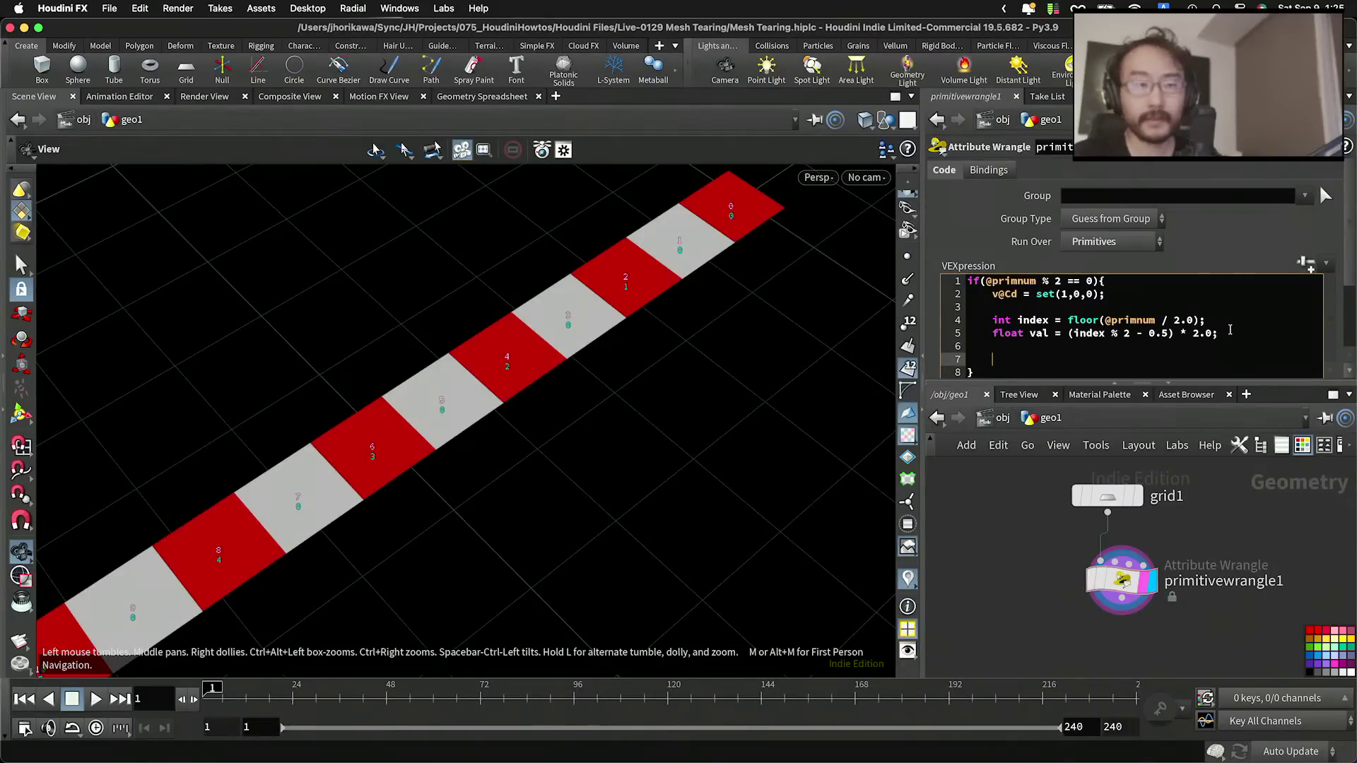
scroll(685, 221, "up", 3)
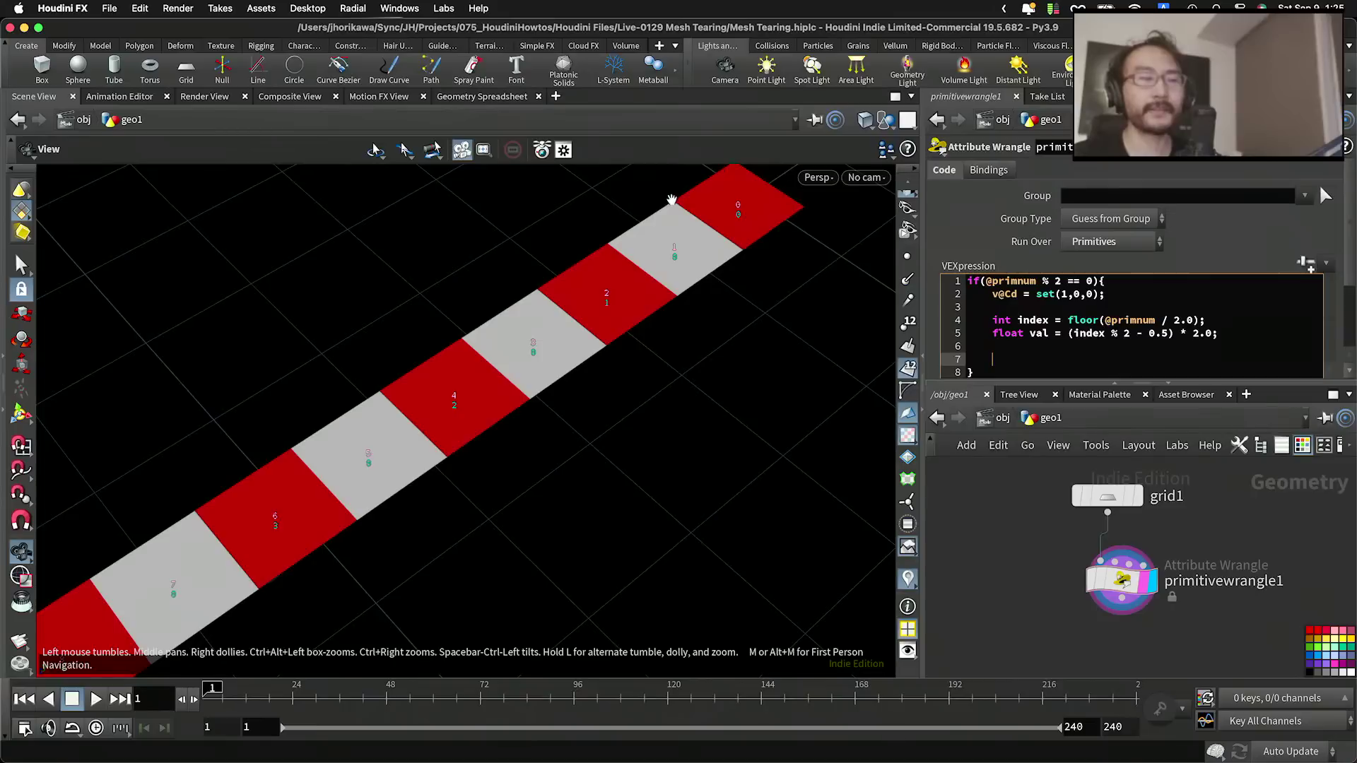
scroll(740, 229, "down", 2)
middle_click_drag(742, 227, 711, 259)
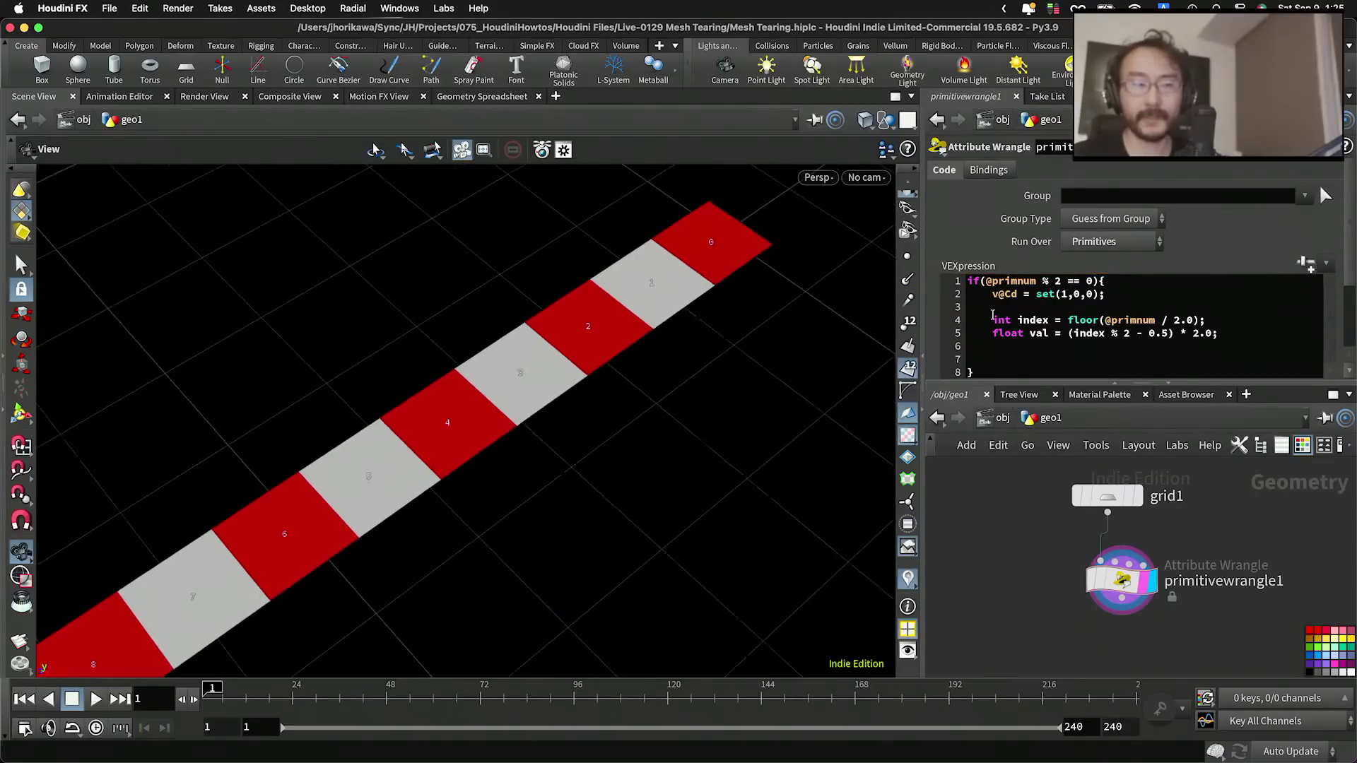
left_click_drag(1014, 347, 1012, 356)
left_click(1009, 356)
type("int pts [] ")
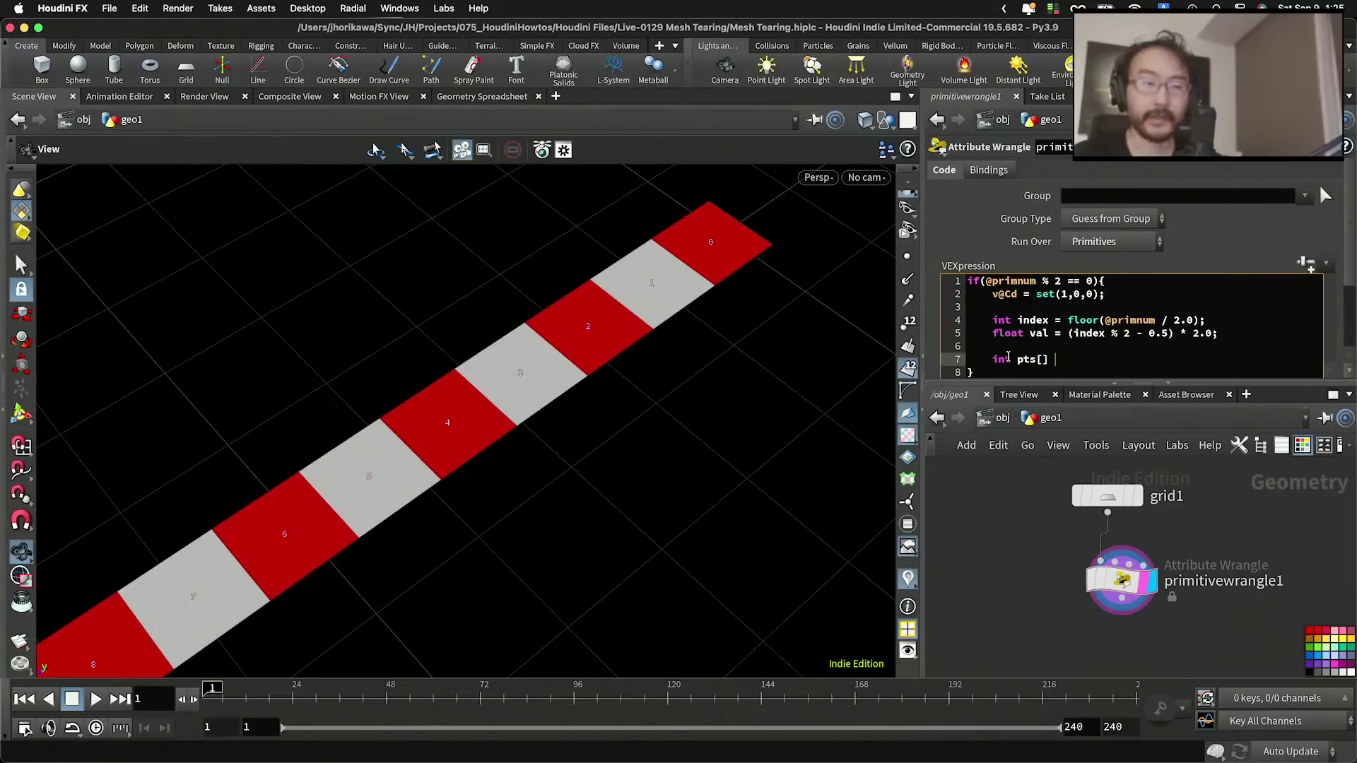
type("= primpoints(0, [")
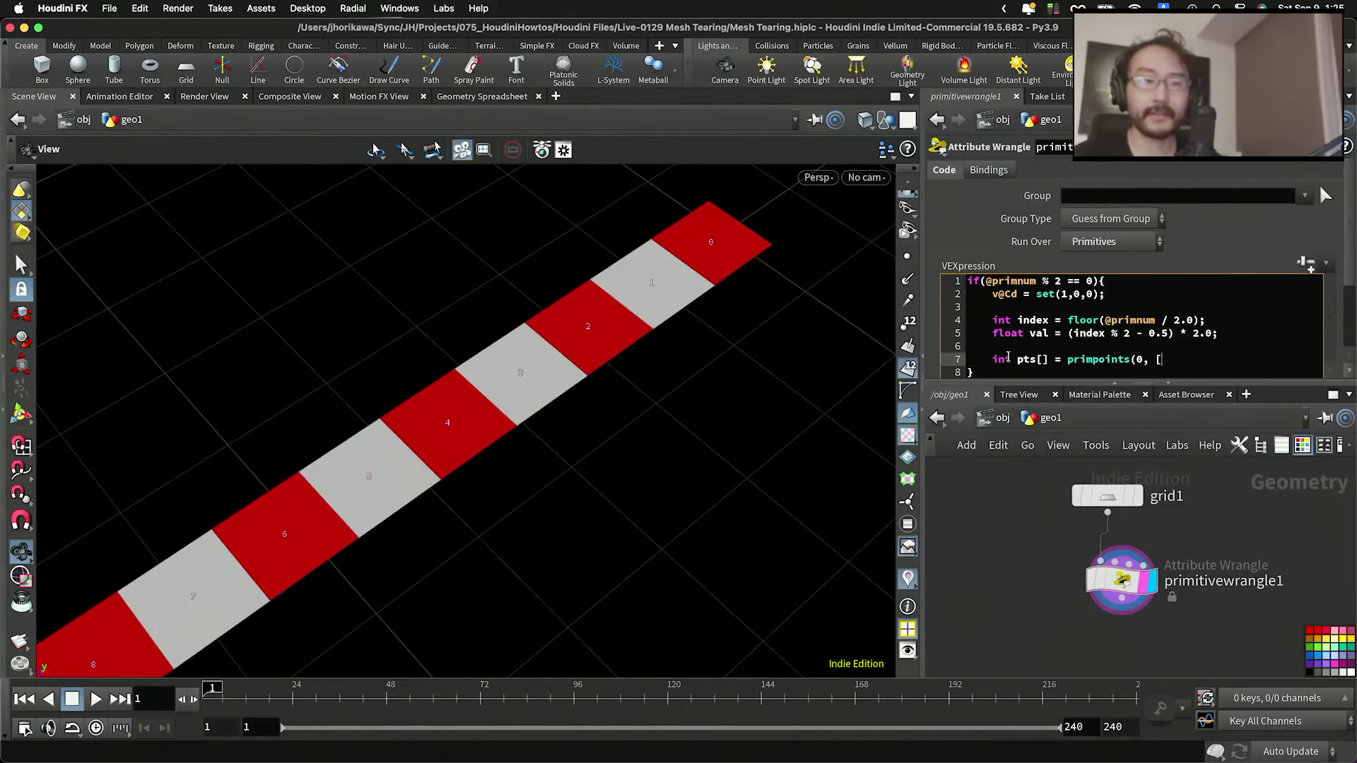
key("BackSpace")
type("@primnum")
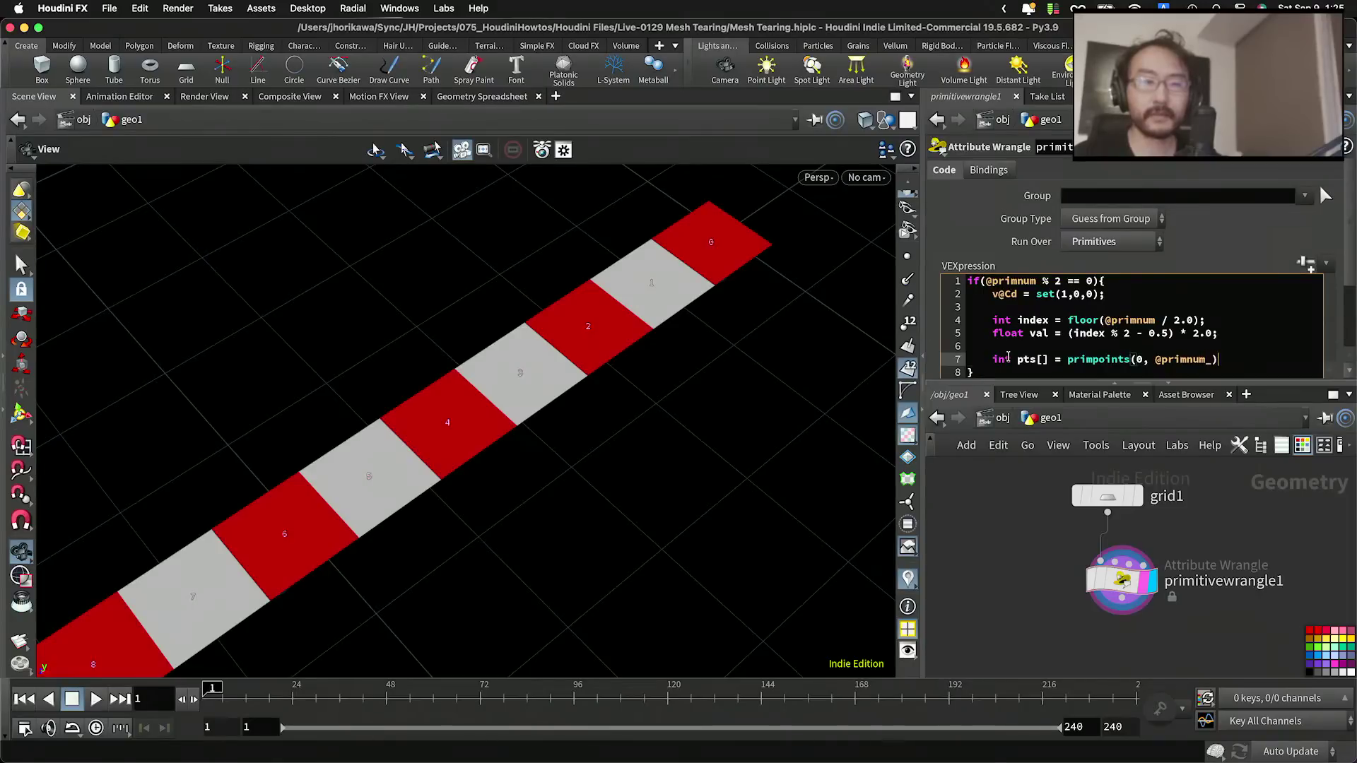
type(");")
key("Return")
key("Return")
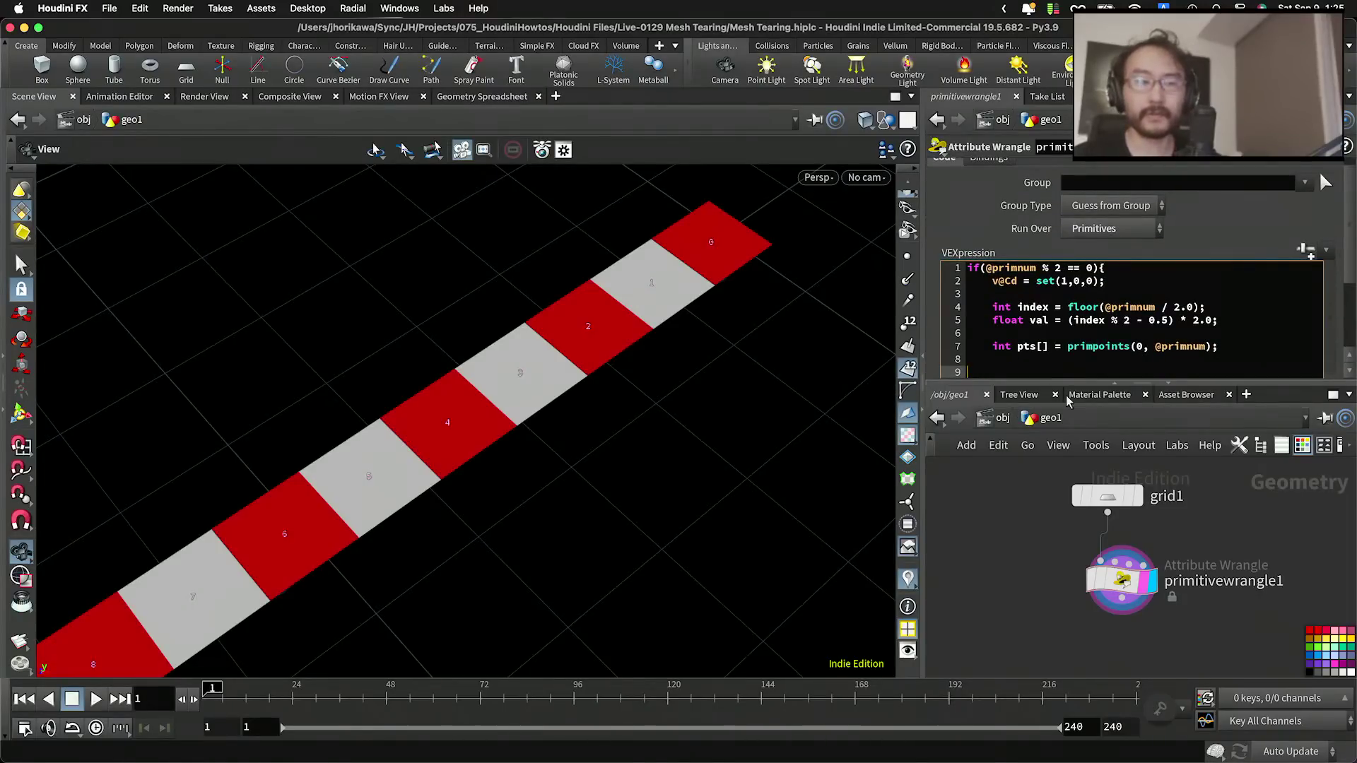
Step: Below the pts declaration, write an empty loop for(int i=0; i<len(pts); i++){ } with an indented line inside
left_click_drag(1053, 383, 1053, 448)
left_click(1025, 382)
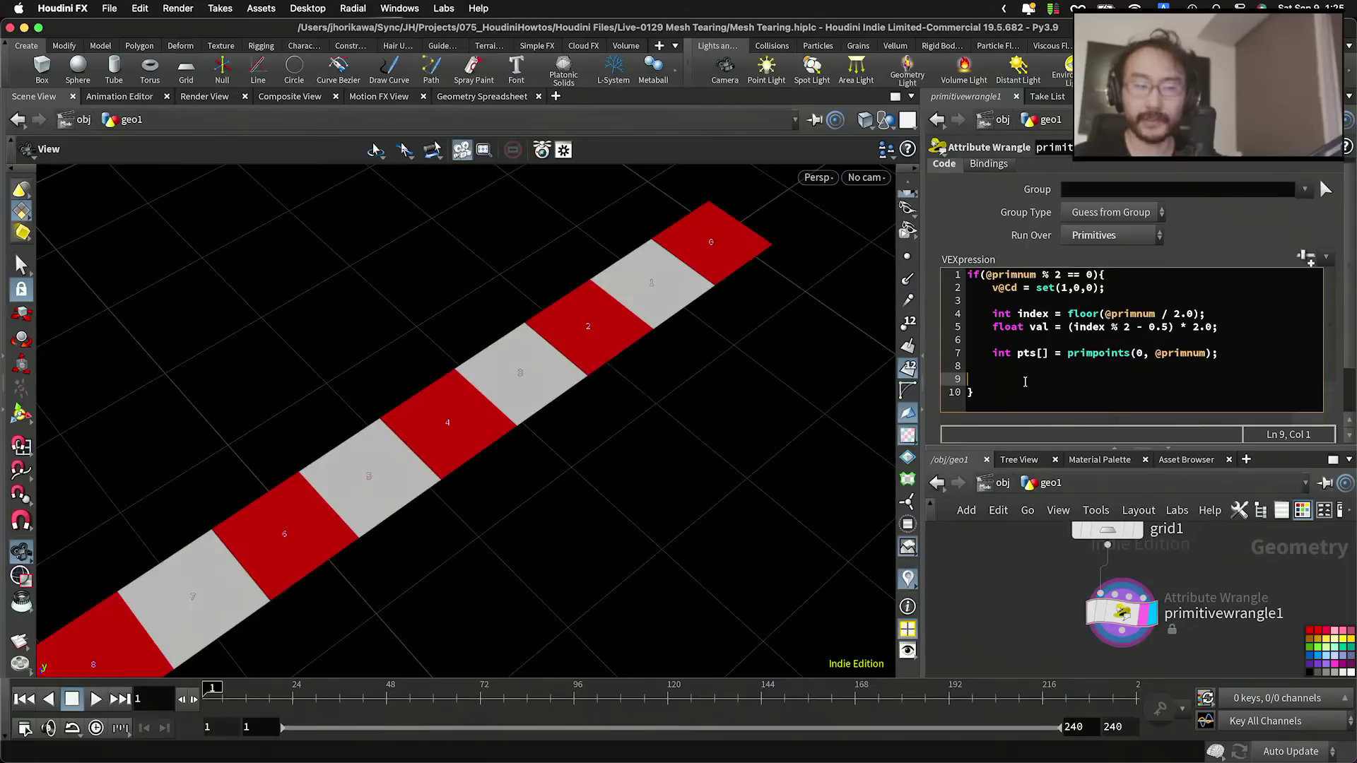
type("for")
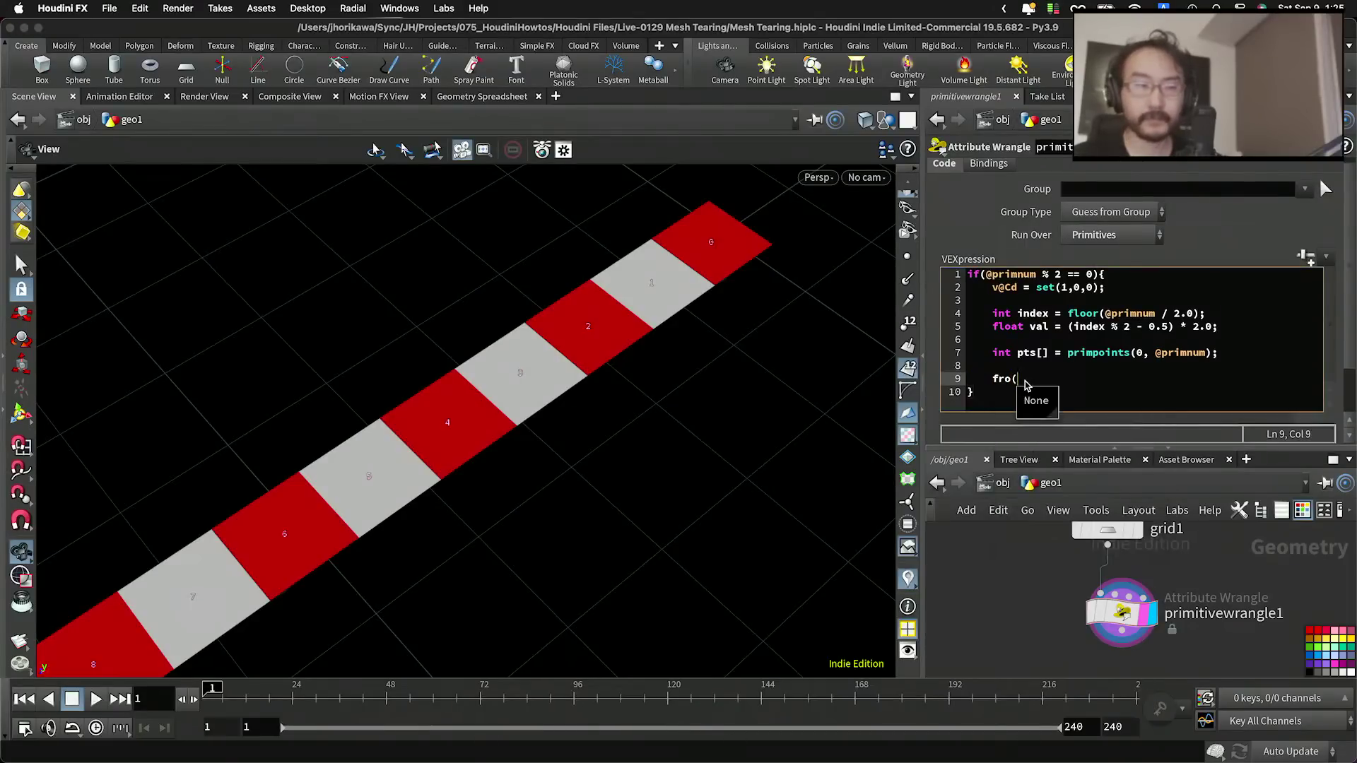
type("(int i+0")
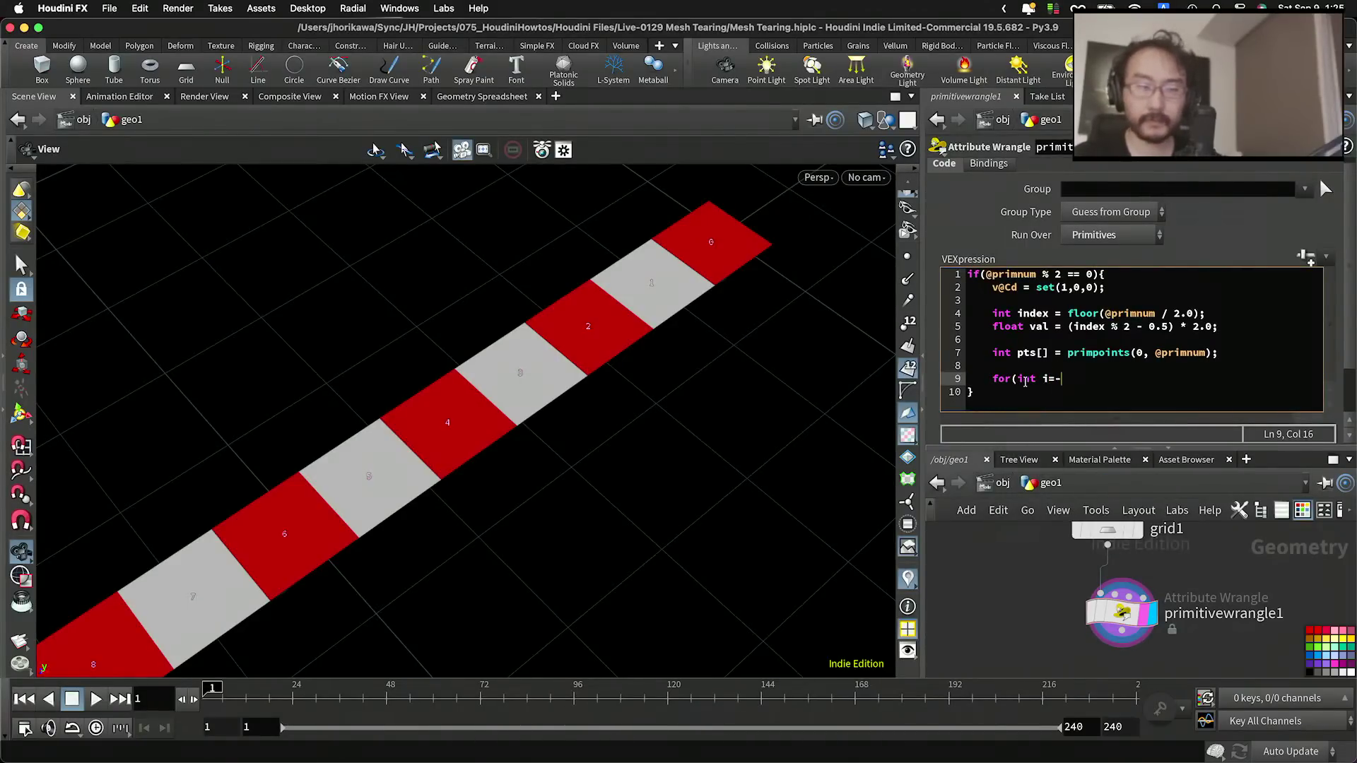
type("; i")
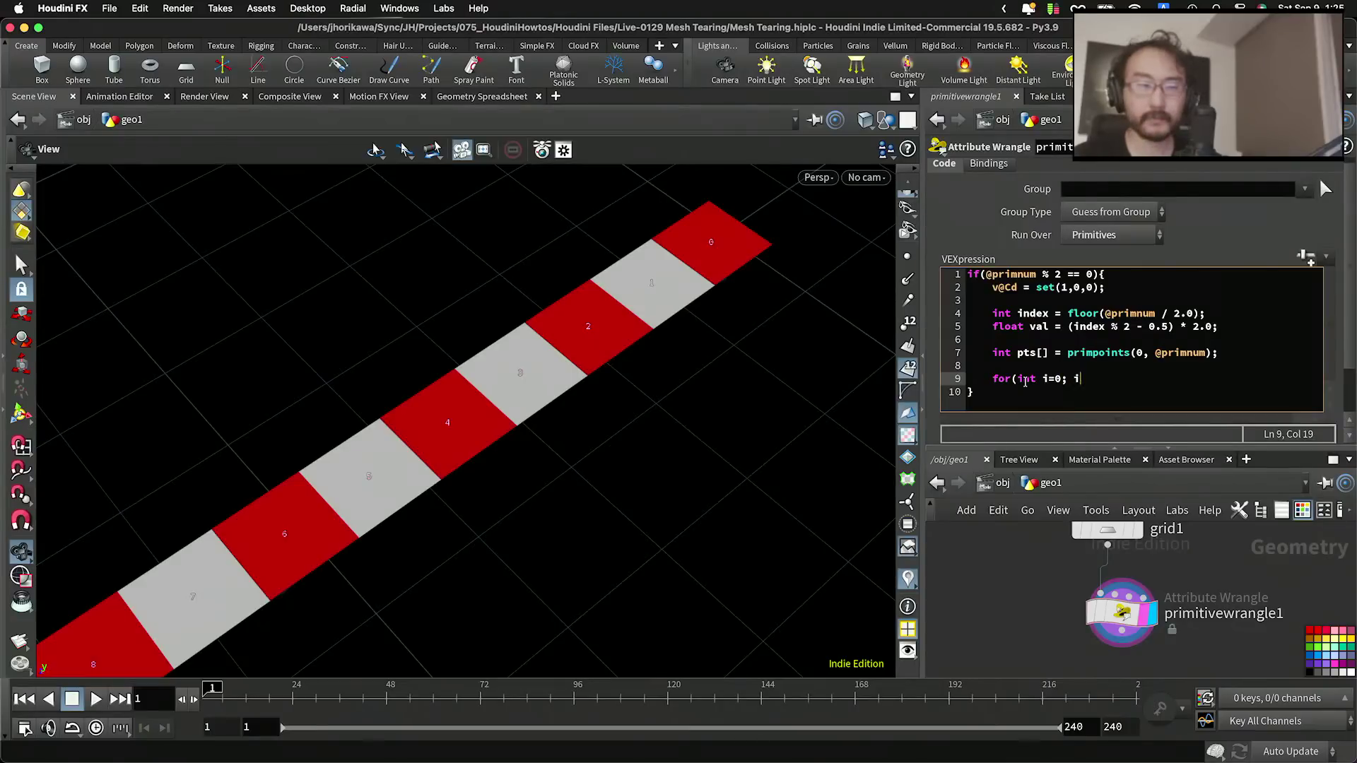
type(",len(pts")
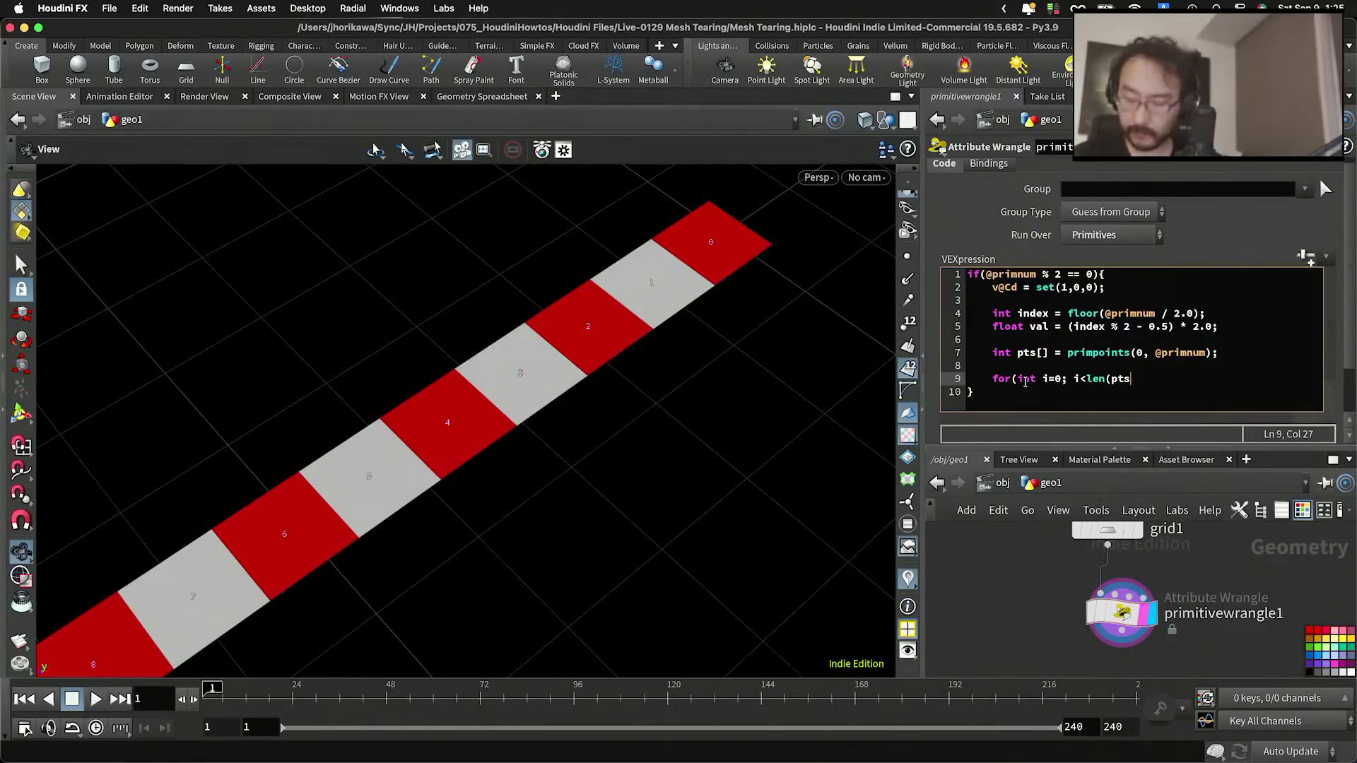
type("); i")
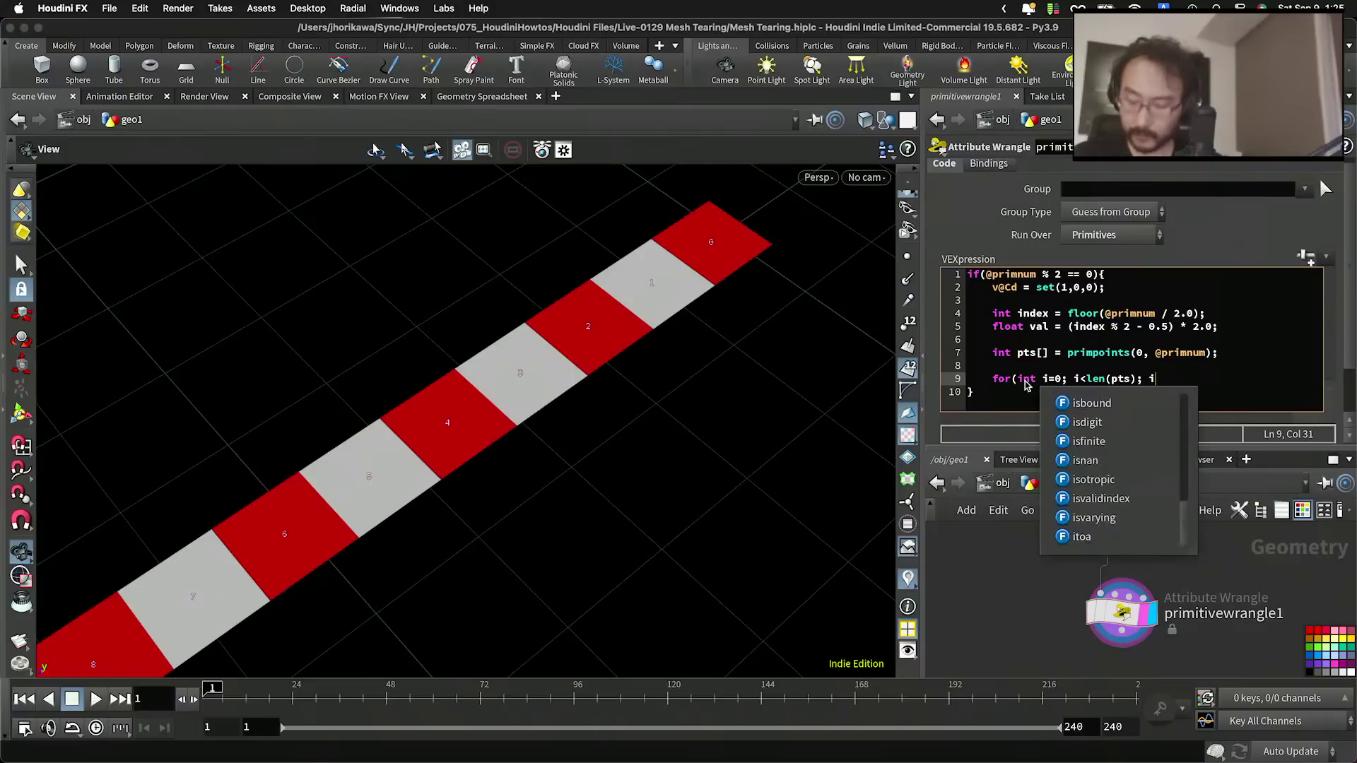
type("++){")
key("Return")
type("}")
key("Left")
key("Return")
key("Up")
key("Tab")
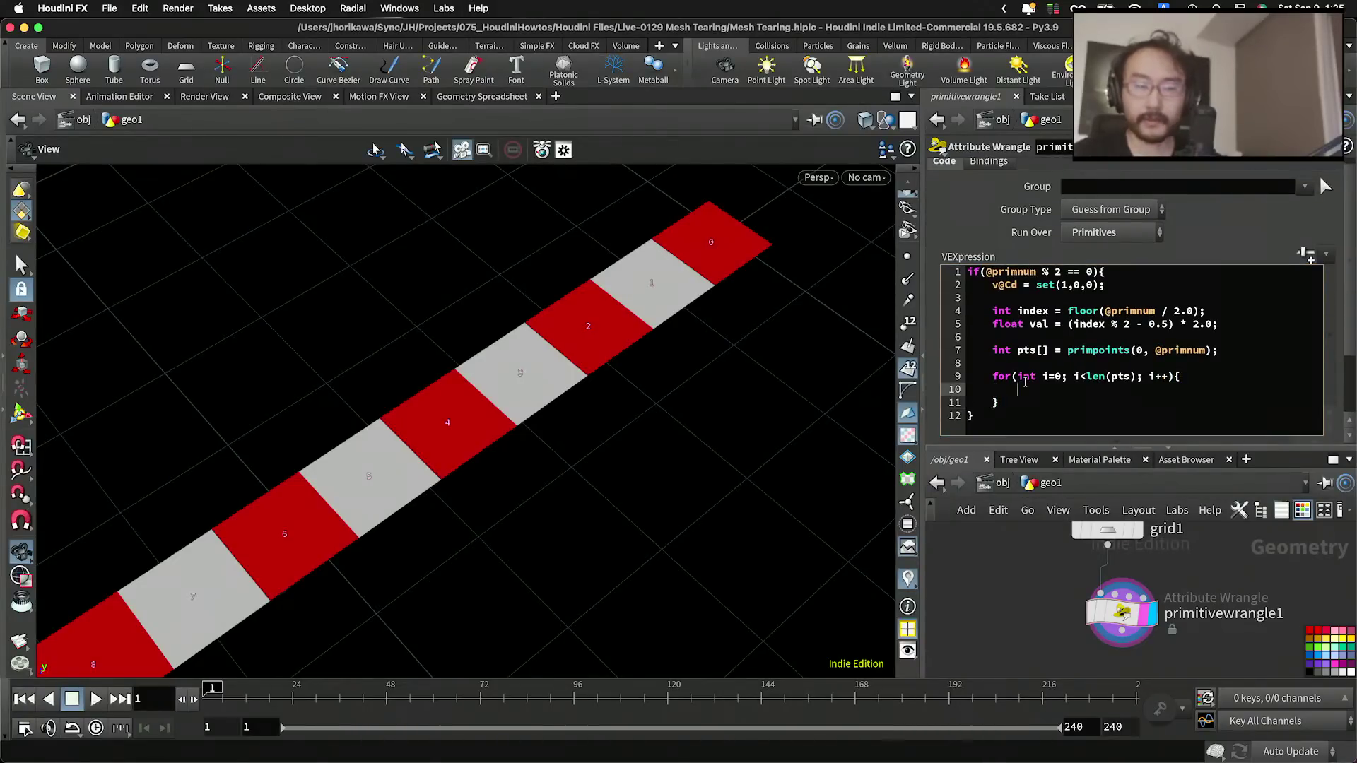
Step: Inside the for loop, get the current point number with int pt = pts[i];
type("int pt")
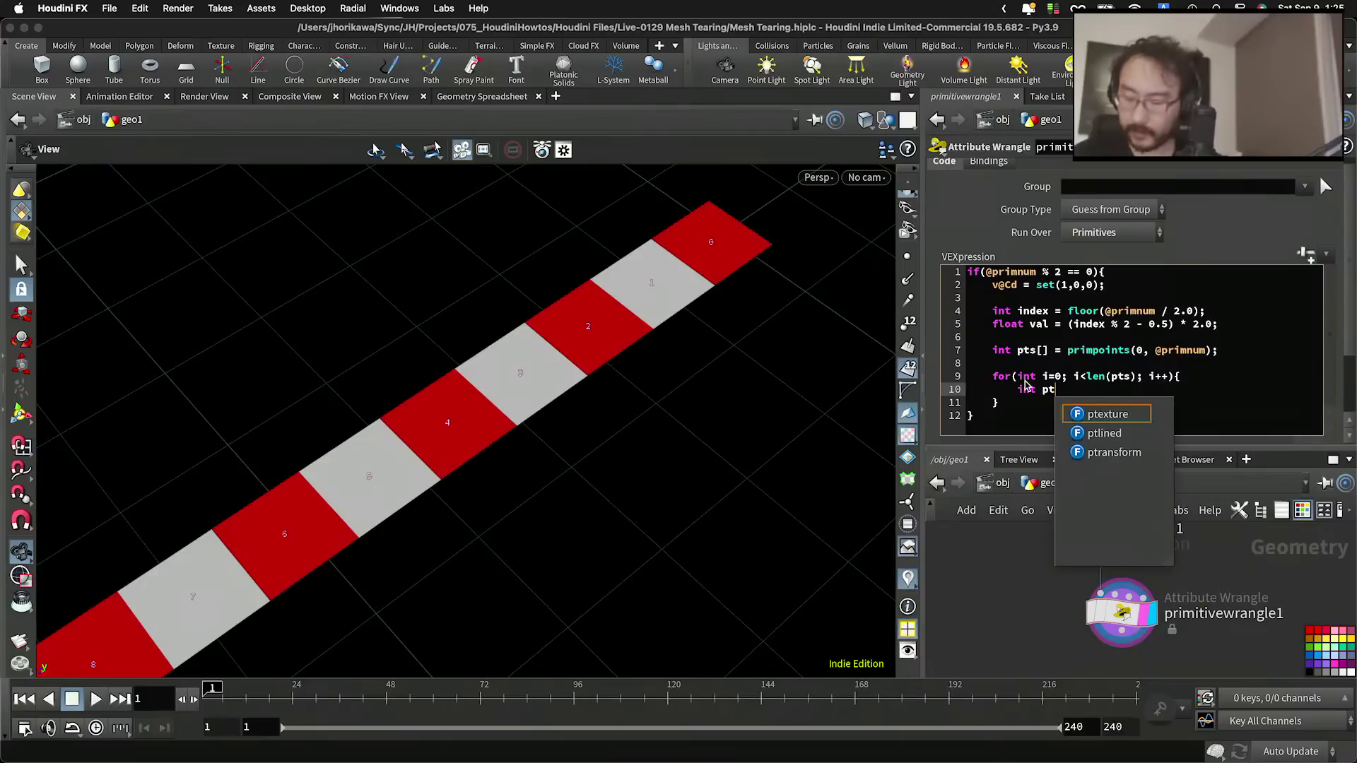
type(" = pts[]")
key("BackSpace")
type("i];")
key("Return")
Step: On the loop's next line, read the point's position with vector pos = point(0, "P", pt);
type("vector pos ")
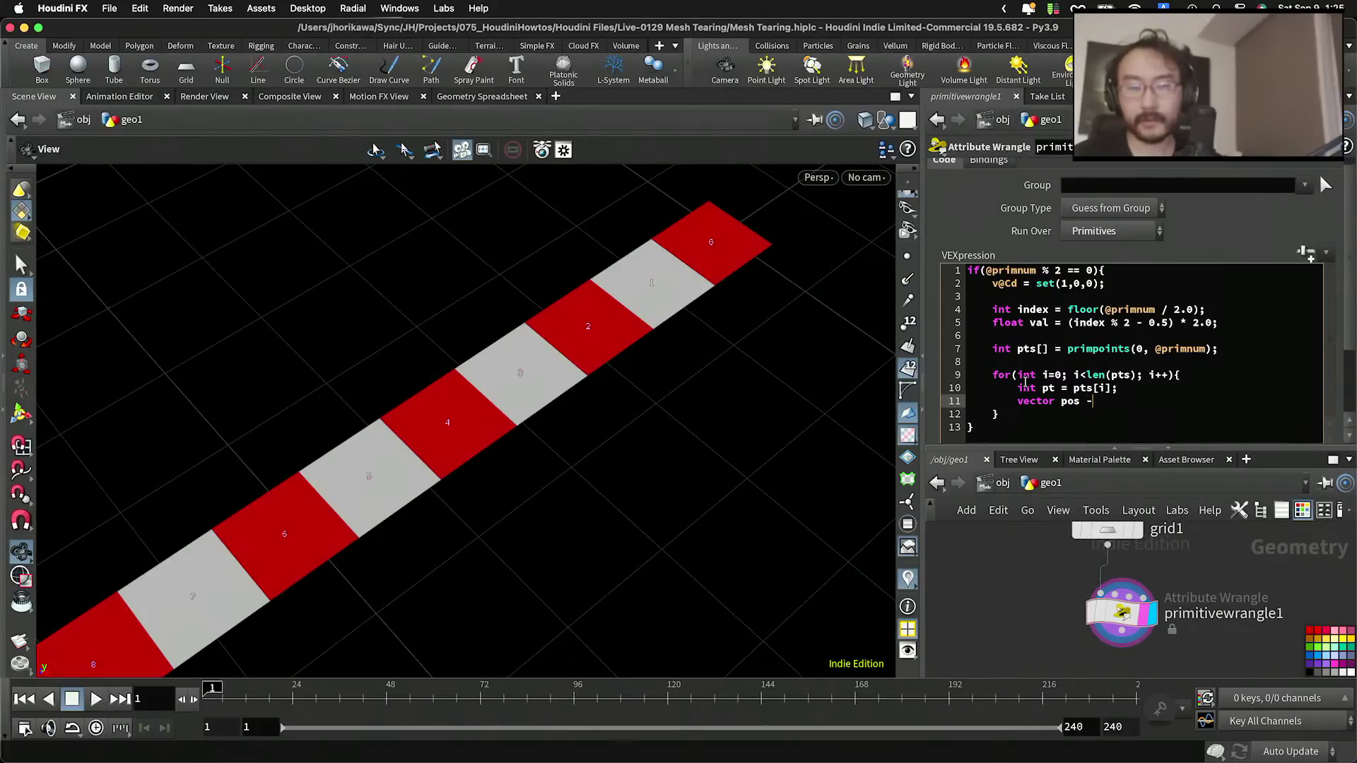
type("_")
key("BackSpace")
type("= p")
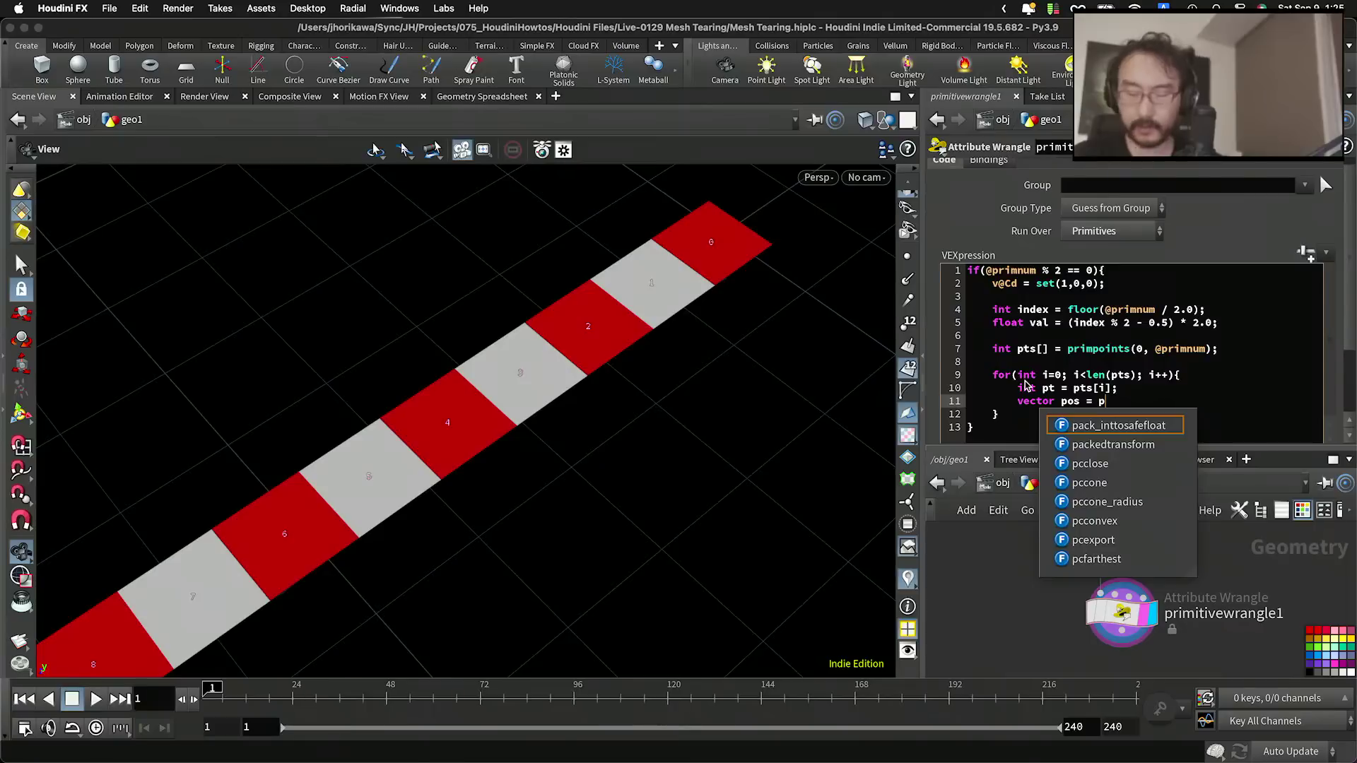
type("oint(0, @")
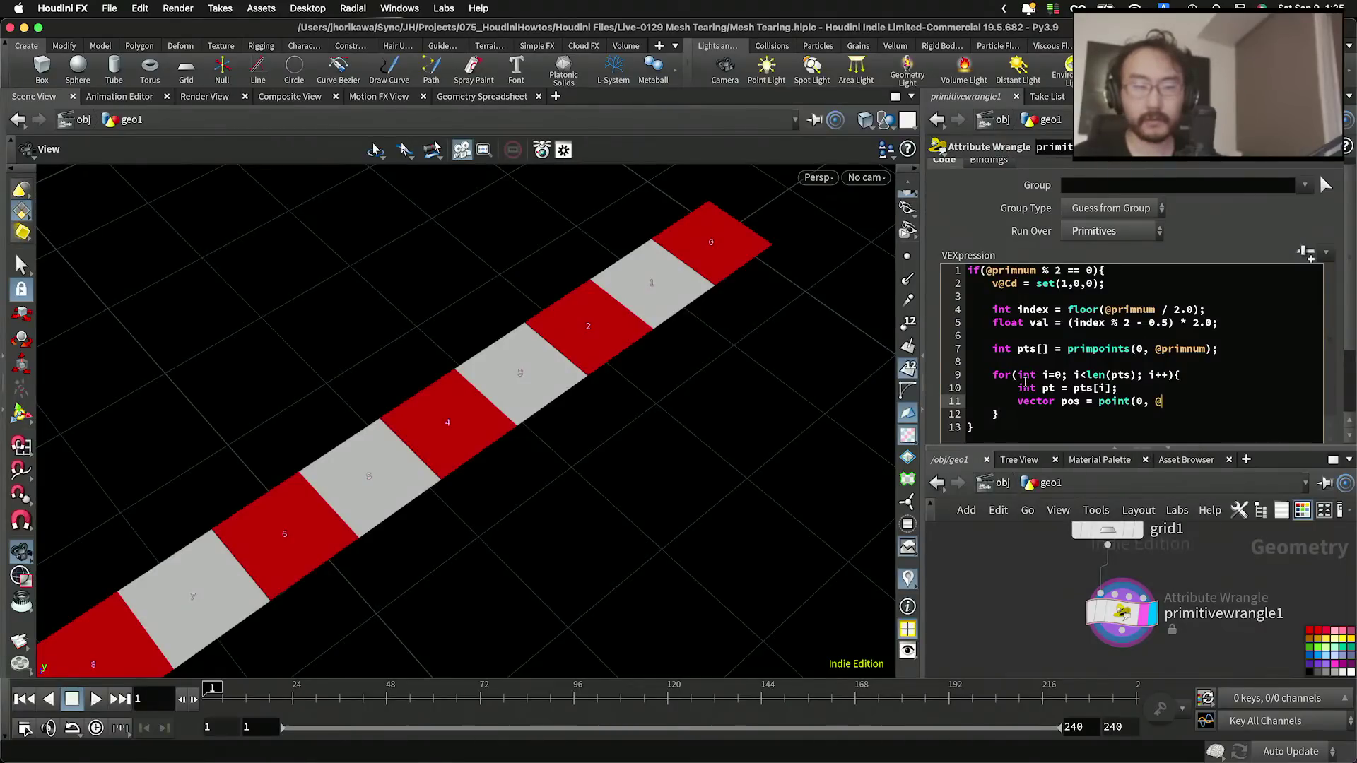
key("BackSpace")
type("\"P\", pt")
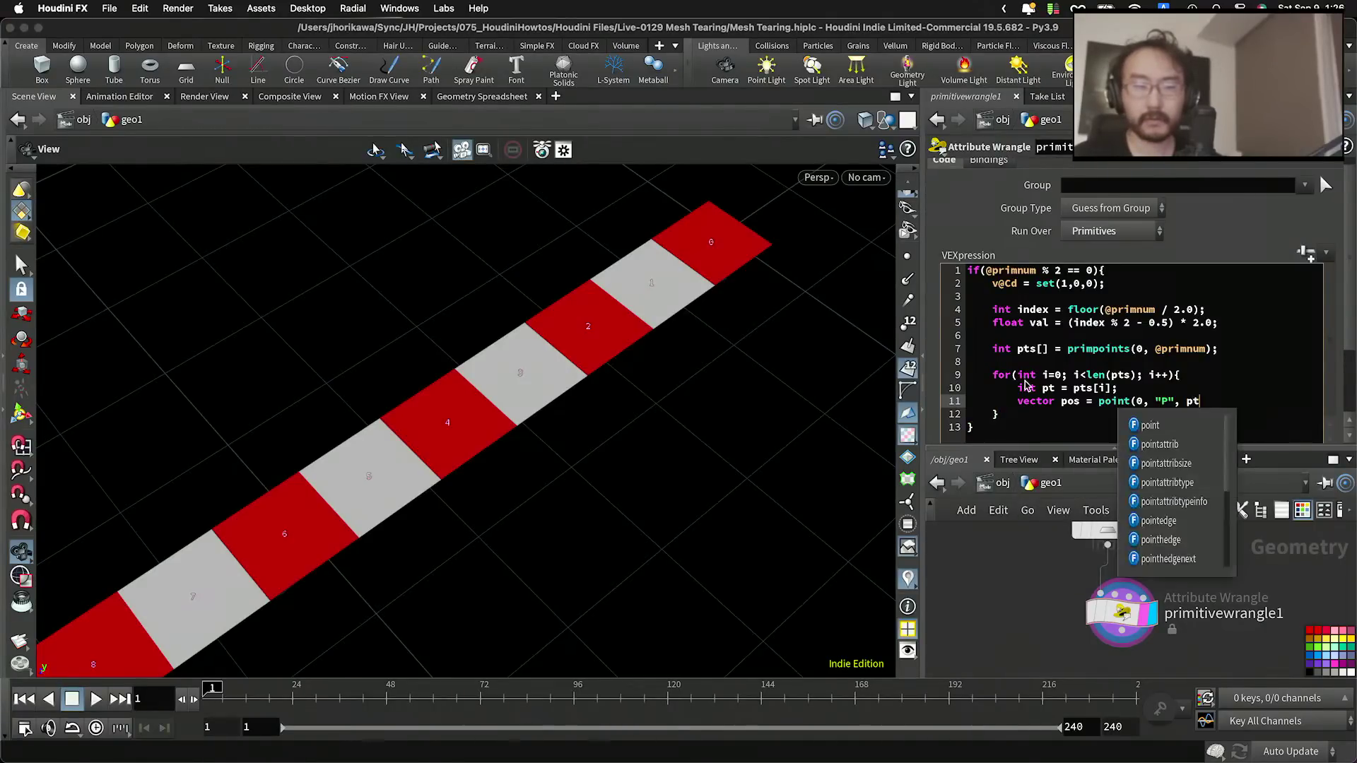
type(");")
key("Return")
Step: Offset the position vertically by the alternating value with pos += set(0, val, 0) * 0.1 in the loop
type("po")
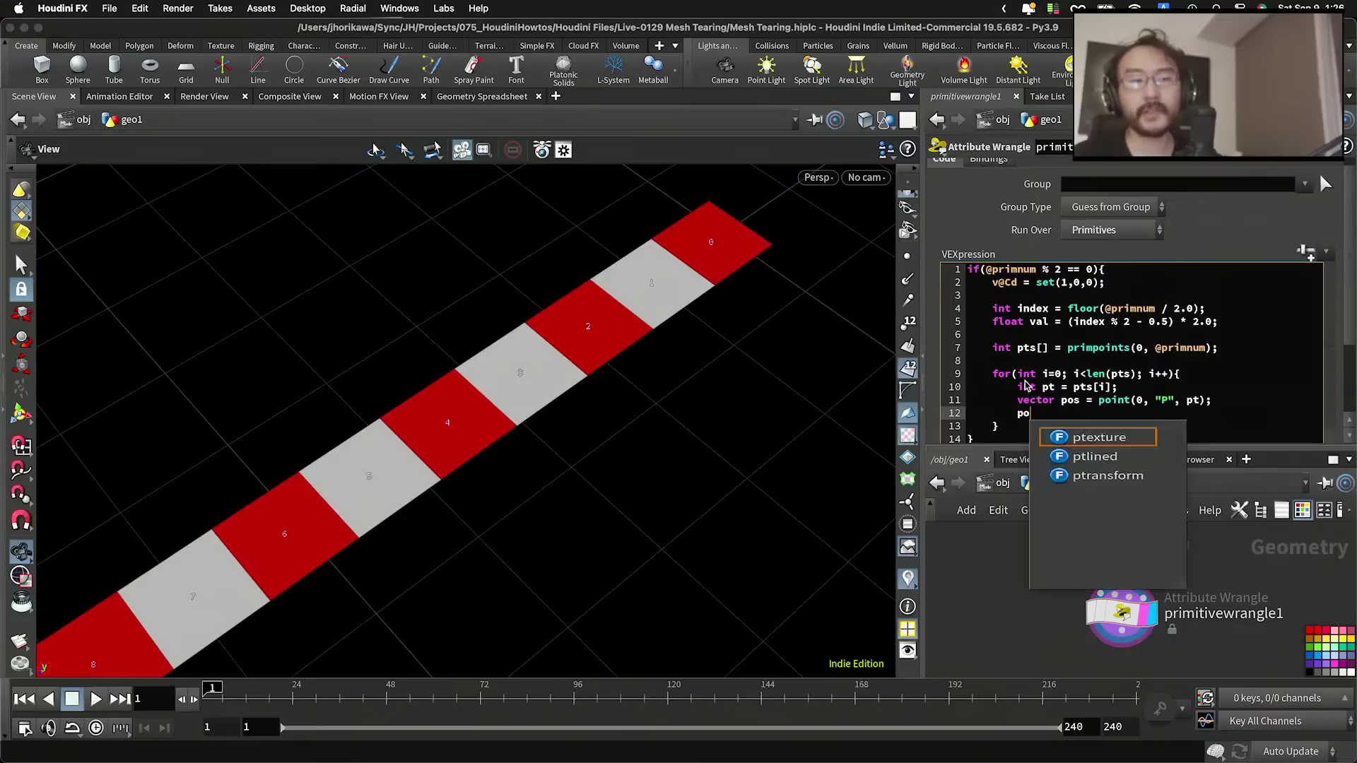
type("s += set")
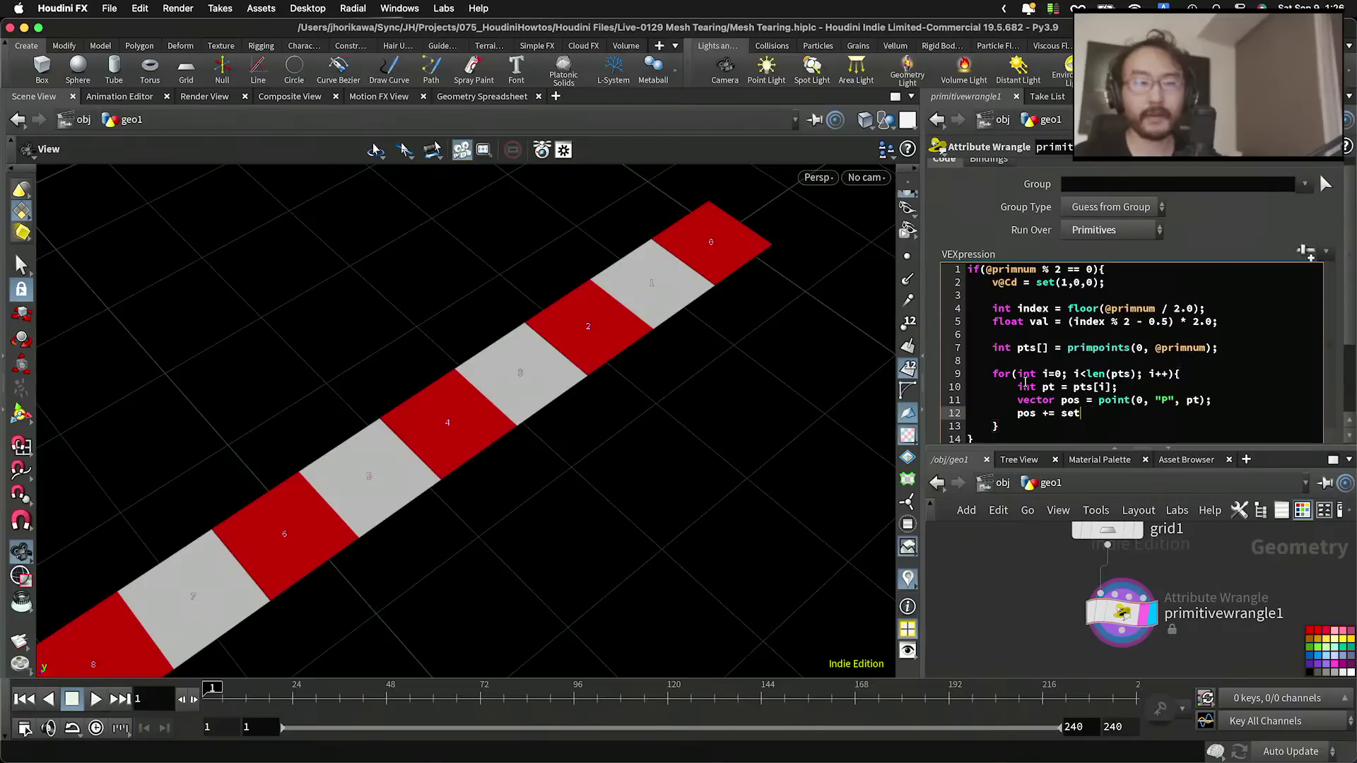
type("(")
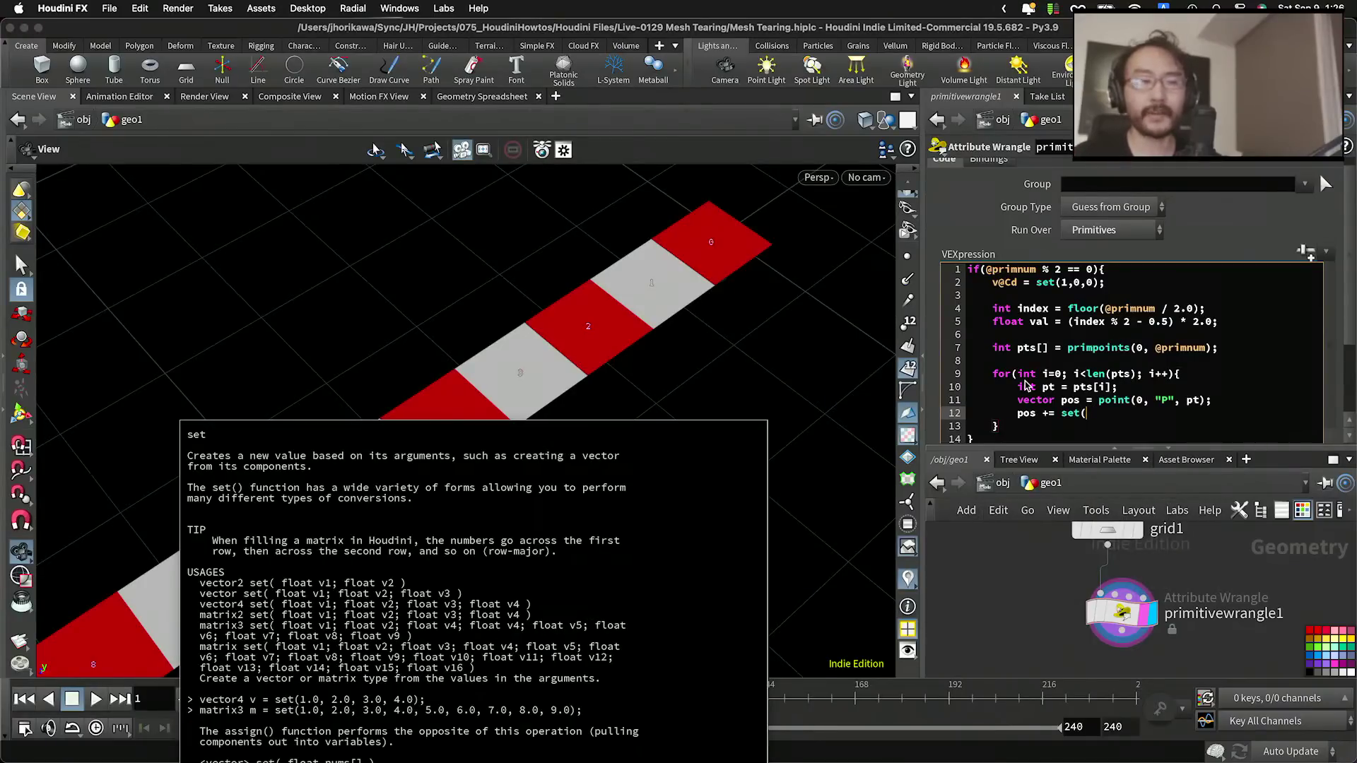
type("0,")
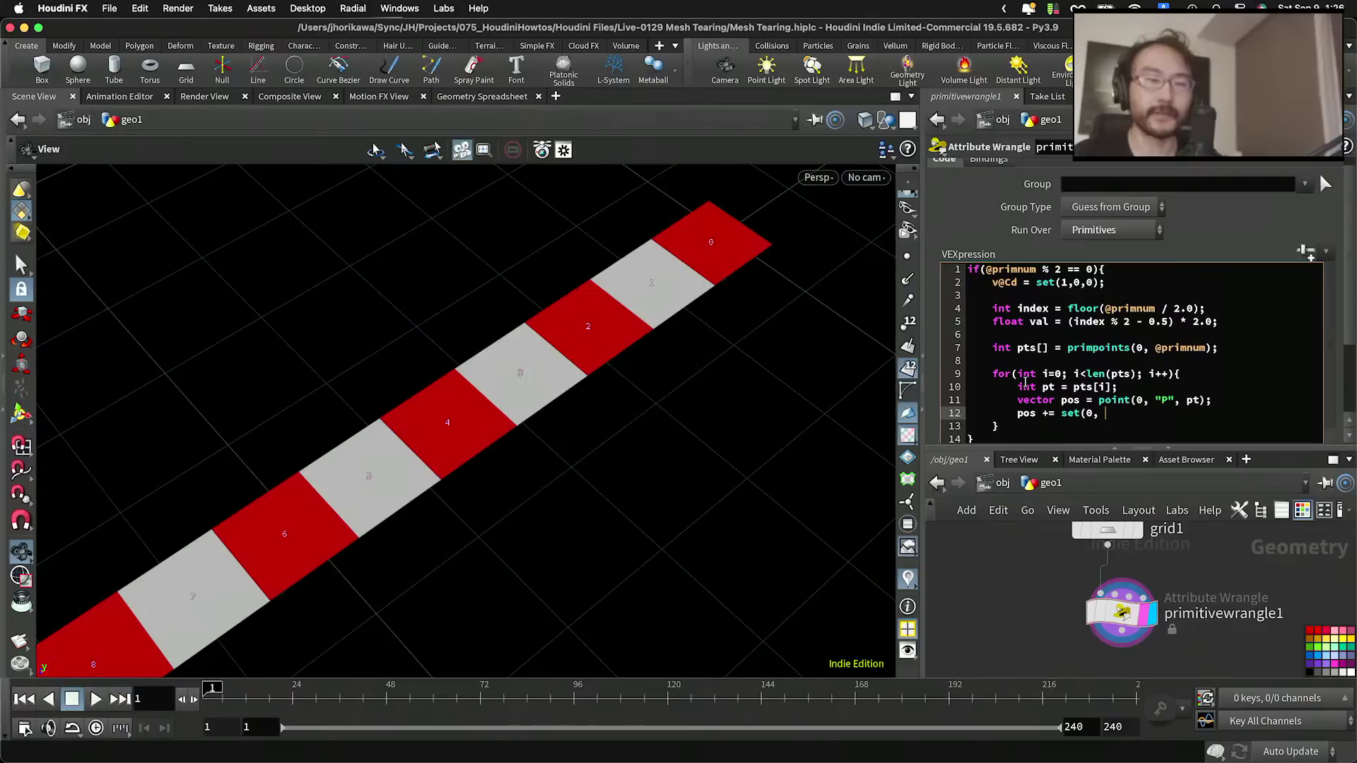
type("val")
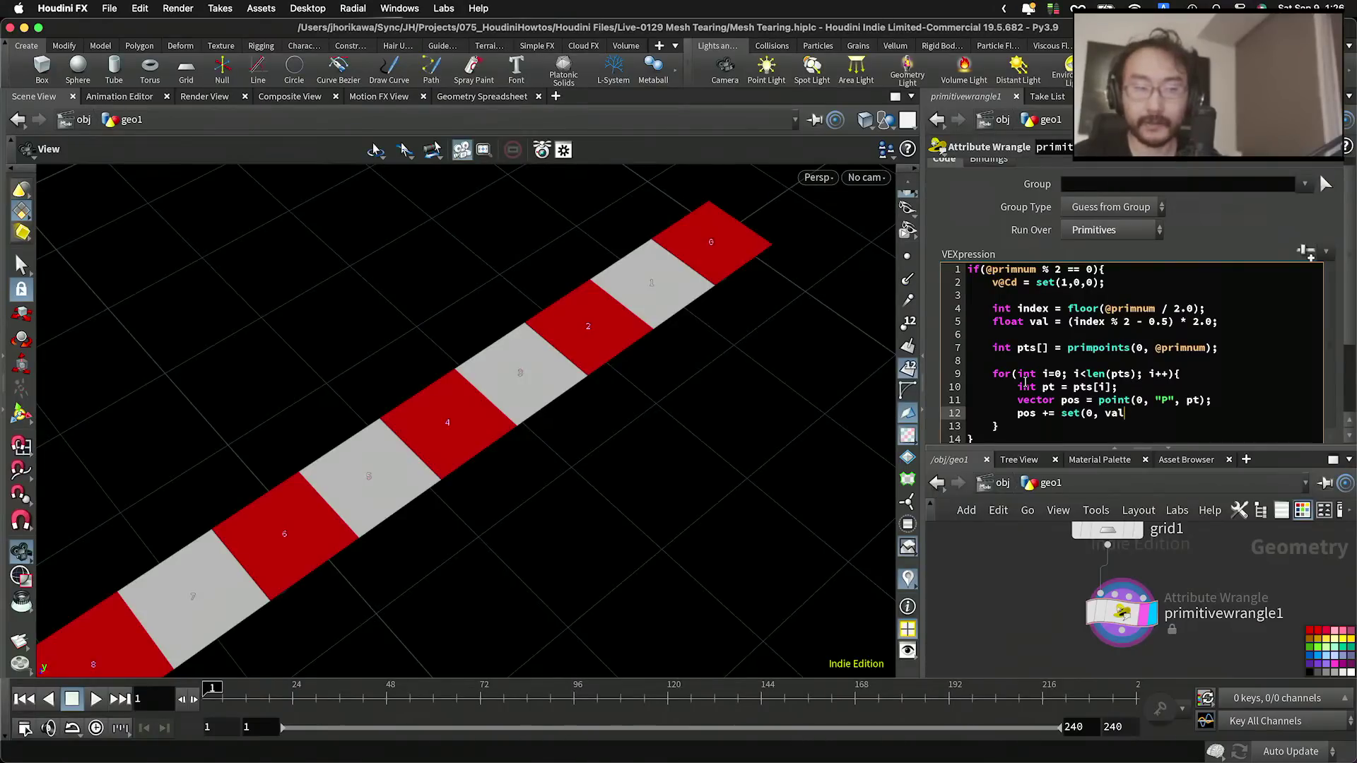
scroll(1025, 380, "up", 1)
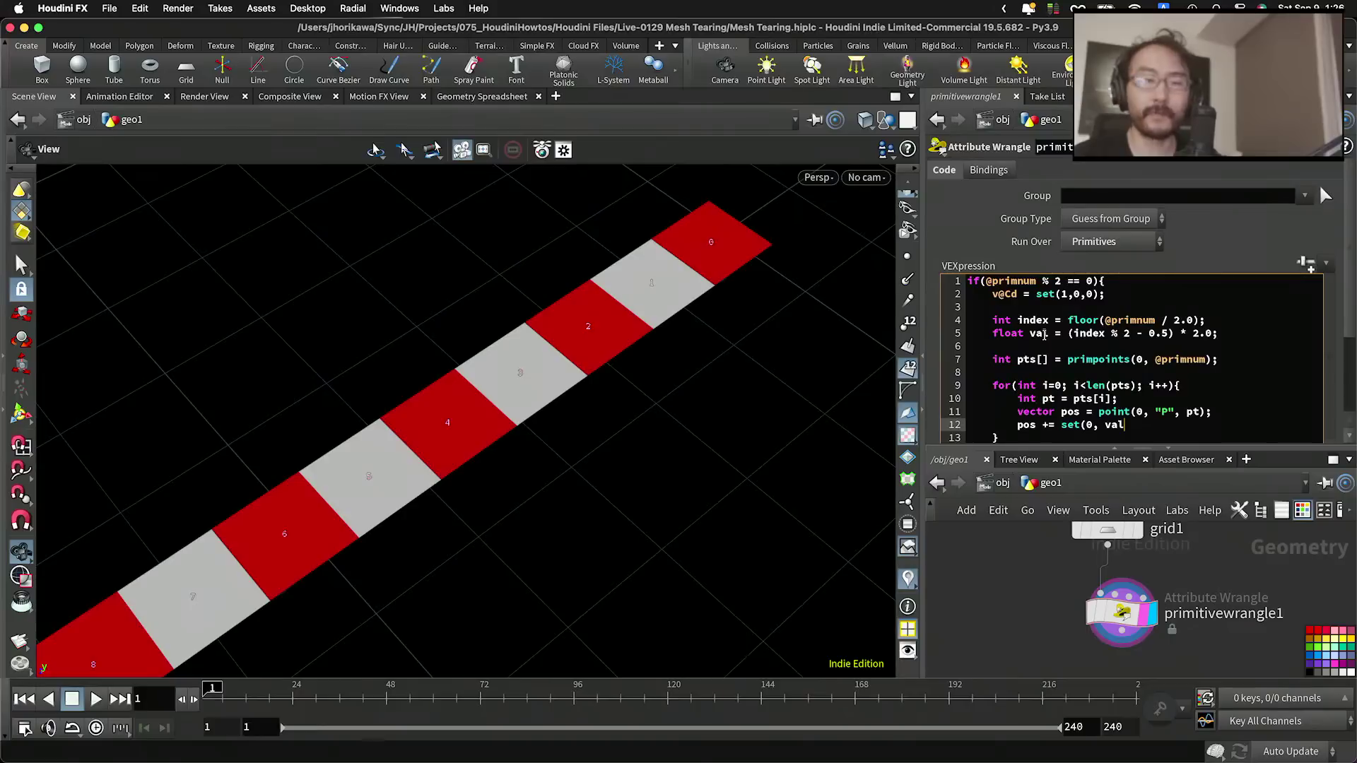
type(", ")
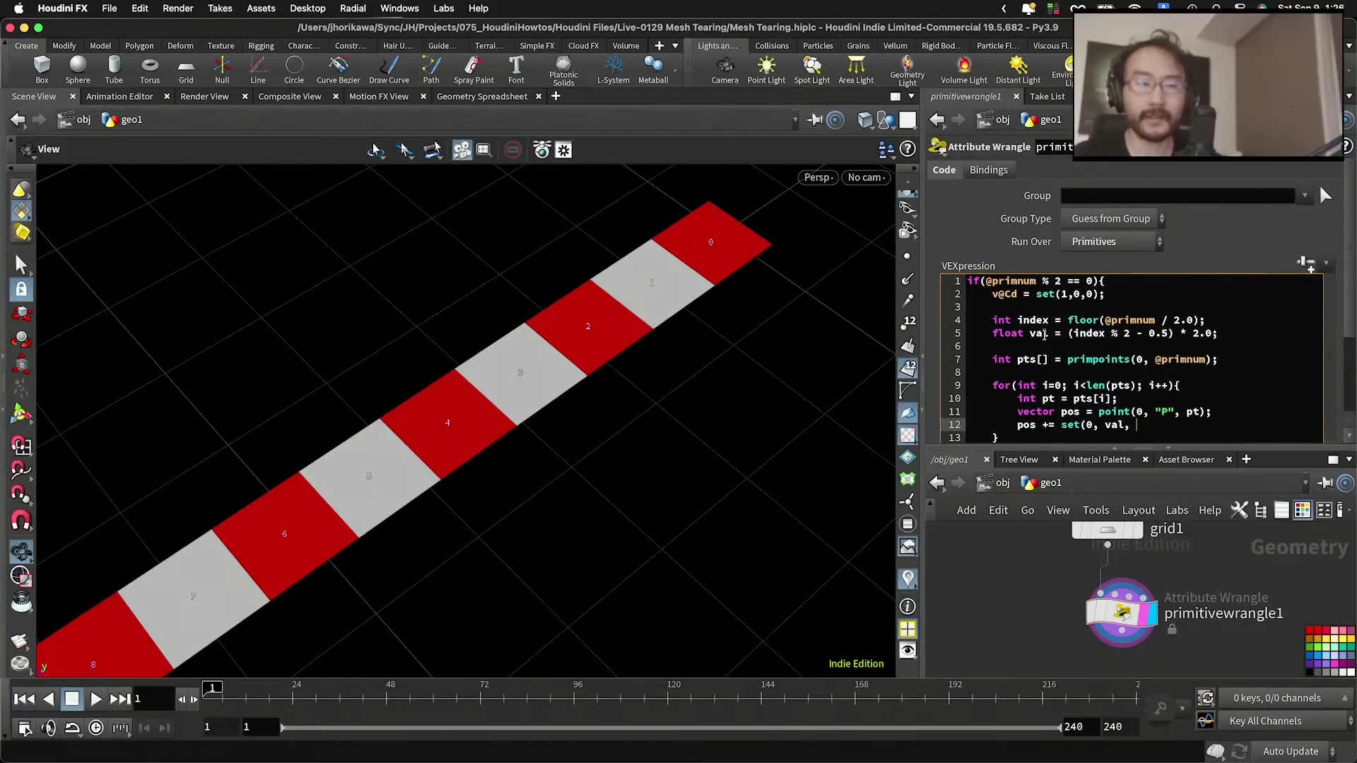
type("0)")
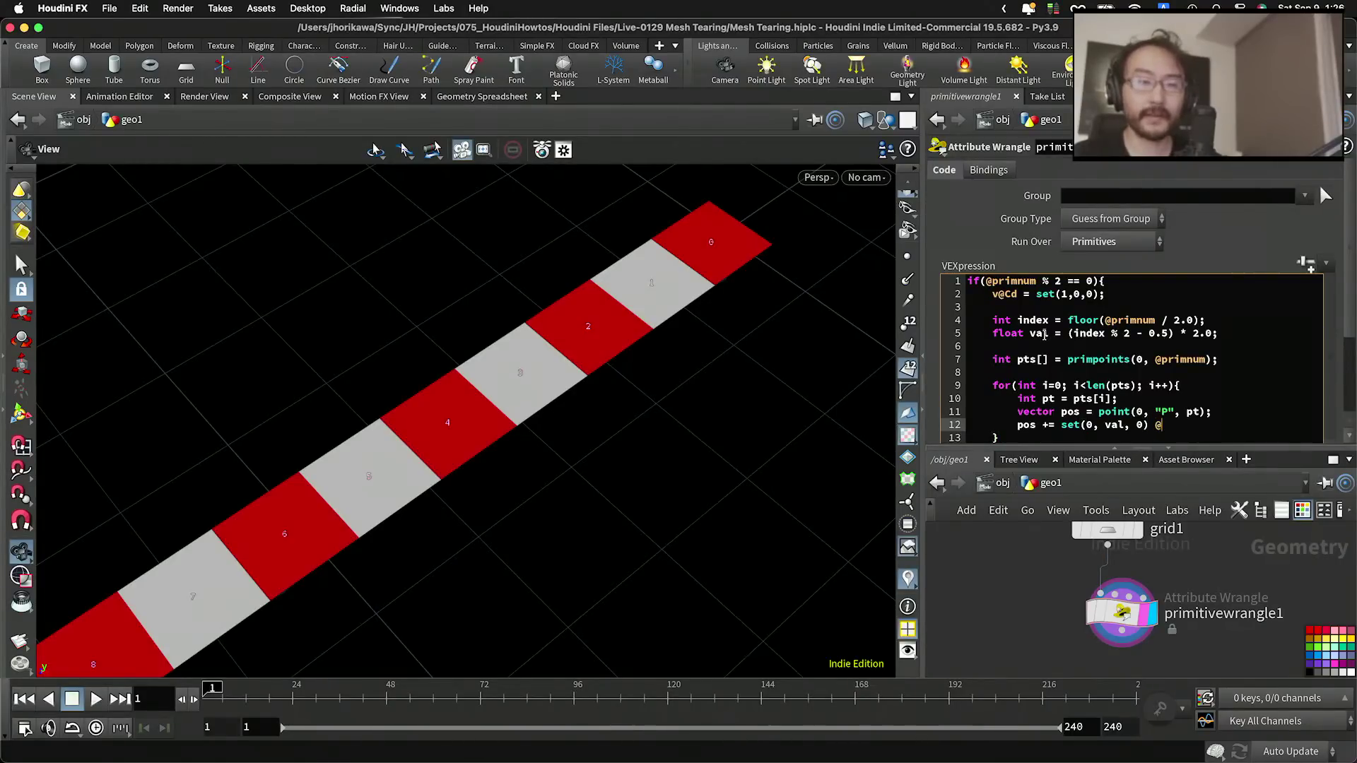
type(" * ")
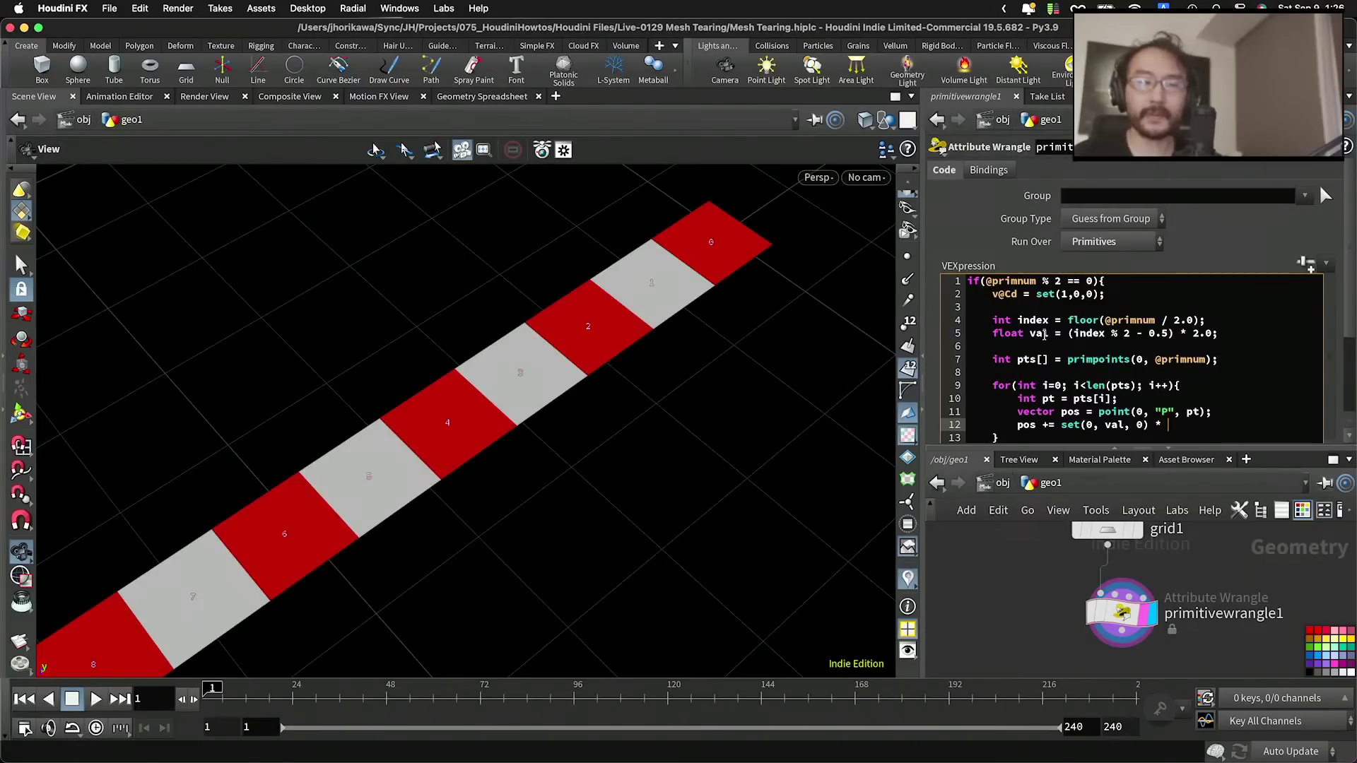
type("0.1")
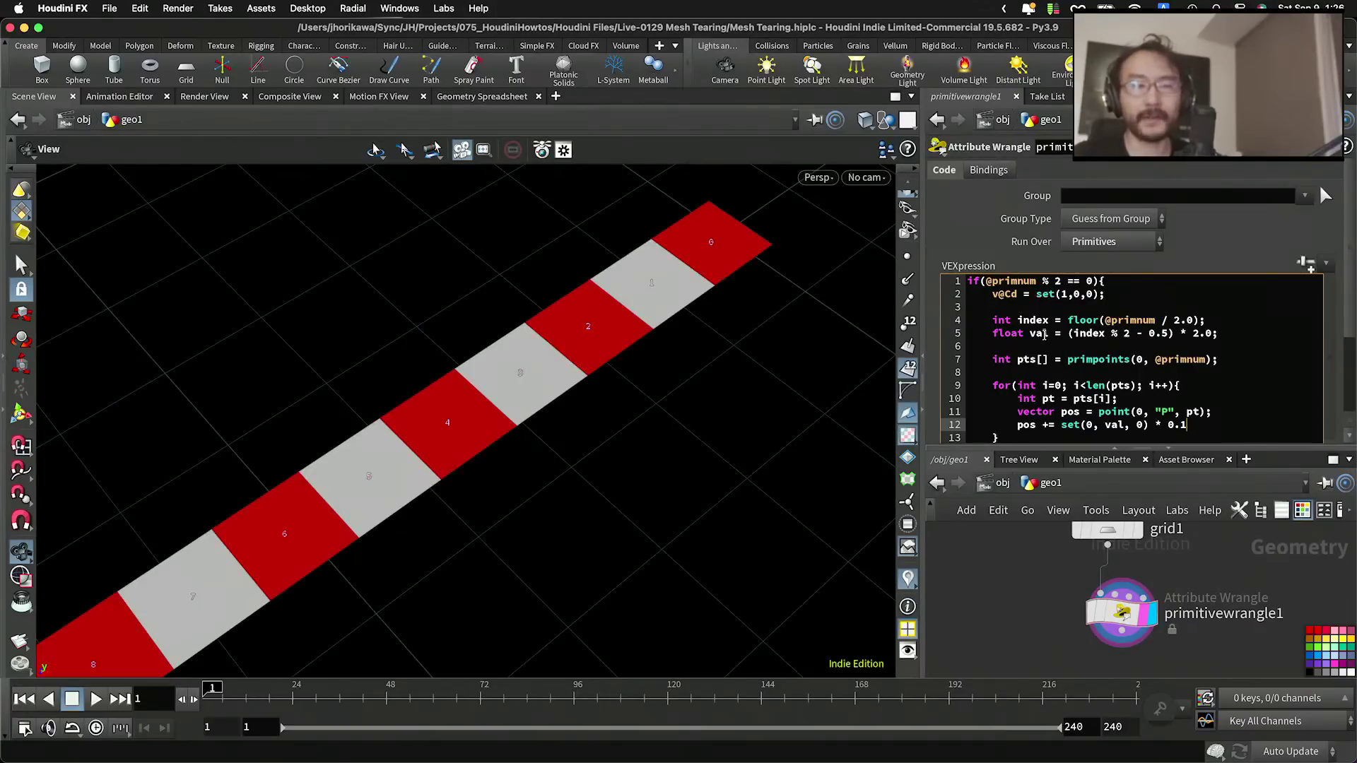
Step: Change the offset multiplier to 0.01, end the statement with a semicolon and start a new line
key("BackSpace")
key("BackSpace")
key("BackSpace")
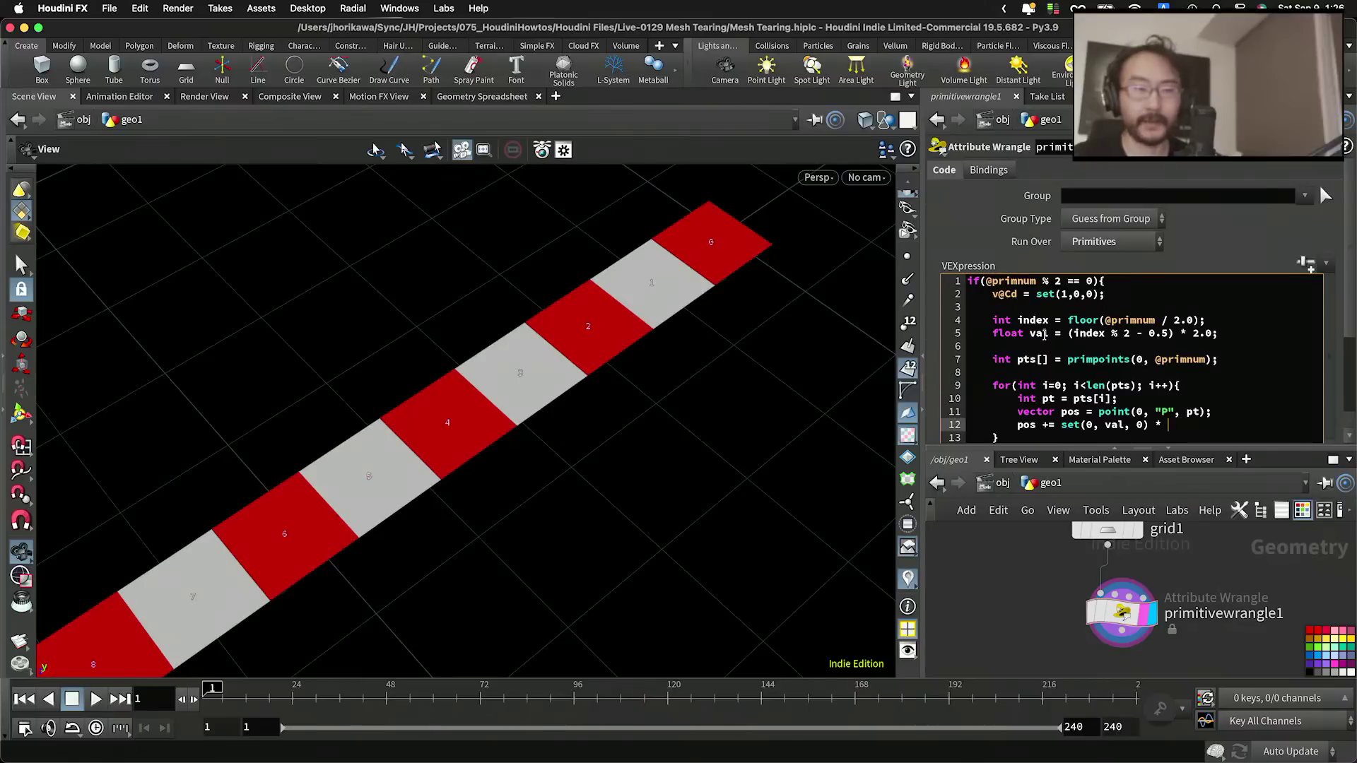
type("0")
type("..")
key("BackSpace")
key("BackSpace")
type(".000")
key("BackSpace")
key("BackSpace")
type("1")
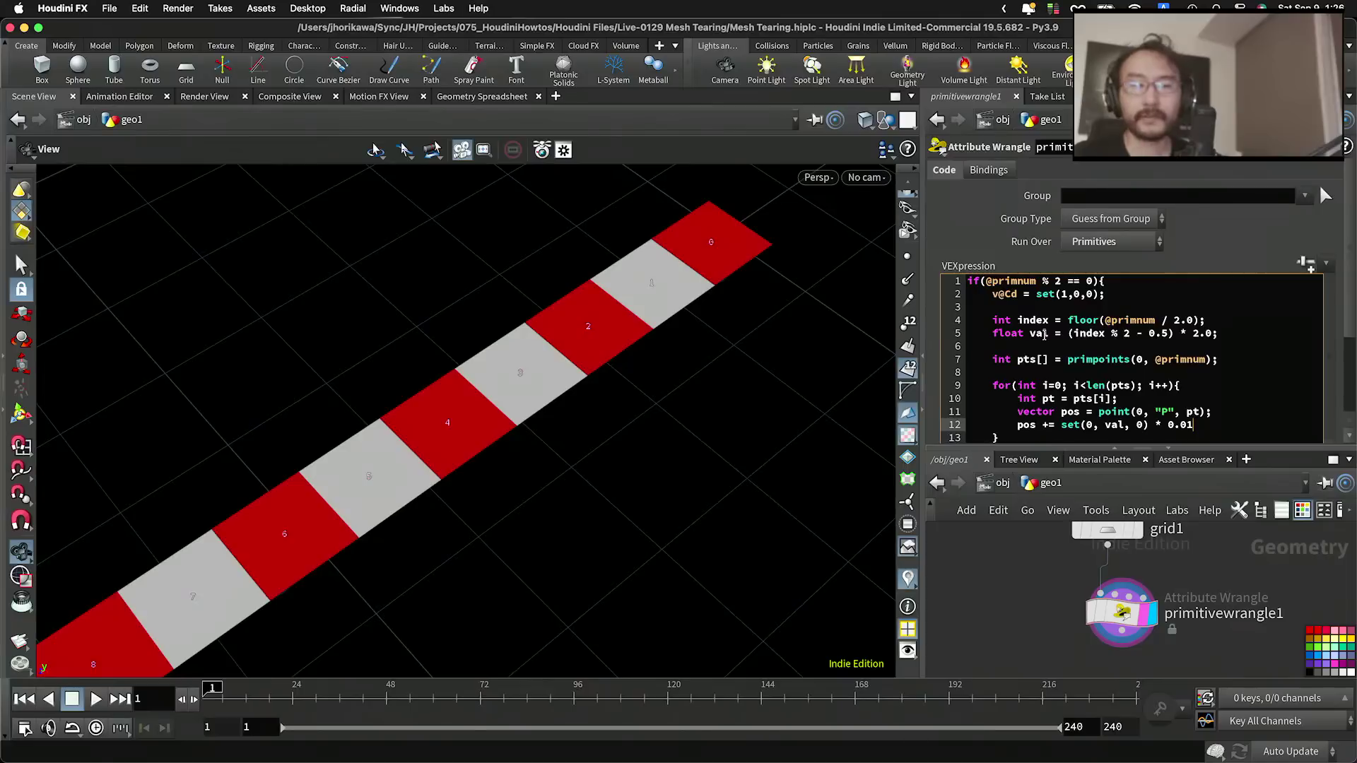
type(";")
key("Return")
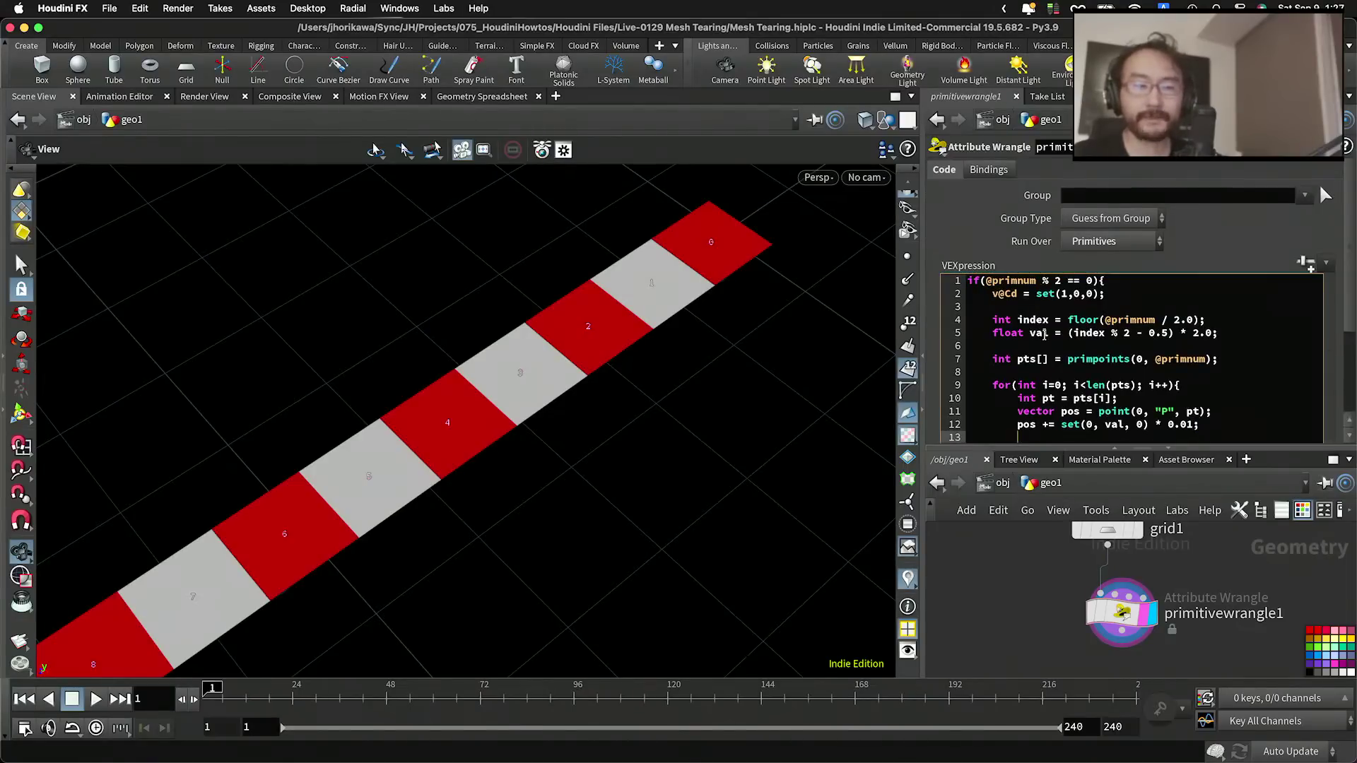
Step: Write the new position back to the point with setpointattrib(0, "P", pt, pos); as the loop's last line
scroll(1079, 263, "down", 3)
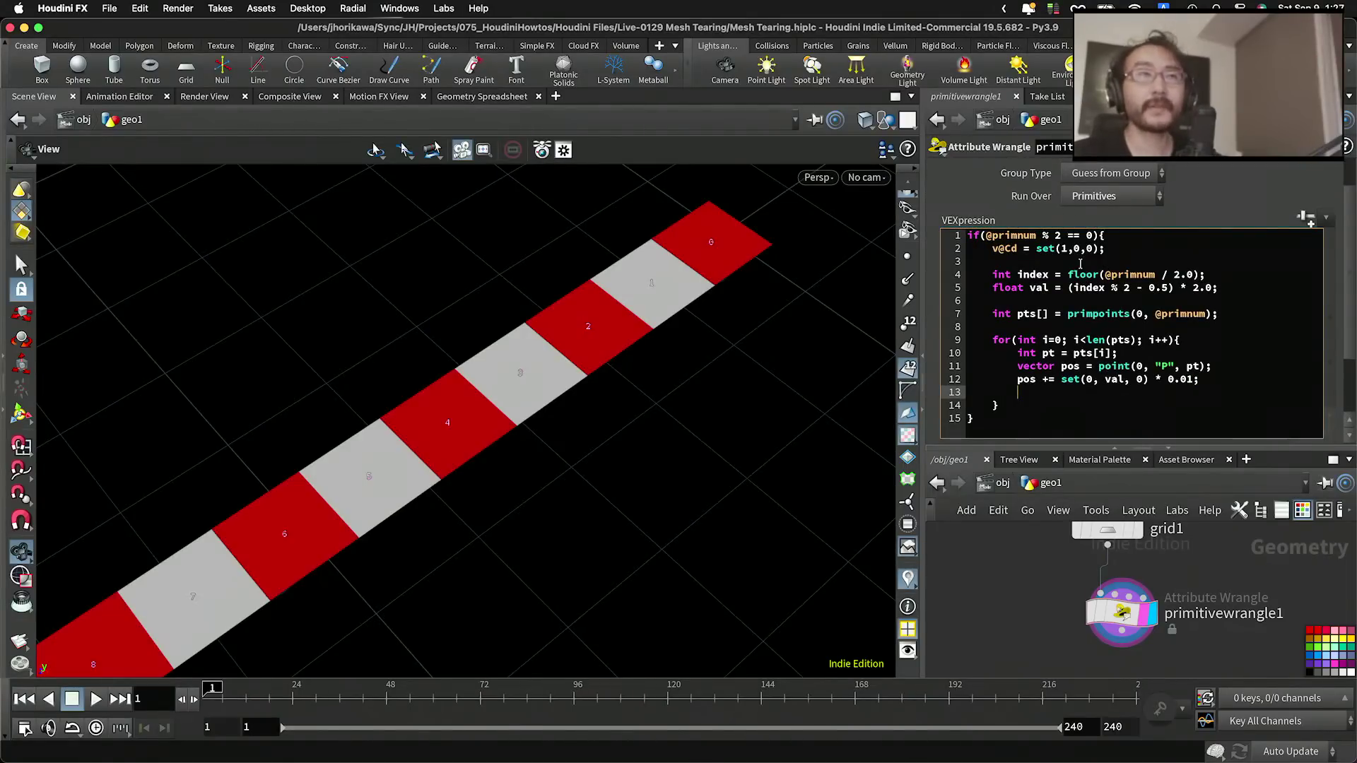
type("setpoin")
type("t")
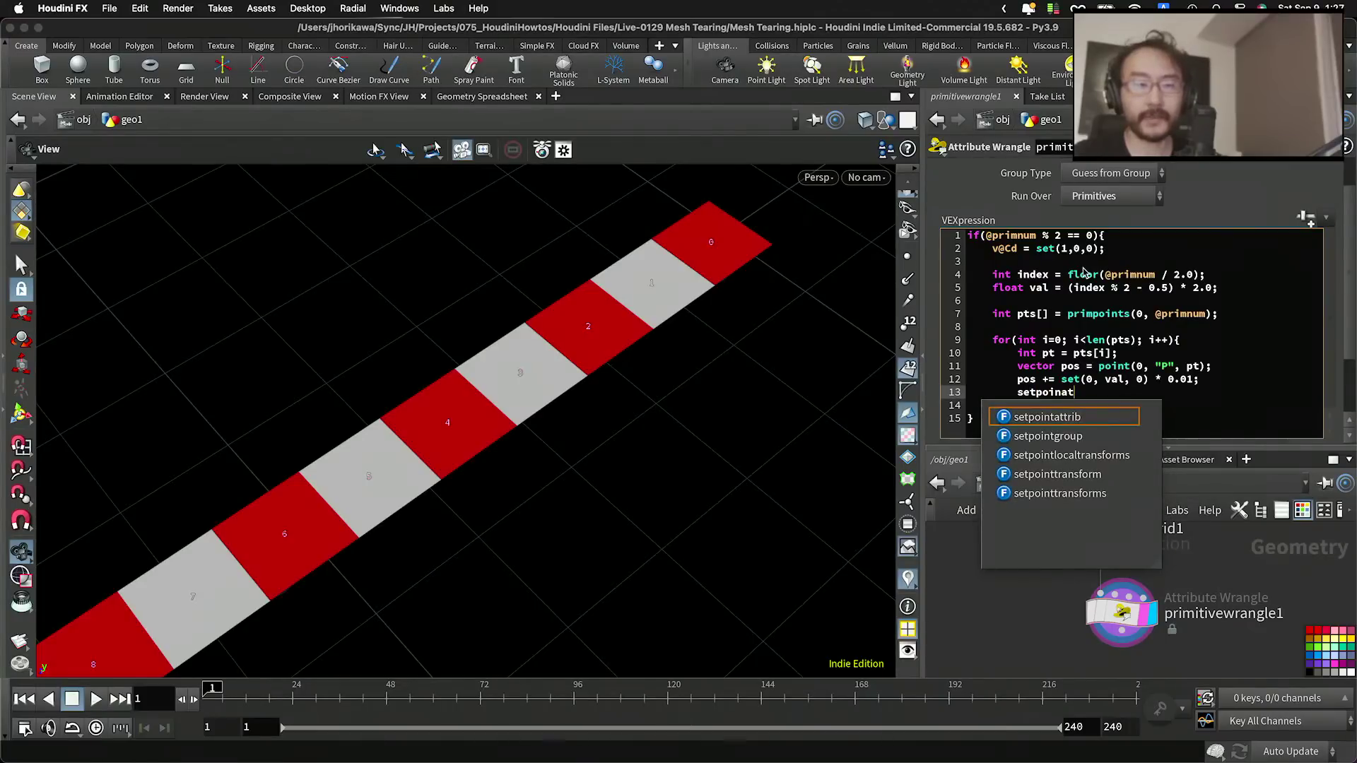
type("attrib(0, @")
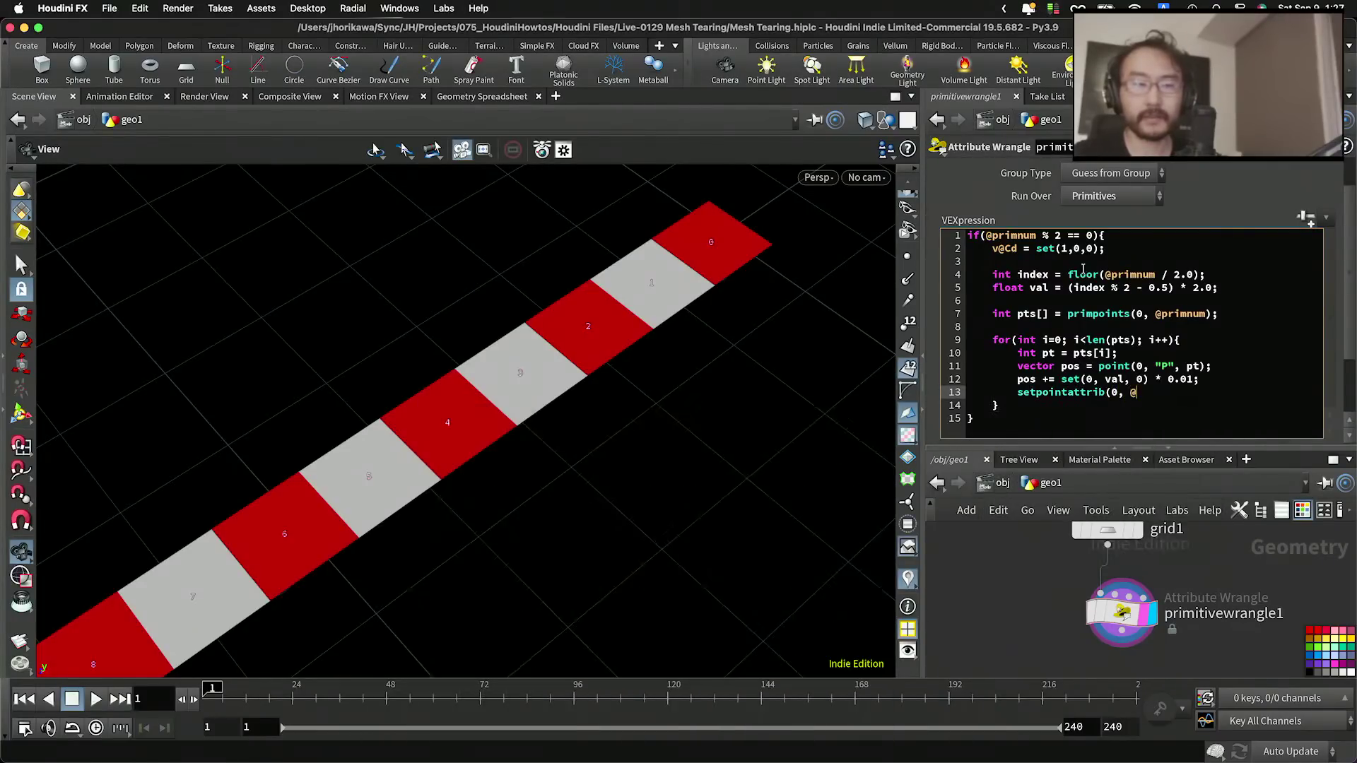
key("BackSpace")
type("\"P\", pt, pos")
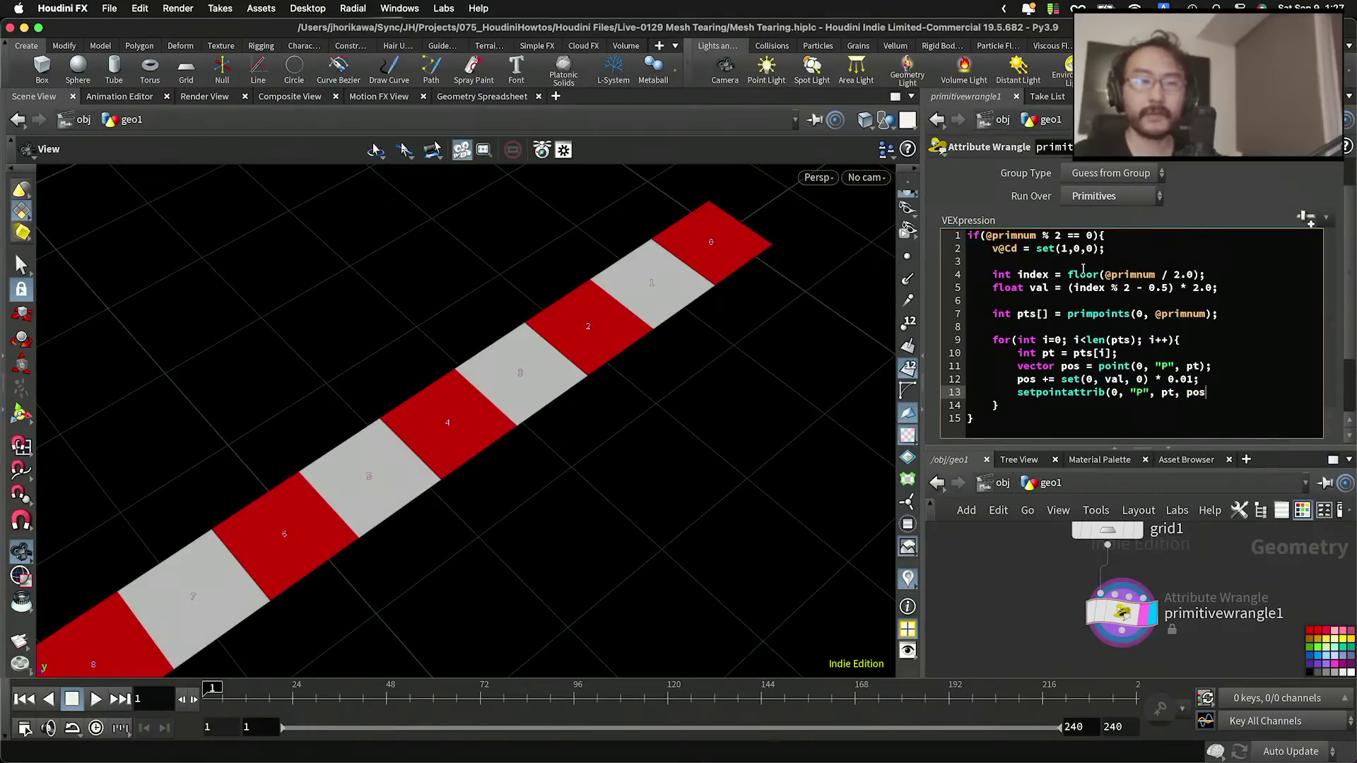
type(");")
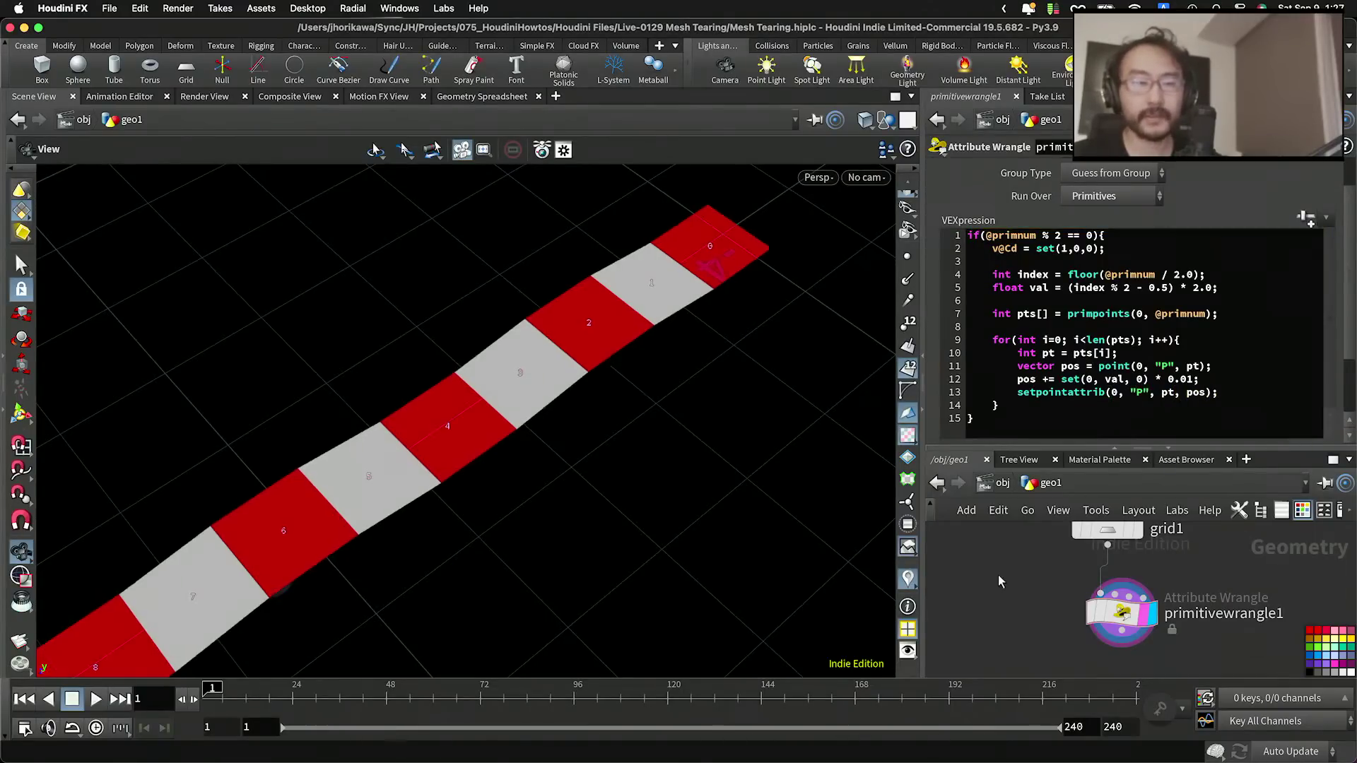
Step: Set the offset multiplier in the pos += set(0, val, 0) line to 0.1 and apply the code
mouse_move(780, 416)
left_mouse_down()
mouse_move(653, 387)
mouse_move(609, 330)
left_mouse_up()
middle_click_drag(660, 416, 581, 257)
right_click_drag(582, 257, 754, 384)
middle_click_drag(754, 385, 689, 359)
left_click_drag(1192, 379, 1180, 382)
type("1")
left_click(1020, 584)
Step: Examine the strip's alternating up-and-down bends in the viewport from several angles
left_click_drag(803, 460, 534, 472)
right_click_drag(534, 471, 438, 491)
left_click_drag(438, 490, 414, 474)
mouse_move(414, 474)
right_mouse_down()
mouse_move(473, 455)
mouse_move(438, 473)
right_mouse_up()
middle_click_drag(439, 473, 345, 445)
right_click_drag(346, 445, 627, 445)
left_click_drag(627, 445, 512, 427)
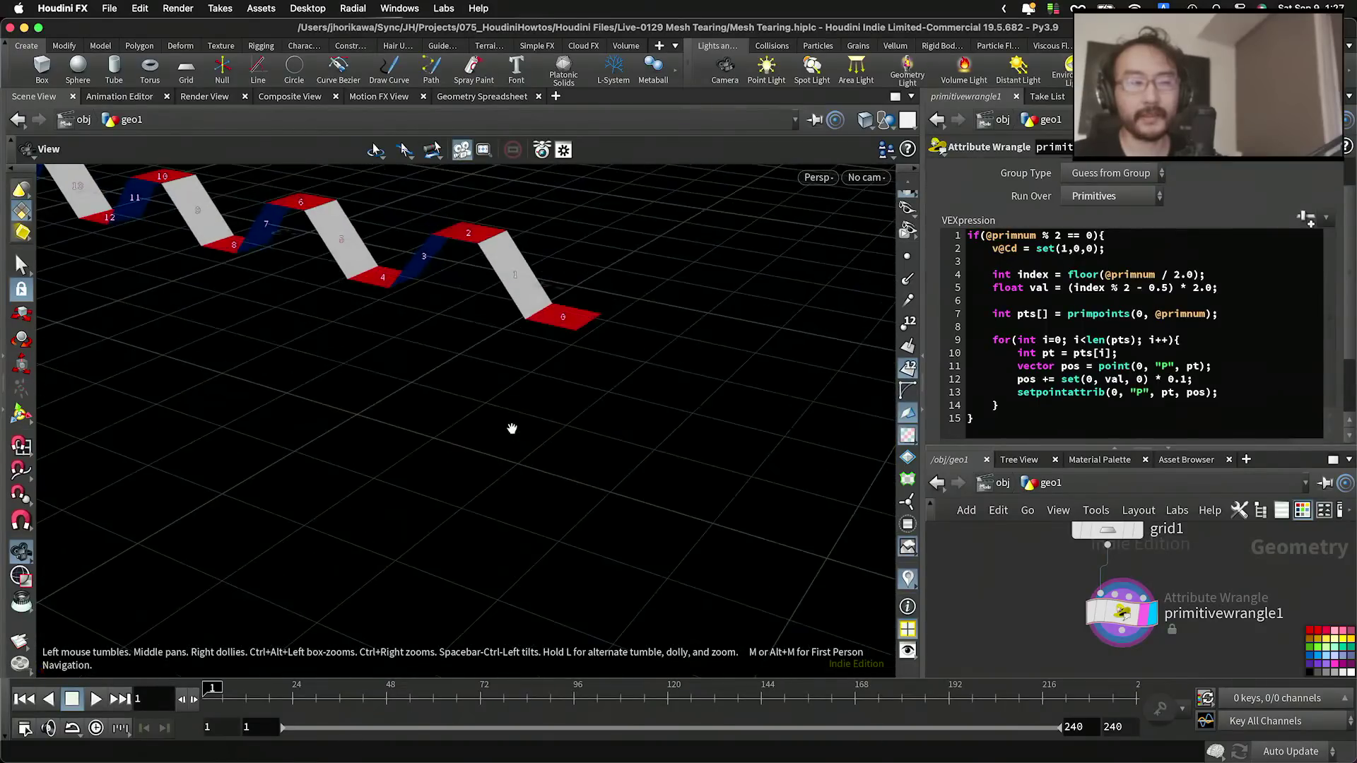
middle_click_drag(488, 304, 509, 378)
right_click_drag(509, 379, 553, 383)
left_click_drag(553, 383, 678, 385)
right_click_drag(679, 385, 545, 369)
left_click_drag(545, 370, 606, 396)
right_click_drag(606, 396, 785, 421)
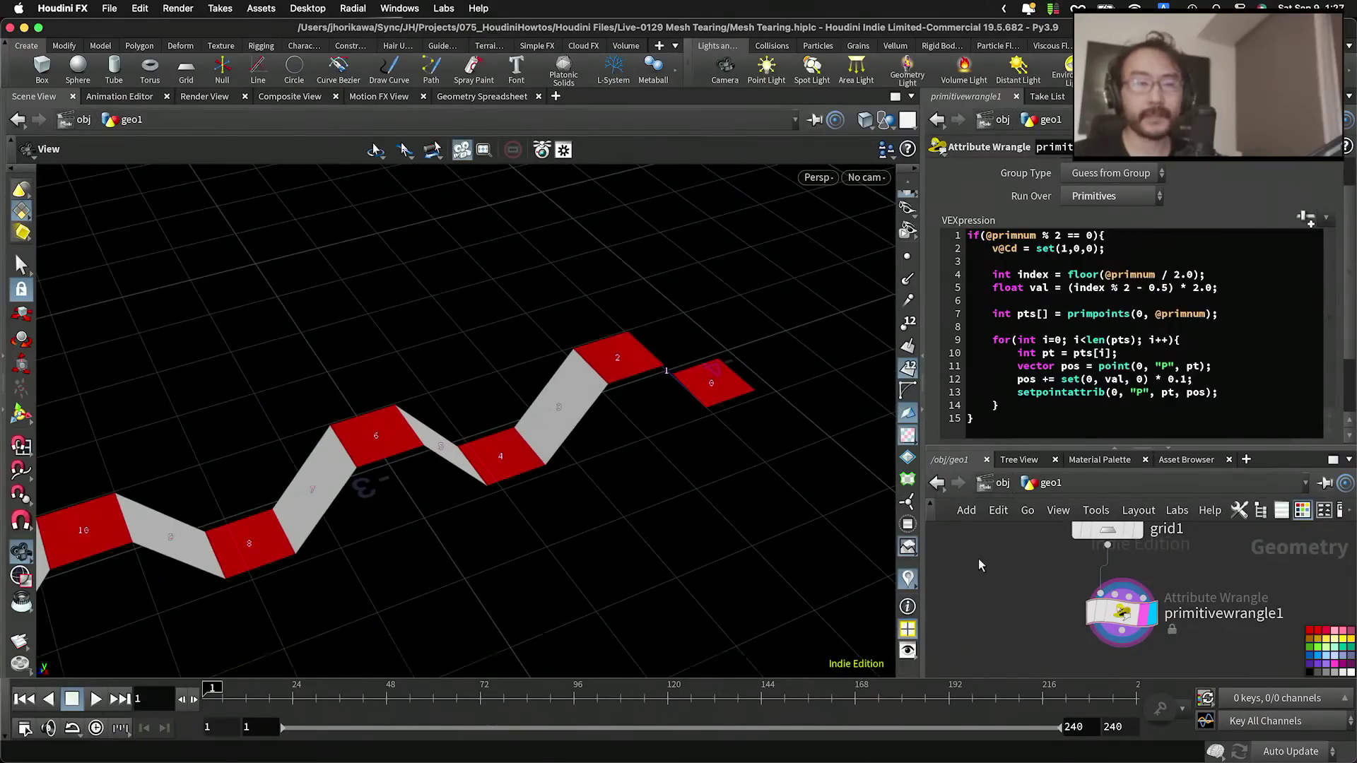
Step: Rename the primitive wrangle node as strip_wave
double_click(1177, 616)
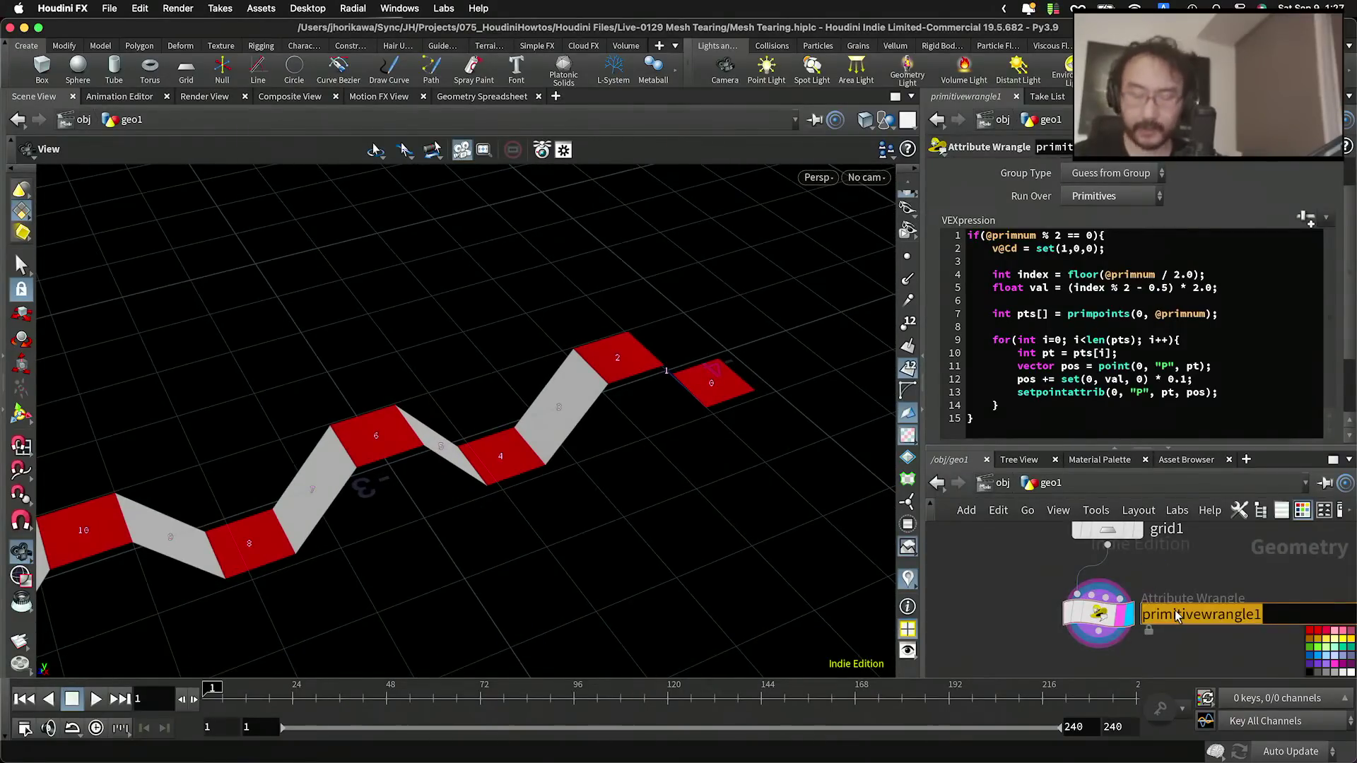
type("str")
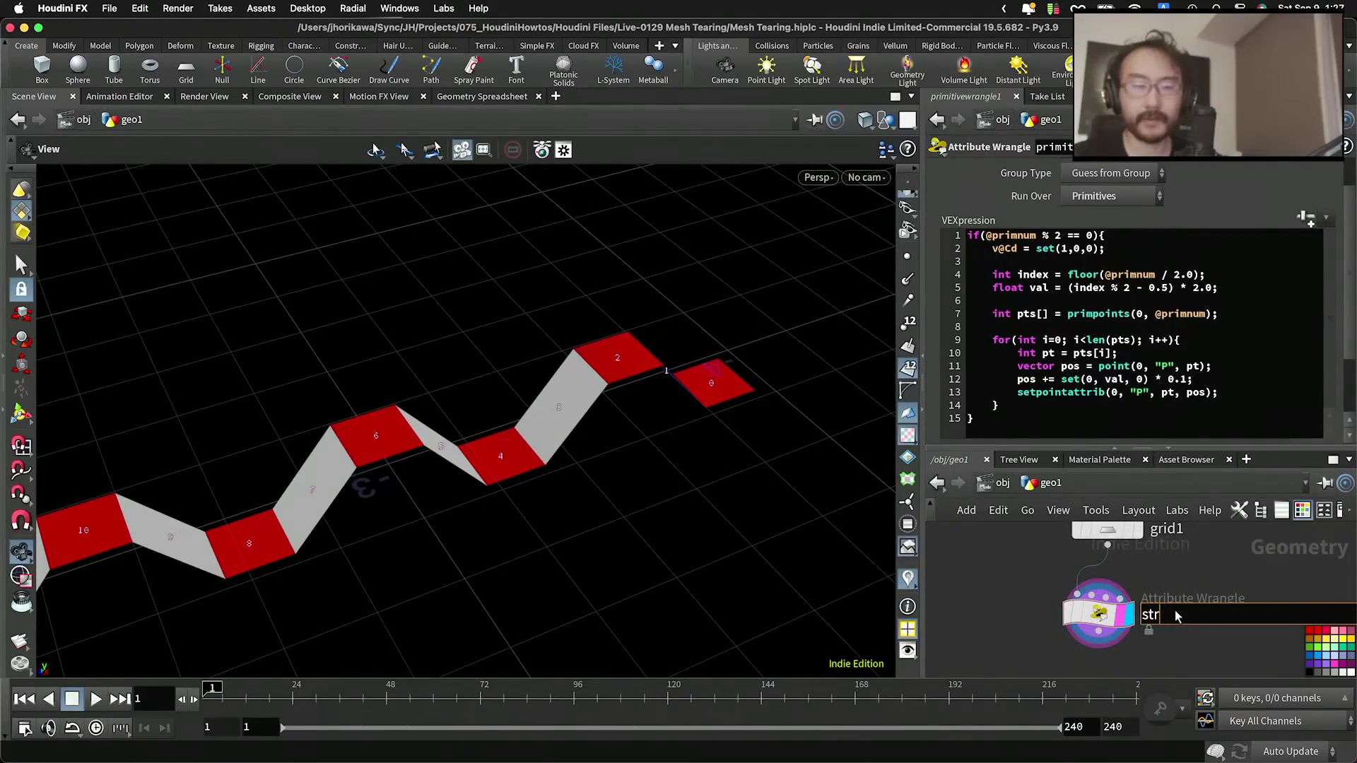
type("ip_wave")
key("Return")
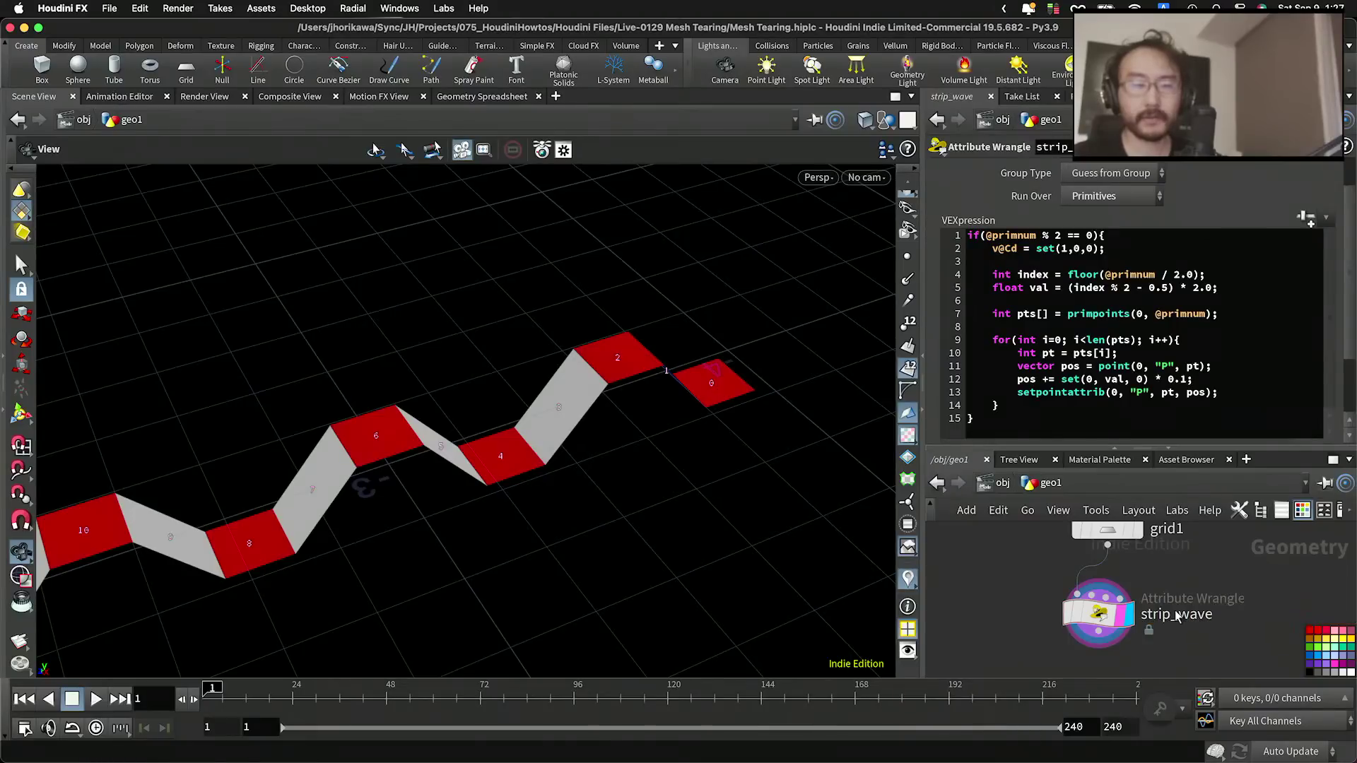
Step: Compare the bent strip with the honeycomb sketch in Clip Studio Paint, and return to Houdini
right_click_drag(791, 426, 615, 429)
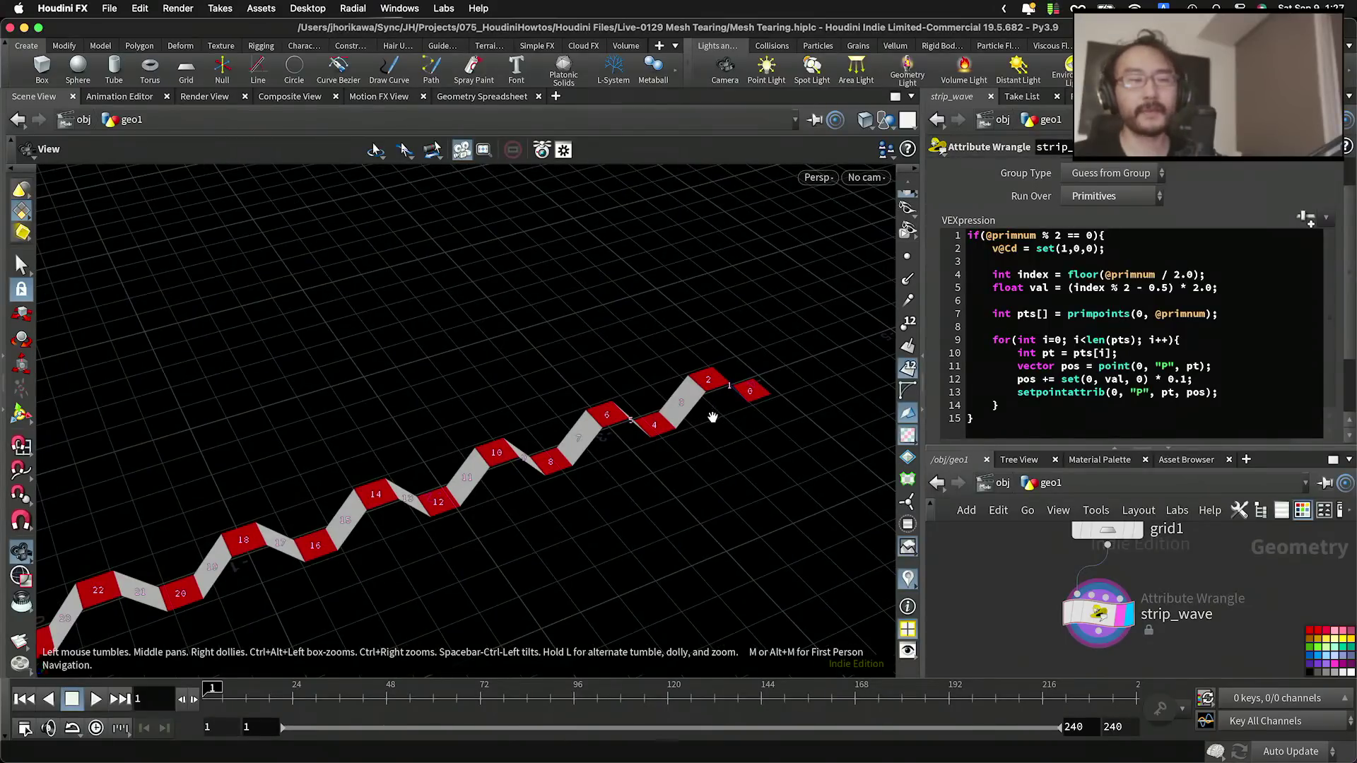
left_click_drag(712, 421, 721, 479)
right_click_drag(721, 478, 782, 448)
left_click_drag(782, 448, 724, 458)
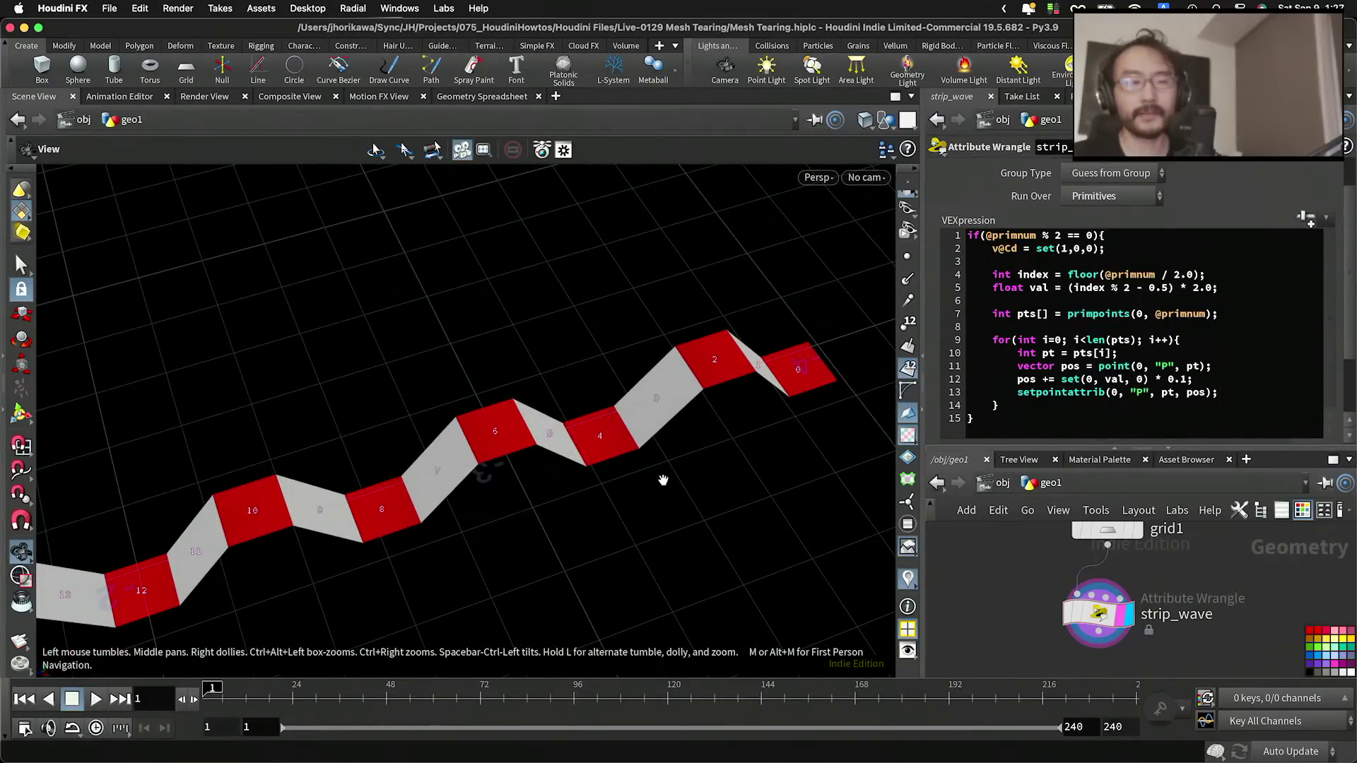
key("ctrl+Up")
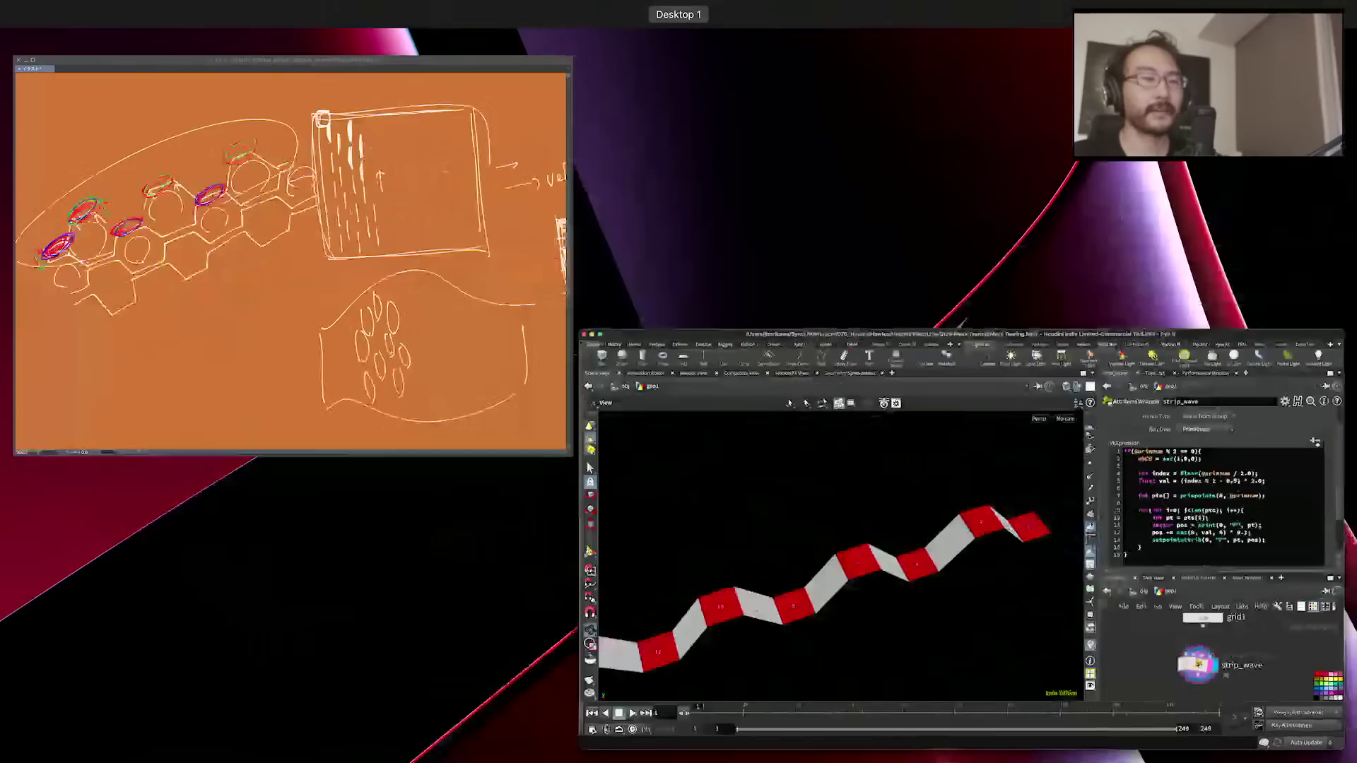
left_click(198, 209)
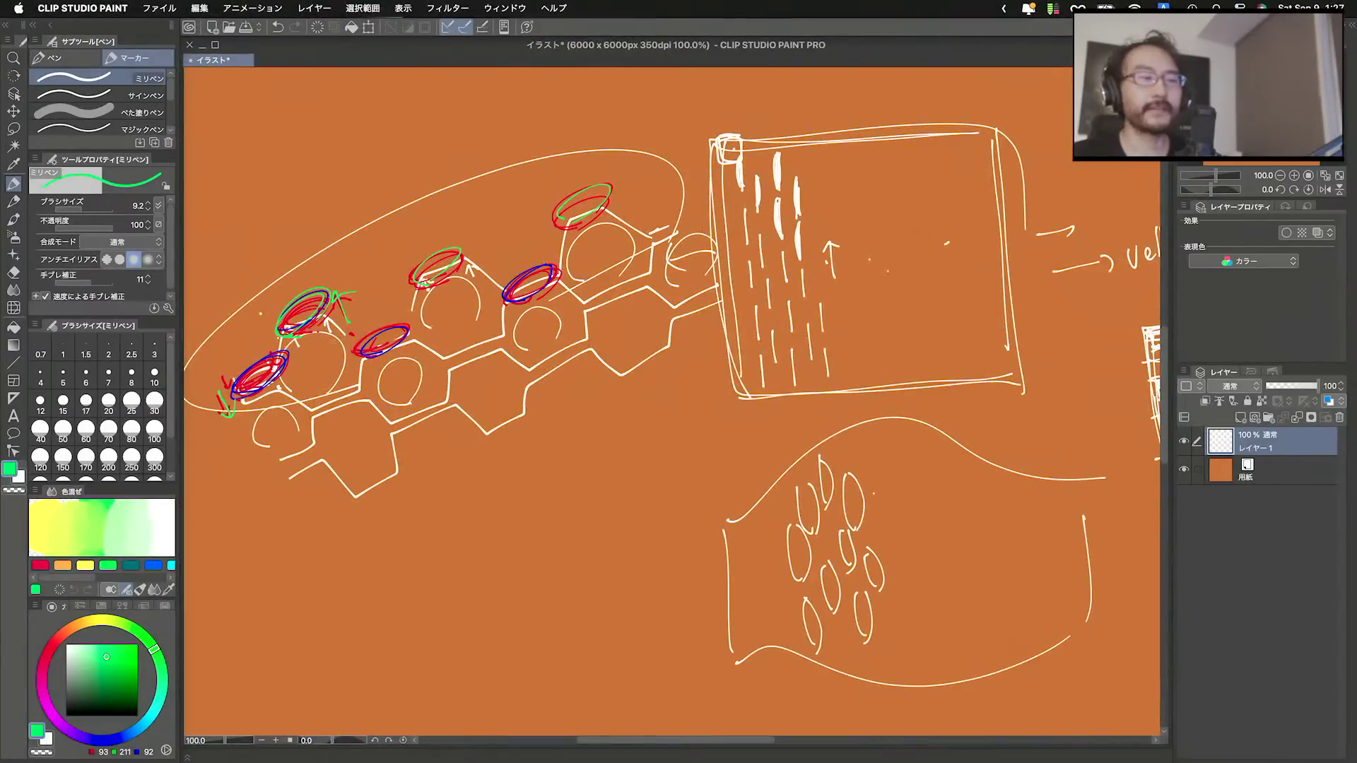
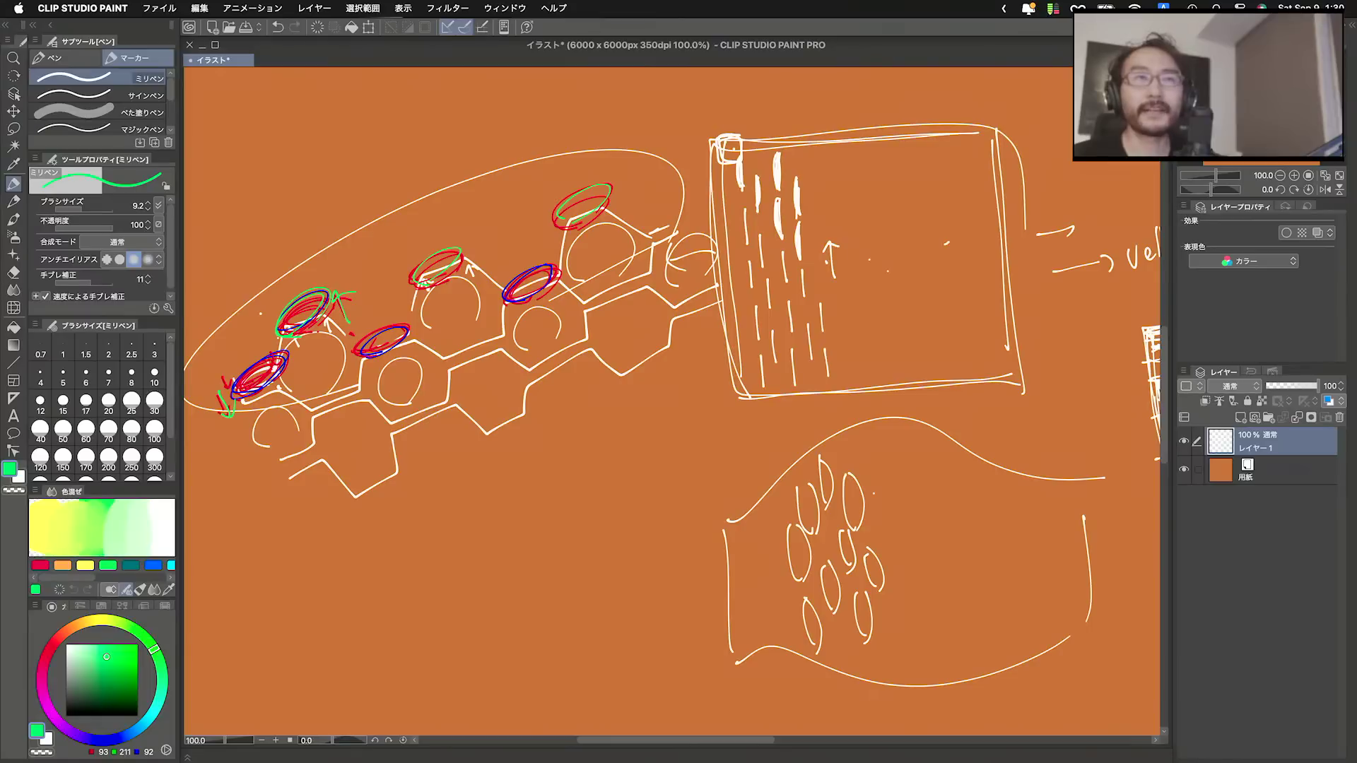
key("ctrl+Up")
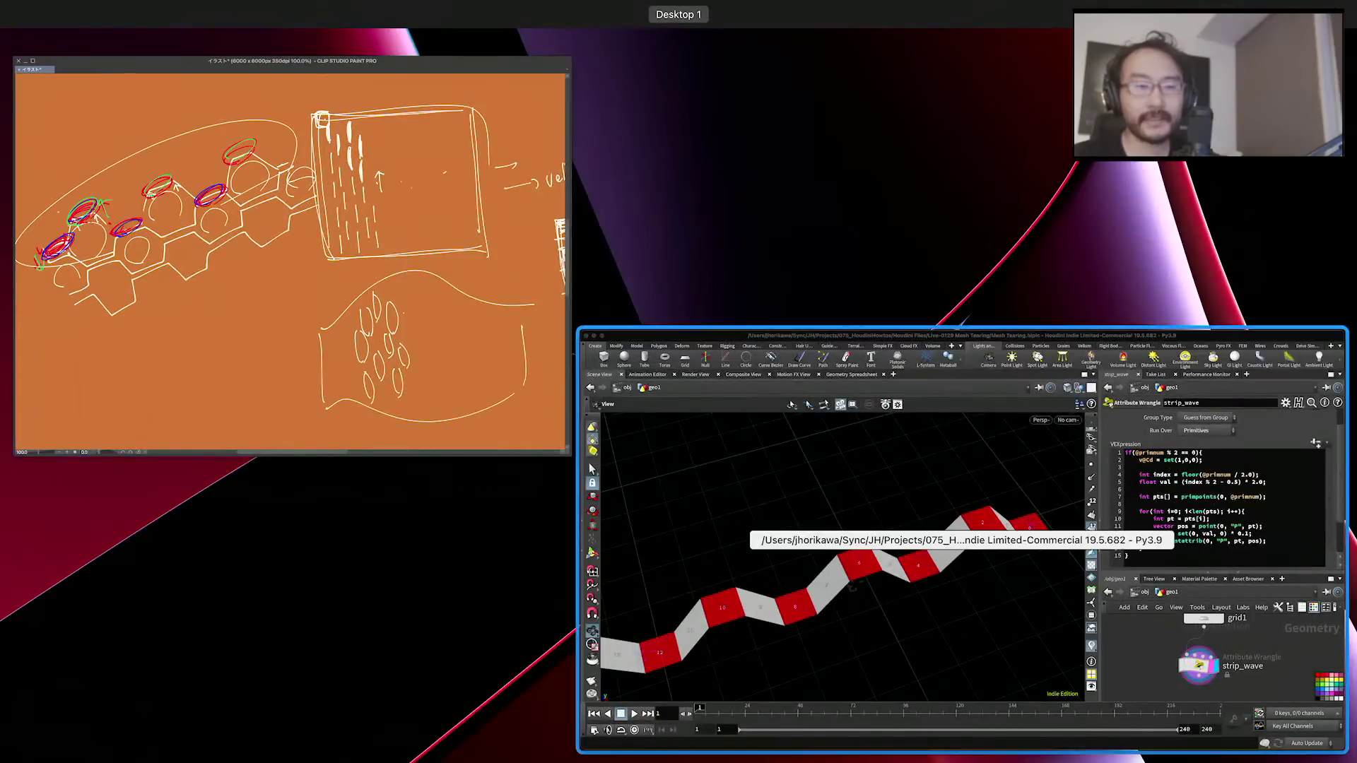
left_click(1171, 578)
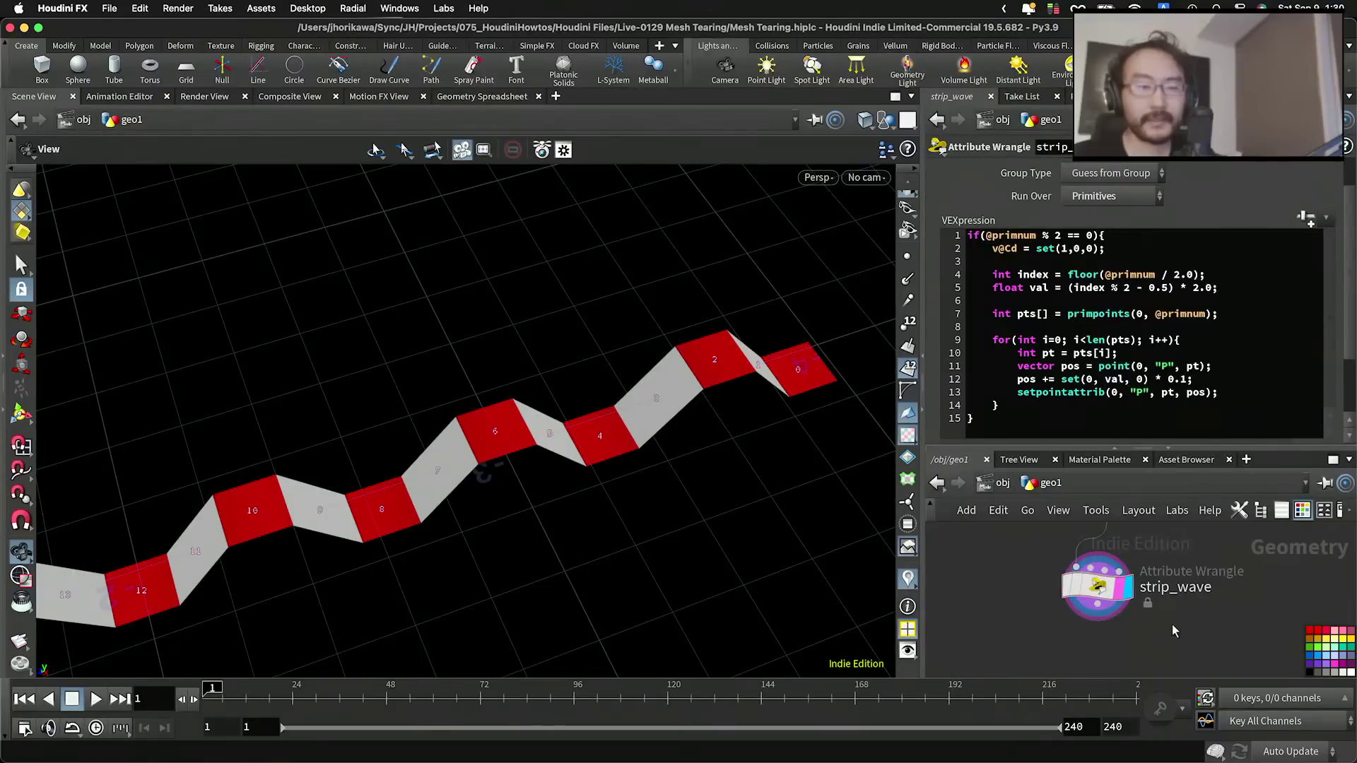
scroll(1131, 606, "down", 2)
scroll(1113, 602, "up", 2)
scroll(1164, 640, "down", 3)
scroll(1159, 608, "up", 3)
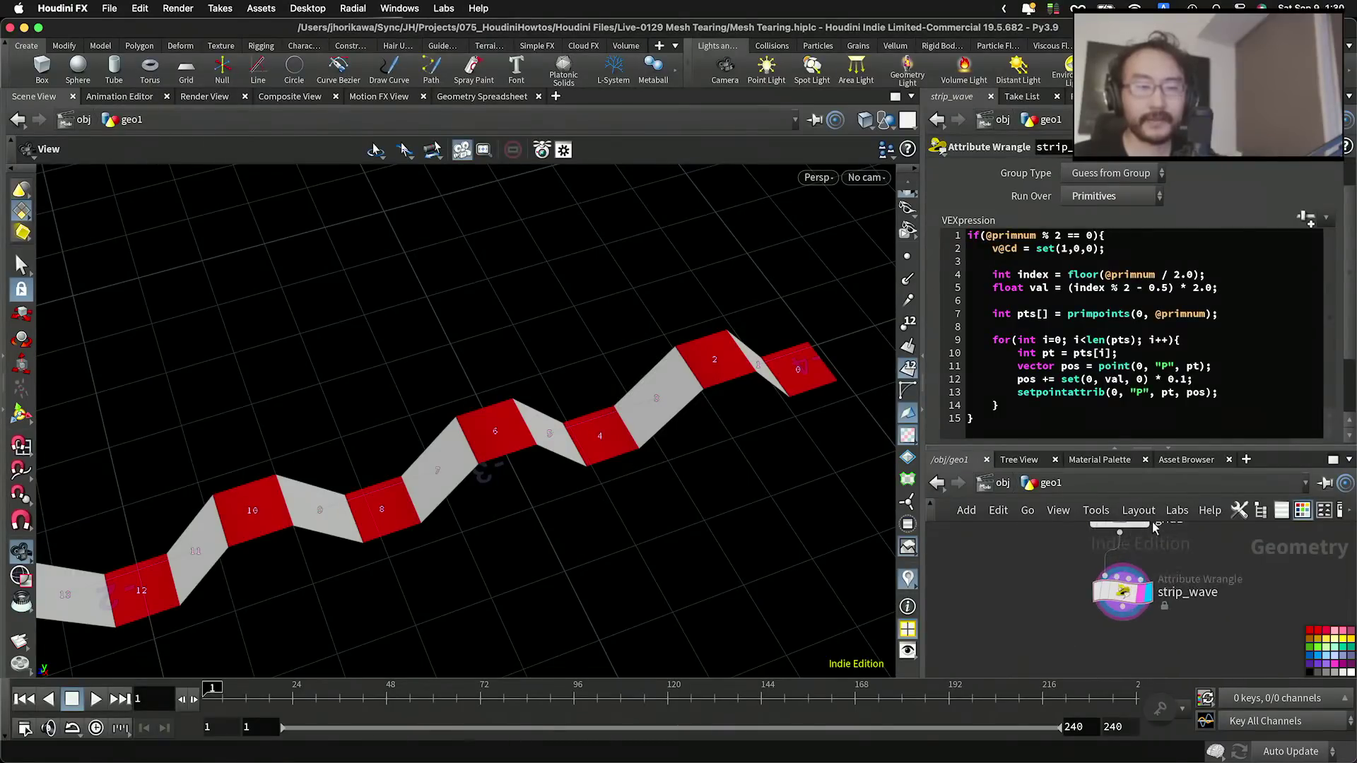
left_click_drag(1144, 453, 1144, 432)
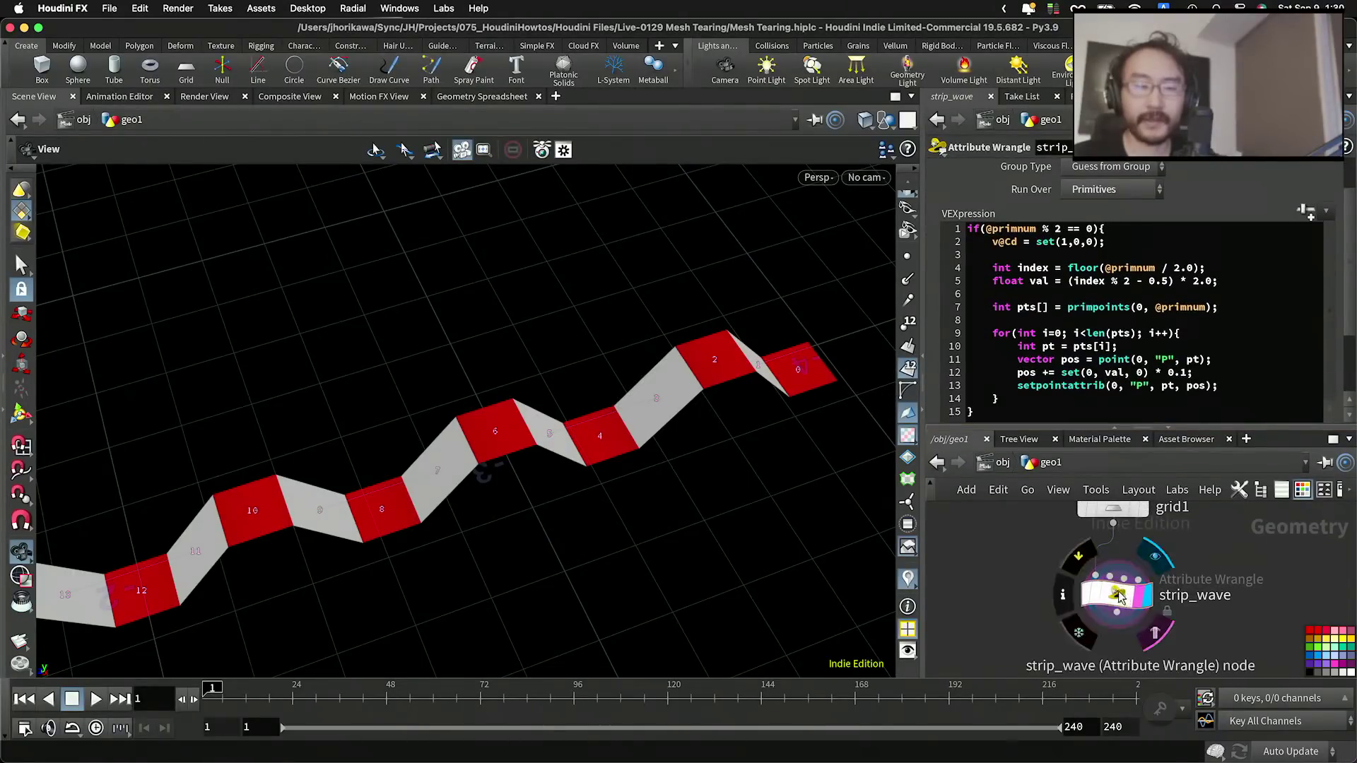
middle_click_drag(1146, 641, 1134, 623)
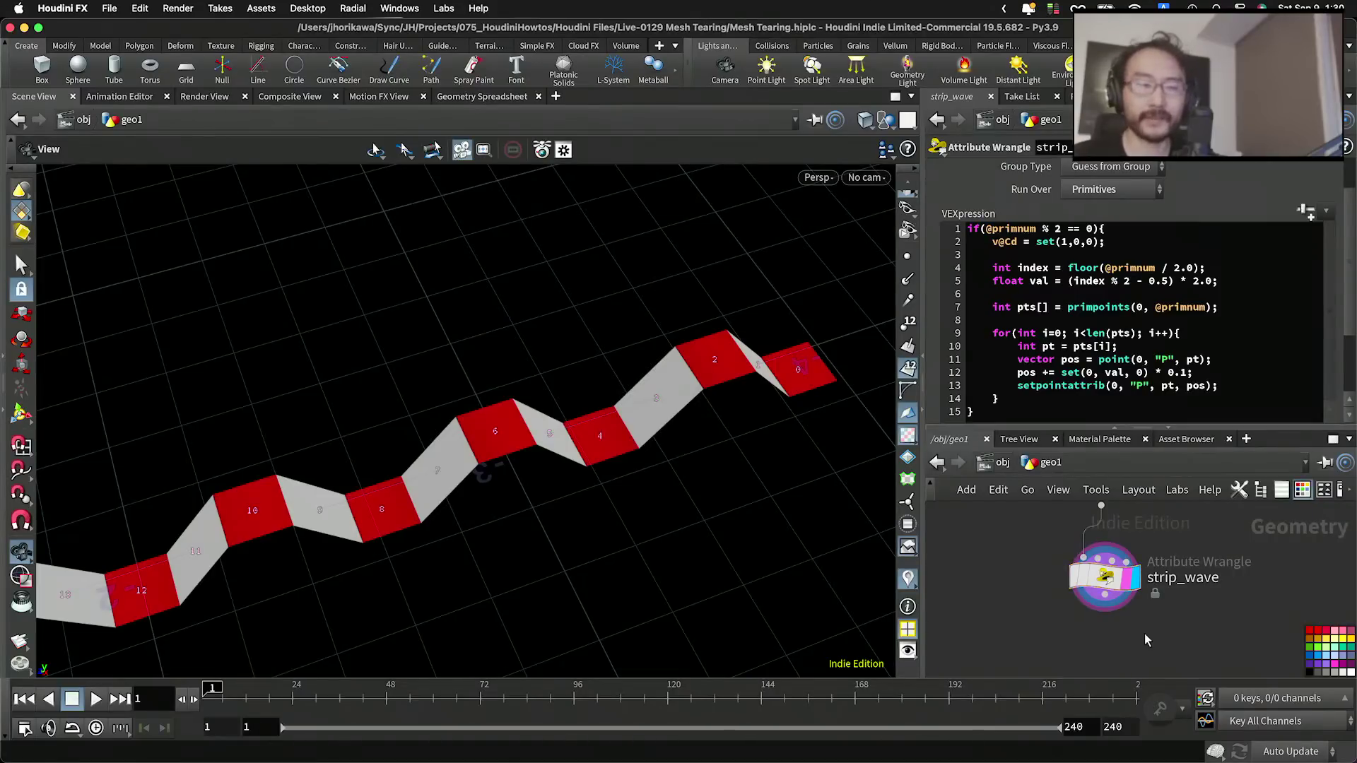
left_click_drag(1170, 429, 1171, 456)
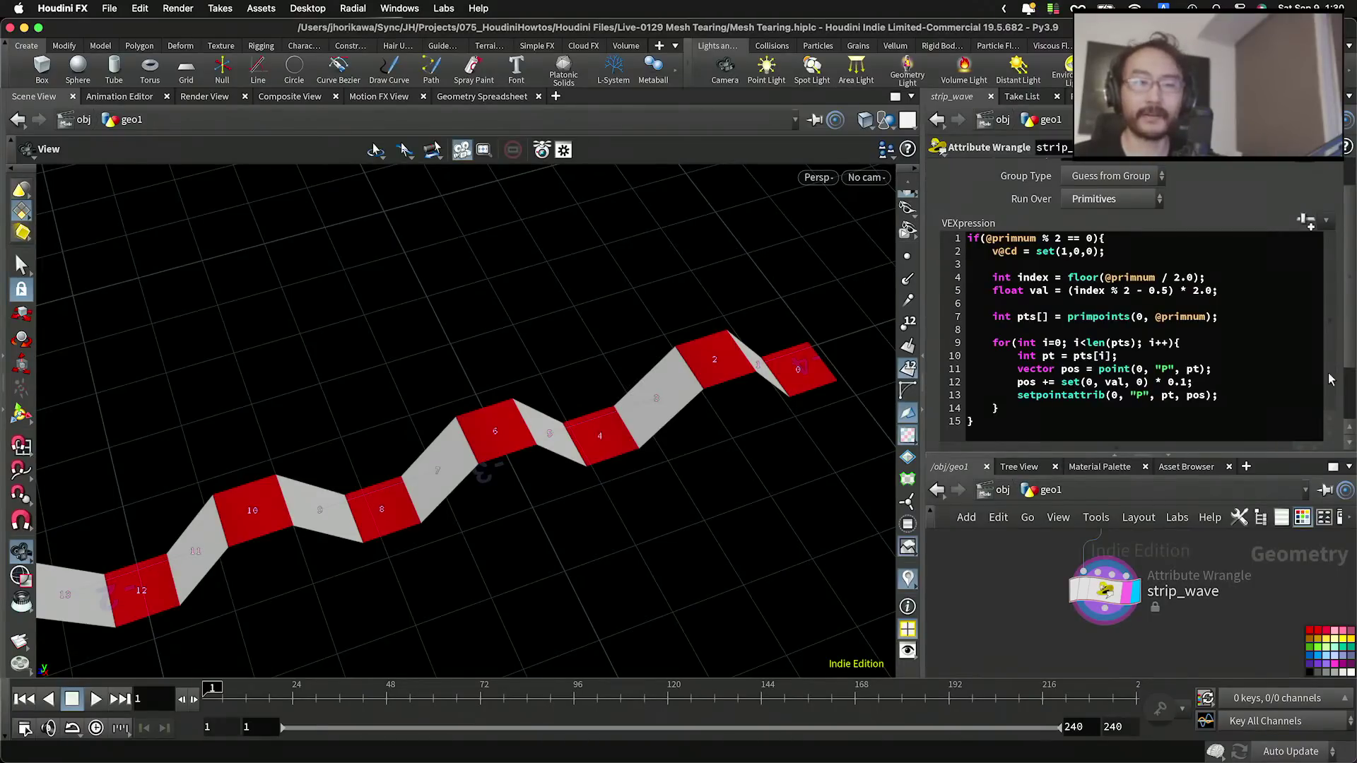
scroll(1131, 614, "down", 3)
middle_click_drag(1186, 582, 1145, 611)
scroll(1145, 611, "up", 3)
scroll(1123, 600, "down", 3)
scroll(1117, 598, "up", 3)
scroll(1113, 601, "down", 1)
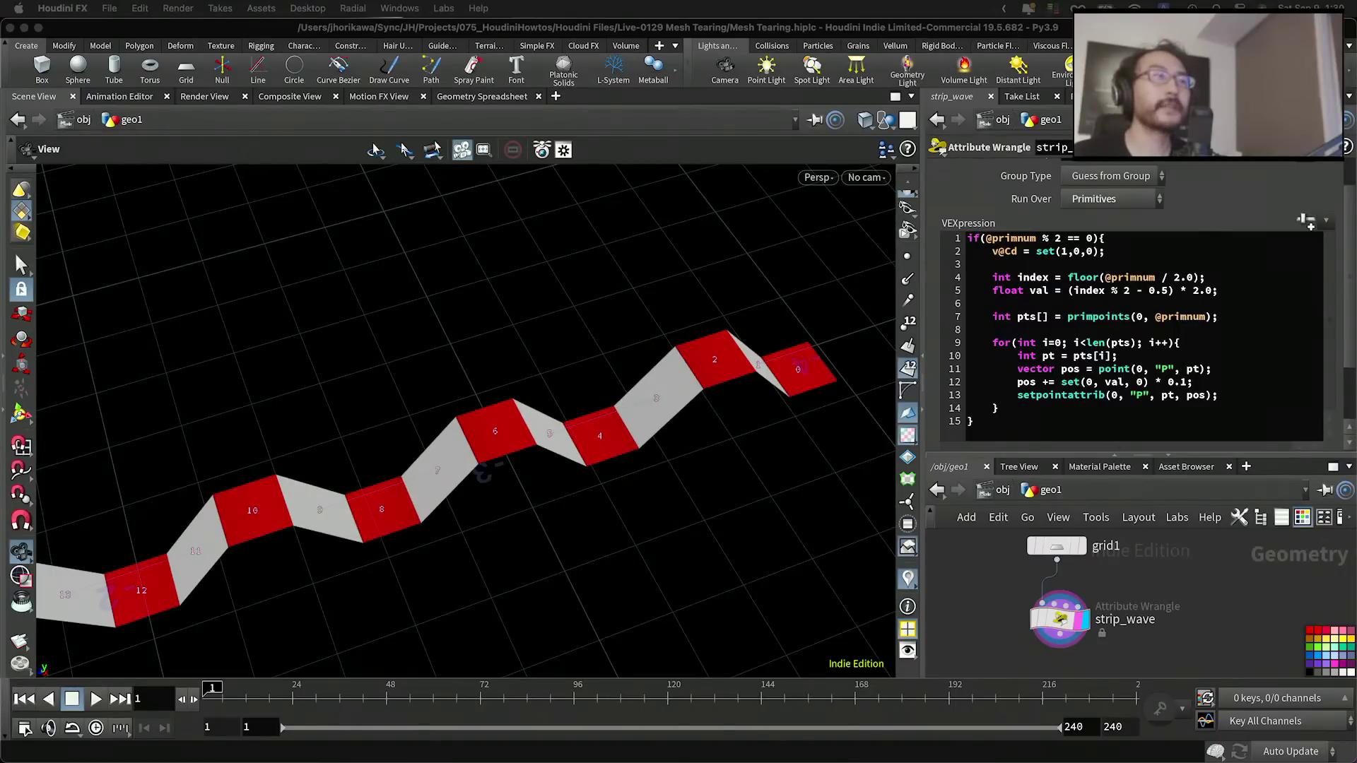
Step: Examine the zigzag strip in the viewport along its full length and up close around its first primitives
scroll(783, 362, "down", 4)
left_click_drag(741, 357, 567, 301)
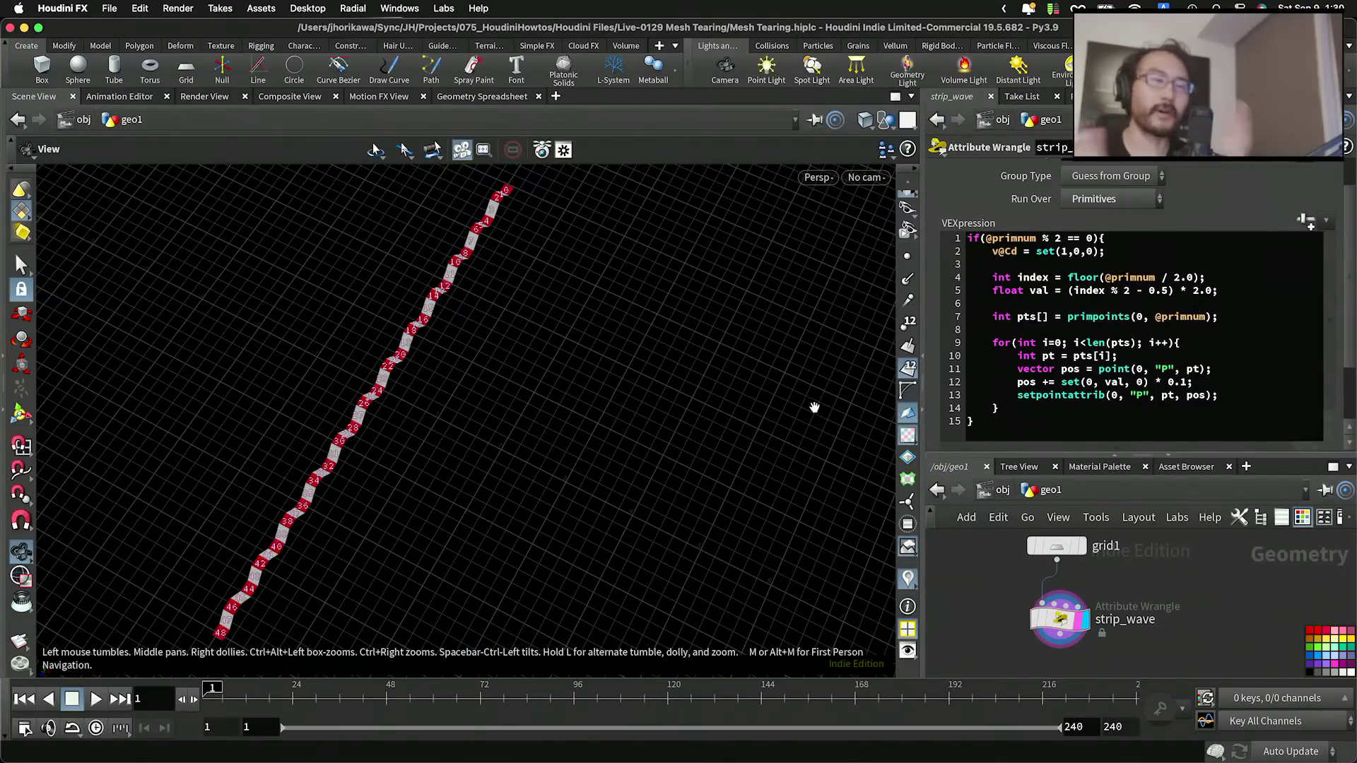
left_click_drag(997, 455, 995, 384)
scroll(574, 263, "up", 5)
middle_click_drag(484, 202, 524, 275)
scroll(520, 251, "up", 5)
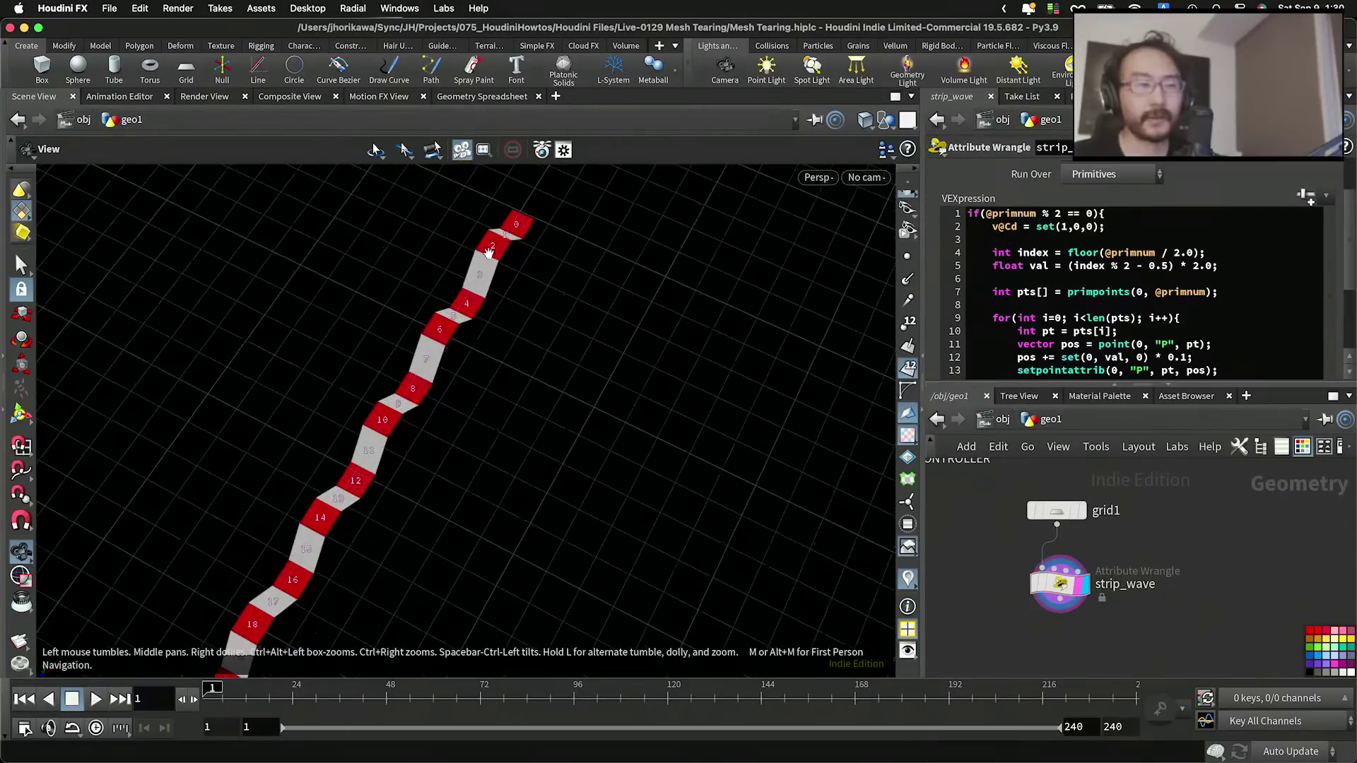
scroll(520, 262, "down", 2)
left_click_drag(537, 254, 524, 254)
scroll(522, 255, "up", 6)
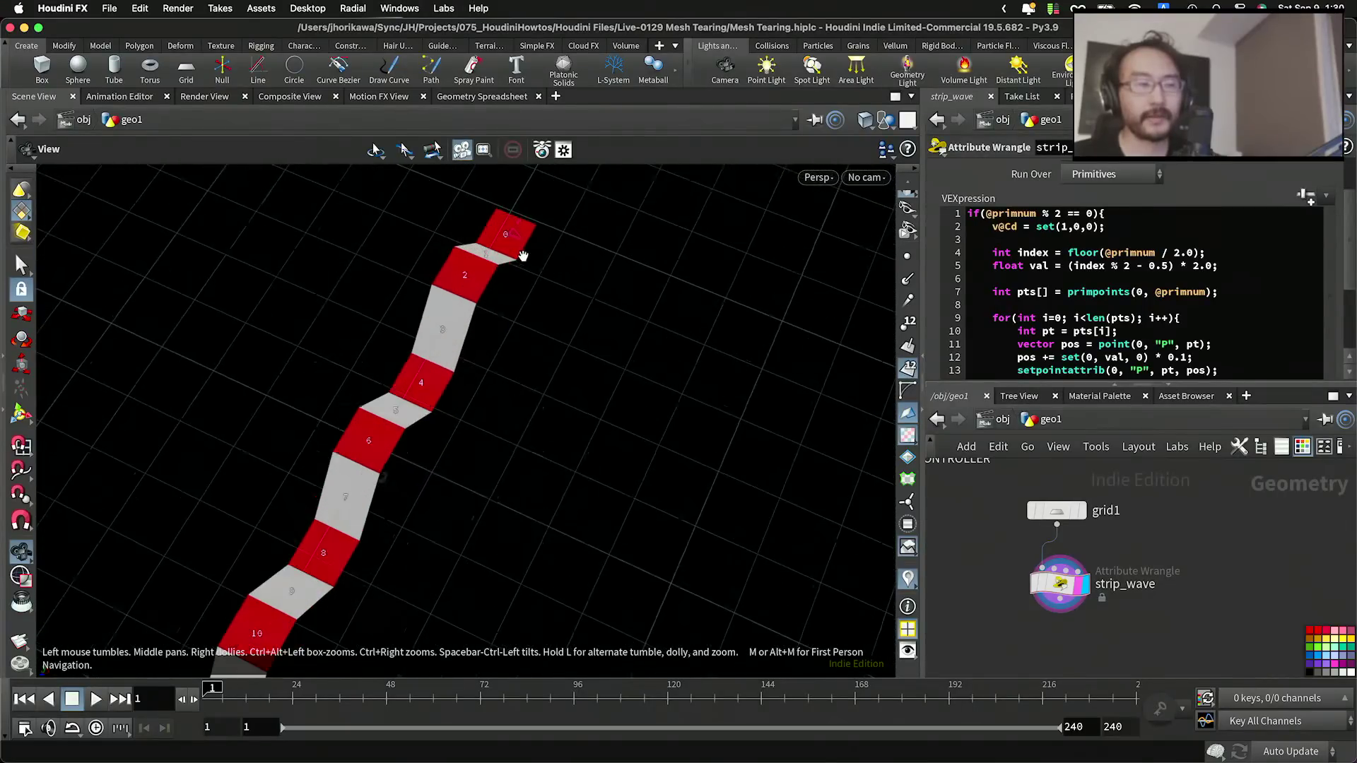
scroll(494, 234, "down", 2)
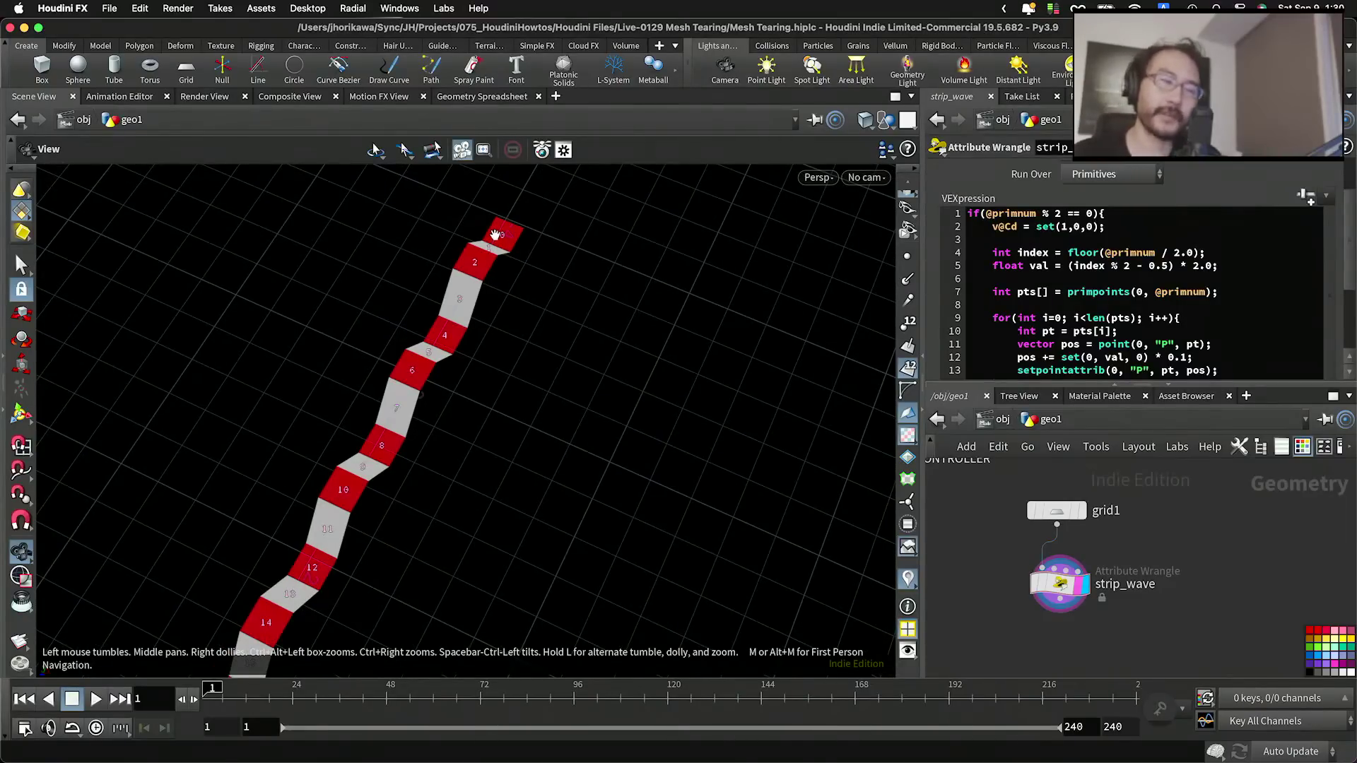
left_click_drag(501, 266, 421, 309)
scroll(521, 262, "up", 5)
scroll(539, 271, "up", 2)
scroll(545, 302, "down", 3)
left_click_drag(530, 380, 554, 379)
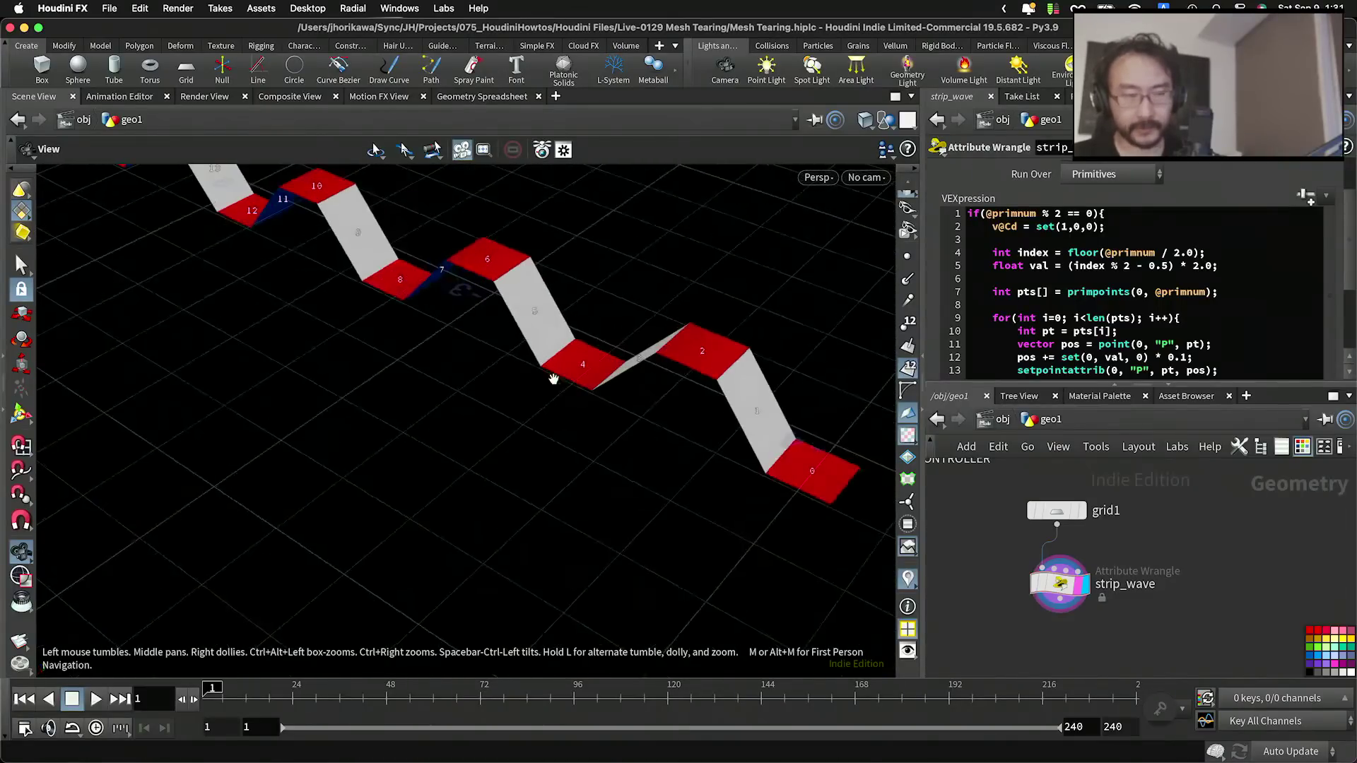
scroll(945, 489, "down", 3)
left_click_drag(665, 428, 622, 410)
Step: Switch to Clip Studio Paint and sketch interlocking white zigzag strips that form honeycomb cells below the existing hexagon drawing
key("ctrl+Up")
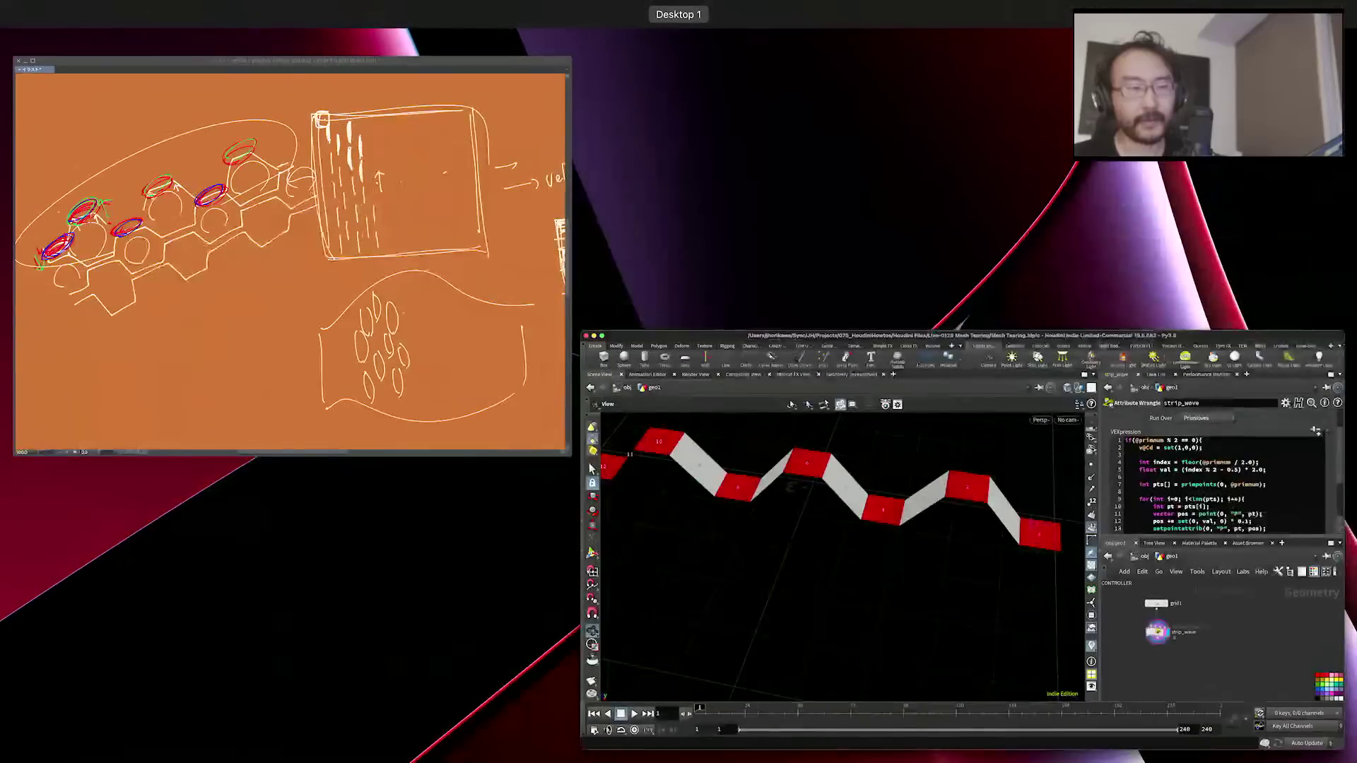
left_click(493, 273)
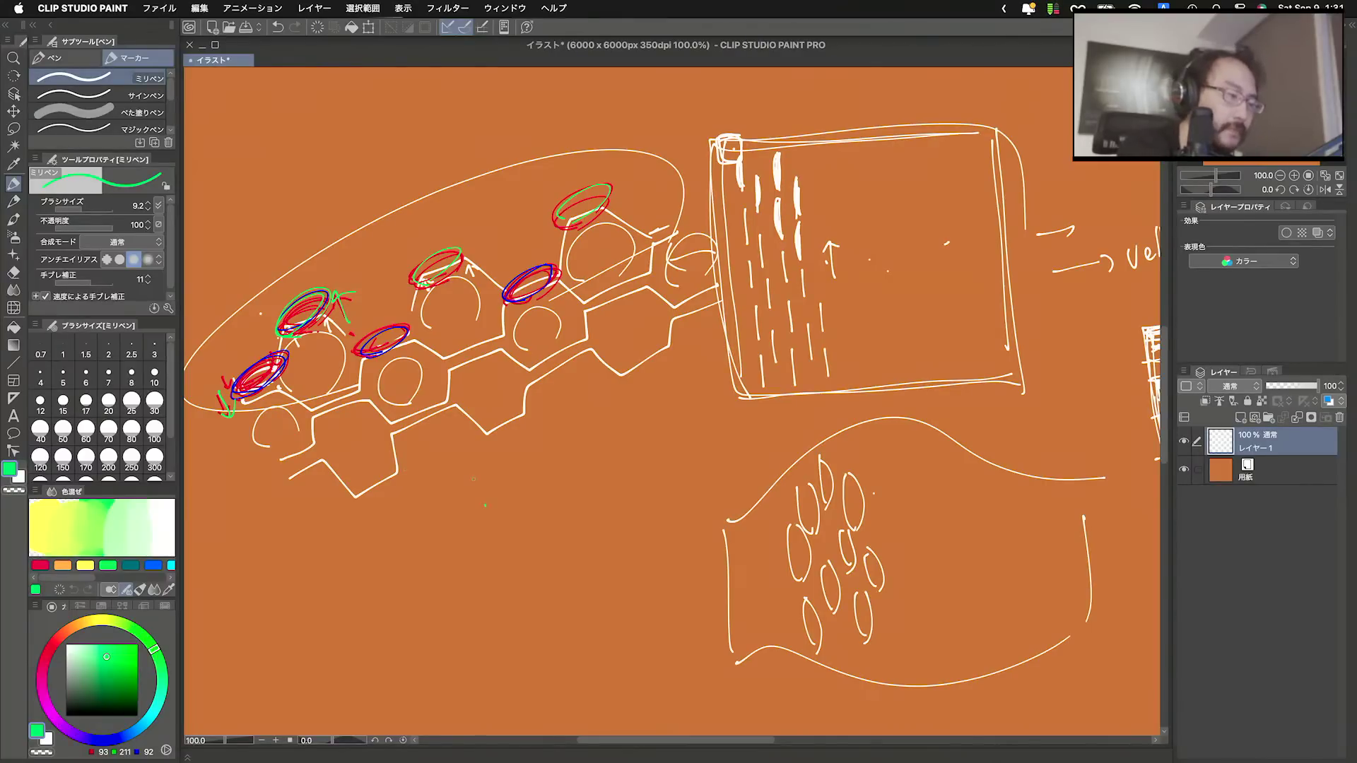
left_click_drag(76, 656, 63, 594)
mouse_move(381, 568)
left_mouse_down()
mouse_move(388, 521)
mouse_move(440, 539)
mouse_move(499, 460)
mouse_move(564, 475)
left_mouse_up()
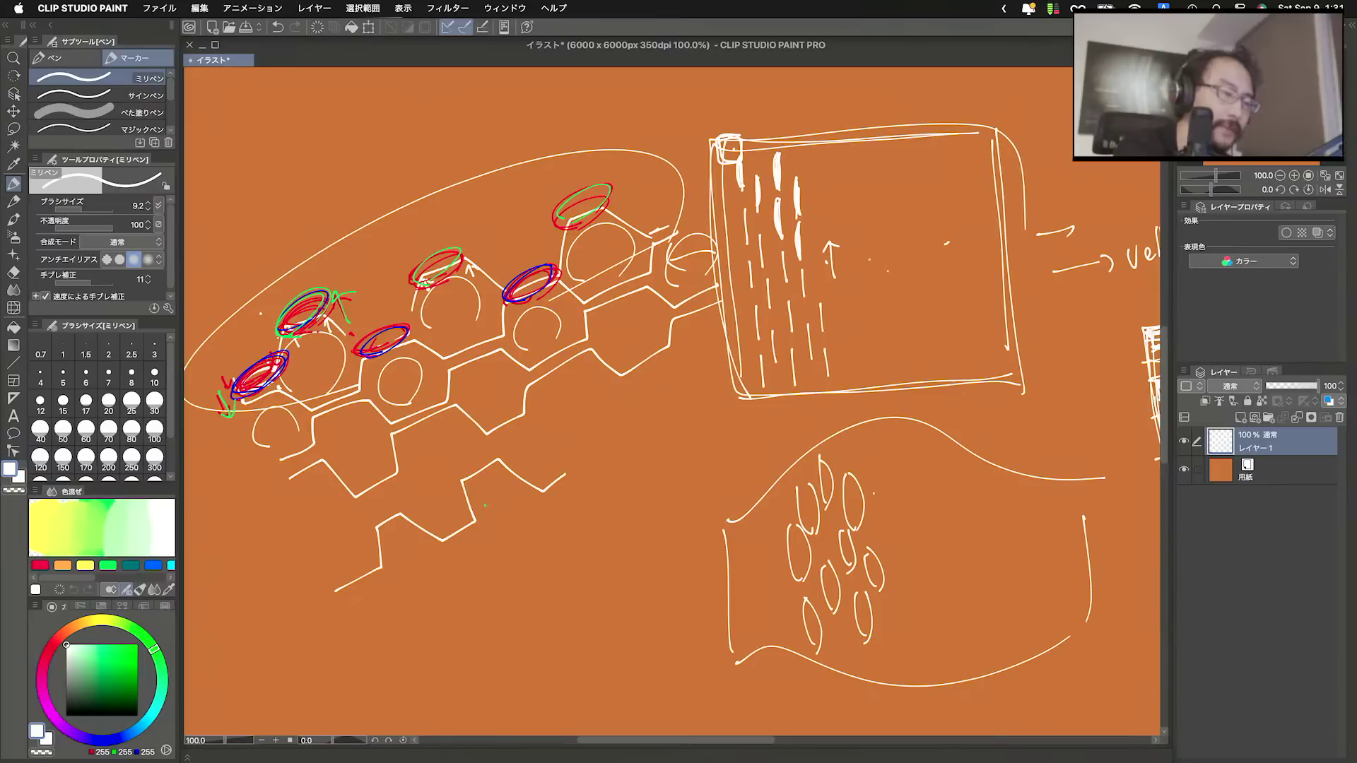
left_click_drag(415, 597, 543, 506)
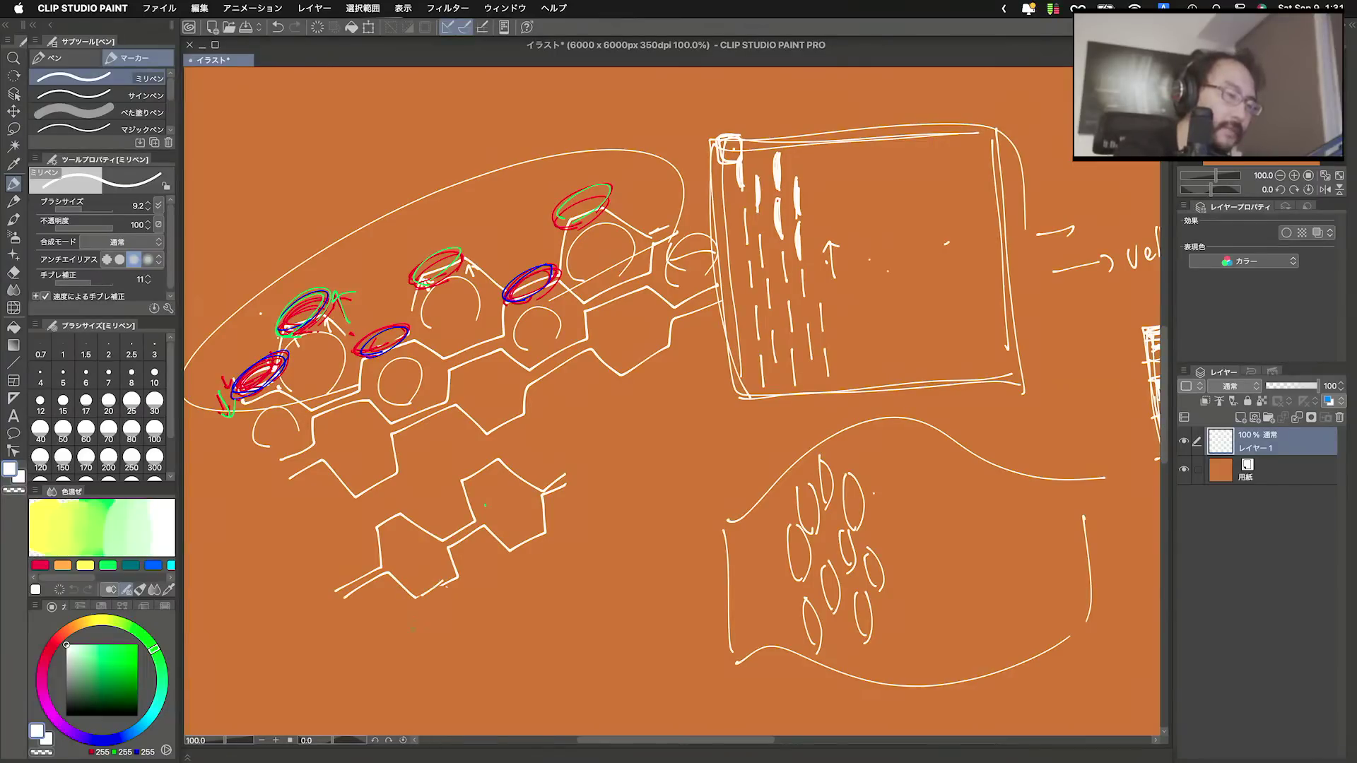
mouse_move(419, 642)
left_mouse_down()
mouse_move(424, 602)
mouse_move(495, 607)
mouse_move(530, 549)
left_mouse_up()
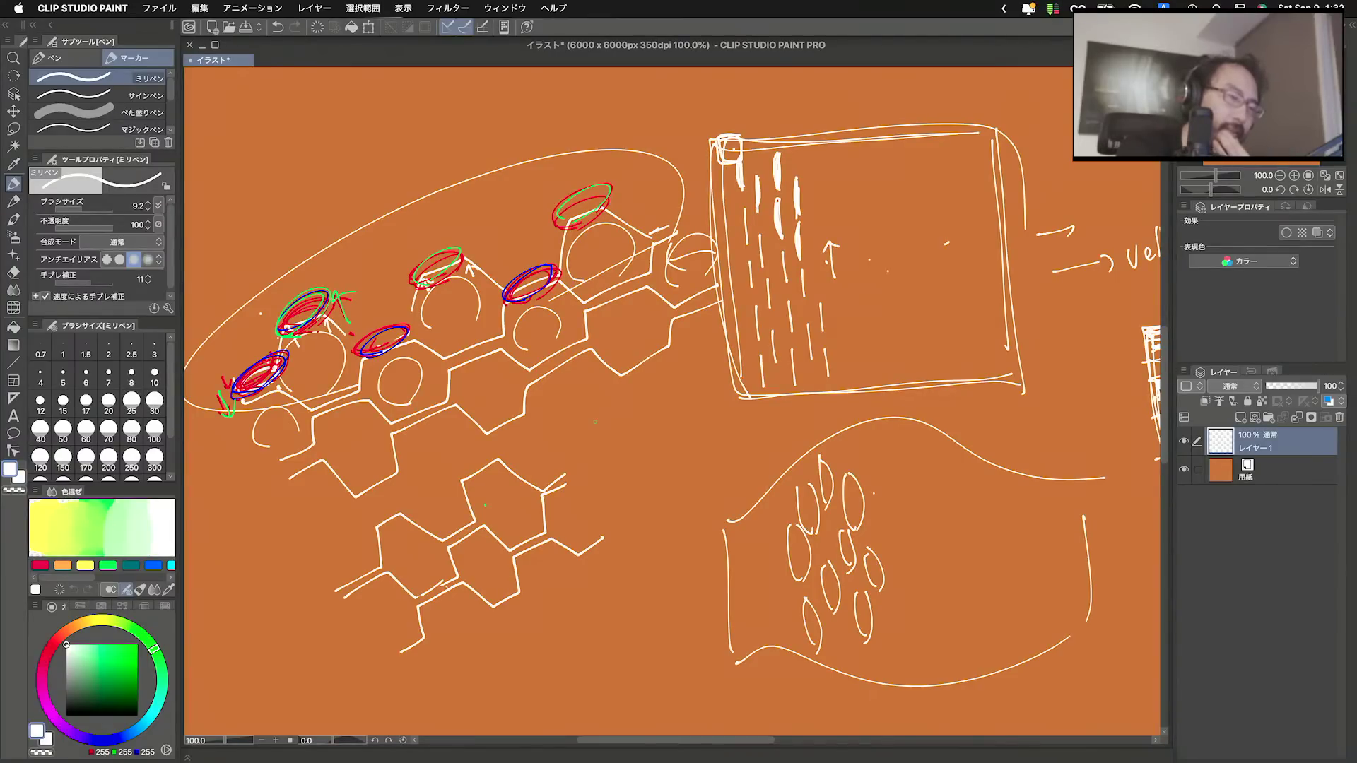
Step: Circle the sketch's upper row of hexagons, add another zigzag strip beneath the rows, and draw a long diagonal arrow
mouse_move(586, 502)
left_mouse_down()
mouse_move(354, 593)
mouse_move(600, 475)
mouse_move(356, 594)
mouse_move(592, 502)
left_mouse_up()
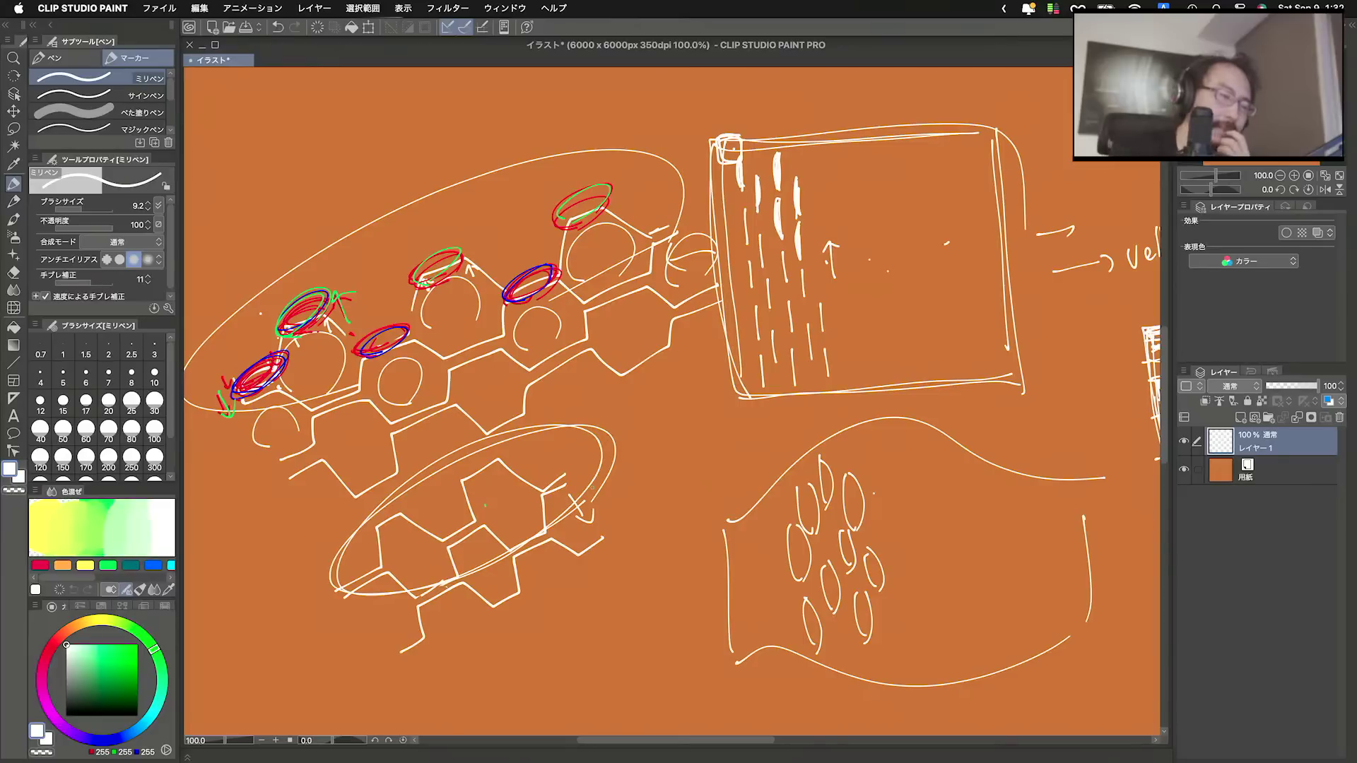
mouse_move(400, 673)
left_mouse_down()
mouse_move(438, 645)
mouse_move(500, 643)
mouse_move(605, 584)
left_mouse_up()
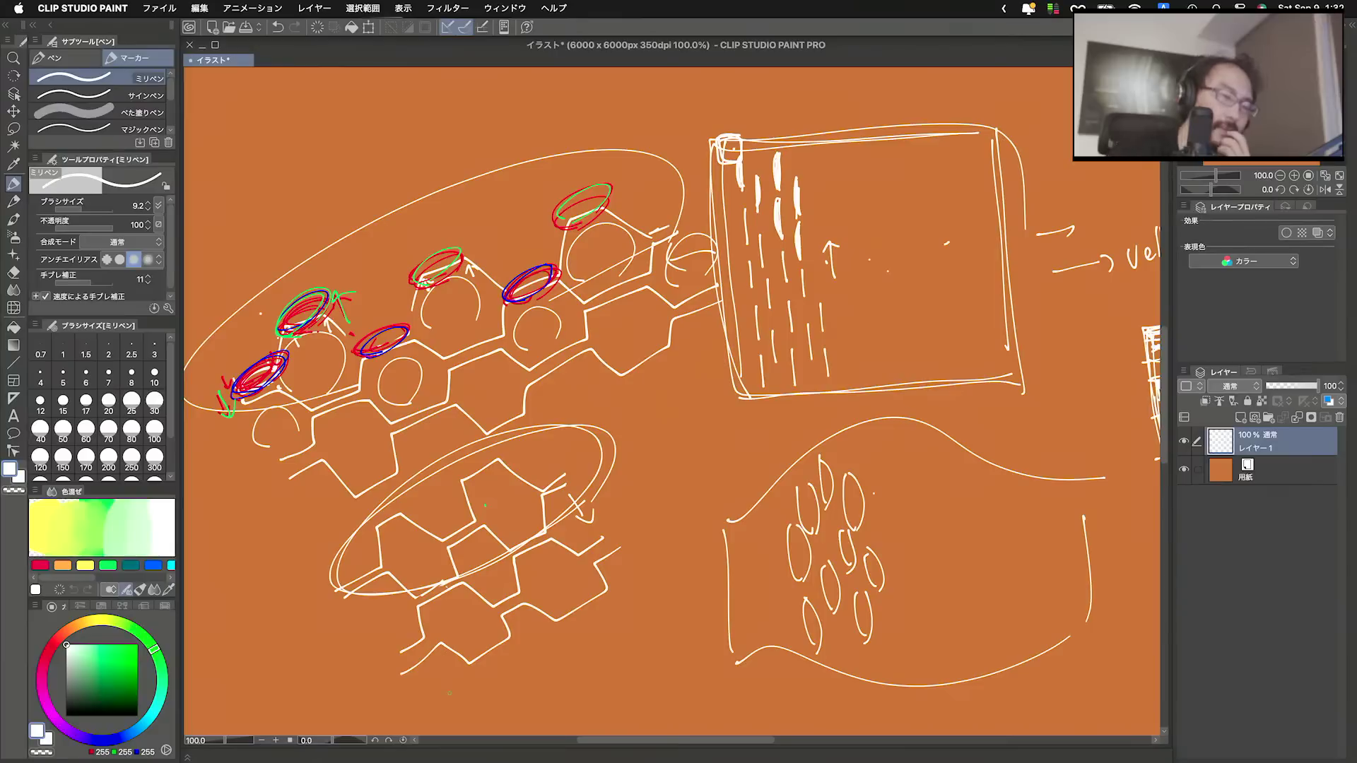
left_click_drag(599, 509, 776, 719)
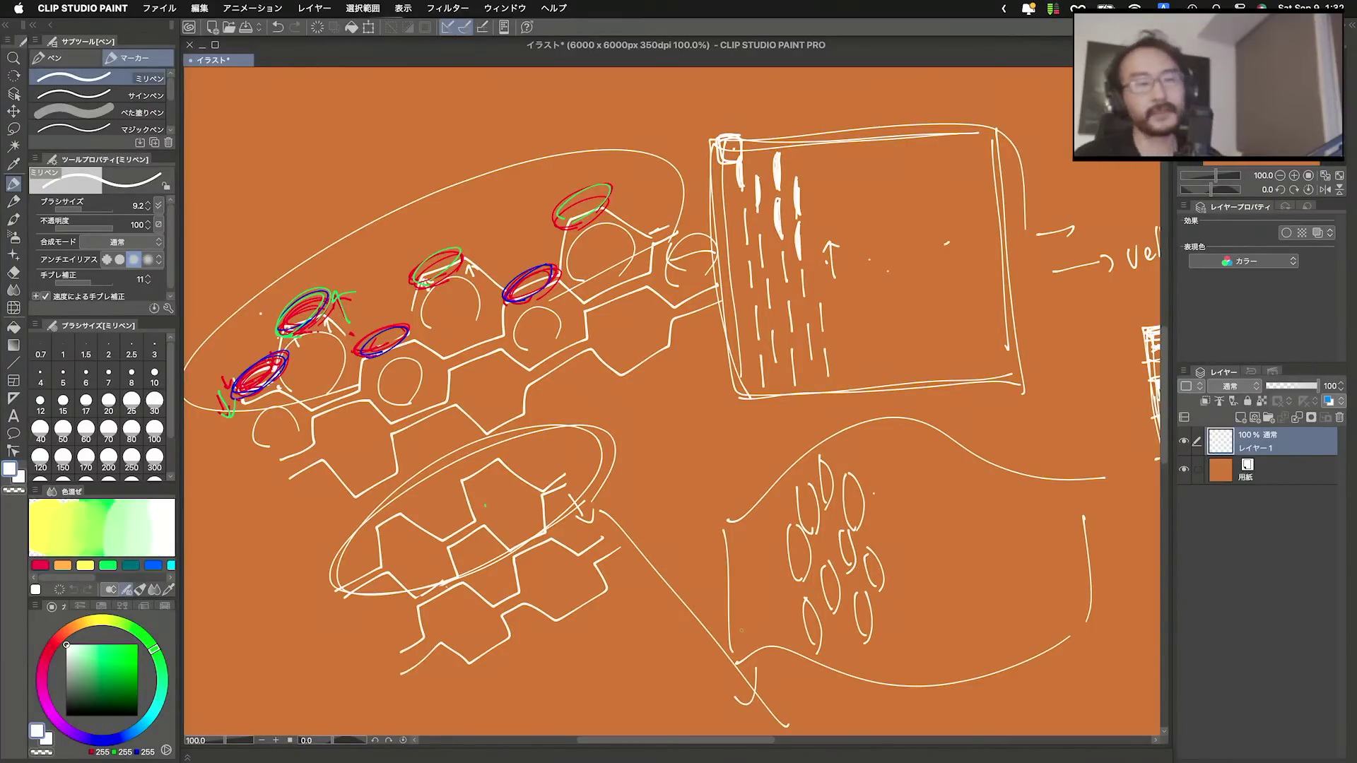
Step: Switch back to Houdini and add a Mirror node below strip_wave in the geo1 network
key("ctrl+Up")
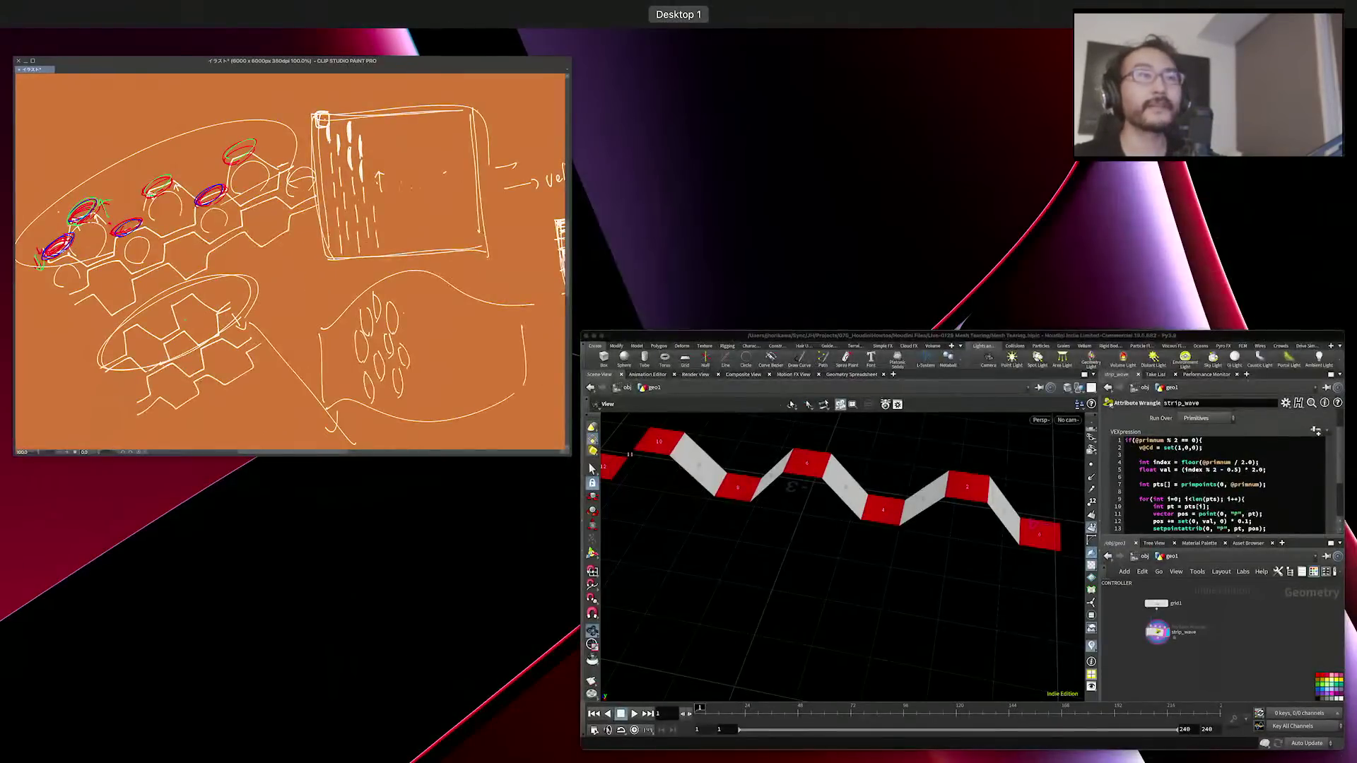
key("ctrl+Up")
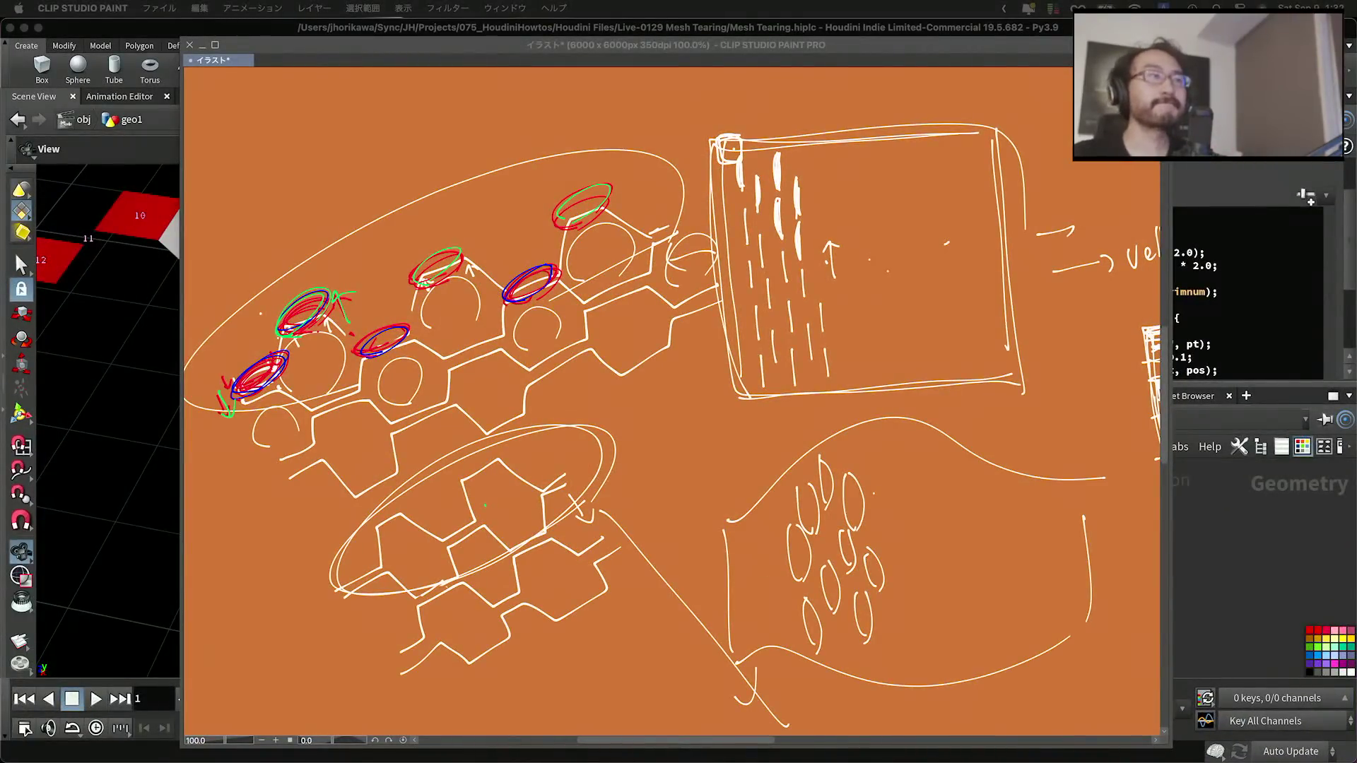
left_click(1244, 545)
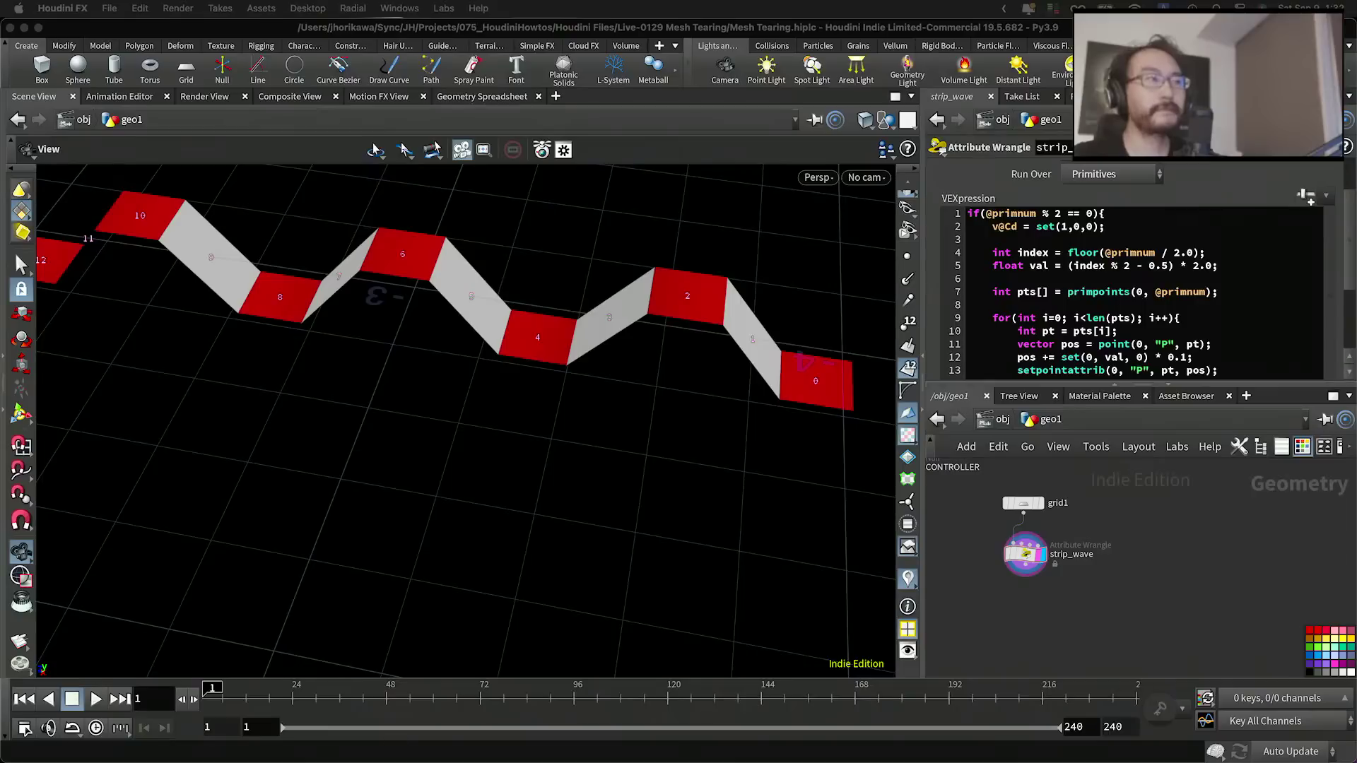
left_click(1093, 555)
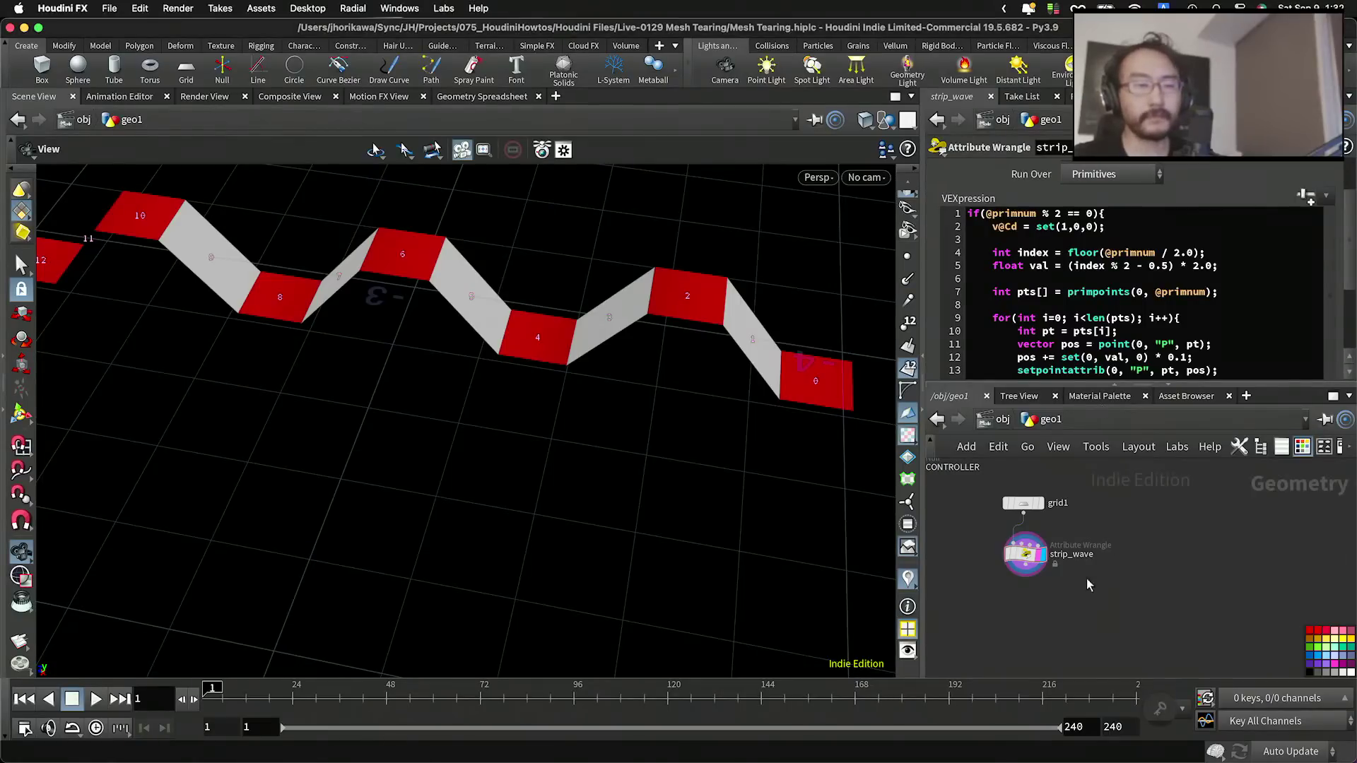
scroll(1073, 590, "up", 4)
key("Tab")
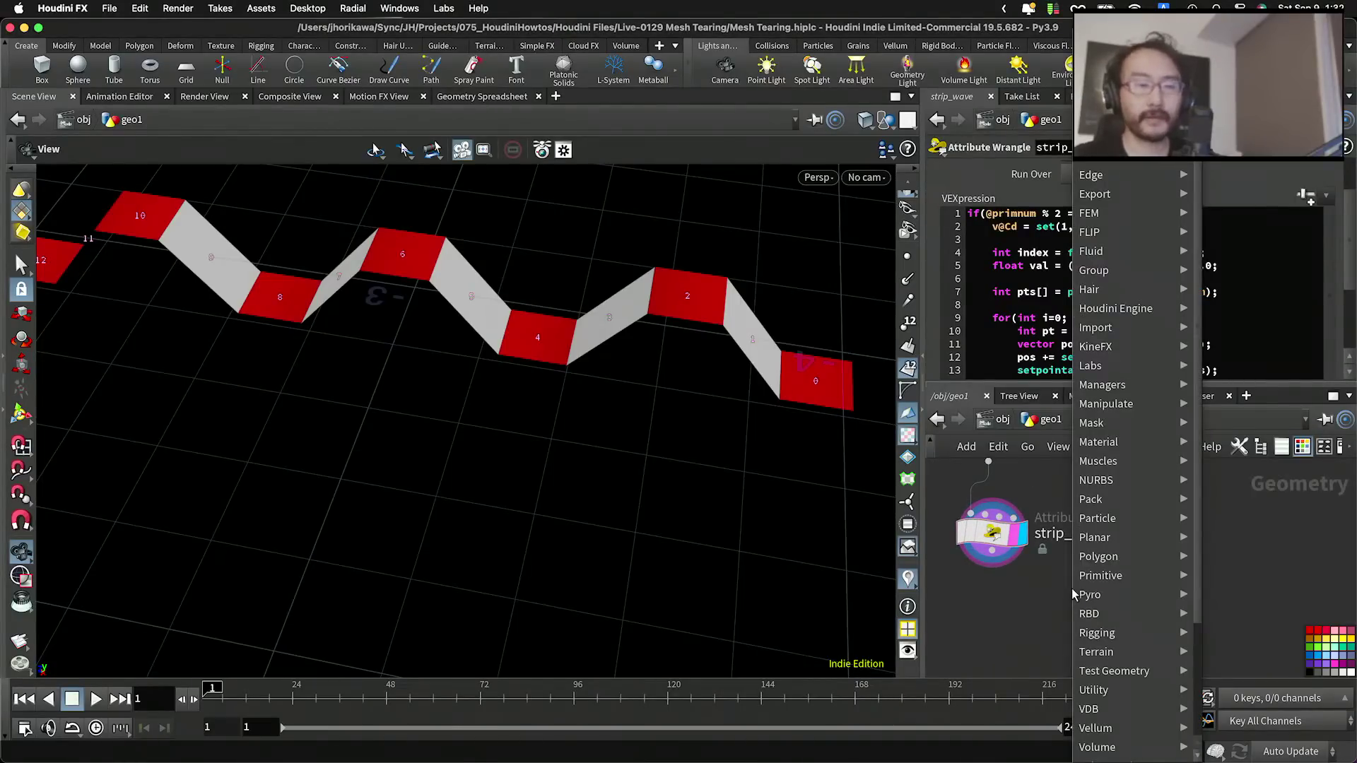
type("merge")
key("Return")
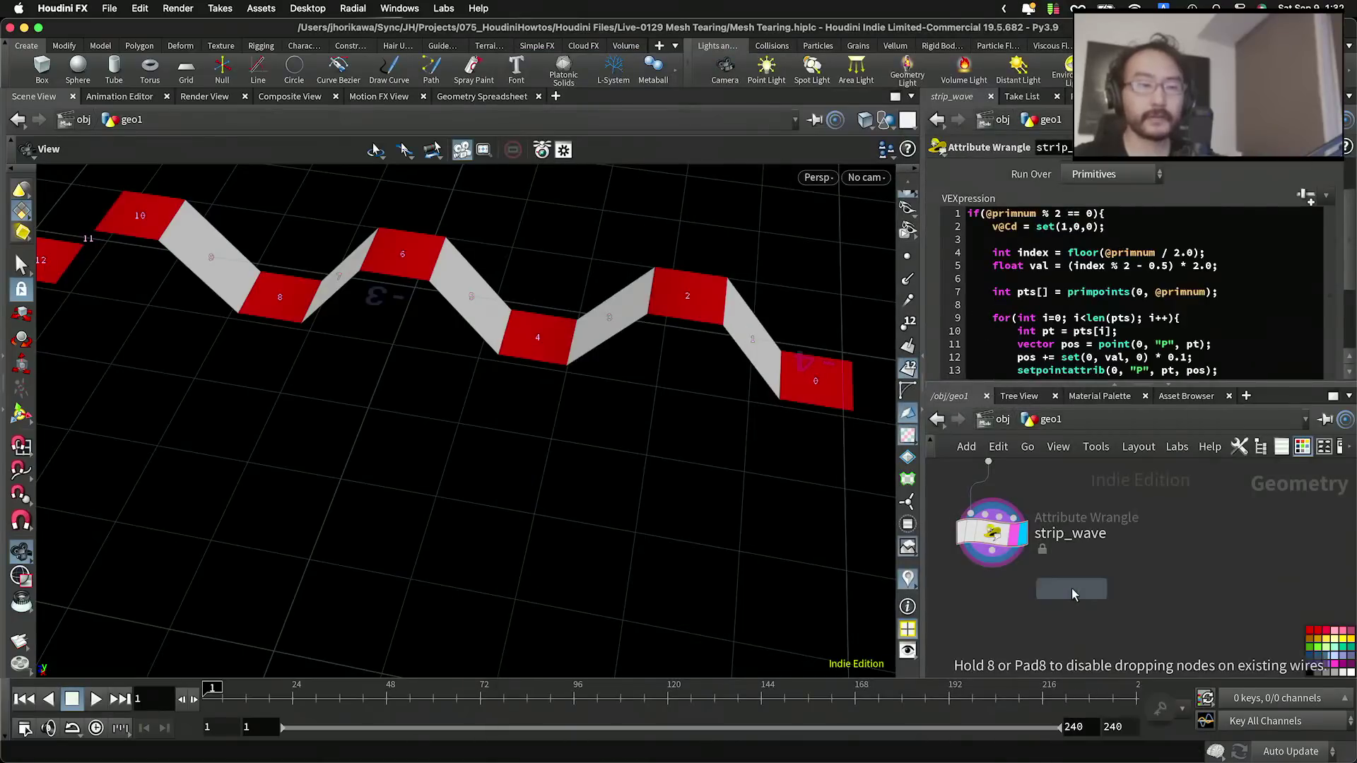
left_click(1060, 606)
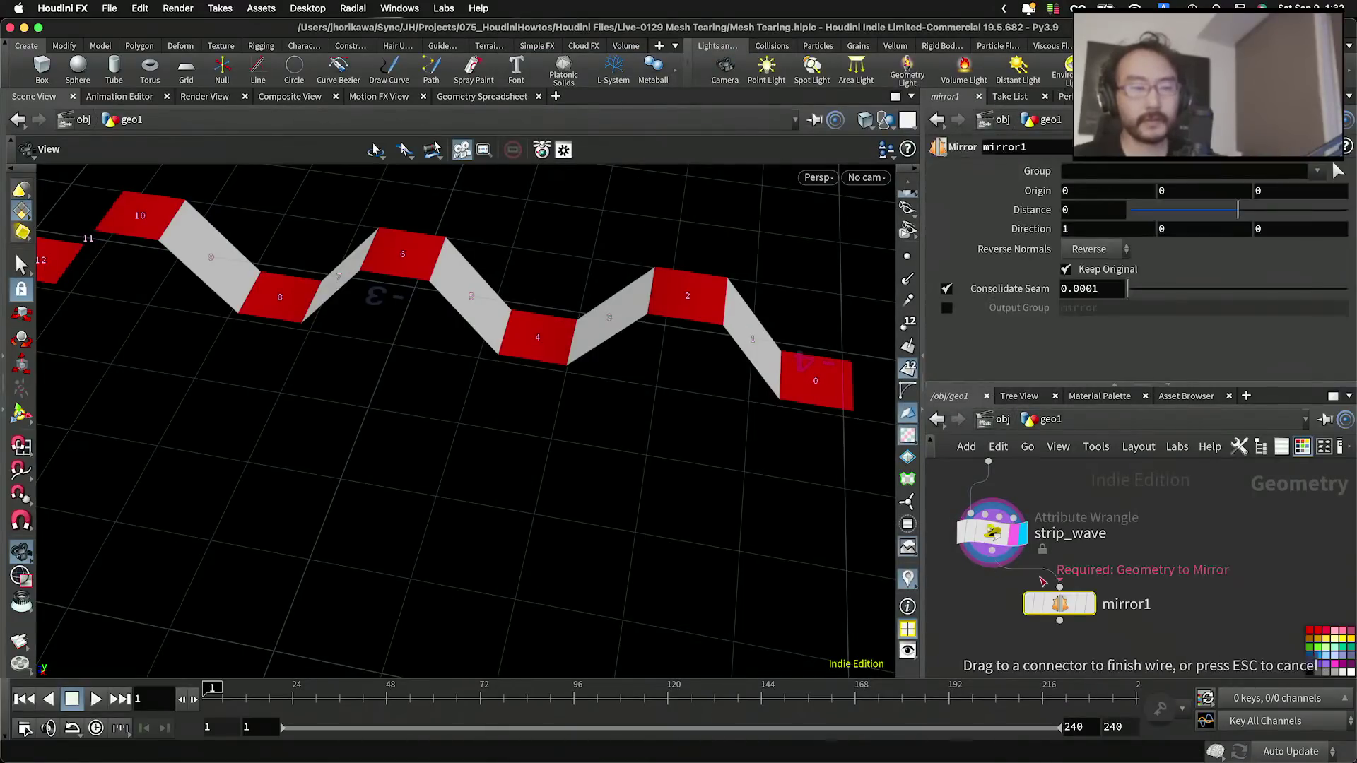
Step: Connect the strip_wave output to the Mirror node and display the mirrored result
left_click_drag(1064, 598, 1106, 616)
key("r")
left_click(1097, 613)
key("t")
left_click(1097, 614)
Step: Set the Mirror node's direction to 0, 1, 0 and inspect the mirrored strips in the viewport
left_click_drag(1085, 230, 1015, 234)
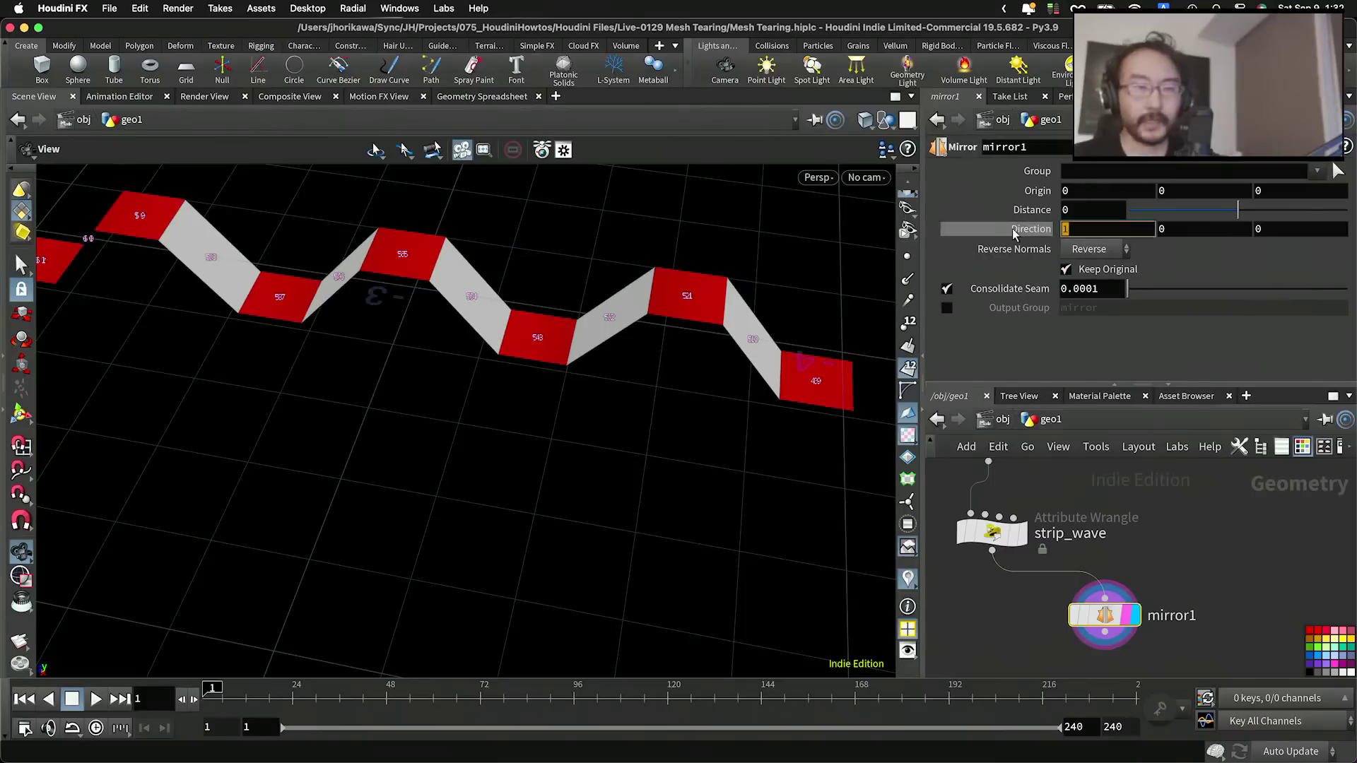
type("0")
key("Tab")
type("1")
key("Return")
left_click_drag(774, 340, 519, 309)
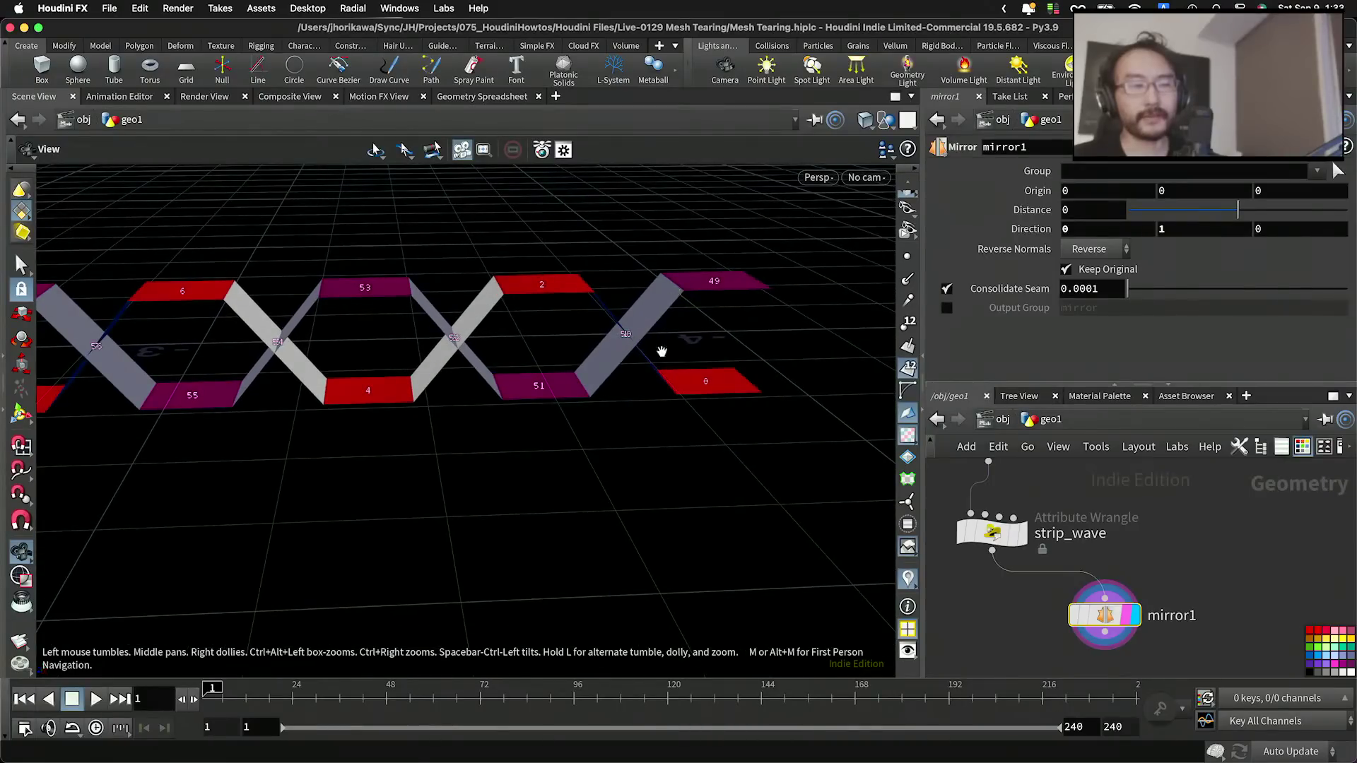
left_click_drag(674, 329, 639, 316)
scroll(1180, 587, "down", 5)
scroll(1191, 567, "up", 5)
Step: In strip_wave's VEX code, make the position offset multiply by chf("offset") instead of a fixed number
left_click(1055, 564)
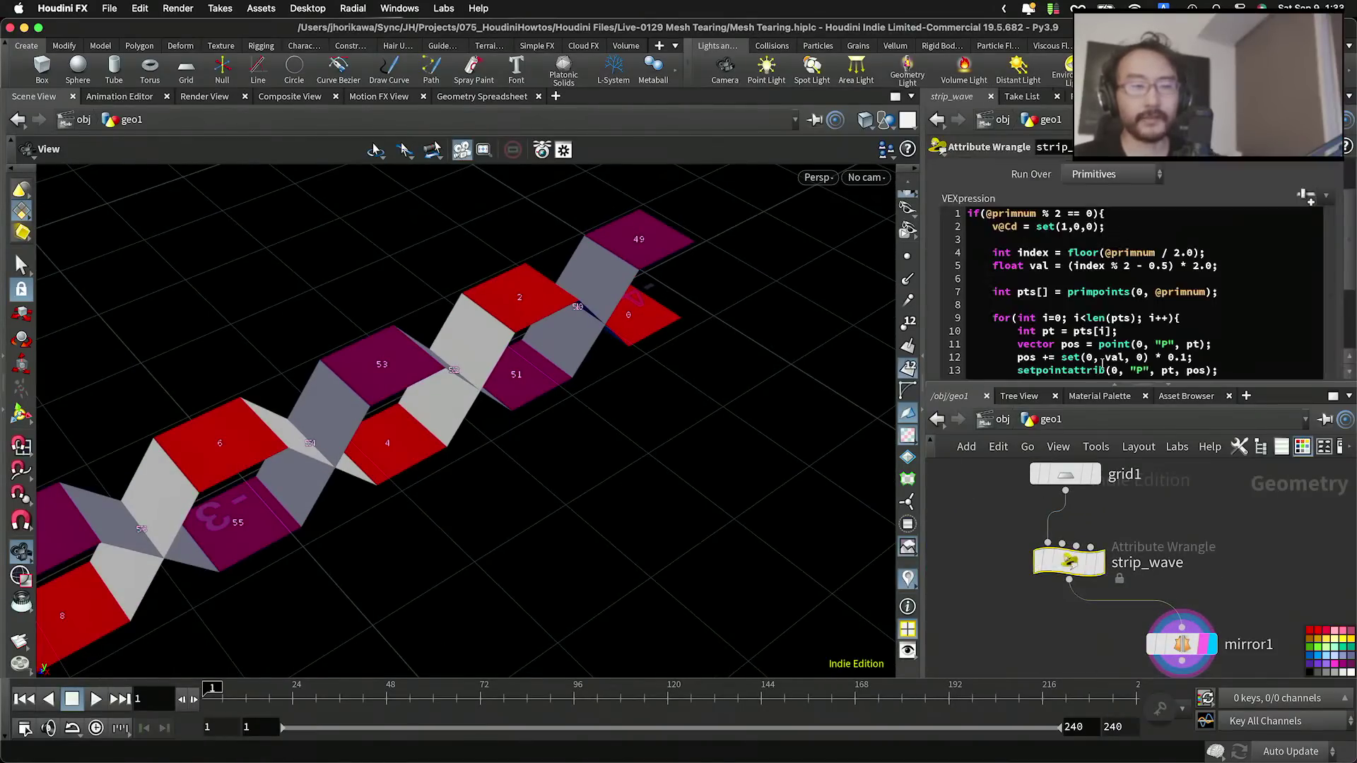
scroll(1253, 283, "down", 2)
left_click_drag(1187, 313, 1169, 314)
left_click(1169, 313)
type("chf(@\"")
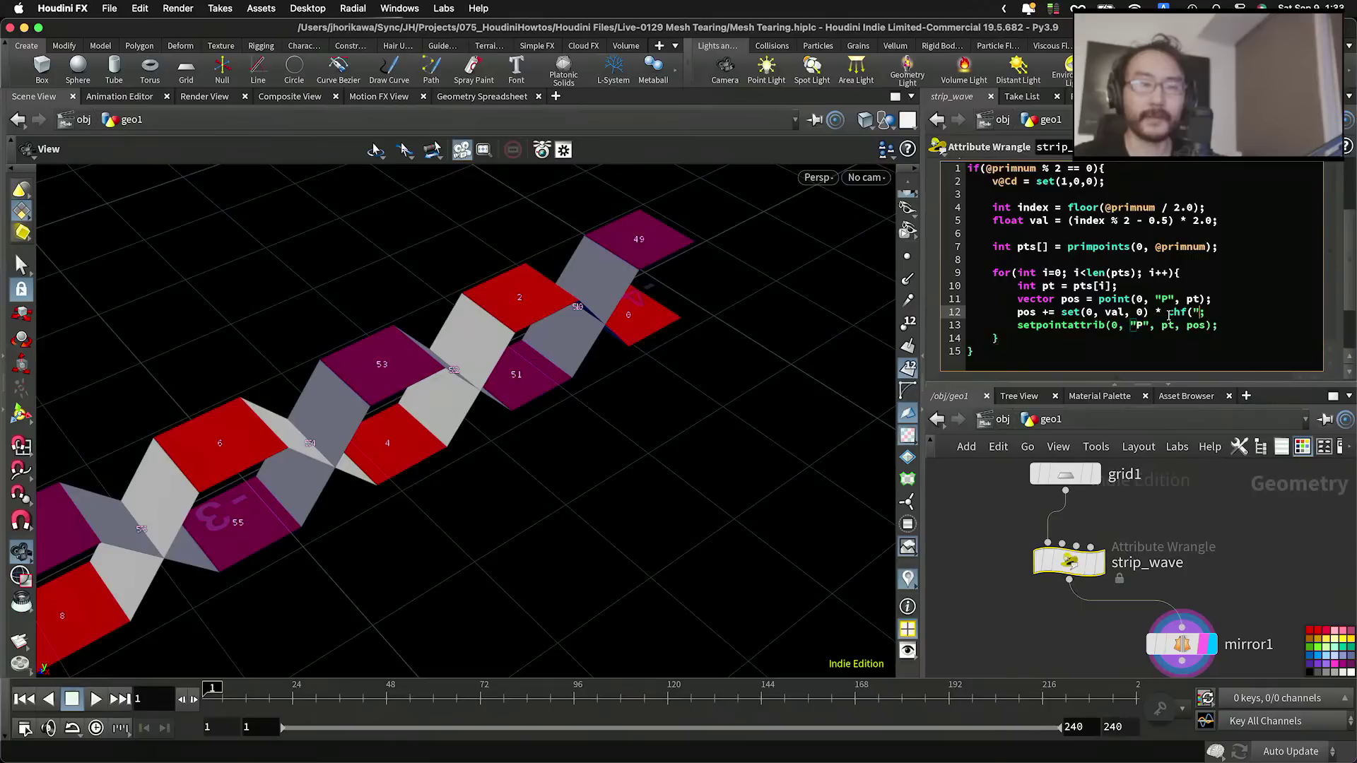
type("offset\"")
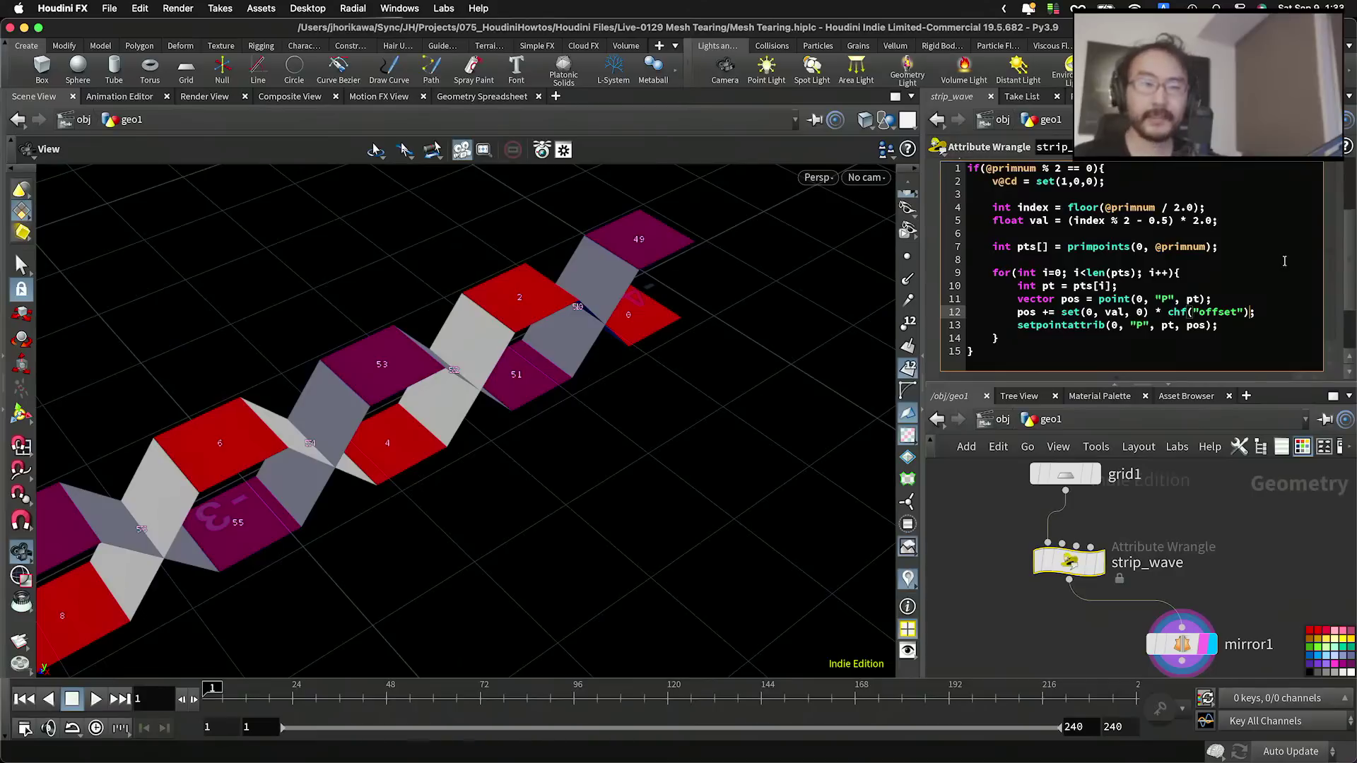
Step: Generate the offset parameter on strip_wave from the VEX code and set it to 0.1
scroll(1309, 227, "up", 5)
left_click(1307, 263)
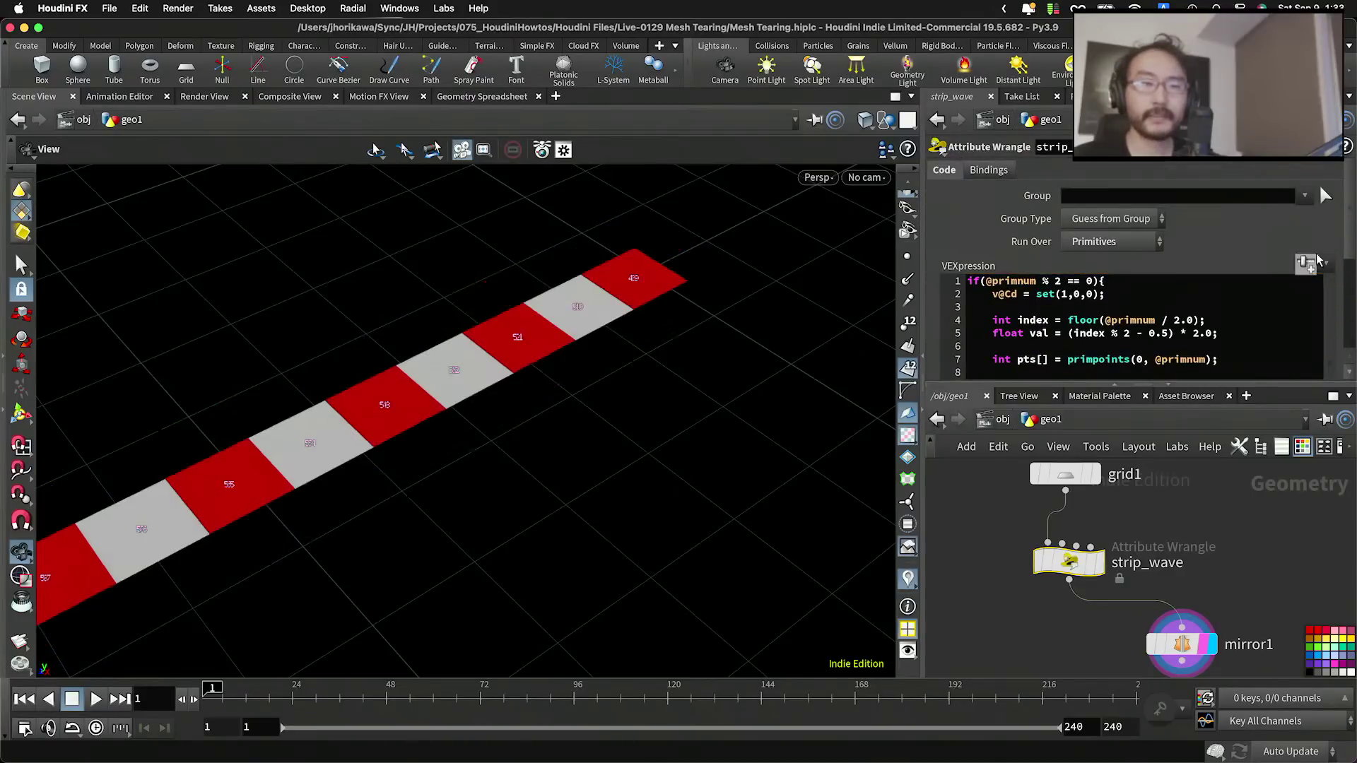
scroll(1331, 252, "down", 8)
scroll(1328, 214, "up", 5)
left_click(1309, 206)
scroll(1332, 212, "down", 8)
left_click(1070, 378)
type(".1")
key("Return")
Step: Copy strip_wave's Offset parameter and reference it negated in mirror1's Y origin as -ch("../strip_wave/offset")
right_click(1082, 371)
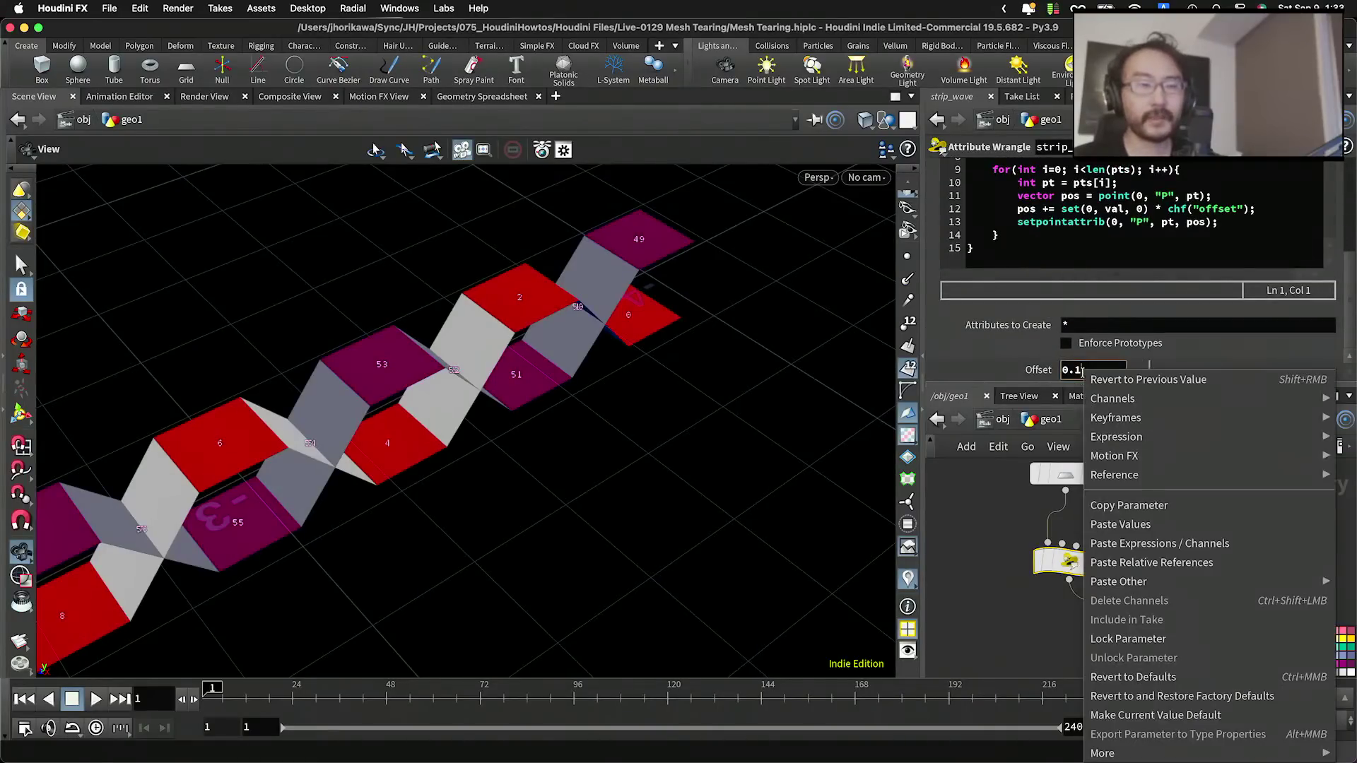
left_click(1102, 503)
scroll(1182, 609, "down", 2)
middle_click_drag(1182, 609, 1178, 559)
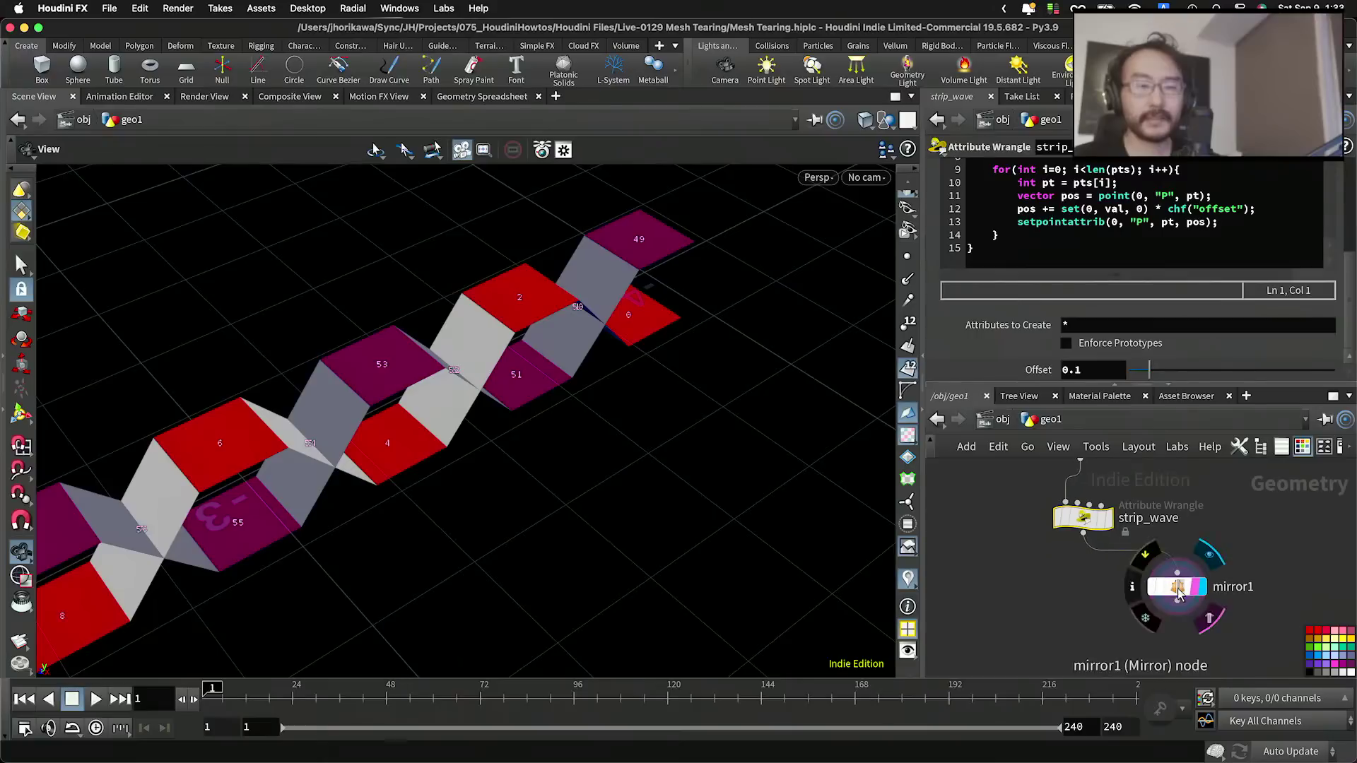
left_click(1179, 588)
middle_click_drag(1181, 627, 1166, 592)
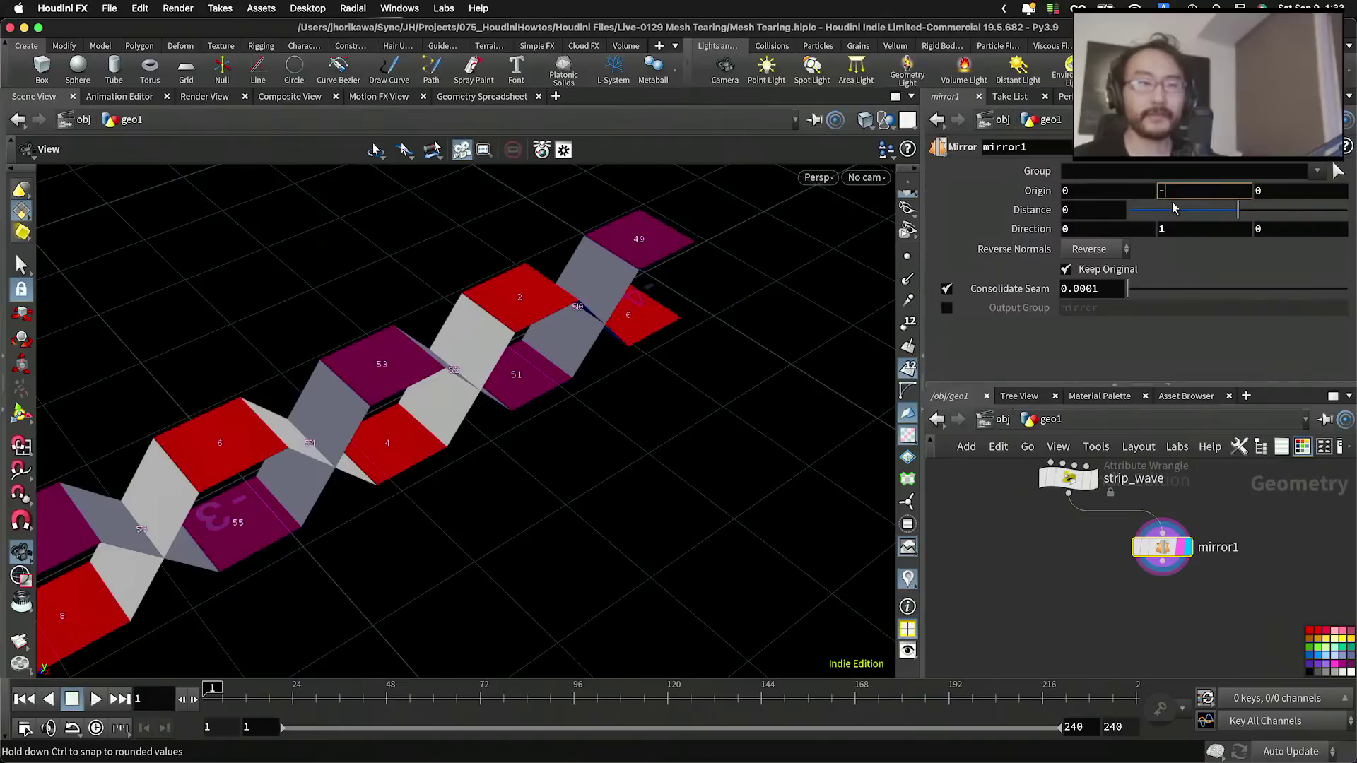
right_click(1170, 192)
left_click(1182, 387)
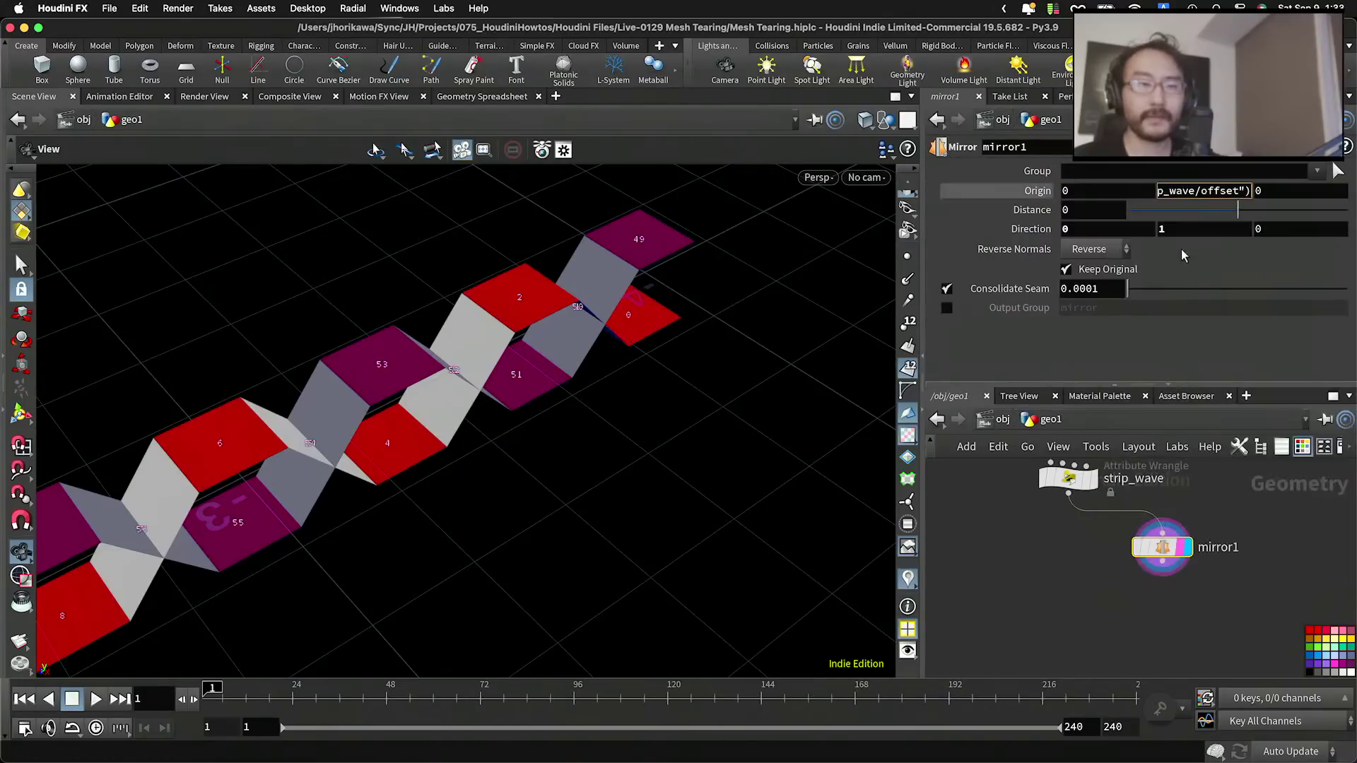
left_click_drag(1247, 192, 1041, 198)
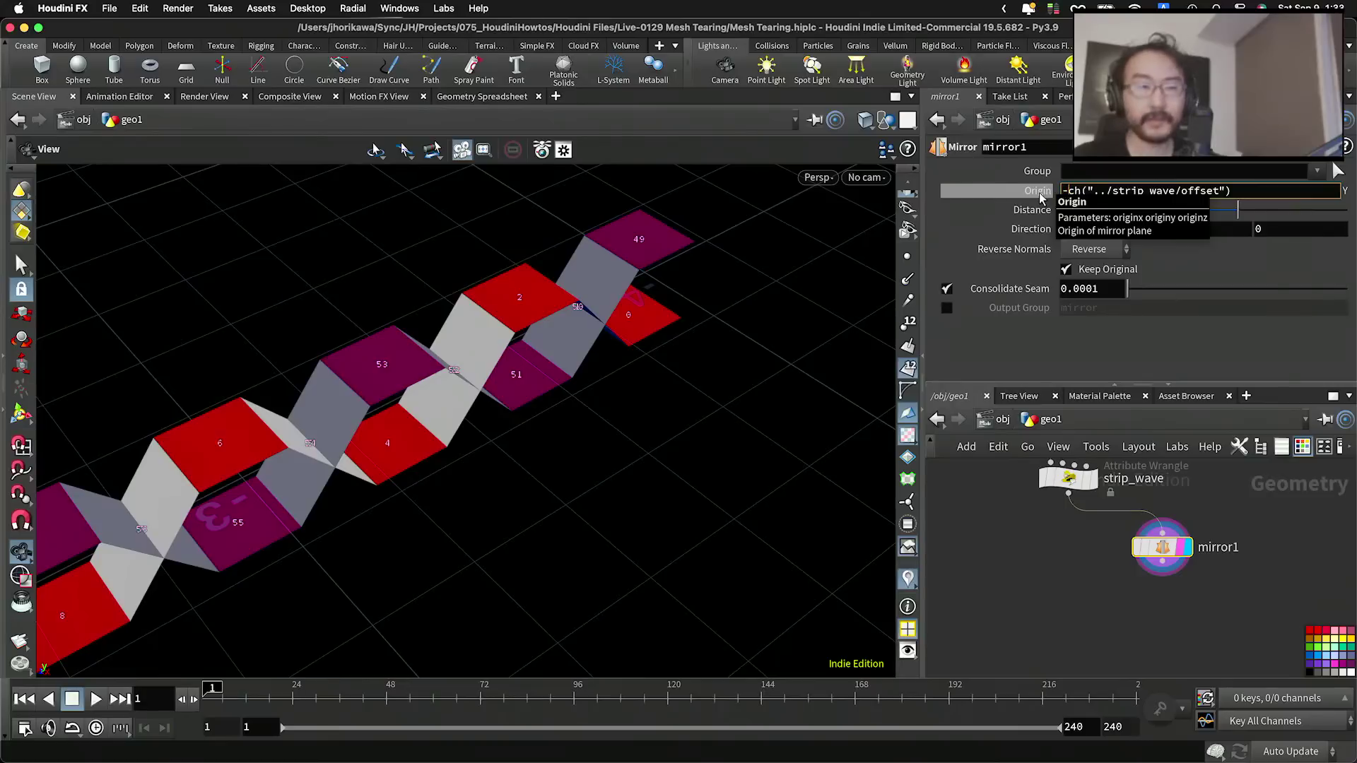
key("Return")
Step: Examine the mirrored strips from several angles to see how the hexagonal cells meet
mouse_move(518, 335)
left_mouse_down()
mouse_move(439, 259)
mouse_move(539, 337)
left_mouse_up()
middle_click_drag(543, 395, 508, 294)
right_click_drag(509, 294, 519, 312)
left_click_drag(519, 313, 485, 351)
left_click_drag(392, 372, 488, 394)
left_click_drag(613, 490, 627, 527)
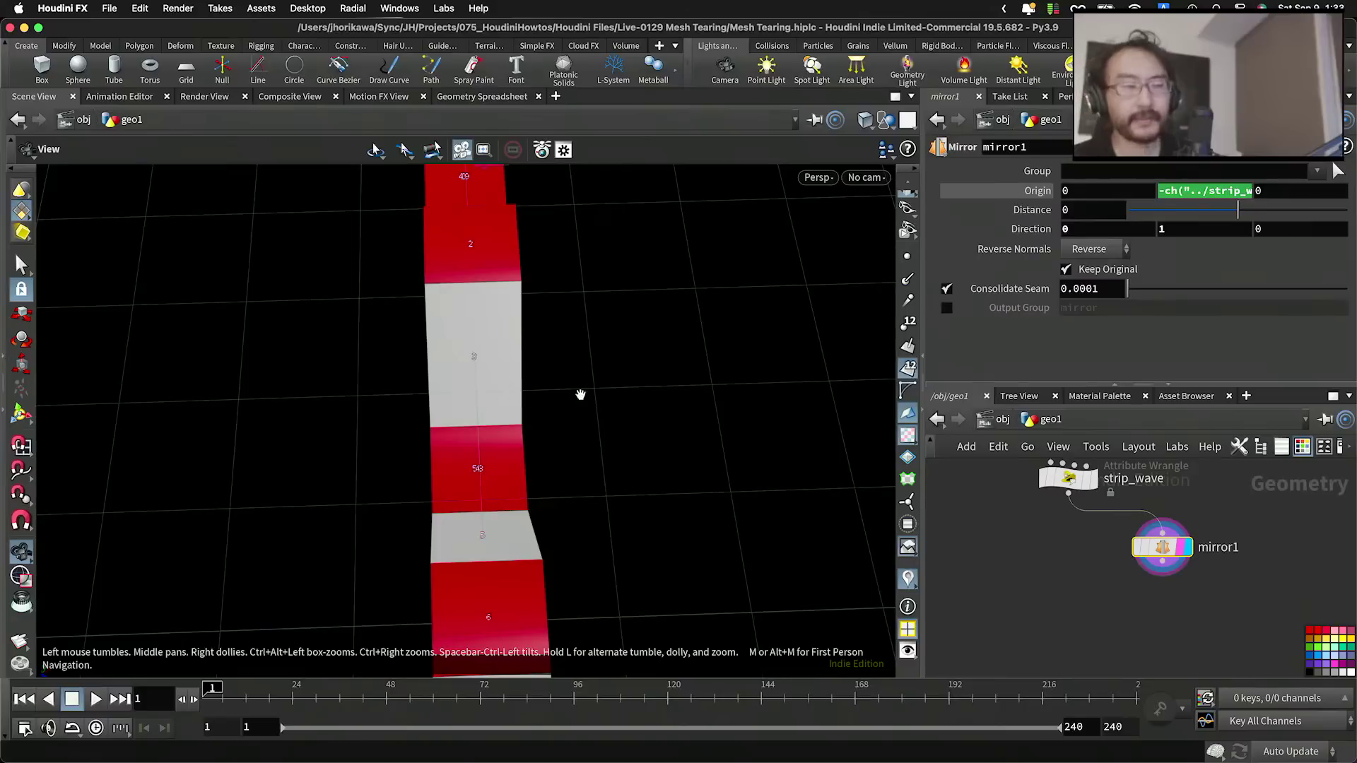
scroll(592, 393, "down", 3)
left_click_drag(578, 400, 431, 371)
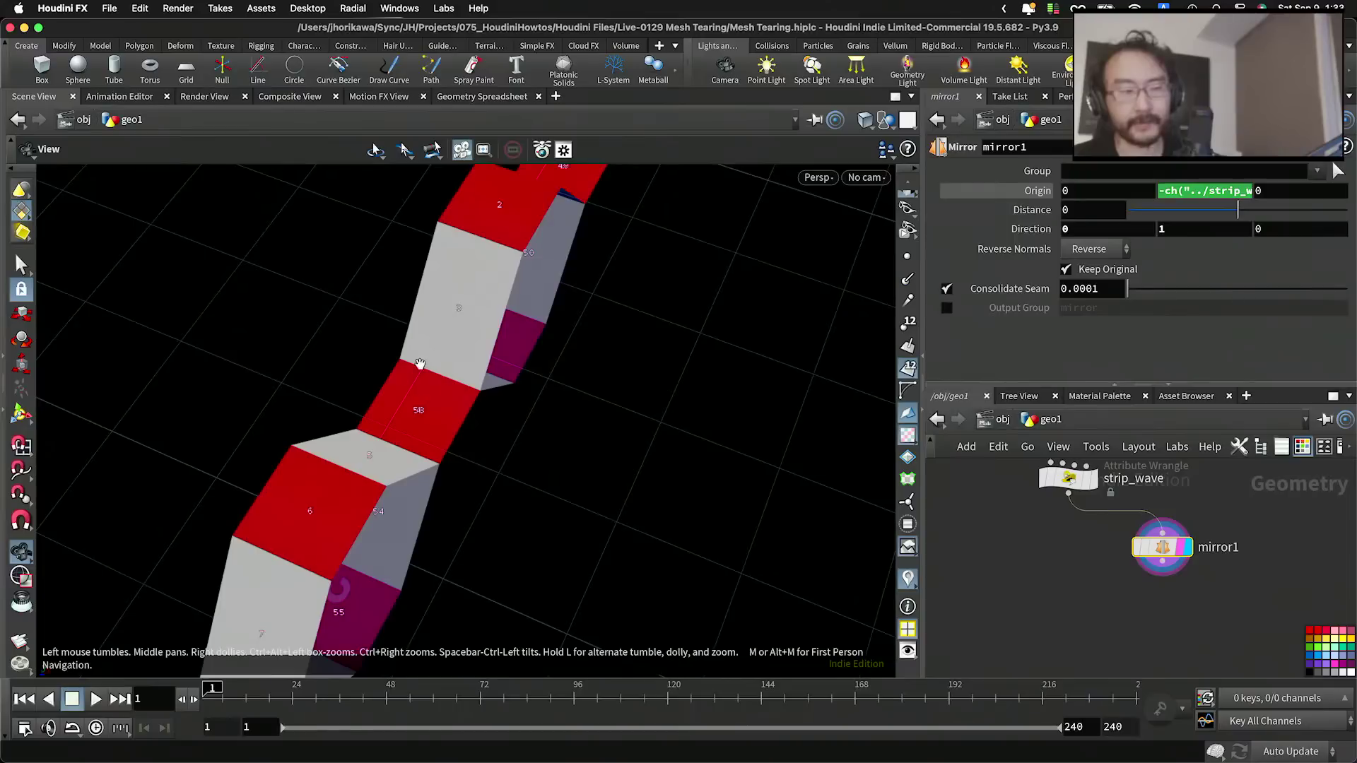
scroll(1337, 604, "down", 4)
scroll(1262, 592, "up", 4)
Step: Select grid1 and copy its X size parameter
left_click_drag(1288, 611, 1233, 539)
mouse_move(1275, 494)
middle_mouse_down()
mouse_move(1224, 557)
mouse_move(1180, 573)
middle_mouse_up()
left_click(1051, 522)
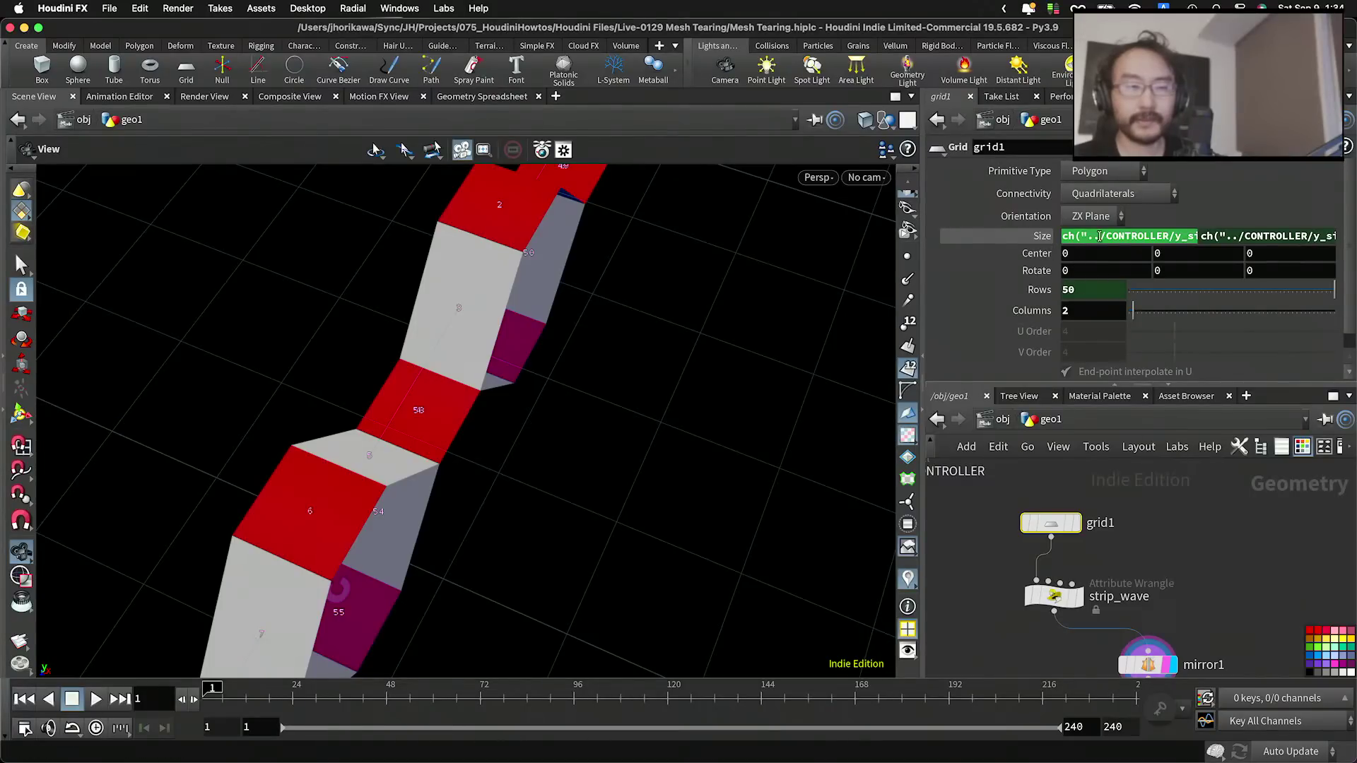
left_click(1072, 237)
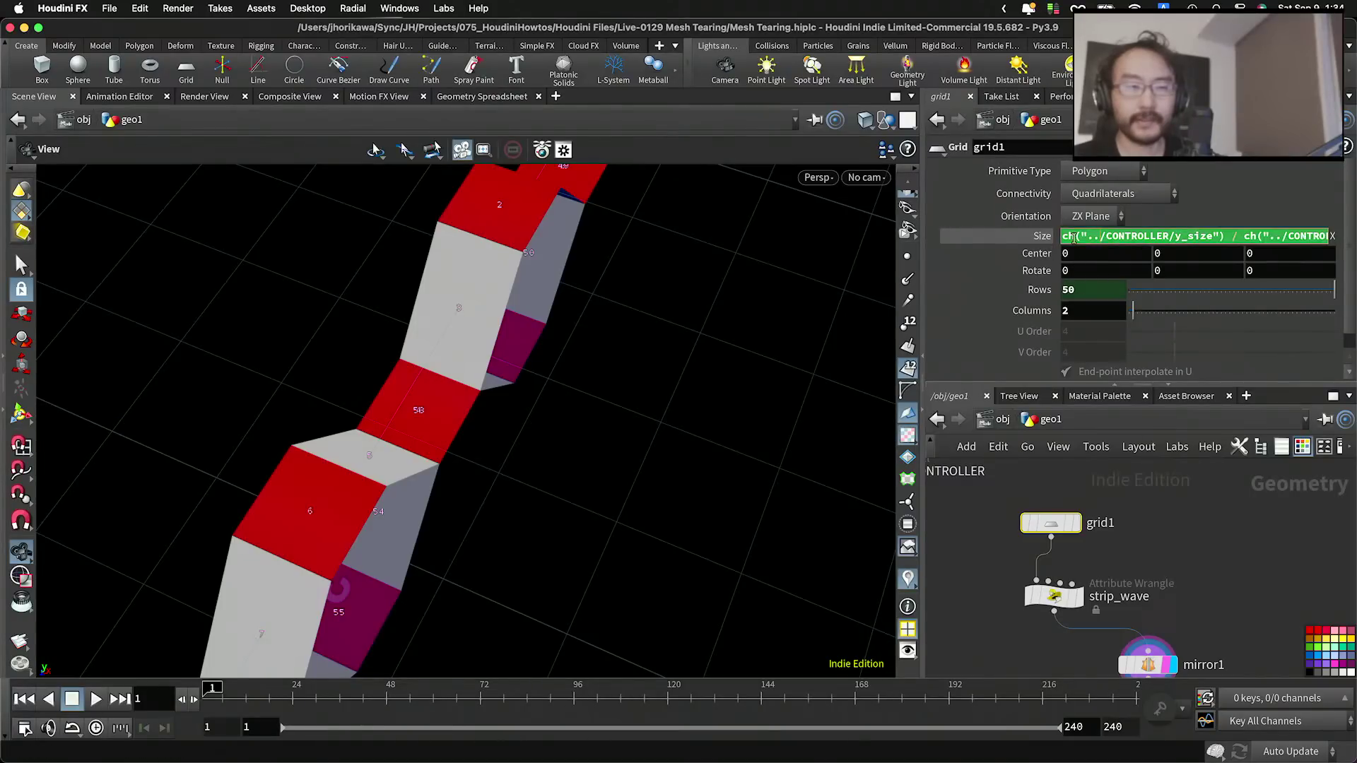
right_click(1149, 236)
left_click(1151, 373)
scroll(1133, 526, "down", 5)
scroll(1143, 583, "up", 4)
Step: Try driving mirror1's X origin with a relative reference to grid1's X size and check the strips
left_click(1132, 589)
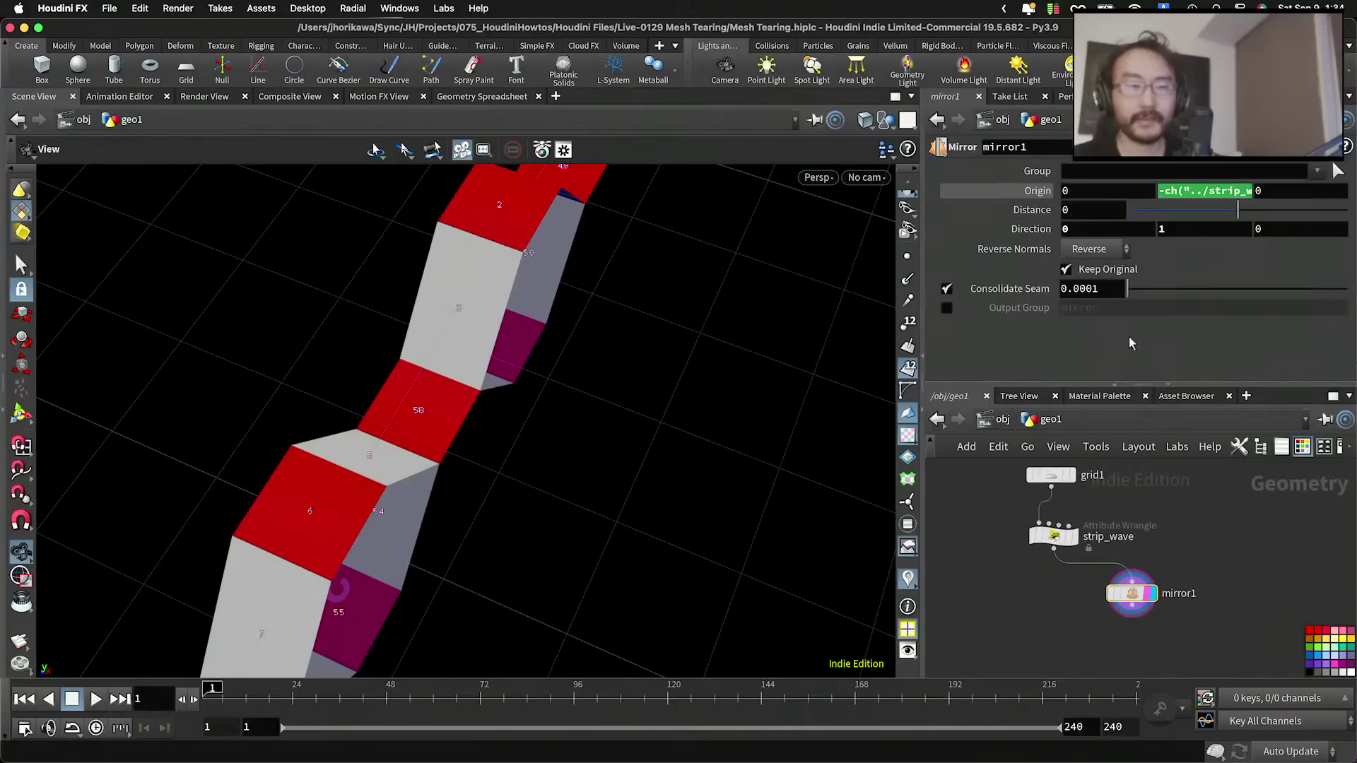
left_click(1099, 195)
key("BackSpace")
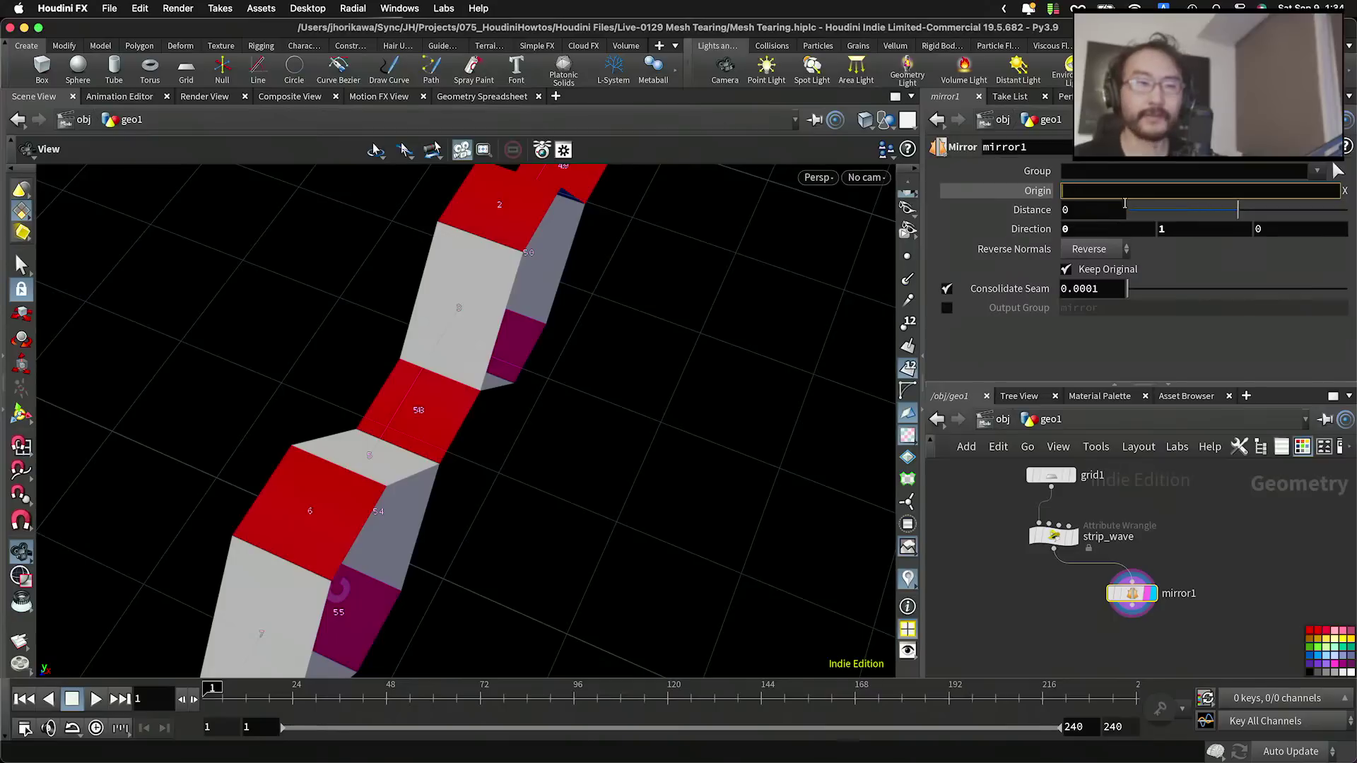
right_click(1098, 191)
left_click(1138, 381)
key("Return")
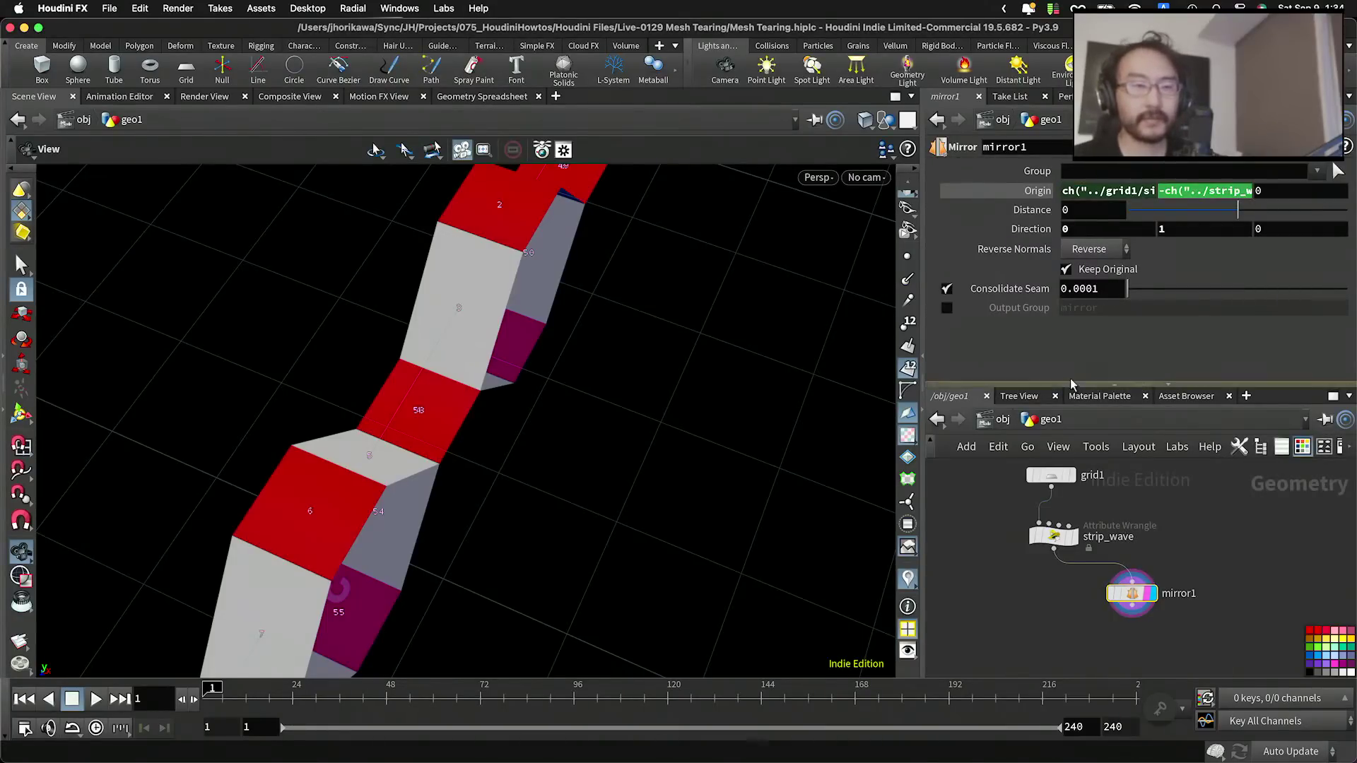
scroll(646, 325, "down", 5)
left_click_drag(646, 327, 506, 301)
Step: Delete the channel reference on mirror1's X origin and set the value to 0
right_click(1102, 192)
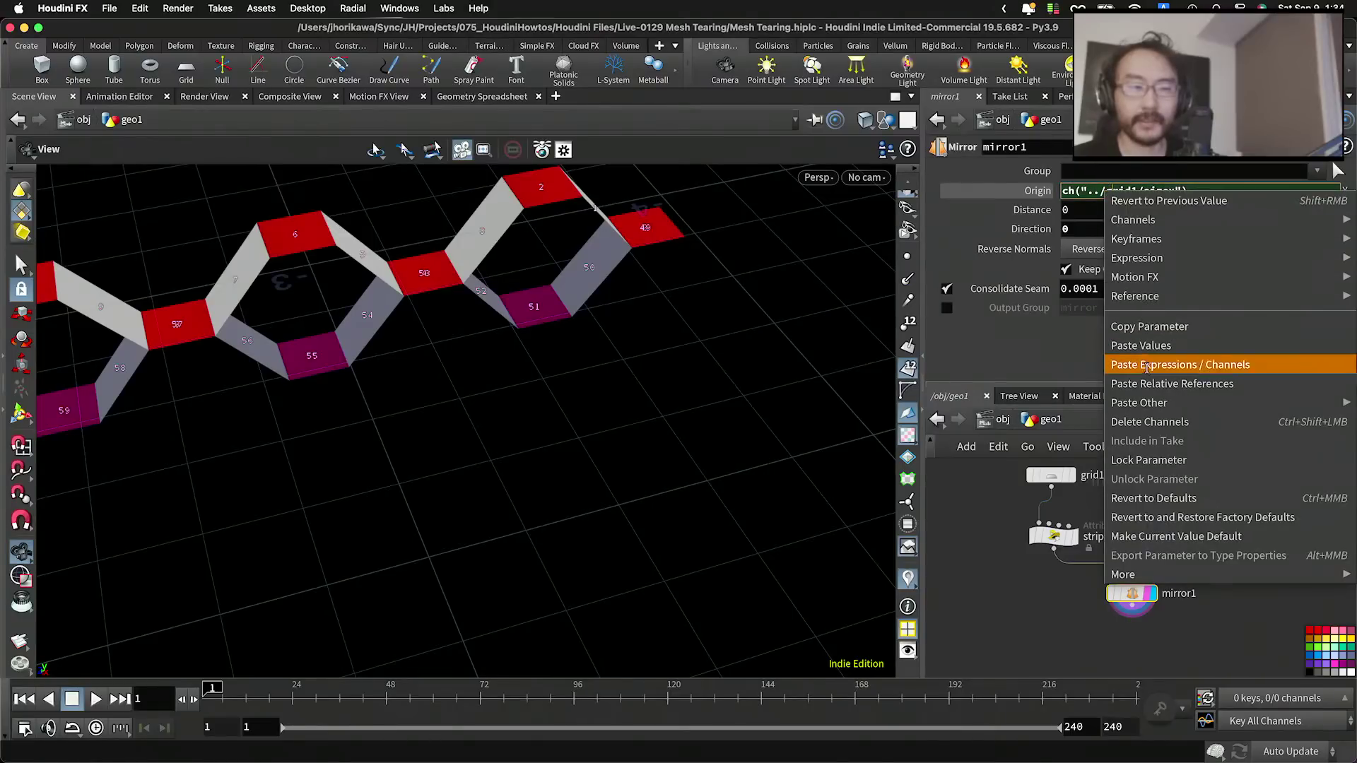
left_click(1149, 422)
left_click_drag(1205, 192, 964, 194)
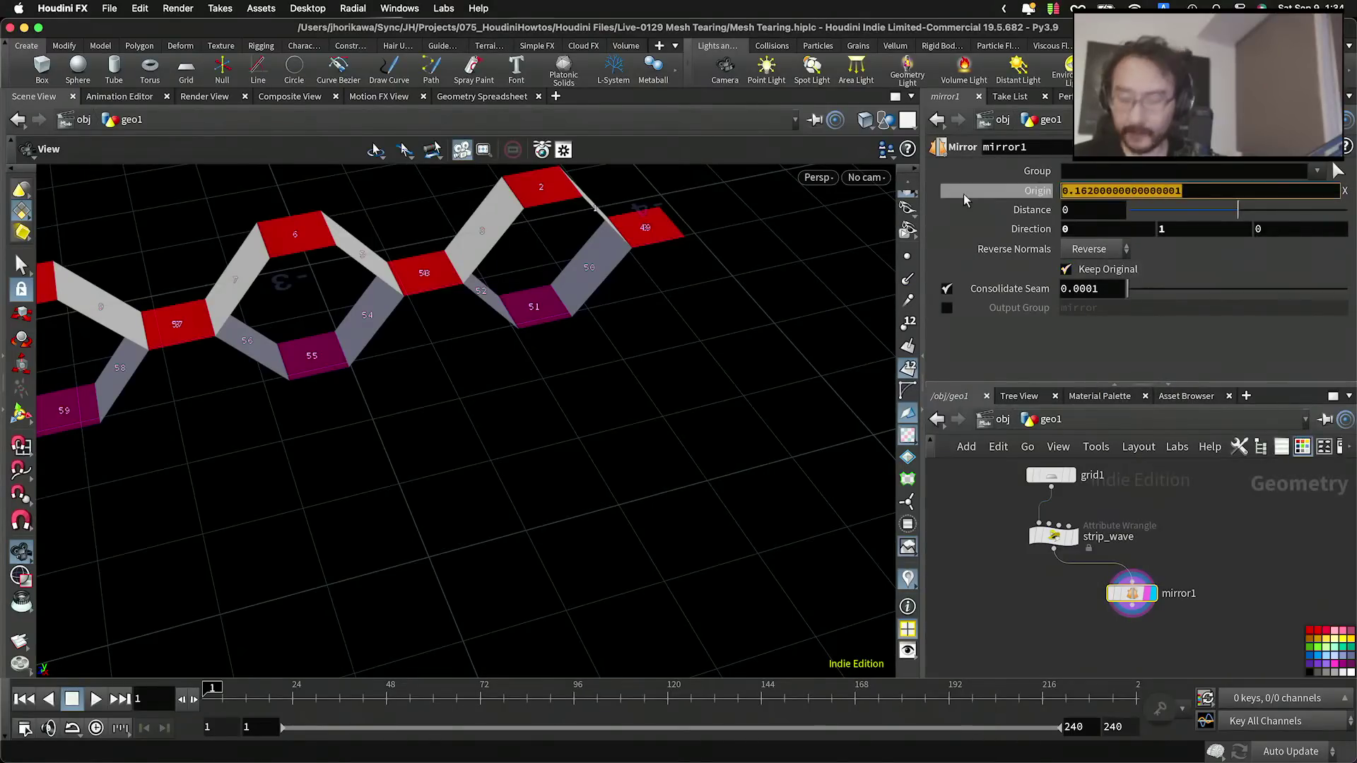
type("0")
key("Return")
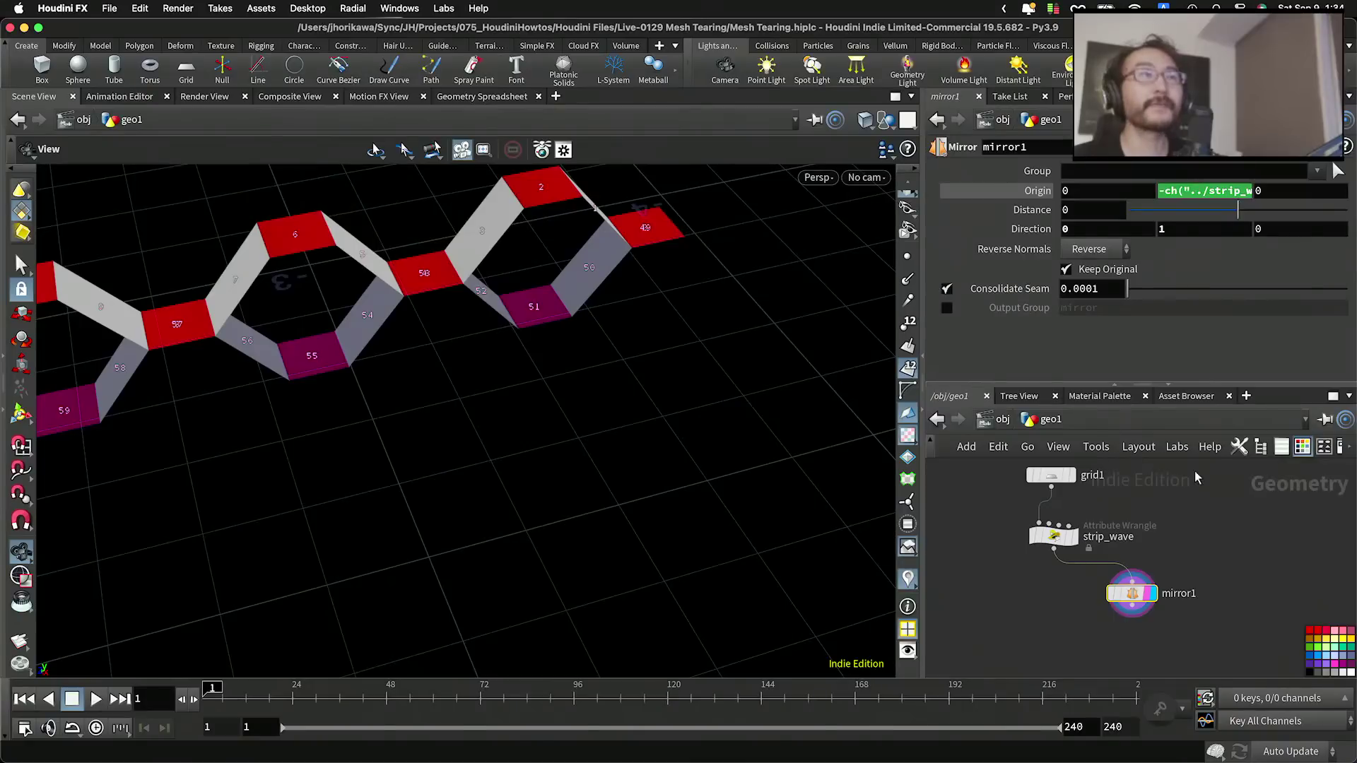
Step: Add a Transform node below mirror1, connect it to mirror1's output, and display it
left_click(1213, 504)
middle_click_drag(1200, 606, 1193, 550)
scroll(1186, 551, "up", 3)
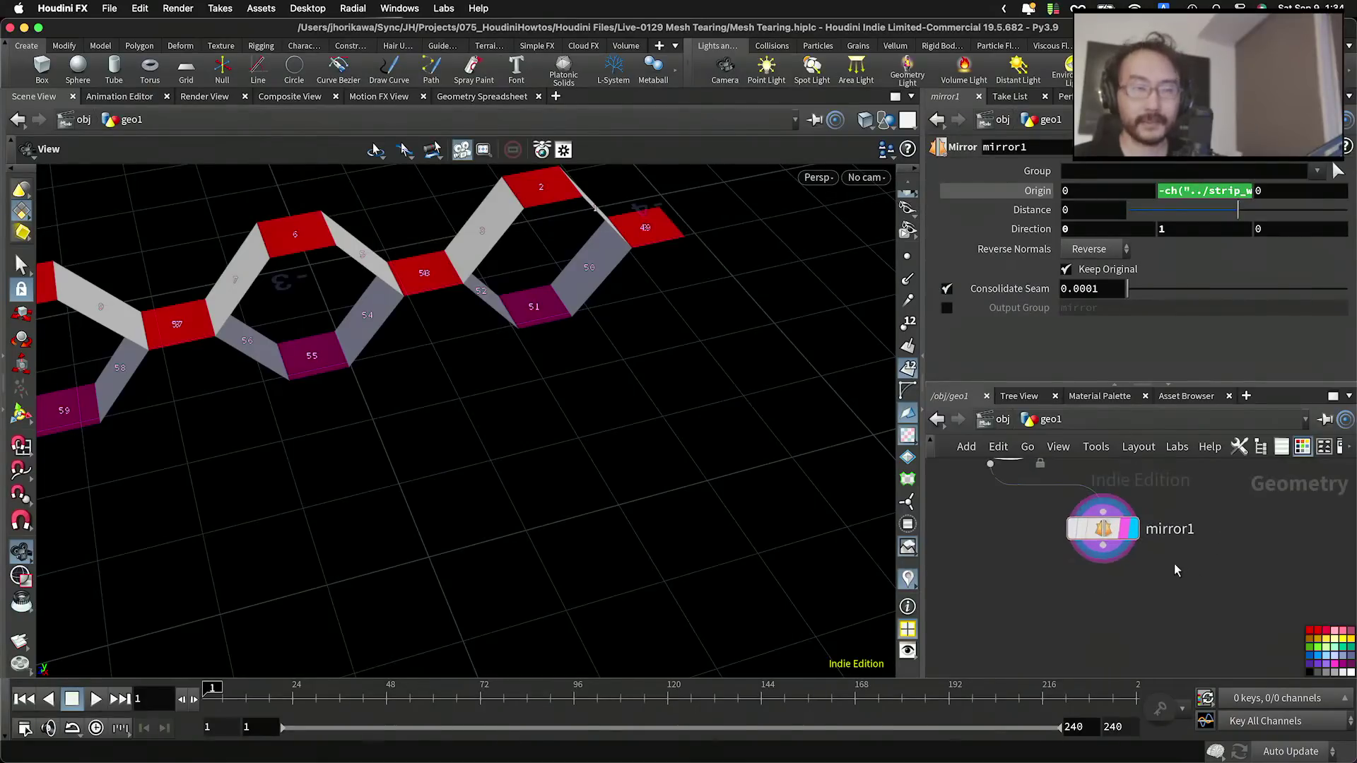
key("Tab")
type("trans")
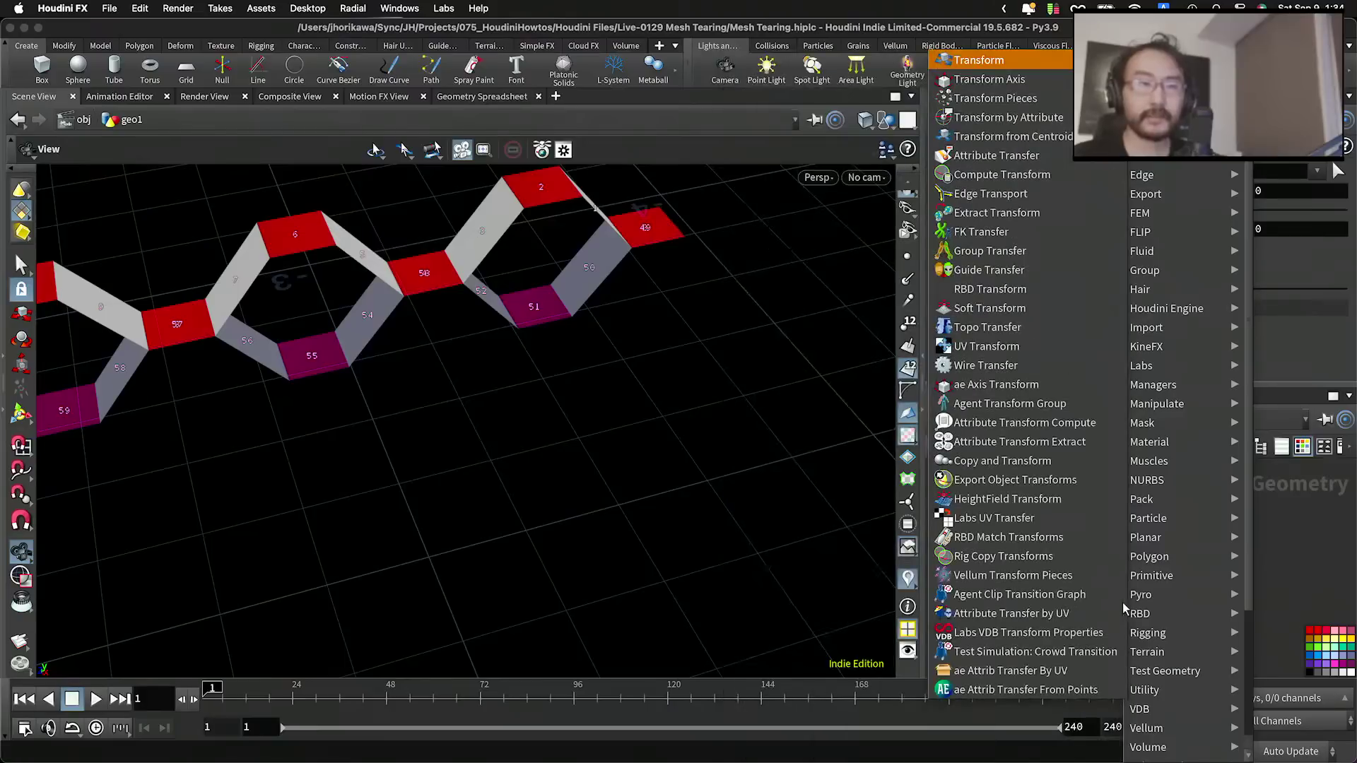
key("Return")
left_click(1120, 607)
left_click_drag(1103, 547, 1115, 603)
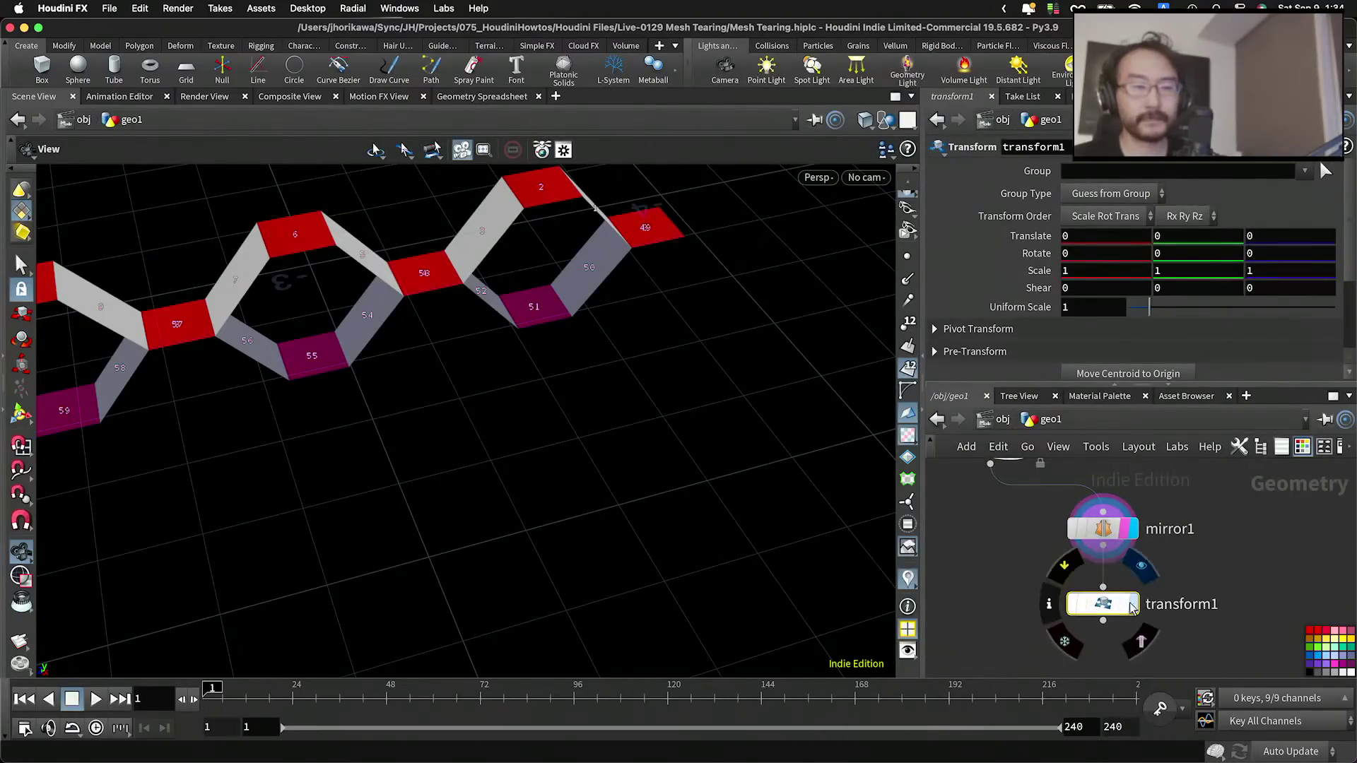
left_click(1134, 604)
Step: Set transform1's X translation to a relative reference to grid1's X size
double_click(1082, 241)
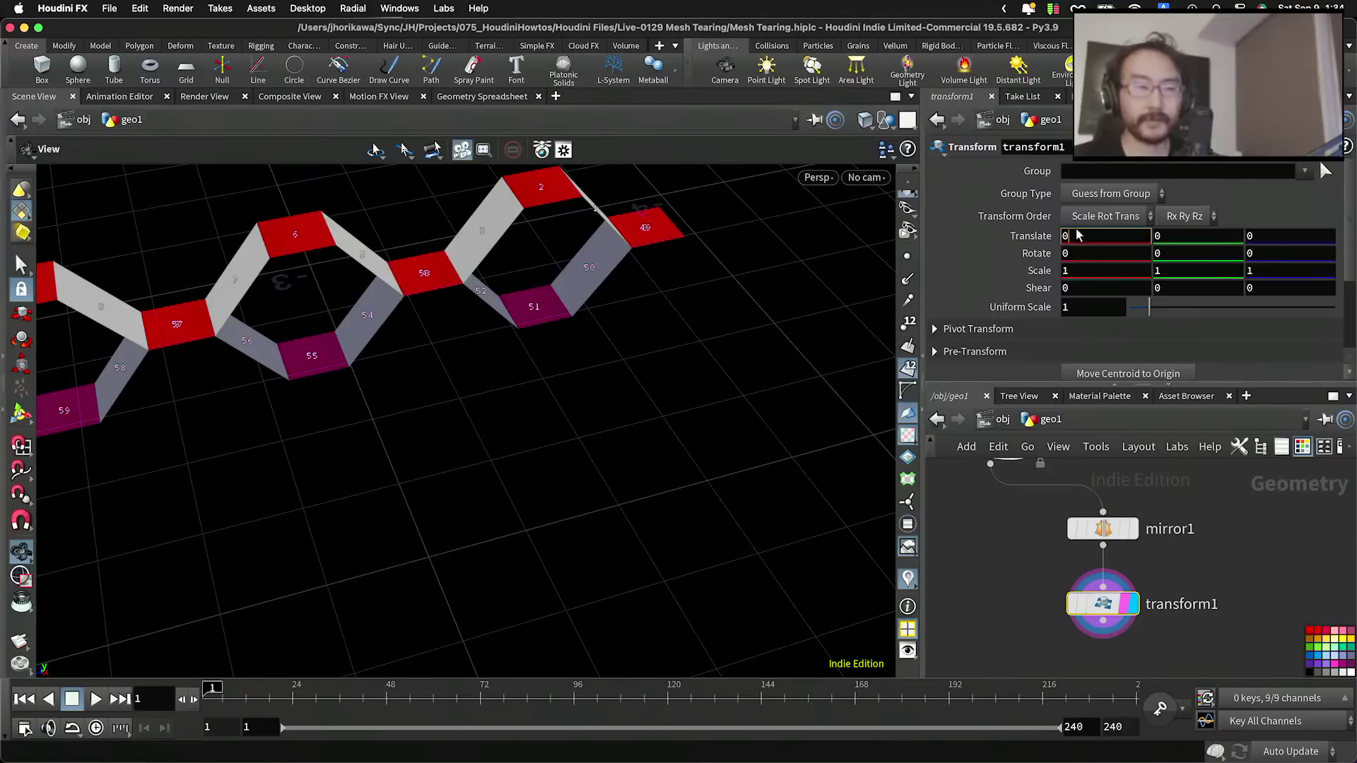
key("BackSpace")
right_click(1078, 235)
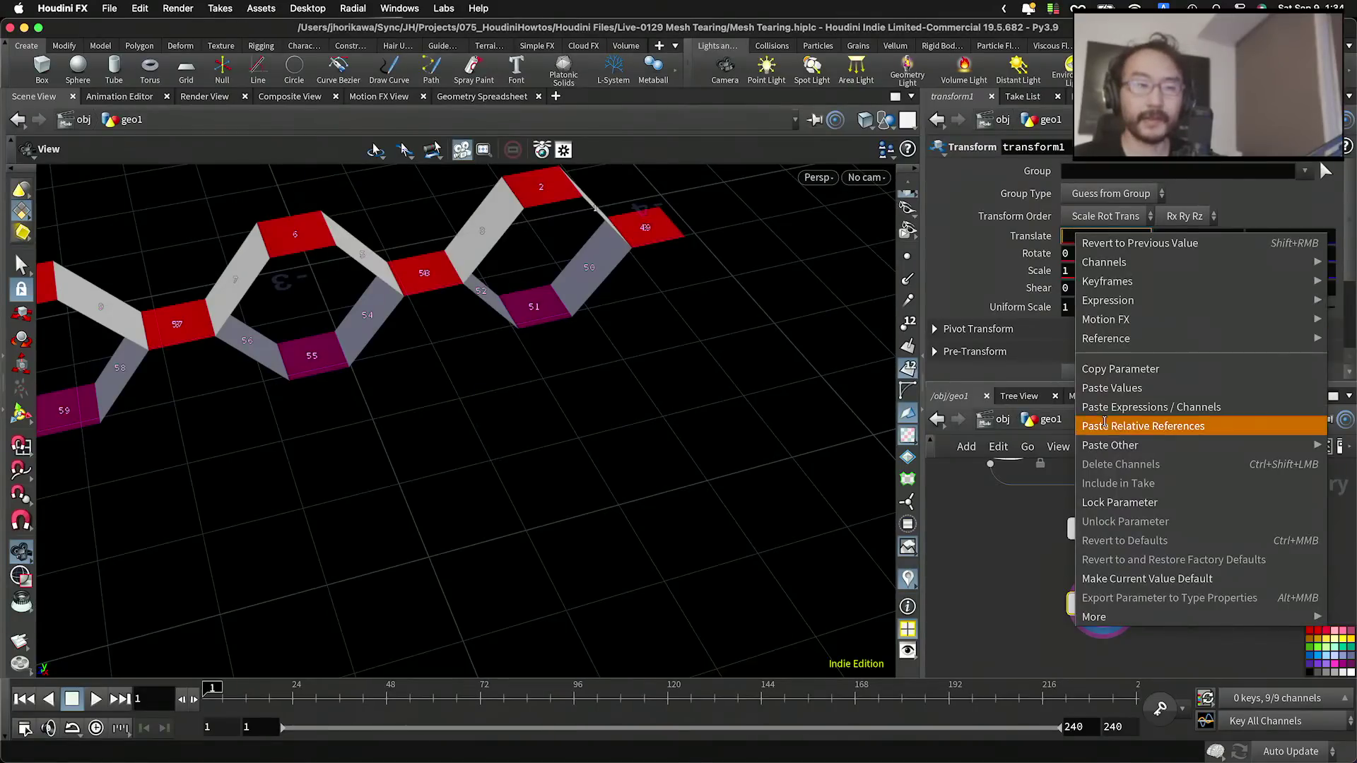
left_click(1107, 426)
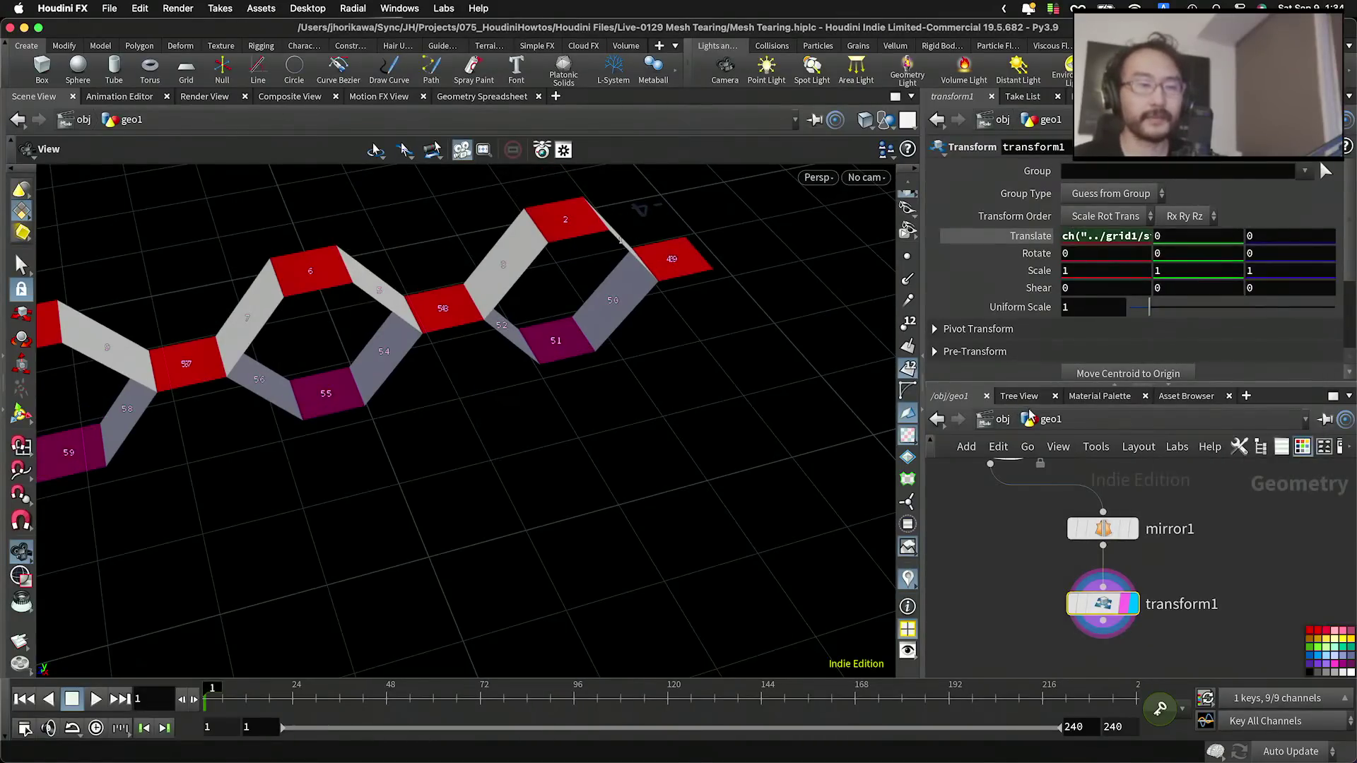
Step: Turn off Keep Original on mirror1
left_click(1113, 528)
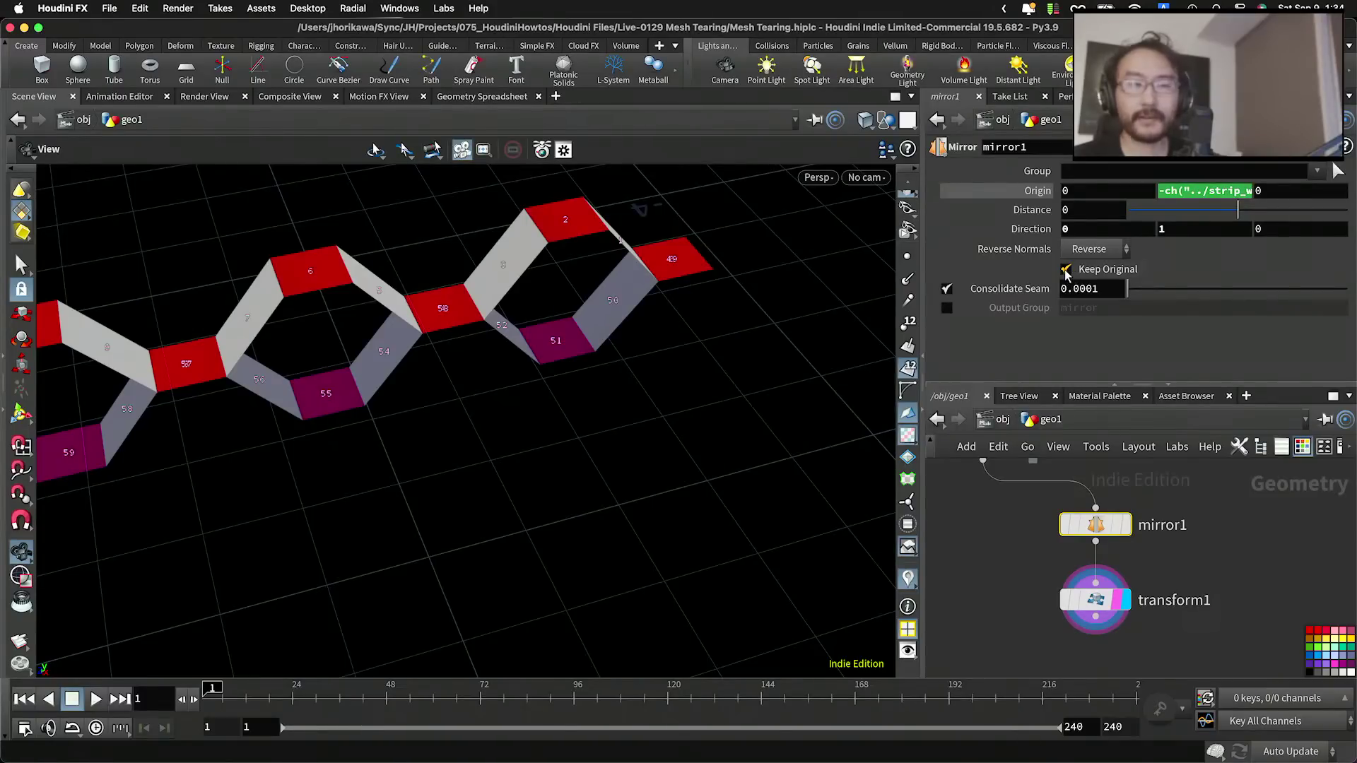
left_click(1065, 271)
scroll(1048, 550, "down", 3)
scroll(1048, 550, "up", 3)
Step: Reposition mirror1 and transform1 together in the network, and display strip_wave, mirror1 and transform1 for comparison
left_click(1088, 486)
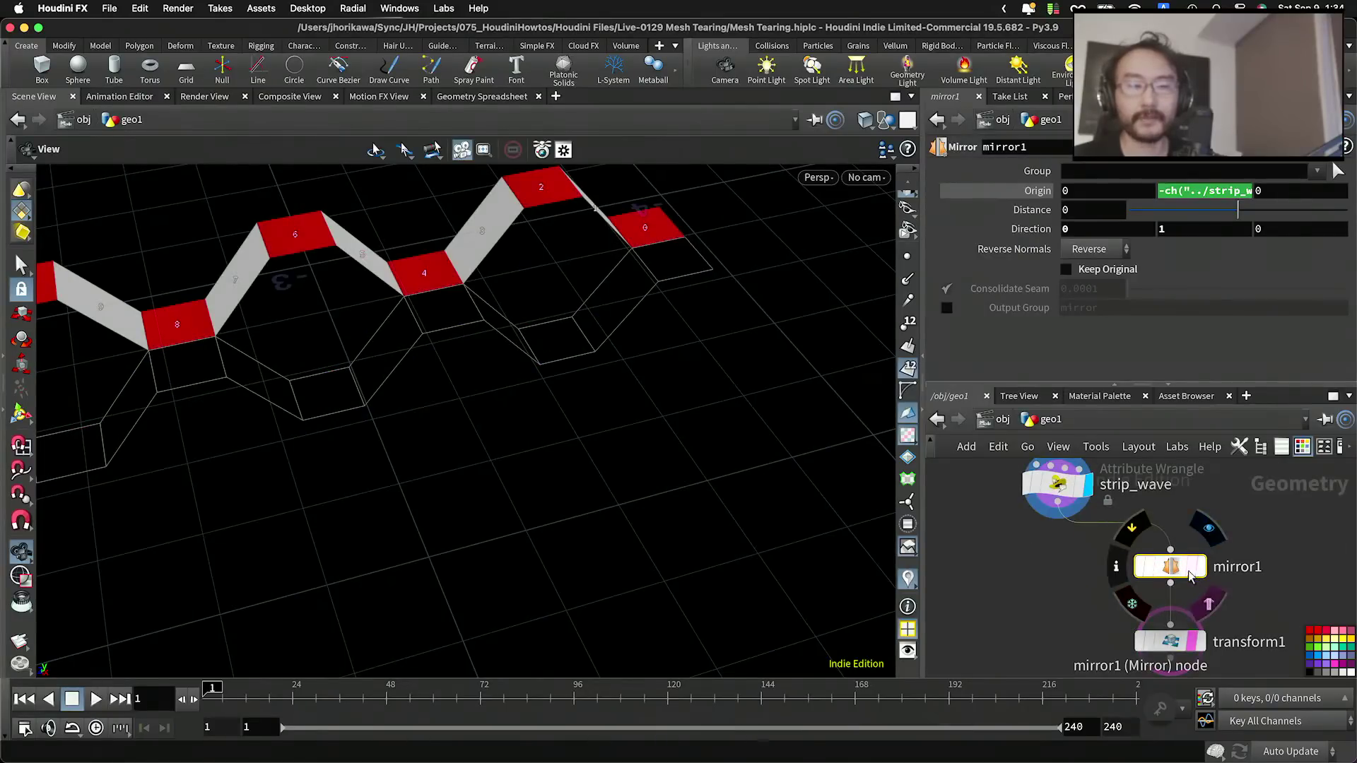
left_click_drag(1230, 519, 1167, 646)
left_click_drag(1167, 643, 1176, 604)
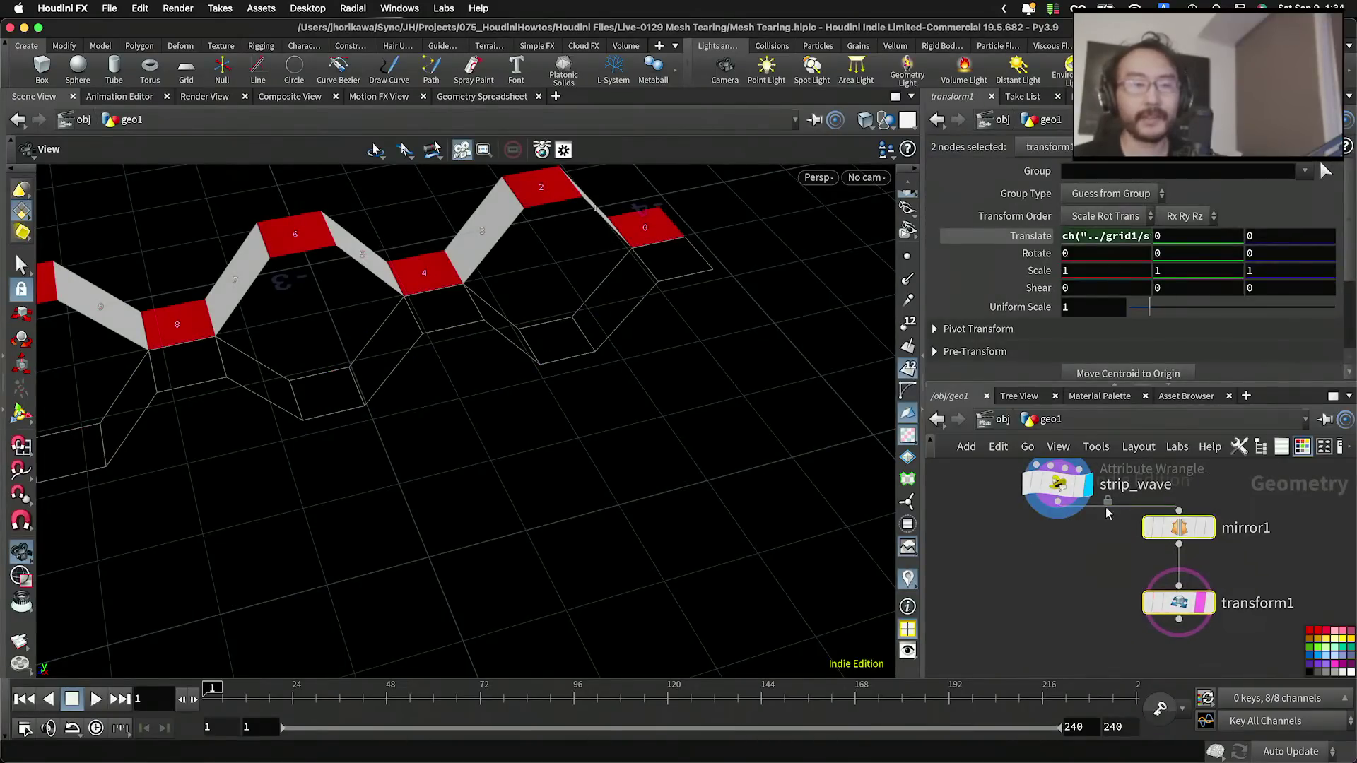
left_click(1080, 486)
left_click(1209, 529)
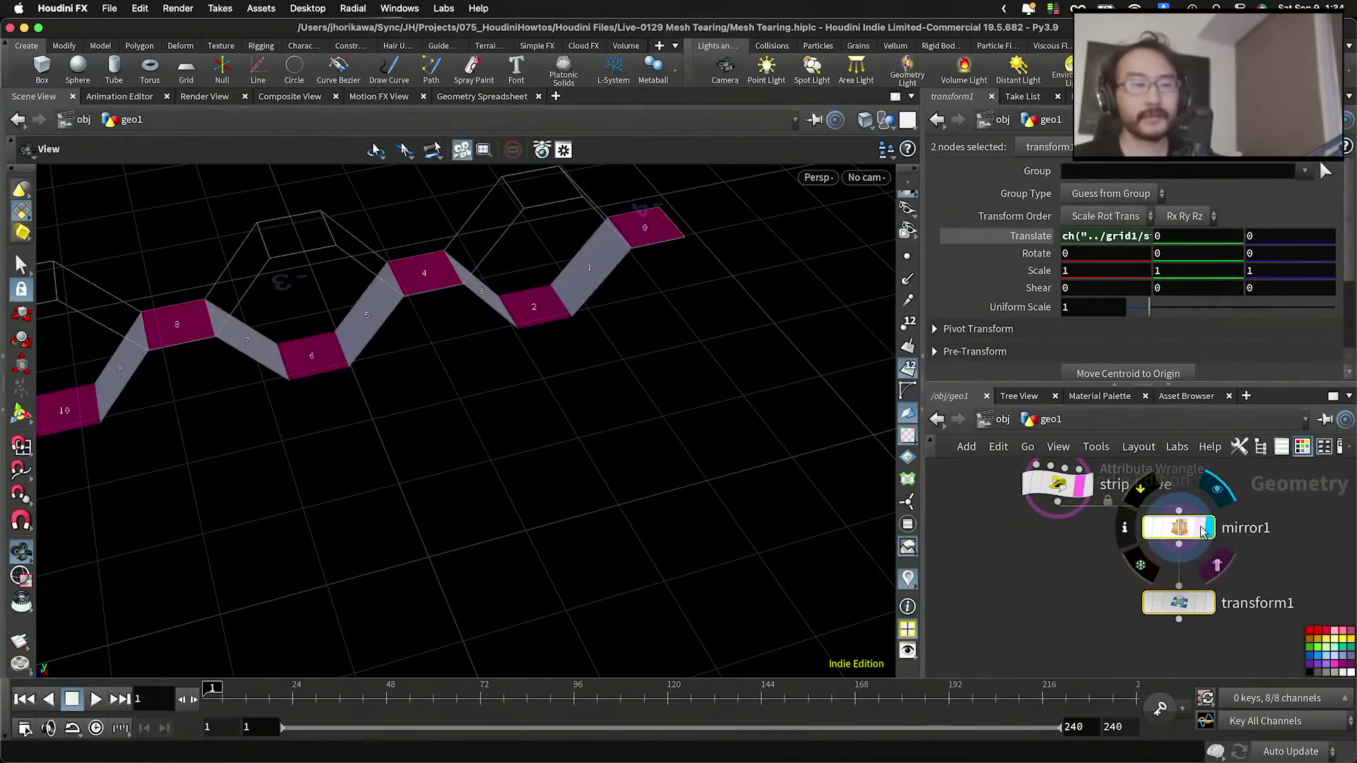
left_click(1203, 532)
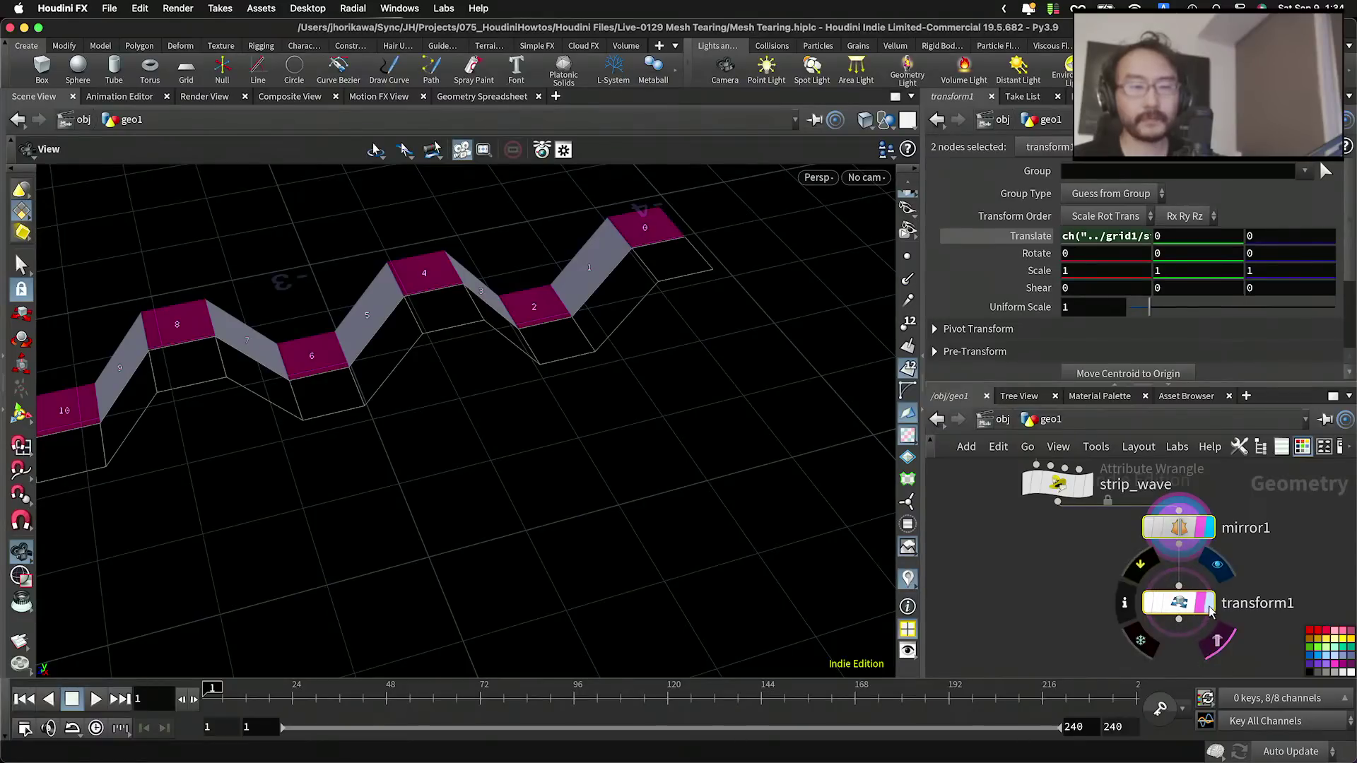
left_click(1210, 608)
Step: Add a Merge node below the strip_wave and transform1 branches
scroll(1112, 591, "down", 3)
key("Tab")
type("merge")
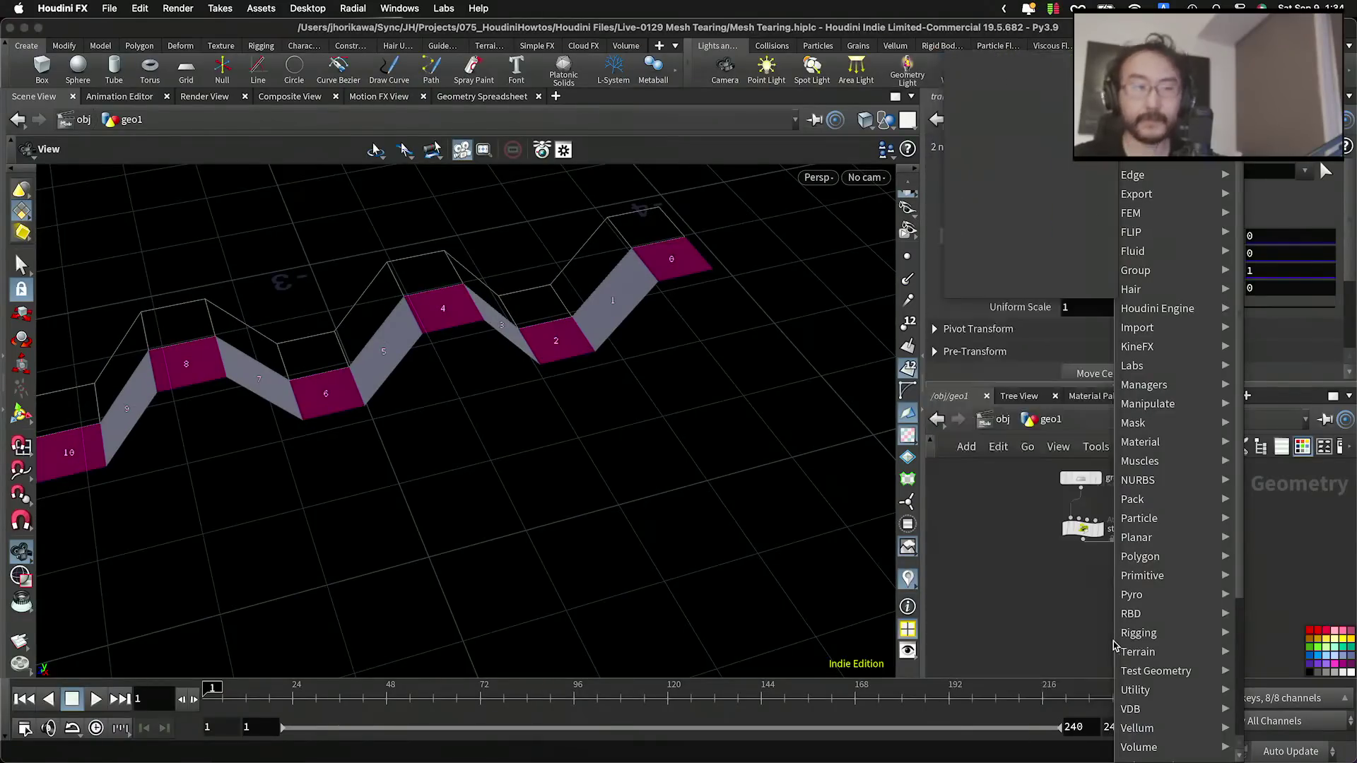
key("Return")
left_click(1083, 650)
Step: Connect the strip_wave and transform1 outputs to merge1 and display the merged strips
scroll(1066, 590, "up", 2)
scroll(1067, 584, "up", 3)
left_click_drag(1093, 511, 1095, 675)
middle_click_drag(1143, 627, 1145, 543)
left_click_drag(1193, 552, 1072, 615)
left_click(1128, 623)
left_click(1116, 623)
Step: Examine the merged zigzag strips along their whole length and up close where neighbouring strips meet
left_click_drag(696, 339, 696, 389)
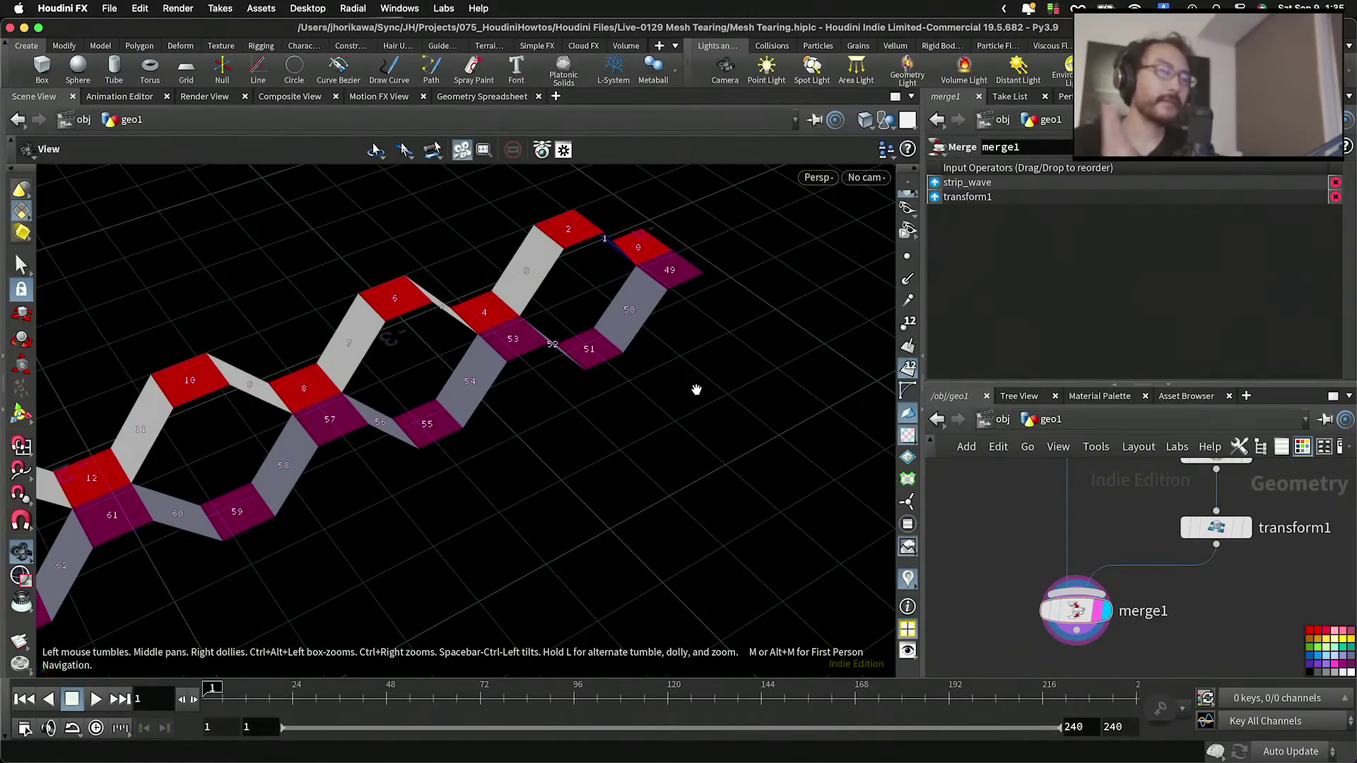
mouse_move(560, 347)
left_mouse_down()
mouse_move(544, 341)
mouse_move(561, 355)
left_mouse_up()
middle_click_drag(560, 355, 426, 268)
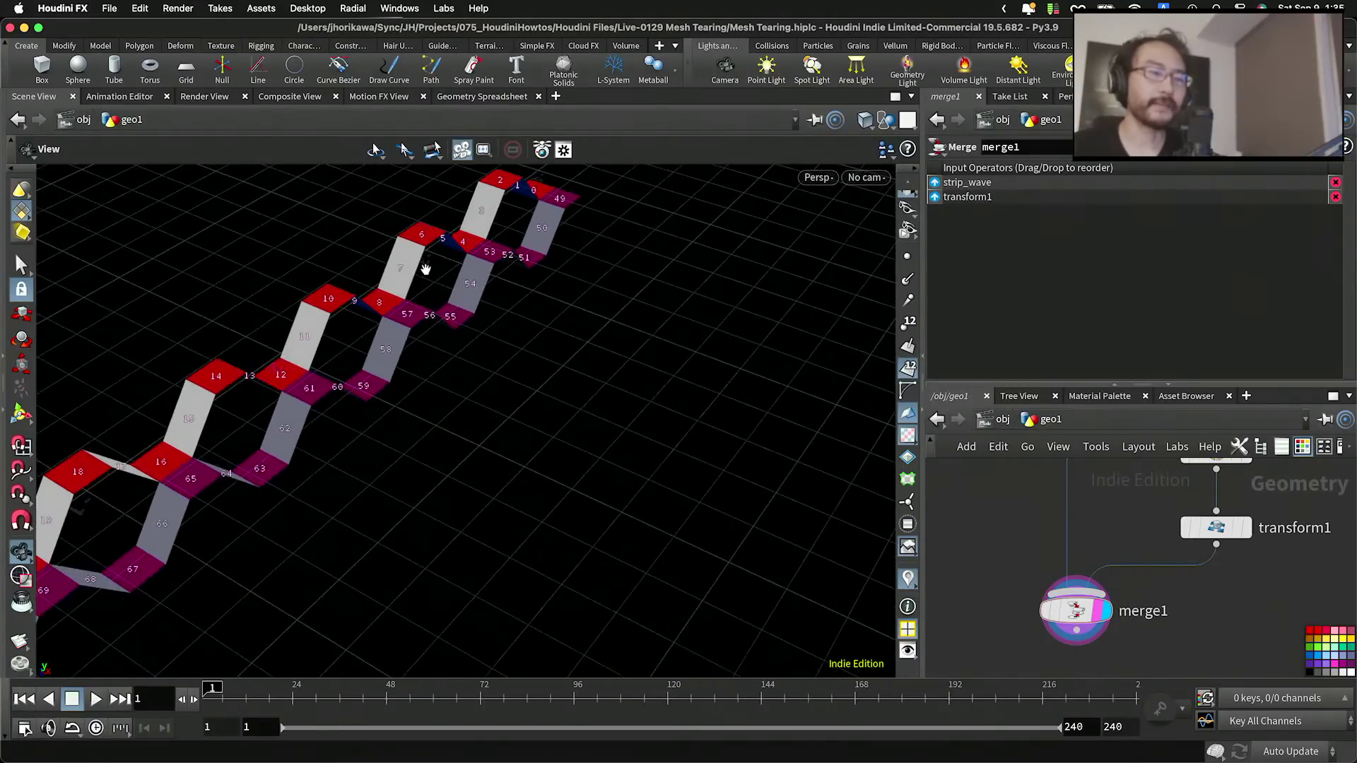
right_click_drag(427, 268, 415, 260)
middle_click_drag(418, 340, 467, 311)
left_click_drag(466, 311, 413, 318)
middle_click_drag(537, 358, 419, 317)
left_click_drag(419, 317, 203, 235)
right_click_drag(203, 235, 188, 227)
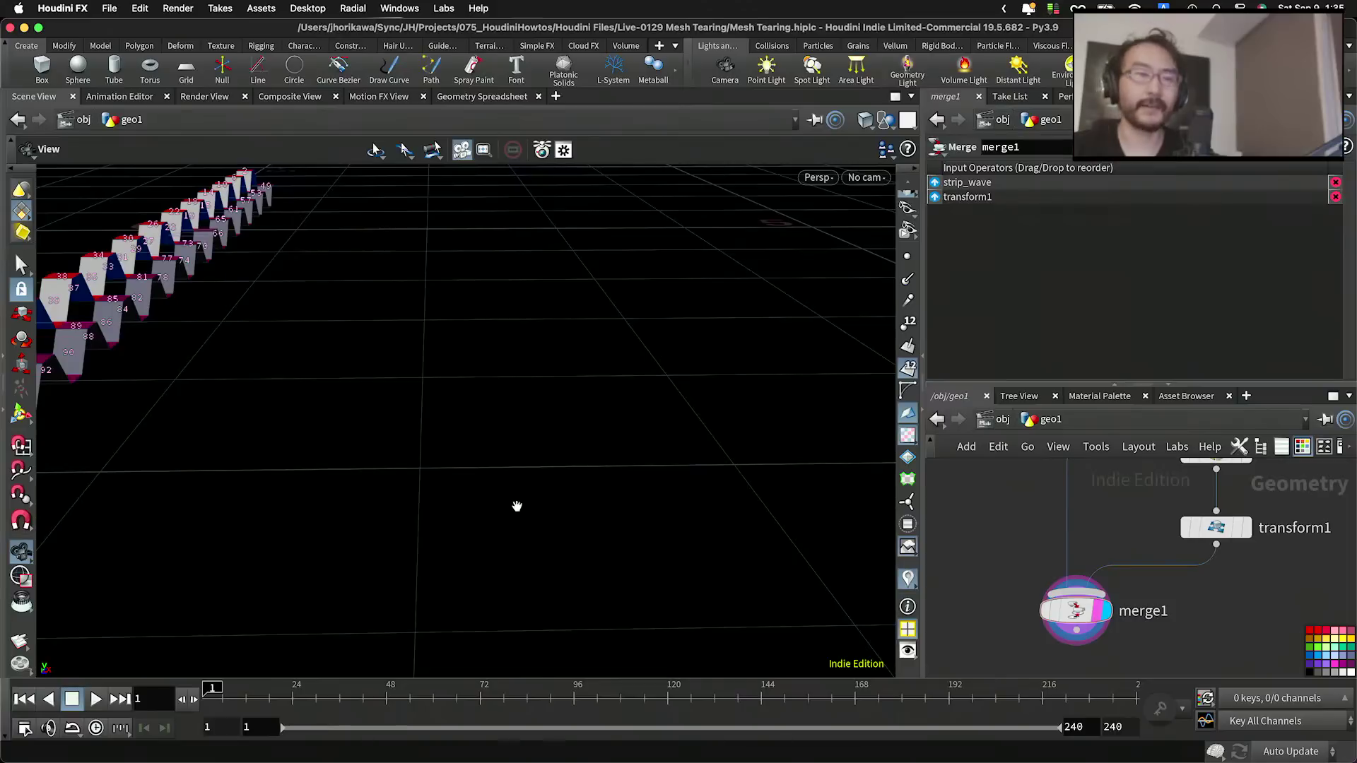
left_click_drag(461, 476, 387, 341)
scroll(323, 333, "up", 10)
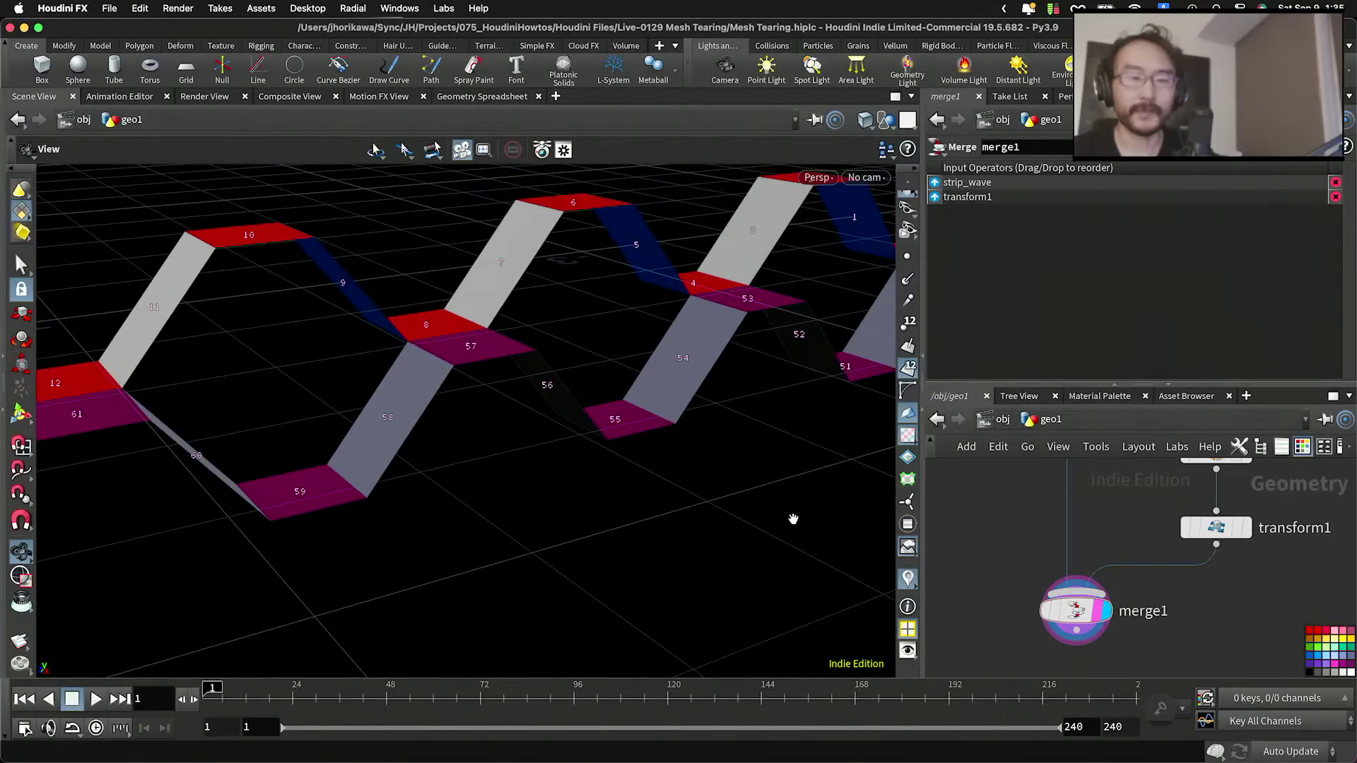
Step: Insert a Reverse node between transform1 and merge1 to flip the mirrored strip's faces
scroll(1009, 581, "down", 5)
scroll(1095, 581, "up", 4)
key("Tab")
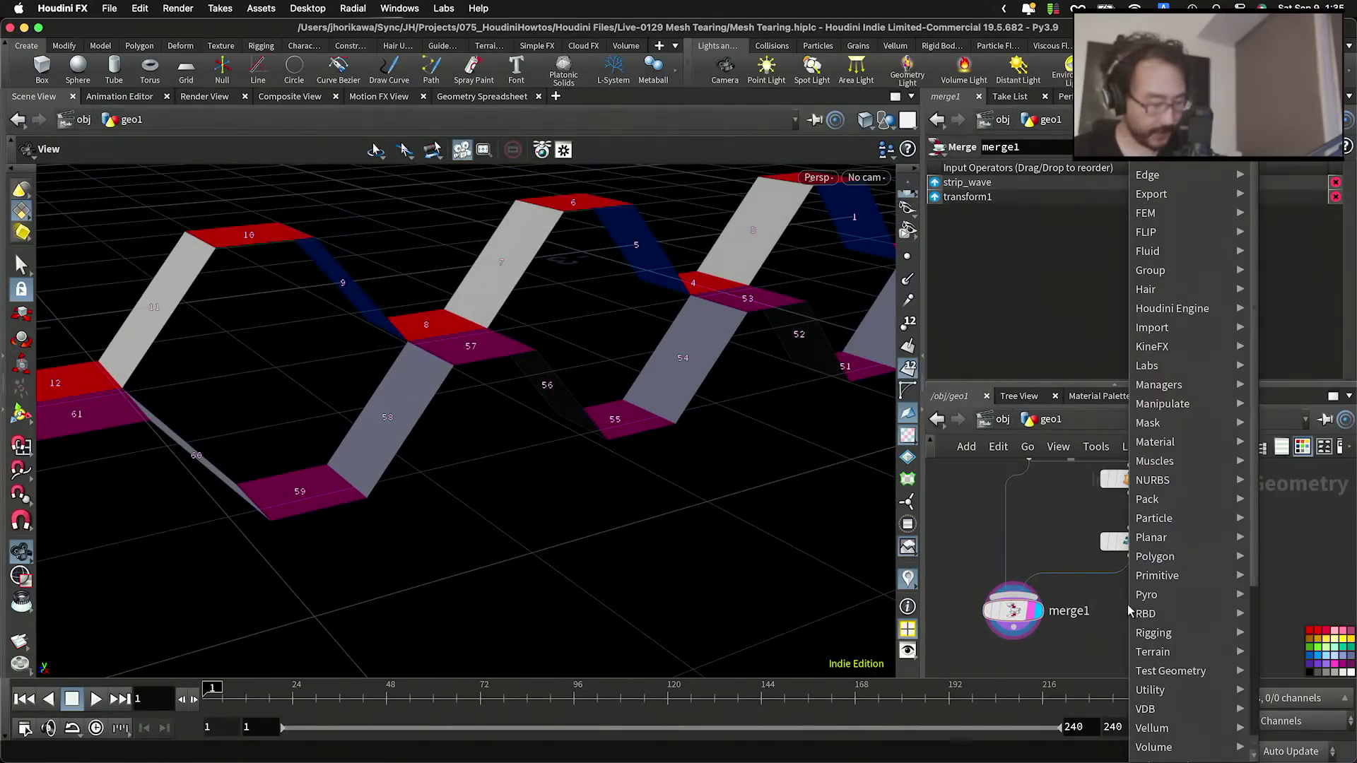
type("fuse")
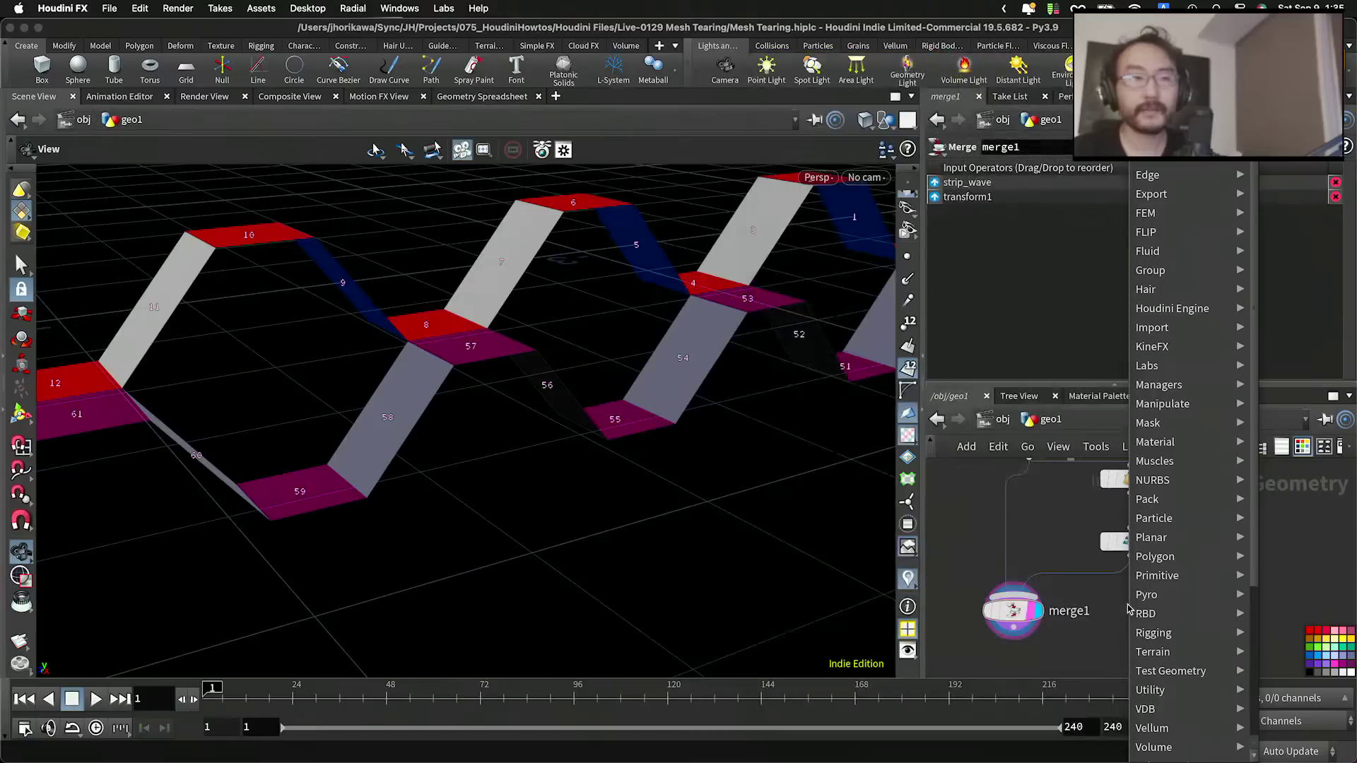
key("Return")
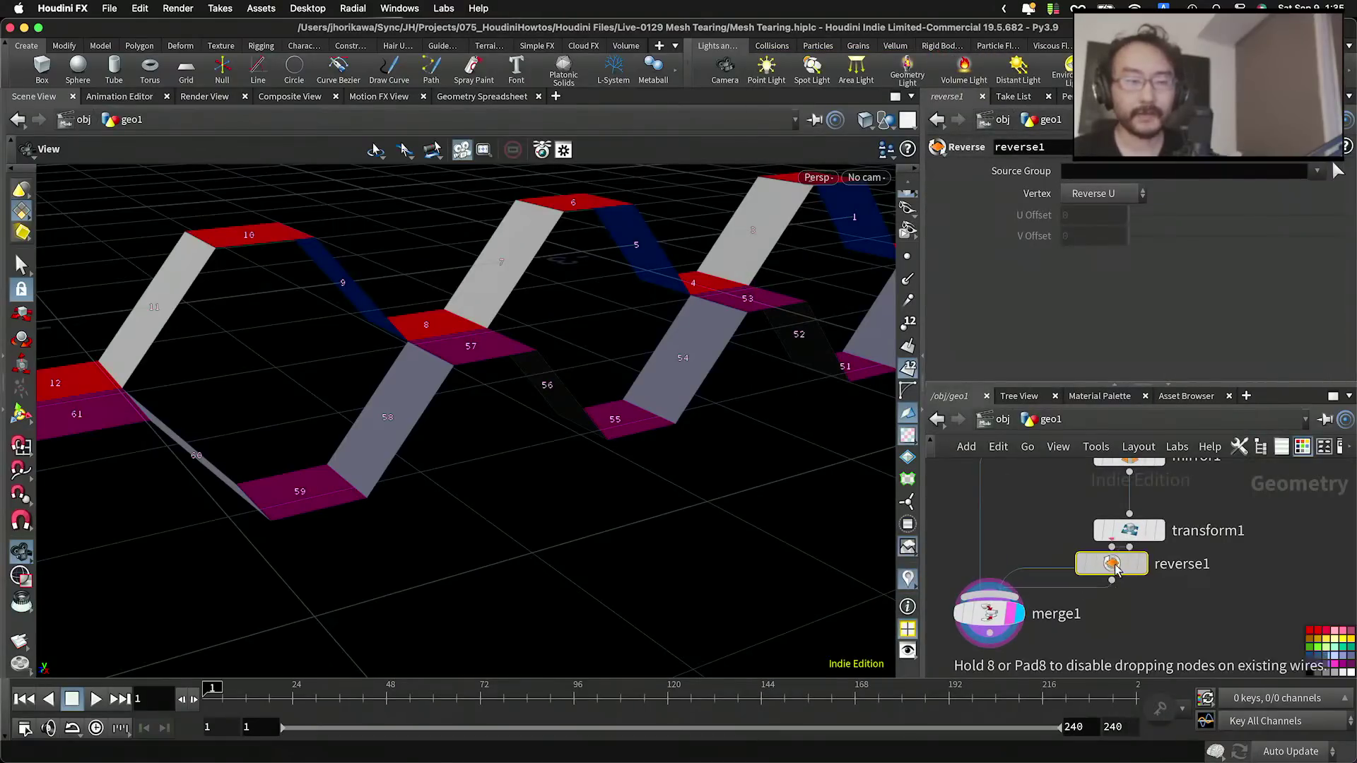
left_click(1131, 600)
Step: Examine the face orientation and shared joins of the merged strips up close and along their whole length
scroll(1185, 589, "down", 10)
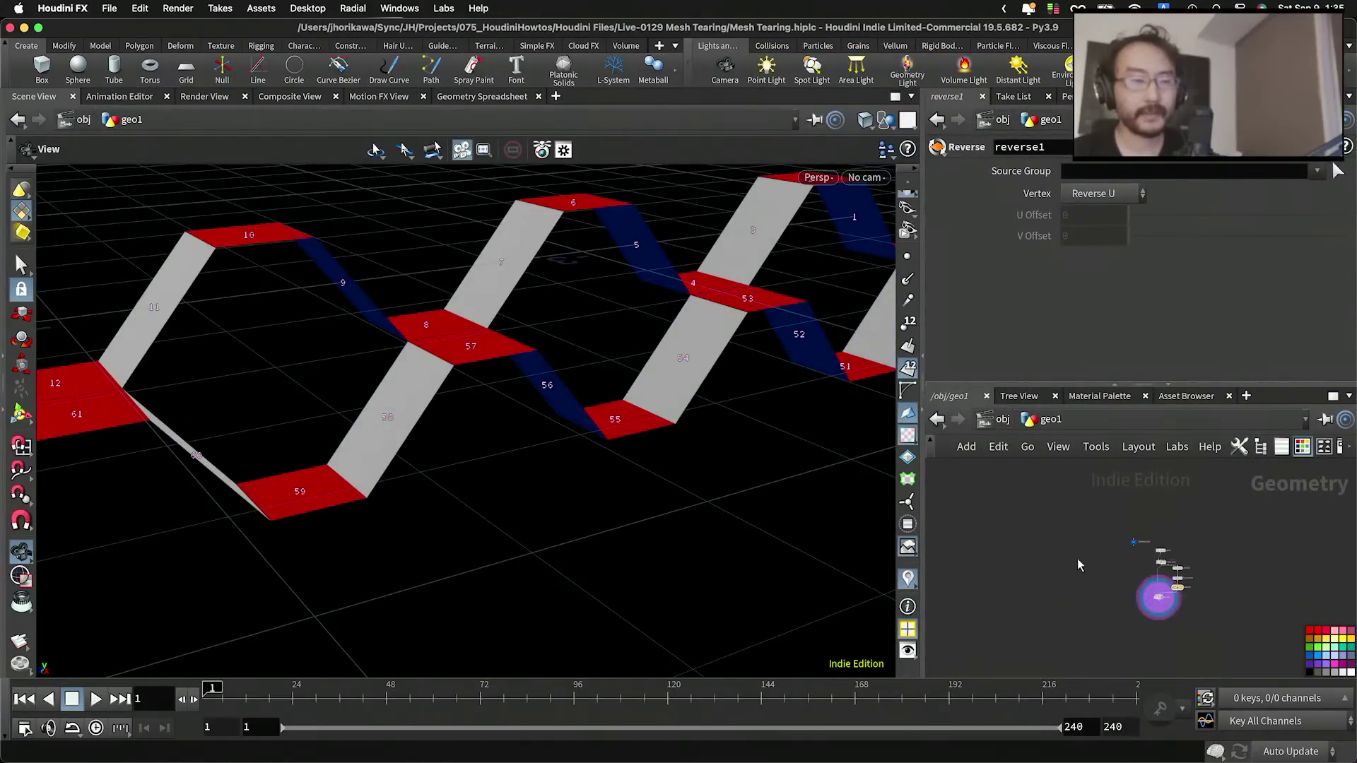
scroll(1107, 570, "up", 4)
left_click_drag(689, 423, 712, 446)
scroll(711, 446, "down", 3)
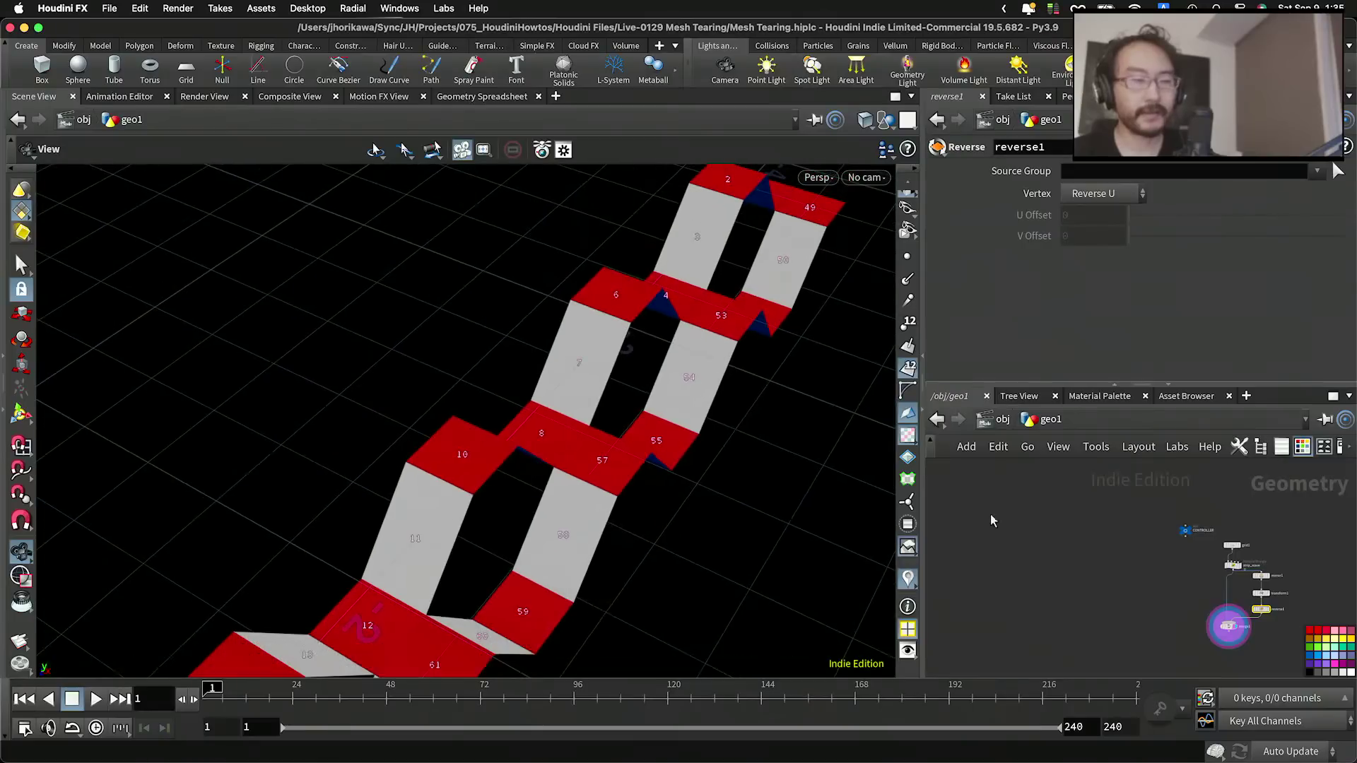
scroll(1155, 556, "up", 8)
middle_click_drag(1199, 619, 1060, 499)
left_click(1238, 592)
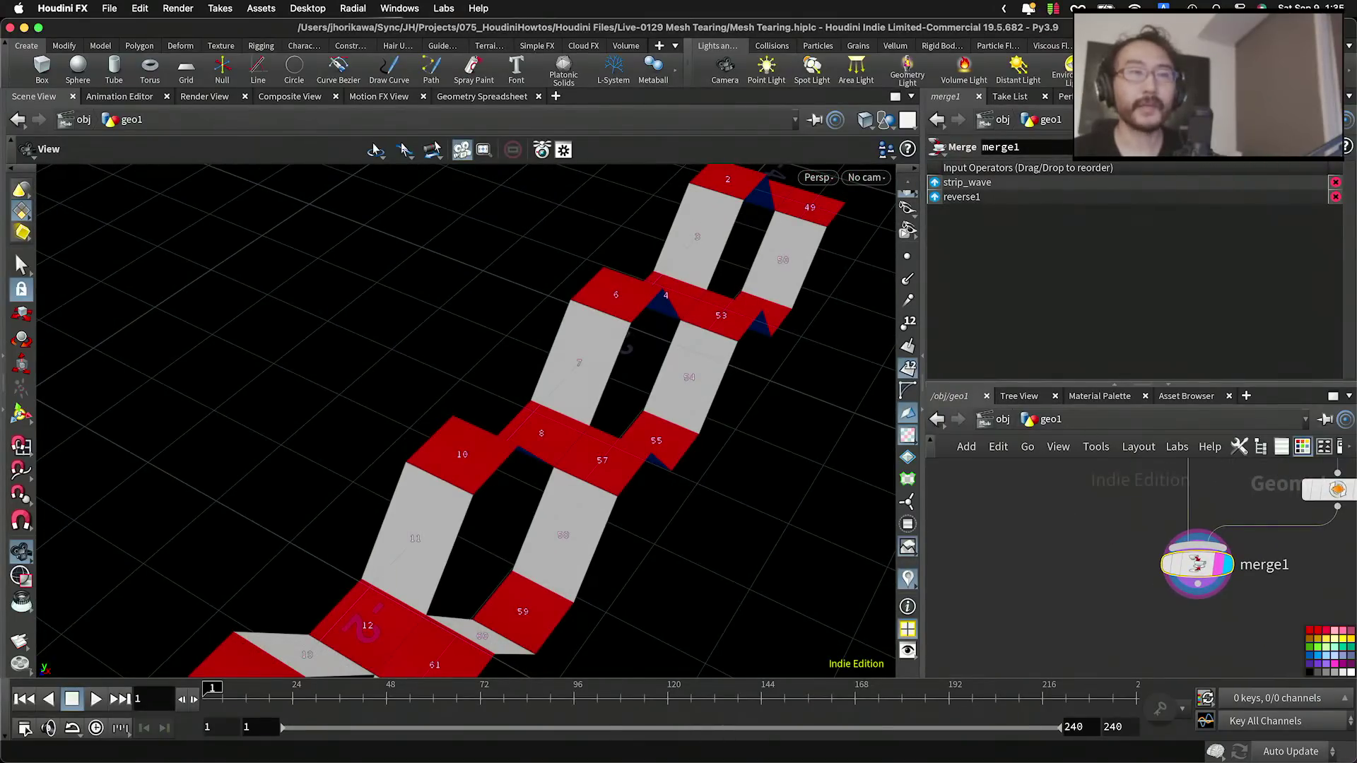
scroll(743, 243, "down", 5)
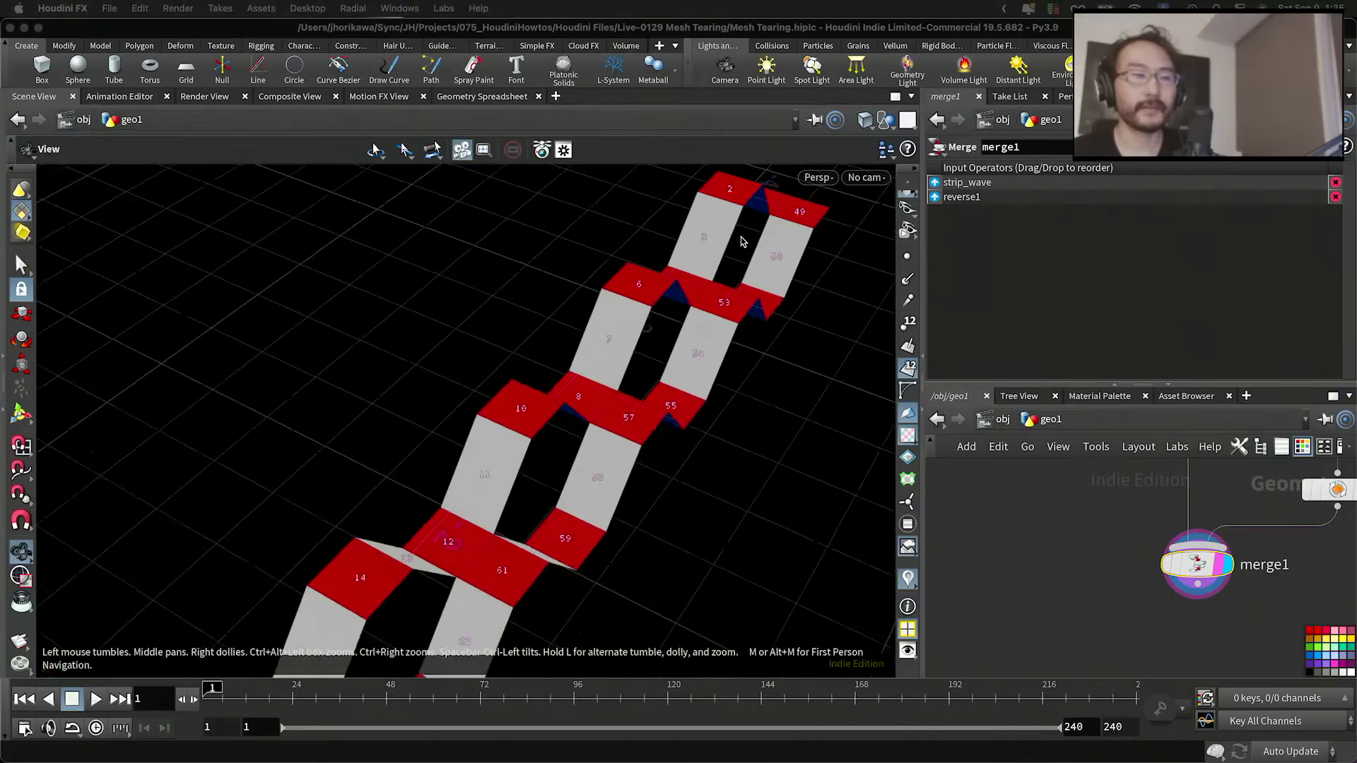
middle_click_drag(708, 363, 508, 318)
left_click_drag(507, 318, 409, 302)
scroll(441, 287, "down", 3)
left_click_drag(659, 465, 378, 282)
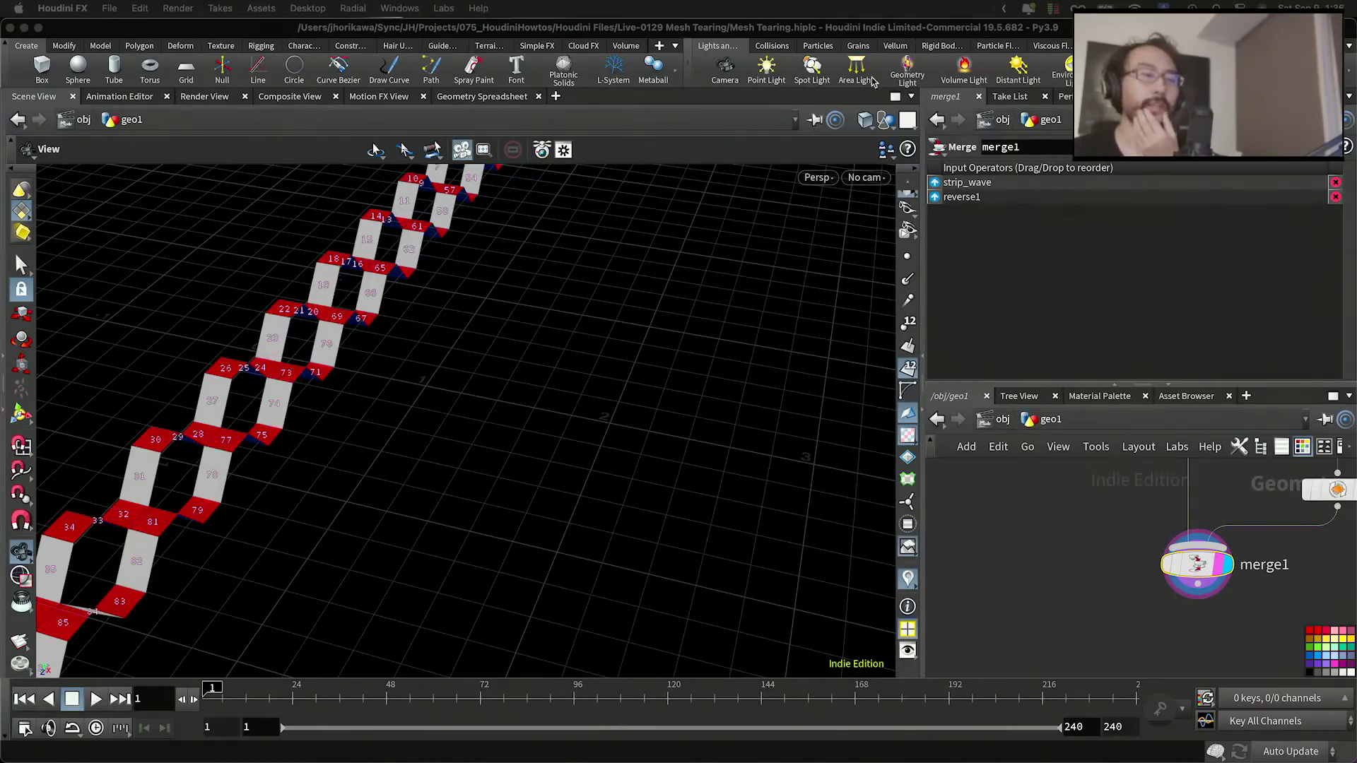
left_click(646, 290)
left_click_drag(566, 274, 336, 314)
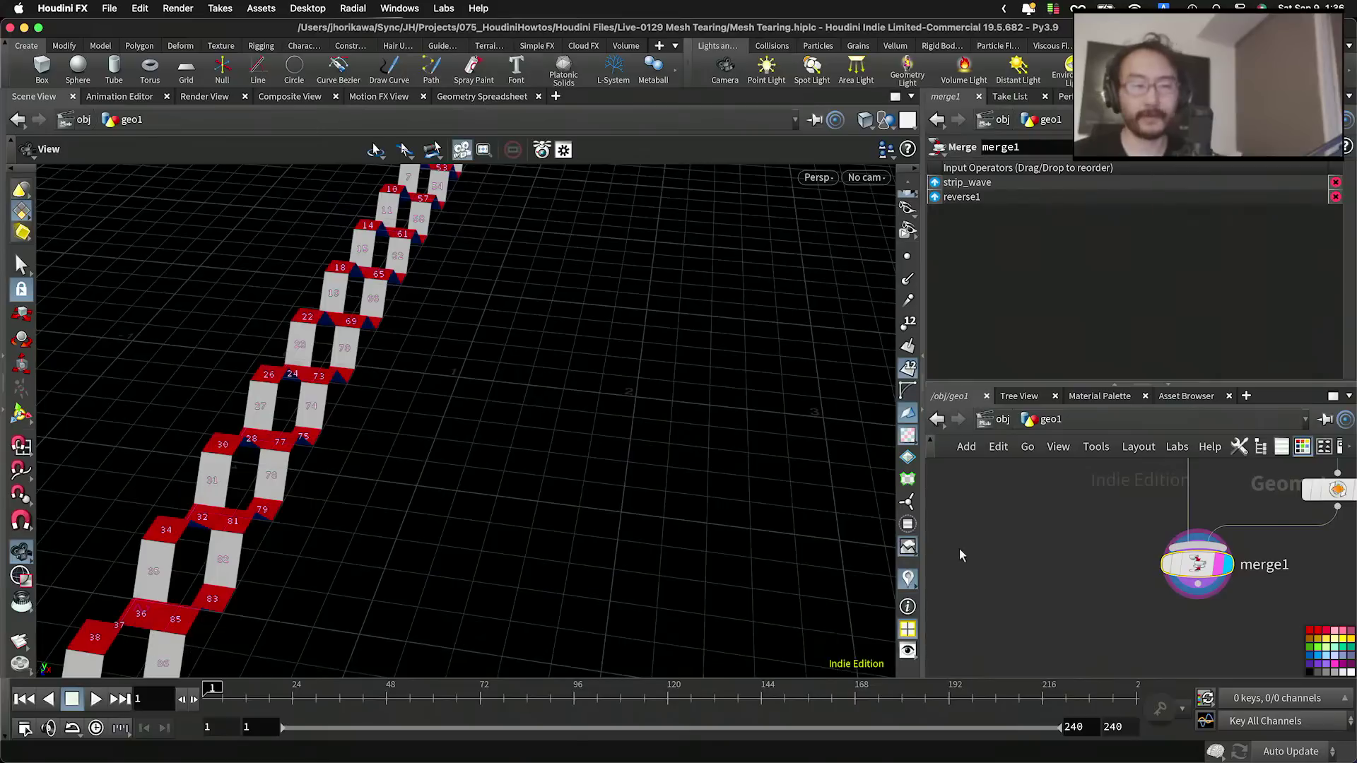
Step: Add an Attribute Wrangle node beside merge1, leaving it unconnected
scroll(1066, 547, "down", 8)
mouse_move(1066, 547)
middle_mouse_down()
mouse_move(1080, 586)
mouse_move(1074, 557)
middle_mouse_up()
scroll(1079, 587, "up", 3)
scroll(1078, 584, "down", 2)
scroll(1075, 560, "up", 2)
key("Tab")
type("atri")
key("BackSpace")
key("BackSpace")
type("tri")
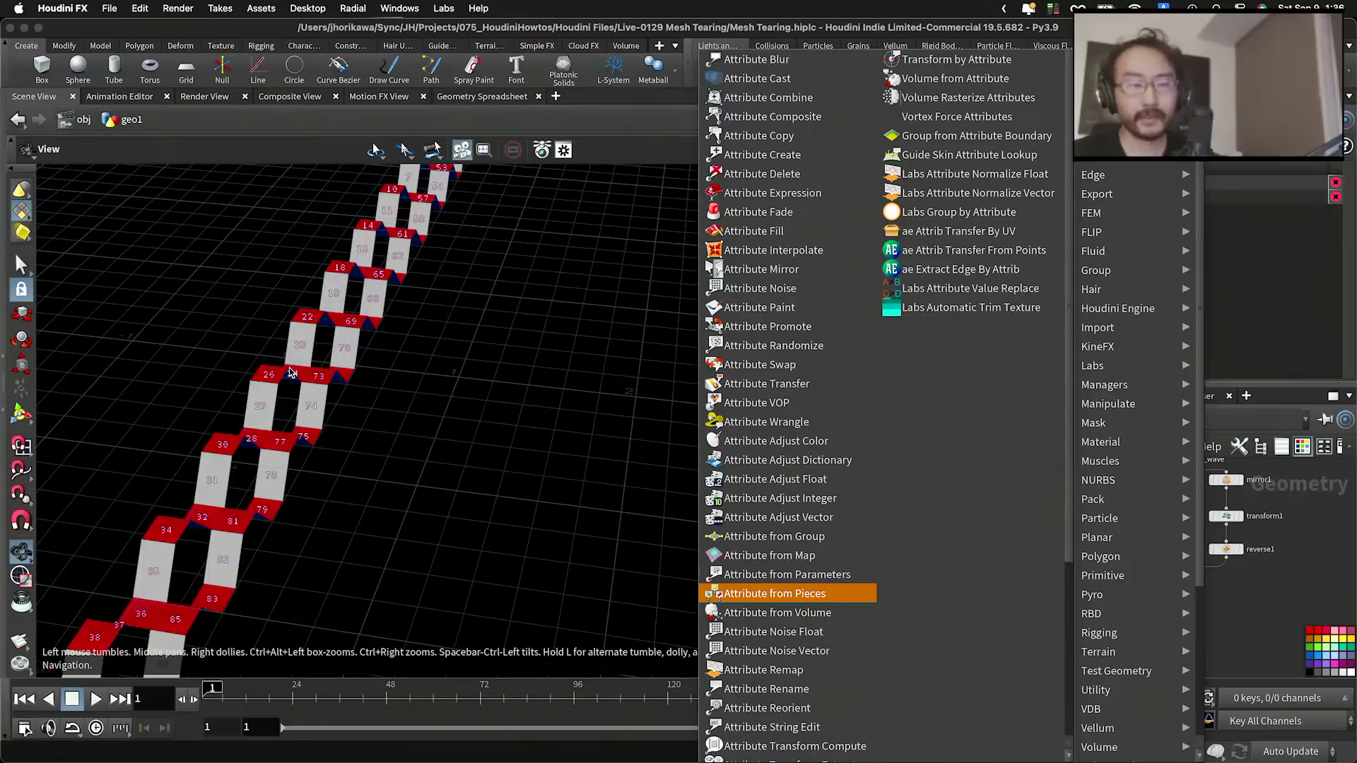
key("Escape")
key("Escape")
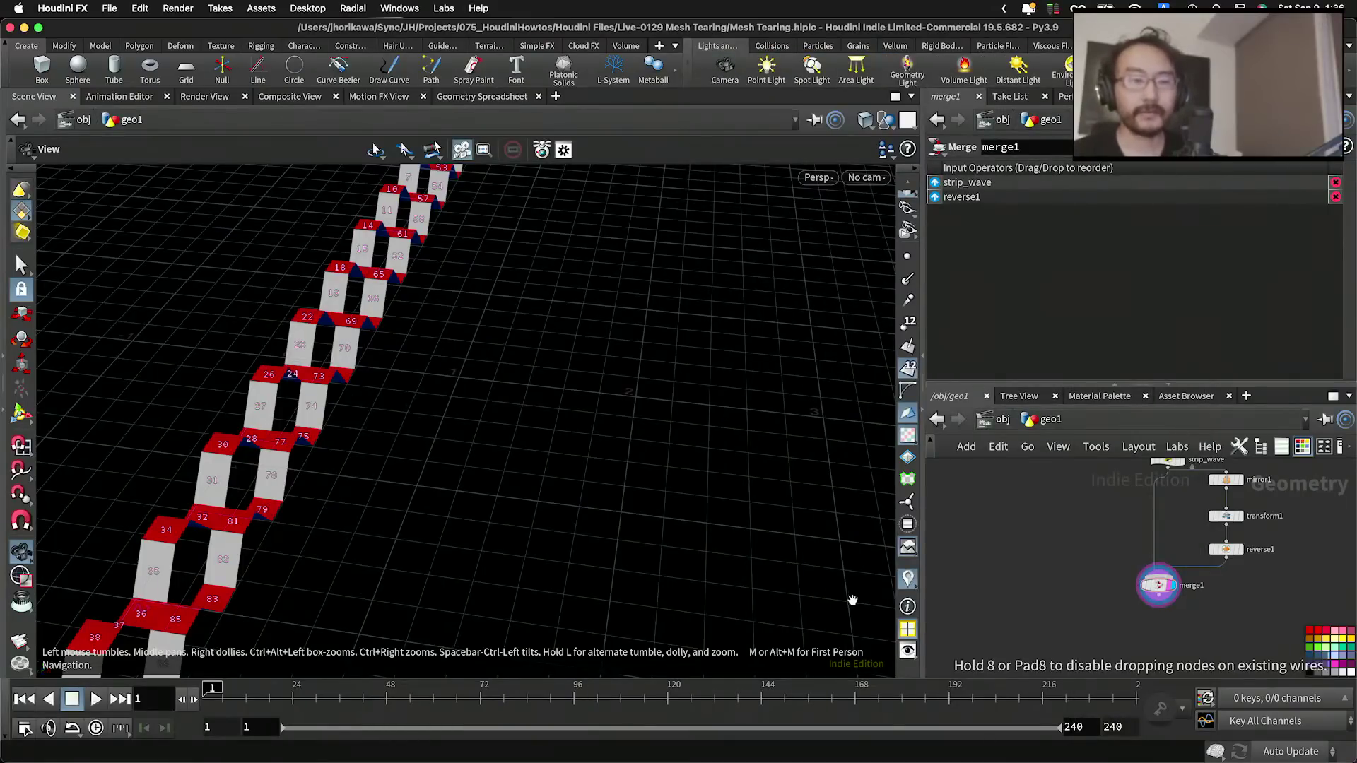
left_click(1057, 599)
scroll(1053, 600, "up", 4)
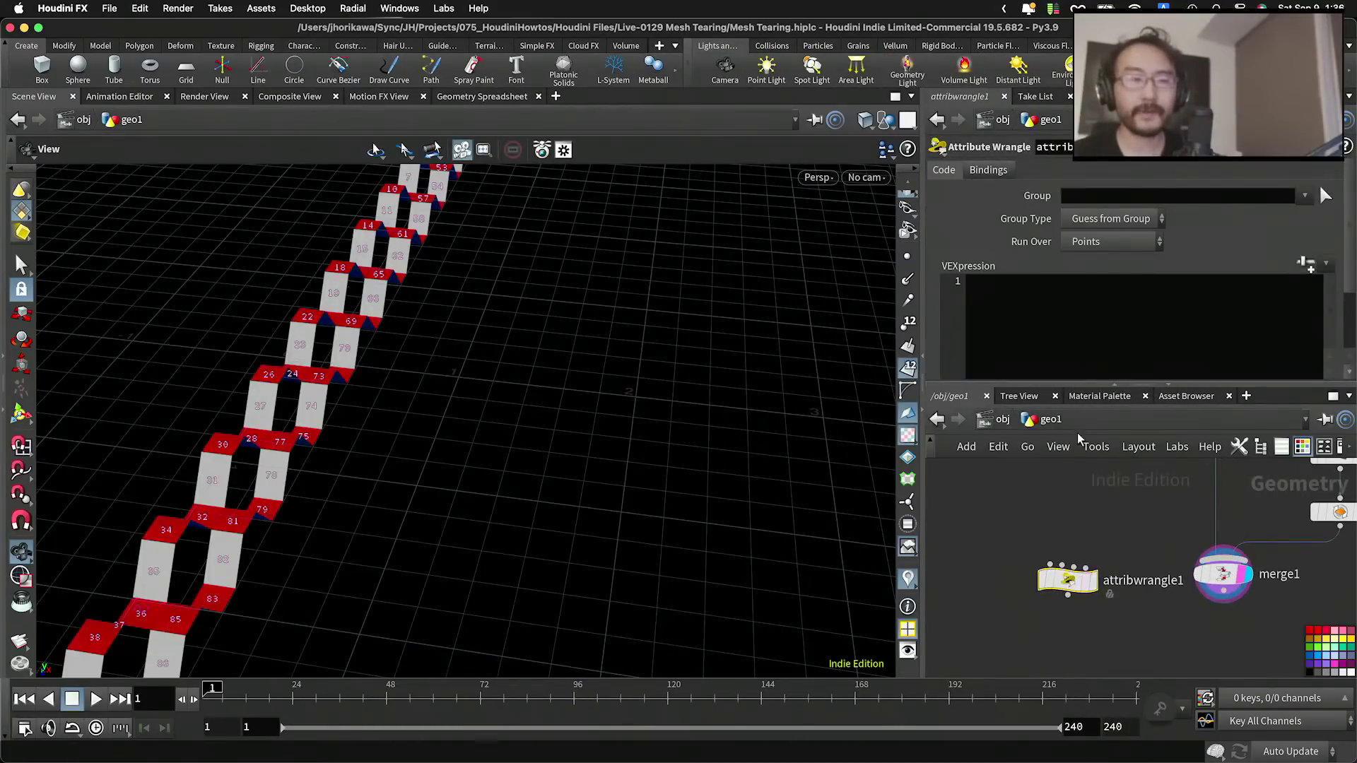
Step: Set the new Attribute Wrangle to run over Detail (only once) and rename it create_points
left_click(1117, 242)
left_click(1109, 261)
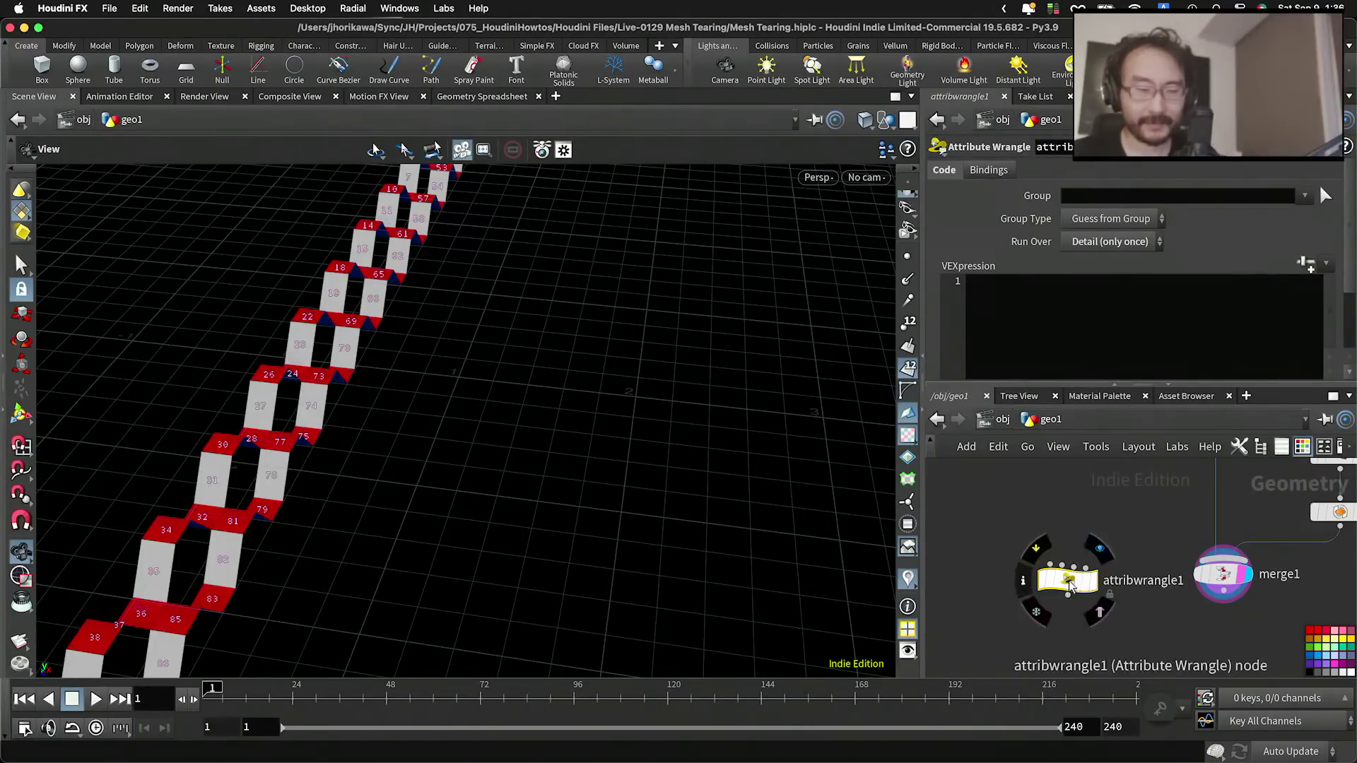
left_click_drag(1068, 582, 1051, 576)
double_click(1115, 581)
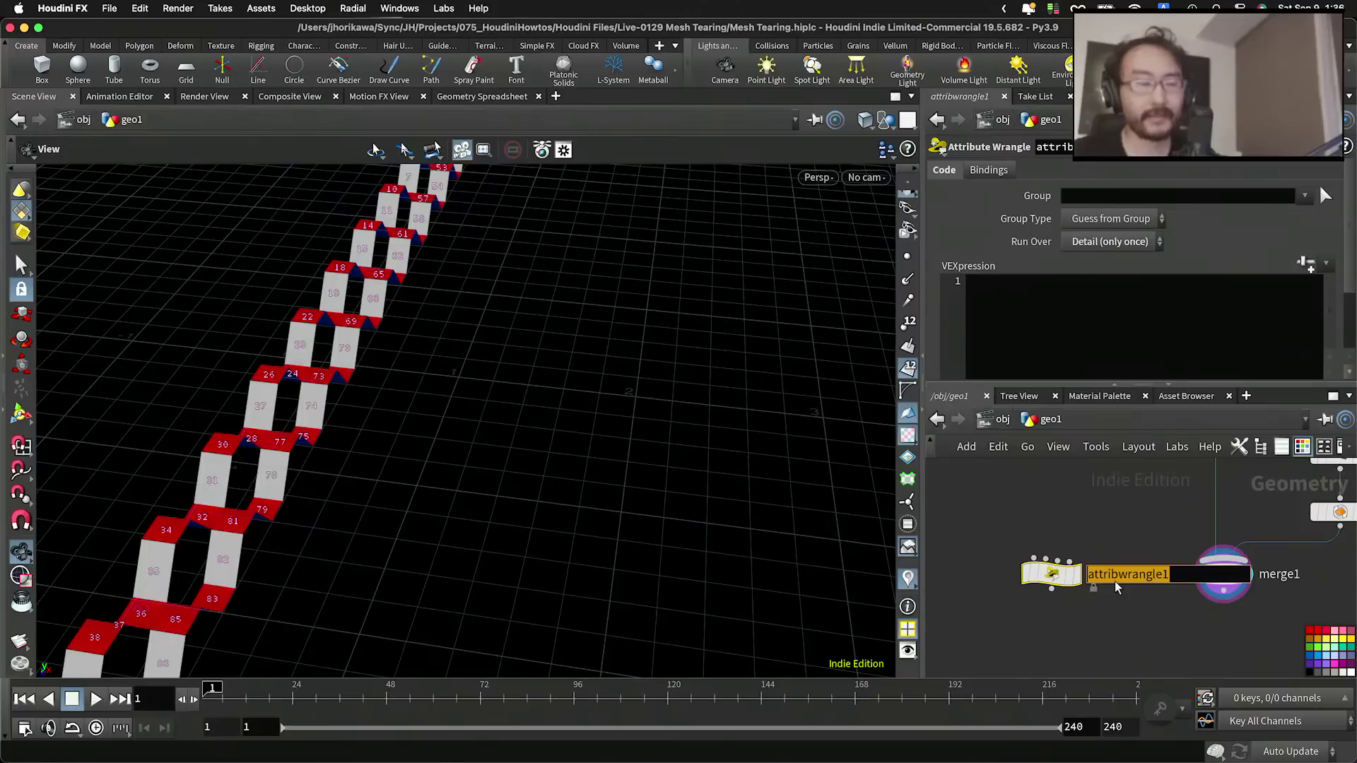
type("poin")
key("BackSpace")
key("BackSpace")
key("BackSpace")
key("BackSpace")
type("create_points")
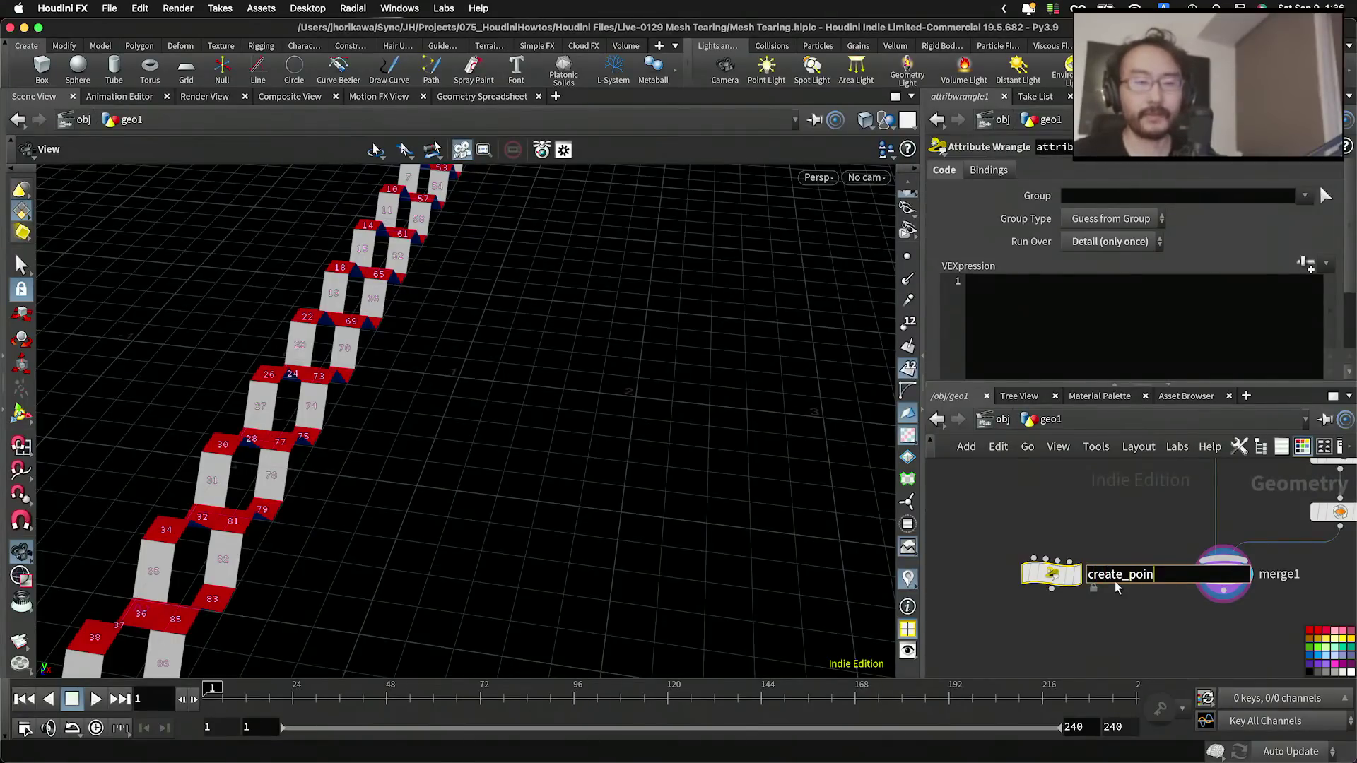
key("Return")
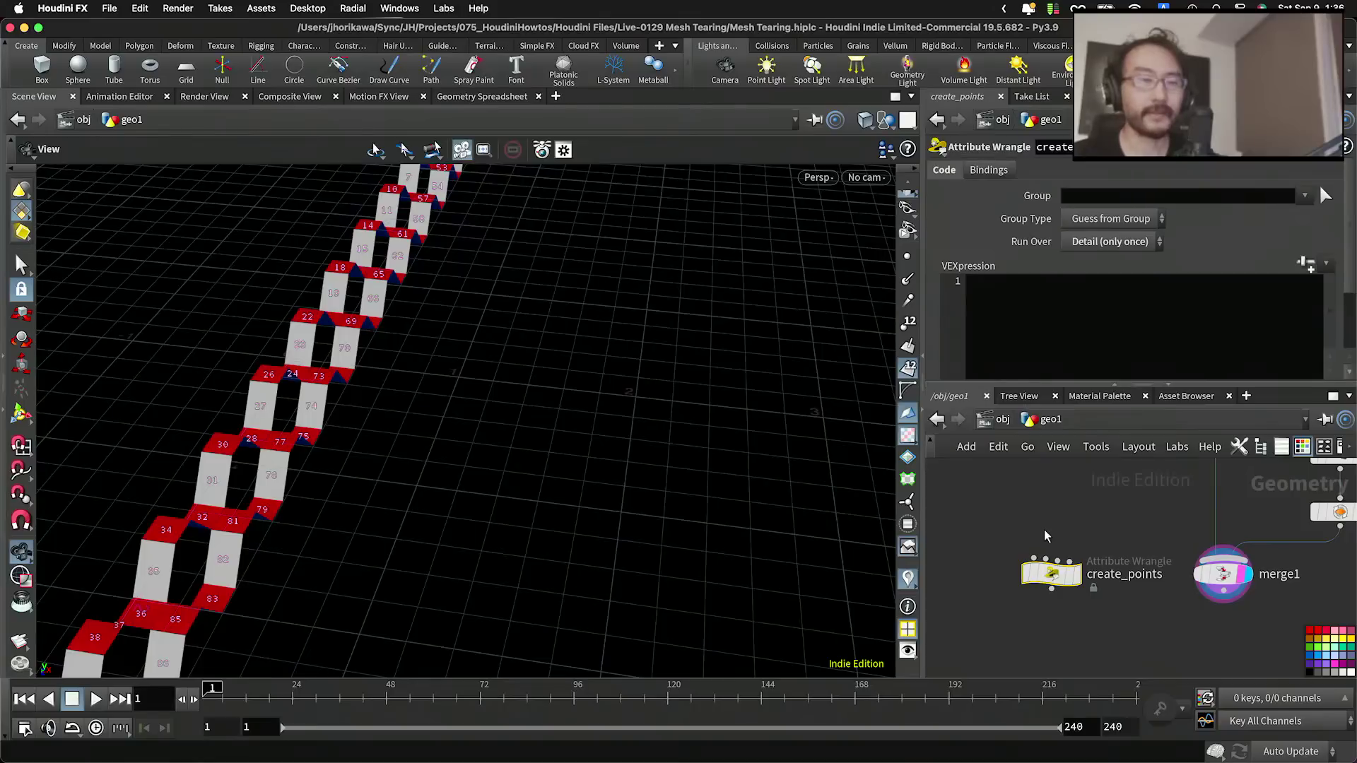
Step: Add a Float parameter named x_size to the CONTROLLER node's parameter interface, below y size
scroll(1046, 531, "down", 5)
middle_click_drag(1032, 510, 1085, 600)
scroll(1085, 600, "down", 3)
scroll(1106, 589, "up", 5)
scroll(1106, 589, "up", 2)
left_click(1095, 510)
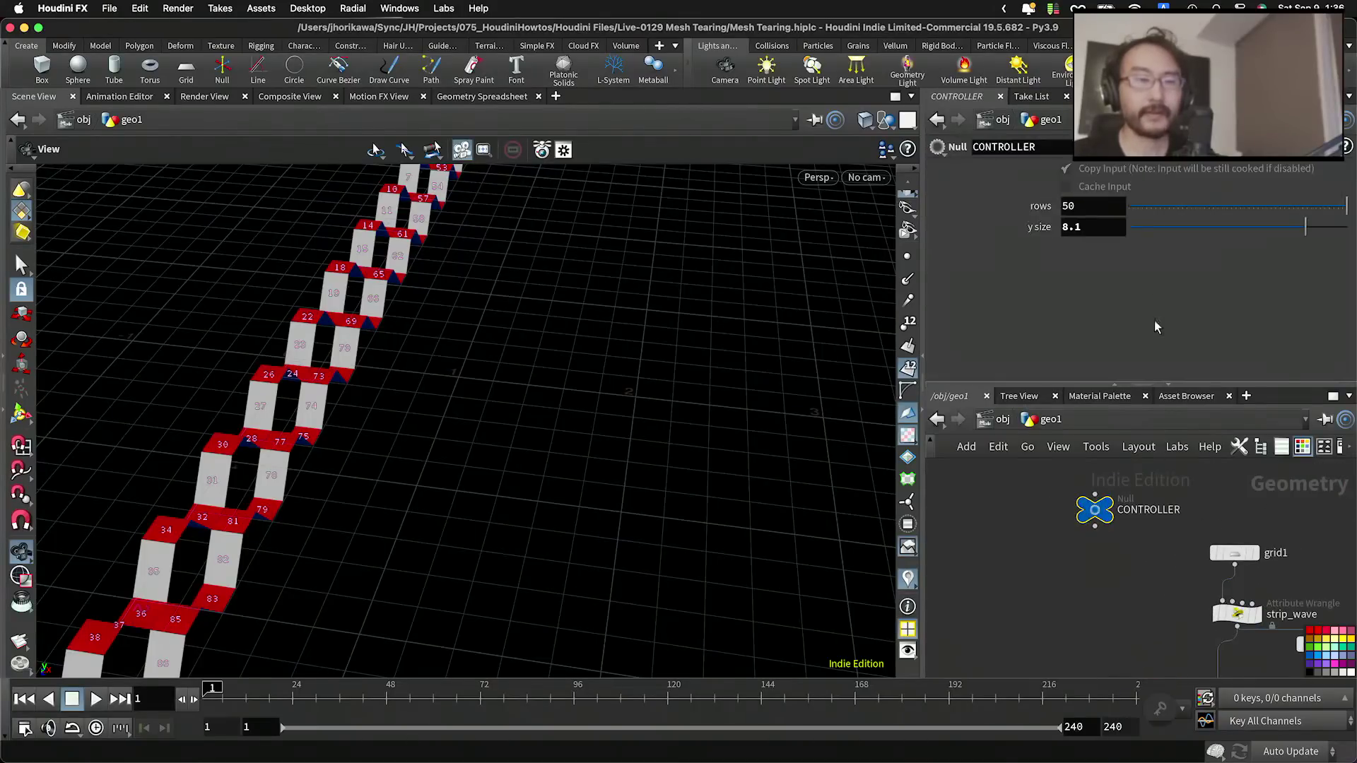
left_click(1260, 148)
left_click(1253, 169)
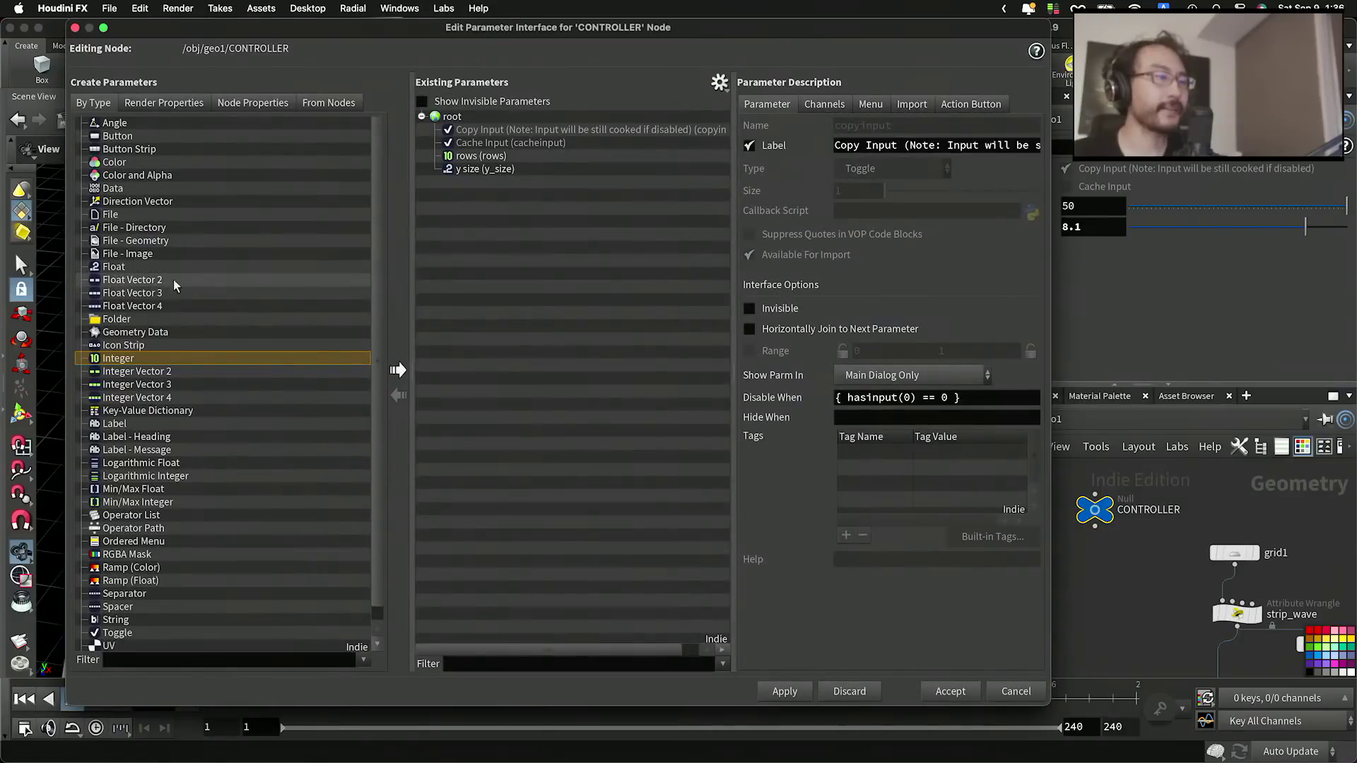
left_click_drag(124, 267, 510, 256)
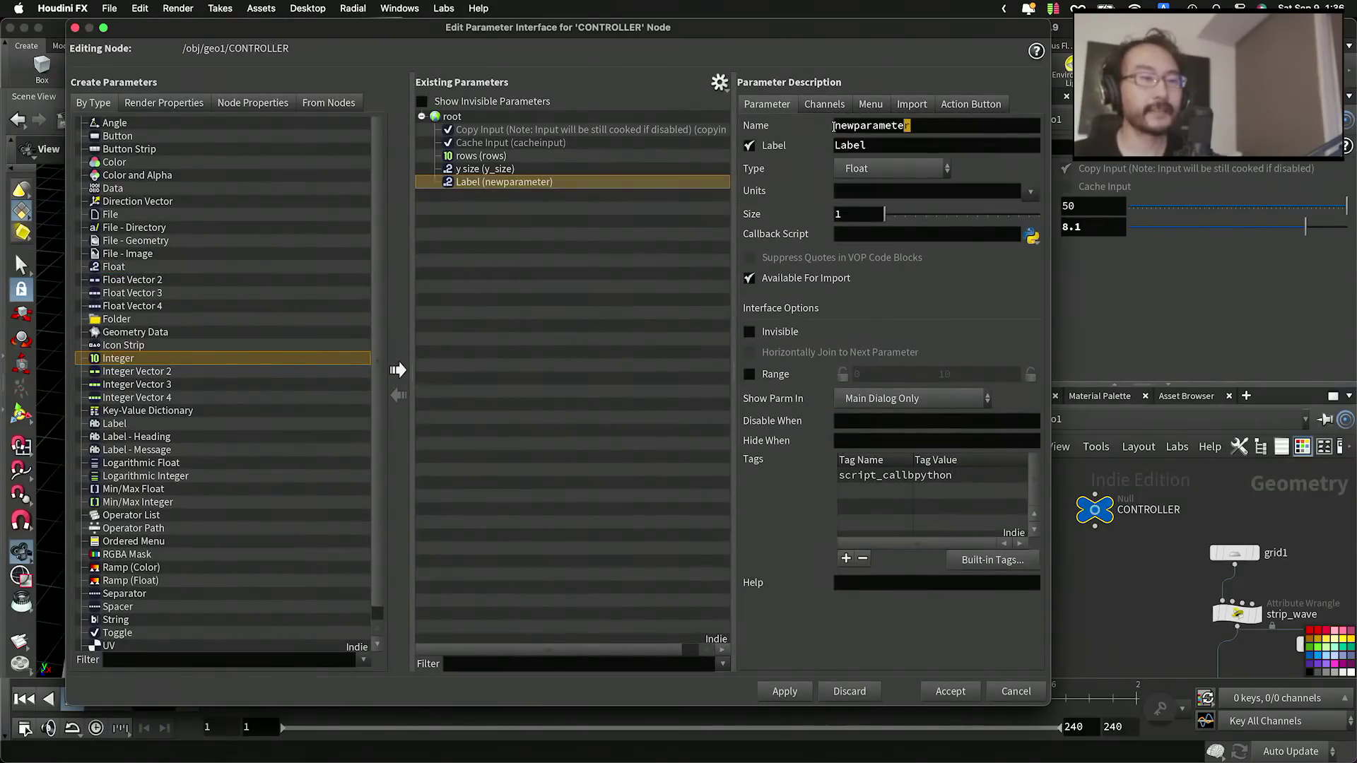
double_click(888, 126)
type("x_size")
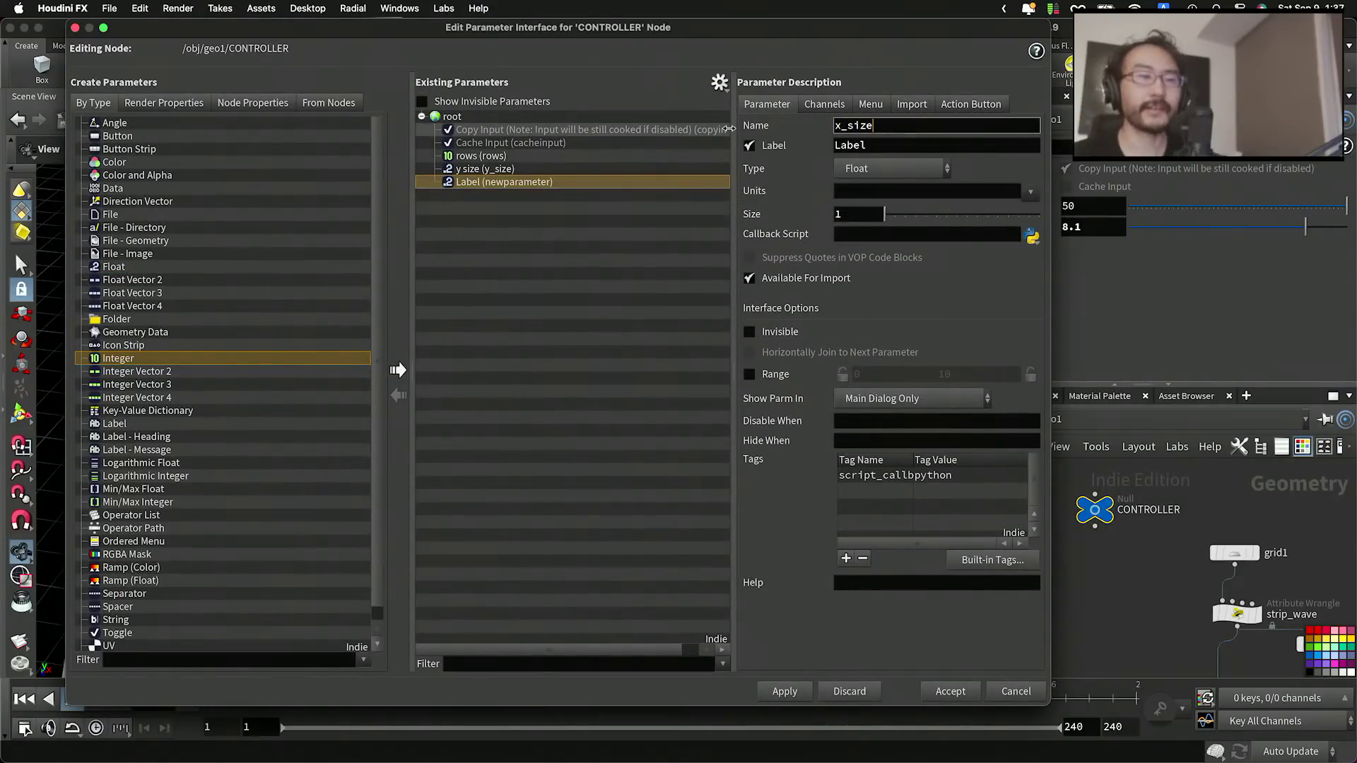
Step: Label the x_size parameter "x size" with its range enabled, and accept the CONTROLLER interface changes
key("Tab")
type("x")
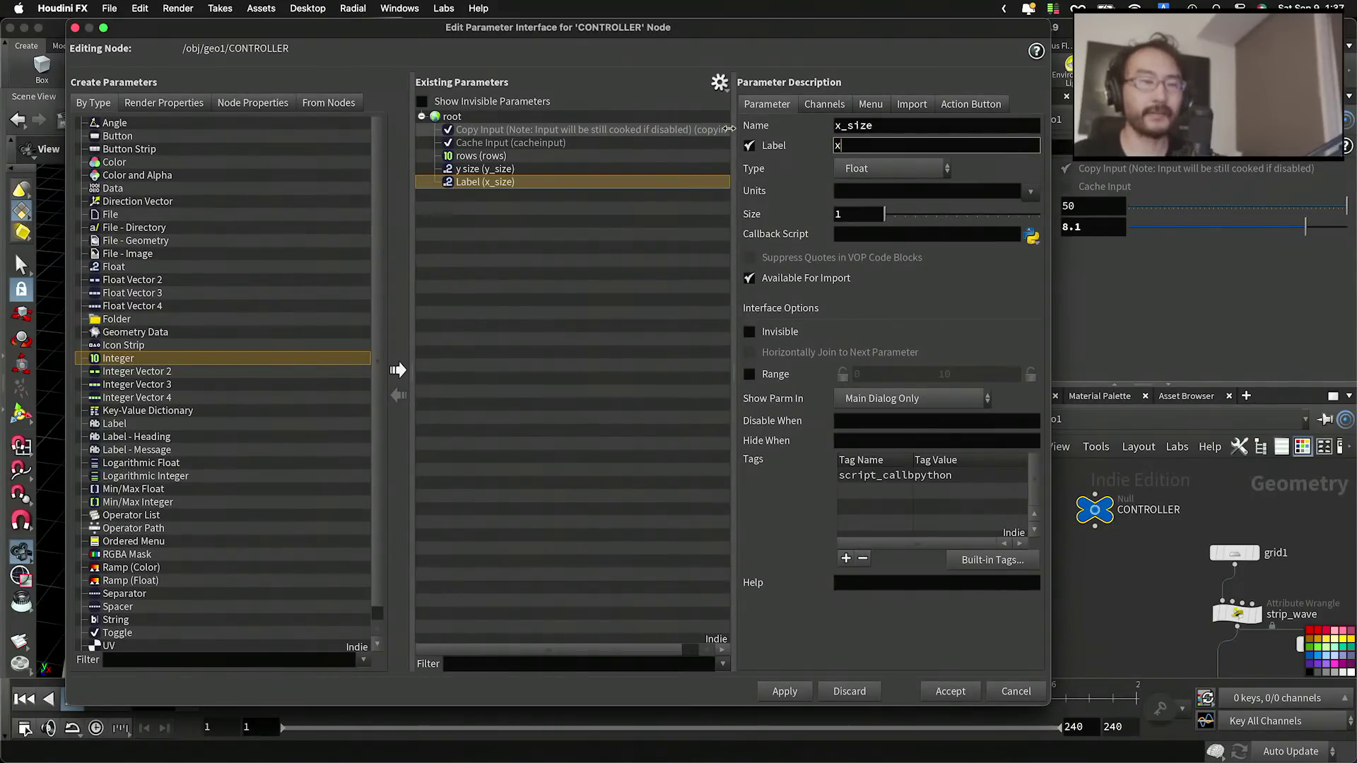
type(" size")
key("Return")
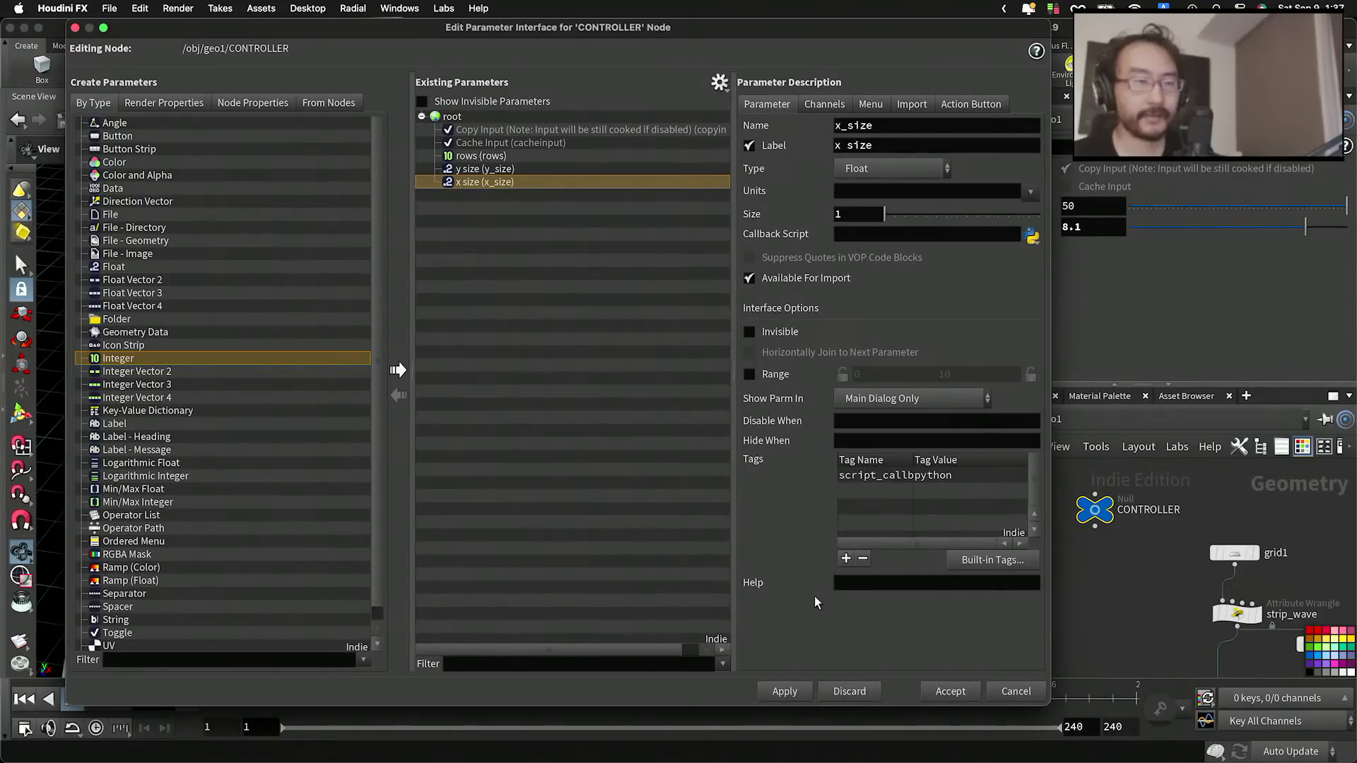
left_click(786, 693)
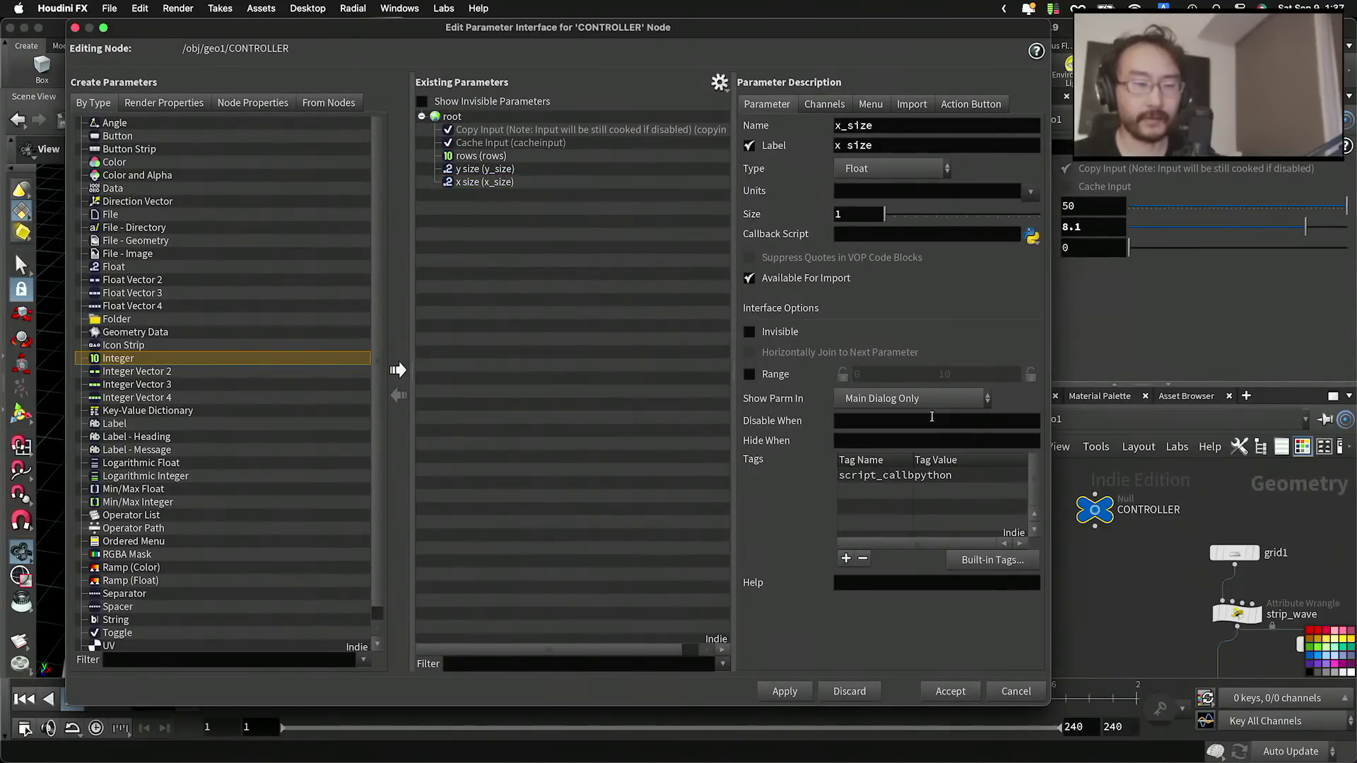
left_click(749, 375)
left_click(949, 692)
Step: Raise CONTROLLER's x size value above zero and copy that parameter for referencing
left_click_drag(1128, 250, 1248, 251)
right_click(1089, 250)
left_click(1111, 386)
Step: Write float x_size = chf("x_size"); in the create_points wrangle's VEXpression
scroll(1087, 495, "down", 8)
scroll(1108, 555, "up", 8)
middle_click_drag(1109, 540, 1204, 631)
left_click_drag(1095, 625, 1052, 525)
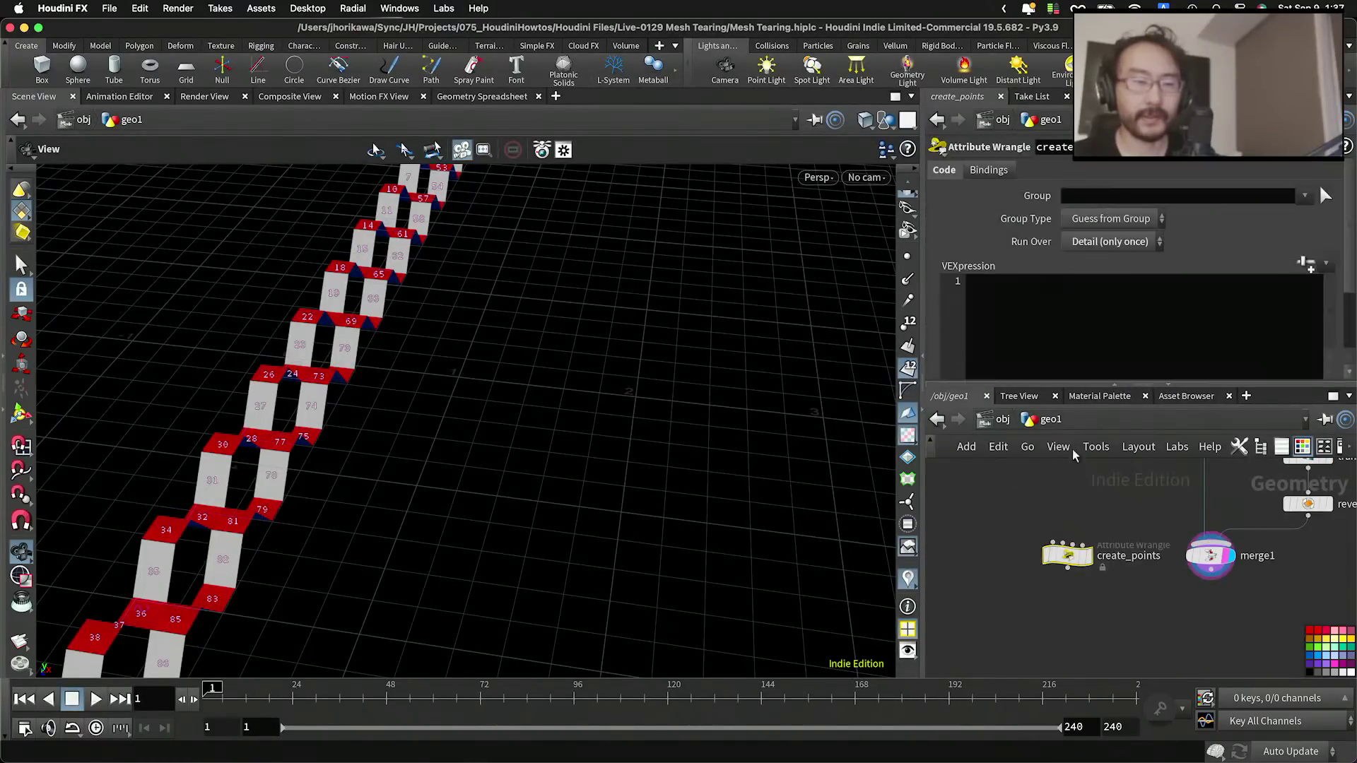
left_click(1083, 327)
type("float x")
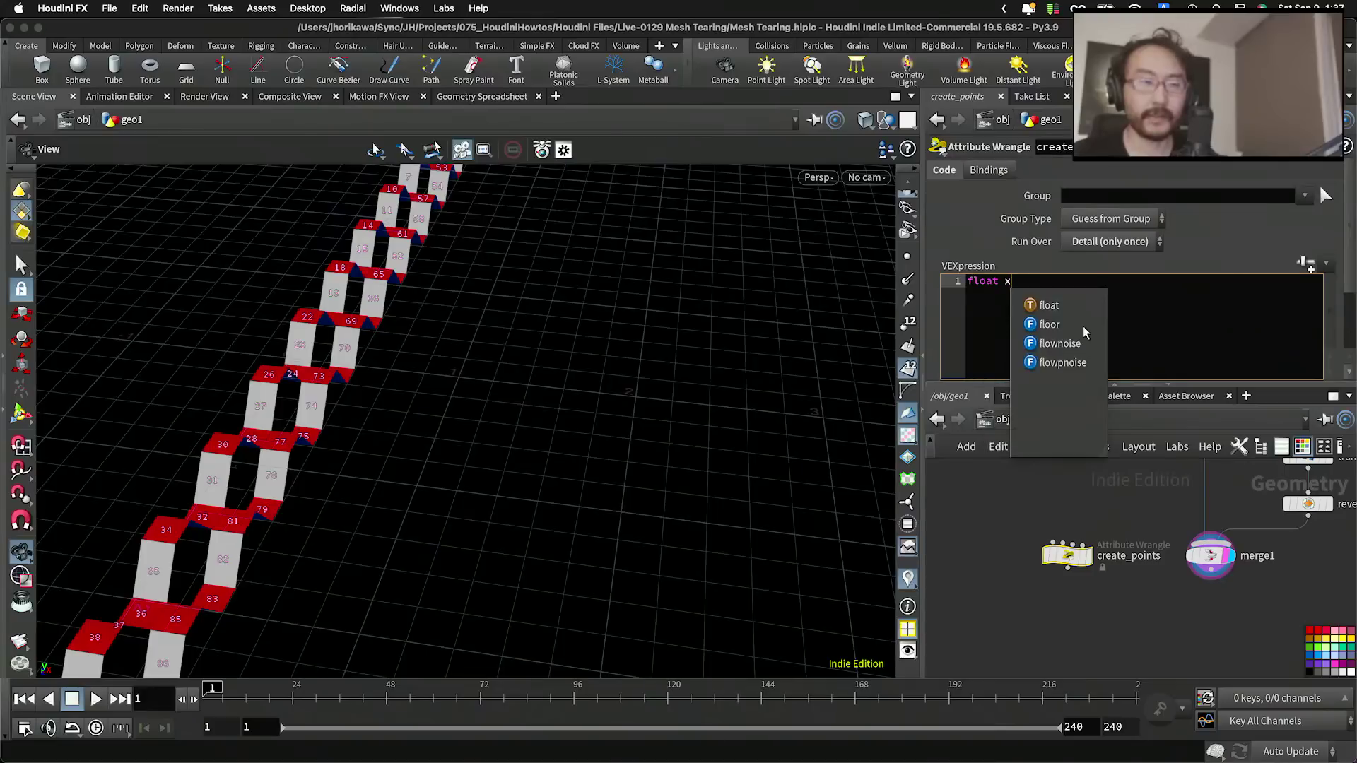
type("_size")
type(" +")
key("BackSpace")
key("BackSpace")
type("= chf(@")
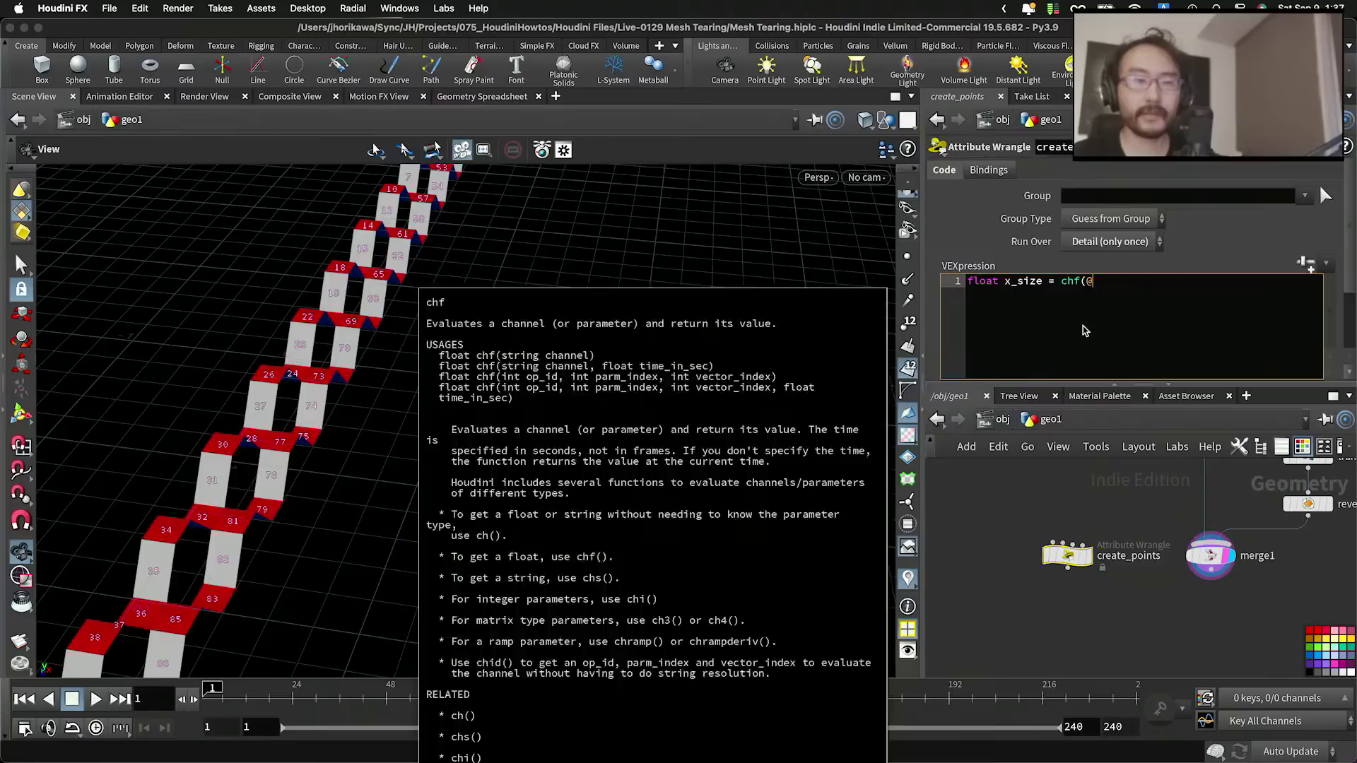
key("BackSpace")
type("\"x")
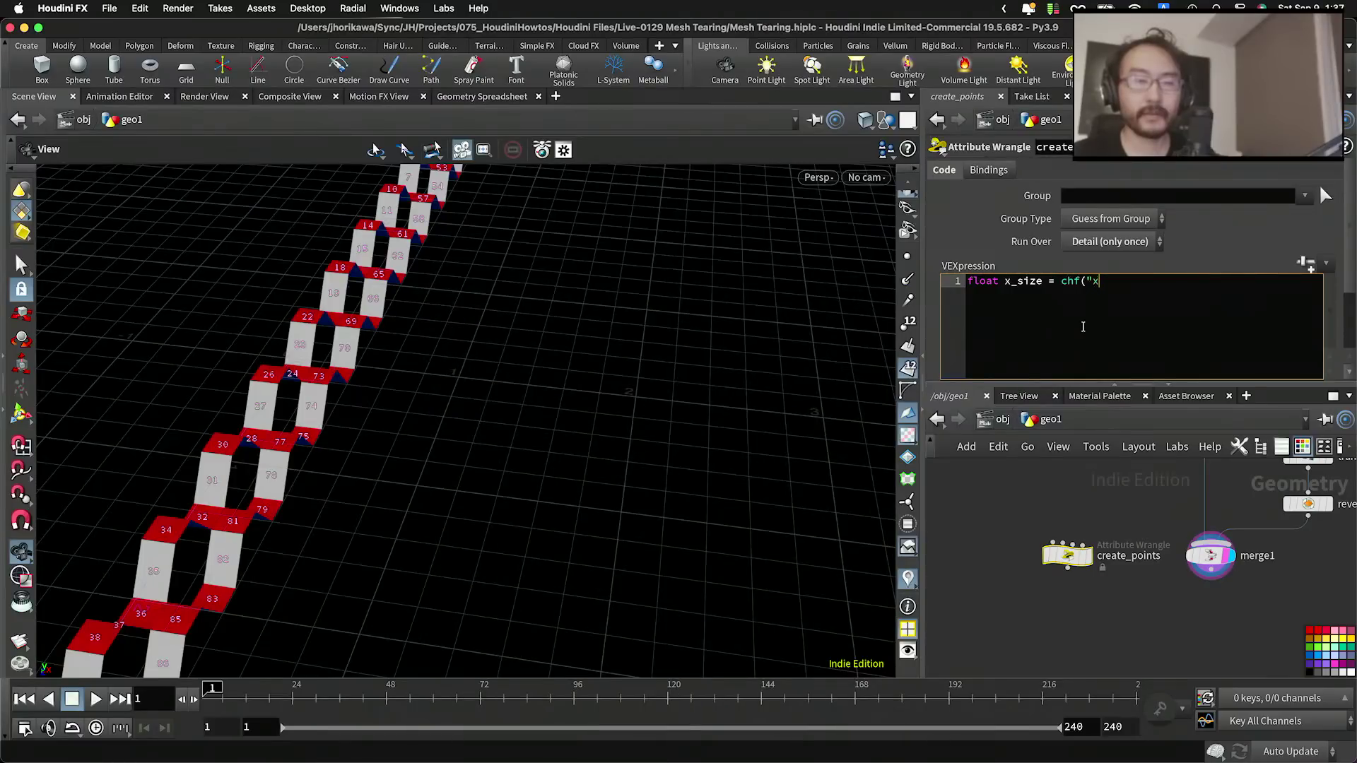
type("_size@")
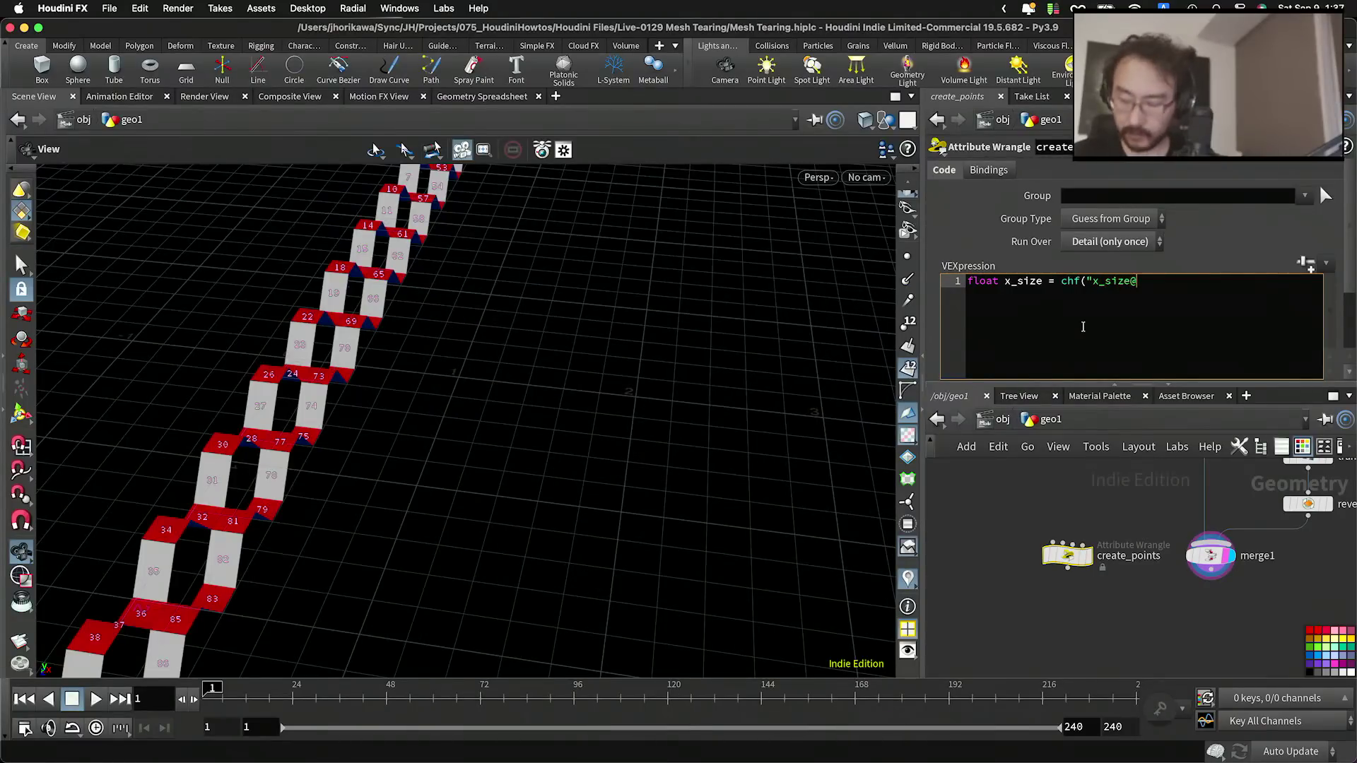
key("BackSpace")
type("\");")
Step: Generate the X Size parameter on create_points and link it to CONTROLLER's x_size with a relative reference
left_click(1314, 265)
scroll(1117, 368, "down", 3)
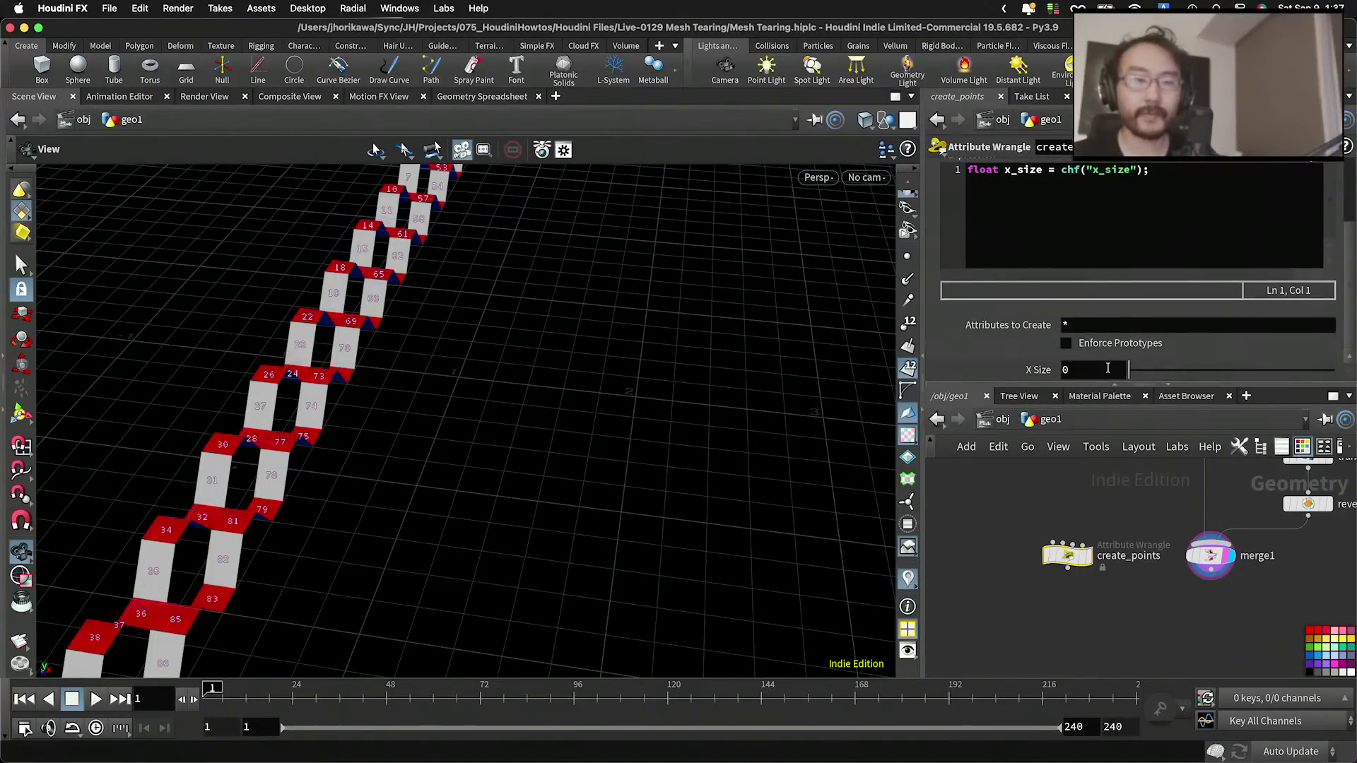
left_click_drag(1083, 368, 1046, 372)
right_click(1088, 369)
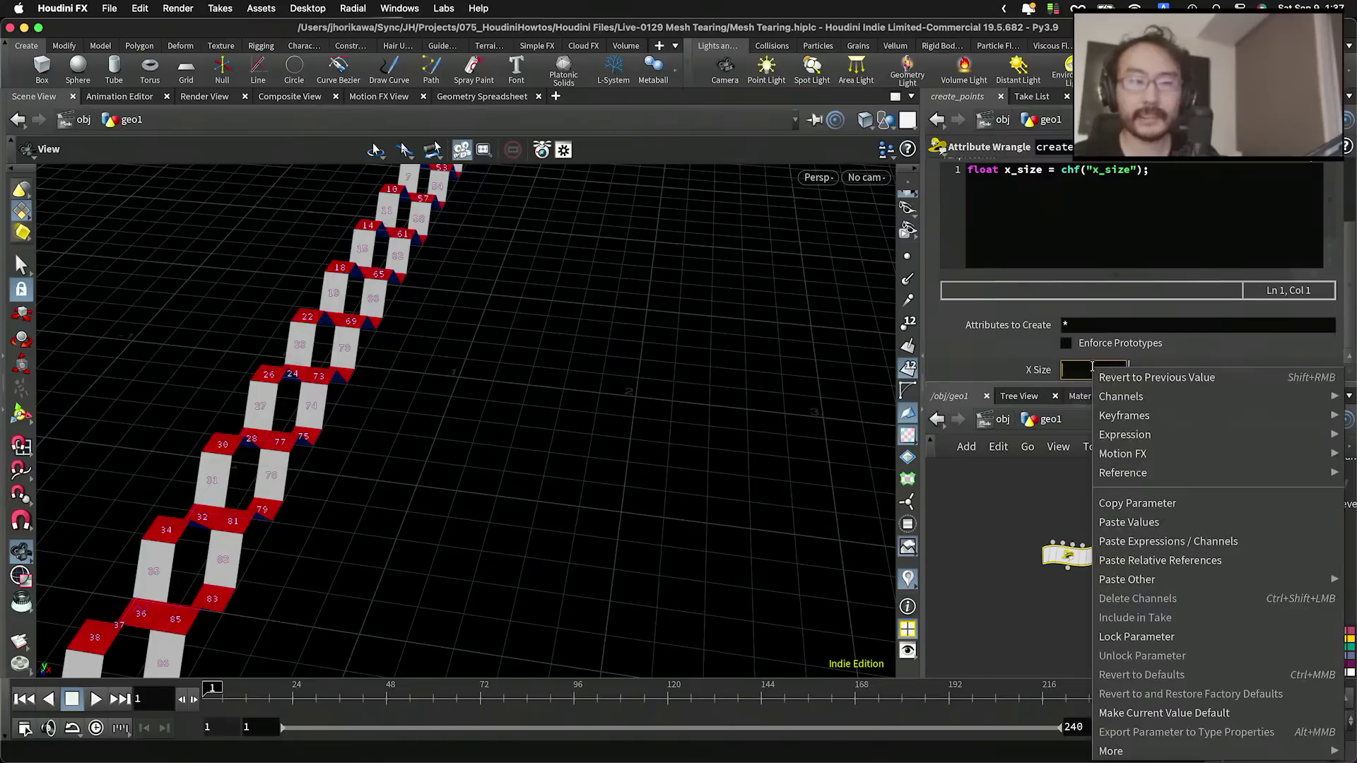
left_click(1139, 562)
key("Return")
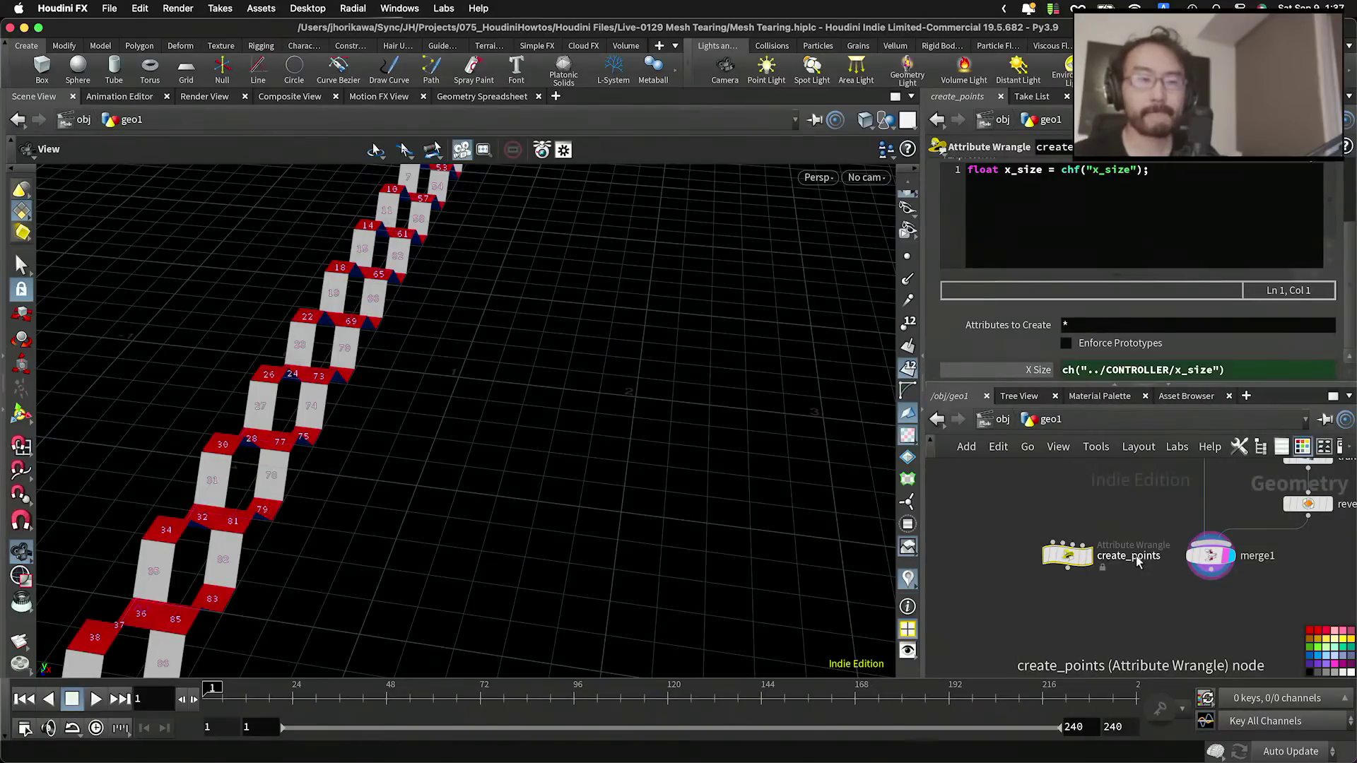
left_click(1038, 371)
left_click(1039, 372)
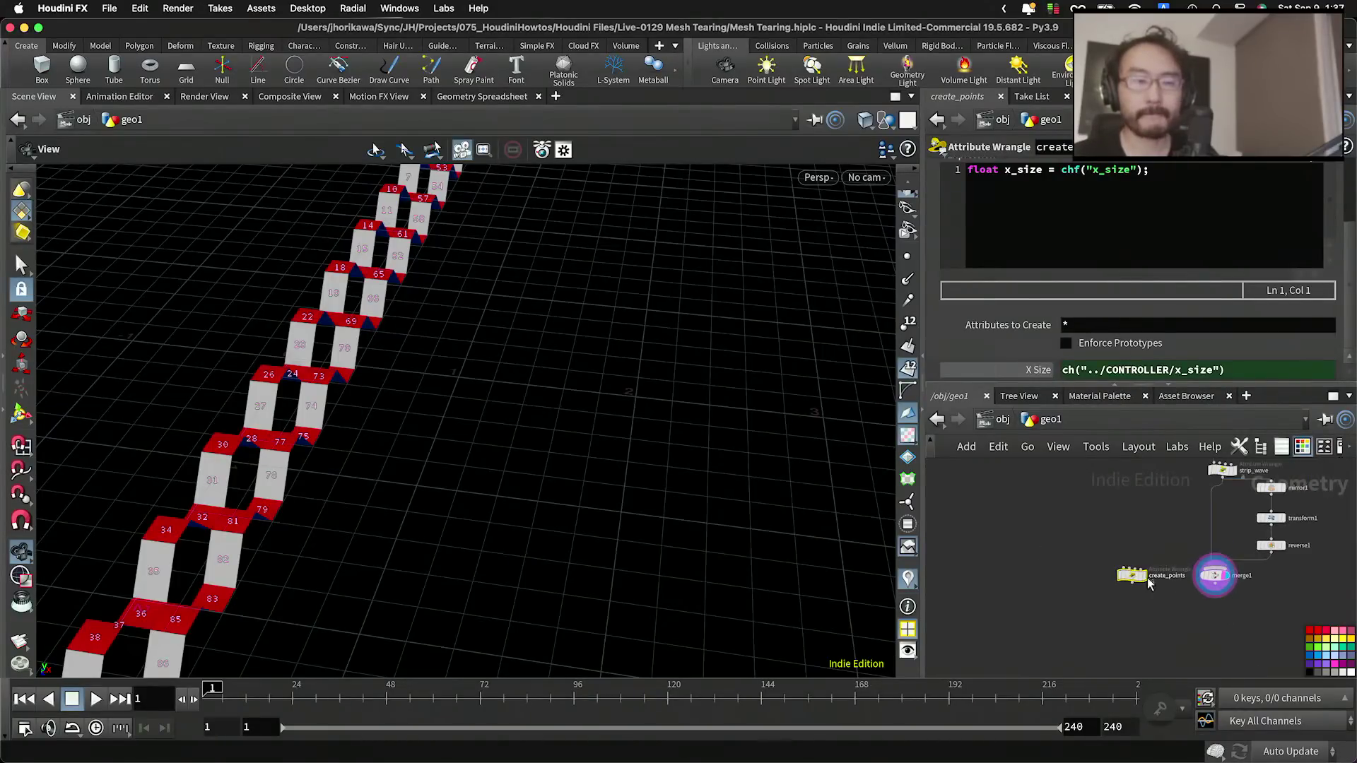
left_click(1092, 219)
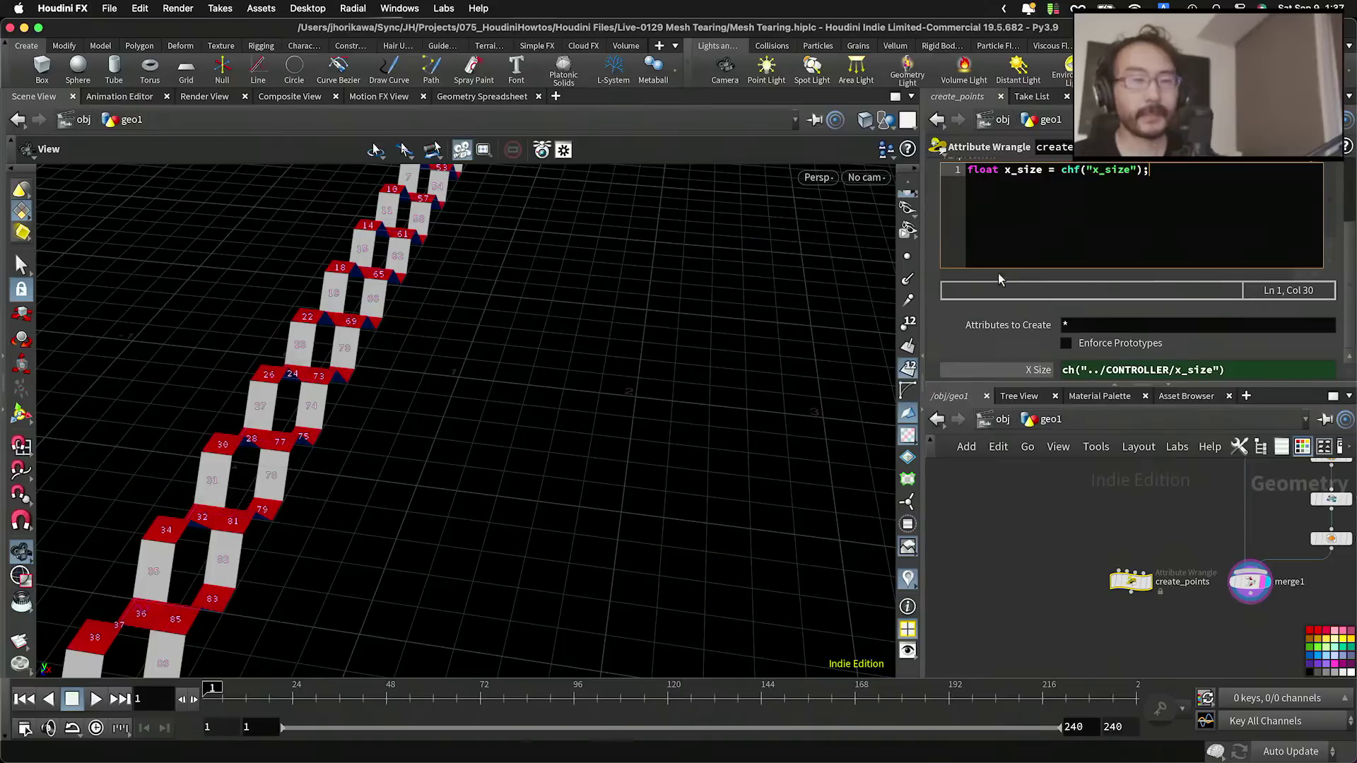
Step: Examine the merged strips from above, zooming in on the width spanned where two neighbouring strips meet
mouse_move(457, 346)
left_mouse_down()
mouse_move(381, 364)
mouse_move(474, 363)
left_mouse_up()
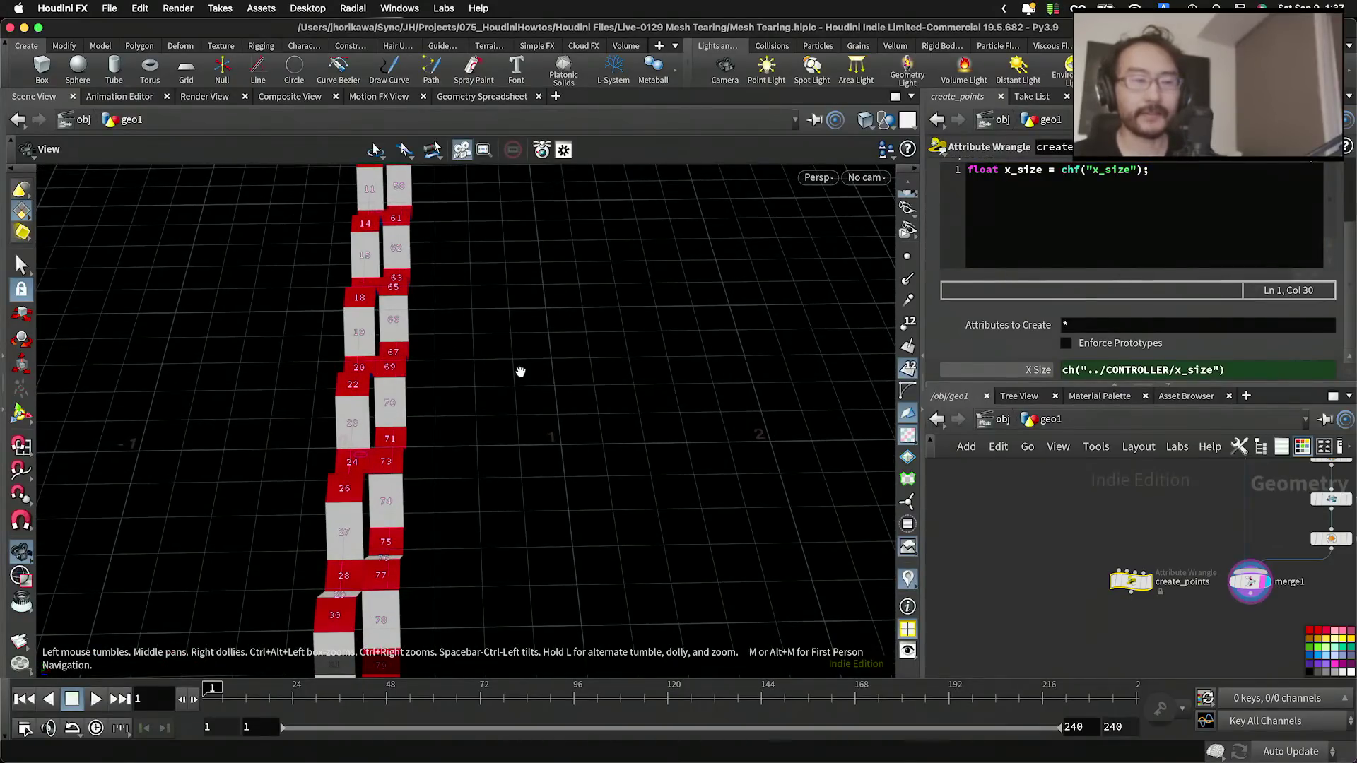
scroll(942, 548, "down", 4)
scroll(446, 423, "up", 2)
scroll(446, 422, "up", 4)
left_click_drag(363, 358, 346, 375)
scroll(346, 375, "up", 3)
middle_click_drag(345, 375, 394, 412)
scroll(393, 382, "up", 2)
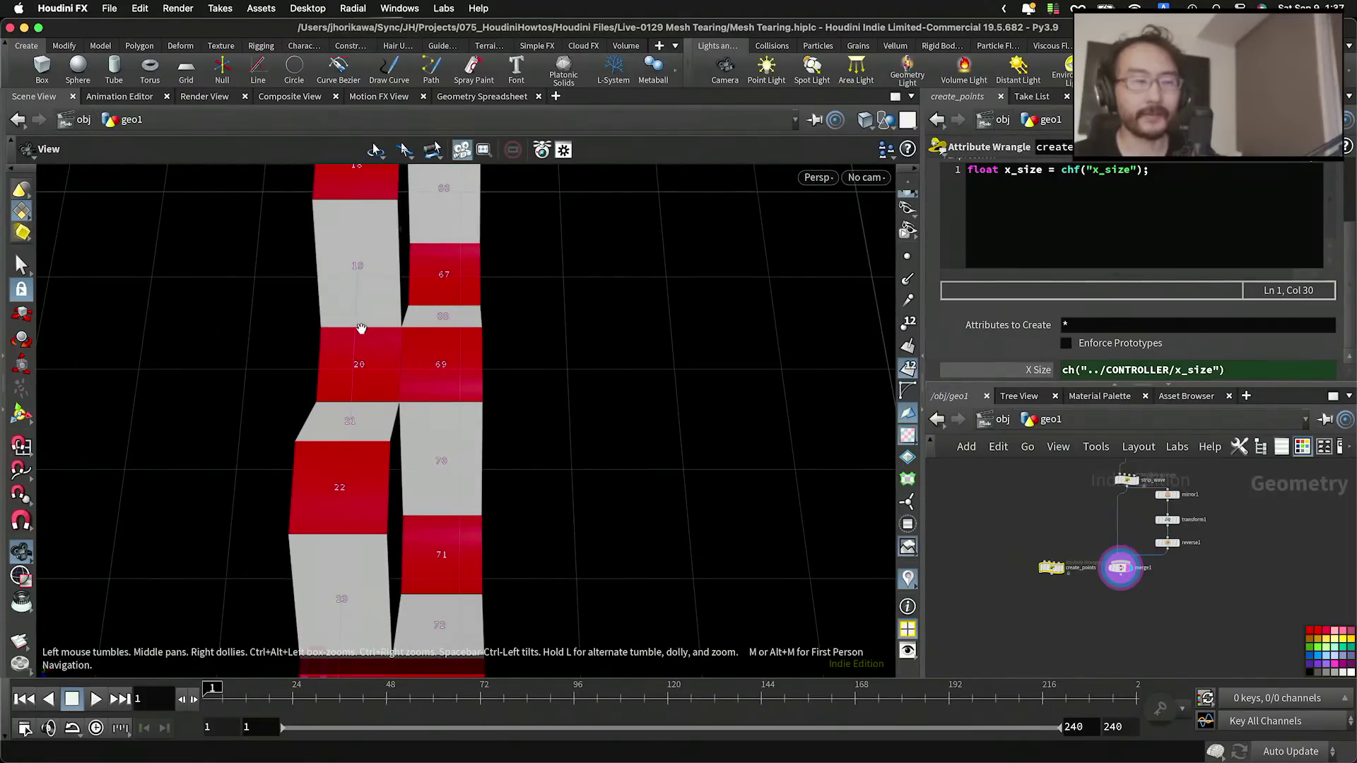
Step: Copy grid1's first Size parameter, which drives the strip width, for referencing
scroll(1035, 529, "down", 3)
scroll(1046, 527, "up", 5)
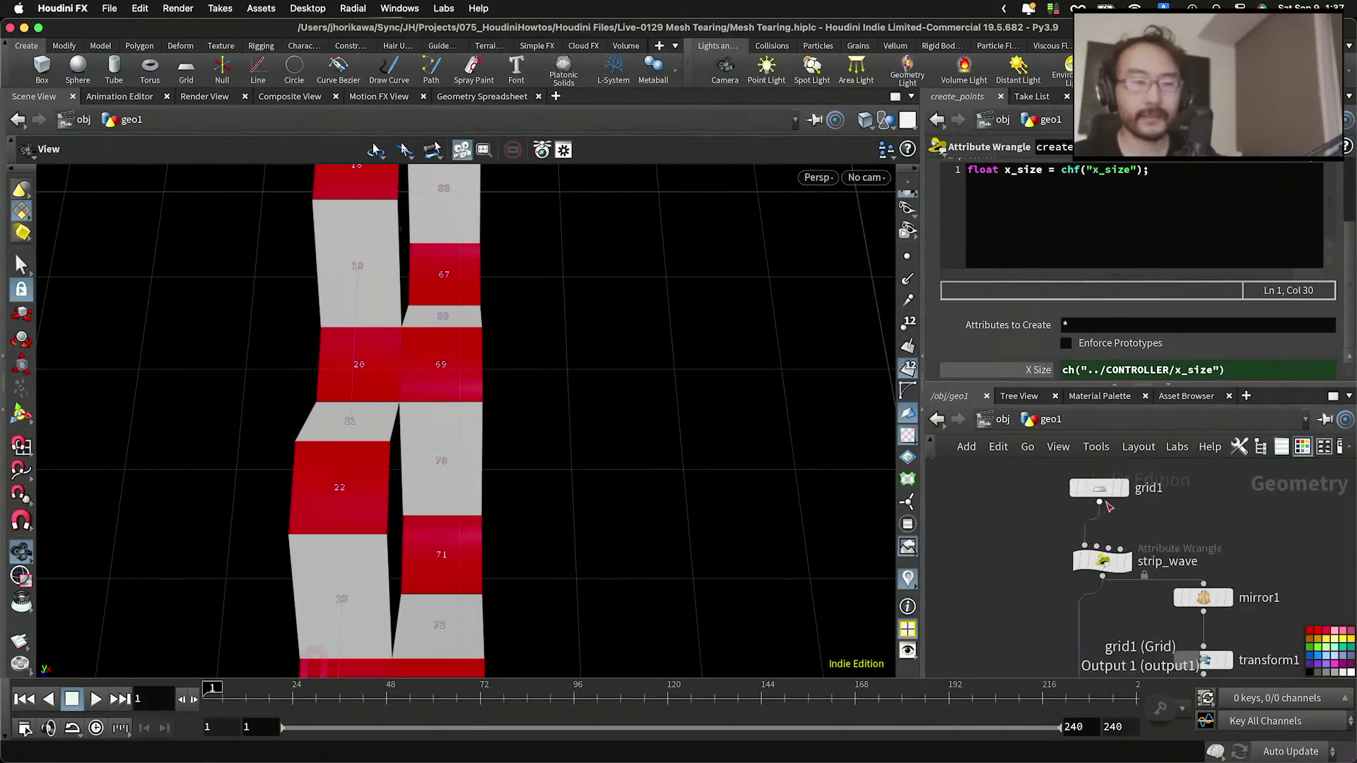
left_click(1098, 484)
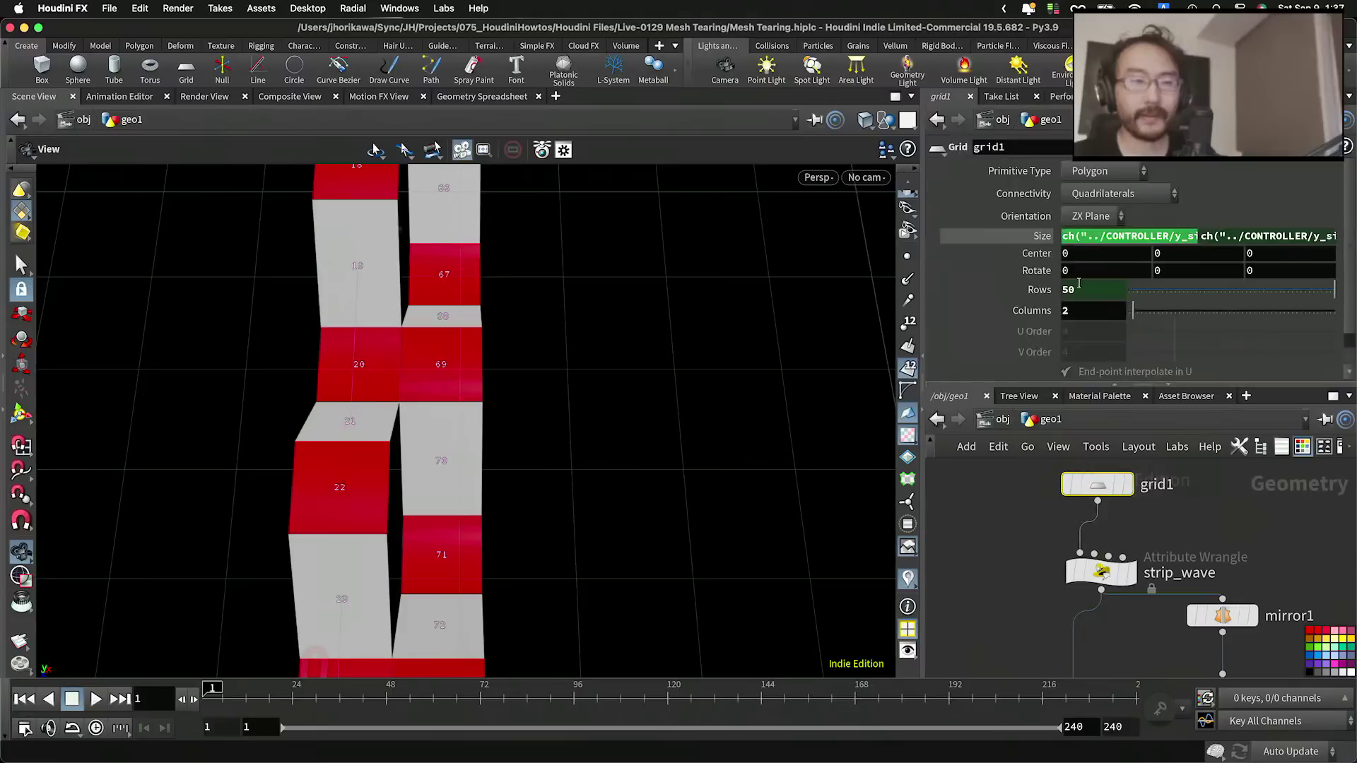
right_click(1139, 238)
left_click(1146, 378)
Step: Add float strip_width = chf("s_width"); as the second line of the create_points wrangle's VEXpression
scroll(1074, 488, "down", 5)
middle_click_drag(1034, 604, 1077, 521)
scroll(1045, 595, "up", 3)
left_click(1011, 575)
left_click(1225, 179)
key("Return")
type("fl")
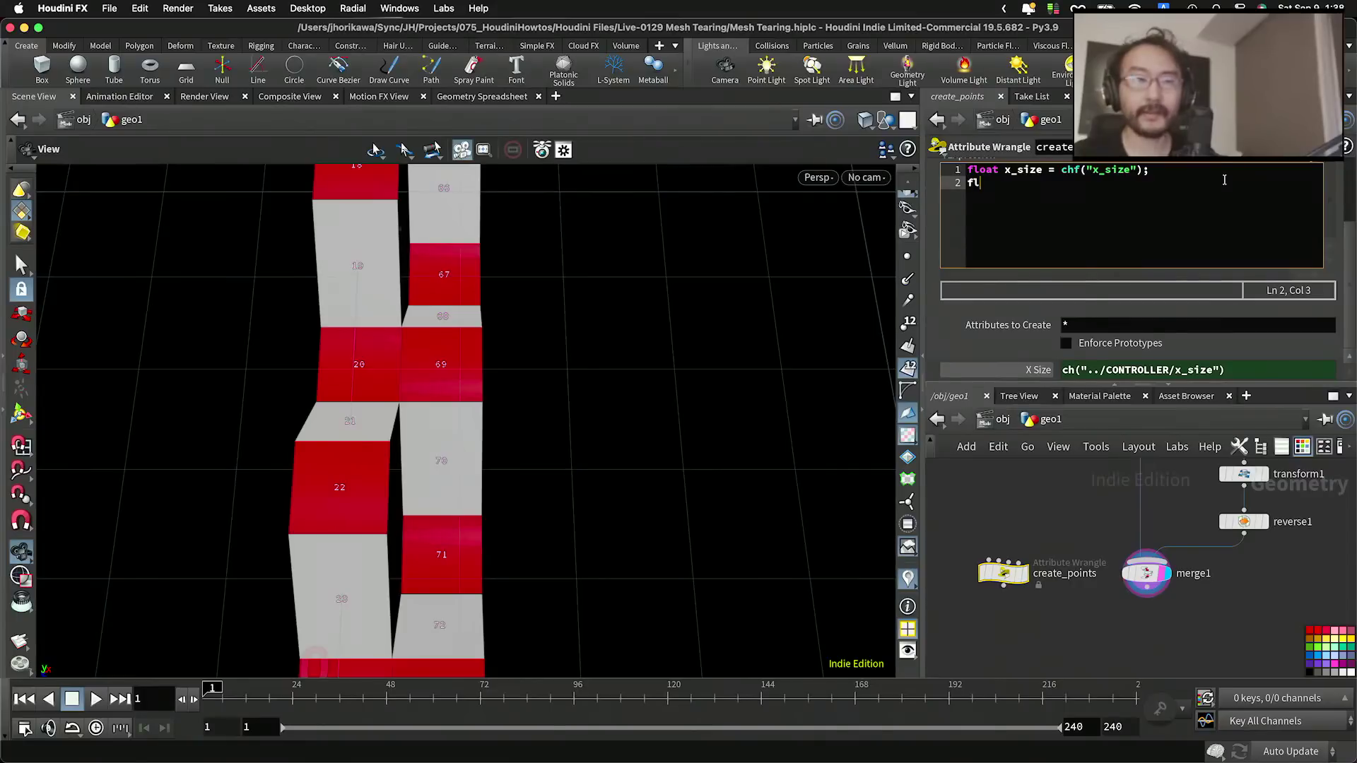
type("oat")
key("BackSpace")
type("w")
key("BackSpace")
type("stript")
key("BackSpace")
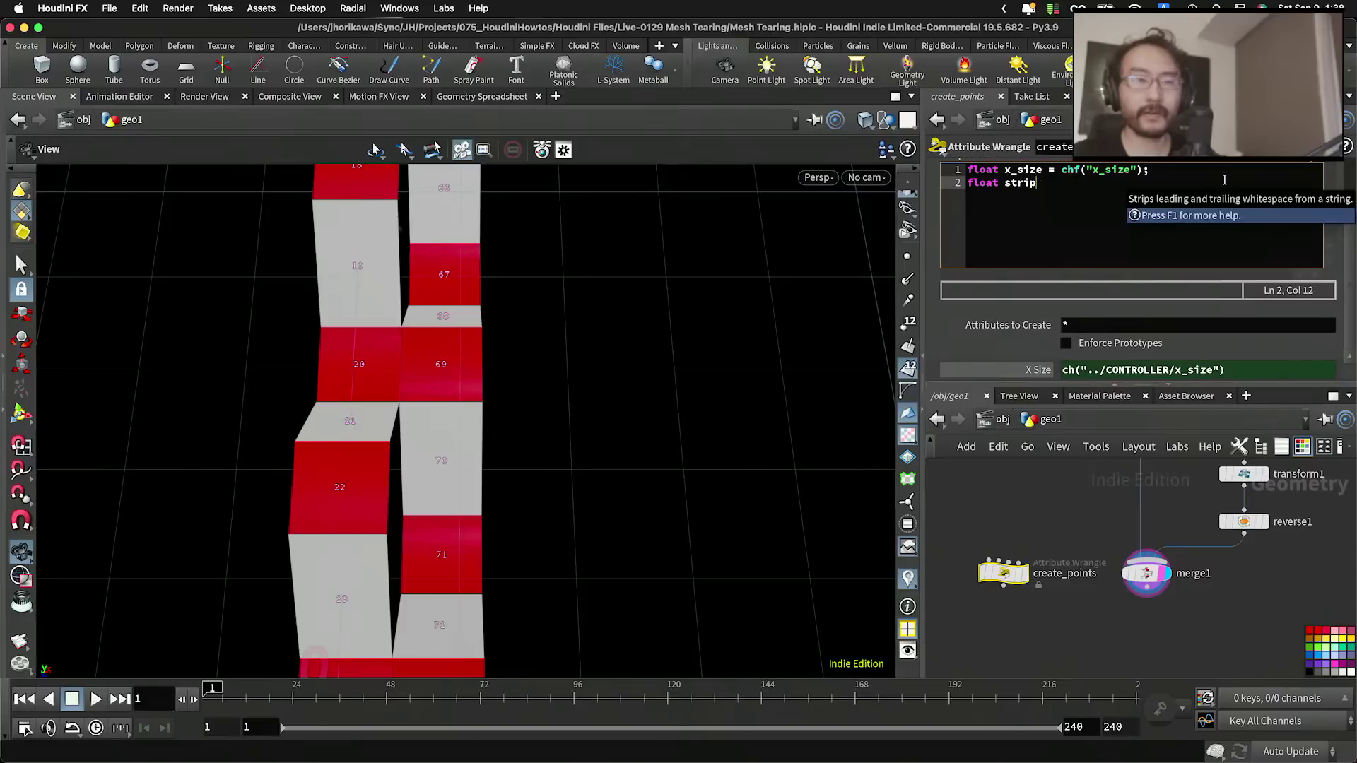
type("_w")
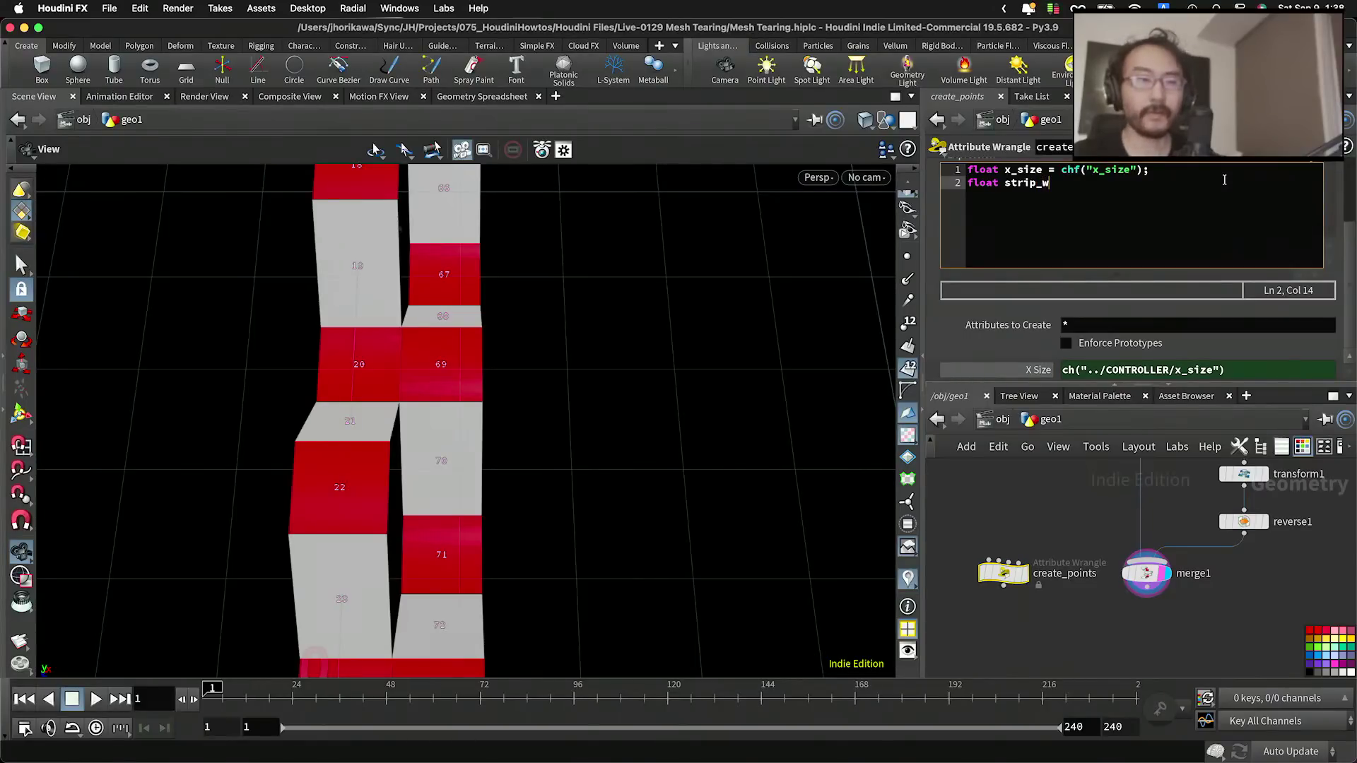
type("idth = chf(\"s_width\");")
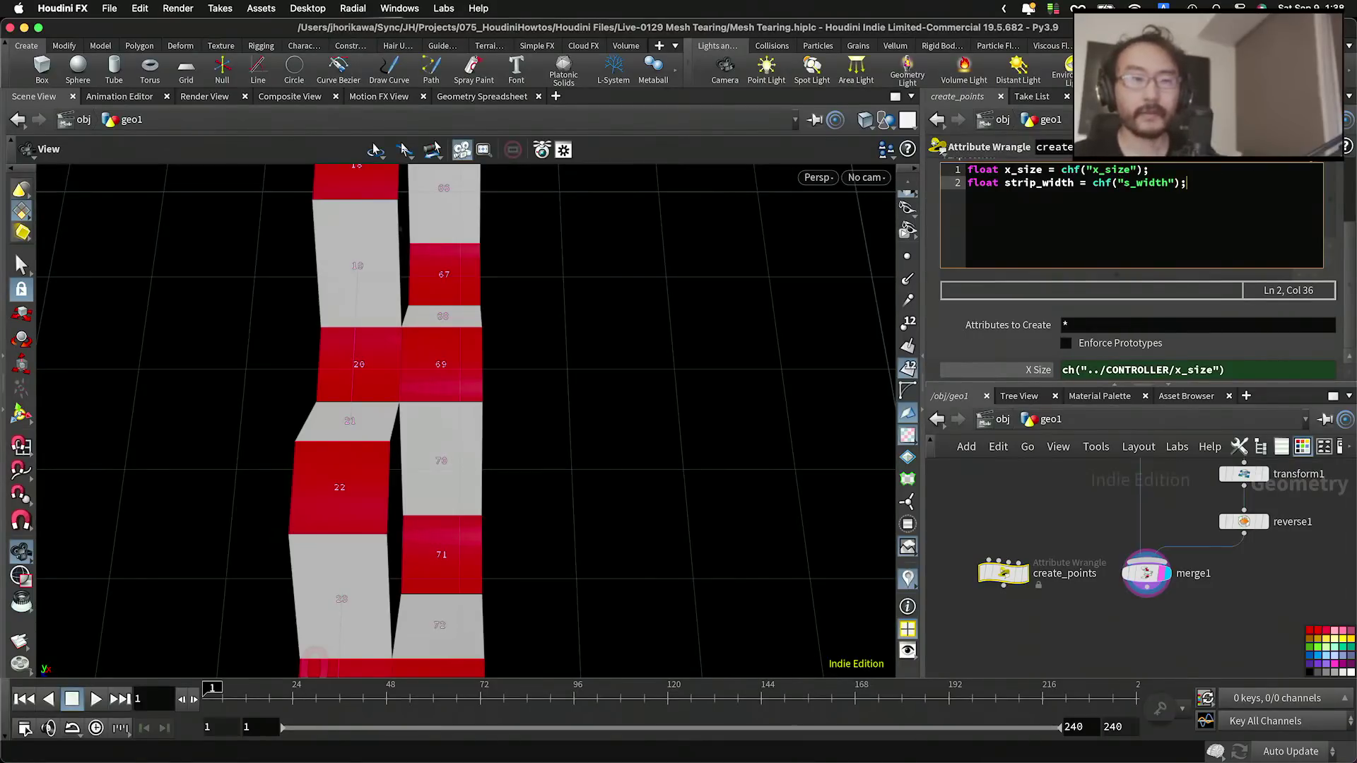
Step: Generate the S Width parameter on create_points, link it to grid1's Size with a relative reference, and display both size parameters as values
scroll(1327, 211, "up", 3)
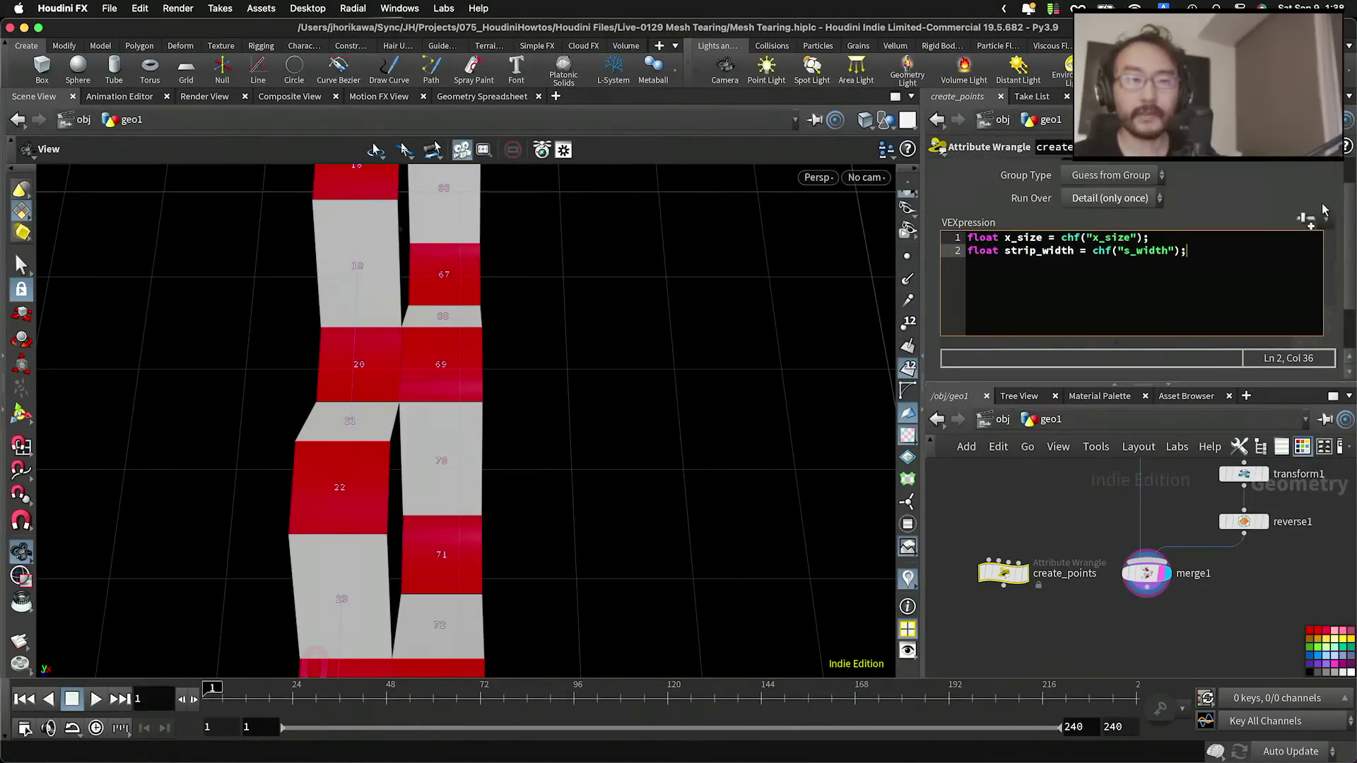
left_click(1309, 220)
scroll(1332, 231, "down", 6)
left_click(1103, 370)
right_click(1103, 372)
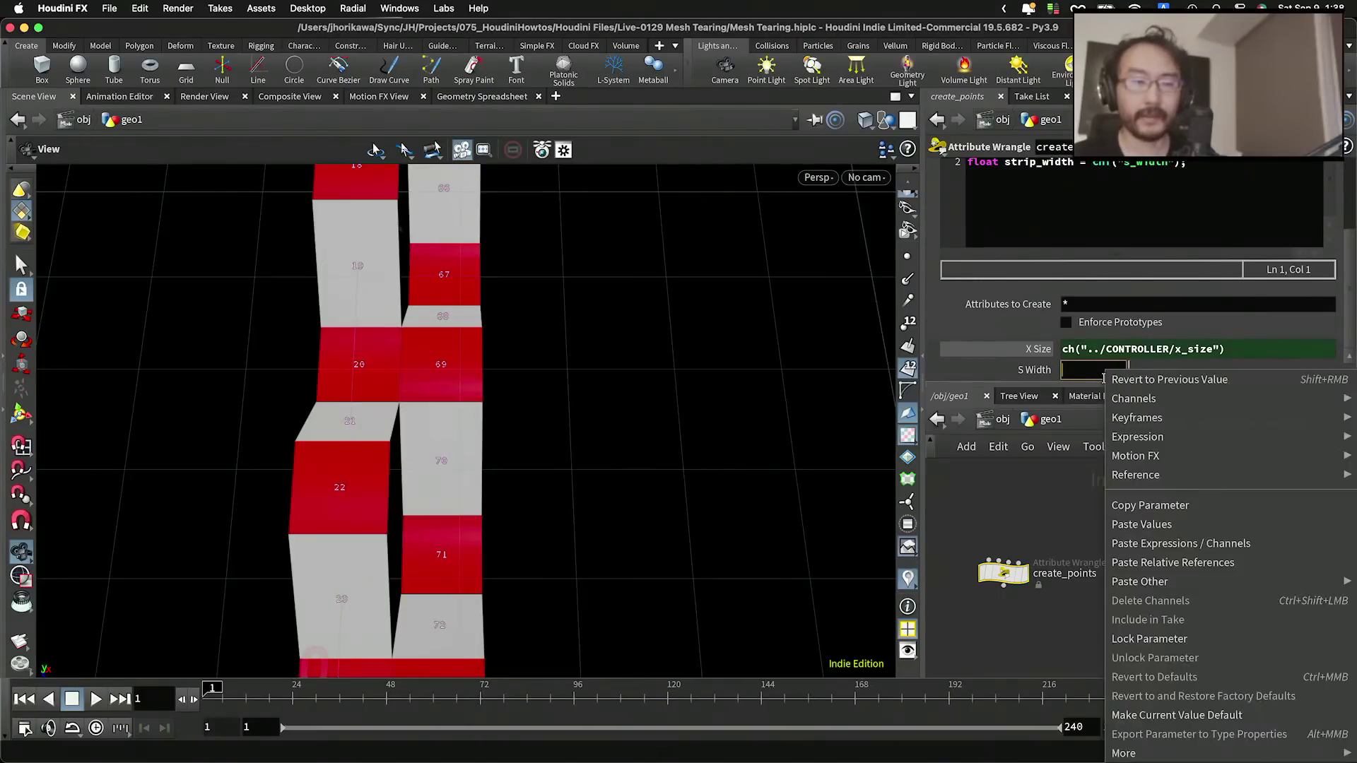
left_click(1144, 562)
key("Return")
left_click(1034, 371)
left_click(1037, 352)
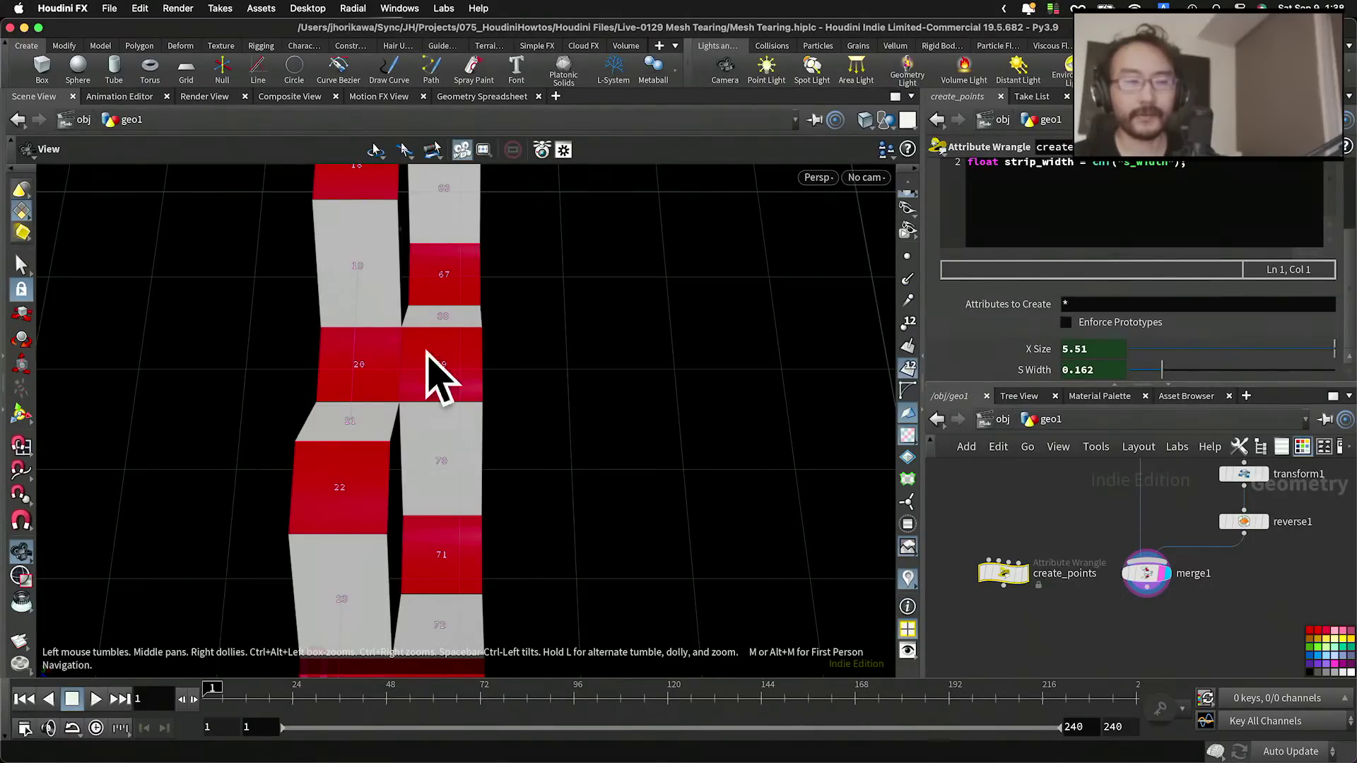
Step: Examine the merged honeycomb strips from an angle and from the side, focusing on the height of the hexagonal cells
left_click(1094, 350)
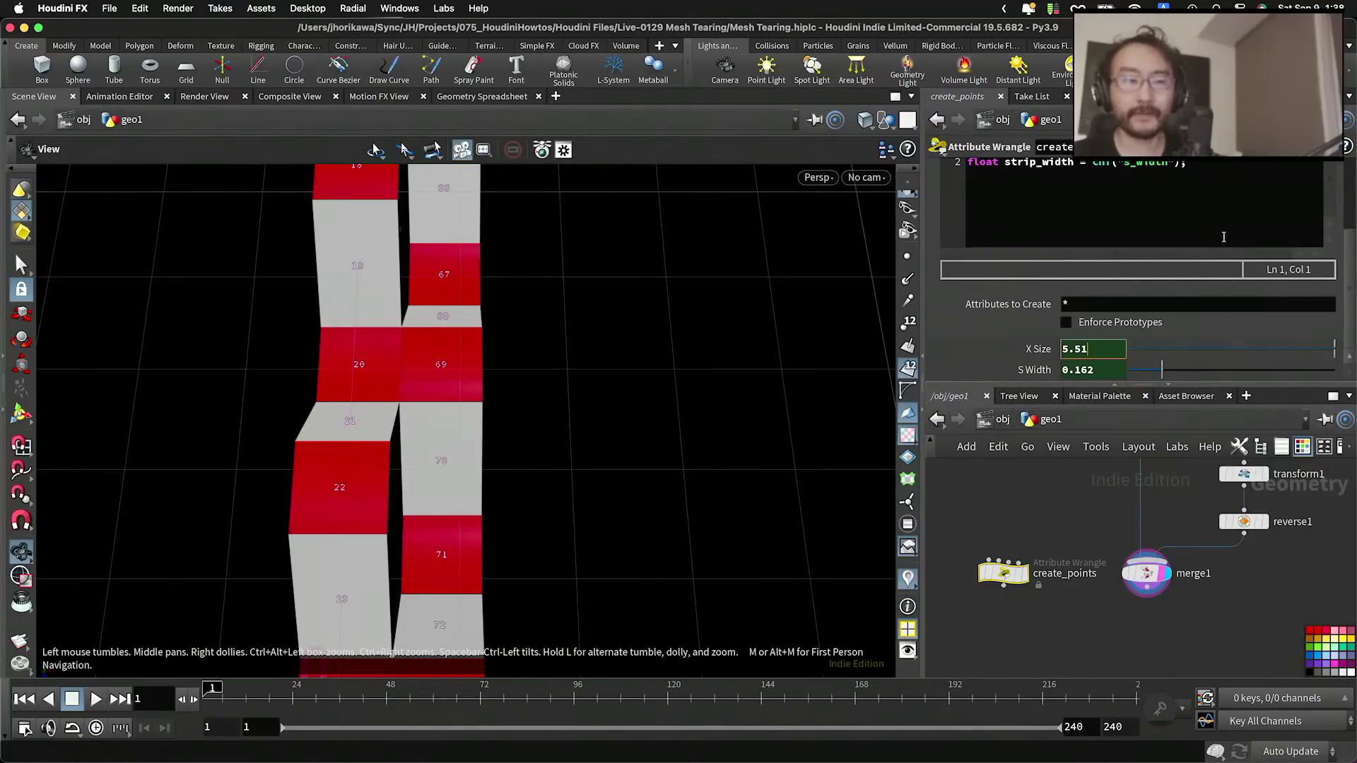
middle_click_drag(446, 351, 474, 385)
left_click_drag(474, 385, 325, 282)
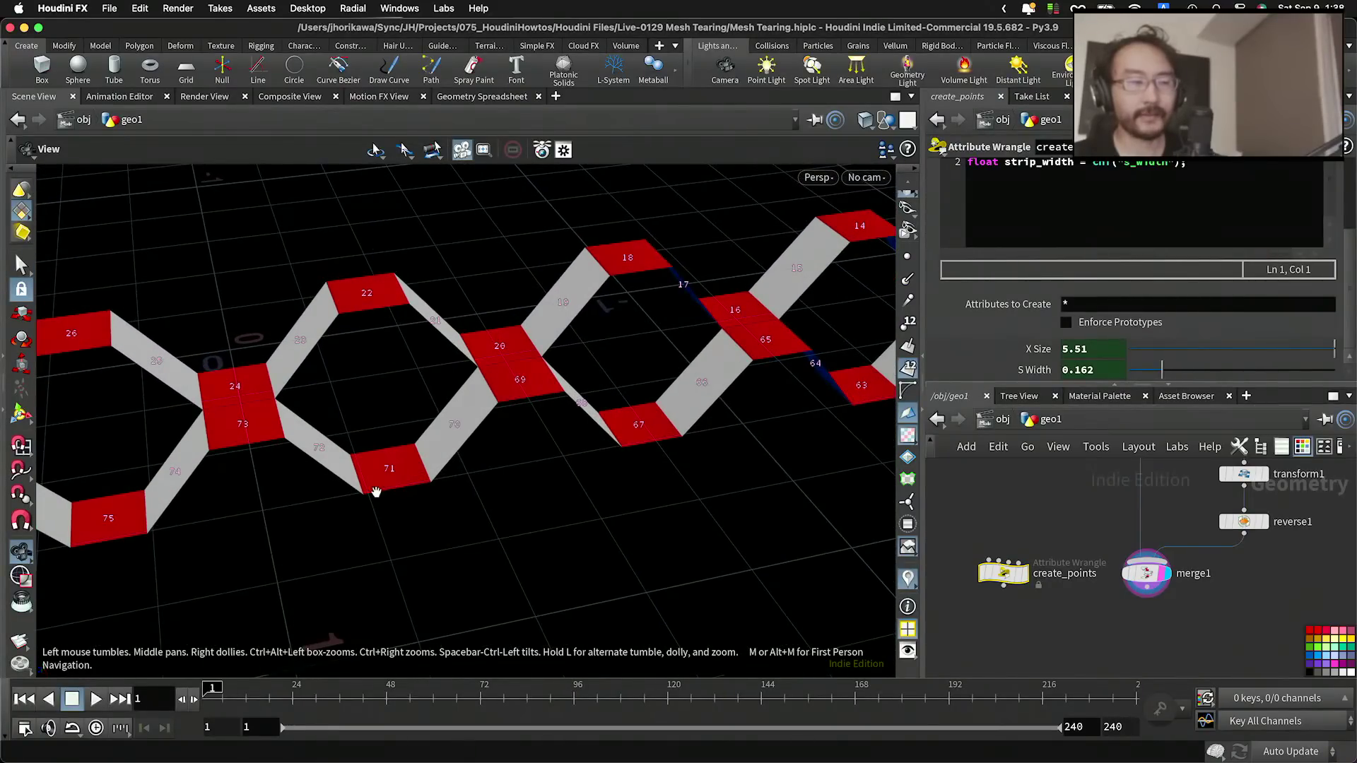
left_click_drag(420, 485, 388, 396)
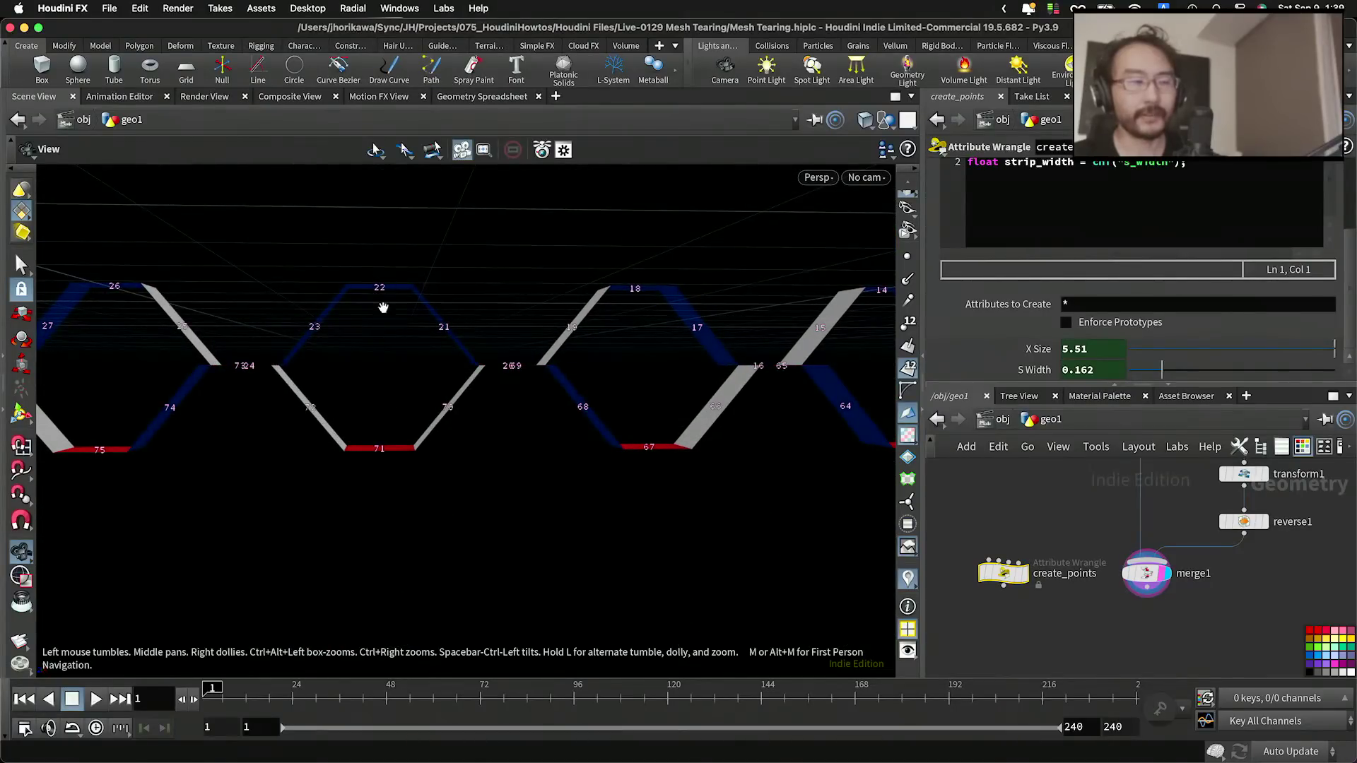
scroll(381, 312, "down", 4)
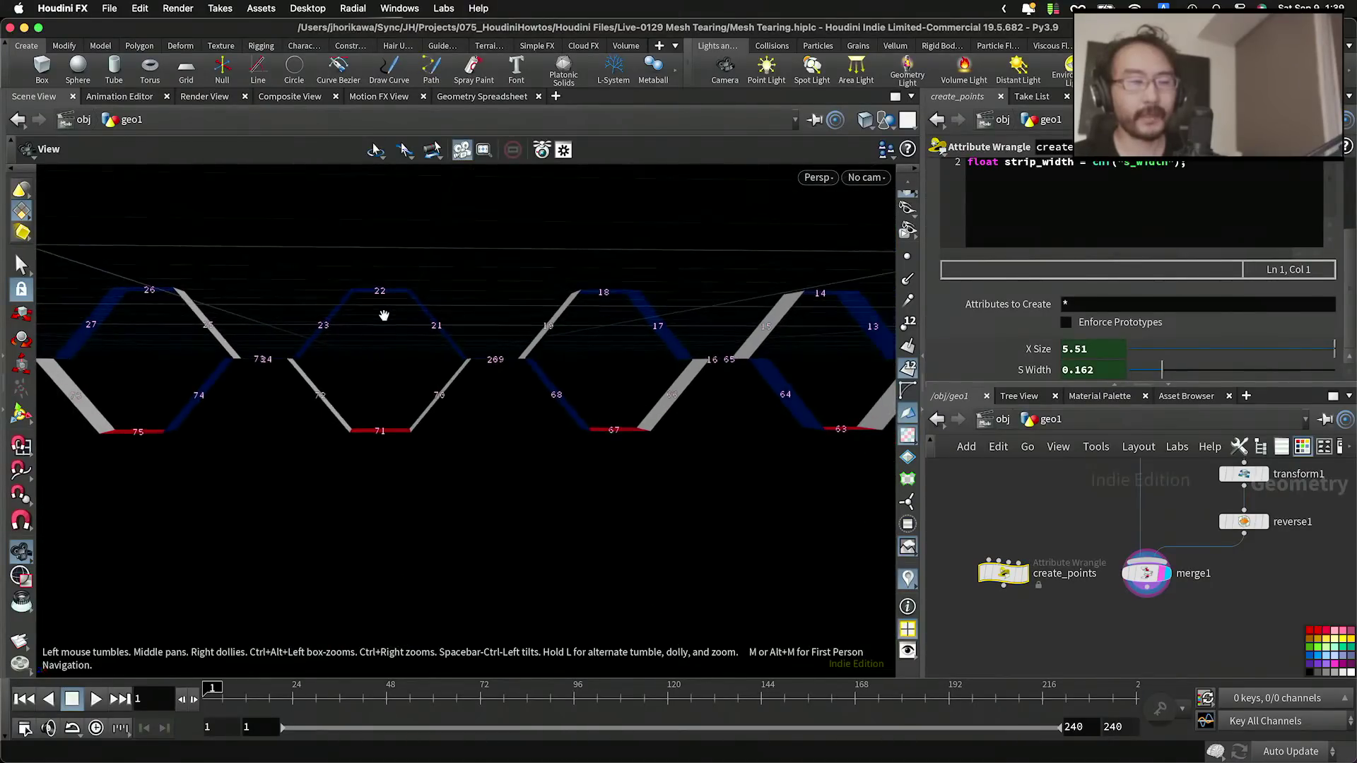
scroll(384, 315, "up", 3)
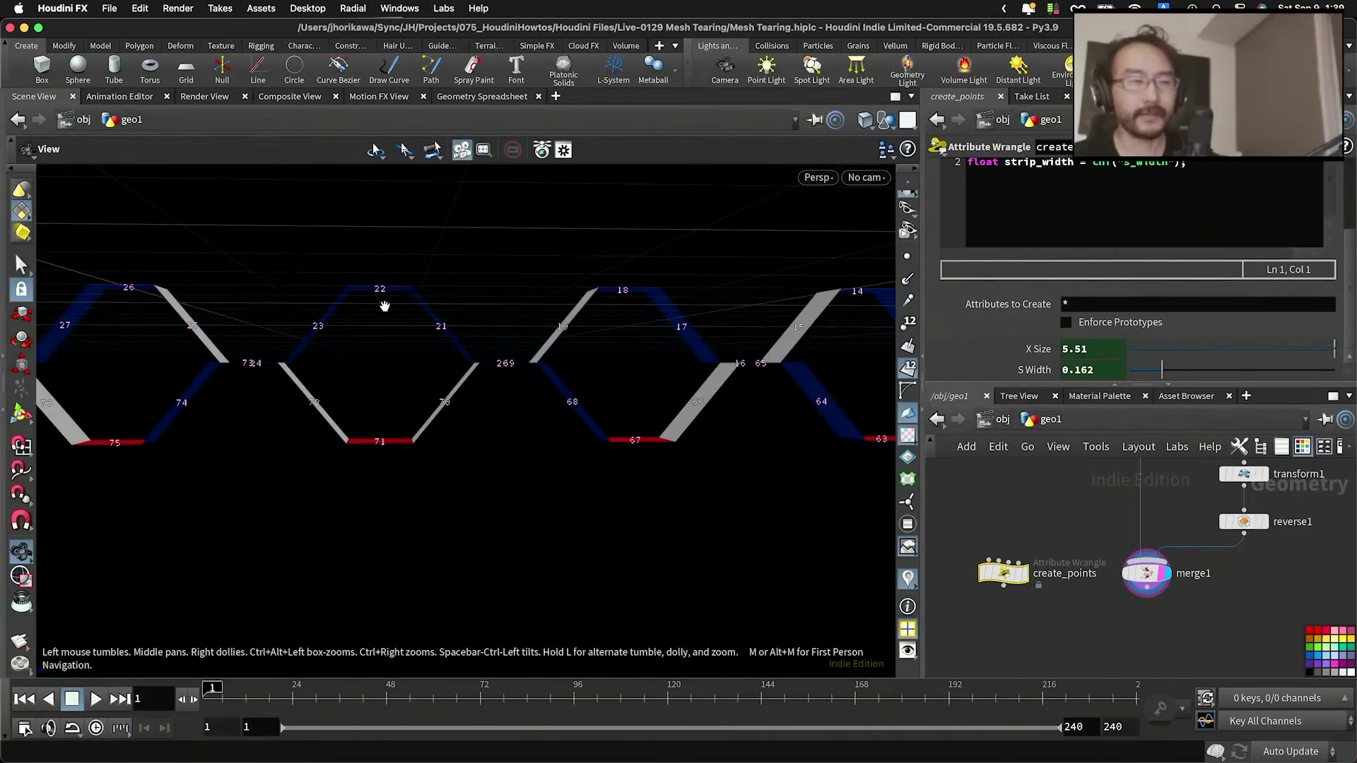
Step: Copy the strip_wave wrangle's Offset parameter for referencing and return to the create_points wrangle
scroll(1106, 545, "down", 2)
middle_click_drag(1139, 463, 1133, 616)
scroll(1134, 616, "up", 3)
left_click(1094, 564)
left_click_drag(1079, 366, 1043, 369)
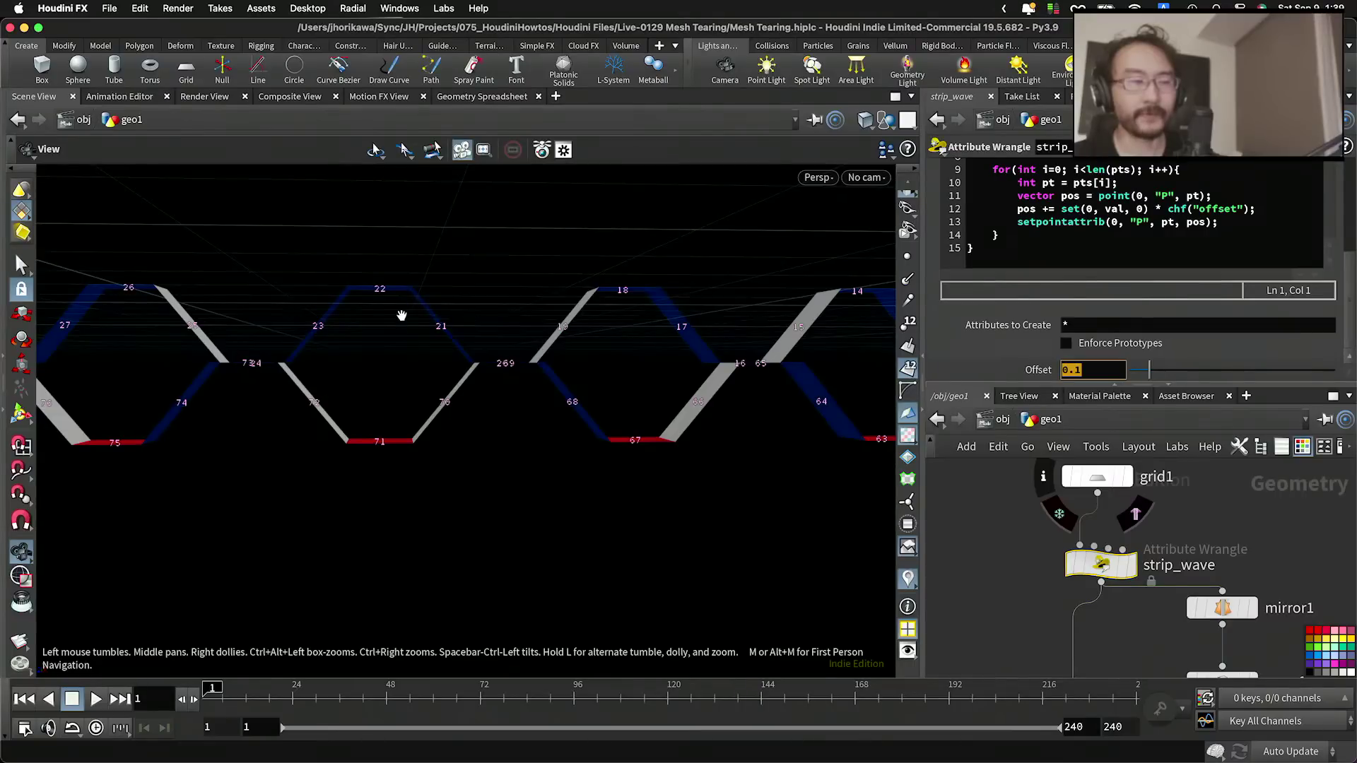
left_click(1116, 370)
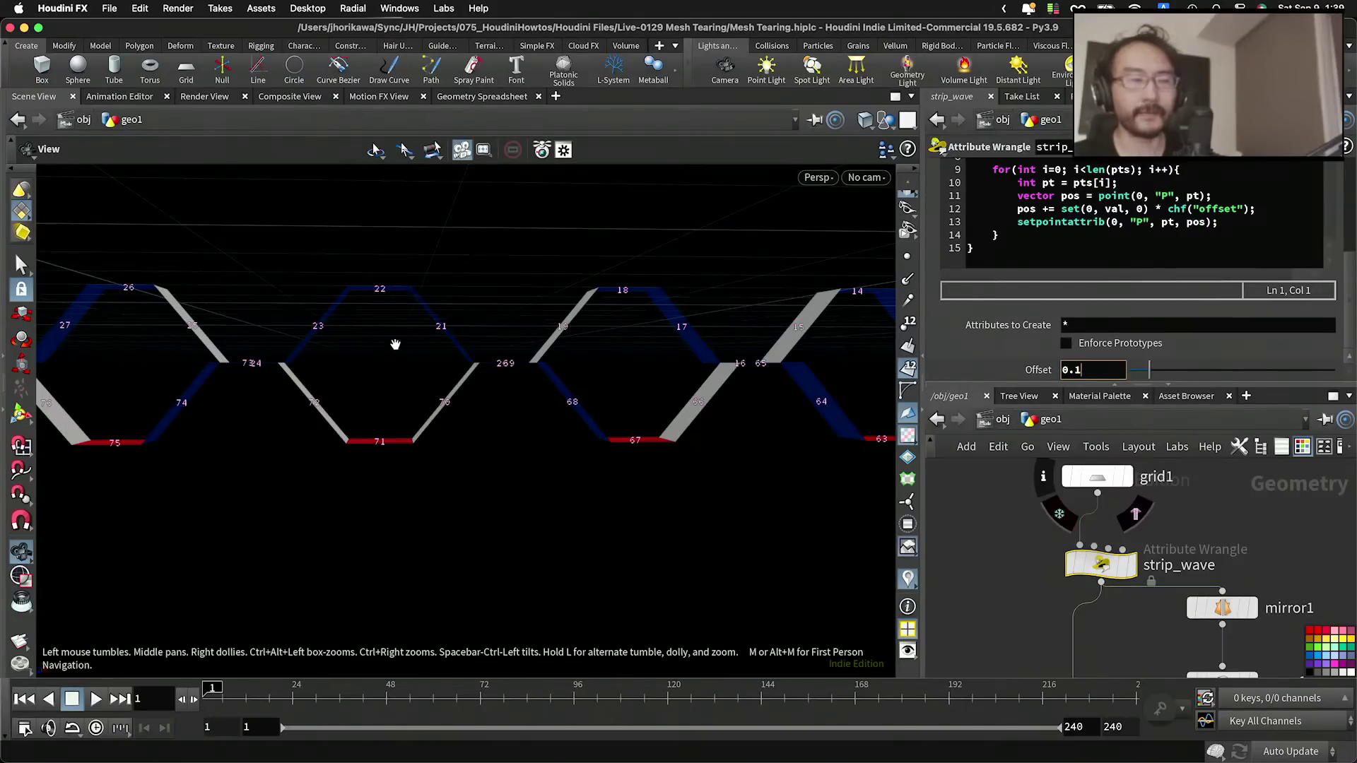
left_click_drag(1096, 371, 1050, 371)
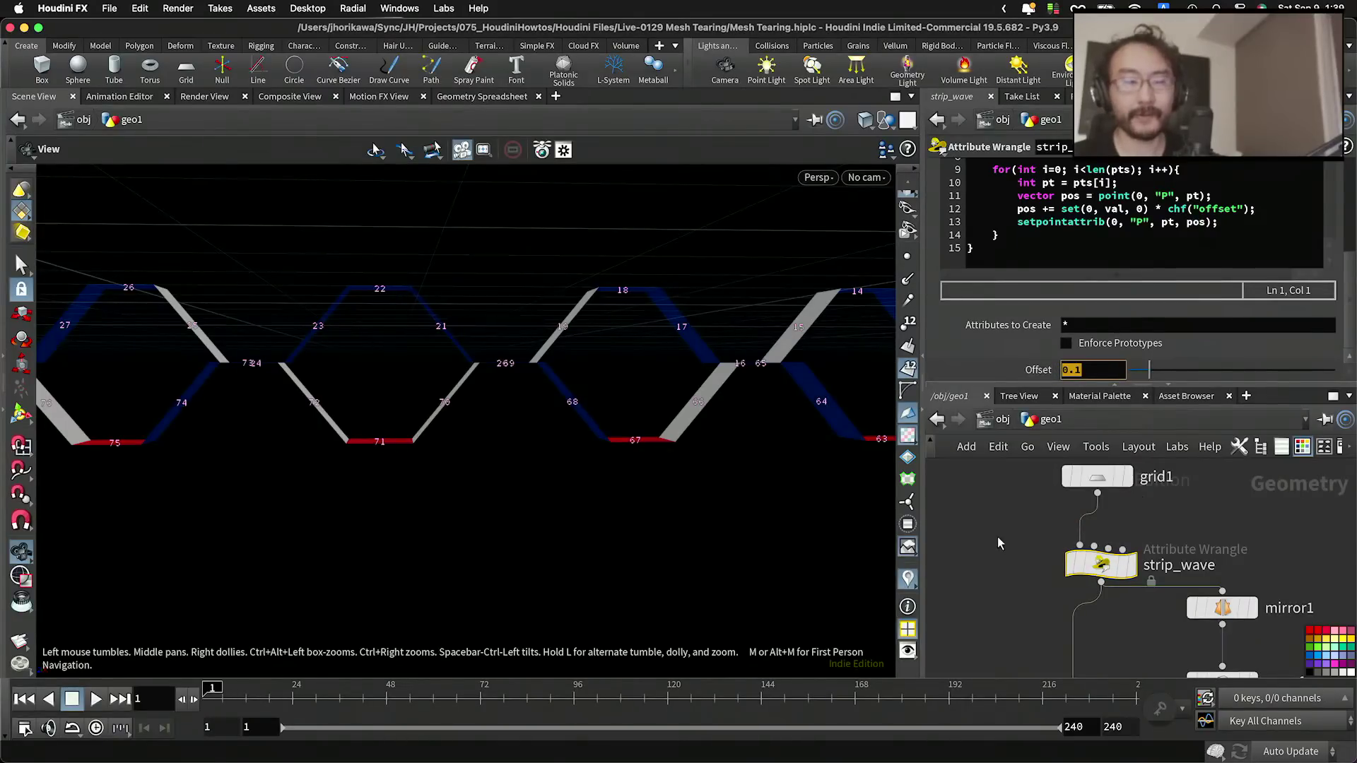
right_click(1076, 370)
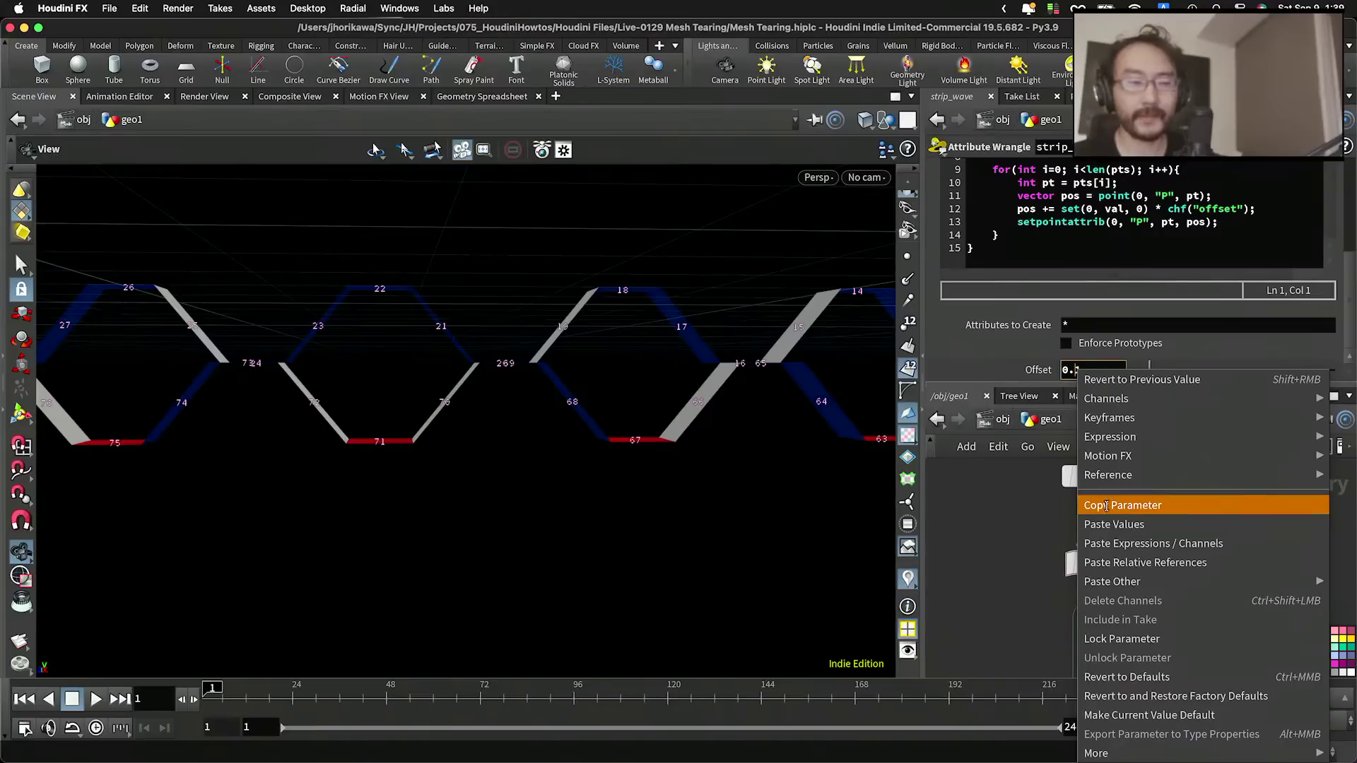
left_click(1106, 506)
scroll(1100, 531, "down", 3)
scroll(1095, 603, "down", 3)
scroll(1058, 638, "up", 3)
left_click_drag(1050, 660, 1006, 615)
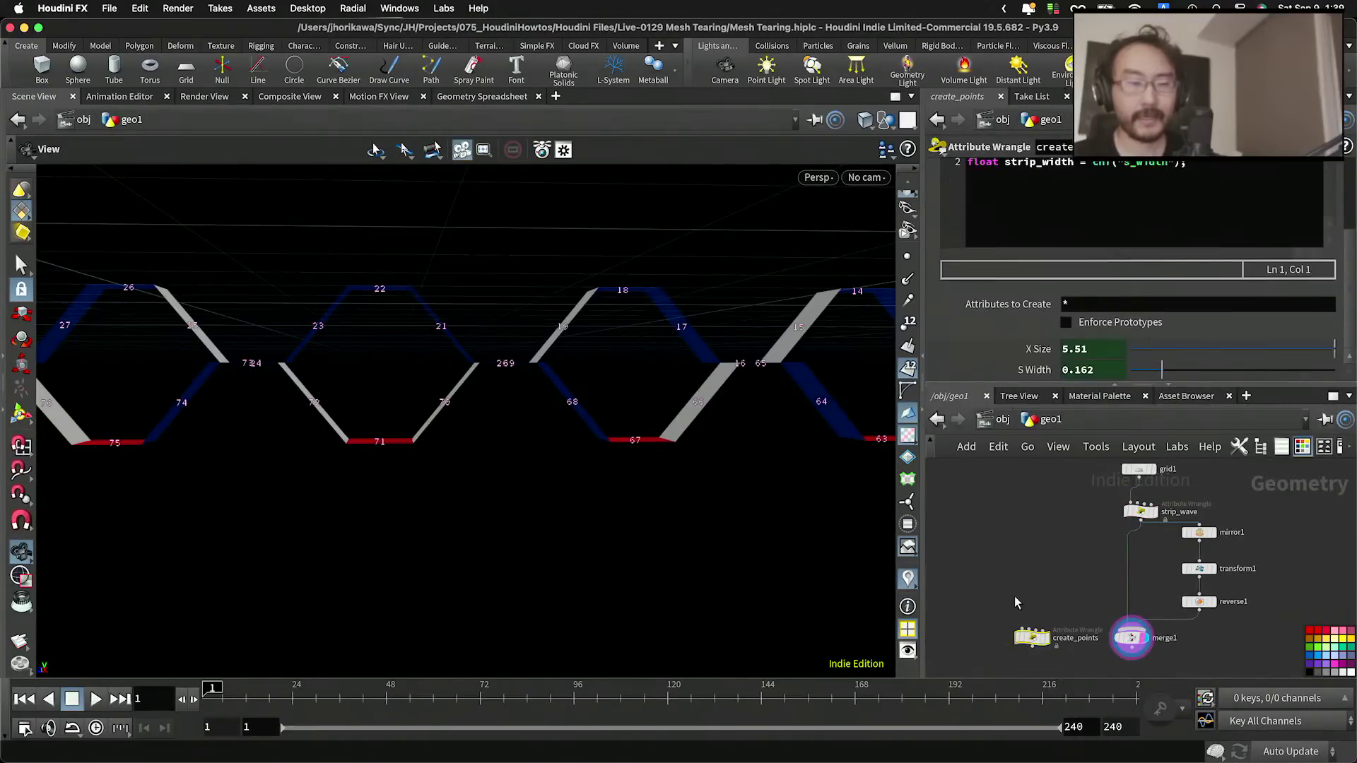
Step: Add the line float strip_height = chf("s_height"); to the create_points wrangle code
scroll(1231, 182, "up", 3)
key("Return")
type("float ")
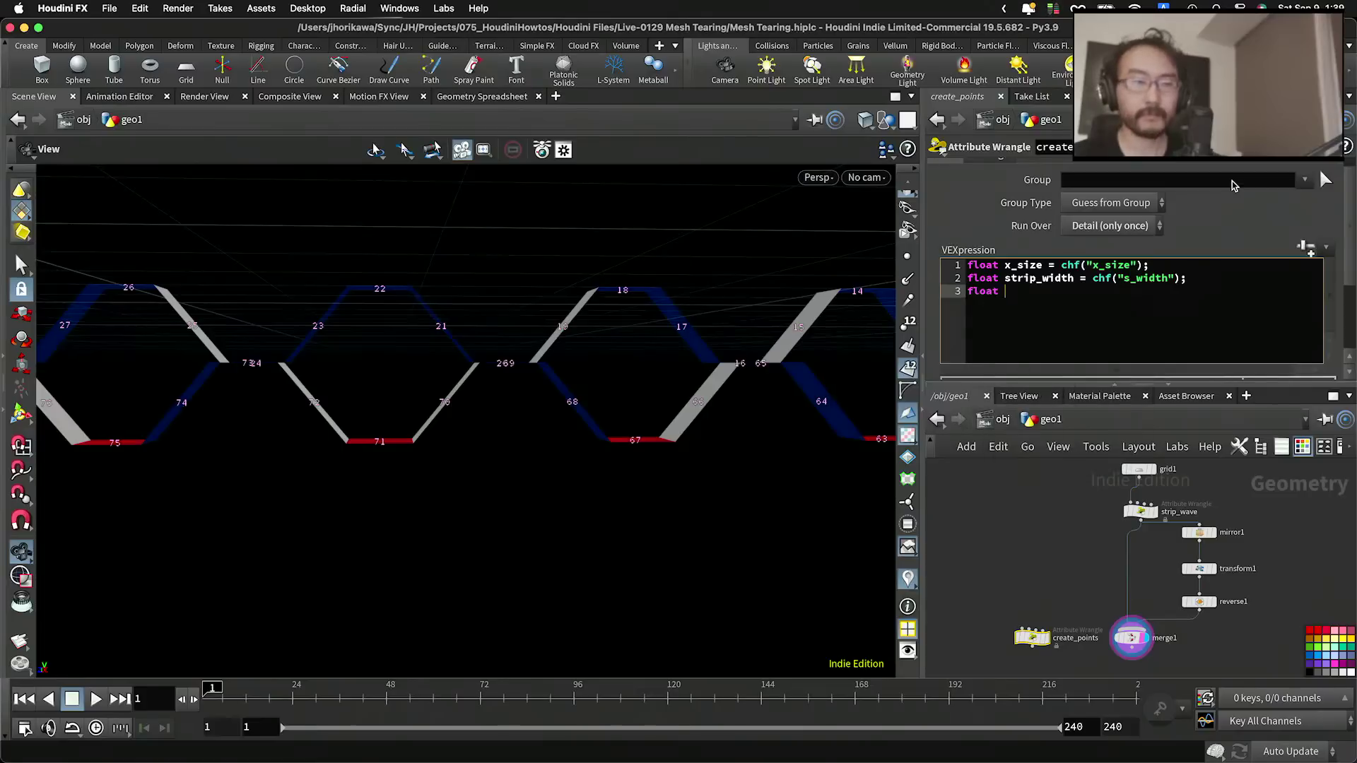
type("fstrip ")
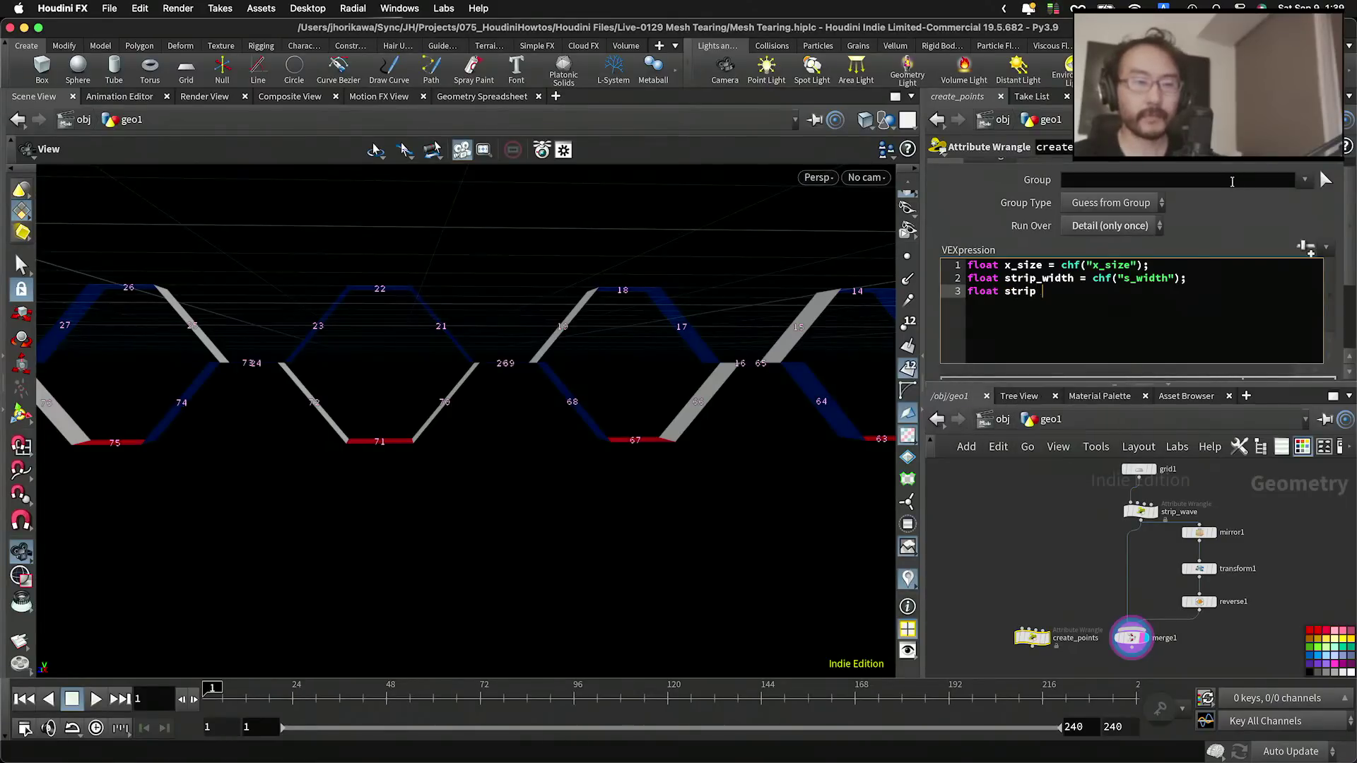
type("height = chf(")
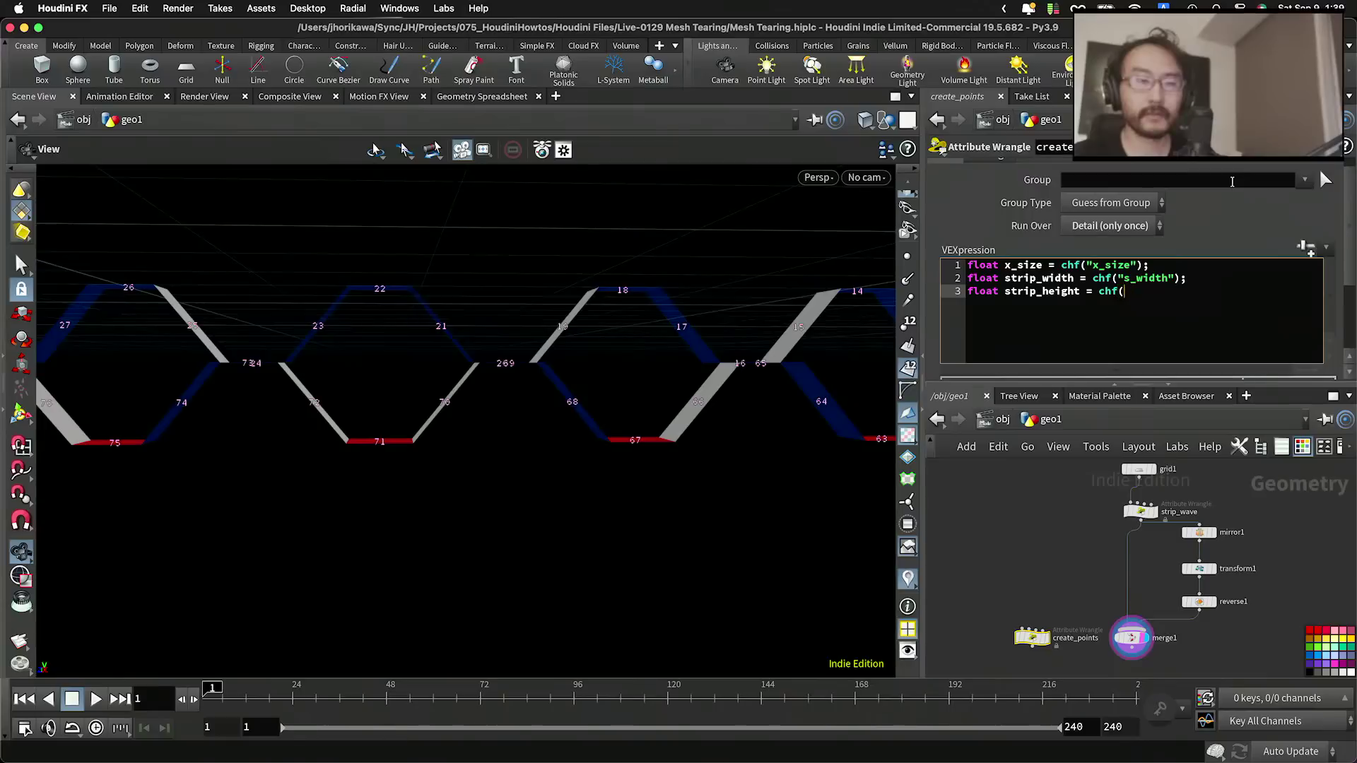
type("\"s_")
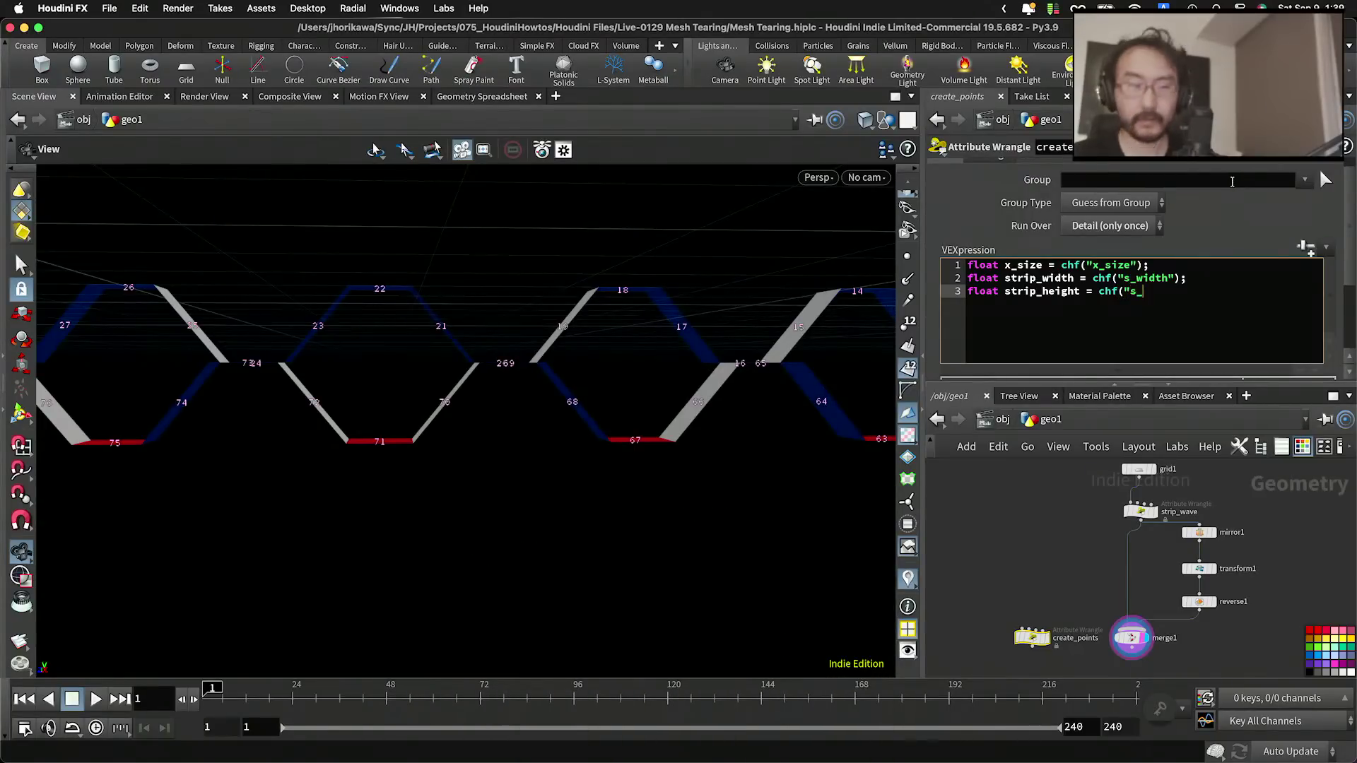
type("height\"")
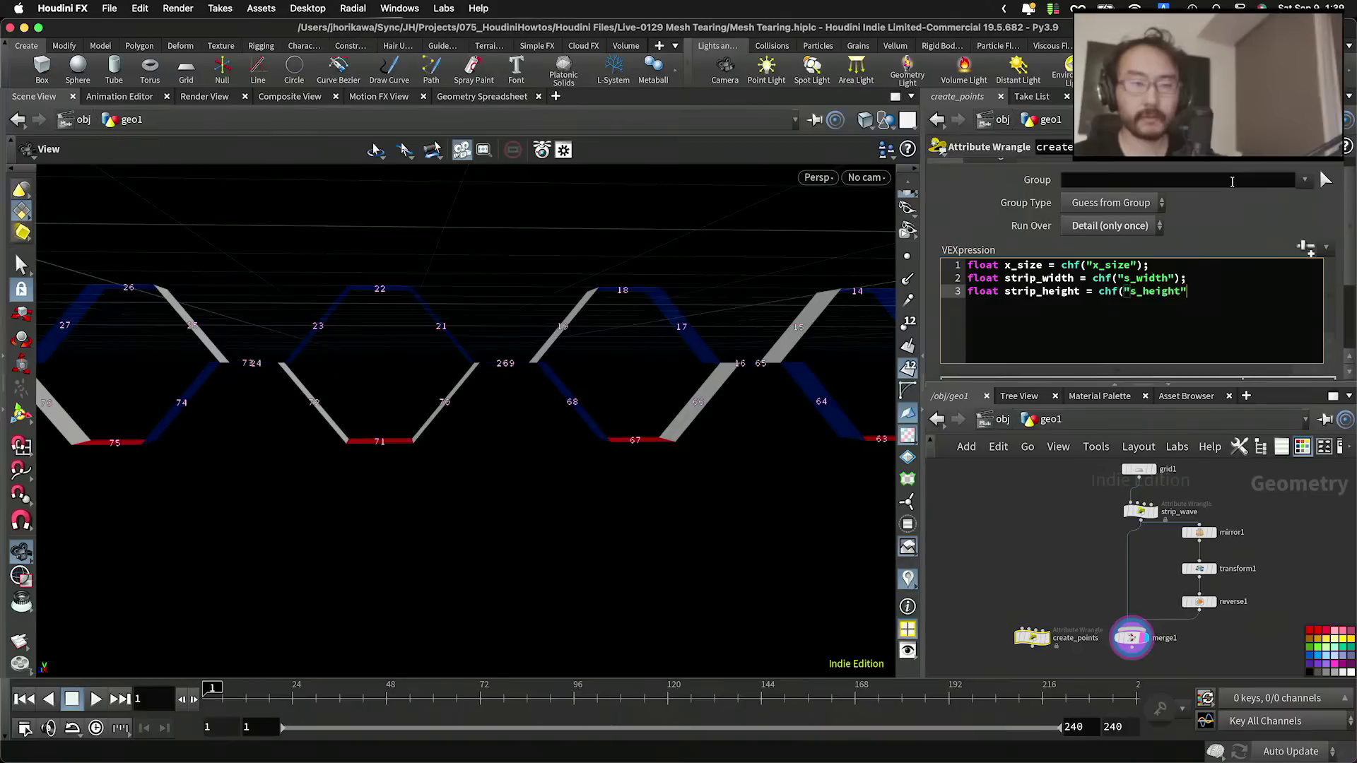
type(");")
Step: Generate the S Height parameter on create_points and set it to the expression ch("../strip_wave/offset") * 4
left_click(1306, 245)
scroll(1311, 255, "down", 5)
left_click(1091, 372)
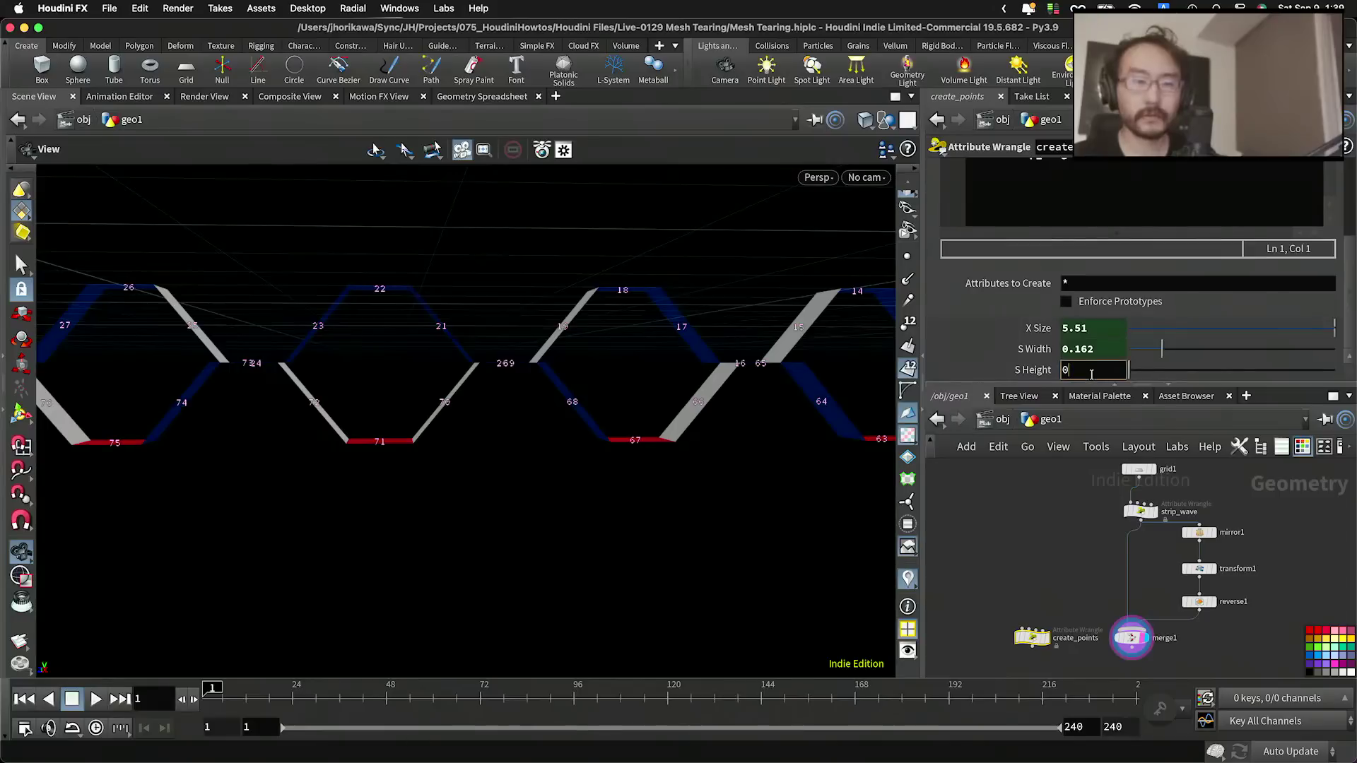
right_click(1091, 374)
left_click(1137, 562)
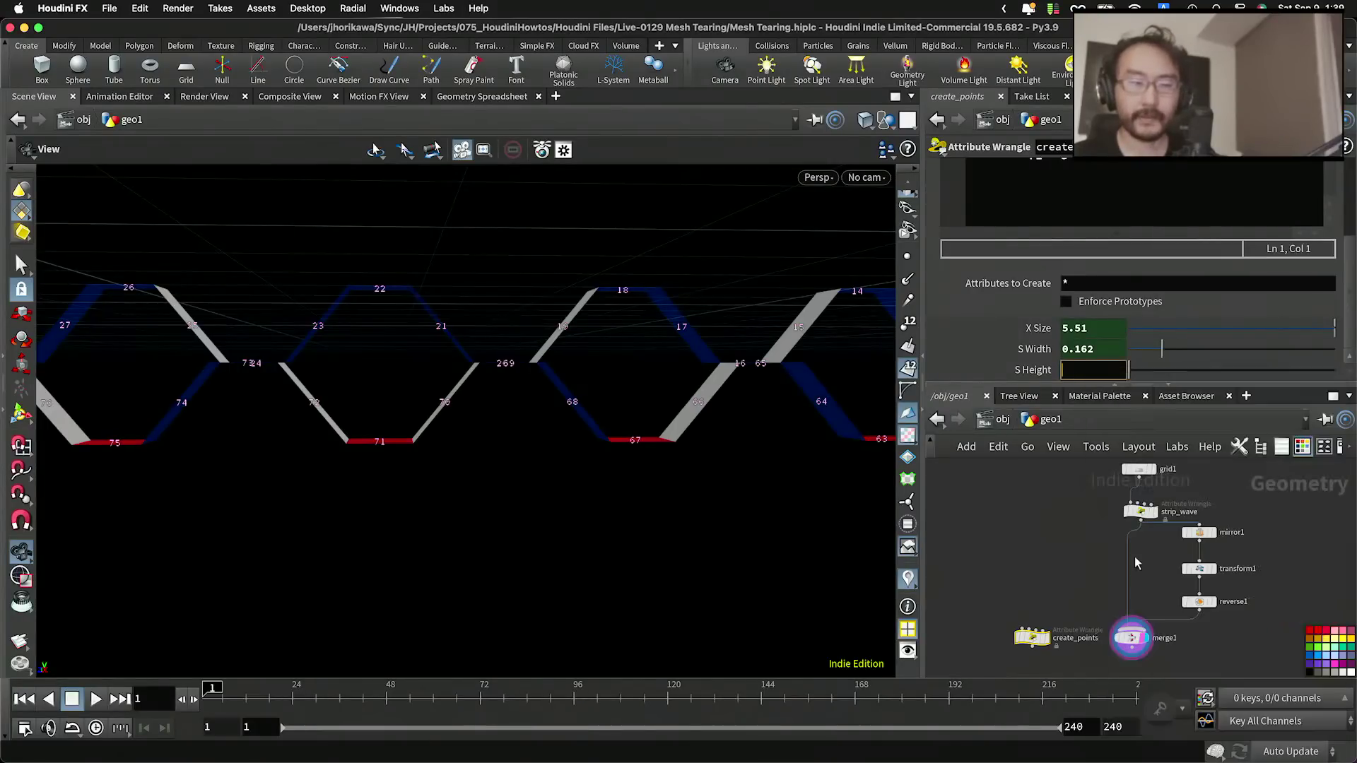
key("Return")
left_click(1240, 375)
type("*4")
key("Return")
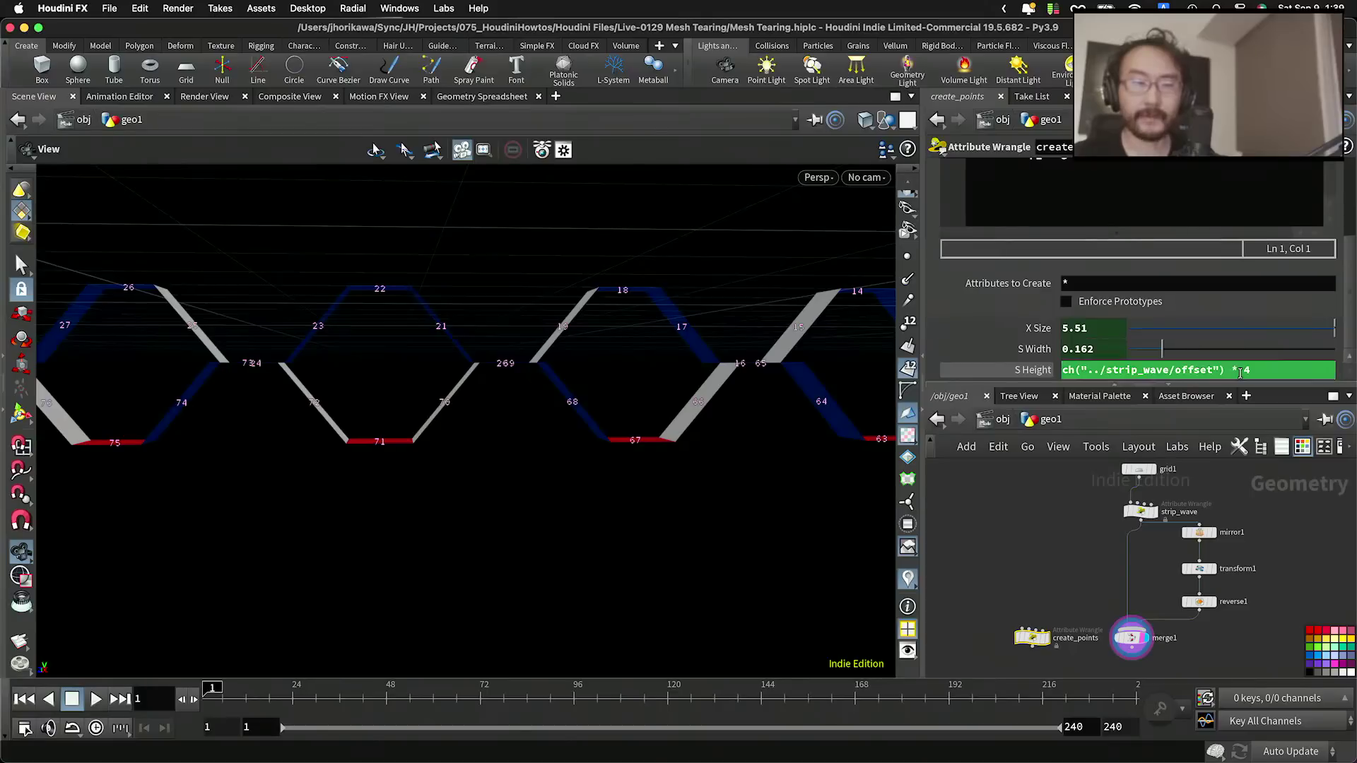
left_click(1047, 369)
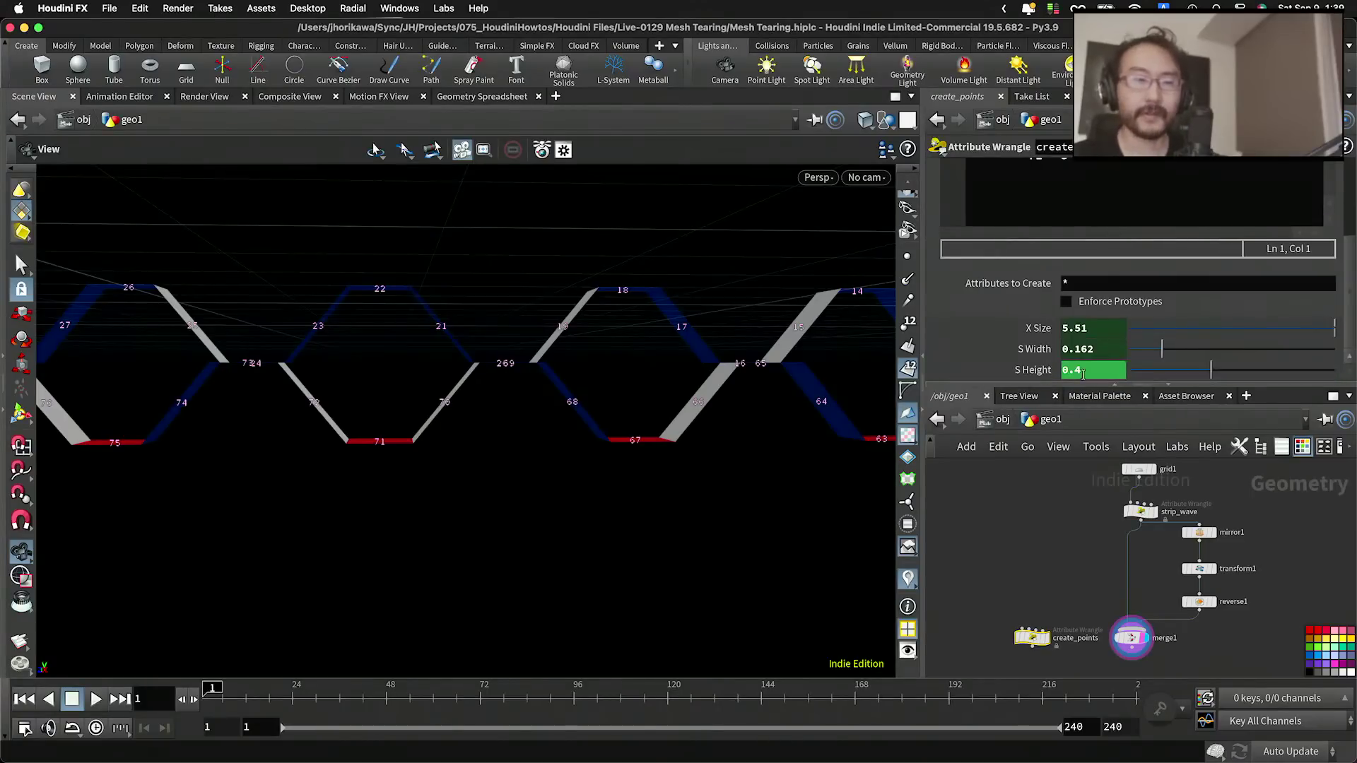
Step: Declare an integer num_strips equal to x_size / strip_width, one blank line below the three float variables
left_click_drag(608, 348, 696, 444)
scroll(696, 444, "down", 3)
scroll(951, 304, "up", 10)
left_click_drag(1233, 316, 948, 281)
left_click(1207, 313)
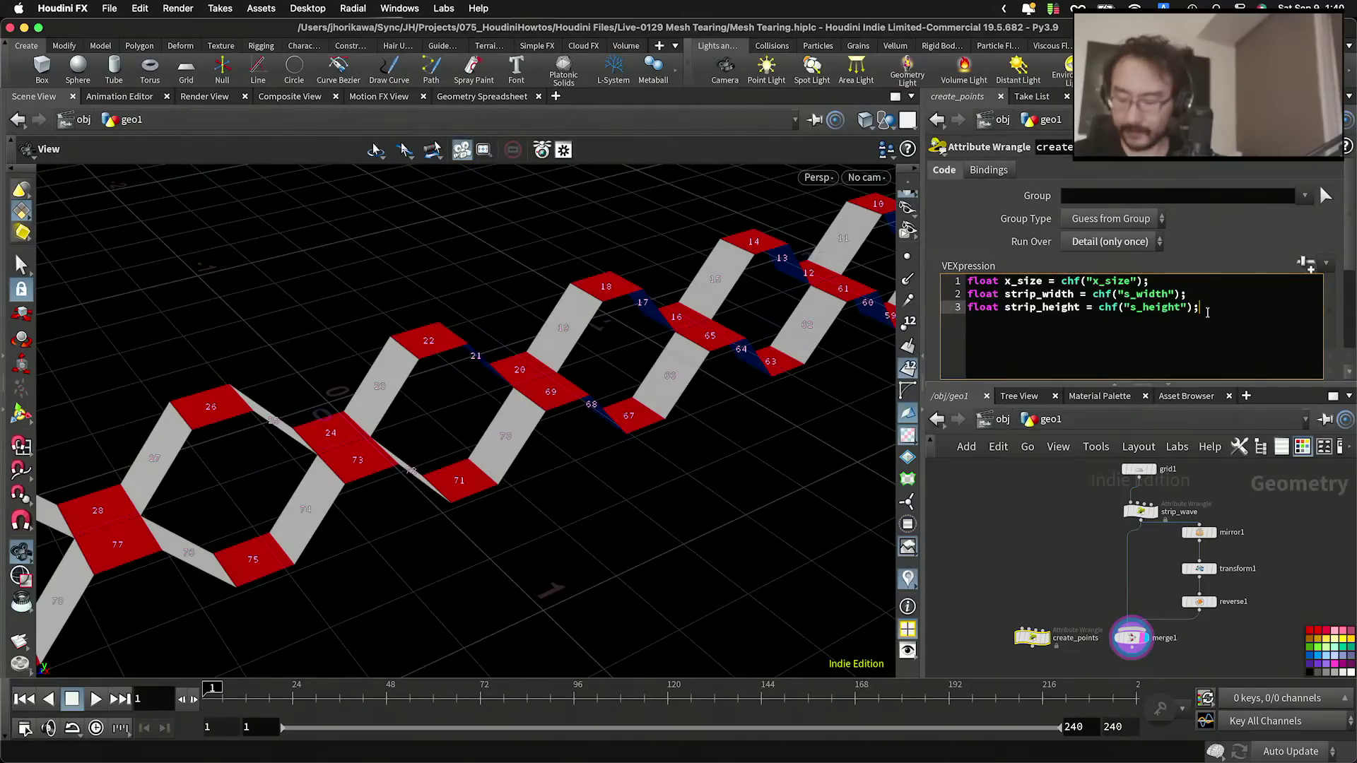
key("Return")
key("Return")
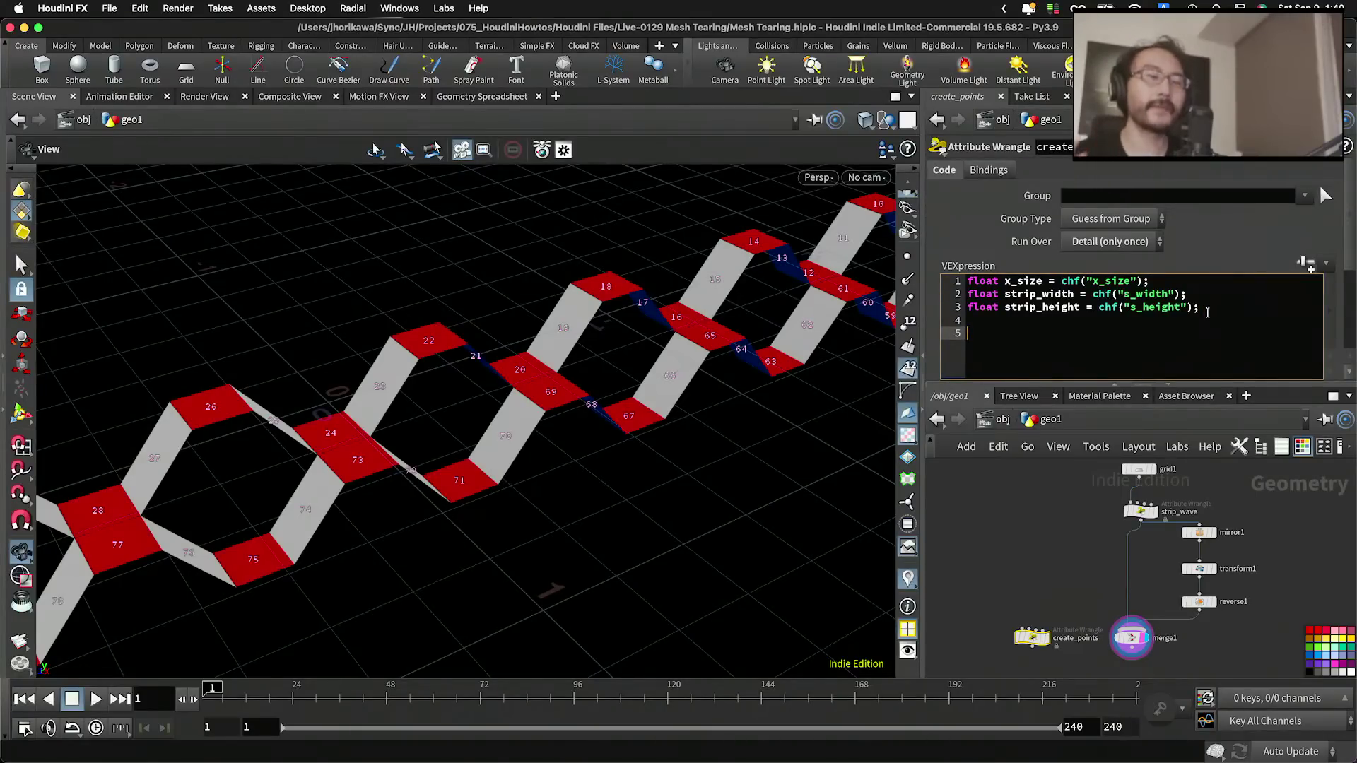
scroll(775, 300, "down", 5)
left_click_drag(773, 299, 768, 375)
scroll(768, 375, "down", 1)
left_click_drag(1146, 281, 1058, 281)
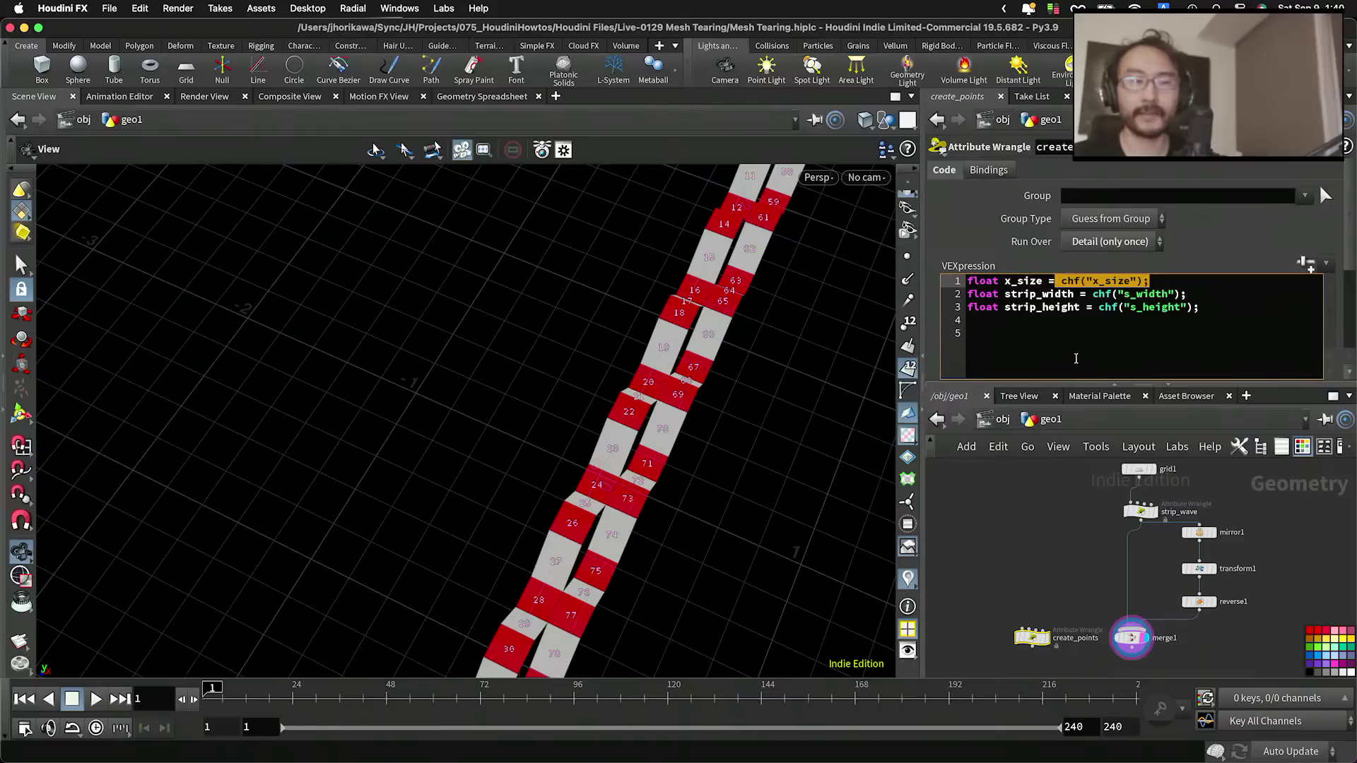
left_click(1080, 359)
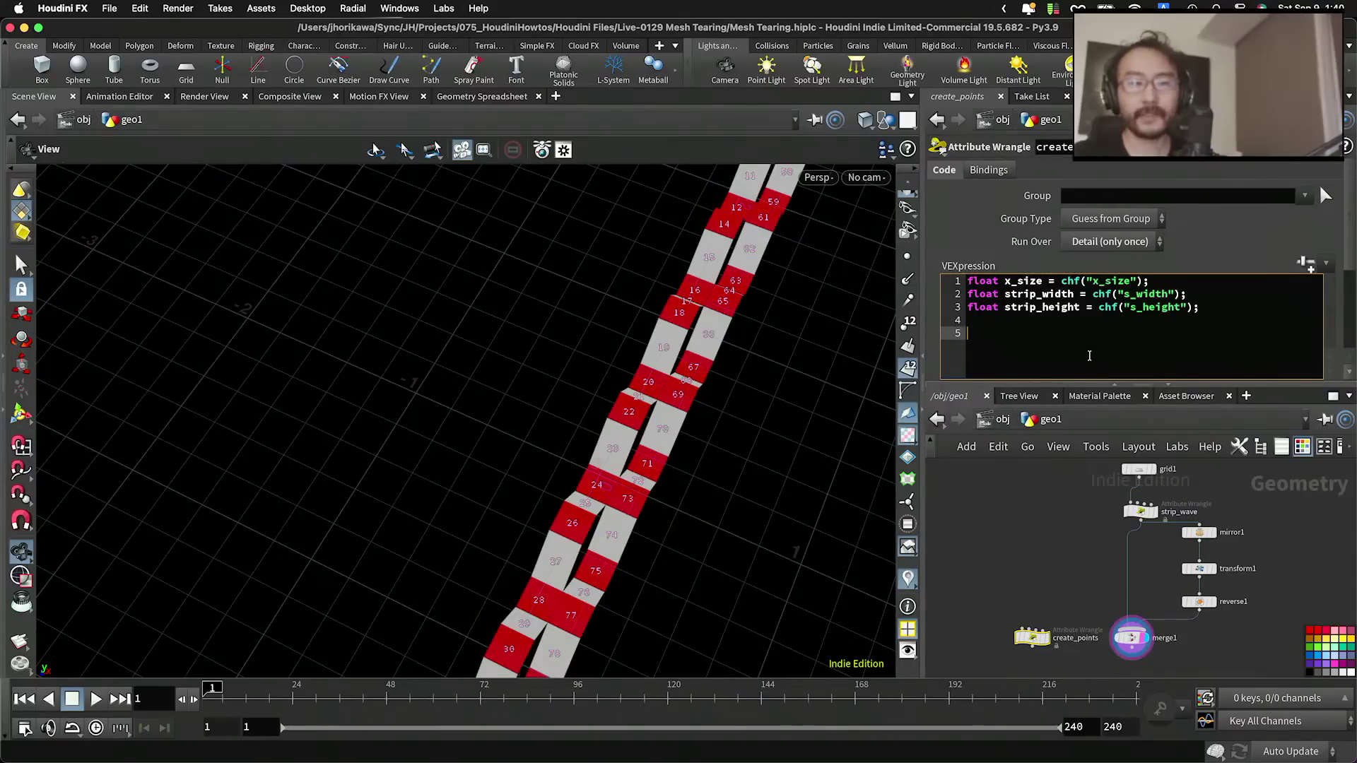
type("int num_strips")
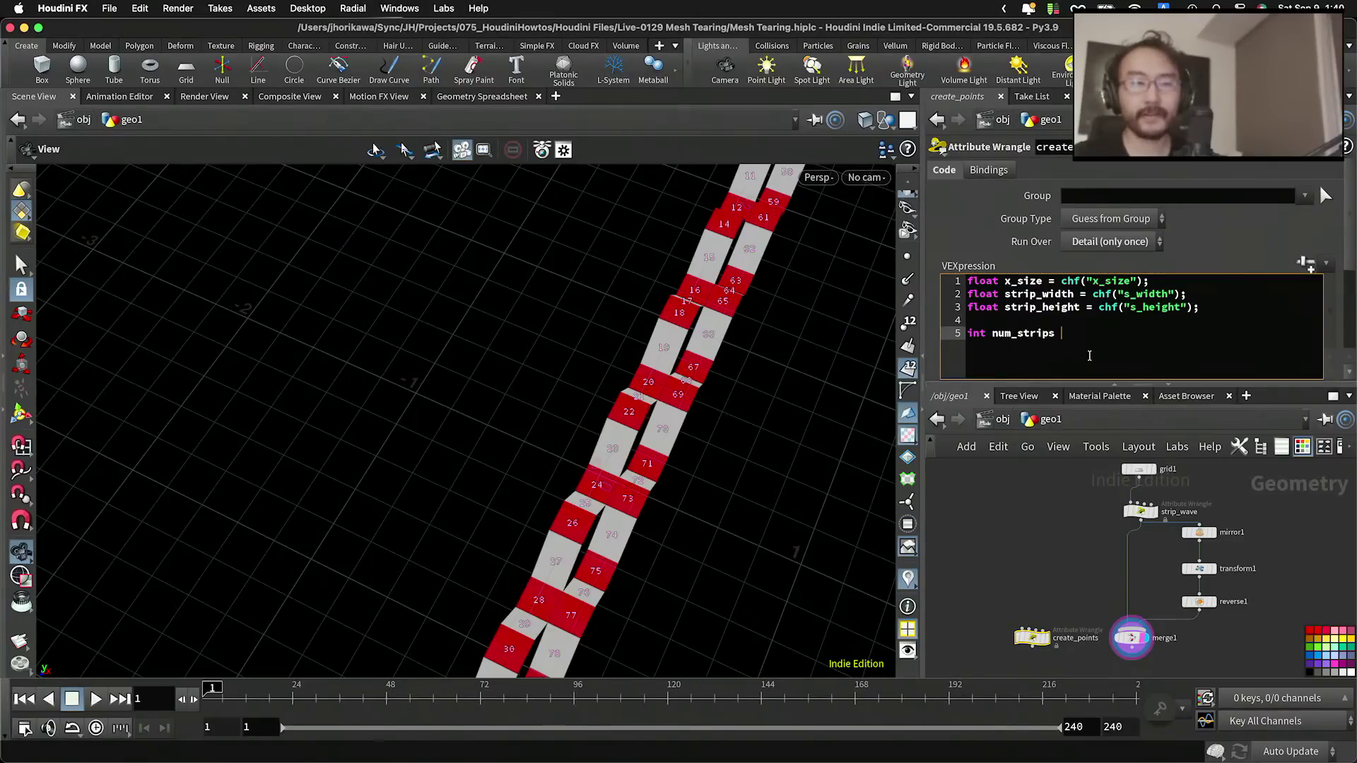
type("= x_")
key("BackSpace")
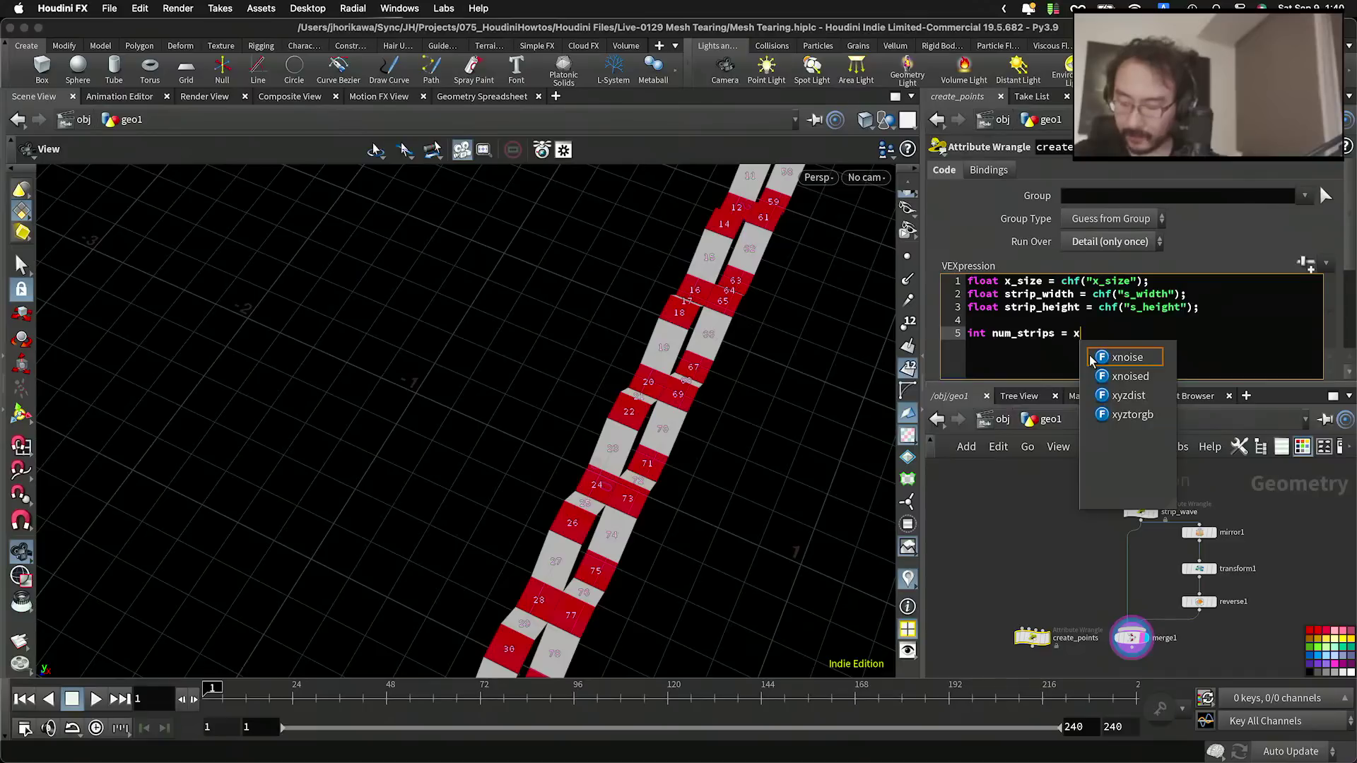
type("_size /")
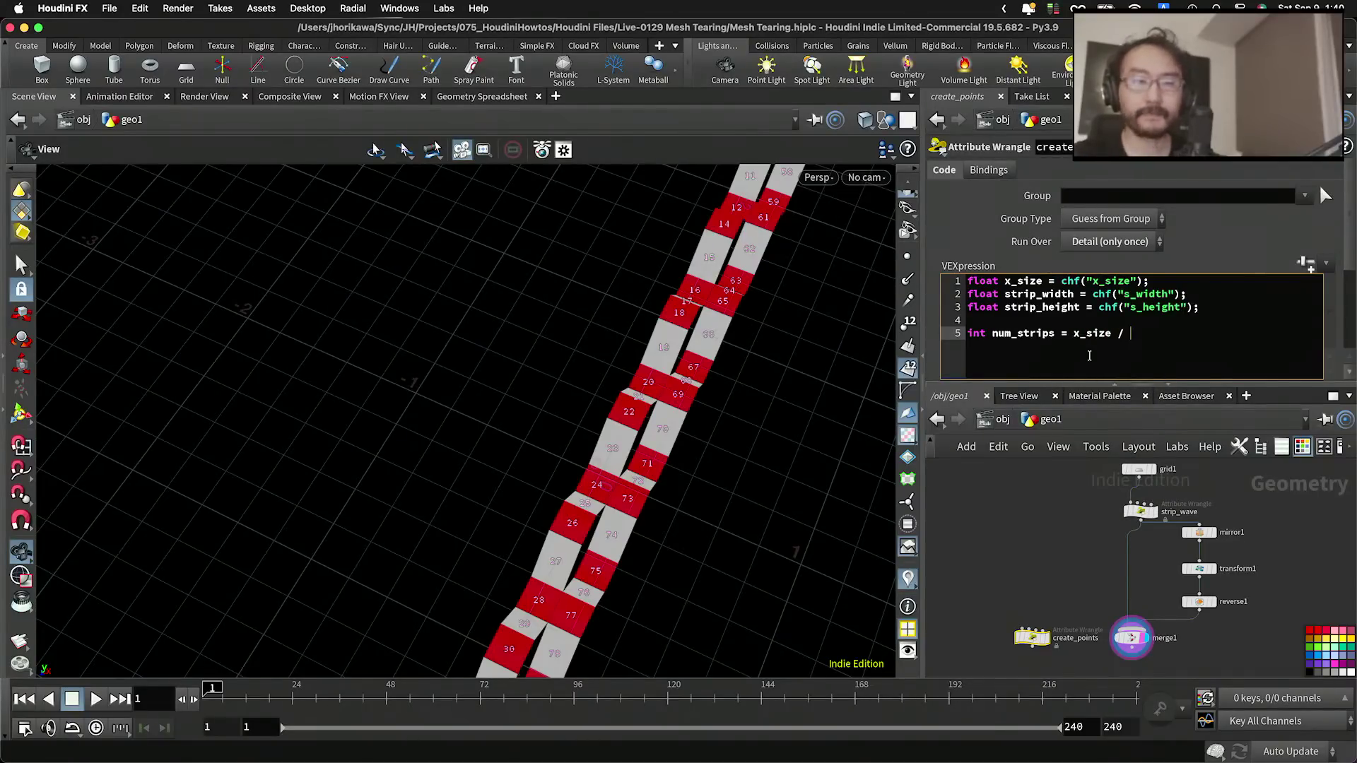
double_click(1054, 295)
key("super+c")
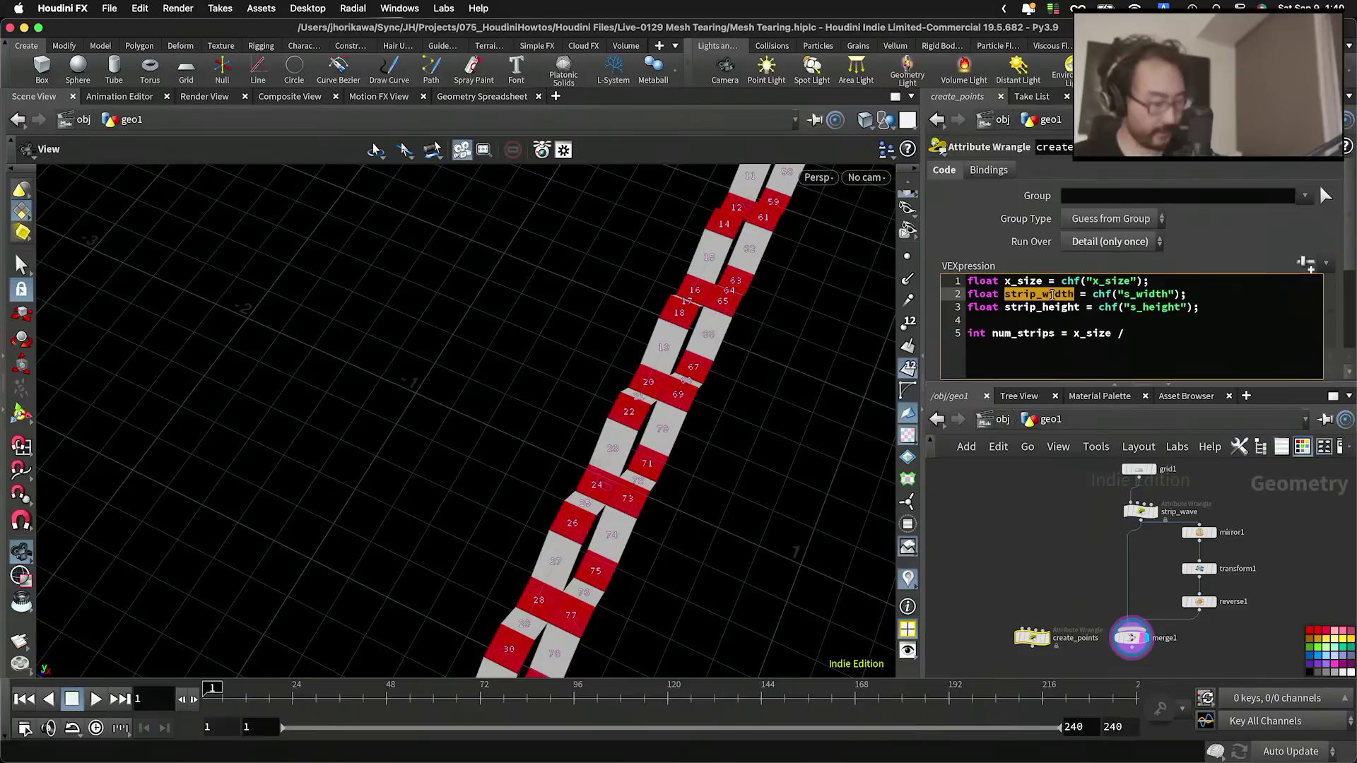
left_click(1152, 335)
key("super+v")
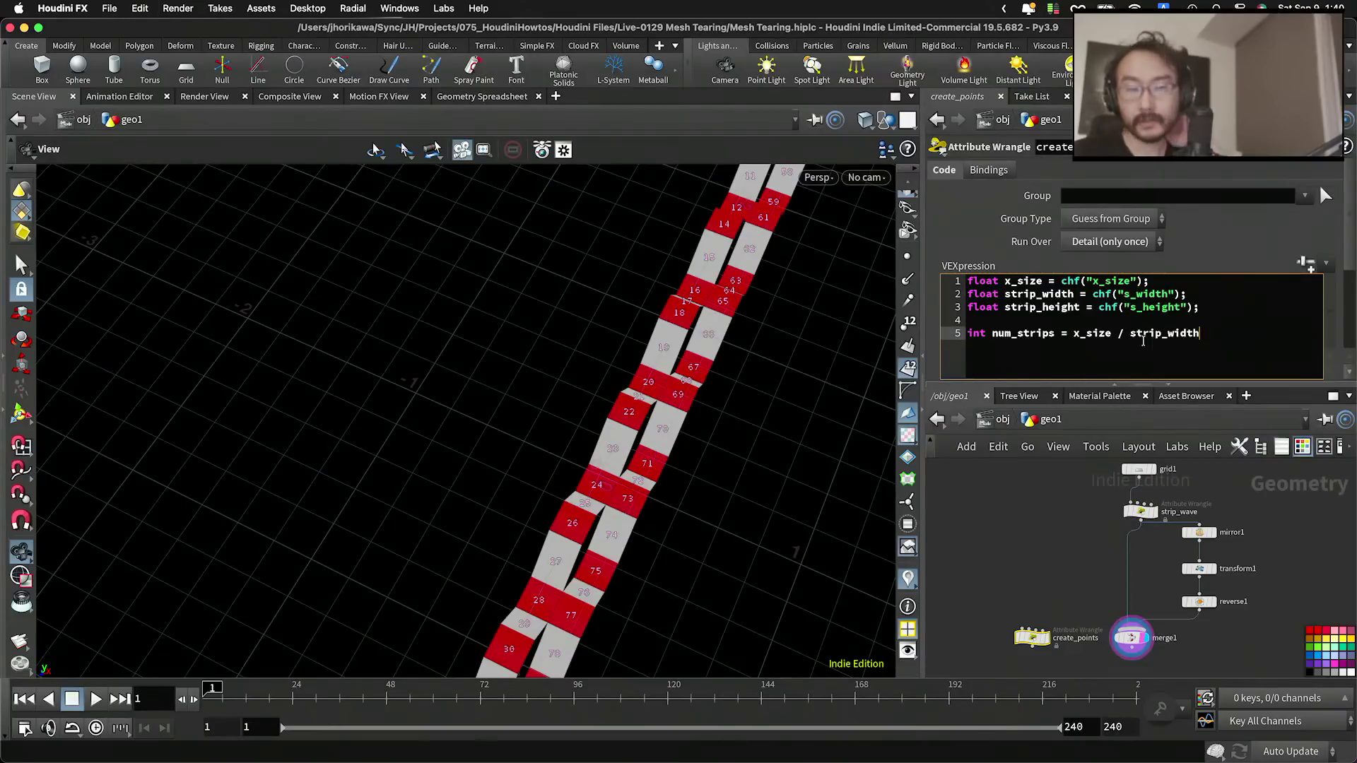
Step: Wrap the x_size / strip_width division in rint() and end the num_strips statement with a semicolon
type("rint(")
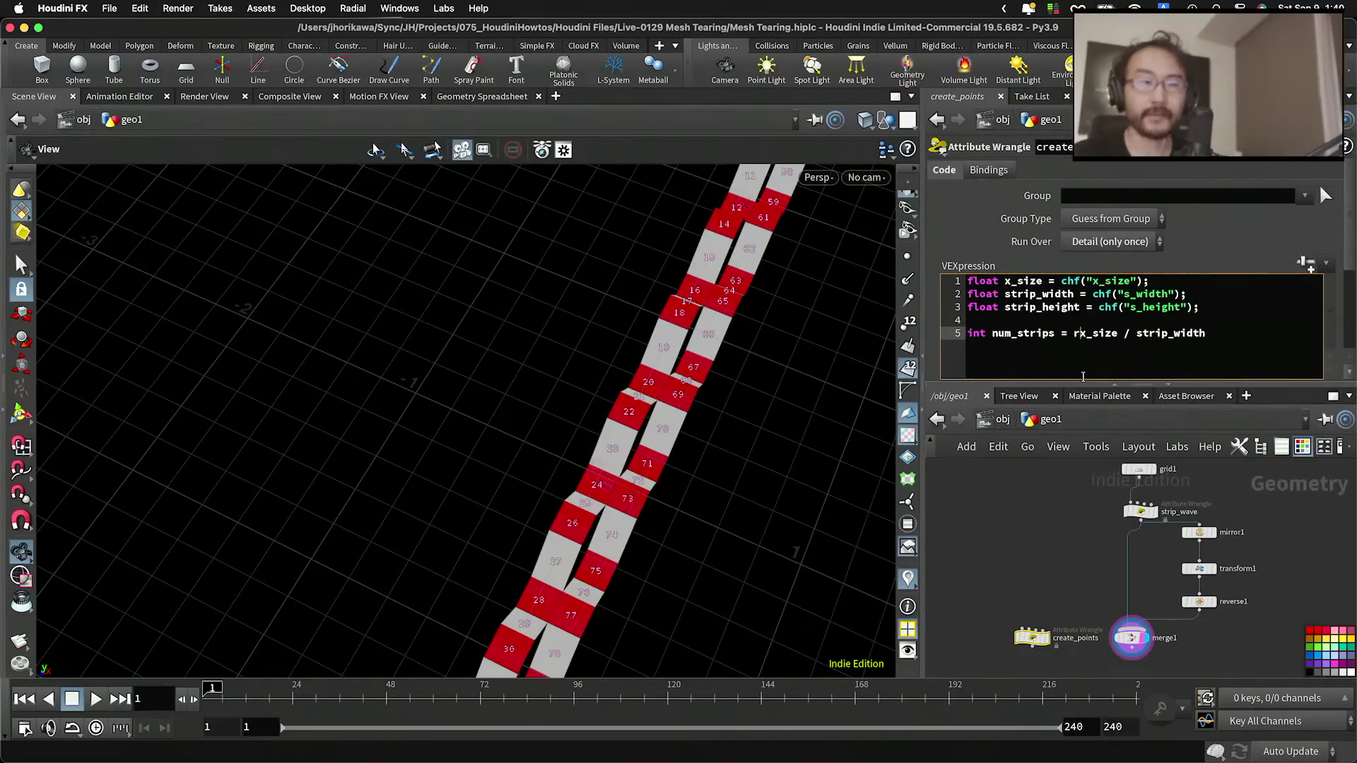
left_click(1246, 333)
type(");")
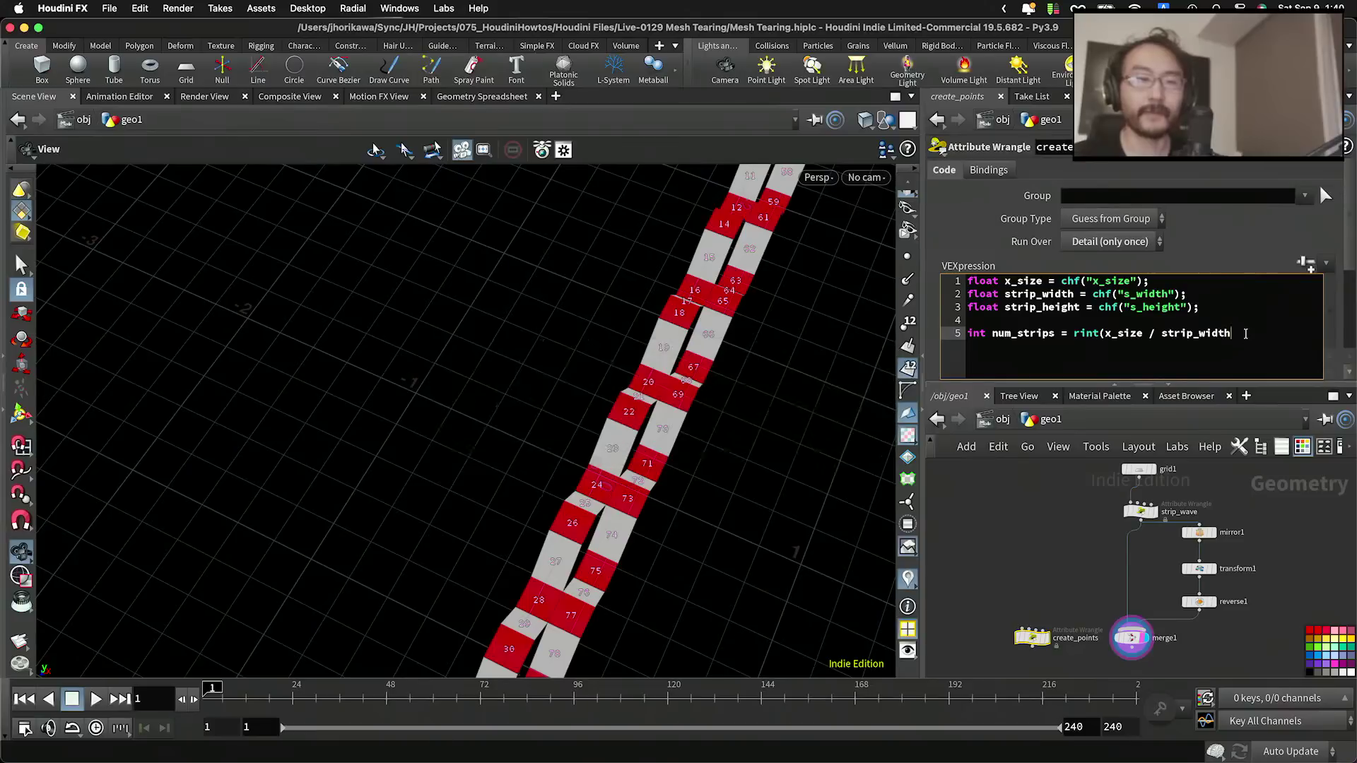
key("Return")
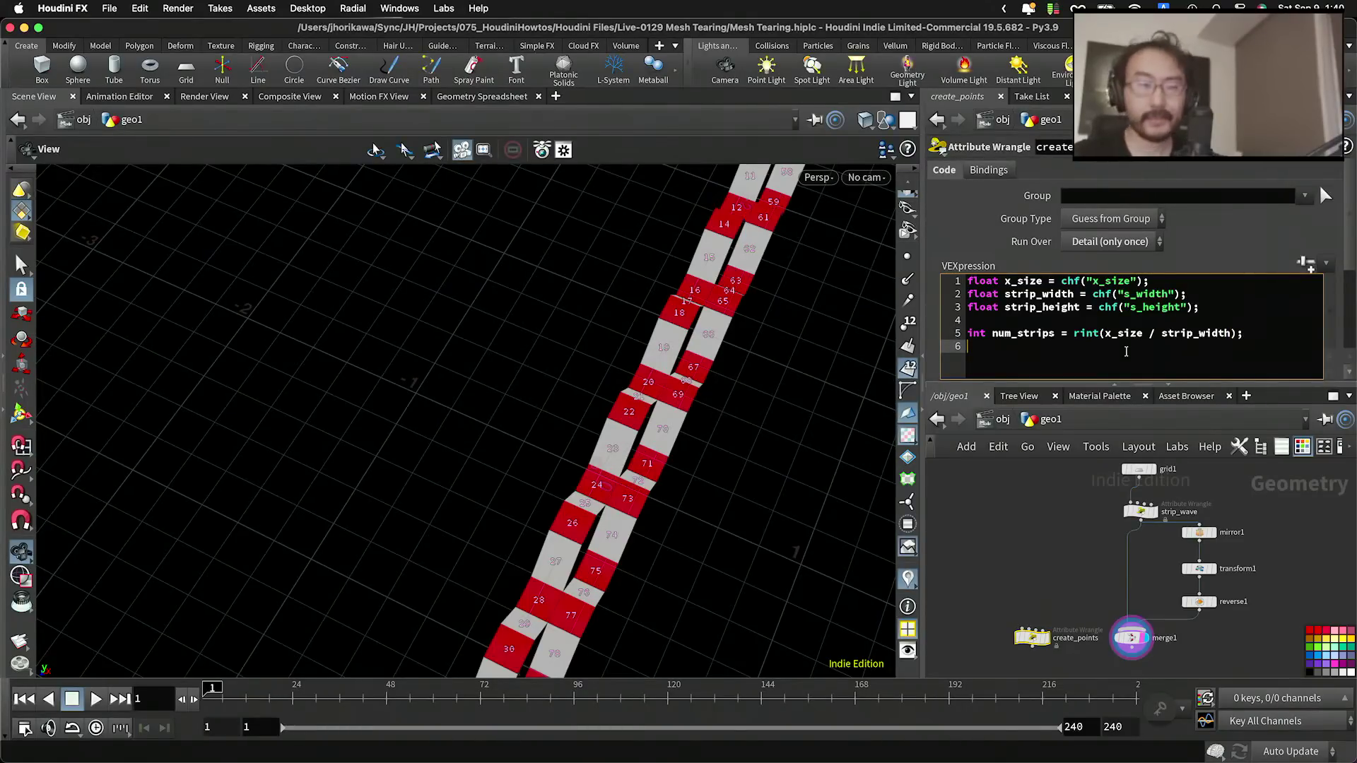
key("Return")
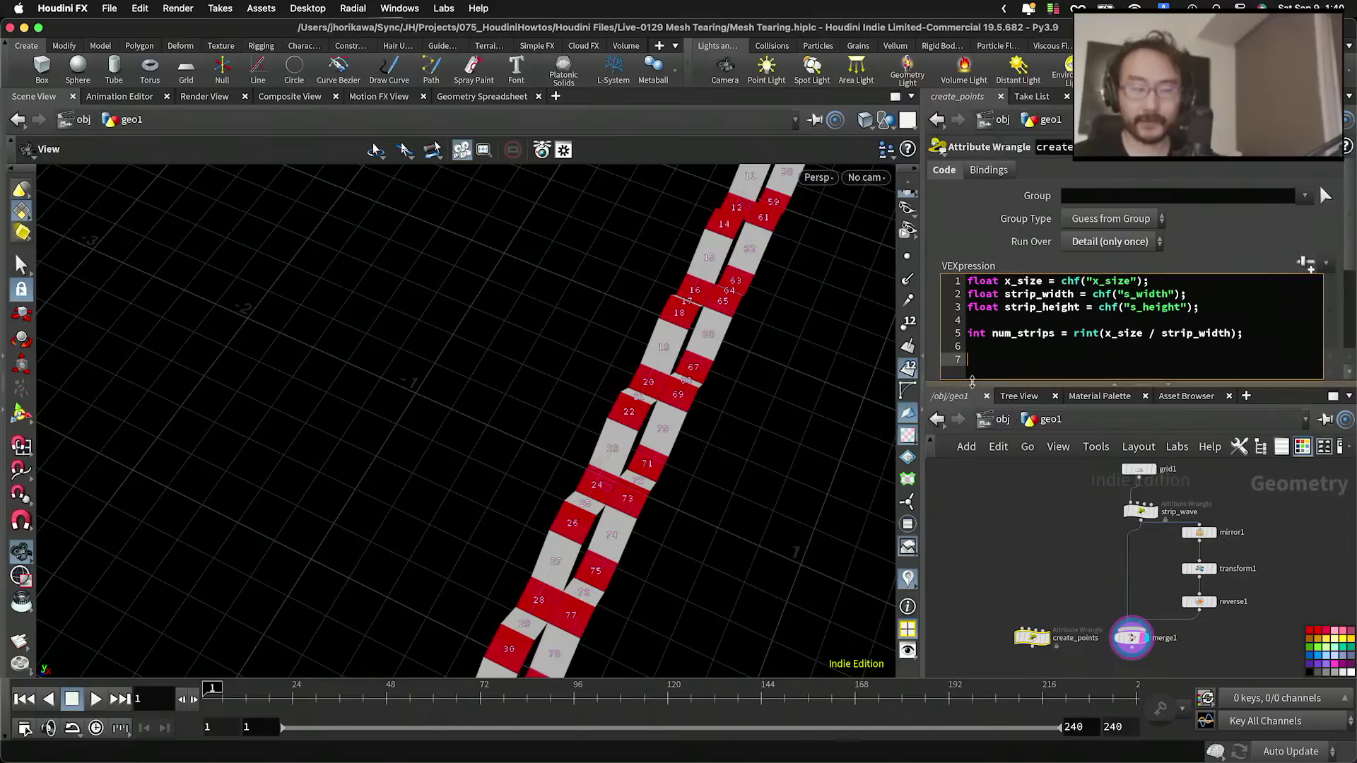
Step: Add a for loop that runs i from 0 while i<num_strips, incrementing i by one, with an empty body
type("for(ion")
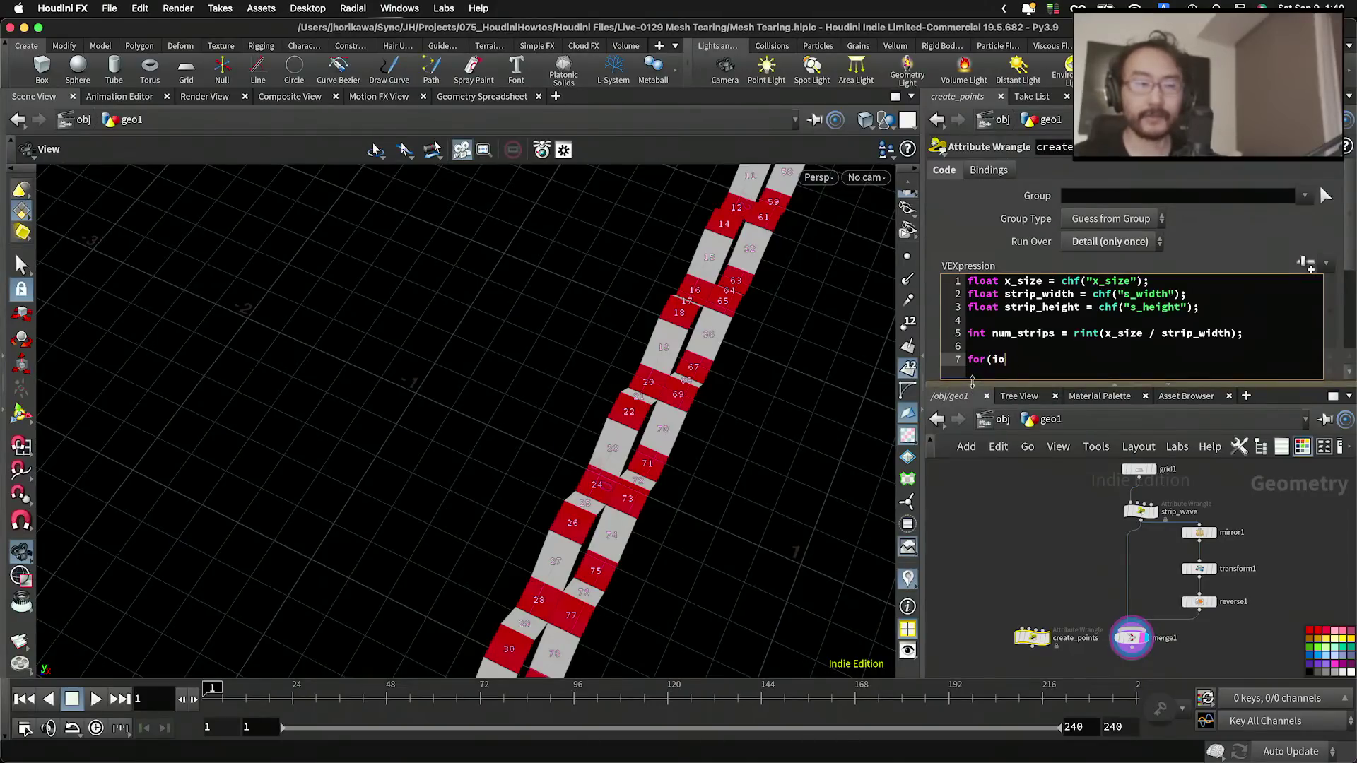
key("BackSpace")
type("nt i")
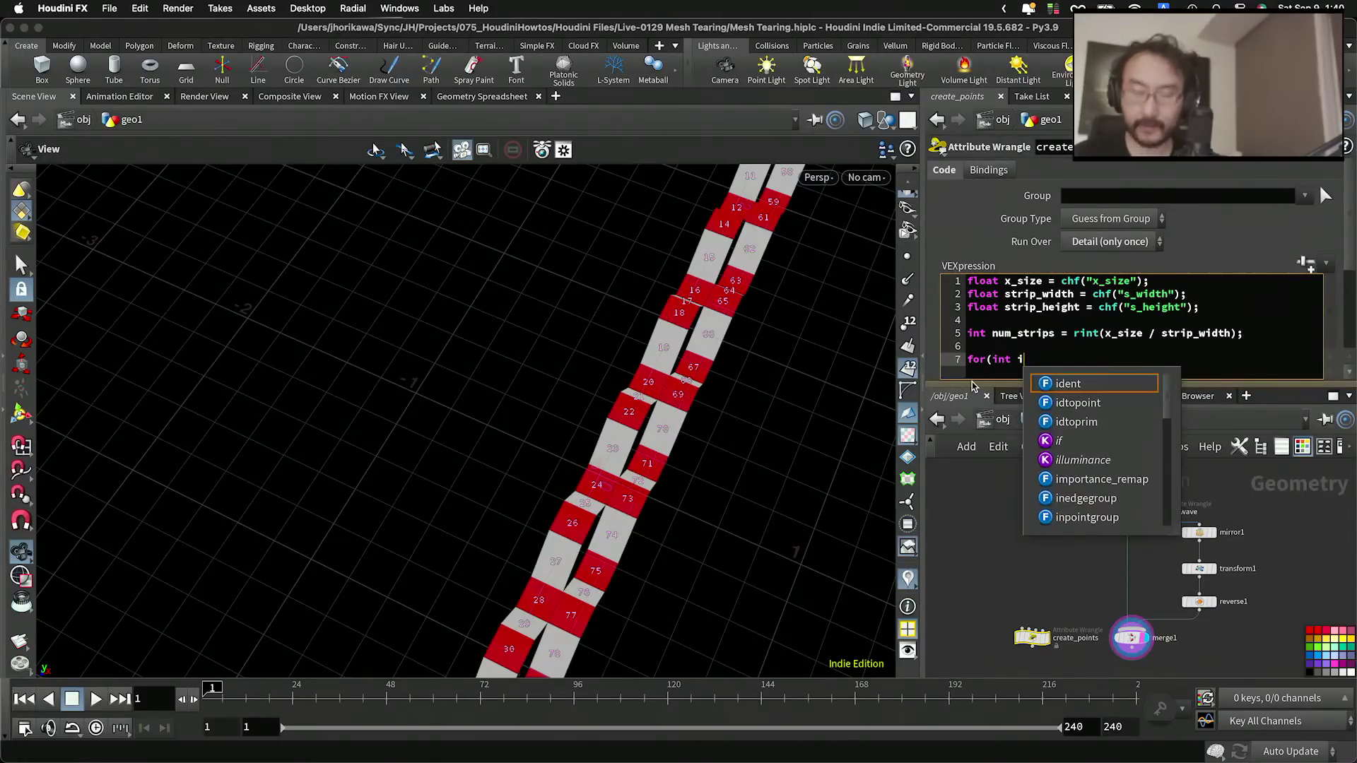
type("=0; i<num_strips")
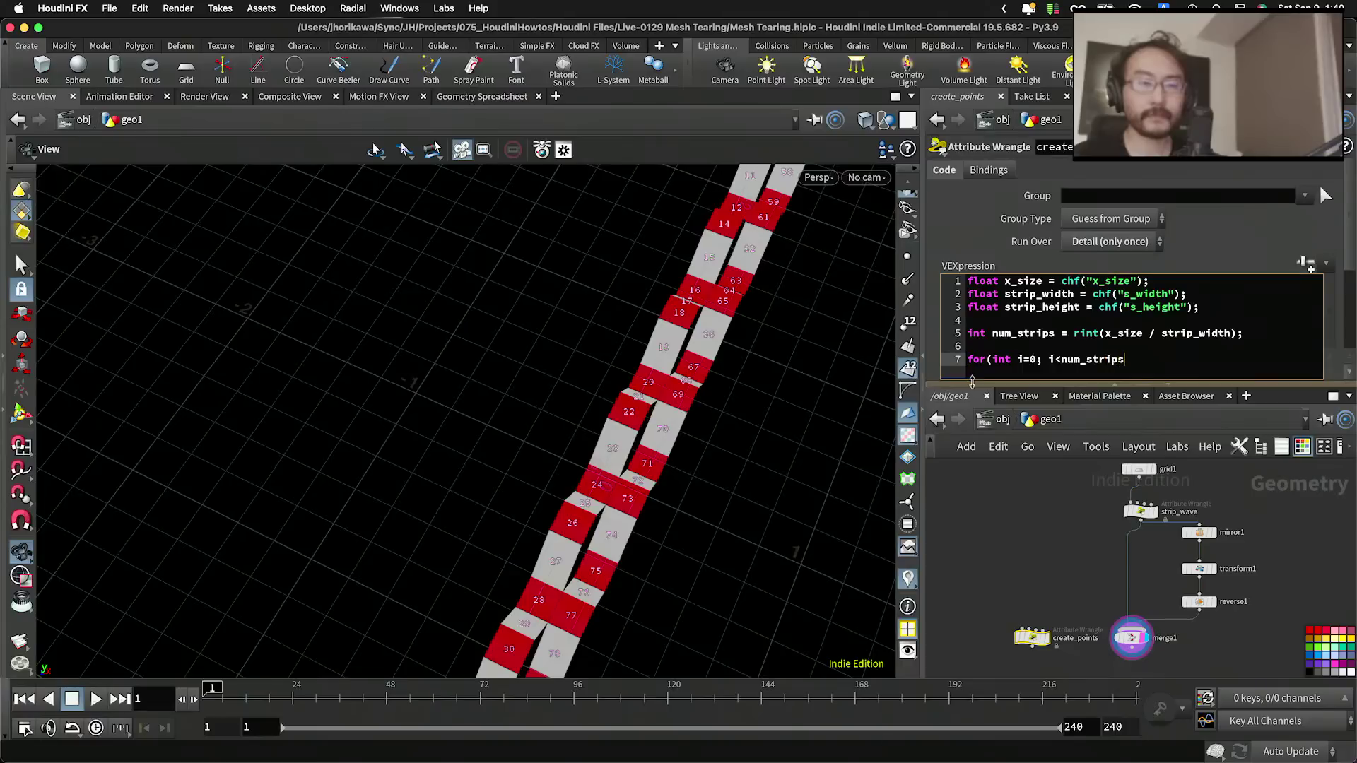
type("; i+")
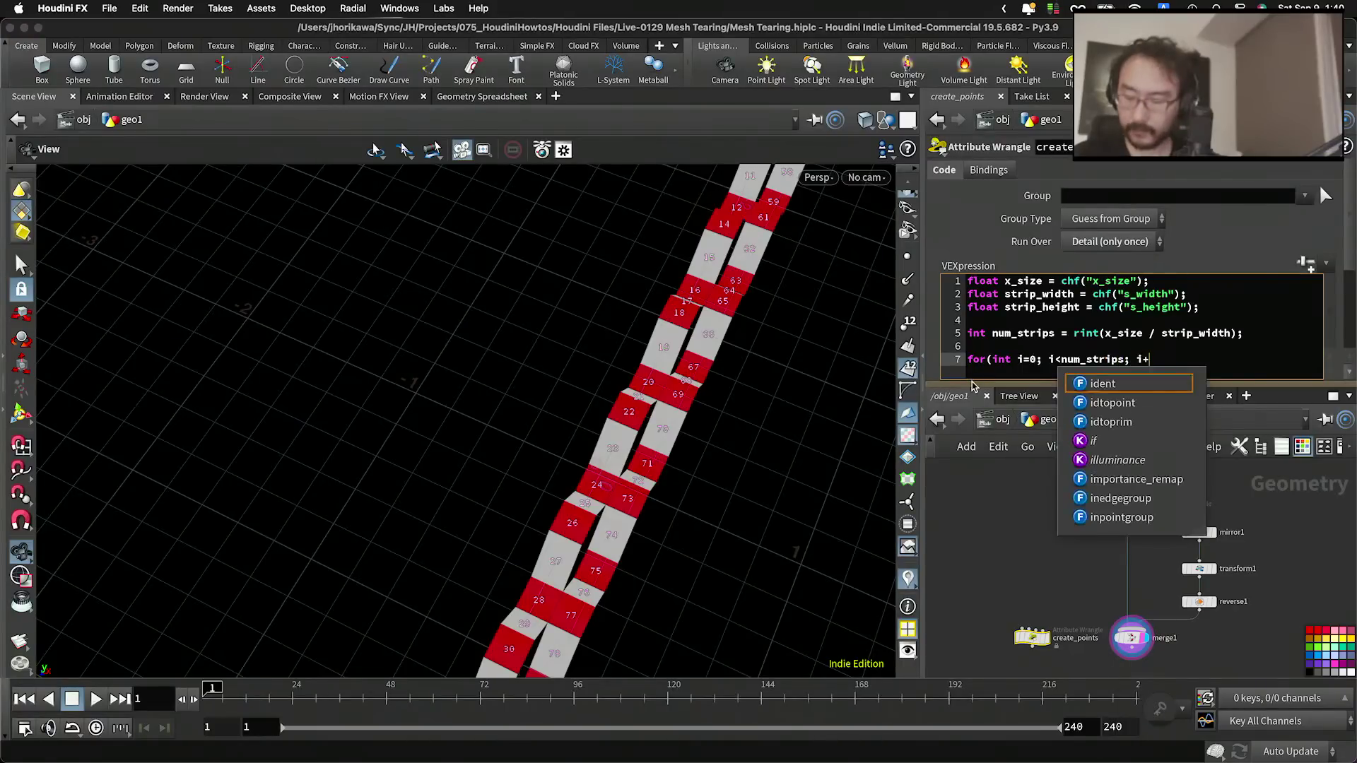
type("+){")
key("Return")
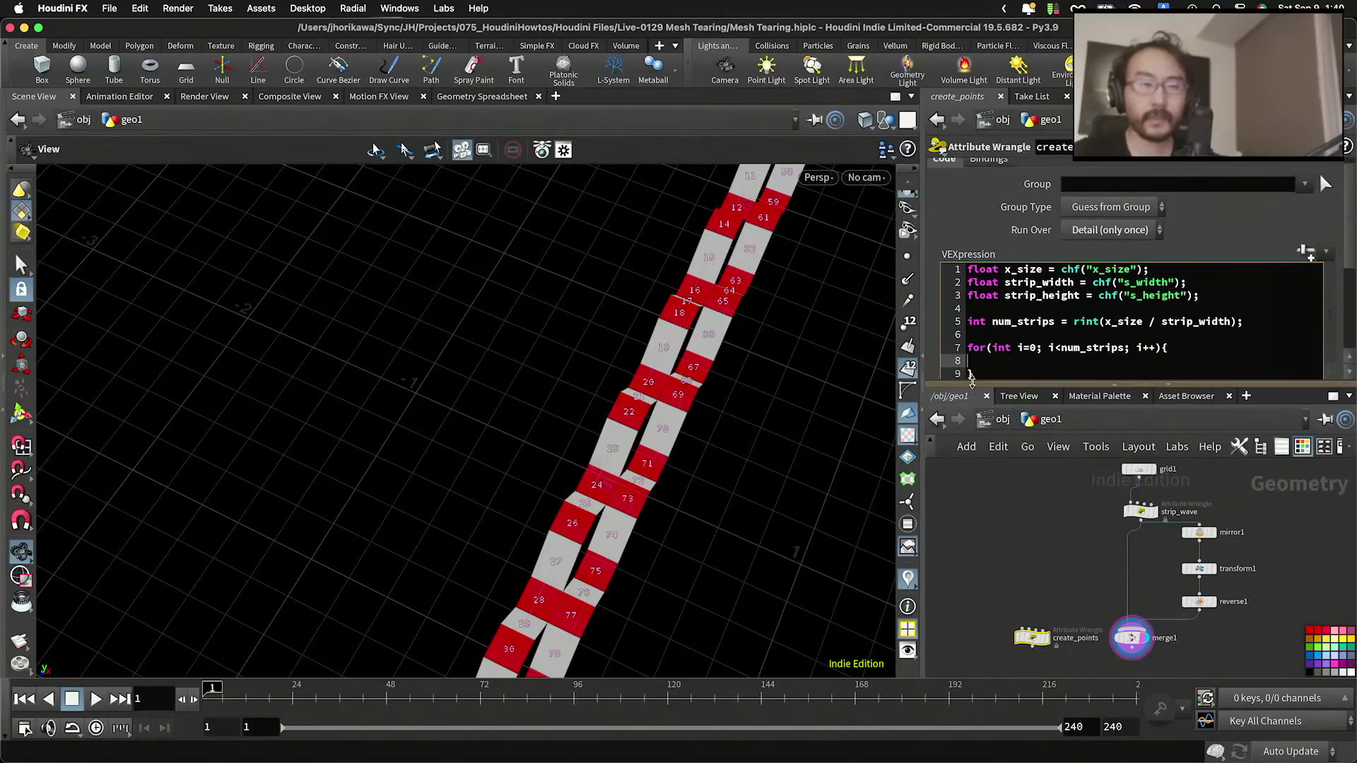
type("in tp")
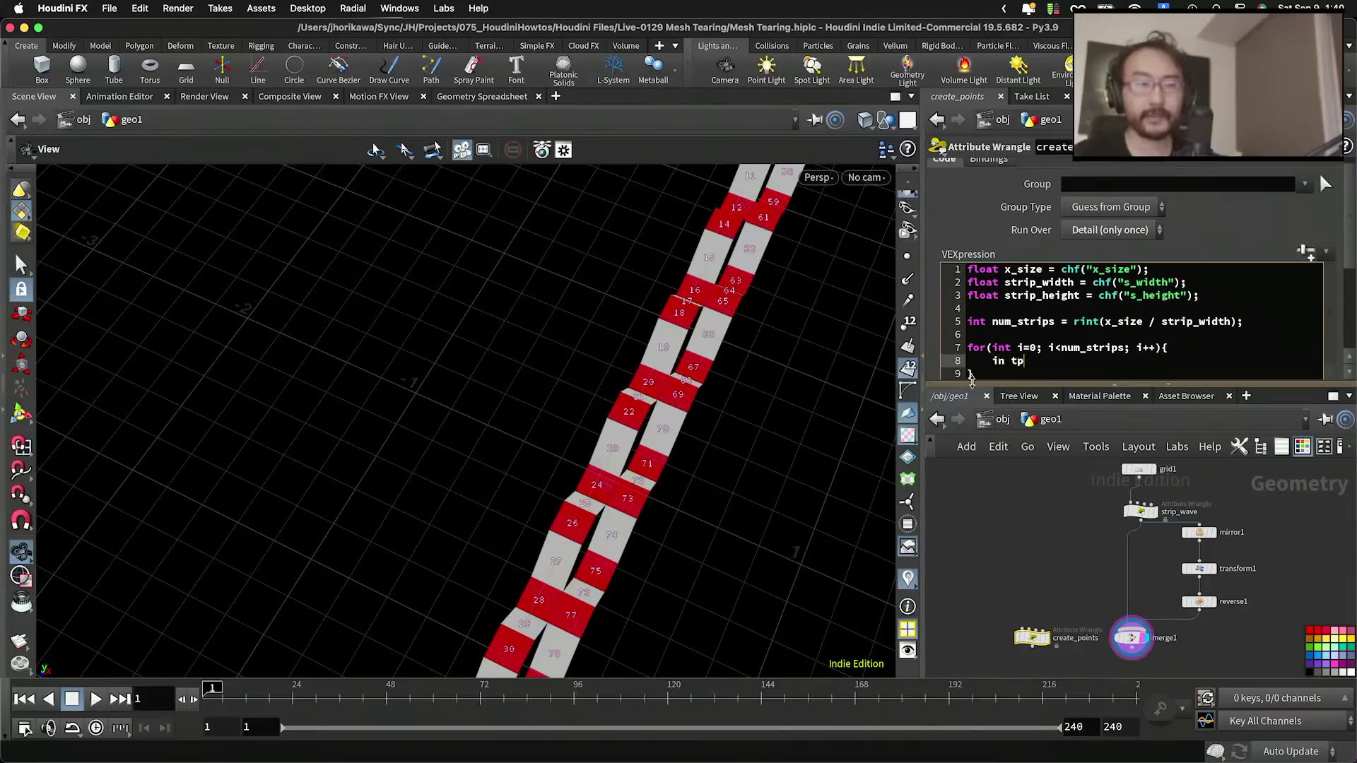
type("t =")
key("BackSpace")
key("BackSpace")
key("BackSpace")
key("BackSpace")
type("evct")
key("BackSpace")
key("BackSpace")
key("BackSpace")
key("BackSpace")
Step: Declare vector pos = set(0,0,0); inside the for loop
type("vectr")
key("BackSpace")
type("or ")
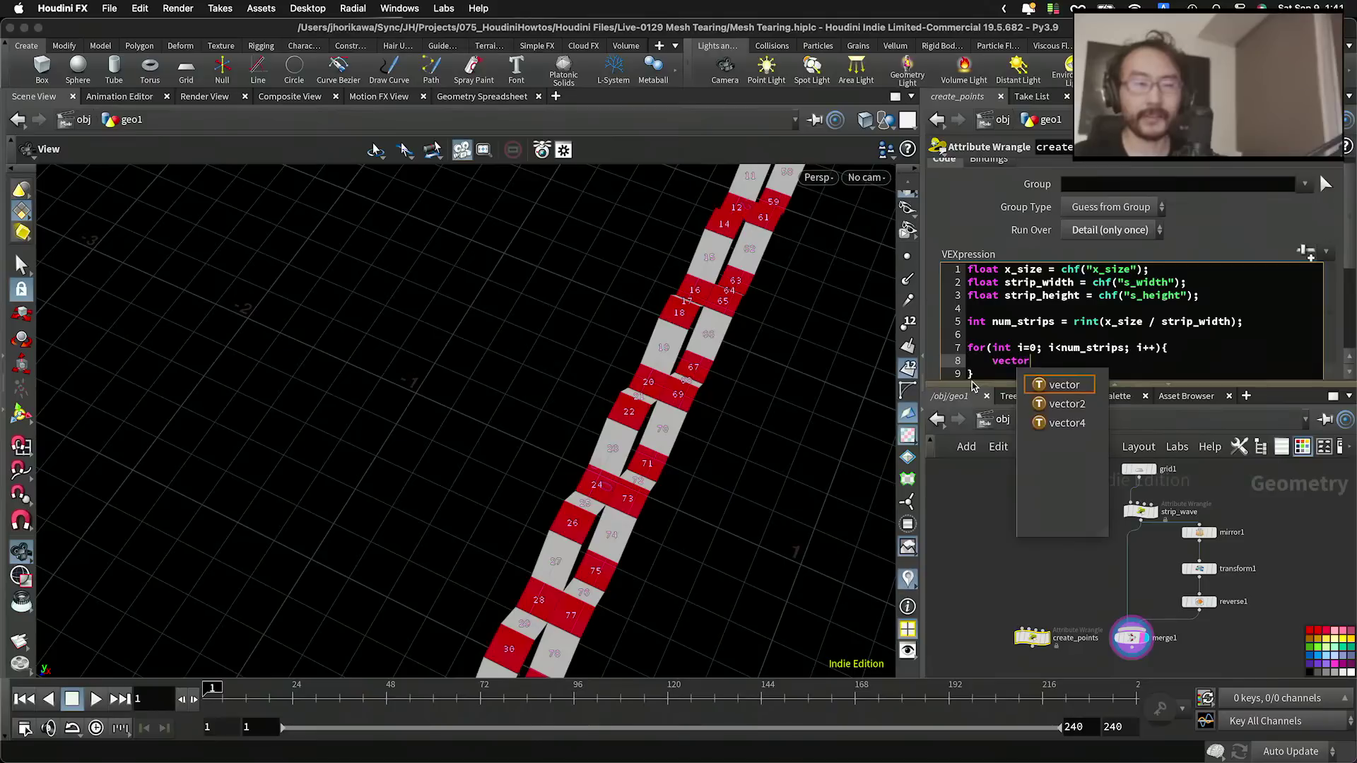
type("pos = set(")
key("BackSpace")
type(");")
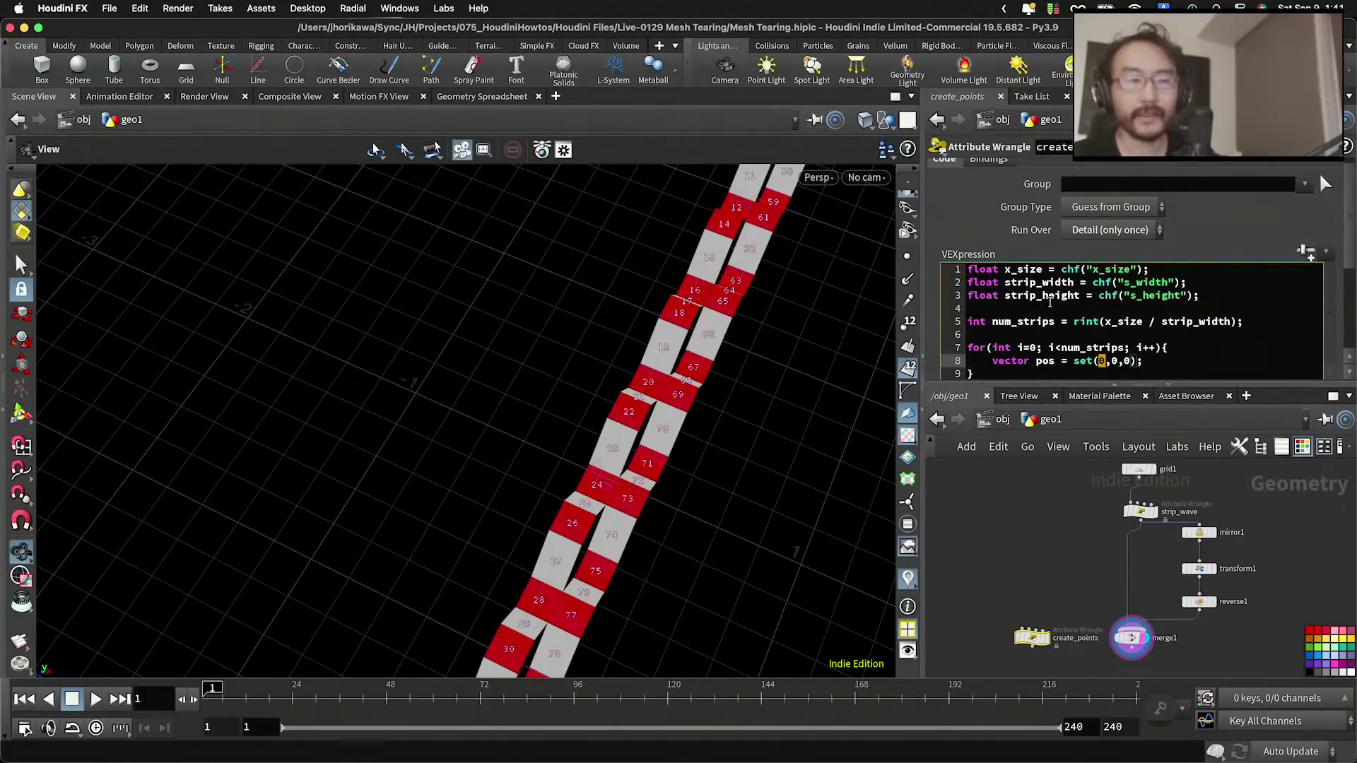
Step: Replace the x component of the pos vector with strip_width * i
double_click(1039, 282)
key("super+c")
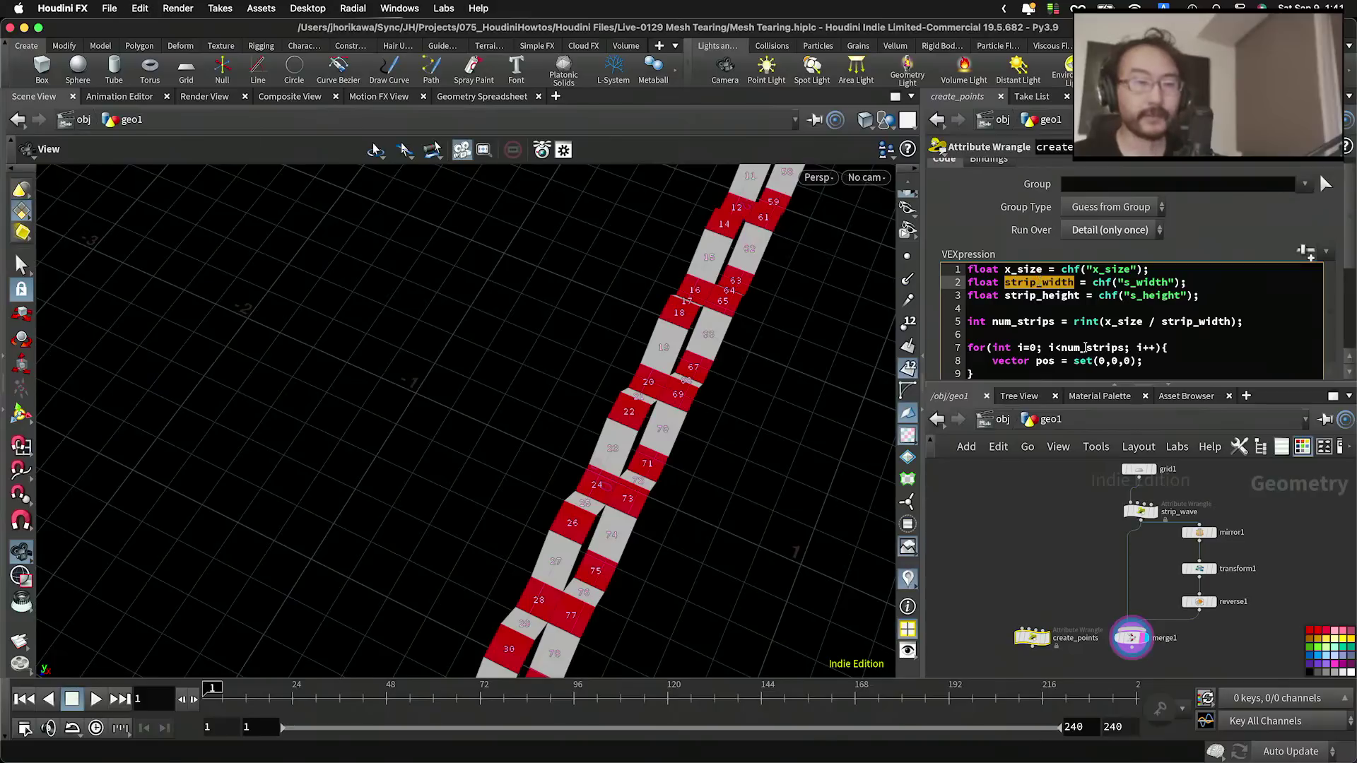
double_click(1100, 361)
key("super+v")
type("* i")
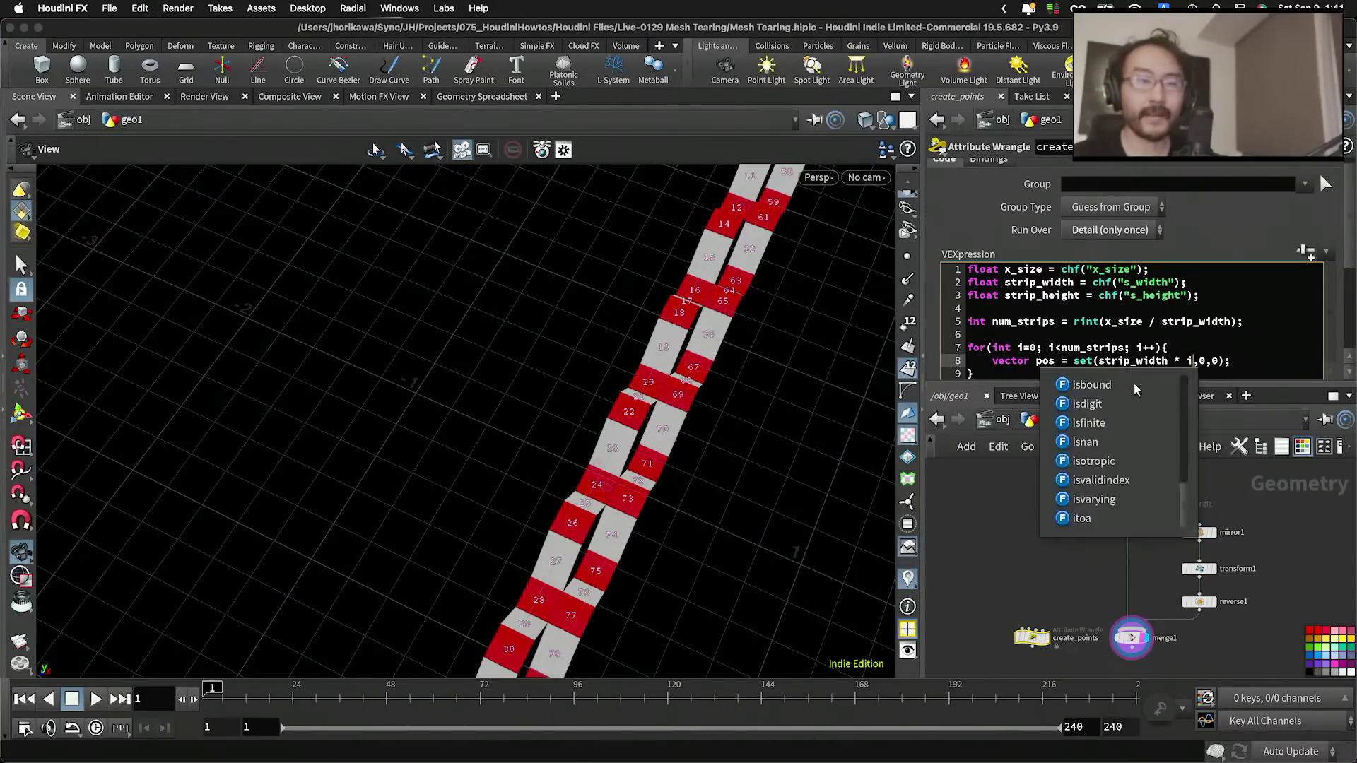
Step: Replace the y component of the pos vector with strip_height * i
left_click_drag(924, 284, 765, 288)
left_click_drag(1046, 366, 1041, 365)
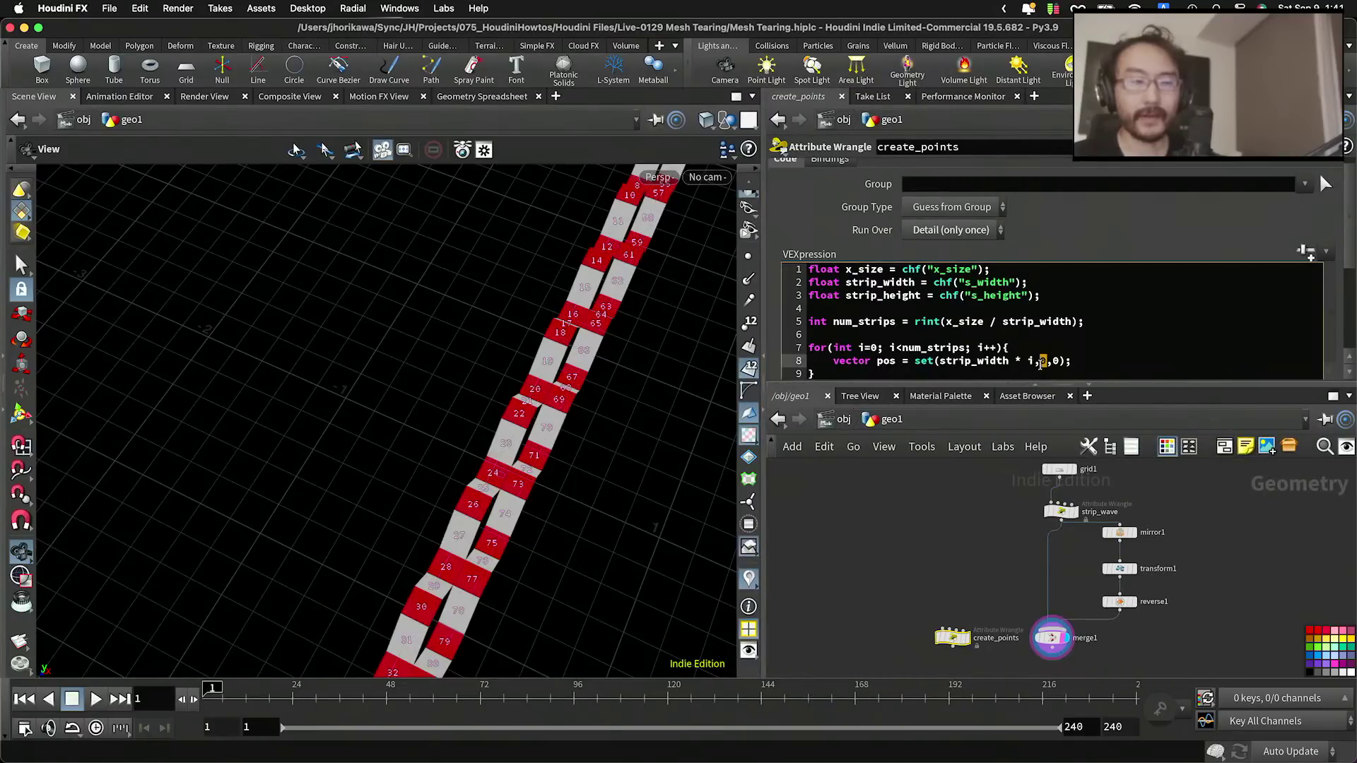
double_click(869, 297)
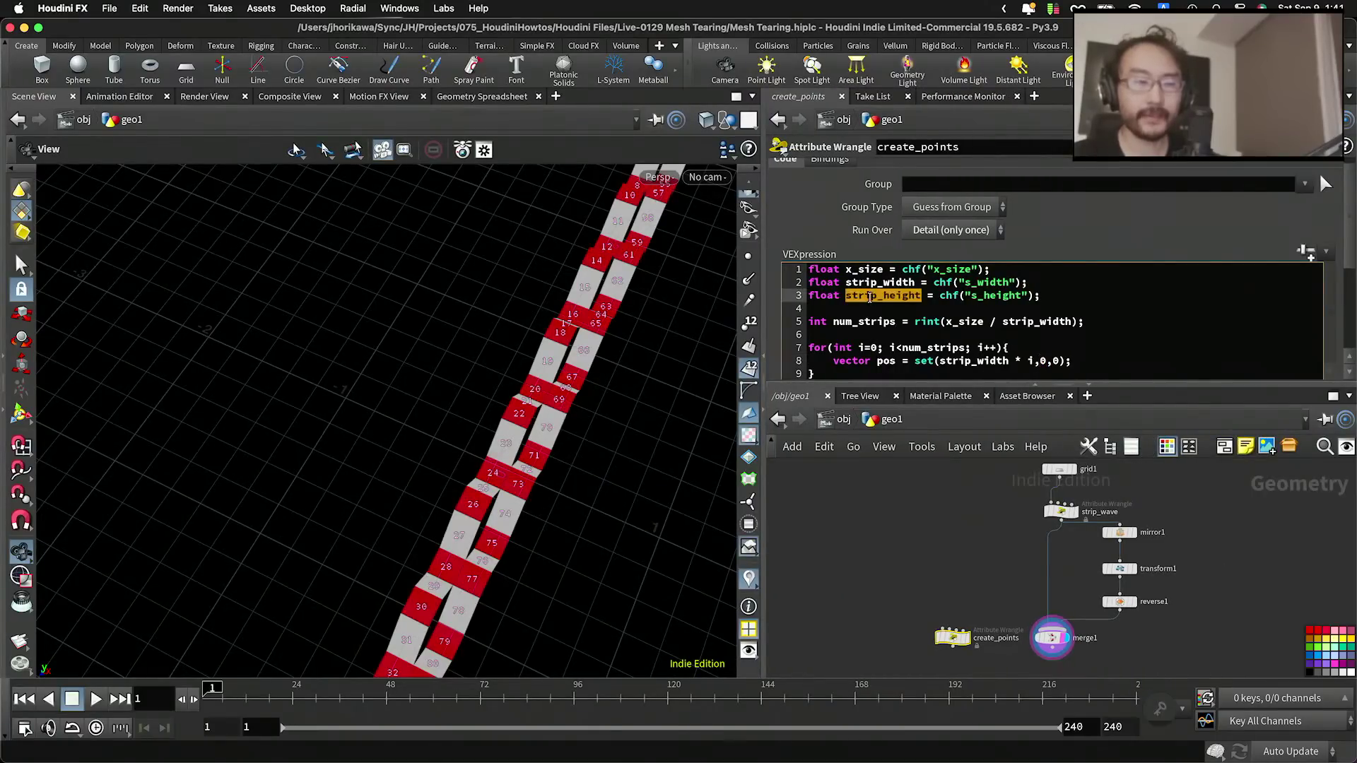
double_click(1043, 361)
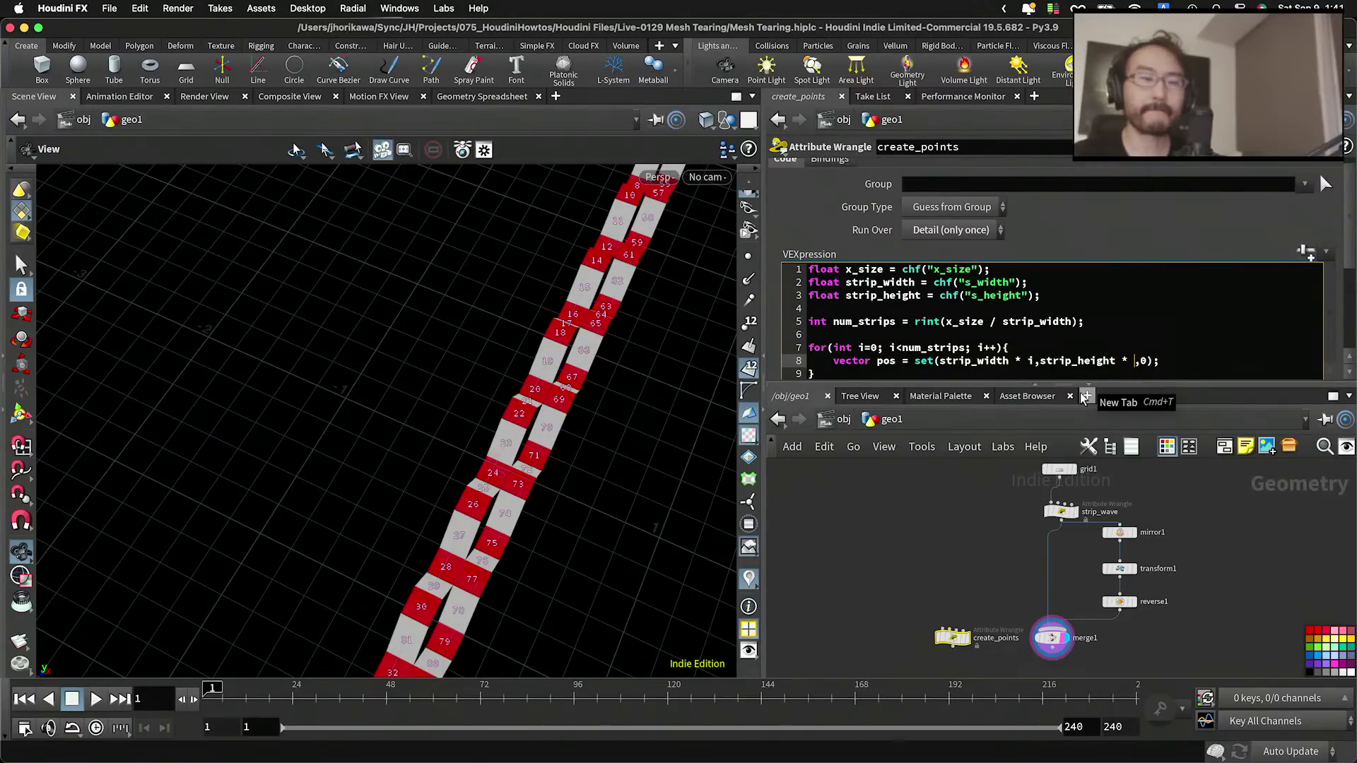
type("i")
left_click(1190, 357)
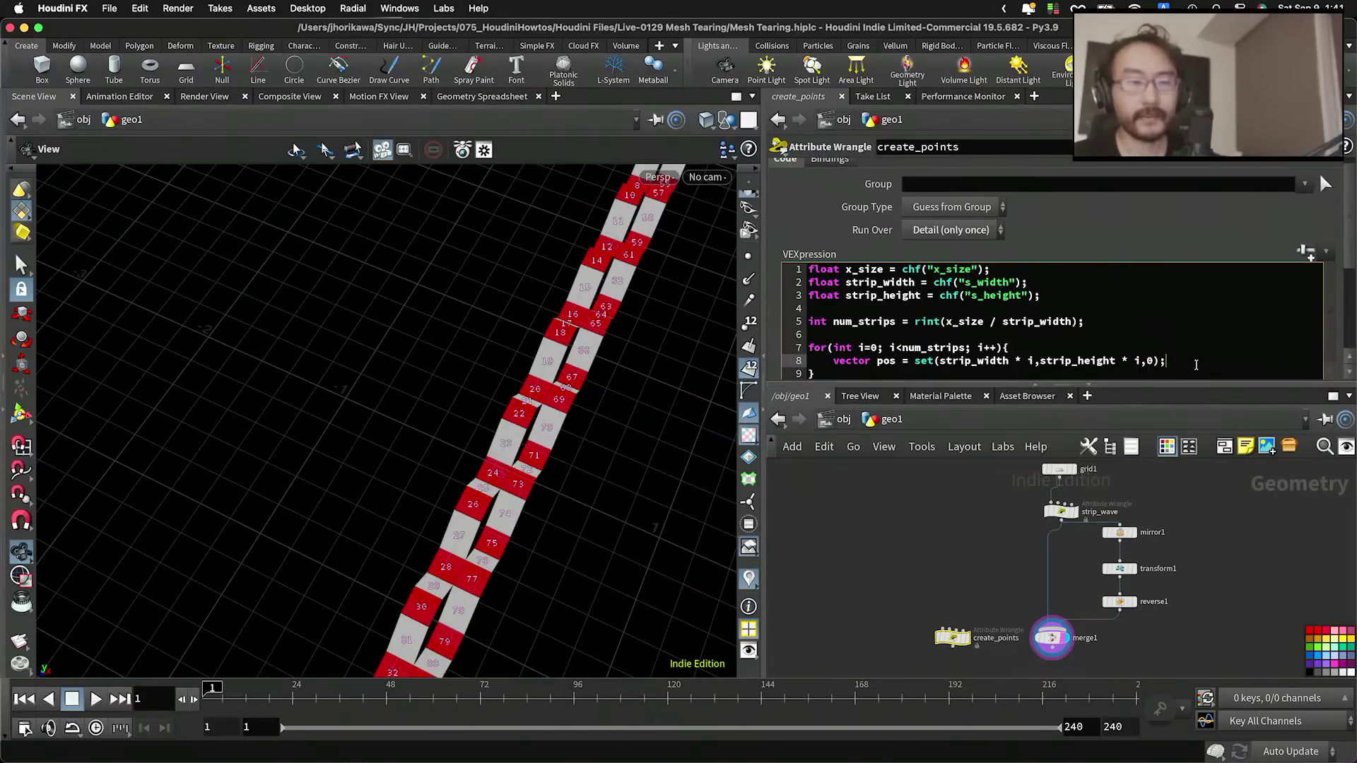
Step: Add the line int pt = addpoint(0, pos); after the pos declaration inside the for loop
scroll(1160, 357, "down", 1)
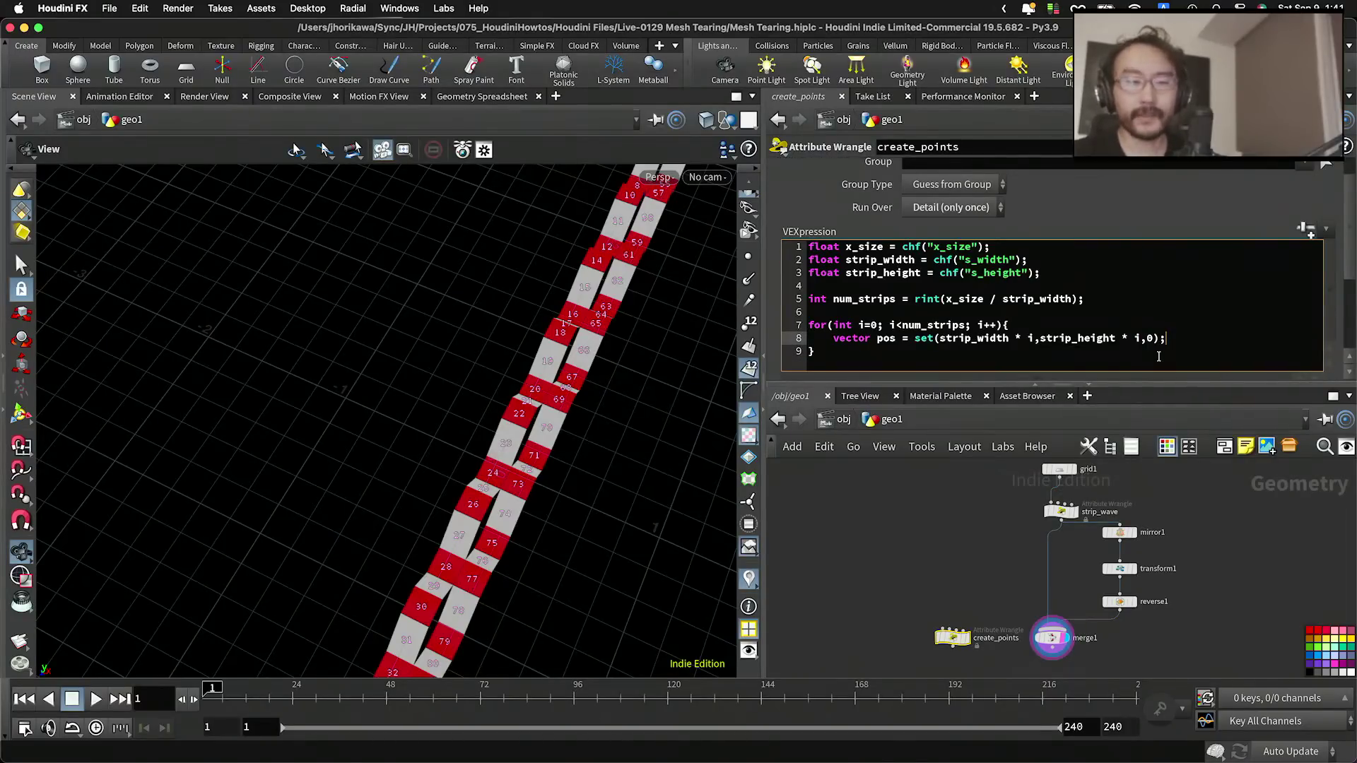
key("Return")
type("int pt =")
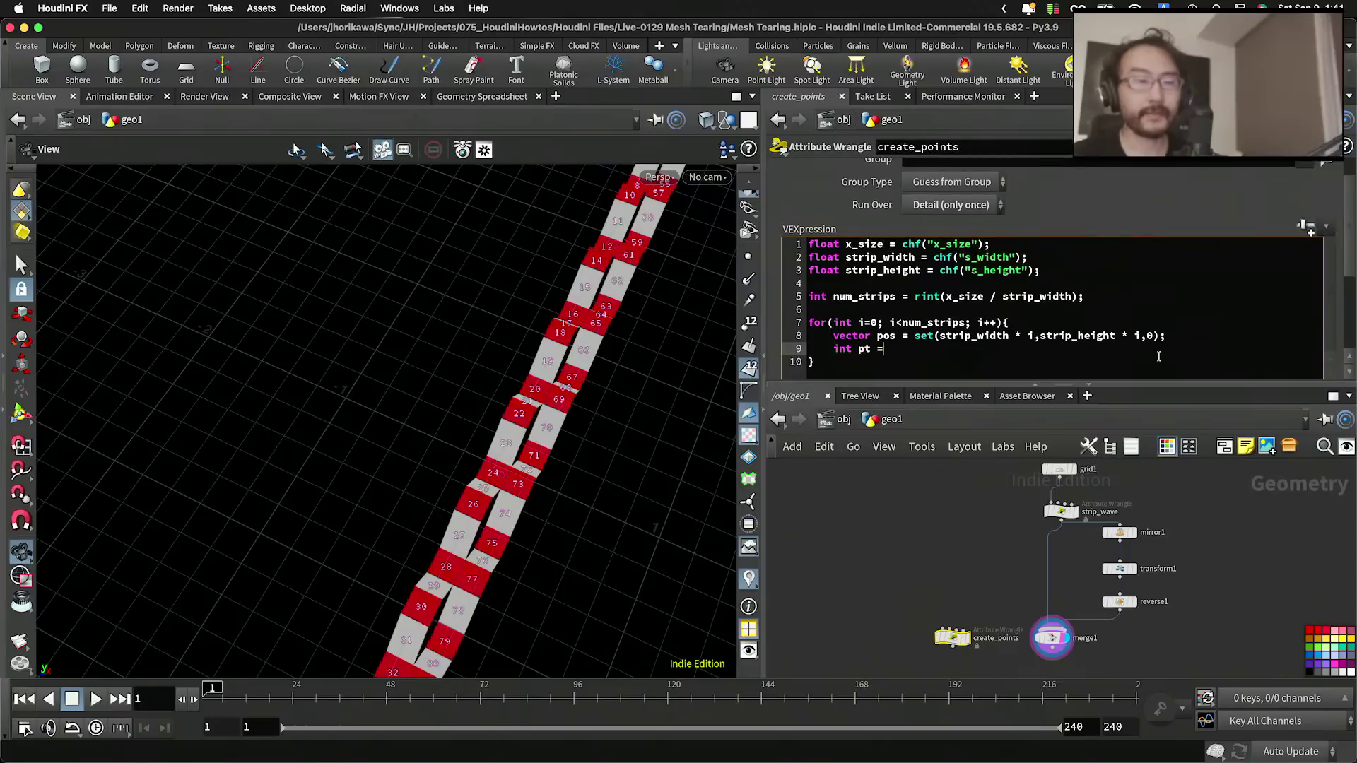
type(" addpoint(0")
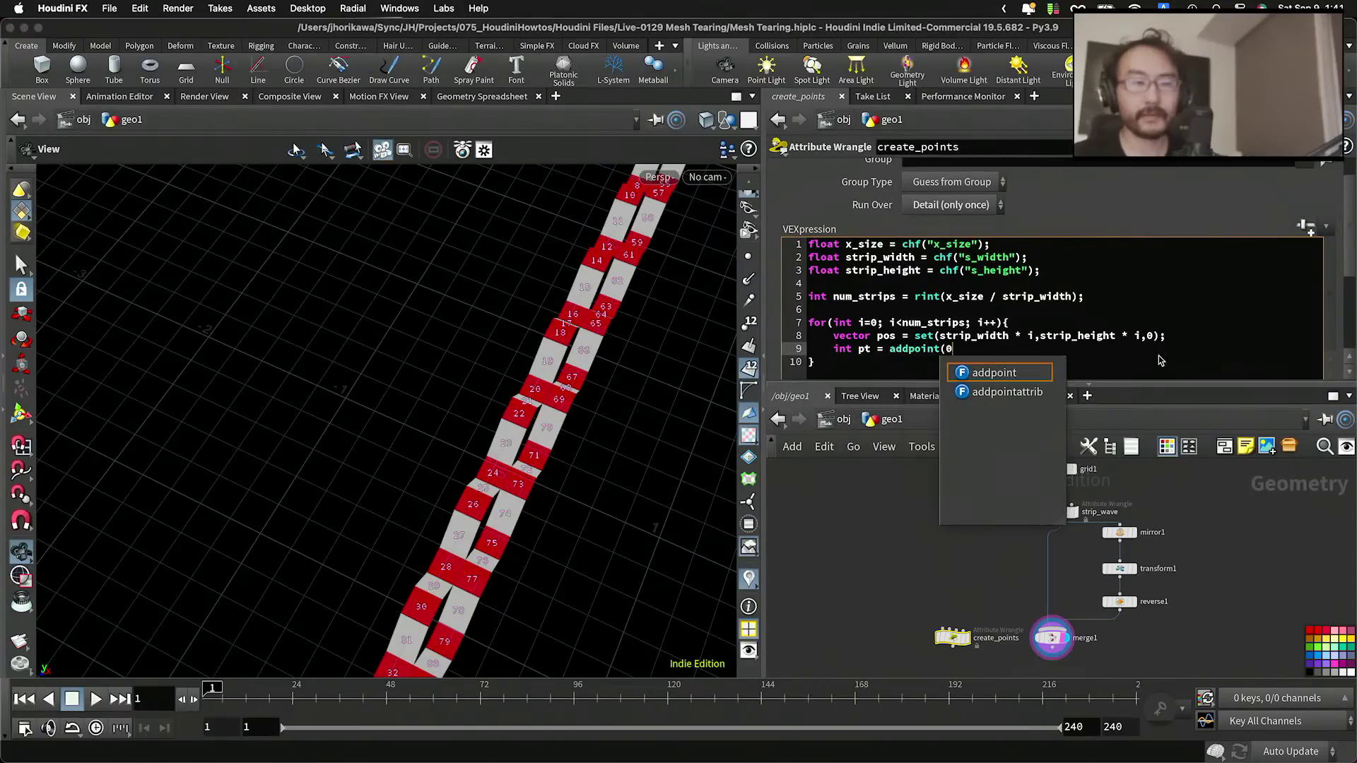
type(", pos();")
scroll(397, 405, "down", 10)
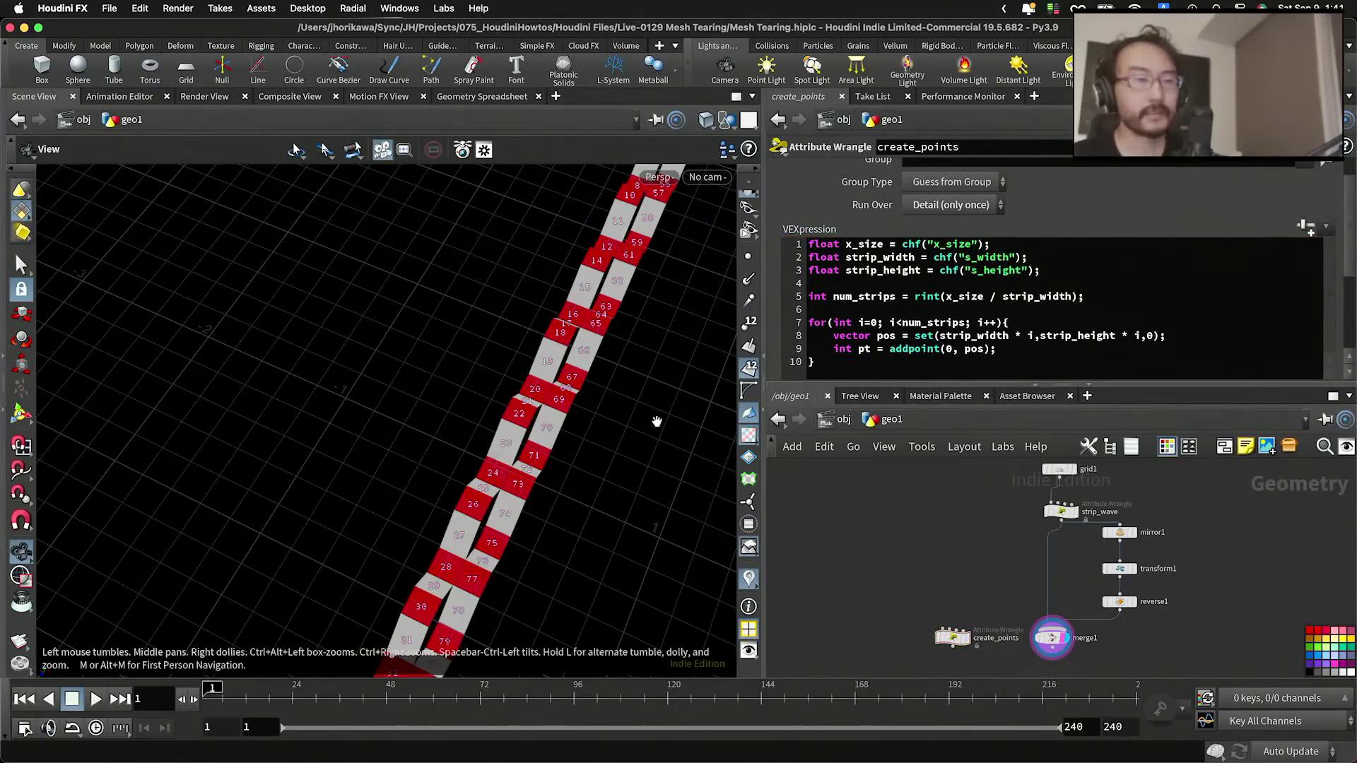
Step: Display the output of the create_points node and check the generated points in the viewport
left_click_drag(421, 414, 436, 367)
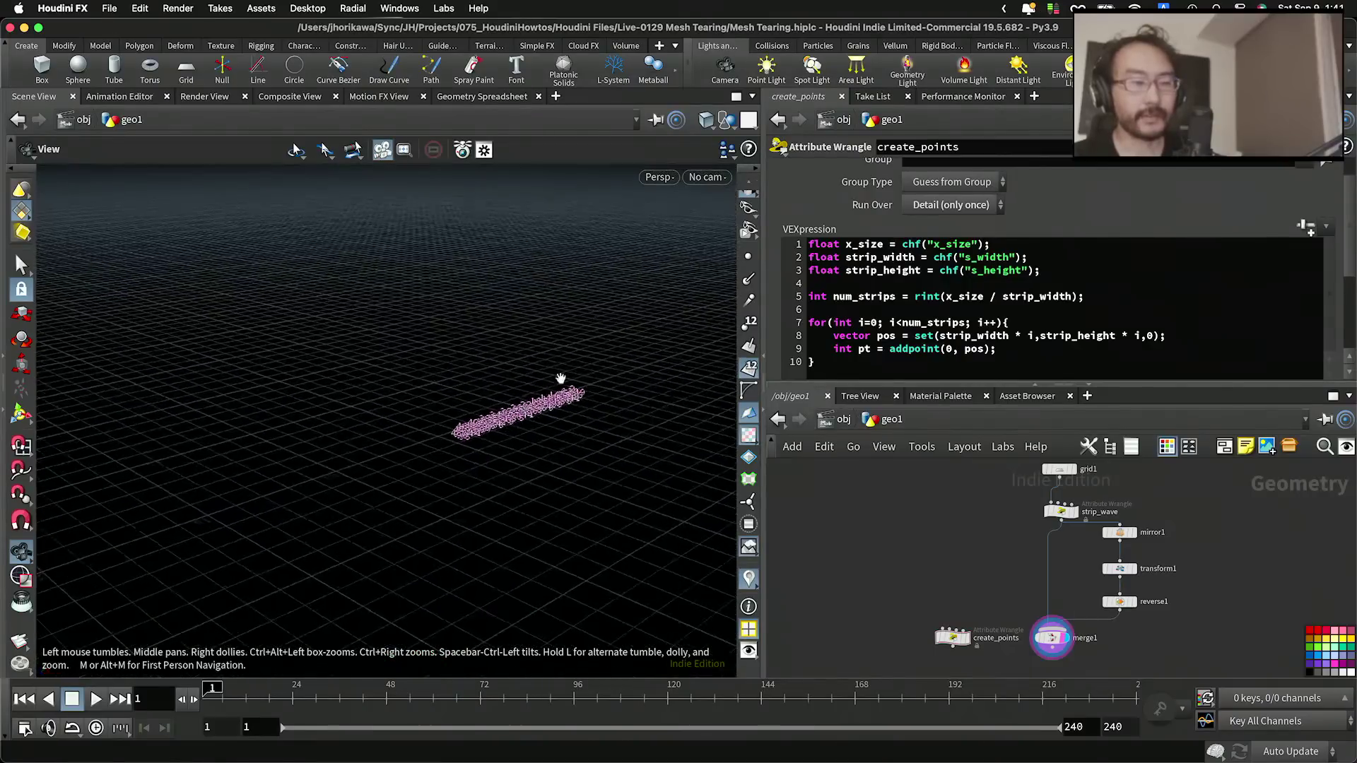
scroll(436, 366, "up", 4)
scroll(940, 638, "up", 5)
left_click(984, 644)
left_click_drag(678, 533, 587, 478)
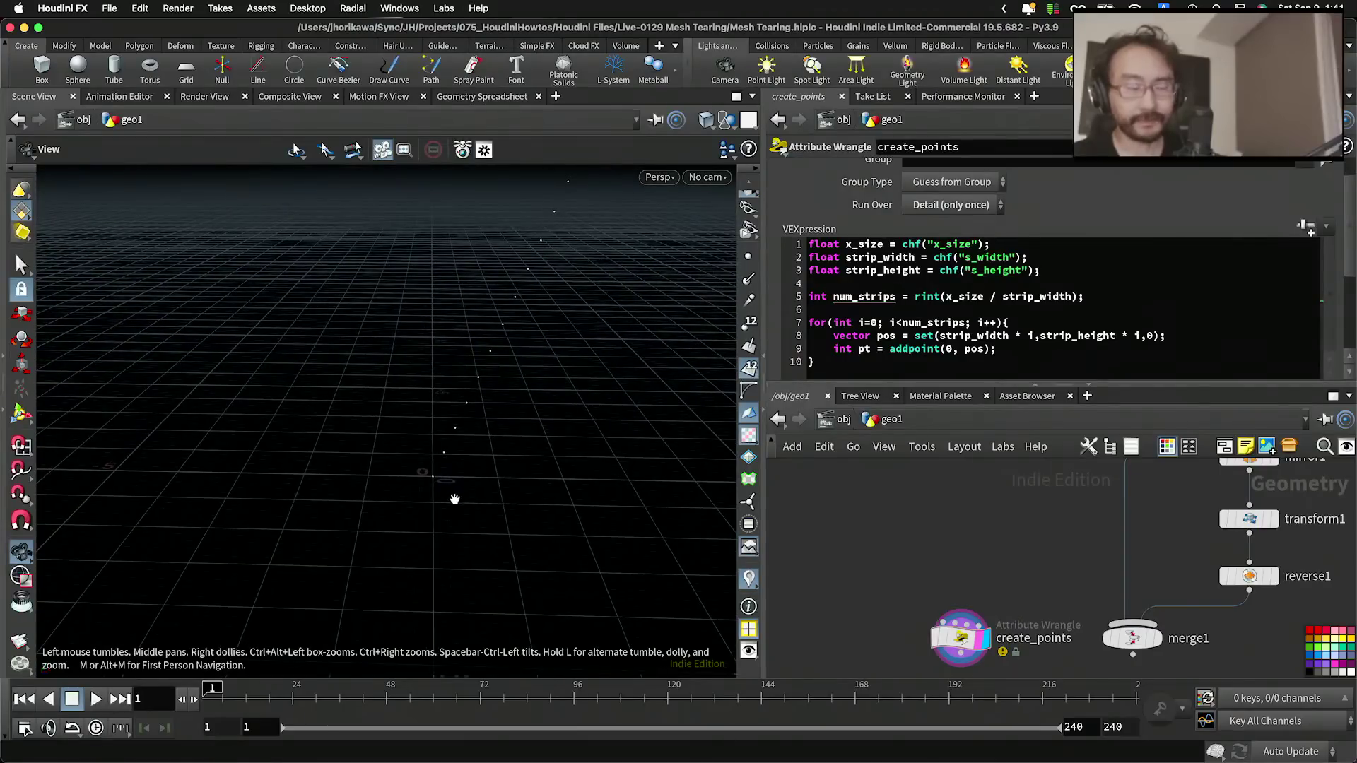
Step: Negate the y component of the pos vector so it reads -strip_height * i
left_click(1037, 337)
type(",")
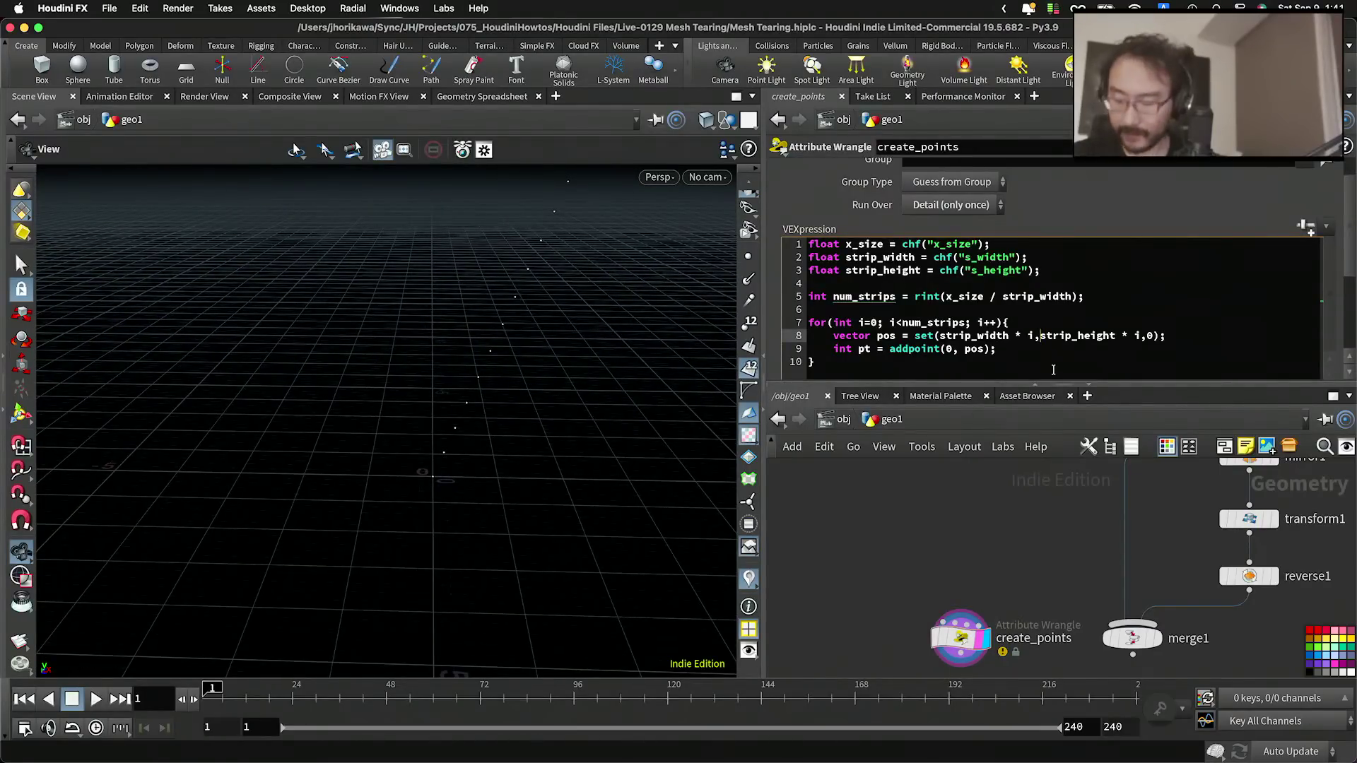
left_click_drag(682, 506, 566, 537)
scroll(985, 578, "down", 5)
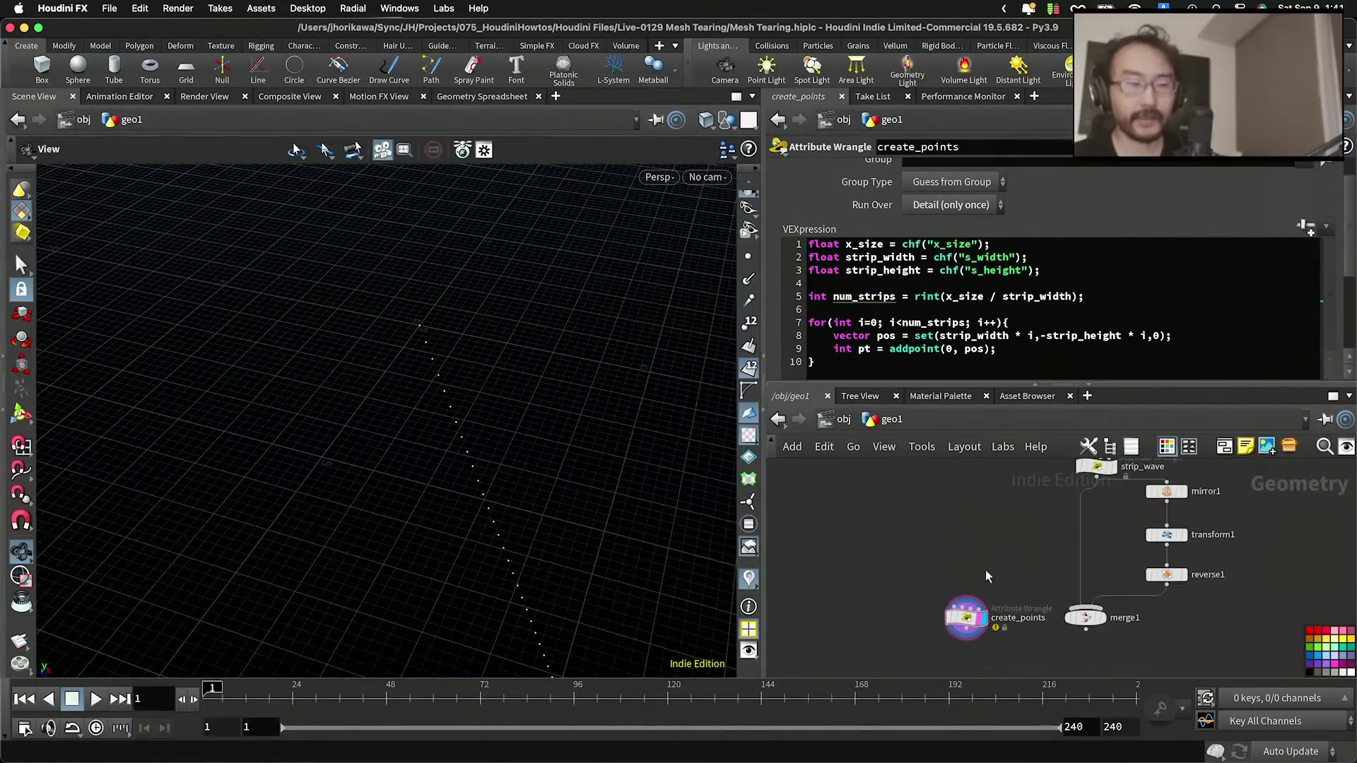
Step: Add a Copy to Points node and wire merge1 as its geometry and create_points as its target points
key("Tab")
type("copyt")
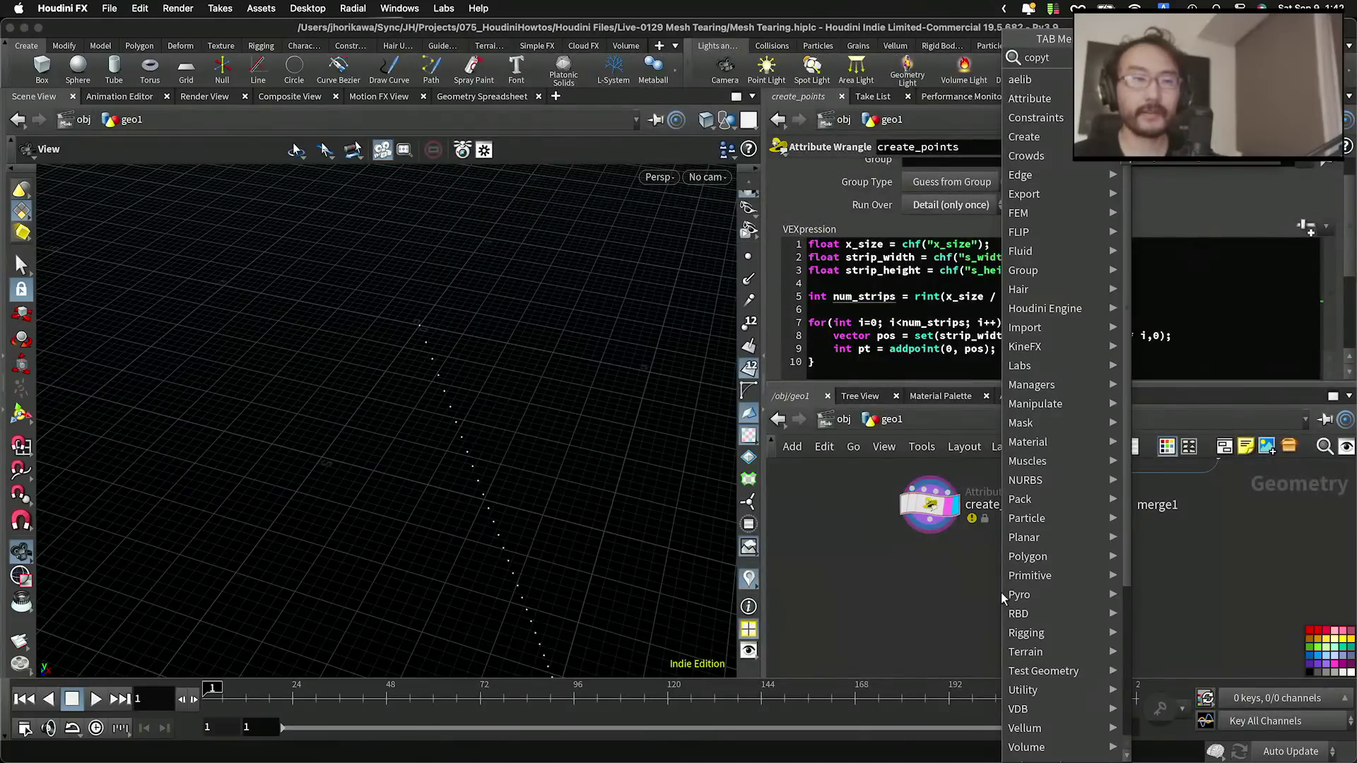
key("BackSpace")
type("to poi")
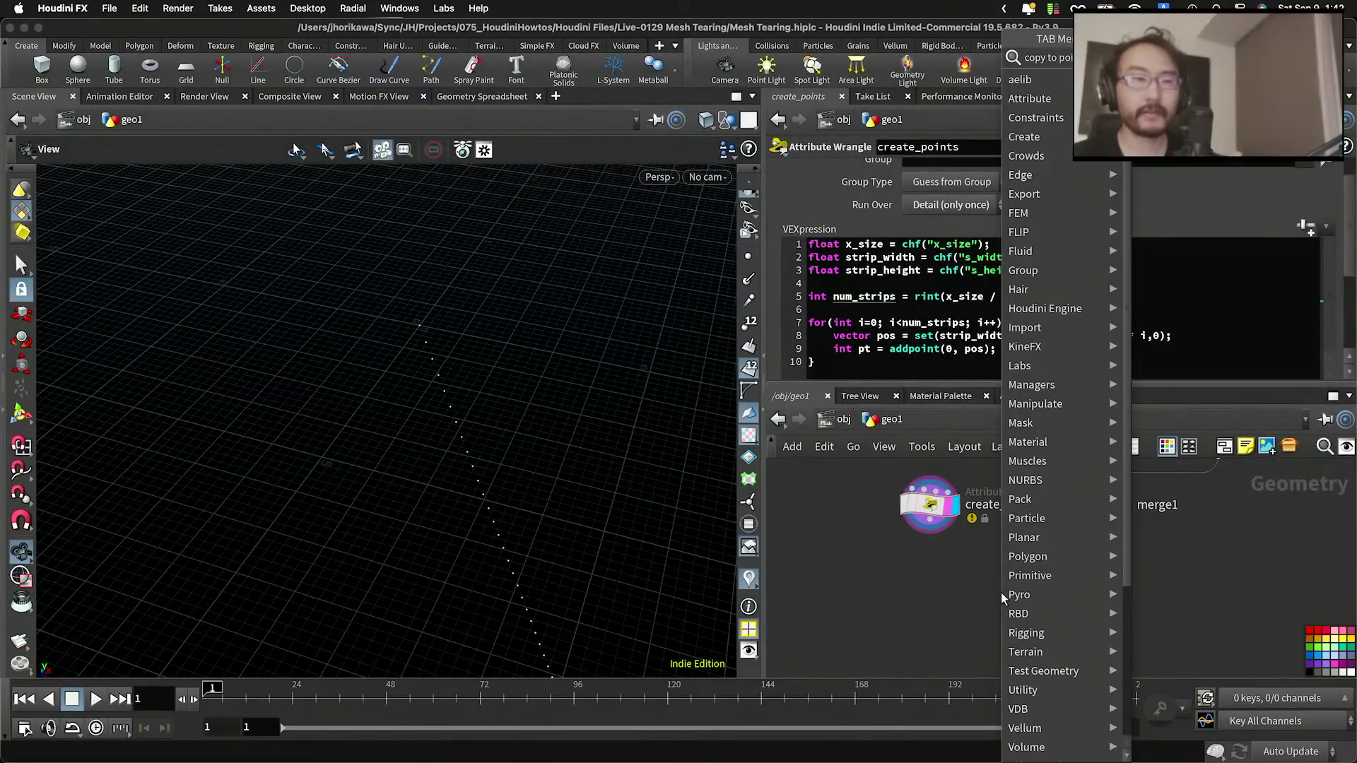
key("Return")
left_click(1061, 603)
left_click_drag(1102, 521, 1050, 589)
left_click_drag(930, 520, 1074, 588)
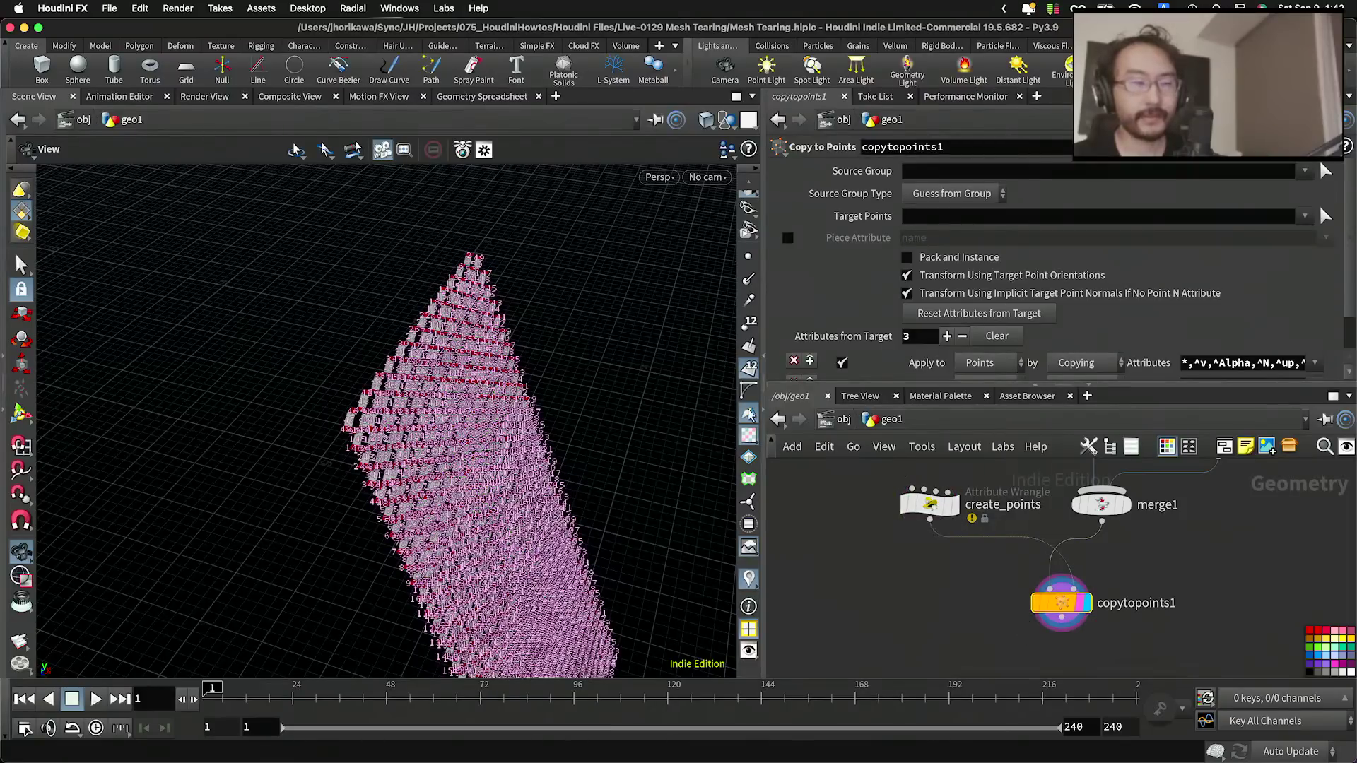
Step: Hide the primitive numbers in the viewport and view the copied strips up close
left_click(751, 374)
right_click_drag(492, 343, 708, 309)
left_click_drag(454, 377, 288, 371)
right_click_drag(288, 372, 152, 382)
left_click_drag(354, 386, 581, 412)
right_click_drag(354, 410, 468, 414)
left_click_drag(467, 413, 406, 405)
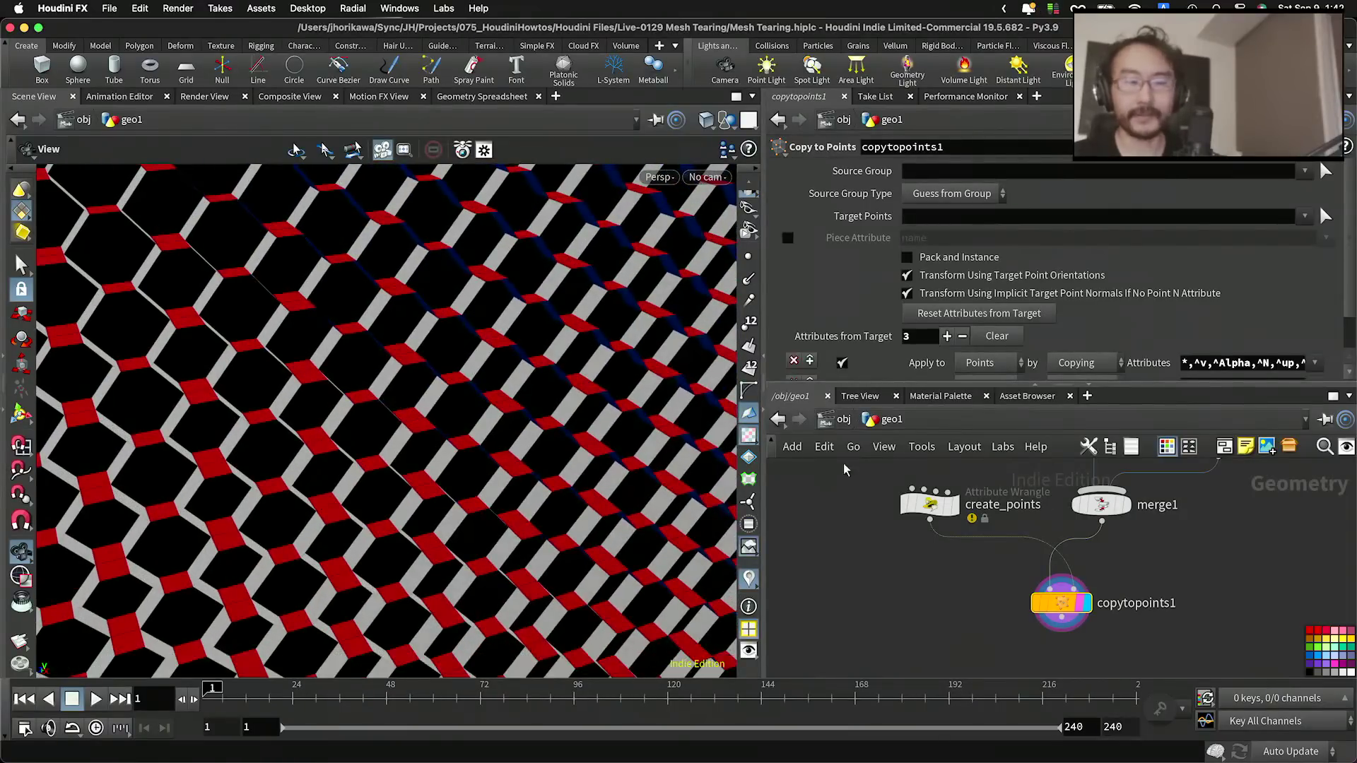
Step: Reduce the Offset of the strip_wave node to 0.0155
scroll(1024, 508, "down", 3)
middle_click_drag(1154, 558, 1154, 630)
scroll(1156, 601, "down", 3)
scroll(1175, 575, "up", 4)
middle_click_drag(1188, 522, 1165, 567)
scroll(1169, 588, "down", 2)
scroll(1171, 566, "down", 3)
scroll(1104, 540, "up", 3)
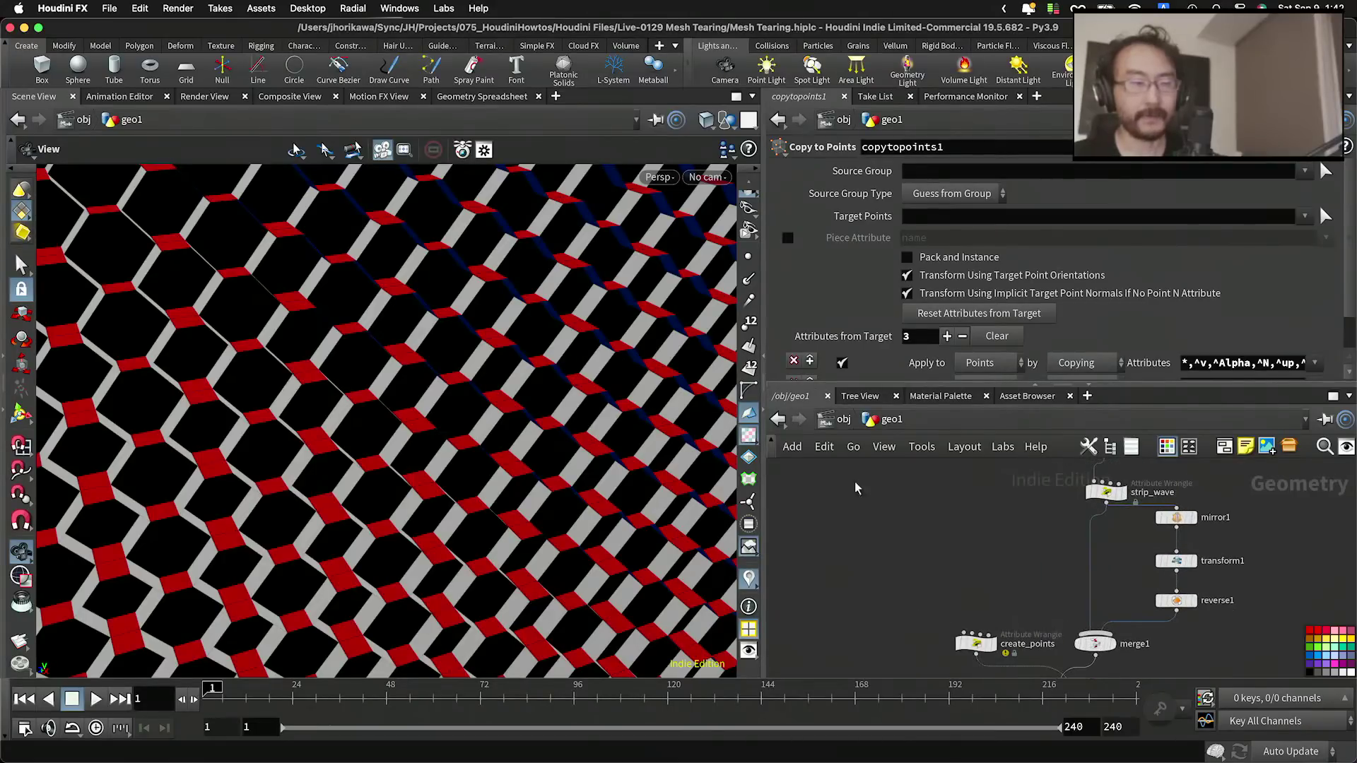
scroll(494, 400, "down", 5)
mouse_move(494, 400)
left_mouse_down()
mouse_move(460, 410)
mouse_move(498, 417)
left_mouse_up()
left_click(1106, 491)
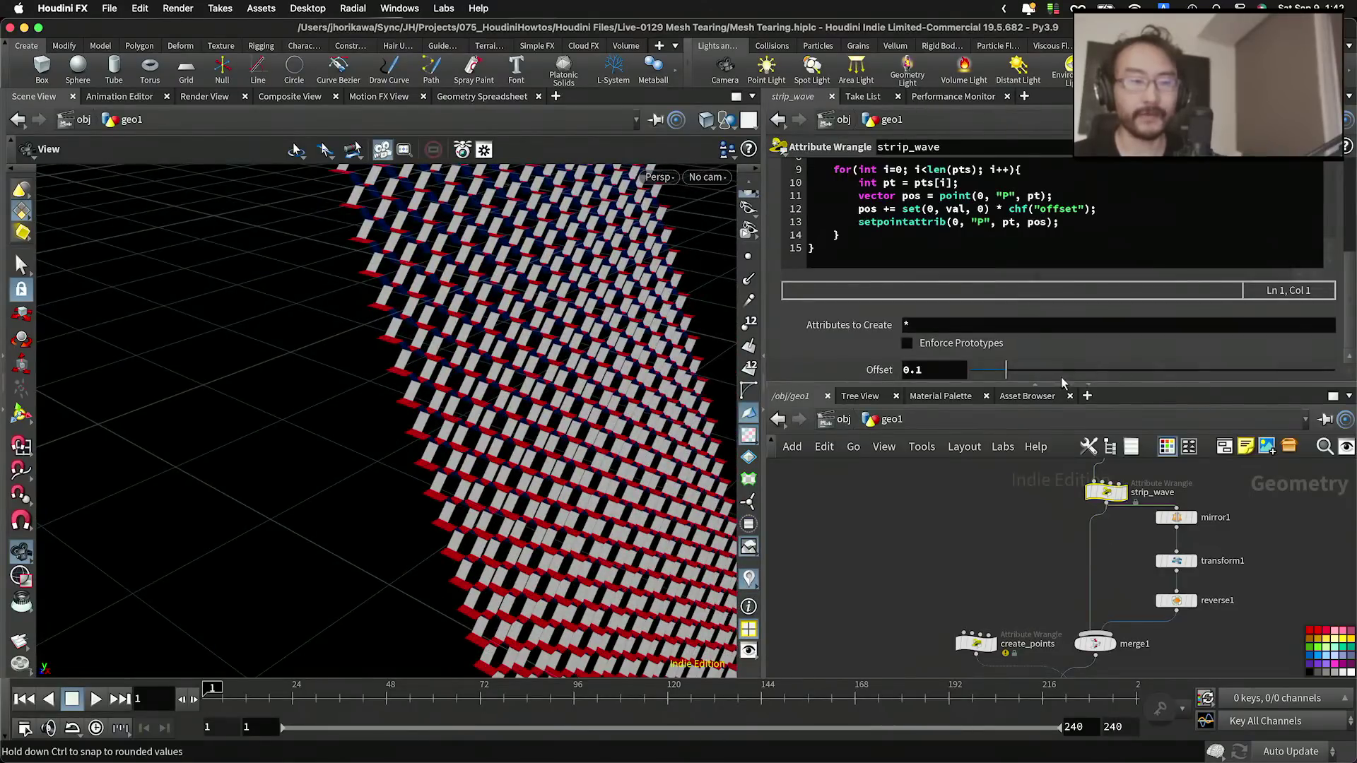
mouse_move(989, 374)
left_mouse_down()
mouse_move(1006, 374)
mouse_move(974, 375)
left_mouse_up()
middle_click_drag(569, 273, 509, 388)
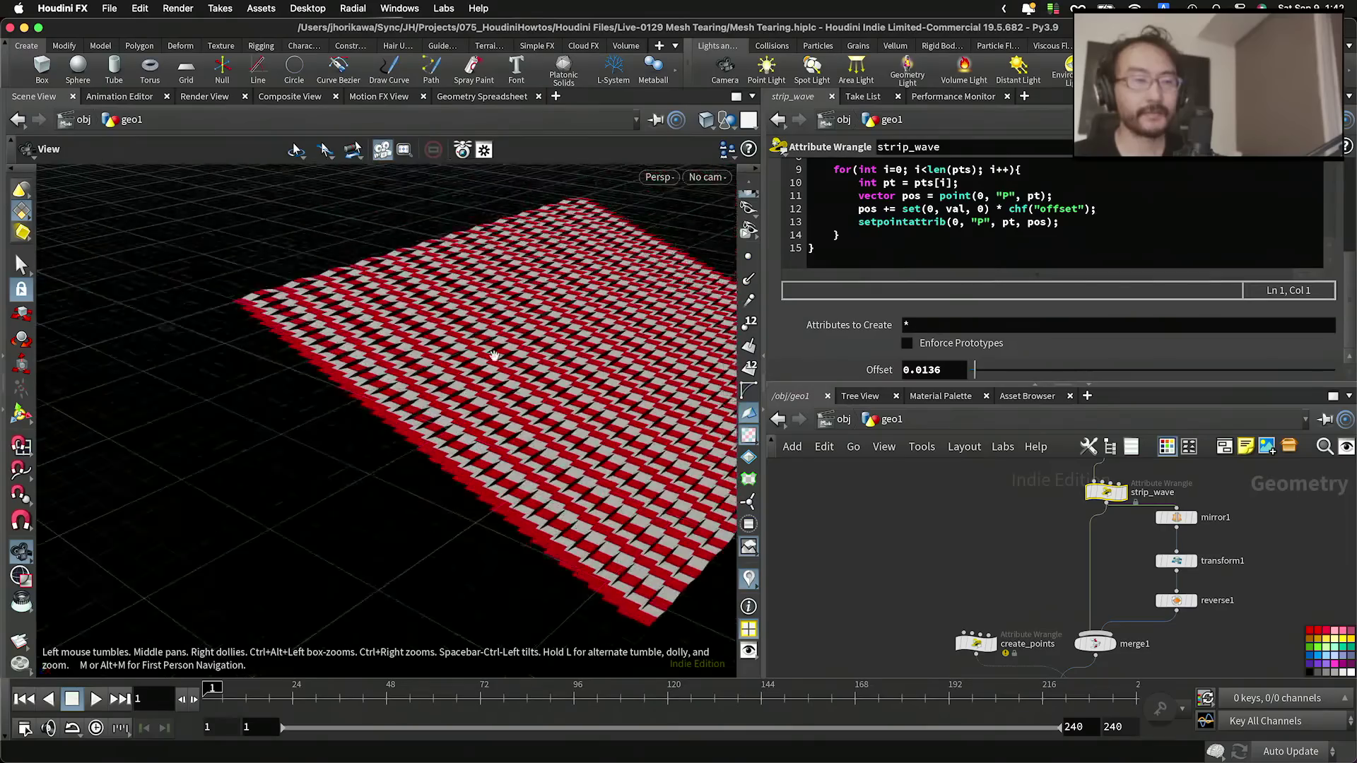
scroll(469, 359, "up", 6)
left_click_drag(469, 359, 466, 393)
left_click_drag(975, 370, 975, 372)
Step: Examine how neighbouring copied strips meet in the copytopoints1 output
left_click_drag(636, 339, 581, 346)
scroll(527, 370, "up", 5)
scroll(532, 361, "up", 8)
scroll(988, 549, "down", 5)
scroll(1030, 649, "up", 6)
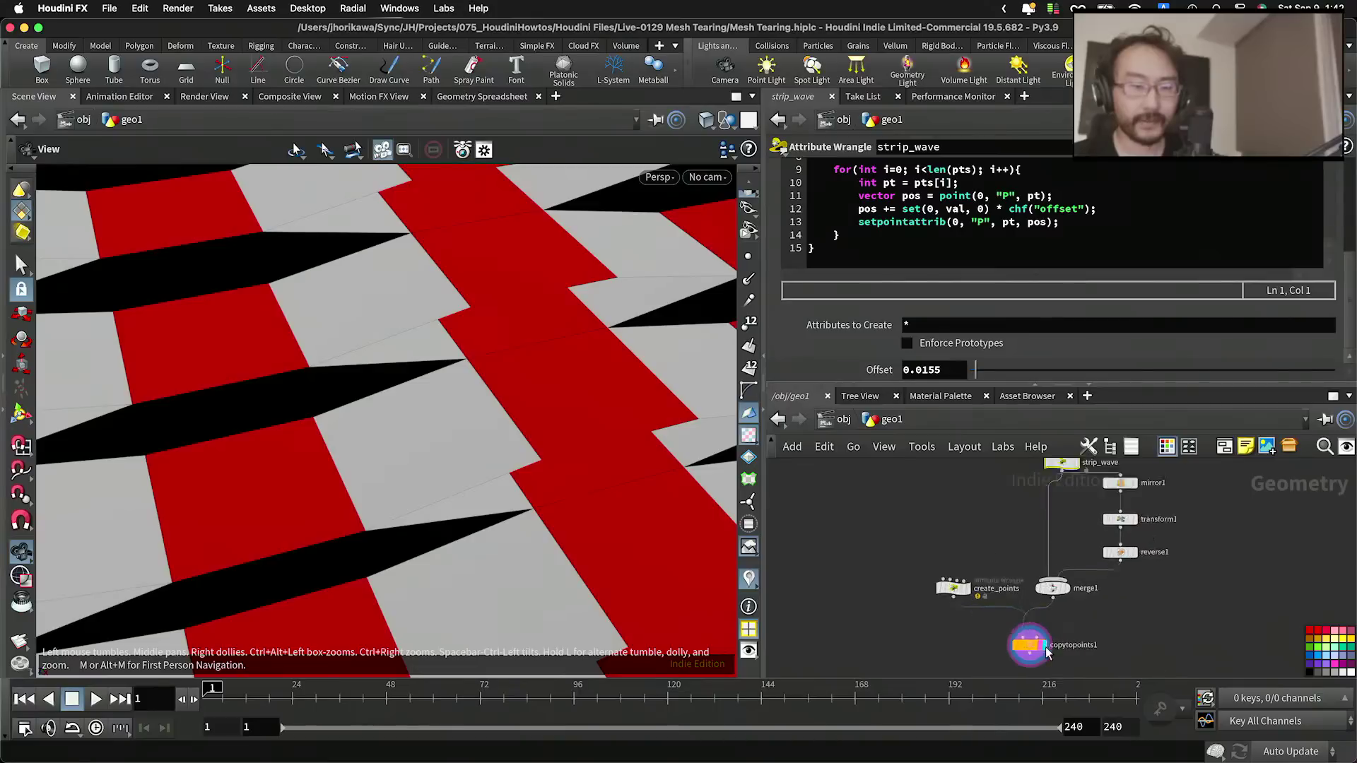
left_click(1030, 650)
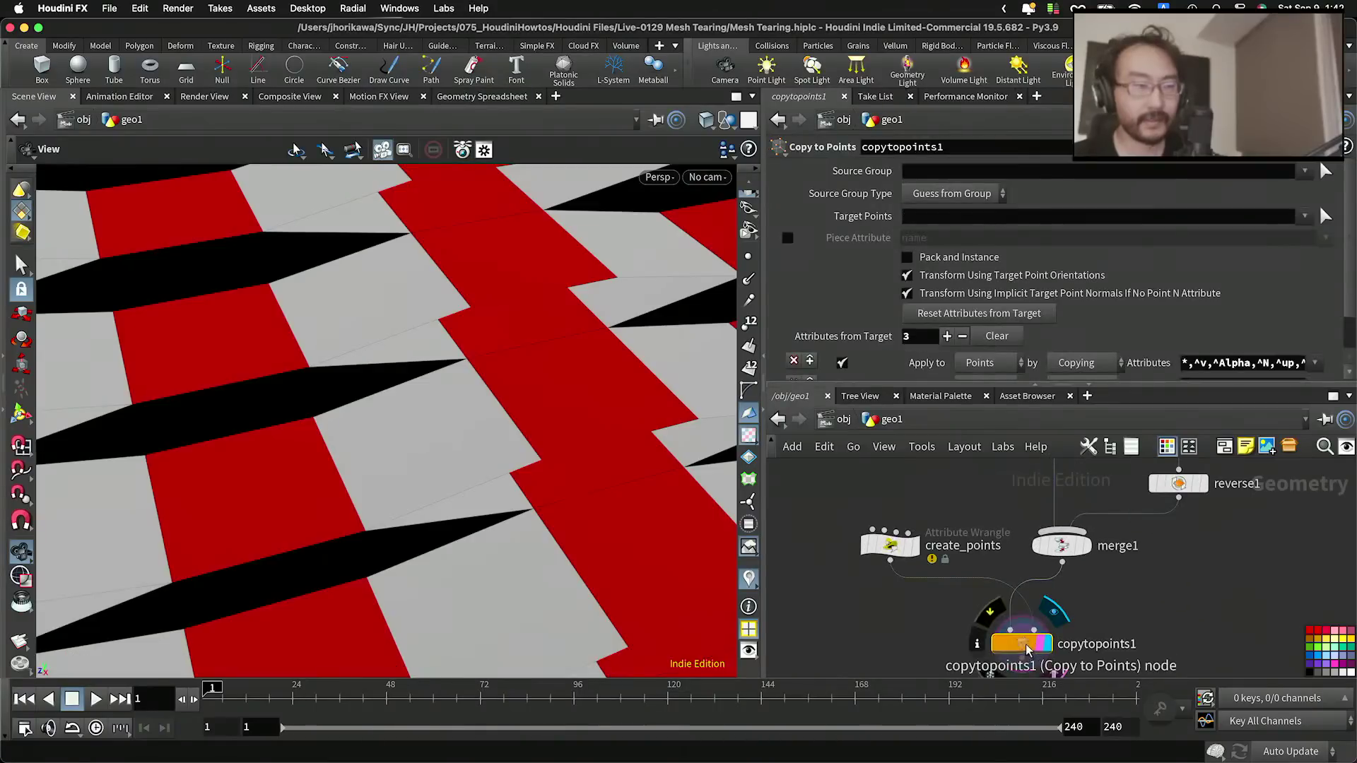
left_click(911, 548)
left_click(1048, 646)
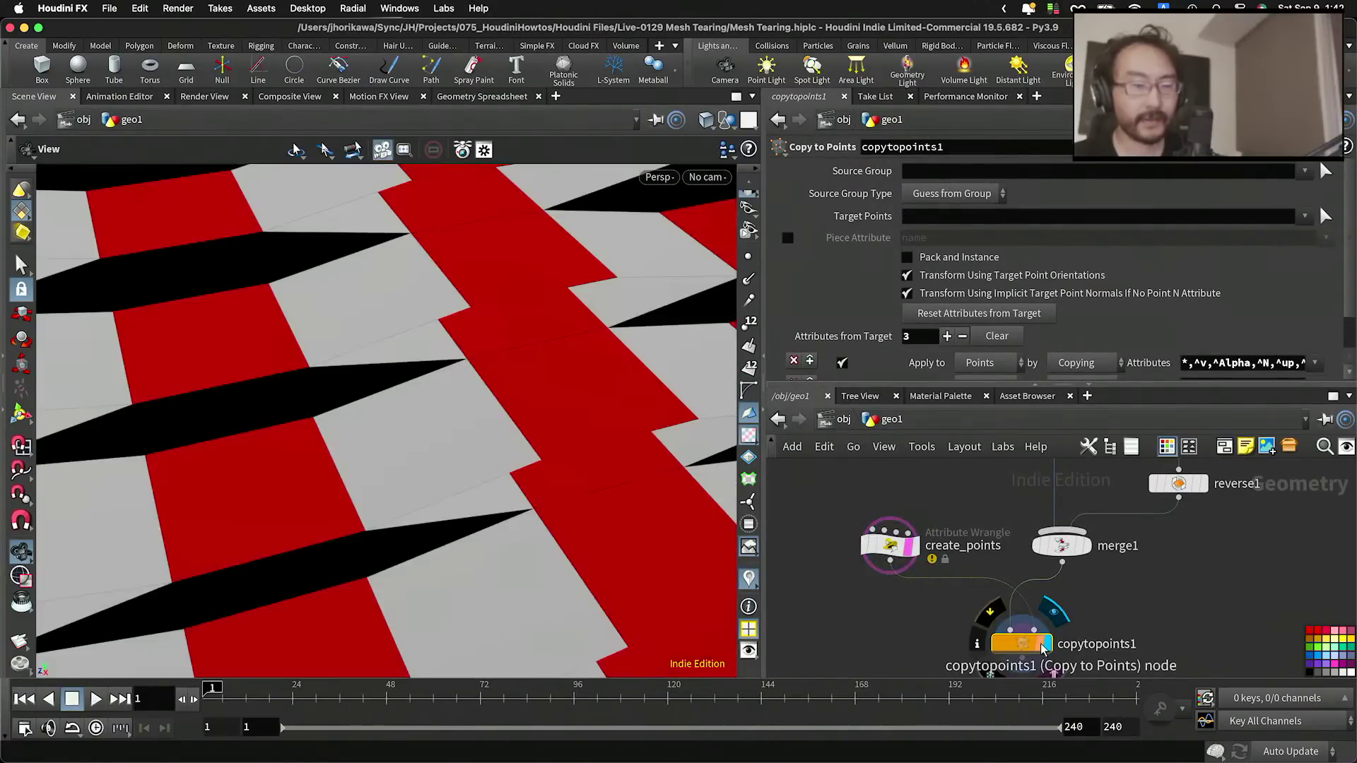
right_click_drag(565, 428, 454, 446)
left_click_drag(454, 445, 530, 436)
Step: Reset the viewport with the Labs tool and view the edge of the copied strips up close
left_click(444, 9)
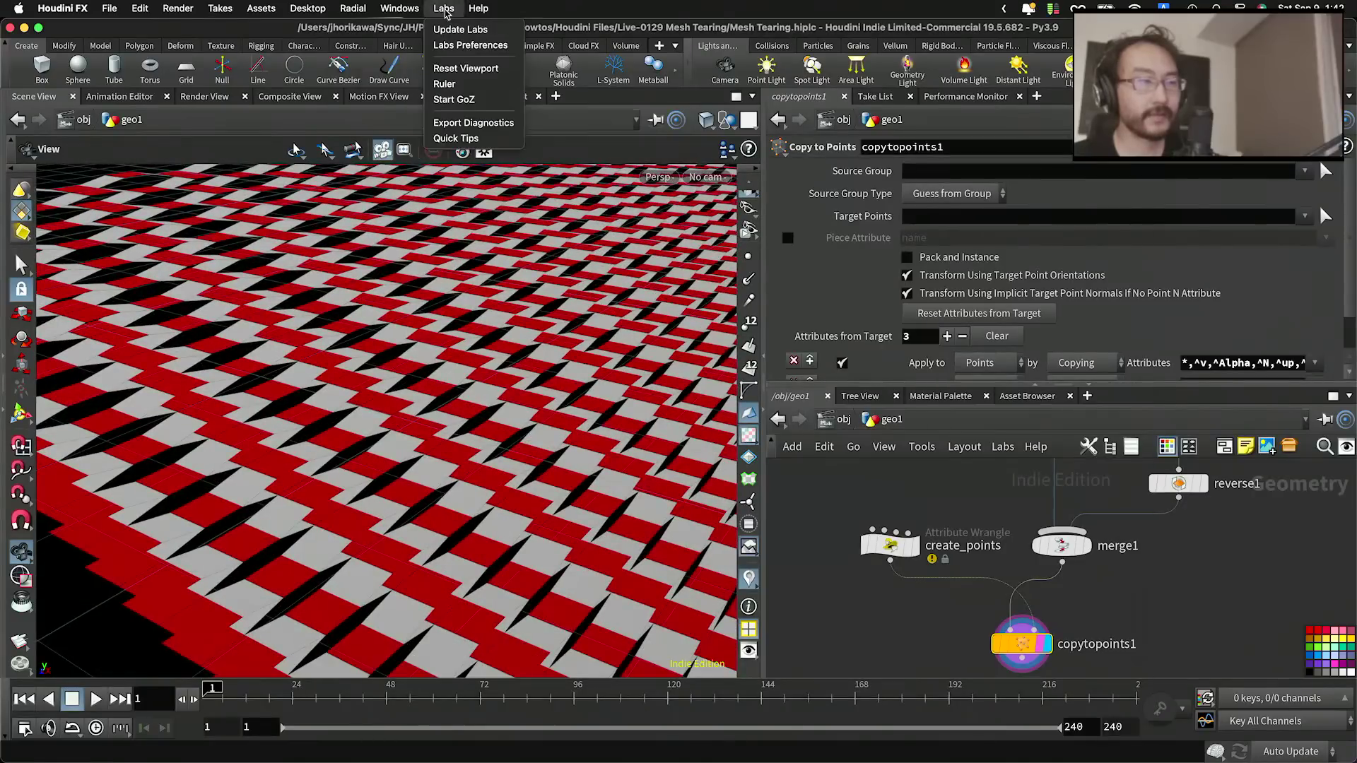
left_click(449, 70)
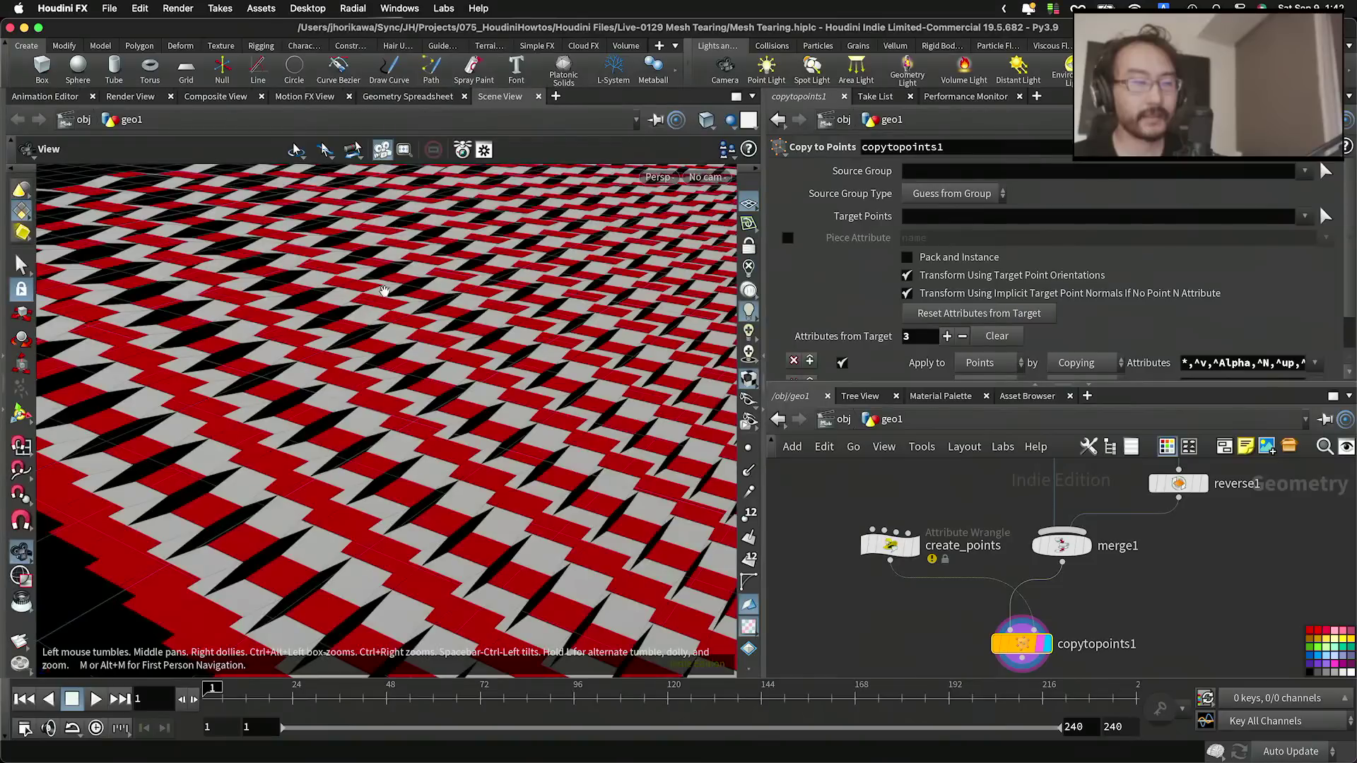
middle_click_drag(184, 456, 257, 385)
right_click_drag(257, 384, 428, 415)
left_click_drag(428, 415, 376, 421)
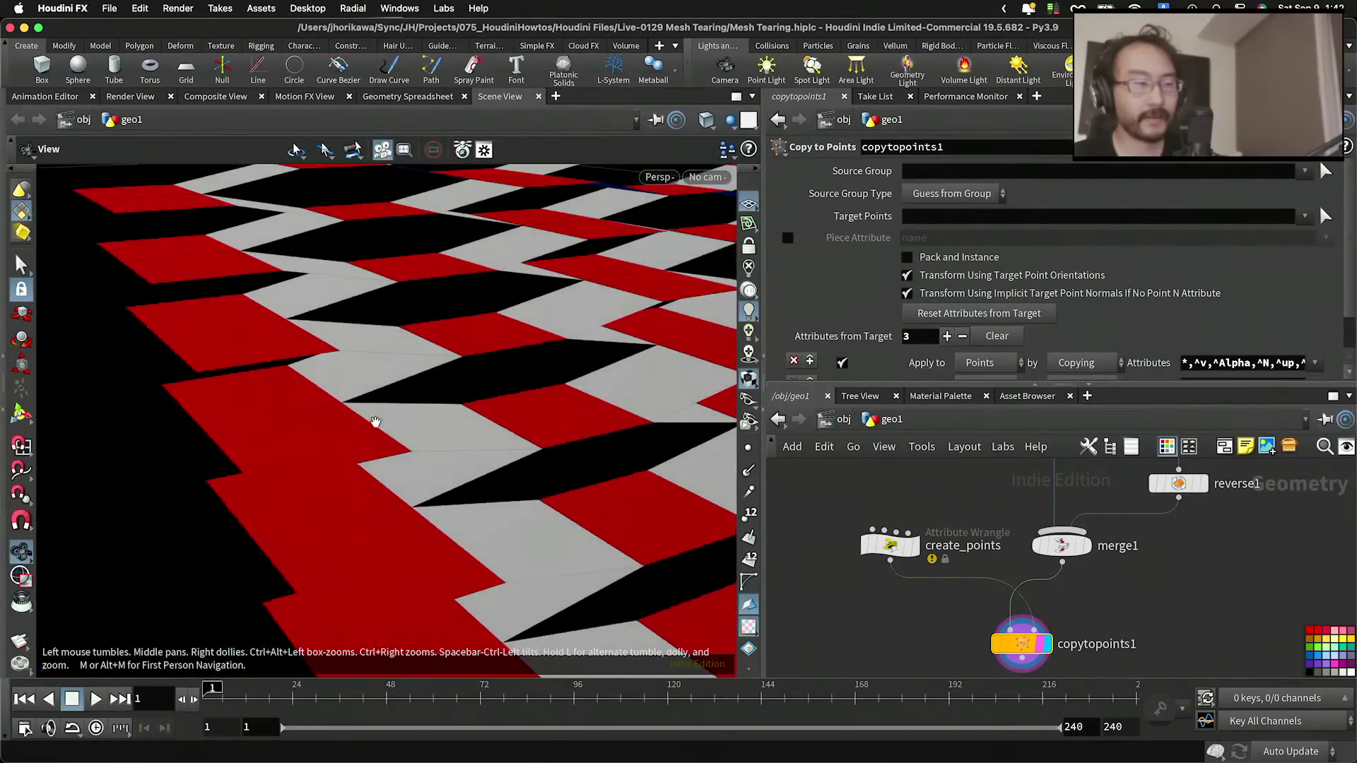
Step: Check the X Size, S Width and S Height parameters of the create_points node
scroll(1034, 578, "up", 2)
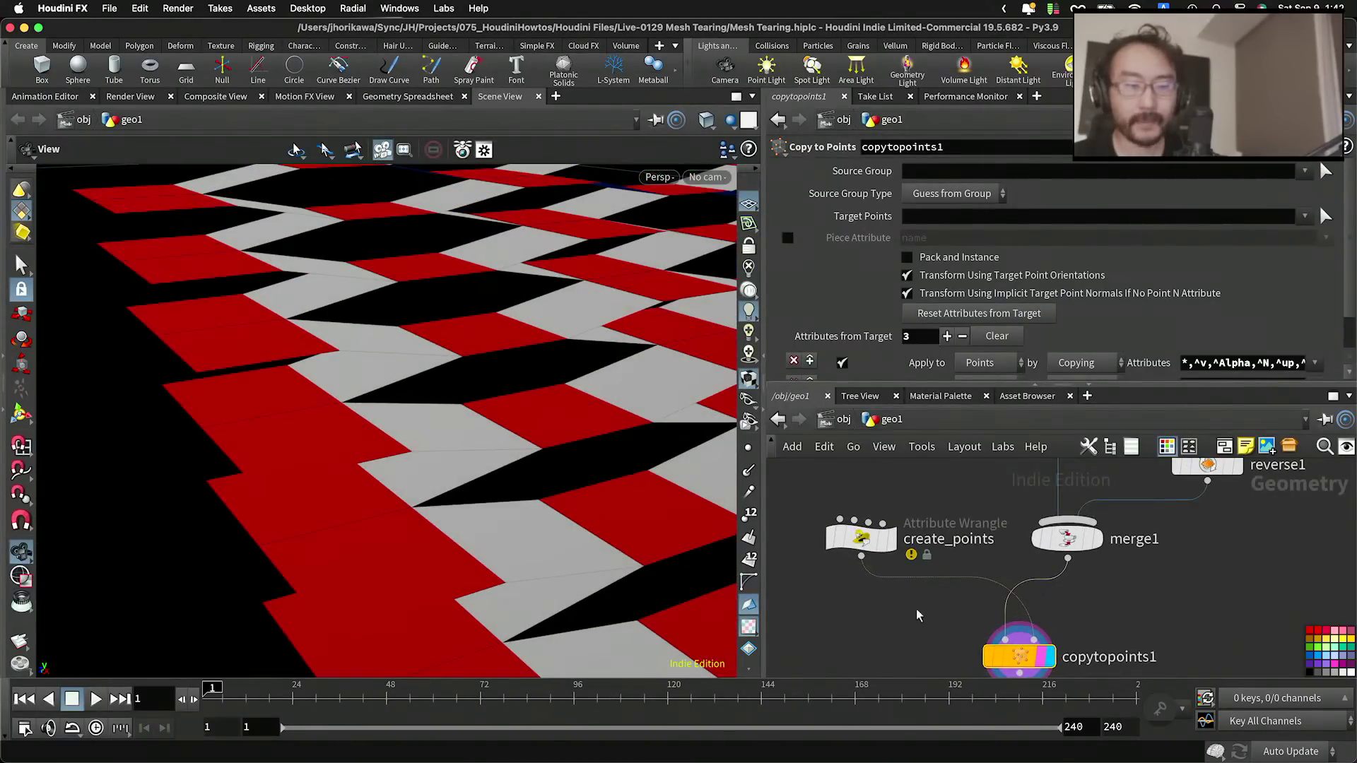
left_click(863, 540)
scroll(967, 316, "down", 1)
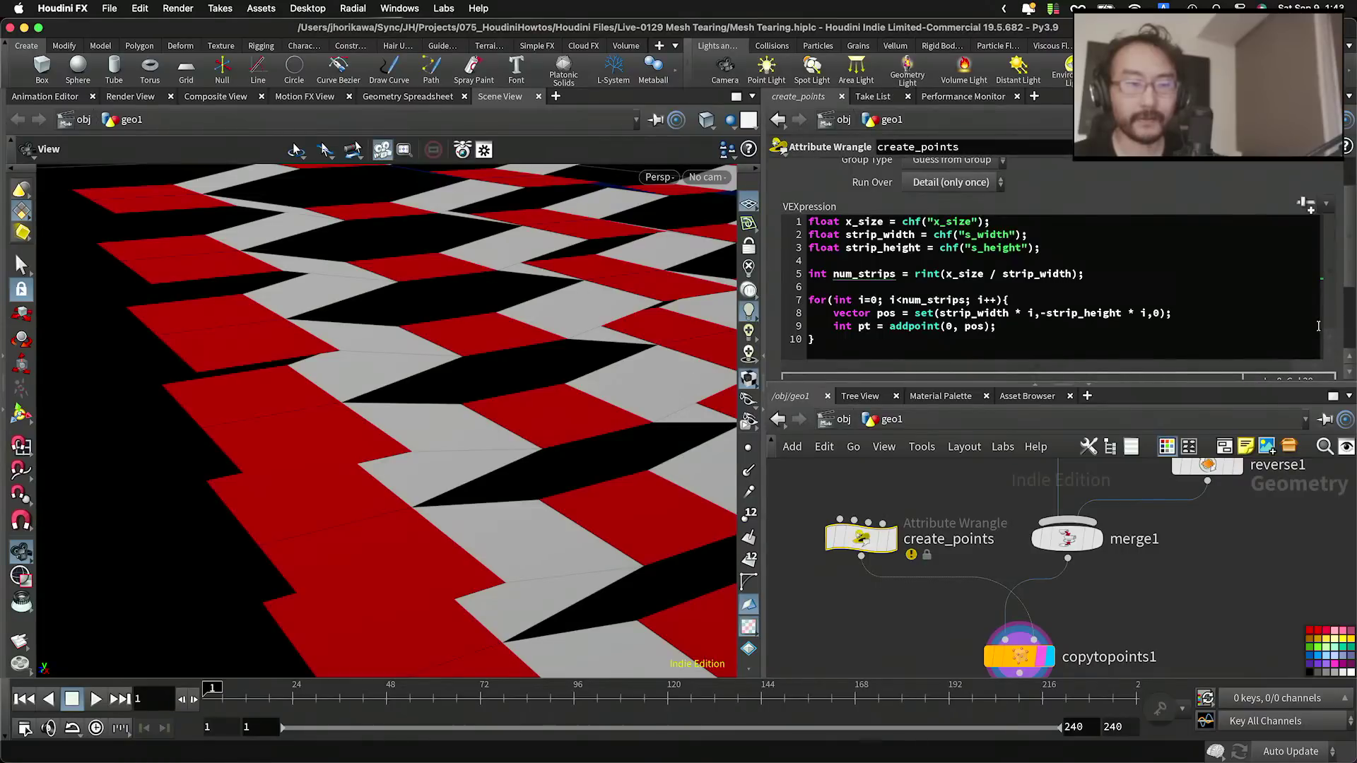
scroll(1322, 333, "down", 5)
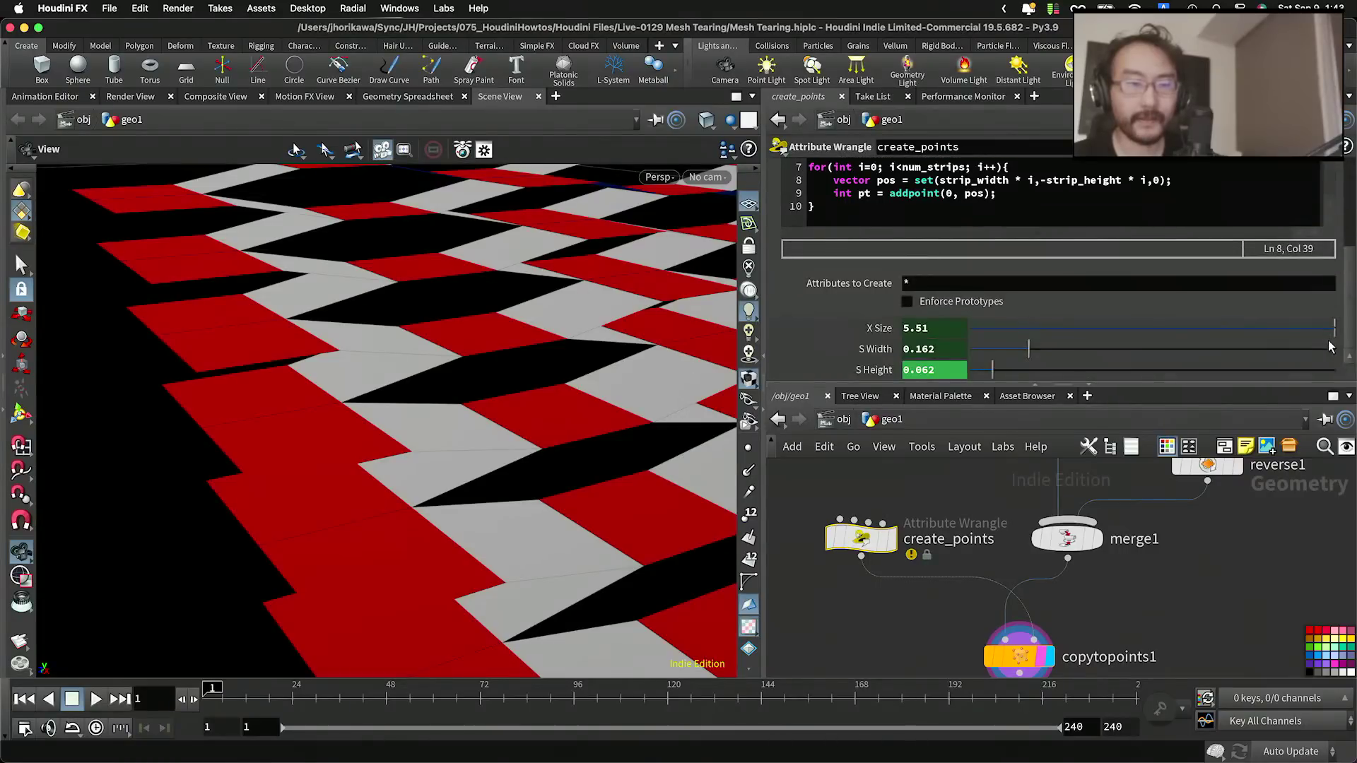
left_click(872, 358)
left_click(872, 355)
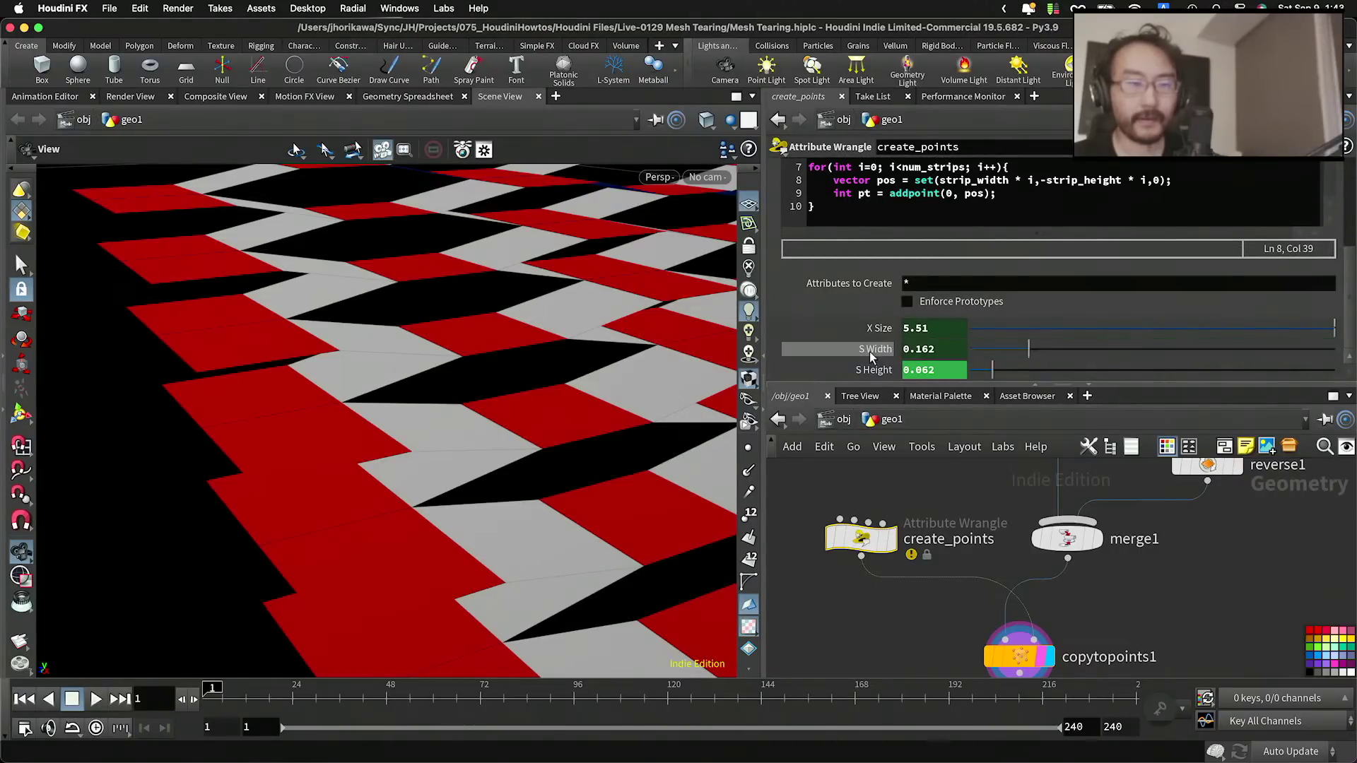
scroll(933, 311, "up", 5)
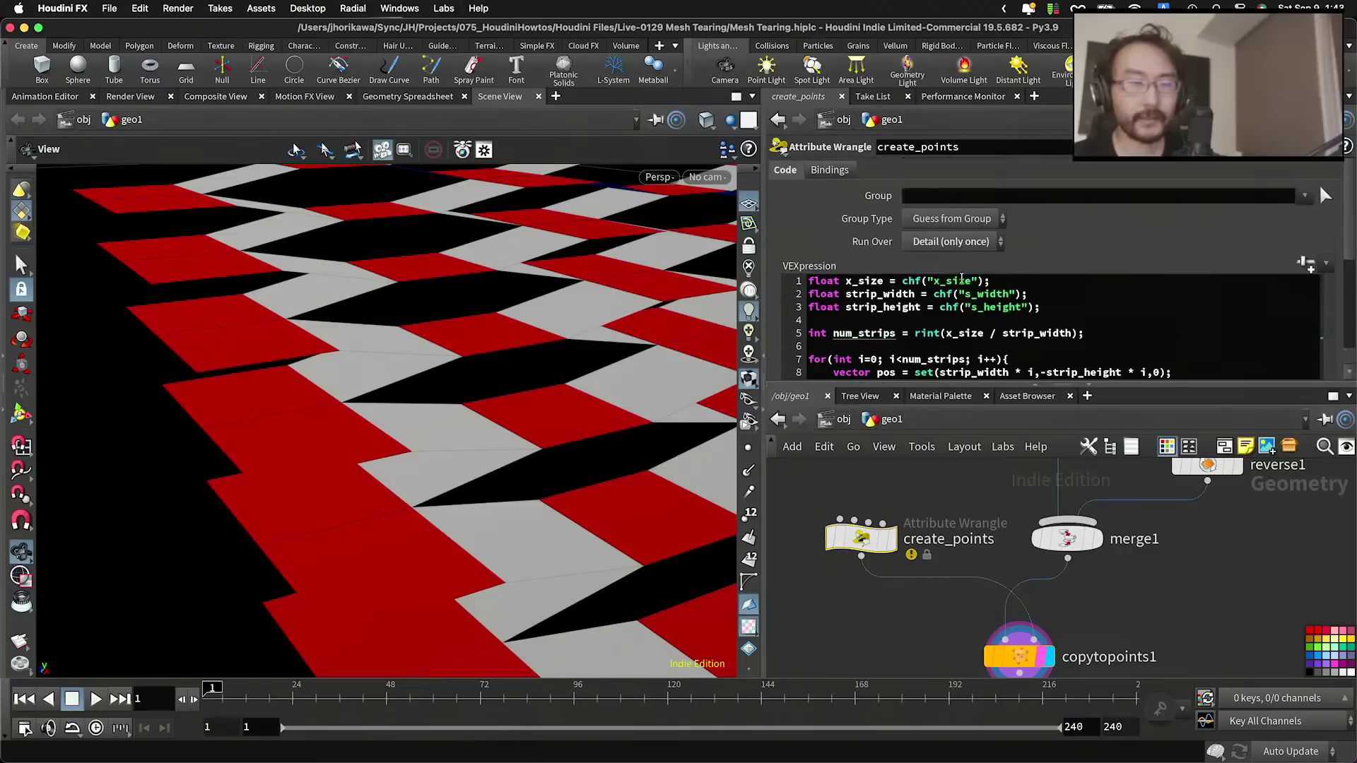
Step: Change the x component of the pos vector in create_points to strip_width * i * 2
left_click(1010, 327)
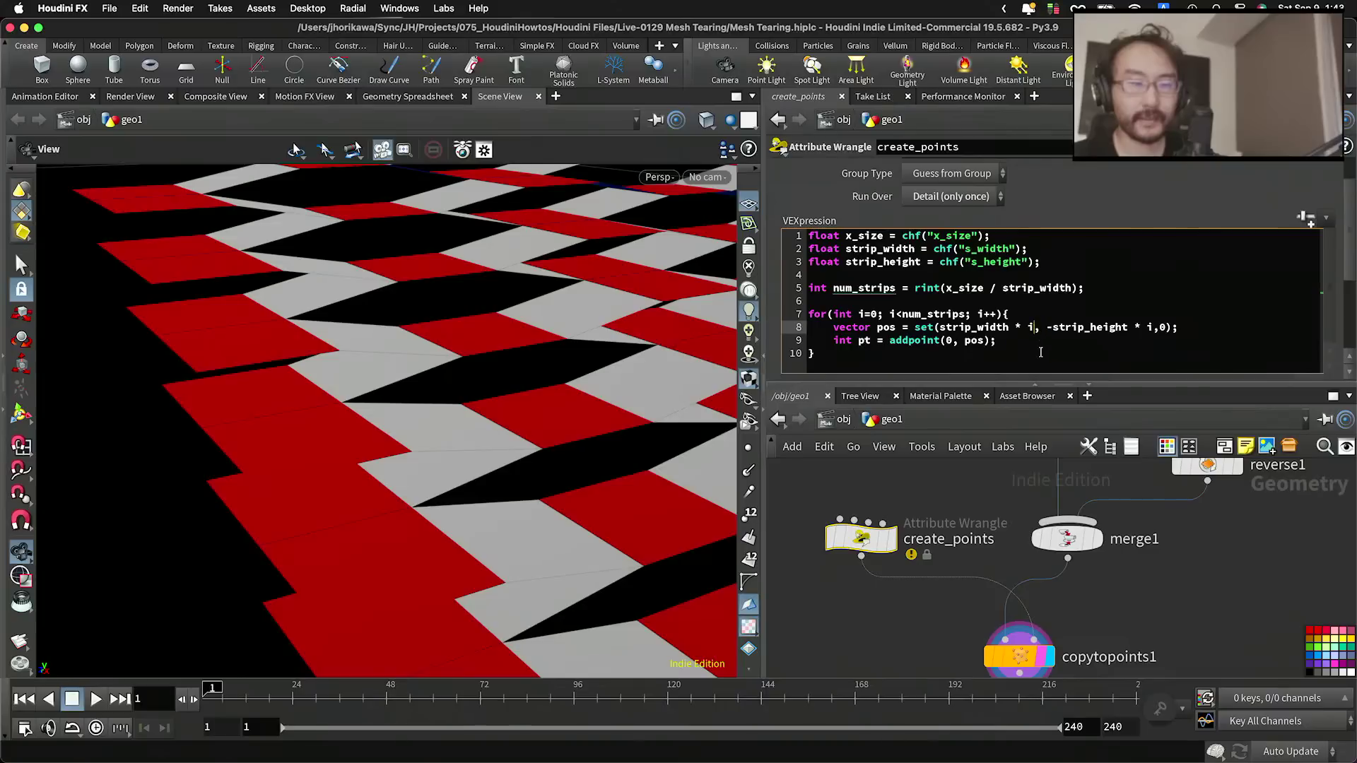
type("*")
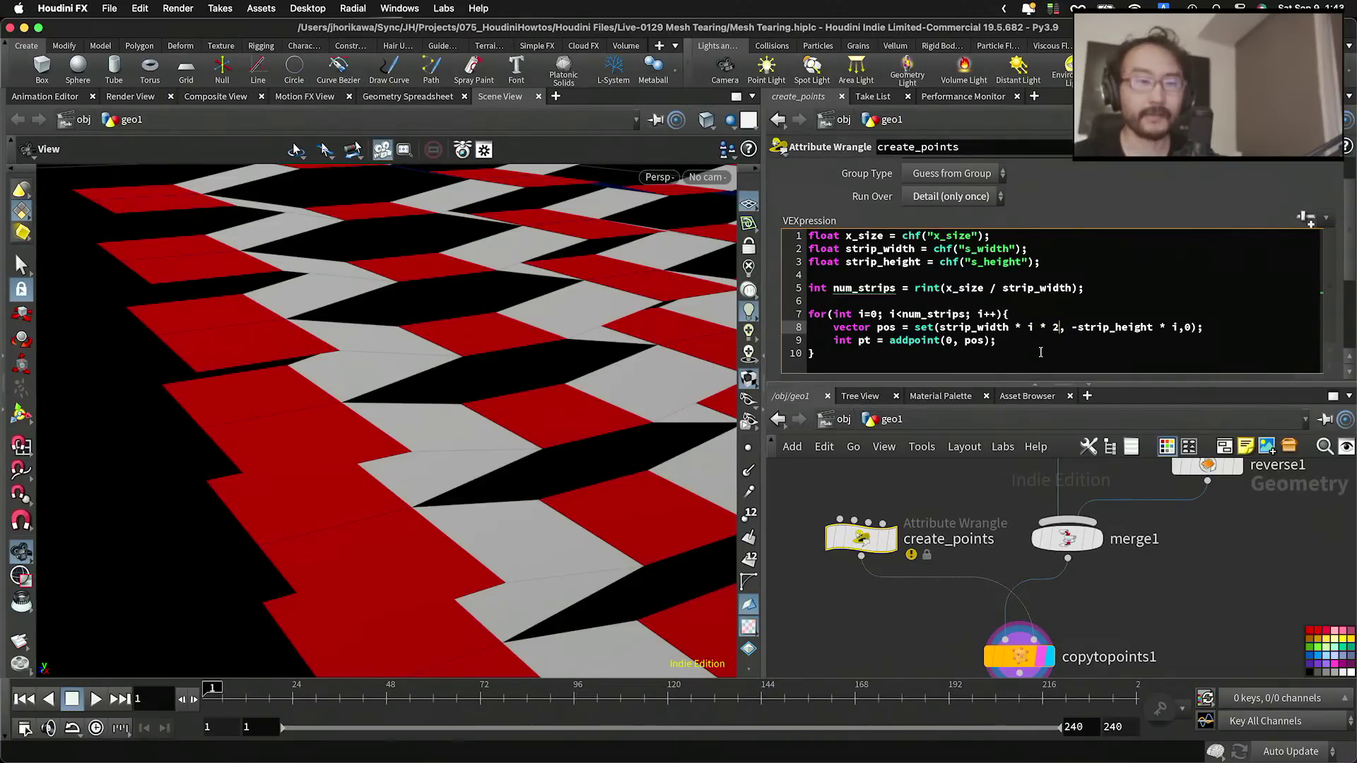
left_click(1185, 600)
right_click_drag(498, 389, 227, 418)
left_click_drag(227, 417, 288, 485)
right_click_drag(287, 485, 481, 430)
left_click_drag(481, 430, 509, 396)
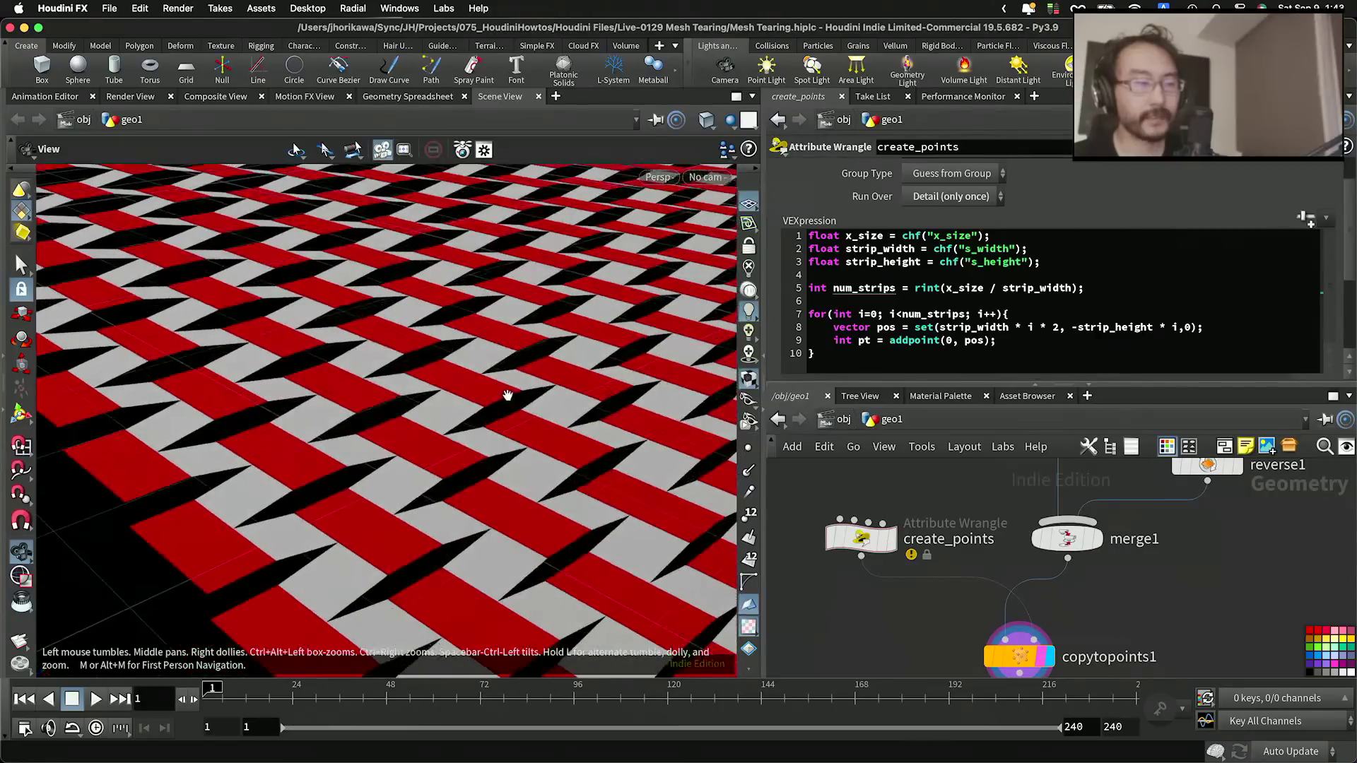
Step: Raise the Offset of the strip_wave node to 0.0775 and save the scene file
scroll(1006, 515, "down", 3)
middle_click_drag(1139, 549, 1154, 670)
scroll(1154, 669, "up", 3)
scroll(1155, 669, "down", 2)
middle_click_drag(1068, 531, 1081, 595)
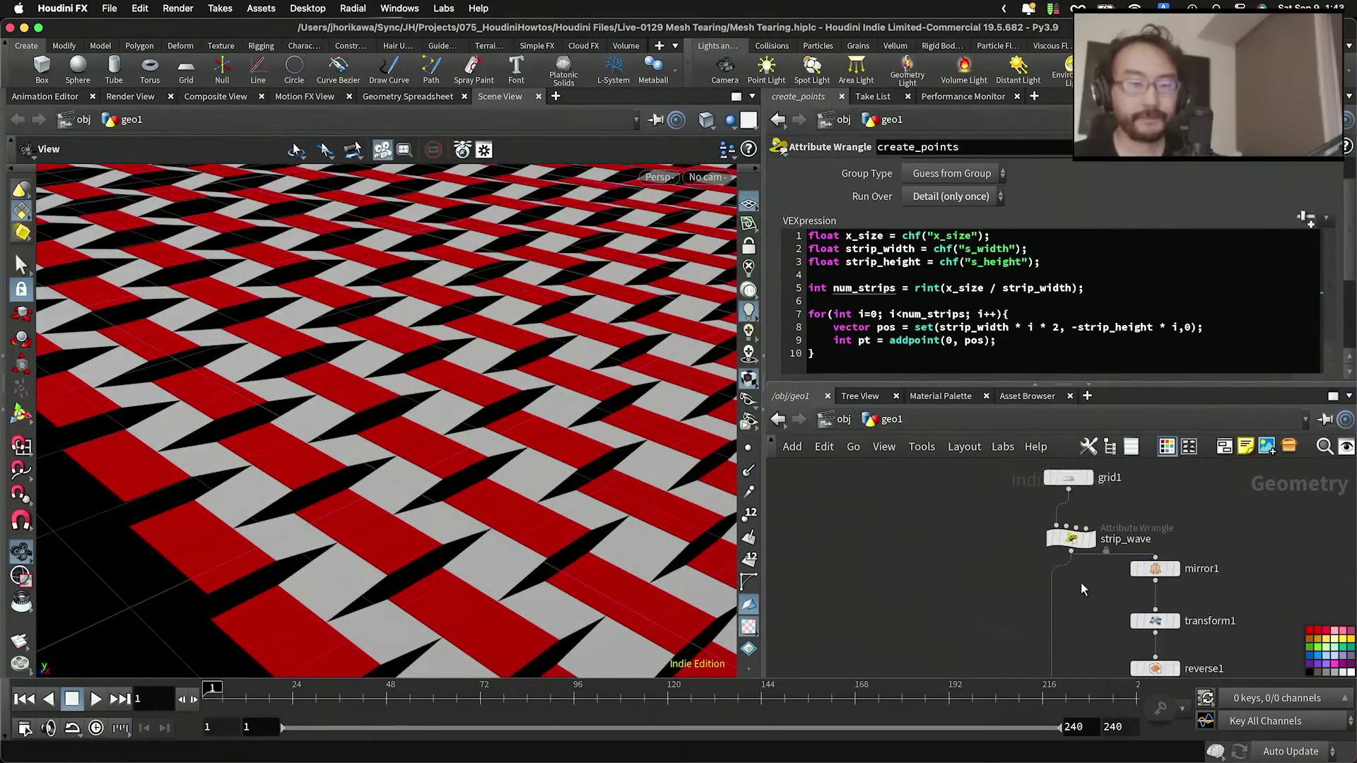
scroll(1081, 574, "up", 3)
left_click(1064, 523)
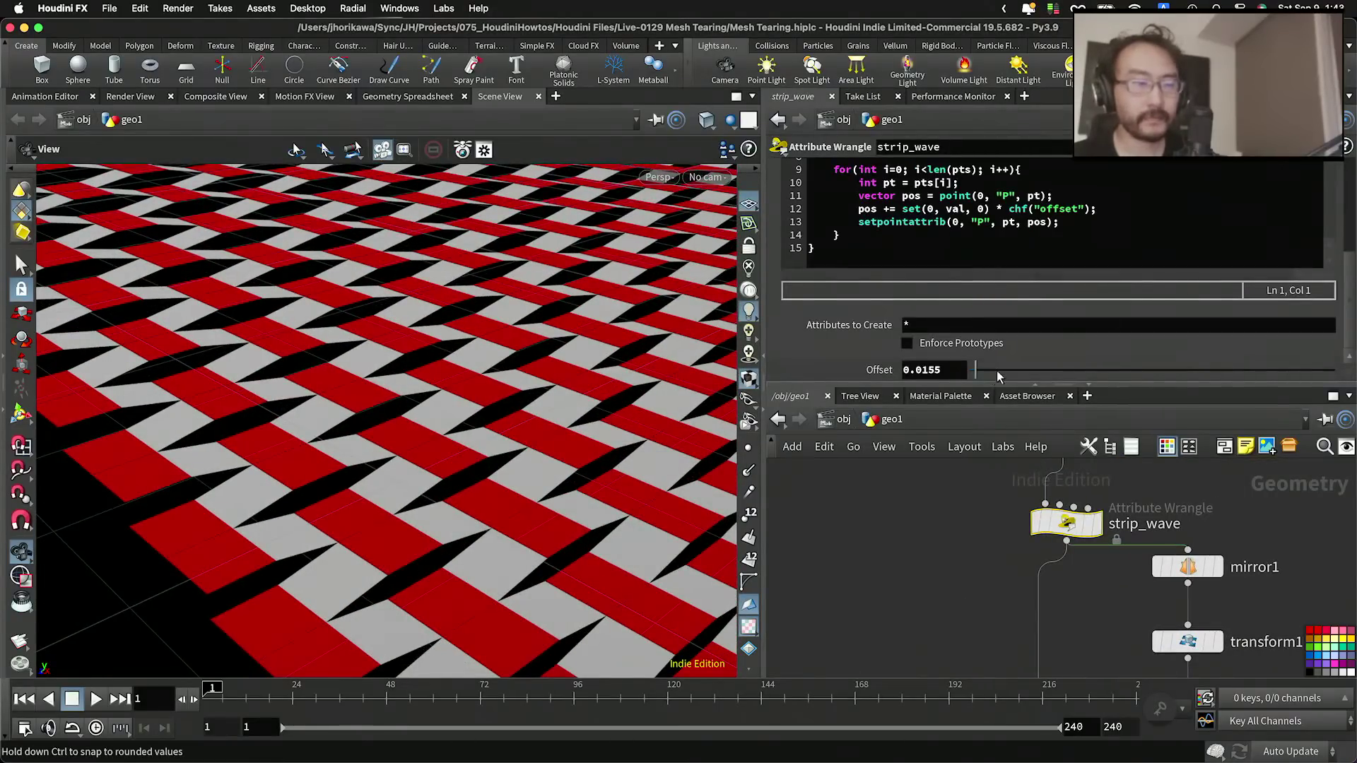
mouse_move(998, 370)
left_mouse_down()
mouse_move(980, 371)
mouse_move(997, 371)
left_mouse_up()
scroll(382, 345, "down", 5)
left_click_drag(383, 345, 470, 353)
scroll(495, 364, "up", 5)
left_click_drag(519, 395, 543, 379)
key("super+s")
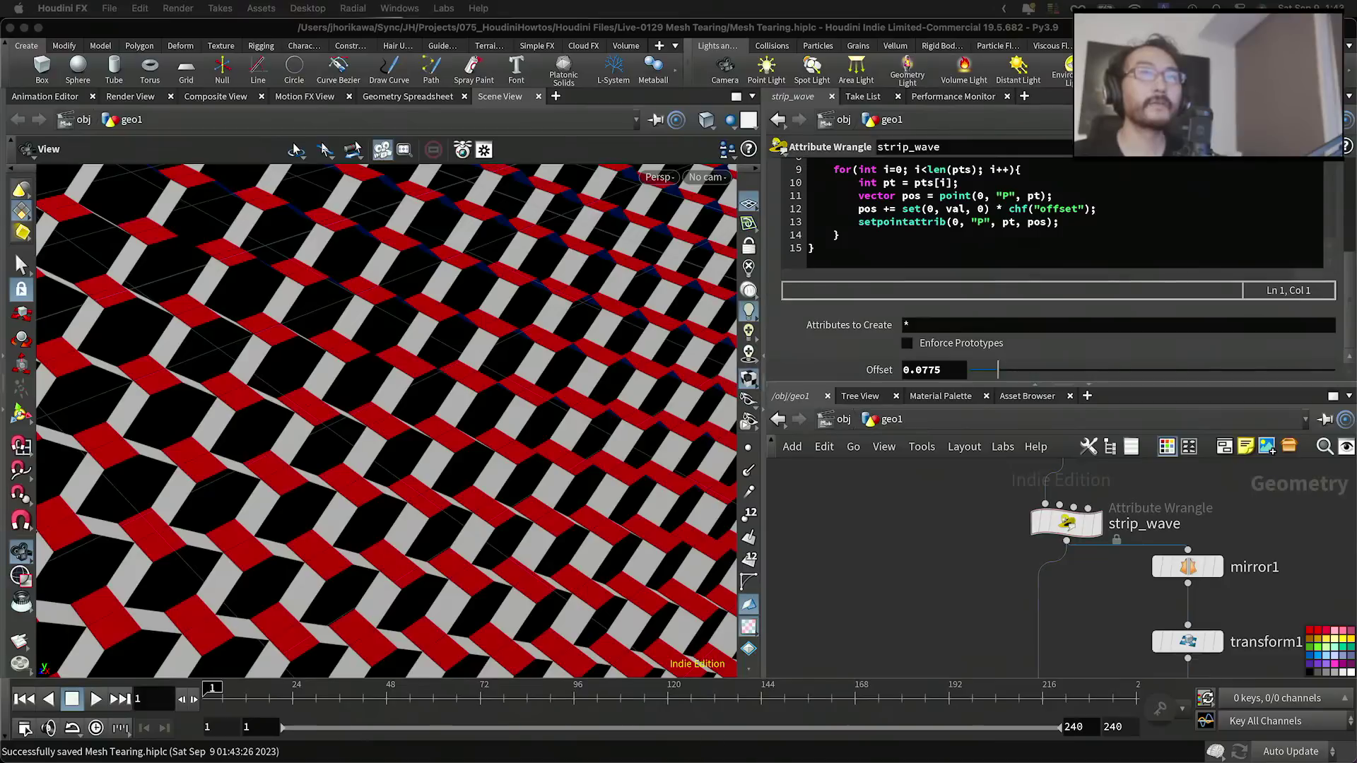
Step: Add a Fuse node after copytopoints1, display its output and check the joined strips up close
left_click(1112, 600)
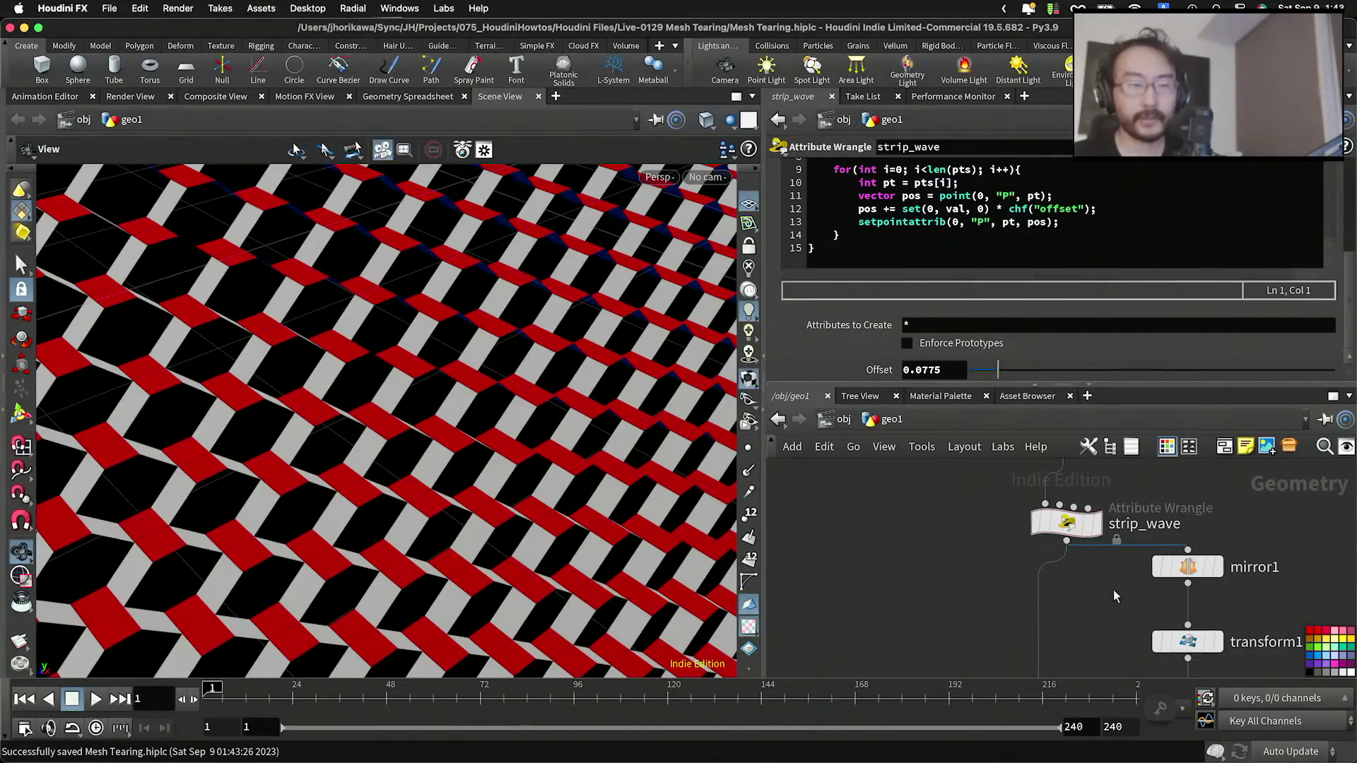
scroll(1111, 599, "down", 5)
scroll(1060, 595, "up", 5)
key("Tab")
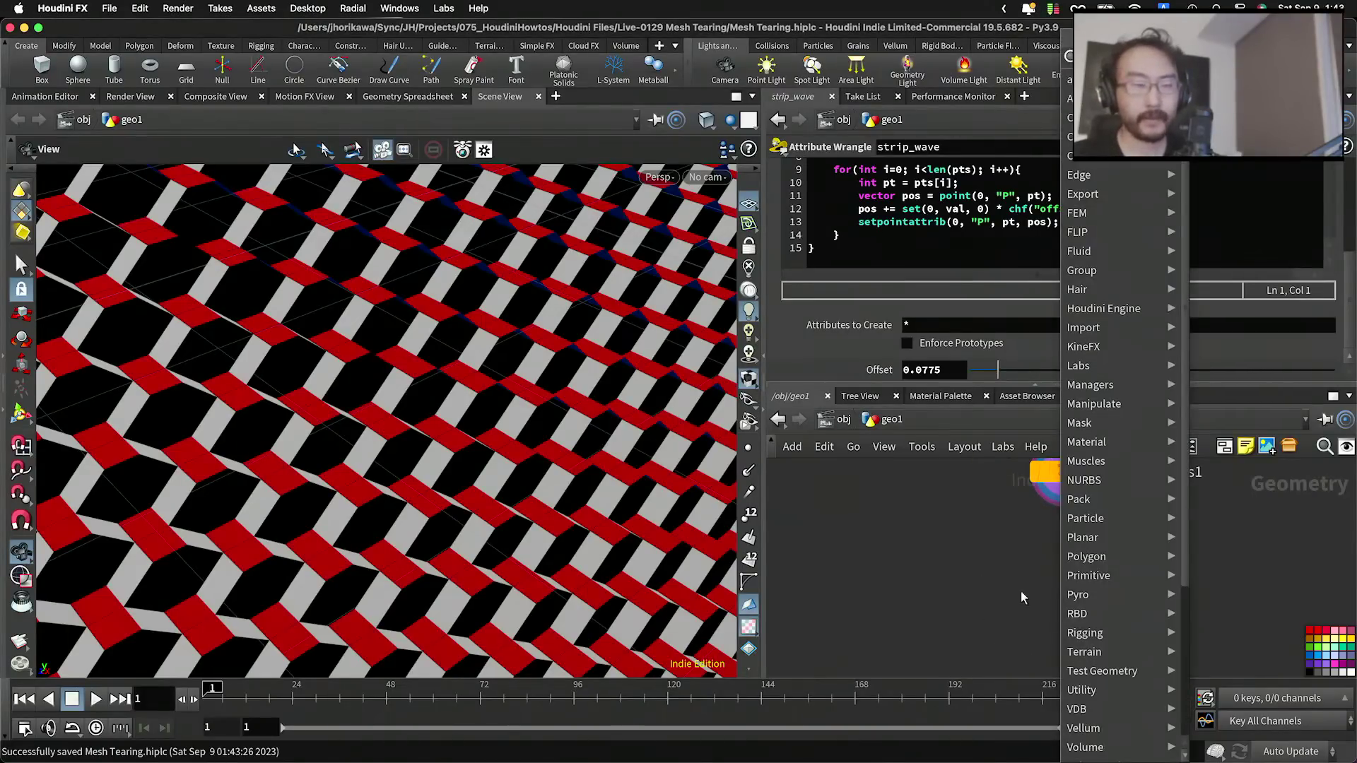
left_click(1004, 590)
key("Tab")
type("fuse")
key("Return")
left_click(1065, 588)
left_click_drag(1065, 489, 1052, 570)
left_click_drag(1065, 590, 1065, 558)
left_click(1096, 556)
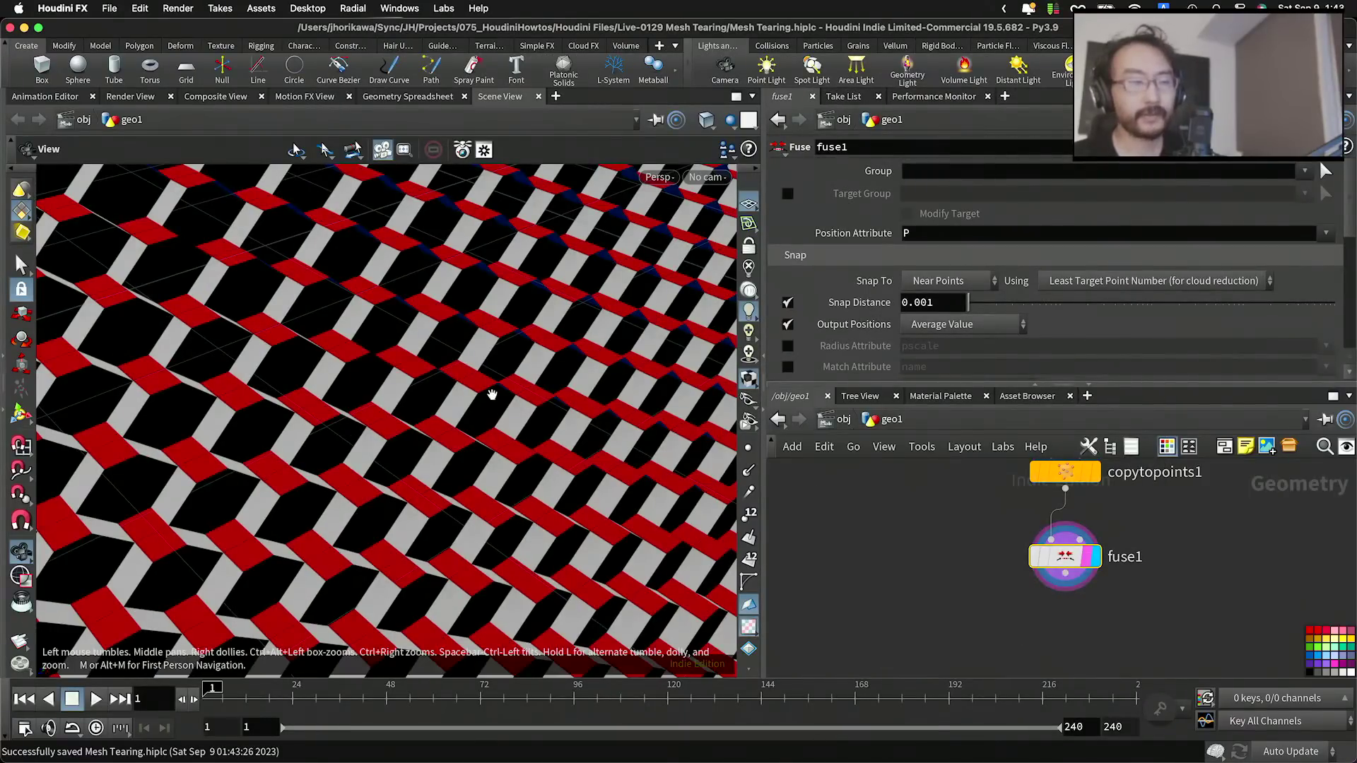
scroll(433, 394, "up", 10)
scroll(470, 428, "up", 5)
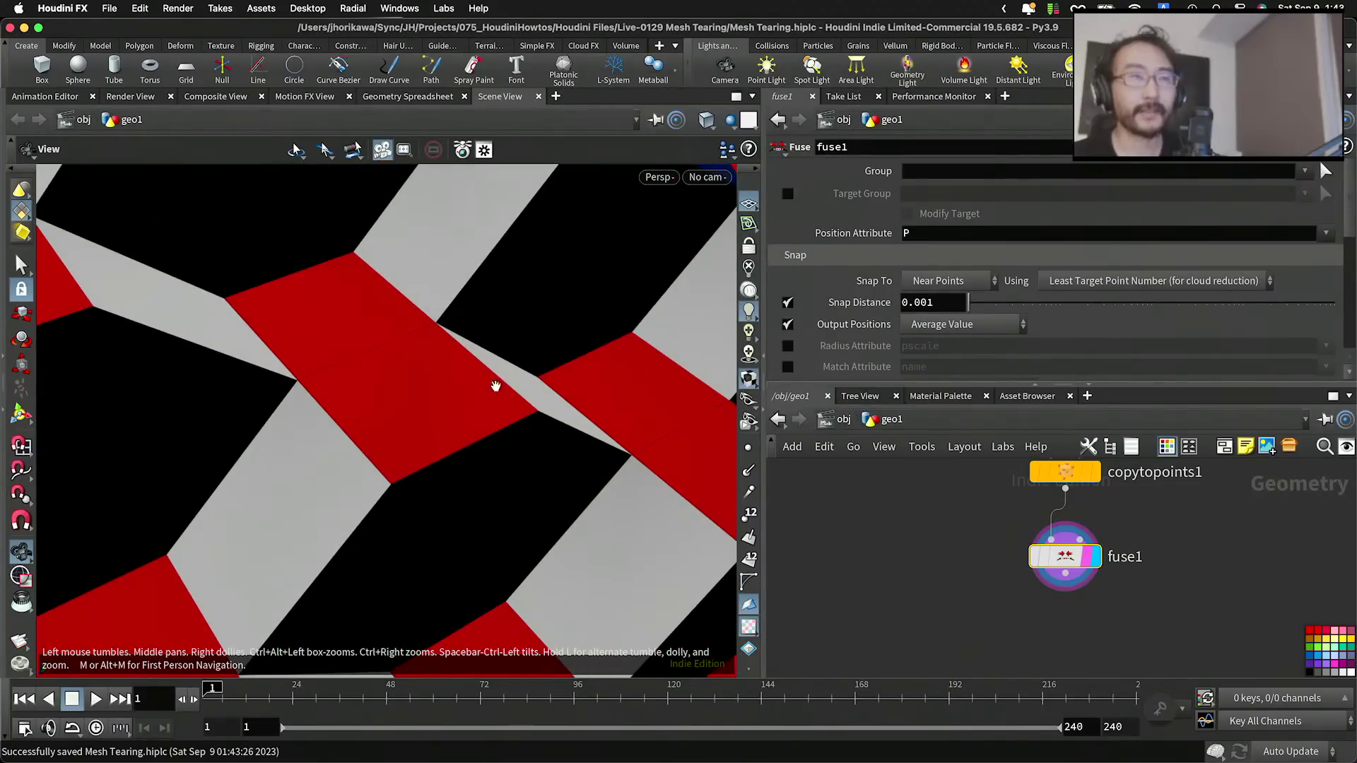
Step: Add a point wrangle after fuse1, display its output and rename it y0
scroll(912, 565, "down", 4)
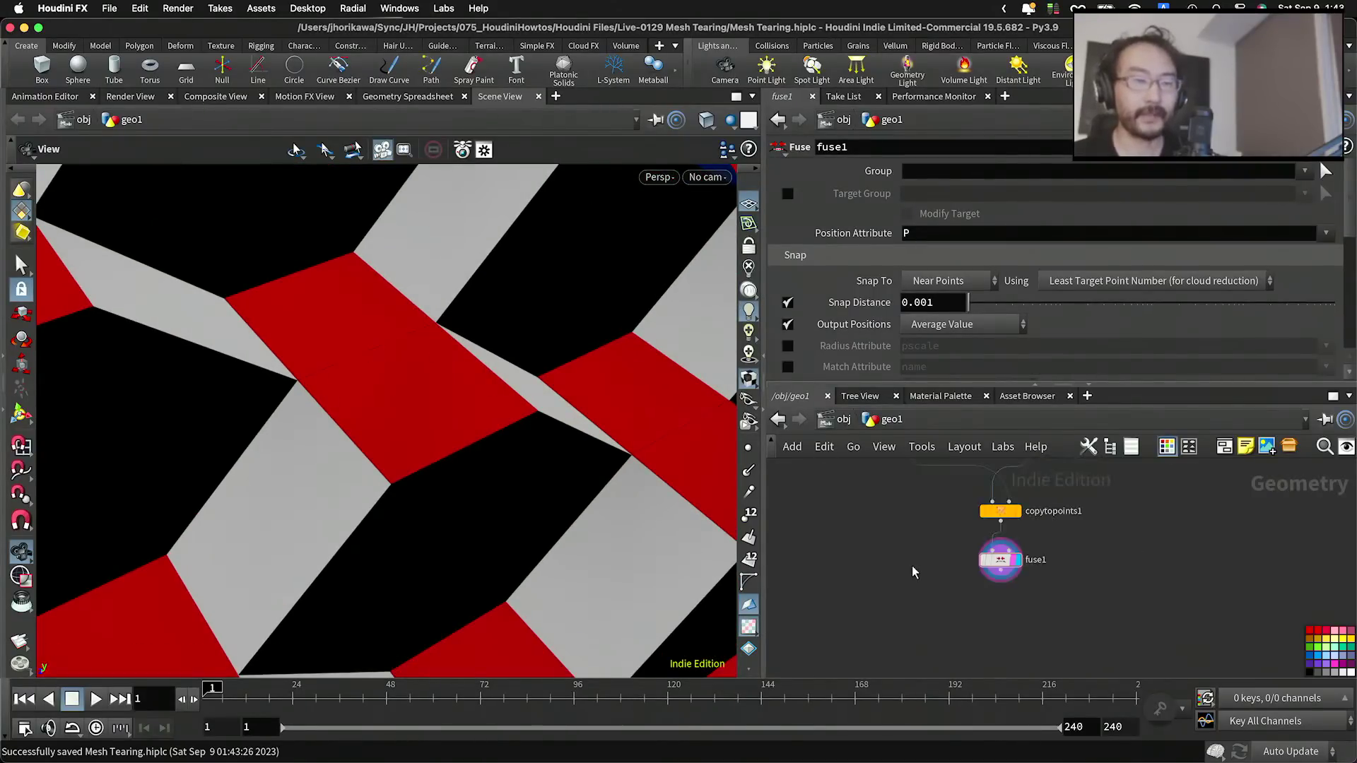
key("Tab")
type("poit")
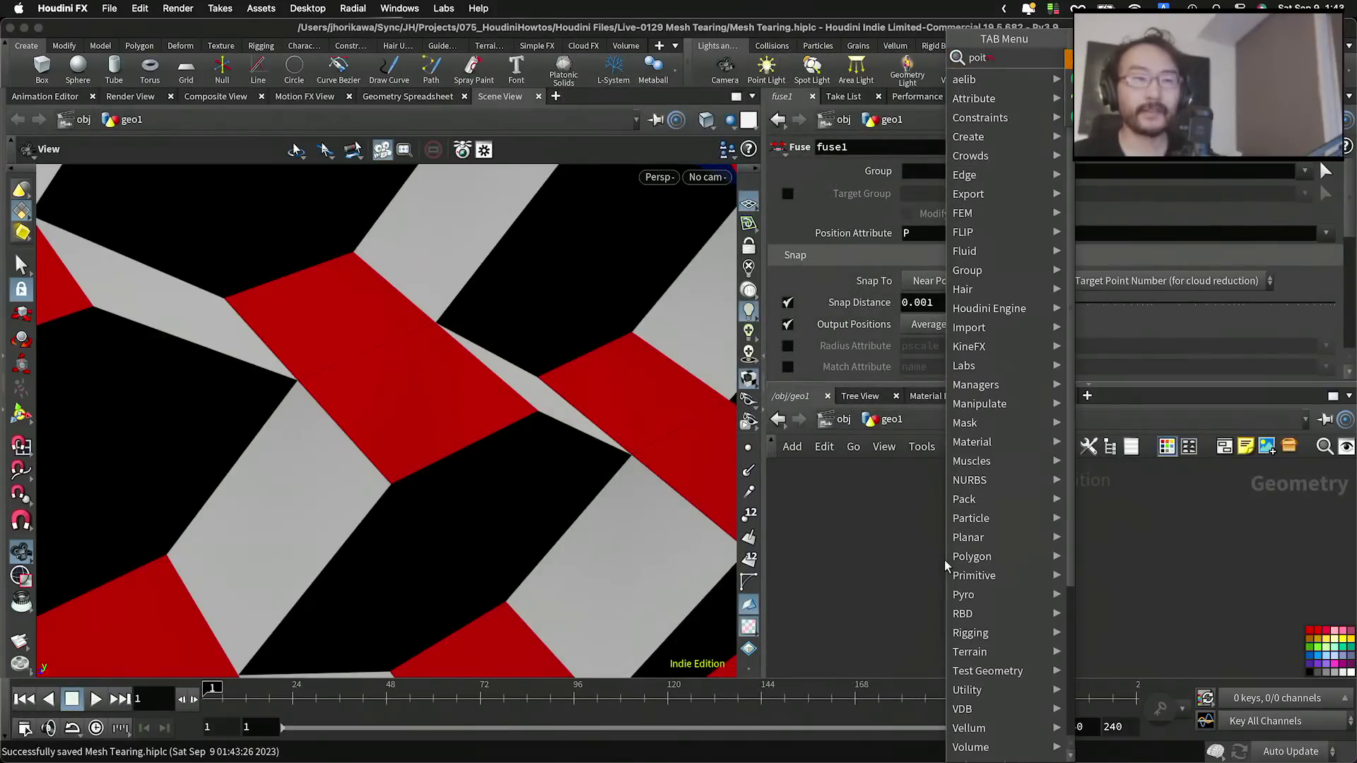
key("BackSpace")
type("ntwran")
key("Return")
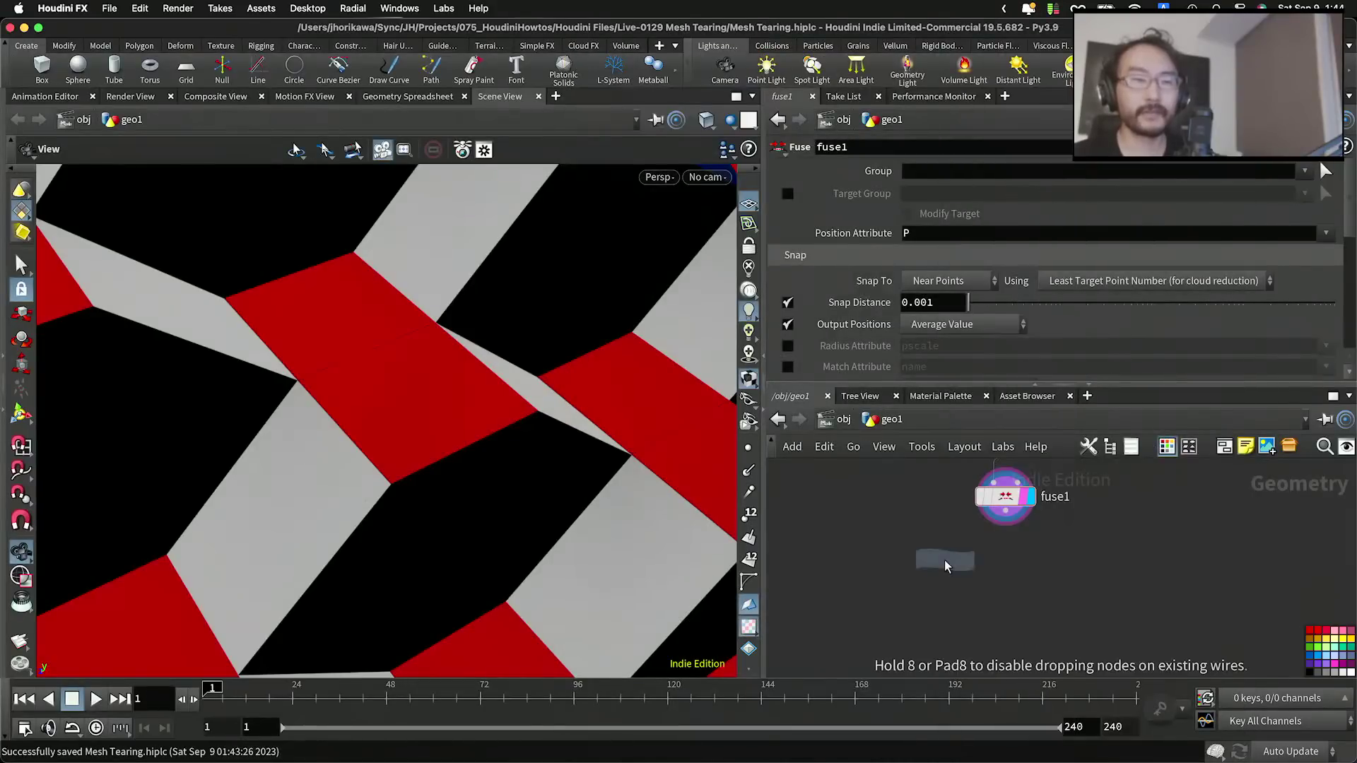
left_click(1013, 598)
left_click_drag(1005, 507, 1005, 574)
left_click(1036, 573)
left_click(1085, 578)
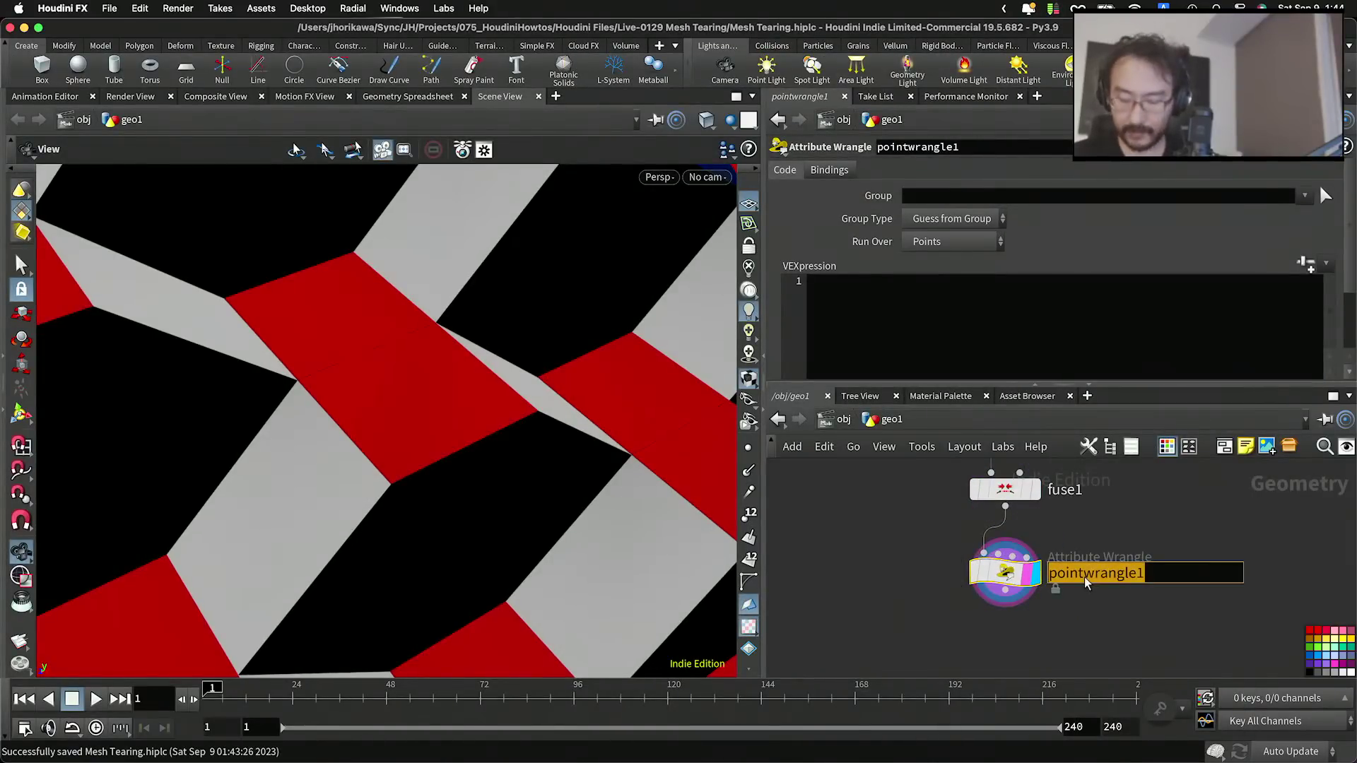
type("y0")
key("Return")
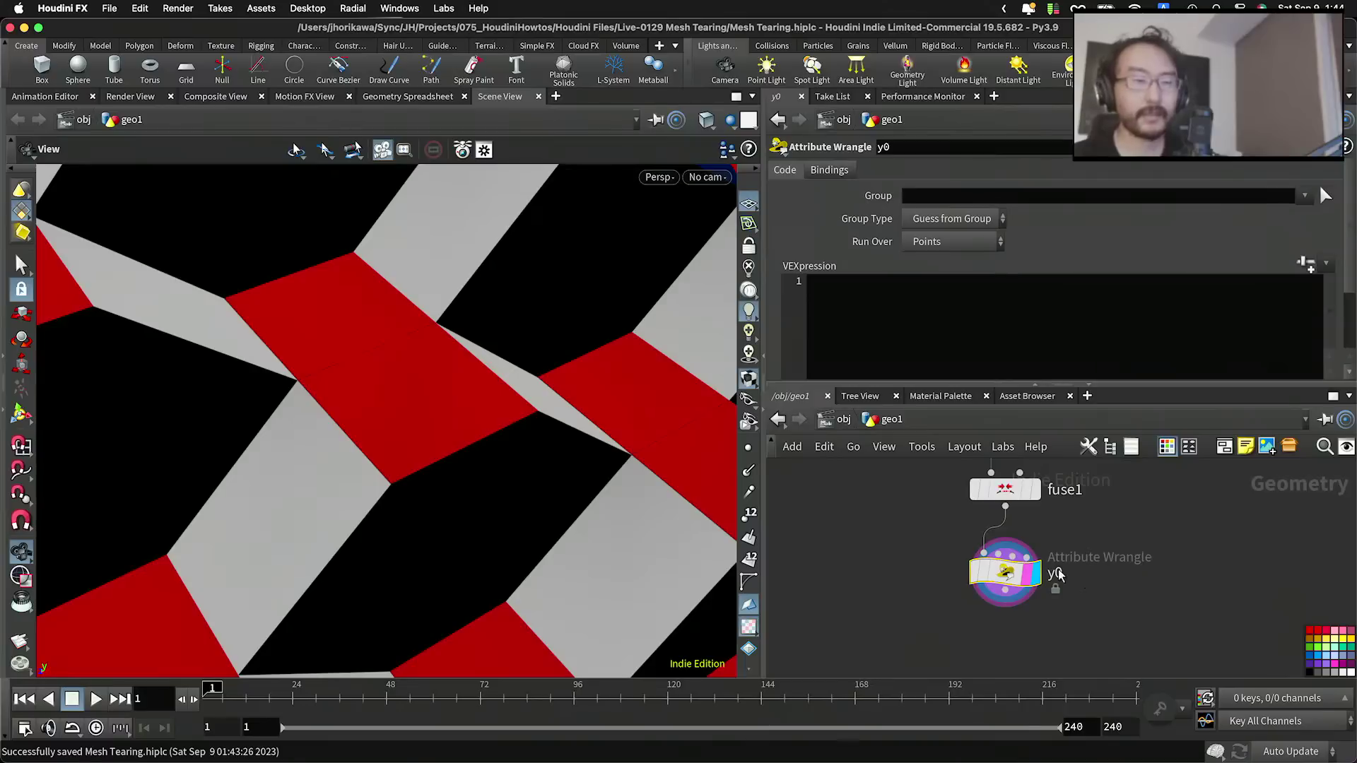
Step: Flatten the mesh in the y0 wrangle with @P.y = 0.0; and frame the result in the viewport
left_click(943, 343)
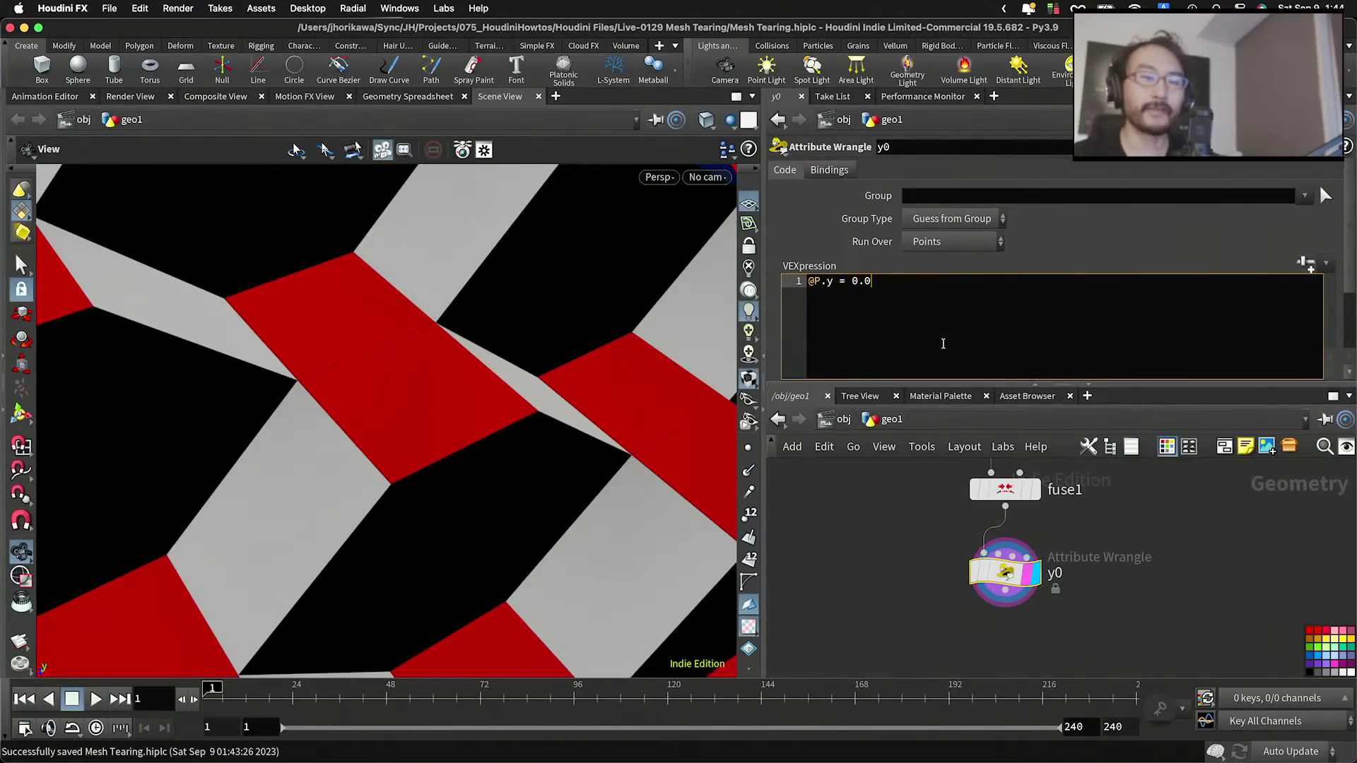
left_click(922, 554)
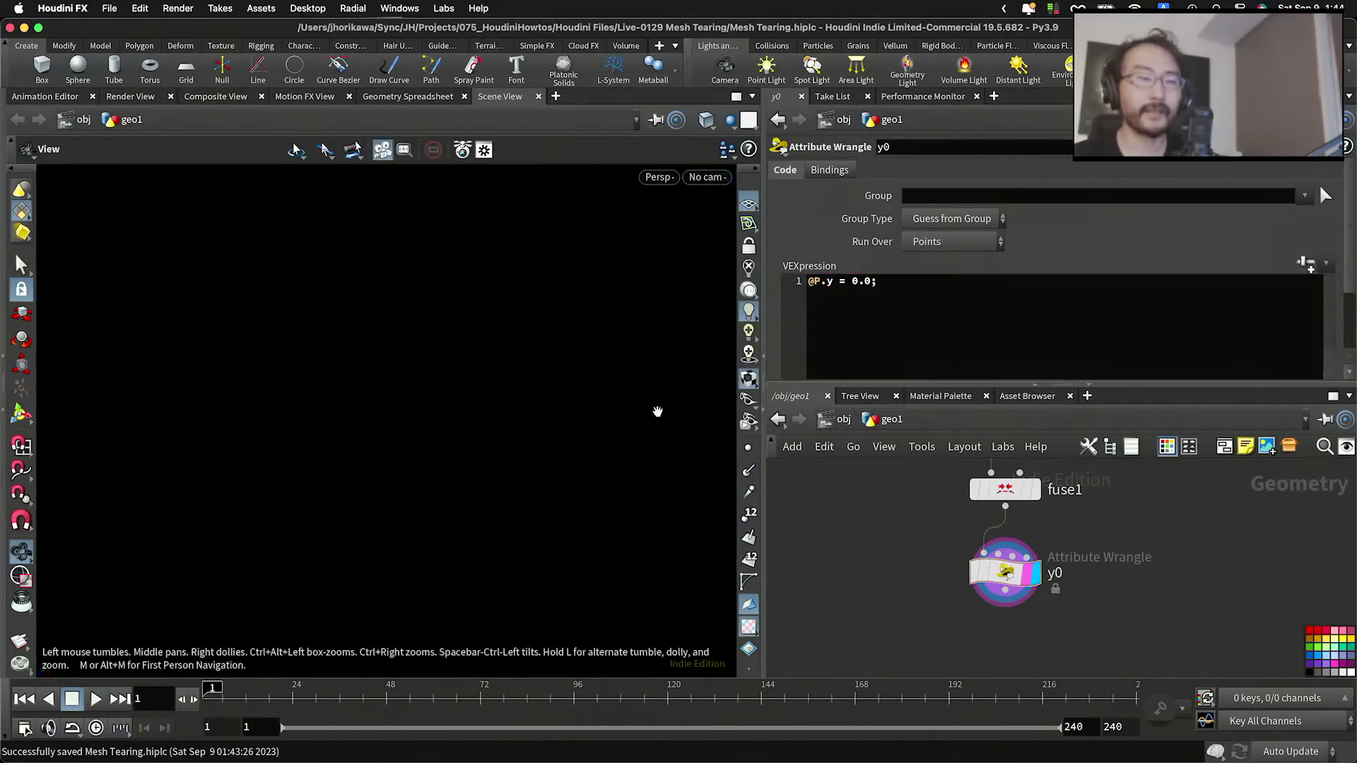
key("f")
left_click_drag(415, 415, 479, 436)
right_click_drag(478, 436, 351, 442)
left_click_drag(351, 443, 527, 417)
middle_click_drag(526, 416, 608, 354)
right_click_drag(607, 353, 490, 342)
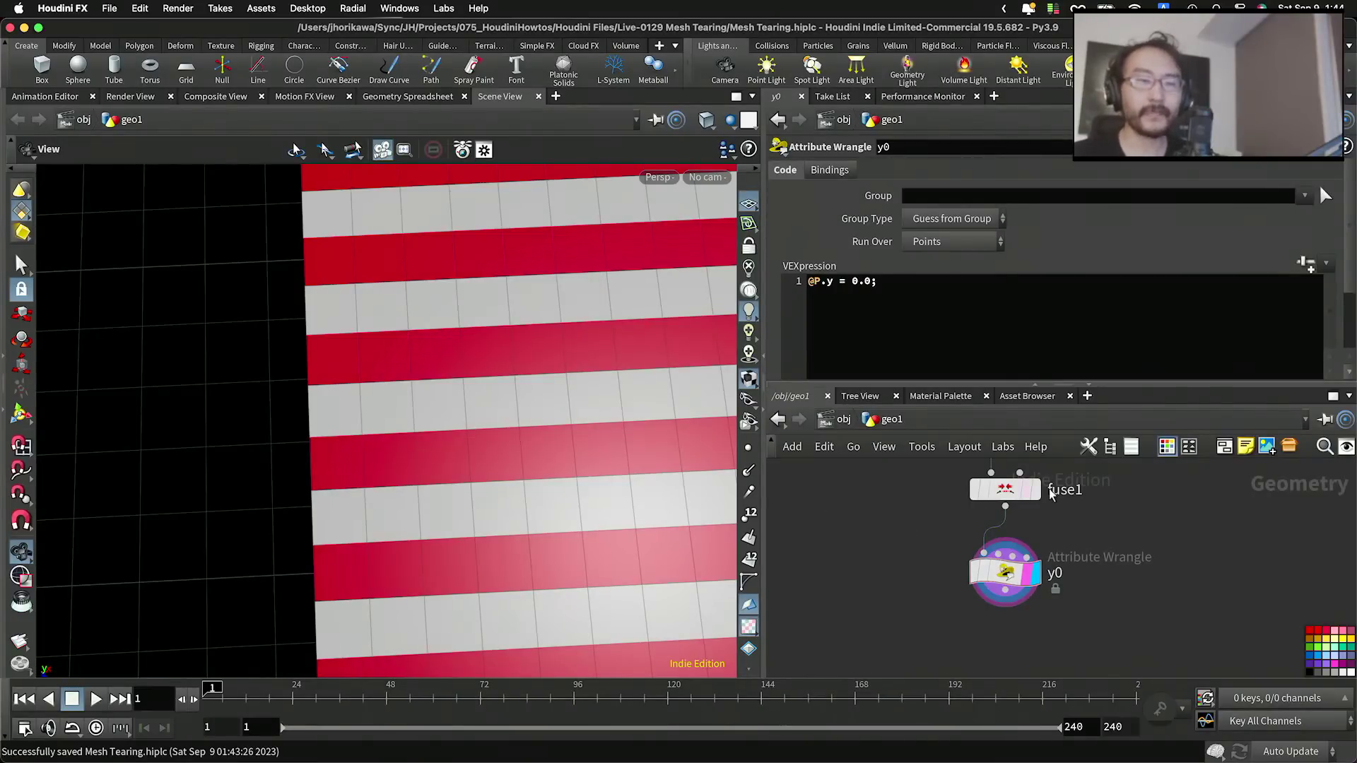
scroll(1011, 555, "down", 2)
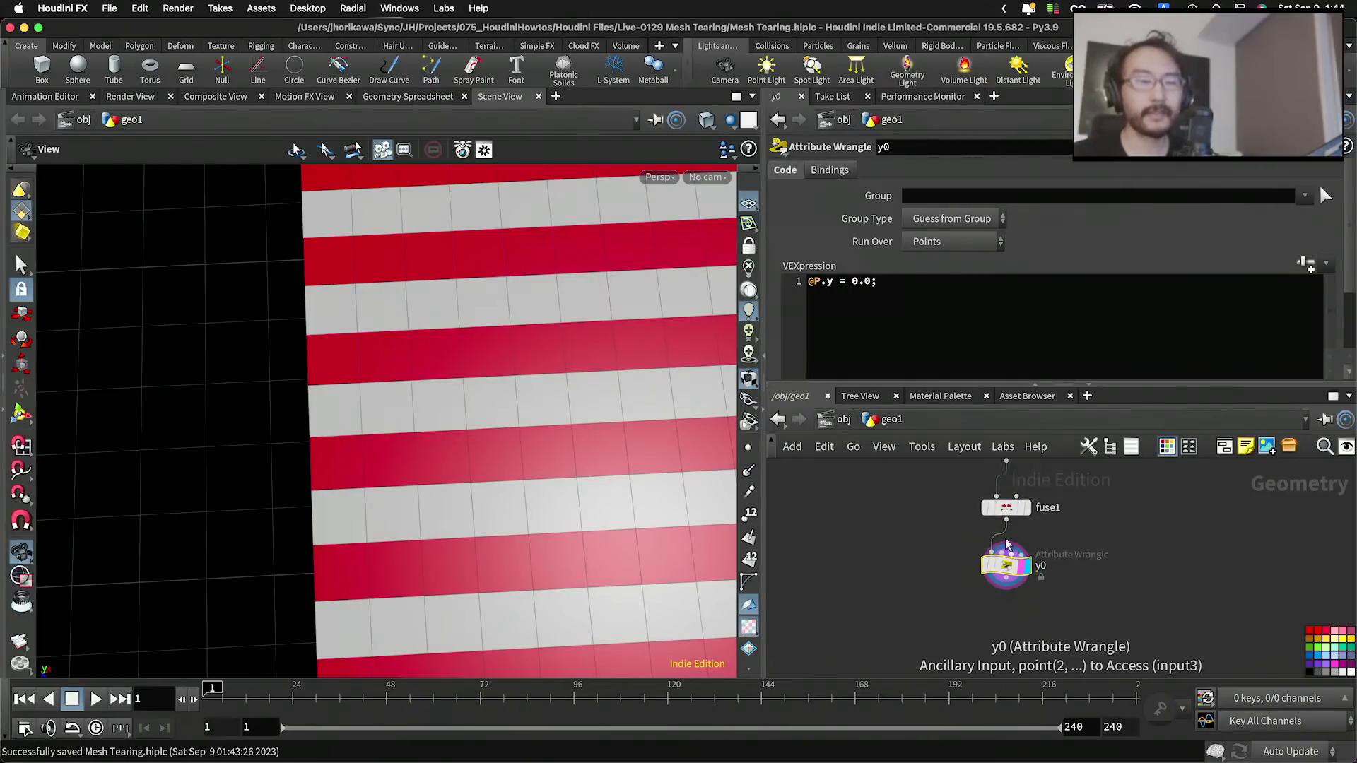
Step: Try 0.1 as the @P.y value in the y0 wrangle and restore it to 0.0
left_click_drag(870, 284, 864, 283)
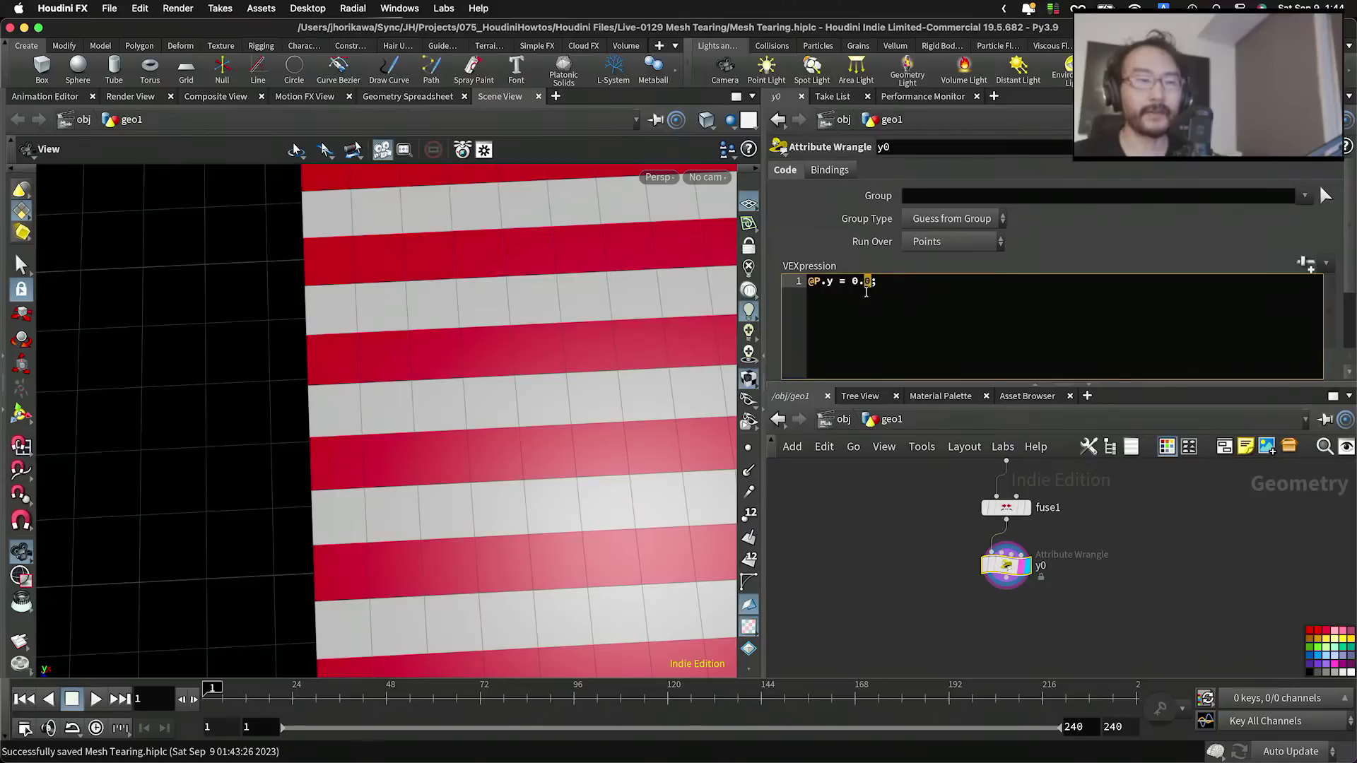
type("1")
left_click(887, 547)
left_click_drag(402, 347, 467, 288)
left_click(864, 282)
key("Delete")
type("0")
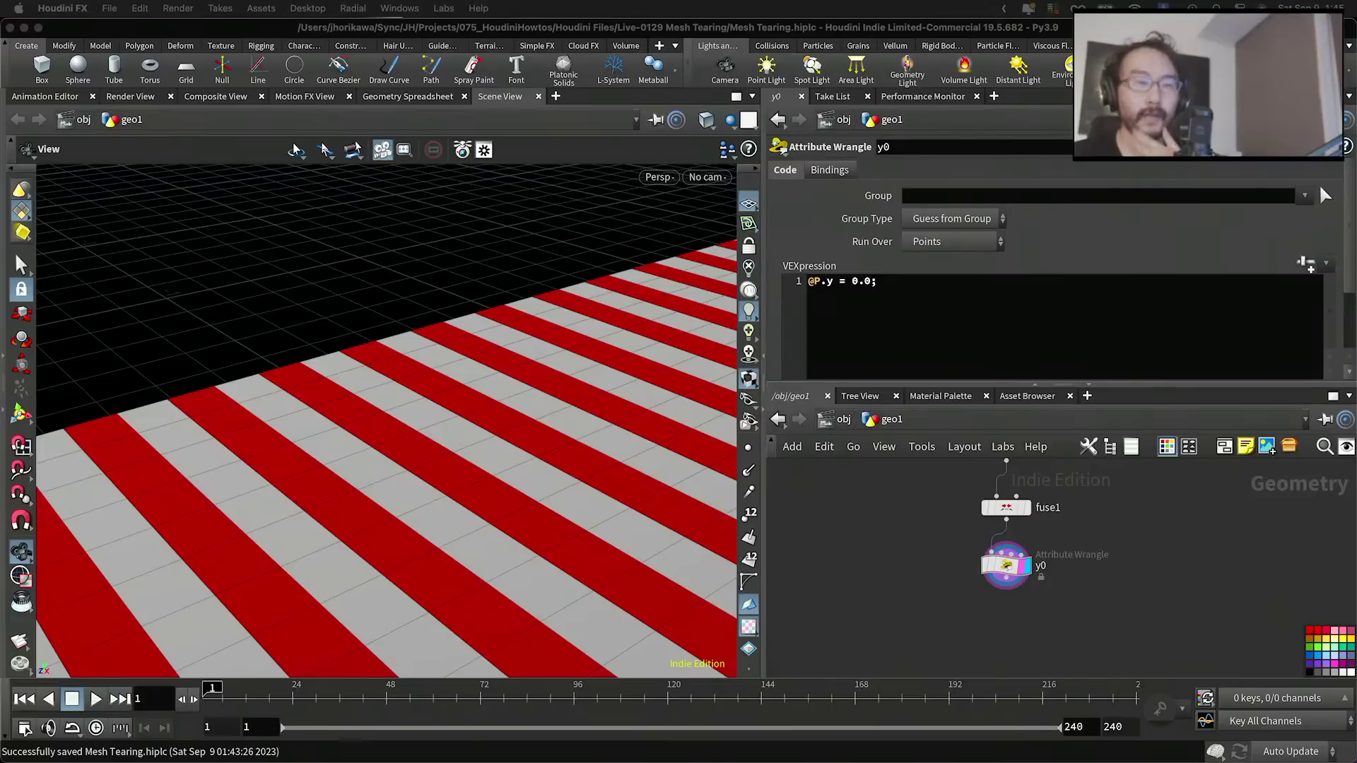
left_click(1163, 533)
Step: Display the fuse1 output and examine the stretched strip mesh from several angles
scroll(1015, 570, "up", 3)
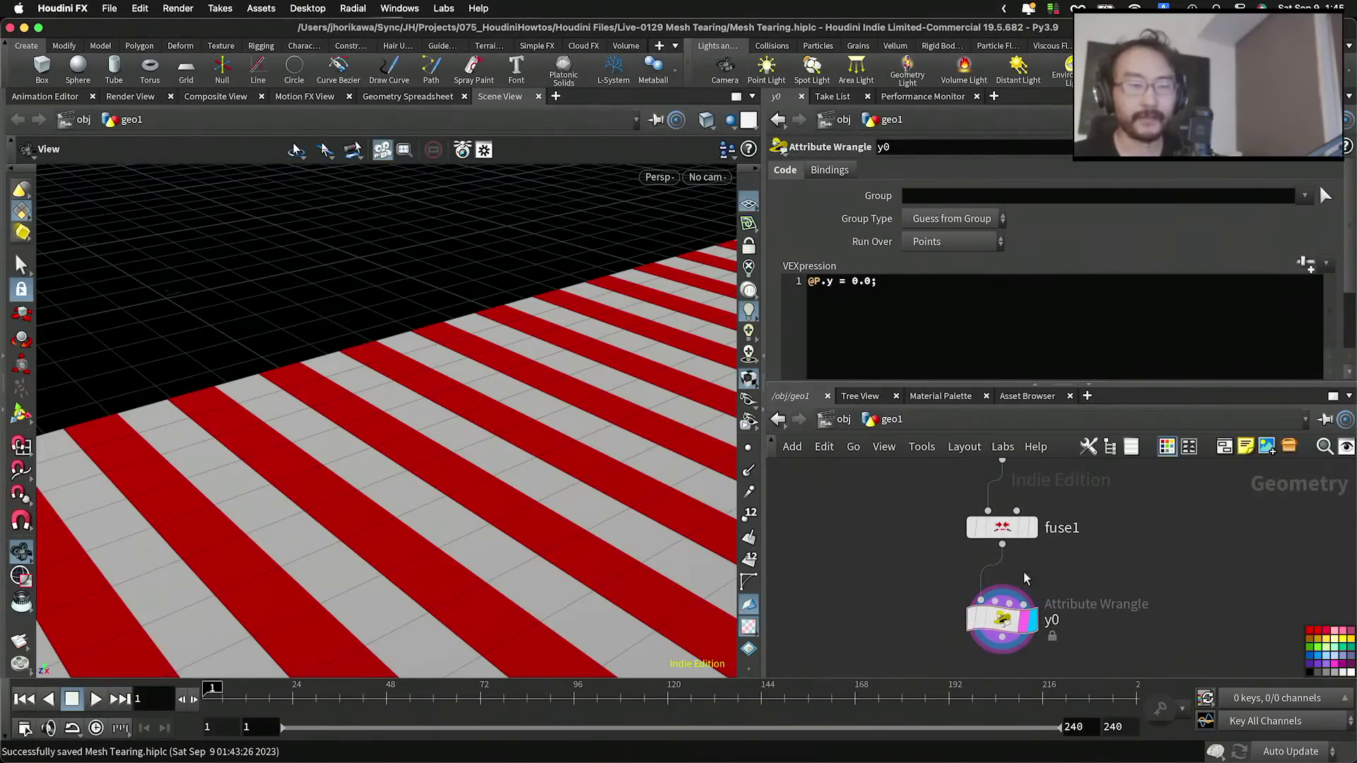
left_click(1025, 531)
left_click_drag(603, 424, 320, 391)
right_click_drag(319, 391, 436, 312)
left_click_drag(436, 312, 333, 324)
right_click_drag(332, 324, 384, 334)
left_click_drag(383, 334, 325, 288)
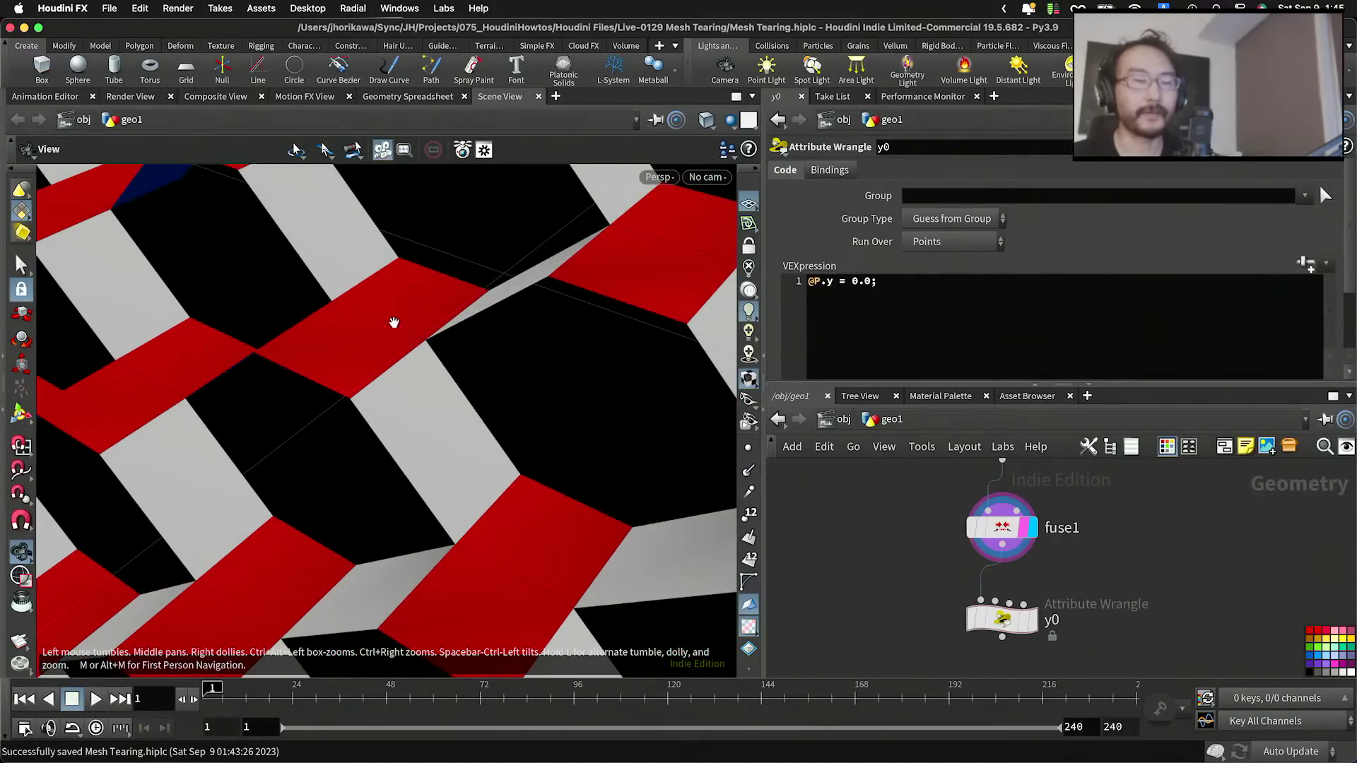
left_click_drag(272, 371, 314, 373)
Step: Insert a Rest Position node between fuse1 and y0, display it and check its rest attribute in the Geometry Spreadsheet
key("Tab")
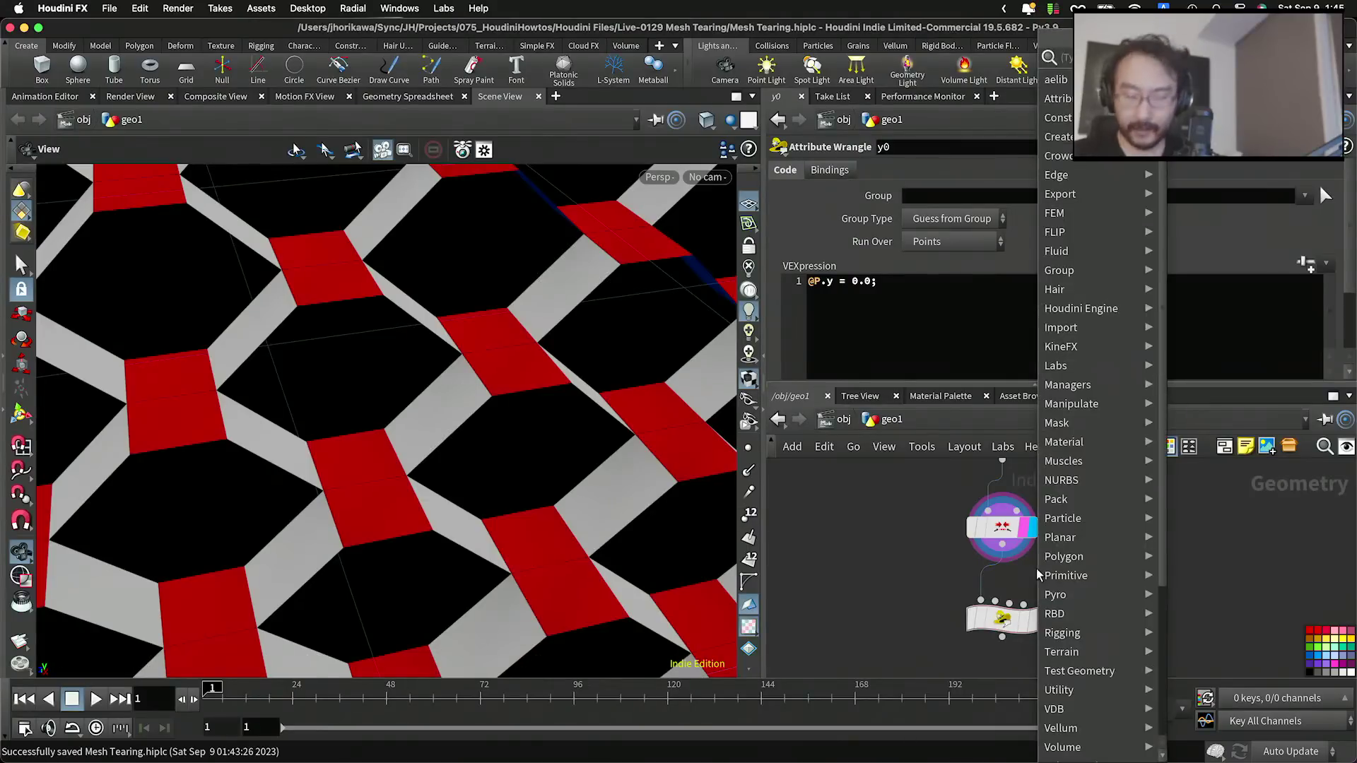
type("re")
key("BackSpace")
key("BackSpace")
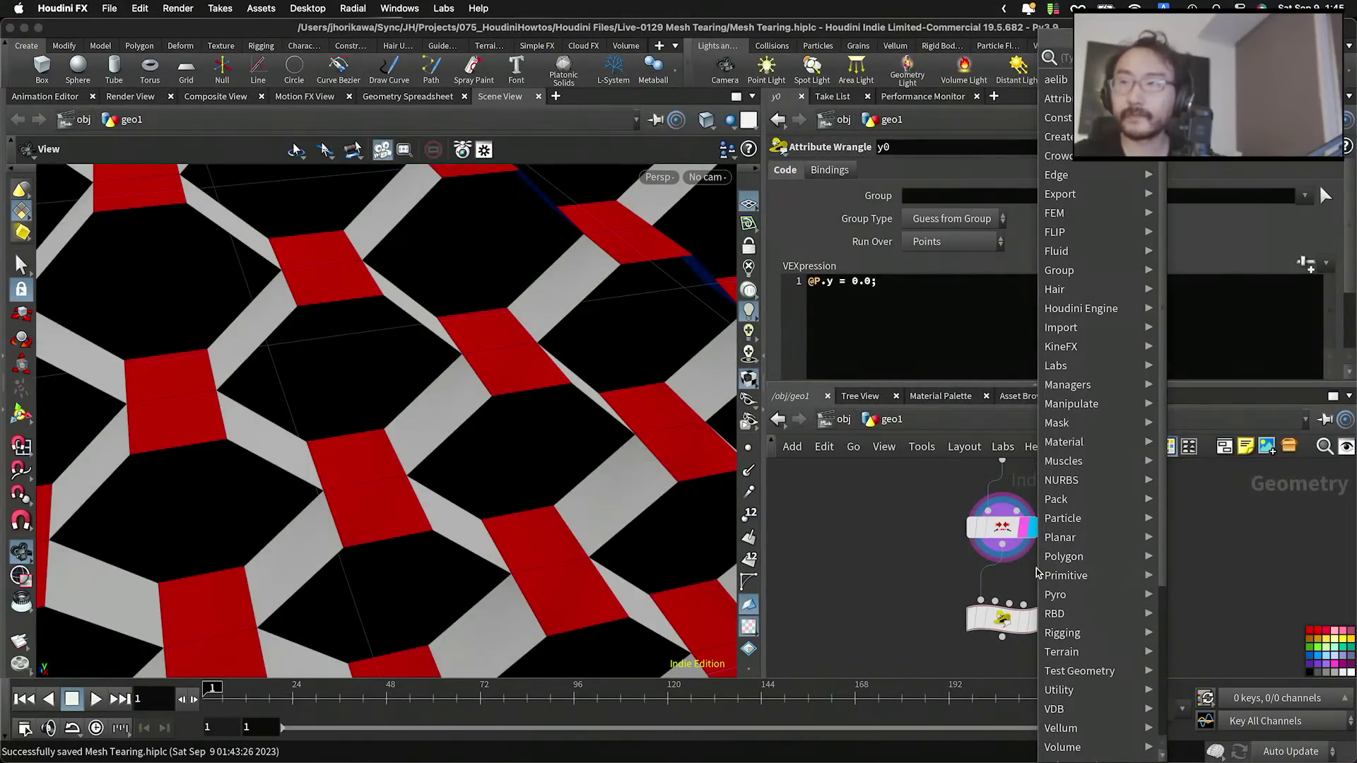
type("r")
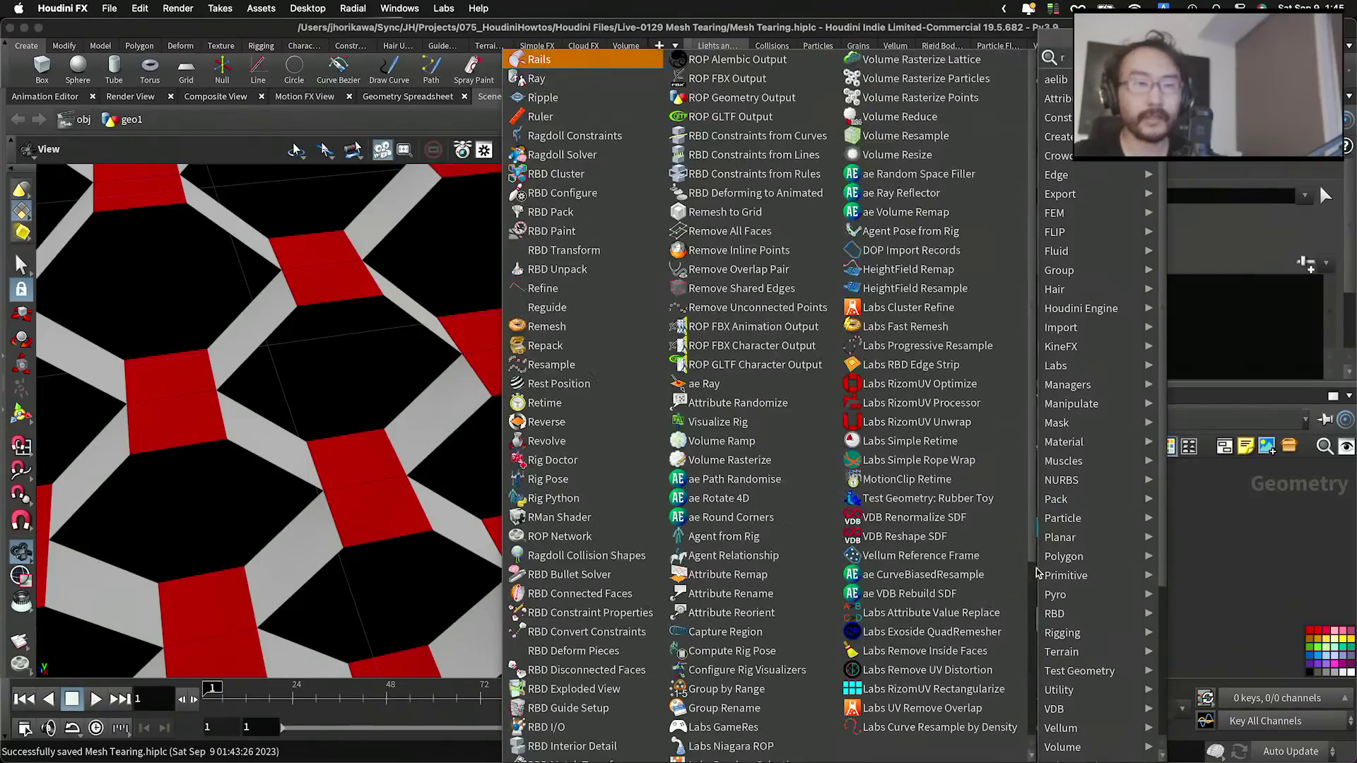
type("est")
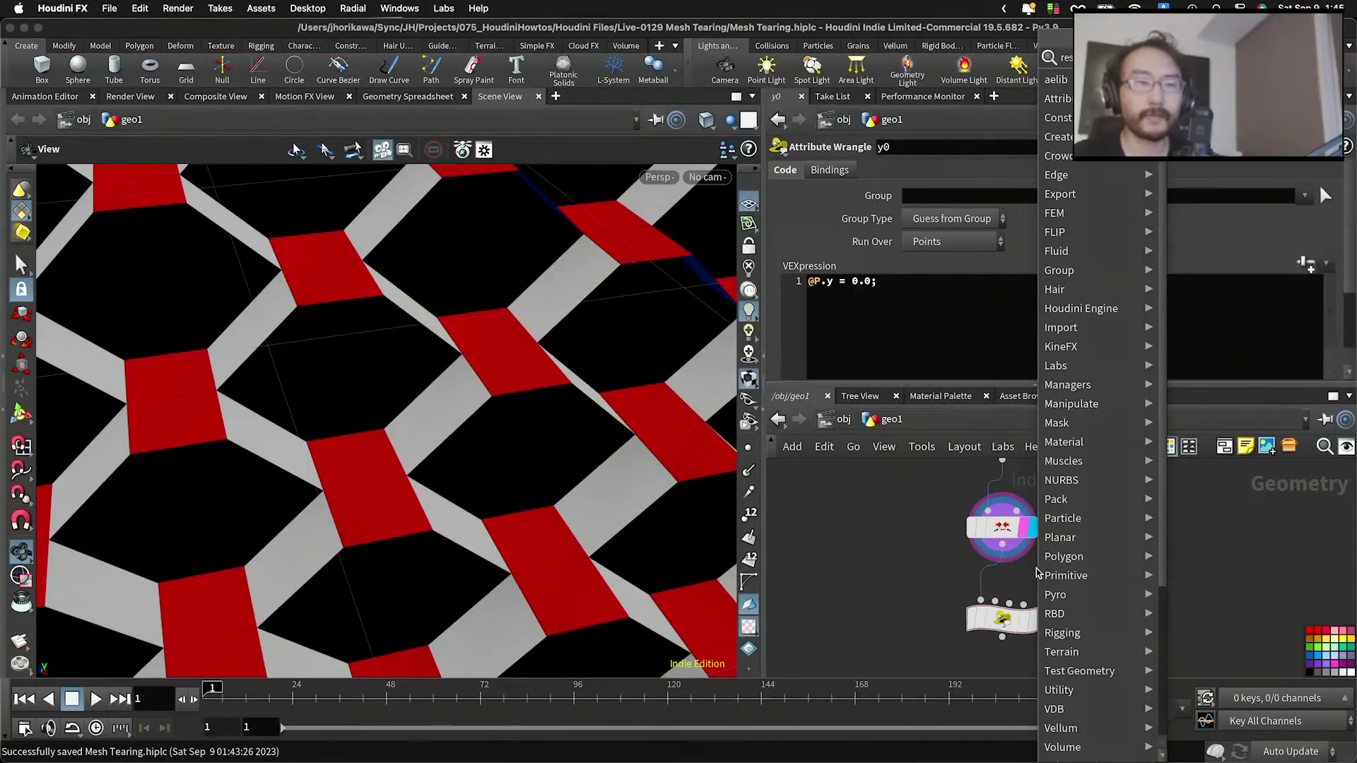
key("Return")
left_click(1036, 570)
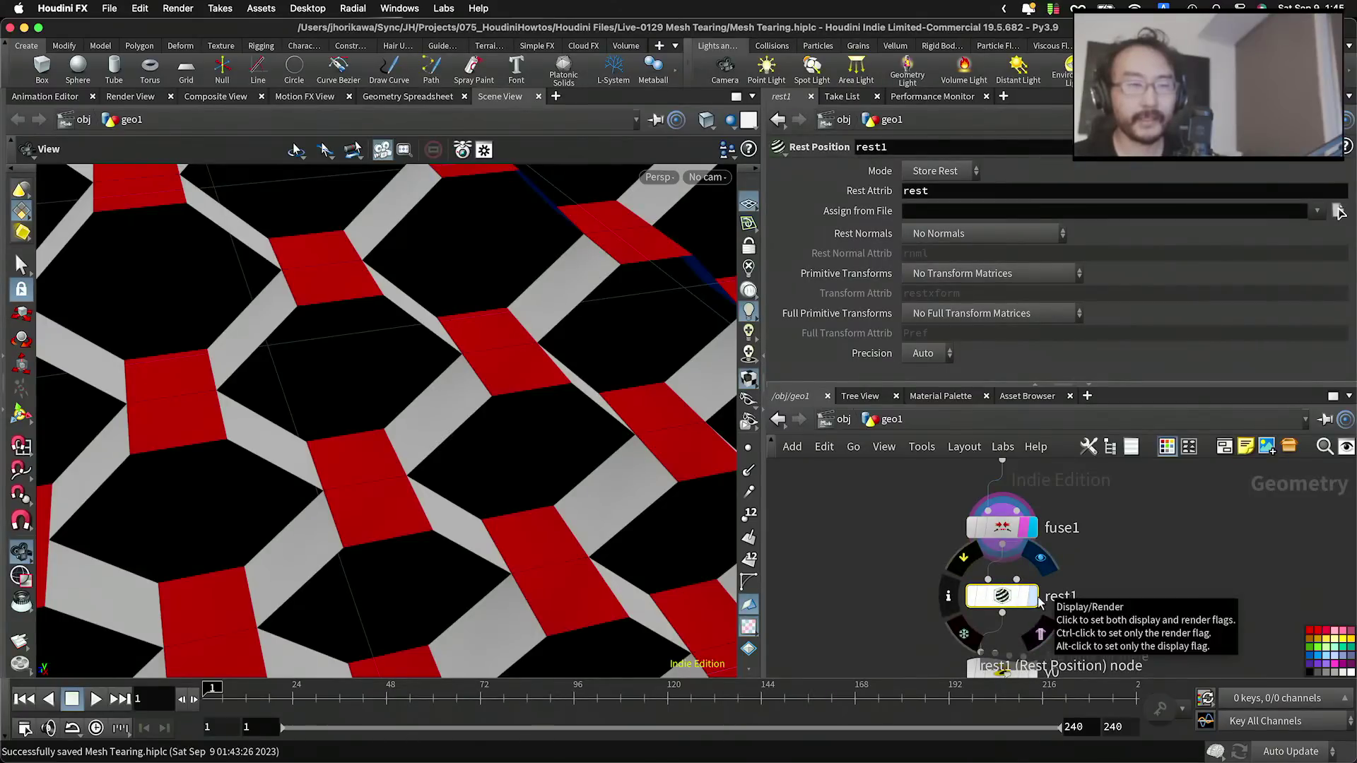
left_click(1031, 595)
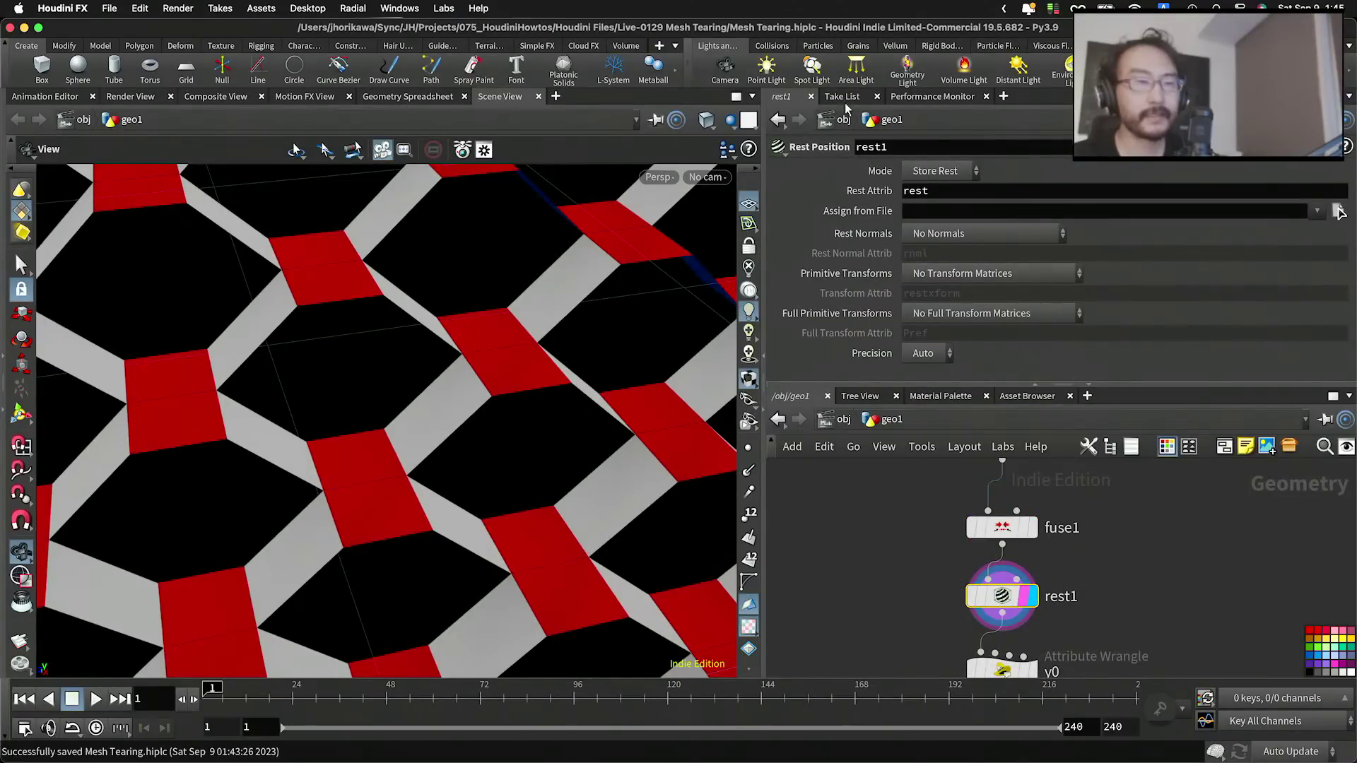
left_click(424, 101)
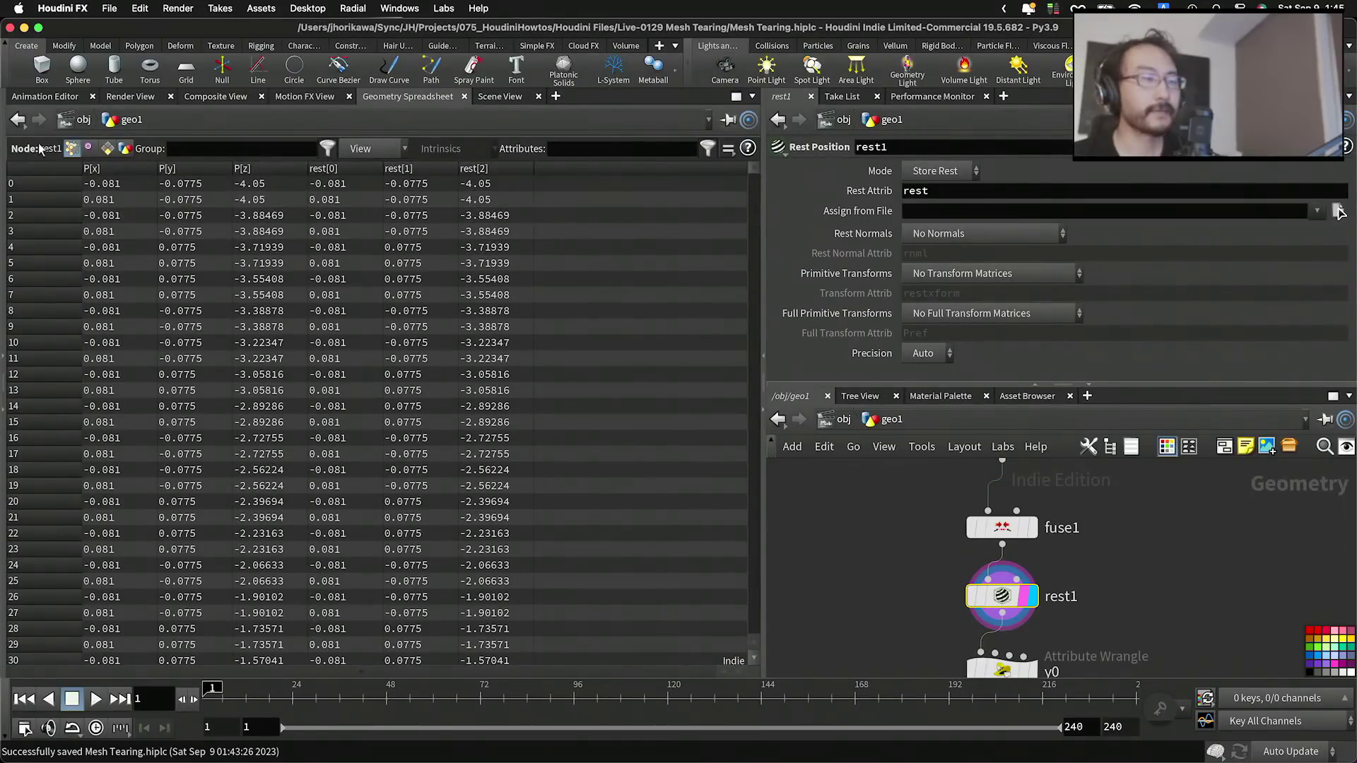
left_click(498, 96)
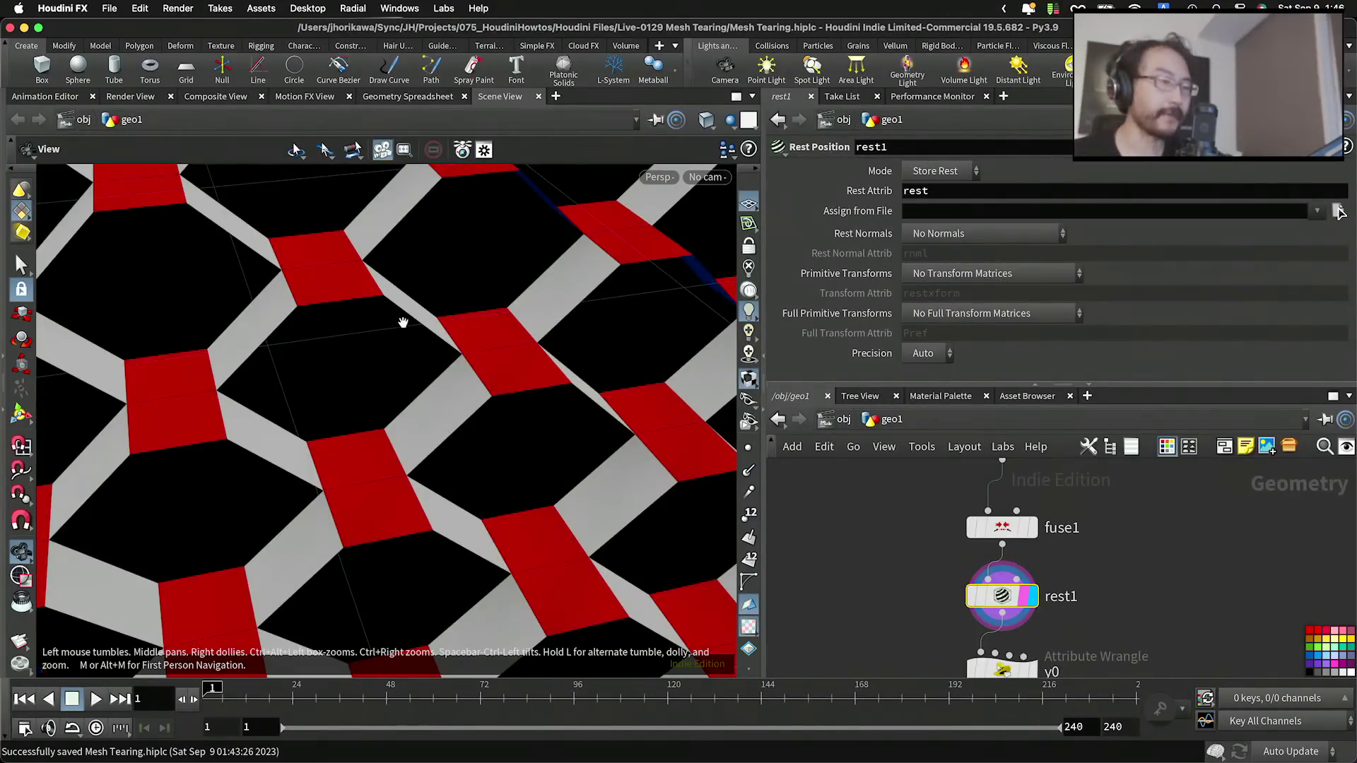
Step: Examine the torn strip pattern of the rest1 output from several angles and distances
left_click_drag(418, 309, 265, 340)
right_click_drag(265, 339, 262, 395)
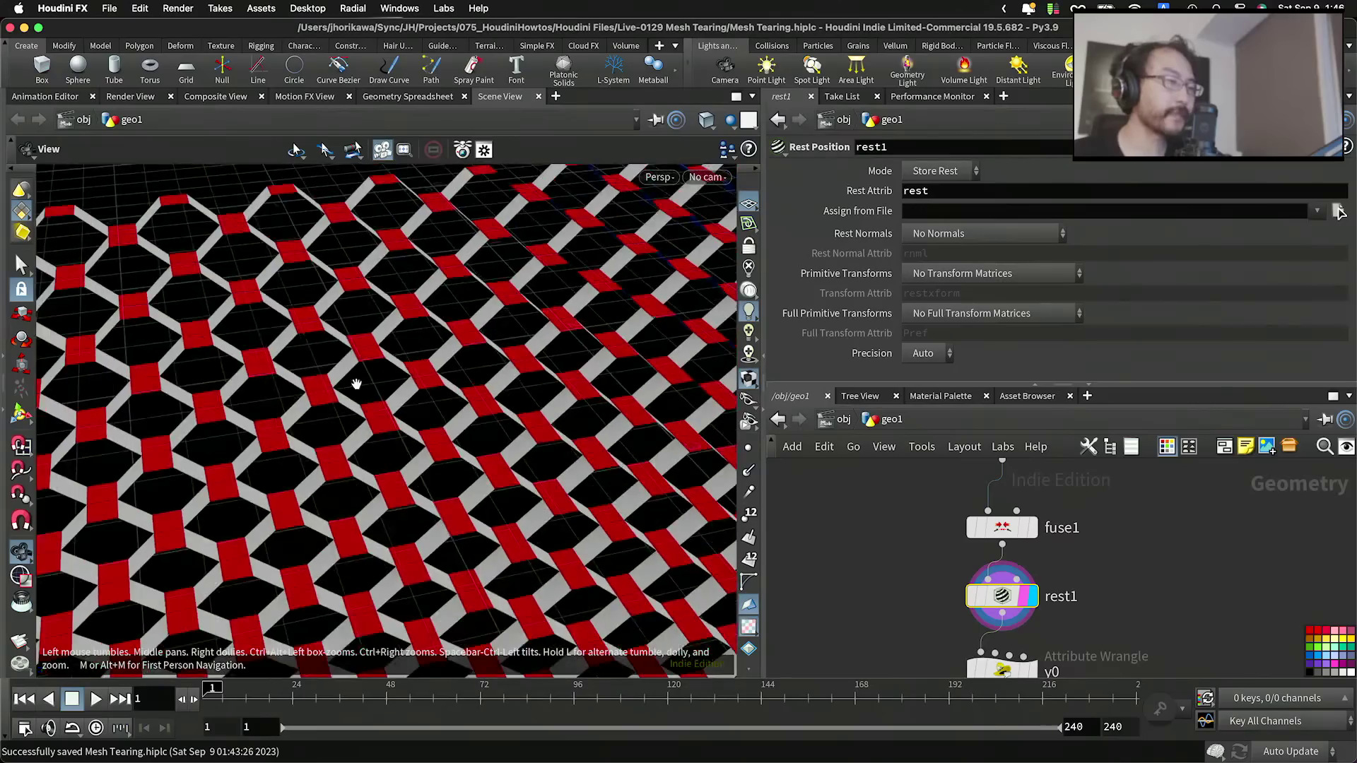
left_click_drag(261, 396, 386, 402)
right_click_drag(368, 325, 554, 252)
left_click_drag(554, 251, 359, 365)
right_click_drag(359, 365, 234, 419)
left_click_drag(234, 419, 243, 287)
right_click_drag(242, 287, 157, 358)
left_click_drag(158, 358, 311, 308)
right_click_drag(312, 309, 271, 344)
left_click_drag(271, 345, 248, 402)
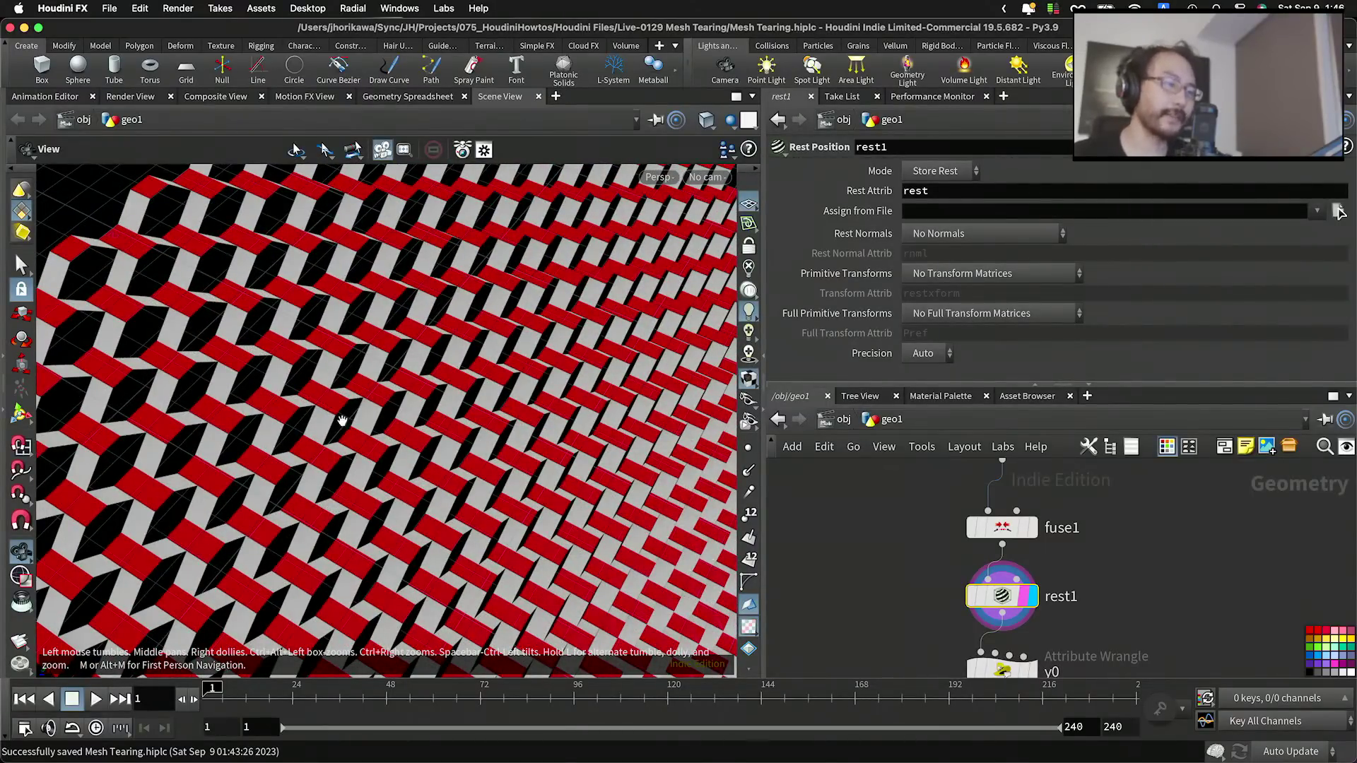
right_click_drag(312, 443, 233, 378)
left_click_drag(233, 378, 283, 368)
mouse_move(283, 368)
right_mouse_down()
mouse_move(363, 412)
mouse_move(295, 408)
mouse_move(272, 391)
right_mouse_up()
left_click_drag(273, 391, 295, 293)
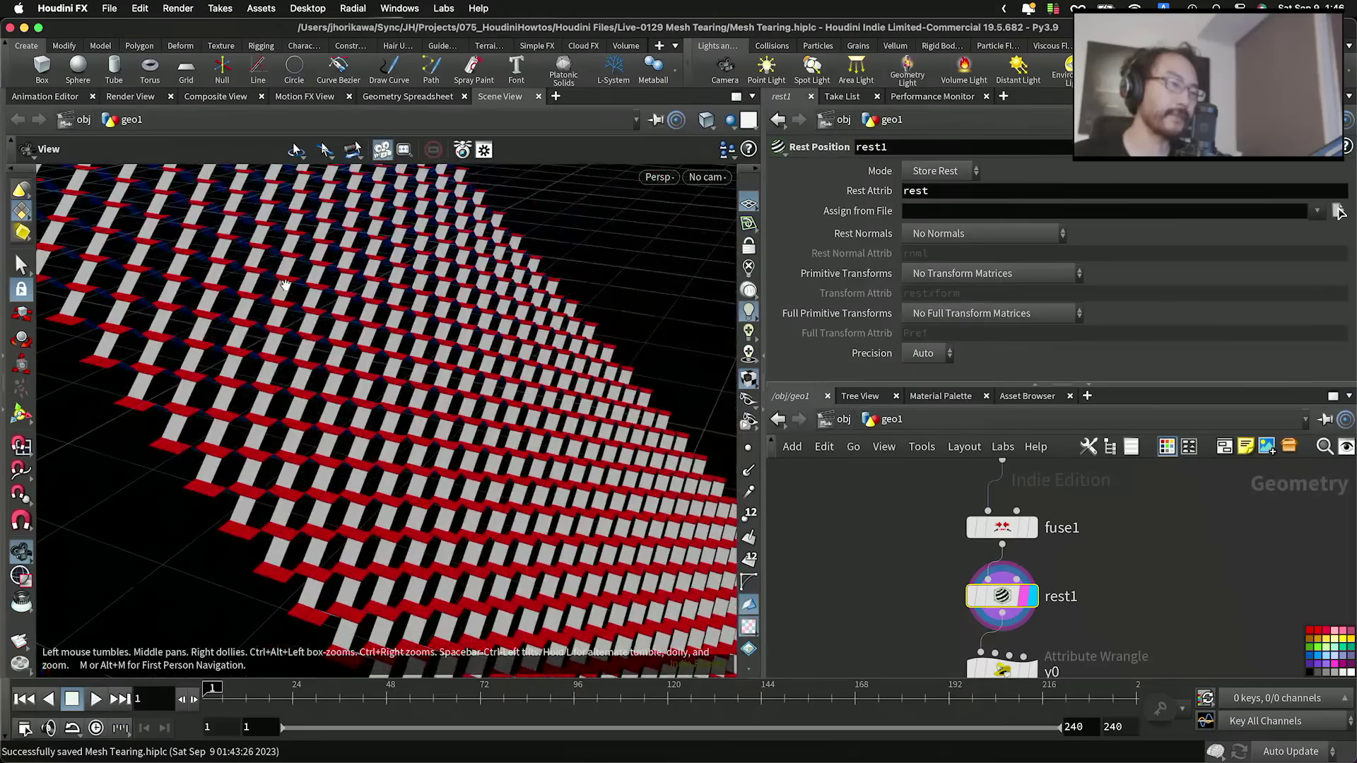
left_click_drag(403, 310, 321, 364)
Step: Display the fuse1 output again and inspect the joints between neighbouring strips up close
scroll(930, 554, "down", 4)
scroll(930, 554, "down", 2)
scroll(951, 589, "up", 5)
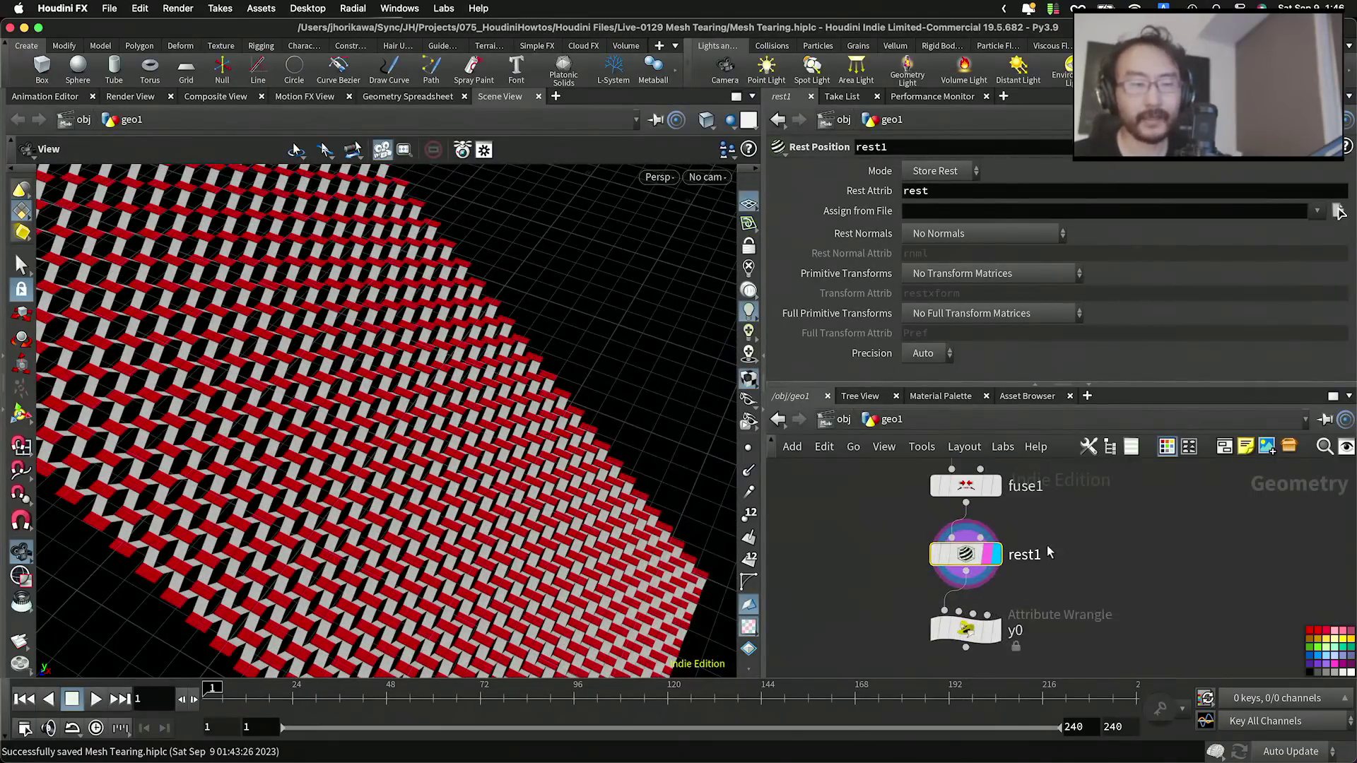
middle_click_drag(1033, 554, 1022, 614)
left_click(988, 548)
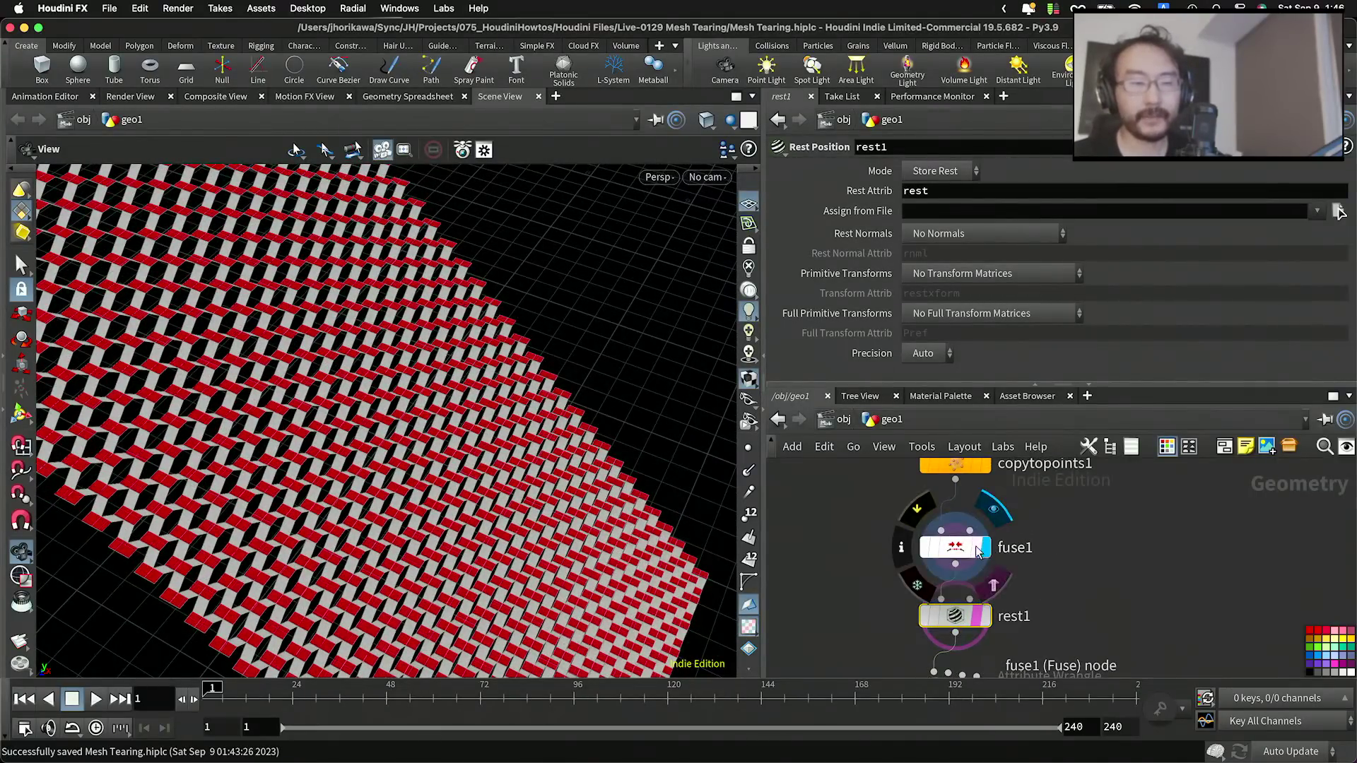
left_click(978, 548)
scroll(556, 350, "up", 5)
scroll(556, 350, "up", 8)
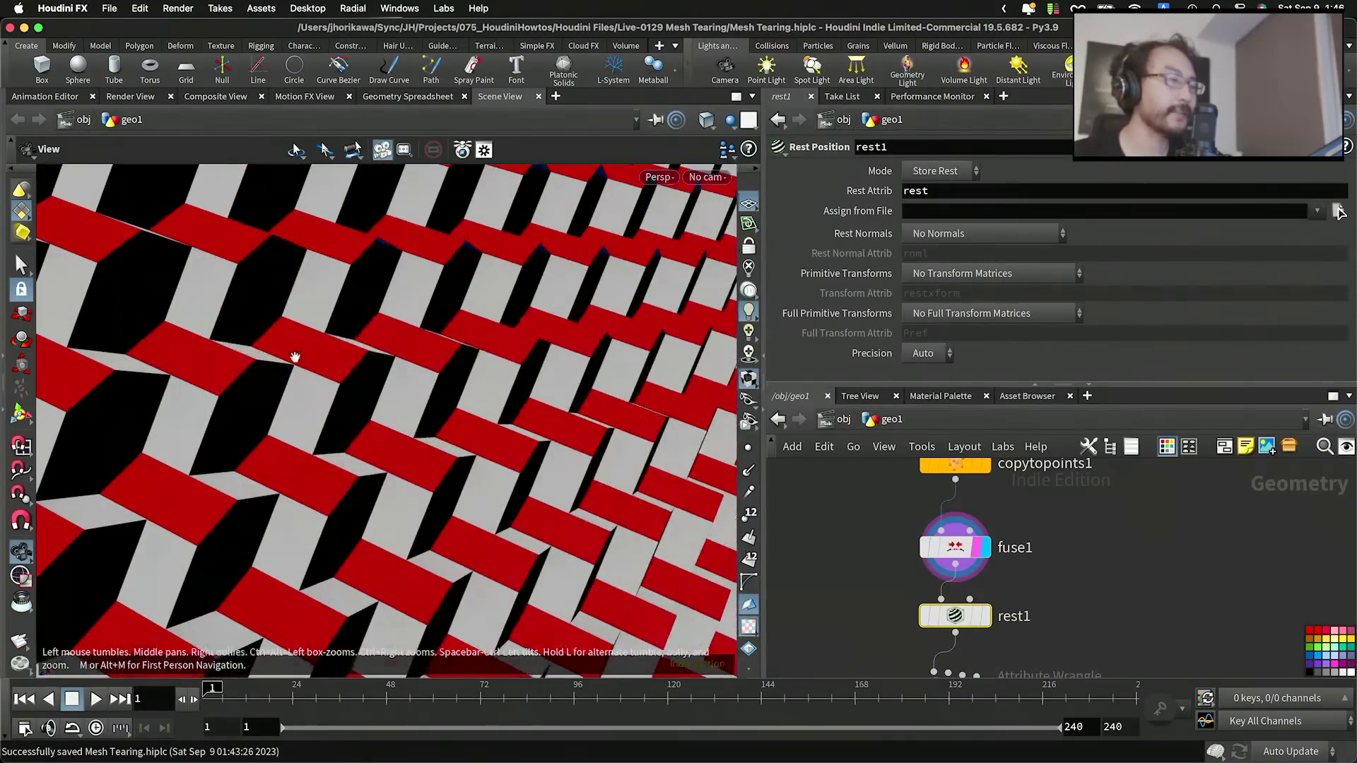
scroll(169, 373, "up", 5)
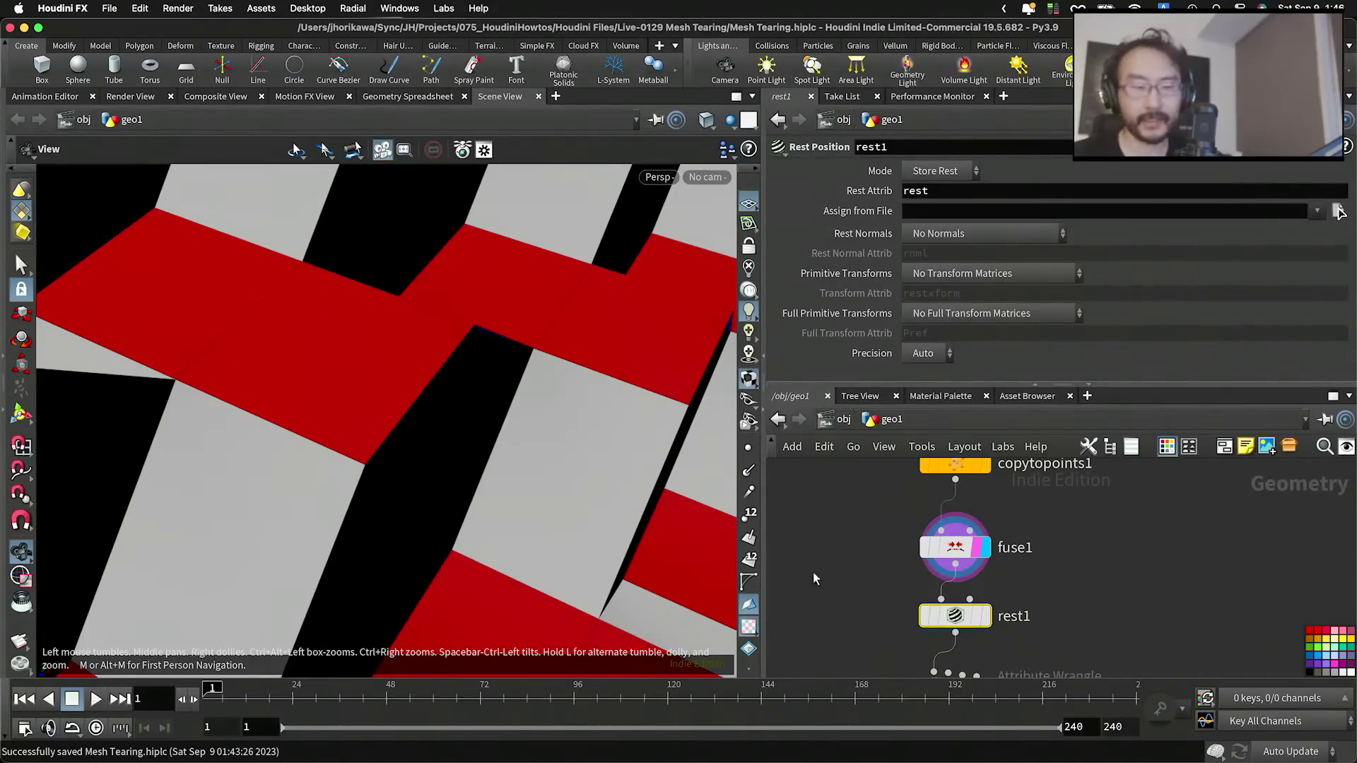
Step: Display the rest1 output and compare its P and rest attributes in the Geometry Spreadsheet
left_click(986, 616)
left_click(978, 616)
left_click_drag(959, 619, 959, 626)
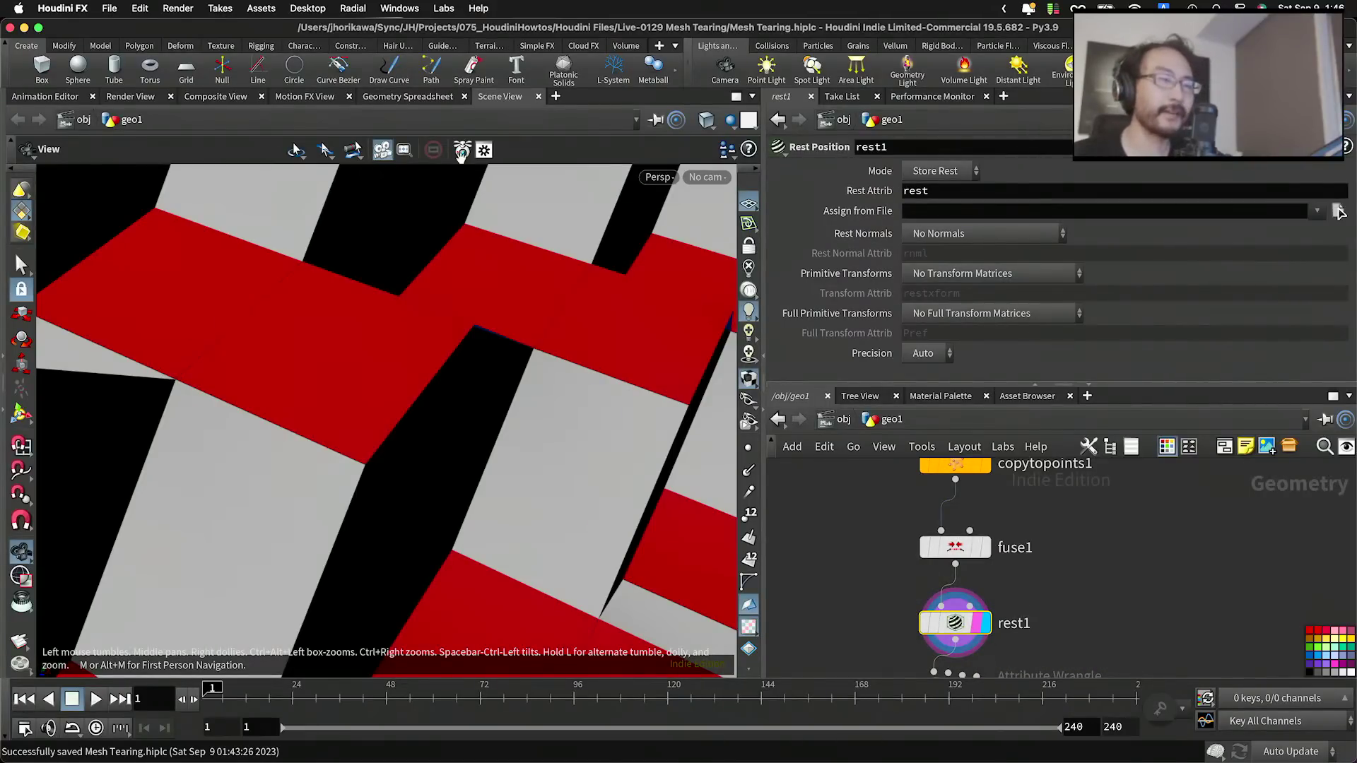
left_click(414, 97)
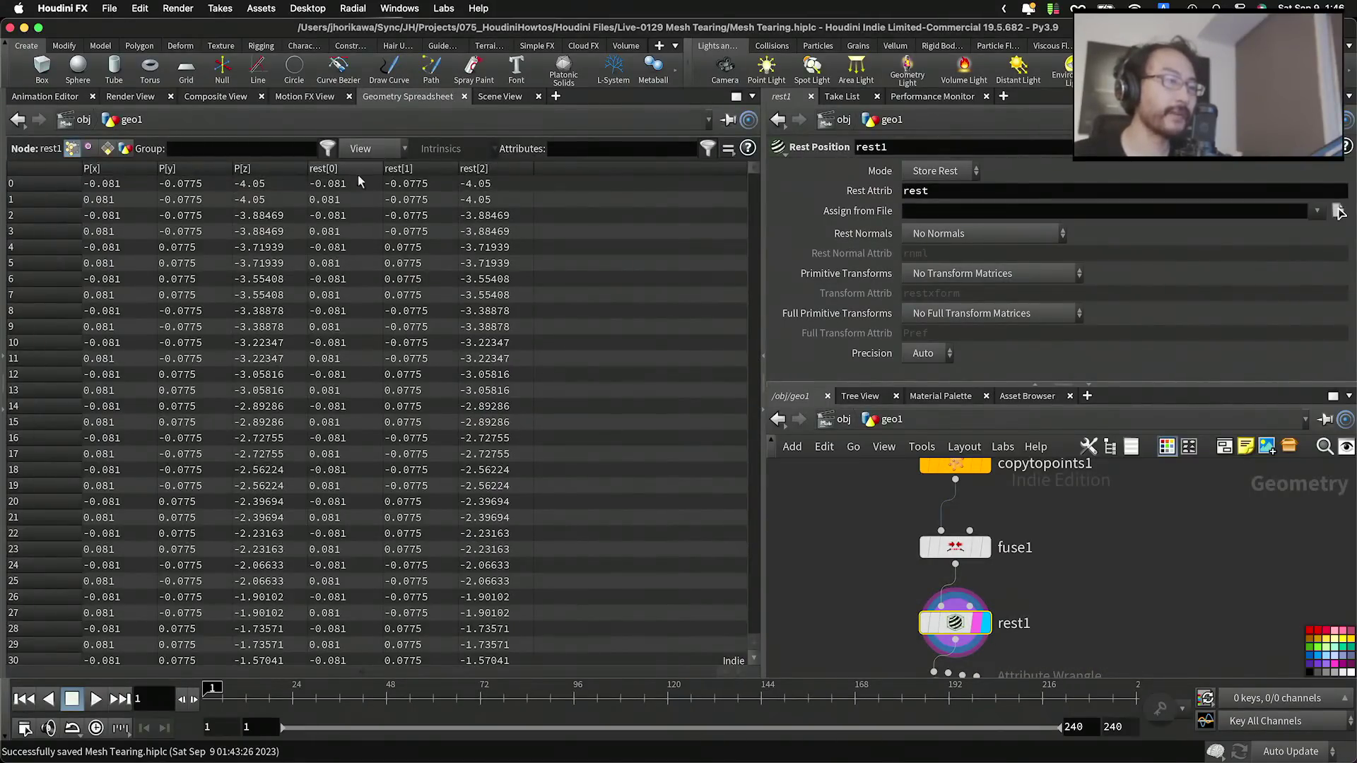
scroll(884, 505, "down", 3)
scroll(908, 569, "up", 3)
Step: Display the y0 output, check its P.y and rest values in the Geometry Spreadsheet, and examine the flattened mesh in the viewport
left_click(976, 640)
left_click(955, 644)
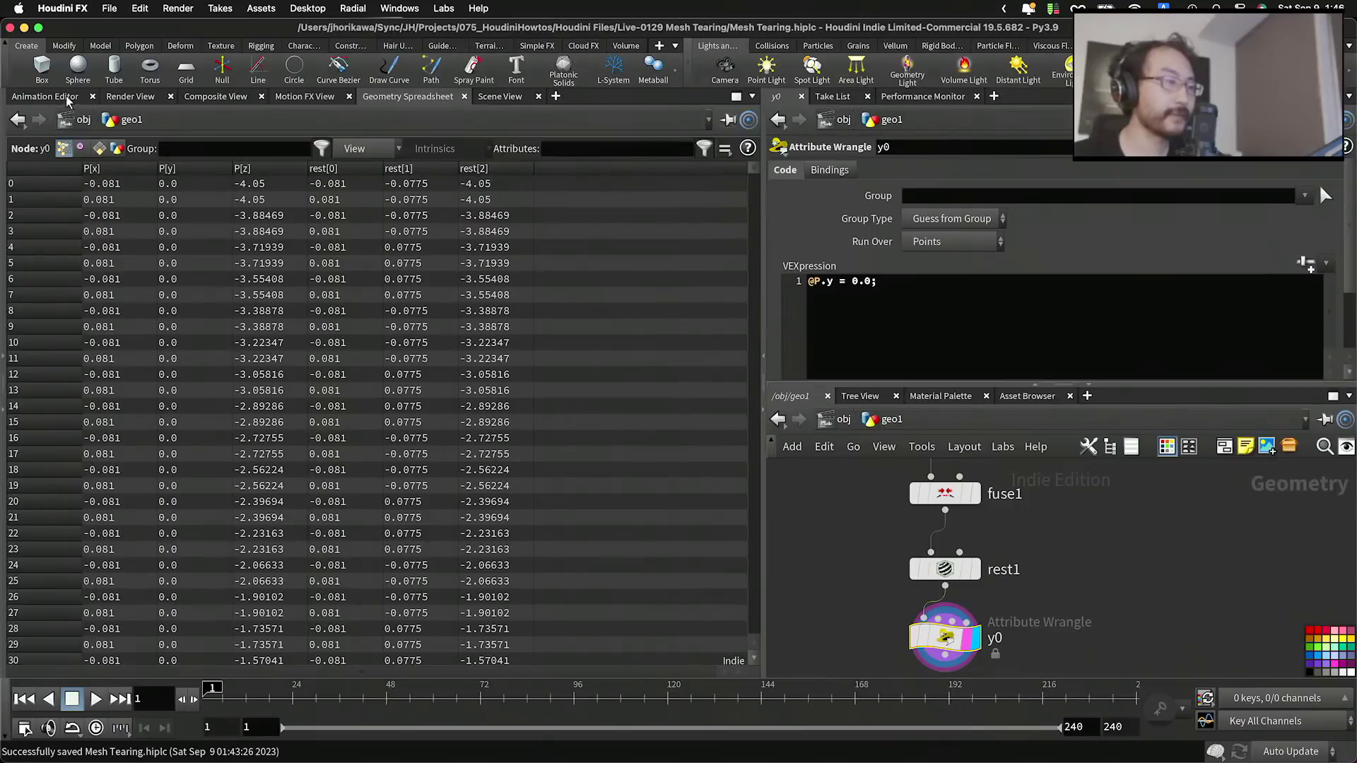
left_click(497, 97)
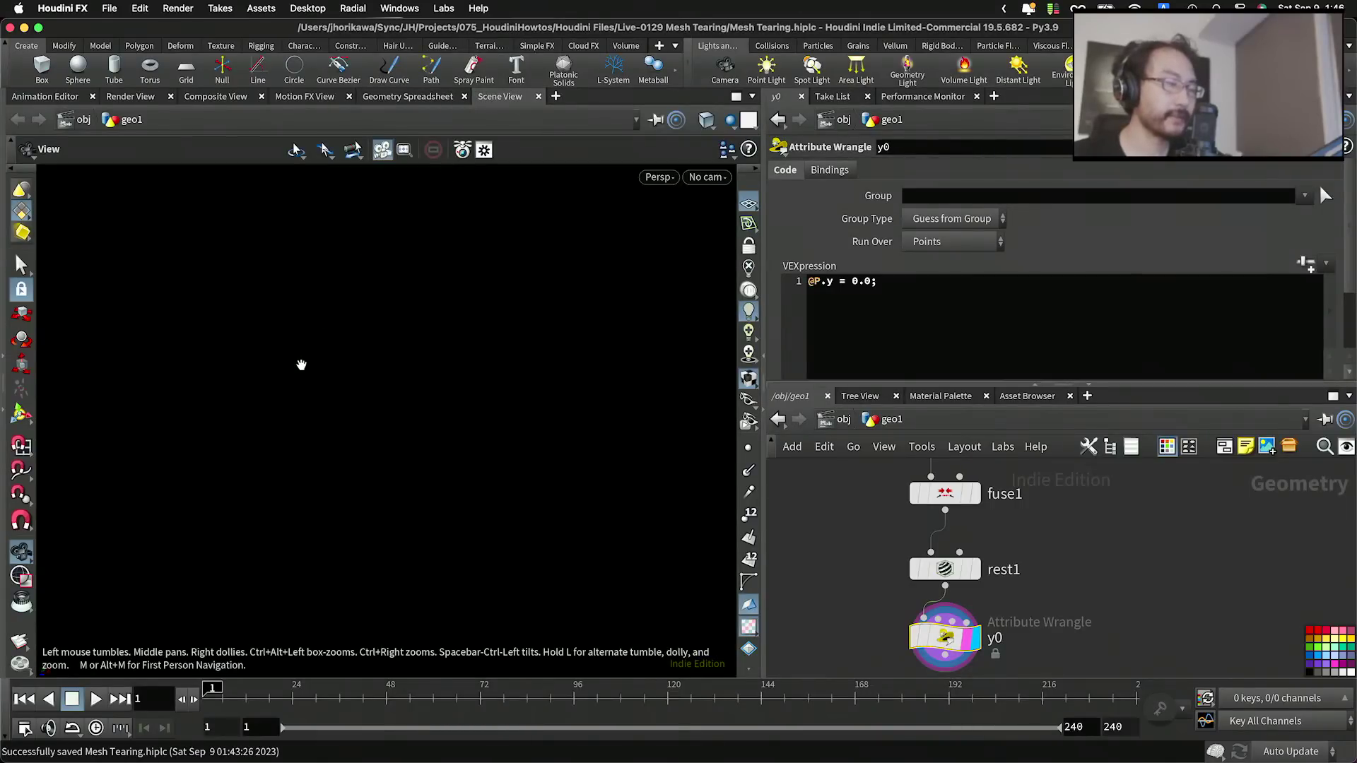
key("f")
scroll(301, 366, "up", 5)
left_click_drag(301, 365, 362, 374)
middle_click_drag(1016, 633, 1018, 560)
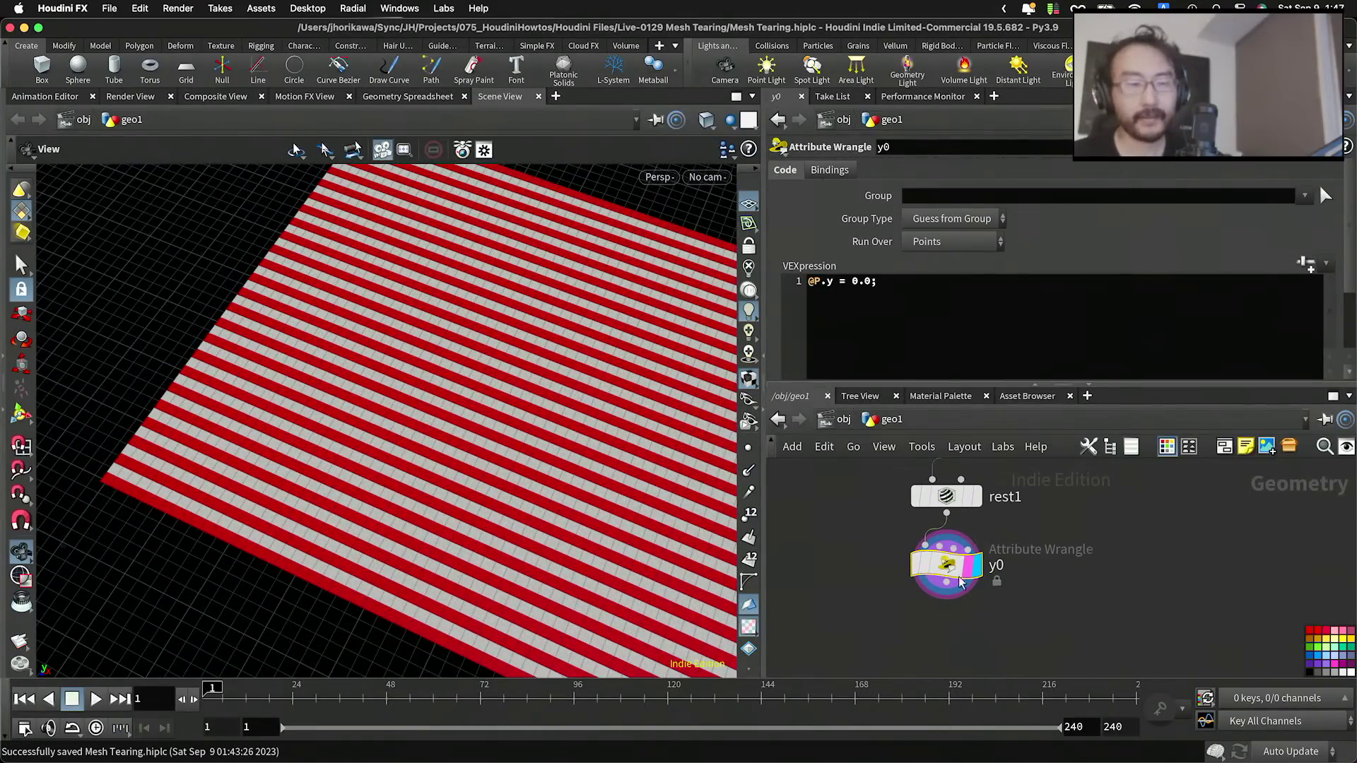
left_click_drag(951, 500, 951, 497)
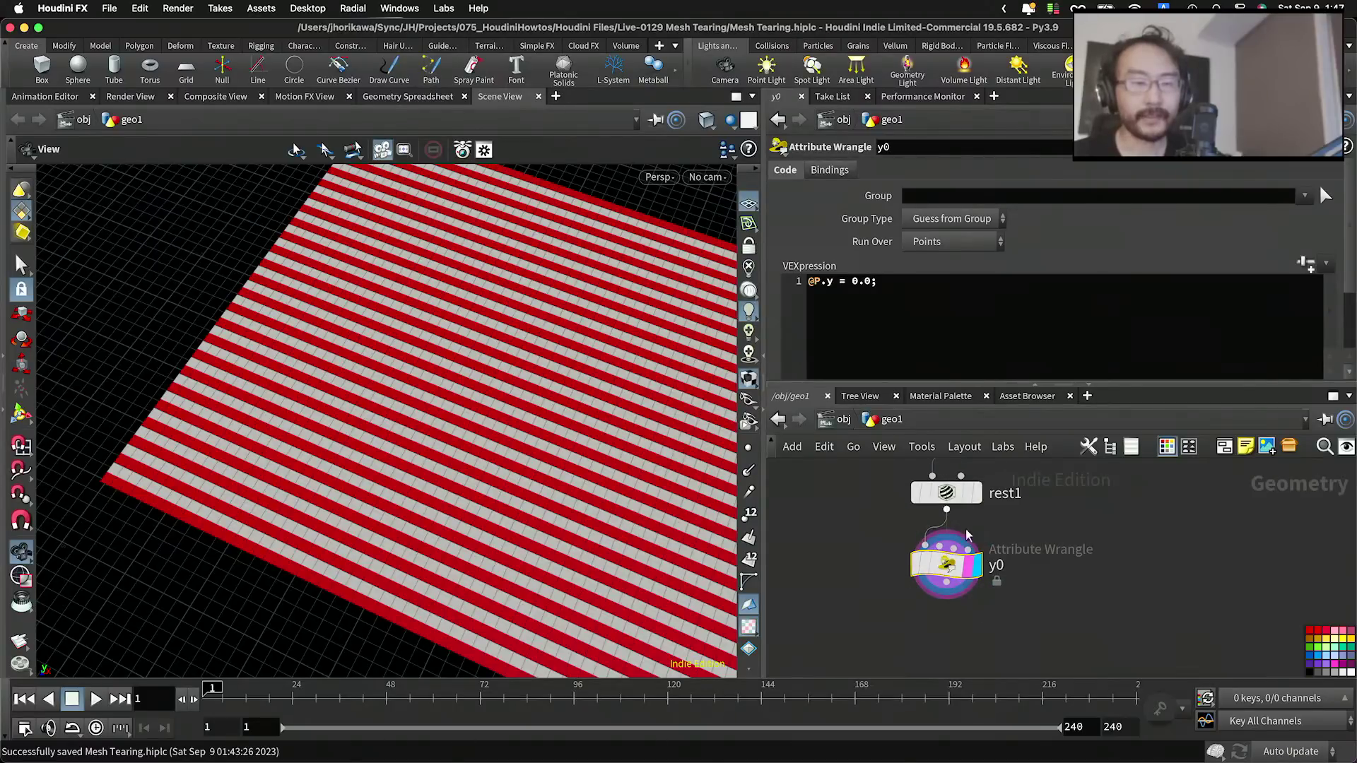
Step: Duplicate the y0 wrangle below itself, connected to y0's output, and display the copy
left_click_drag(949, 566, 958, 653, "alt")
left_click_drag(945, 581, 946, 641)
left_click(976, 642)
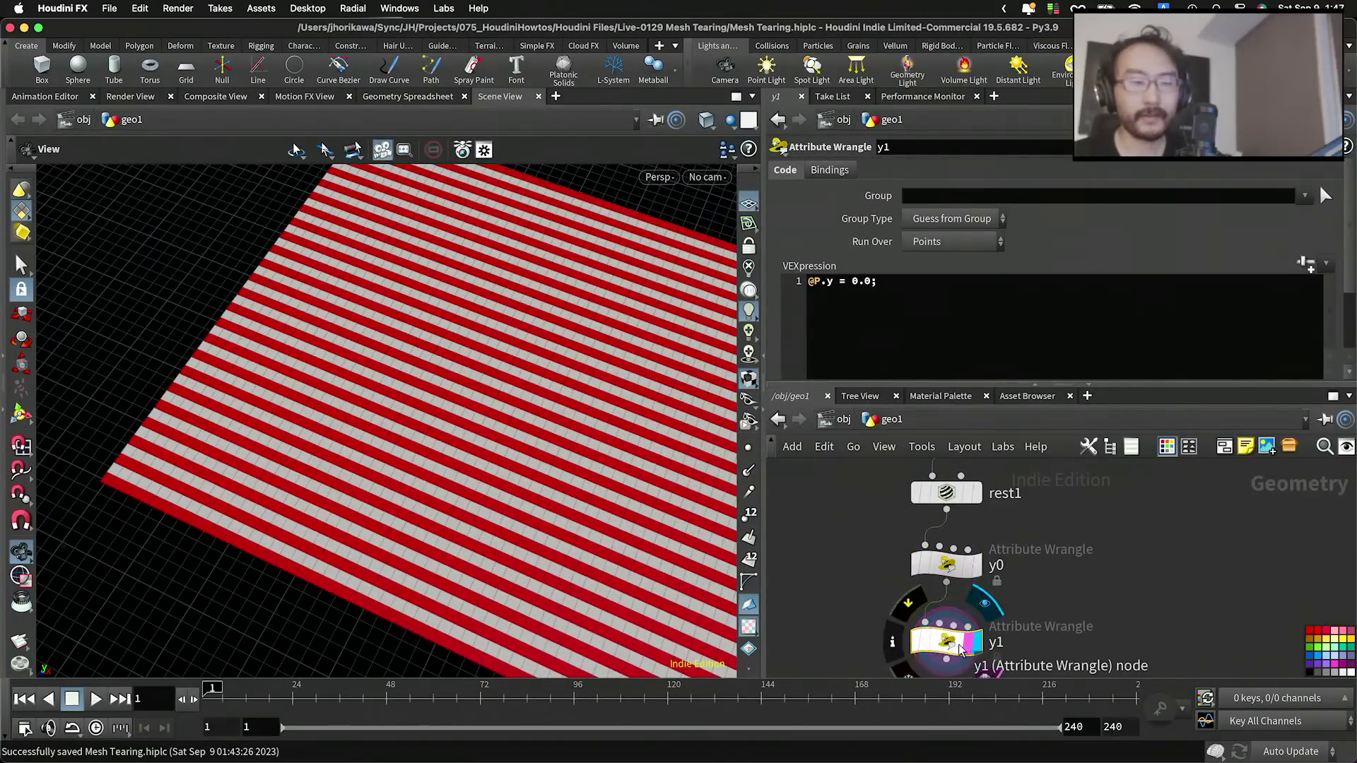
left_click(937, 342)
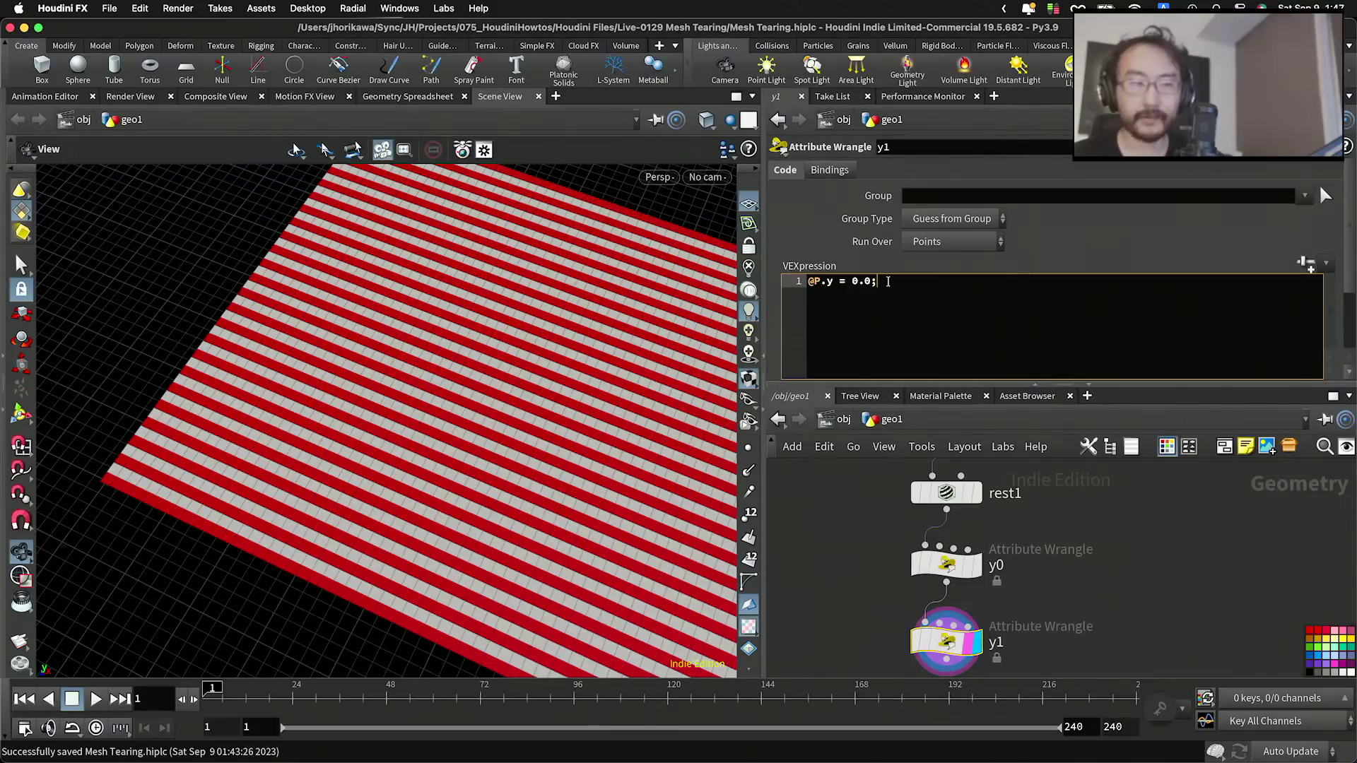
left_click_drag(872, 281, 852, 283)
type("v@")
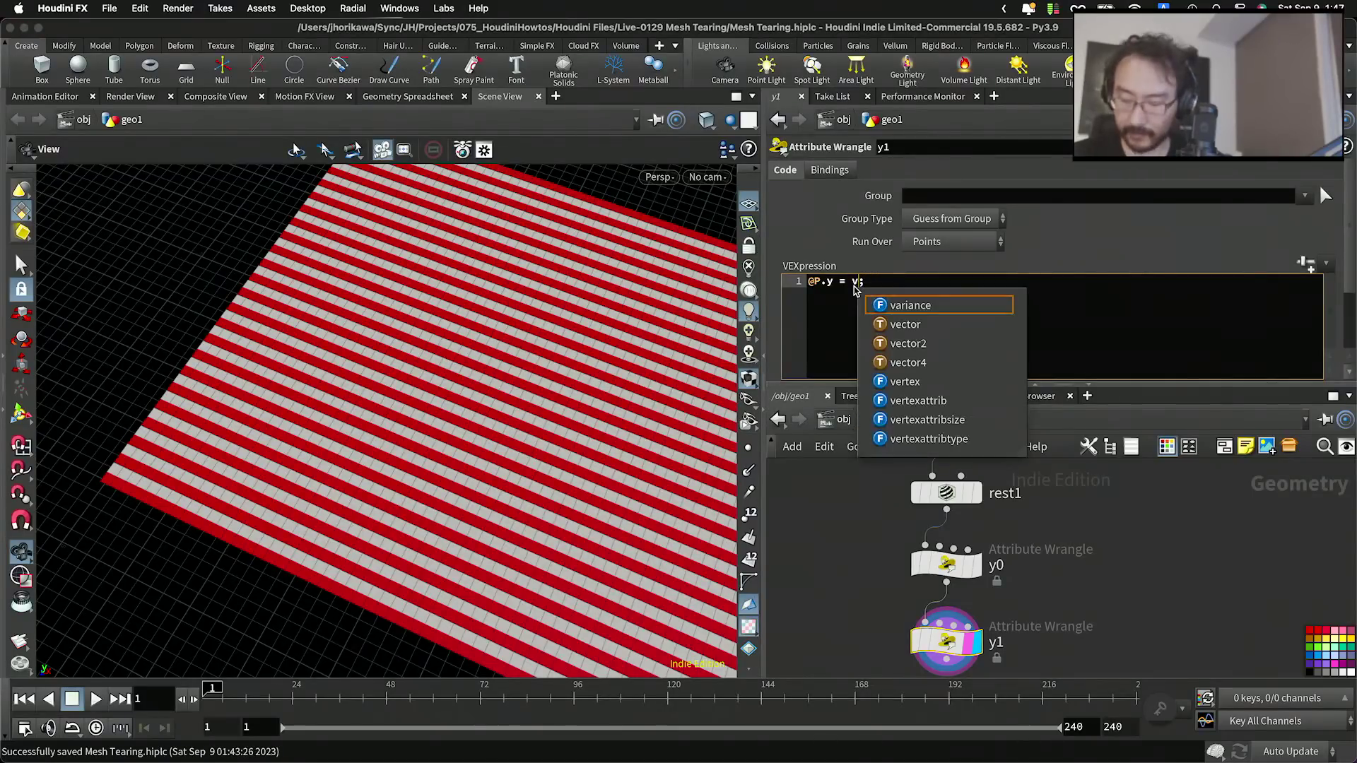
type("rest.y")
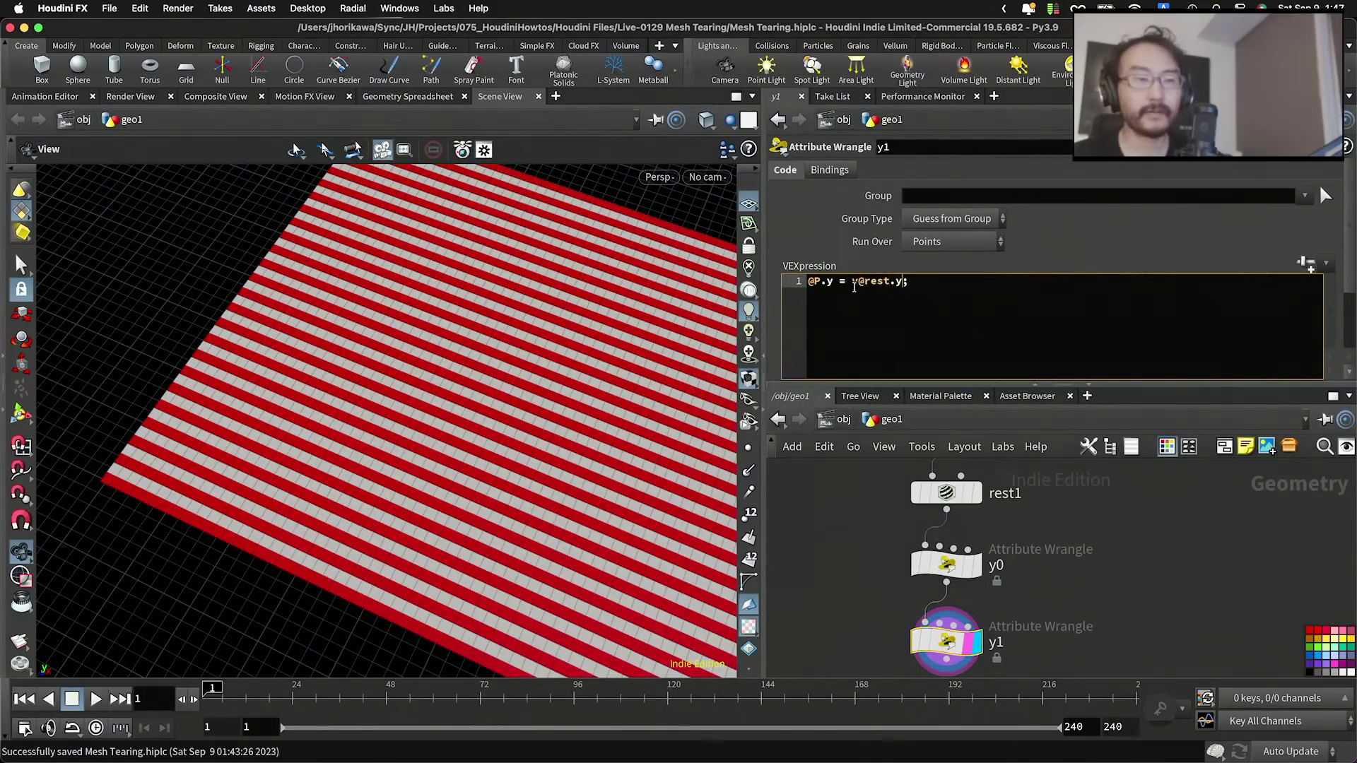
left_click(1164, 595)
left_click_drag(573, 458, 536, 409)
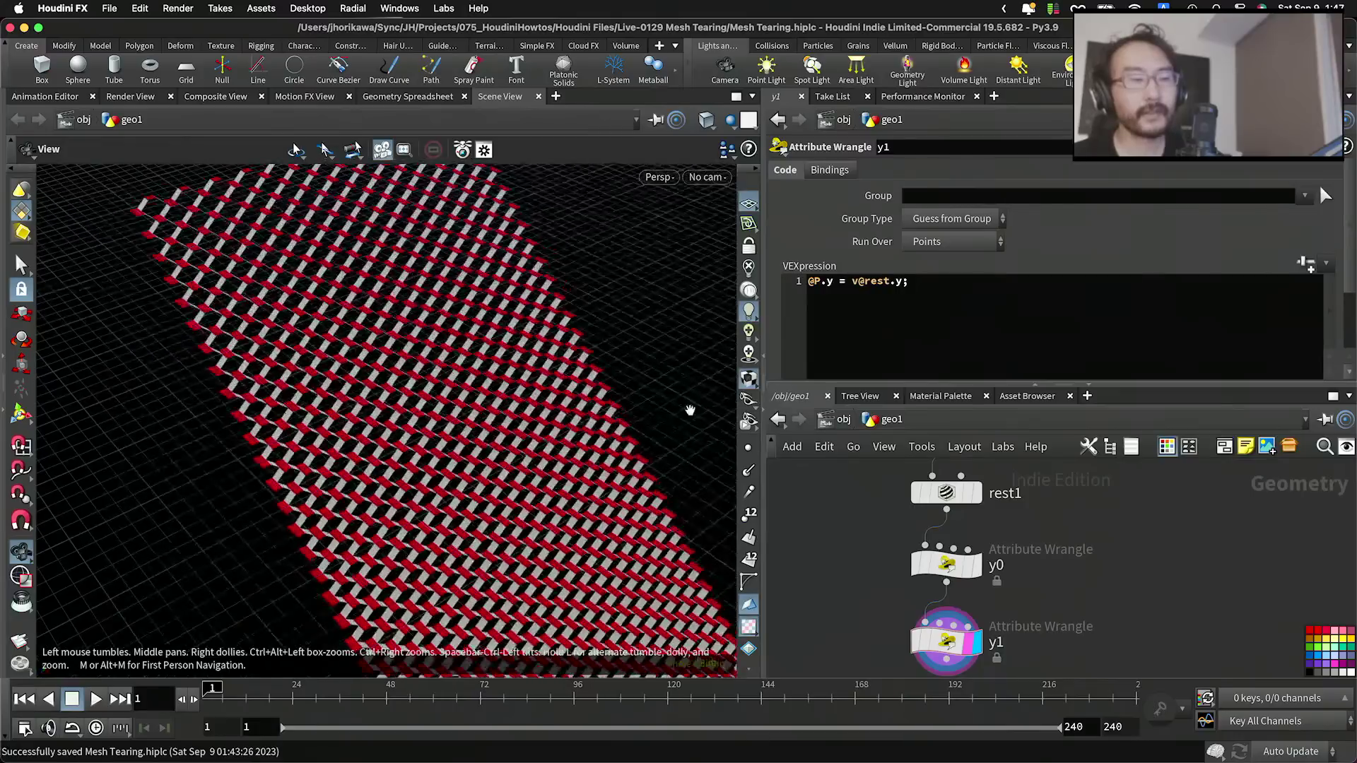
Step: Clear the y1 wrangle's expression and delete the node
left_click_drag(946, 282, 773, 292)
key("BackSpace")
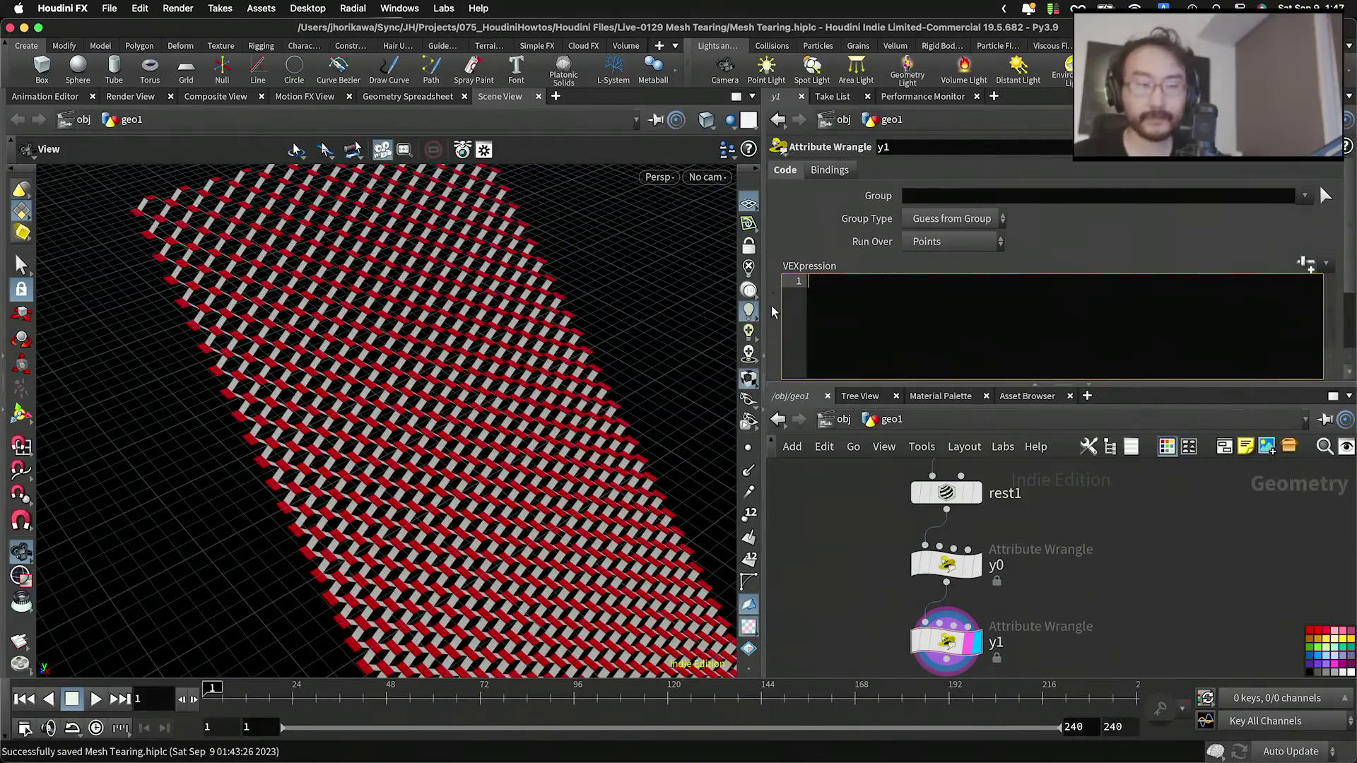
left_click(1075, 615)
middle_click_drag(1049, 659, 1043, 581)
left_click_drag(1051, 615, 934, 565)
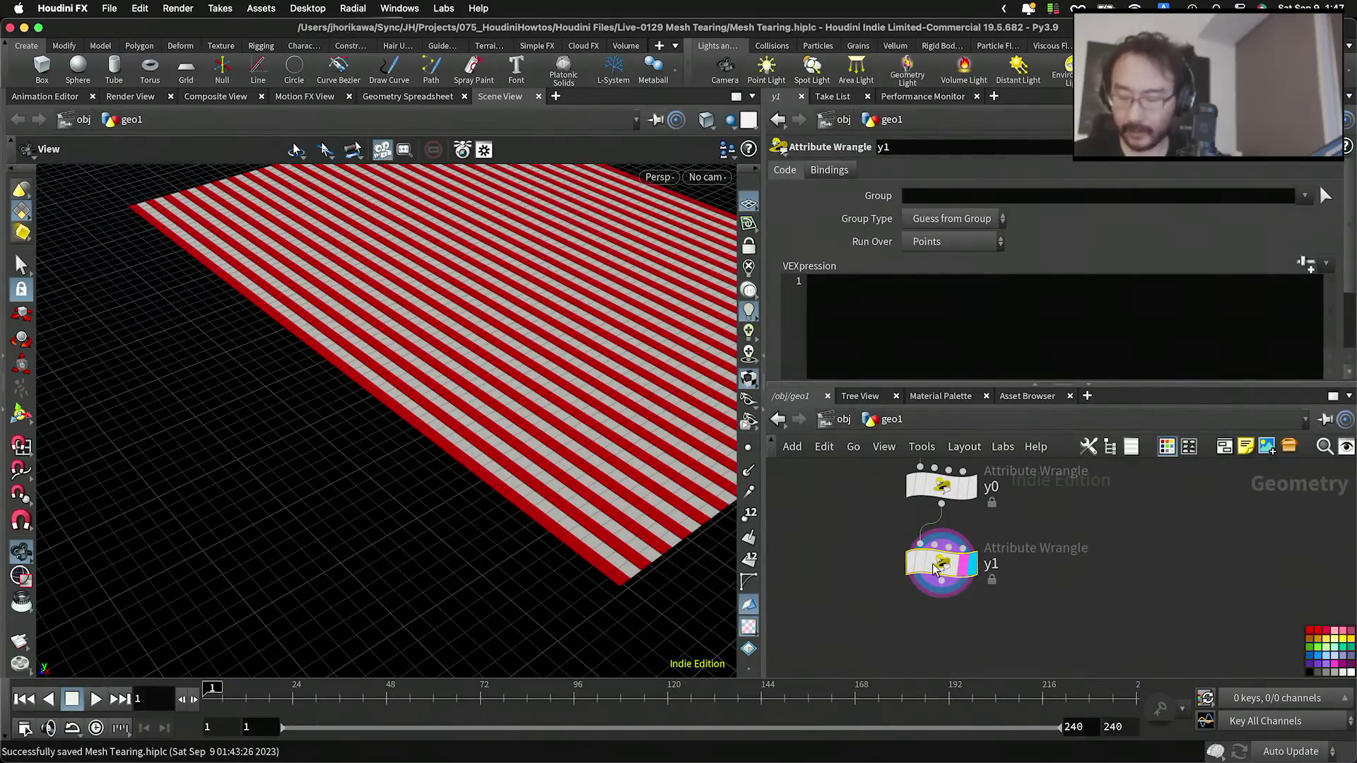
key("Tab")
left_click(866, 568)
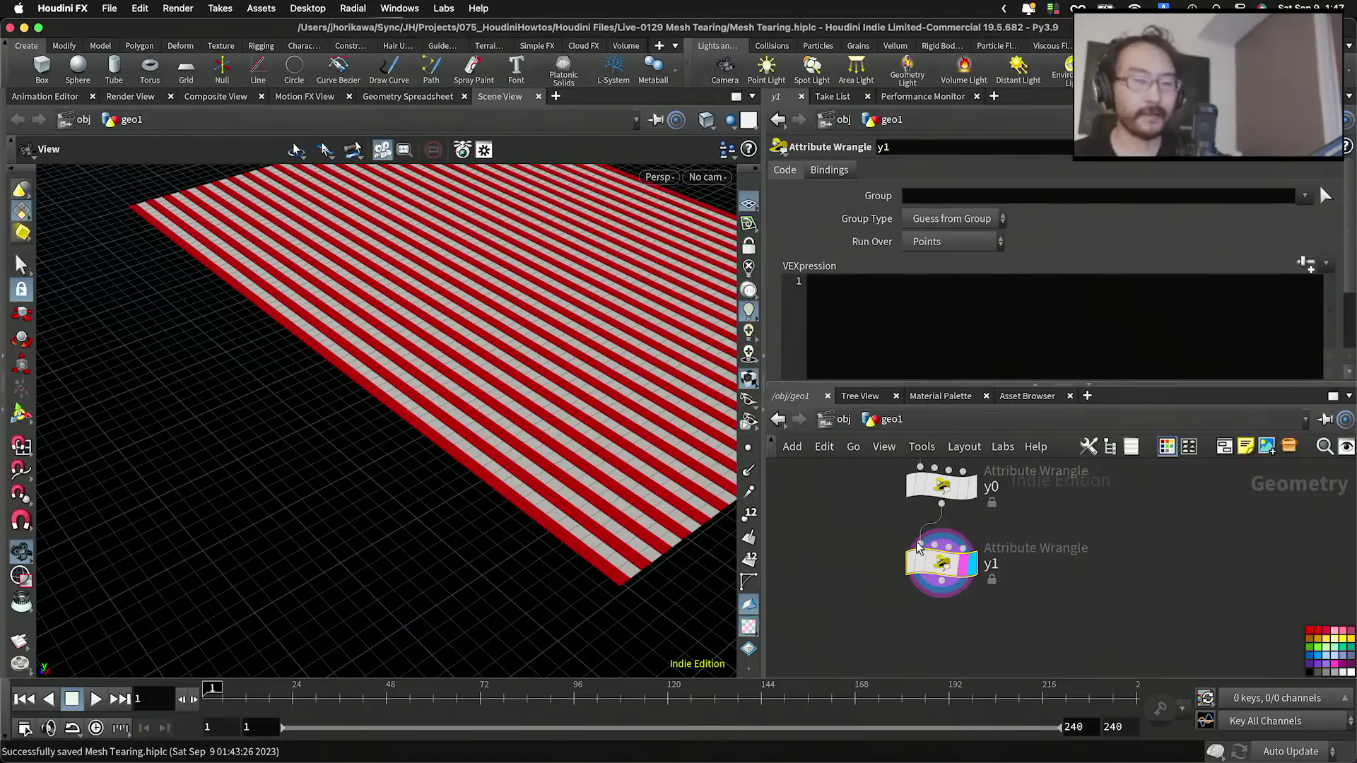
key("Delete")
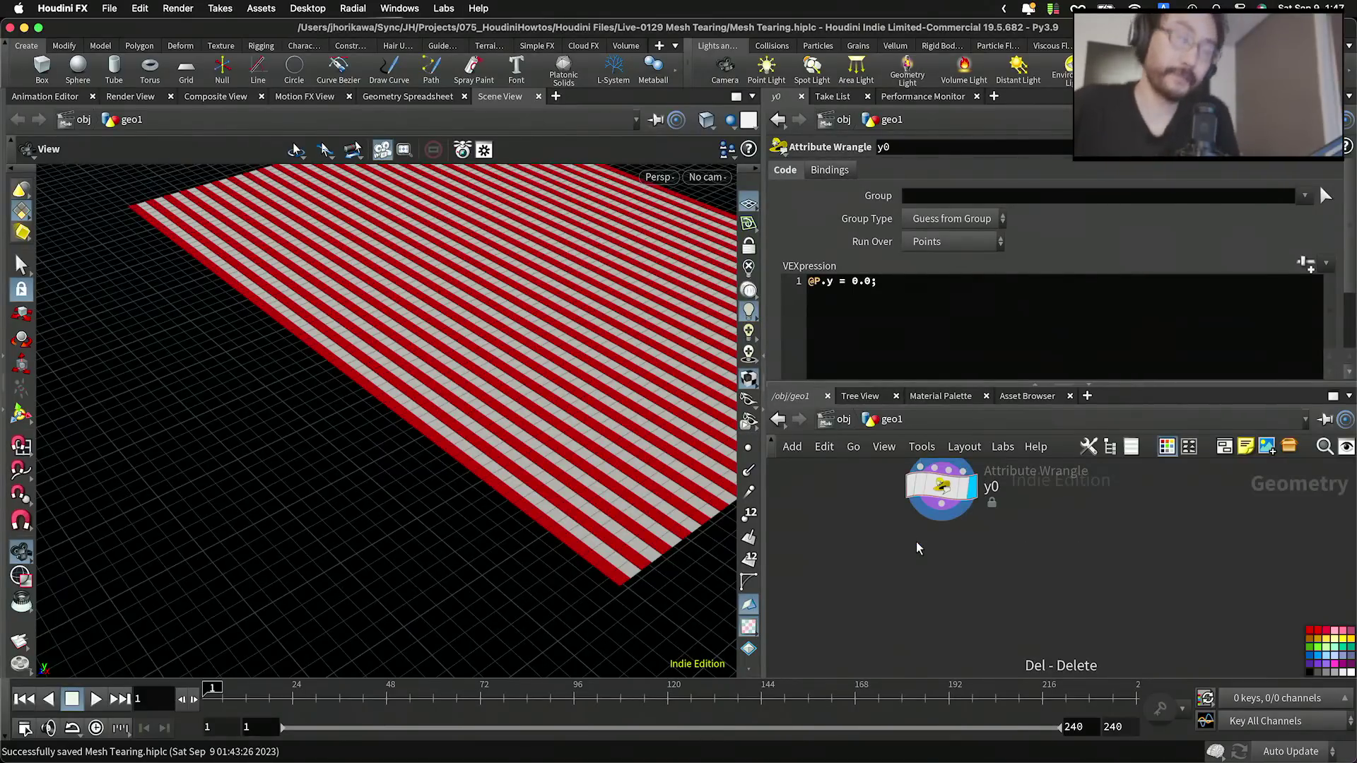
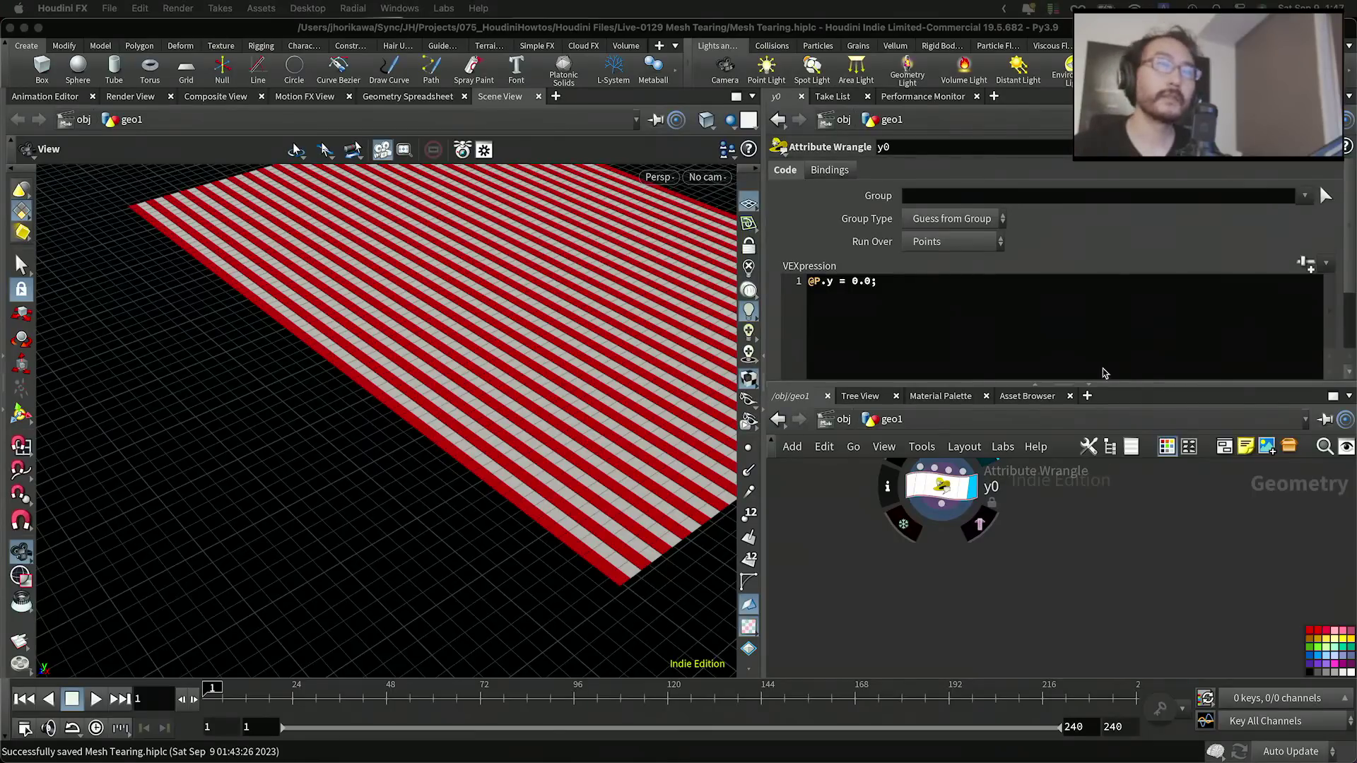
Step: Add a Vellum Configure Cloth node below the y0 wrangle
left_click(1015, 546)
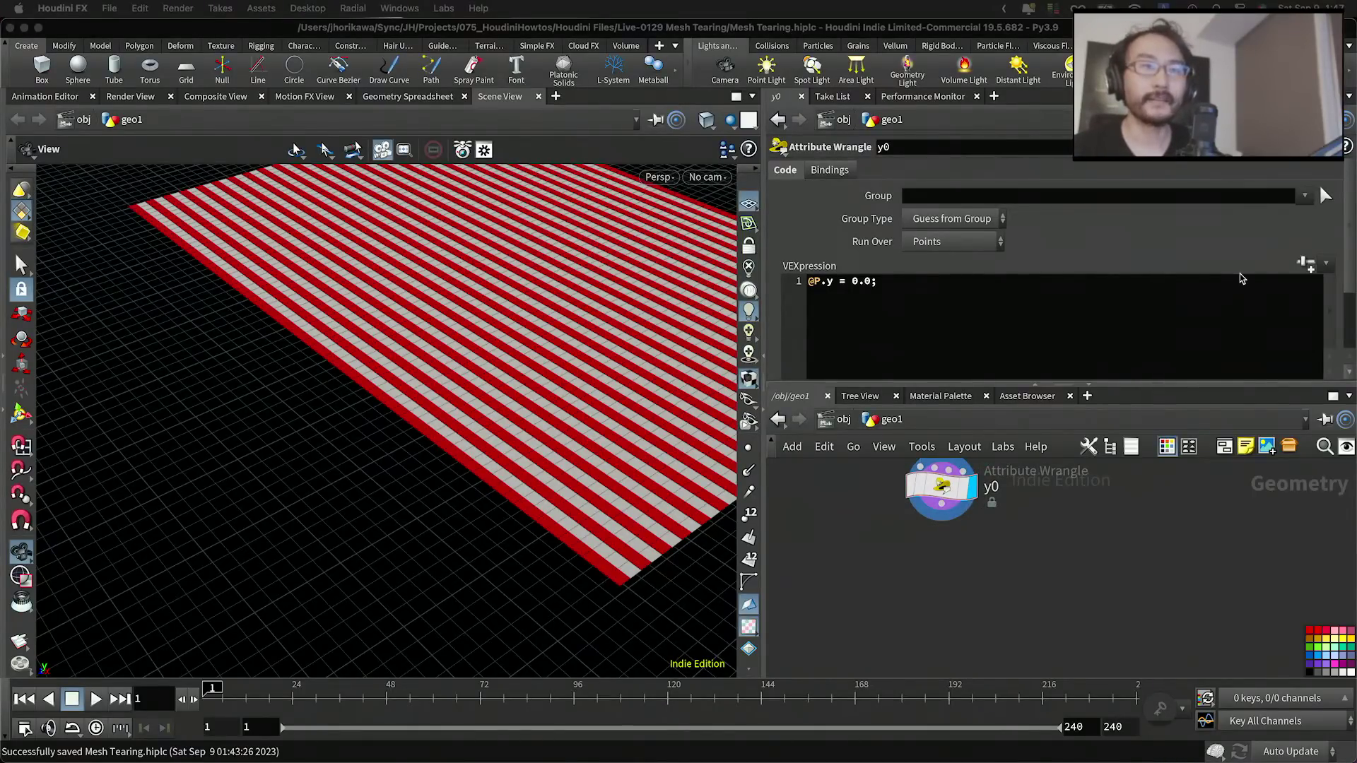
left_click(959, 583)
key("Tab")
type("v")
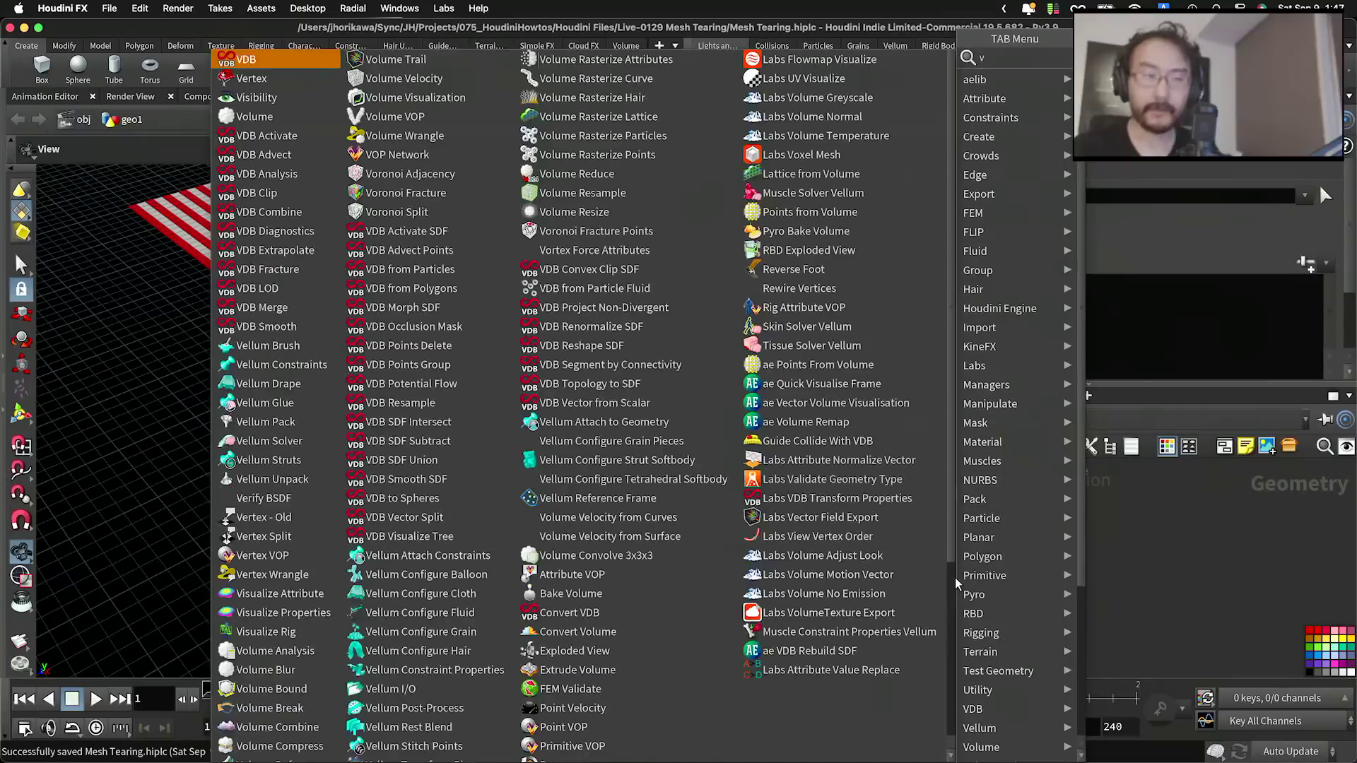
type("ellum")
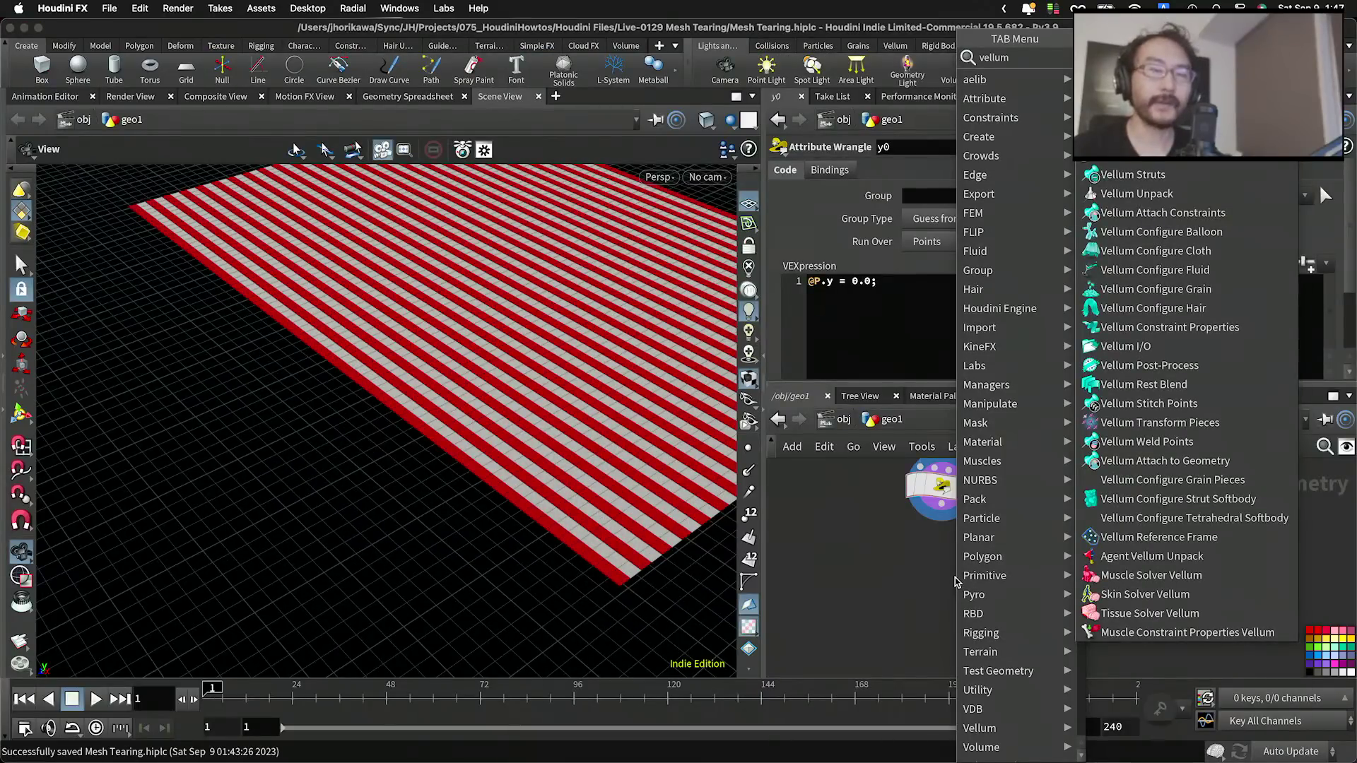
type(" cloth")
key("Return")
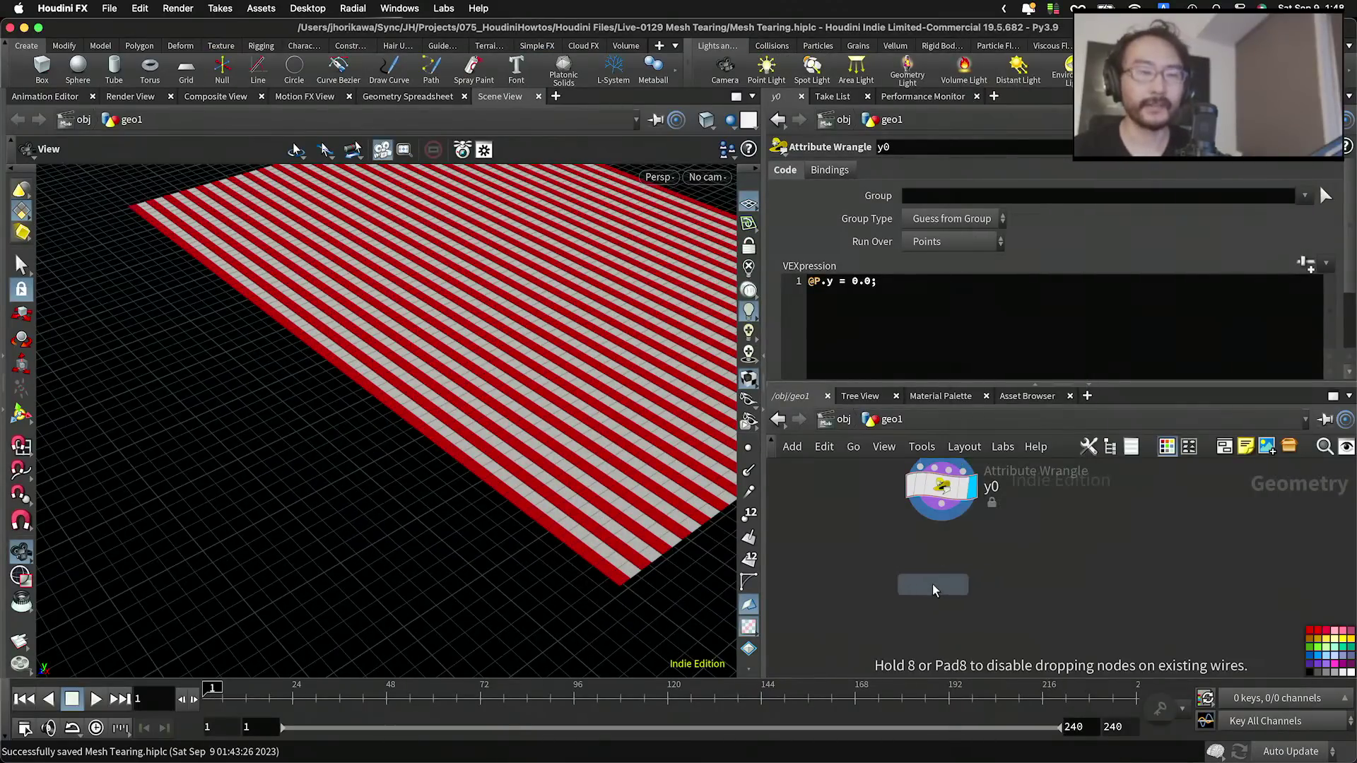
left_click(933, 585)
Step: Connect y0's output to the first input of vellumcloth1 and display the cloth constraints
scroll(666, 476, "up", 6)
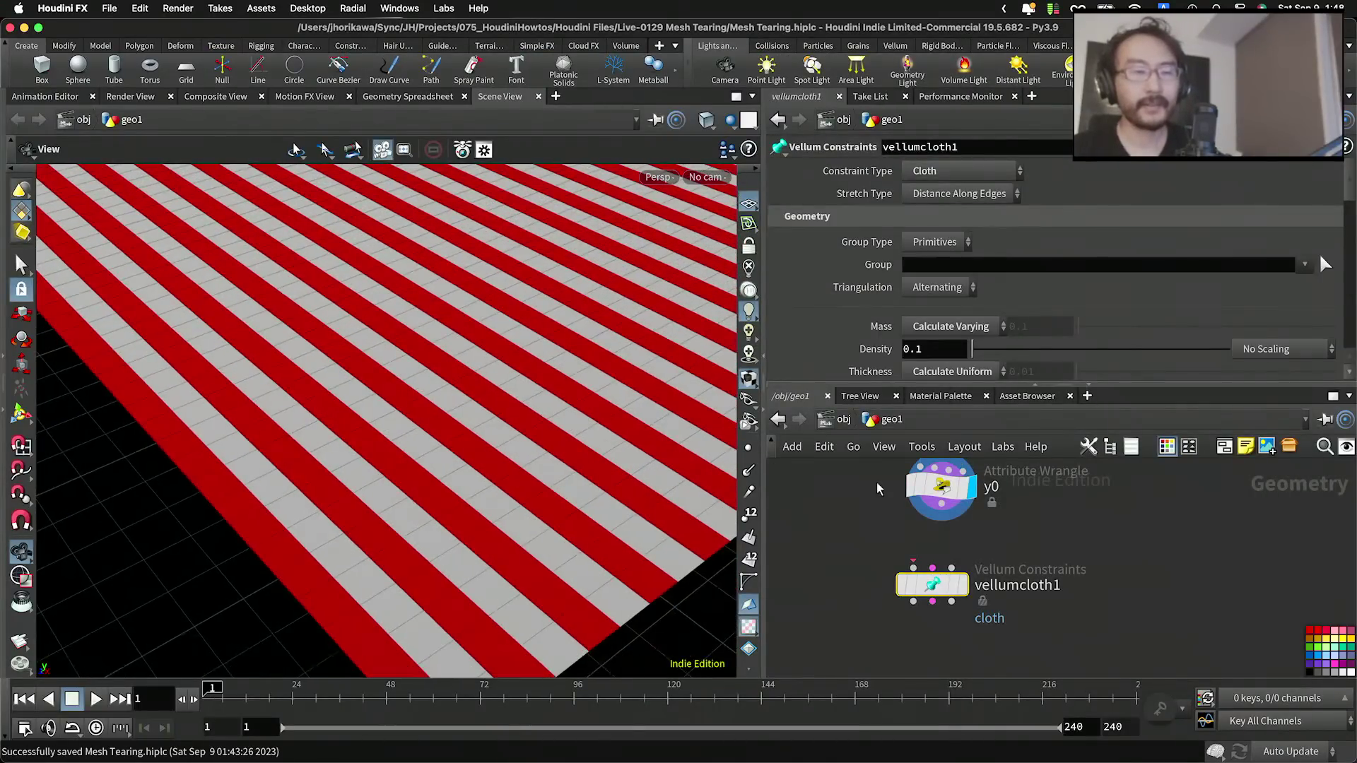
left_click_drag(939, 504, 953, 583)
left_click(964, 586)
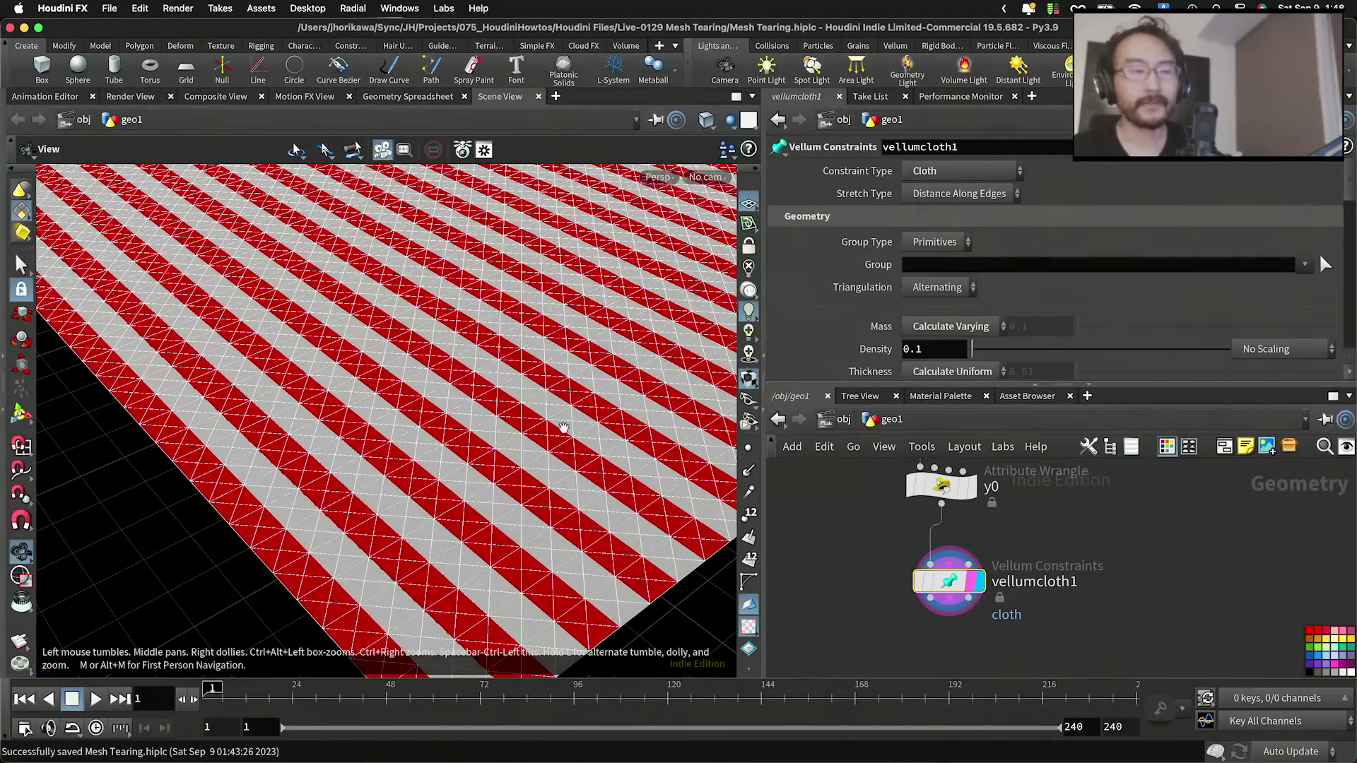
Step: Examine how the cloth constraint lines run across the red and white strips from several distances
scroll(537, 474, "up", 4)
left_click_drag(423, 491, 594, 473)
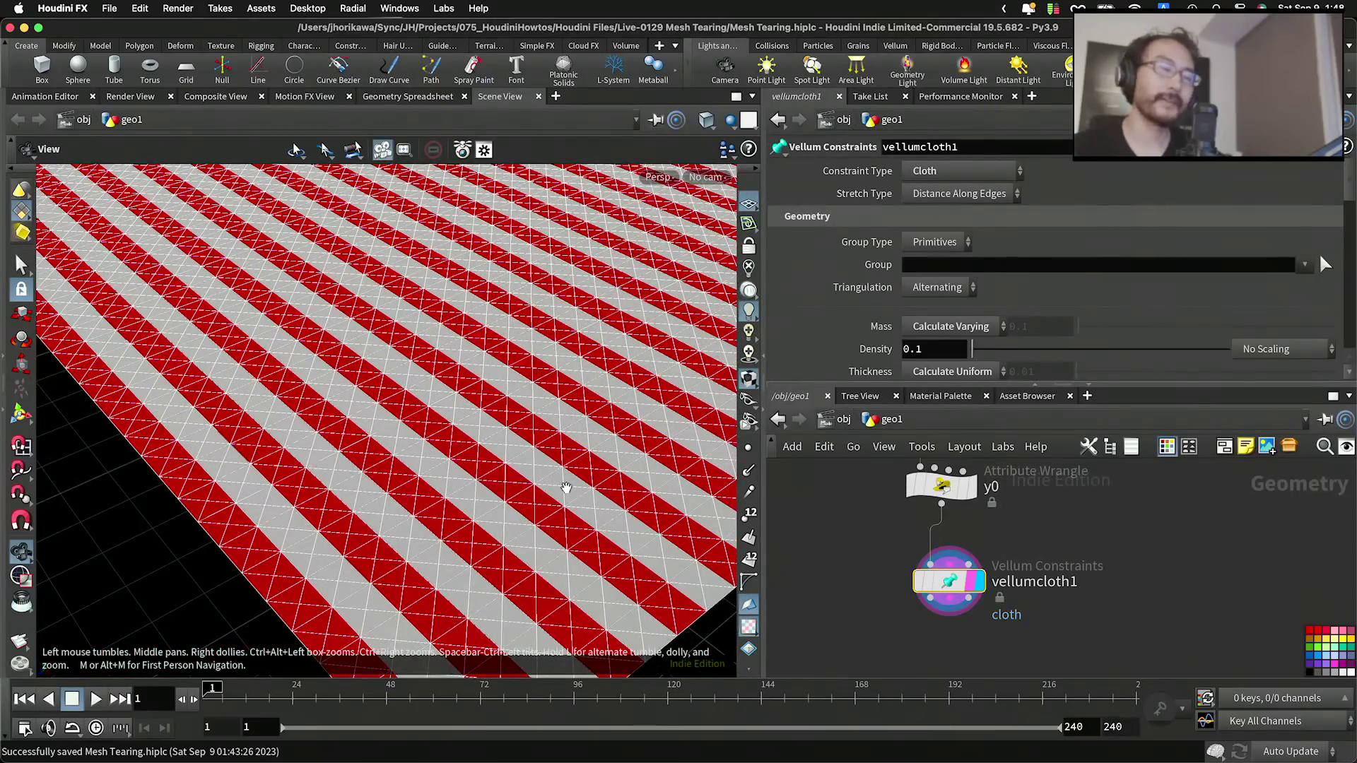
scroll(564, 410, "up", 2)
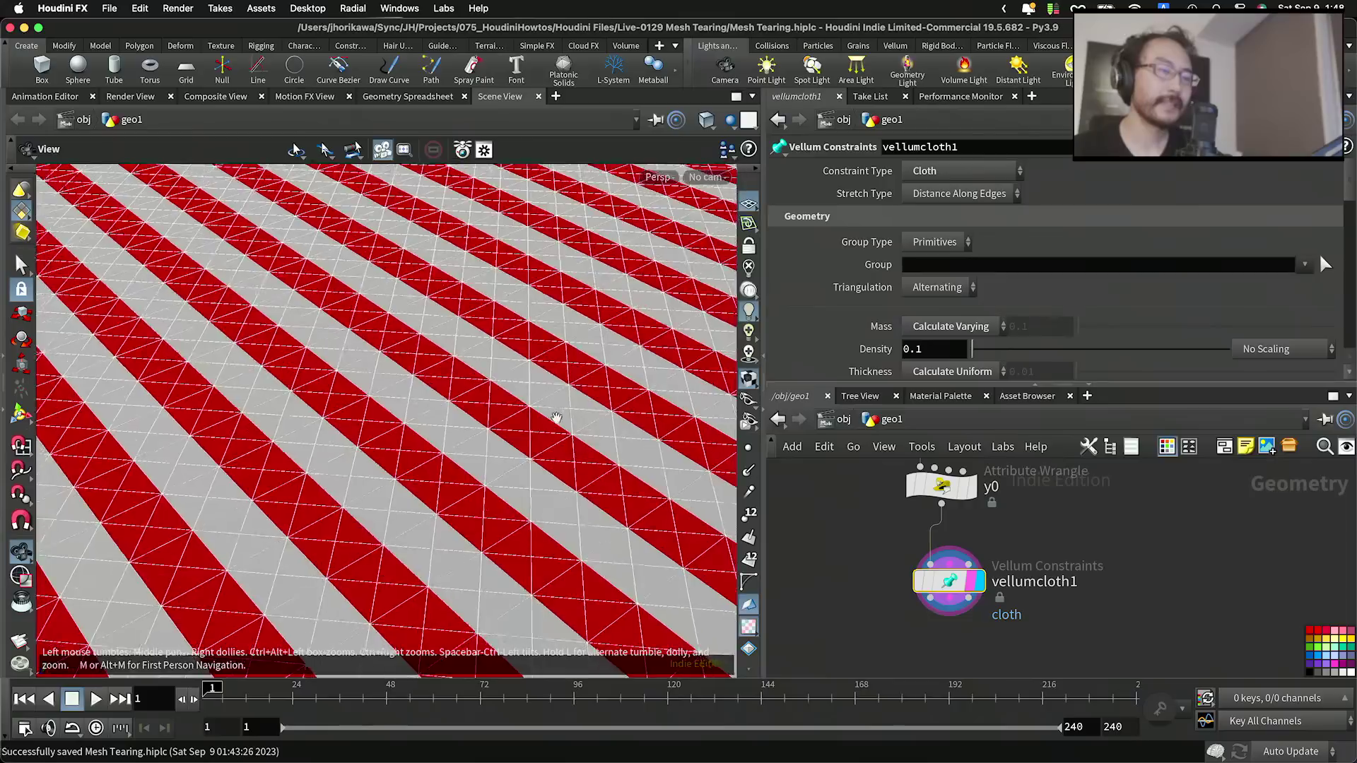
scroll(563, 409, "down", 3)
left_click_drag(947, 581, 941, 589)
scroll(563, 518, "down", 5)
middle_click_drag(594, 521, 429, 533)
scroll(499, 525, "up", 7)
scroll(499, 524, "down", 2)
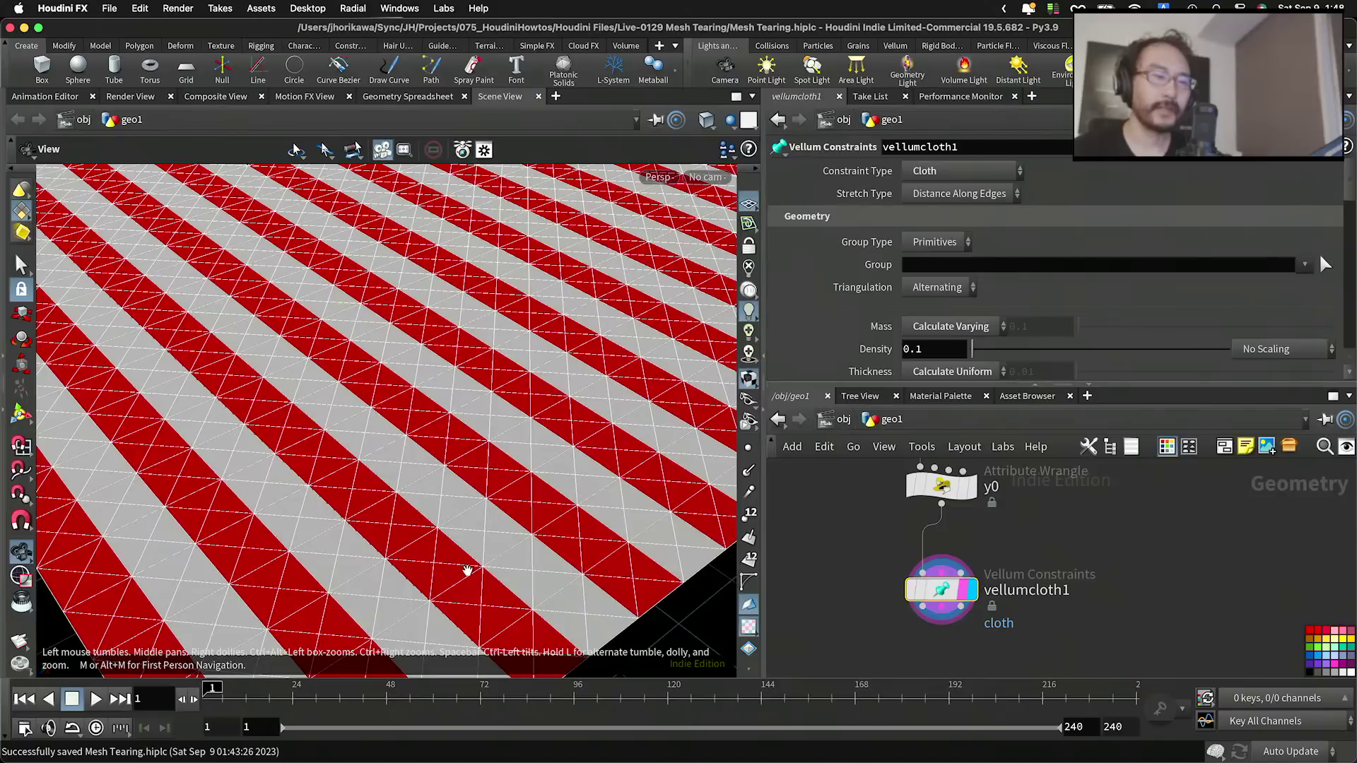
Step: Move vellumcloth1 further down and insert a Point Wrangle between y0 and vellumcloth1
left_click_drag(950, 590, 952, 620)
mouse_move(952, 590)
right_click_drag(571, 527, 592, 519)
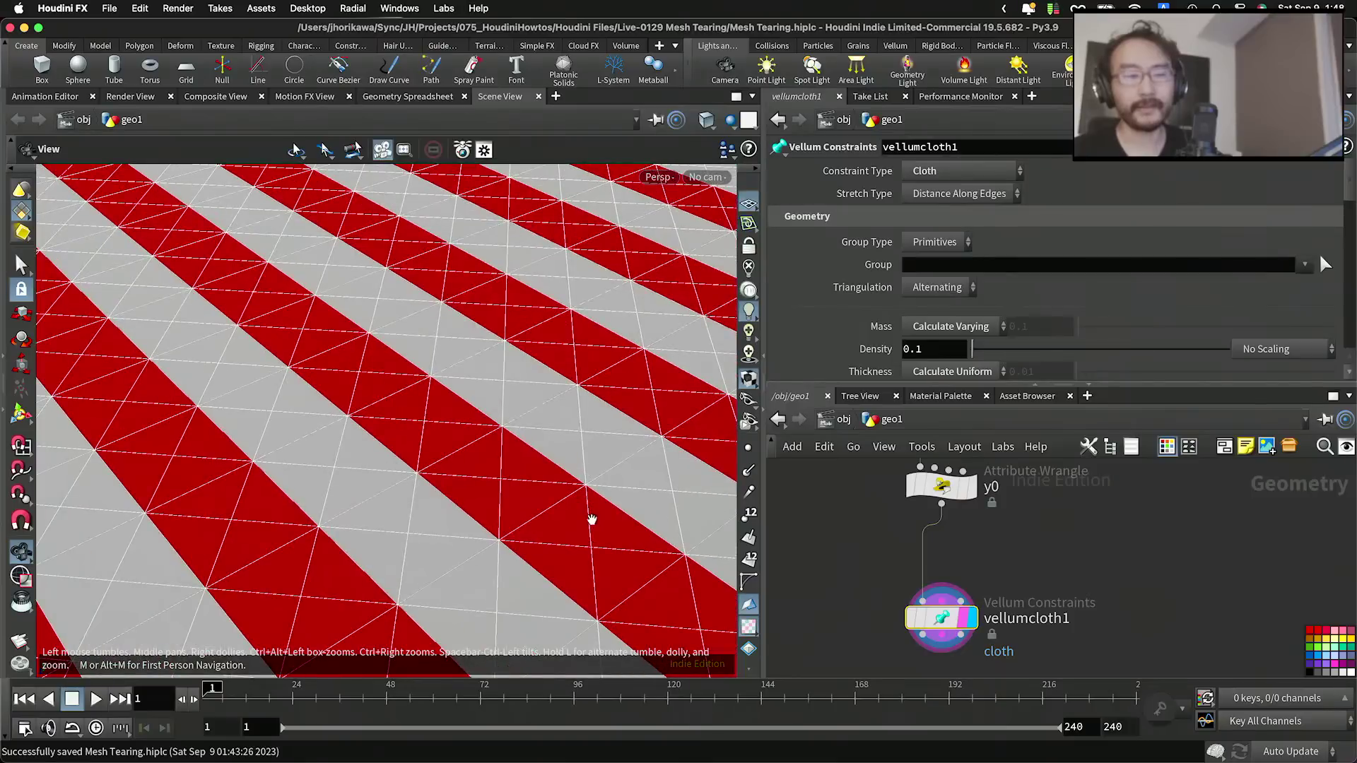
middle_click_drag(592, 519, 580, 524)
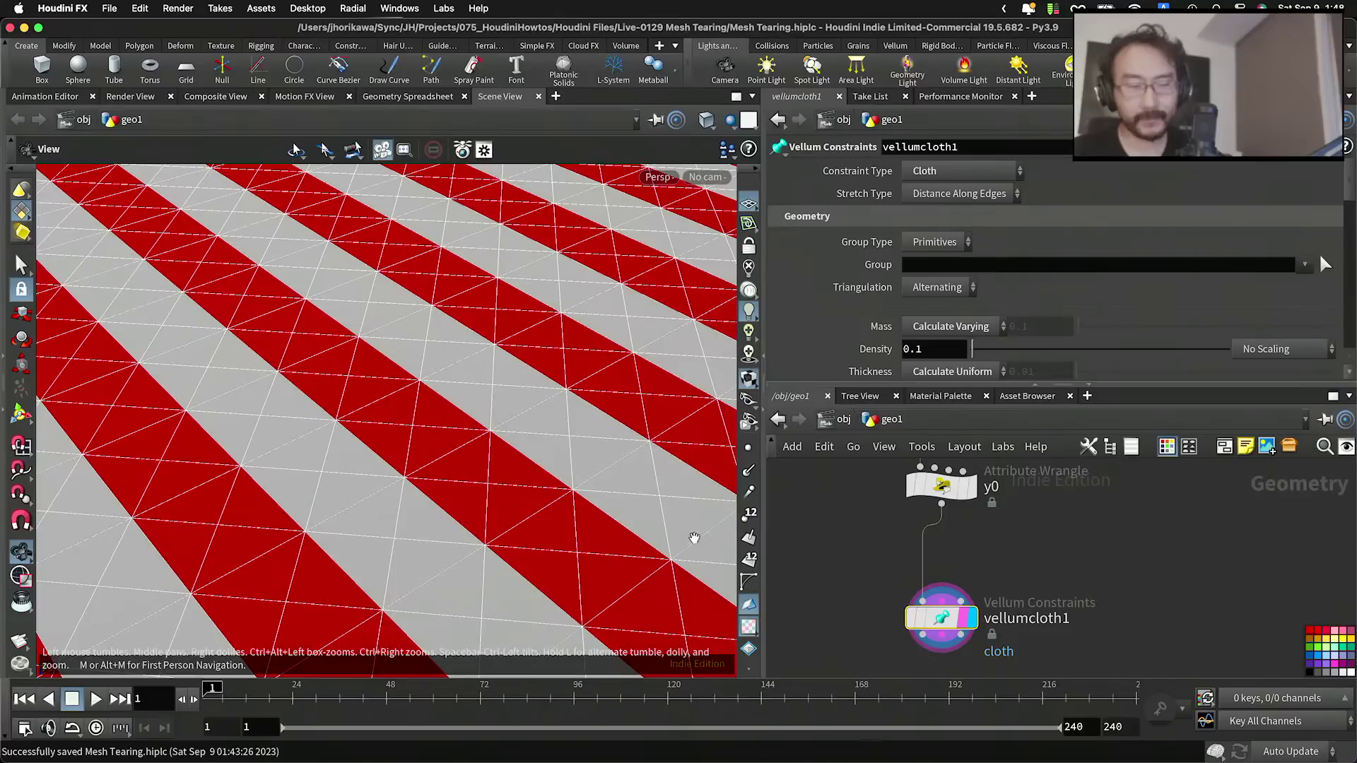
scroll(946, 552, "down", 3)
scroll(947, 551, "up", 3)
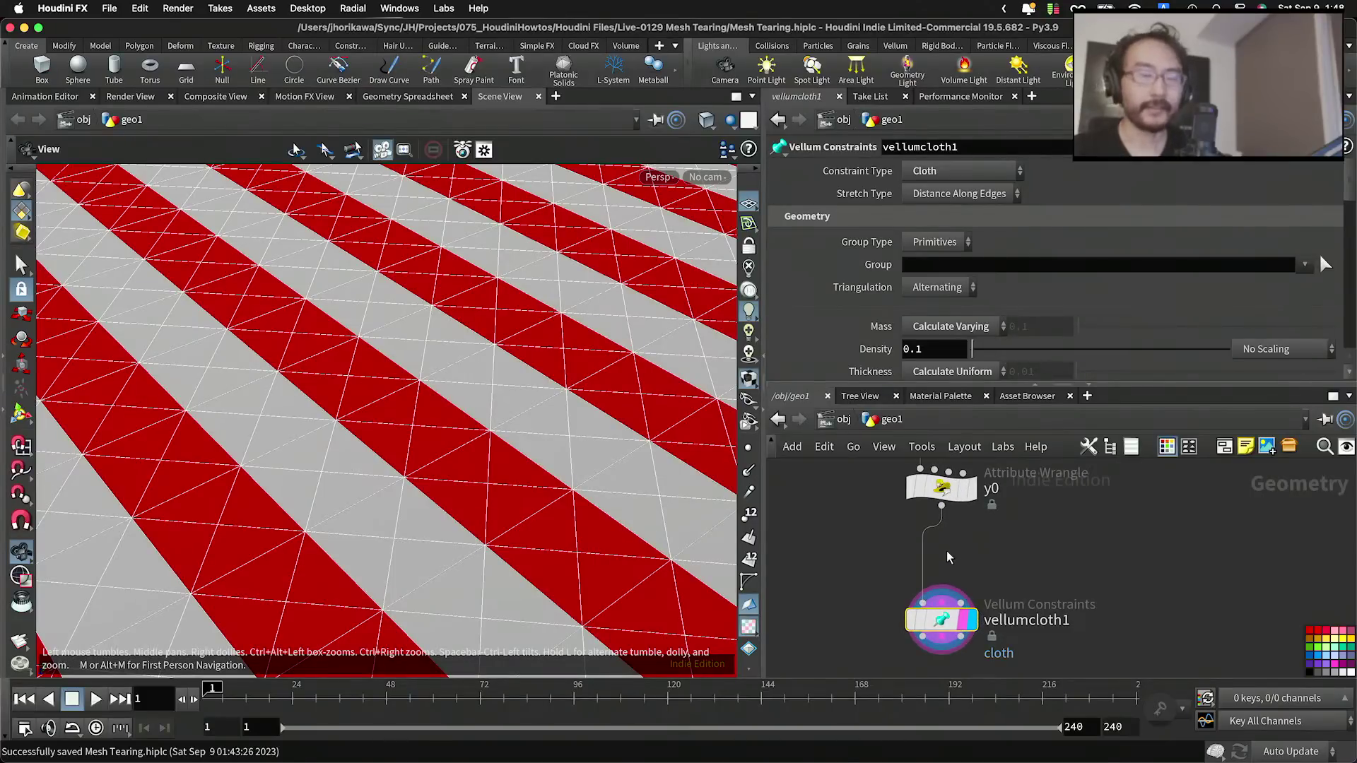
key("Tab")
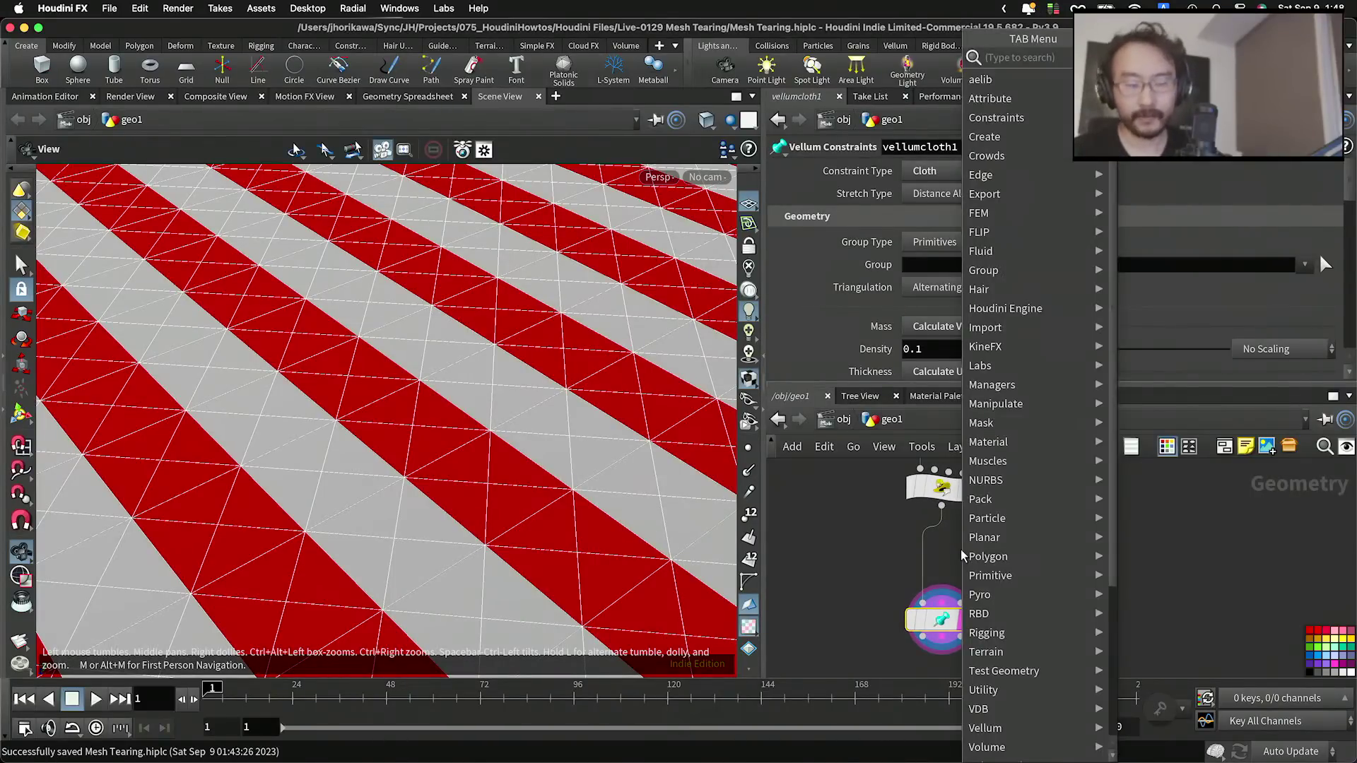
type("poin")
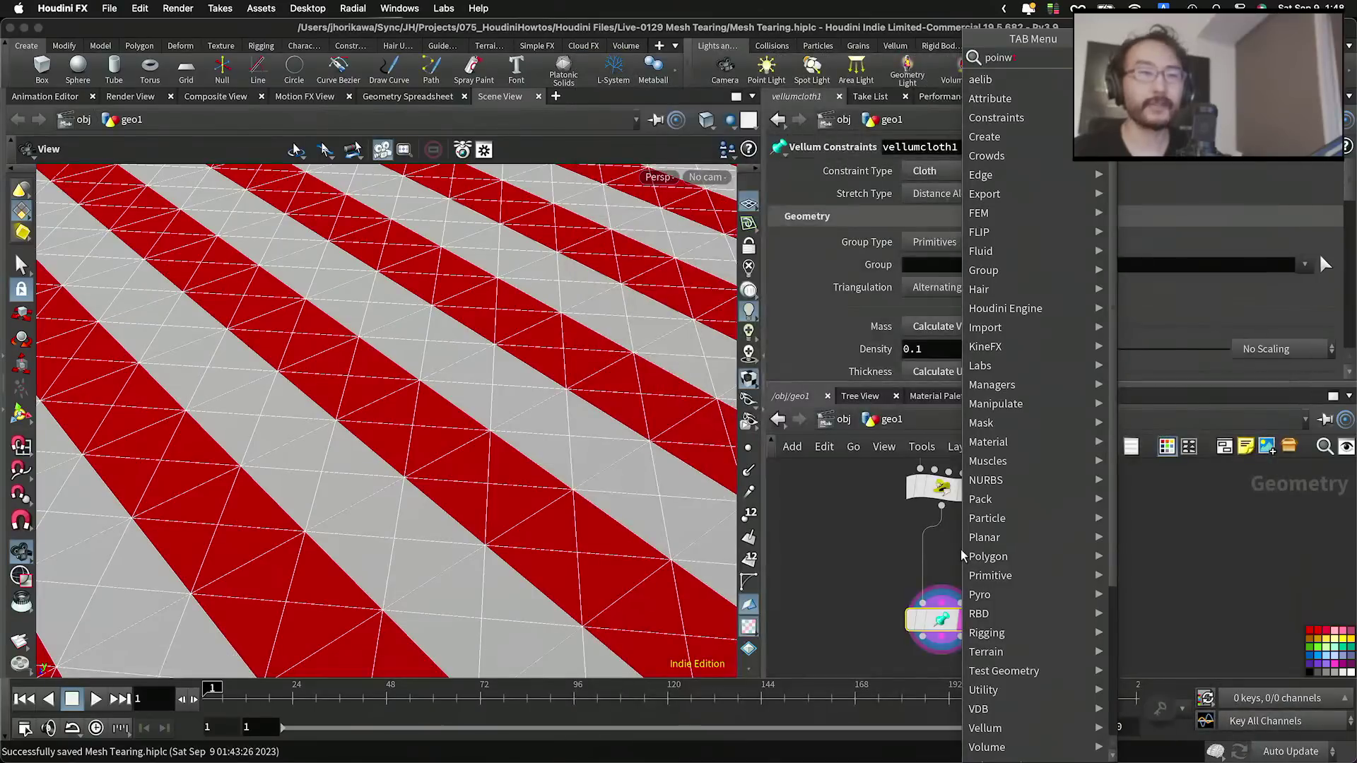
type("twr")
key("Return")
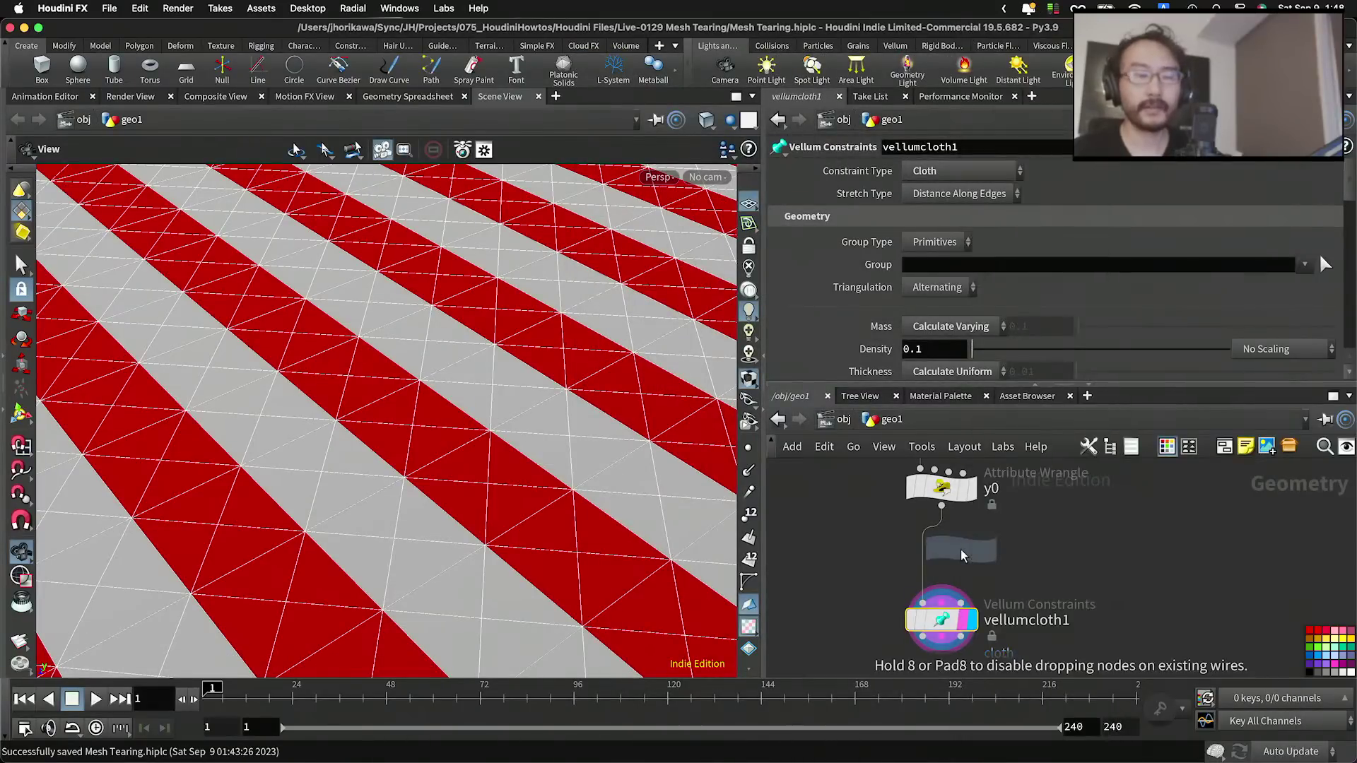
left_click(969, 549)
left_click_drag(968, 548, 942, 566)
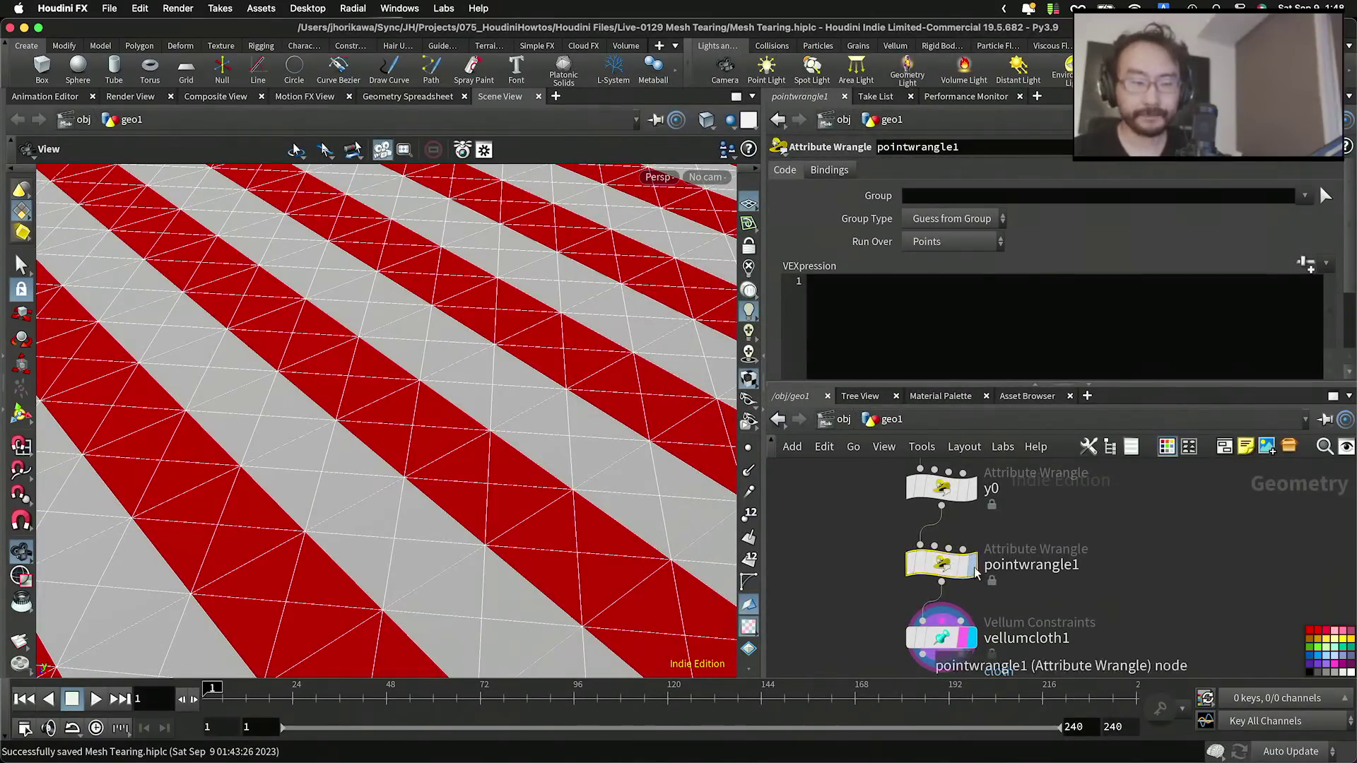
Step: Rename the new point wrangle as random
left_click(1012, 570)
double_click(1012, 570)
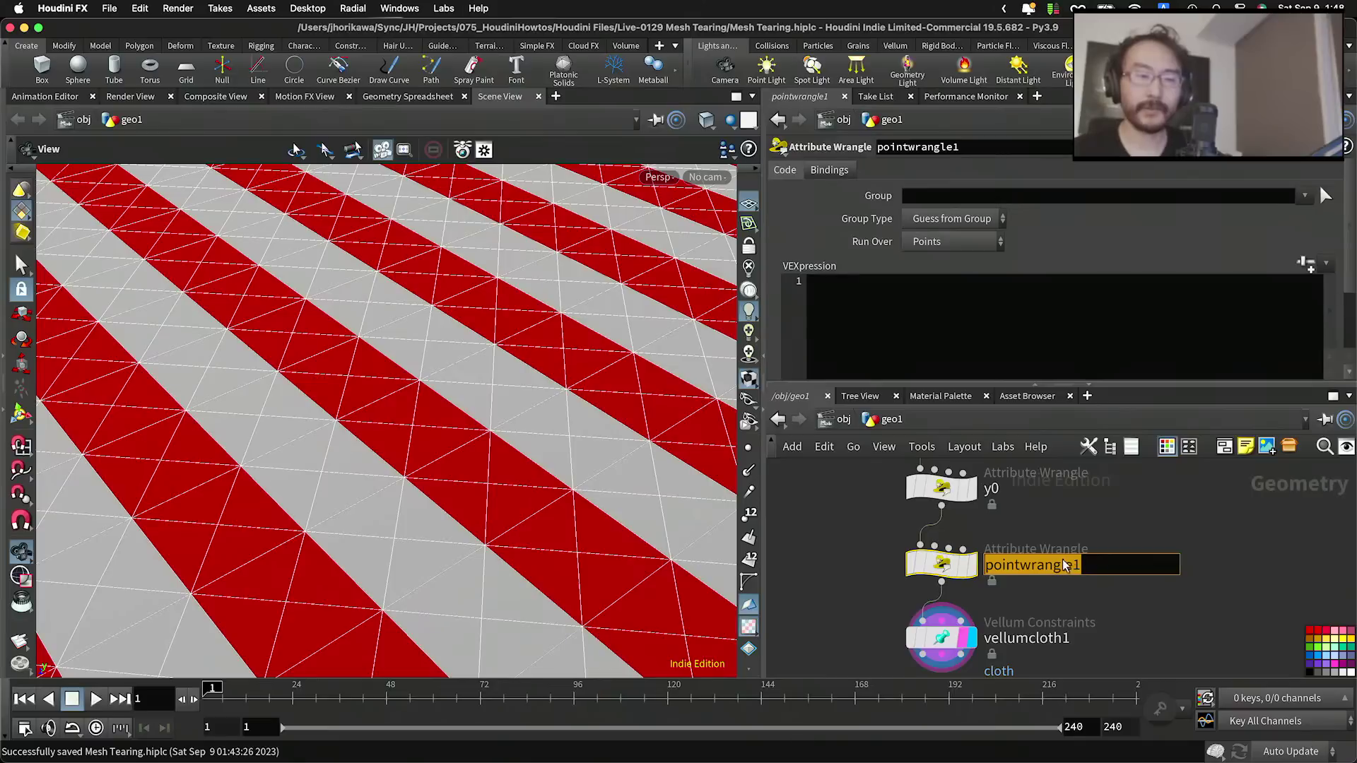
type("random_")
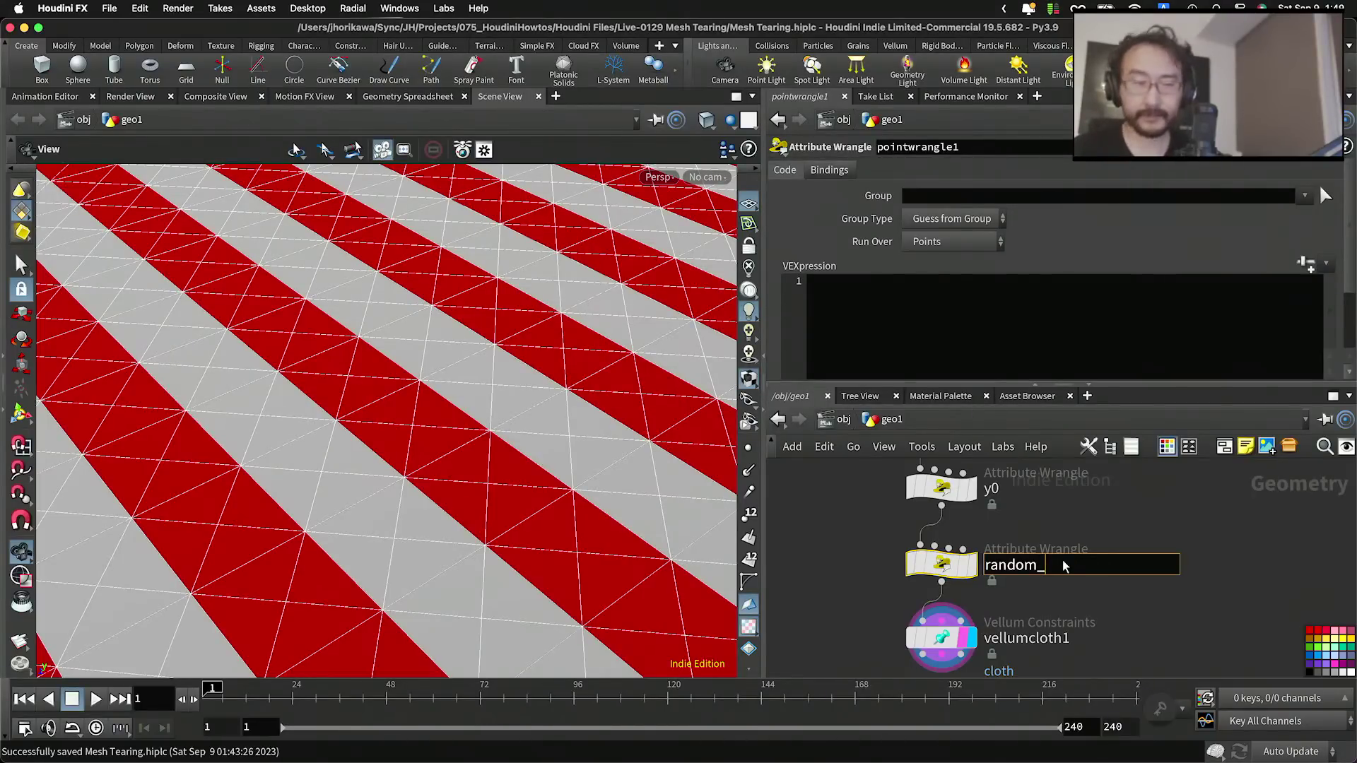
Step: Enter the expression rand(v@rest) in the VEX code of the random wrangle
left_click(941, 313)
type("vr")
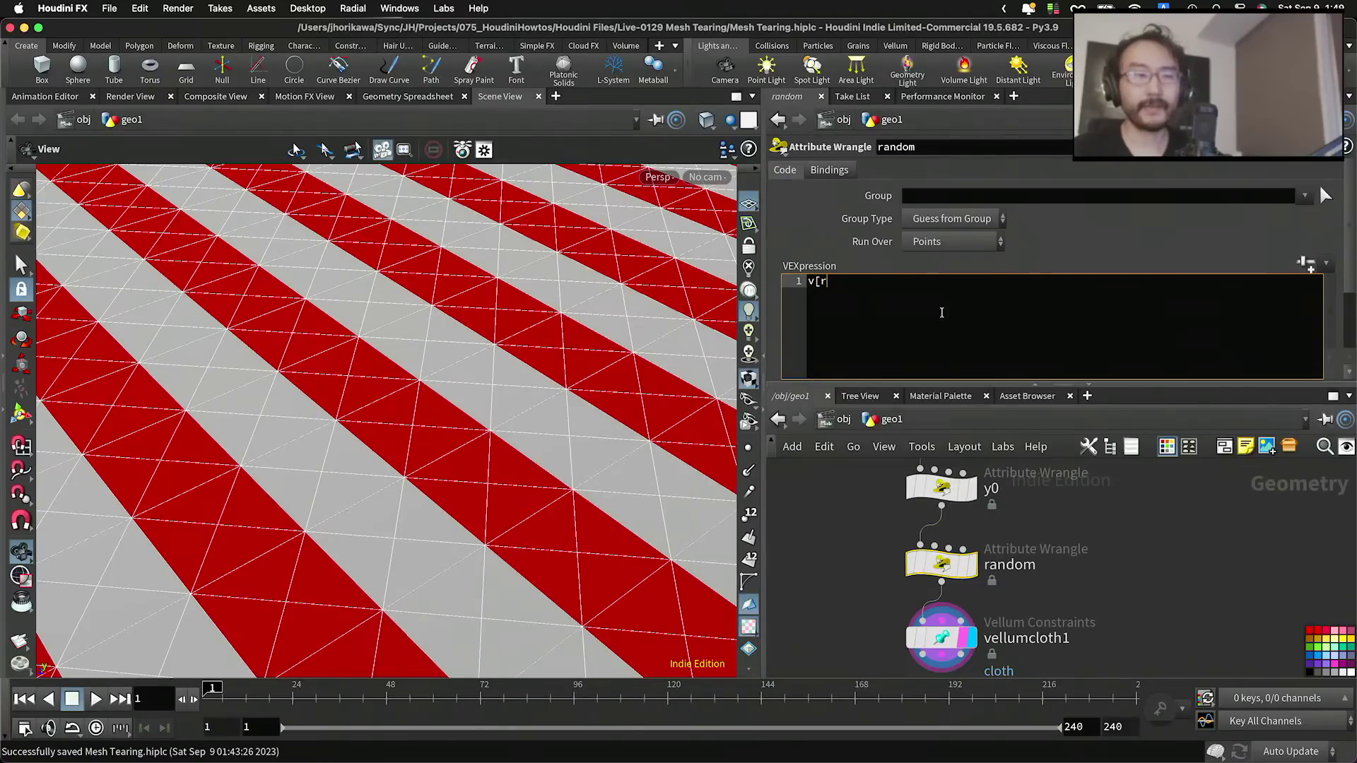
type("@")
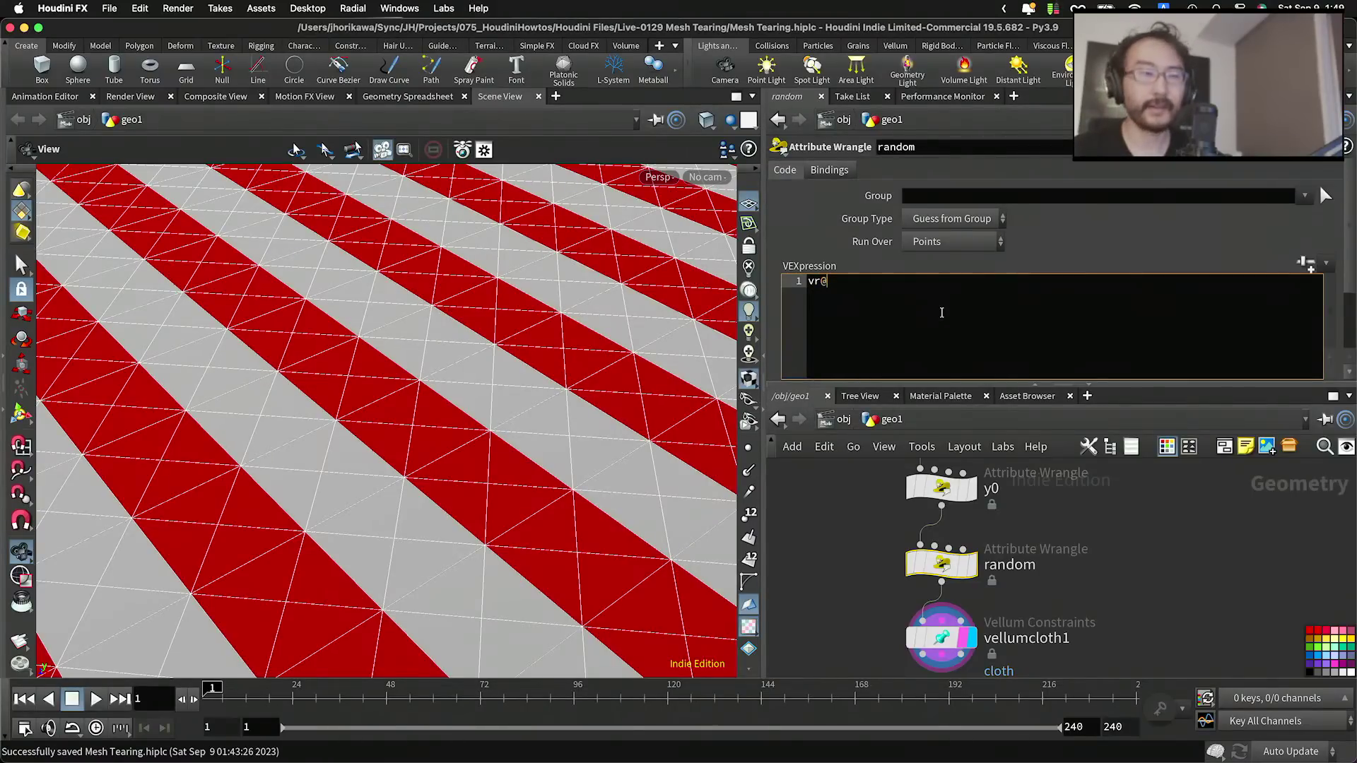
key("BackSpace")
key("BackSpace")
type("@rest")
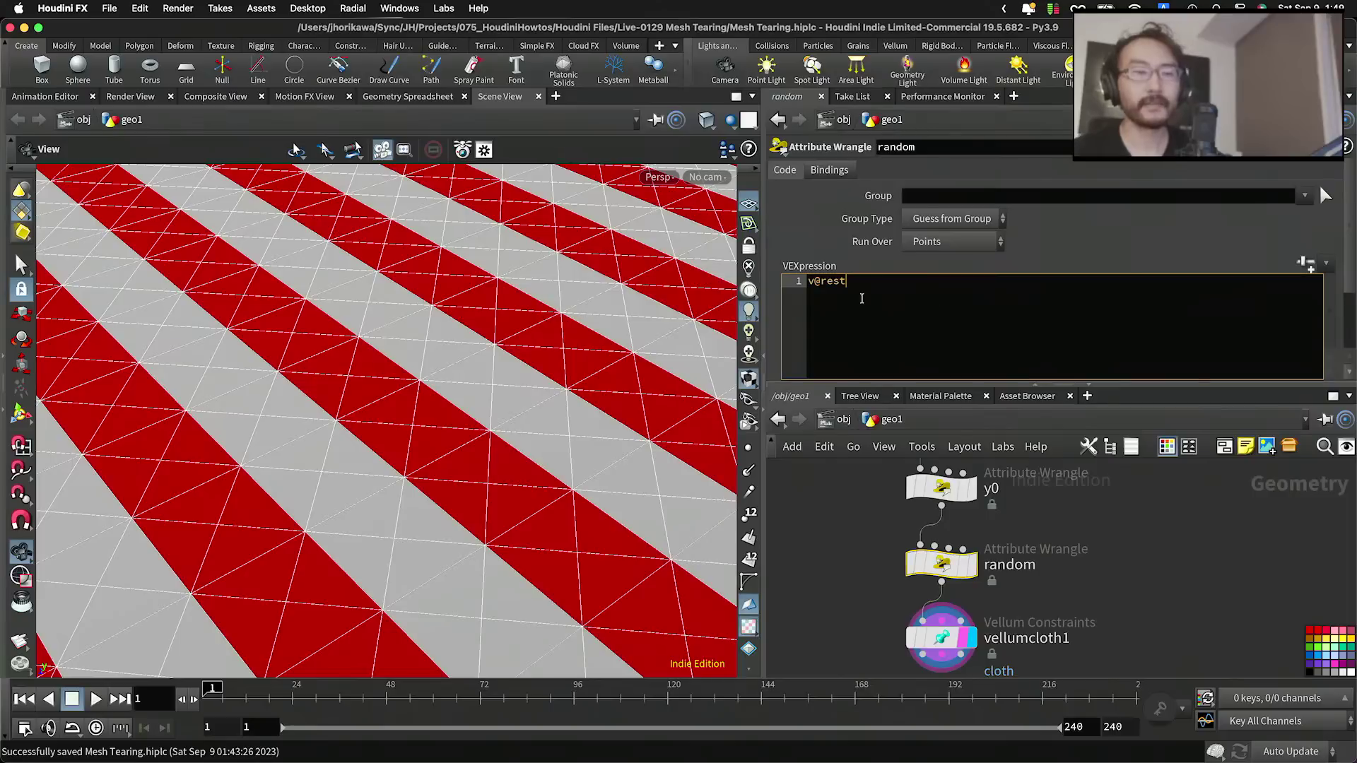
left_click(809, 281)
type("rand*")
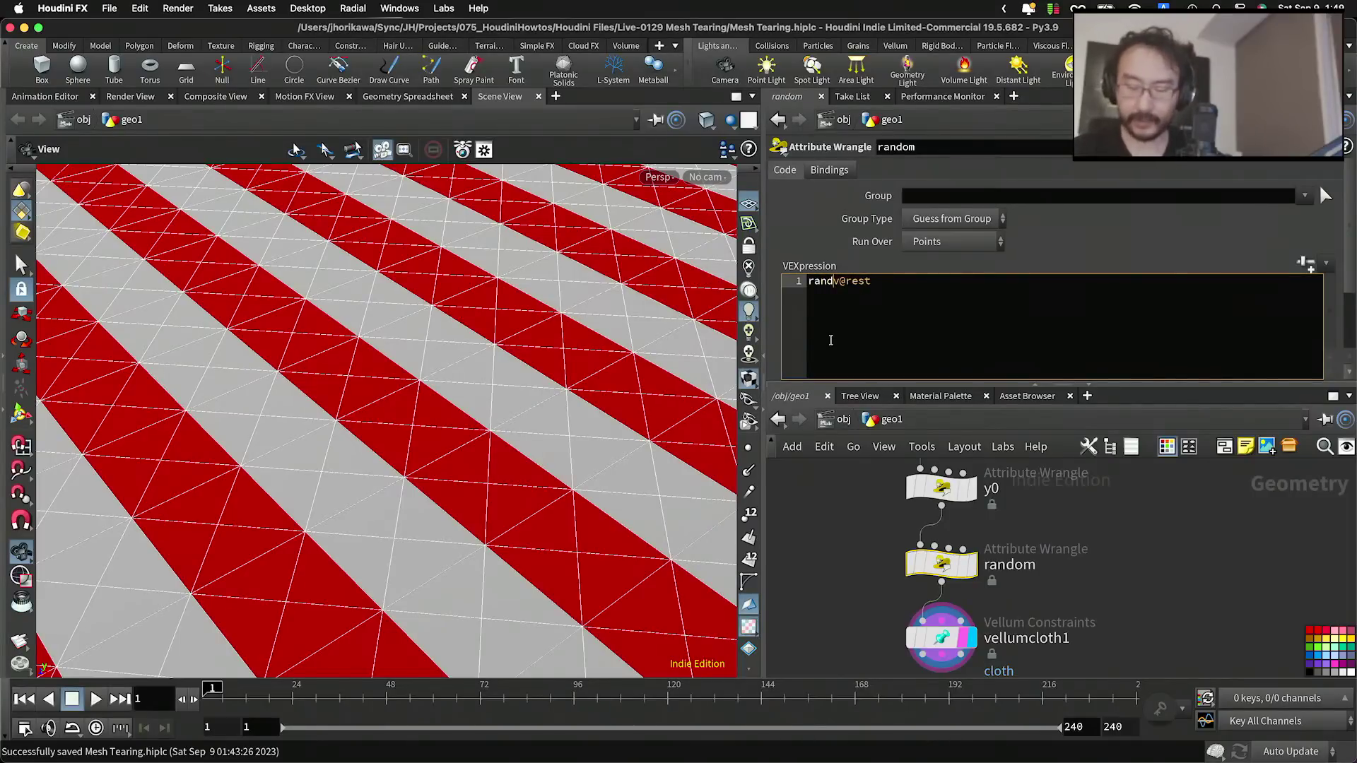
key("BackSpace")
type("(")
left_click(912, 290)
type(")")
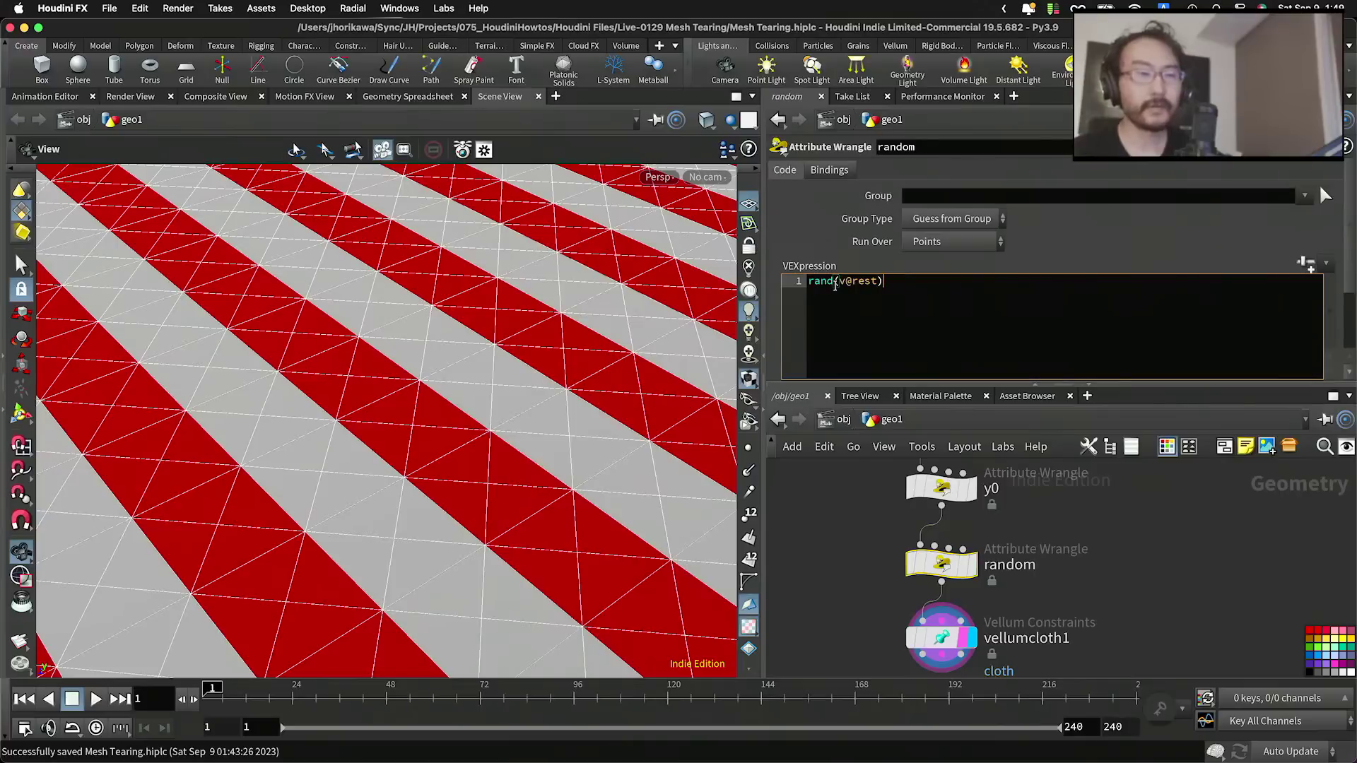
Step: Complete the line as the declaration float y = rand(v@rest); and leave an empty line below it
left_click(807, 280)
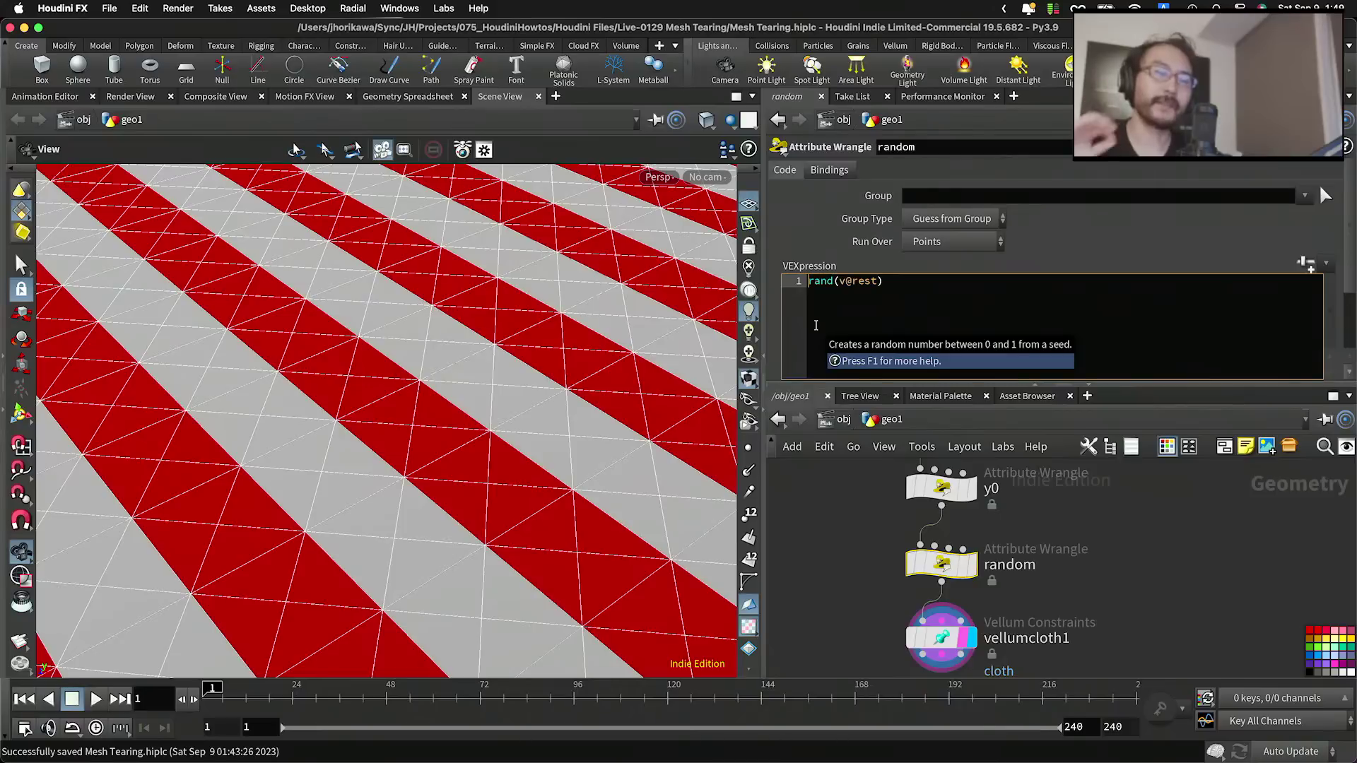
type("float y =")
left_click(959, 280)
type(";")
key("Return")
key("Return")
Step: Add the line @P.y = y; to displace the points vertically, and view the result up close
type("@")
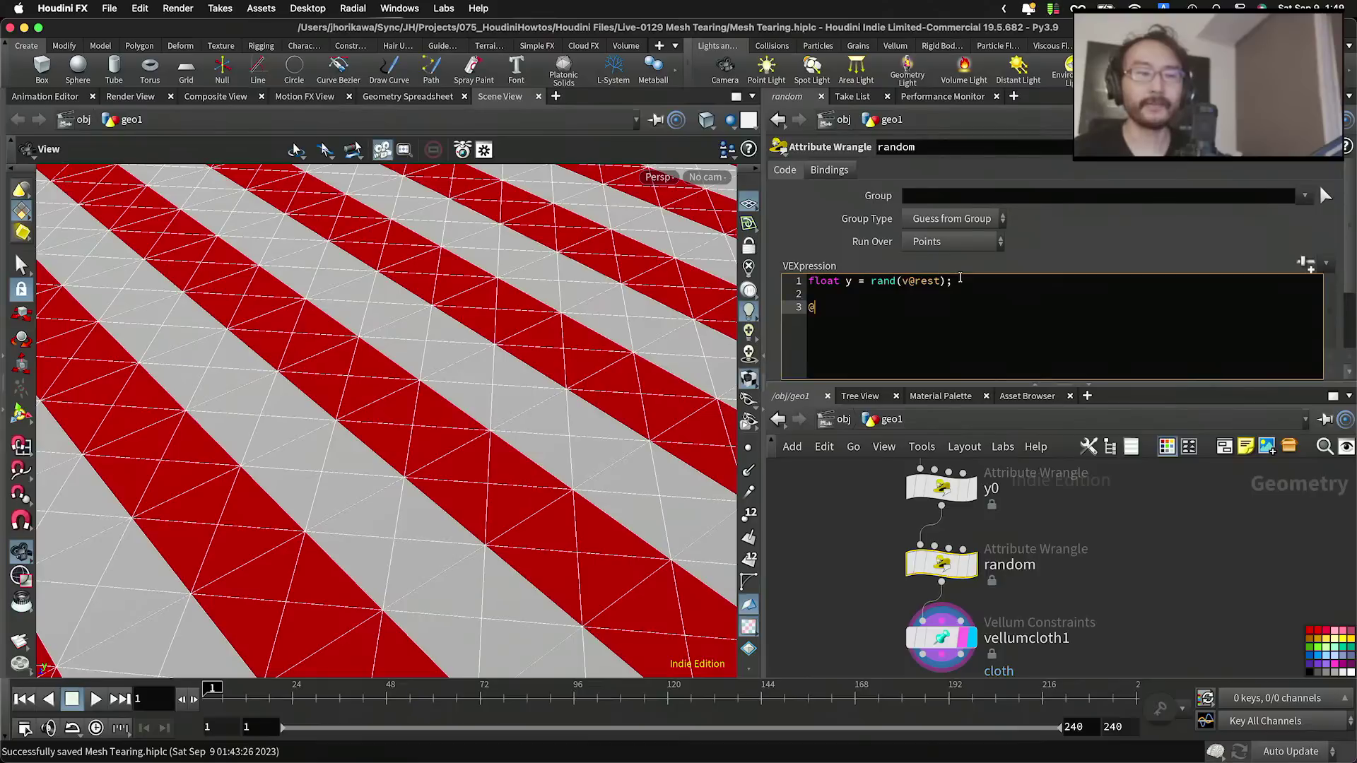
type("P.y = ")
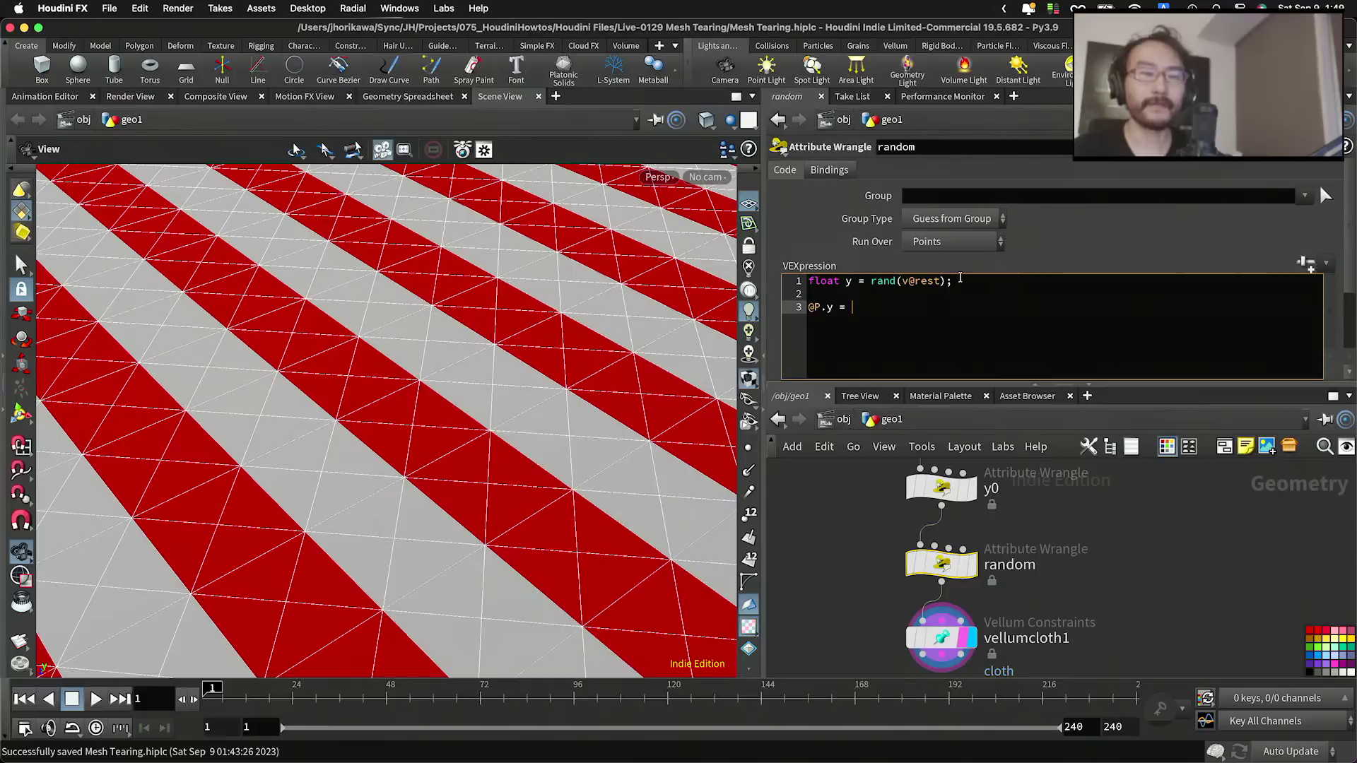
type("y;")
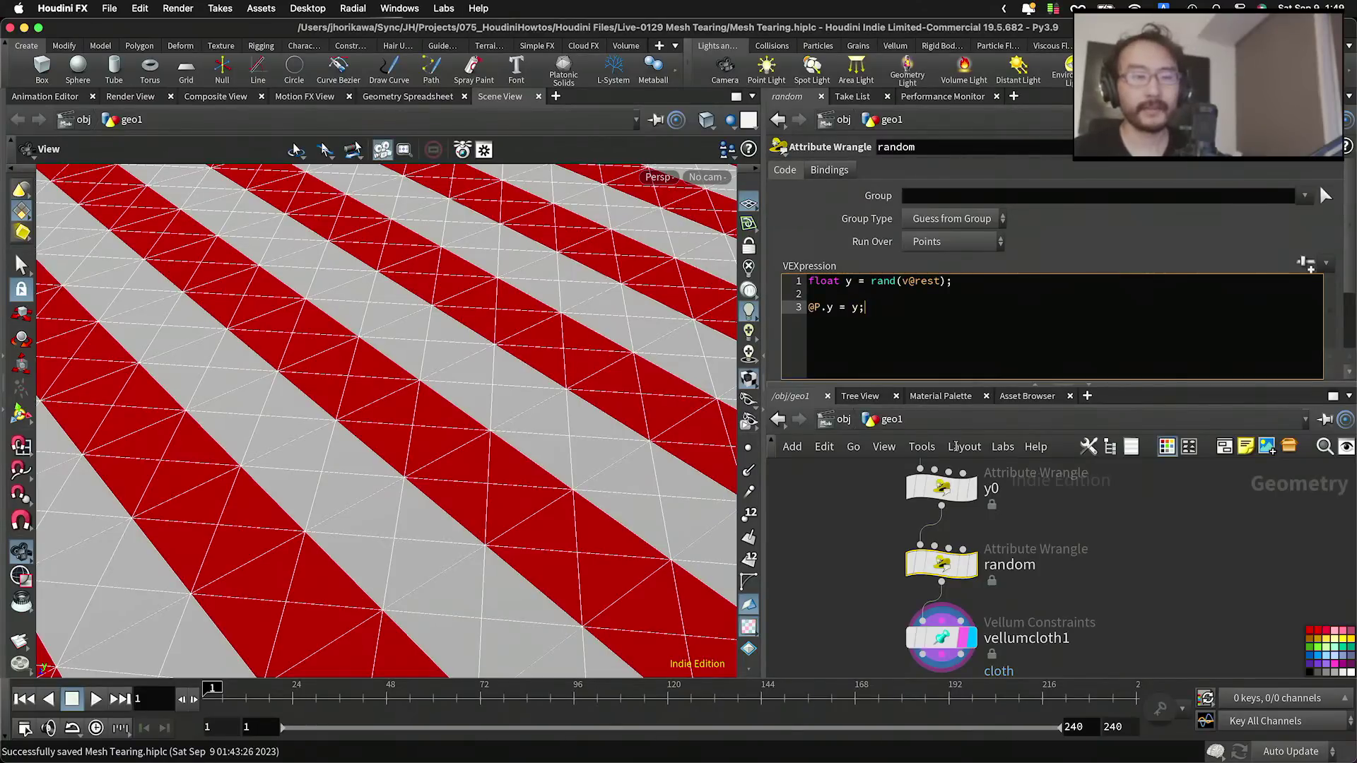
left_click(1132, 593)
right_click_drag(496, 352, 467, 346)
middle_click_drag(467, 346, 463, 431)
right_click_drag(462, 431, 540, 381)
left_click_drag(539, 381, 533, 388)
right_click_drag(533, 388, 601, 396)
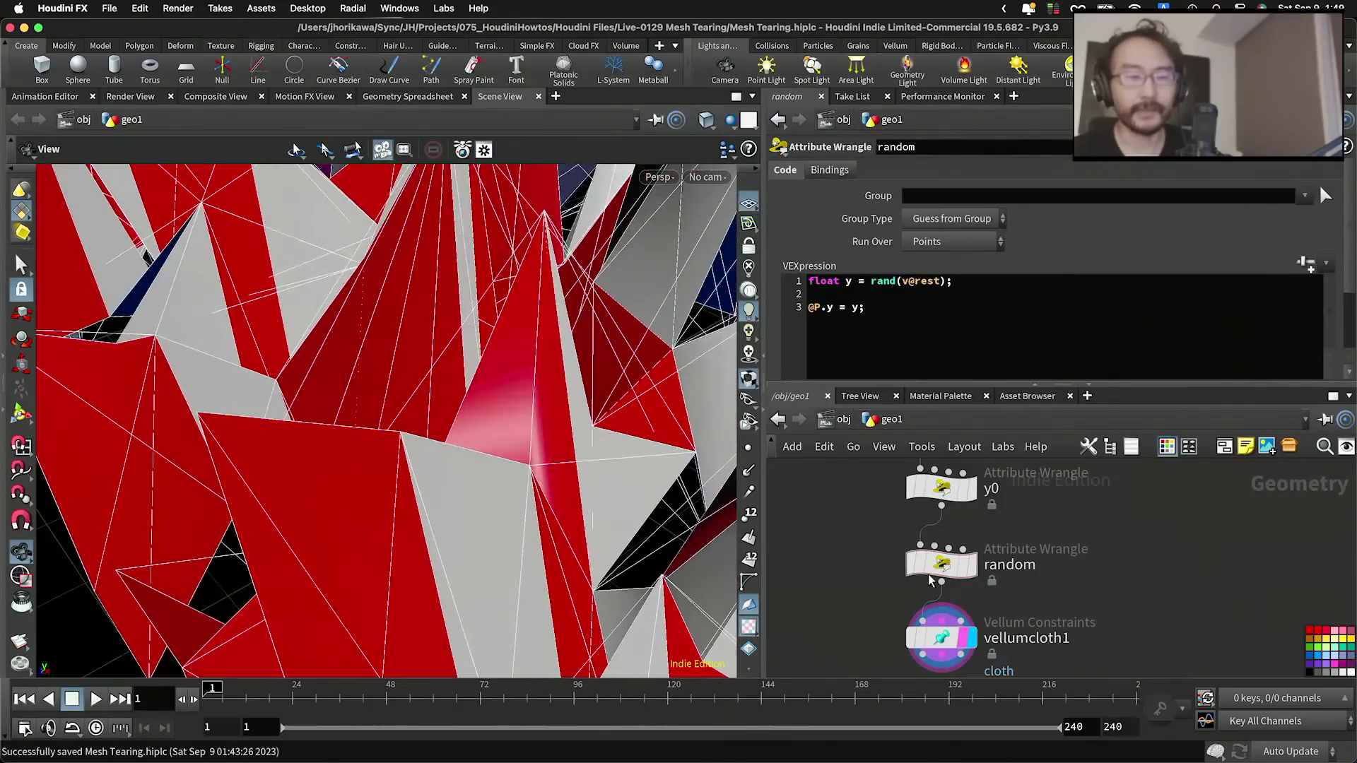
Step: Display the random wrangle and scale its height assignment to @P.y = y * 0.001;
left_click(969, 569)
left_click(860, 309)
type("; * 0.001")
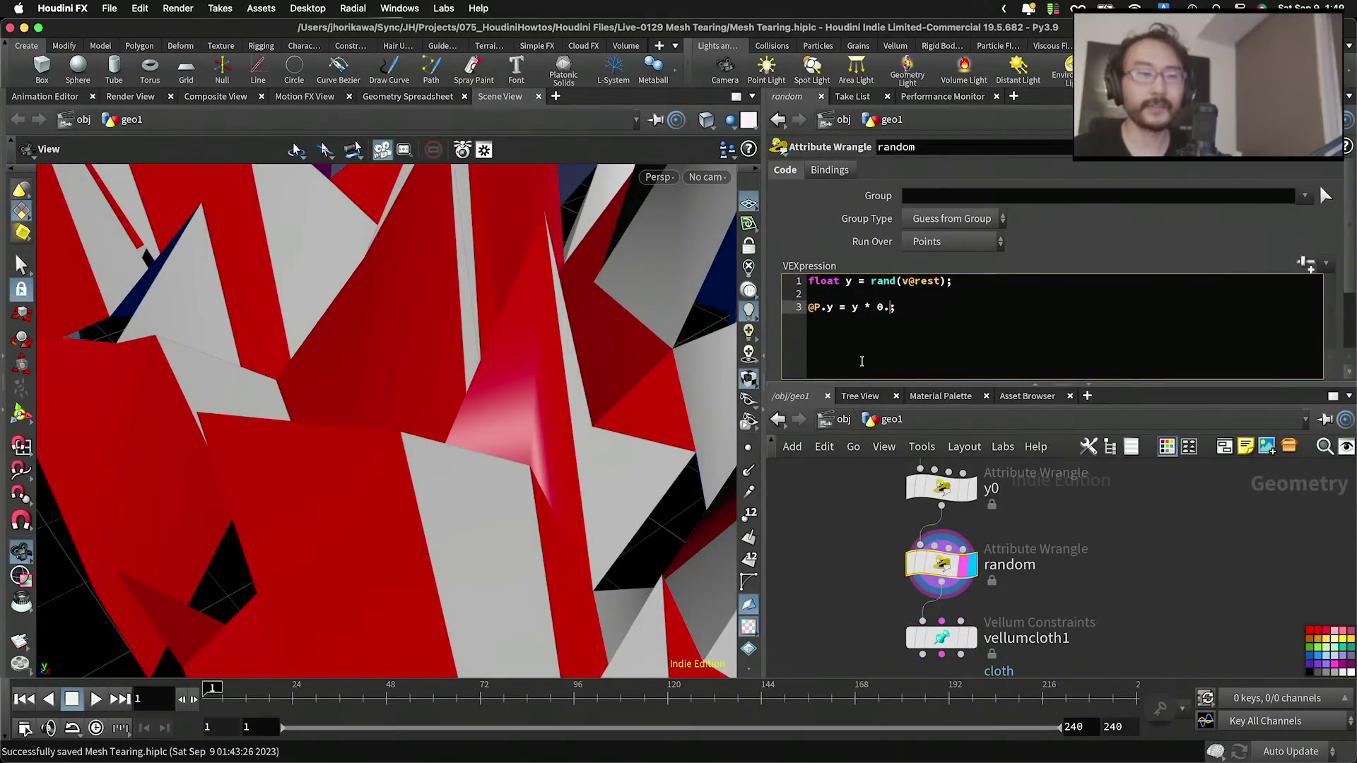
left_click(1074, 562)
right_click_drag(533, 420, 481, 465)
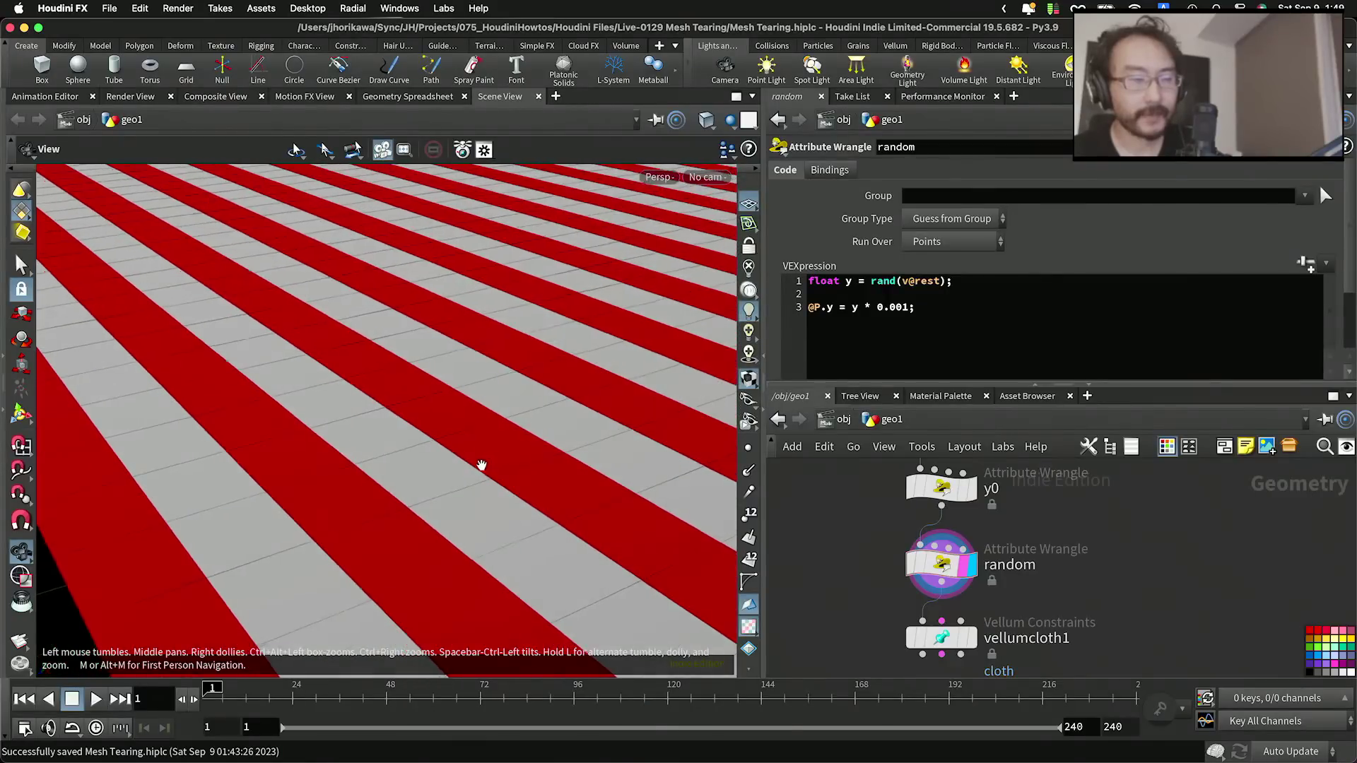
Step: Set the height multiplier in the random wrangle to 0.01
left_click(897, 307)
key("BackSpace")
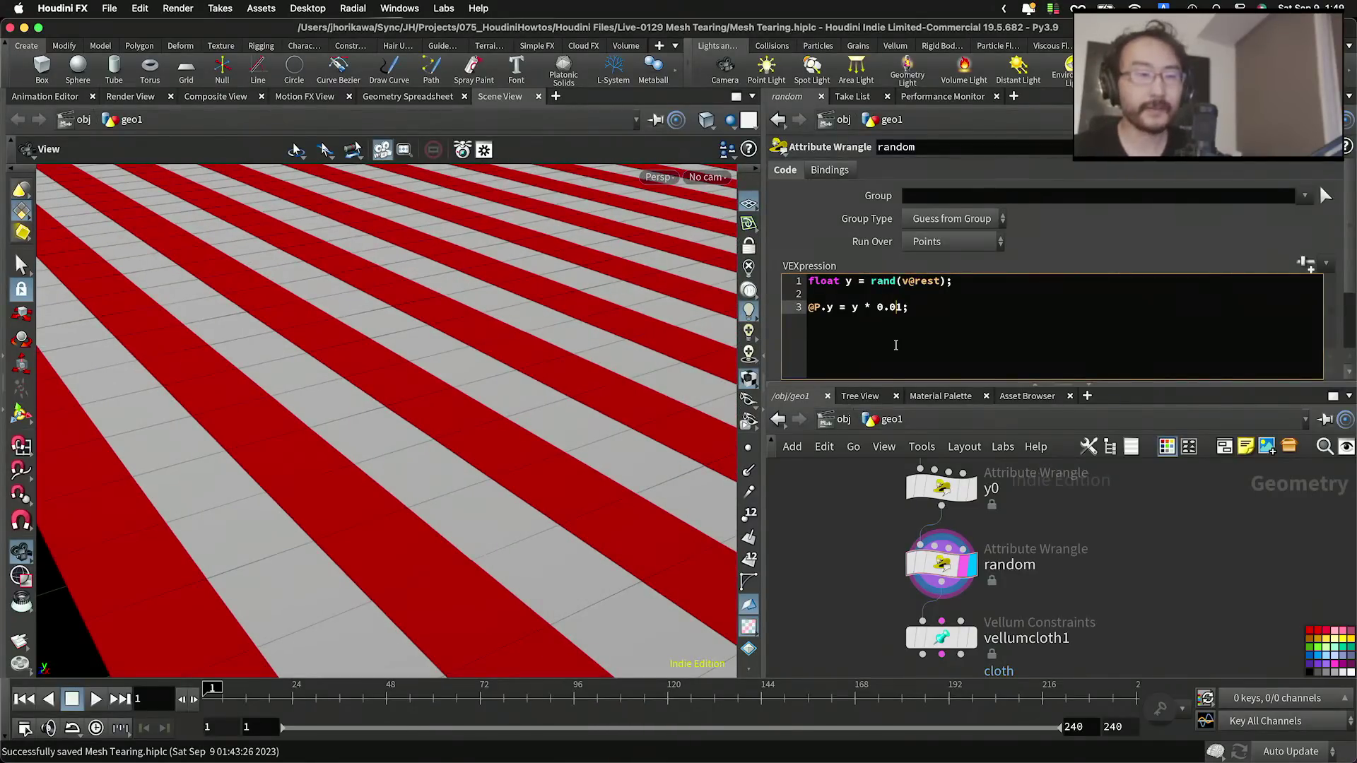
left_click(1036, 491)
right_click_drag(567, 503, 625, 539)
left_click_drag(596, 496, 557, 475)
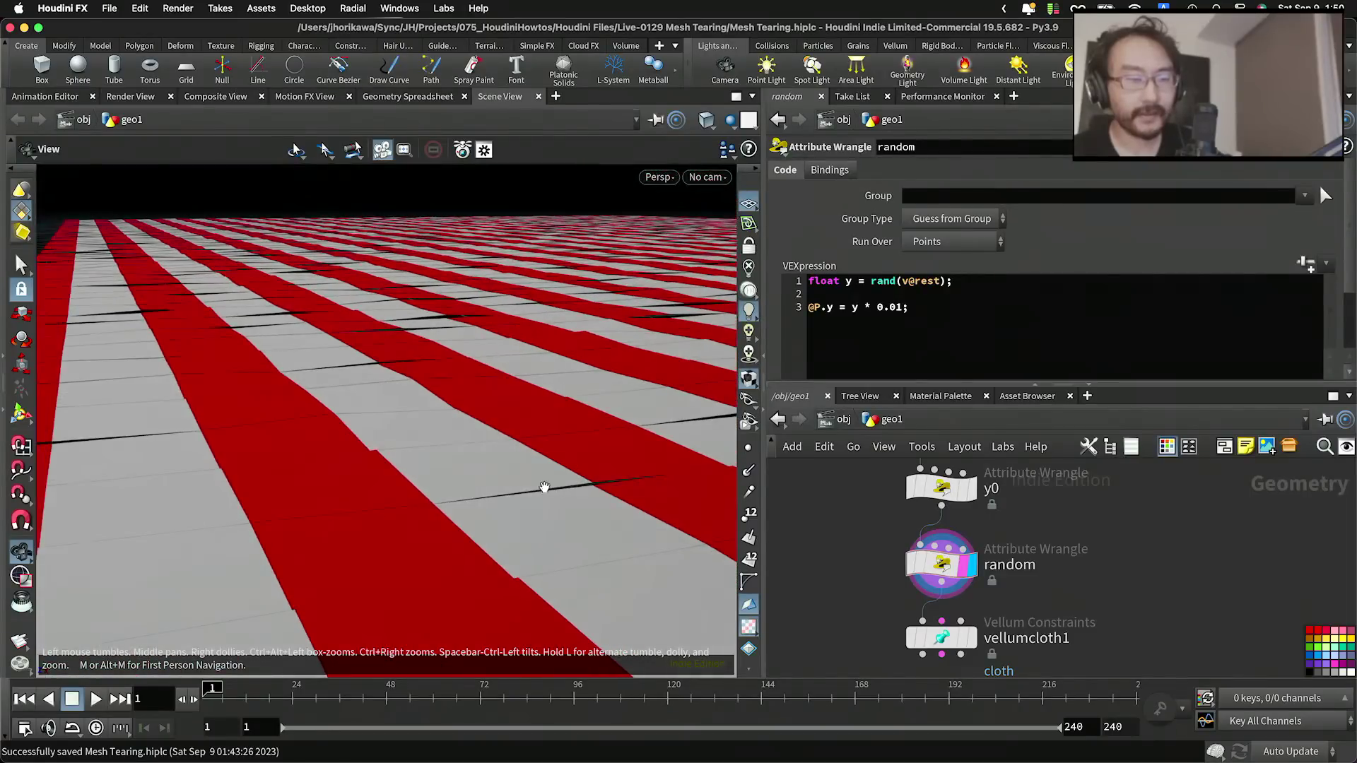
Step: Examine the surface unevenness and the gaps between the strips from close and low angles
right_click_drag(558, 476, 629, 490)
mouse_move(540, 484)
left_mouse_down()
mouse_move(548, 476)
mouse_move(523, 469)
mouse_move(545, 439)
mouse_move(532, 509)
left_mouse_up()
middle_click_drag(534, 488, 397, 491)
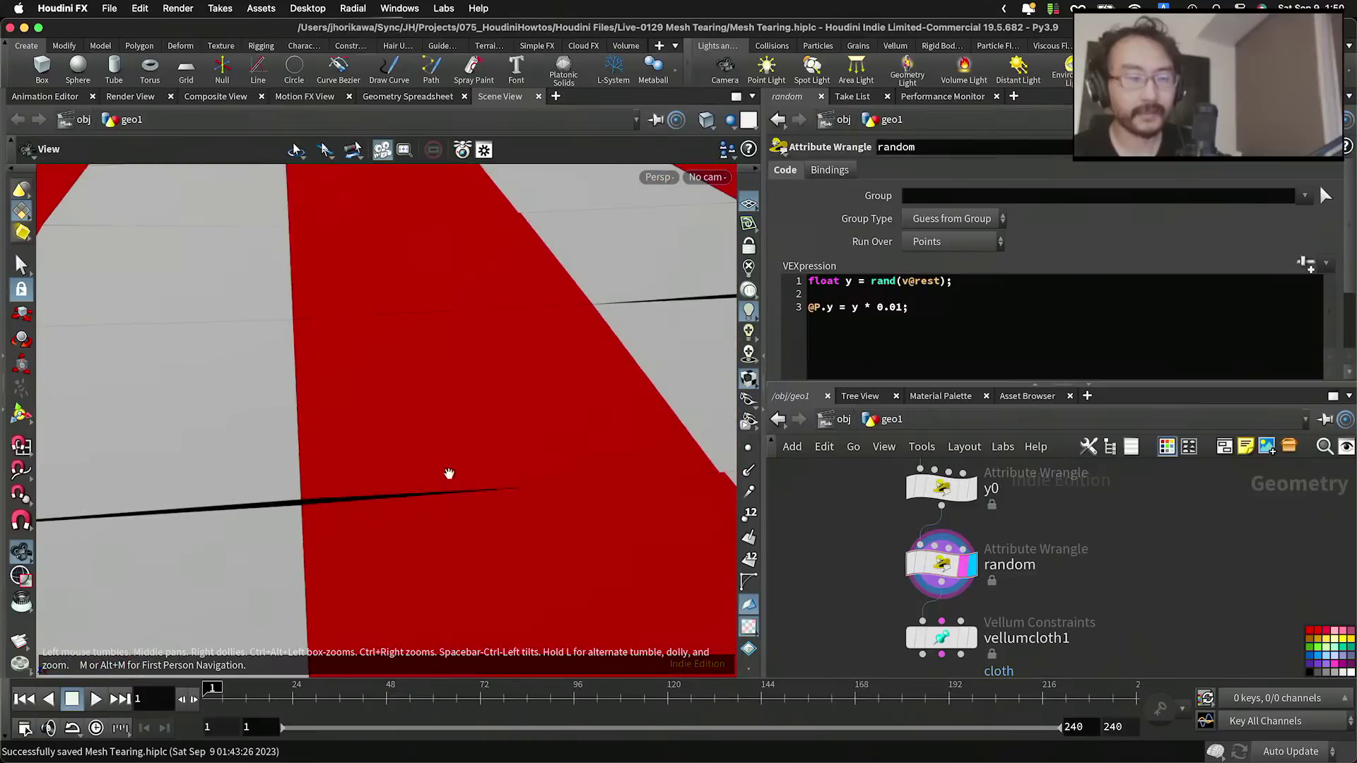
middle_click_drag(550, 450, 464, 462)
right_click_drag(464, 462, 370, 521)
middle_click_drag(369, 521, 230, 515)
left_click_drag(231, 515, 412, 528)
right_click_drag(412, 527, 397, 457)
middle_click_drag(397, 456, 386, 389)
left_click_drag(385, 389, 400, 362)
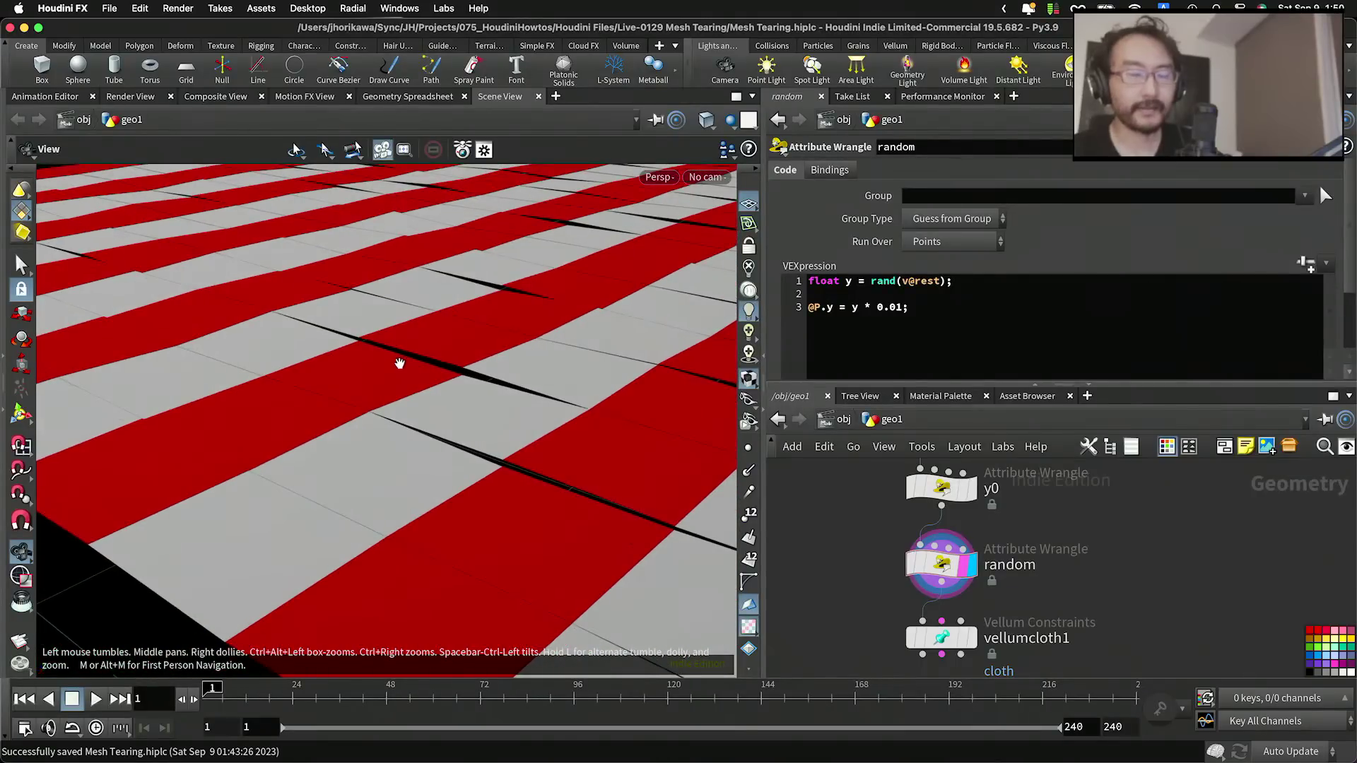
Step: Display the cloth constraints of vellumcloth1 and reposition the node just below random
key("r")
left_click(934, 644)
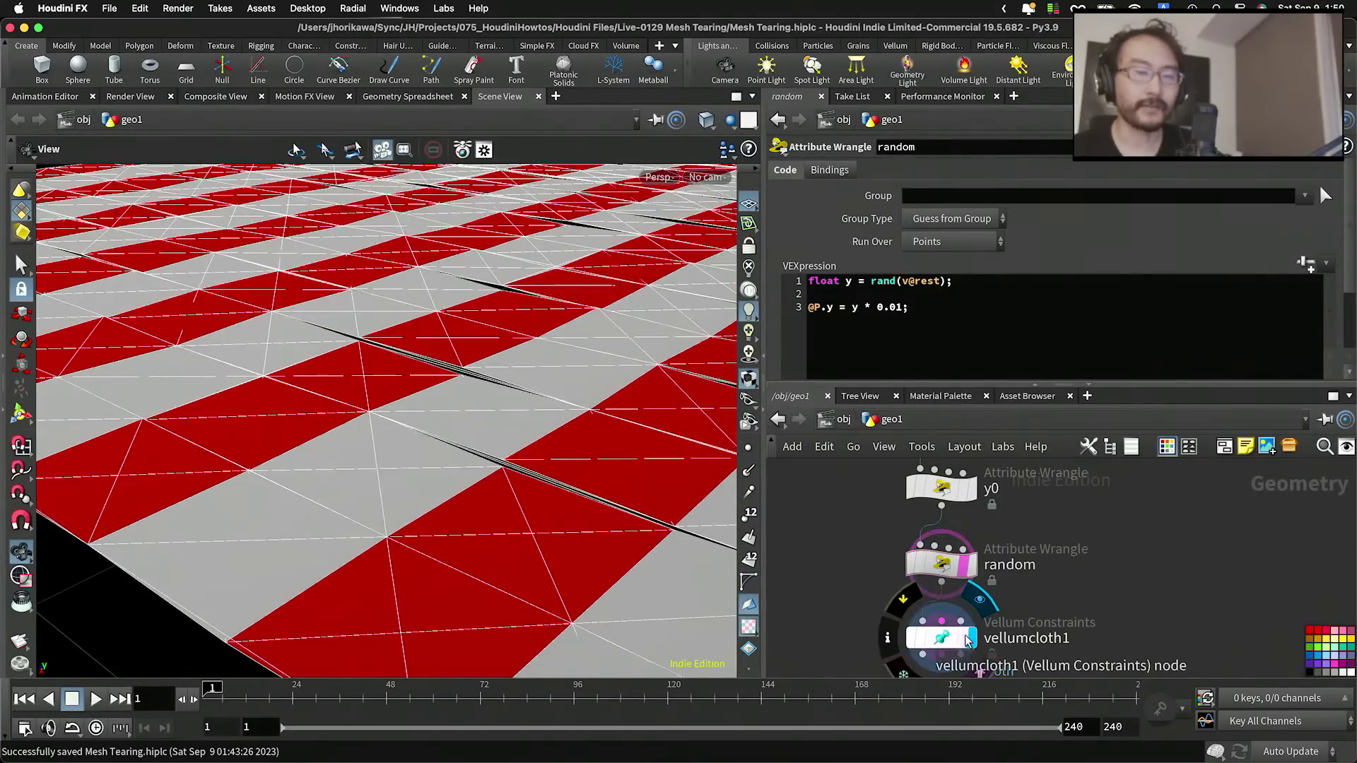
left_click_drag(935, 645, 942, 631)
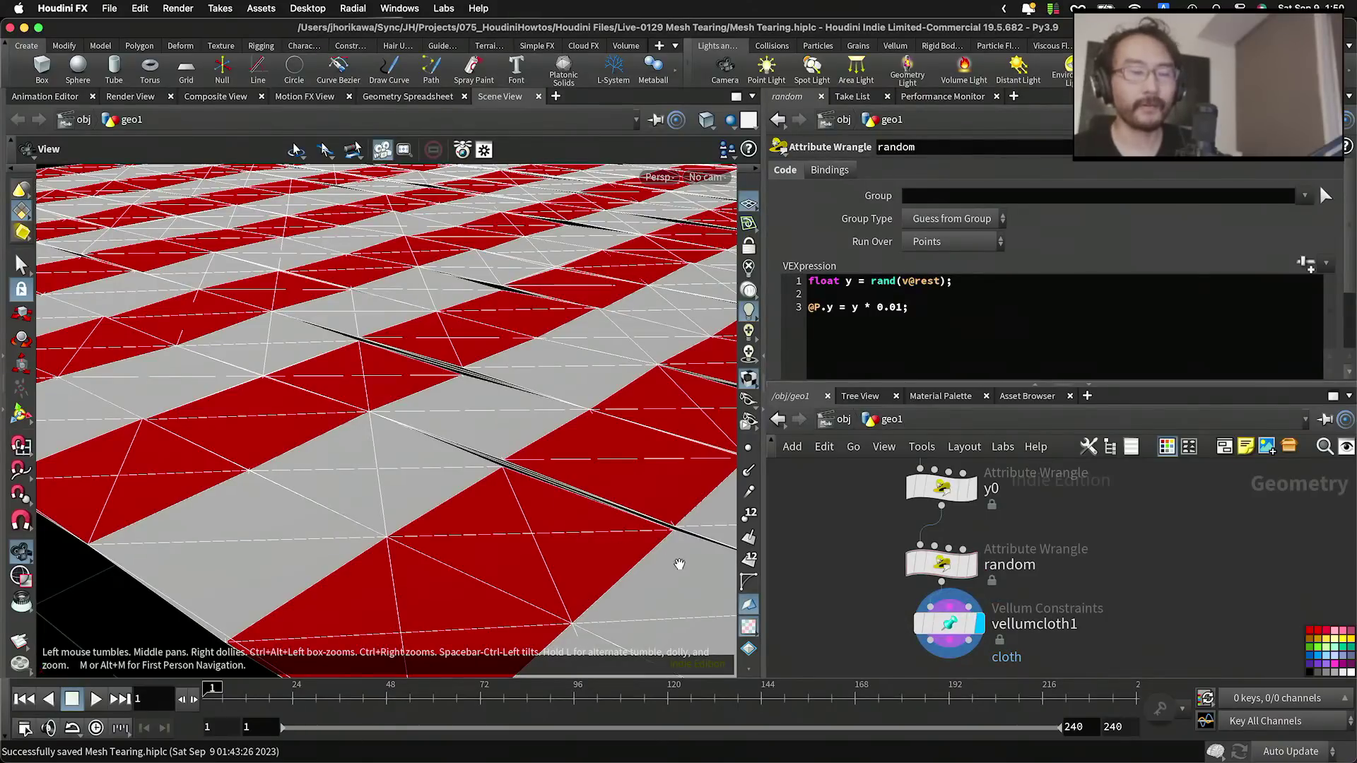
left_click_drag(954, 626, 947, 634)
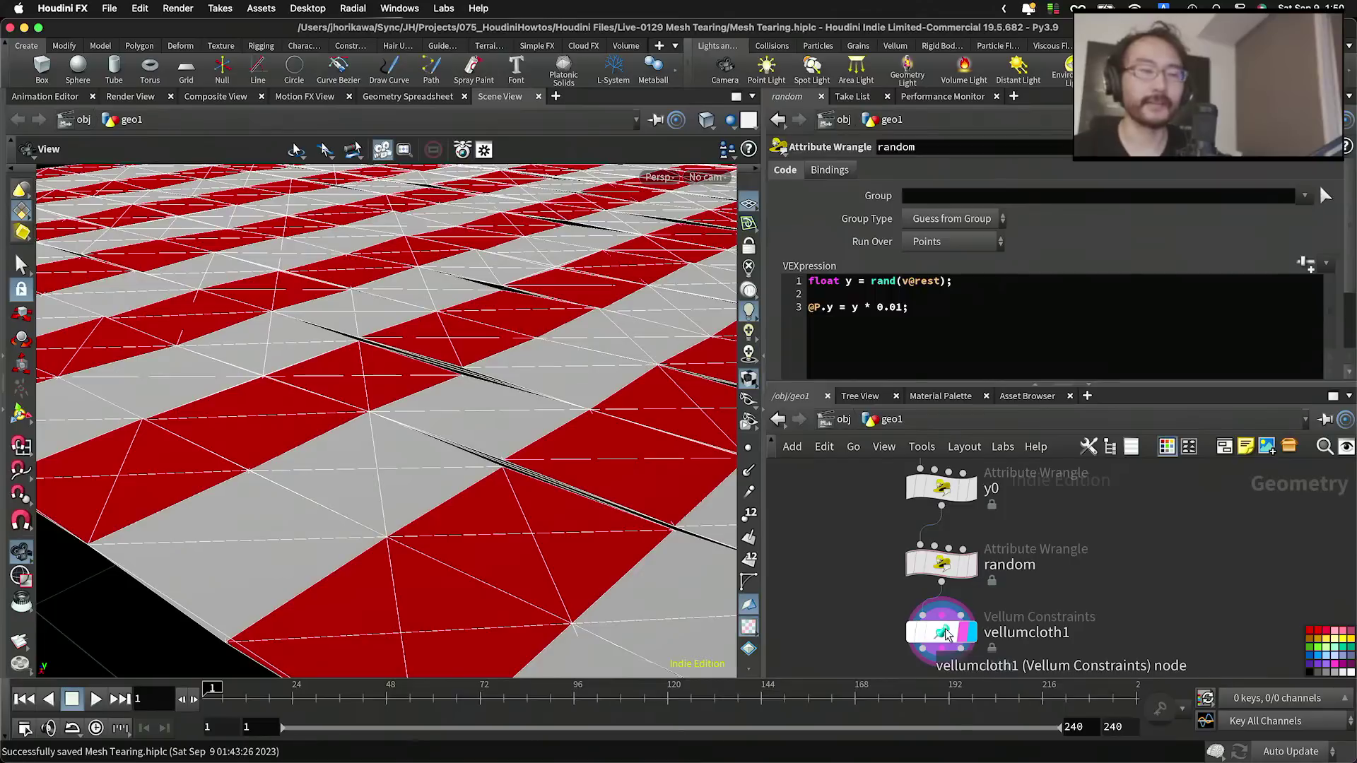
Step: Display the random wrangle and set its height multiplier to 0.001
left_click(967, 566)
left_click(895, 306)
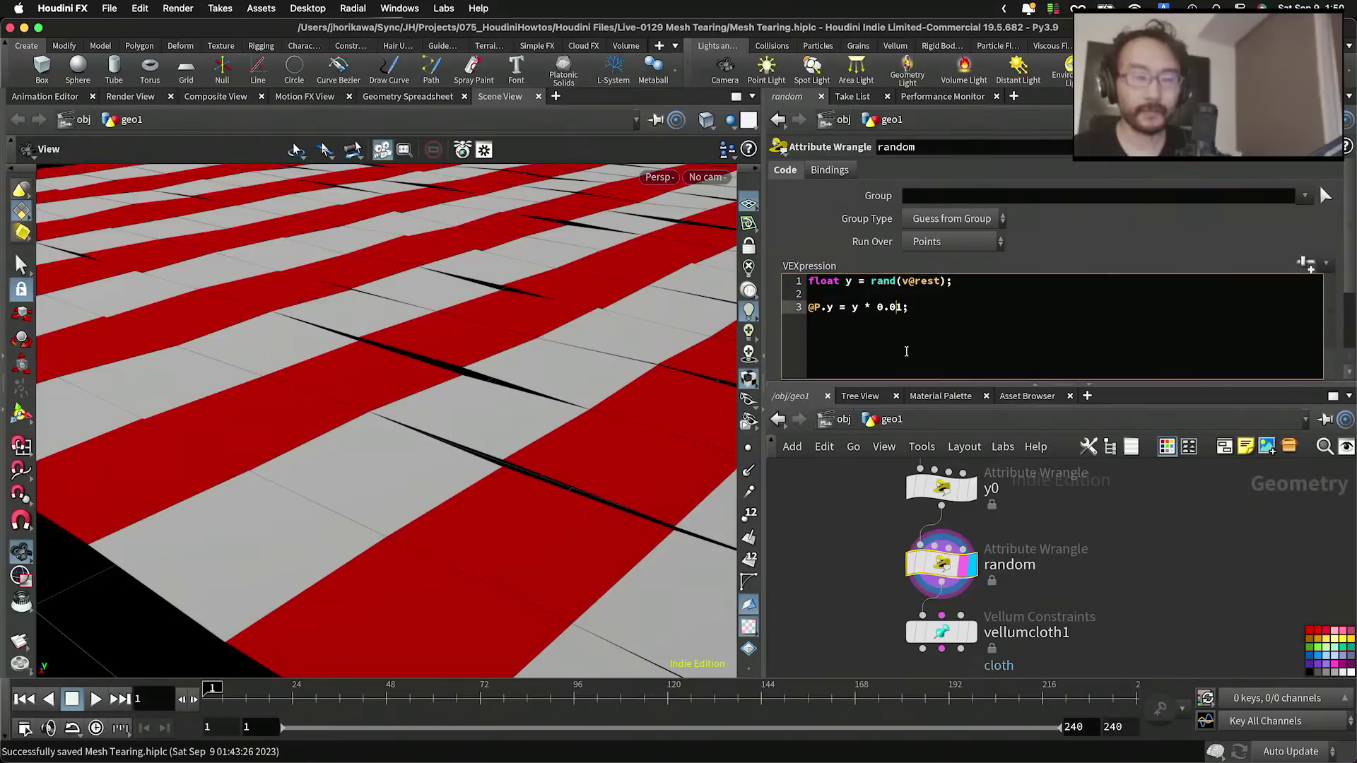
type("0")
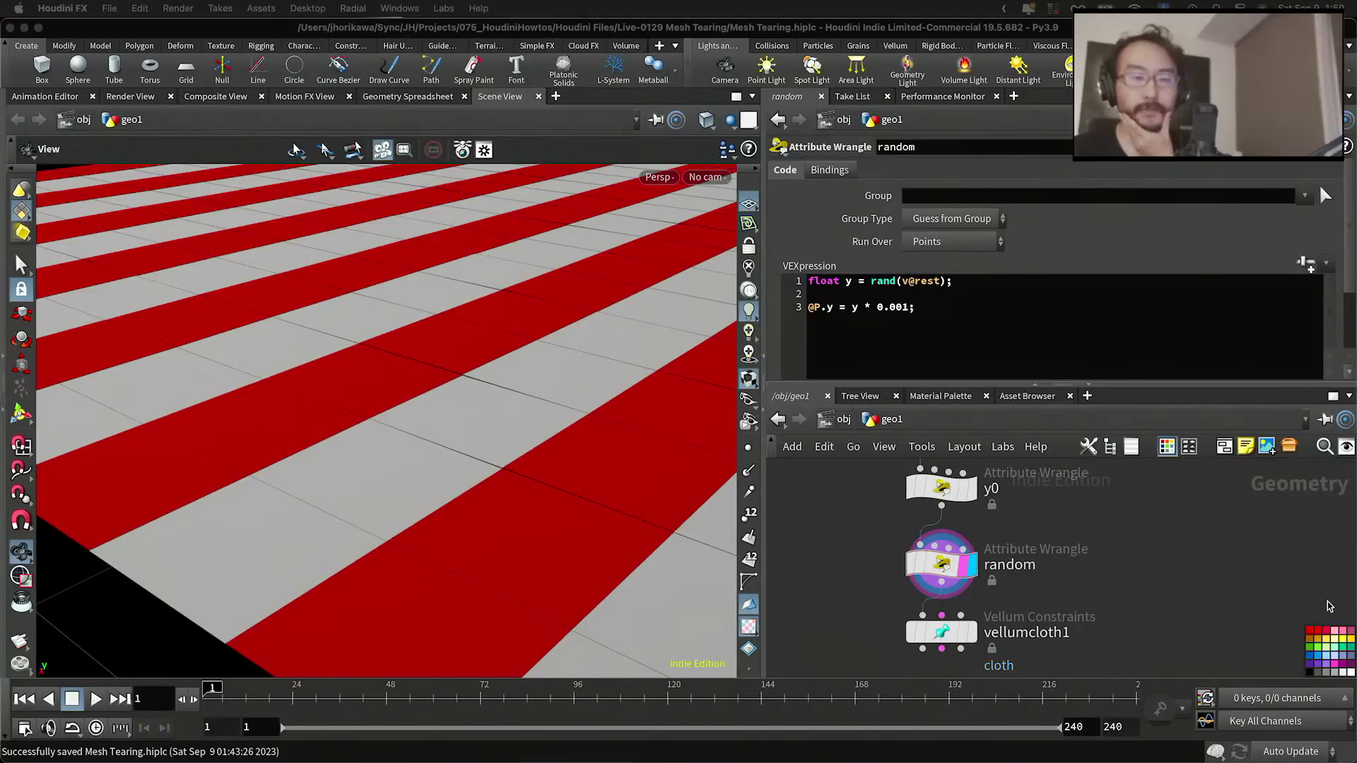
Step: Display vellumcloth1 to show the cloth constraints on the nearly flat strips
left_click(1177, 619)
scroll(1159, 569, "down", 5)
middle_click_drag(1159, 570, 1149, 477)
scroll(1080, 514, "up", 5)
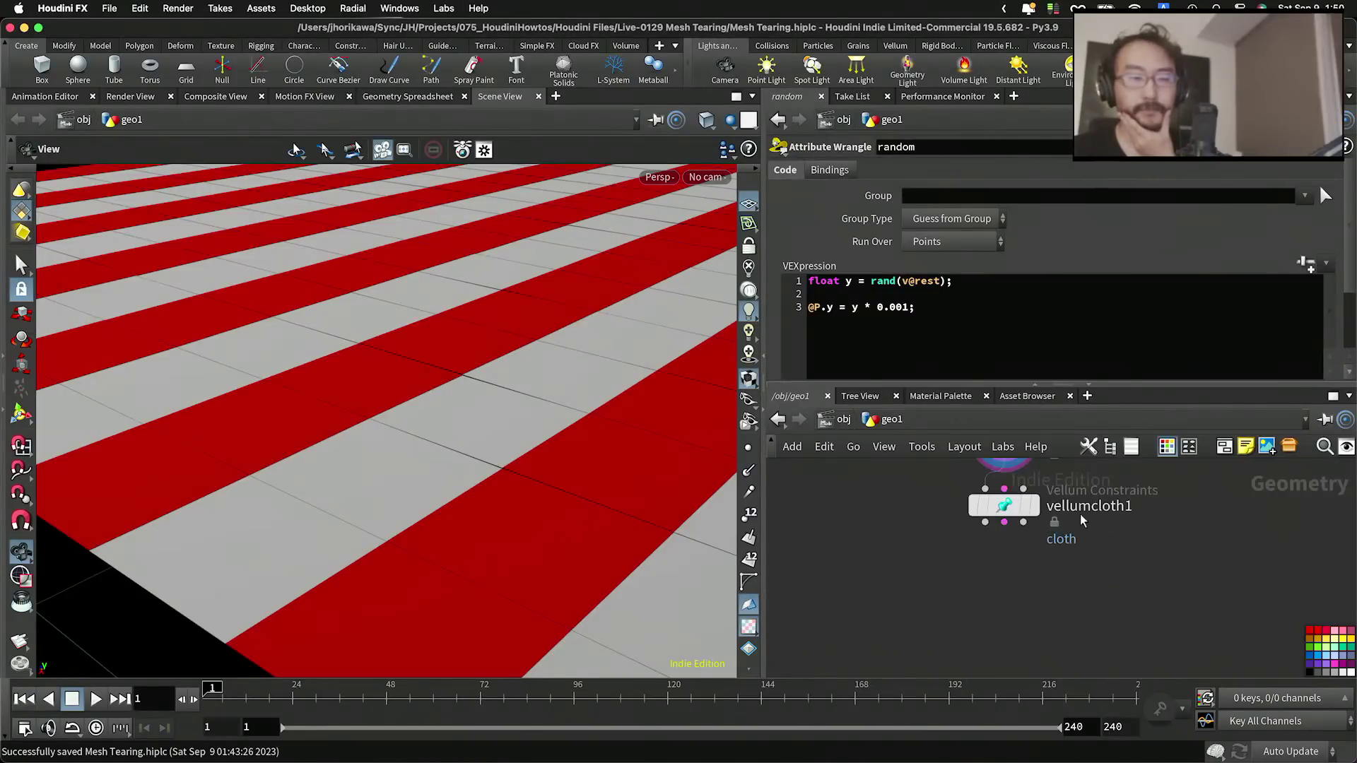
left_click(1036, 506)
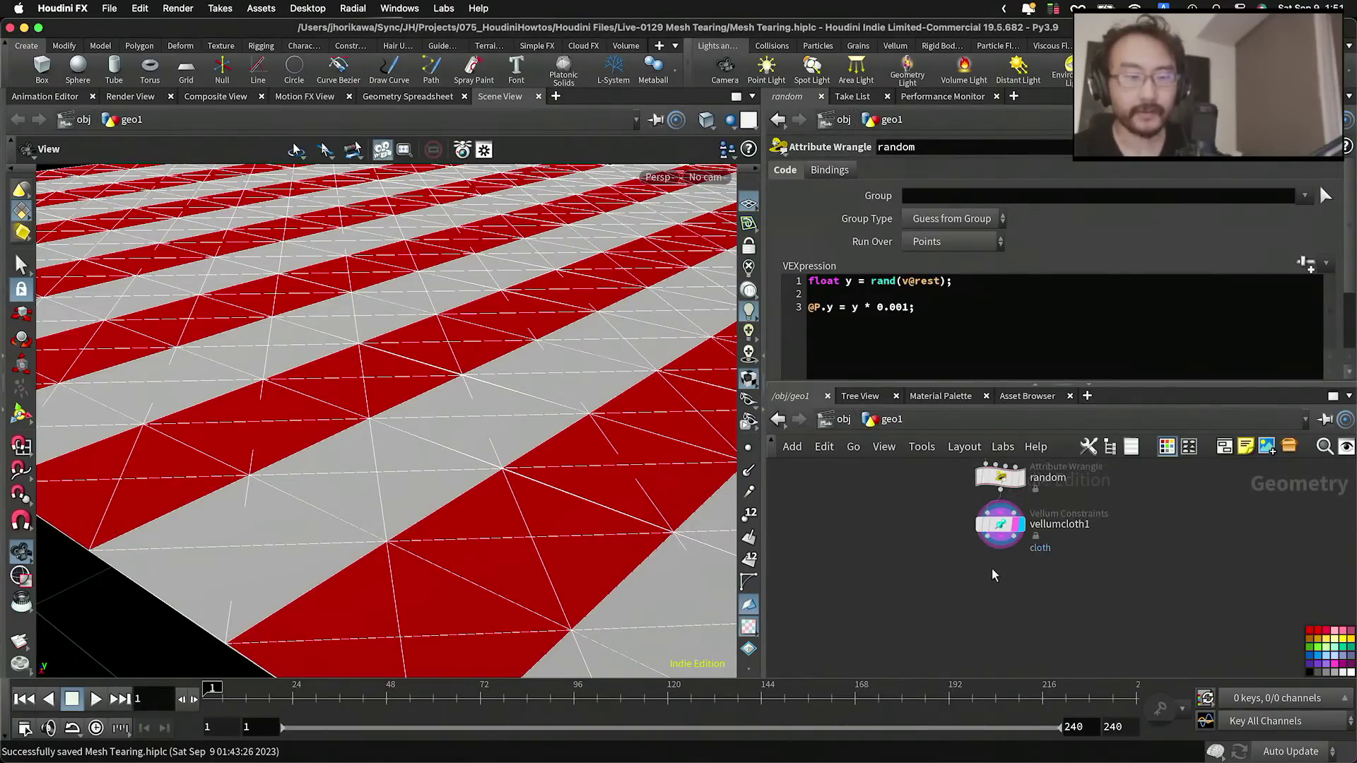
Step: Add a Vellum Constraints node below vellumcloth1
key("Tab")
type("vellum pi")
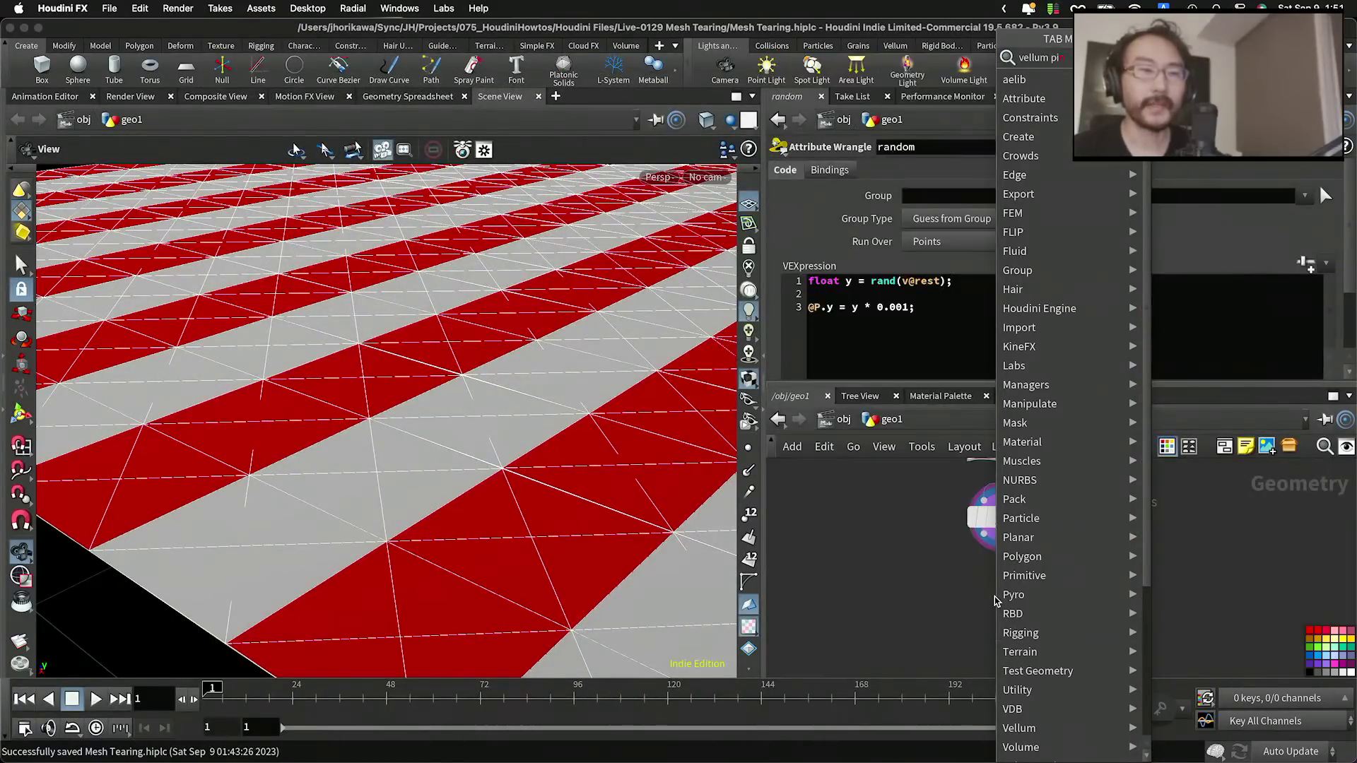
key("BackSpace")
key("BackSpace")
key("BackSpace")
key("BackSpace")
key("BackSpace")
key("BackSpace")
key("BackSpace")
key("BackSpace")
key("BackSpace")
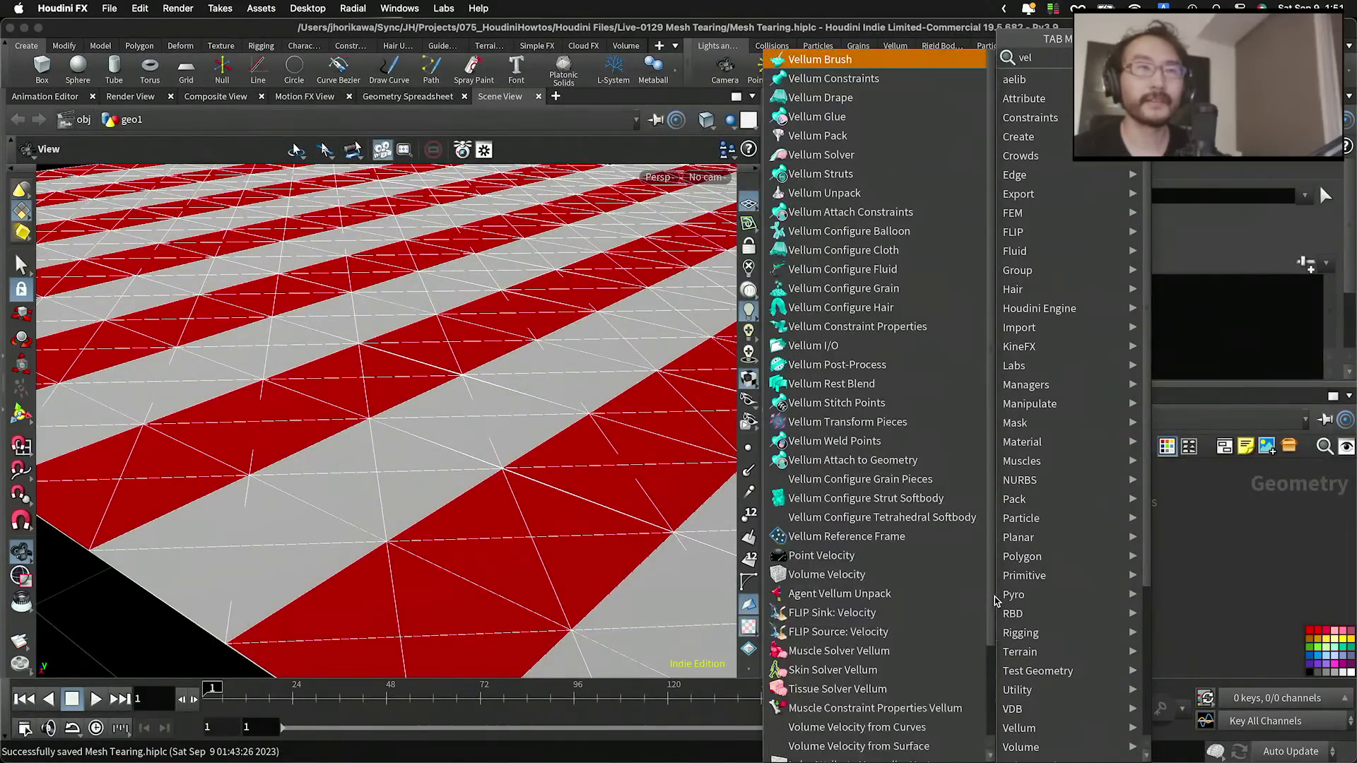
type("vellum")
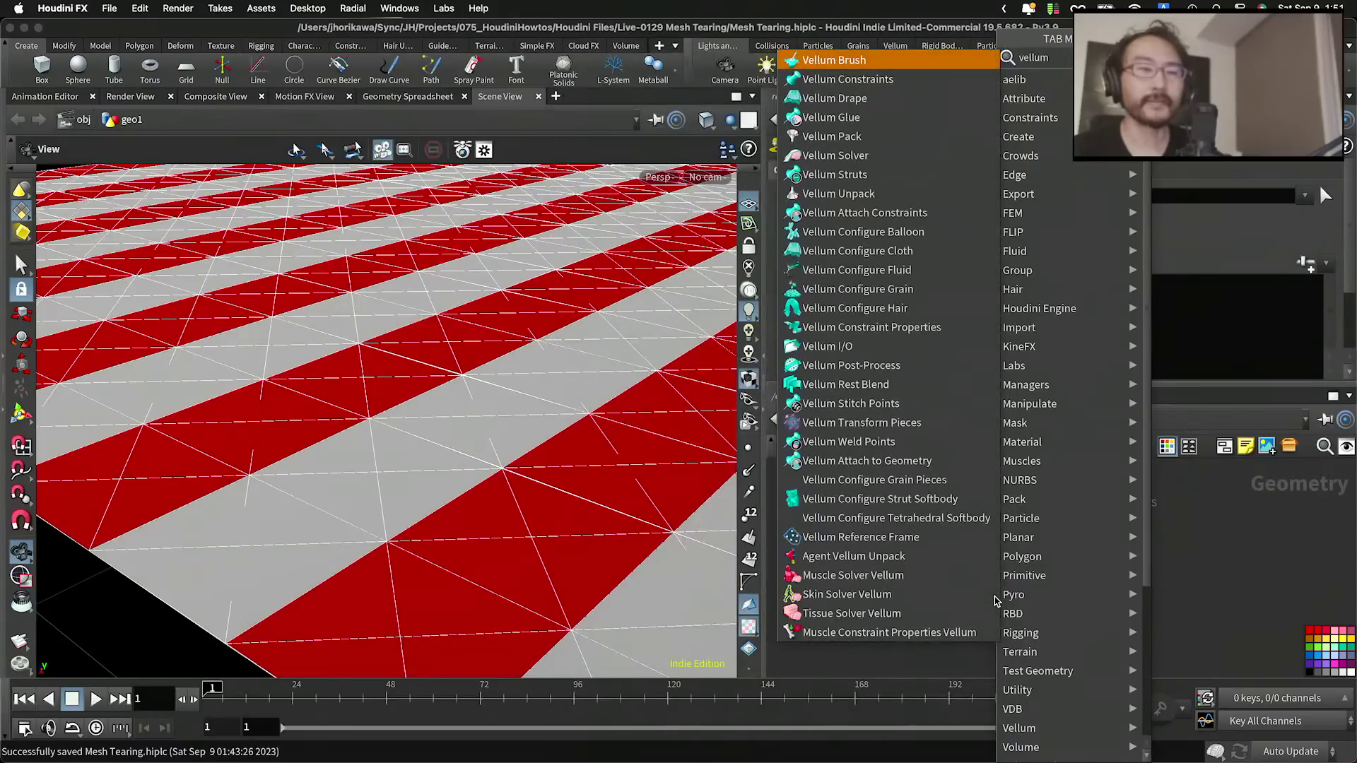
type(" cons")
key("Return")
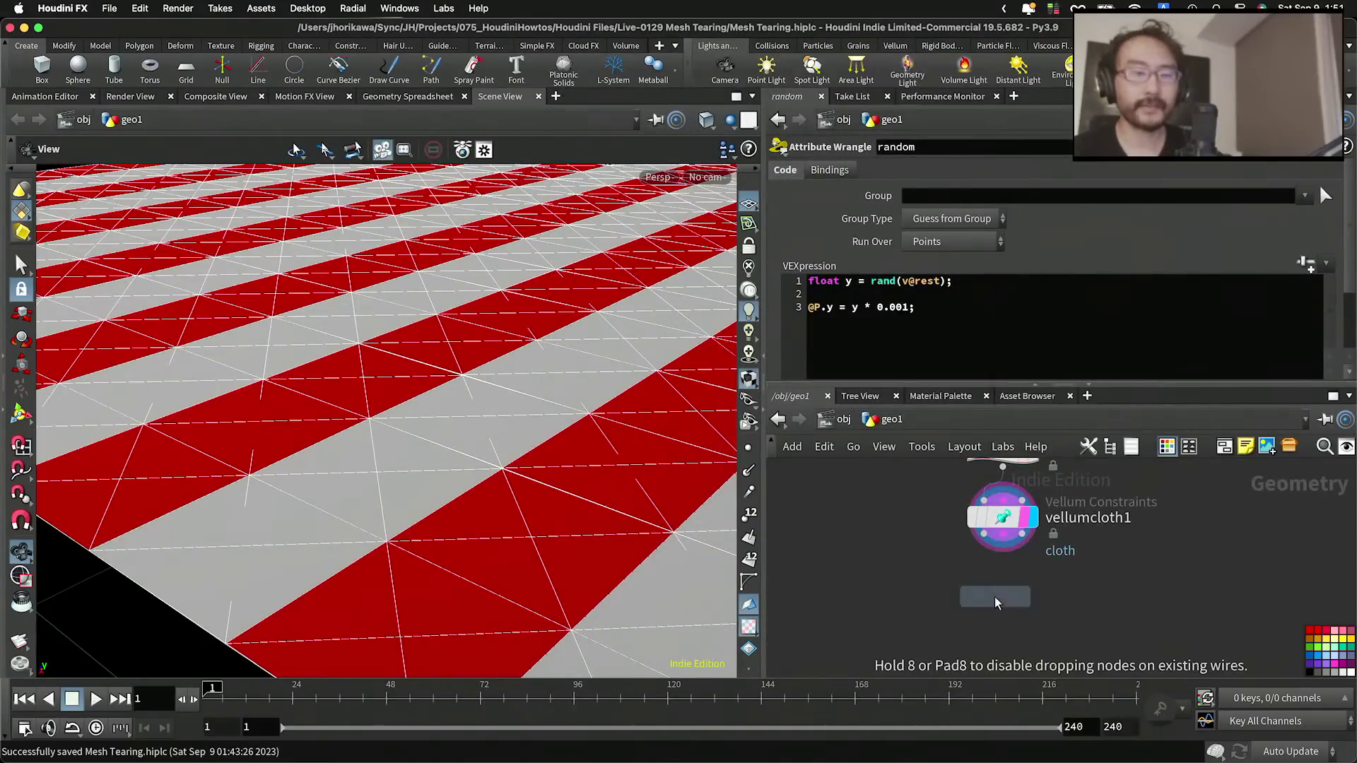
left_click(995, 594)
Step: Connect vellumcloth1's outputs to the new constraints node, display it and set its constraint type to Pin to Target
left_click_drag(983, 538, 1004, 597)
left_click(1027, 597)
left_click(956, 171)
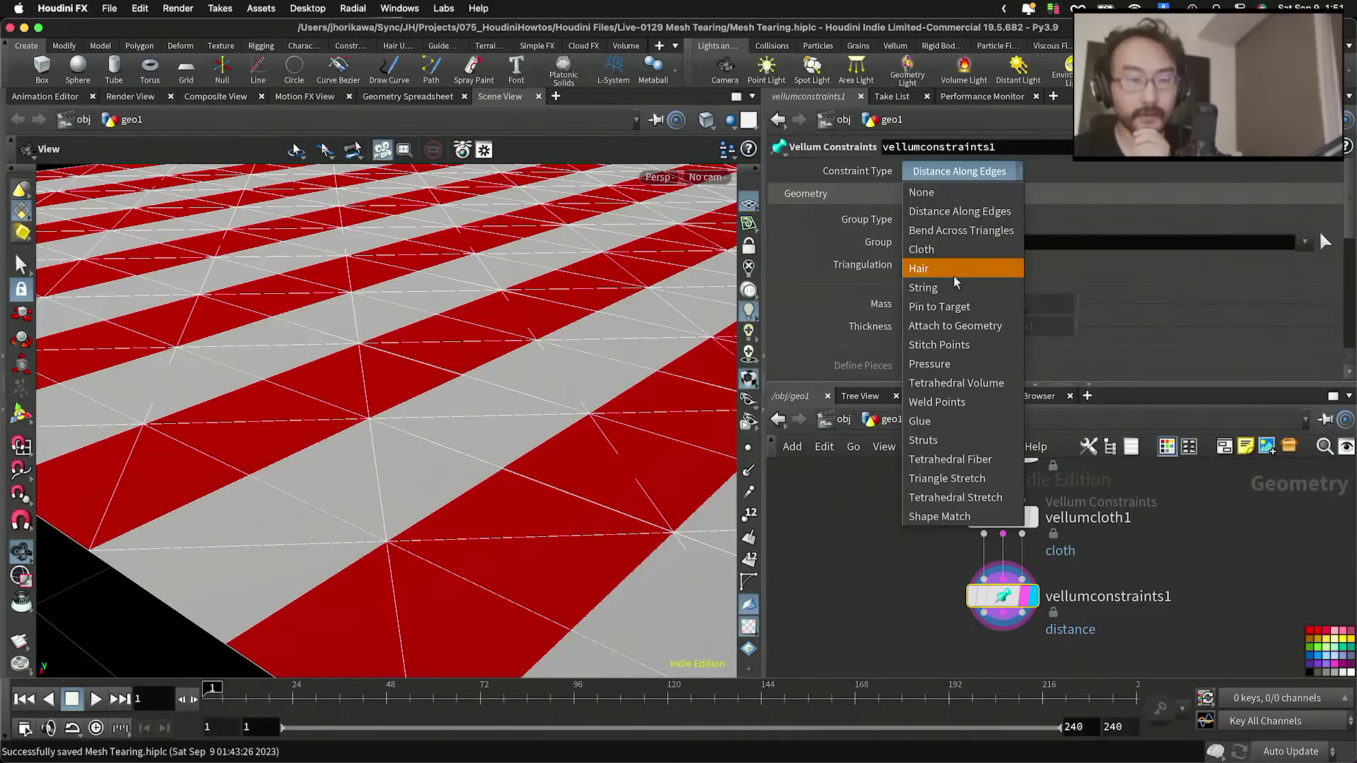
left_click(954, 308)
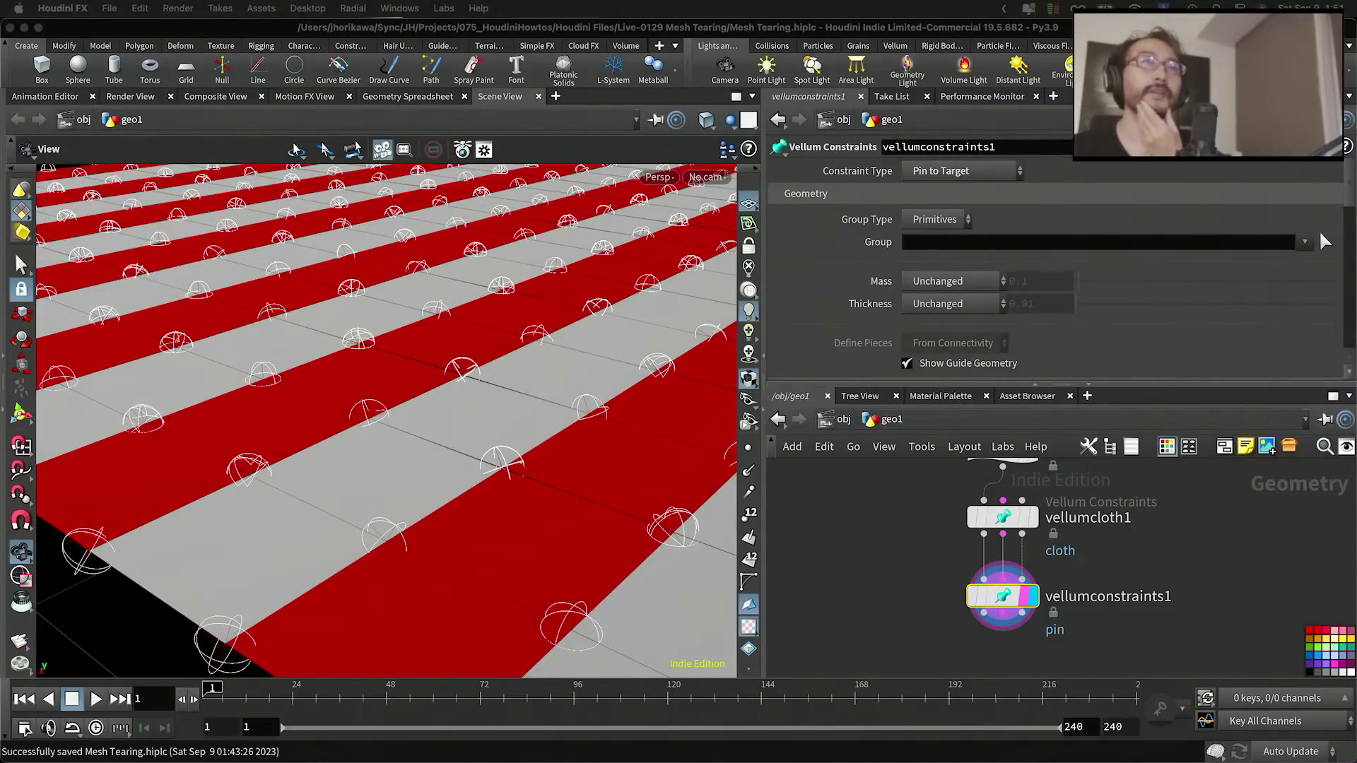
Step: Examine the pin constraints over the whole striped sheet and its corners from above
scroll(454, 335, "down", 10)
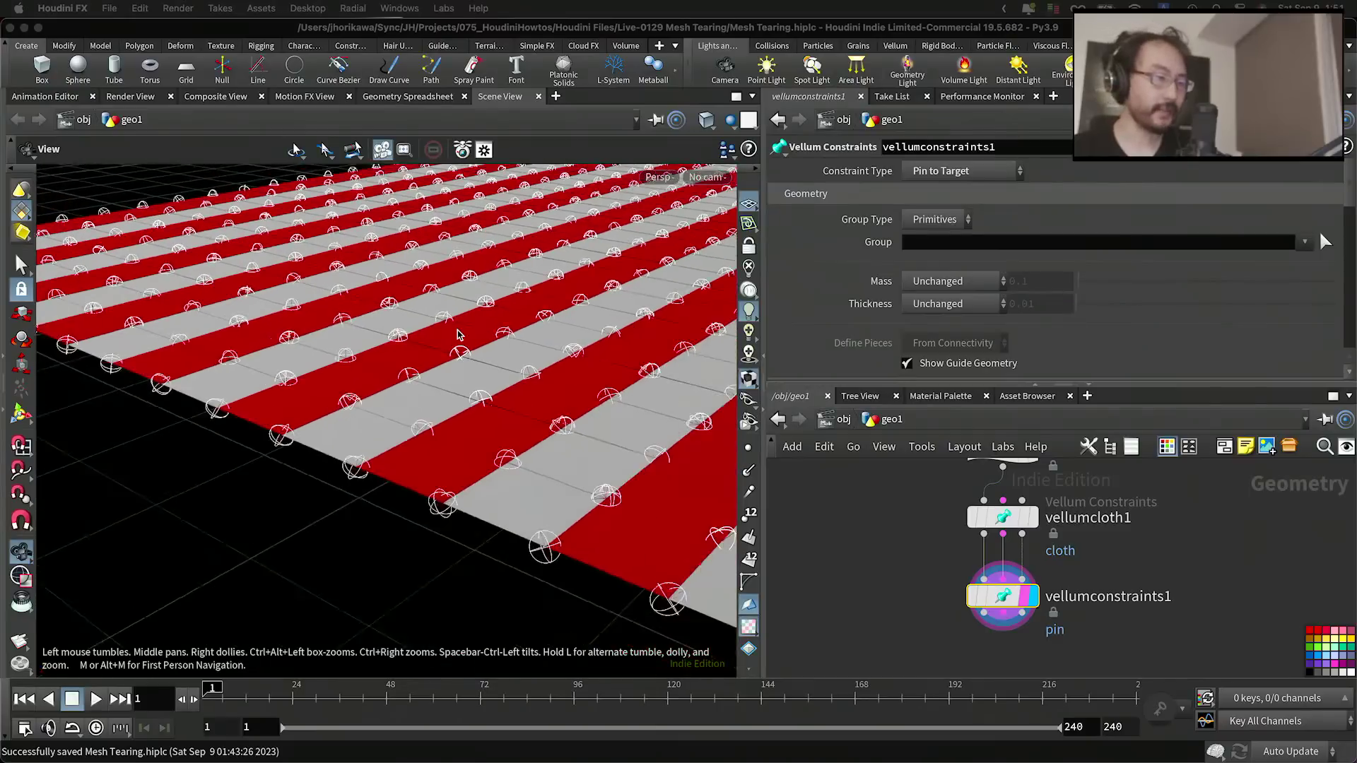
left_click(324, 346)
left_click_drag(324, 346, 394, 369)
right_click_drag(393, 370, 212, 372)
left_click_drag(212, 373, 330, 412)
right_click_drag(329, 412, 304, 349)
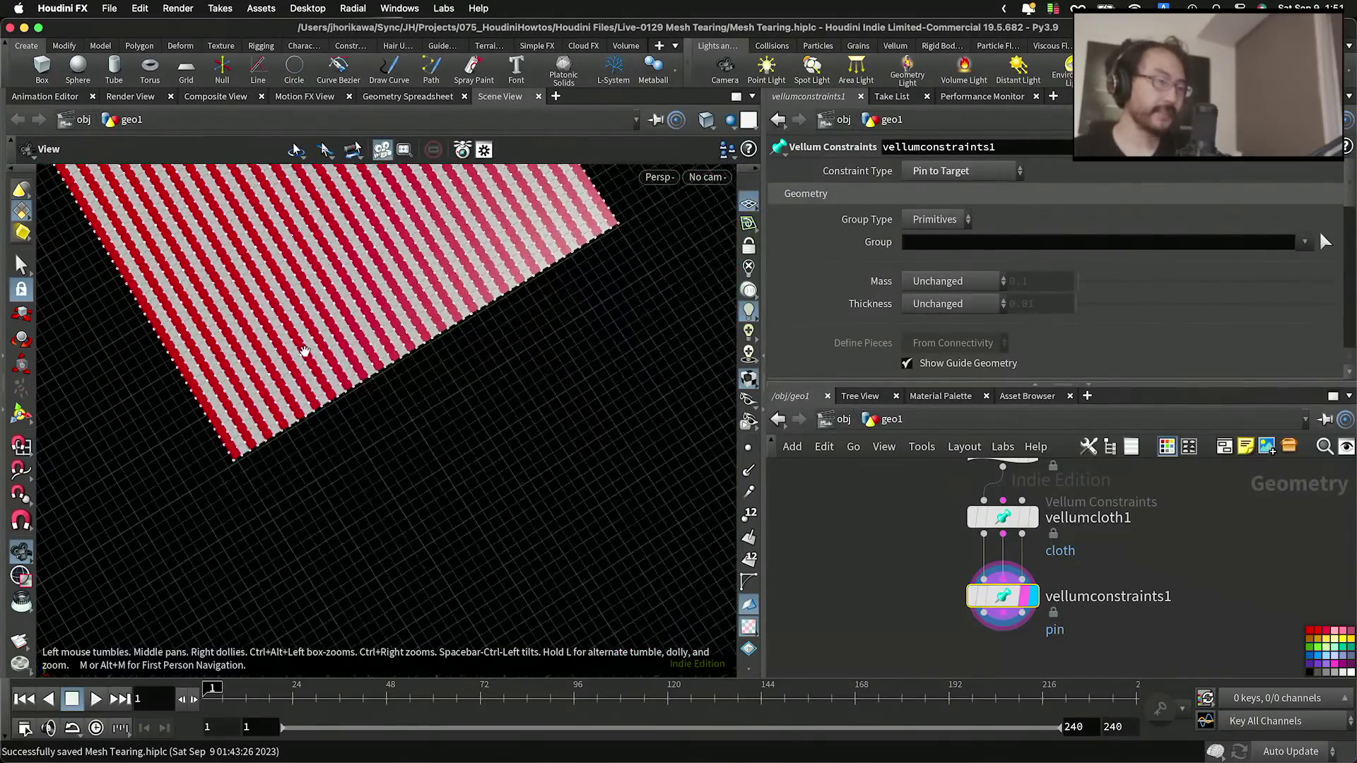
middle_click_drag(303, 348, 360, 551)
right_click_drag(360, 551, 212, 395)
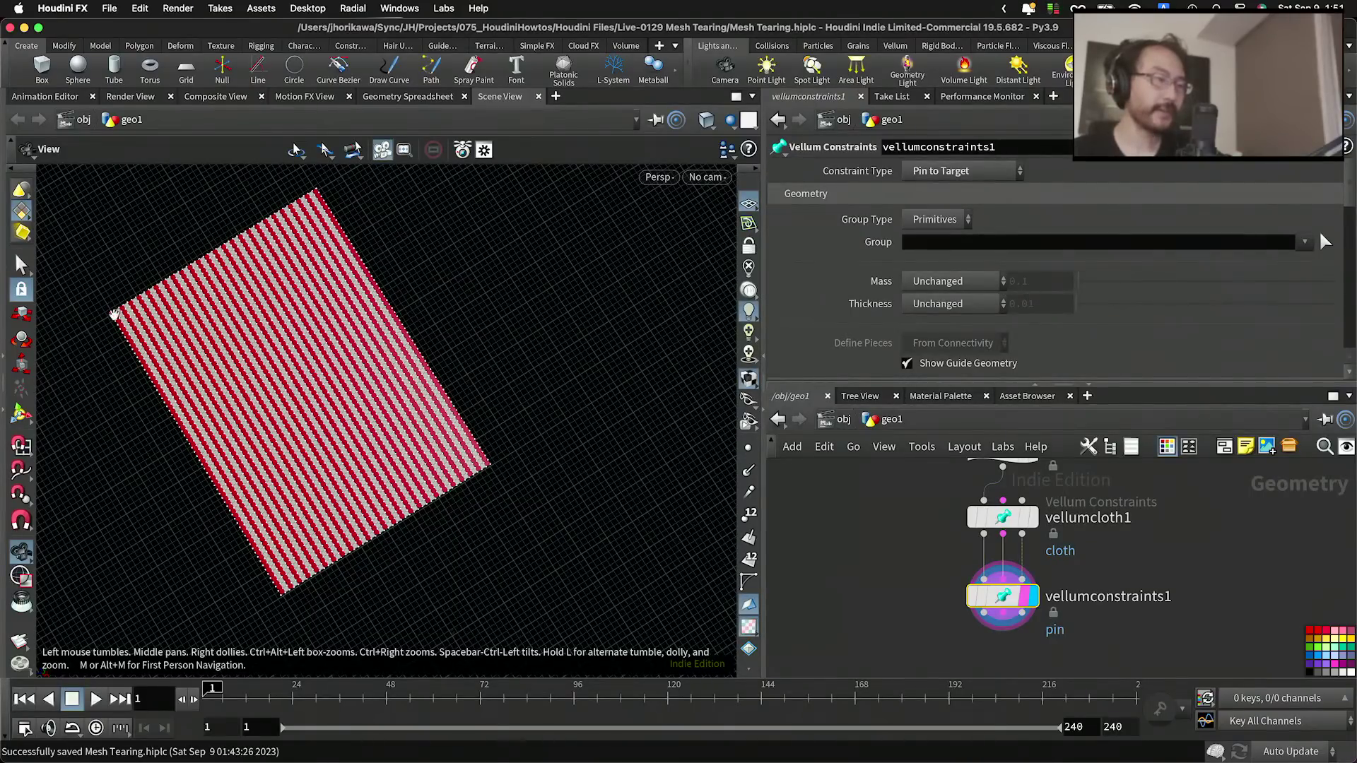
left_click_drag(492, 467, 462, 466)
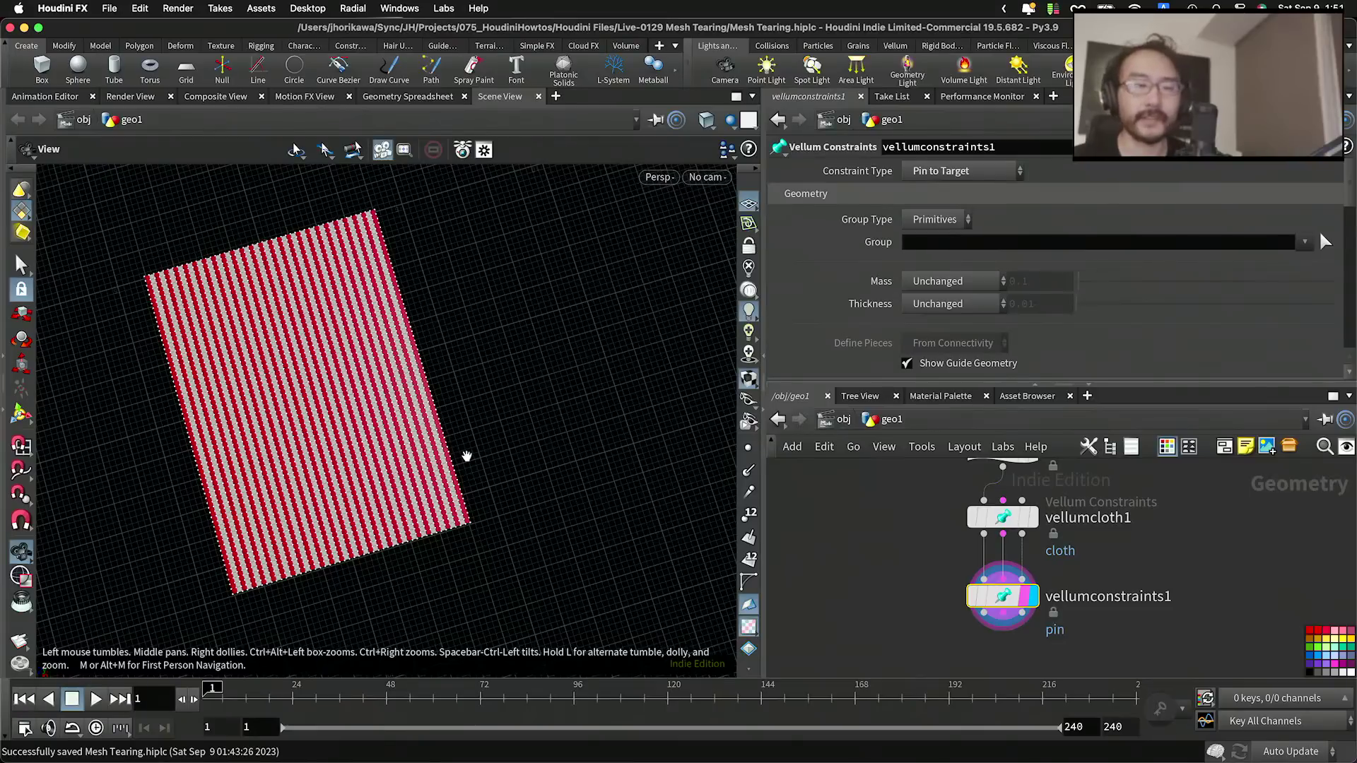
Step: Enlarge the network editor area and display fuse1 to inspect the fused strips
scroll(1105, 595, "down", 5)
middle_click_drag(1105, 538, 1105, 598)
scroll(1103, 592, "up", 3)
scroll(1103, 563, "down", 1)
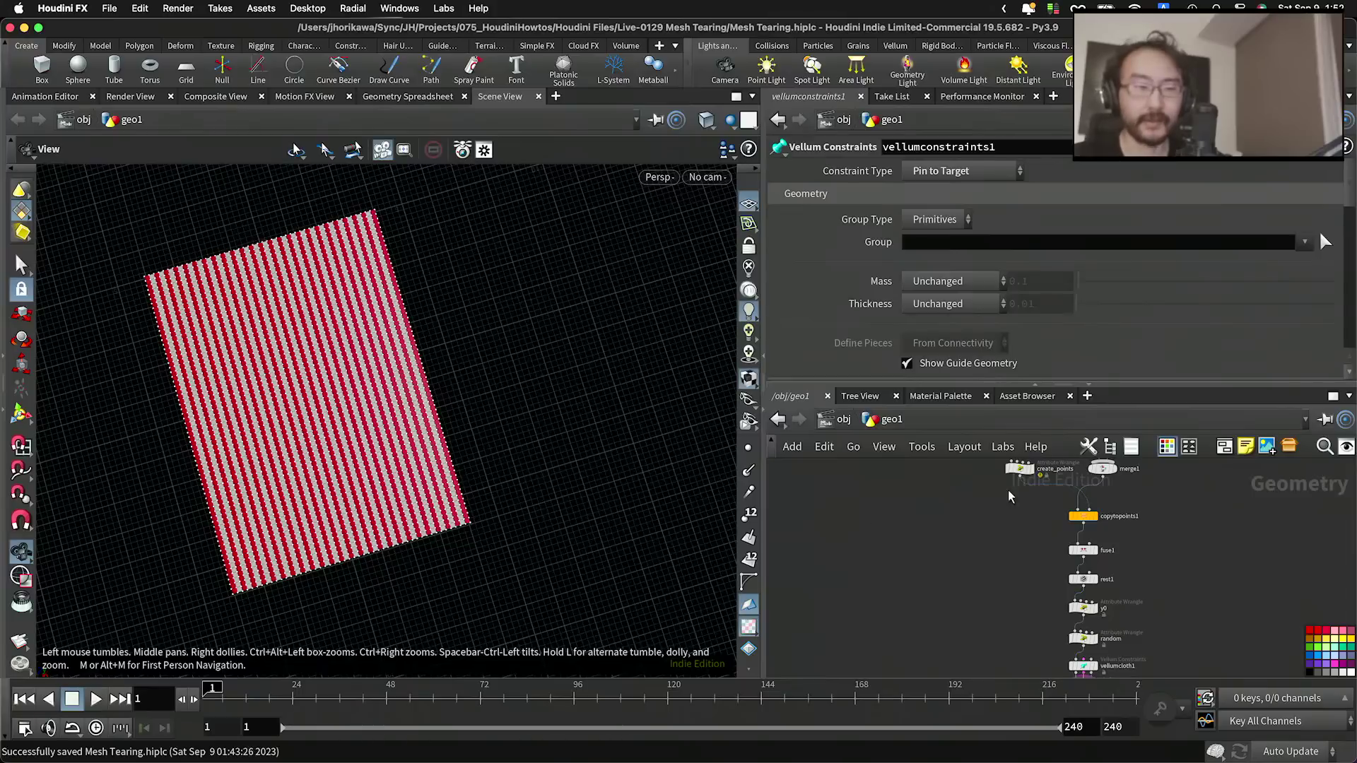
left_click_drag(1121, 383, 1115, 296)
scroll(1083, 527, "up", 3)
scroll(1125, 494, "down", 1)
scroll(1125, 494, "down", 2)
scroll(1122, 504, "up", 3)
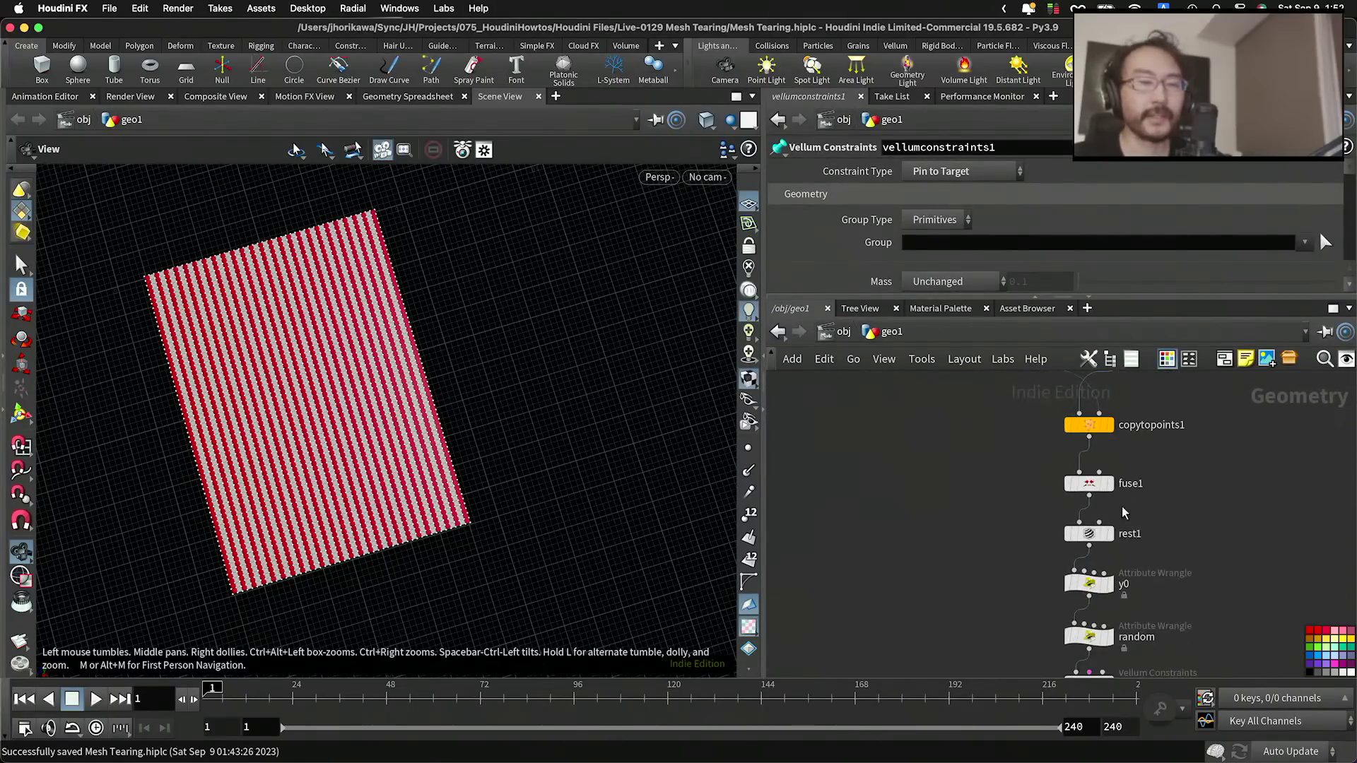
scroll(1127, 510, "up", 1)
scroll(1130, 517, "down", 3)
scroll(1129, 509, "up", 2)
scroll(1121, 500, "up", 2)
left_click(1109, 489)
left_click(1099, 490)
left_click_drag(494, 405, 416, 335)
left_click_drag(547, 282, 613, 357)
Step: Display rest1 and y0 in turn to compare the strips before and after flattening
middle_click_drag(1077, 611, 1089, 530)
left_click(1119, 477)
left_click(1110, 477)
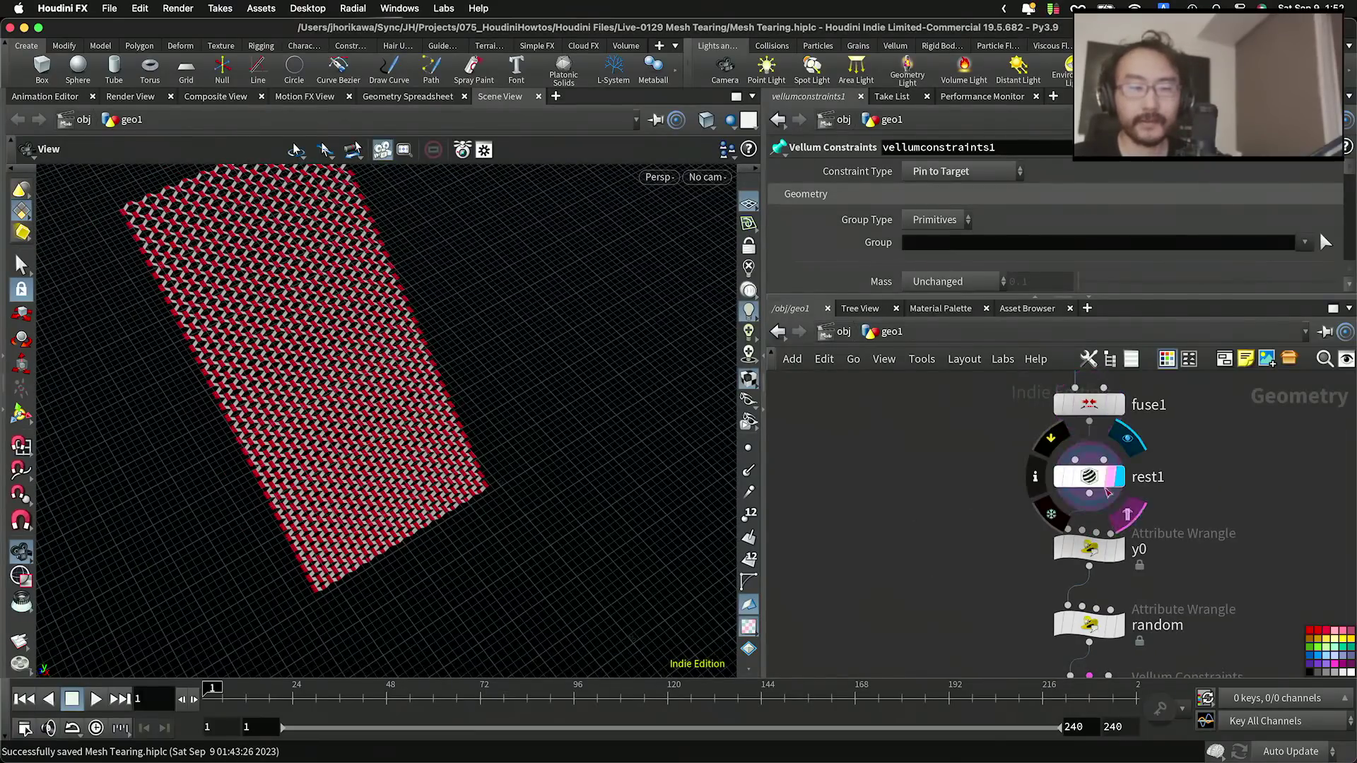
left_click(1120, 550)
left_click(1110, 549)
middle_click_drag(482, 356, 554, 440)
scroll(554, 440, "up", 1)
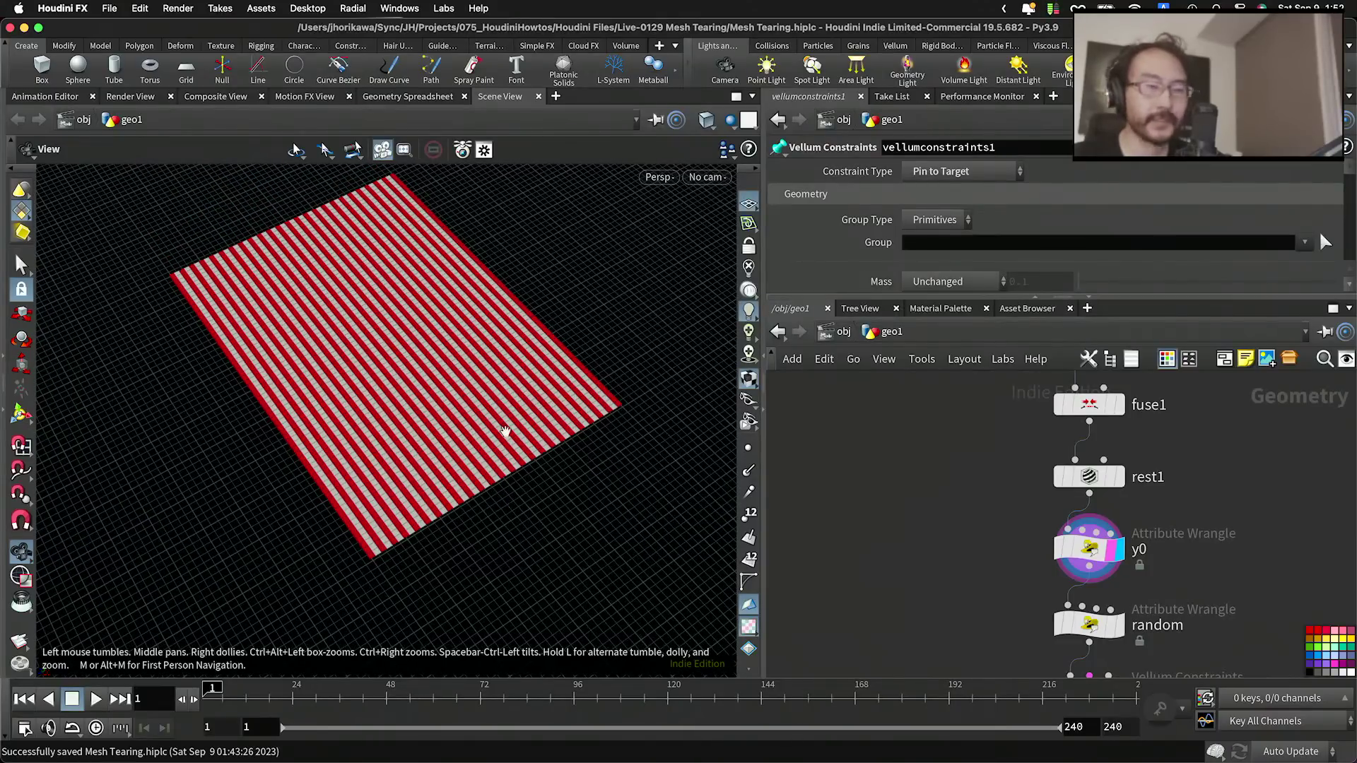
Step: Add a second Fuse node, connect y0's output to it and display the fused flat sheet
middle_click_drag(1195, 599, 1176, 537)
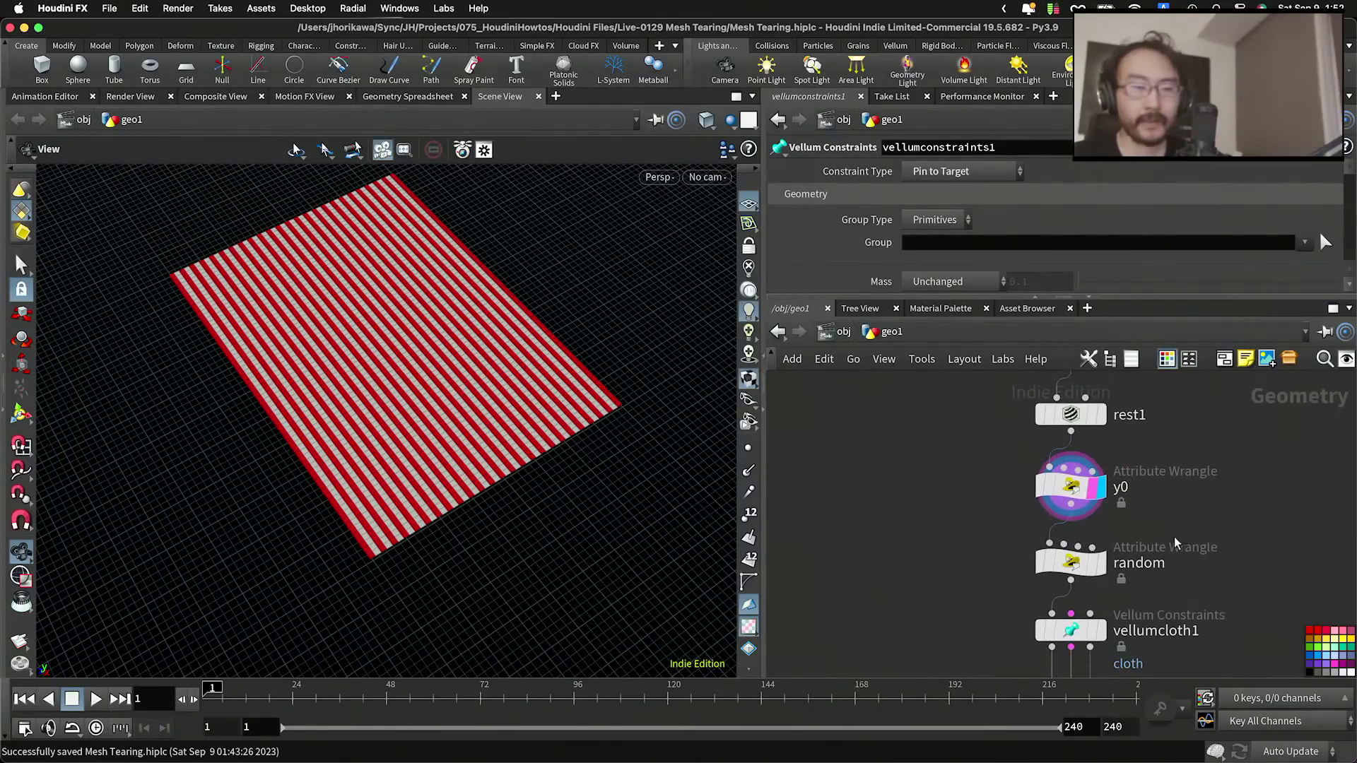
key("Tab")
type("wr")
key("Return")
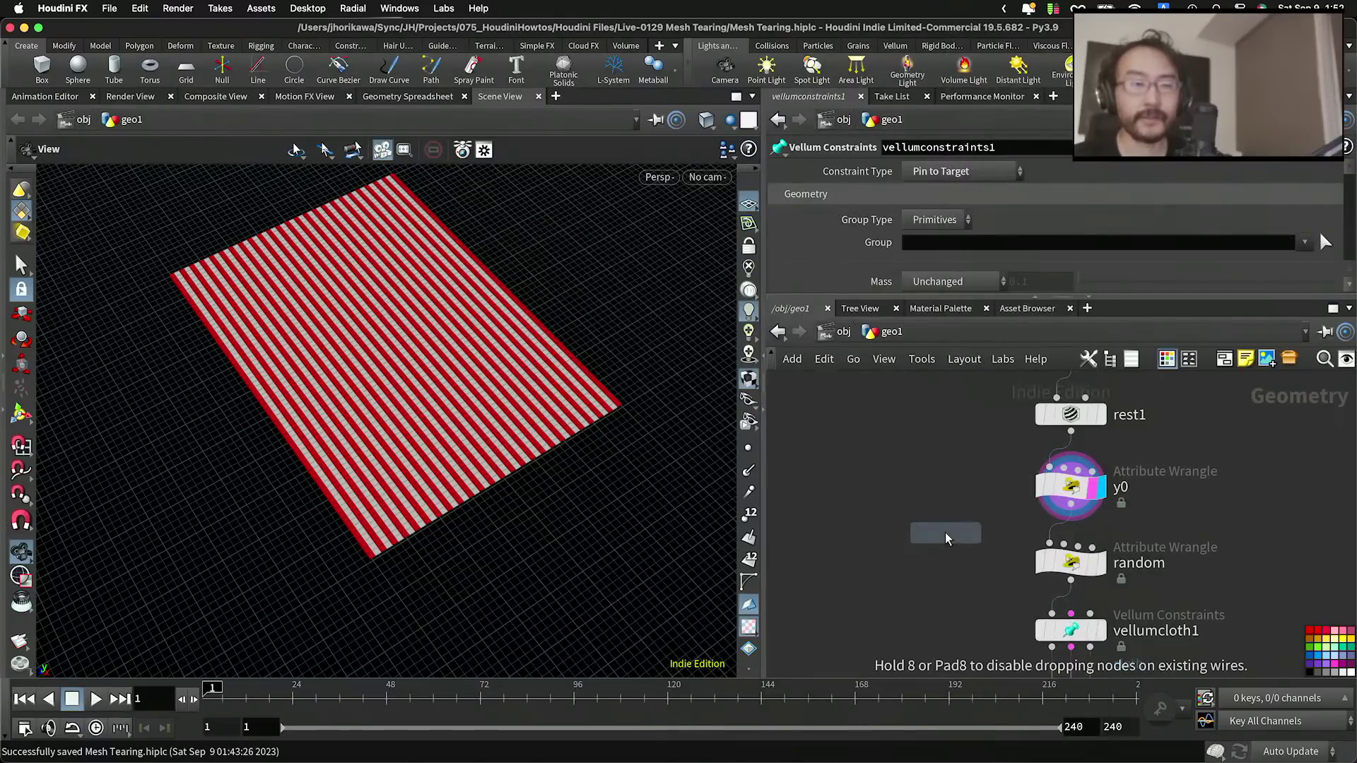
left_click(922, 555)
left_click_drag(1070, 504, 880, 508)
left_click(950, 556)
scroll(487, 392, "up", 10)
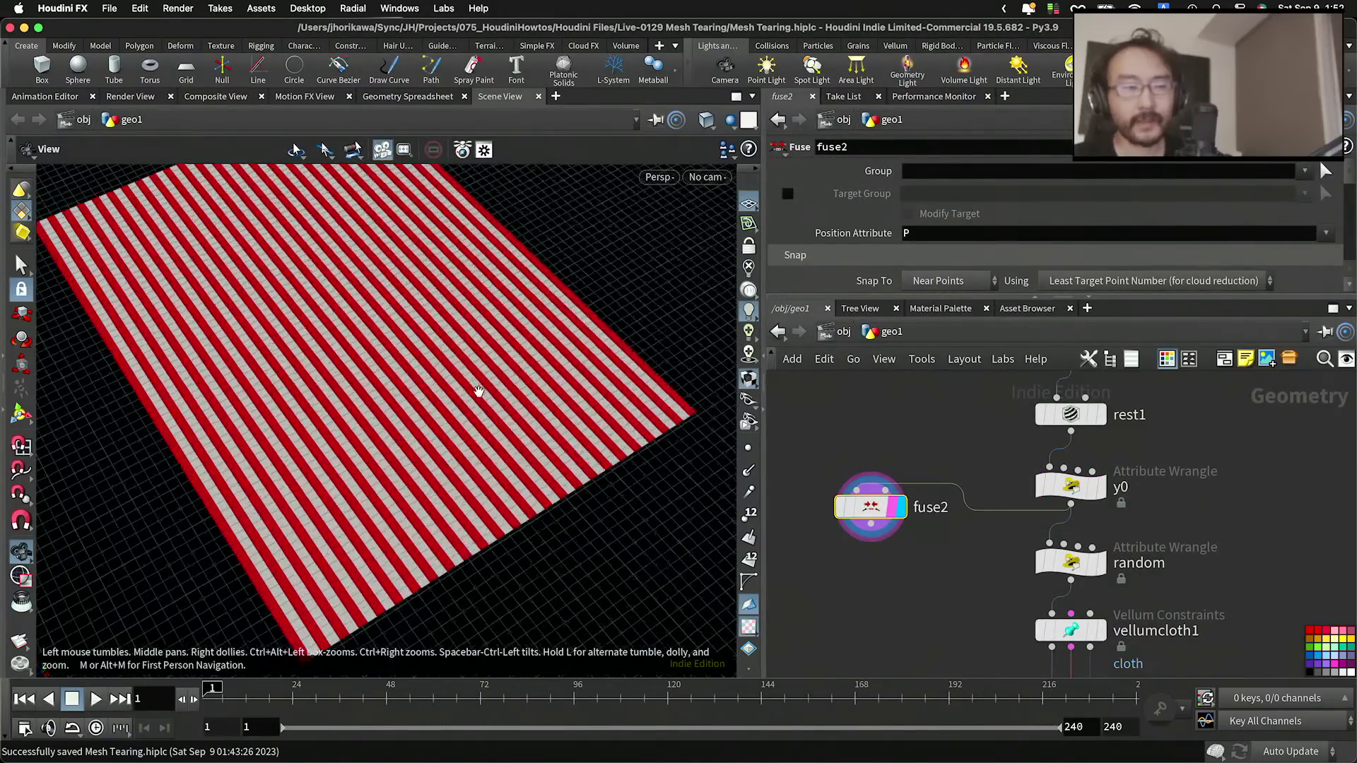
right_click_drag(532, 407, 541, 441)
right_click_drag(606, 500, 567, 431)
scroll(878, 555, "down", 3)
scroll(879, 566, "up", 3)
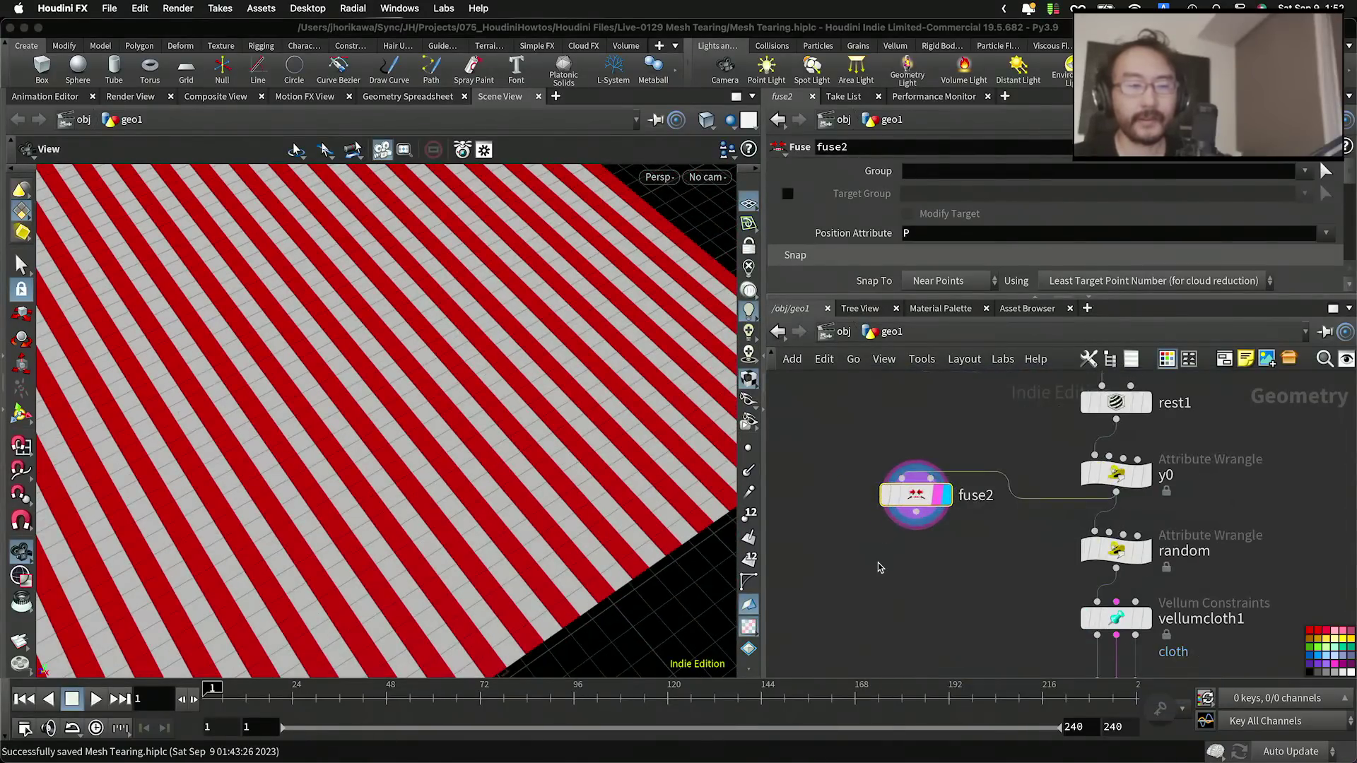
Step: Add a Group Create node below fuse2, connect it to fuse2 and display it
key("Tab")
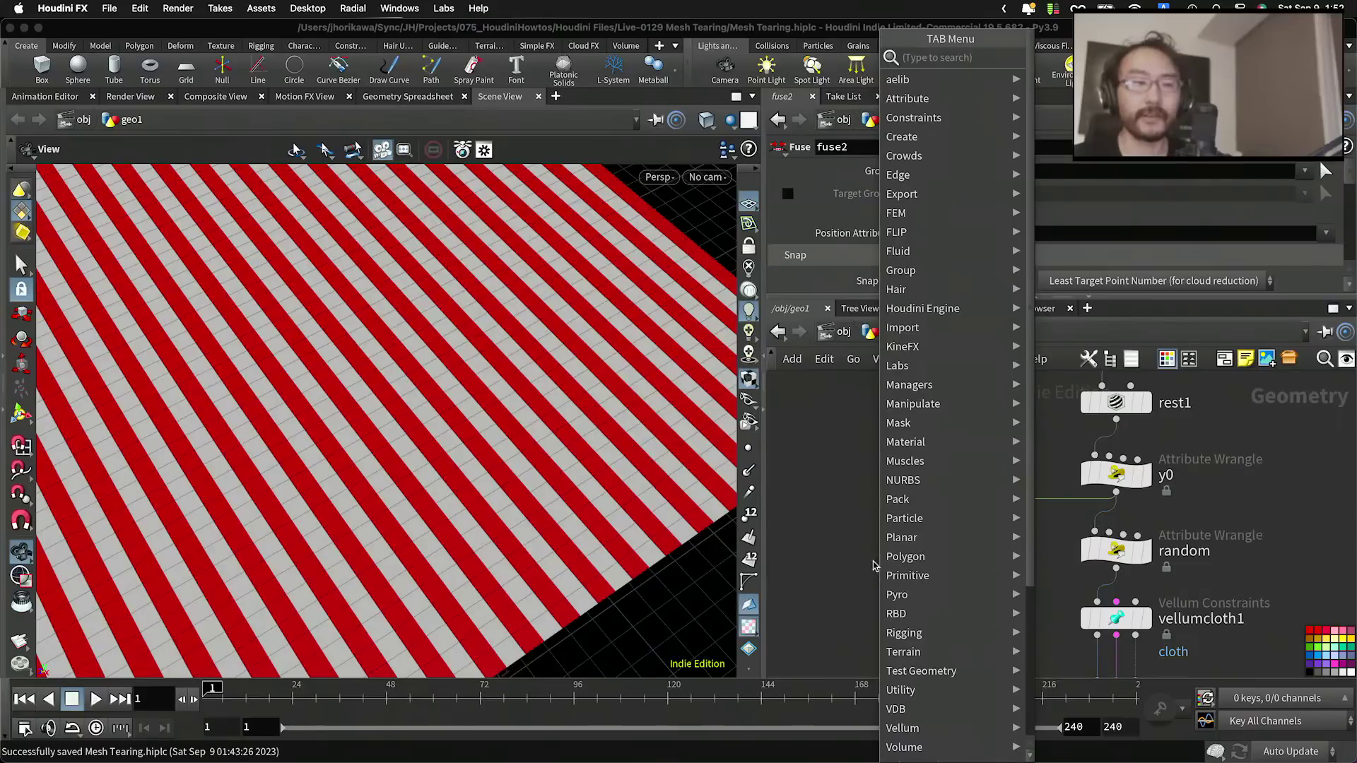
left_click(856, 549)
key("Tab")
type("group")
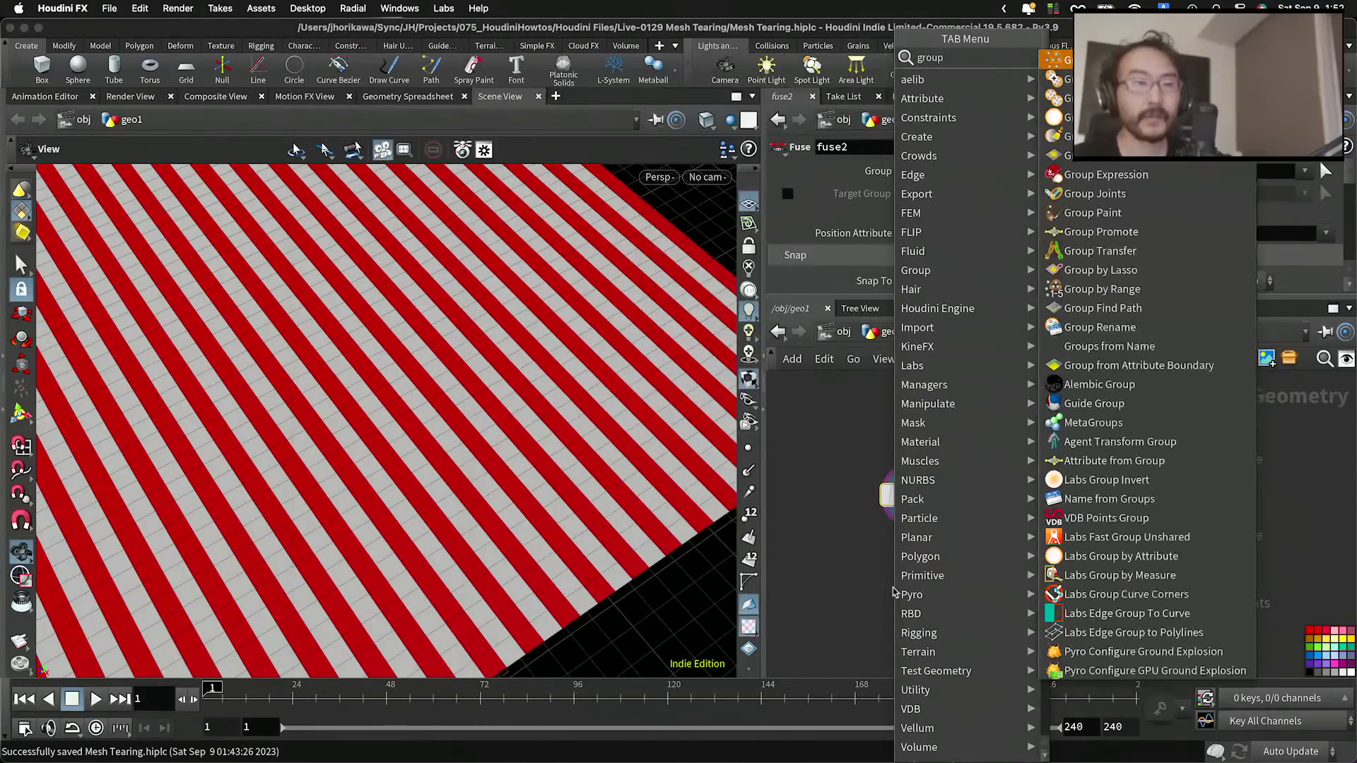
key("Return")
left_click(944, 594)
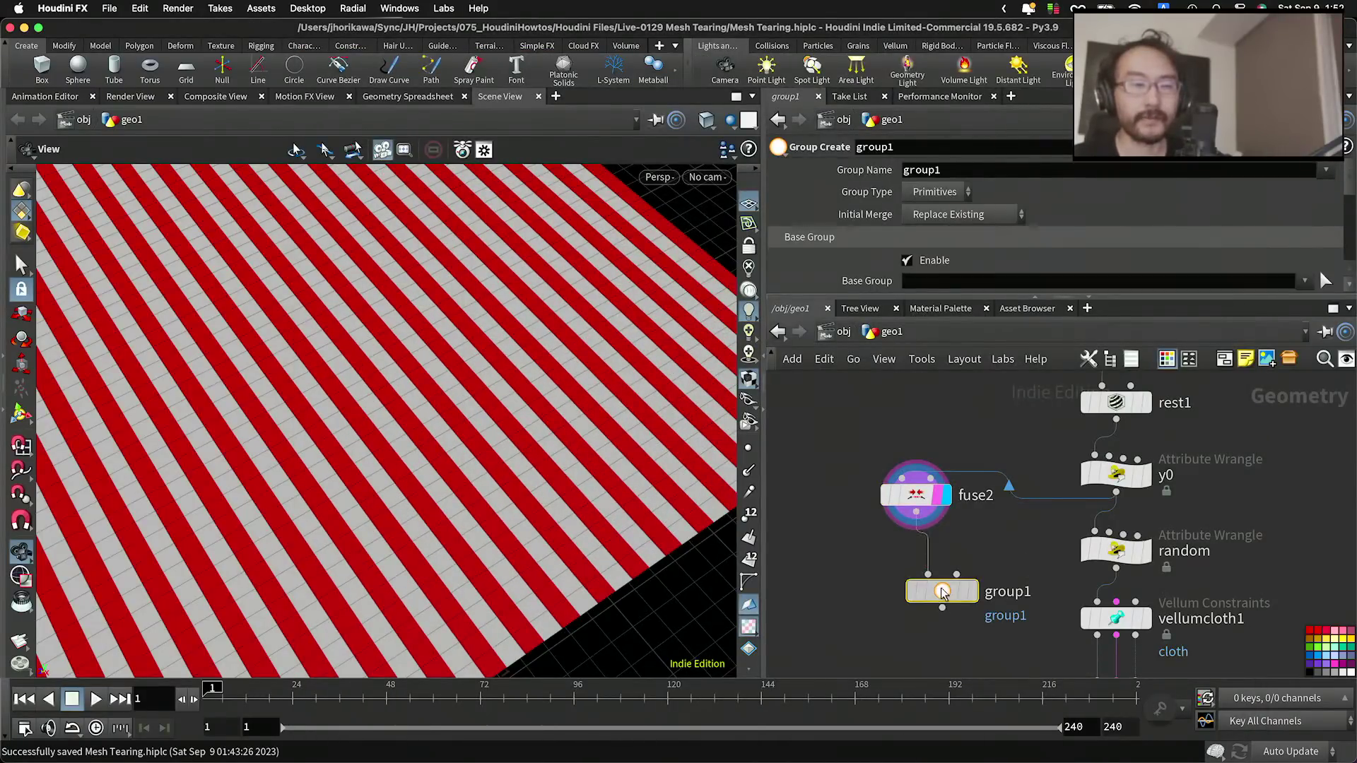
left_click_drag(945, 592, 919, 573)
left_click(954, 535)
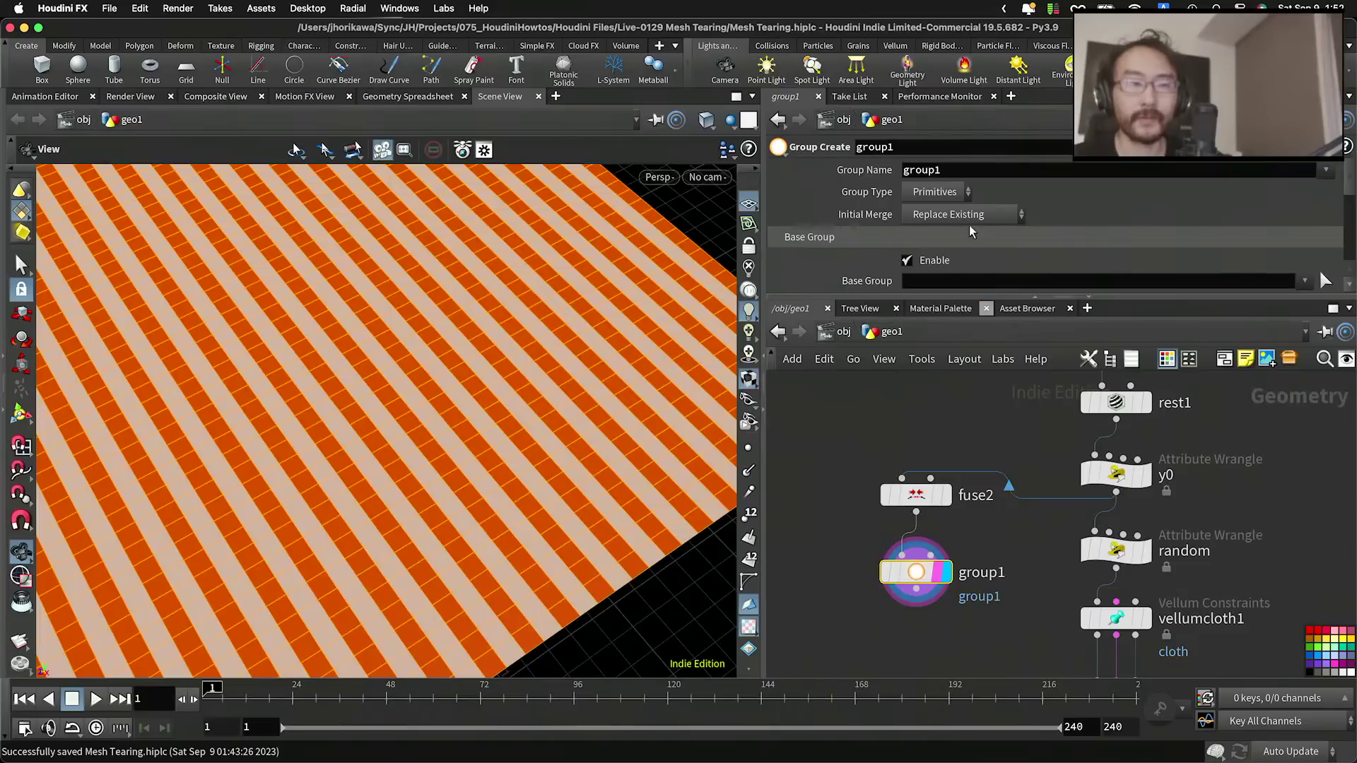
Step: Set the group's type to Points and name the group border
left_click(951, 193)
left_click(951, 225)
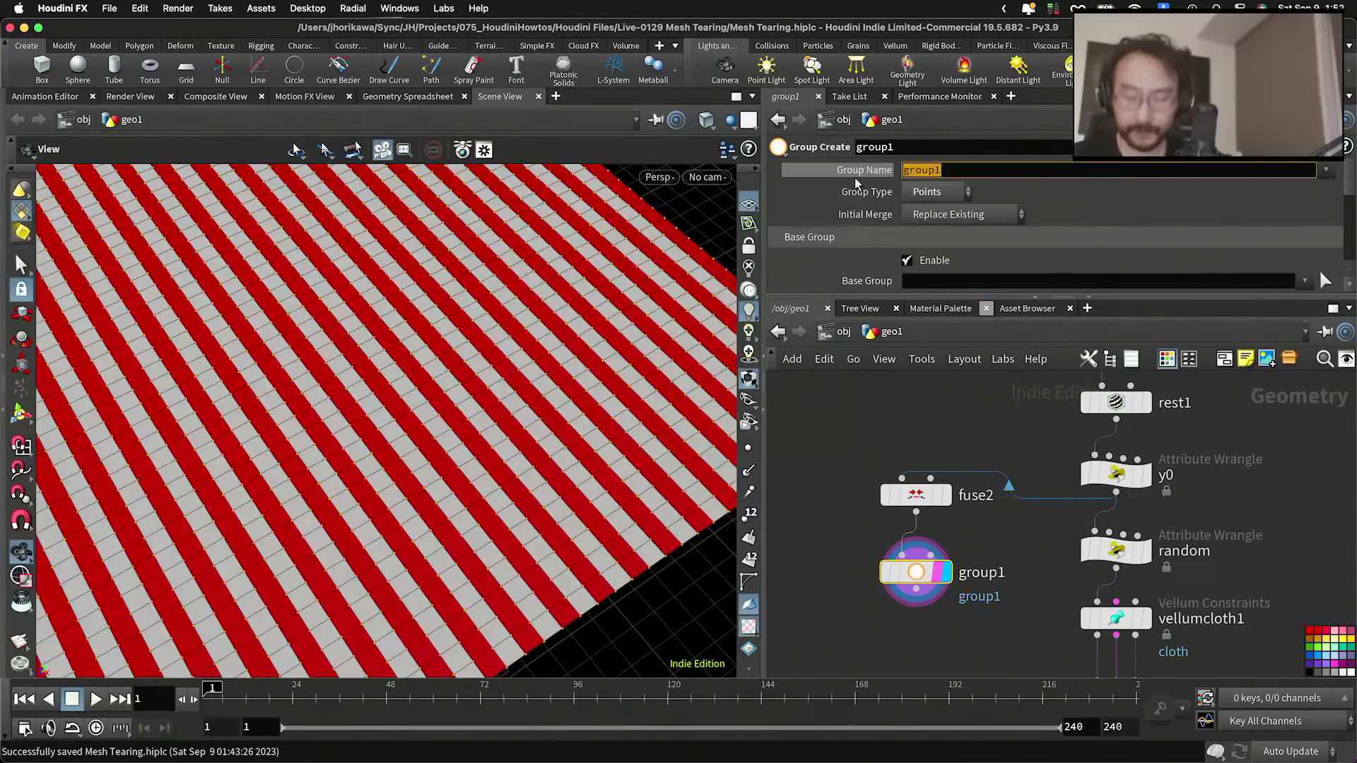
type("border")
key("Return")
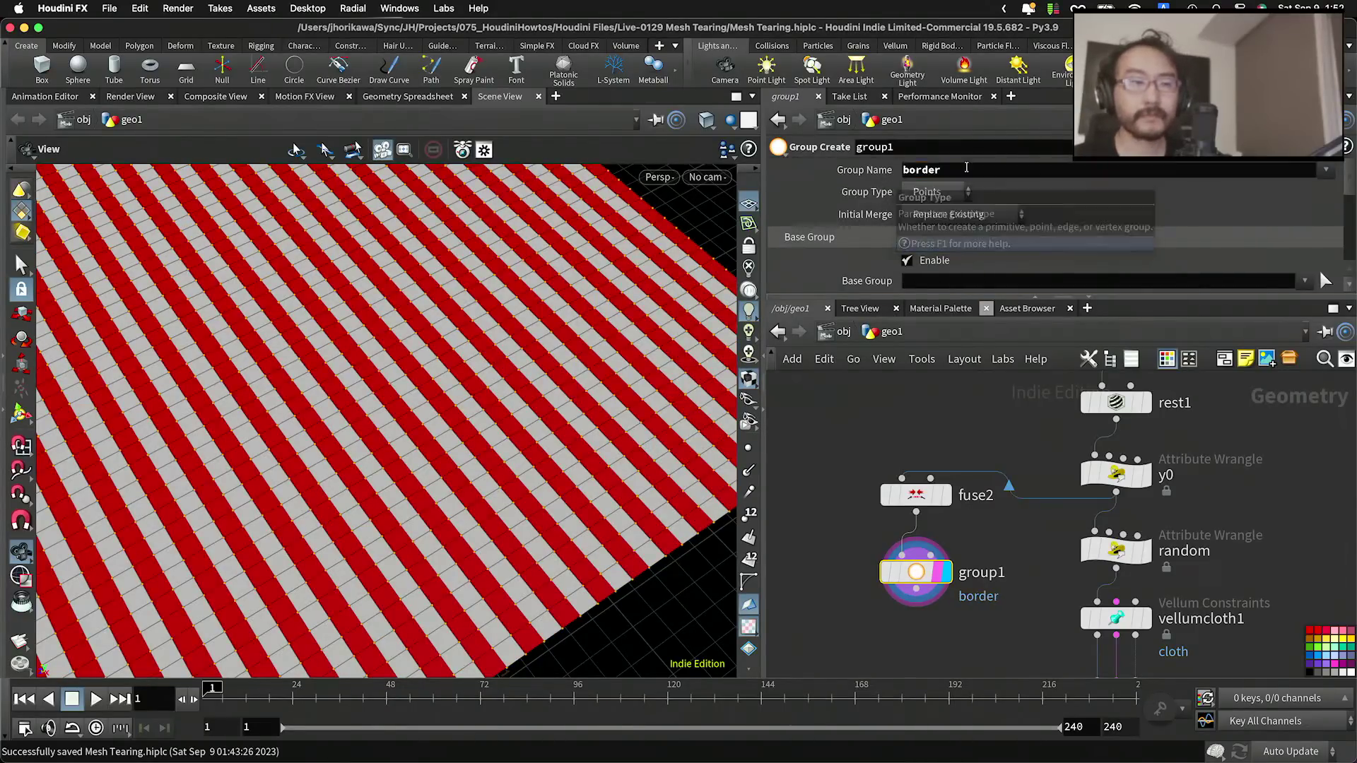
Step: Enable Include by Edges with Unshared Edges so the group collects the sheet's outer border points
scroll(1023, 189, "down", 3)
scroll(949, 189, "down", 5)
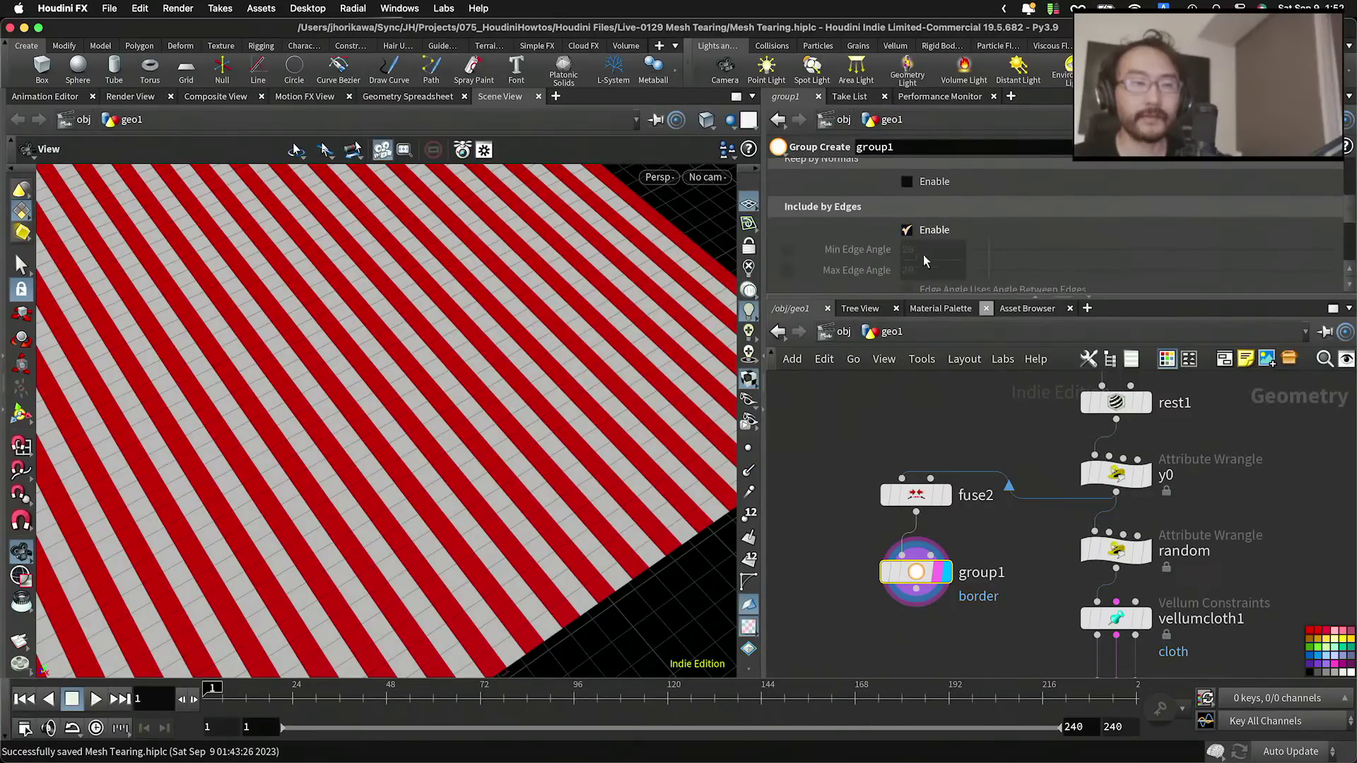
scroll(970, 274, "down", 5)
left_click(946, 220)
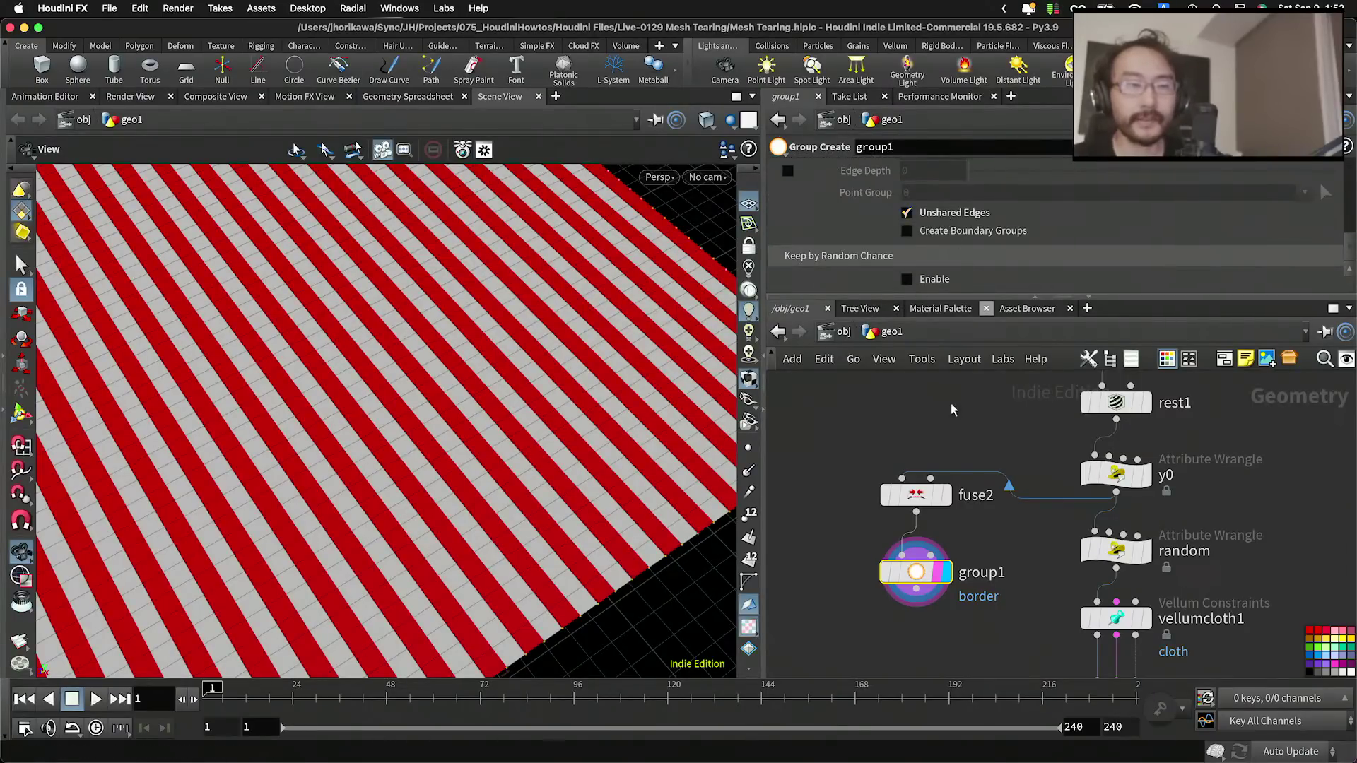
scroll(422, 450, "down", 5)
scroll(422, 450, "down", 5)
left_click_drag(422, 450, 441, 539)
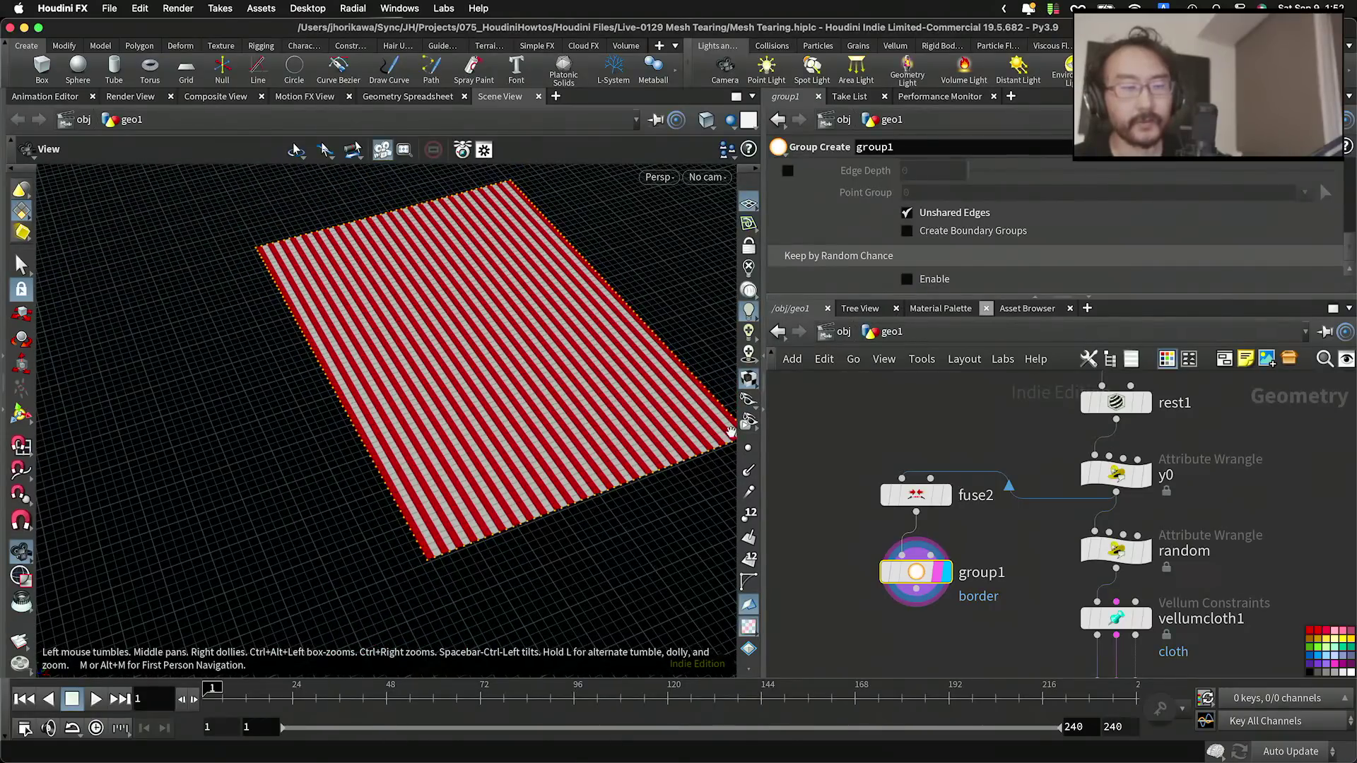
scroll(940, 573, "down", 5)
scroll(940, 575, "up", 5)
Step: Tidy the fuse2 and group1 nodes and add a Point Wrangle beneath them
left_click_drag(920, 558, 921, 547)
left_click_drag(979, 612, 901, 456)
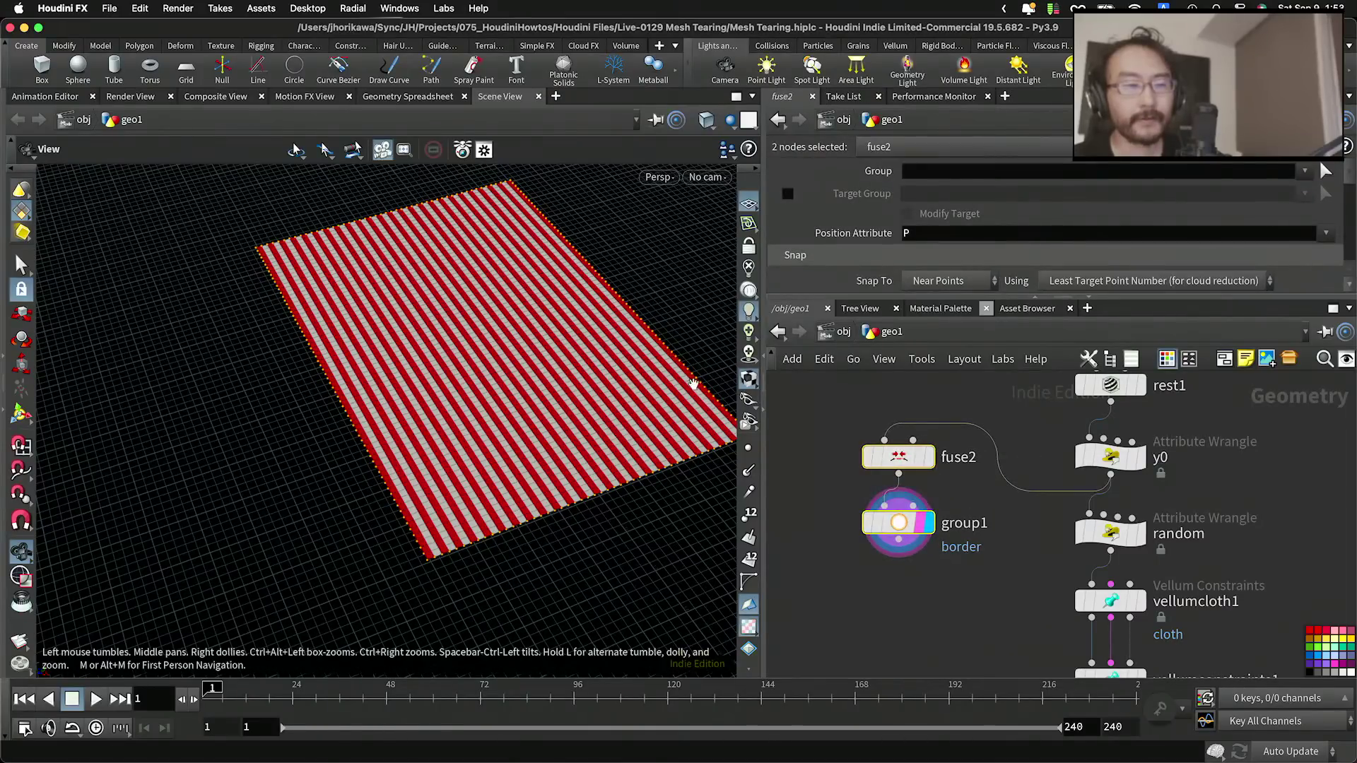
scroll(926, 538, "down", 5)
key("Tab")
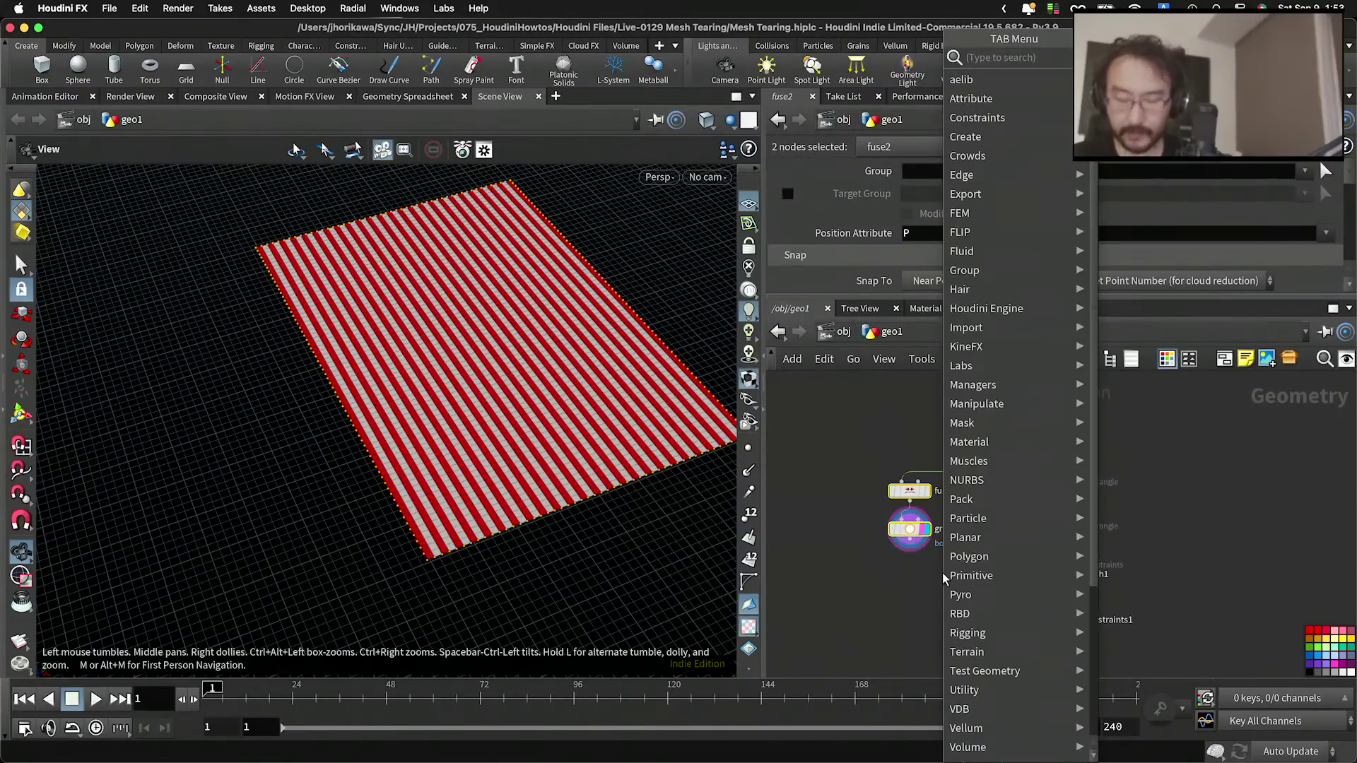
type("pointw")
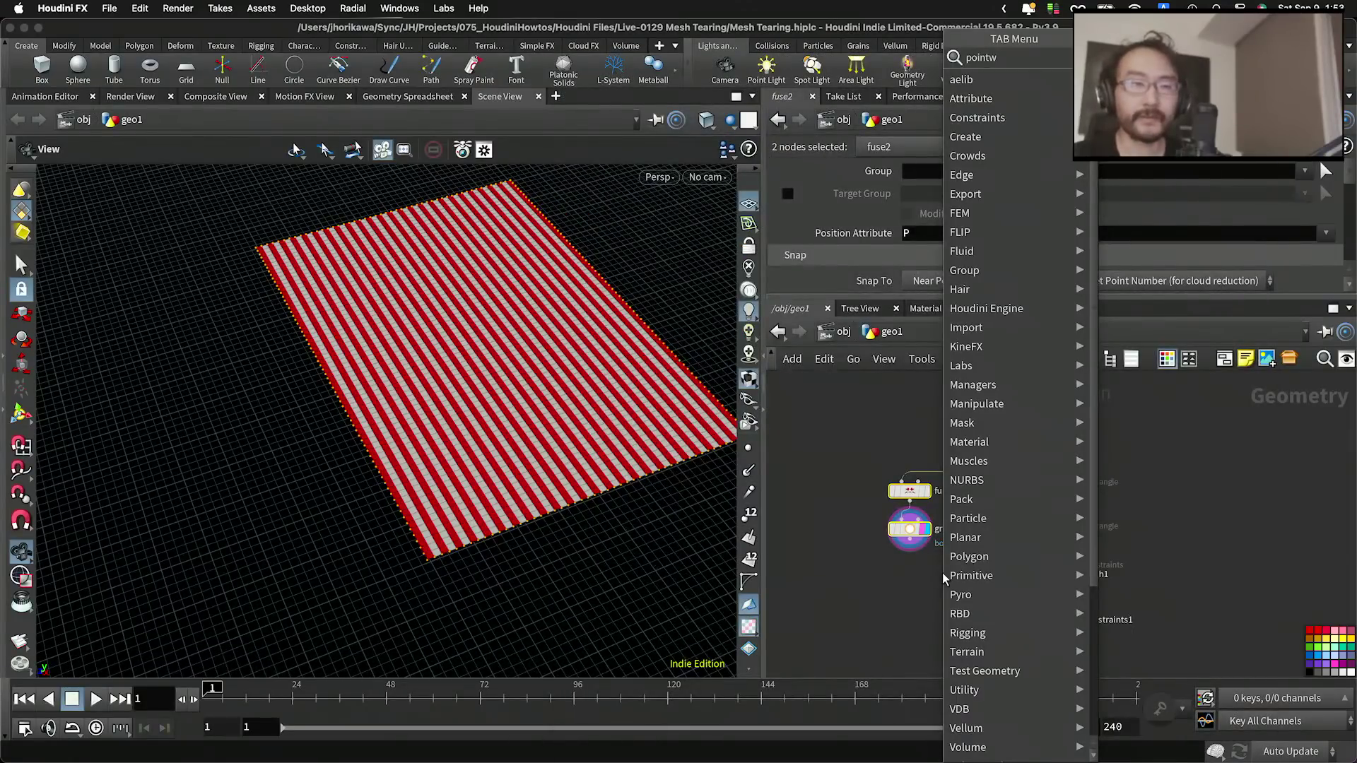
key("Return")
left_click(961, 576)
Step: Connect y0 to pointwrangle1's first input and group1 to its second input, and display the wrangle
scroll(1008, 501, "up", 5)
left_click_drag(1049, 501, 905, 607)
middle_click_drag(940, 575, 993, 570)
left_click_drag(902, 622, 873, 455)
left_click(892, 569)
left_click_drag(978, 634, 950, 633)
left_click_drag(872, 536, 934, 608)
left_click(972, 614)
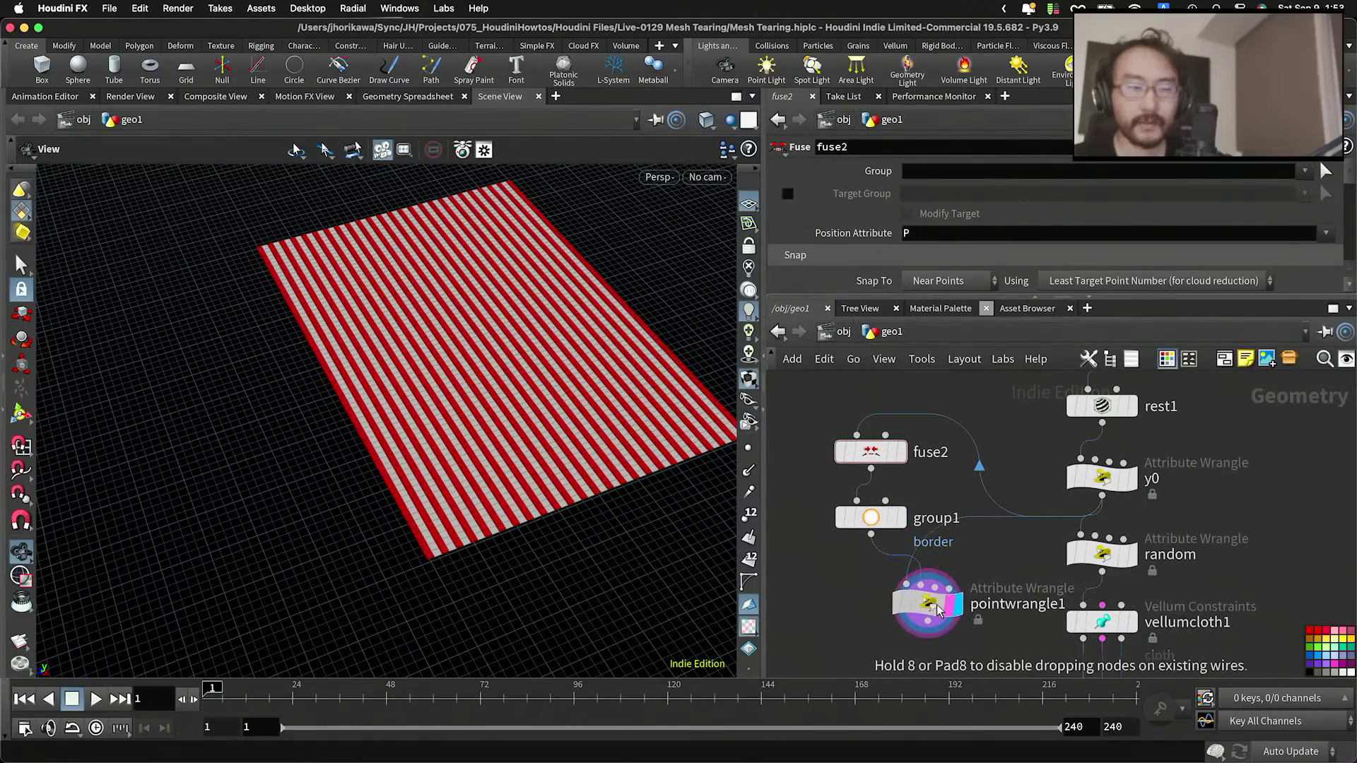
Step: Display the random wrangle and examine the strips' surface and seams up close at a low angle
middle_click_drag(951, 535, 947, 554)
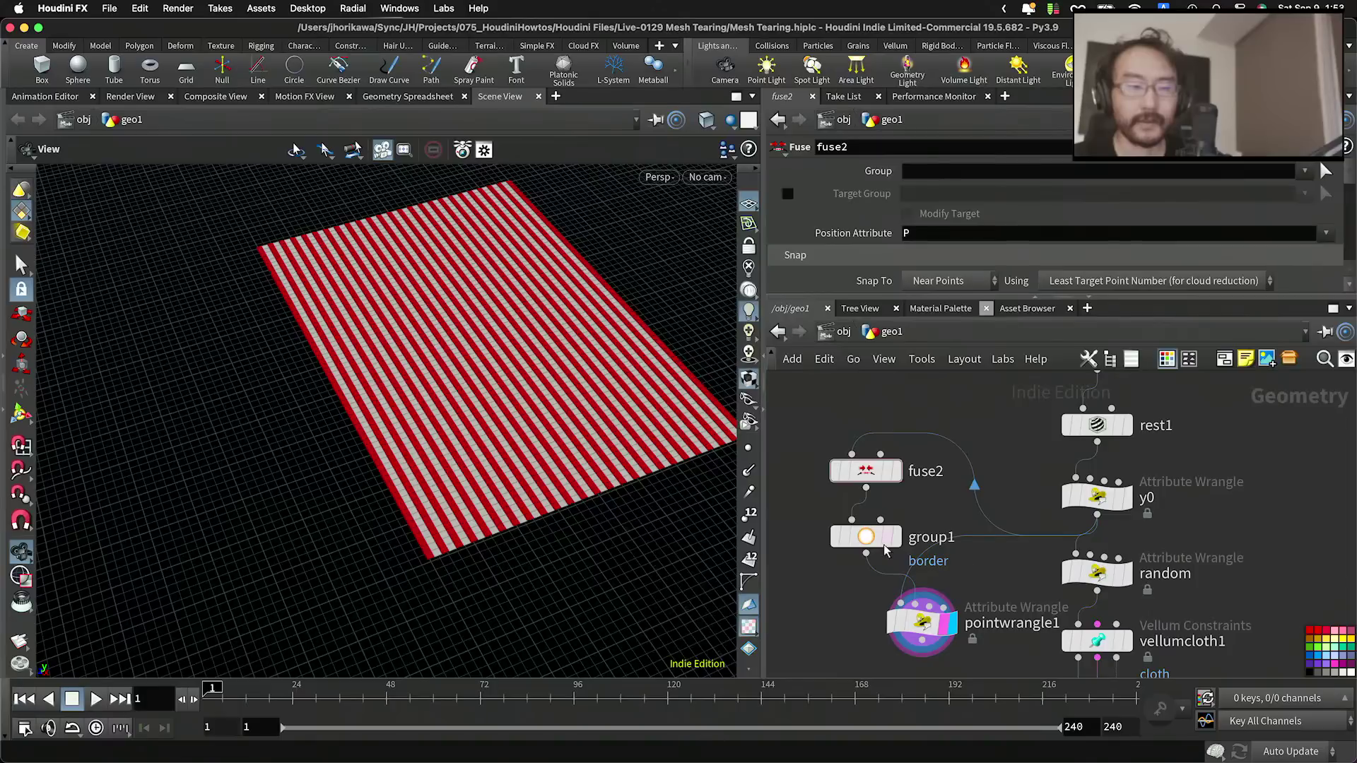
left_click_drag(893, 537, 892, 529)
left_click_drag(1077, 570, 1078, 576)
left_click_drag(866, 545, 1049, 566)
left_click(1128, 579)
right_click_drag(523, 458, 600, 497)
left_click_drag(600, 497, 586, 400)
right_click_drag(585, 399, 609, 548)
left_click_drag(1098, 517, 1075, 560)
right_click_drag(497, 572, 554, 552)
middle_click_drag(554, 552, 542, 503)
right_click_drag(542, 502, 563, 530)
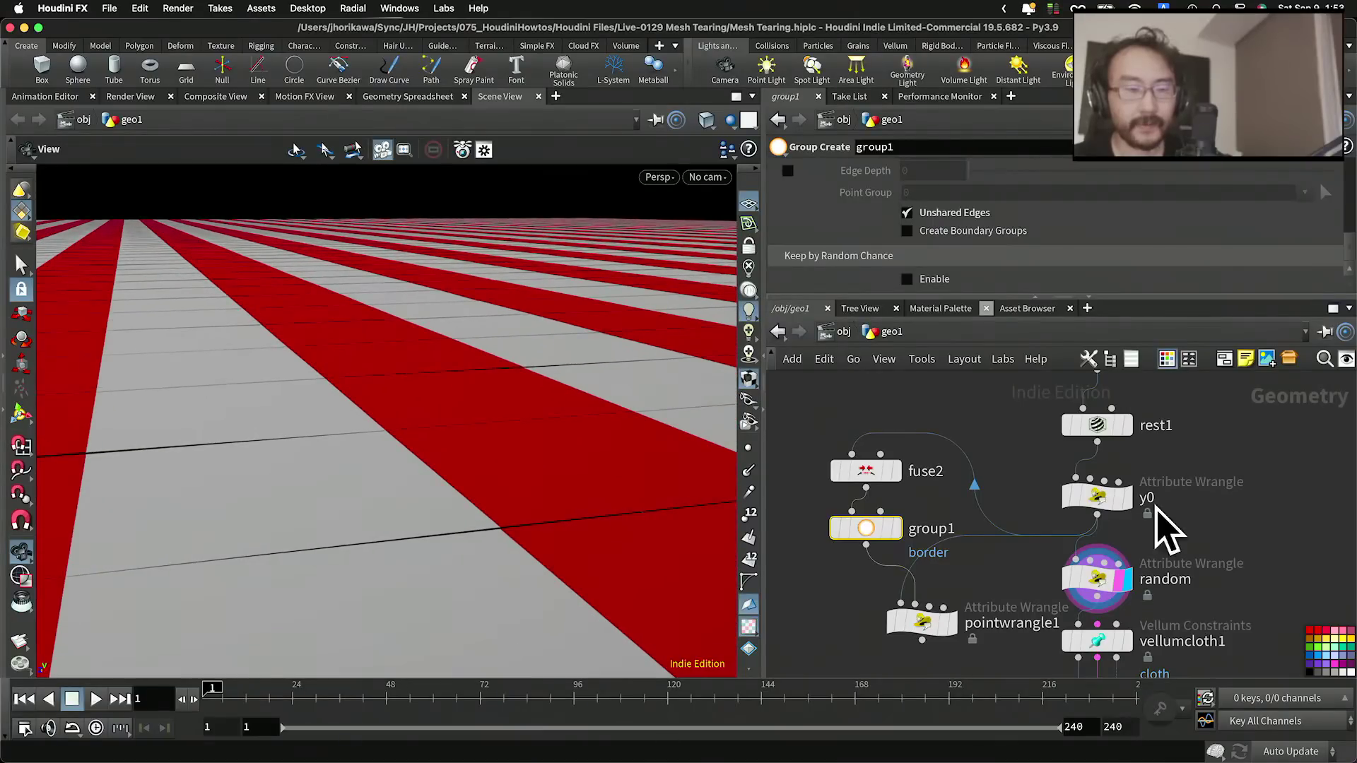
Step: Move random and the Vellum nodes down below y0 and rearrange the fuse2 and group1 branch
left_click_drag(1085, 587, 1086, 589)
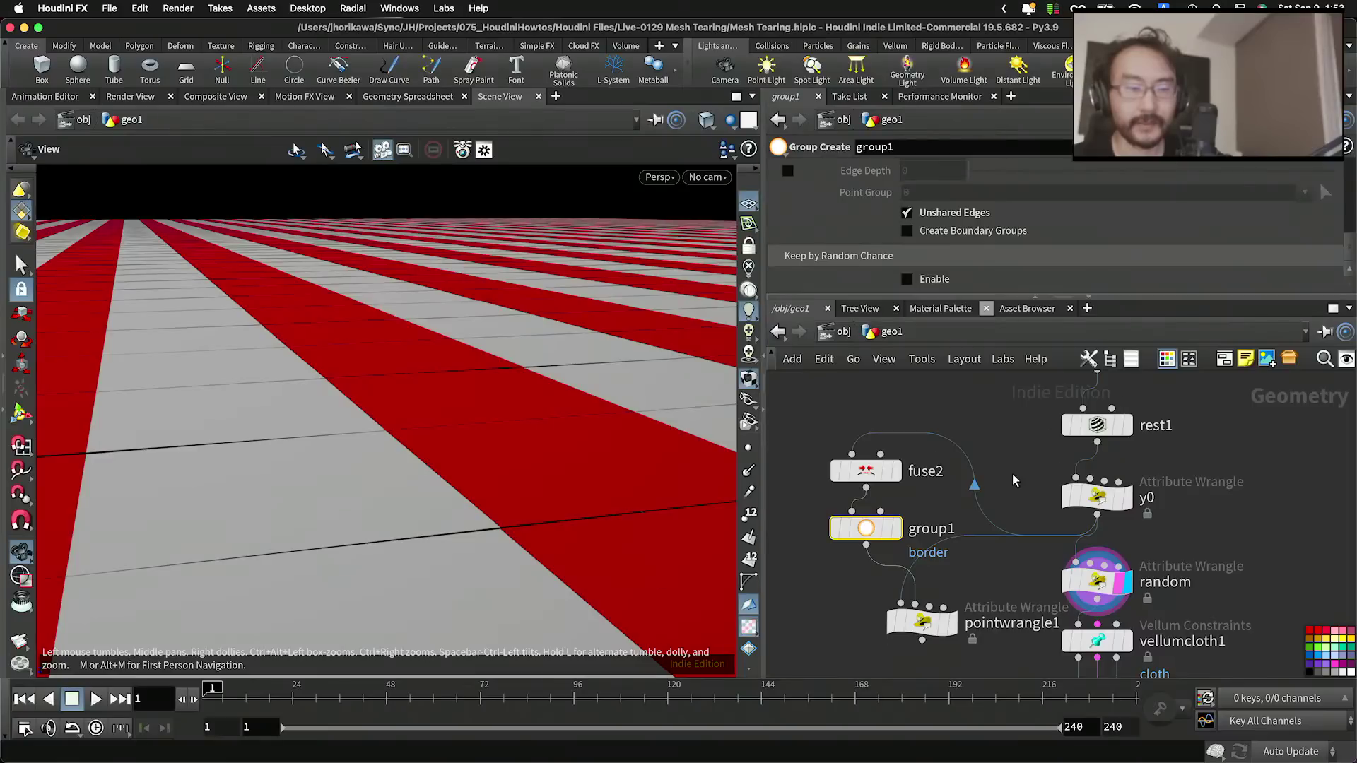
middle_click_drag(1014, 480, 1048, 419)
left_click_drag(960, 562, 974, 563)
scroll(1033, 559, "down", 5)
scroll(1113, 629, "up", 4)
left_click_drag(1123, 646, 1080, 569)
scroll(1015, 557, "up", 4)
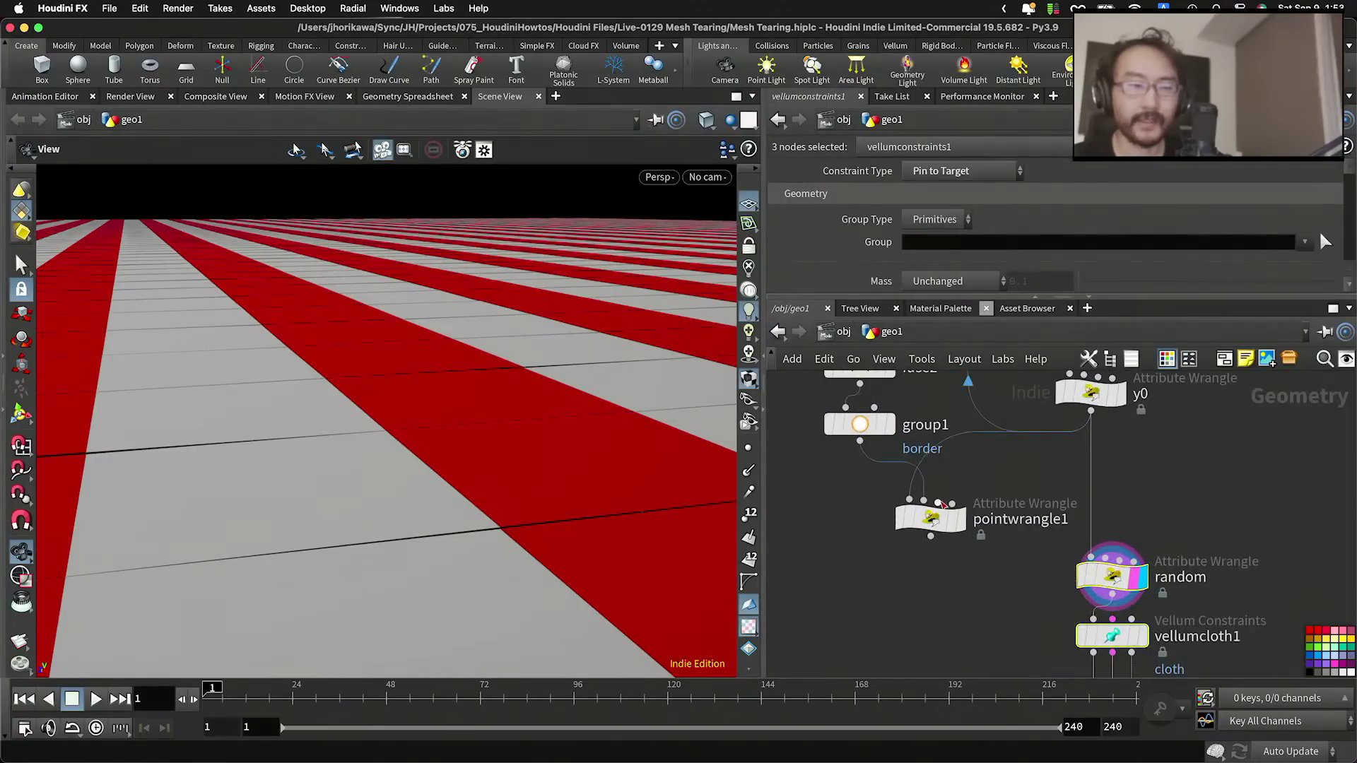
middle_click_drag(975, 441, 997, 524)
left_click_drag(943, 411, 888, 511)
left_click_drag(887, 508, 875, 491)
left_click_drag(1126, 485, 1126, 484)
Step: Reposition pointwrangle1 between the branches and enlarge its parameter area for editing its VEX code
left_click_drag(945, 608, 978, 592)
left_click(978, 592)
left_click_drag(970, 297, 968, 362)
left_click(966, 302)
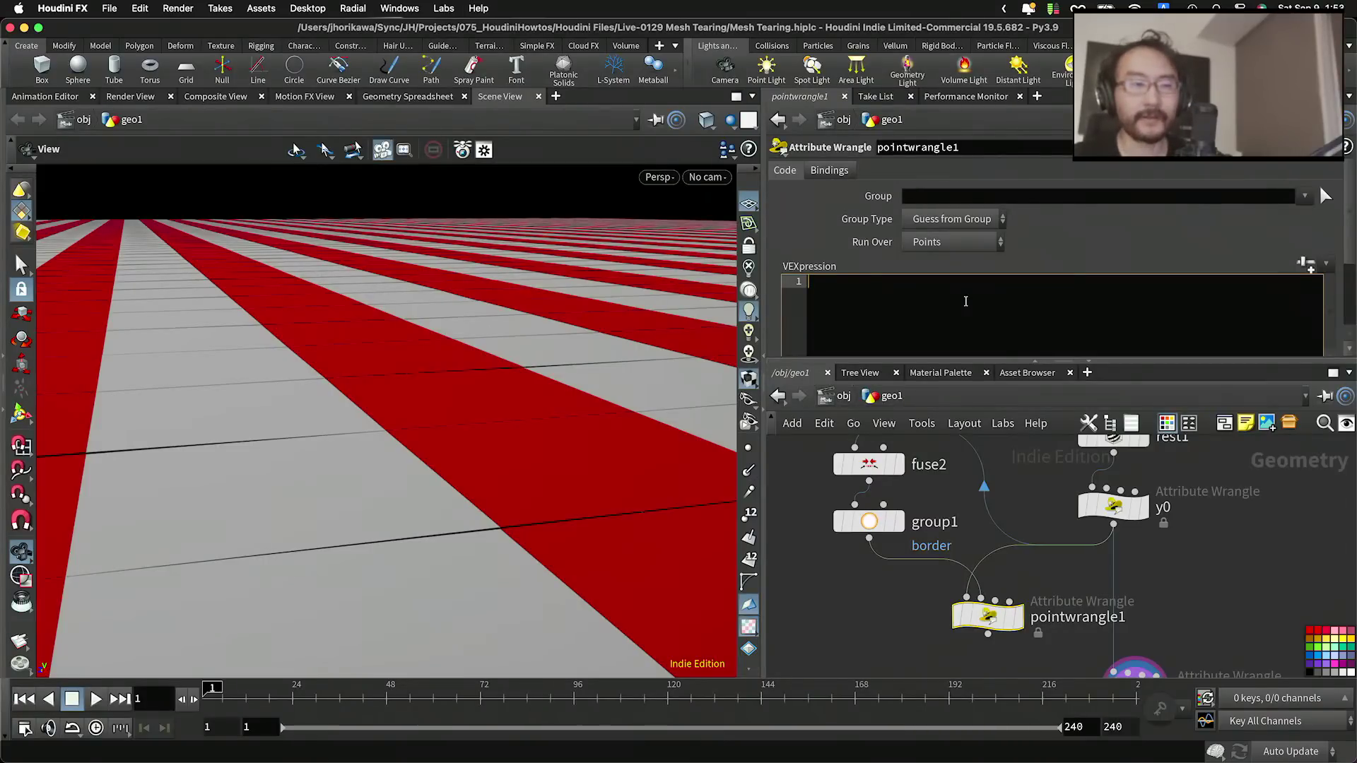
type("point")
key("BackSpace")
key("BackSpace")
key("BackSpace")
key("BackSpace")
key("BackSpace")
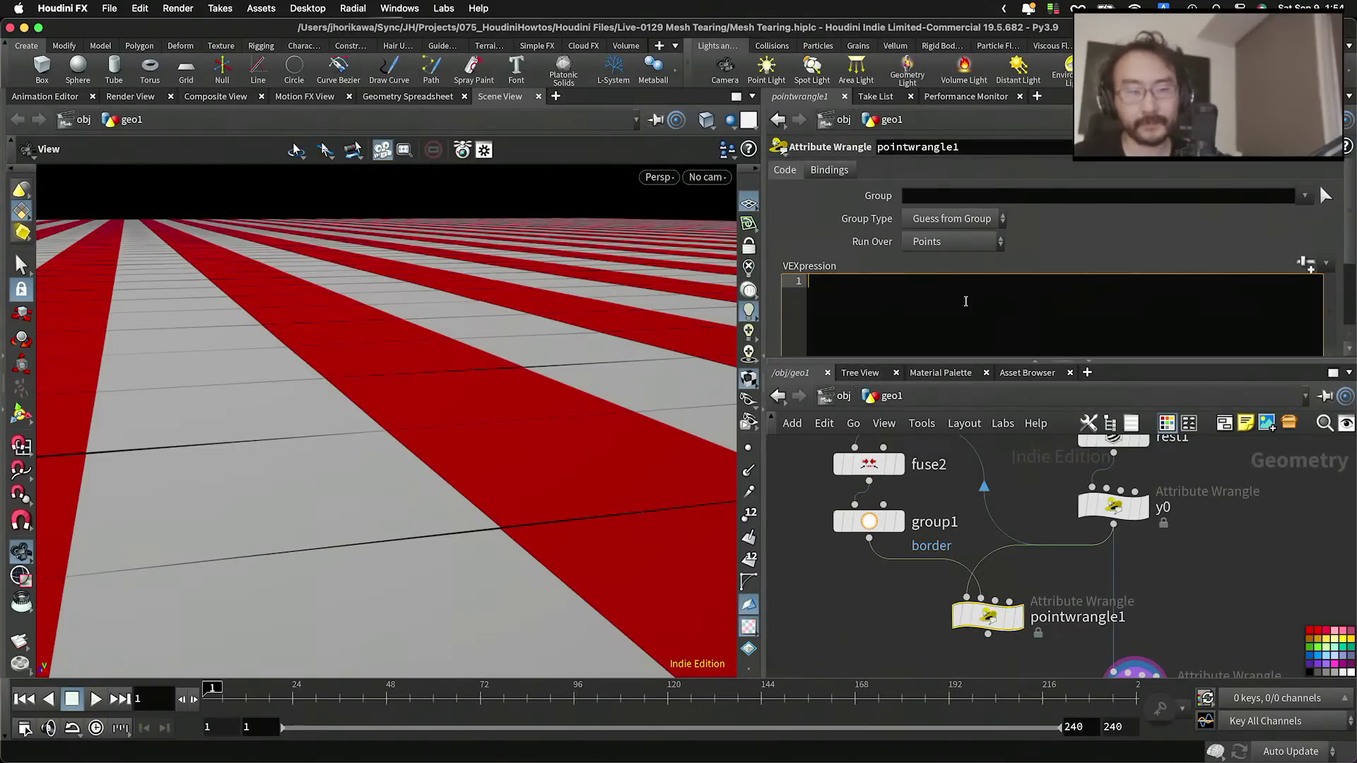
Step: Write the first VEX line in pointwrangle1 as int npt = nearpoint(1, @P);
type("pt +")
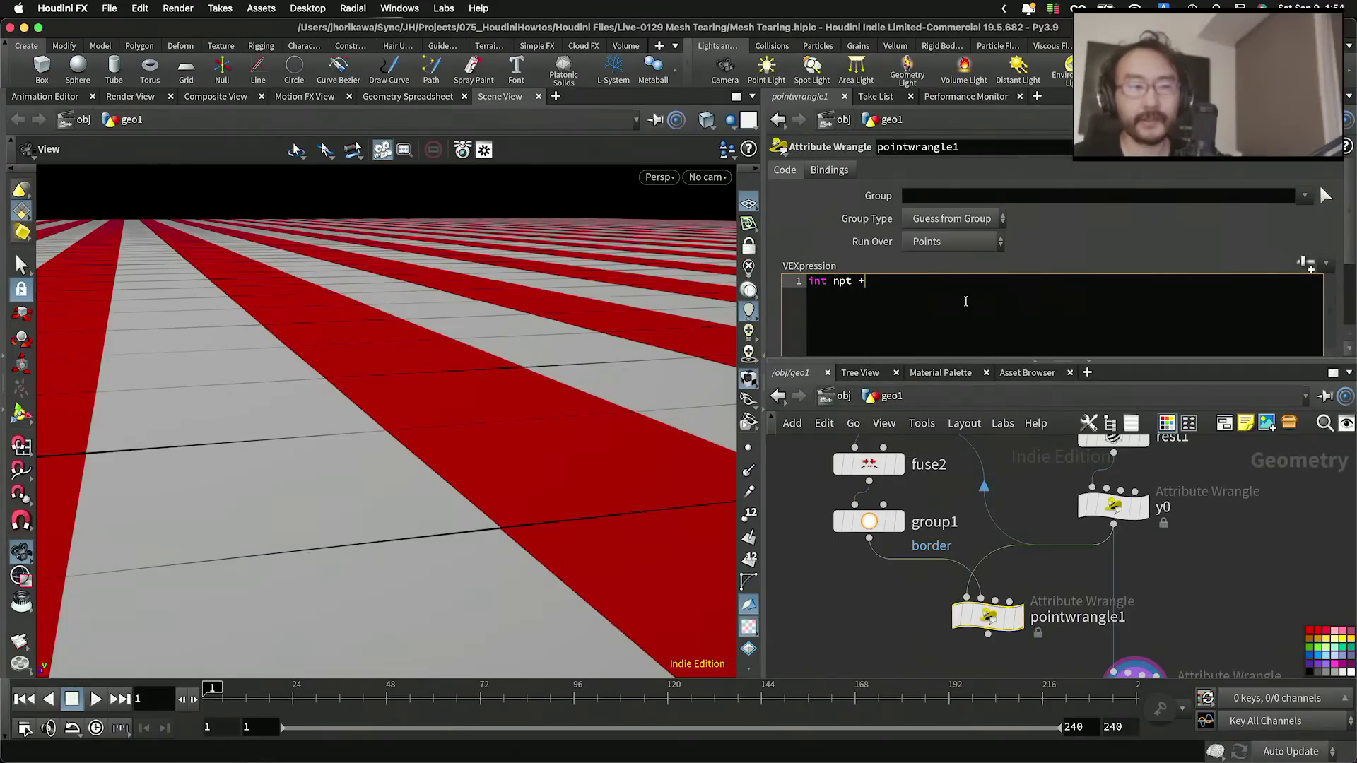
type("_ nearpoint(1, [P")
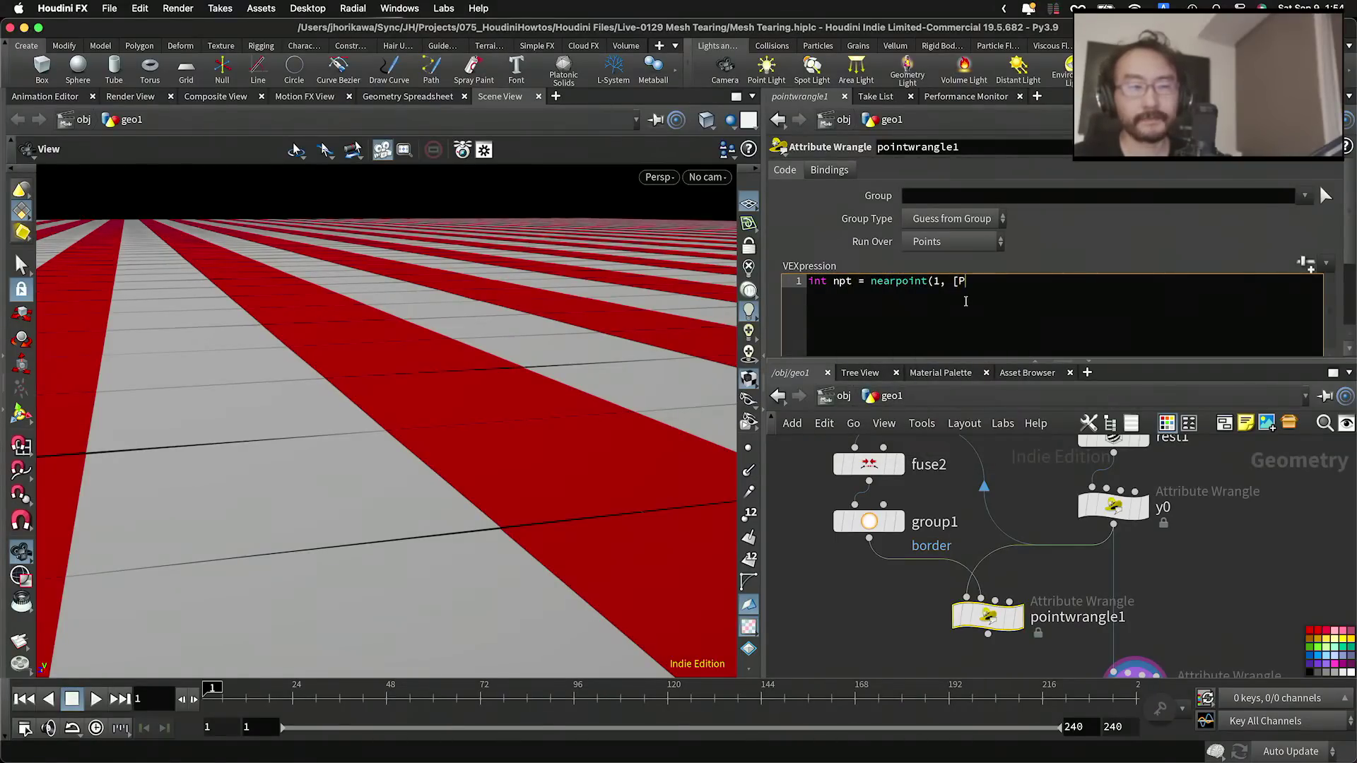
key("Return")
type("in")
key("BackSpace")
key("BackSpace")
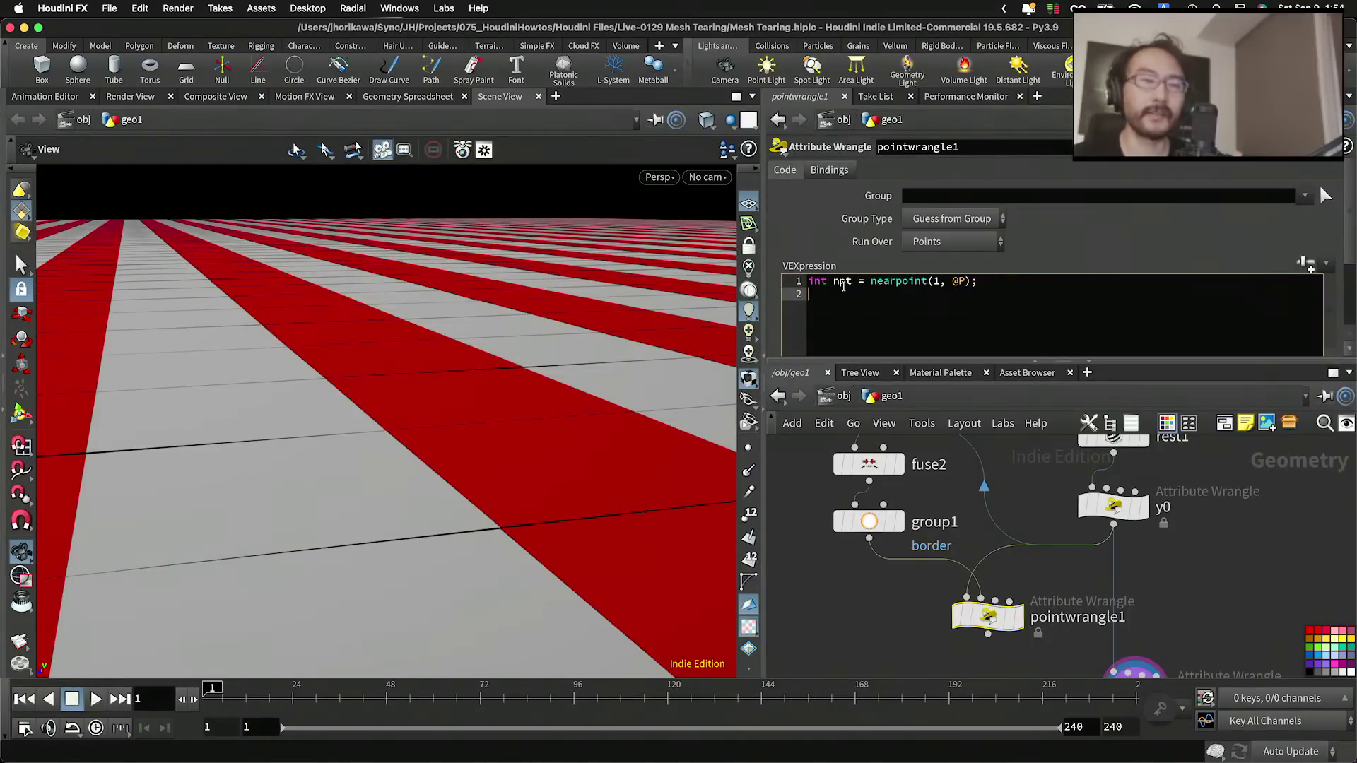
Step: Add the condition if(inpointgroup(1, "border", npt) == 1){ as the second line of the wrangle code
type("if(inpointgroup(*")
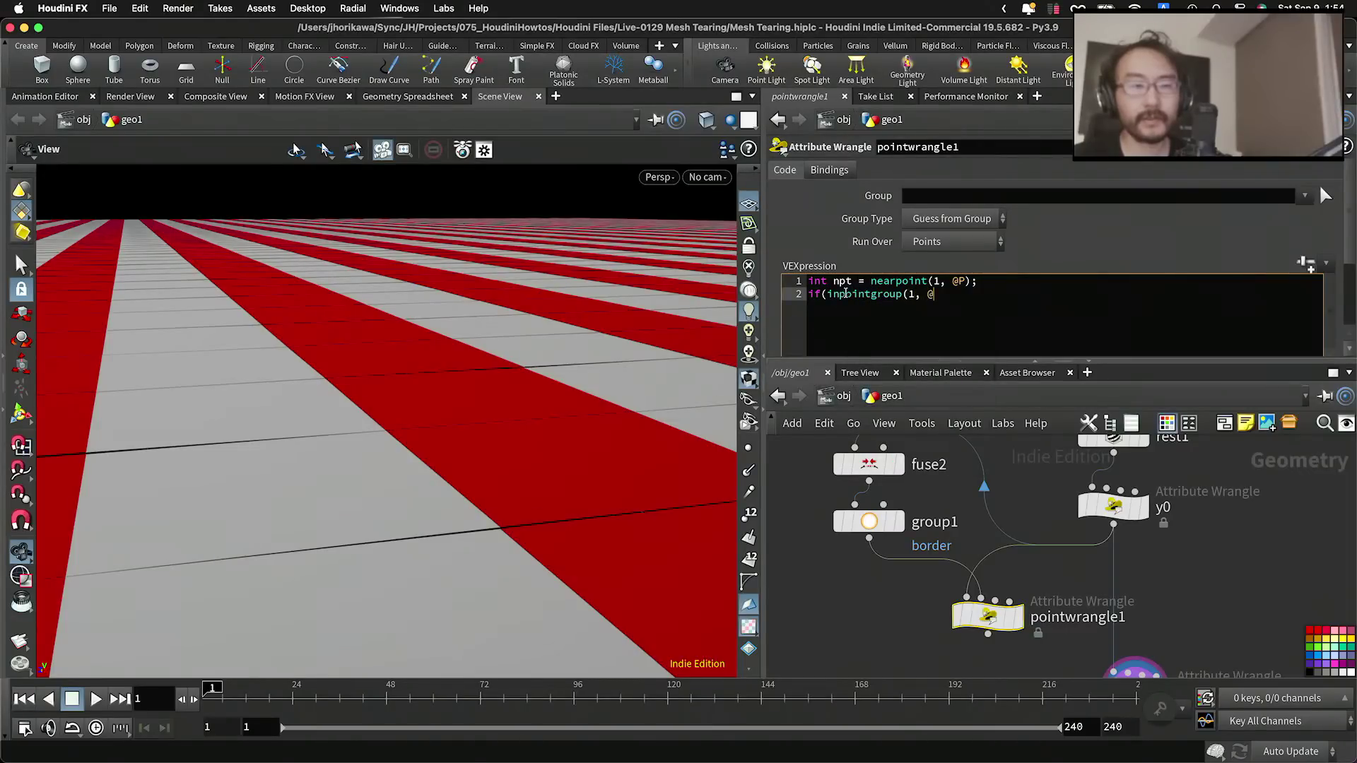
type(", ")
type("npt) __")
key("BackSpace")
key("BackSpace")
key("BackSpace")
type("==")
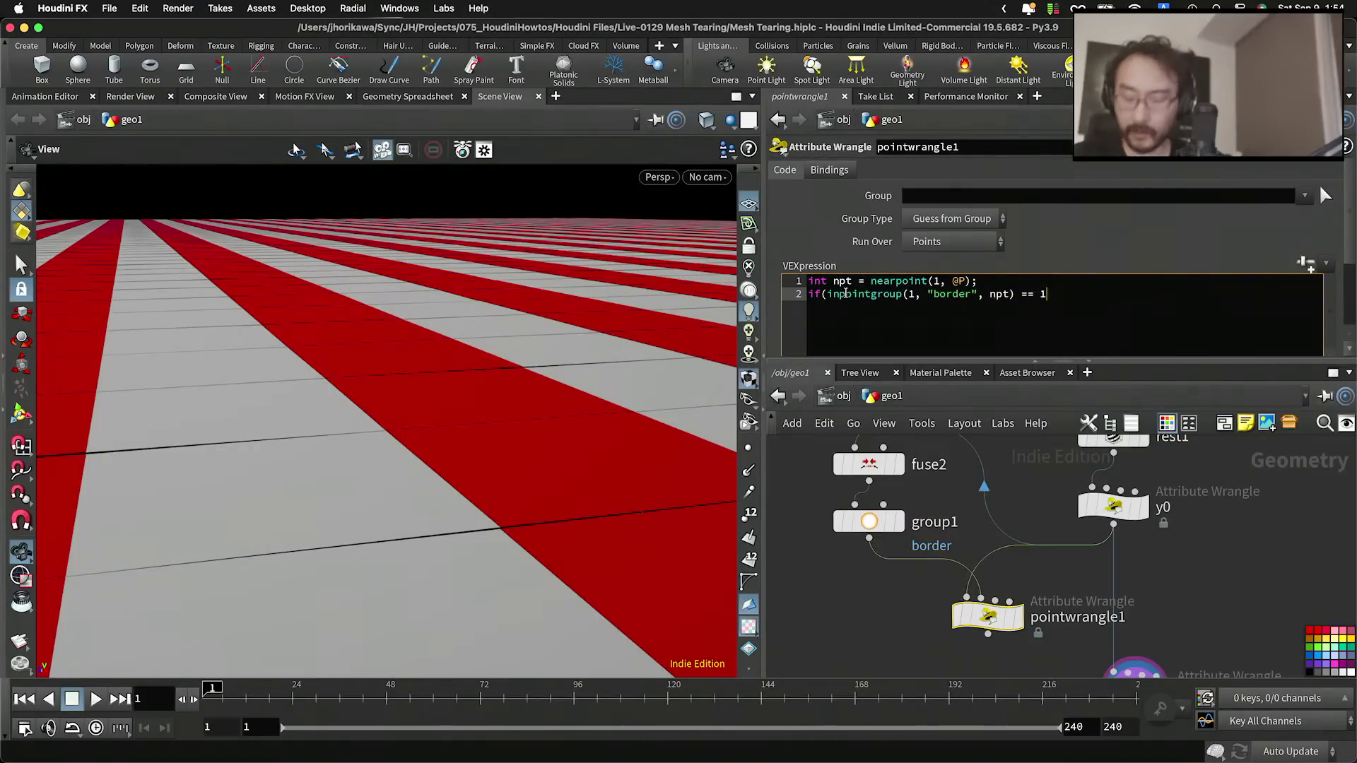
type(" 1){")
key("Return")
type("setpoing")
type("group(0, \"border\", [")
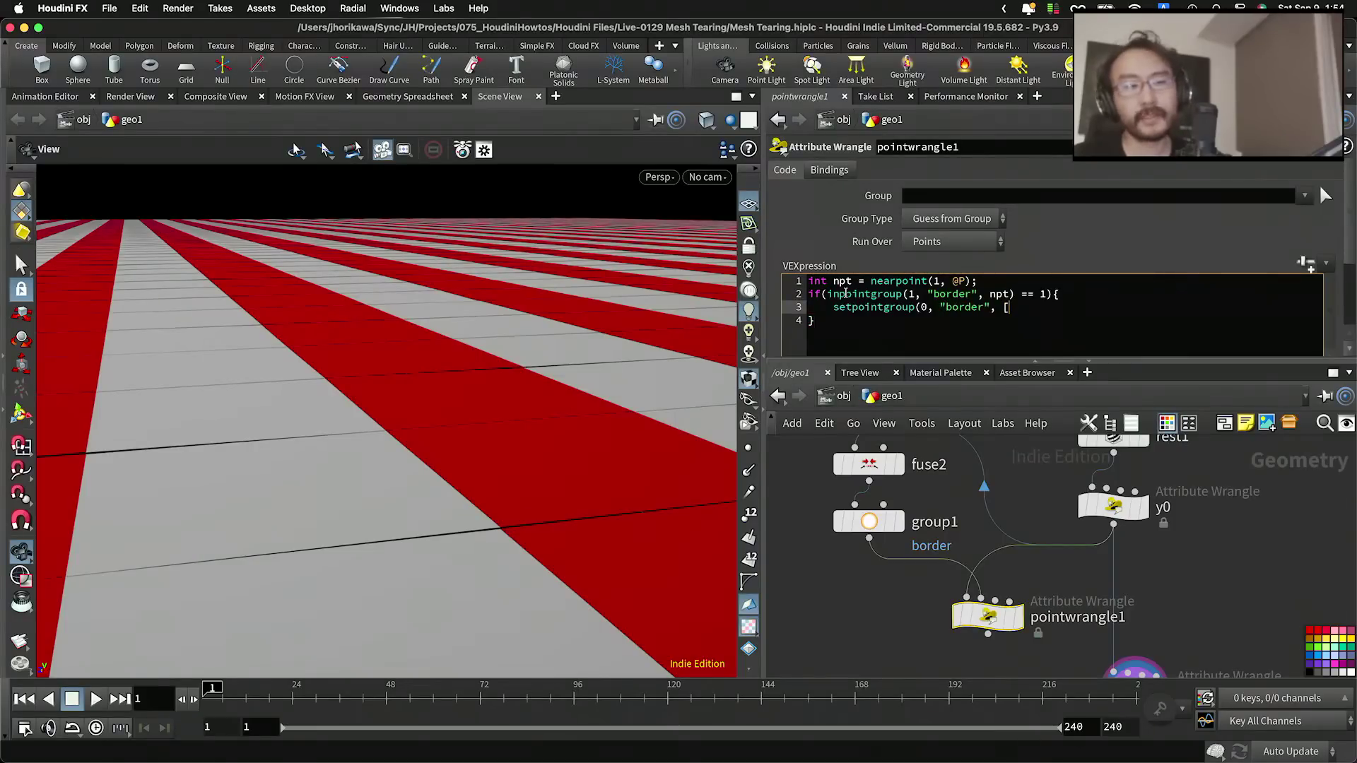
key("BackSpace")
type("@p")
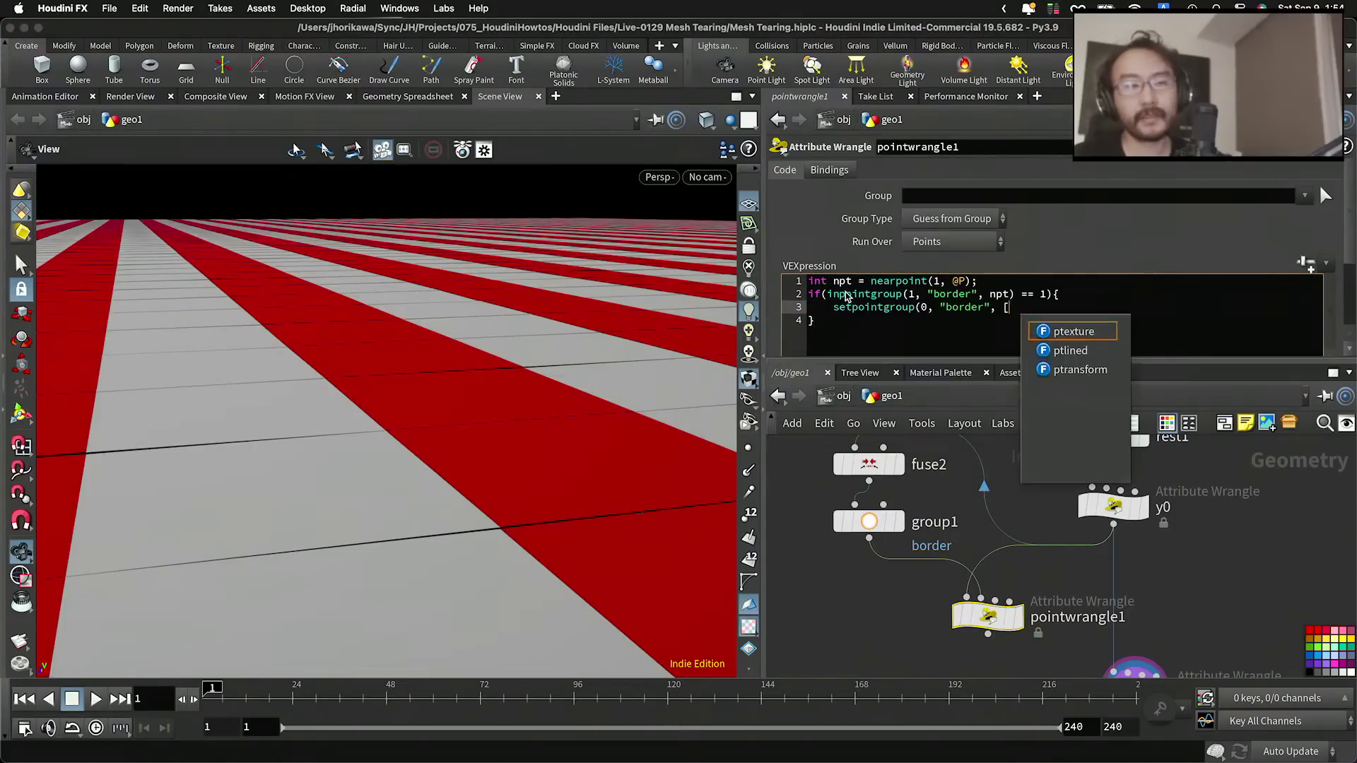
type("1(")
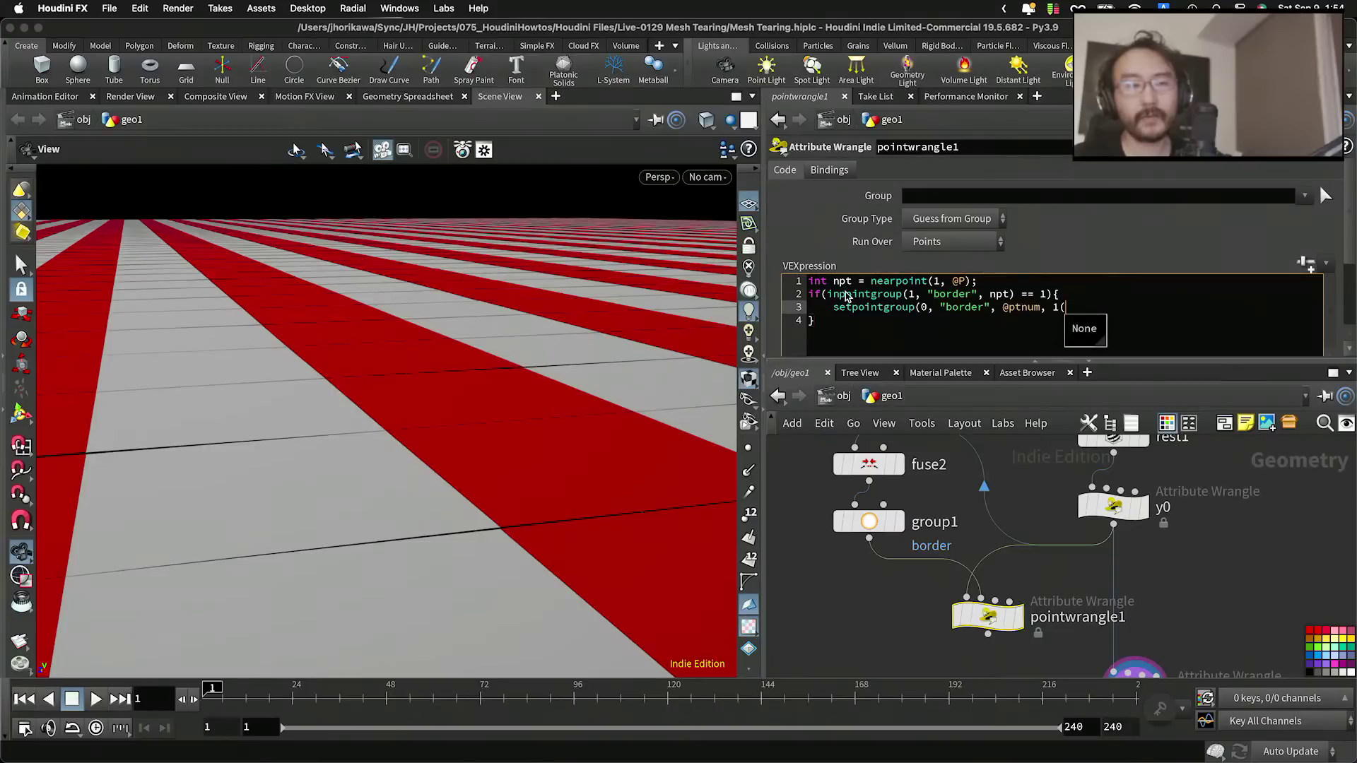
key("BackSpace")
type(");")
Step: Display pointwrangle1 and rename it transfer_border_group
left_click(1048, 586)
left_click(1019, 618)
left_click(1053, 614)
type("t")
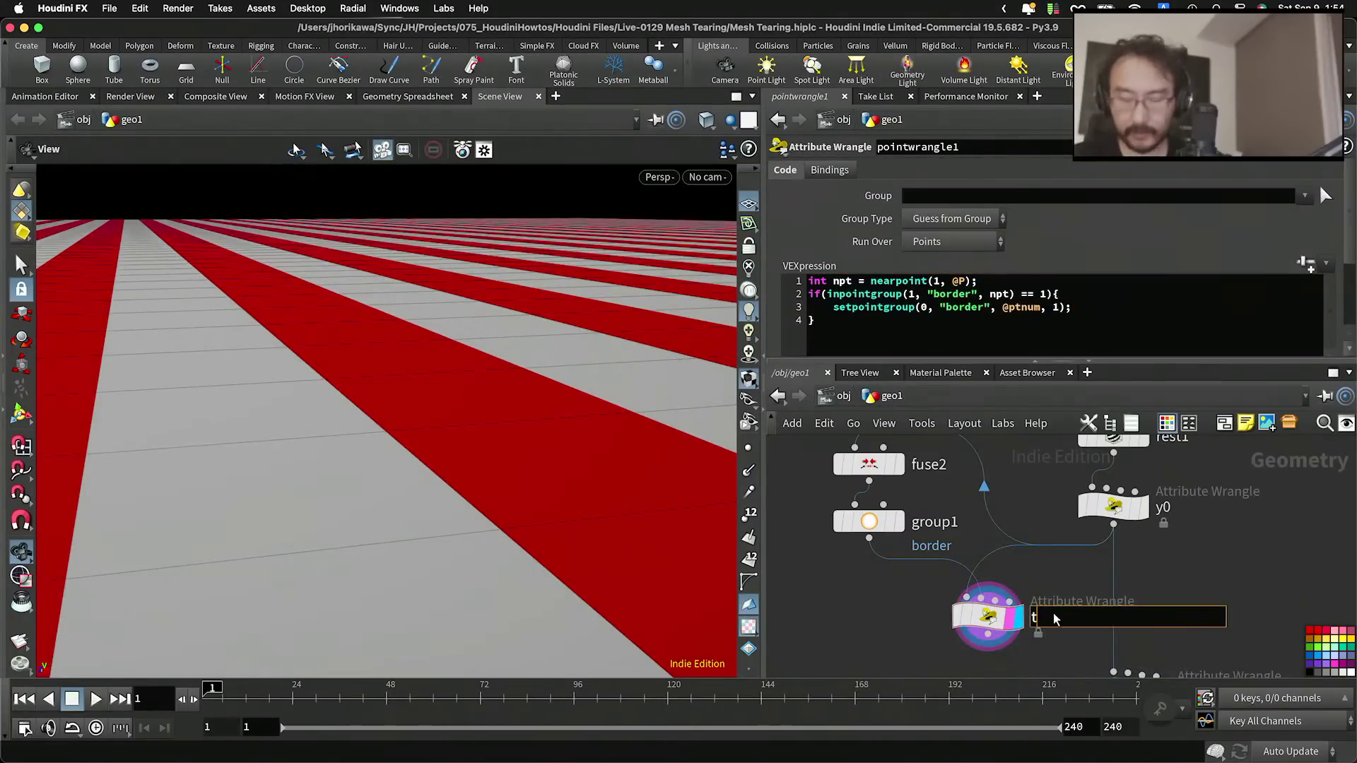
type("ransfer_border_group")
key("Return")
Step: Insert a Color node directly below transfer_border_group and display its result
key("h")
scroll(990, 576, "up", 5)
key("Tab")
type("co")
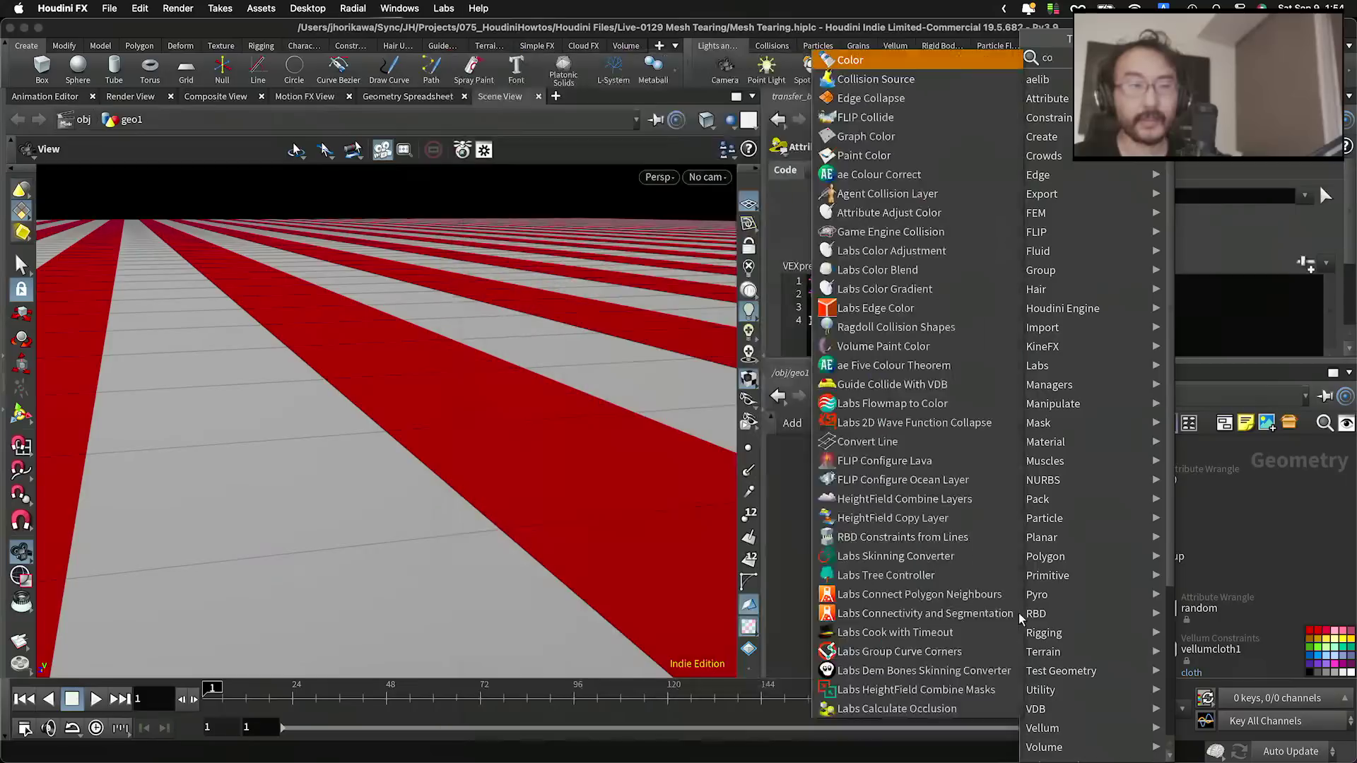
type("lor")
key("Return")
left_click(1048, 626)
scroll(1043, 579, "up", 3)
left_click_drag(1058, 565, 1058, 597)
left_click(1089, 598)
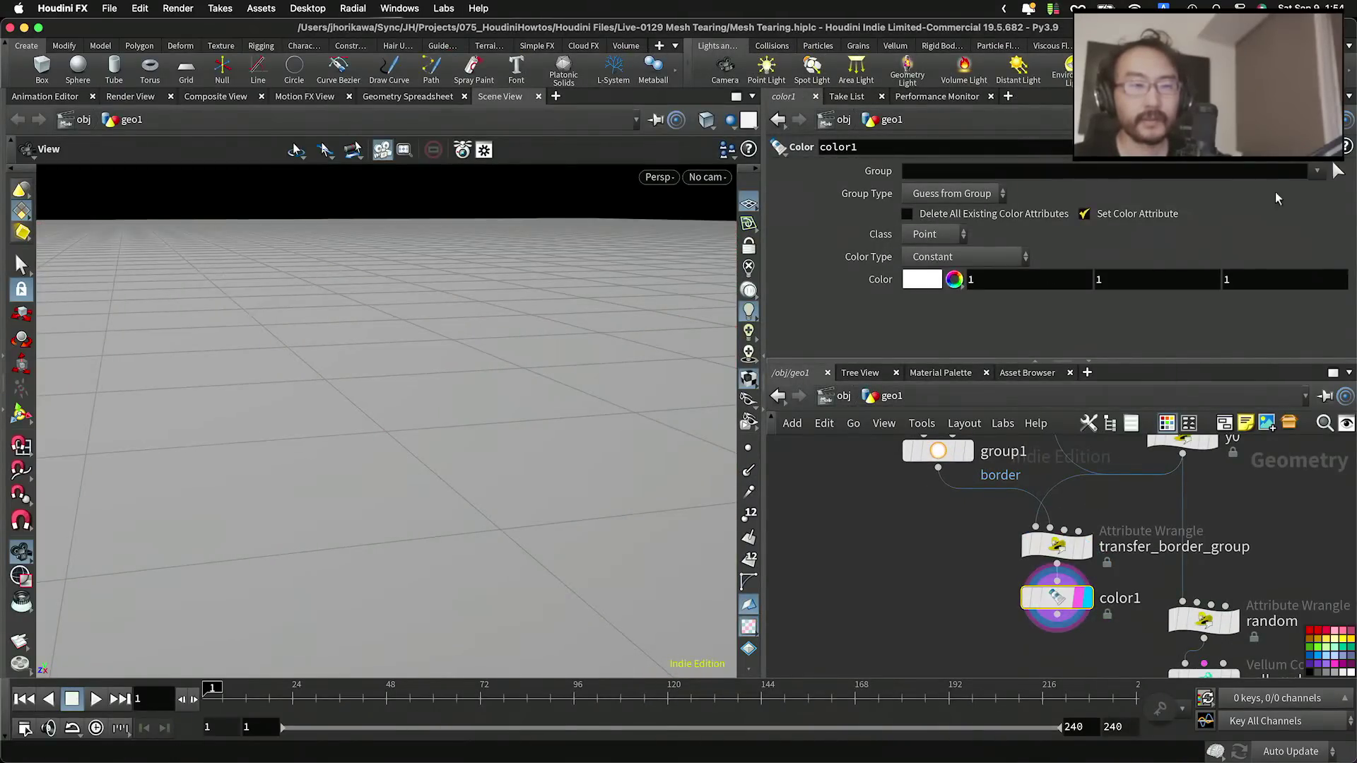
Step: Restrict color1 to the border group and set its colour to pure red (1, 0, 0)
left_click(1316, 174)
left_click(1315, 192)
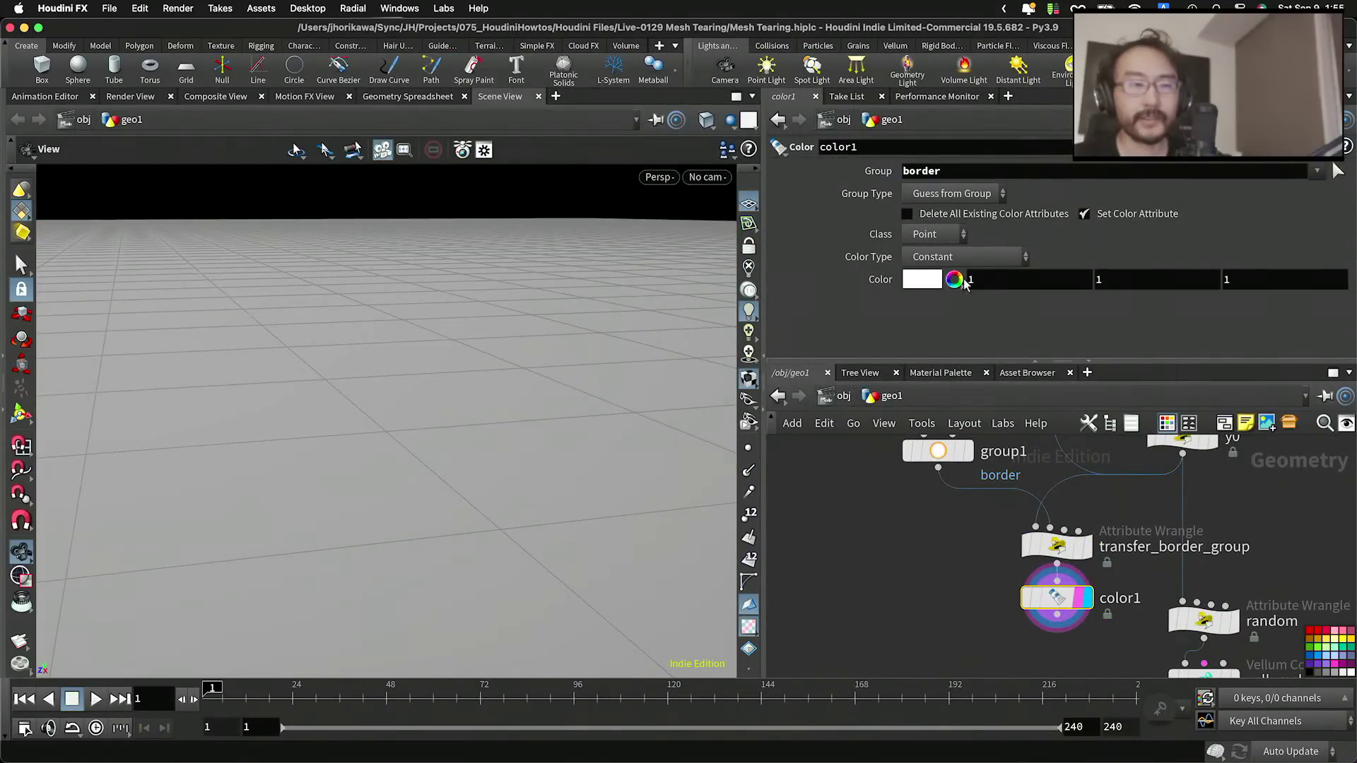
left_click(932, 283)
left_click(868, 156)
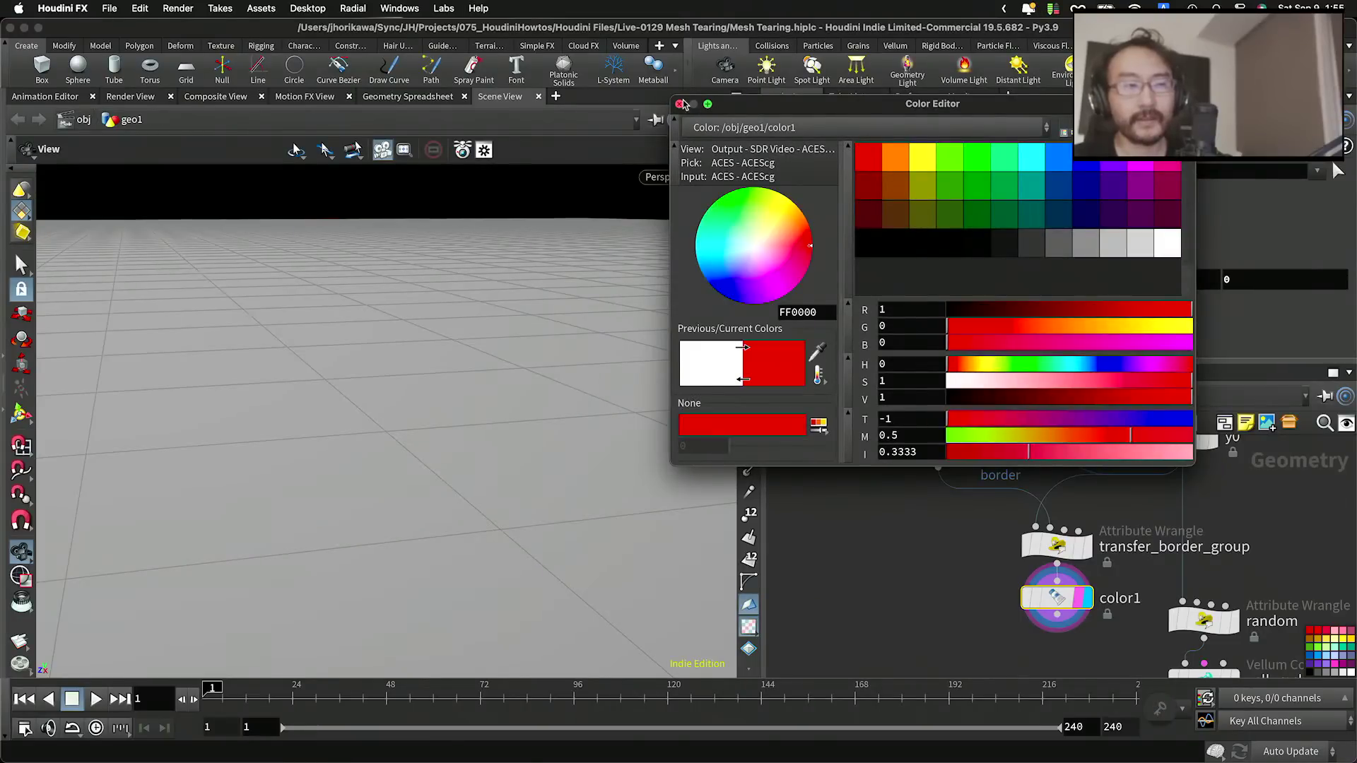
left_click(679, 104)
Step: Check the coloured border around the whole sheet and delete the temporary Color node
right_click_drag(491, 316, 248, 381)
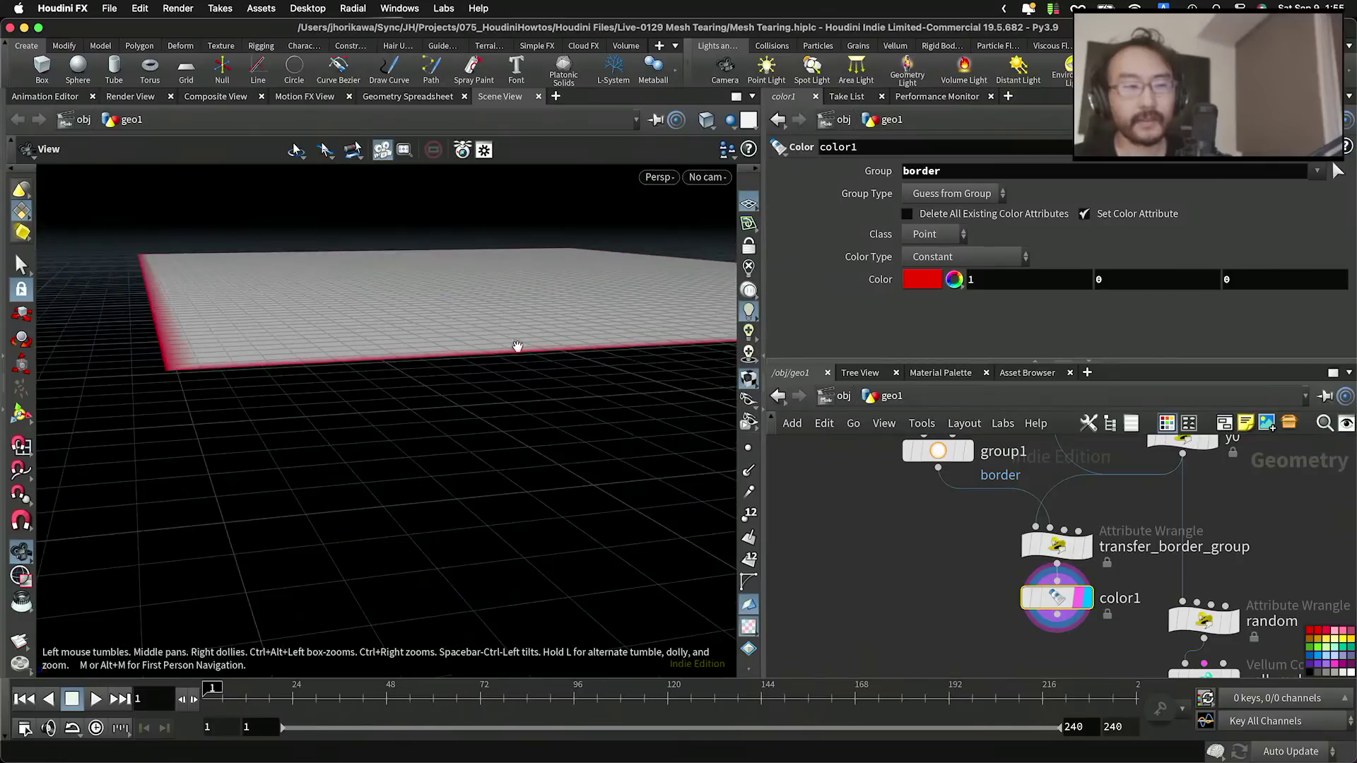
right_click_drag(496, 354, 353, 380)
left_click_drag(423, 384, 485, 385)
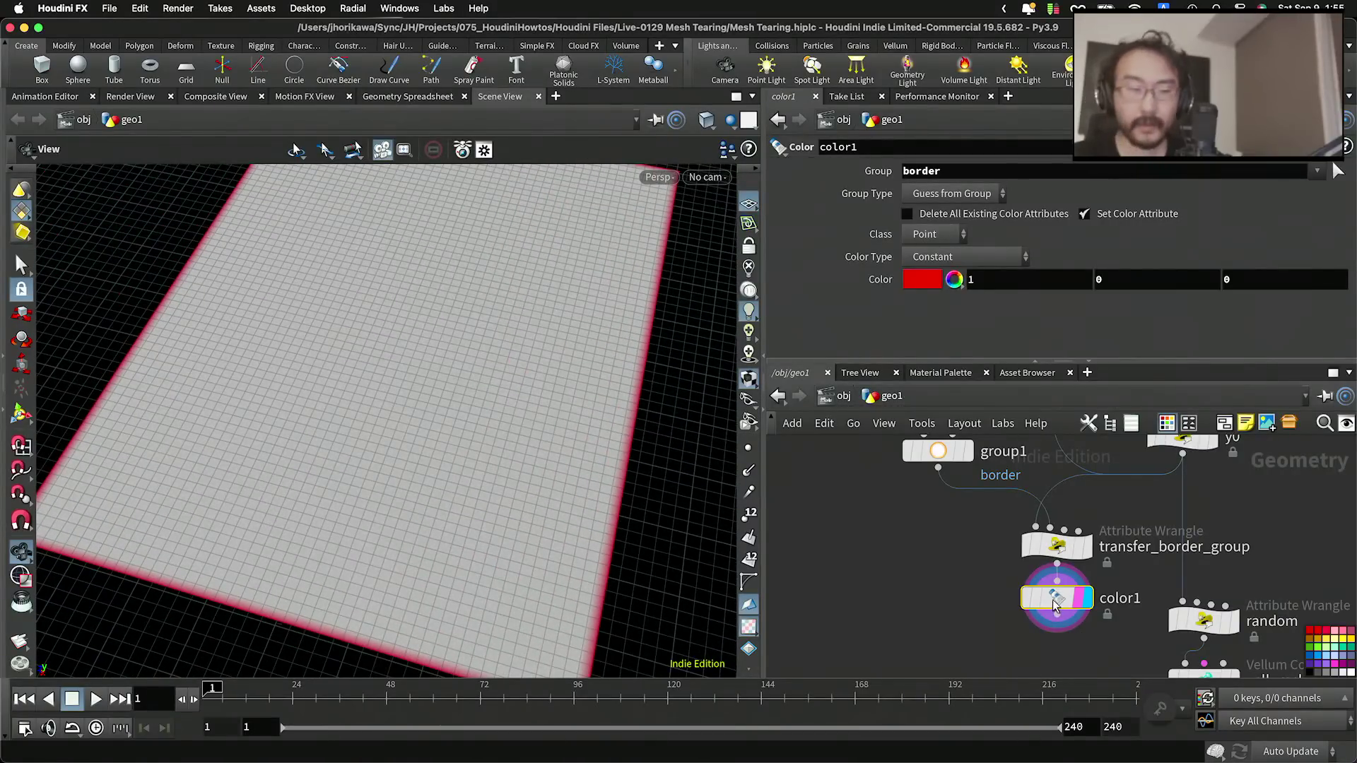
key("Delete")
Step: Insert a Color node with the constant white colour between transfer_border_group and random, and display it
scroll(1084, 598, "down", 3)
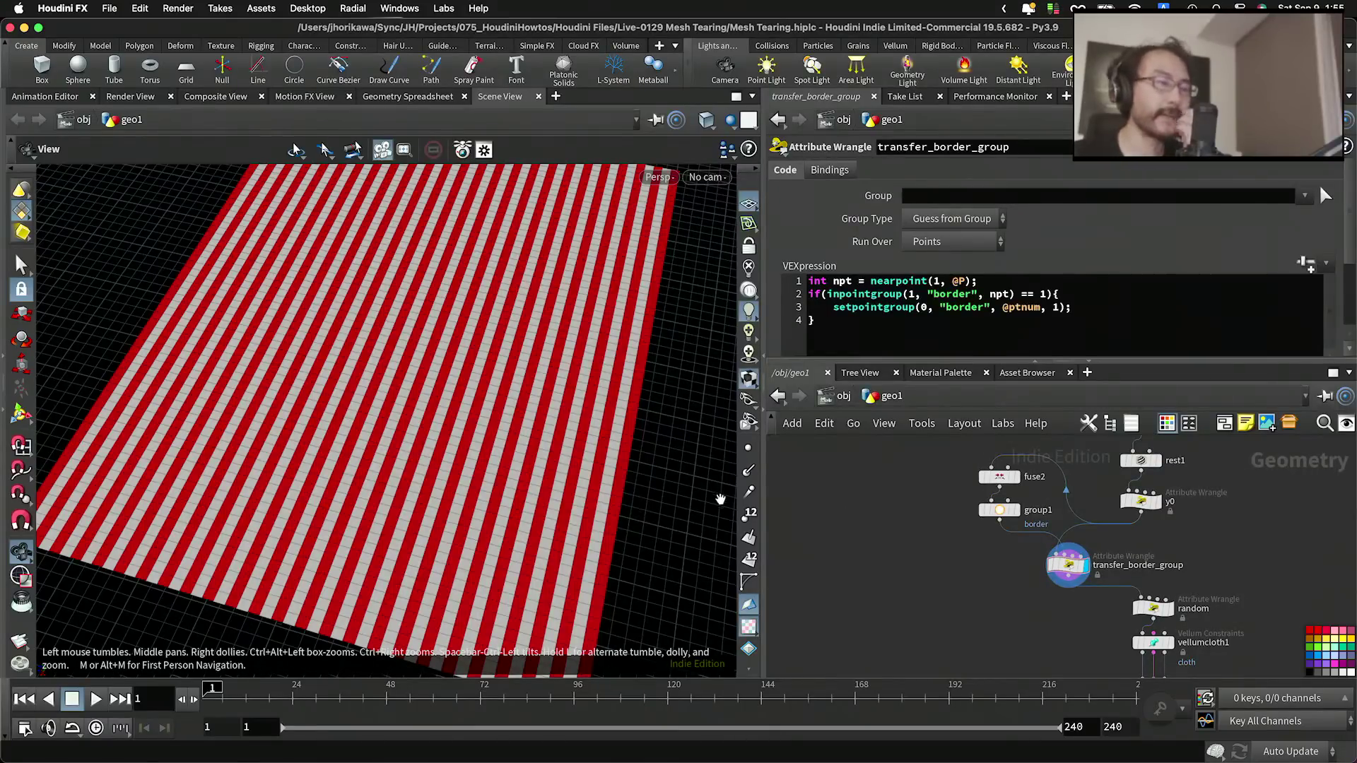
scroll(1094, 510, "down", 2)
middle_click_drag(1093, 510, 1036, 548)
middle_click_drag(1147, 512, 1130, 627)
scroll(1114, 537, "up", 5)
scroll(1114, 516, "down", 3)
middle_click_drag(1120, 458, 1107, 571)
middle_click_drag(1094, 510, 1107, 452)
middle_click_drag(1114, 594, 1125, 466)
middle_click_drag(1125, 601, 1138, 438)
scroll(1089, 509, "up", 3)
key("Tab")
type("color")
key("Return")
left_click(978, 529)
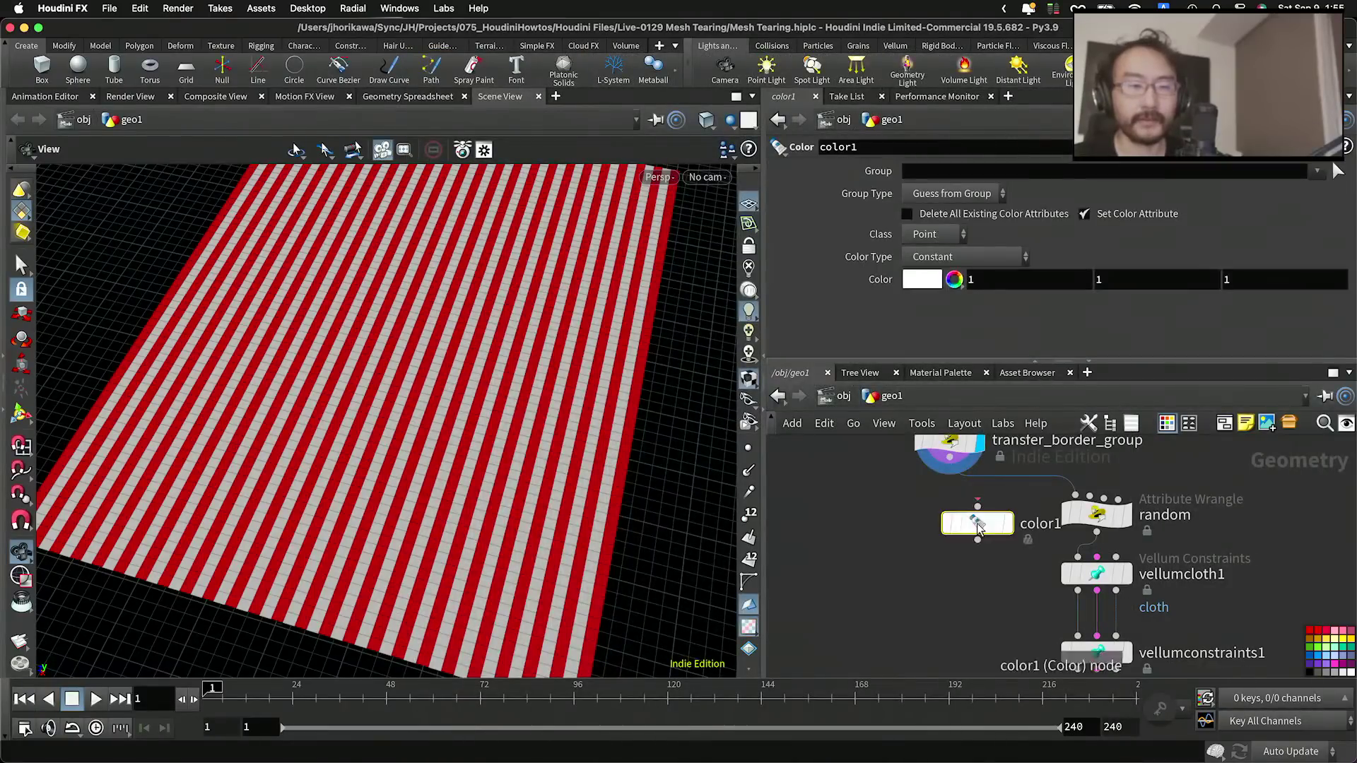
left_click_drag(978, 526, 950, 510)
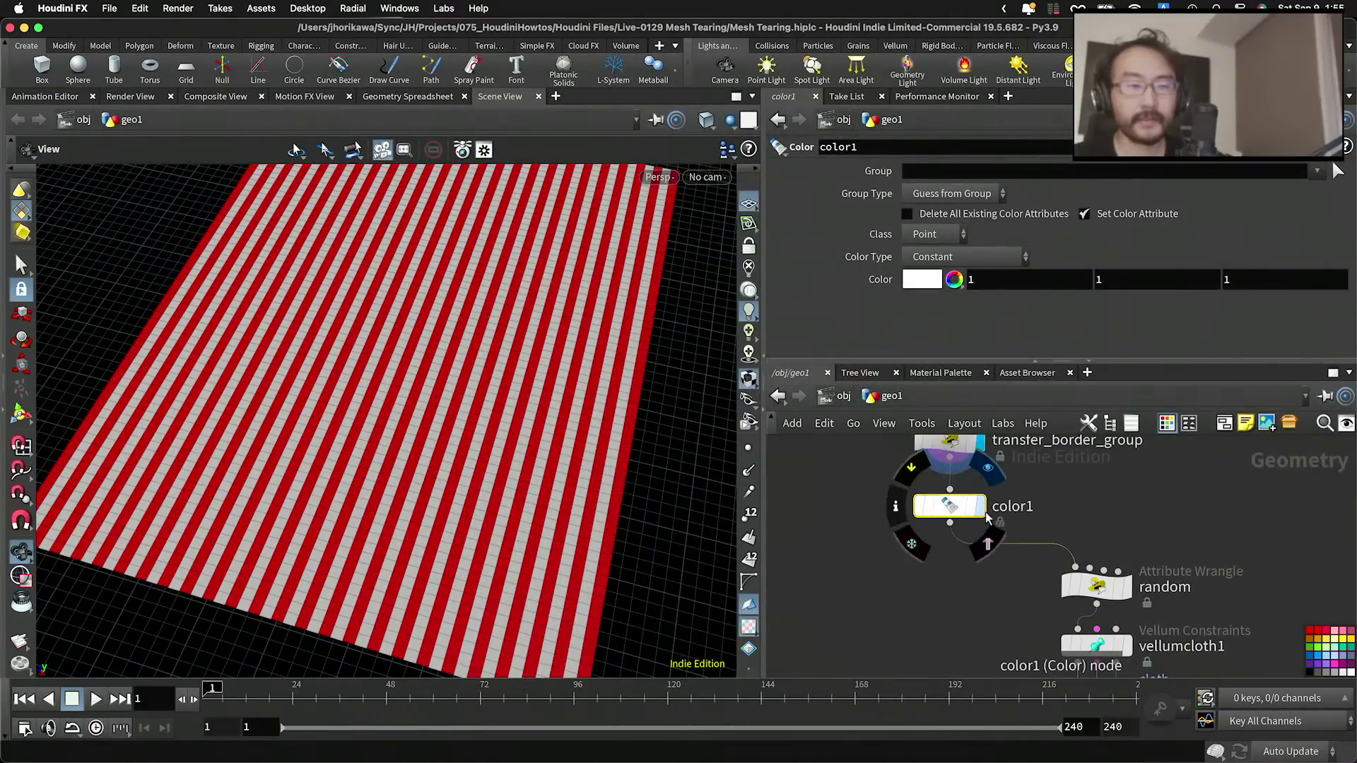
left_click(985, 514)
Step: Line up random, vellumcloth1 and vellumconstraints1 under color1 and display vellumconstraints1
scroll(969, 537, "down", 3)
scroll(969, 528, "down", 3)
scroll(991, 554, "up", 3)
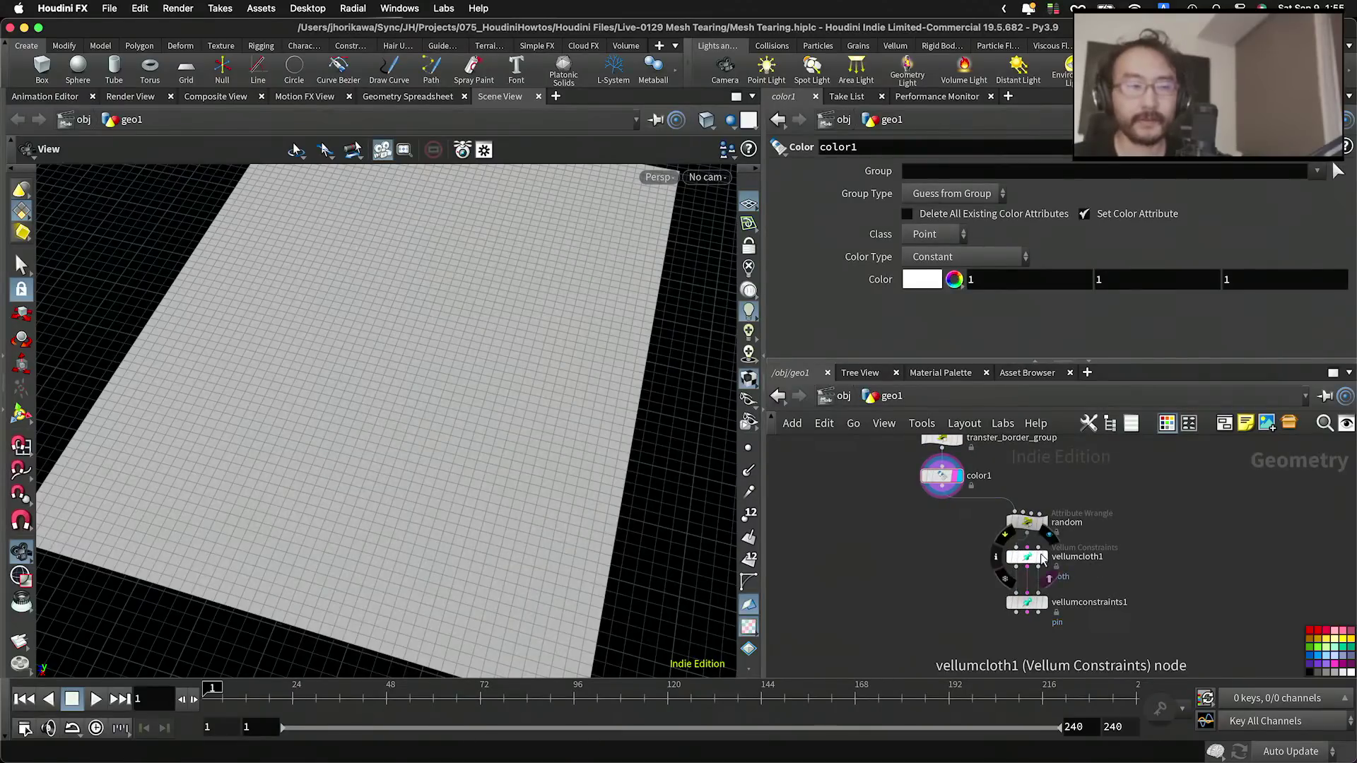
left_click_drag(1089, 639, 1018, 522)
left_click_drag(1016, 527, 930, 528)
scroll(1081, 562, "up", 4)
middle_click_drag(1008, 552, 1108, 523)
left_click(1048, 556)
left_click(1016, 611)
left_click(1016, 615)
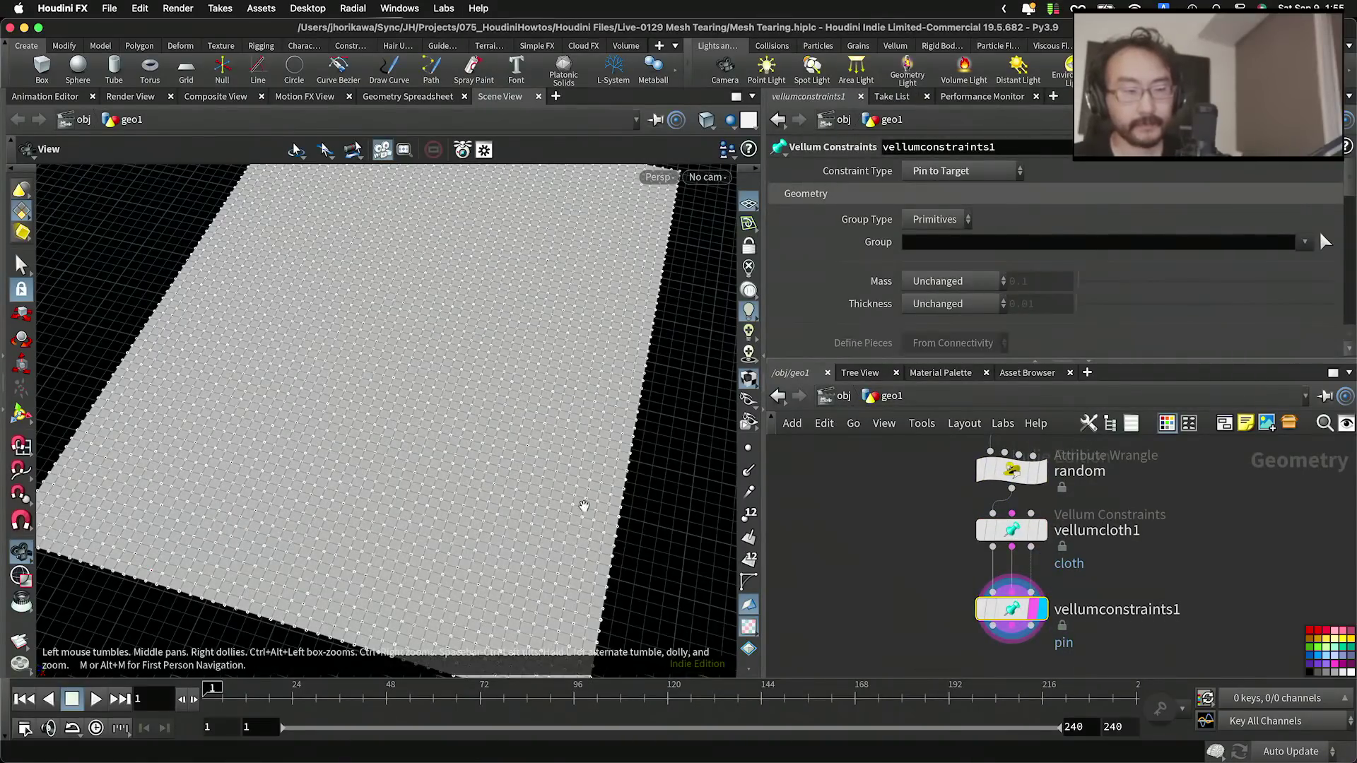
Step: Limit the pin-to-target constraints to the border group with the group type Points, and check the pinned edge points
scroll(601, 509, "up", 10)
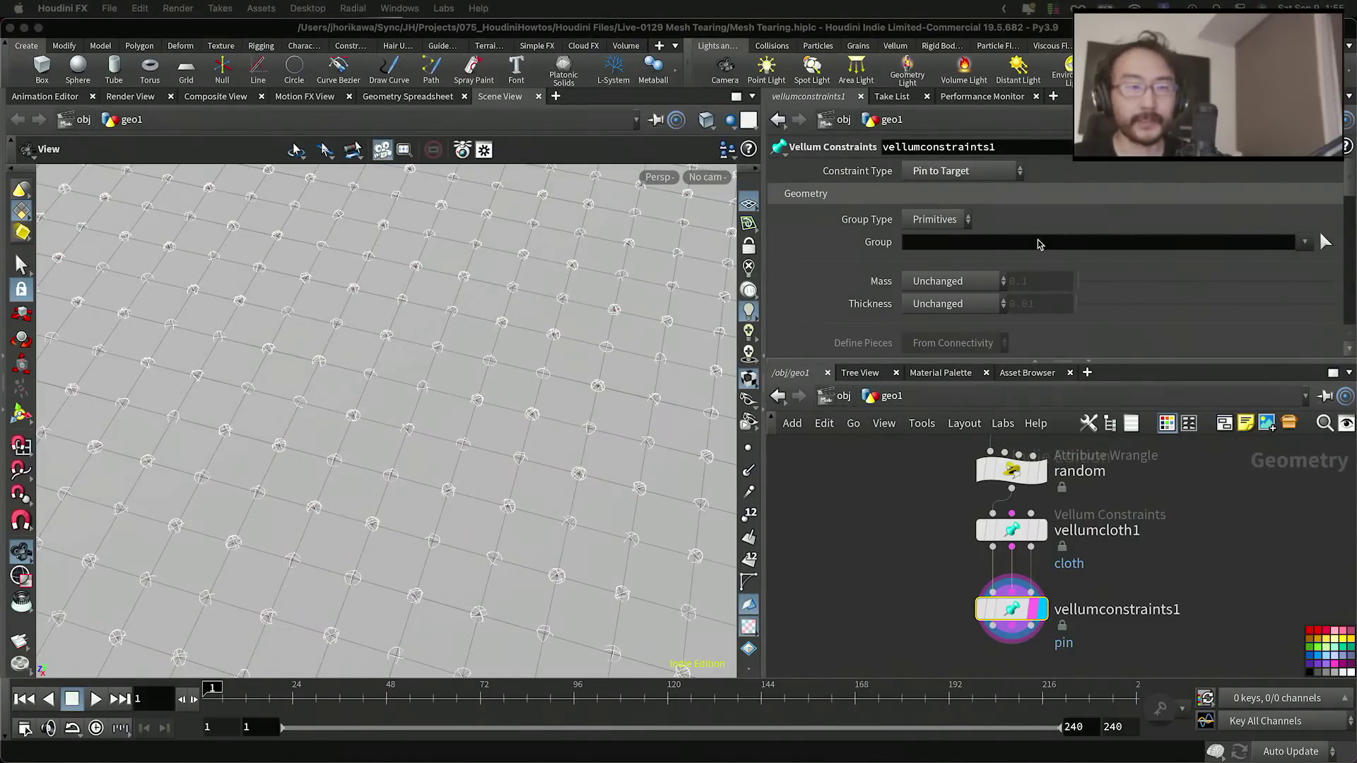
left_click(940, 221)
left_click(951, 266)
left_click(1304, 241)
left_click(1306, 263)
right_click_drag(496, 331, 233, 402)
middle_click_drag(311, 396, 524, 473)
right_click_drag(177, 431, 403, 461)
middle_click_drag(210, 480, 280, 474)
right_click_drag(239, 473, 260, 473)
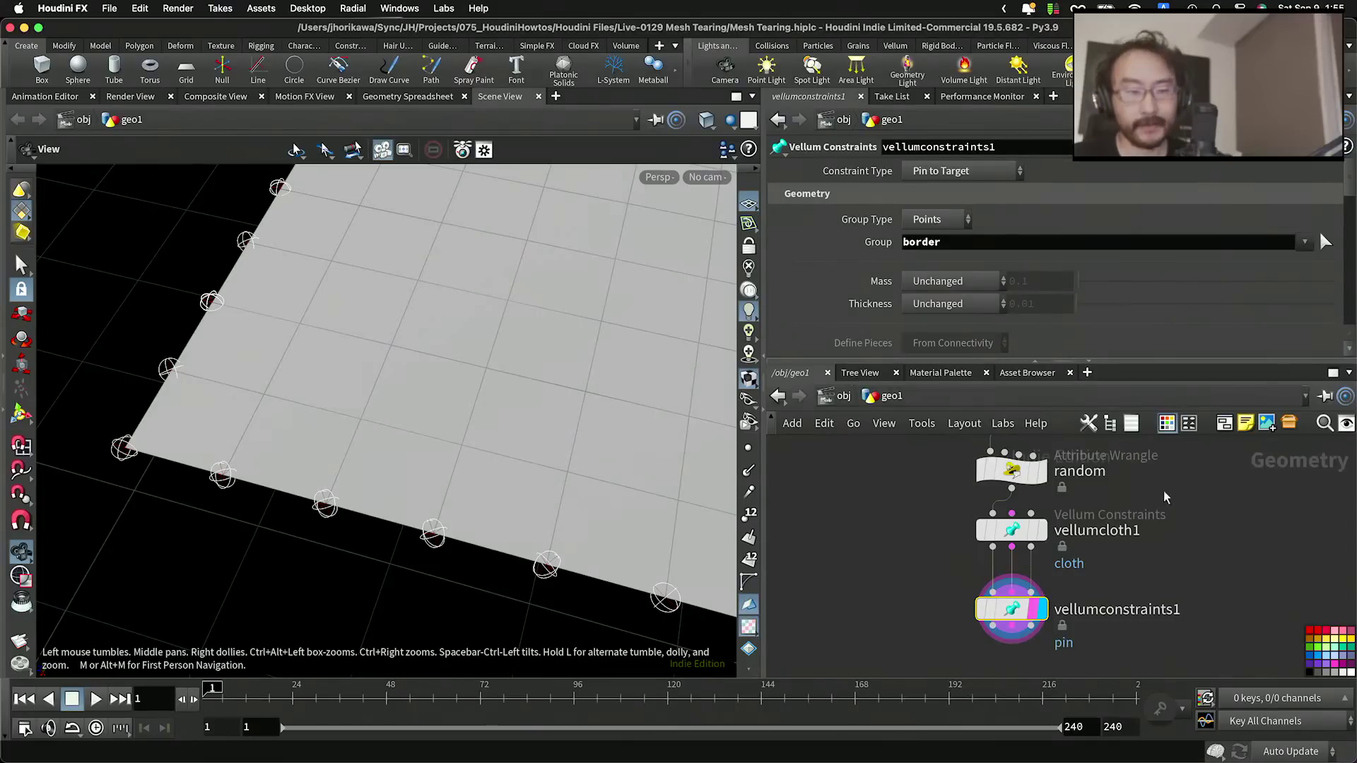
Step: Add a Vellum Solver node below vellumconstraints1
left_click(1151, 520)
scroll(1151, 520, "down", 3)
scroll(1122, 551, "up", 3)
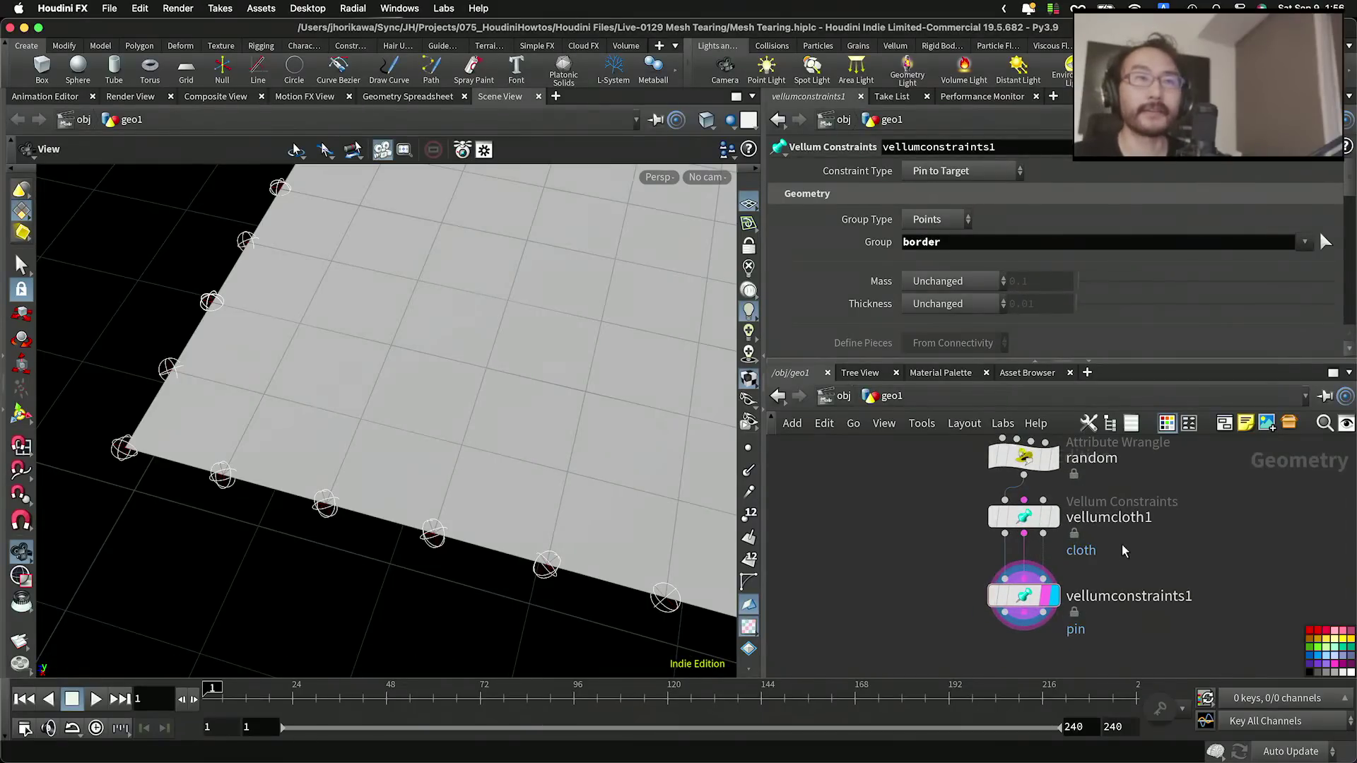
middle_click_drag(1121, 547, 1125, 519)
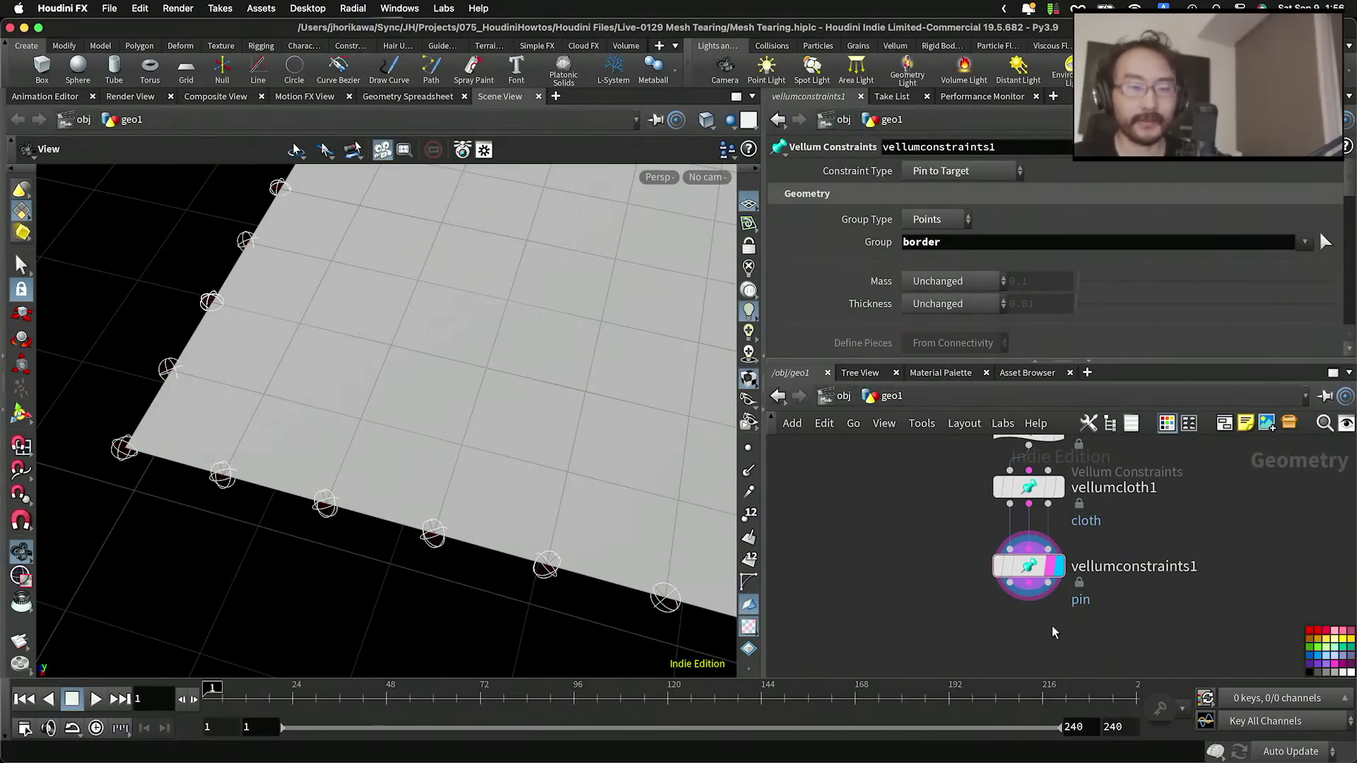
middle_click_drag(1051, 626, 1052, 567)
key("Tab")
type("ve")
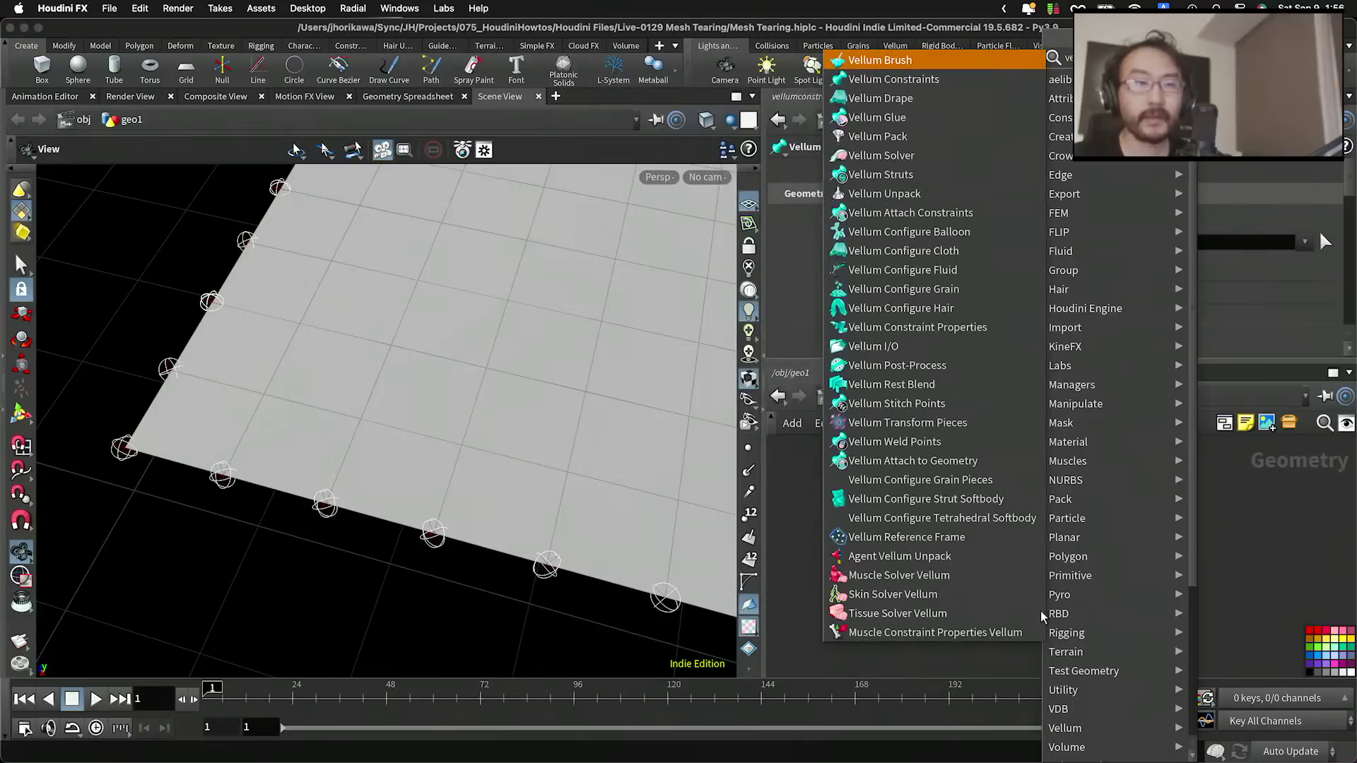
key("Return")
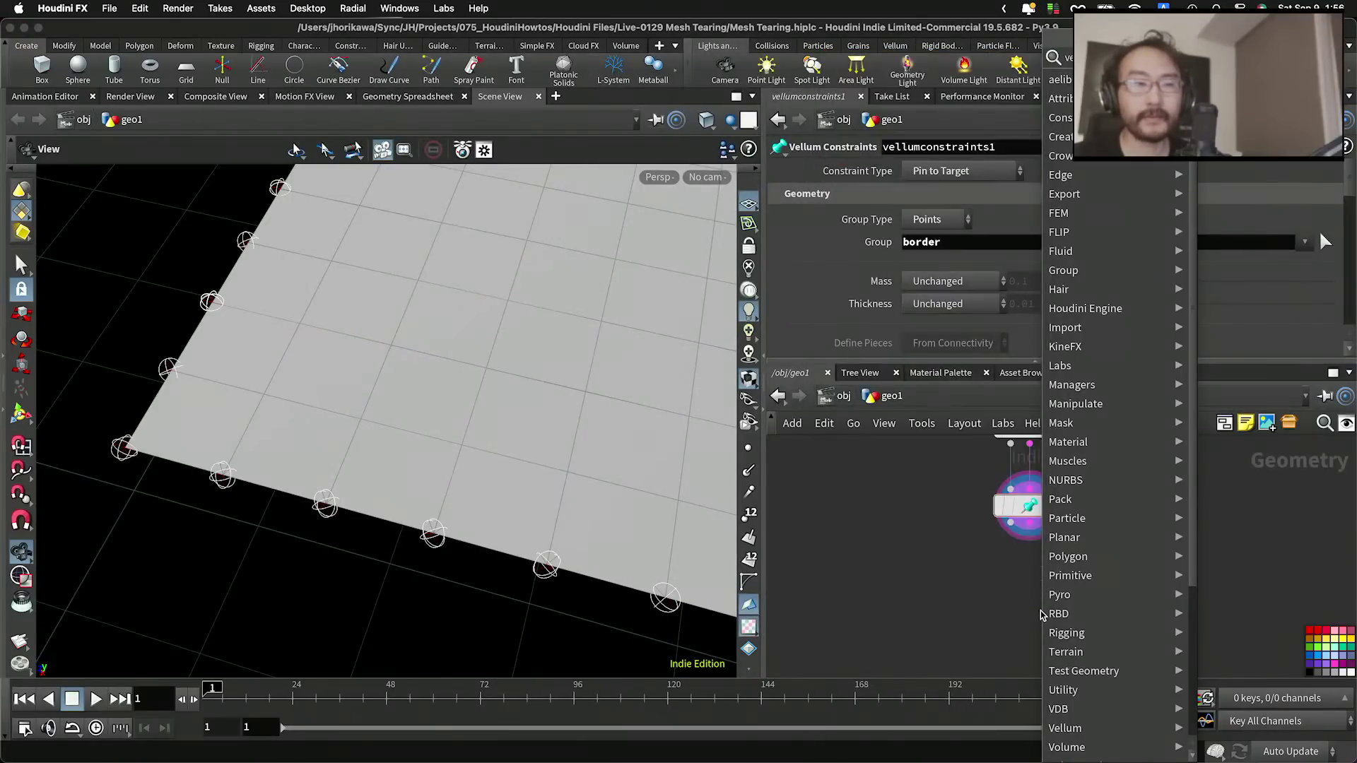
left_click(1019, 554)
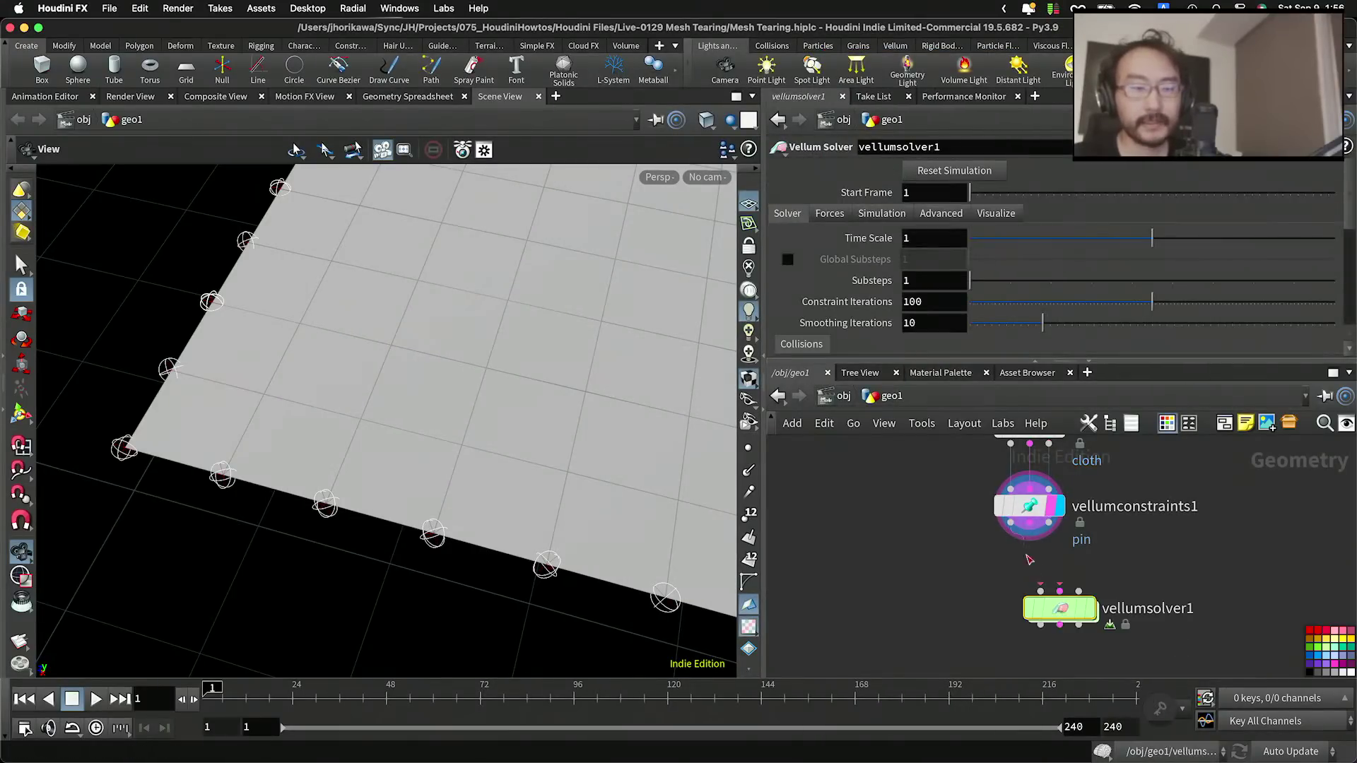
Step: Connect the vellumconstraints1 outputs to vellumsolver1, align the solver beneath it and display it
left_click_drag(1051, 525, 1079, 591)
left_click_drag(1068, 612, 1038, 587)
left_click(1055, 585)
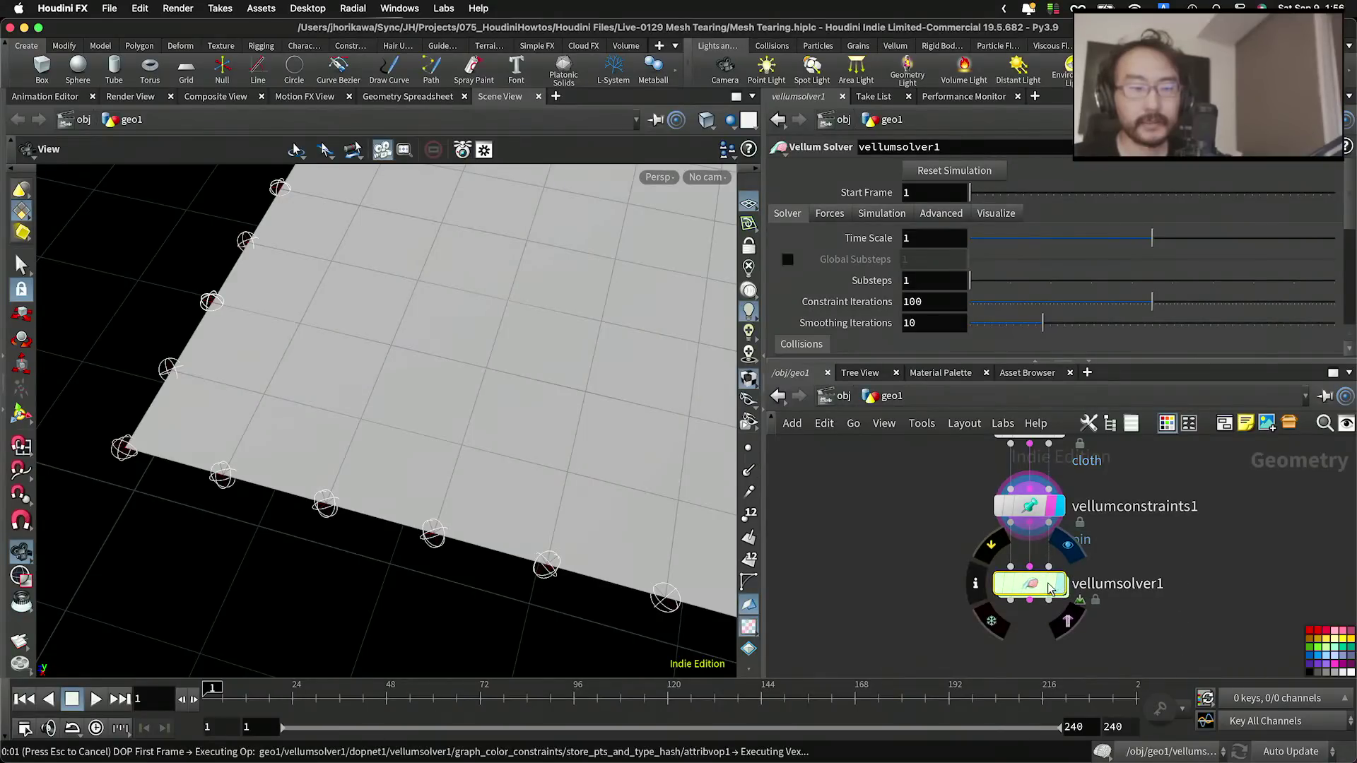
Step: Examine the whole solver sheet from above and from a low angle
right_click_drag(634, 362, 424, 417)
middle_click_drag(550, 361, 443, 466)
right_click_drag(443, 466, 383, 448)
middle_click_drag(383, 448, 127, 481)
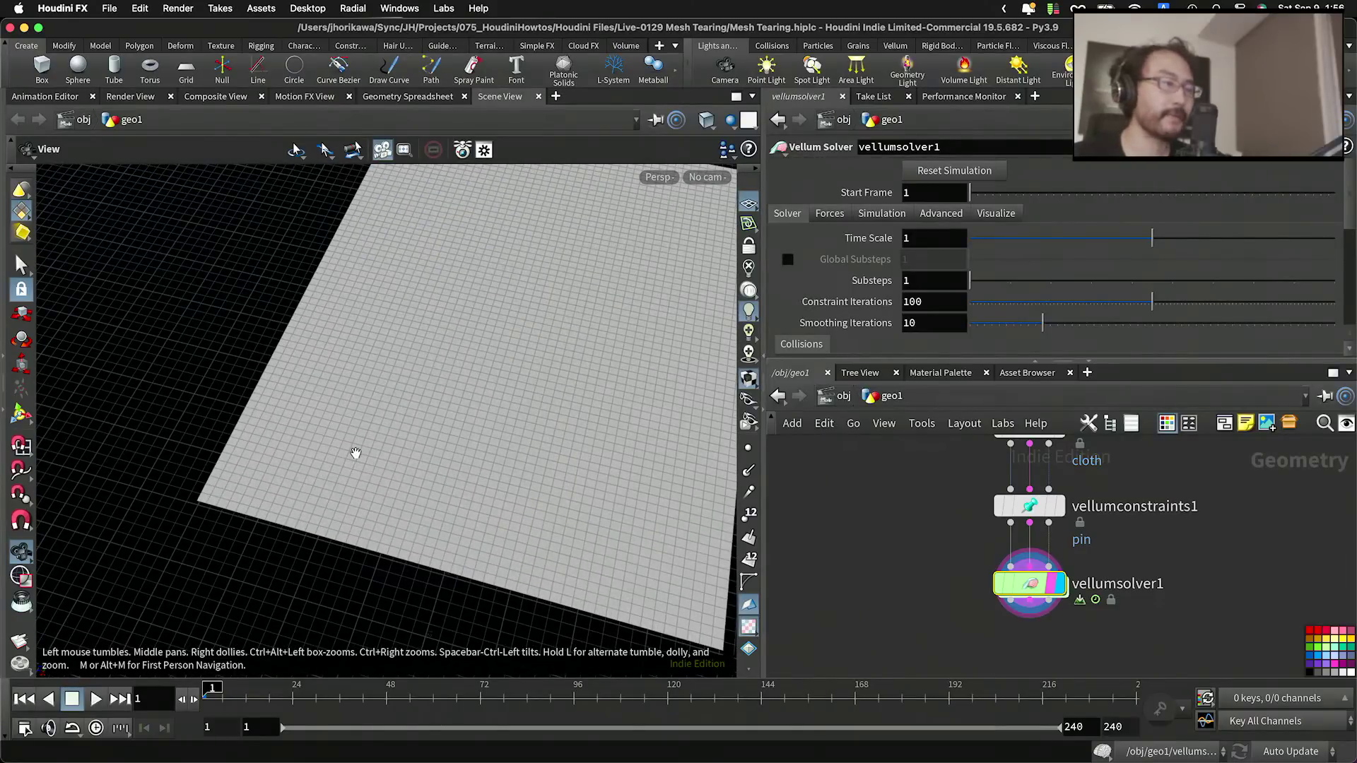
right_click_drag(532, 382, 472, 400)
middle_click_drag(473, 400, 416, 416)
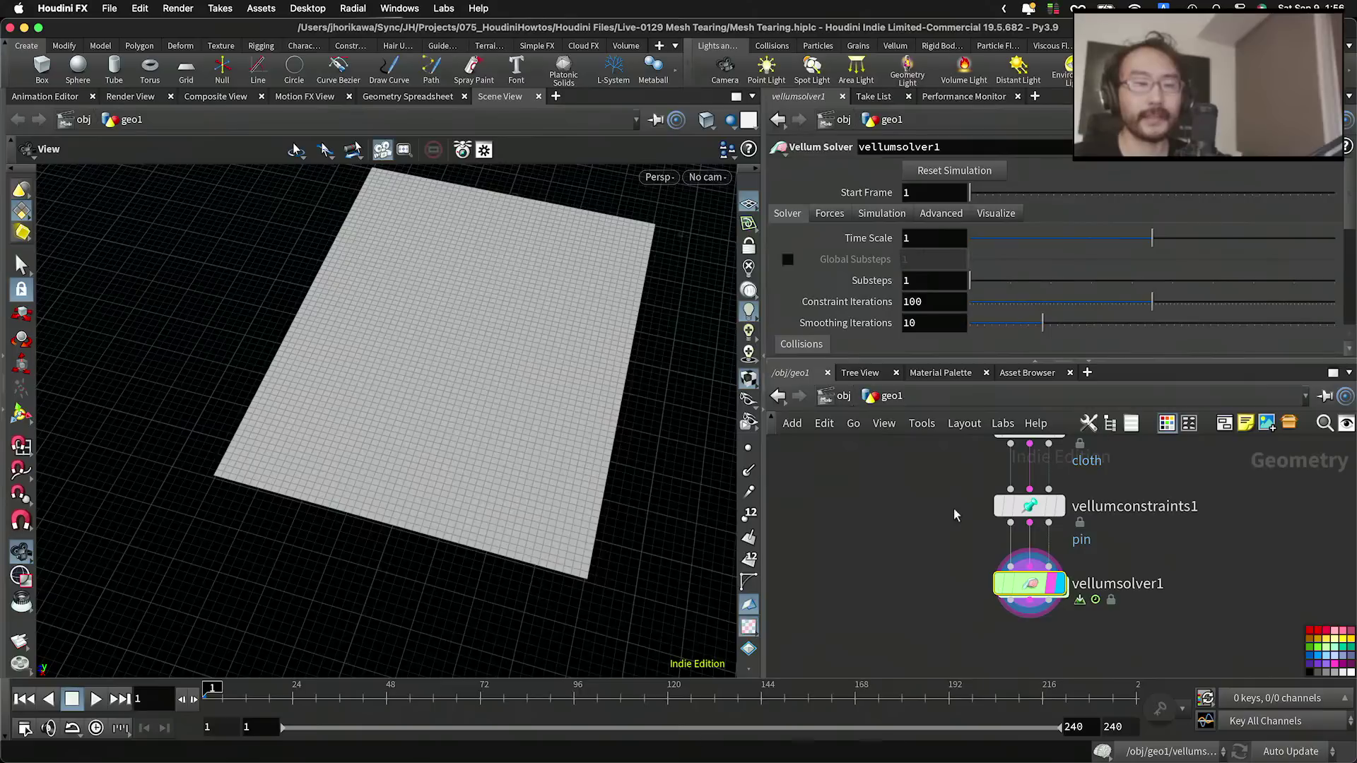
scroll(896, 568, "down", 5)
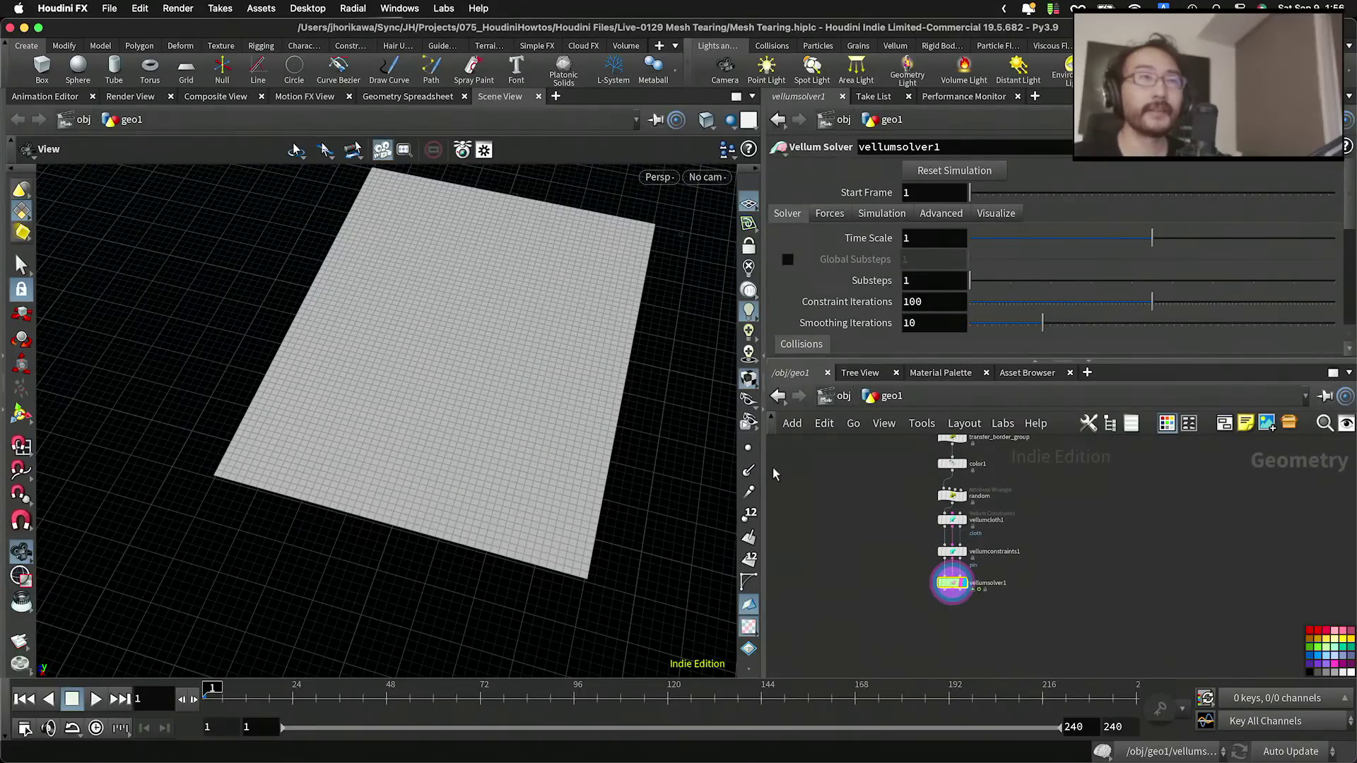
left_click_drag(579, 325, 554, 307)
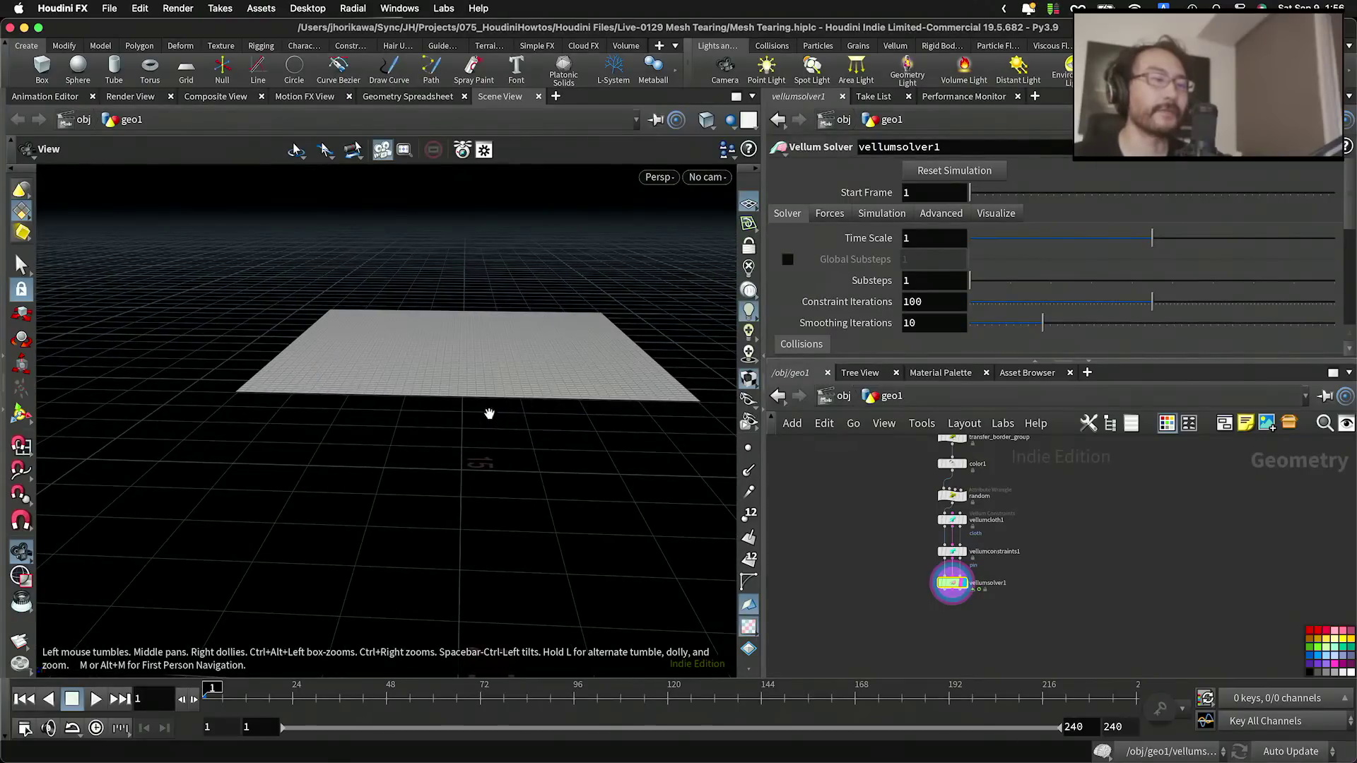
scroll(966, 509, "up", 2)
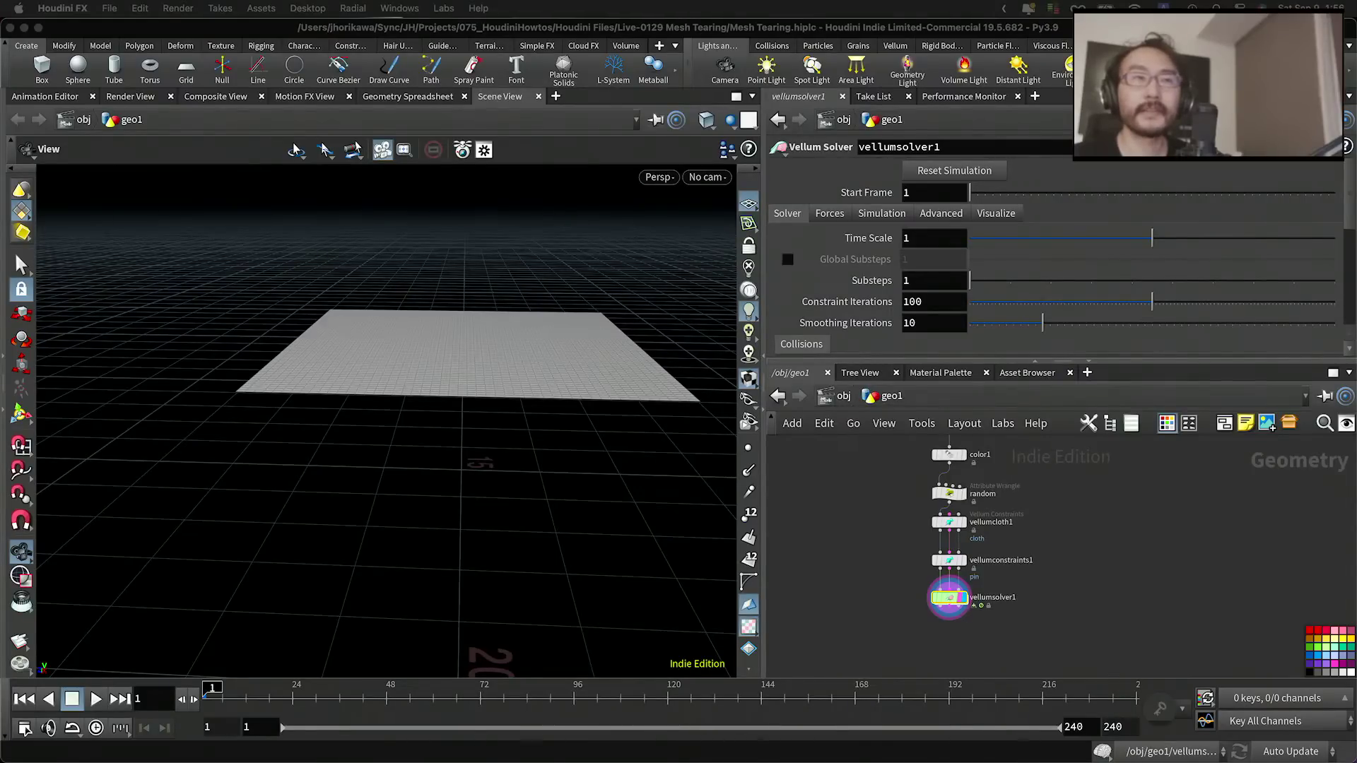
left_click(1195, 573)
key("Tab")
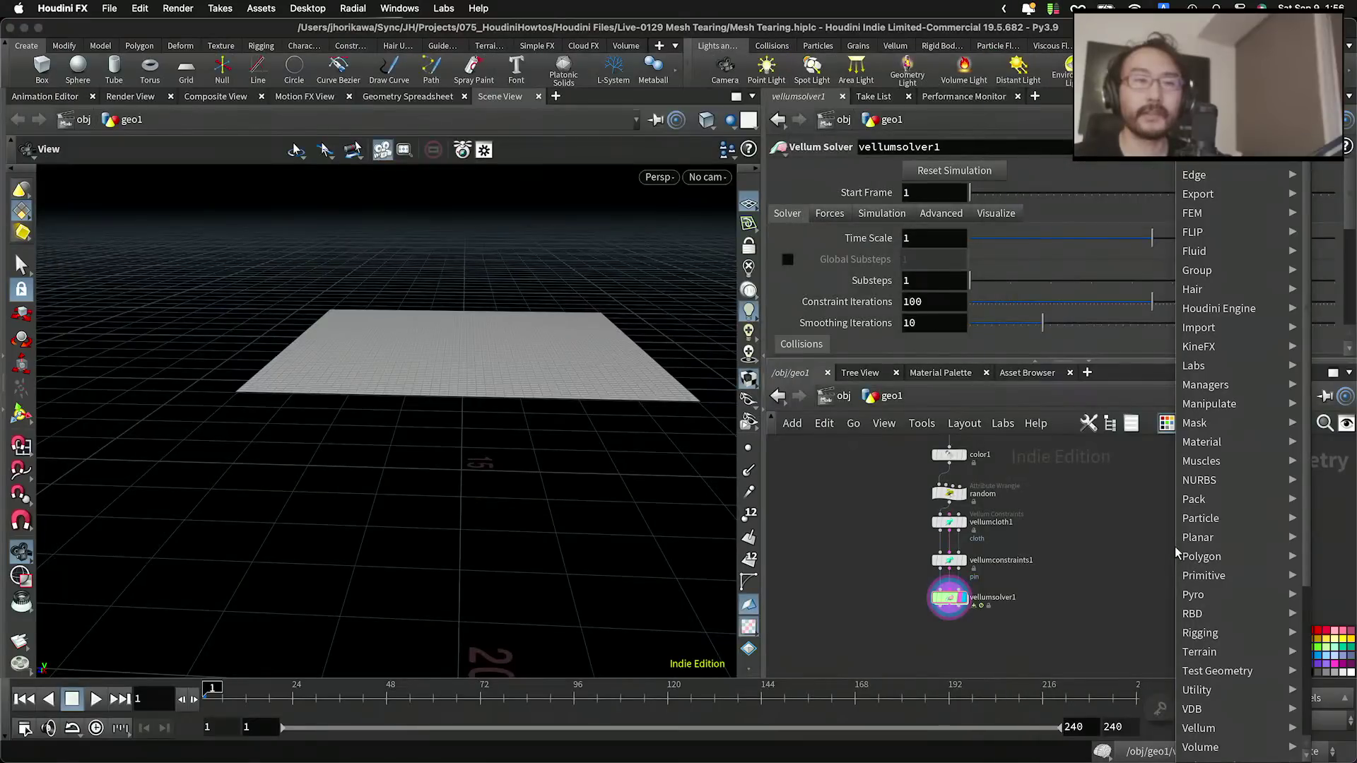
type("p")
key("BackSpace")
type("s")
key("BackSpace")
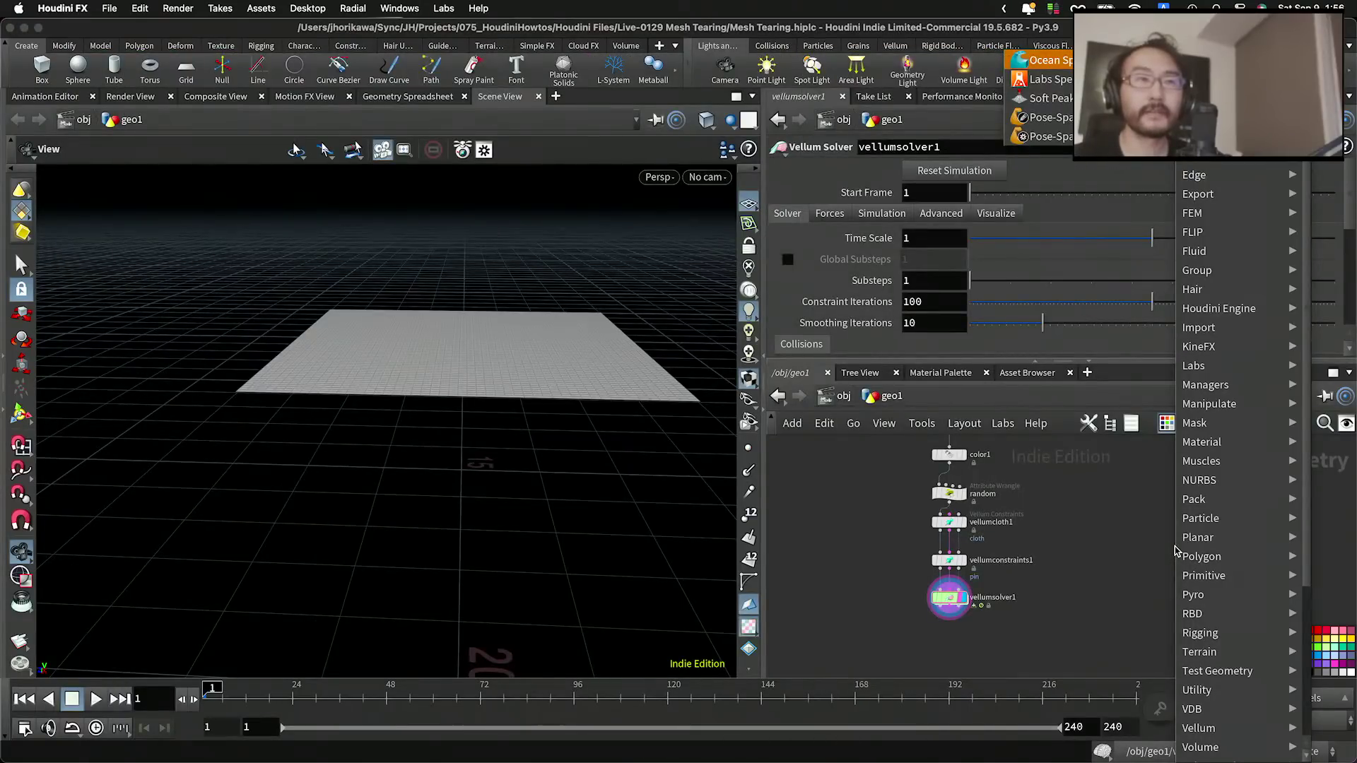
key("Return")
left_click(1161, 546)
scroll(1155, 548, "up", 3)
scroll(1155, 550, "up", 2)
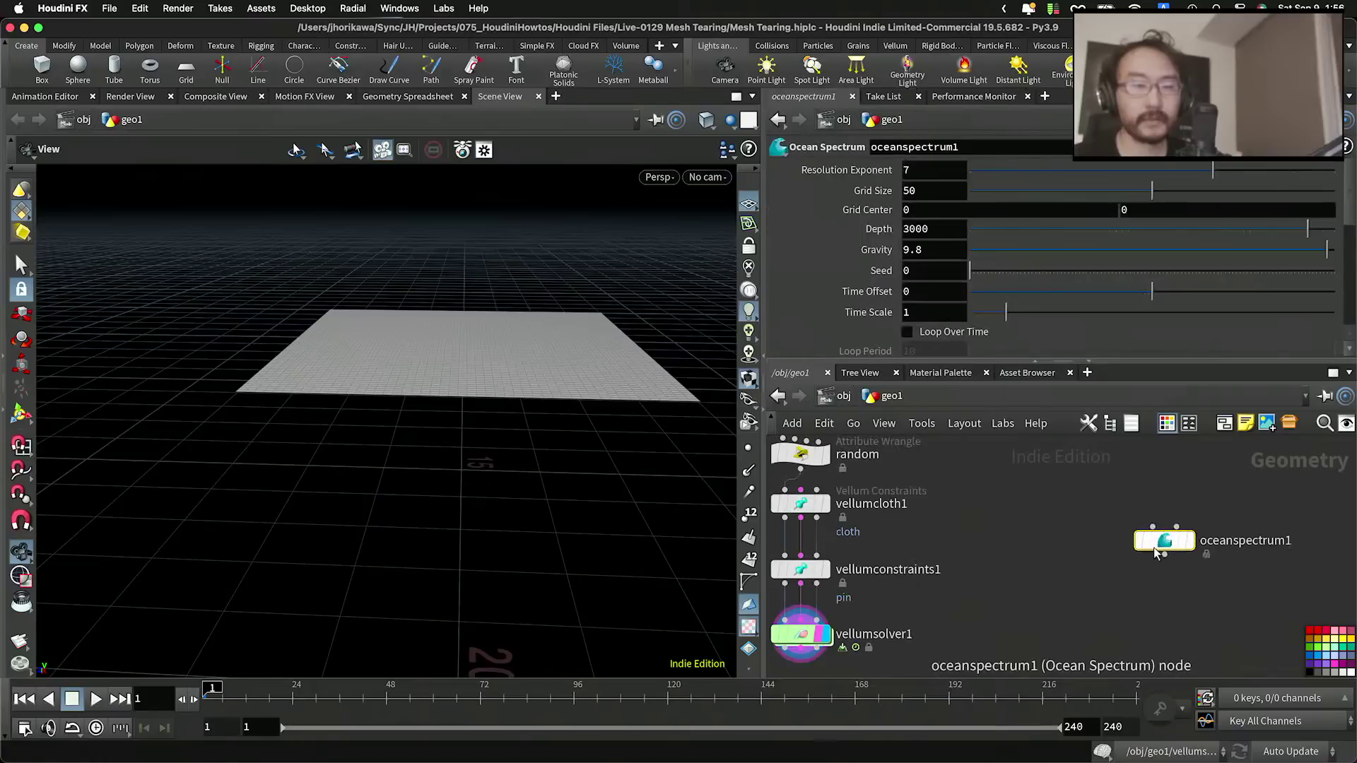
left_click_drag(1170, 544, 1132, 548)
key("super+x")
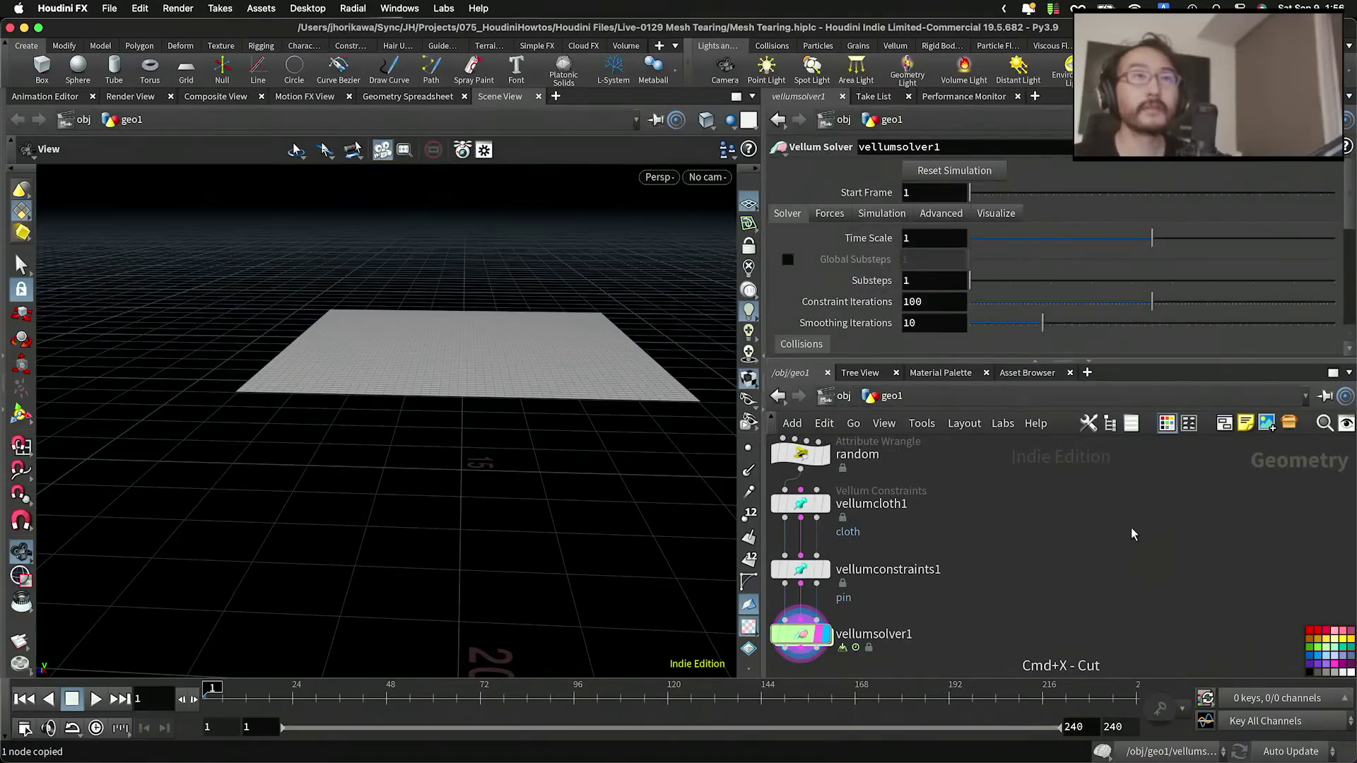
Step: Add a Sphere node in the empty space beside the Vellum nodes
key("Tab")
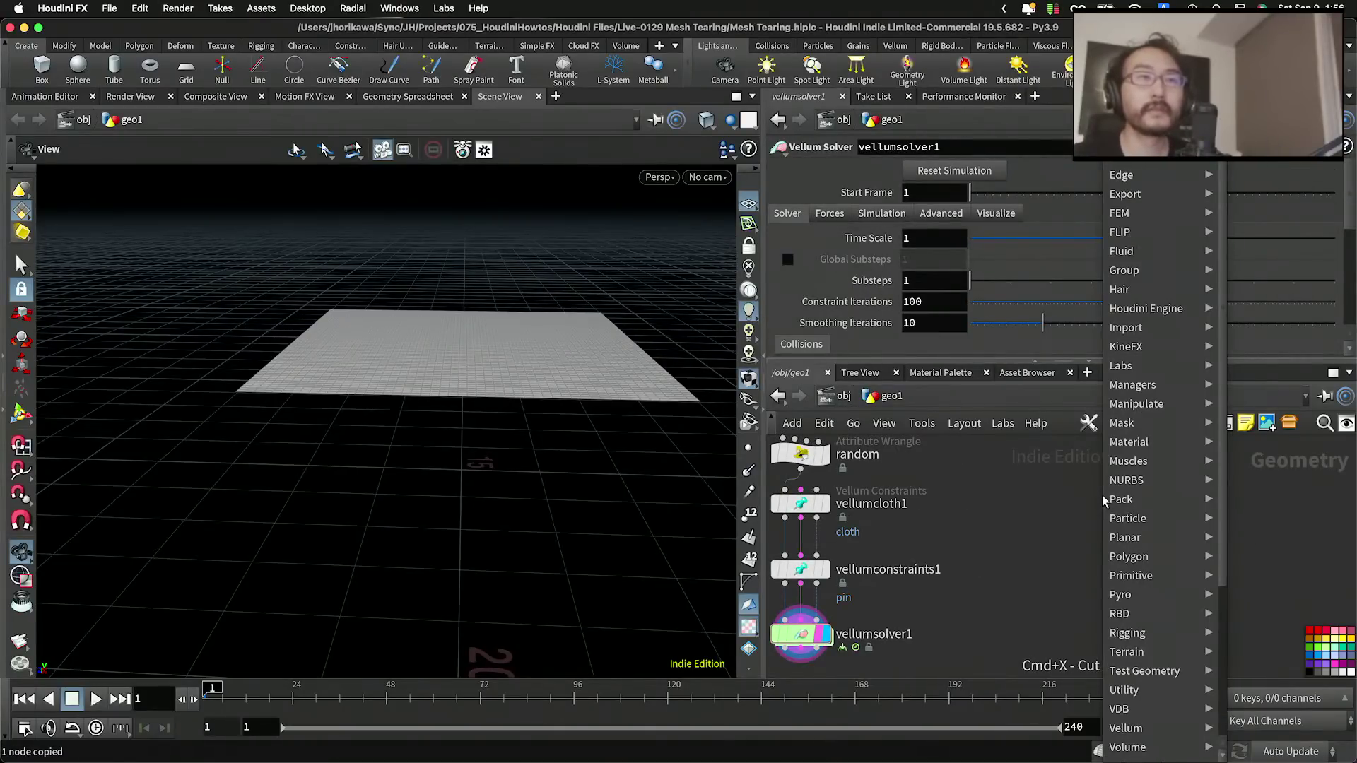
type("sphere")
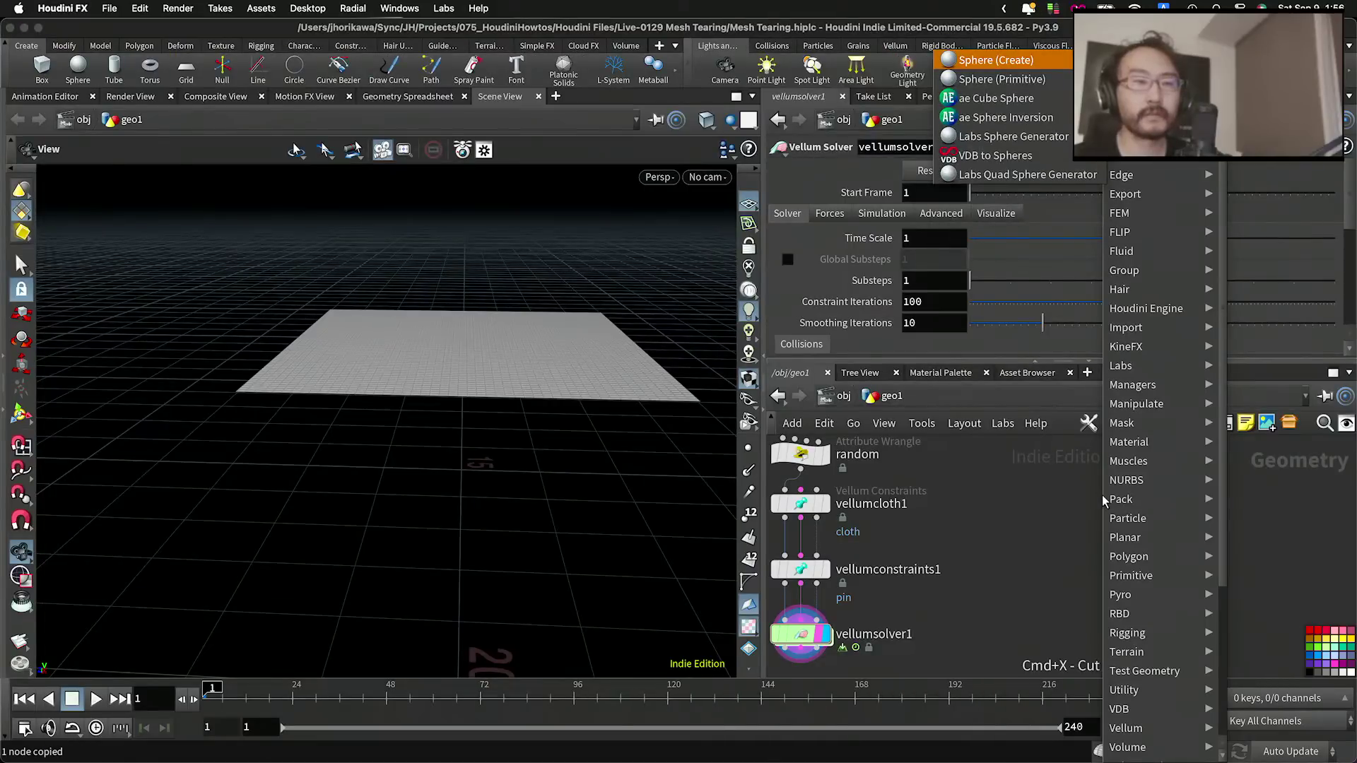
key("Return")
left_click(1001, 513)
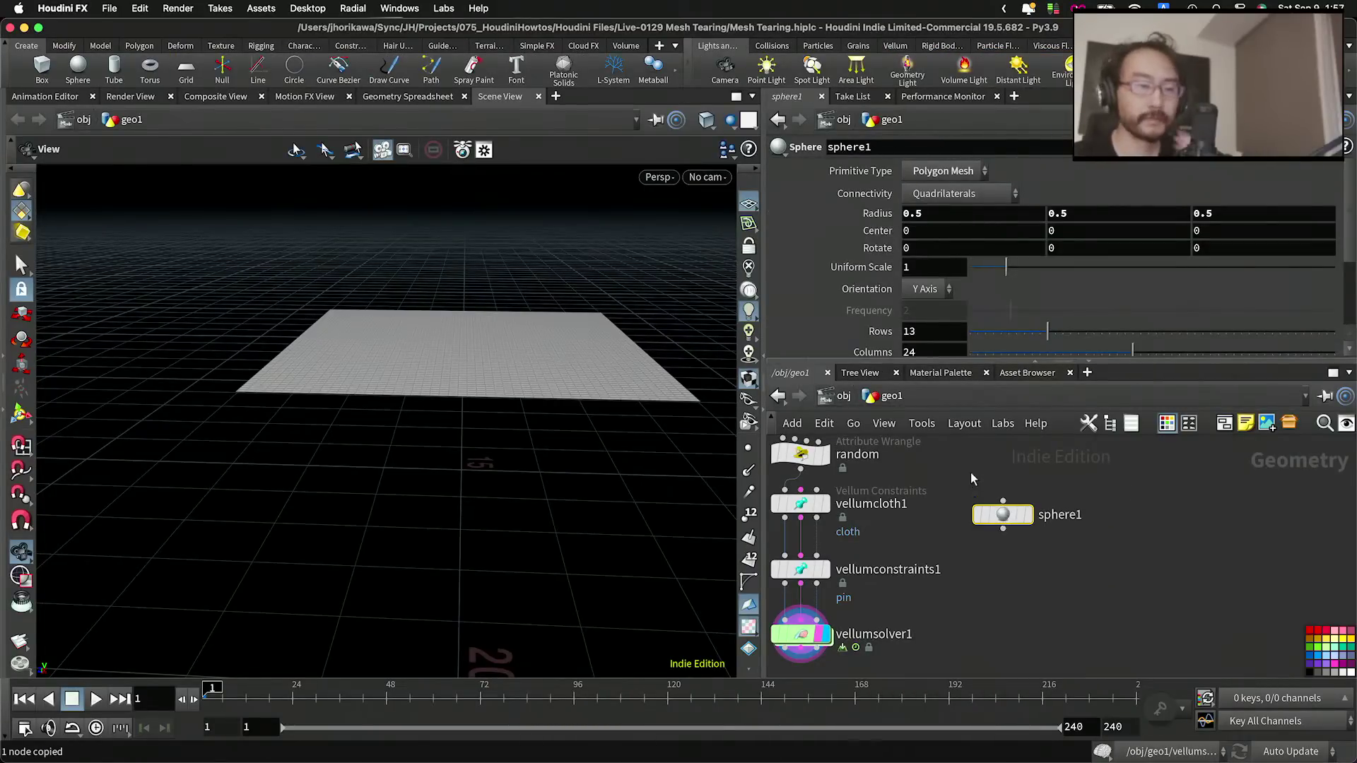
Step: Template sphere1 so it shows as a wireframe together with the displayed sheet
middle_click_drag(972, 486, 988, 534)
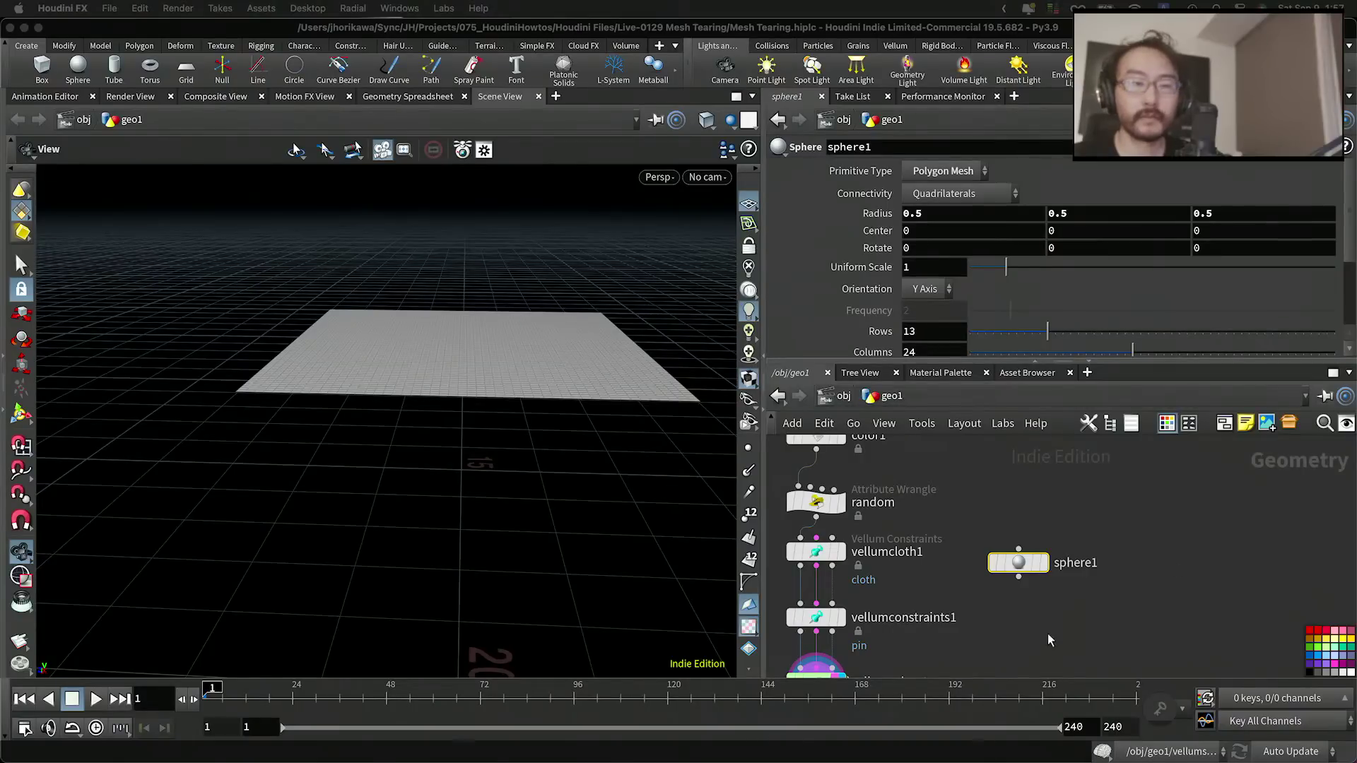
left_click(1040, 563)
left_click(1038, 563)
left_click_drag(505, 333, 586, 360)
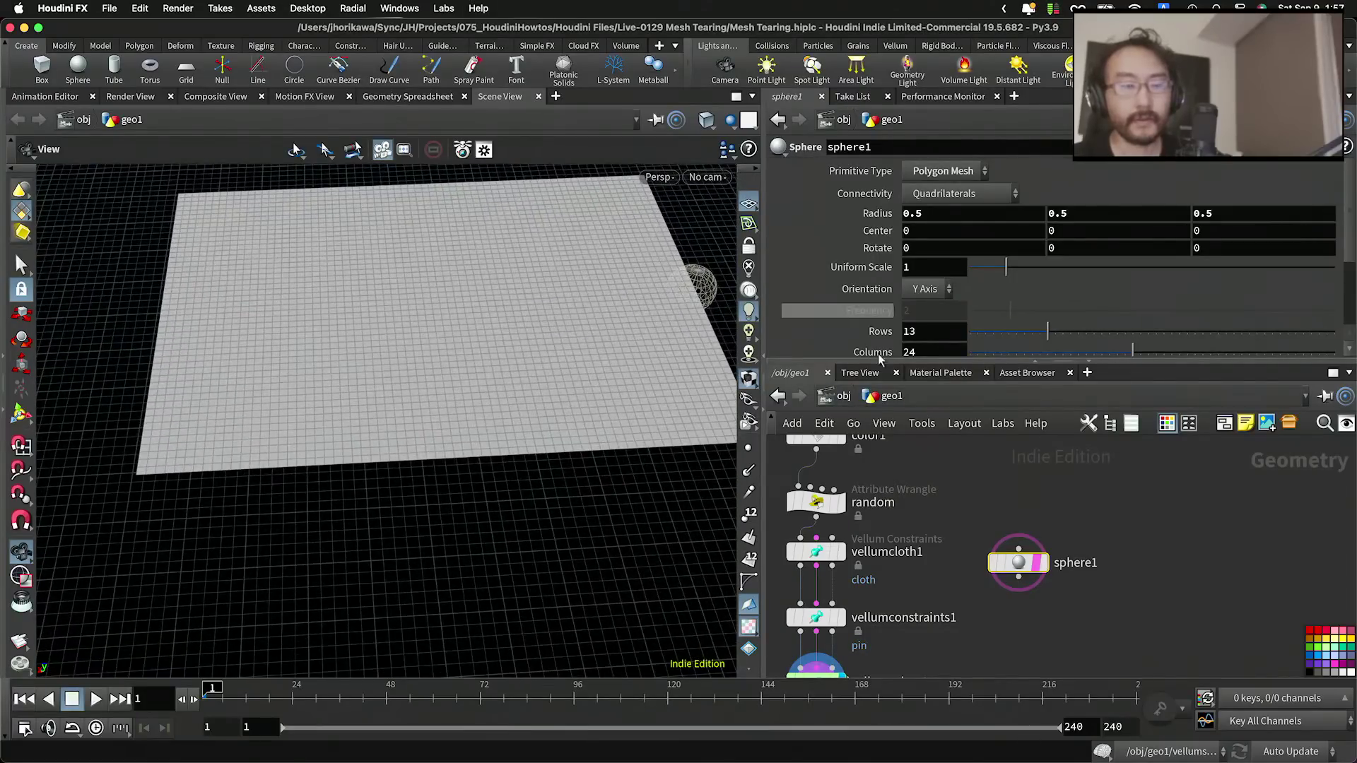
Step: Position sphere1 beneath the sheet with center X 5.3 and Y -2, and set its uniform scale to 2.713
scroll(1035, 549, "down", 5)
scroll(1065, 593, "up", 3)
left_click_drag(1065, 593, 1003, 511)
middle_click_drag(1089, 236, 907, 244)
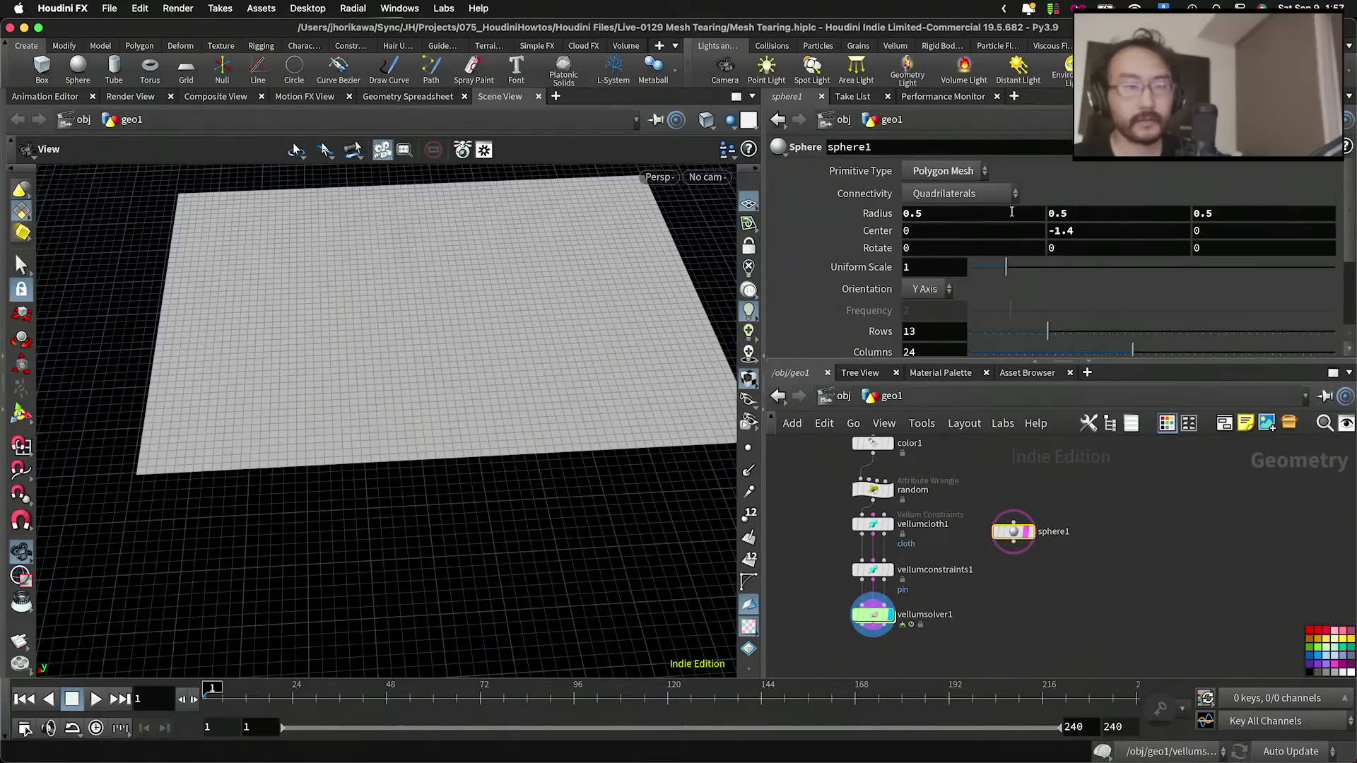
left_click_drag(1005, 266, 1067, 267)
left_click_drag(682, 309, 597, 227)
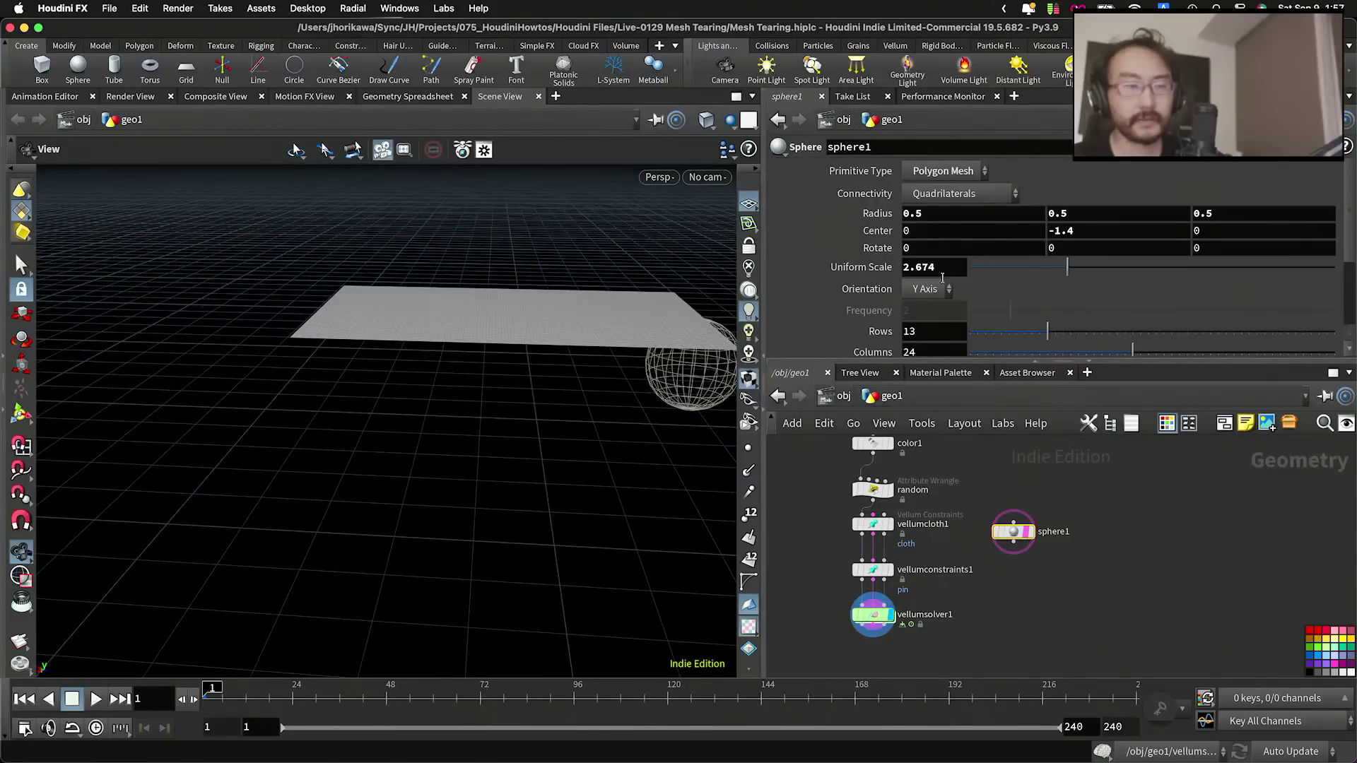
middle_click_drag(992, 235, 1178, 236)
left_click_drag(1057, 267, 1068, 267)
middle_click_drag(1076, 236, 979, 244)
left_click_drag(571, 374, 635, 363)
scroll(1015, 550, "up", 5)
scroll(934, 538, "down", 6)
Step: Move vellumcloth1, vellumconstraints1 and vellumsolver1 together down and away from the random node
left_click_drag(970, 666, 907, 525)
left_click_drag(905, 524, 926, 552)
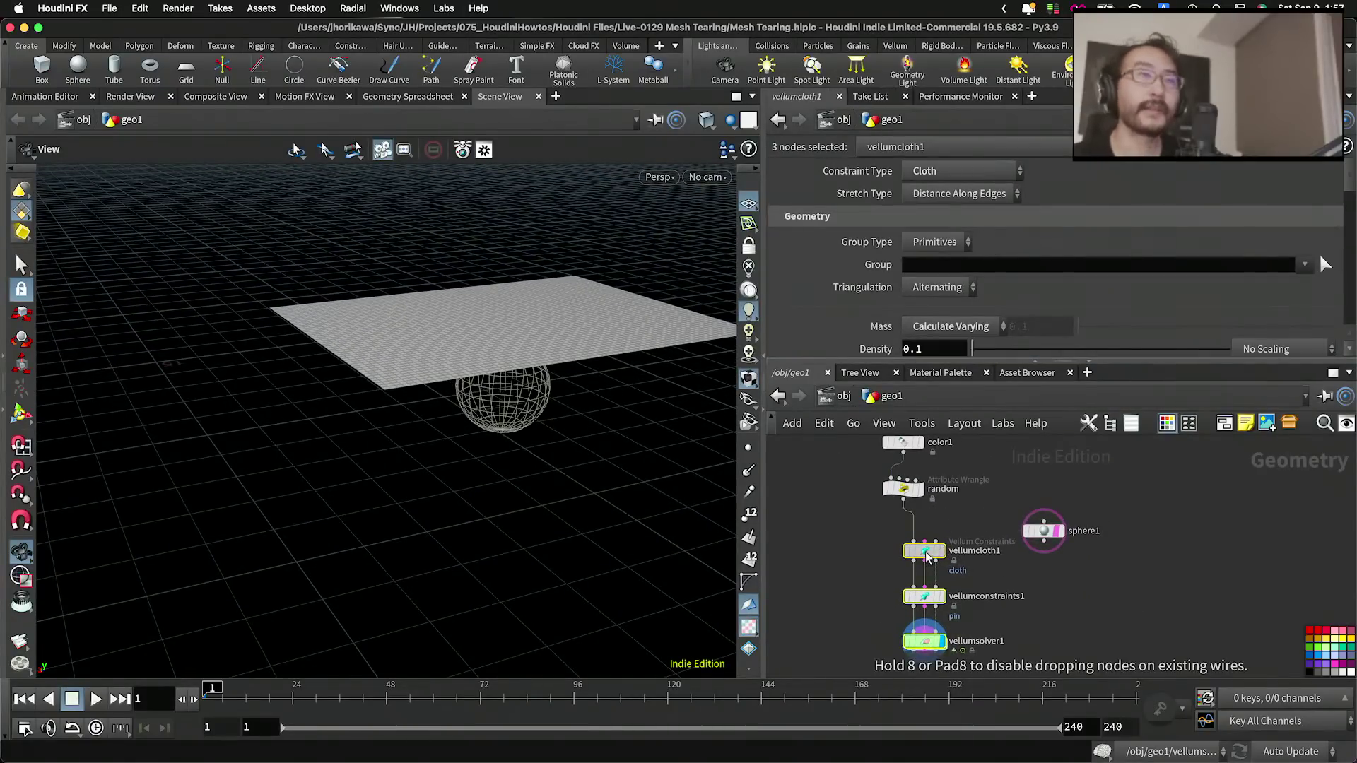
left_click(1052, 578)
Step: Connect sphere1 to the collision geometry input of vellumcloth1 and select vellumsolver1
scroll(1053, 578, "up", 3)
left_click_drag(1041, 525, 885, 525)
scroll(900, 537, "up", 2)
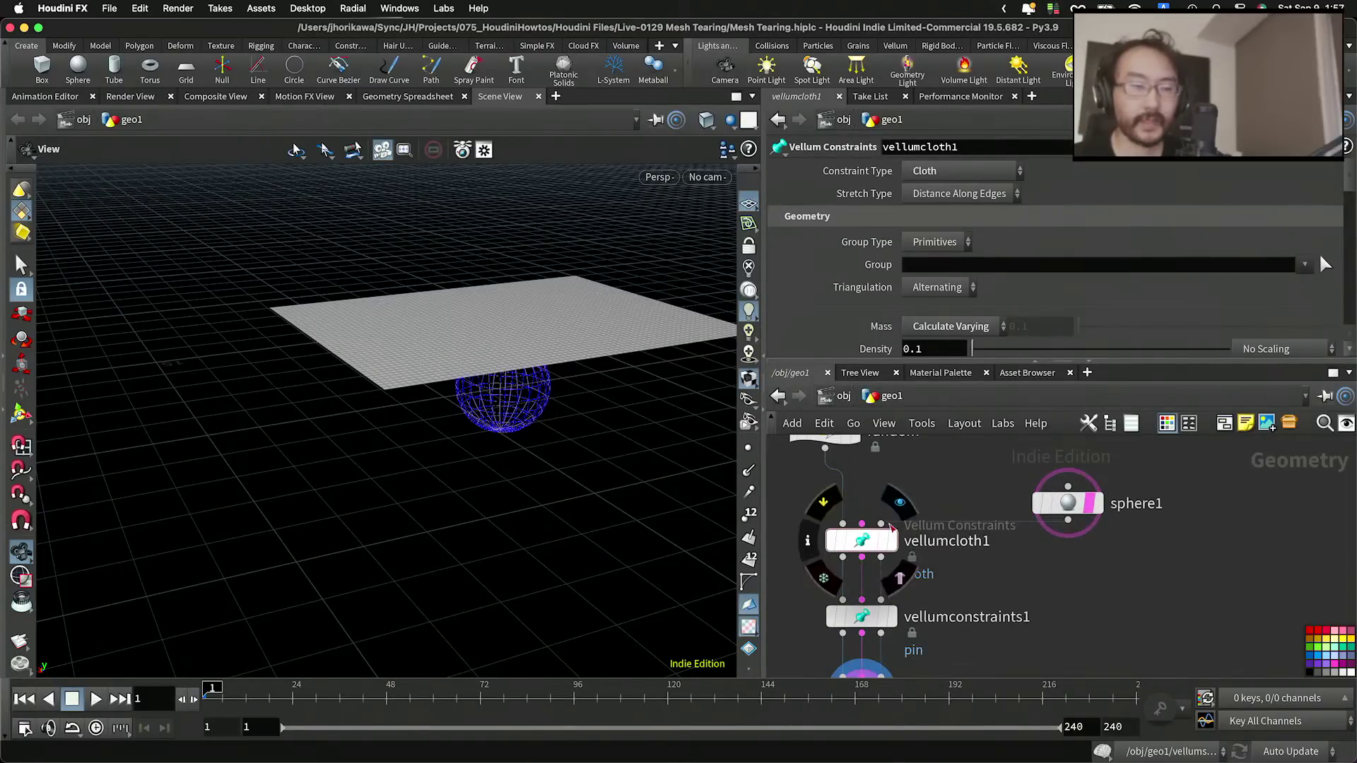
left_click_drag(1069, 513, 1021, 473)
left_click_drag(892, 545, 892, 535)
scroll(935, 509, "up", 2)
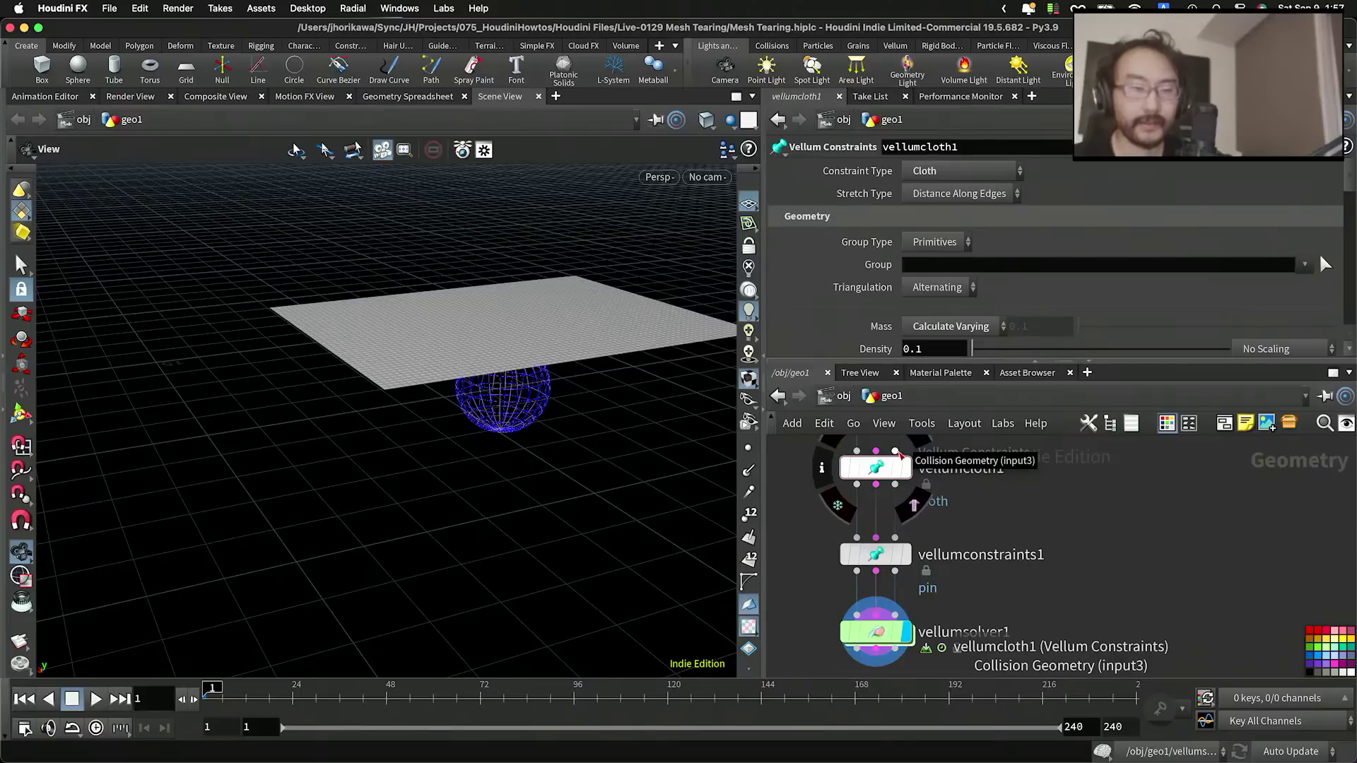
left_click(896, 640)
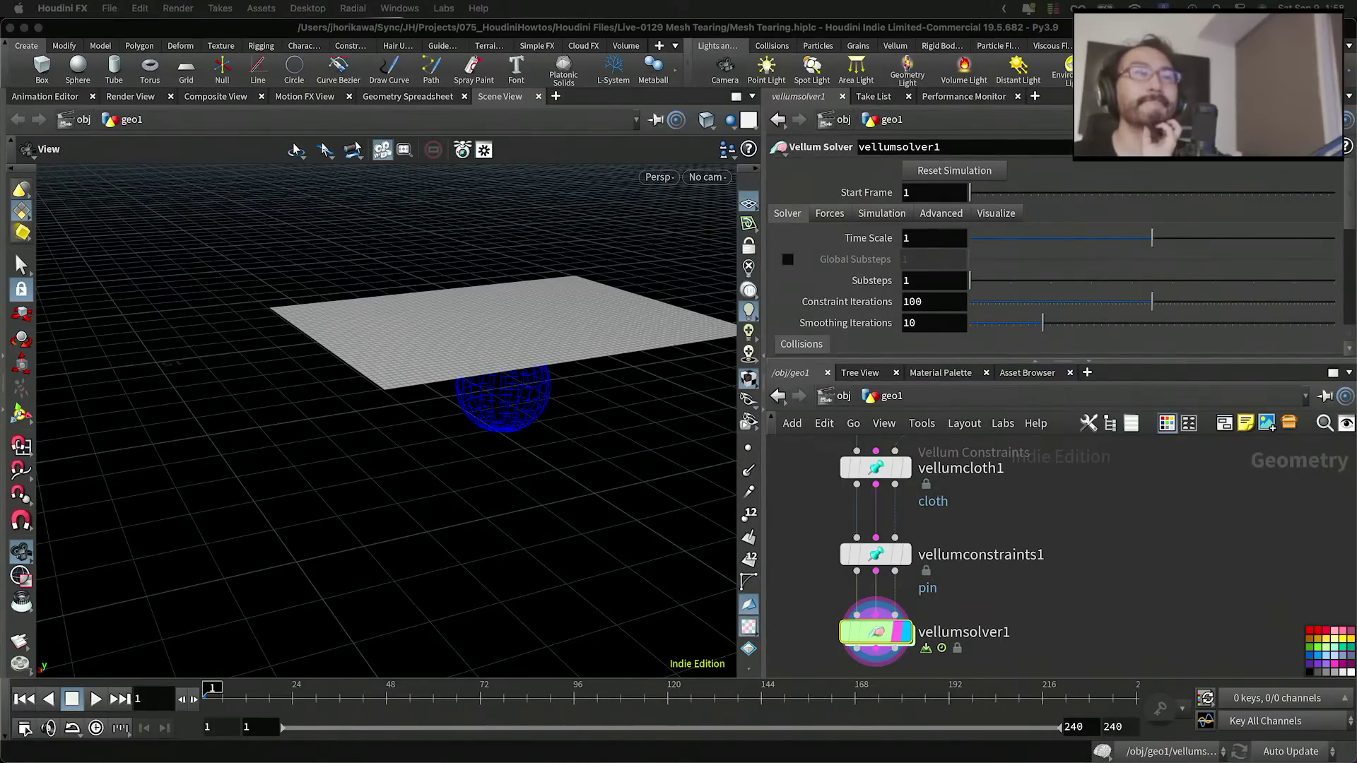
Step: Go up to the obj level and return into the geo1 network
left_click(843, 396)
left_click(839, 397)
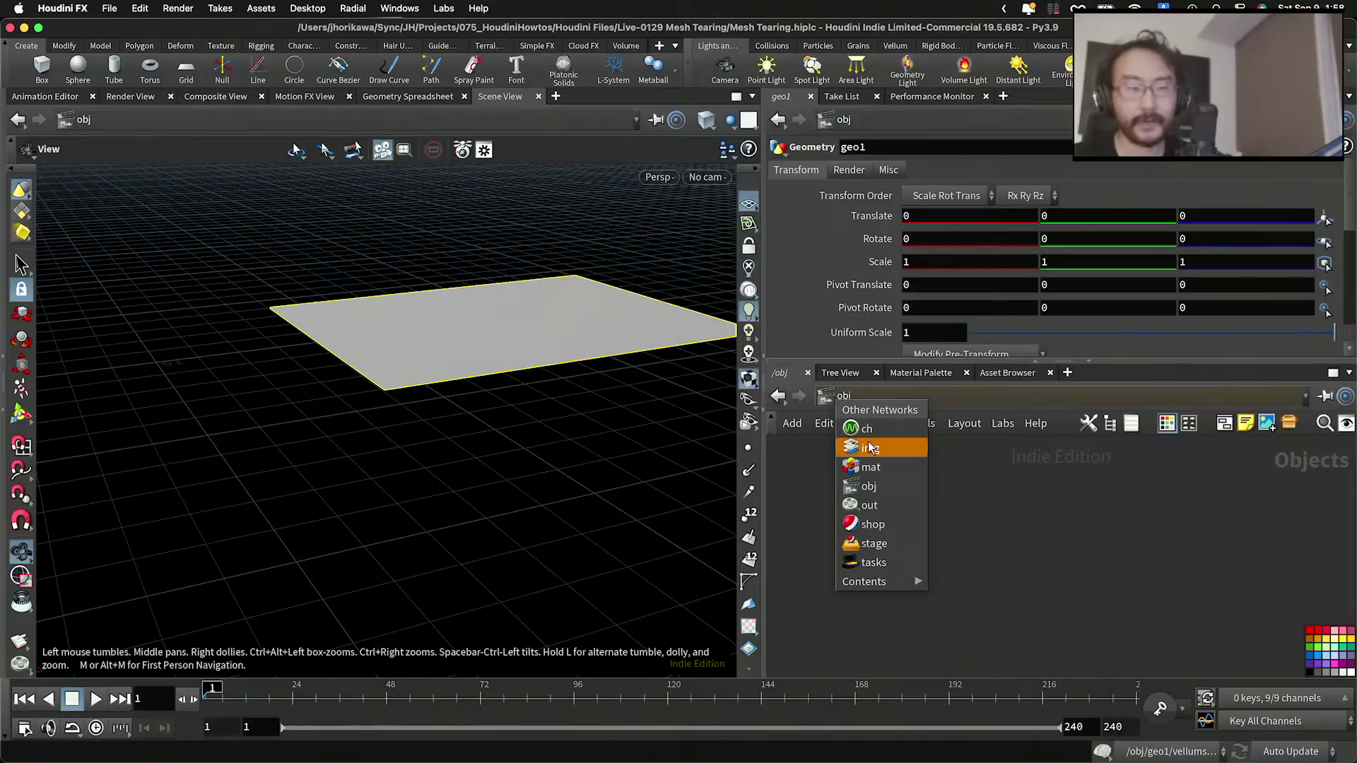
left_click(870, 485)
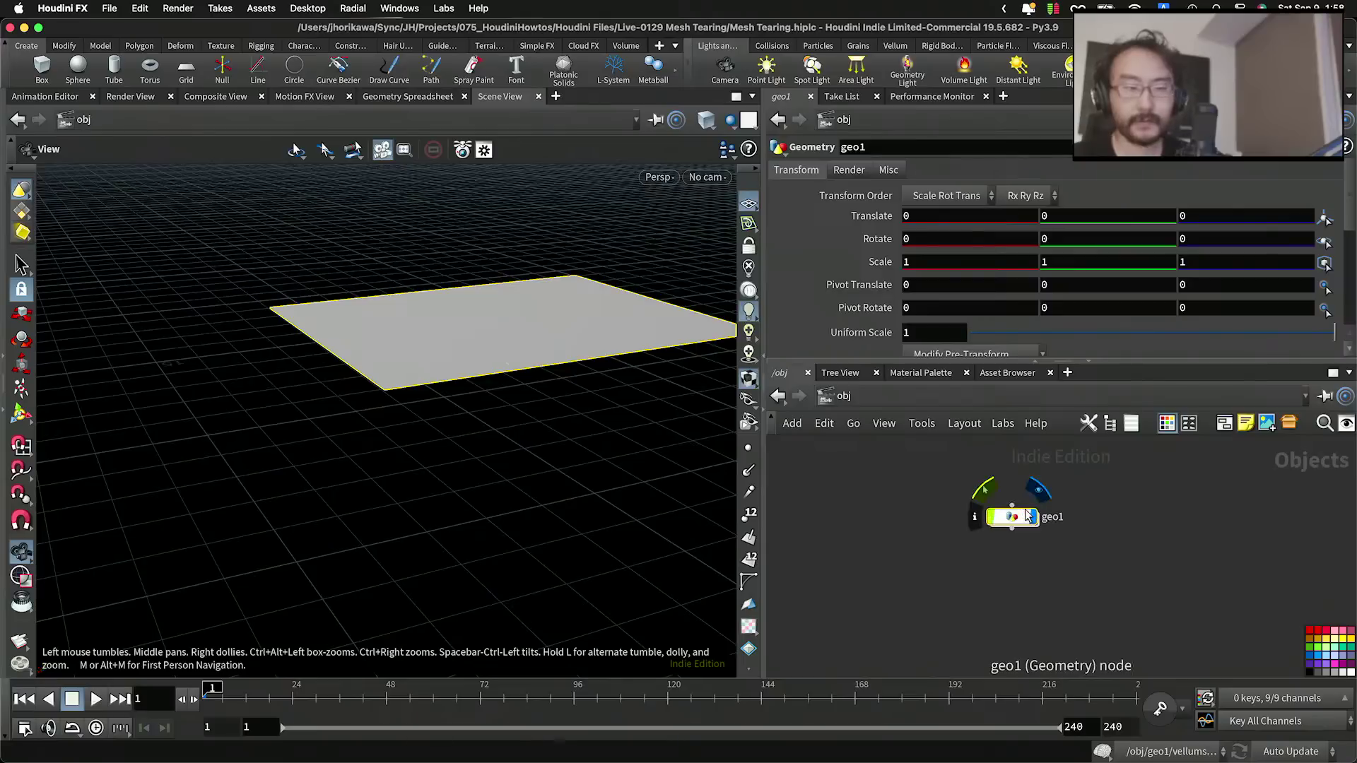
double_click(1008, 521)
scroll(1007, 531, "up", 5)
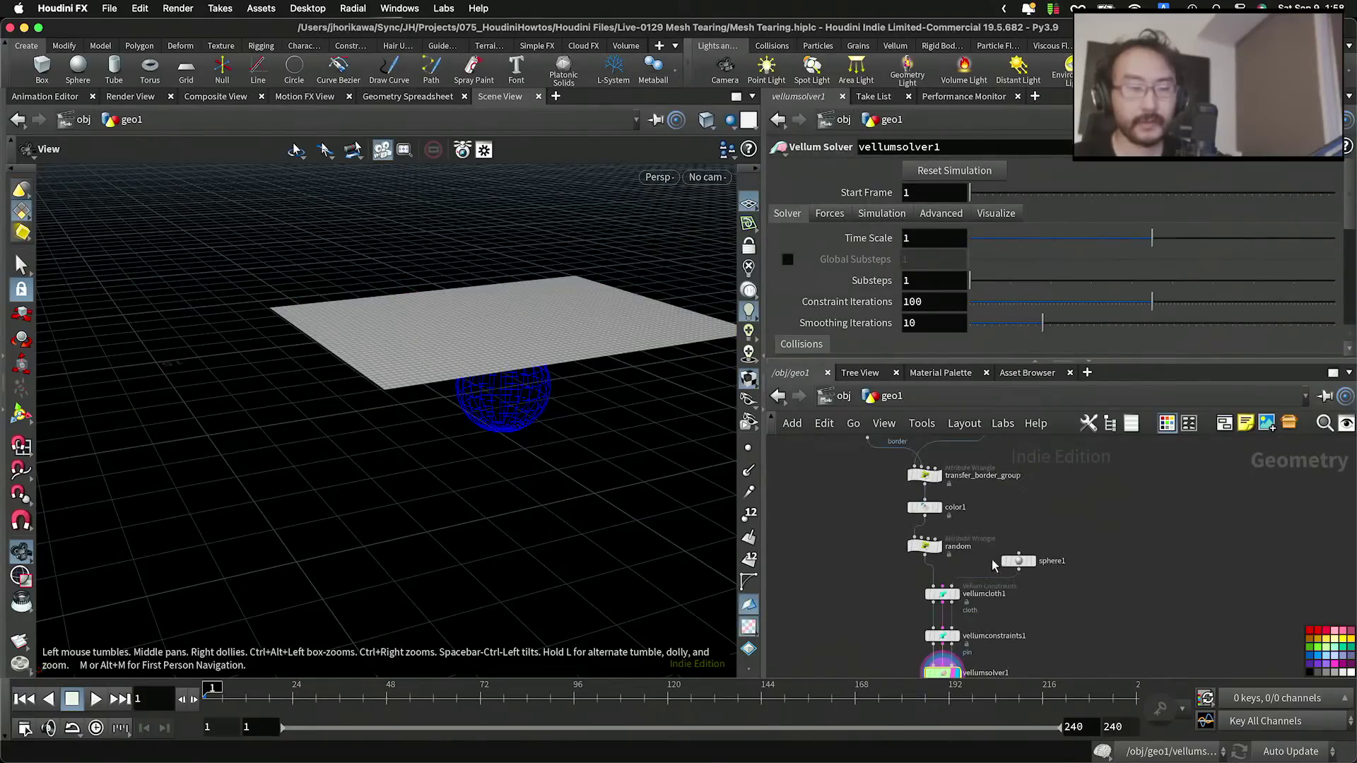
Step: Examine how sphere1 feeds through vellumcloth1 and vellumconstraints1 to the solver, and review vellumcloth1's settings
mouse_move(1018, 551)
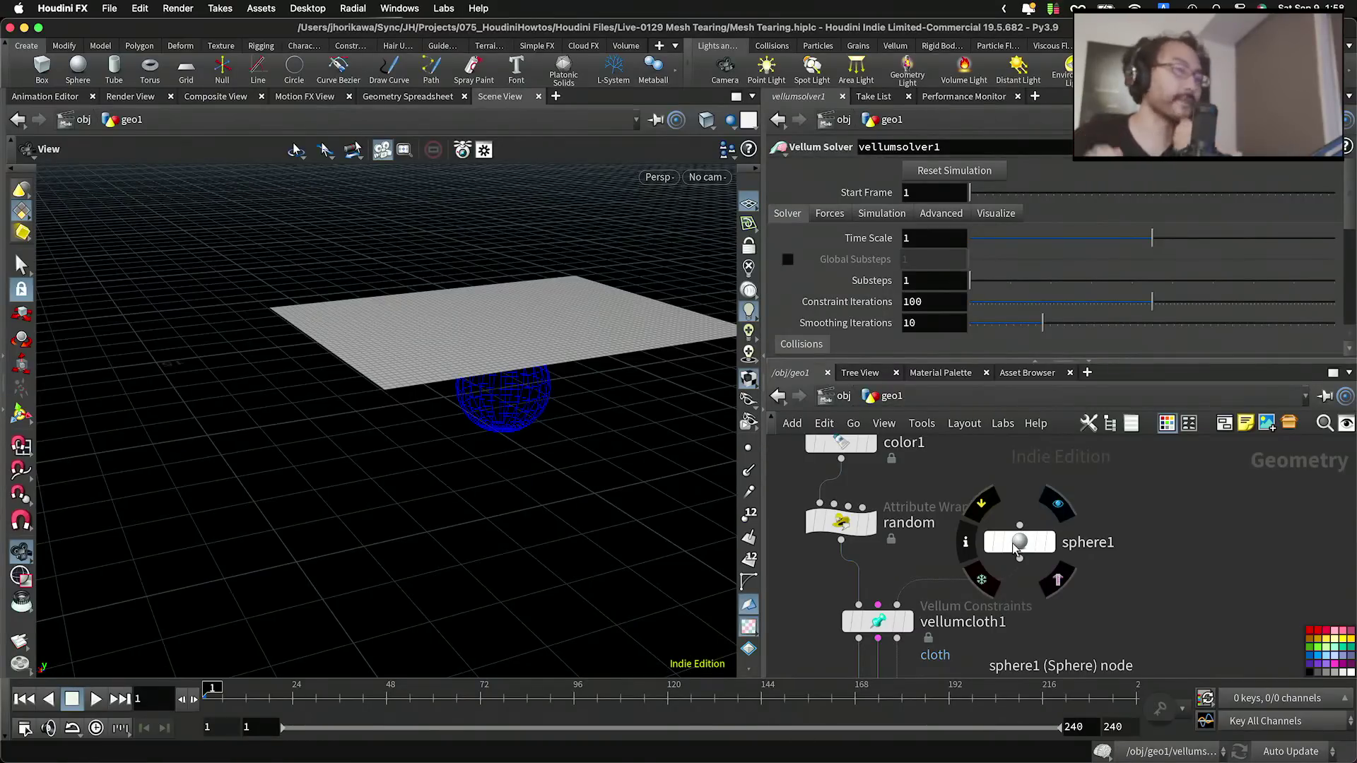
scroll(991, 531, "down", 5)
scroll(970, 607, "up", 4)
scroll(968, 629, "up", 2)
scroll(979, 509, "down", 3)
scroll(954, 636, "up", 4)
mouse_move(911, 635)
left_mouse_down()
mouse_move(923, 637)
mouse_move(911, 642)
left_mouse_up()
scroll(913, 640, "down", 5)
scroll(955, 542, "up", 5)
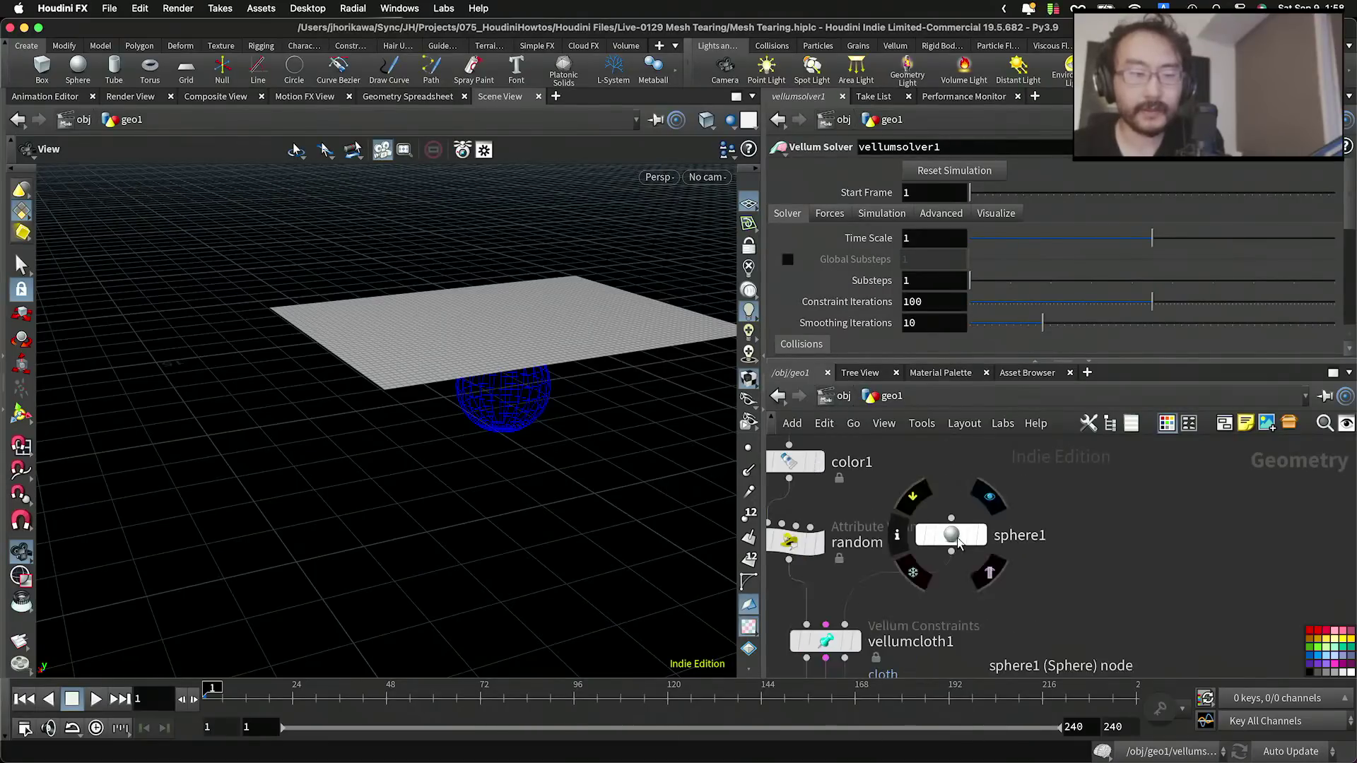
left_click(958, 552)
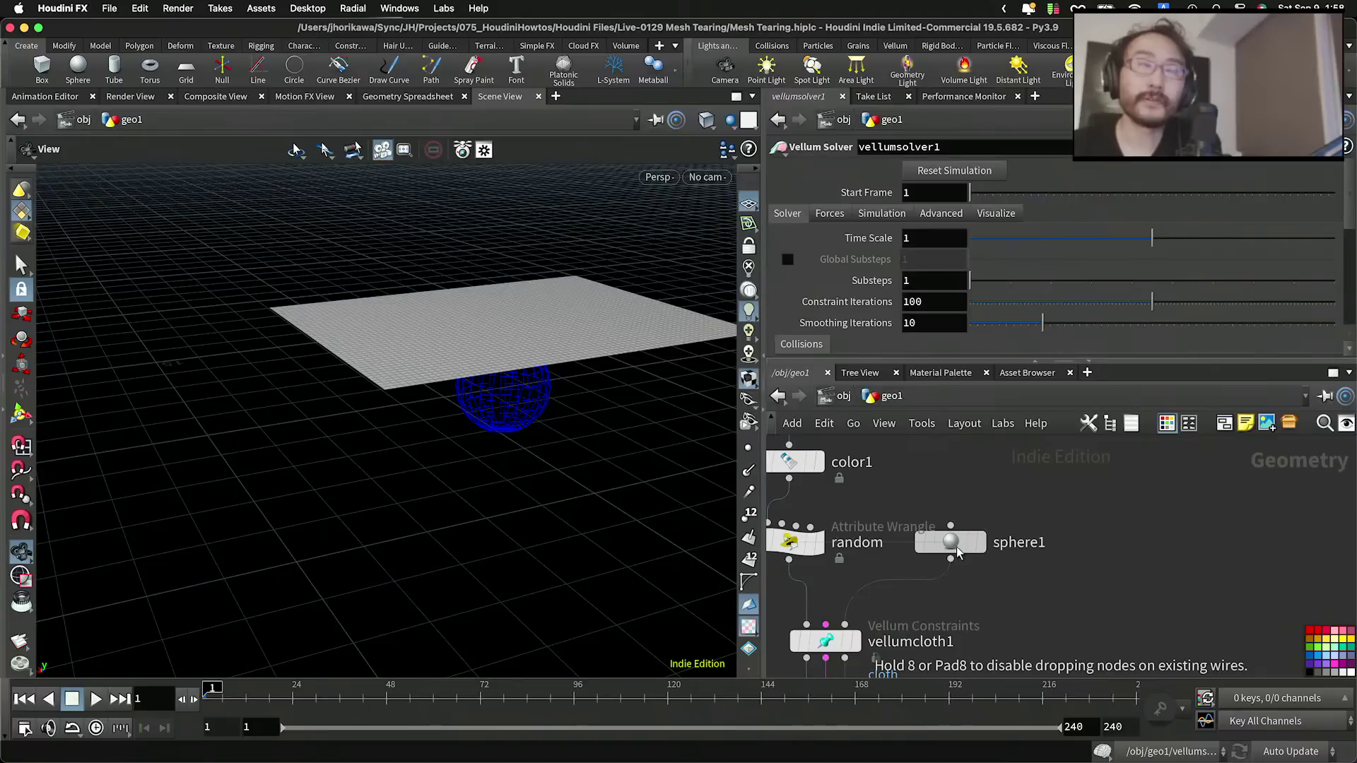
scroll(958, 552, "down", 5)
scroll(922, 564, "up", 4)
scroll(892, 550, "down", 3)
scroll(920, 492, "up", 2)
middle_click_drag(924, 488, 943, 512)
middle_click_drag(927, 626, 925, 562)
scroll(925, 562, "up", 3)
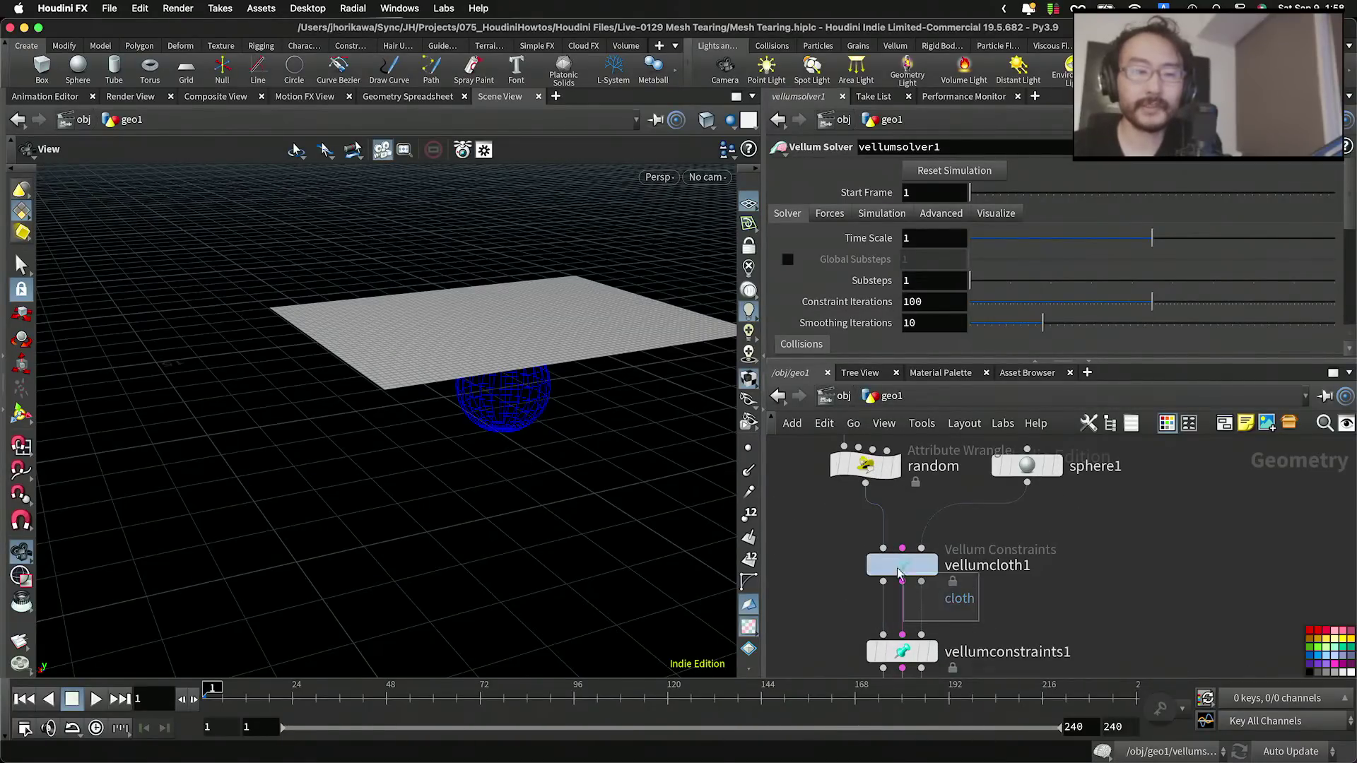
left_click(906, 568)
middle_click_drag(968, 609, 945, 542)
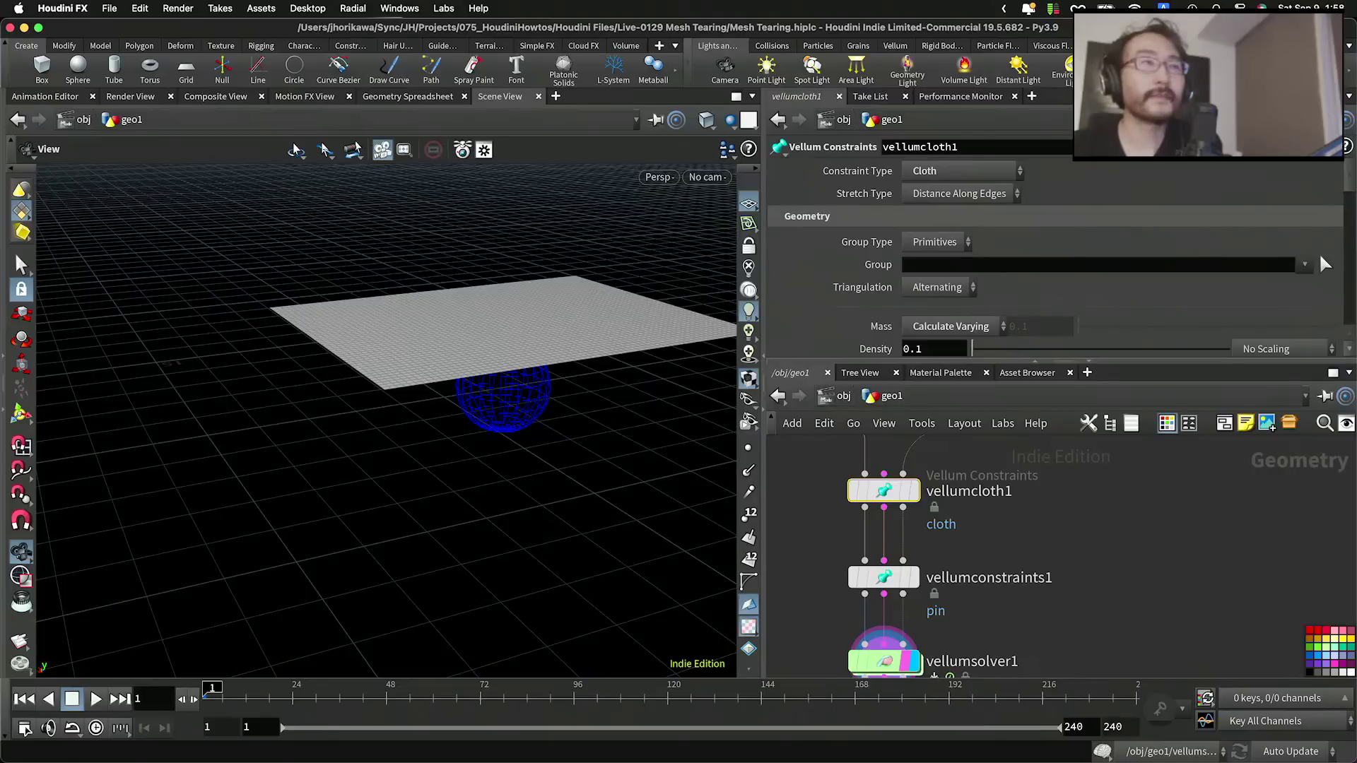
key("super+Tab")
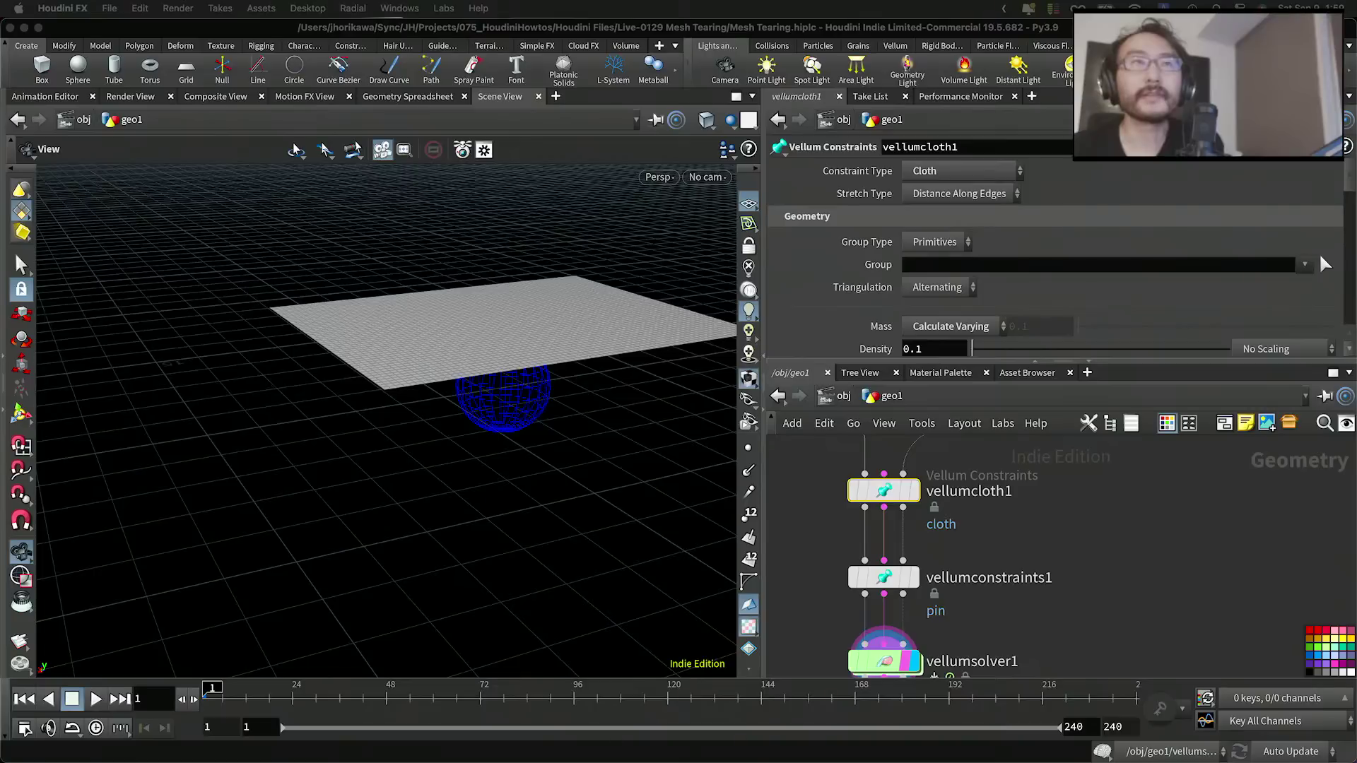
Step: Select sphere1 and reposition it beside random, above vellumcloth1's collision input
left_click(1093, 518)
scroll(1093, 520, "down", 5)
scroll(1051, 495, "up", 1)
middle_click_drag(1051, 496, 1048, 539)
scroll(1048, 539, "up", 5)
left_click_drag(1038, 510, 1064, 507)
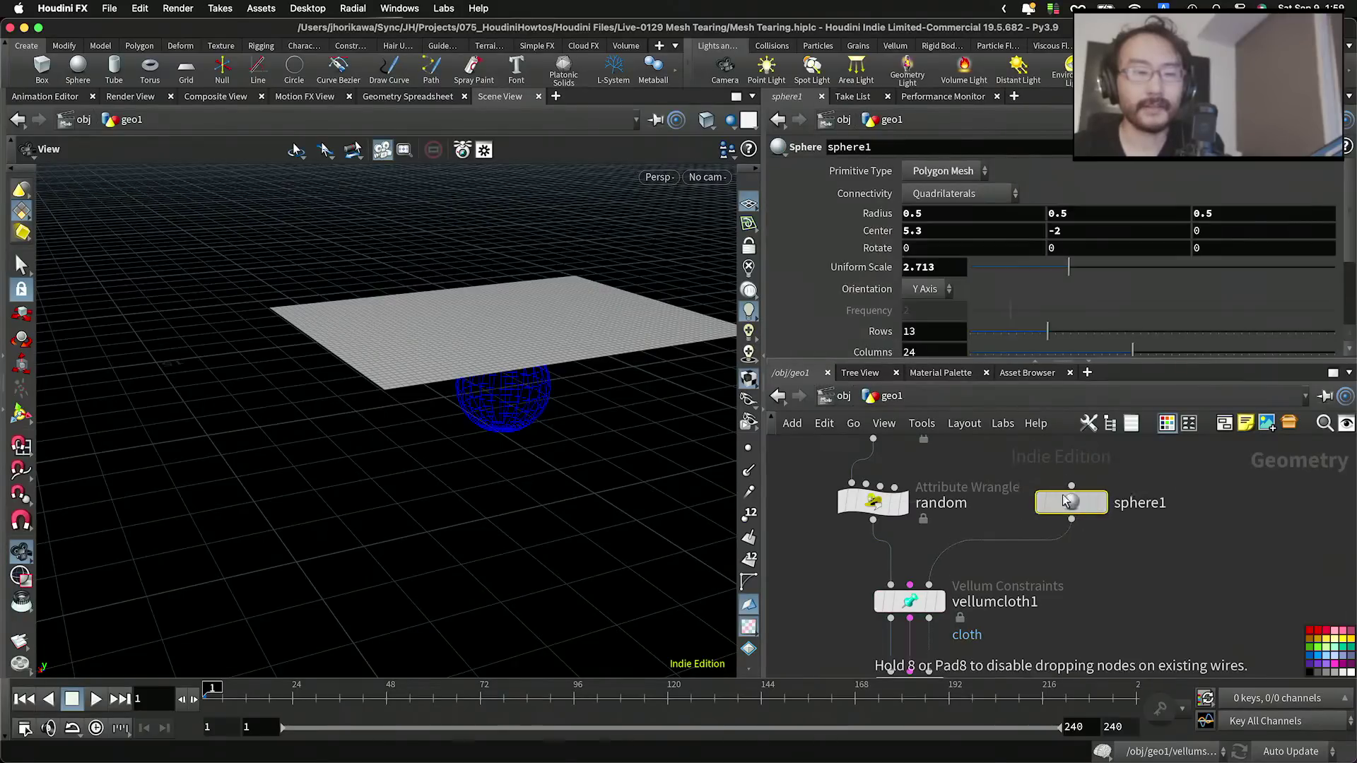
scroll(1026, 578, "down", 5)
scroll(1024, 601, "up", 5)
left_click_drag(960, 656, 960, 648)
scroll(988, 641, "down", 4)
scroll(1096, 496, "up", 4)
mouse_move(1044, 492)
left_mouse_down()
mouse_move(1053, 499)
mouse_move(1038, 489)
left_mouse_up()
Step: Insert a Point Wrangle between sphere1 and vellumcloth1 and rename it move_up
key("Tab")
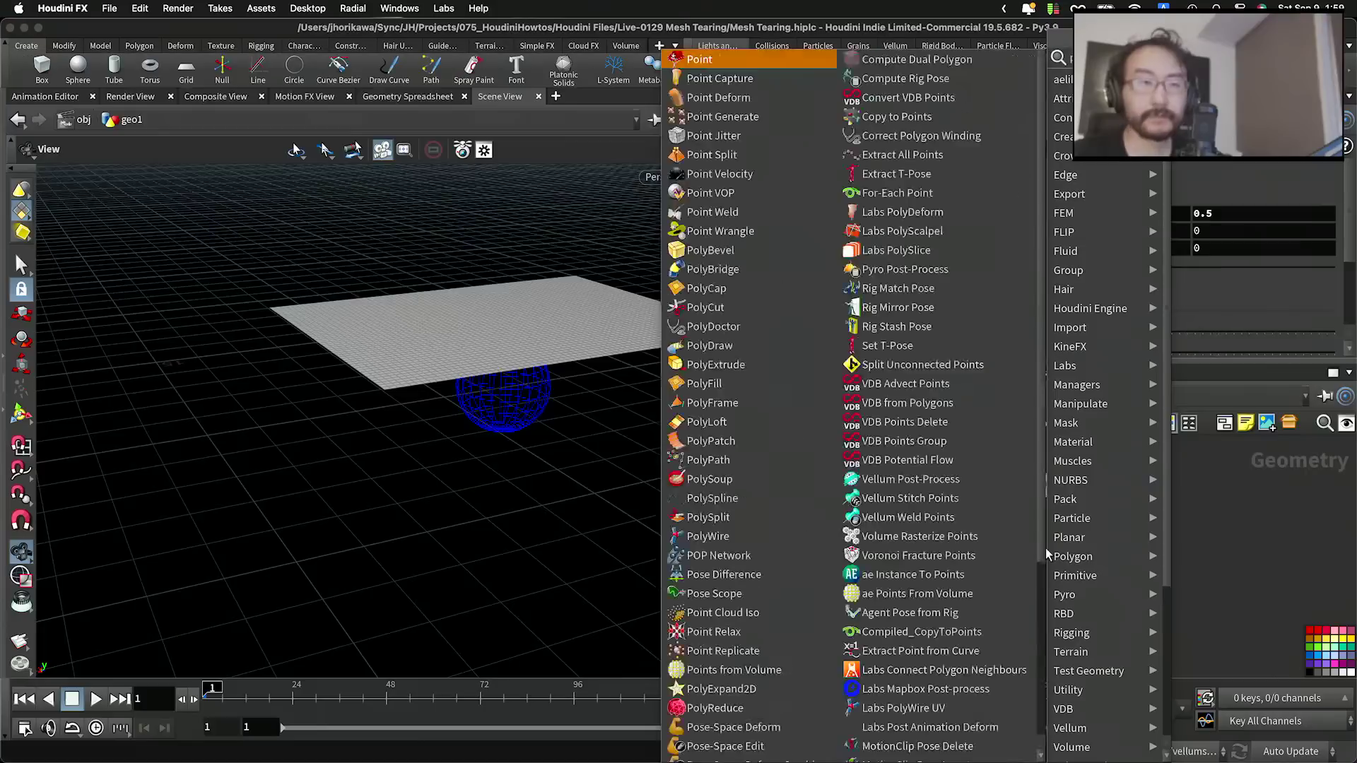
type("pw")
key("Return")
left_click(1045, 549)
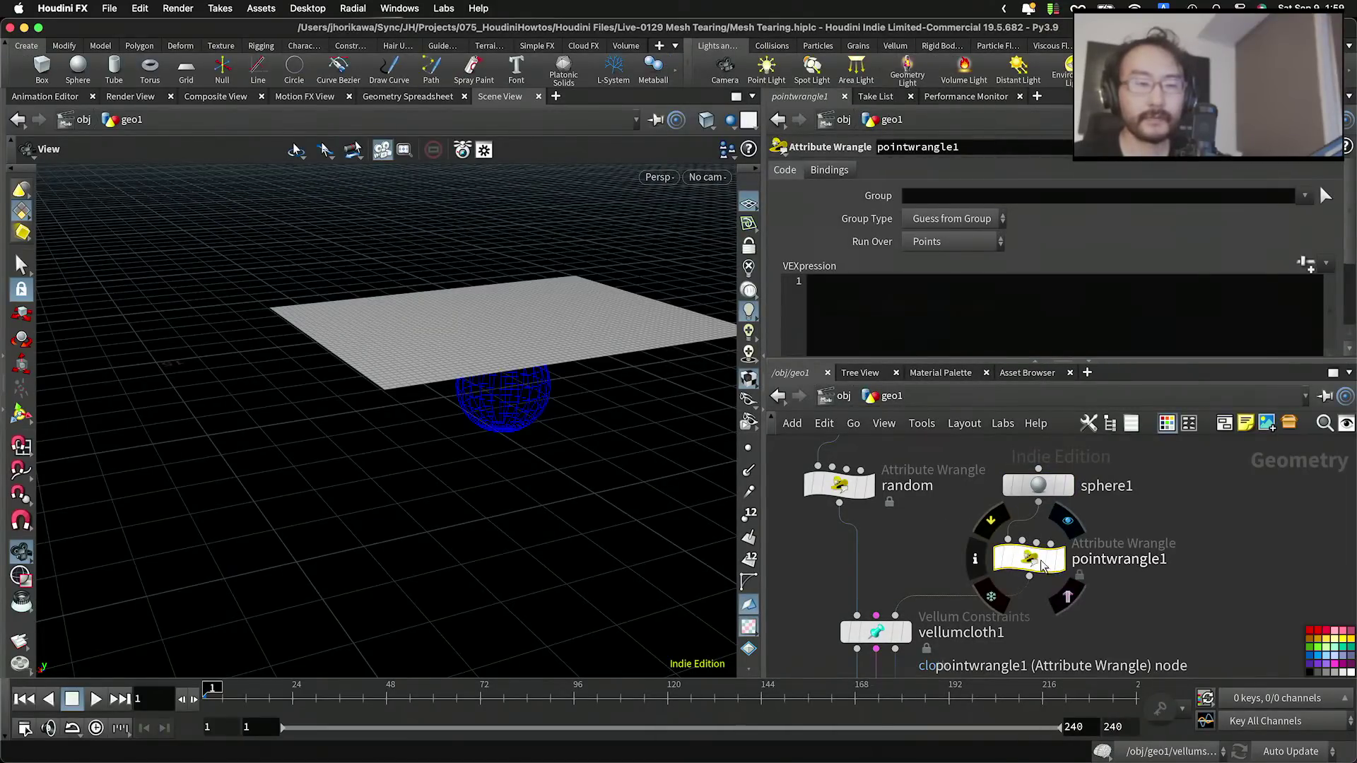
left_click_drag(1045, 558, 1054, 557)
left_click(1095, 560)
type("move_up")
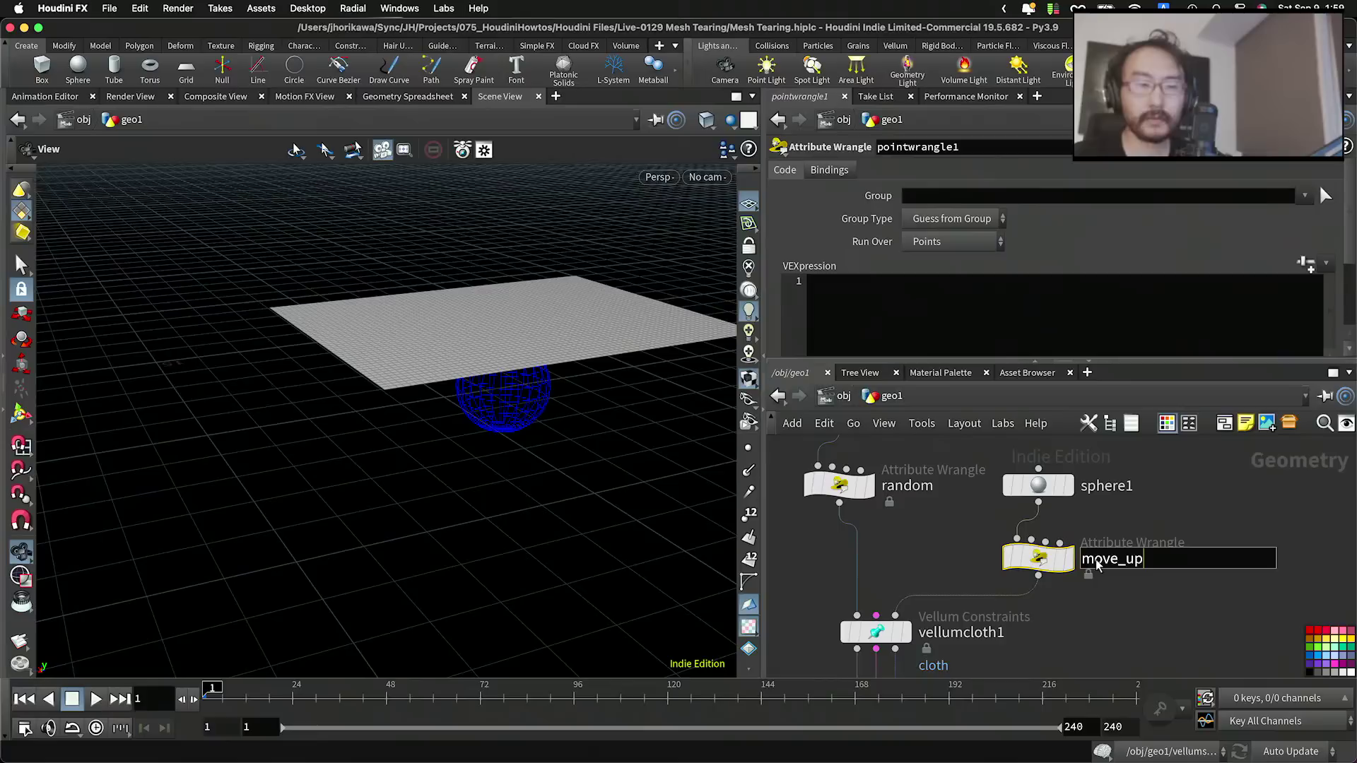
key("Return")
left_click(1066, 557)
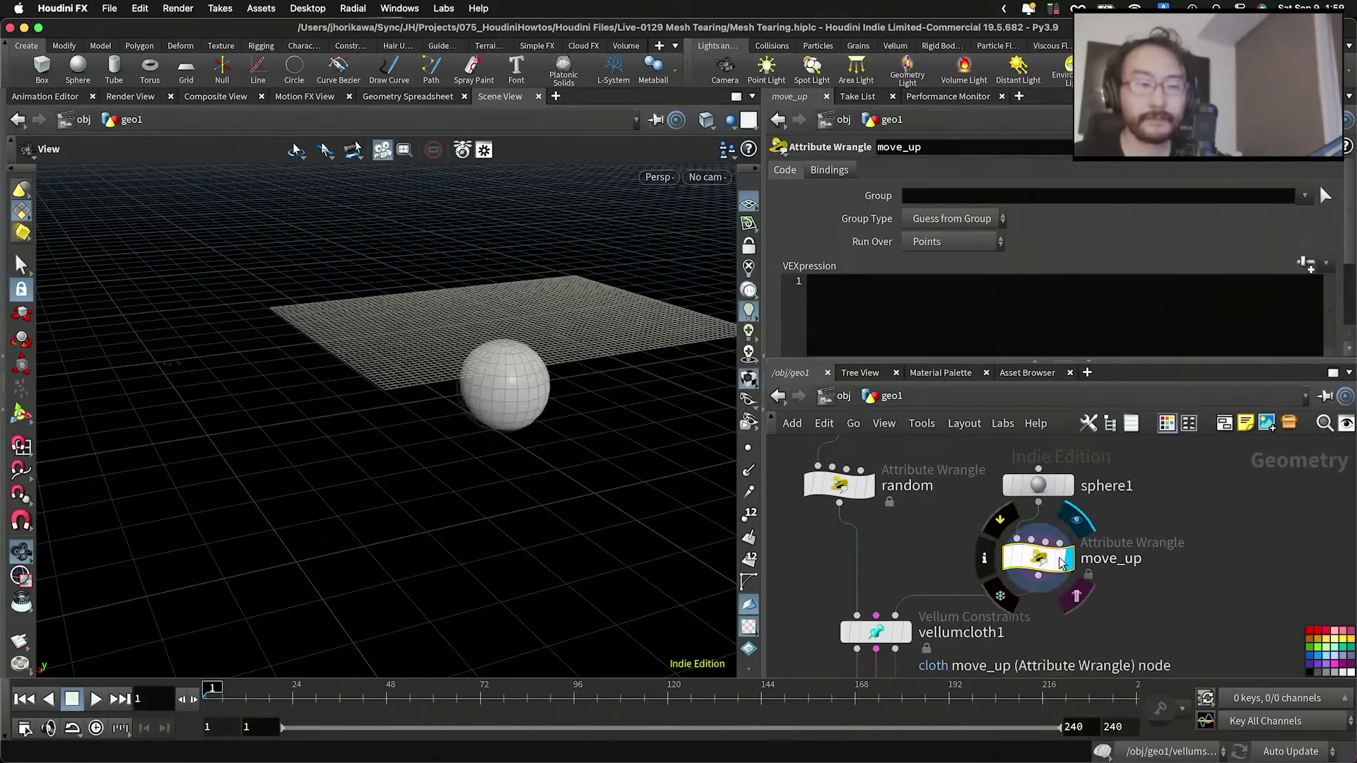
left_click(982, 313)
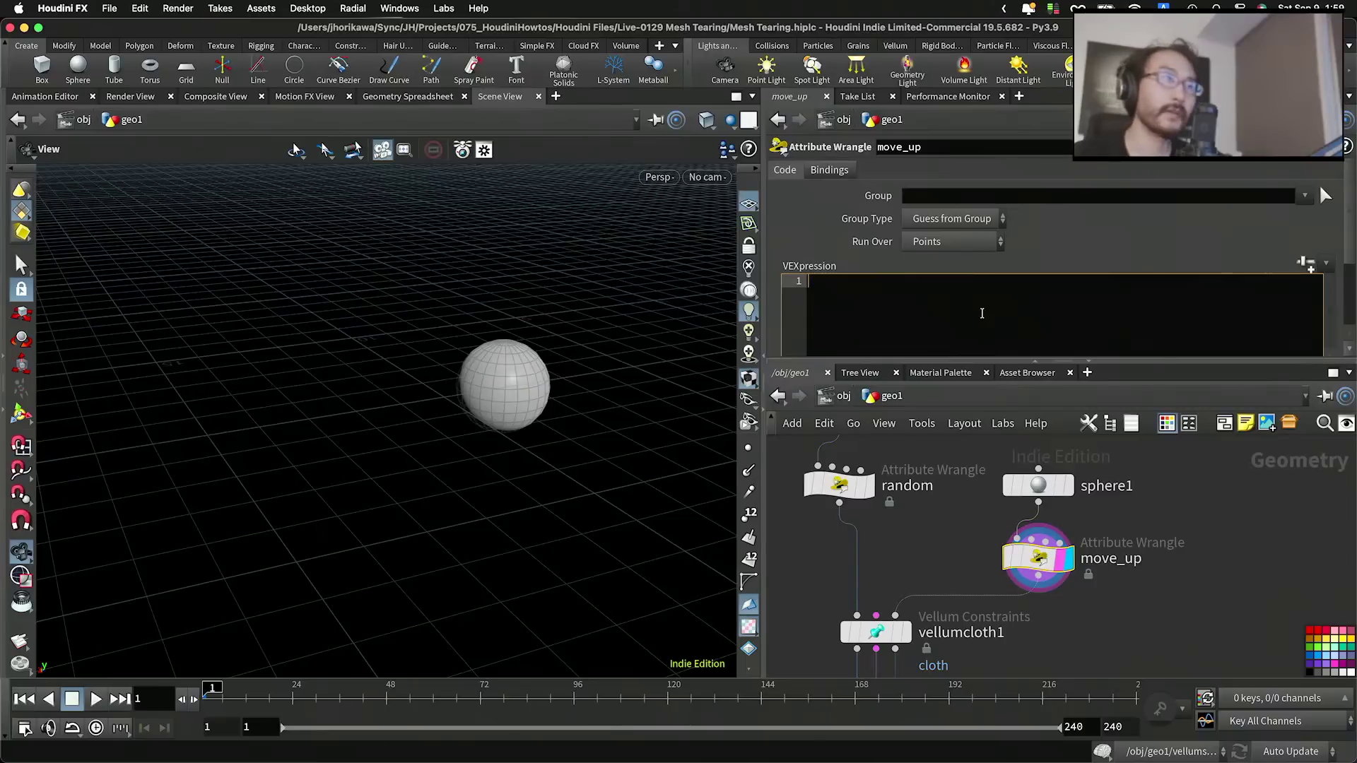
type("@P.")
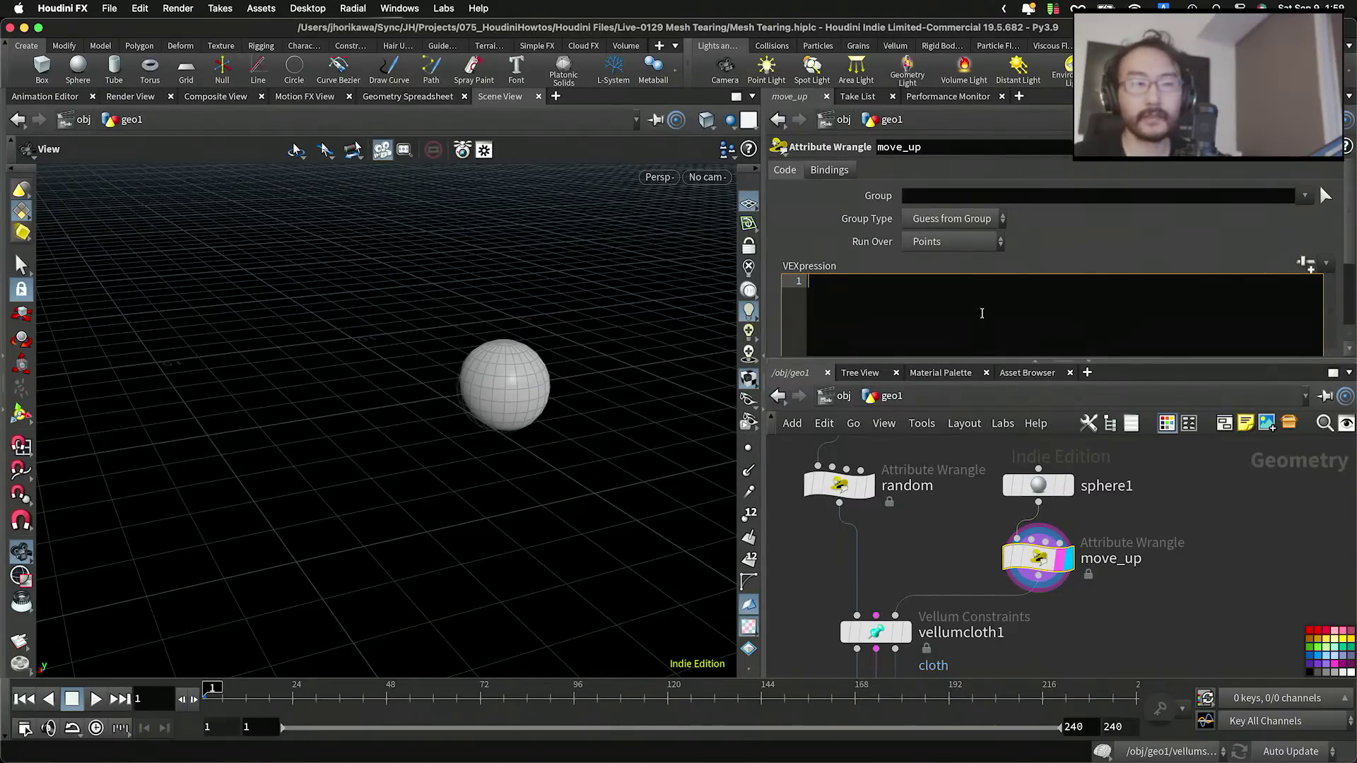
type("y :")
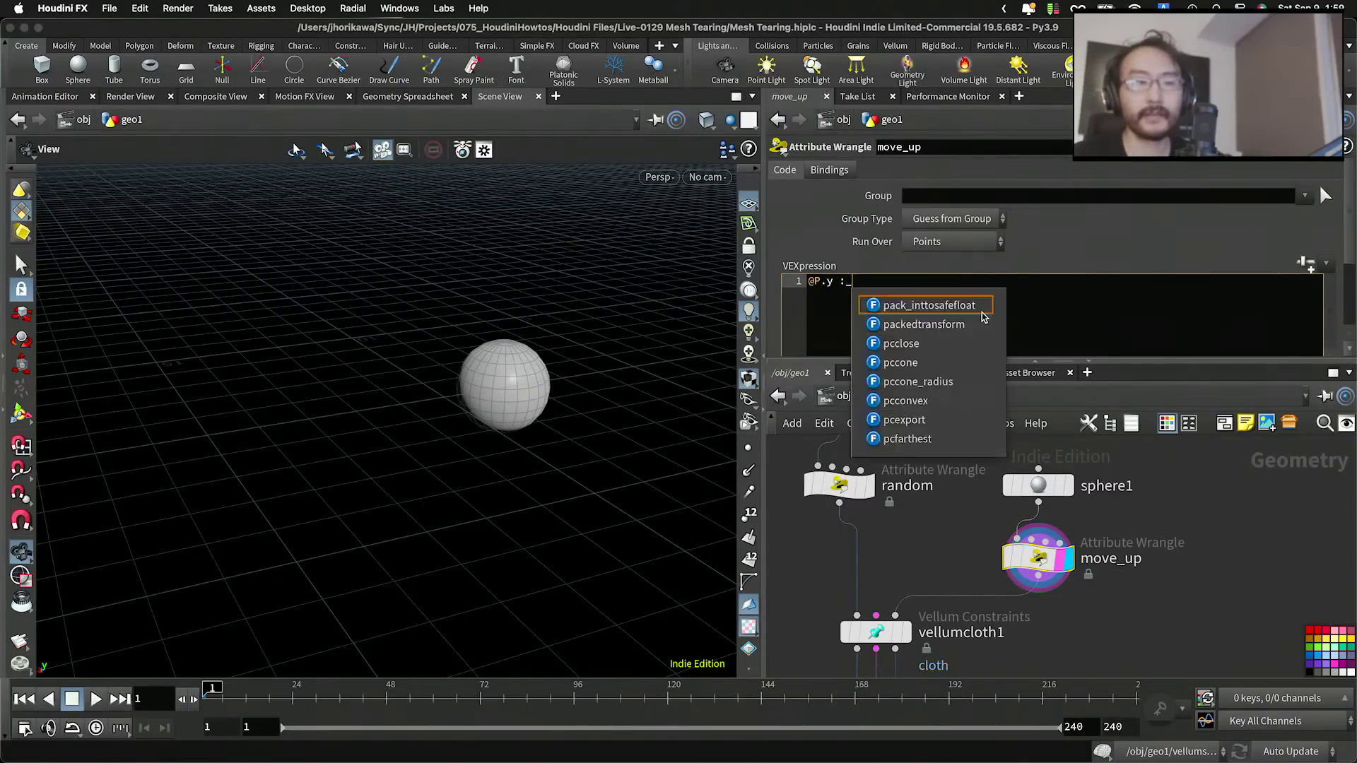
type("+=")
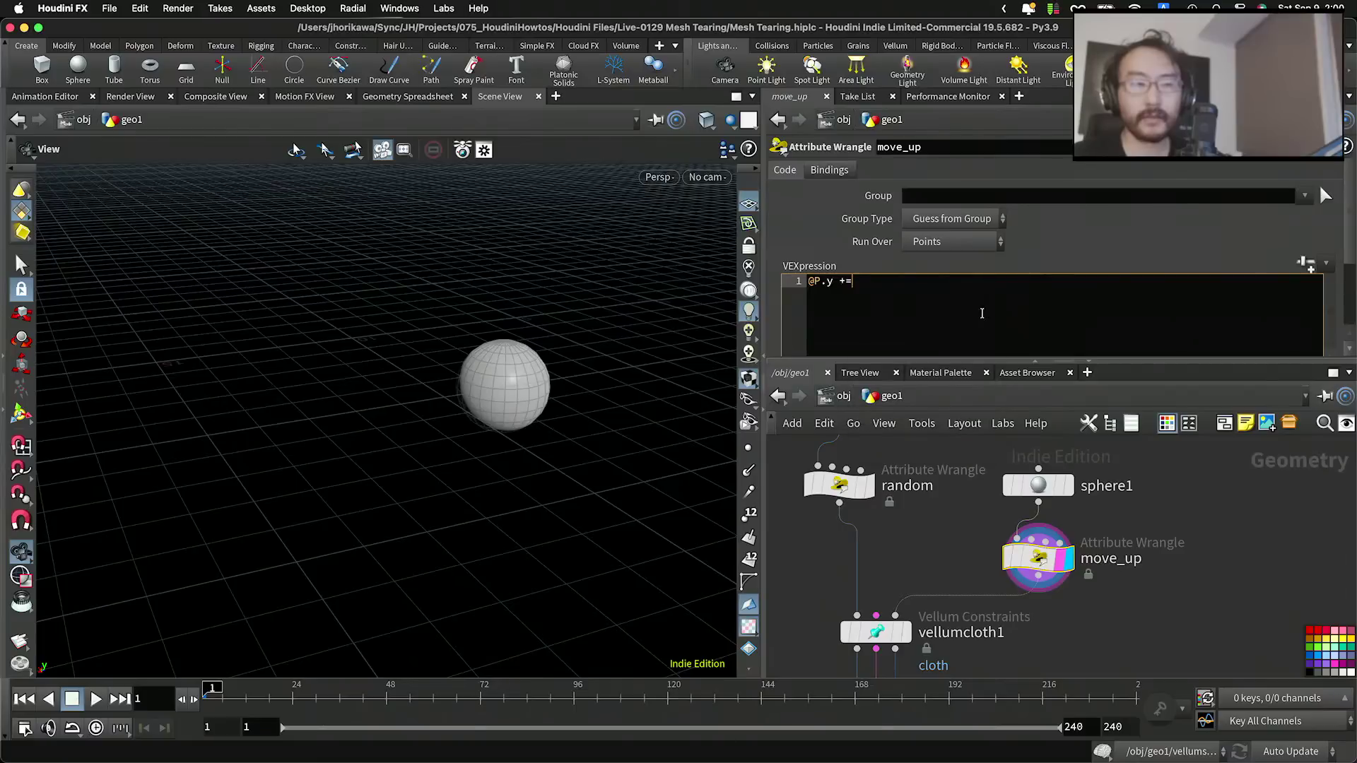
type(" @Frame ")
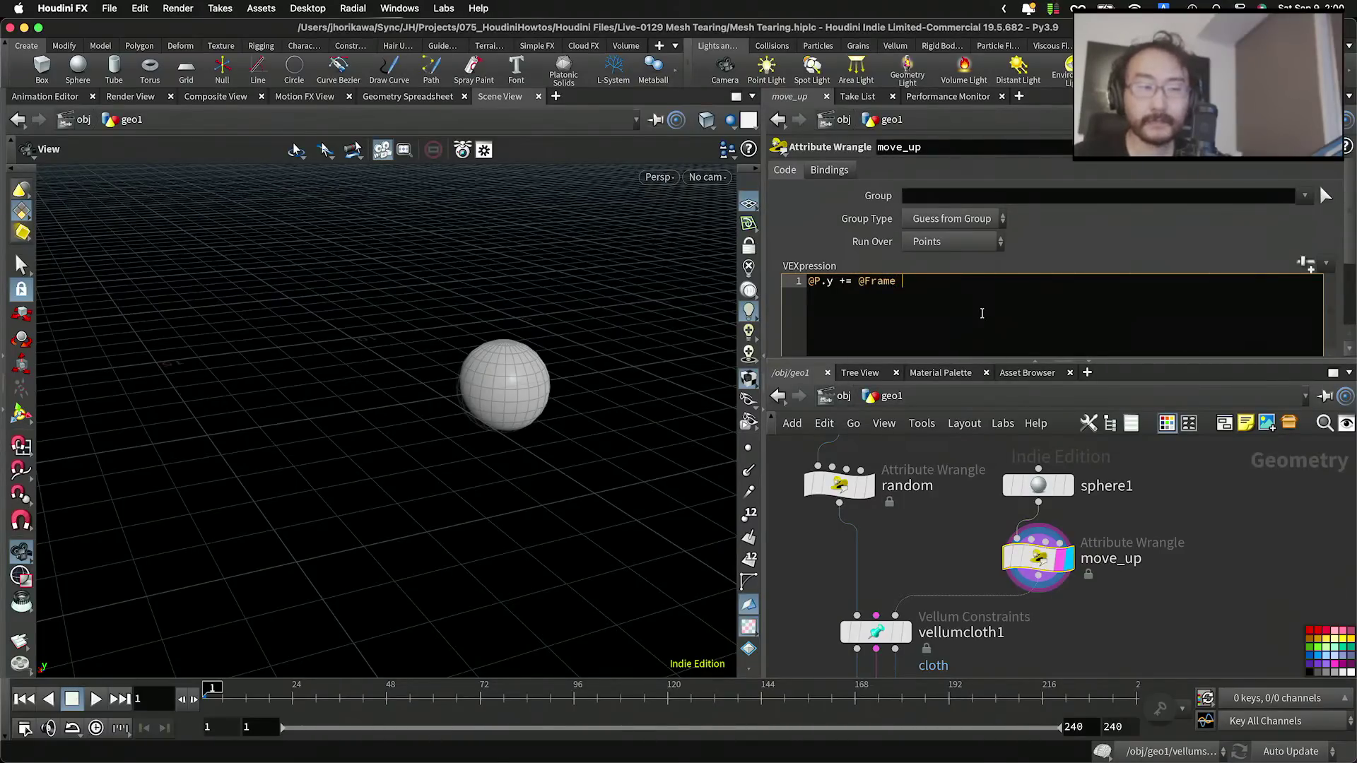
type("* 0.1")
key("BackSpace")
type("01;")
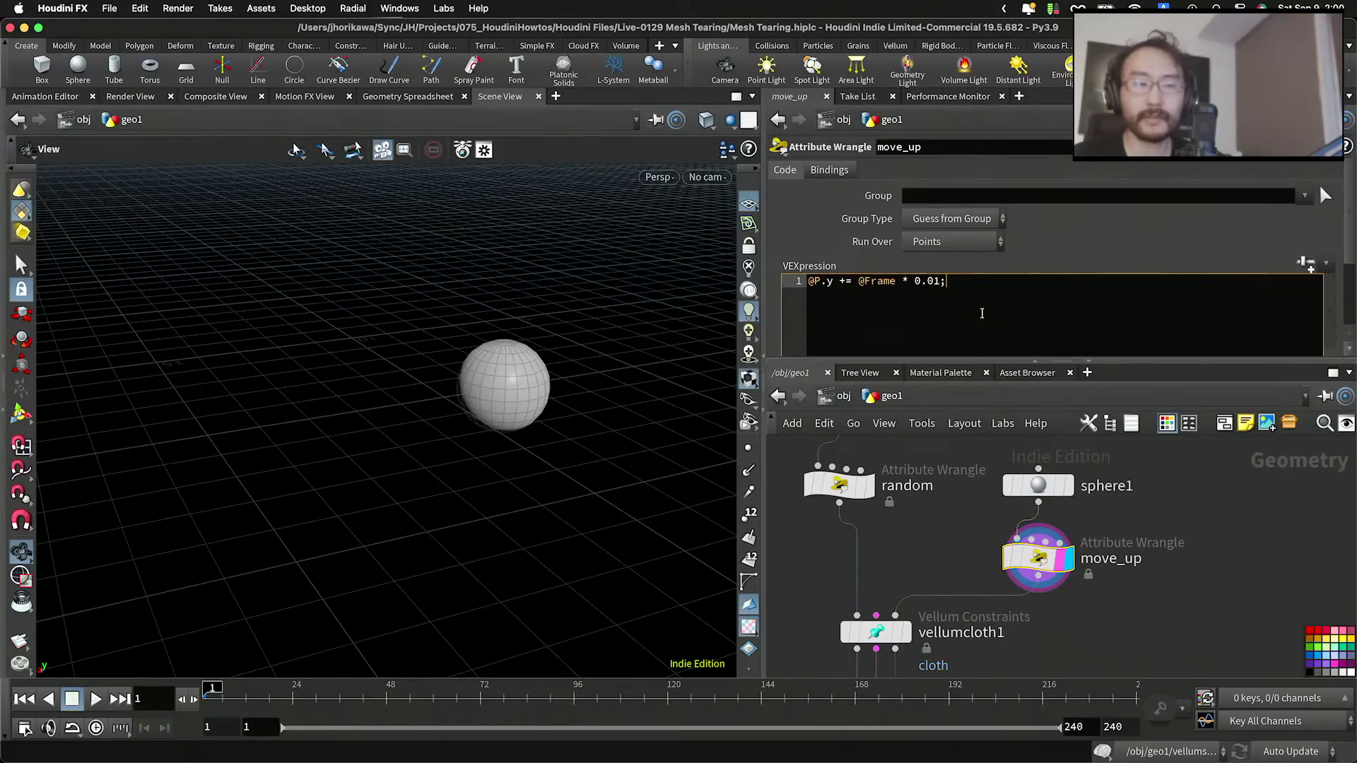
left_click(1154, 510)
Step: Turn on real-time playback and briefly play the sphere's upward motion
scroll(1099, 509, "down", 4)
left_click(95, 728)
left_click(98, 703)
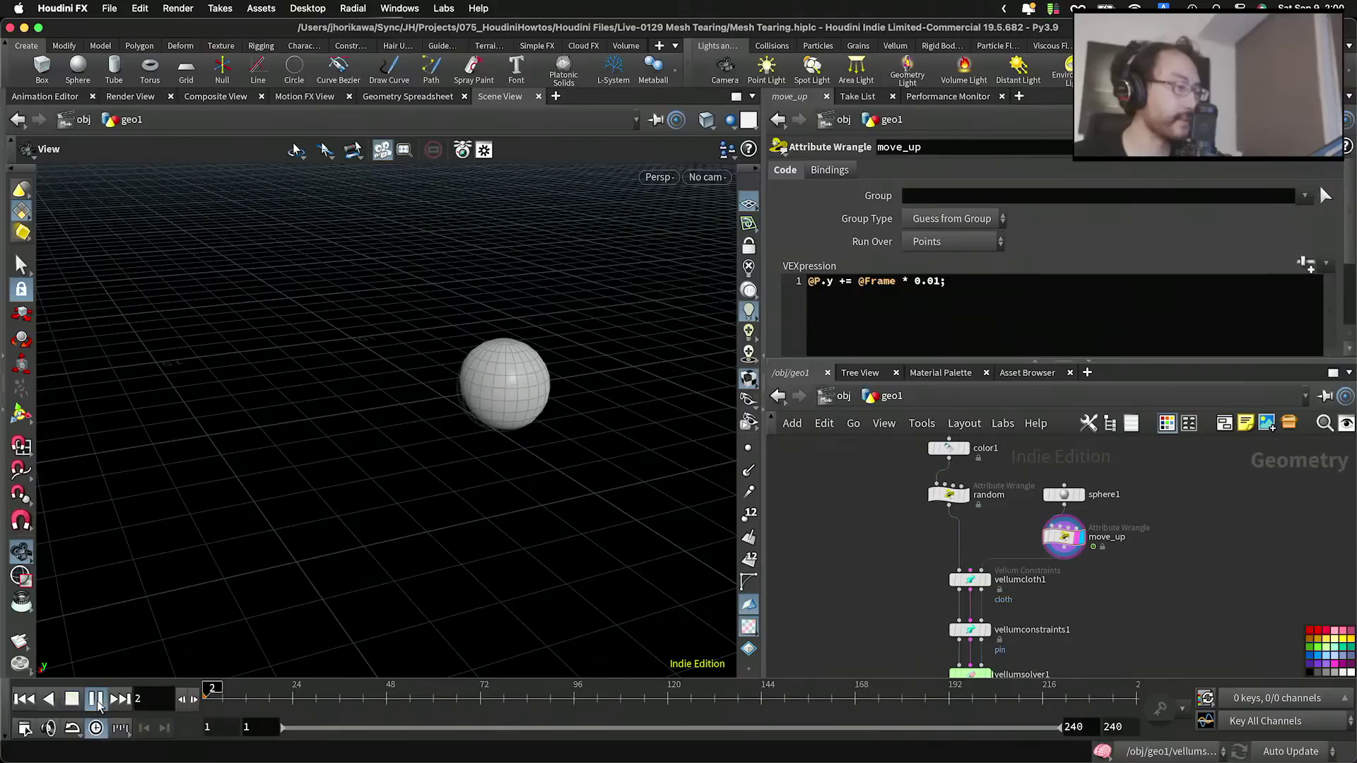
left_click(97, 703)
Step: Change move_up's frame multiplier to 0.1 and replay the sphere's motion from frame 1
left_click(935, 282)
key("BackSpace")
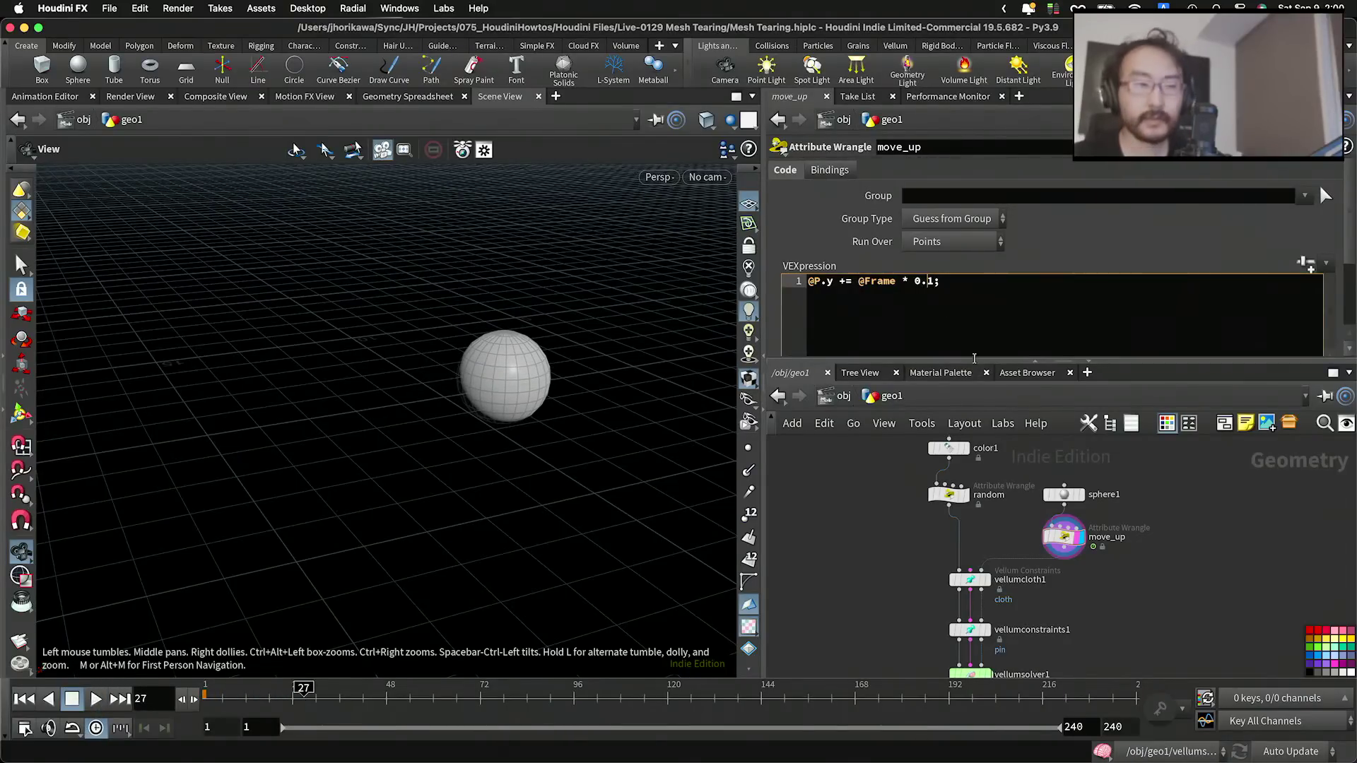
left_click(1150, 591)
left_click(24, 699)
left_click(96, 699)
left_click(96, 700)
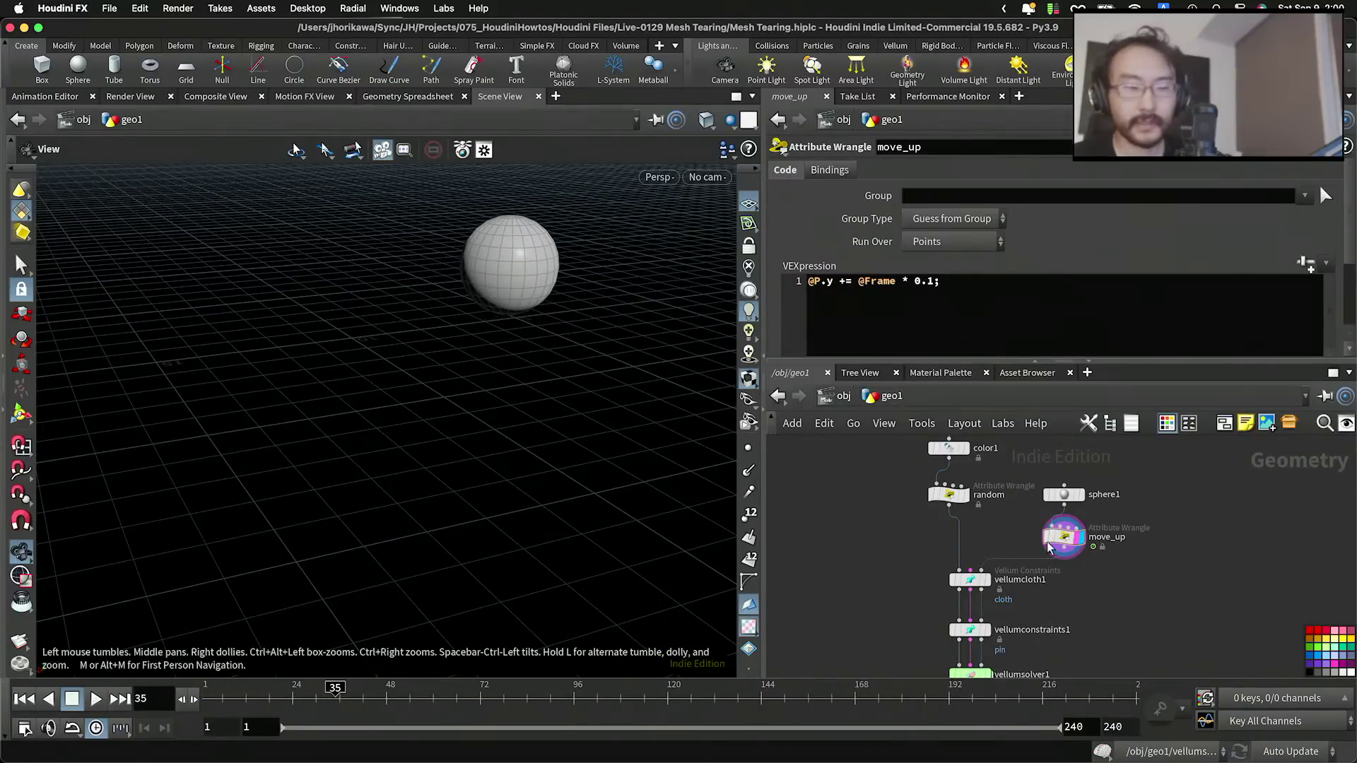
Step: Display vellumsolver1 and inspect the sheet as the sphere pushes up into it
middle_click_drag(1030, 547, 1053, 503)
scroll(1012, 609, "up", 5)
left_click(1007, 654)
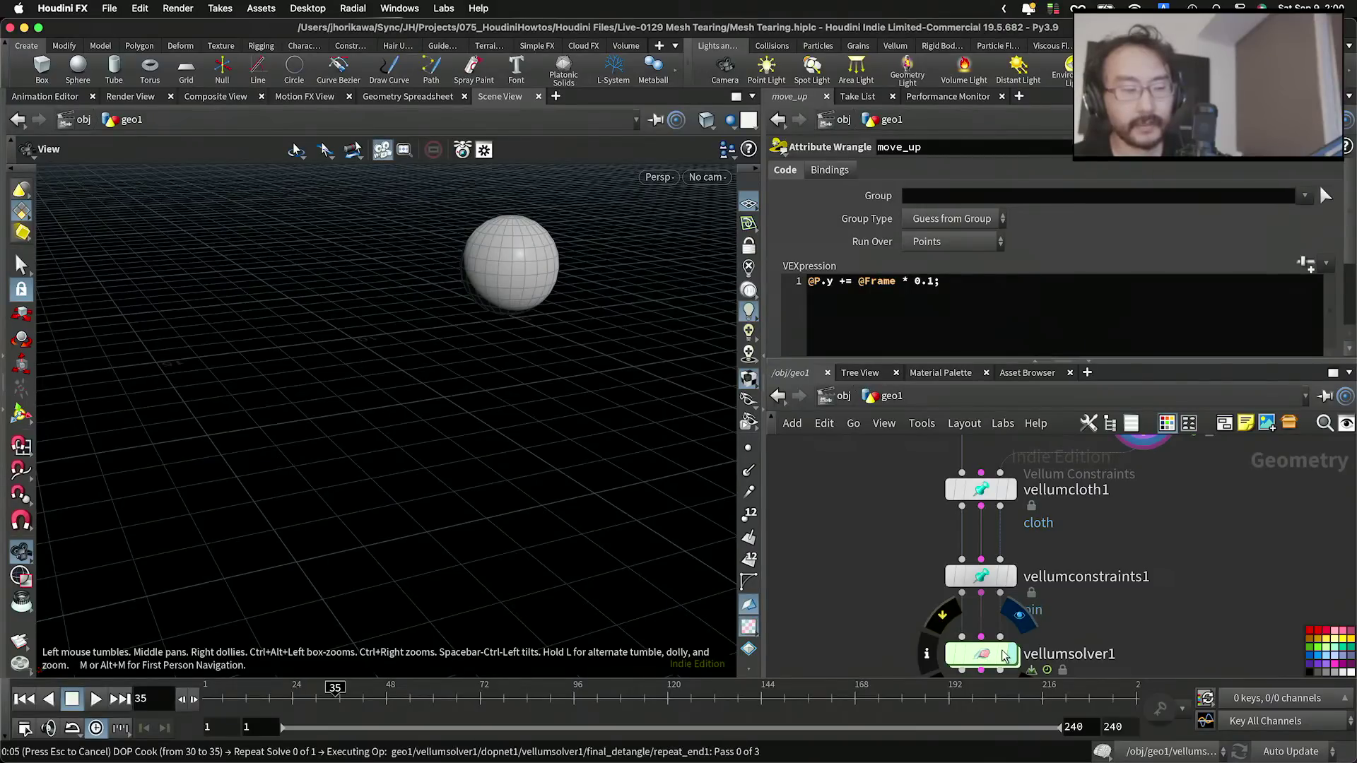
scroll(515, 264, "up", 5)
left_click_drag(519, 246, 440, 457)
scroll(439, 457, "down", 5)
Step: Rewind to frame 1 and play the Vellum simulation while viewing the whole sheet from above
left_click_drag(313, 703, 204, 706)
scroll(382, 515, "down", 1)
left_click_drag(379, 472, 221, 424)
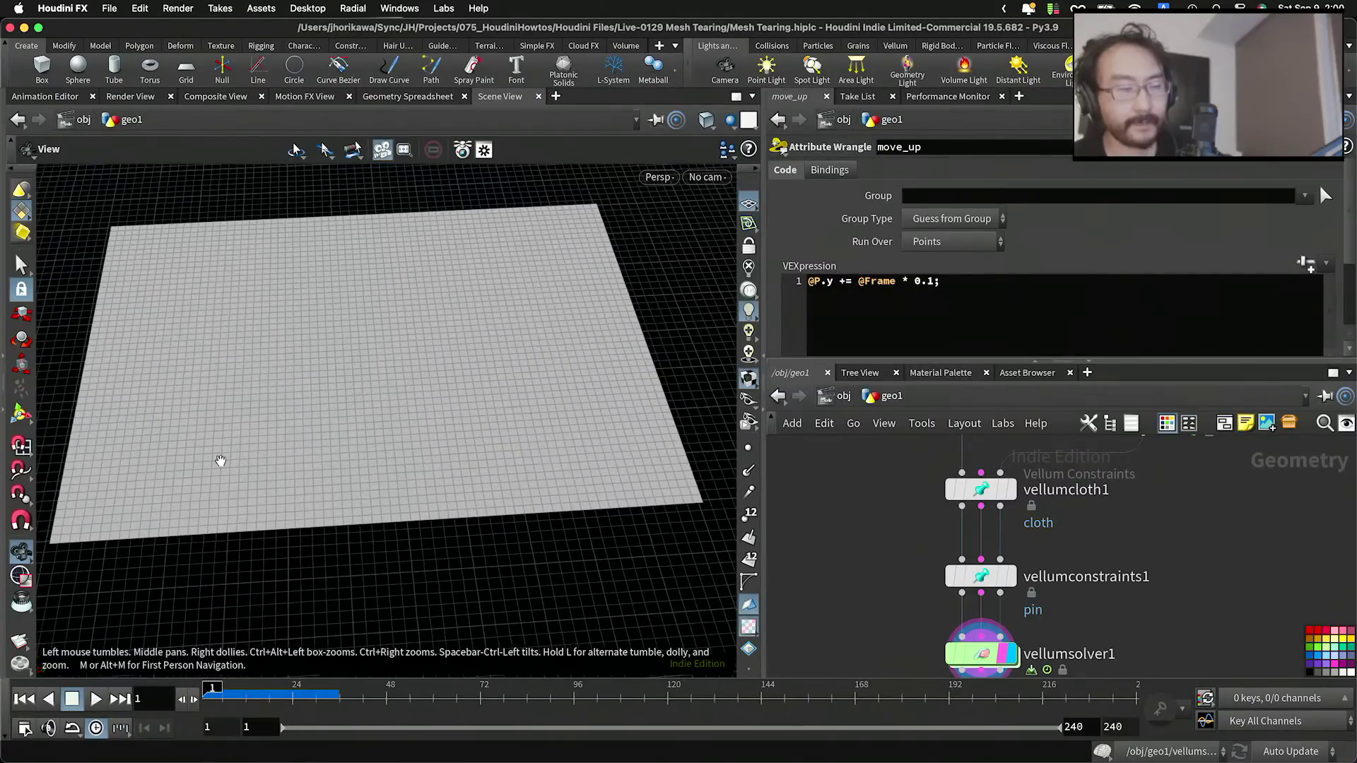
left_click(96, 699)
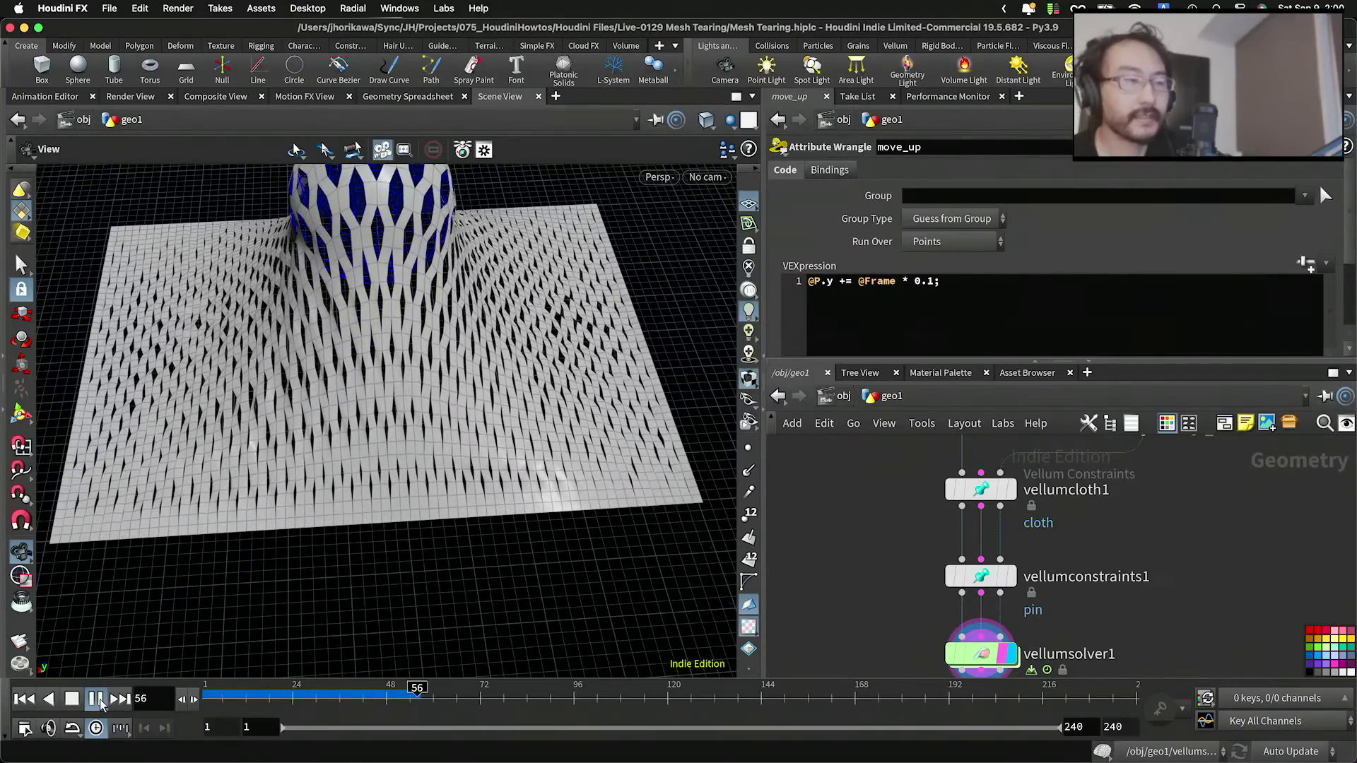
scroll(393, 400, "down", 3)
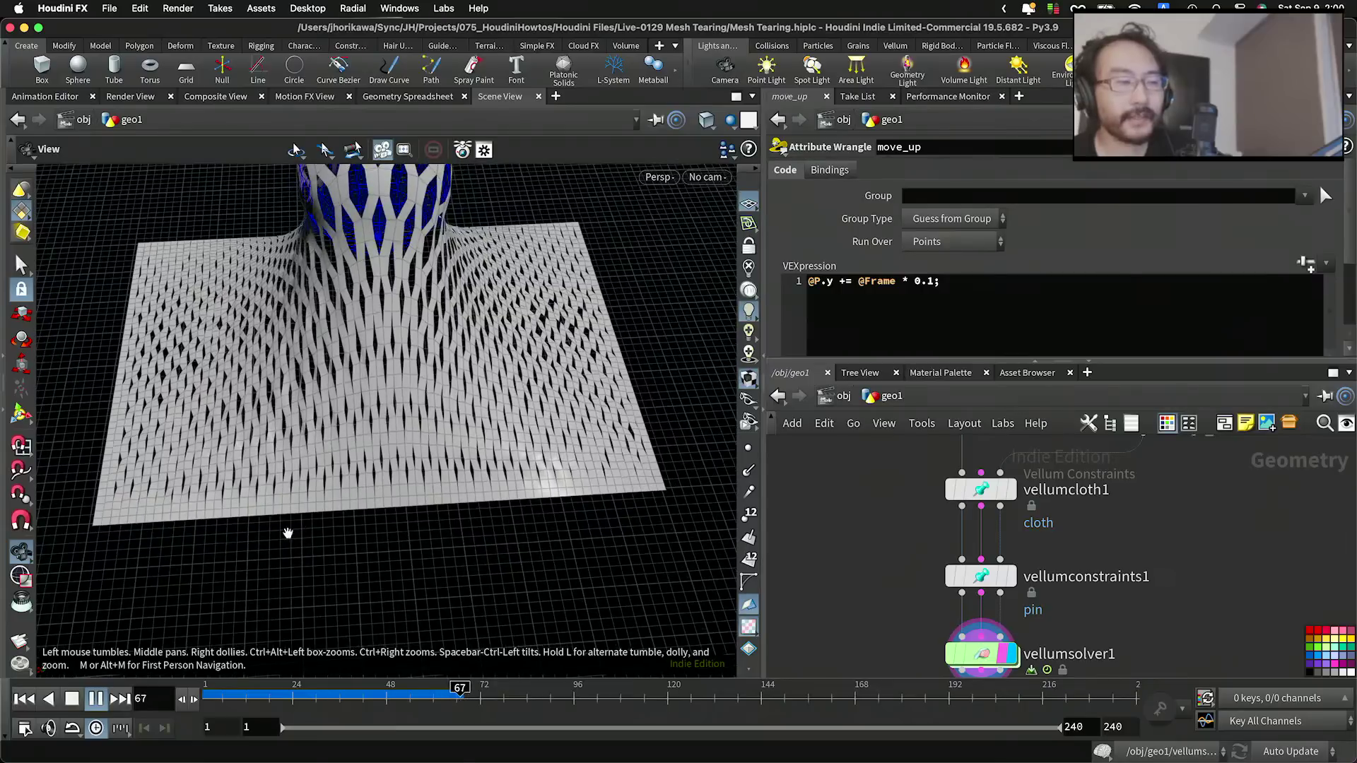
Step: Pause the simulation at frame 76, inspect the strips wrapped around the sphere up close, and resume playback
left_click(96, 700)
scroll(498, 455, "down", 5)
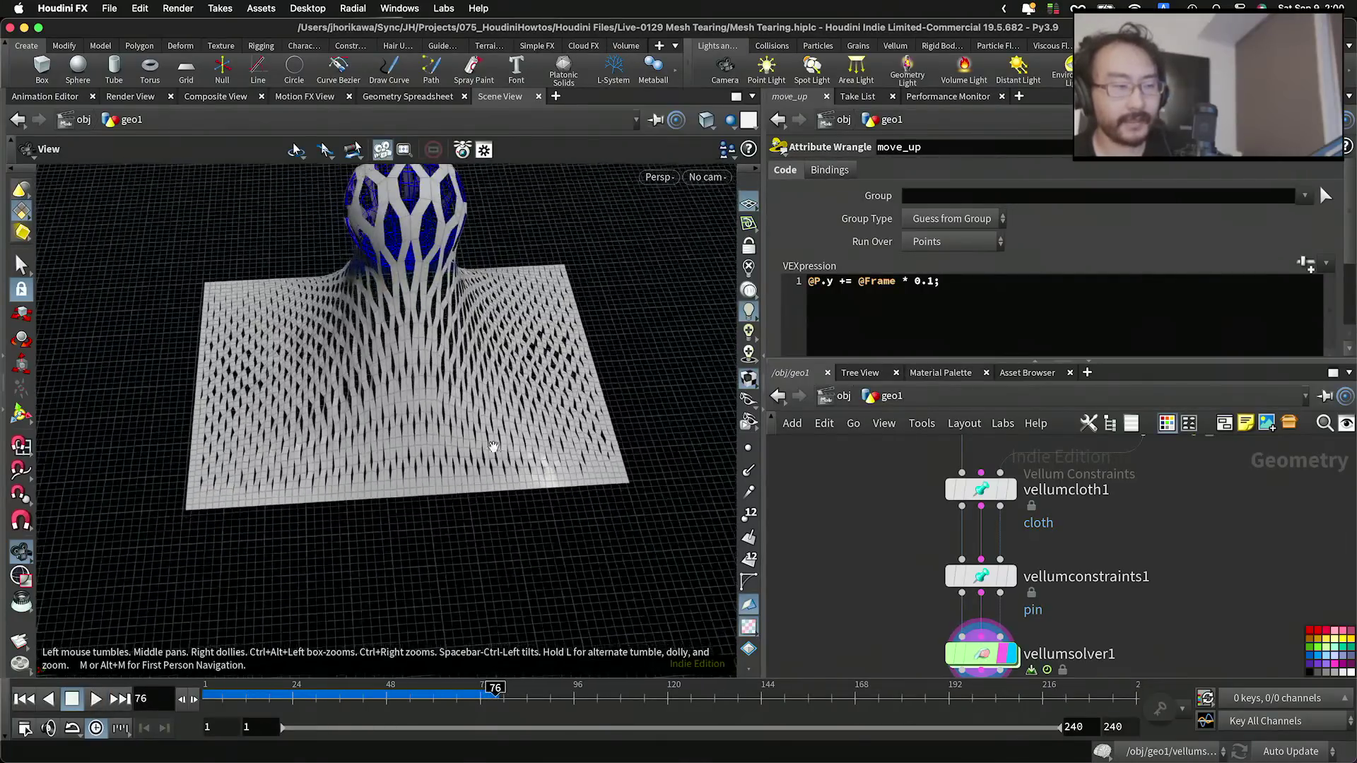
left_click_drag(438, 369, 549, 330)
middle_click_drag(549, 330, 601, 397)
scroll(494, 417, "up", 5)
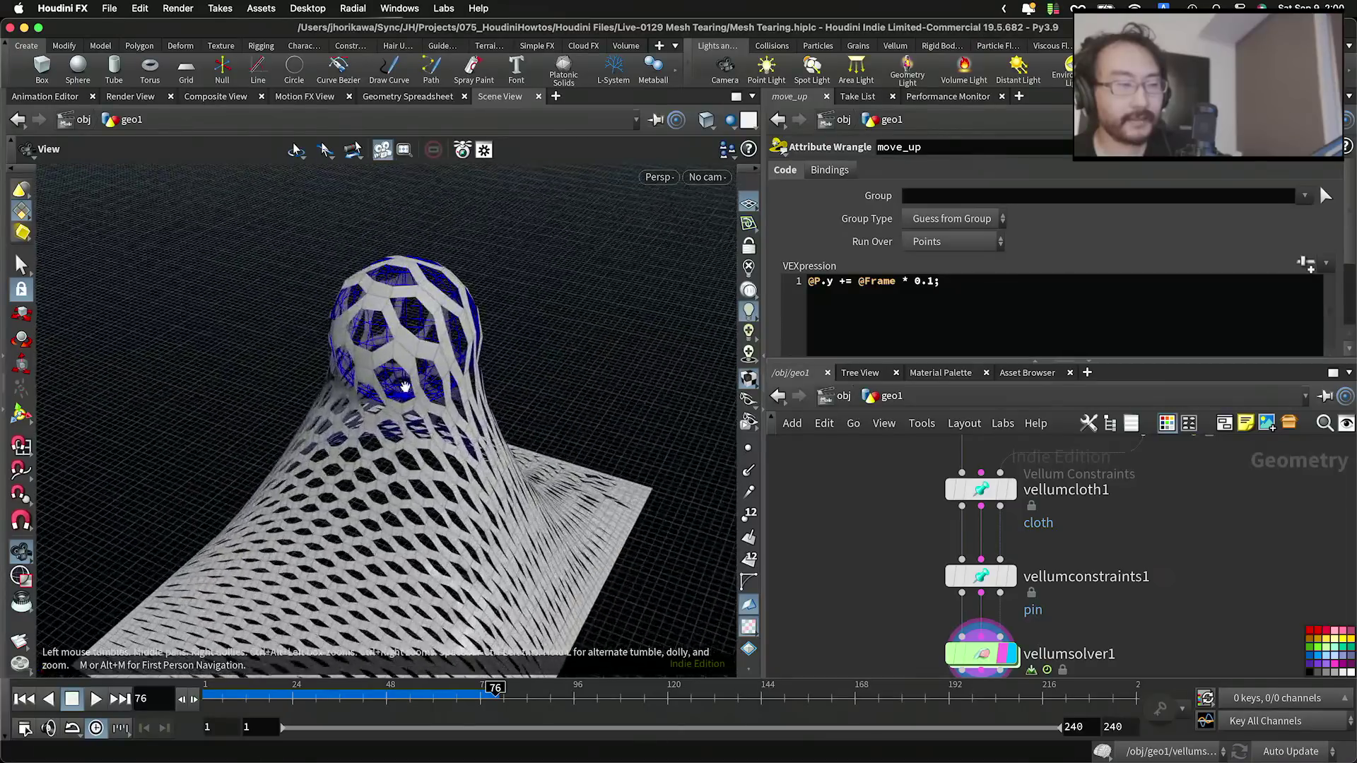
left_click_drag(470, 418, 356, 389)
left_click(96, 699)
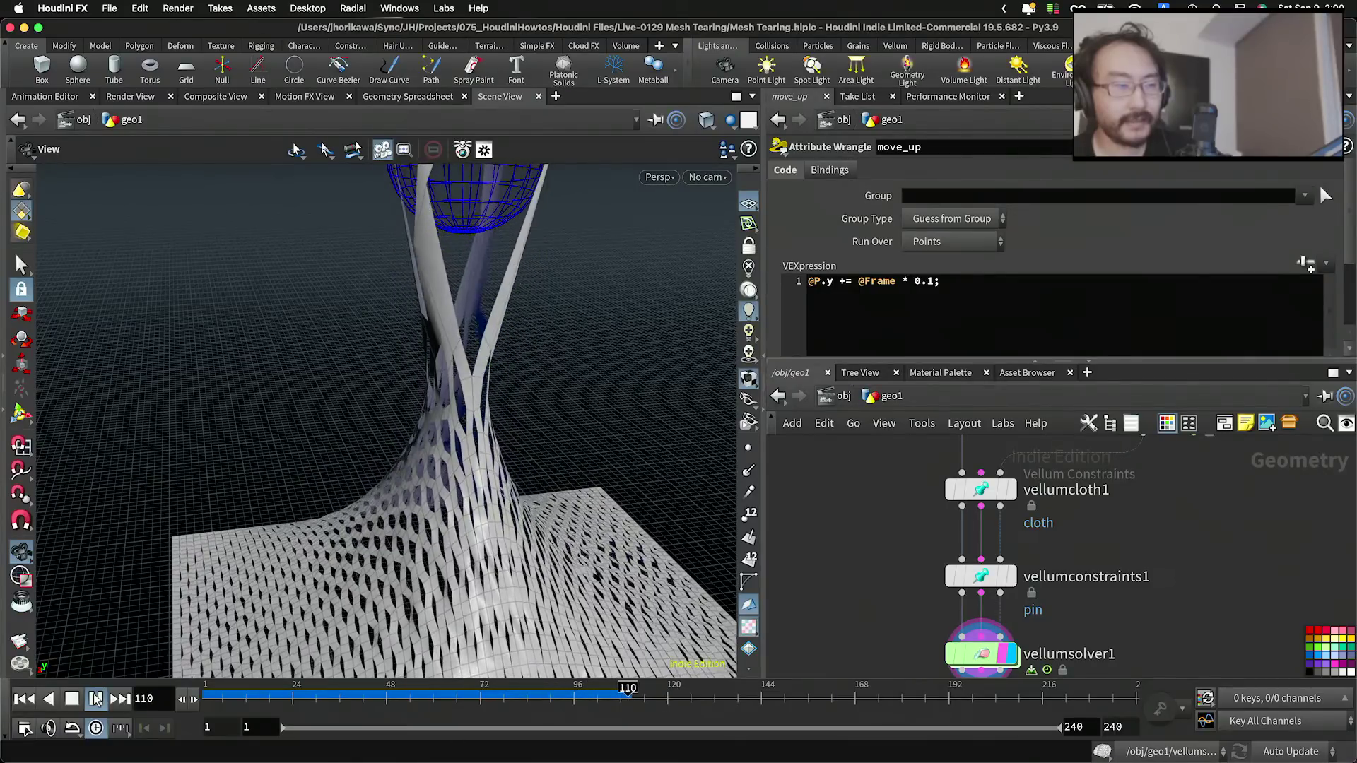
Step: Stop playback at frame 115 and examine the stretched strips from several angles and up close
left_click(96, 699)
scroll(437, 360, "down", 5)
mouse_move(439, 359)
left_mouse_down()
mouse_move(473, 339)
mouse_move(585, 369)
mouse_move(591, 399)
mouse_move(448, 397)
mouse_move(485, 448)
mouse_move(571, 326)
mouse_move(452, 357)
left_mouse_up()
scroll(452, 357, "down", 5)
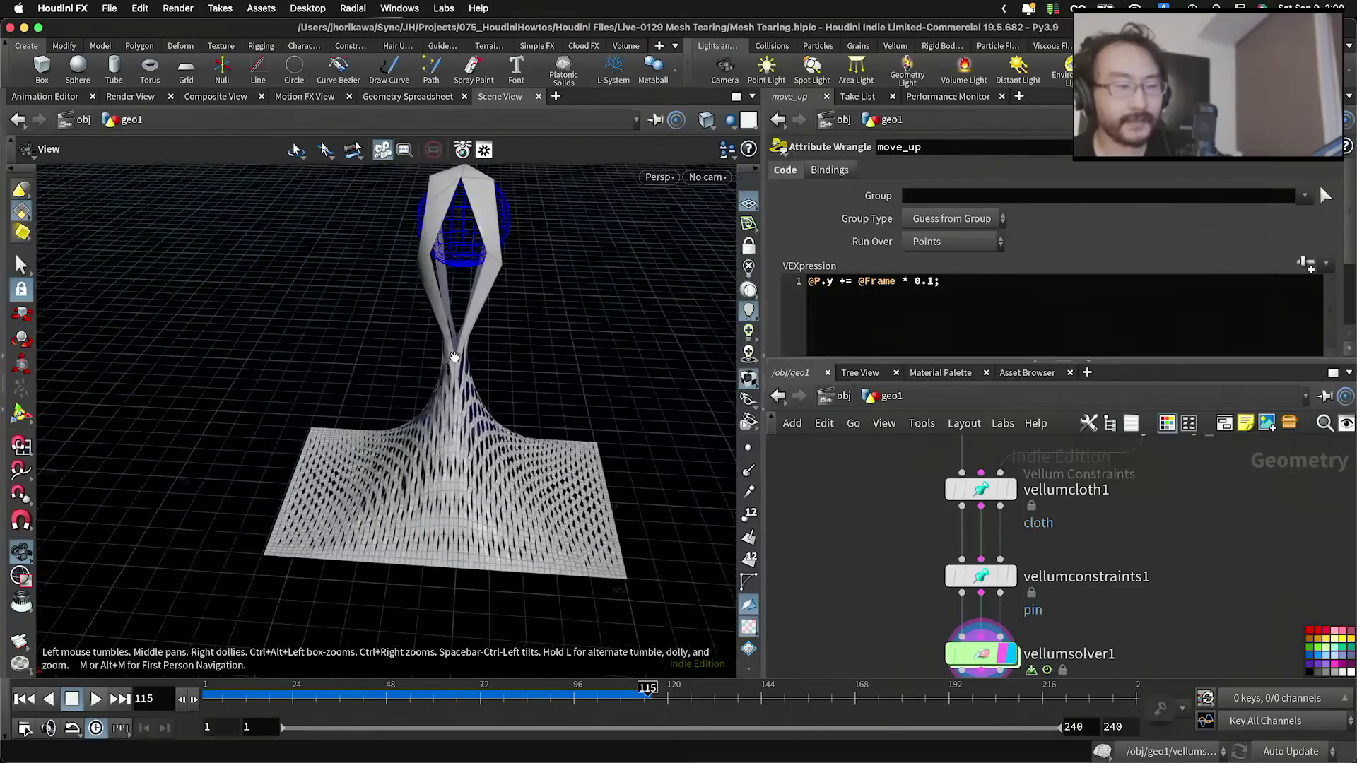
scroll(454, 358, "up", 7)
scroll(454, 357, "up", 2)
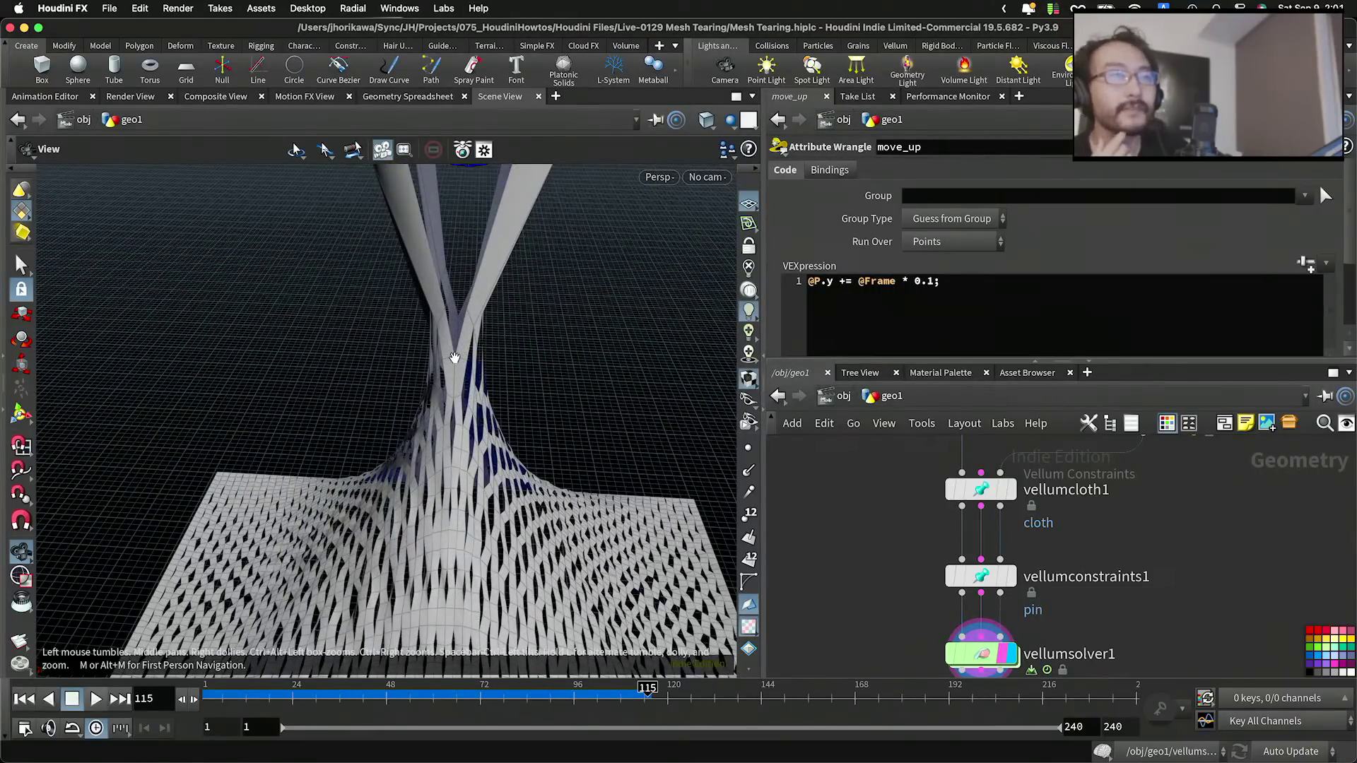
left_click_drag(454, 358, 515, 291)
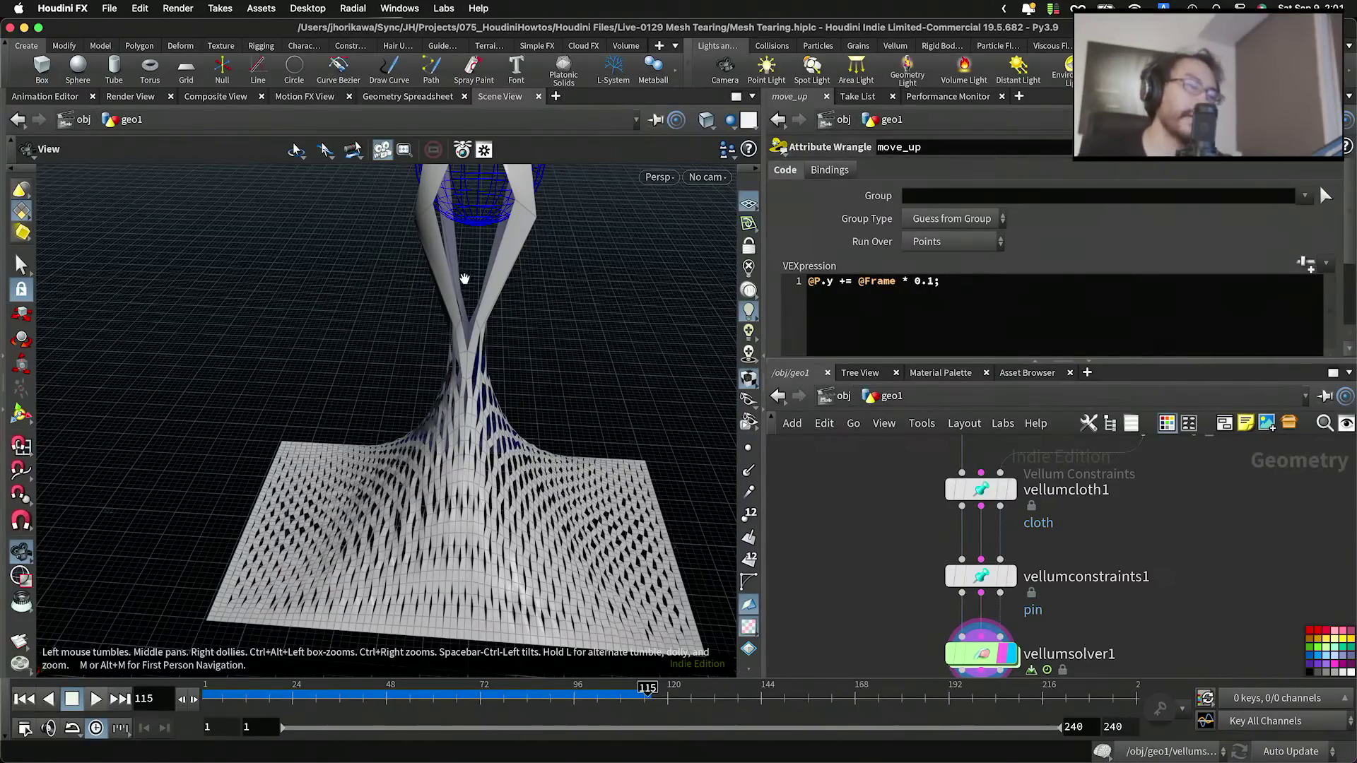
left_click_drag(478, 373, 275, 487)
scroll(330, 498, "down", 3)
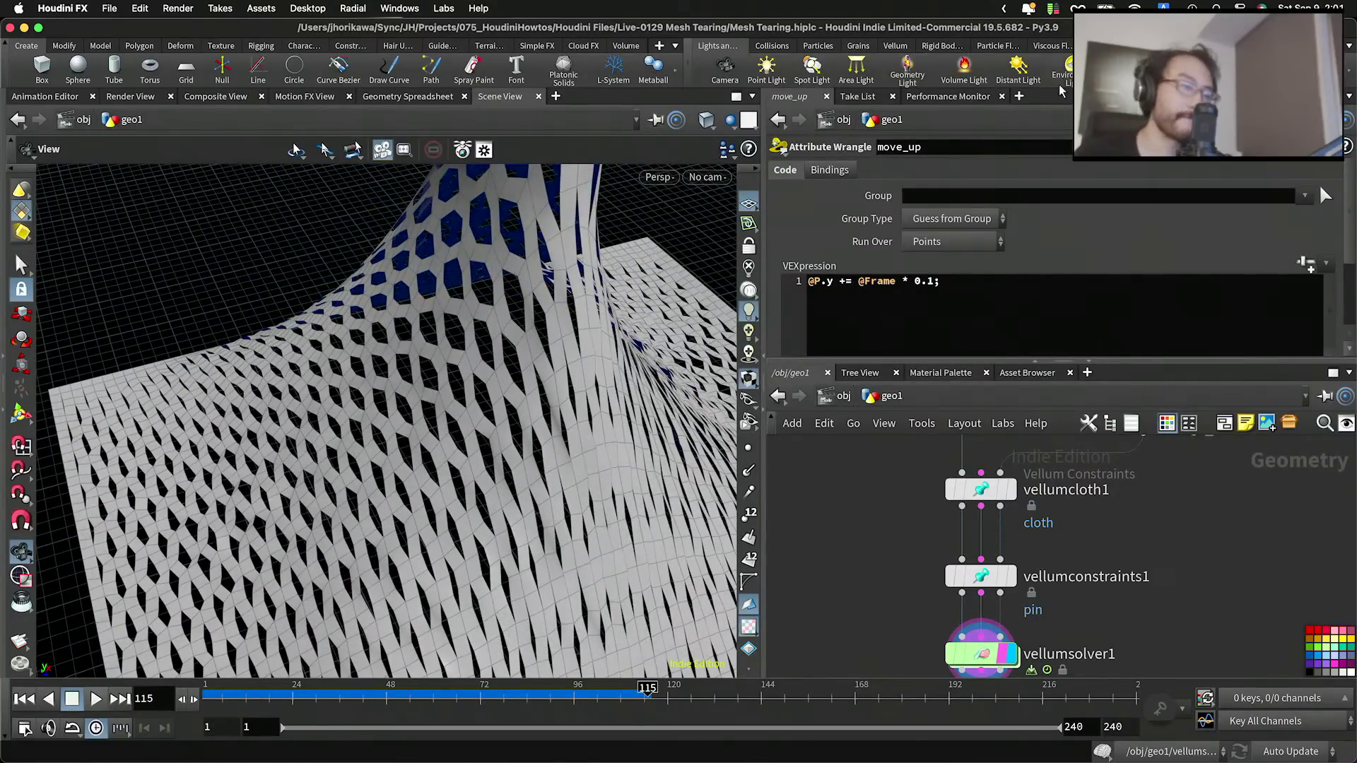
Step: Review the sphere1 and move_up nodes above vellumcloth1 and look over the whole deformed sheet
scroll(1106, 507, "down", 6)
middle_click_drag(1120, 489, 1125, 608)
scroll(1095, 518, "up", 5)
scroll(1115, 602, "up", 2)
scroll(1067, 595, "down", 4)
left_click_drag(1068, 595, 1067, 590)
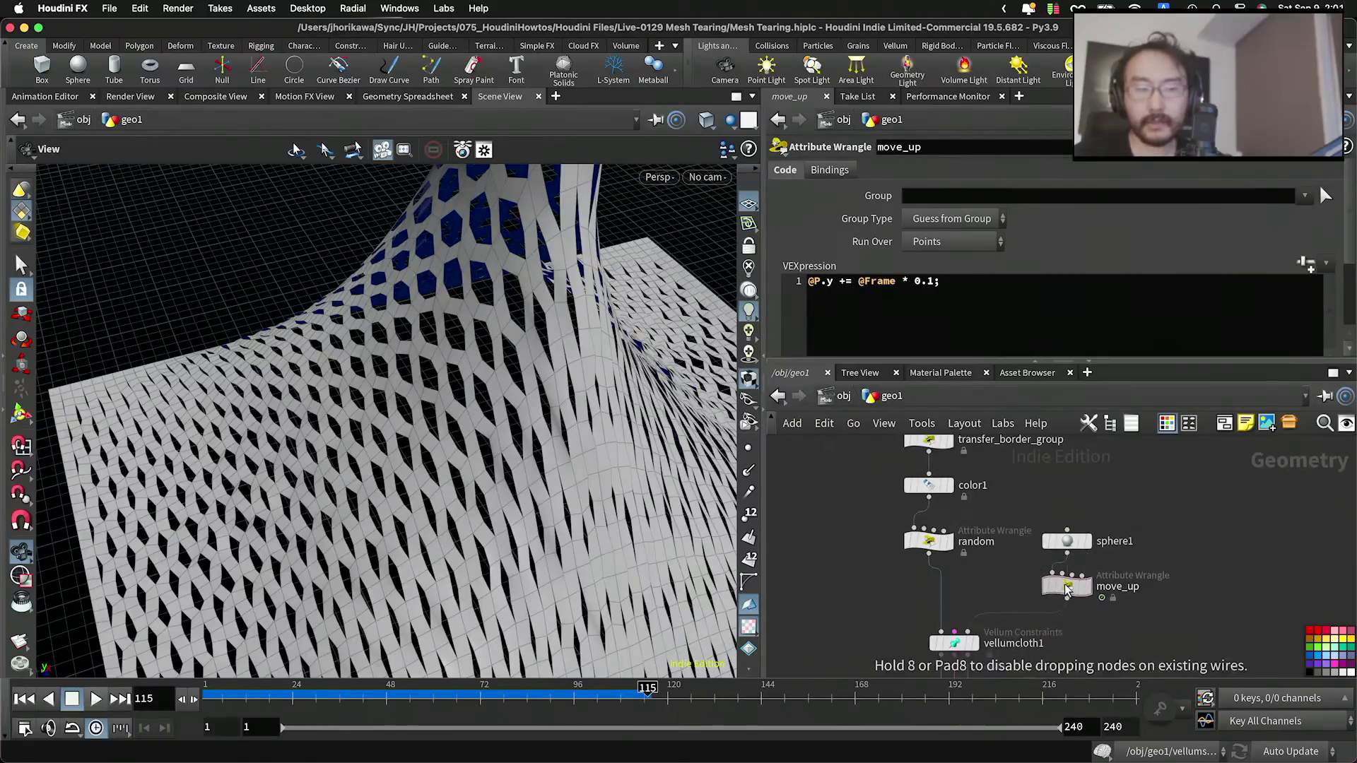
middle_click_drag(1116, 621, 1108, 545)
scroll(1069, 535, "up", 1)
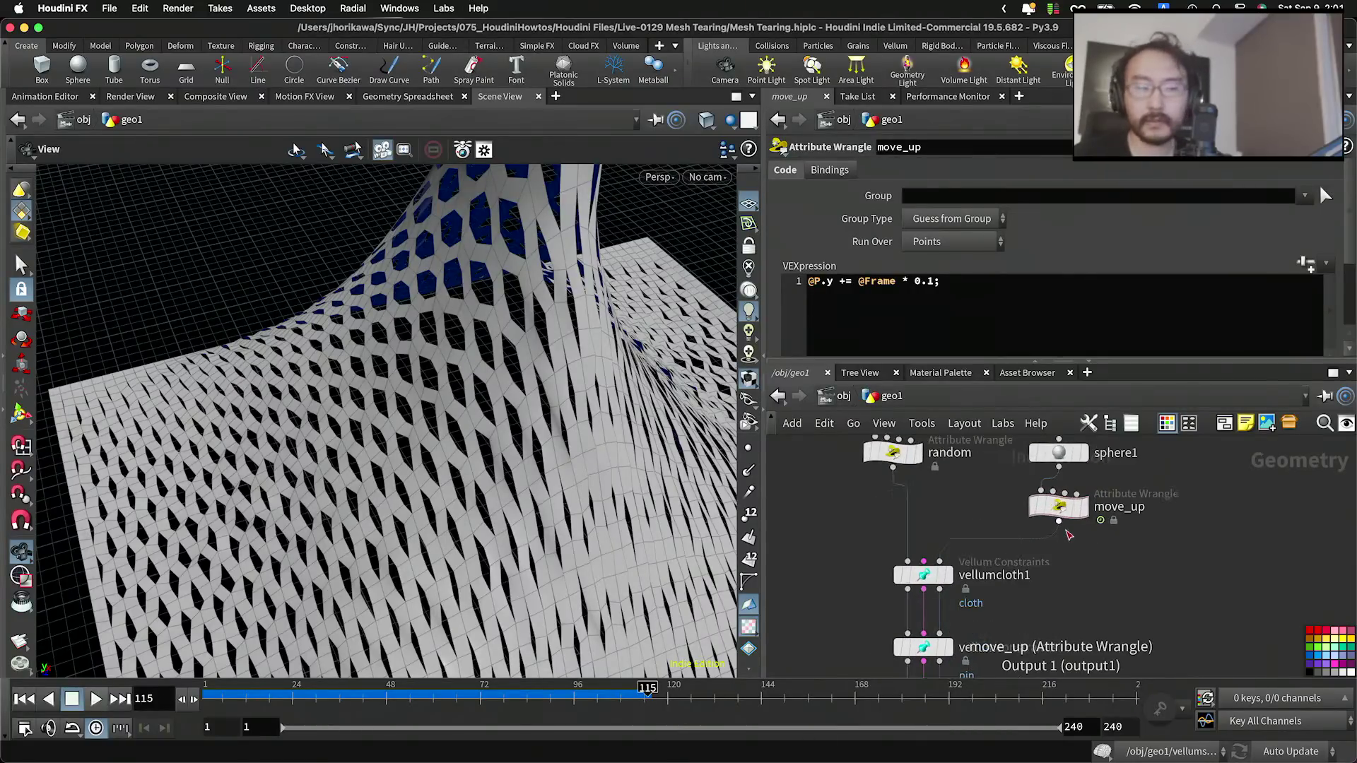
scroll(243, 368, "down", 3)
left_click_drag(242, 368, 592, 430)
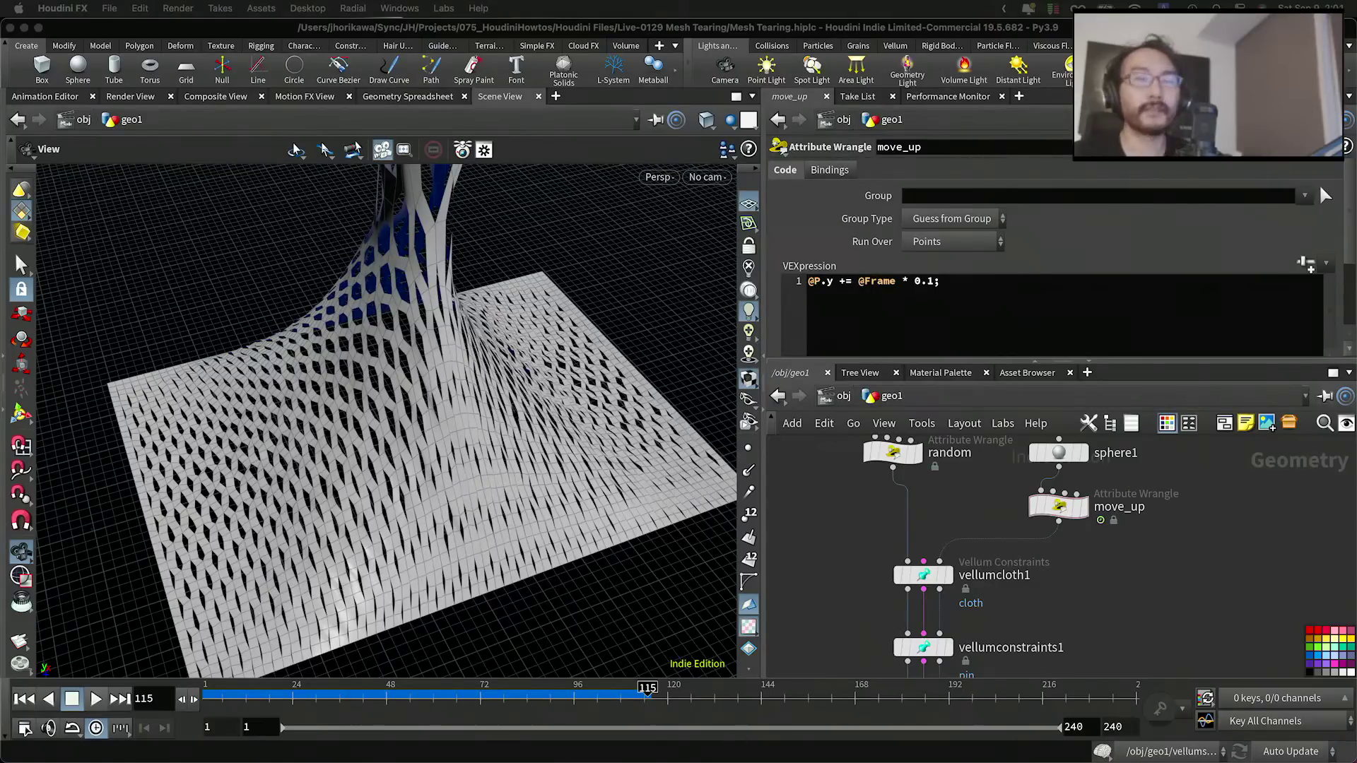
Step: Make room above vellumsolver1 and insert a Vellum Weld Points node between vellumconstraints1 and the solver
left_click(1072, 605)
scroll(1056, 593, "up", 2)
middle_click_drag(1072, 600, 1070, 513)
left_click_drag(958, 561, 959, 641)
key("Tab")
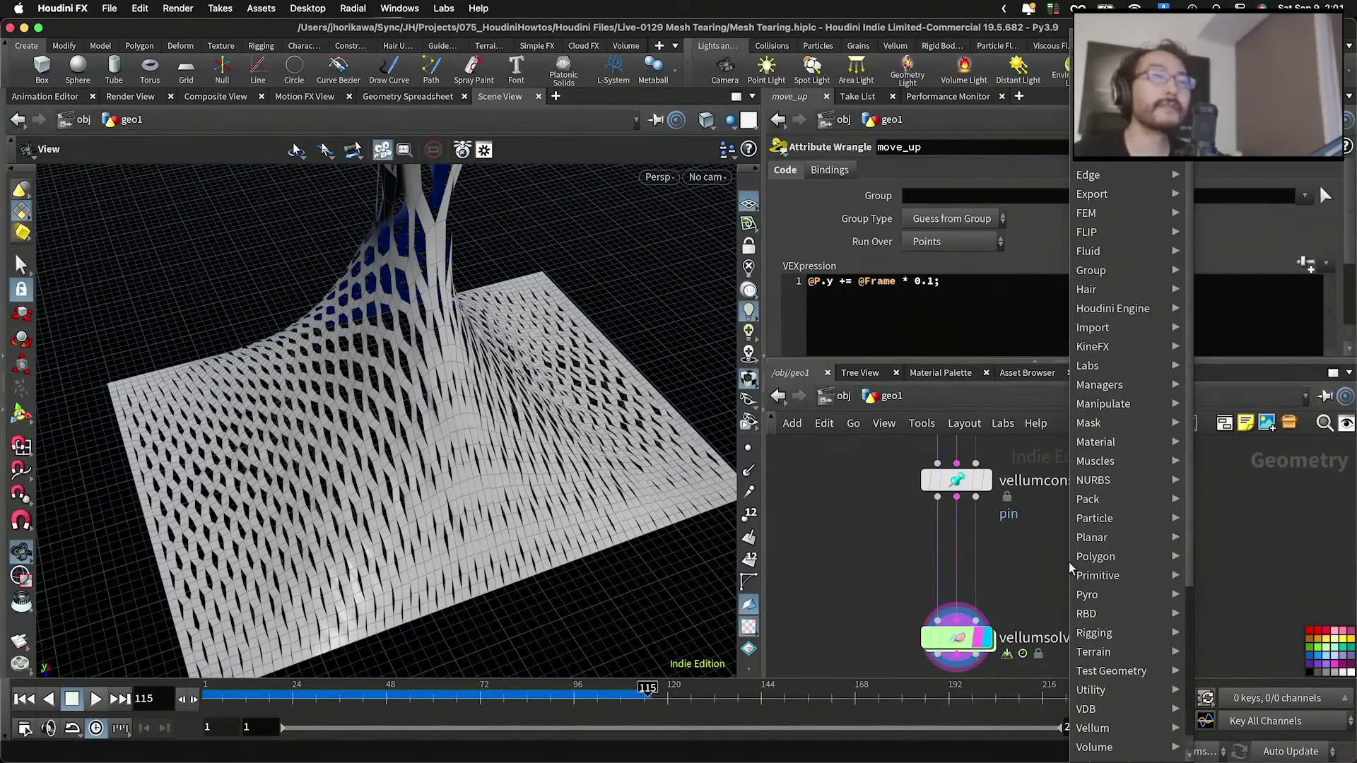
type("vell")
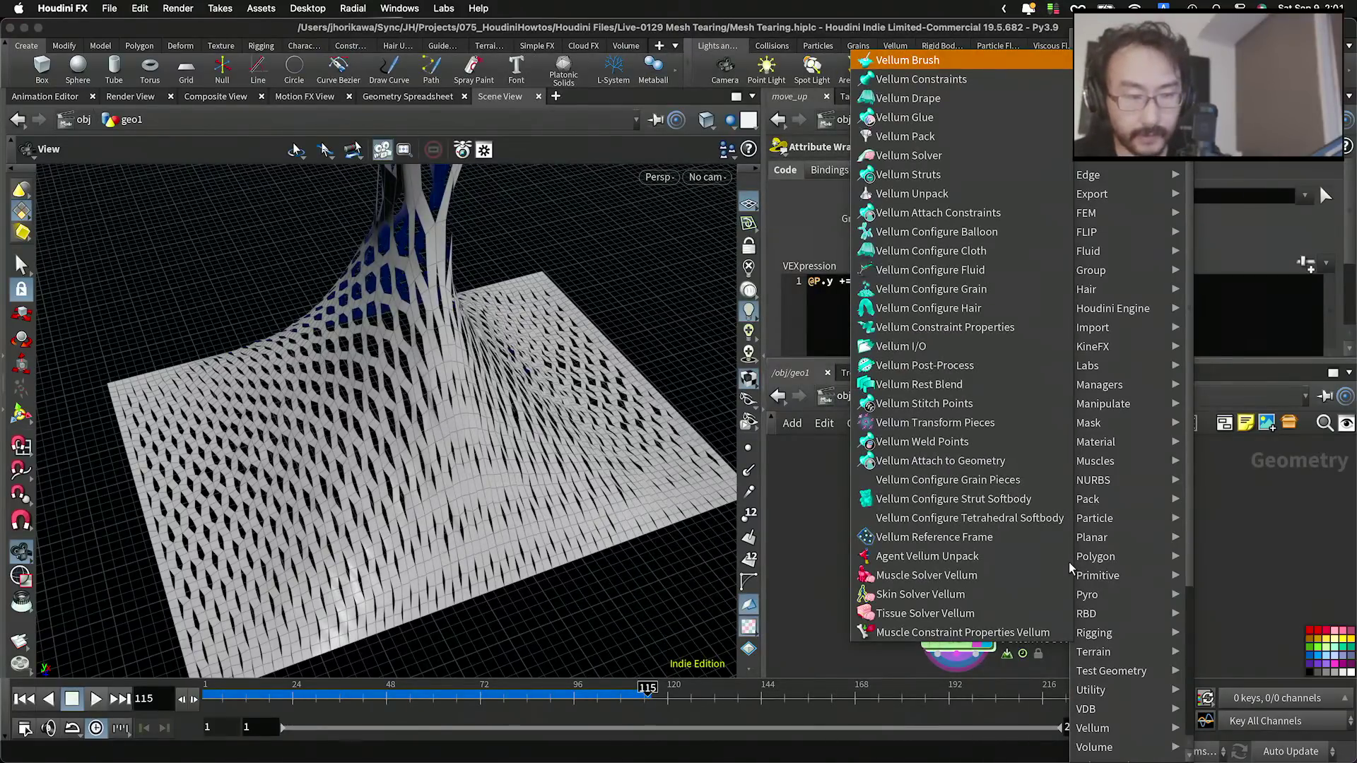
left_click(944, 448)
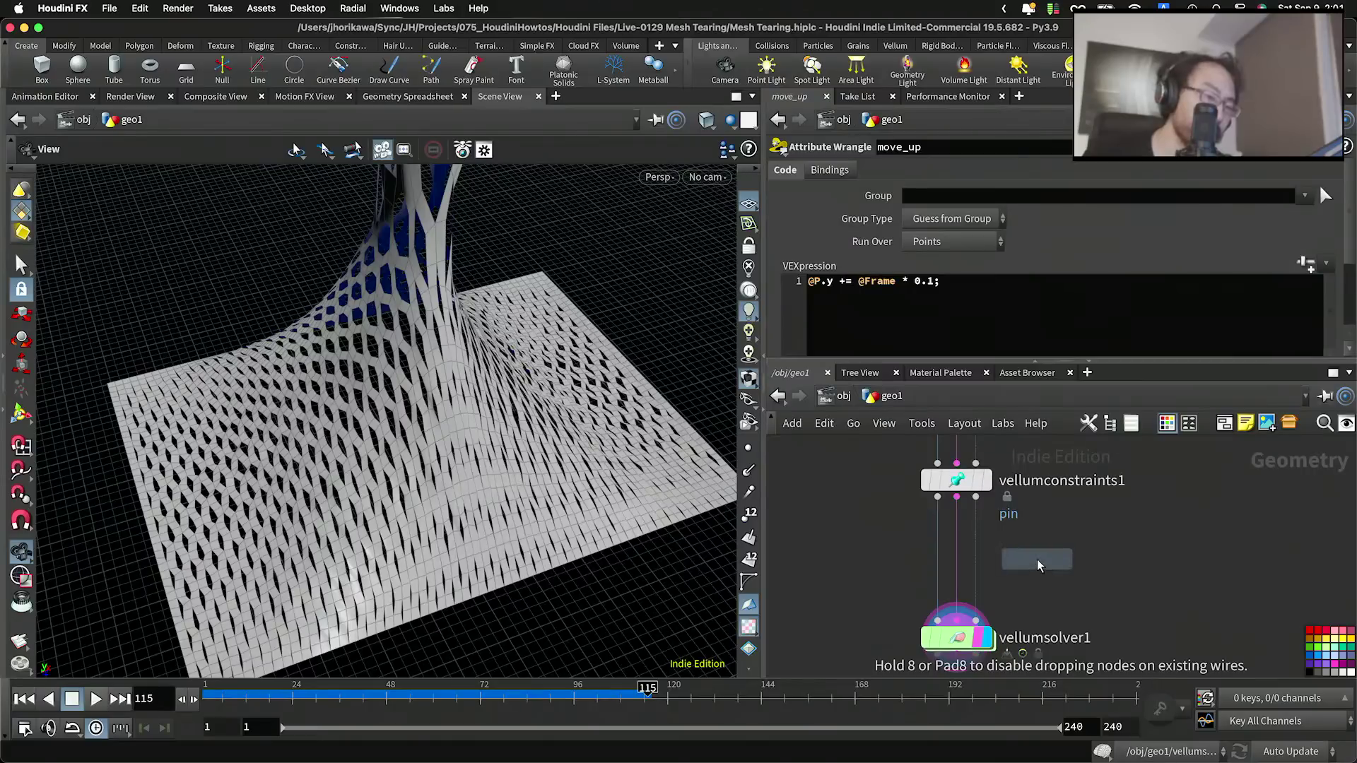
left_click(1039, 563)
left_click_drag(1039, 563, 955, 558)
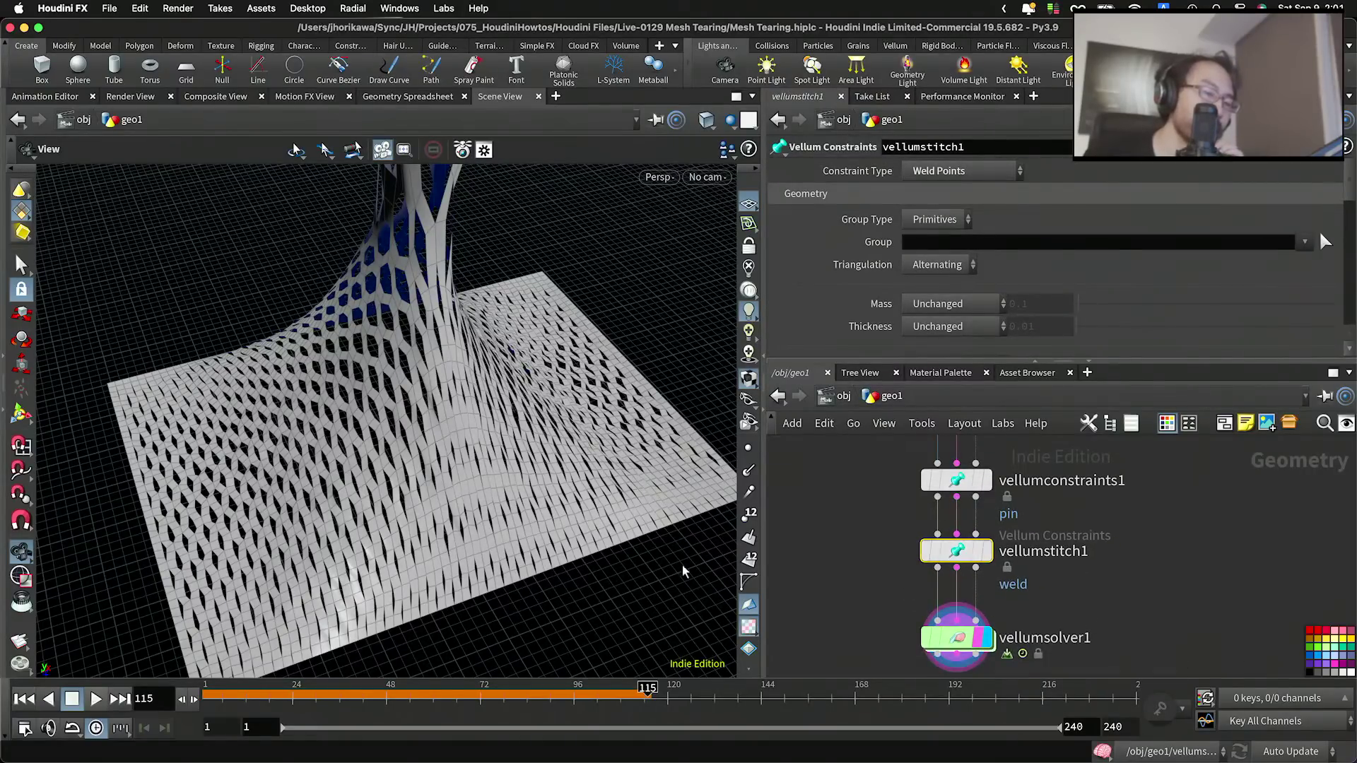
Step: Rewind to frame 1 and enlarge the parameter area to show more of vellumstitch1's settings
left_click(24, 699)
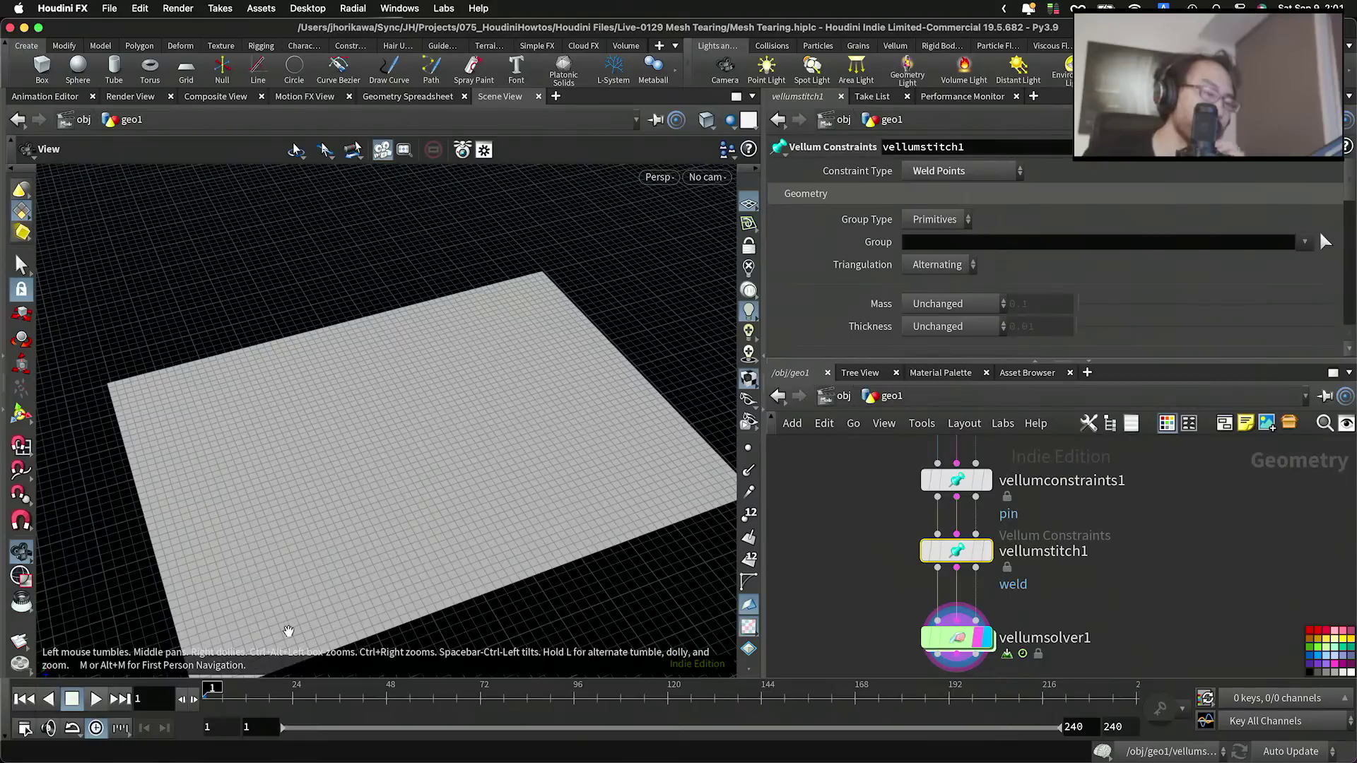
mouse_move(954, 553)
left_mouse_down()
mouse_move(969, 553)
mouse_move(955, 554)
left_mouse_up()
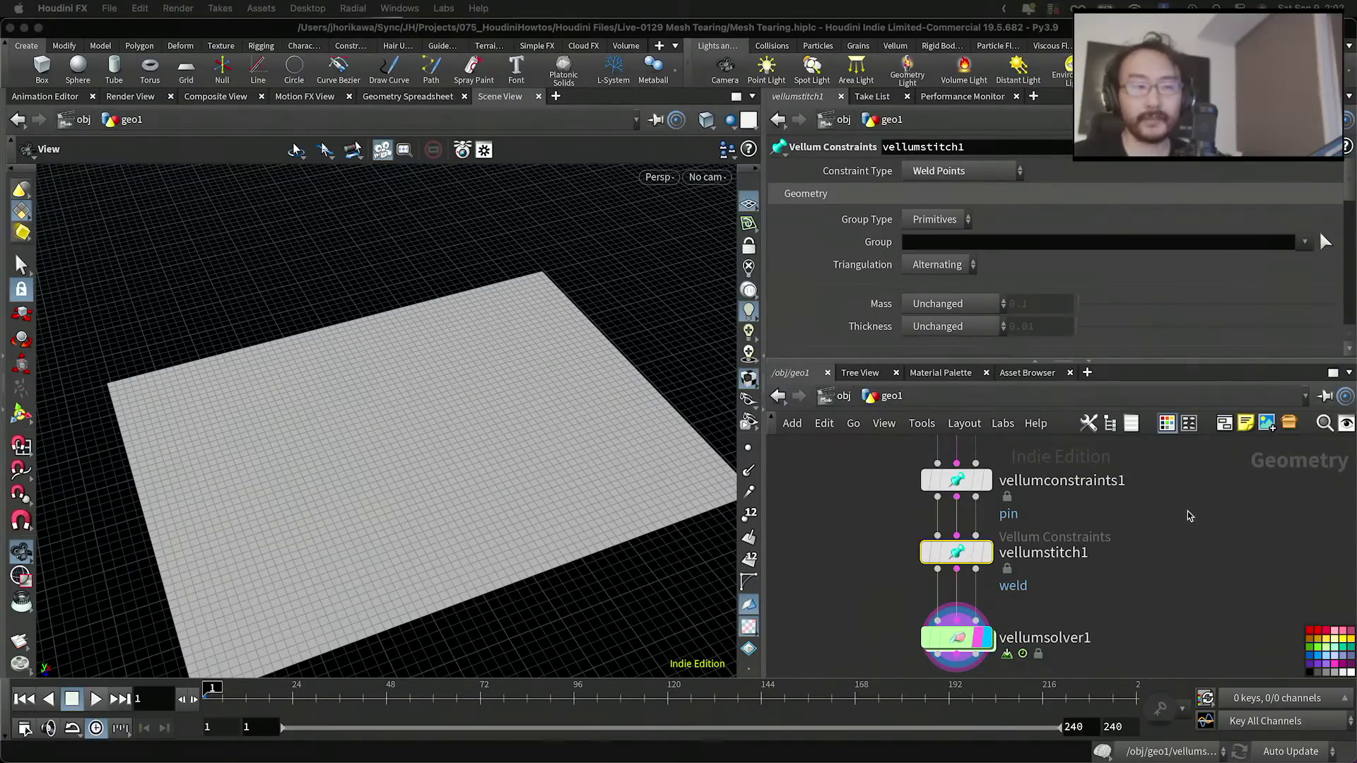
left_click(1022, 588)
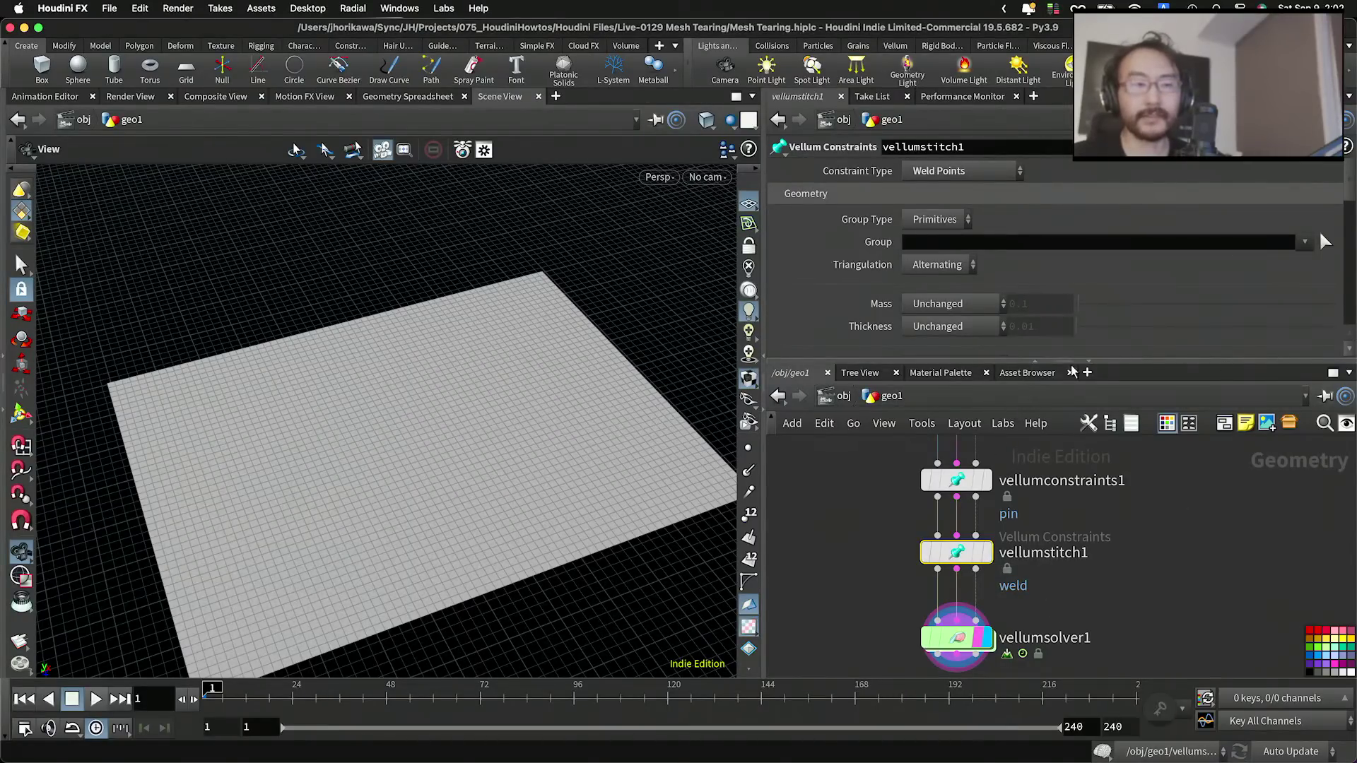
left_click_drag(1115, 362, 1113, 407)
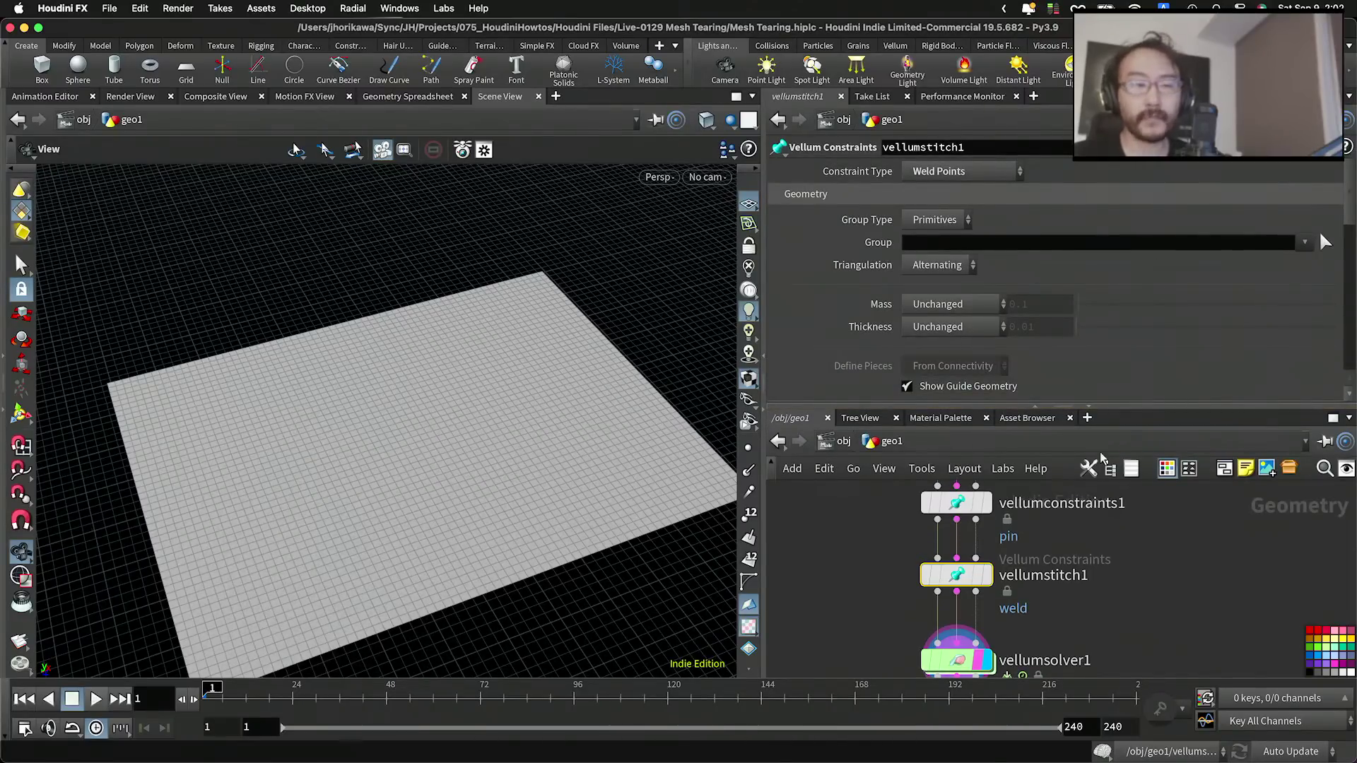
scroll(1111, 569, "down", 5)
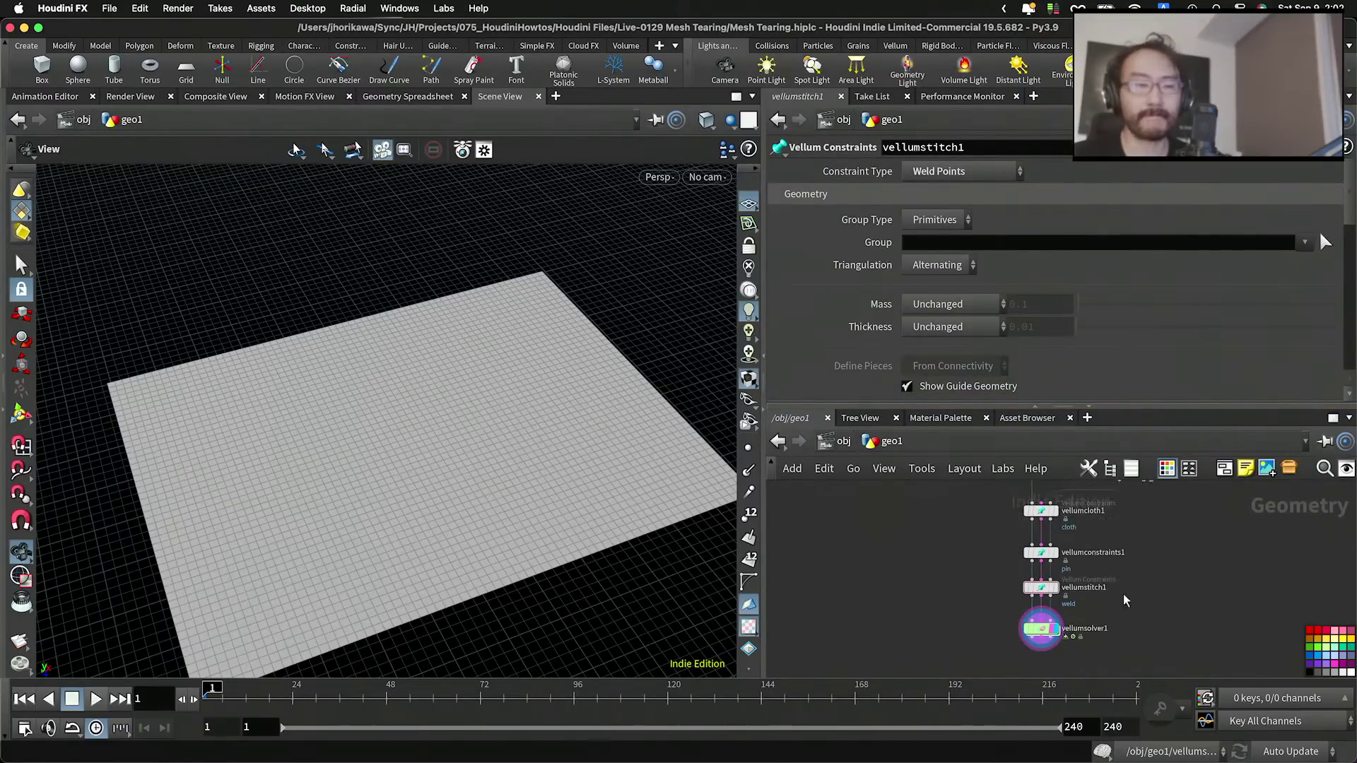
left_click_drag(461, 452, 321, 467)
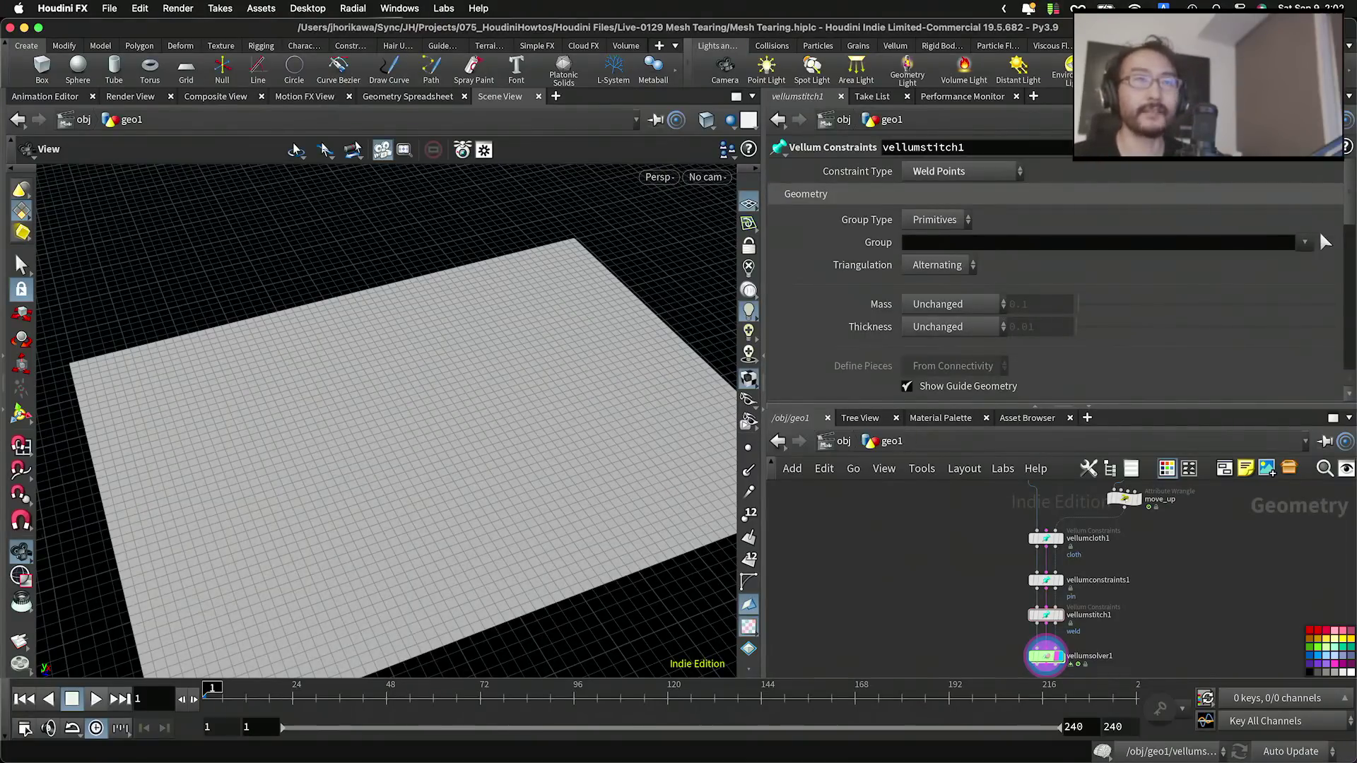
key("super+Tab")
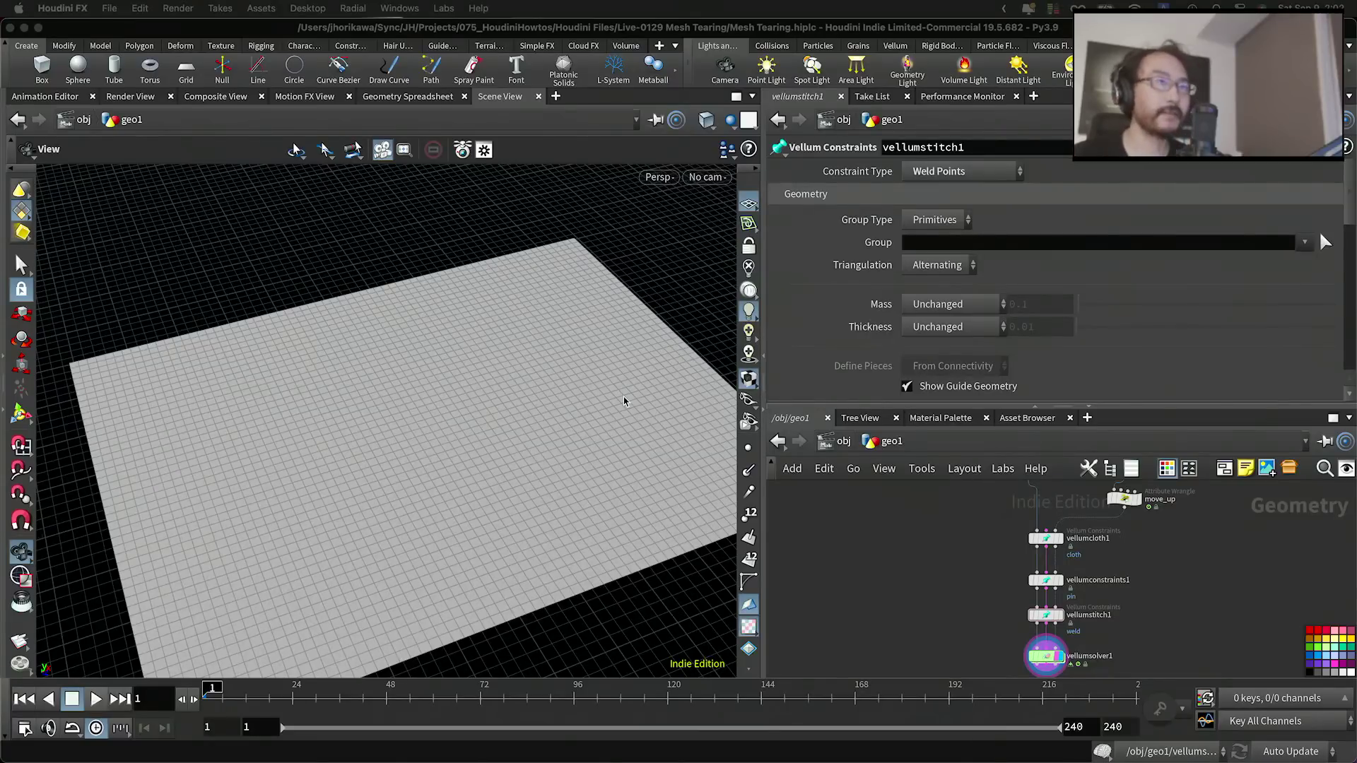
Step: Display the random wrangle's output and inspect its grid faces up close
left_click(952, 607)
scroll(952, 606, "down", 3)
middle_click_drag(959, 562, 973, 633)
scroll(1008, 571, "up", 8)
left_click(1060, 595)
left_click(1051, 592)
middle_click_drag(1068, 630, 1043, 541)
scroll(1060, 574, "down", 4)
scroll(1061, 575, "up", 4)
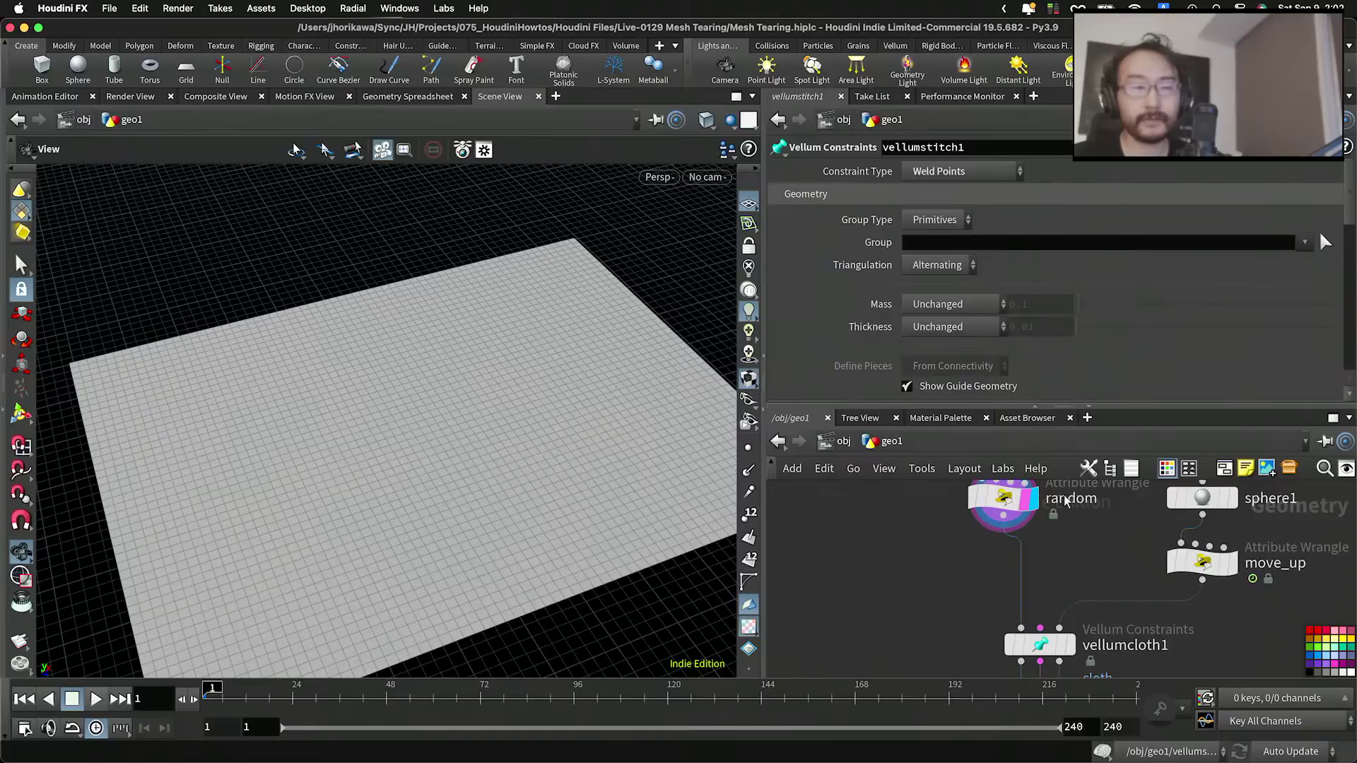
left_click_drag(998, 560, 933, 494)
right_click_drag(275, 507, 554, 439)
left_click_drag(554, 438, 465, 409)
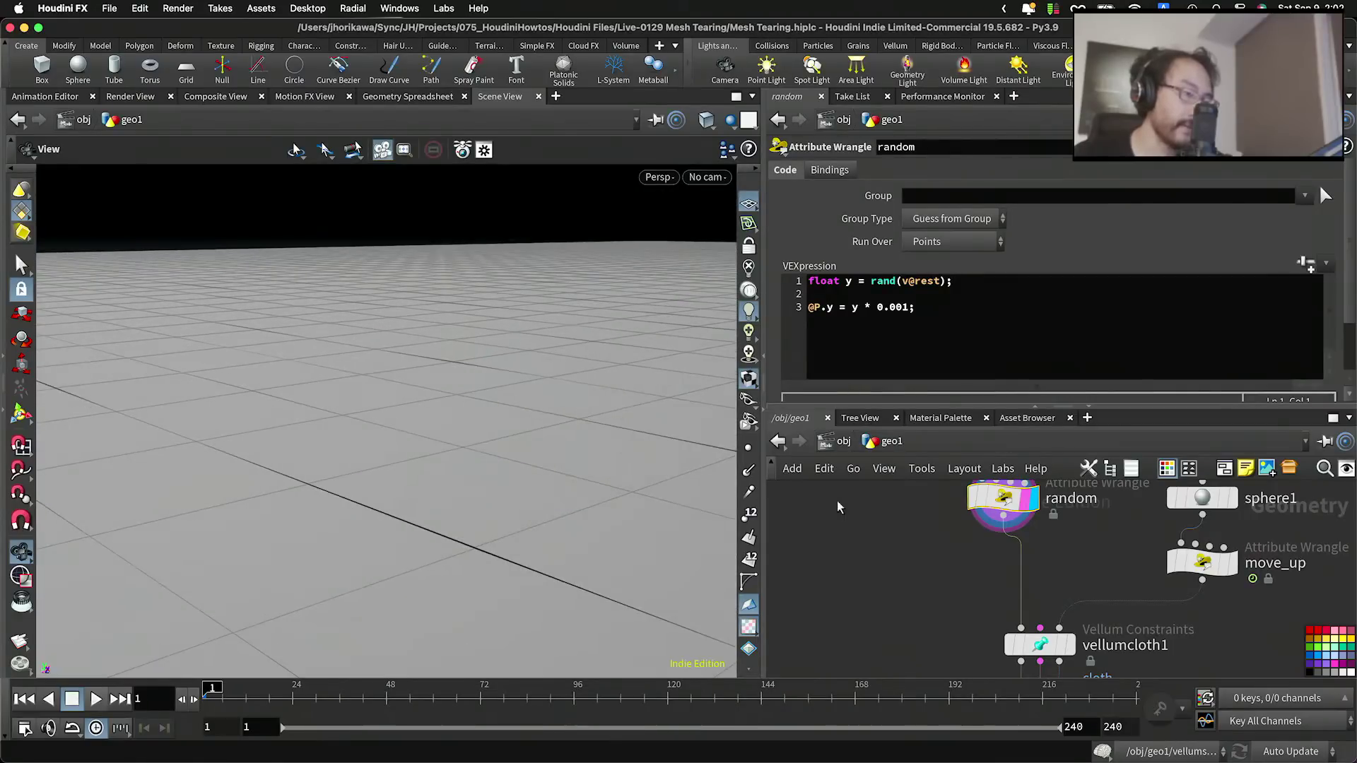
left_click_drag(973, 506, 976, 517)
Step: Select the four Vellum nodes from vellumcloth1 to vellumsolver1 and move them down below the random wrangle
scroll(961, 535, "down", 10)
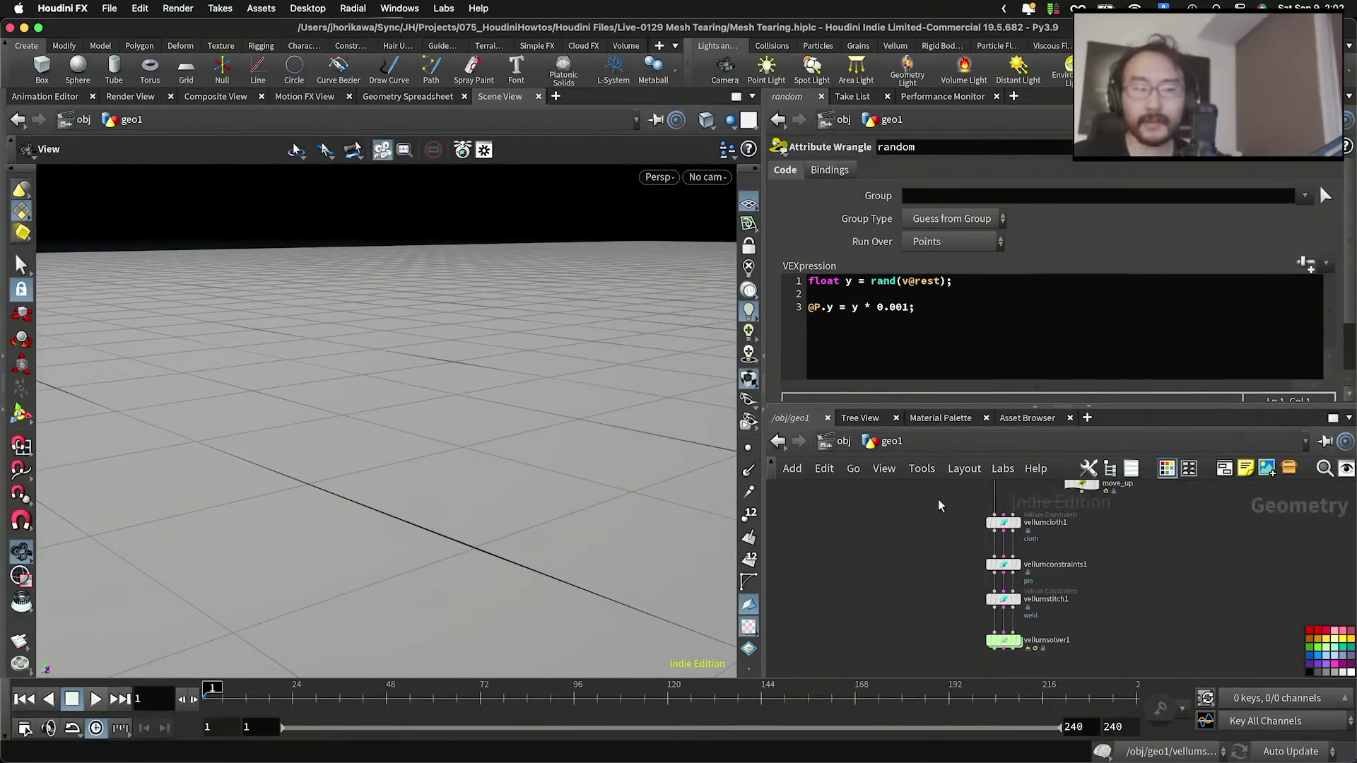
left_click_drag(1048, 633, 996, 576)
scroll(997, 531, "up", 5)
middle_click_drag(933, 531, 966, 616)
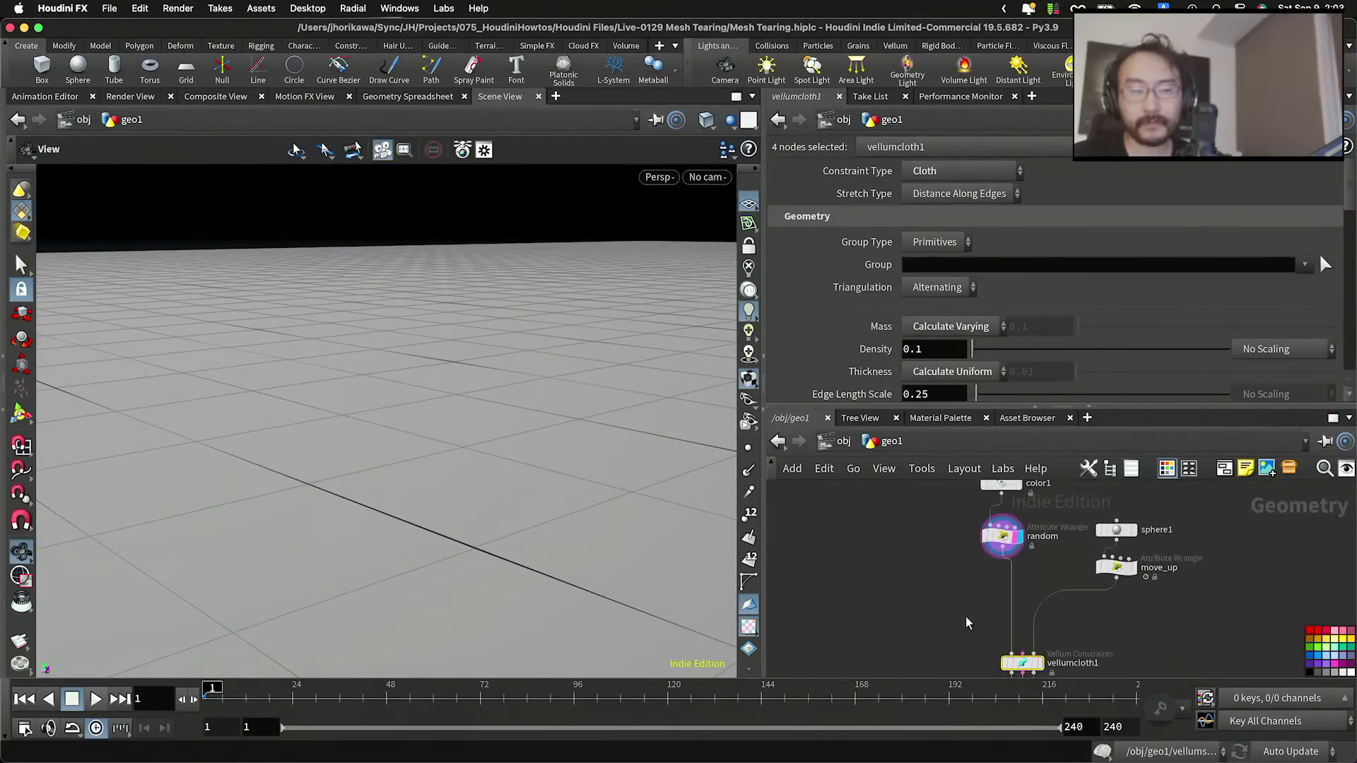
scroll(966, 604, "up", 5)
Step: Insert an Edge Fracture node between random and vellumcloth1 and display its result
key("Tab")
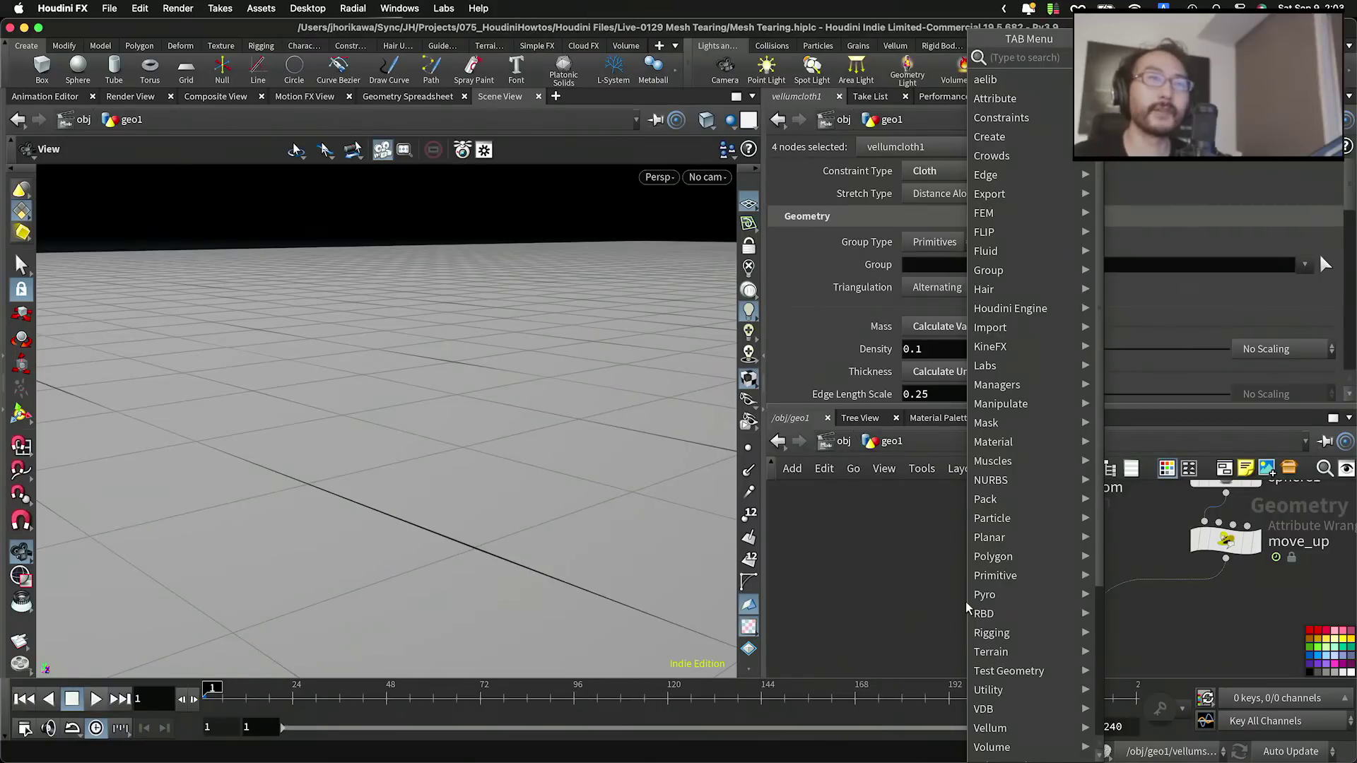
type("edge fr")
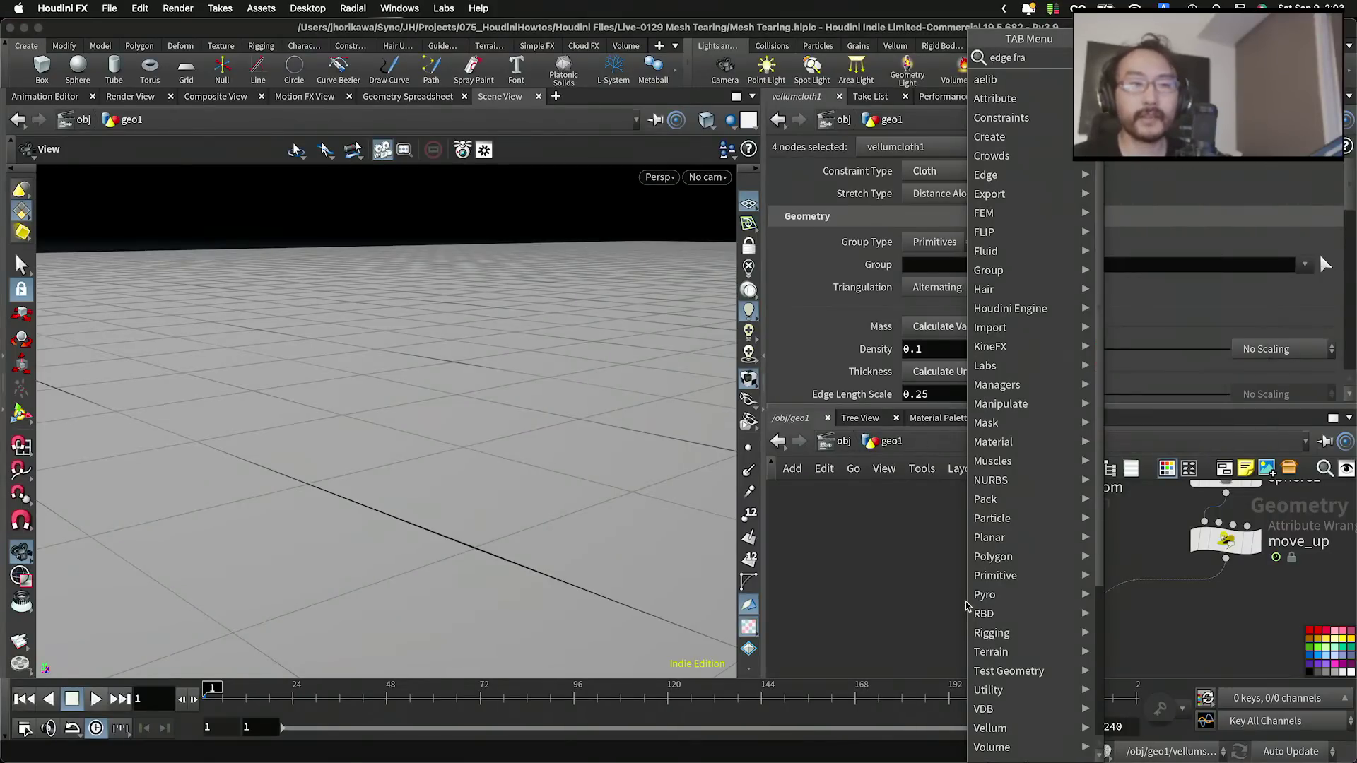
type("a")
key("Return")
left_click(968, 602)
left_click_drag(968, 602, 1044, 571)
left_click(1069, 576)
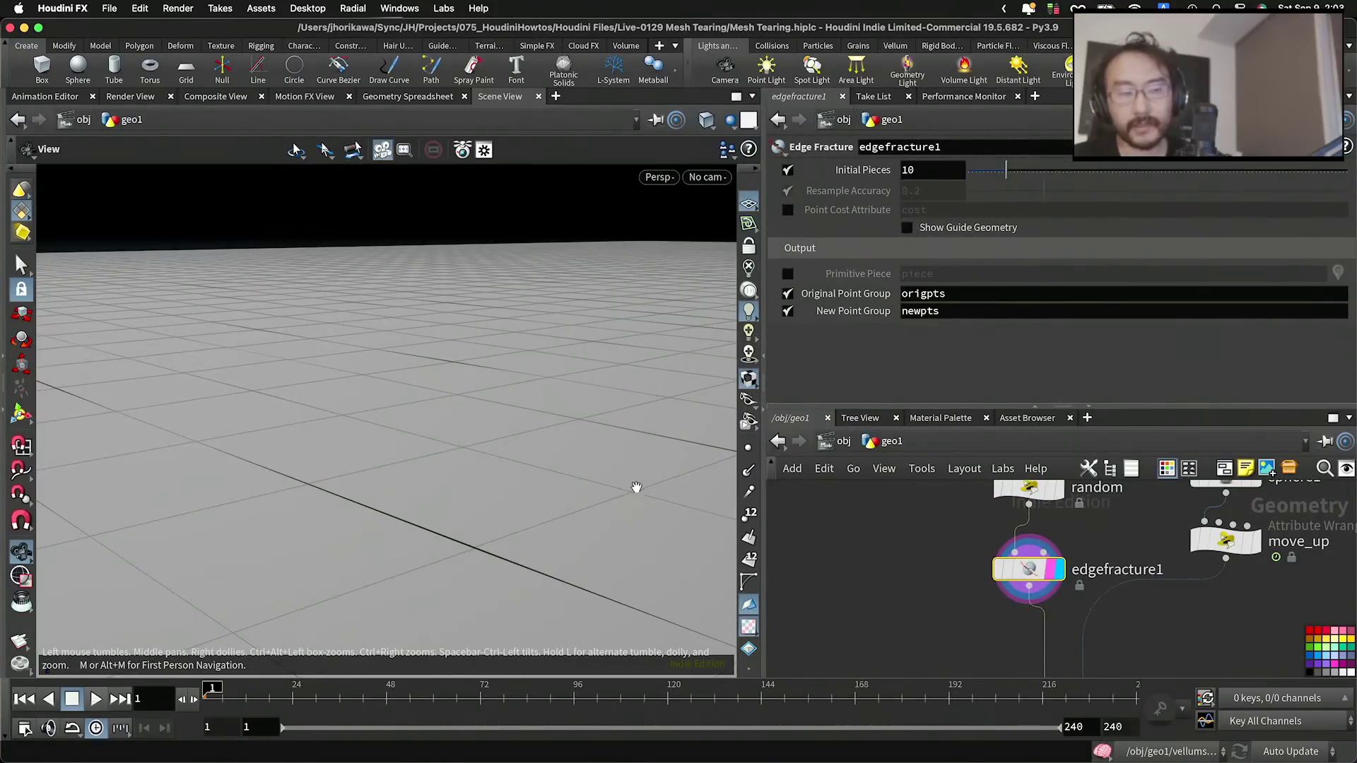
Step: Test the fractured mesh's connectivity by raising a single face about 0.093 units with an Edit node
left_click_drag(627, 500, 530, 545)
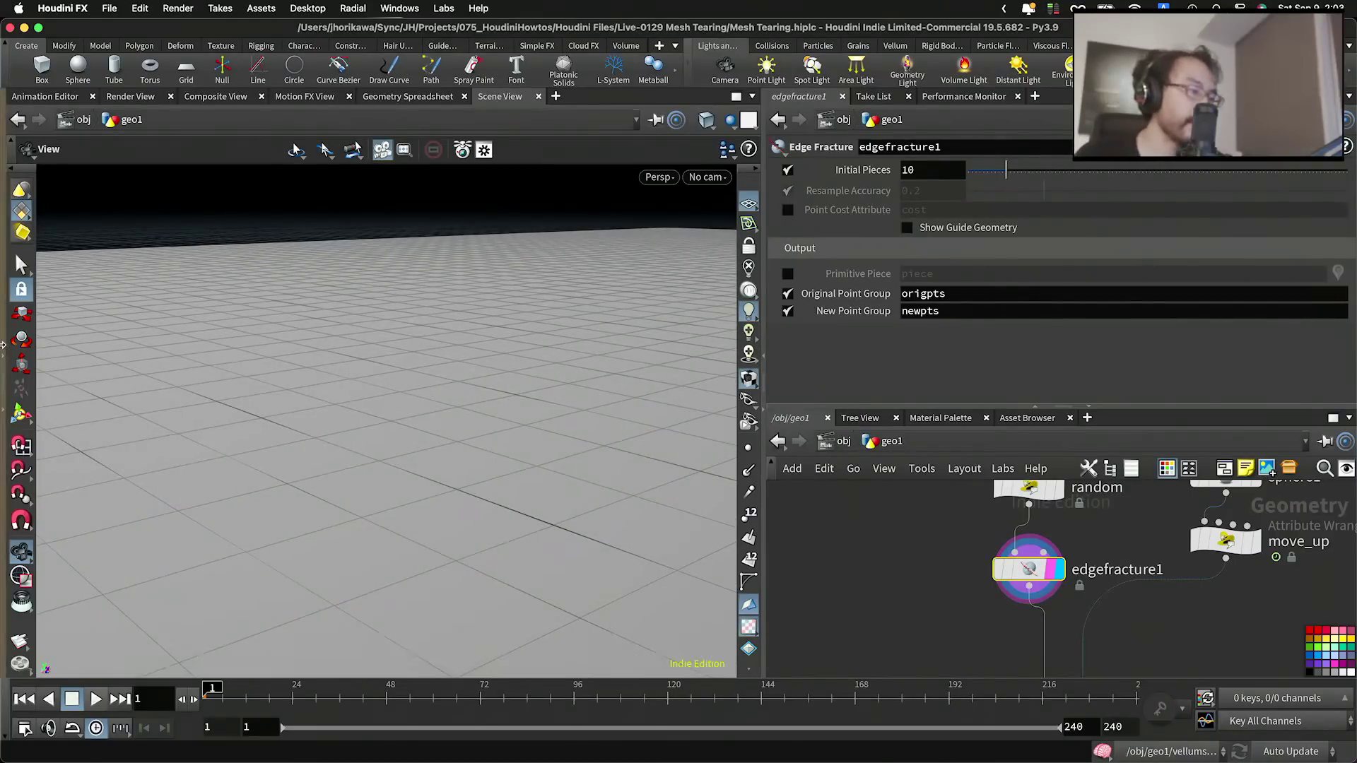
left_click(21, 265)
left_click(540, 509)
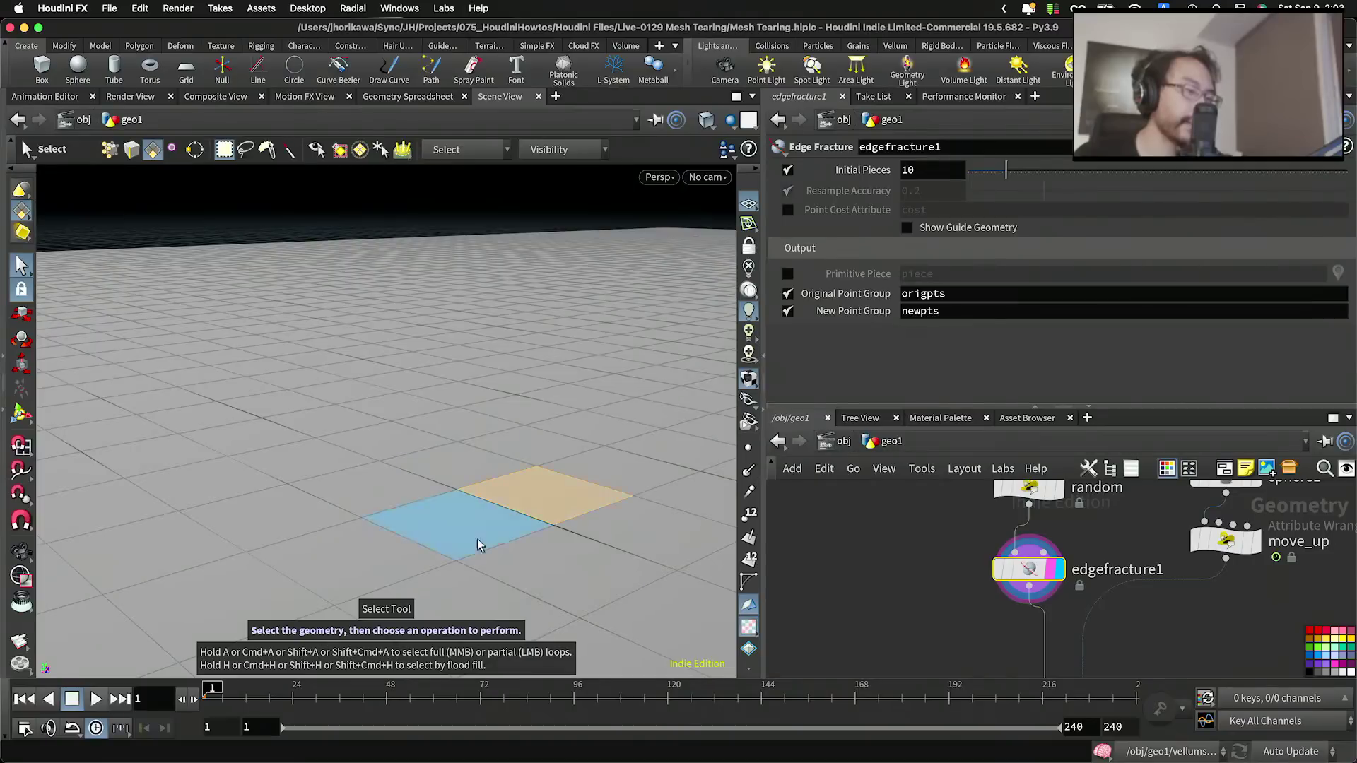
middle_click_drag(481, 550, 290, 537, "alt")
left_click(21, 313)
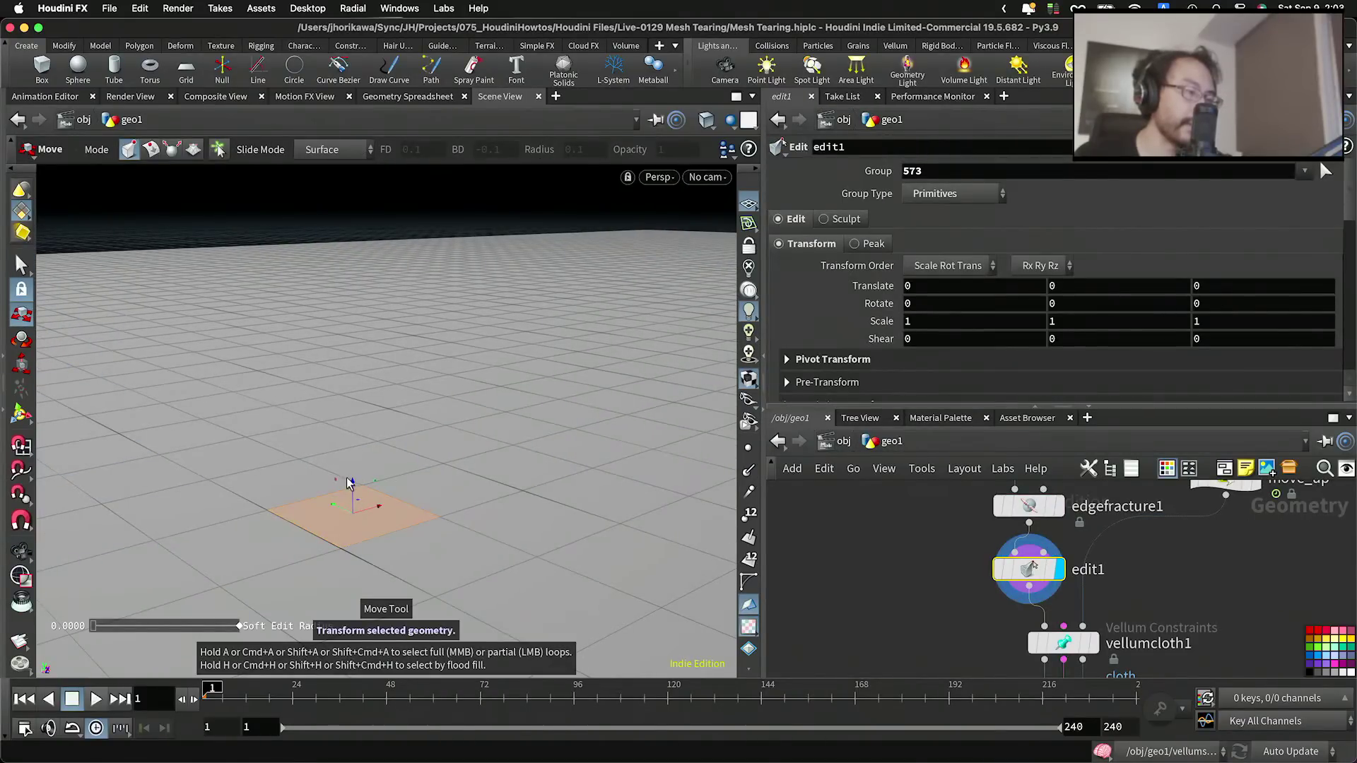
left_click_drag(351, 486, 361, 422)
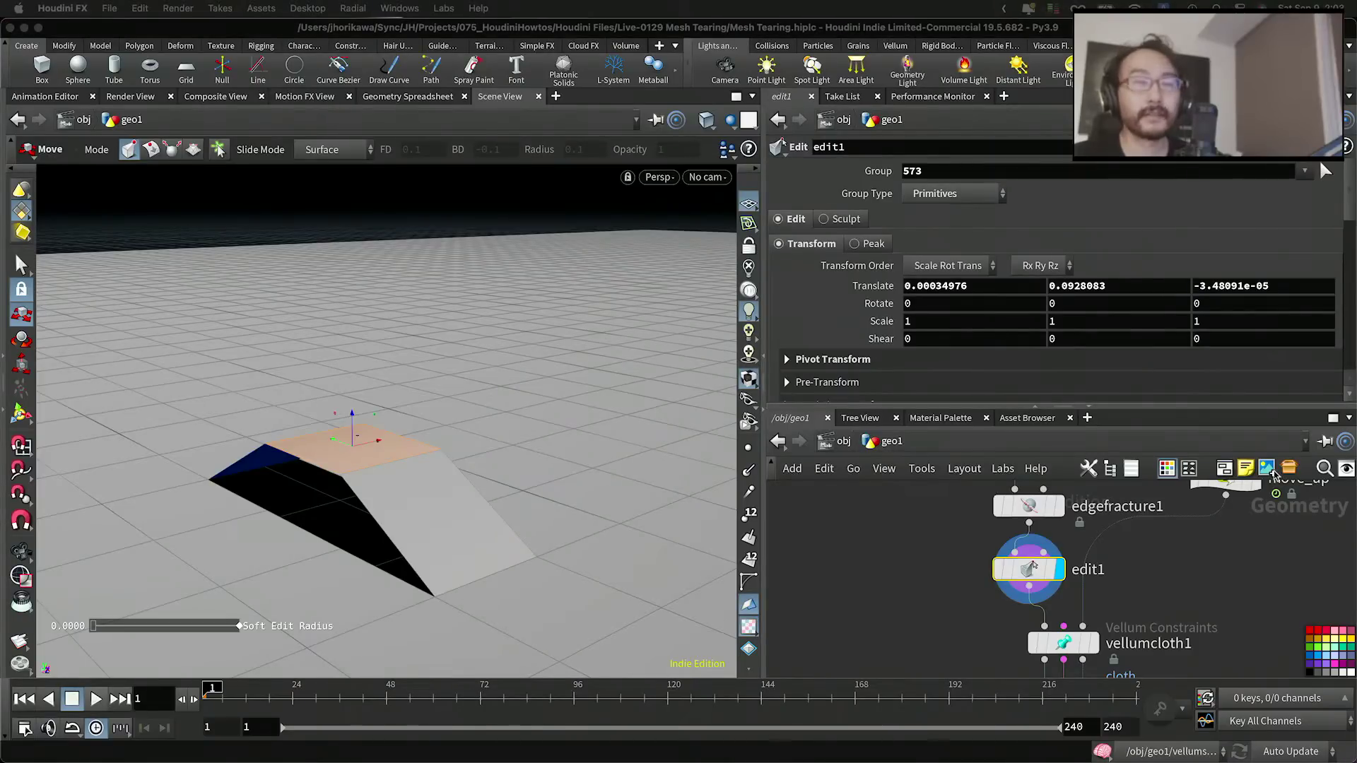
Step: Display the Edge Fracture node's result, delete the edit1 node below it, and reposition edgefracture1 above vellumcloth1
left_click(1031, 506)
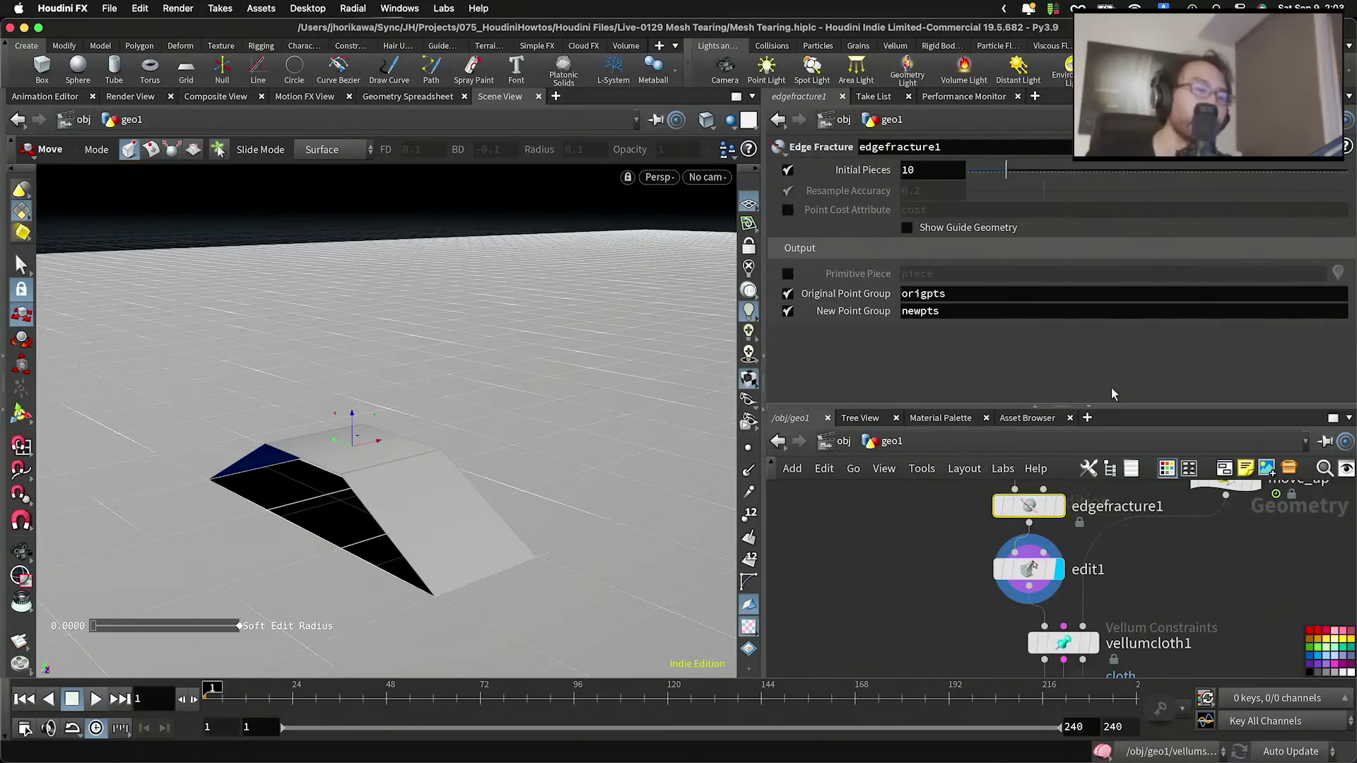
left_click(1056, 506)
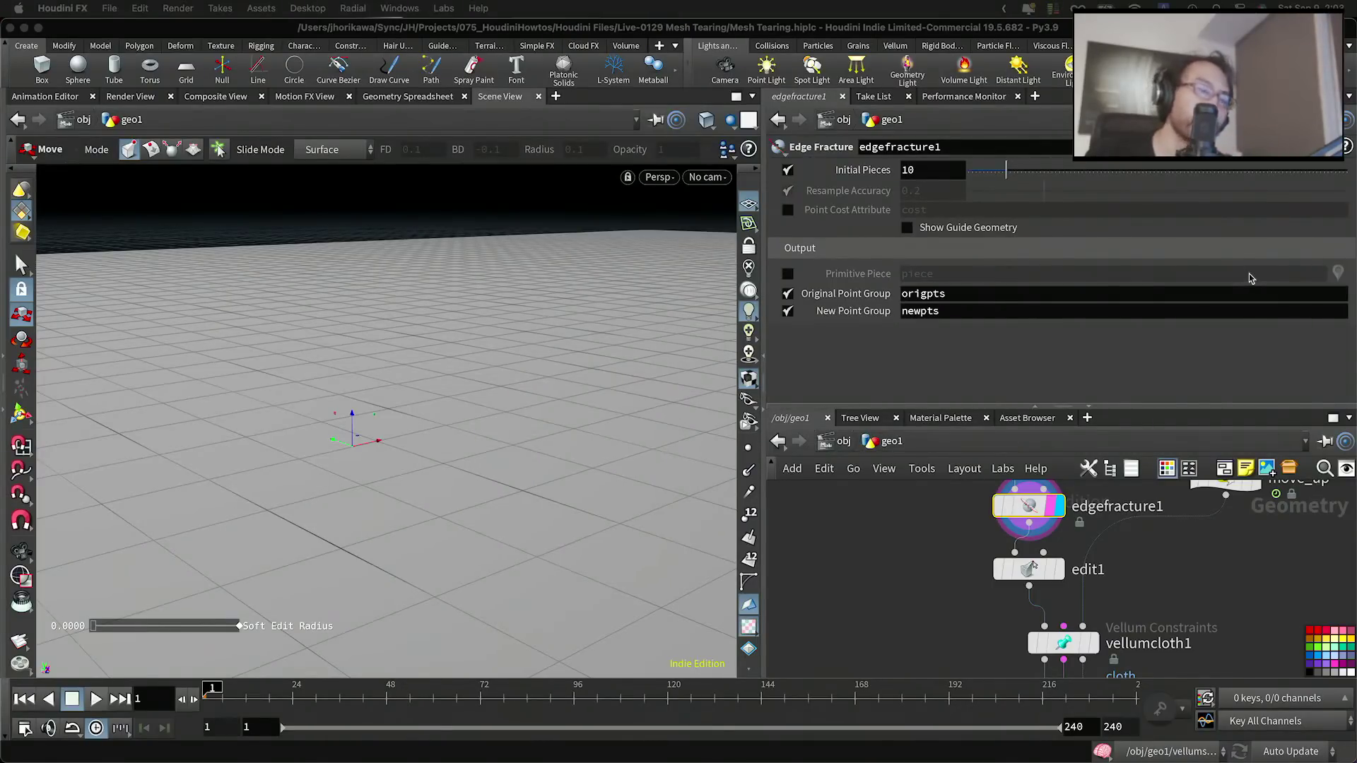
left_click(1048, 570)
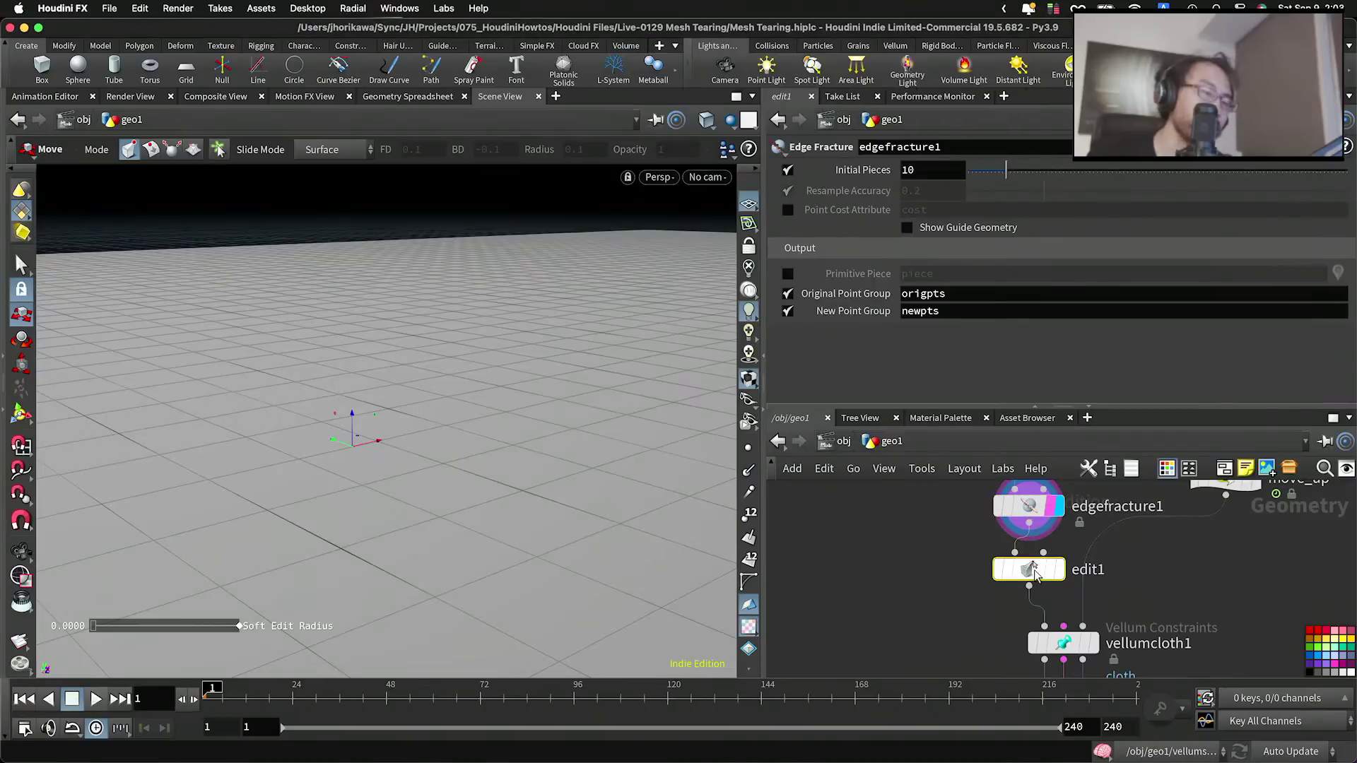
key("Delete")
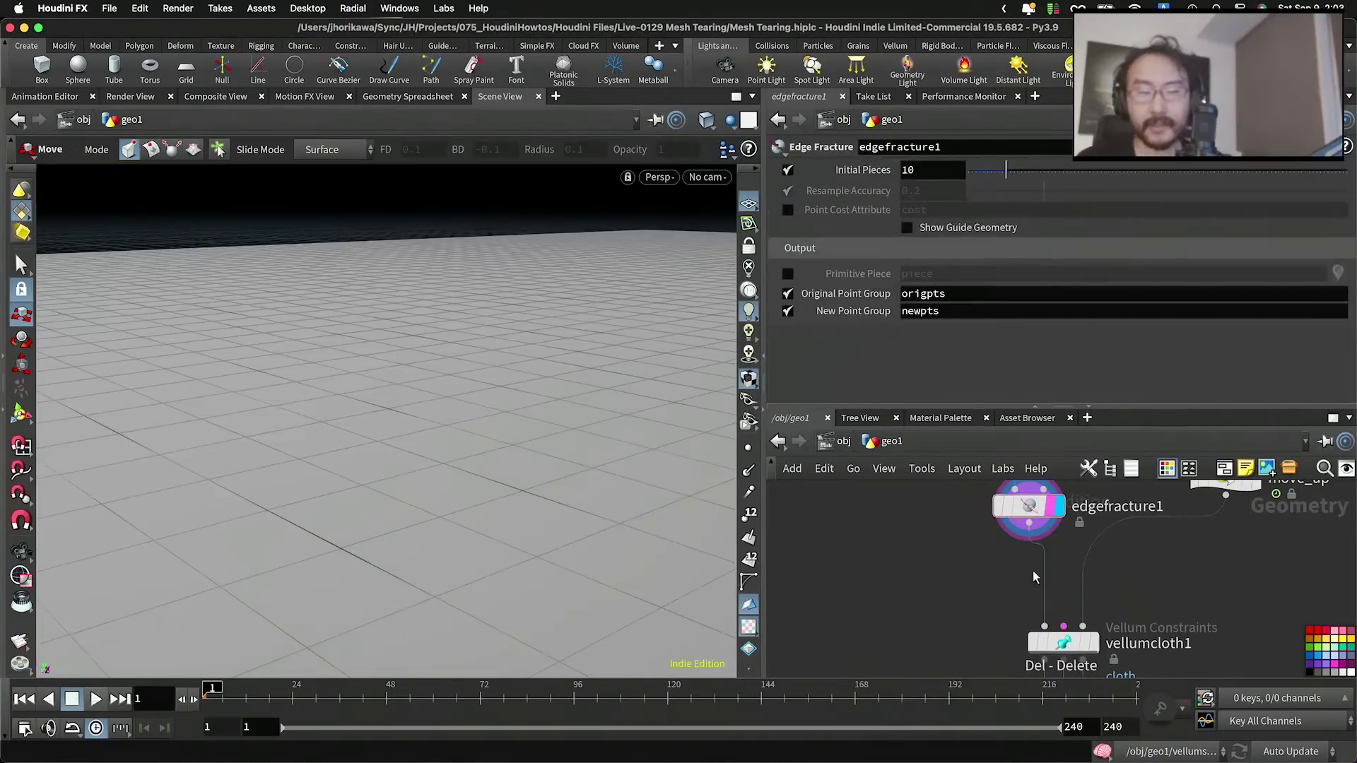
scroll(1018, 530, "down", 3)
left_click_drag(1030, 511, 1021, 535)
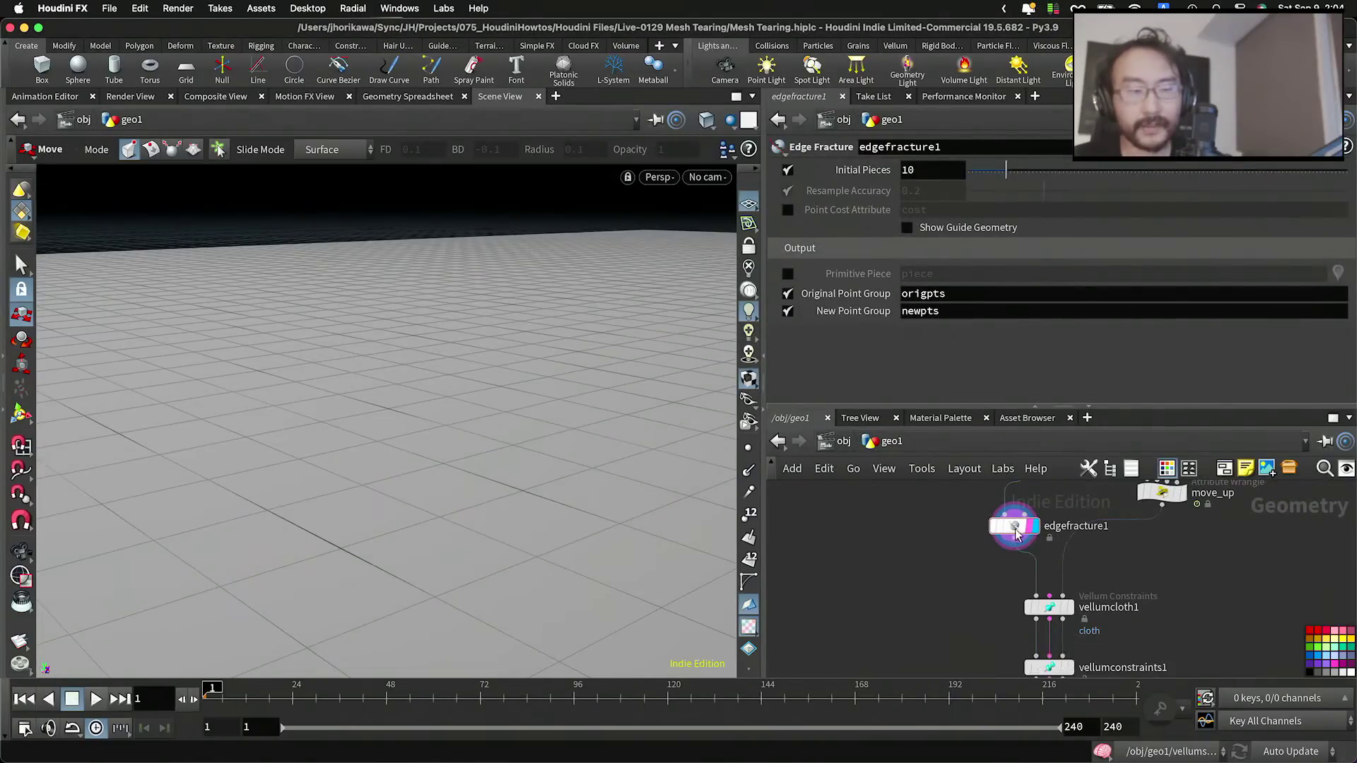
Step: Detach the vellumstitch1 weld node from the Vellum chain, set it aside, and leave vellumconstraints1 feeding vellumsolver1 directly
scroll(1030, 538, "down", 5)
scroll(1041, 605, "up", 6)
middle_click_drag(1041, 609, 1069, 650)
left_click_drag(1000, 613, 1176, 586)
scroll(1145, 580, "down", 4)
scroll(1082, 620, "up", 3)
left_click_drag(1072, 656, 1058, 615)
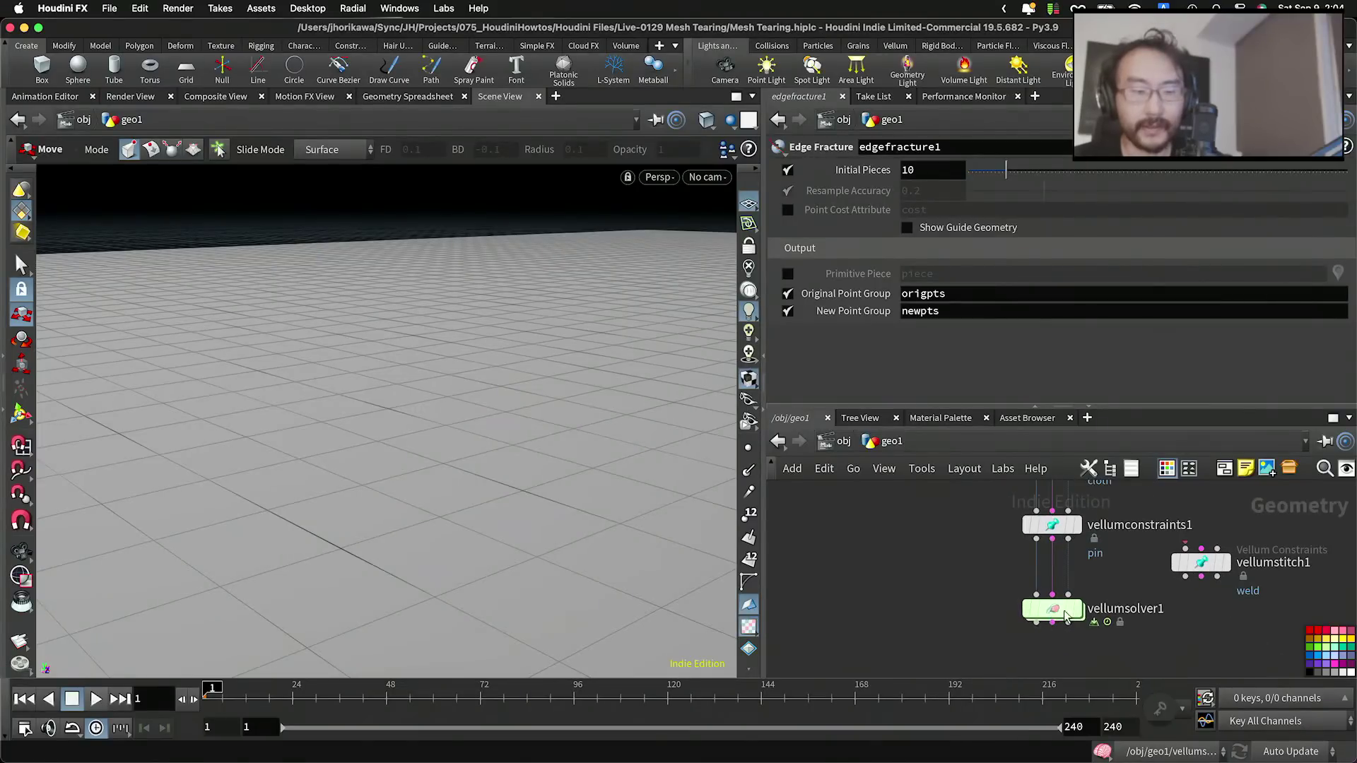
Step: Display vellumsolver1, play the simulation without weld constraints to frame 34, and examine how the fractured sheet behaves
left_click(1059, 612)
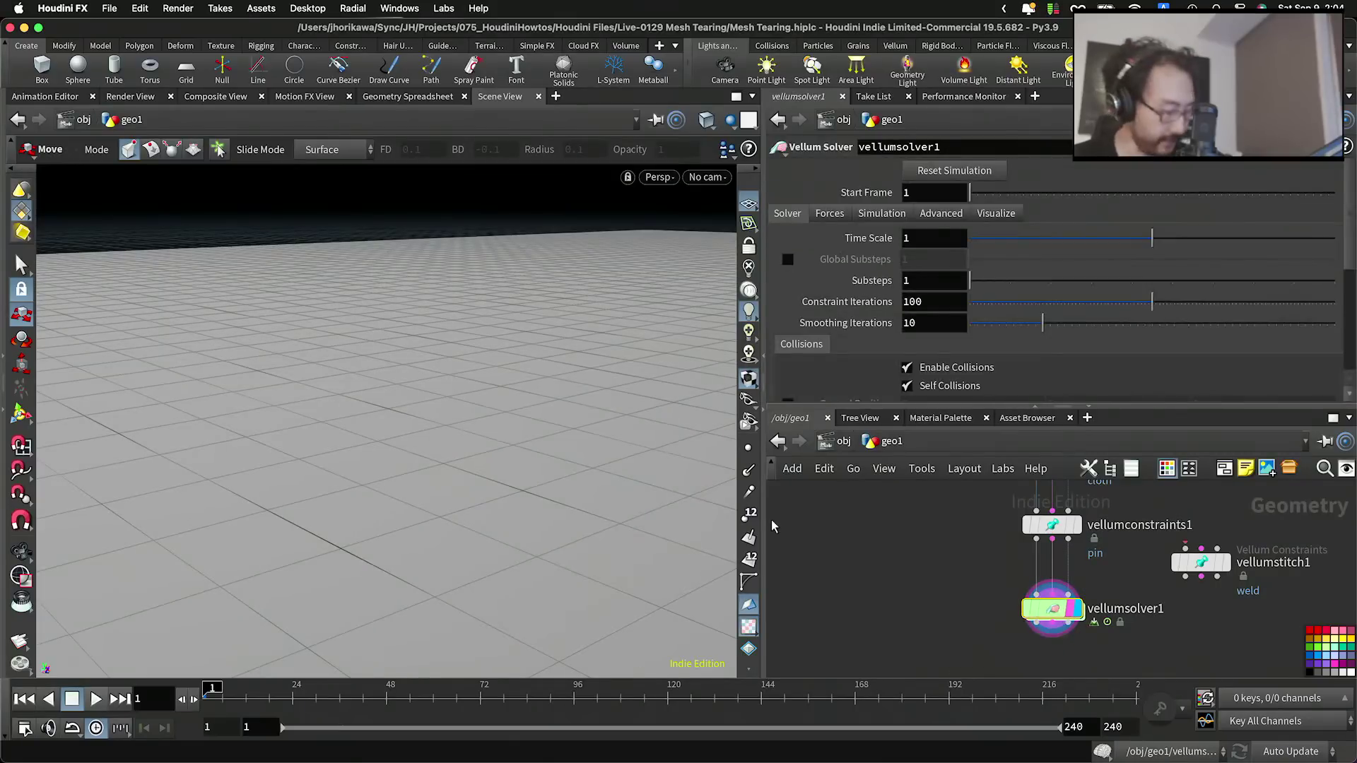
right_click_drag(618, 379, 436, 403, "alt")
left_click_drag(436, 402, 324, 536)
key("t")
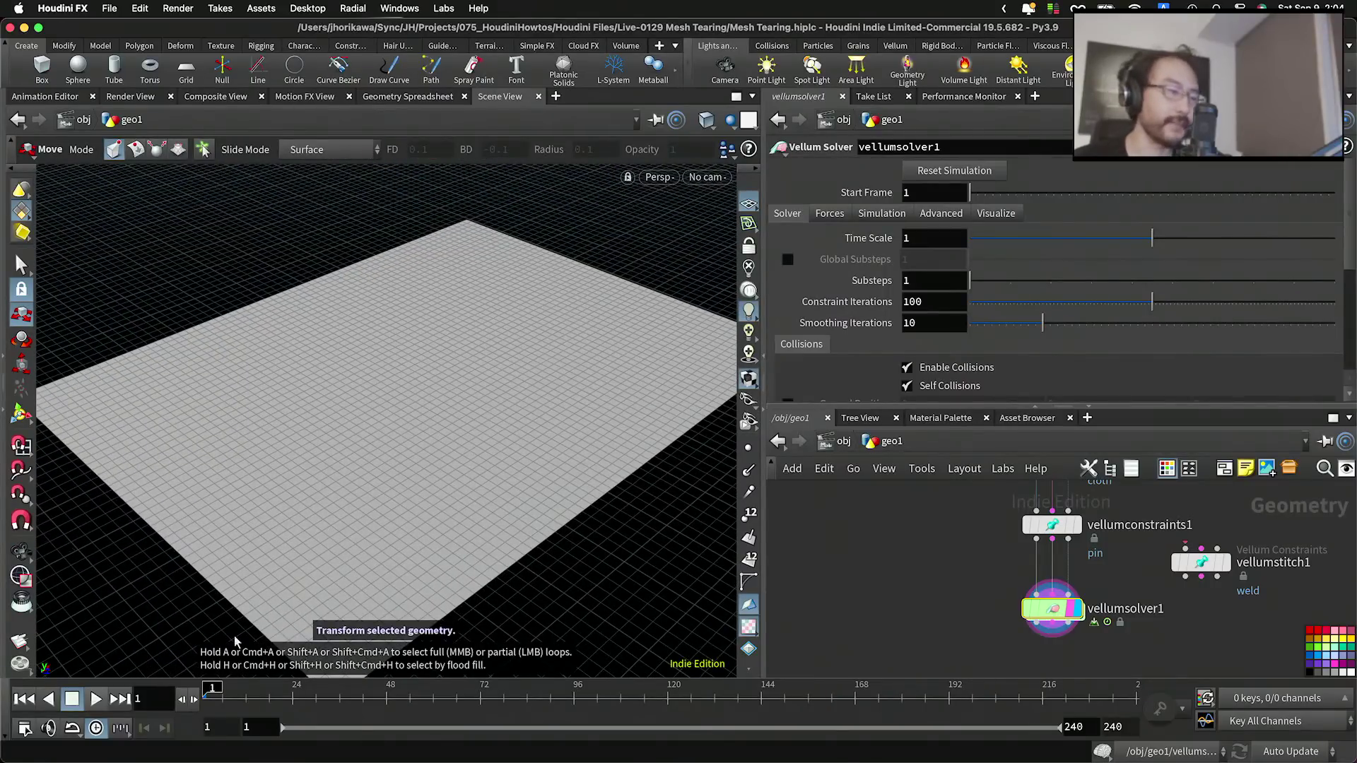
left_click(99, 699)
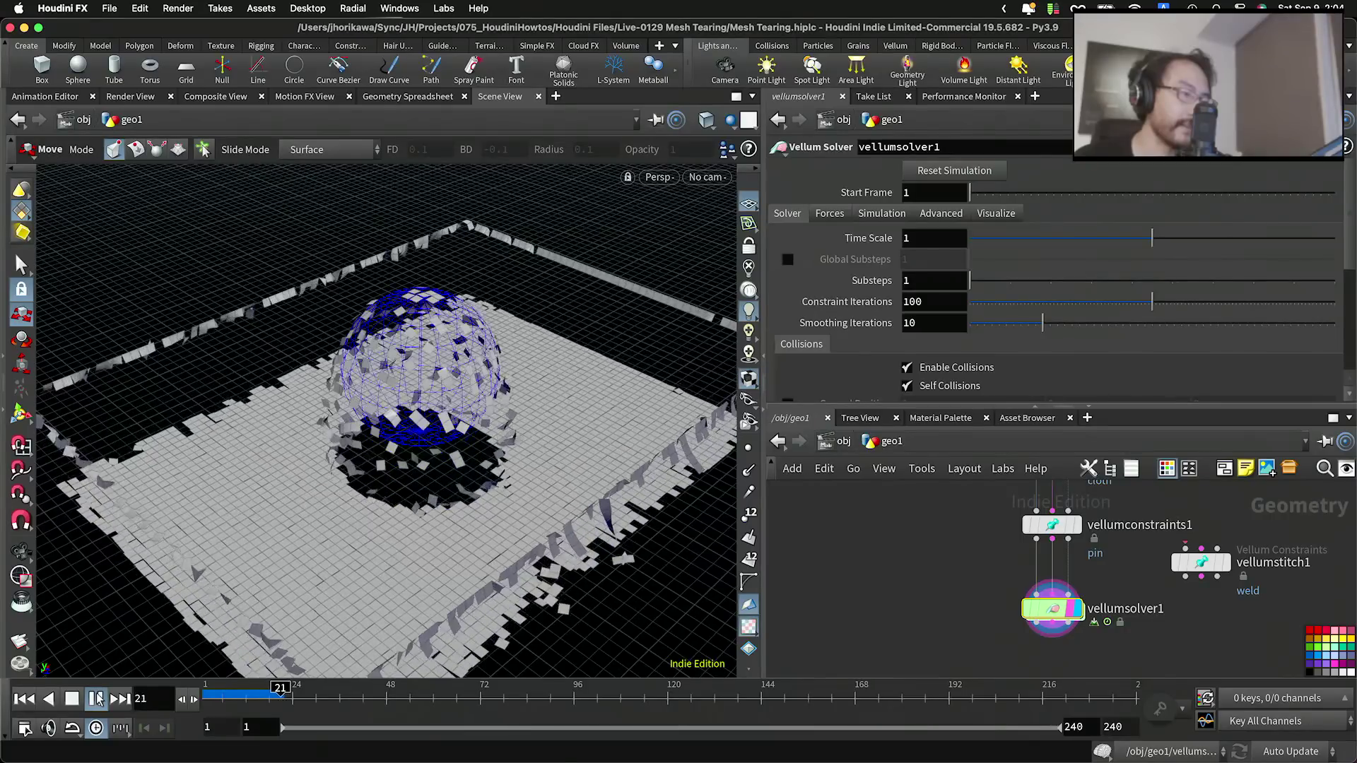
left_click(98, 699)
left_click_drag(308, 521, 231, 514, "alt")
middle_click_drag(230, 513, 219, 433, "alt")
left_click_drag(219, 433, 274, 459, "alt")
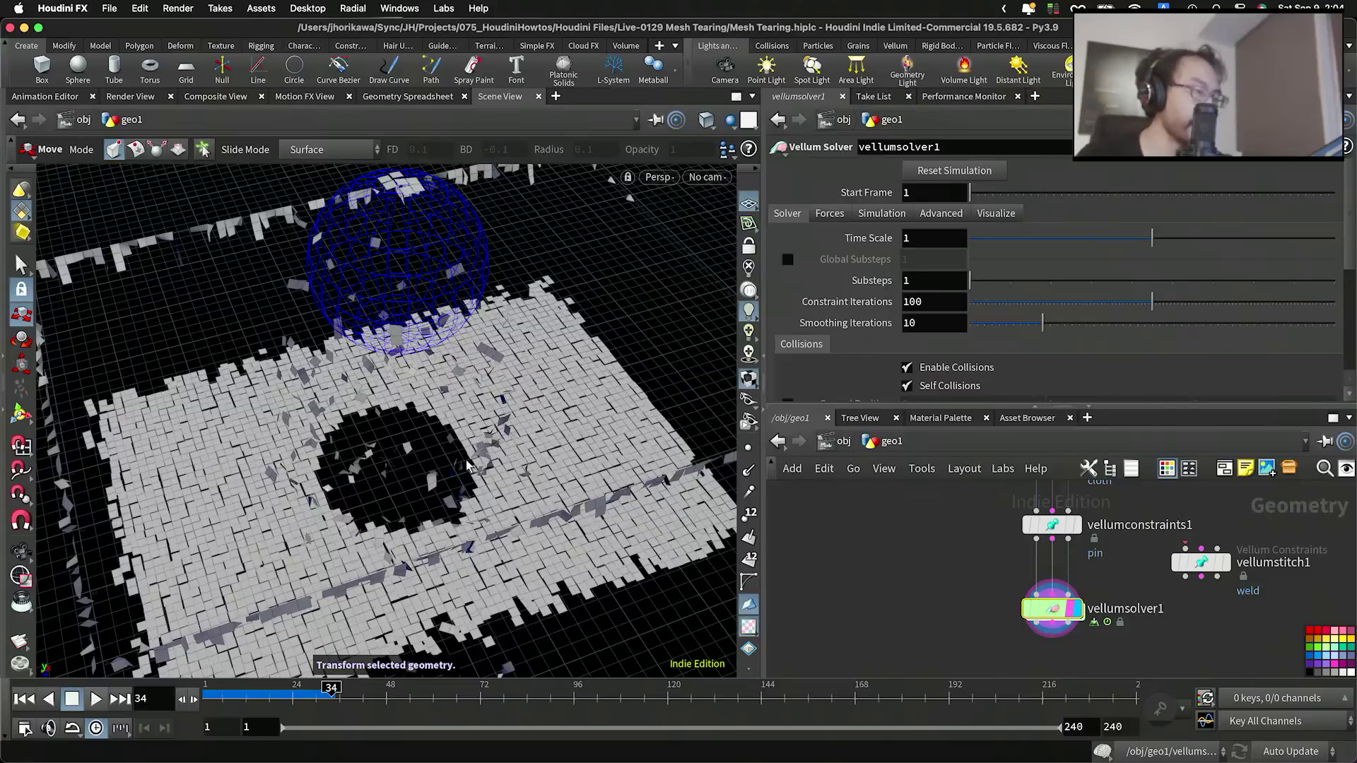
Step: Tidy the Vellum nodes and insert vellumstitch1 back into the chain between vellumconstraints1 and vellumsolver1
scroll(926, 599, "down", 5)
middle_click_drag(934, 565, 942, 608)
scroll(964, 595, "up", 7)
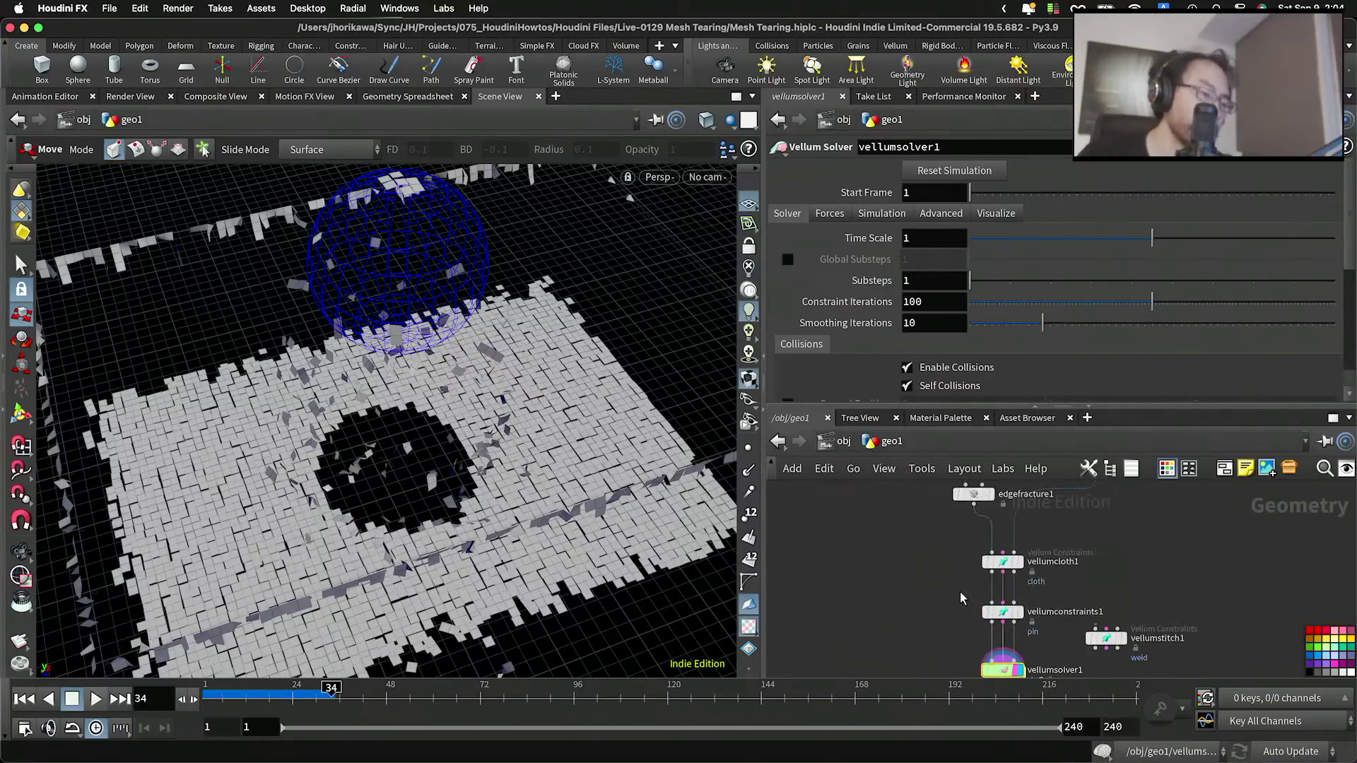
left_click_drag(1019, 547, 1019, 530)
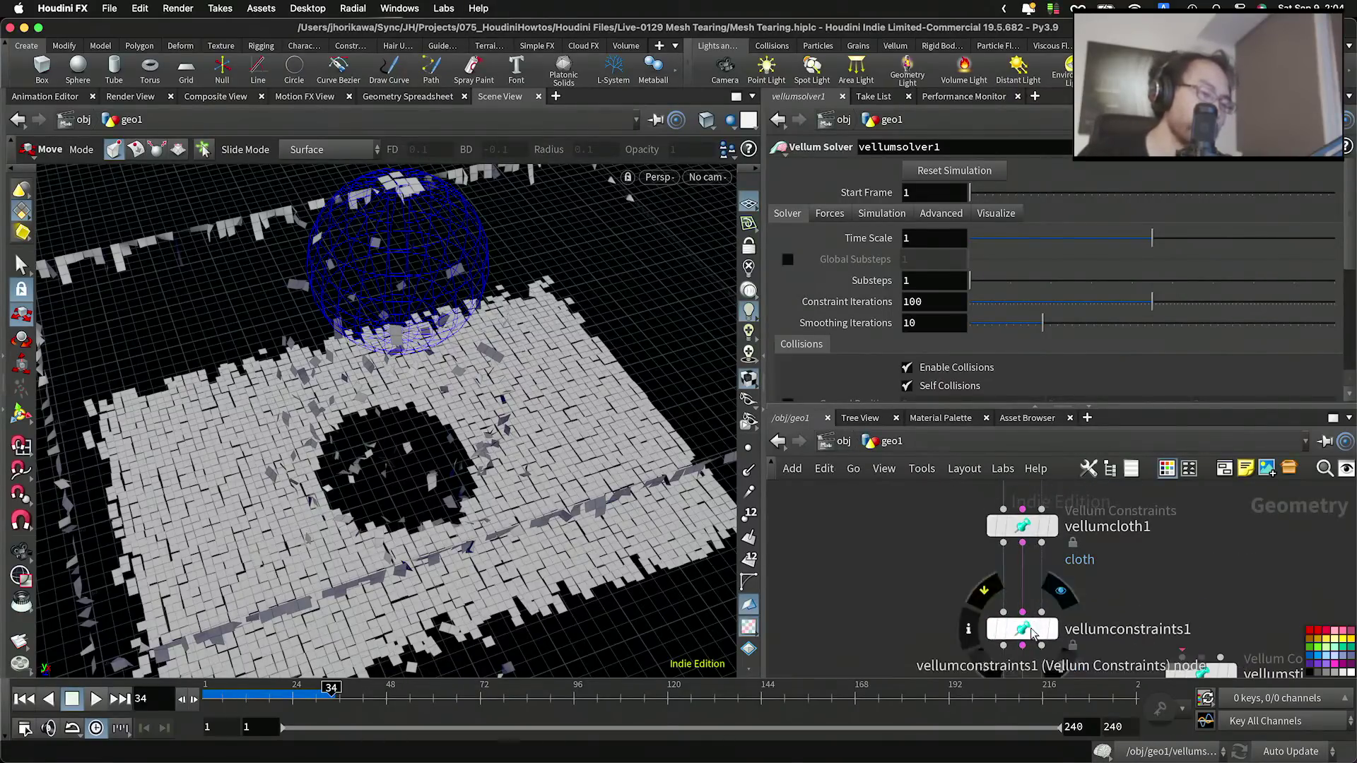
left_click_drag(1027, 628, 1028, 591)
scroll(1116, 589, "down", 4)
middle_click_drag(1130, 585, 1120, 552)
scroll(1160, 584, "up", 4)
left_click_drag(1180, 609, 994, 595)
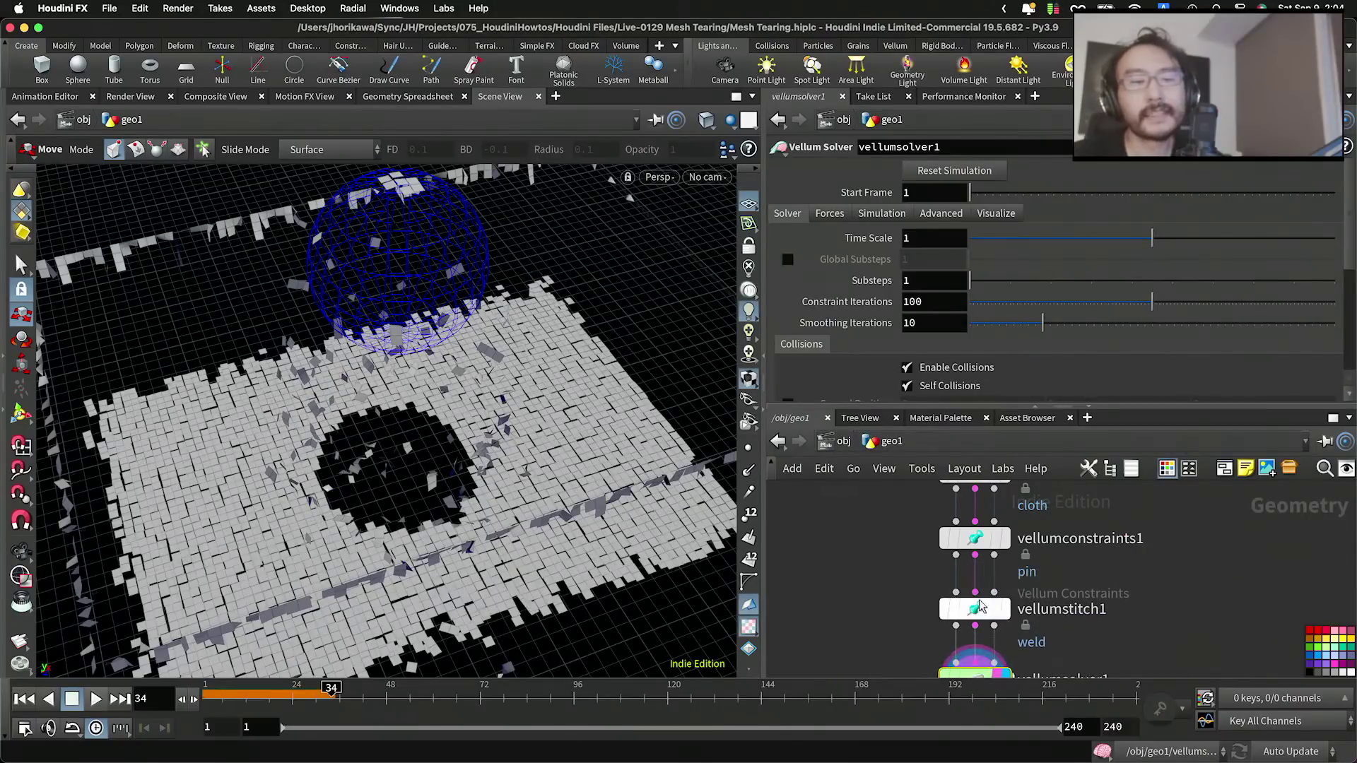
left_click_drag(1070, 637, 959, 598)
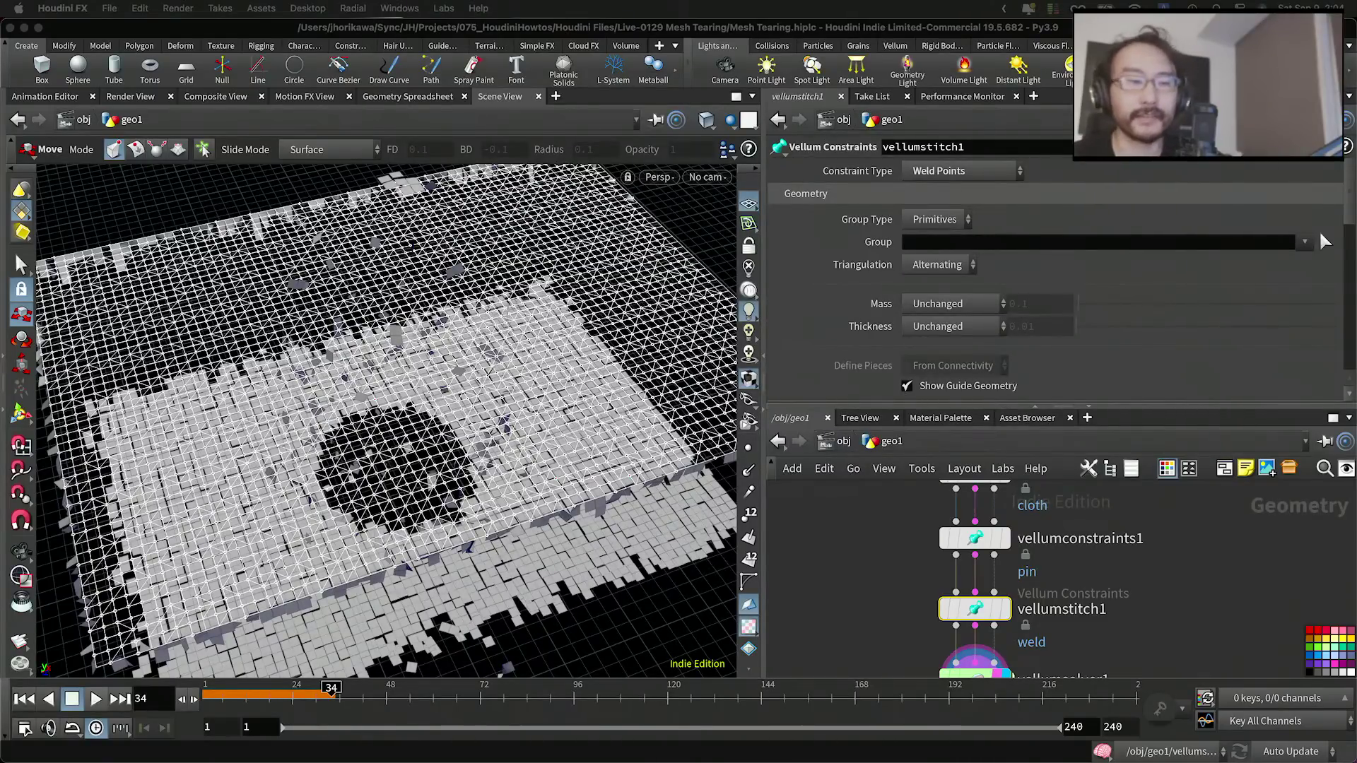
Step: Return to frame 1 and enable the Breaking threshold on the vellumstitch1 weld constraint
left_click(34, 698)
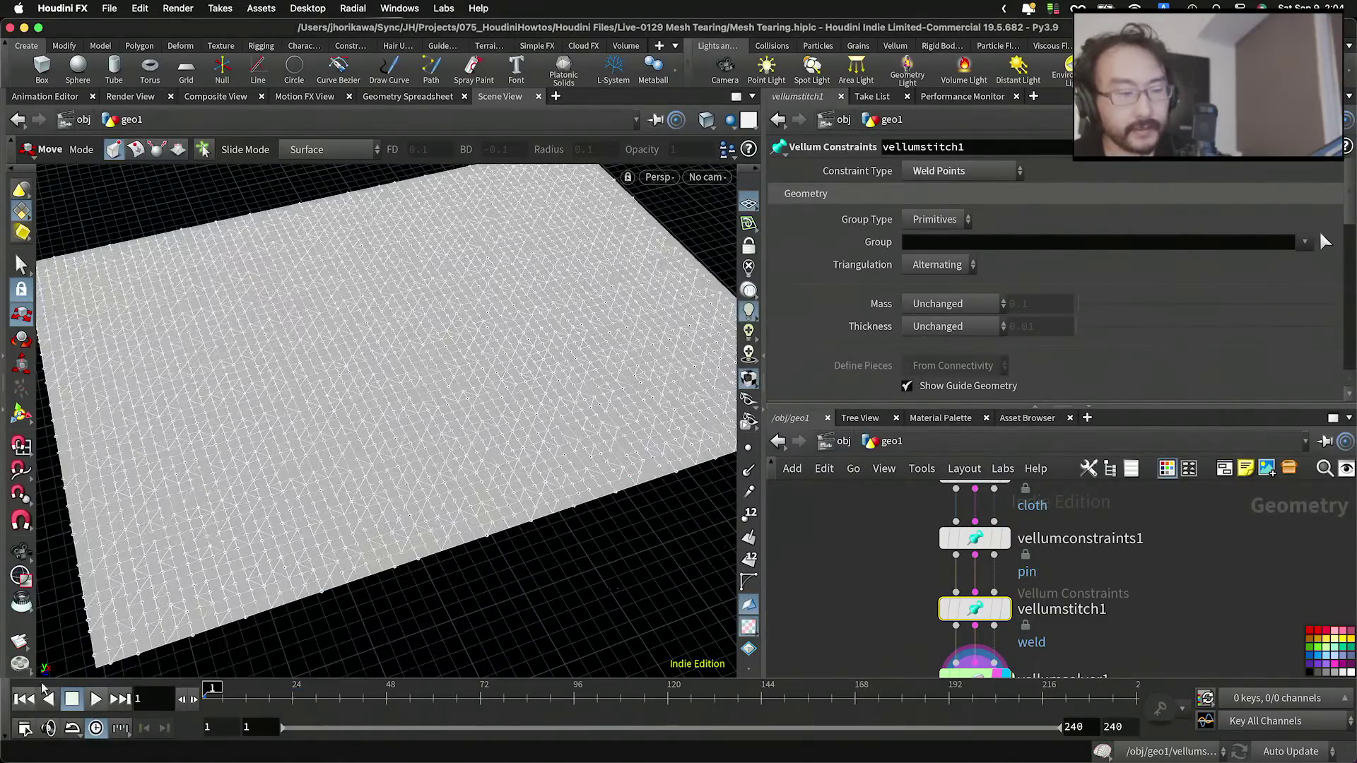
scroll(941, 342, "down", 10)
scroll(941, 342, "down", 5)
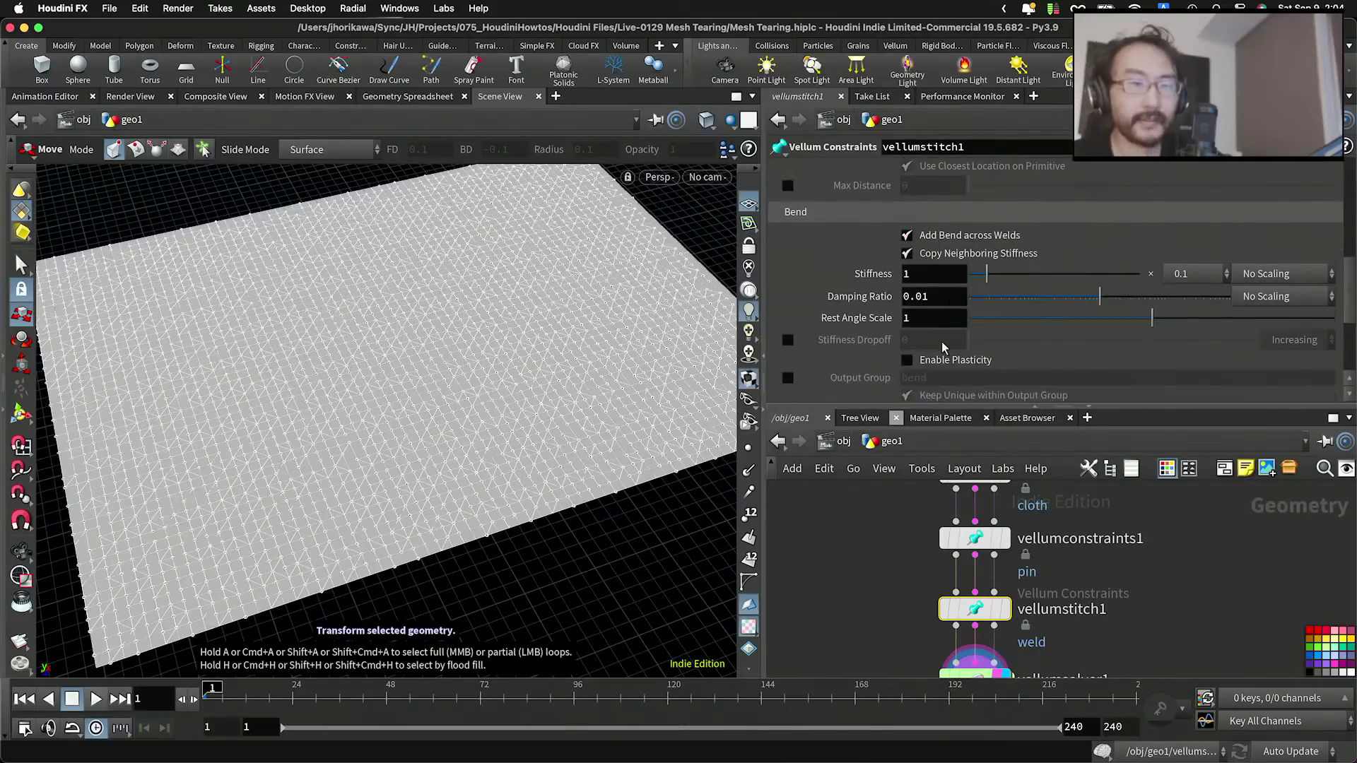
scroll(943, 348, "up", 3)
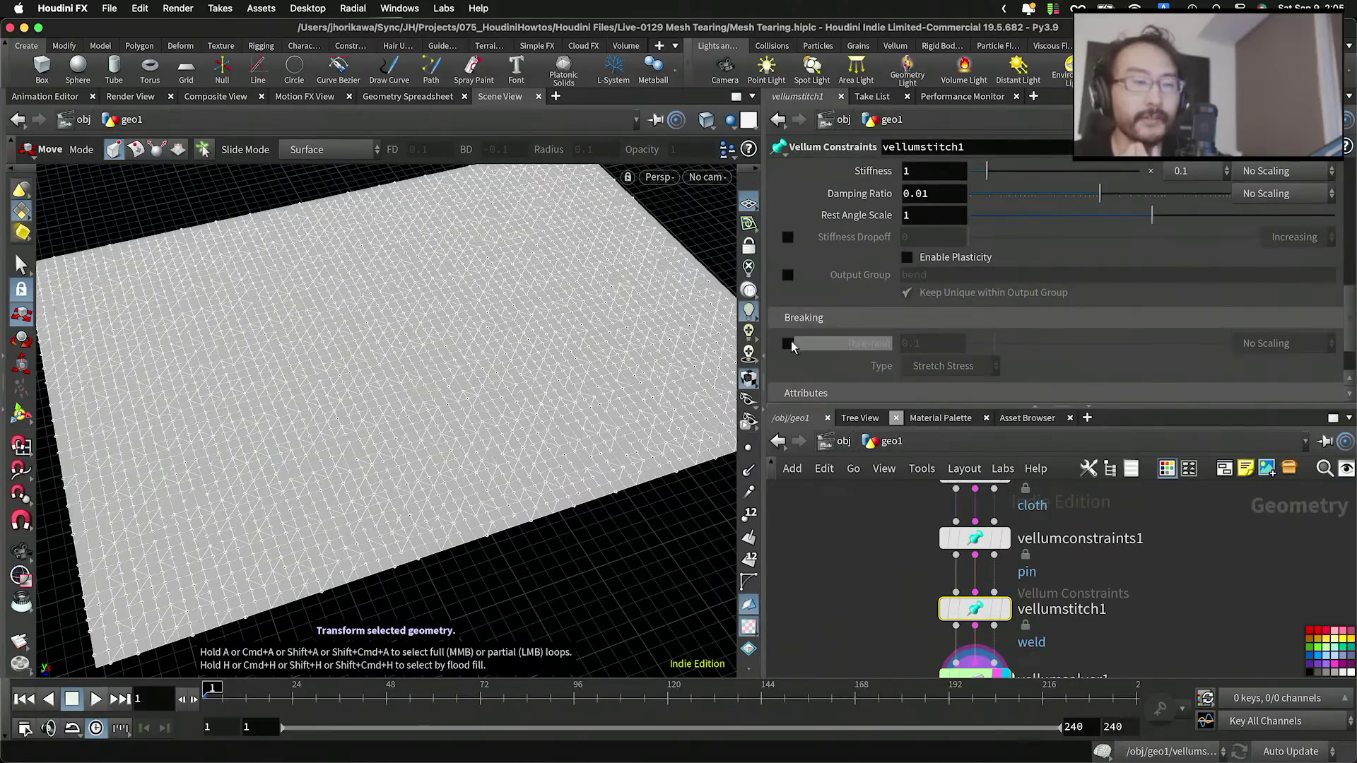
left_click(787, 344)
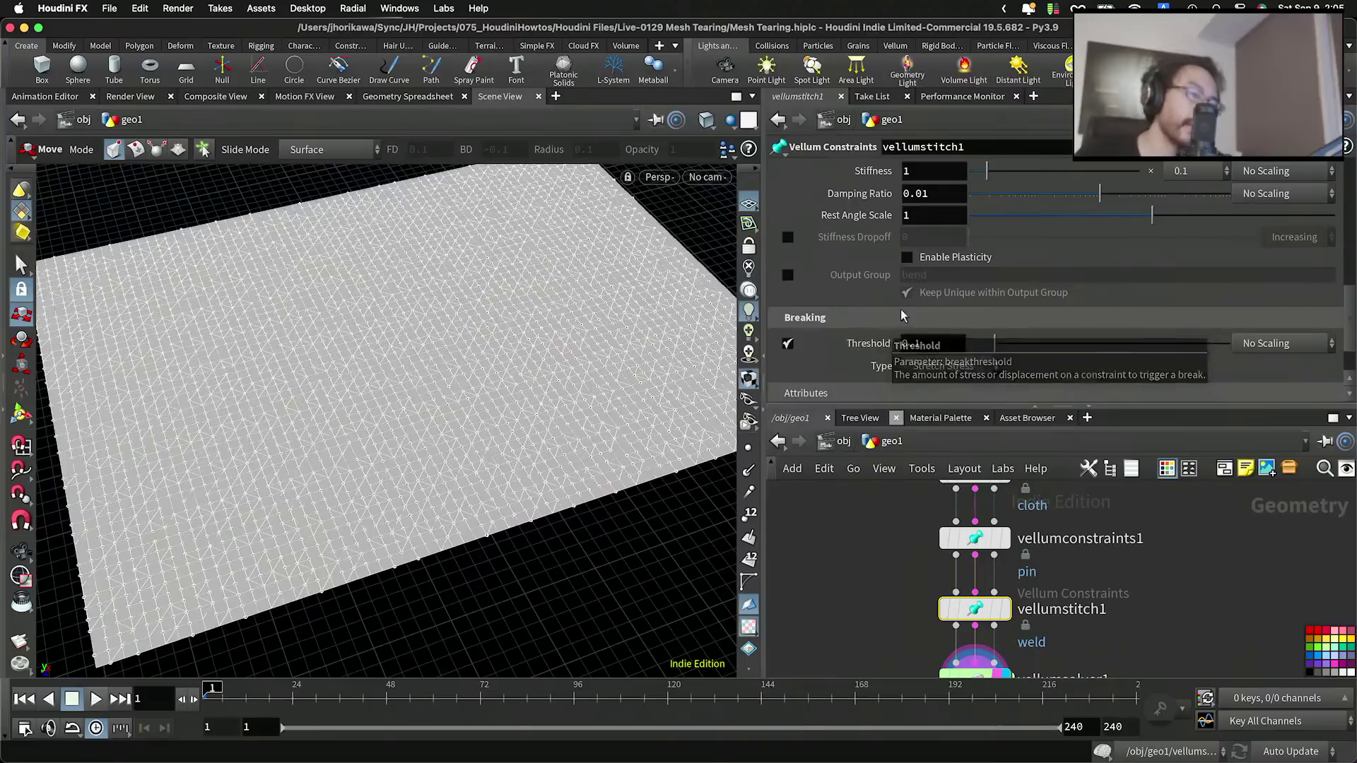
scroll(915, 302, "up", 5)
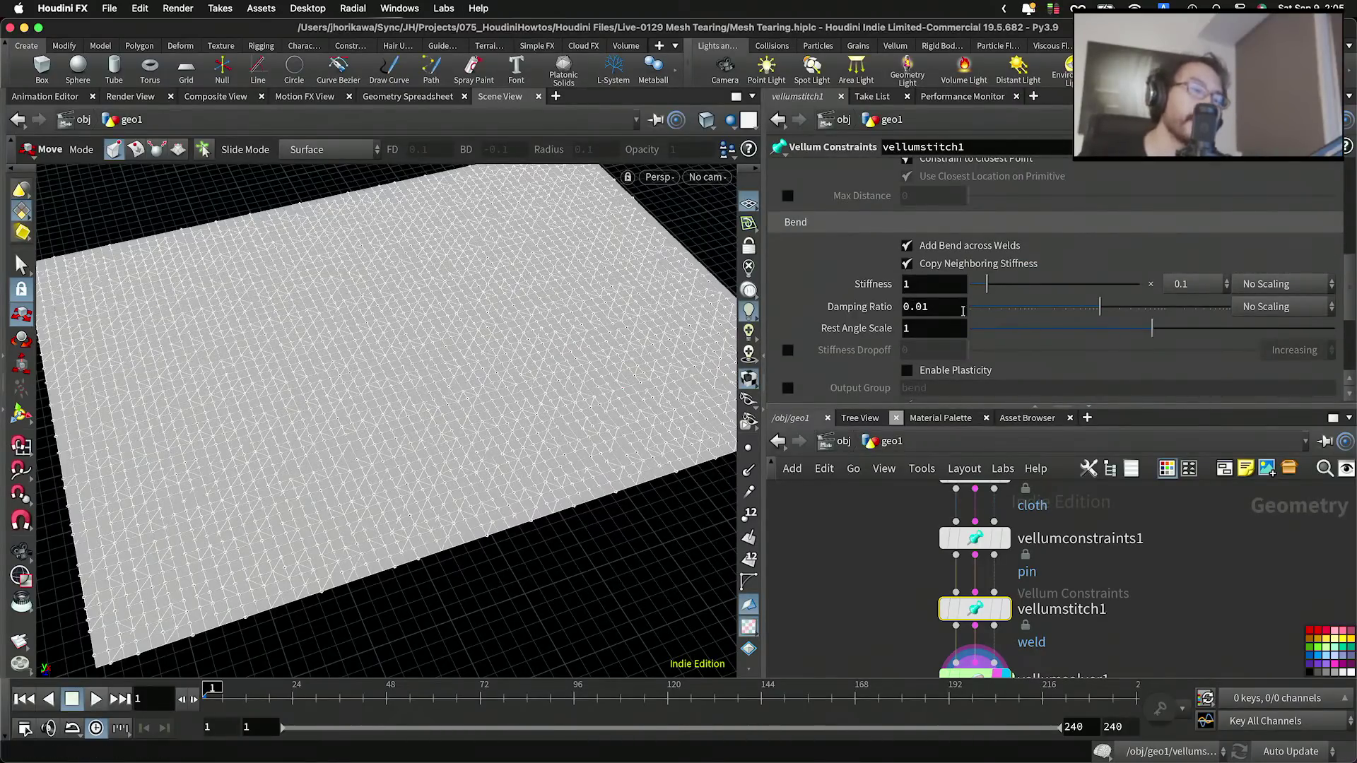
scroll(1033, 284, "down", 8)
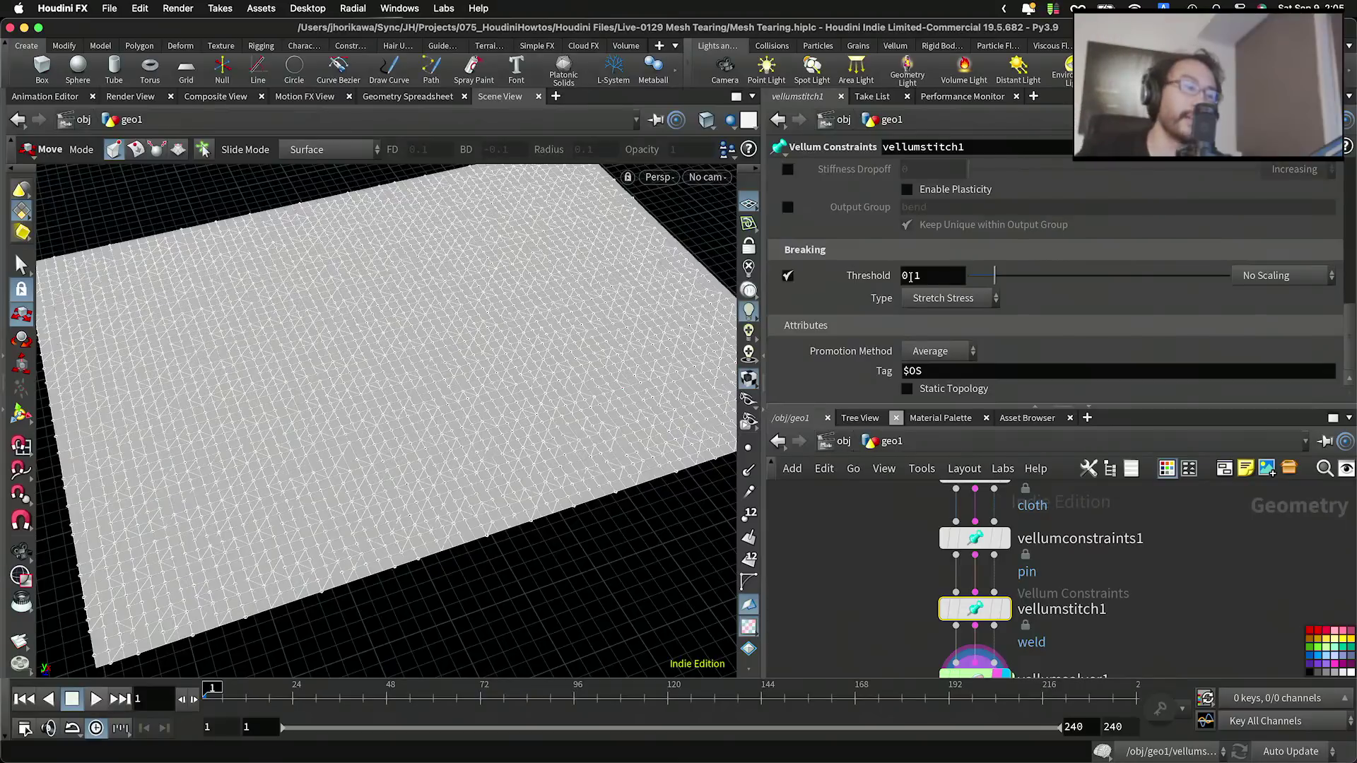
Step: Play the simulation with the 0.1 breaking threshold to check the tearing, and return to frame 1
left_click(863, 541)
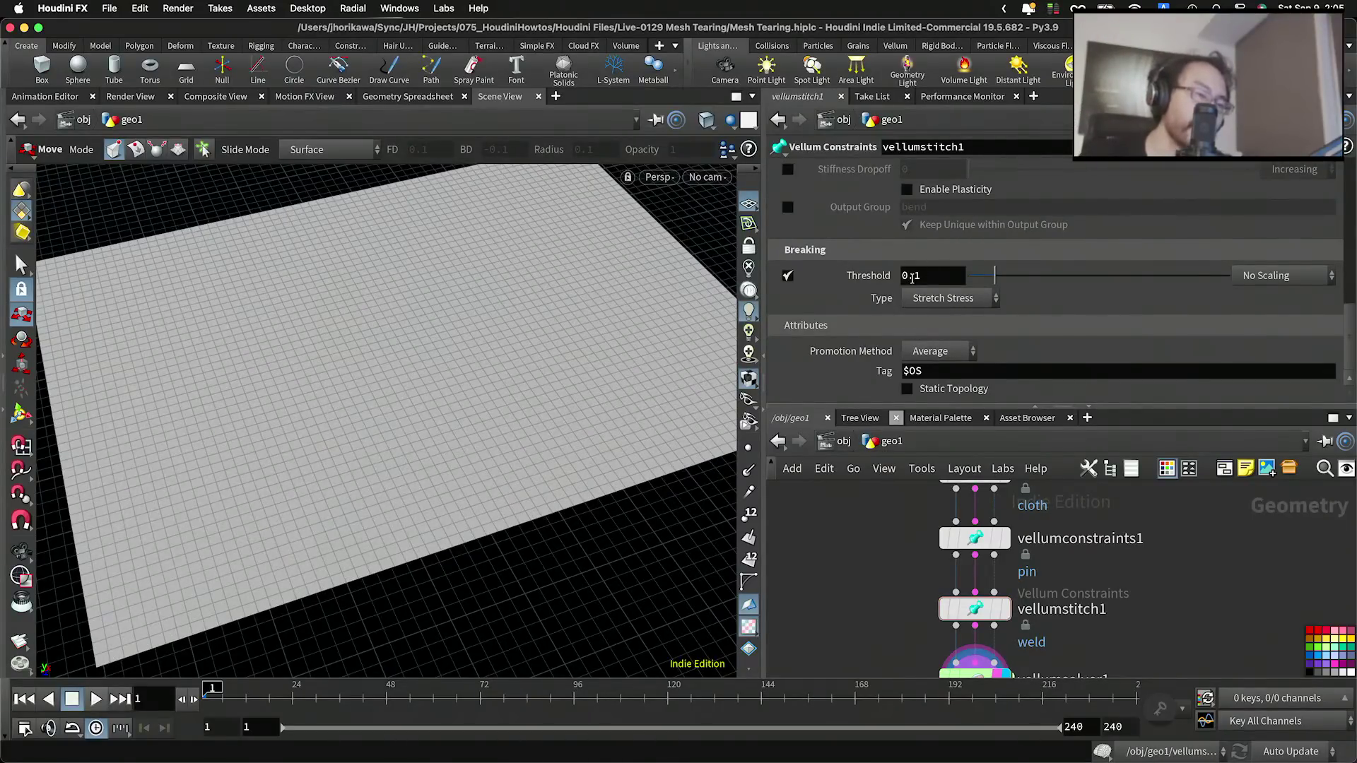
left_click_drag(871, 408, 871, 386)
scroll(855, 549, "down", 5)
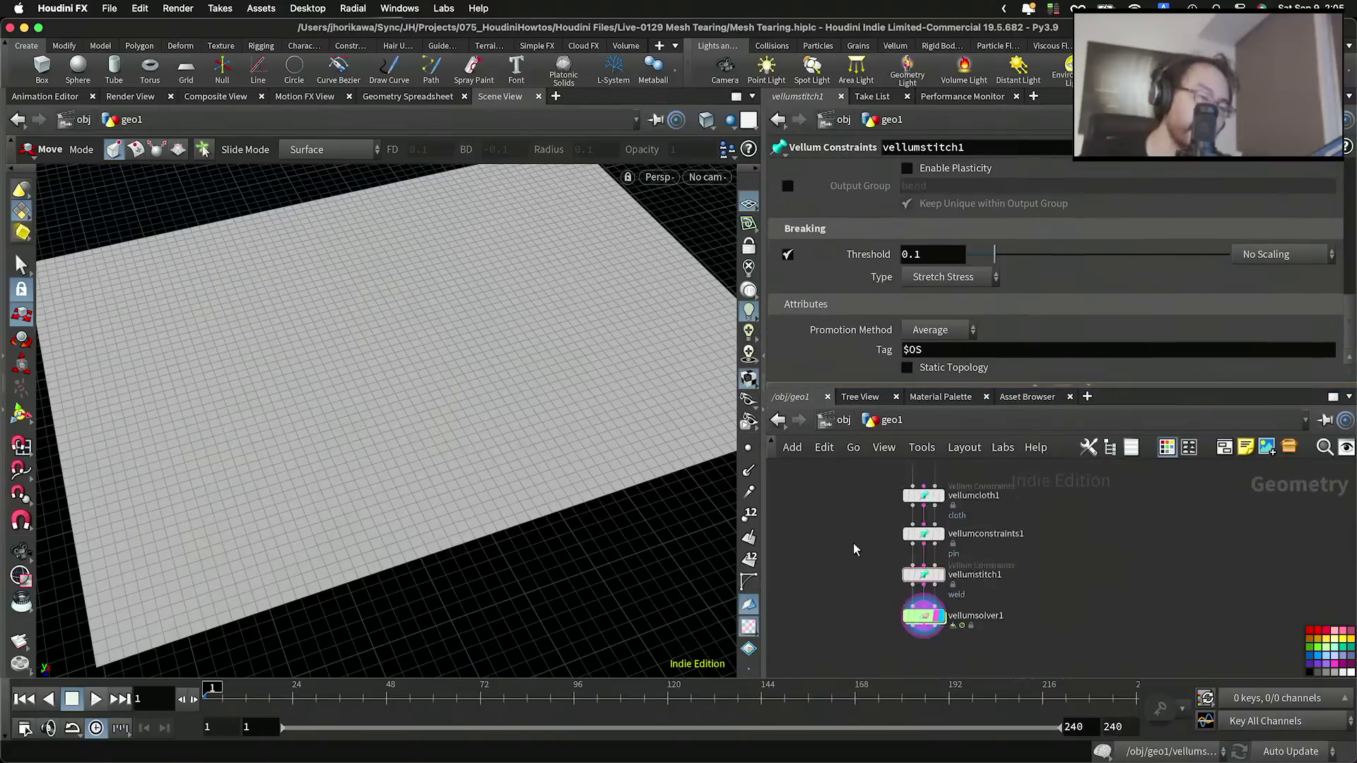
scroll(853, 559, "up", 4)
left_click(96, 700)
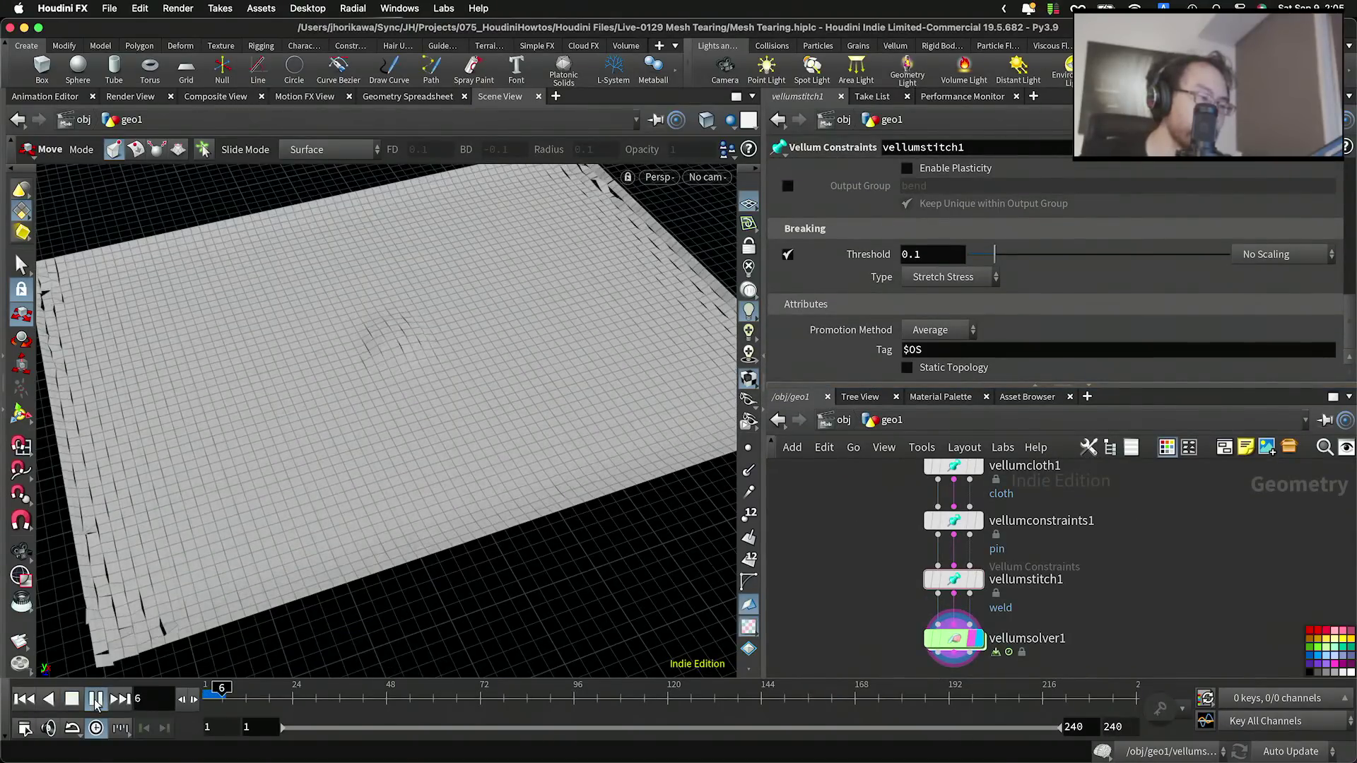
left_click(95, 702)
left_click_drag(249, 694, 211, 692)
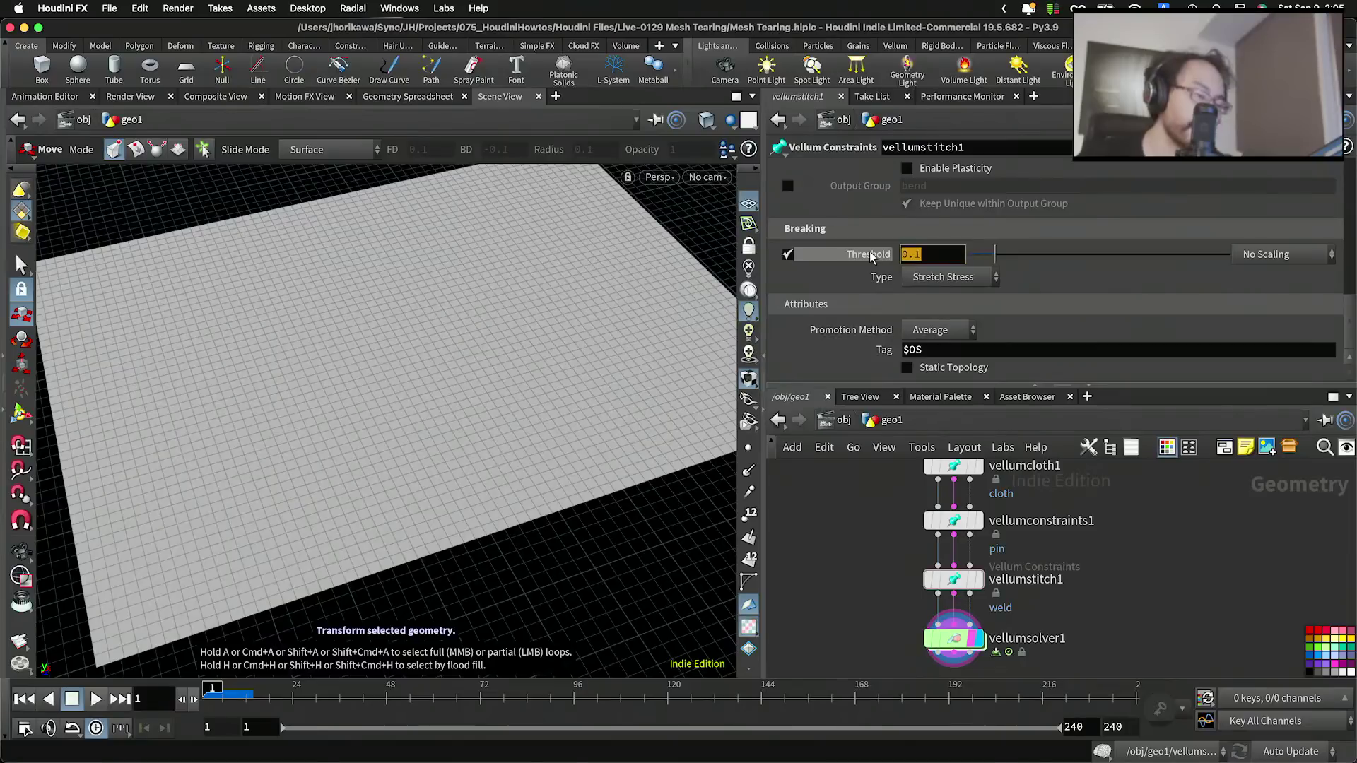
Step: Set the weld's breaking threshold to 1, simulate to frame 22, and inspect the tear around the sphere
type("1")
key("Return")
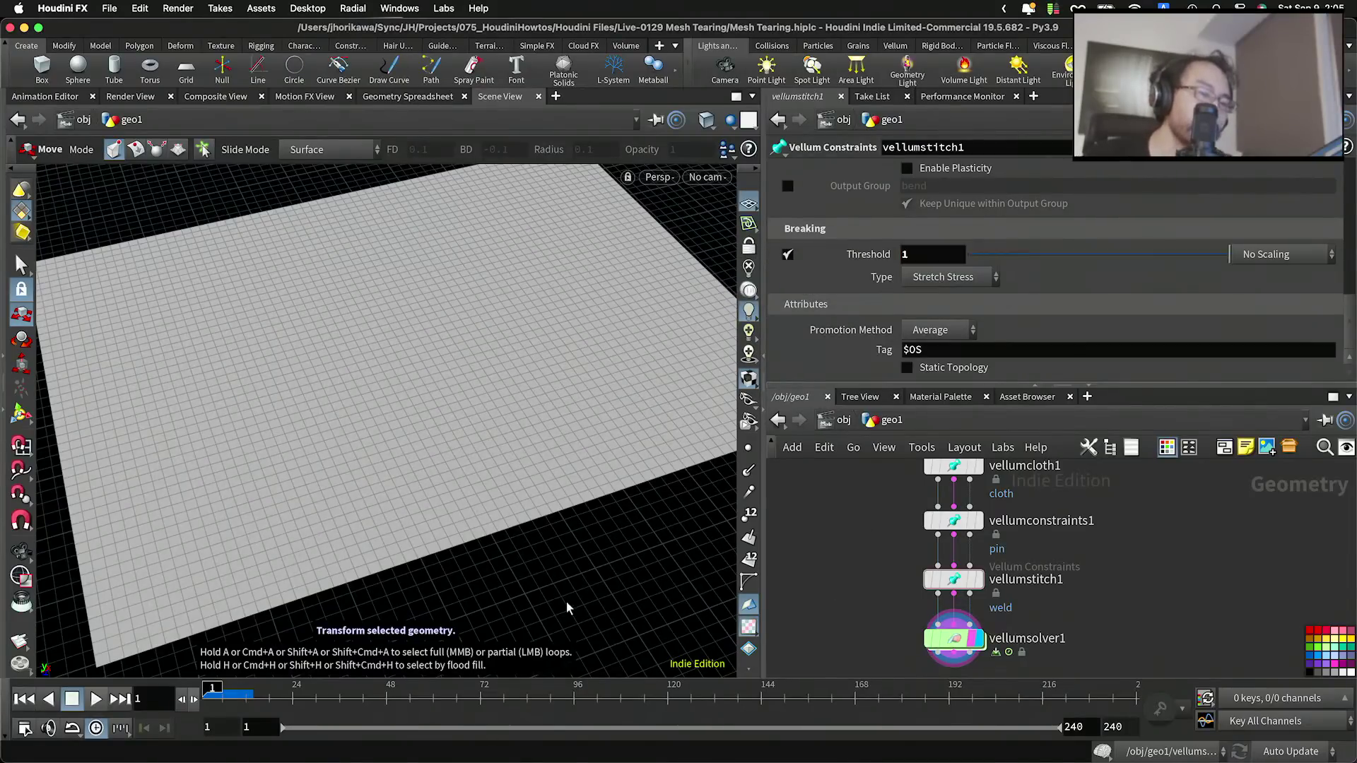
left_click(96, 699)
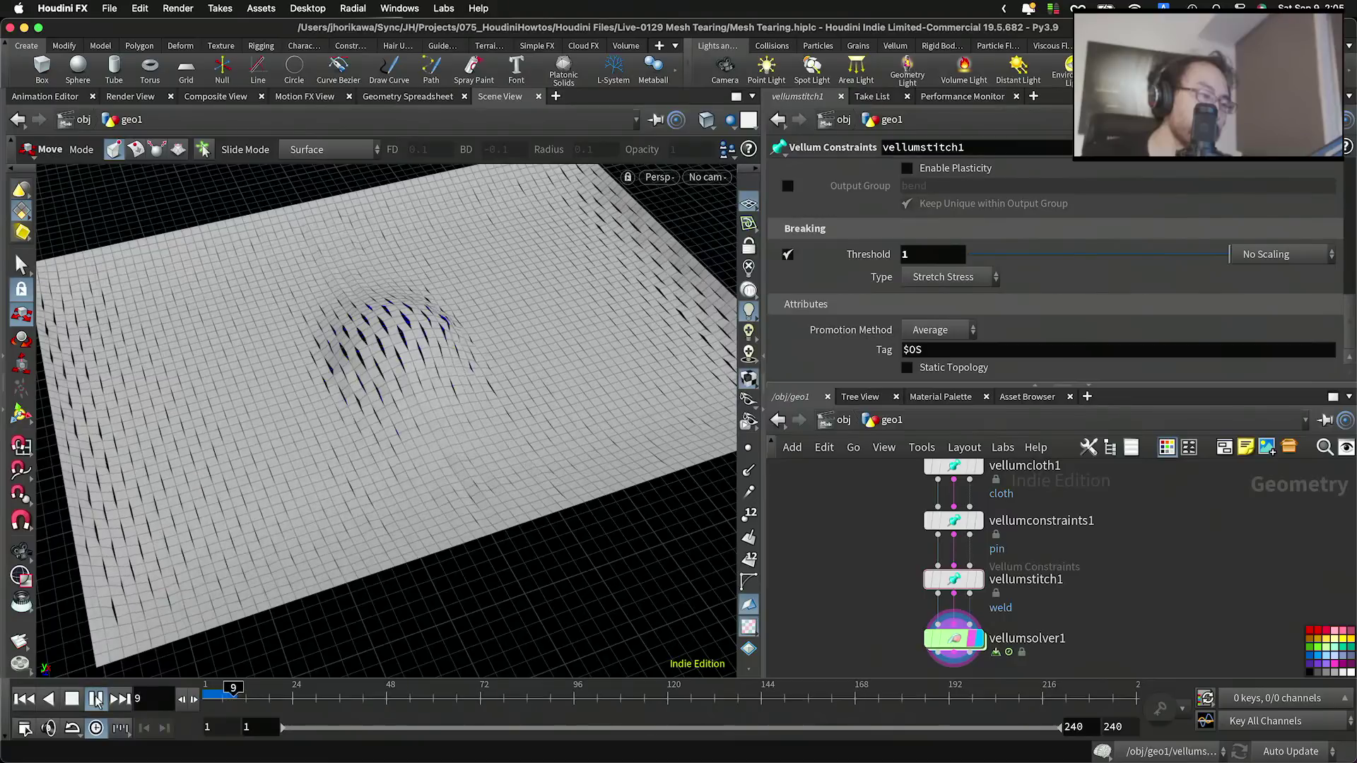
left_click(96, 699)
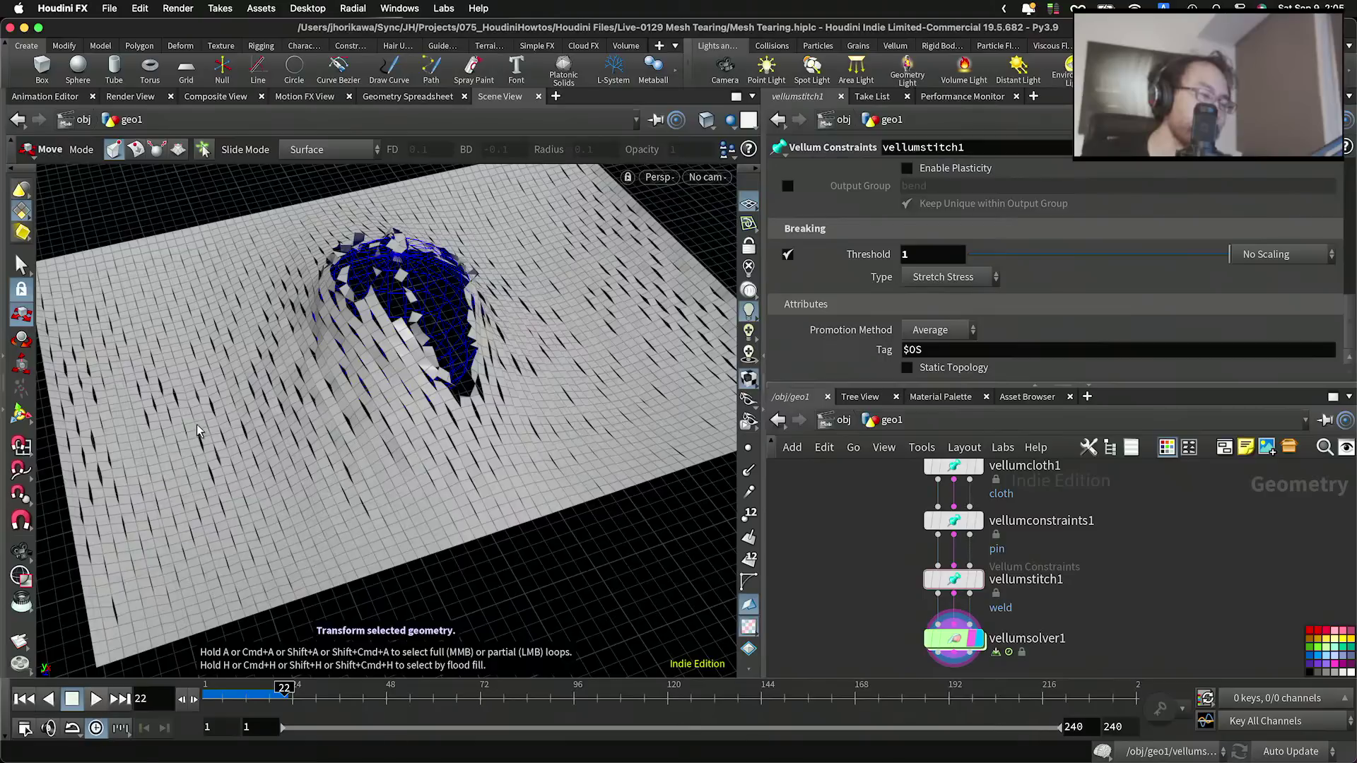
left_click_drag(209, 410, 361, 342, "alt")
scroll(369, 427, "up", 5)
key("t")
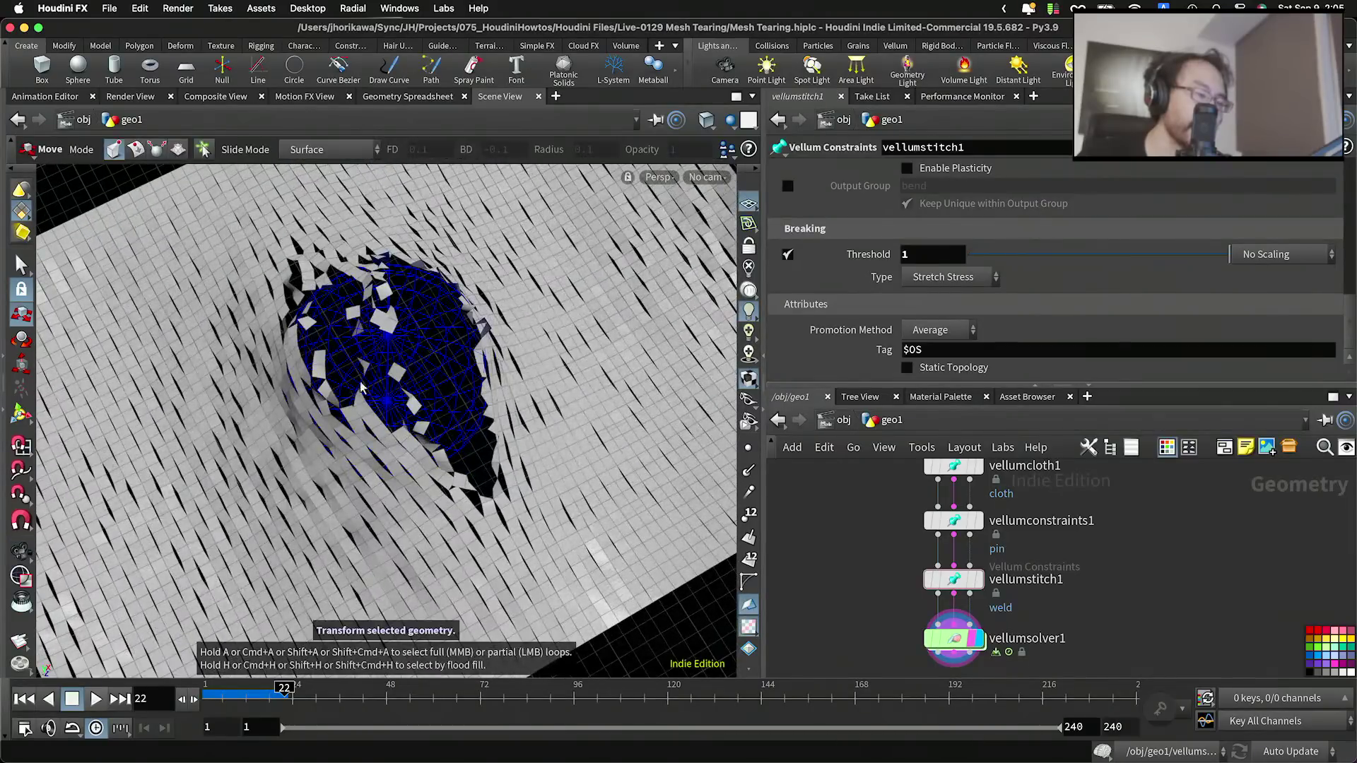
mouse_move(444, 440)
left_mouse_down("alt")
mouse_move(503, 367)
mouse_move(417, 395)
mouse_move(442, 415)
left_mouse_up("alt")
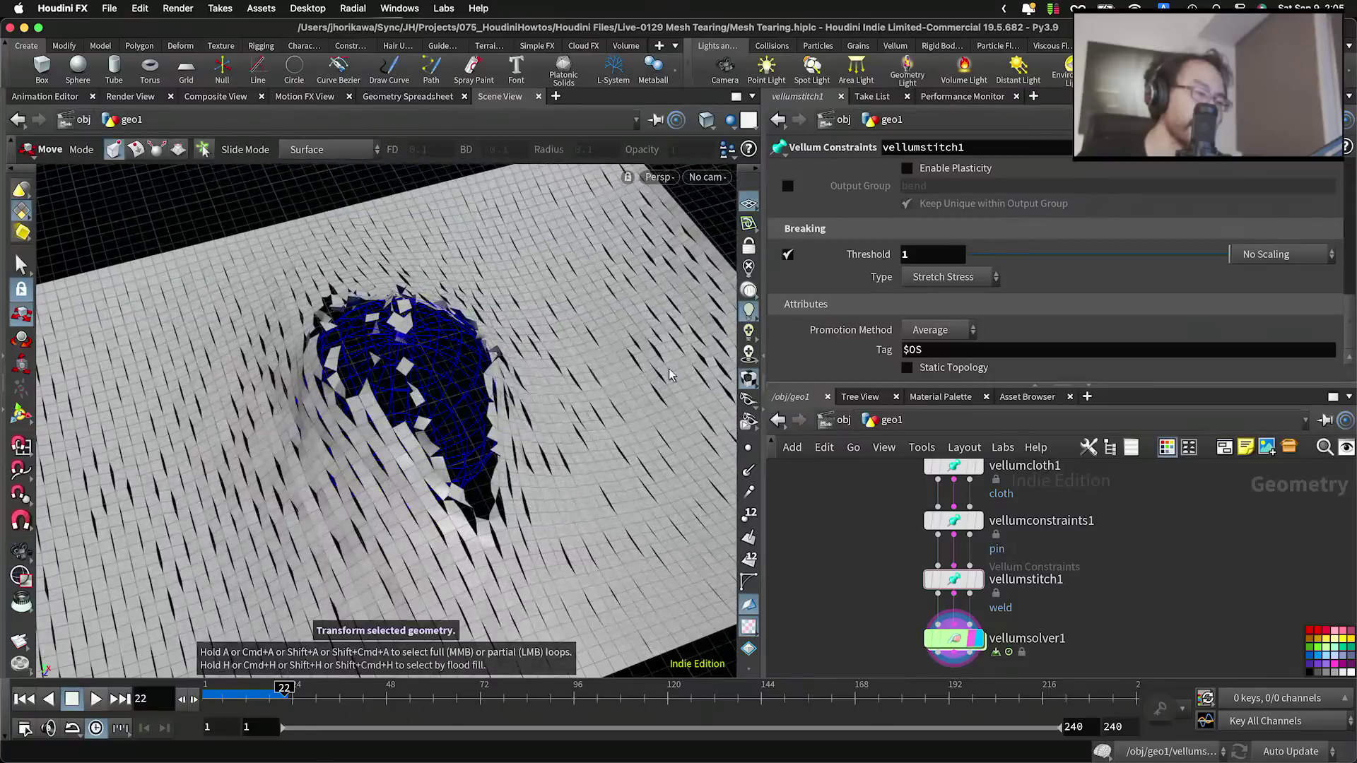
Step: Set the weld's breaking threshold to 2, simulate to frame 41, and inspect the torn faces up close
left_click_drag(928, 257, 876, 263)
type("2")
key("Return")
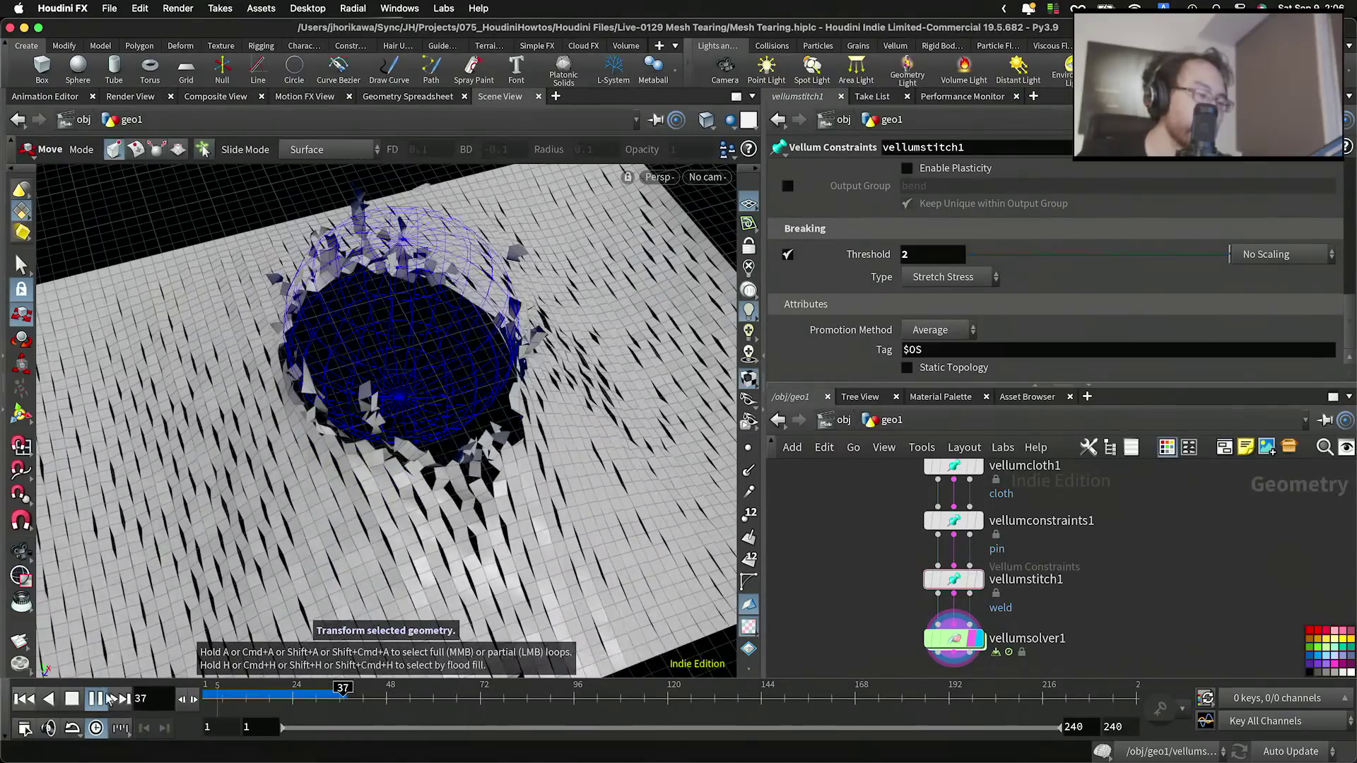
left_click_drag(396, 523, 422, 448, "alt")
right_click_drag(421, 448, 481, 509, "alt")
left_click_drag(480, 508, 349, 473, "alt")
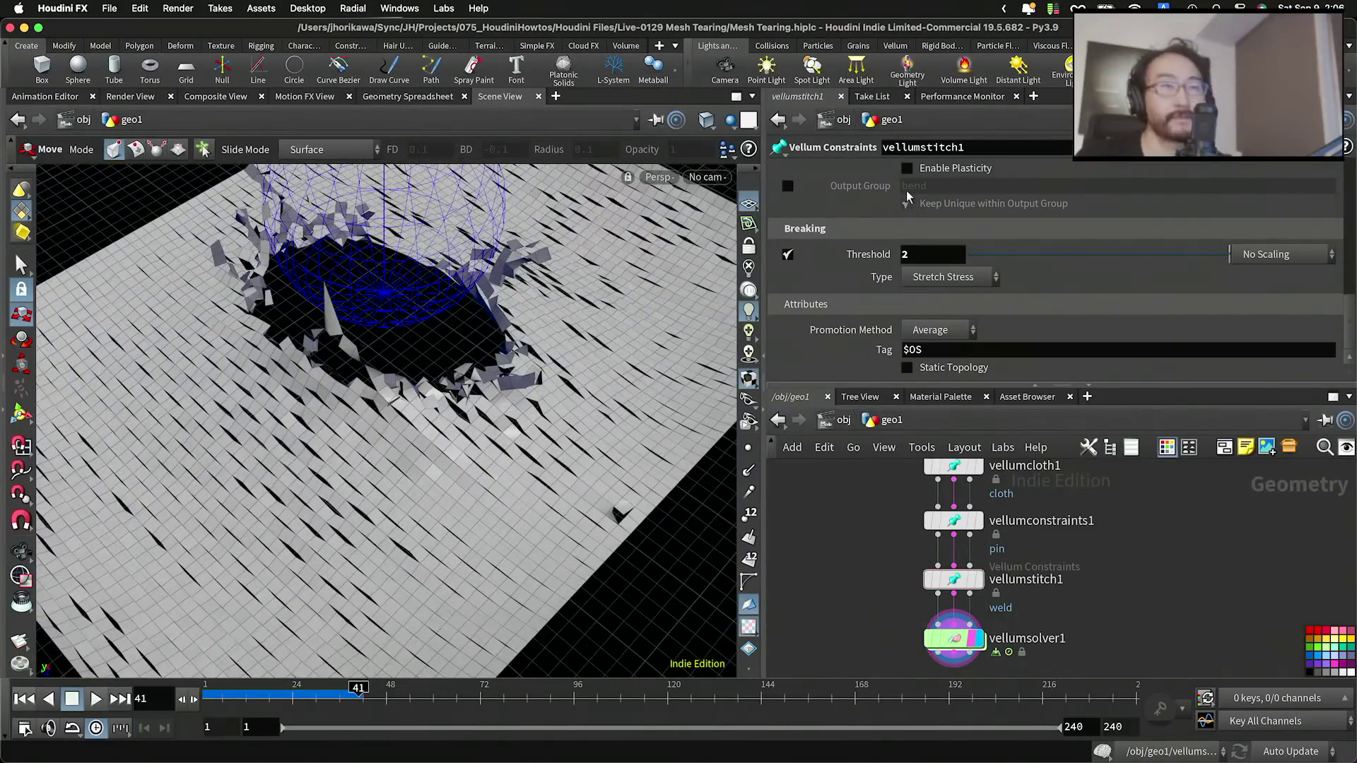
left_click_drag(554, 261, 547, 185, "alt")
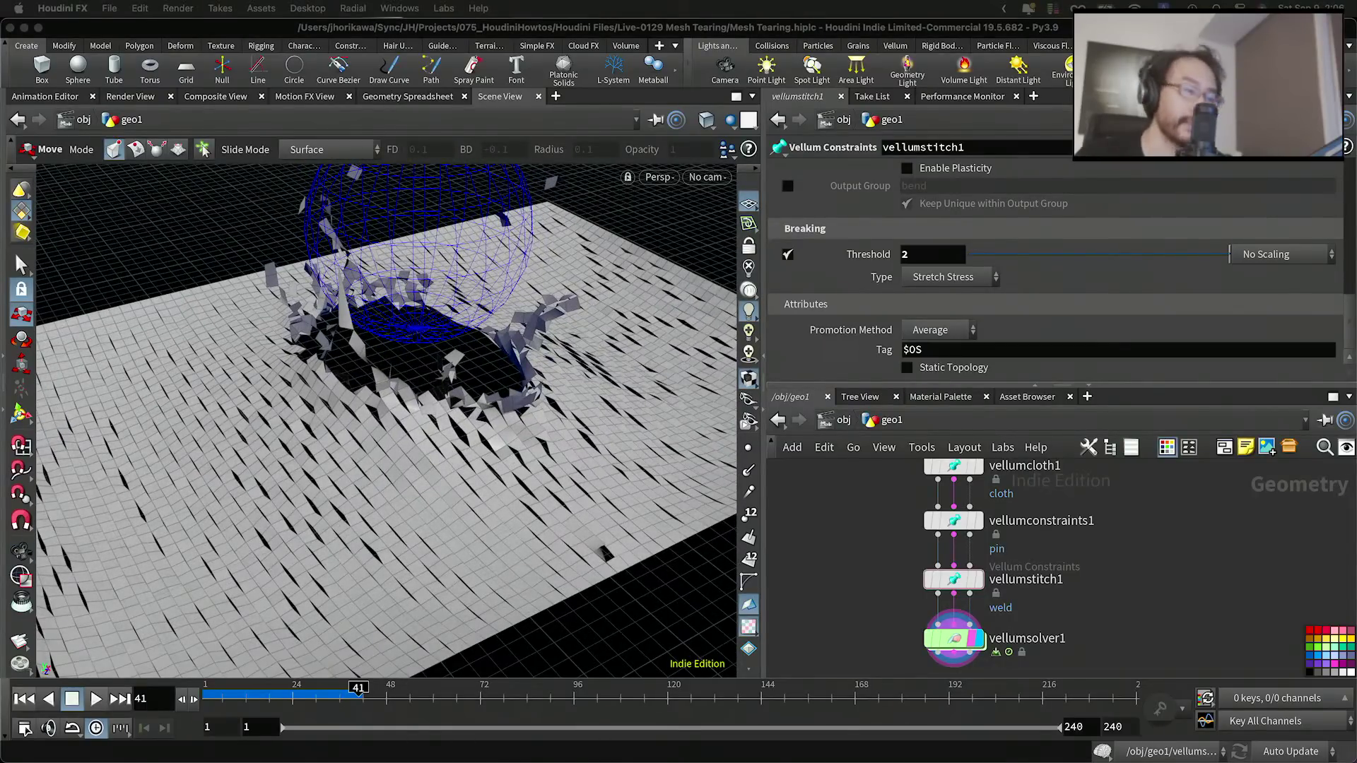
scroll(428, 332, "up", 10)
left_click_drag(401, 359, 422, 321, "alt")
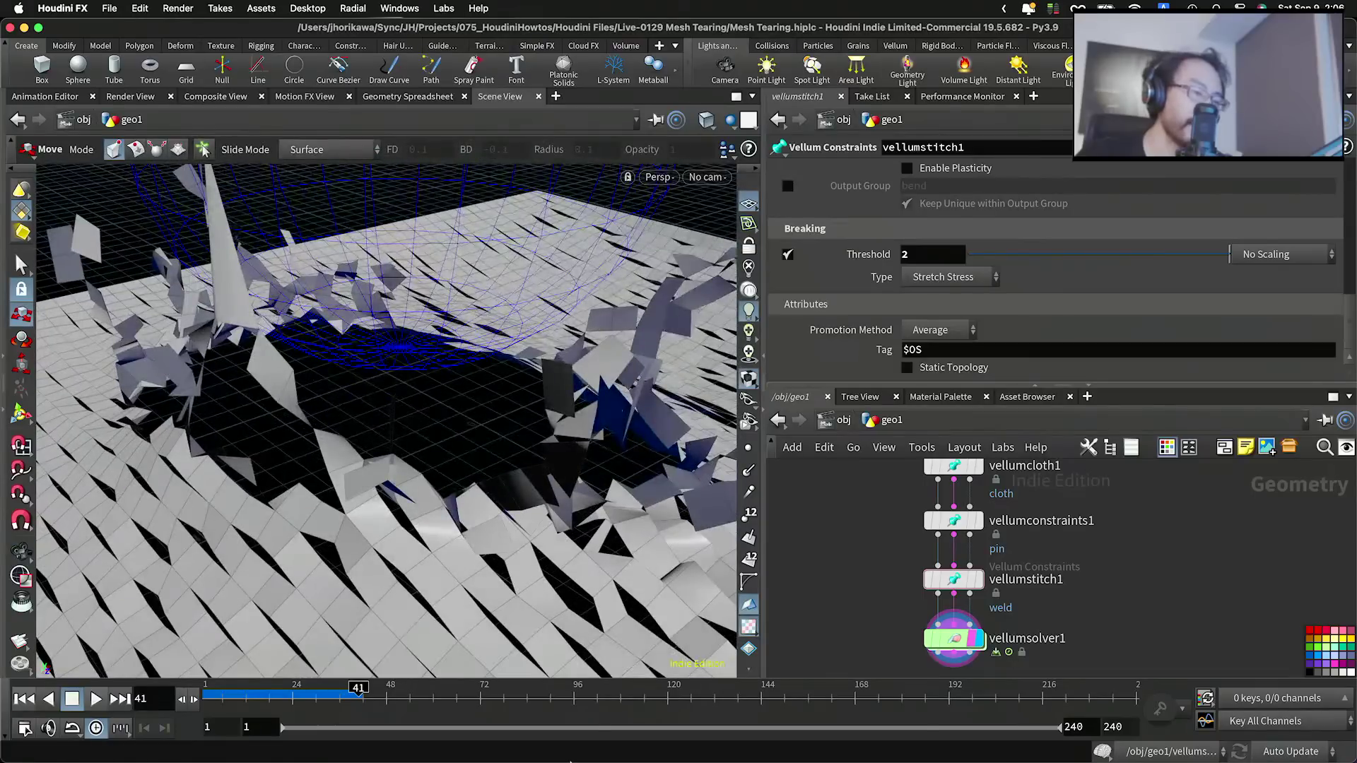
mouse_move(897, 735)
left_click(991, 735)
left_click(941, 742)
left_click(860, 620)
Step: Display the random wrangle's output to view the sheet before edge fracturing
scroll(856, 615, "down", 6)
scroll(871, 493, "up", 5)
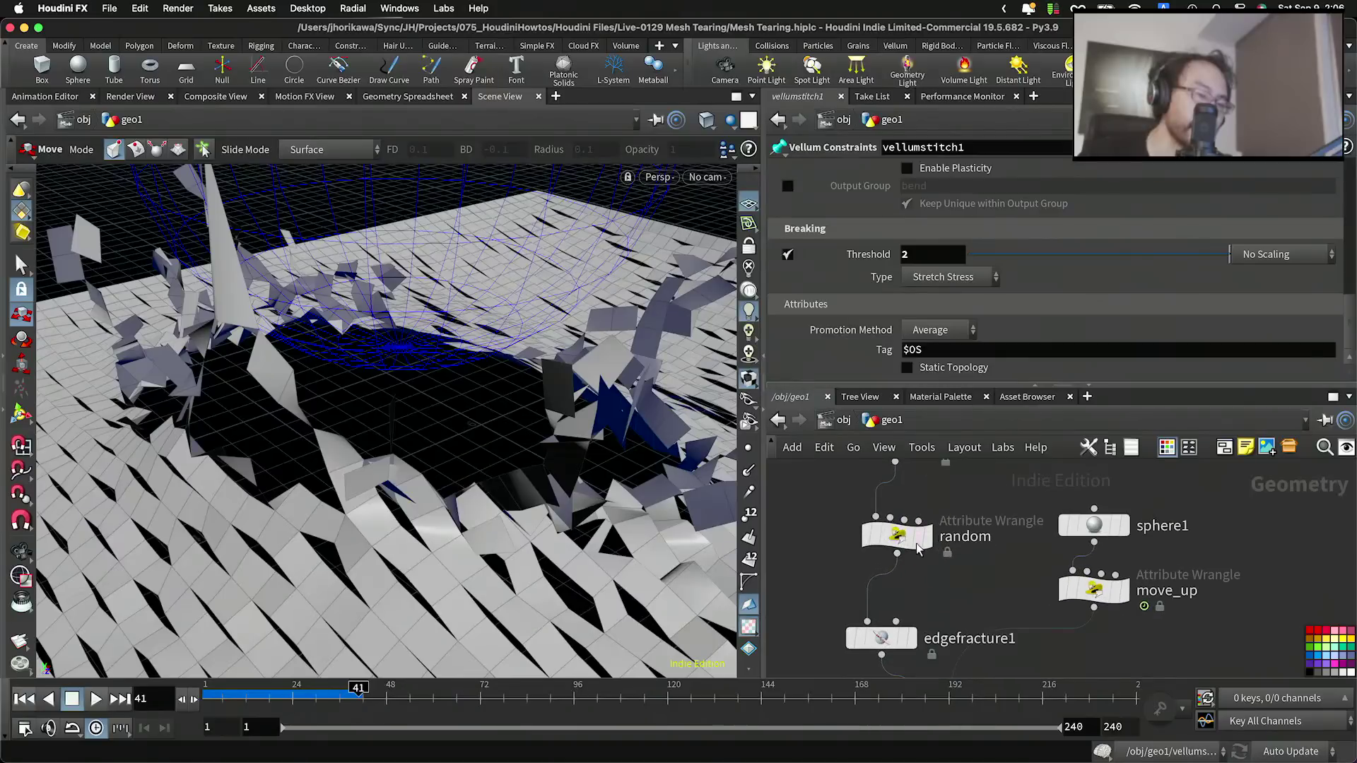
left_click(919, 542)
left_click_drag(374, 522, 369, 510, "alt")
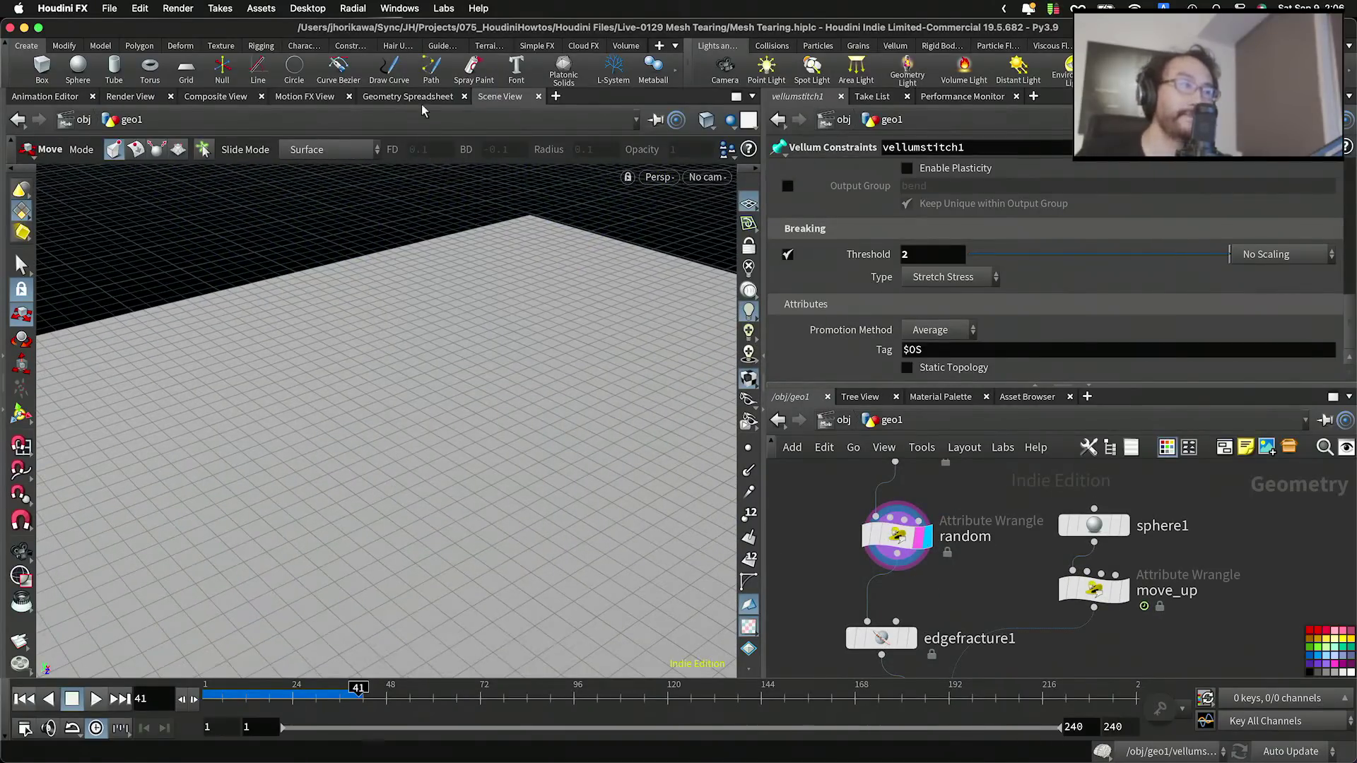
Step: Insert a Subdivide node between the random wrangle and edgefracture1, and display its output
left_click_drag(430, 350, 453, 413, "alt")
scroll(812, 545, "down", 2)
middle_click_drag(810, 546, 807, 512)
scroll(808, 511, "up", 2)
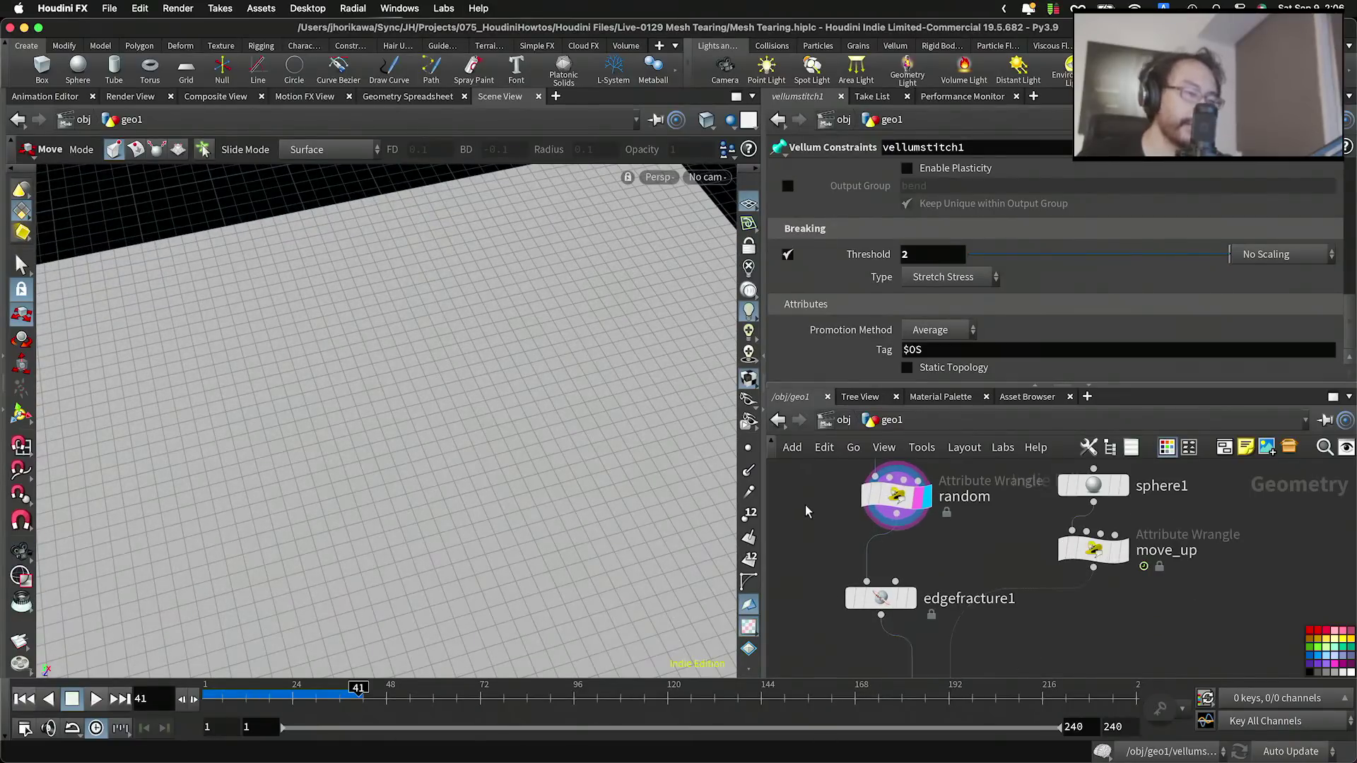
key("Tab")
type("subd")
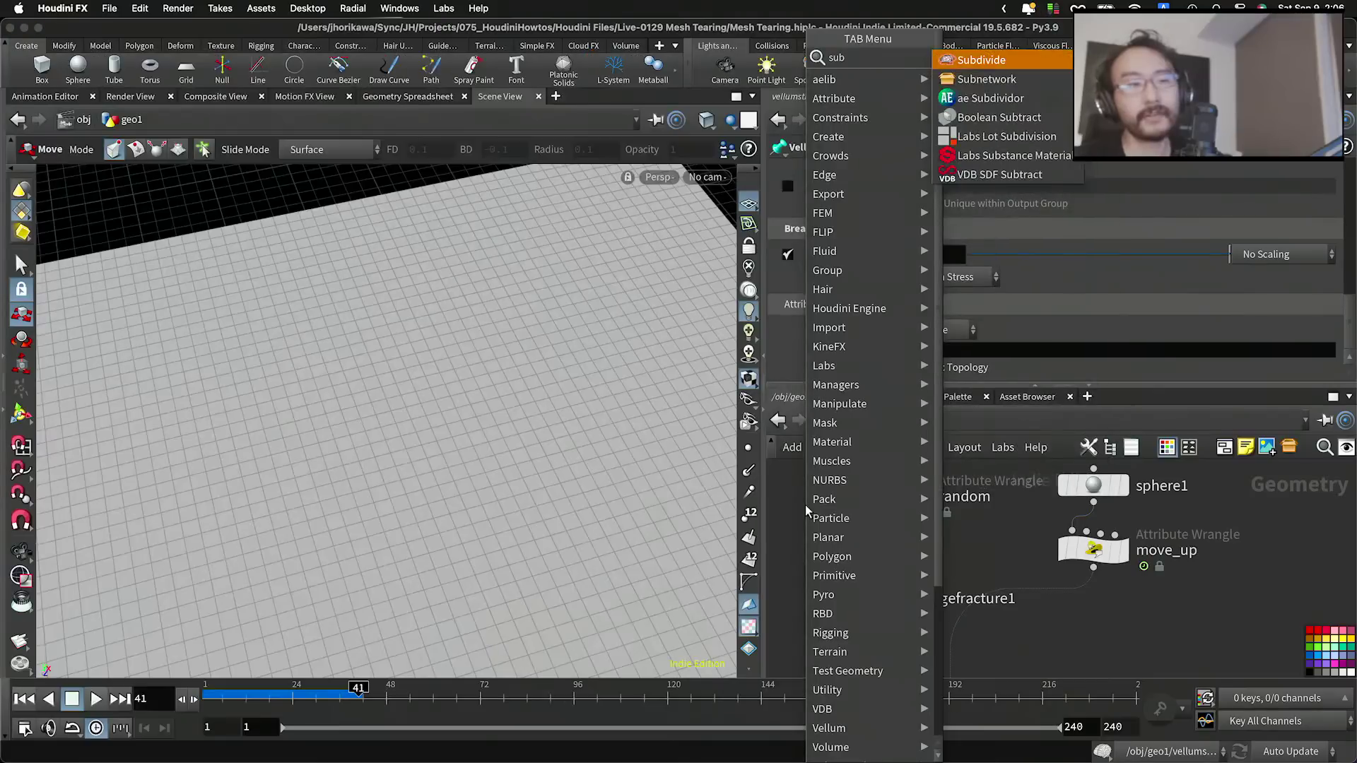
key("Return")
left_click(805, 510)
left_click_drag(806, 509, 882, 555)
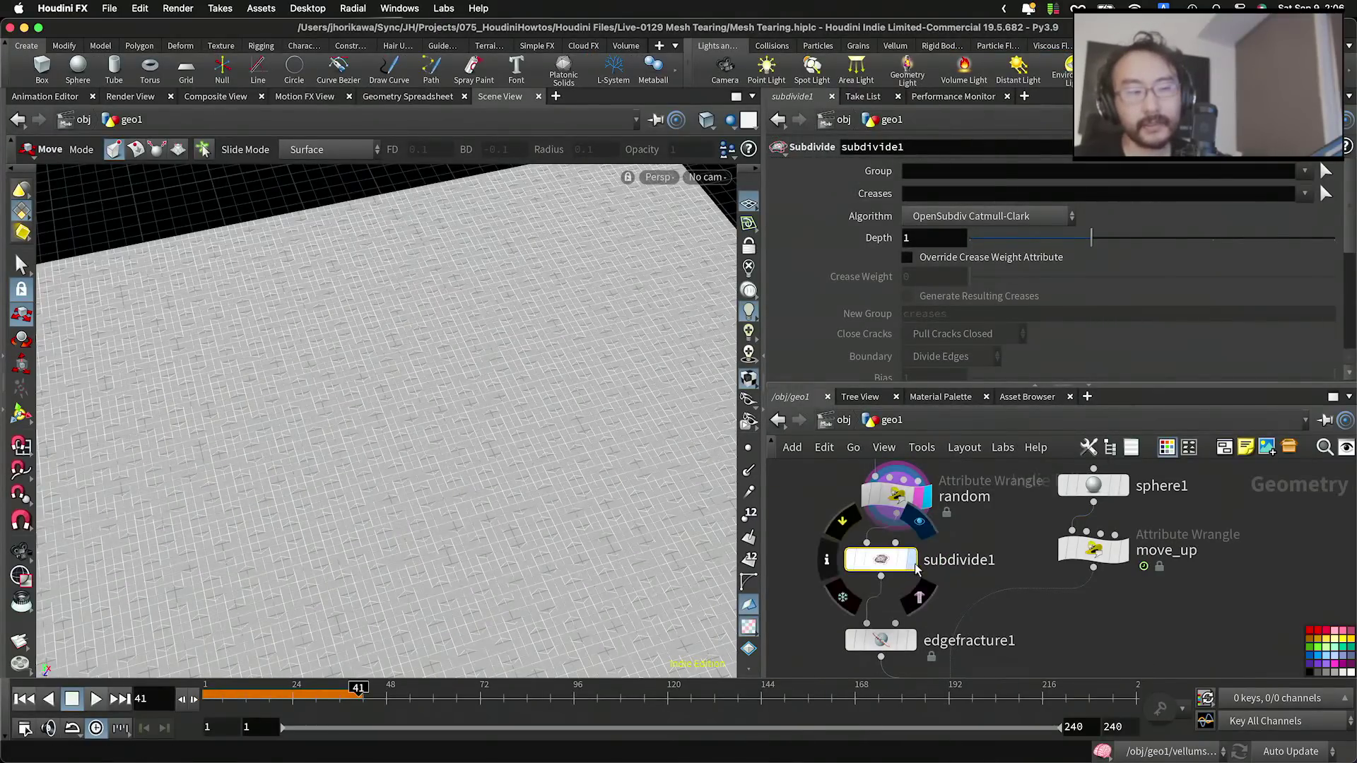
left_click(913, 561)
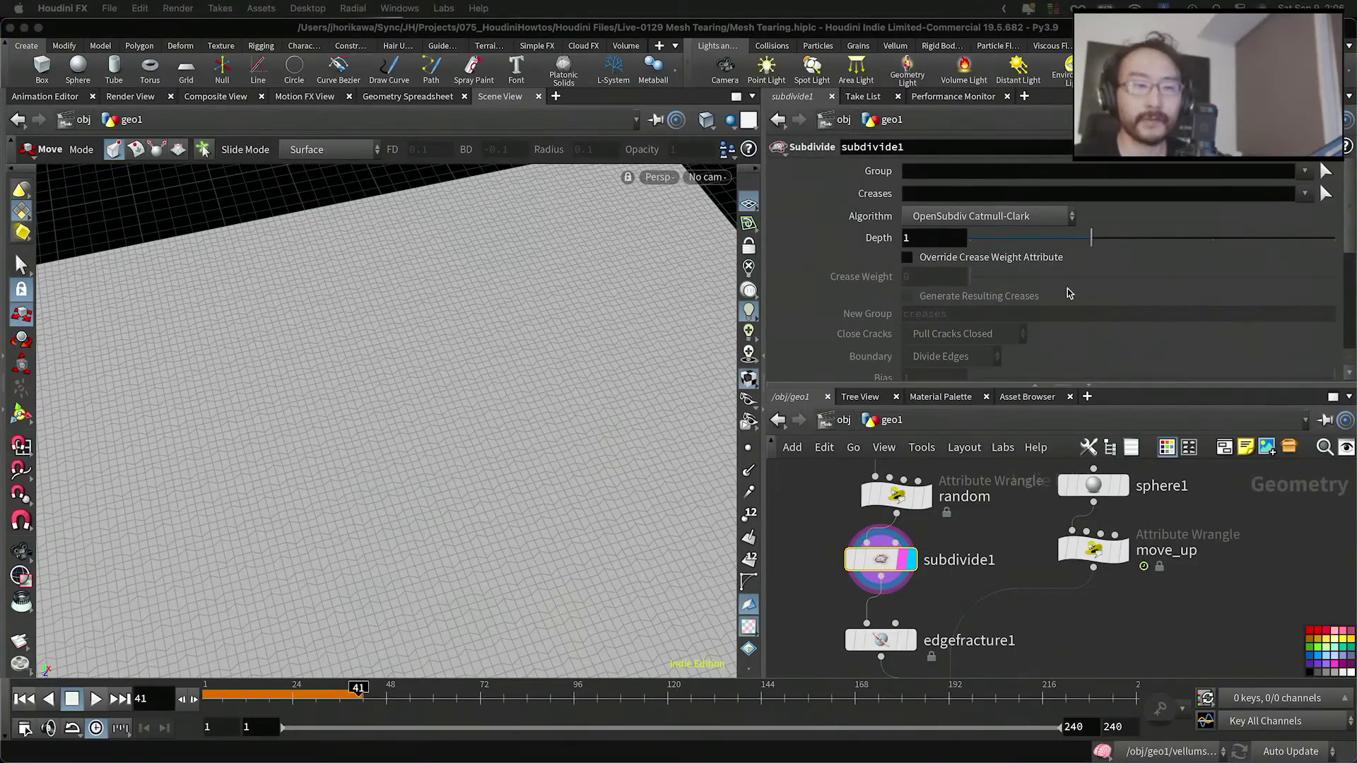
Step: Set the Subdivide algorithm to OpenSubdiv Bilinear and return to frame 1
left_click(1027, 216)
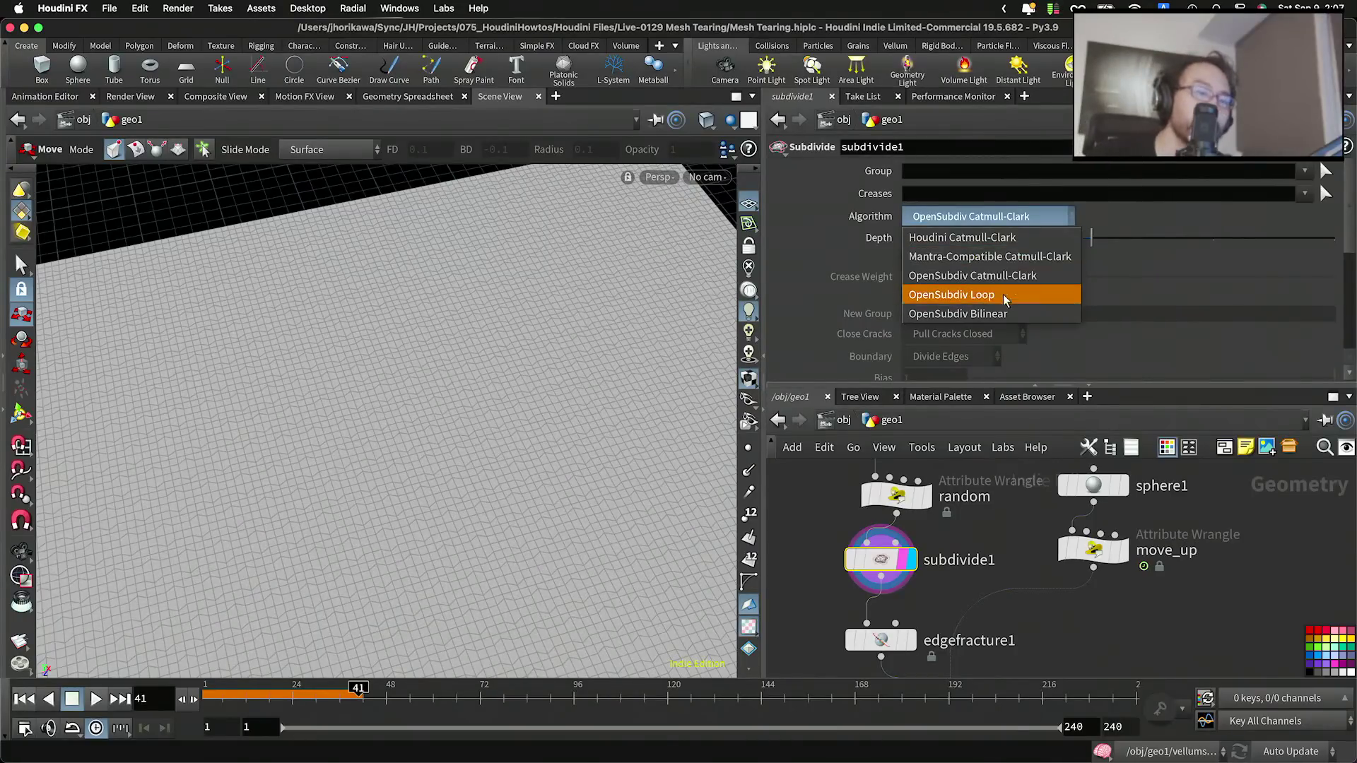
left_click(1003, 314)
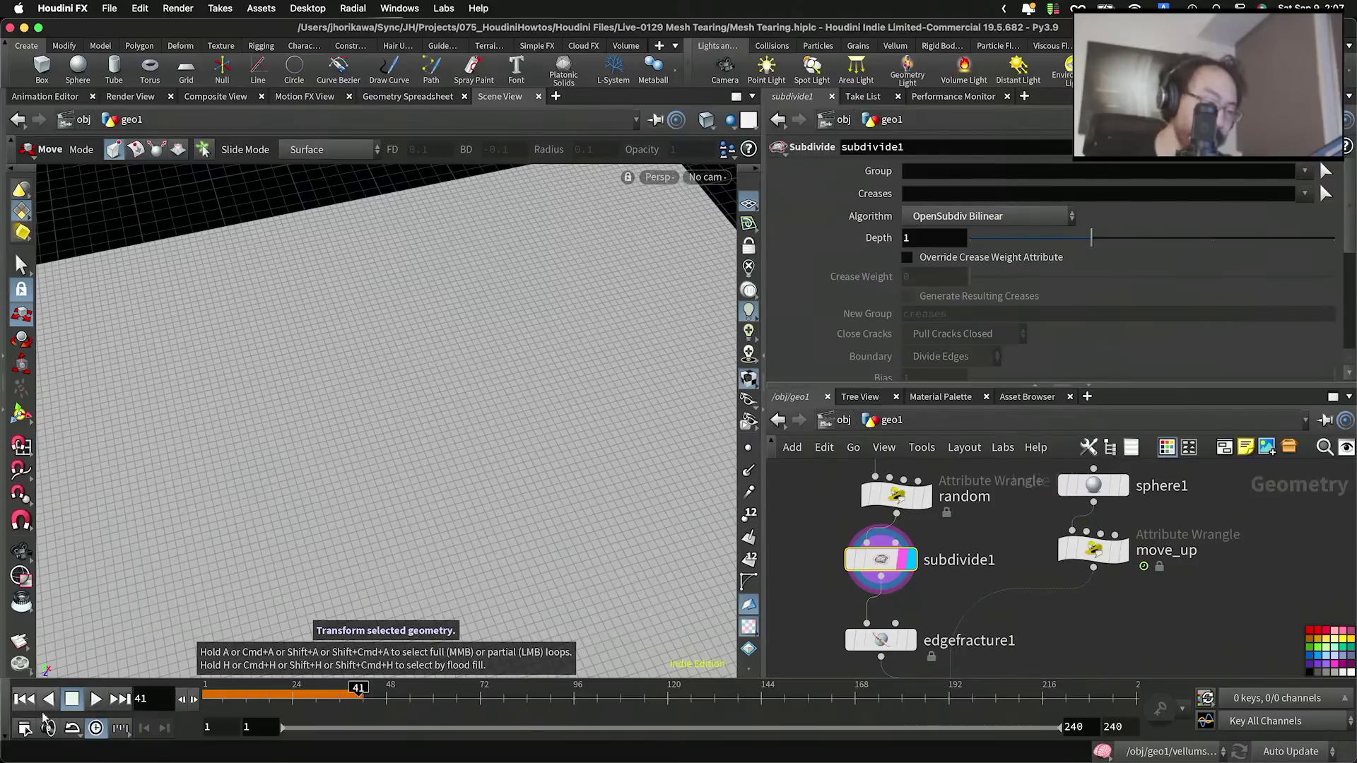
left_click(24, 699)
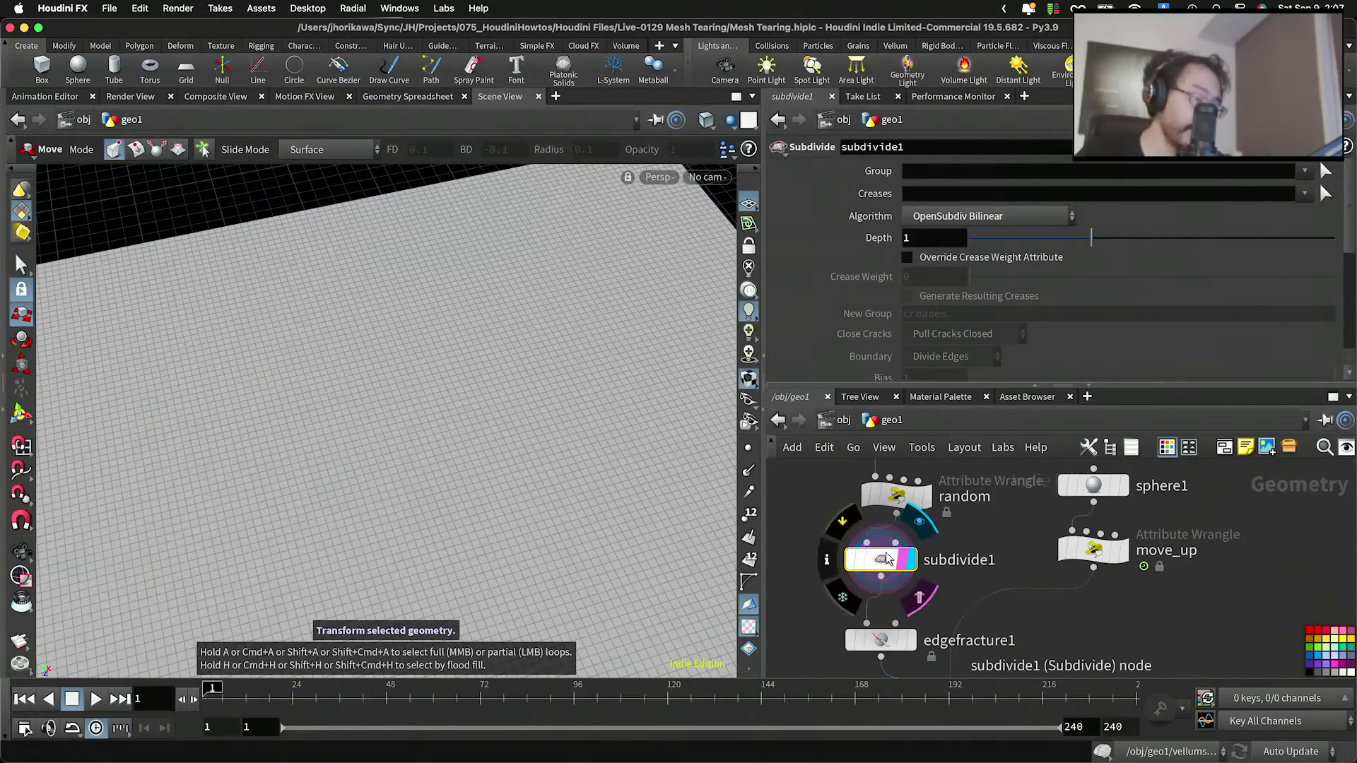
Step: Compare the sheet's mesh up close at the random wrangle with the subdivided output
left_click(924, 497)
right_click_drag(687, 444, 520, 476, "alt")
left_click_drag(454, 486, 405, 448, "alt")
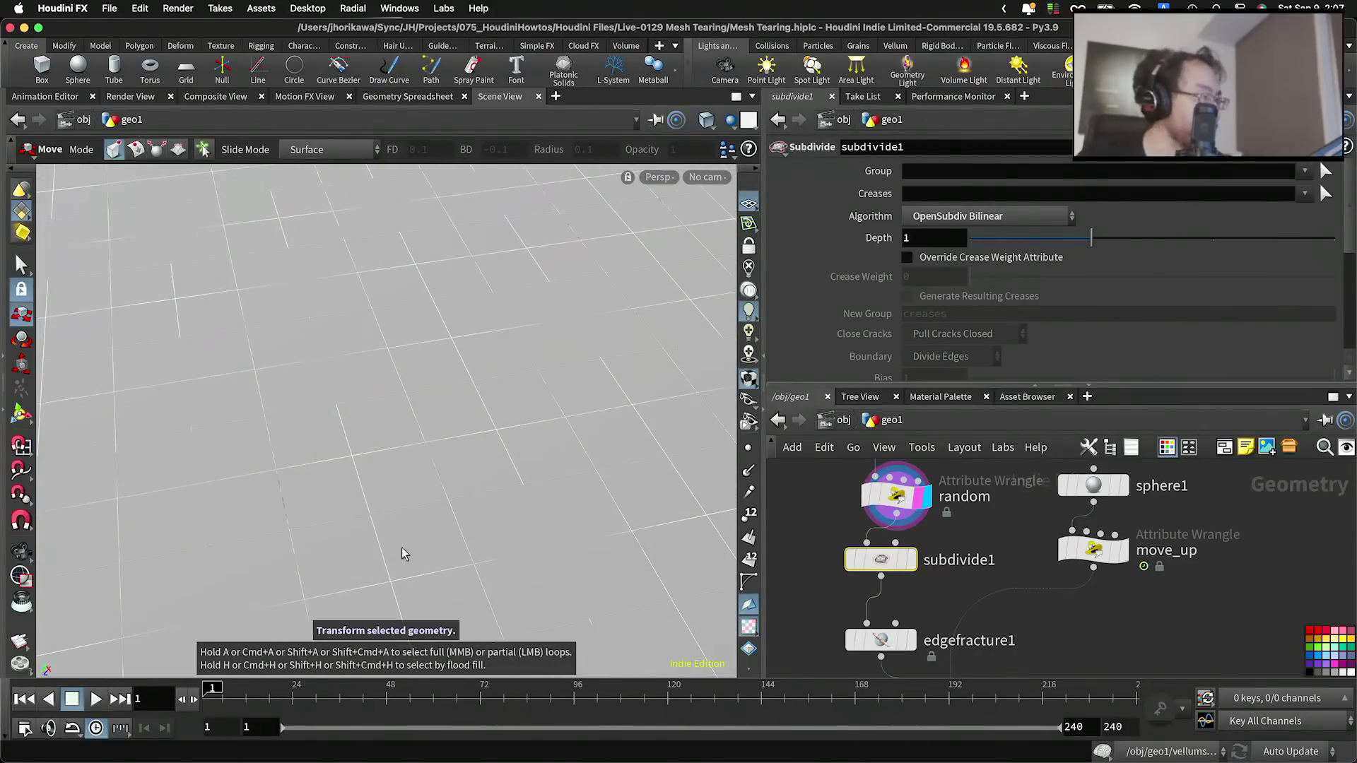
left_click_drag(409, 469, 397, 433, "alt")
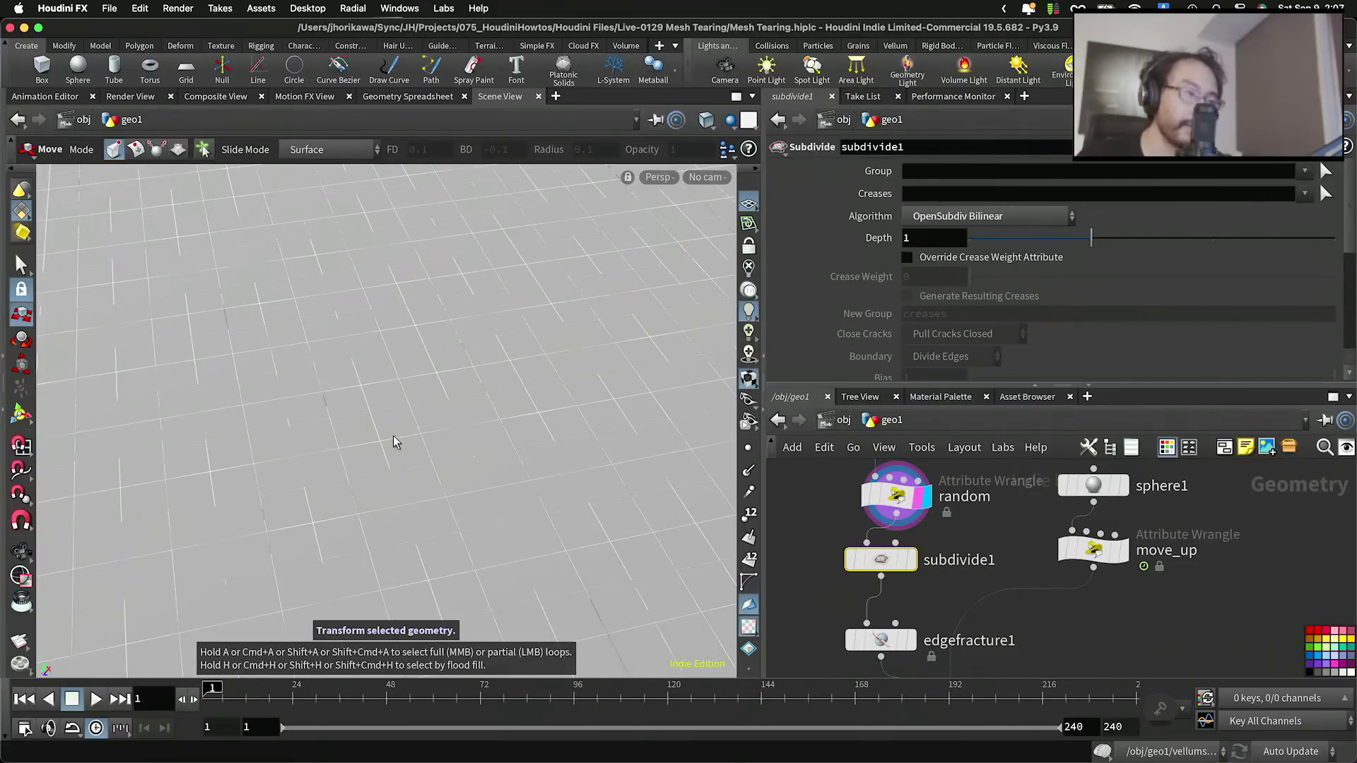
left_click(839, 500)
scroll(845, 499, "down", 3)
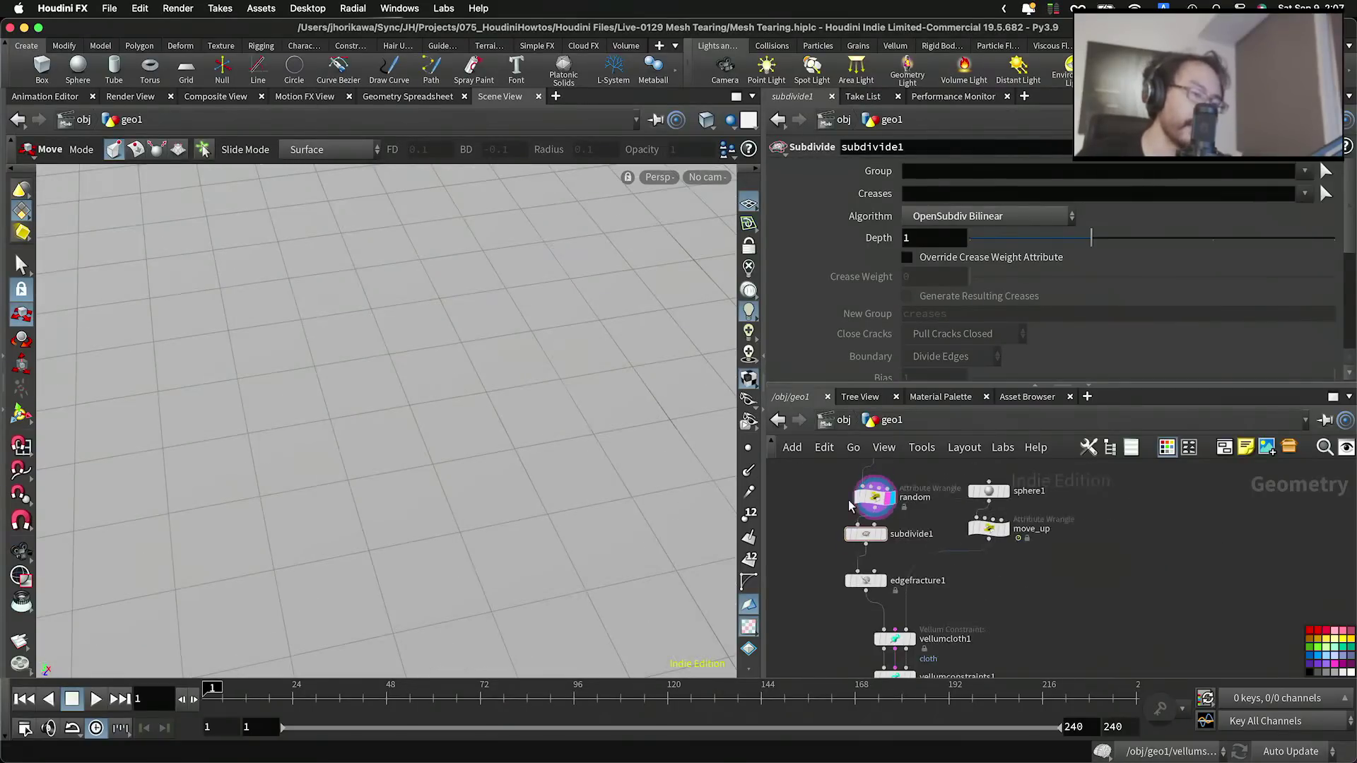
scroll(850, 505, "up", 3)
left_click(865, 495)
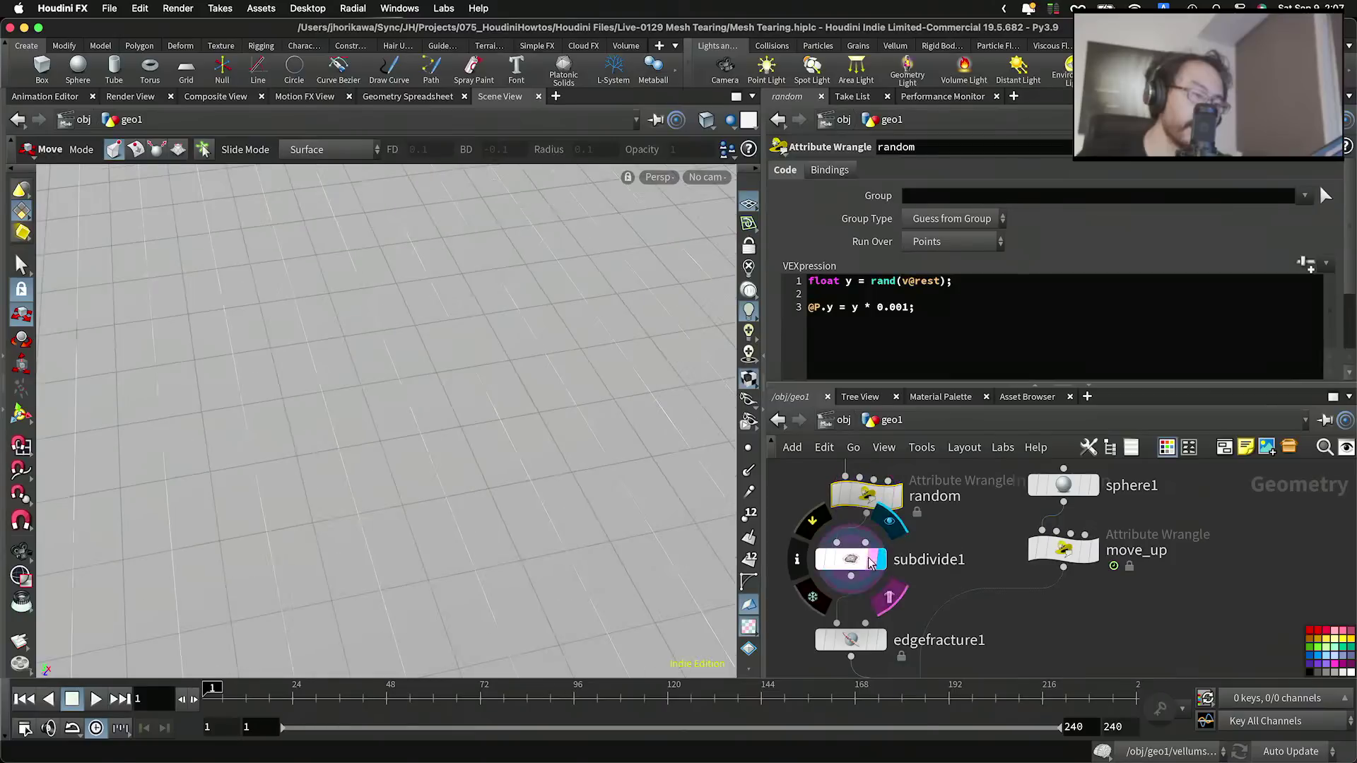
left_click(870, 560)
Step: Display the Vellum solver's output and simulate the subdivided sheet to frame 80
scroll(872, 560, "down", 3)
scroll(872, 562, "up", 3)
left_click_drag(860, 553, 875, 551)
scroll(887, 538, "down", 1)
scroll(910, 532, "down", 2)
middle_click_drag(921, 574, 924, 533)
scroll(892, 552, "up", 3)
left_click_drag(877, 562, 897, 551)
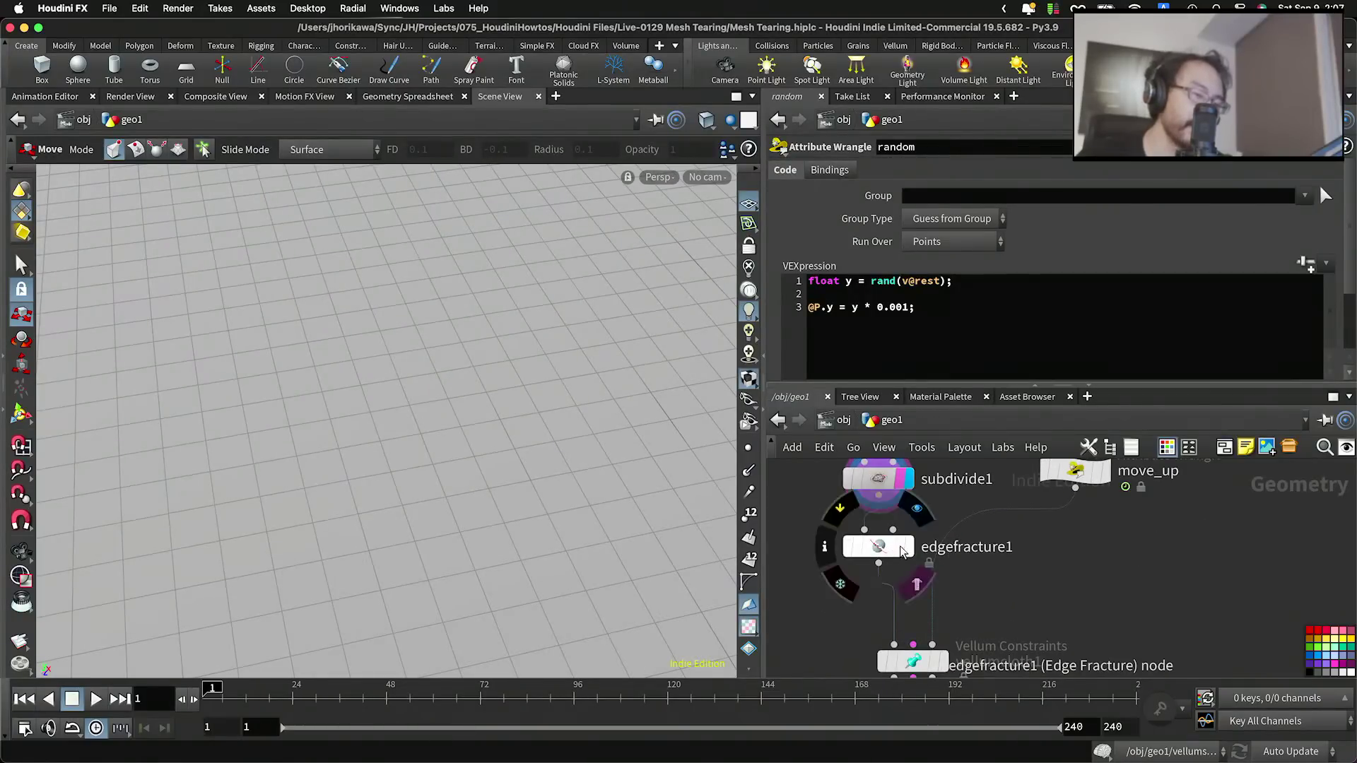
scroll(888, 539, "down", 5)
scroll(928, 614, "up", 3)
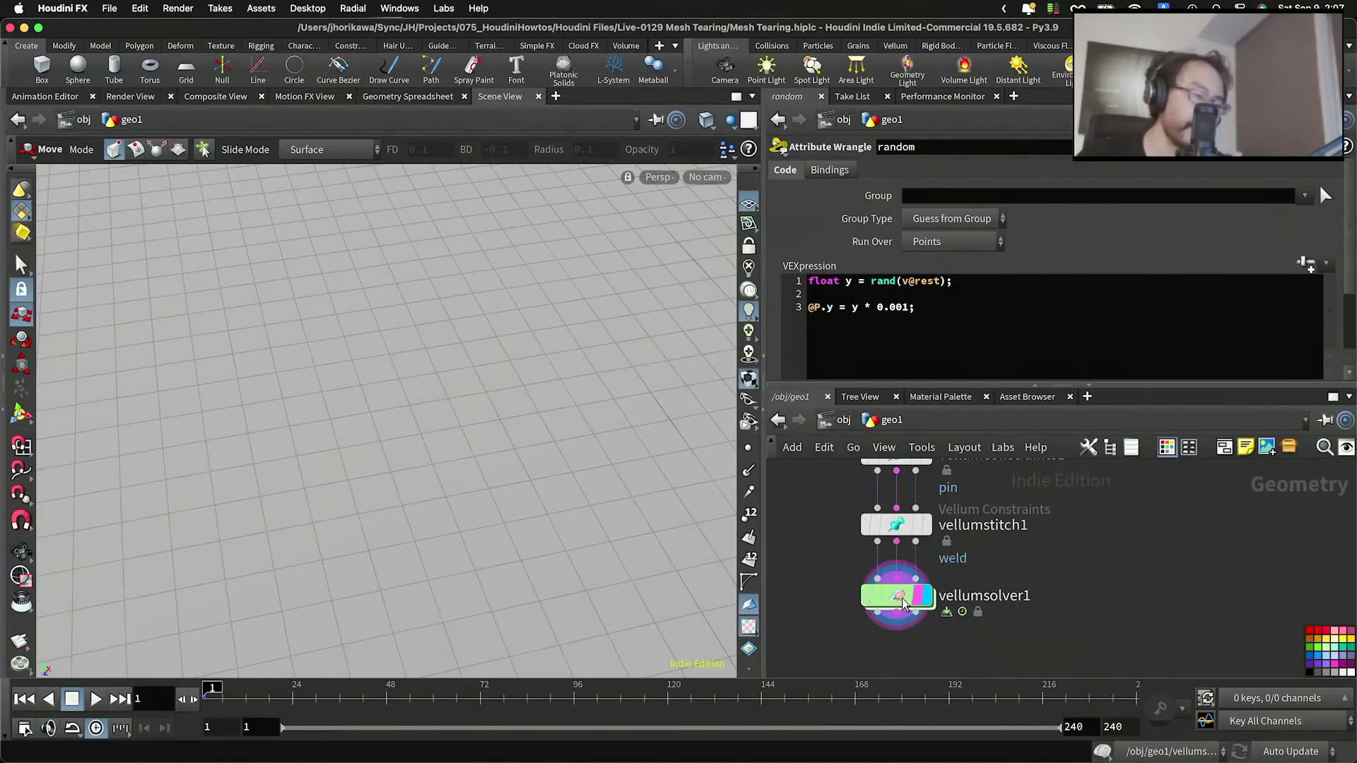
left_click(904, 601)
key("Return")
left_click(97, 699)
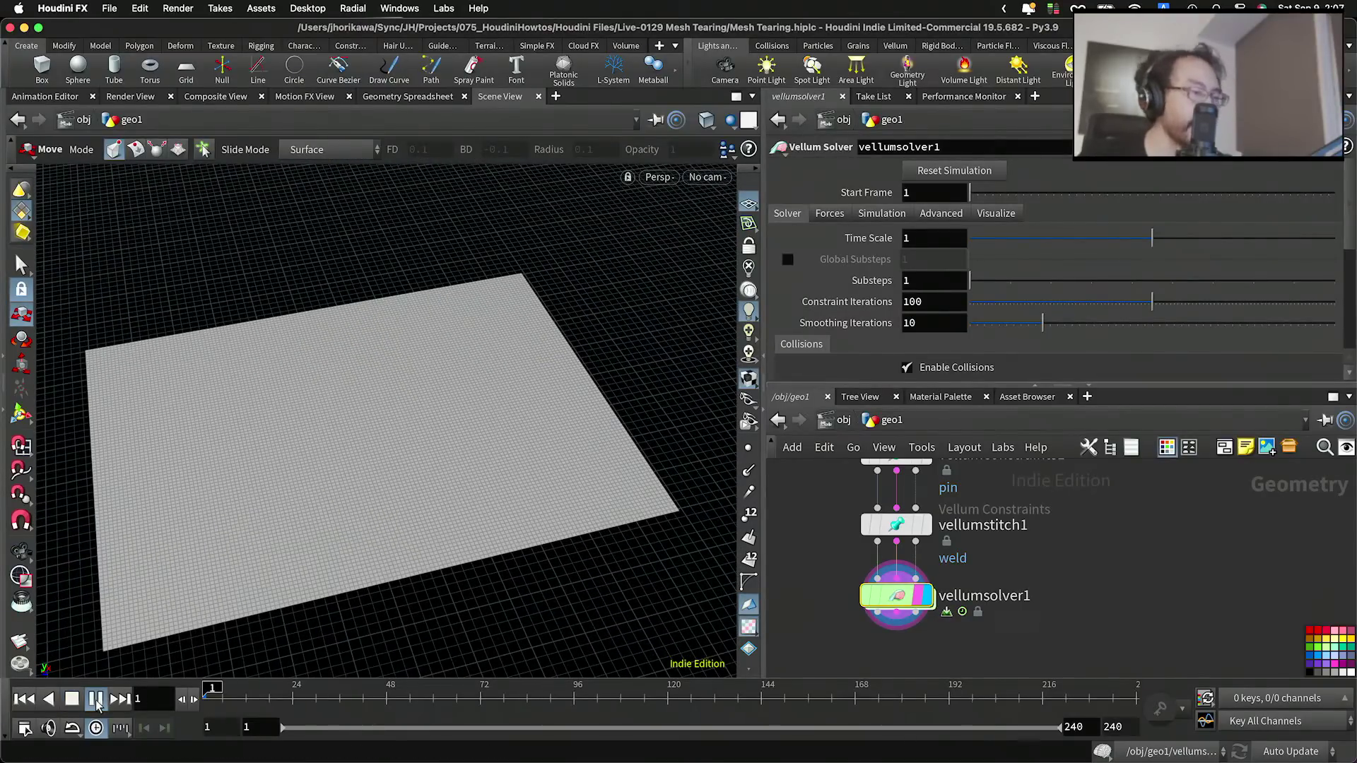
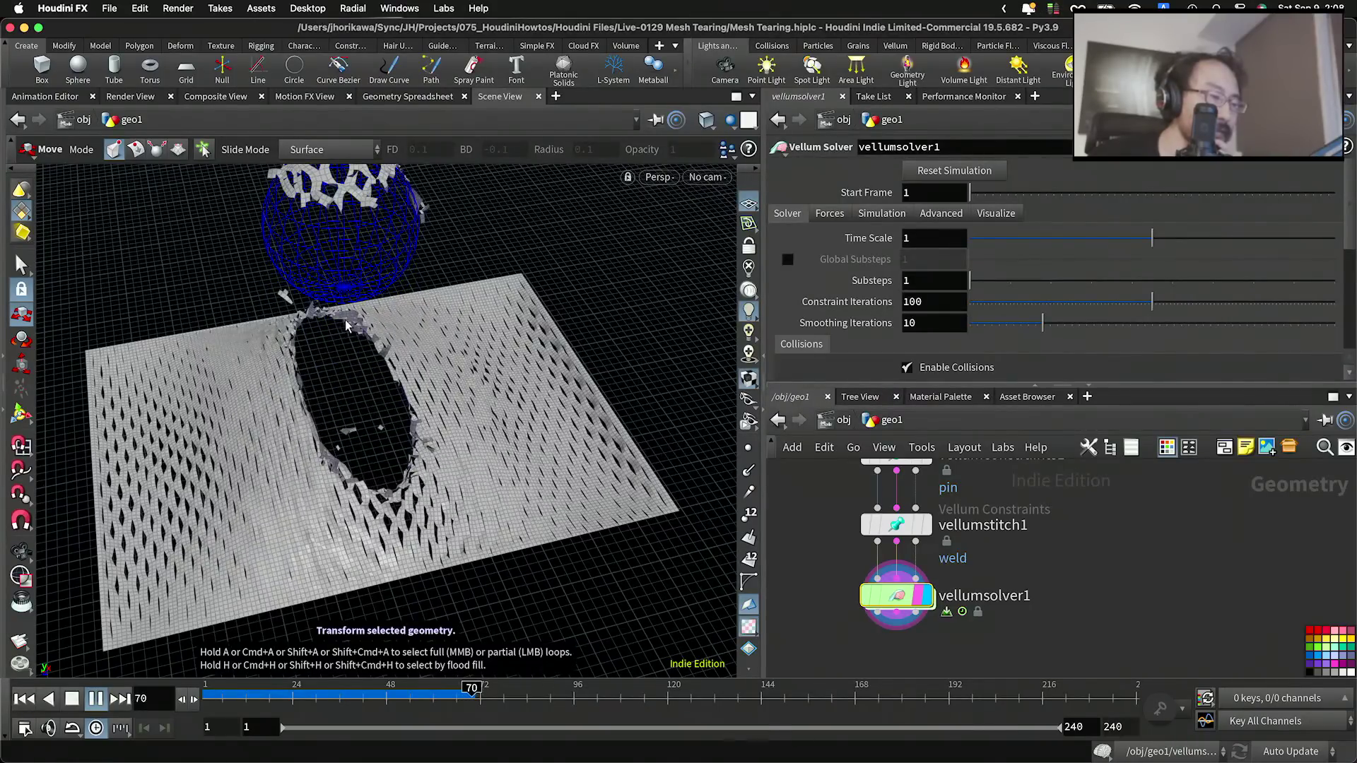
left_click(96, 698)
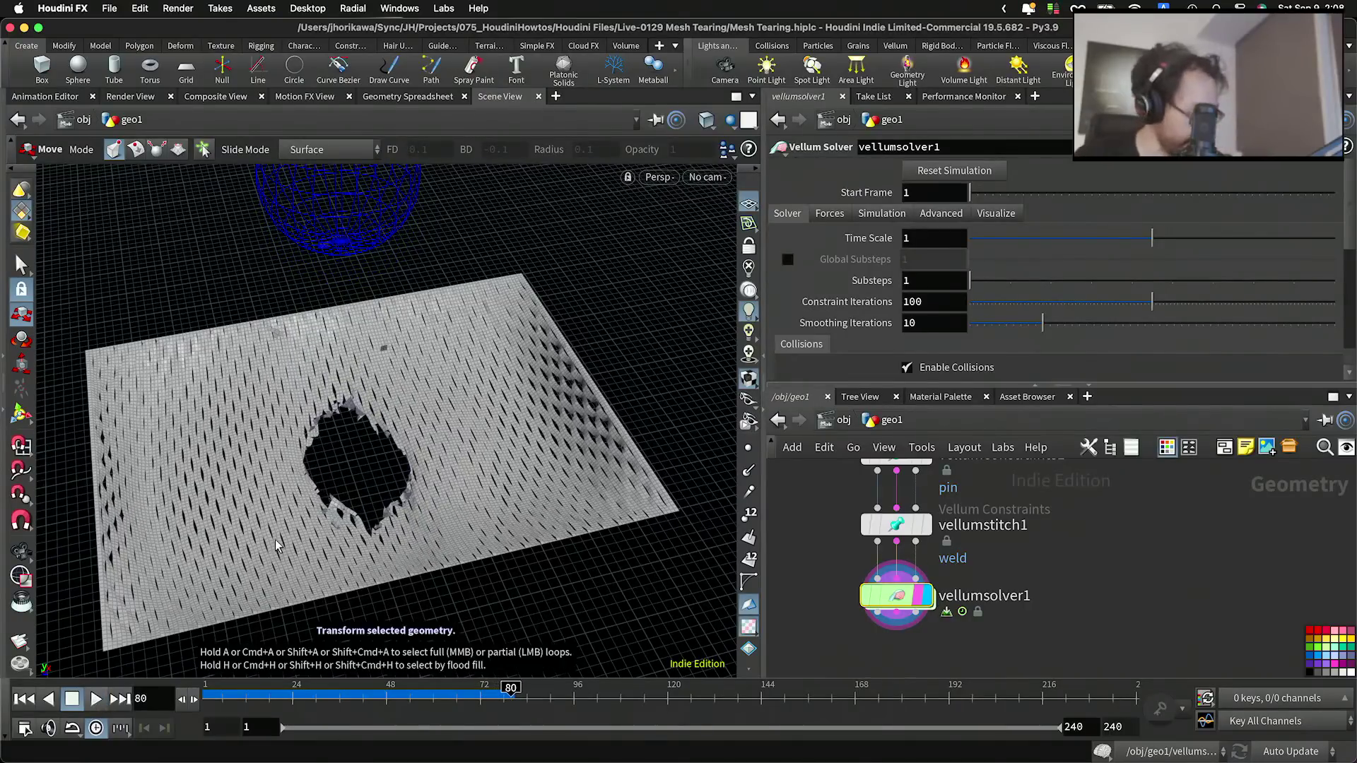
Step: Inspect the torn hole and loose fragments of the subdivided sheet from several angles and distances
left_click_drag(335, 461, 372, 548, "alt")
scroll(375, 304, "up", 5)
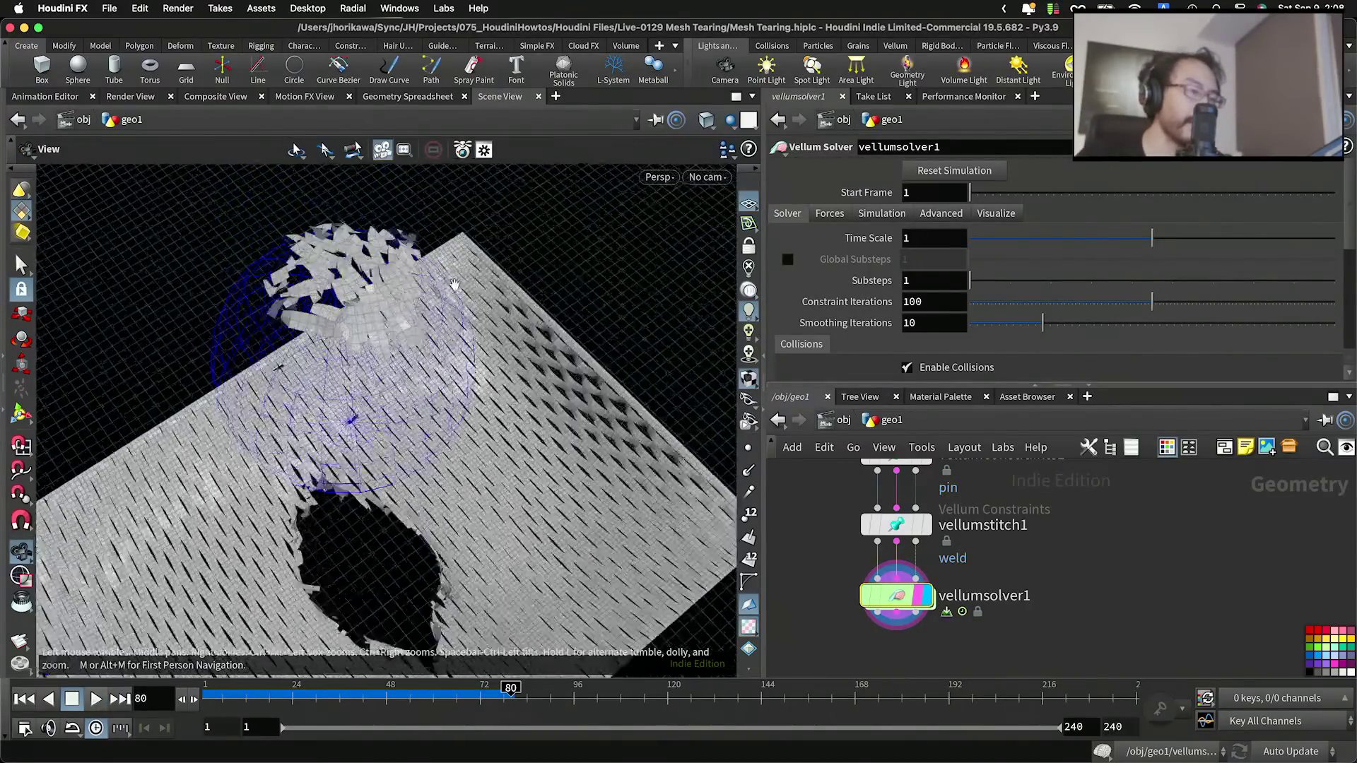
right_click_drag(375, 305, 209, 351, "alt")
left_click_drag(209, 351, 335, 426, "alt")
right_click_drag(335, 426, 418, 396, "alt")
left_click_drag(418, 396, 384, 367, "alt")
right_click_drag(385, 366, 277, 371, "alt")
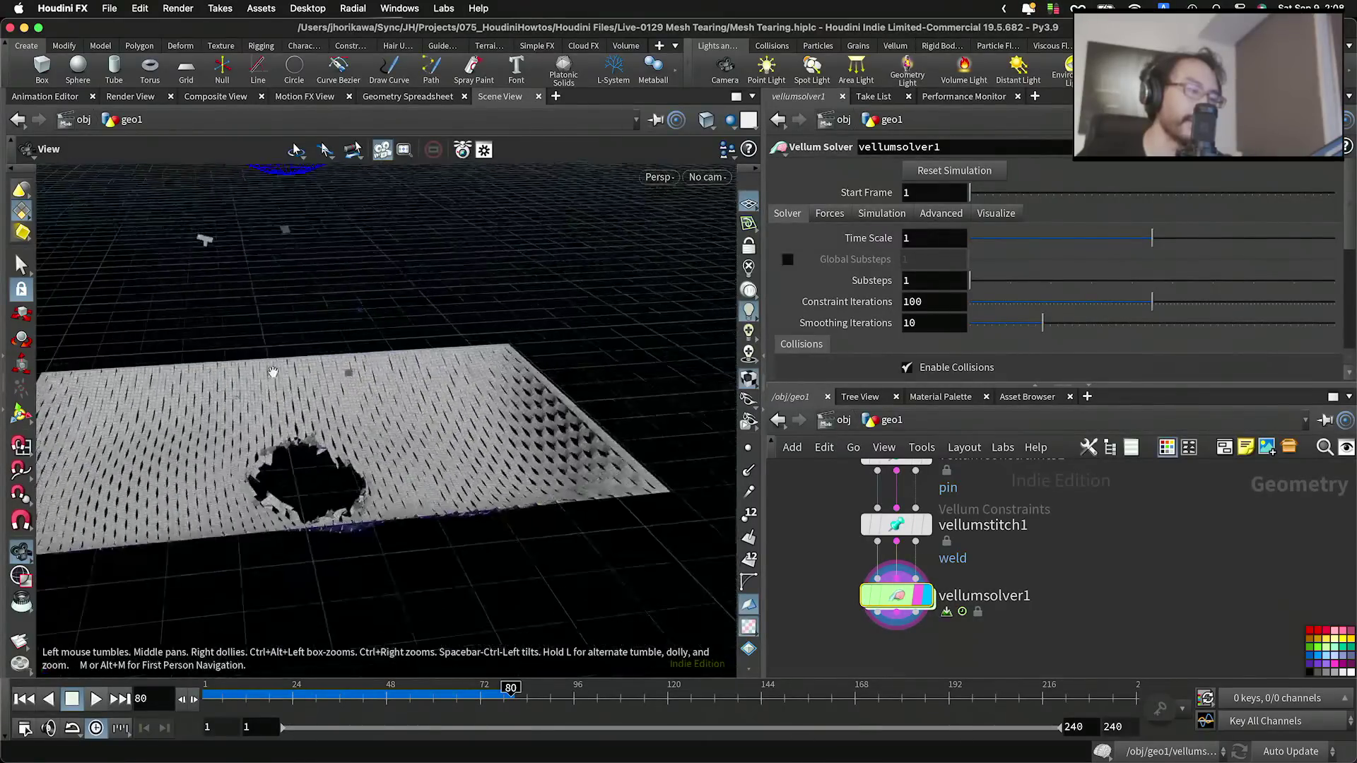
left_click_drag(360, 309, 382, 278)
right_click_drag(381, 278, 417, 396)
left_click_drag(417, 396, 229, 459)
right_click_drag(230, 459, 283, 403)
Step: Enable the ground position in the Vellum solver's collision settings and return to frame 1
scroll(849, 570, "down", 6)
middle_click_drag(835, 534, 899, 631)
scroll(899, 634, "up", 6)
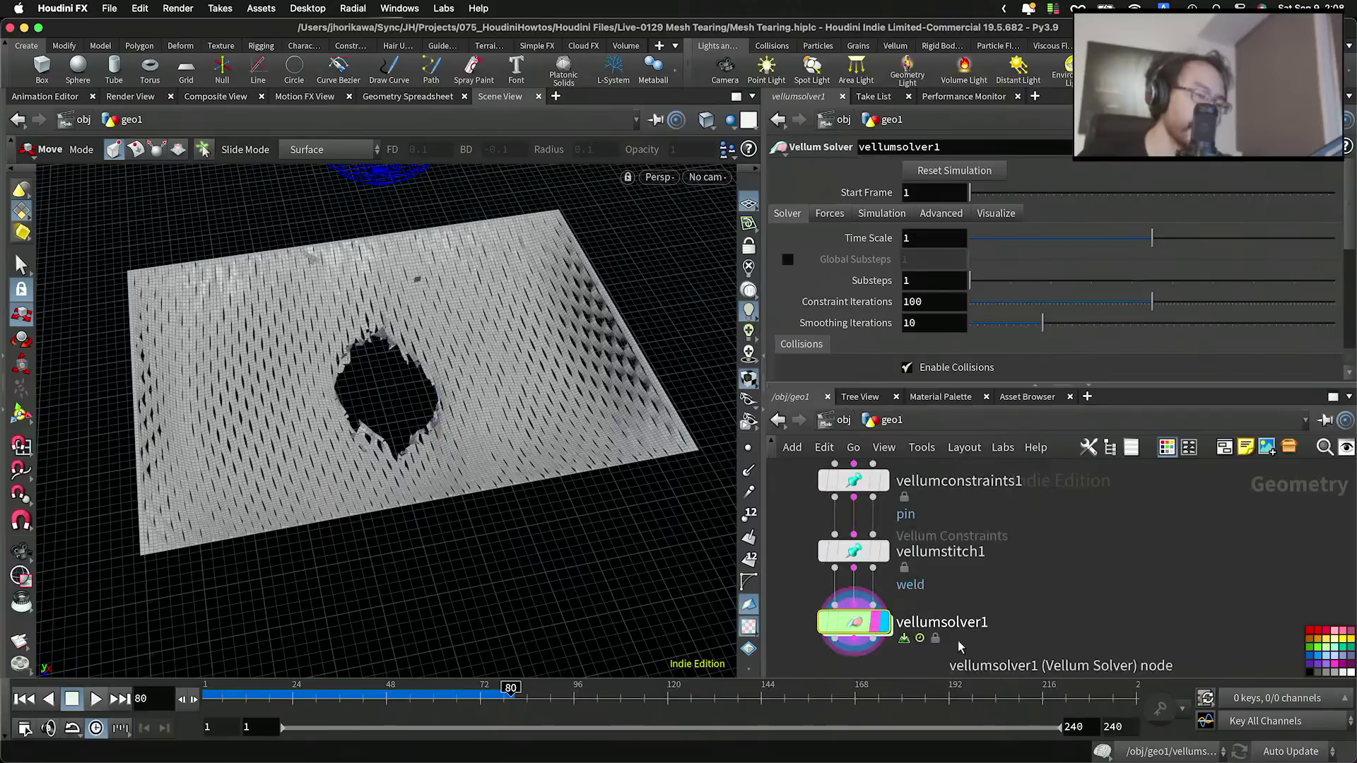
scroll(970, 367, "down", 5)
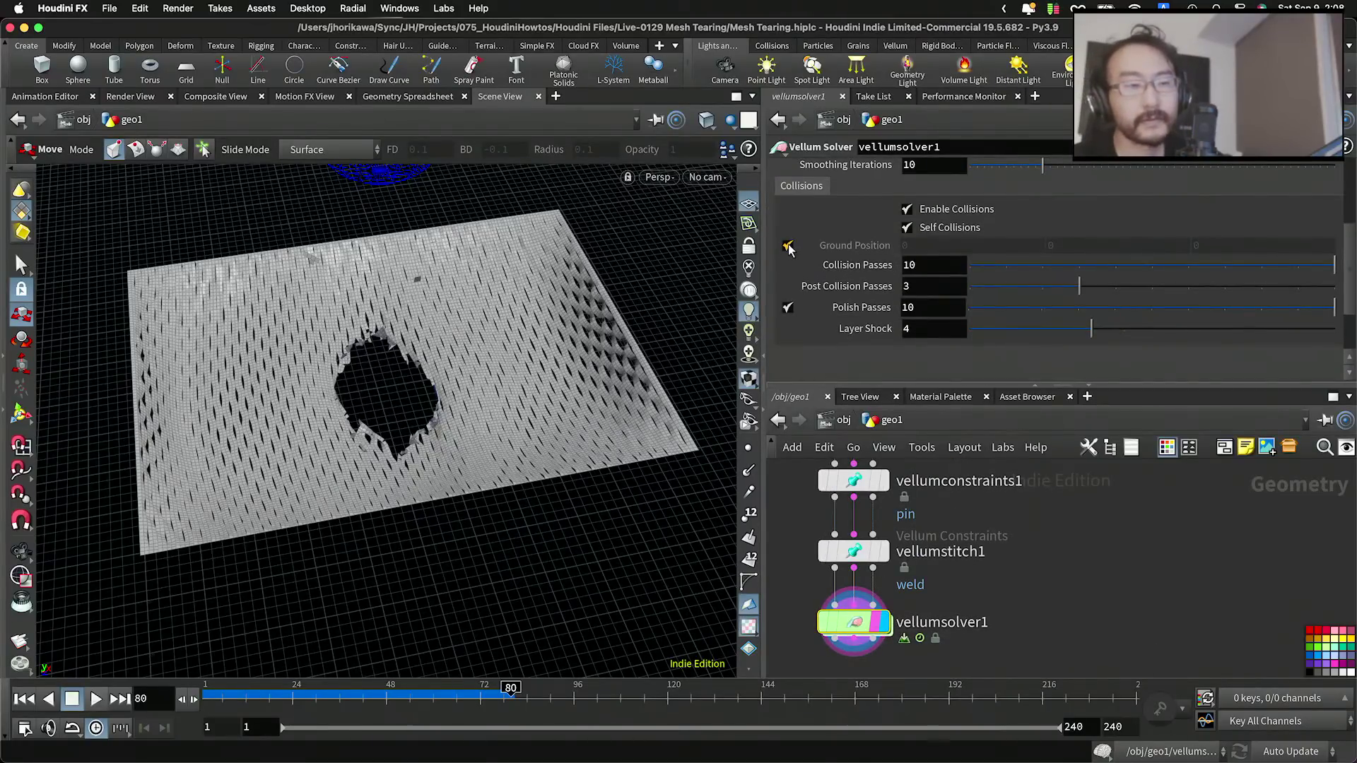
left_click(788, 245)
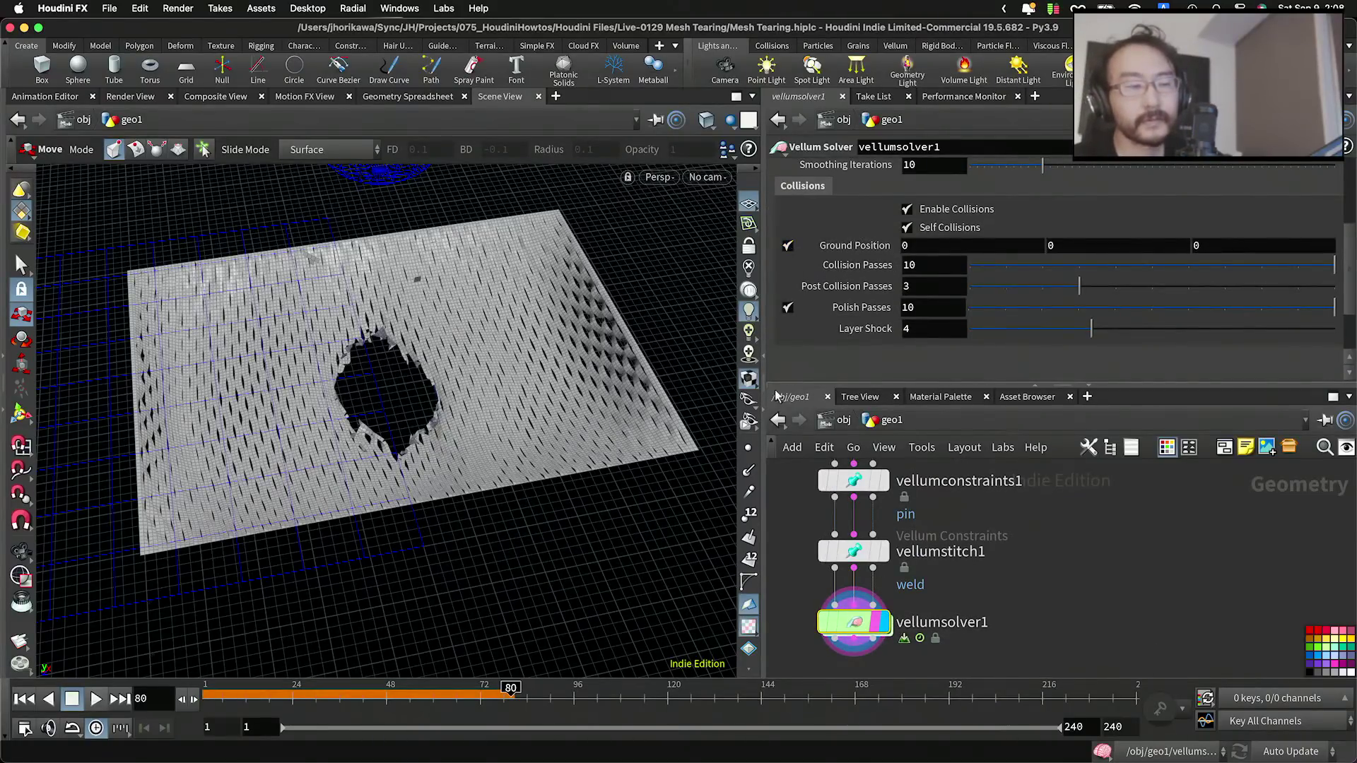
left_click(24, 699)
Step: Set the bend stiffness multiplier of the vellumcloth1 constraint to 10 000
scroll(1014, 629, "down", 5)
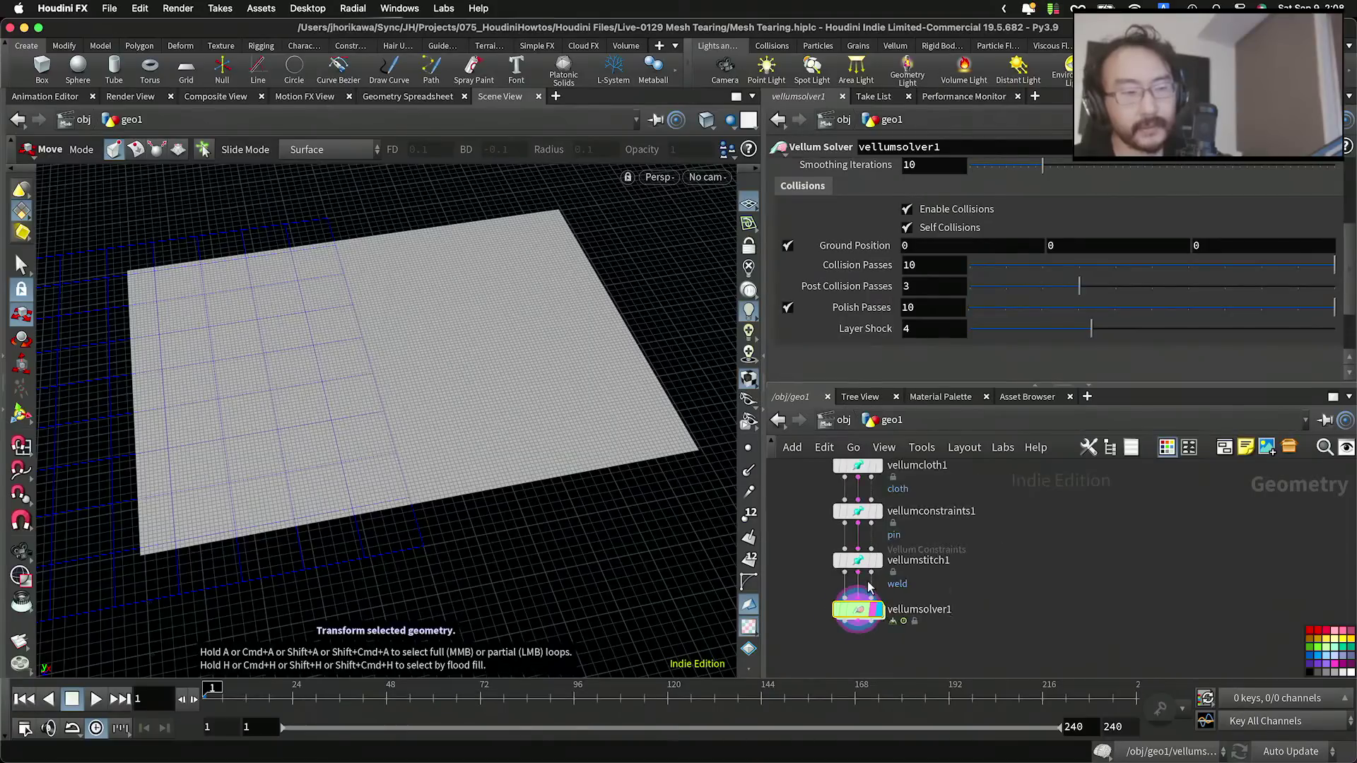
scroll(1039, 629, "down", 3)
scroll(1038, 544, "up", 5)
left_click(935, 510)
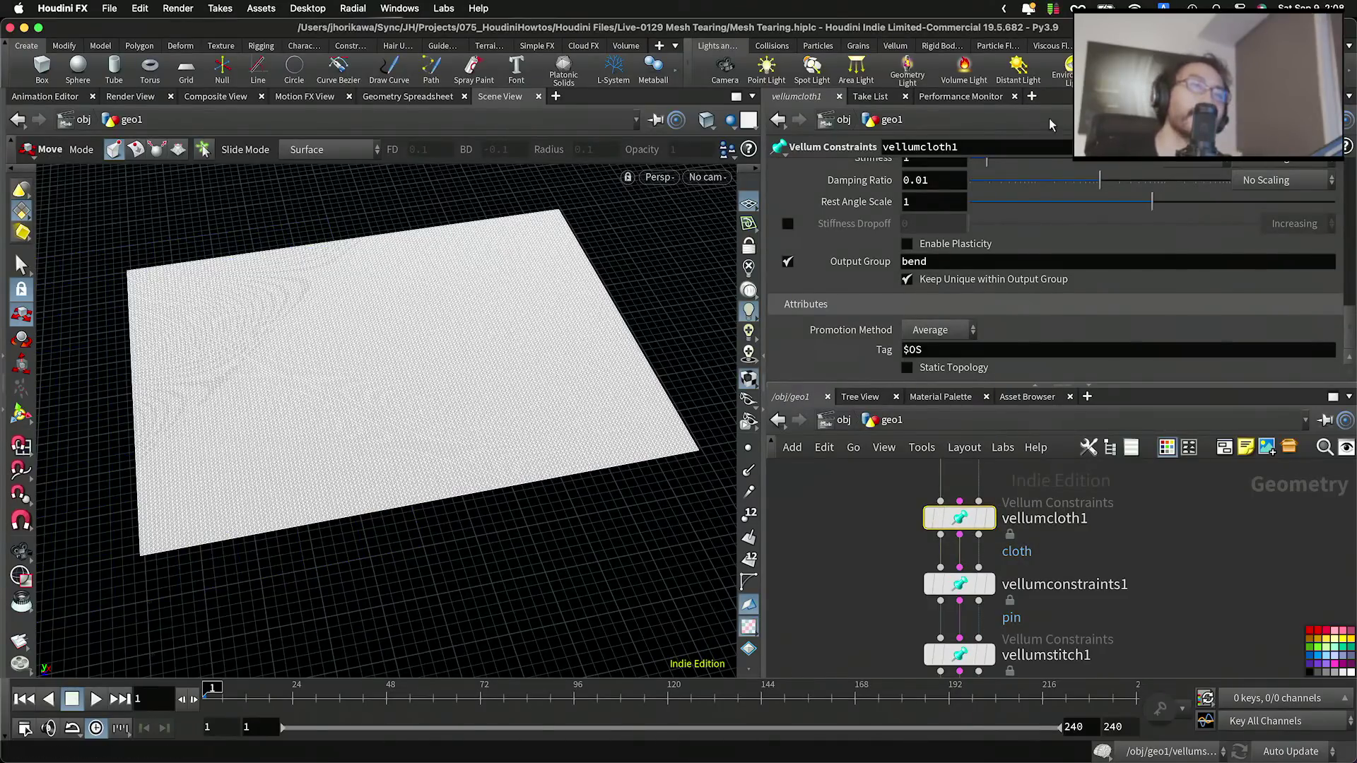
scroll(1041, 292, "up", 5)
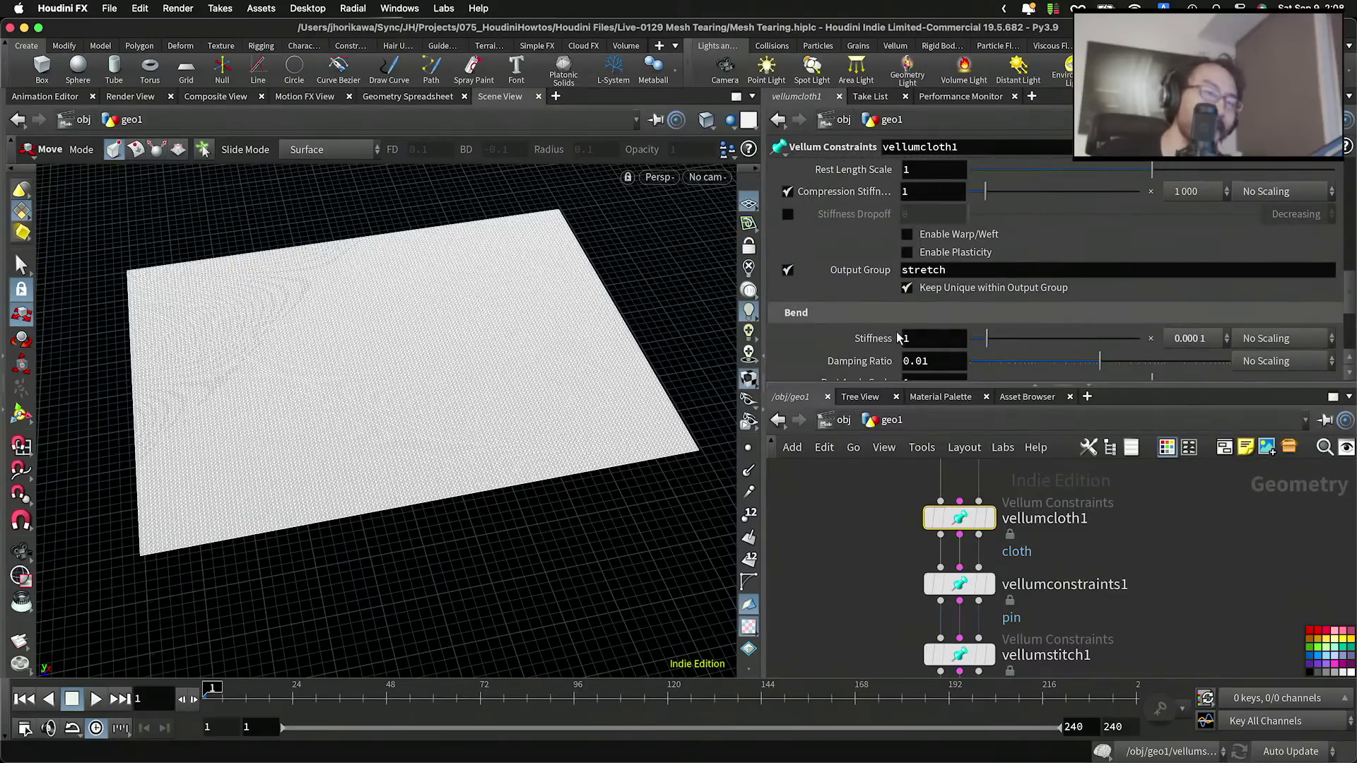
scroll(895, 340, "up", 5)
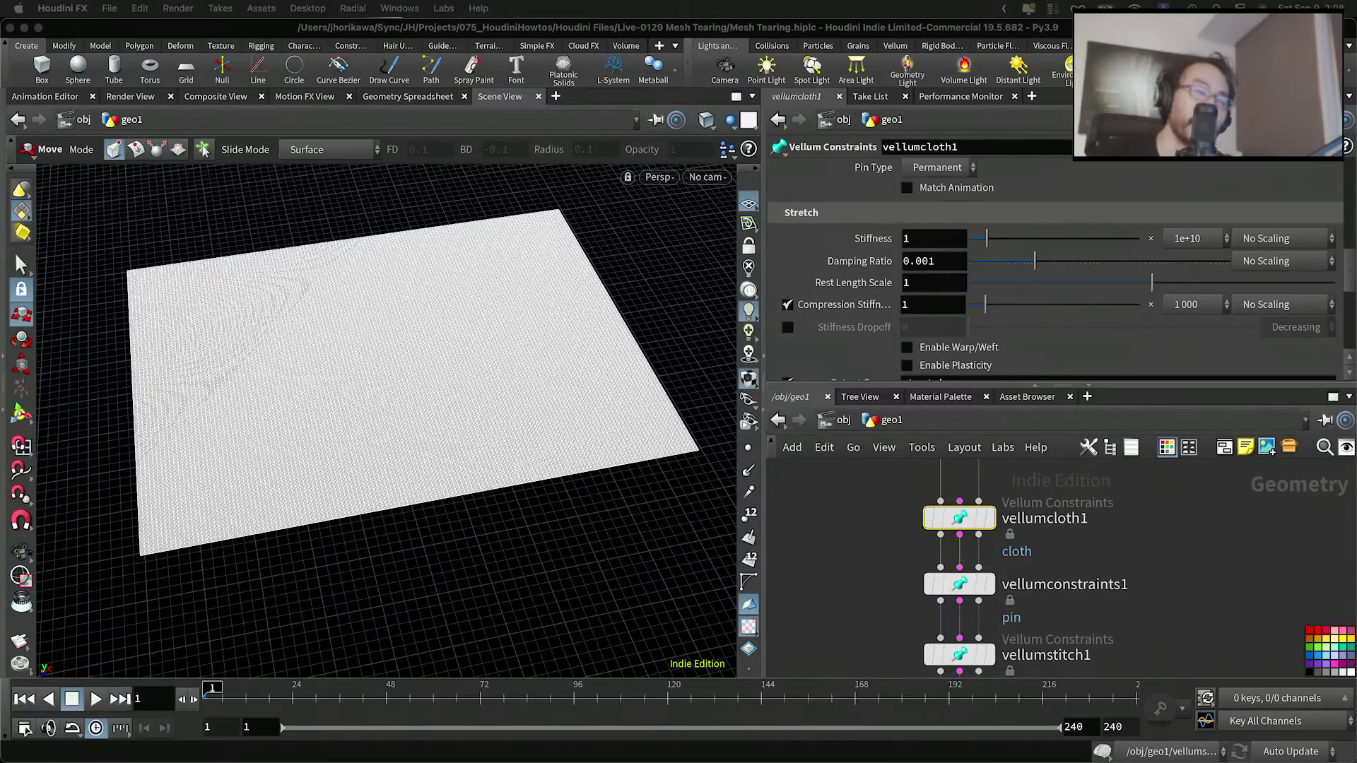
scroll(1191, 260, "down", 5)
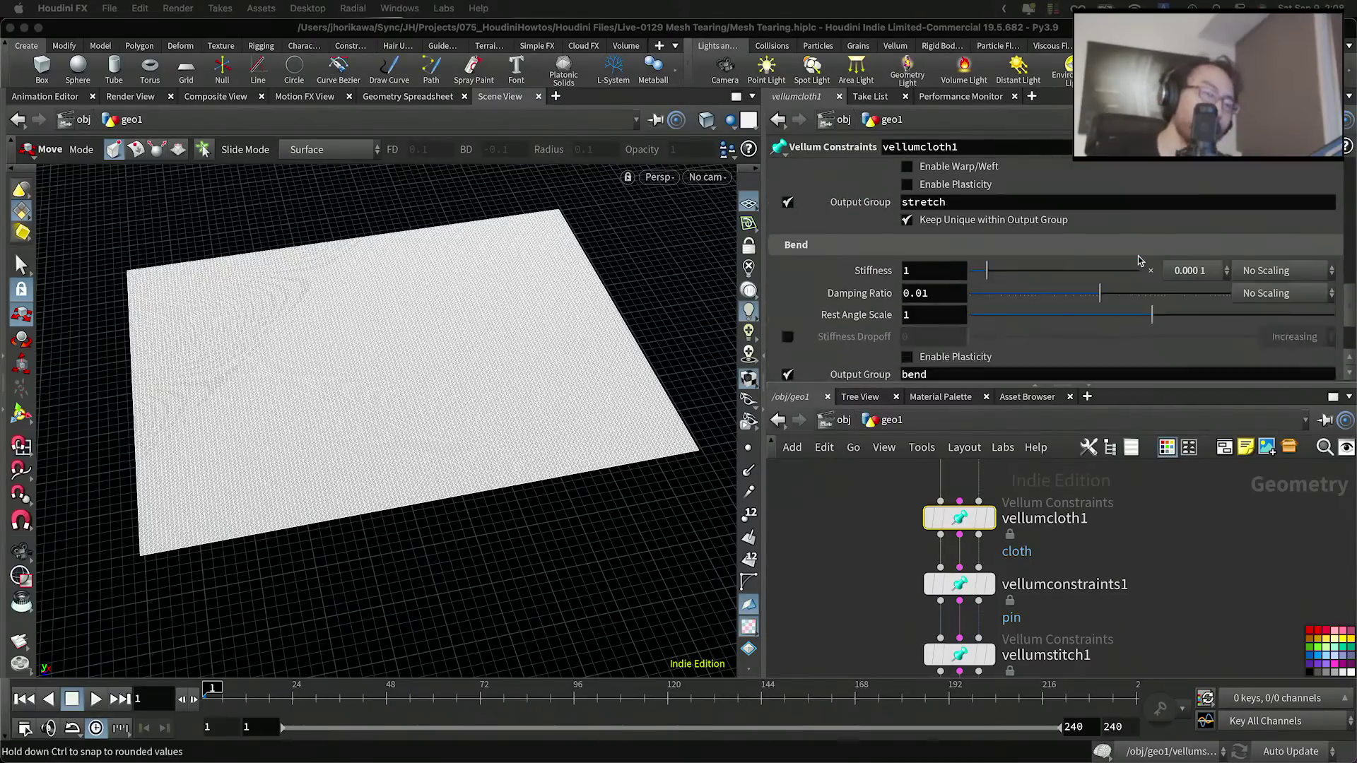
left_click(1177, 248)
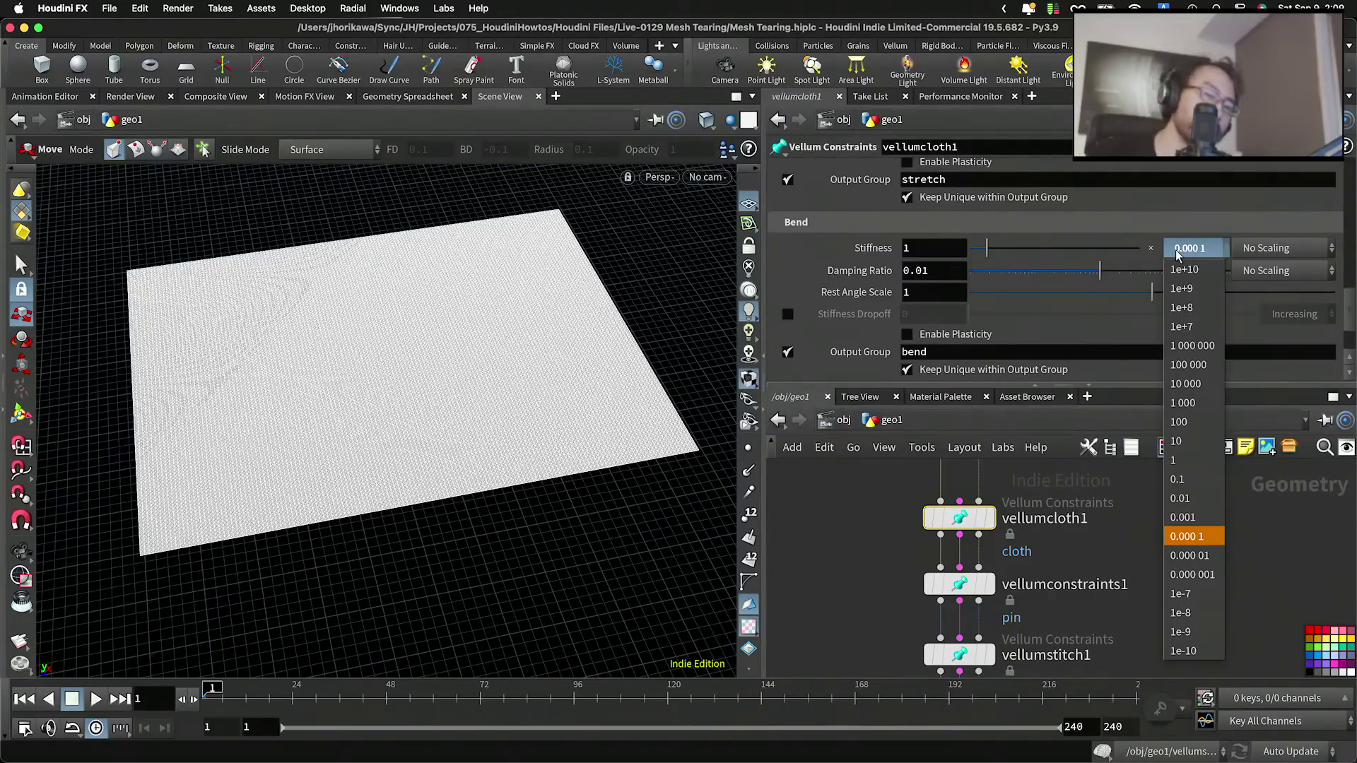
left_click(1190, 391)
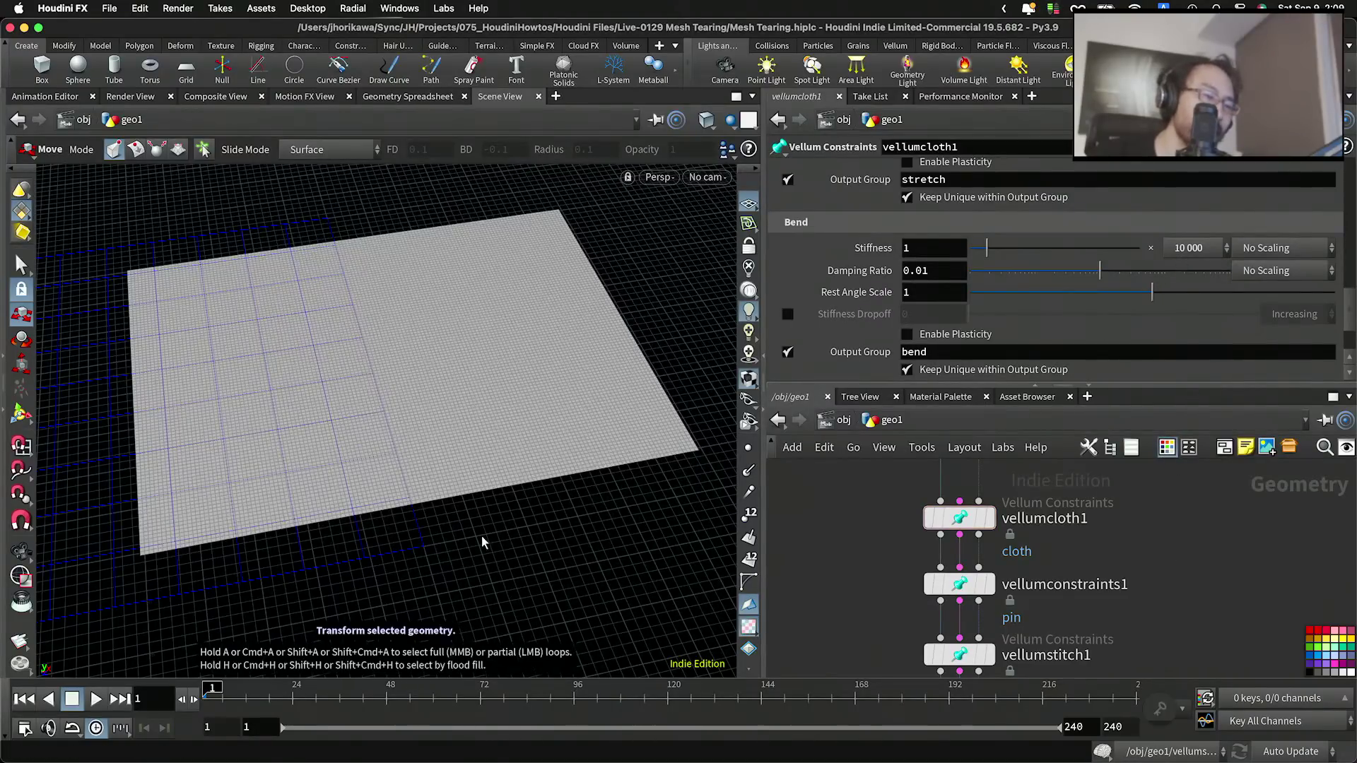
Step: Simulate past frame 71 with the stiffer bend setting, and scrub back to frame 13
left_click(95, 699)
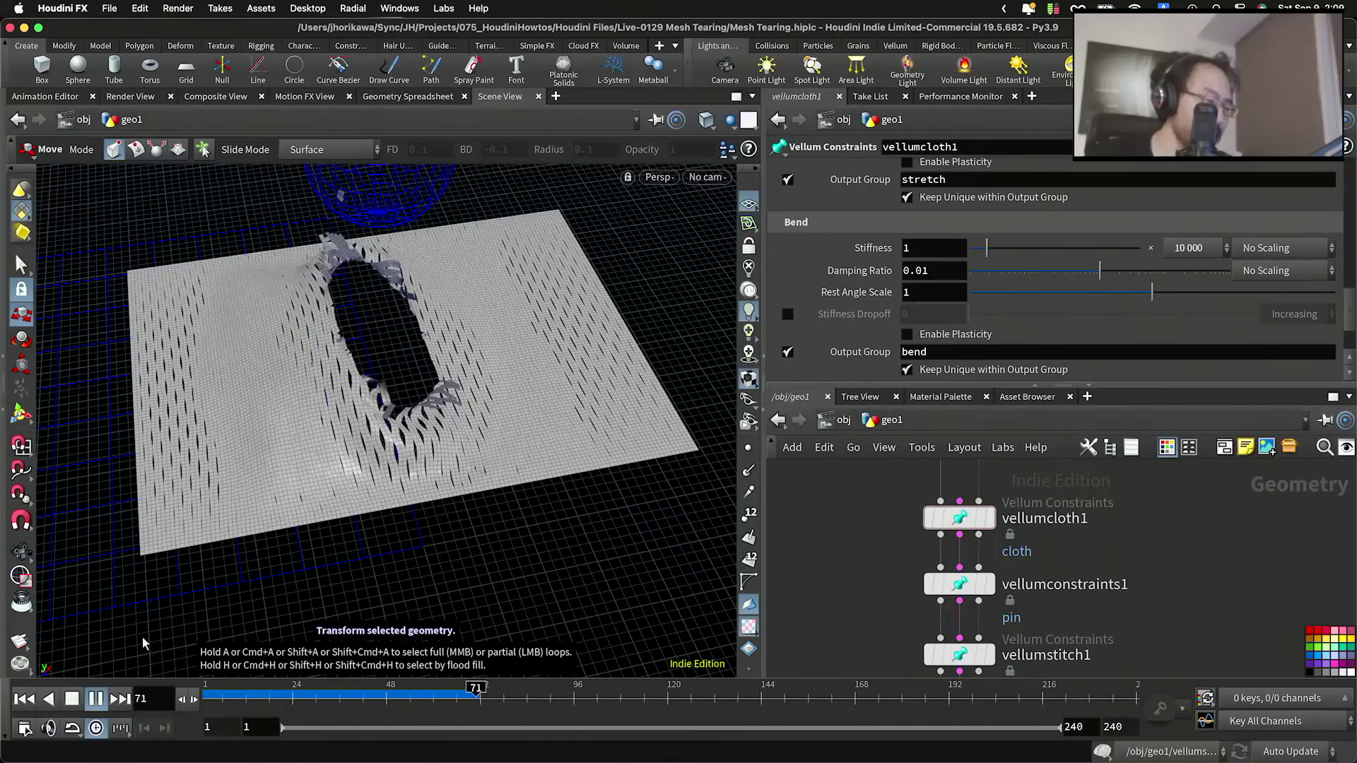
left_click(103, 695)
left_click_drag(331, 696, 249, 697)
Step: Bypass the subdivide1 node and simulate to frame 50 to check the coarser sheet's tearing
scroll(1047, 545, "down", 4)
middle_click_drag(1008, 653, 1025, 605)
scroll(1025, 604, "up", 1)
middle_click_drag(1074, 541, 1051, 657)
scroll(1051, 657, "up", 3)
scroll(1003, 626, "down", 3)
scroll(958, 535, "up", 4)
scroll(929, 488, "down", 4)
middle_click_drag(896, 479, 903, 515)
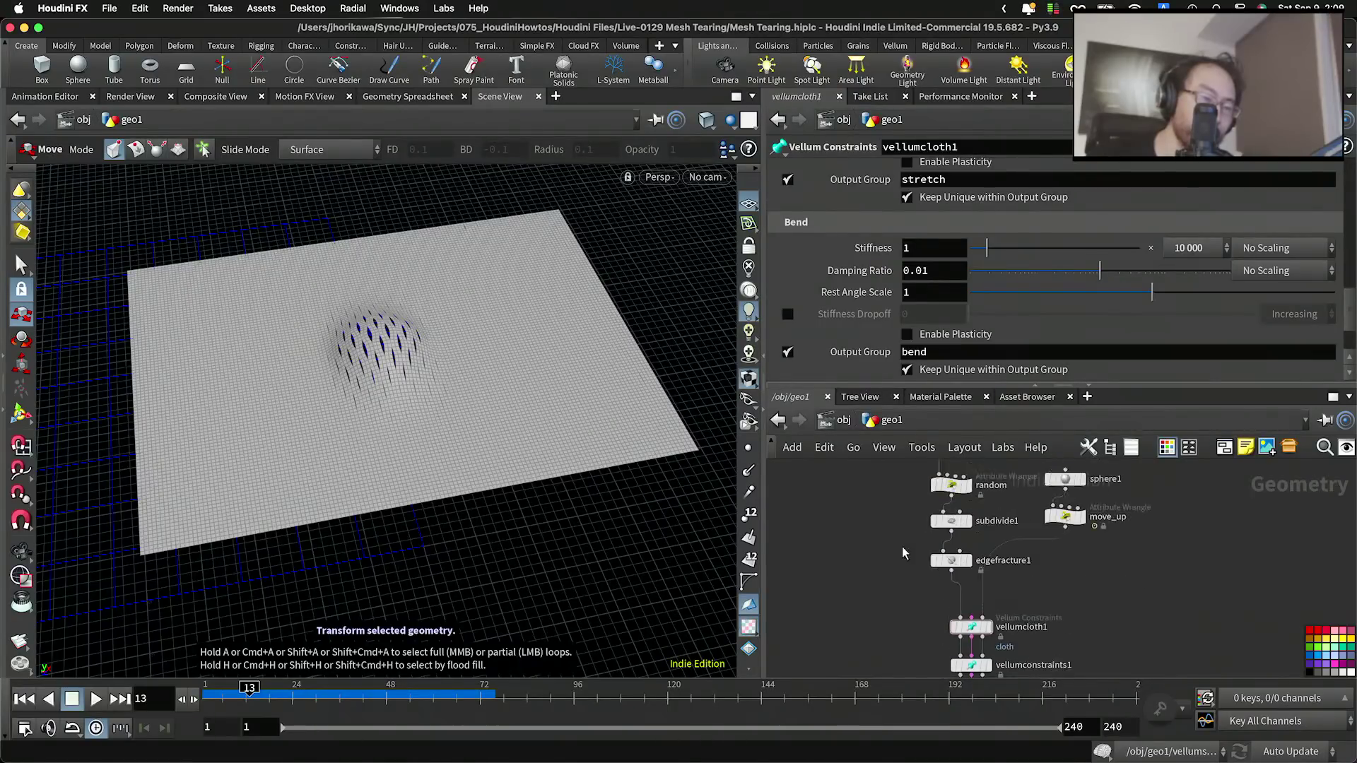
scroll(903, 515, "up", 3)
left_click(947, 521)
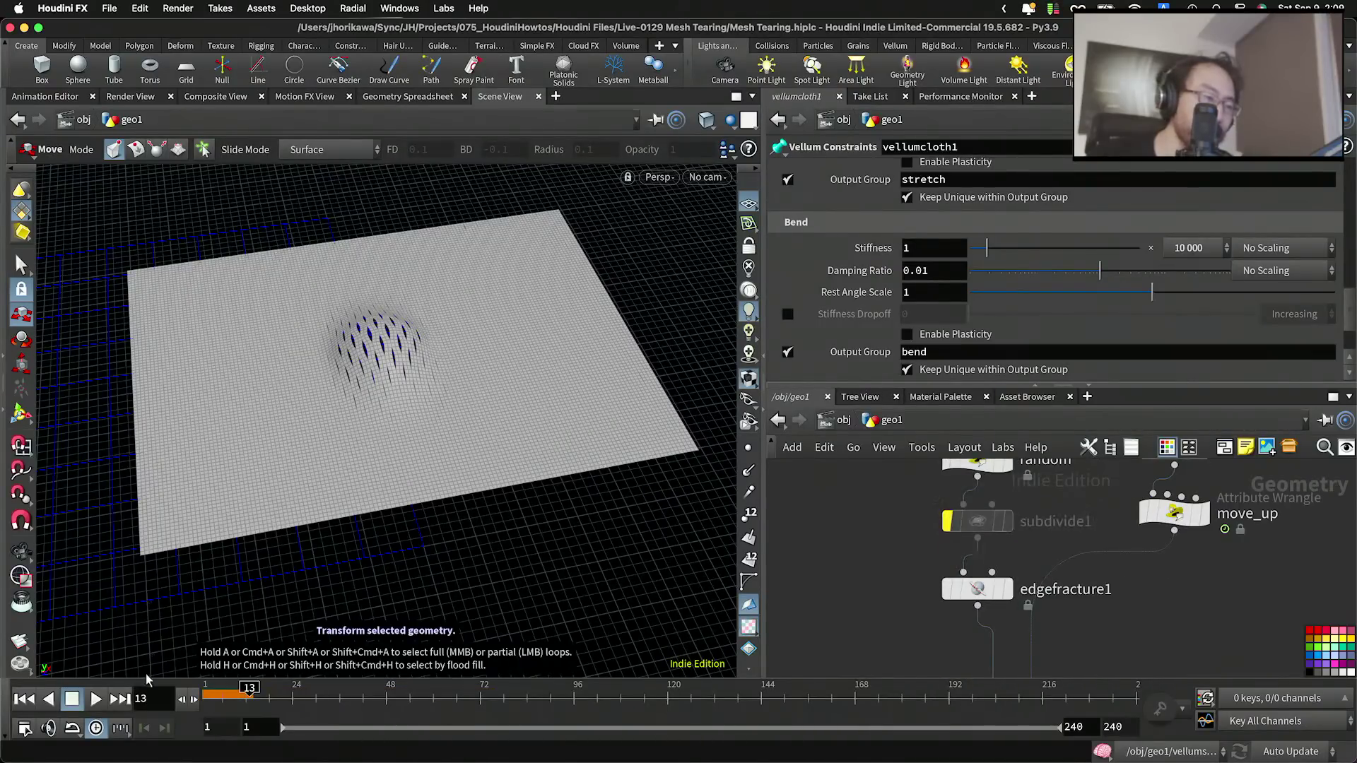
left_click(96, 700)
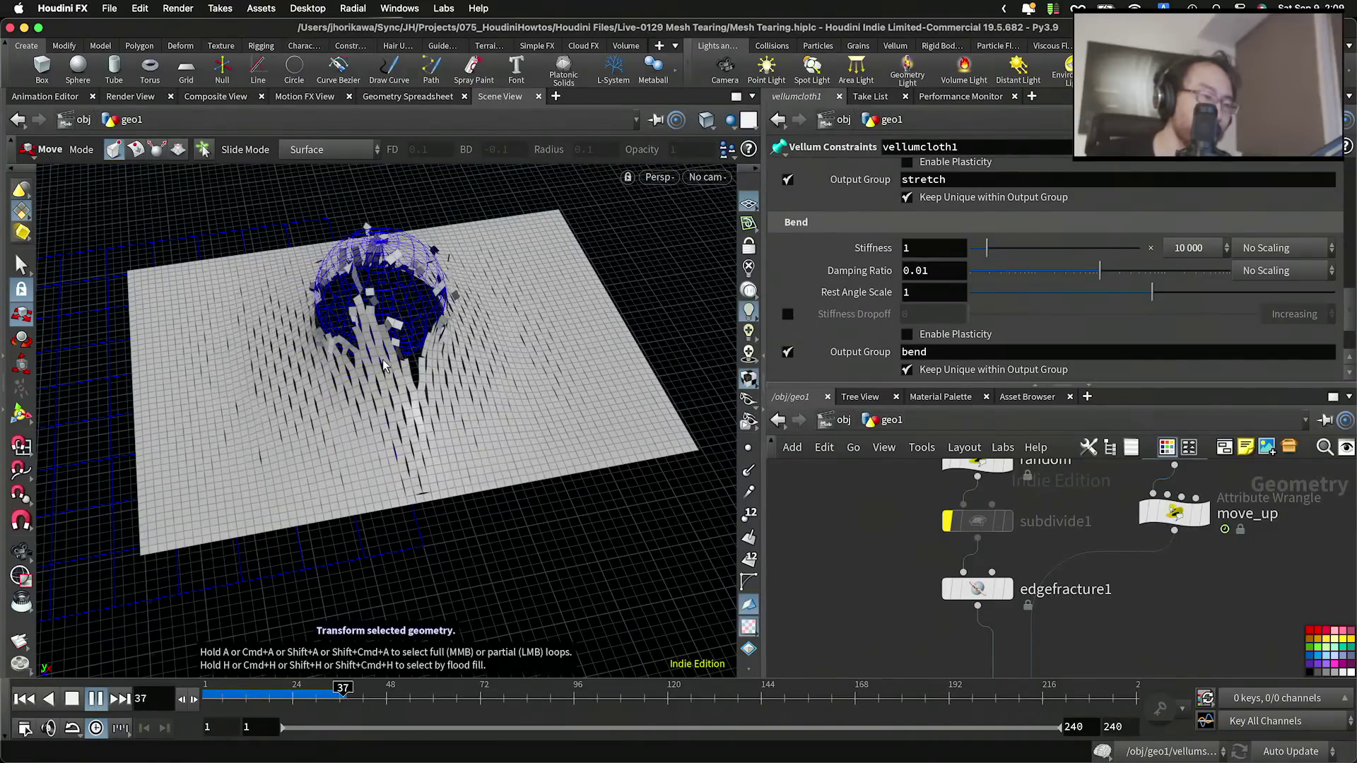
left_click(94, 703)
Step: Turn off the bypass on the subdivide1 node
scroll(859, 571, "down", 3)
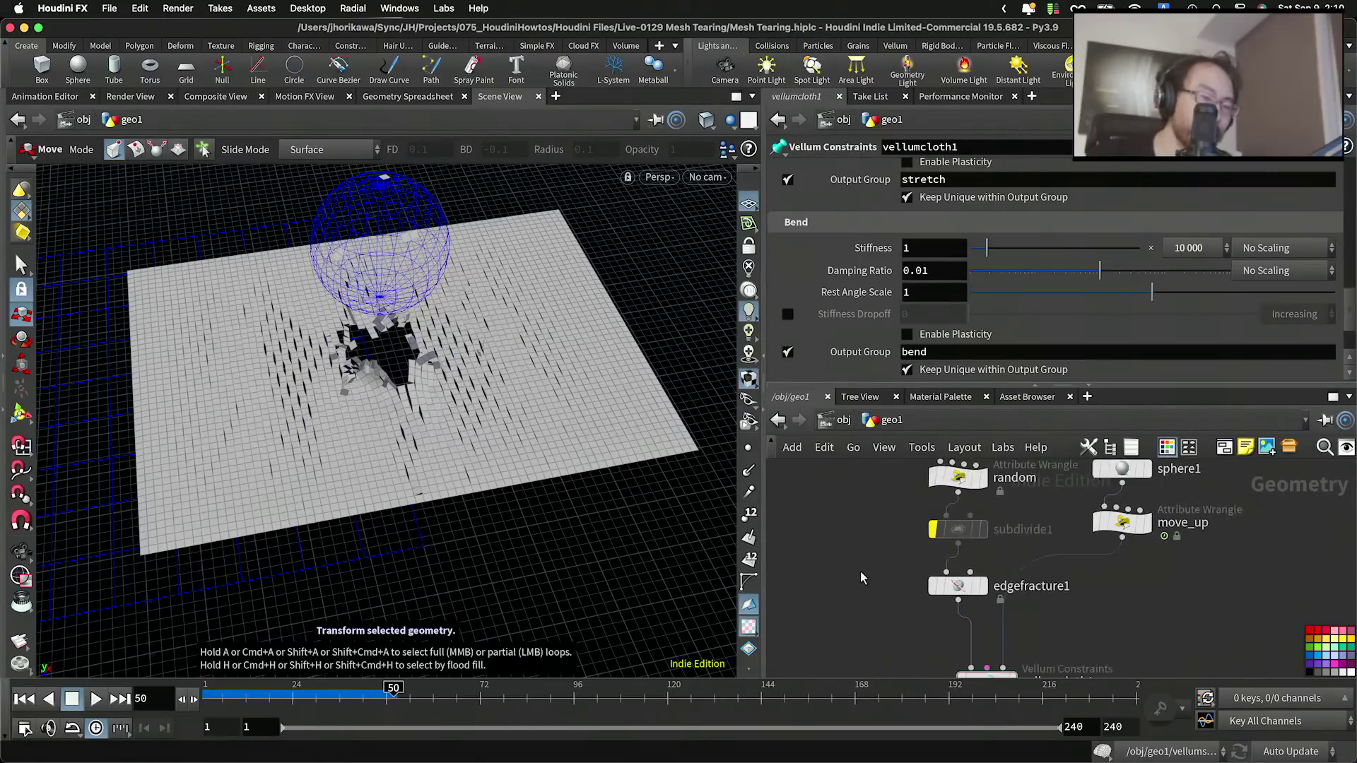
scroll(912, 540, "up", 3)
left_click(914, 545)
left_click_drag(940, 546, 960, 537)
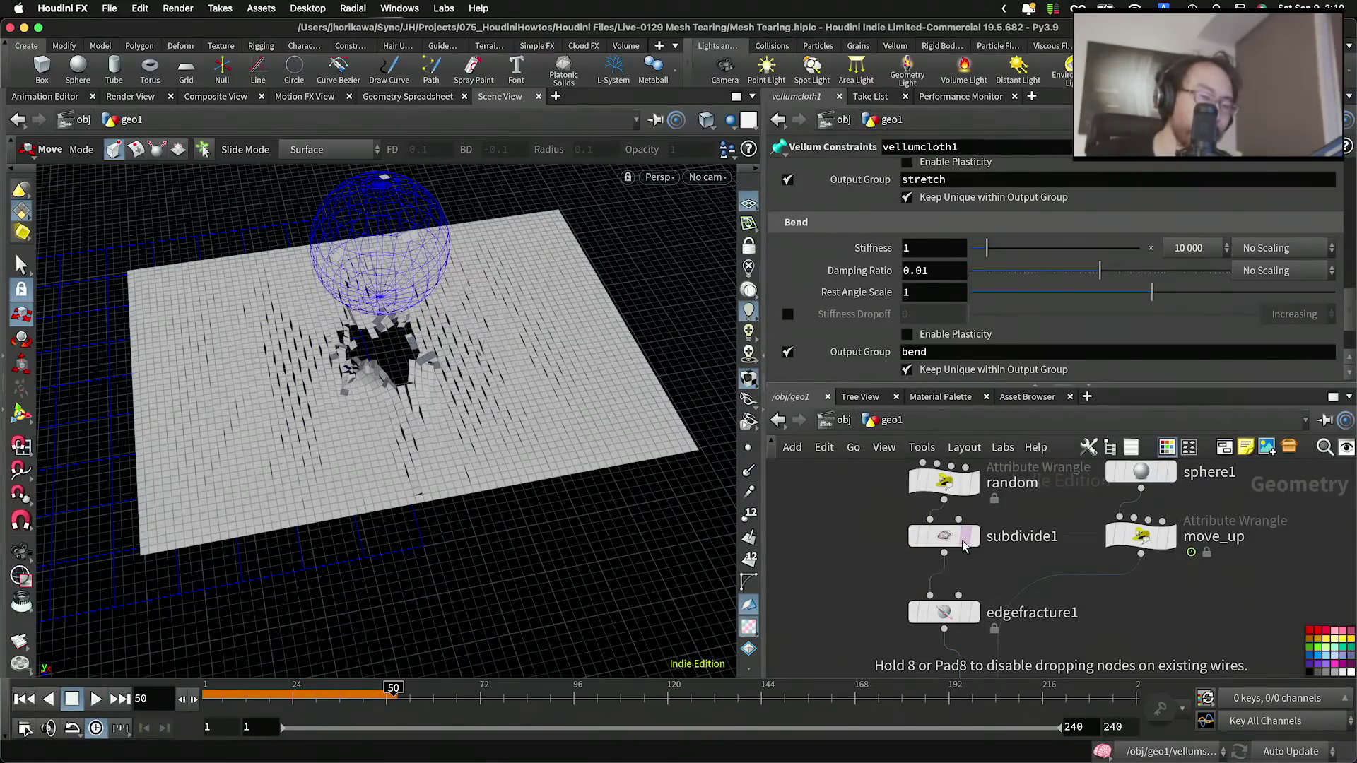
scroll(850, 553, "down", 2)
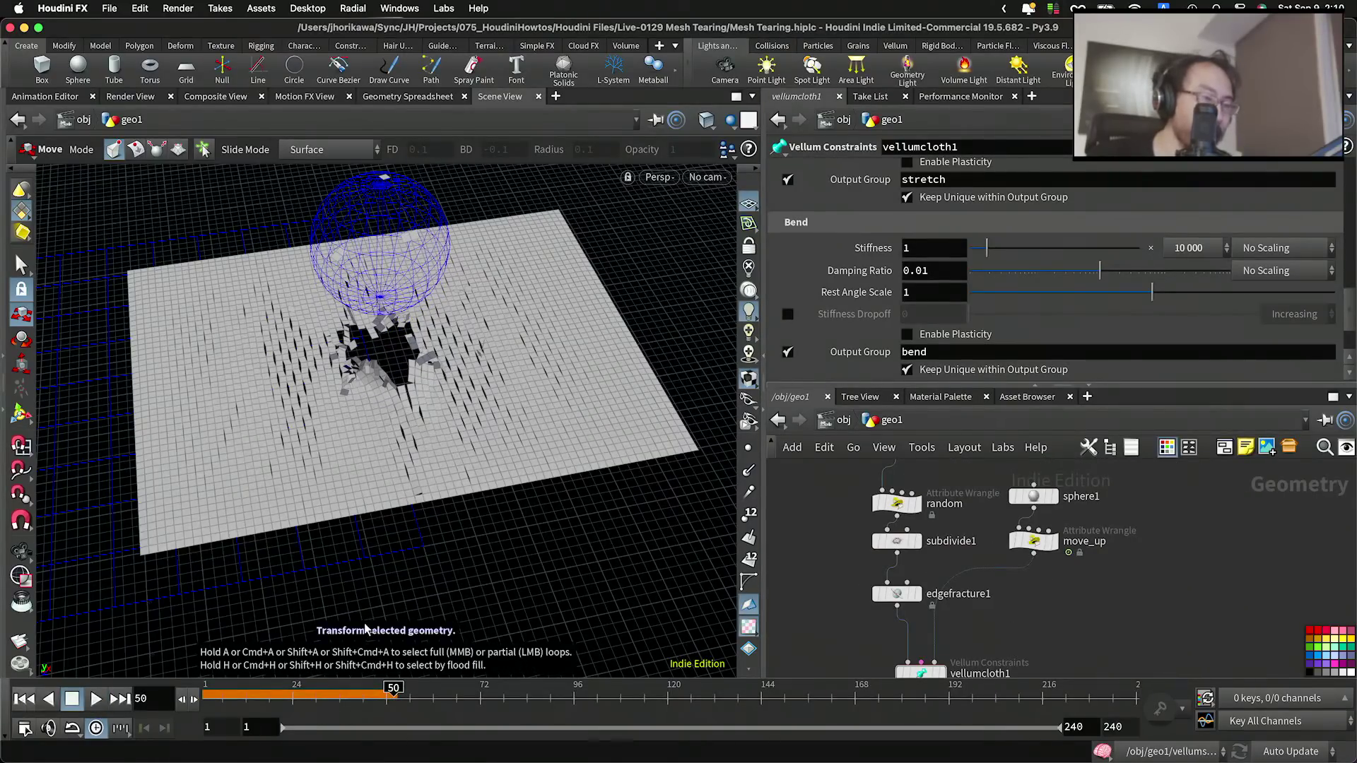
Step: Return to the first frame and tighten the vertical spacing of the nodes in the lower chain down to vellumsolver1
key("super+Up")
scroll(868, 547, "down", 5)
middle_click_drag(871, 634, 877, 548)
scroll(877, 549, "up", 4)
scroll(862, 566, "down", 4)
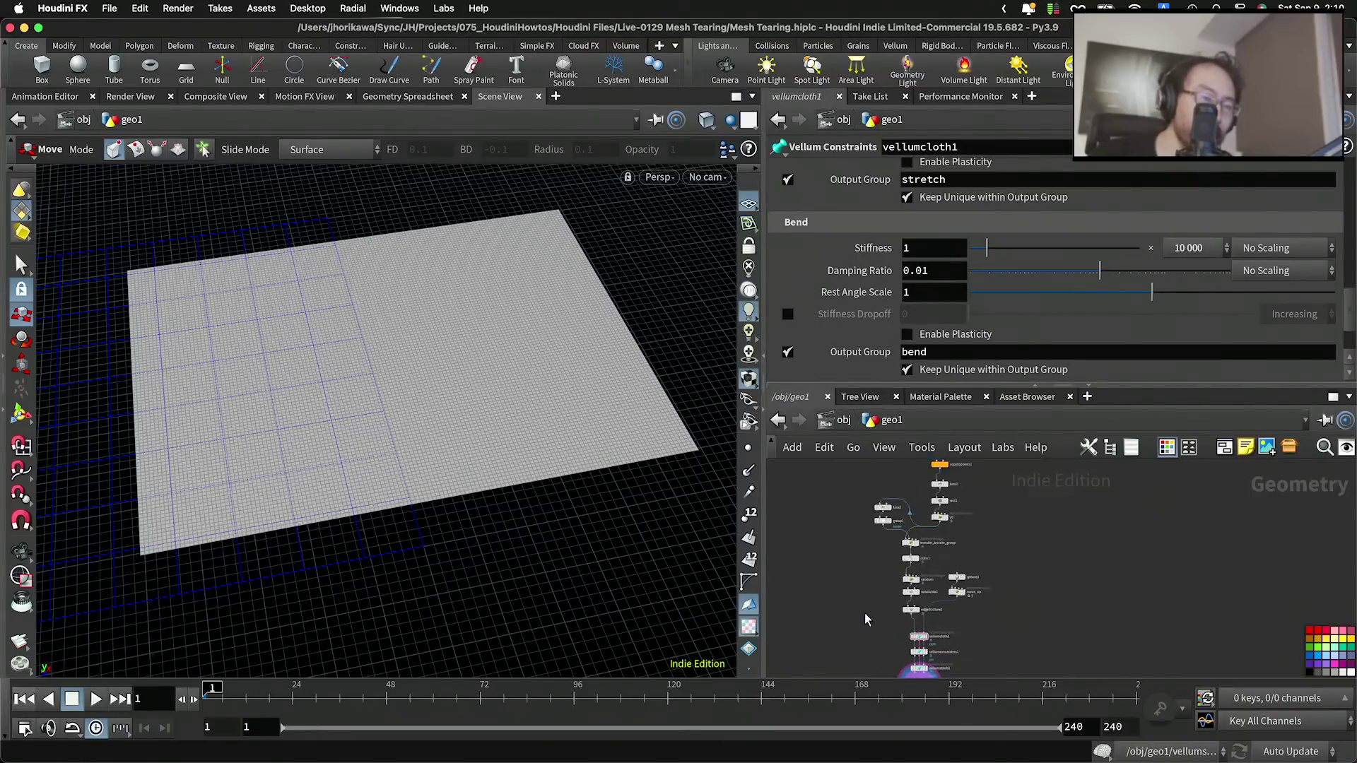
scroll(909, 569, "up", 5)
left_click_drag(934, 543, 934, 522)
scroll(958, 616, "up", 2)
left_click_drag(942, 600, 942, 579)
middle_click_drag(994, 629, 992, 551)
left_click_drag(944, 591, 943, 564)
left_click_drag(934, 654, 935, 628)
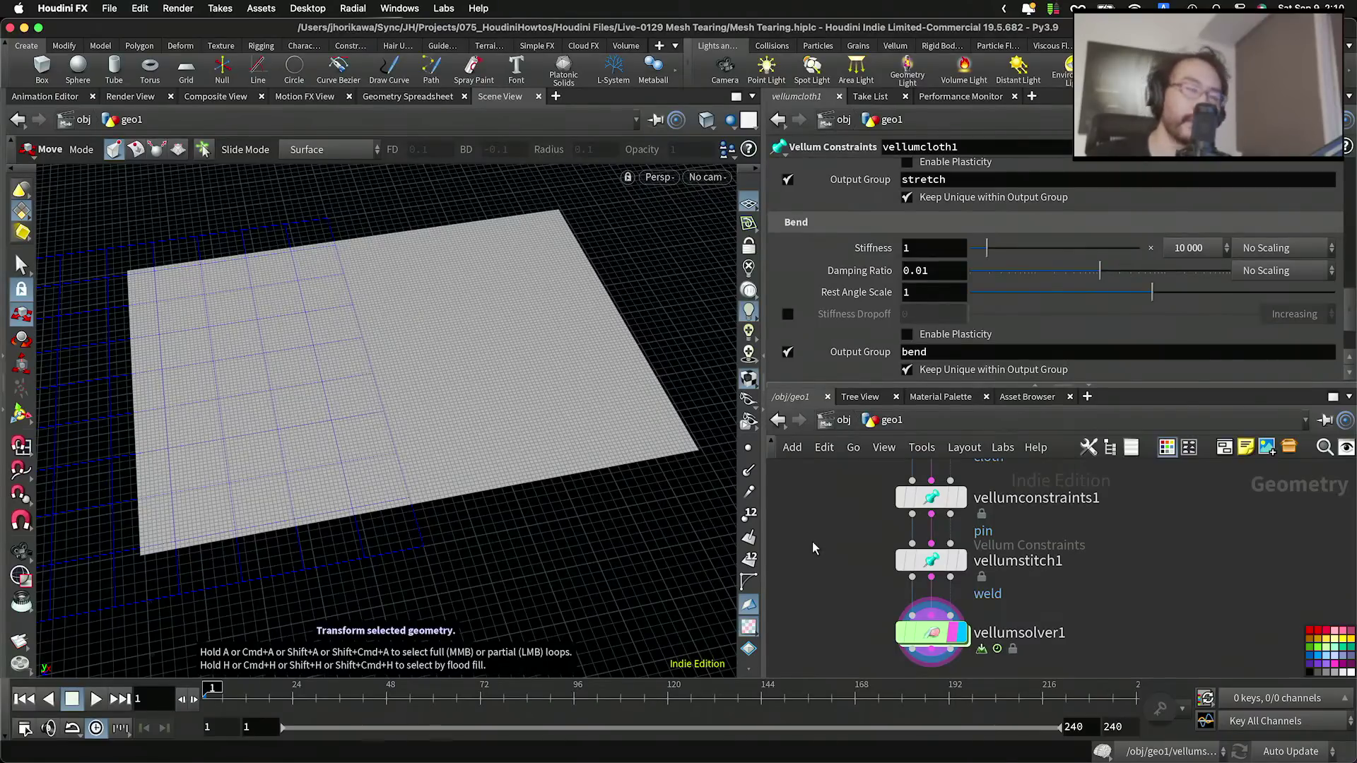
Step: Review the node chain around subdivide1, edgefracture1 and the sphere branch, and view the whole sheet at the first frame
scroll(826, 527, "down", 2)
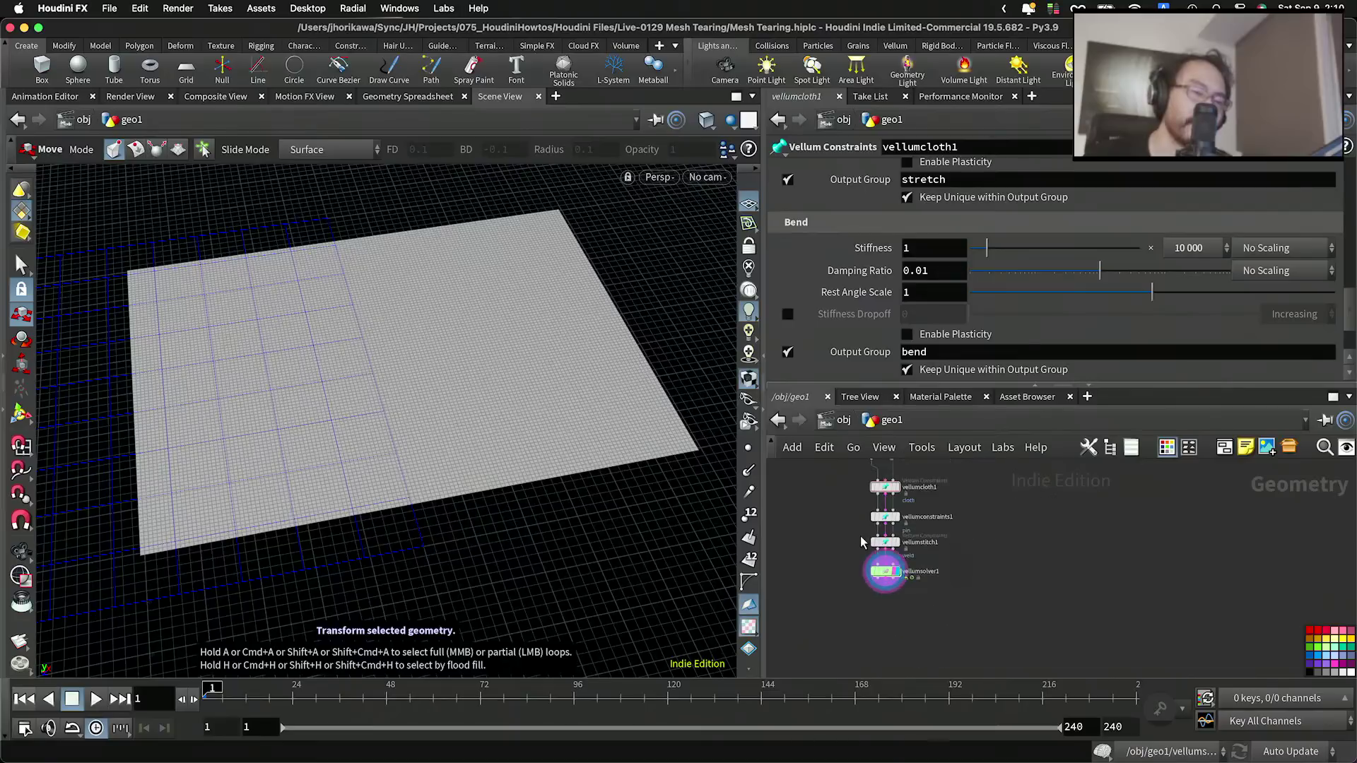
scroll(882, 558, "up", 2)
scroll(904, 595, "down", 4)
middle_click_drag(927, 480, 896, 618)
scroll(896, 618, "up", 4)
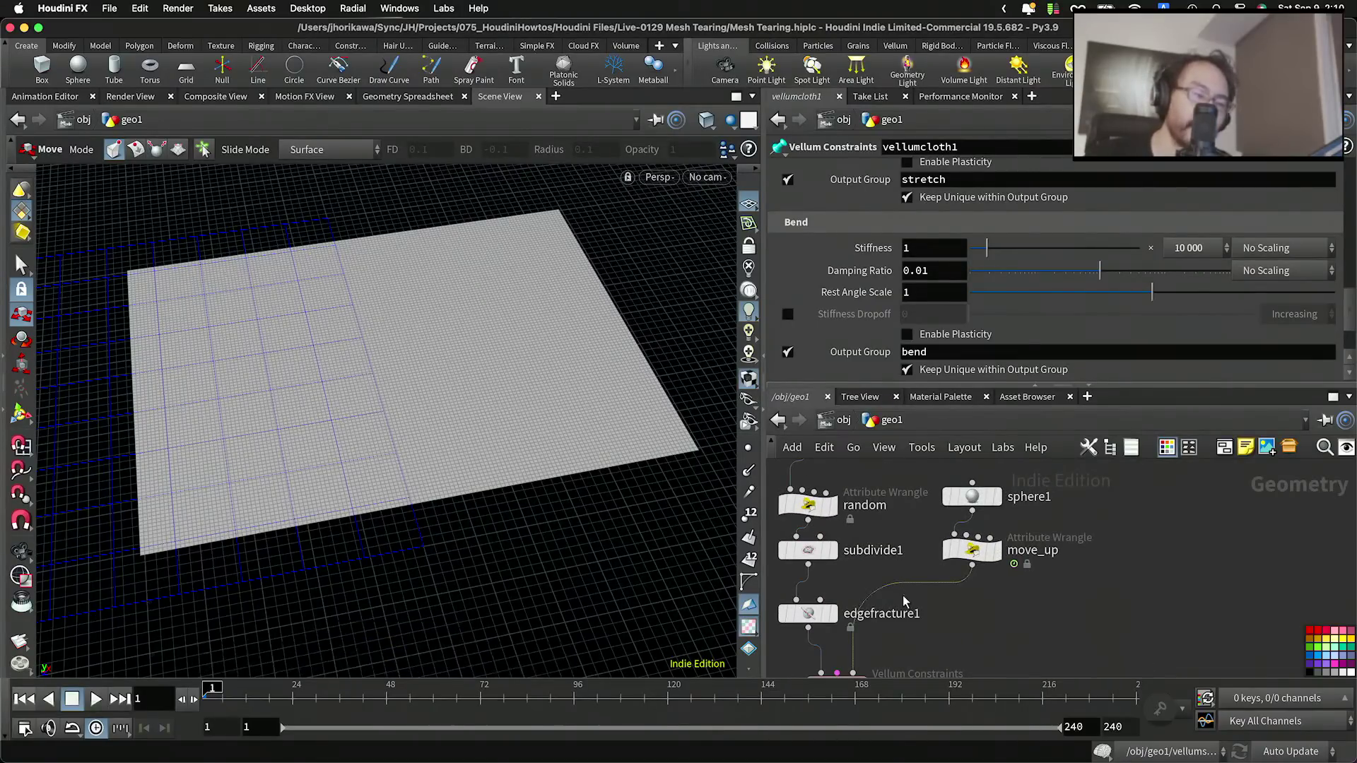
key("Delete")
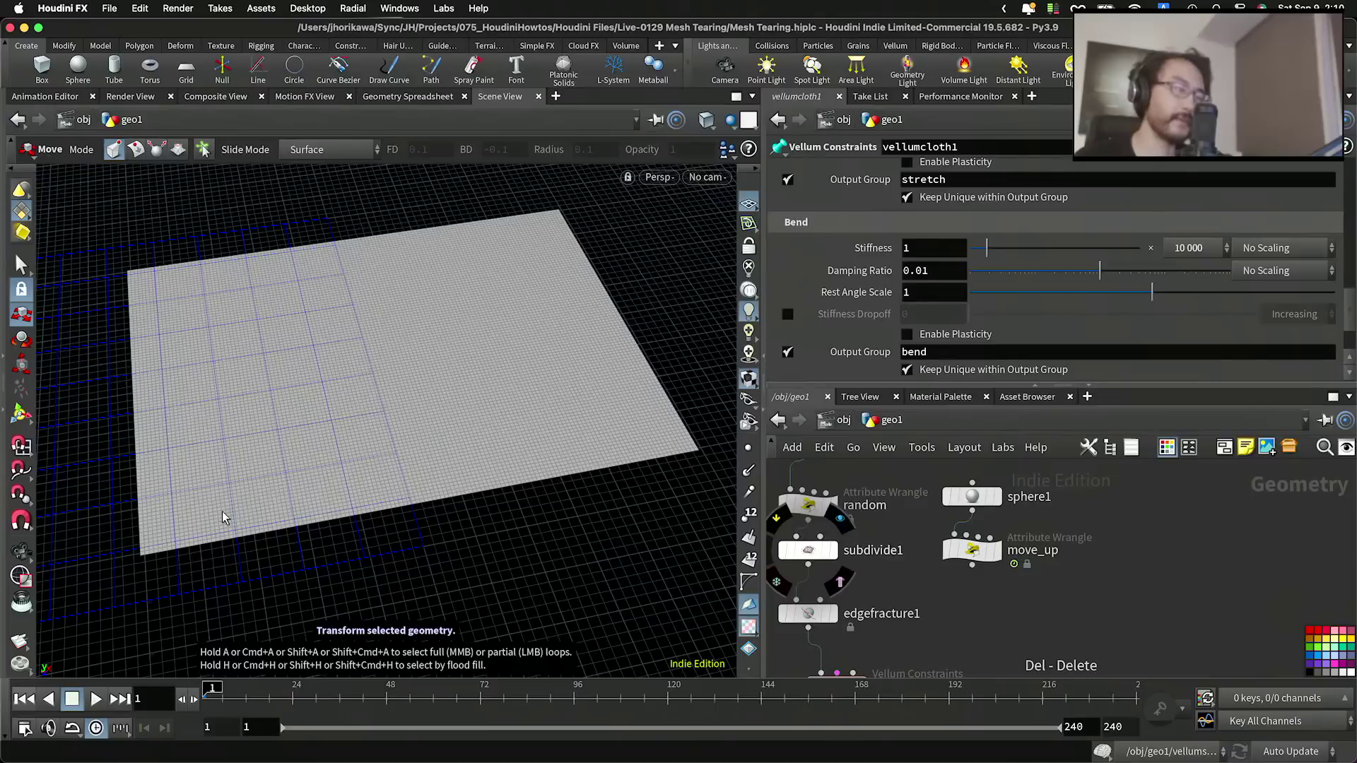
right_click_drag(422, 393, 363, 415, "alt")
left_click_drag(380, 433, 382, 463, "alt")
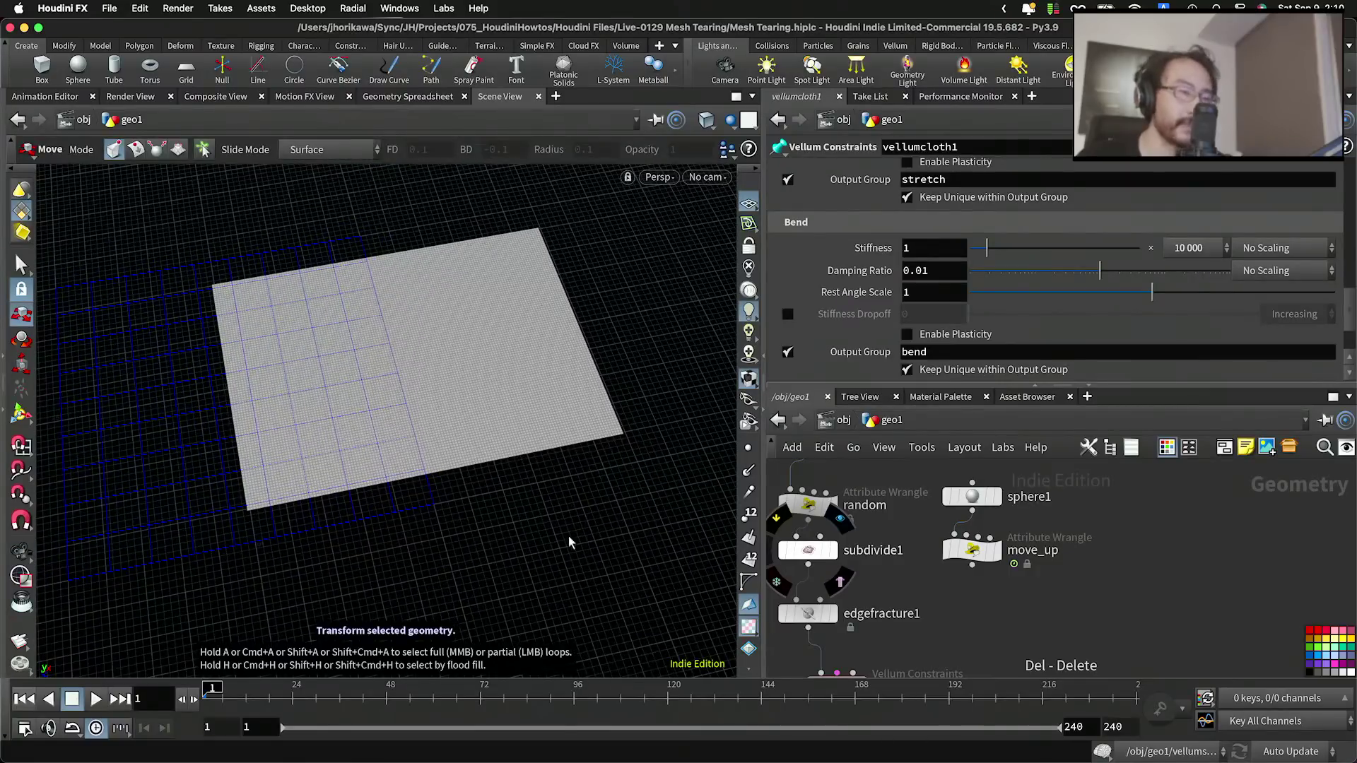
scroll(877, 544, "down", 5)
middle_click_drag(878, 551, 912, 609)
scroll(885, 555, "up", 5)
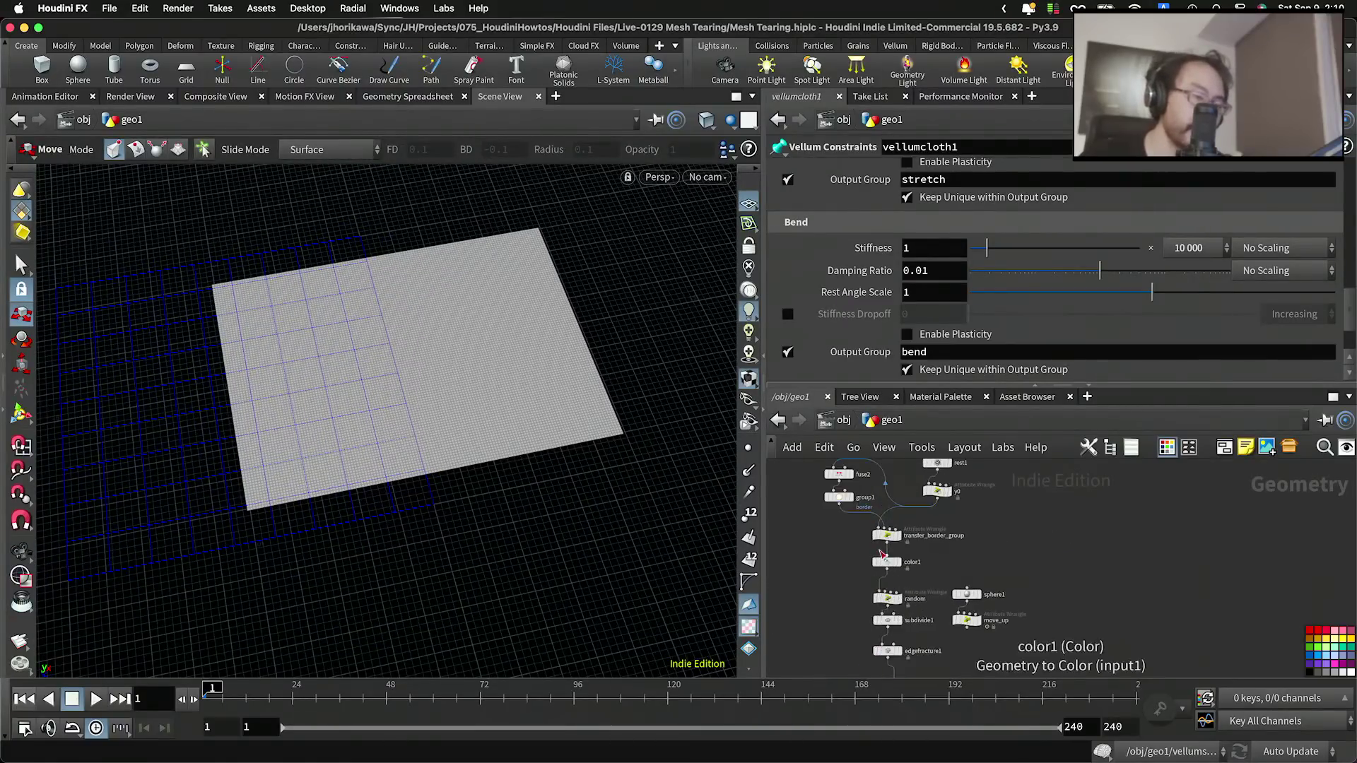
scroll(927, 556, "down", 5)
middle_click_drag(948, 557, 965, 489)
scroll(979, 548, "up", 4)
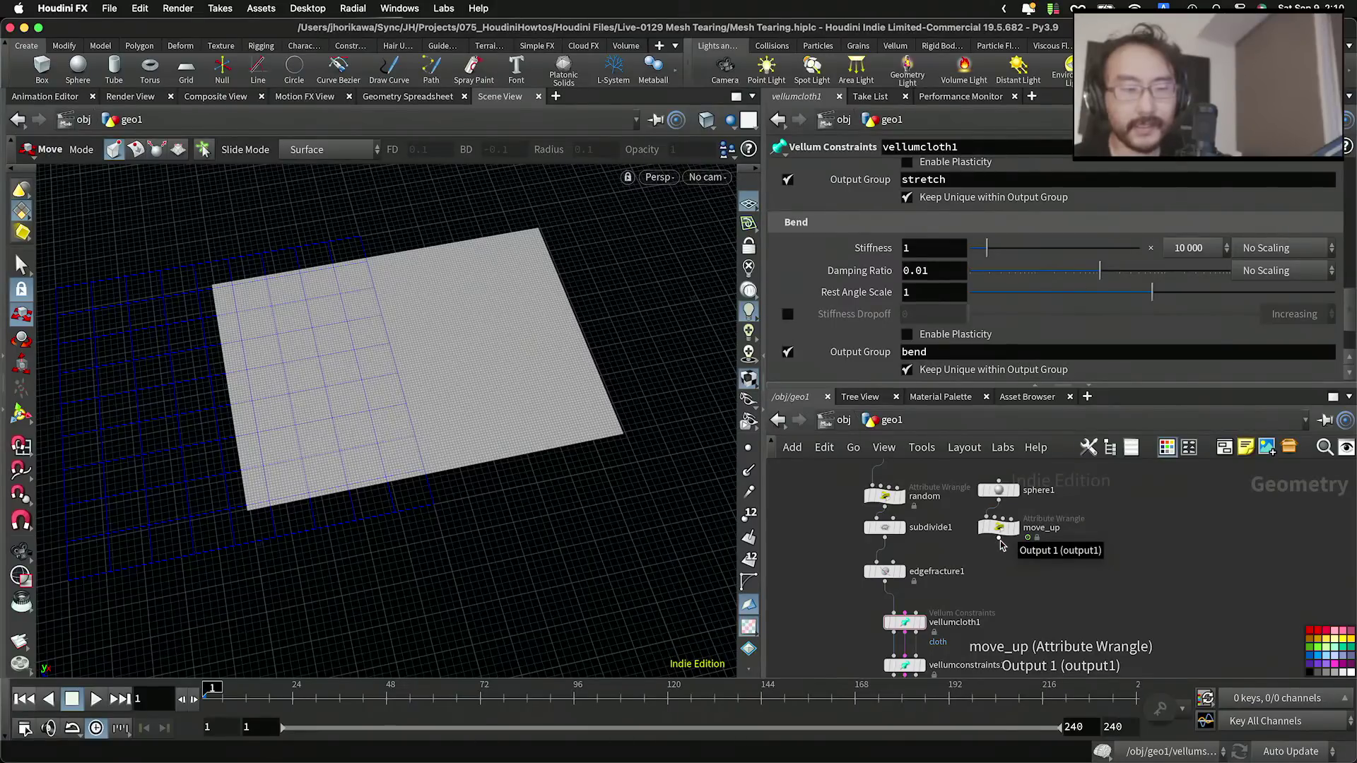
Step: Move the CONTROLLER null clear of the grid chain and open its parameter interface for editing
left_click_drag(999, 540, 999, 599)
scroll(999, 598, "down", 5)
middle_click_drag(841, 477, 879, 608)
scroll(904, 551, "up", 2)
scroll(914, 551, "down", 4)
middle_click_drag(927, 476, 956, 553)
scroll(956, 552, "up", 2)
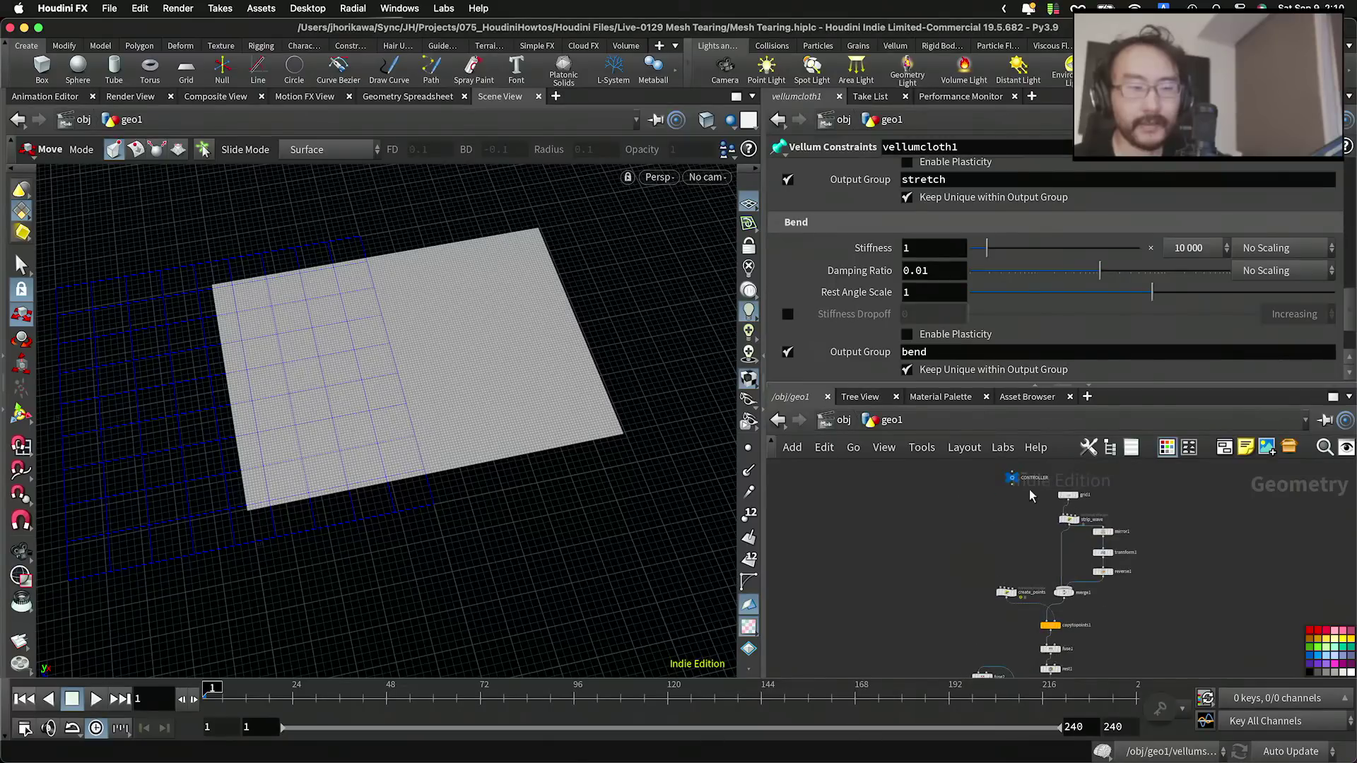
left_click_drag(1016, 481, 933, 515)
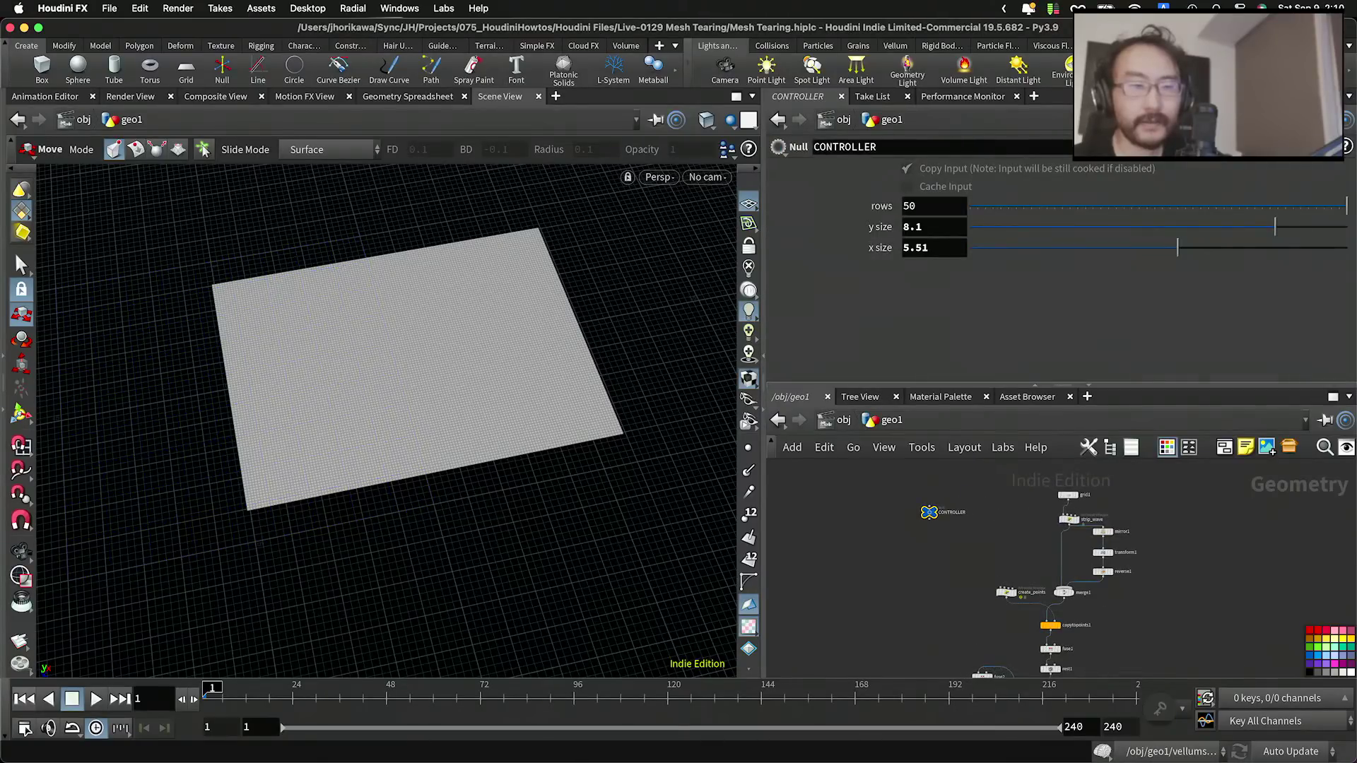
left_click(1257, 147)
left_click(1252, 170)
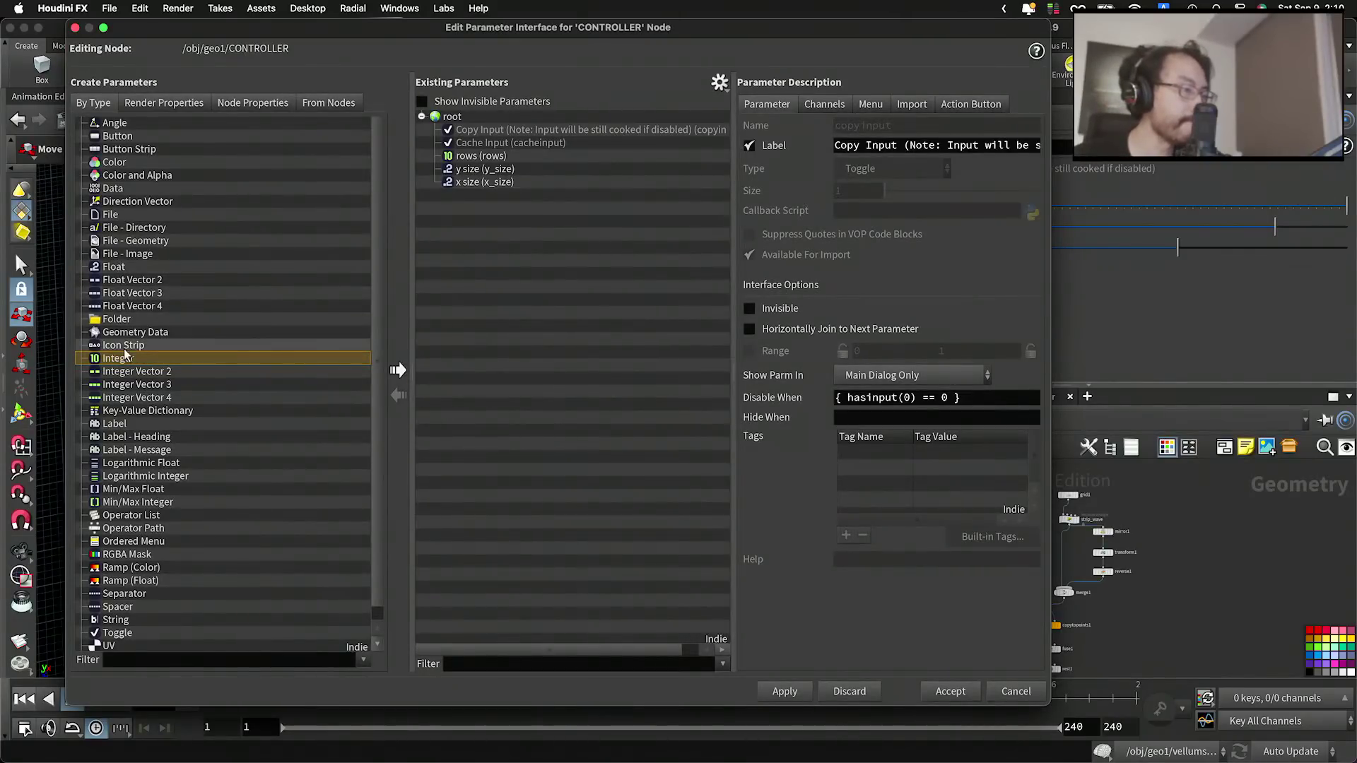
Step: Add an integer parameter named test_type with the label "test type" to the CONTROLLER null
left_click_drag(124, 365, 505, 306)
left_click_drag(850, 129, 681, 133)
type("test_type")
key("Tab")
type("test type")
key("Return")
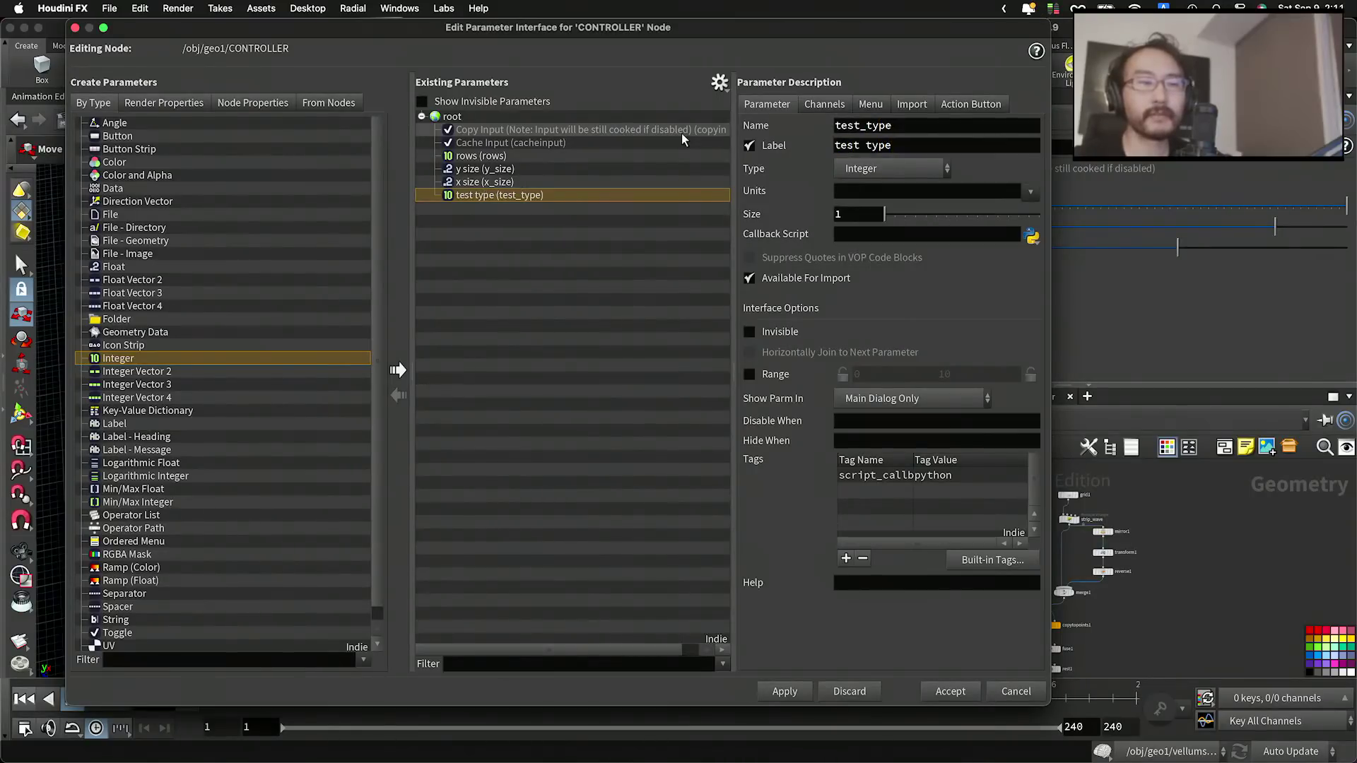
Step: Enable a range of 0 to 1 for the test type parameter, accept the interface changes and stop the running simulation cook
left_click(749, 375)
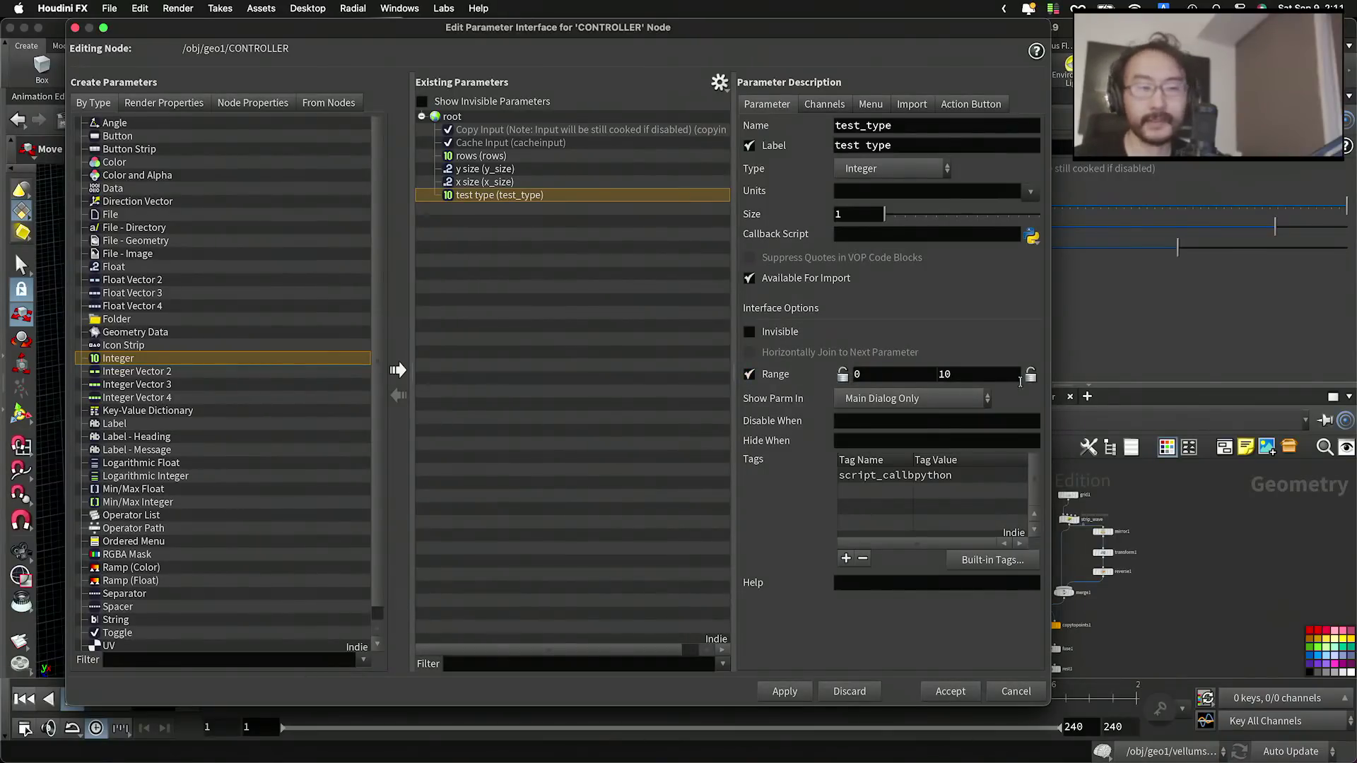
left_click_drag(983, 373, 861, 380)
type("1")
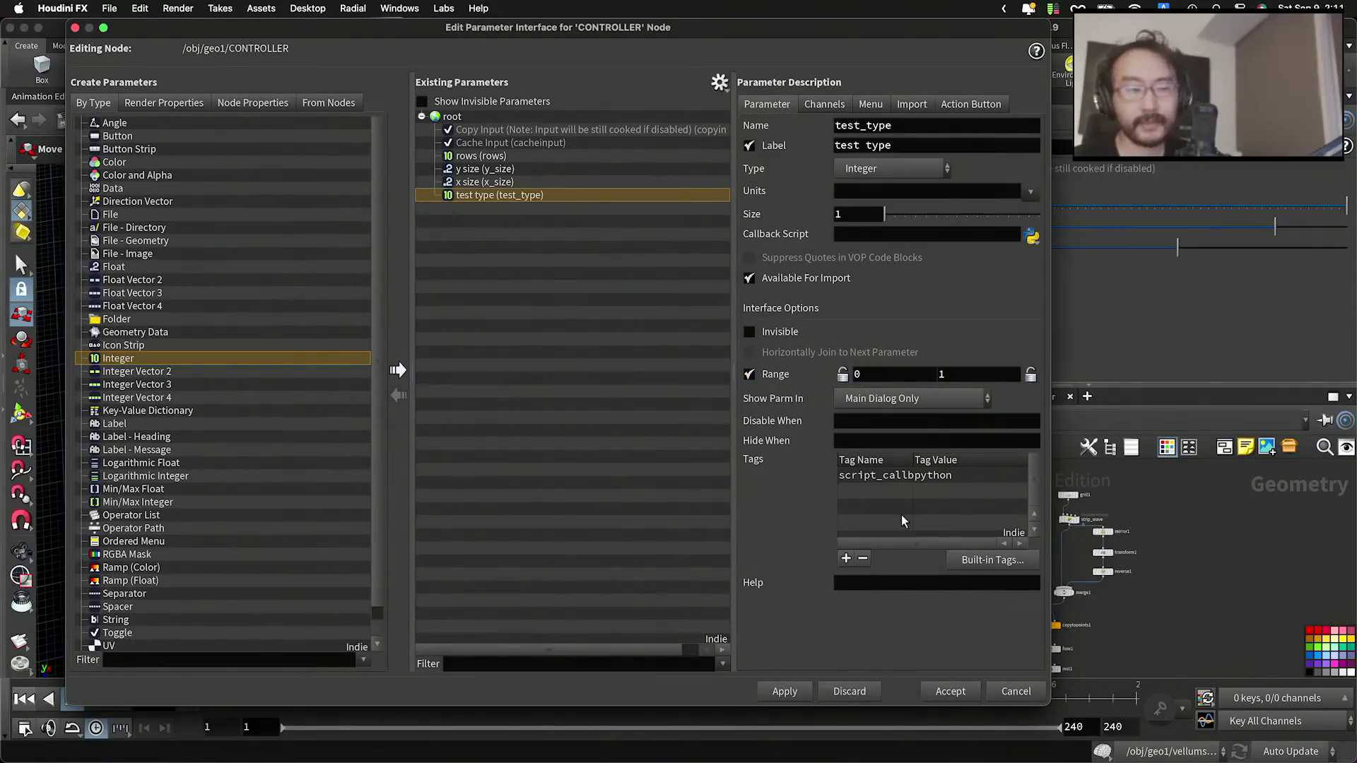
left_click(804, 692)
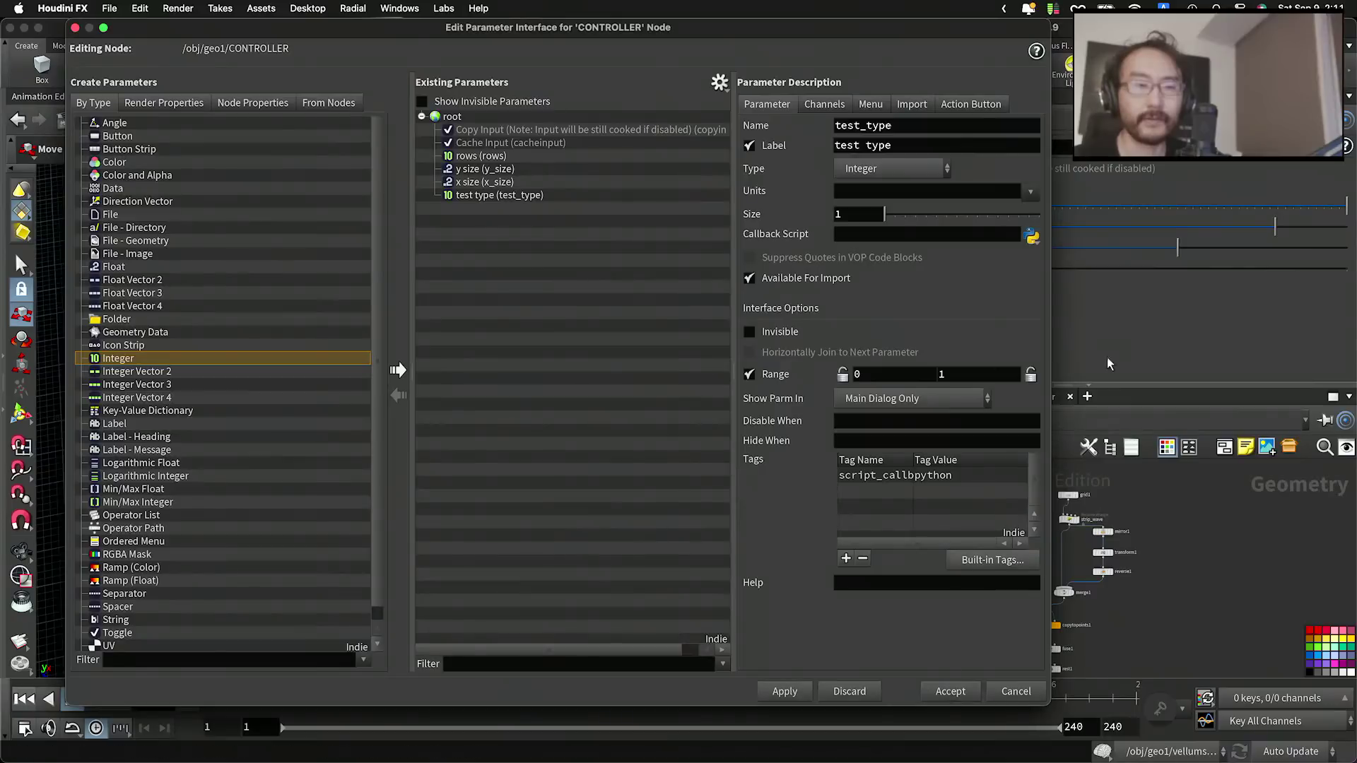
left_click(947, 692)
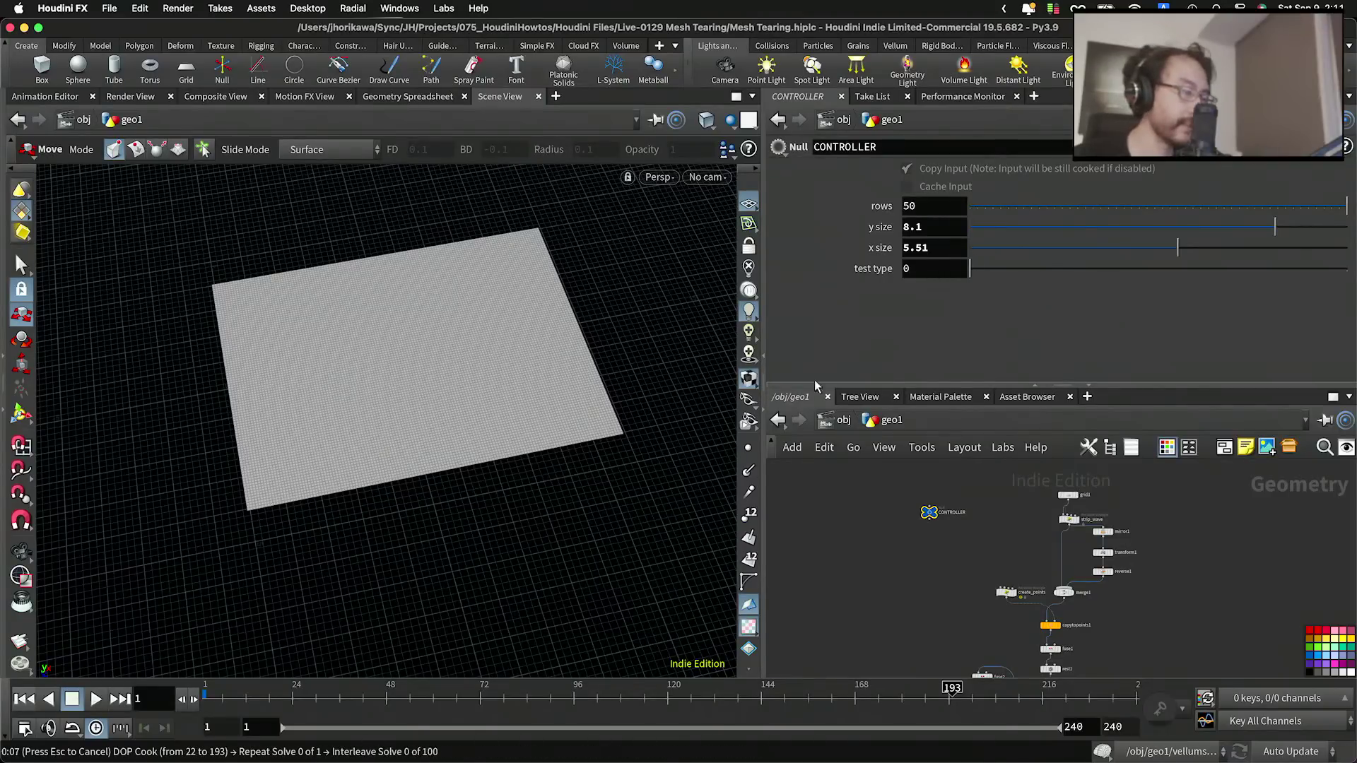
key("Escape")
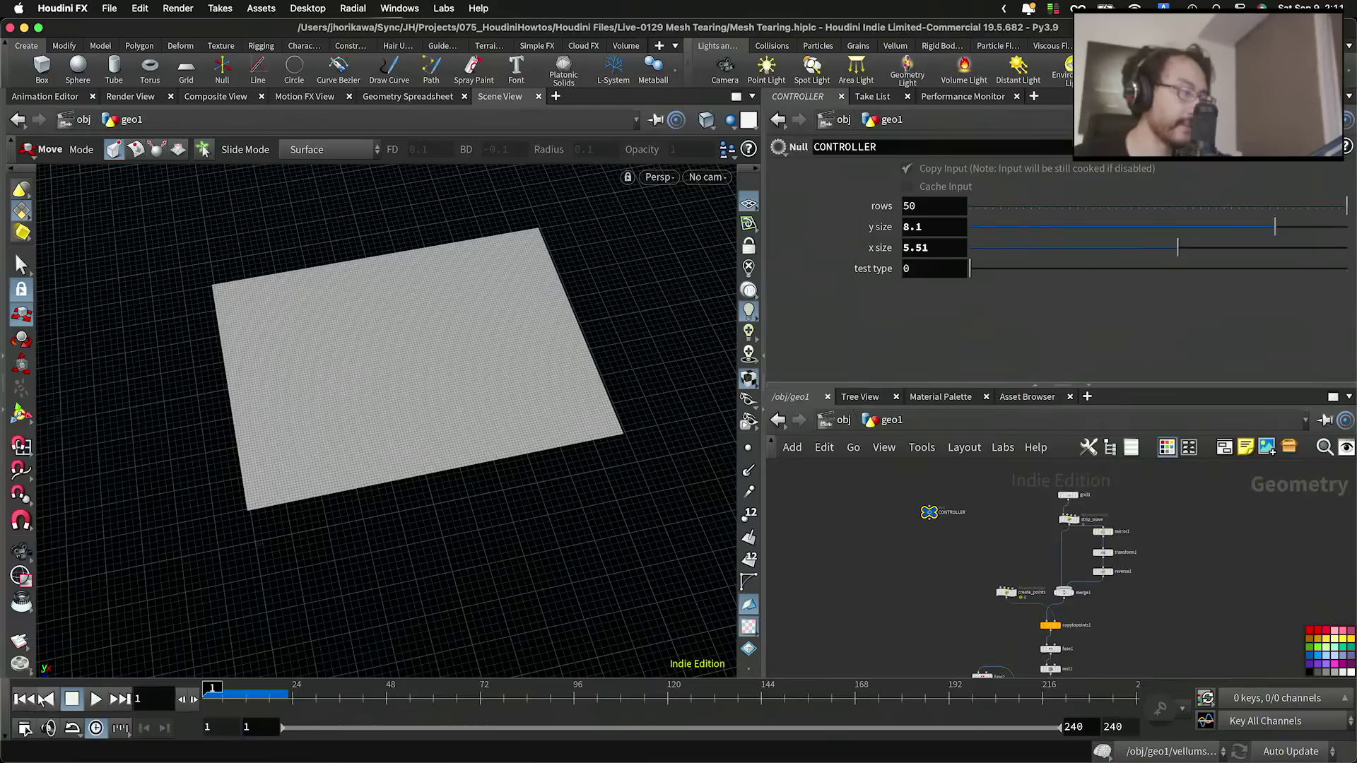
Step: Copy the CONTROLLER's test type parameter and place a Switch node below the move_up wrangle
right_click(926, 268)
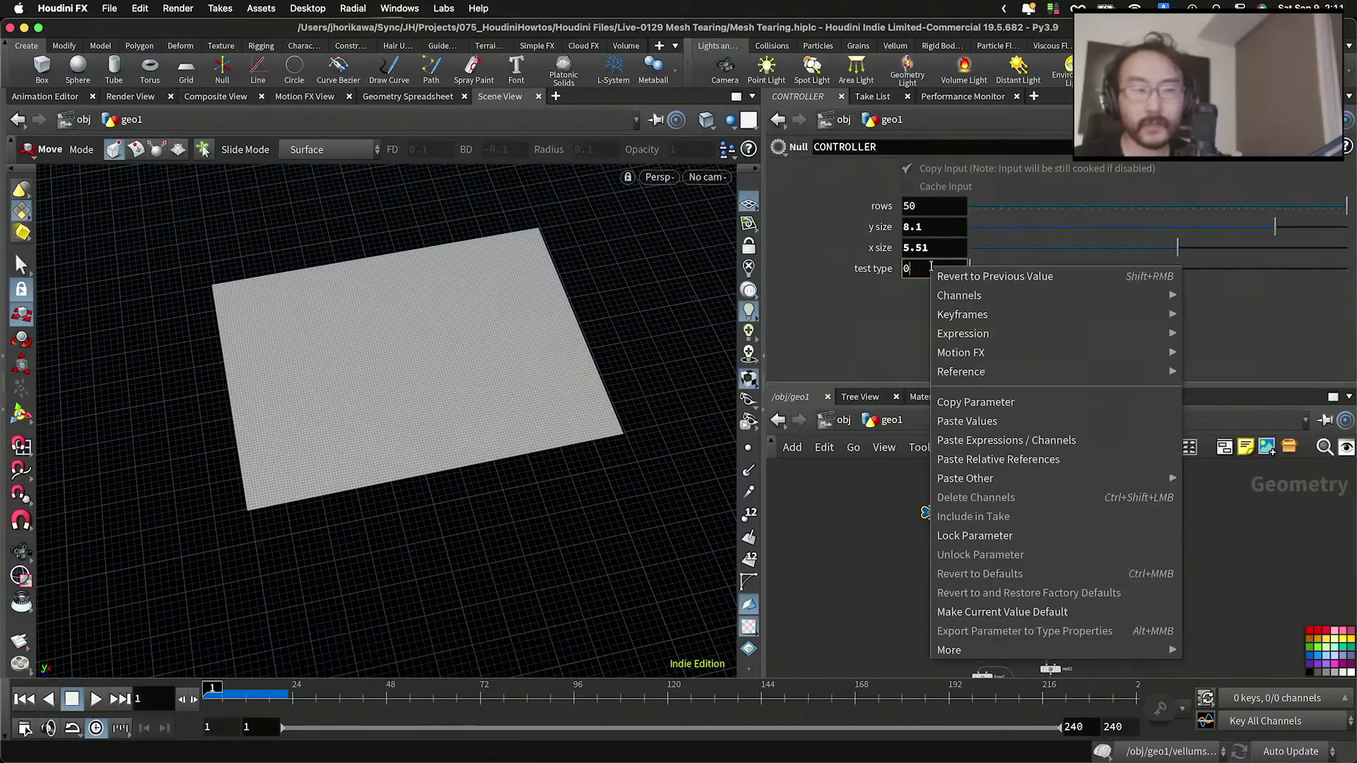
left_click(961, 401)
scroll(961, 494, "down", 10)
scroll(987, 566, "up", 14)
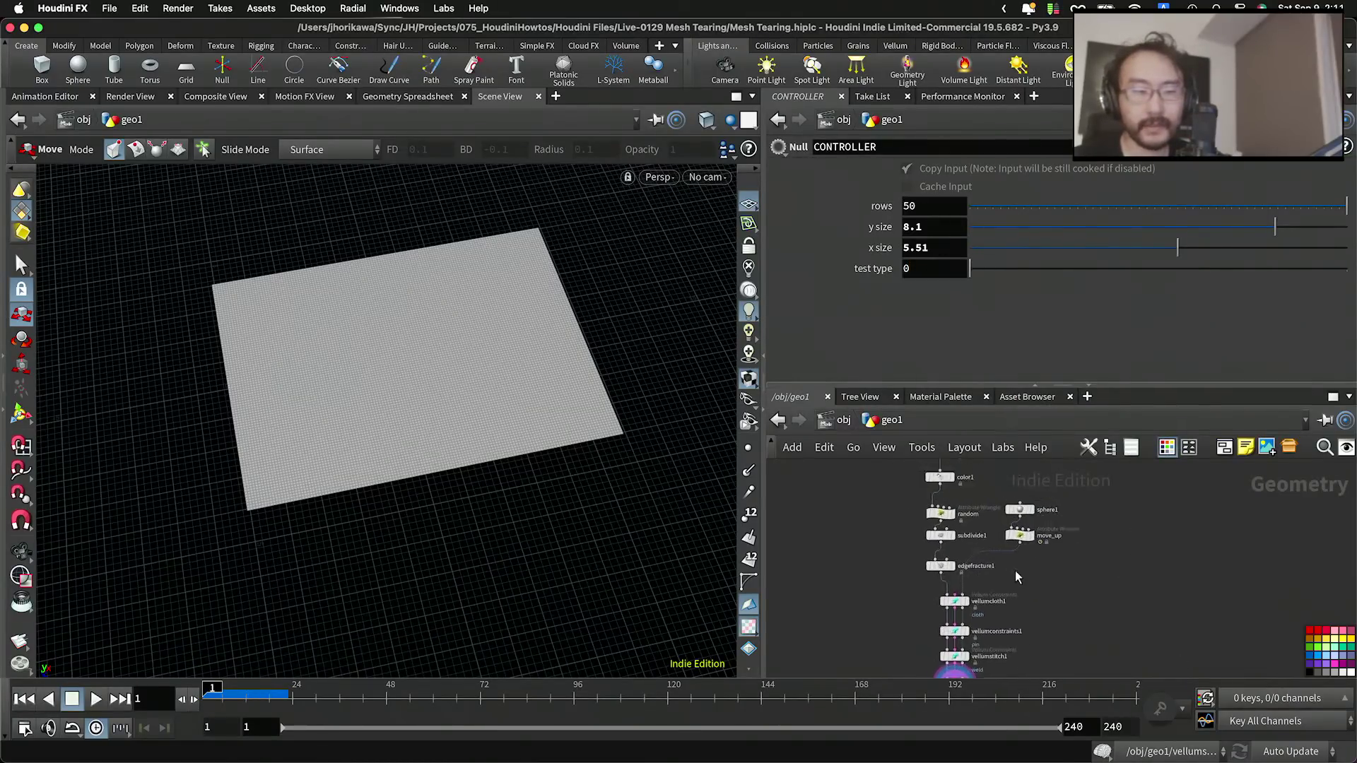
key("Tab")
type("switch")
key("Return")
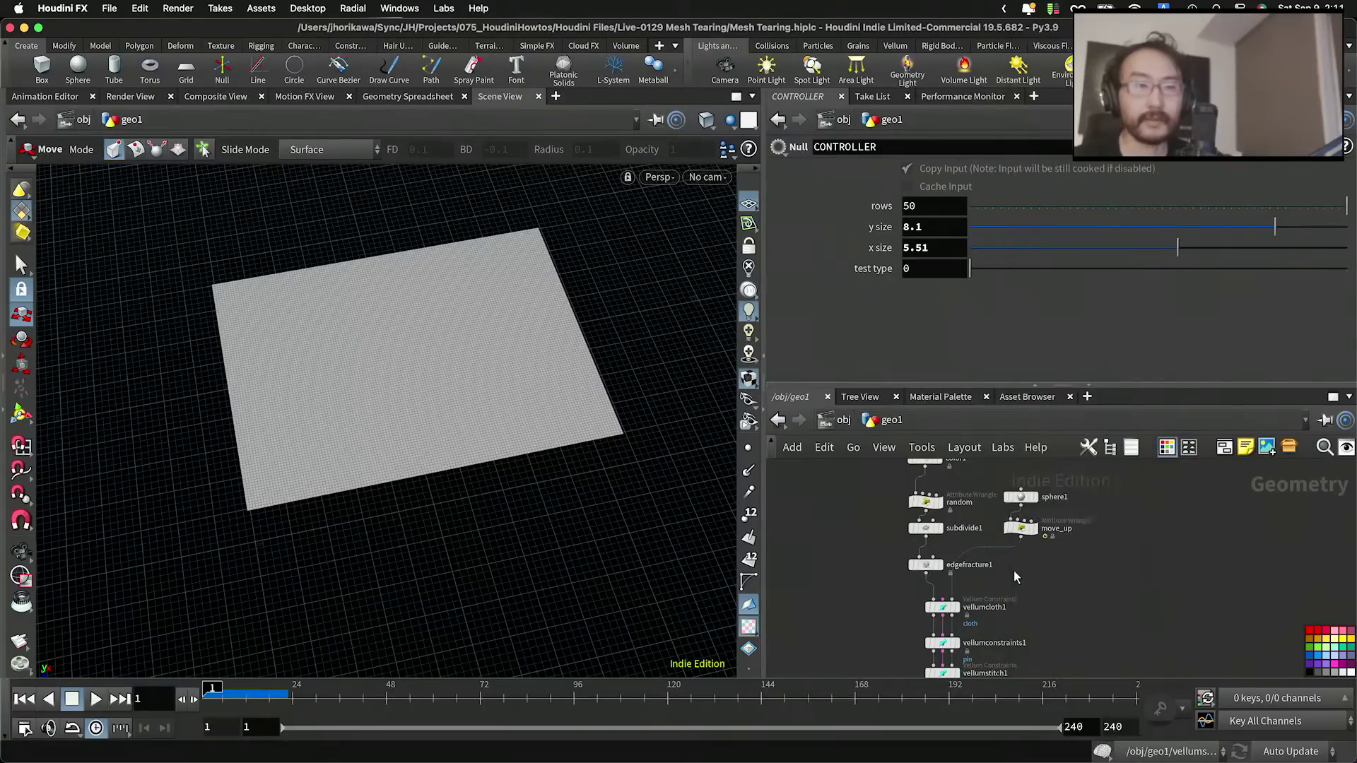
left_click(1055, 578)
Step: Move the sphere1 and move_up nodes farther away from the cloth chain to make room beside them
scroll(1055, 576, "up", 5)
middle_click_drag(1083, 497, 1080, 602)
left_click_drag(1073, 528, 1164, 592)
middle_click_drag(1161, 632, 1184, 562)
Step: Link switch1's Select Input to the CONTROLLER's test_type parameter with a pasted relative reference
left_click(1078, 616)
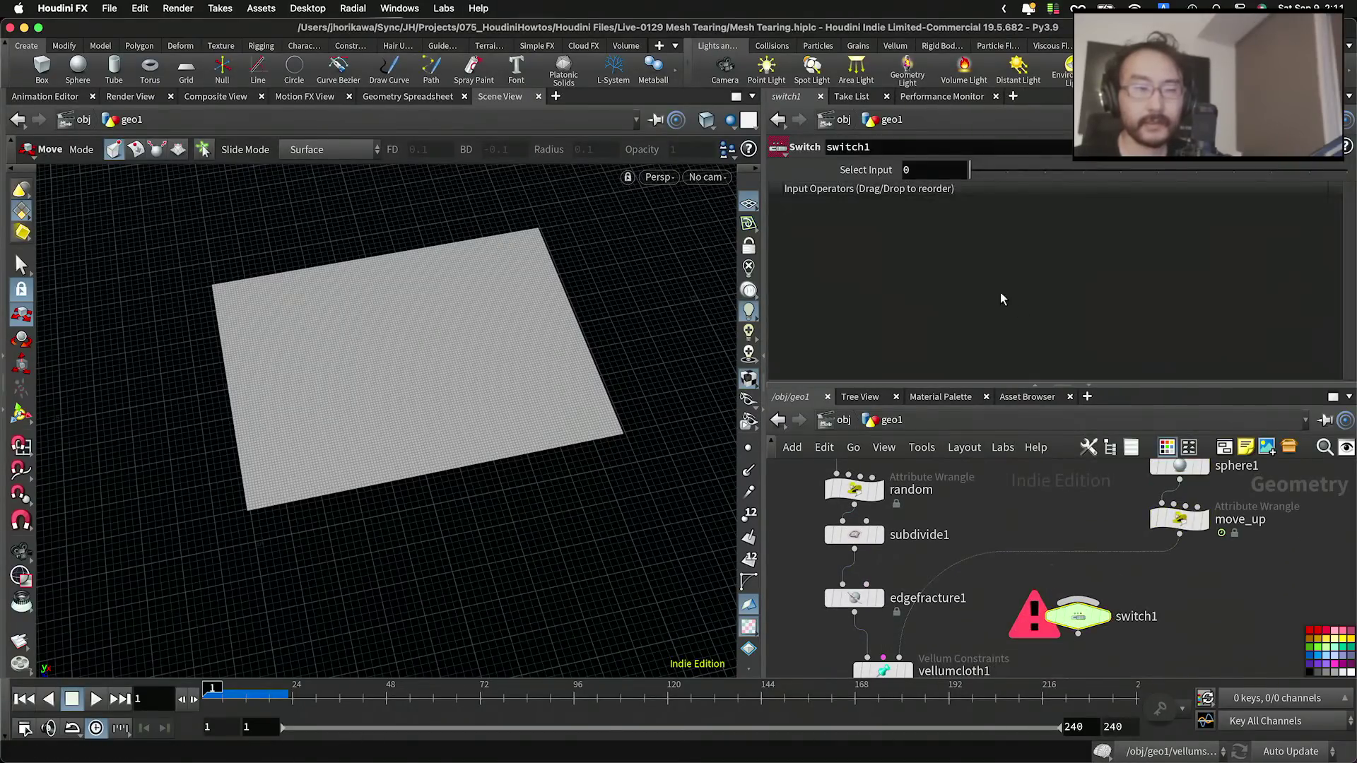
left_click(936, 166)
right_click(936, 165)
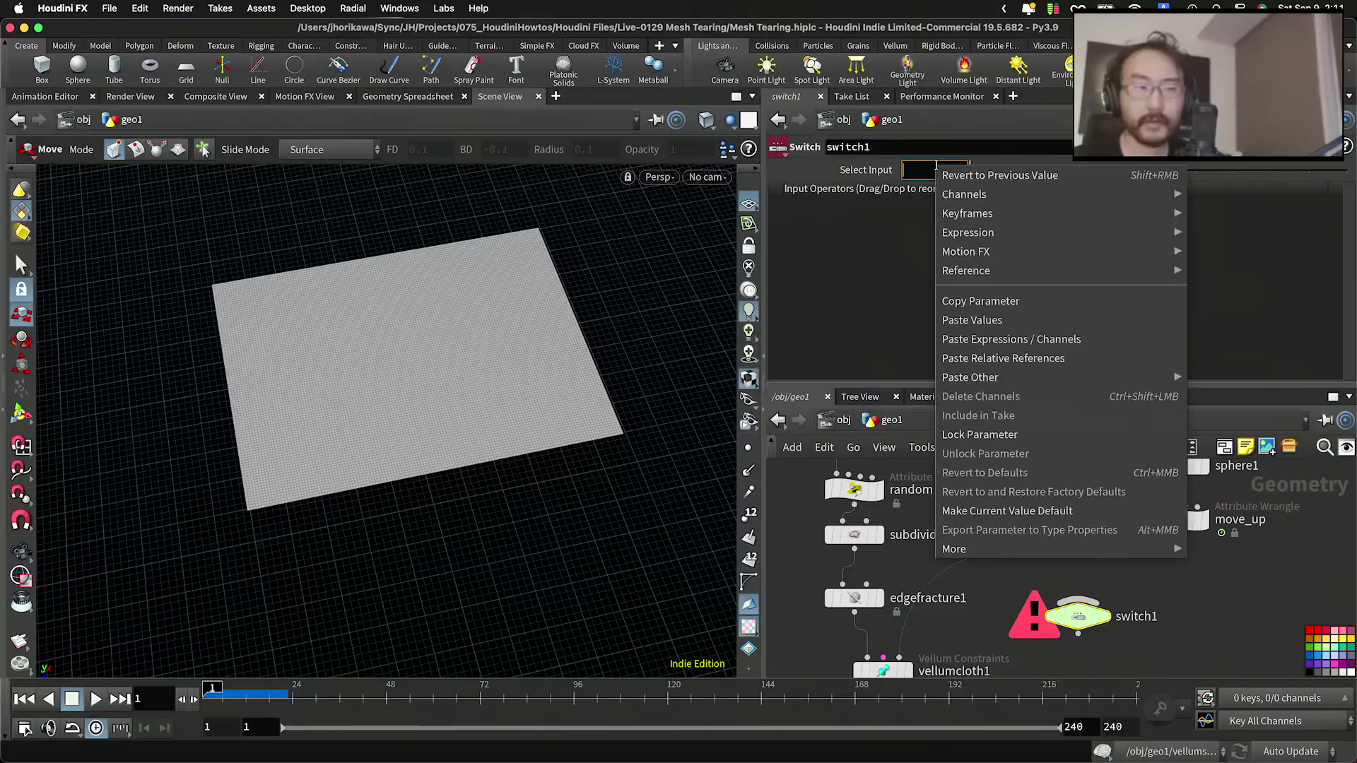
left_click(990, 357)
left_click(1155, 573)
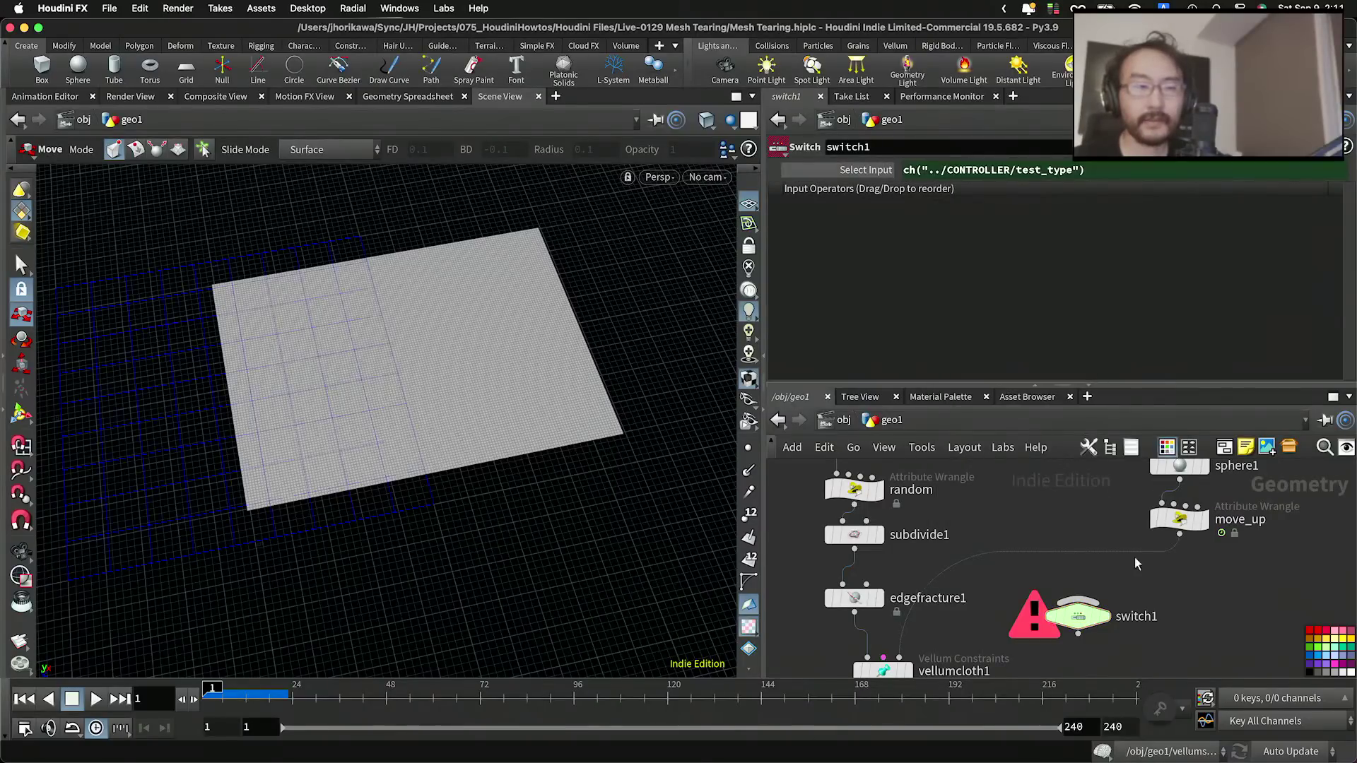
Step: Wire move_up into switch1 and bring the sphere1 and move_up nodes closer, above the switch
left_click_drag(1180, 535, 1078, 602)
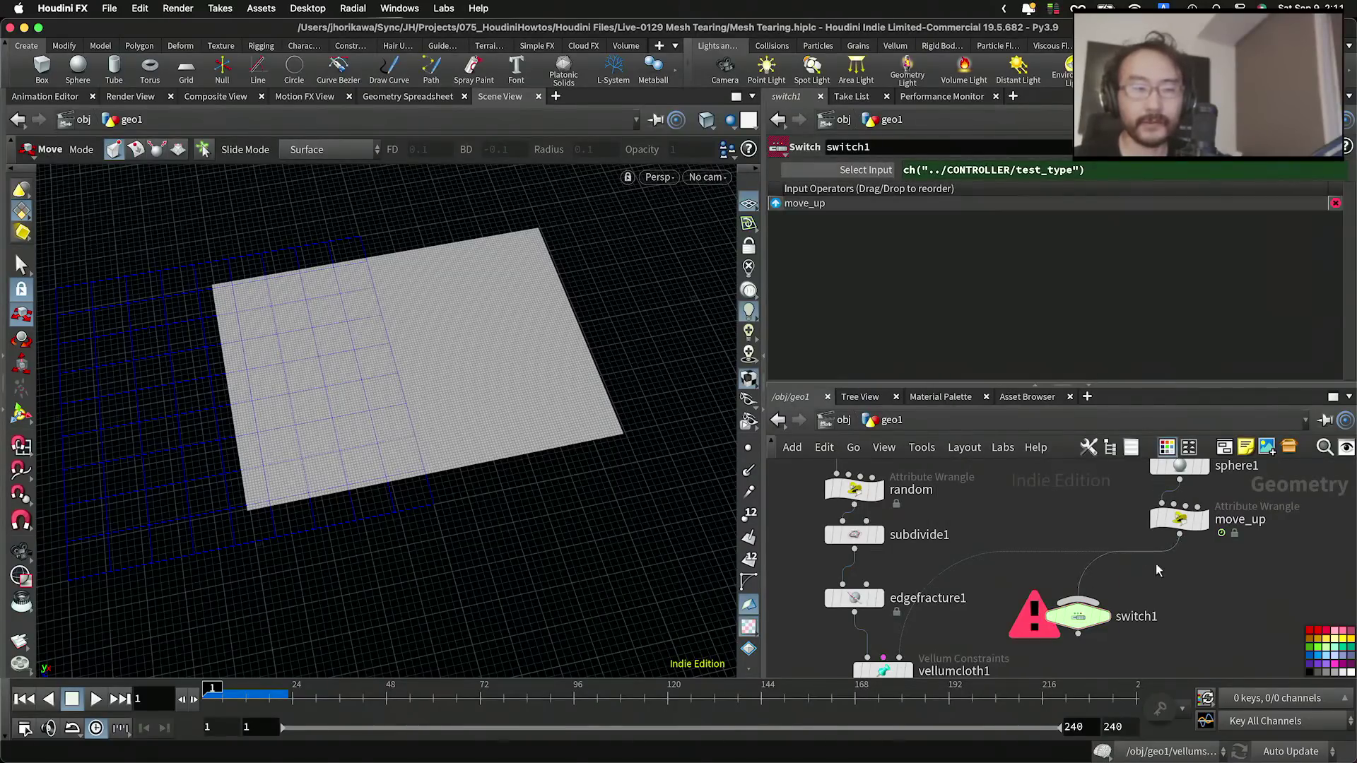
middle_click_drag(1221, 565, 1202, 612)
left_click_drag(1204, 613, 1145, 510)
left_click_drag(1150, 514, 1026, 508)
middle_click_drag(1096, 630, 1078, 592)
left_click_drag(1047, 630, 1067, 598)
Step: Add a Null node beside move_up and wire it into switch1 as the second input
key("Tab")
type("null")
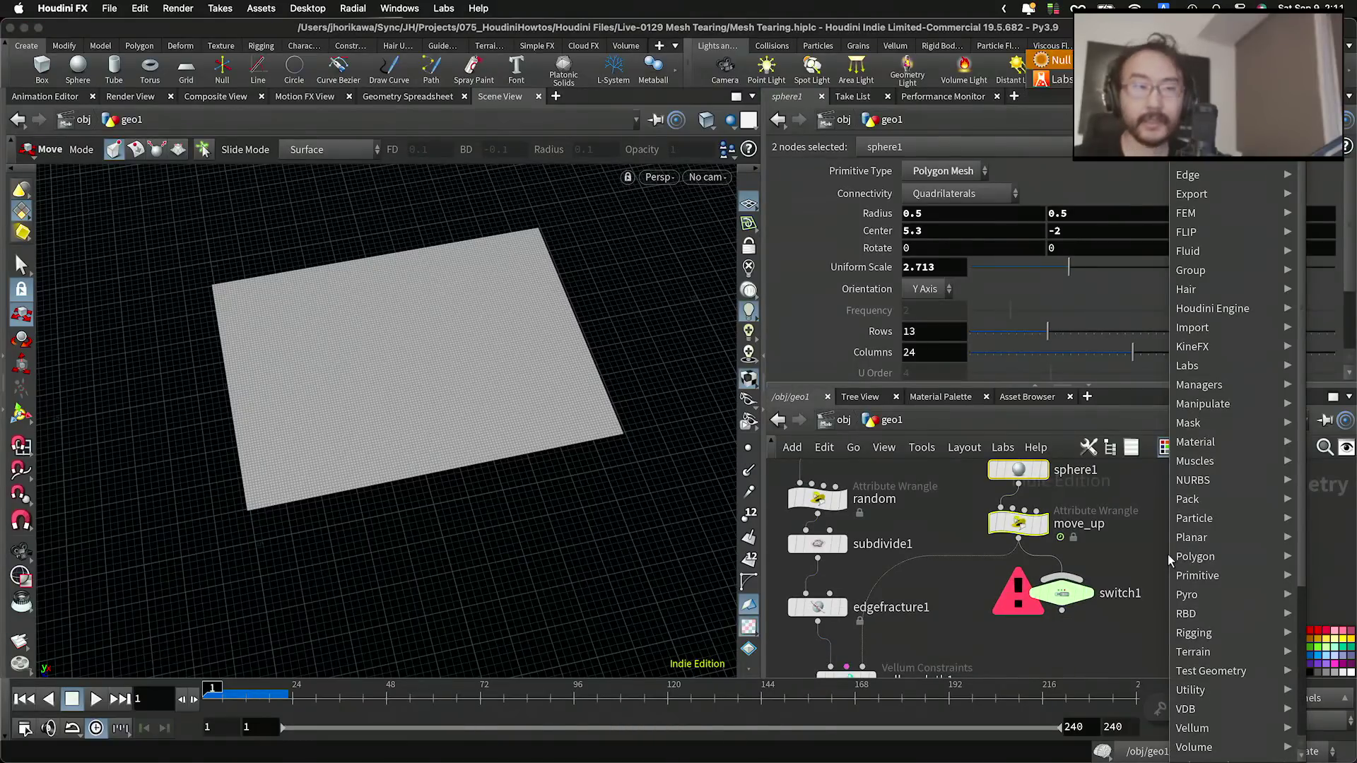
key("Return")
left_click(1166, 554)
scroll(1167, 552, "up", 2)
left_click_drag(1166, 552, 1052, 582)
Step: Connect the output of switch1 to the third input of vellumcloth1, replacing the direct link from move_up
middle_click_drag(1091, 623, 1173, 590)
left_click_drag(1124, 587, 886, 654)
scroll(955, 556, "down", 5)
scroll(955, 609, "up", 4)
middle_click_drag(960, 610, 992, 600)
scroll(1009, 614, "down", 4)
scroll(1045, 597, "up", 6)
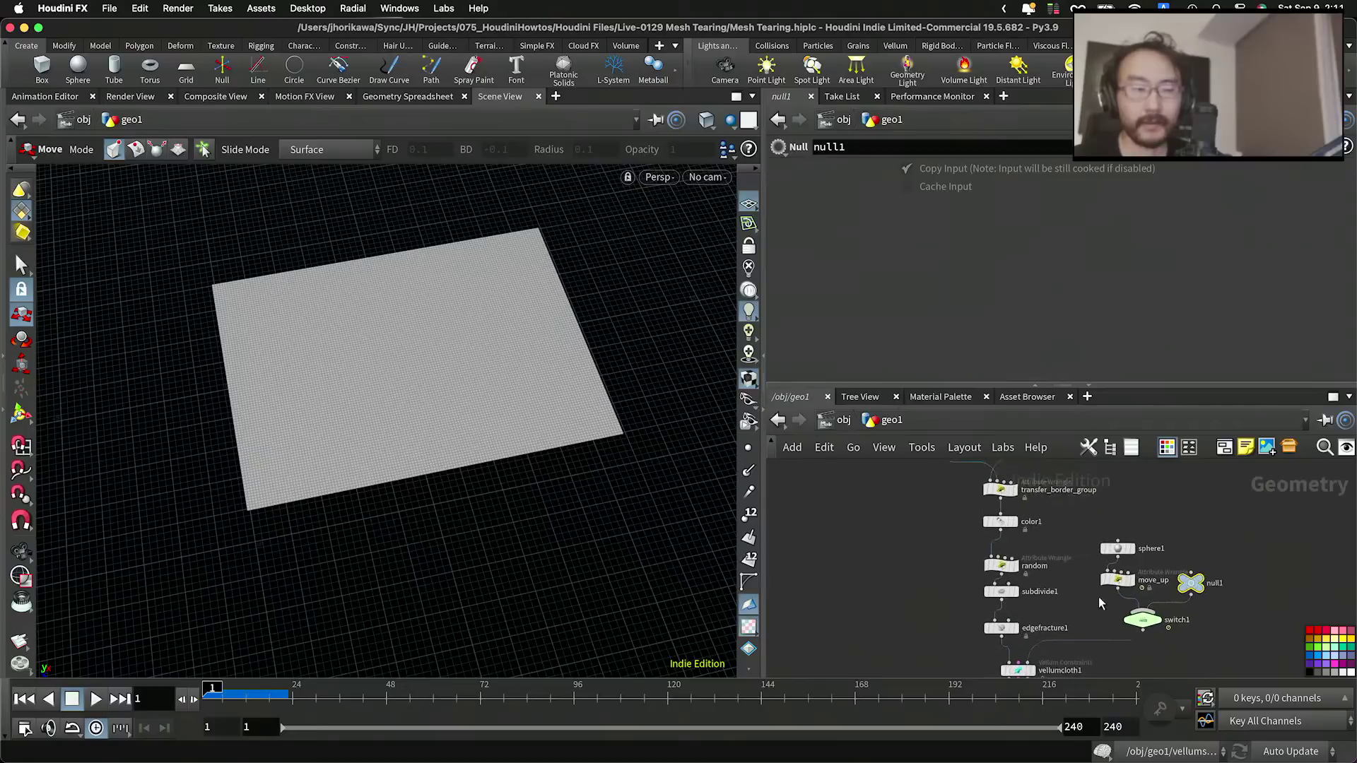
scroll(1194, 596, "down", 5)
middle_click_drag(1075, 551, 1102, 542)
scroll(1112, 621, "up", 4)
scroll(1103, 542, "down", 5)
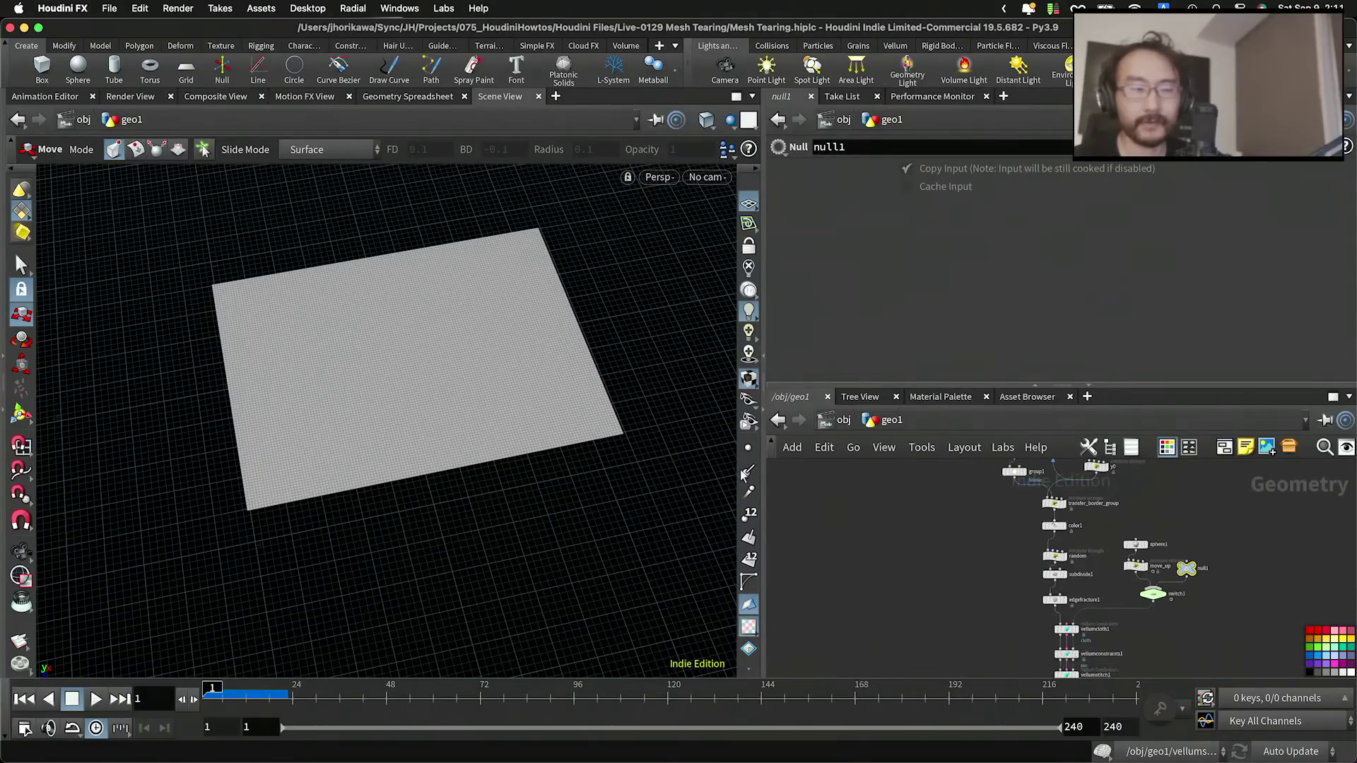
right_click_drag(516, 272, 439, 339, "alt")
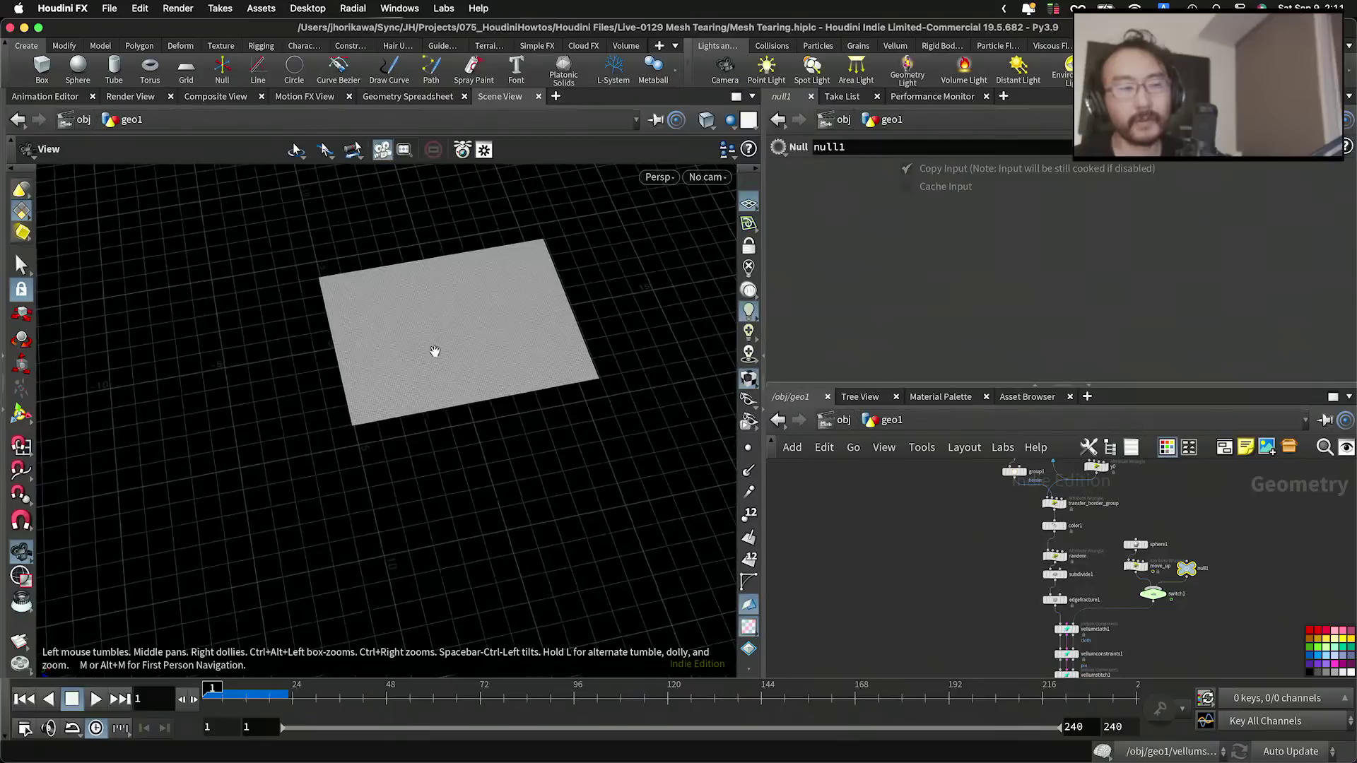
left_click_drag(439, 340, 352, 289, "alt")
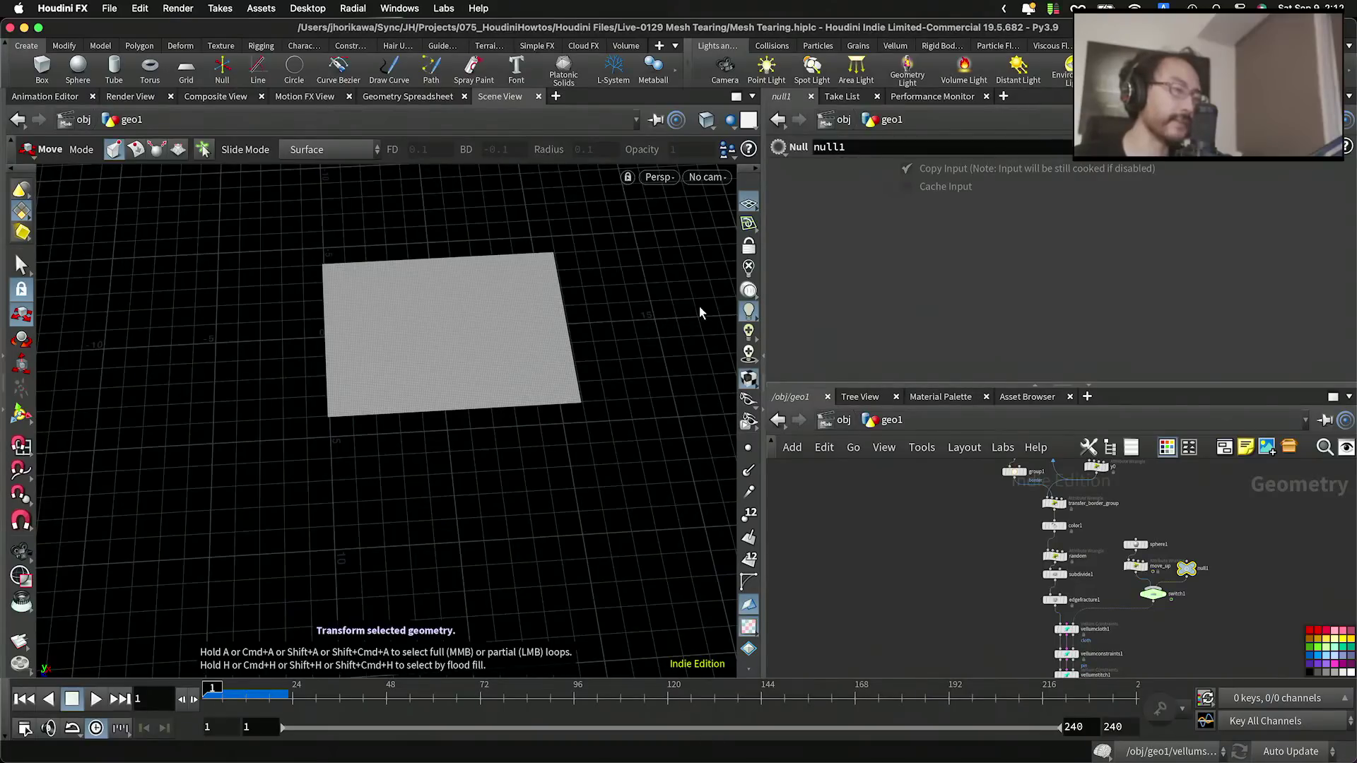
Step: Move the random wrangle node slightly up, closer to color1
scroll(972, 553, "down", 3)
scroll(999, 586, "up", 10)
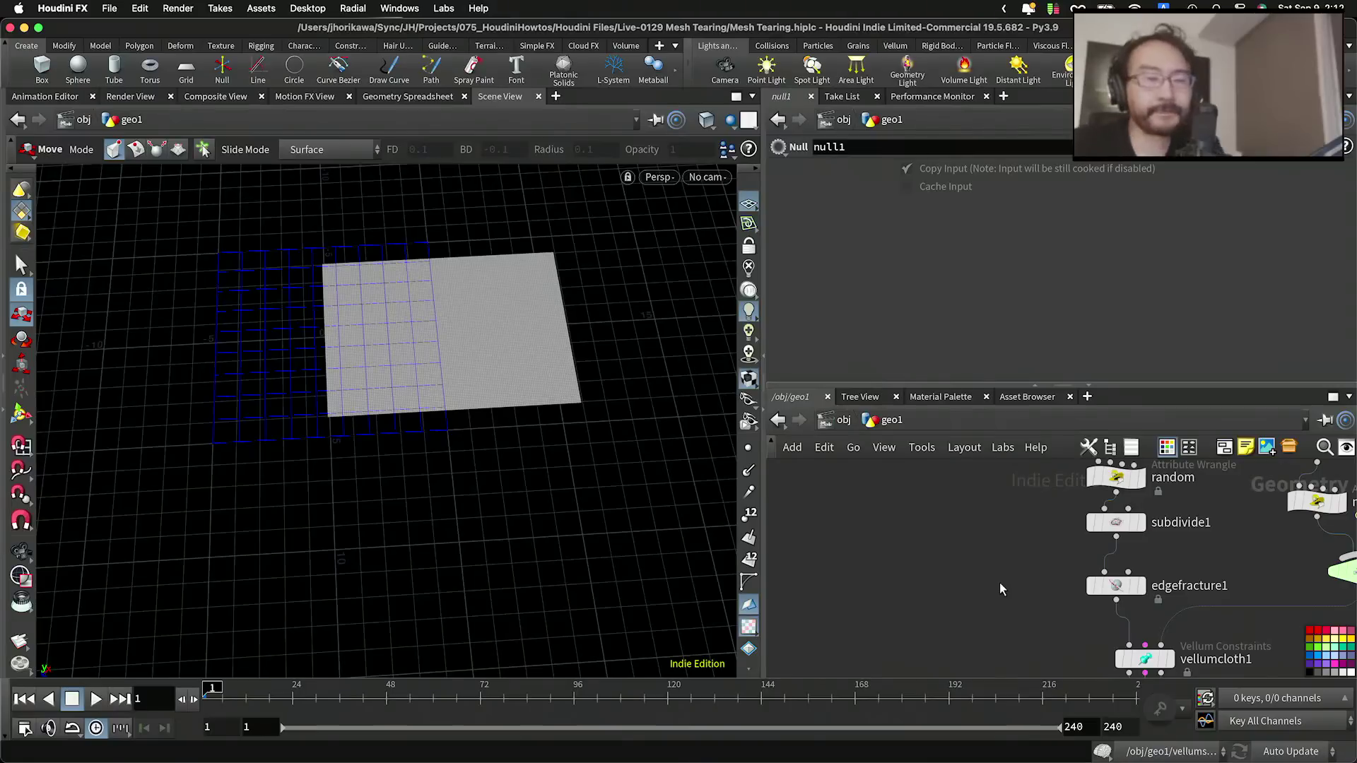
scroll(1000, 531, "down", 3)
scroll(1000, 531, "down", 2)
middle_click_drag(1002, 540, 1009, 589)
scroll(1069, 556, "up", 7)
scroll(1067, 558, "down", 3)
scroll(1063, 557, "up", 4)
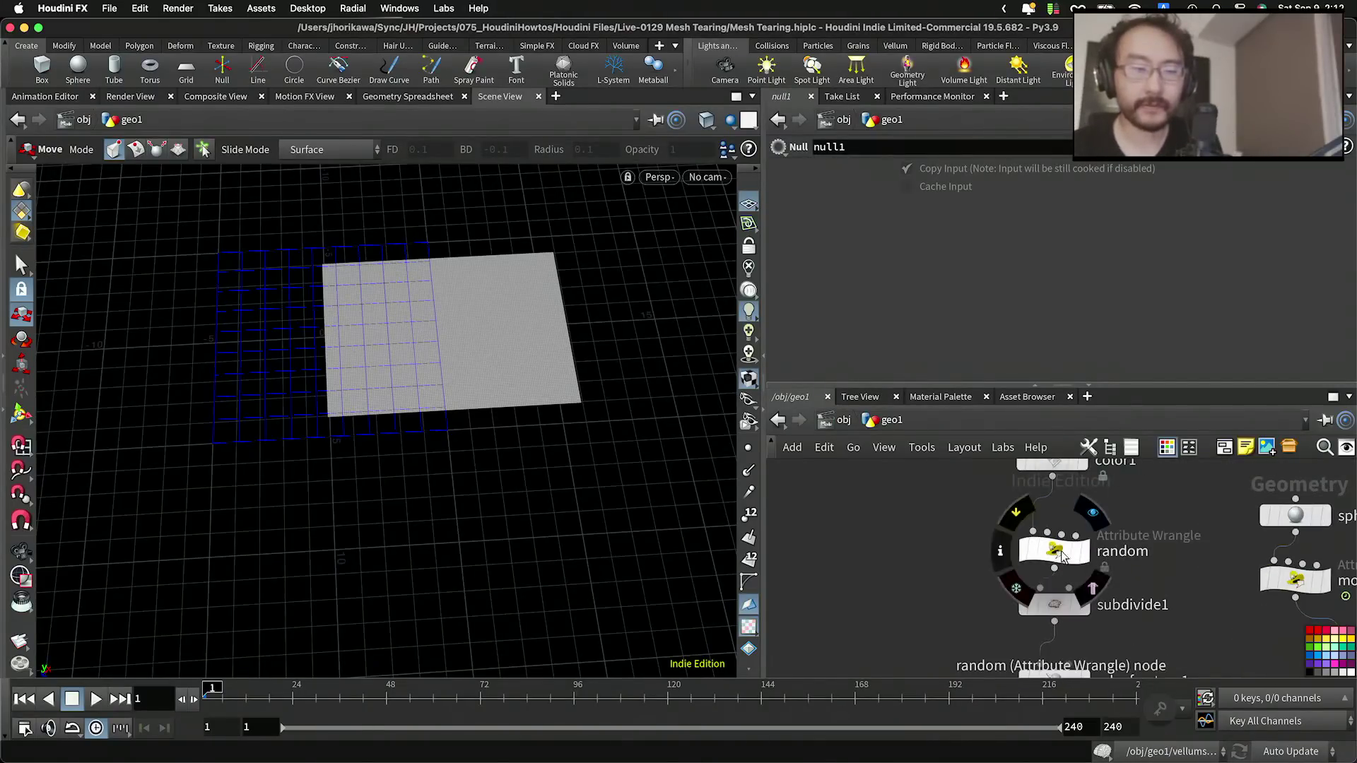
left_click_drag(1064, 560, 1062, 539)
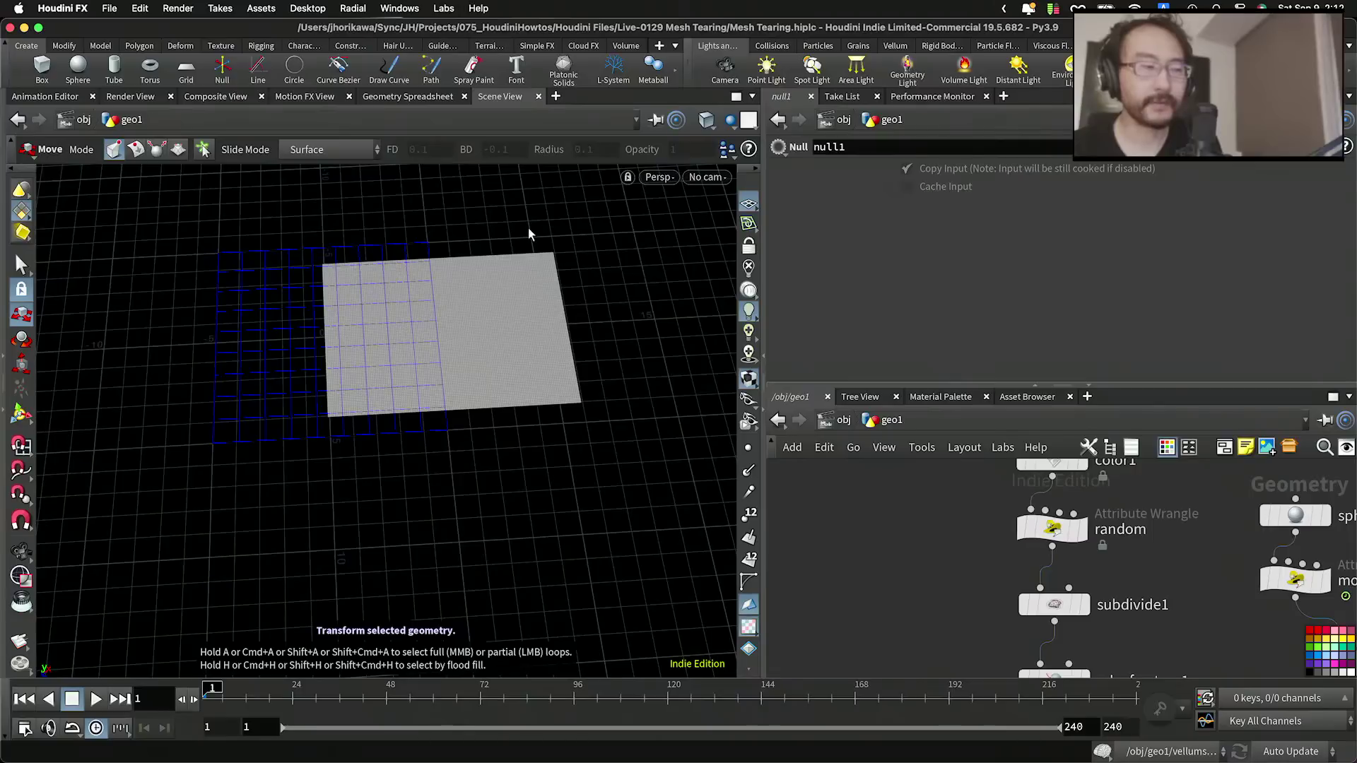
Step: Move the node chain from transfer_border_group through the Vellum solver down to leave a gap below group1
scroll(888, 537, "down", 3)
scroll(889, 537, "down", 2)
middle_click_drag(889, 537, 904, 638)
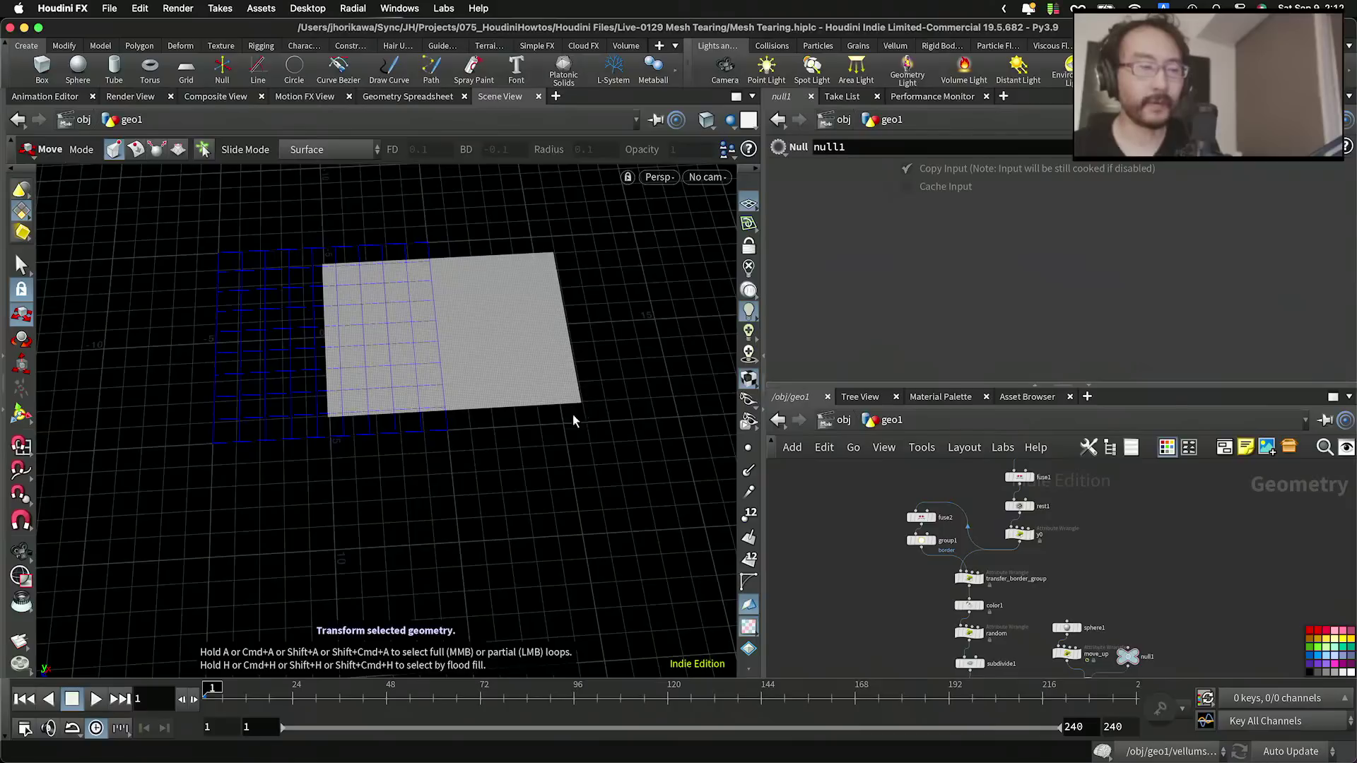
scroll(945, 551, "up", 3)
scroll(945, 551, "up", 2)
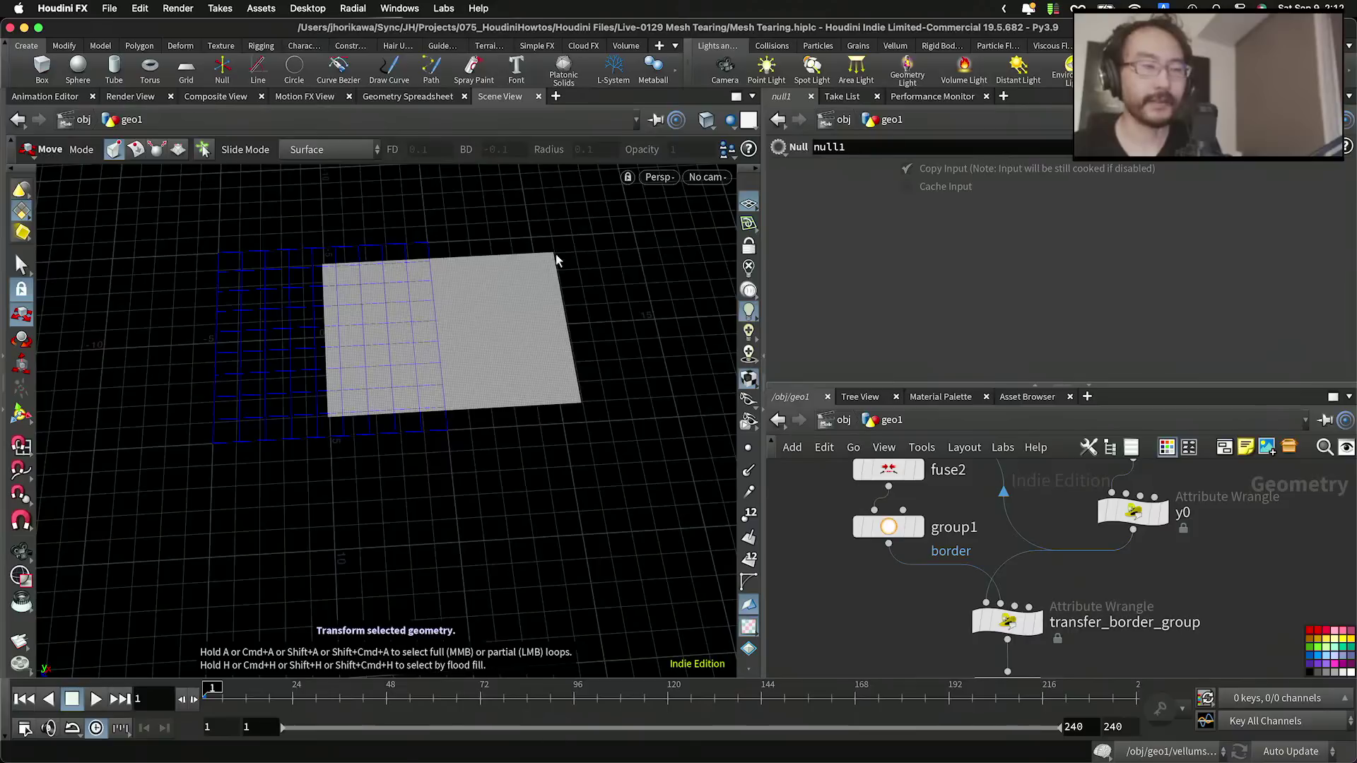
scroll(842, 565, "down", 3)
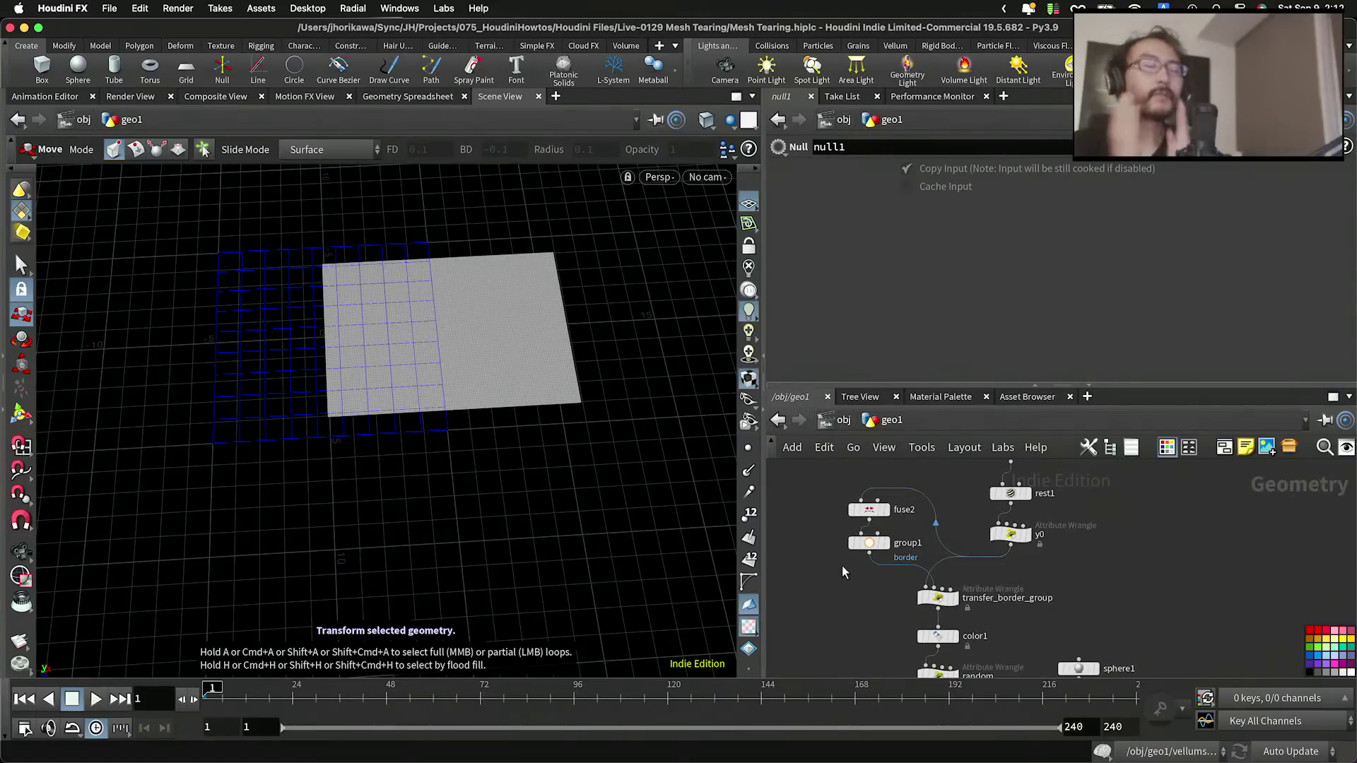
scroll(872, 516, "down", 6)
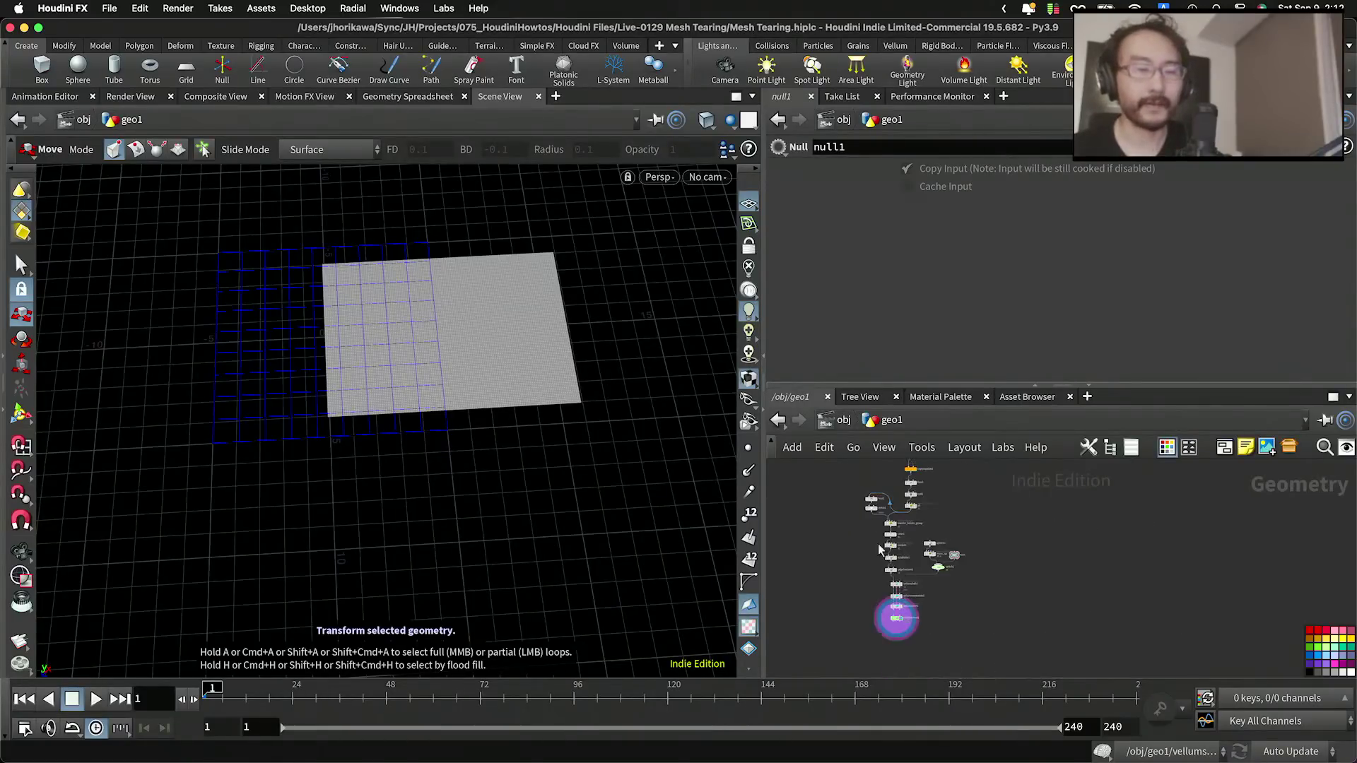
scroll(877, 534, "up", 2)
left_click_drag(931, 667, 879, 506)
scroll(904, 530, "up", 3)
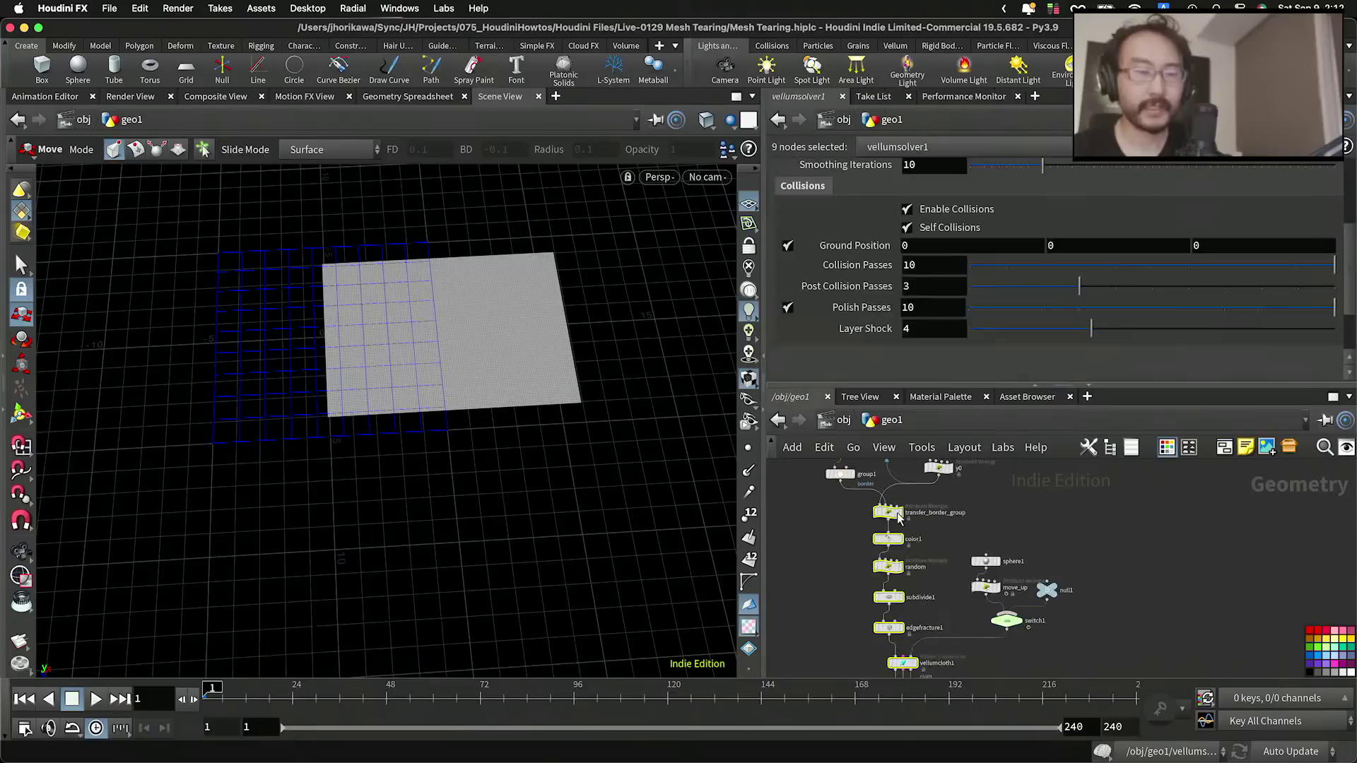
middle_click_drag(909, 524, 941, 571)
scroll(942, 571, "up", 3)
left_click(978, 592)
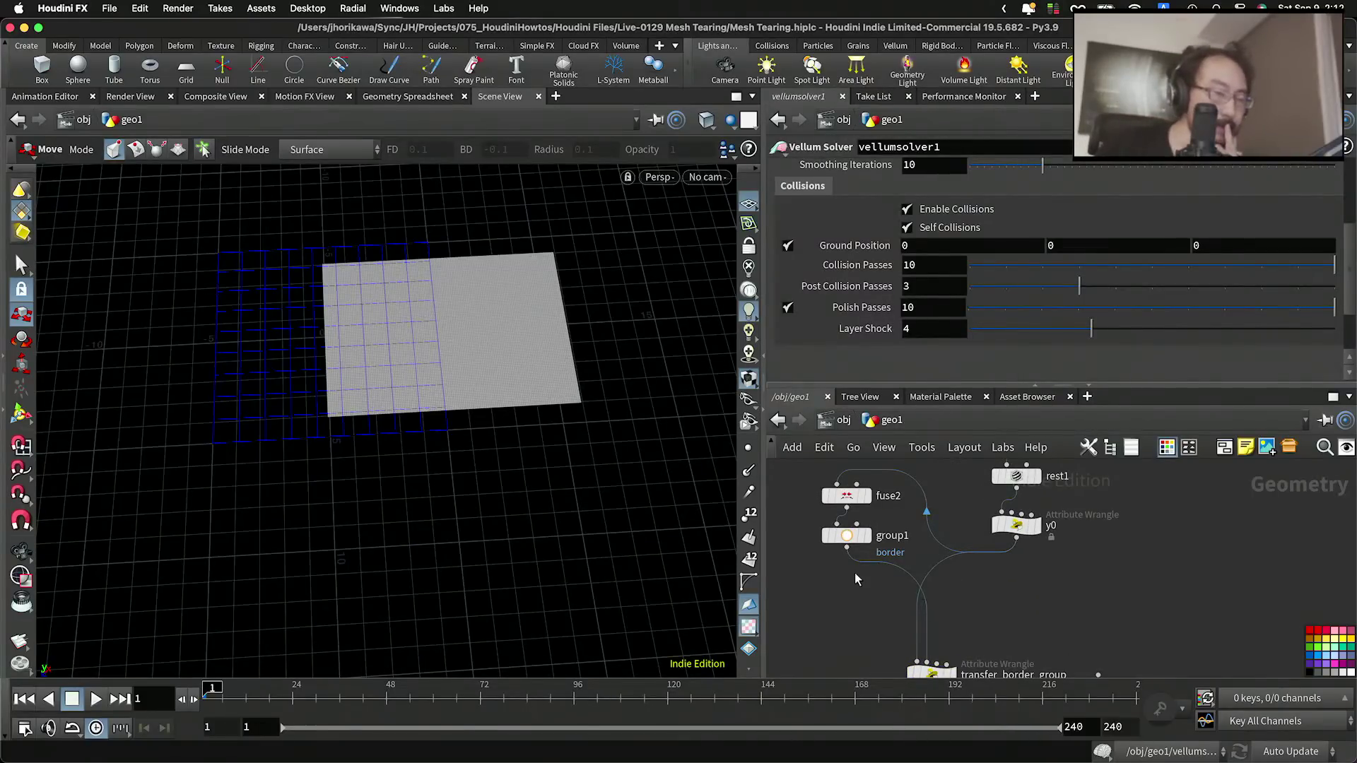
Step: Tidy the border branch by moving group1 and fuse2 slightly down and transfer_border_group slightly up
left_click(847, 538)
left_click_drag(846, 542, 847, 557)
left_click_drag(848, 497, 848, 514)
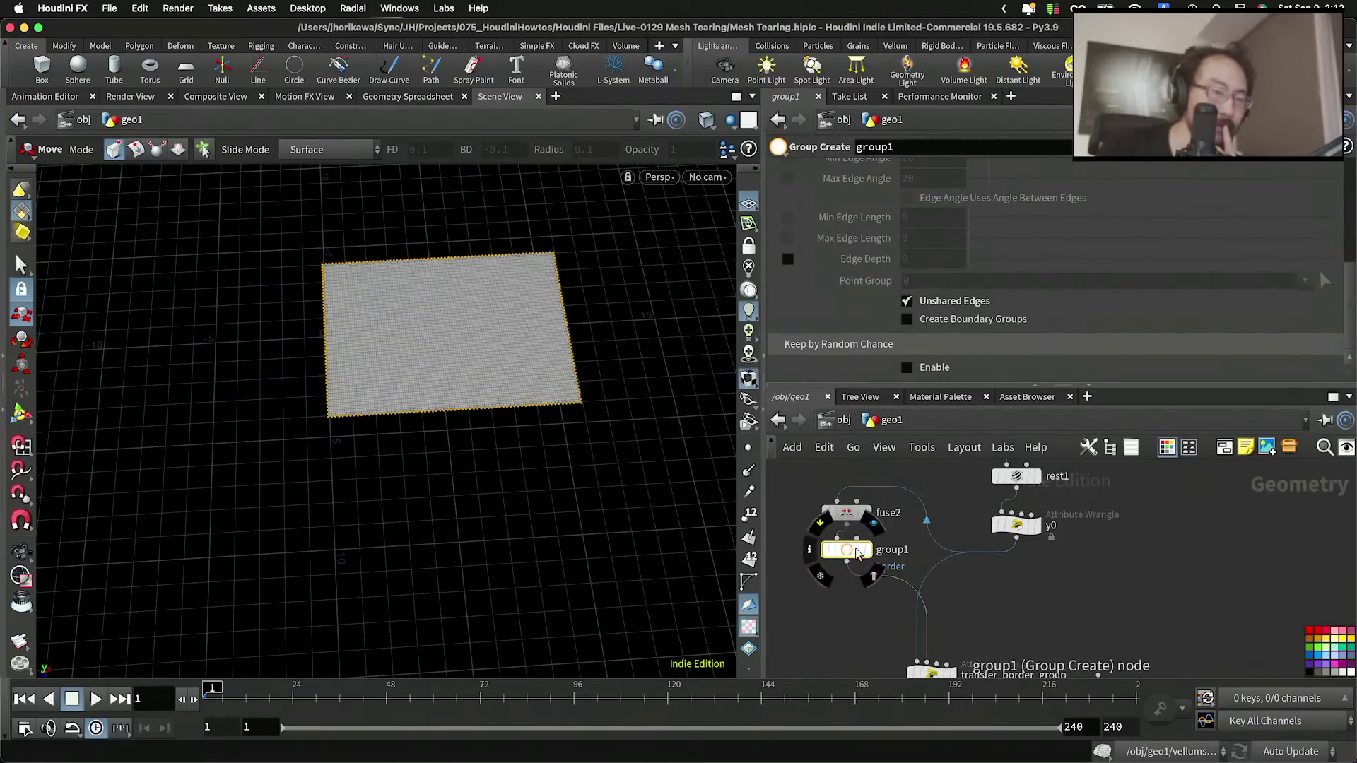
middle_click_drag(945, 609, 925, 519)
scroll(925, 519, "up", 3)
left_click_drag(916, 612, 916, 580)
Step: In the transfer_border_group wrangle, add the line int test_type = chi("test_type"); above the existing code, followed by a blank line
left_click(915, 573)
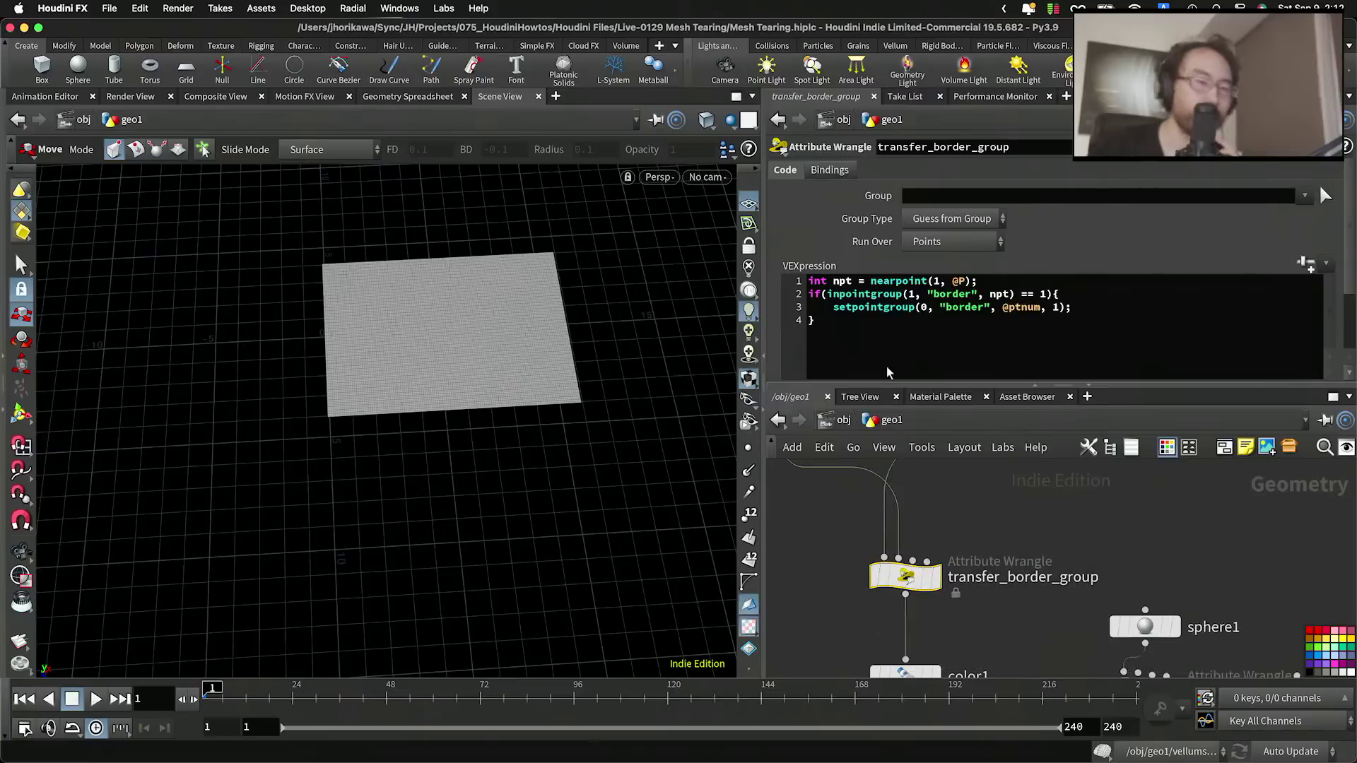
left_click(808, 281)
key("Return")
key("Return")
key("Down")
key("Down")
key("Down")
key("Up")
key("Up")
key("Up")
key("Up")
key("Up")
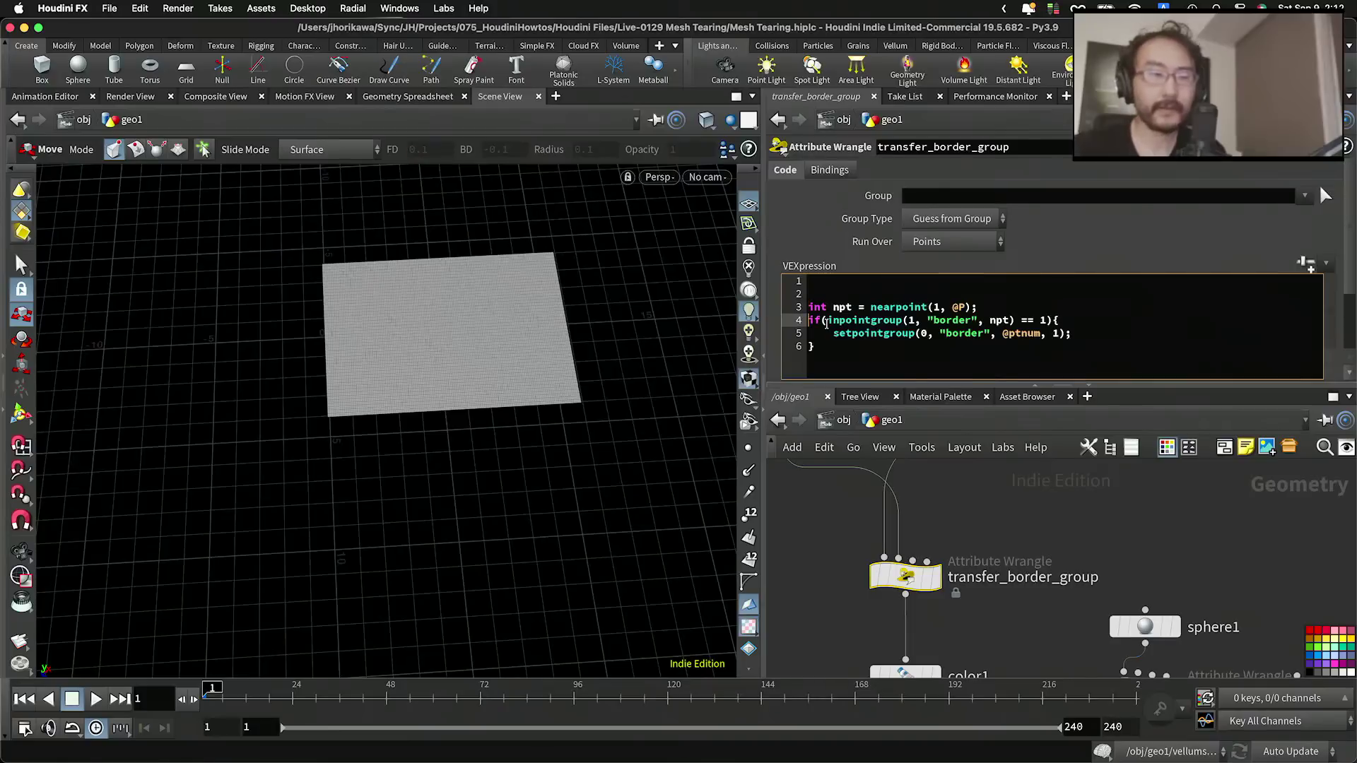
type("int test")
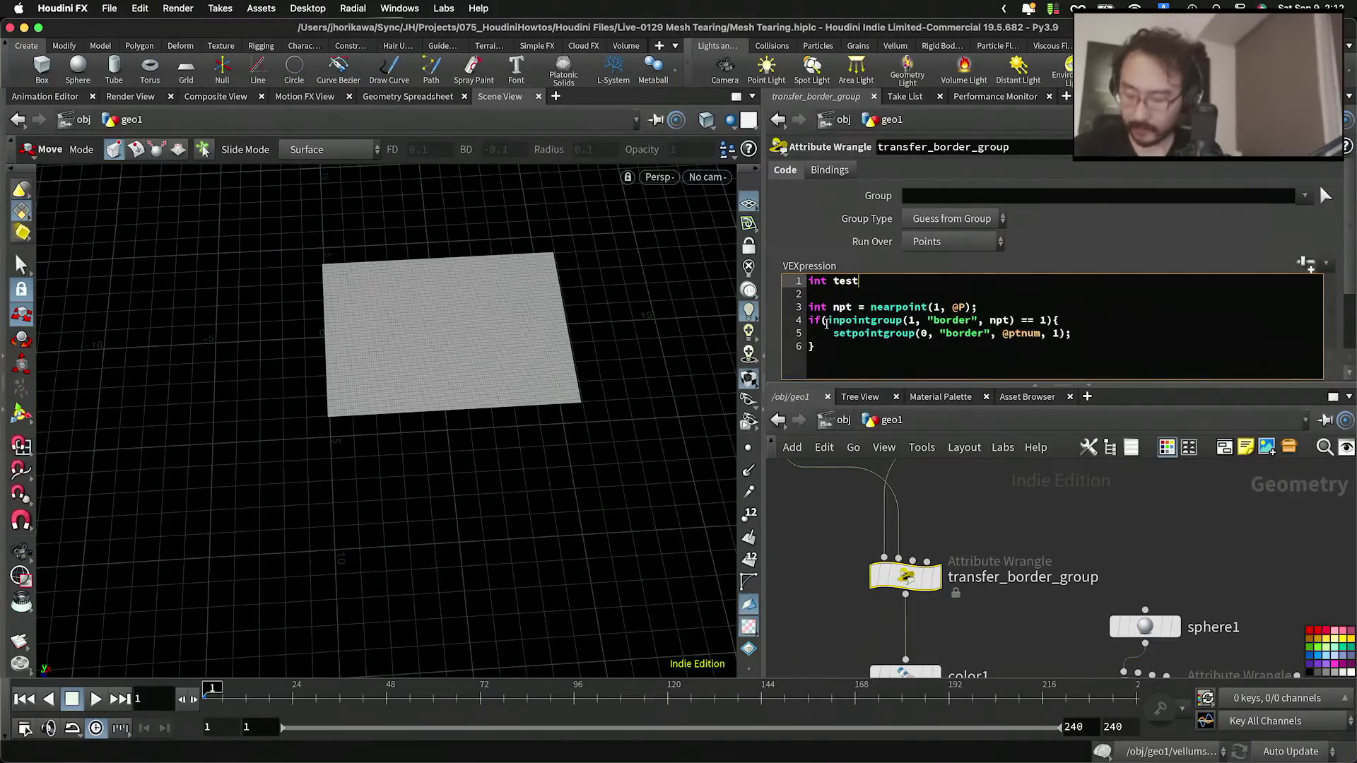
type("_type ")
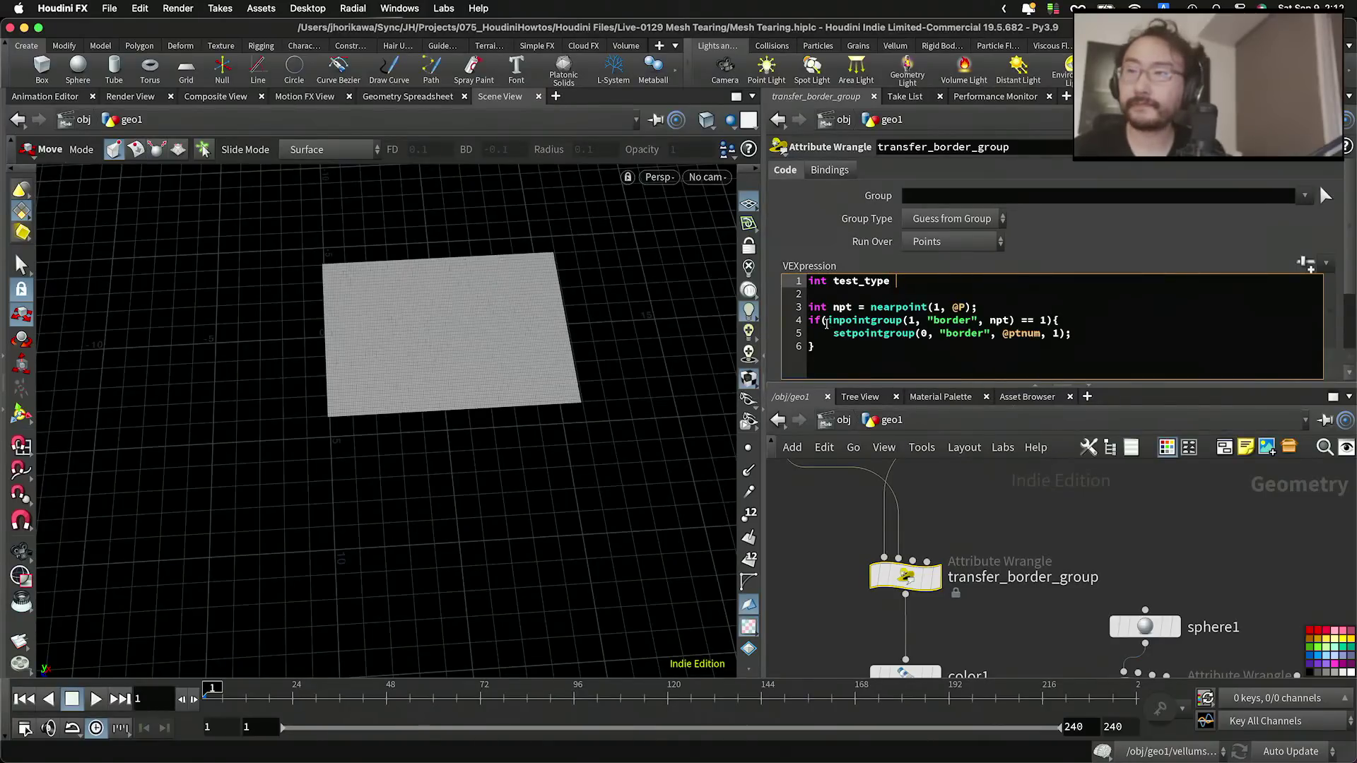
type("=chi(@")
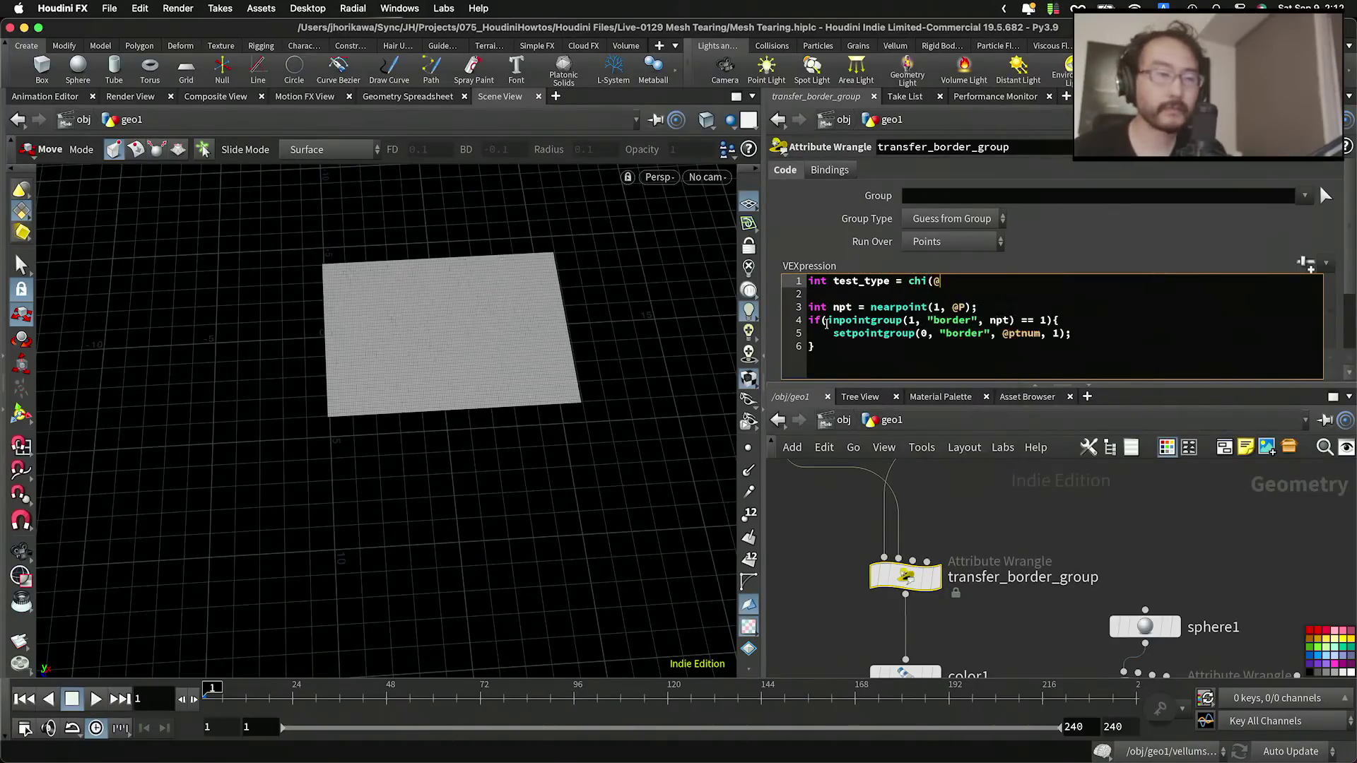
key("BackSpace")
type("\"tes")
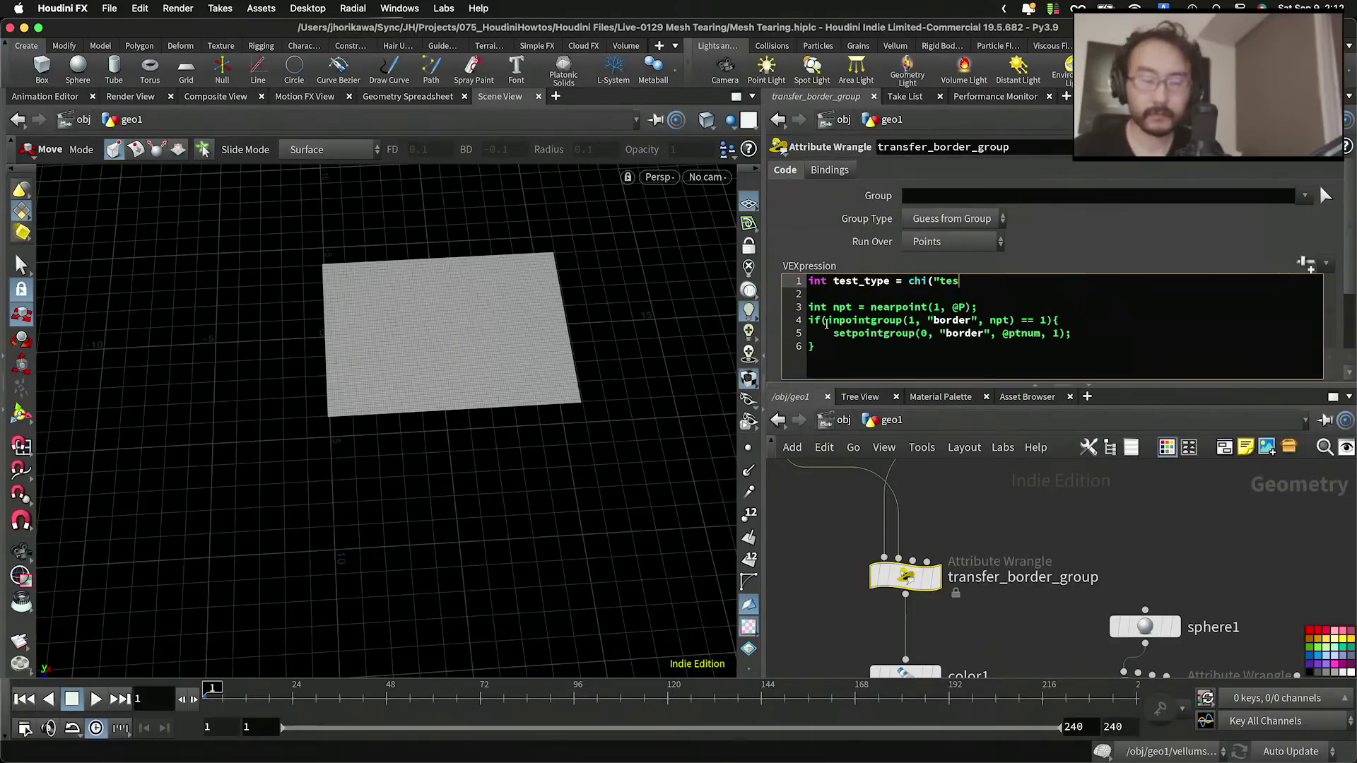
type("t_type")
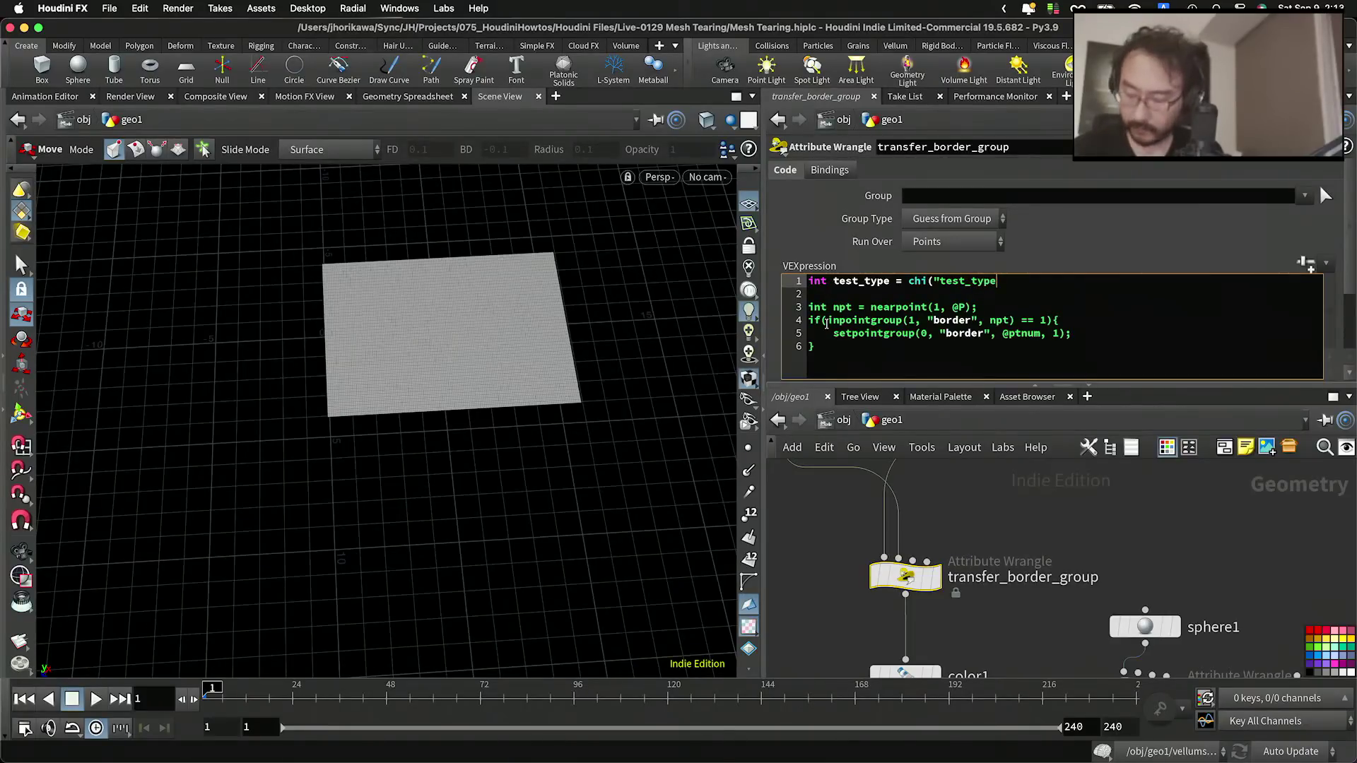
type("\");")
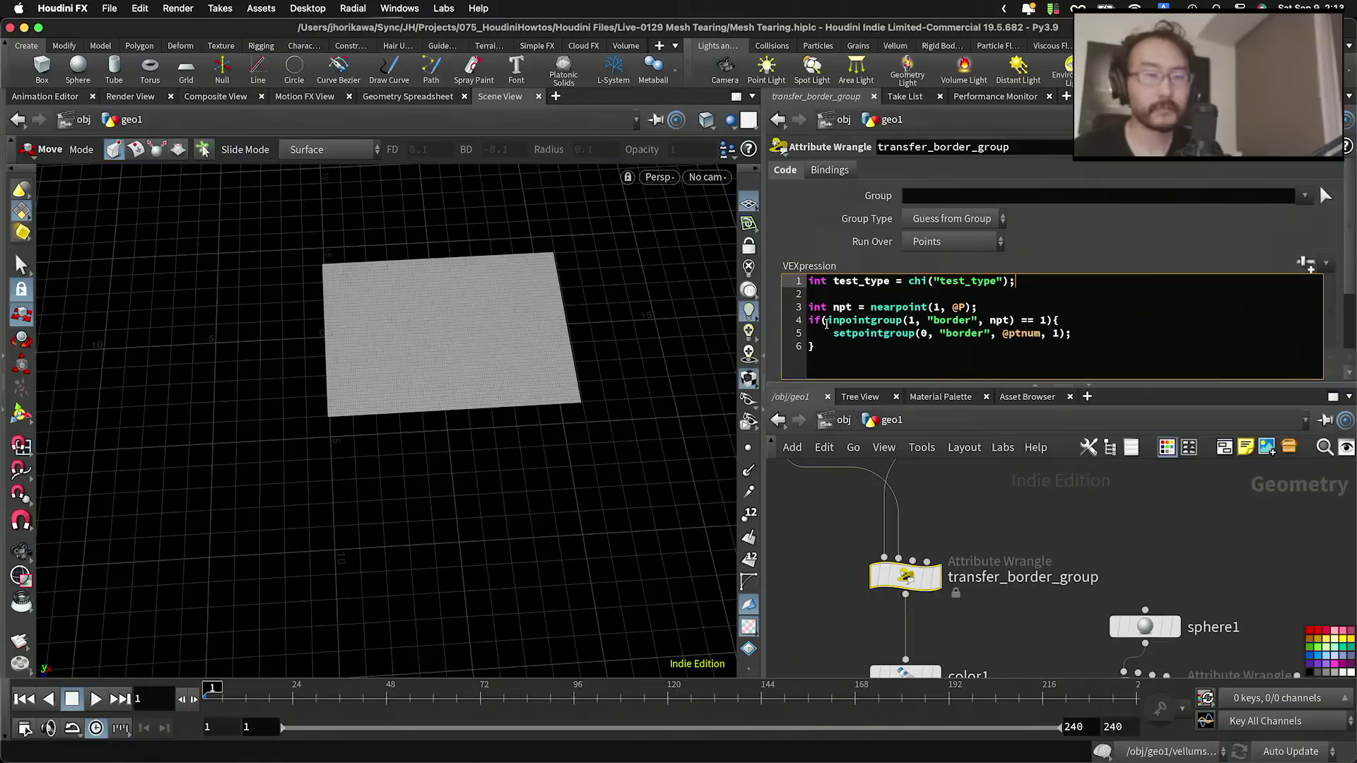
Step: Create the Test Type parameter from the wrangle code and paste the relative reference ch("../CONTROLLER/test_type") into it
left_click(1309, 268)
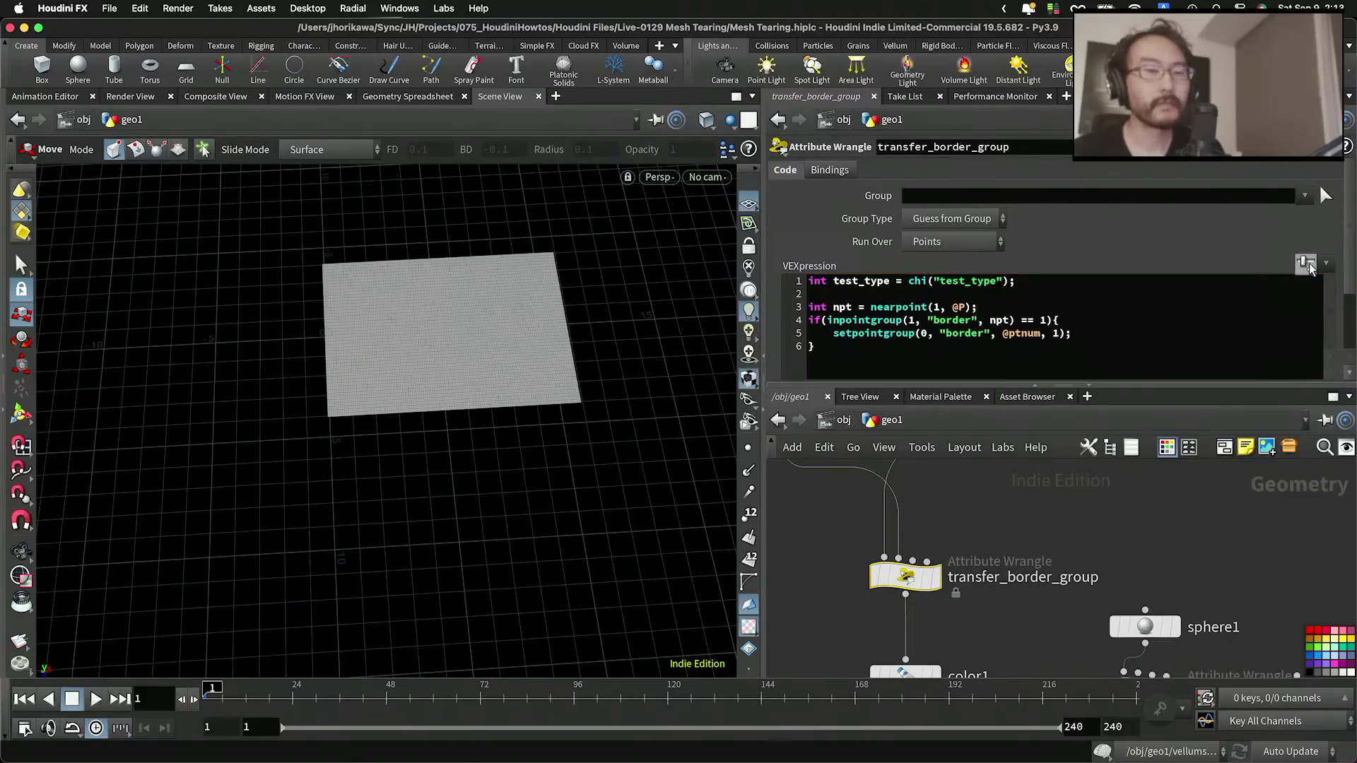
left_click(1310, 268)
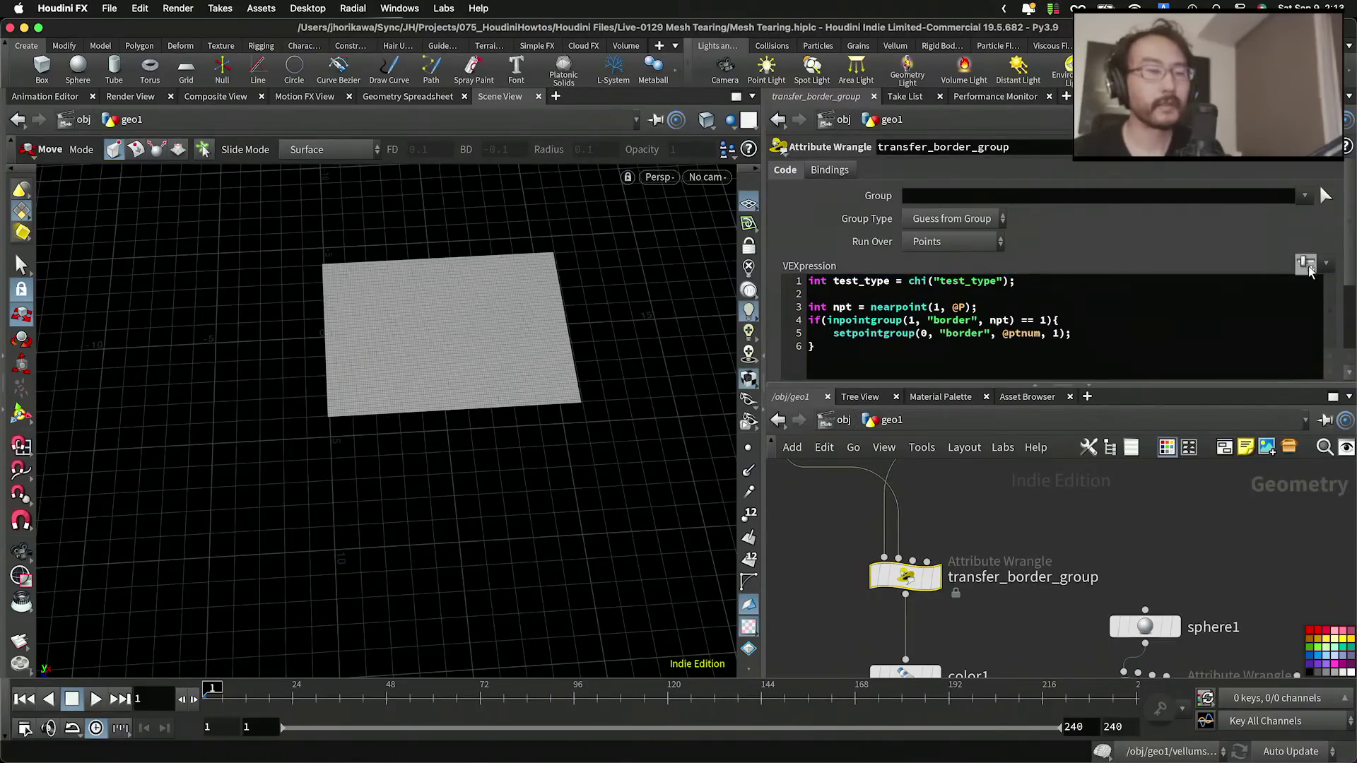
scroll(1201, 311, "down", 4)
left_click(943, 368)
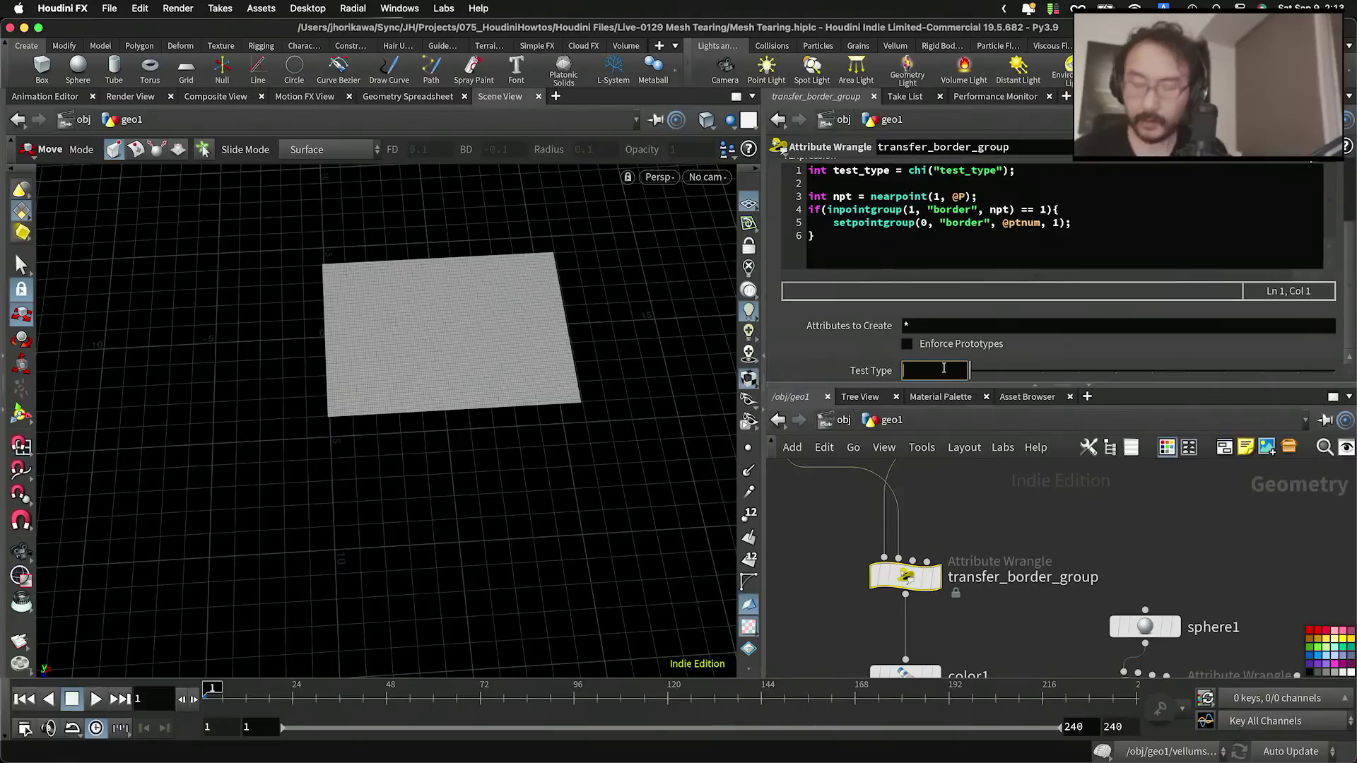
right_click(943, 368)
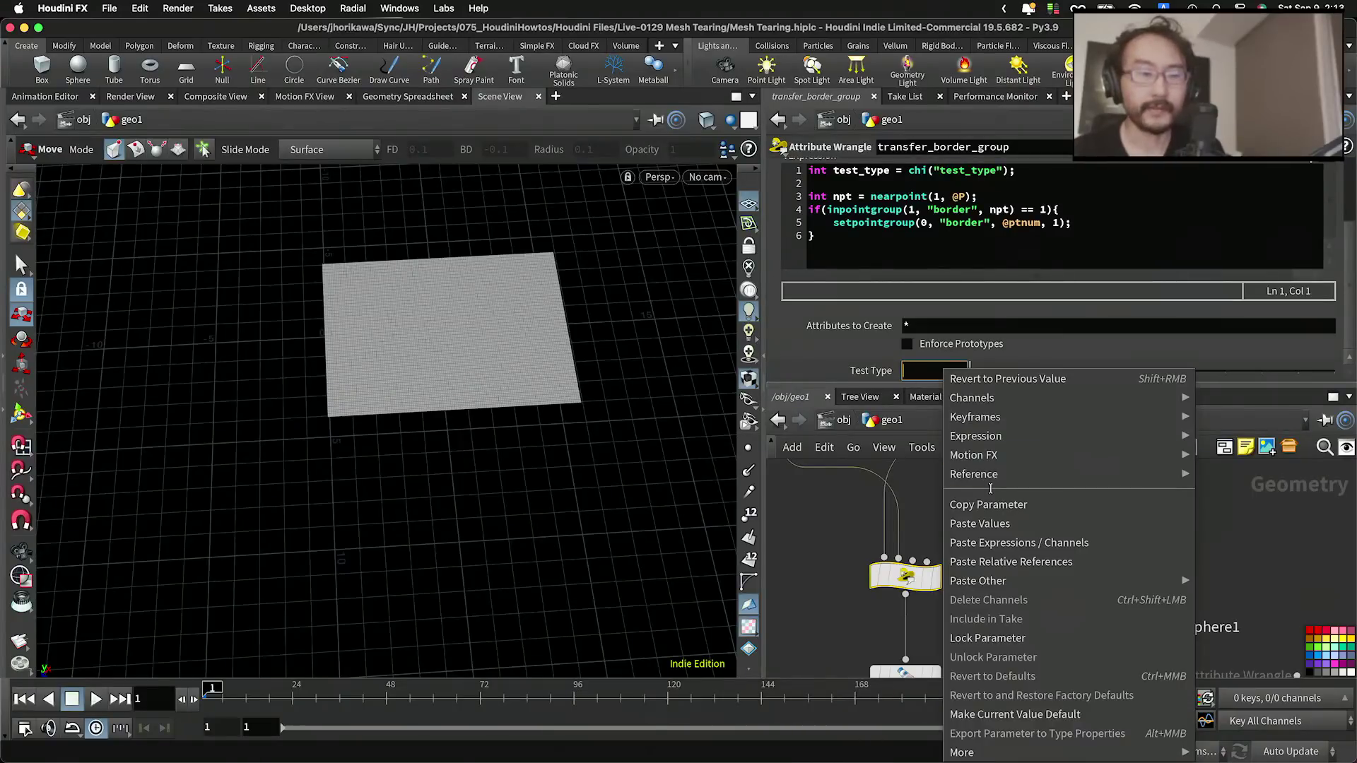
left_click(999, 555)
Step: Open an if(test_type == 0){ condition above the nearpoint line in transfer_border_group's code
scroll(969, 516, "down", 5)
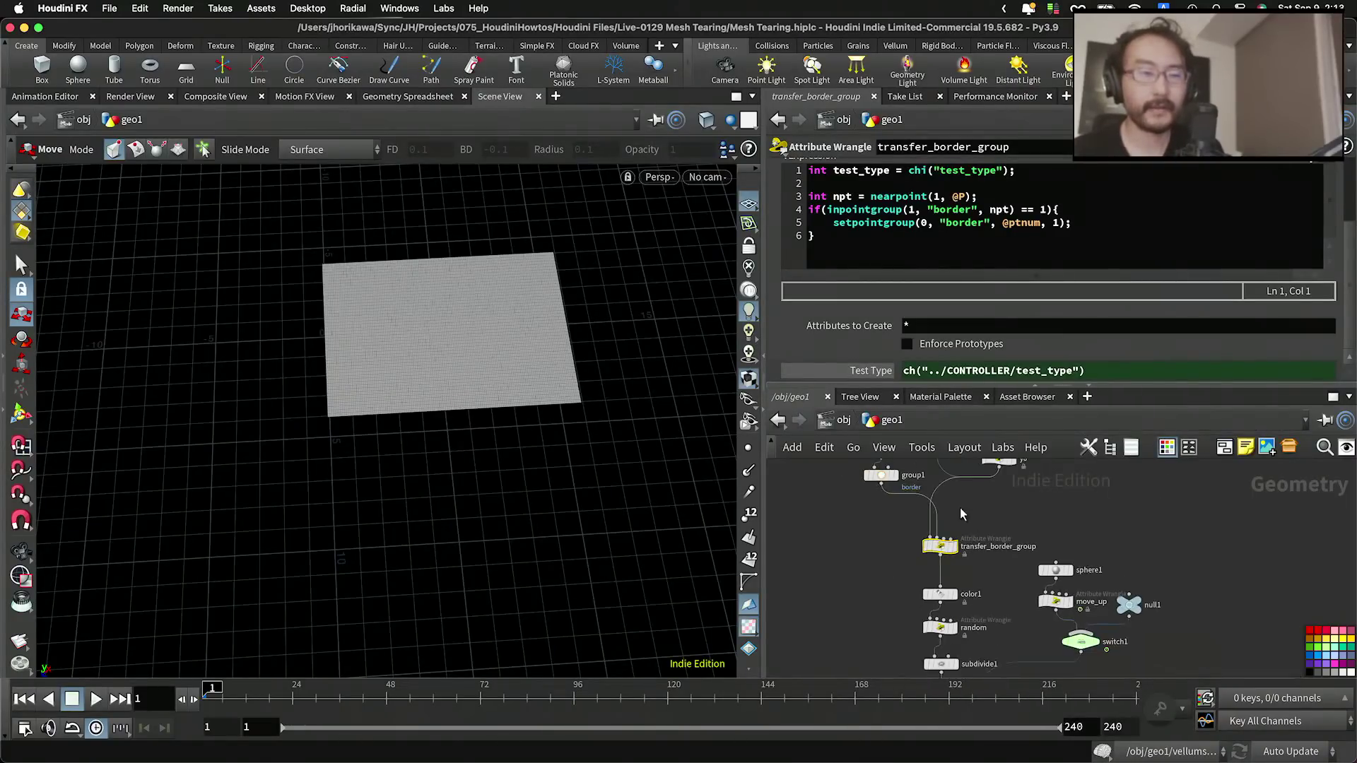
middle_click_drag(970, 516, 1004, 565)
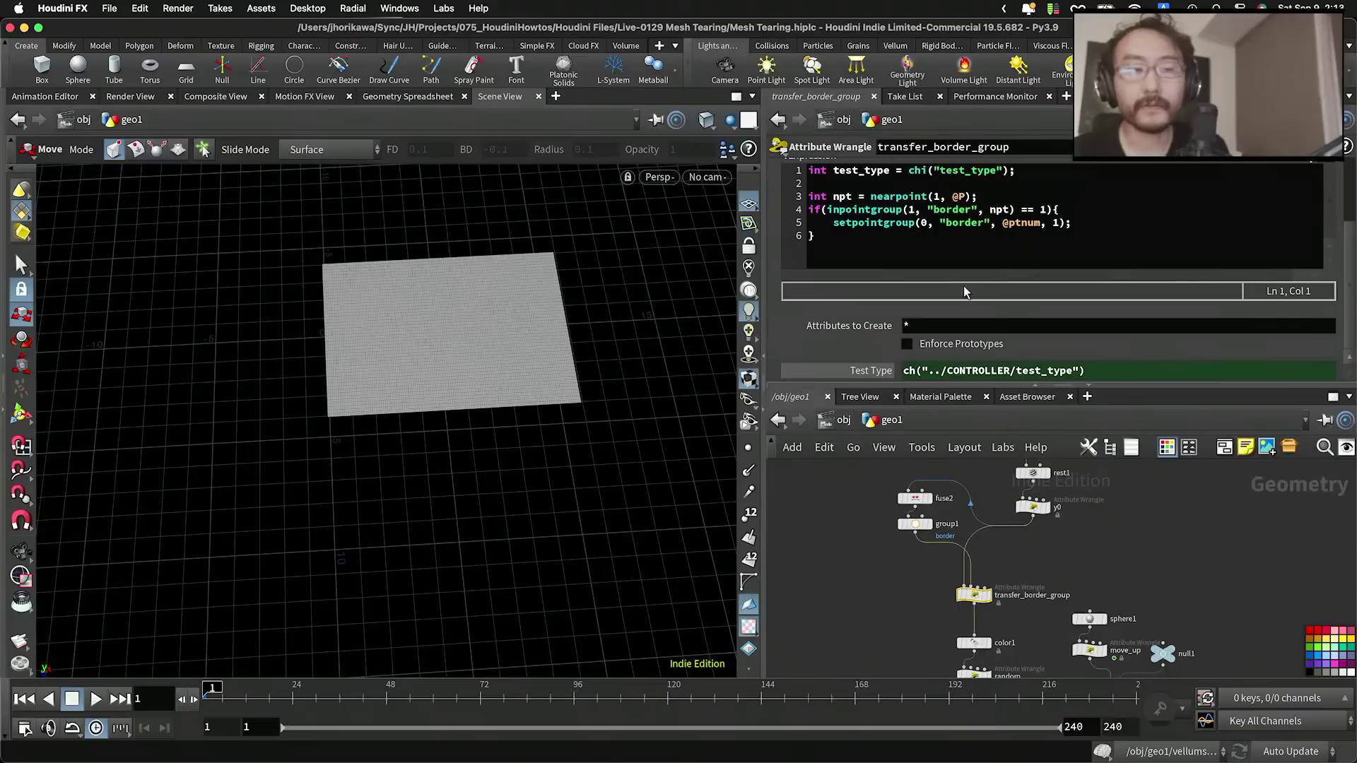
left_click(1028, 185)
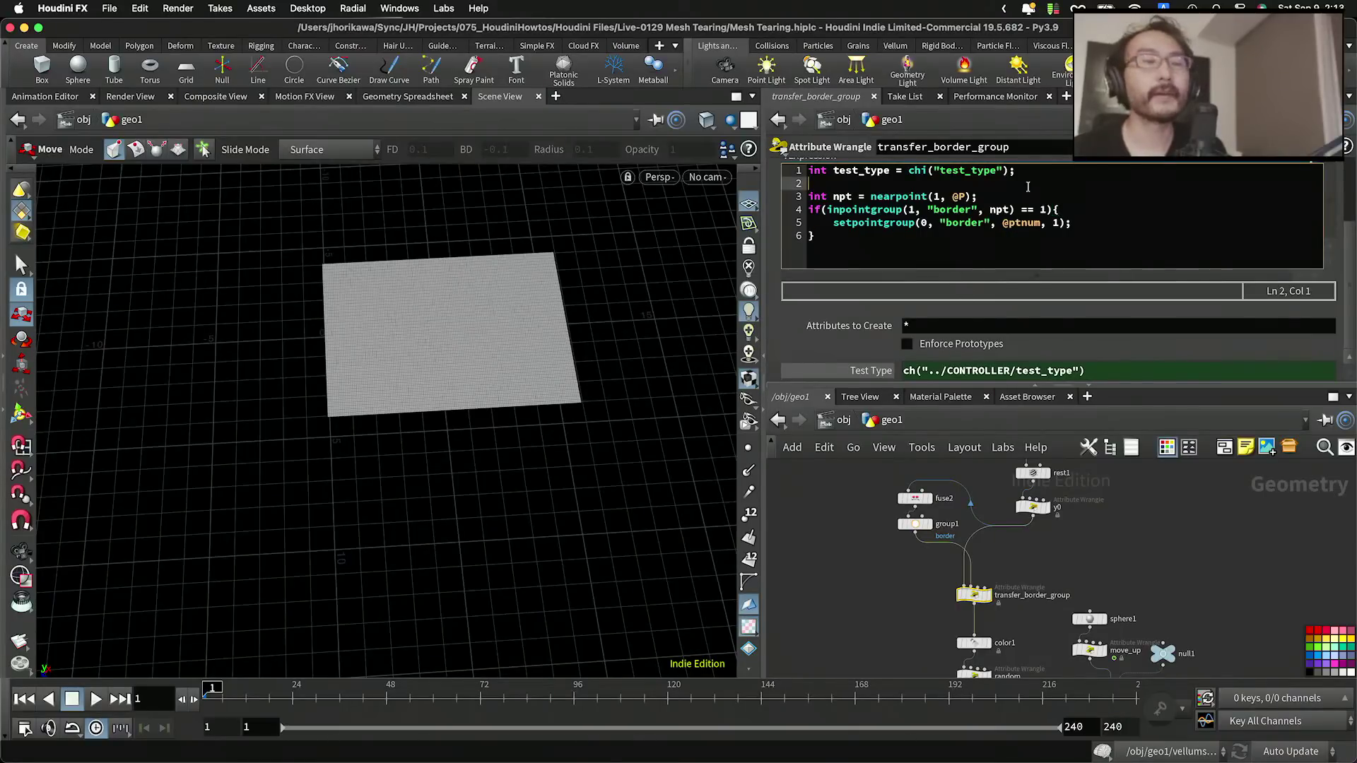
type("if(")
key("BackSpace")
key("BackSpace")
key("BackSpace")
type("if")
key("Return")
type("if(test_type == 0")
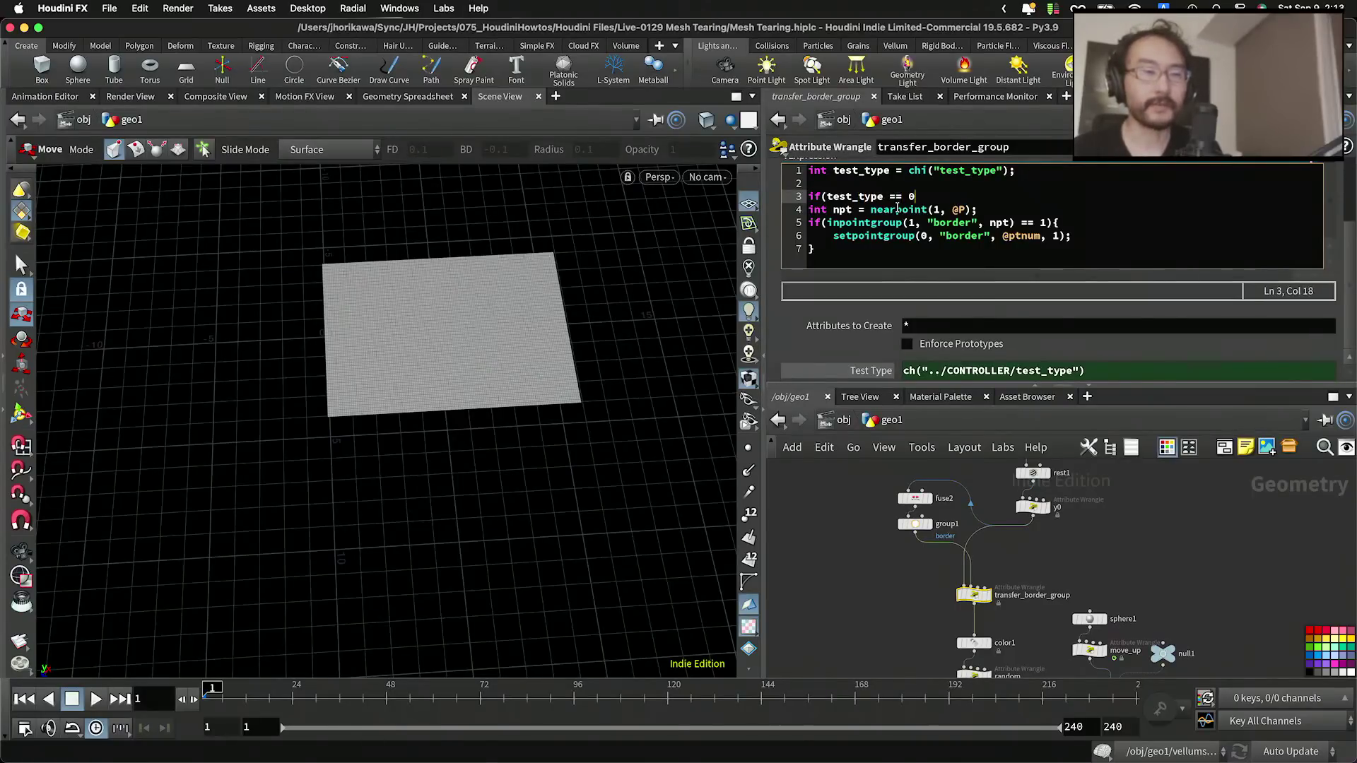
type("){")
Step: Close the test_type condition with a brace after the last line and indent the enclosed border code
left_click(969, 251)
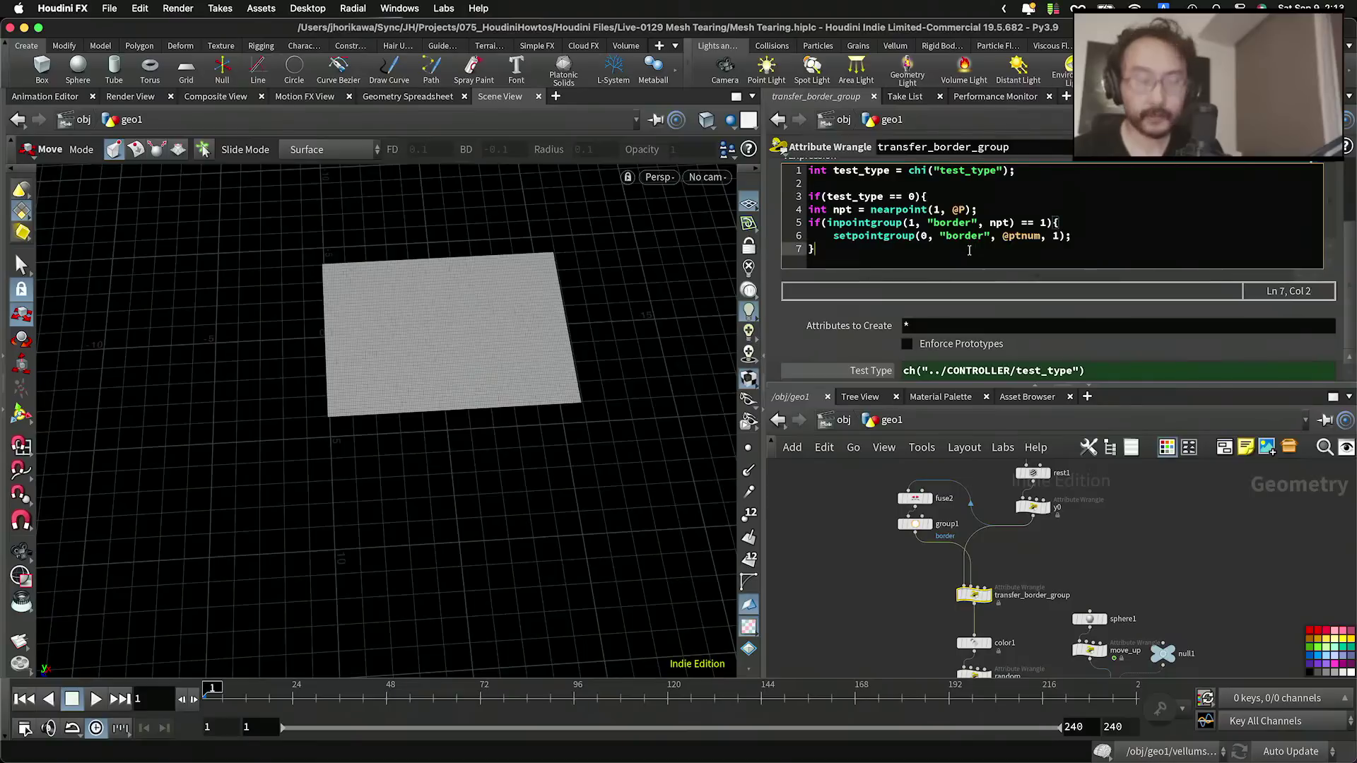
key("Return")
type("}")
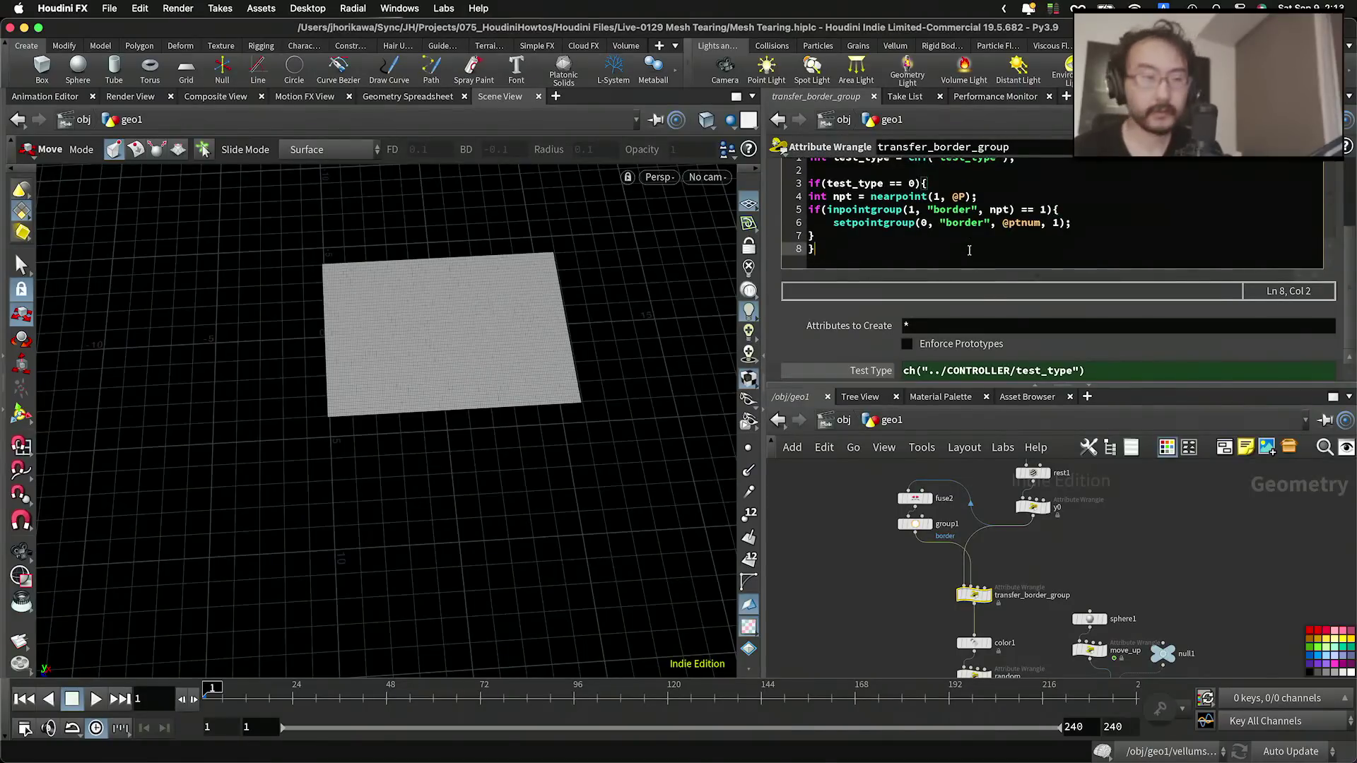
left_click_drag(840, 239, 794, 200)
key("Tab")
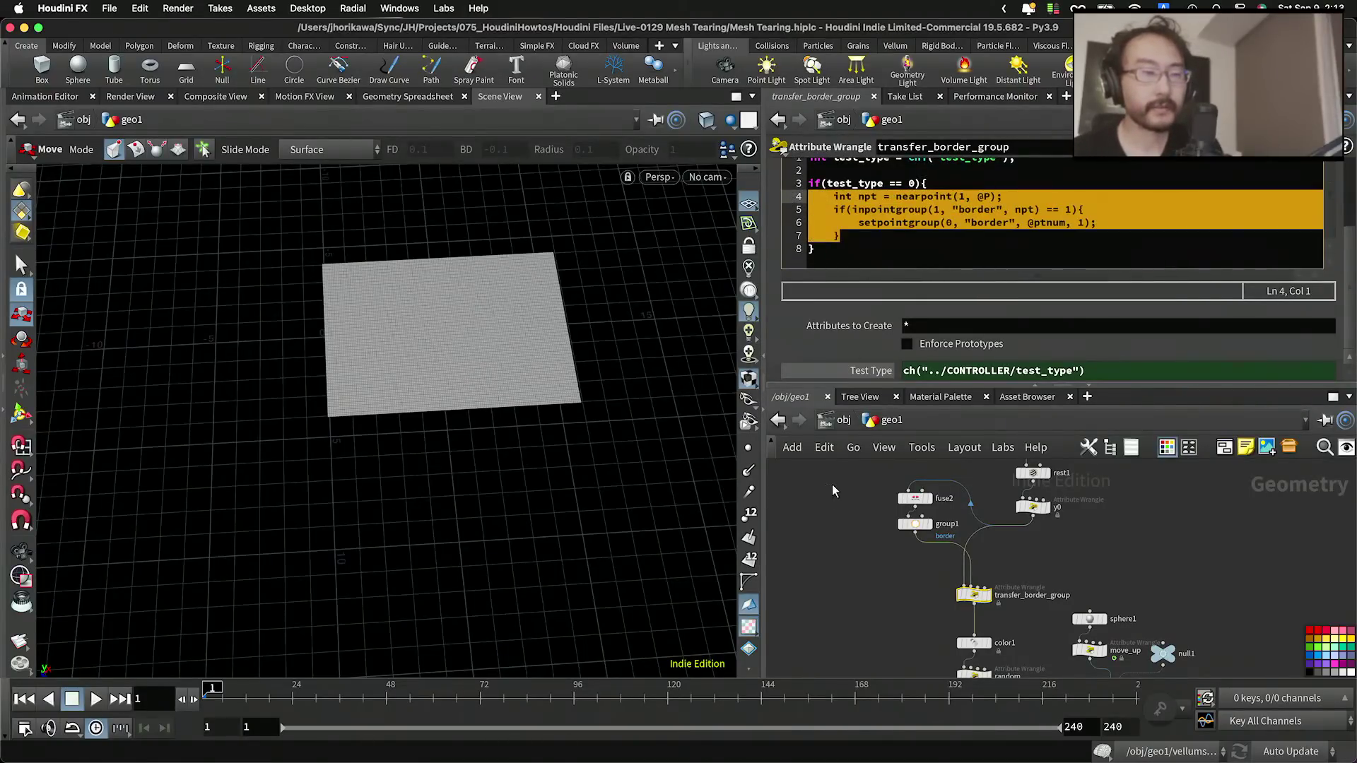
Step: Add an else if(test_type == 1){ } branch with an indented empty line after the first condition in transfer_border_group's code
left_click(851, 246)
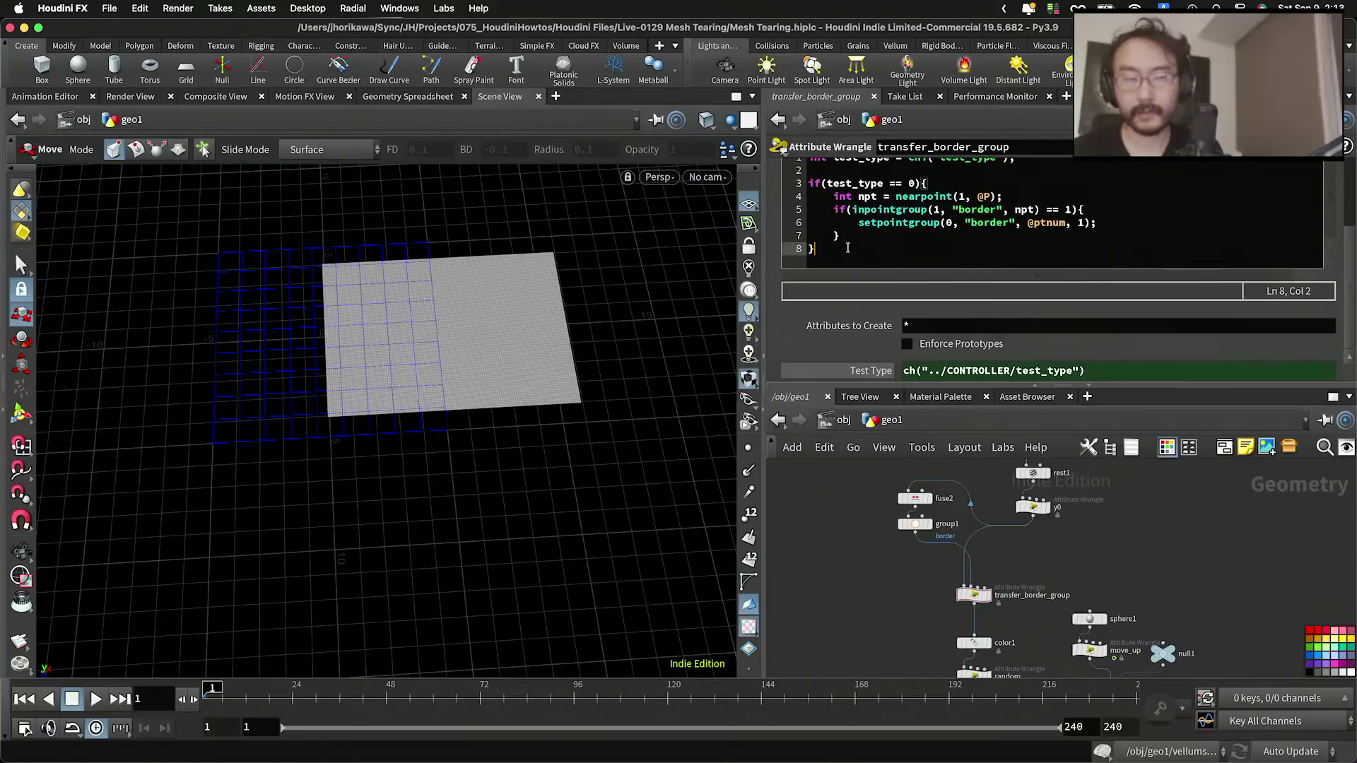
type("else if(test")
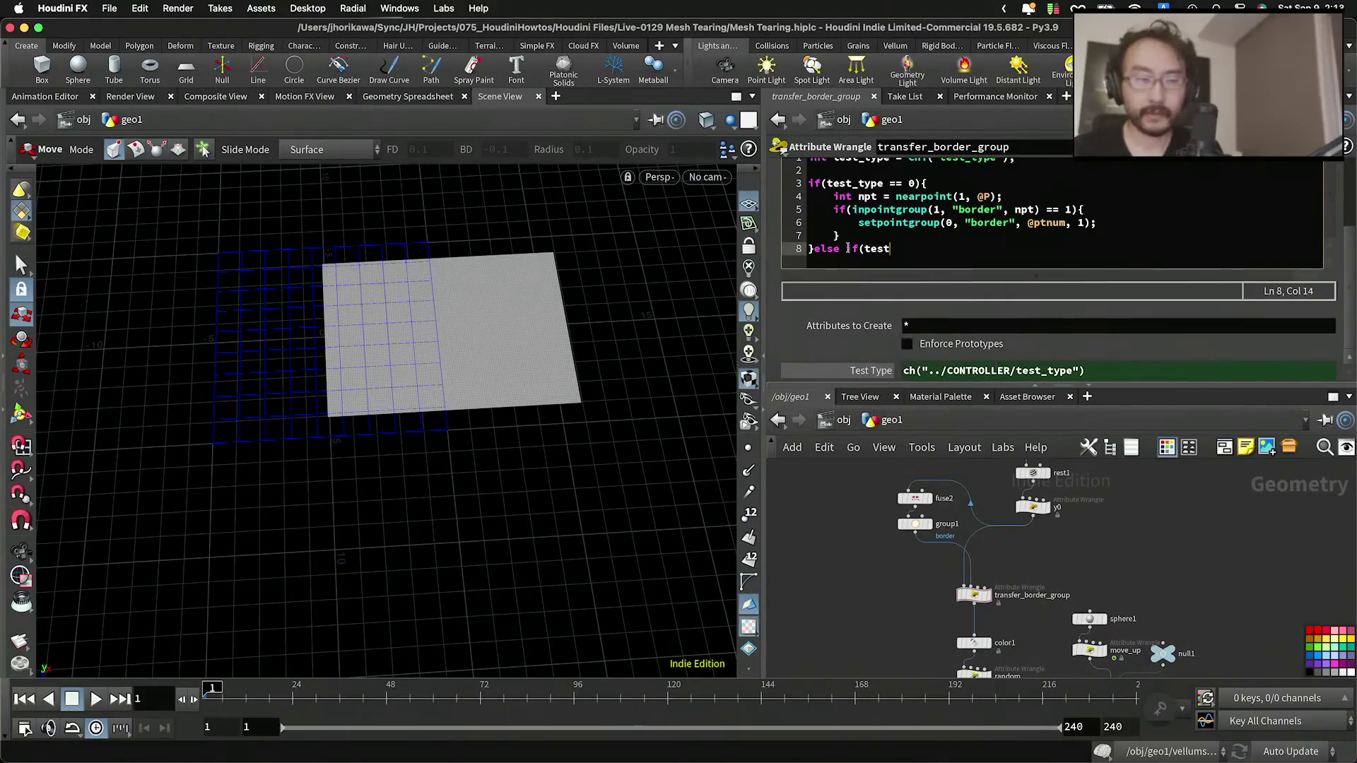
type("_type == 1`){")
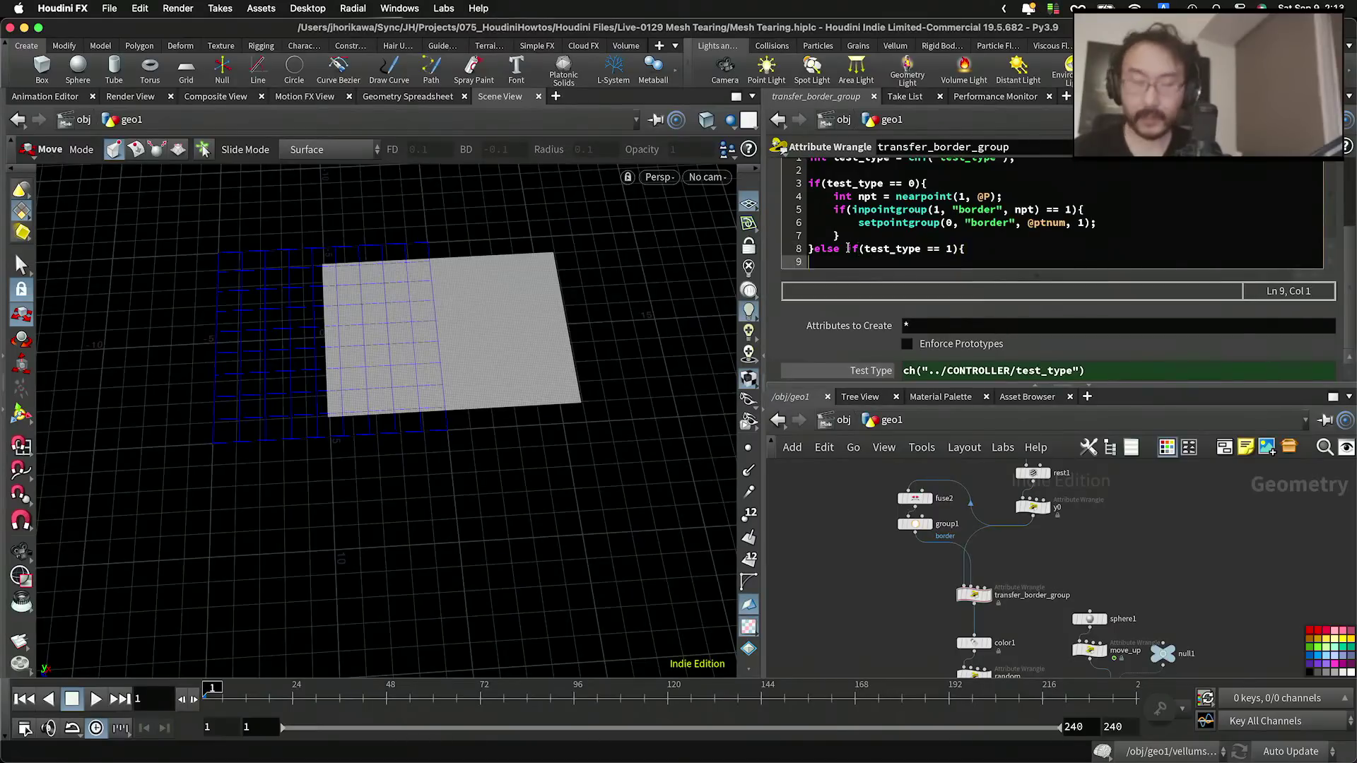
key("Return")
type("}")
key("Left")
key("Return")
key("Up")
key("Tab")
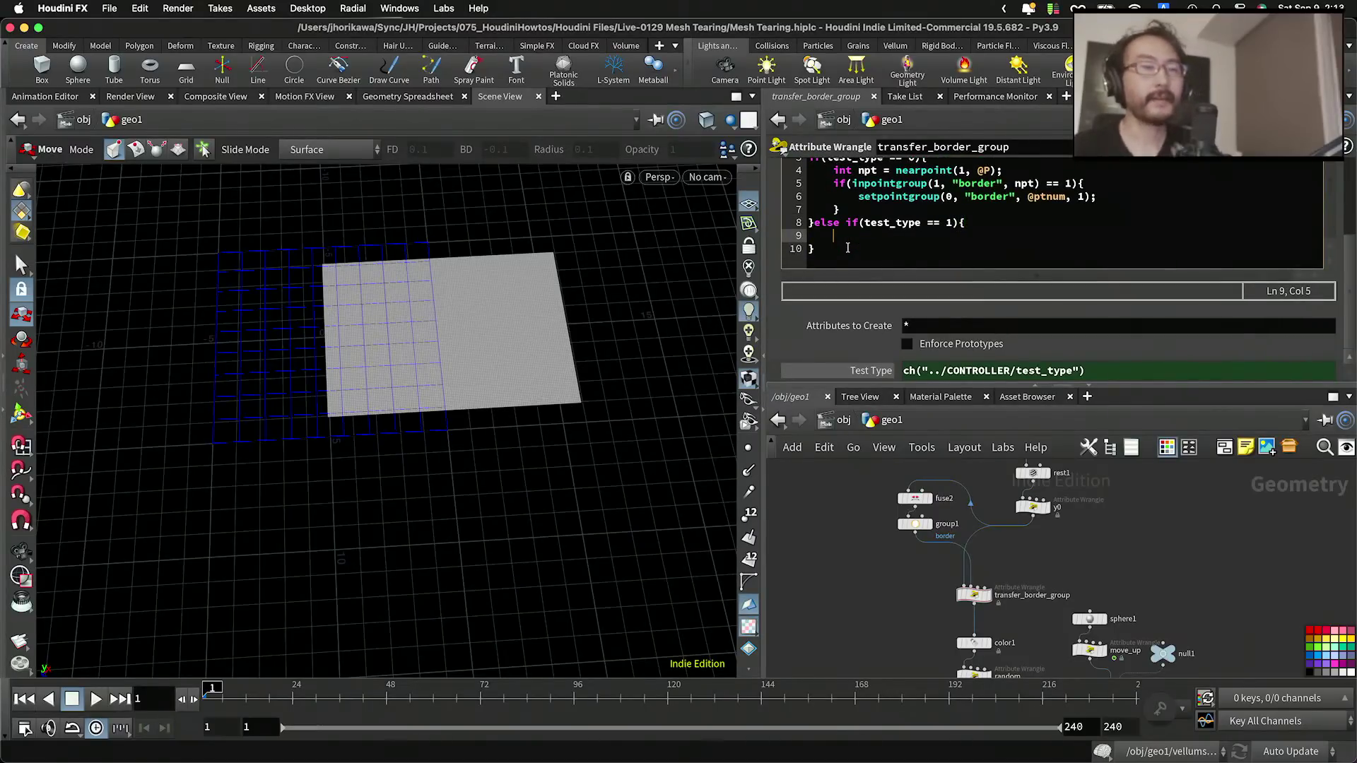
Step: Display group1's result and copy the nearpoint and border group code from the first condition into the test_type == 1 branch
scroll(847, 248, "up", 2)
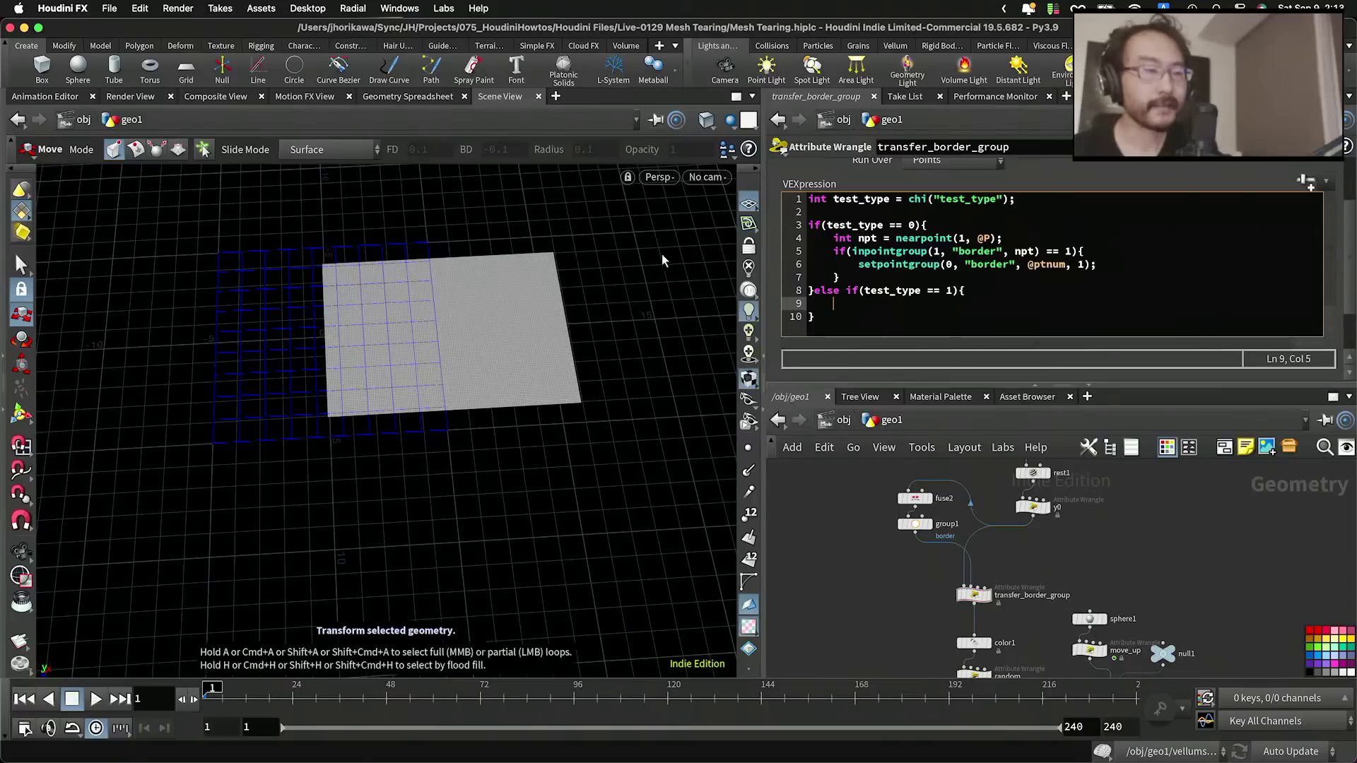
scroll(912, 524, "up", 2)
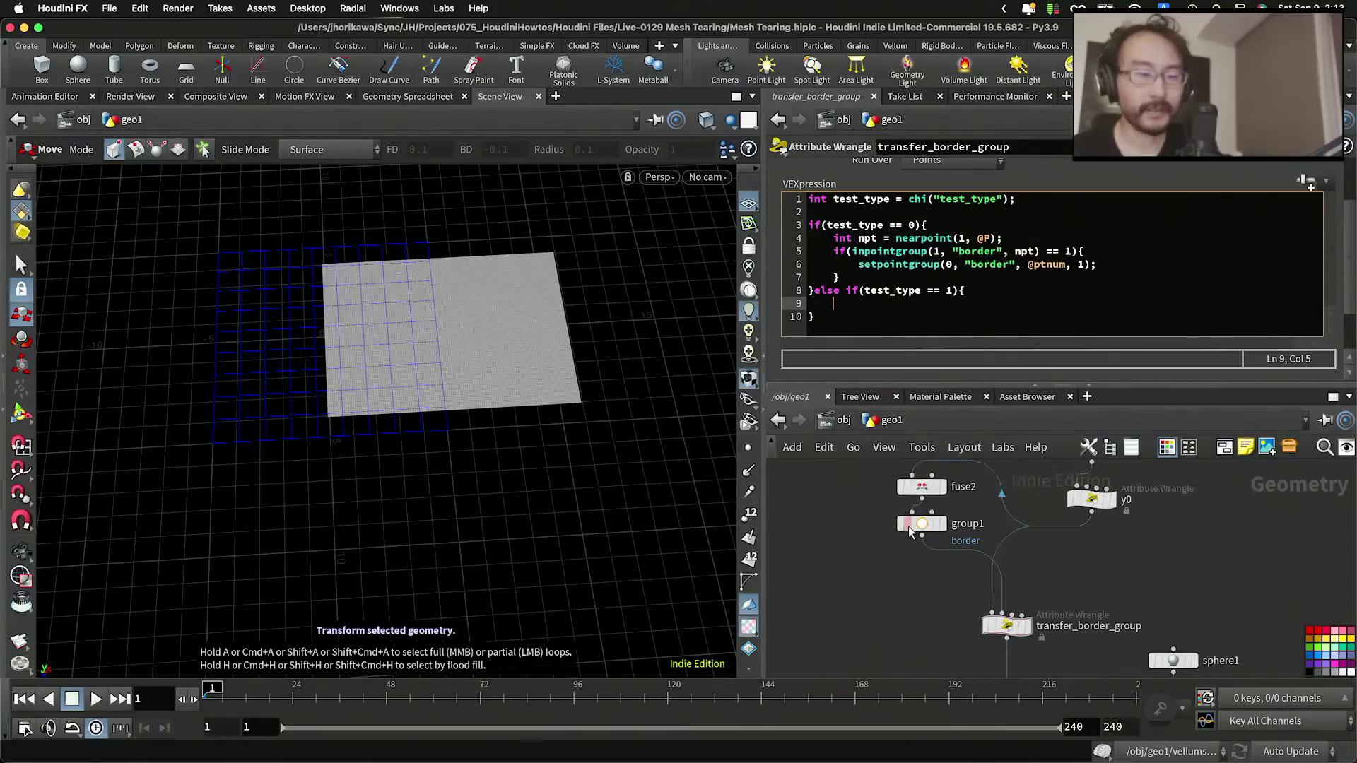
left_click(938, 527)
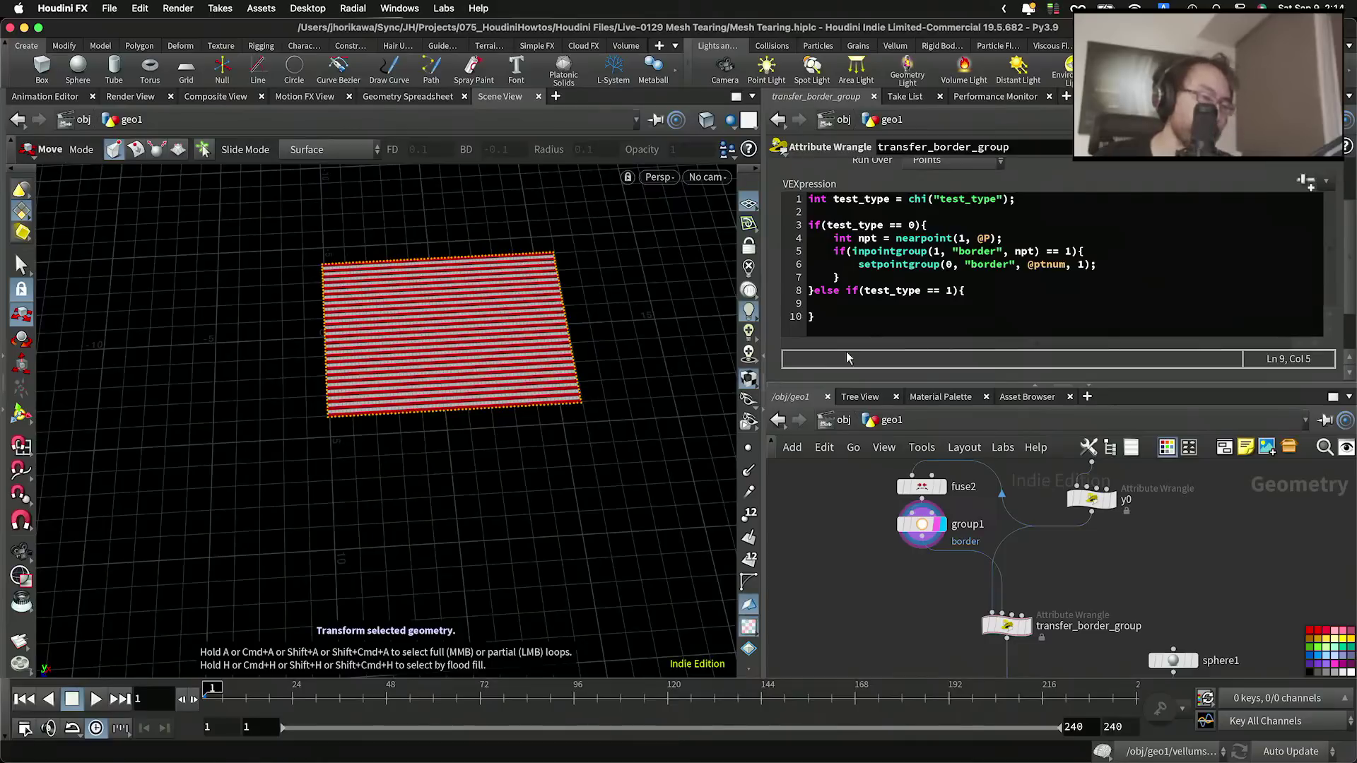
left_click(870, 321)
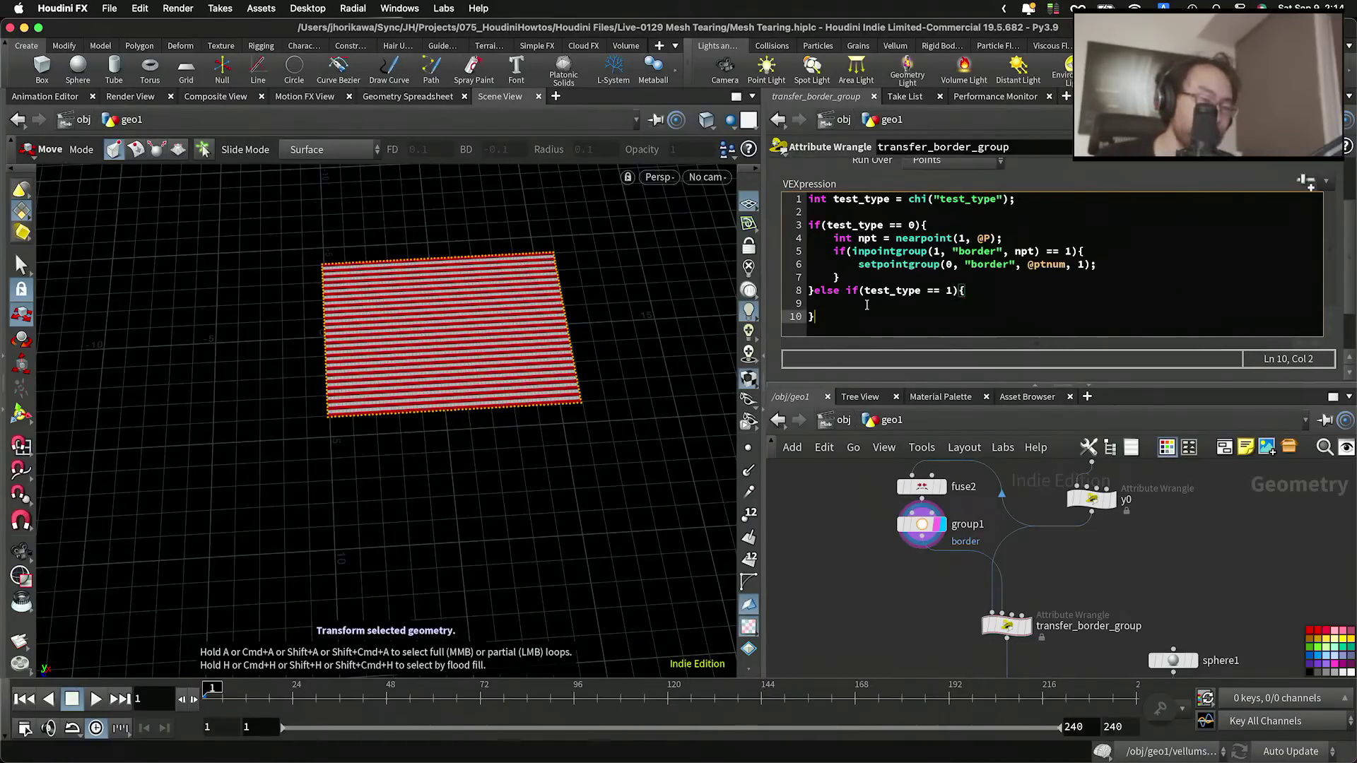
left_click_drag(843, 278, 834, 243)
key("super+c")
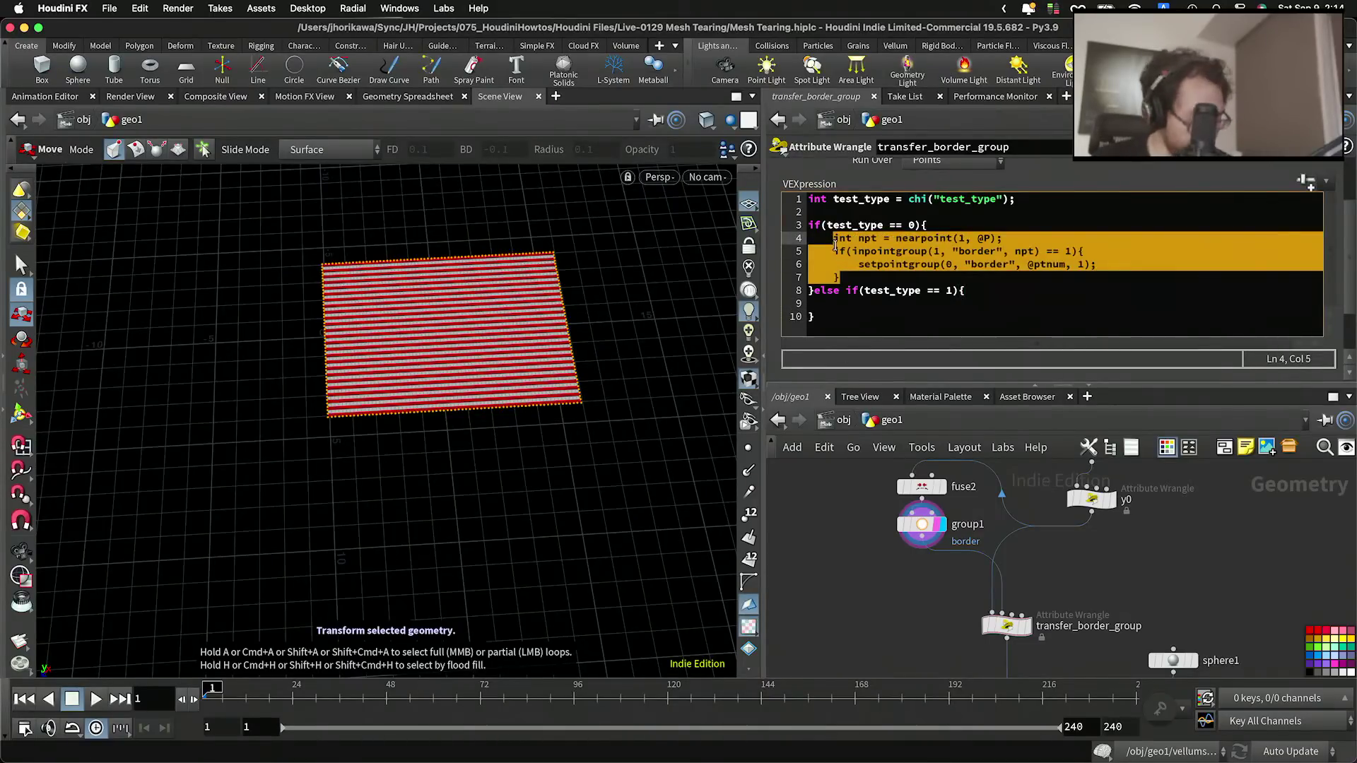
left_click(838, 304)
key("super+v")
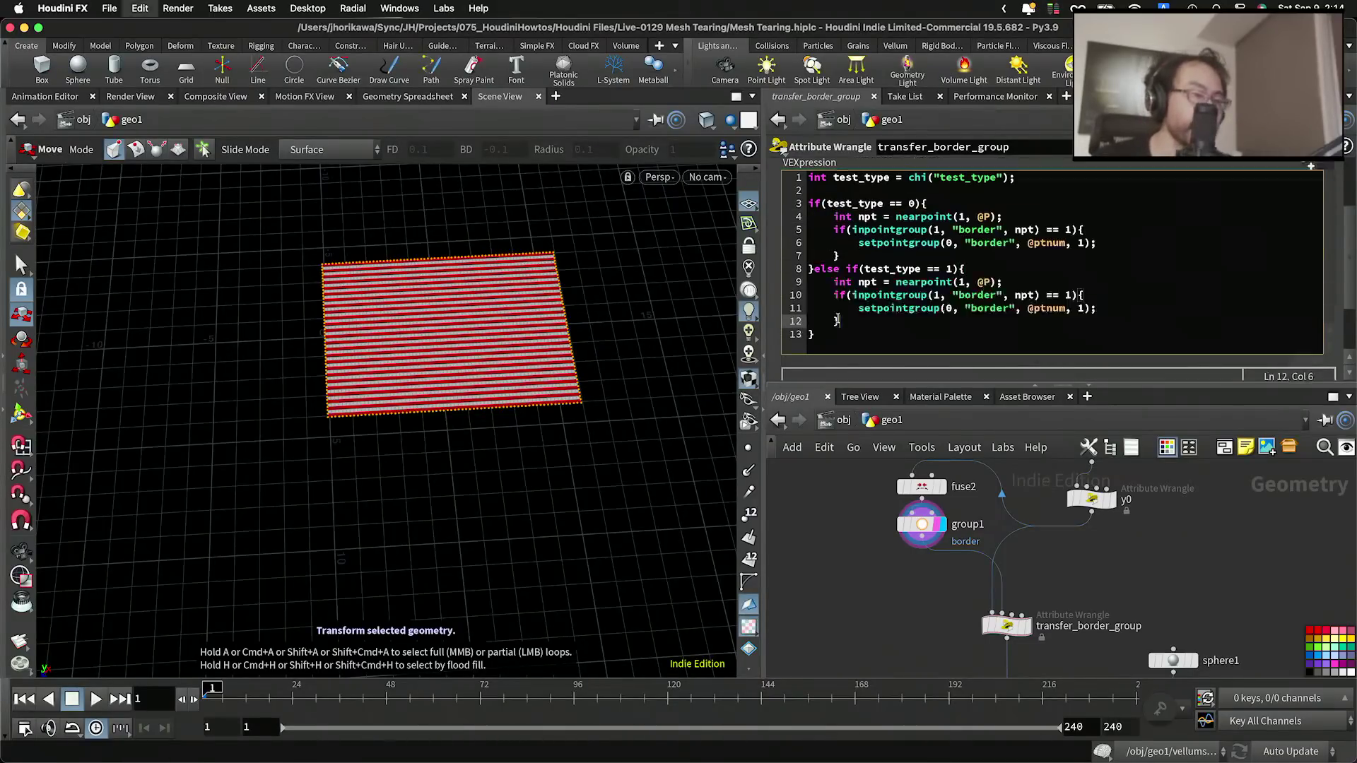
Step: Declare vector min, max; above the setpointgroup line inside the second branch's inpointgroup condition
left_click(834, 500)
left_click(1107, 300)
key("Return")
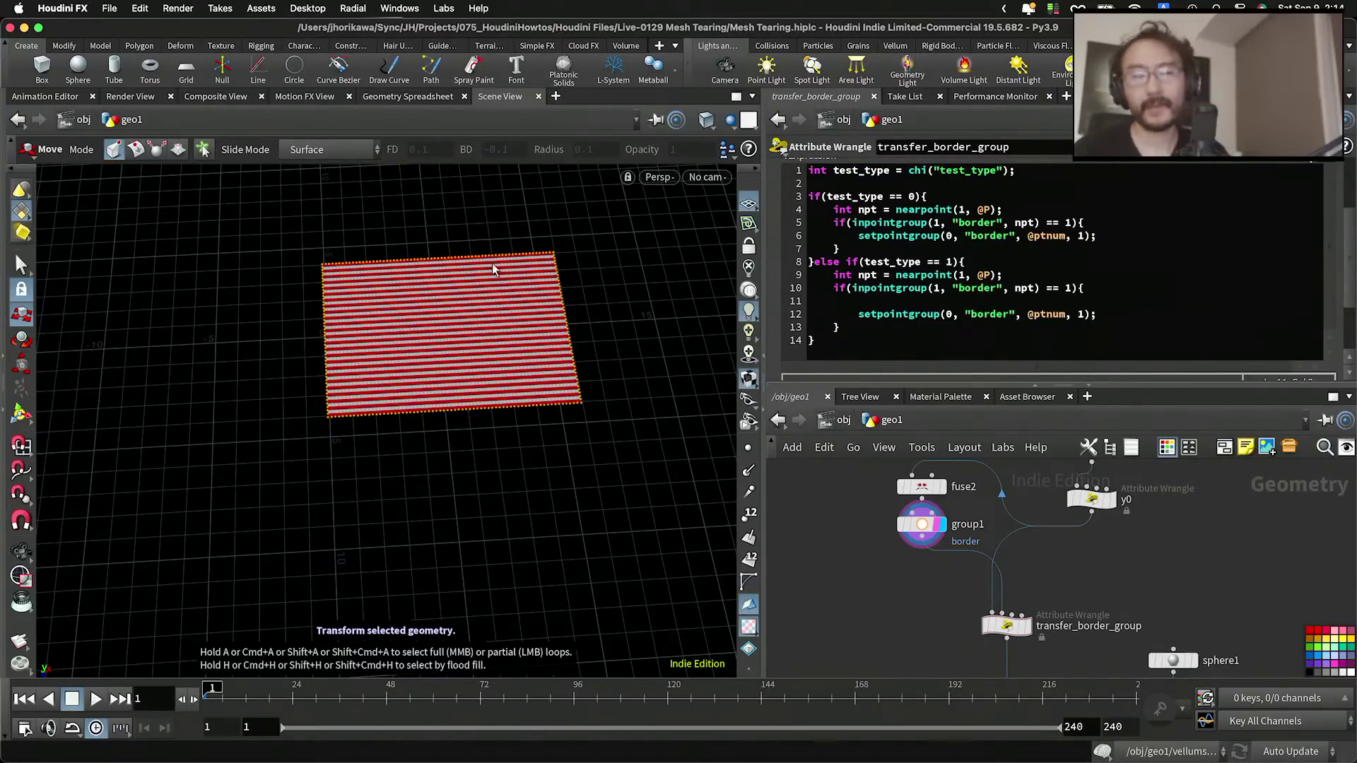
left_click(883, 303)
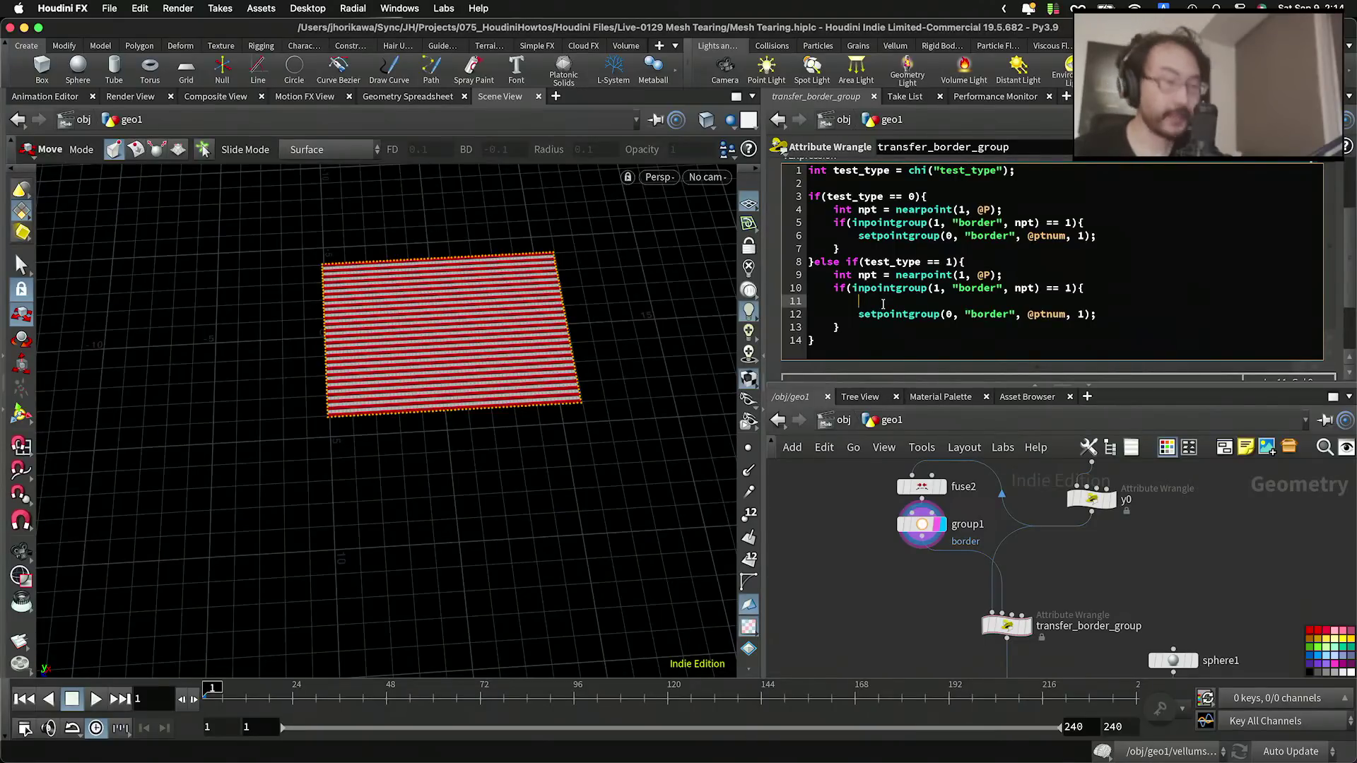
type("ctor min")
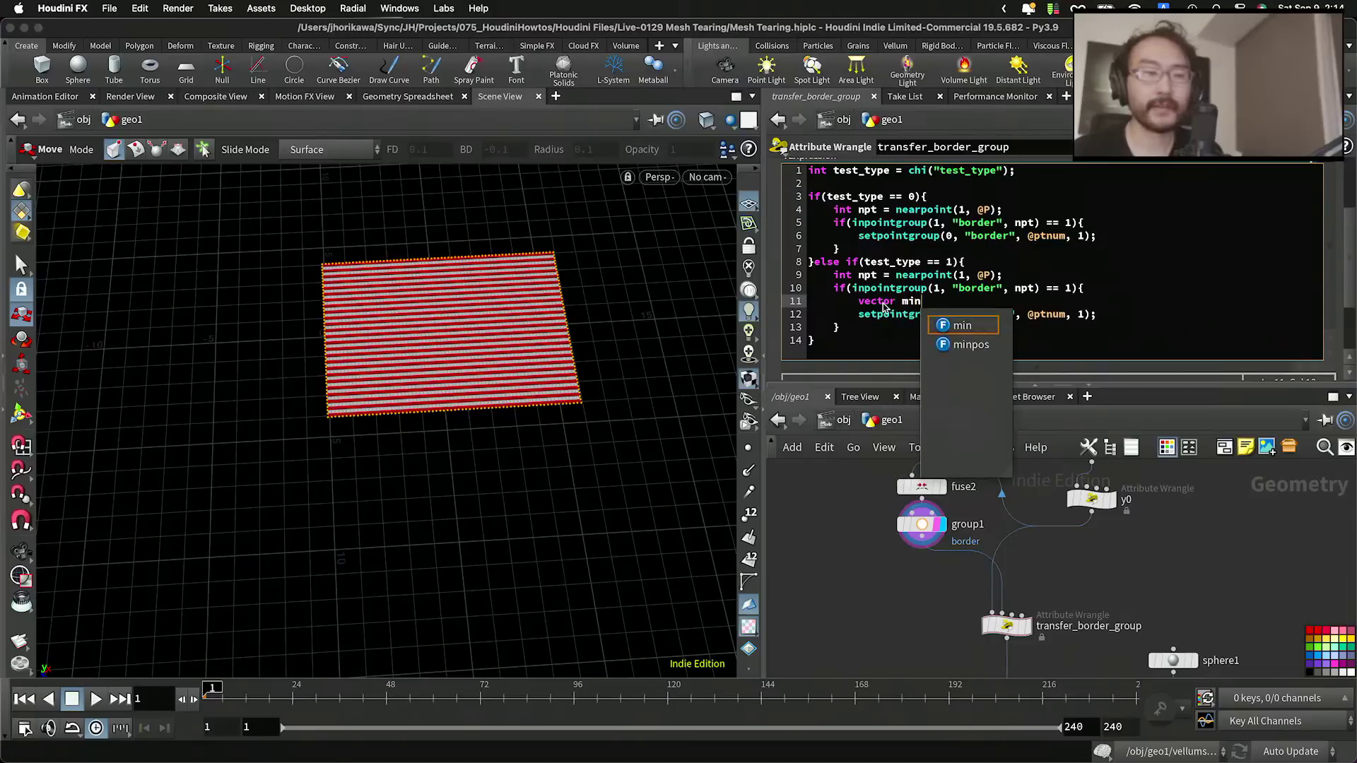
type(", max;")
key("Return")
Step: Add getbbox(1, min, max); below the min and max declaration to read the second input's bounding box
type("ge")
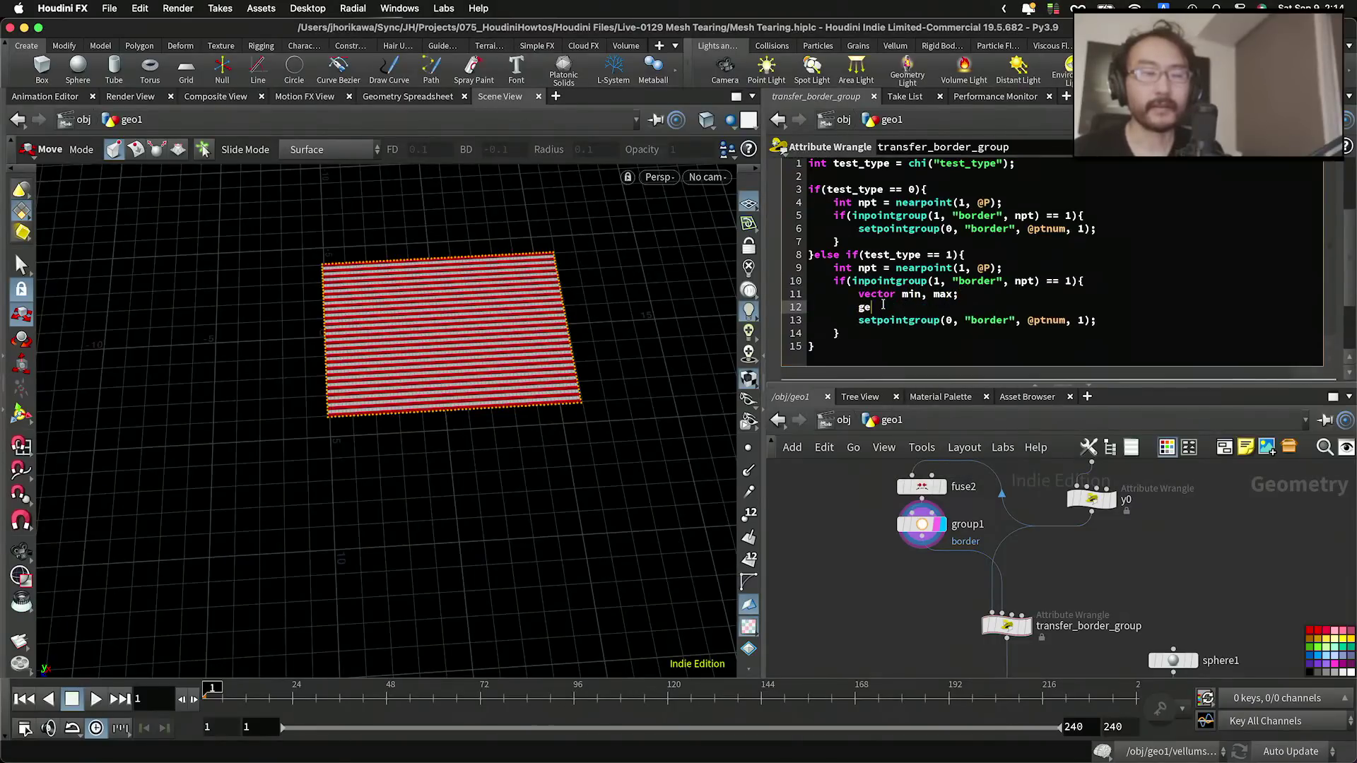
type("tb")
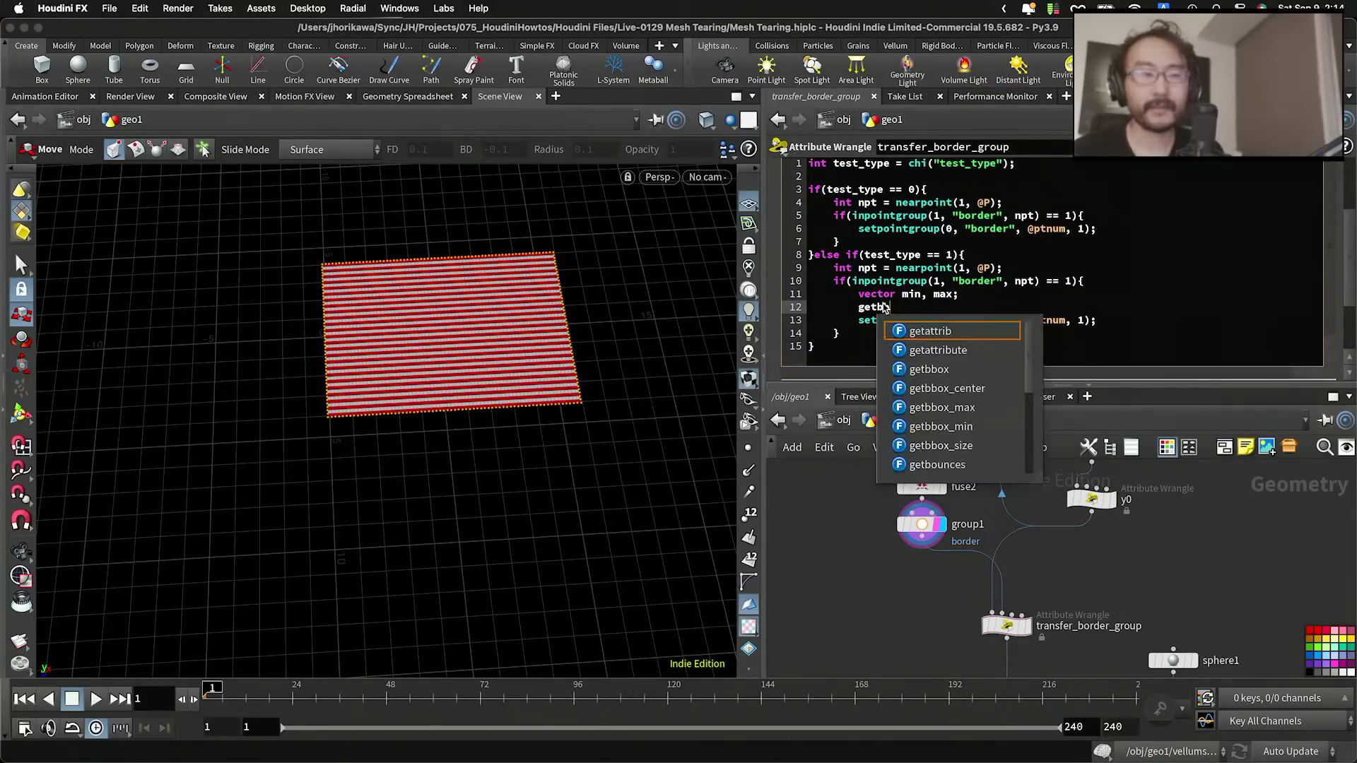
type("box(1")
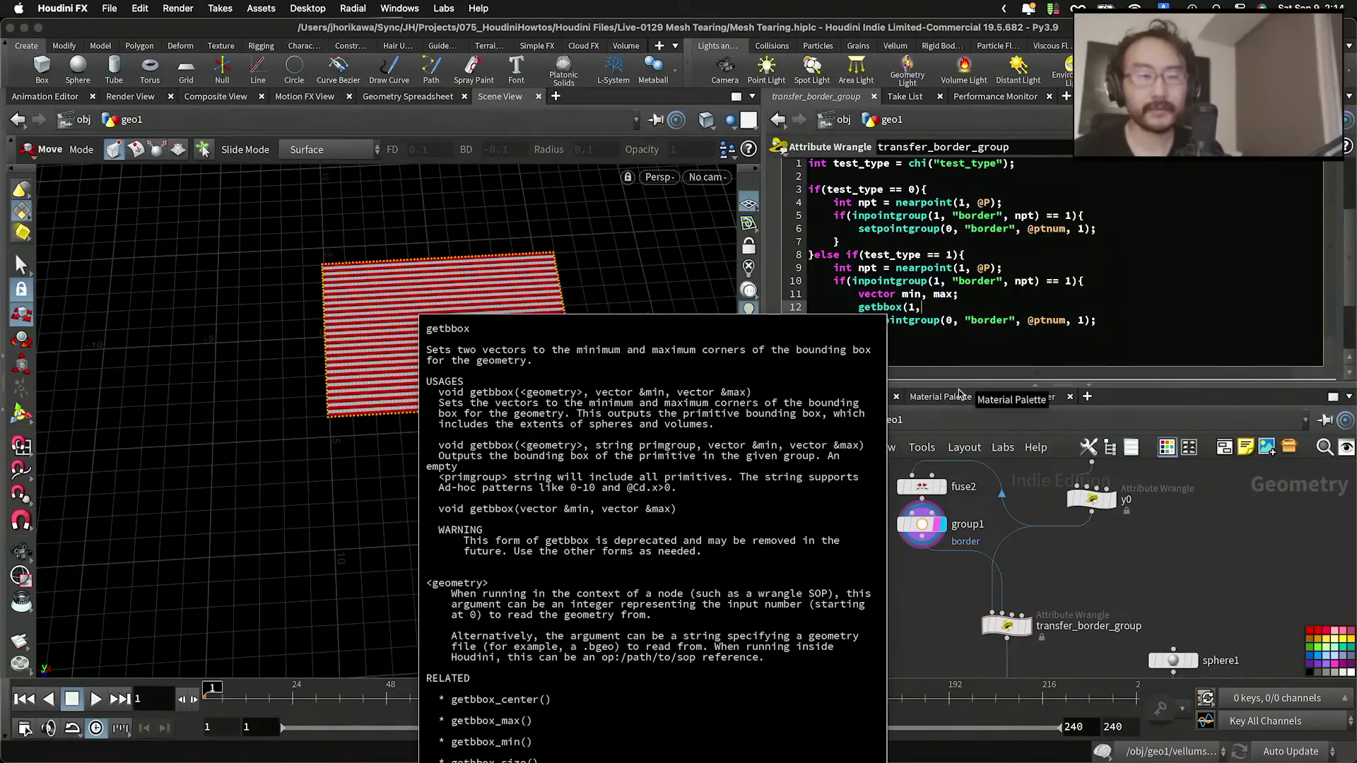
type(", min, ma()")
key("BackSpace")
key("BackSpace")
type("x)l")
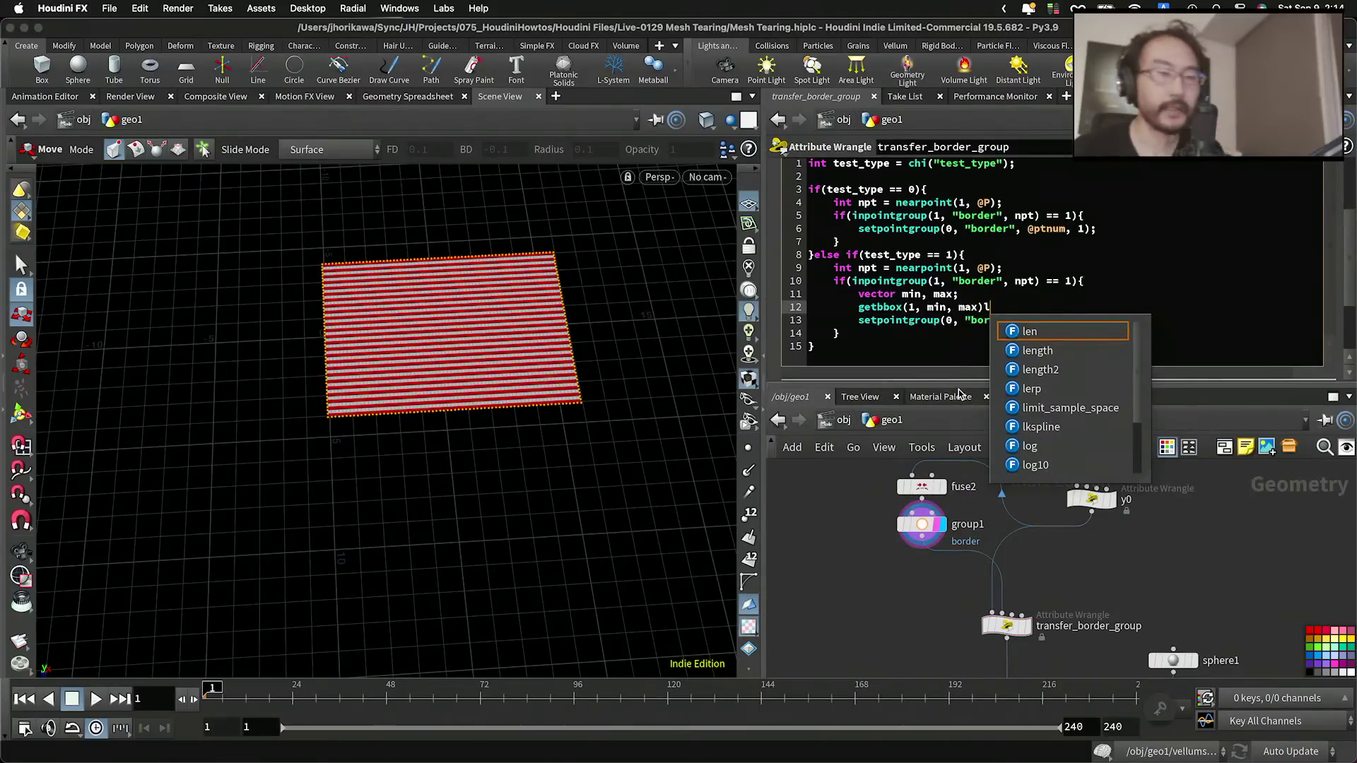
key("BackSpace")
type(";")
key("Return")
Step: Start a condition below the getbbox line with if(abs(@P.z - min.z) > 0.001
type("if(")
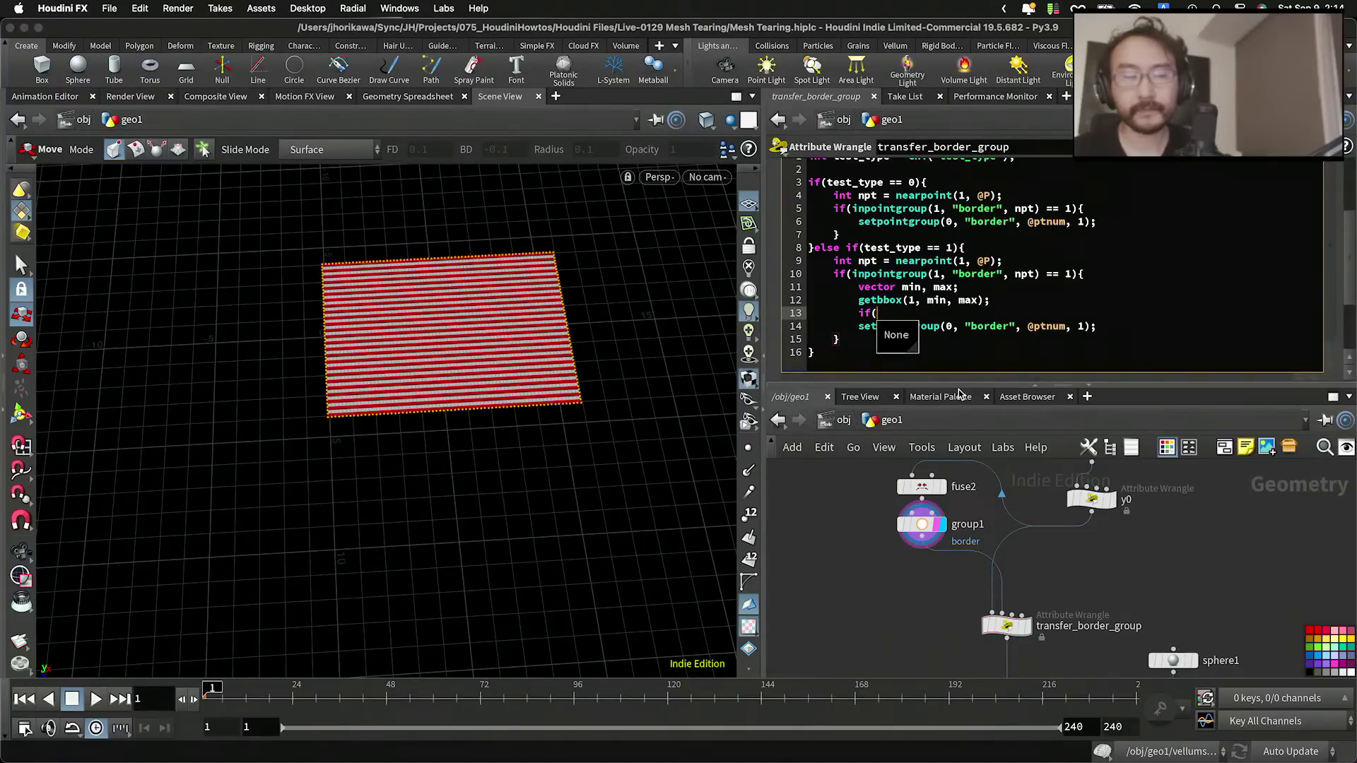
type("[P")
type("@P.z -")
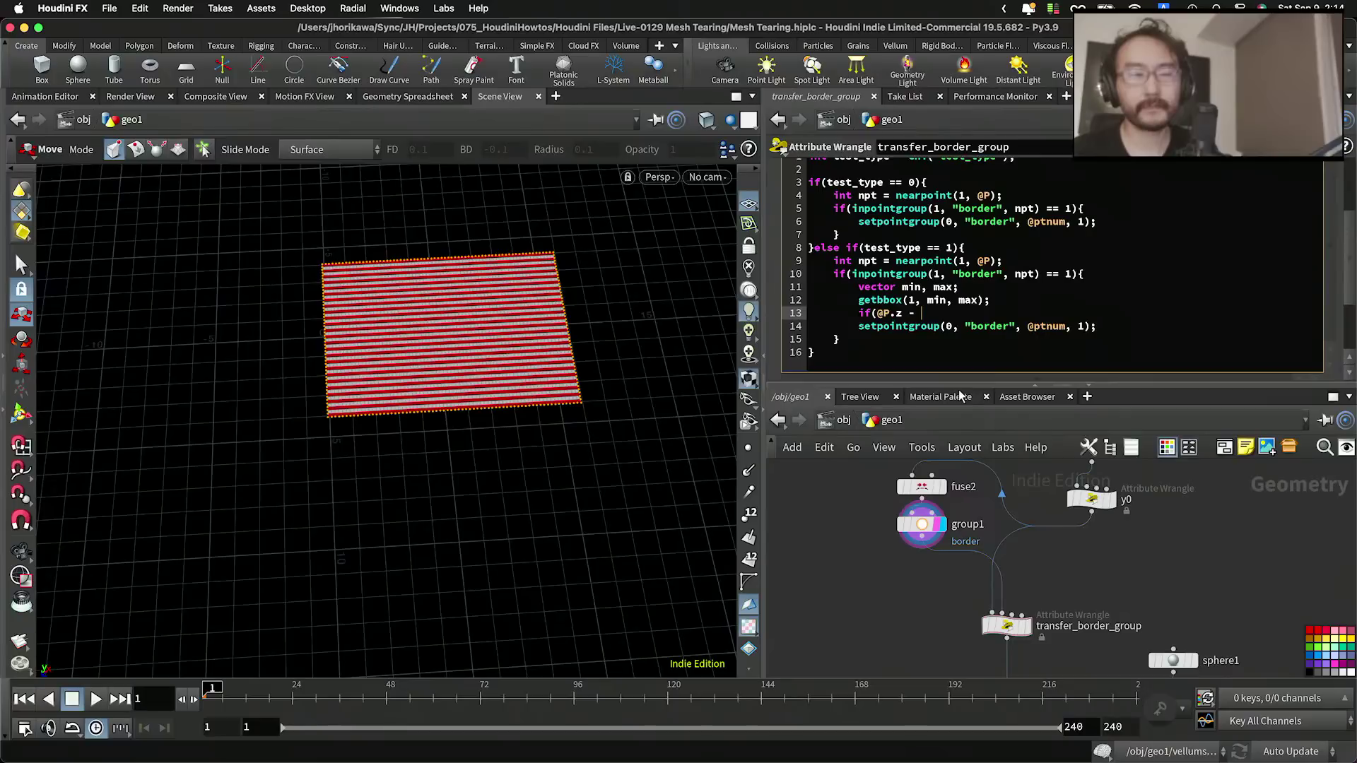
type("min.z")
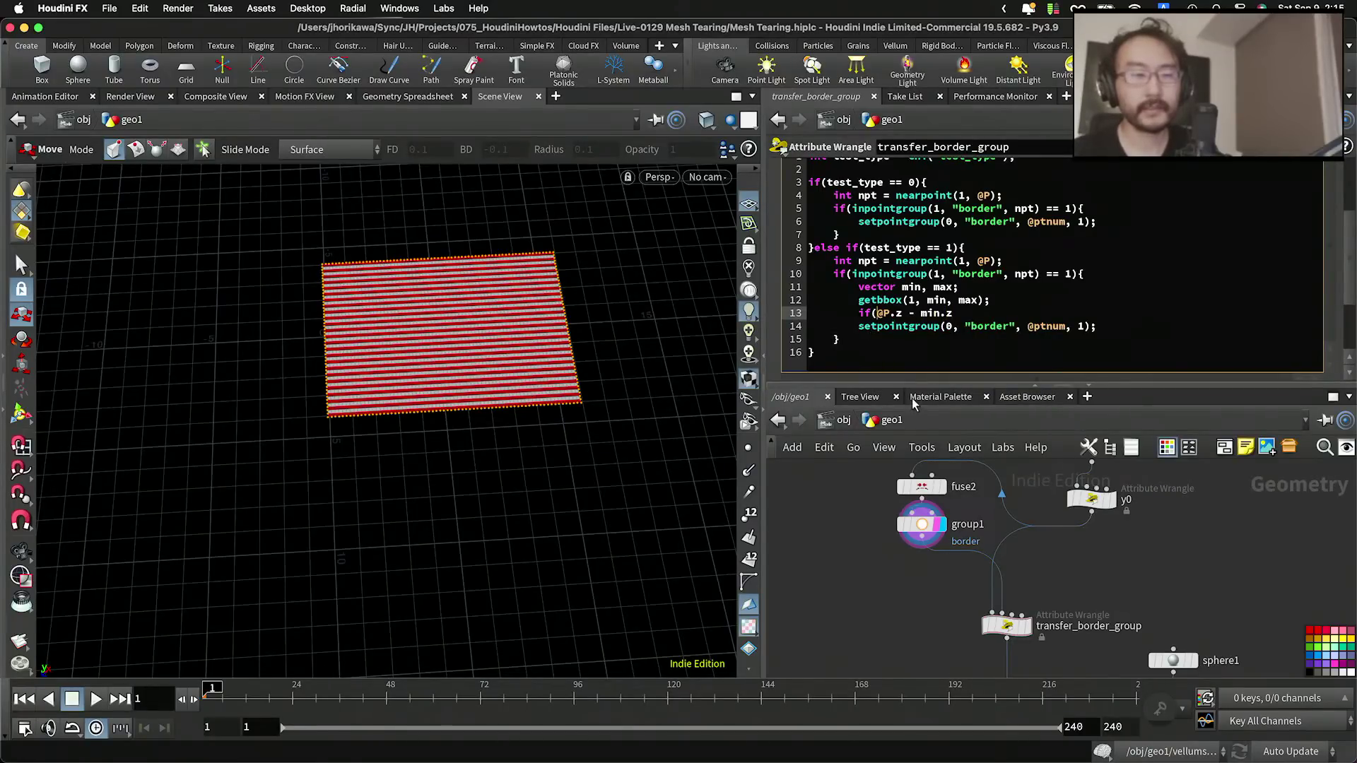
type("abs(")
key("BackSpace")
type("(")
left_click(999, 313)
type(") < 0.001")
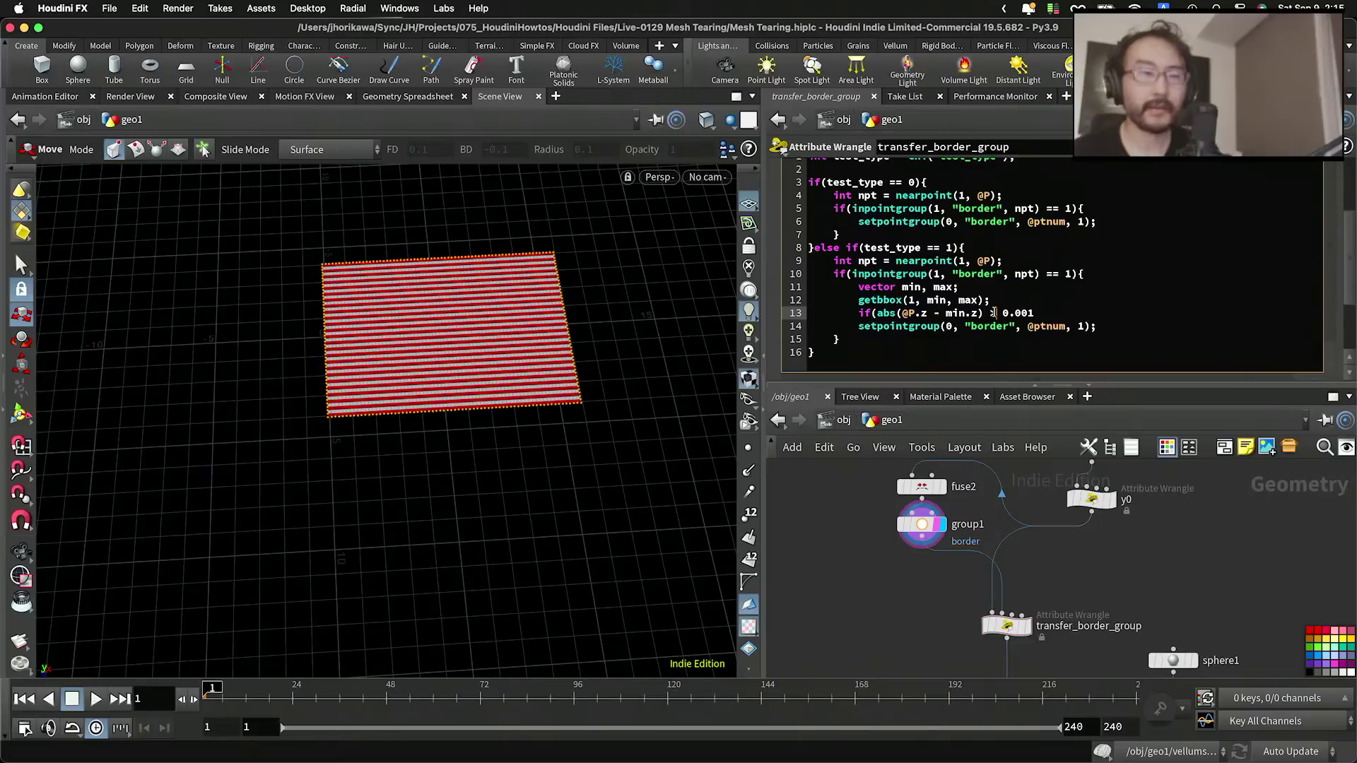
Step: Extend the bounding box condition with && abs(@P.z - max.z) > 0.001 and close its parenthesis
type("an")
key("BackSpace")
key("BackSpace")
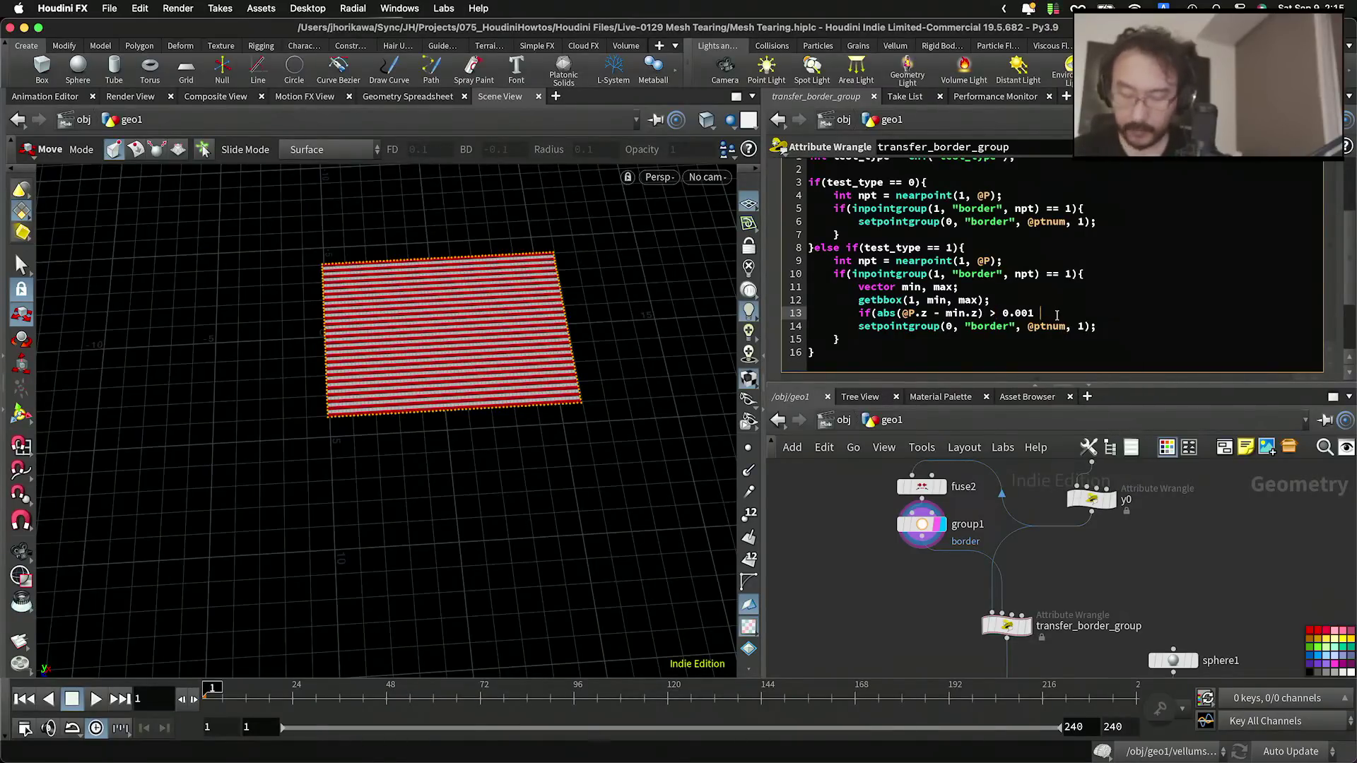
left_click_drag(1036, 312, 874, 314)
key("super+c")
left_click(1109, 315)
key("super+v")
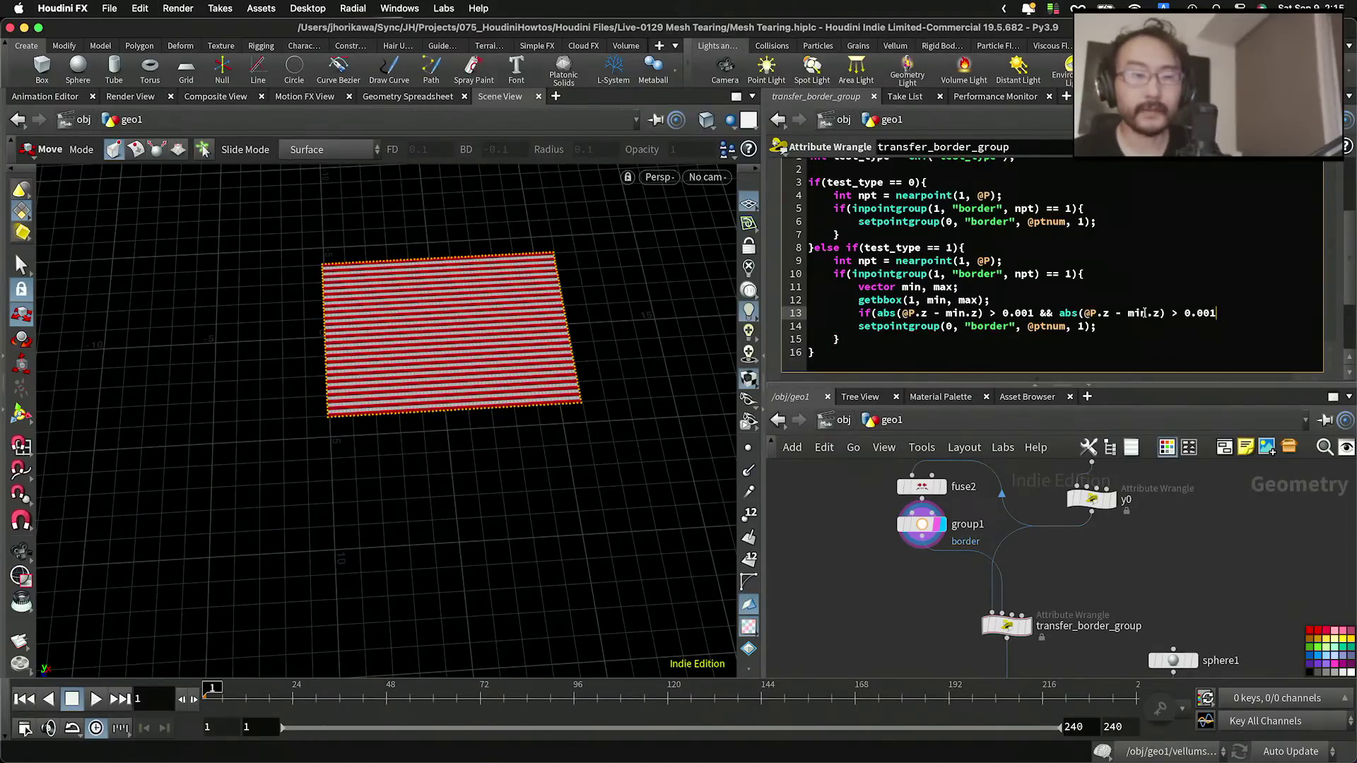
type("ax")
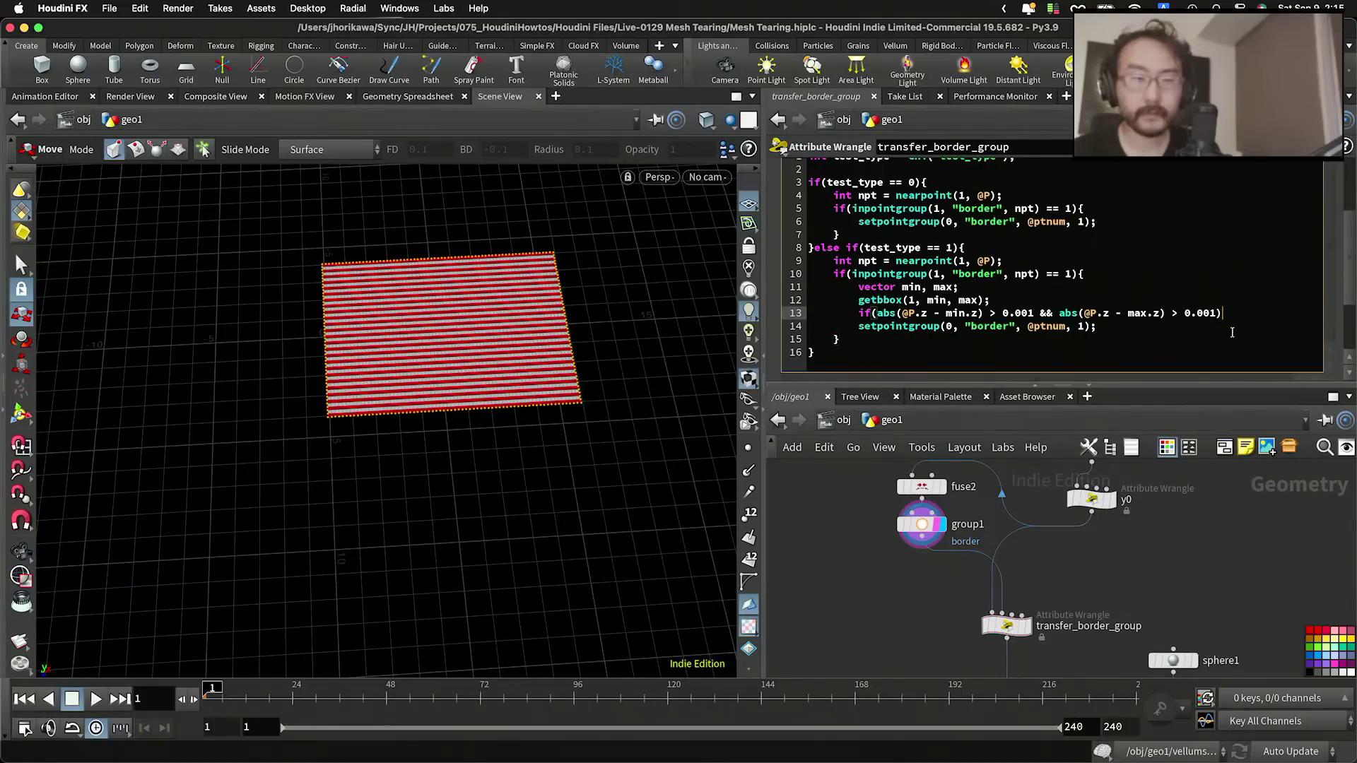
Step: Enclose the second branch's setpointgroup line in the bounding box condition's braces and indent it
type("{P")
key("BackSpace")
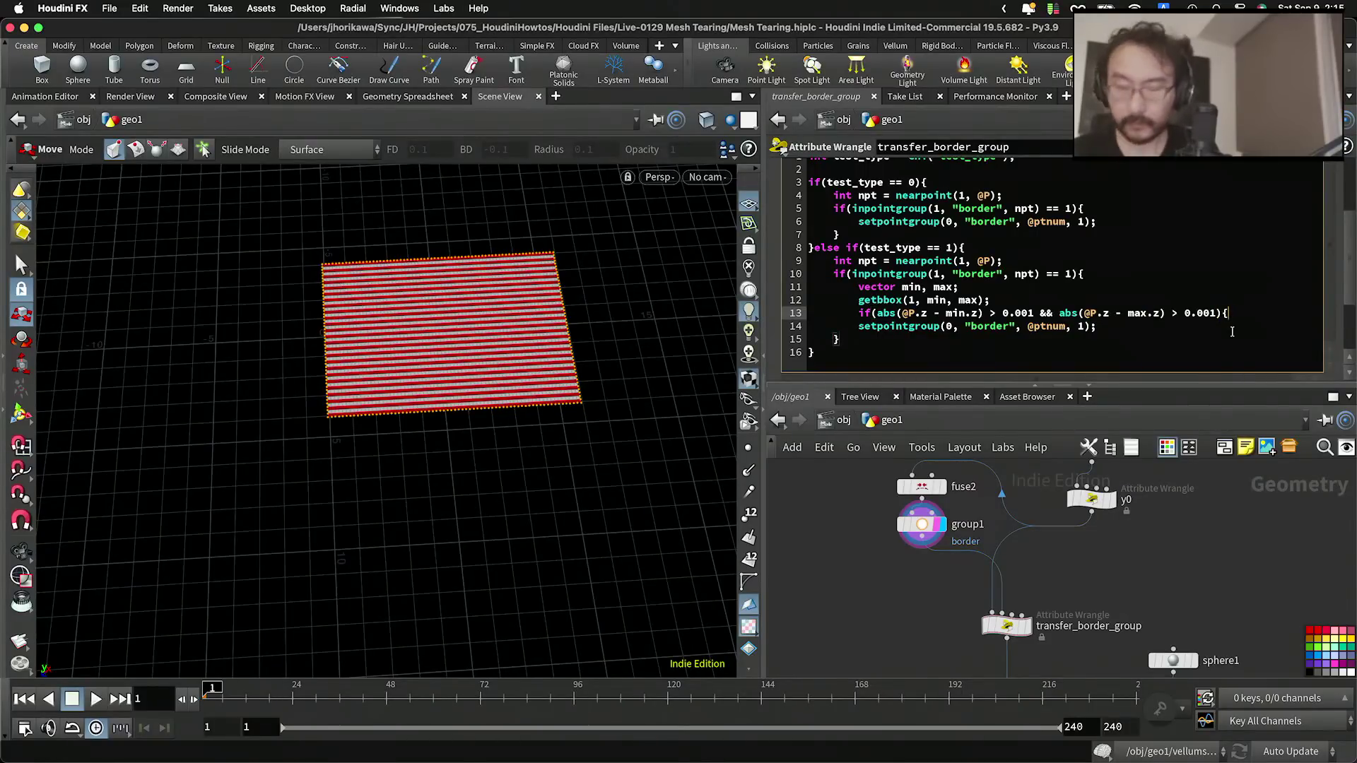
left_click(1196, 326)
key("Return")
type("}")
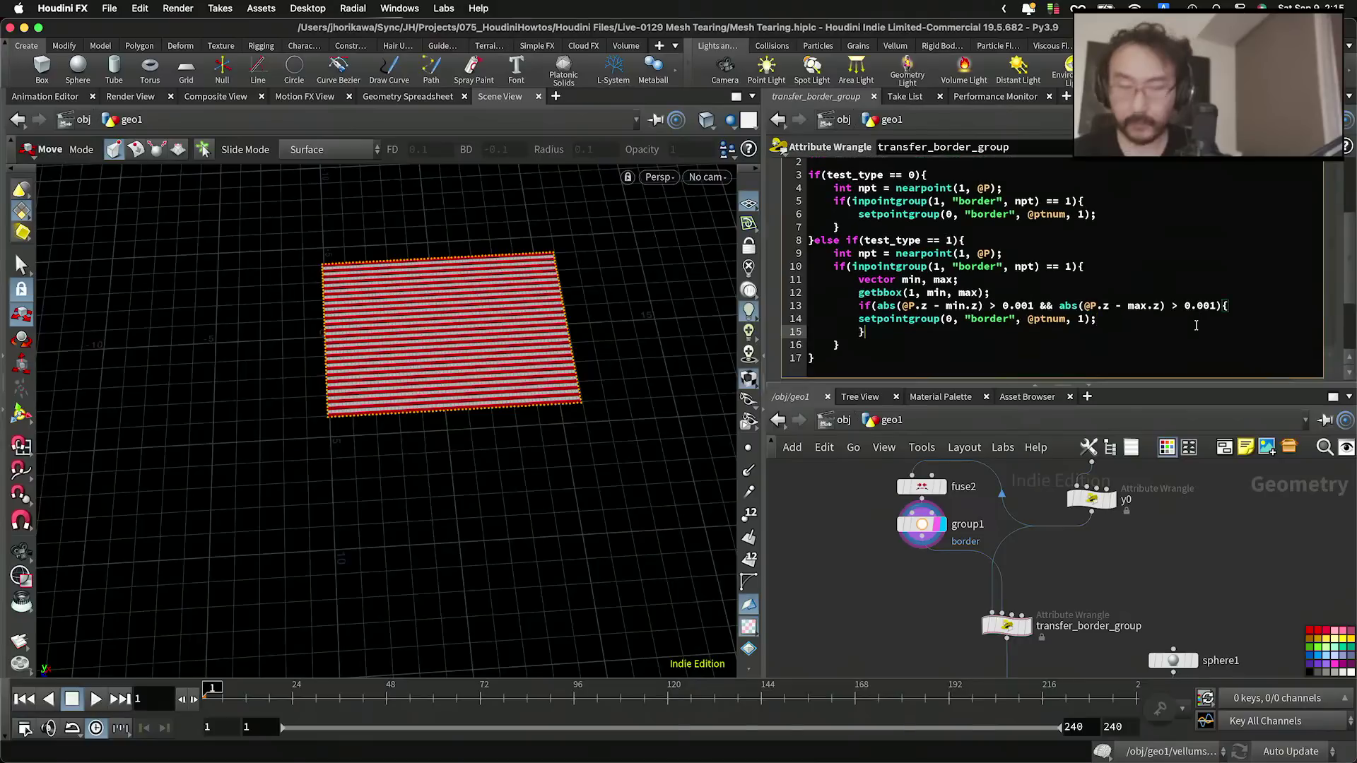
left_click(859, 318)
key("Tab")
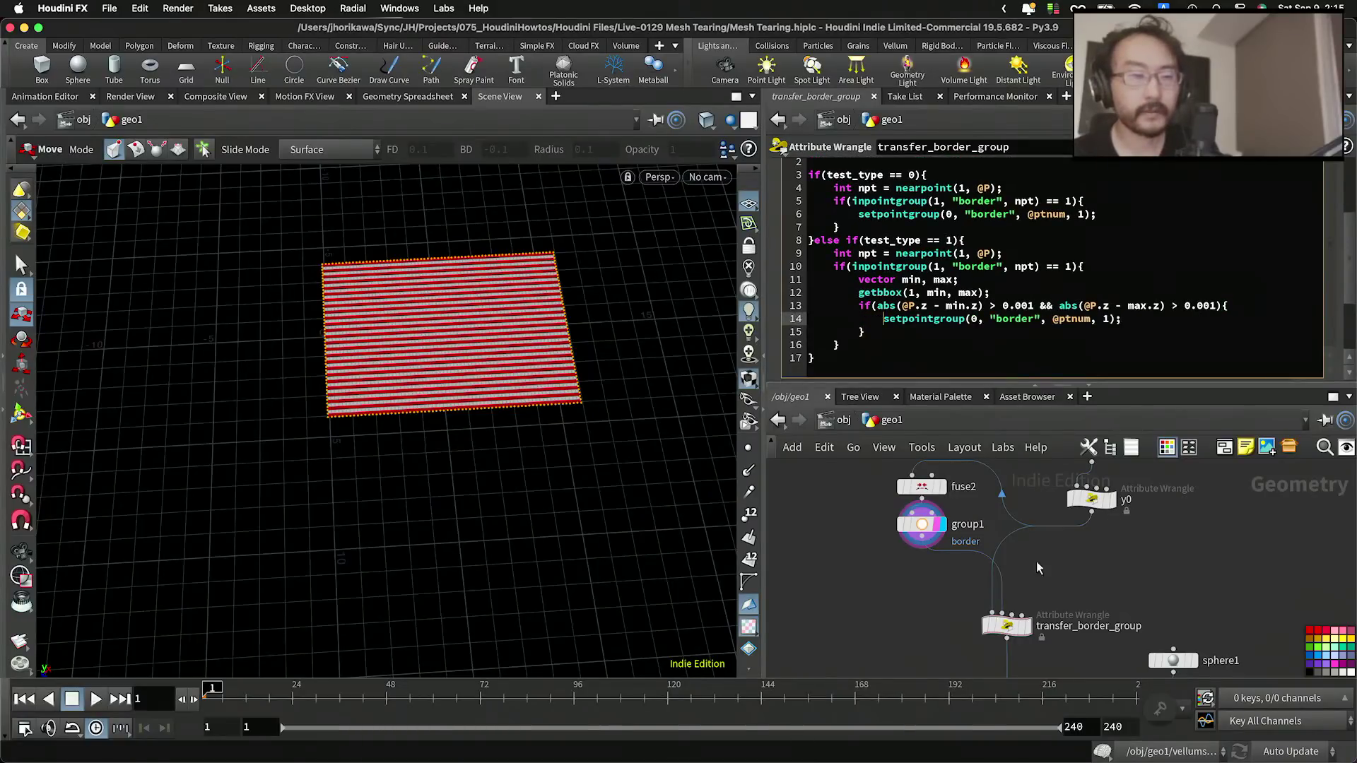
Step: Select the transfer_border_group wrangle and display the output of the color1 node below it
scroll(1053, 571, "down", 2)
middle_click_drag(1038, 588, 1036, 538)
scroll(1036, 537, "up", 5)
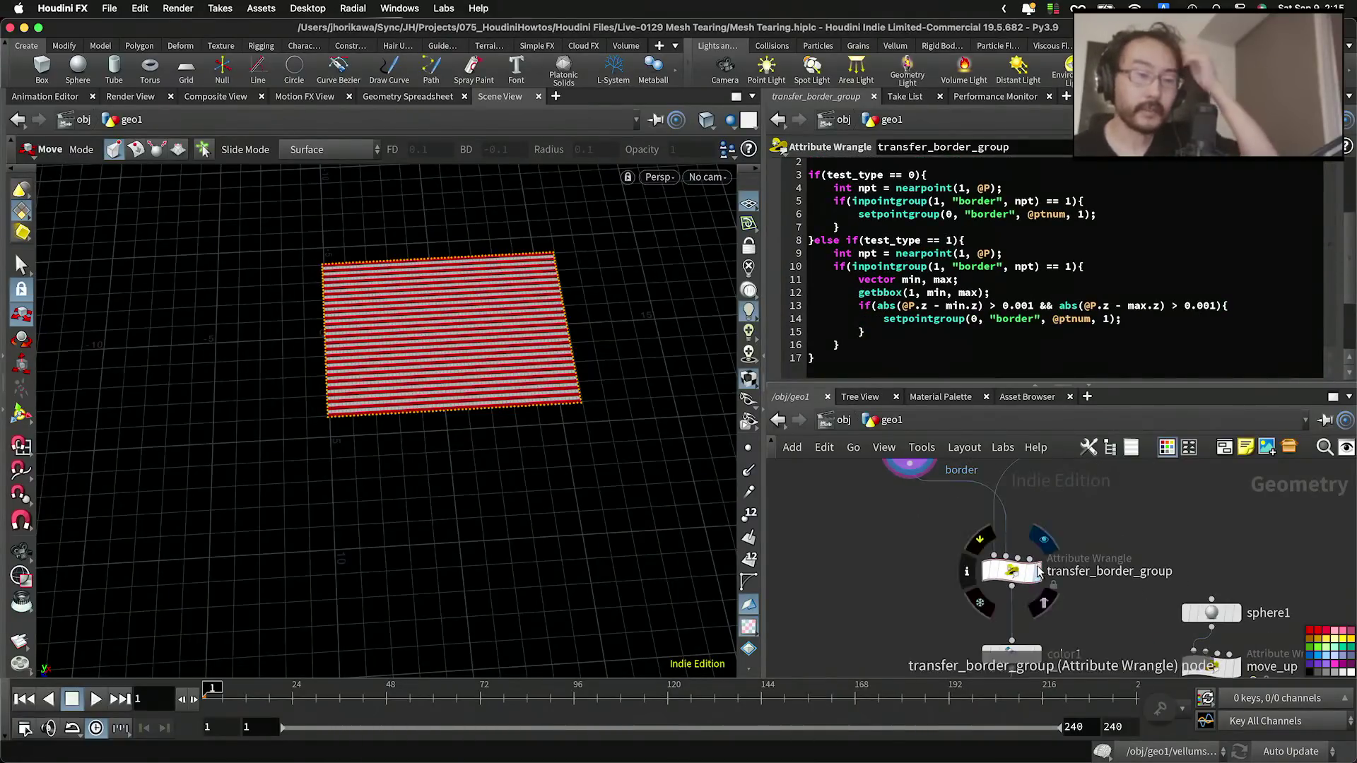
left_click(1036, 571)
left_click(1021, 577)
scroll(1021, 578, "down", 5)
scroll(1022, 574, "up", 2)
scroll(1024, 586, "down", 2)
scroll(1027, 619, "up", 4)
left_click(1036, 639)
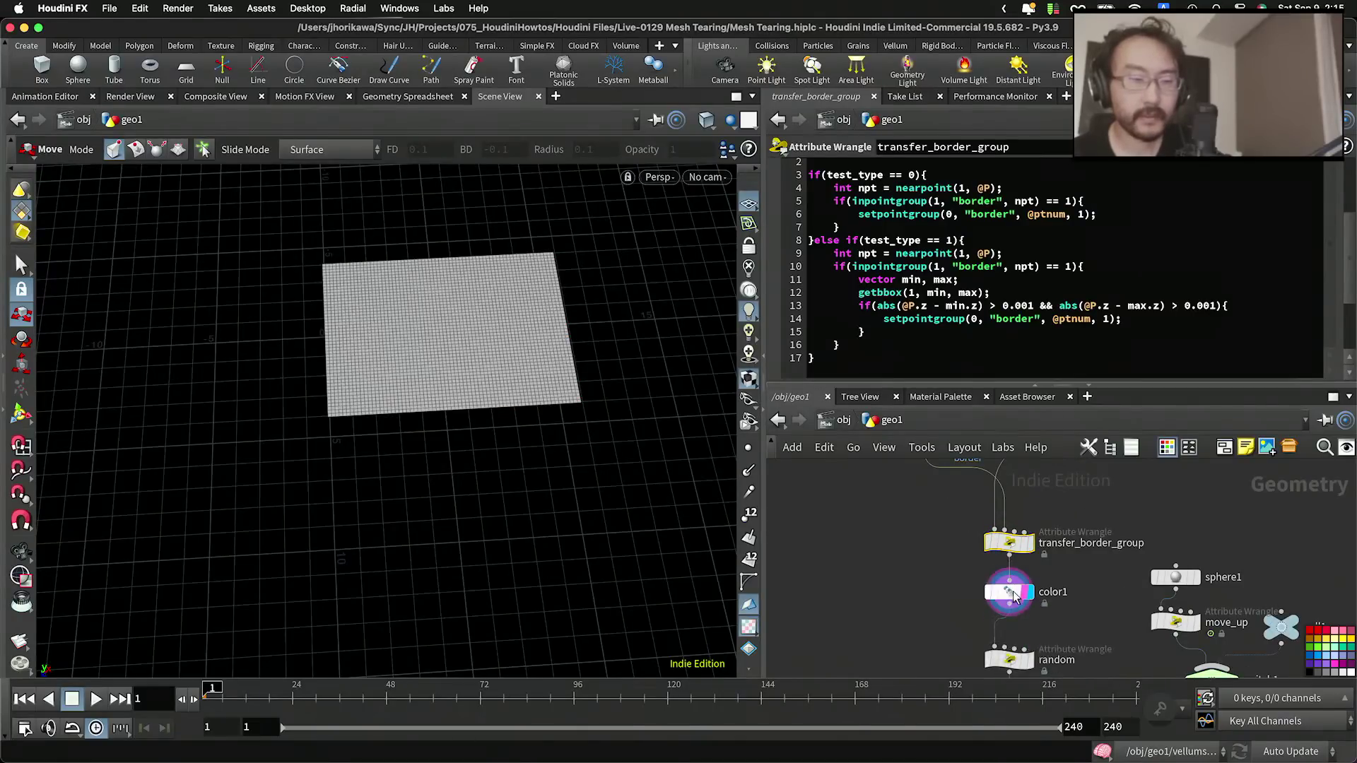
Step: Set the test type parameter on the CONTROLLER null to 1
scroll(949, 553, "down", 5)
middle_click_drag(992, 496, 1008, 626)
scroll(1008, 625, "up", 4)
left_click_drag(1013, 628, 957, 526)
left_click_drag(1109, 267, 1280, 263)
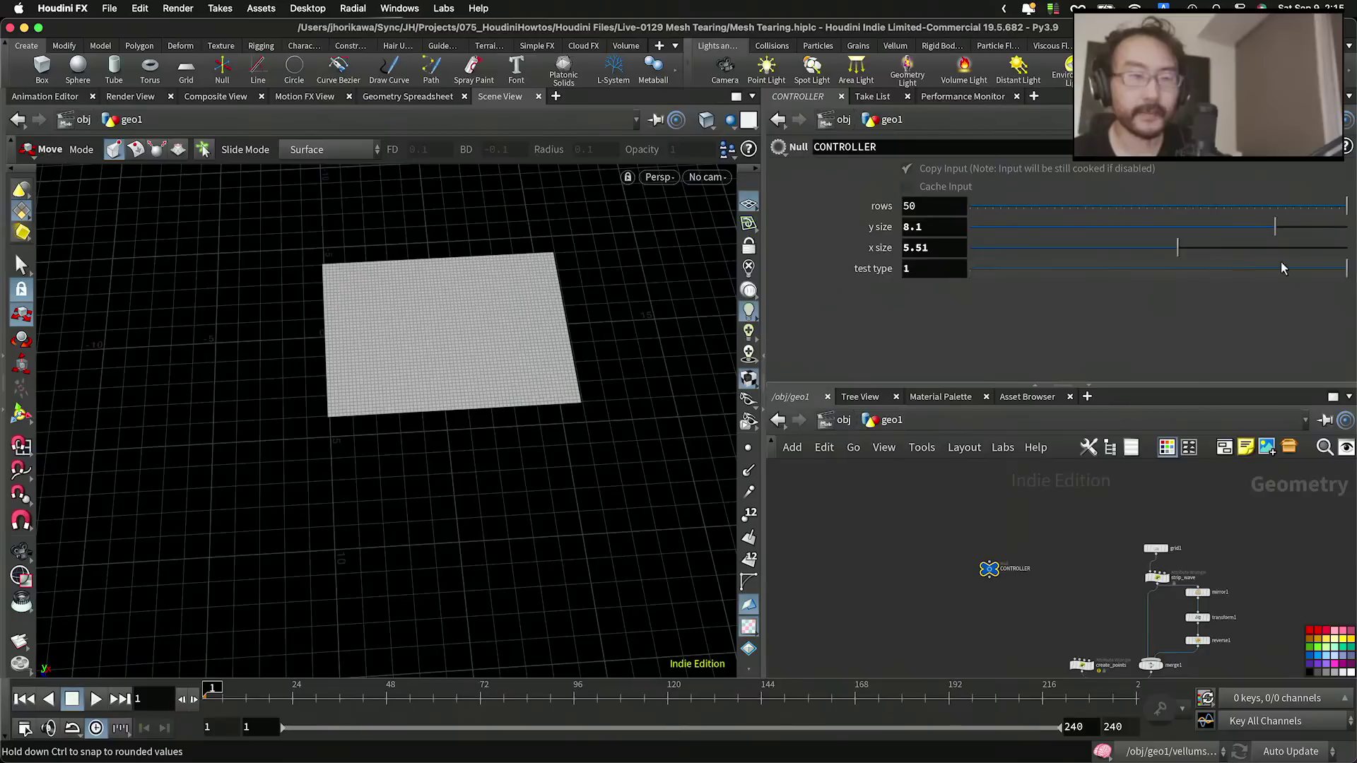
Step: Limit the color1 node to the border group and set its color to pure red (1, 0, 0)
scroll(1054, 553, "down", 5)
middle_click_drag(1046, 656, 1058, 577)
scroll(1058, 577, "up", 3)
scroll(1058, 581, "up", 3)
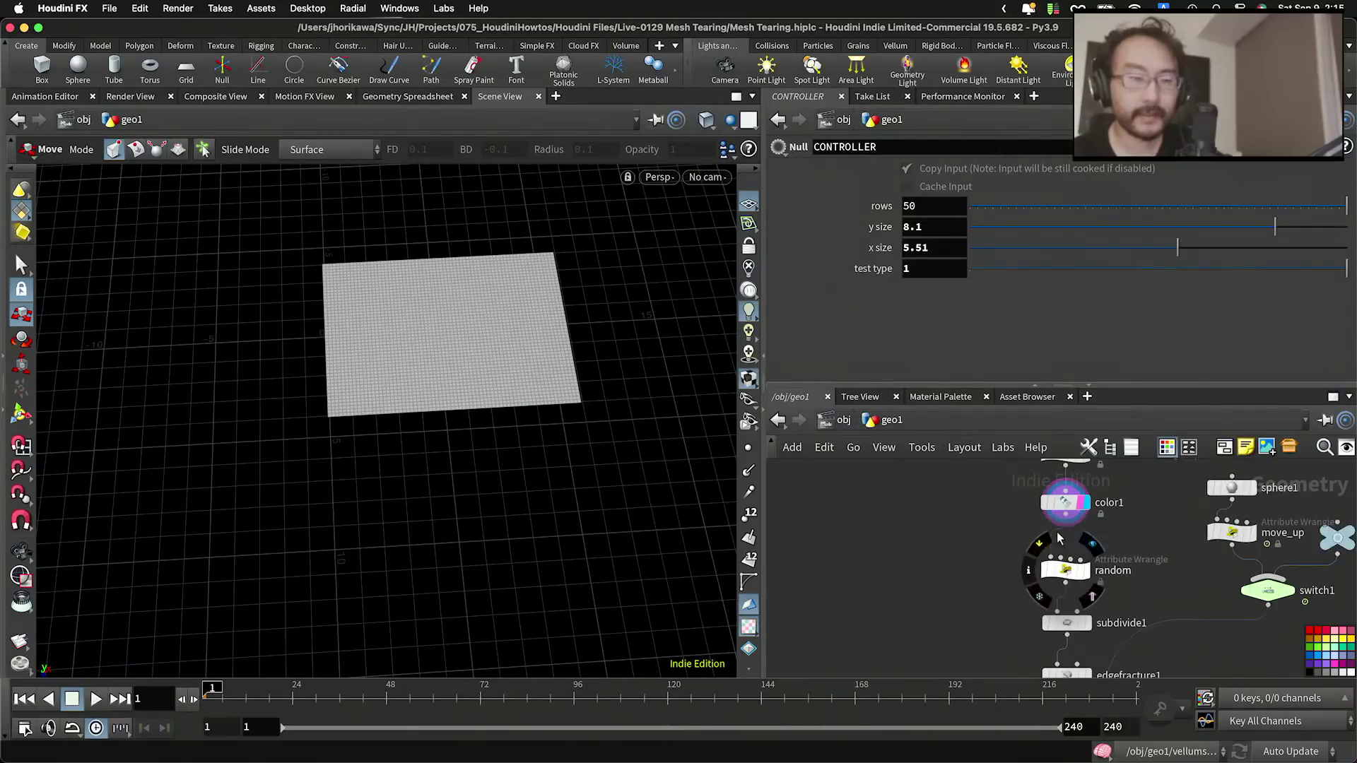
left_click(1065, 503)
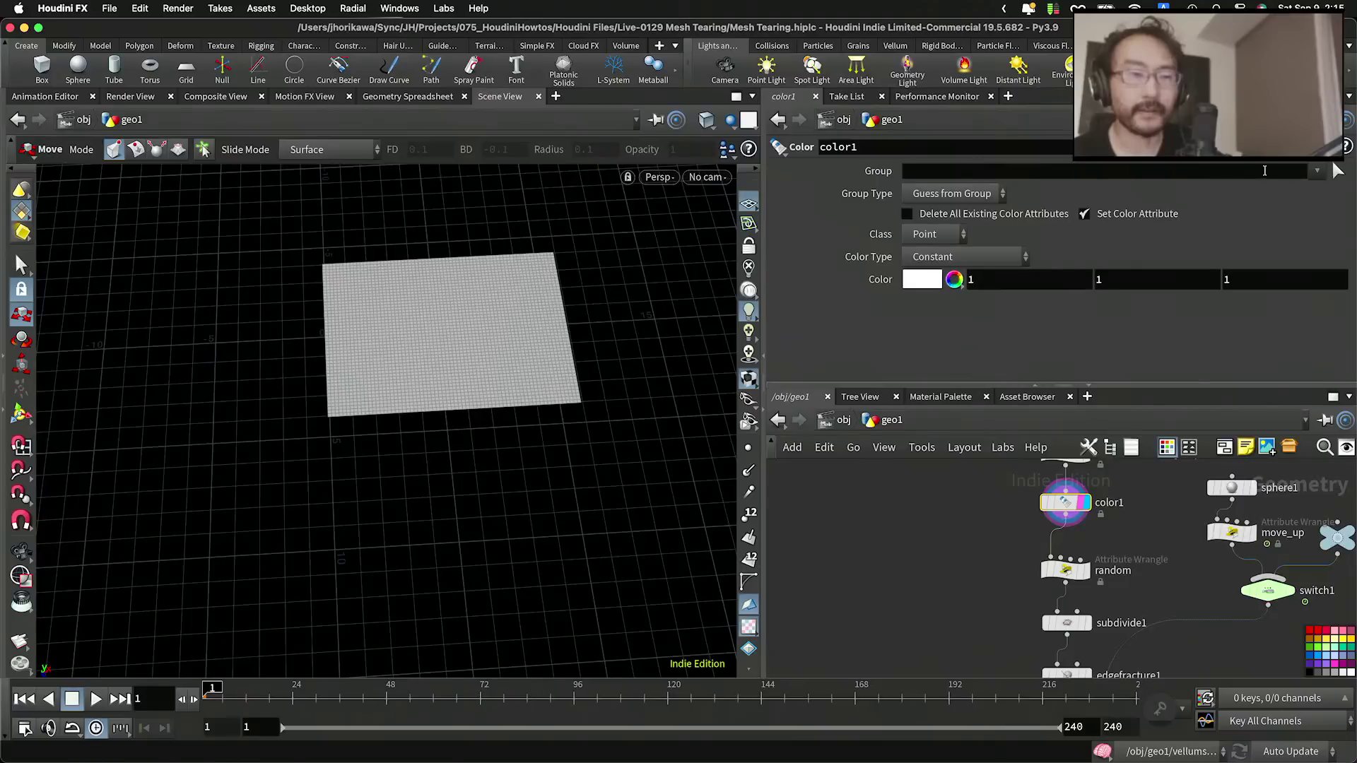
left_click(1318, 172)
left_click(1313, 194)
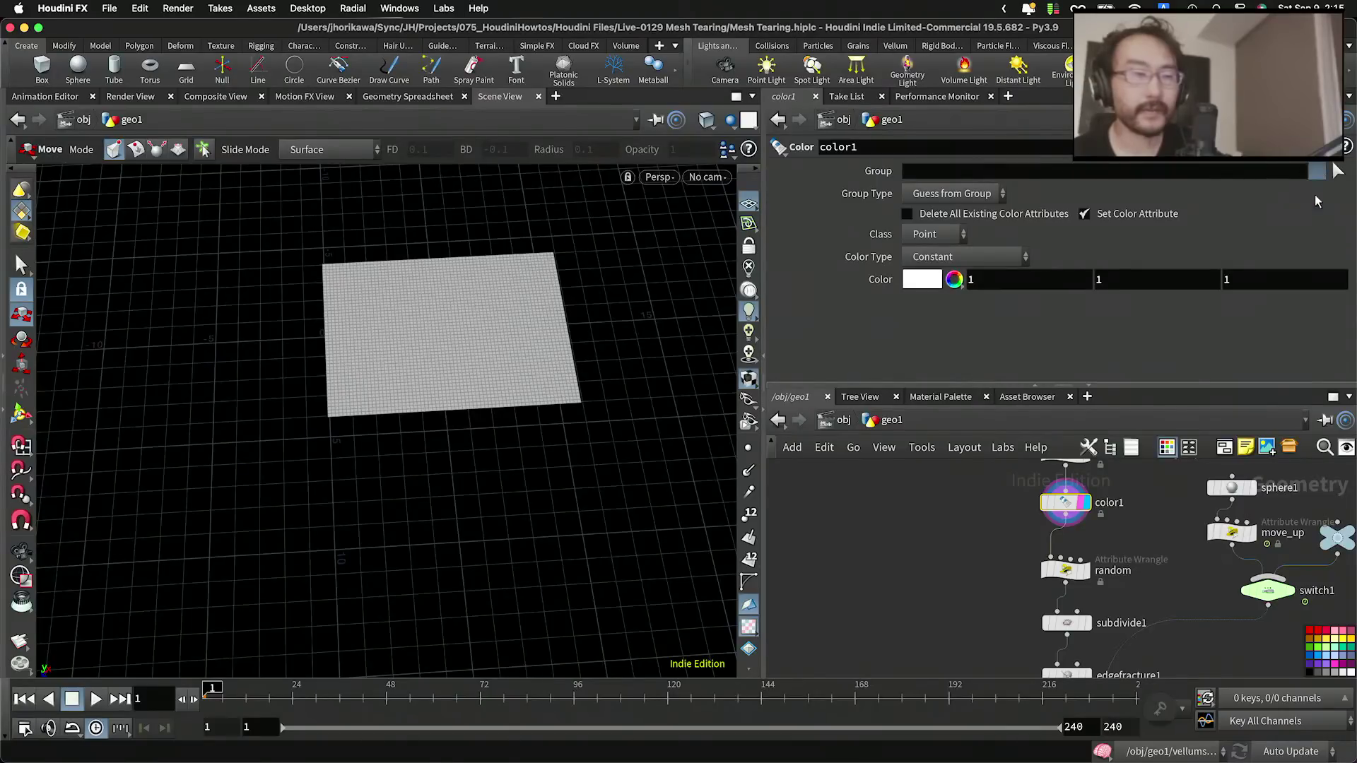
left_click(955, 280)
left_click(868, 157)
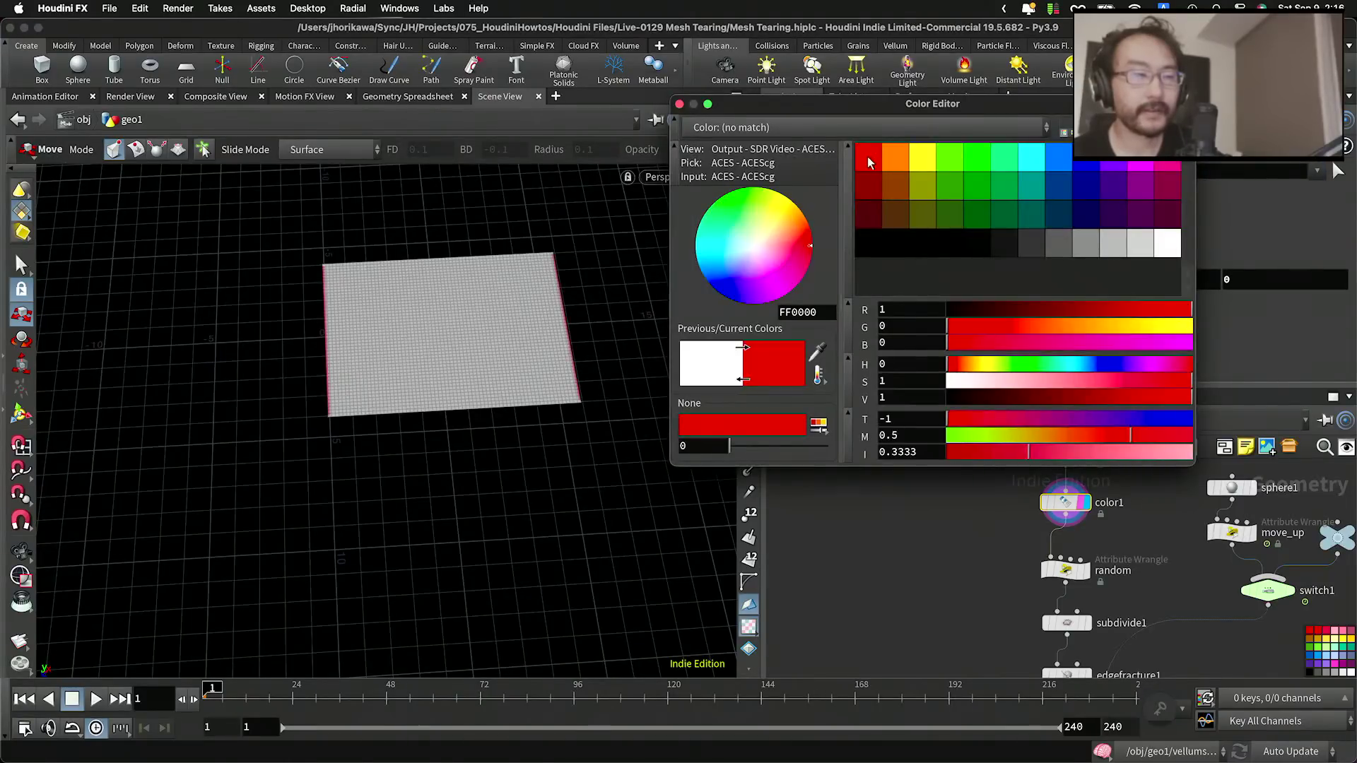
right_click_drag(570, 265, 597, 244, "alt")
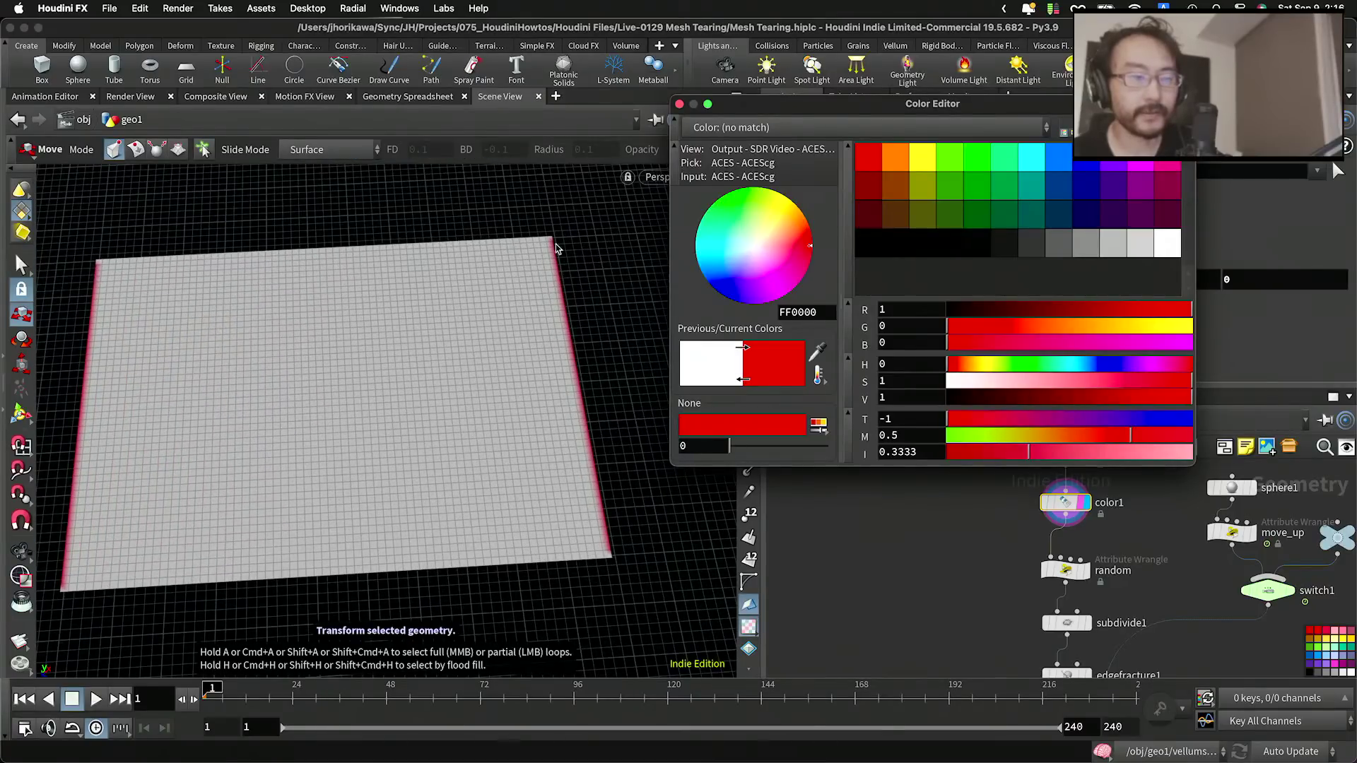
Step: Examine the sheet's red opposite borders and a corner up close, and close the color editor
right_click_drag(570, 279, 576, 449, "alt")
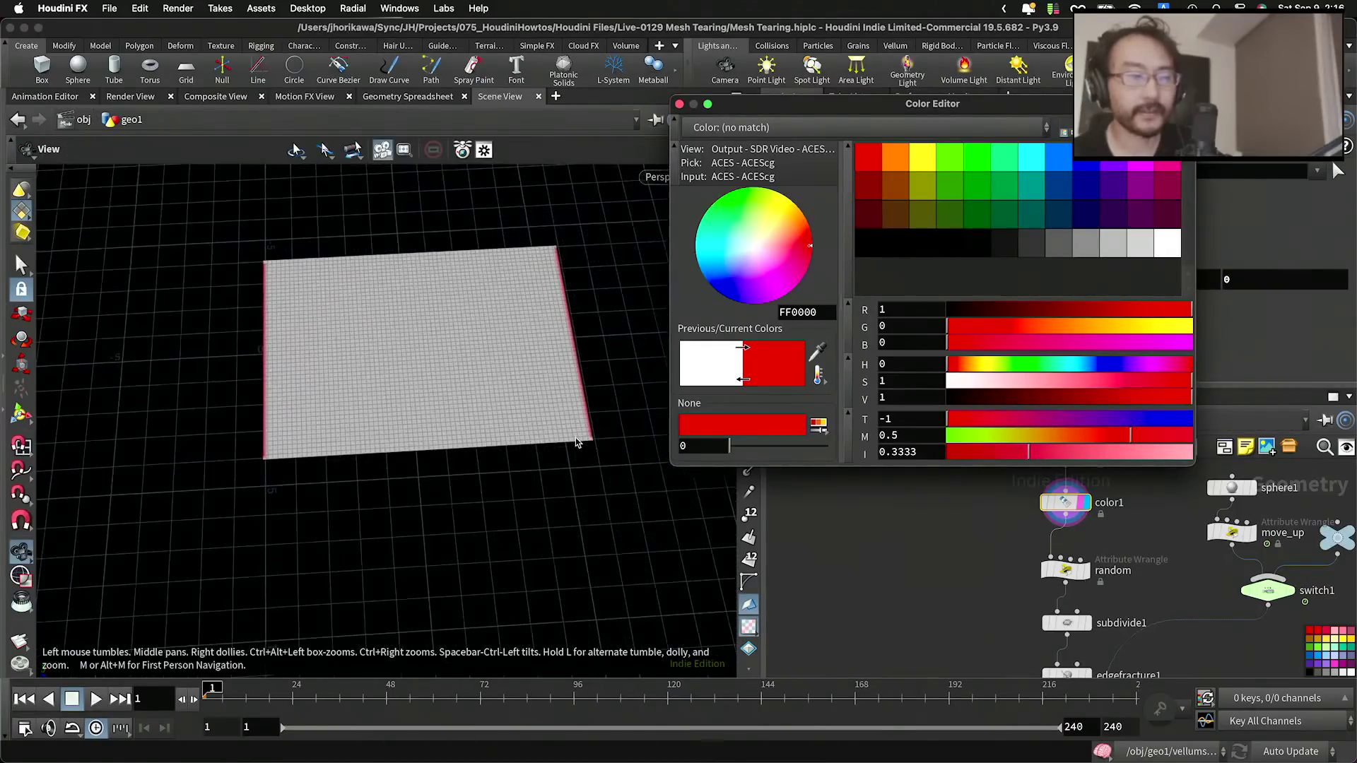
mouse_move(252, 452)
right_mouse_down("alt")
mouse_move(400, 382)
mouse_move(397, 431)
mouse_move(452, 410)
right_mouse_up("alt")
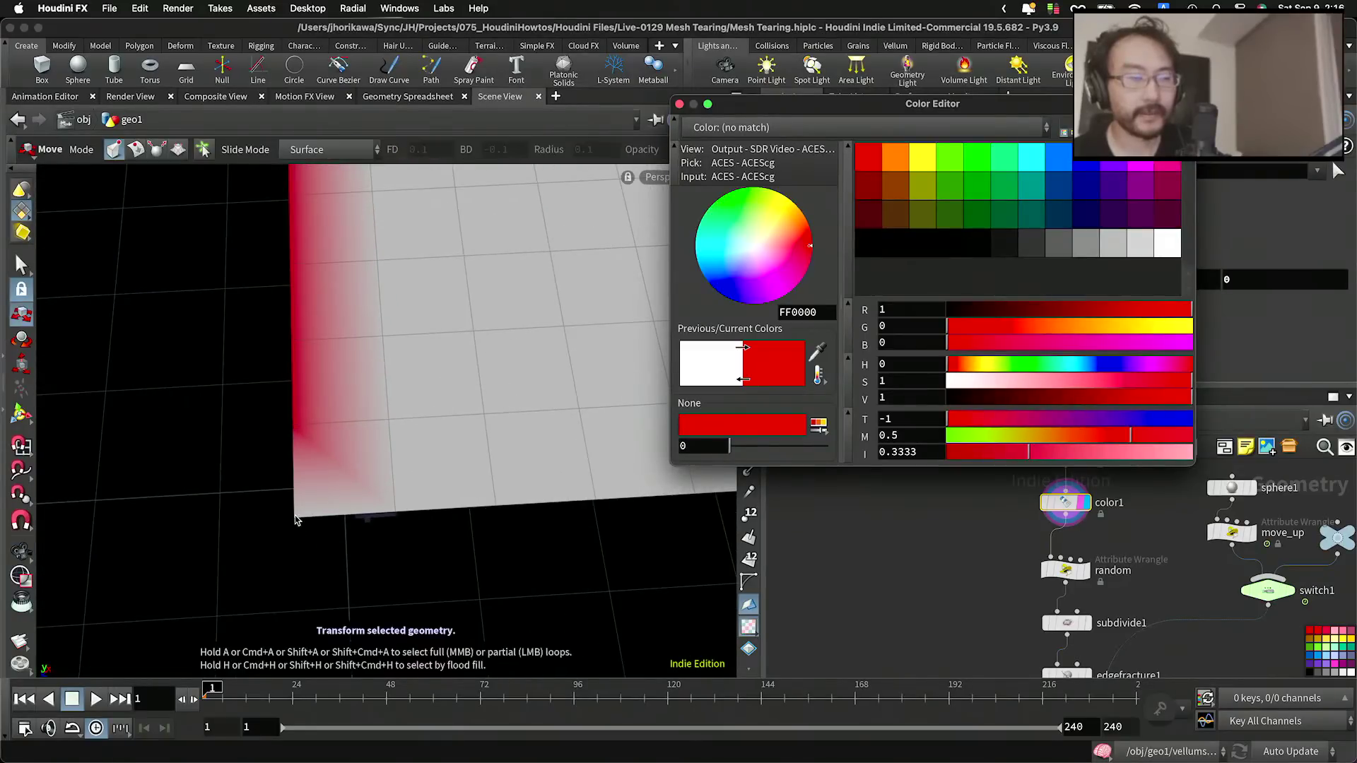
right_click_drag(302, 516, 273, 527, "alt")
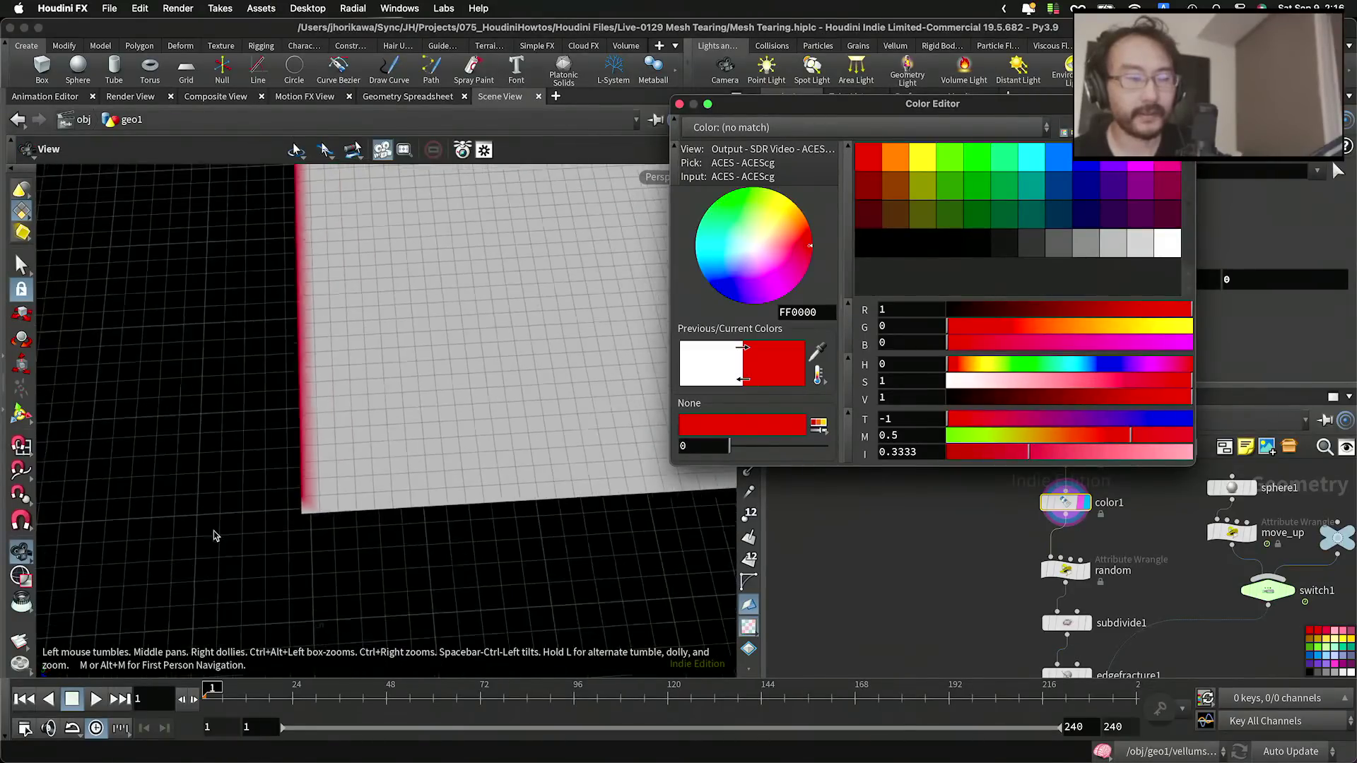
middle_click_drag(273, 527, 278, 560, "alt")
right_click_drag(278, 561, 265, 515, "alt")
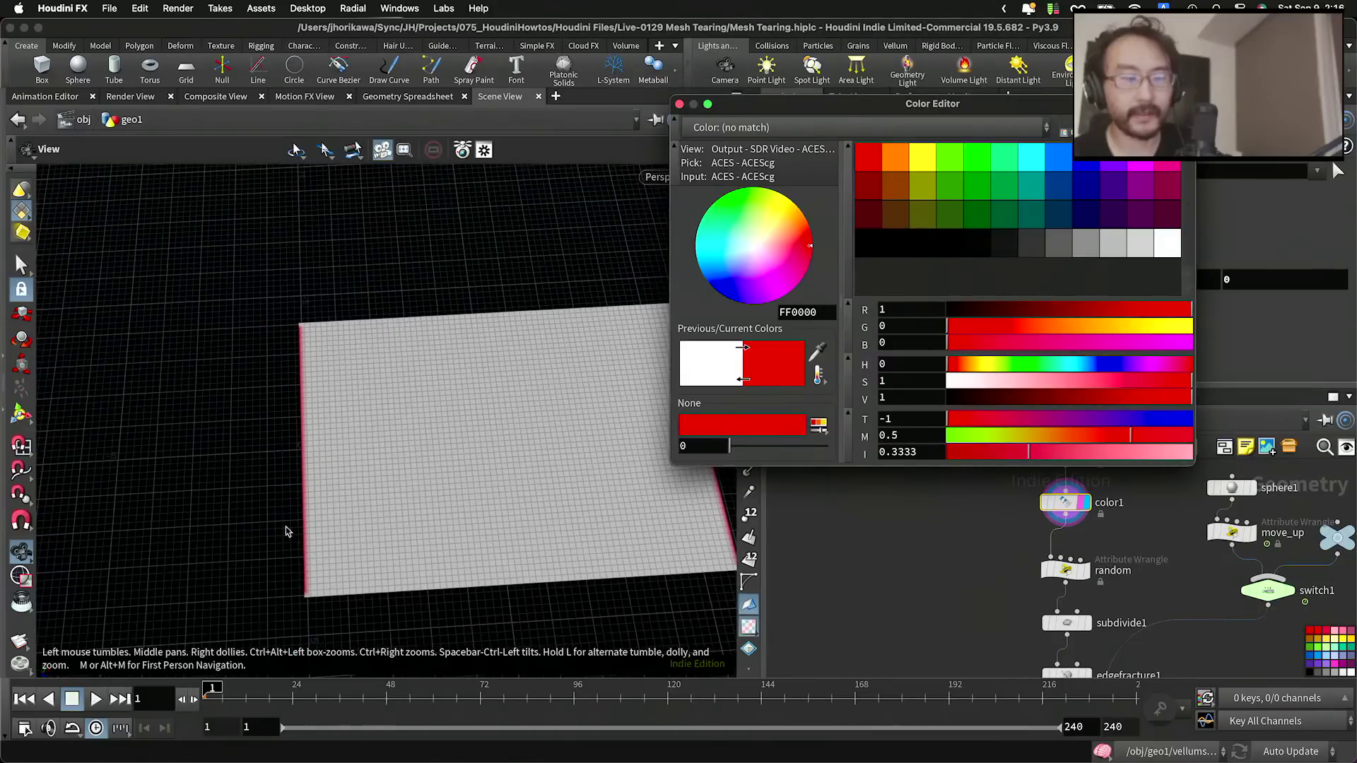
middle_click_drag(300, 533, 221, 502, "alt")
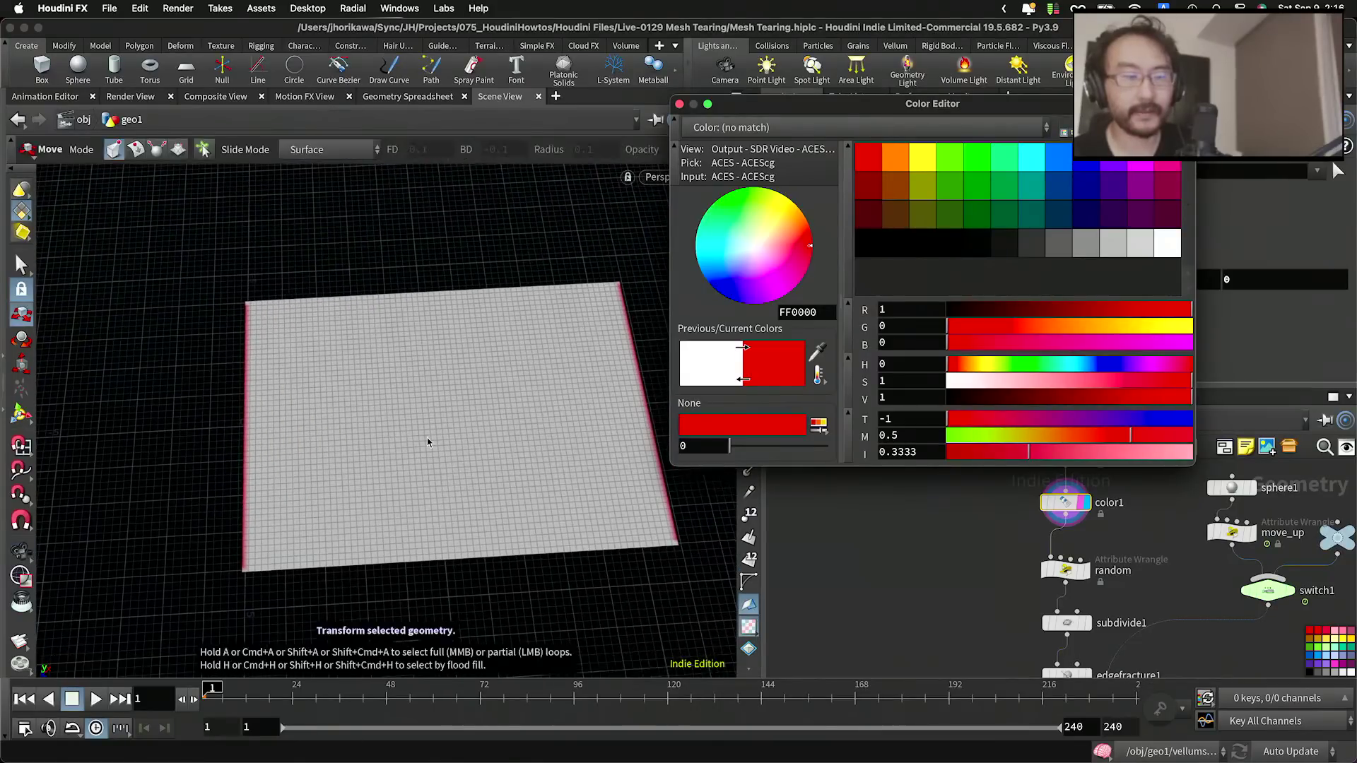
left_click(679, 104)
Step: Clear the group on the color1 node and set its color to white (1, 1, 1)
scroll(896, 576, "down", 2)
scroll(896, 577, "down", 4)
scroll(930, 572, "up", 6)
middle_click_drag(930, 554, 950, 619)
scroll(954, 600, "down", 4)
scroll(1046, 593, "up", 5)
scroll(1049, 592, "up", 2)
mouse_move(987, 604)
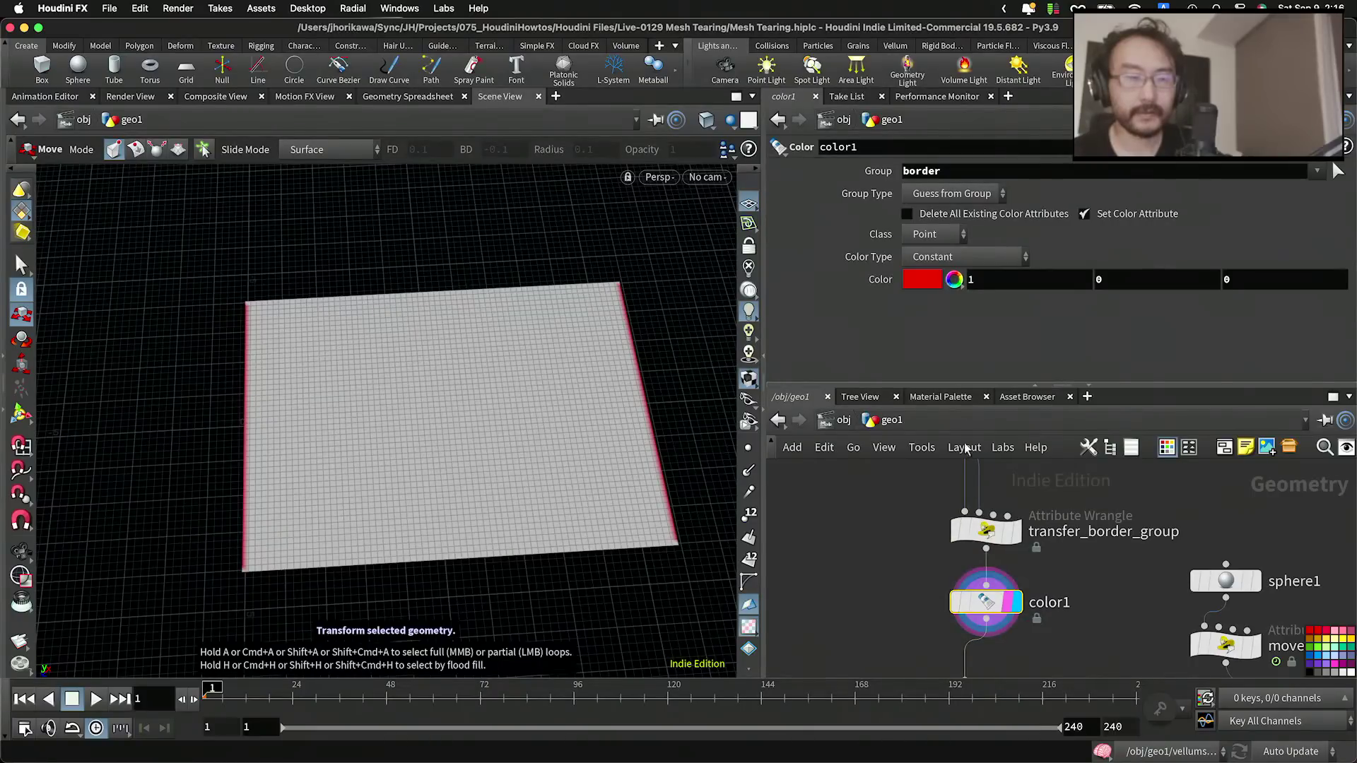
left_click_drag(942, 169, 879, 172)
key("BackSpace")
key("Return")
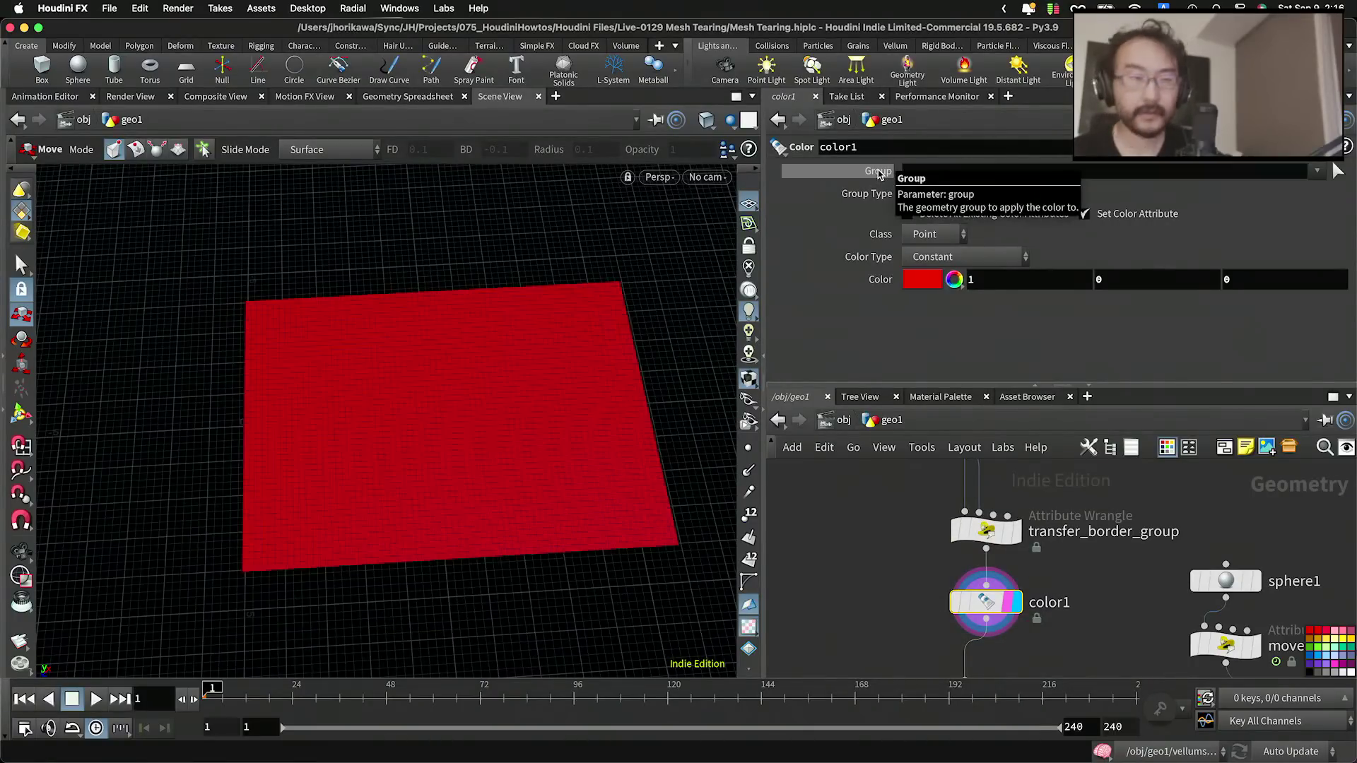
left_click(937, 282)
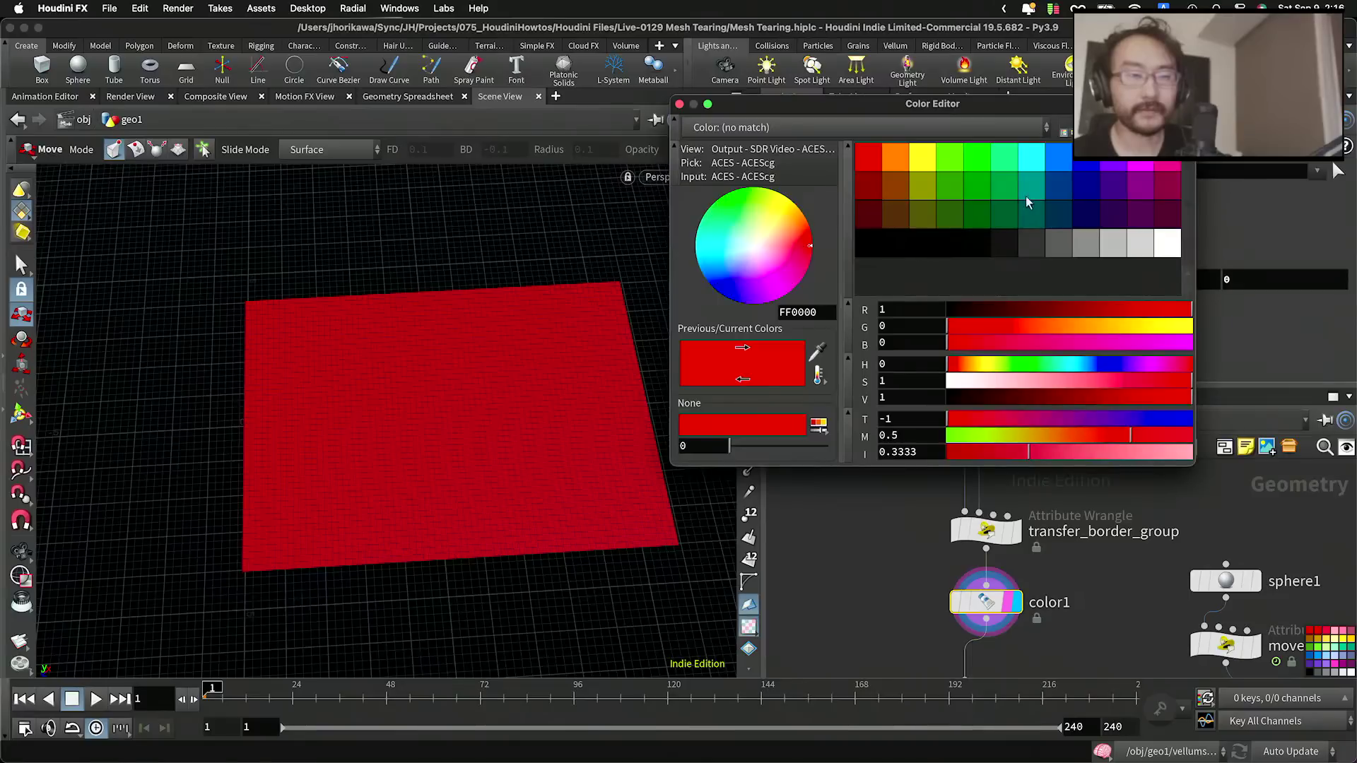
left_click(1167, 244)
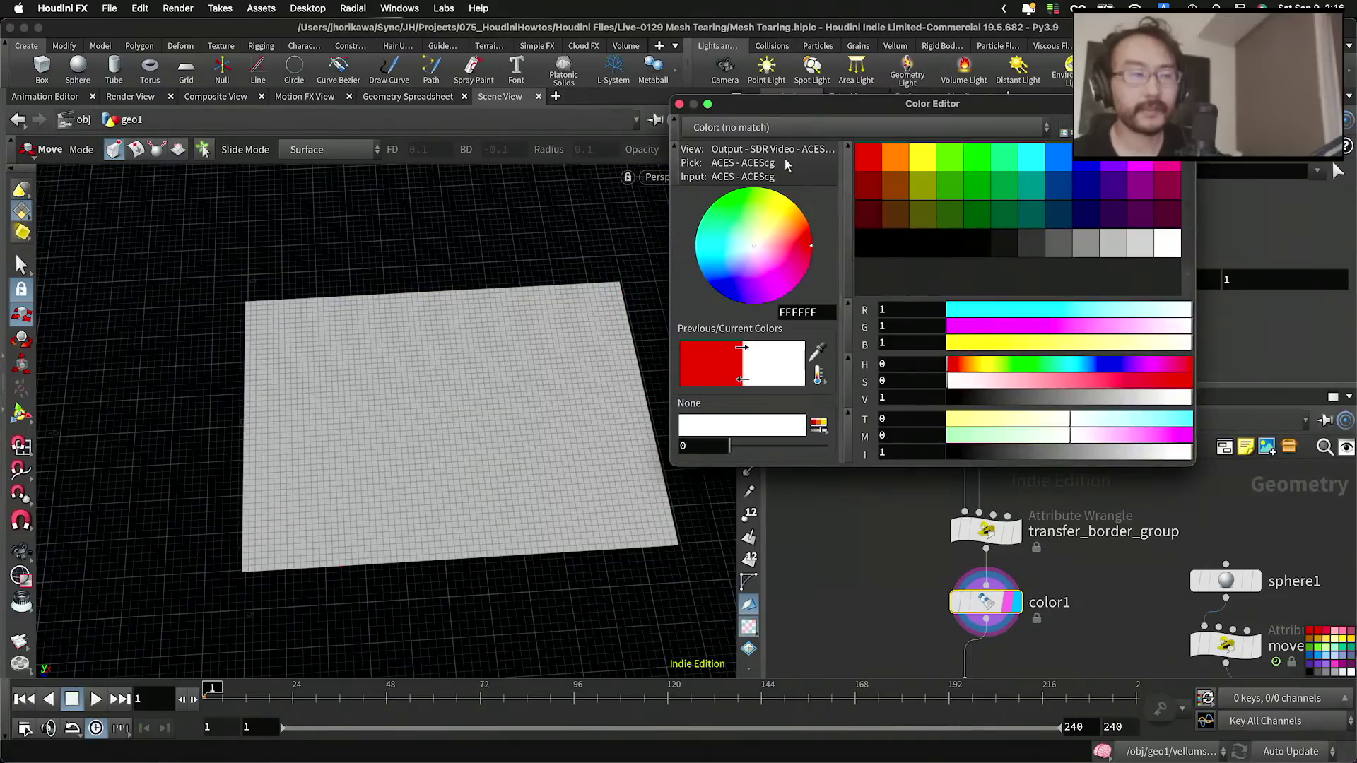
left_click(678, 105)
Step: Select the vellumsolver1 node, display its output, and save the scene
scroll(856, 526, "down", 6)
middle_click_drag(868, 567, 872, 494)
scroll(887, 516, "up", 4)
scroll(888, 549, "down", 3)
middle_click_drag(888, 554, 884, 474)
scroll(930, 563, "up", 5)
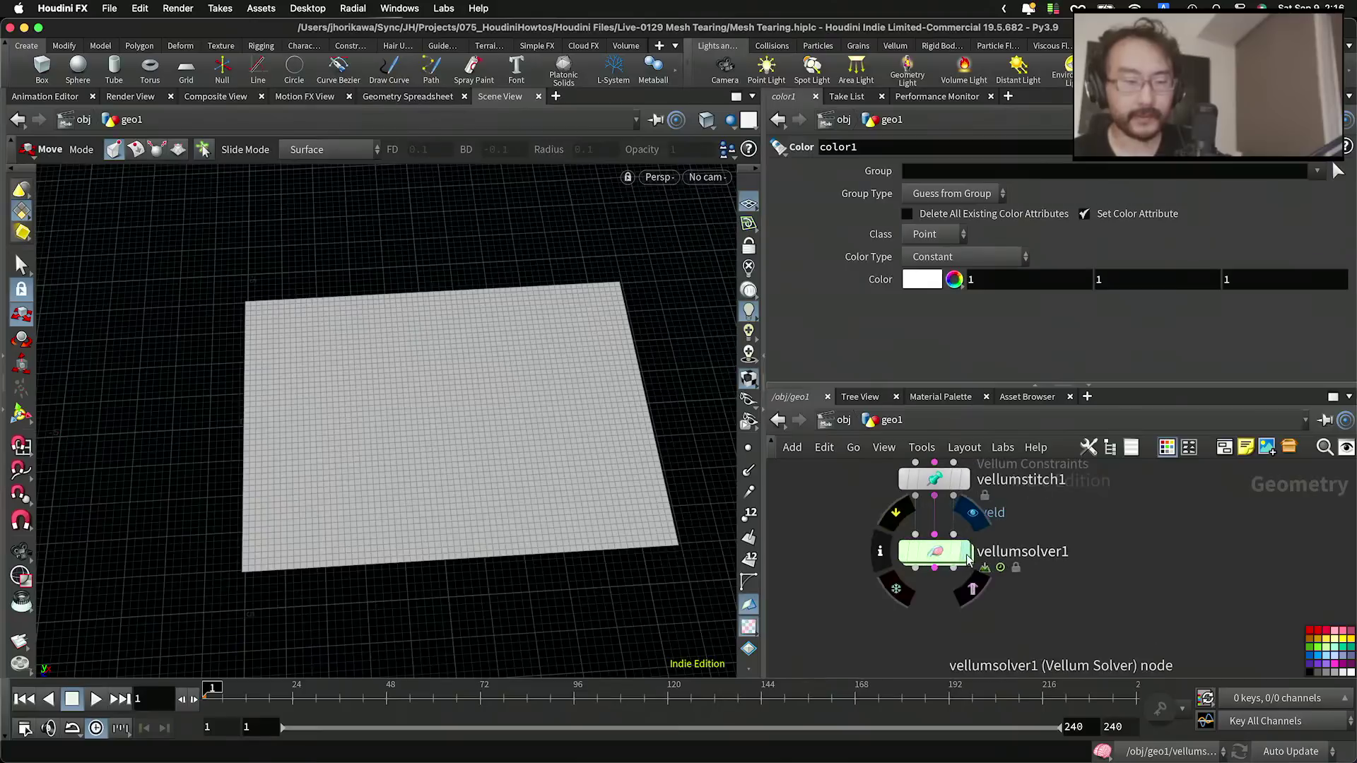
left_click(956, 555)
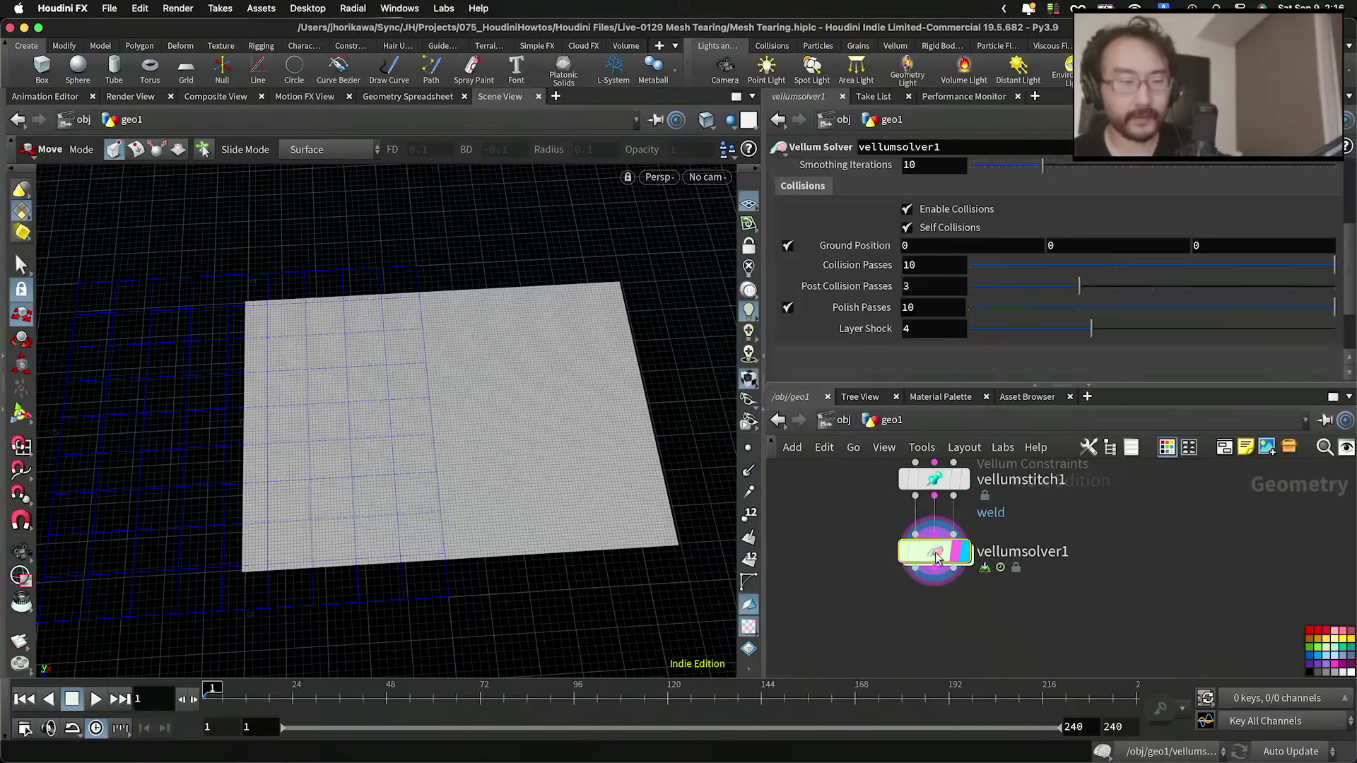
key("super+s")
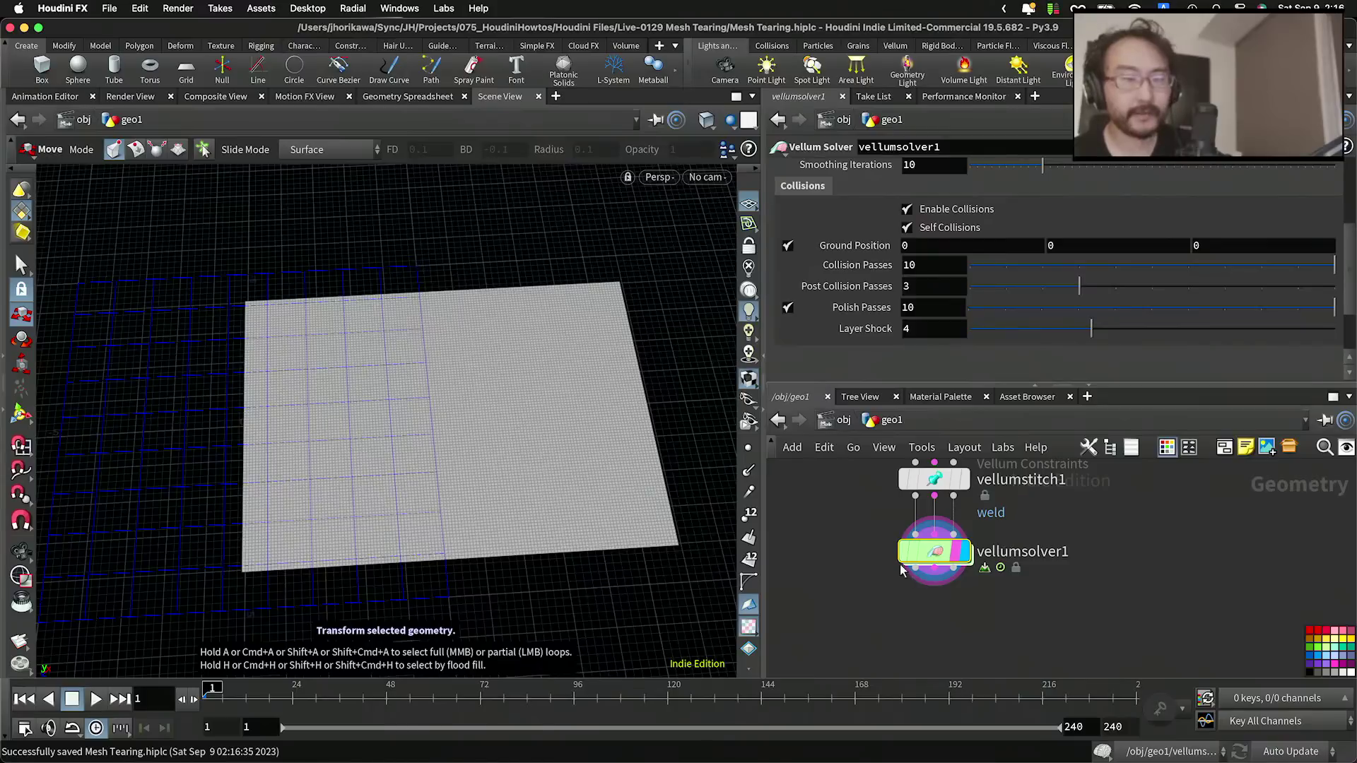
Step: Play the first few frames of the Vellum simulation, stop it, and return to frame 1
scroll(1024, 609, "down", 6)
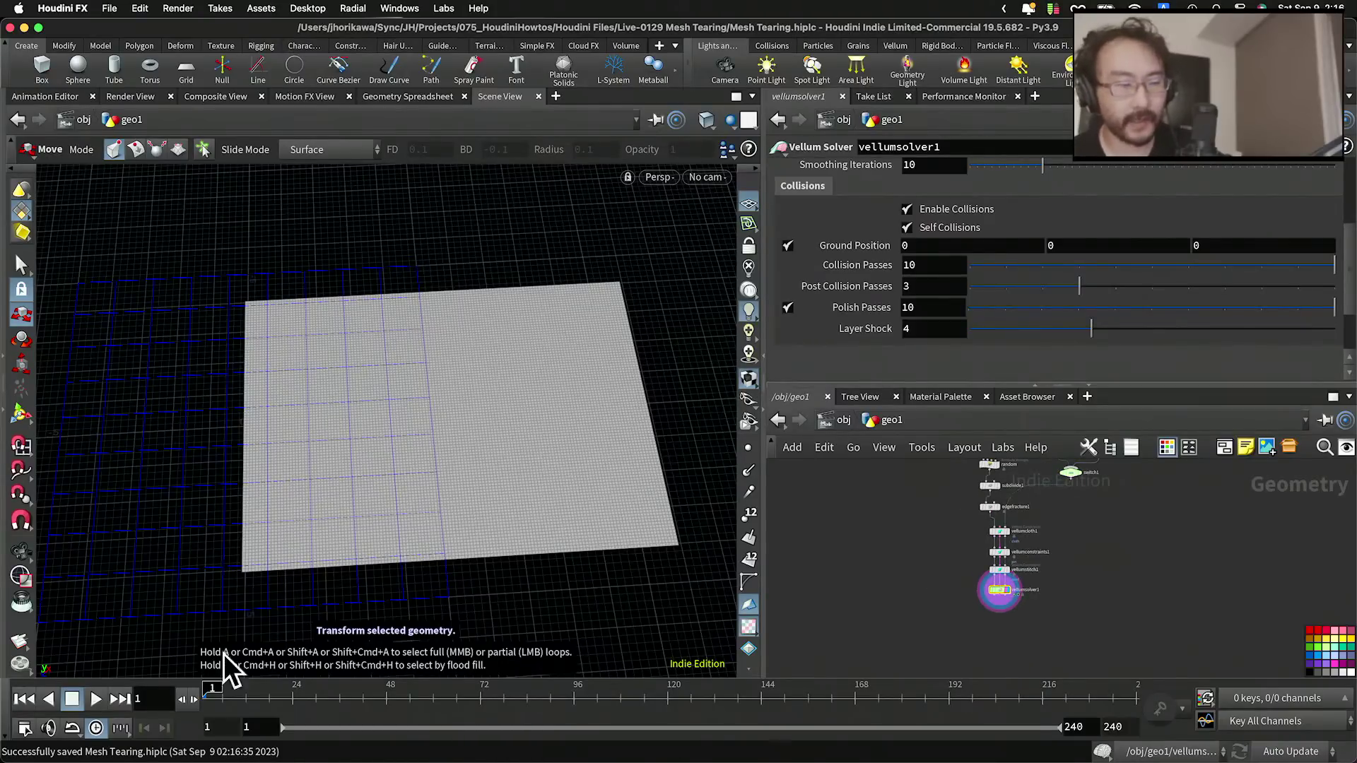
left_click(96, 699)
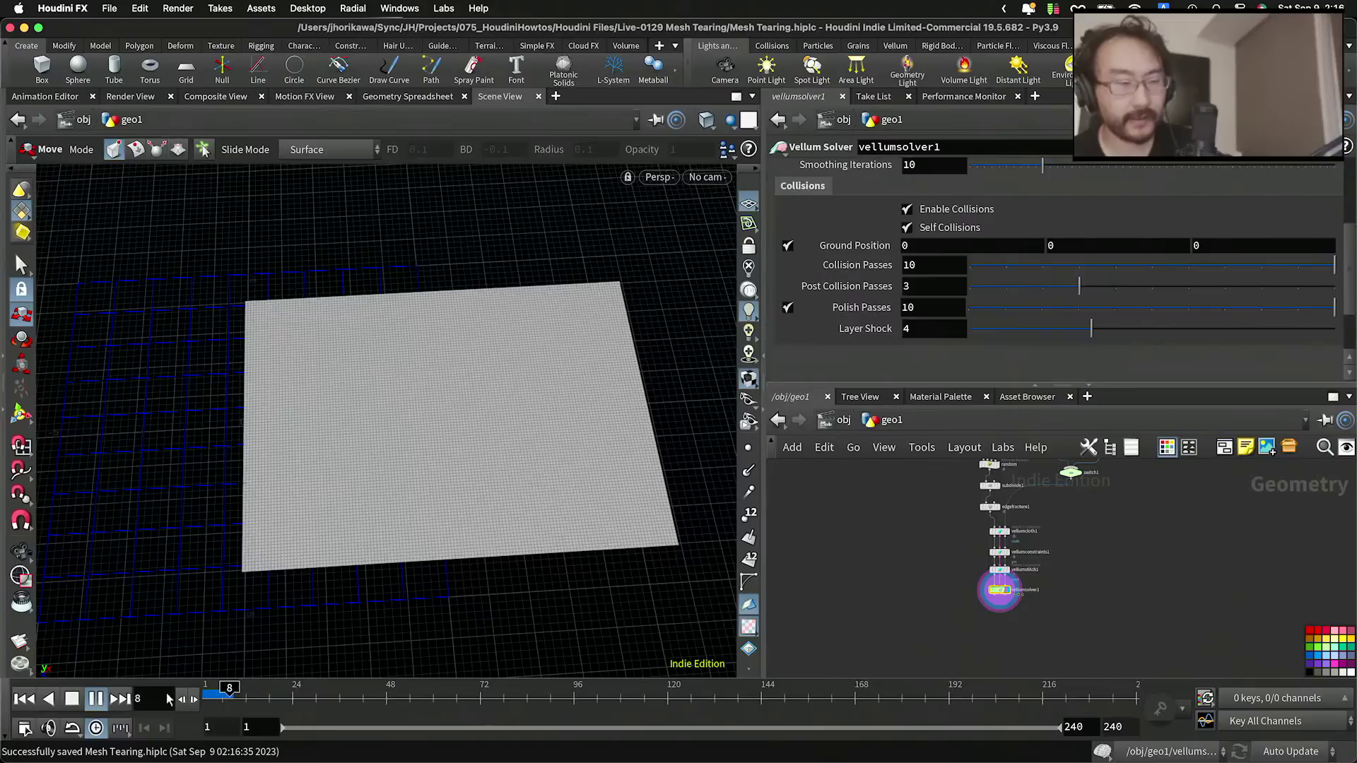
left_click(104, 699)
left_click_drag(229, 694, 195, 695)
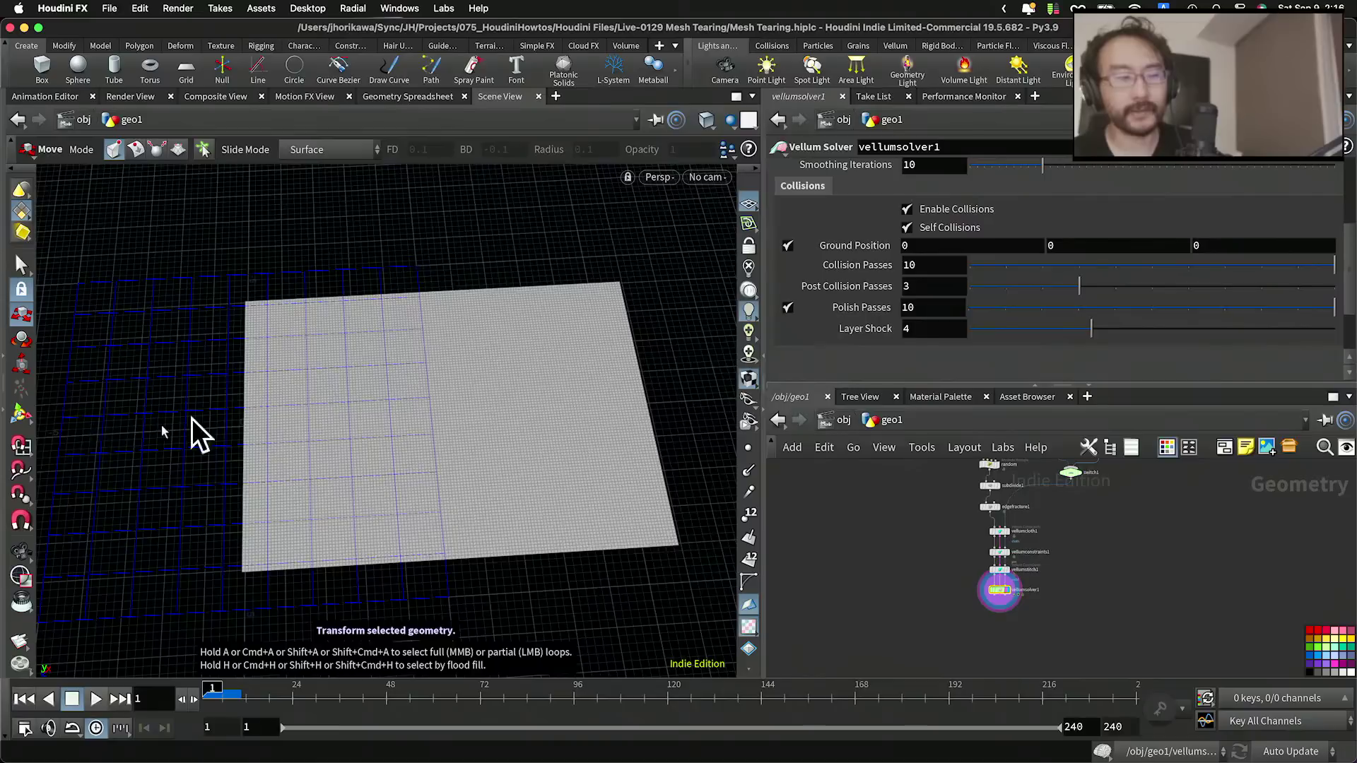
Step: Go inside vellumsolver1 and add a SOP Solver node above the FORCE and SOURCE outputs
scroll(999, 603, "up", 8)
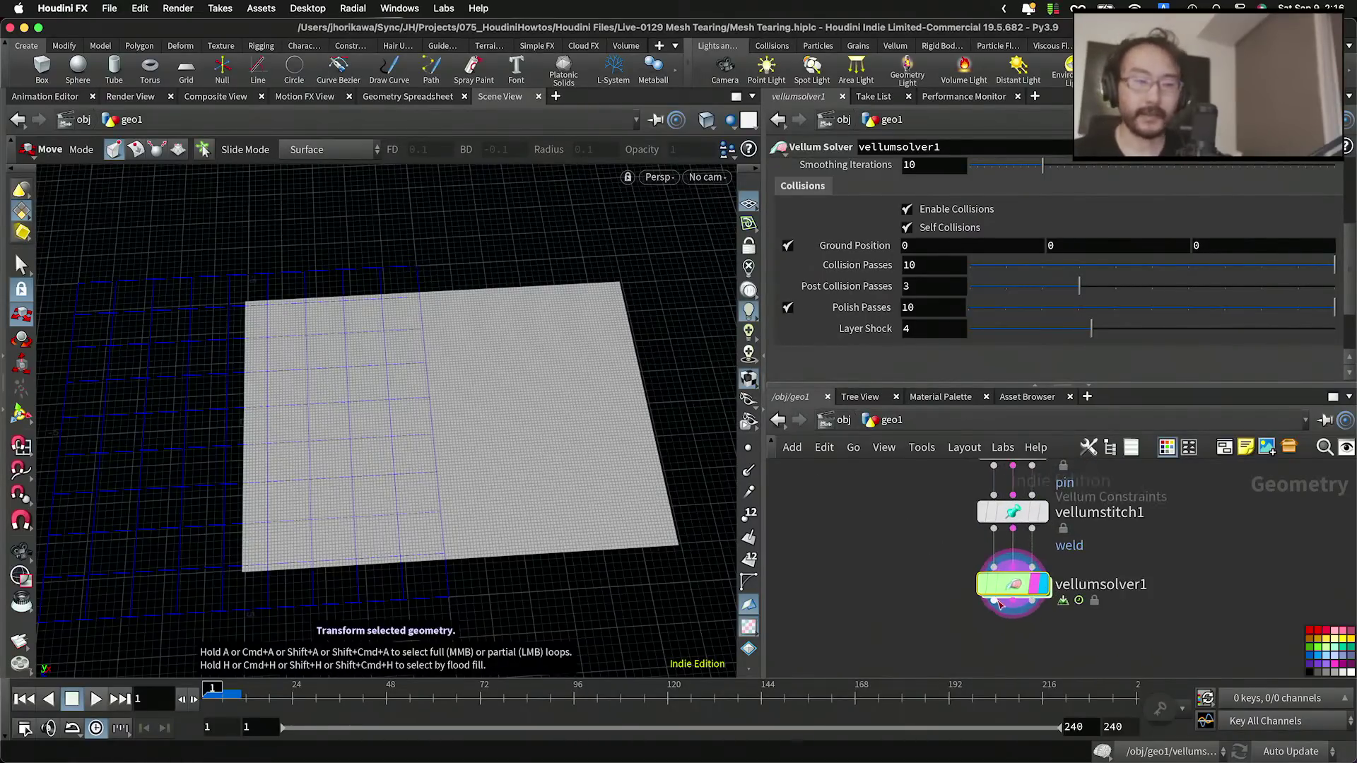
double_click(1004, 585)
scroll(1012, 597, "up", 2)
middle_click_drag(1020, 595, 994, 574)
scroll(1006, 548, "up", 4)
scroll(987, 551, "up", 1)
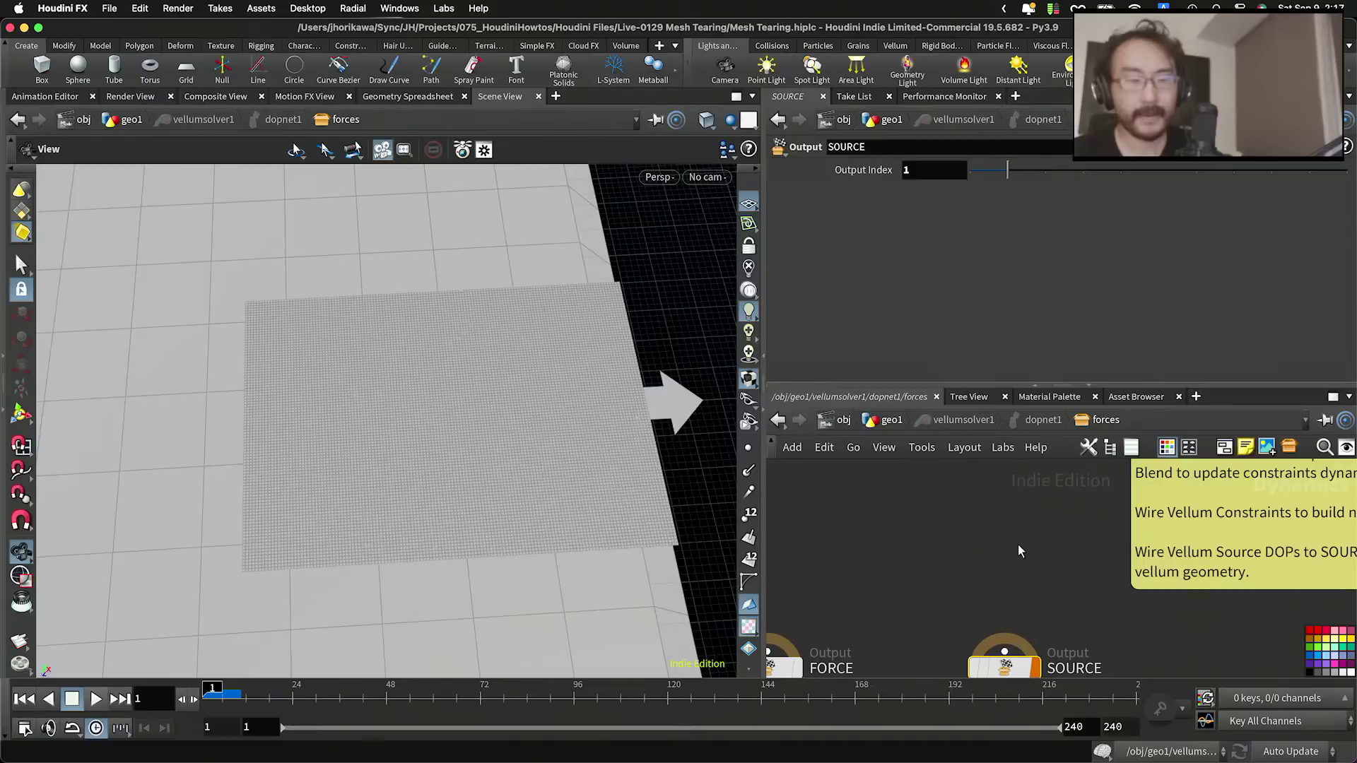
key("Tab")
type("sop sol")
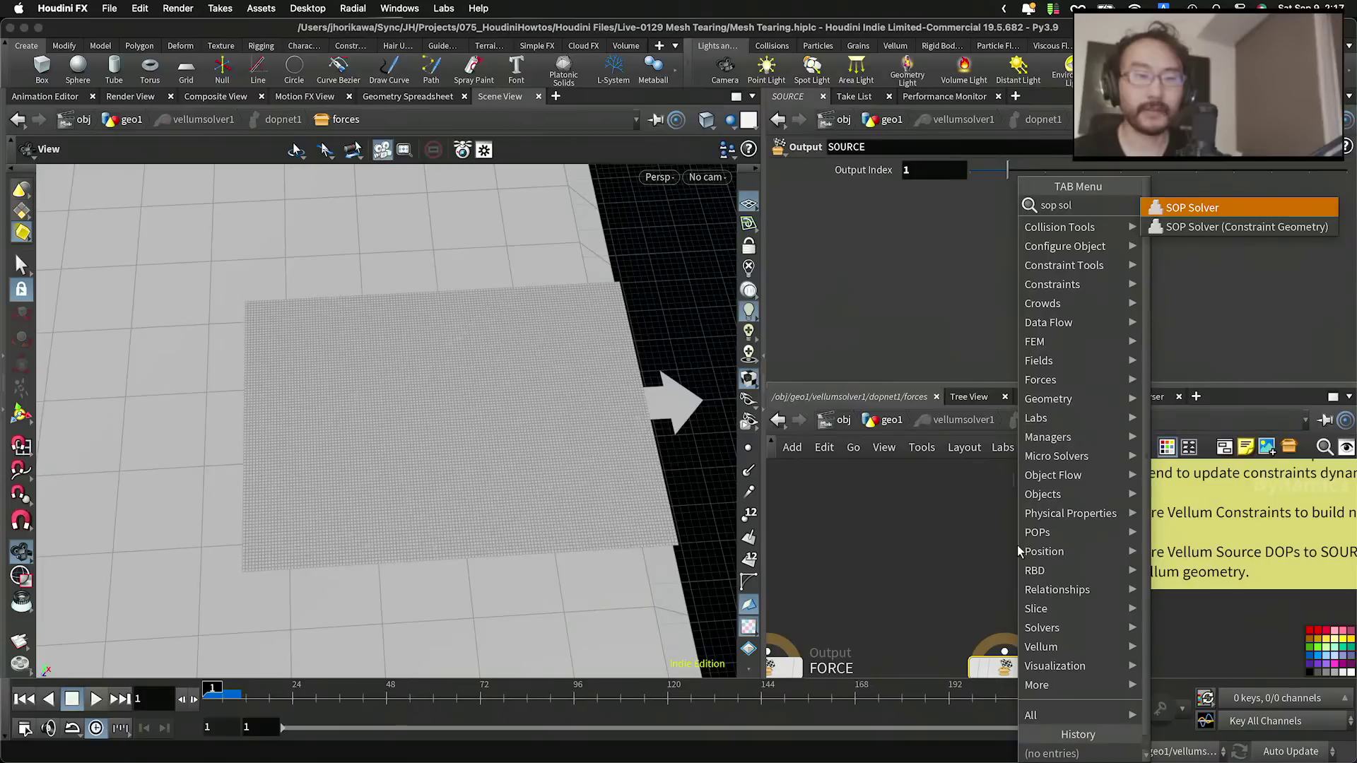
key("Return")
left_click(949, 510)
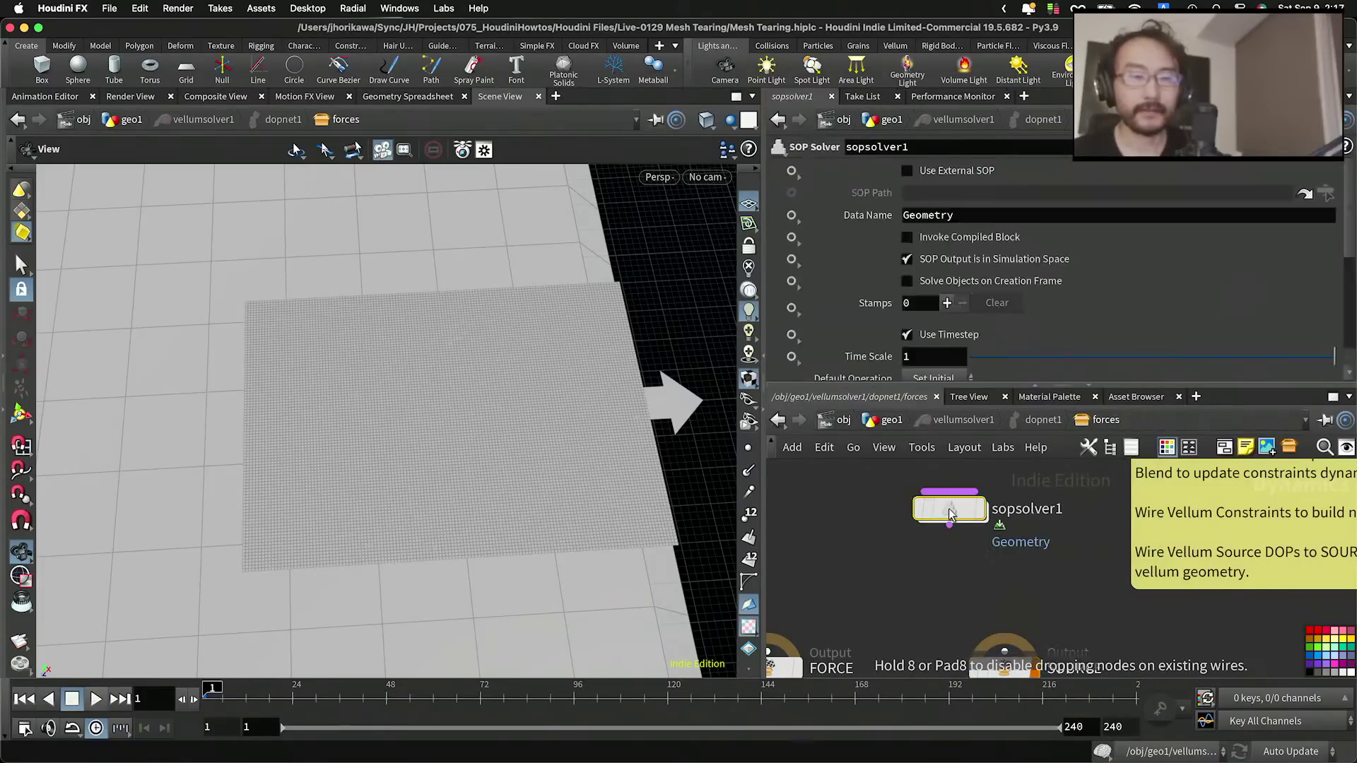
Step: Go inside the new SOP Solver and display the output of the Geometry_In node
double_click(949, 510)
scroll(981, 570, "up", 5)
left_click_drag(969, 515, 969, 513)
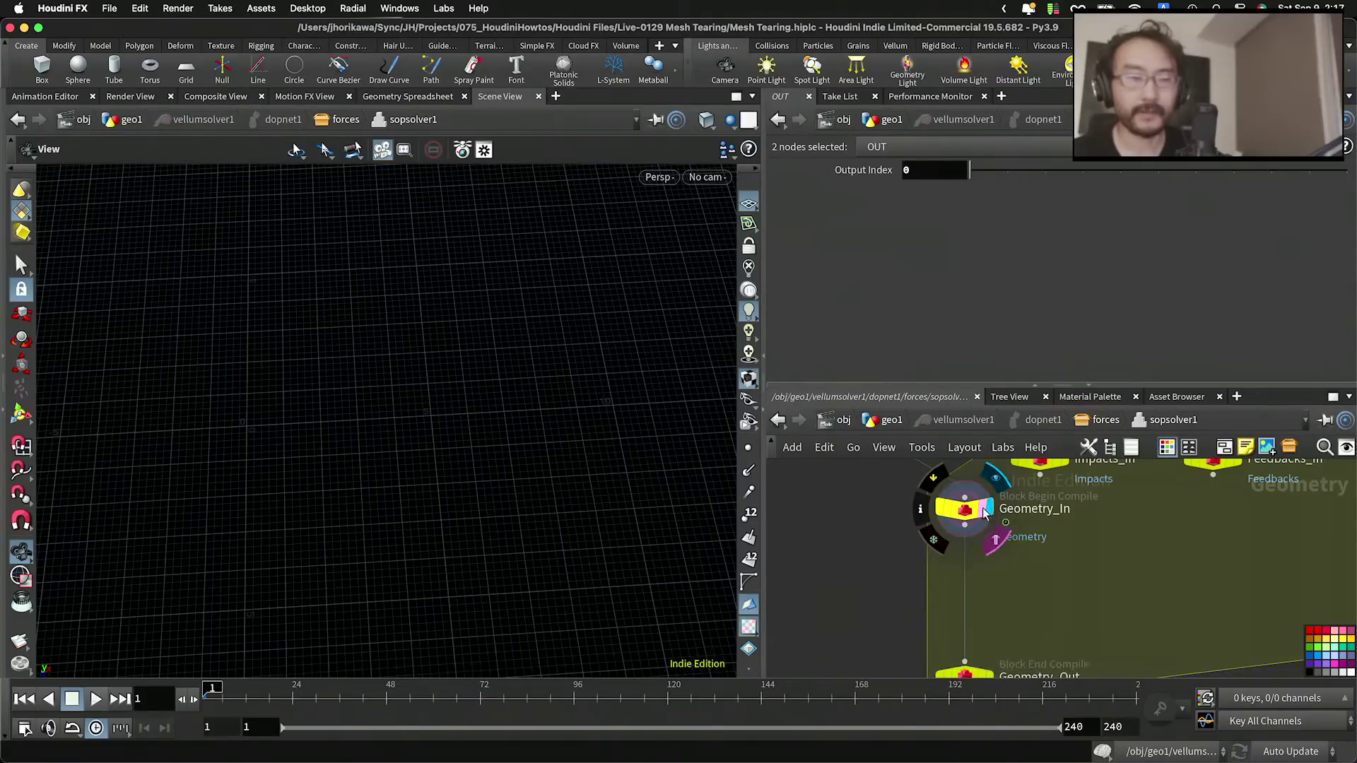
left_click(983, 512)
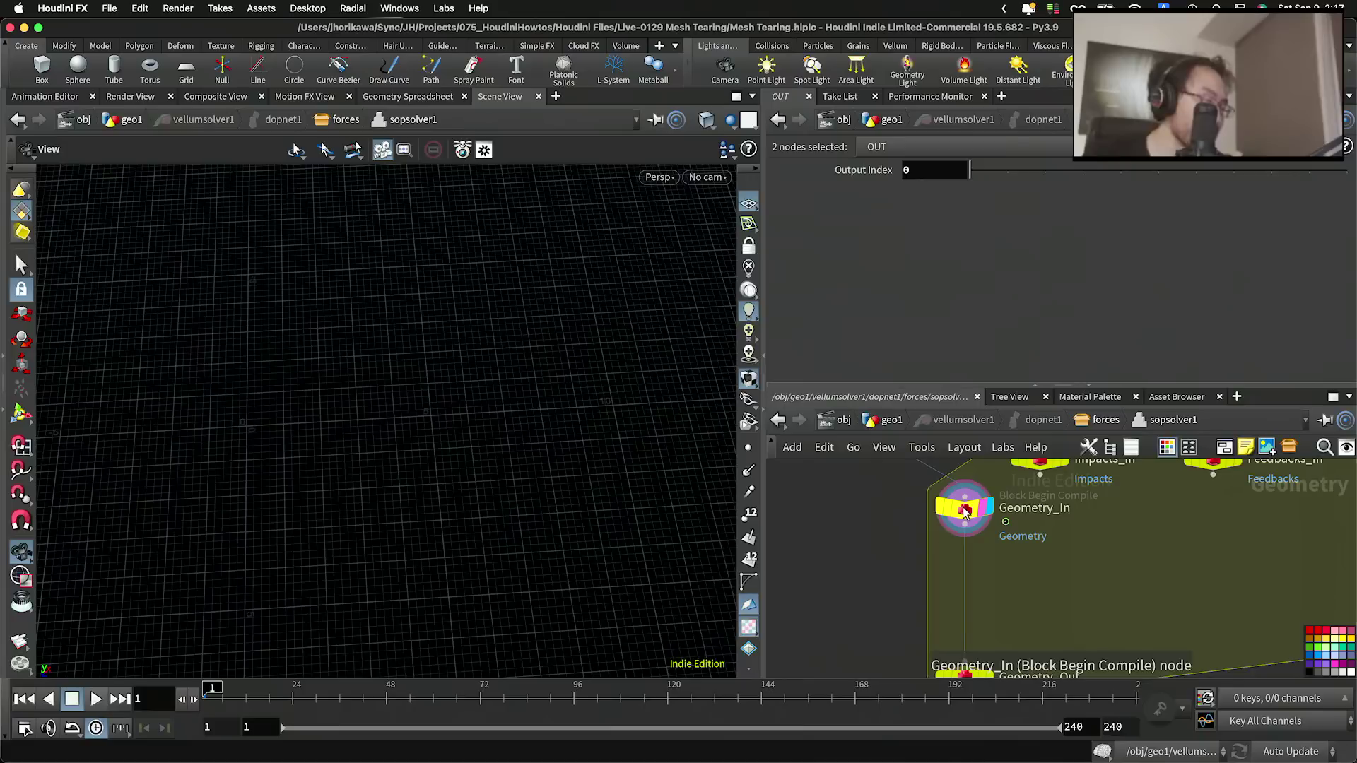
left_click_drag(966, 514, 962, 514)
Step: Add a point wrangle and insert it on the wire between Geometry_In and Geometry_Out
scroll(995, 549, "down", 3)
scroll(1005, 560, "up", 3)
key("Tab")
type("pointw")
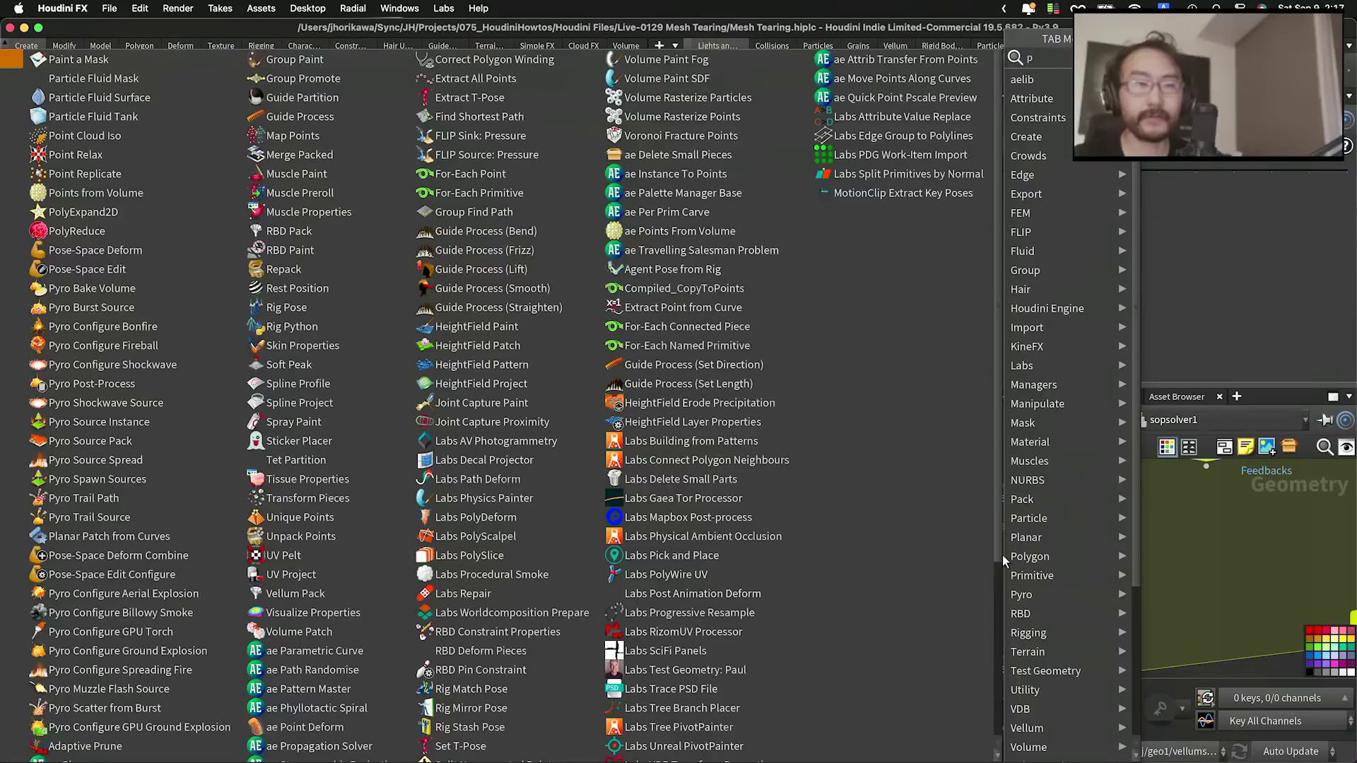
key("Return")
left_click(1004, 561)
scroll(1007, 562, "up", 1)
left_click_drag(1008, 562, 954, 568)
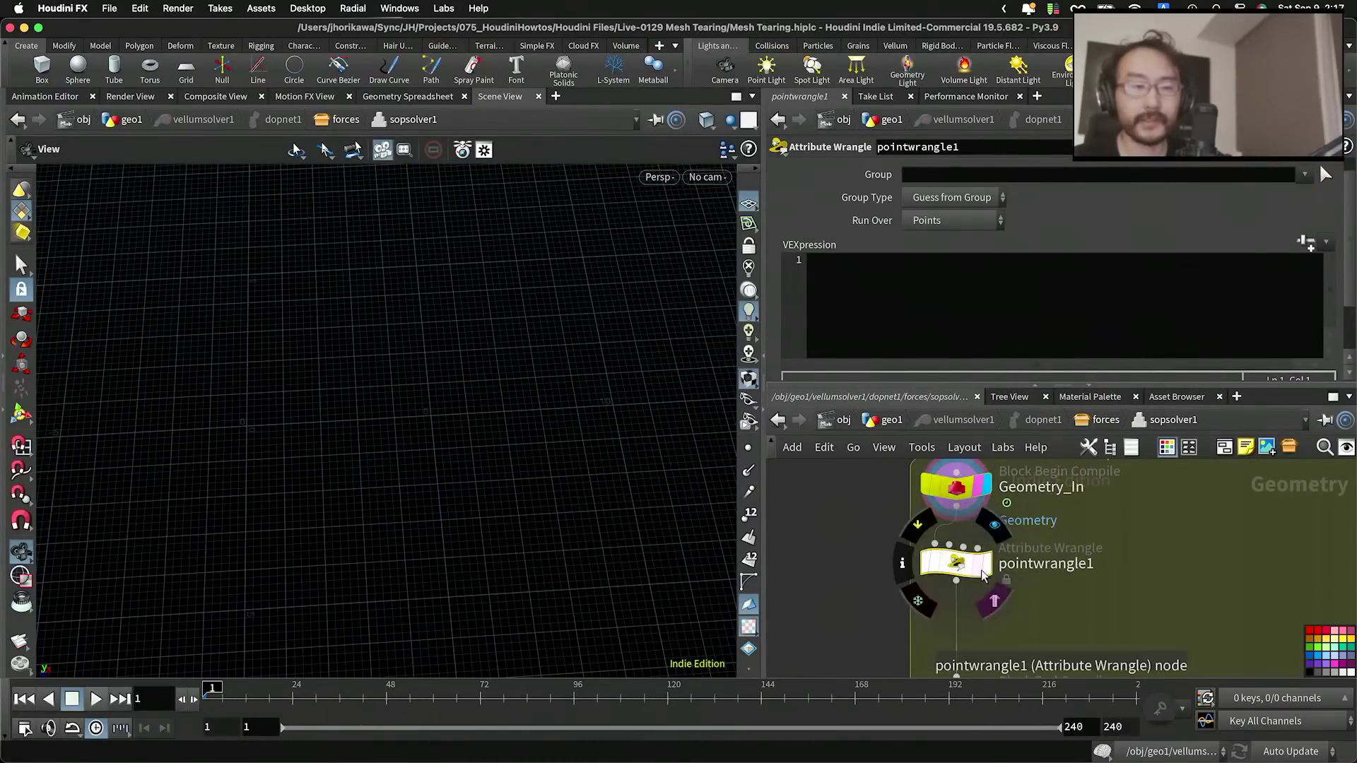
Step: Display the OUT node's output and limit the point wrangle to the border group
left_click(1304, 177)
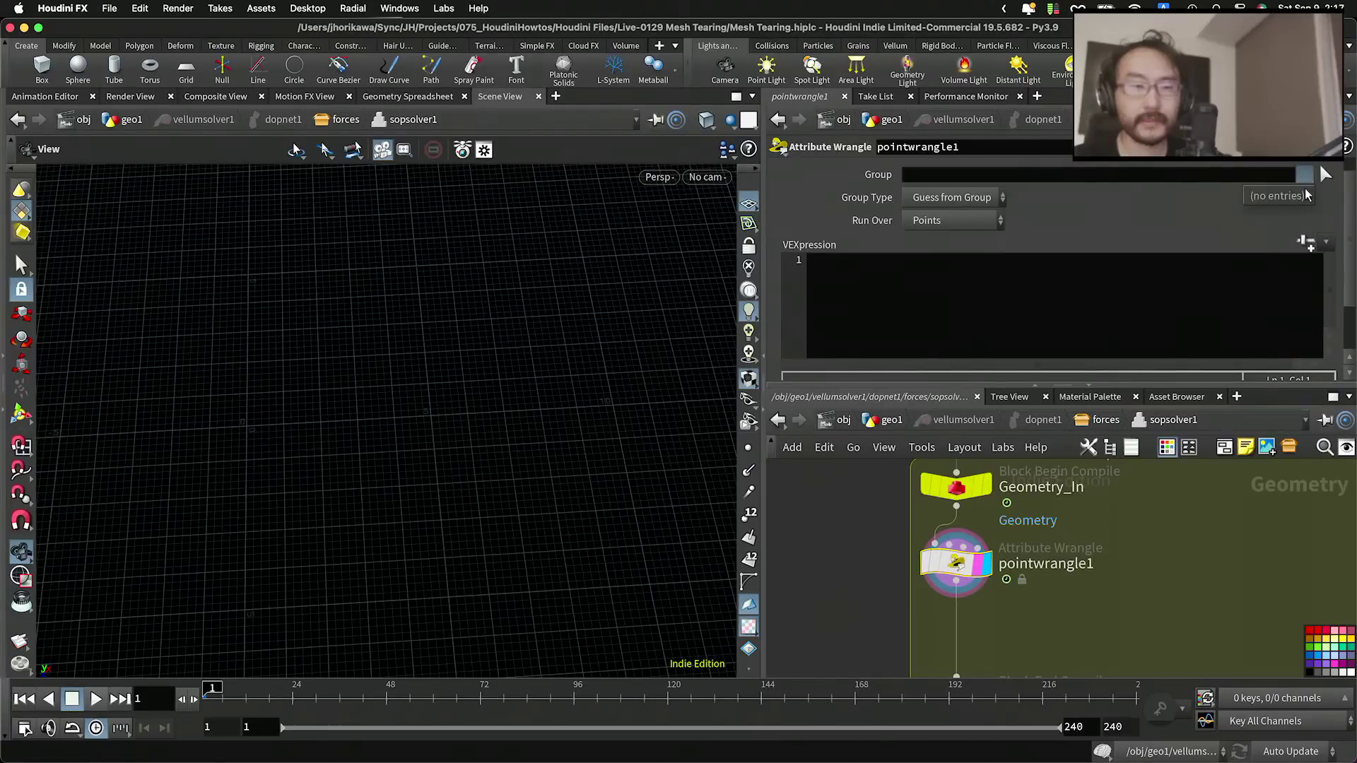
scroll(1036, 550, "down", 5)
scroll(1007, 638, "up", 5)
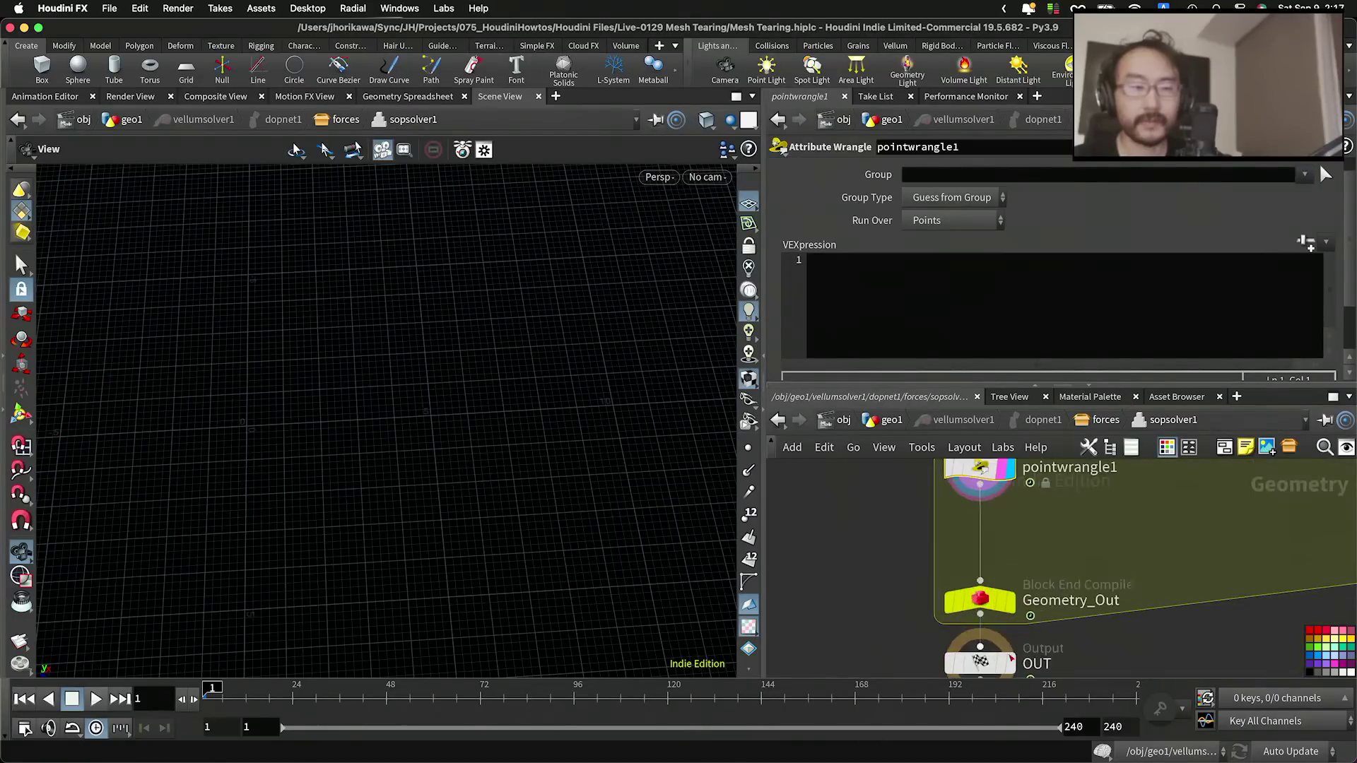
left_click(1017, 628)
left_click(1306, 175)
left_click(1202, 176)
type("border")
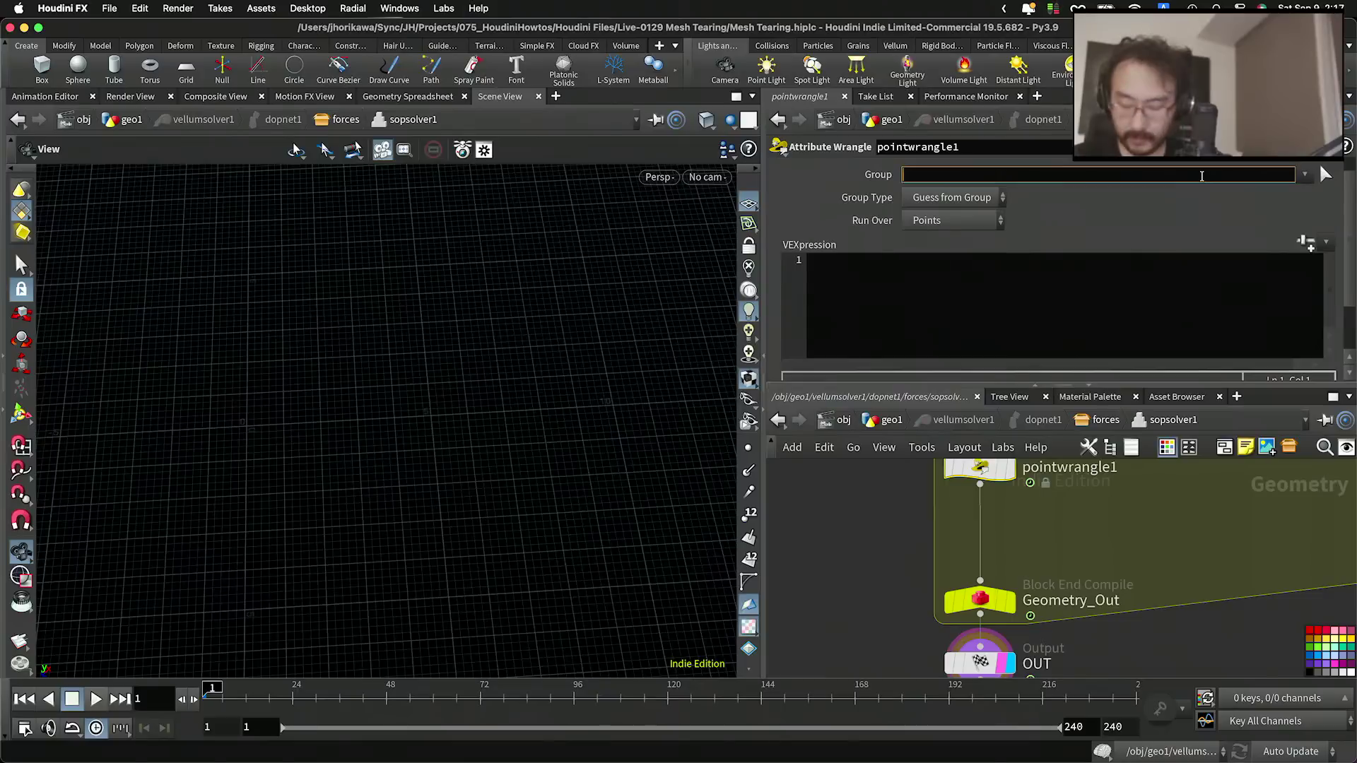
key("Return")
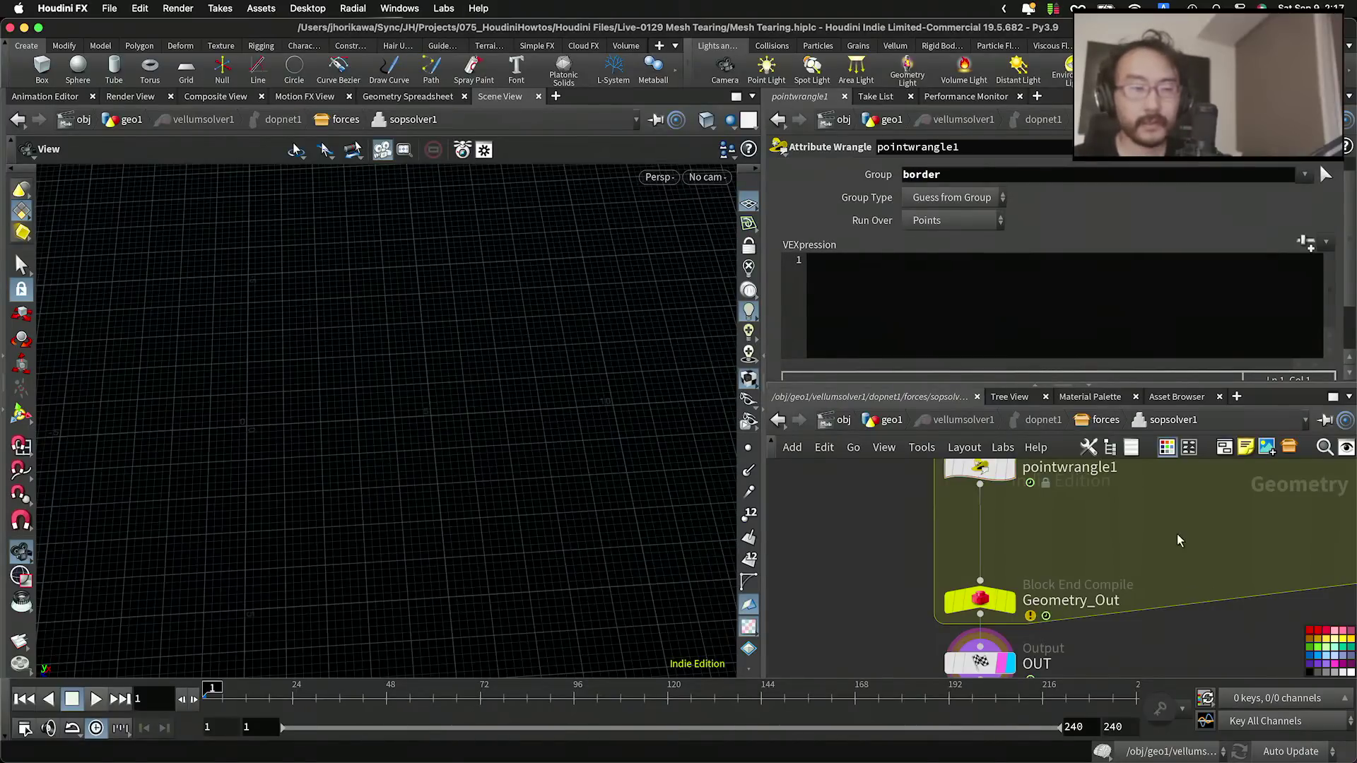
Step: Return to geo1, add a null wired to the first output of vellumstitch1, and display it
left_click(884, 419)
scroll(1046, 535, "down", 5)
scroll(1018, 531, "up", 5)
left_click_drag(981, 583, 981, 630)
key("Tab")
type("null")
key("Return")
left_click(962, 532)
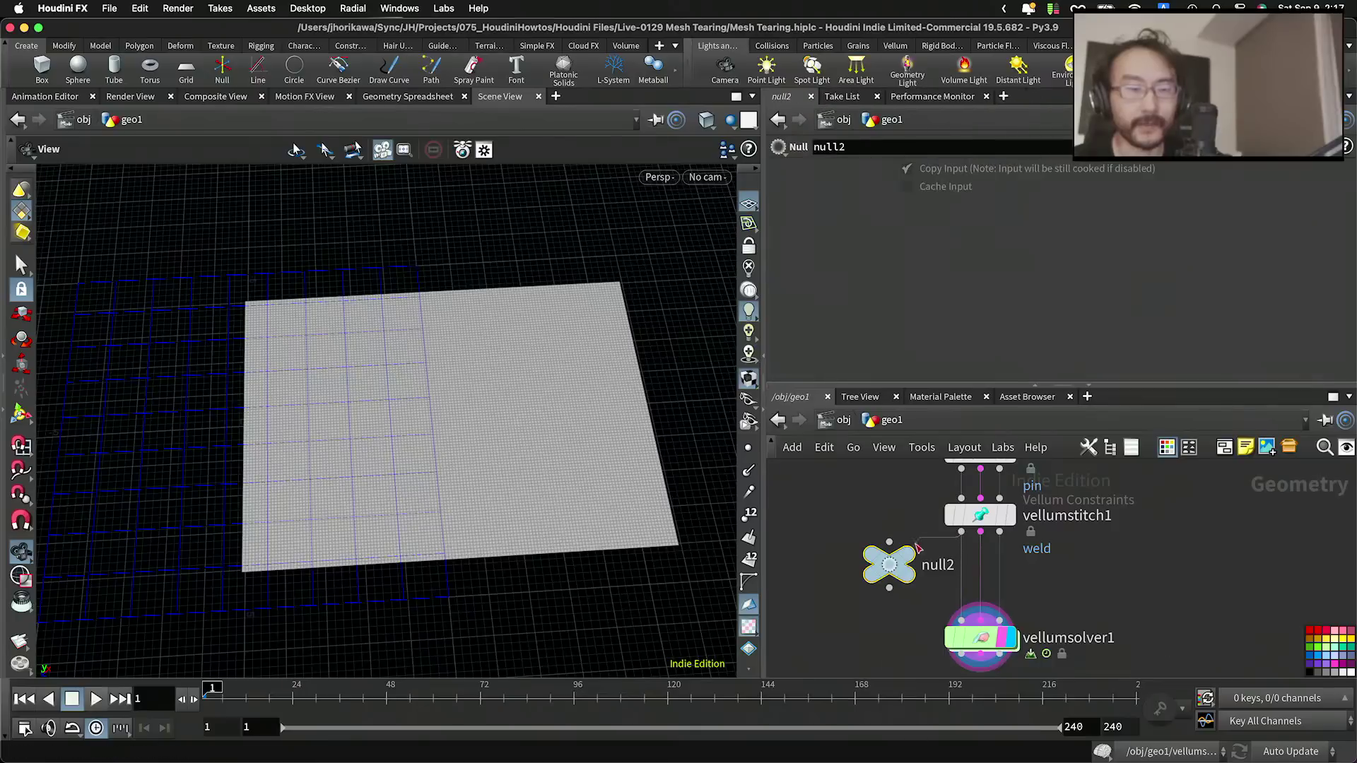
left_click(889, 542)
left_click(926, 526)
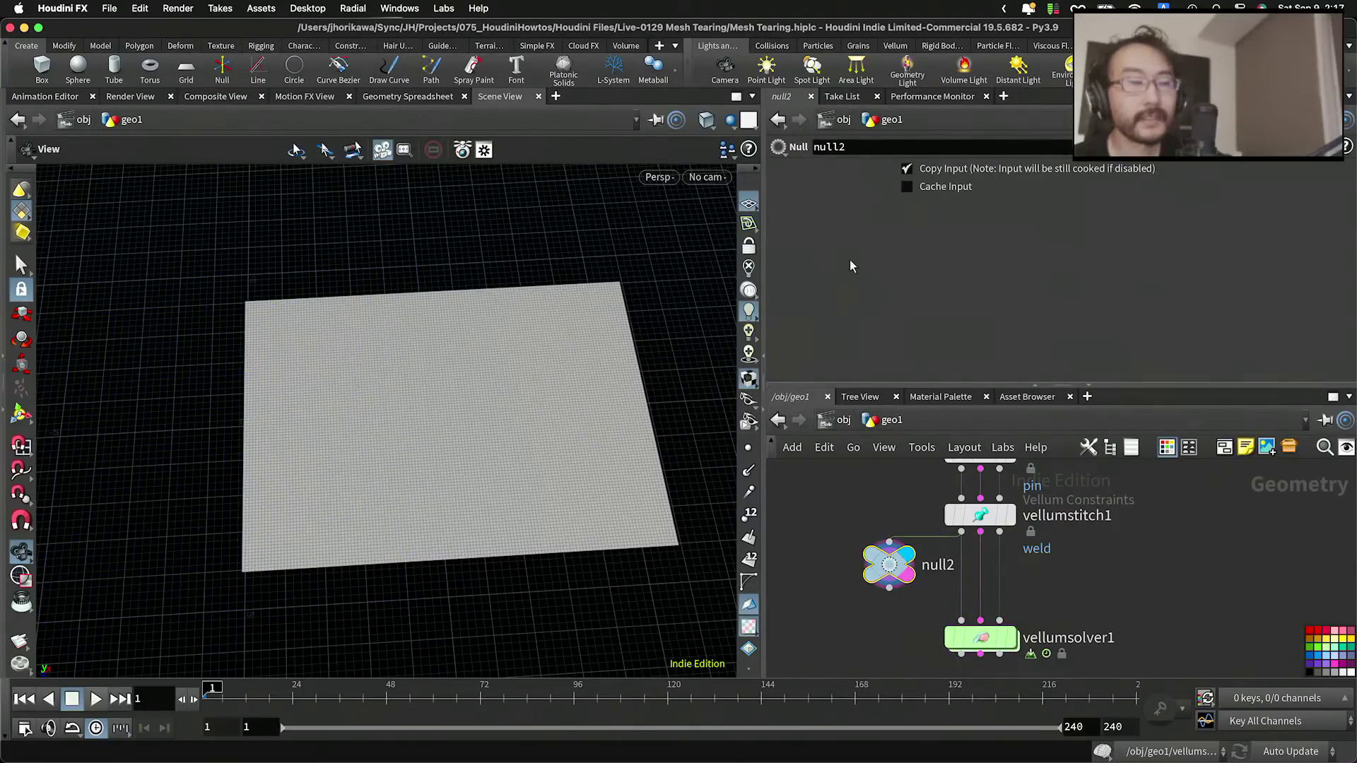
Step: Check the null's border group values in the geometry spreadsheet, sorting the points by that group
left_click(408, 97)
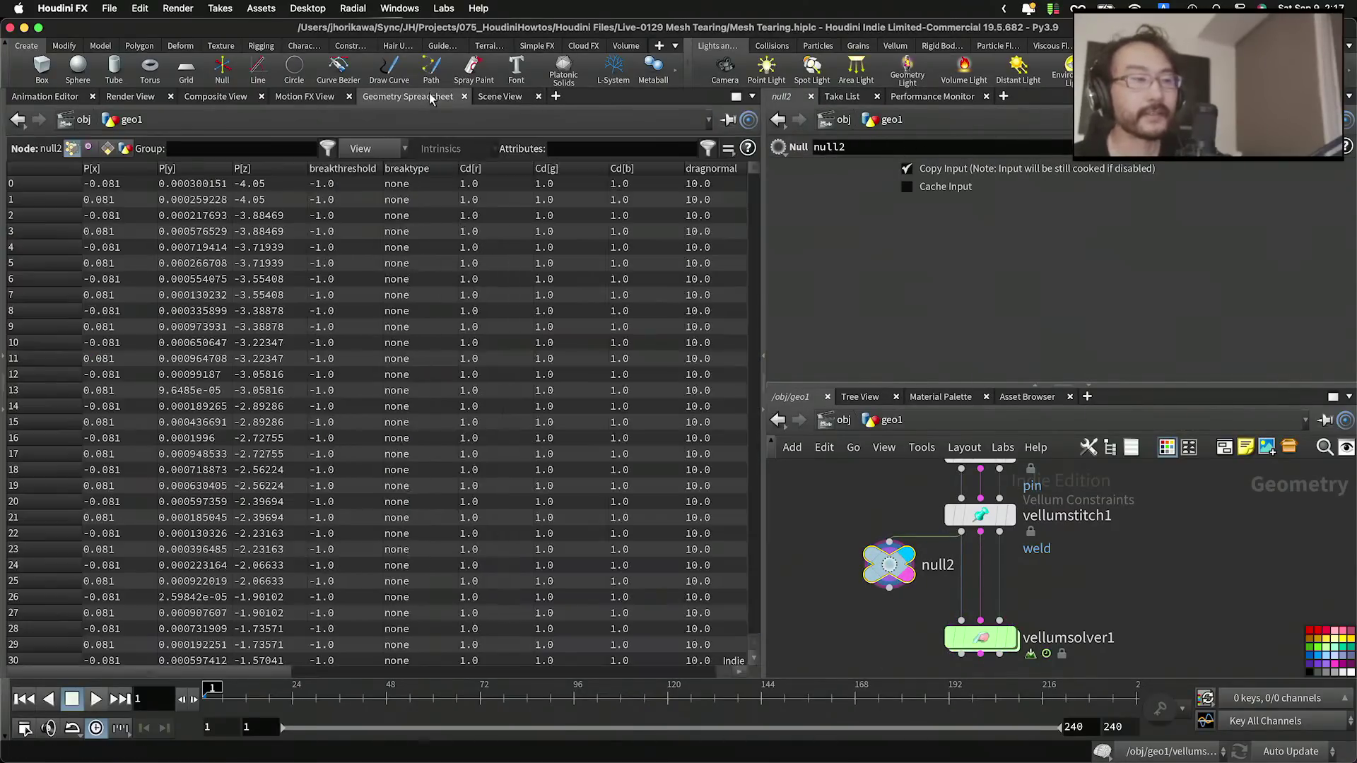
left_click_drag(261, 671, 746, 661)
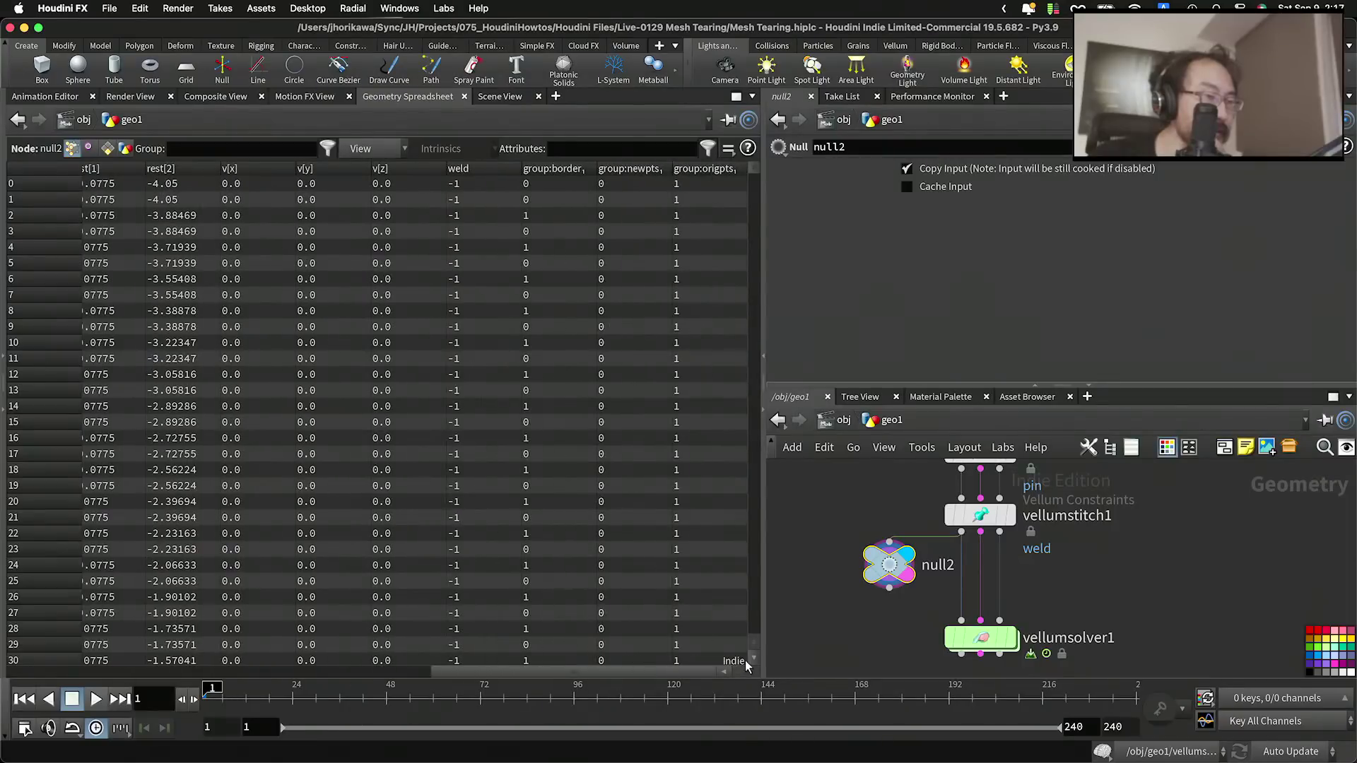
left_click(567, 170)
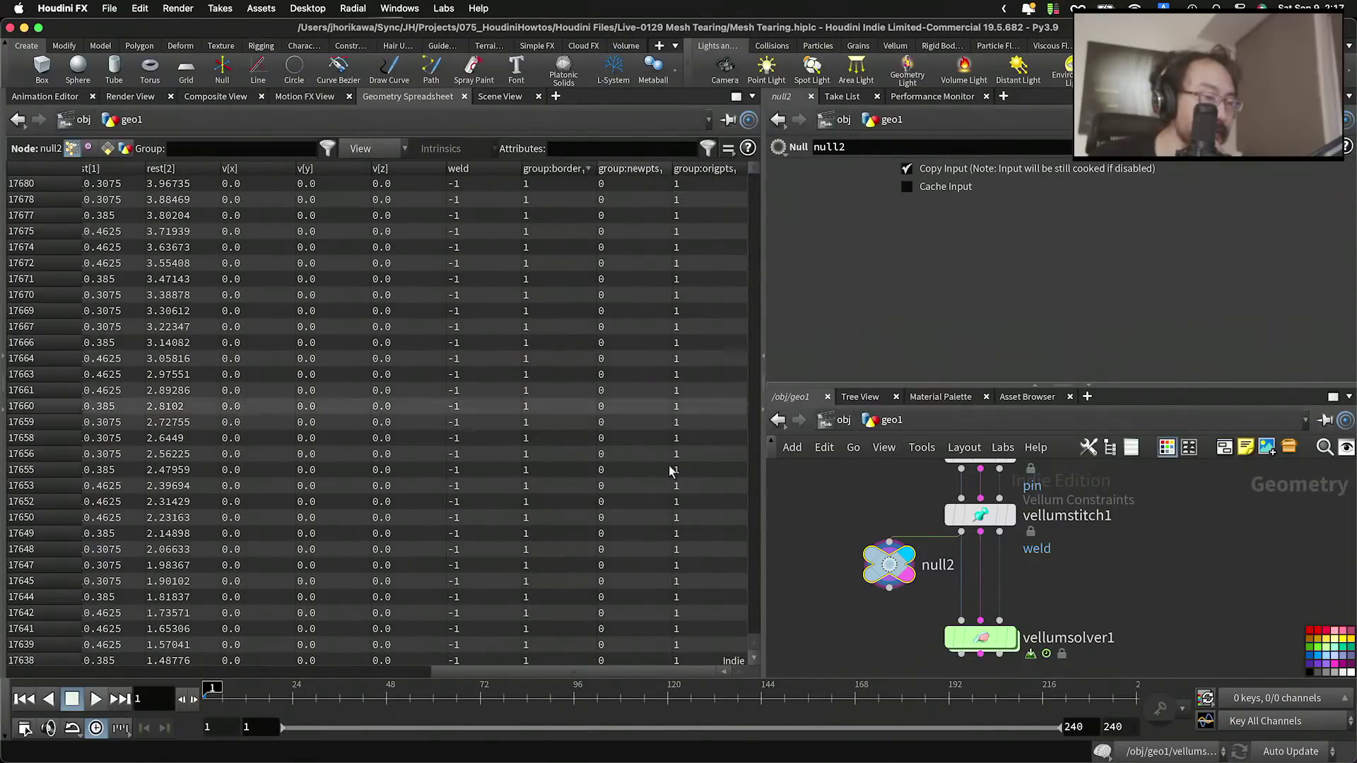
Step: Delete the null beside vellumstitch1 and go back inside vellumsolver1's SOP Solver
left_click_drag(890, 568, 886, 568)
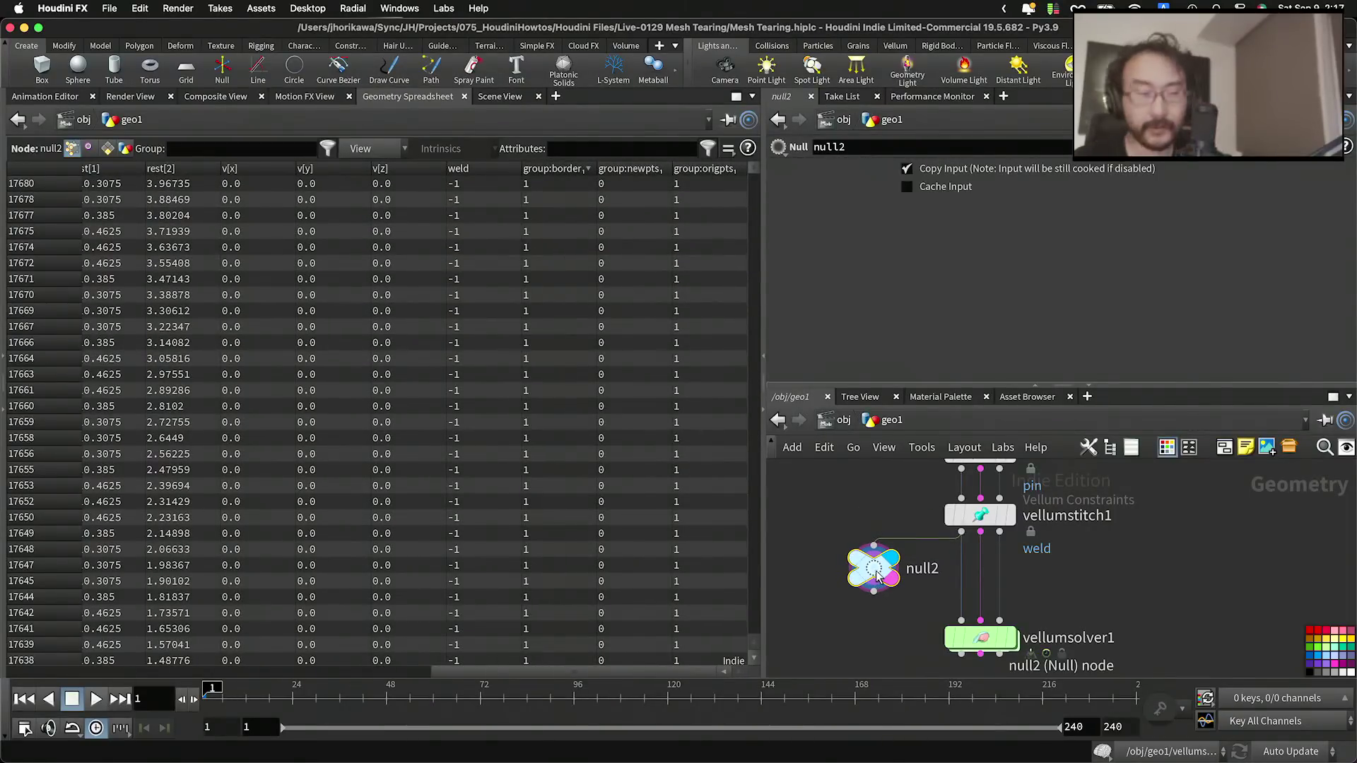
key("Delete")
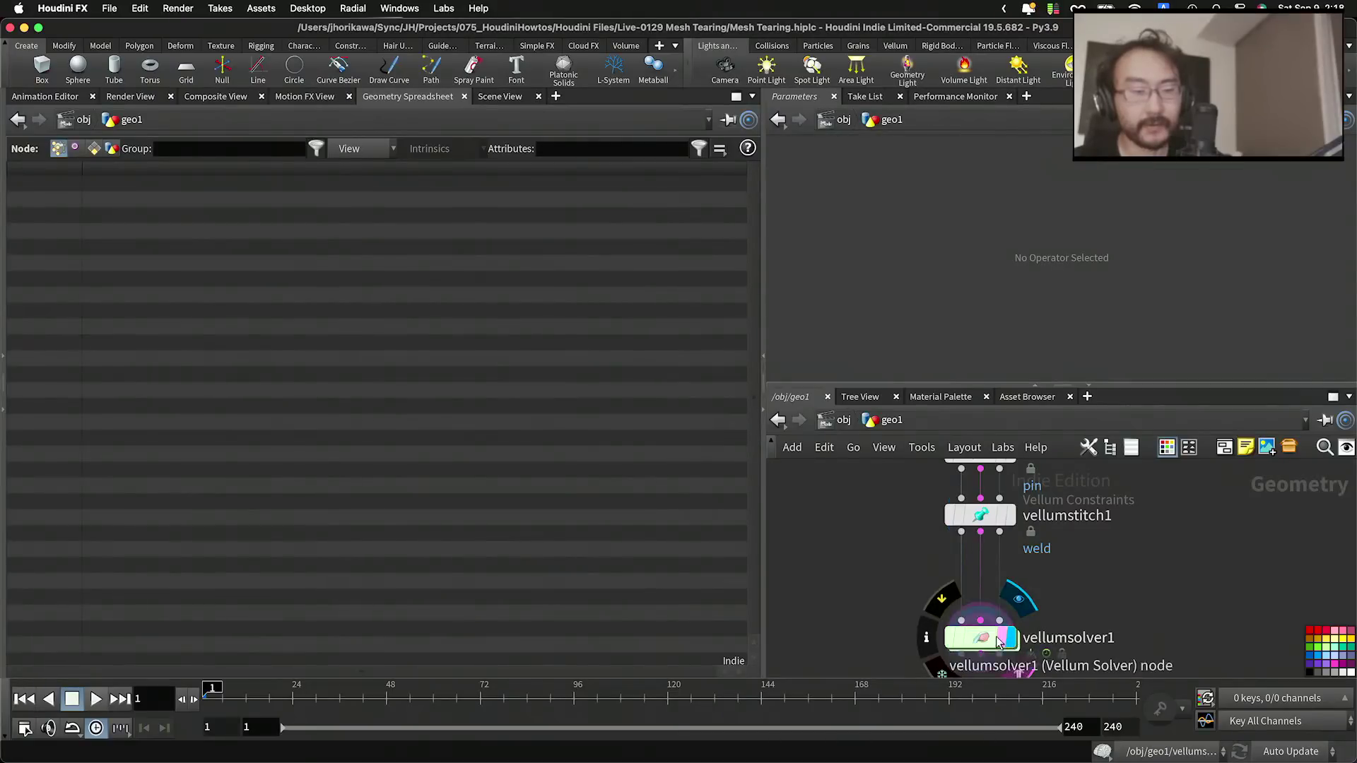
double_click(993, 636)
double_click(951, 508)
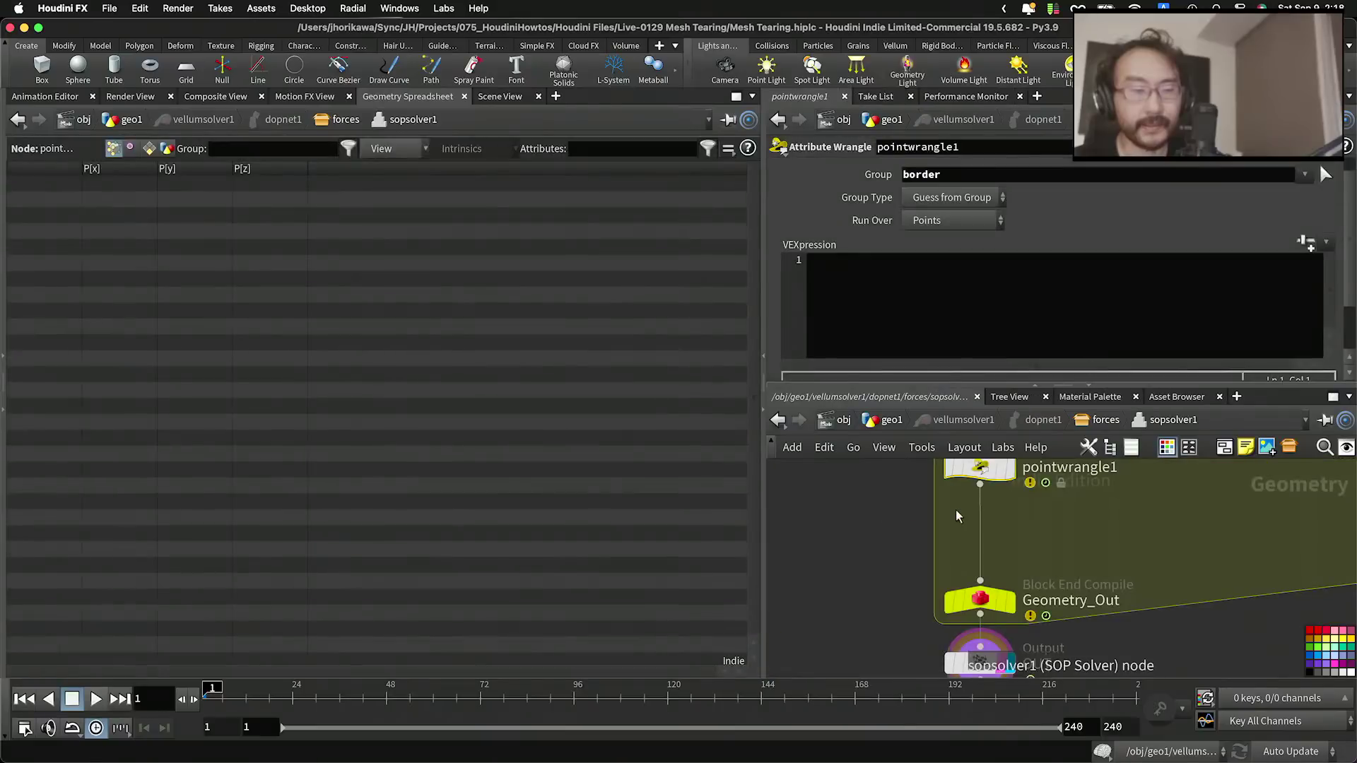
Step: Return to geo1 and re-enter the SOP Solver inside vellumsolver1 to reload its geometry
left_click(892, 420)
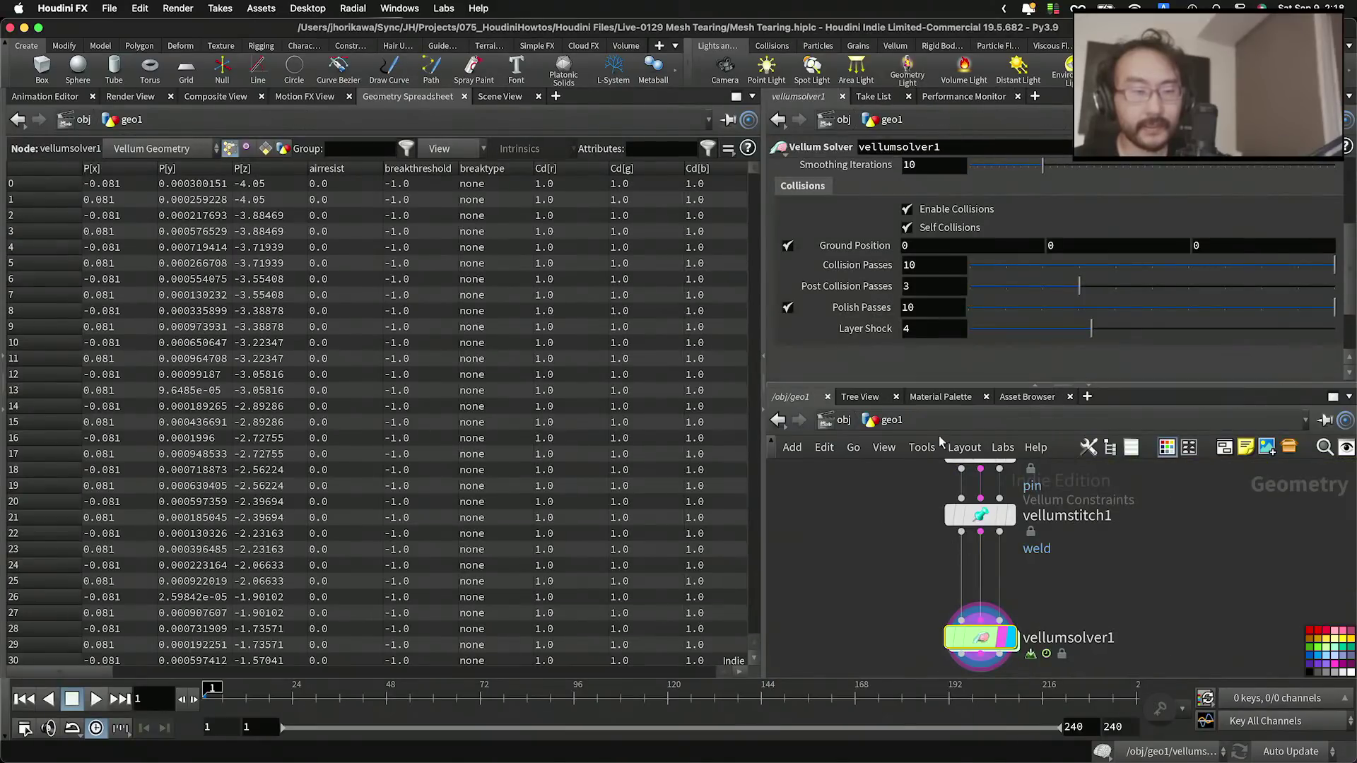
double_click(987, 636)
left_click_drag(949, 526, 1011, 579)
double_click(1011, 577)
scroll(1004, 530, "down", 3)
middle_click_drag(1011, 526, 1015, 560)
scroll(1015, 560, "up", 2)
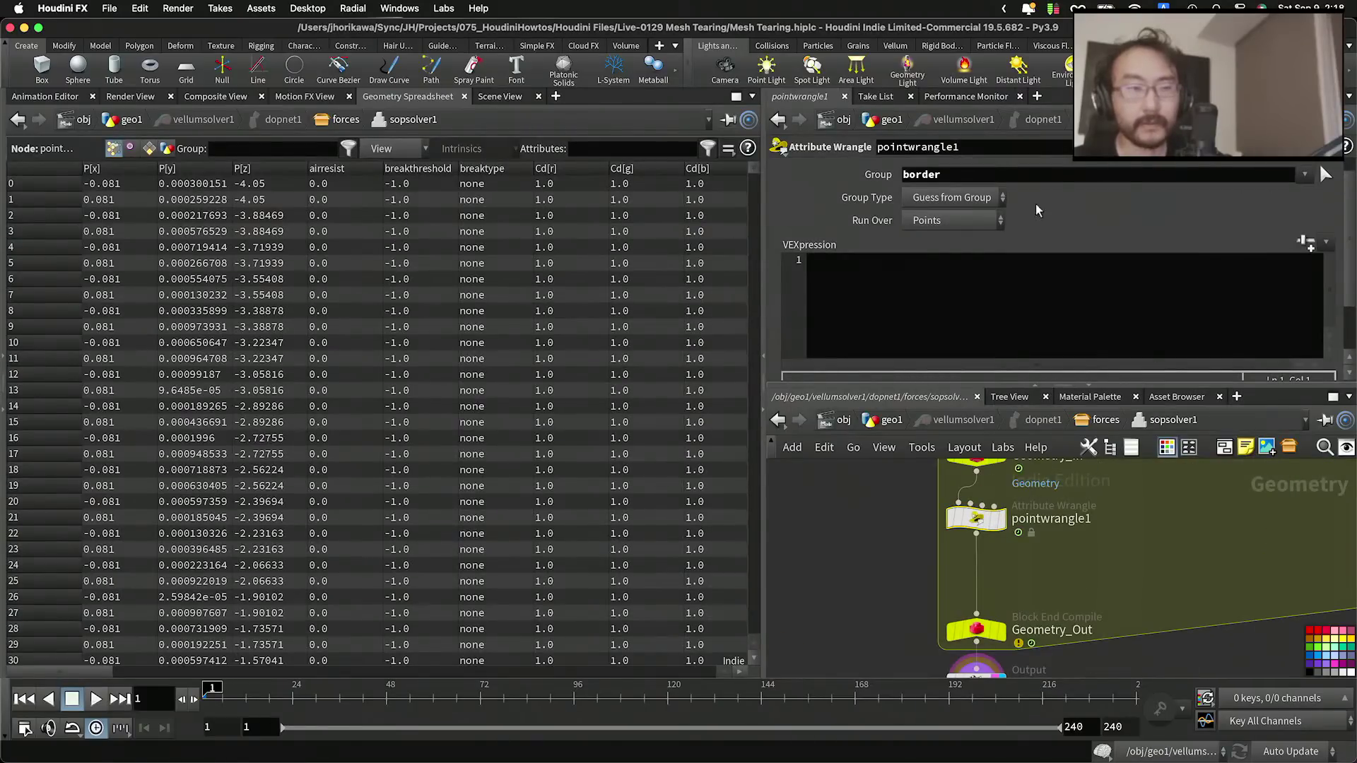
Step: Check the border group in the geometry spreadsheet inside the SOP Solver, sorting the points by that group
left_click_drag(971, 177, 897, 175)
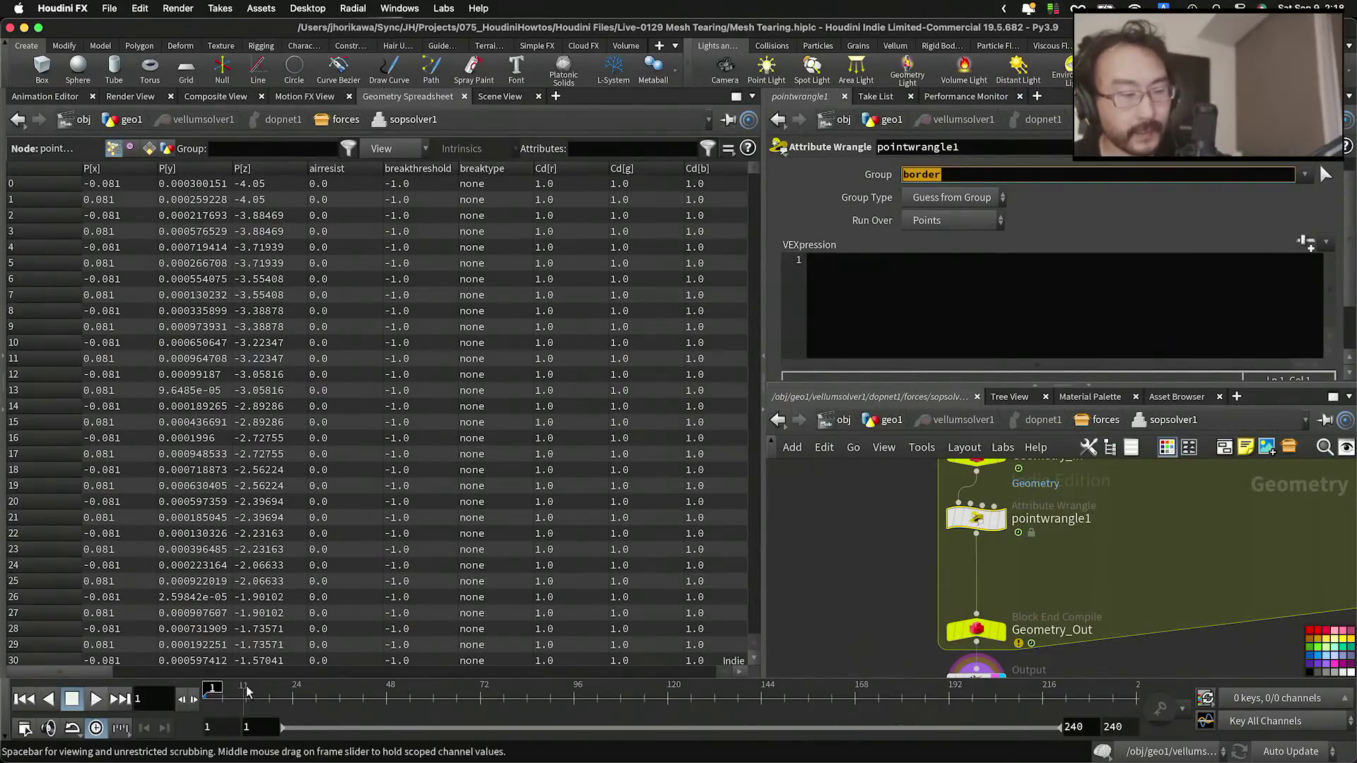
left_click_drag(135, 669, 693, 676)
left_click(562, 171)
left_click(488, 171)
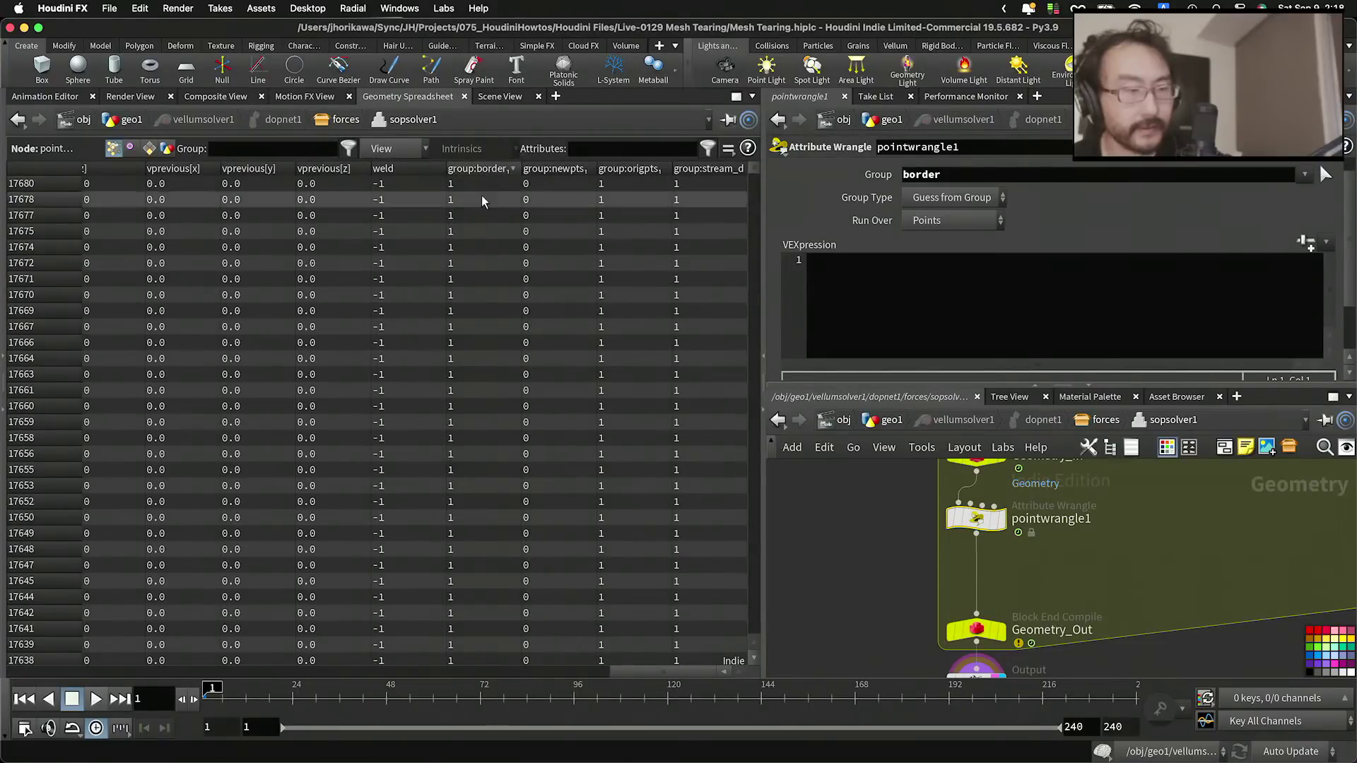
Step: Write vector pos = @P; as the first line of pointwrangle1's VEX code and begin a float declaration below it
left_click(940, 324)
type("vect")
key("BackSpace")
key("BackSpace")
key("BackSpace")
key("BackSpace")
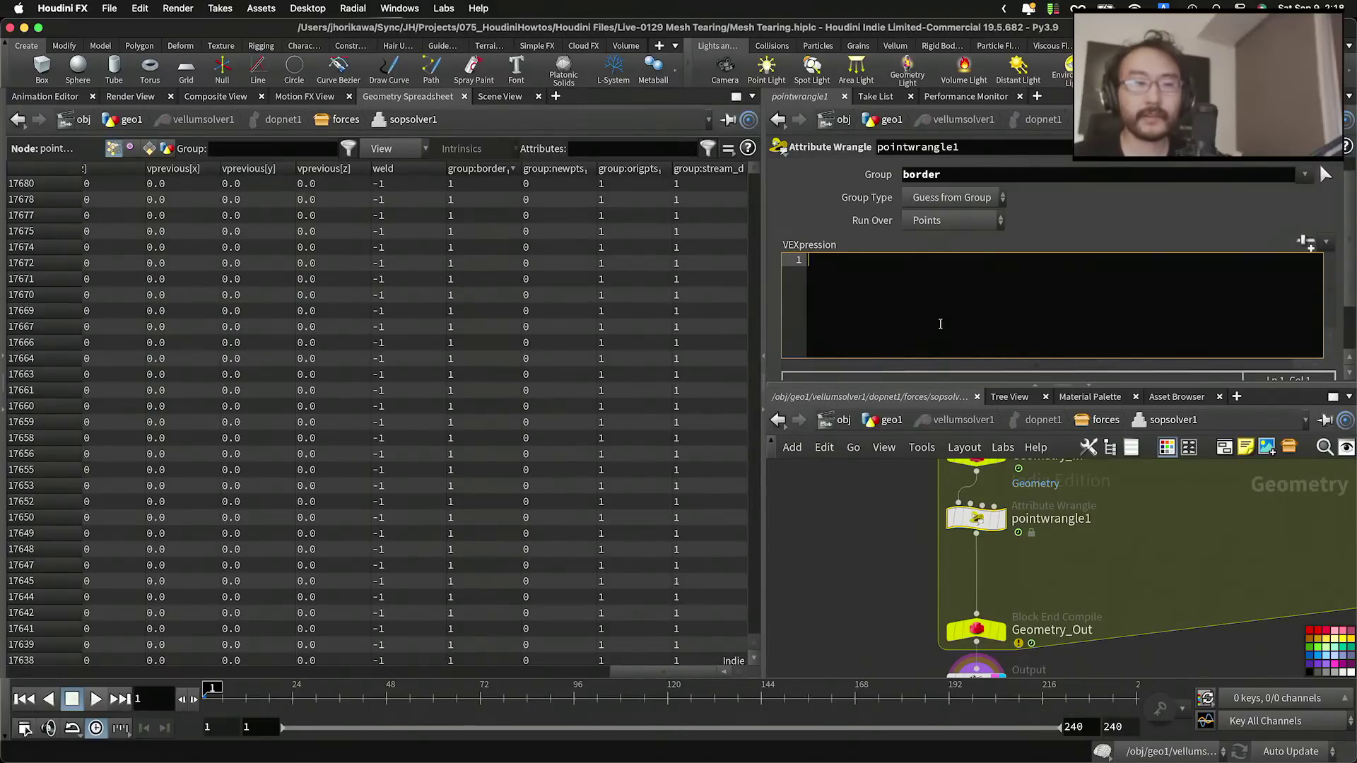
type("vector p")
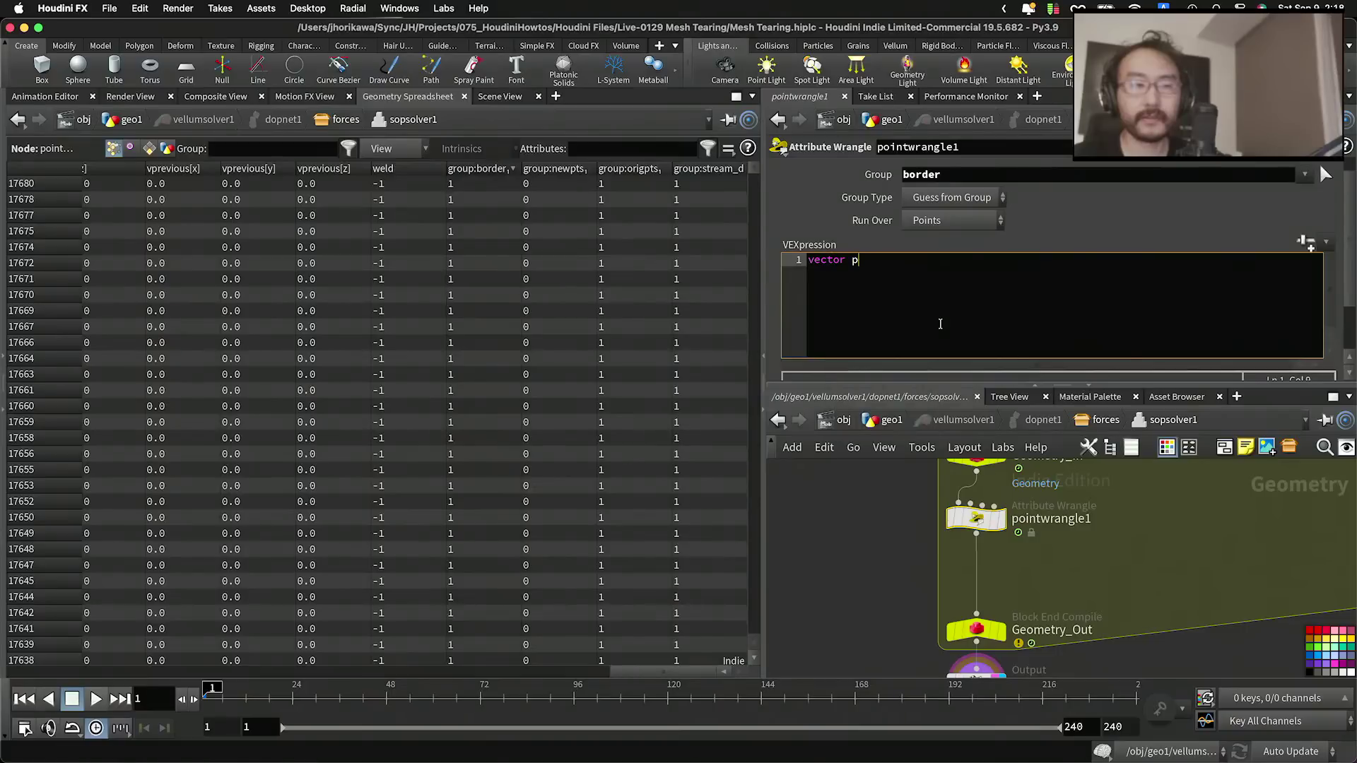
type("os = po")
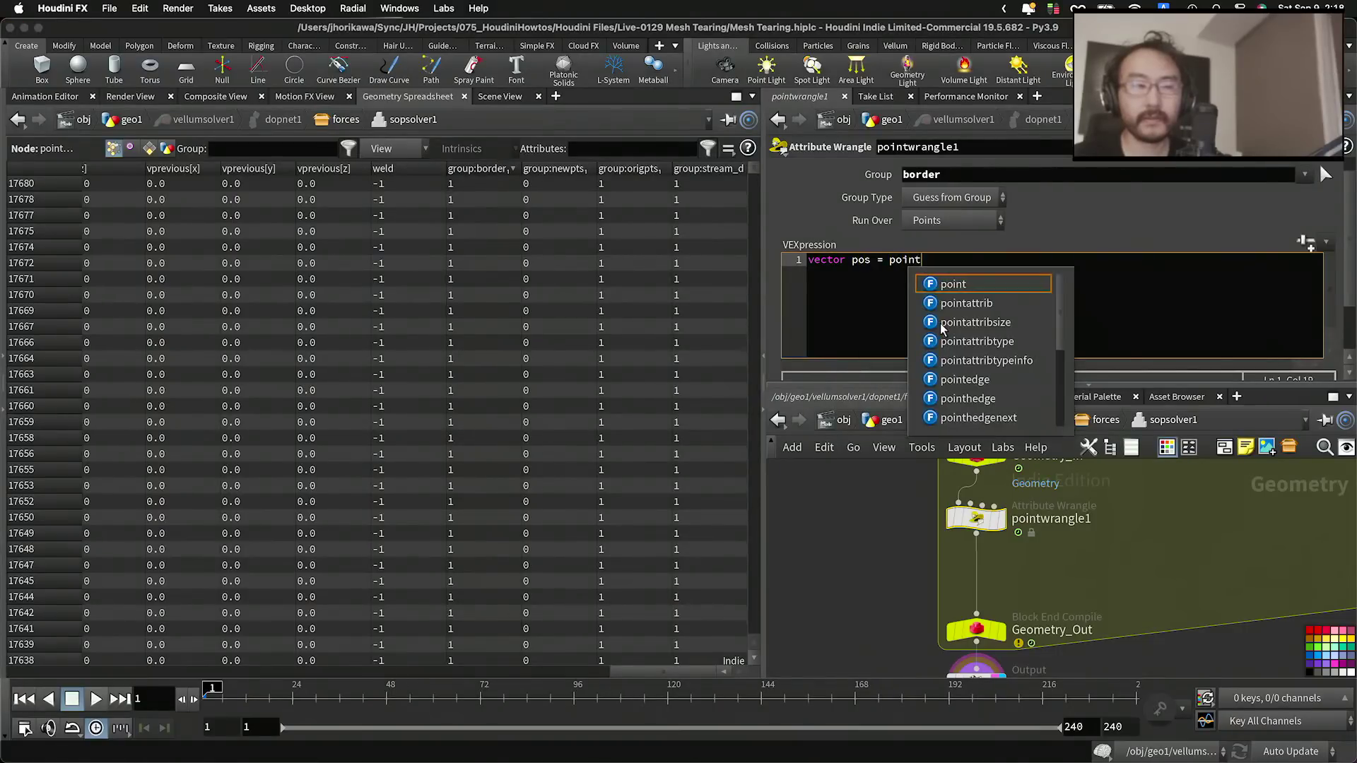
key("BackSpace")
type("@")
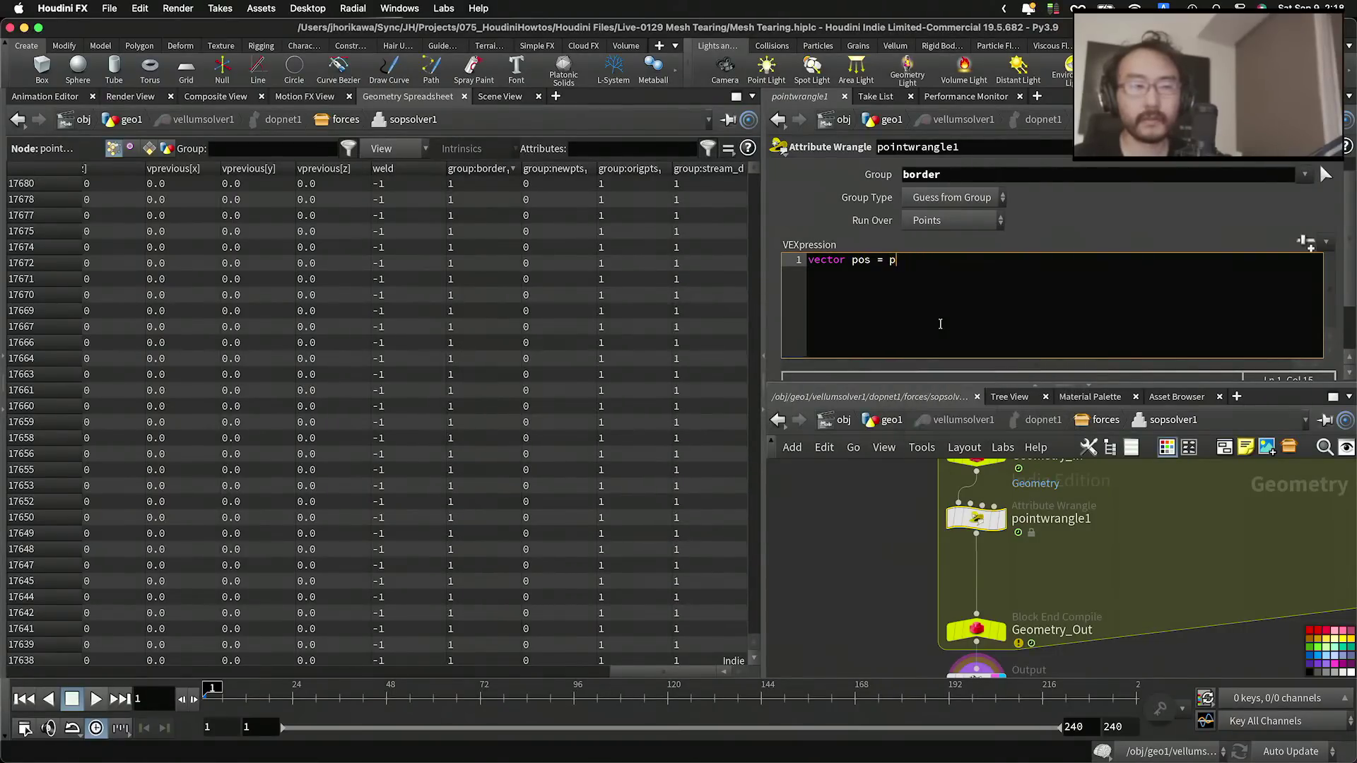
type("P;")
key("Return")
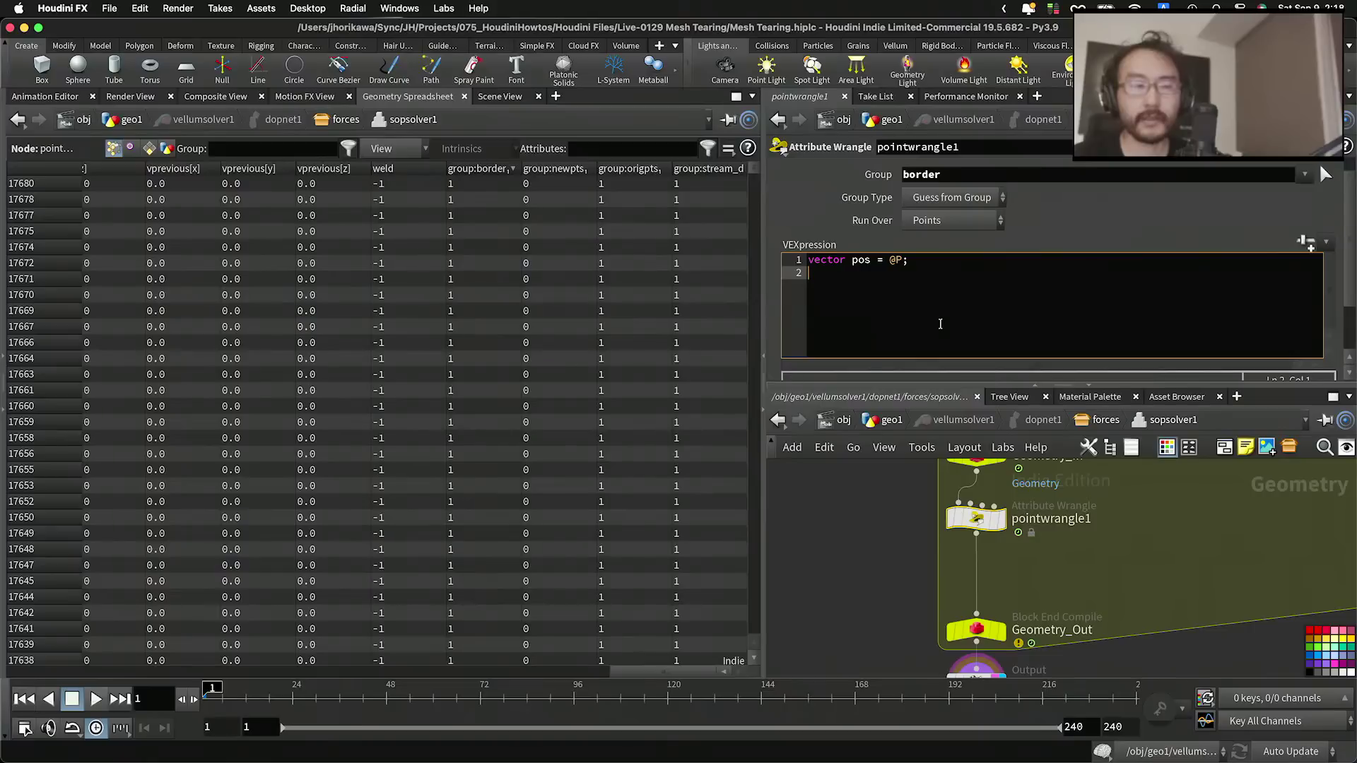
type("floaa")
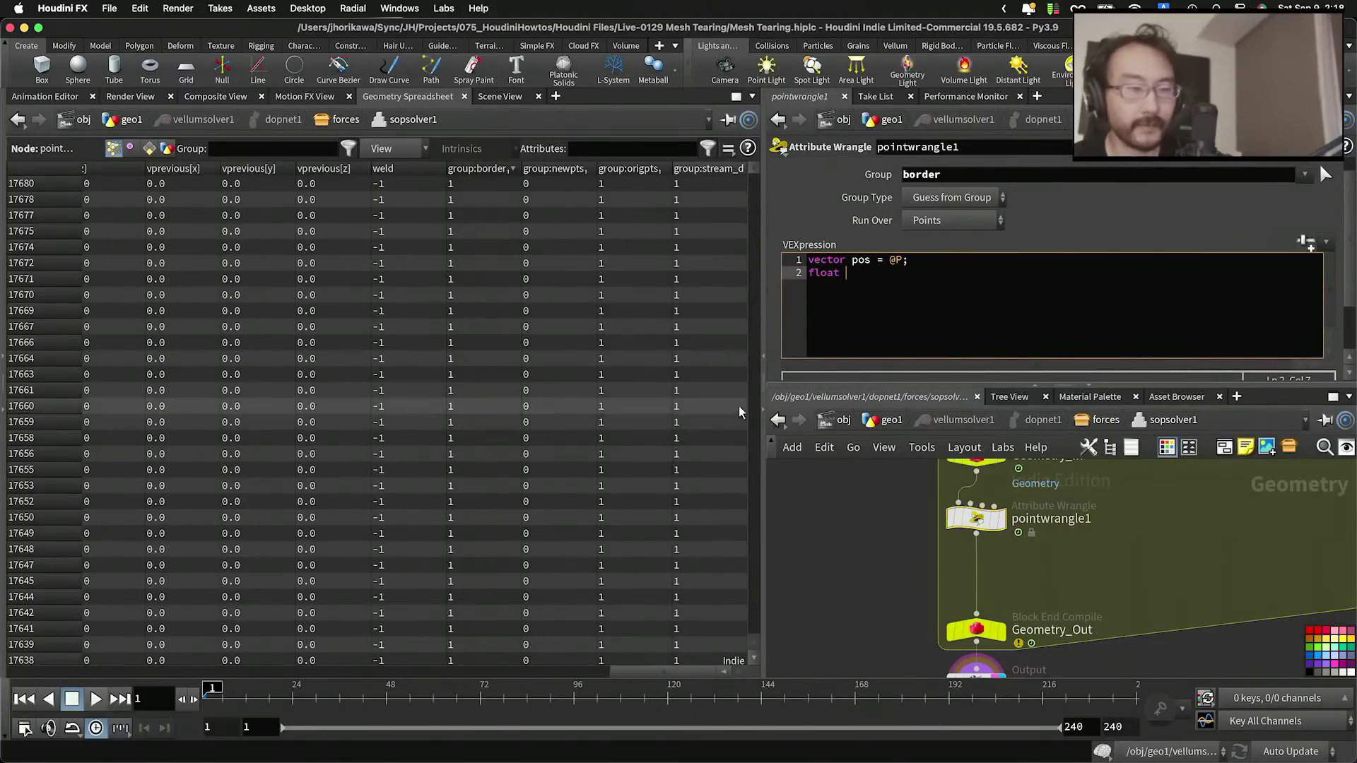
Step: Examine the sheet's orientation and opposite borders in geo1's 3D view, temporarily displaying vellumstitch1
left_click(505, 98)
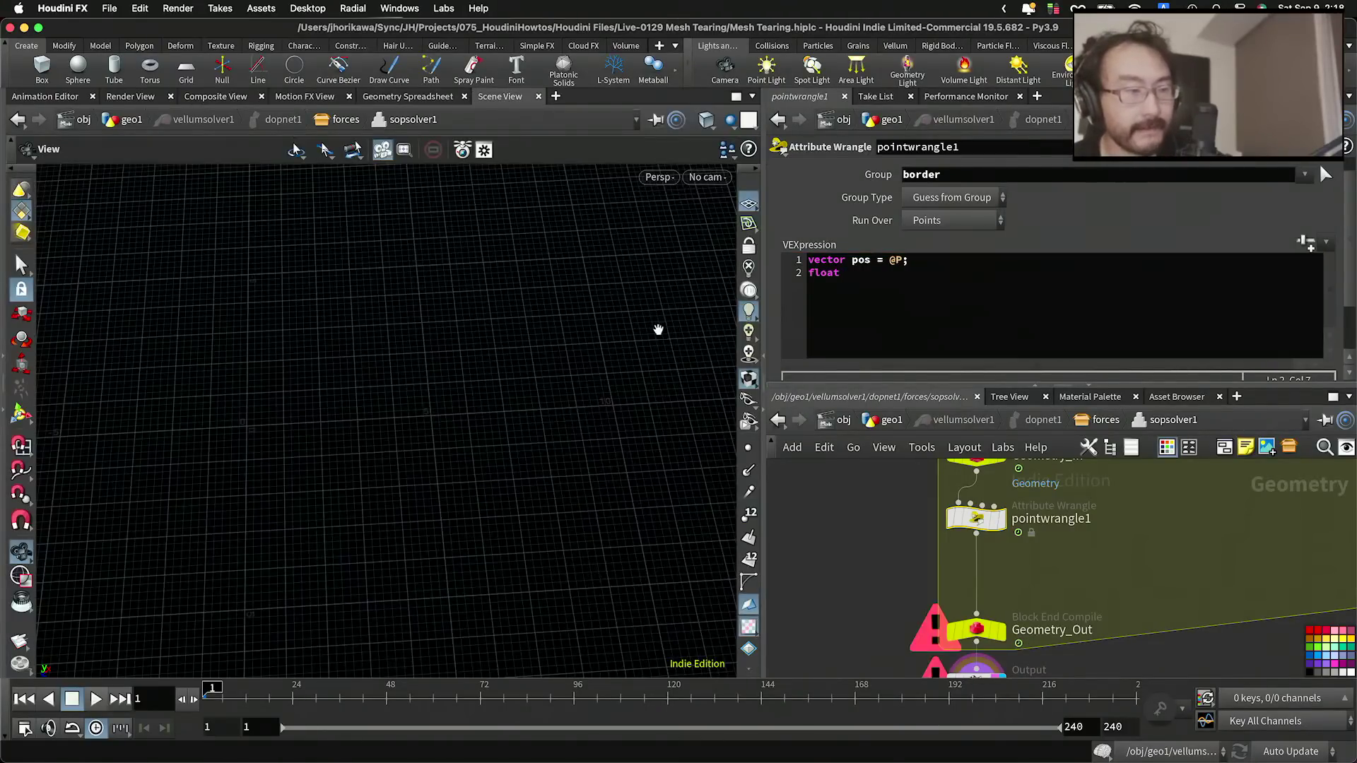
left_click(878, 421)
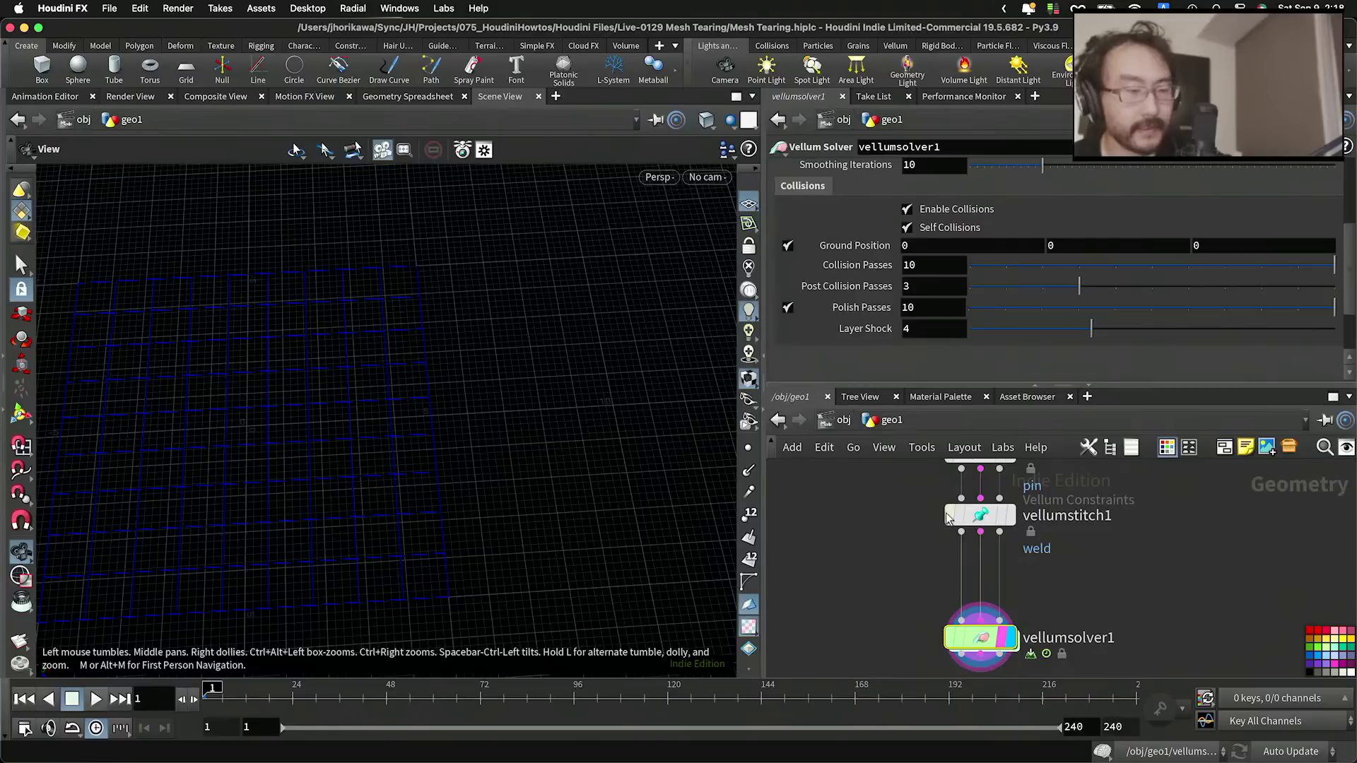
left_click(1011, 516)
left_click(976, 516)
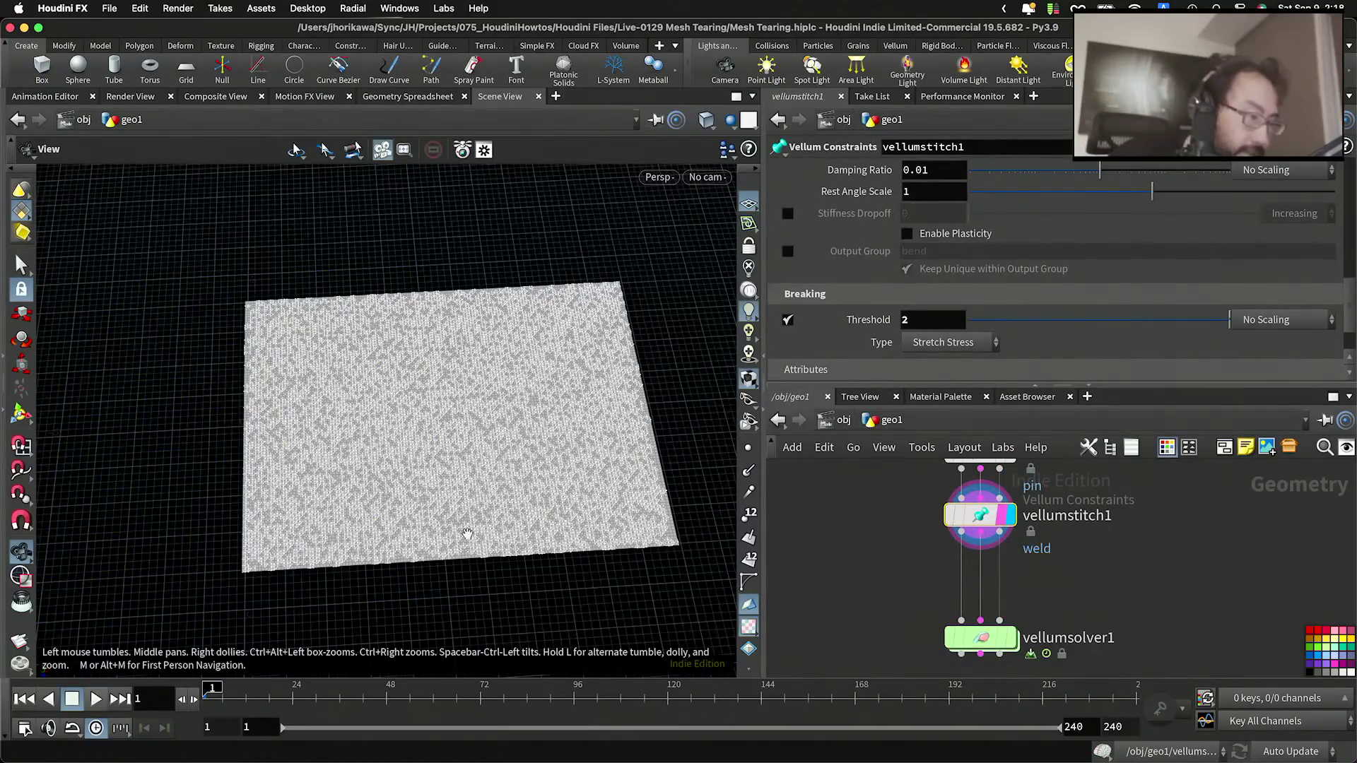
left_click_drag(271, 562, 561, 670)
left_click(1004, 638)
double_click(1002, 639)
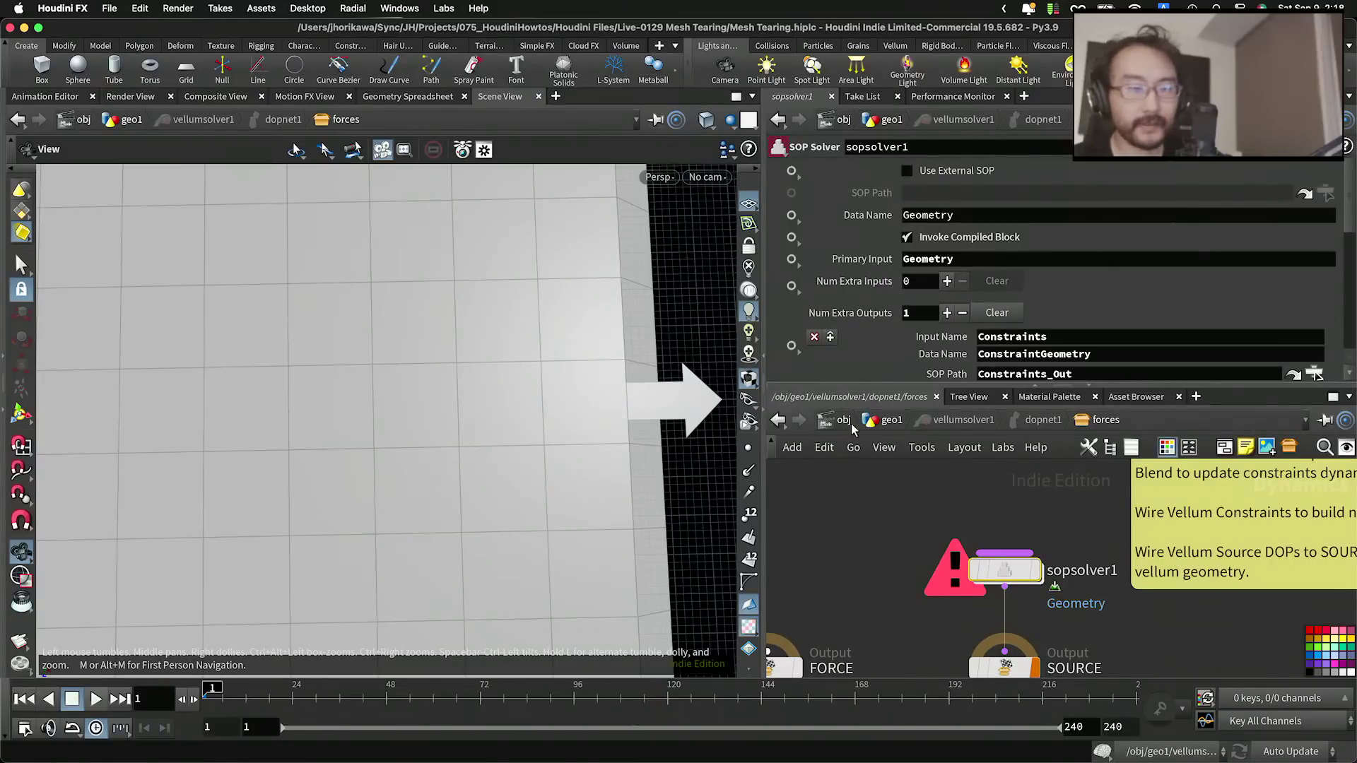
left_click(889, 422)
right_click_drag(646, 419, 438, 431)
middle_click_drag(438, 432, 607, 444)
right_click_drag(504, 443, 307, 452)
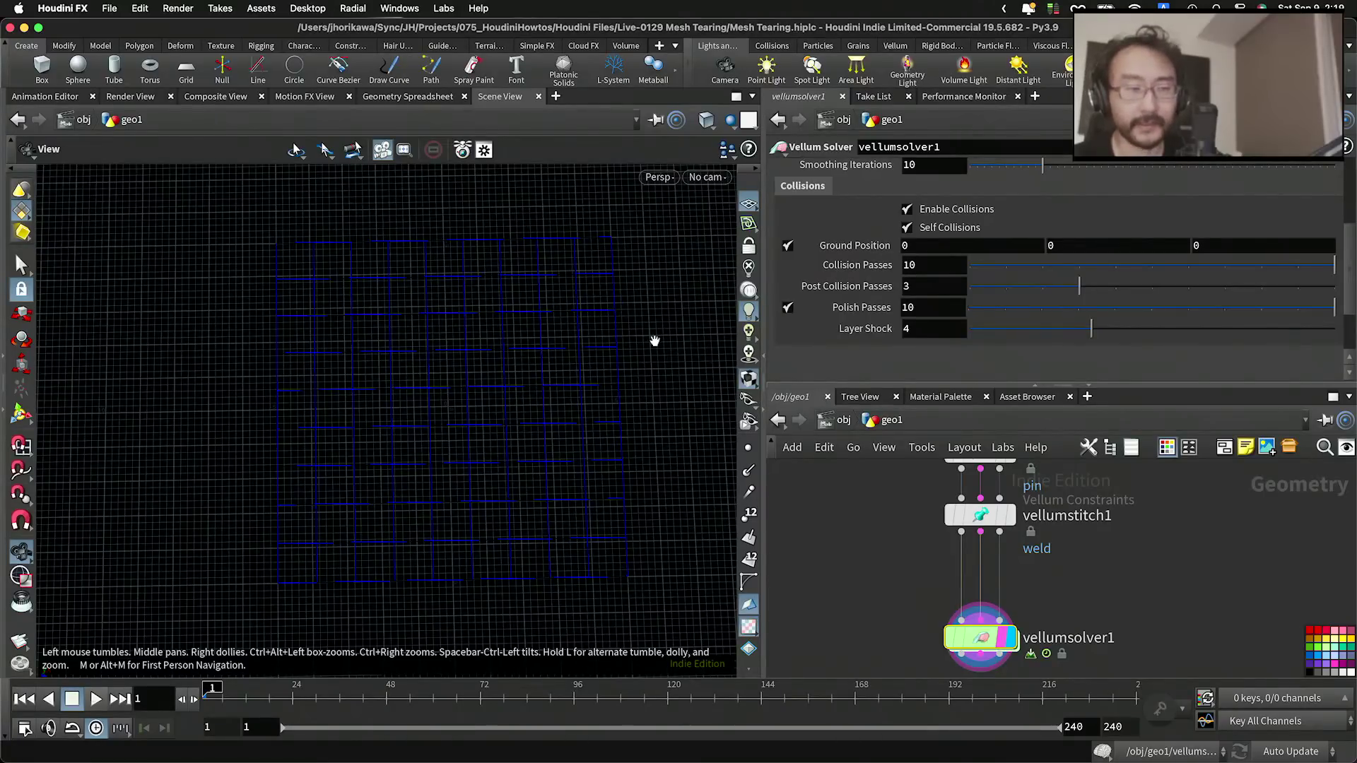
Step: Re-enter the SOP Solver and complete the wrangle's float declaration as float s = sign(@P.x);
double_click(981, 637)
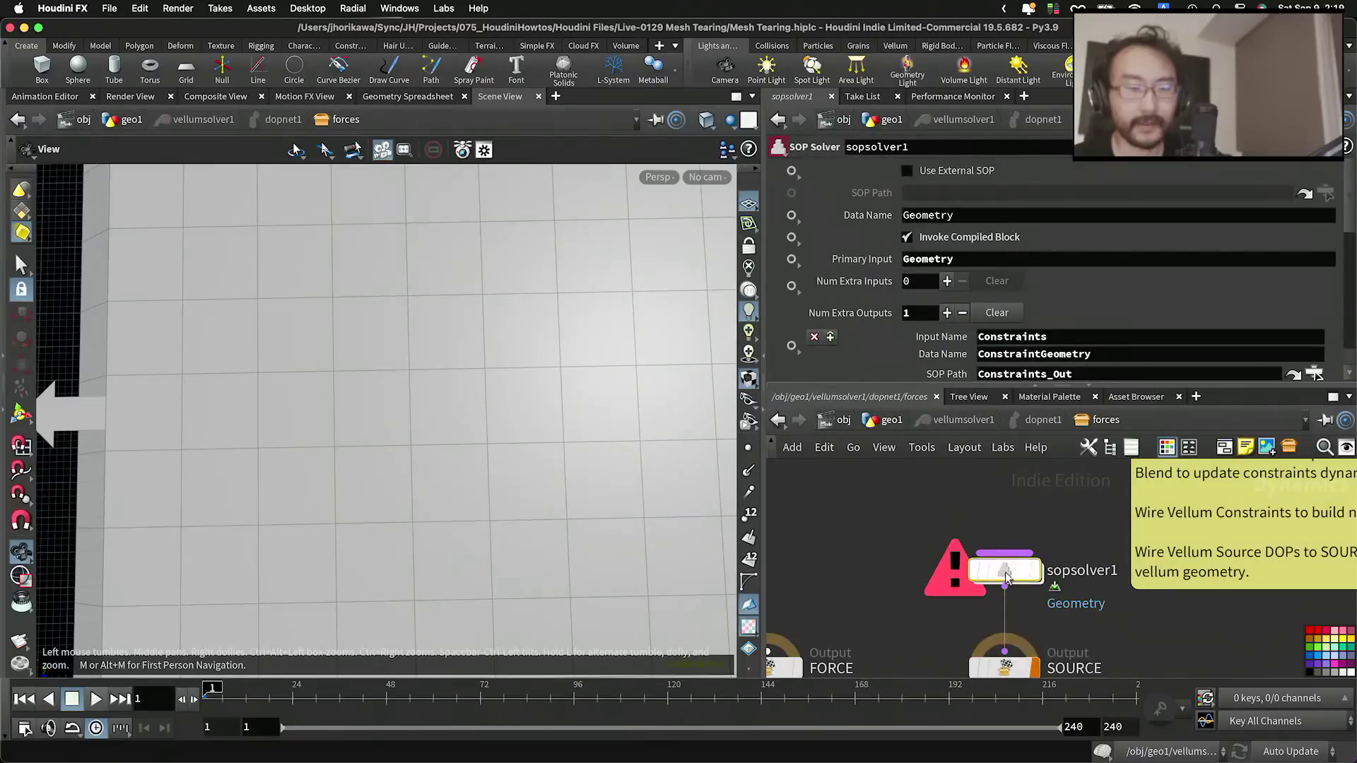
double_click(1005, 571)
left_click(894, 276)
type("s")
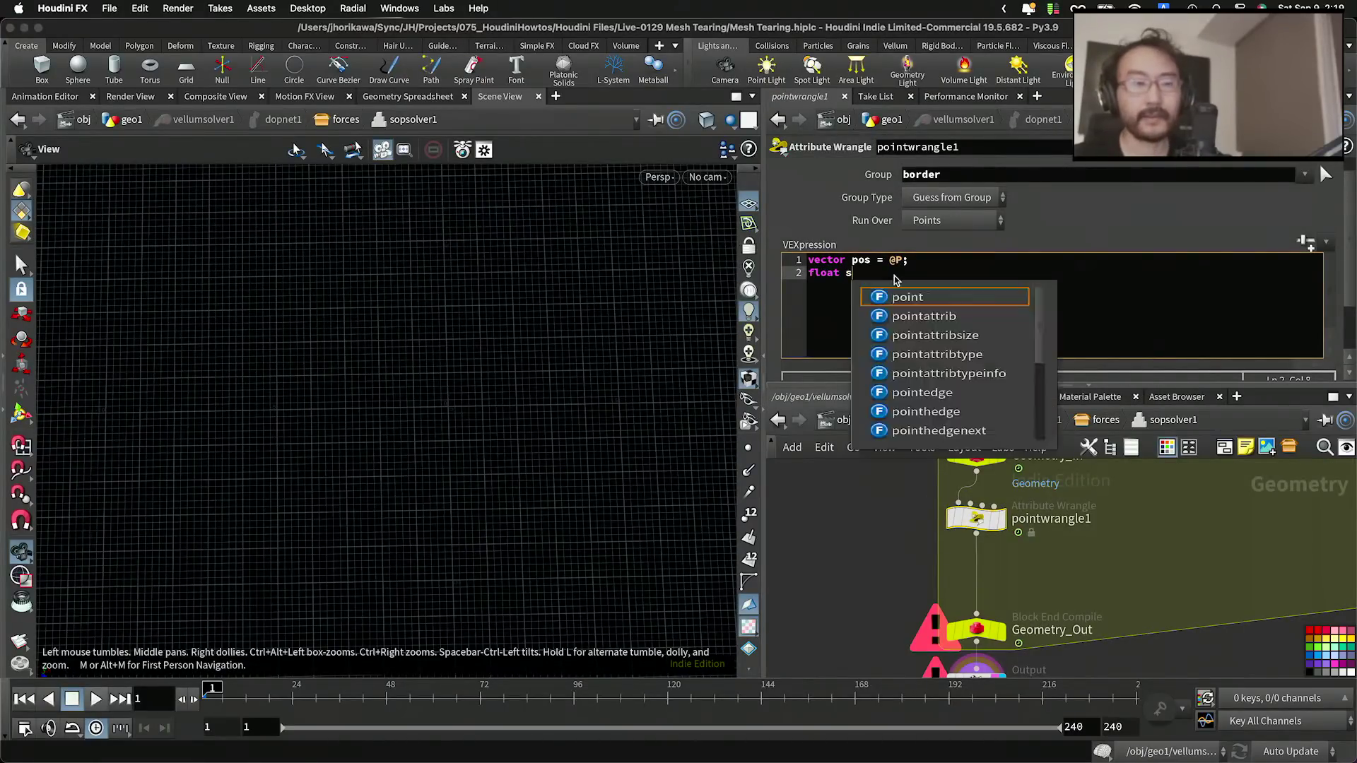
type(" + sign")
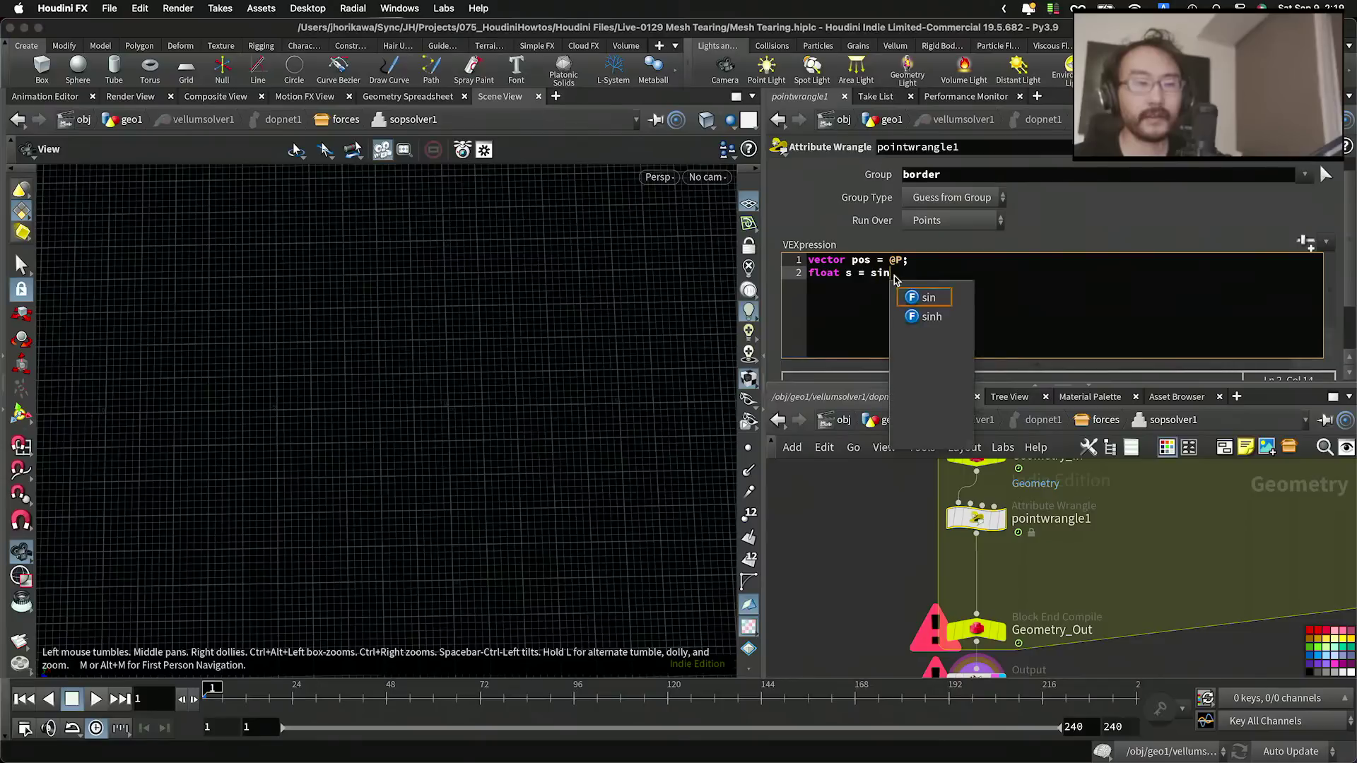
type("(")
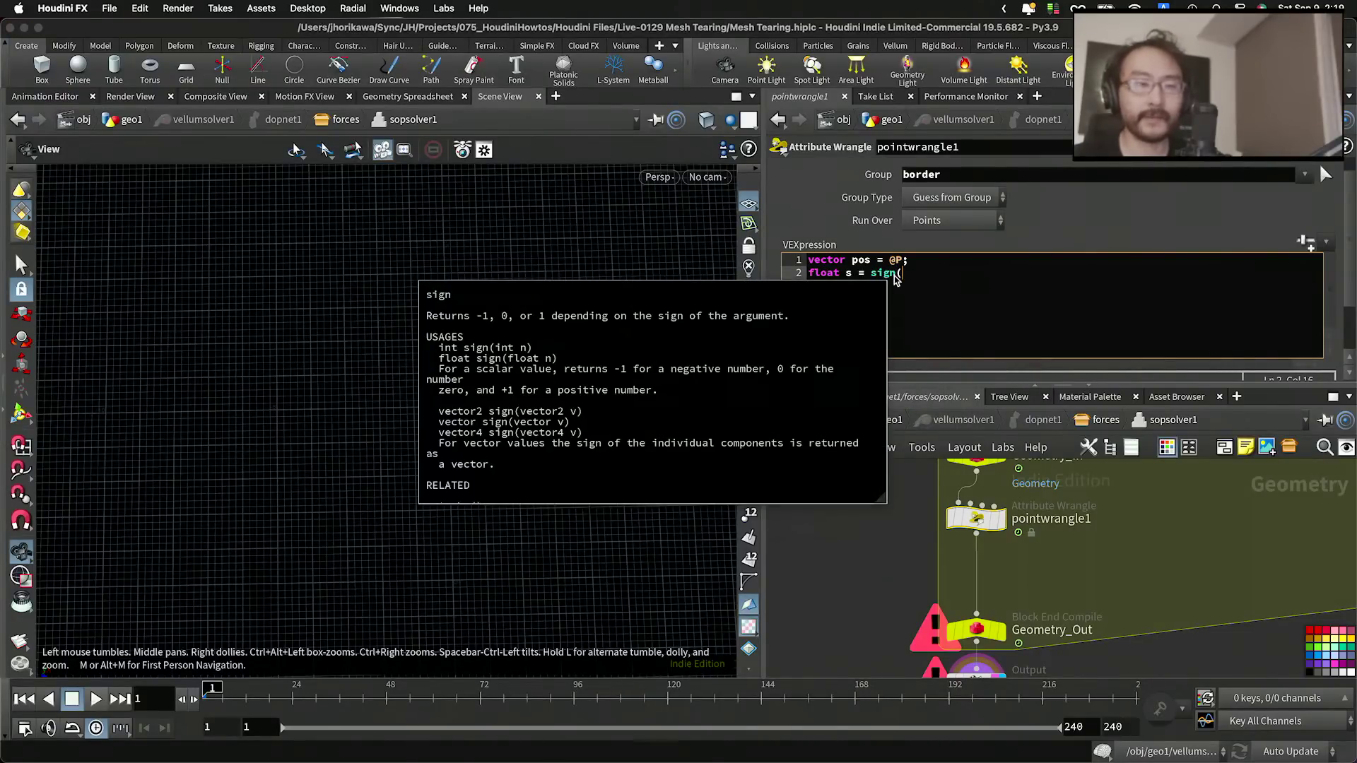
type("@P")
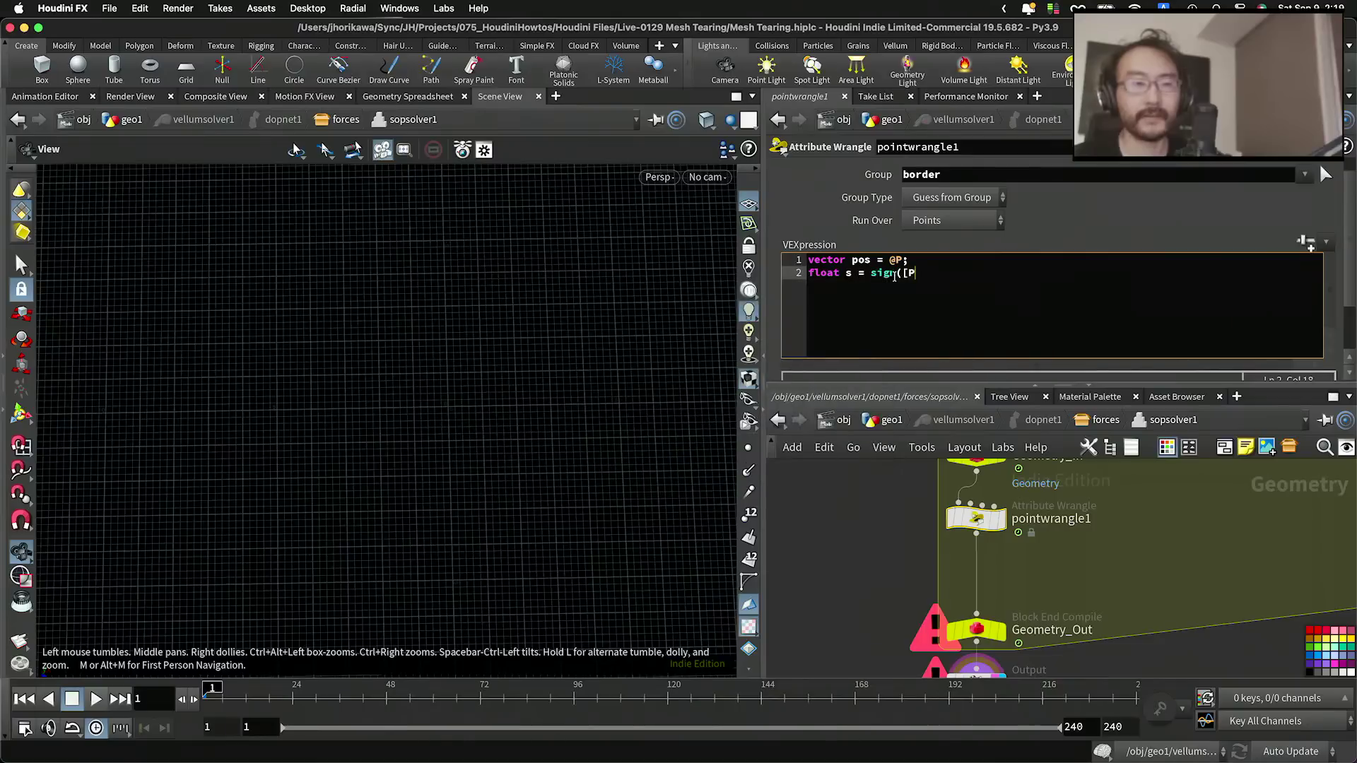
type(".x);")
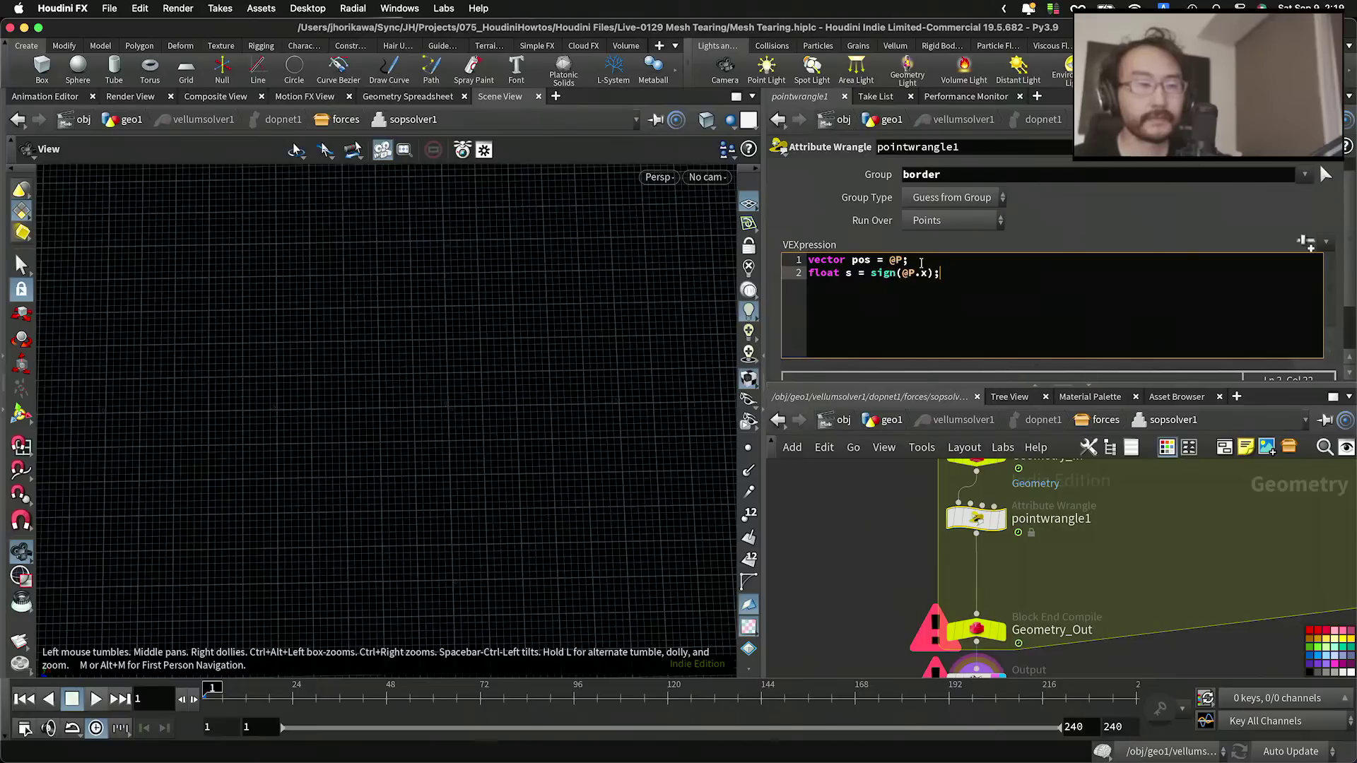
Step: Remove the vector pos declaration and its leftover blank line from the wrangle code
left_click_drag(913, 263, 795, 263)
key("BackSpace")
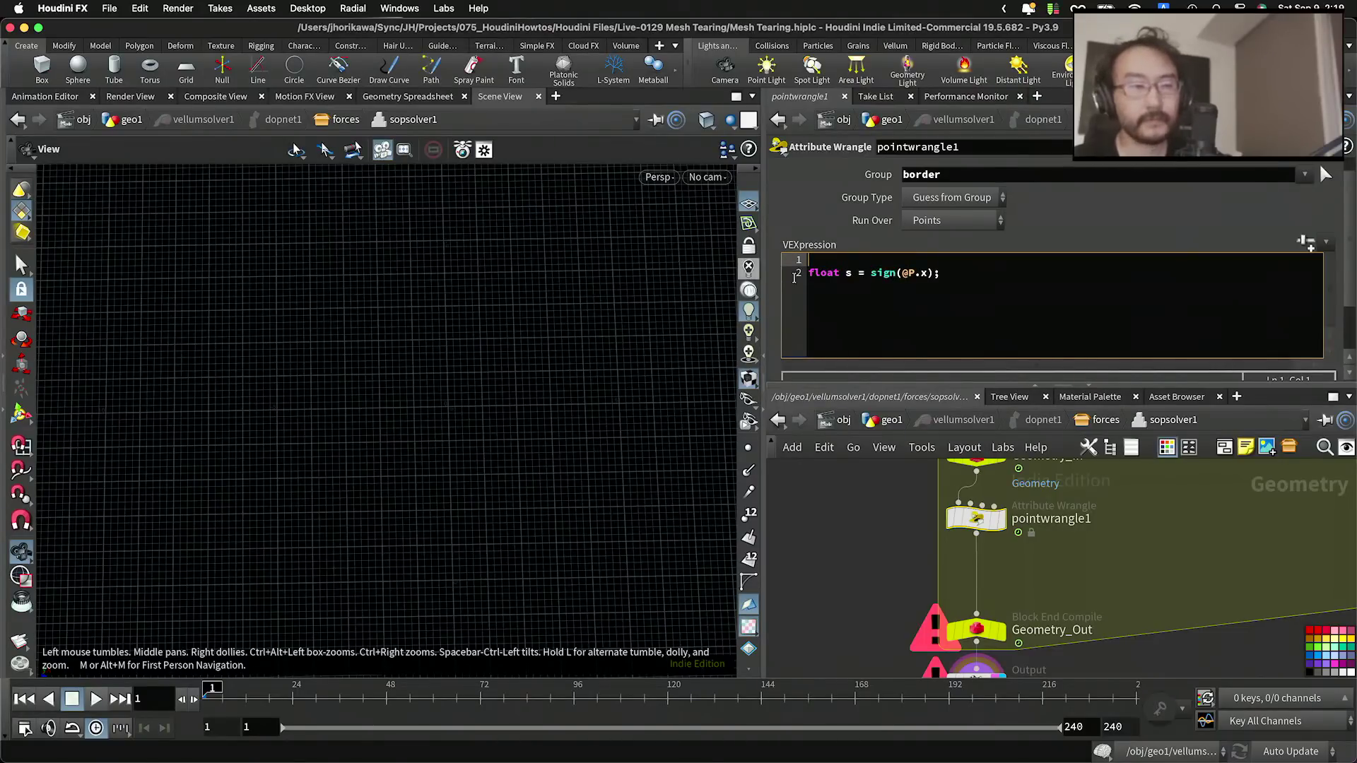
left_click(809, 273)
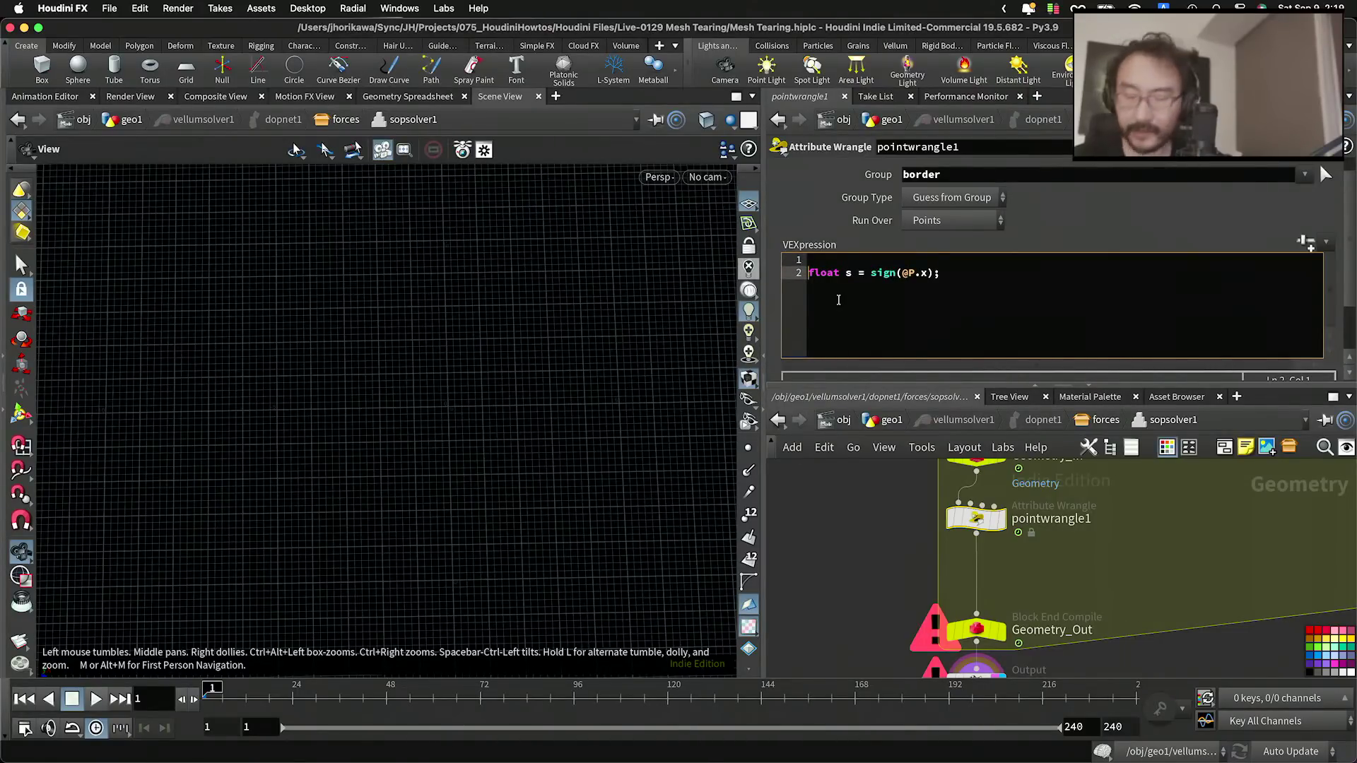
key("BackSpace")
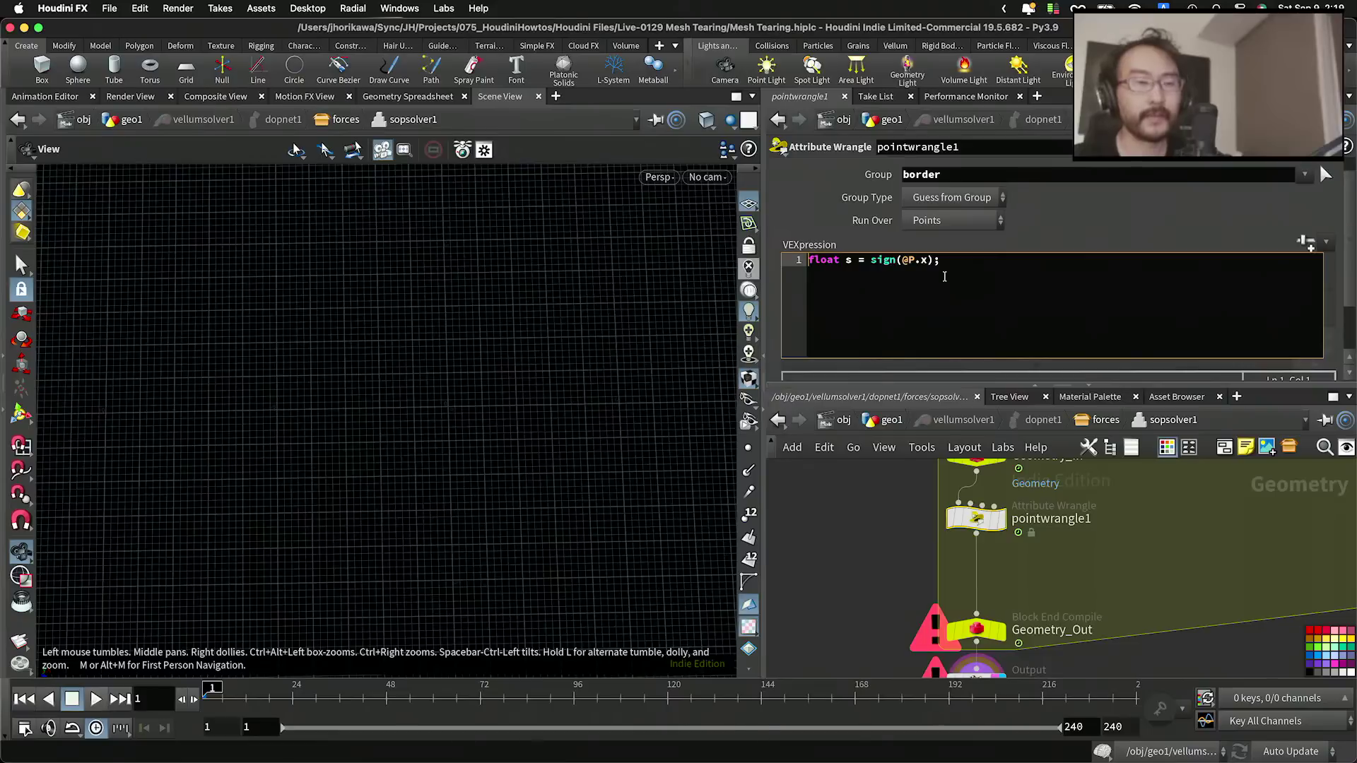
left_click_drag(944, 261, 876, 260)
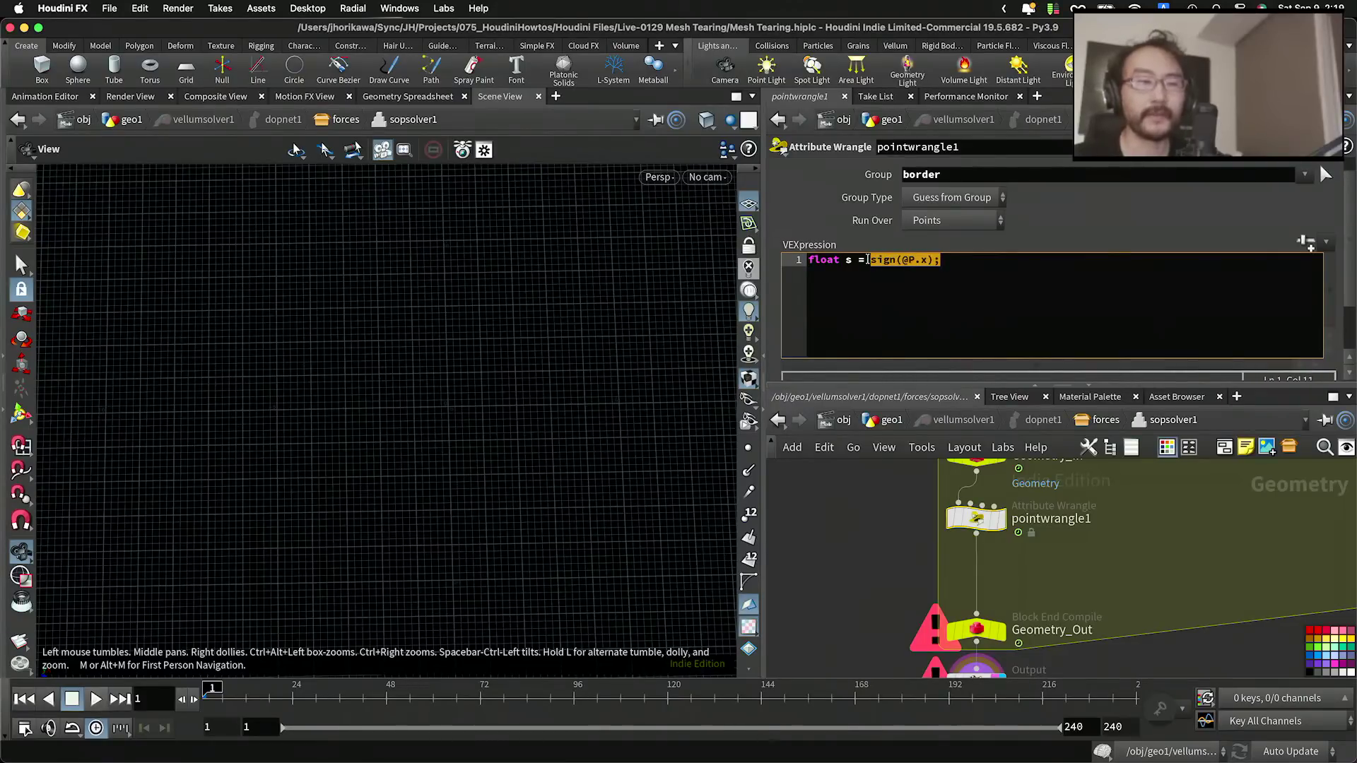
left_click(959, 257)
left_click_drag(867, 260, 901, 261)
left_click(974, 290)
Step: Offset the border points outward along X by adding @P += set(s * 0.1, 0.0, 0.0); to the wrangle and apply the code
key("Return")
key("Return")
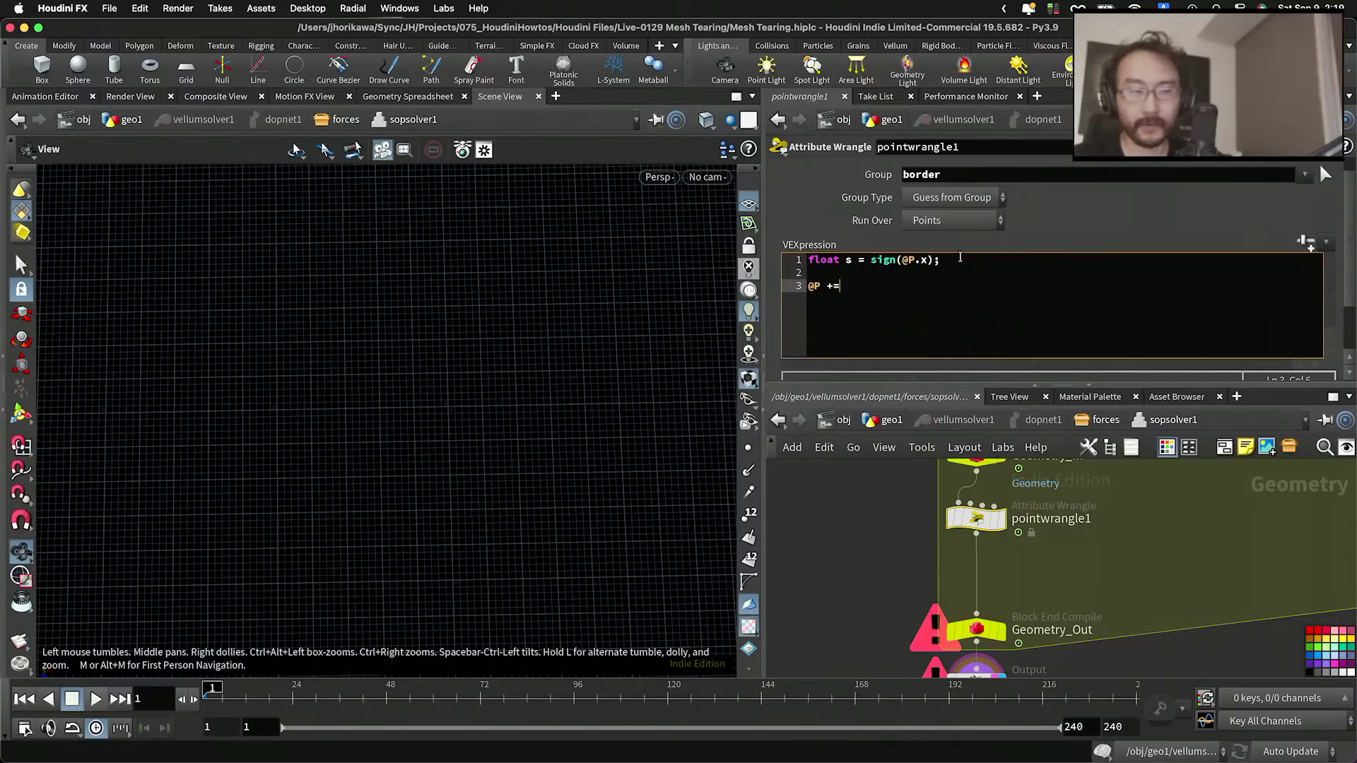
type("set(s,")
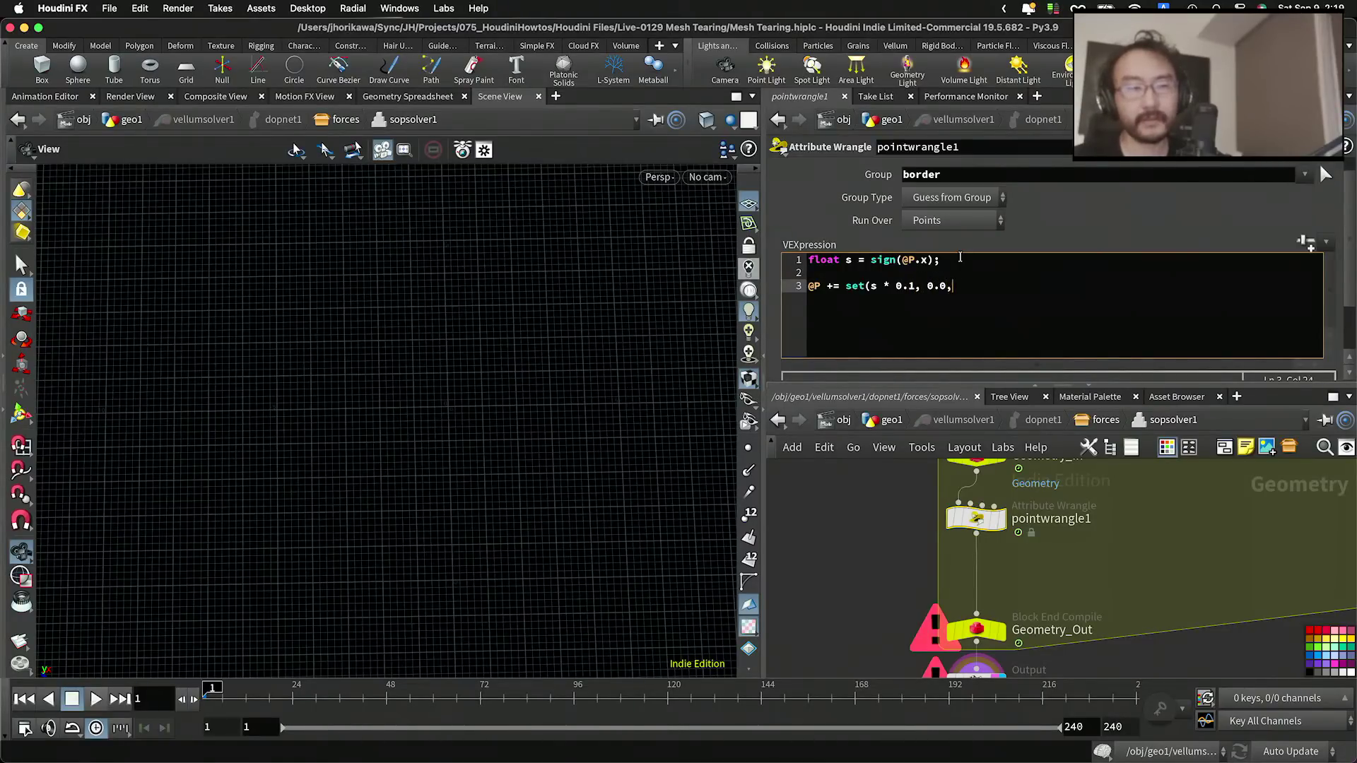
type("0(")
type(";")
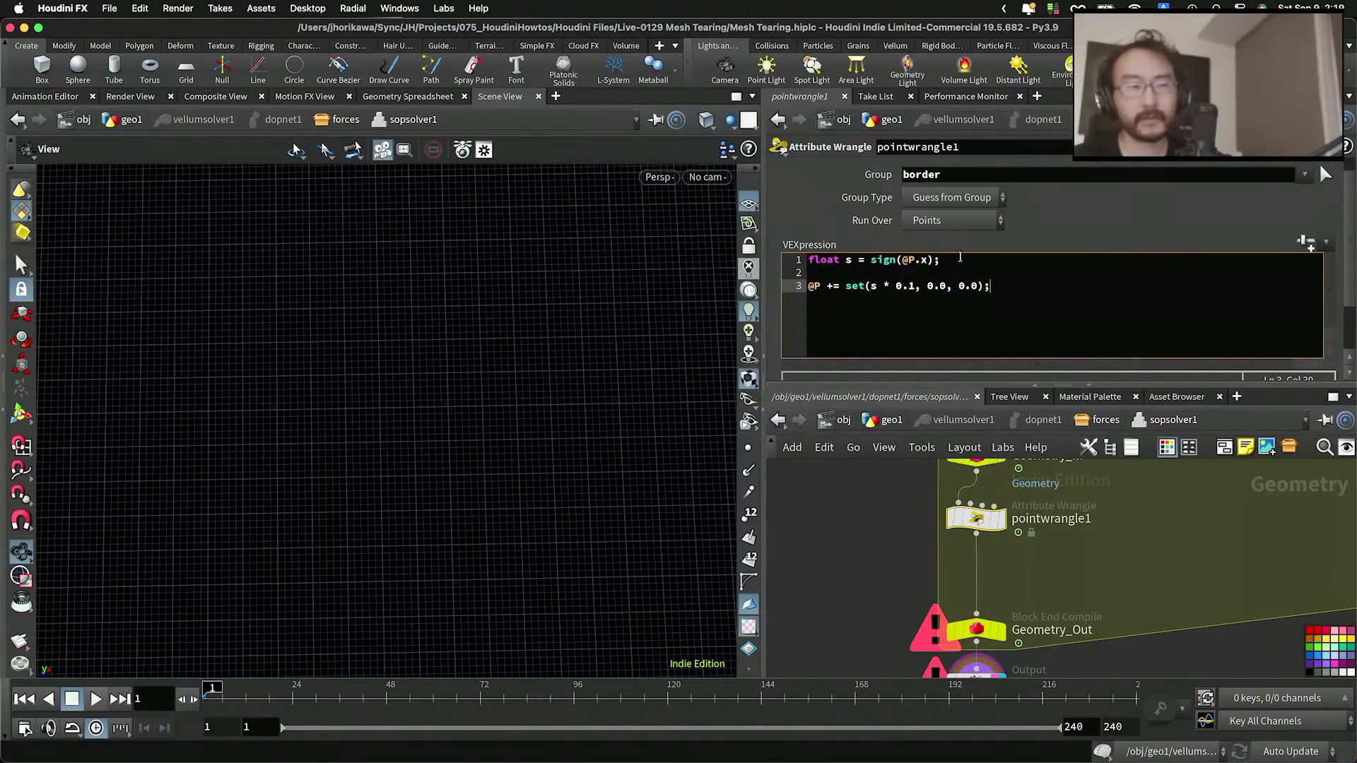
left_click(1171, 555)
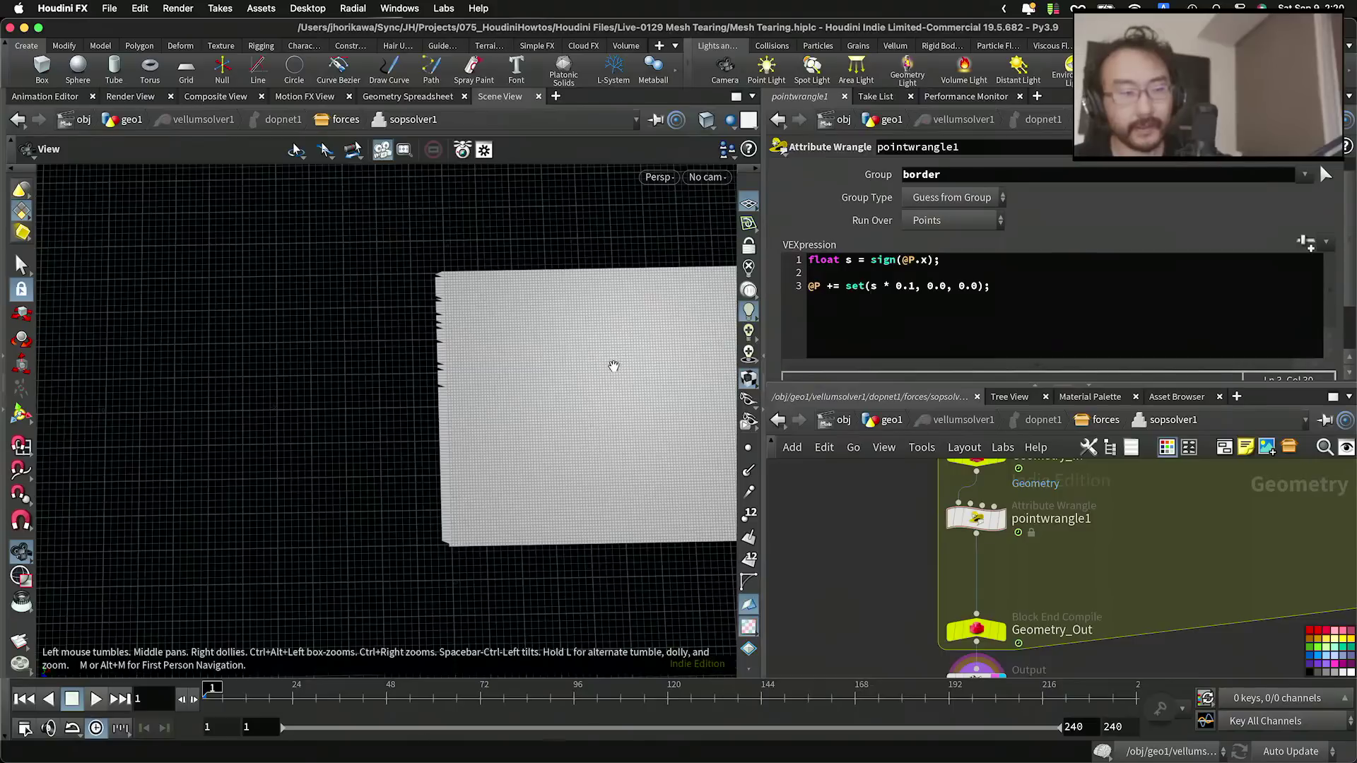
Step: Examine the displaced border points on both sides of the sheet in the 3D view
right_click_drag(464, 351, 720, 295)
left_click_drag(511, 403, 500, 369)
right_click_drag(500, 369, 570, 433)
left_click_drag(569, 433, 548, 518)
right_click_drag(548, 518, 141, 530)
middle_click_drag(321, 484, 404, 534)
right_click_drag(404, 533, 184, 530)
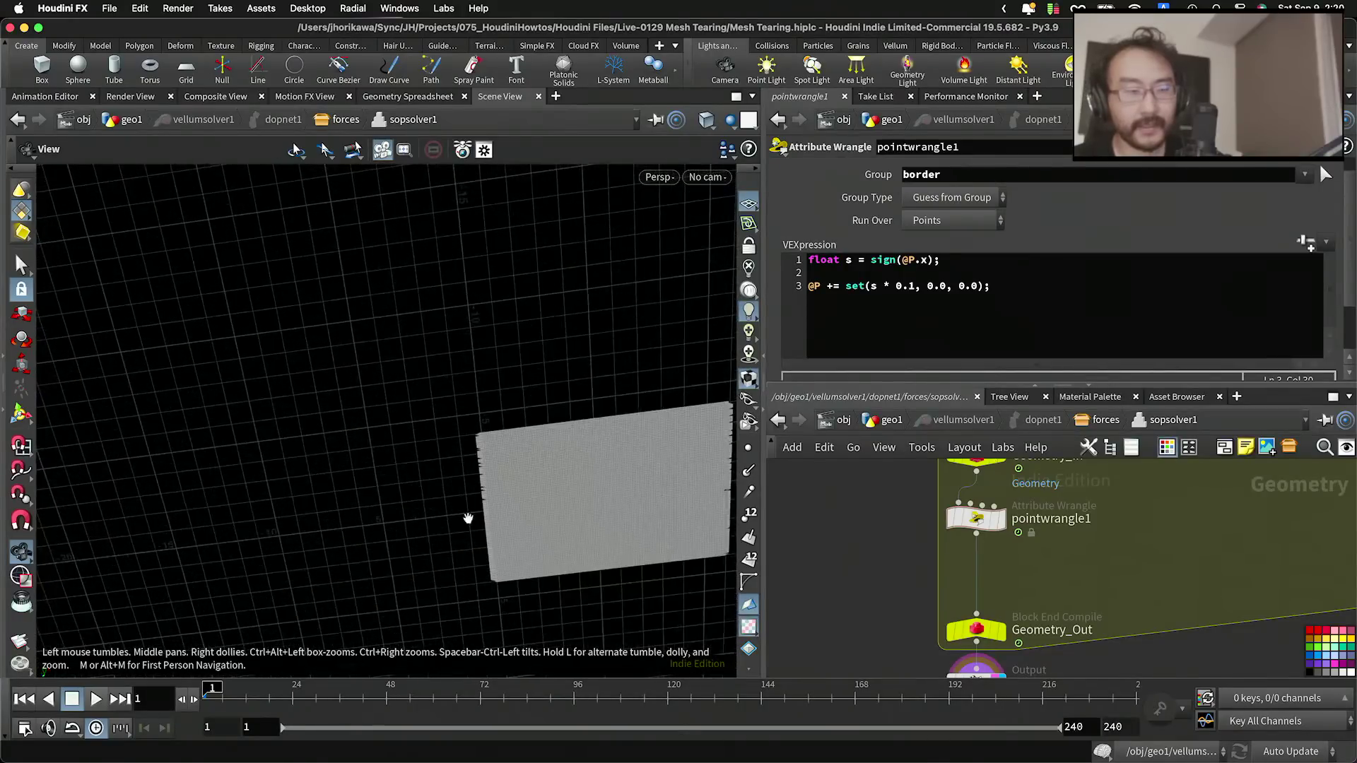
middle_click_drag(707, 492, 509, 476)
right_click_drag(444, 497, 799, 416)
middle_click_drag(512, 522, 509, 470)
left_click_drag(509, 470, 485, 421)
right_click_drag(485, 421, 679, 357)
right_click_drag(439, 427, 285, 497)
middle_click_drag(332, 497, 512, 479)
scroll(949, 495, "down", 5)
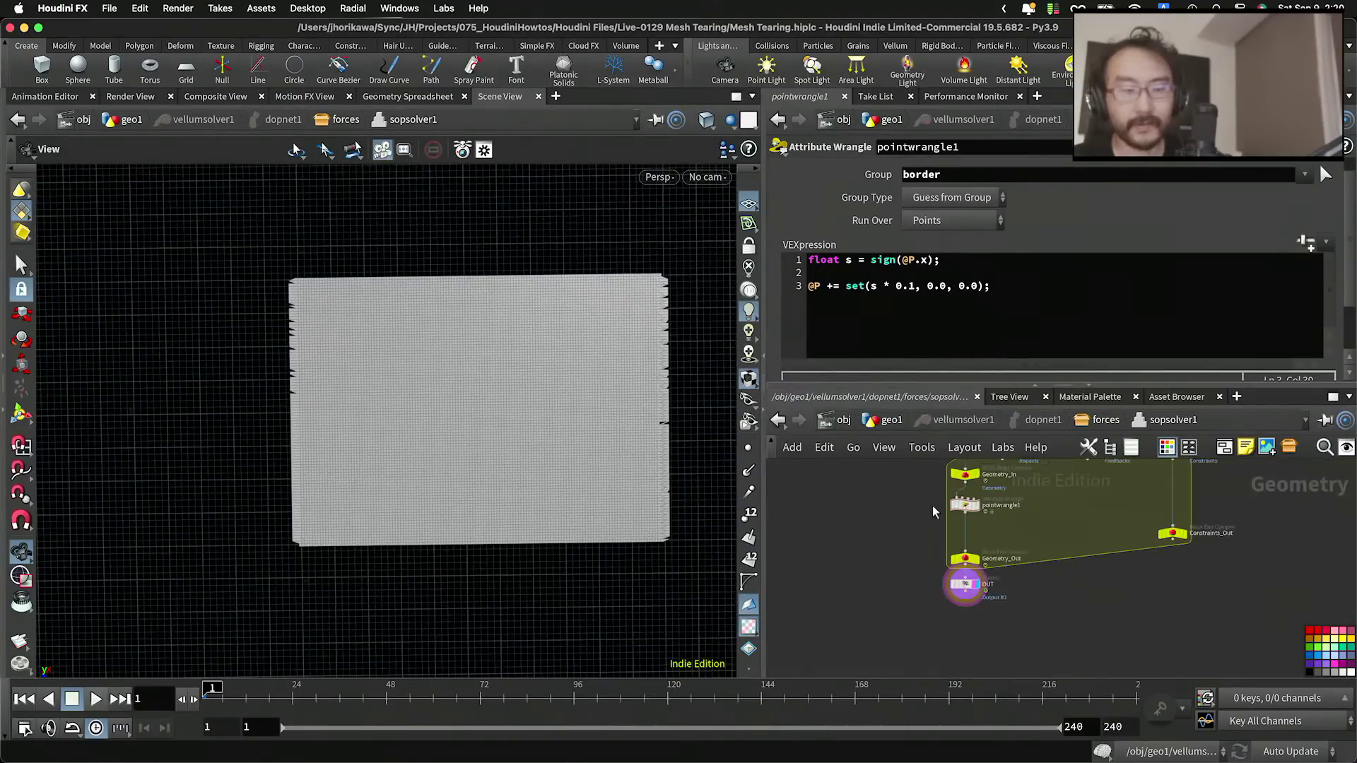
Step: Return to geo1 and play the vellumsolver1 simulation from frame 1 to check how the sheet tears
scroll(928, 581, "up", 6)
left_click(1020, 581)
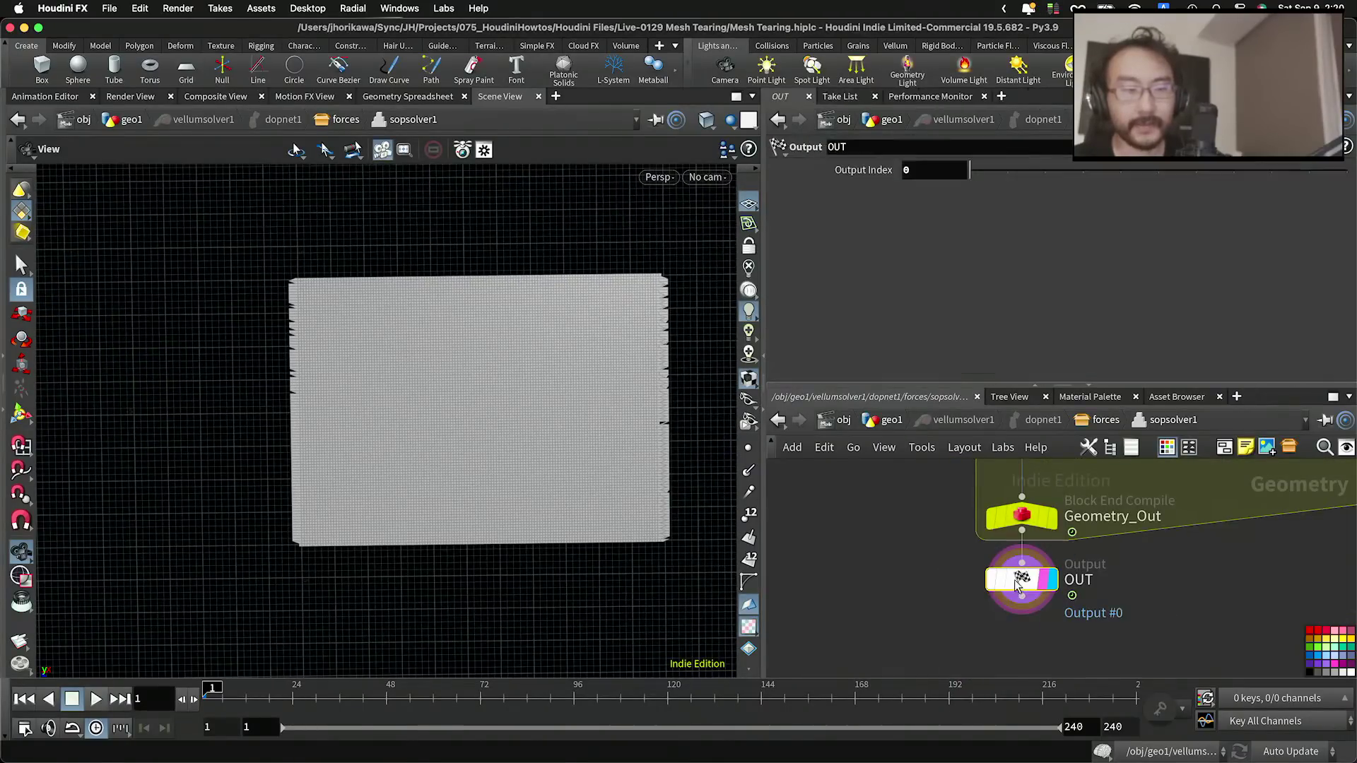
left_click(887, 420)
scroll(909, 573, "down", 2)
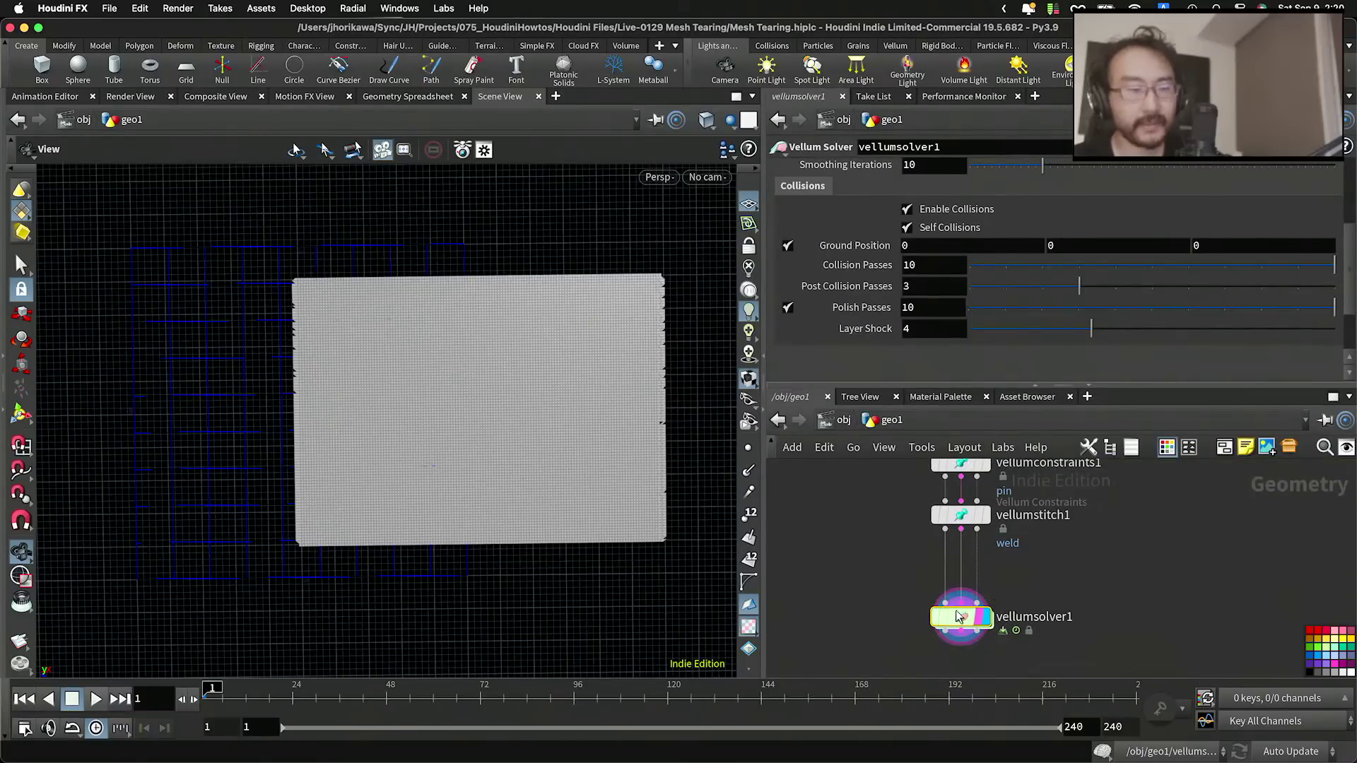
left_click_drag(466, 469, 353, 492)
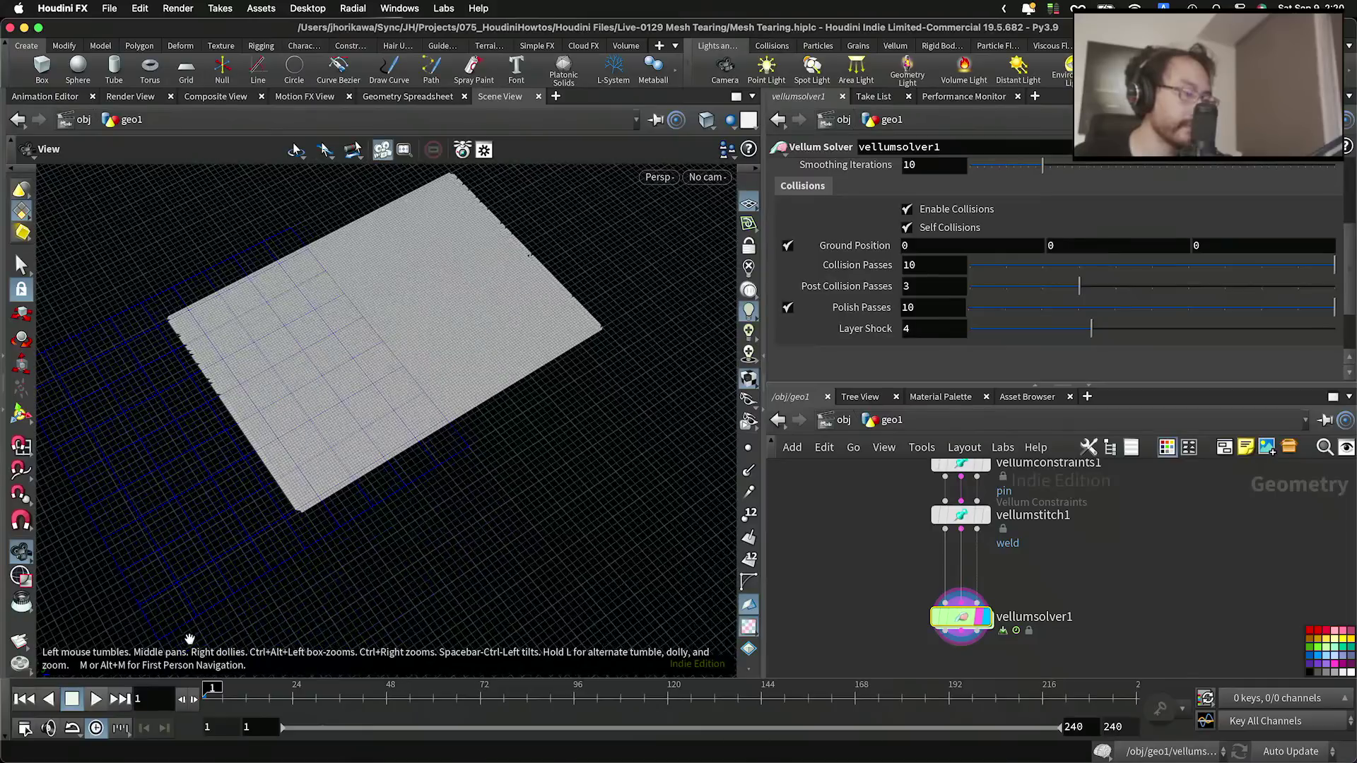
left_click(95, 699)
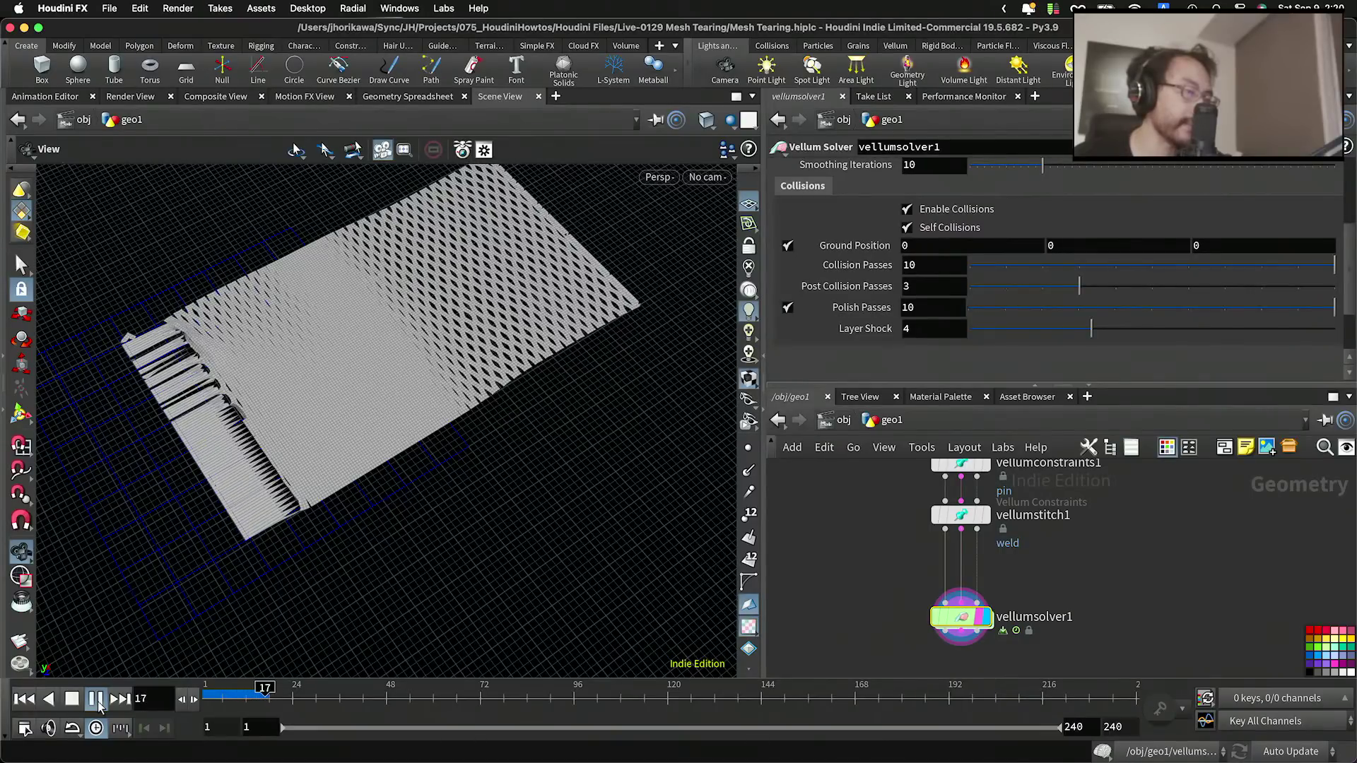
Step: Stop the vellumsolver1 playback, locate the transfer_border_group wrangle in the network, and return to frame 1
left_click(97, 706)
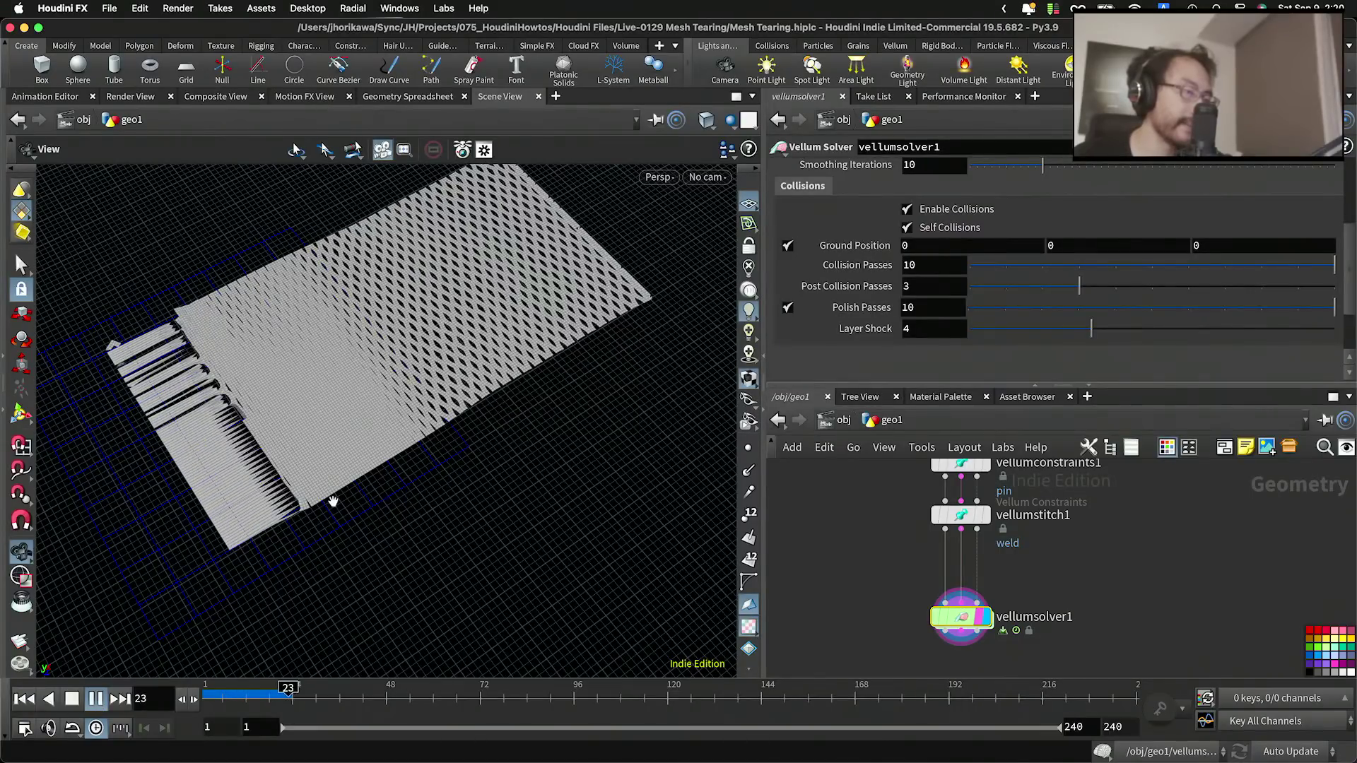
scroll(877, 602, "down", 4)
scroll(892, 622, "up", 4)
middle_click_drag(868, 574, 913, 678)
scroll(910, 626, "down", 4)
scroll(917, 564, "up", 4)
middle_click_drag(910, 574, 932, 683)
scroll(1009, 594, "up", 3)
left_click_drag(993, 599, 992, 586)
scroll(1018, 565, "down", 3)
middle_click_drag(1032, 541, 1021, 627)
scroll(1035, 554, "down", 3)
middle_click_drag(1034, 554, 1021, 611)
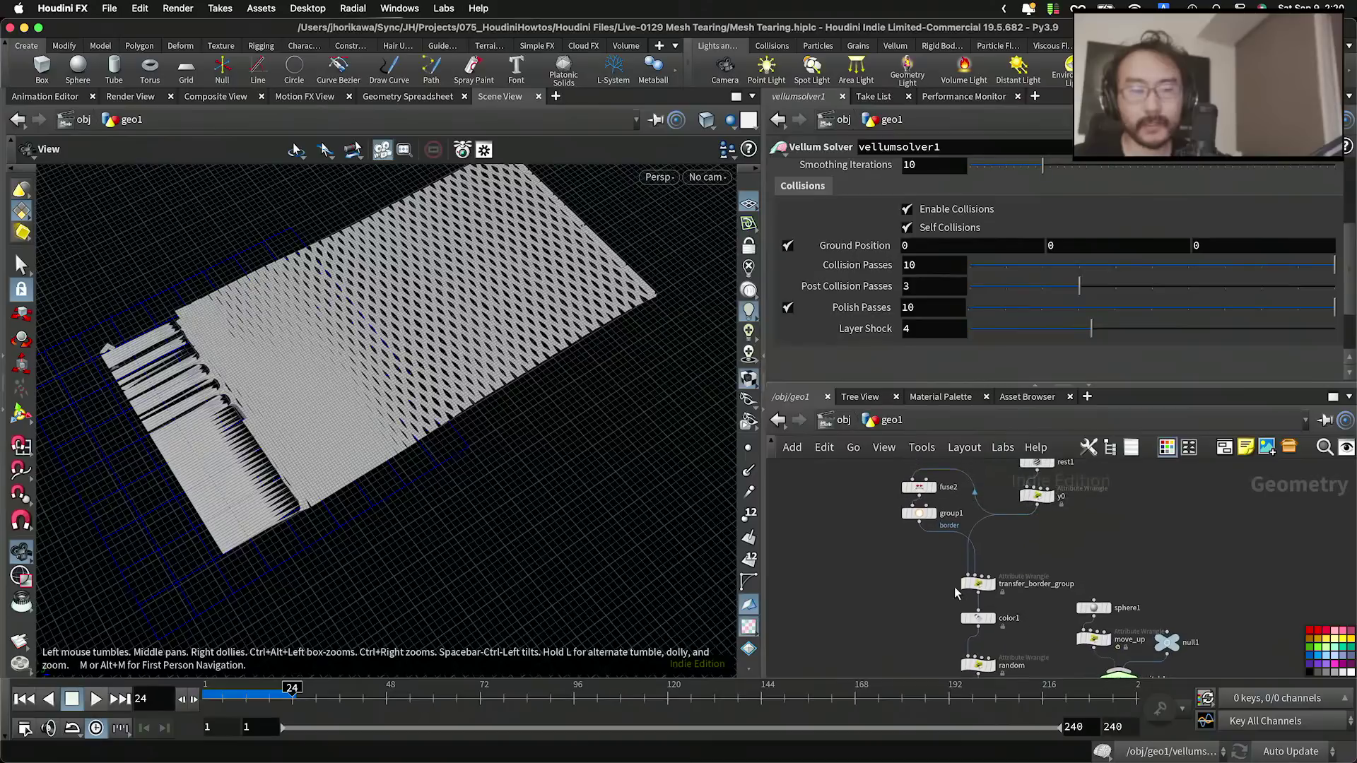
mouse_move(953, 585)
middle_mouse_down()
mouse_move(952, 571)
mouse_move(954, 588)
middle_mouse_up()
left_click(25, 699)
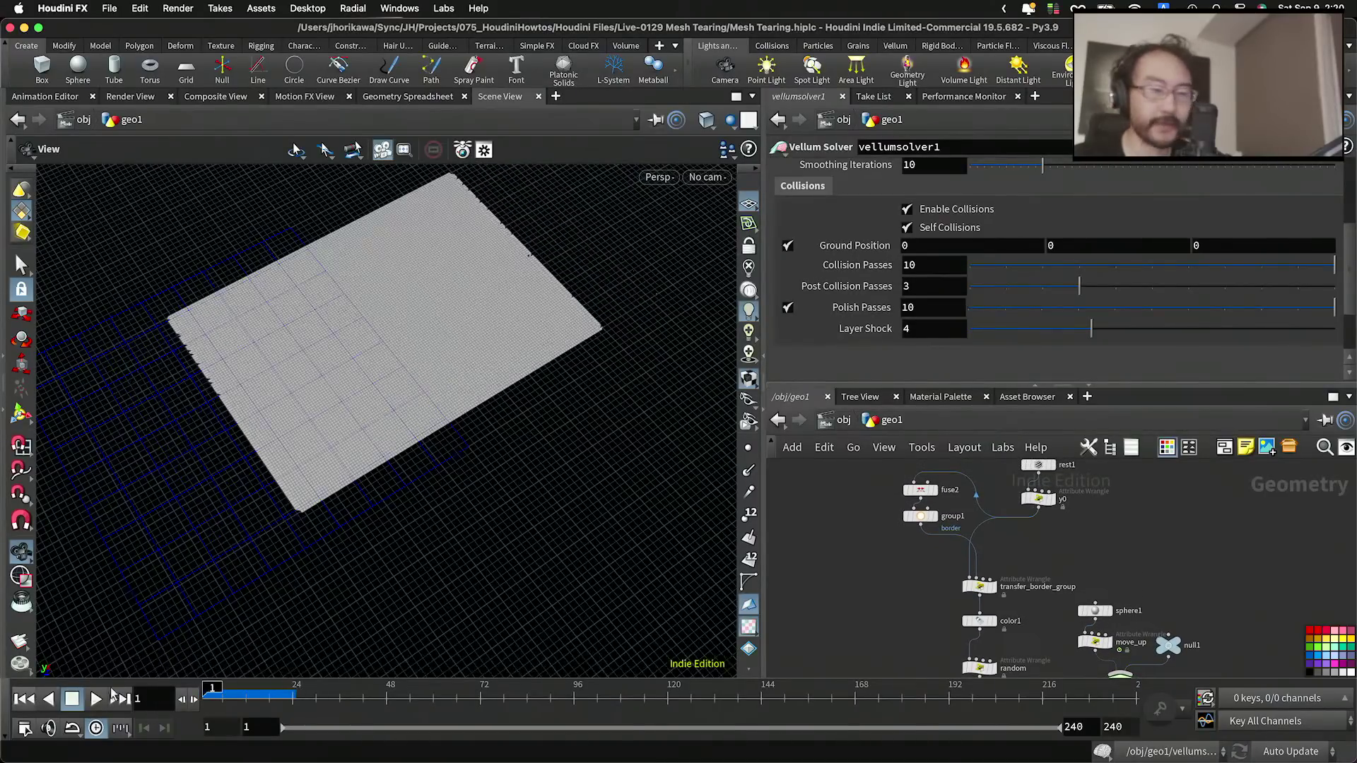
Step: Take transfer_border_group out of its place above color1 and insert it downstream of subdivide1
scroll(956, 577, "up", 3)
scroll(959, 578, "down", 3)
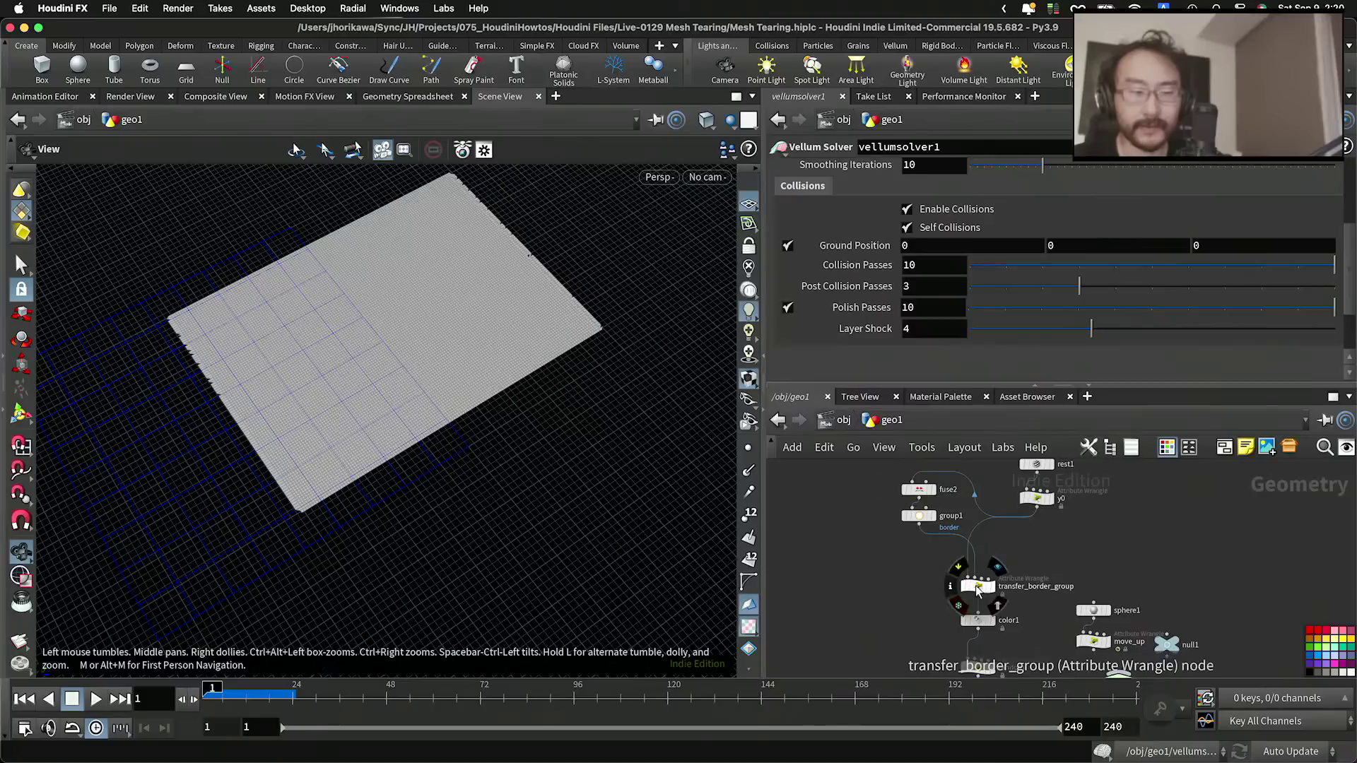
scroll(979, 586, "up", 2)
scroll(988, 545, "down", 1)
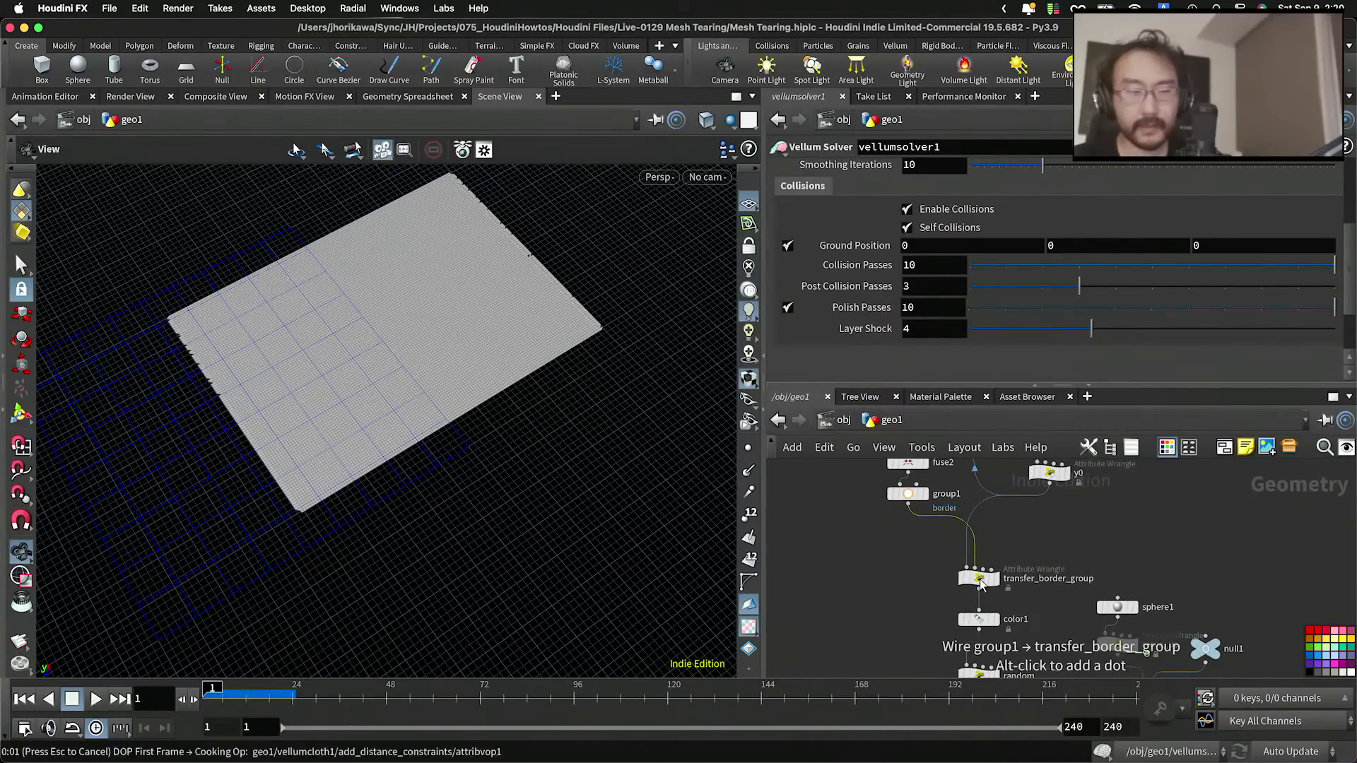
left_click_drag(981, 581, 1060, 568)
left_click_drag(978, 620, 974, 568)
middle_click_drag(1002, 610, 1003, 540)
left_click_drag(981, 607, 980, 543)
left_click_drag(981, 650, 981, 584)
left_click_drag(1060, 508, 983, 632)
middle_click_drag(1041, 558, 1031, 588)
left_click_drag(1018, 505, 963, 622)
left_click_drag(961, 612, 986, 586)
scroll(909, 523, "up", 2)
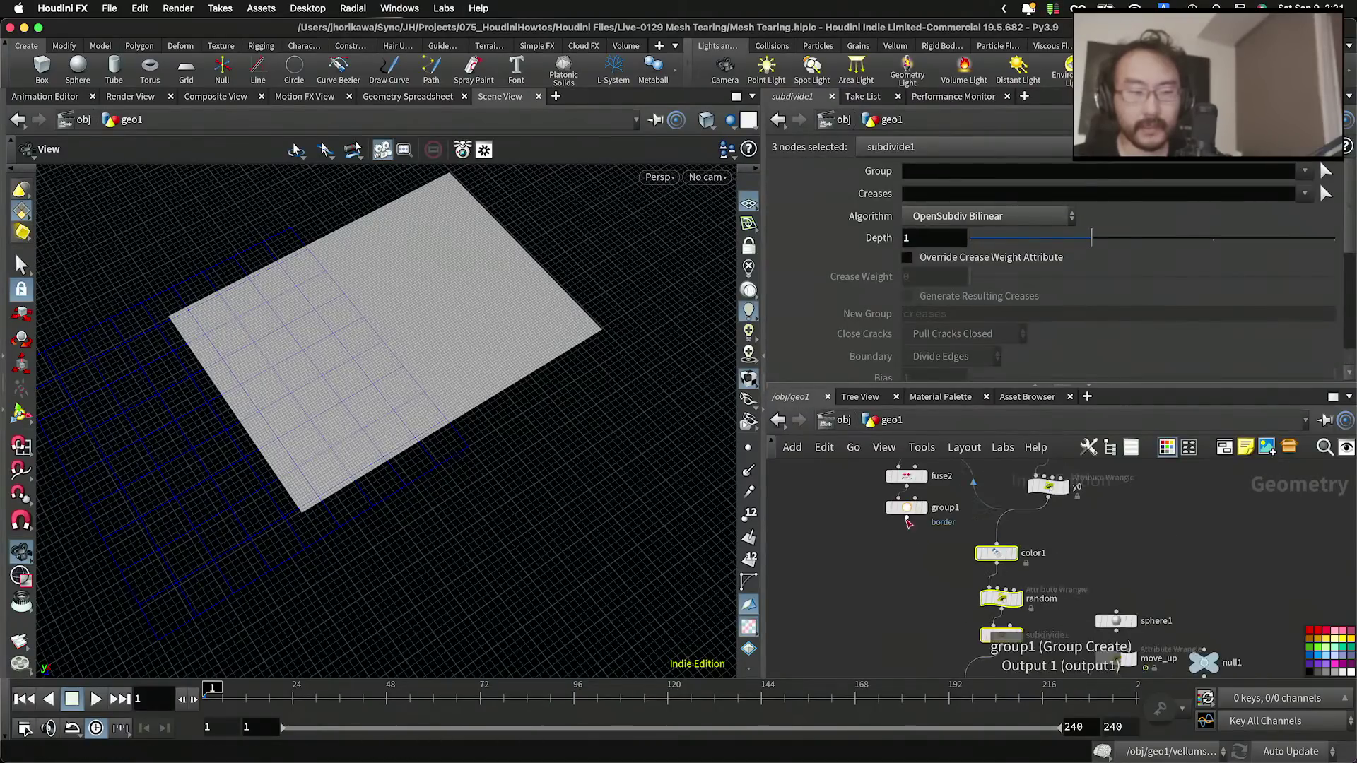
Step: Insert color1 directly after transfer_border_group and display its result
scroll(921, 559, "down", 5)
left_click_drag(922, 560, 939, 613)
scroll(934, 614, "up", 4)
left_click(954, 634)
left_click(992, 599)
left_click_drag(973, 510, 950, 645)
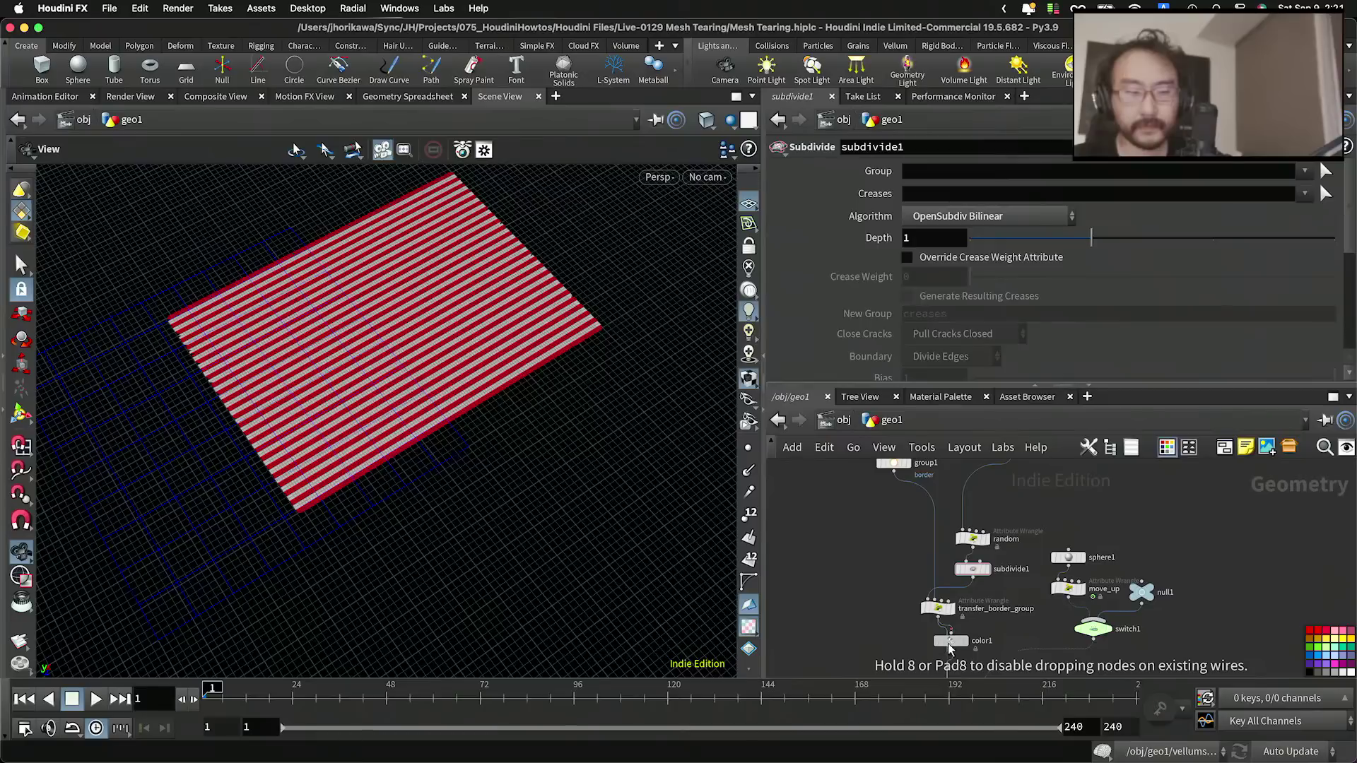
left_click(949, 642)
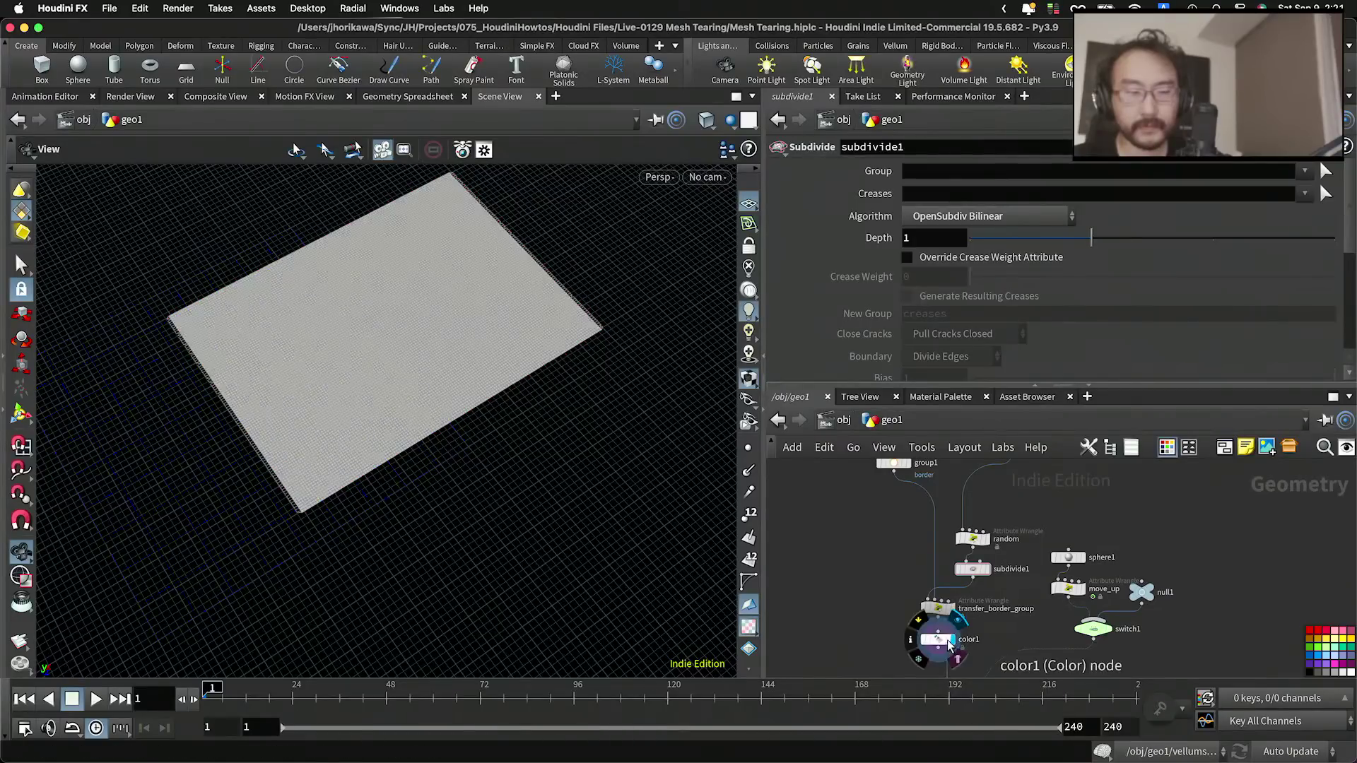
Step: Limit color1 to the border group and set its color to red (1, 0, 0)
left_click(946, 641)
left_click(923, 170)
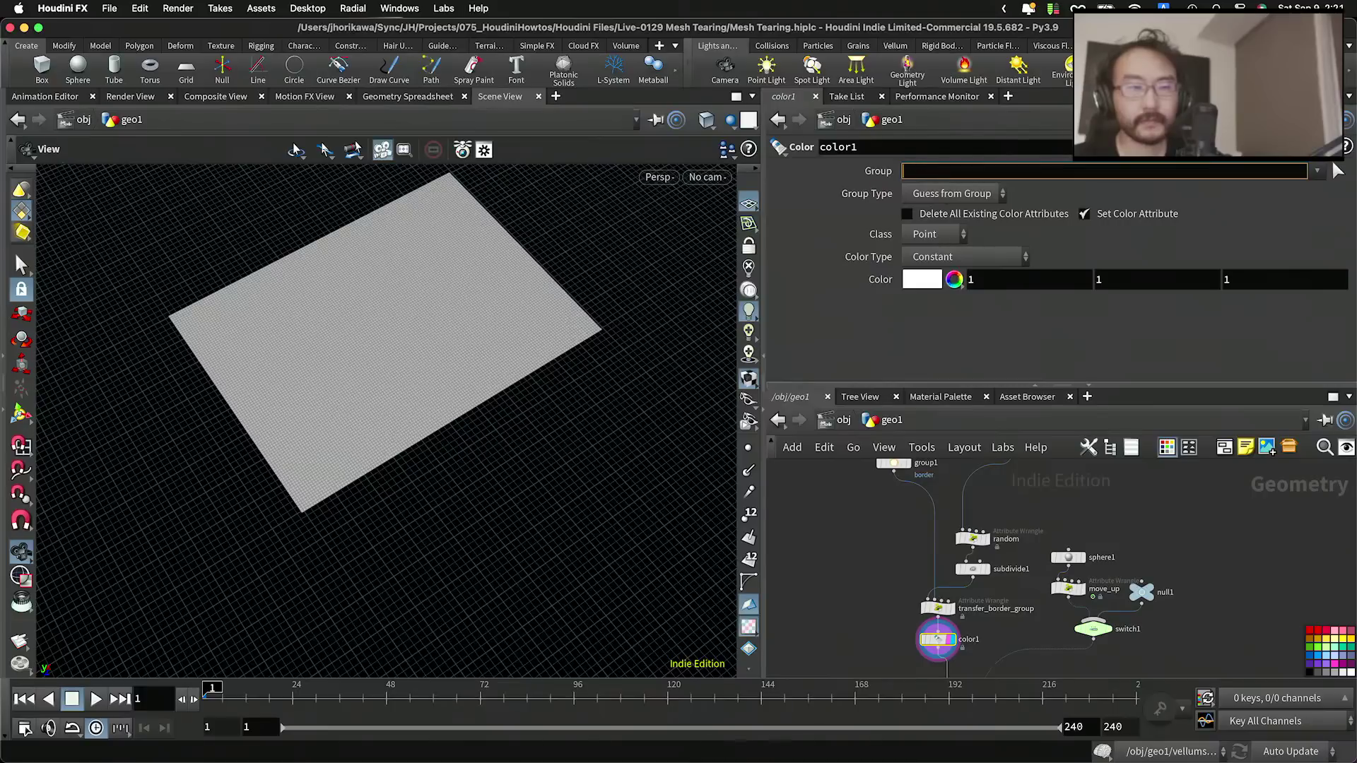
left_click(1317, 172)
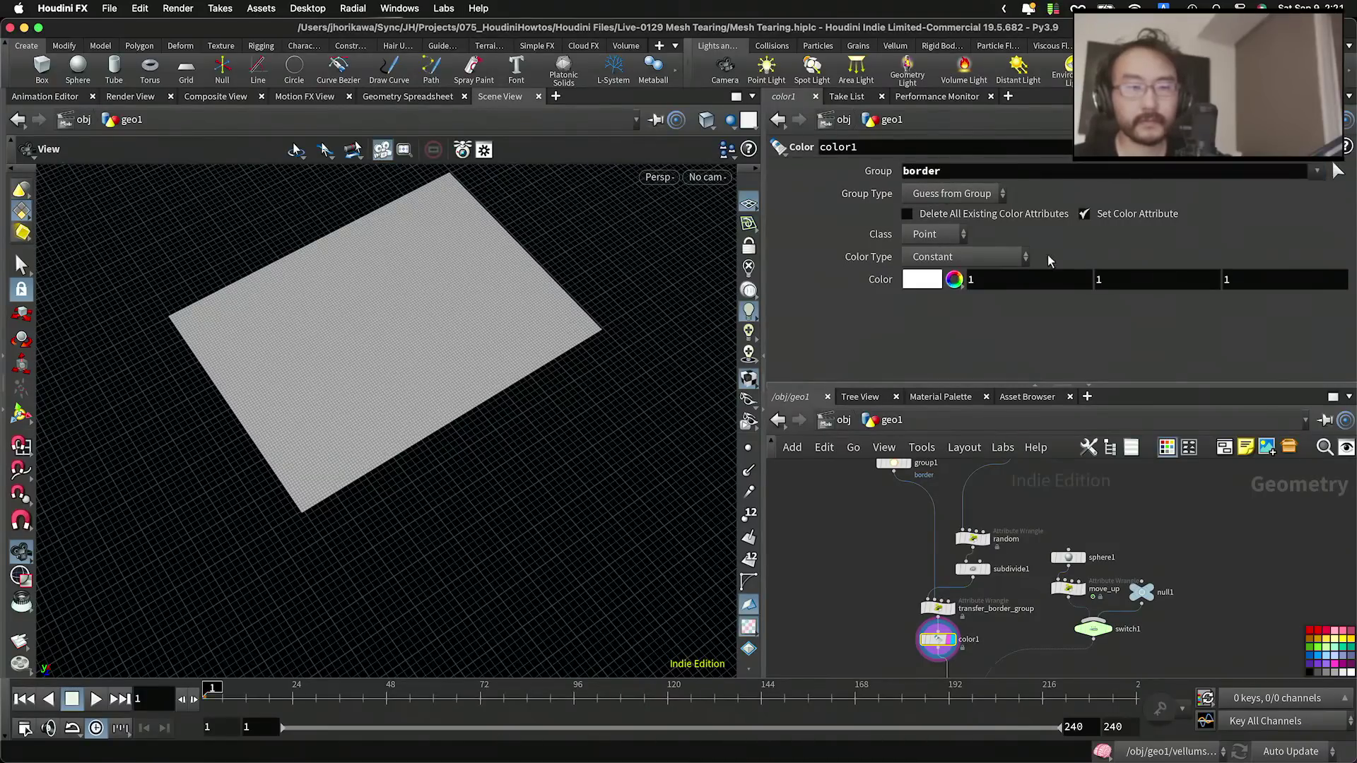
left_click(933, 285)
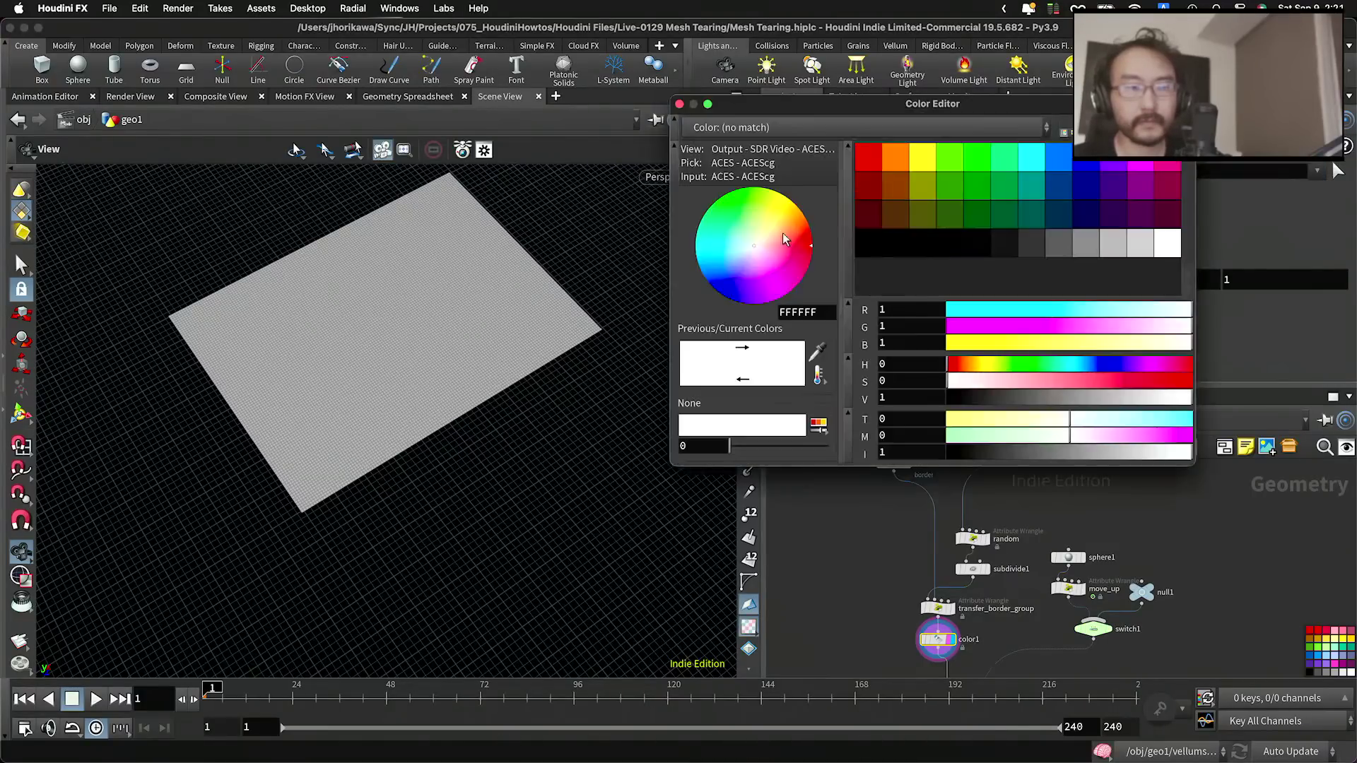
left_click(863, 168)
left_click_drag(414, 290, 397, 345)
left_click(680, 105)
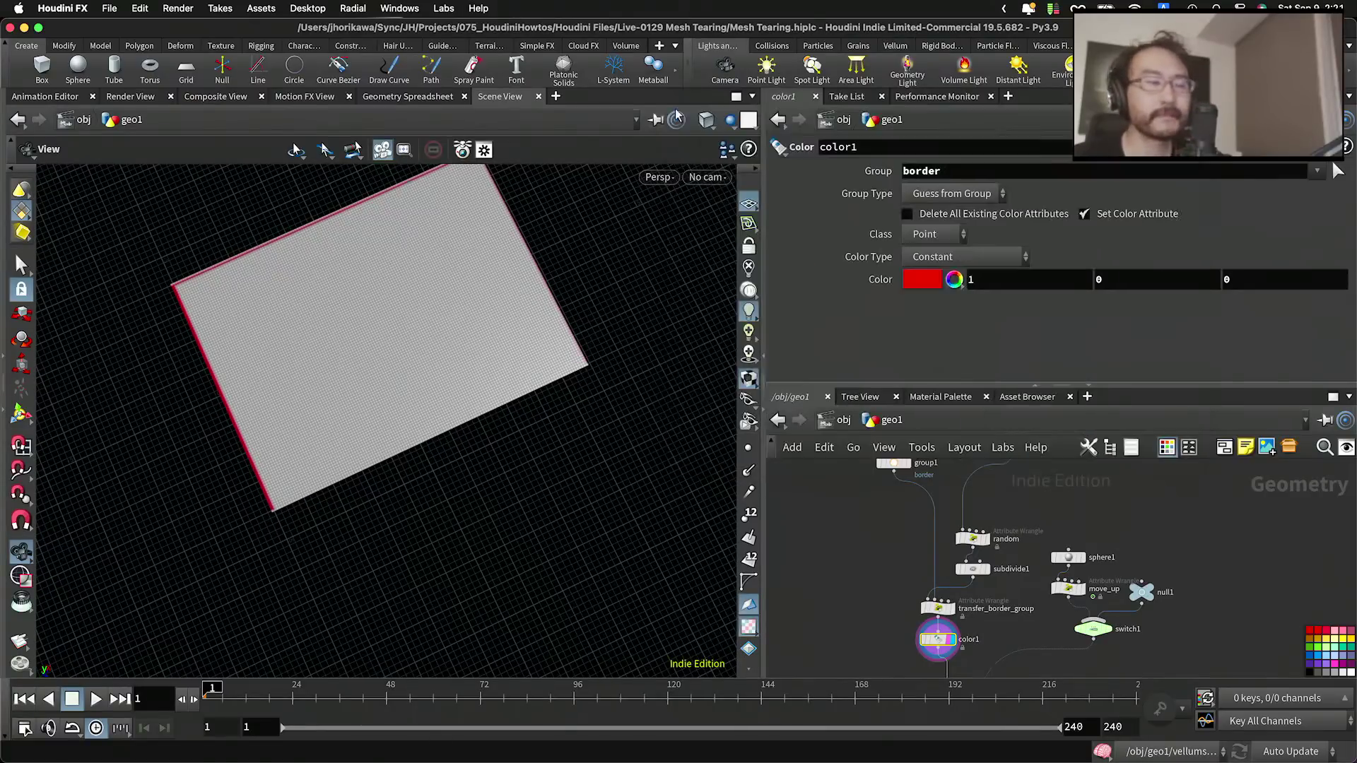
Step: Examine the red border points at the sheet's corner and compare them with the points selected by group1
left_click_drag(315, 278, 189, 402)
scroll(191, 407, "up", 10)
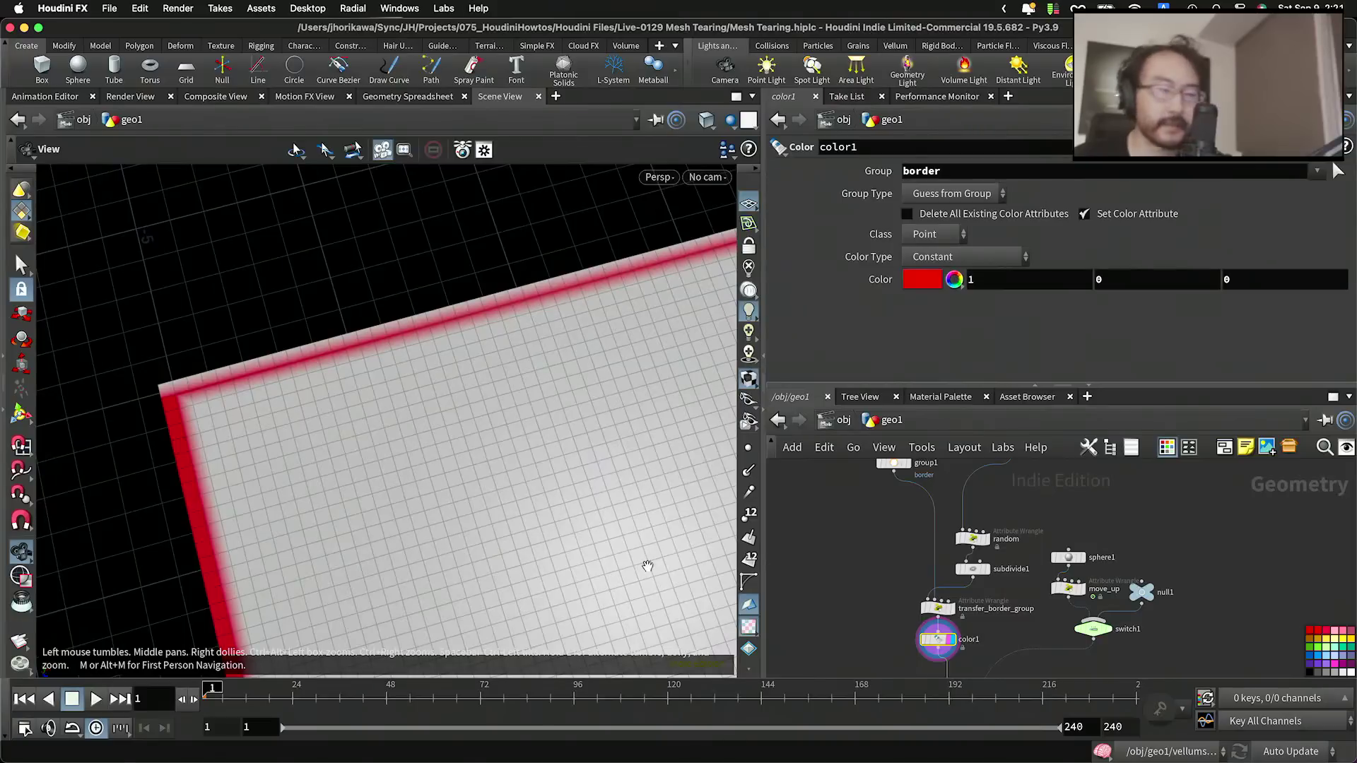
scroll(855, 575, "down", 3)
scroll(860, 539, "up", 8)
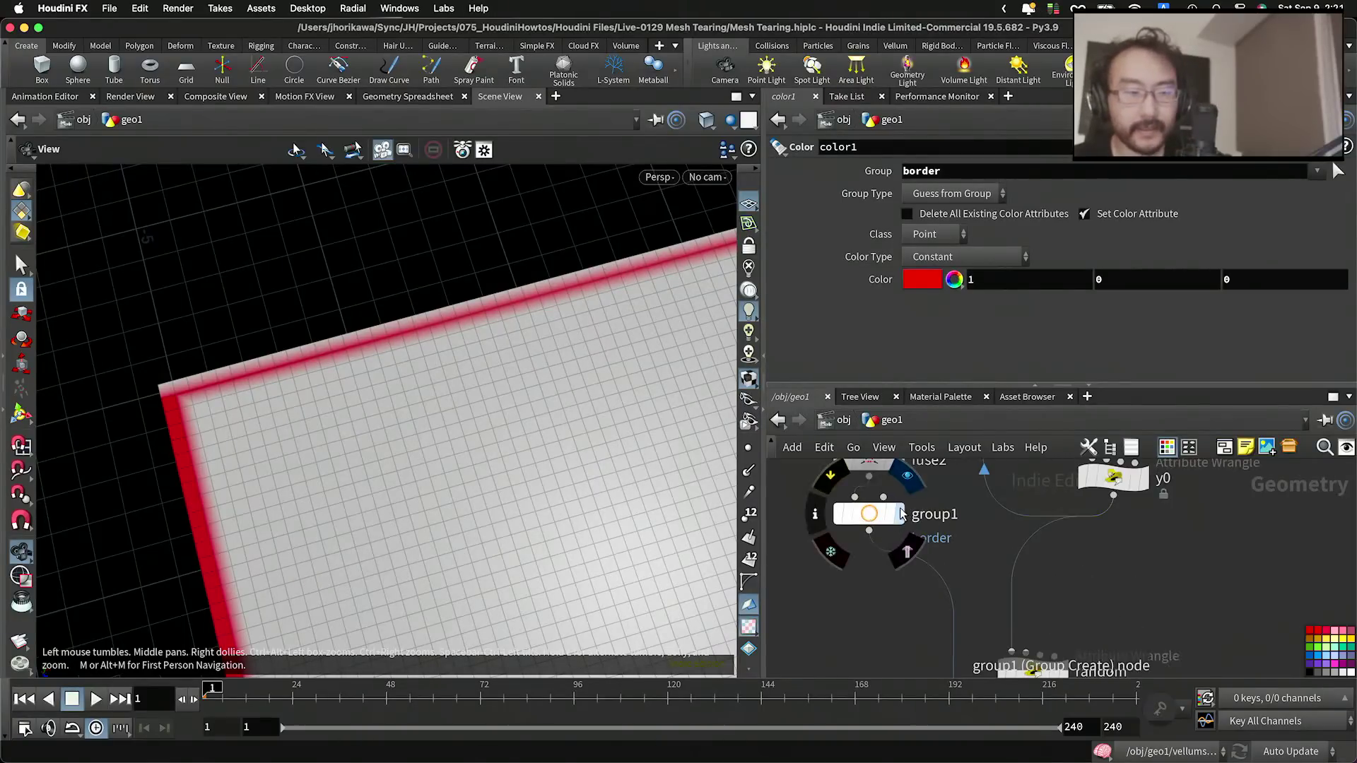
left_click(898, 514)
left_click(892, 516)
left_click(877, 515)
scroll(872, 586, "down", 5)
middle_click_drag(870, 606, 870, 496)
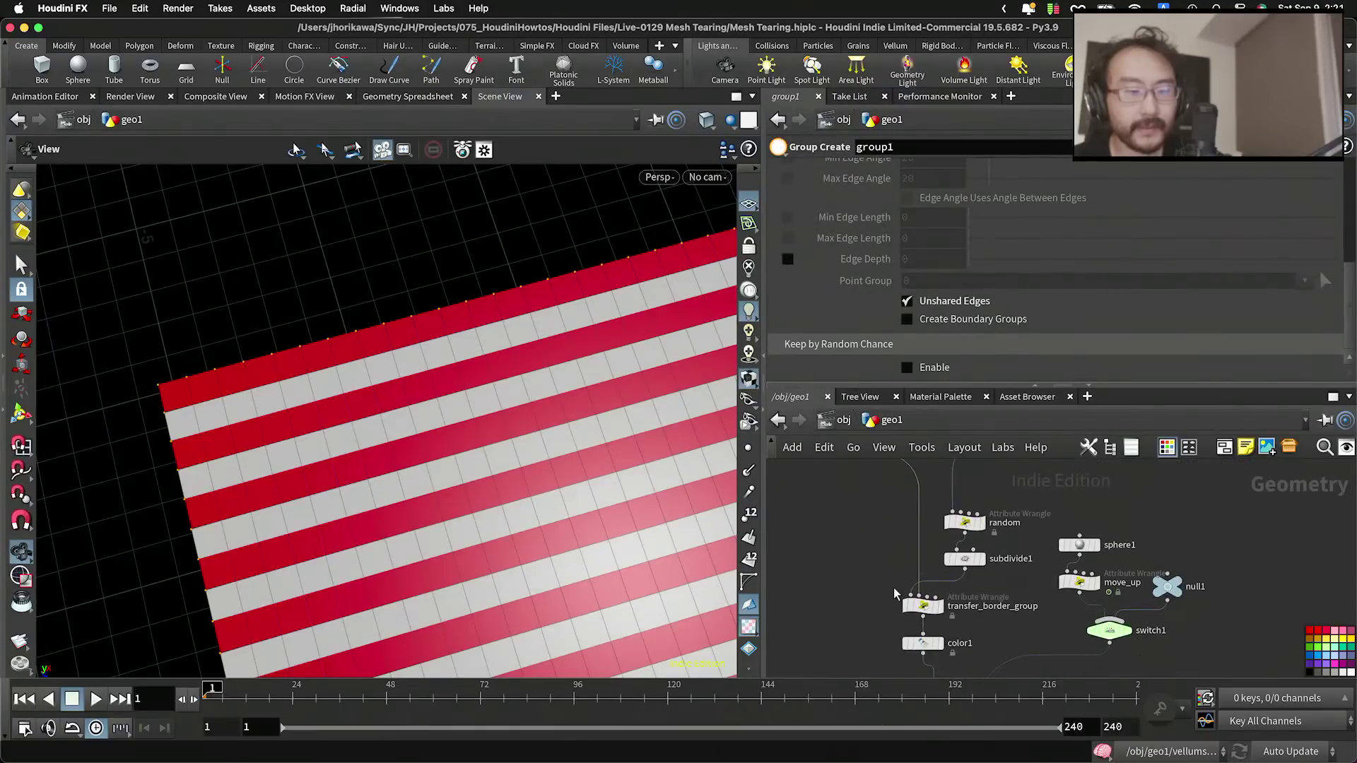
Step: Display subdivide1 and inspect its mesh density at the border alongside the transfer_border_group code
scroll(929, 608, "up", 5)
scroll(944, 608, "down", 4)
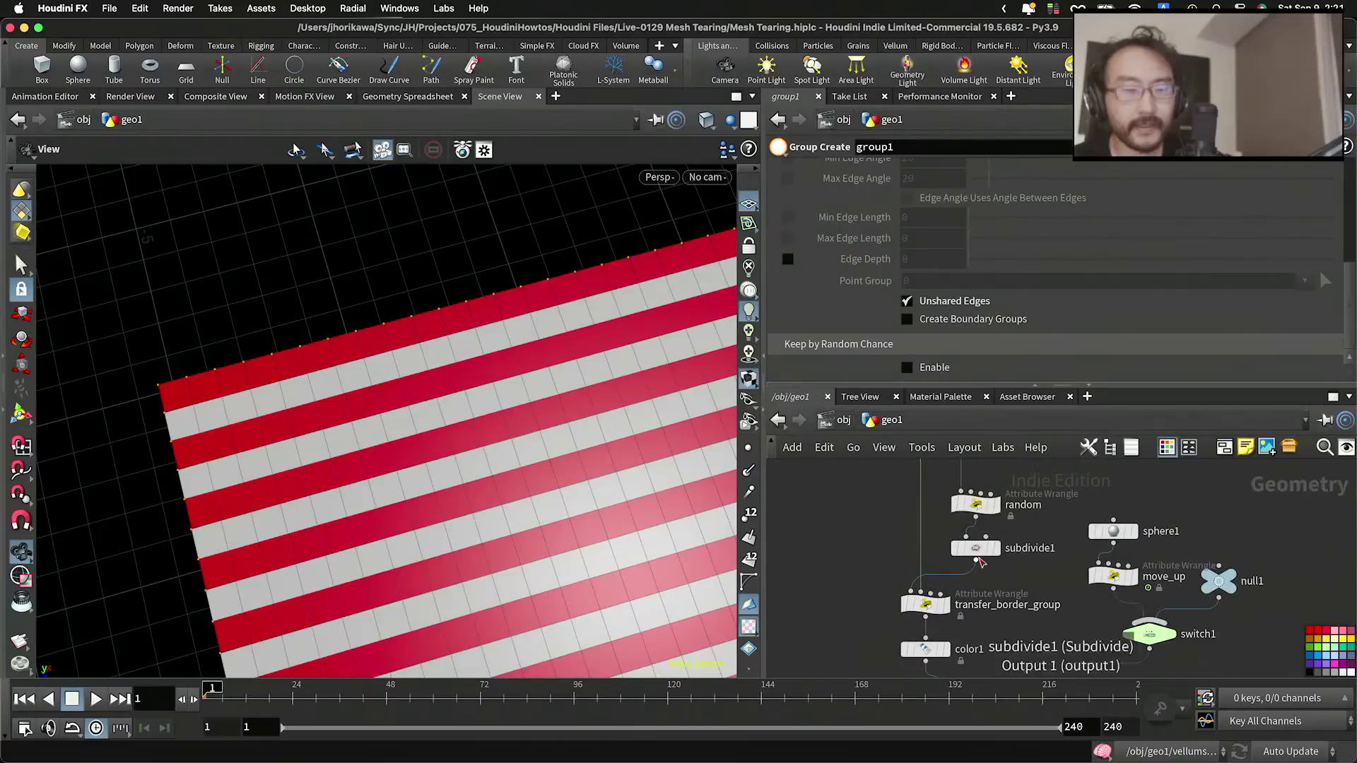
left_click(995, 552)
left_click(978, 551)
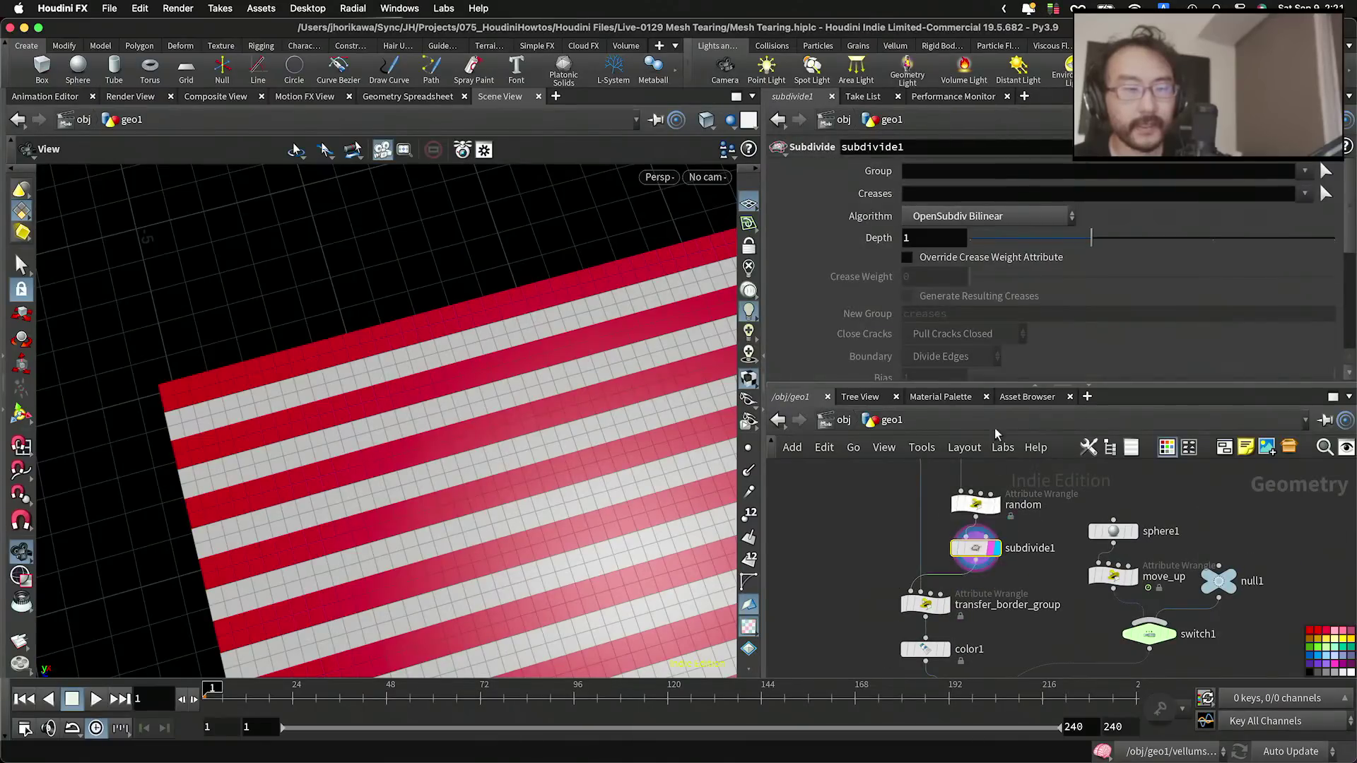
left_click(925, 604)
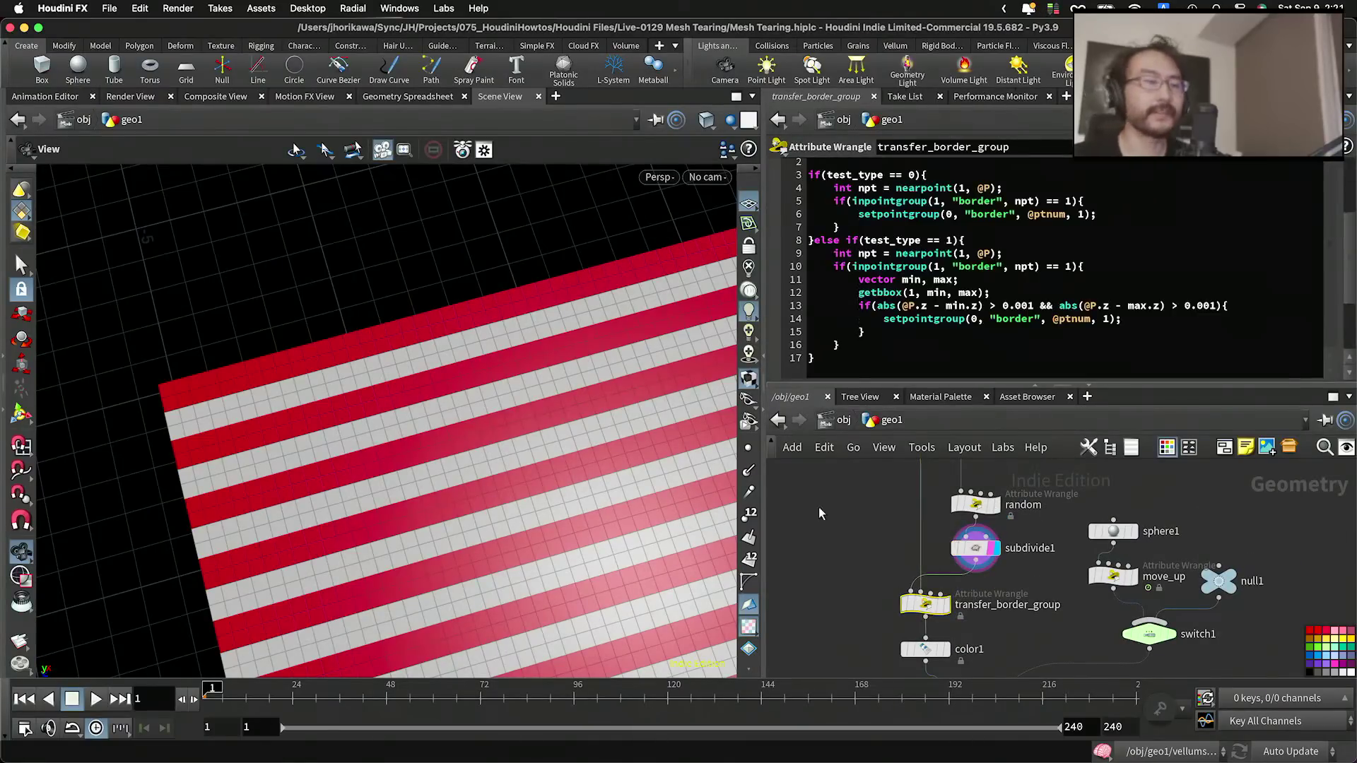
scroll(486, 342, "up", 5)
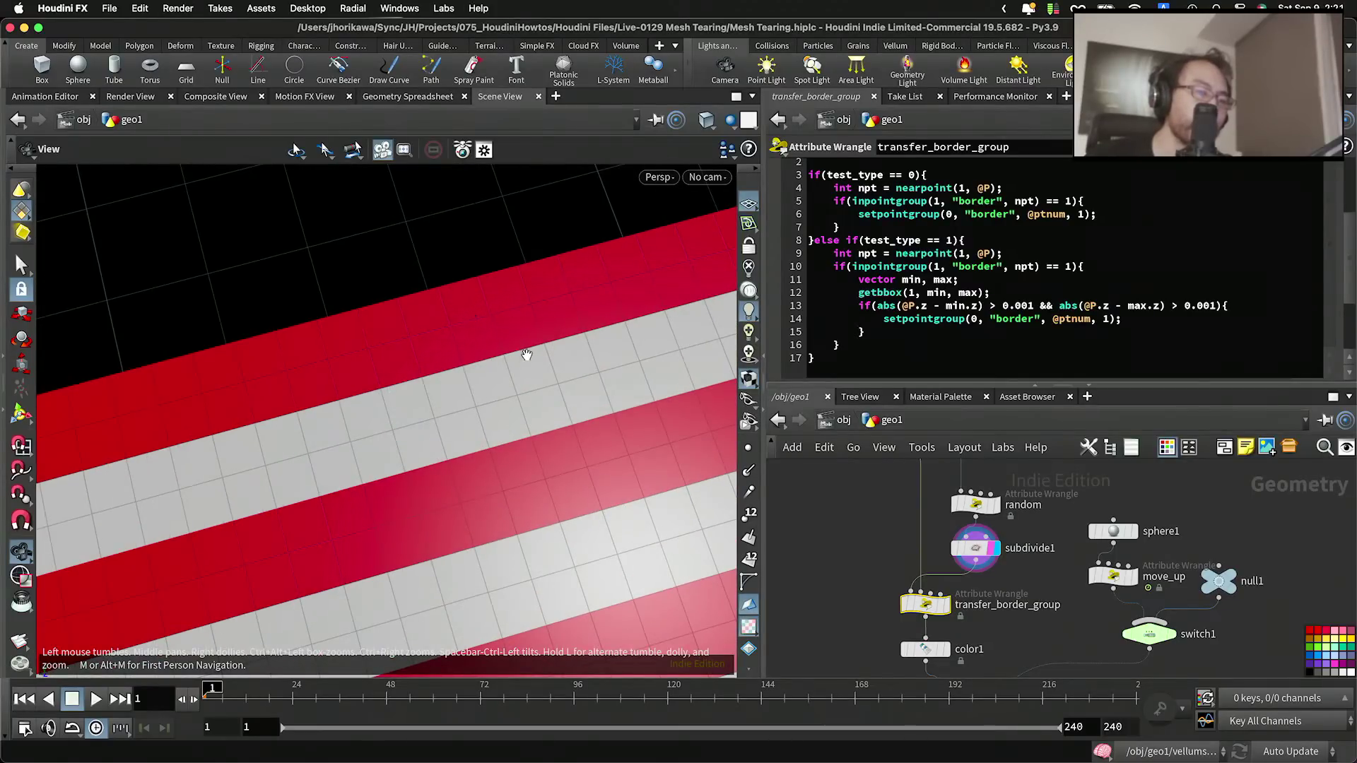
scroll(850, 554, "down", 8)
scroll(850, 507, "up", 8)
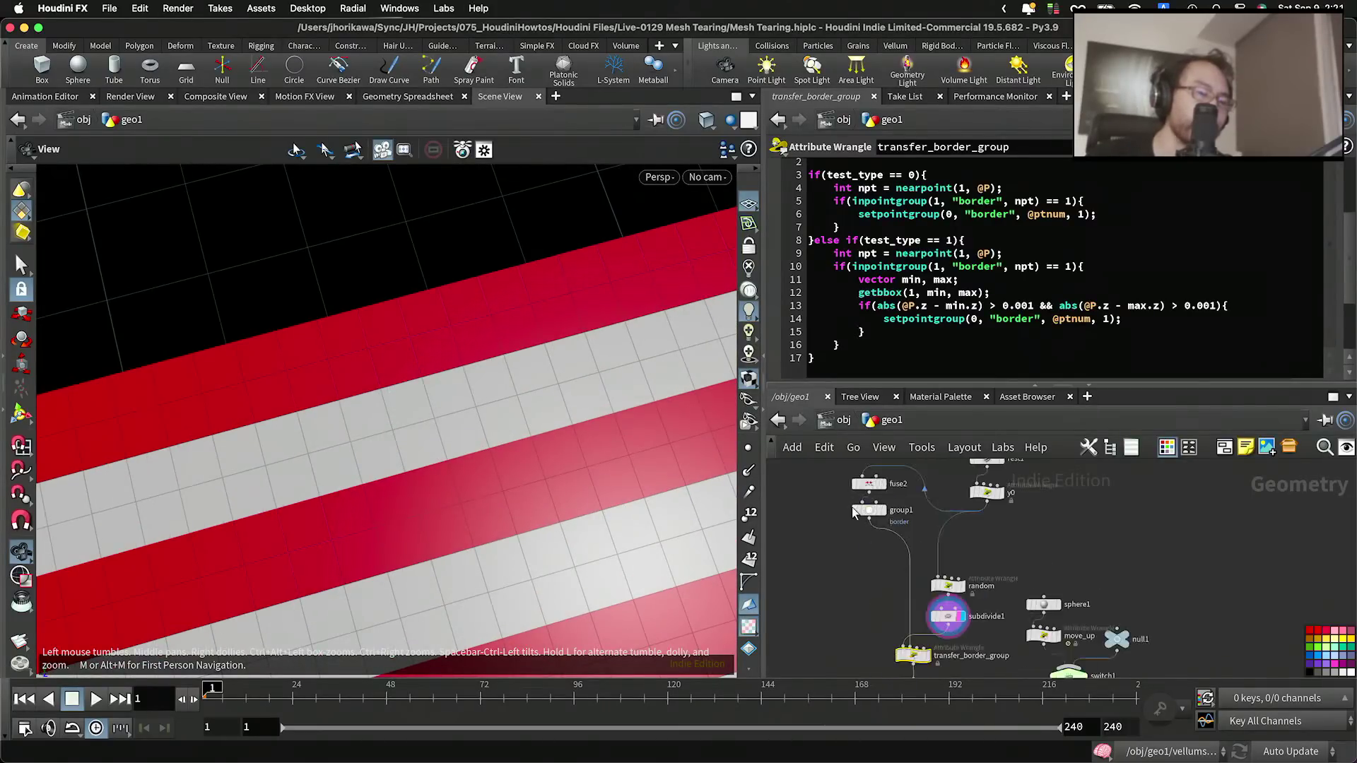
Step: Move fuse2 and group1 beside the subdivide1 branch, feed fuse2 from subdivide1's output, and display group1
middle_click_drag(884, 577, 881, 623)
left_click_drag(849, 519, 851, 599)
scroll(871, 522, "down", 5)
scroll(855, 601, "up", 4)
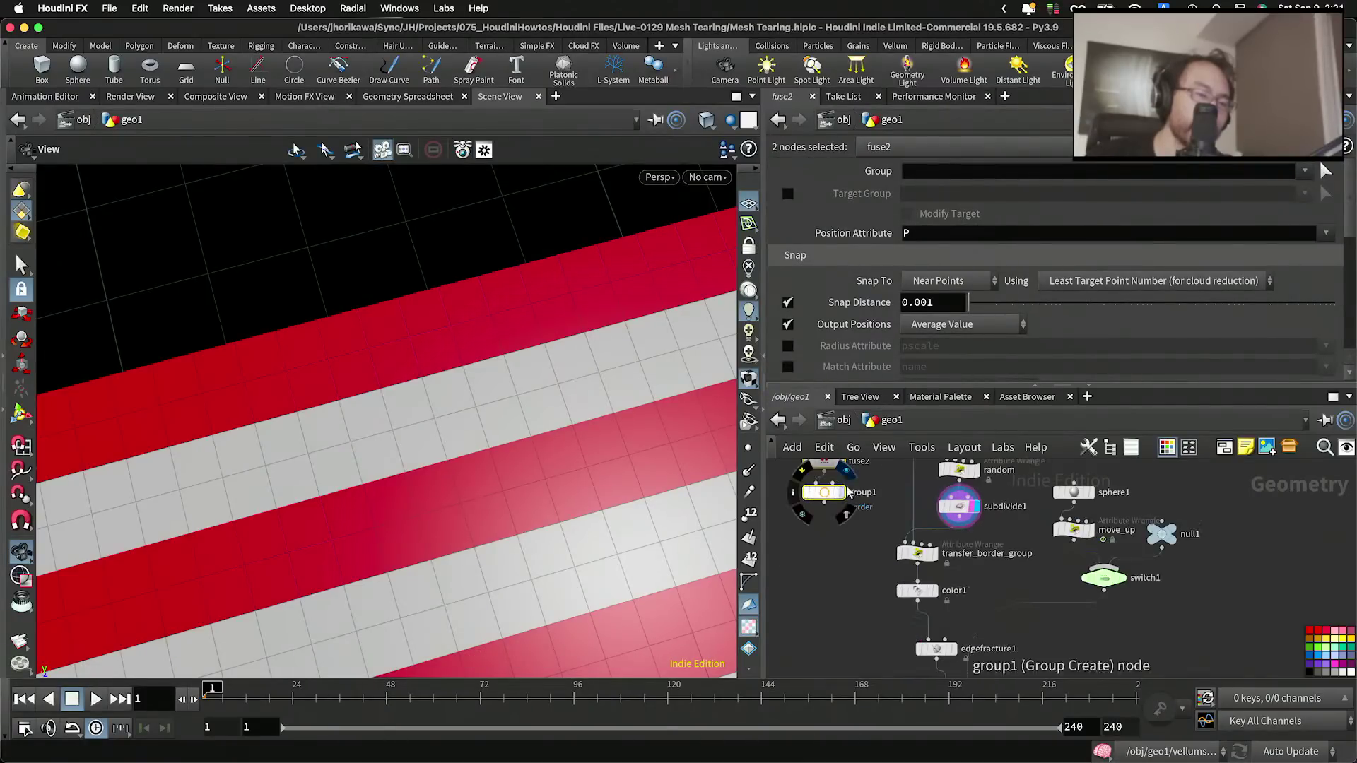
left_click_drag(827, 542, 829, 575)
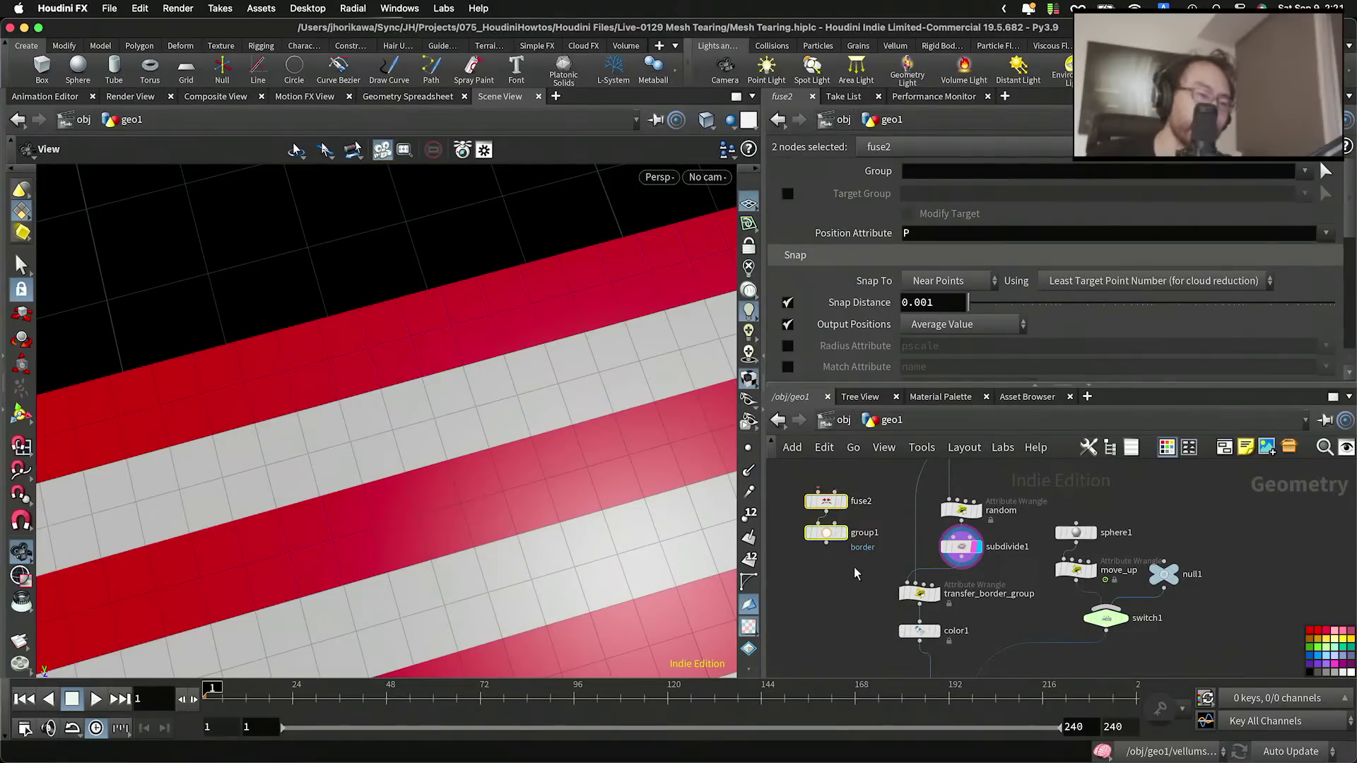
left_click_drag(961, 557, 818, 493)
left_click(843, 535)
left_click(834, 572)
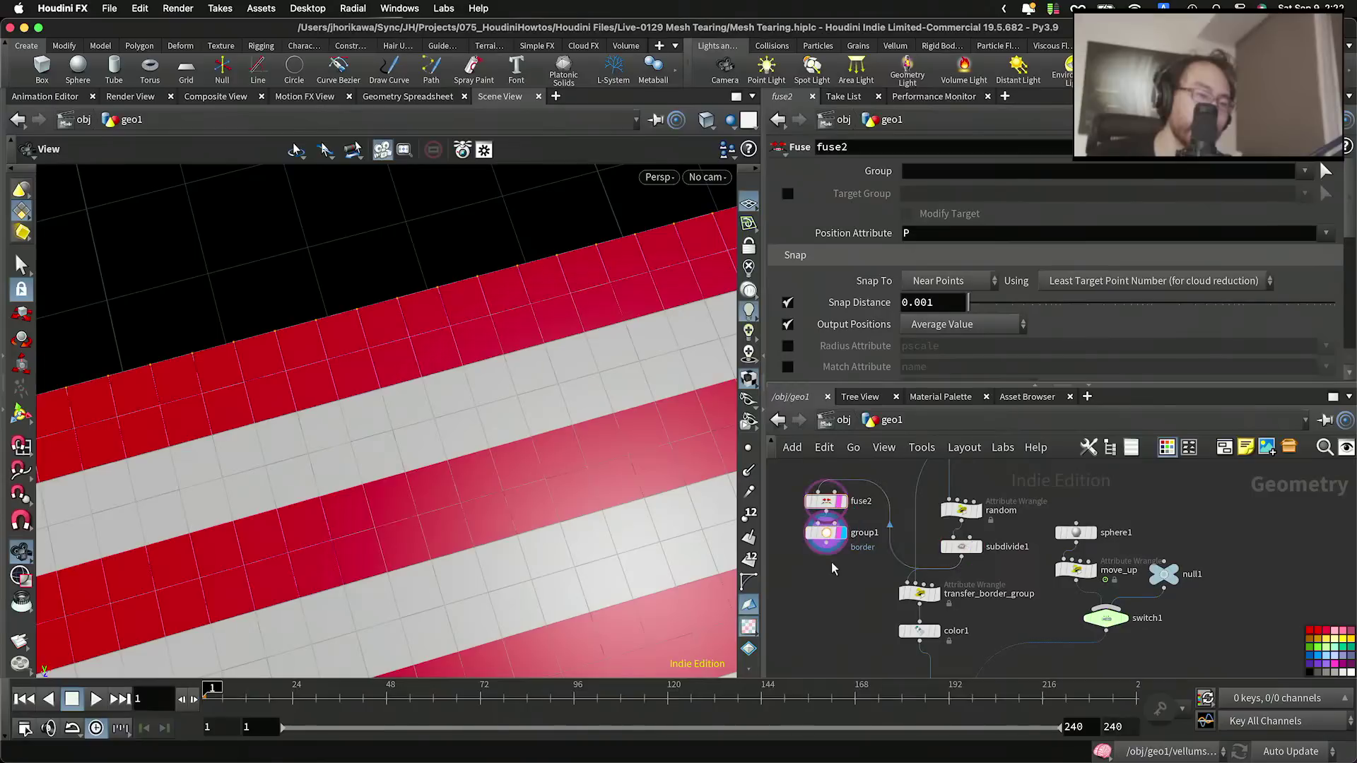
left_click(838, 536)
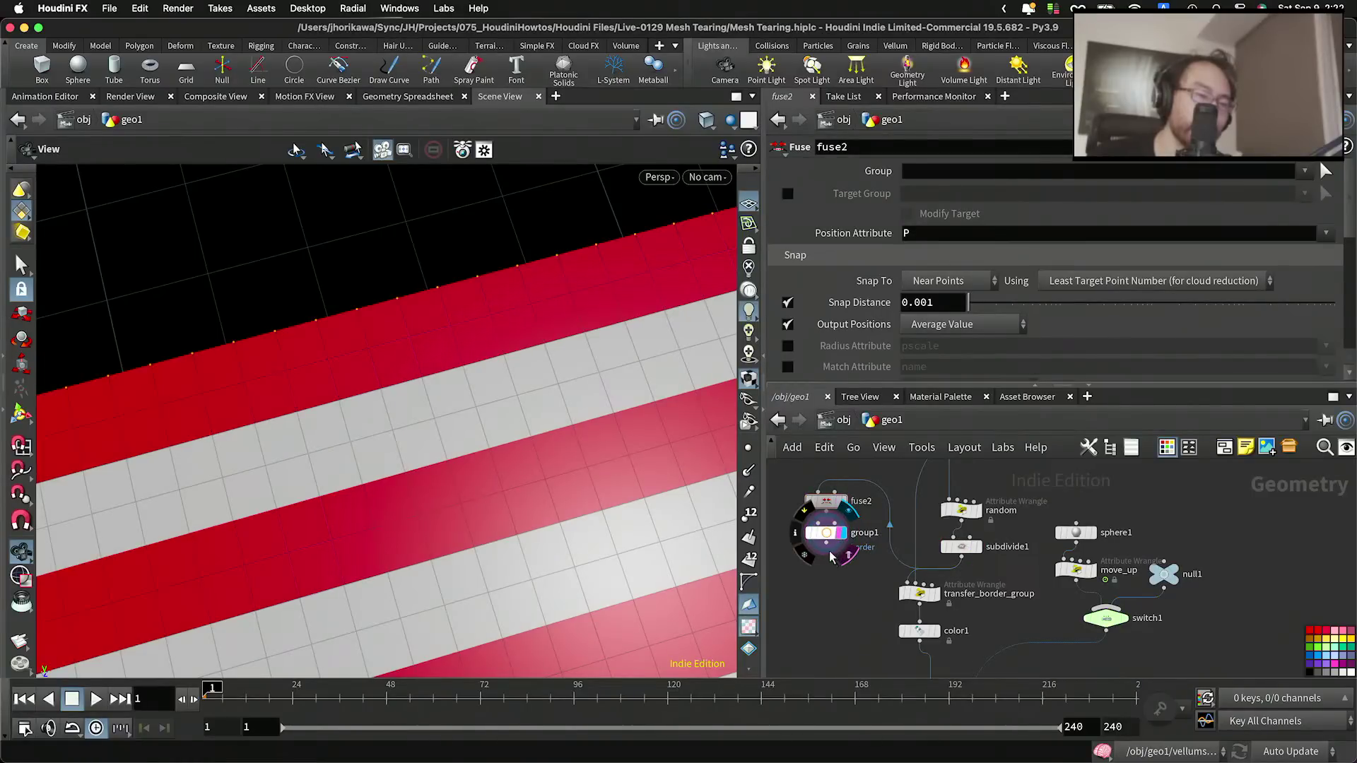
Step: Connect group1 to transfer_border_group and display color1 to check the red borders on the sheet
left_click_drag(827, 544, 895, 603)
left_click(938, 631)
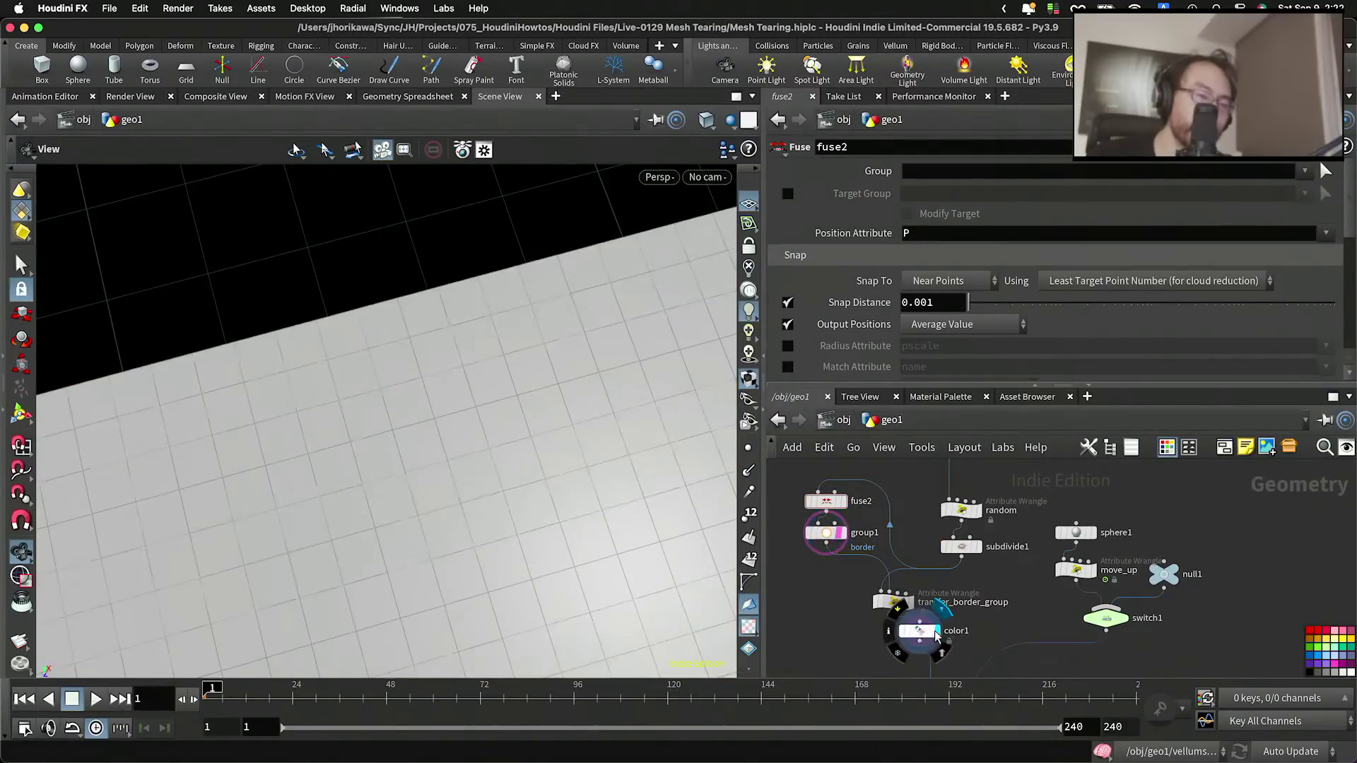
scroll(569, 497, "down", 10)
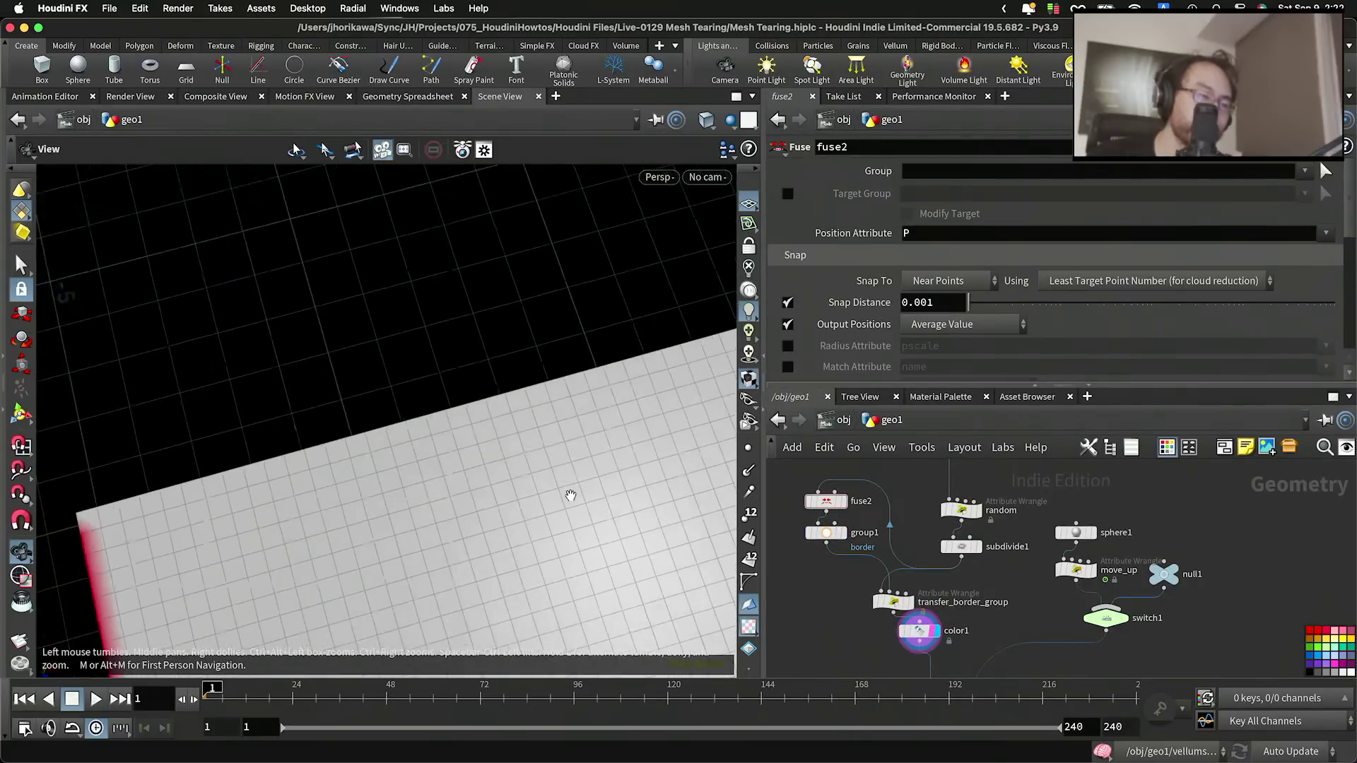
middle_click_drag(568, 506, 252, 349)
scroll(252, 349, "down", 10)
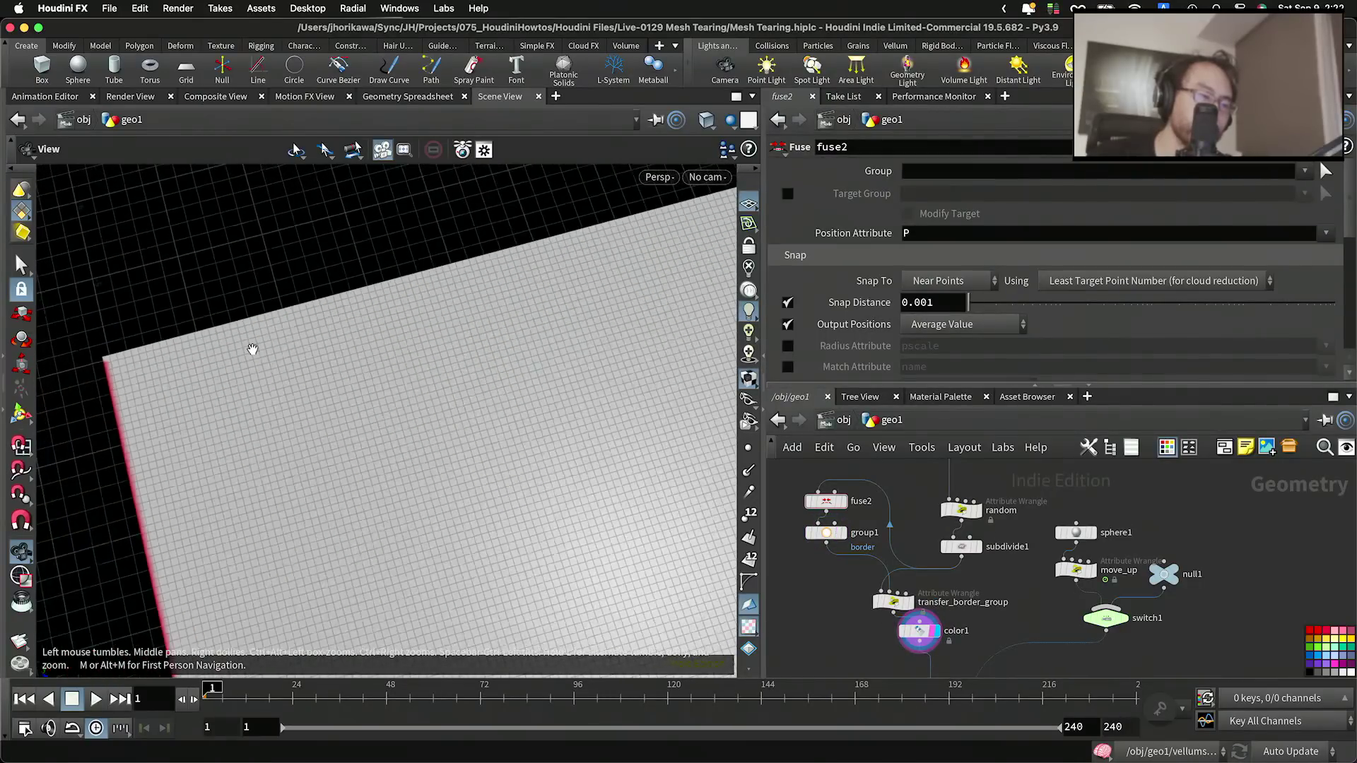
scroll(252, 349, "down", 6)
middle_click_drag(529, 528, 435, 477)
Step: Reposition the fuse2 and group1 nodes together, then display and select vellumsolver1
scroll(724, 536, "up", 1)
scroll(798, 543, "up", 3)
left_click_drag(844, 595, 820, 485)
left_click_drag(832, 496, 866, 521)
middle_click_drag(842, 590, 798, 463)
scroll(924, 549, "up", 4)
left_click_drag(889, 507, 846, 544)
scroll(968, 517, "down", 10)
scroll(982, 606, "up", 8)
left_click(932, 573)
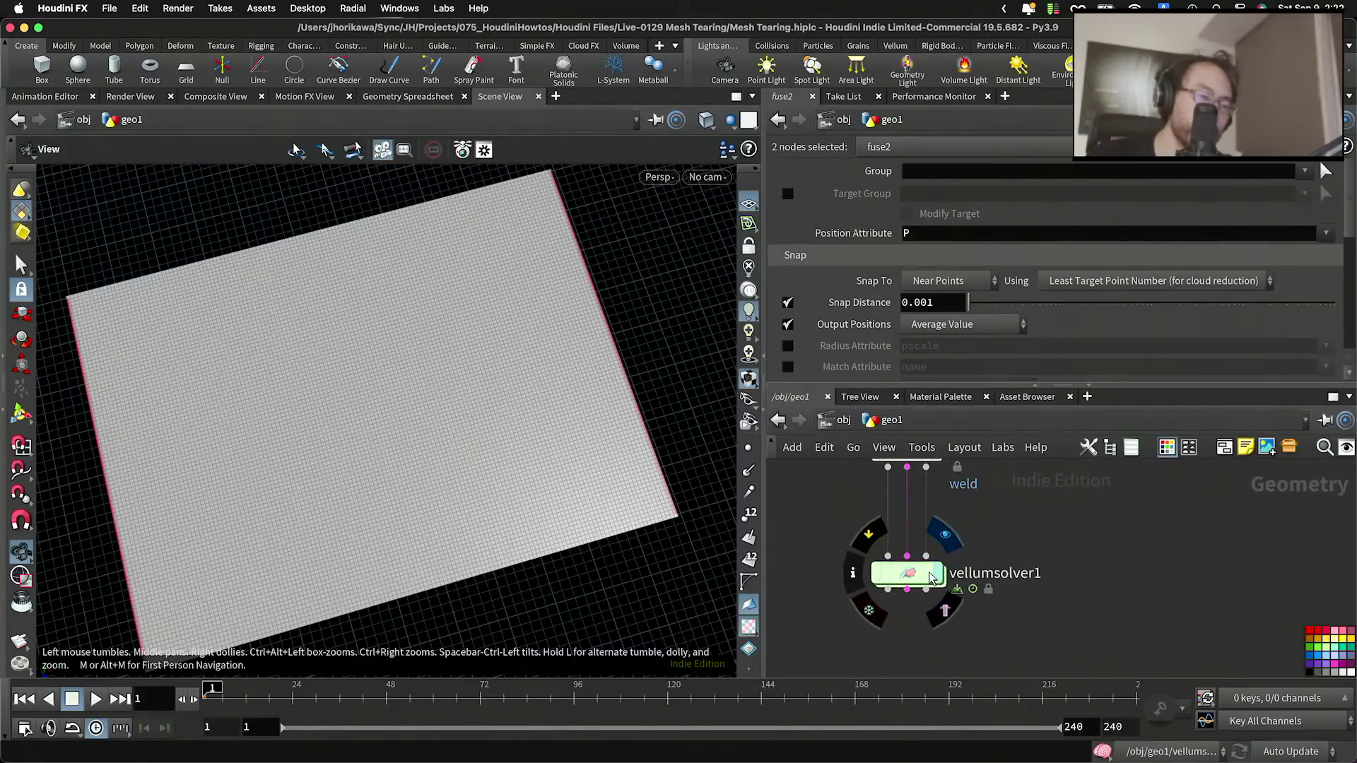
left_click(914, 574)
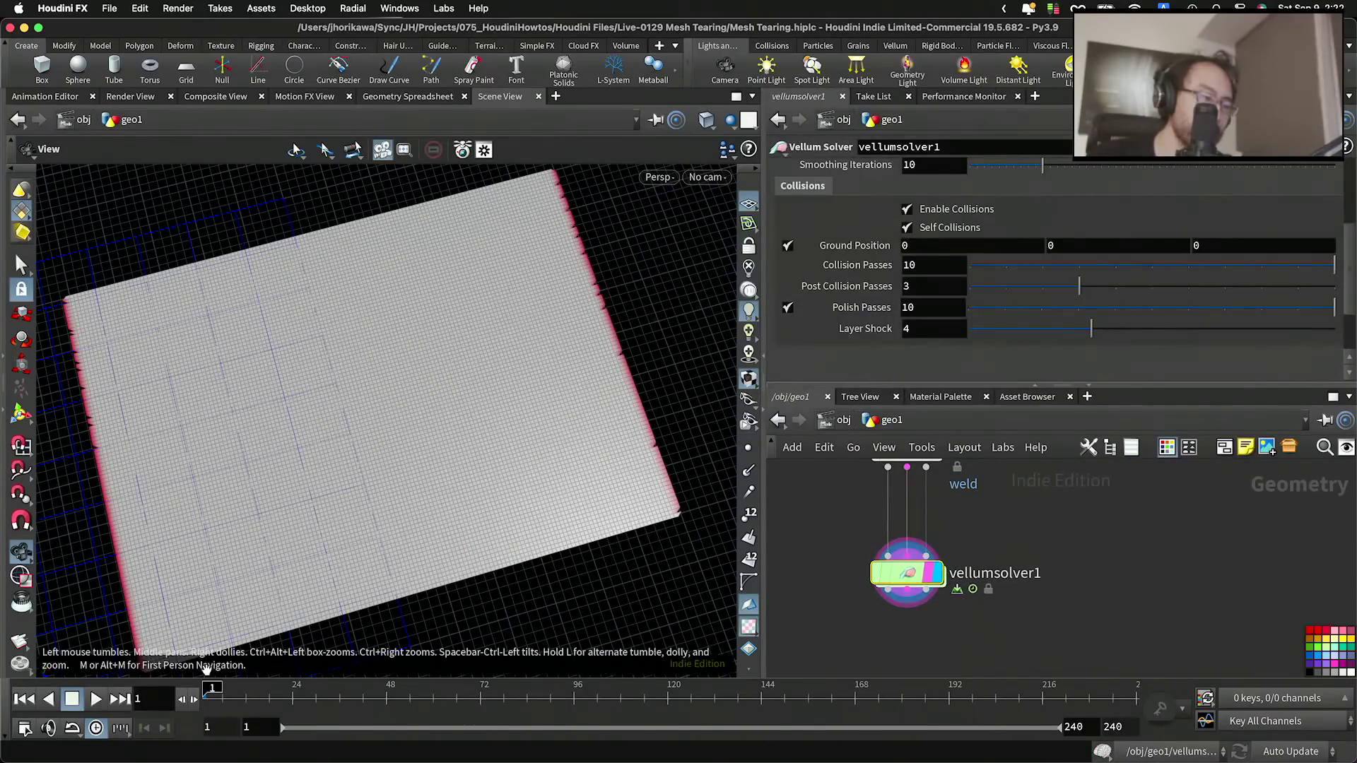
Step: Examine the sheet's red border up close, play the vellumsolver1 simulation, and return to frame 1
scroll(113, 466, "up", 6)
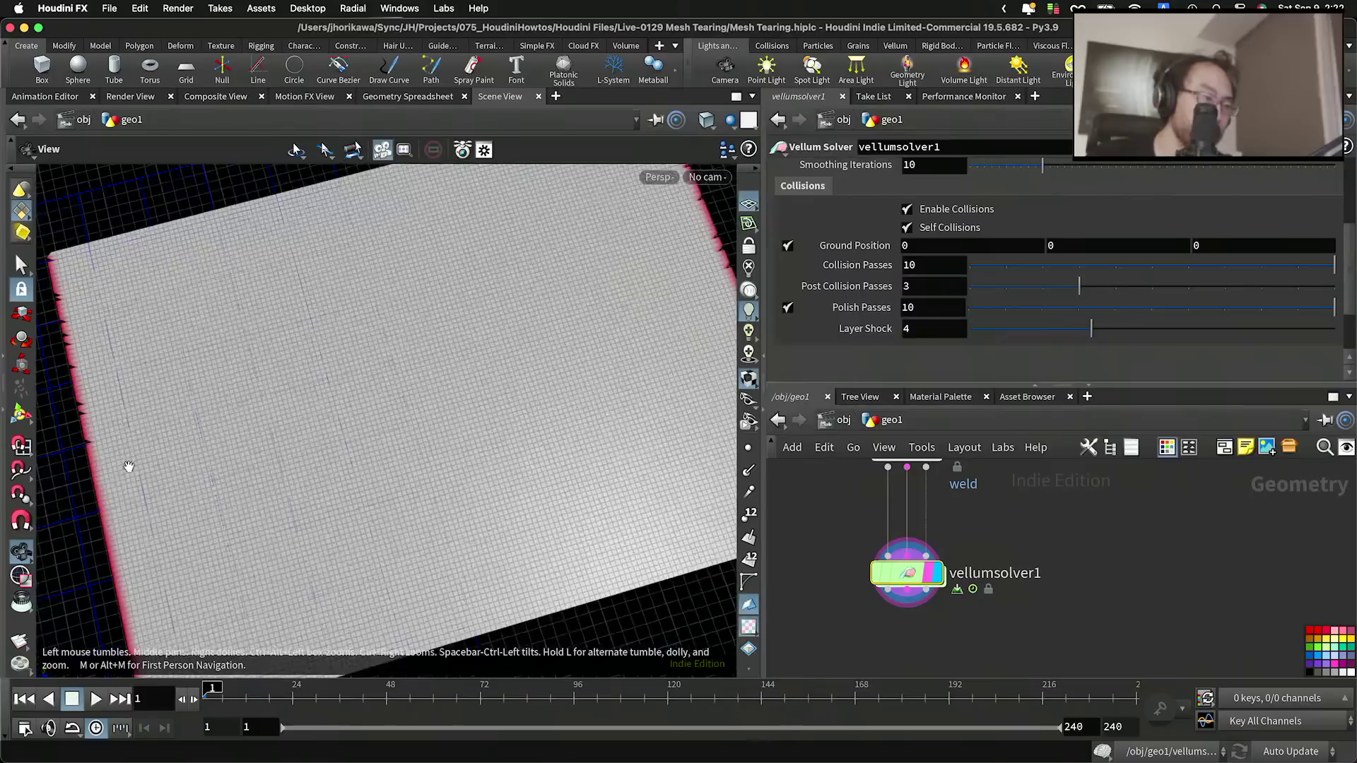
scroll(204, 523, "up", 8)
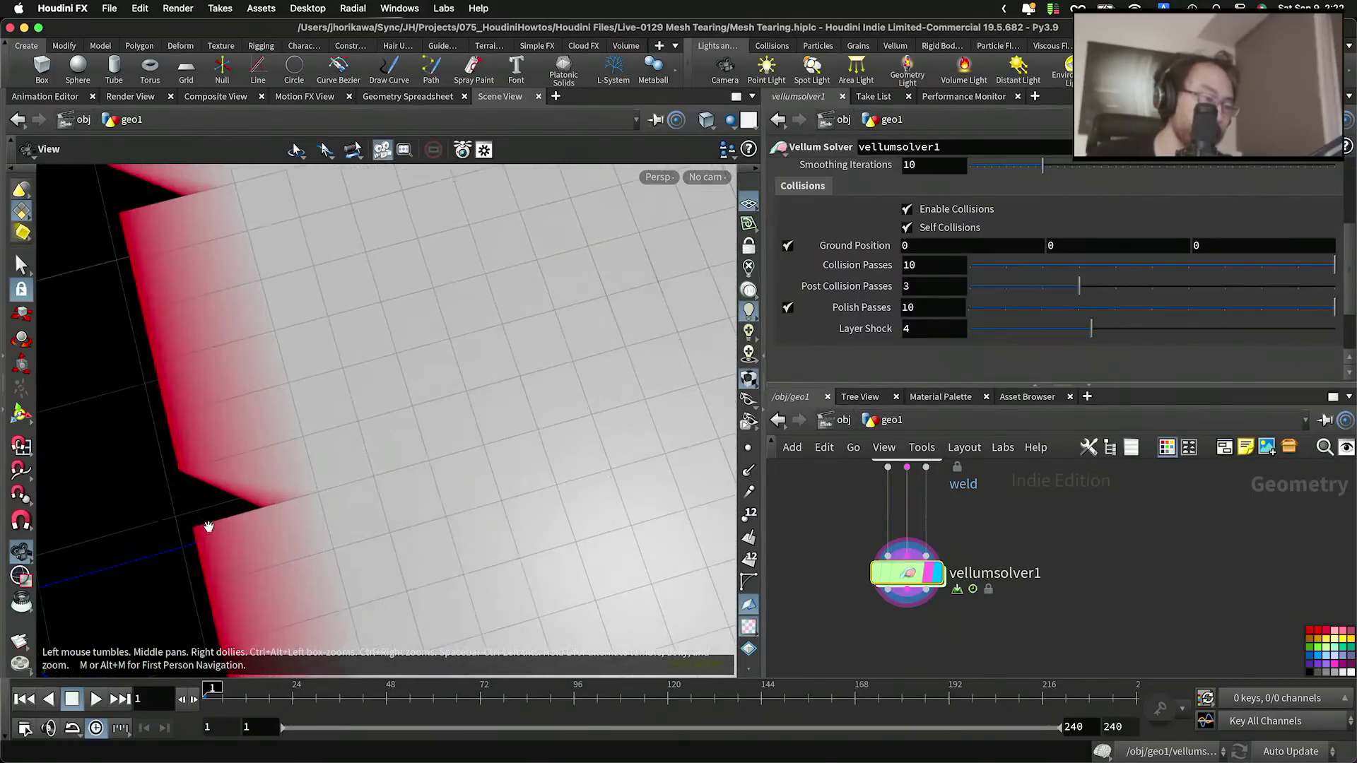
scroll(213, 395, "down", 8)
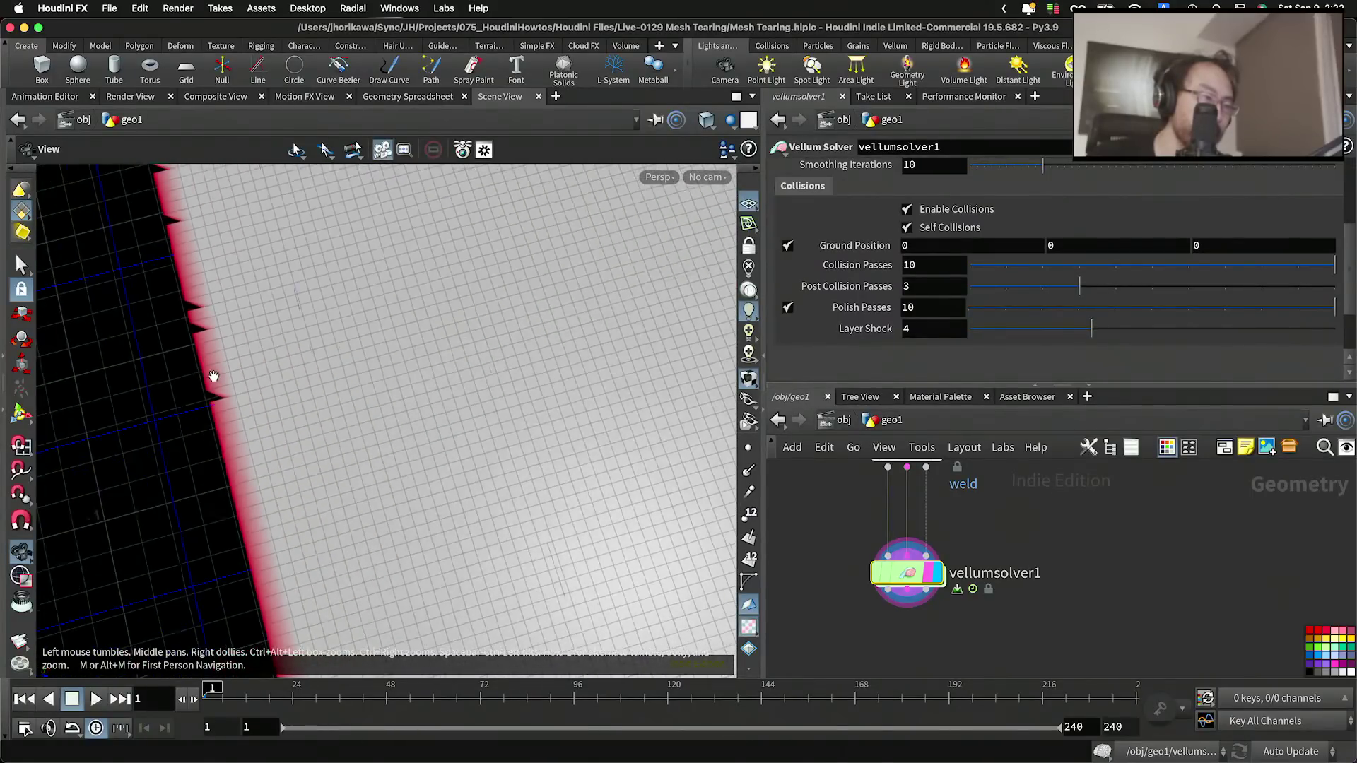
scroll(213, 376, "down", 10)
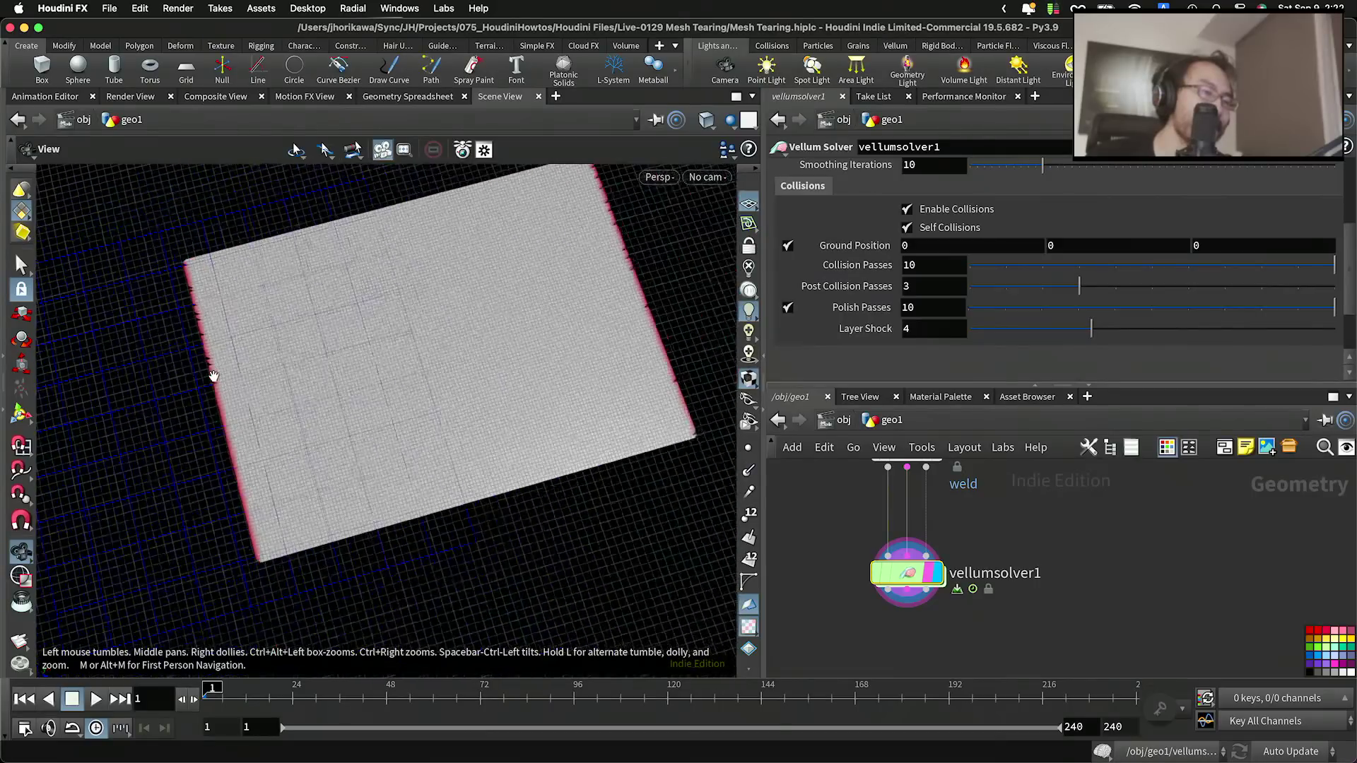
middle_click_drag(217, 393, 190, 421)
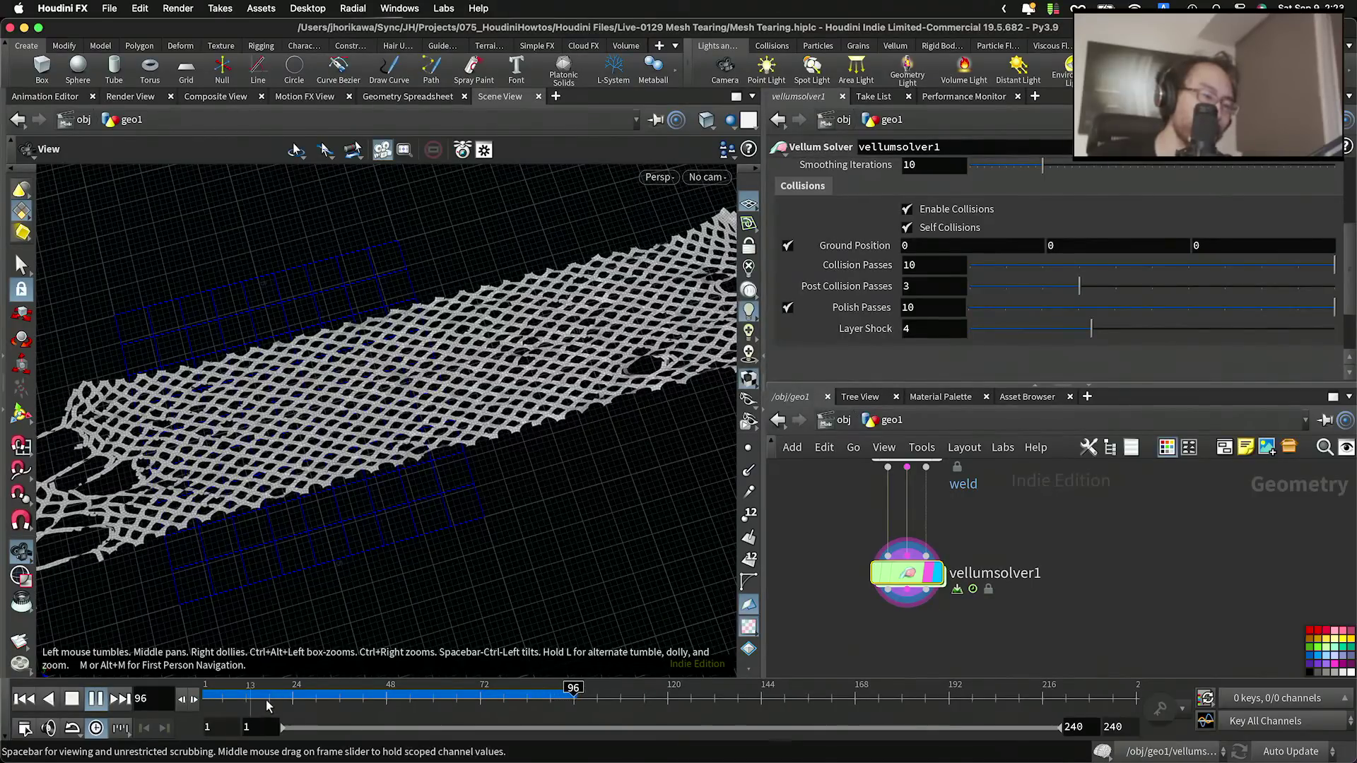
left_click_drag(266, 700, 203, 698)
Step: Set the breaking threshold of vellumstitch1 to 1
scroll(961, 587, "down", 5)
middle_click_drag(961, 590, 950, 672)
scroll(999, 620, "up", 5)
middle_click_drag(935, 466, 951, 570)
middle_click_drag(837, 635, 828, 494)
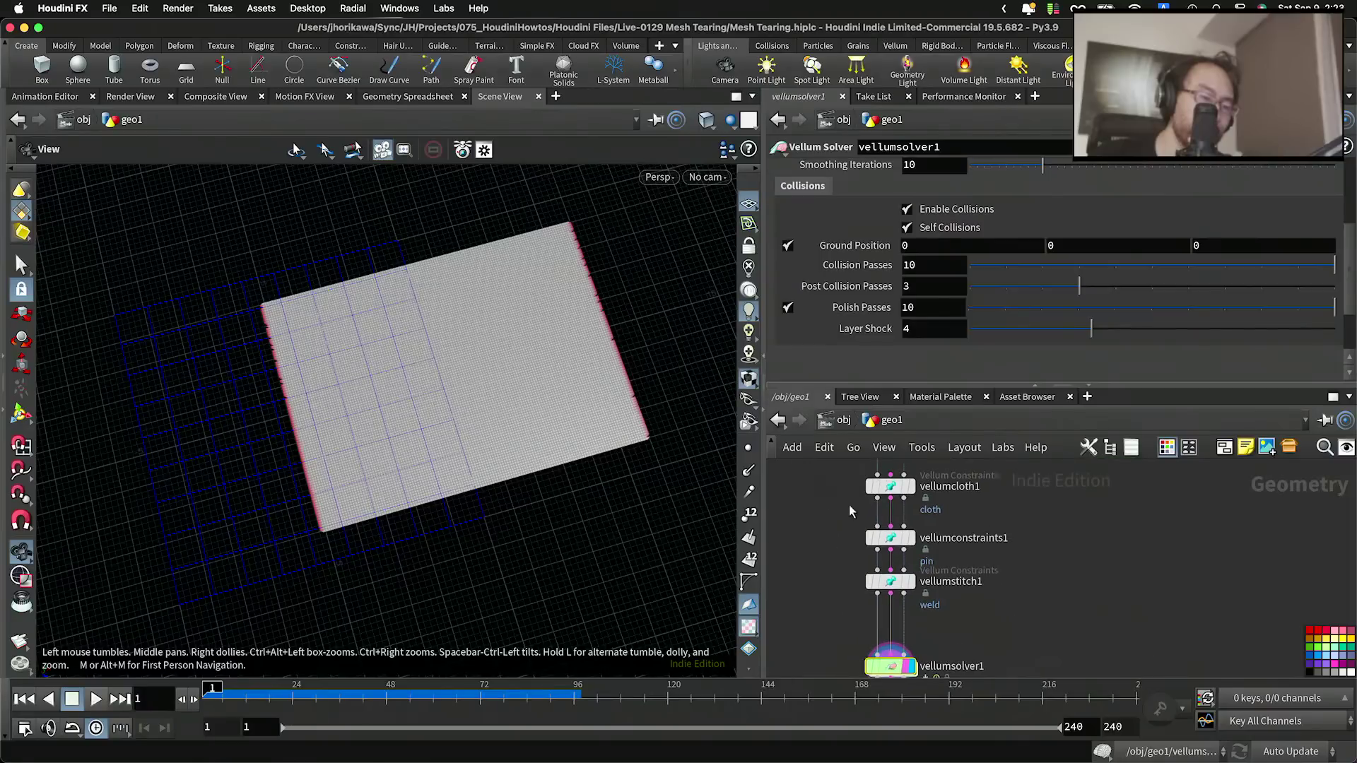
scroll(952, 617, "up", 4)
left_click(864, 567)
left_click_drag(934, 320, 867, 323)
type("1")
key("Return")
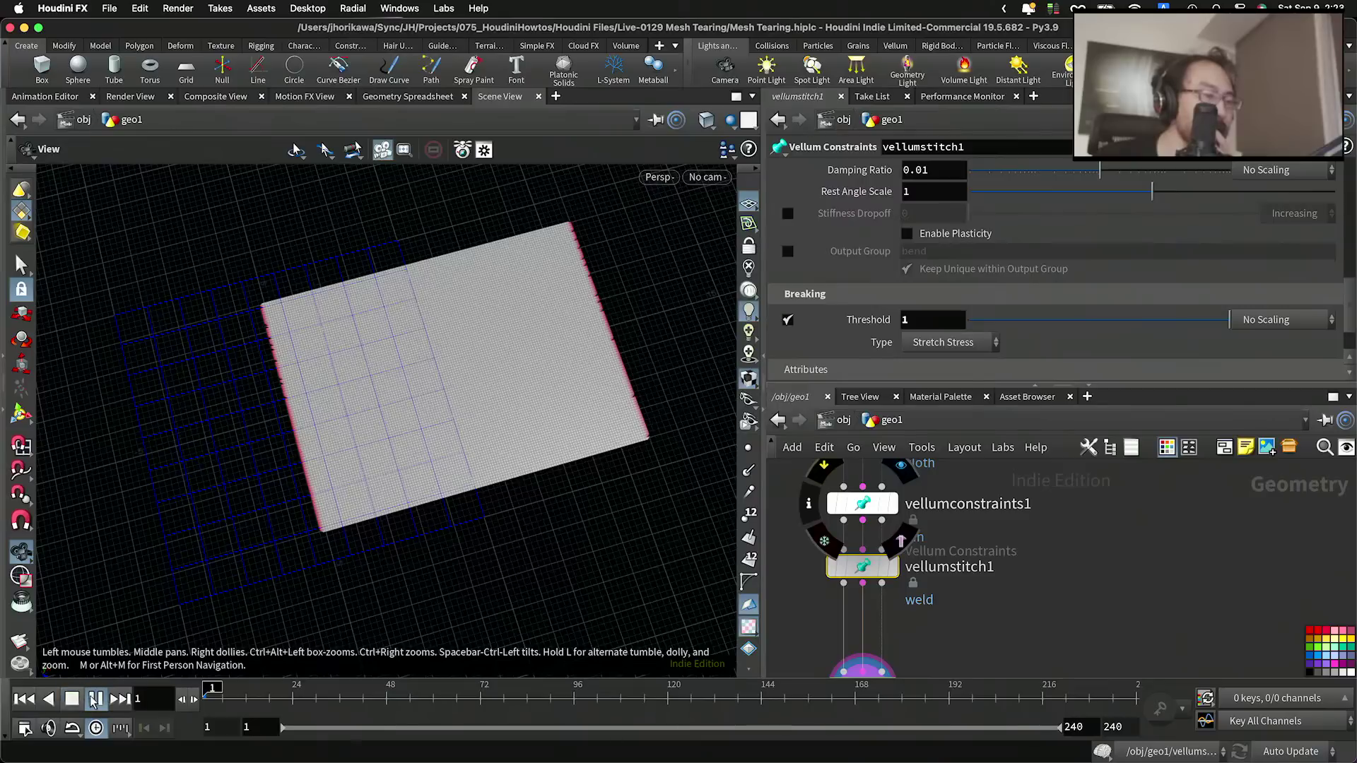
Step: Play the tearing simulation with the stitch threshold of 1, stop it, and return to frame 1
left_click(94, 700)
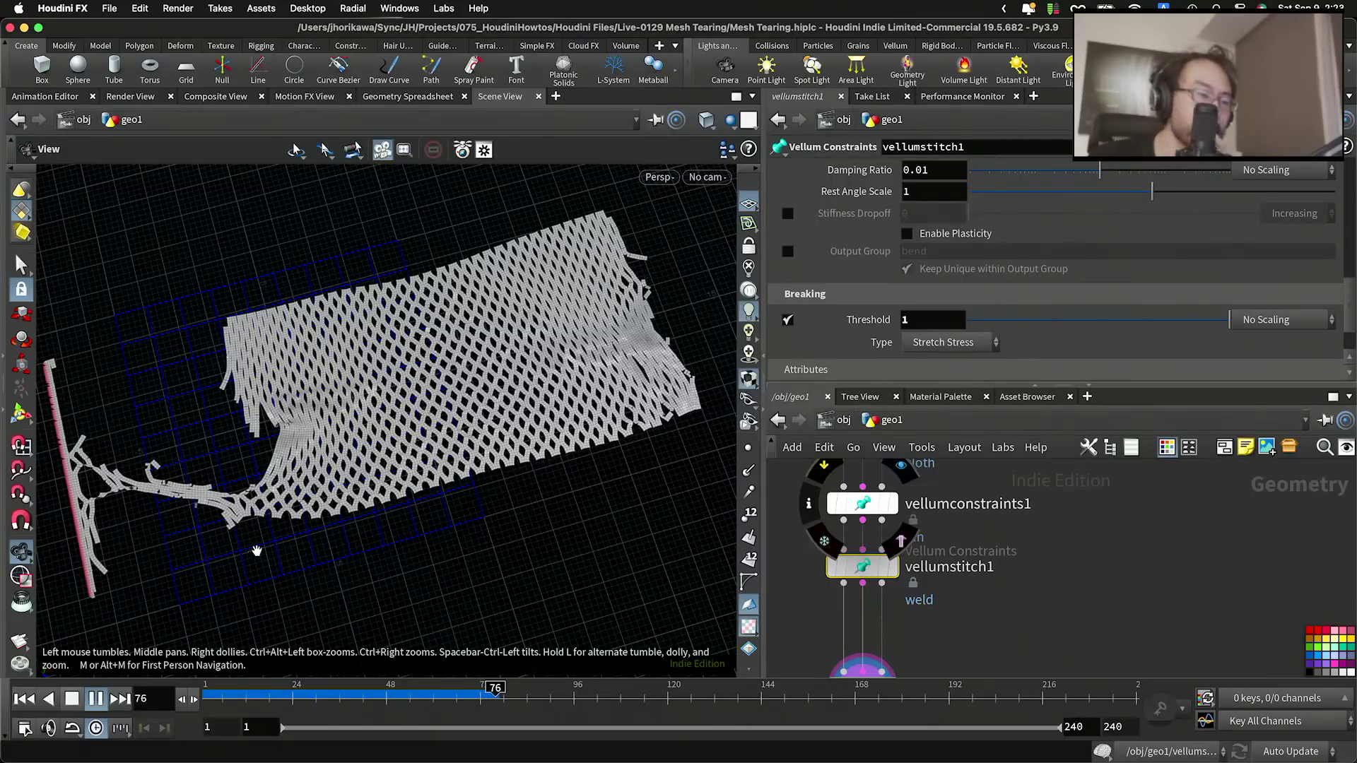
left_click(92, 699)
left_click_drag(244, 695, 189, 696)
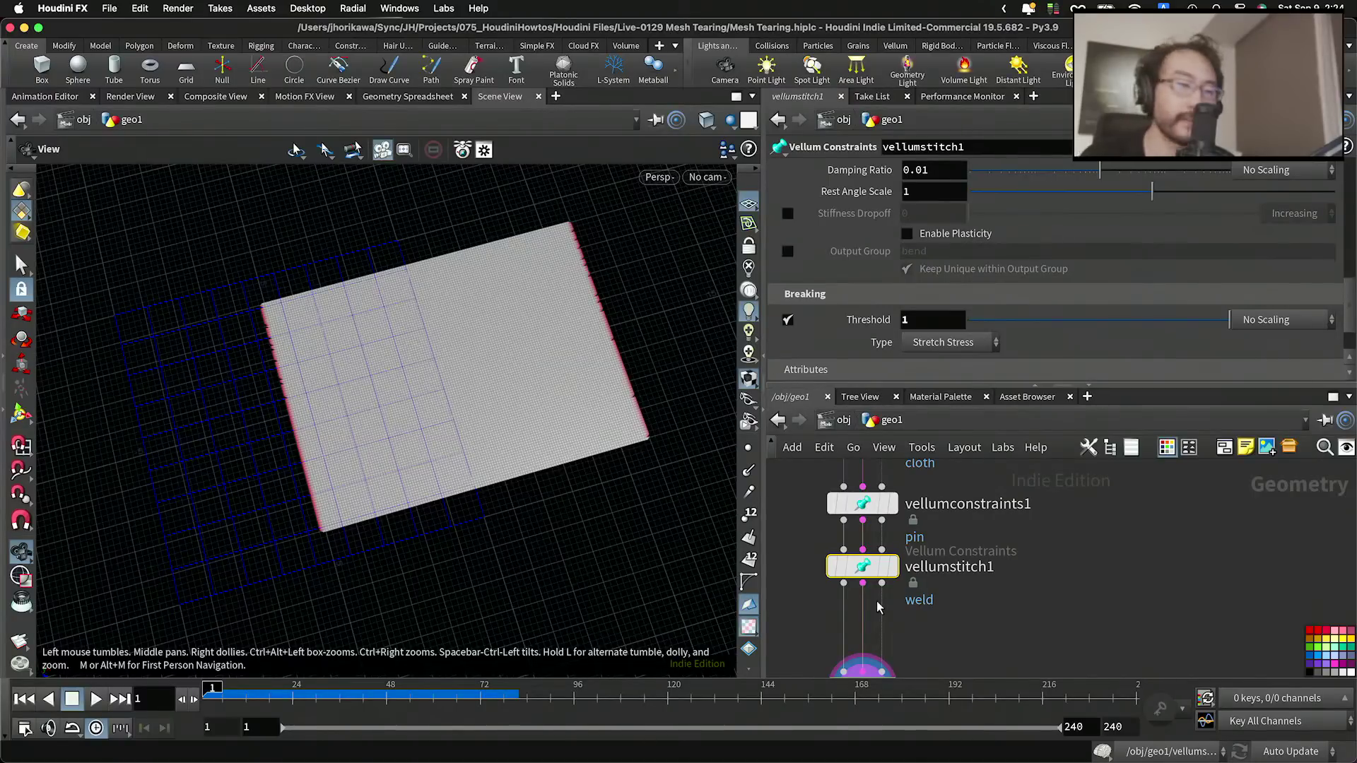
Step: Enter vellumsolver1's forces network and move sopsolver1 up and to the right of the SOURCE output
scroll(839, 566, "down", 5)
scroll(842, 612, "up", 5)
double_click(870, 564)
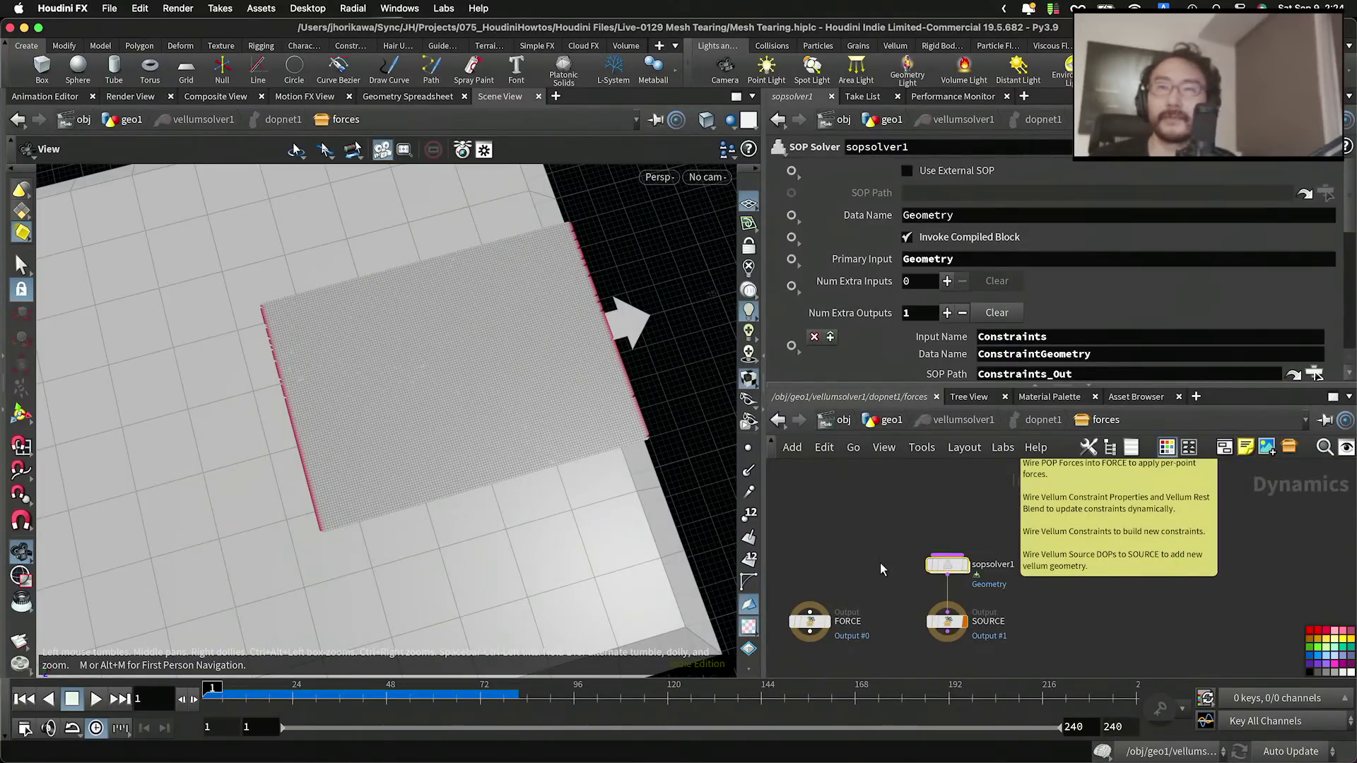
scroll(925, 563, "up", 5)
scroll(960, 569, "down", 4)
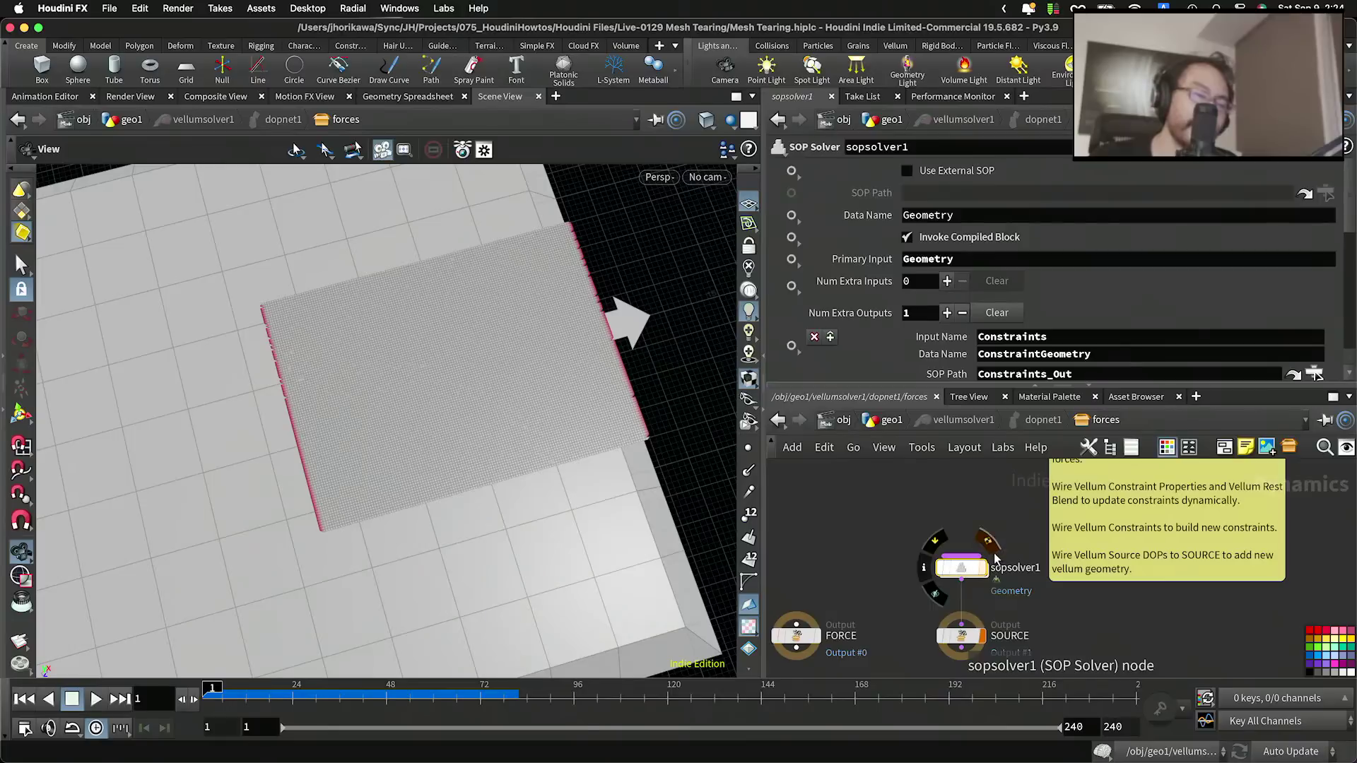
scroll(951, 559, "down", 3)
left_click_drag(1009, 487, 1071, 482)
scroll(919, 573, "up", 5)
left_click_drag(918, 559, 1031, 520)
key("Tab")
left_click(807, 524)
mouse_move(1032, 524)
left_click_drag(1033, 525, 1024, 523)
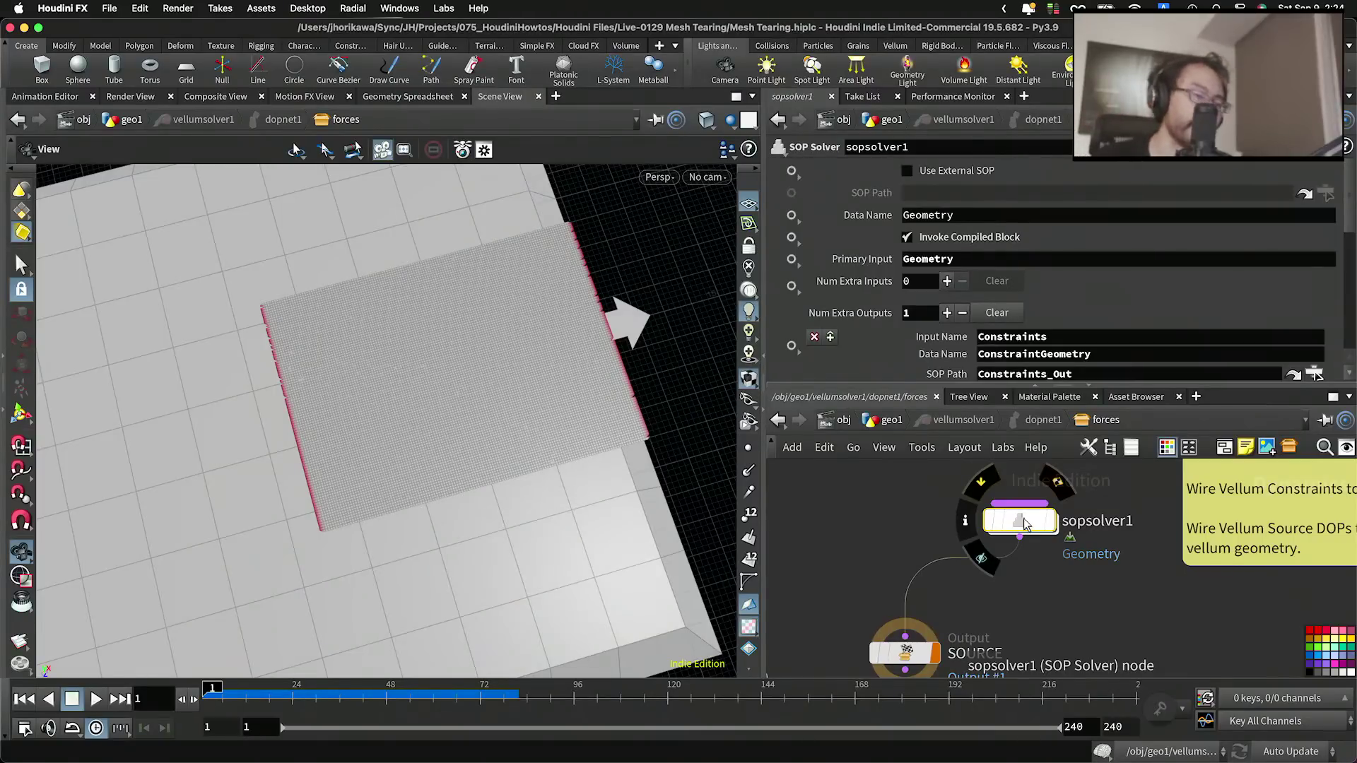
Step: Examine the nodes inside sopsolver1, including the Constraints_In and Constraints_Out branch, and return to geo1
double_click(1026, 524)
scroll(1022, 535, "down", 5)
middle_click_drag(1122, 490, 1062, 552)
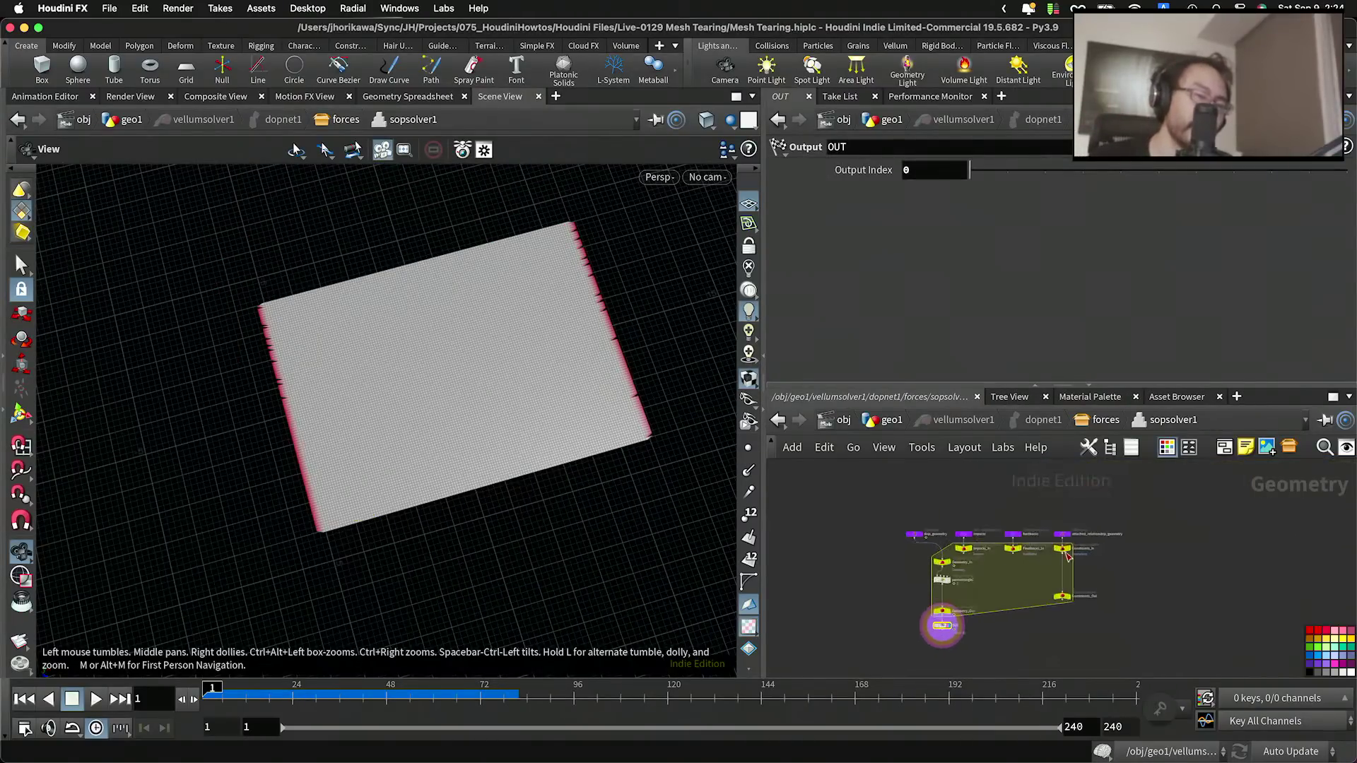
scroll(1061, 552, "up", 7)
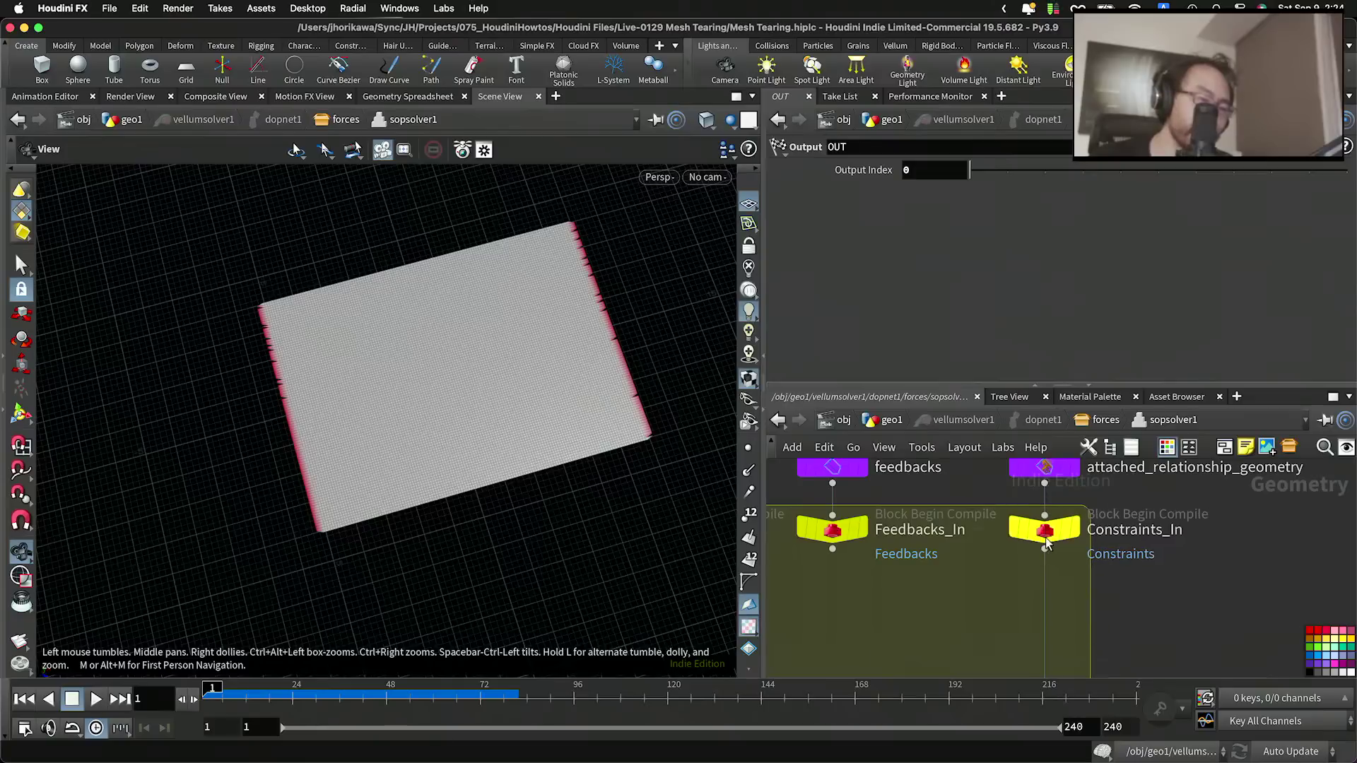
scroll(1053, 545, "down", 6)
scroll(1008, 581, "up", 3)
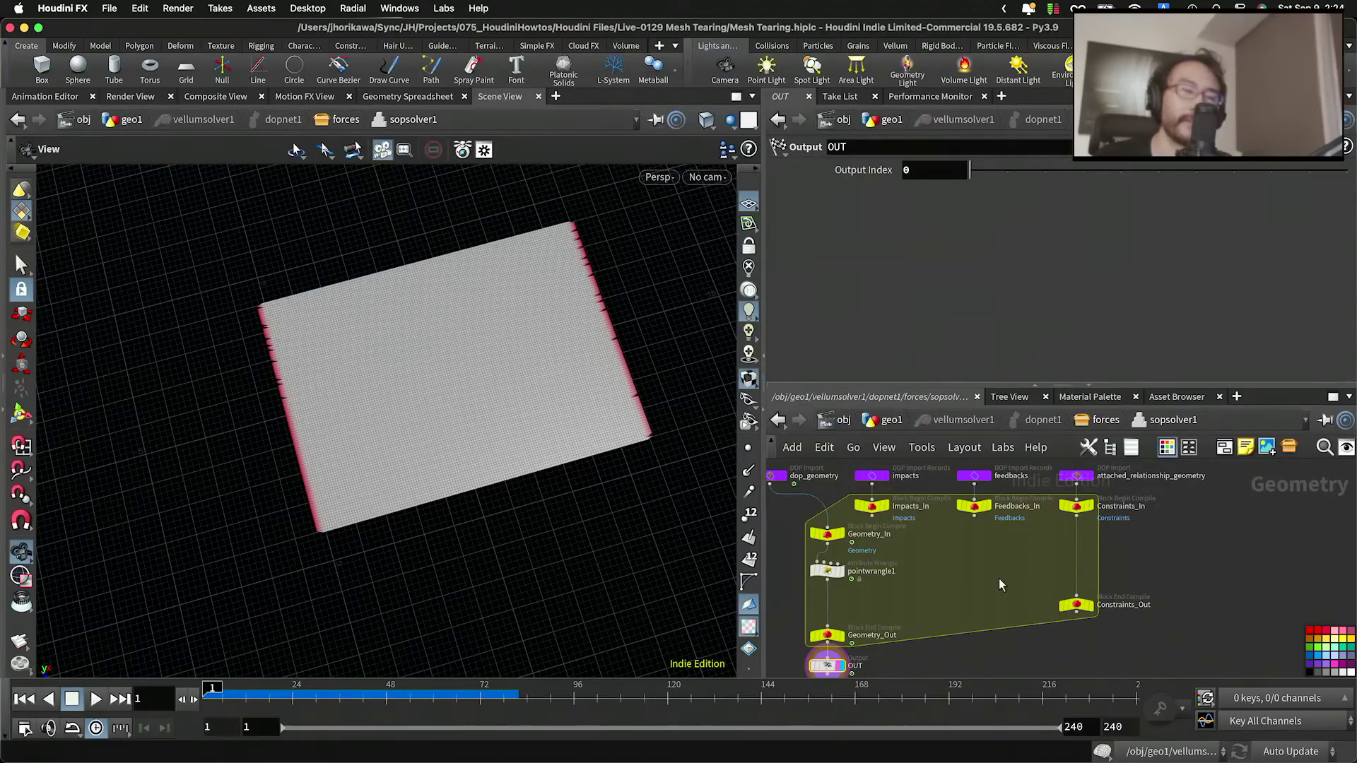
scroll(979, 581, "down", 6)
left_click_drag(1059, 640, 906, 553)
scroll(919, 527, "up", 2)
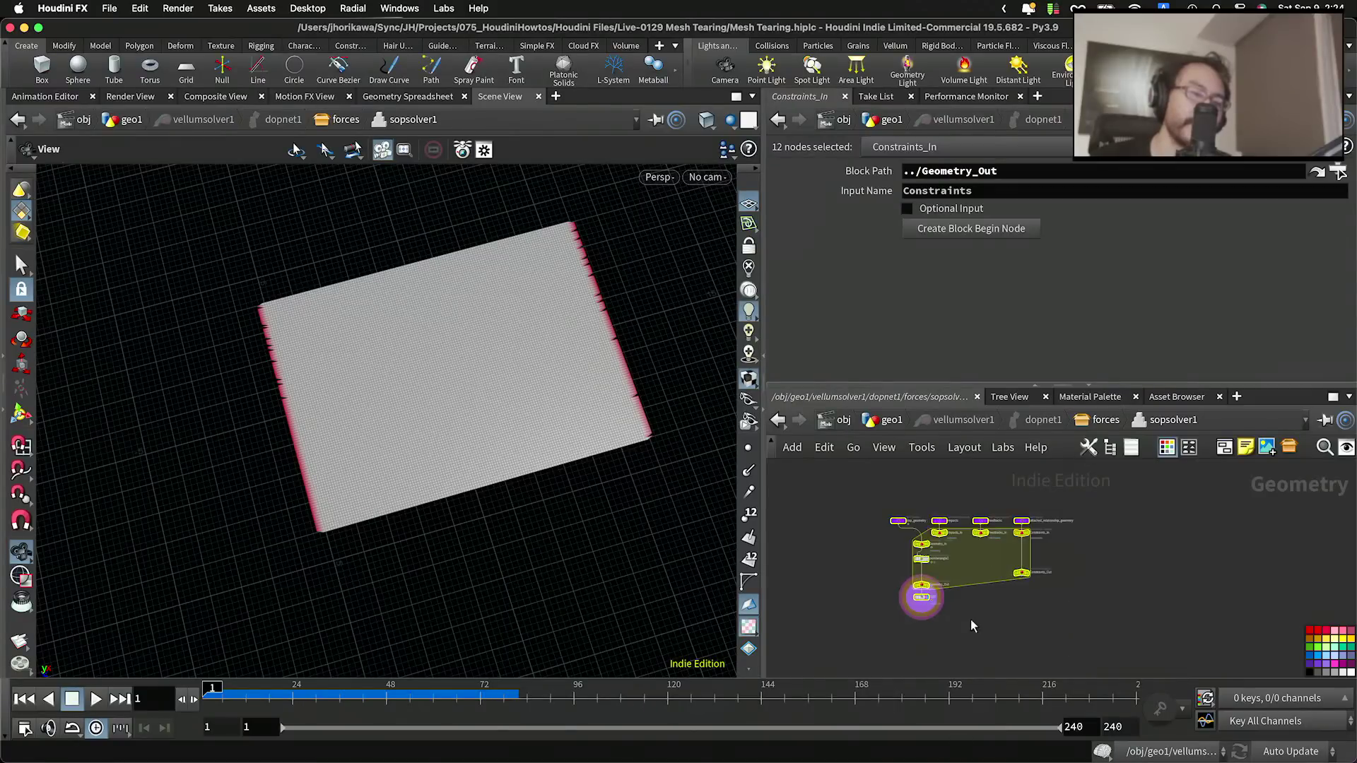
left_click(892, 421)
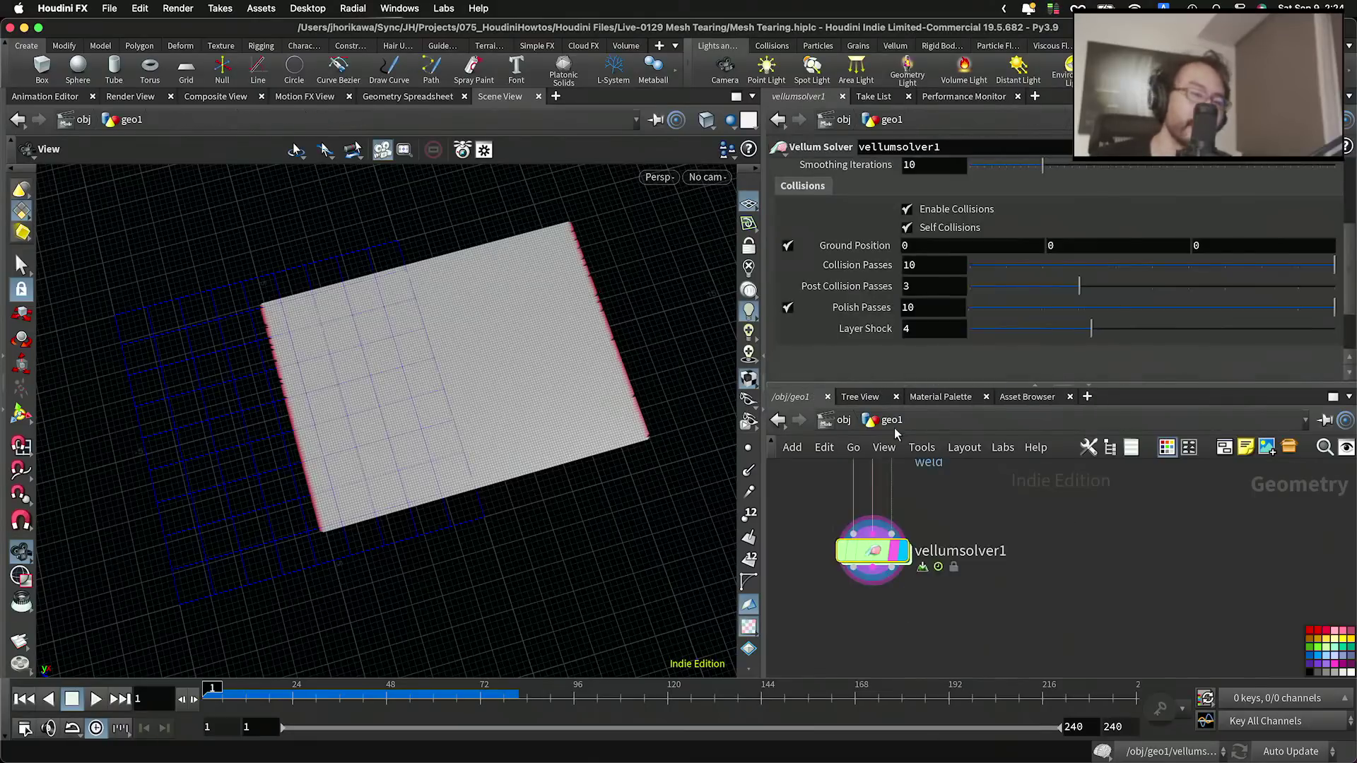
scroll(879, 615, "up", 5)
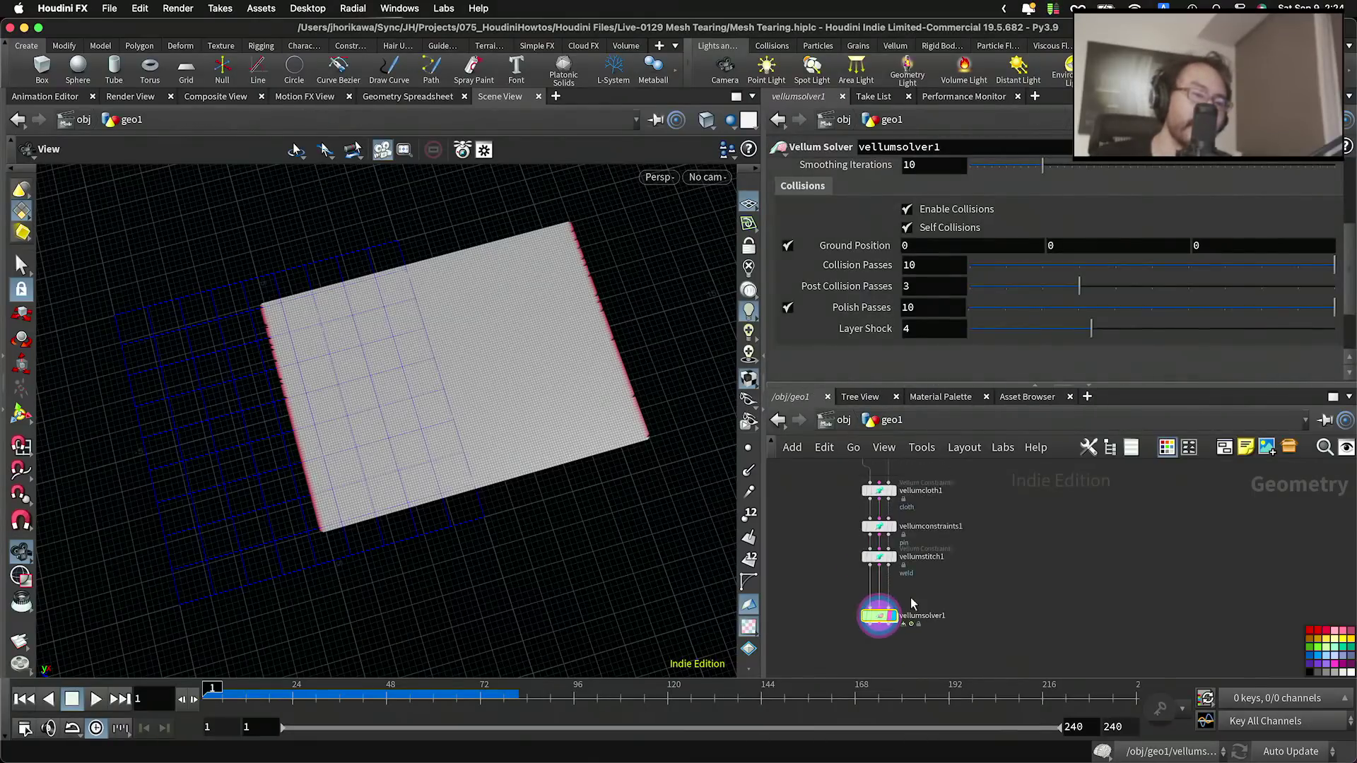
double_click(873, 625)
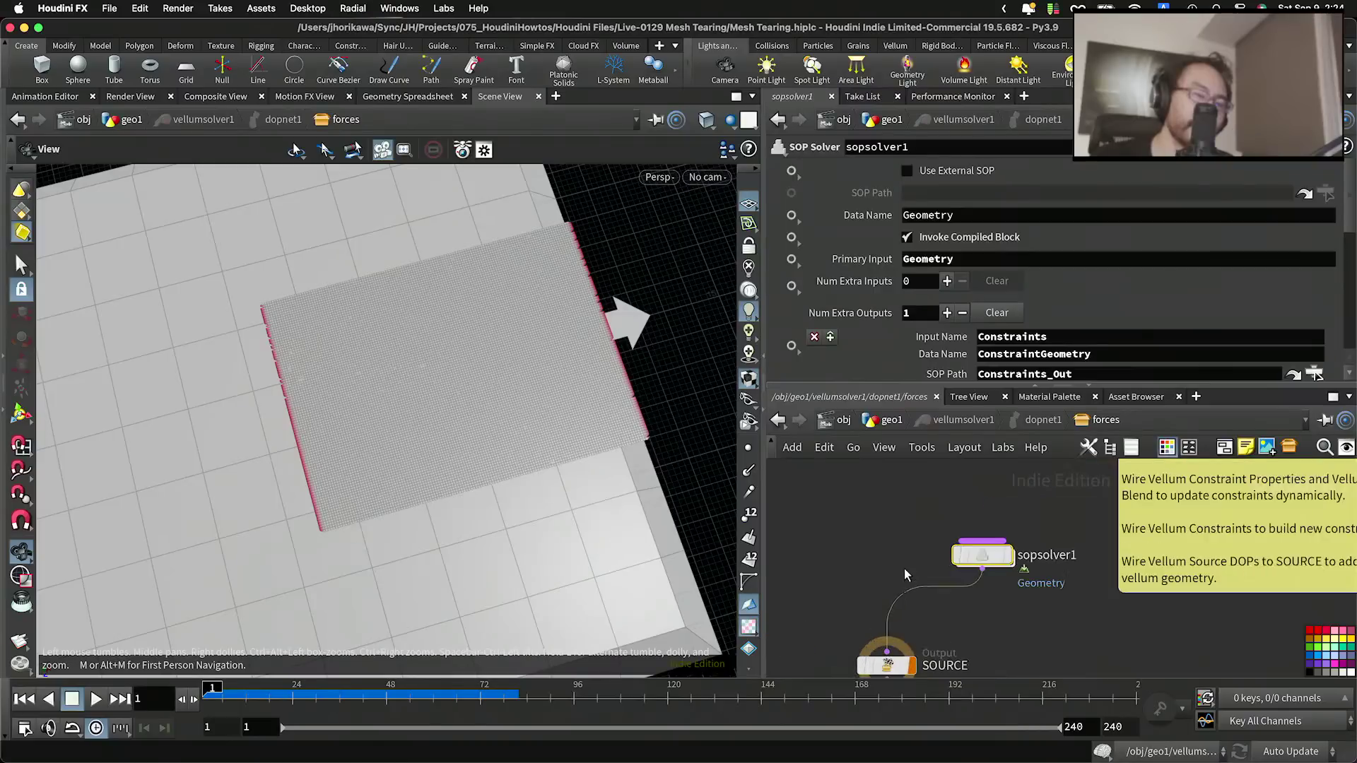
key("Tab")
type("pop")
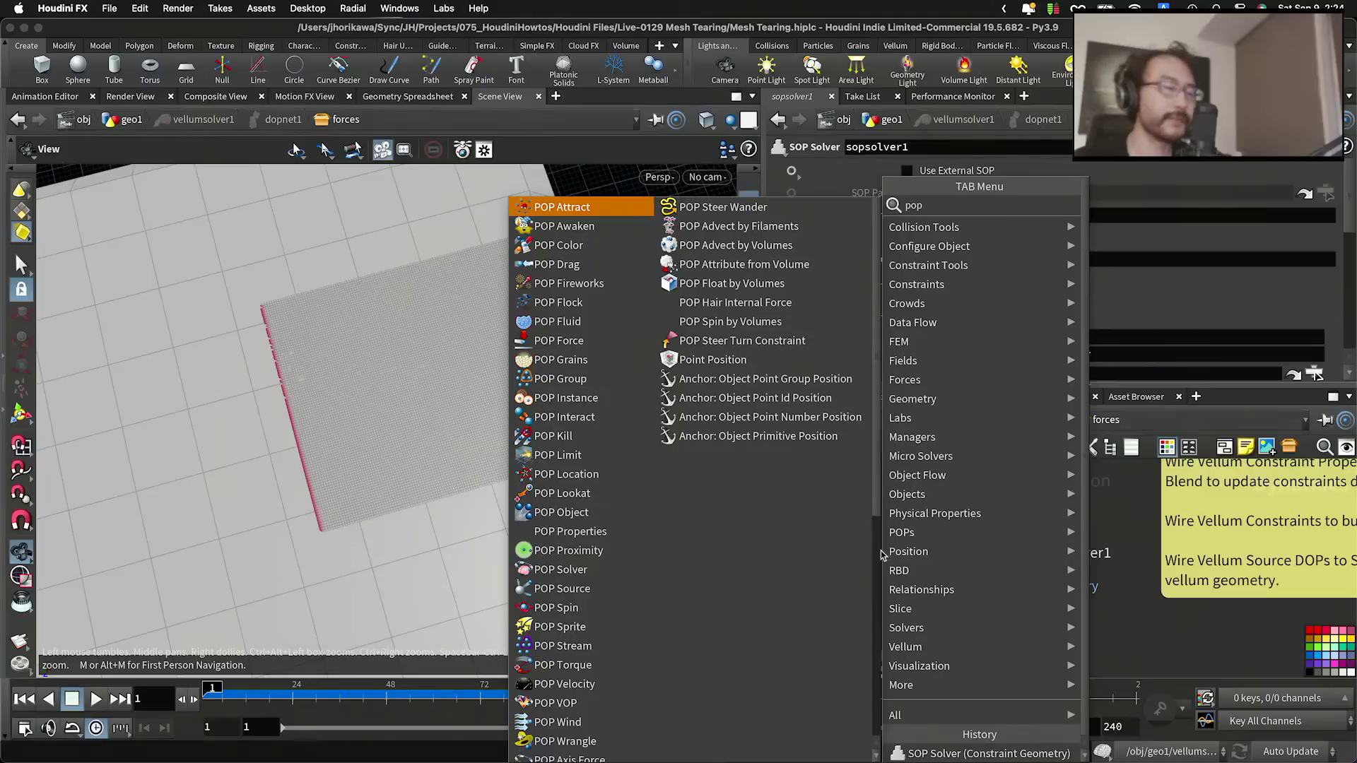
left_click(1156, 621)
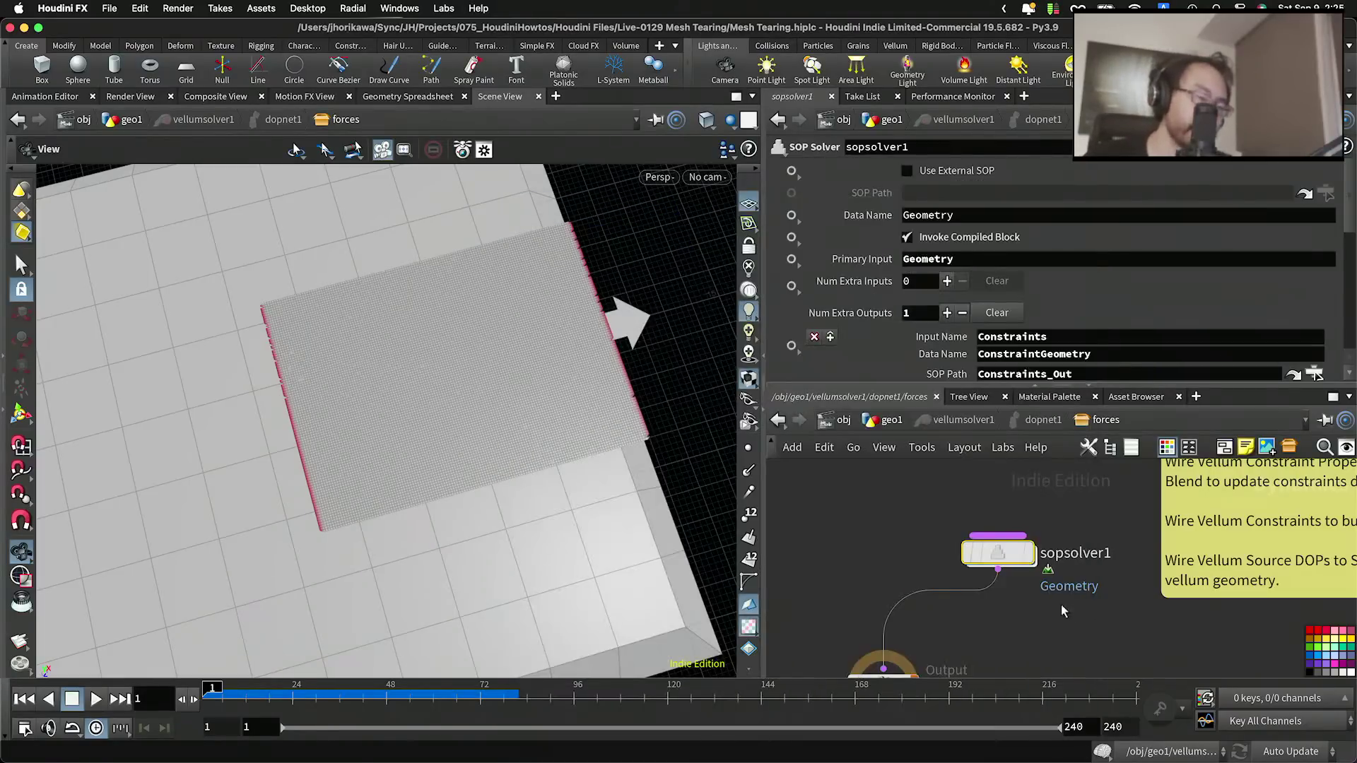
scroll(1050, 599, "down", 5)
scroll(1005, 613, "up", 5)
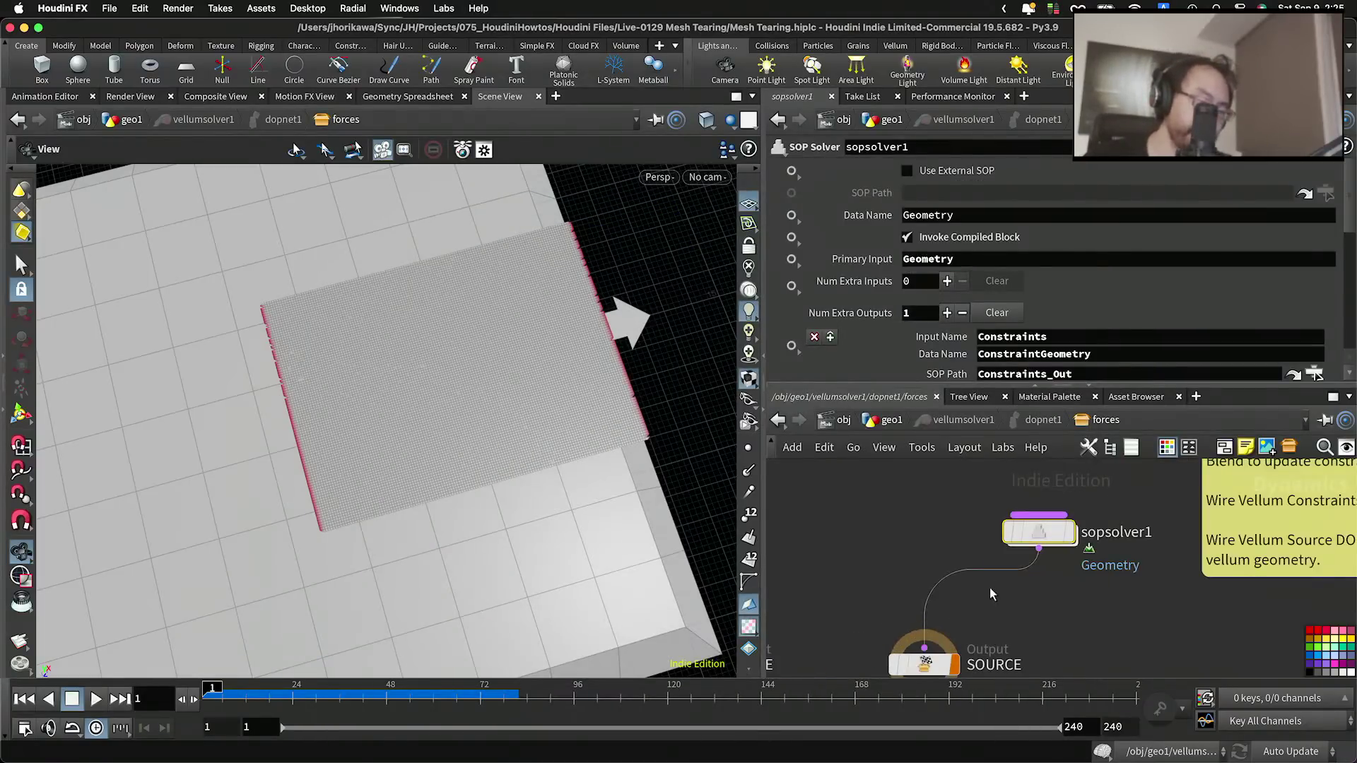
left_click(893, 424)
Step: Set the CONTROLLER null's test type to 0 and play the first few frames of the simulation
scroll(964, 572, "down", 4)
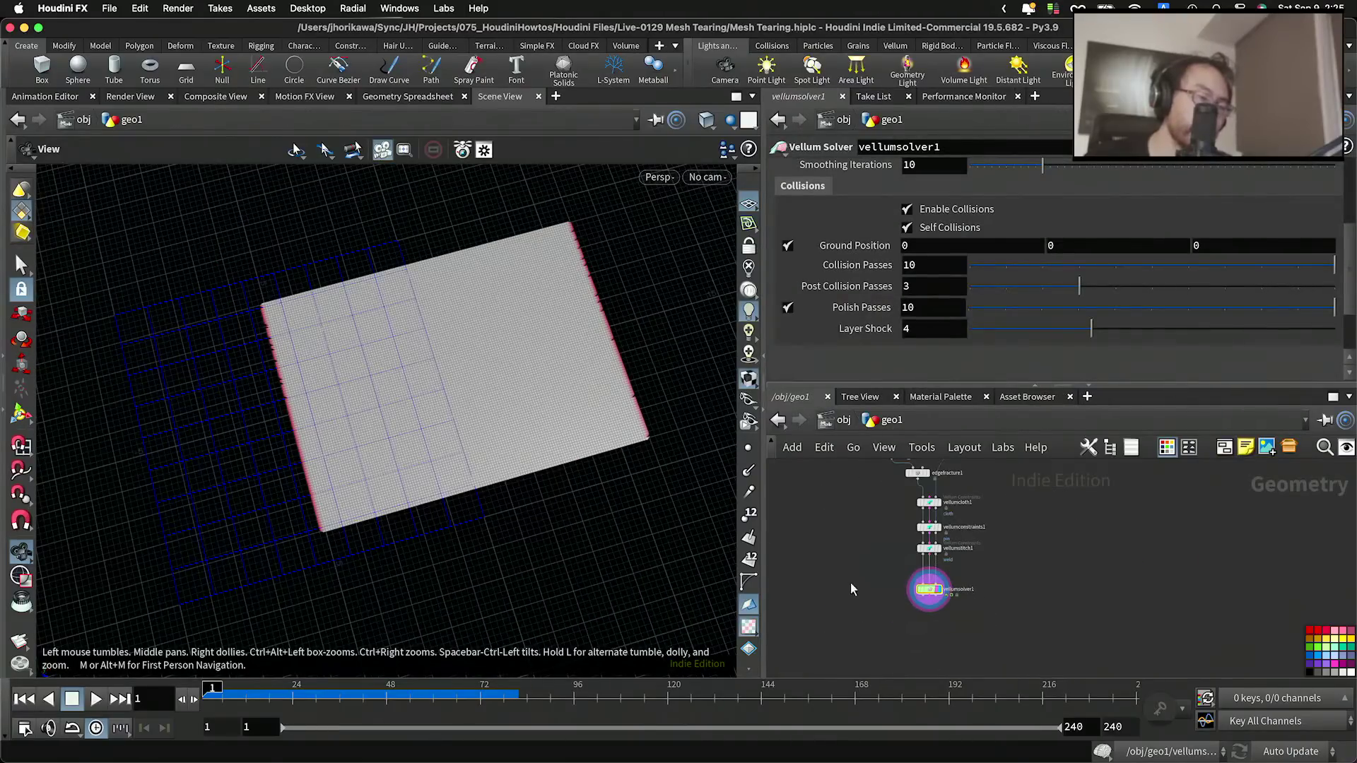
scroll(858, 530, "down", 5)
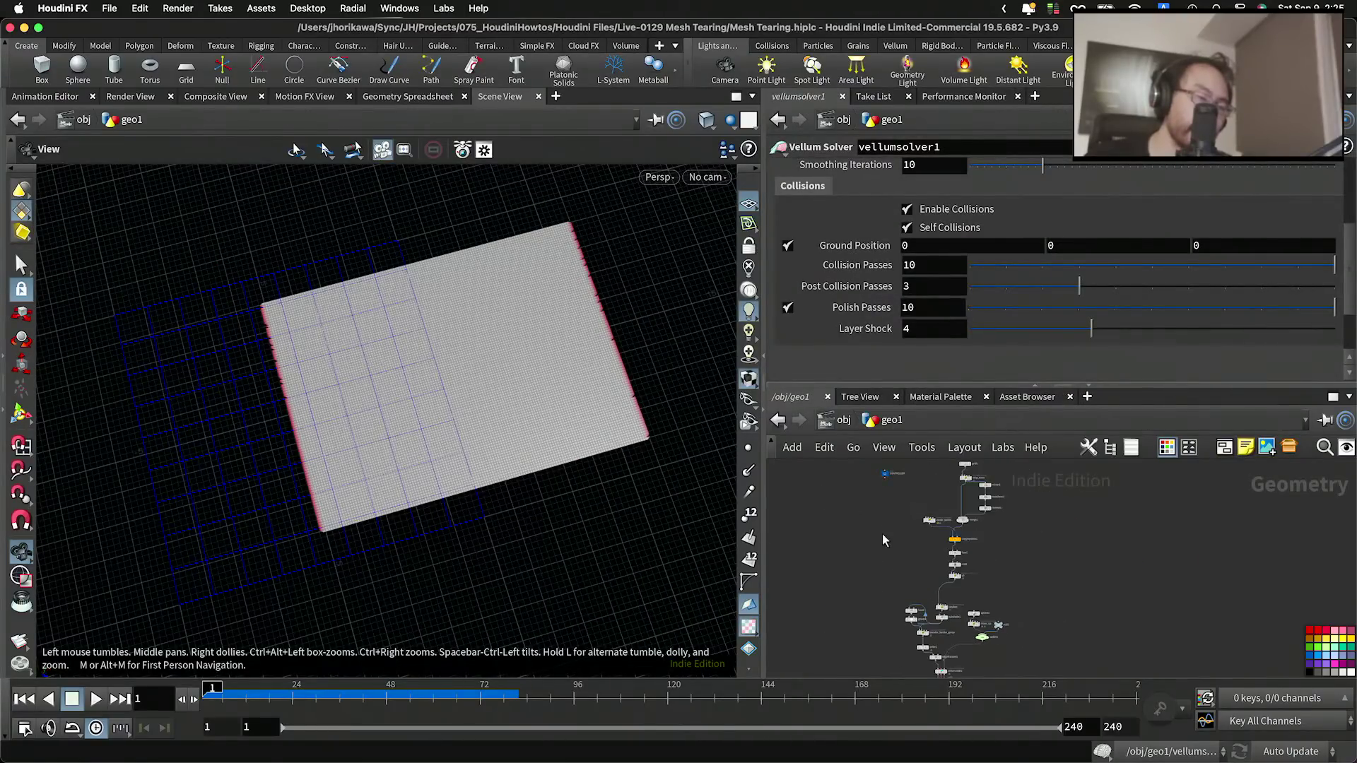
scroll(882, 527, "up", 2)
left_click(884, 508)
left_click(979, 271)
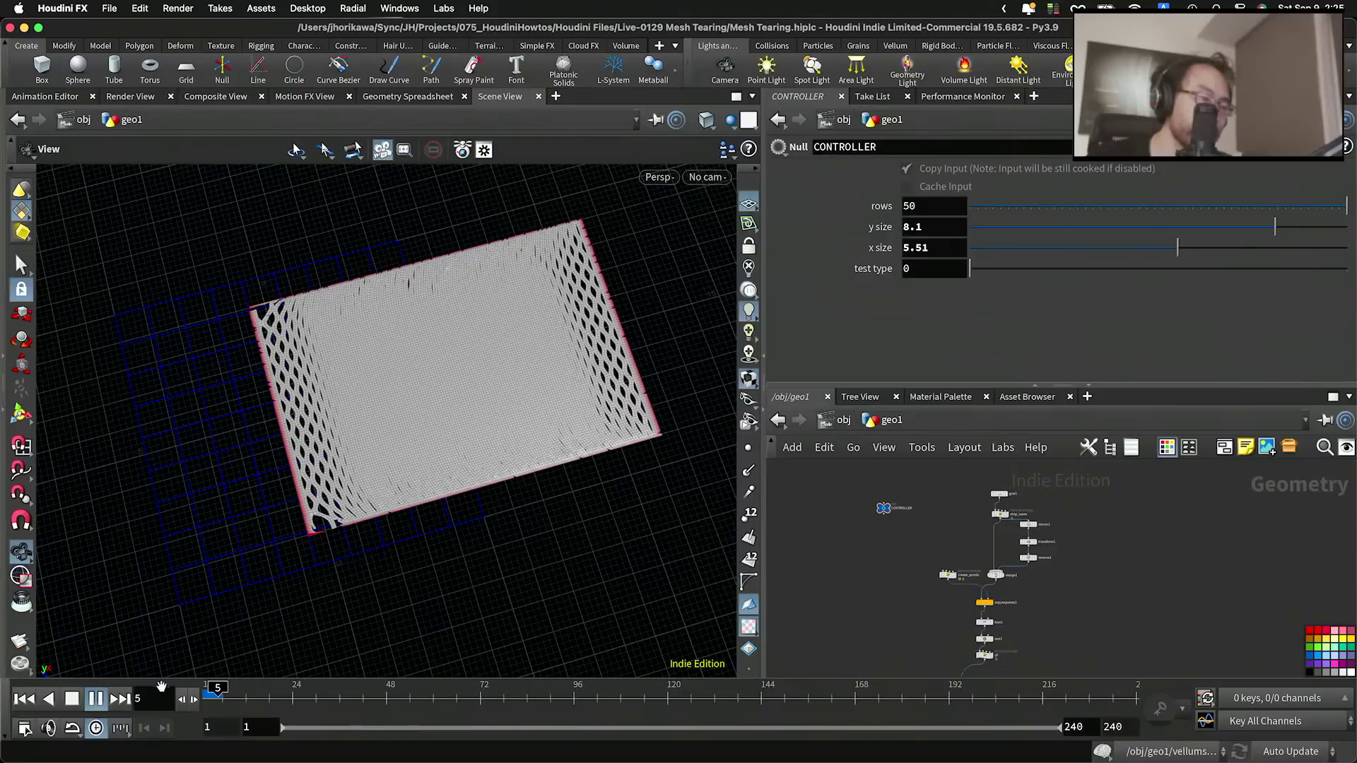
left_click(96, 699)
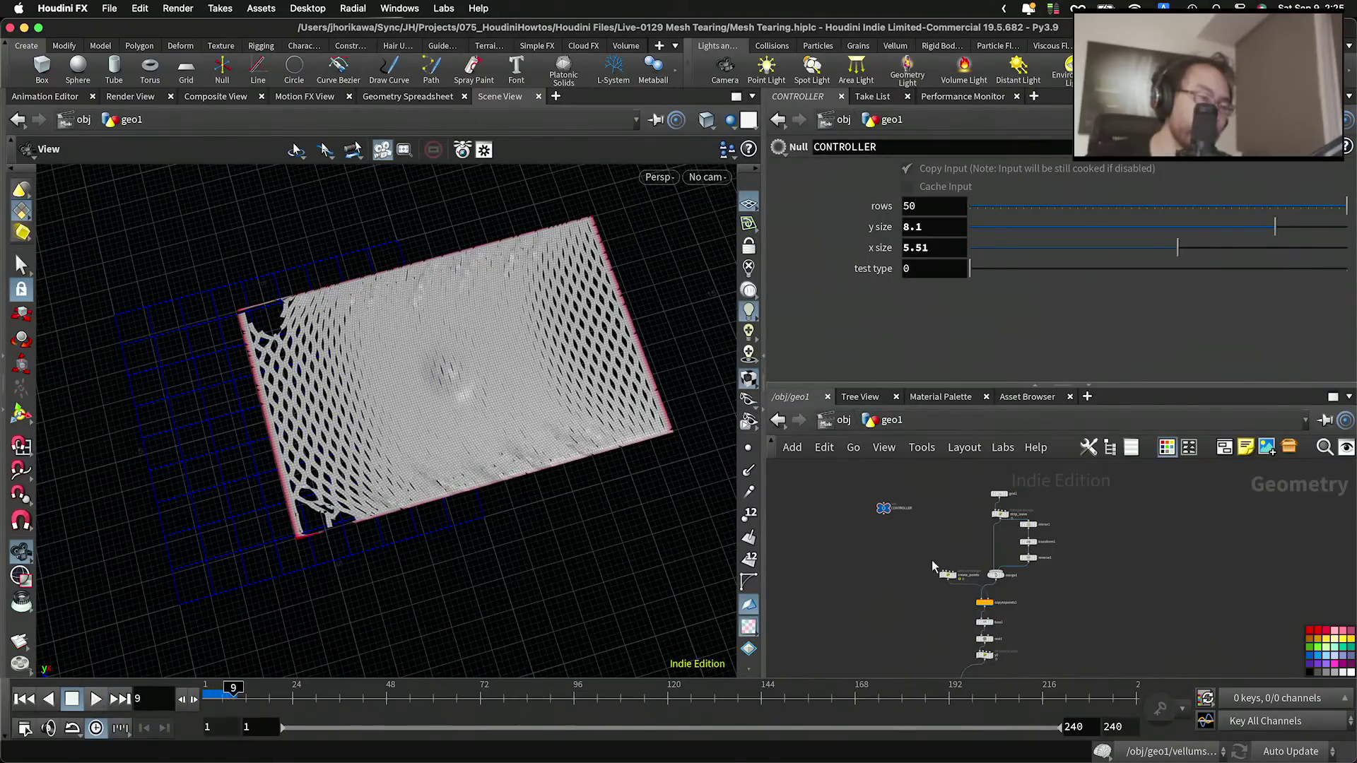
Step: Open sopsolver1's network inside vellumsolver1's forces network
scroll(936, 564, "down", 5)
scroll(927, 630, "up", 10)
middle_click_drag(858, 558, 915, 597)
scroll(909, 592, "down", 4)
middle_click_drag(861, 640, 870, 579)
scroll(869, 583, "up", 6)
left_click_drag(868, 571, 869, 530)
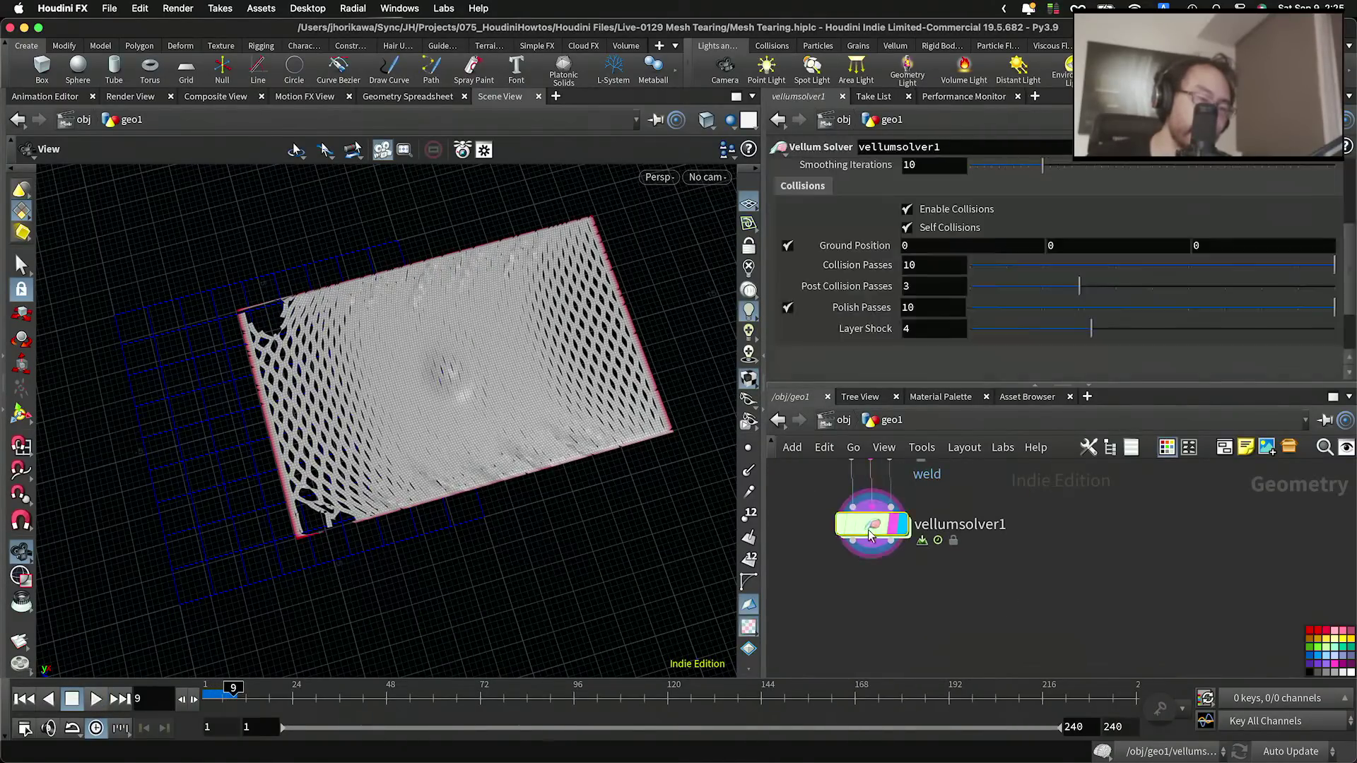
double_click(869, 532)
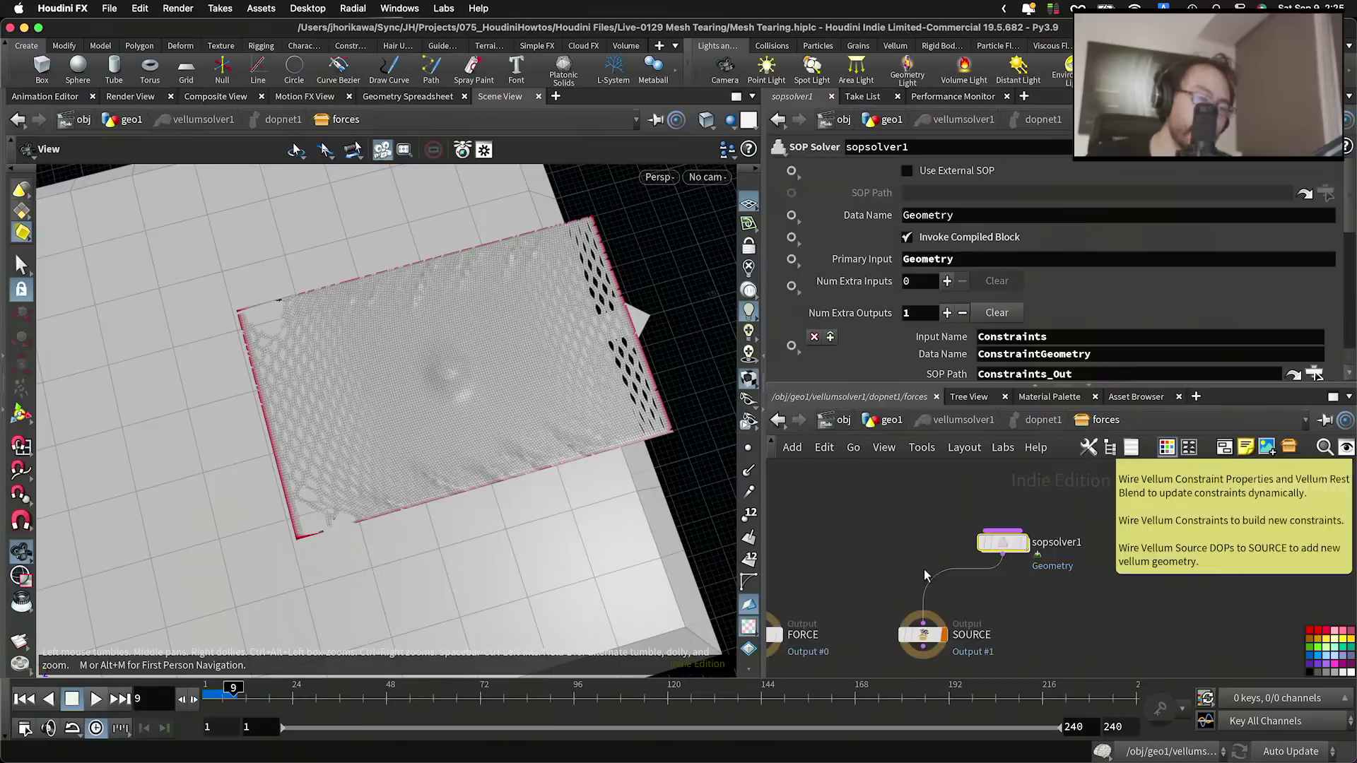
double_click(989, 530)
scroll(954, 584, "up", 3)
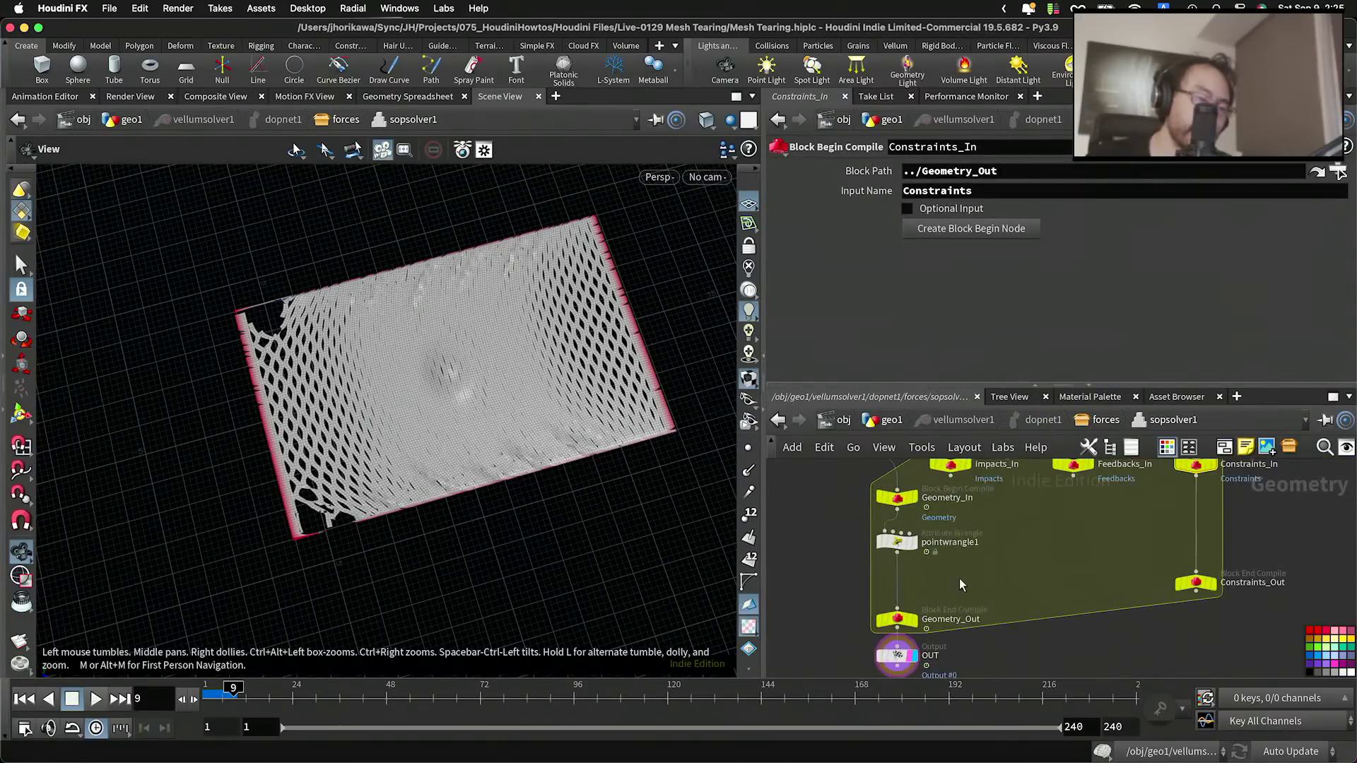
Step: Insert a Switch node between pointwrangle1 and Geometry_Out
key("Tab")
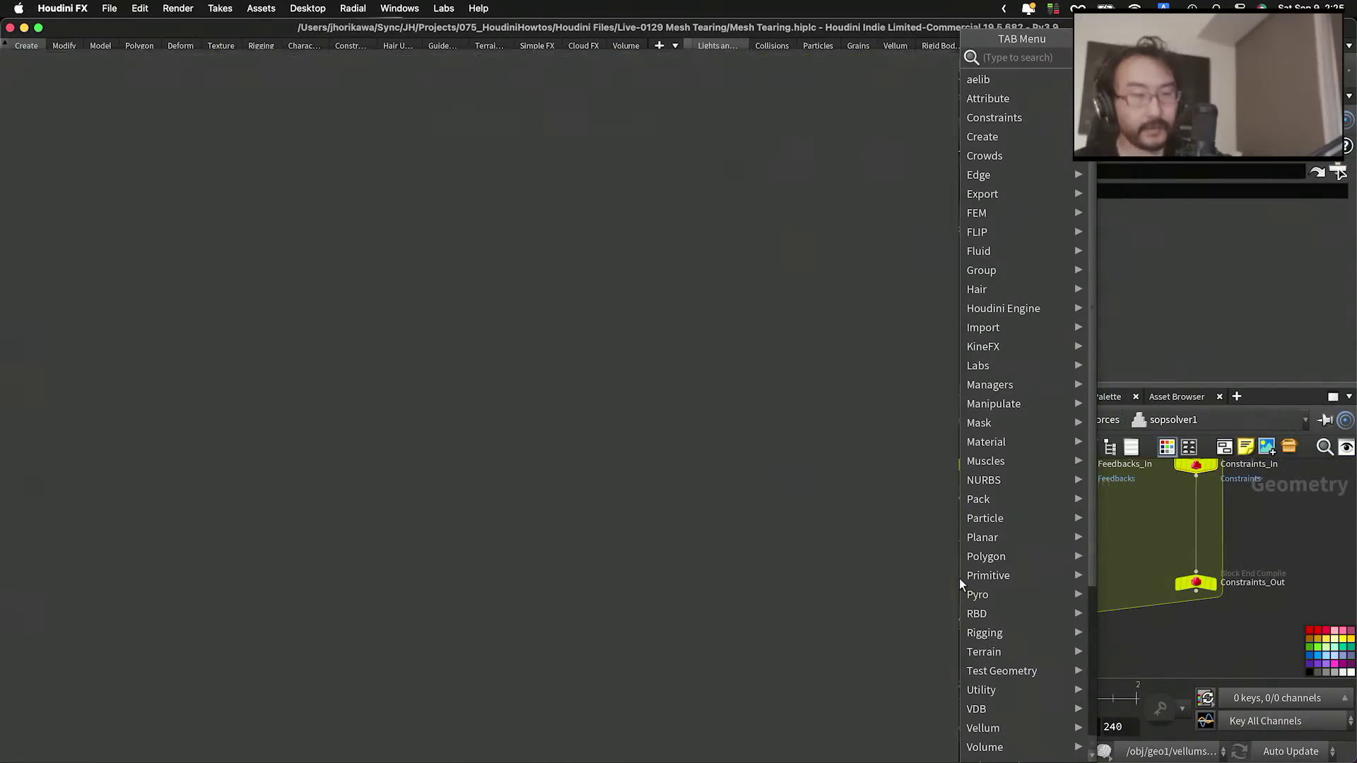
type("null")
key("Return")
left_click(959, 578)
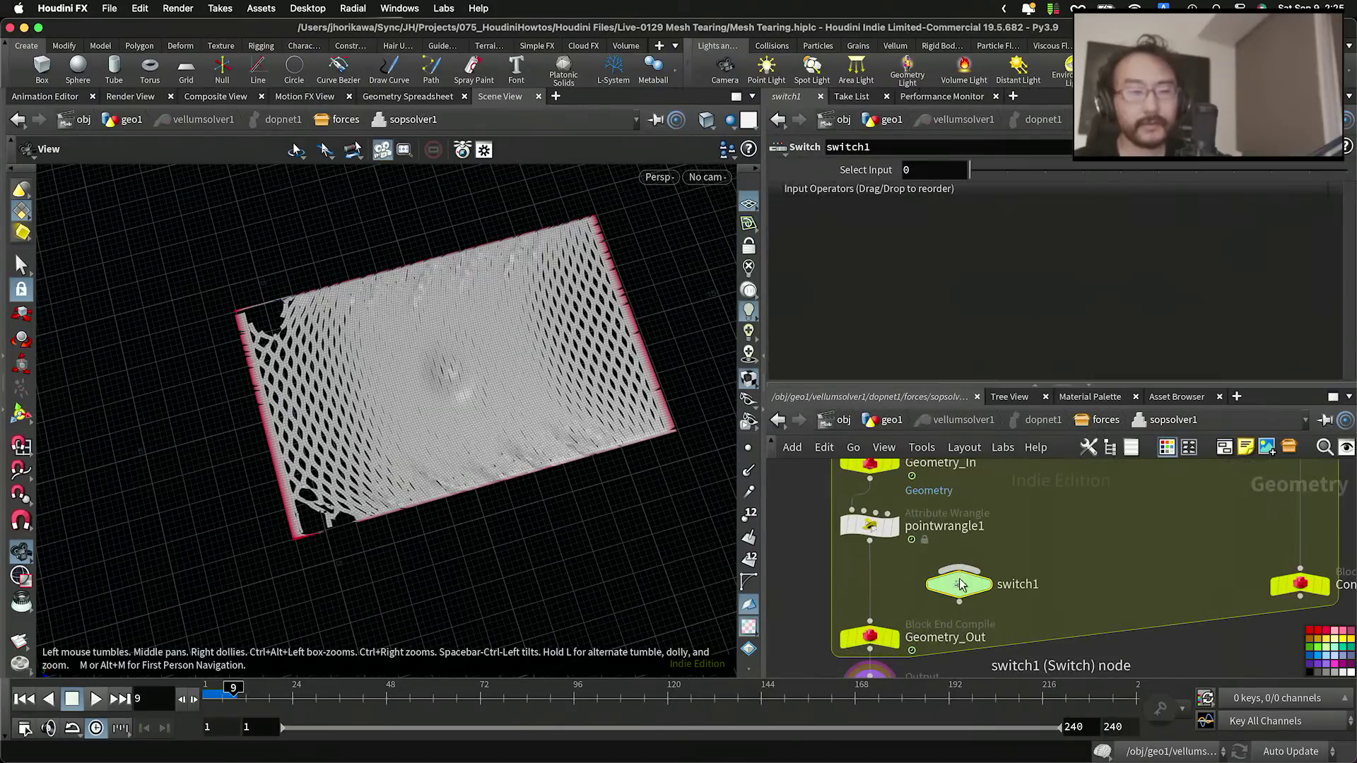
left_click_drag(978, 587, 910, 586)
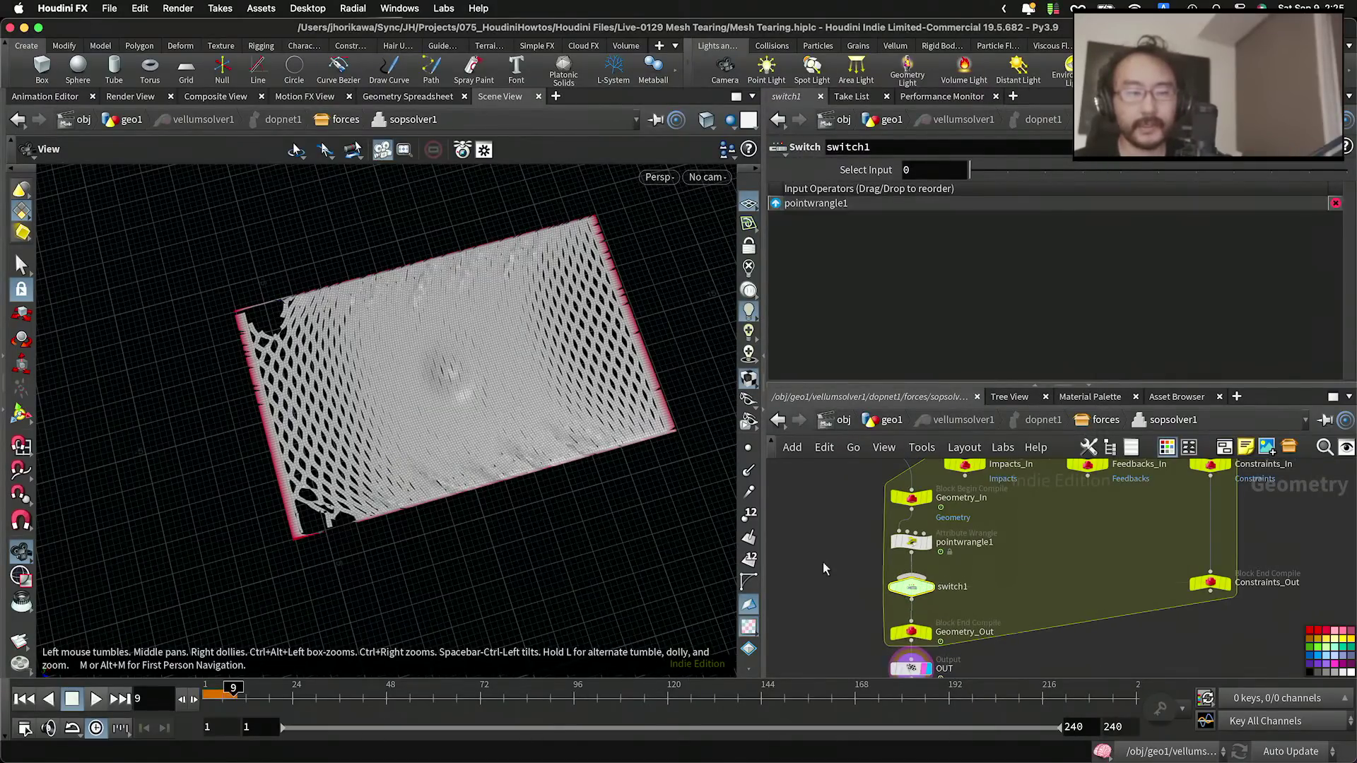
Step: Add a Null node beside pointwrangle1, connect it to switch1, and make it the switch's first input
key("Tab")
key("Escape")
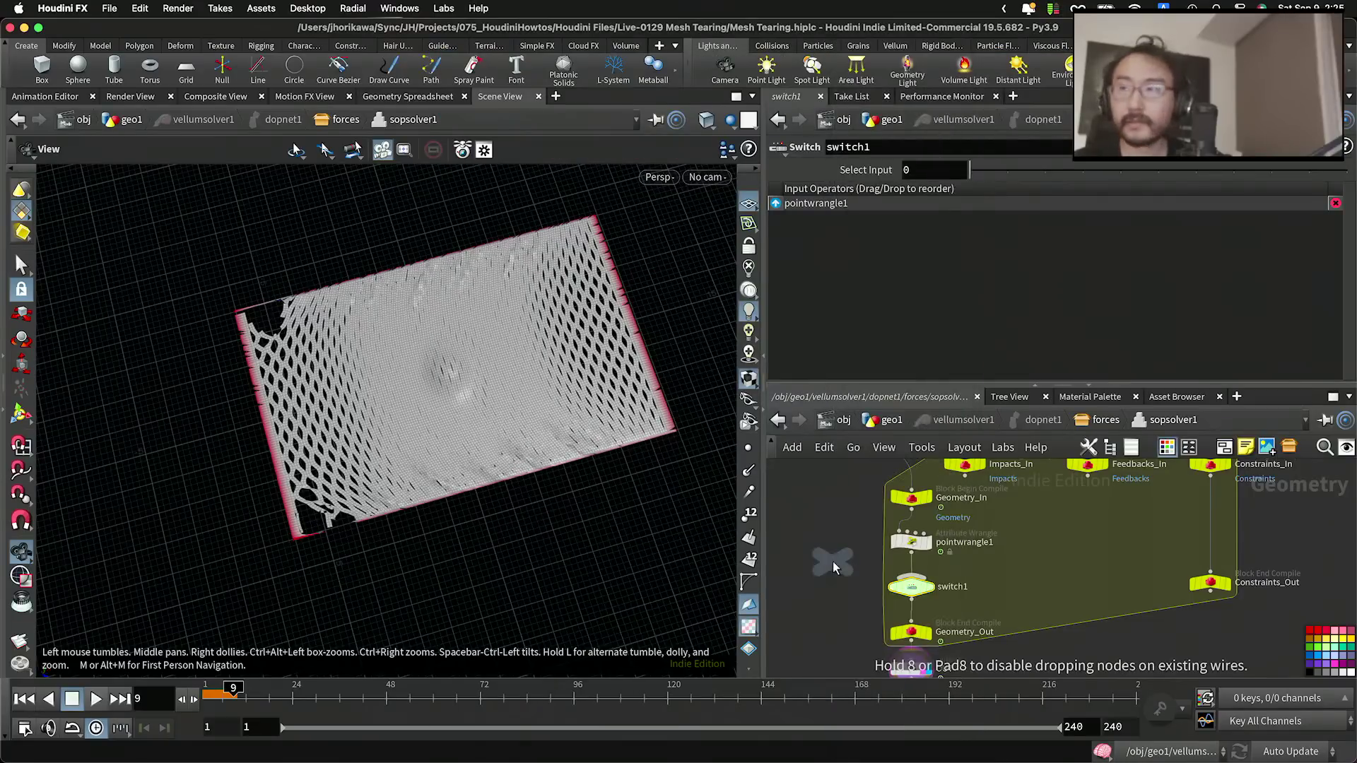
left_click(840, 558)
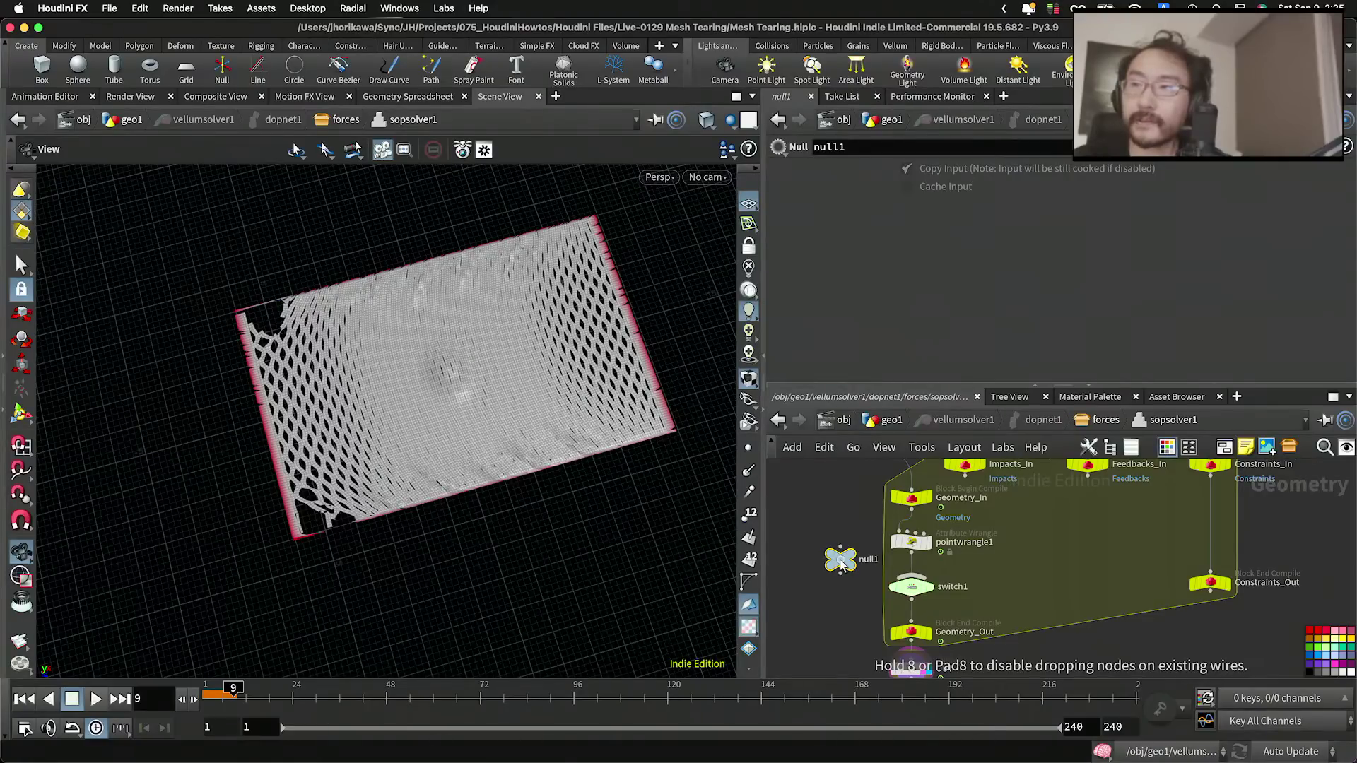
left_click_drag(840, 573, 891, 597)
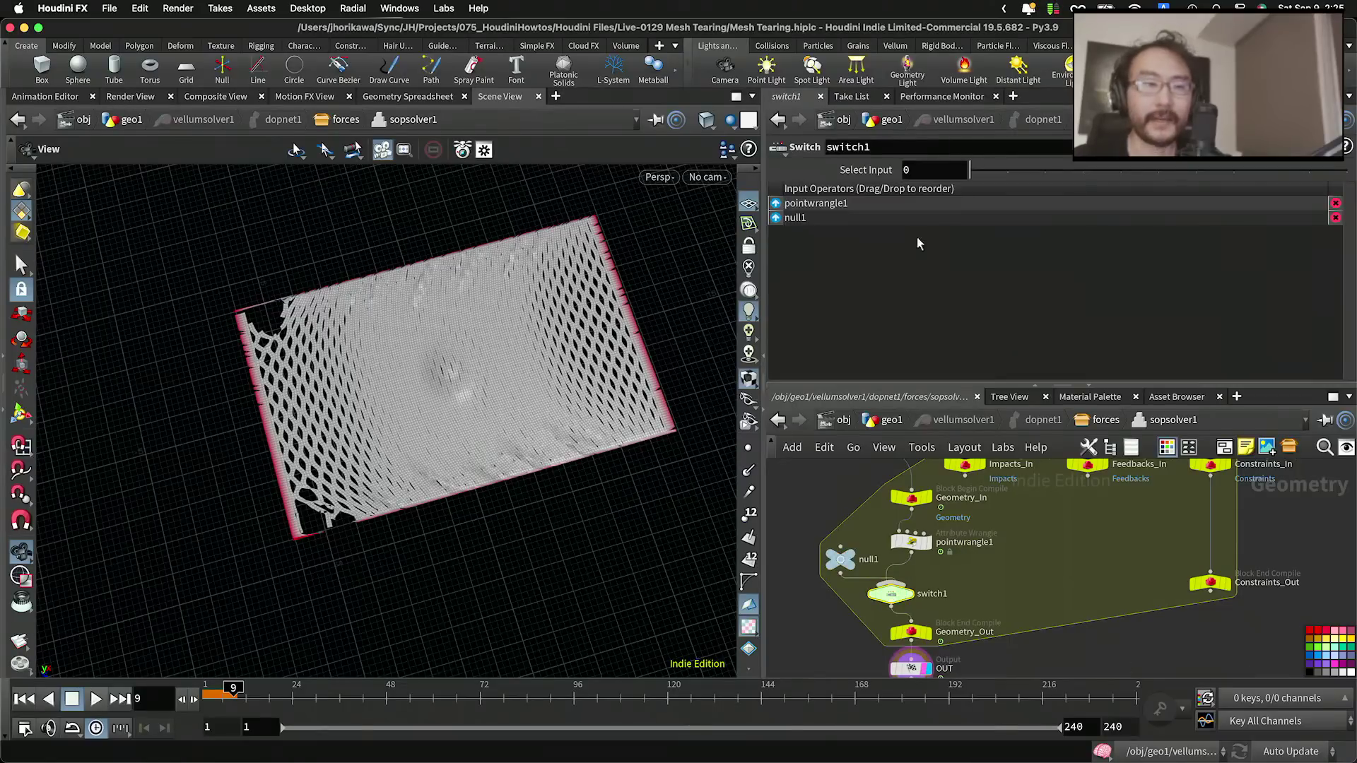
left_click_drag(820, 215, 815, 207)
Step: Line up switch1, Geometry_Out and OUT in one vertical column
middle_click_drag(969, 620, 985, 584)
scroll(985, 585, "up", 2)
left_click_drag(895, 553, 886, 606)
scroll(909, 583, "up", 3)
middle_click_drag(957, 641, 963, 594)
left_click_drag(933, 619, 904, 622)
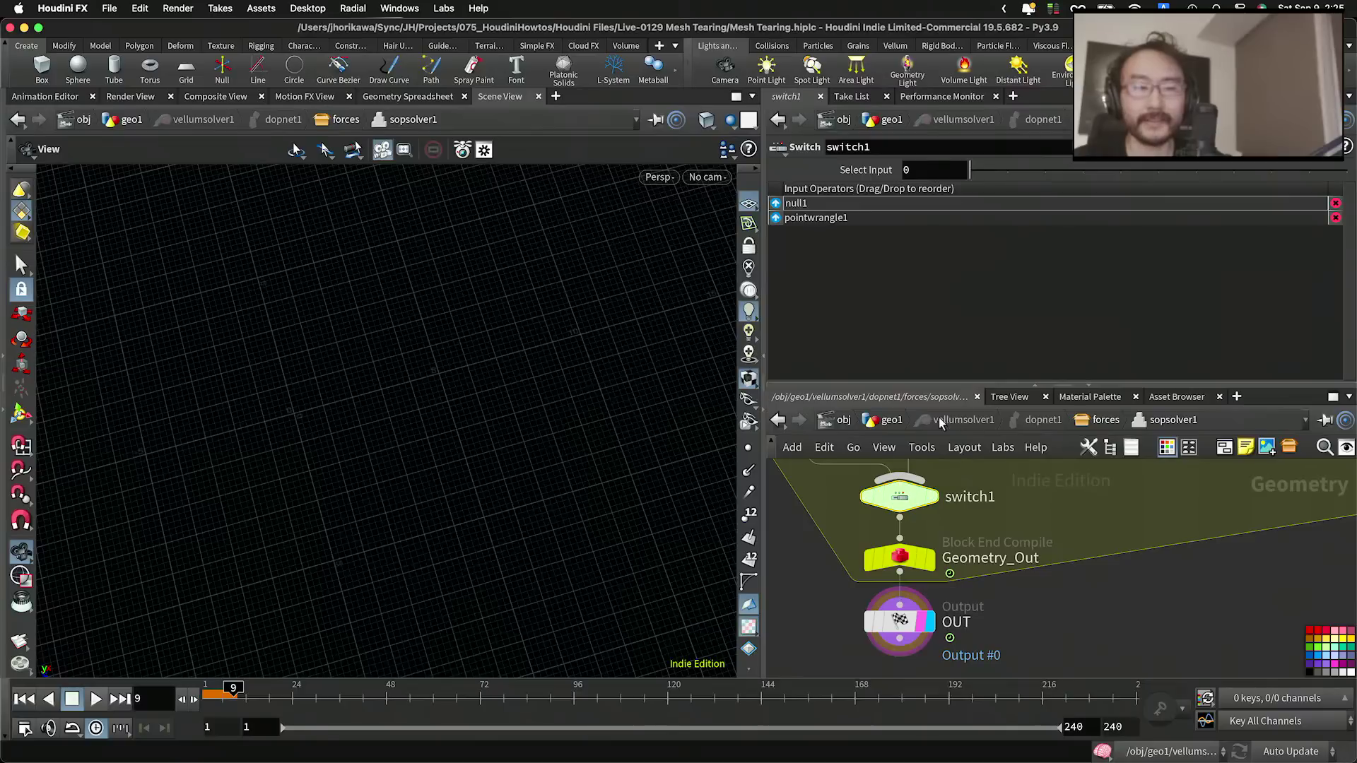
Step: Return to geo1 and reposition the sphere's collision branch nodes beside the main chain
left_click(891, 422)
scroll(938, 527, "down", 3)
middle_click_drag(930, 520, 942, 601)
scroll(940, 598, "up", 3)
scroll(933, 632, "down", 5)
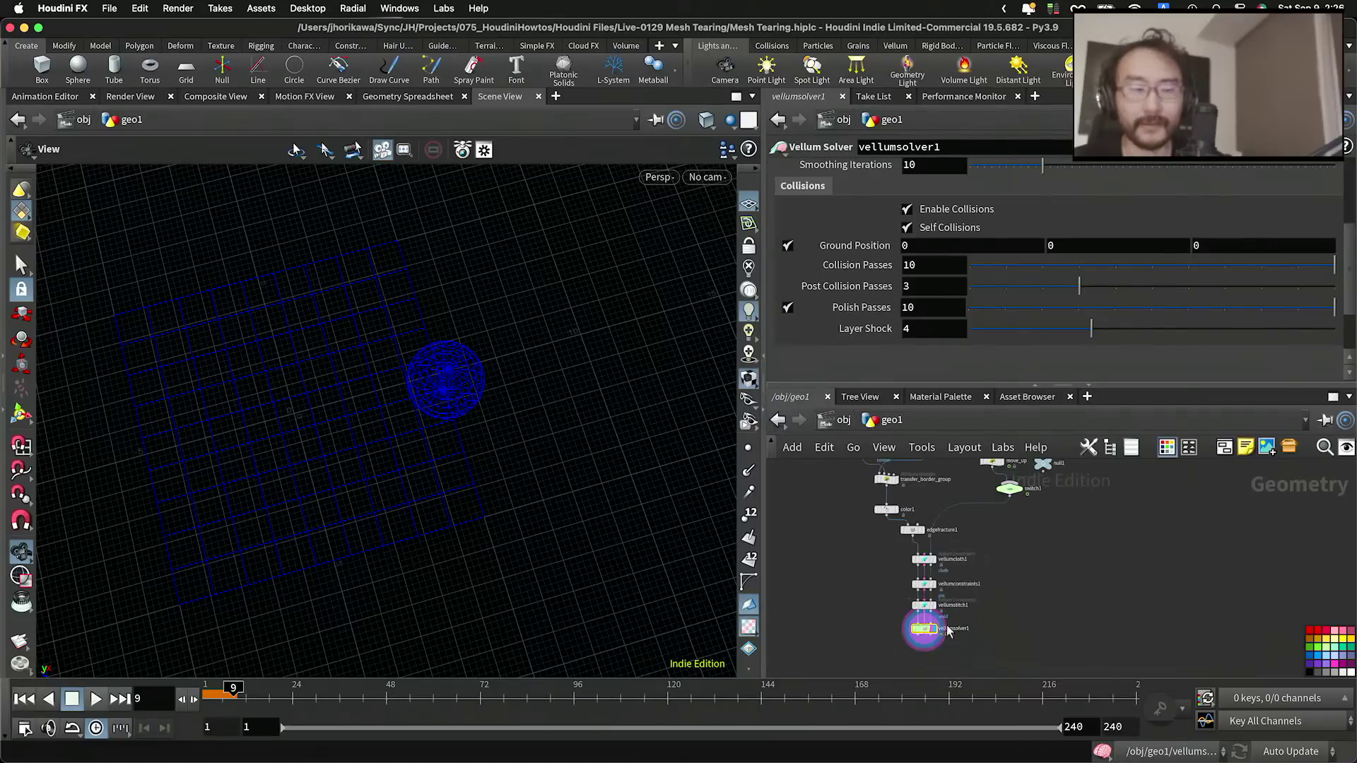
scroll(958, 626, "down", 5)
scroll(961, 574, "up", 4)
middle_click_drag(1000, 519, 1050, 543)
scroll(1050, 543, "up", 5)
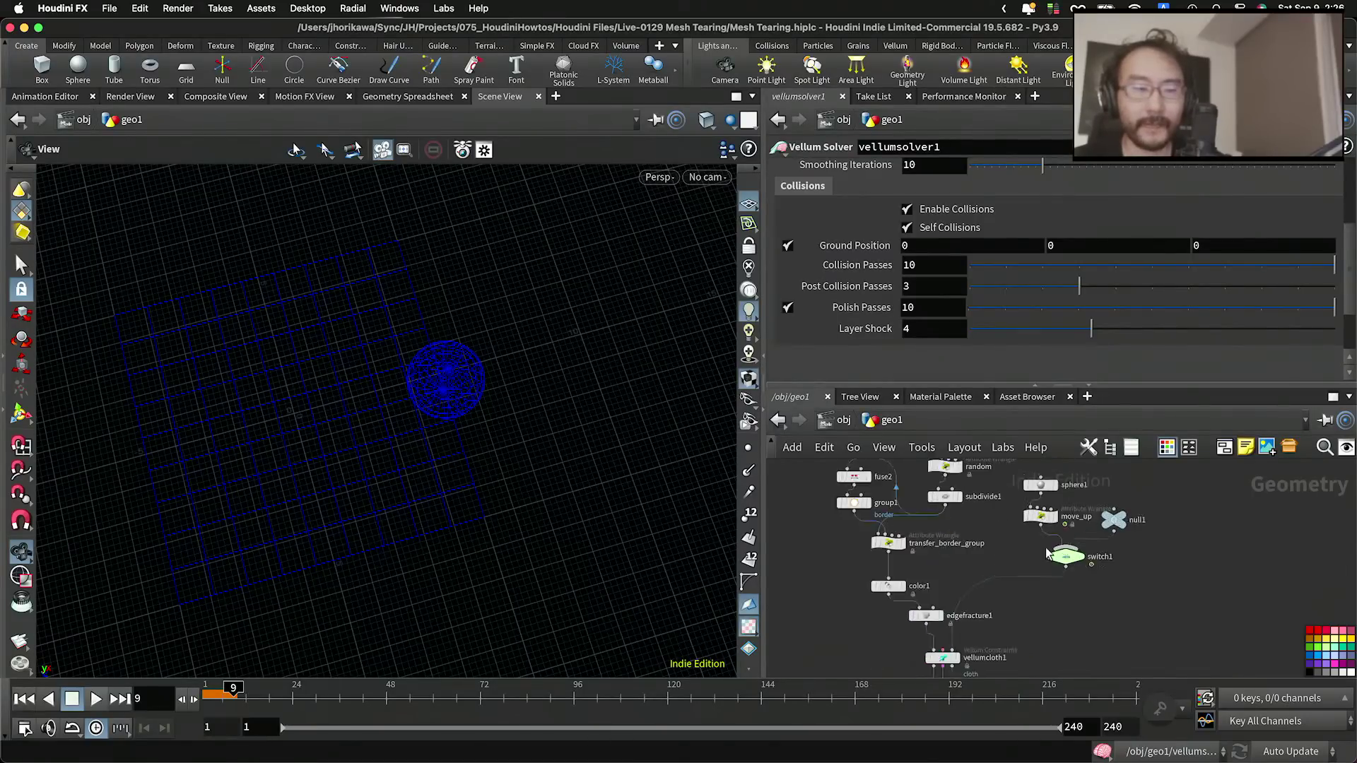
scroll(1099, 575, "down", 3)
left_click_drag(1168, 613, 1057, 497)
left_click_drag(1059, 503, 1040, 562)
Step: Copy the test type parameter of the CONTROLLER null
scroll(997, 576, "down", 3)
middle_click_drag(995, 576, 1025, 504)
scroll(1025, 504, "up", 4)
scroll(989, 557, "down", 4)
middle_click_drag(986, 555, 1021, 677)
scroll(940, 548, "down", 4)
scroll(973, 553, "up", 5)
middle_click_drag(940, 488, 988, 672)
left_click_drag(978, 662, 923, 532)
right_click(926, 267)
left_click(957, 401)
Step: Paste the copied test type as a relative reference into Select Input of switch1 inside vellumsolver1's sopsolver1
scroll(925, 483, "down", 5)
scroll(946, 597, "up", 2)
scroll(949, 595, "up", 5)
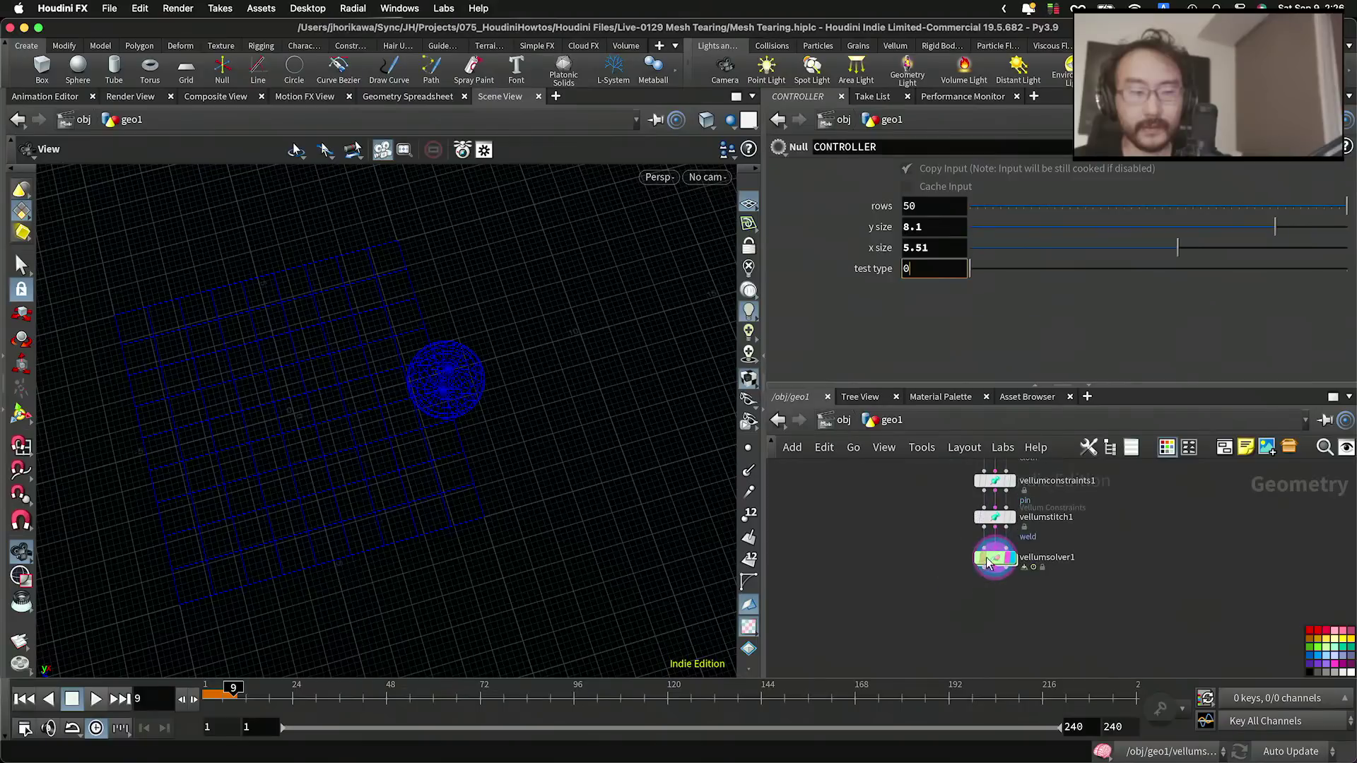
double_click(993, 558)
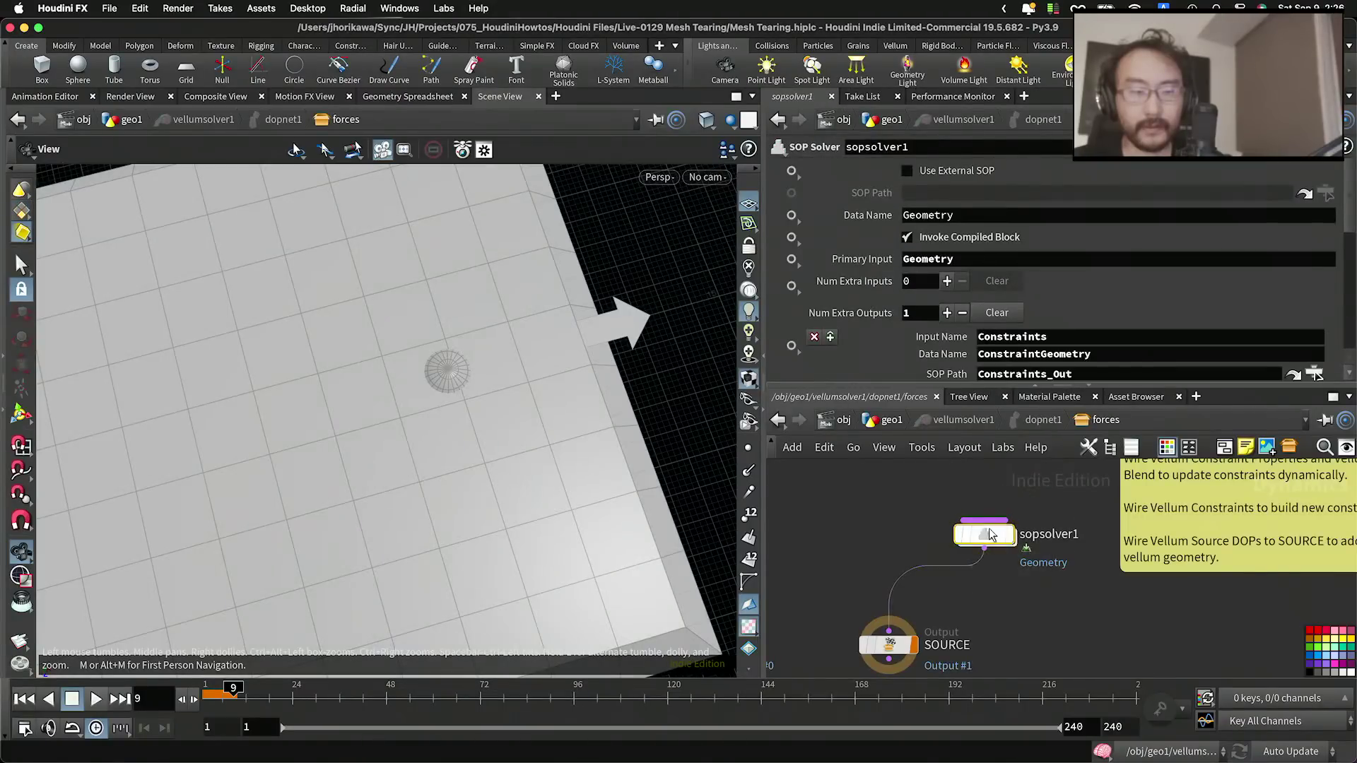
double_click(996, 546)
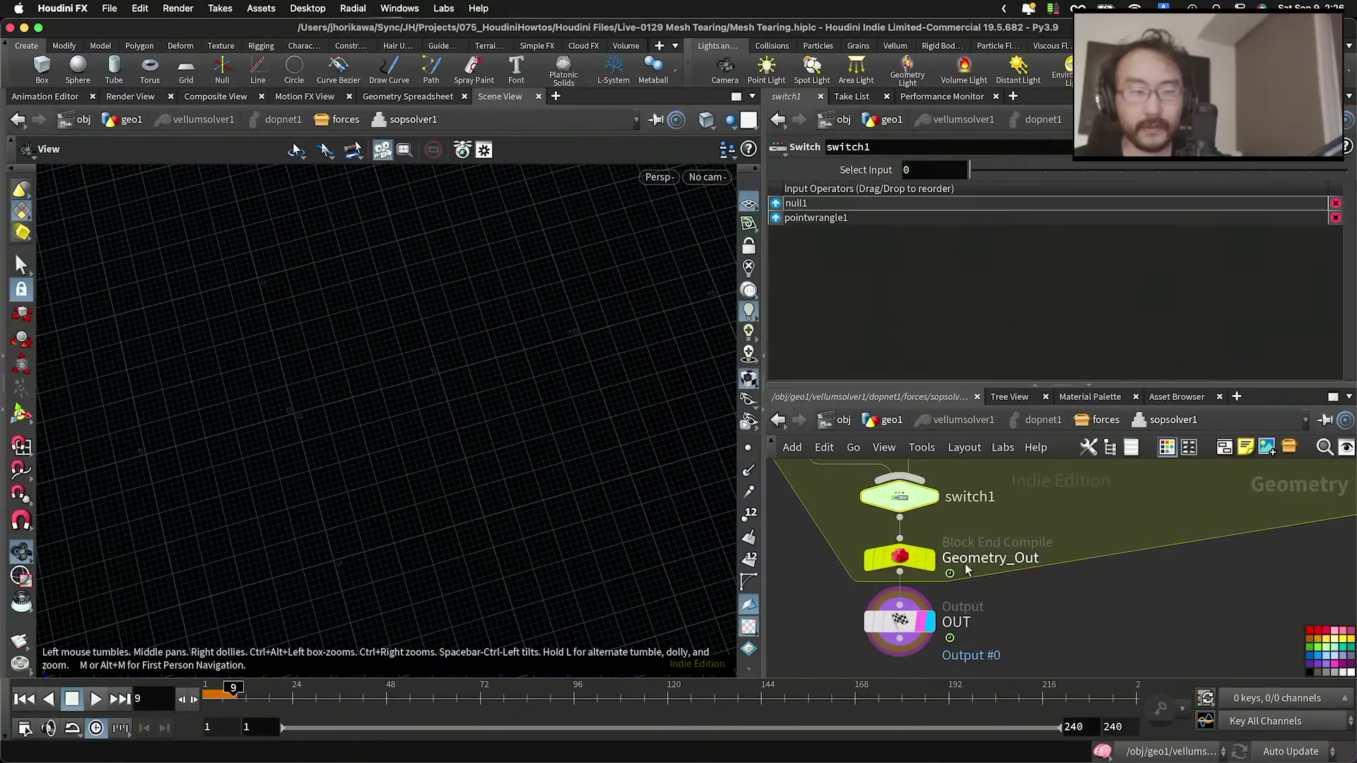
right_click(930, 169)
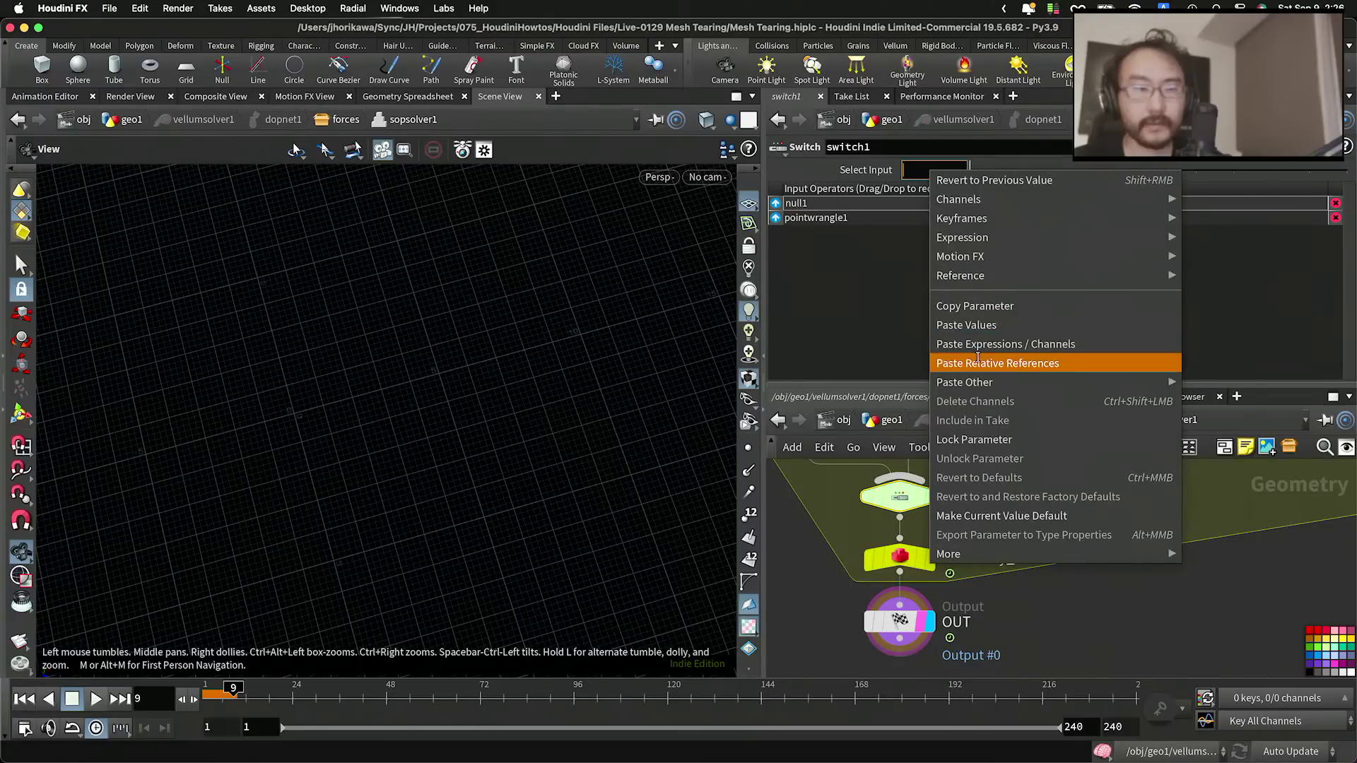
left_click(989, 358)
Step: Return to the geo1 network and reset the simulation to frame 1 to check the result
left_click(884, 422)
scroll(944, 515, "down", 5)
middle_click_drag(937, 530, 937, 593)
scroll(937, 593, "up", 3)
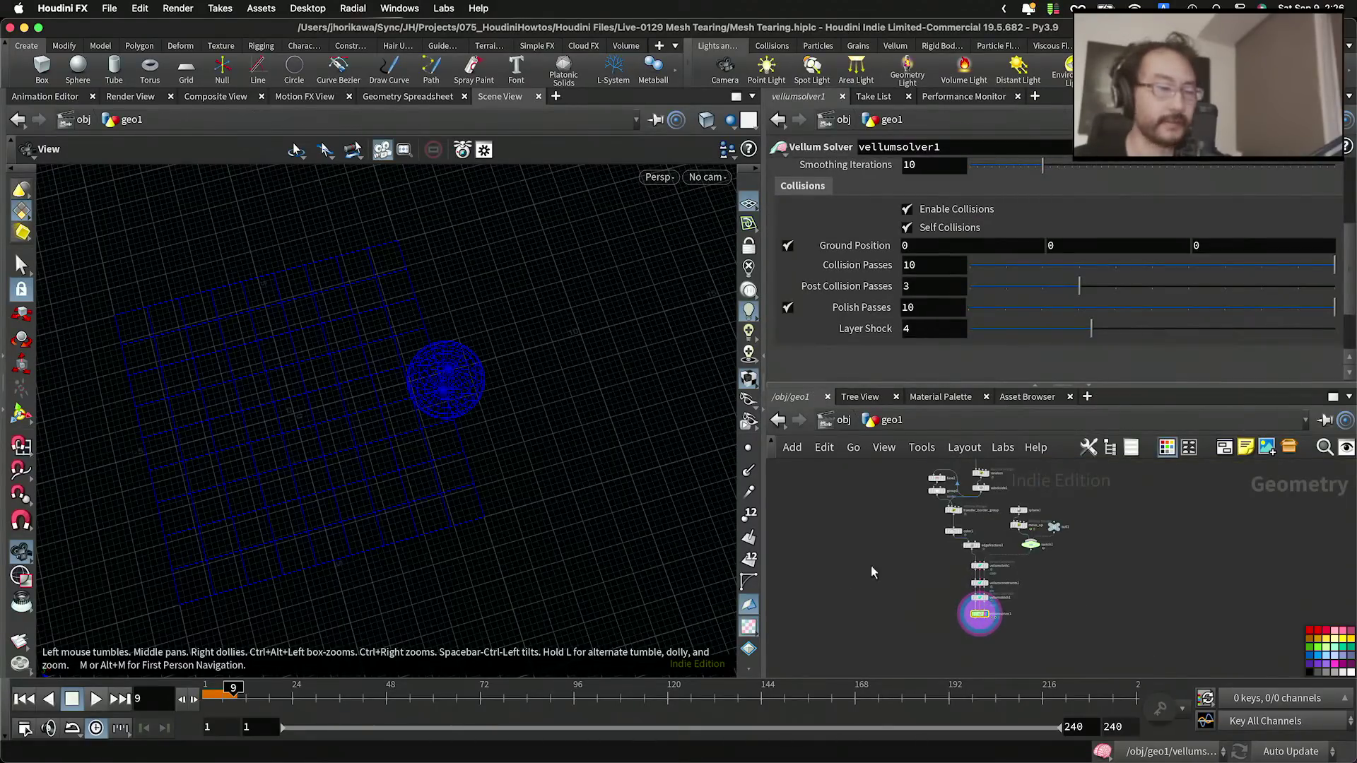
scroll(1002, 658, "up", 5)
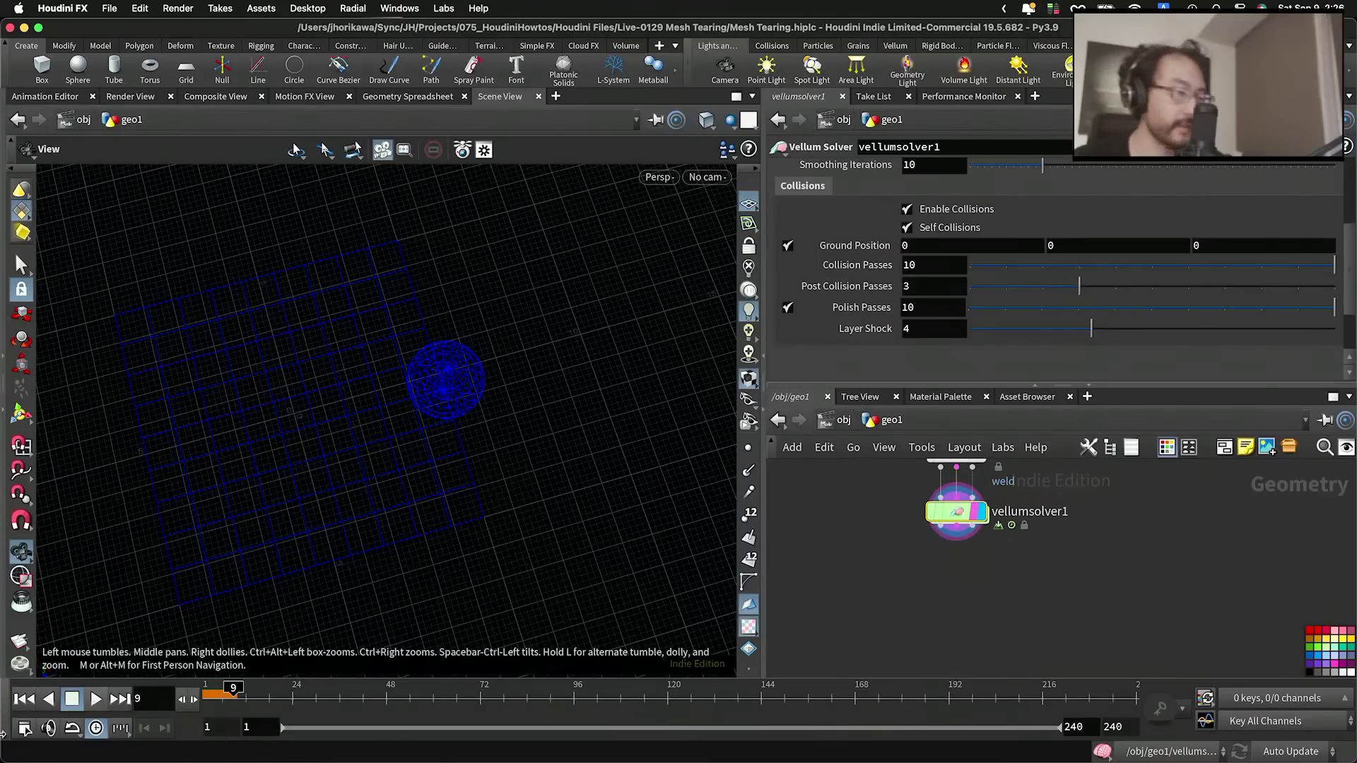
left_click(24, 699)
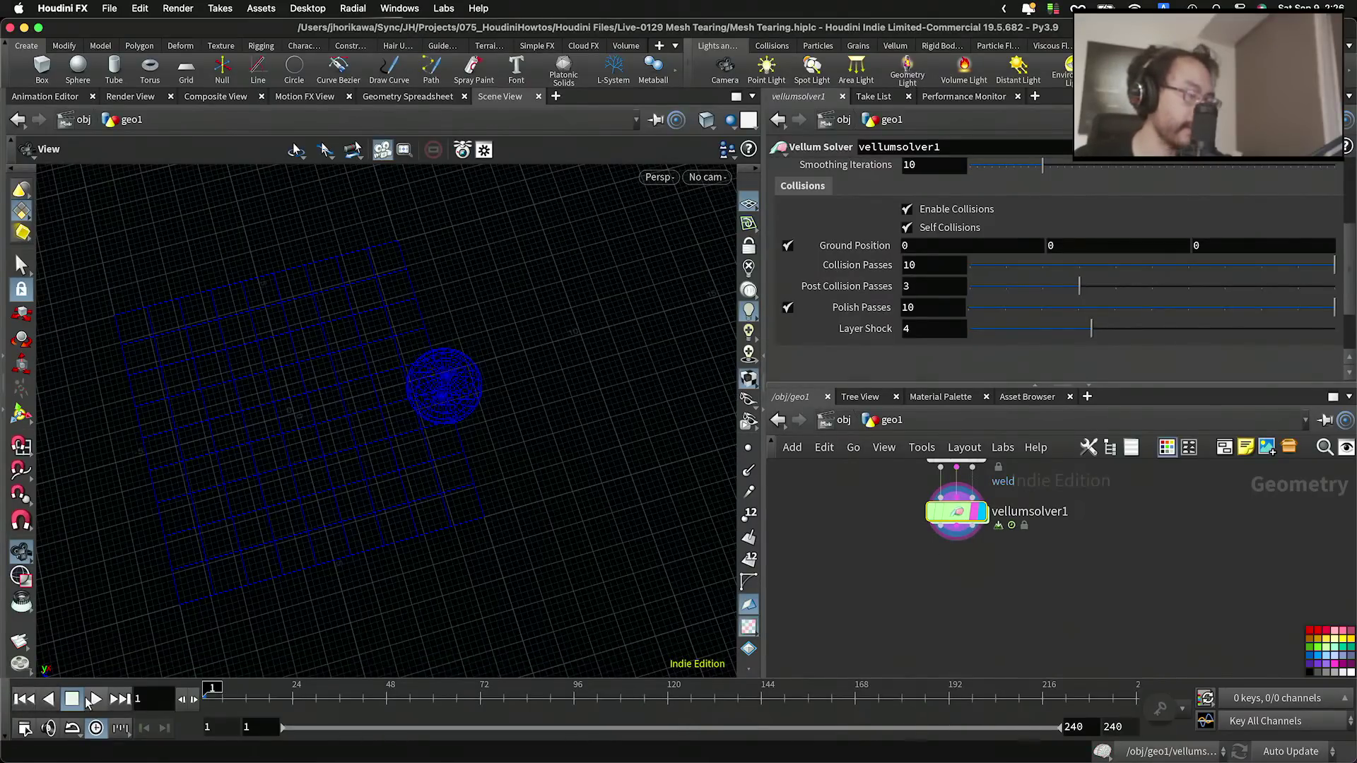
scroll(839, 587, "down", 3)
middle_click_drag(883, 560, 910, 605)
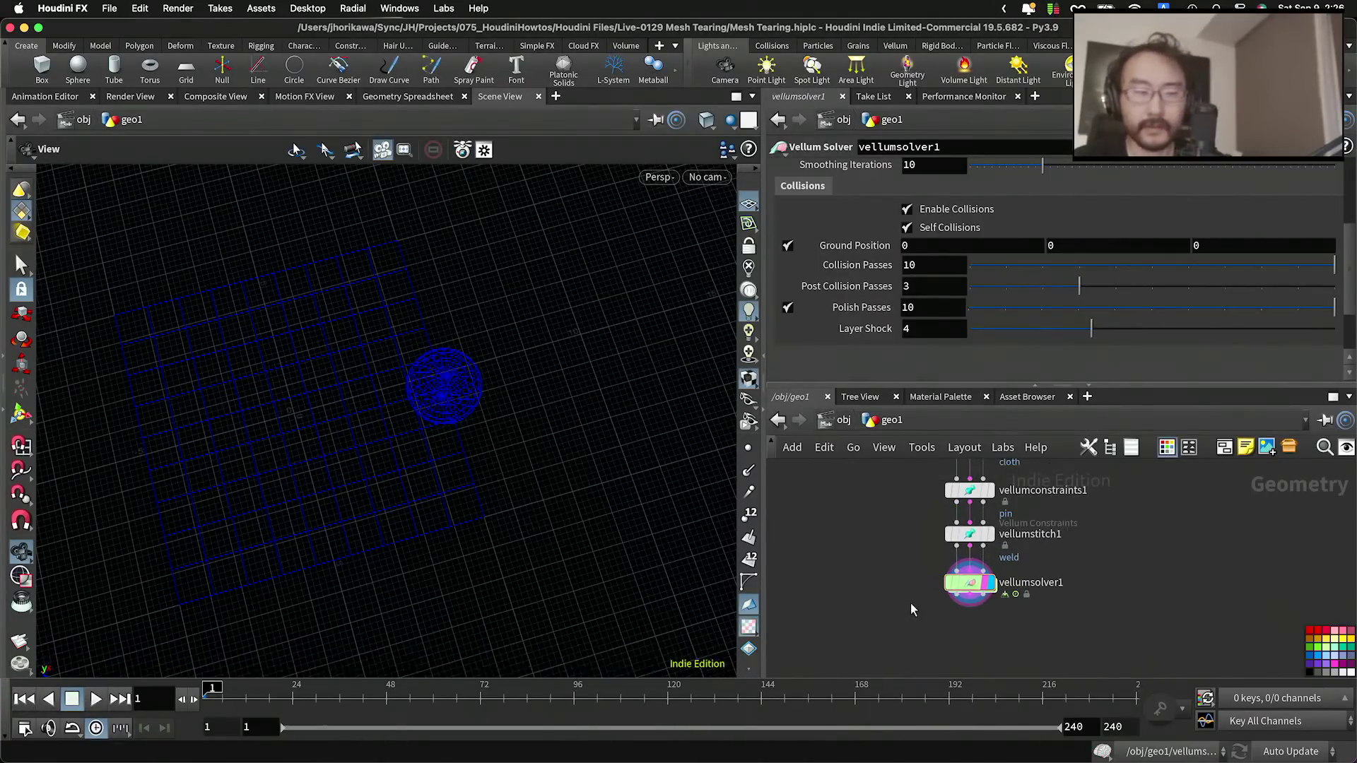
scroll(909, 605, "up", 5)
Step: Inside sopsolver1, move pointwrangle1 aside, wire Geometry_In directly into switch1 and delete null1
double_click(994, 584)
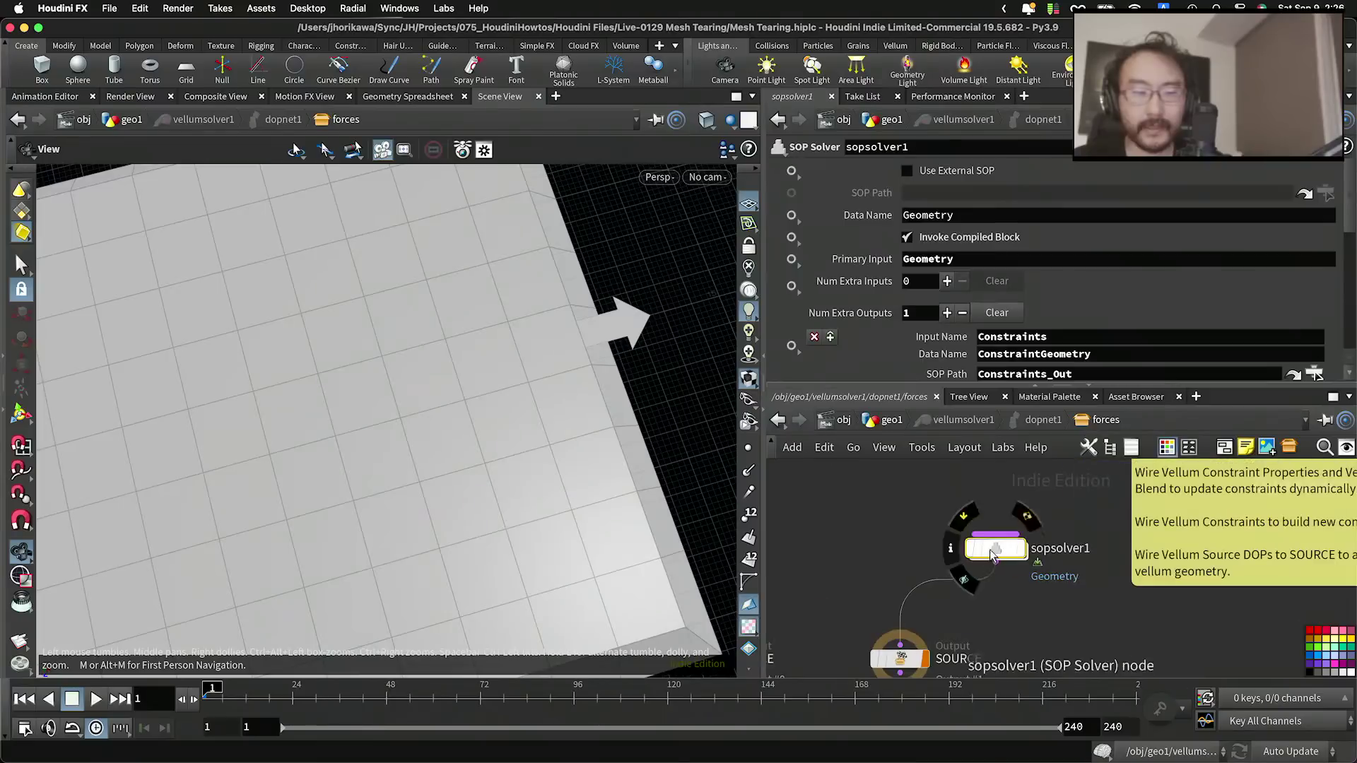
double_click(896, 650)
scroll(1056, 606, "down", 2)
middle_click_drag(991, 527, 1005, 618)
scroll(995, 618, "up", 5)
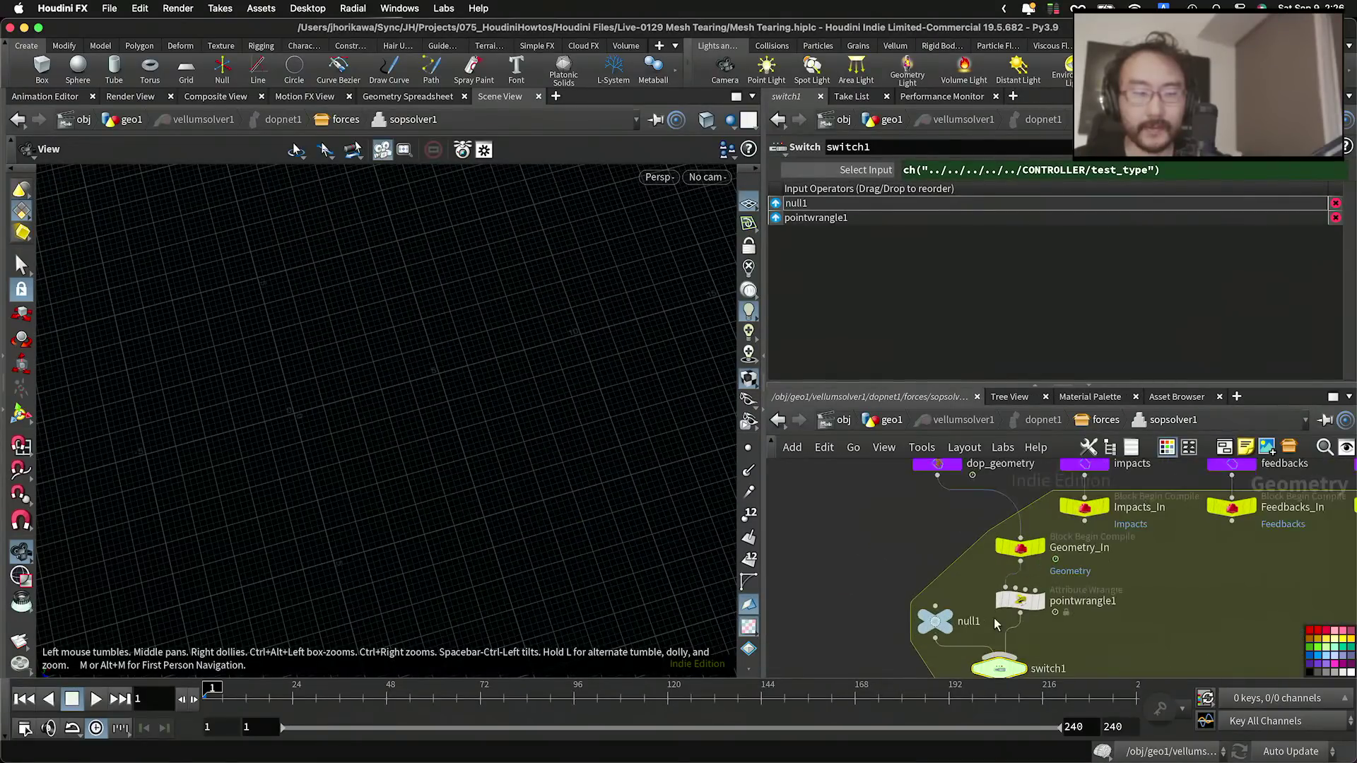
left_click_drag(1034, 593, 1072, 592)
left_click_drag(988, 665, 1032, 536)
middle_click_drag(954, 605, 973, 537)
left_click_drag(942, 627, 891, 549)
key("Delete")
scroll(910, 532, "down", 7)
scroll(909, 533, "up", 2)
Step: Return to geo1, play the simulation to about frame 49 and examine the tearing around the sphere up close
left_click(892, 421)
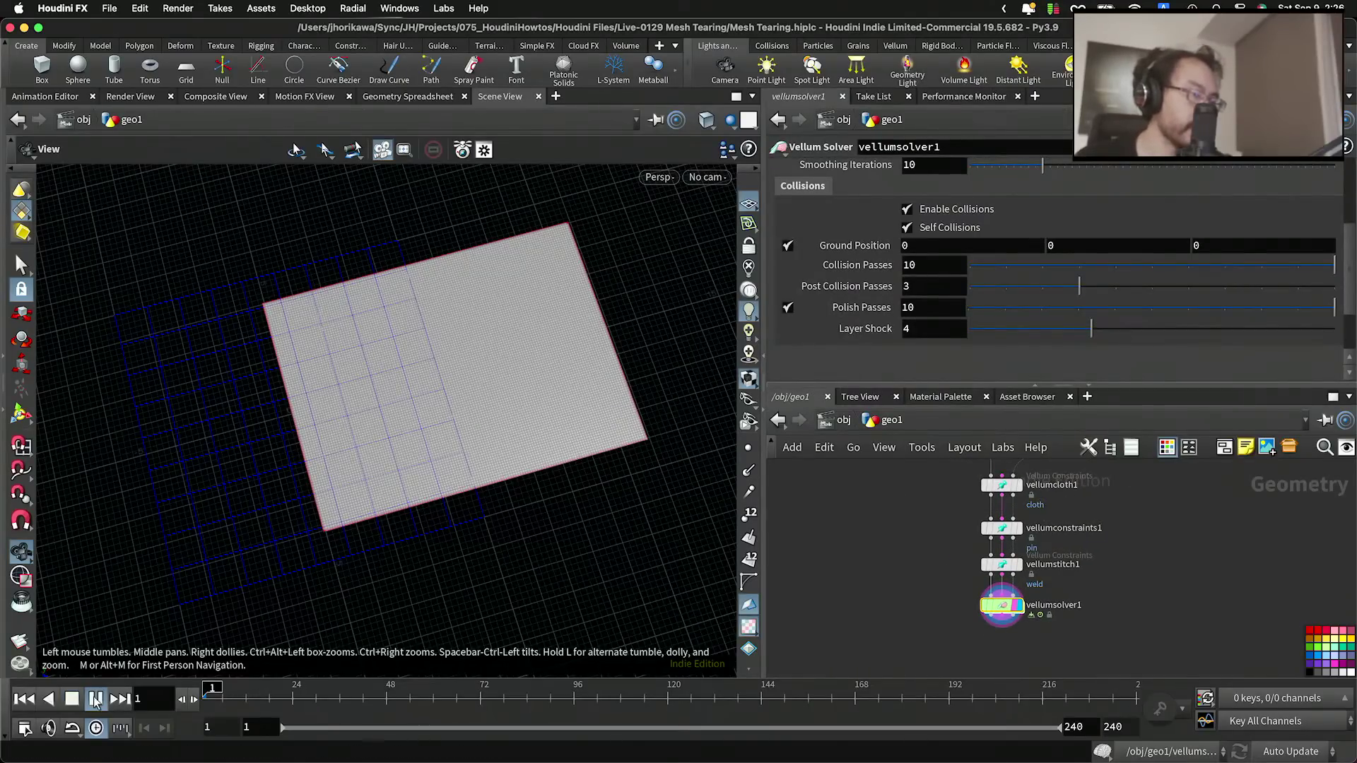
left_click(96, 700)
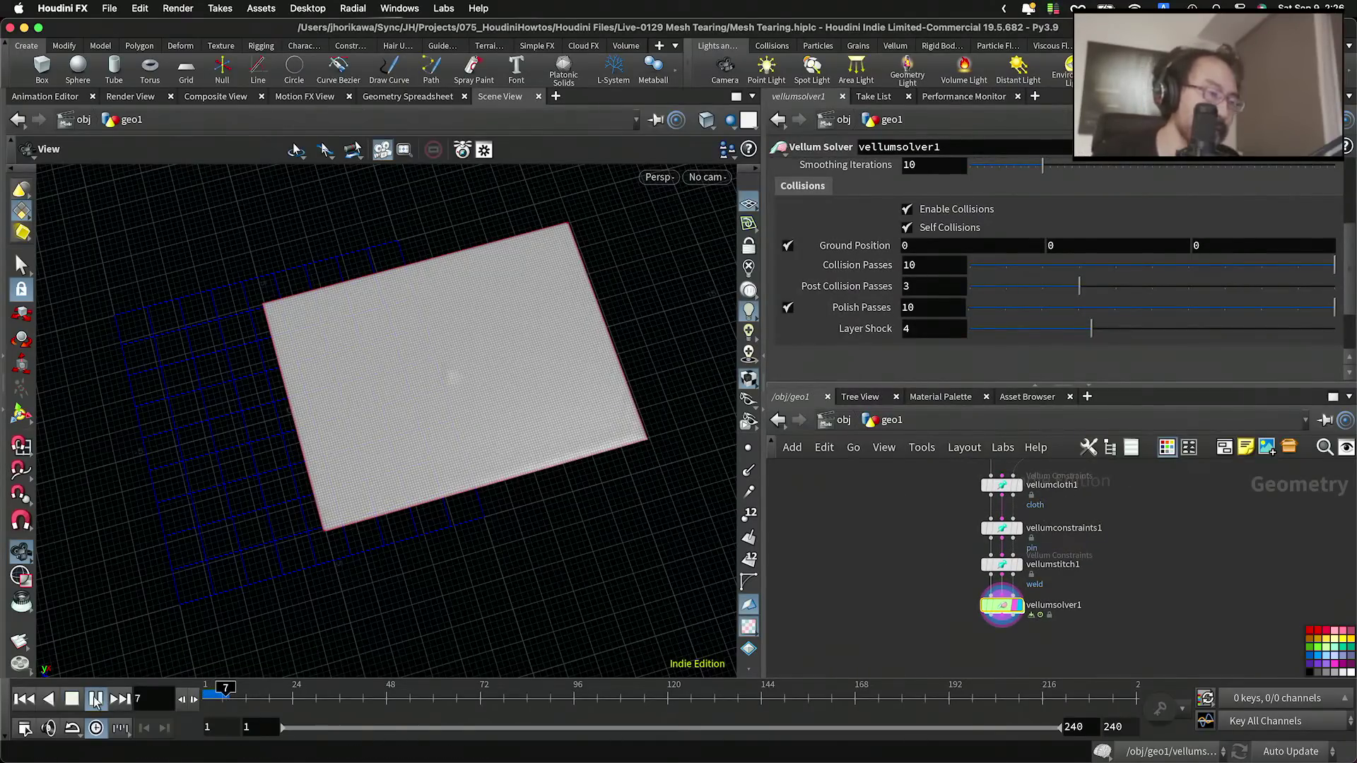
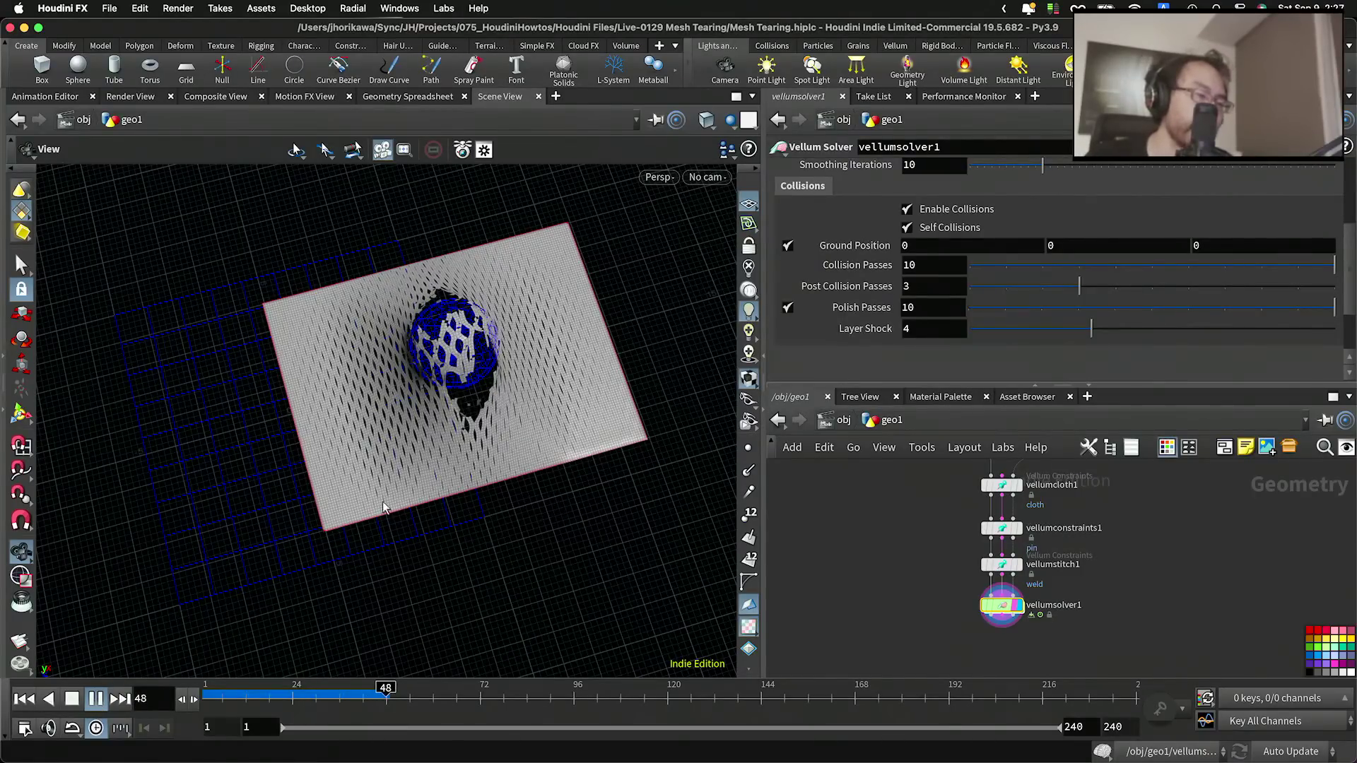
scroll(463, 393, "up", 8)
left_click_drag(463, 388, 505, 332)
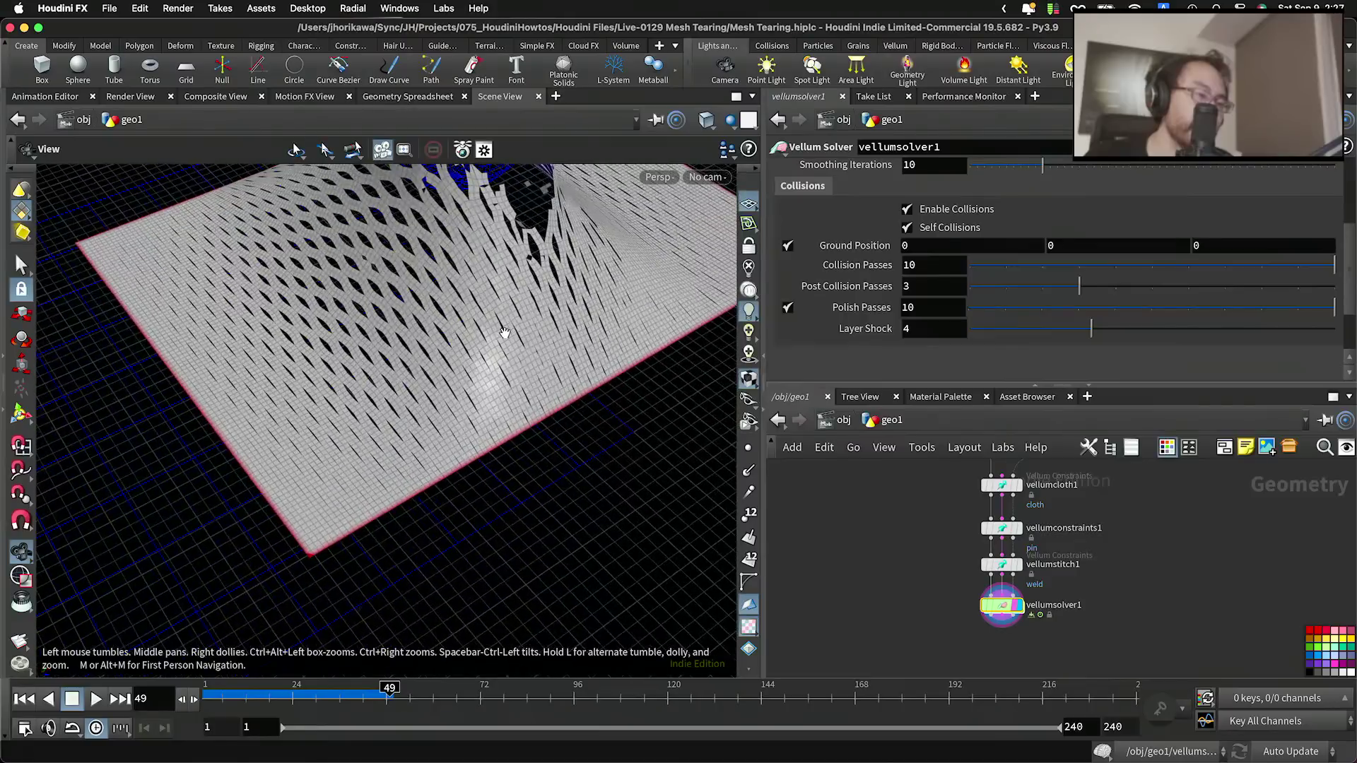
middle_click_drag(504, 332, 412, 433)
left_click_drag(412, 433, 385, 385)
scroll(385, 388, "up", 3)
middle_click_drag(374, 389, 395, 462)
left_click_drag(395, 461, 395, 499)
scroll(398, 503, "down", 5)
scroll(402, 507, "up", 5)
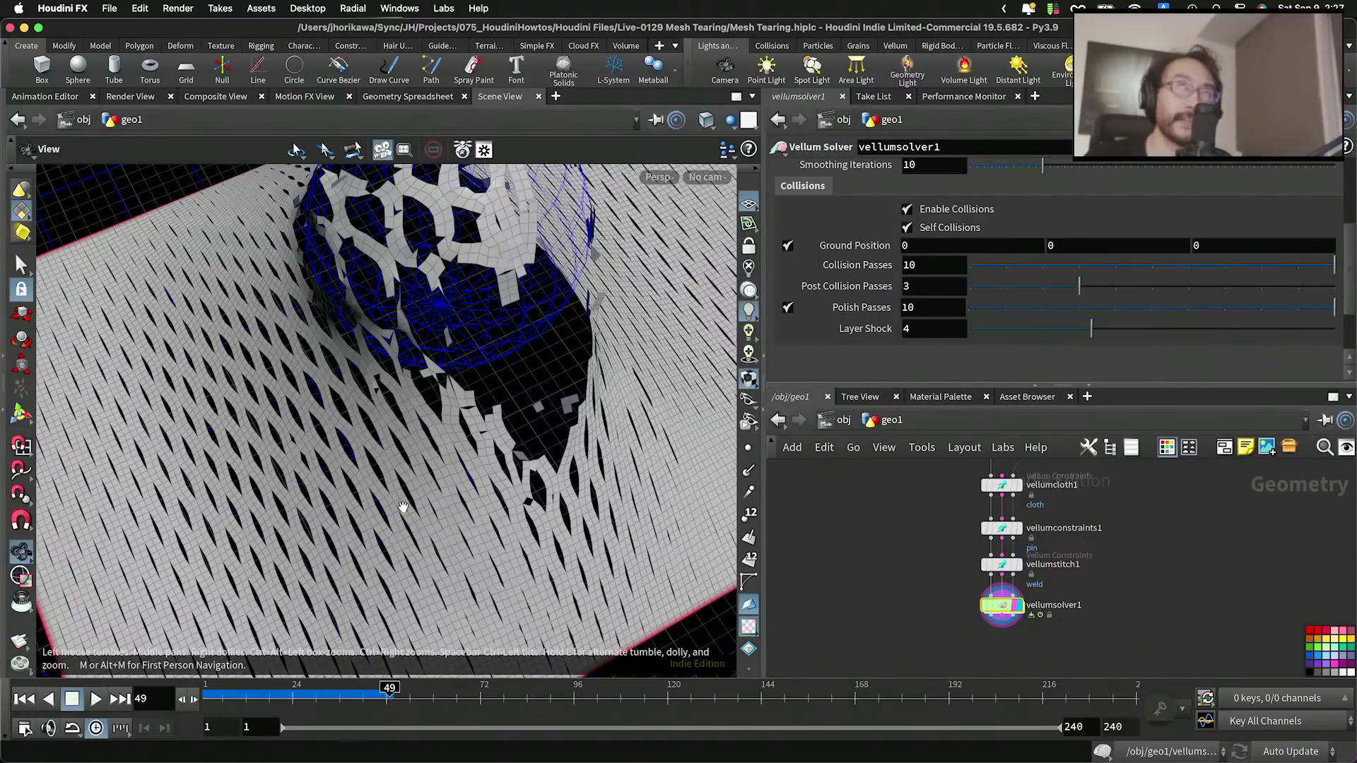
scroll(857, 584, "down", 5)
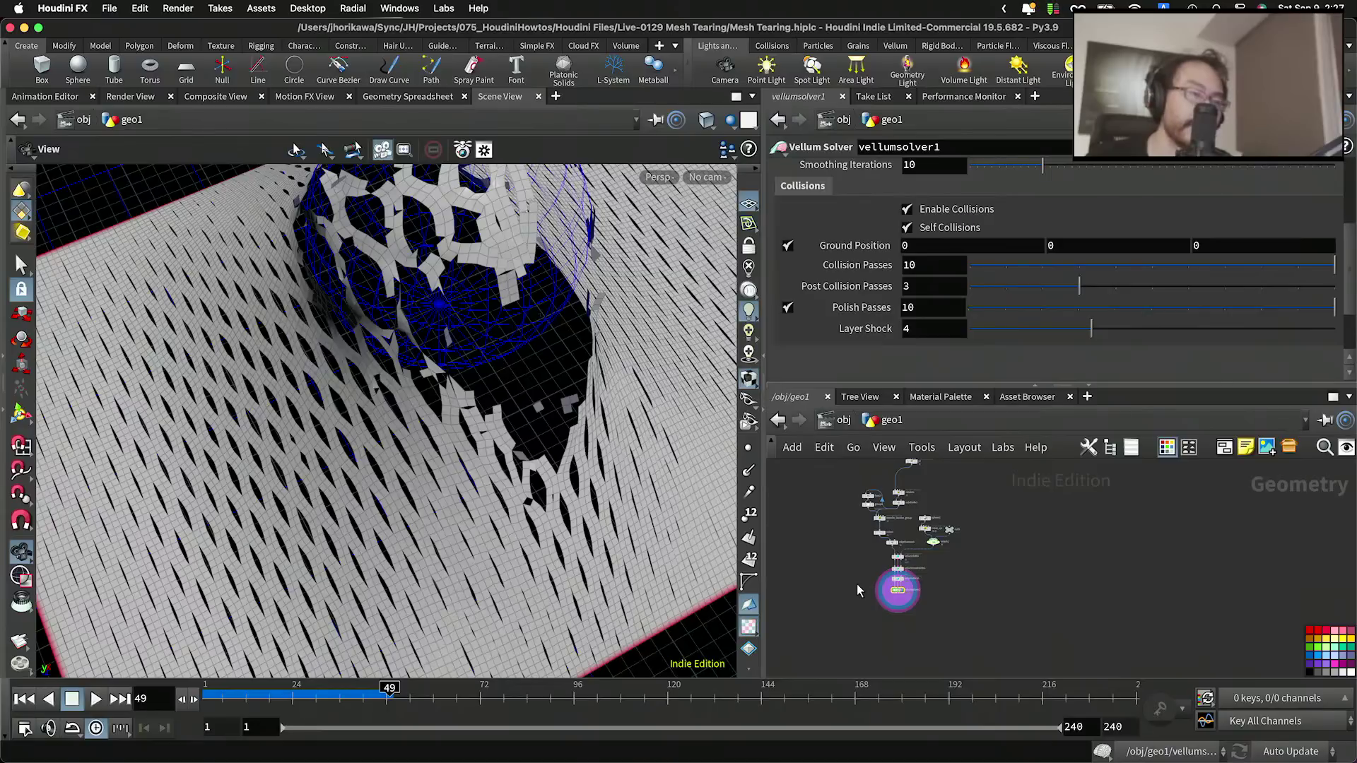
Step: Select fuse2, group1, transfer_border_group and color1 and move them down below subdivide1
scroll(919, 608, "up", 5)
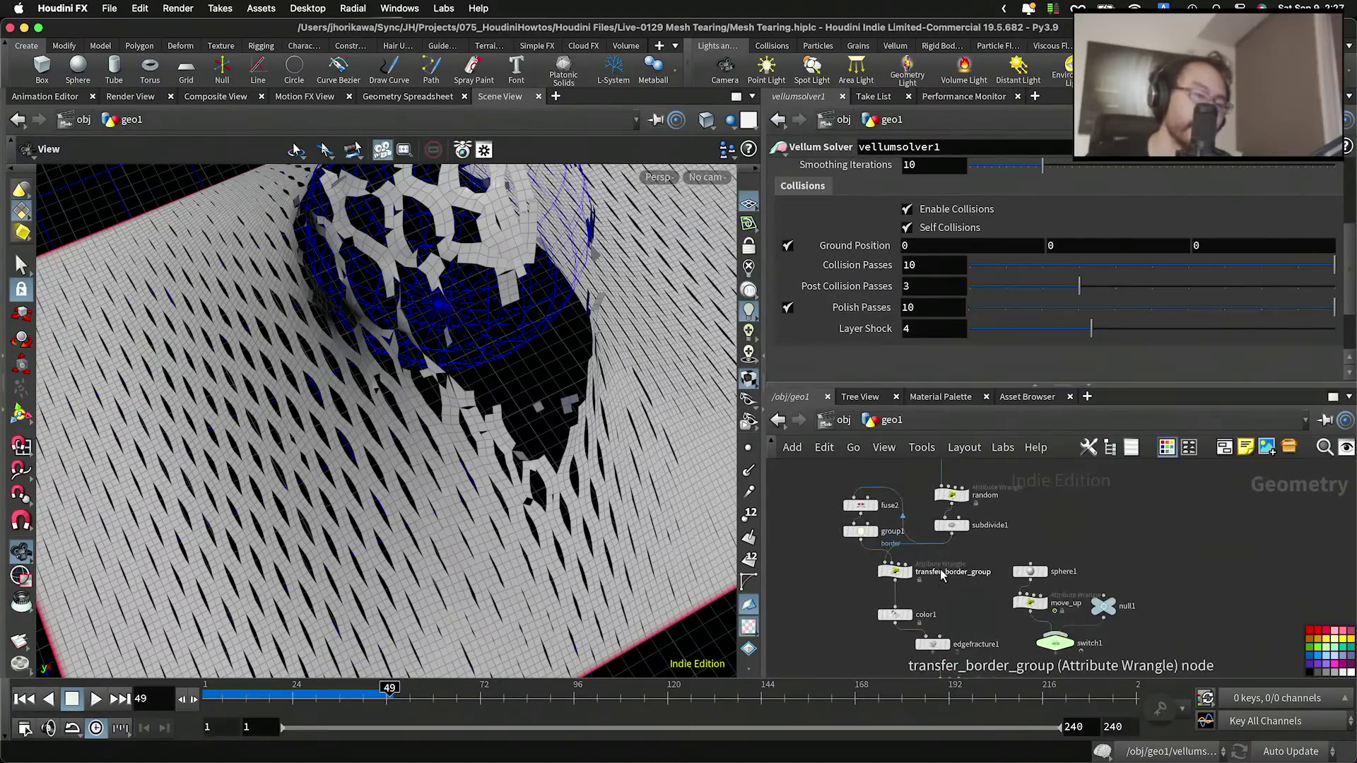
scroll(972, 549, "down", 4)
middle_click_drag(974, 556, 946, 560)
scroll(956, 509, "up", 3)
scroll(884, 559, "up", 3)
mouse_move(881, 550)
left_mouse_down()
mouse_move(880, 573)
mouse_move(881, 562)
left_mouse_up()
scroll(880, 562, "down", 3)
left_click_drag(880, 629, 868, 552)
scroll(854, 504, "up", 3)
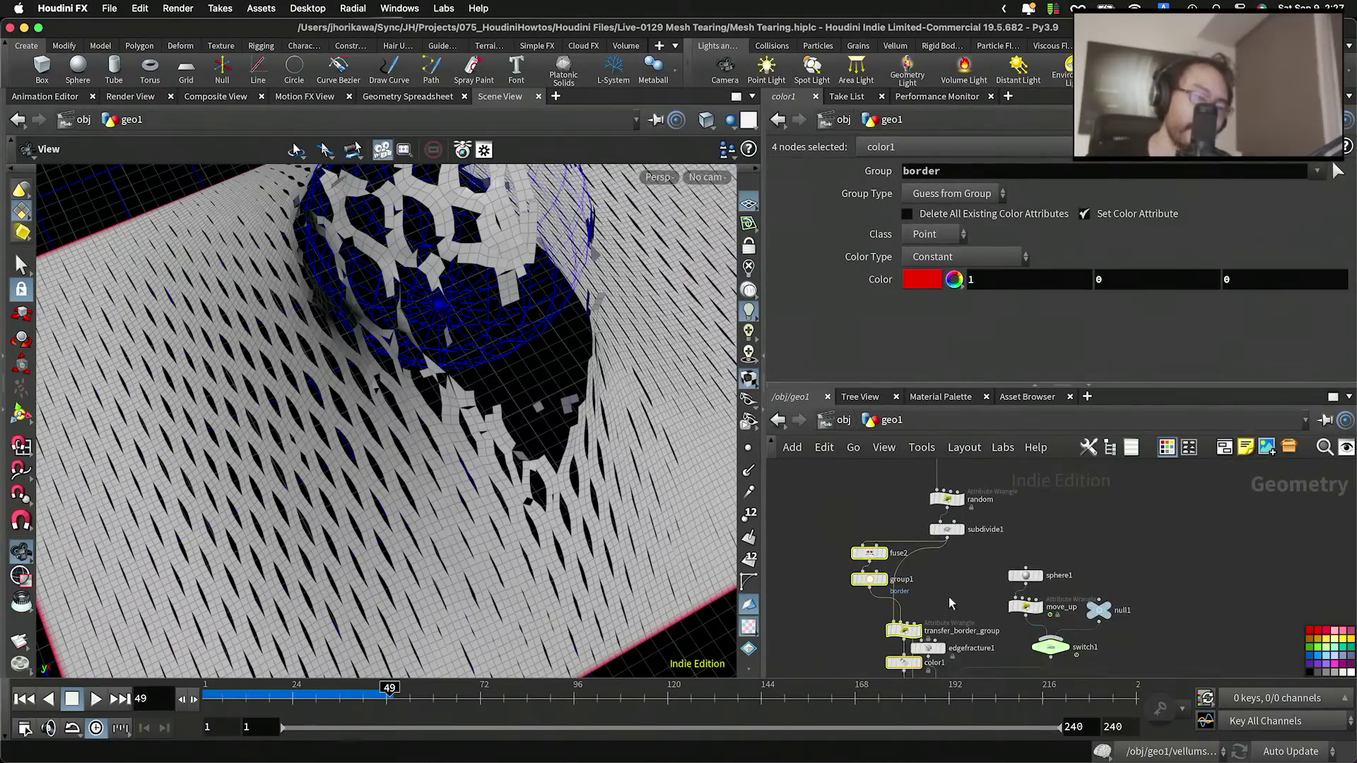
Step: Space out edgefracture1 and the Vellum nodes beneath color1 in the main chain
scroll(951, 609, "down", 3)
middle_click_drag(951, 608, 893, 527)
left_click_drag(881, 551, 864, 593)
middle_click_drag(933, 585, 907, 510)
left_click_drag(908, 622, 863, 505)
left_click_drag(864, 510, 856, 569)
middle_click_drag(917, 477, 921, 544)
scroll(921, 544, "up", 5)
scroll(1009, 609, "down", 3)
Step: Move the sphere1, move_up, null1 and switch1 group down beside the main chain, and scrub to frame 30
left_click_drag(1055, 623, 947, 504)
left_click_drag(950, 510, 943, 571)
middle_click_drag(892, 658, 901, 569)
scroll(908, 636, "up", 5)
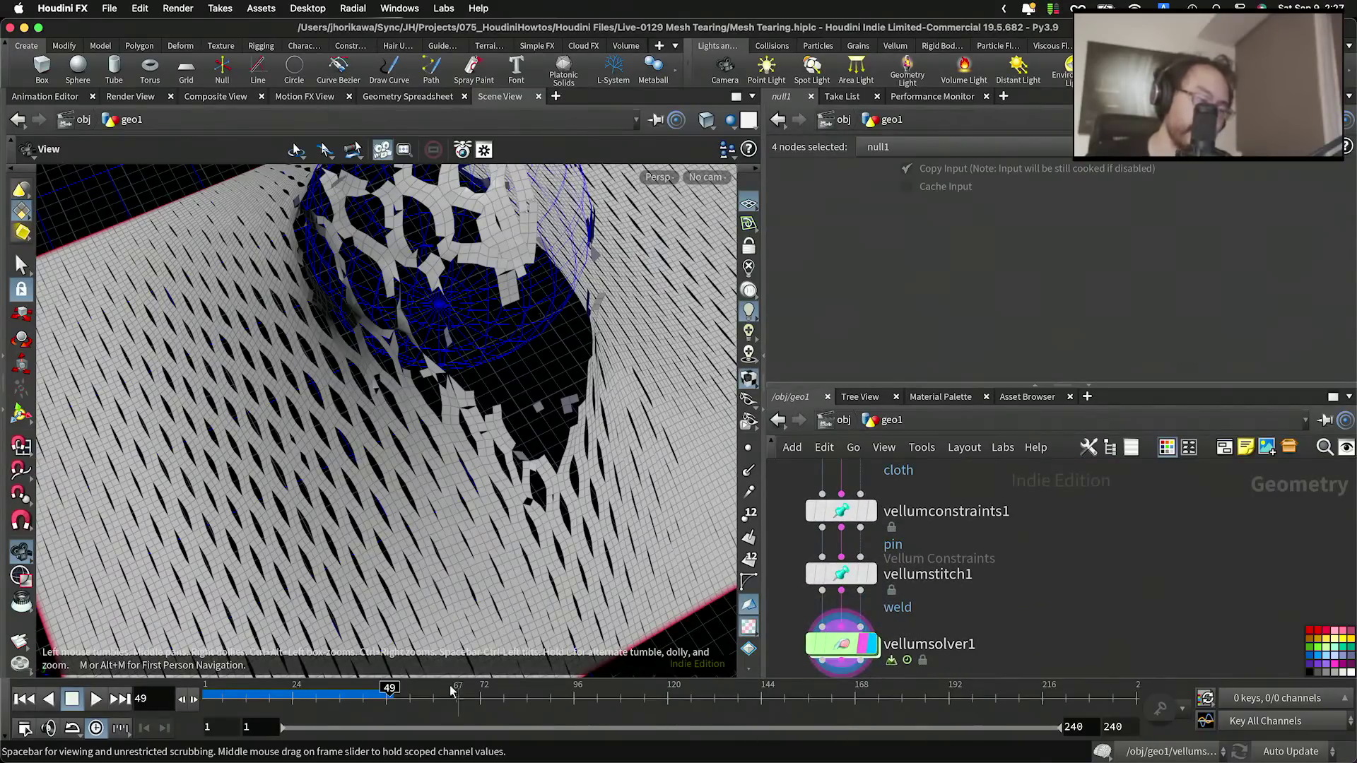
left_click_drag(378, 696, 315, 698)
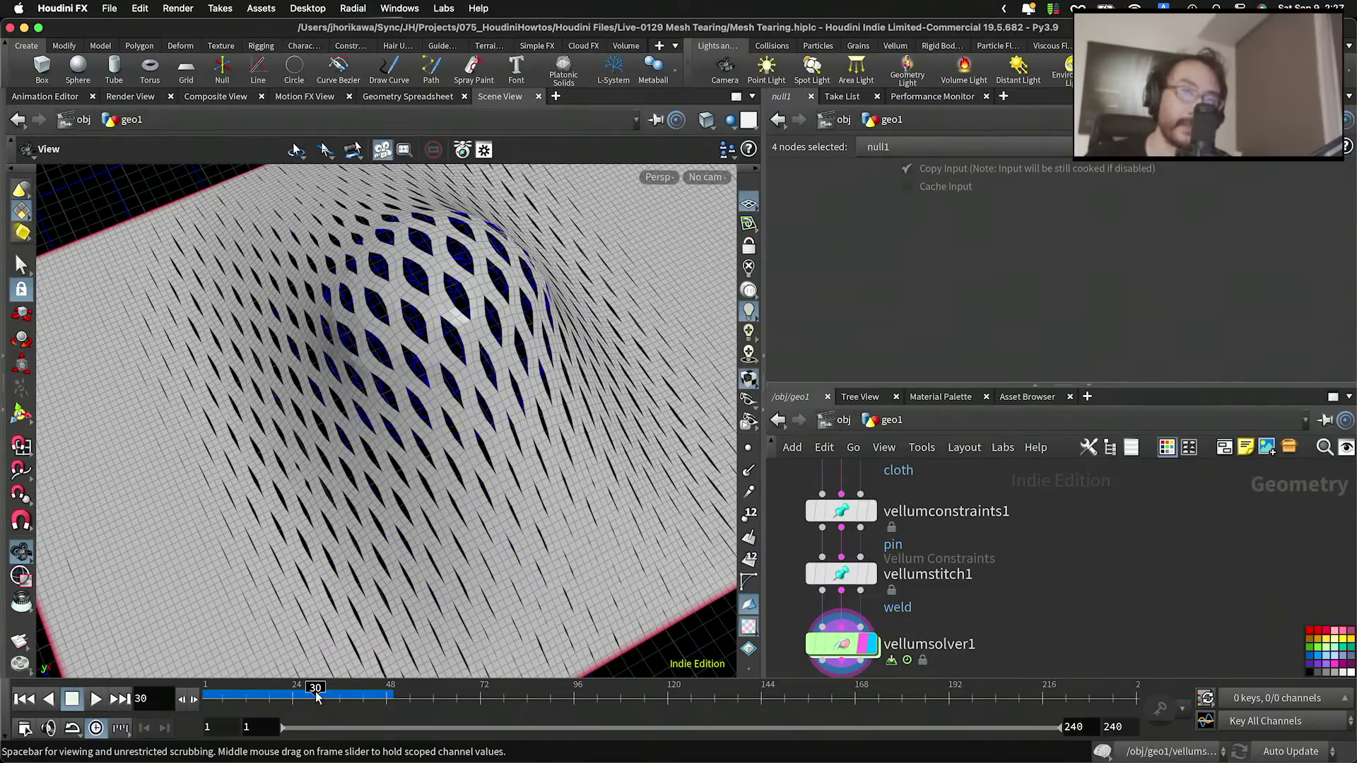
Step: Move fuse2 and group1 to the other side of the main chain, next to subdivide1's output
scroll(876, 564, "down", 6)
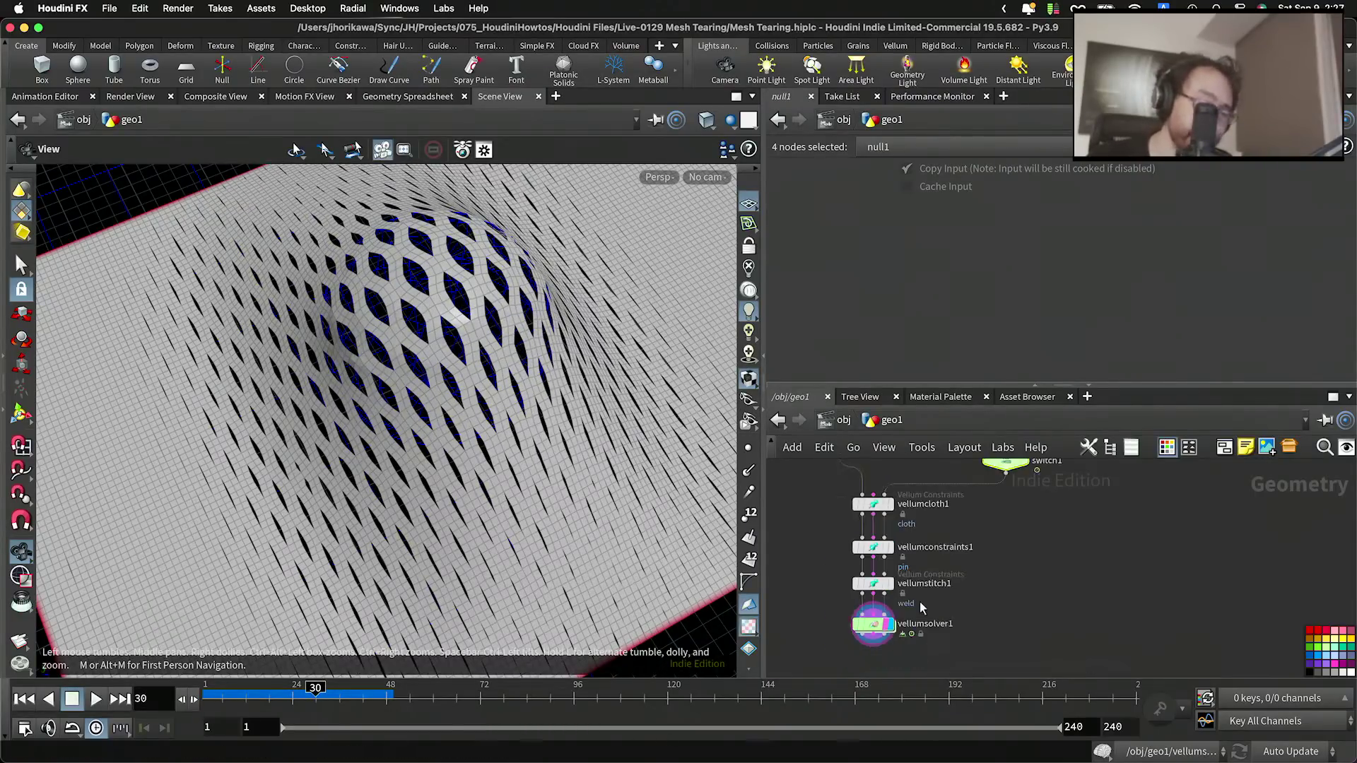
middle_click_drag(846, 543, 888, 656)
scroll(911, 597, "up", 6)
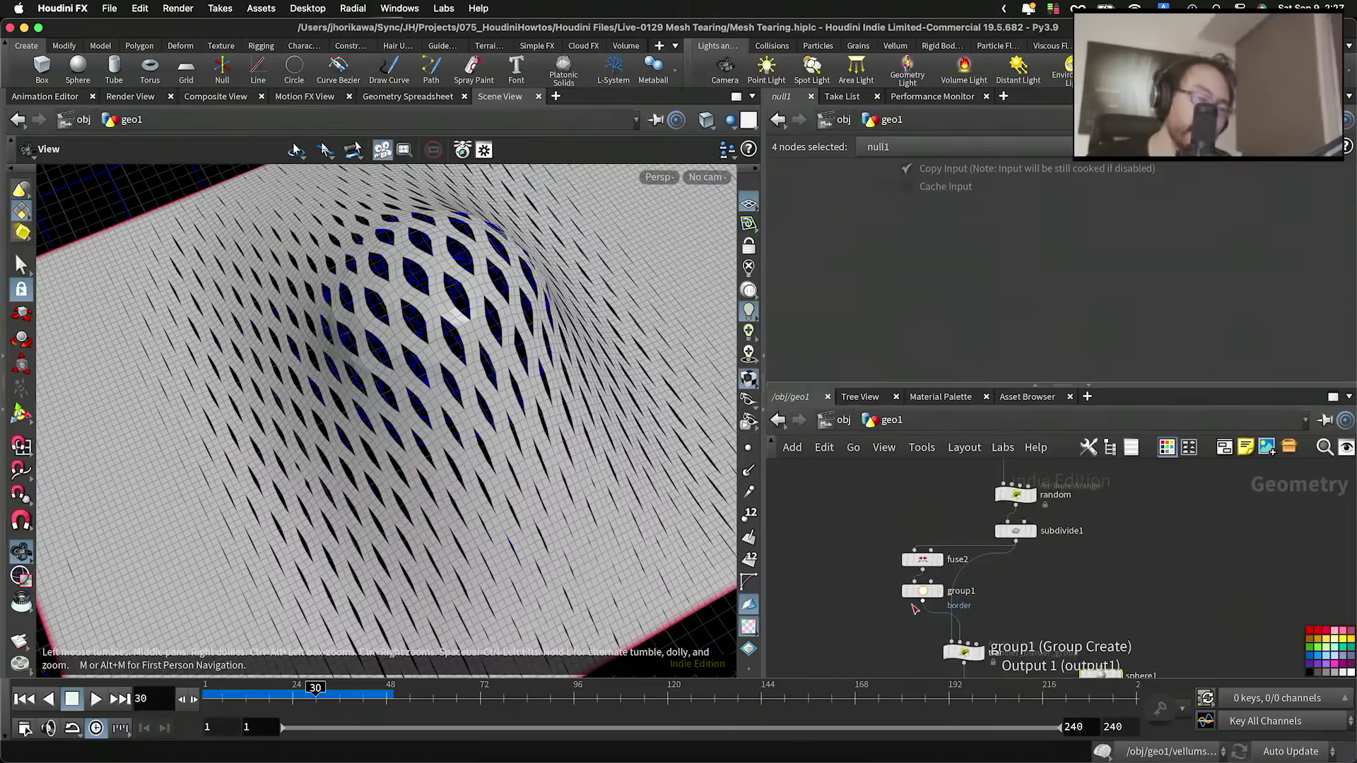
left_click_drag(922, 635, 911, 523)
scroll(911, 523, "down", 3)
left_click_drag(912, 524, 1038, 552)
scroll(951, 510, "down", 3)
middle_click_drag(1009, 501, 1015, 548)
scroll(1015, 547, "up", 5)
Step: Shift random and subdivide1 over the main chain and bring the copytopoints1 block into line above them
left_click_drag(1060, 541, 960, 521)
scroll(961, 538, "down", 4)
scroll(988, 573, "down", 6)
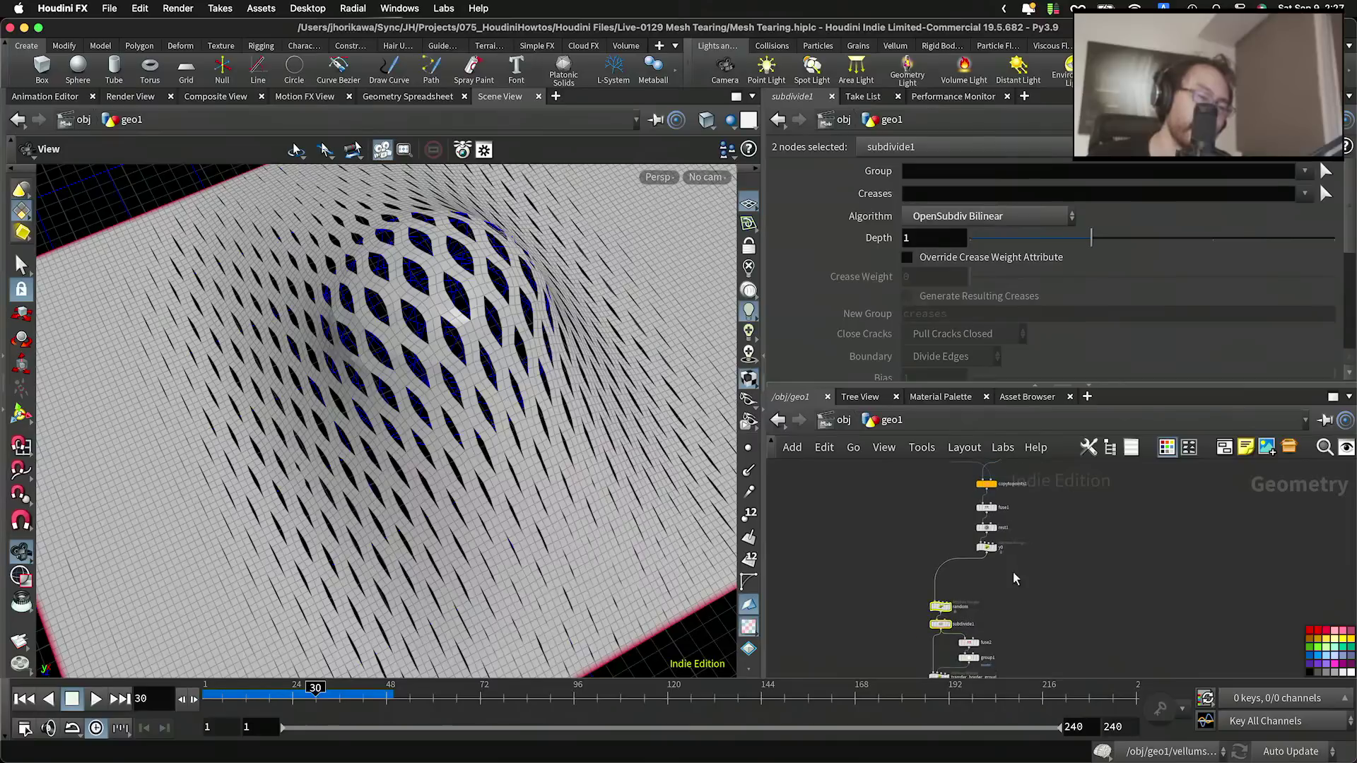
left_click_drag(1044, 613, 969, 496)
scroll(988, 583, "up", 5)
scroll(987, 580, "down", 4)
left_click_drag(988, 580, 941, 613)
left_click(998, 618)
Step: Rearrange the upstream create_points, merge1, transform1 and reverse1 nodes around the main chain above copytopoints1
scroll(956, 537, "down", 4)
scroll(954, 544, "up", 5)
middle_click_drag(952, 551, 947, 615)
left_click_drag(951, 595, 913, 554)
middle_click_drag(1008, 526, 971, 575)
left_click_drag(947, 568, 894, 616)
left_click_drag(983, 581, 907, 529)
mouse_move(986, 549)
middle_mouse_down()
mouse_move(954, 427)
mouse_move(977, 541)
middle_mouse_up()
scroll(978, 514, "down", 4)
scroll(977, 542, "up", 4)
left_click_drag(972, 539, 911, 510)
middle_click_drag(960, 633, 1005, 561)
scroll(1005, 561, "down", 5)
scroll(937, 570, "up", 6)
middle_click_drag(877, 602, 856, 556)
scroll(856, 555, "down", 5)
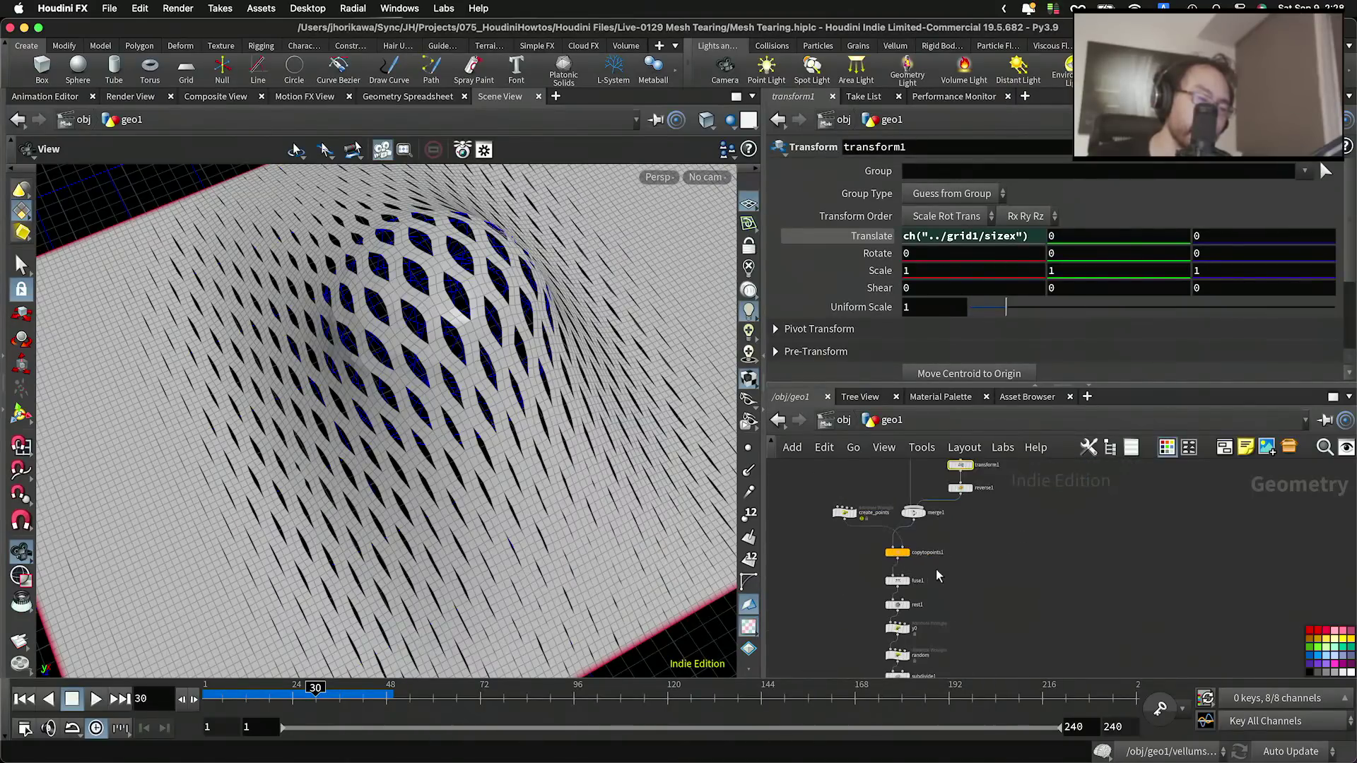
Step: Straighten the chain below copytopoints1 and reposition fuse2 beside it, directly above group1
scroll(931, 573, "up", 5)
left_click_drag(916, 611, 850, 578)
middle_click_drag(931, 626, 906, 531)
scroll(930, 566, "down", 3)
left_click(886, 571)
scroll(927, 550, "up", 4)
left_click(878, 550)
scroll(906, 531, "down", 4)
scroll(910, 551, "up", 3)
left_click_drag(910, 552, 870, 595)
middle_click_drag(873, 641, 854, 544)
scroll(918, 545, "up", 3)
left_click_drag(974, 523, 920, 499)
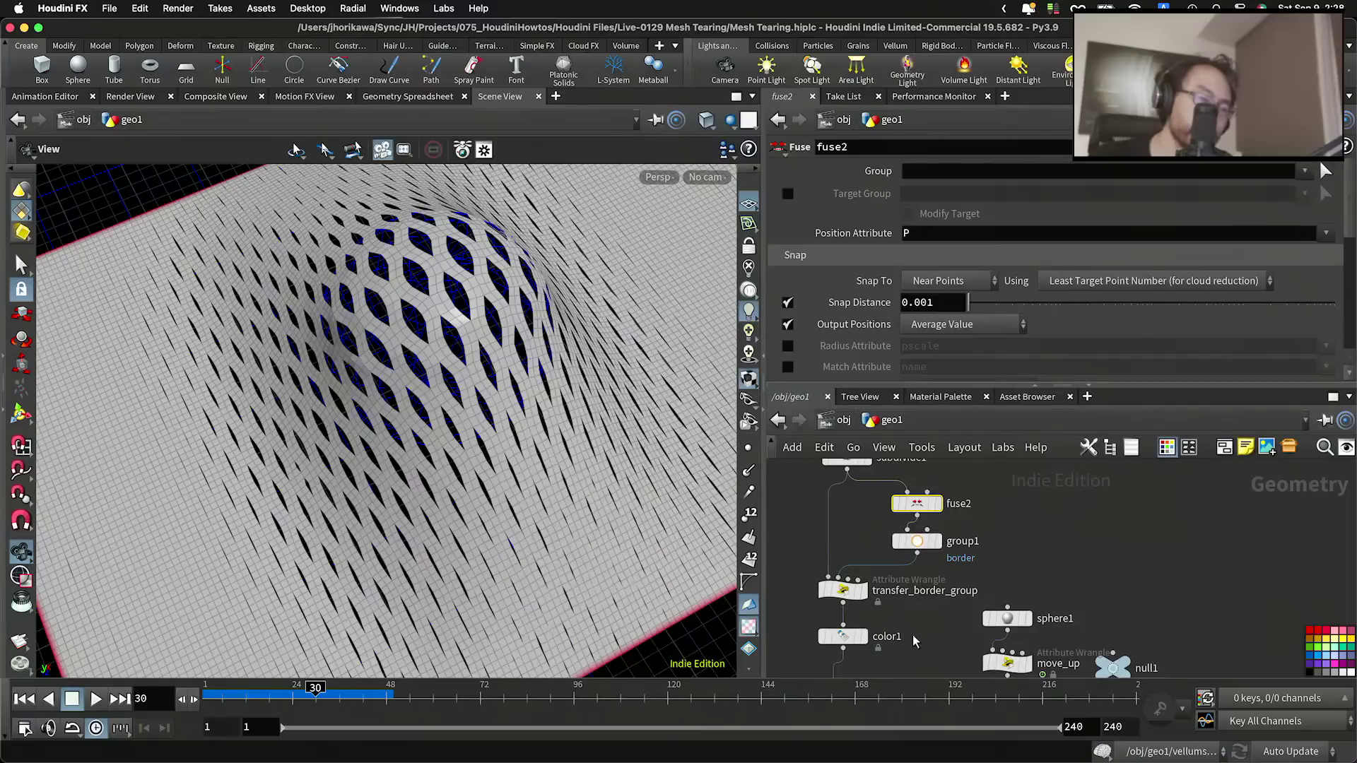
Step: Align edgefracture1 under color1 in the main chain, and scrub the timeline to frame 39
middle_click_drag(913, 642, 904, 524)
left_click_drag(897, 607, 835, 560)
middle_click_drag(883, 554, 871, 478)
scroll(875, 498, "down", 5)
scroll(887, 576, "up", 3)
middle_click_drag(912, 613, 940, 536)
scroll(940, 536, "up", 3)
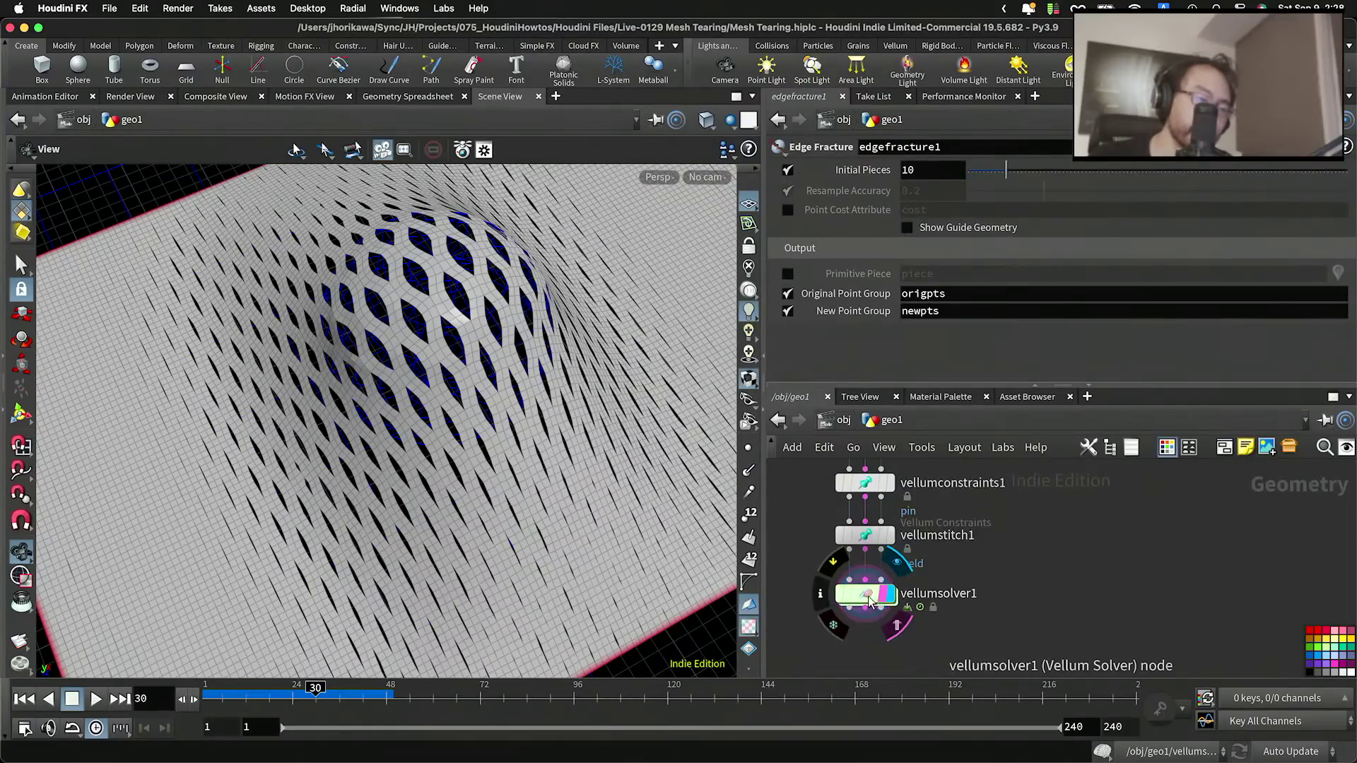
scroll(776, 602, "down", 2)
left_click_drag(317, 690, 351, 688)
Step: Clear the border group from color1 and set its color to white (1, 1, 1)
scroll(869, 644, "down", 5)
scroll(860, 576, "up", 10)
left_click(891, 643)
left_click(1010, 274)
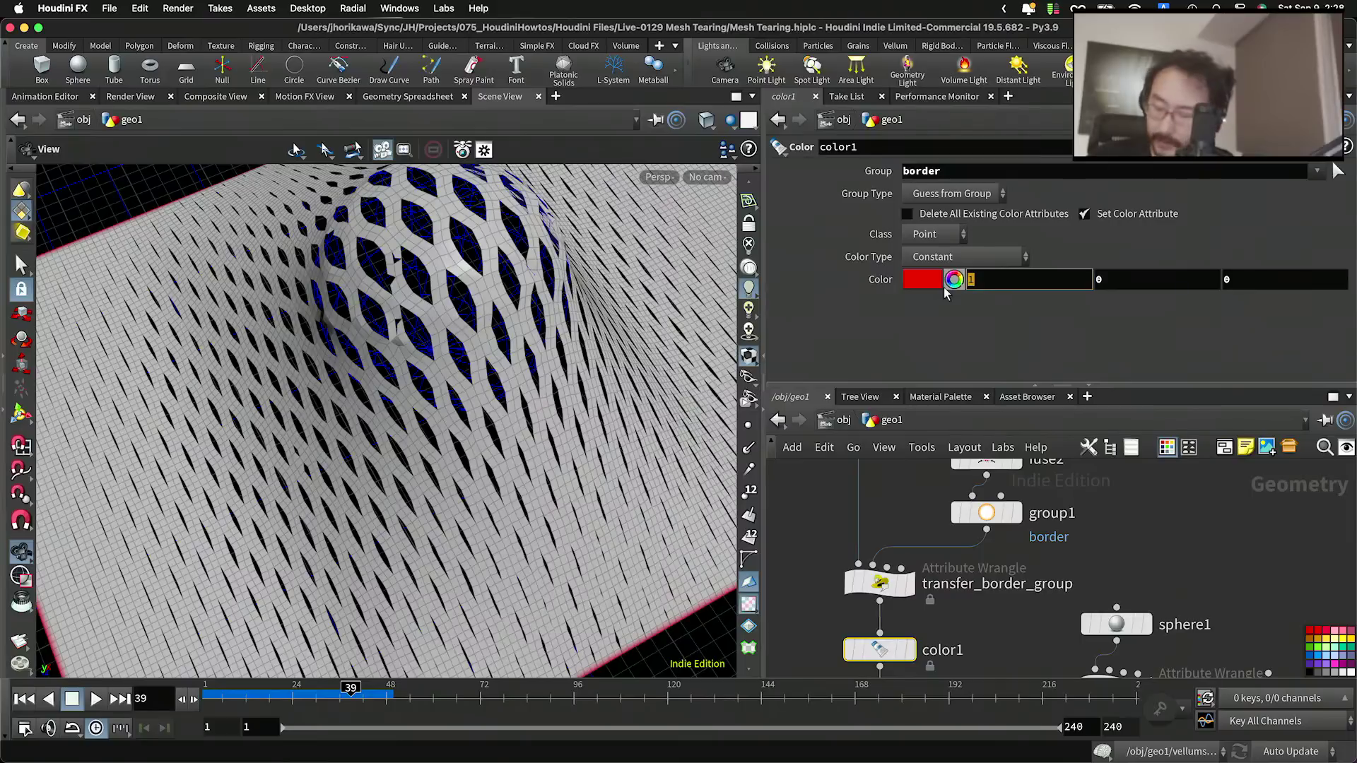
key("Return")
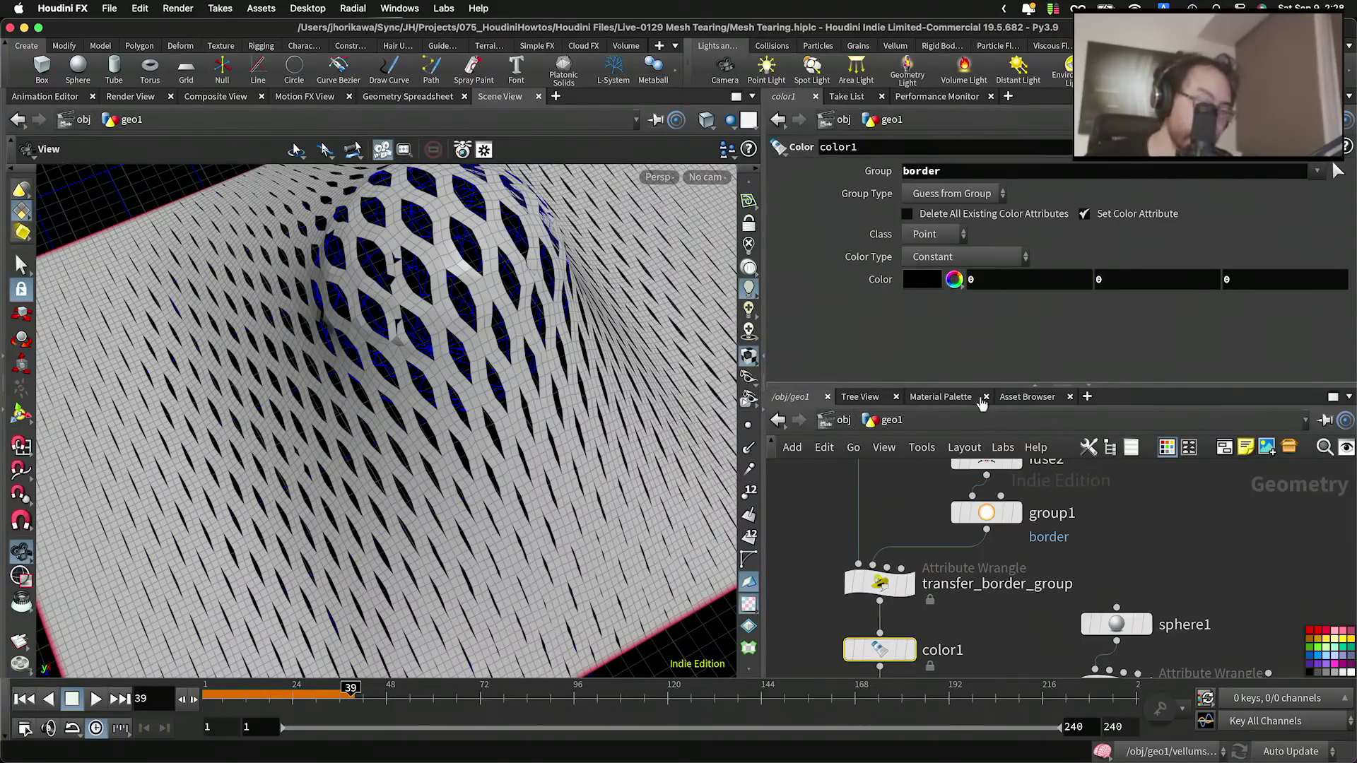
double_click(943, 175)
key("BackSpace")
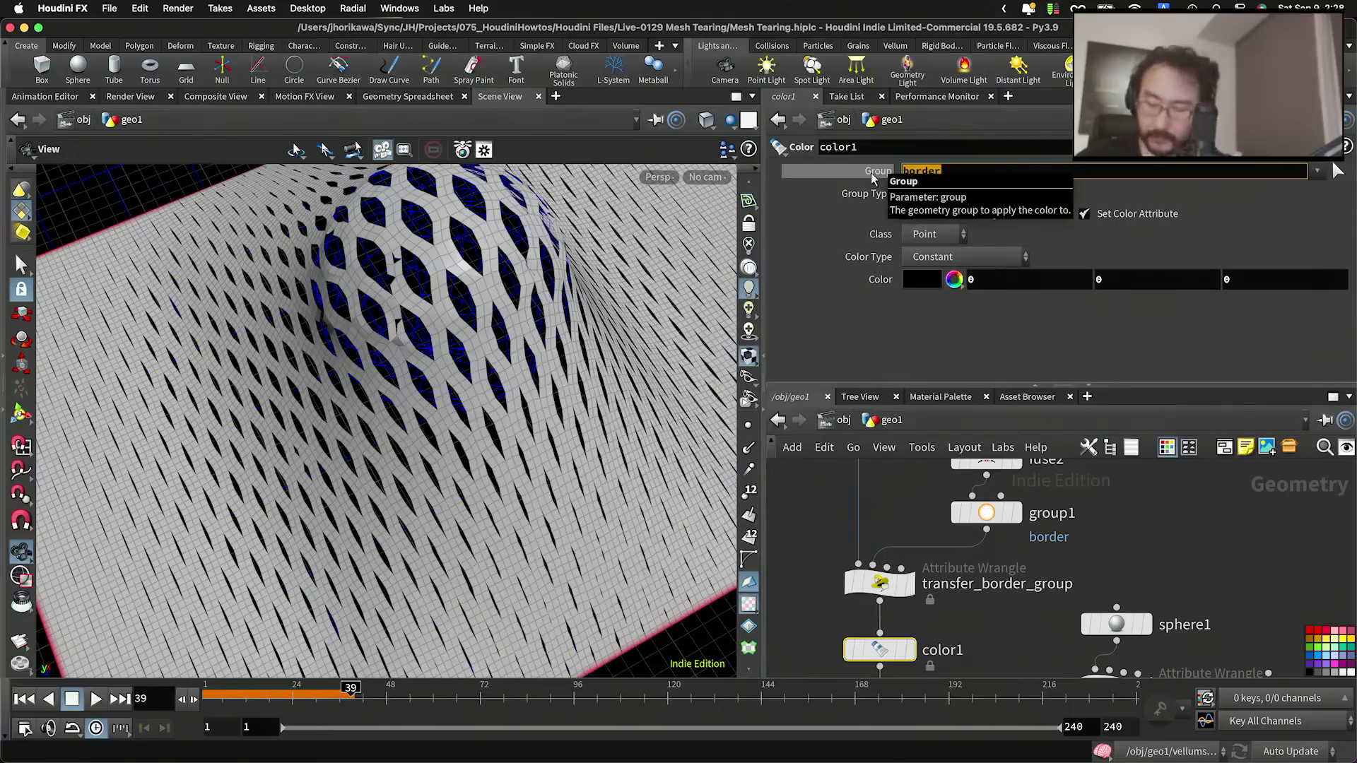
left_click(922, 279)
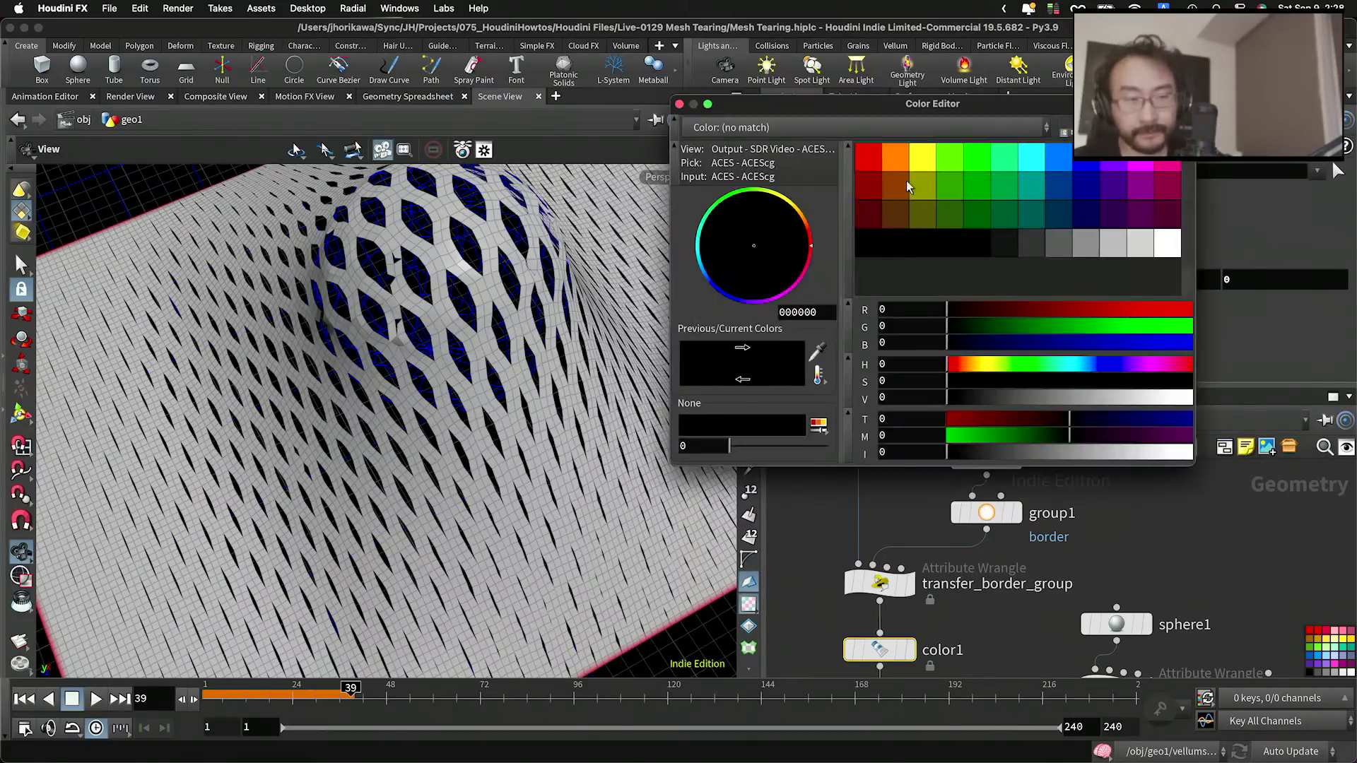
left_click(1166, 242)
left_click(679, 104)
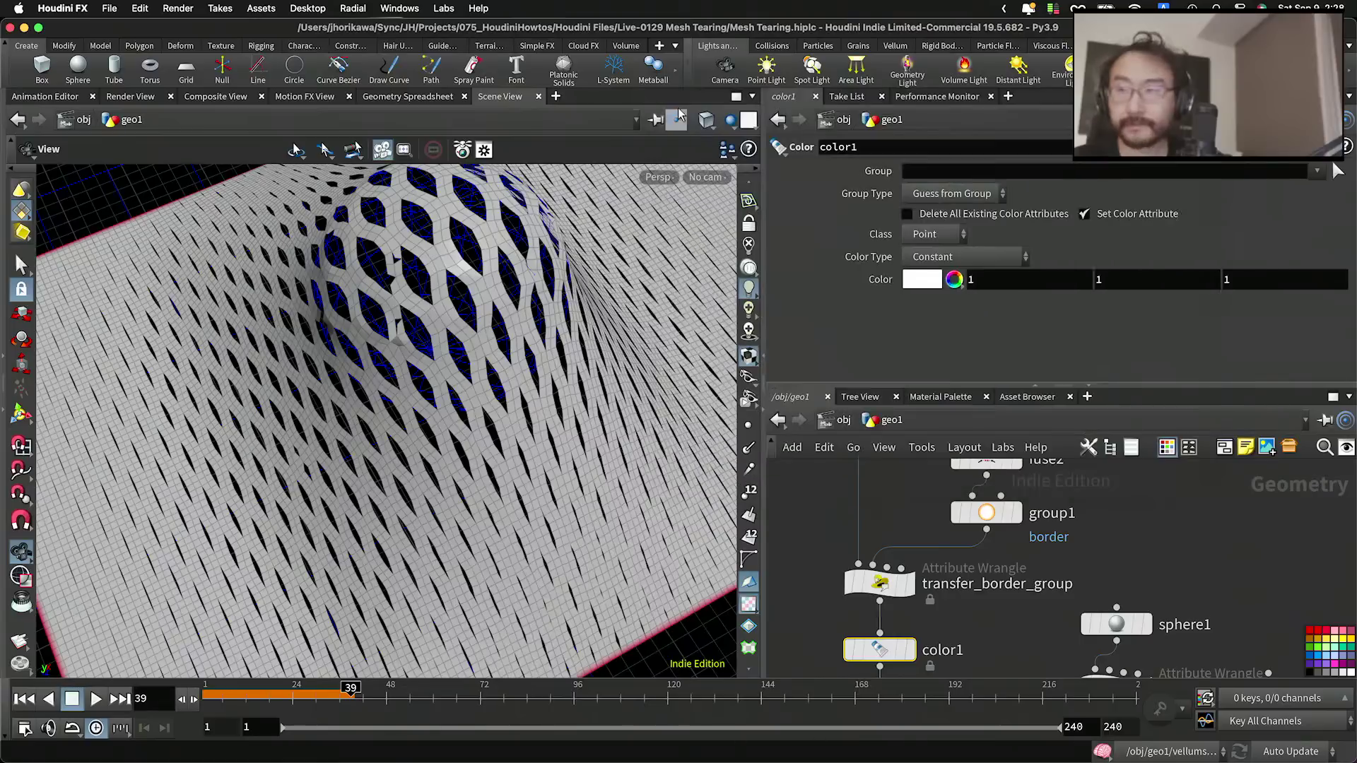
Step: Rewind the timeline to frame 1 and save the scene file
key("h")
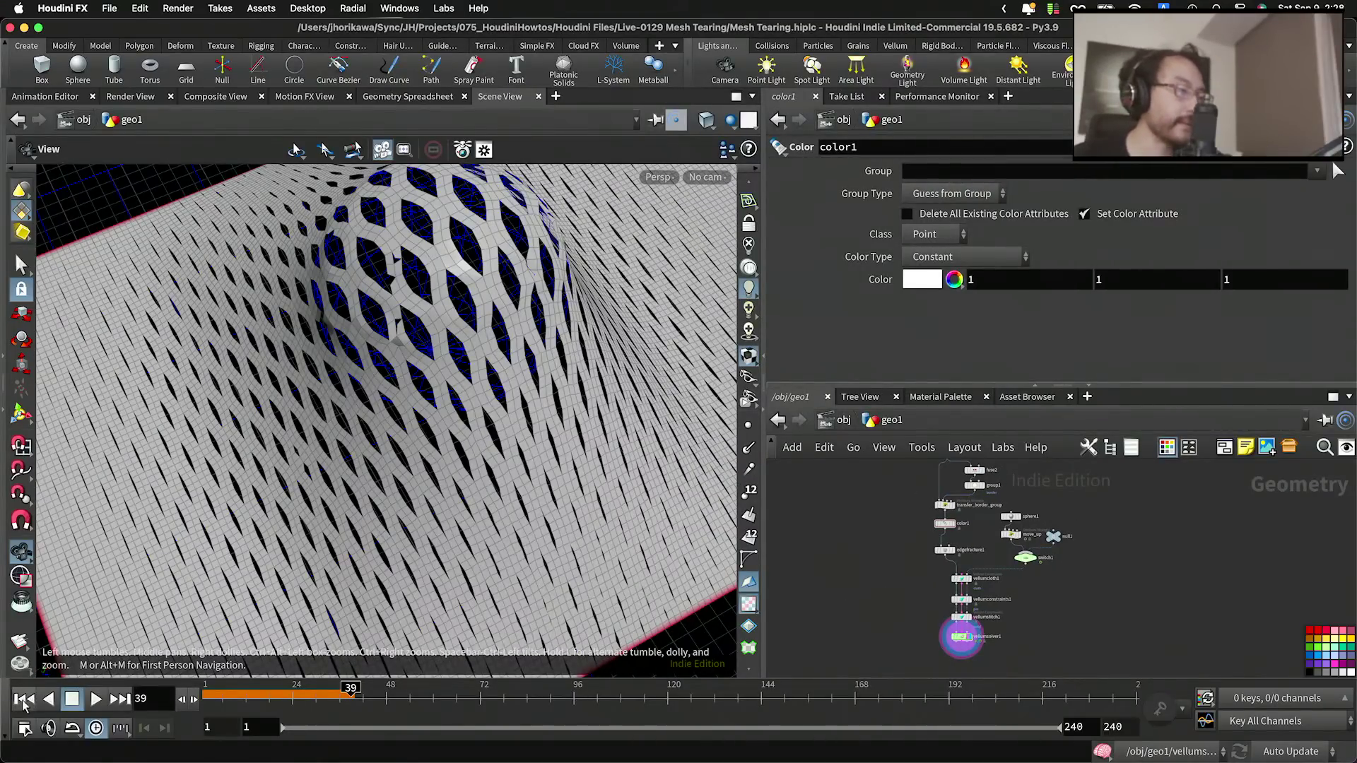
scroll(900, 607, "up", 4)
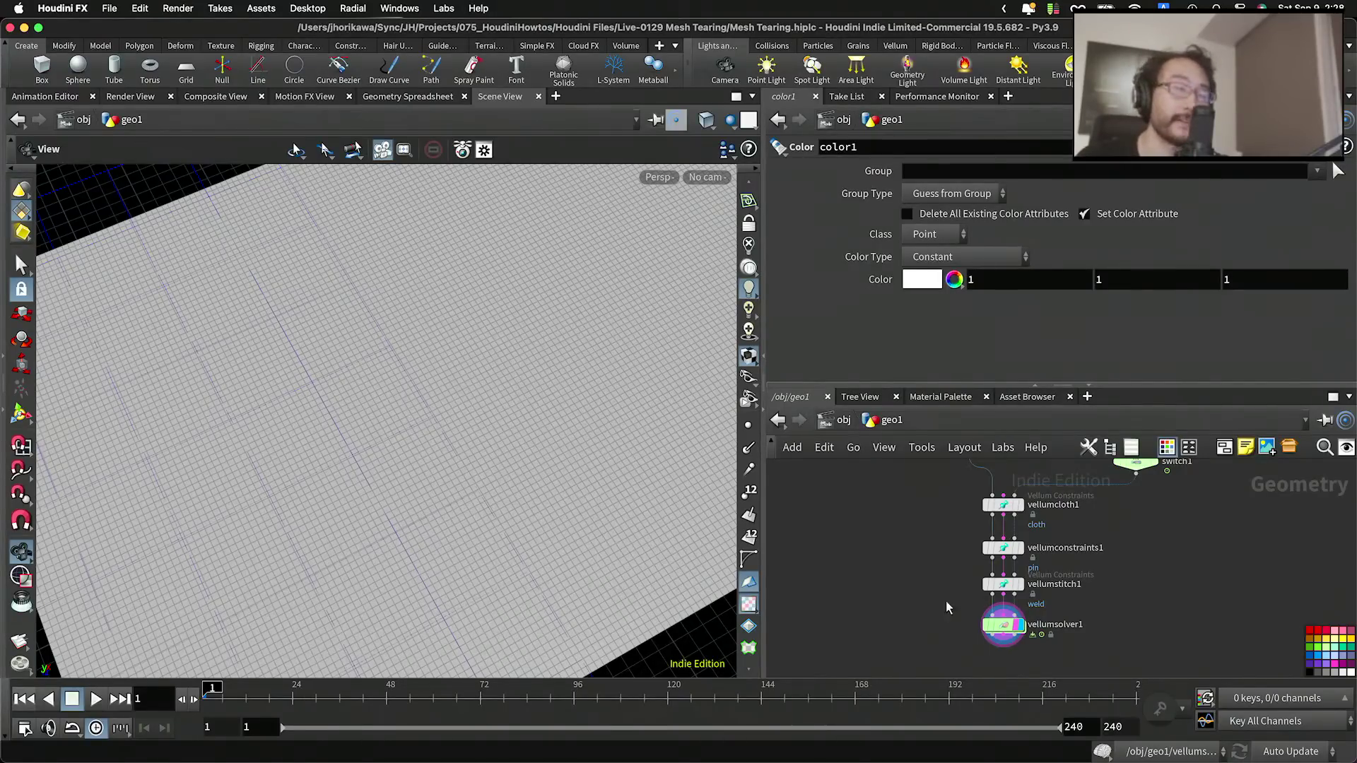
scroll(1008, 614, "up", 4)
left_click_drag(1007, 631, 1006, 628)
scroll(1002, 622, "down", 6)
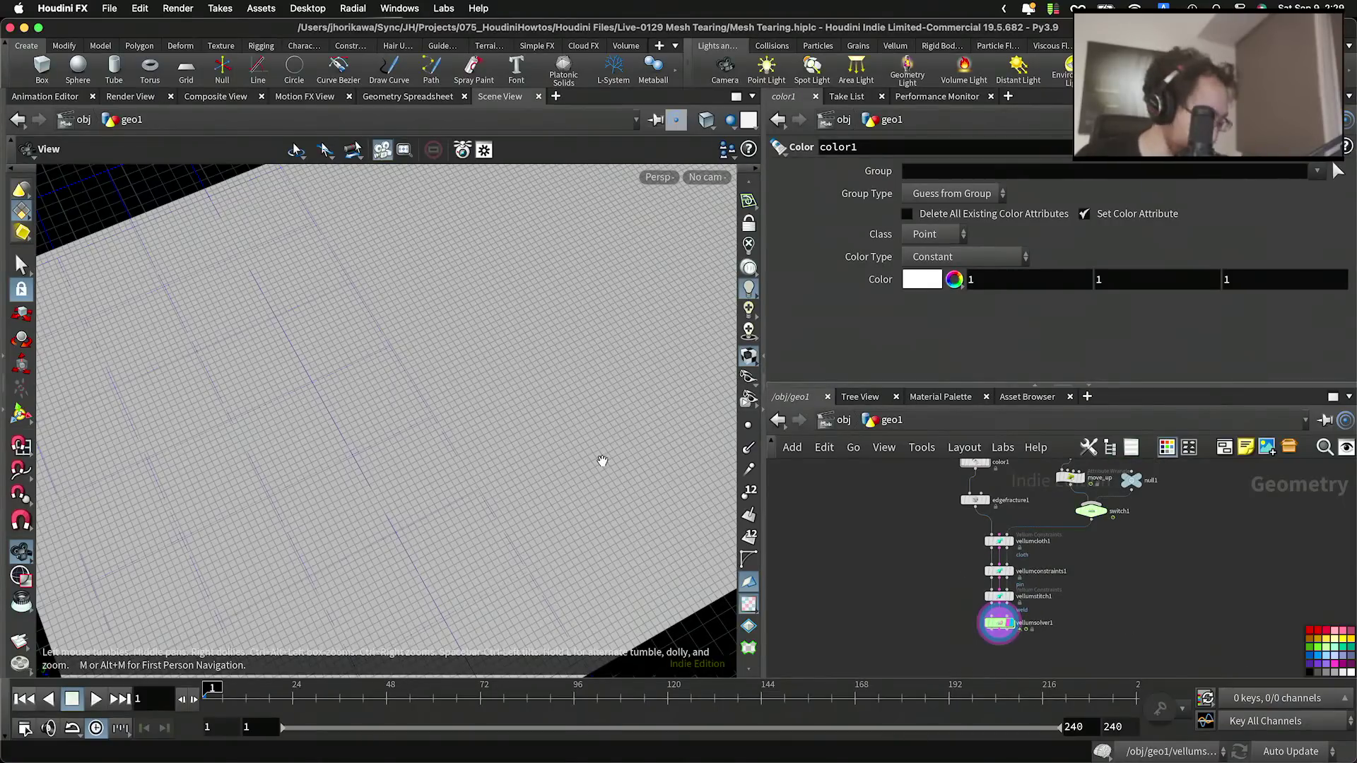
right_click_drag(533, 400, 400, 412)
key("super+s")
scroll(851, 579, "down", 3)
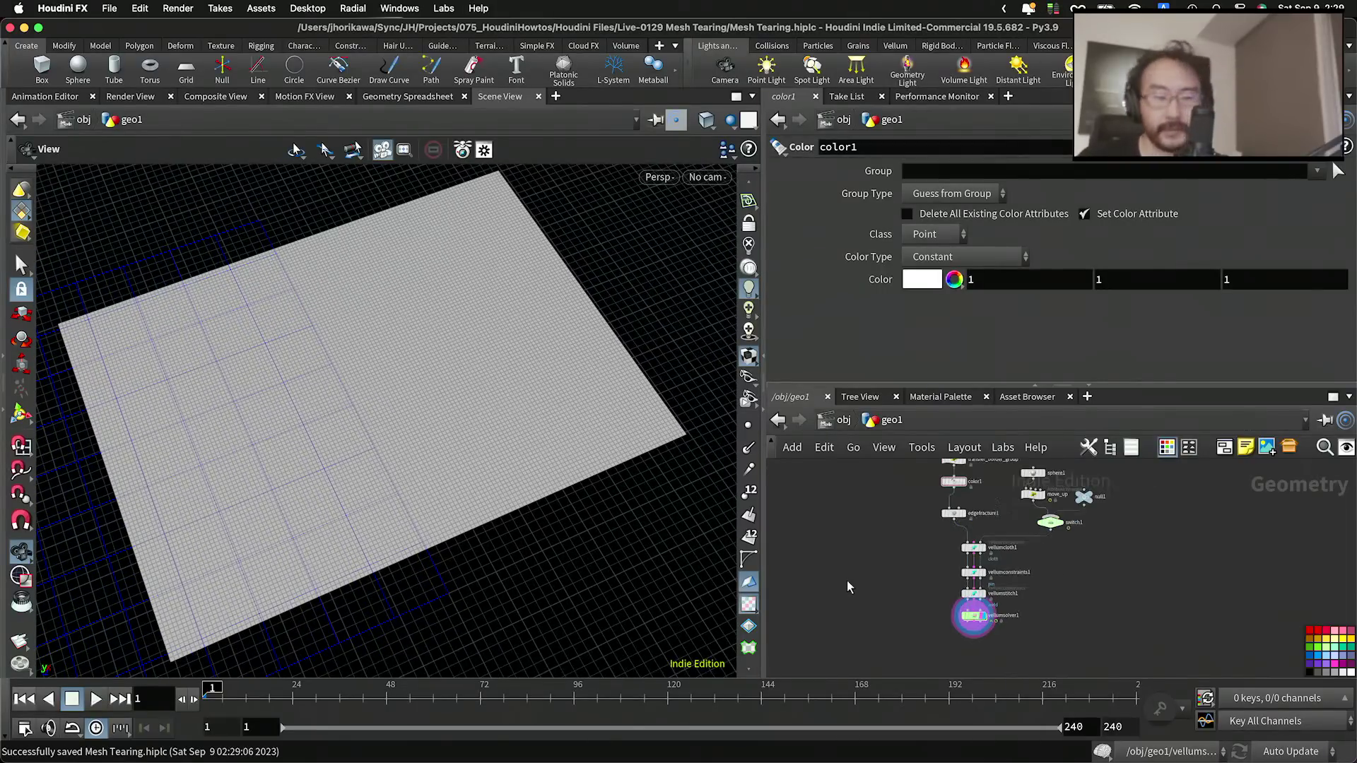
Step: Nudge the create_points wrangle slightly downward beside merge1 in the node network
middle_click_drag(873, 580, 952, 619)
scroll(952, 618, "down", 2)
scroll(1015, 590, "up", 6)
scroll(1043, 609, "down", 2)
scroll(1044, 614, "down", 3)
middle_click_drag(949, 477, 988, 602)
scroll(1003, 545, "up", 3)
mouse_move(1011, 535)
scroll(1010, 535, "up", 5)
left_click_drag(983, 552, 985, 580)
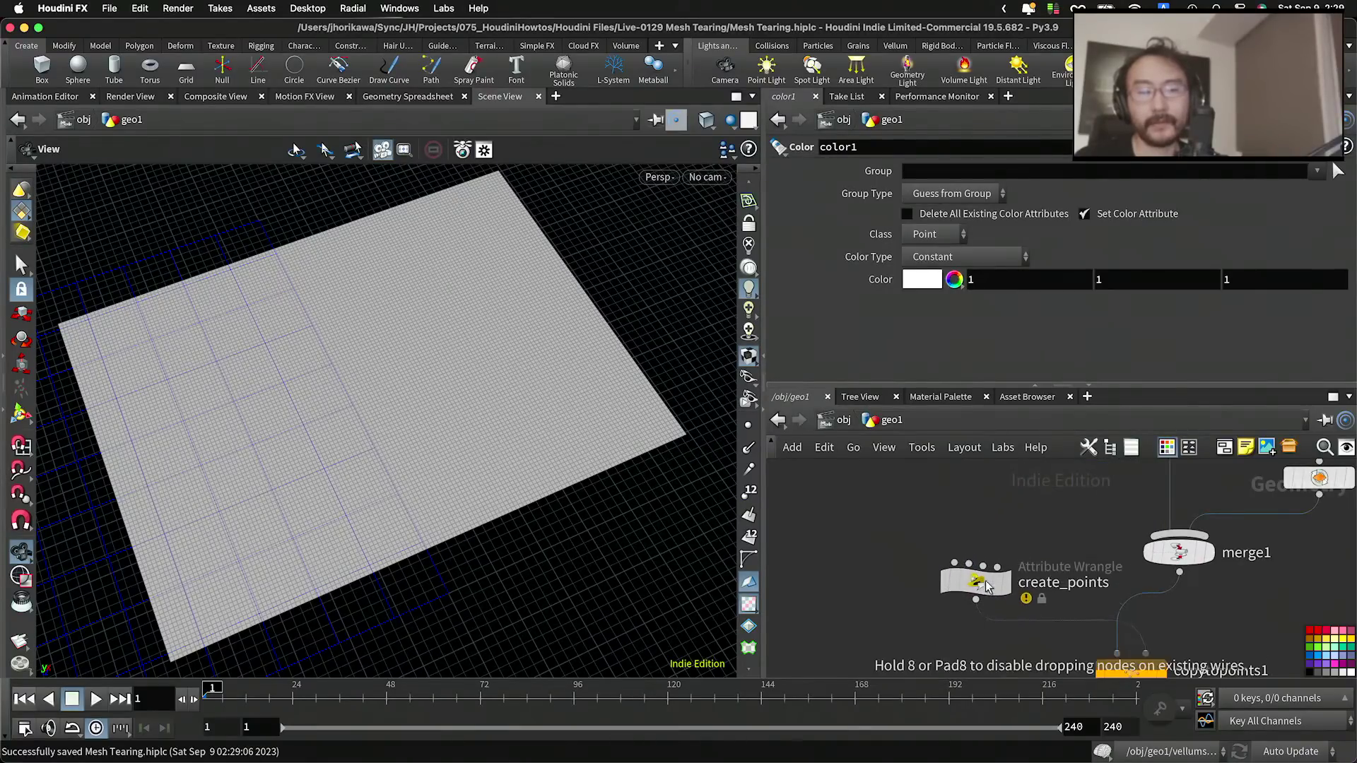
Step: Display the output of copytopoints1 in the viewport
scroll(1027, 556, "down", 4)
scroll(1028, 556, "down", 3)
middle_click_drag(1029, 500, 1024, 615)
scroll(1042, 580, "up", 4)
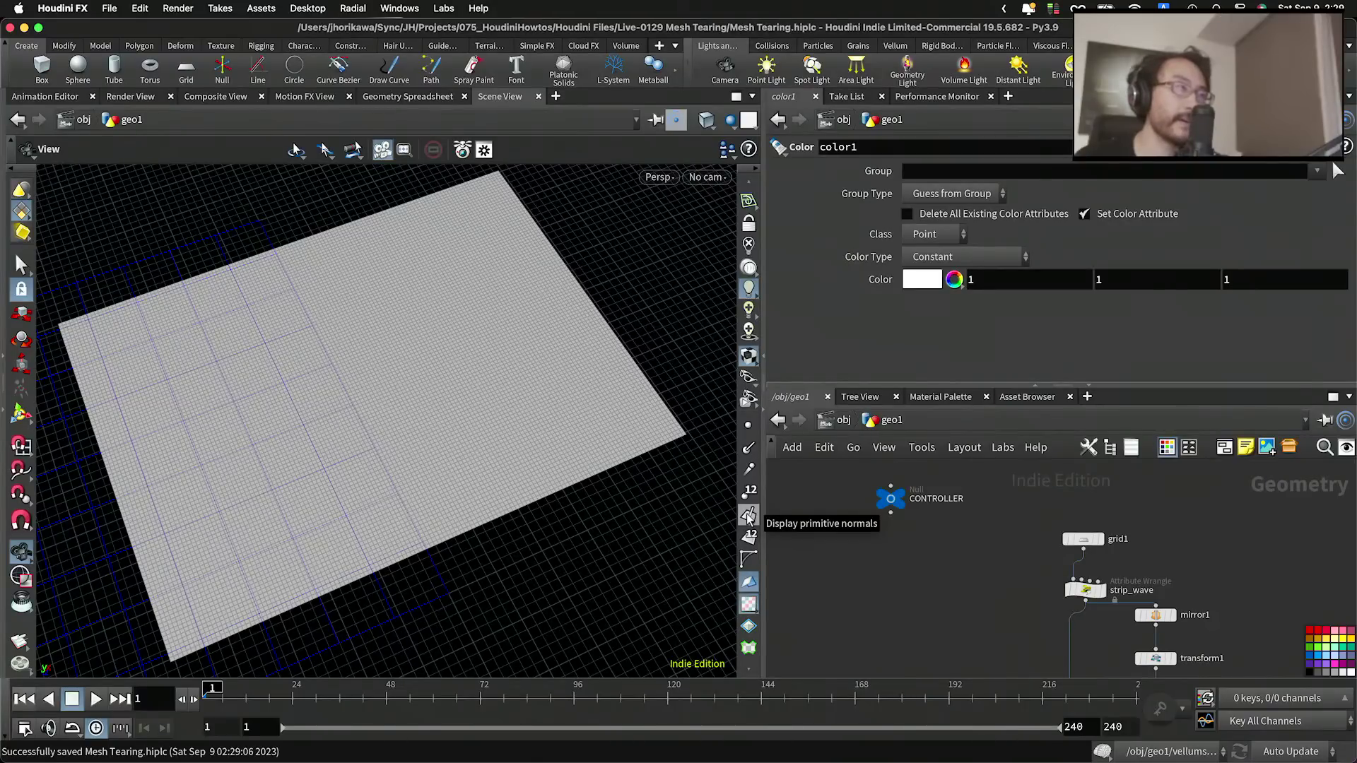
scroll(1049, 542, "up", 3)
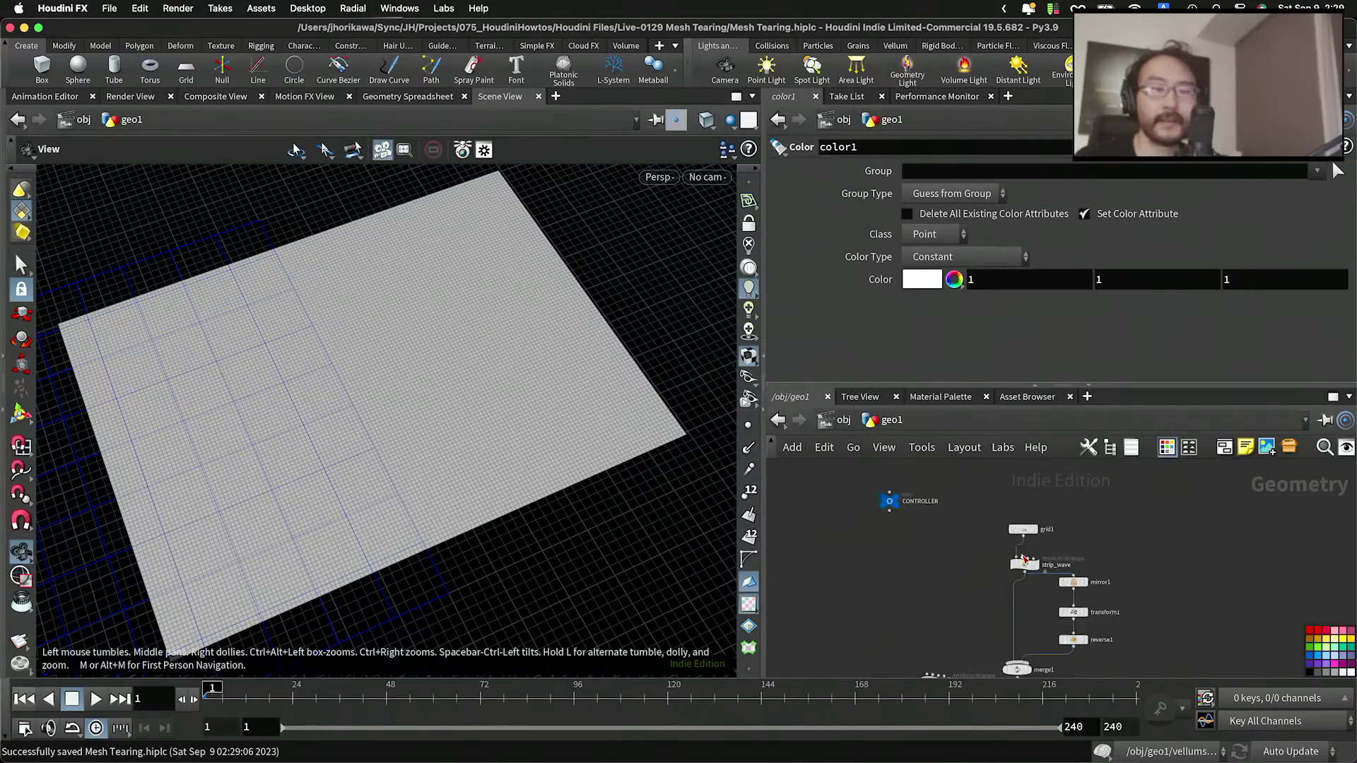
right_click_drag(445, 434, 577, 409)
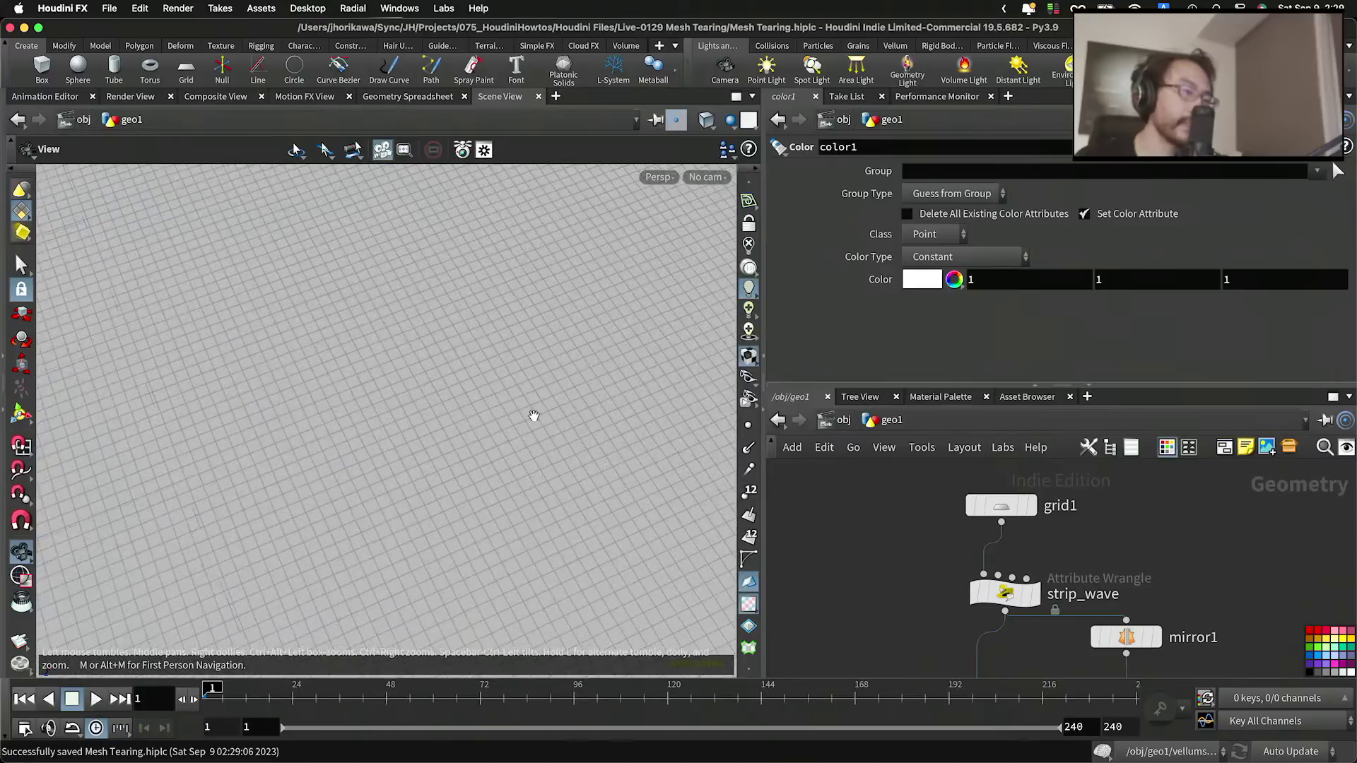
scroll(1009, 515, "down", 5)
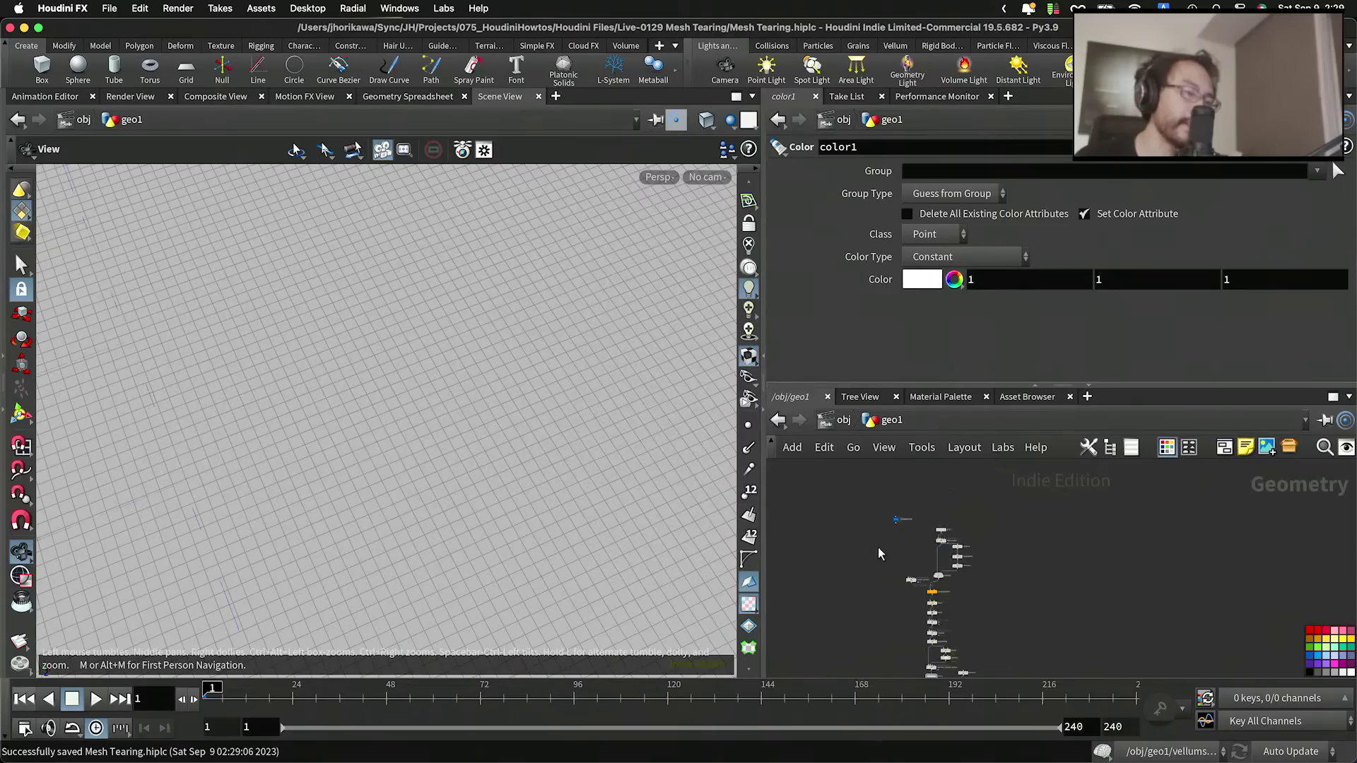
scroll(918, 566, "up", 6)
left_click(921, 535)
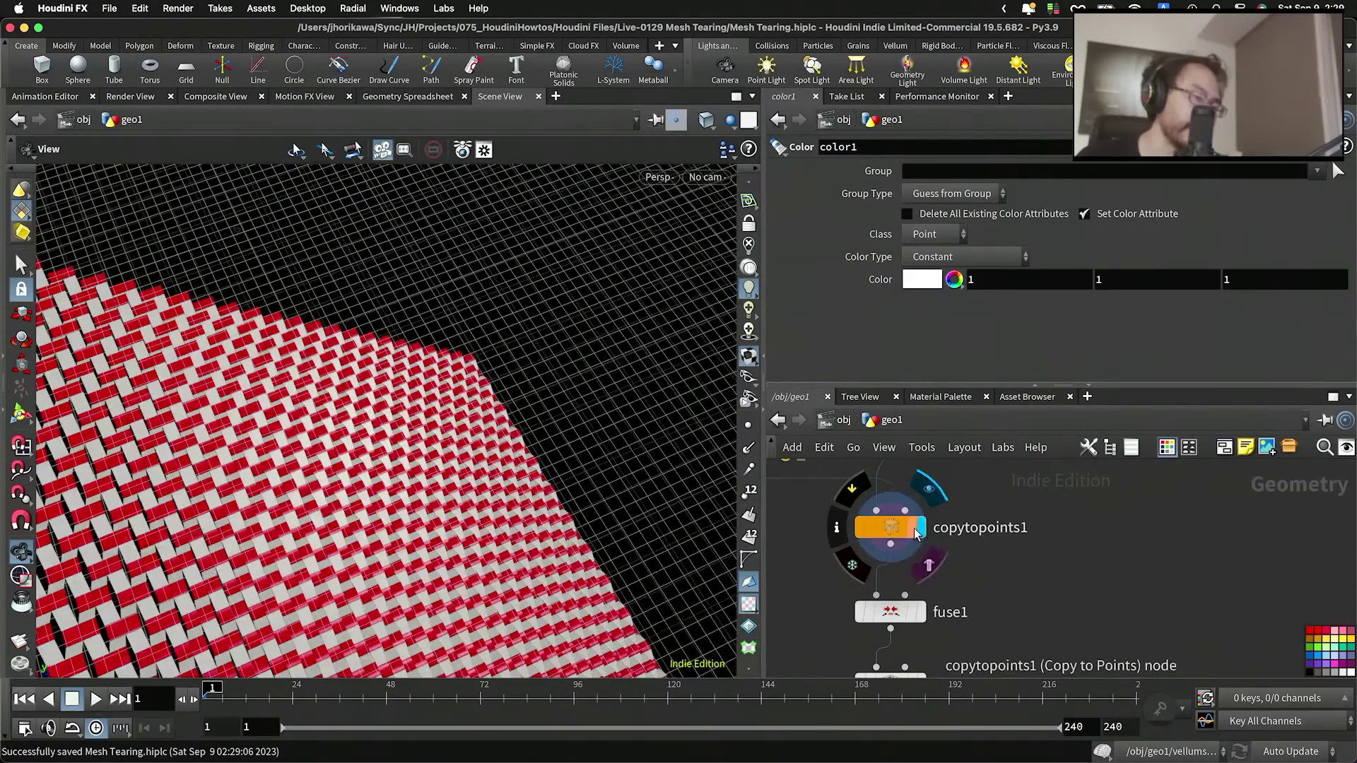
Step: Examine the copied red and white strips up close, checking the openings between neighboring copies from several angles
left_click_drag(523, 354, 405, 539)
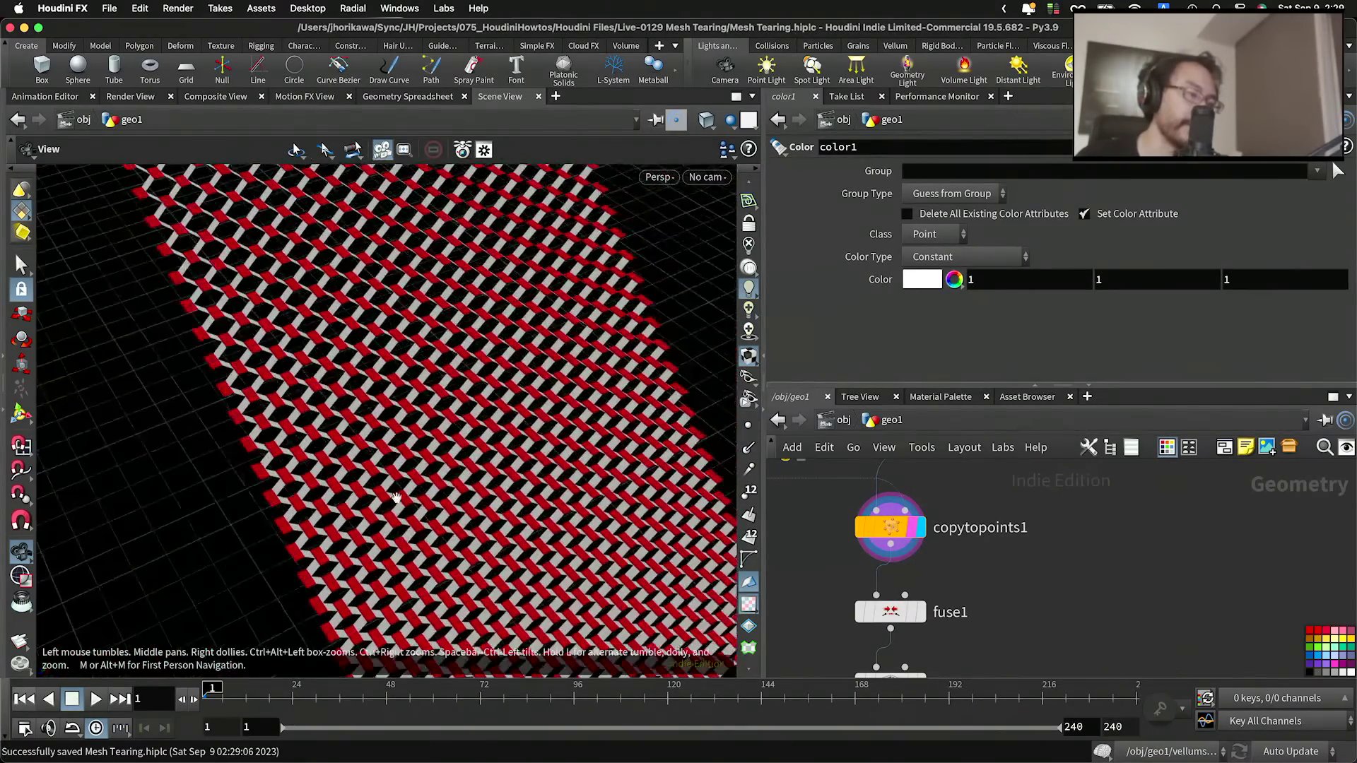
scroll(380, 424, "up", 10)
left_click_drag(364, 410, 391, 518)
scroll(480, 438, "up", 5)
left_click_drag(480, 437, 329, 428)
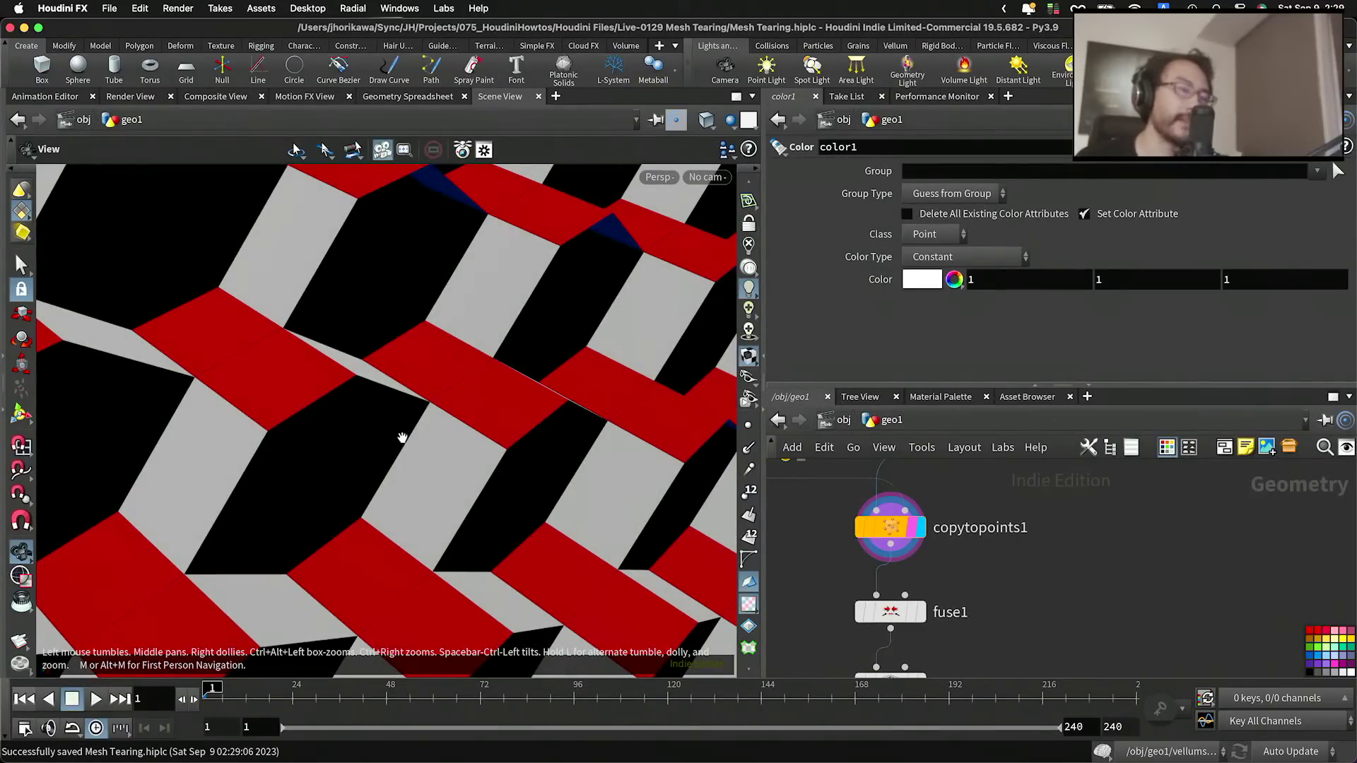
scroll(424, 422, "down", 10)
left_click_drag(412, 433, 436, 447)
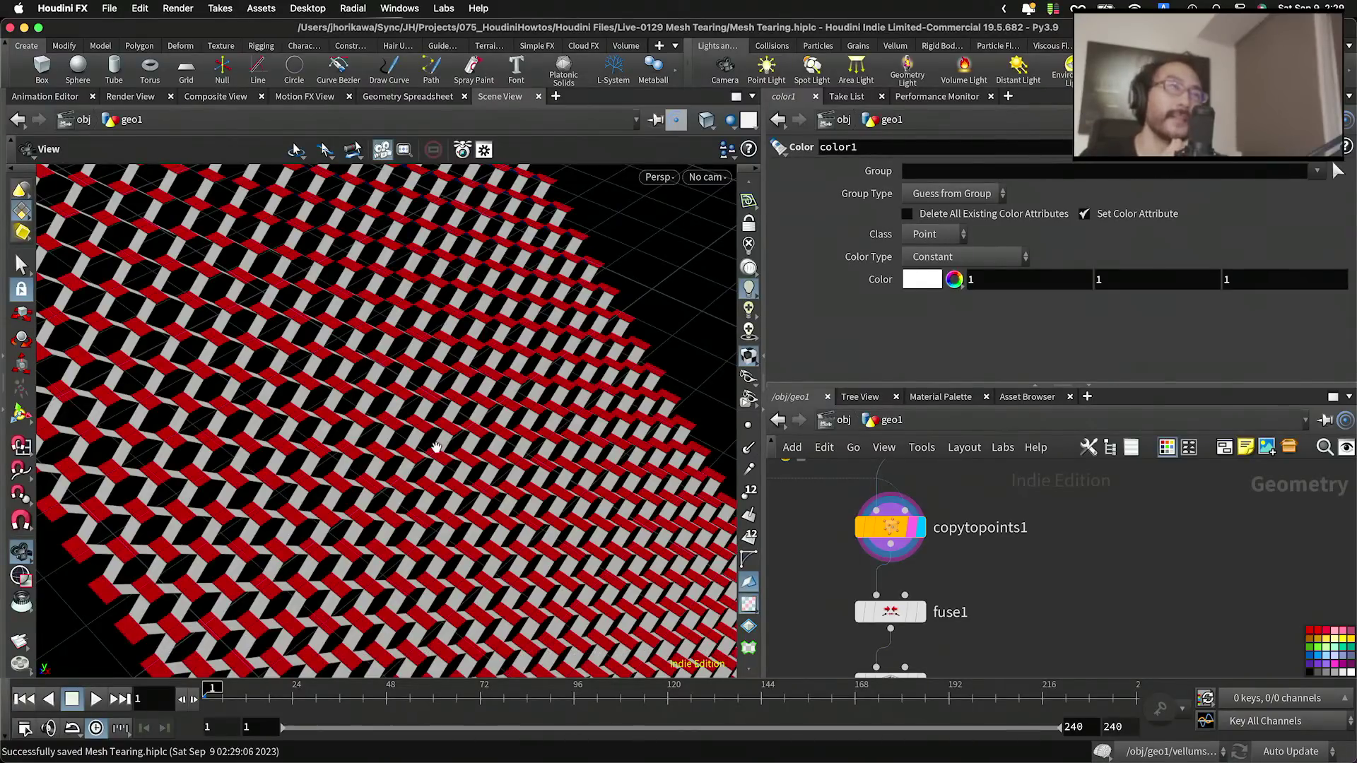
right_click_drag(238, 428, 462, 382)
left_click_drag(443, 390, 451, 376)
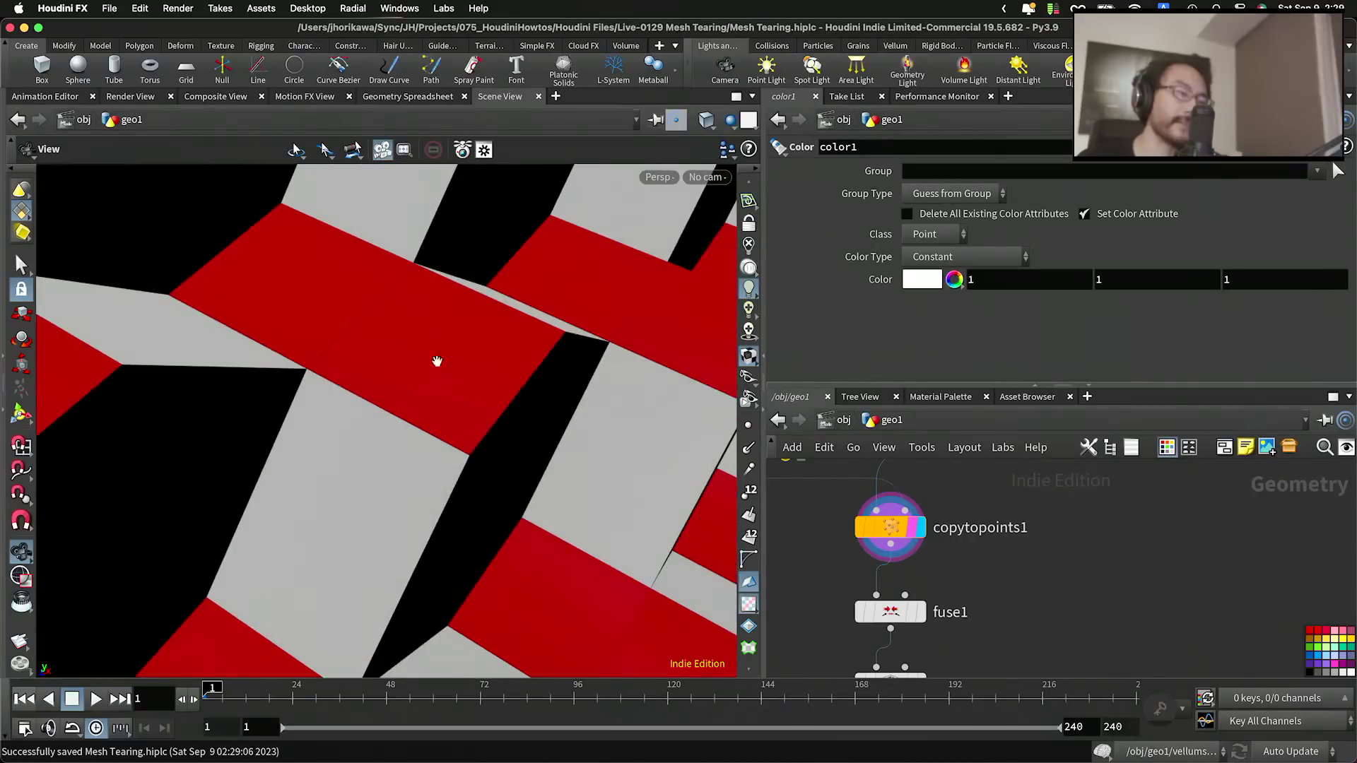
right_click_drag(636, 424, 367, 475)
middle_click_drag(368, 475, 308, 479)
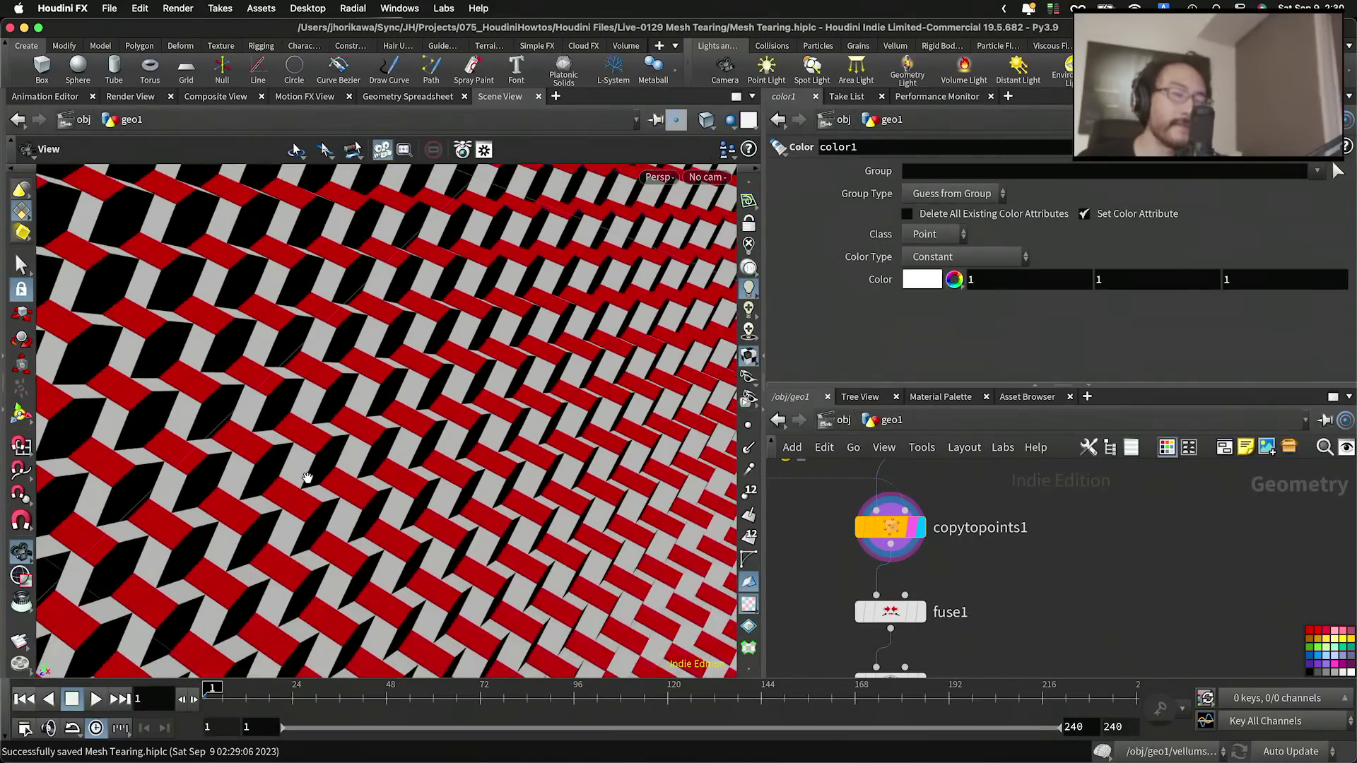
Step: Move the CONTROLLER null farther left of the grid1 chain and save the scene file
scroll(983, 561, "down", 6)
middle_click_drag(1013, 465, 1004, 574)
scroll(1005, 574, "up", 2)
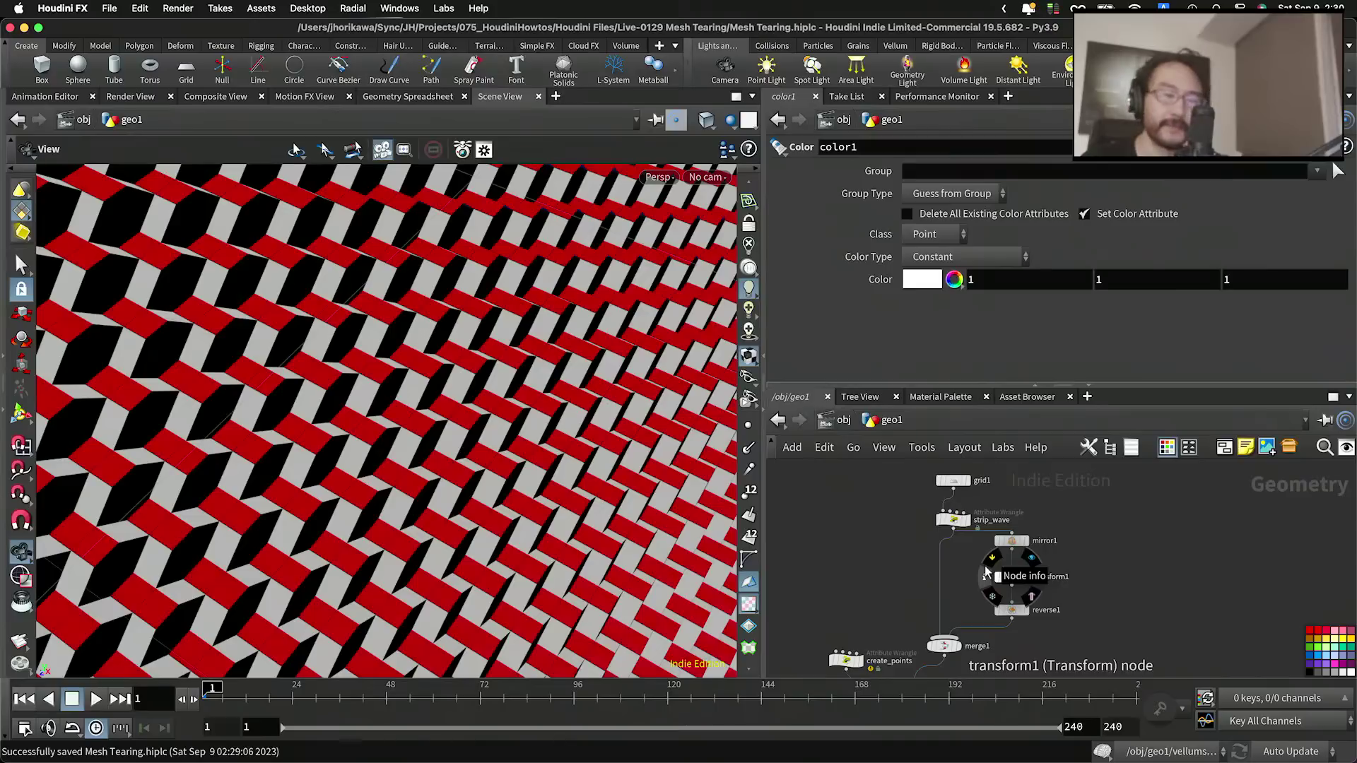
middle_click_drag(857, 548, 970, 558)
scroll(968, 559, "down", 3)
middle_click_drag(924, 500, 967, 537)
scroll(966, 537, "up", 4)
scroll(966, 535, "up", 3)
left_click_drag(969, 503, 841, 512)
scroll(885, 514, "down", 4)
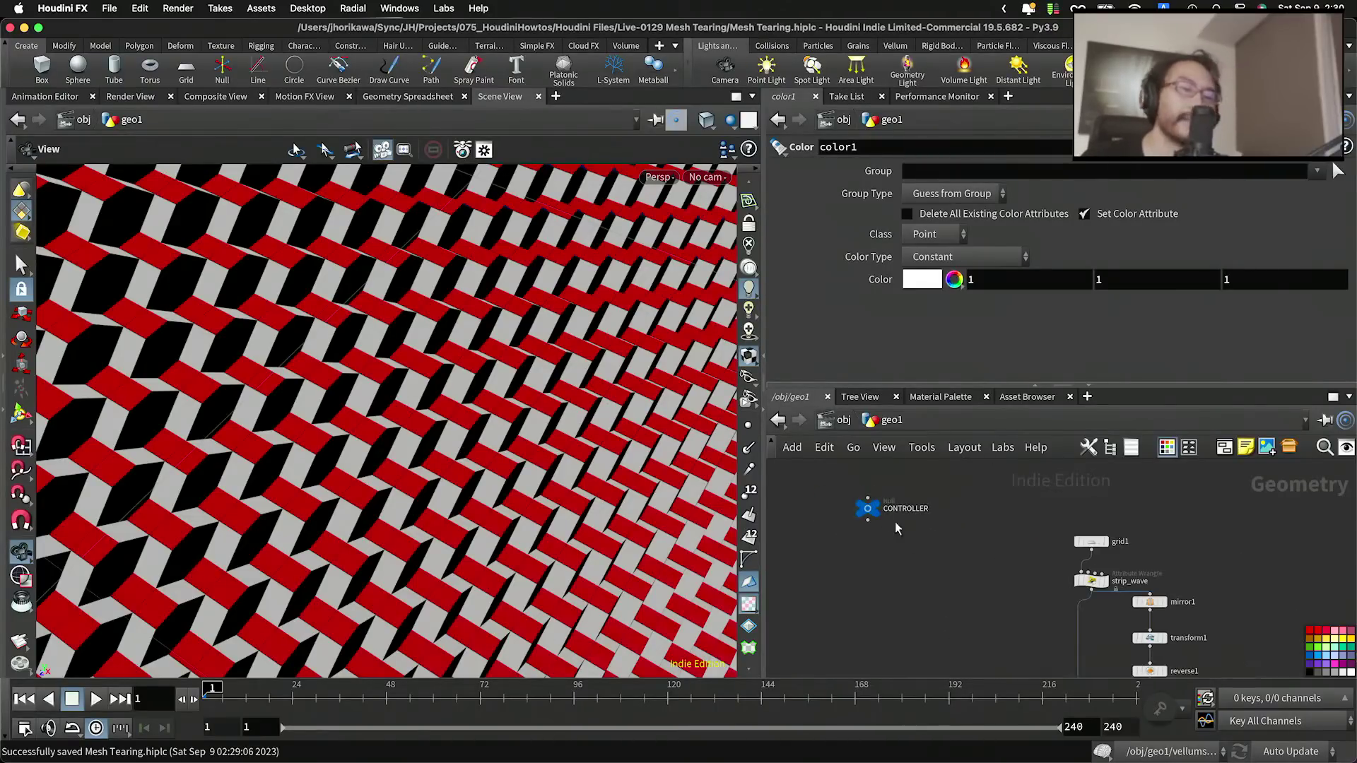
key("super+s")
Step: Move create_points to the right side of merge1, above copytopoints1
right_click_drag(510, 428, 496, 385, "alt")
scroll(930, 537, "down", 2)
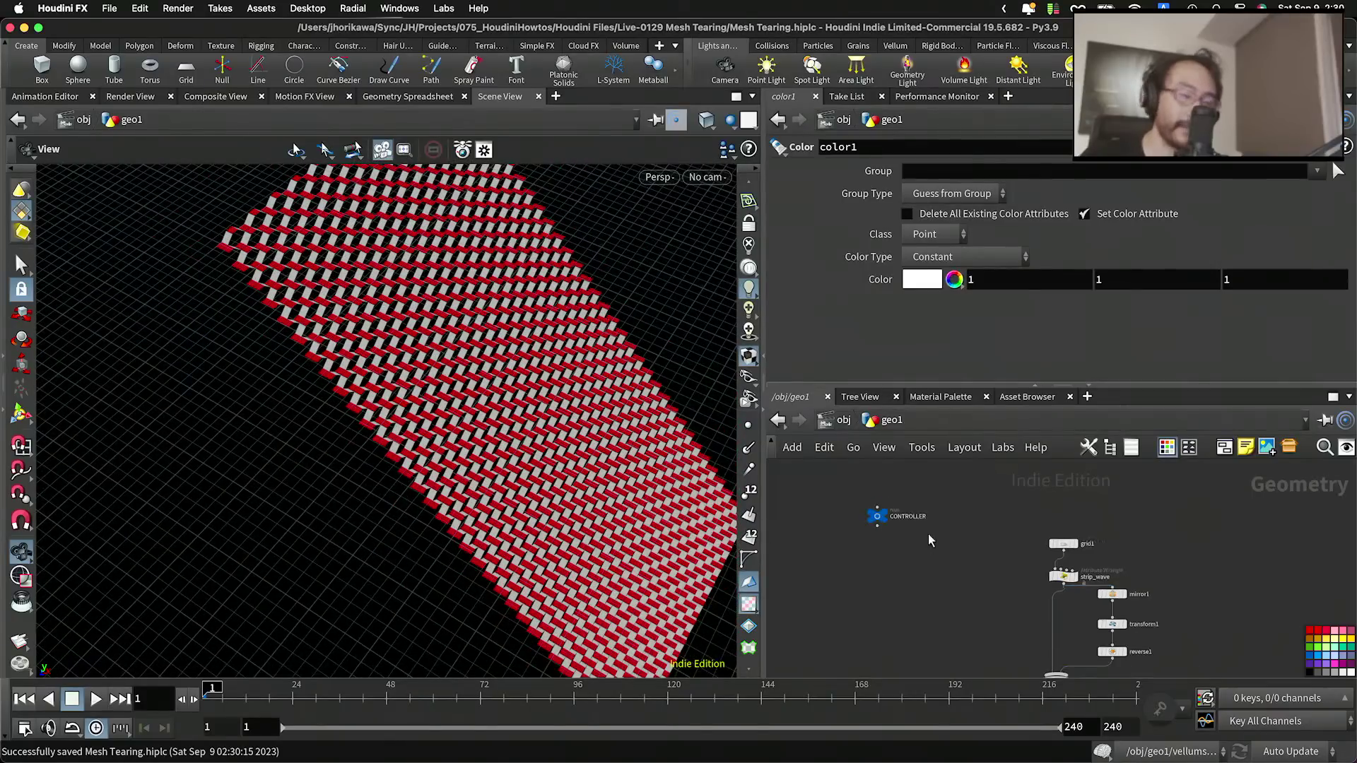
middle_click_drag(935, 539, 920, 505)
scroll(956, 567, "up", 1)
middle_click_drag(974, 556, 950, 493)
scroll(946, 608, "up", 4)
left_click_drag(928, 613, 1158, 620)
scroll(929, 558, "down", 3)
scroll(1120, 605, "up", 1)
scroll(1159, 571, "down", 1)
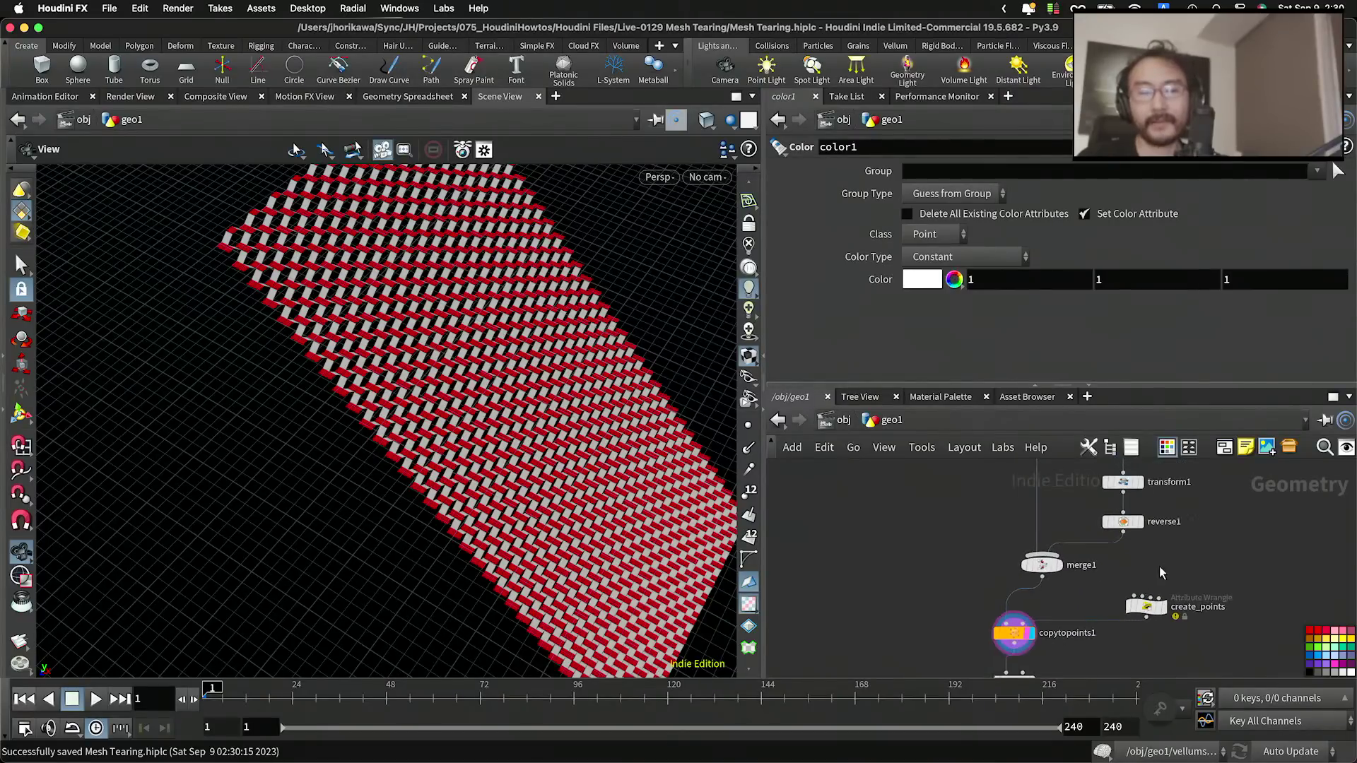
Step: Shift the six nodes from grid1 to merge1 left, and place create_points level with merge1
middle_click_drag(1159, 570, 1151, 627)
scroll(1150, 625, "down", 3)
left_click_drag(1164, 630, 1034, 516)
scroll(1083, 505, "up", 3)
scroll(1060, 497, "down", 3)
scroll(1112, 583, "up", 4)
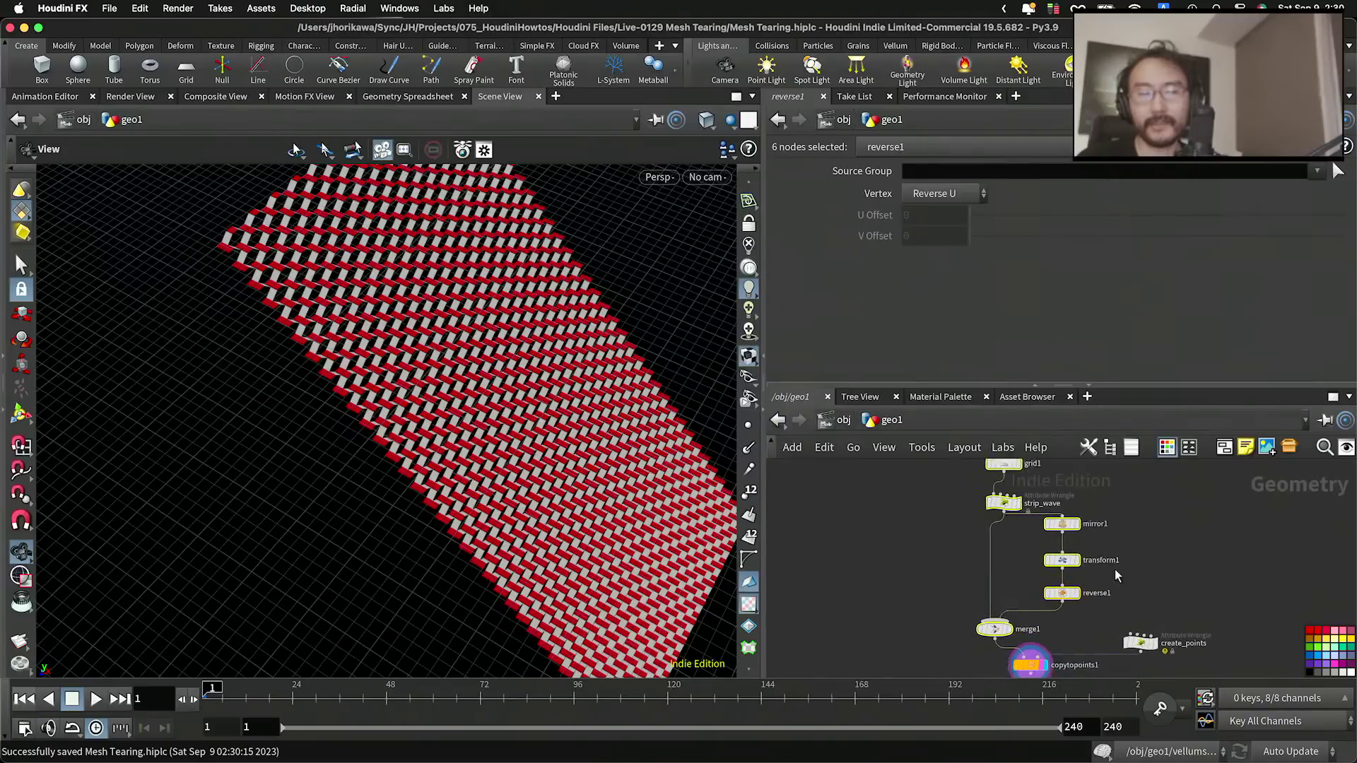
left_click_drag(1159, 632, 1111, 620)
scroll(1122, 592, "down", 2)
scroll(1124, 592, "up", 3)
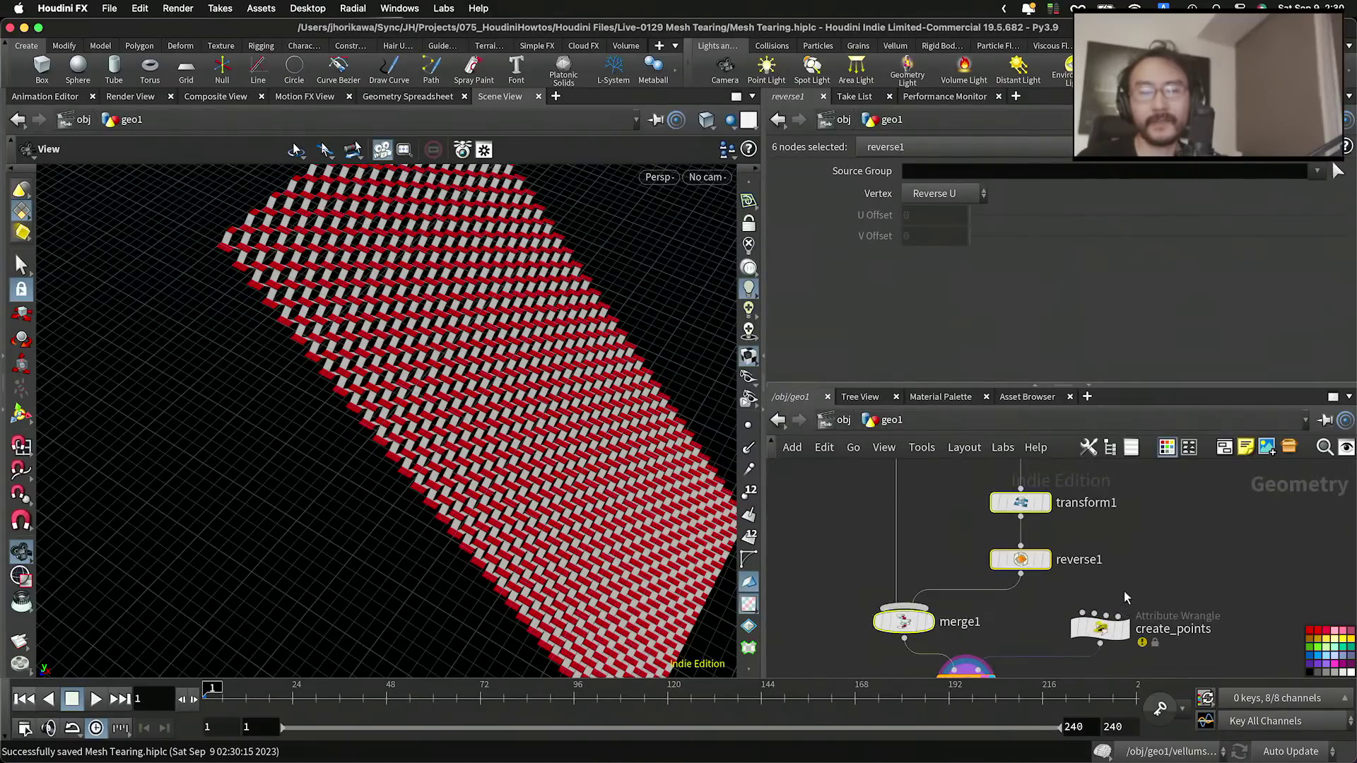
left_click(1123, 592)
scroll(1124, 593, "down", 3)
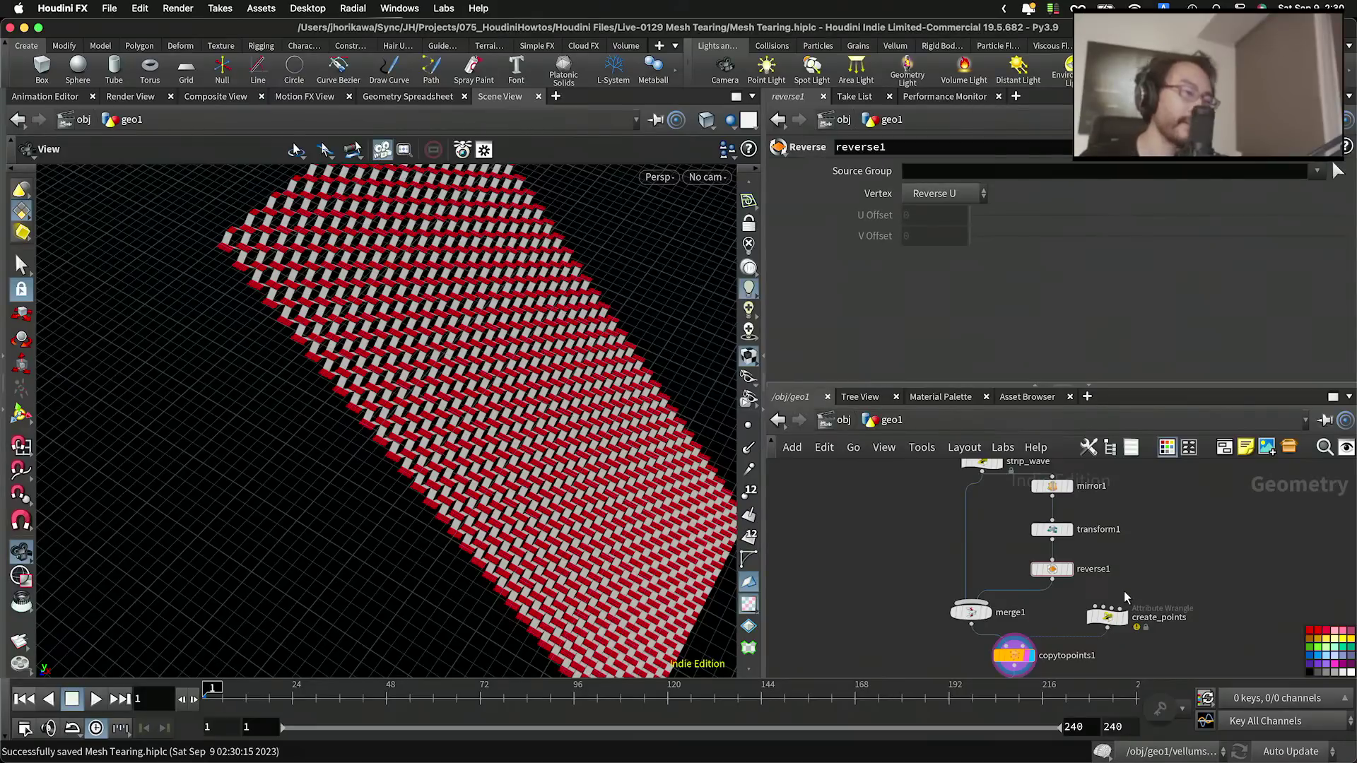
Step: Set the display and render flags on grid1 to view its output
scroll(1164, 592, "down", 3)
middle_click_drag(1133, 567, 1210, 656)
scroll(981, 514, "up", 6)
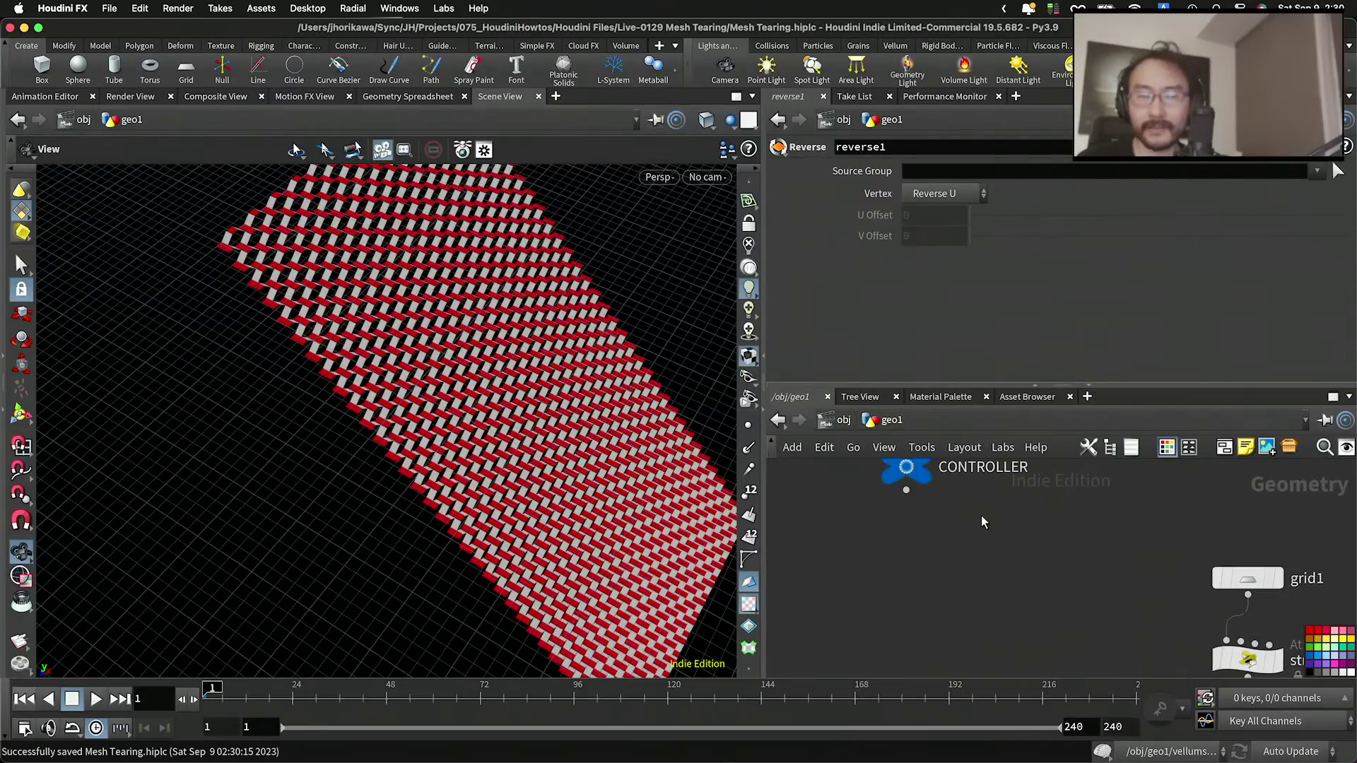
scroll(981, 516, "down", 2)
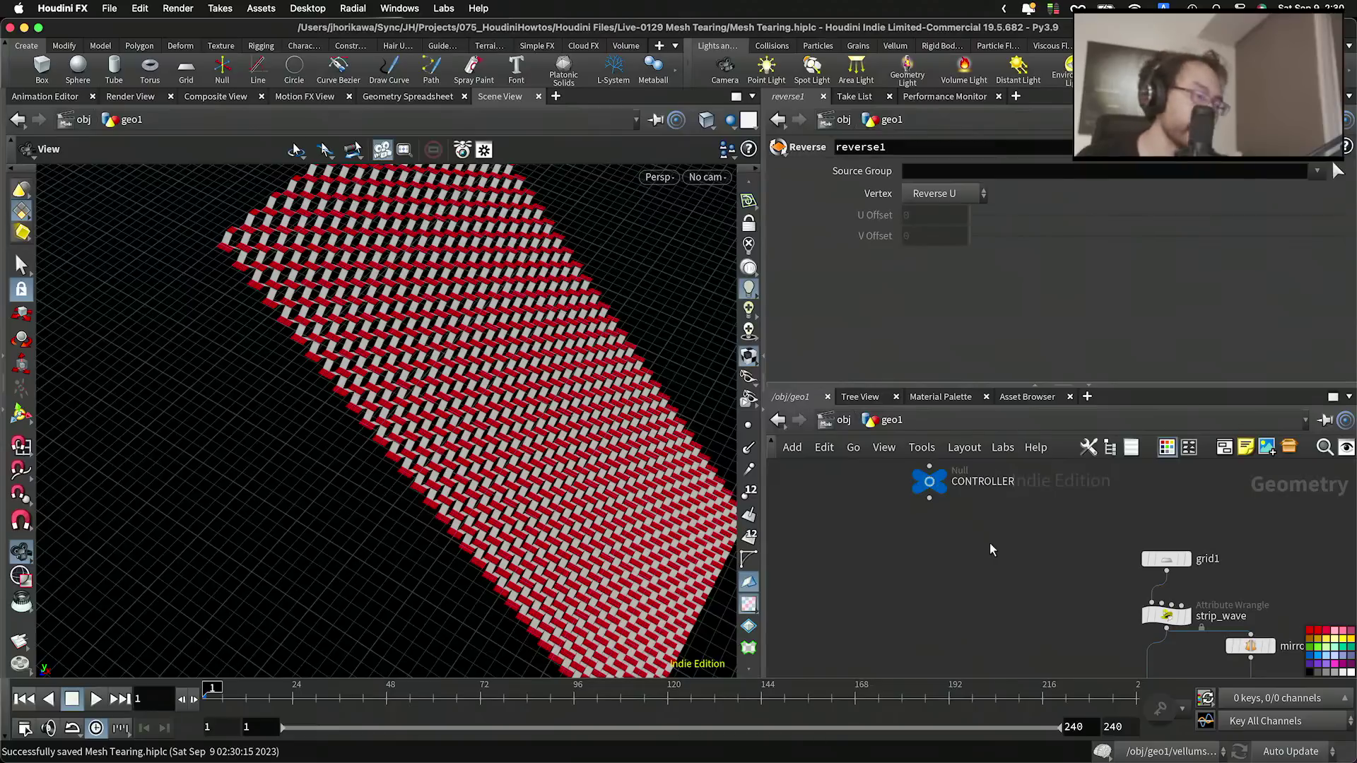
scroll(973, 537, "down", 5)
middle_click_drag(1081, 546, 1051, 516)
scroll(1049, 515, "up", 6)
scroll(1051, 518, "up", 1)
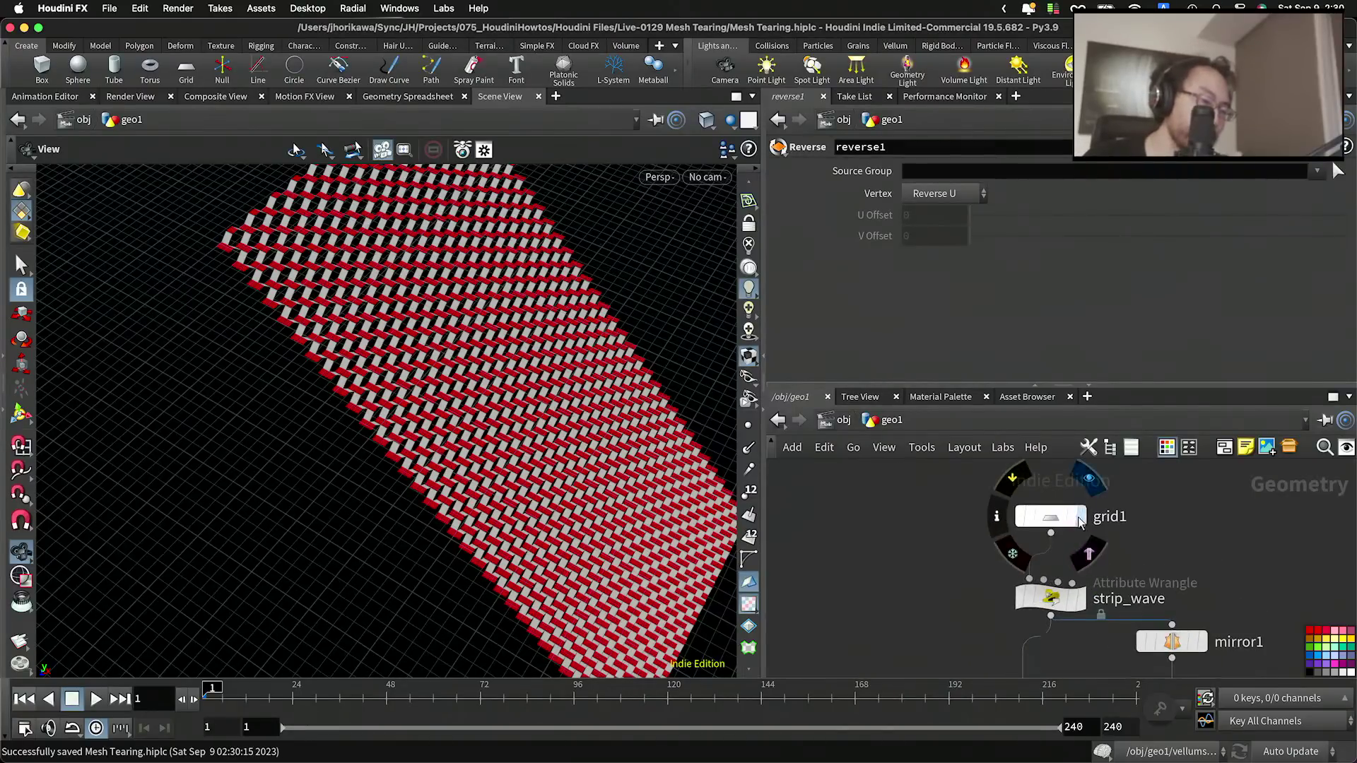
left_click(1089, 479)
left_click(1089, 554)
Step: Shift CONTROLLER a little to the left and add a new Grid node below it
scroll(877, 529, "down", 5)
middle_click_drag(878, 528, 1018, 550)
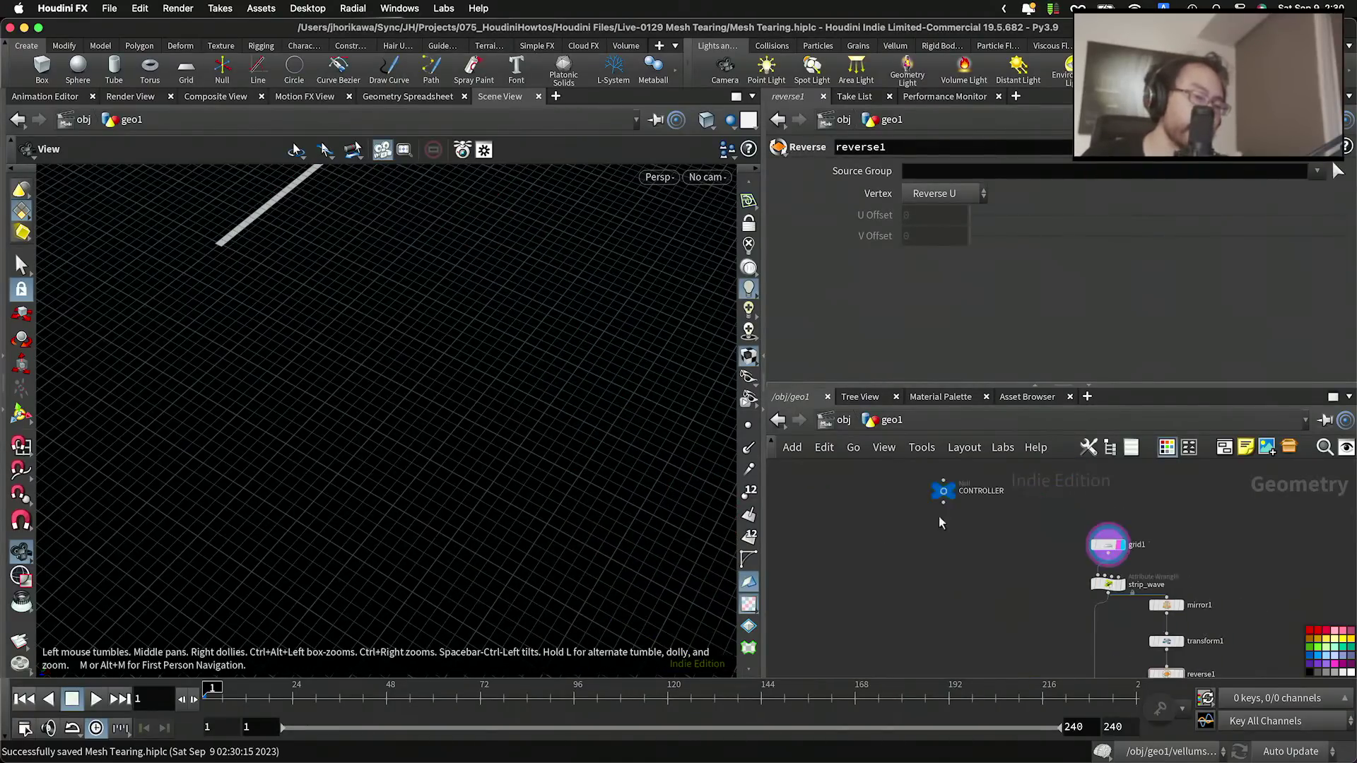
scroll(937, 493, "up", 5)
left_click_drag(947, 490, 912, 493)
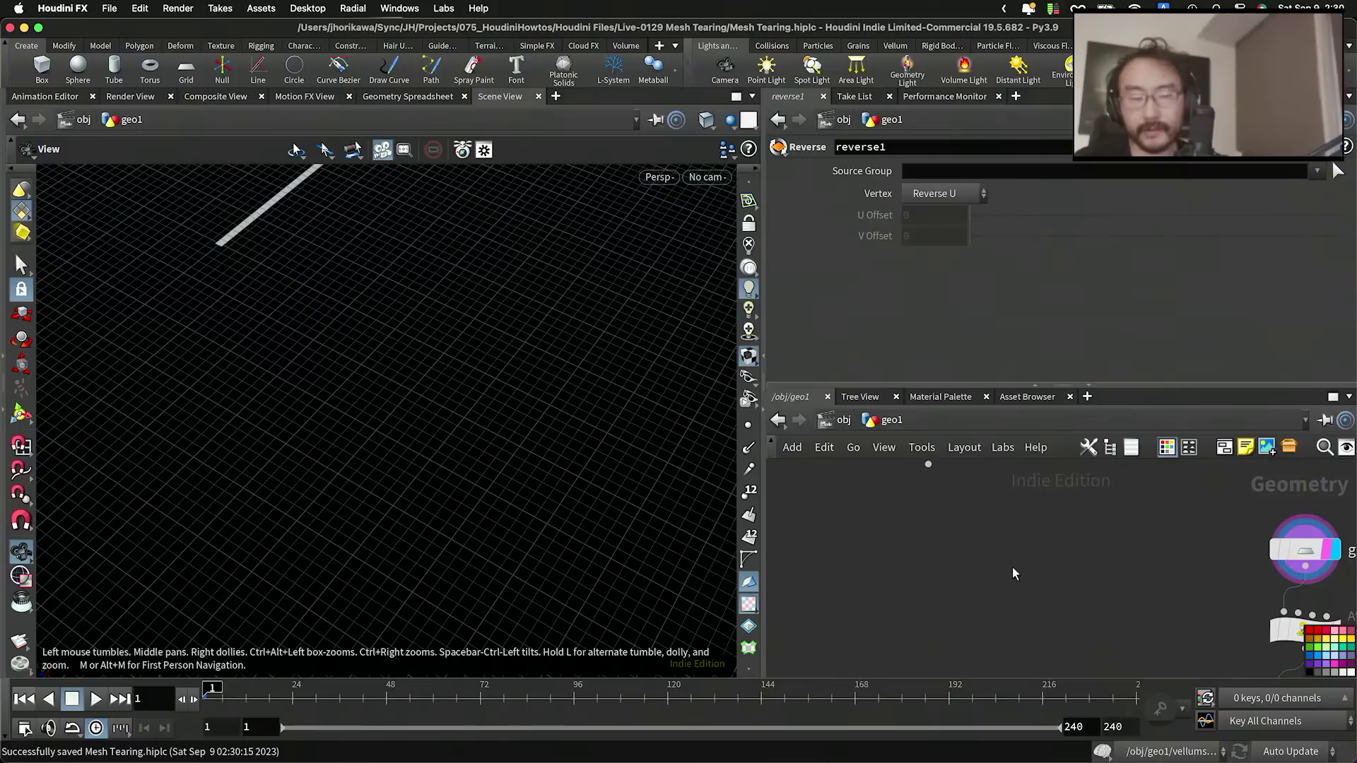
key("Tab")
type("ggr")
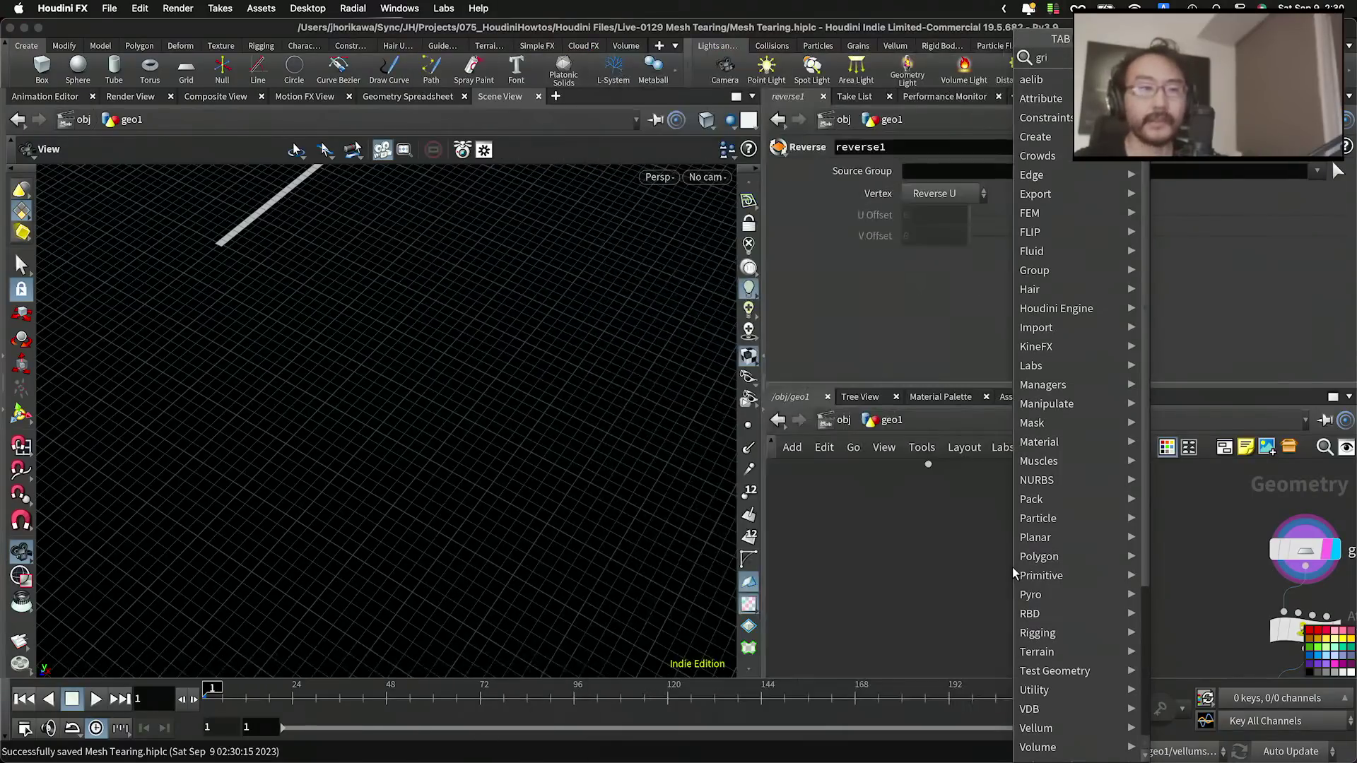
key("BackSpace")
key("BackSpace")
type("rid")
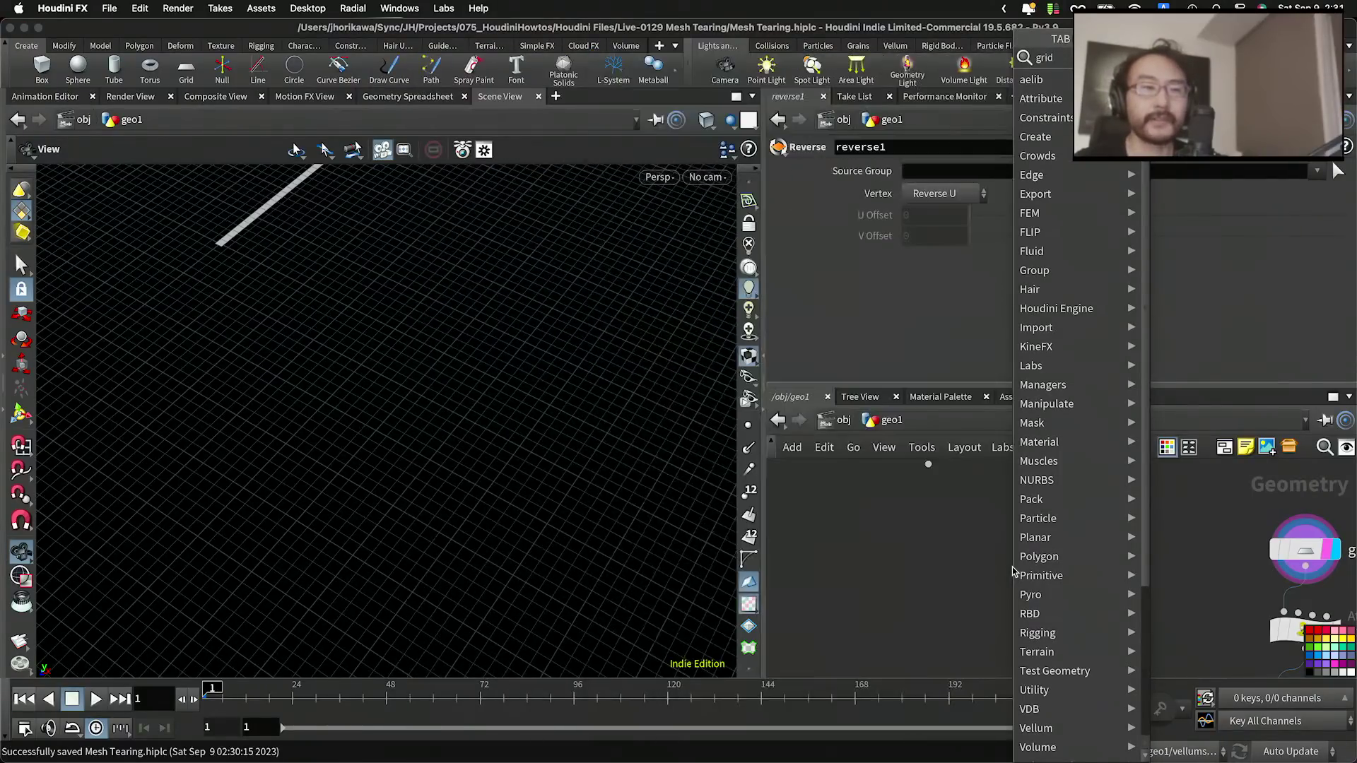
key("Return")
left_click(998, 567)
left_click(1005, 552)
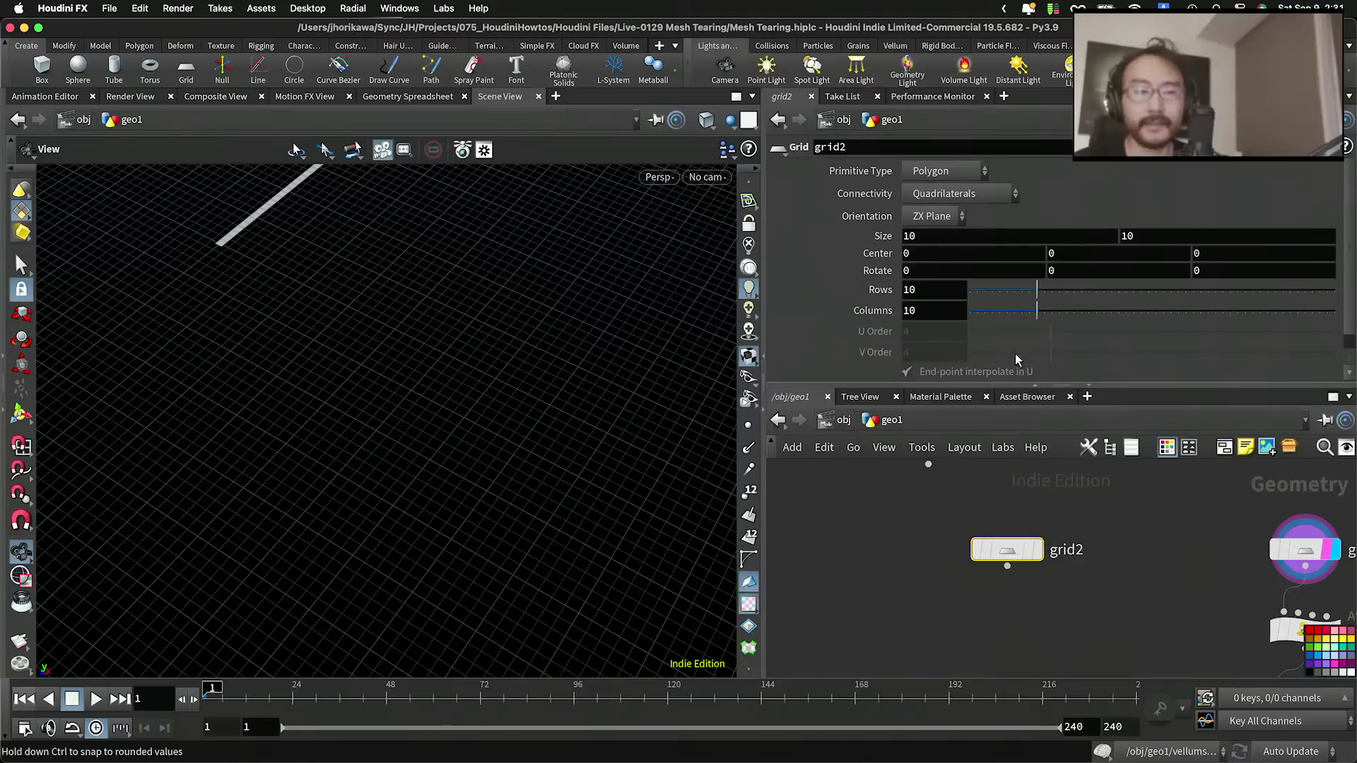
Step: Set grid2 to 2 rows and 2 columns, and display its output
double_click(918, 291)
type("2")
left_click(918, 306)
double_click(919, 307)
type("2")
left_click(920, 526)
middle_click_drag(921, 526, 928, 550)
left_click(1037, 576)
left_click(1046, 576)
scroll(1005, 581, "down", 6)
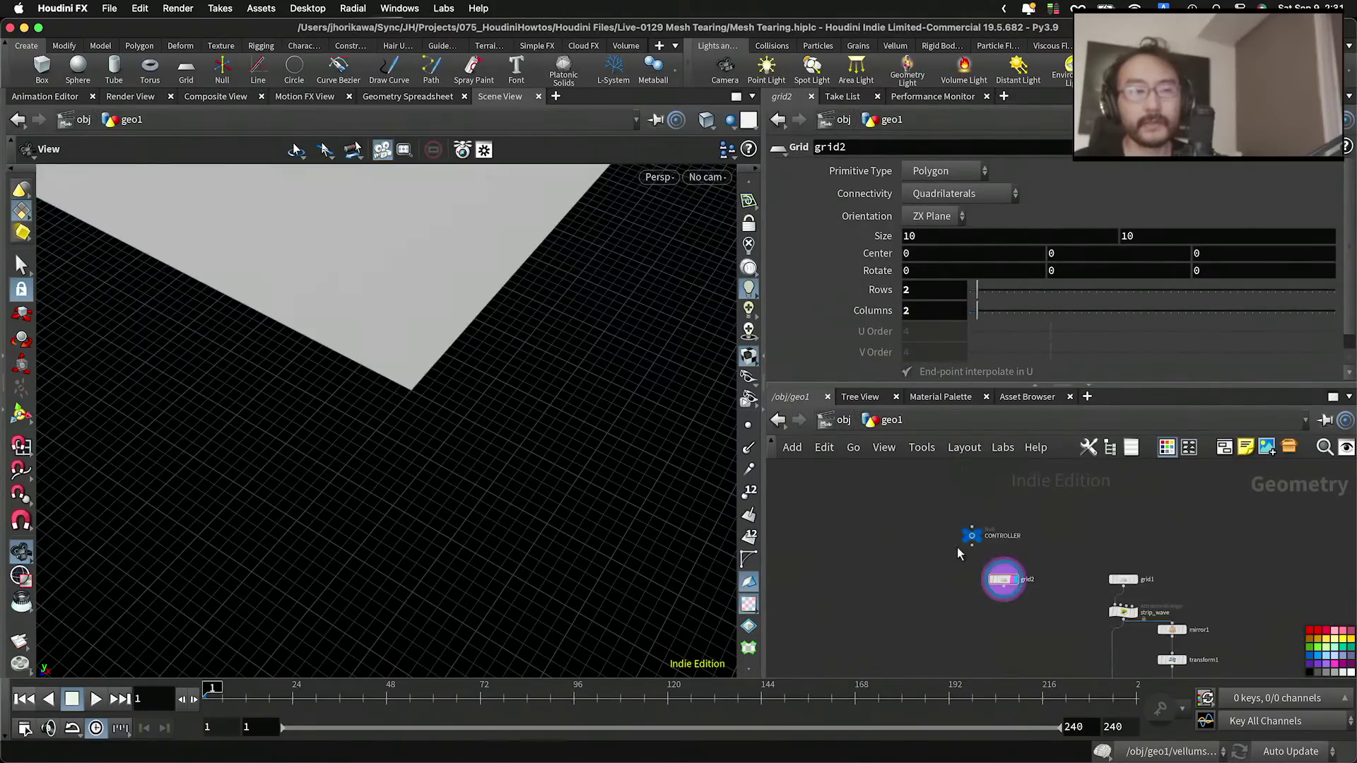
Step: Link grid2's first Size value to CONTROLLER's y size with the relative reference ch("../CONTROLLER/y_size")
scroll(990, 567, "up", 4)
left_click_drag(986, 555, 921, 492)
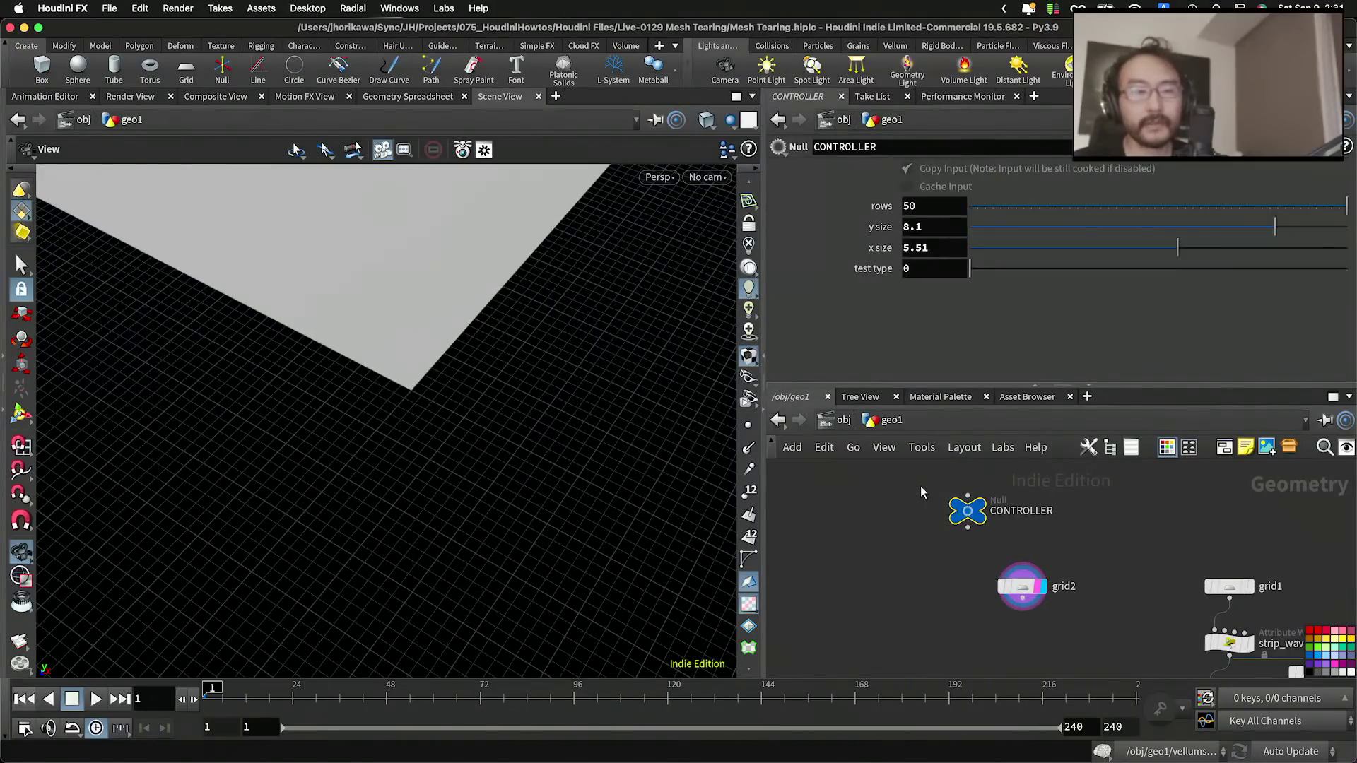
right_click(942, 230)
left_click(982, 363)
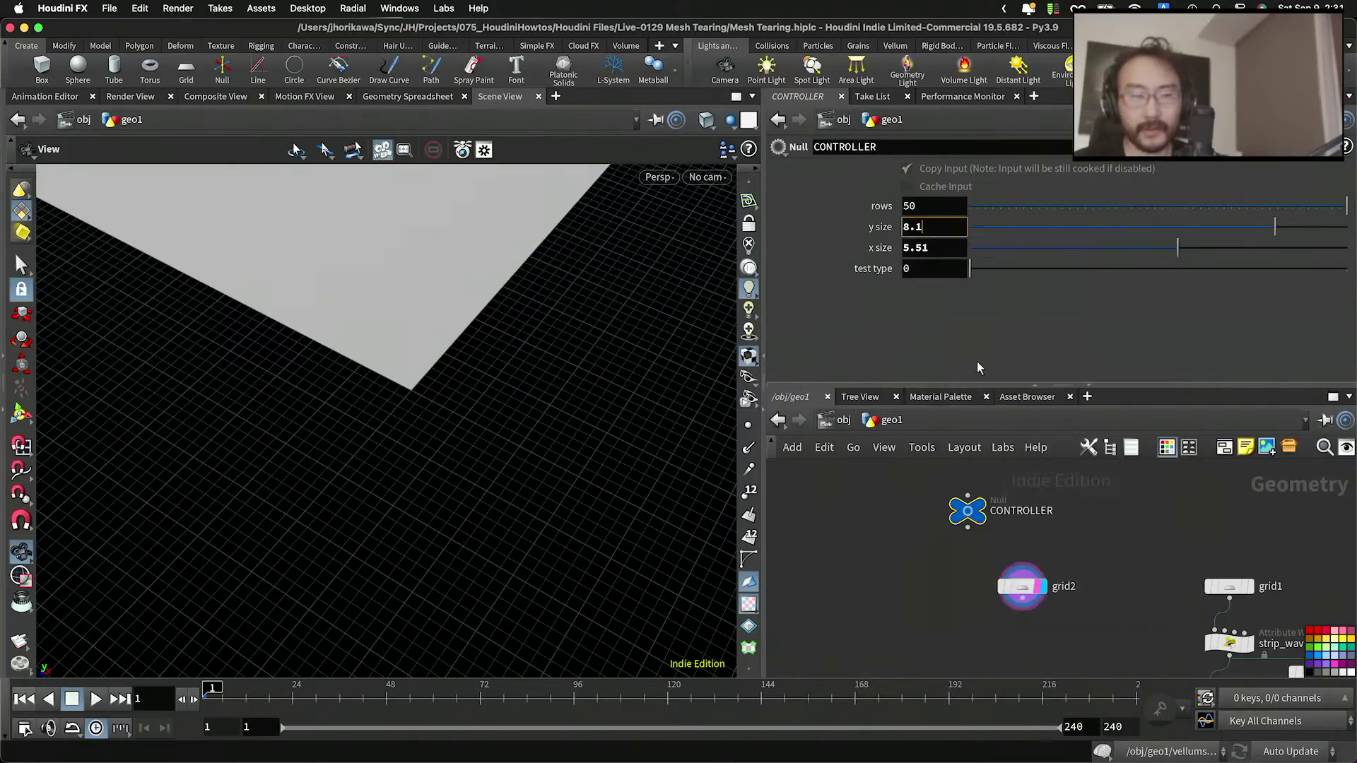
left_click(1022, 590)
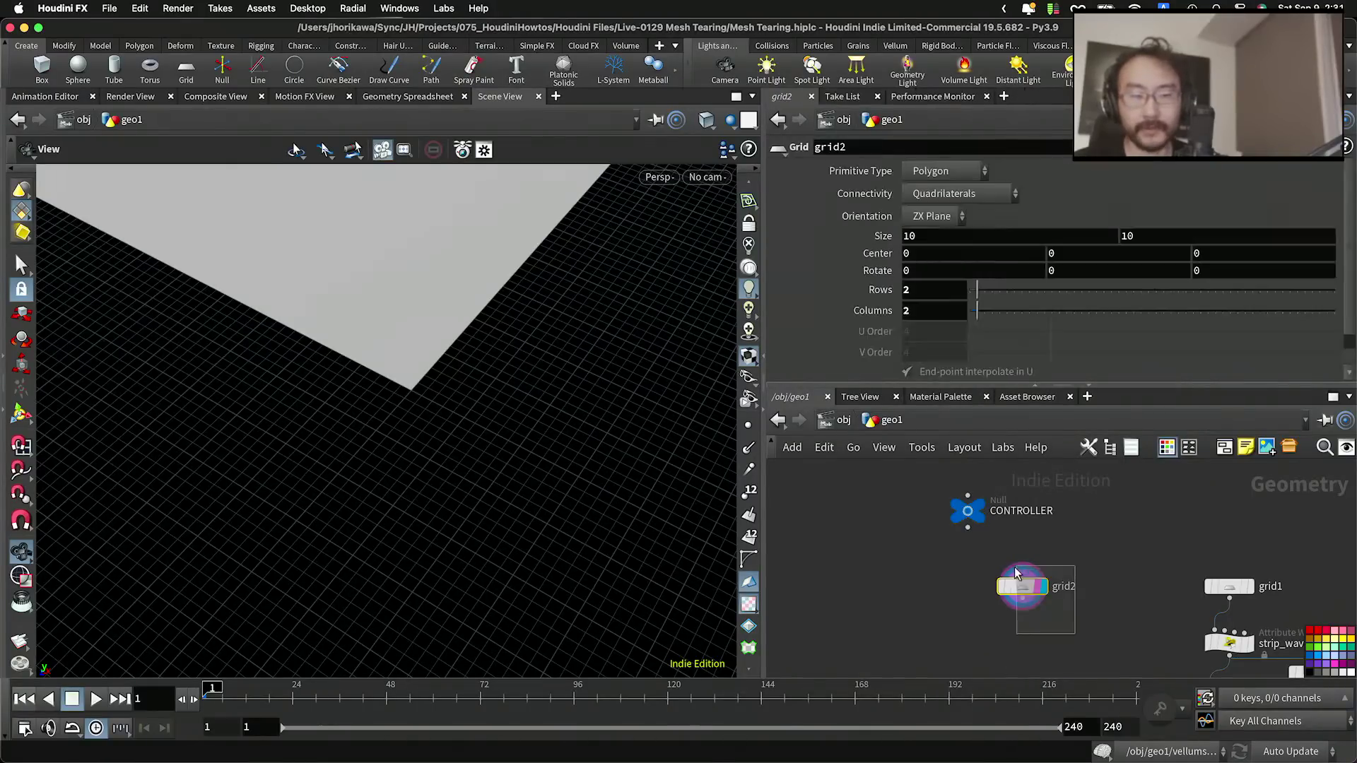
left_click(912, 234)
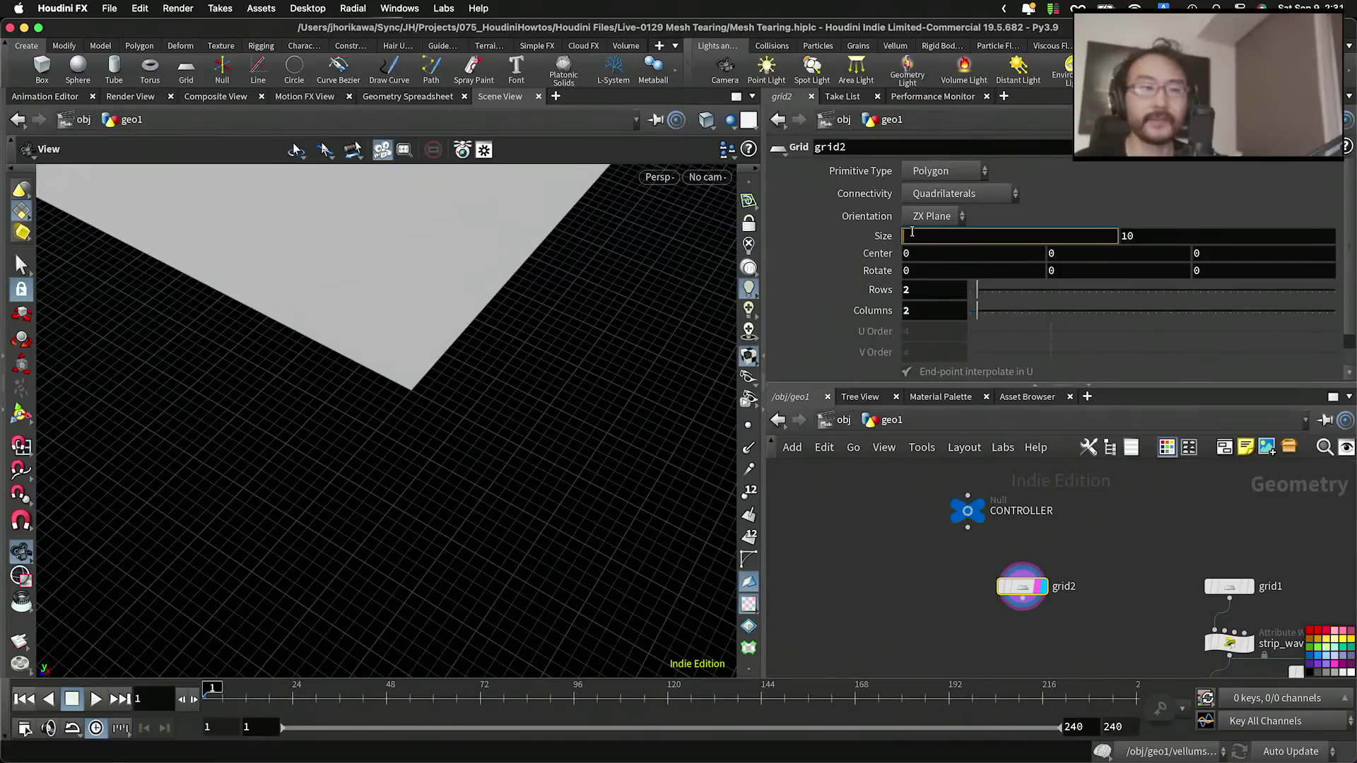
right_click(912, 233)
left_click(984, 423)
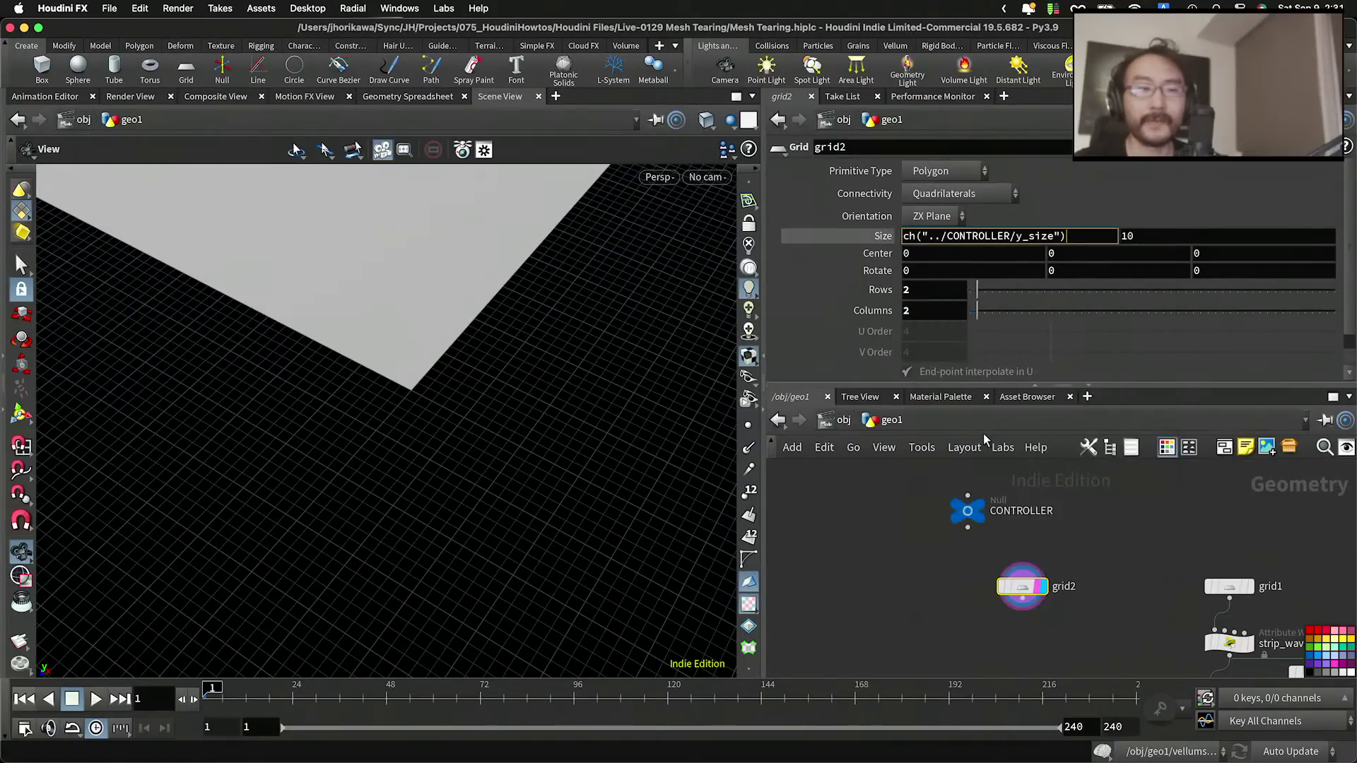
key("Return")
Step: Link grid2's second Size value to CONTROLLER's x size with the relative reference ch("../CONTROLLER/x_size")
left_click(975, 501)
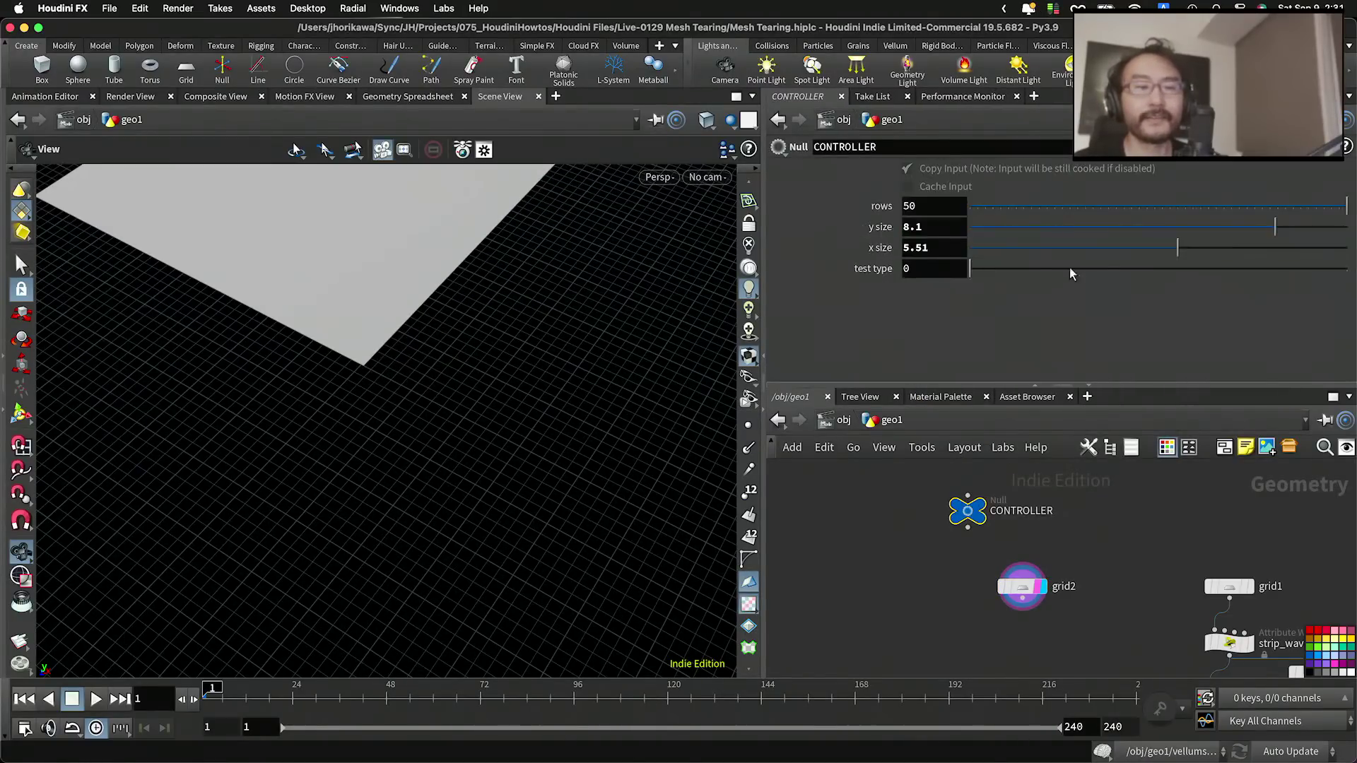
right_click(947, 248)
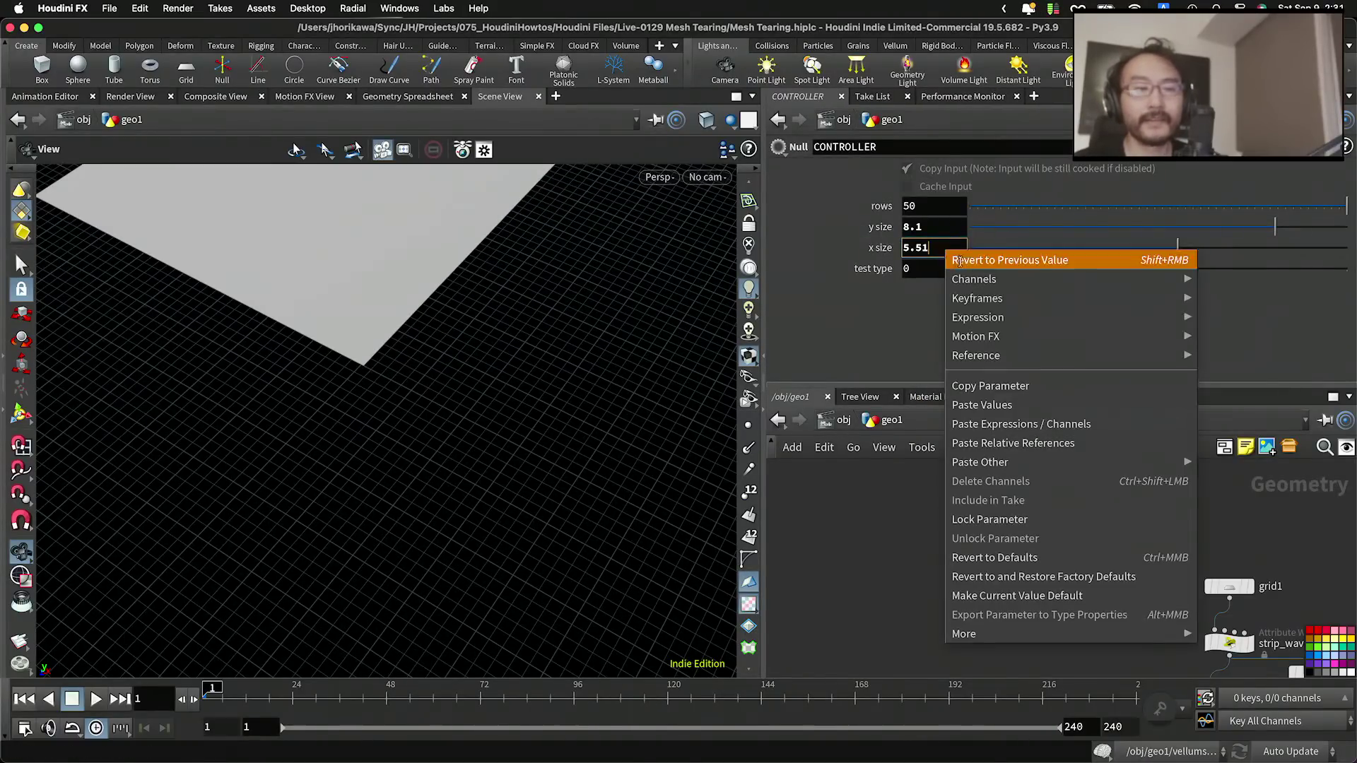
left_click(999, 386)
left_click(1010, 583)
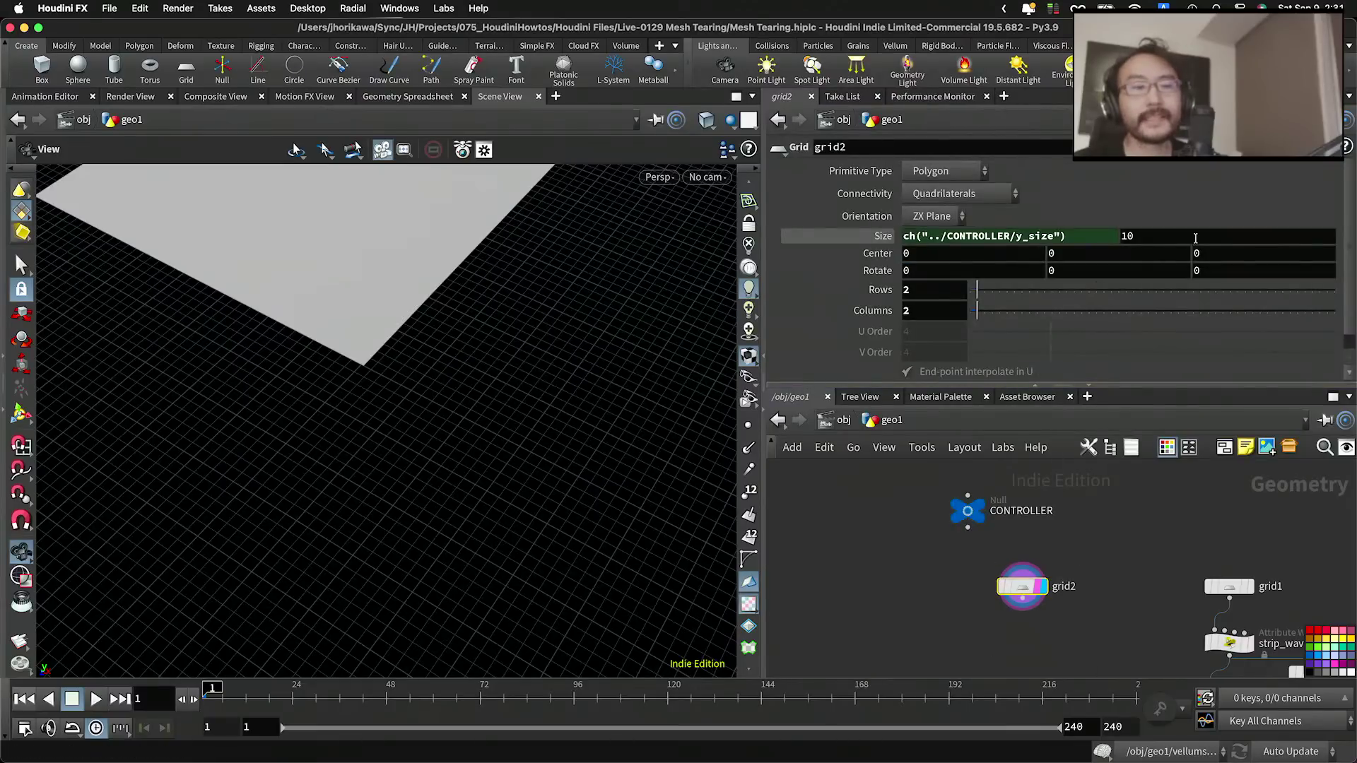
left_click_drag(1195, 238, 1050, 243)
key("BackSpace")
right_click(1048, 242)
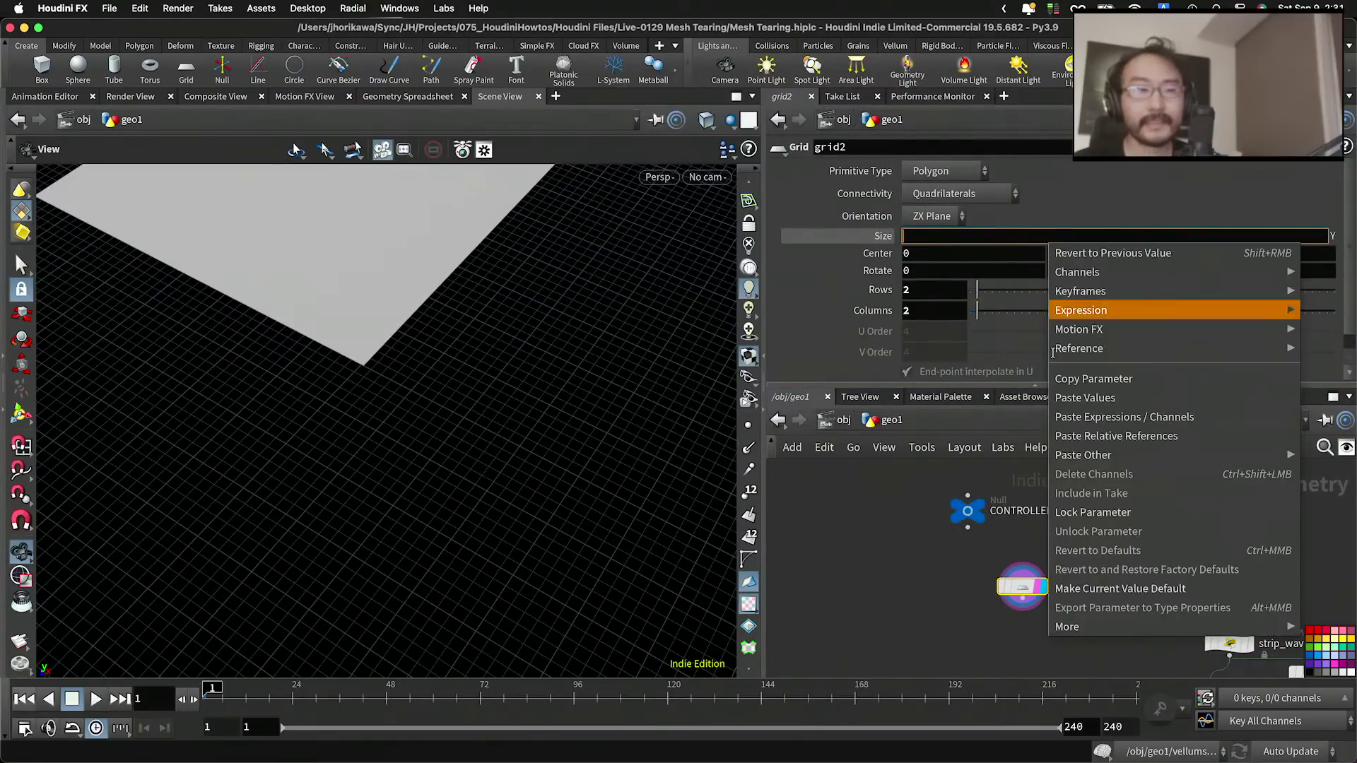
left_click(1085, 434)
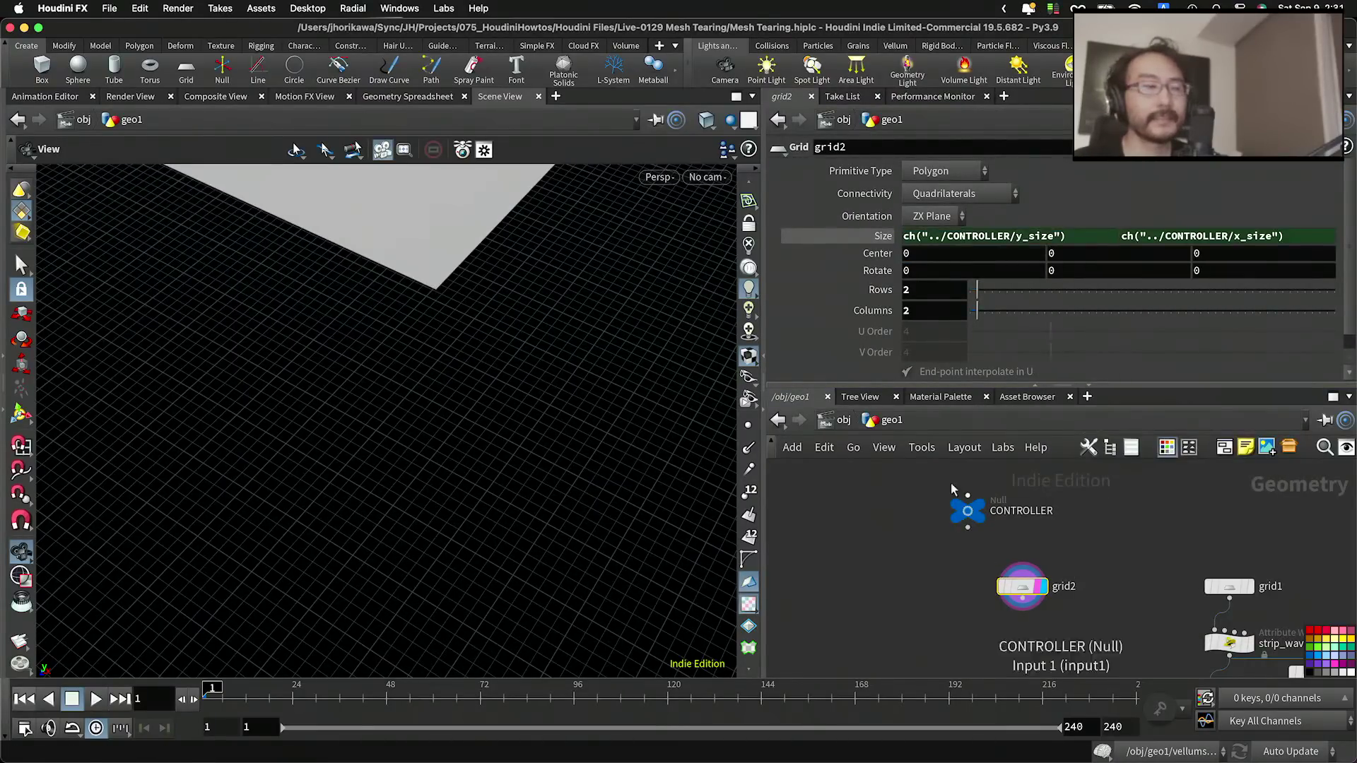
Step: Display the output of subdivide1 and compare its footprint with grid2 in the viewport
right_click_drag(542, 330, 455, 506)
left_click_drag(454, 506, 509, 501)
right_click_drag(509, 501, 566, 439)
middle_click_drag(566, 439, 482, 413)
scroll(1057, 494, "down", 6)
middle_click_drag(1103, 625, 1093, 592)
scroll(1100, 592, "up", 6)
middle_click_drag(1171, 655, 1133, 550)
scroll(1133, 549, "down", 4)
scroll(1140, 624, "up", 6)
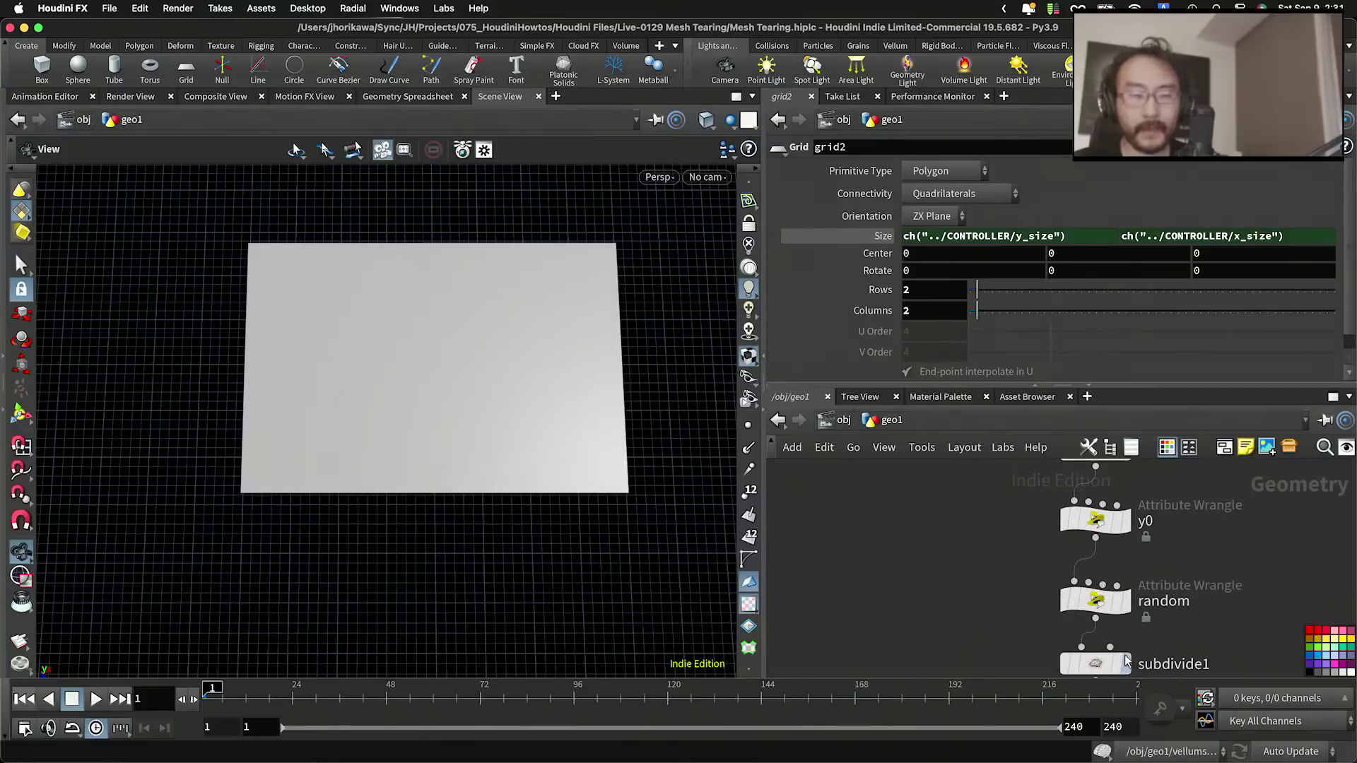
left_click(1114, 662)
right_click_drag(617, 470, 470, 485)
middle_click_drag(539, 473, 339, 460)
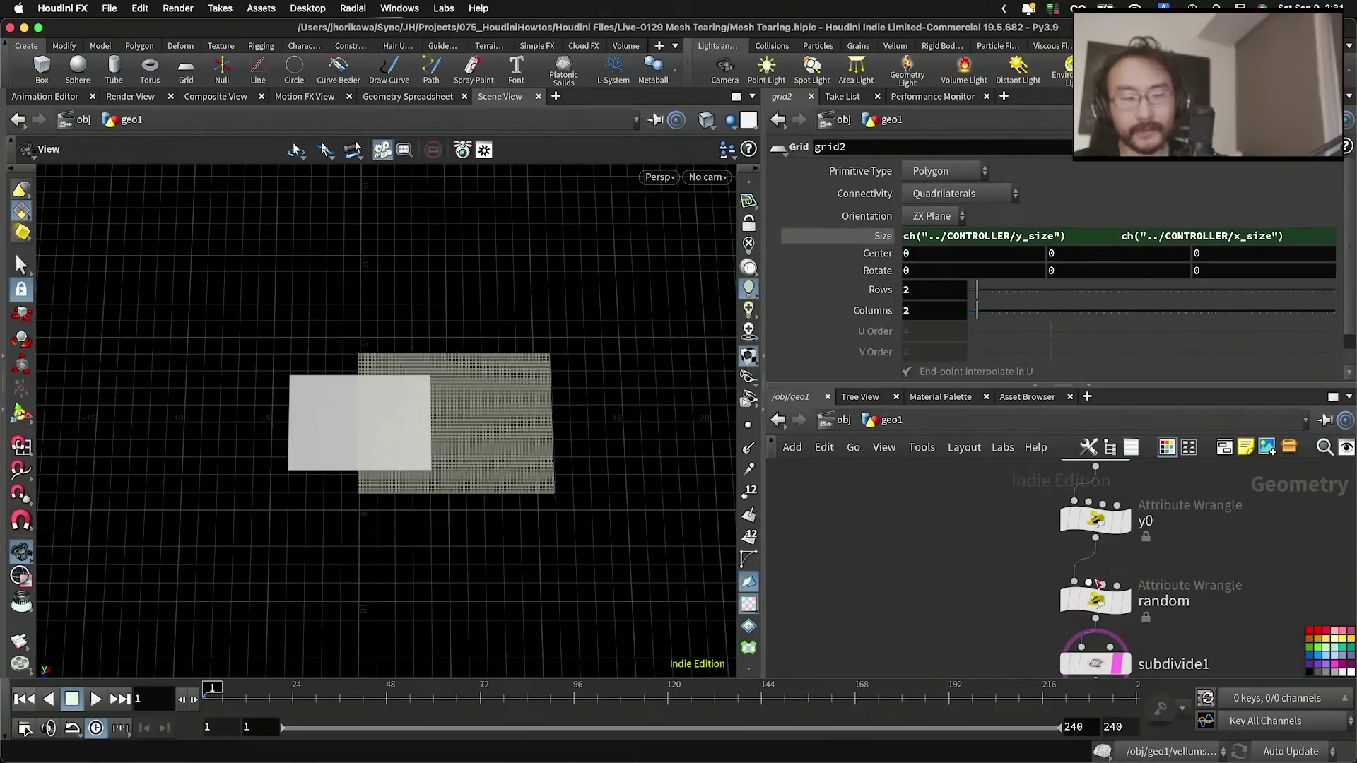
Step: Display the outputs of the random and y0 wrangles and inspect y0's code
left_click(1128, 605)
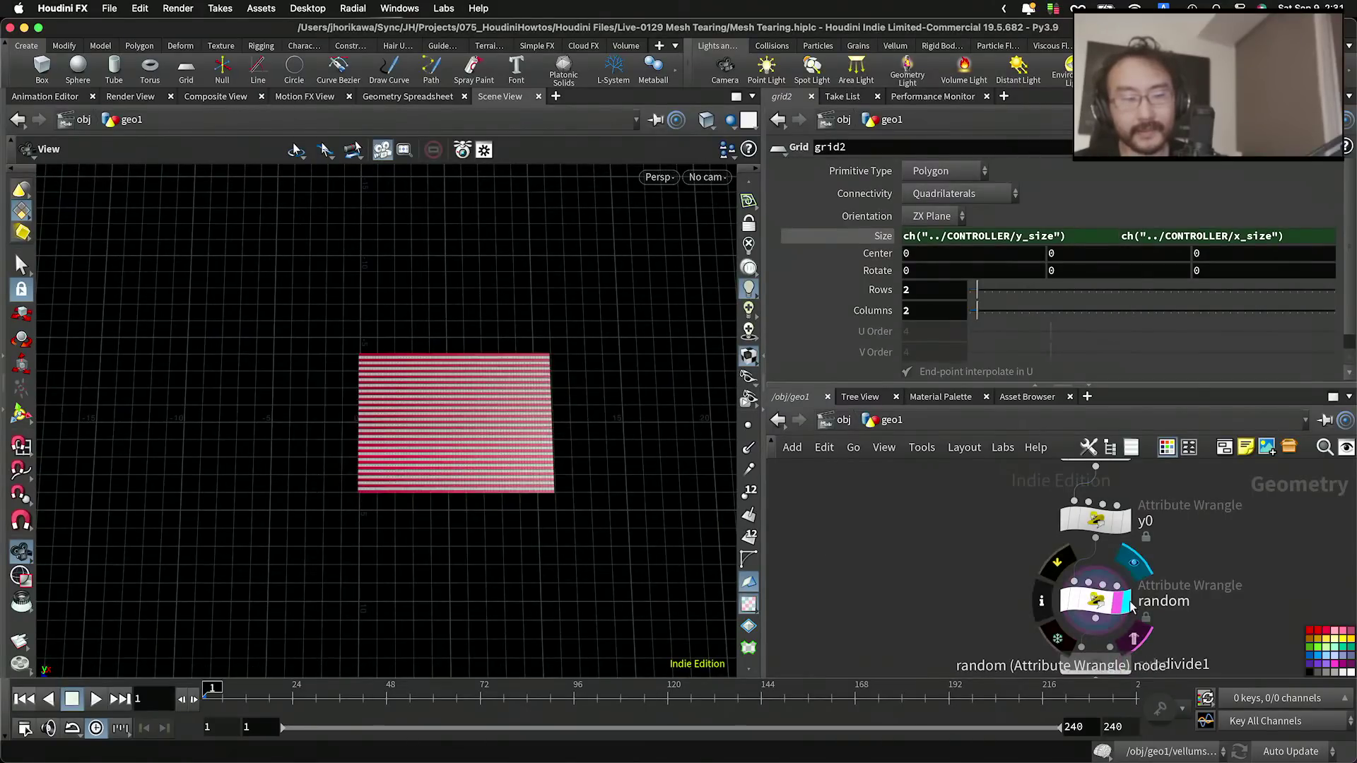
scroll(1105, 605, "down", 3)
scroll(978, 622, "down", 6)
middle_click_drag(932, 527, 992, 526)
scroll(1081, 586, "up", 4)
scroll(1080, 585, "up", 3)
left_click(1053, 566)
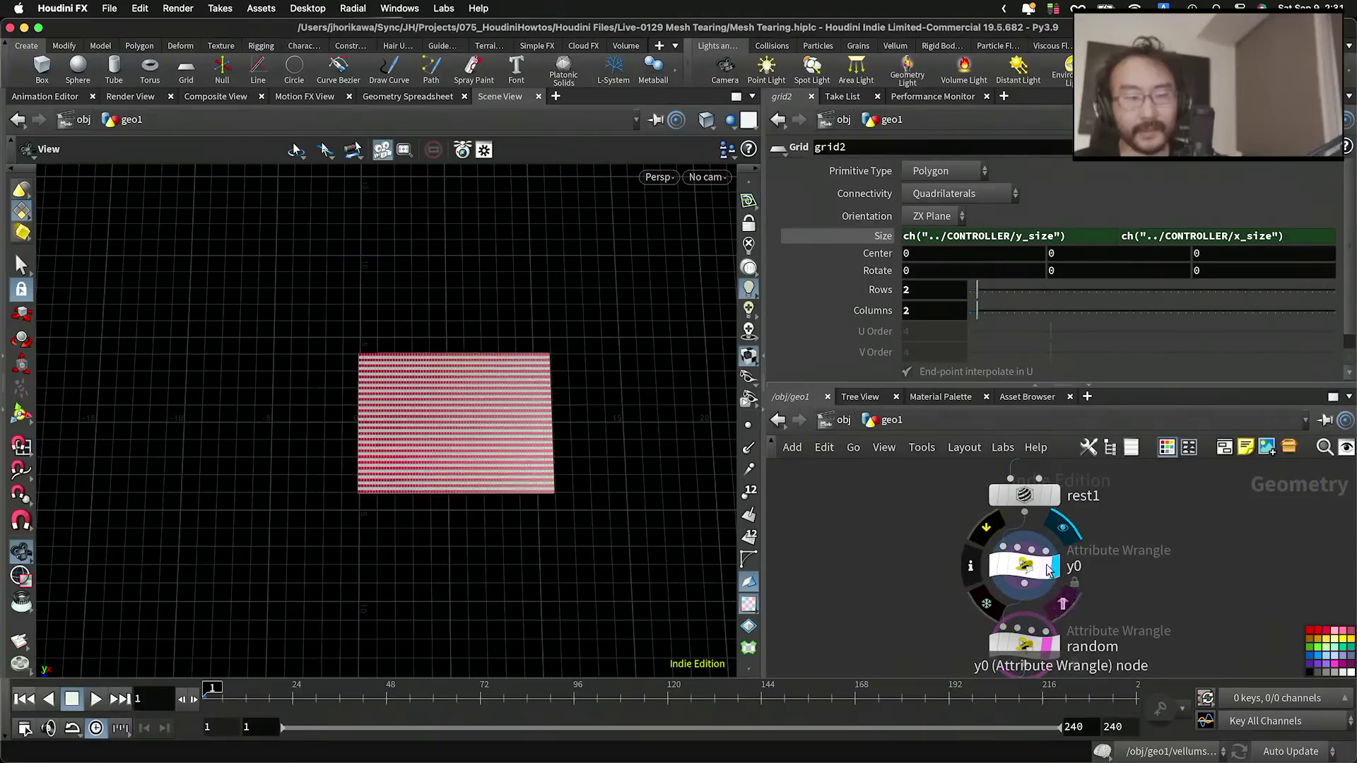
left_click(1048, 574)
scroll(1053, 551, "down", 4)
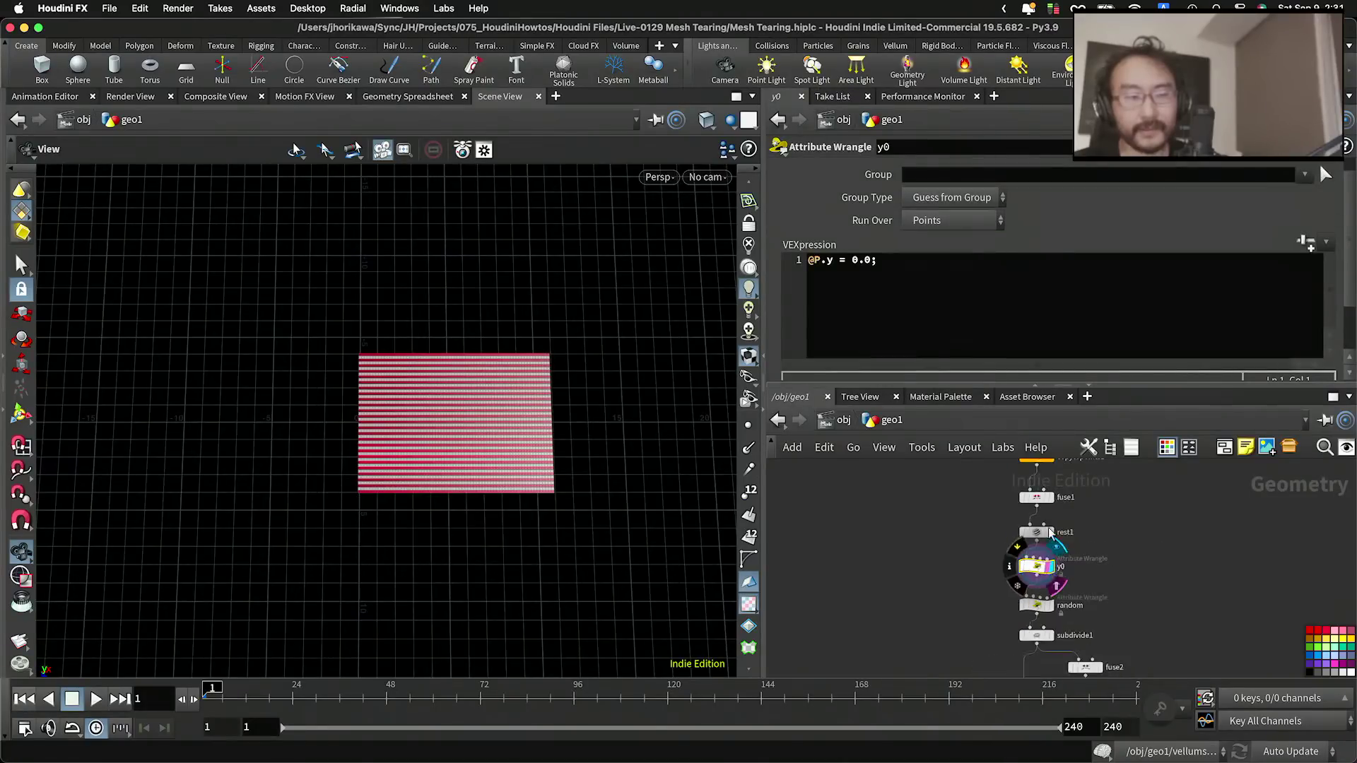
scroll(1060, 537, "down", 1)
scroll(1077, 609, "up", 4)
Step: Examine the code of the random and strip_wave wrangles for what determines the sheet's overall size
left_click(998, 623)
scroll(1070, 583, "down", 4)
middle_click_drag(1055, 650, 1053, 585)
scroll(1052, 585, "up", 4)
scroll(1050, 582, "down", 4)
middle_click_drag(1081, 488, 1051, 640)
middle_click_drag(1015, 507, 1062, 619)
scroll(1024, 601, "up", 3)
scroll(1028, 610, "down", 3)
scroll(1126, 591, "up", 3)
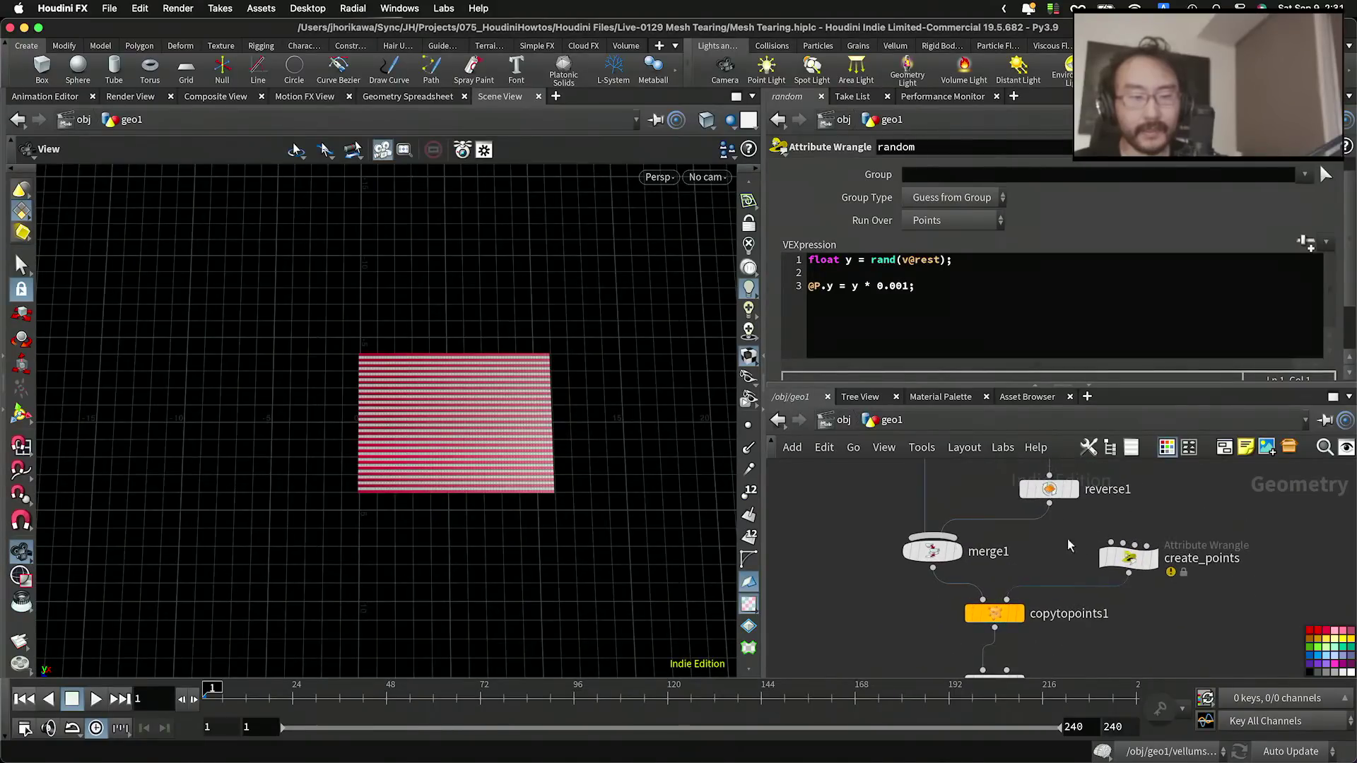
middle_click_drag(1058, 519, 1054, 670)
middle_click_drag(1028, 564, 1051, 534)
left_click(1018, 599)
scroll(1053, 644, "down", 4)
middle_click_drag(1048, 604, 1046, 545)
scroll(1038, 587, "up", 4)
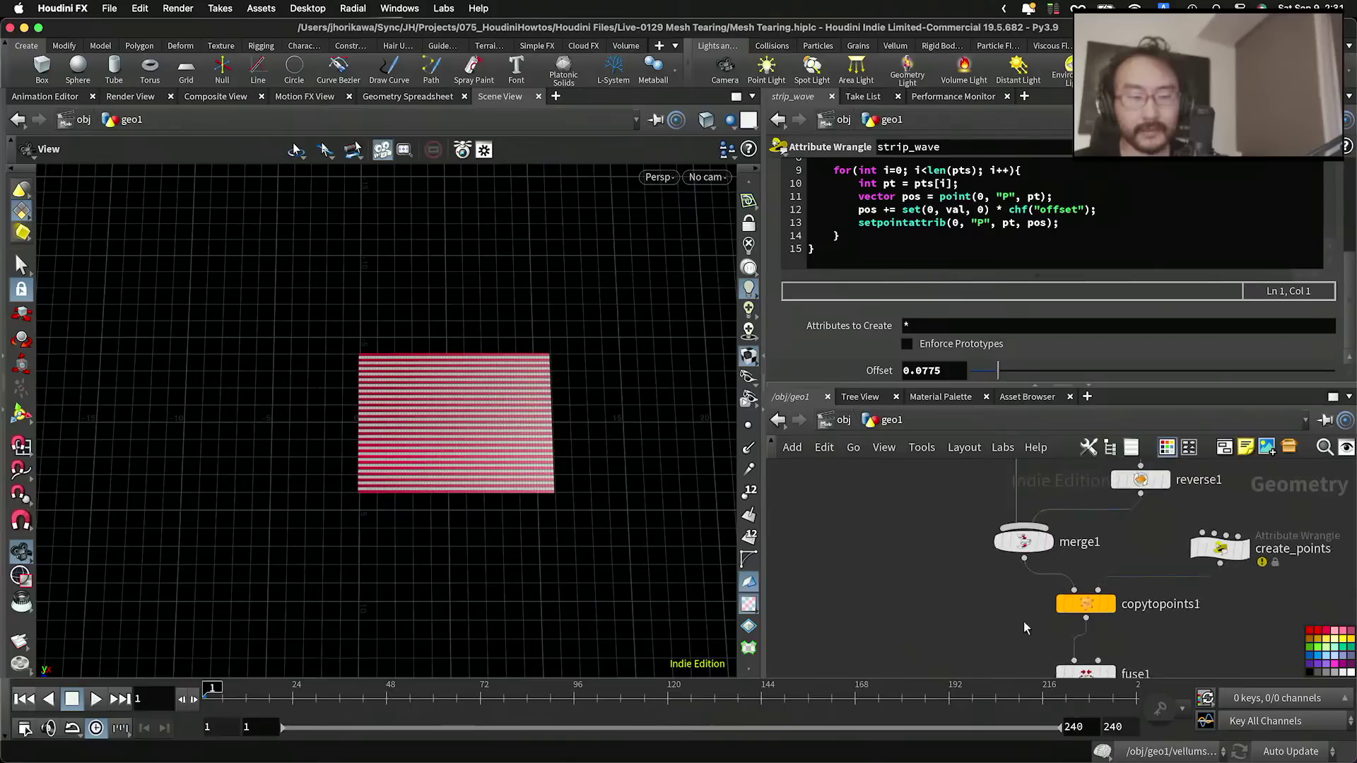
Step: In the create_points wrangle, change the num_strips calculation to rint(x_size / (strip_width * 2.0))
scroll(1025, 637, "down", 2)
middle_click_drag(1026, 633, 1022, 553)
left_click(1216, 472)
middle_click_drag(1214, 475, 1138, 529)
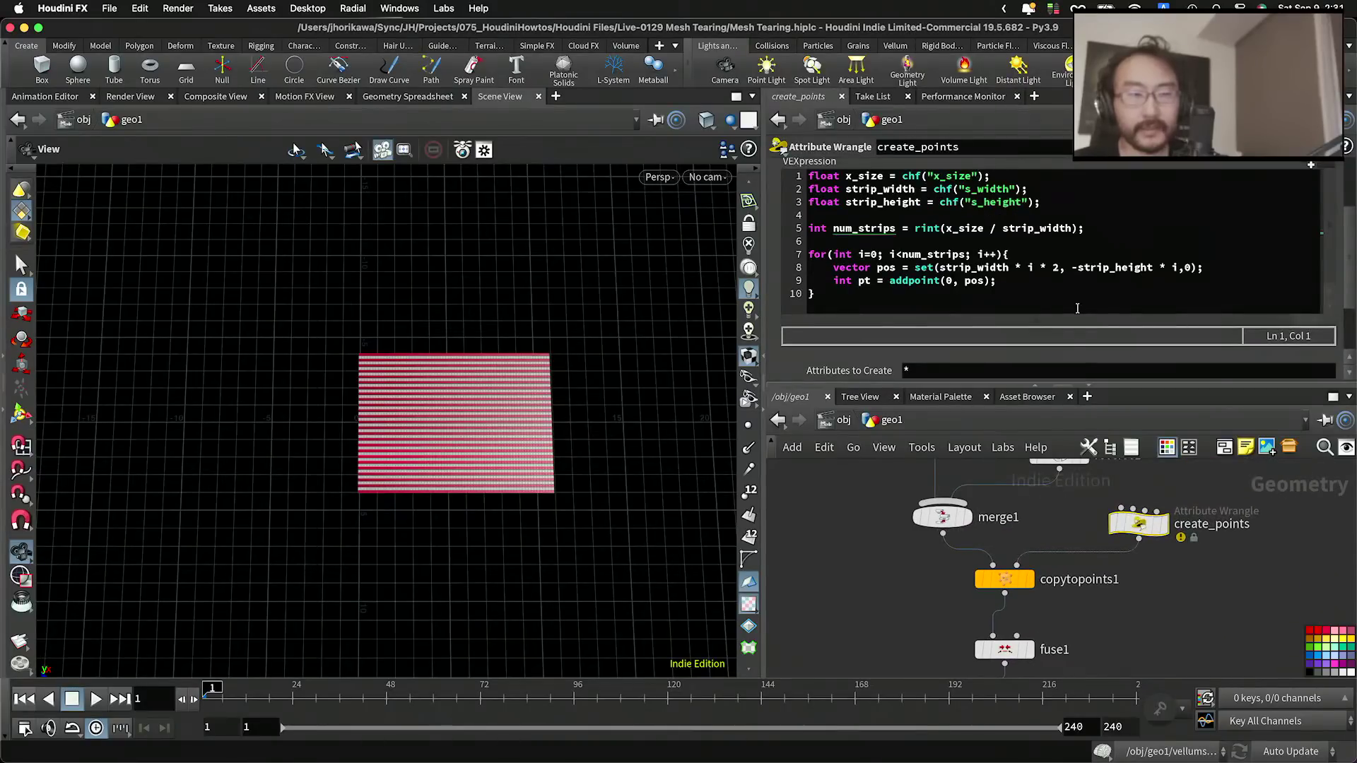
left_click(1004, 228)
type("(")
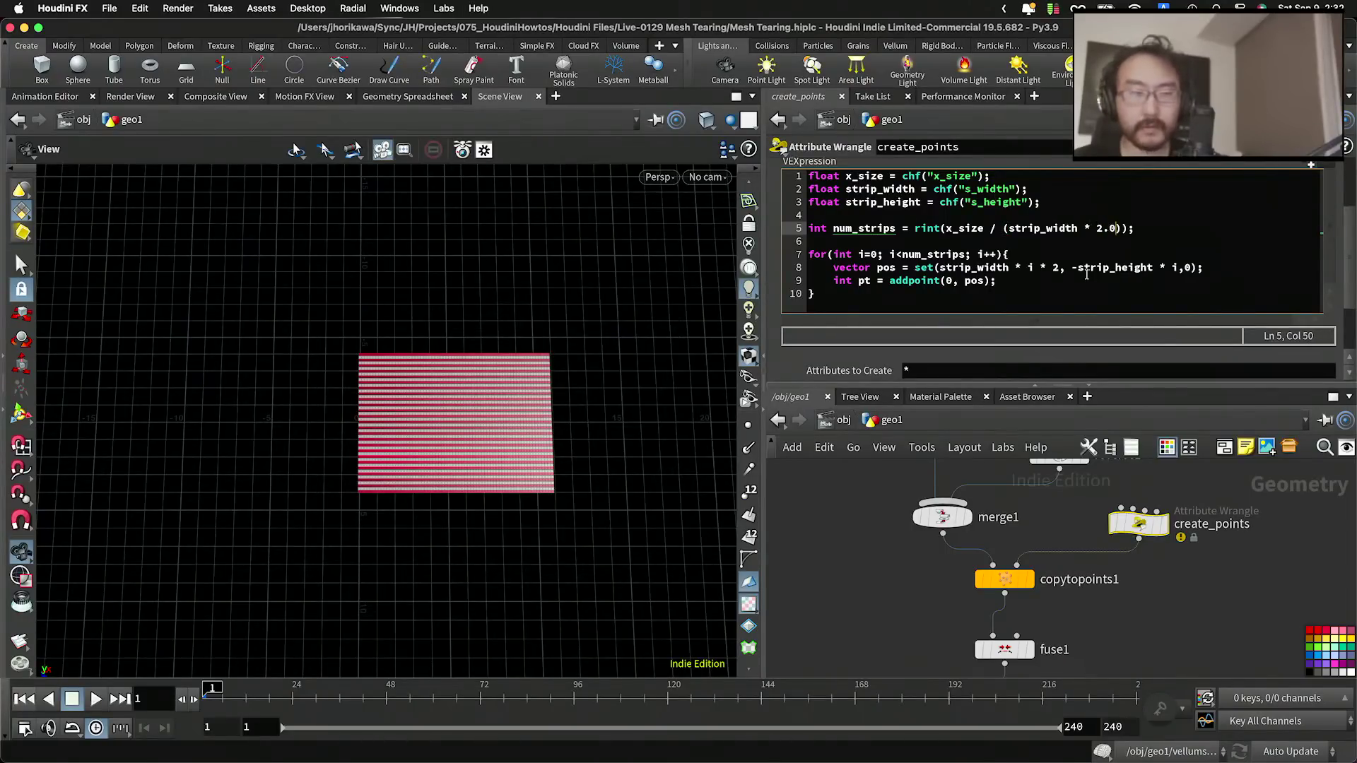
left_click(1162, 621)
Step: Display grid2 and swap its Size references so the first reads CONTROLLER's x_size and the second reads y_size
scroll(1136, 646, "down", 5)
middle_click_drag(977, 506, 1026, 549)
scroll(1027, 547, "up", 5)
left_click(1008, 485)
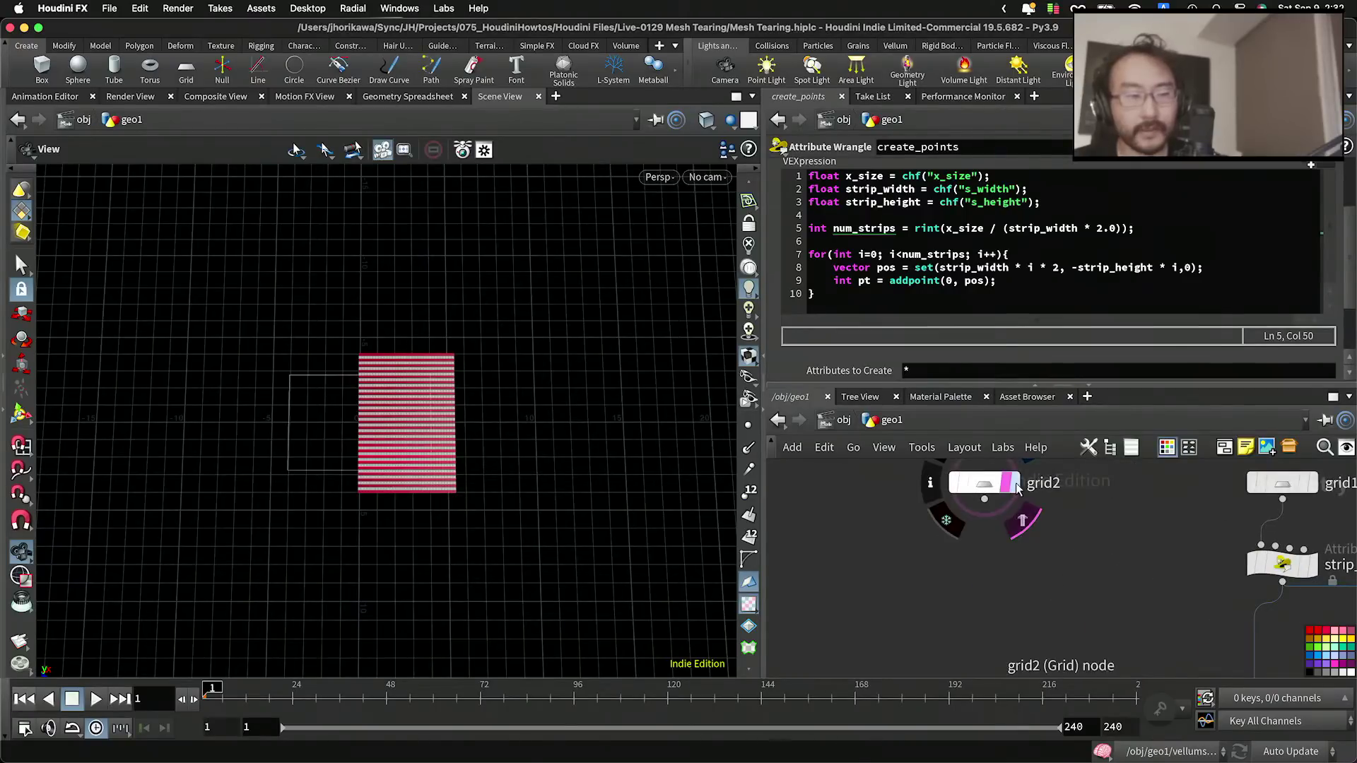
left_click(1017, 485)
left_click(985, 484)
scroll(985, 484, "down", 3)
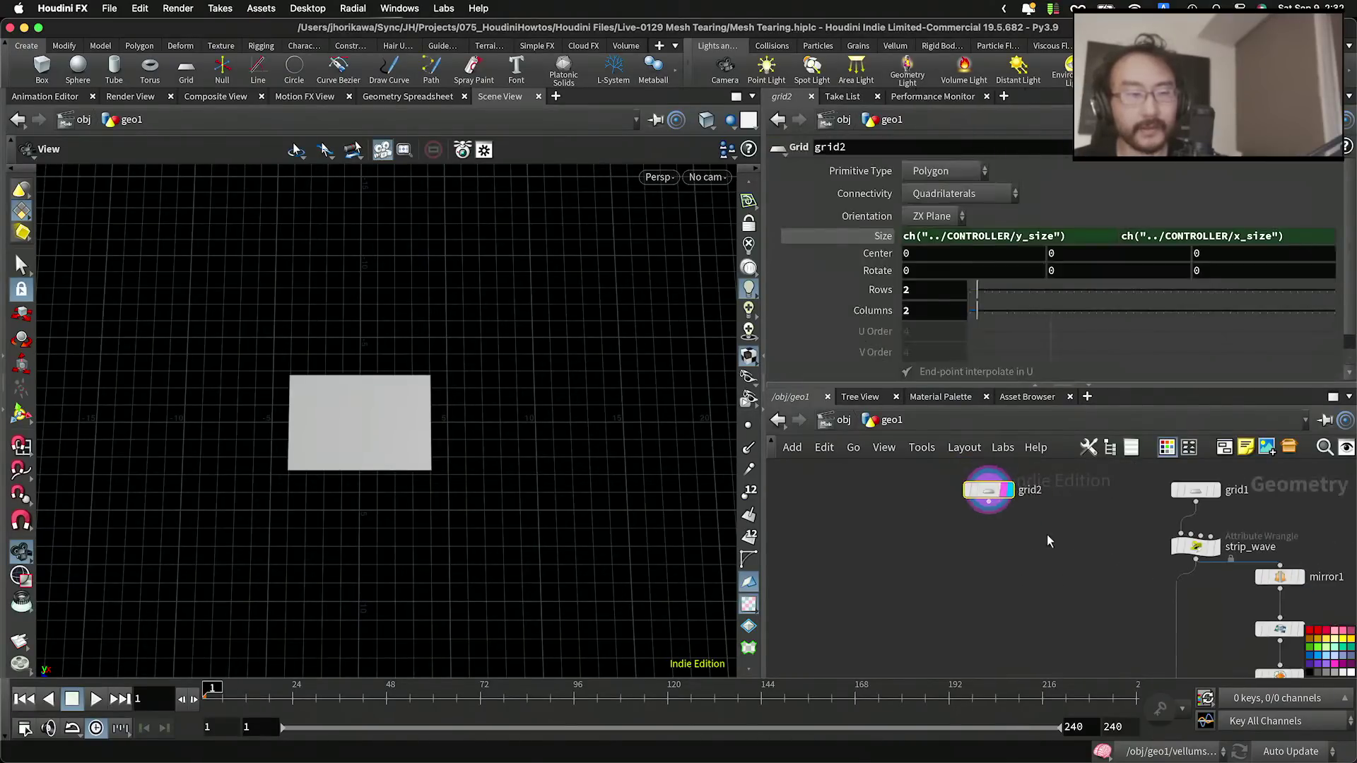
middle_click_drag(1051, 512, 1048, 581)
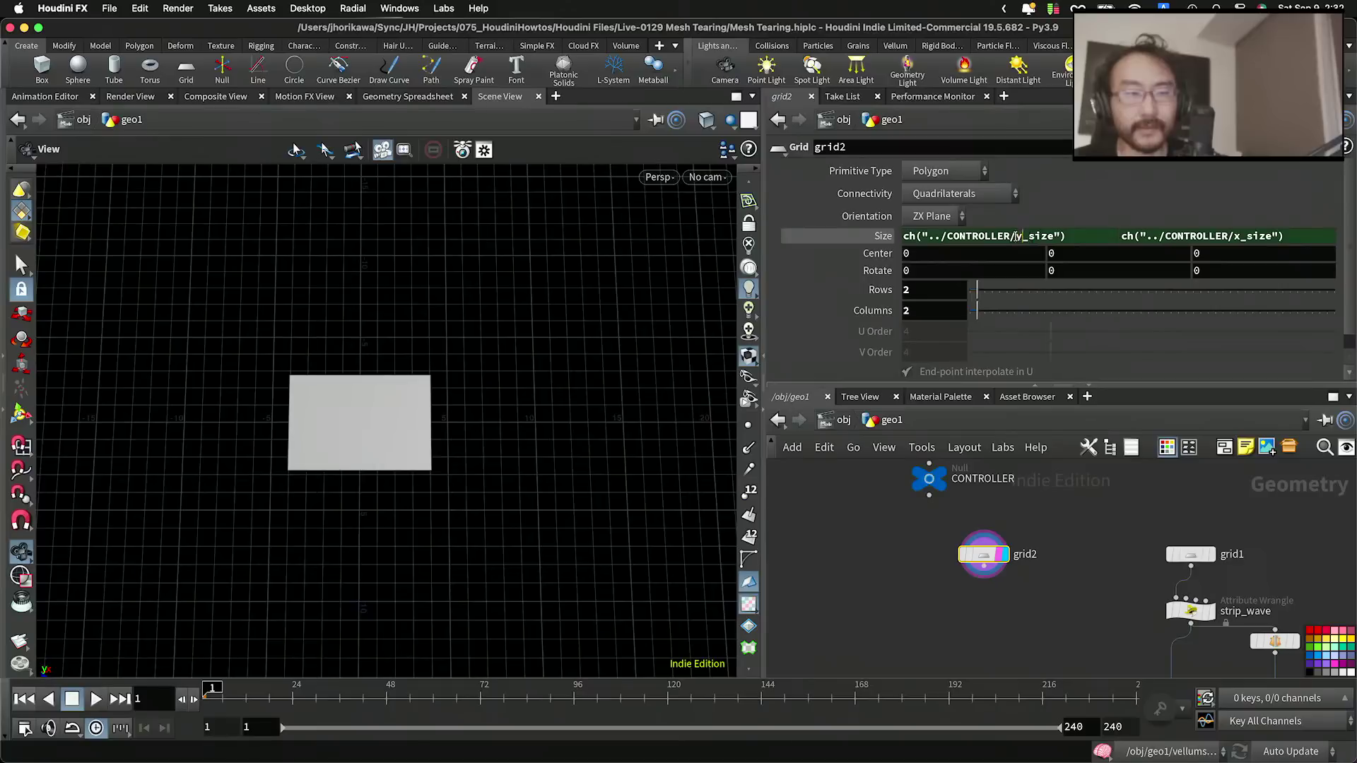
left_click(1019, 236)
left_click(1131, 255)
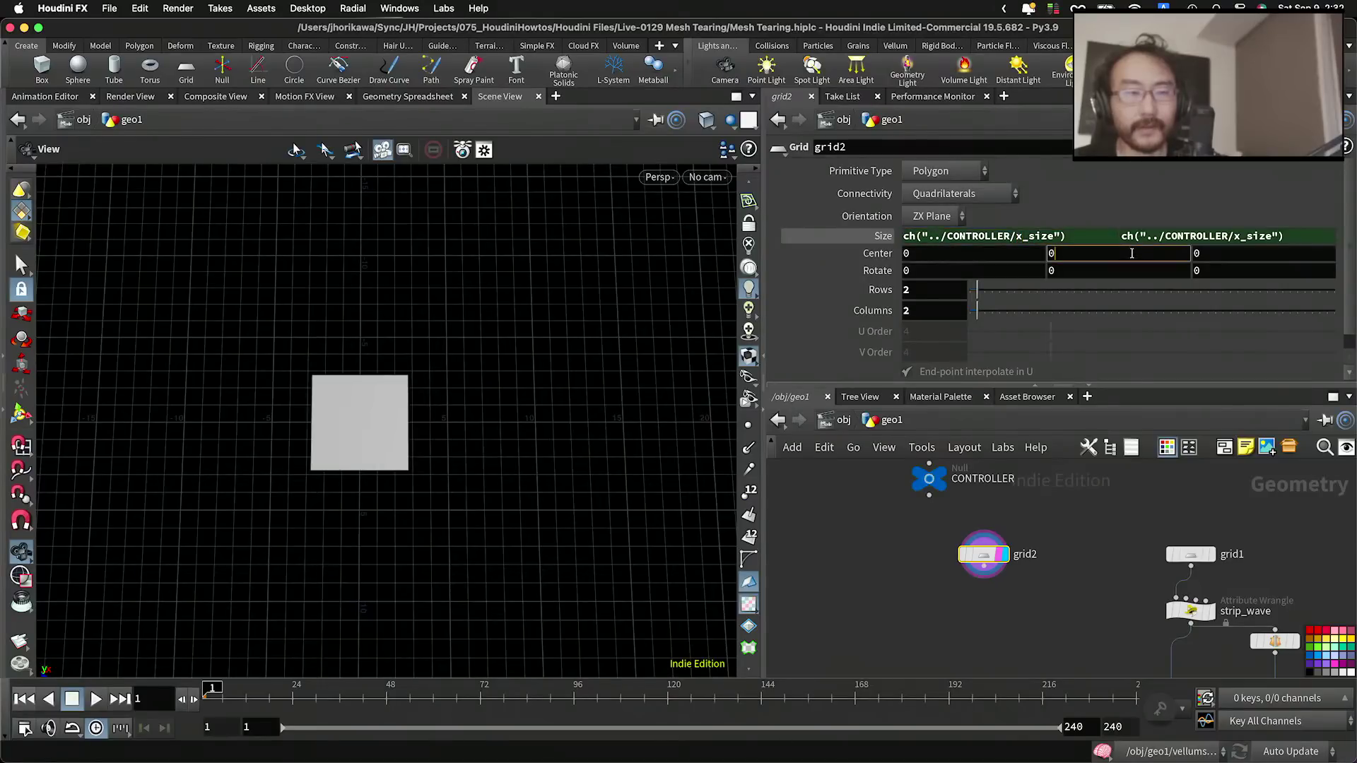
left_click(1233, 236)
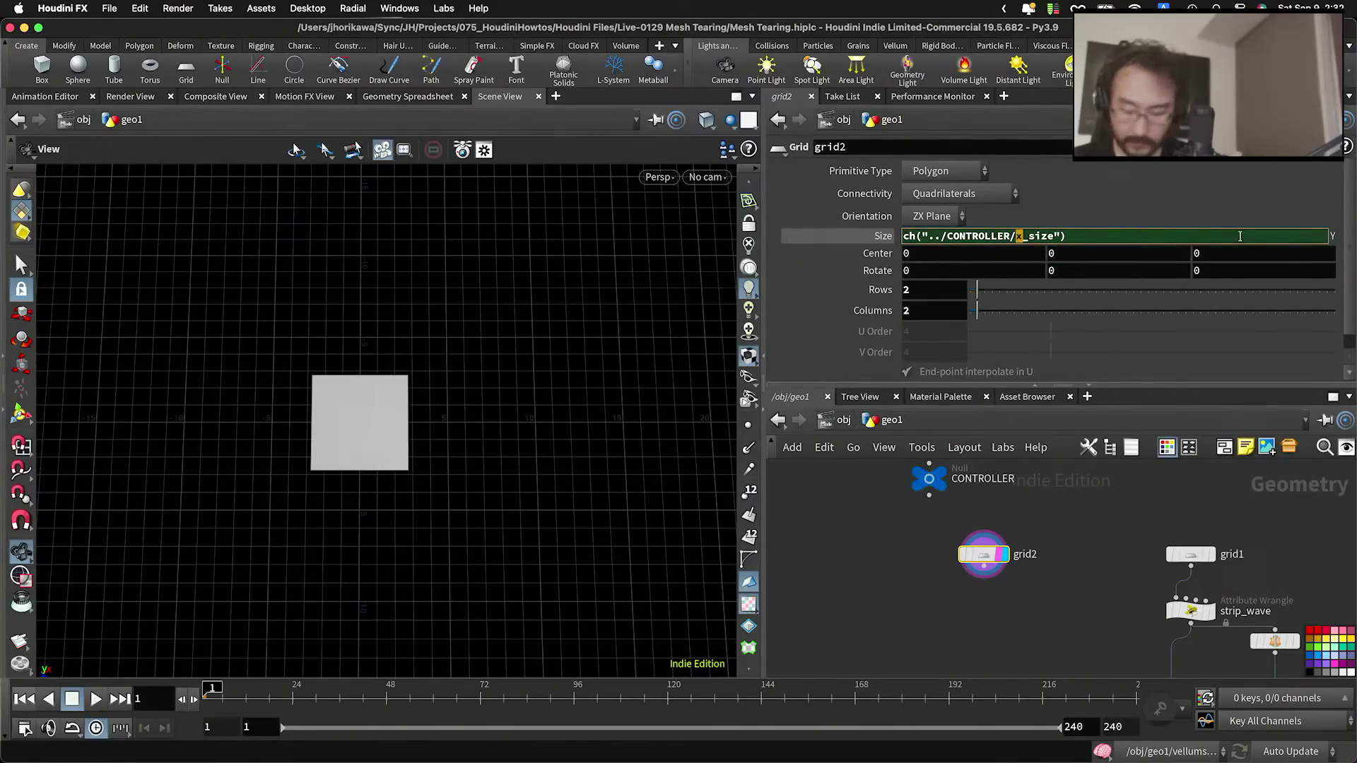
left_click(1067, 626)
Step: Display the output of the create_points wrangle to check the generated points
scroll(1067, 626, "down", 5)
middle_click_drag(1067, 626, 1054, 524)
scroll(1138, 594, "up", 6)
scroll(1213, 598, "up", 2)
left_click(1227, 599)
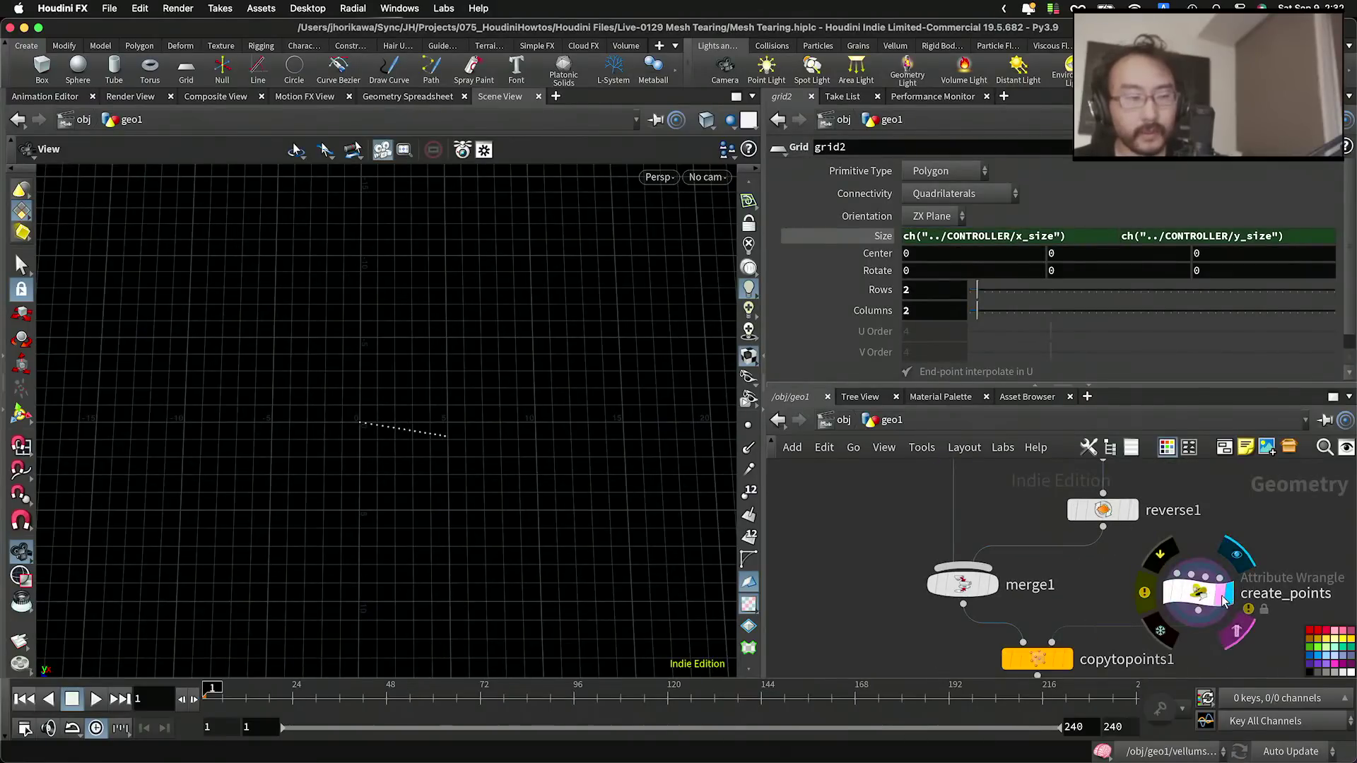
Step: Display the output of vellumsolver1 at the end of the network and open its parameters
scroll(1119, 622, "down", 4)
middle_click_drag(1125, 652, 1108, 468)
scroll(1108, 471, "down", 5)
scroll(1088, 599, "up", 8)
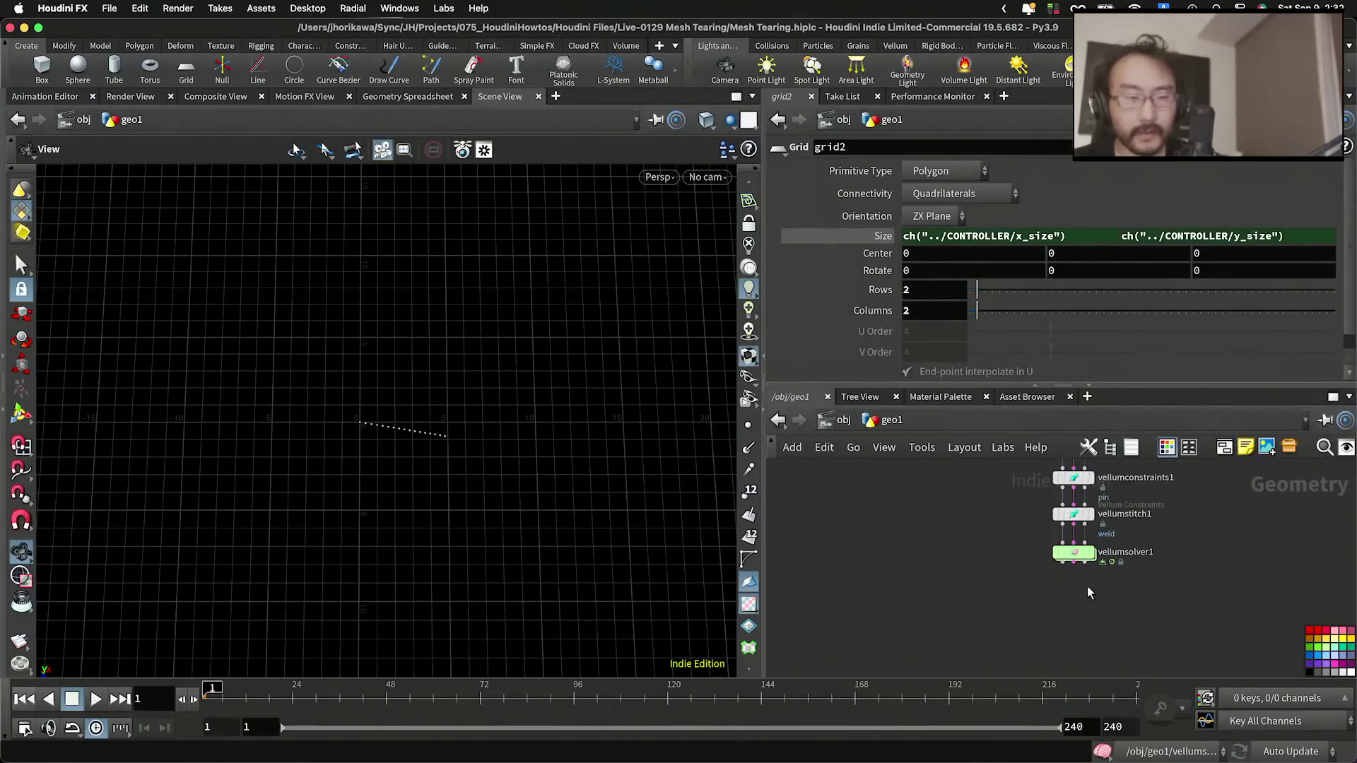
left_click(1092, 538)
left_click(1070, 540)
Step: Increase the x size on the CONTROLLER null to 7.591
scroll(1094, 570, "down", 7)
middle_click_drag(1143, 574, 1126, 622)
middle_click_drag(1063, 506, 1062, 583)
scroll(1069, 558, "up", 7)
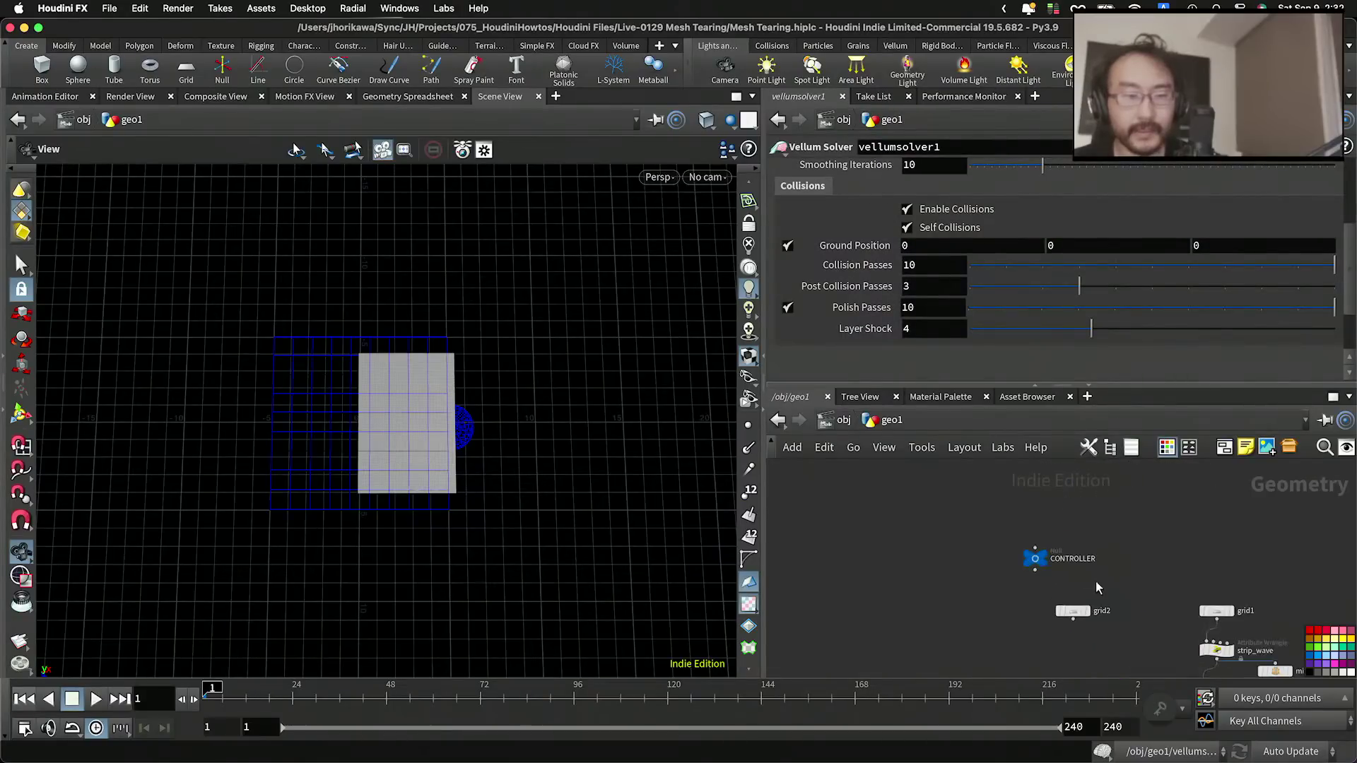
left_click(1035, 559)
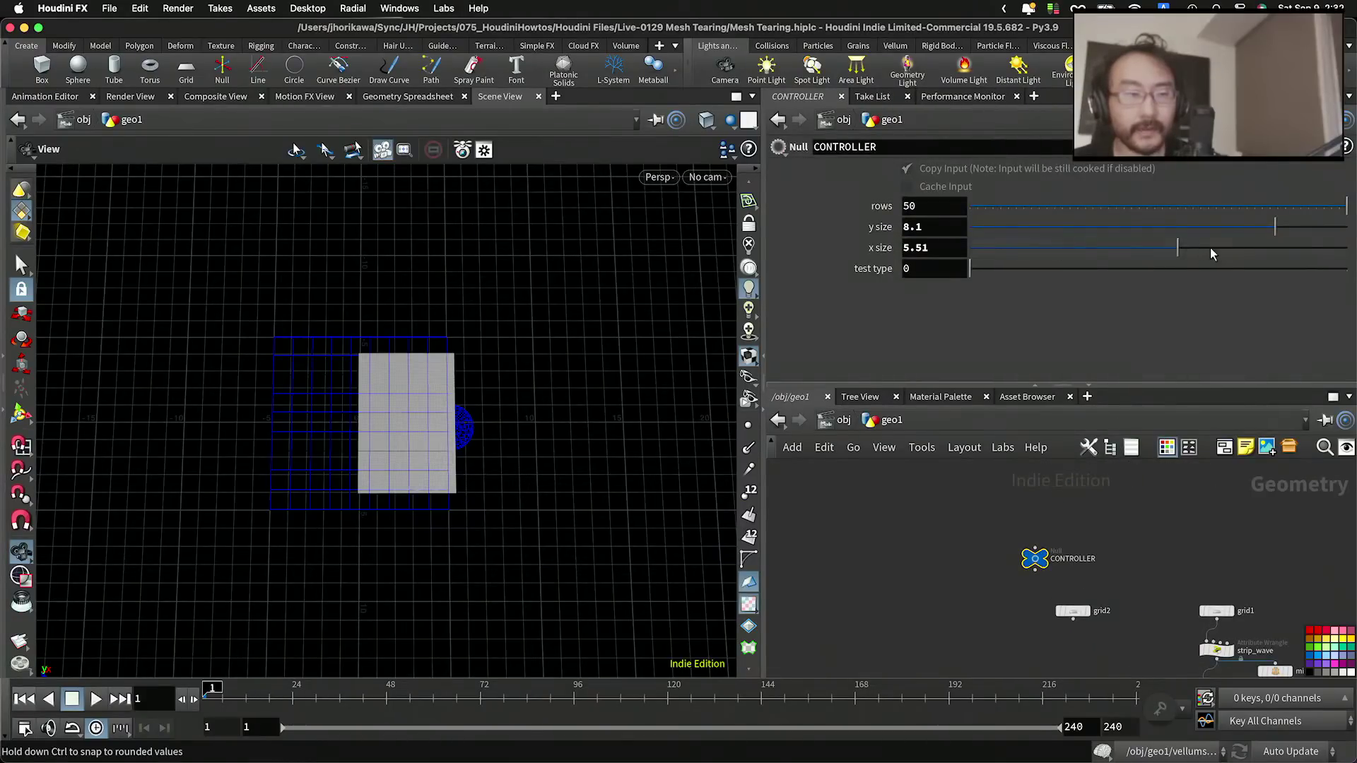
left_click_drag(1245, 248, 1240, 246)
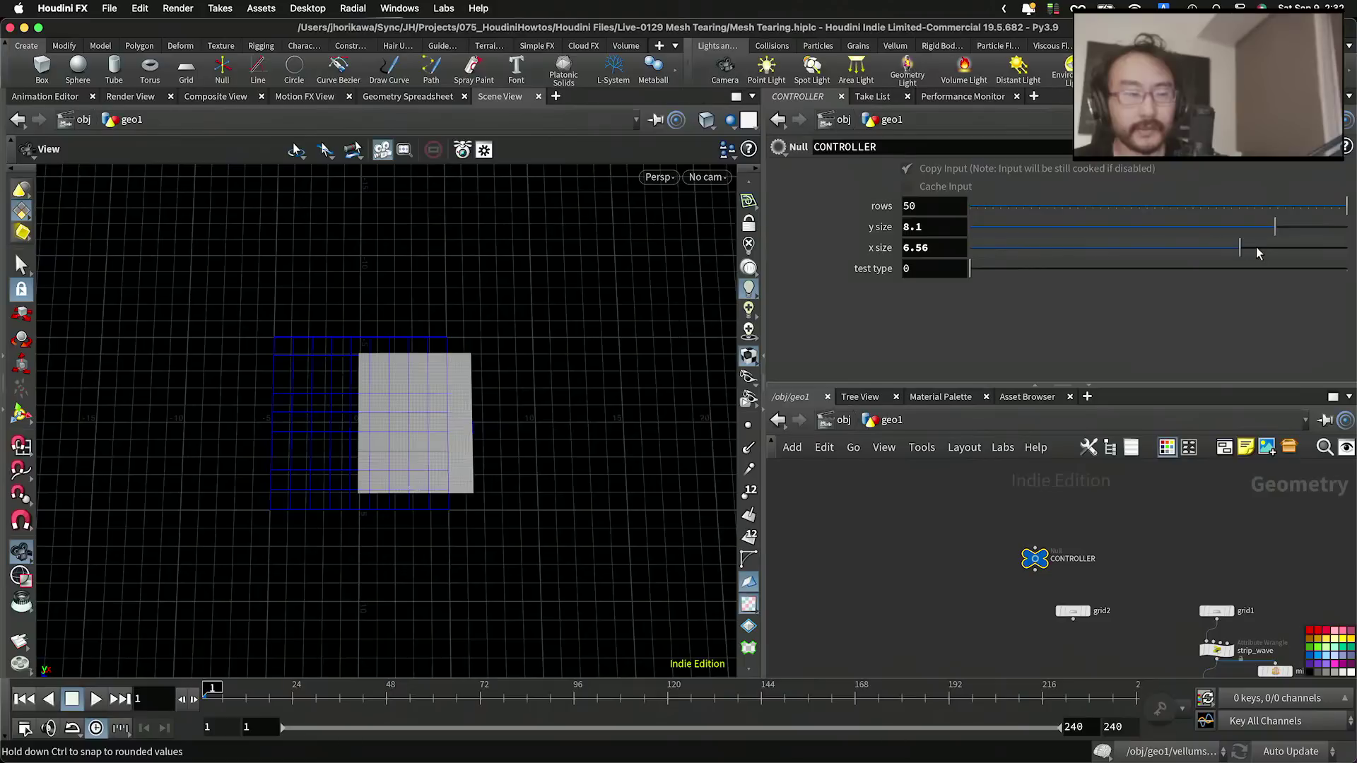
left_click(1257, 248)
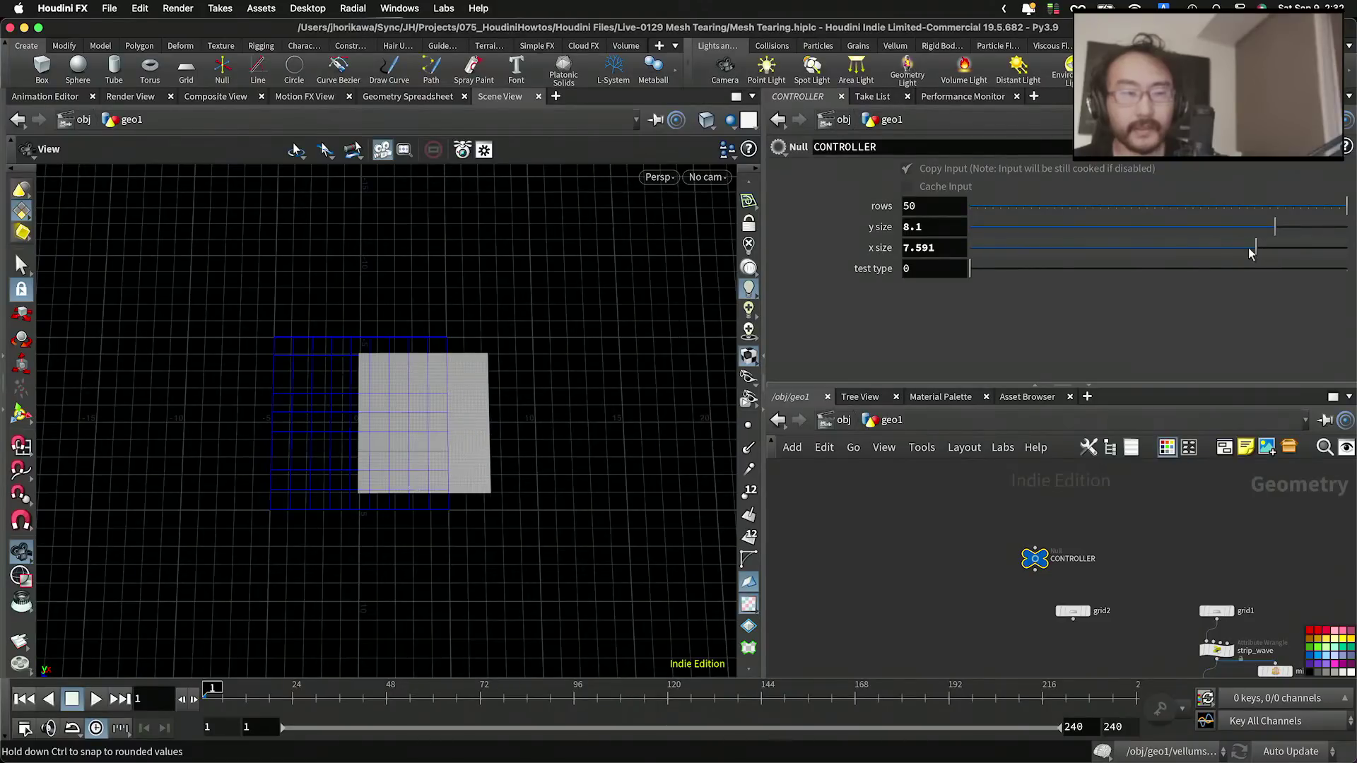
Step: Play the Vellum simulation briefly, stop it, and return the timeline to frame 1
left_click(95, 699)
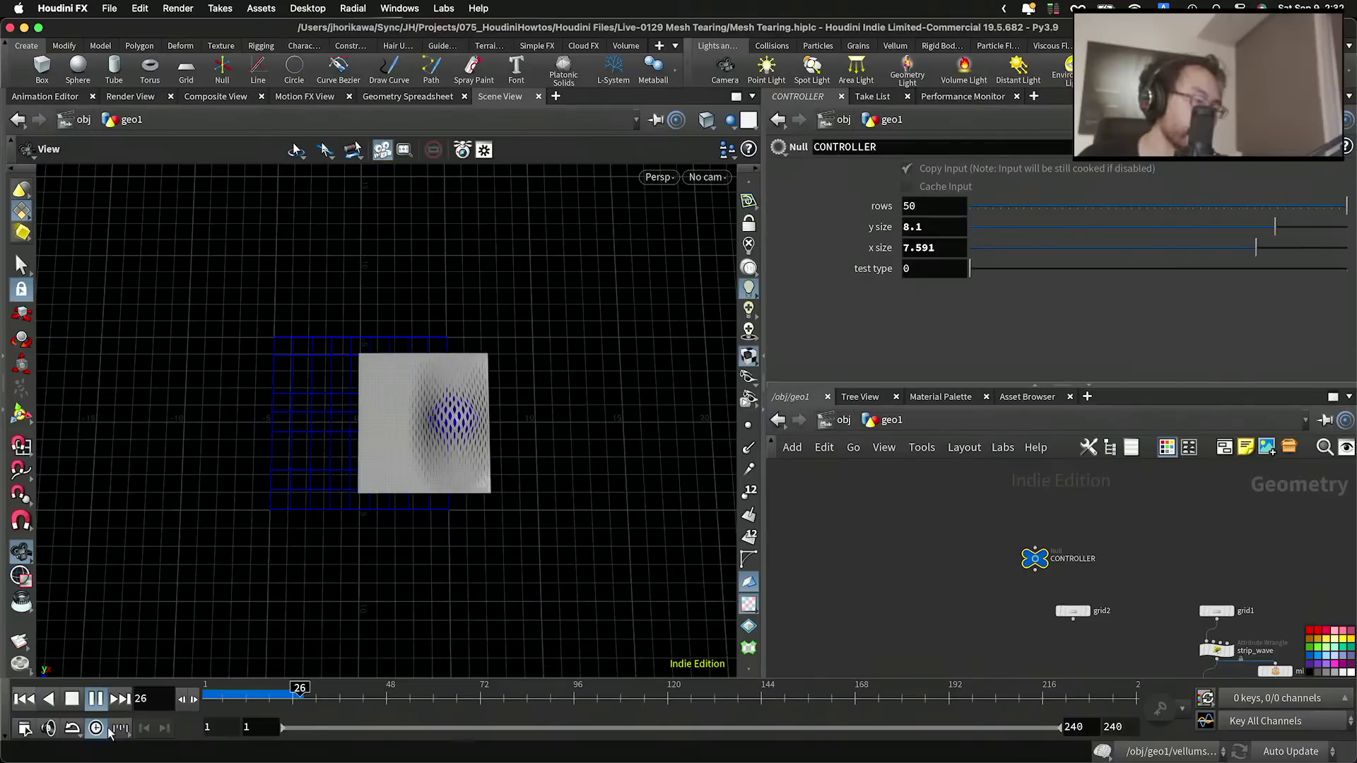
left_click(95, 699)
left_click_drag(322, 694, 193, 694)
Step: Select grid2, display its output, and save the scene file
scroll(1103, 607, "up", 5)
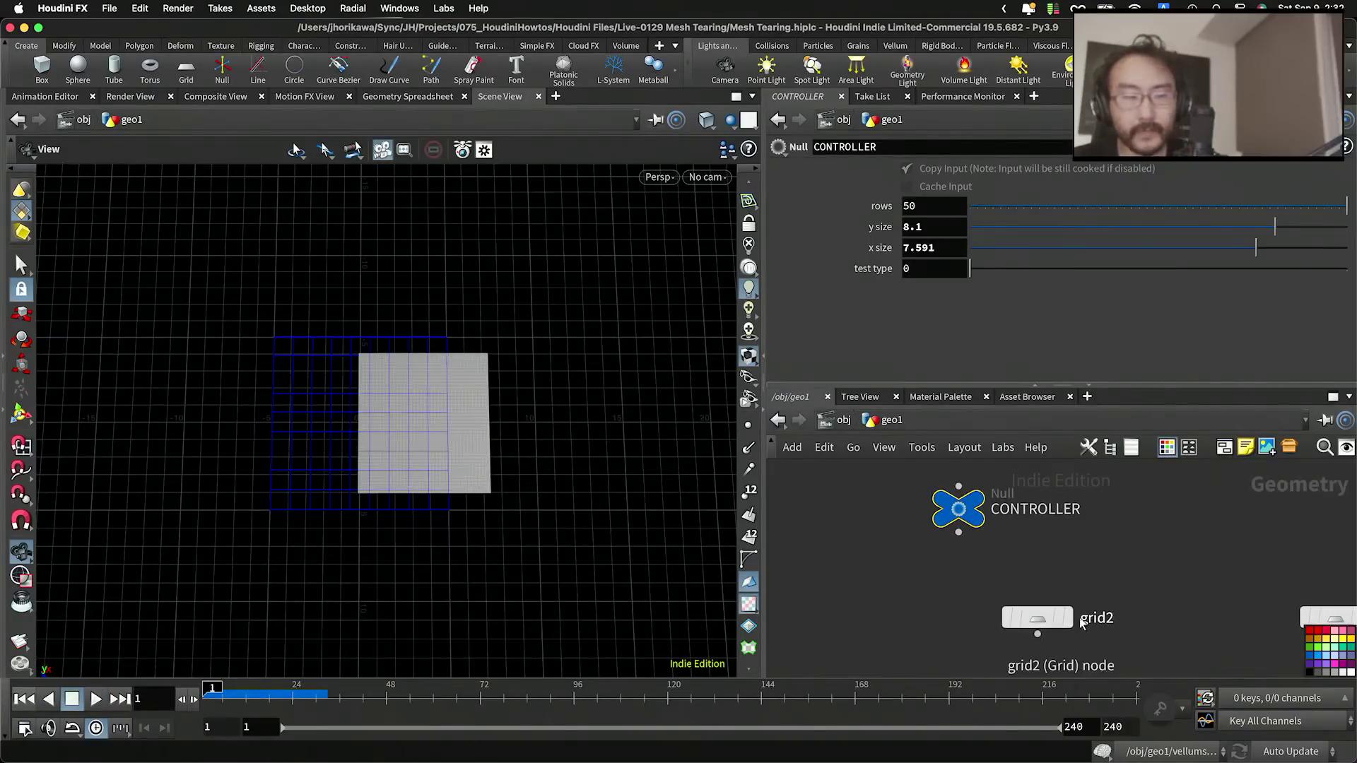
left_click(1077, 582)
left_click(1078, 652)
left_click(1036, 622)
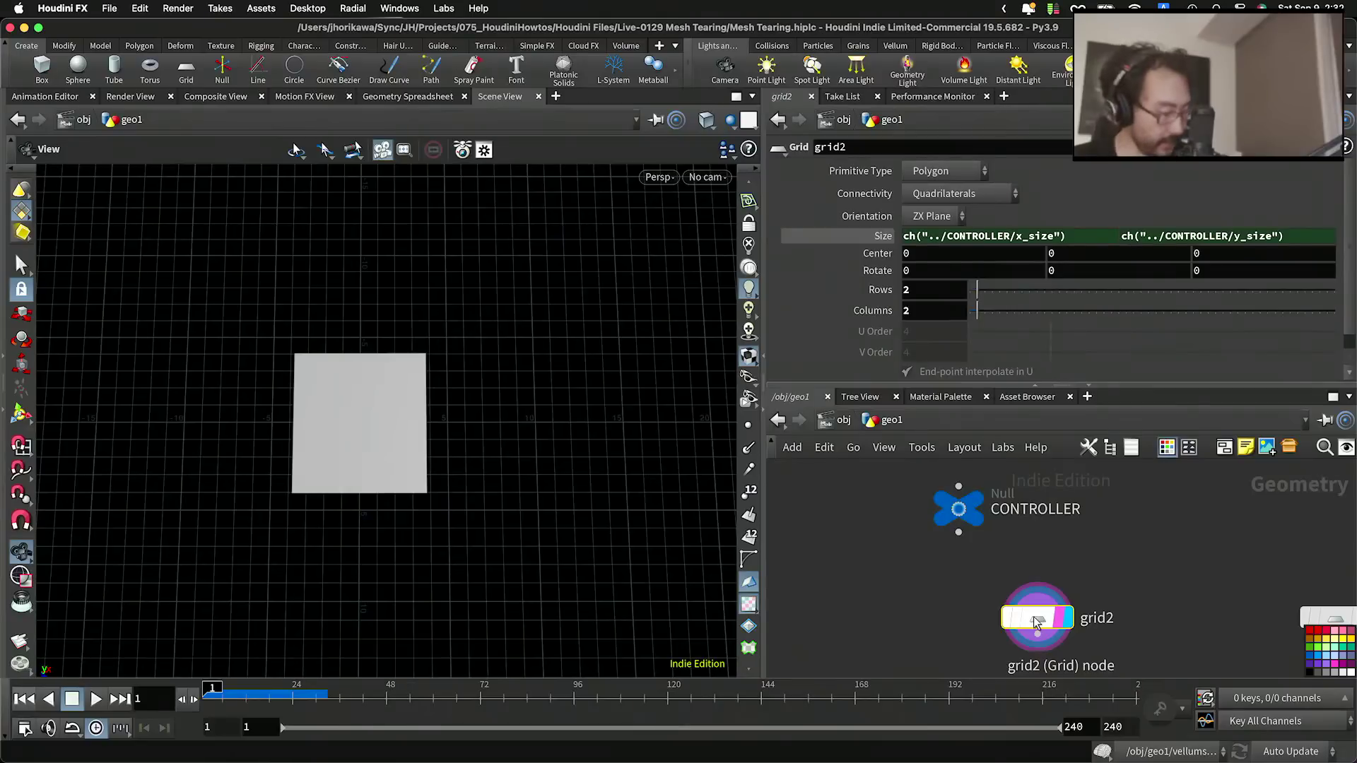
key("ctrl+s")
Step: Examine the grid2 plane up close from nearly straight above
left_click_drag(576, 476, 340, 398)
right_click_drag(340, 398, 397, 334)
middle_click_drag(397, 333, 305, 445)
left_click_drag(305, 445, 292, 397)
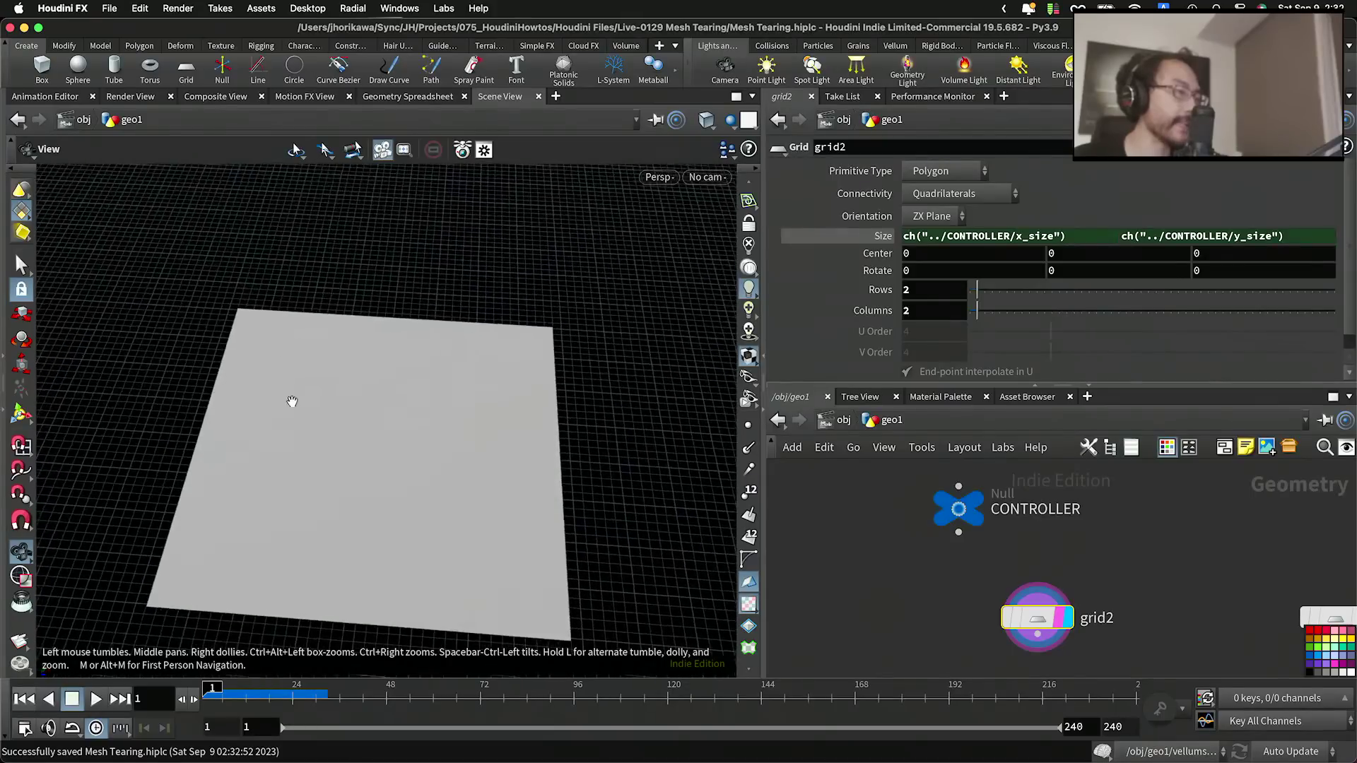
right_click_drag(292, 397, 372, 396)
middle_click_drag(373, 397, 269, 361)
right_click_drag(269, 360, 335, 375)
left_click_drag(334, 375, 334, 380)
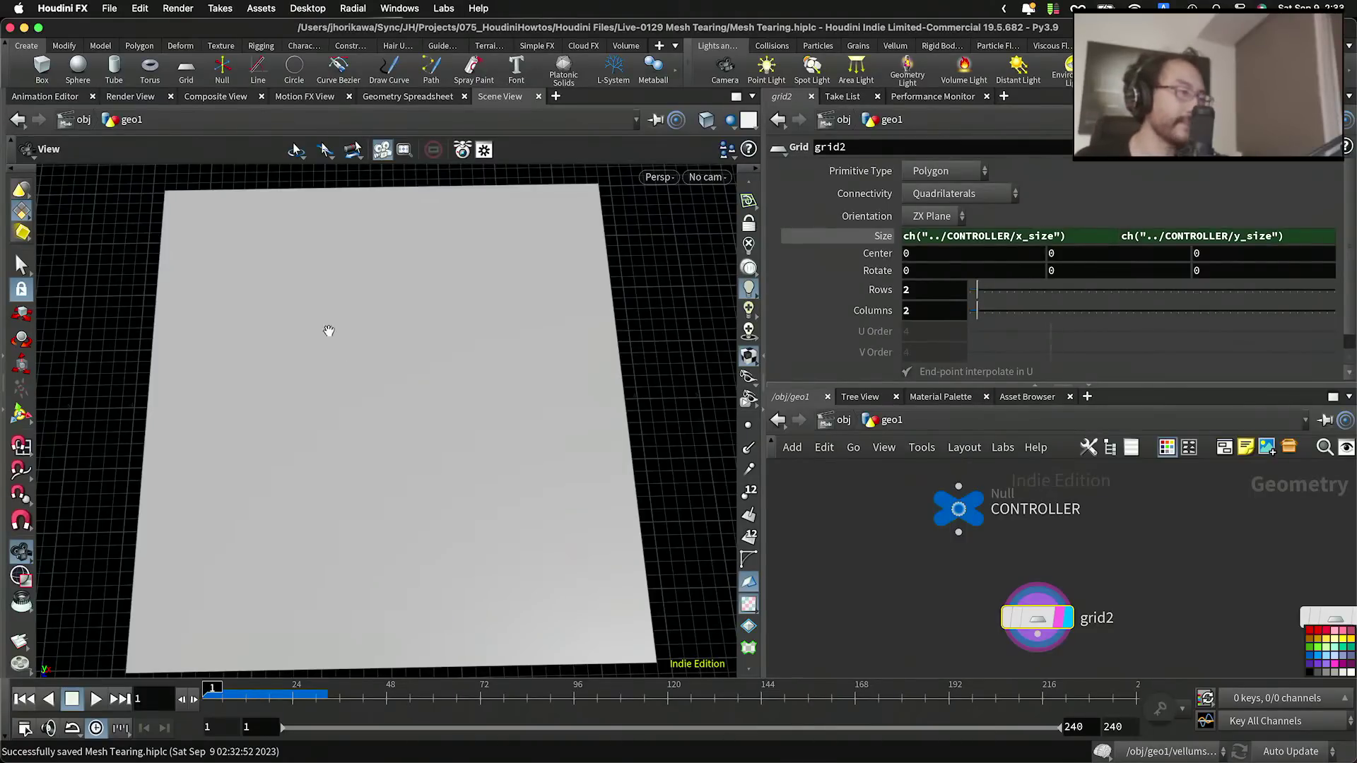
left_click_drag(344, 304, 275, 363)
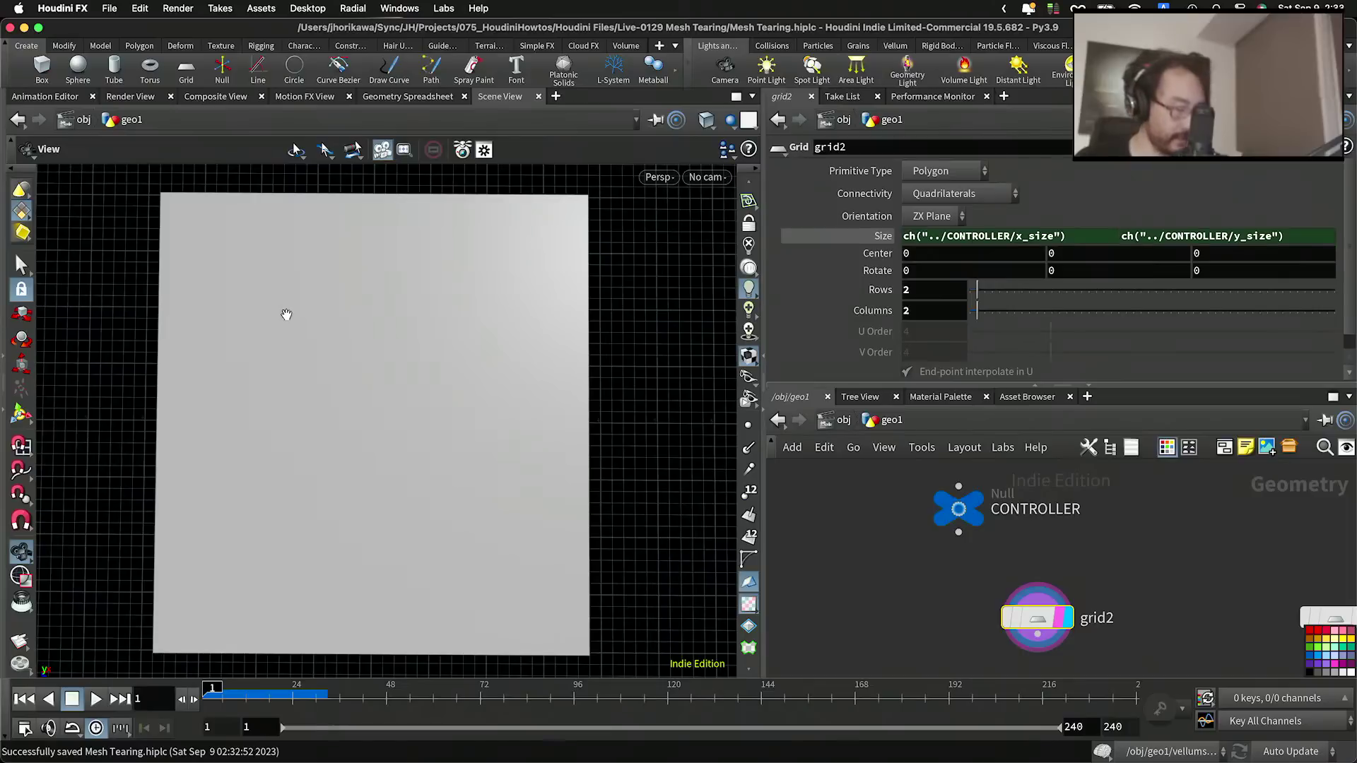
key("Tab")
type("curv")
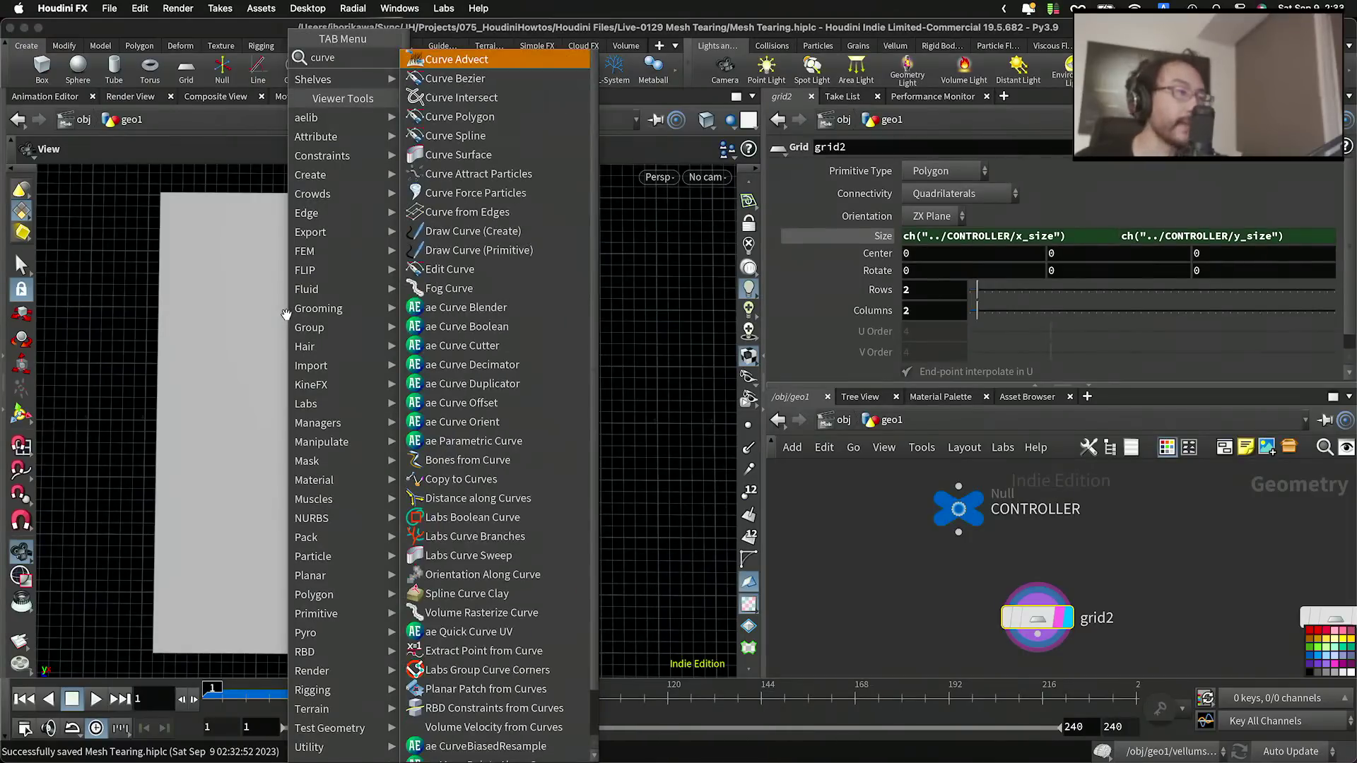
key("Return")
key("Escape")
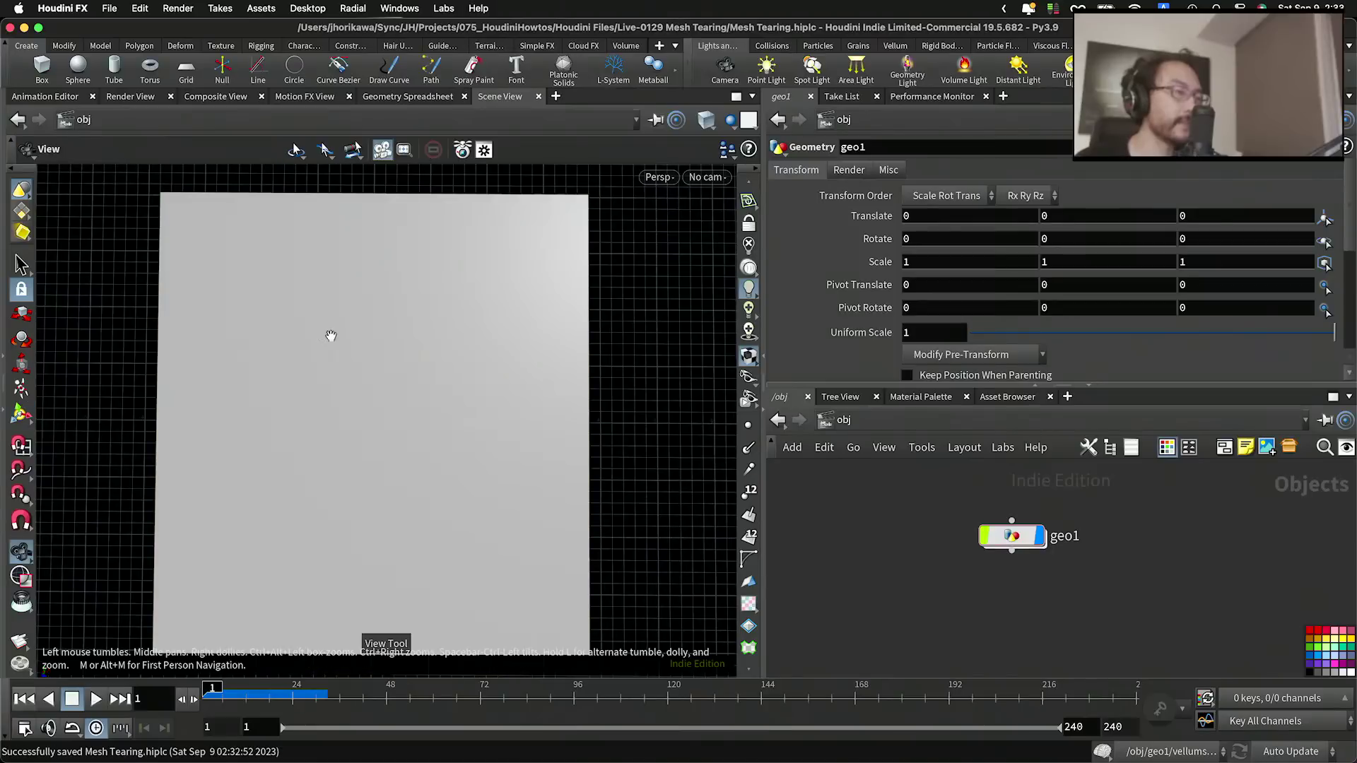
Step: Draw an open five-point polygon curve arcing over the upper middle of the grid plane with the Curve Polygon tool
key("Tab")
type("curve")
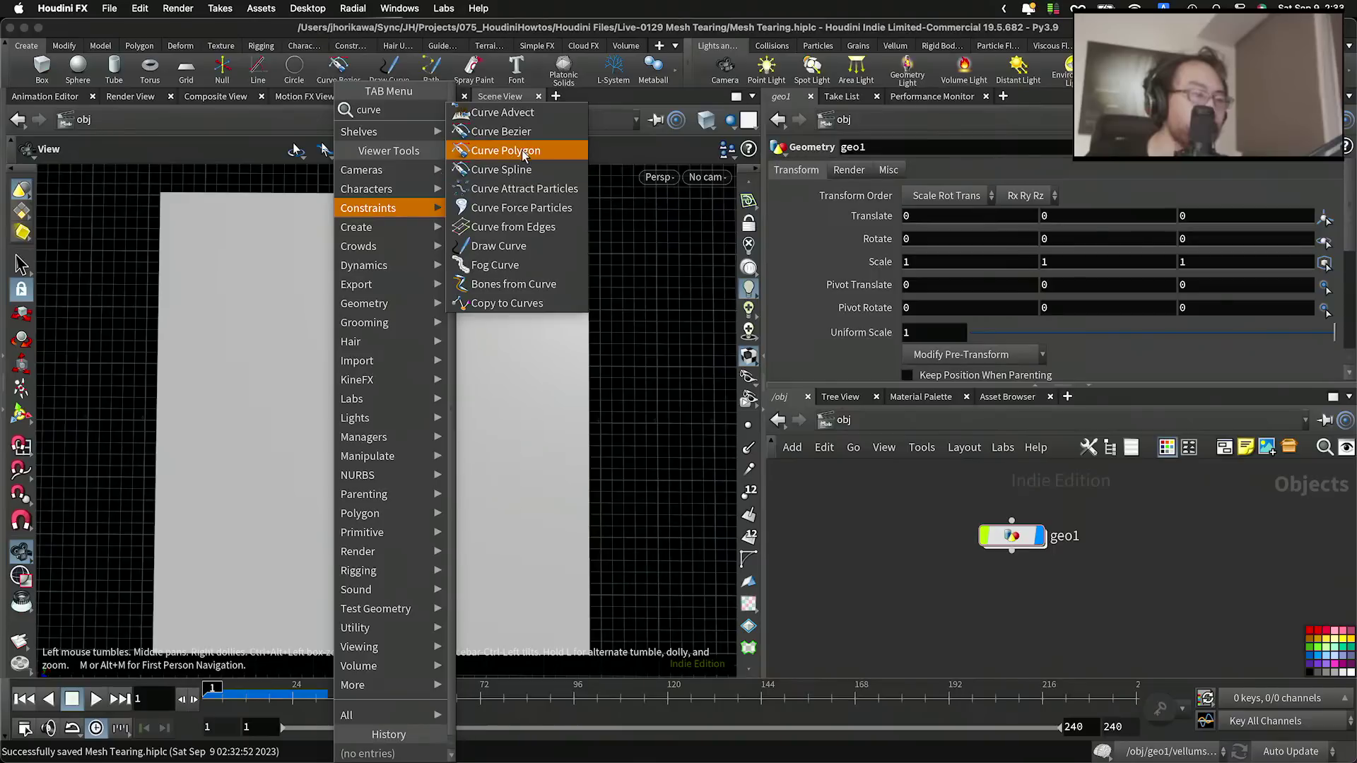
left_click(522, 151)
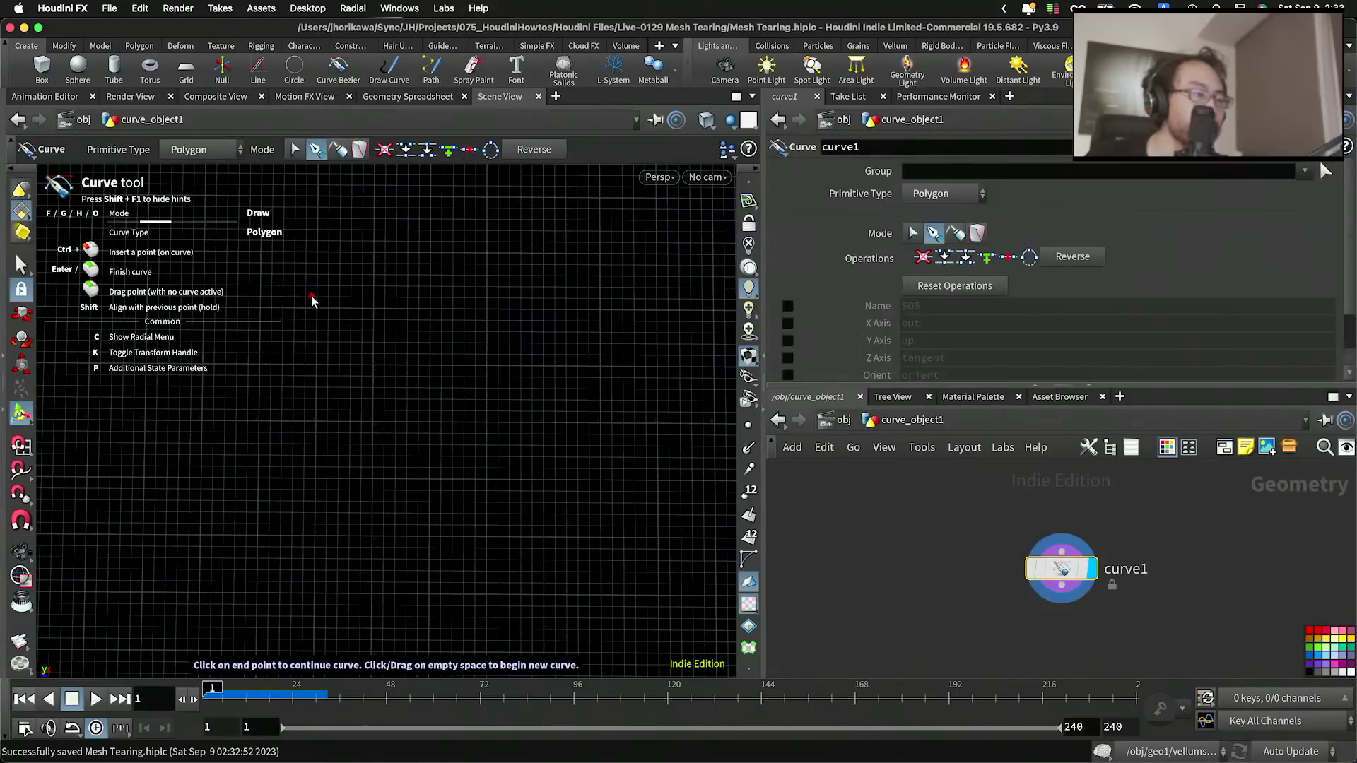
left_click(312, 297)
left_click(365, 292)
left_click(412, 329)
left_click(416, 380)
left_click(400, 411)
key("Return")
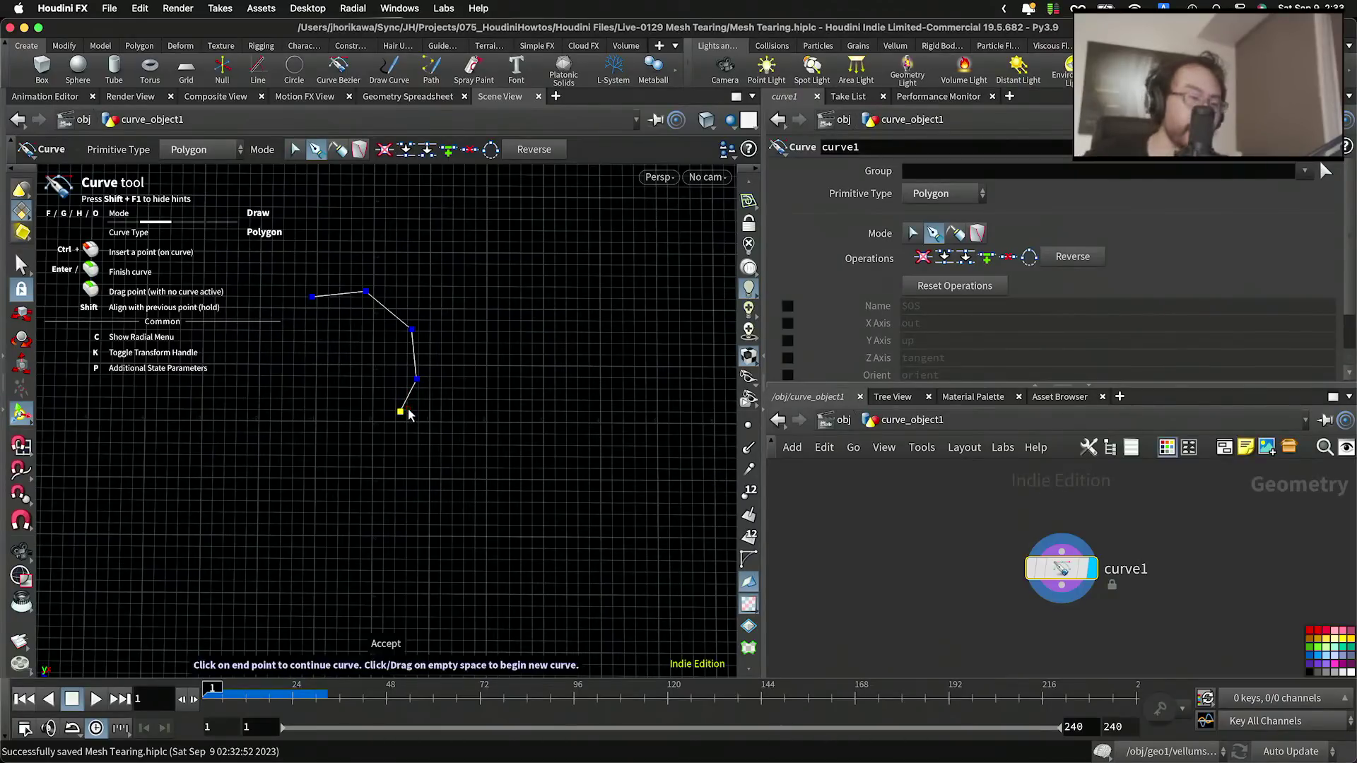
Step: Copy the curve1 node and delete the curve_object1 object at the object level
mouse_move(1079, 580)
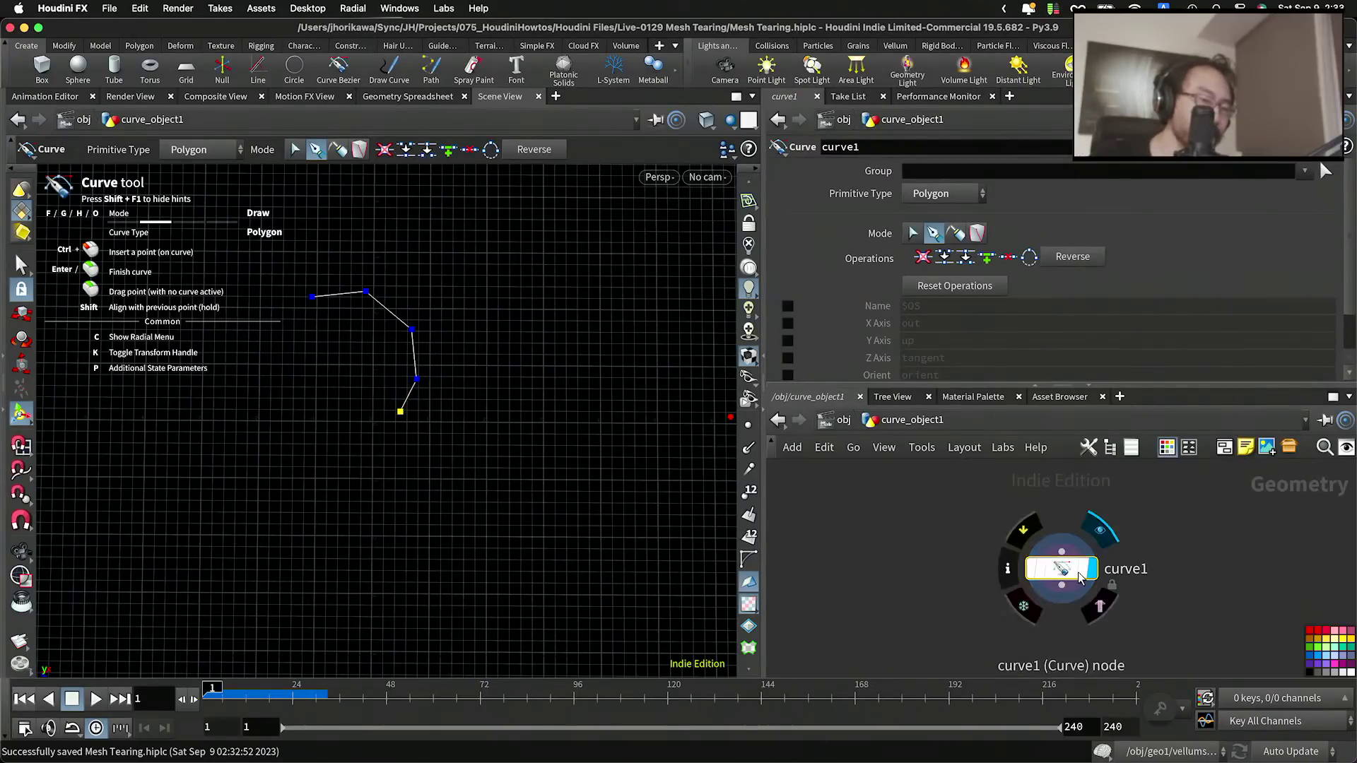
left_click_drag(1079, 580, 989, 556)
scroll(987, 551, "up", 10)
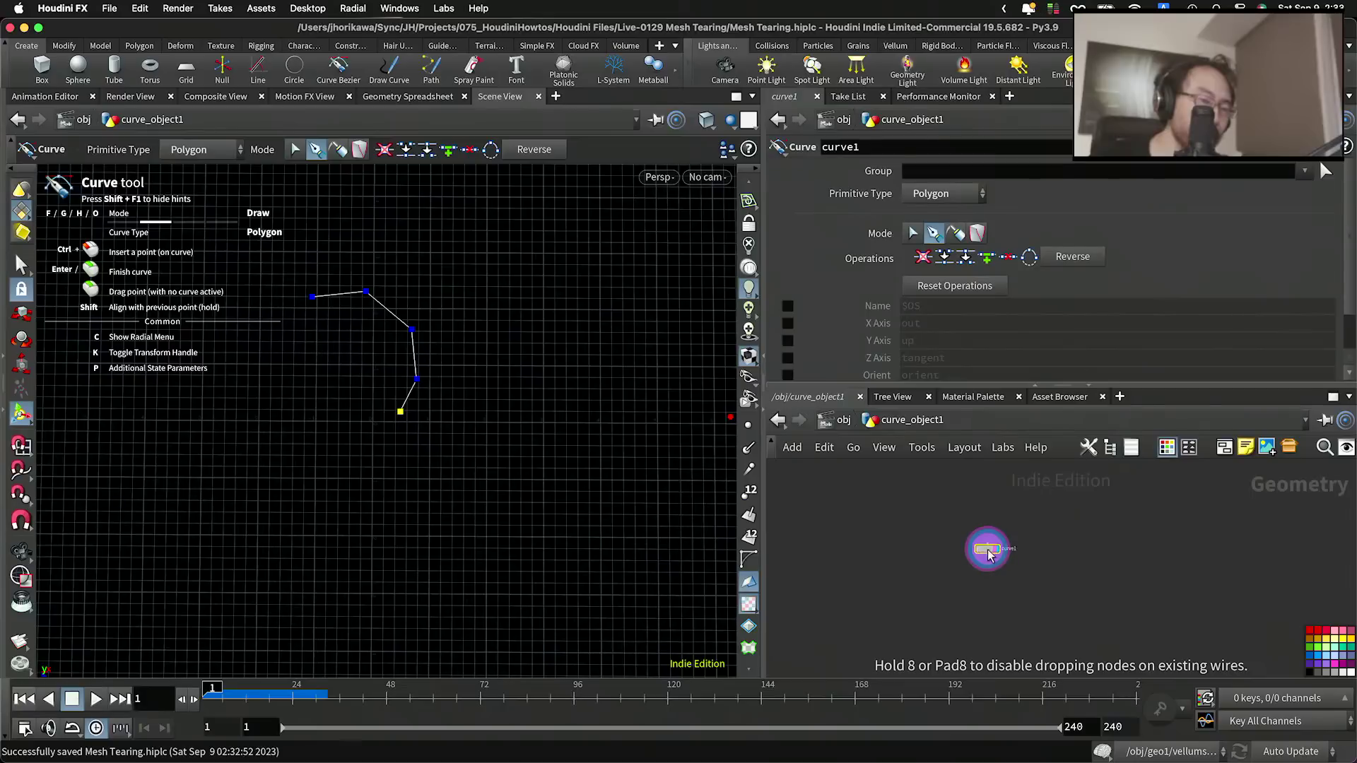
key("ctrl+x")
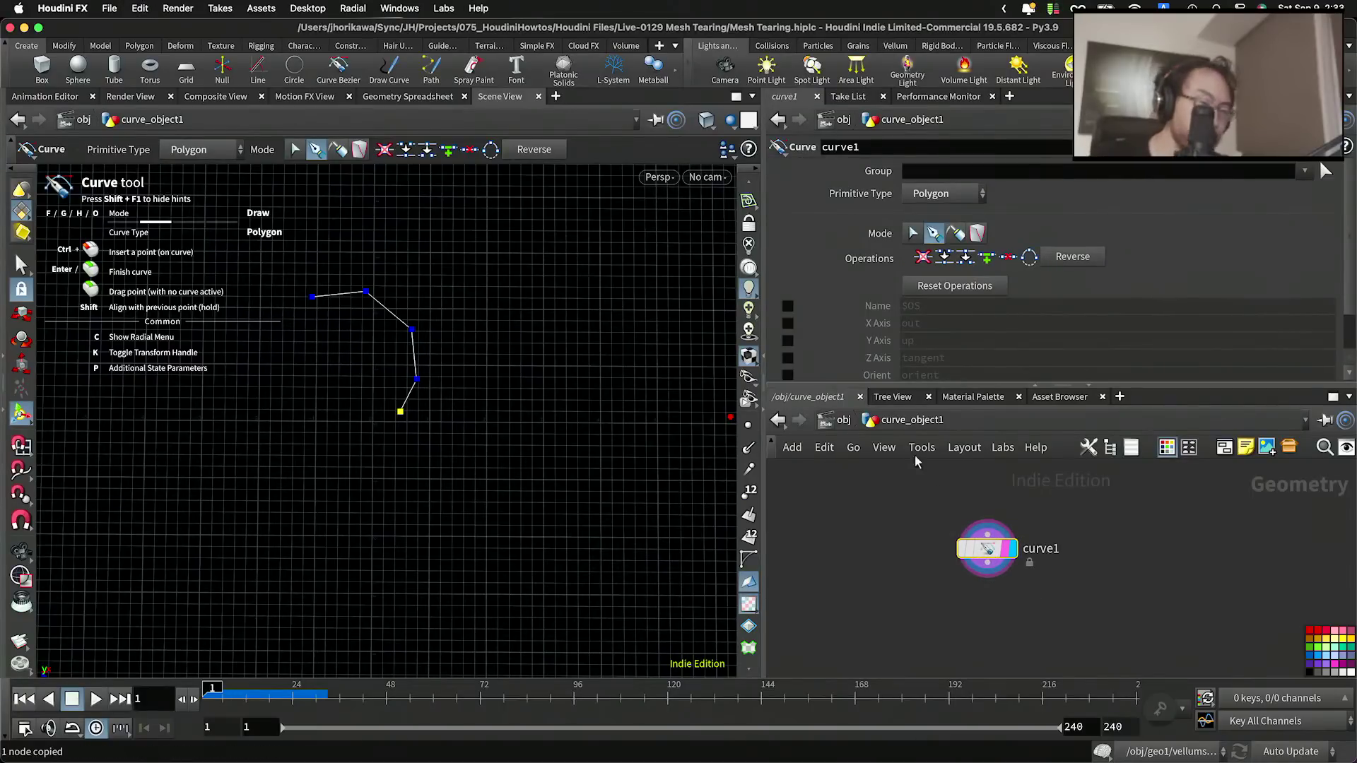
key("u")
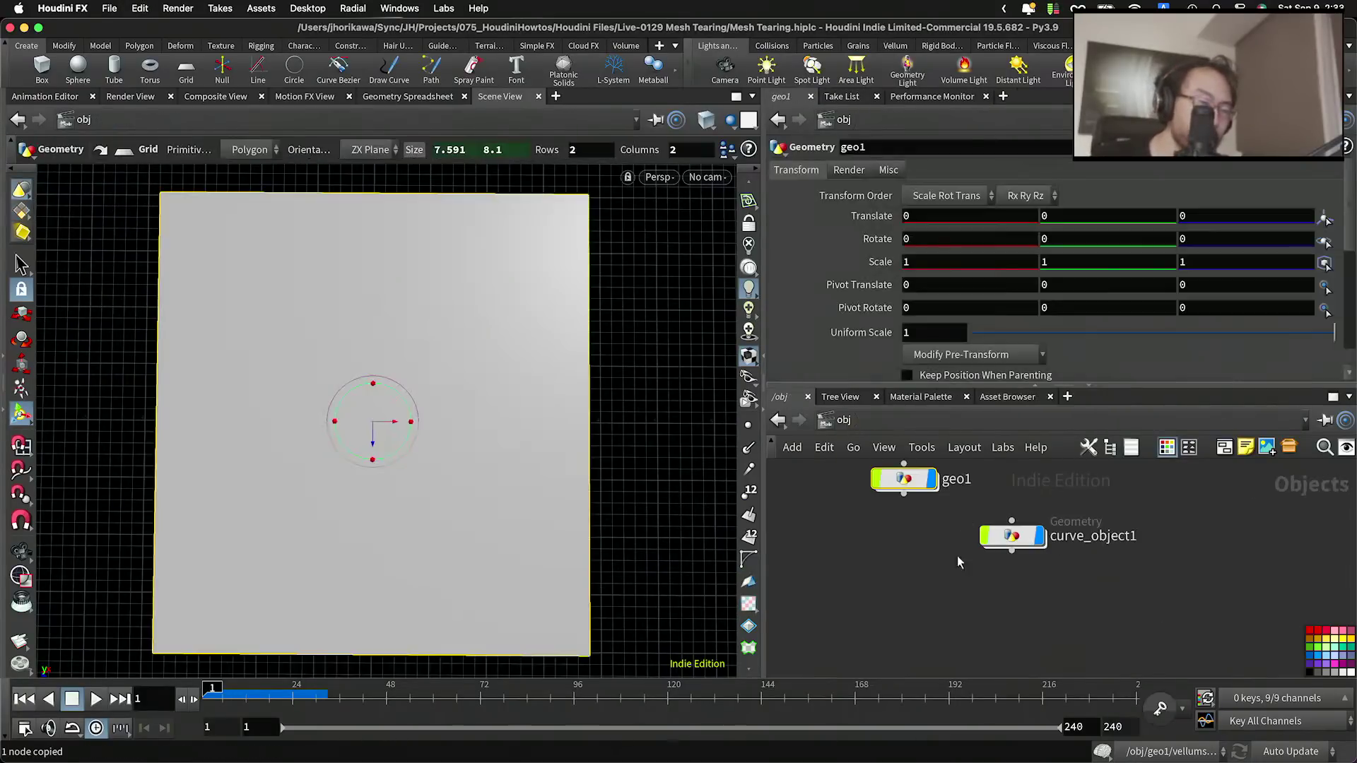
left_click(997, 536)
key("Delete")
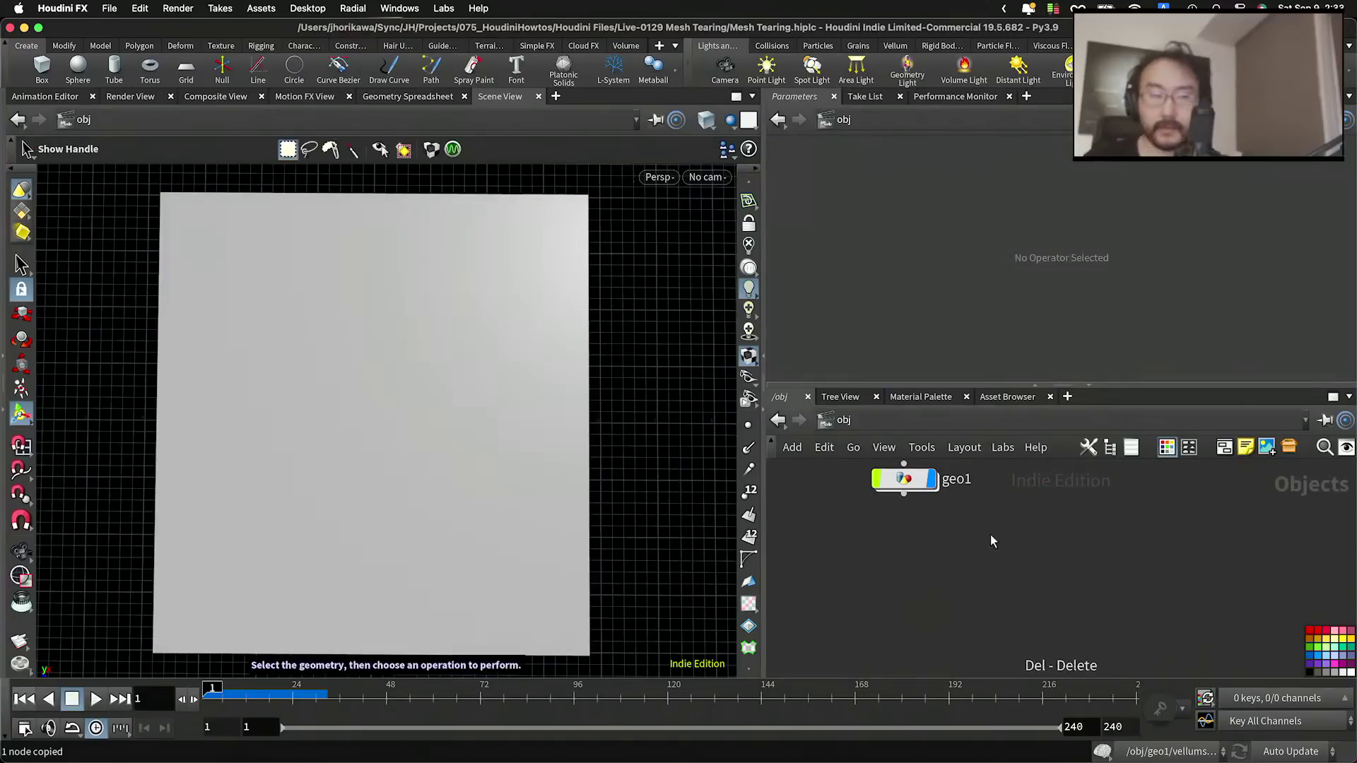
Step: Paste the copied curve node inside geo1 and place it beside grid2
double_click(907, 479)
scroll(1002, 591, "down", 2)
middle_click_drag(915, 564, 964, 599)
scroll(970, 608, "up", 5)
key("ctrl+v")
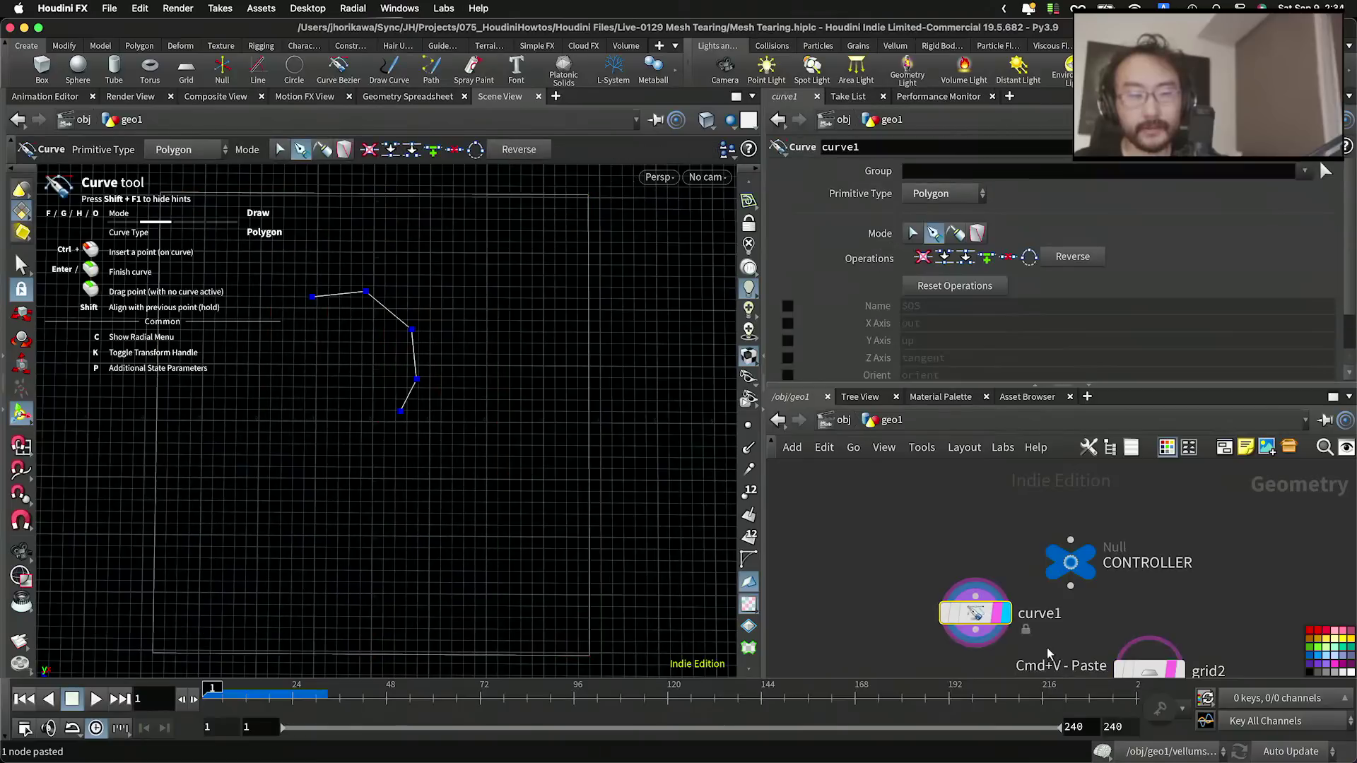
middle_click_drag(1023, 650, 992, 539)
left_click_drag(931, 522, 947, 541)
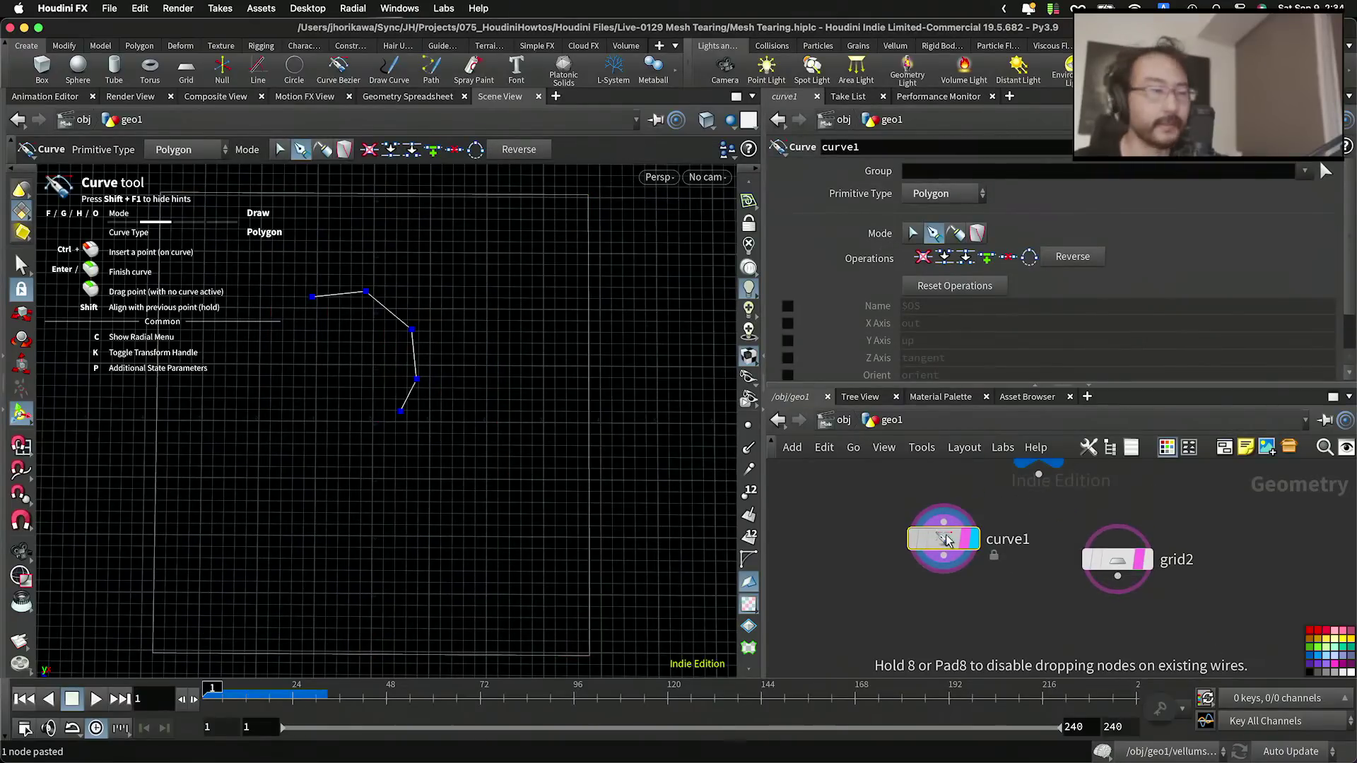
Step: Add a Resample node below curve1, feed the curve into it, and display its output
middle_click_drag(952, 617, 956, 574)
key("Tab")
type("rebui")
key("BackSpace")
key("BackSpace")
key("BackSpace")
type("sam")
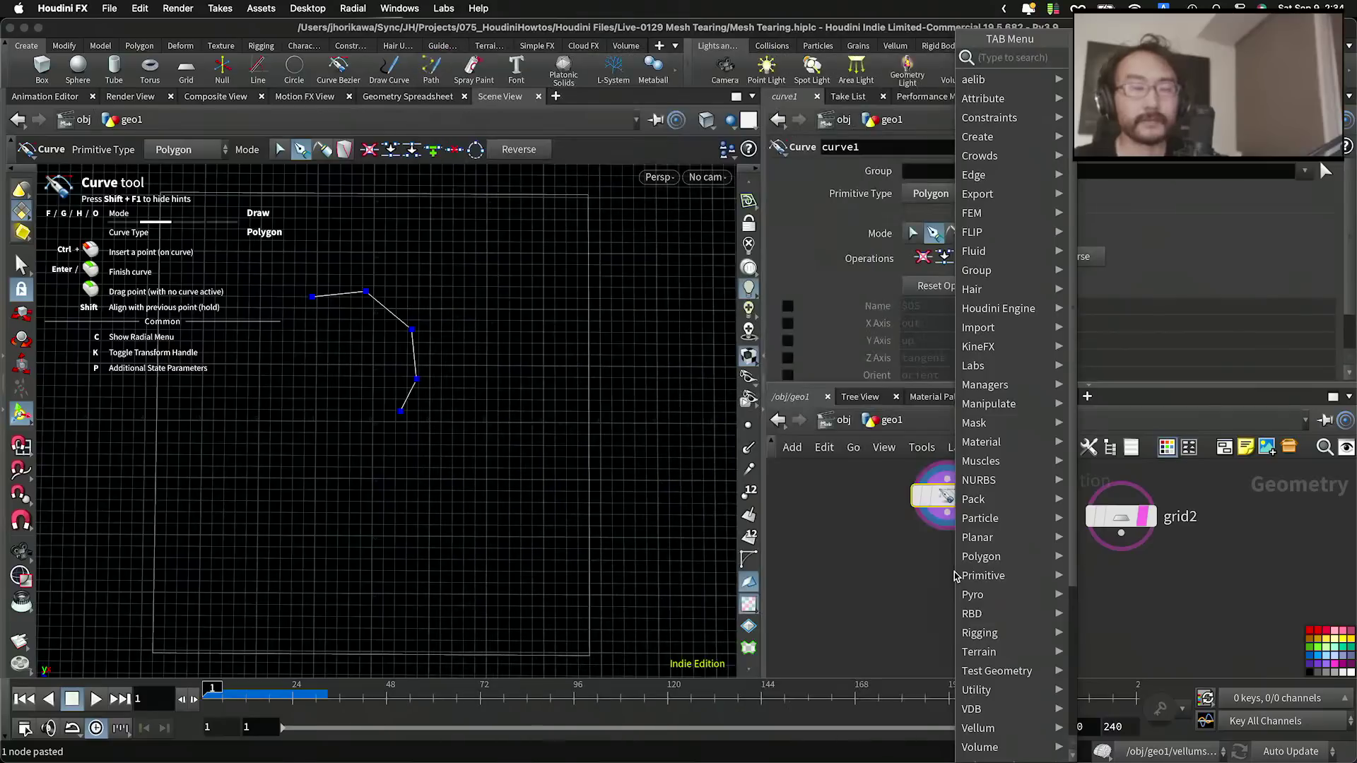
key("Return")
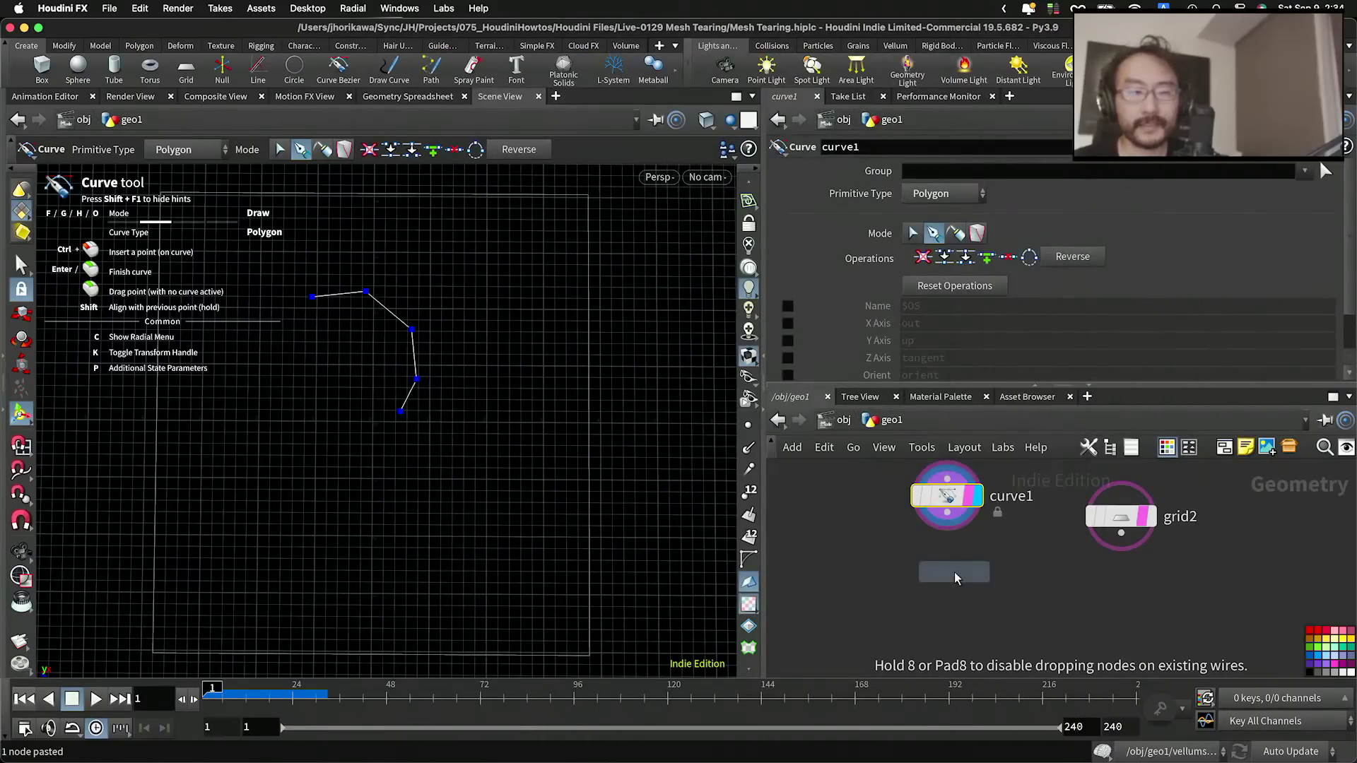
left_click(956, 578)
left_click_drag(947, 513, 948, 563)
left_click(969, 563)
left_click(979, 564)
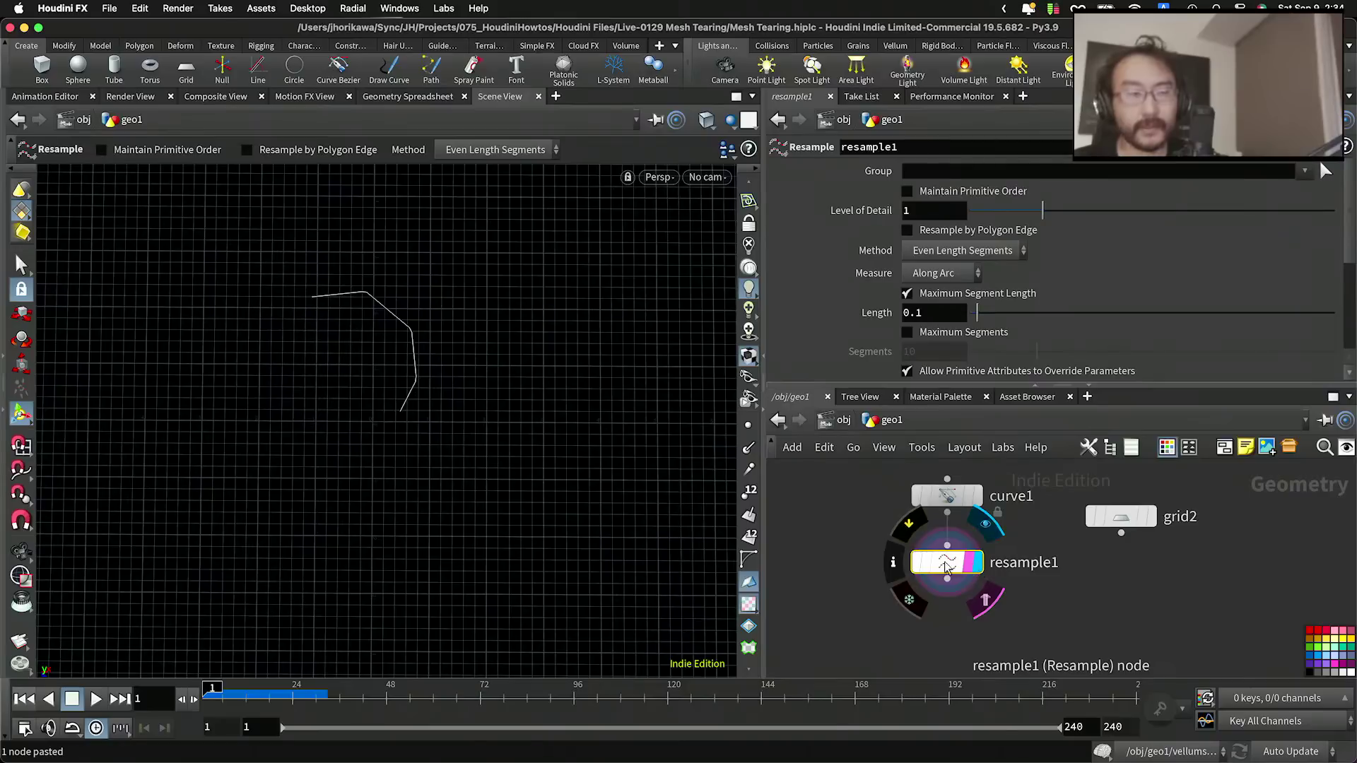
Step: Set resample1 to treat polygons as Subdivision Curves and turn on point display in the viewport
scroll(958, 301, "down", 4)
left_click(958, 330)
left_click(953, 366)
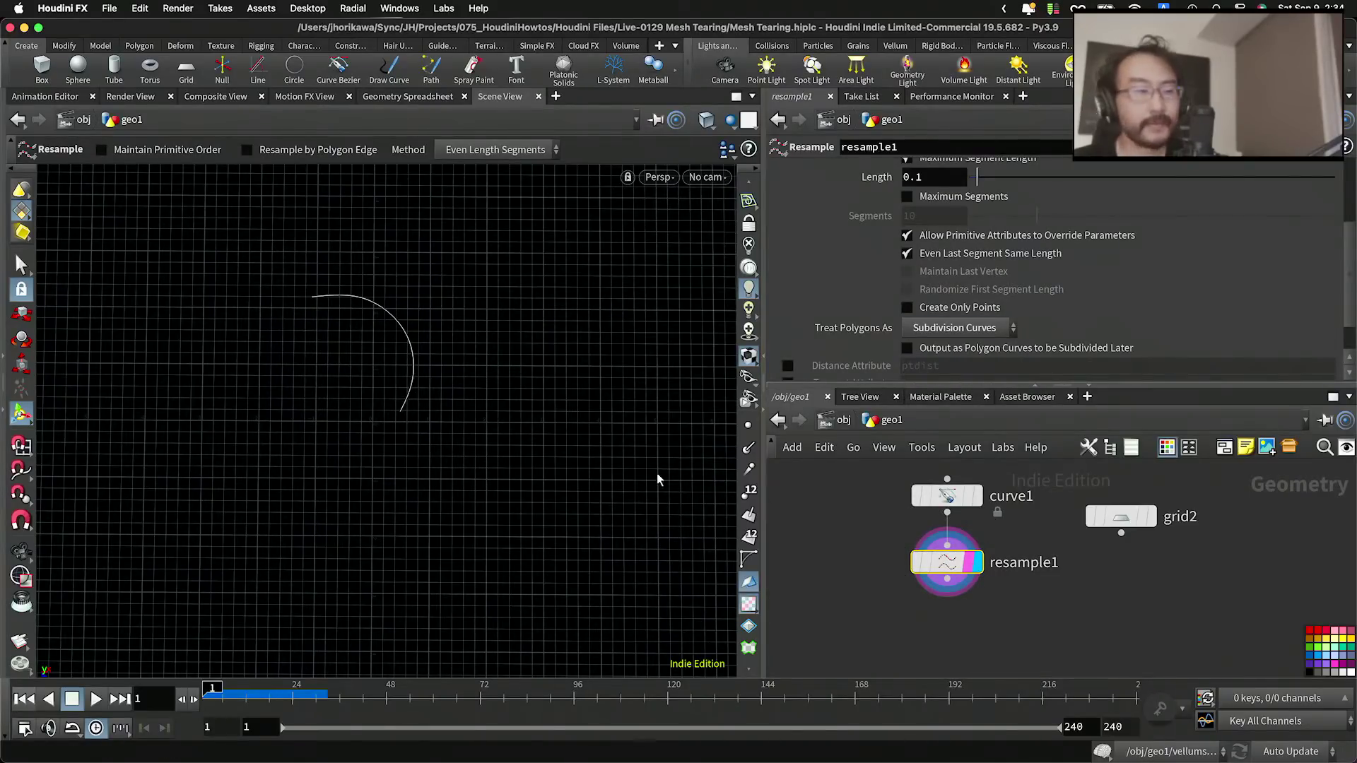
left_click(746, 427)
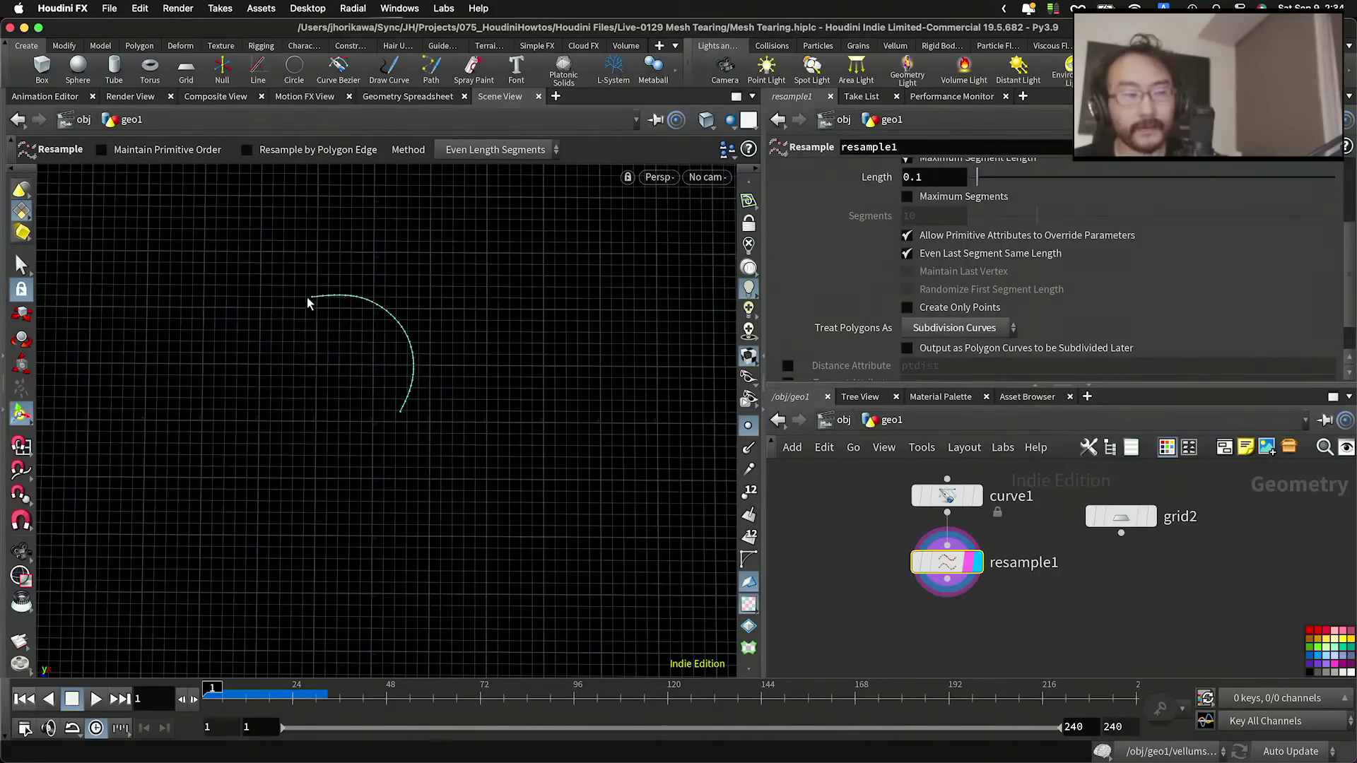
Step: Set the maximum segment length of resample1 to 0.436
scroll(894, 295, "up", 5)
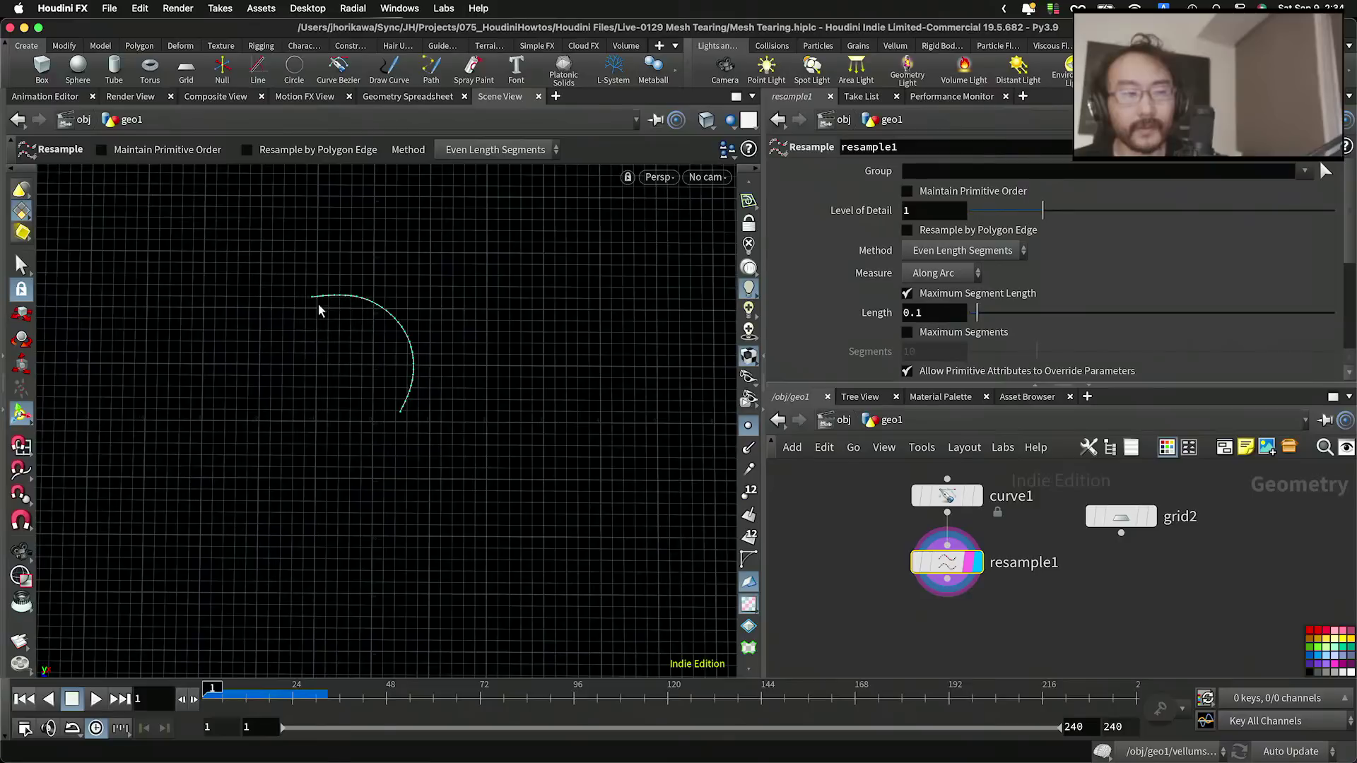
mouse_move(977, 314)
left_mouse_down()
mouse_move(1023, 315)
mouse_move(1002, 313)
left_mouse_up()
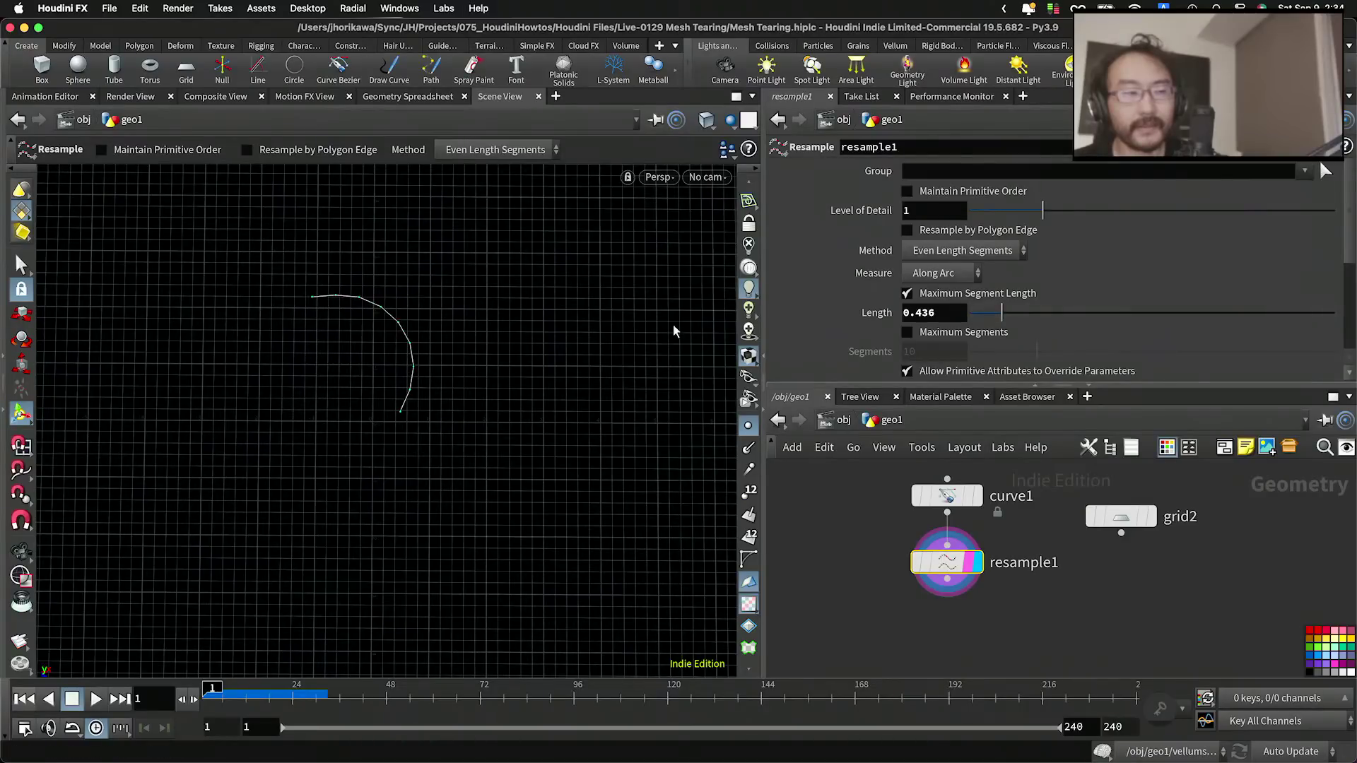
left_click_drag(480, 350, 476, 350, "alt")
right_click_drag(476, 350, 548, 337, "alt")
middle_click_drag(483, 369, 533, 339, "alt")
right_click_drag(533, 339, 475, 349, "alt")
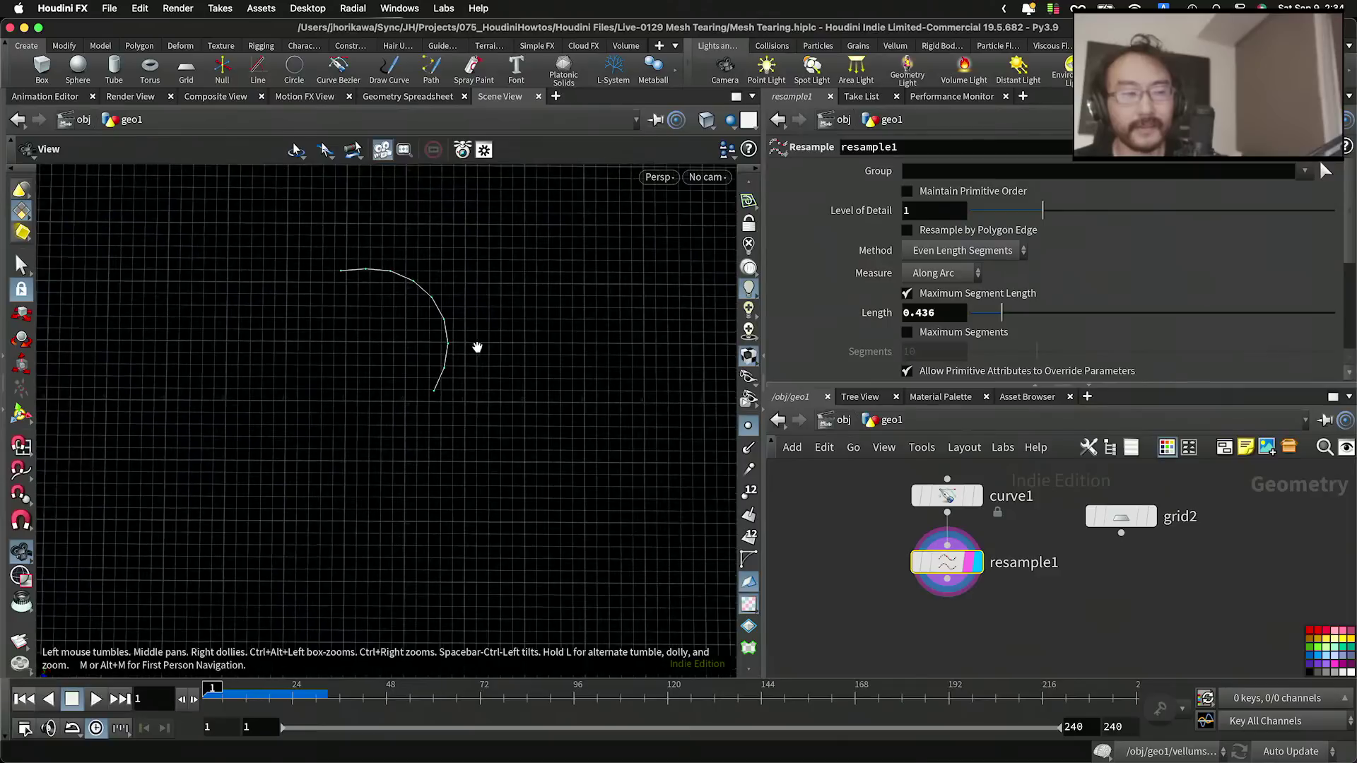
scroll(956, 565, "down", 4)
scroll(967, 576, "up", 3)
scroll(1005, 610, "down", 3)
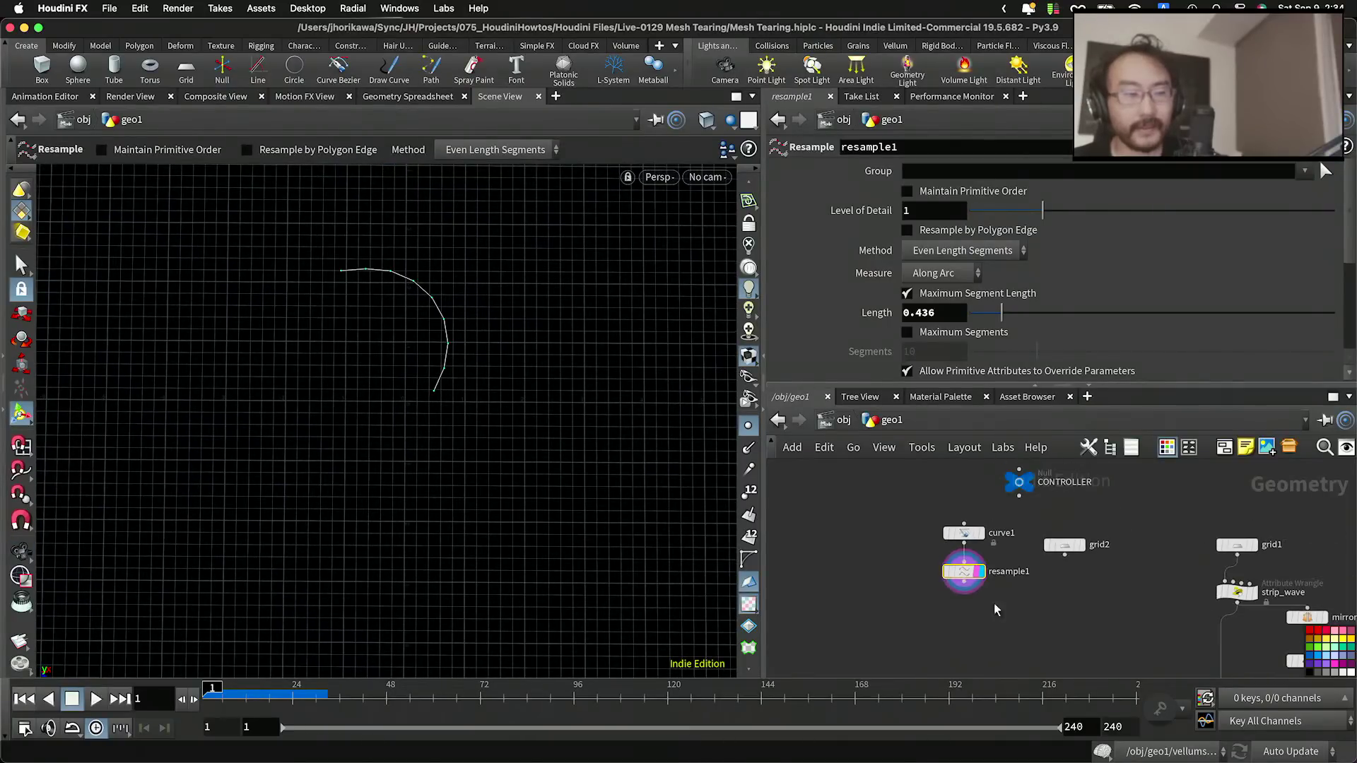
Step: Give grid2 the render flag to show its outline around the resampled curve
left_click_drag(1006, 609, 919, 506)
scroll(1085, 553, "up", 3)
left_click(1076, 547)
right_click_drag(569, 447, 495, 453, "alt")
key("Tab")
type("tr")
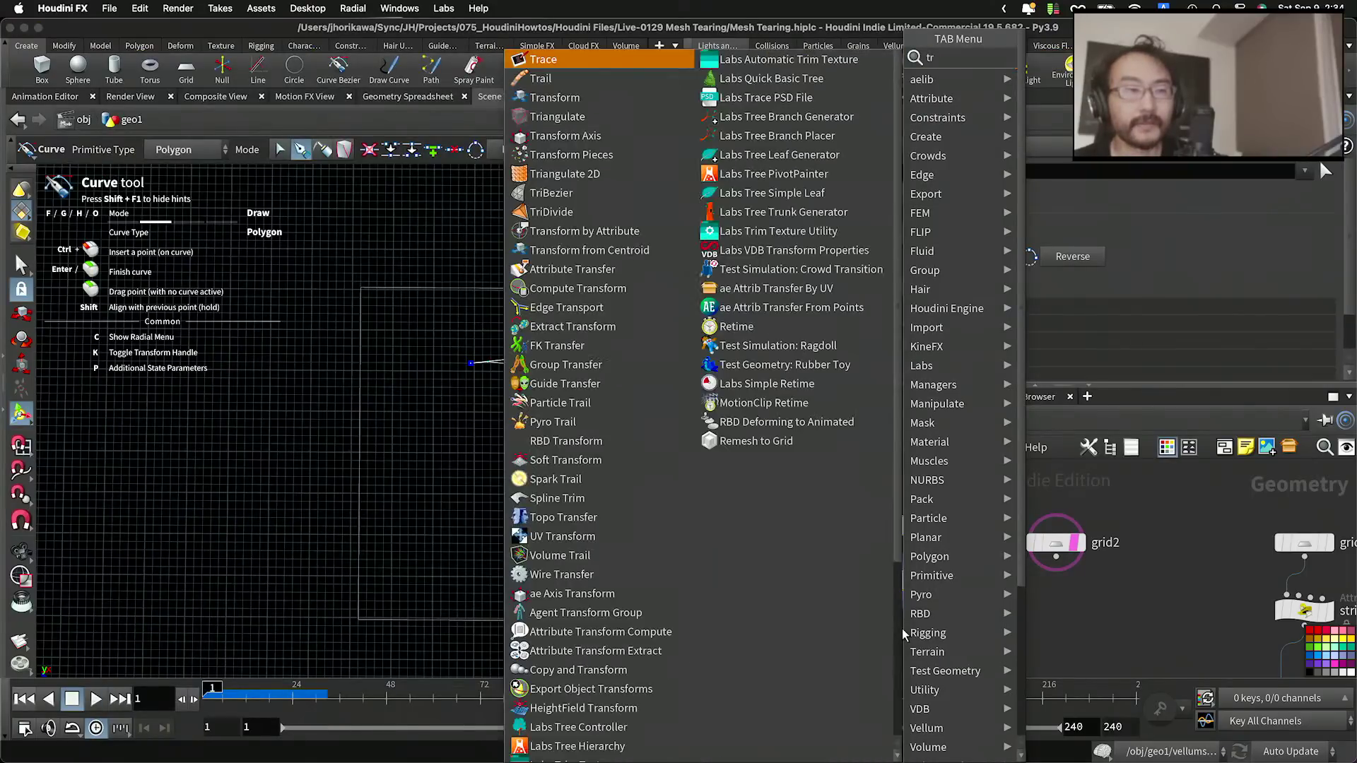
key("Escape")
Step: Try to scale the drawn curve from curve1 directly in the viewport with the Scale tool
left_click(913, 583)
left_click_drag(944, 554, 857, 496)
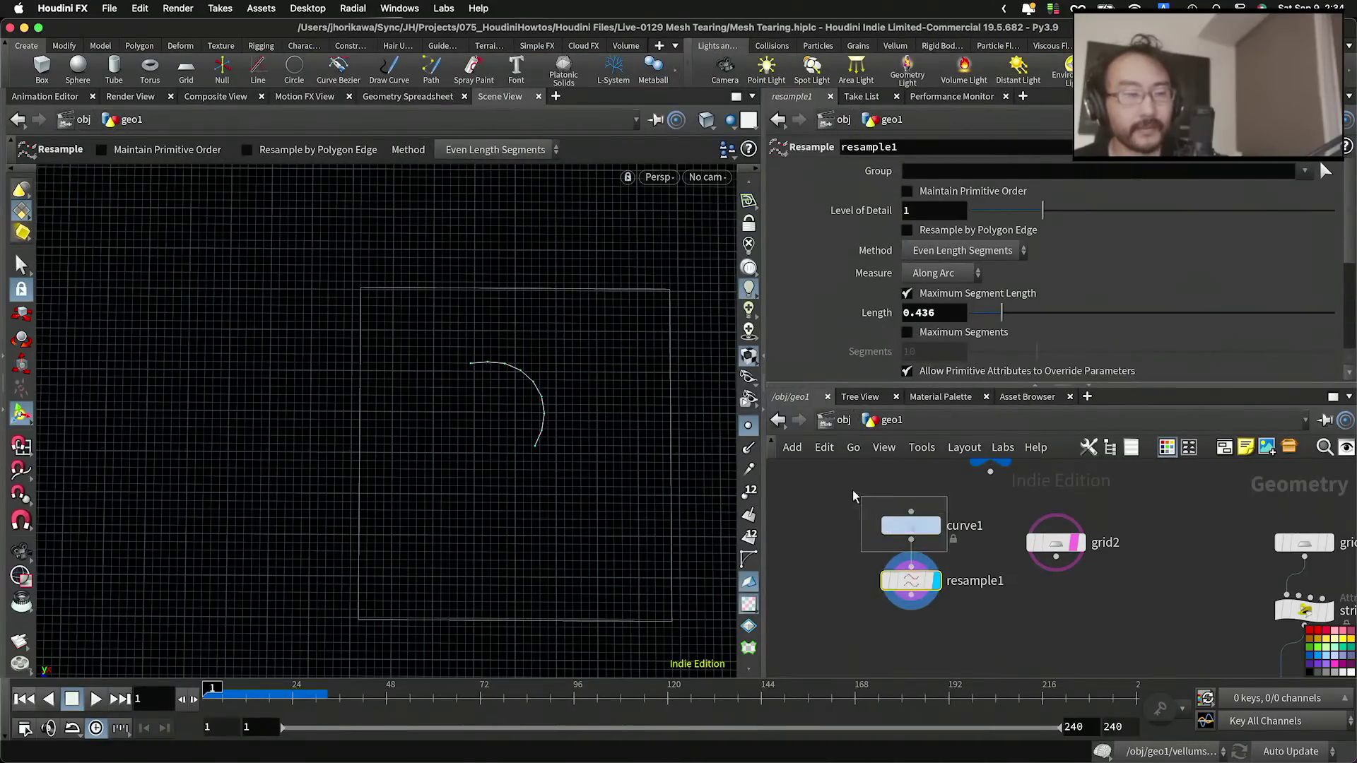
key("s")
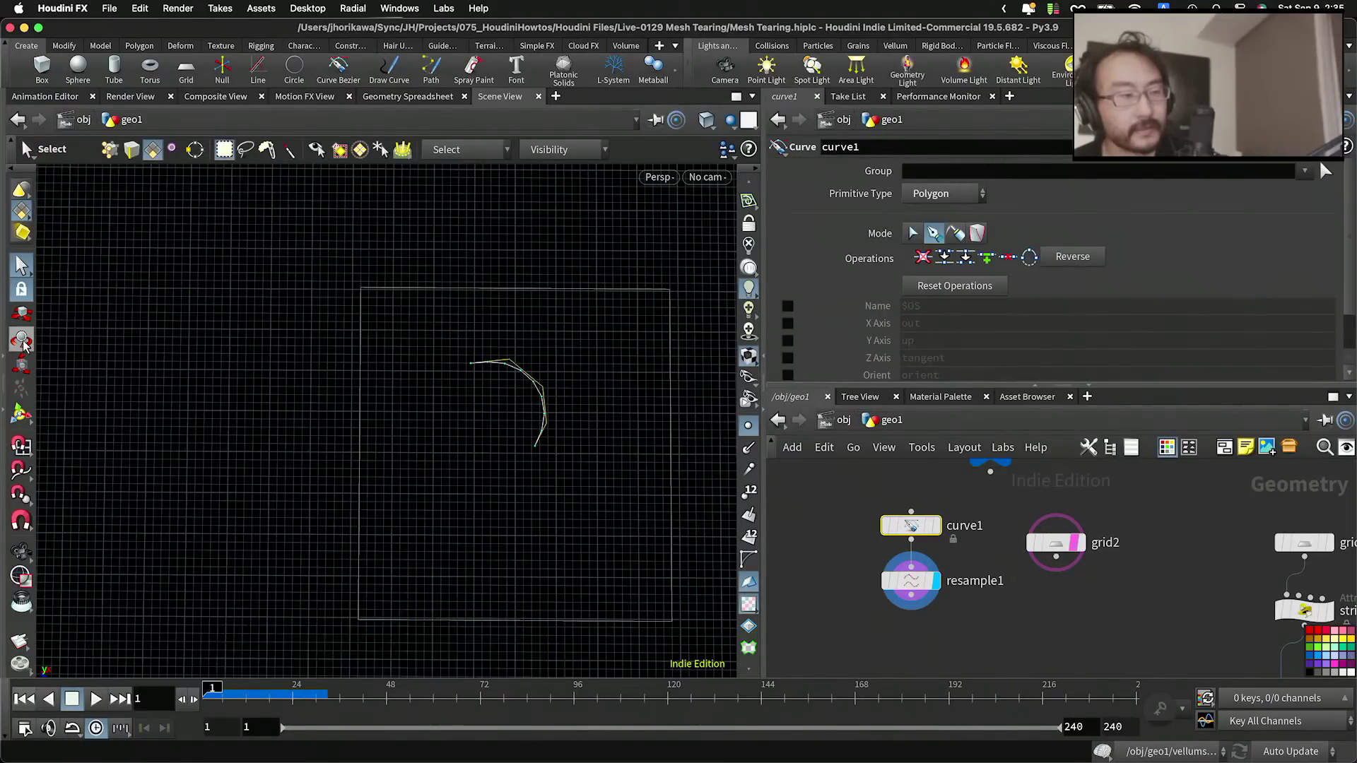
left_click(21, 363)
left_click_drag(509, 402, 485, 403)
Step: Undo the curve scaling, delete the edit1 node, and move resample1 back up under curve1
key("super+z")
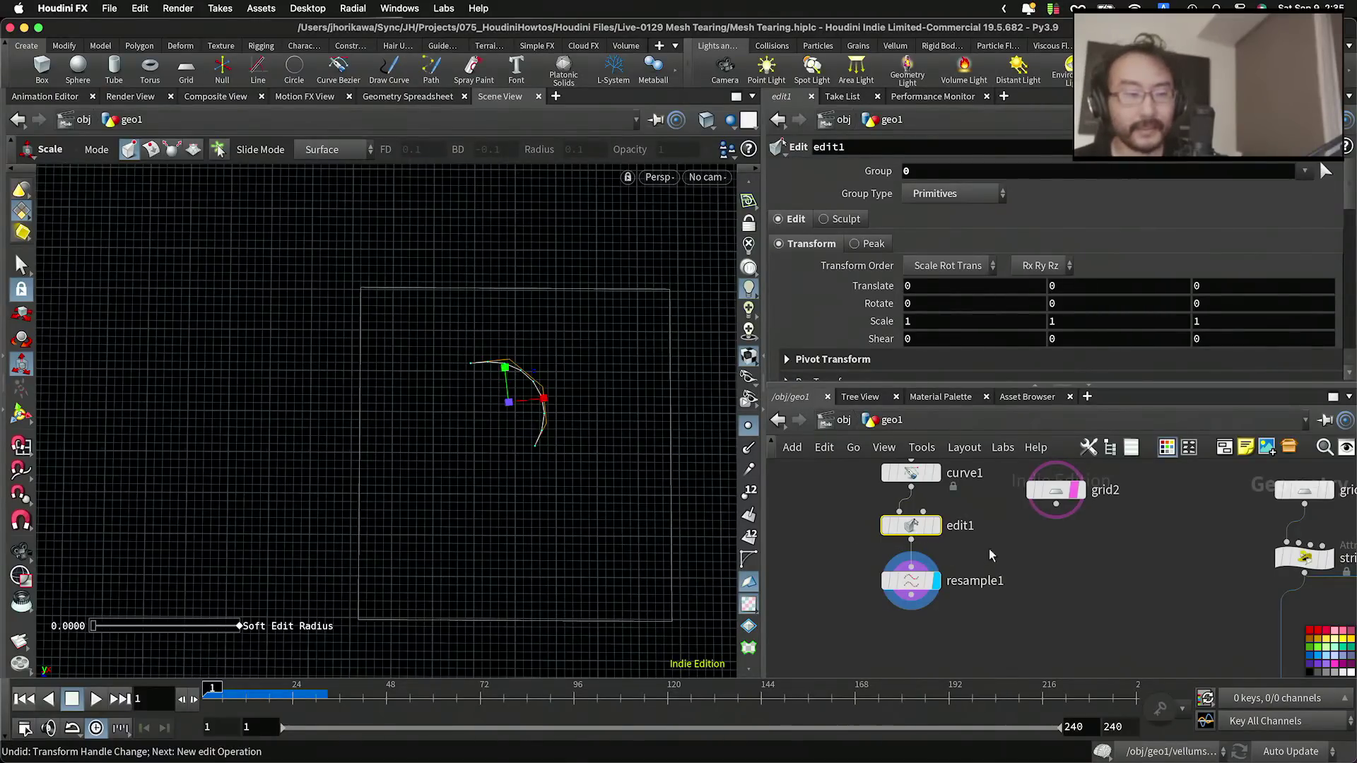
key("Delete")
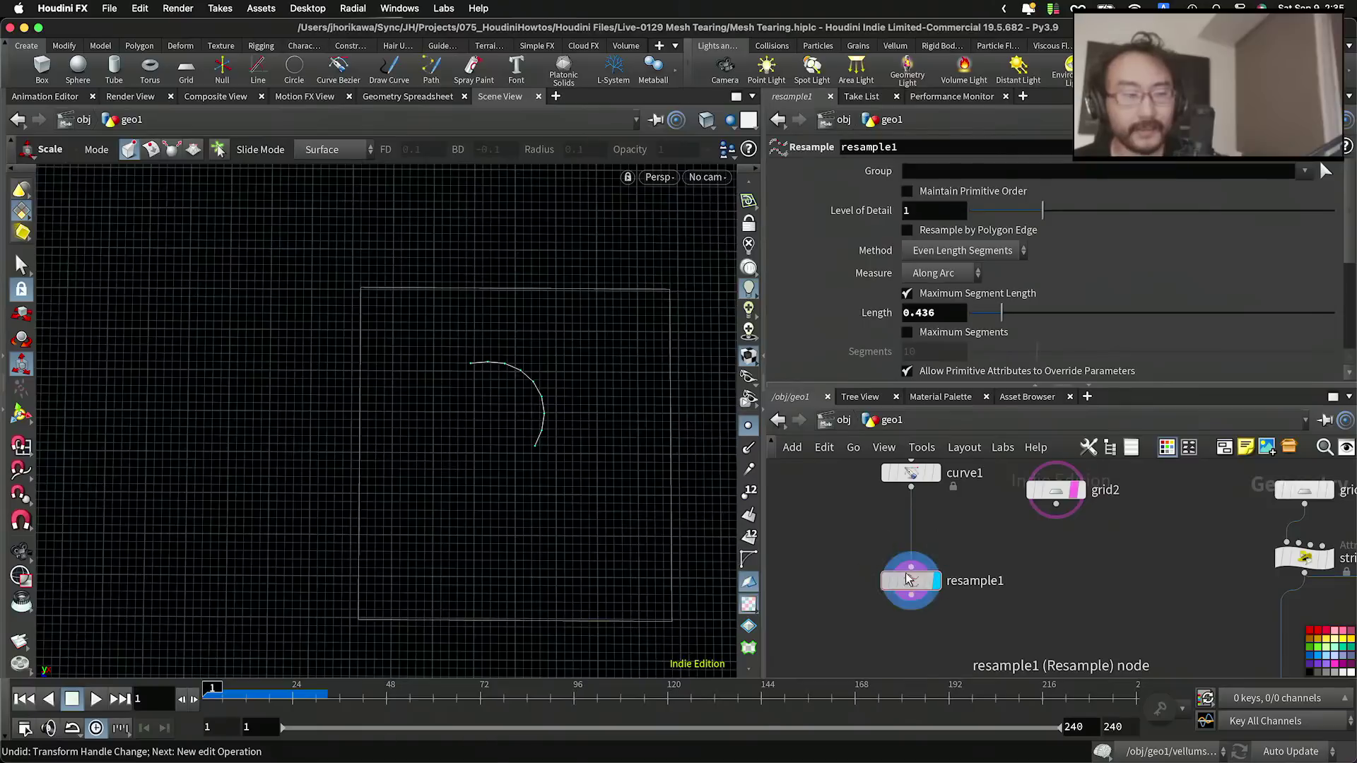
left_click_drag(928, 586, 918, 534)
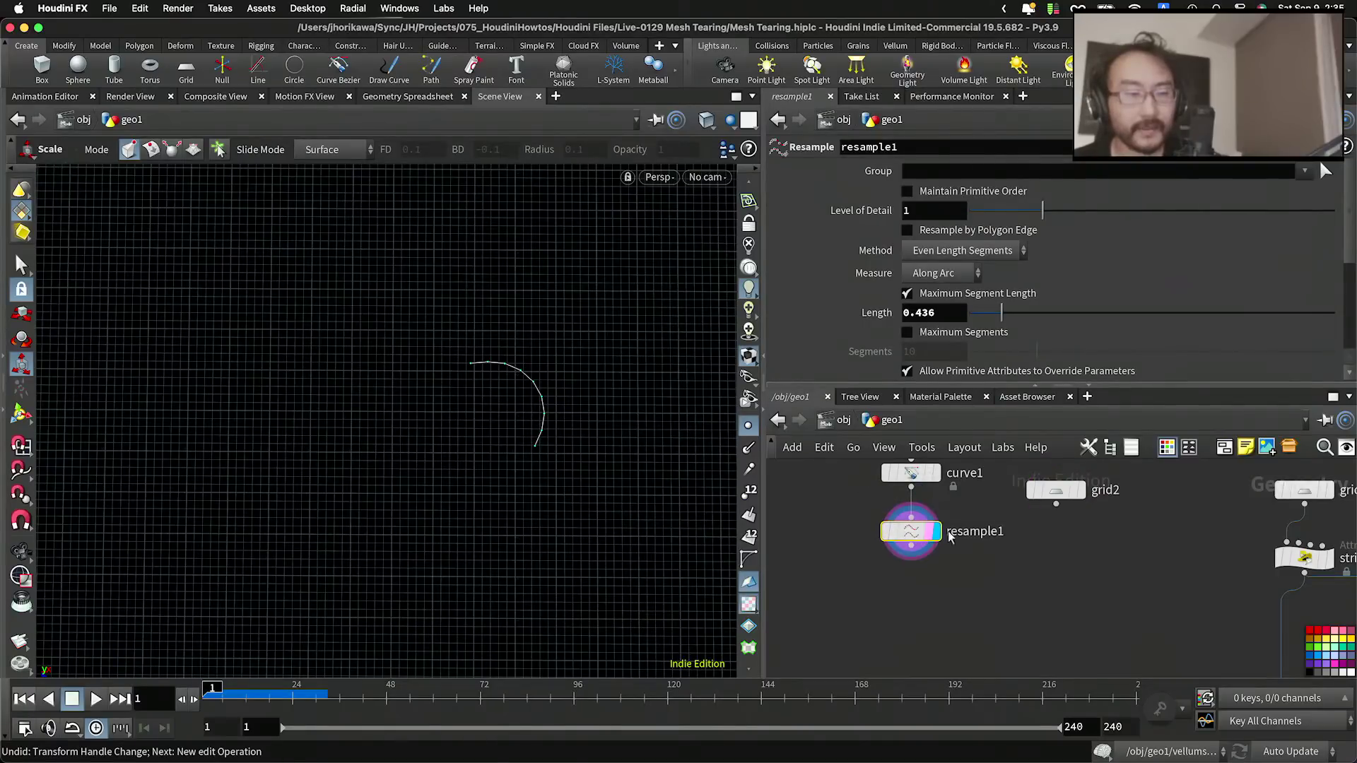
Step: Add a Point Wrangle node below resample1
scroll(919, 551, "down", 2)
key("Tab")
type("trans")
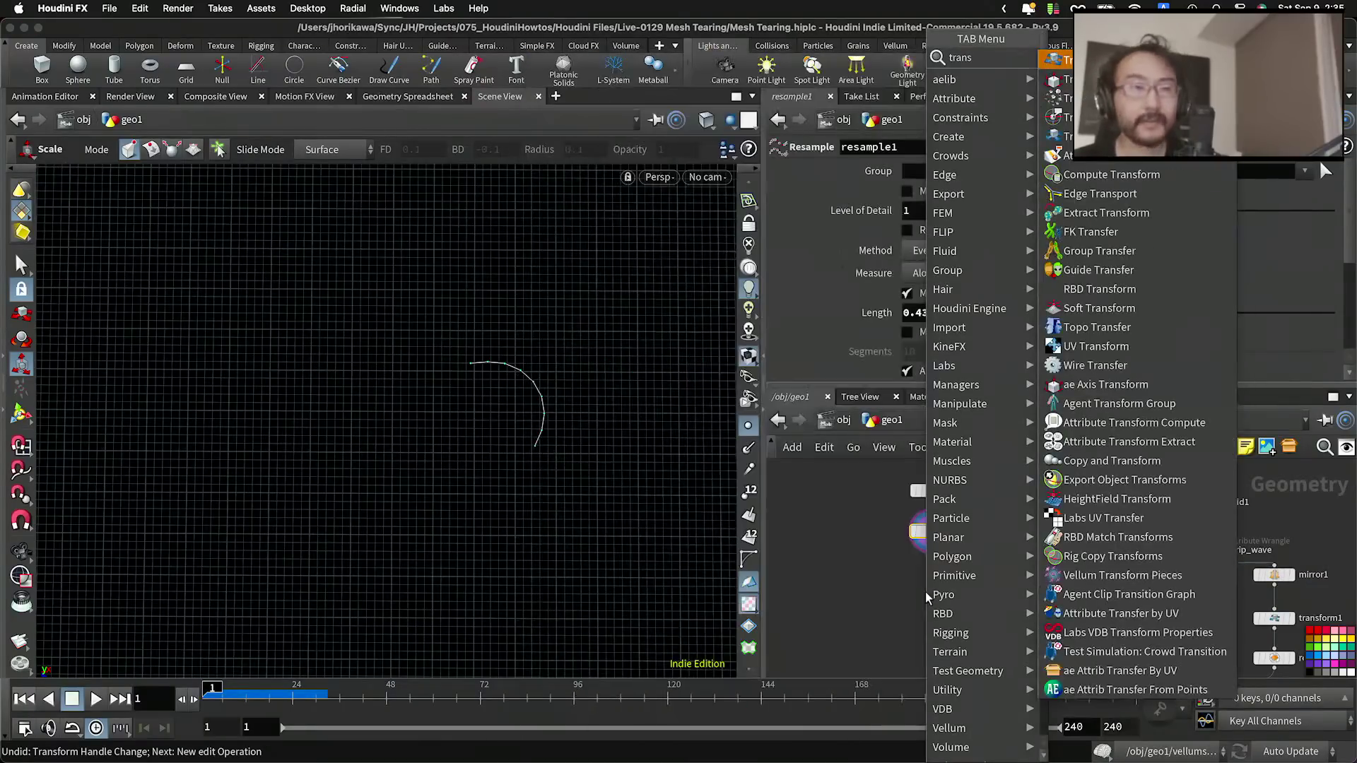
key("BackSpace")
key("BackSpace")
key("BackSpace")
key("BackSpace")
key("BackSpace")
type("poiw")
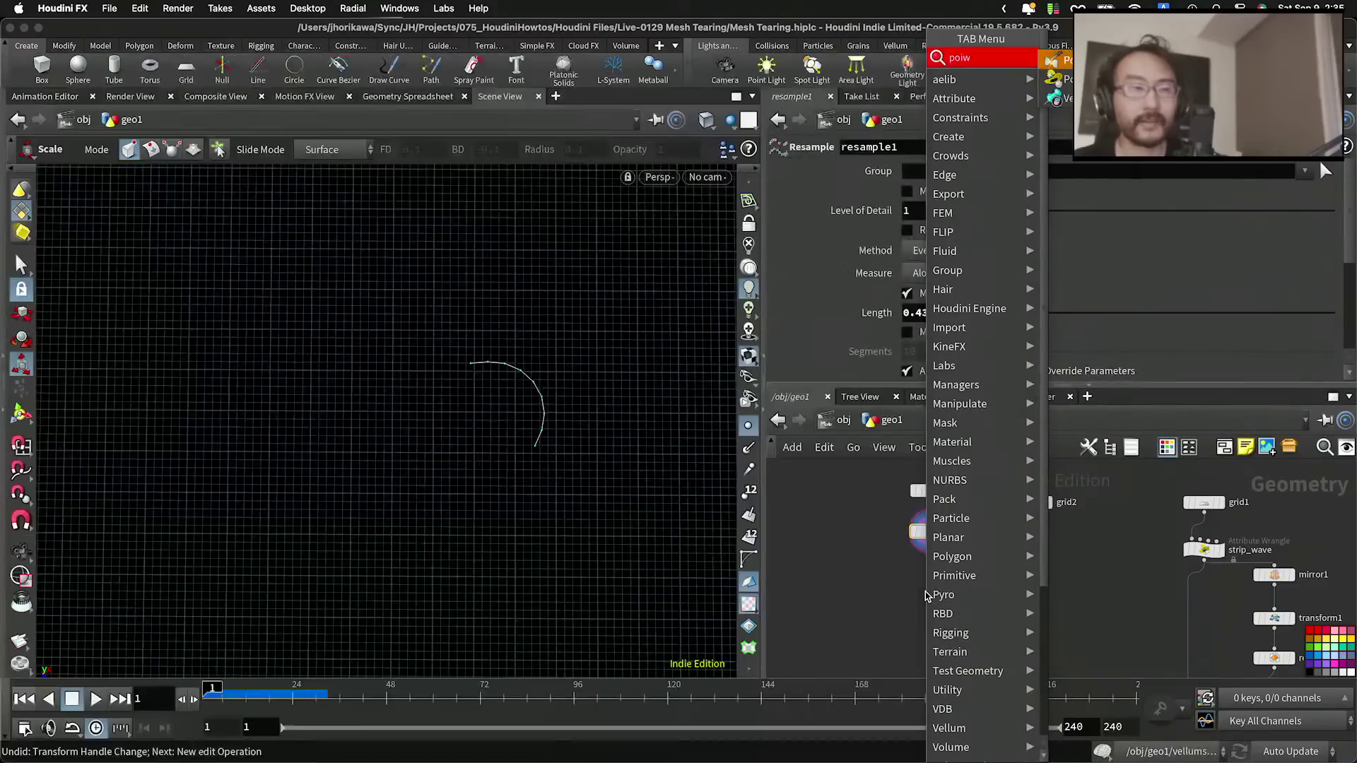
key("BackSpace")
type("ntwra")
key("Return")
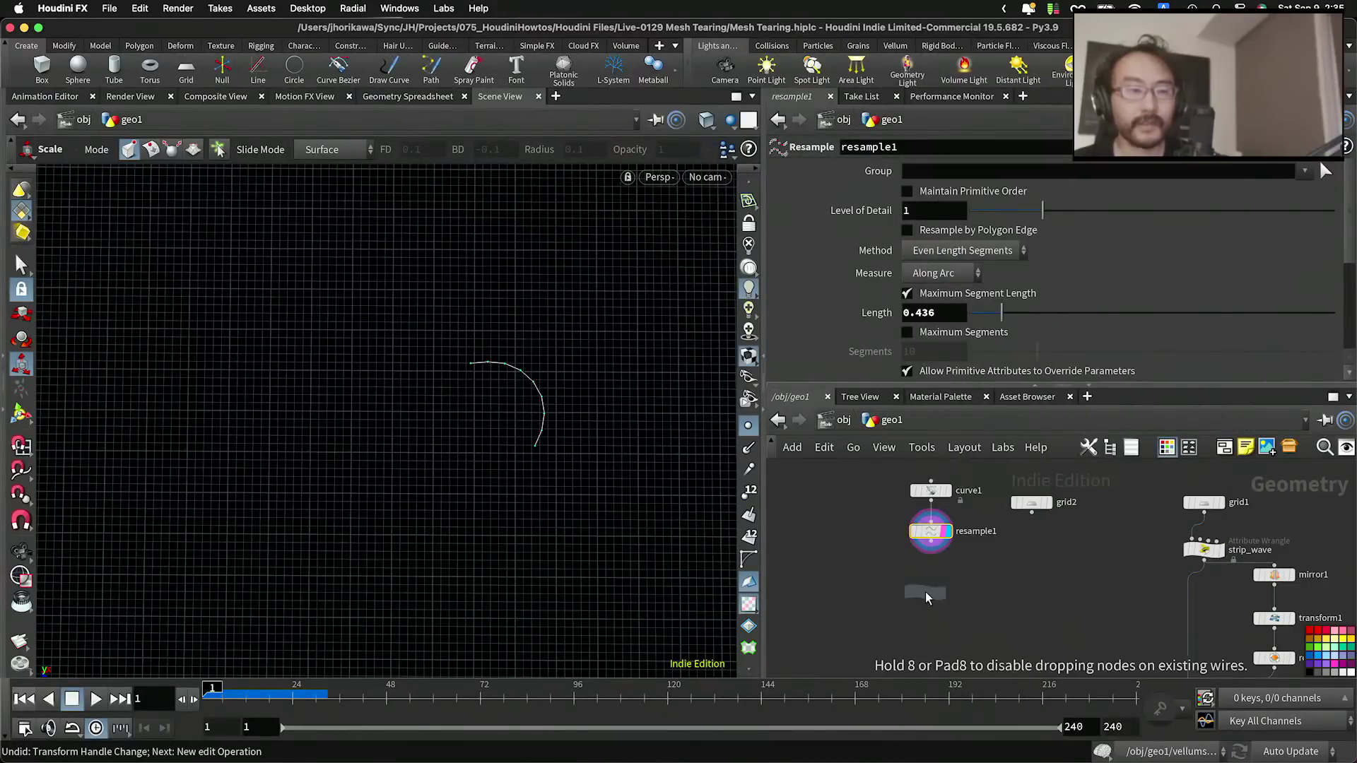
left_click(925, 592)
Step: Wire resample1 into the first input and grid2 into the second input of pointwrangle1, and display the wrangle
scroll(971, 528, "up", 5)
left_click(1080, 487)
left_click_drag(1077, 487, 1104, 491)
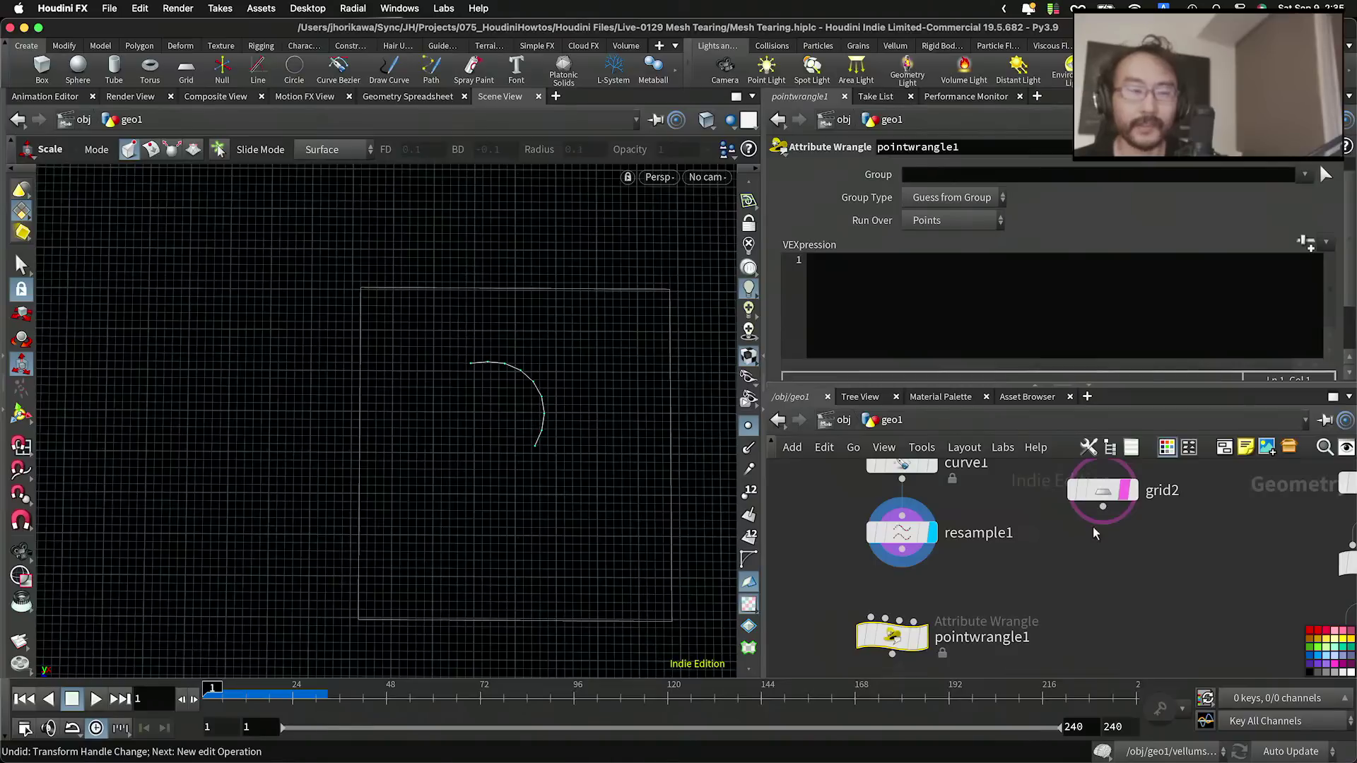
left_click_drag(893, 636, 903, 633)
left_click_drag(902, 549, 880, 613)
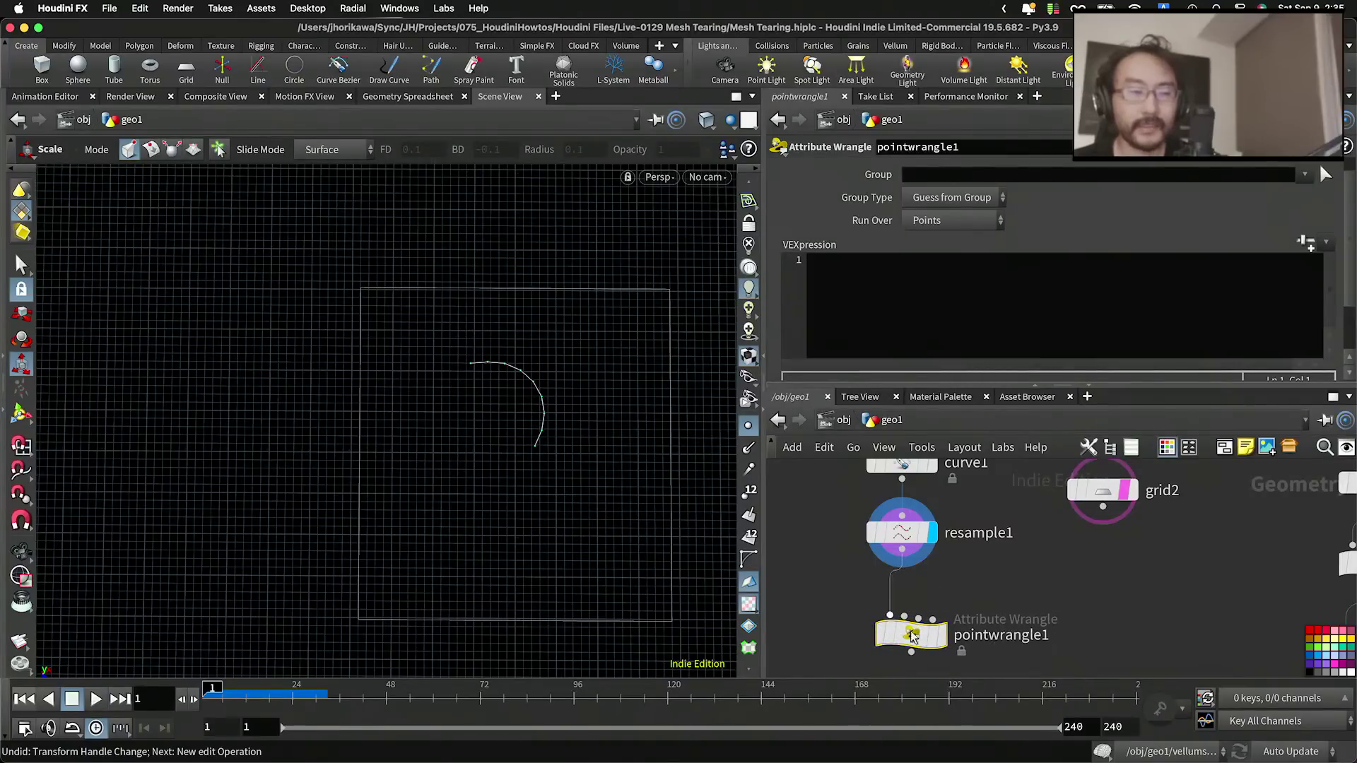
left_click_drag(1102, 507, 925, 631)
left_click(949, 630)
left_click(940, 630)
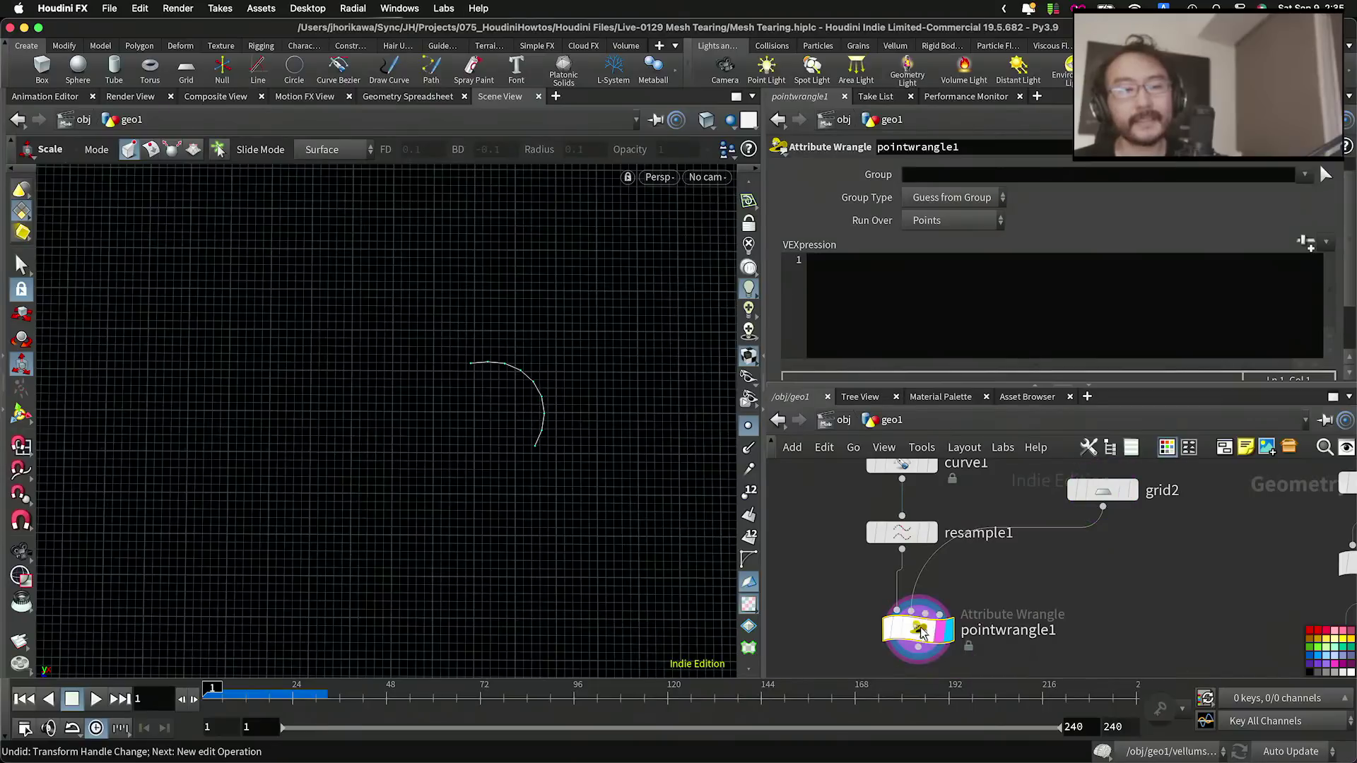
Step: Declare a vector named size as getbbox_size(1) in the VEXpression of pointwrangle1
left_click(949, 325)
type("vector s")
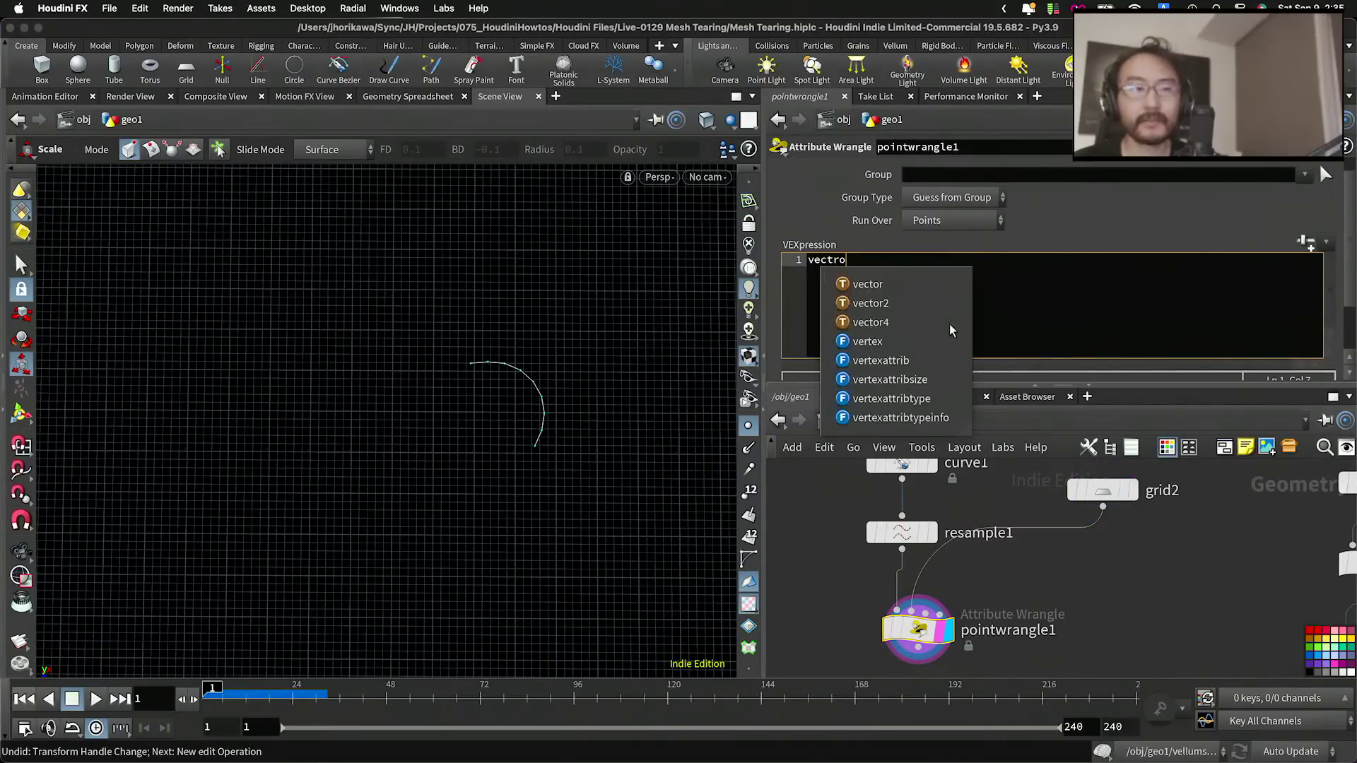
type("ize = ")
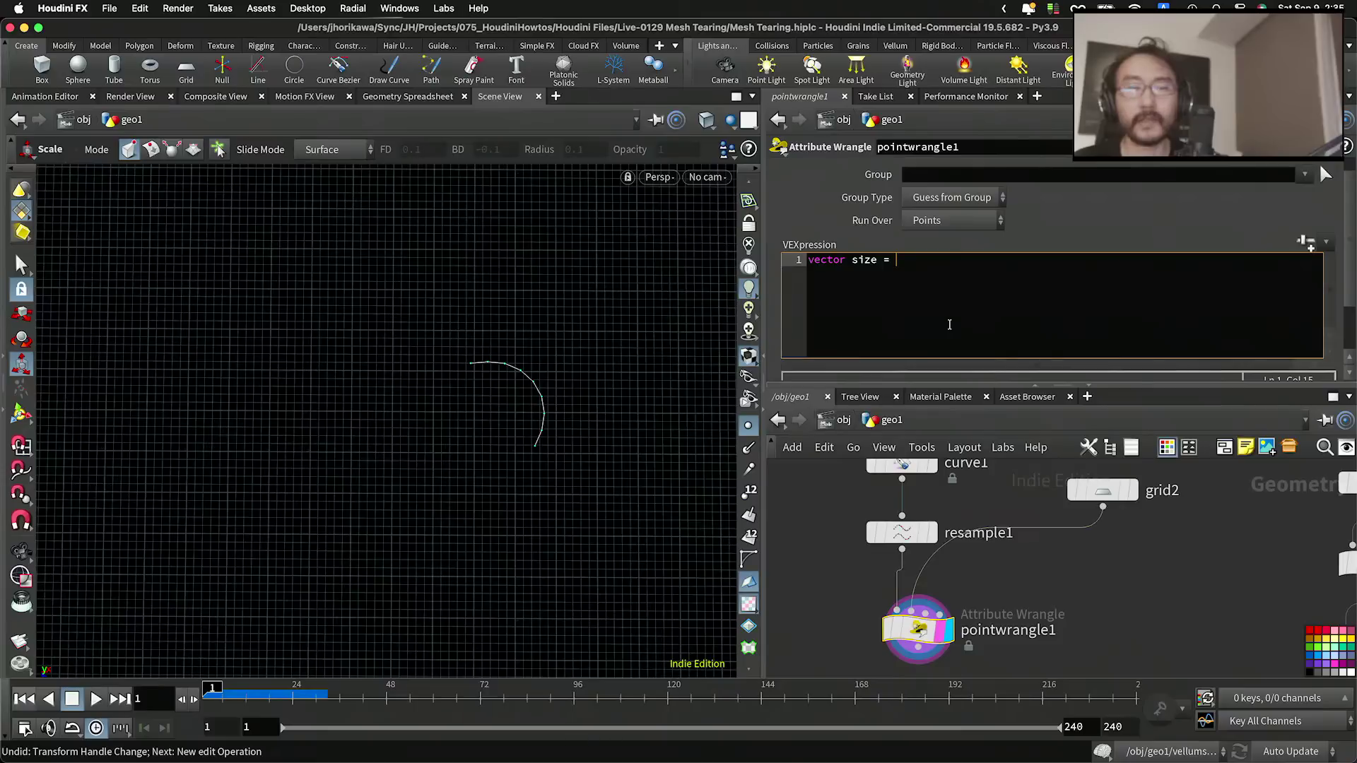
type("getbb")
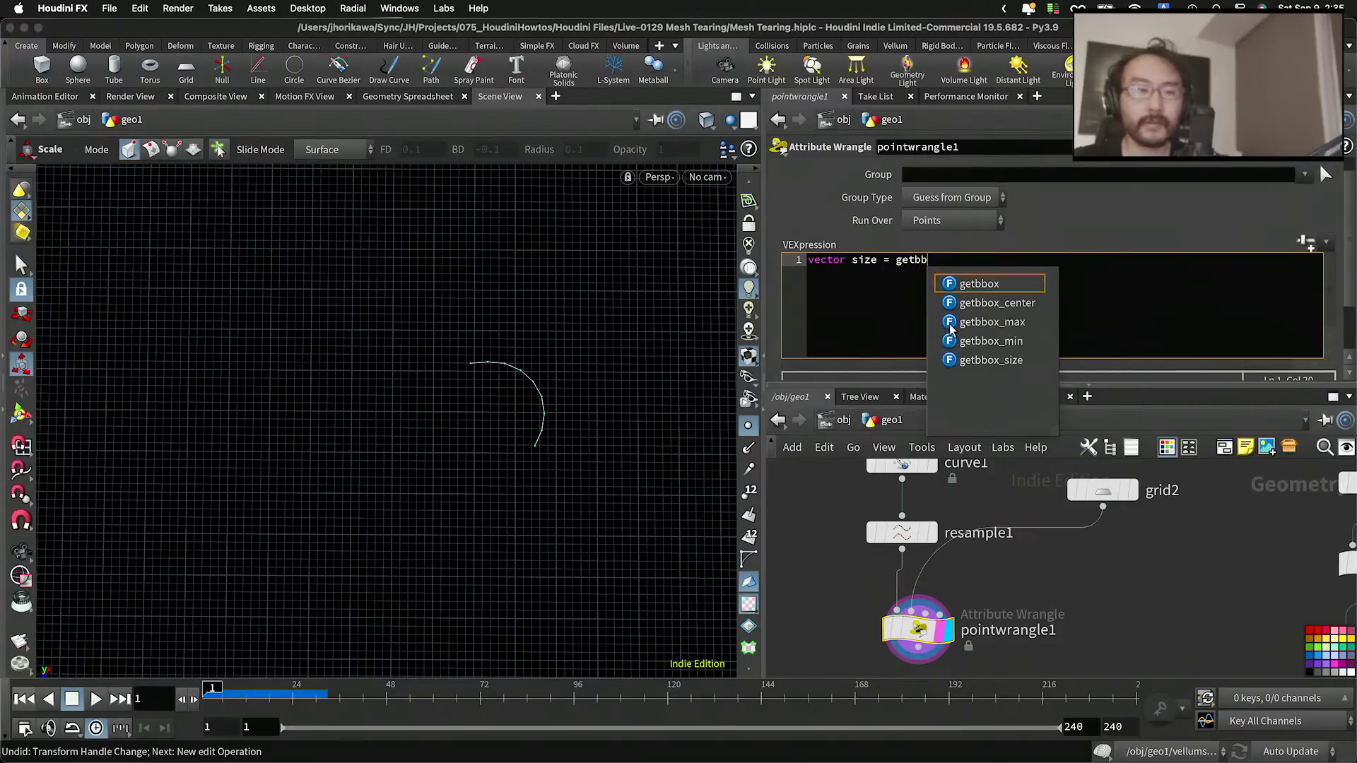
key("Down")
key("Down")
key("Return")
type("(1);")
key("Return")
key("Return")
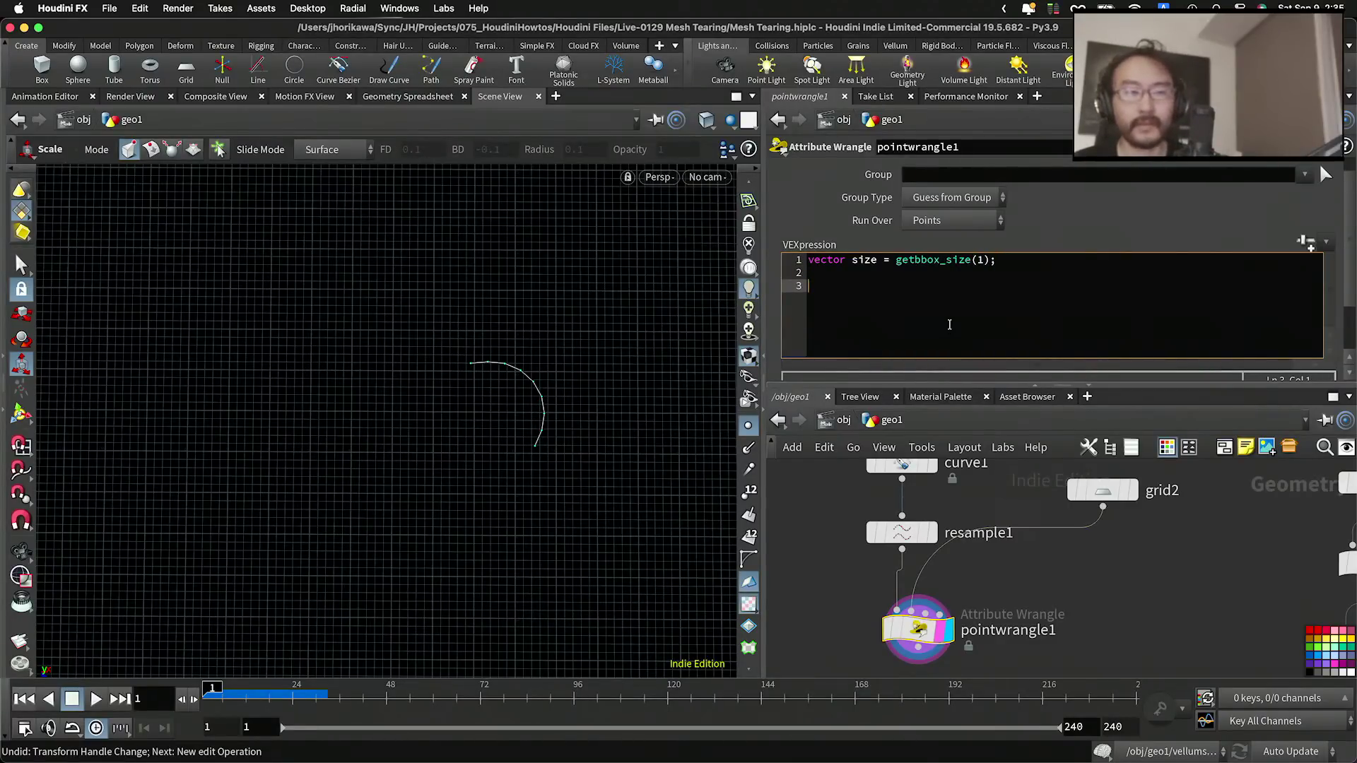
Step: Display resample1 with grid2 as the template to compare the drawn curve with the grid's extent
left_click(933, 531)
left_click(1128, 491)
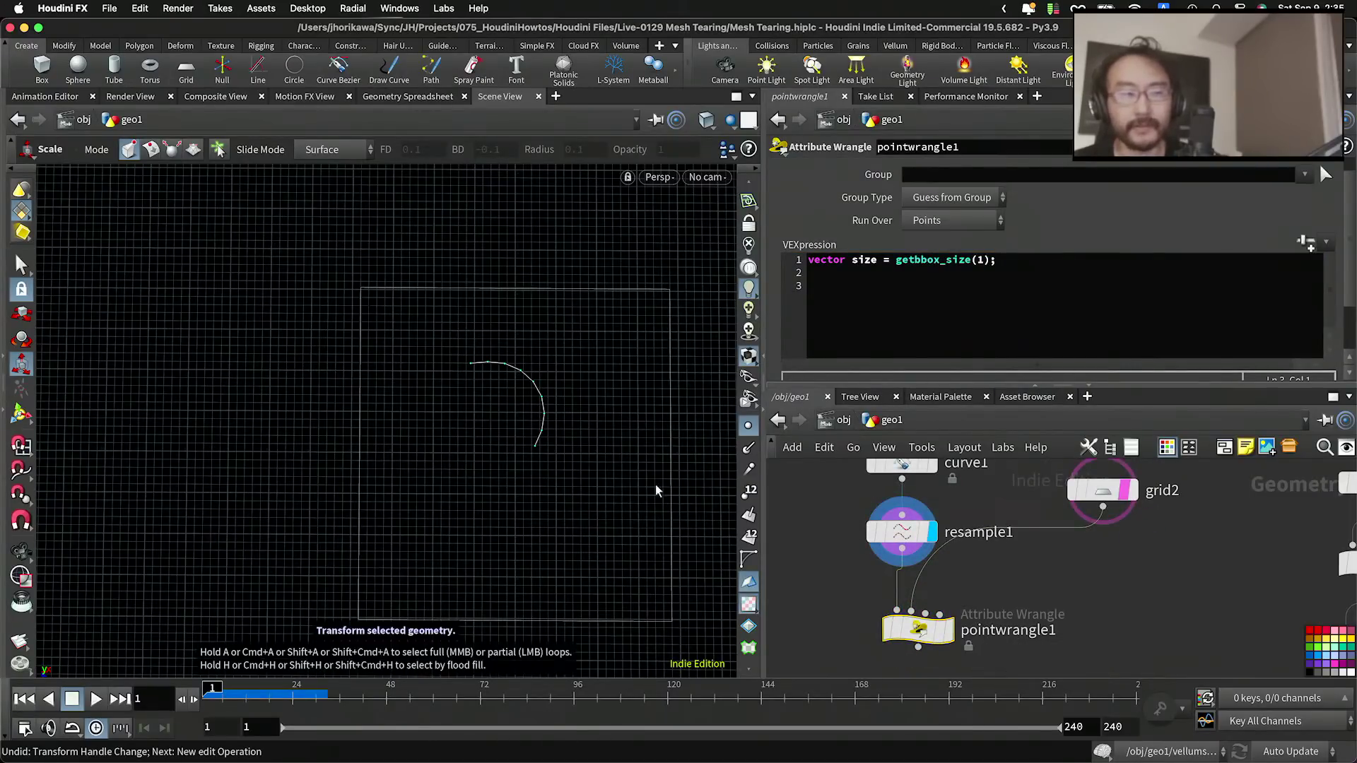
left_click(930, 636)
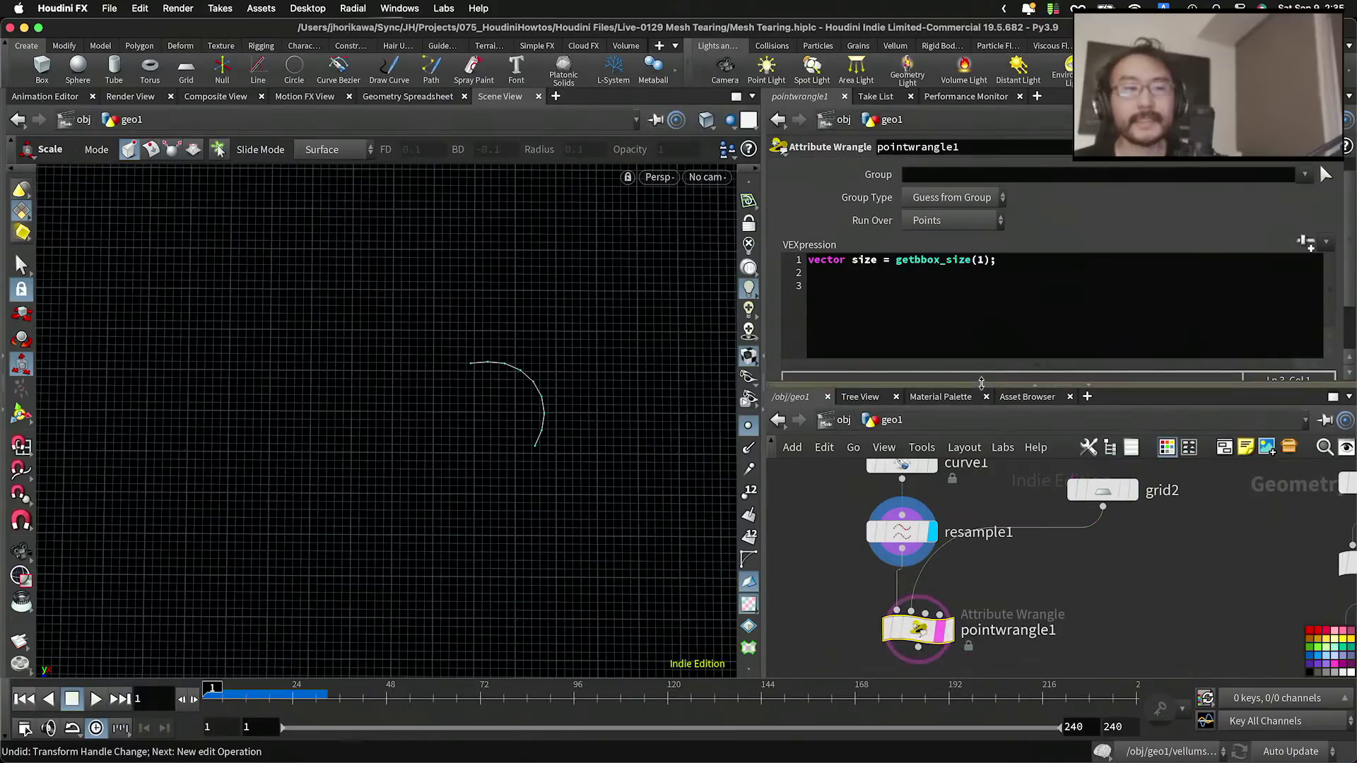
Step: Declare a second vector named cen as getbbox_center(1) in the VEXpression of pointwrangle1
left_click(1044, 272)
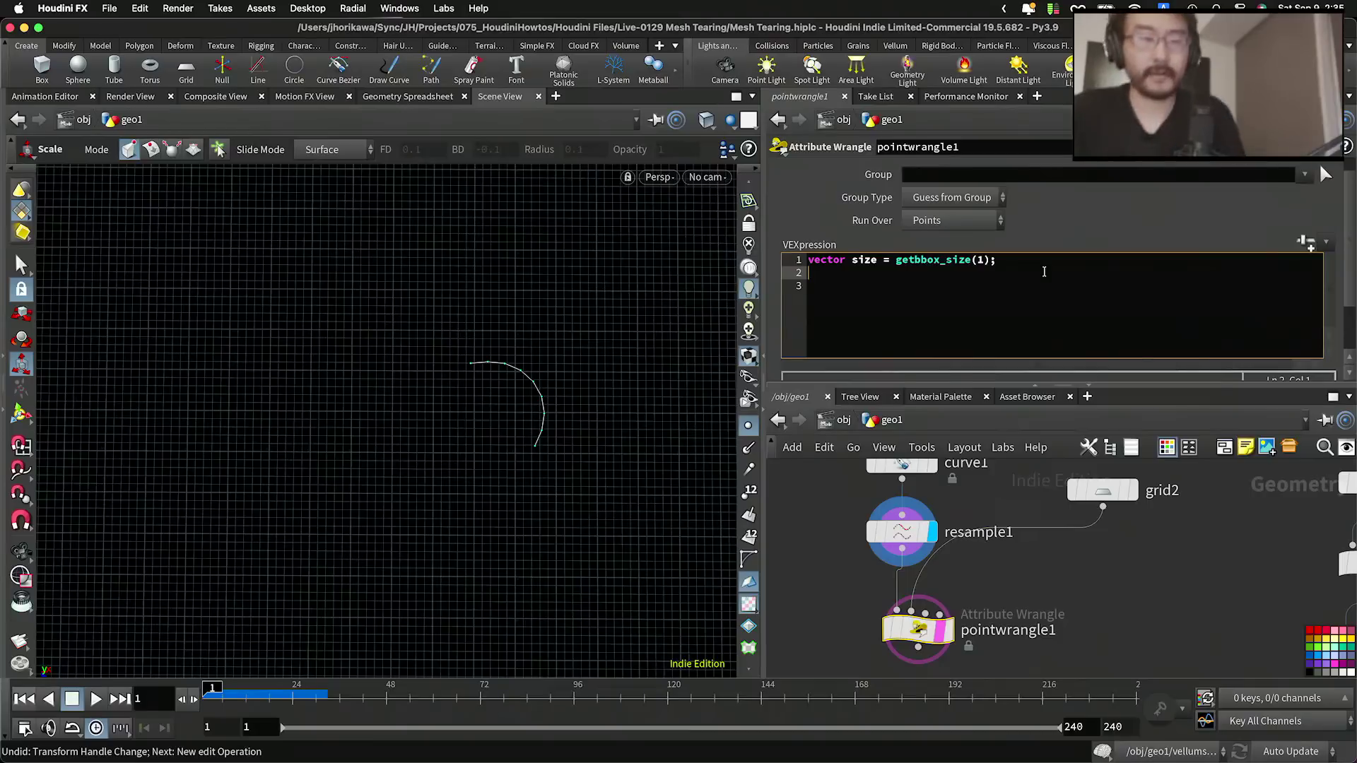
type("ve")
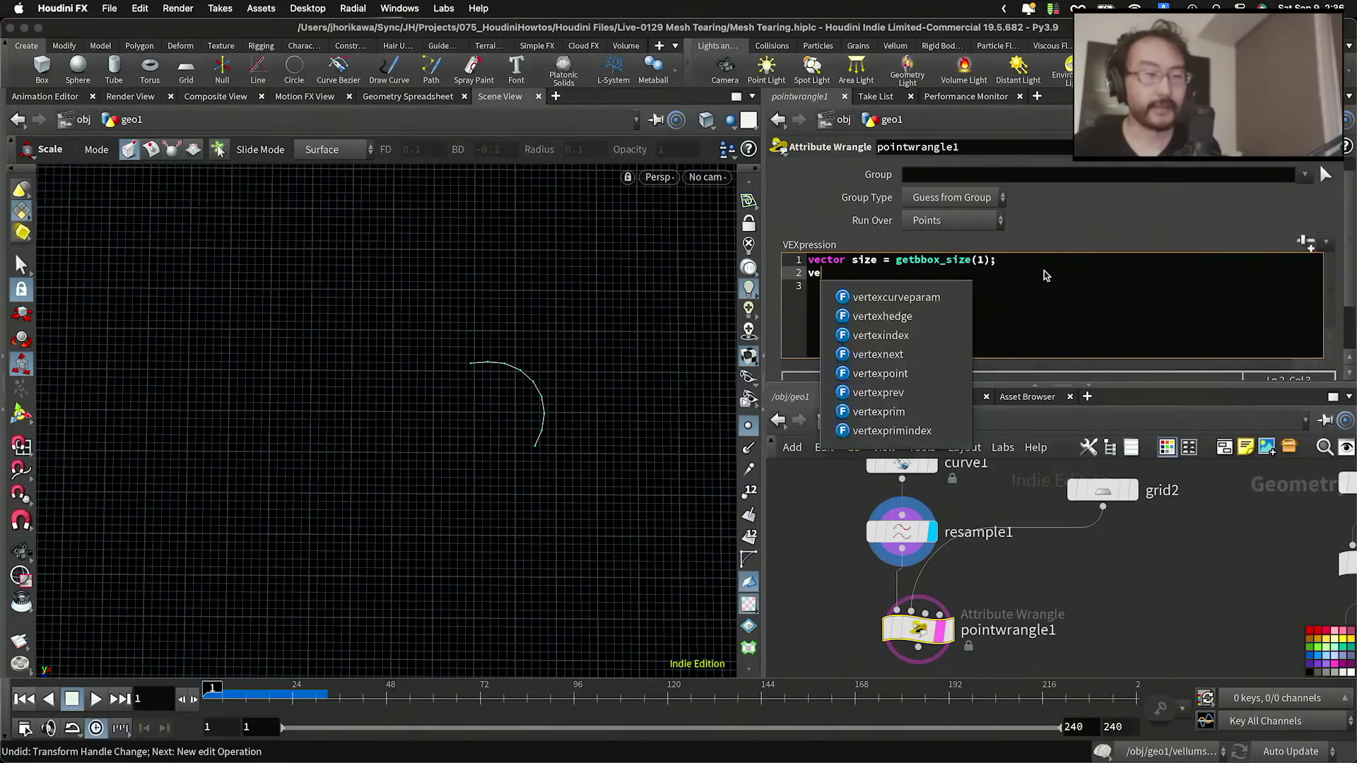
type("ctor cen = ")
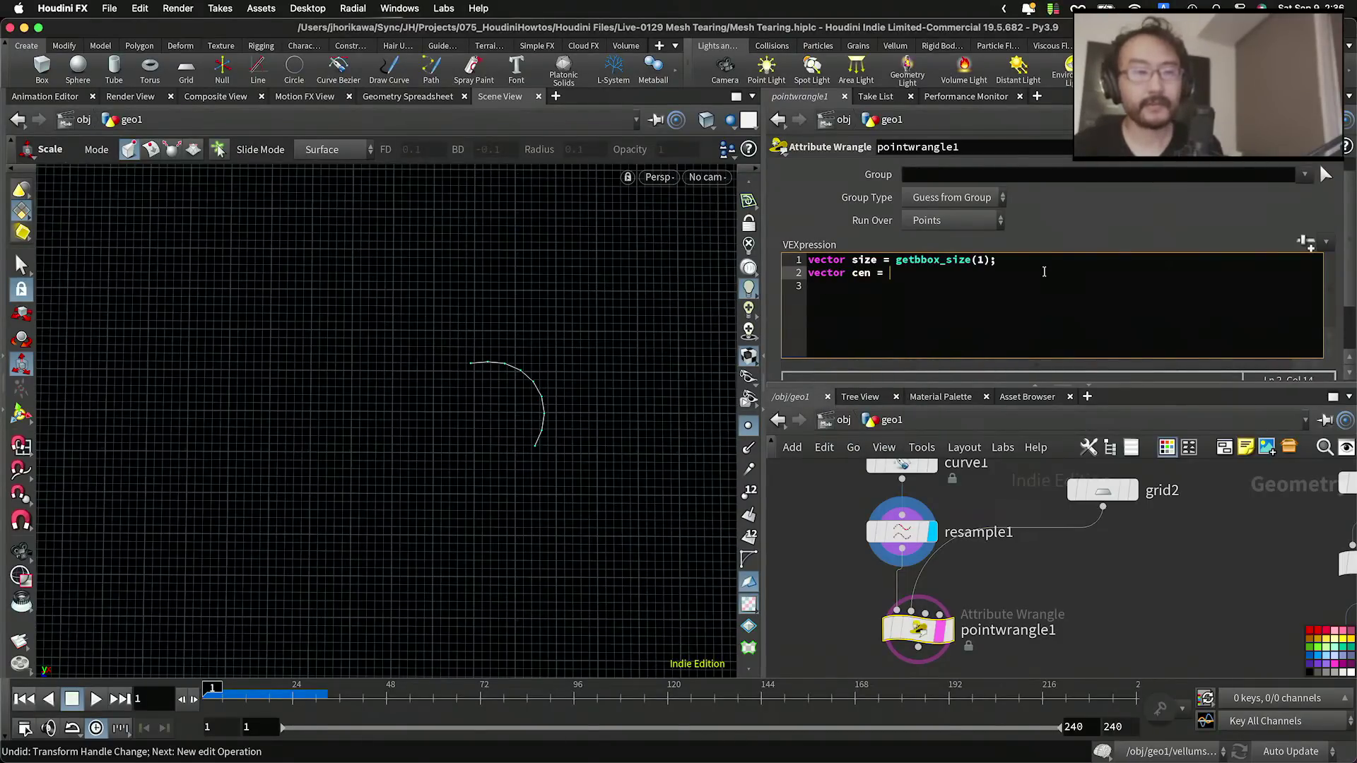
type("getbbox_center")
key("Down")
key("Return")
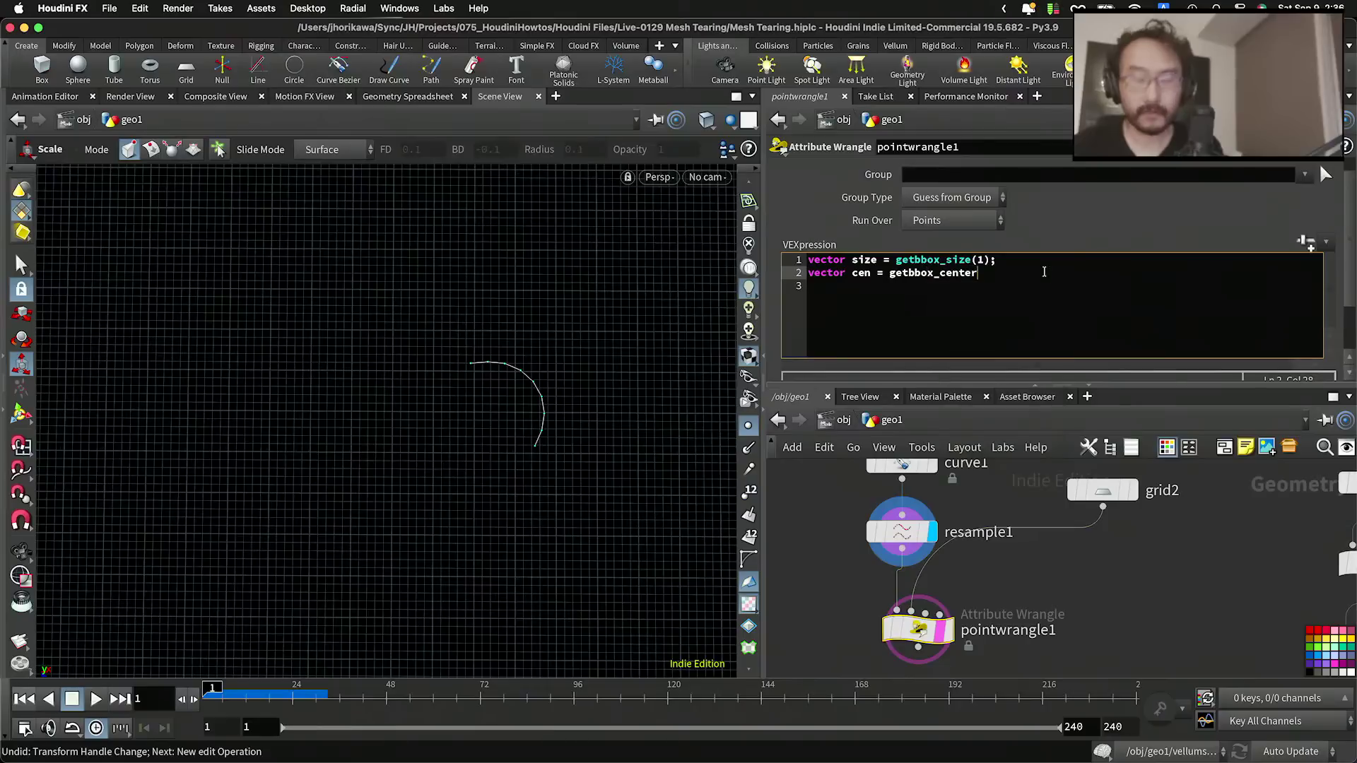
type("(1);")
key("Return")
key("Return")
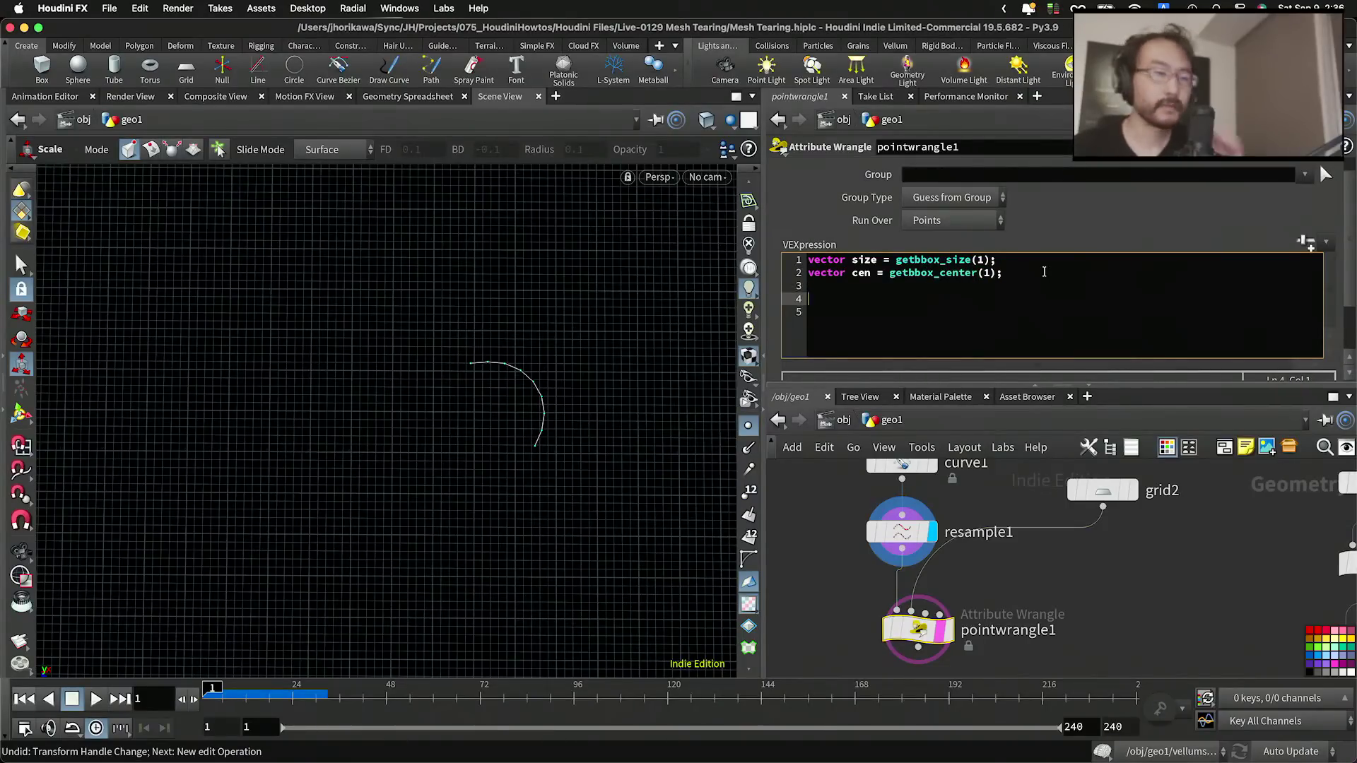
Step: Rename the two vectors to tsize and tcen, and insert an empty line above them
key("BackSpace")
key("Up")
key("Right")
type("t")
key("Up")
type("t")
key("Return")
key("Up")
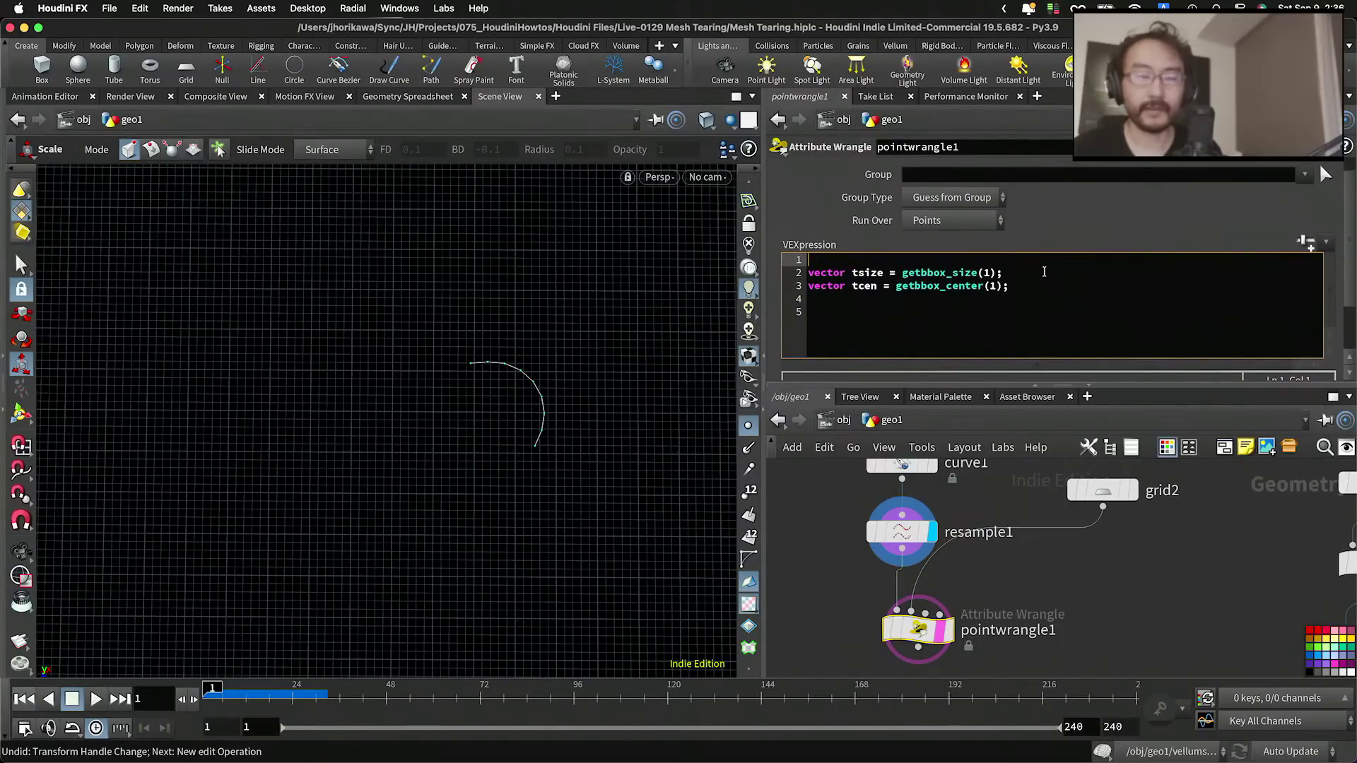
Step: Declare a vector named ssize as getbbox_size(0) on the first line of the VEXpression
type("vecto")
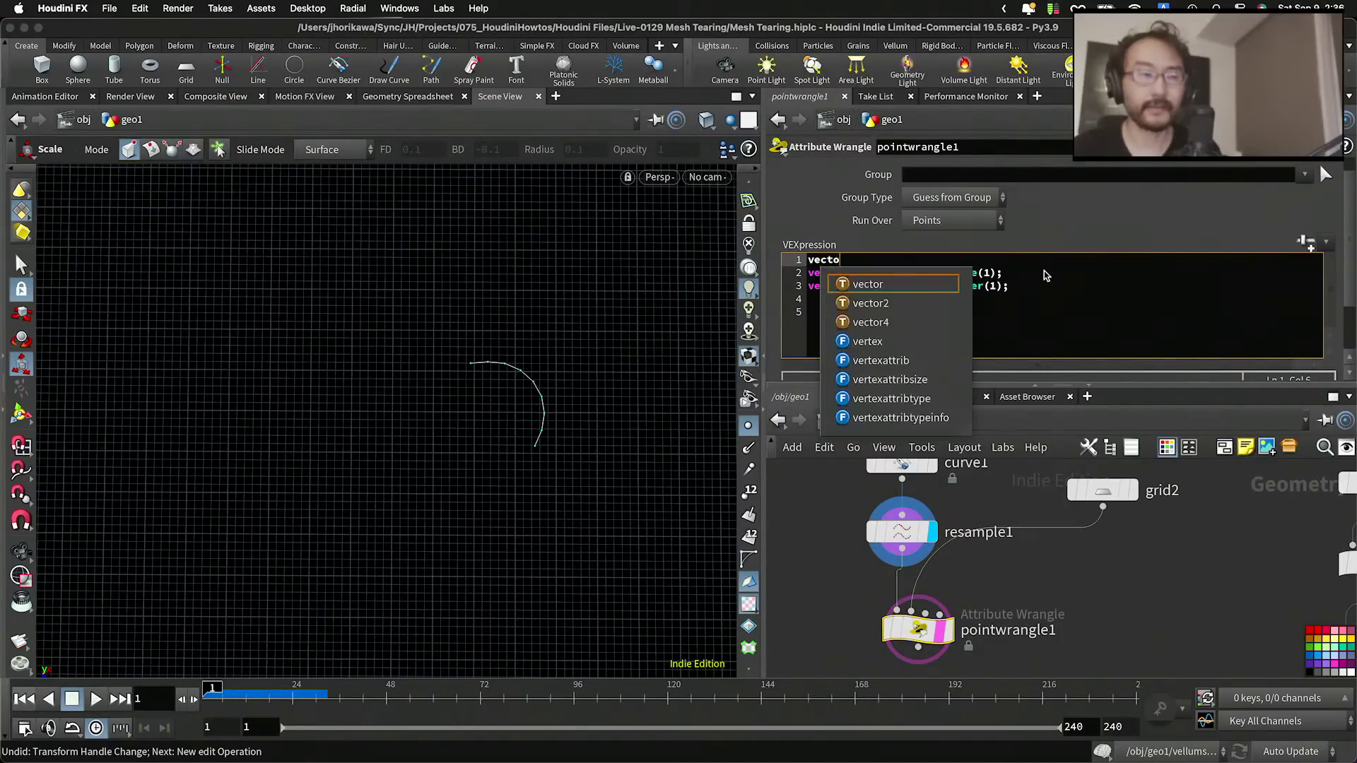
type("r ssiz")
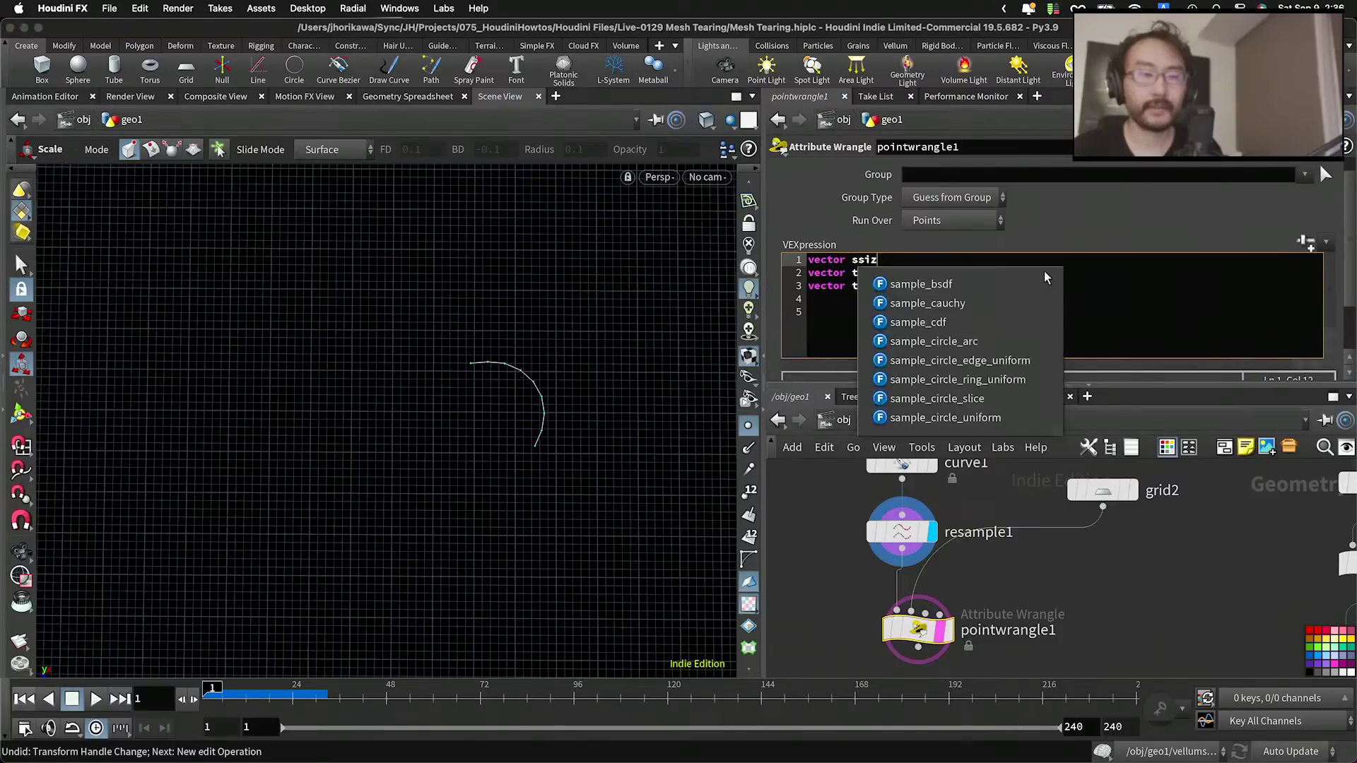
type("e = getbbox")
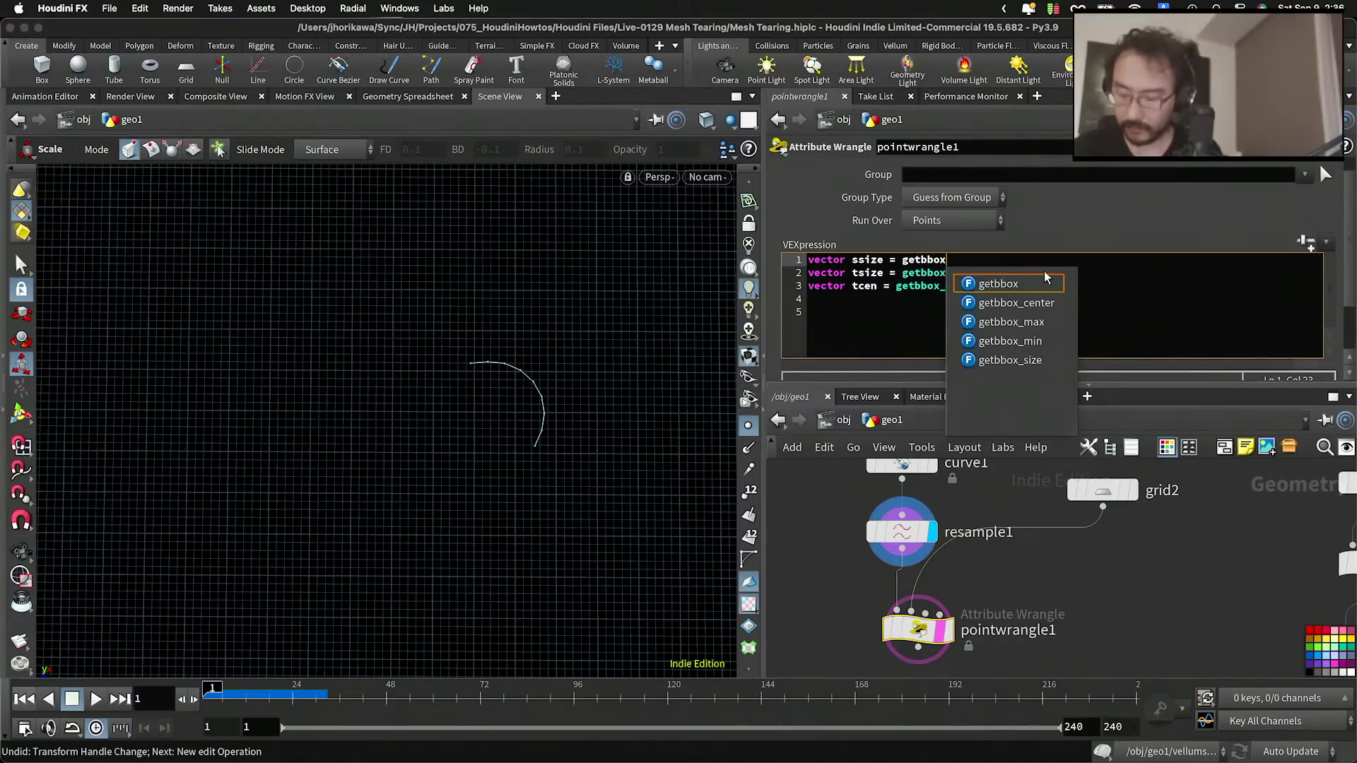
type("_size(0);")
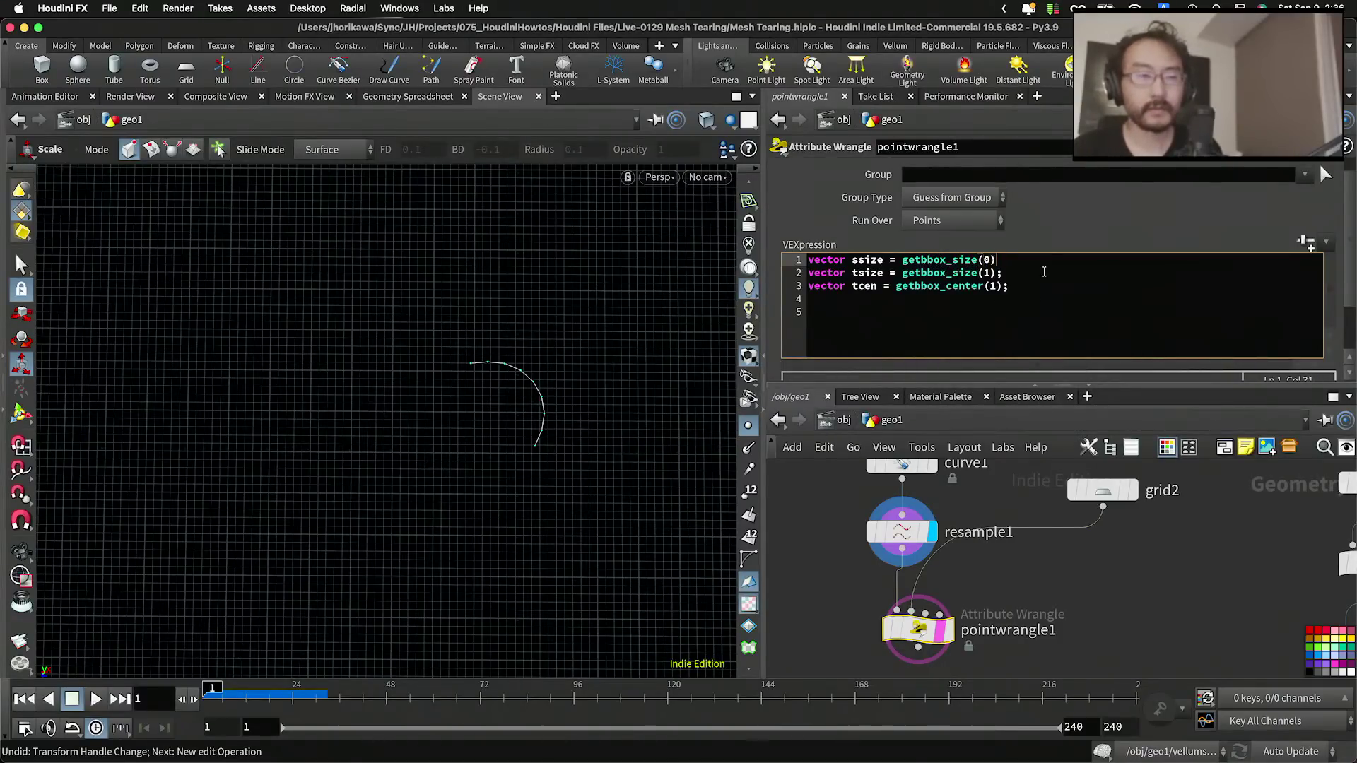
Step: Declare a vector named scen as getbbox_center(0) below ssize, separating source and target vectors with an empty line
key("Return")
type("vector ")
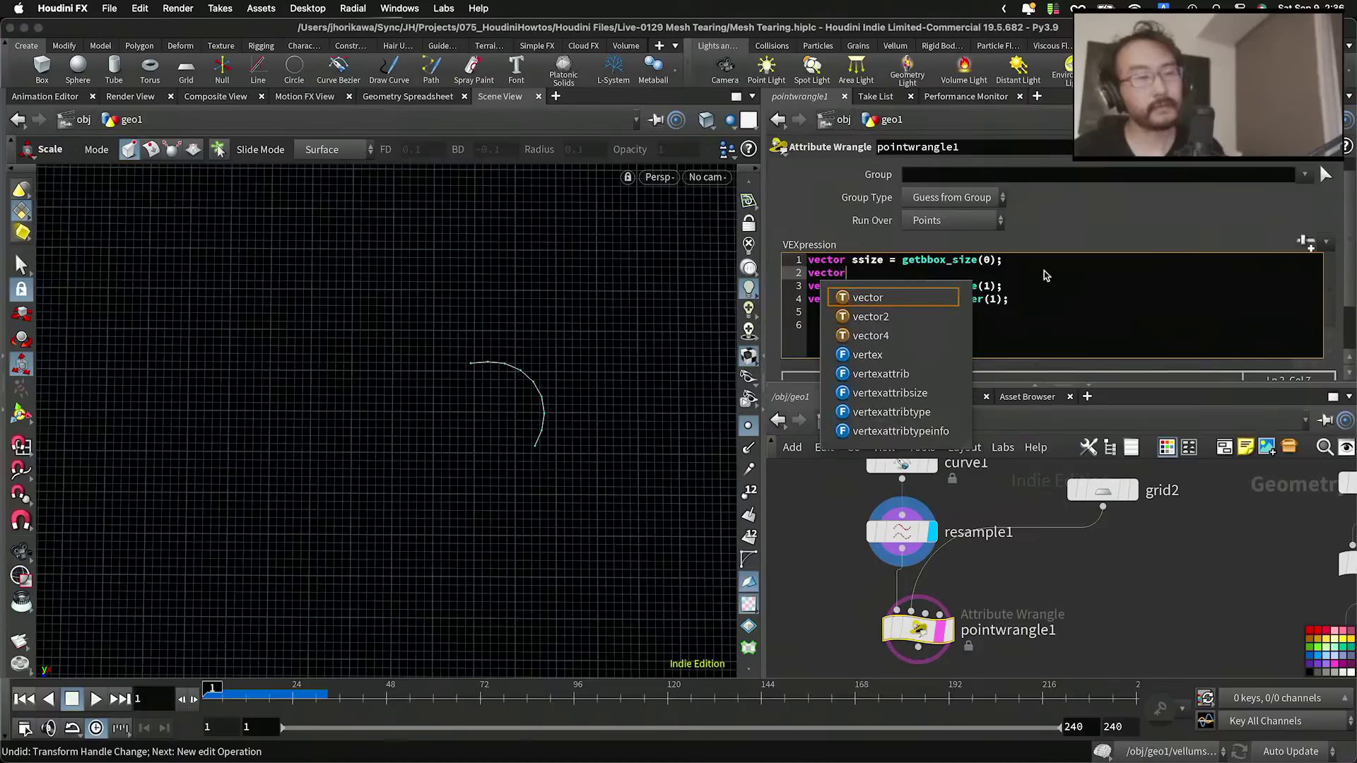
type("sce")
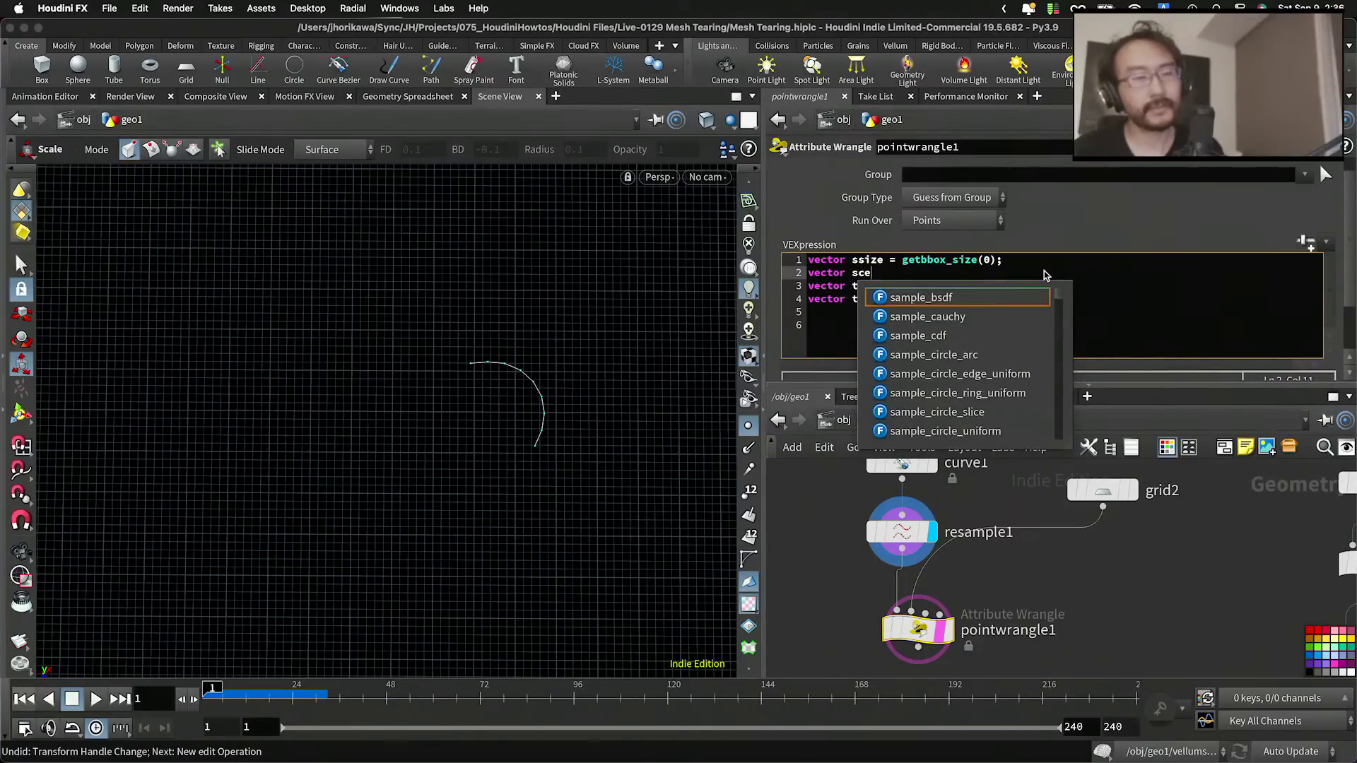
type("n = getbbox")
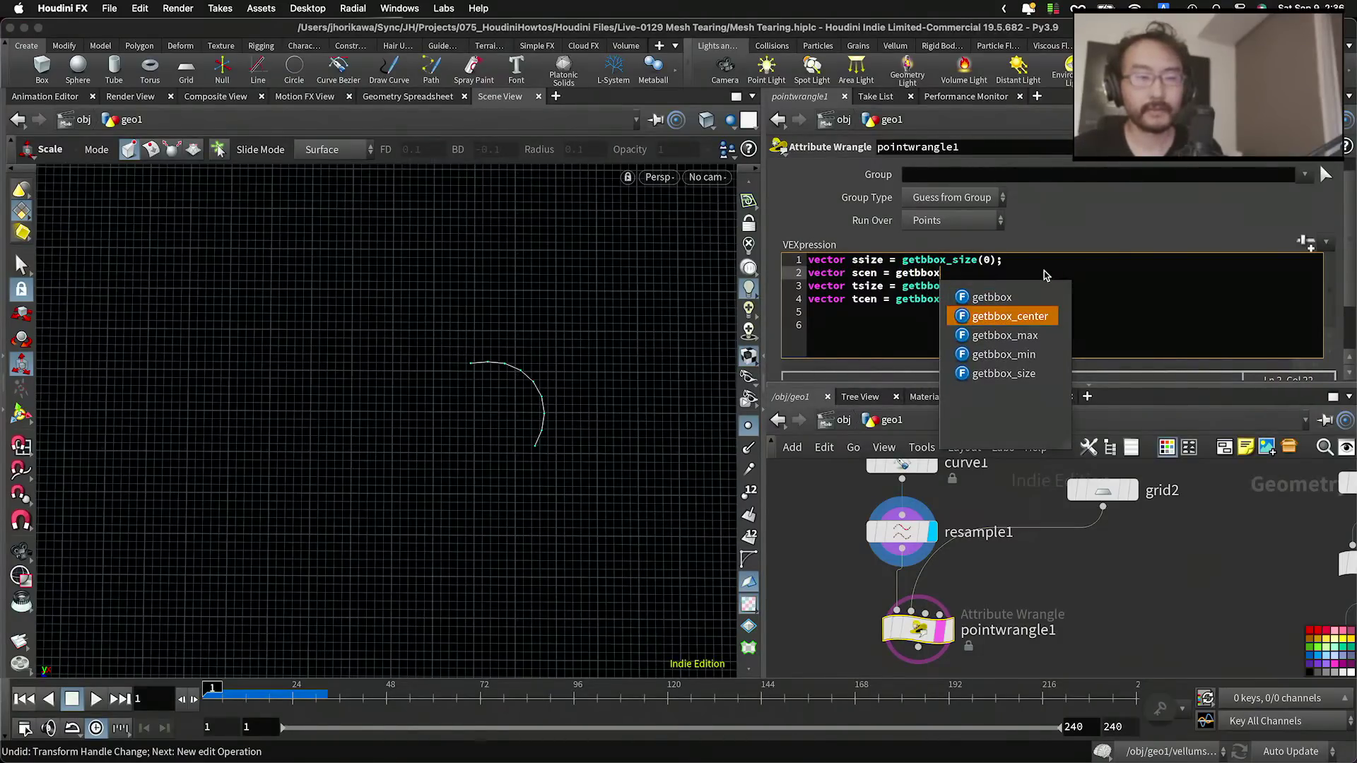
key("Return")
type("(0);")
key("Return")
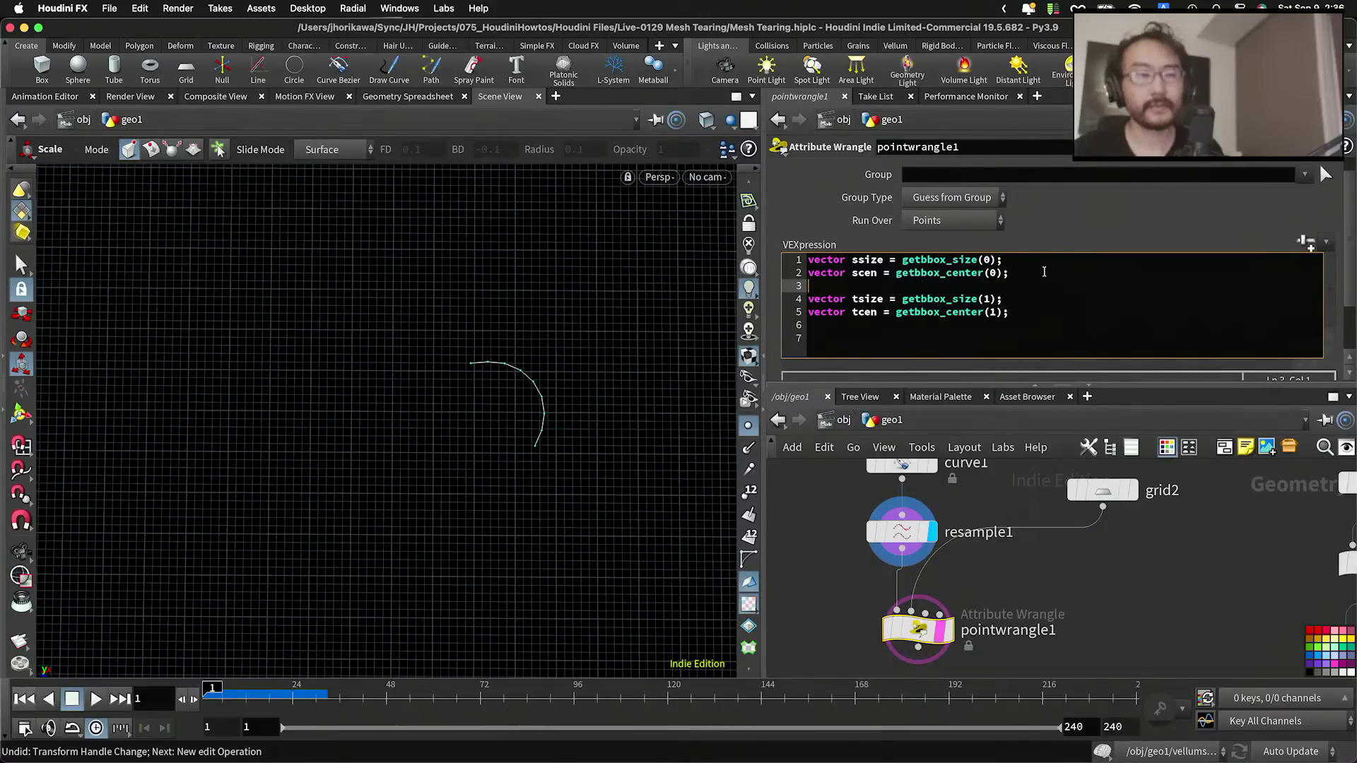
left_click(1059, 324)
key("Return")
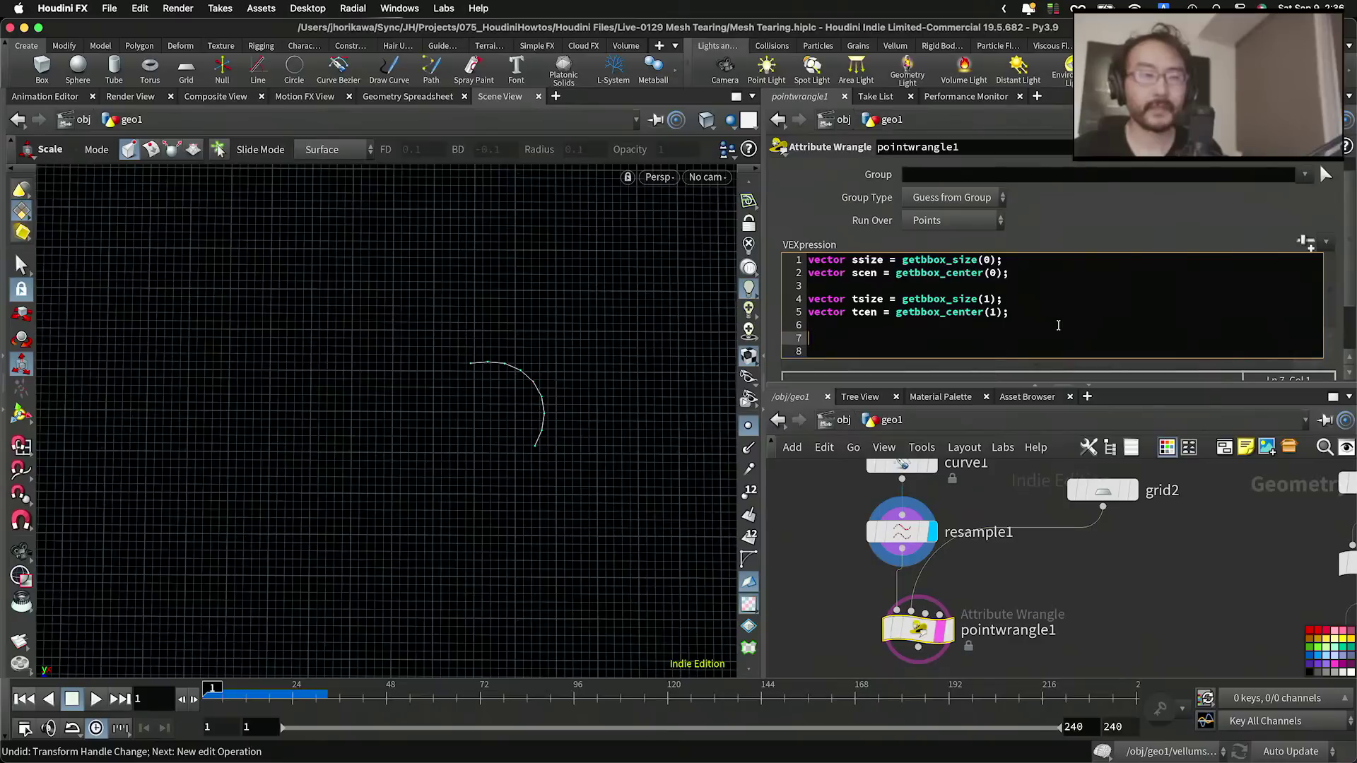
type("vector")
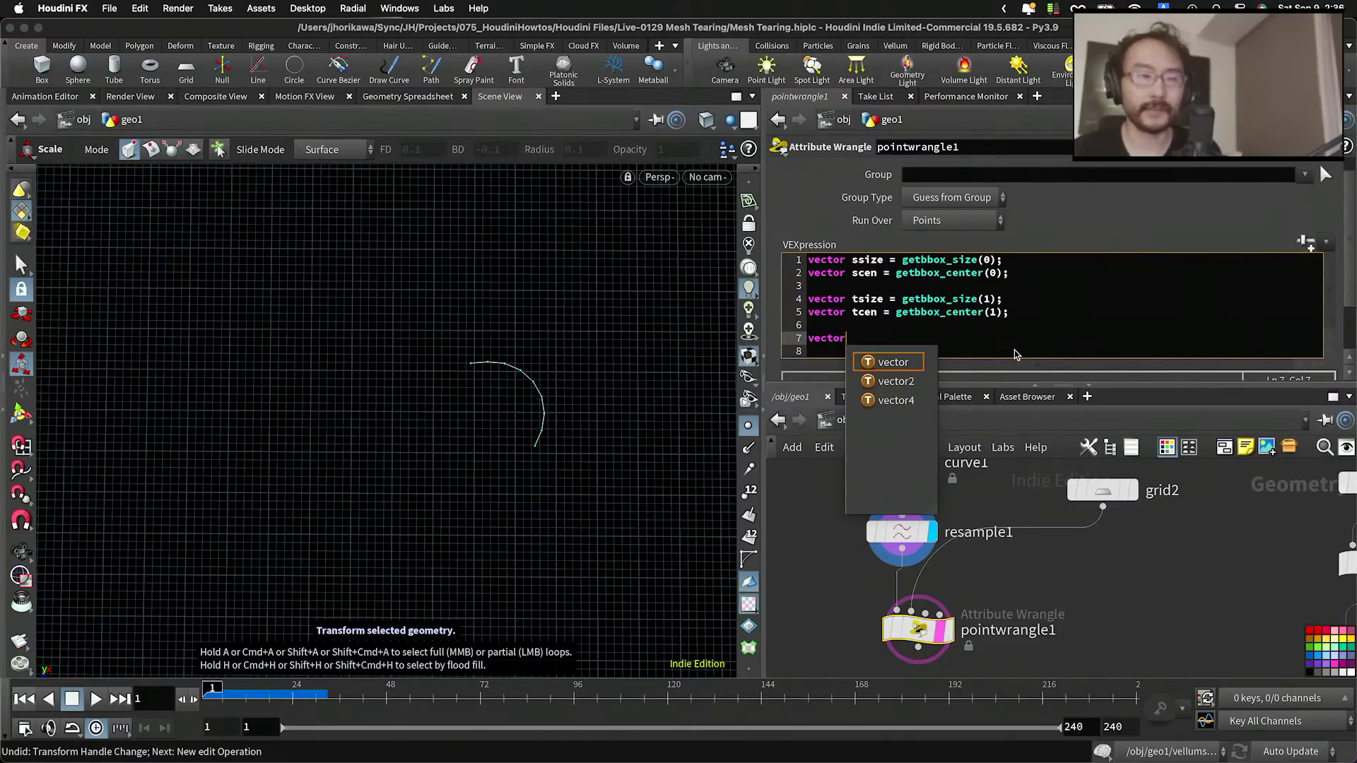
key("BackSpace")
key("BackSpace")
key("BackSpace")
key("BackSpace")
key("BackSpace")
key("BackSpace")
key("BackSpace")
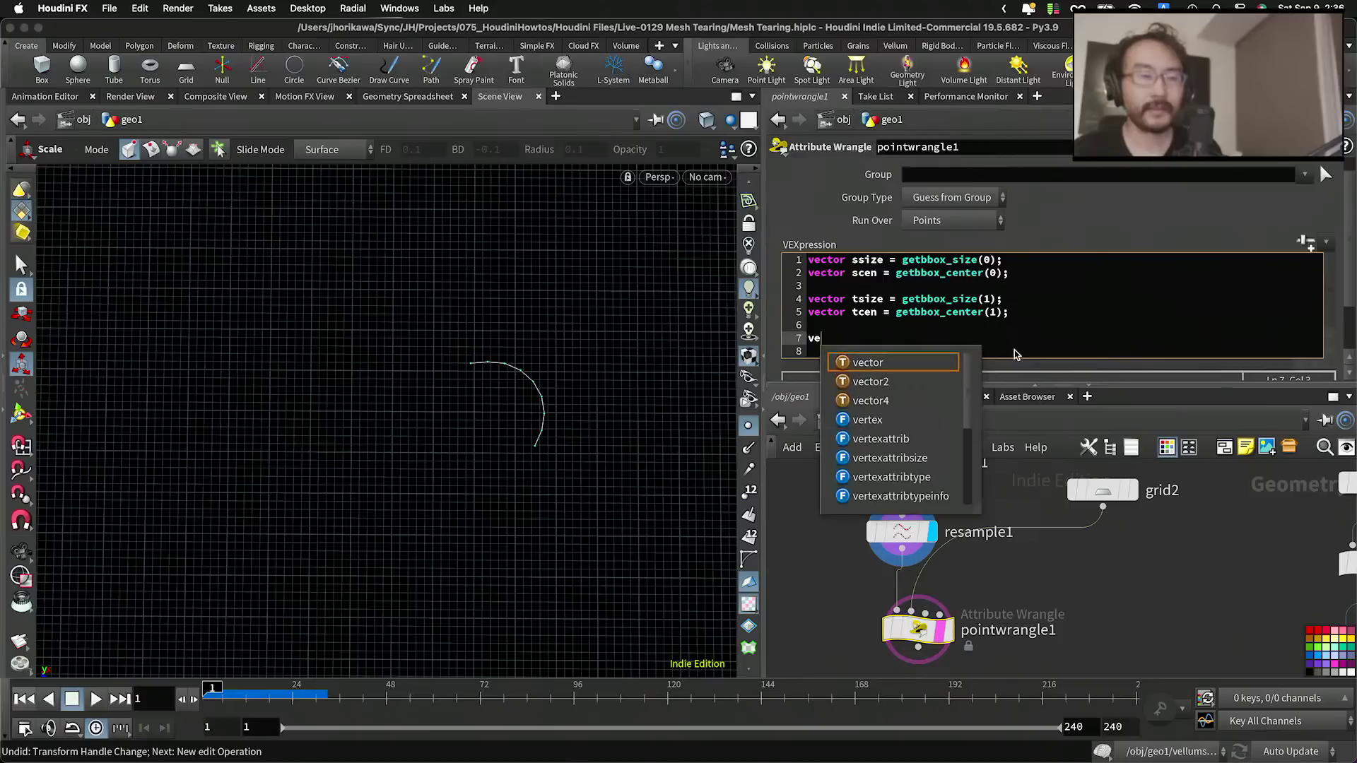
Step: Subtract scen from @P and multiply @P by tsize / ssize below the vector declarations
type("@P -_ ")
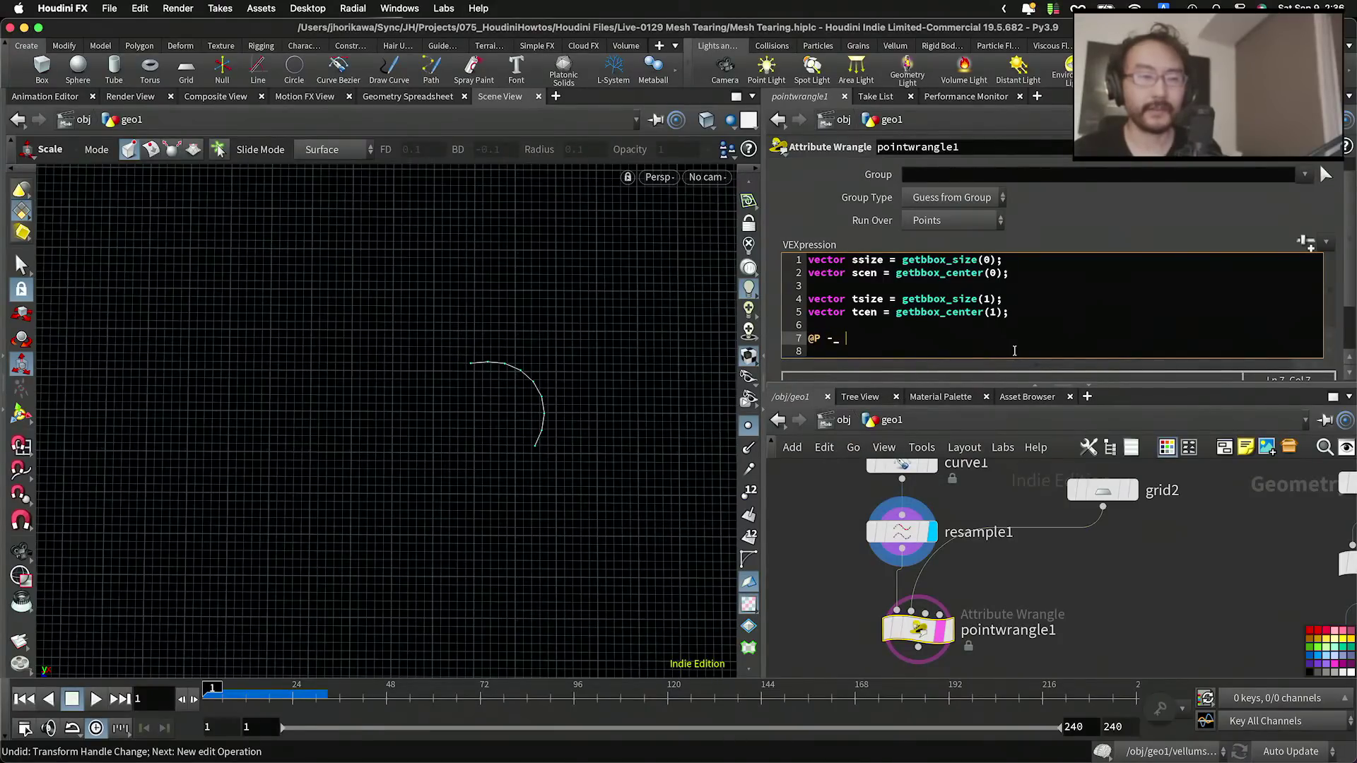
type("scen;")
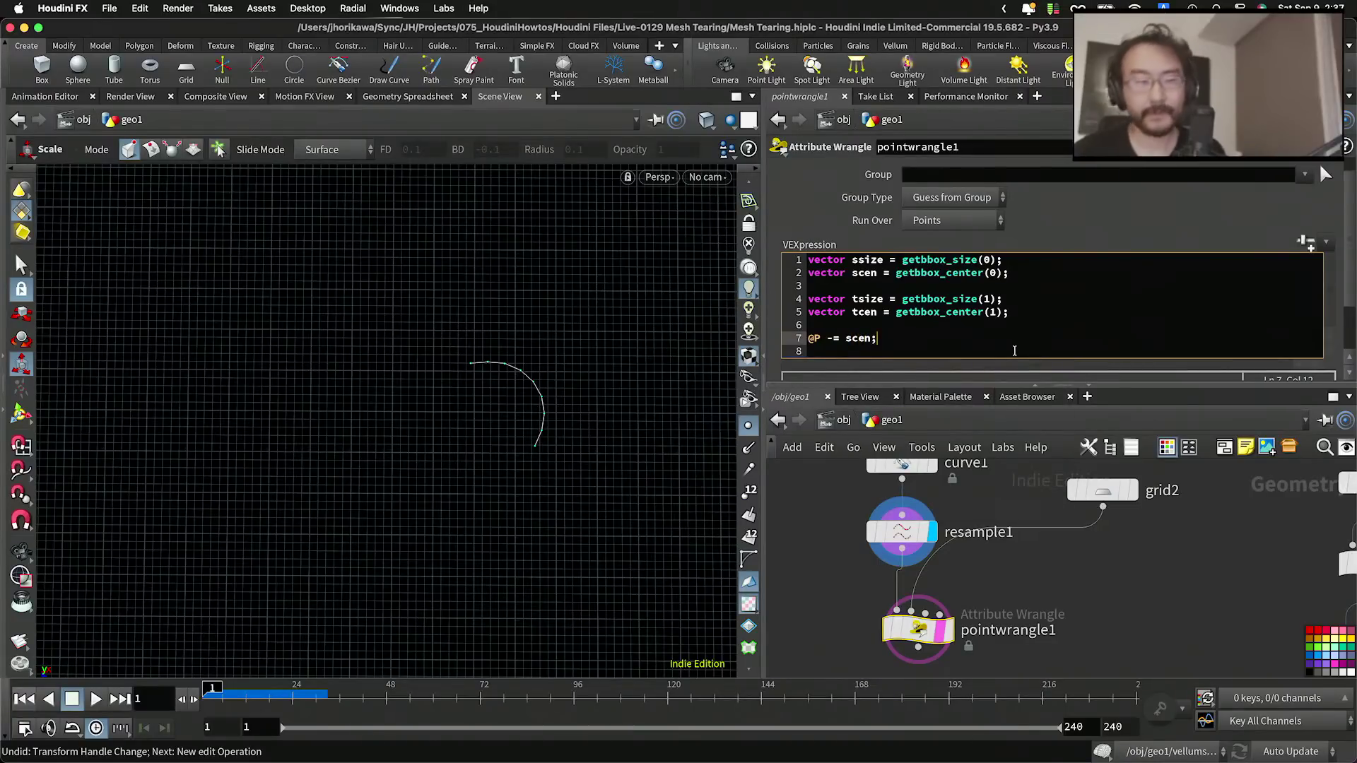
key("Return")
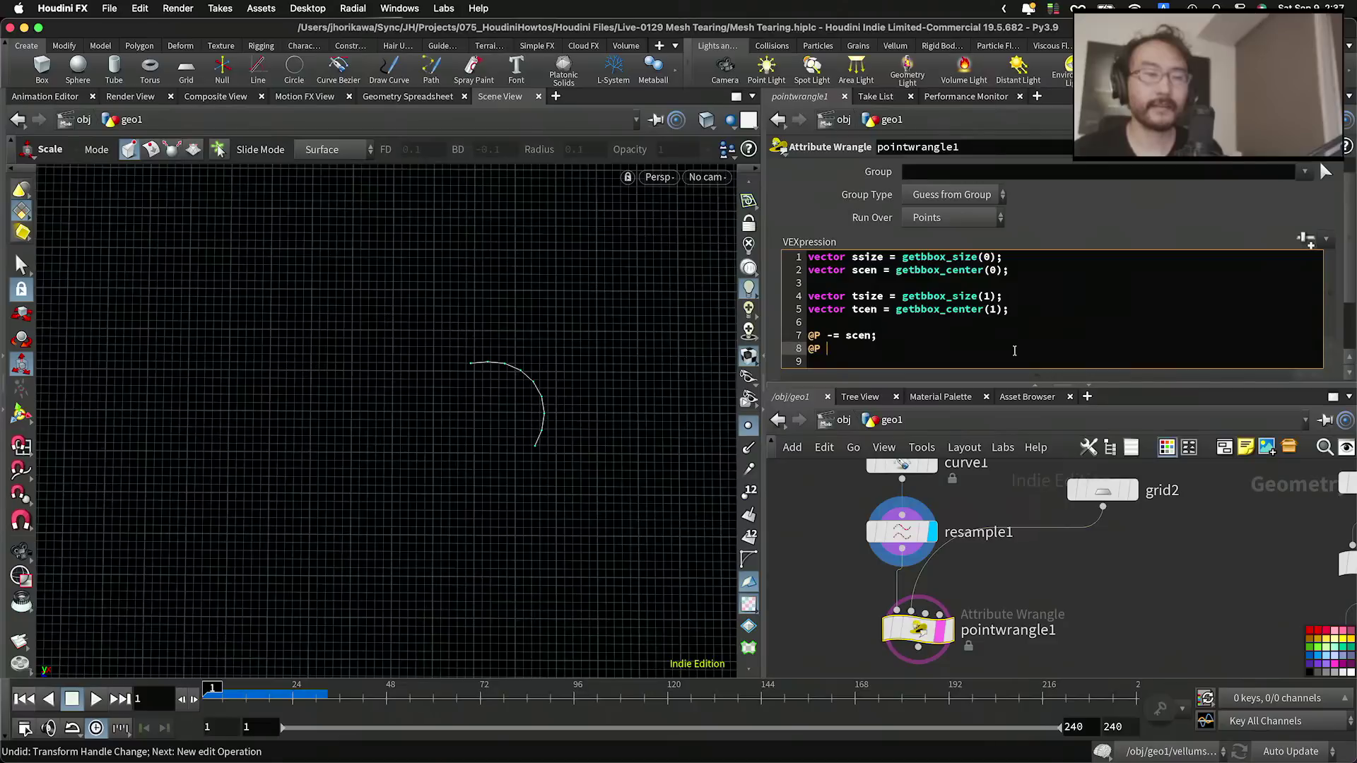
type("@P *= ")
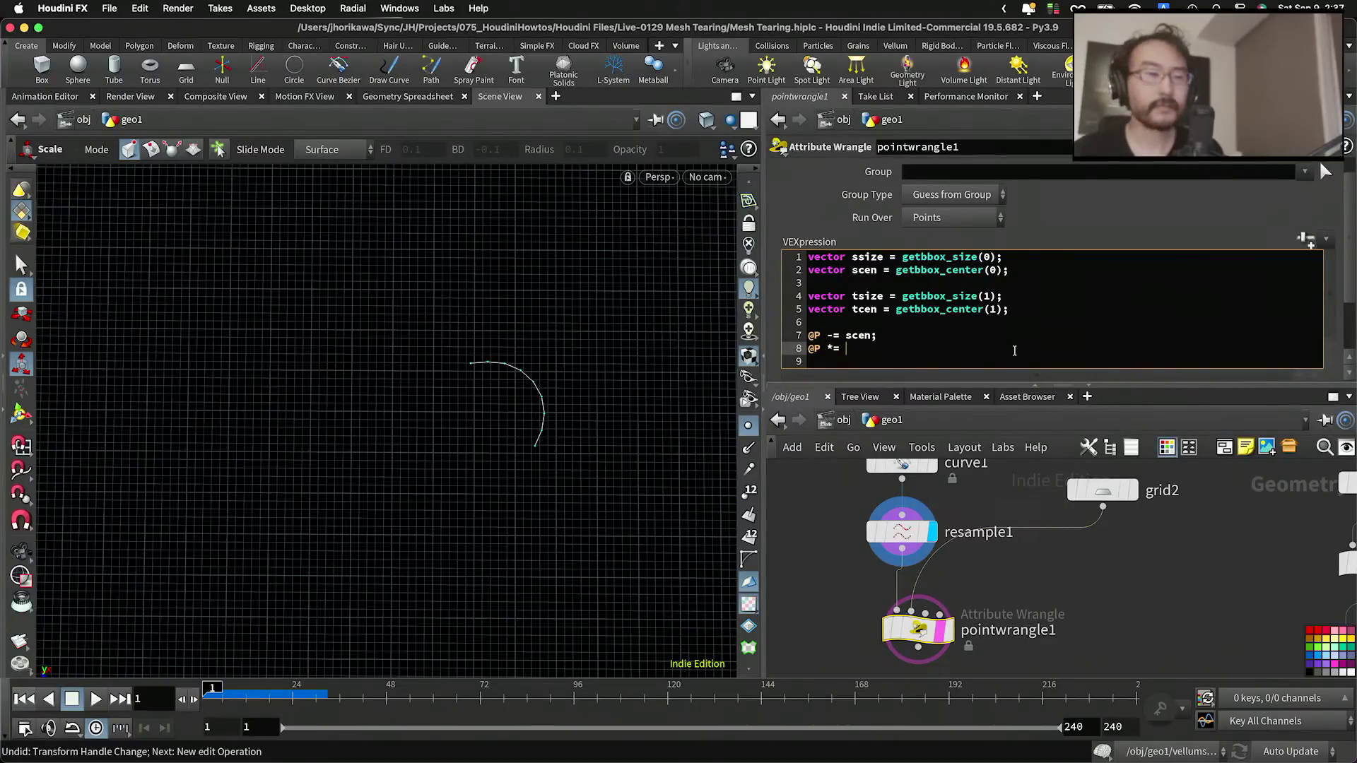
type("tsize")
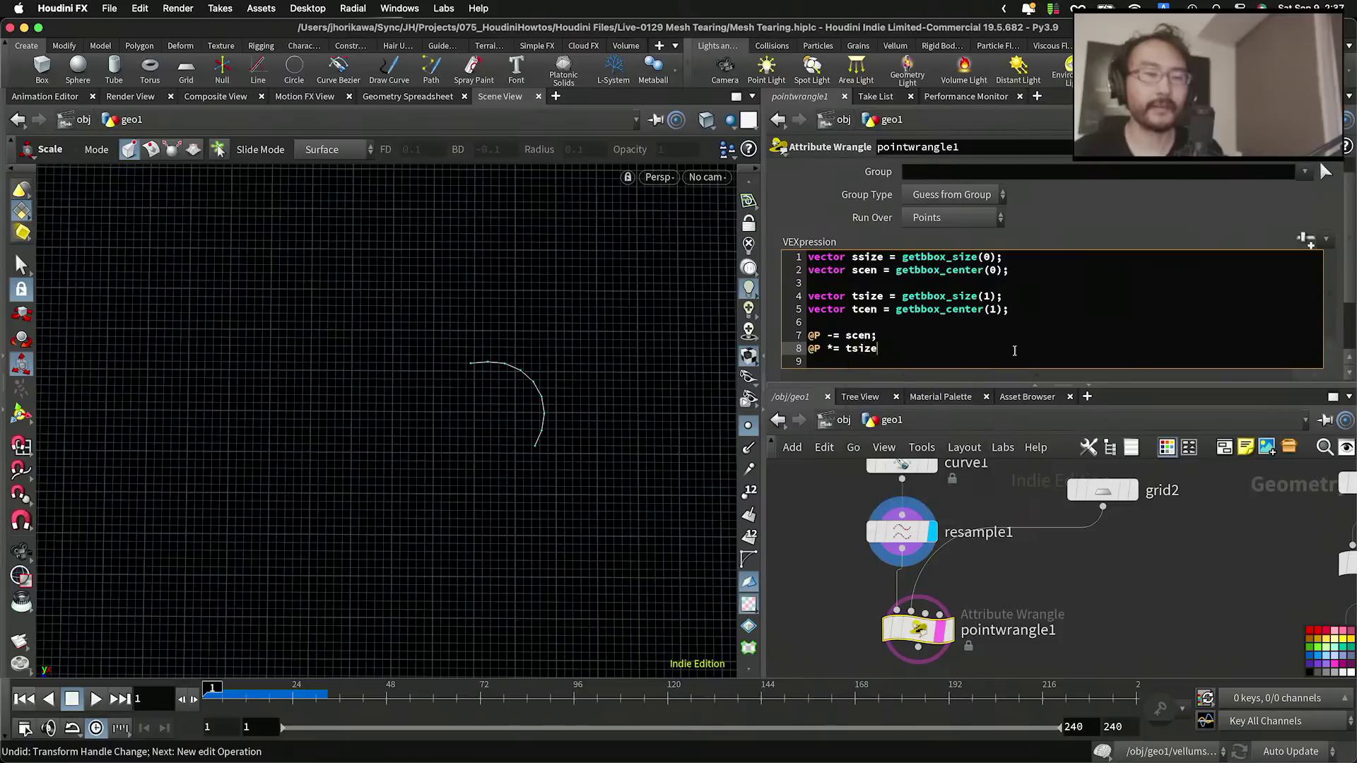
type(" / ssize;")
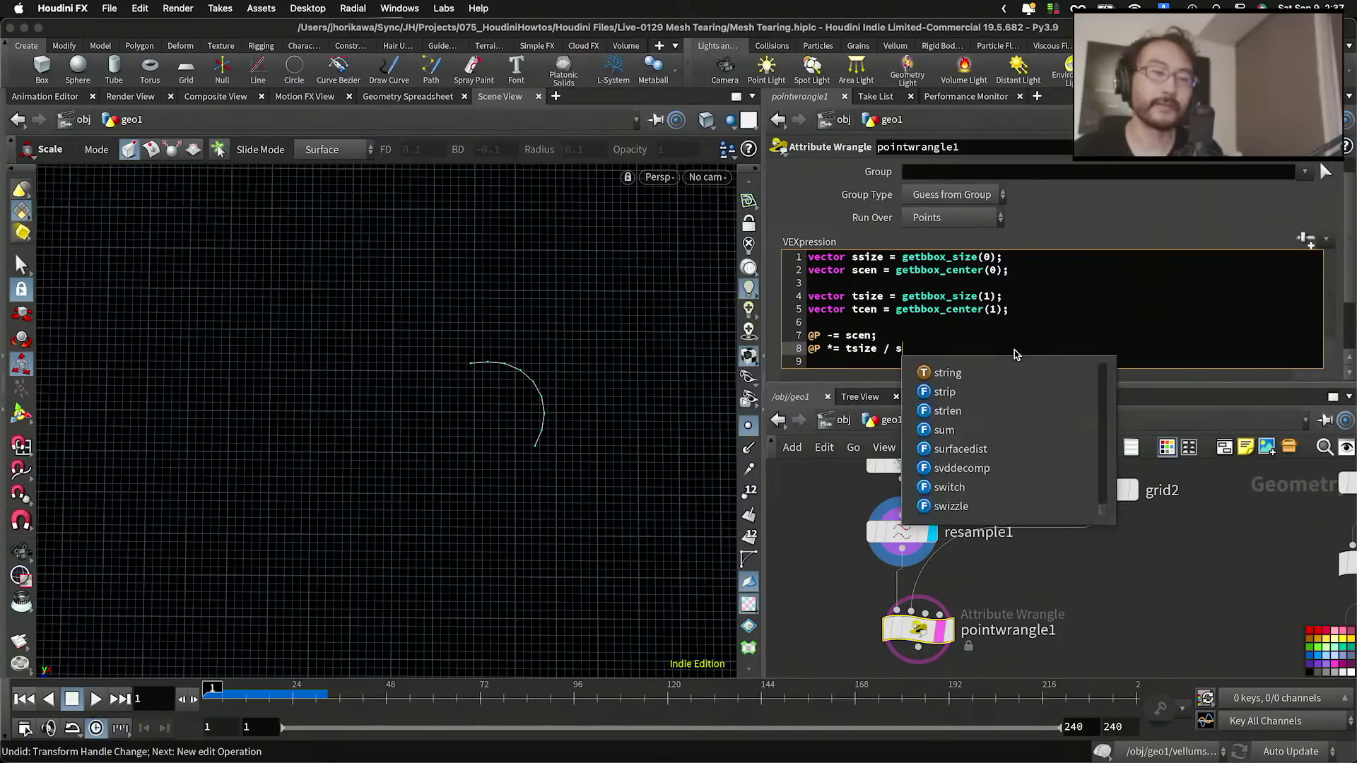
Step: Add tcen to @P as the last line and apply the wrangle code
key("Return")
type("@P += ")
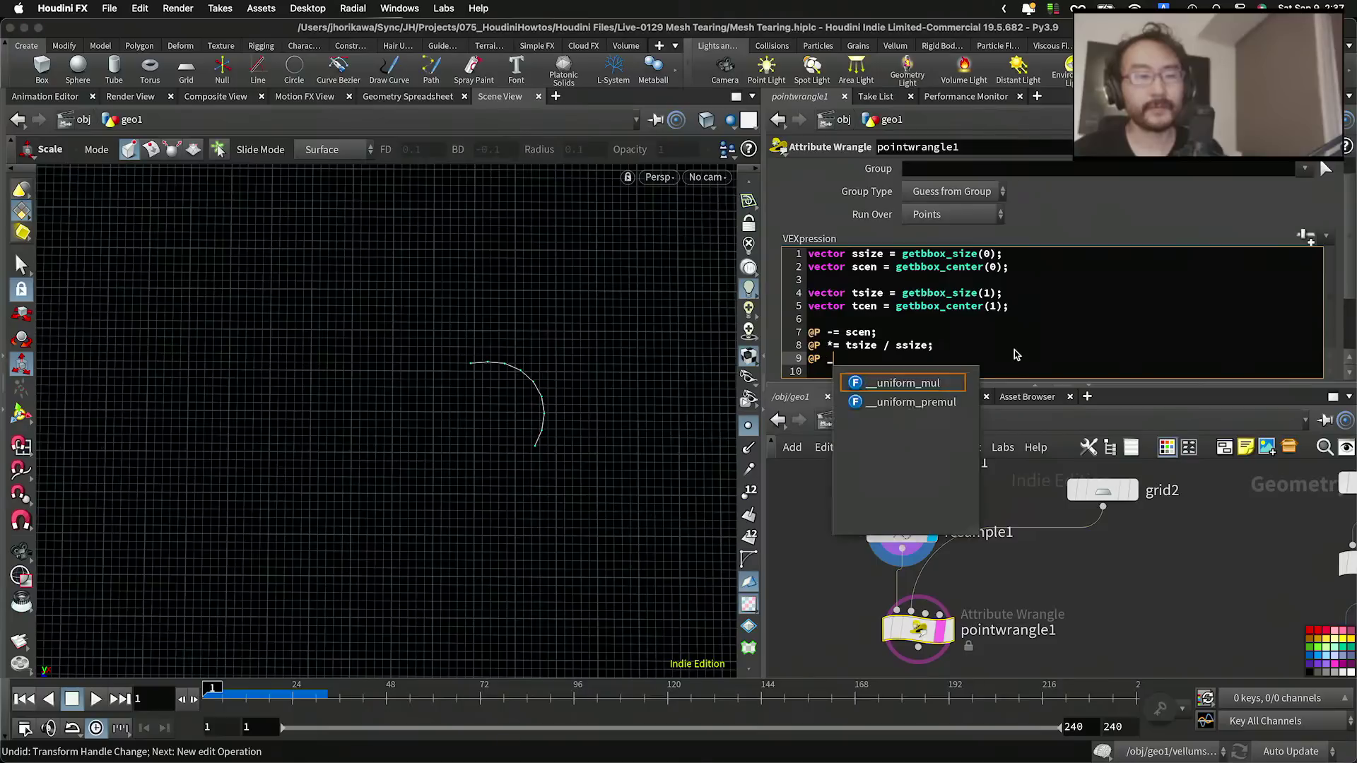
type("tcen;")
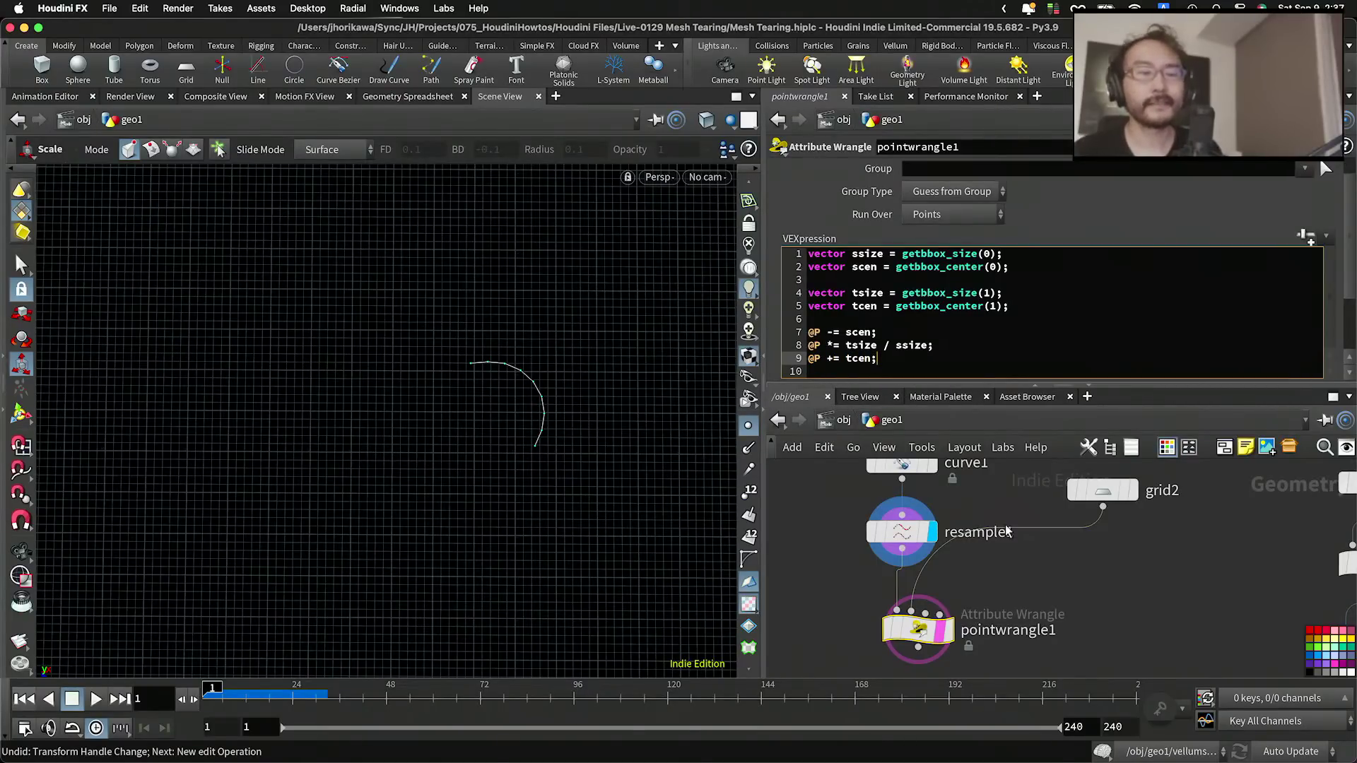
left_click(981, 601)
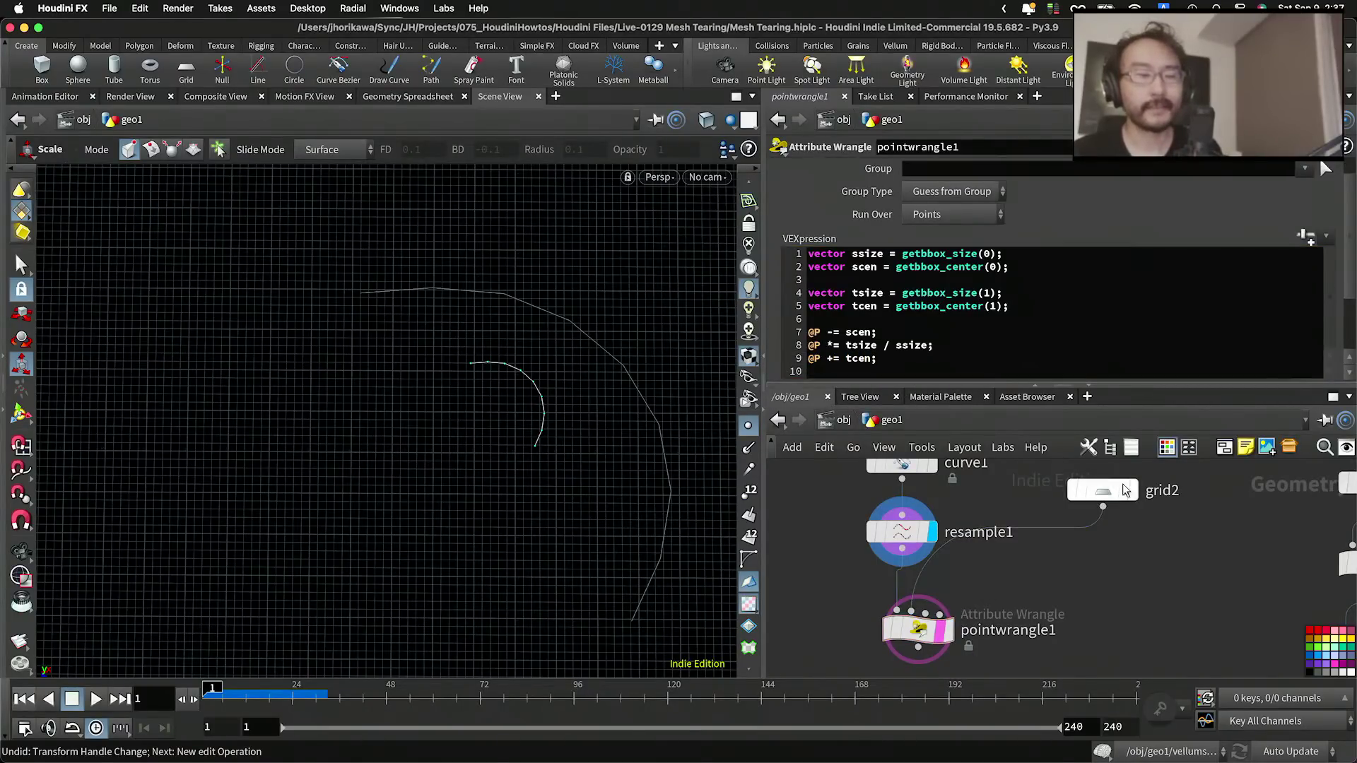
Step: Display pointwrangle1 with grid2 as the template to check the fitted curve against the grid
left_click(1127, 492)
left_click(948, 630)
right_click_drag(543, 424, 511, 424, "alt")
middle_click_drag(511, 424, 495, 366, "alt")
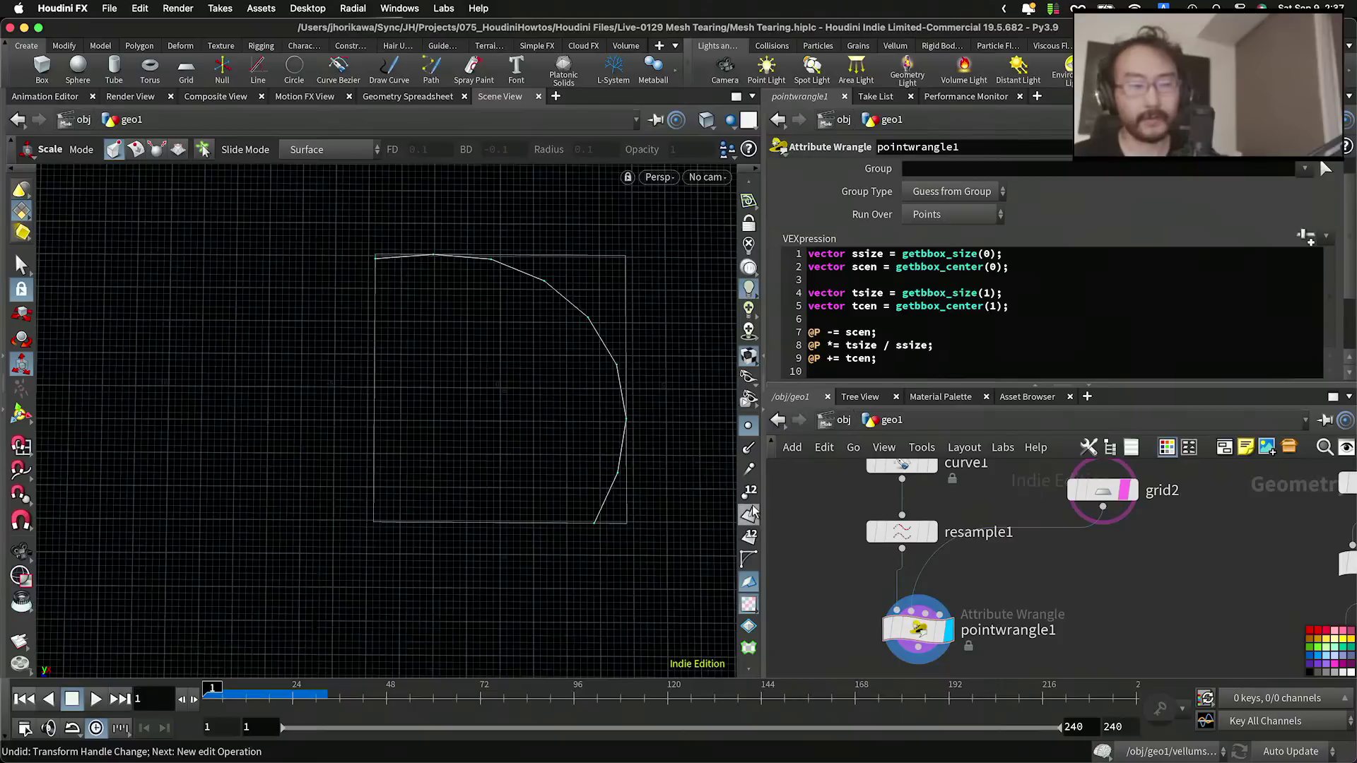
Step: Turn off the grid2 template, shift pointwrangle1 slightly in the network, and save the scene
left_click(938, 640)
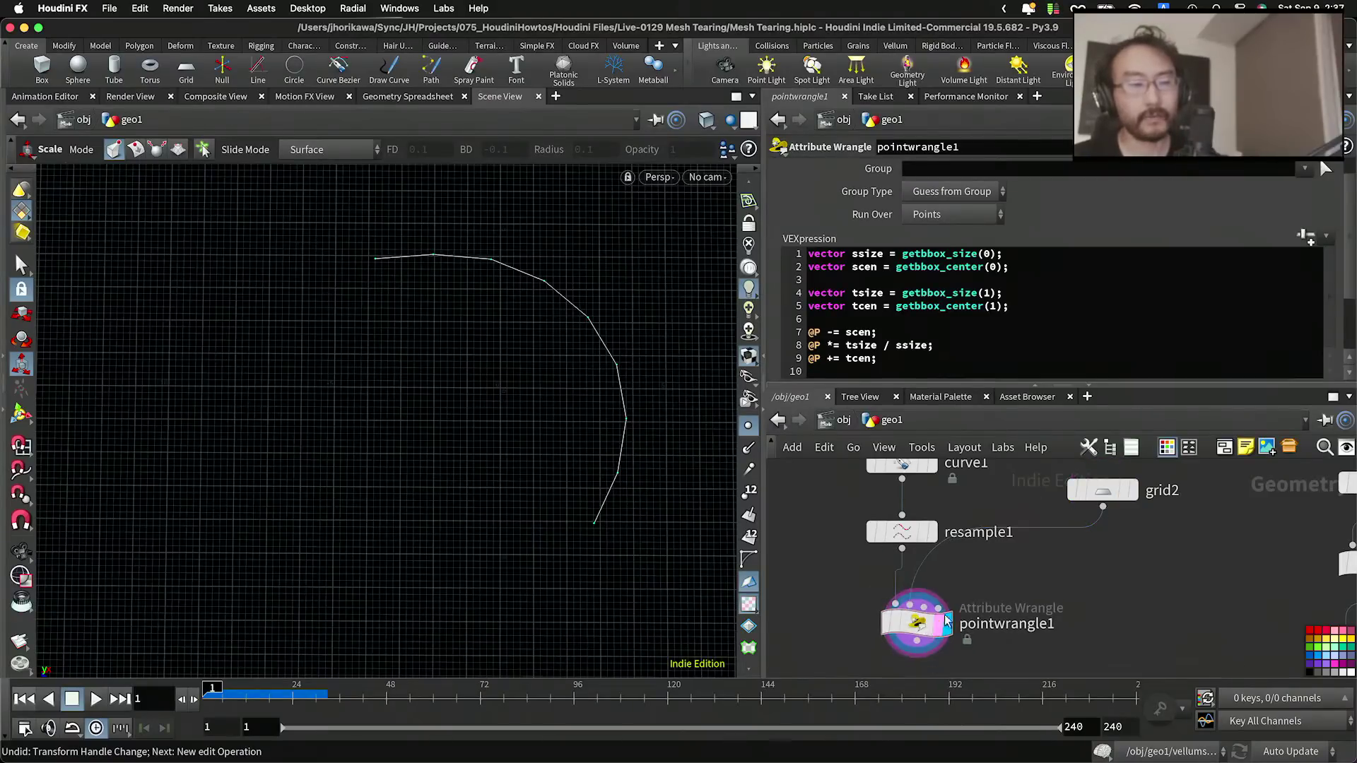
scroll(972, 586, "down", 2)
scroll(927, 636, "up", 1)
left_click_drag(932, 607, 956, 608)
key("super+s")
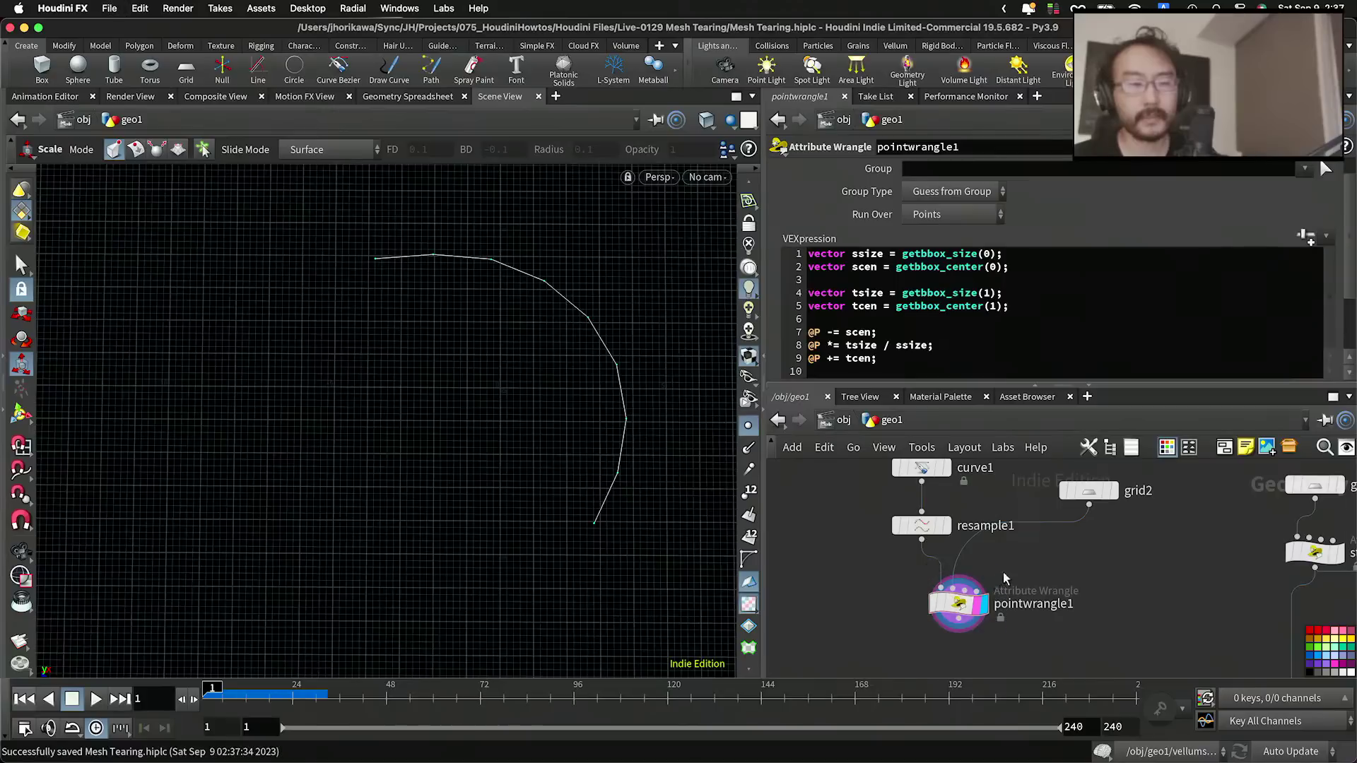
scroll(1007, 566, "down", 2)
left_click_drag(1071, 624, 930, 497)
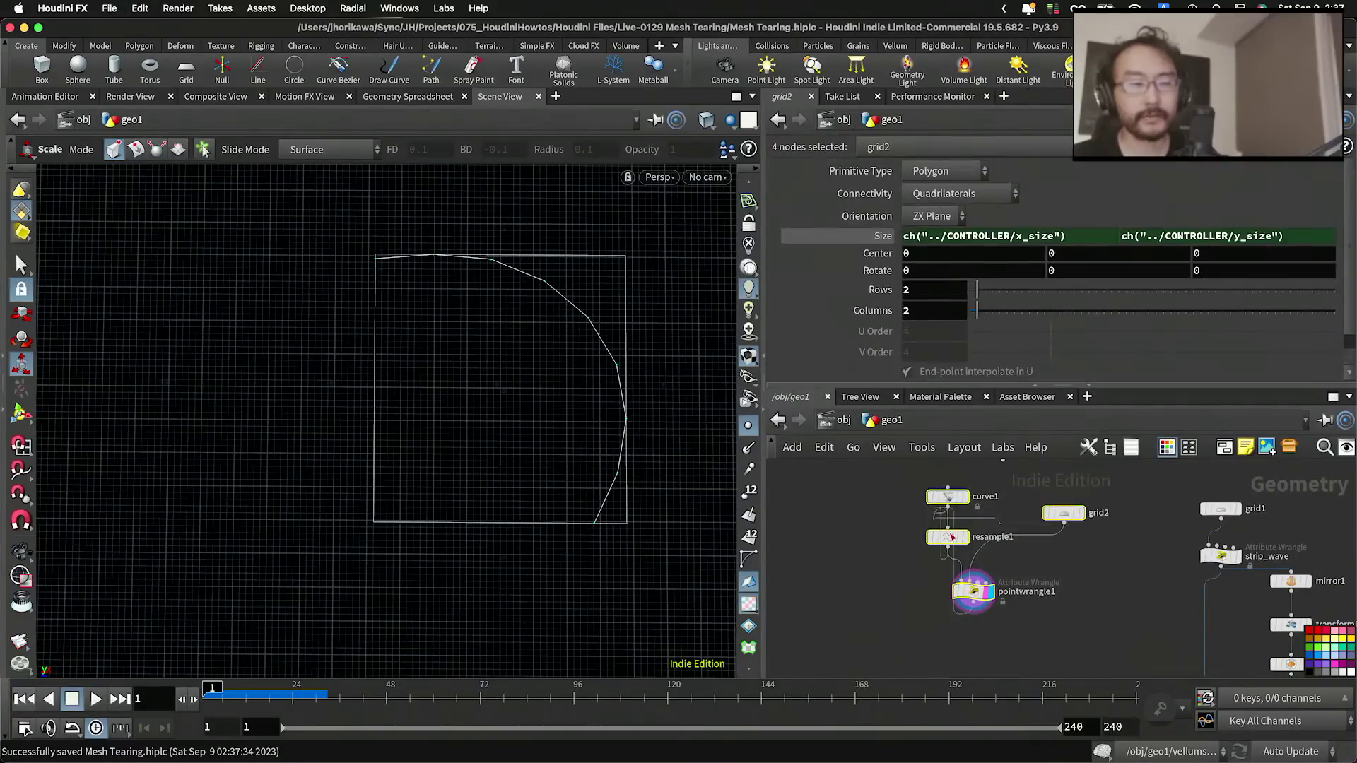
left_click(948, 547)
key("Escape")
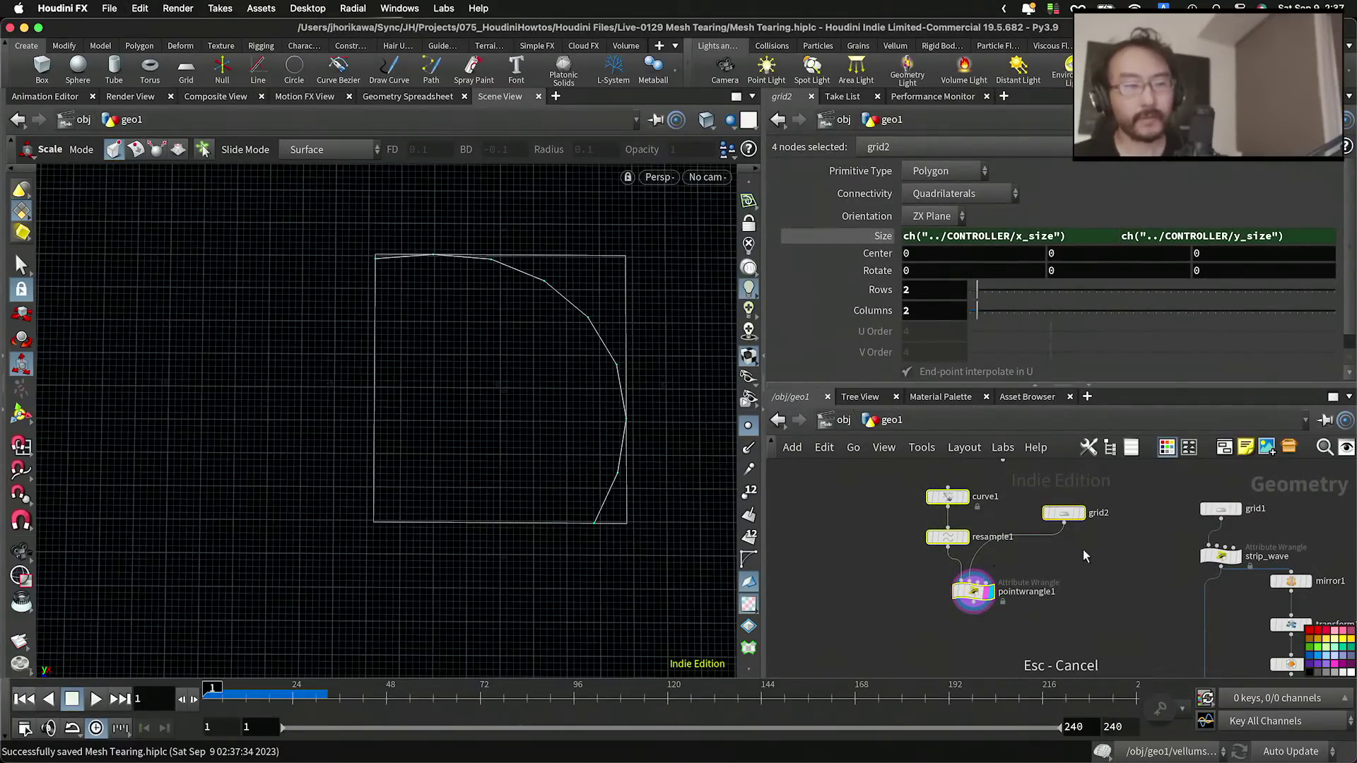
Step: Set both the Rows and Columns of grid2 to 10
left_click(1065, 513)
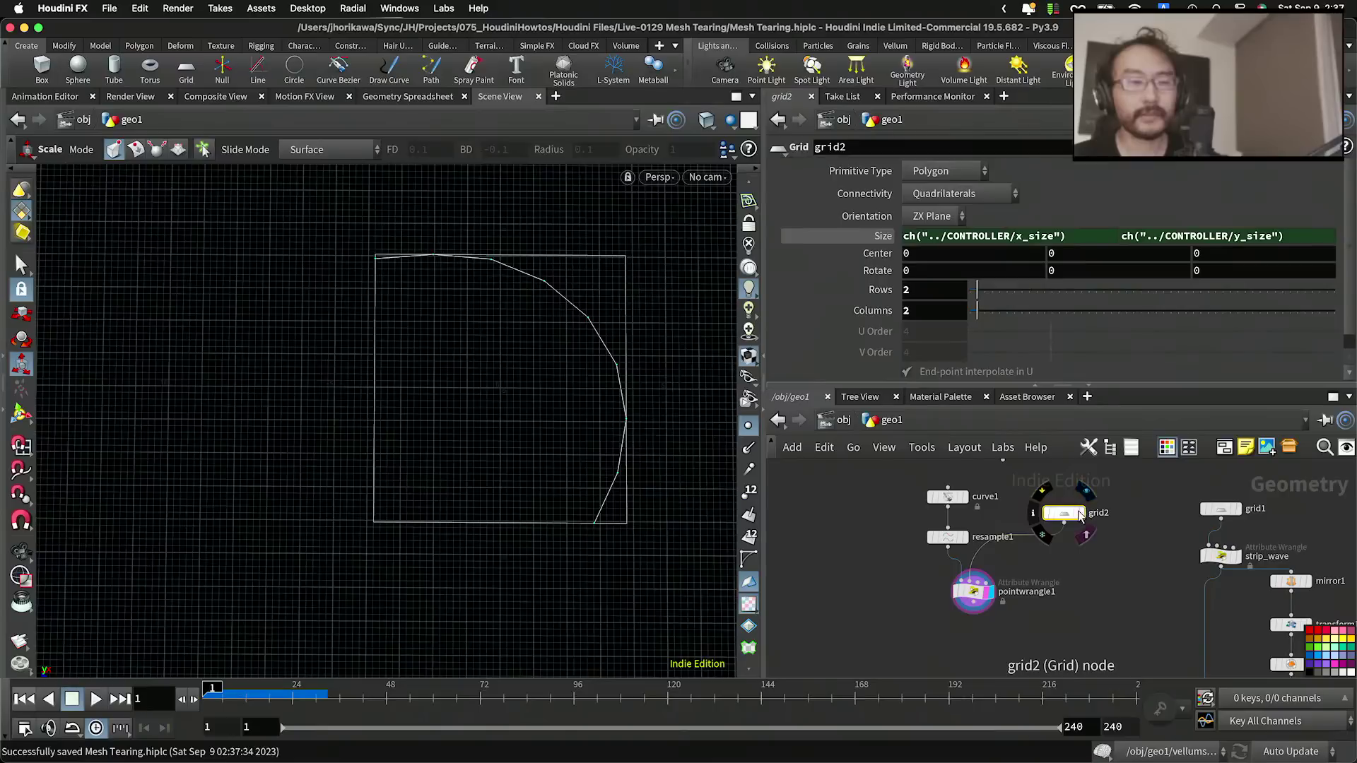
left_click_drag(999, 297, 1036, 310)
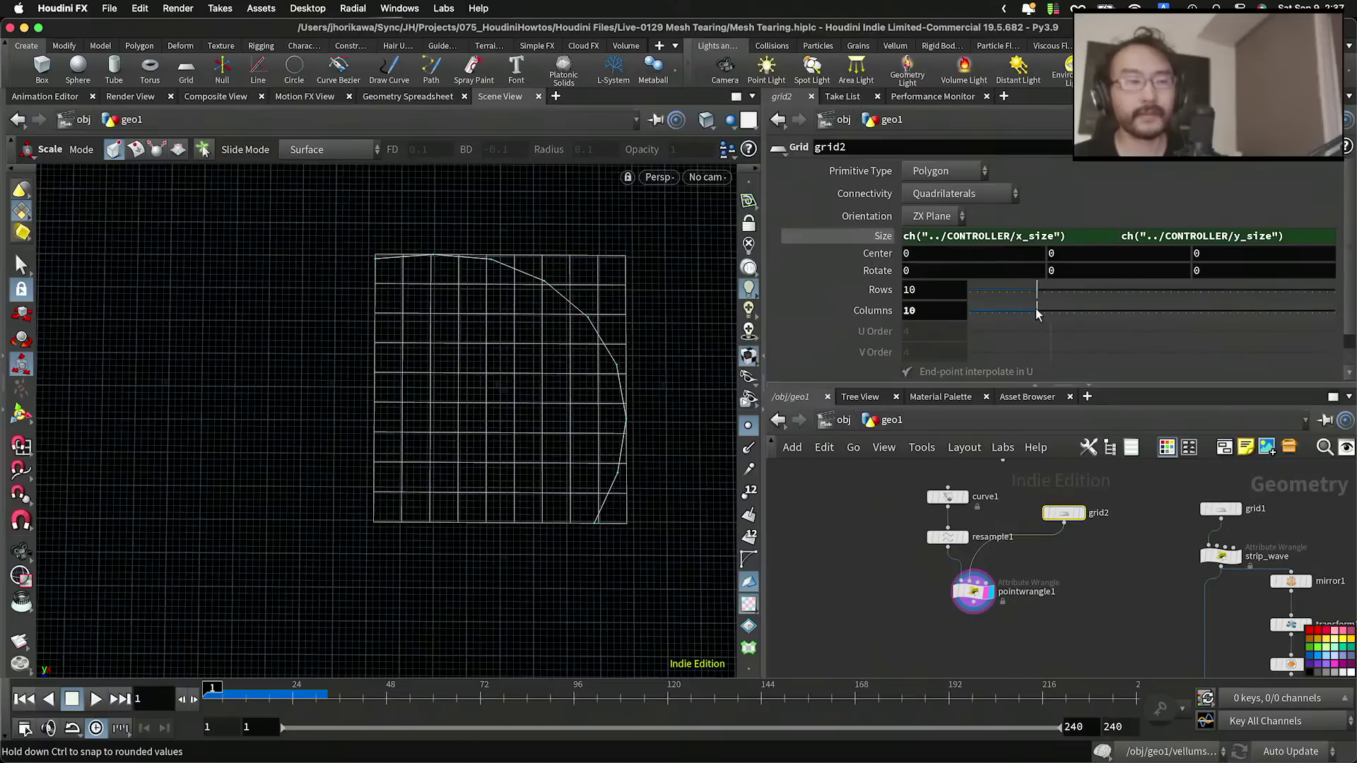
Step: Set both the Rows and Columns of grid2 to 7
left_click_drag(1019, 312, 1015, 311)
left_click_drag(1026, 291, 1016, 291)
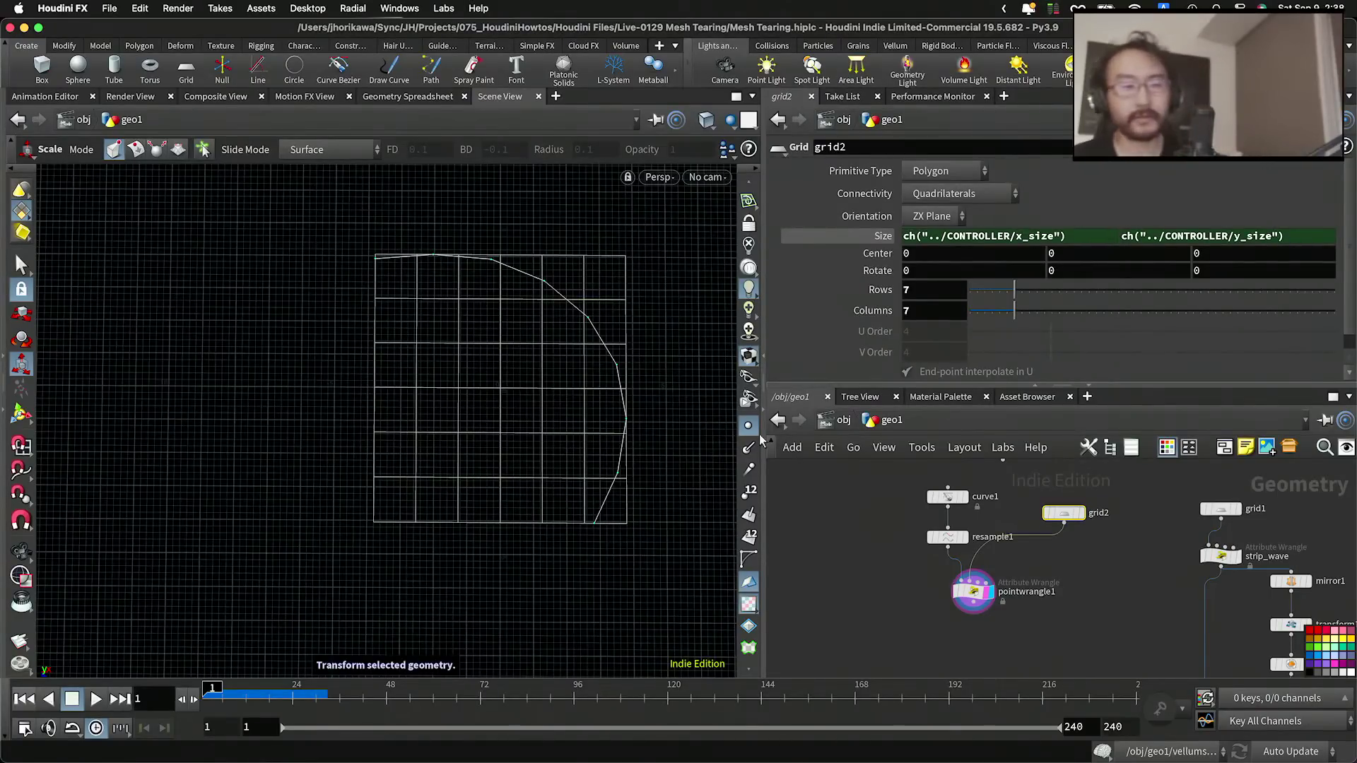
Step: Copy the rows parameter of the CONTROLLER null and paste it as a relative reference into the Rows of grid2
scroll(1010, 560, "down", 5)
scroll(1010, 555, "up", 5)
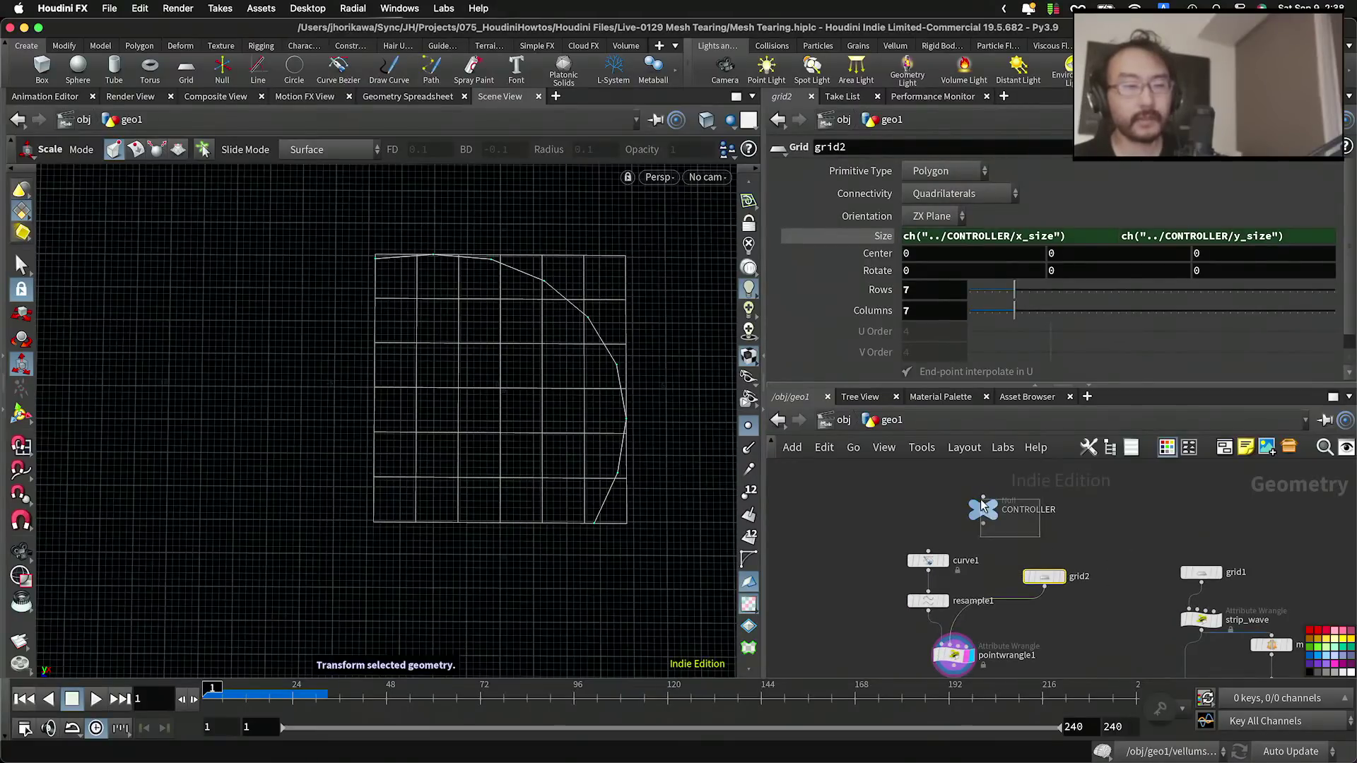
left_click(1045, 531)
left_click(982, 509)
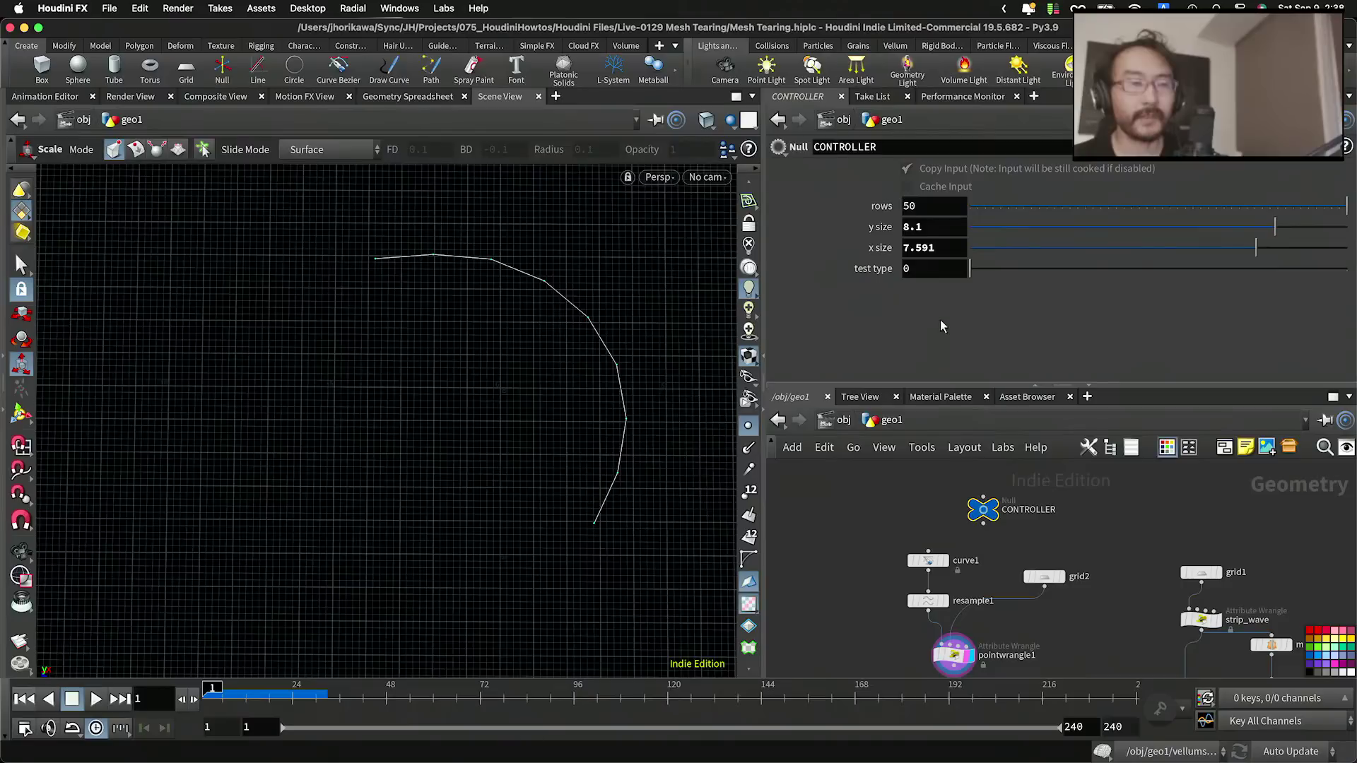
right_click(940, 206)
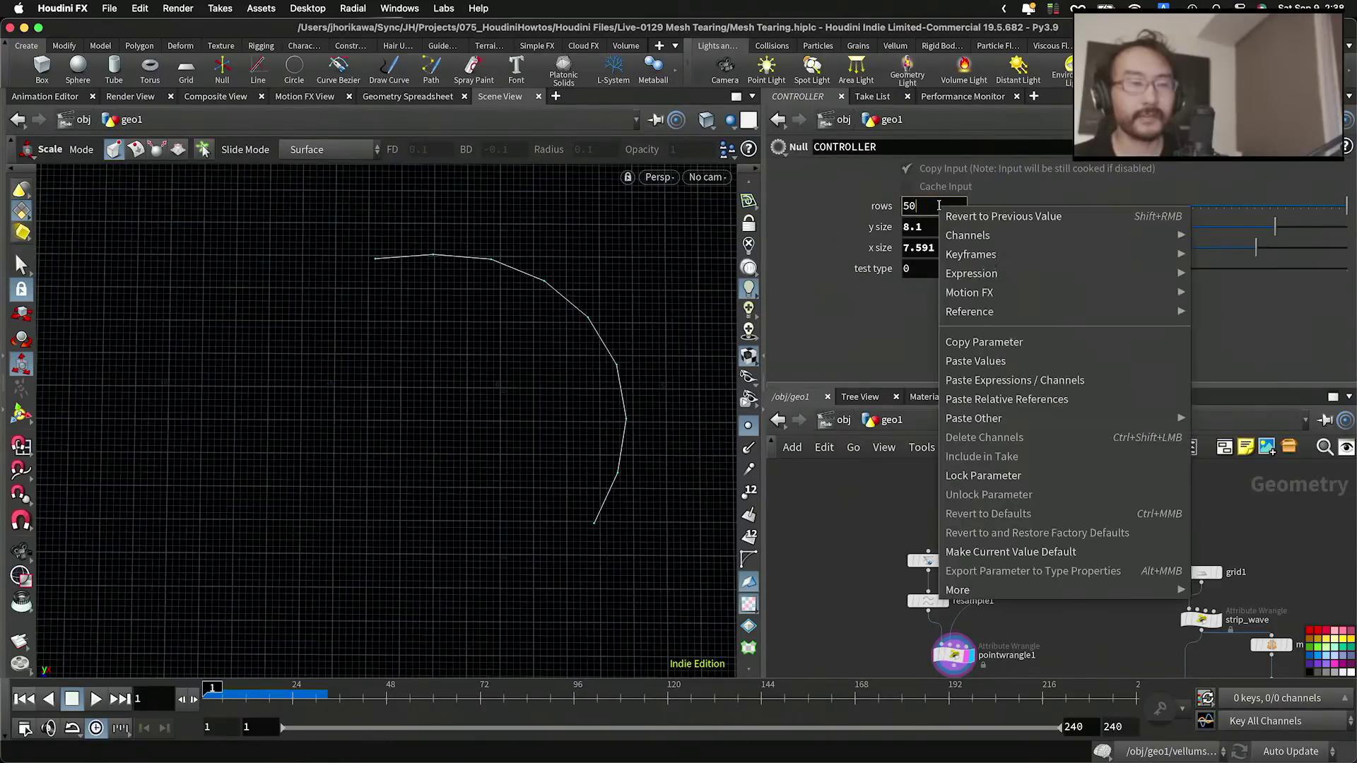
left_click(969, 344)
left_click(1044, 575)
double_click(916, 291)
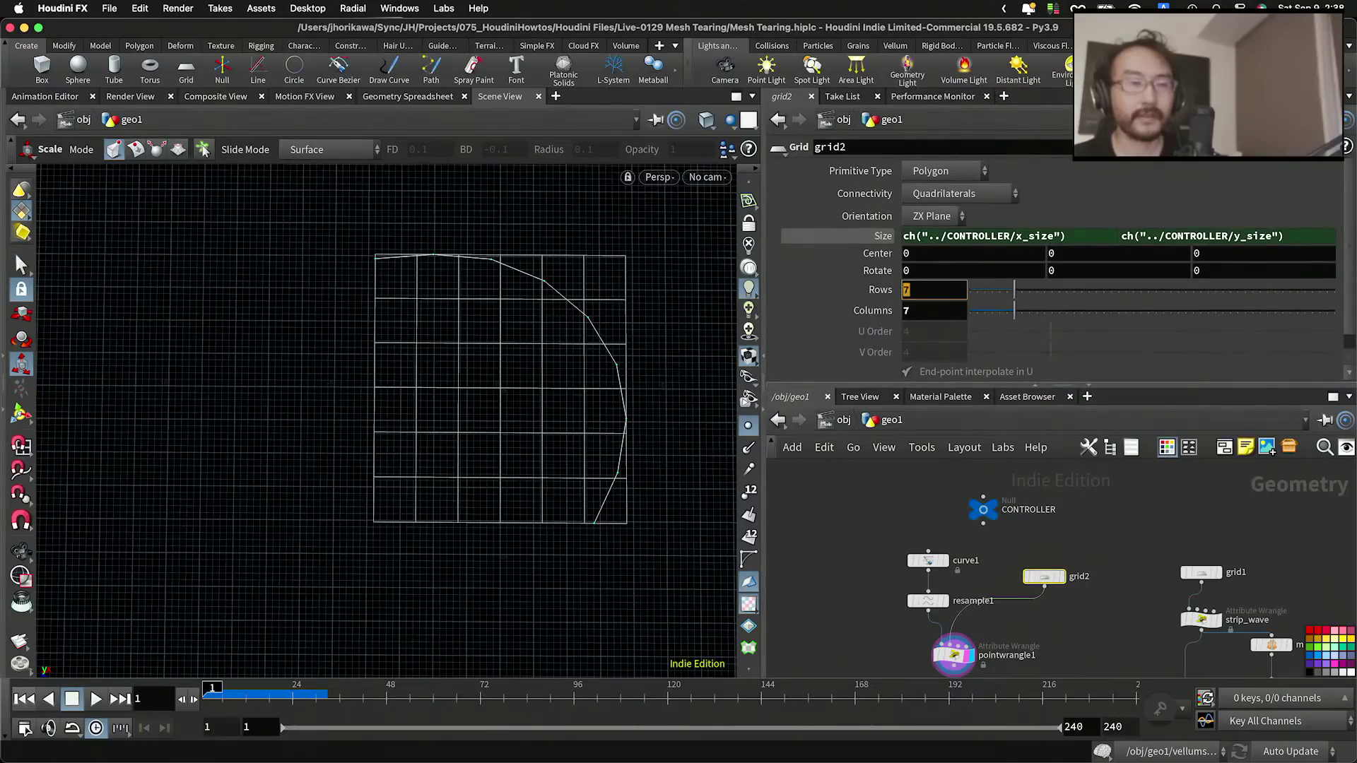
key("BackSpace")
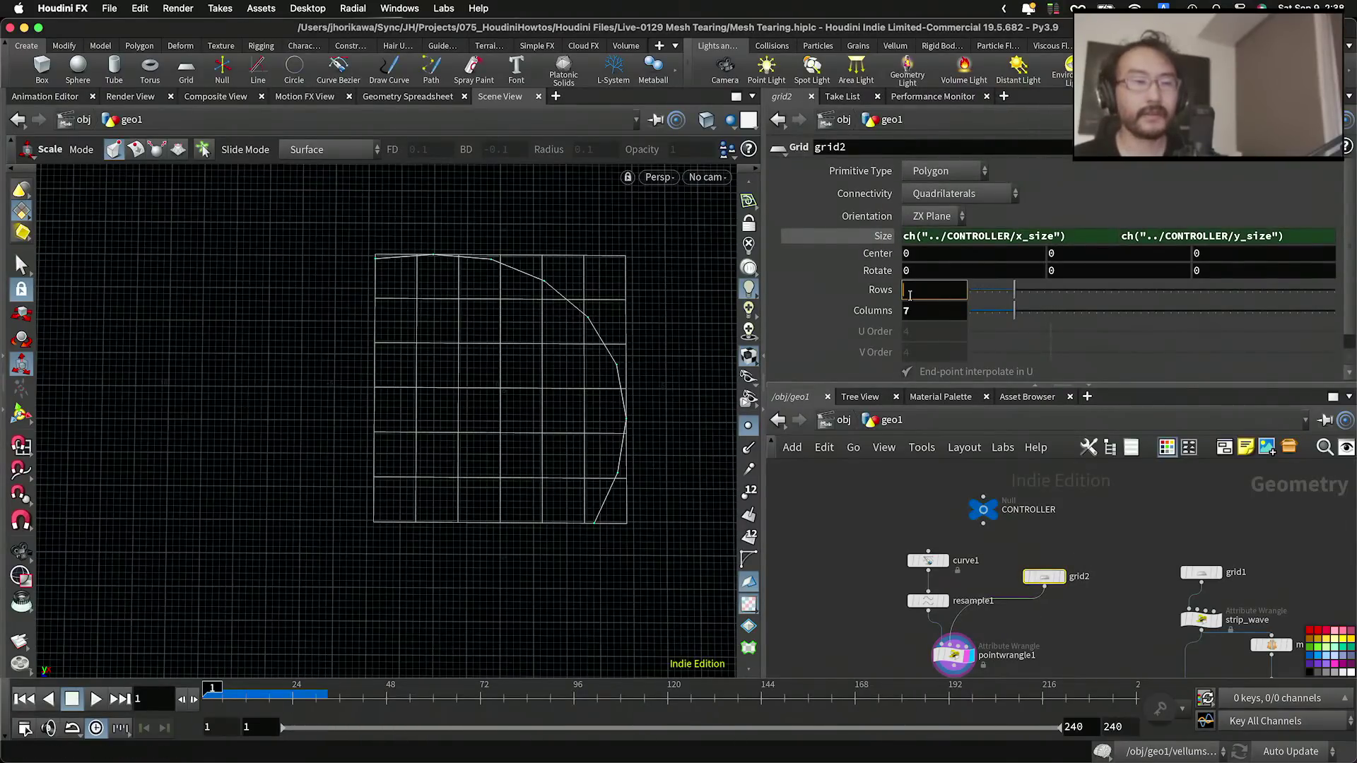
right_click(912, 292)
left_click(963, 465)
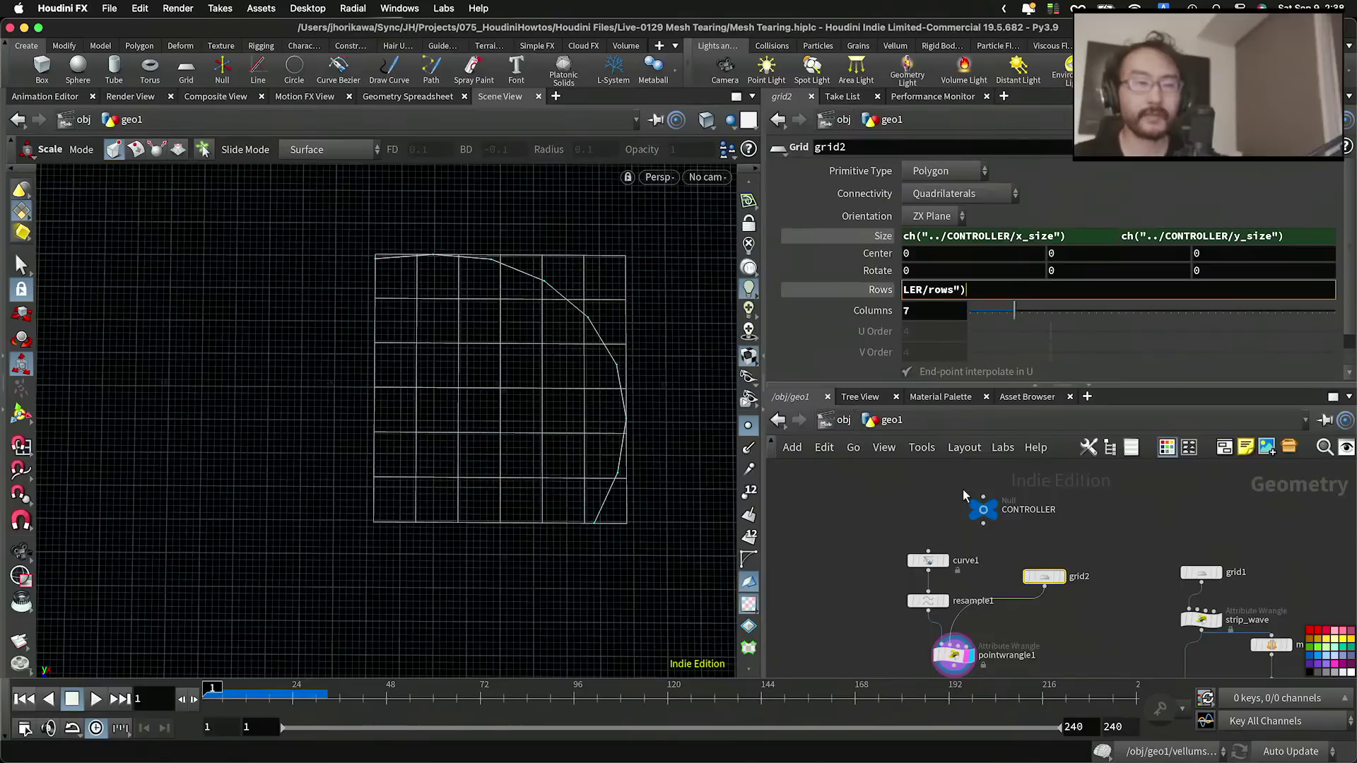
Step: Replace the Columns value of grid2 with the same relative reference, ch("../CONTROLLER/rows")
left_click_drag(923, 313, 872, 316)
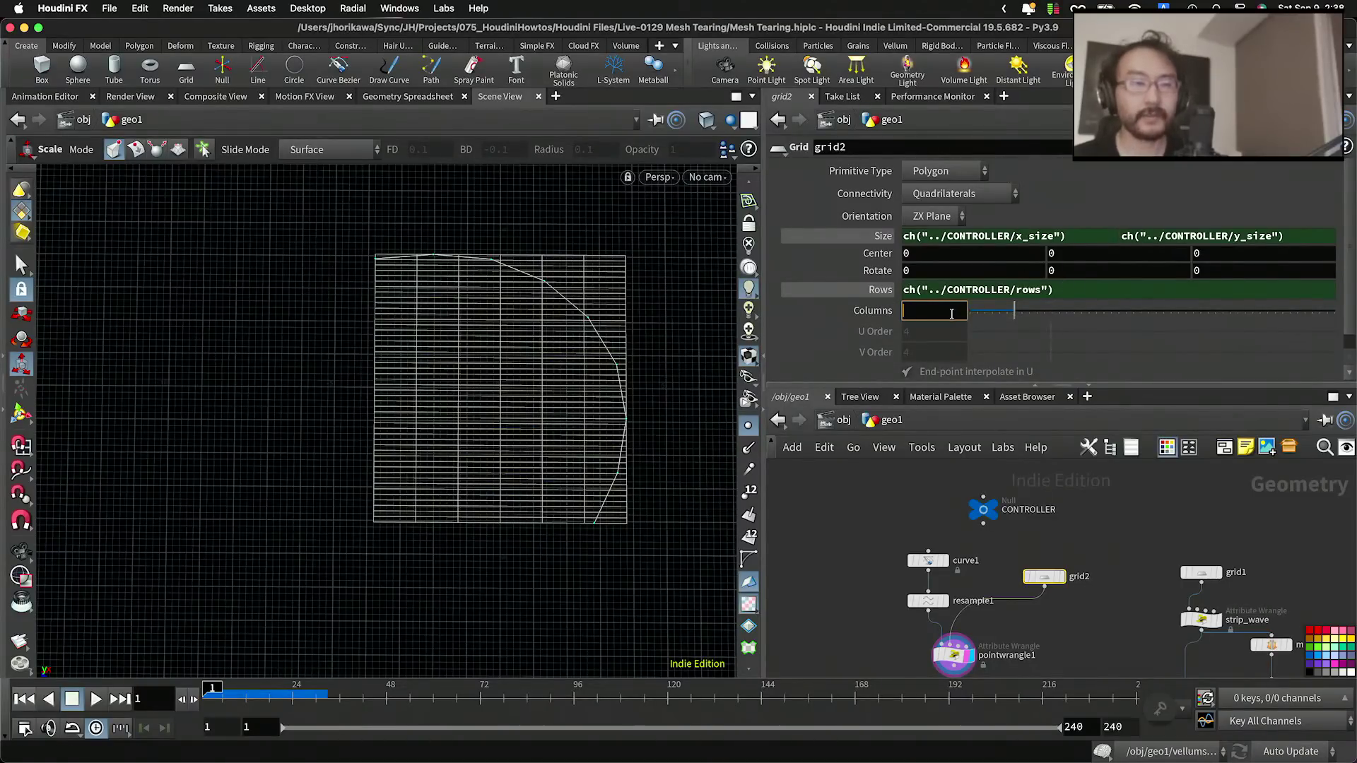
right_click(952, 313)
left_click(1000, 507)
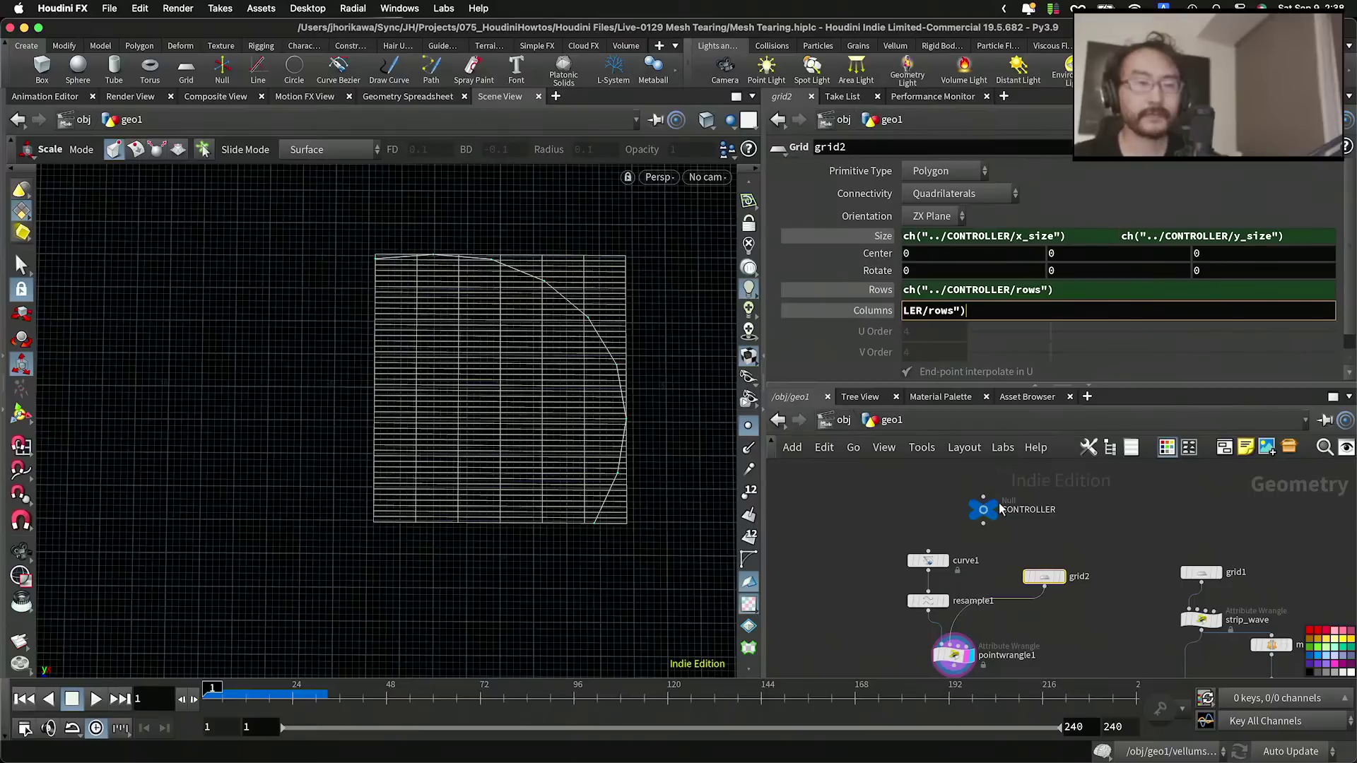
key("Return")
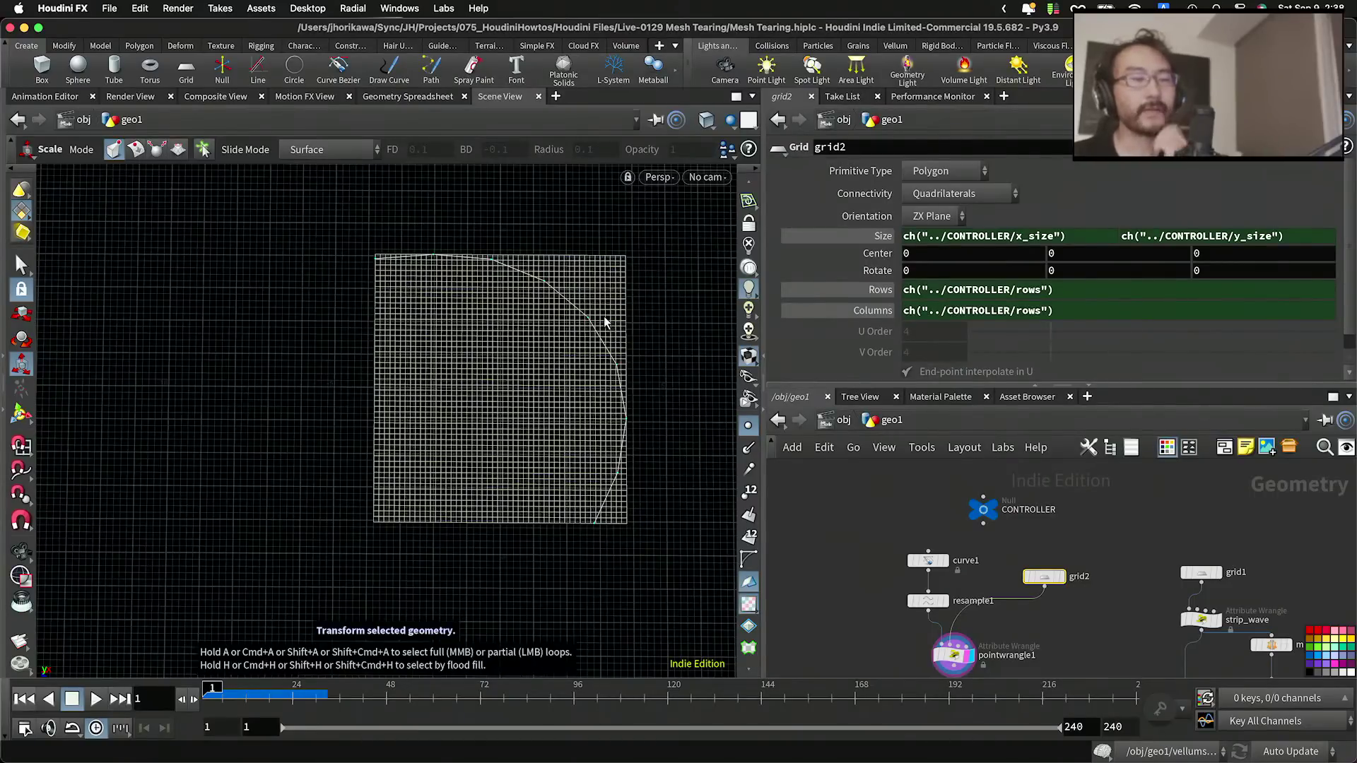
Step: Extend the Columns expression of grid2 with a division operator after ch("../CONTROLLER/rows")
right_click_drag(561, 294, 699, 260, "alt")
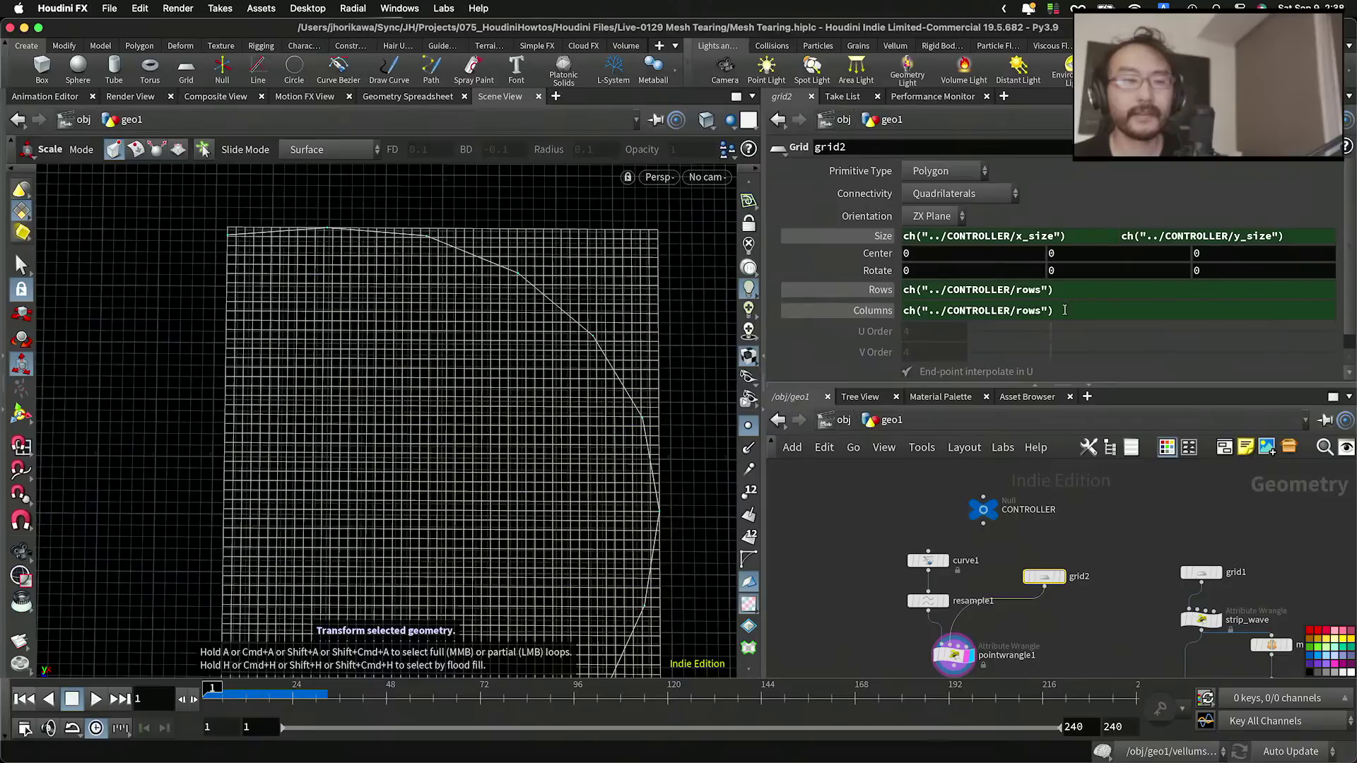
left_click_drag(1076, 291, 897, 290)
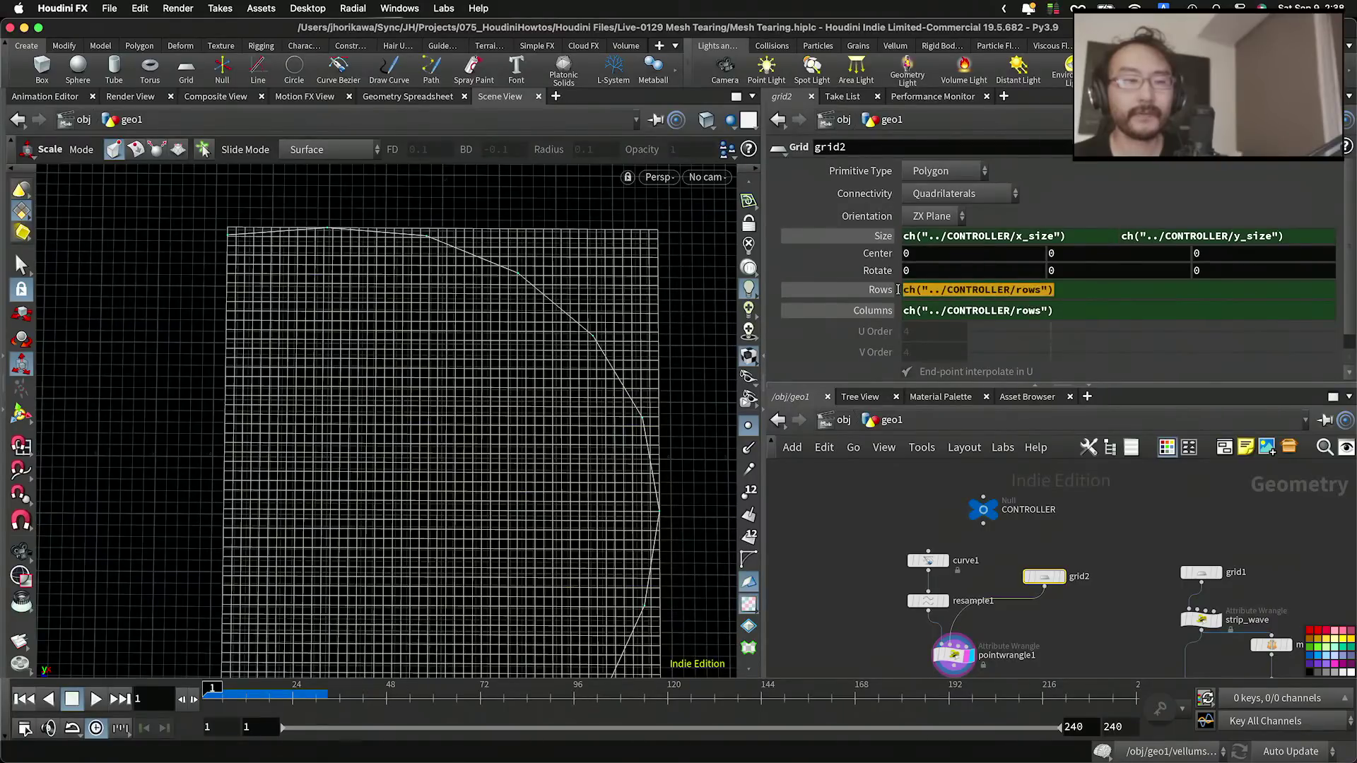
left_click_drag(1307, 239, 1089, 235)
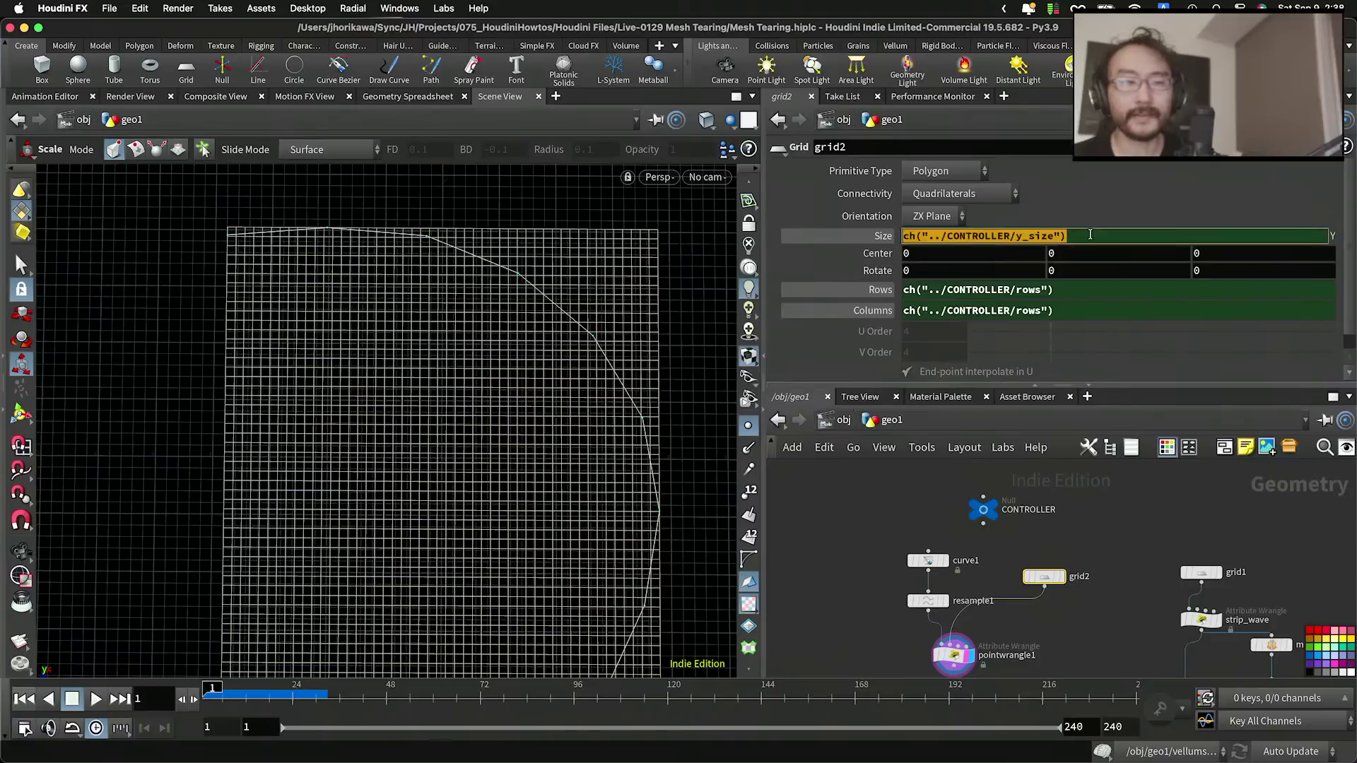
left_click(1079, 296)
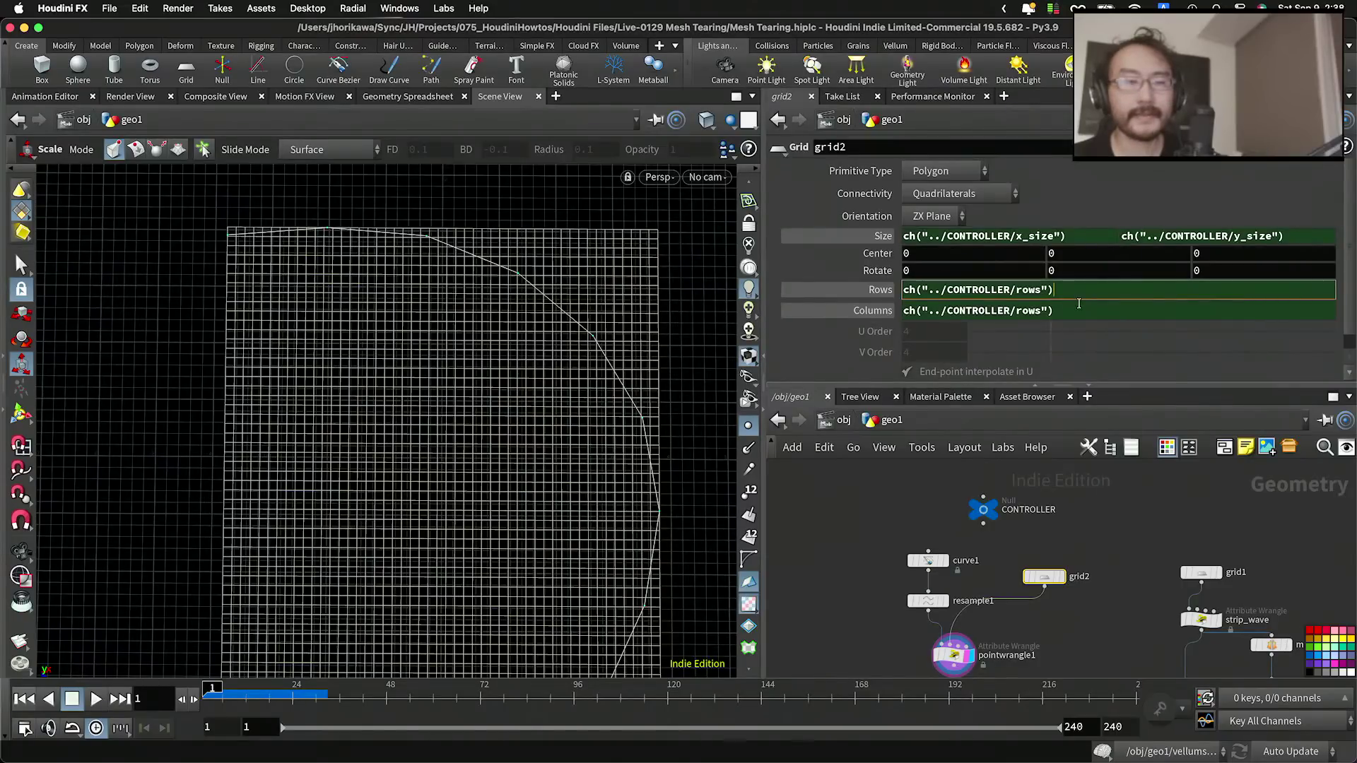
mouse_move(1061, 311)
left_mouse_down()
mouse_move(871, 312)
mouse_move(1084, 313)
left_mouse_up()
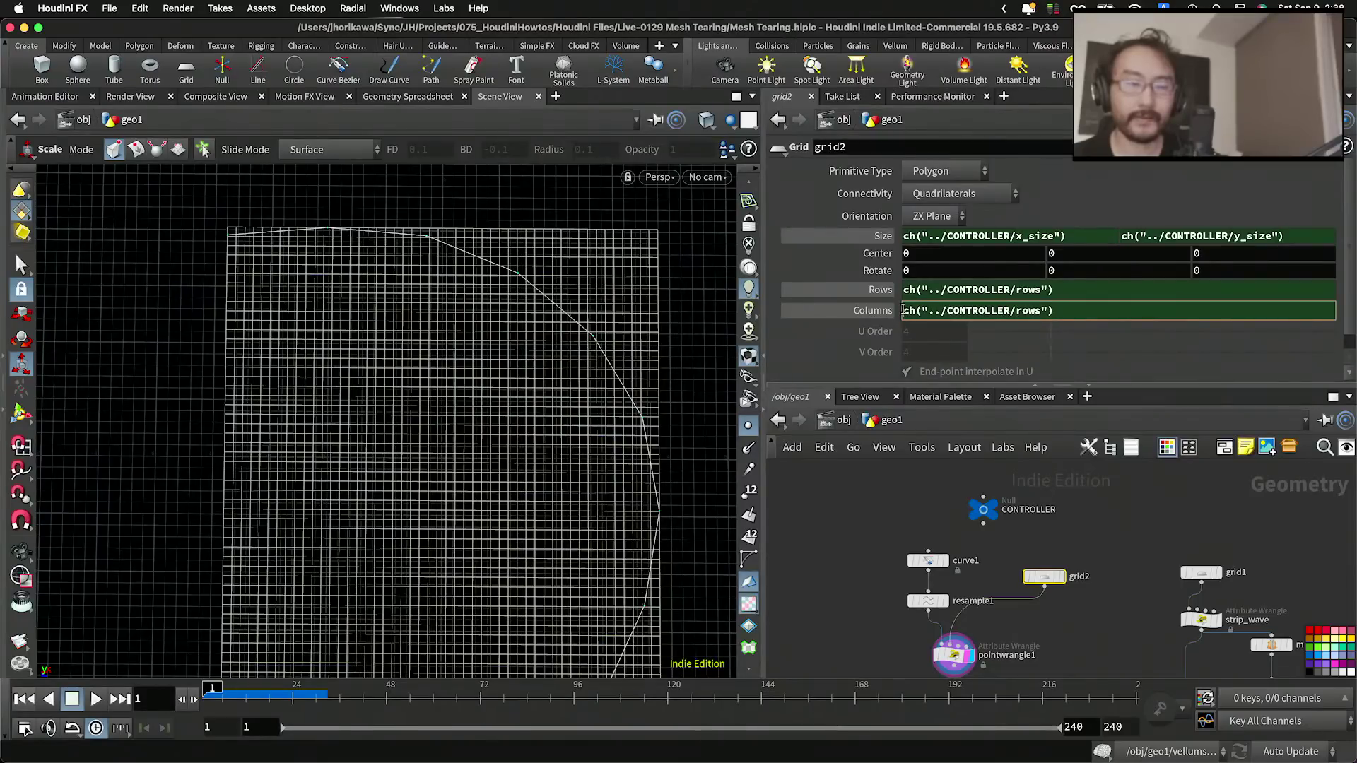
type("* ")
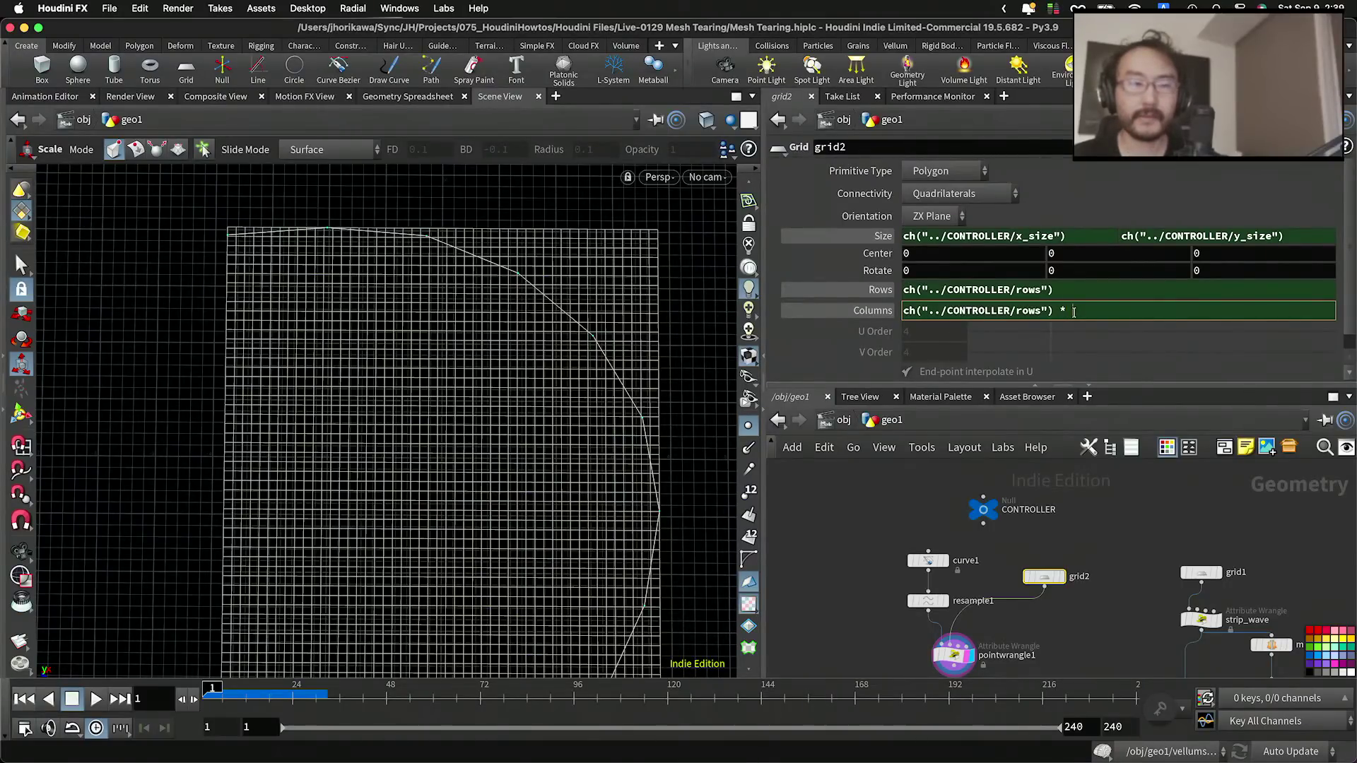
type("/")
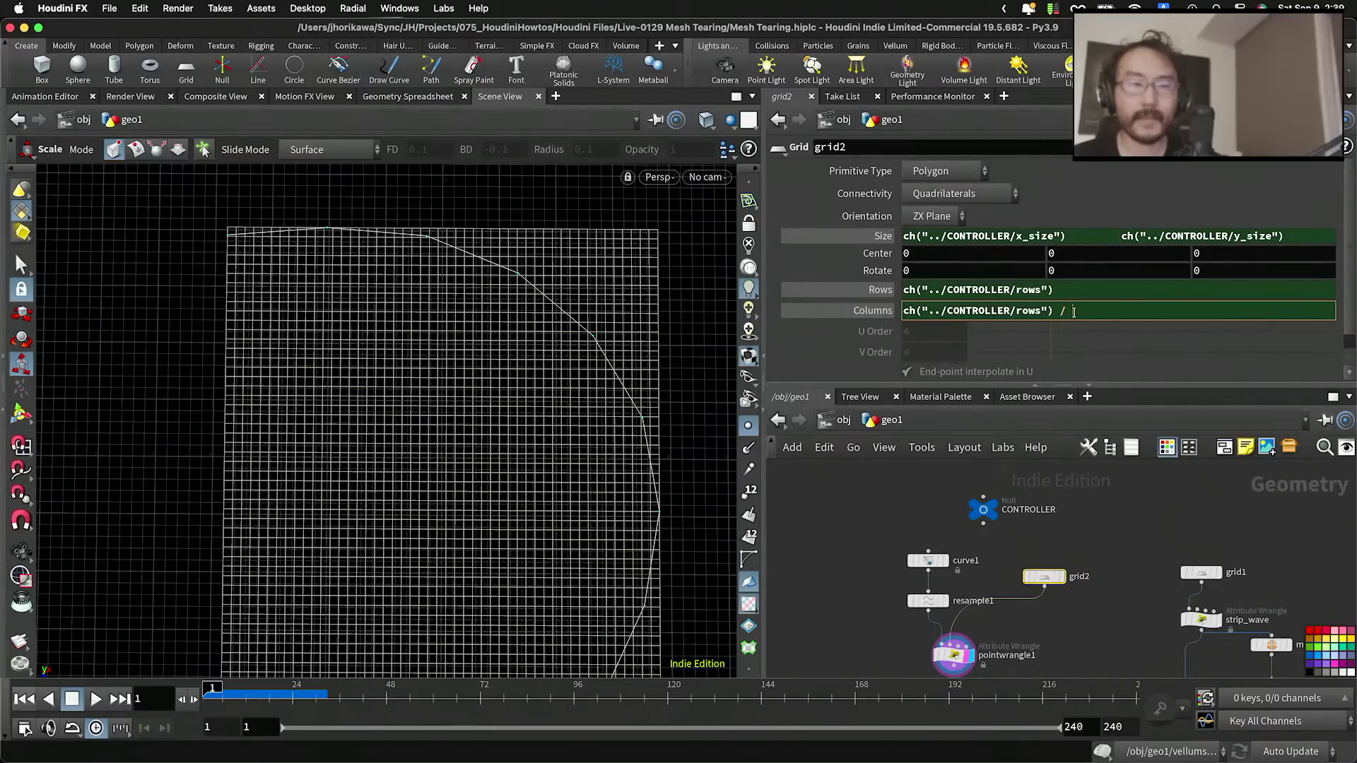
Step: Divide grid2's Columns expression by a relative reference to its own Y size, adding /ch("sizey")
left_click(1142, 234)
right_click(1141, 234)
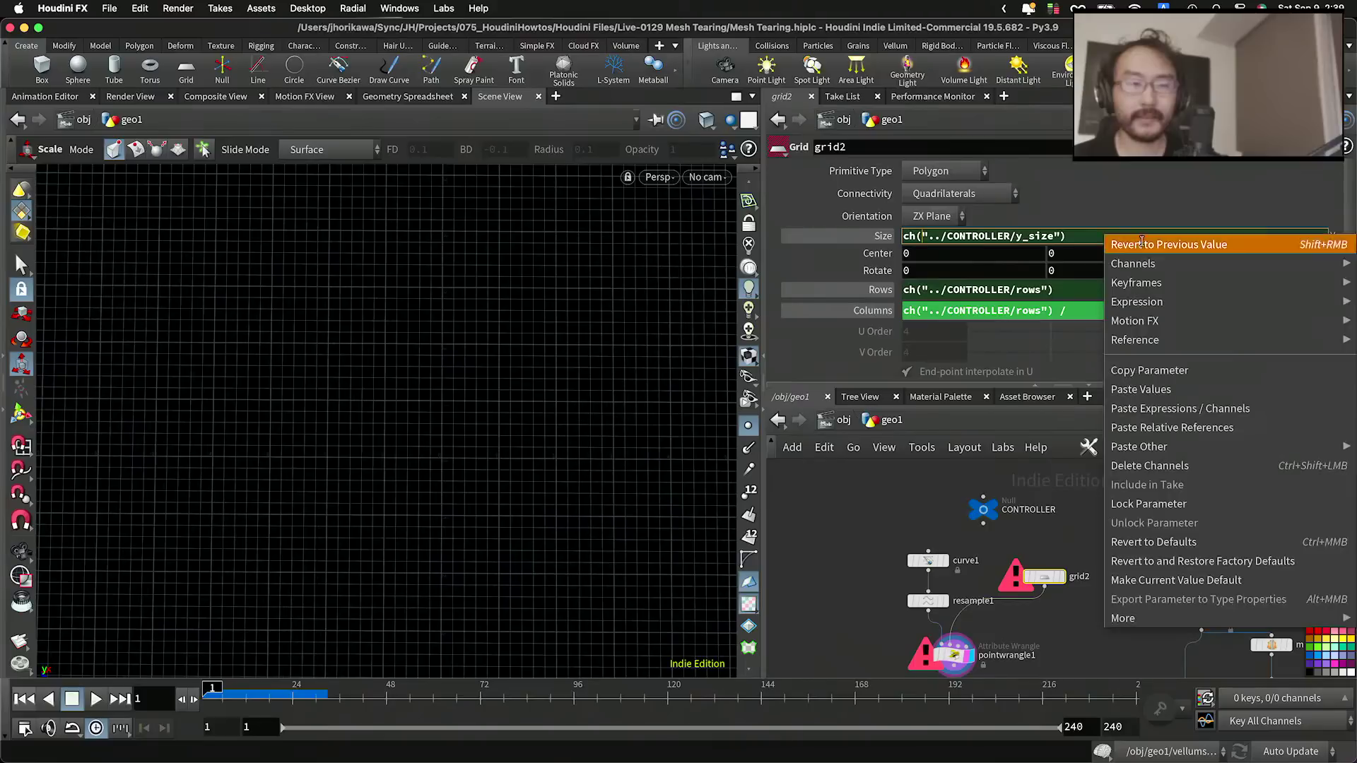
left_click(1150, 370)
left_click(1102, 315)
right_click(1103, 315)
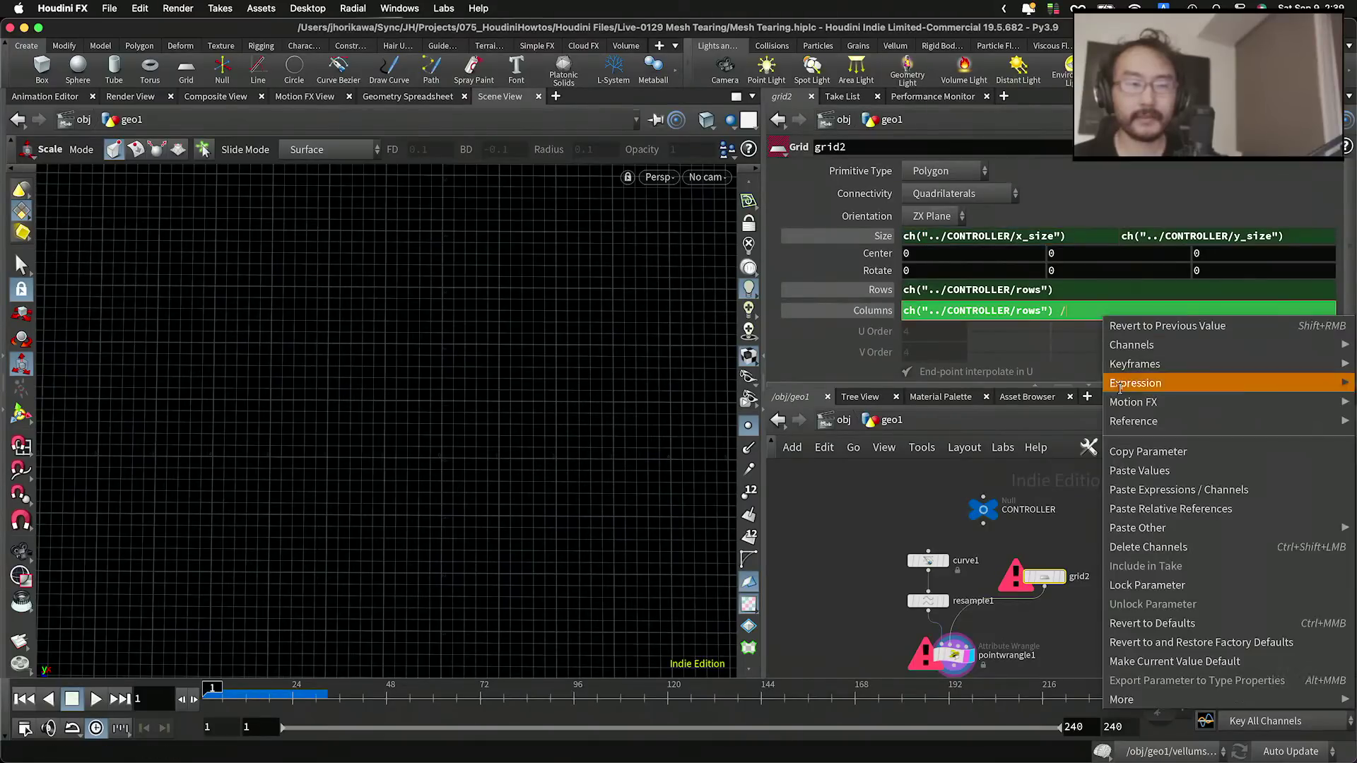
left_click(1201, 487)
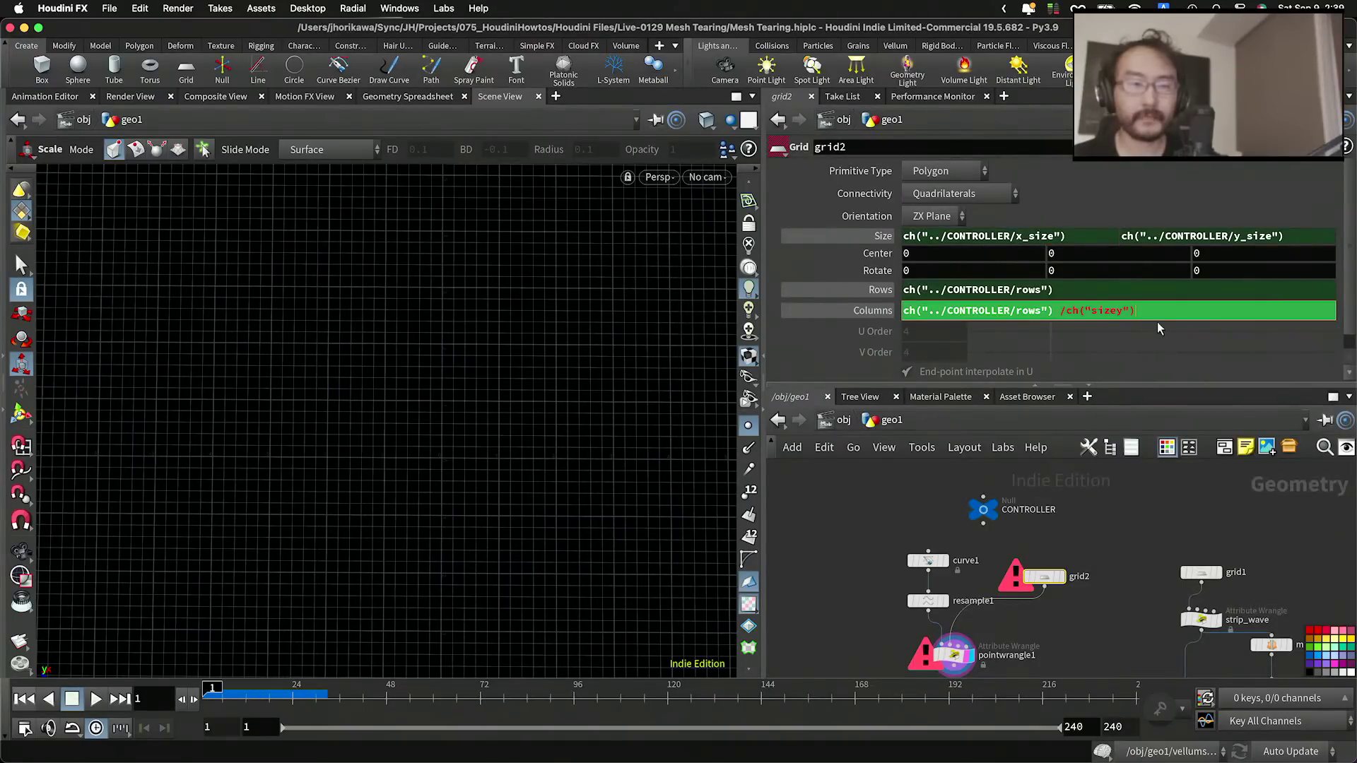
Step: Multiply grid2's Columns expression by a relative reference to its own X size, adding *ch("sizex")
type("*")
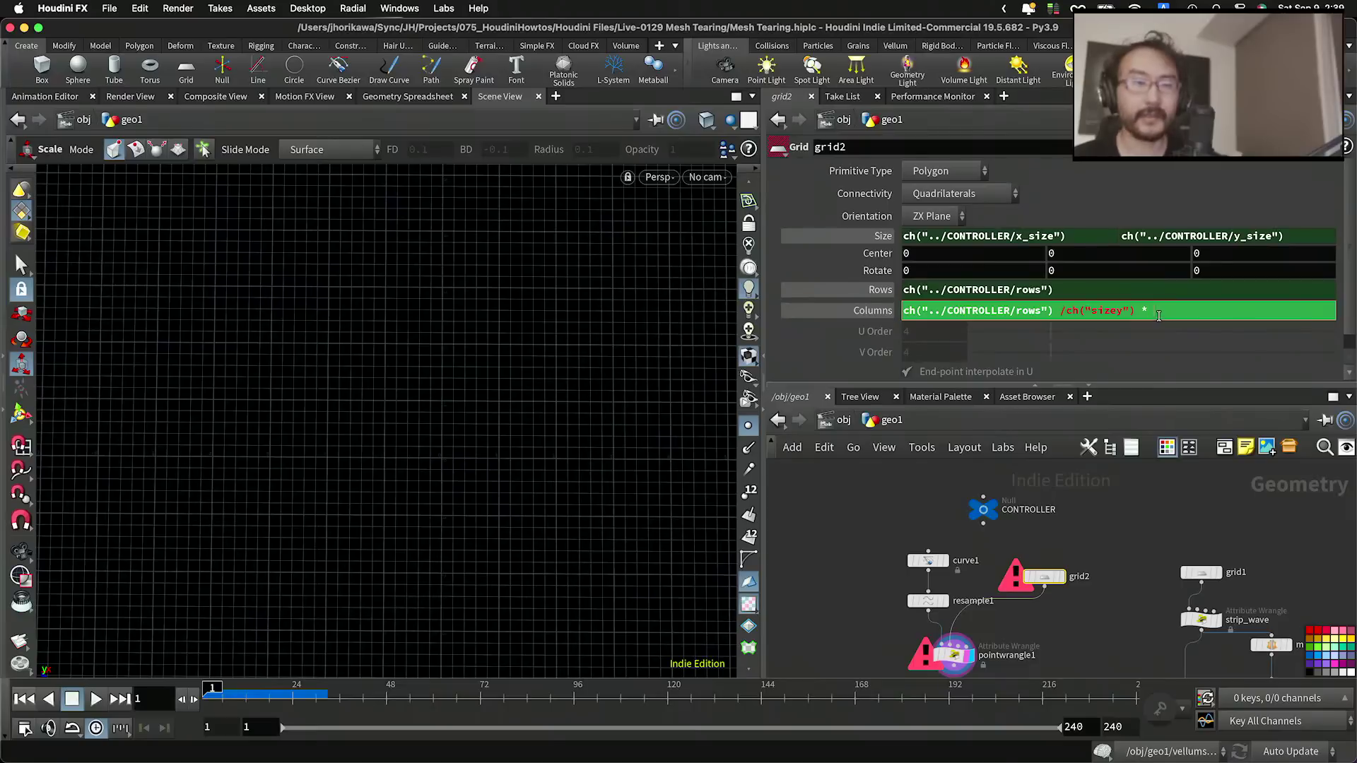
right_click(1004, 241)
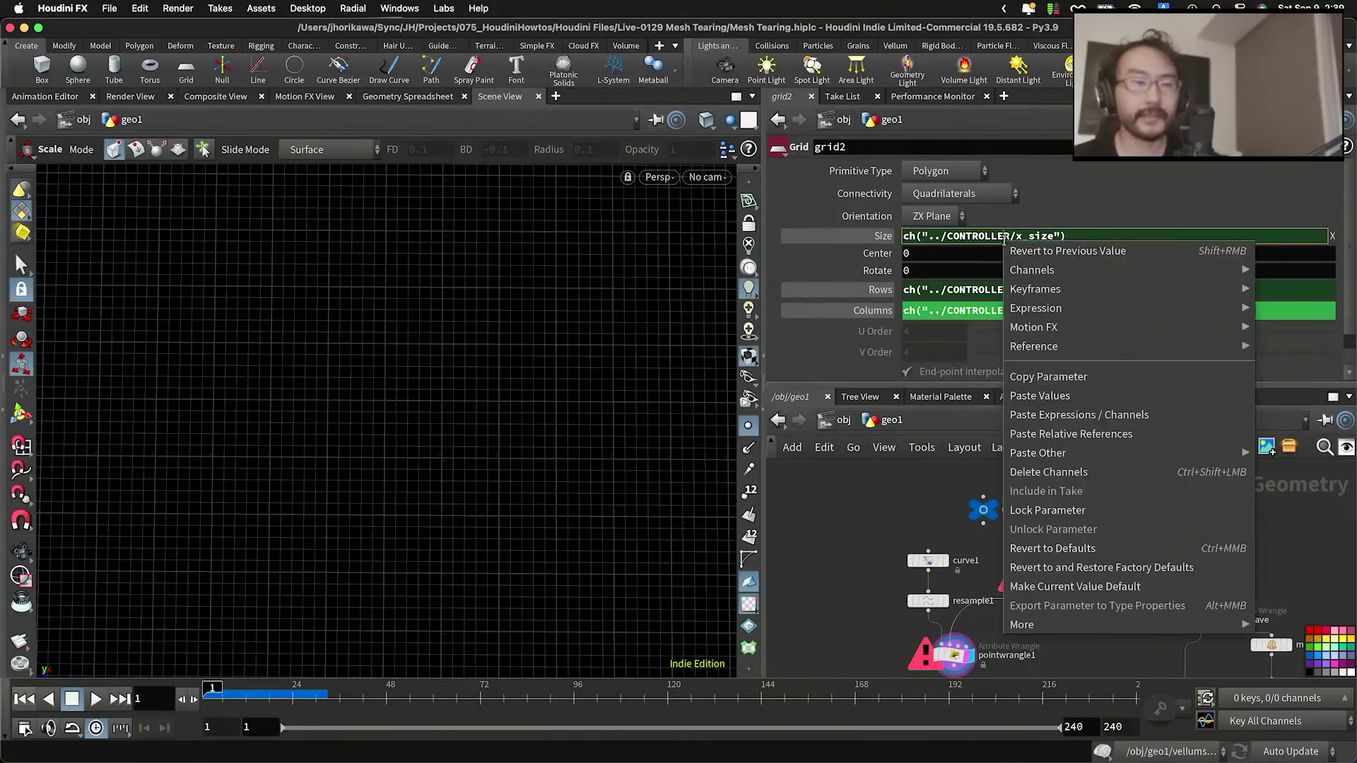
left_click(1052, 373)
left_click(1201, 316)
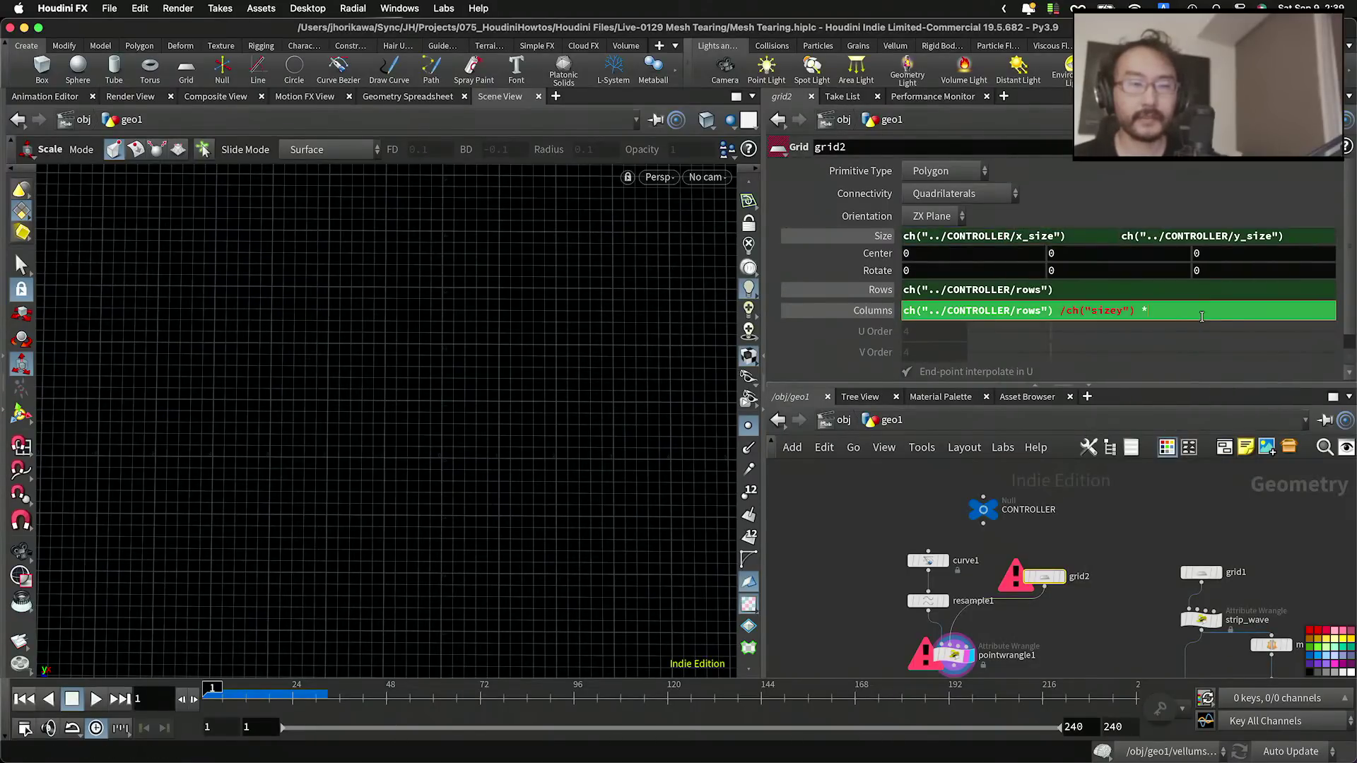
right_click(1202, 316)
left_click(1162, 507)
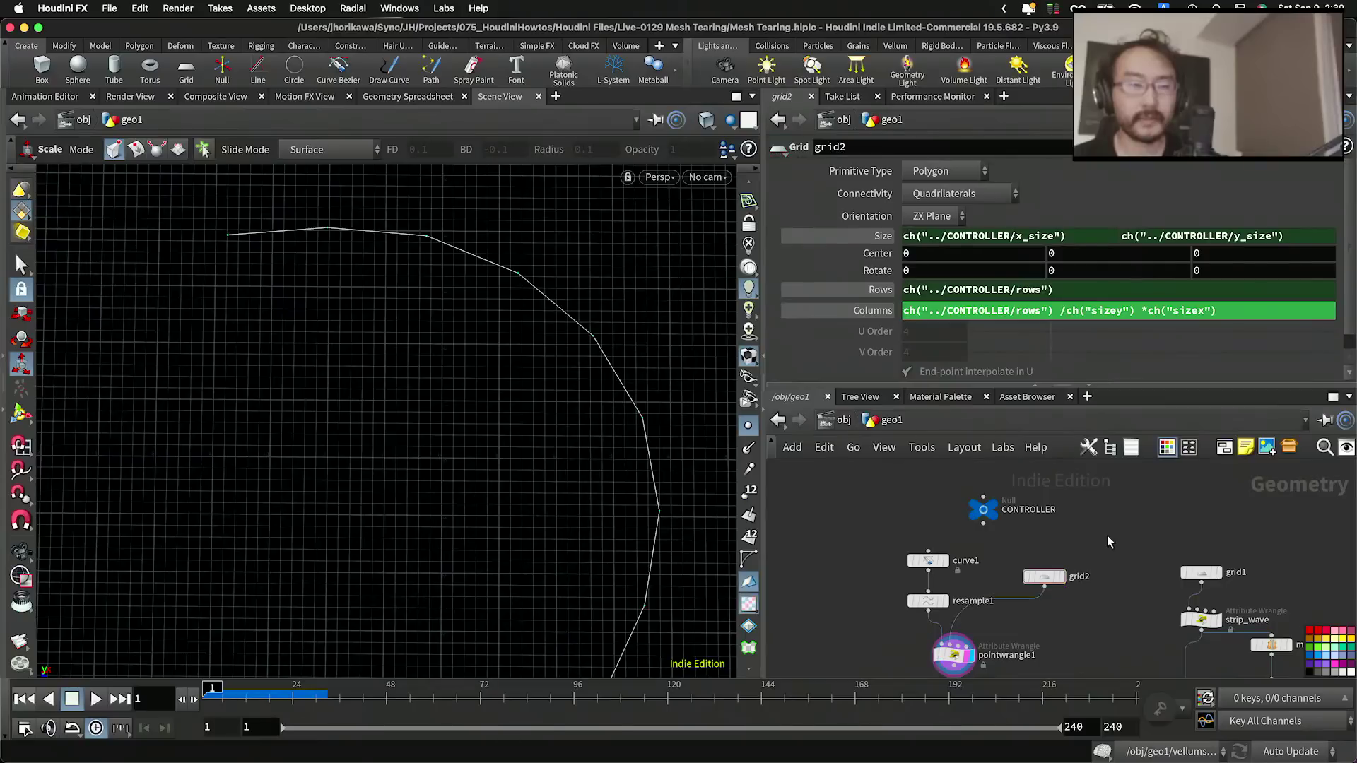
Step: Display grid2 and set the CONTROLLER null's x size to 5.53 and rows to 10
left_click(1062, 577)
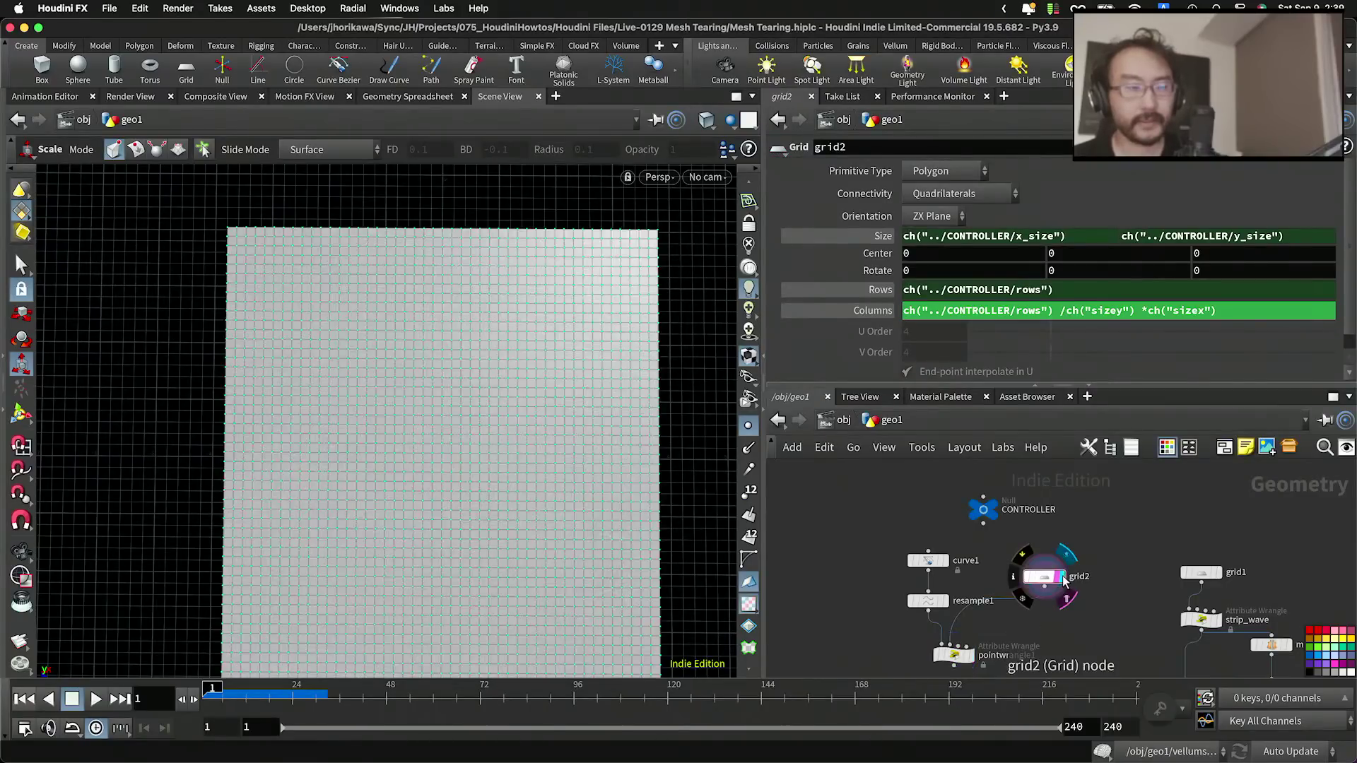
left_click_drag(1029, 532, 964, 489)
right_click_drag(609, 277, 417, 325, "alt")
left_click(1026, 250)
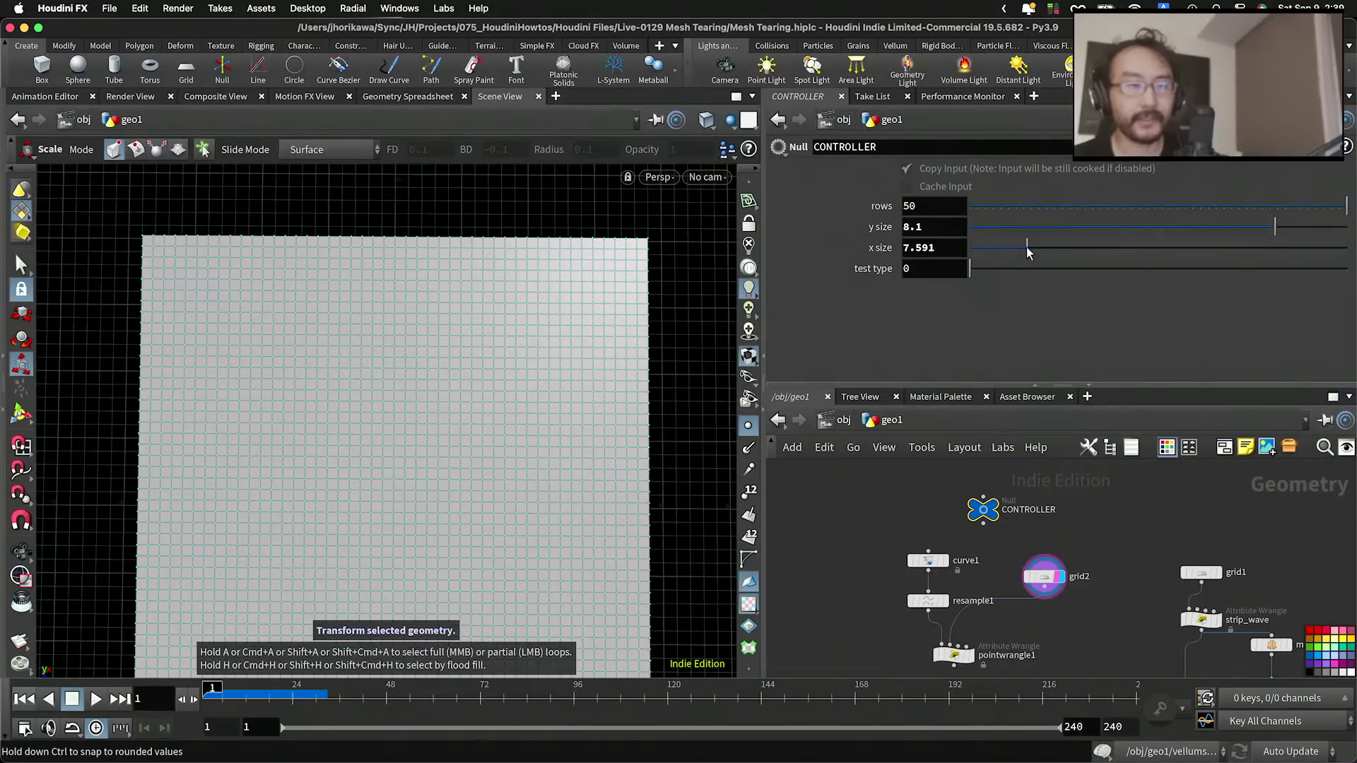
right_click_drag(348, 298, 248, 346, "alt")
left_click(1178, 247)
left_click(1094, 206)
left_click_drag(1081, 210, 1040, 221)
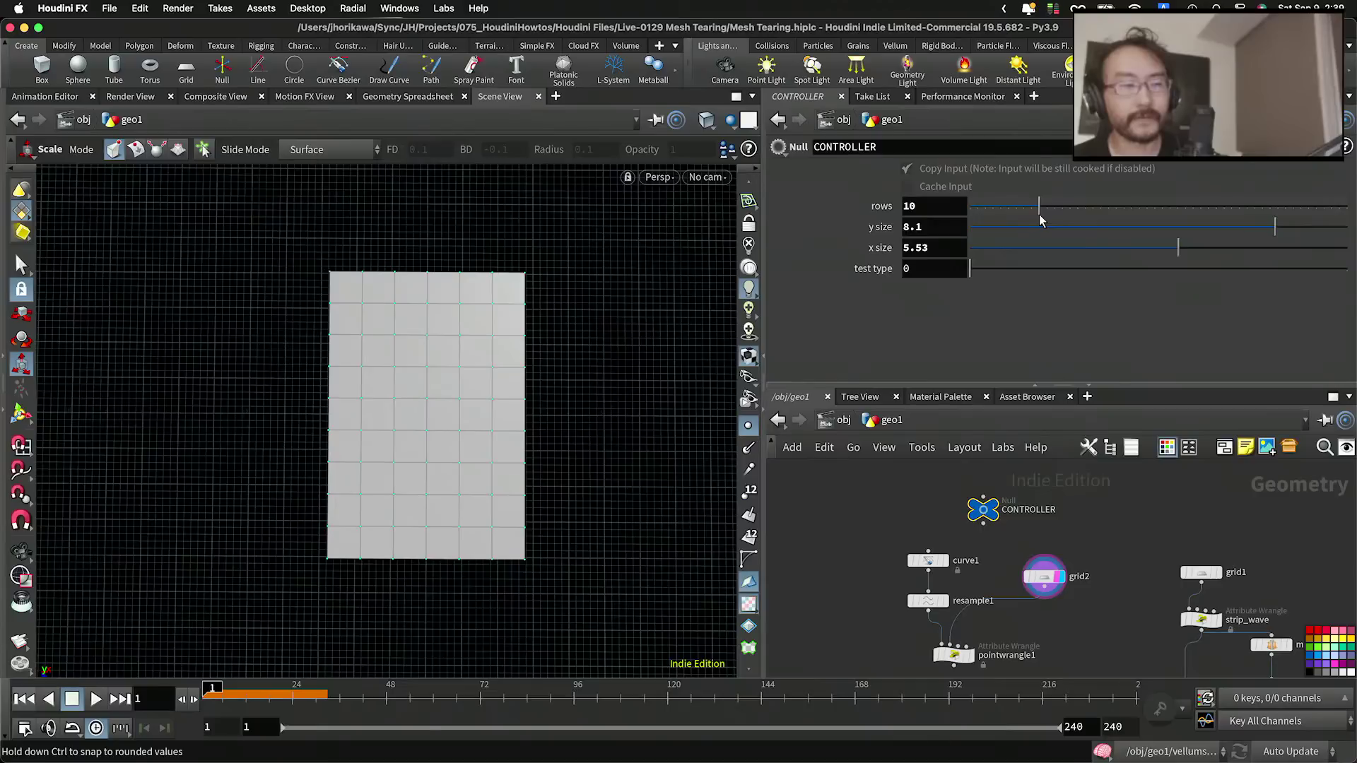
Step: Compare the displayed output of pointwrangle1 with that of grid2
scroll(1011, 574, "down", 2)
scroll(1015, 554, "up", 2)
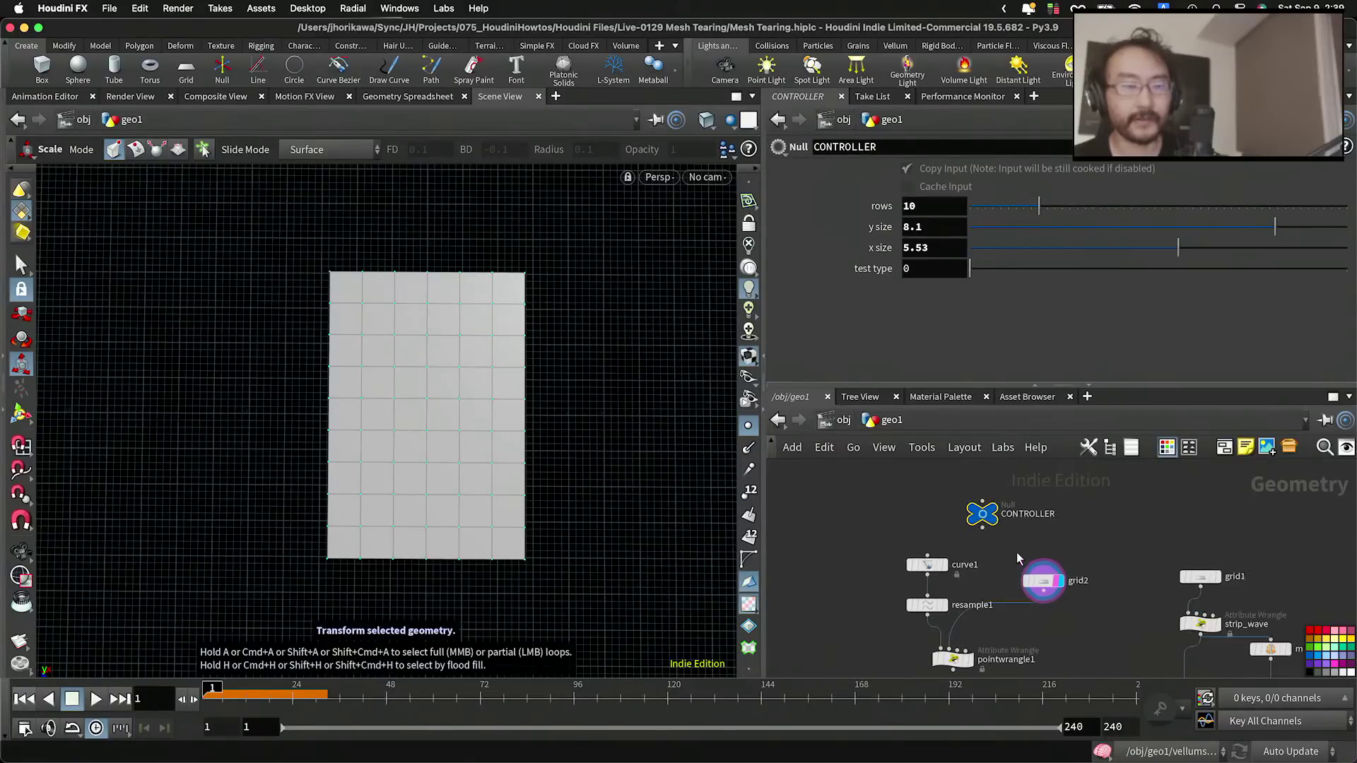
middle_click_drag(993, 619, 1002, 558)
scroll(1001, 560, "up", 4)
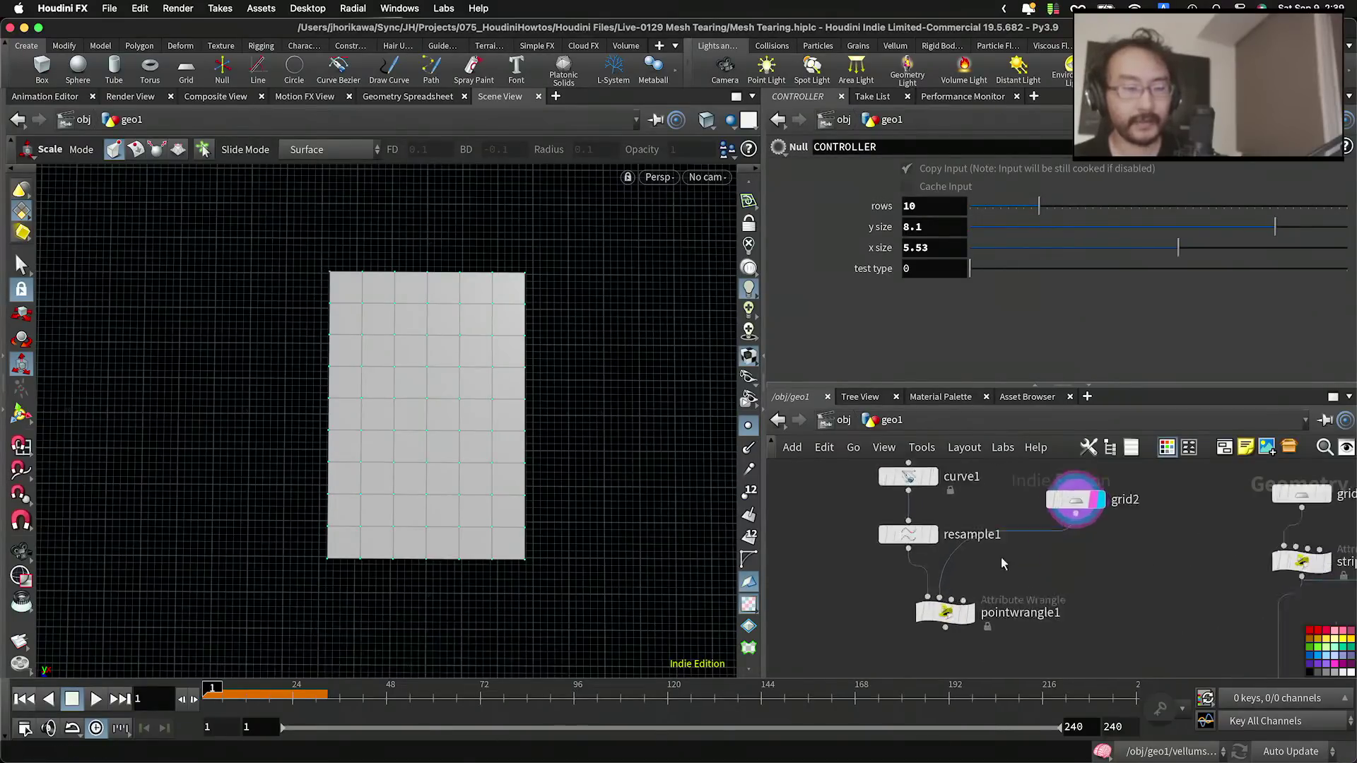
left_click(965, 629)
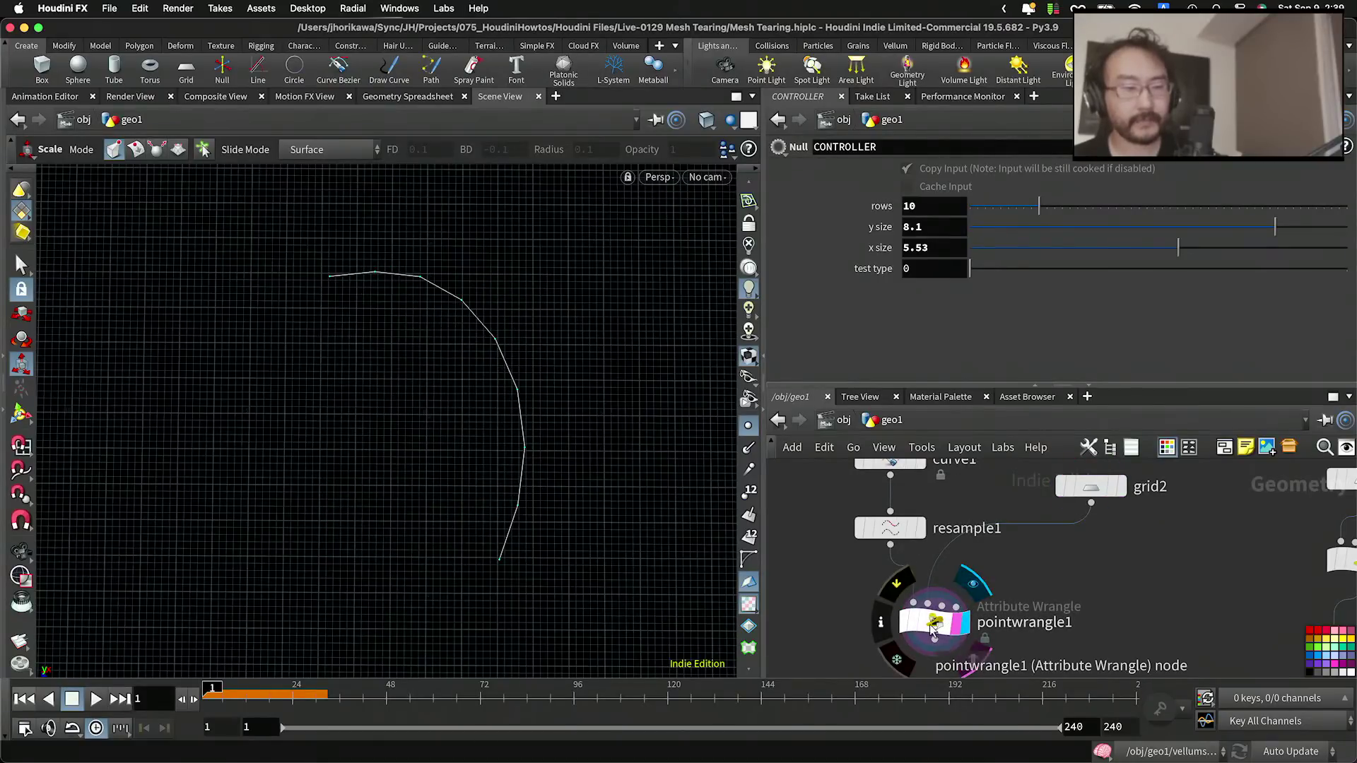
left_click(1119, 487)
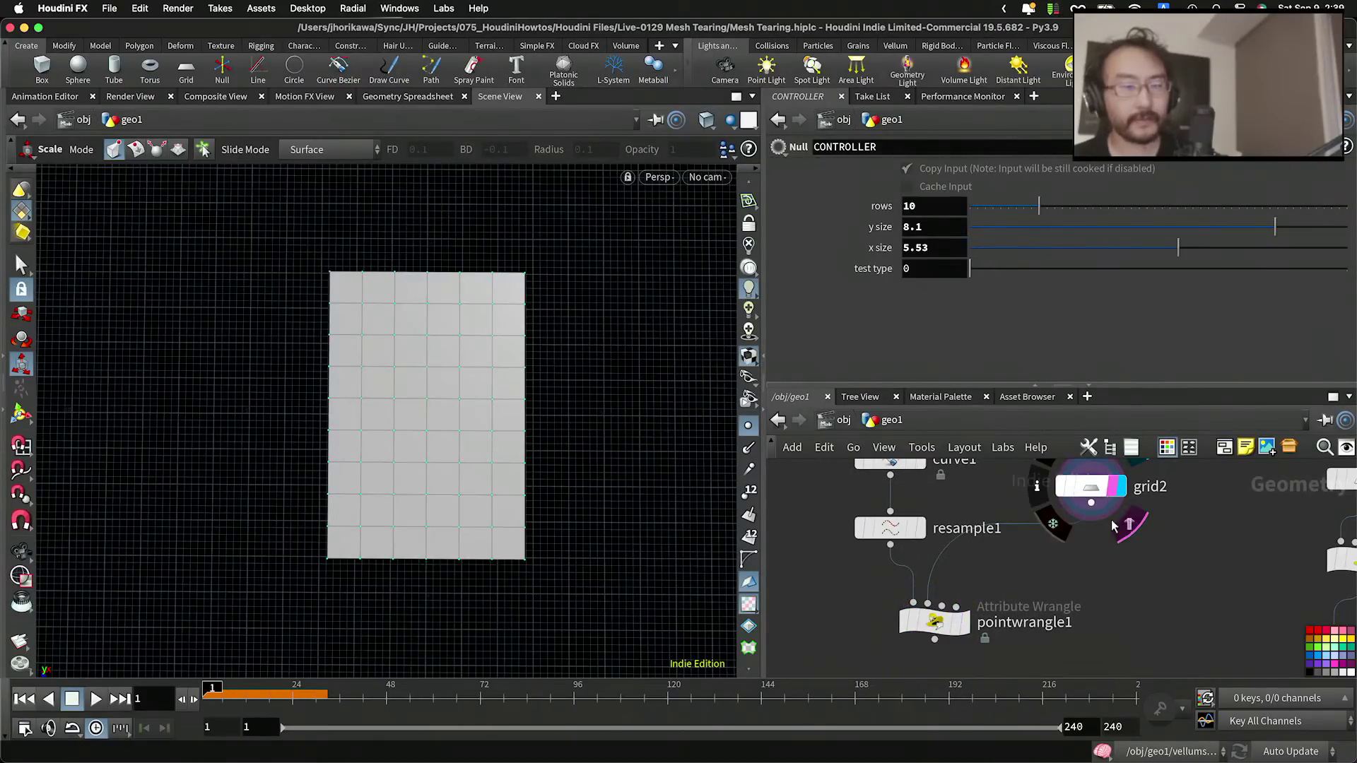
Step: Add a point wrangle below grid2, wire grid2 into its first input and display it
key("Tab")
type("point w")
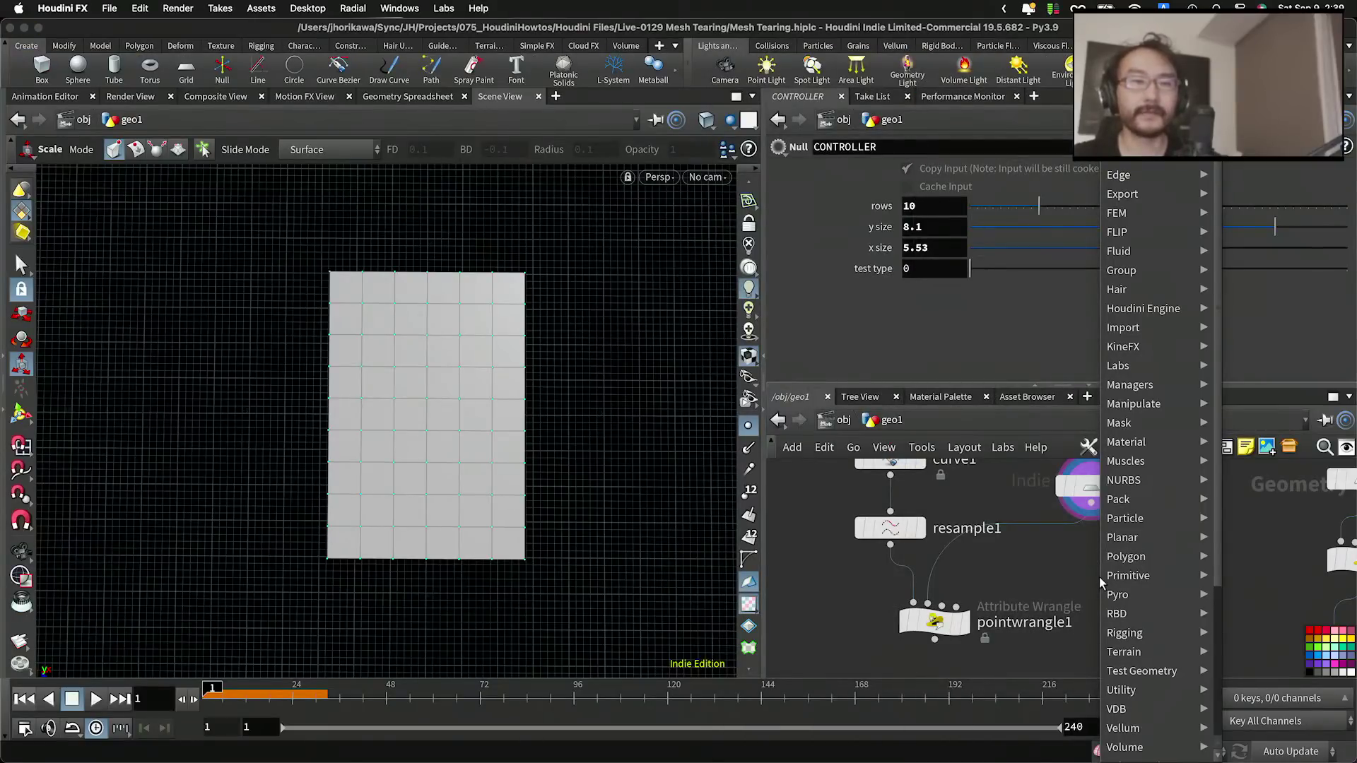
key("Return")
left_click(1100, 577)
left_click_drag(1090, 504, 1078, 559)
left_click_drag(1107, 580, 1100, 597)
left_click(1119, 592)
left_click(1058, 323)
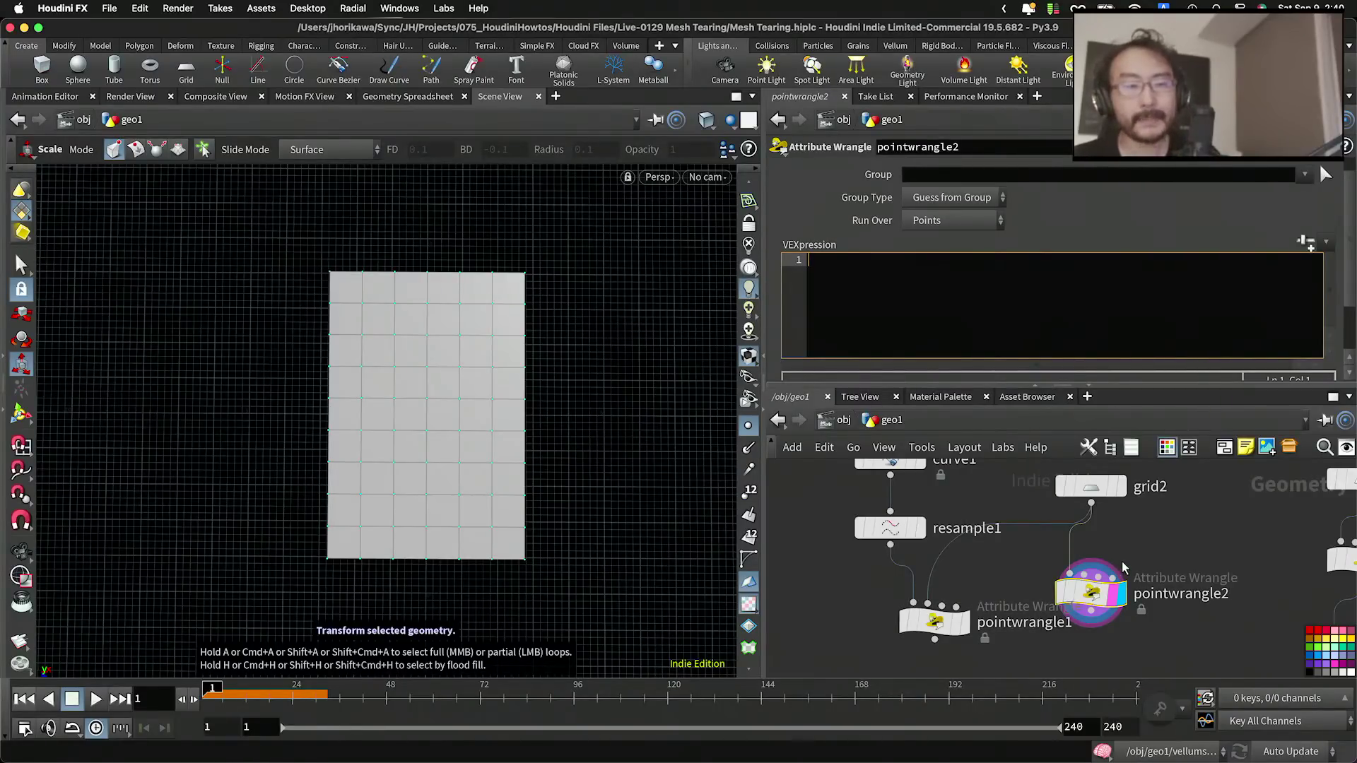
scroll(1120, 559, "down", 2)
scroll(1126, 612, "up", 2)
left_click_drag(1092, 584, 1106, 579)
left_click_drag(1090, 478, 1105, 478)
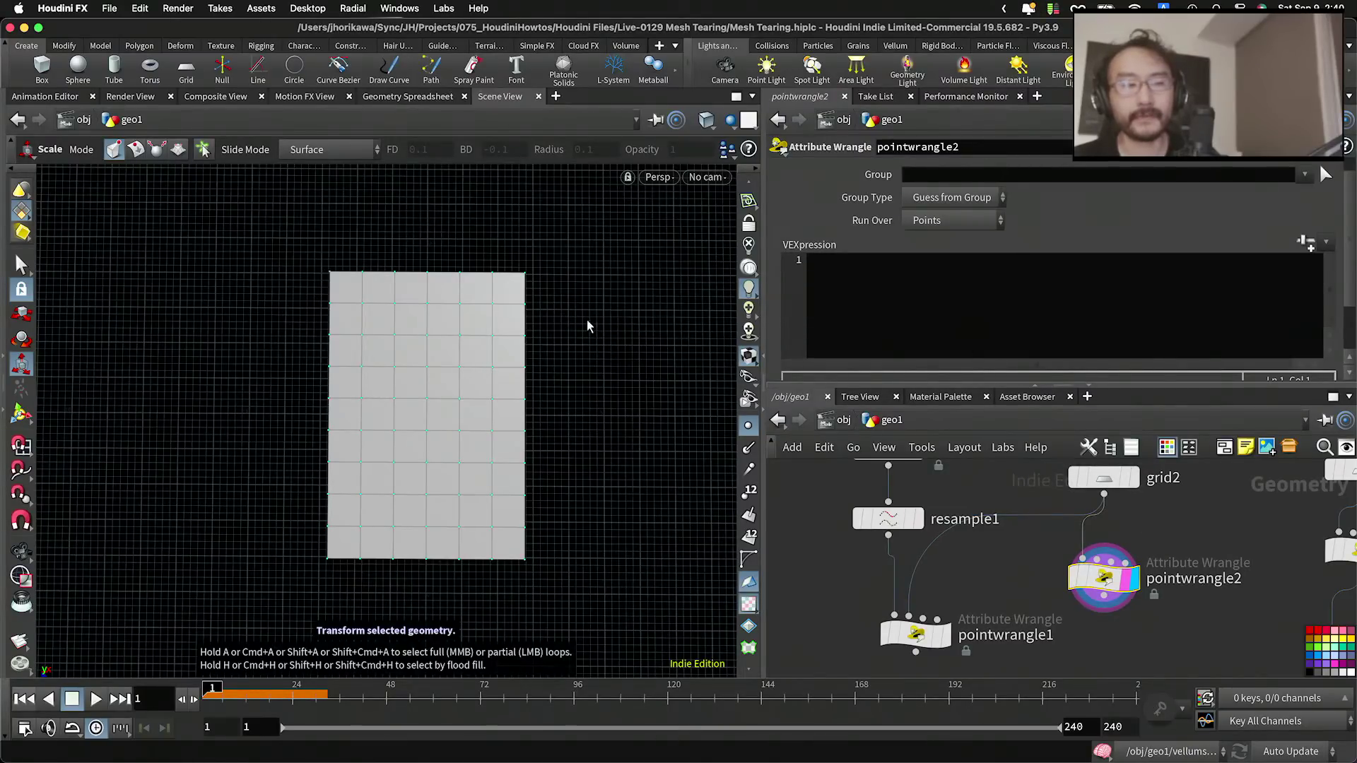
Step: Examine the grid's cells and the Size, Rows and Columns expressions of grid2
scroll(528, 300, "up", 6)
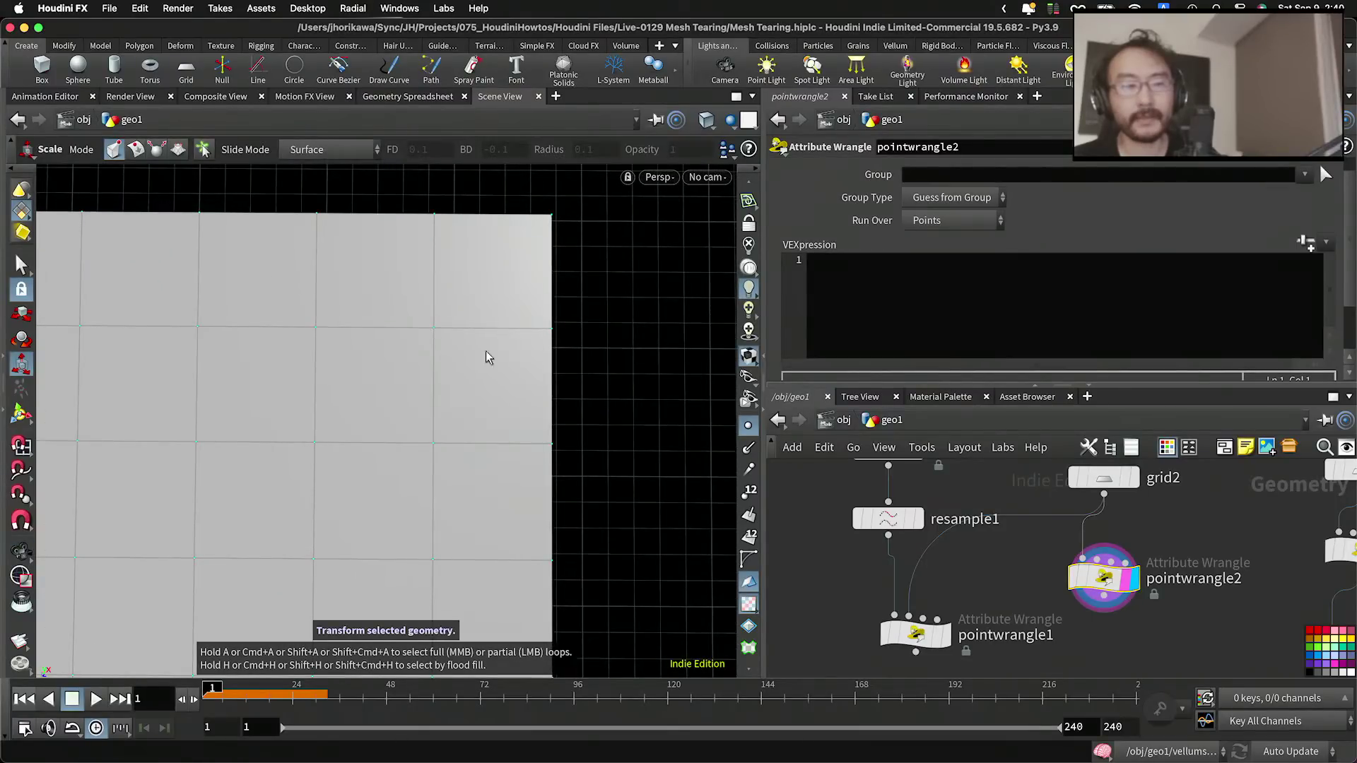
key("h")
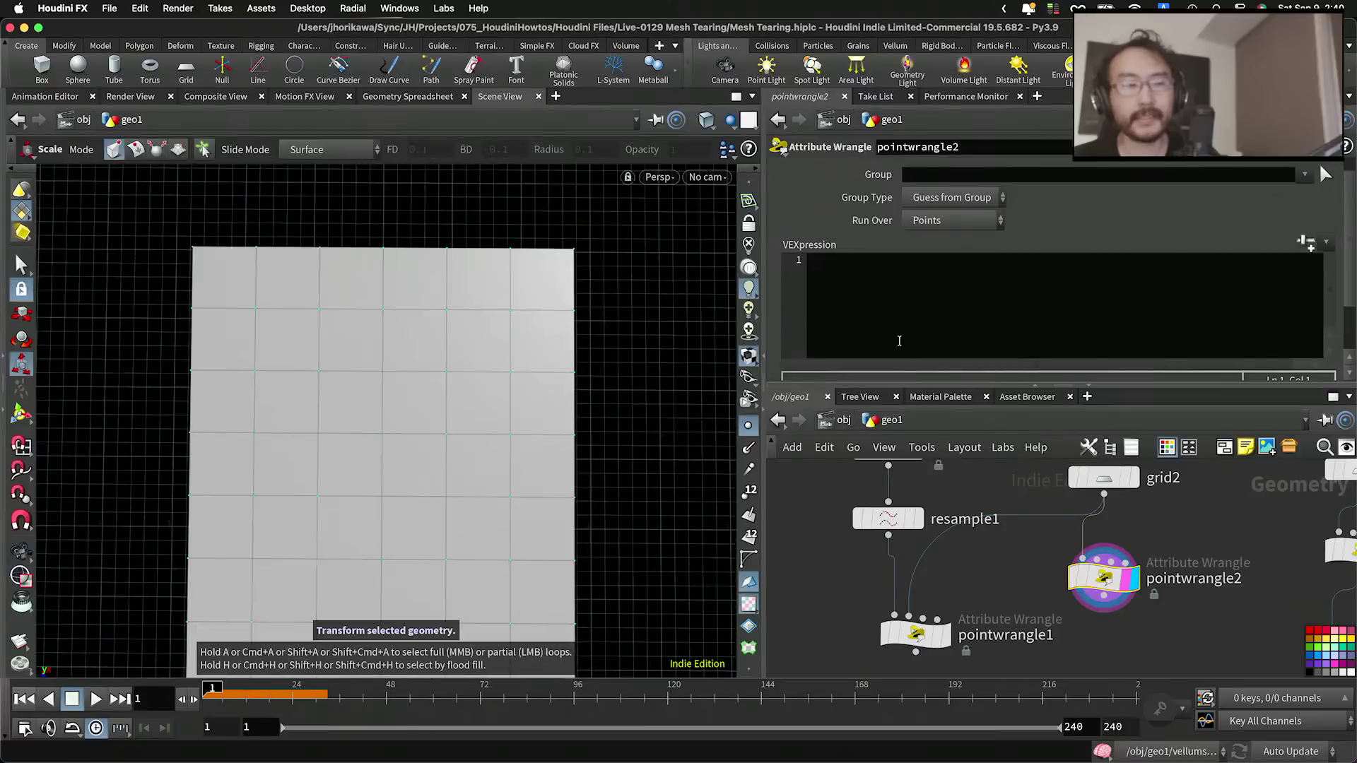
left_click(1096, 473)
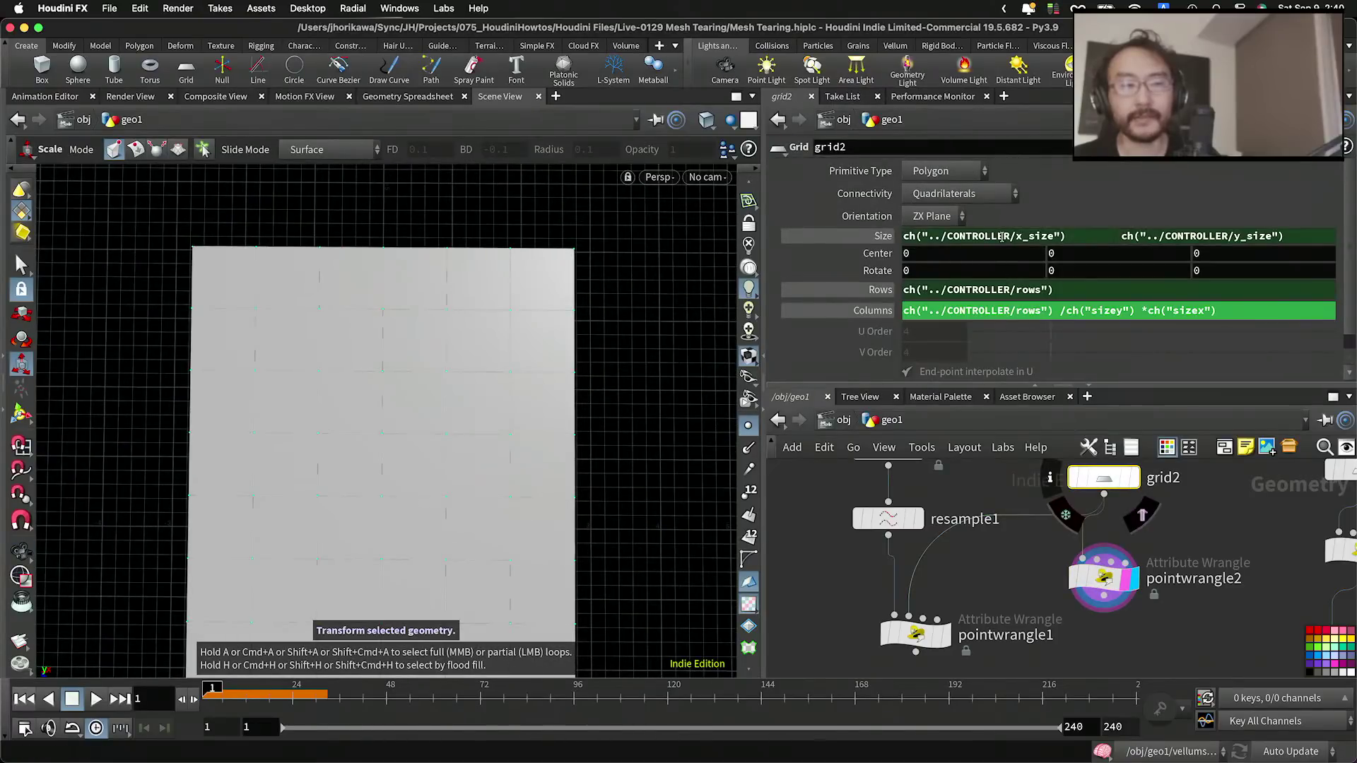
left_click_drag(1069, 238, 890, 235)
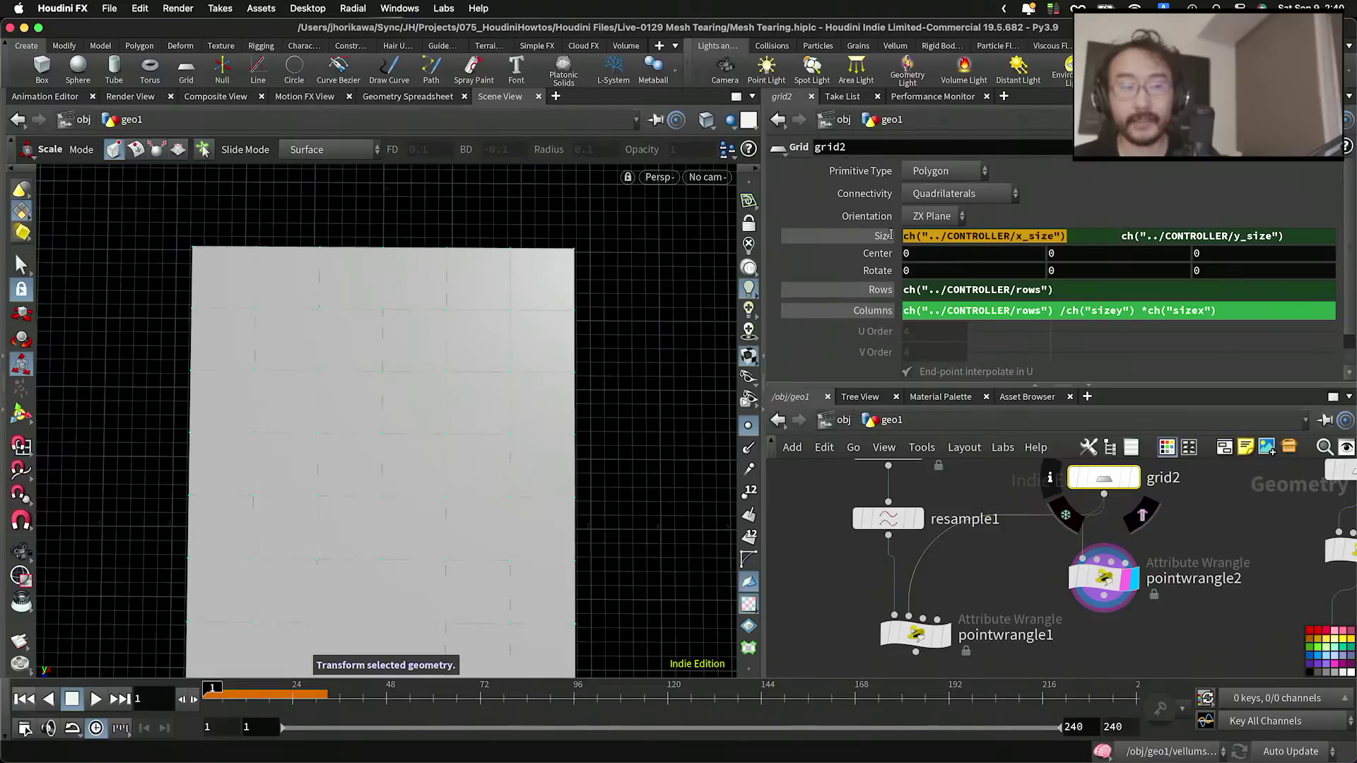
left_click_drag(1135, 311, 1059, 311)
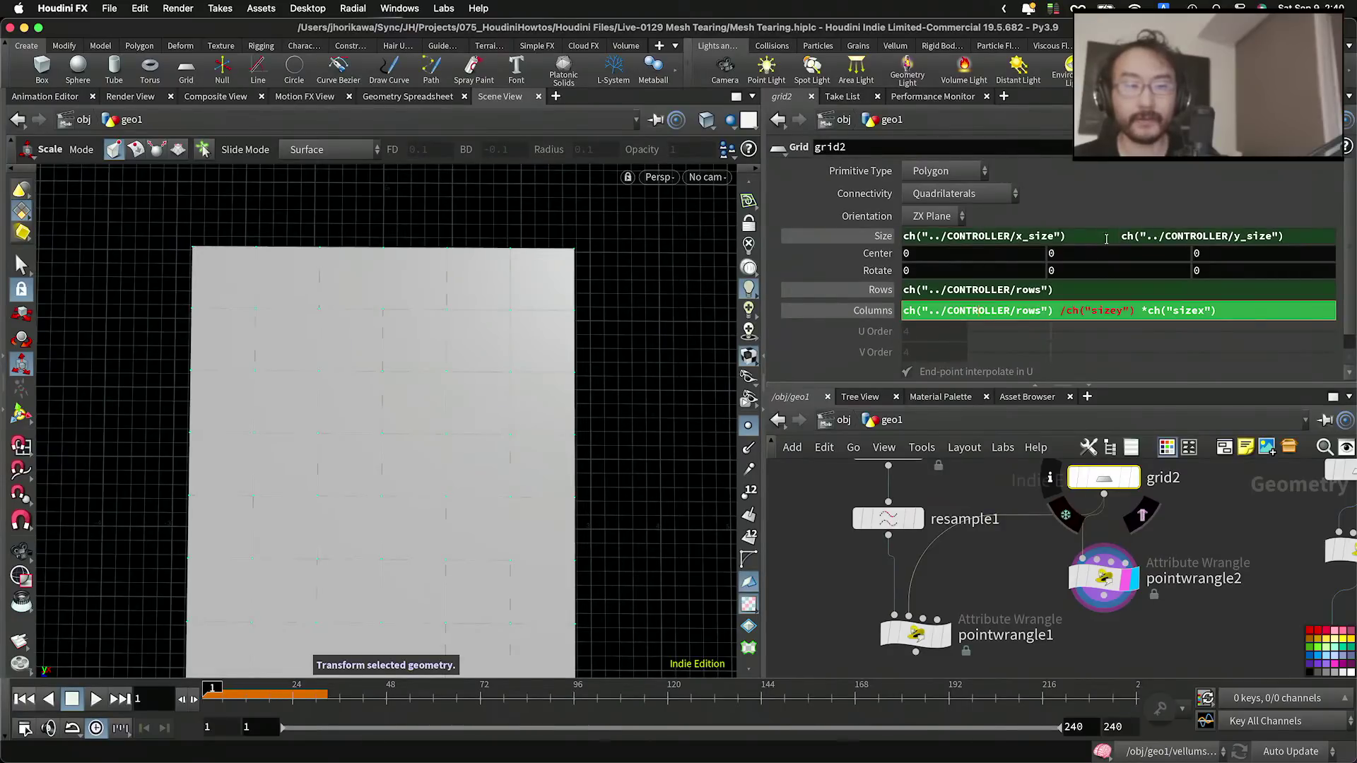
left_click(1159, 235)
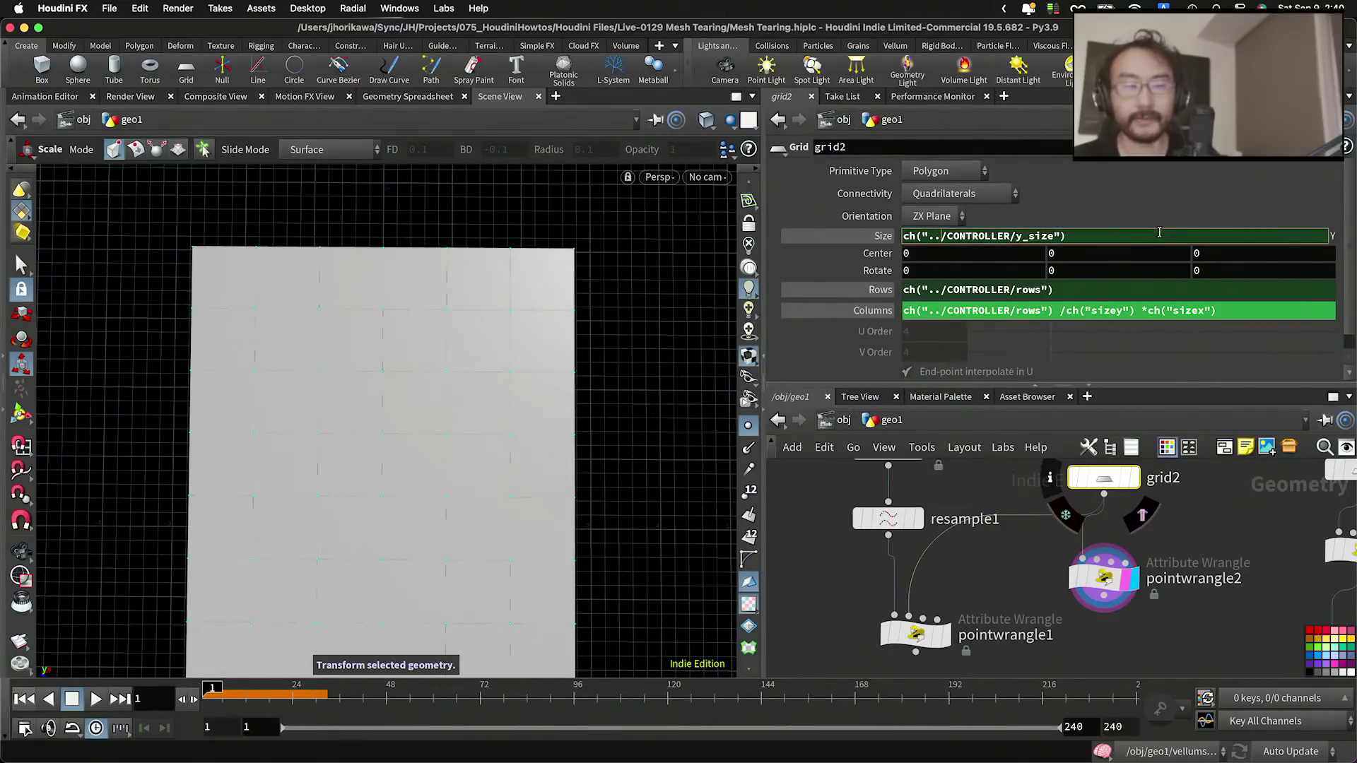
left_click(1040, 290)
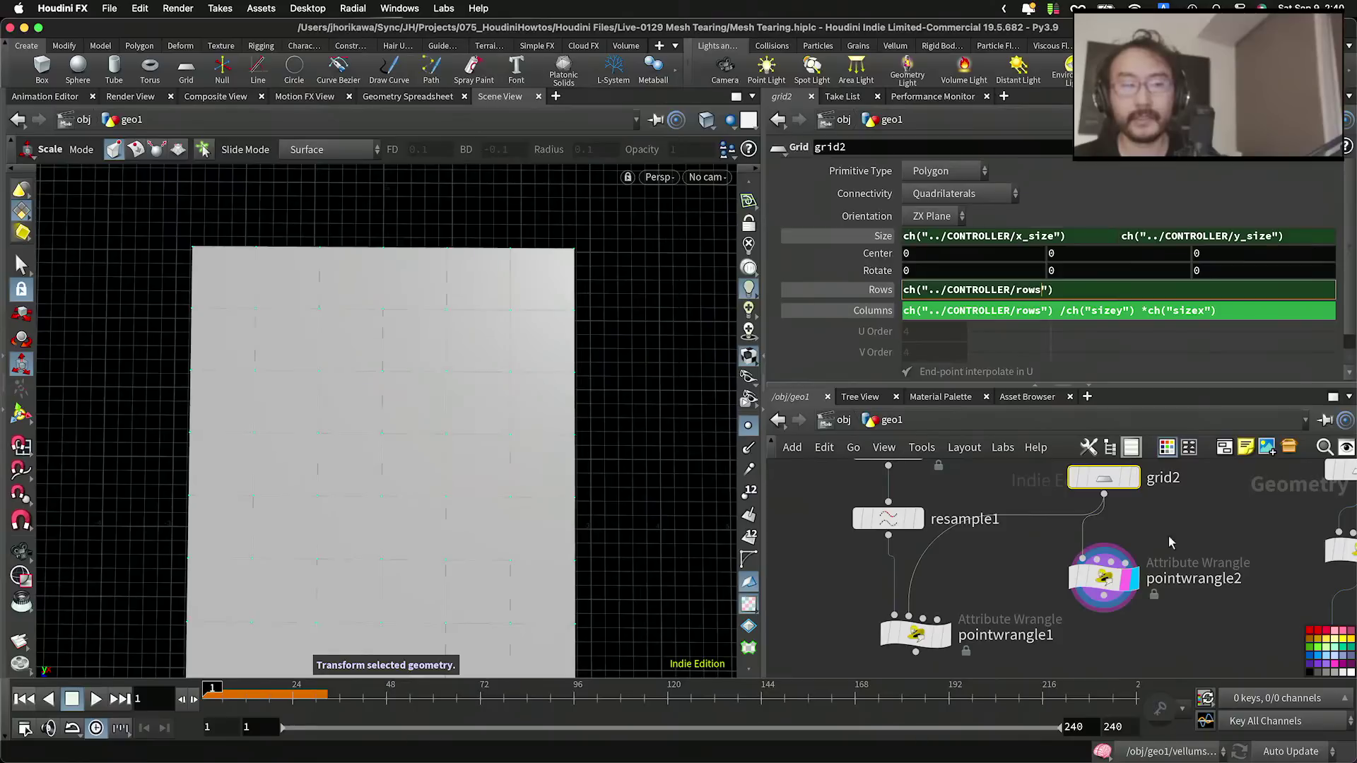
Step: Copy the y size parameter of the CONTROLLER null for referencing
scroll(1102, 544, "down", 5)
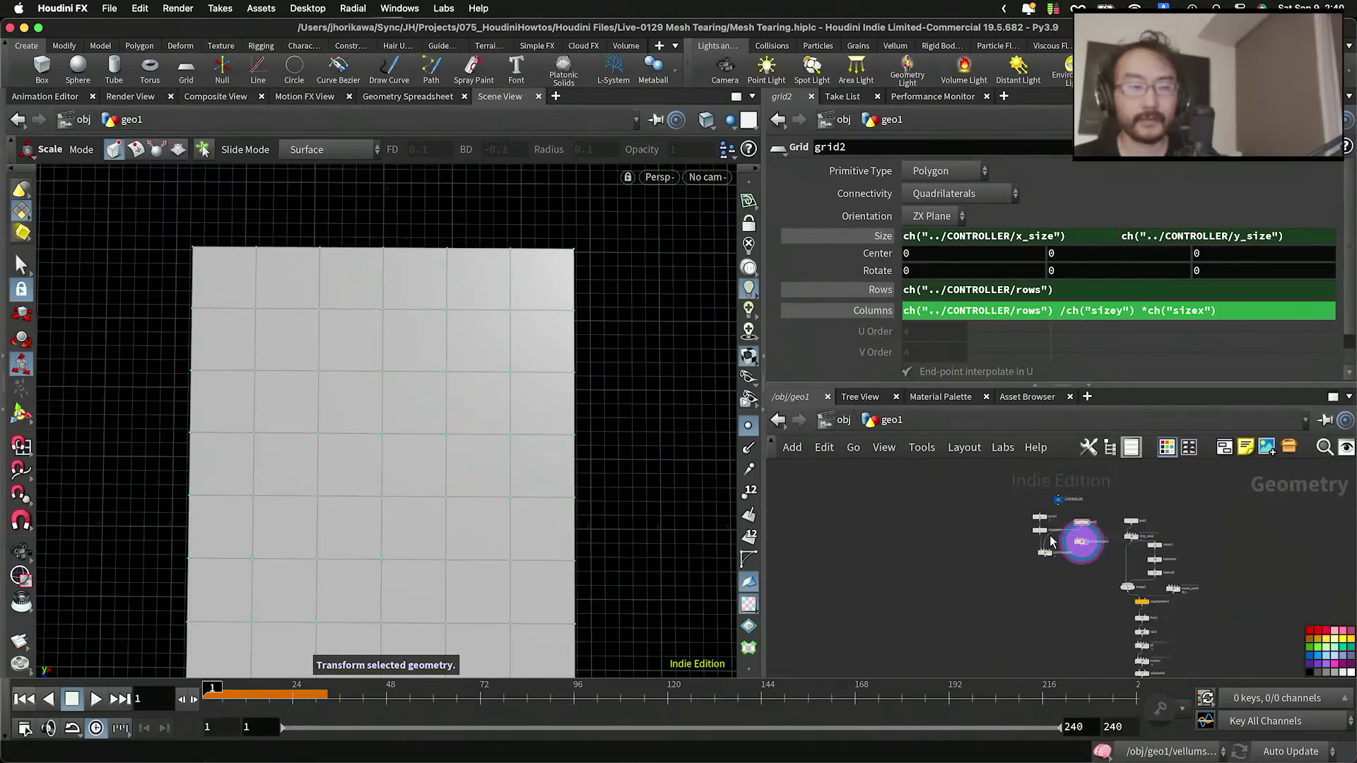
scroll(1051, 541, "up", 2)
left_click(1029, 517)
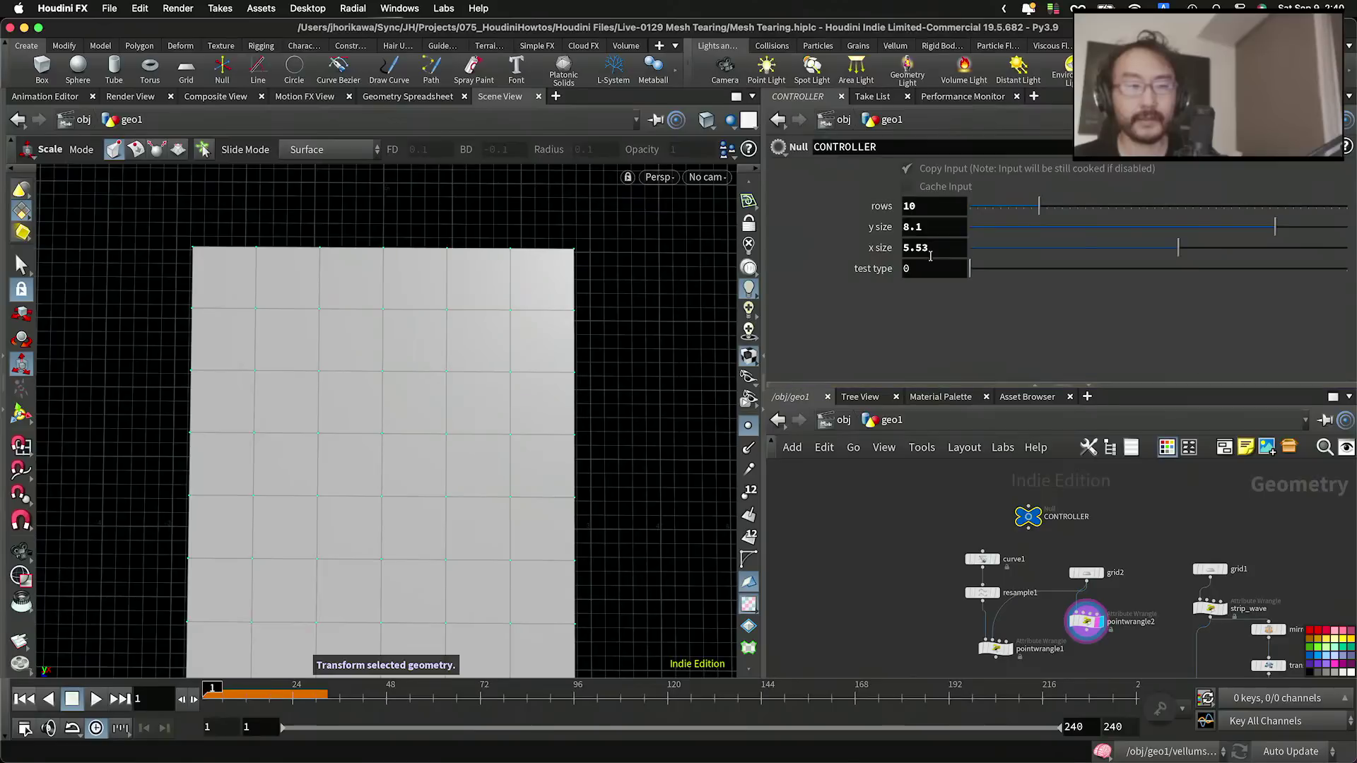
right_click(930, 225)
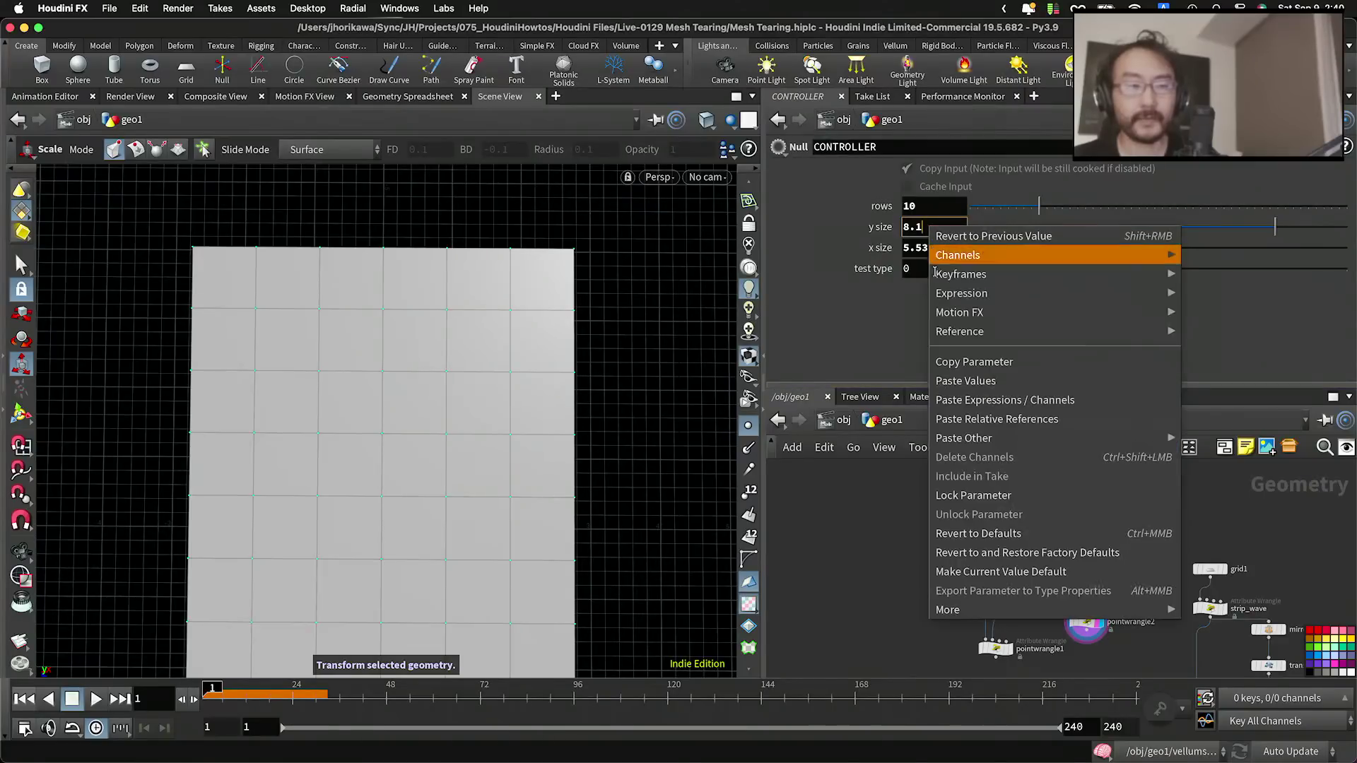
left_click(958, 359)
Step: Write float ysize = chf("ysize"); as the first line of pointwrangle2's VEXpression
scroll(1128, 653, "up", 3)
left_click(1128, 653)
left_click(1053, 309)
type("float ysiuze")
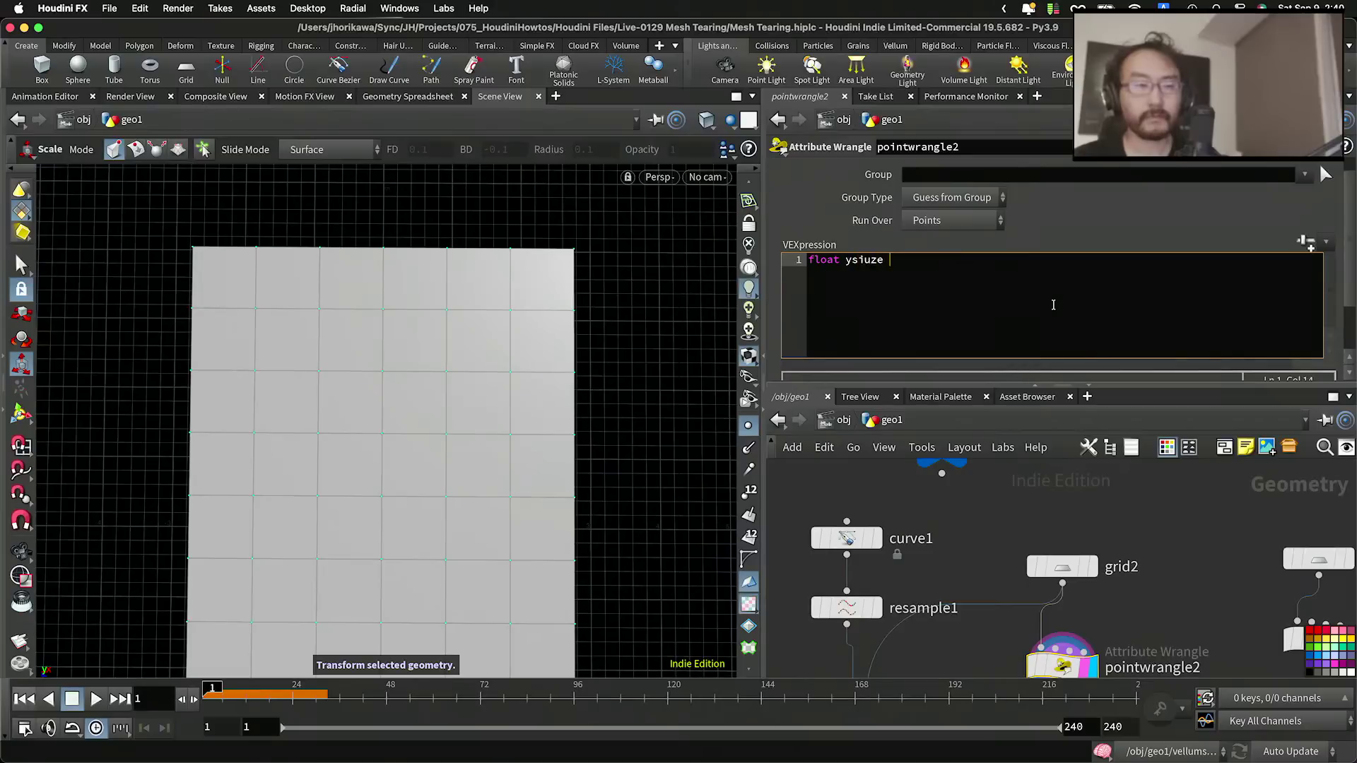
key("BackSpace")
key("BackSpace")
key("BackSpace")
key("BackSpace")
type("ze = chf")
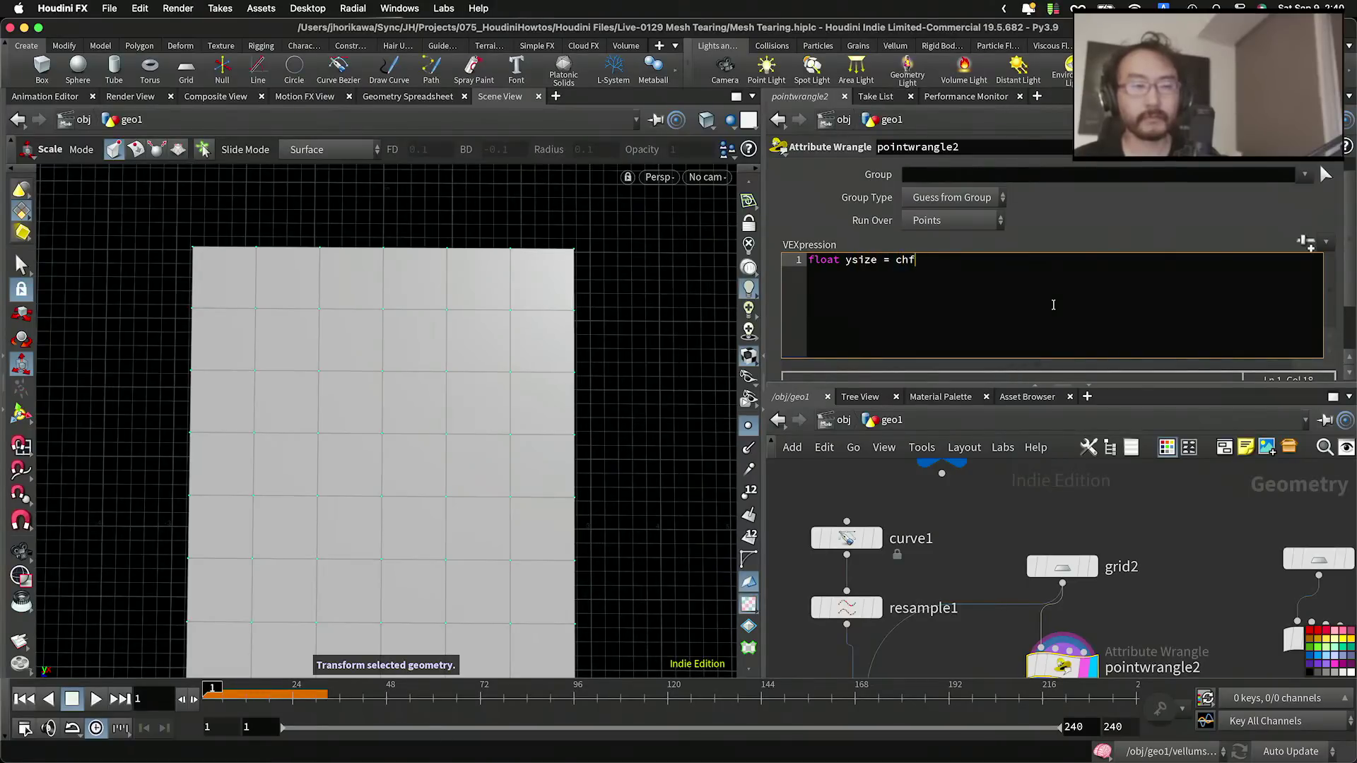
type("(\"ysize\");")
key("Return")
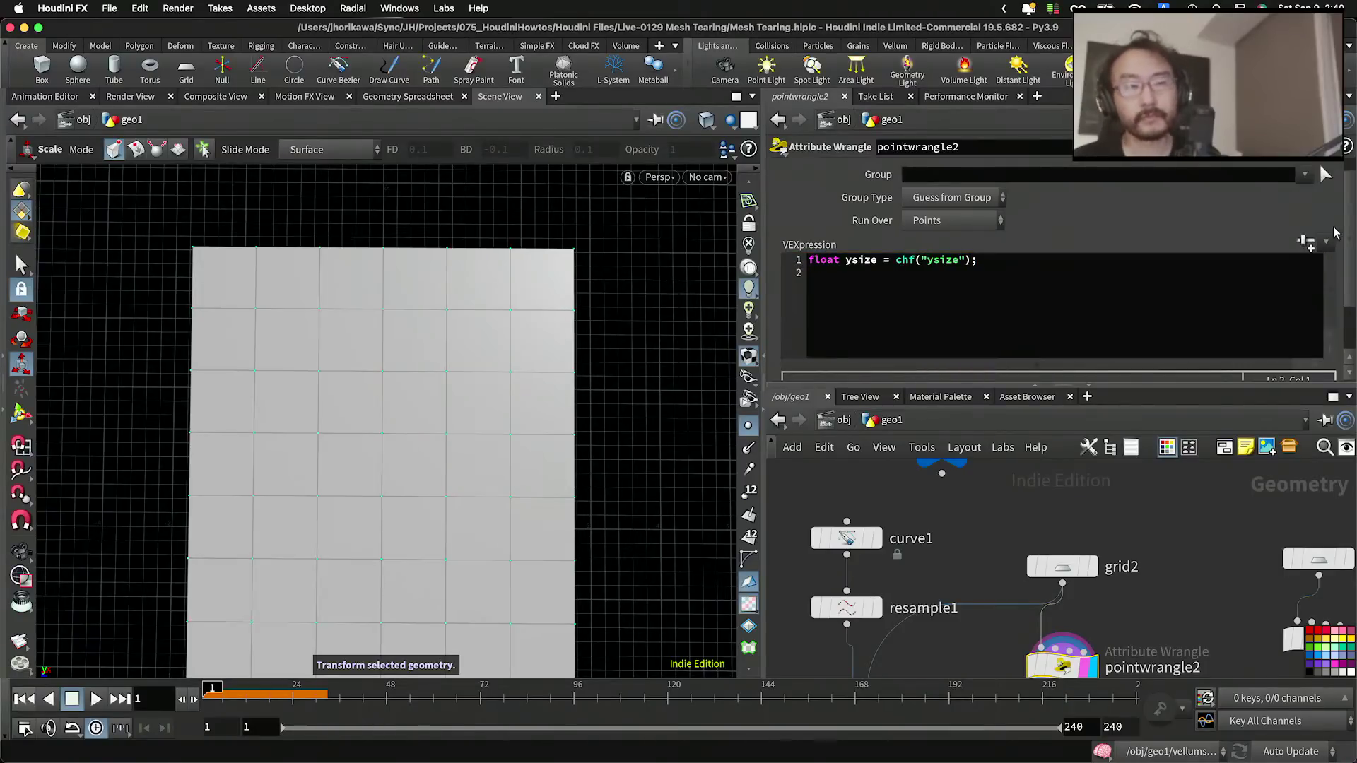
Step: Create the Ysize parameter from pointwrangle2's code and link it to the CONTROLLER's y_size with a relative reference
scroll(1334, 234, "down", 3)
scroll(1272, 228, "up", 3)
scroll(1305, 234, "down", 1)
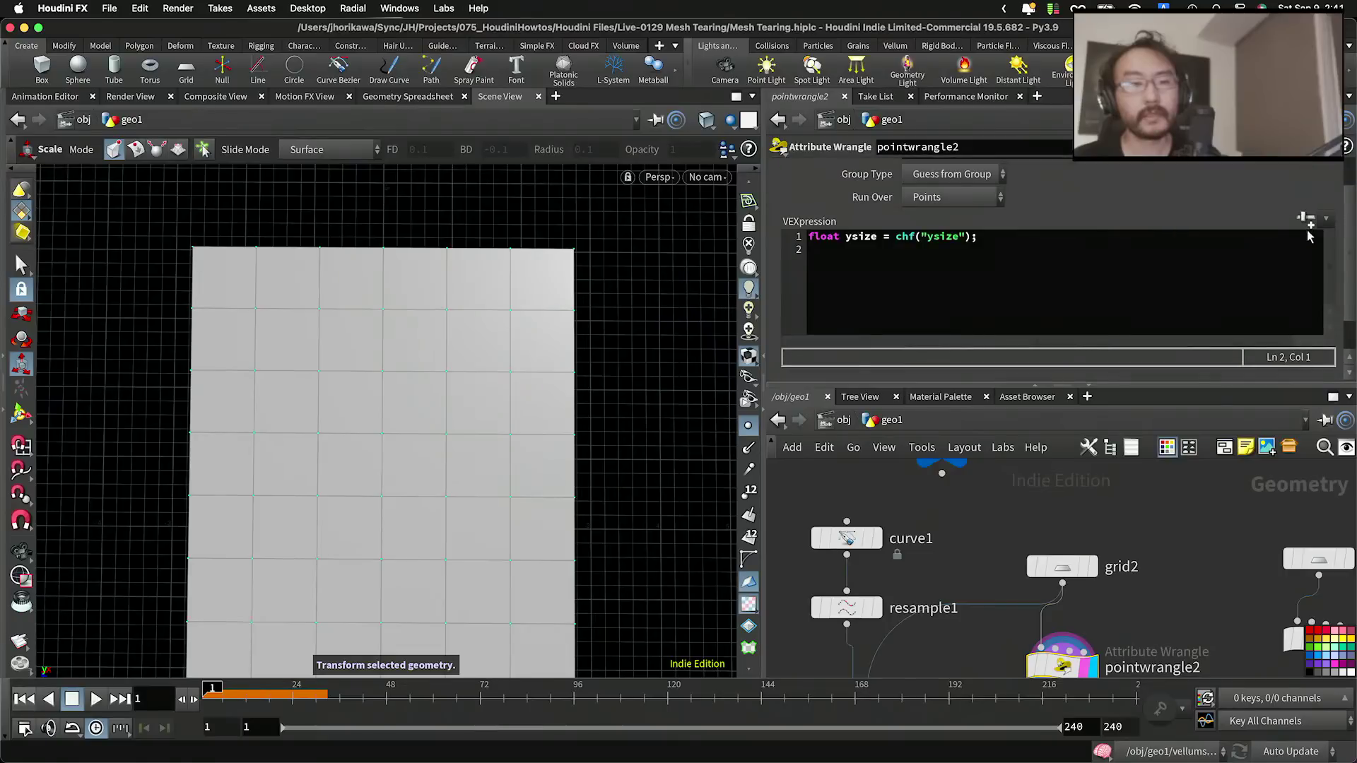
left_click(1306, 220)
scroll(1300, 268, "down", 3)
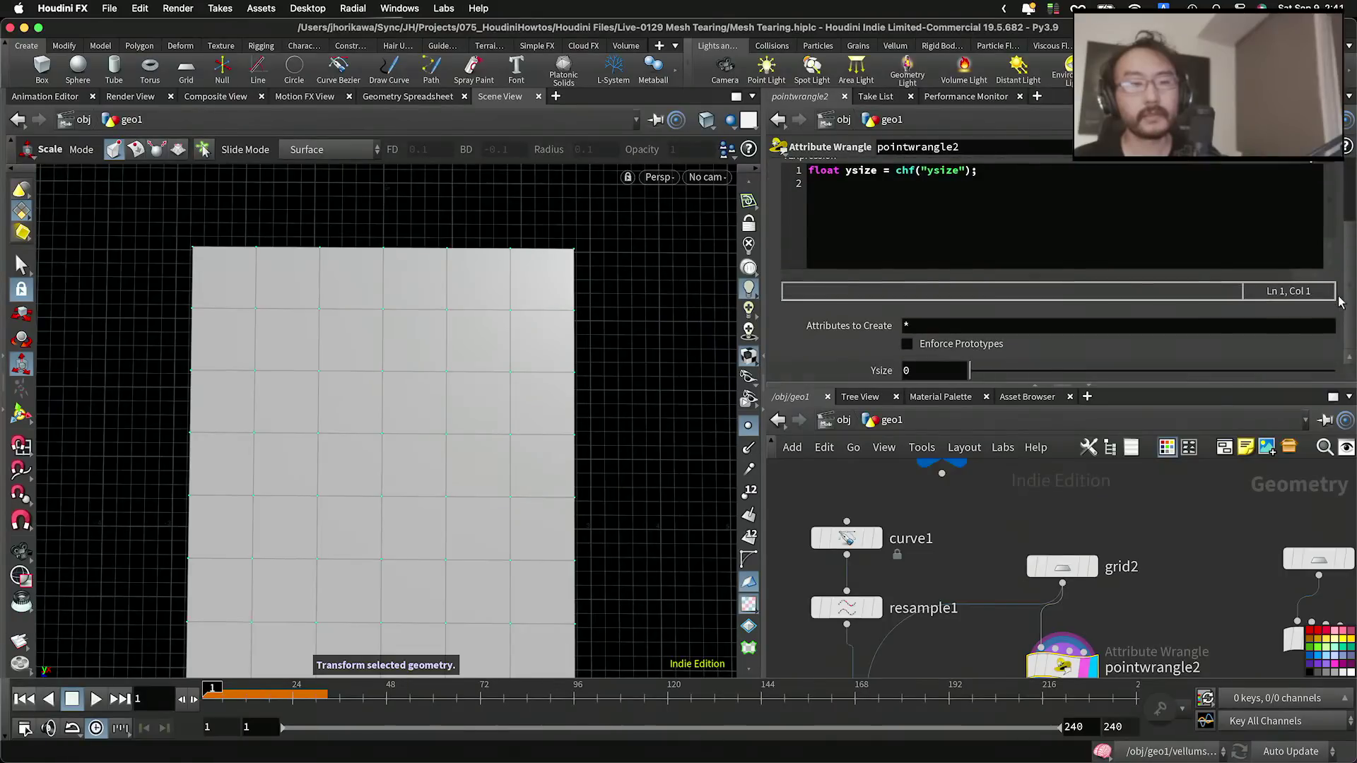
right_click(939, 368)
left_click(975, 558)
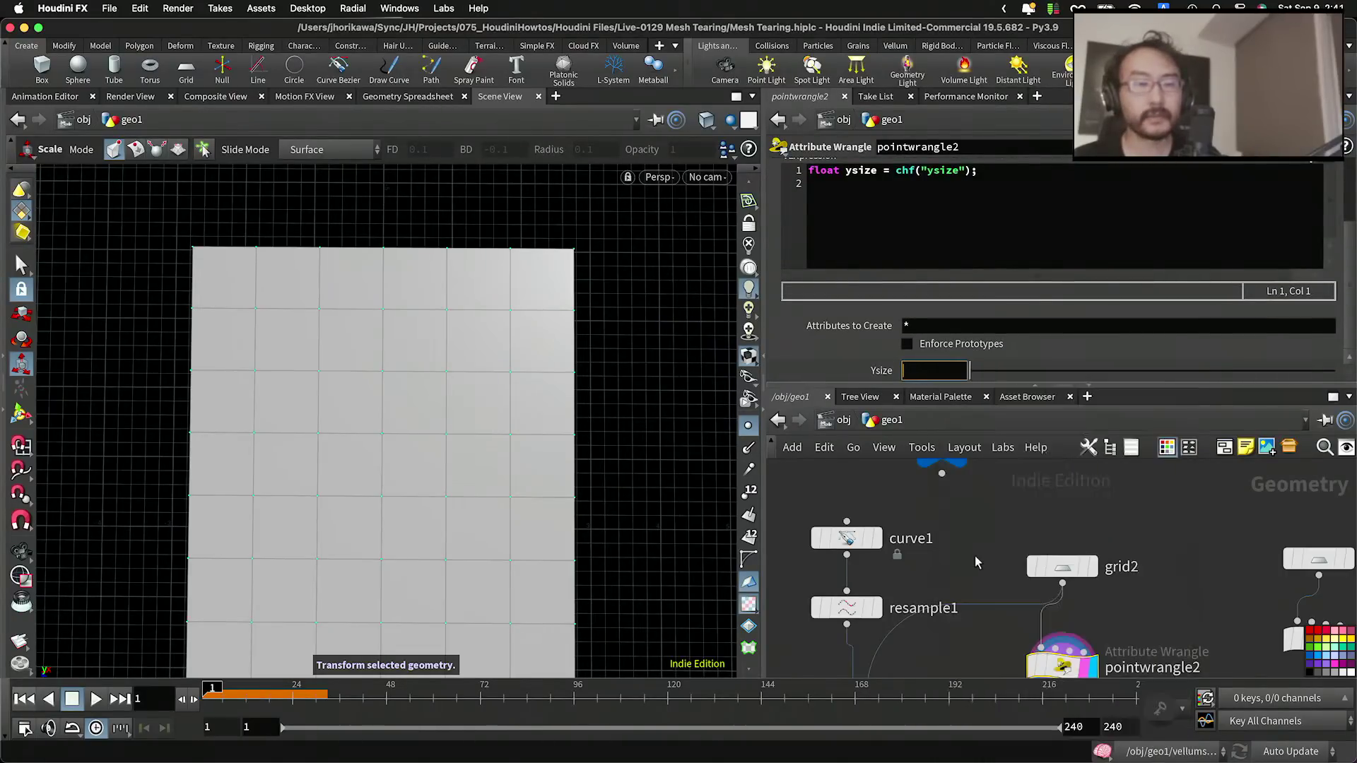
Step: Add the line int rows = chi("rows"); to pointwrangle2's VEXpression
left_click(1043, 205)
type("rows = chi(@")
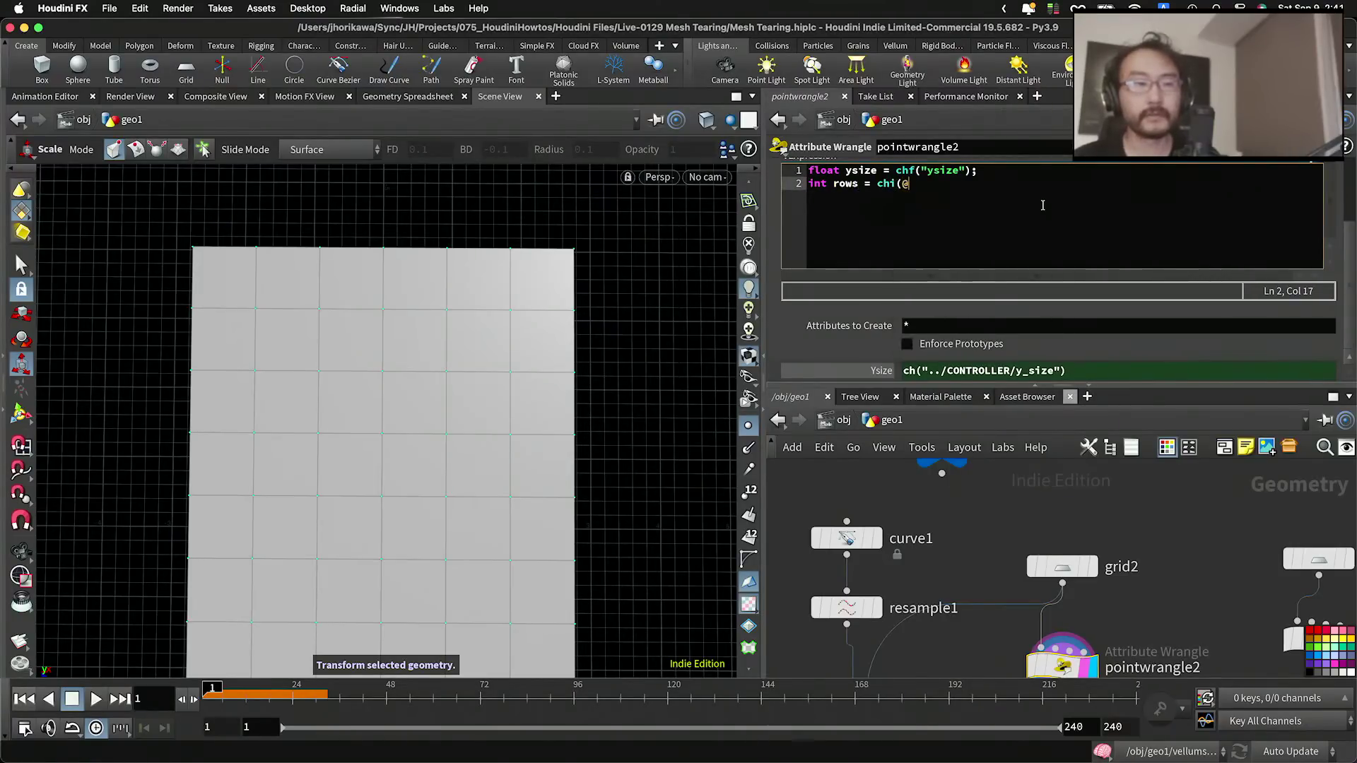
key("BackSpace")
type("\"rows\");")
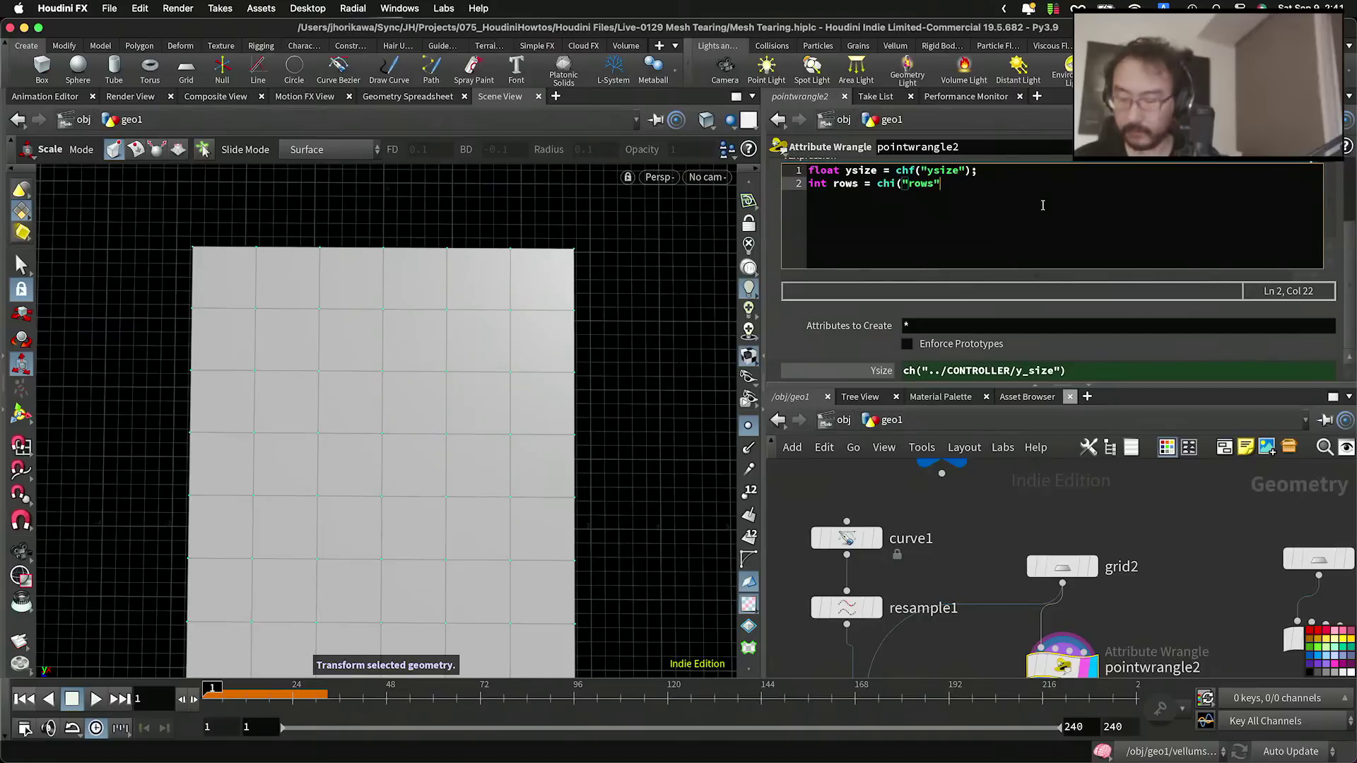
Step: Copy the rows parameter of the CONTROLLER null for referencing
scroll(1307, 226, "up", 4)
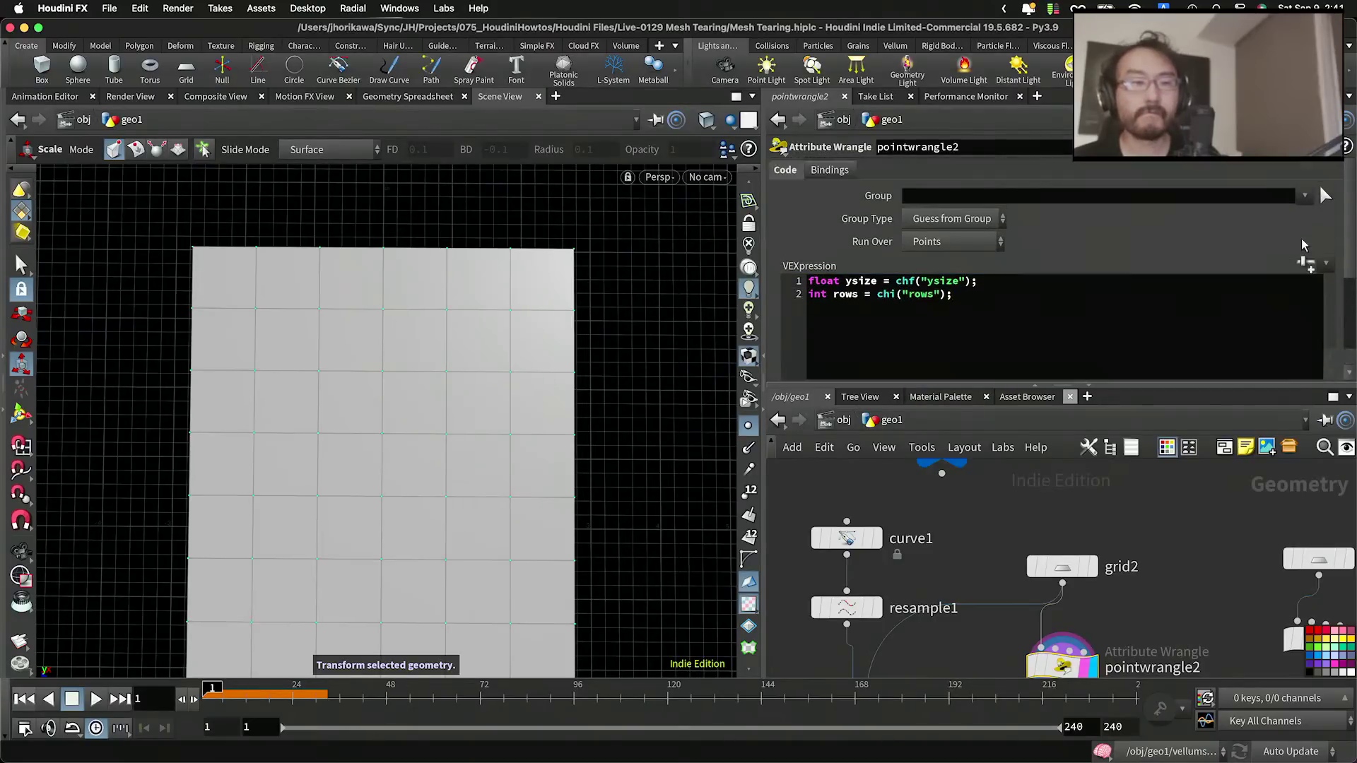
scroll(1094, 511, "down", 3)
left_click(990, 470)
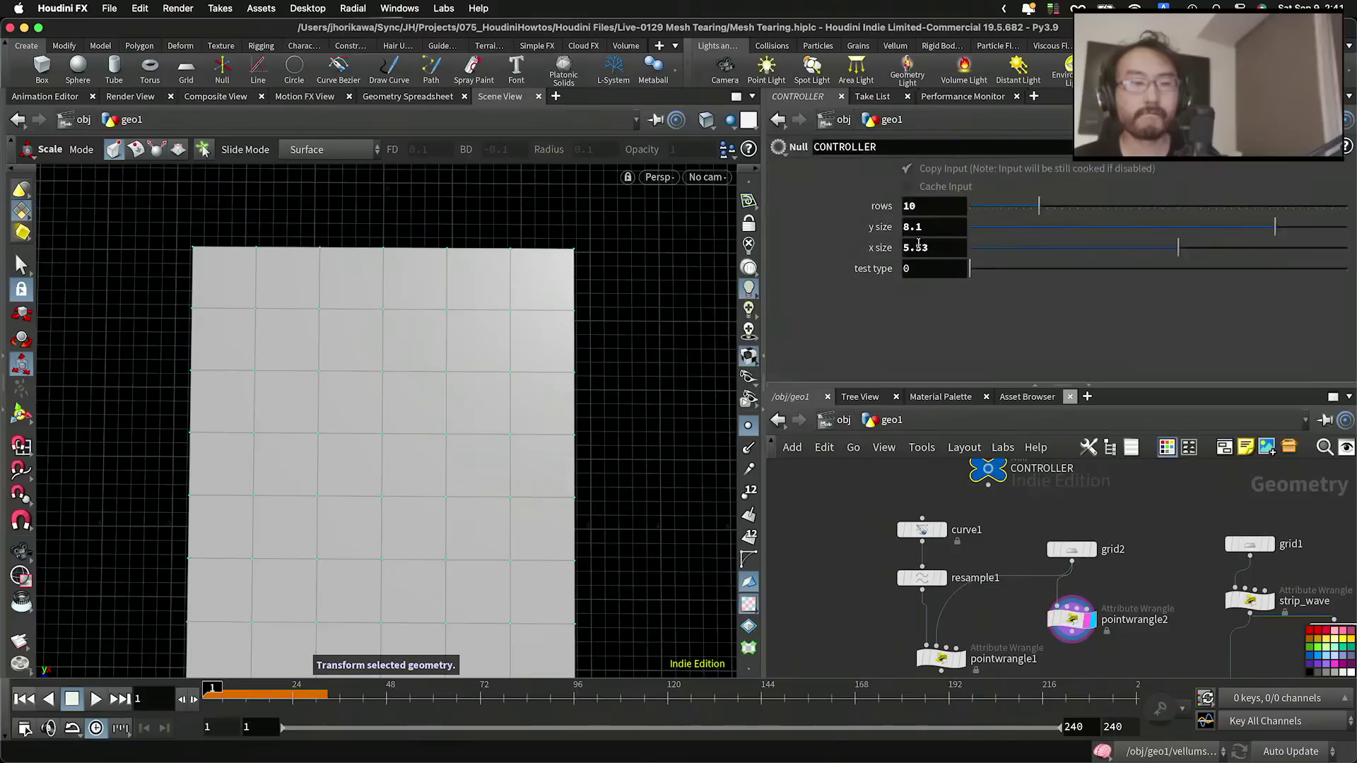
right_click(941, 210)
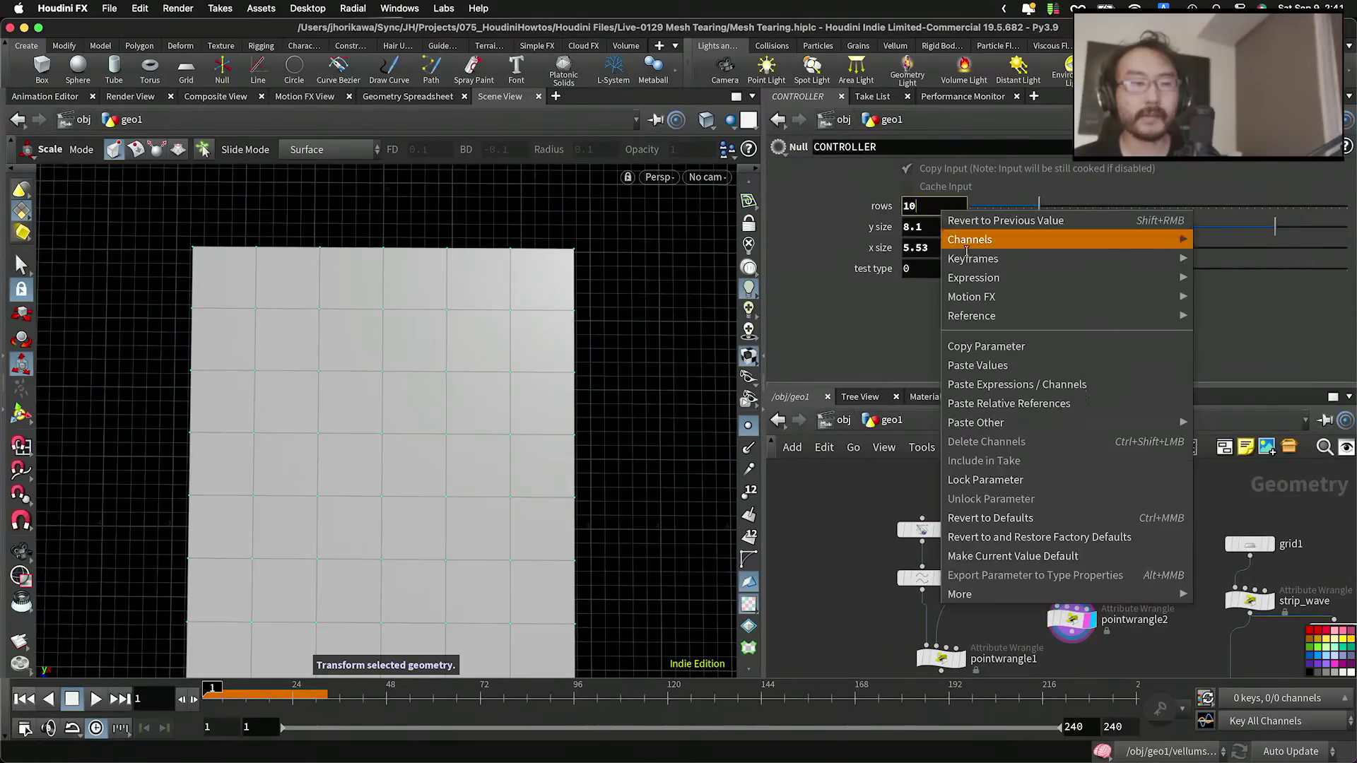
left_click(979, 343)
Step: Create the Rows parameter from pointwrangle2's code and link it to the CONTROLLER's rows with a relative reference
scroll(1036, 640, "down", 2)
left_click(1099, 624)
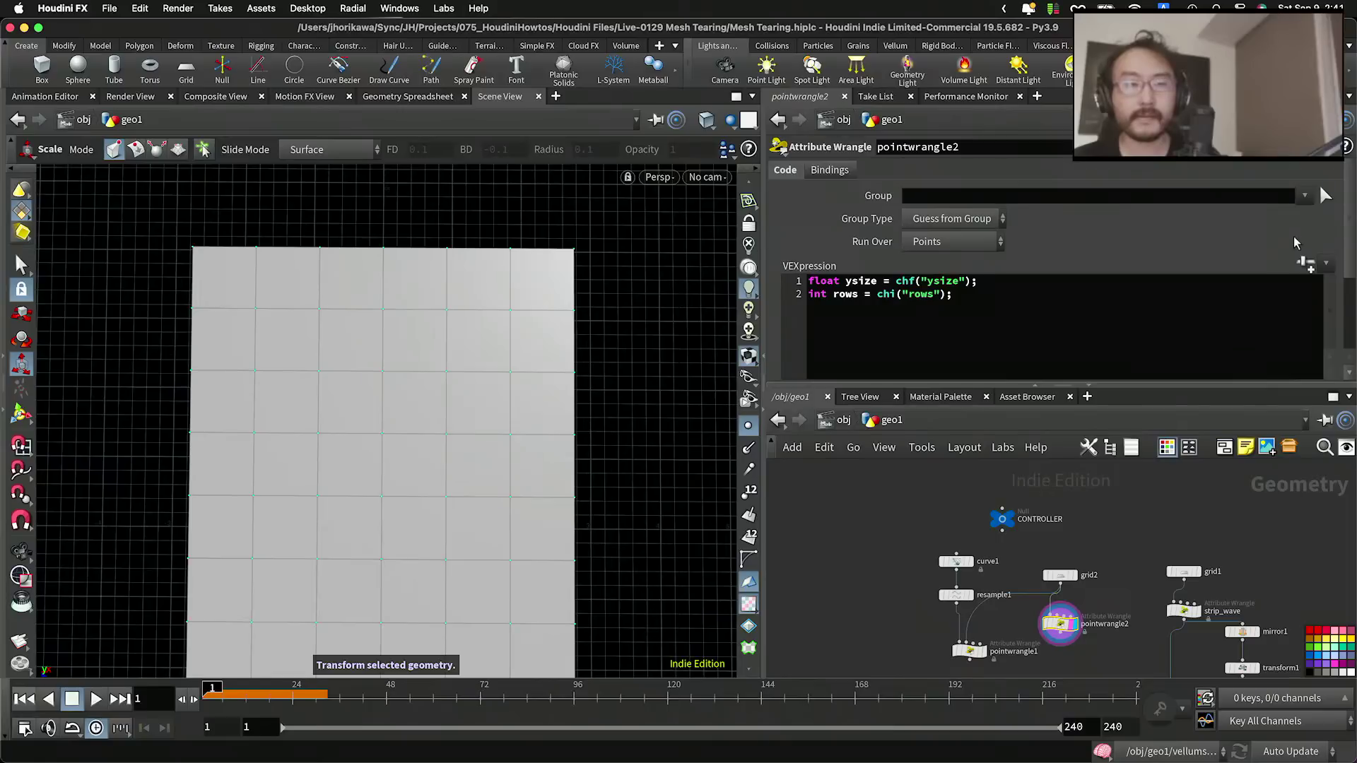
scroll(1295, 244, "down", 2)
scroll(1182, 360, "down", 4)
left_click(964, 376)
type("1")
key("Return")
right_click(964, 377)
left_click(945, 373)
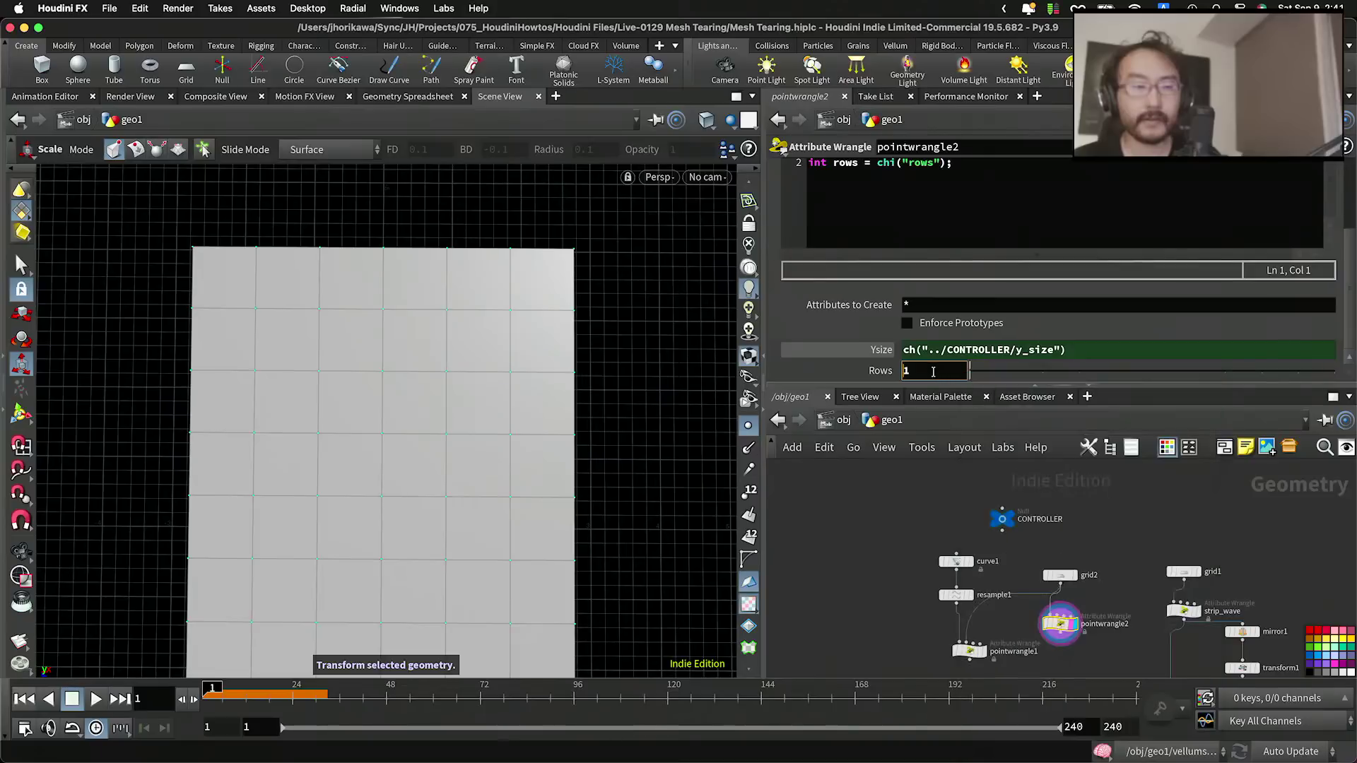
key("BackSpace")
right_click(936, 374)
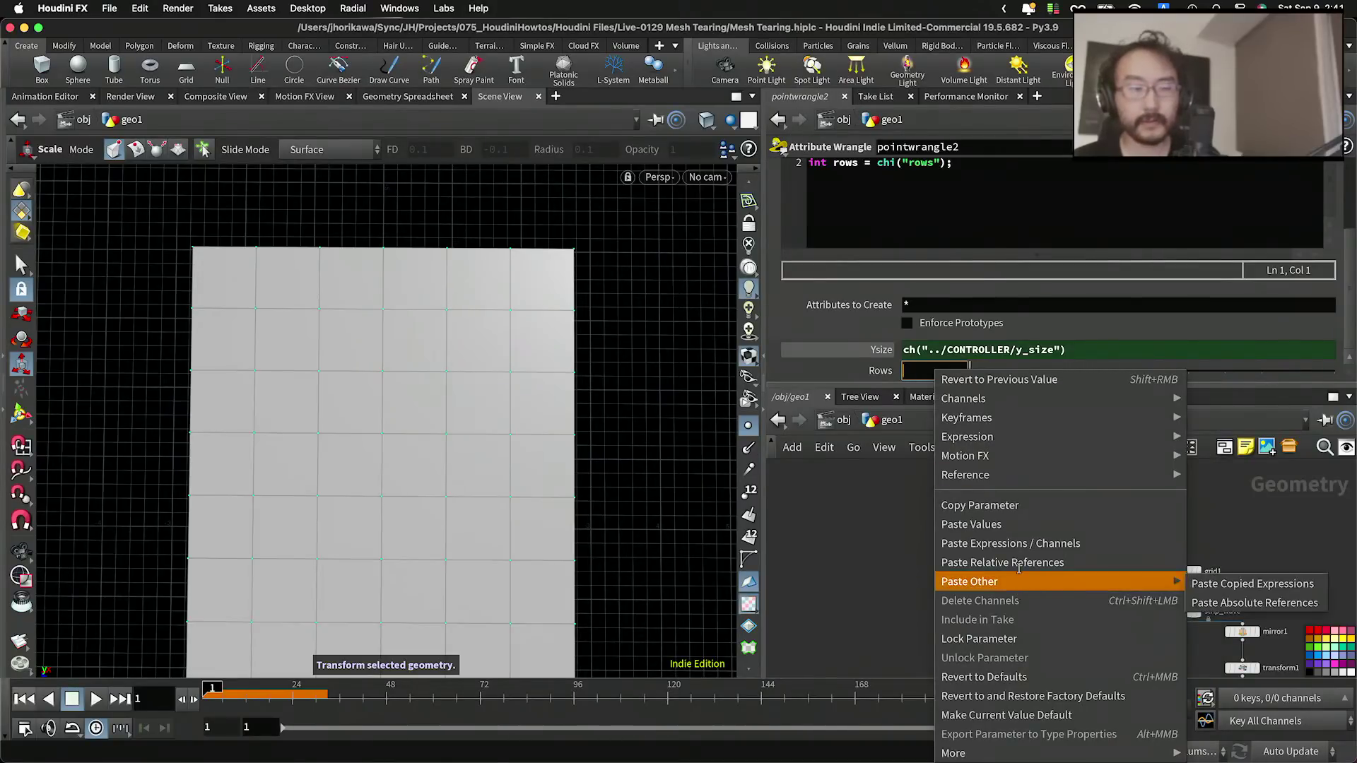
left_click(1018, 563)
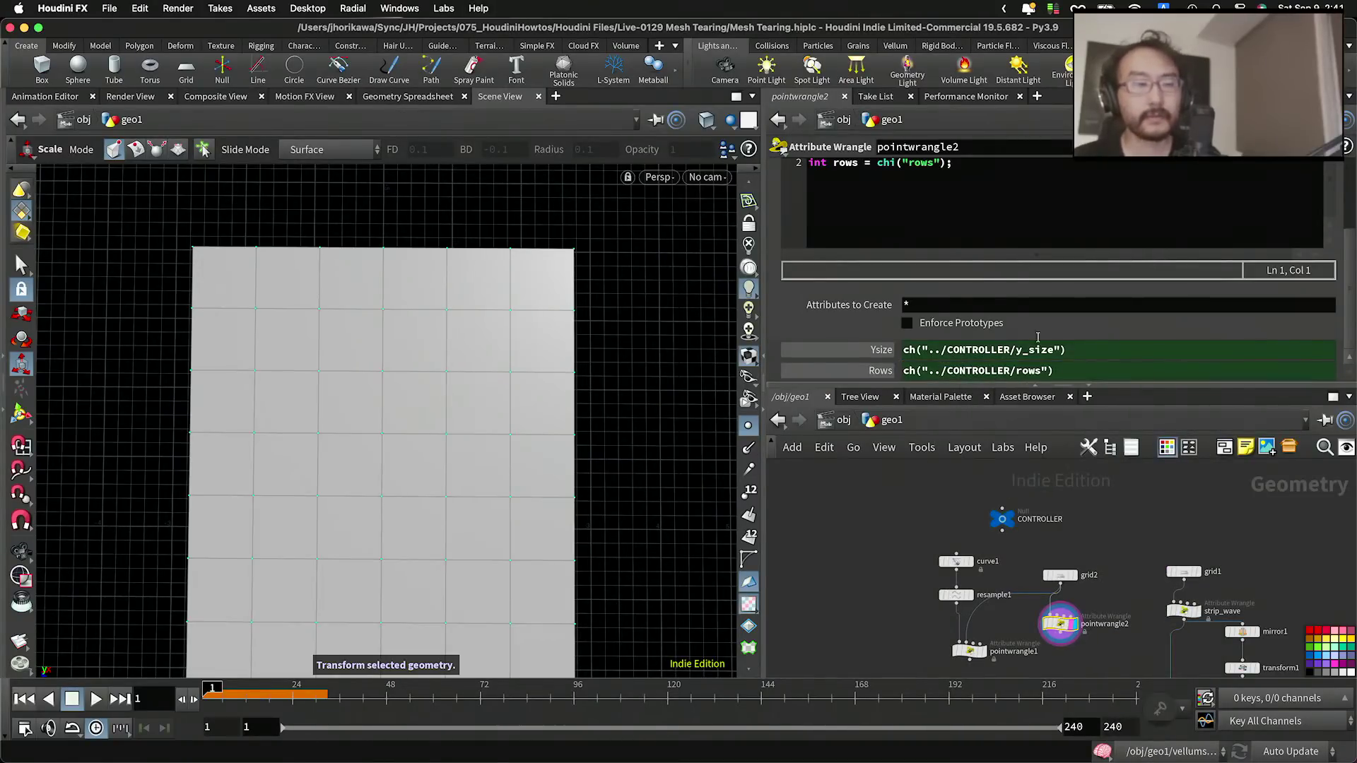
Step: Add the line float esize = ysize / rows; to pointwrangle2's VEXpression, separated from the declarations by a blank line
left_click(997, 182)
key("Return")
key("Return")
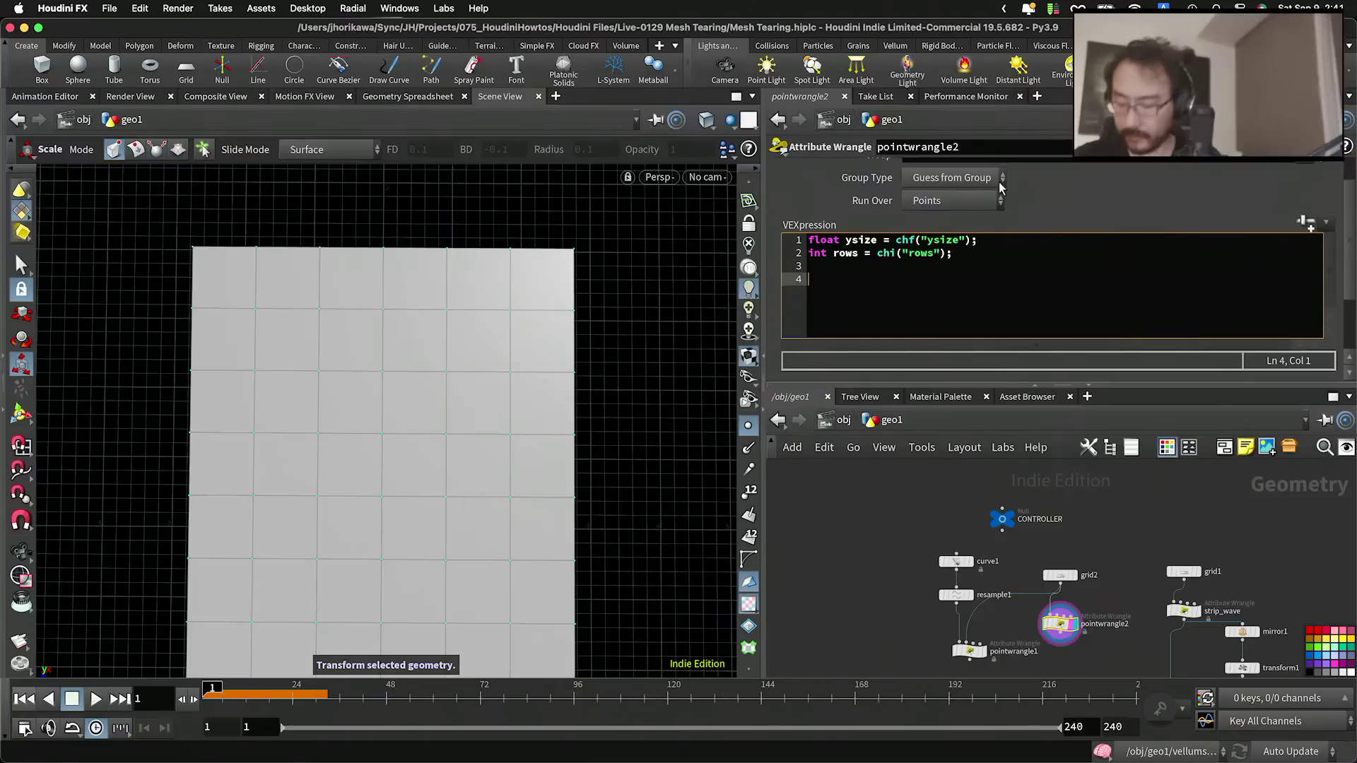
type("float ")
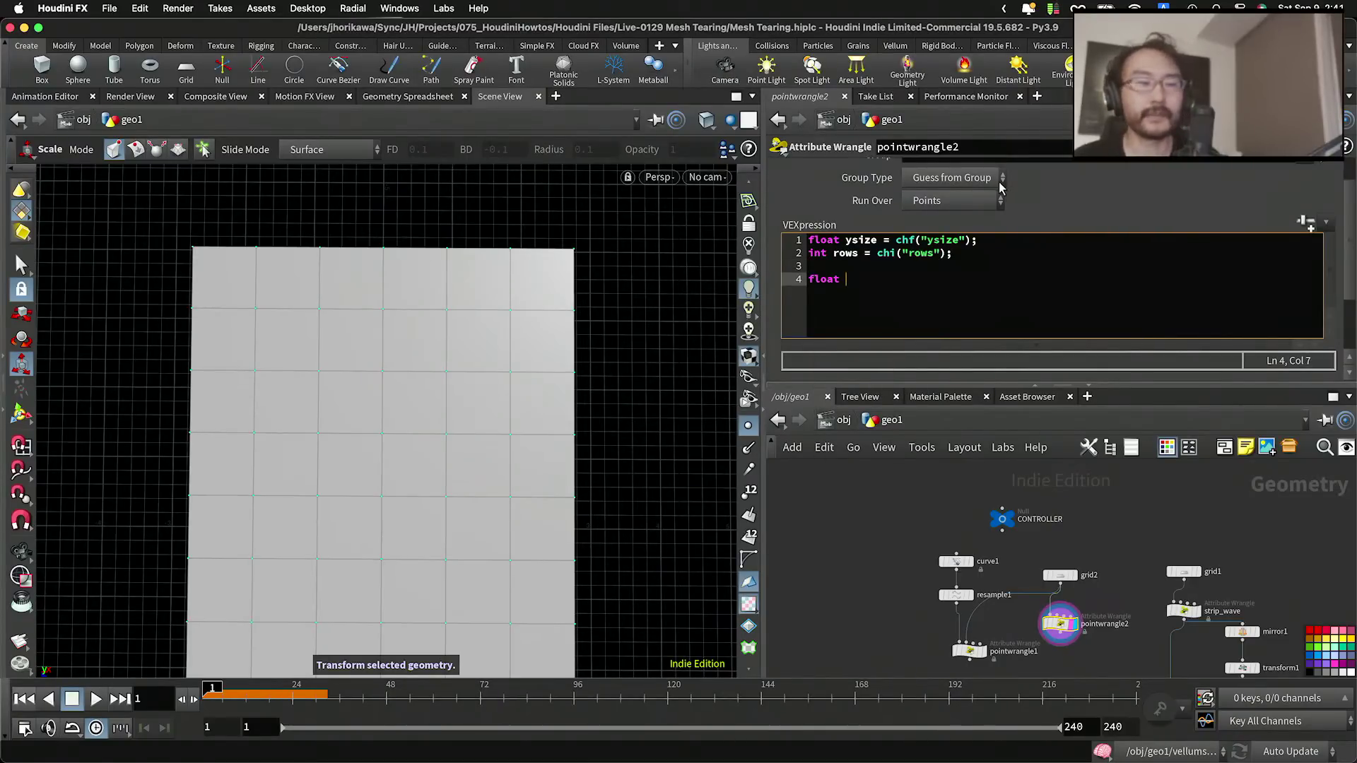
type("esiz")
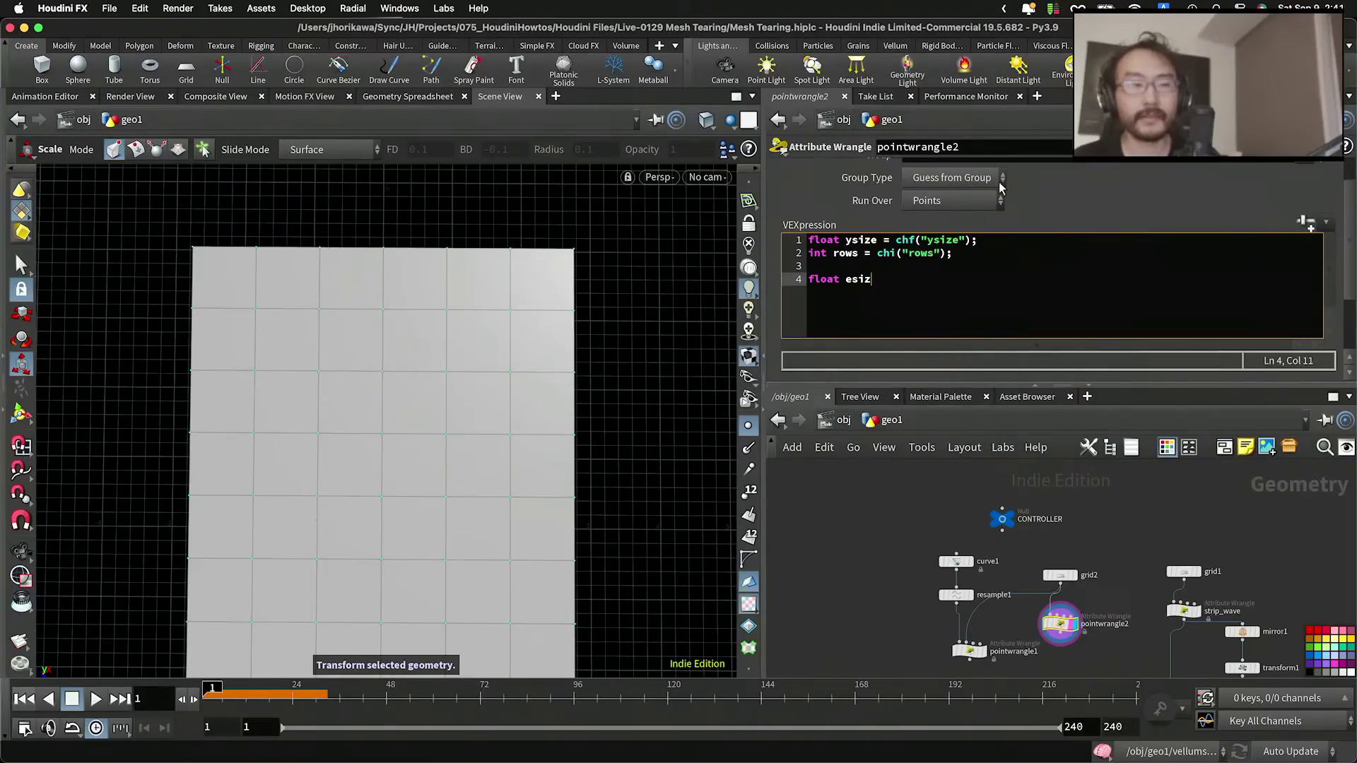
type("e = y")
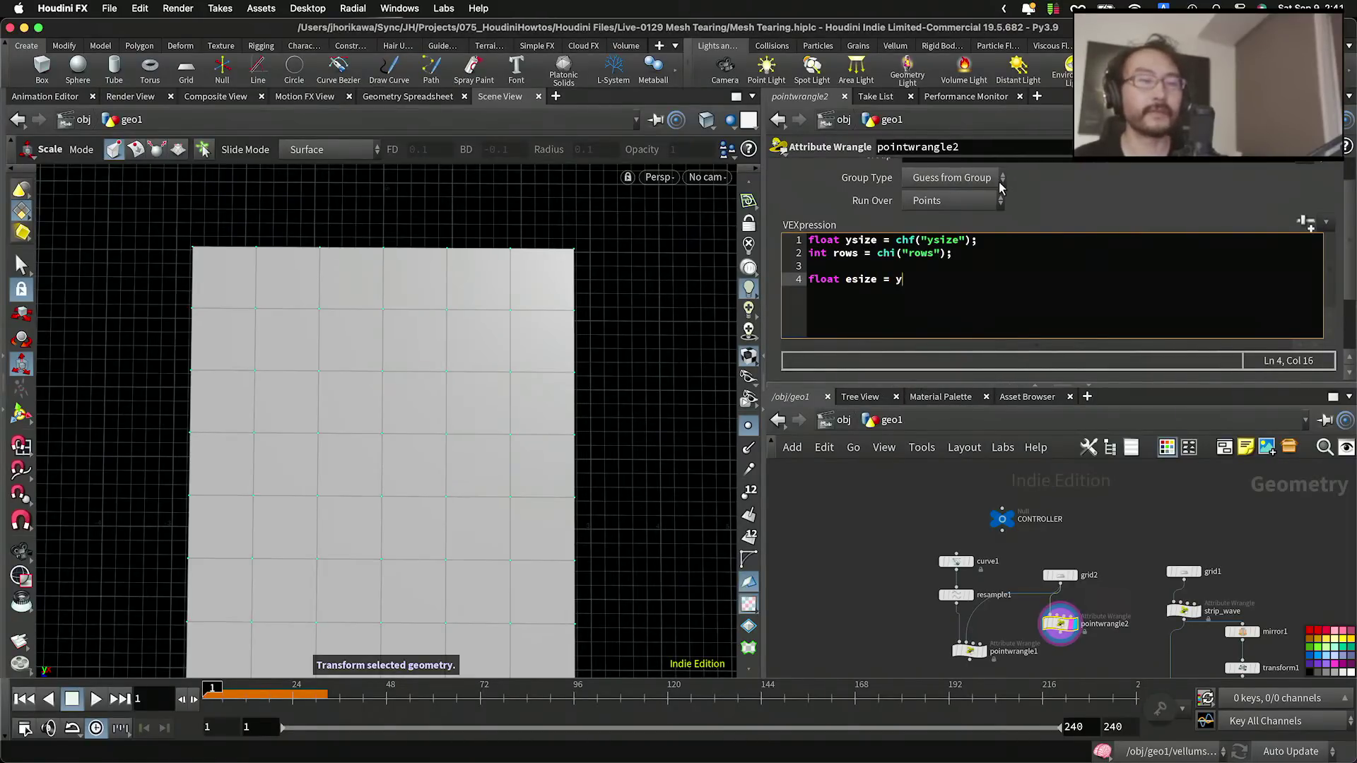
type("size / row;")
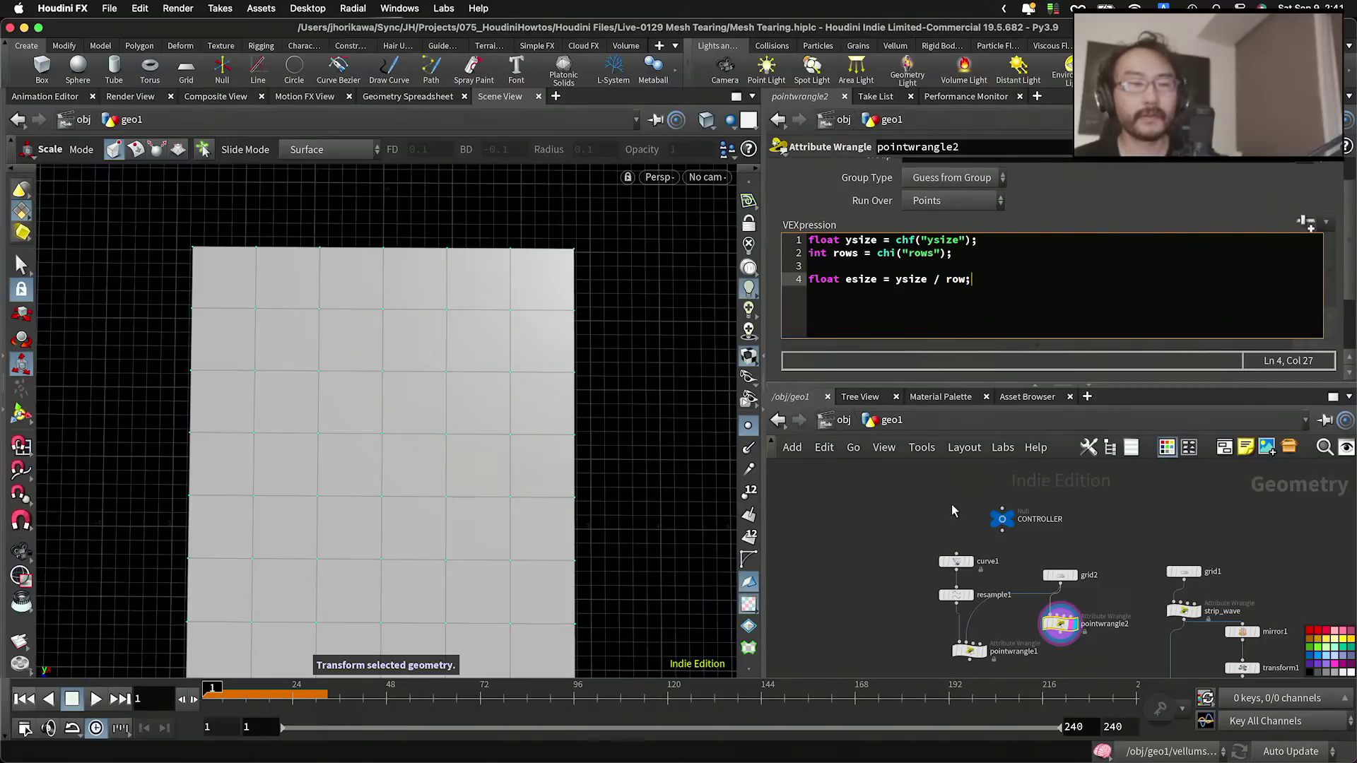
left_click(952, 507)
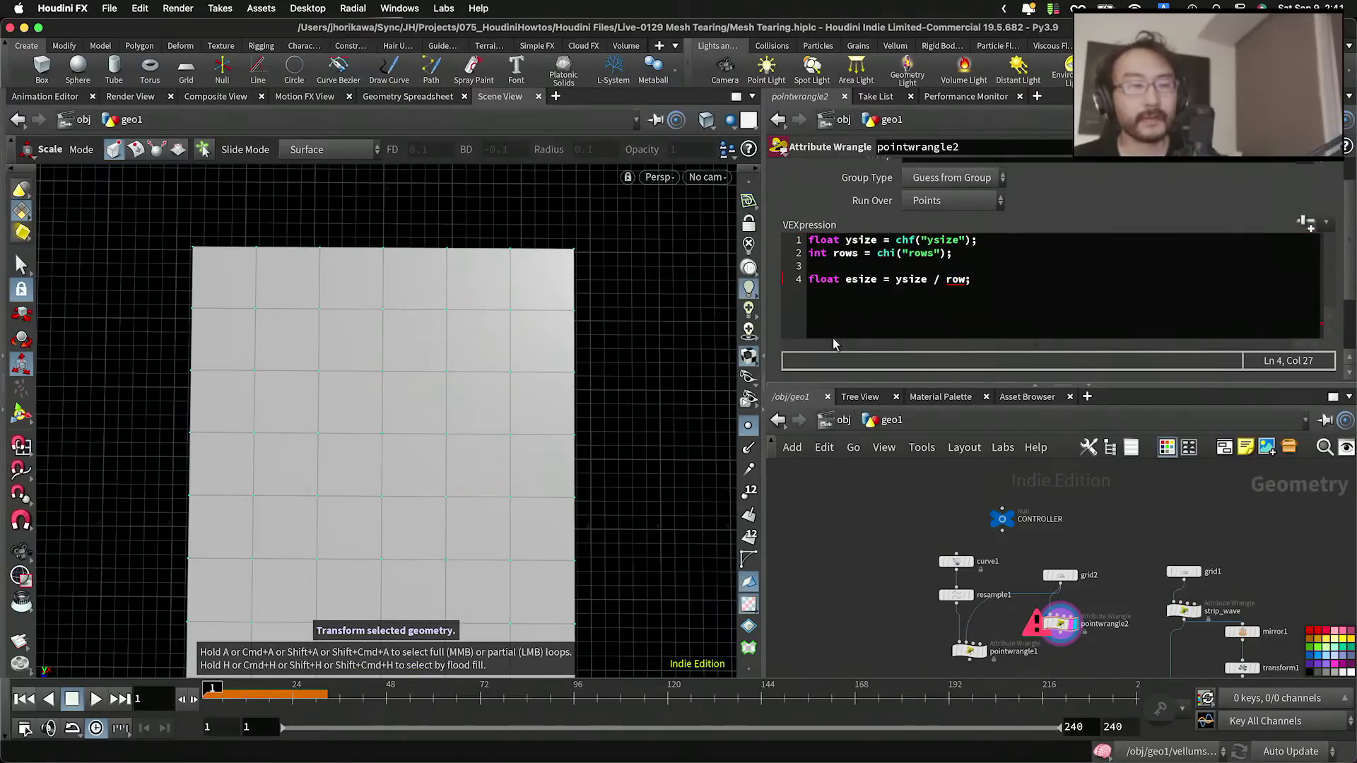
left_click(961, 283)
type("s")
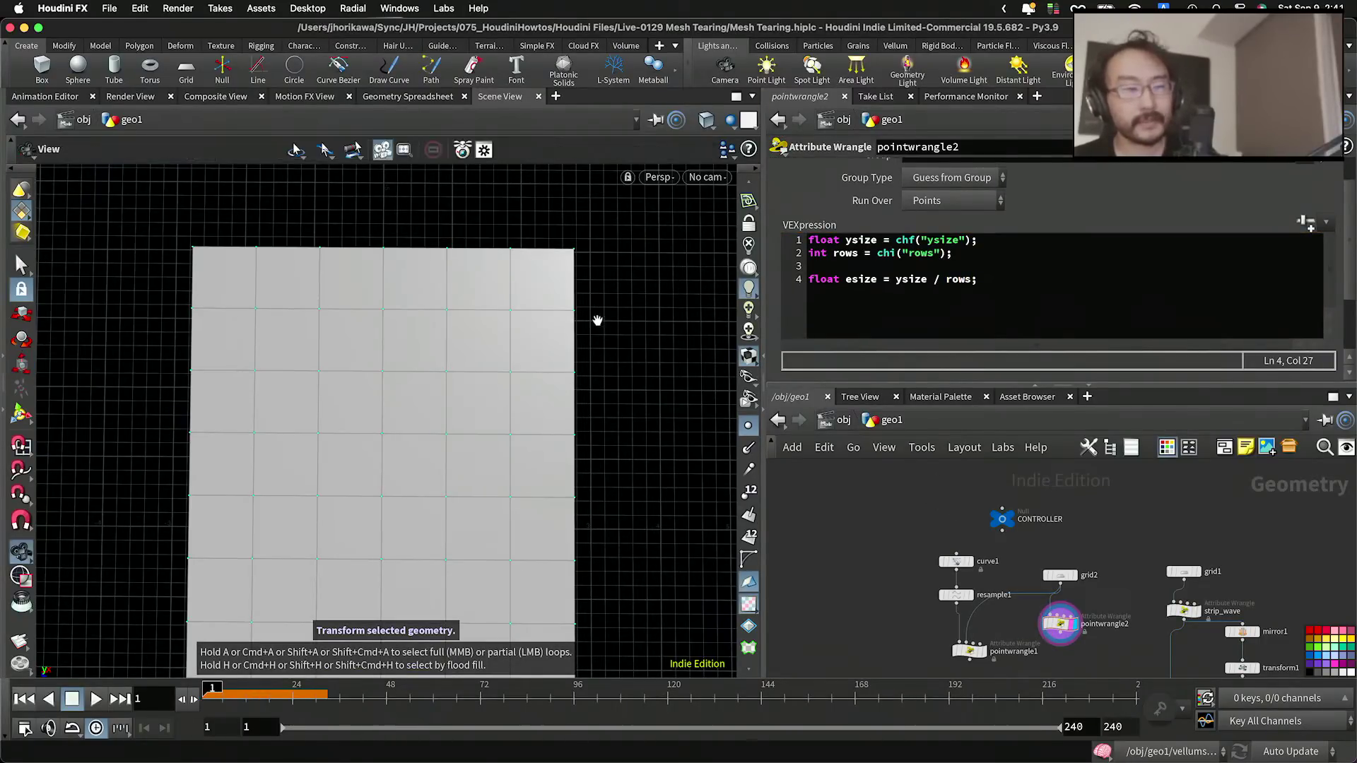
Step: Change the divisor in pointwrangle2's esize line to (rows-1.0)
right_click_drag(599, 328, 548, 370, "alt")
middle_click_drag(548, 370, 564, 285, "alt")
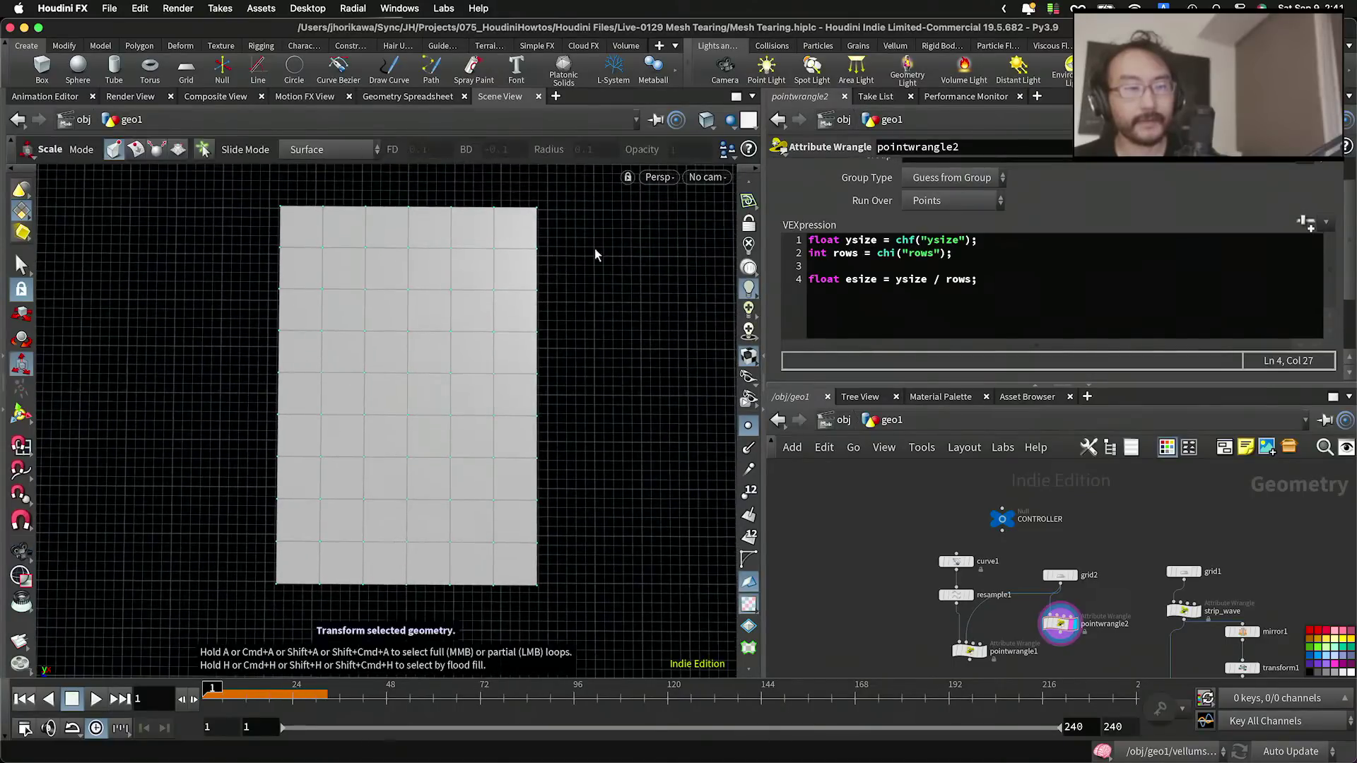
scroll(1121, 373, "down", 3)
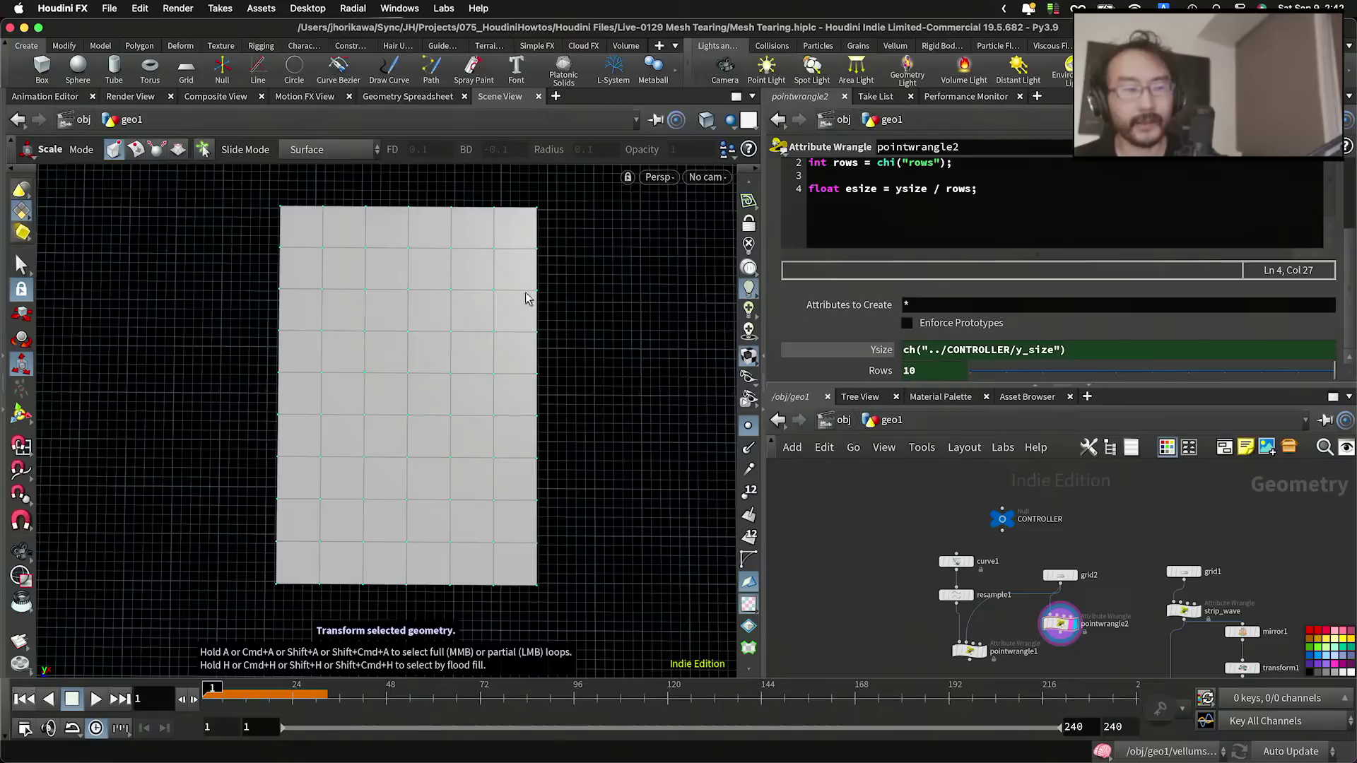
left_click(948, 188)
type("(")
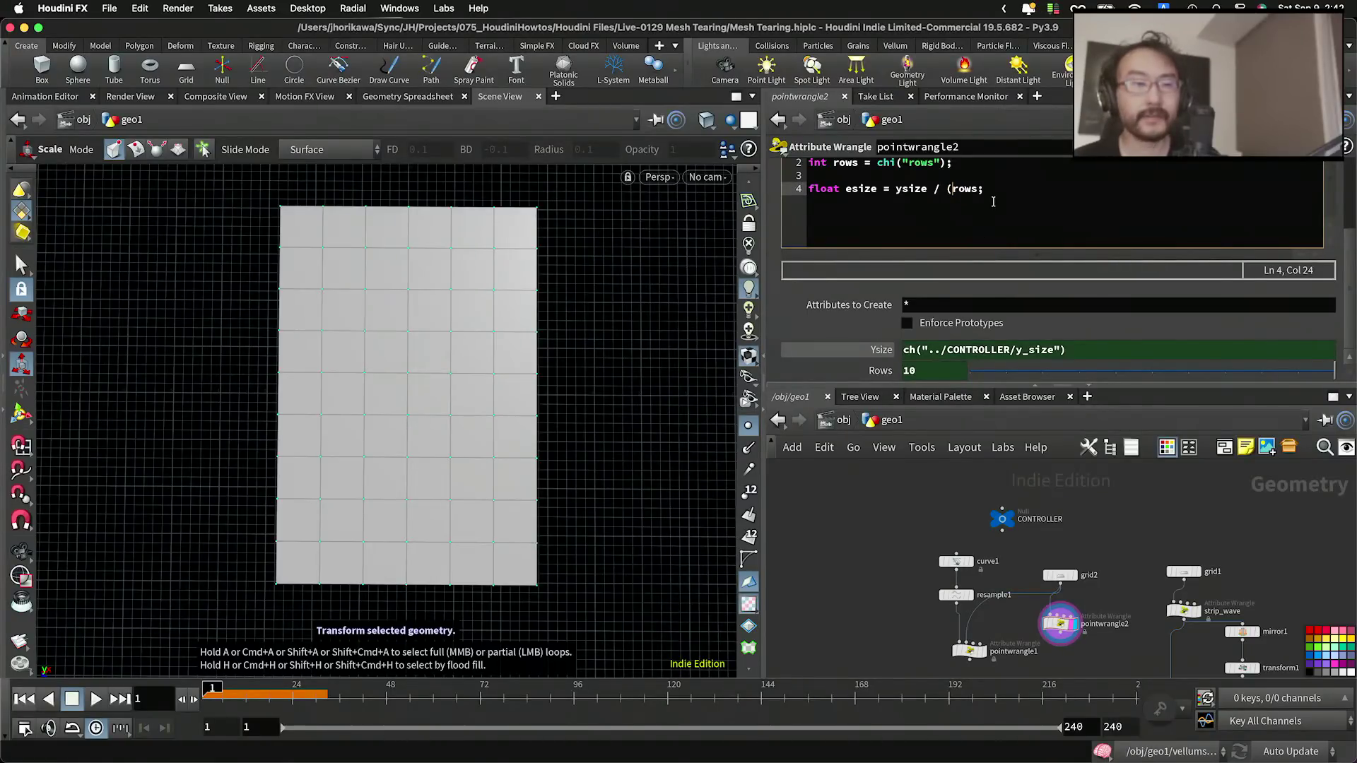
type("1.0(")
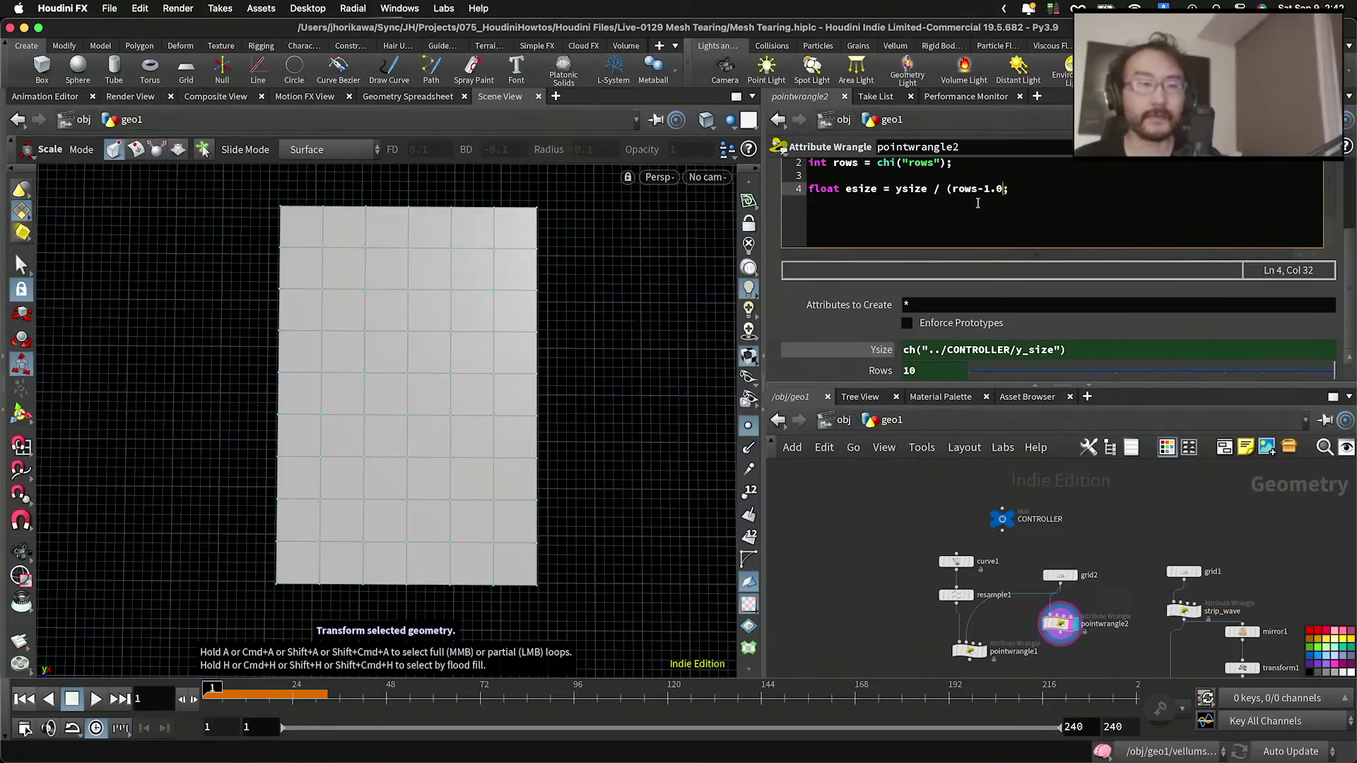
type(")")
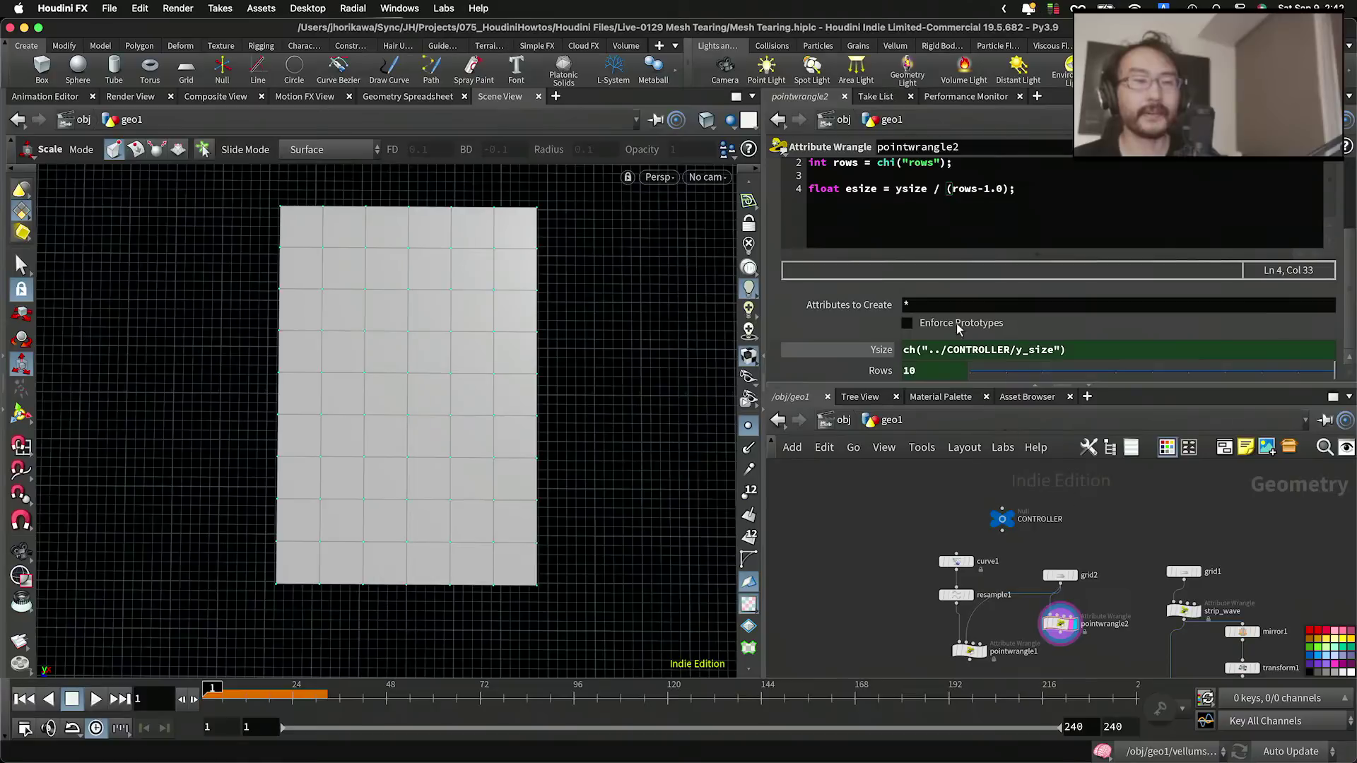
left_click_drag(930, 192, 896, 191)
left_click(930, 198)
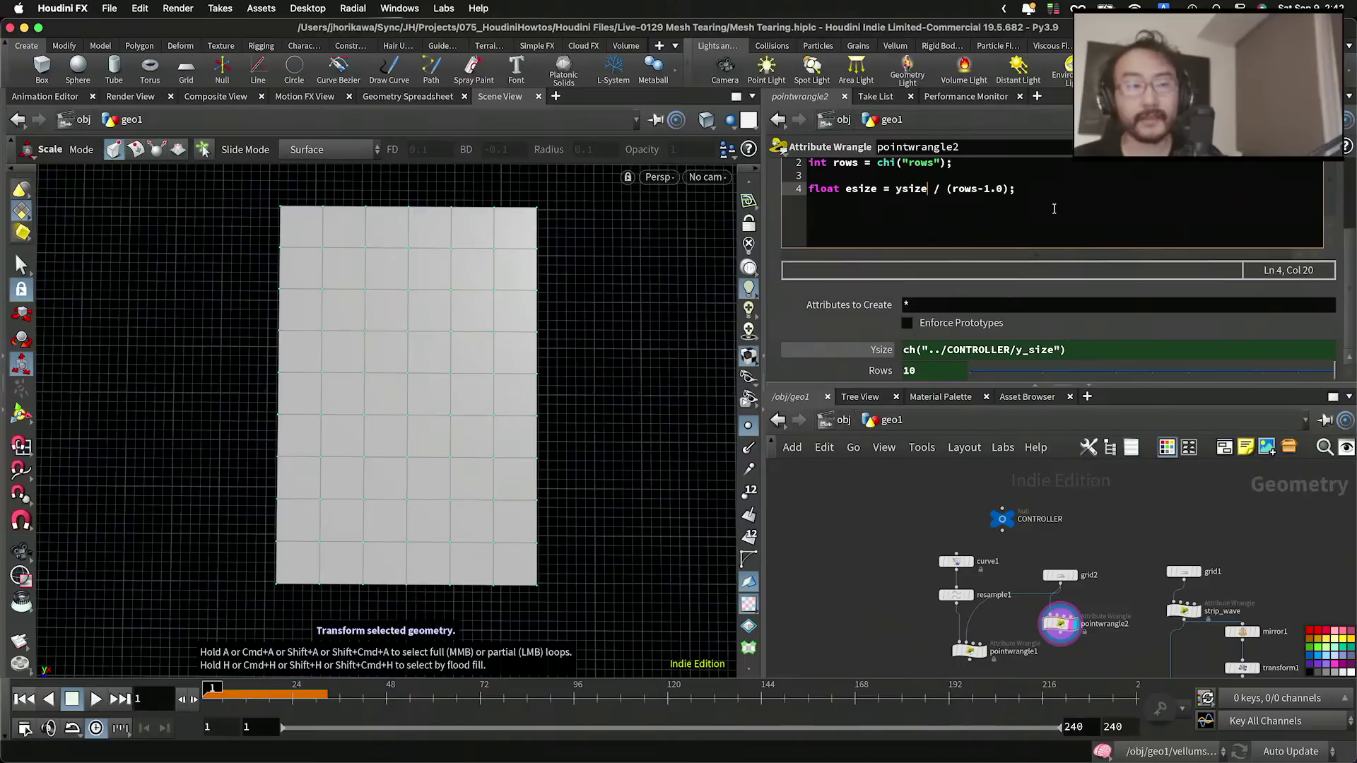
Step: Add the line f@pscale = esize; at the end of pointwrangle2's VEXpression
key("Return")
key("Return")
type("f")
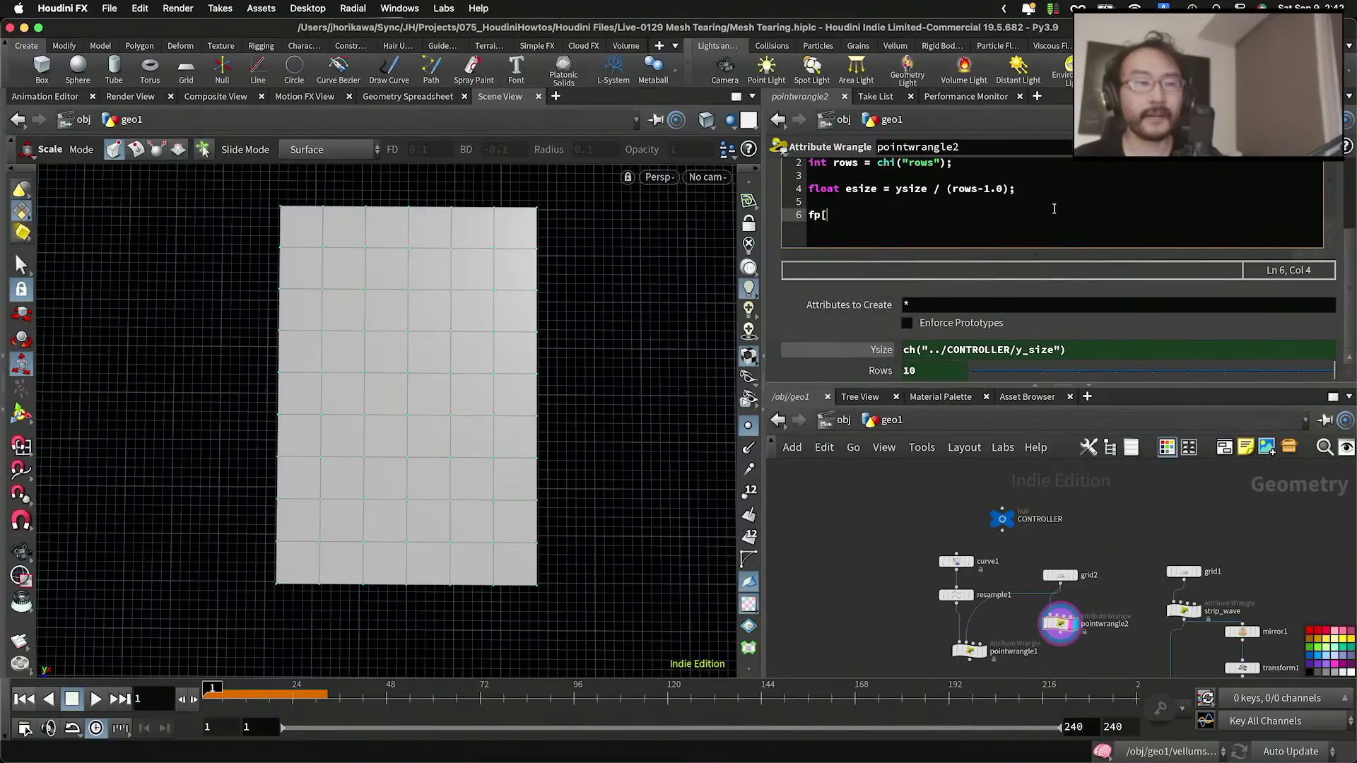
type("@ps")
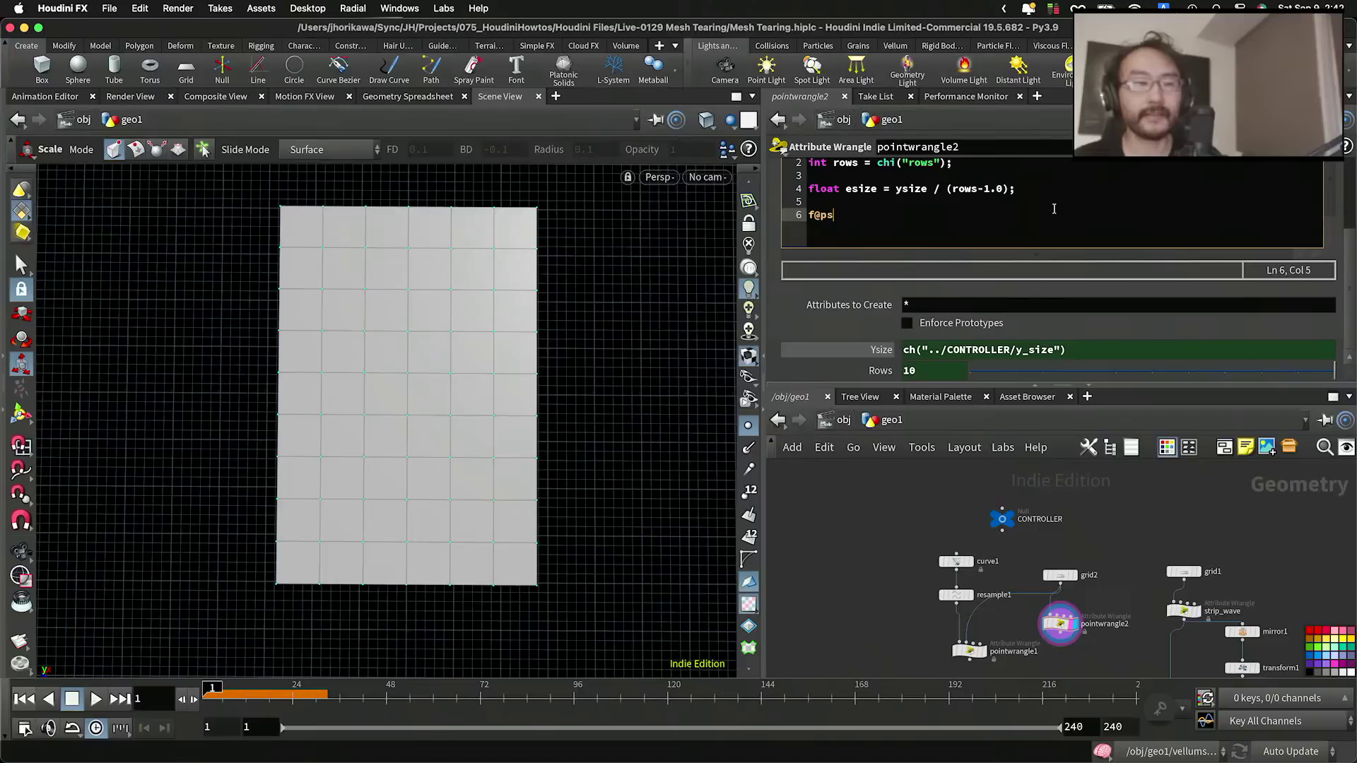
type("cale = esize;")
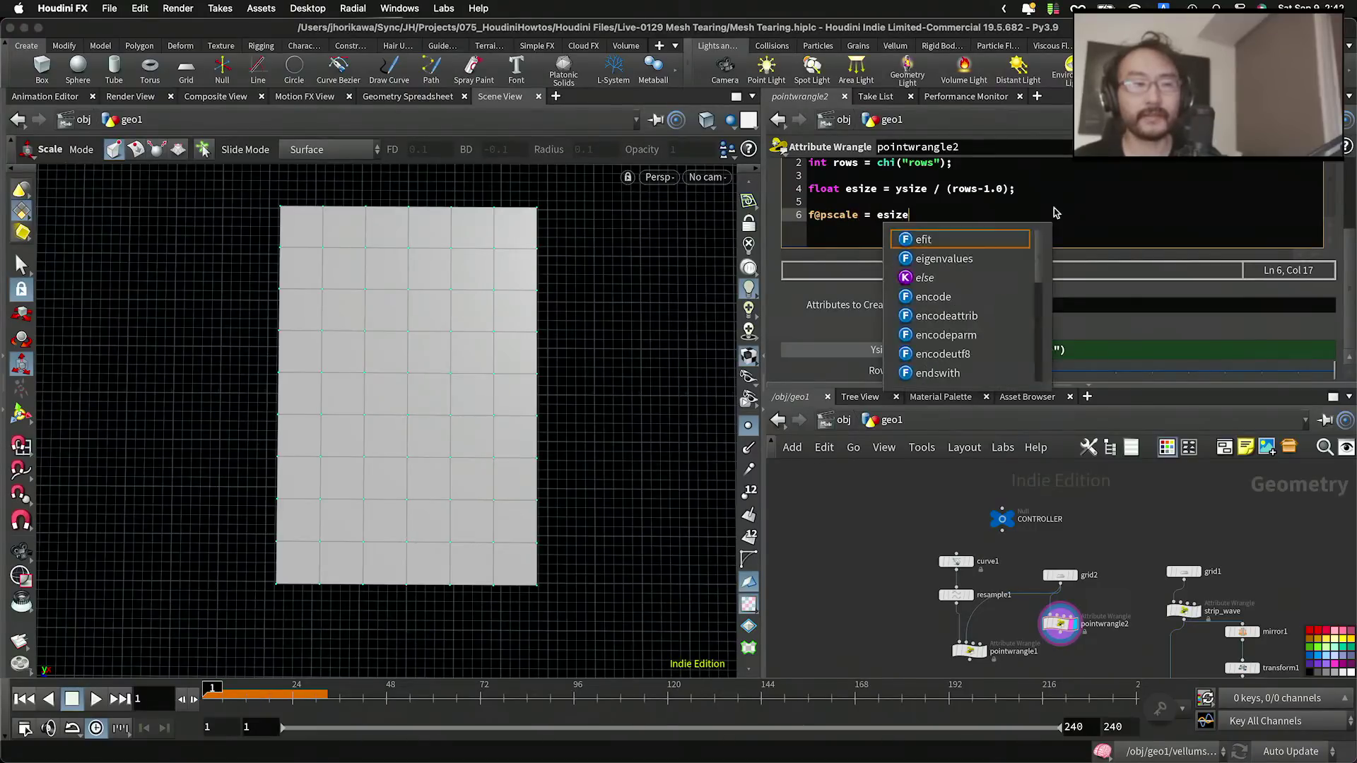
Step: Add a Copy to Points node to the network below pointwrangle1 and pointwrangle2
scroll(1122, 527, "down", 2)
scroll(1069, 633, "up", 5)
middle_click_drag(1019, 619, 986, 589)
scroll(986, 595, "up", 1)
key("Tab")
type("copy topo")
key("Return")
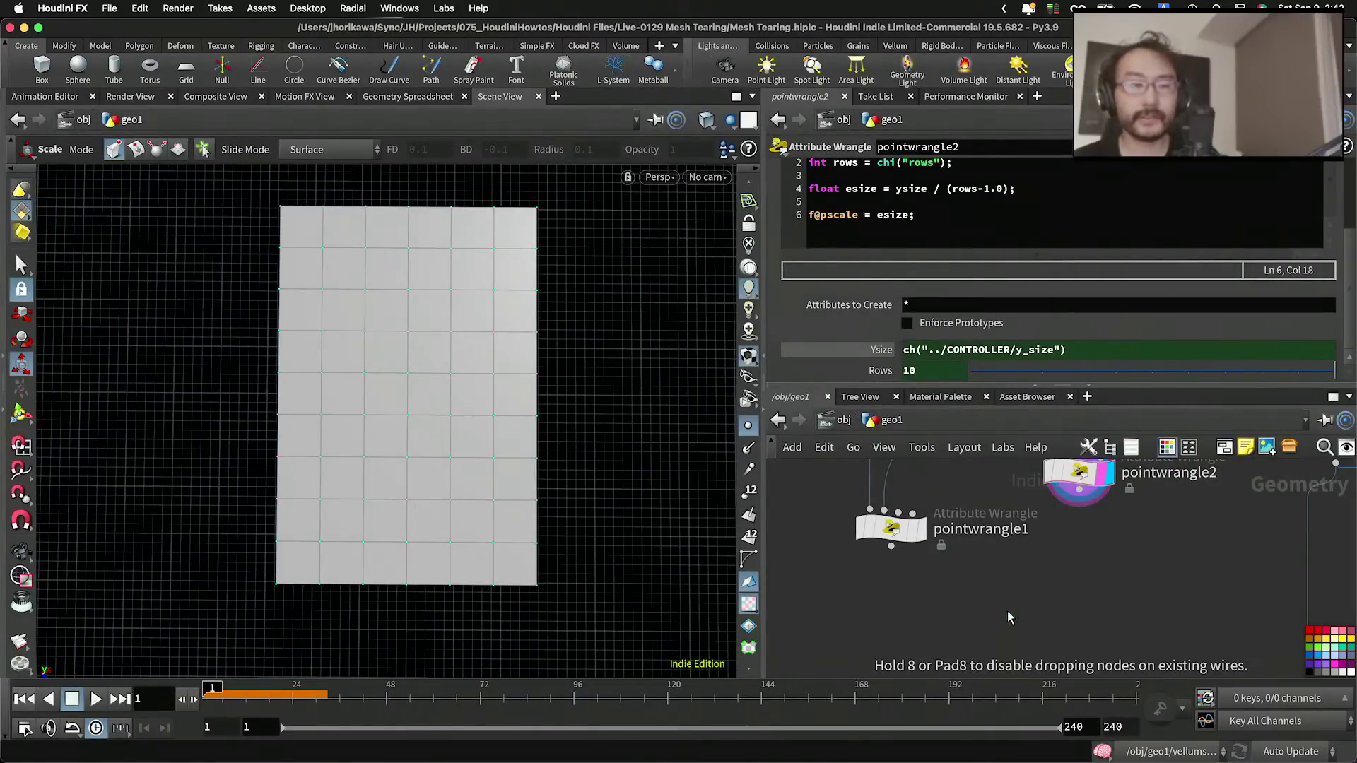
left_click(1011, 615)
Step: Wire pointwrangle1 into the first input of copytopoints2 and pointwrangle2 into the second, and display the copied result
left_click_drag(913, 547, 1007, 605)
left_click_drag(1099, 509, 1044, 614)
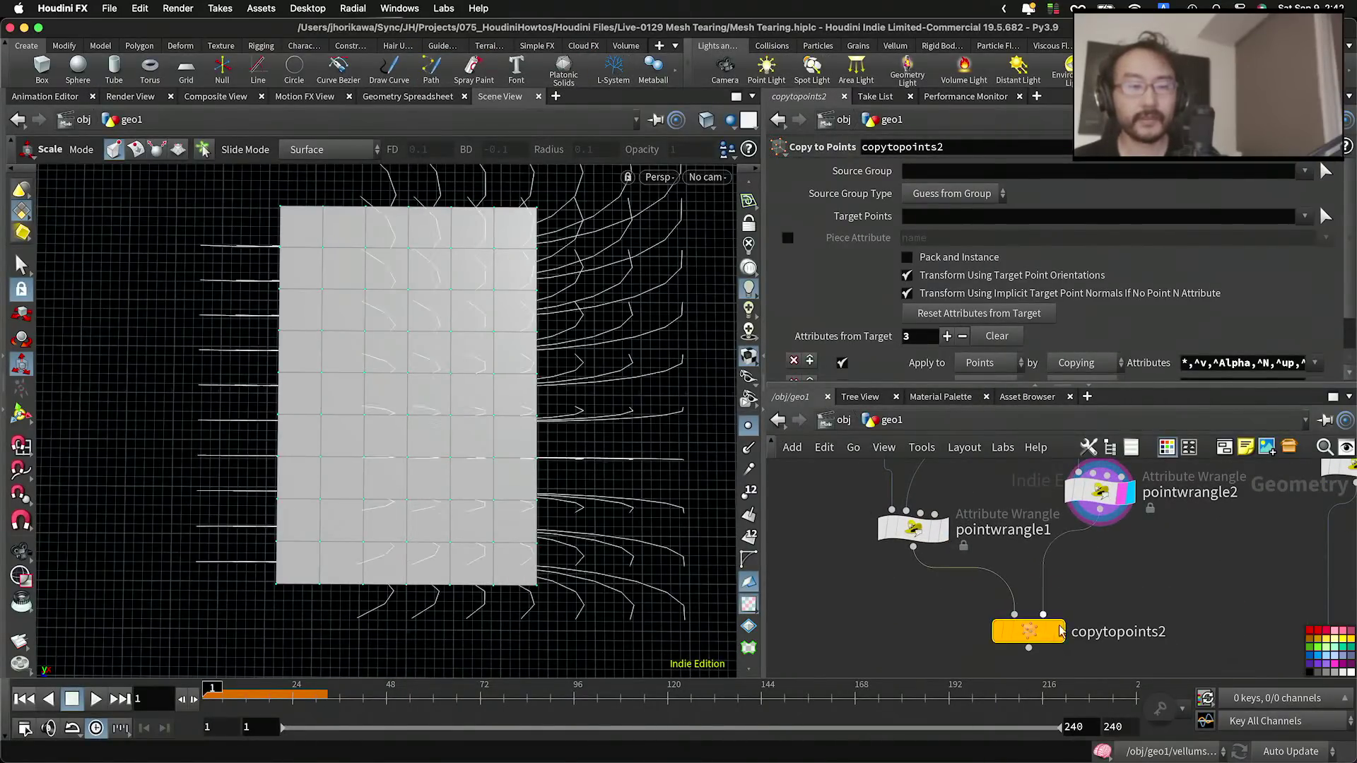
left_click(1057, 631)
mouse_move(683, 446)
left_mouse_down("alt")
mouse_move(670, 315)
mouse_move(681, 460)
left_mouse_up("alt")
scroll(916, 517, "down", 5)
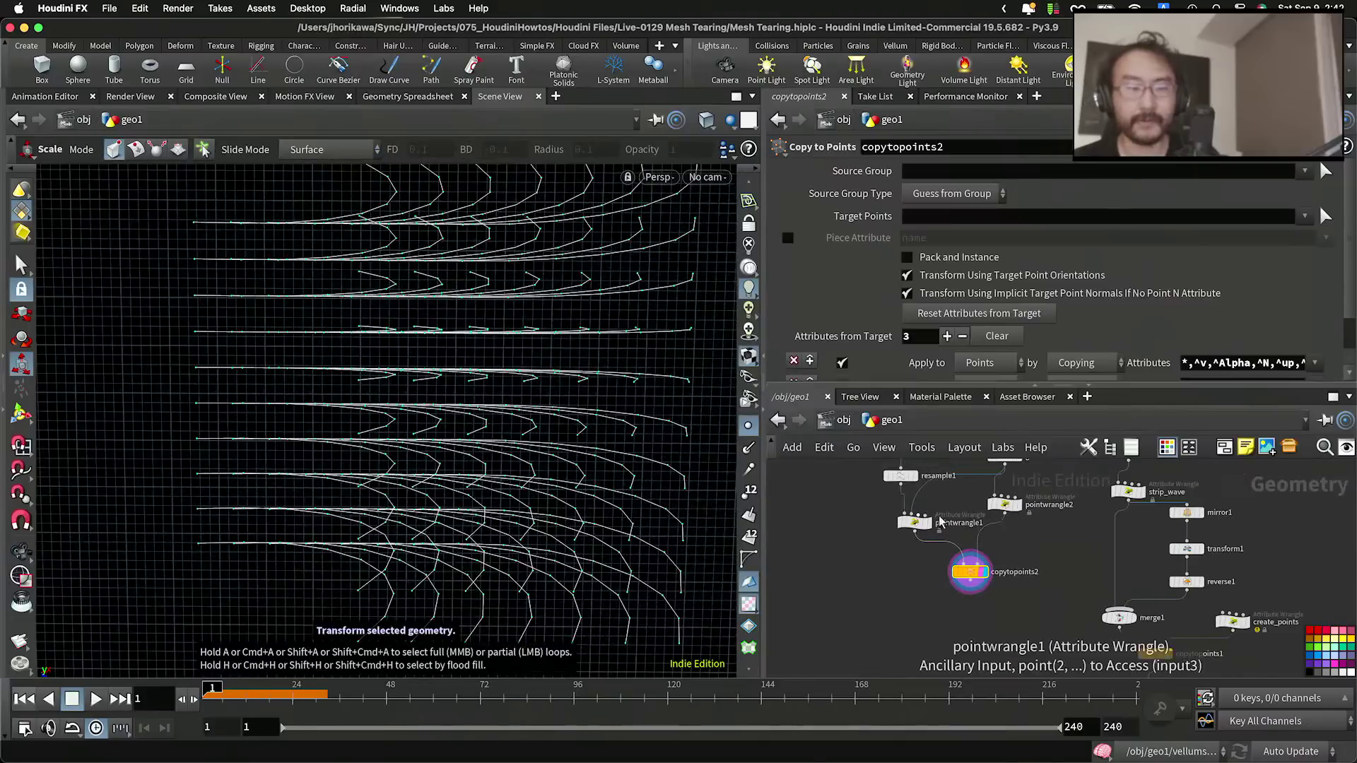
Step: Insert the line v@up = set(0,1,0); above the pscale line in pointwrangle2's VEXpression
scroll(913, 521, "up", 3)
left_click(972, 493)
scroll(1056, 281, "up", 2)
left_click(1055, 279)
key("Return")
key("Return")
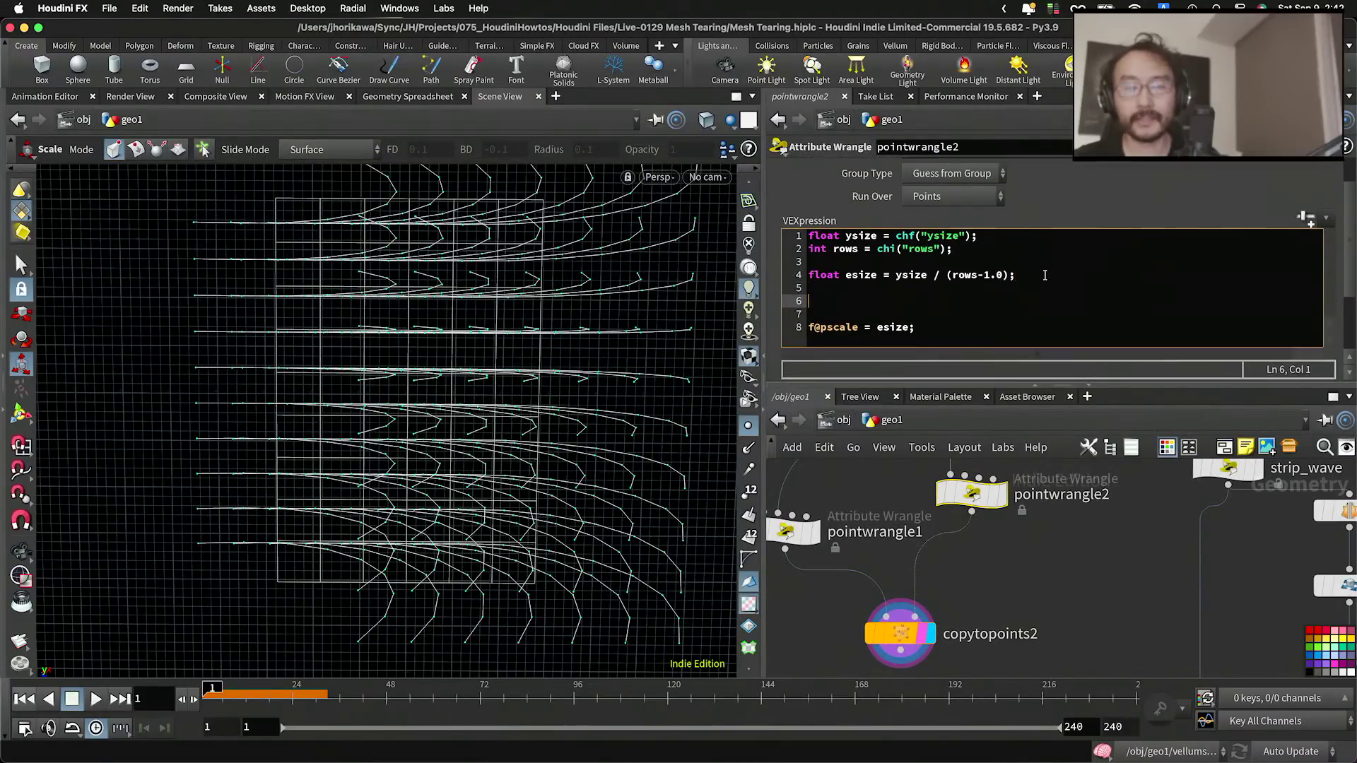
key("BackSpace")
key("BackSpace")
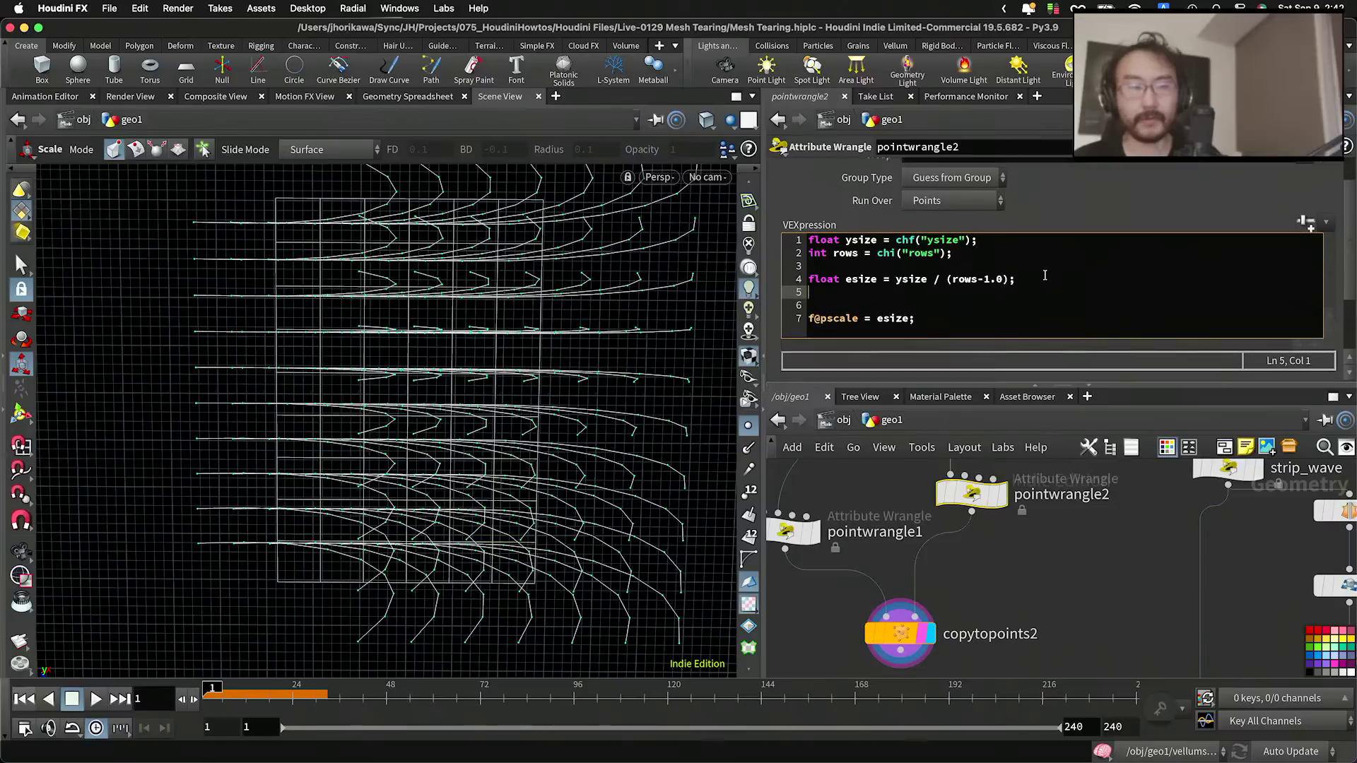
key("Return")
type("v[")
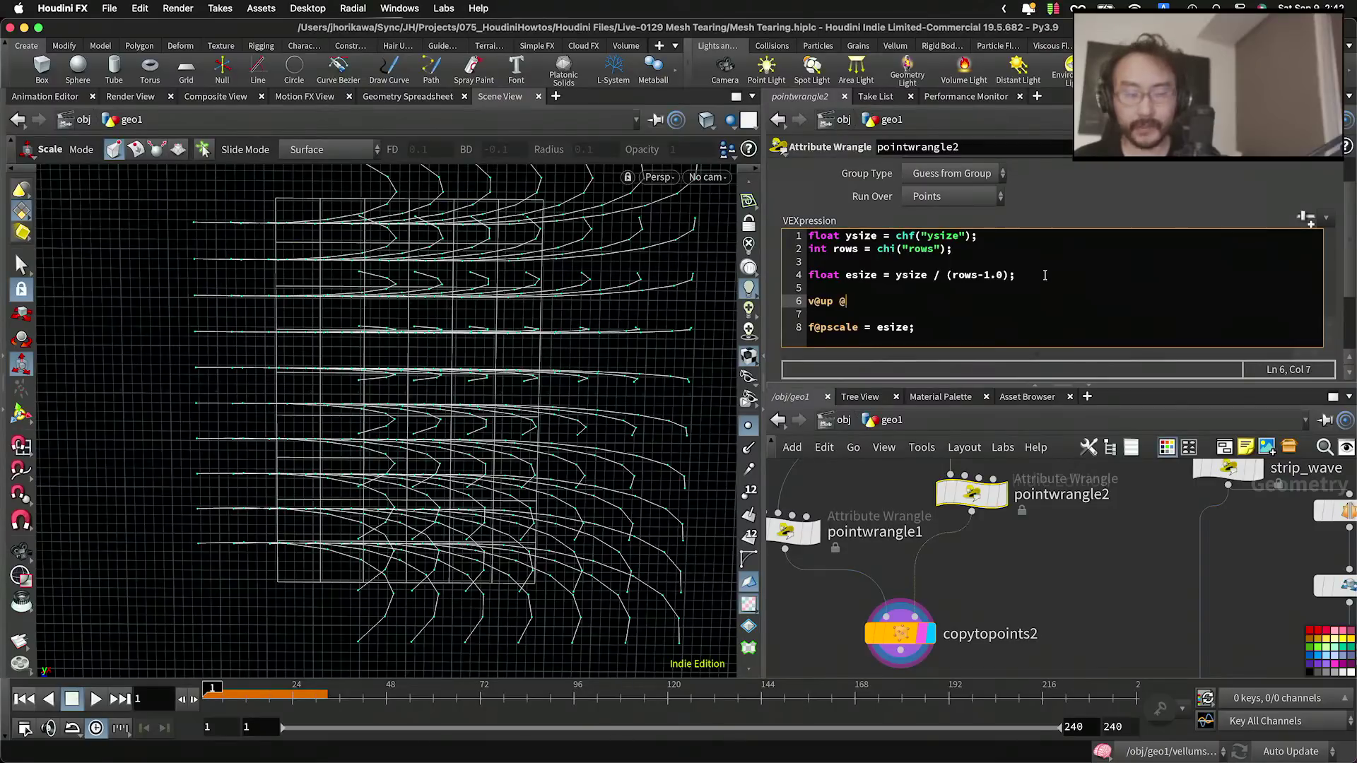
type("= set(")
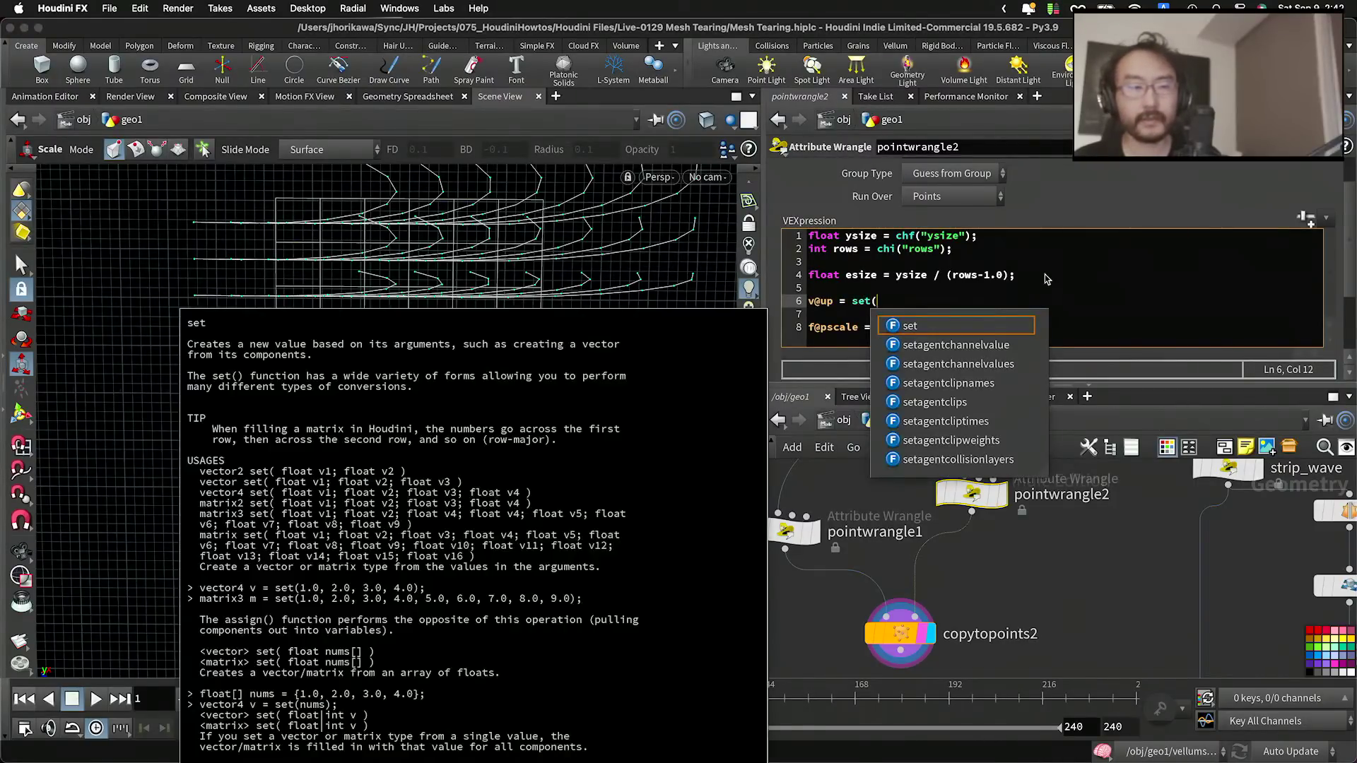
type("0,1`,")
type(");")
Step: Add the line v@N = set(0,0,1); below the v@up line in pointwrangle2 and apply the code
key("Return")
type("ve")
key("BackSpace")
type("[N = ")
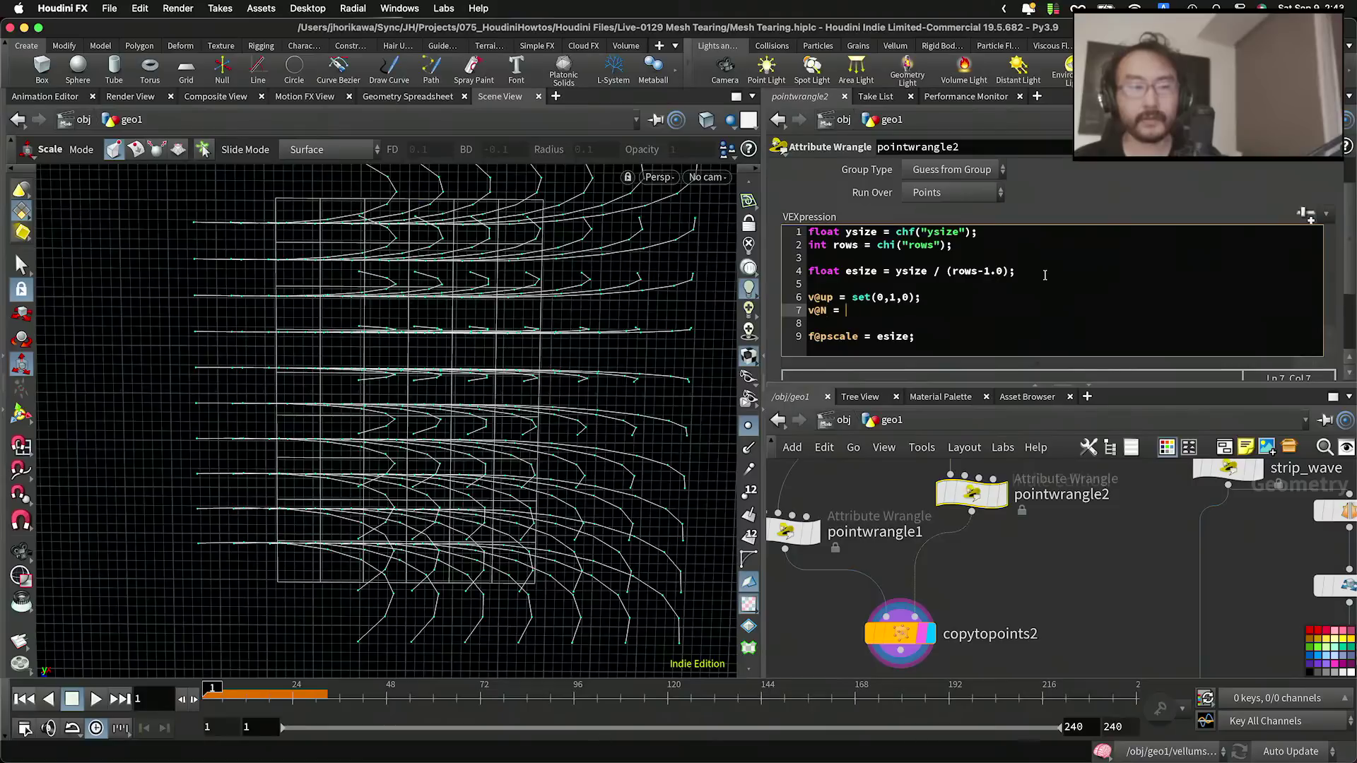
type("set(0,0,1);")
left_click(1069, 547)
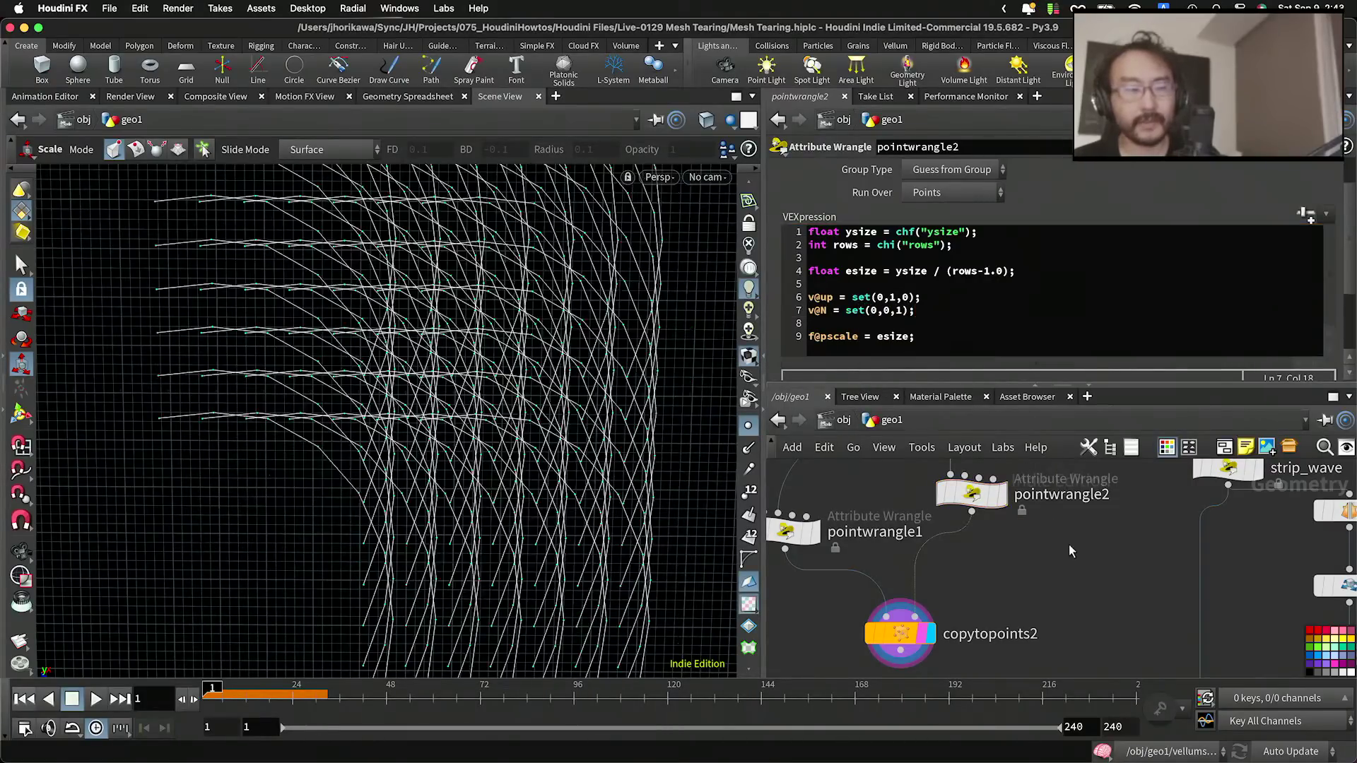
Step: Compare pointwrangle1's single curve with the copied curves of copytopoints2 in the viewport
left_click(816, 539)
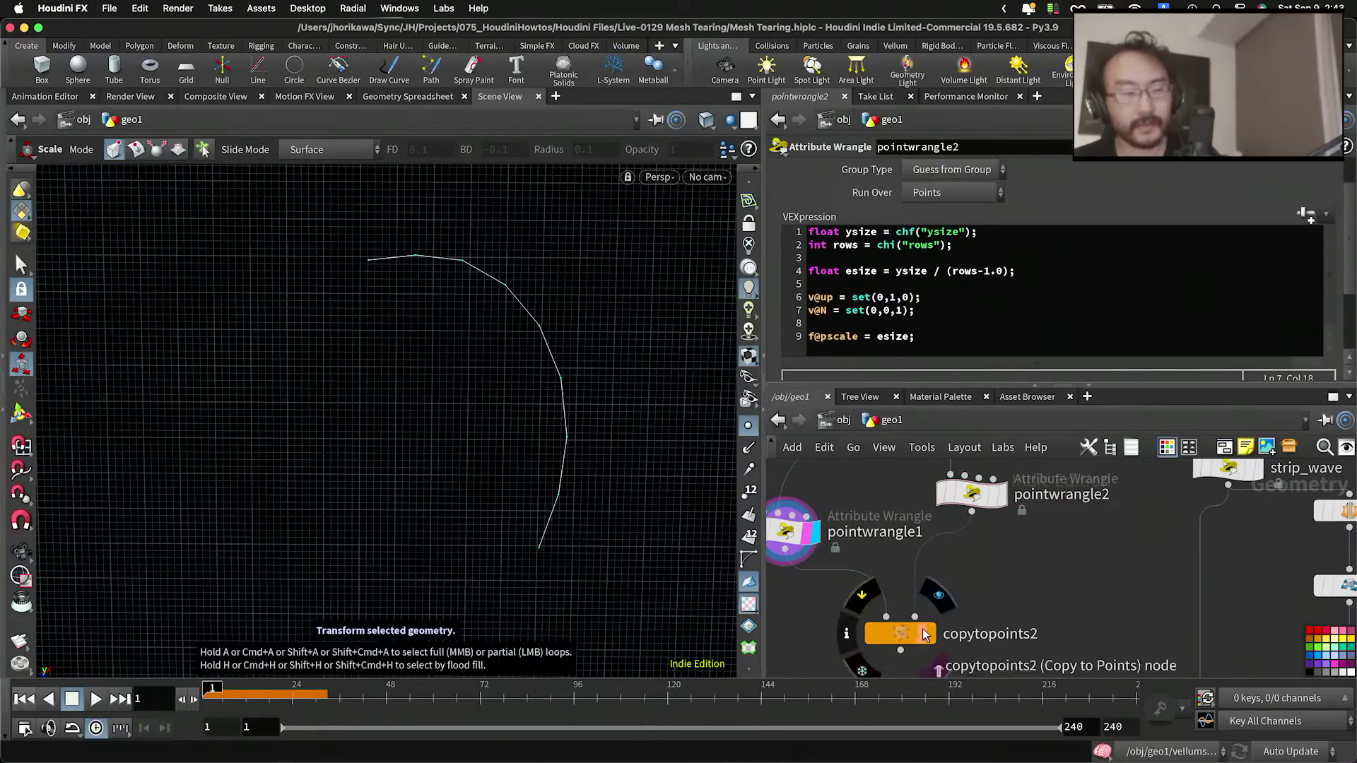
left_click(928, 636)
left_click(923, 633)
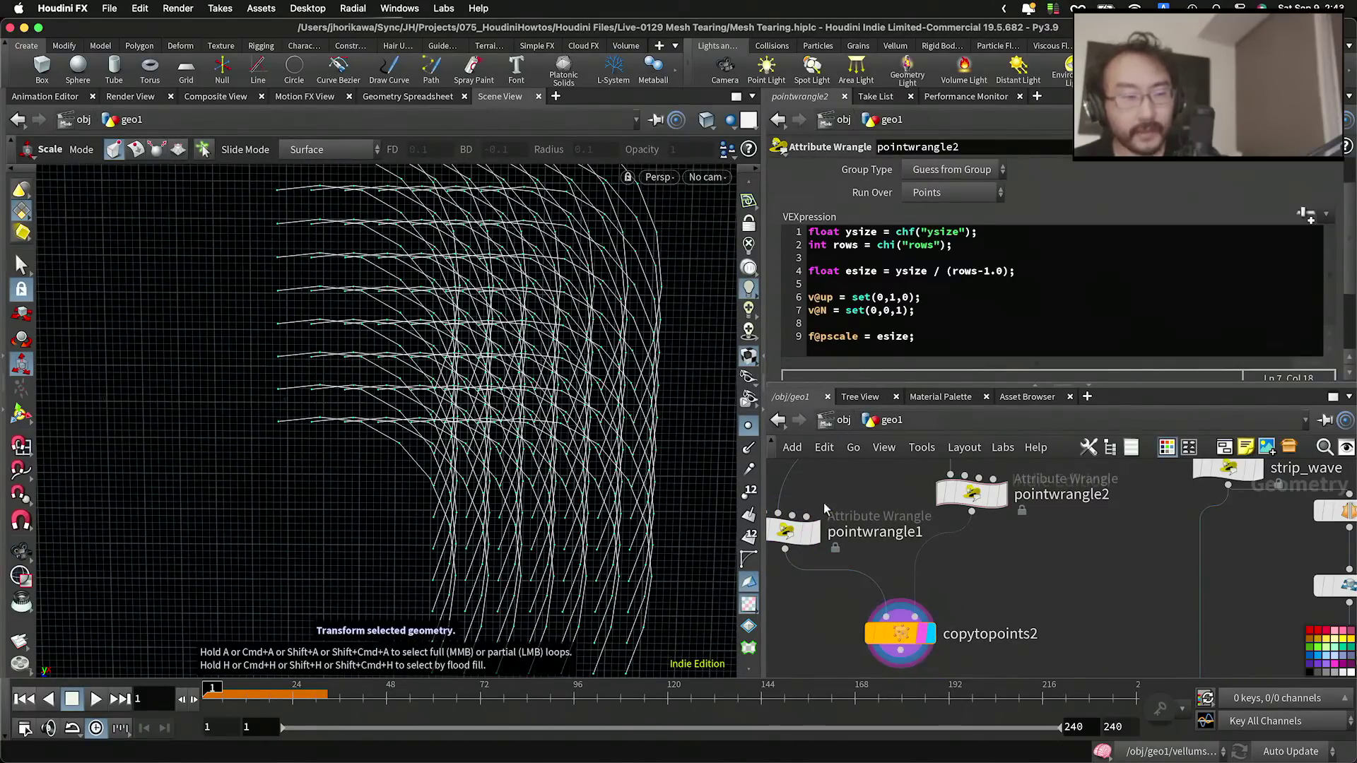
key("space")
right_click_drag(558, 415, 469, 406, "alt")
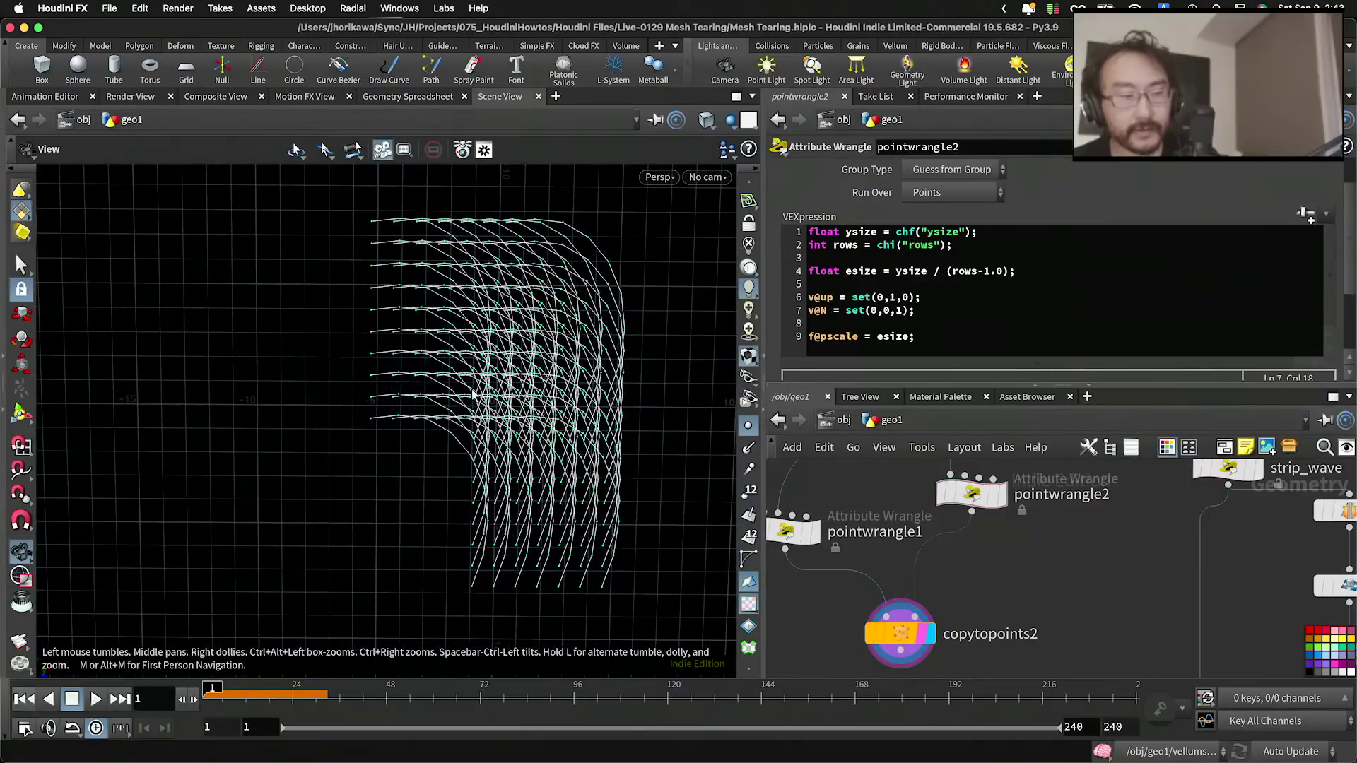
Step: Display pointwrangle2's grid points and examine their spacing, comparing it with pointwrangle1's single curve
middle_click_drag(473, 371, 469, 419, "alt")
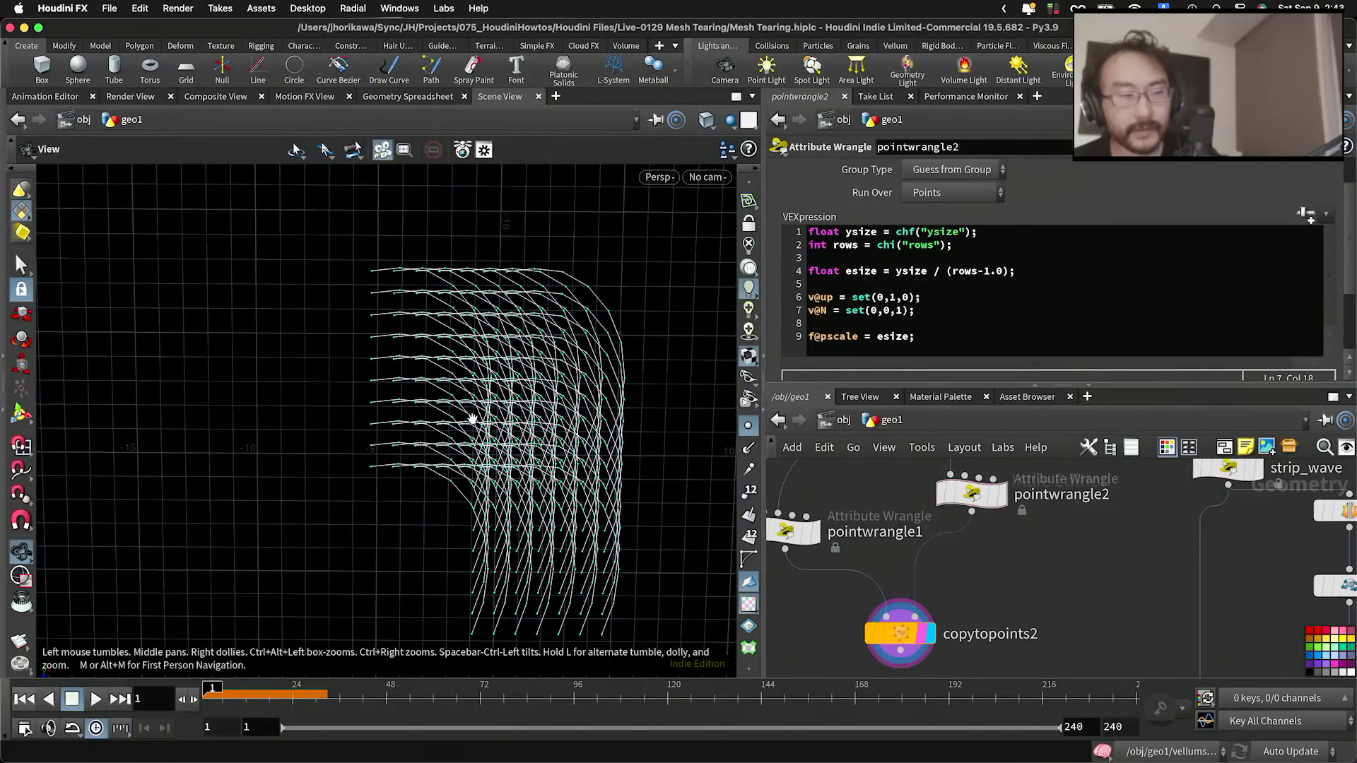
left_click(1002, 497)
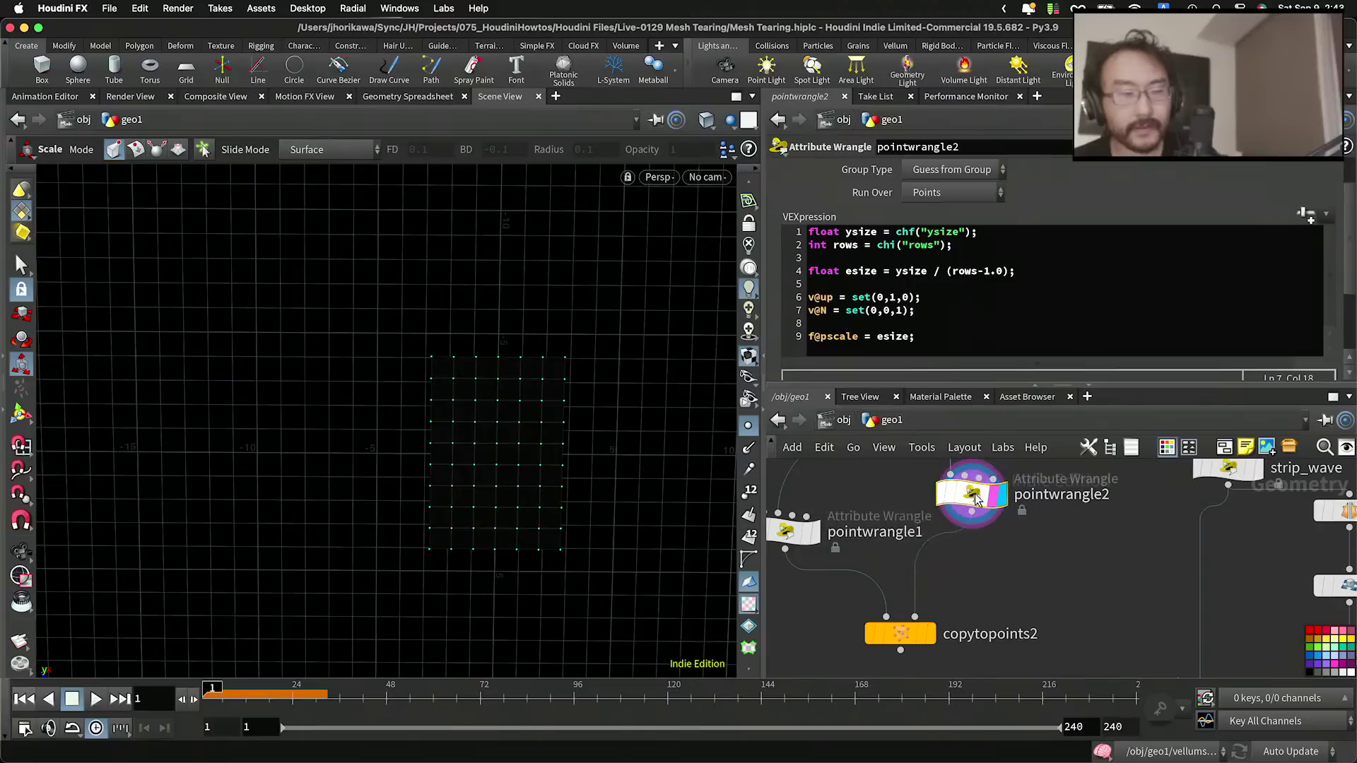
left_click(935, 335)
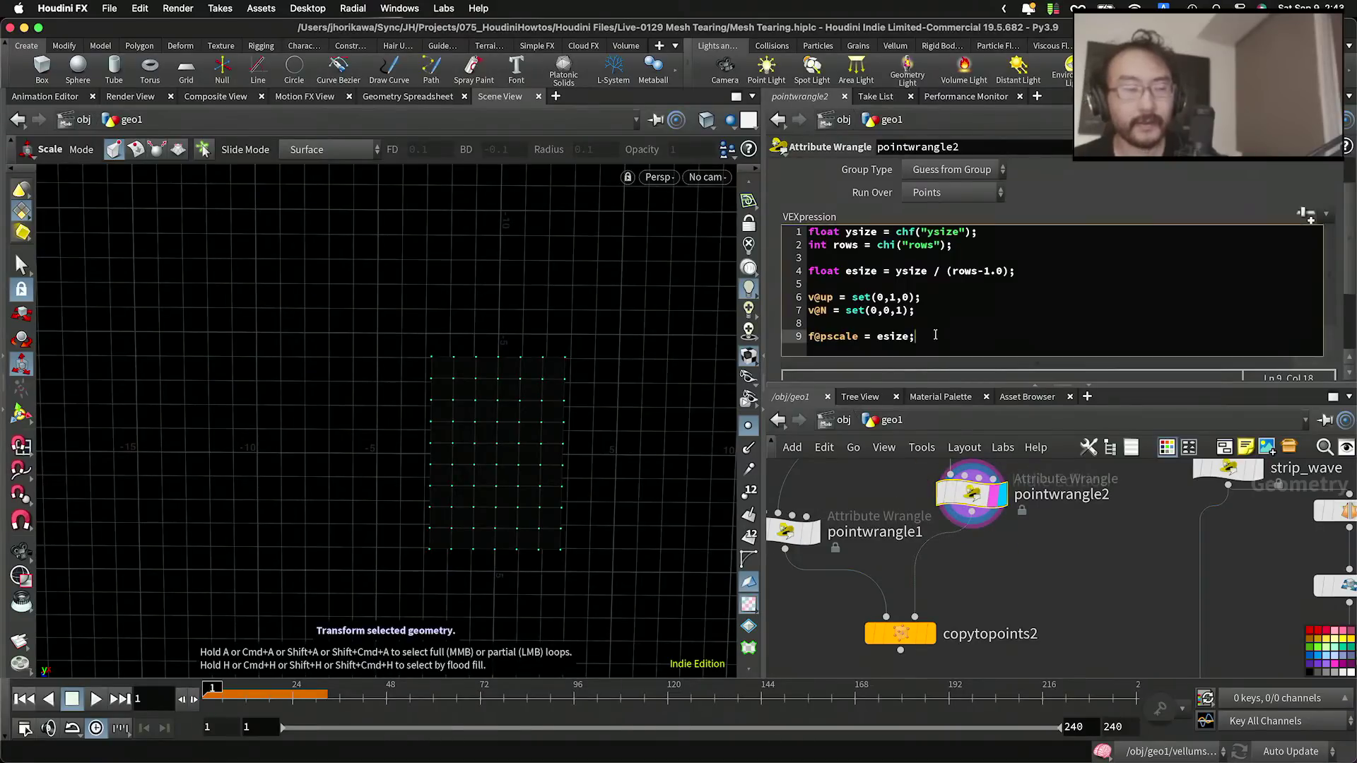
right_click(515, 426)
left_click(919, 331)
left_click_drag(910, 337, 875, 337)
right_click(496, 370)
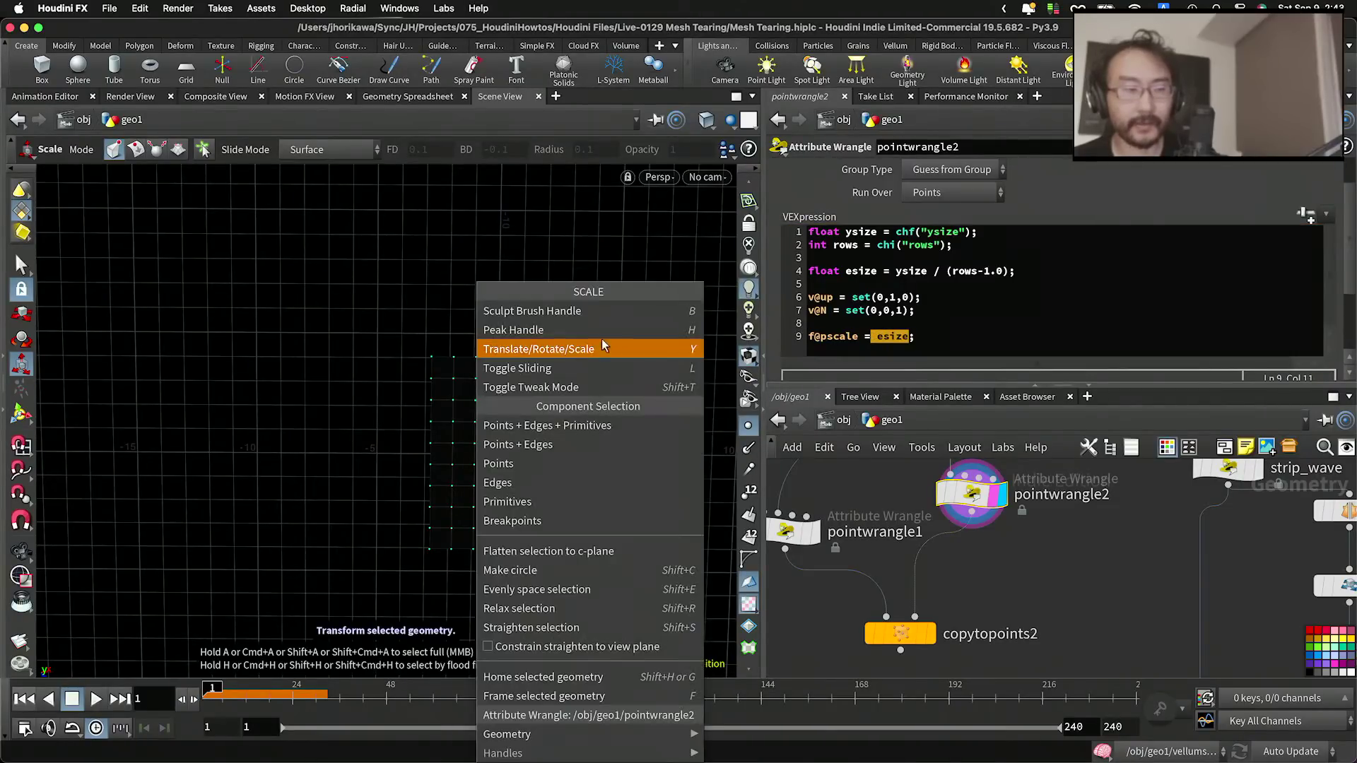
left_click(325, 297)
key("Escape")
right_click_drag(460, 340, 529, 313)
key("e")
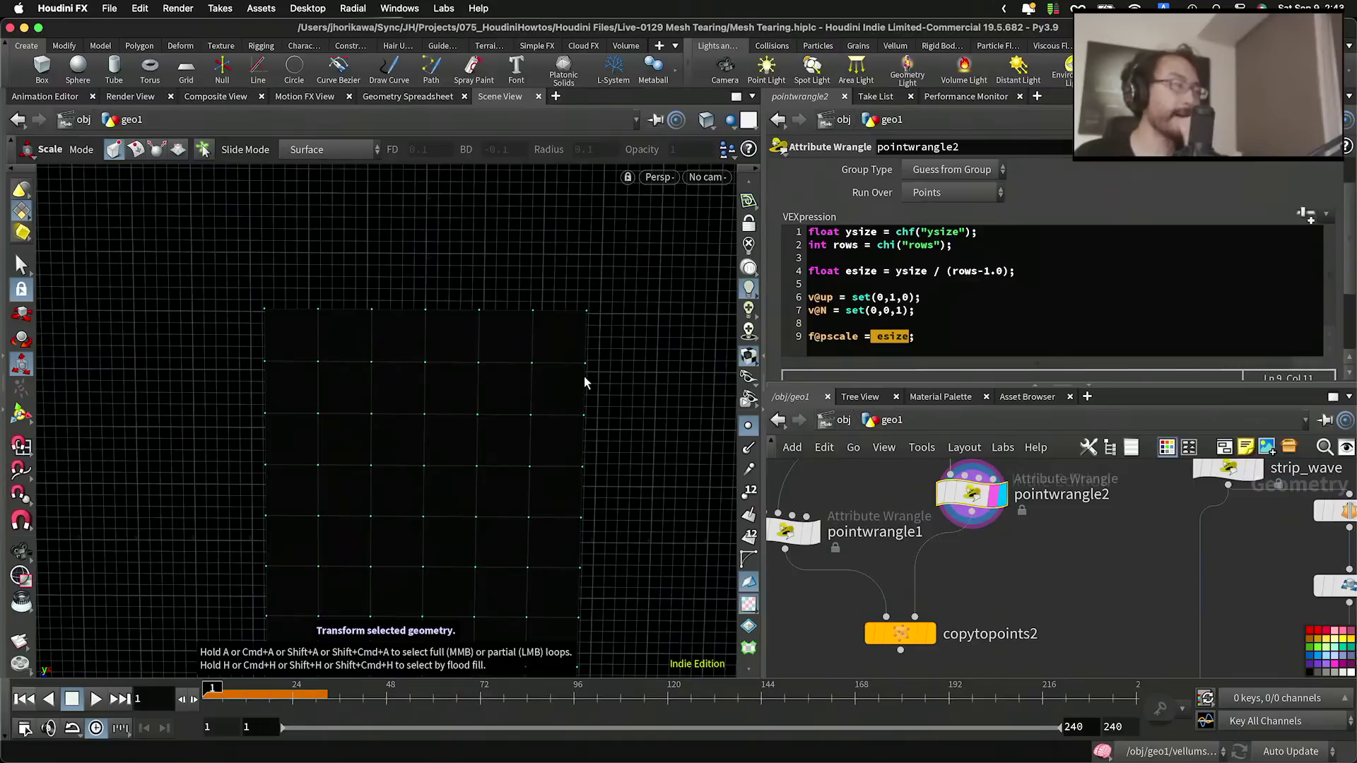
right_click_drag(587, 368, 475, 386)
left_click(814, 537)
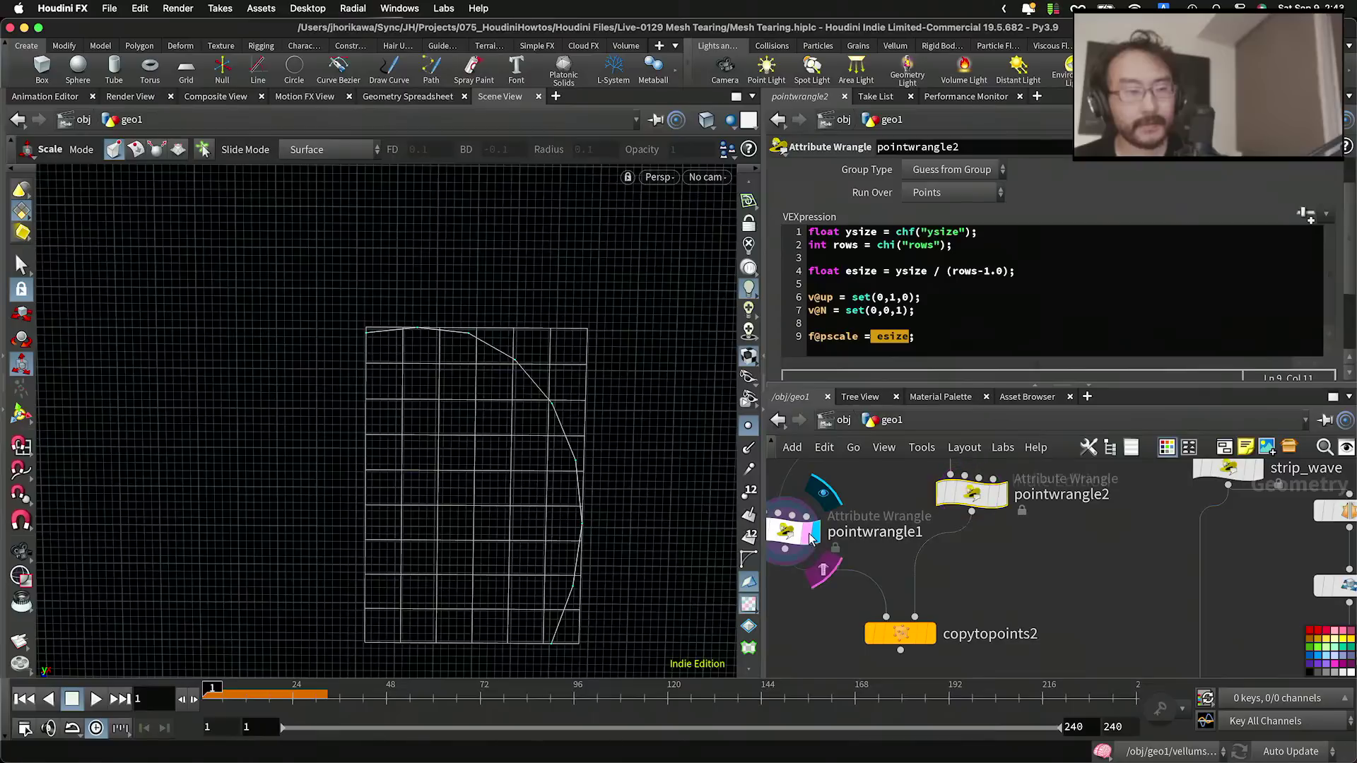
Step: Replace the f@pscale line in pointwrangle2's VEXpression with the start of a vector scale assignment, v@scale =
left_click(893, 331)
left_click_drag(921, 336, 797, 334)
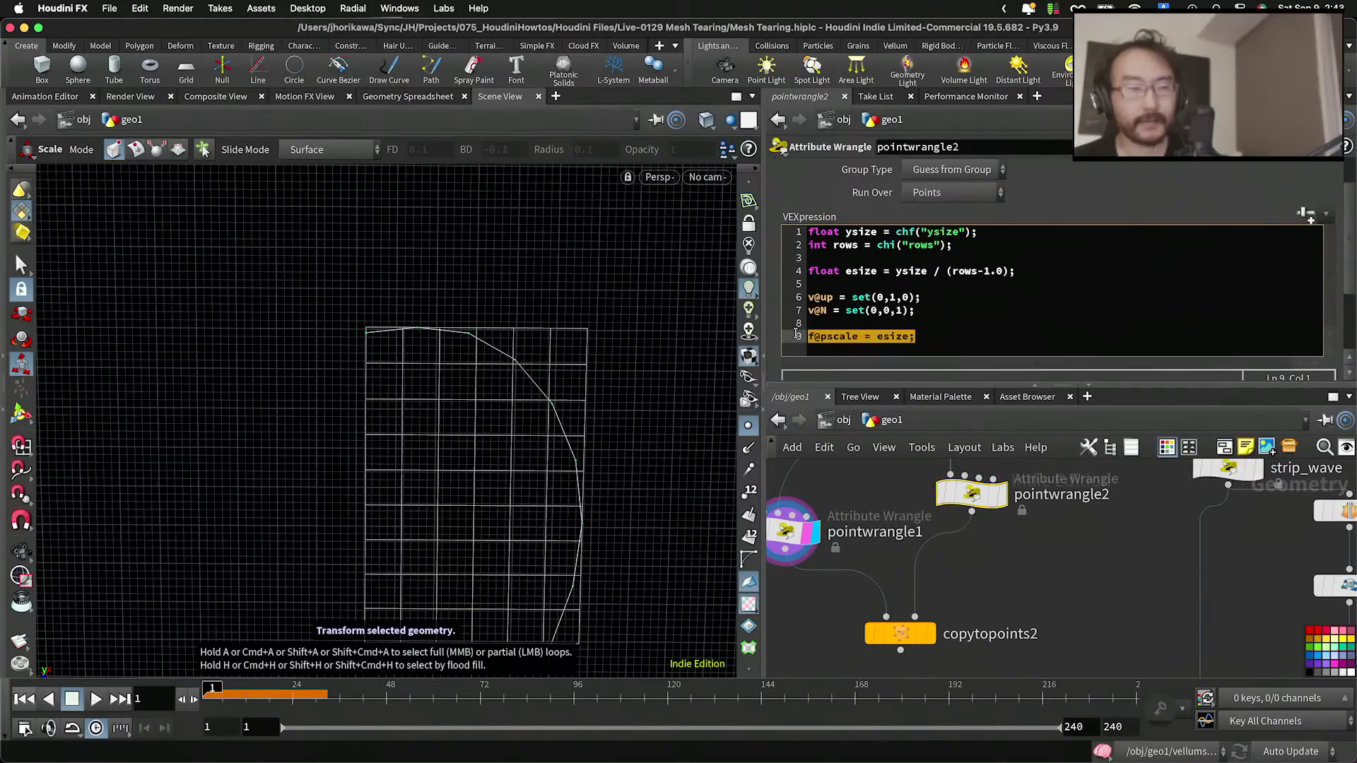
key("BackSpace")
type("v[")
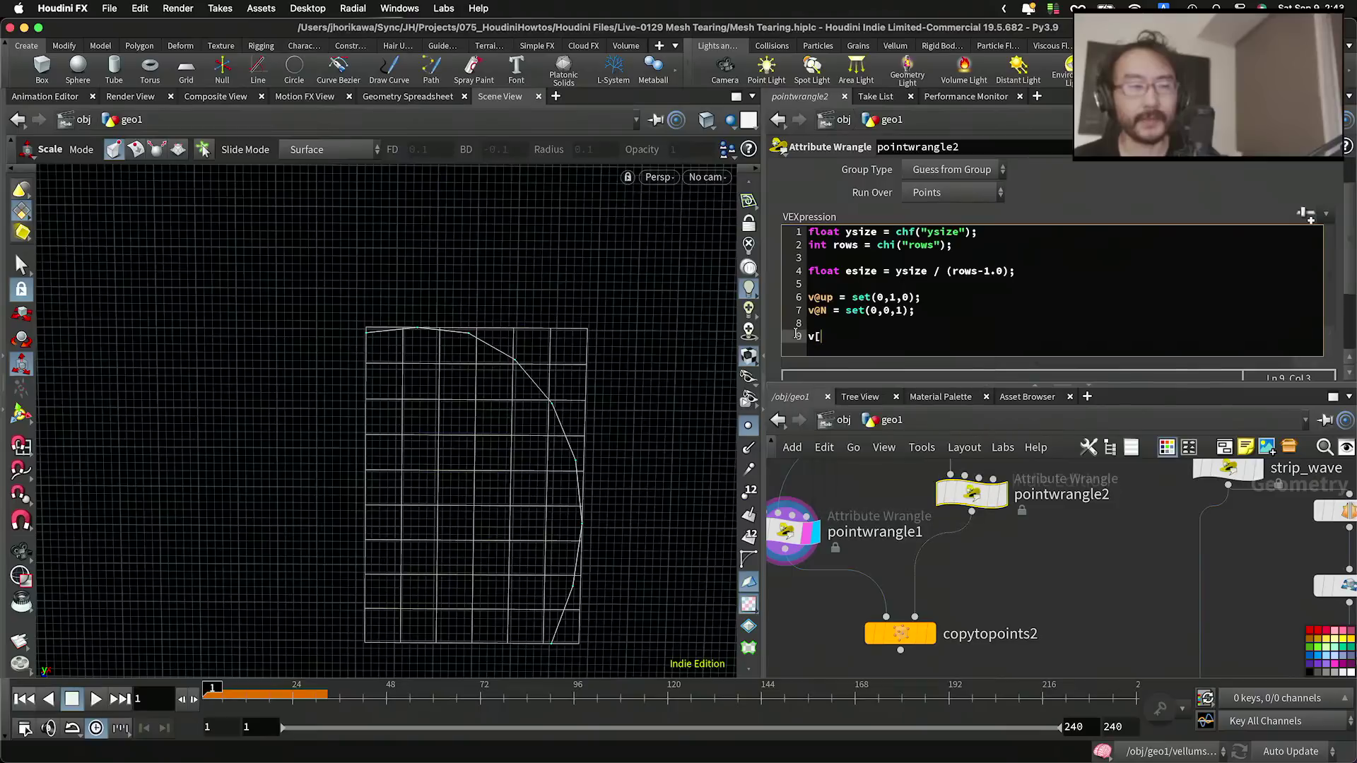
type("scale =")
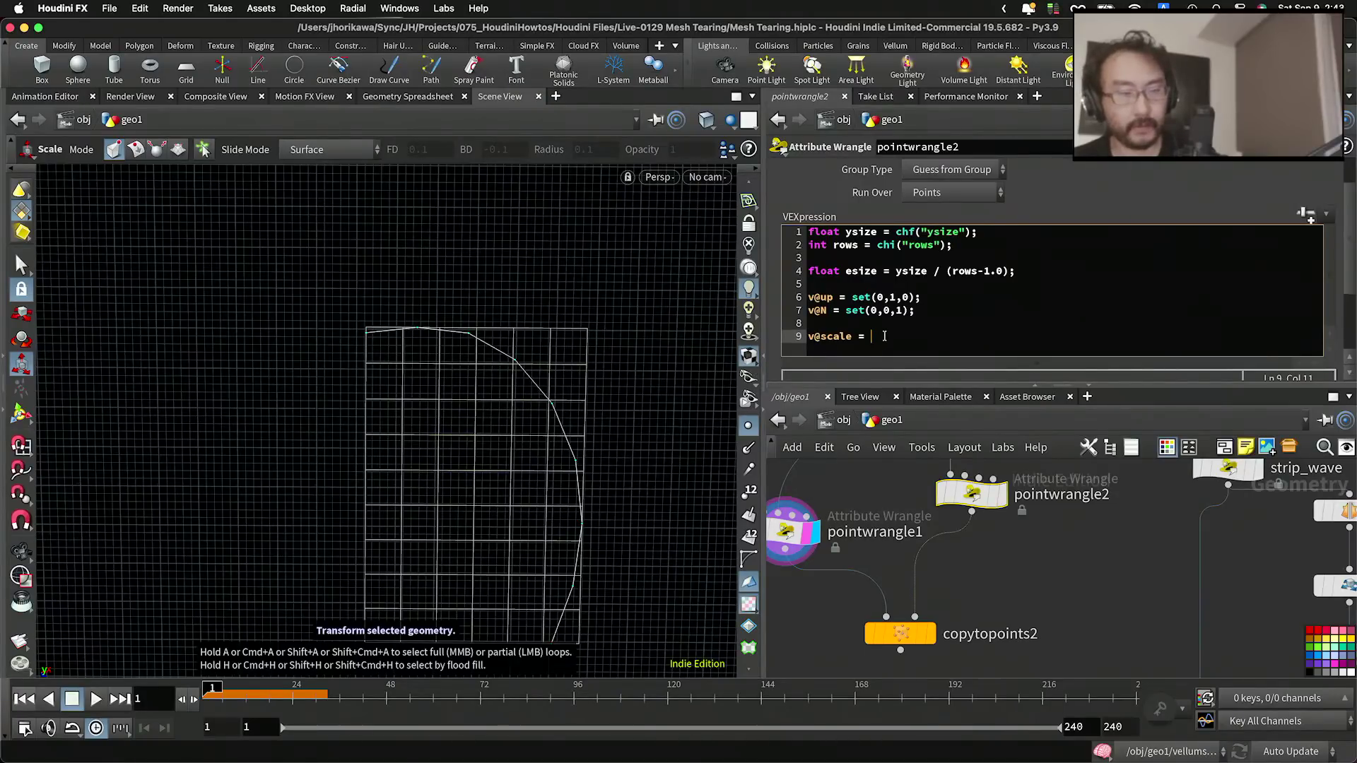
Step: Insert a line starting float xscale = esize / between the v@N and v@scale lines of pointwrangle2
left_click(932, 313)
key("Return")
key("Return")
type("float x")
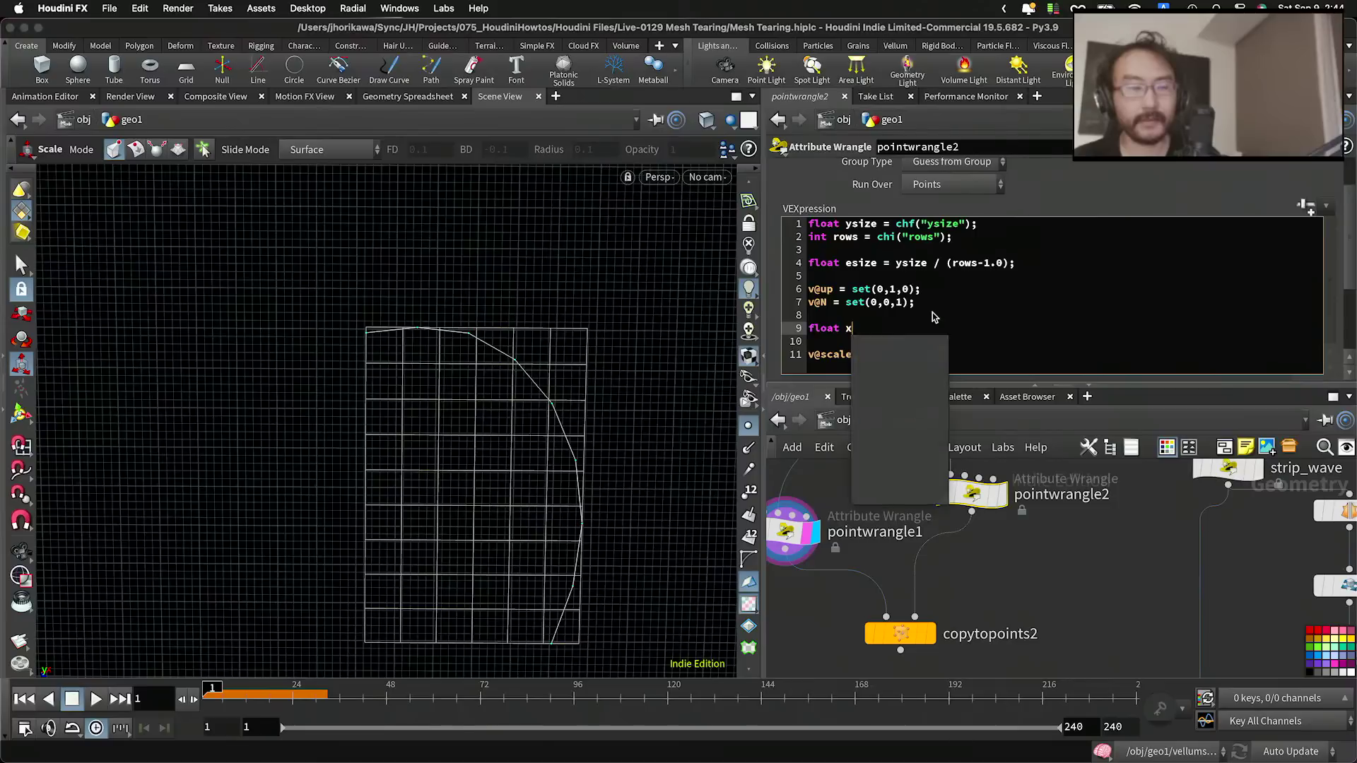
type("size = ")
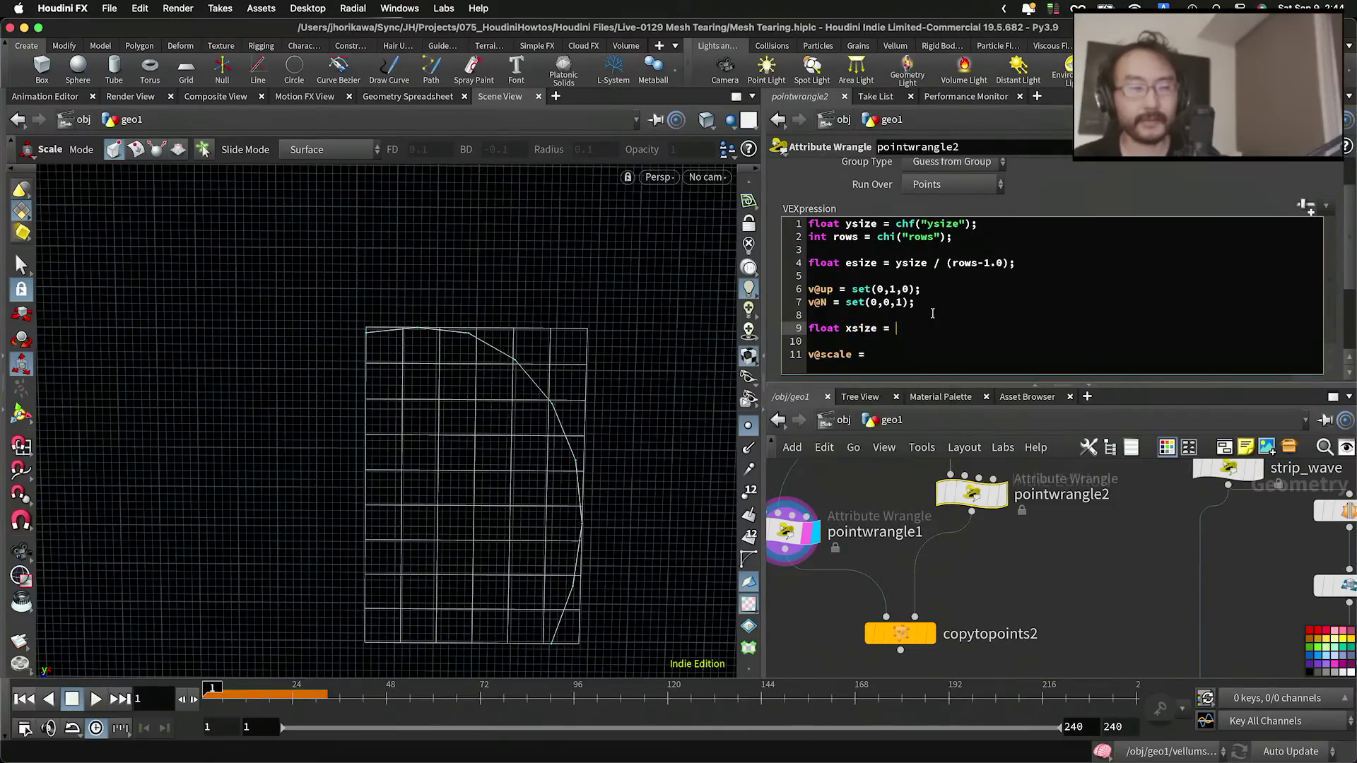
type("e")
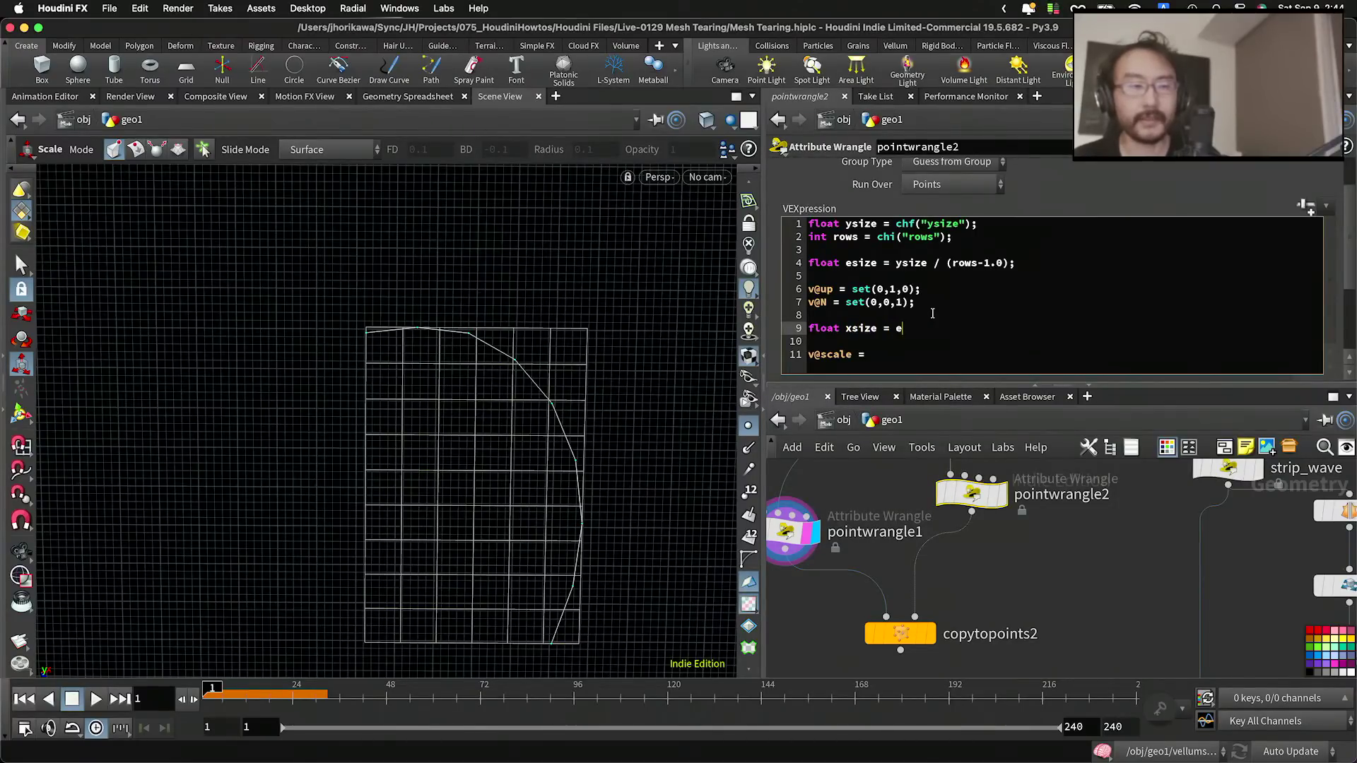
type("size /")
double_click(856, 329)
type("xscale")
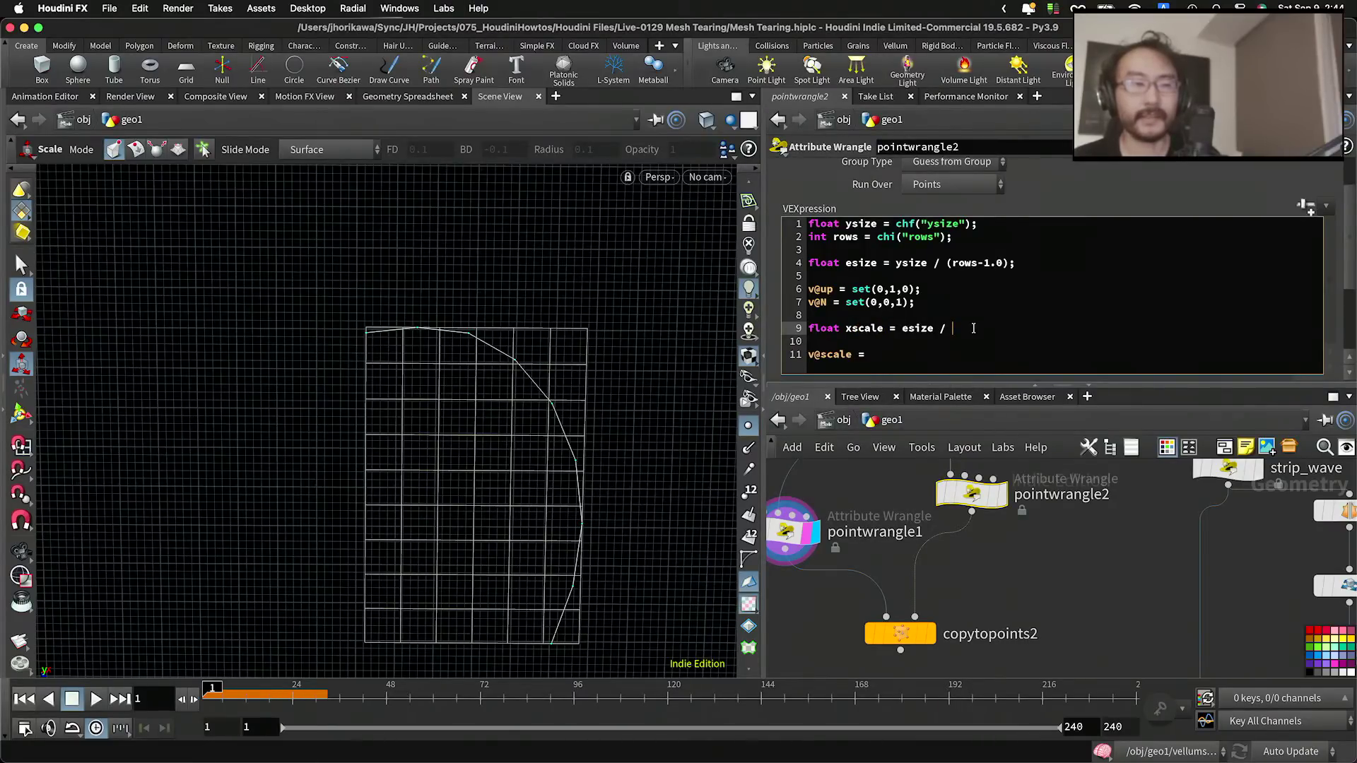
Step: Complete the xscale line by making getbbox_size(0).x; the divisor of esize
type("get")
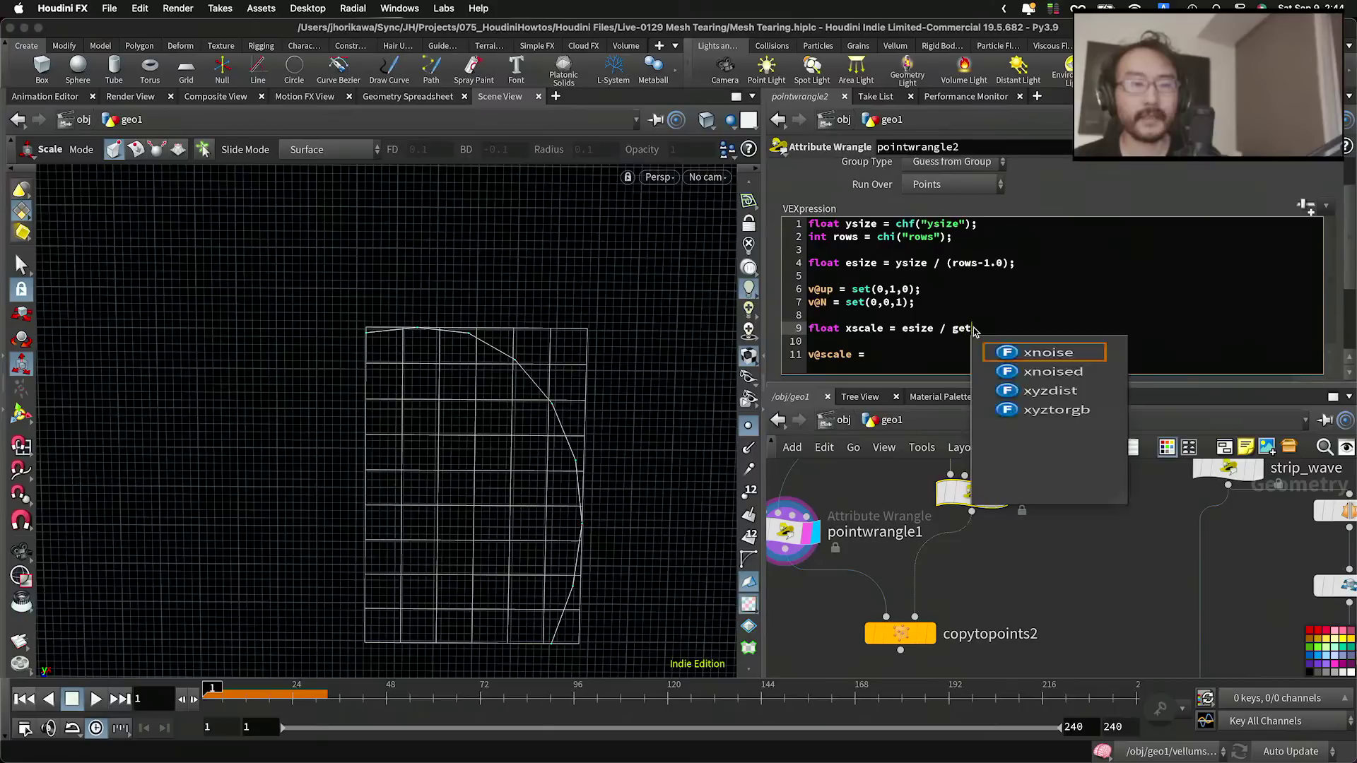
key("Down")
key("Down")
key("Down")
key("Down")
key("Down")
key("Down")
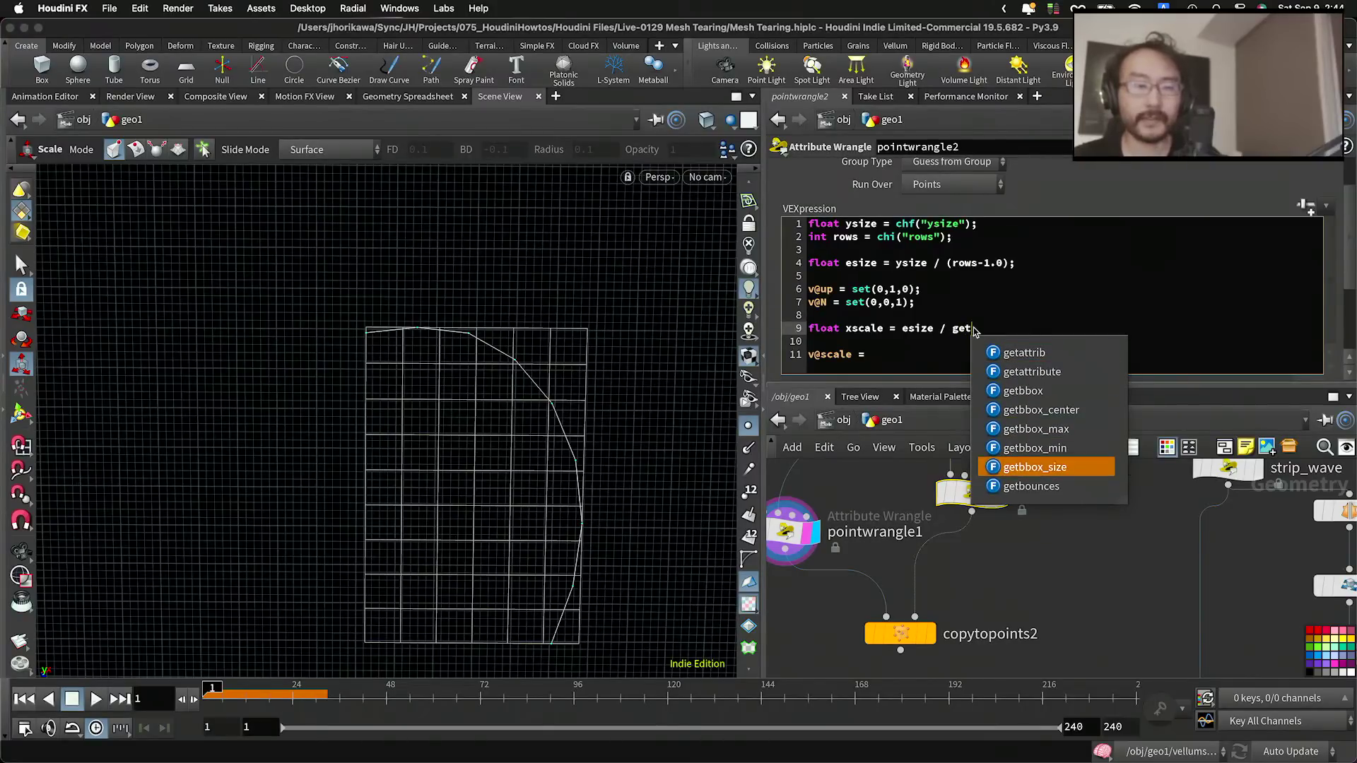
key("Return")
type("(0).x;")
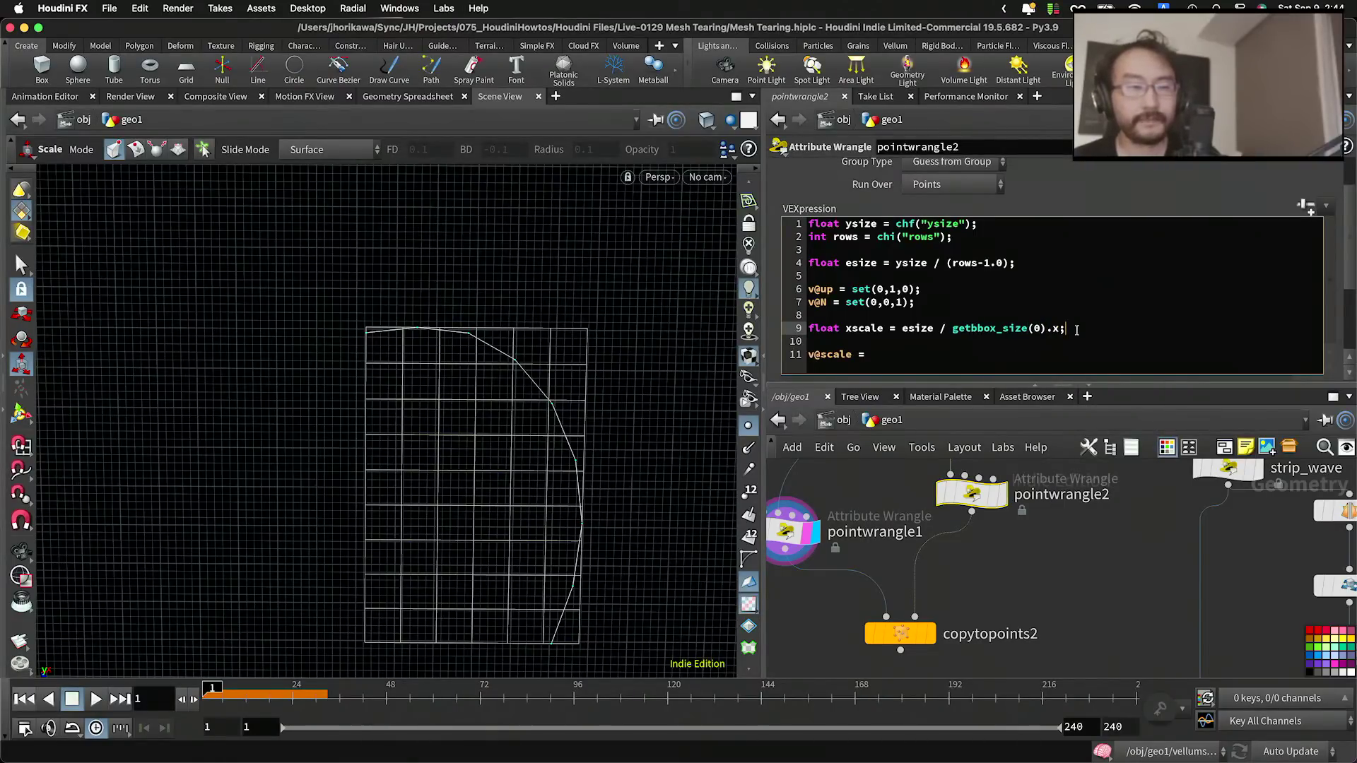
Step: Duplicate the xscale line beneath itself and change the copy to float yscale = esize / getbbox_size(0).z;
key("Return")
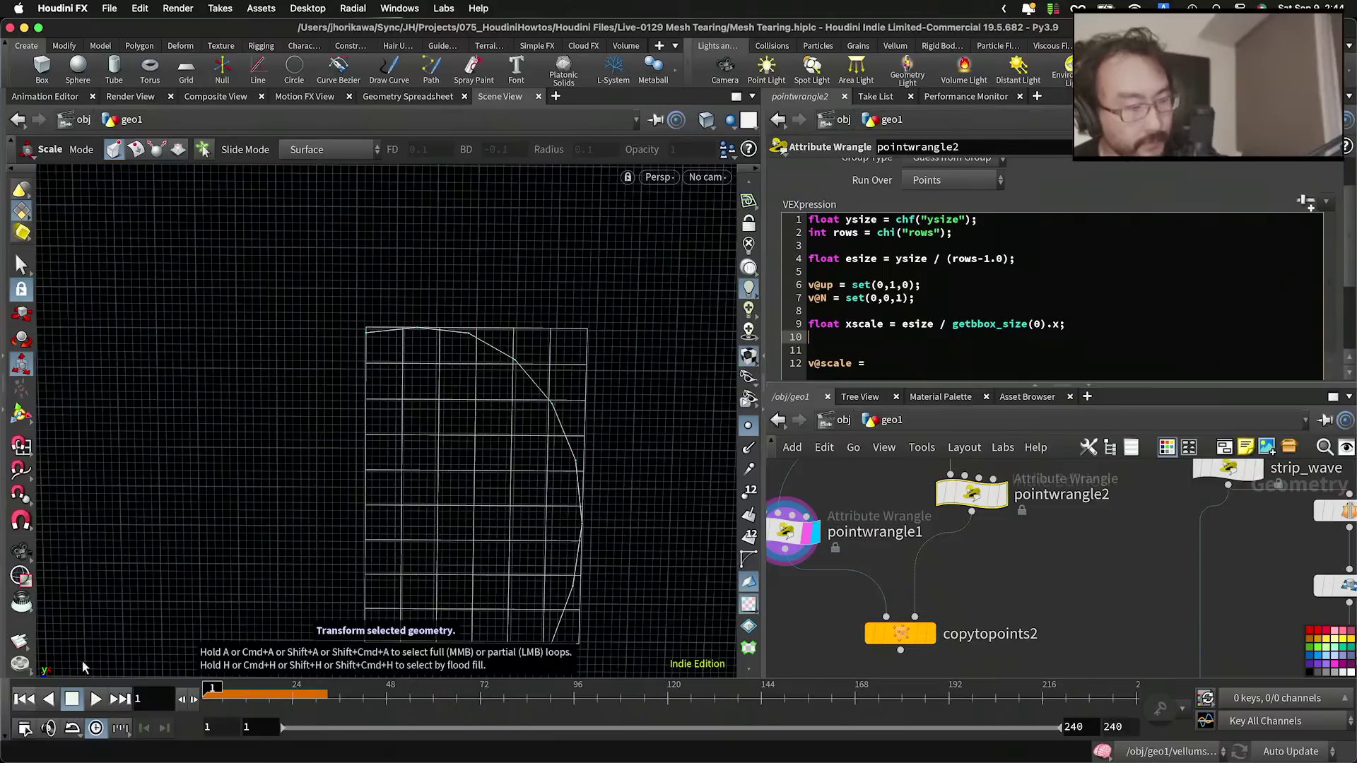
left_click_drag(1084, 323, 775, 324)
key("super+x")
key("super+z")
left_click(831, 340)
key("super+v")
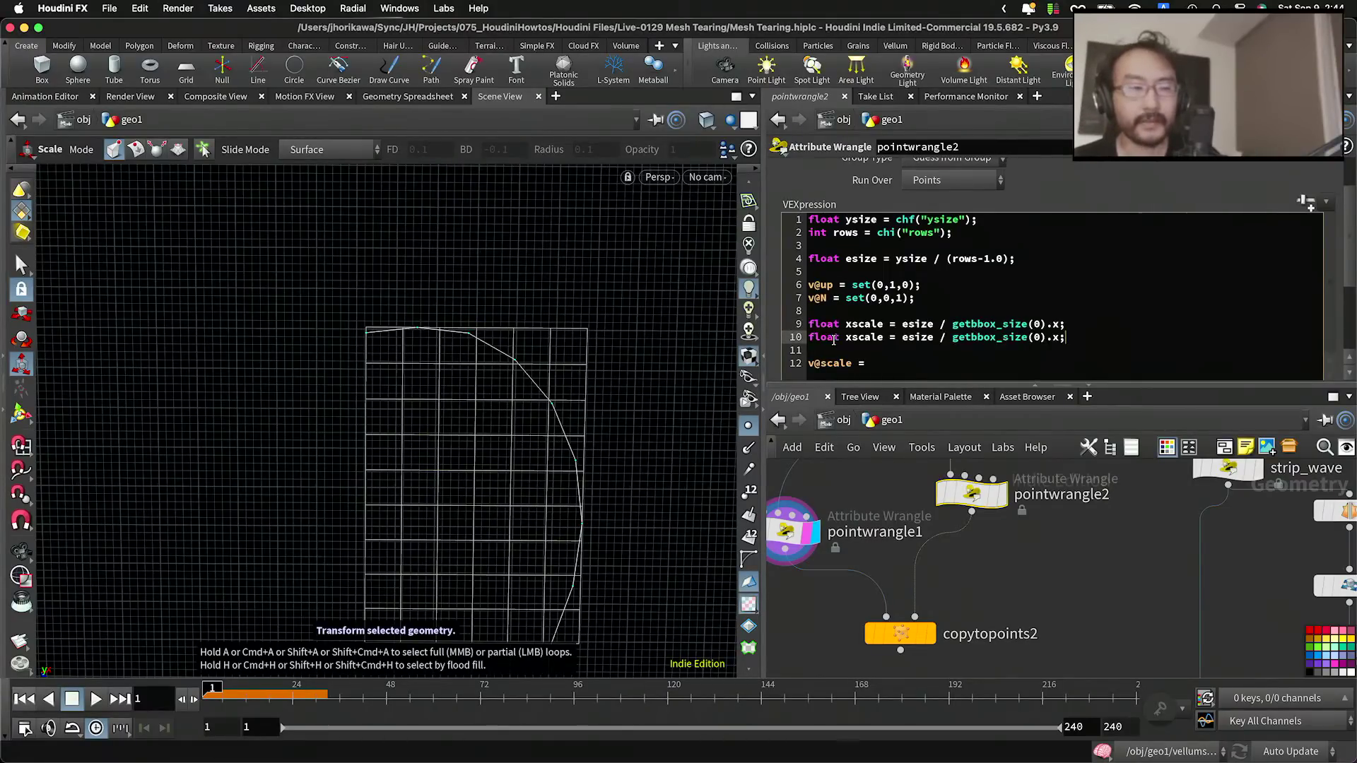
type("y")
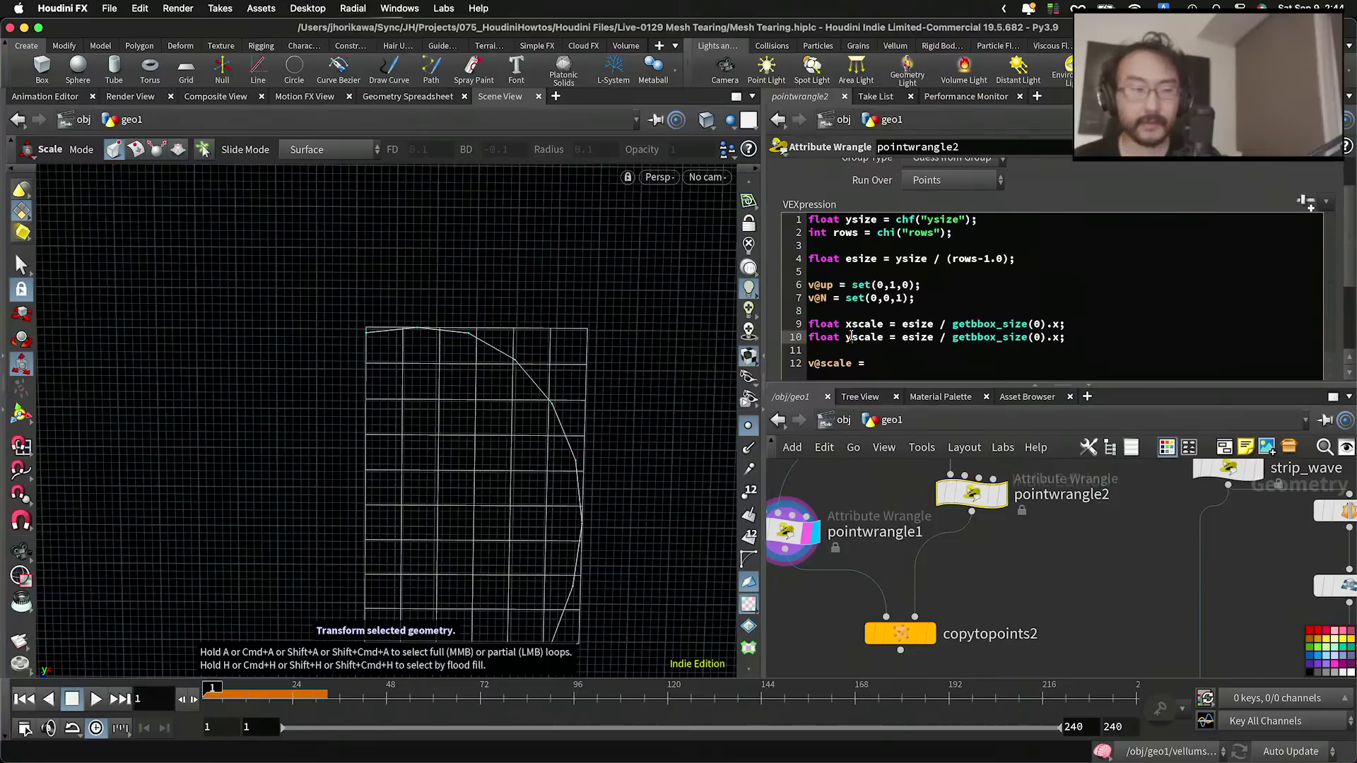
left_click(935, 337)
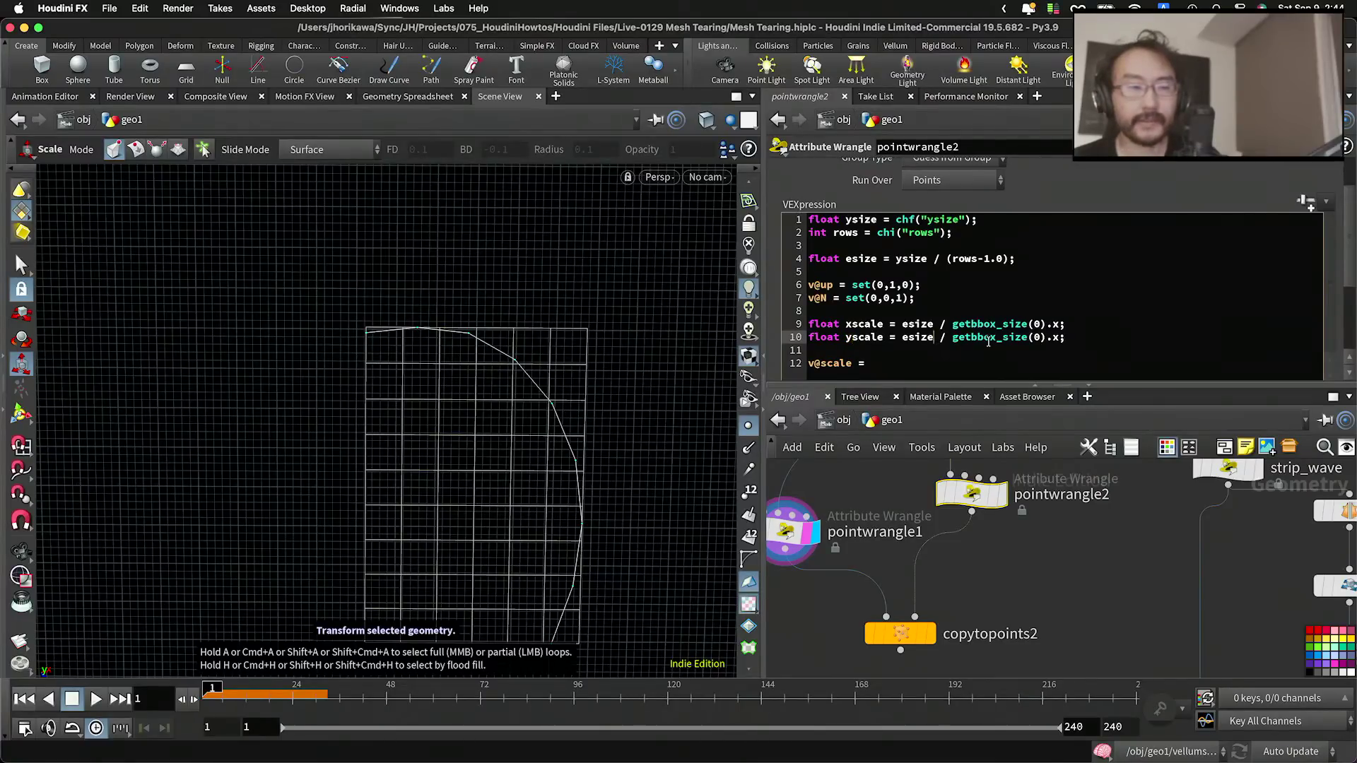
double_click(1057, 338)
type("z")
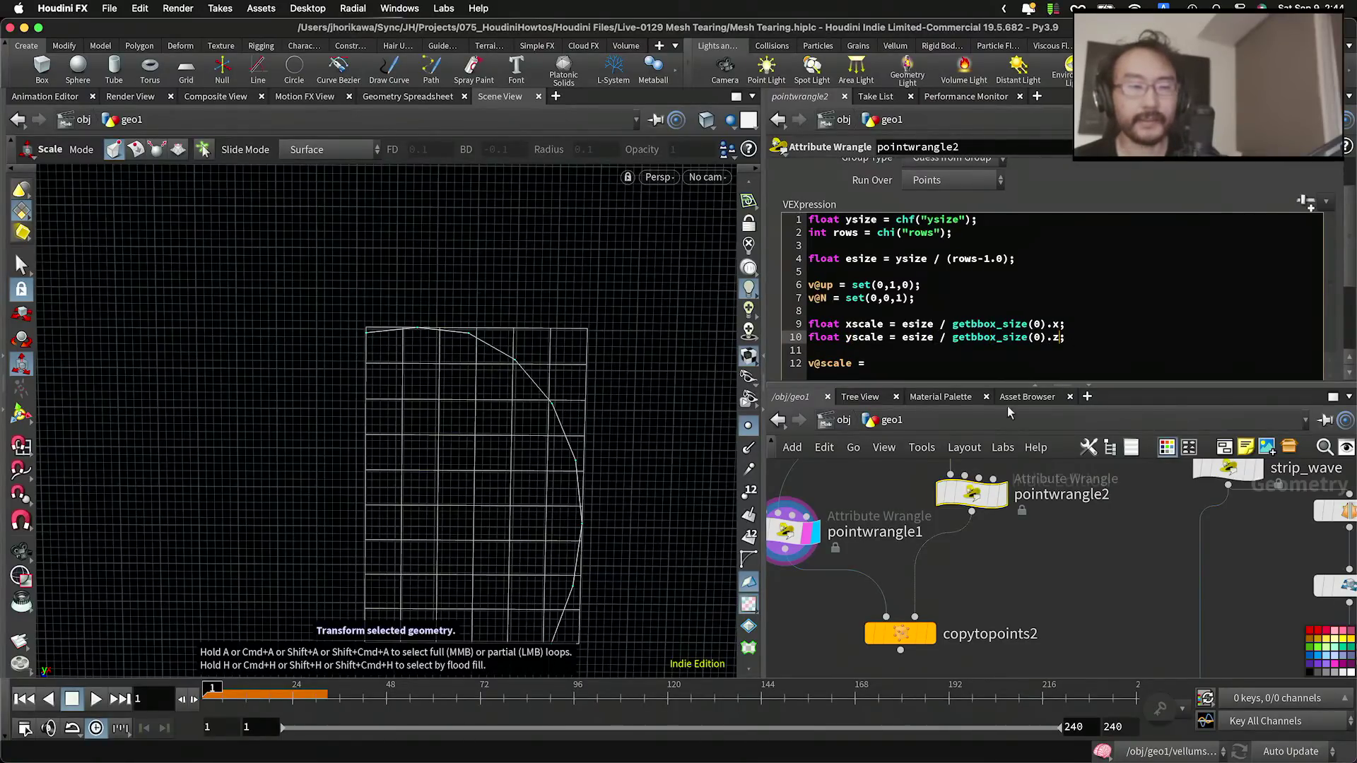
Step: Complete the v@scale assignment in pointwrangle2 as set(xscale, 1, yscale); and apply the code
left_click(908, 364)
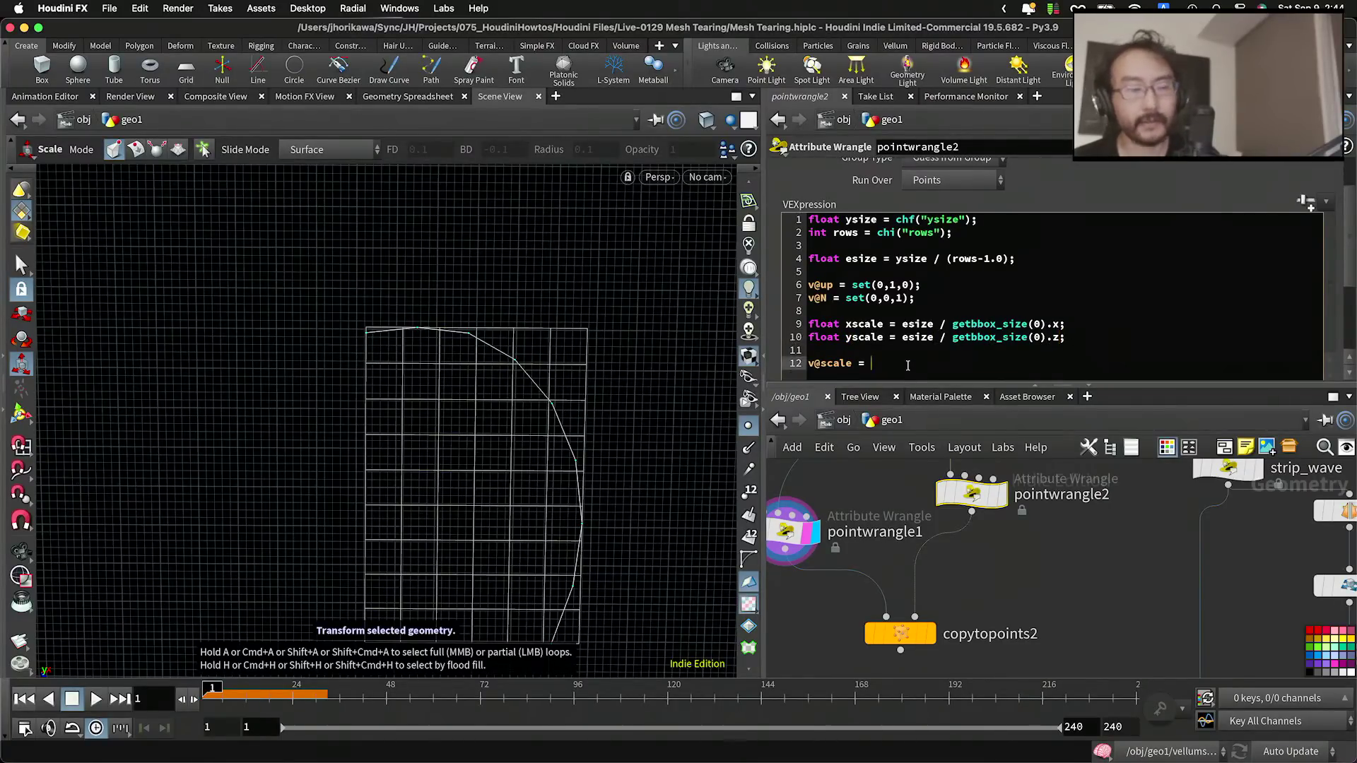
type("set(")
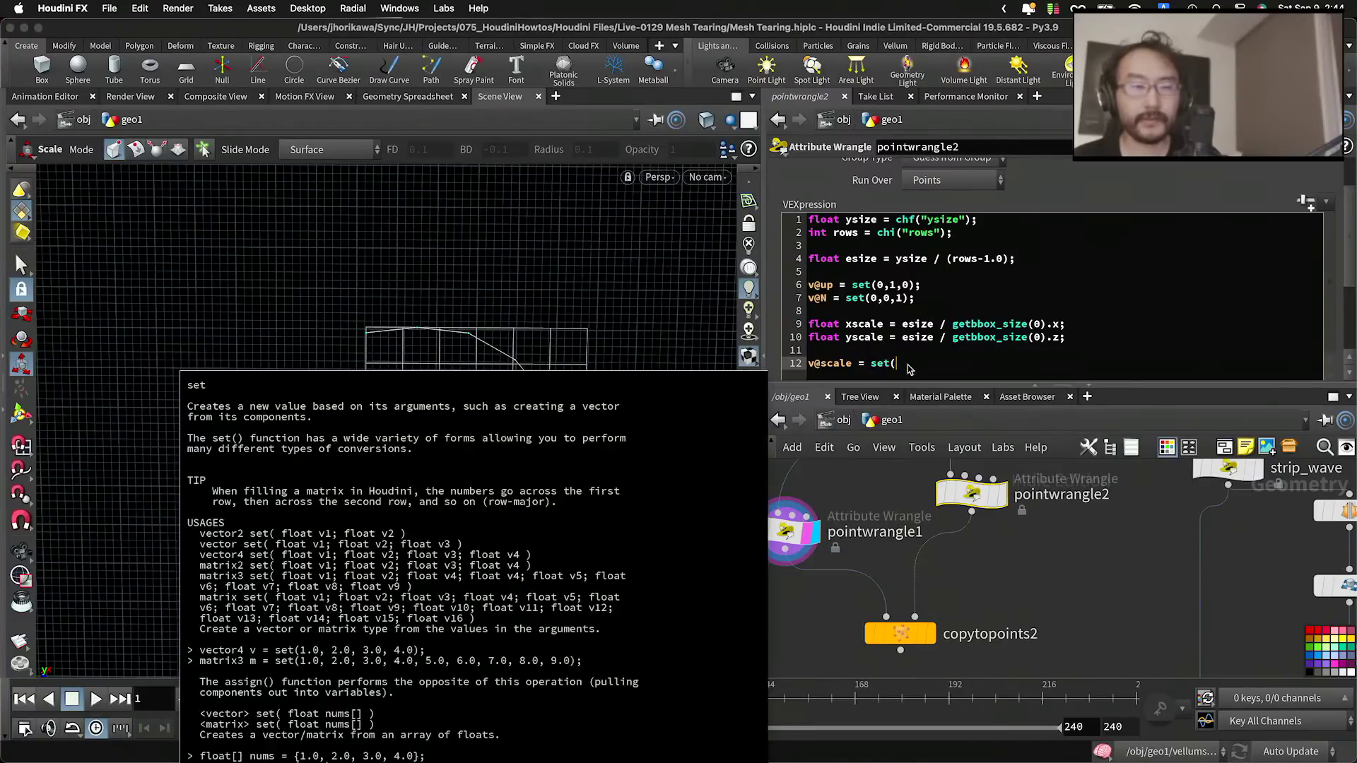
type("xscale, 1,")
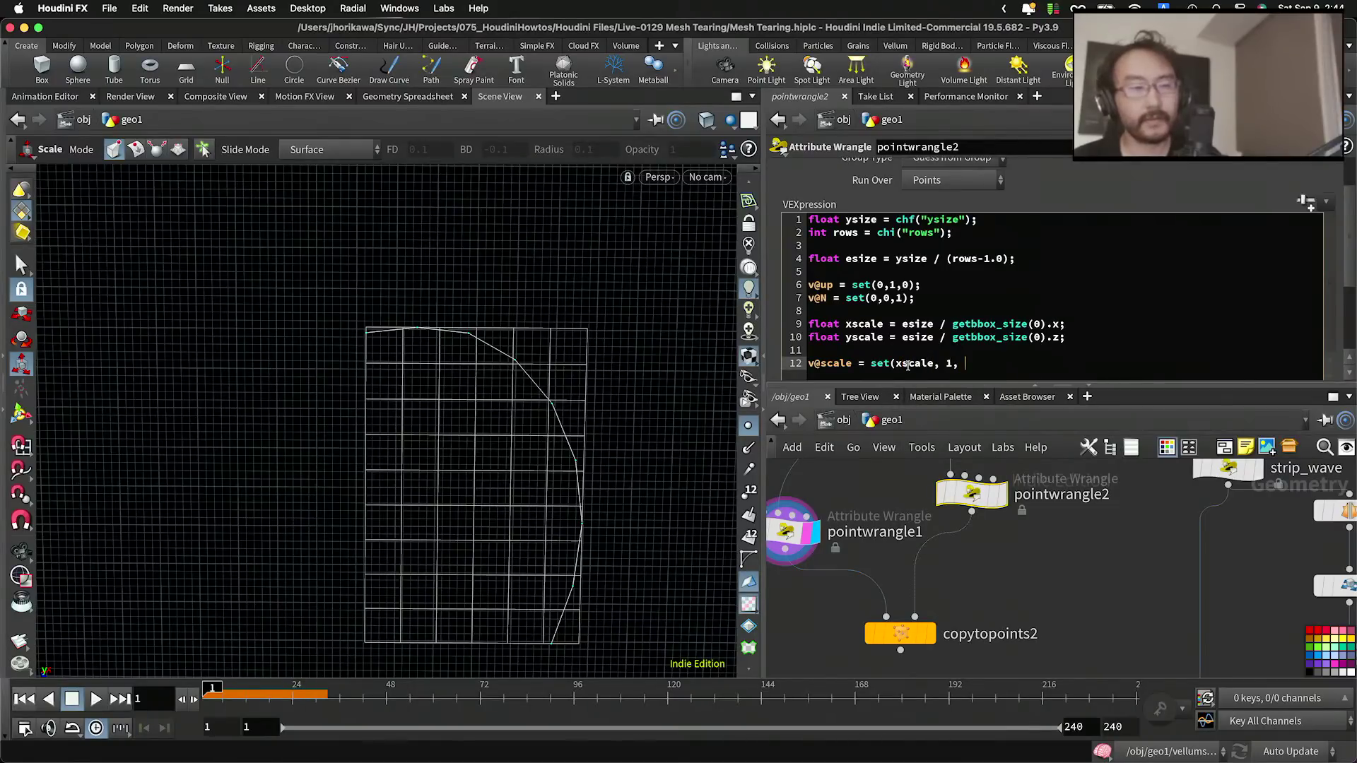
type(" yscale);")
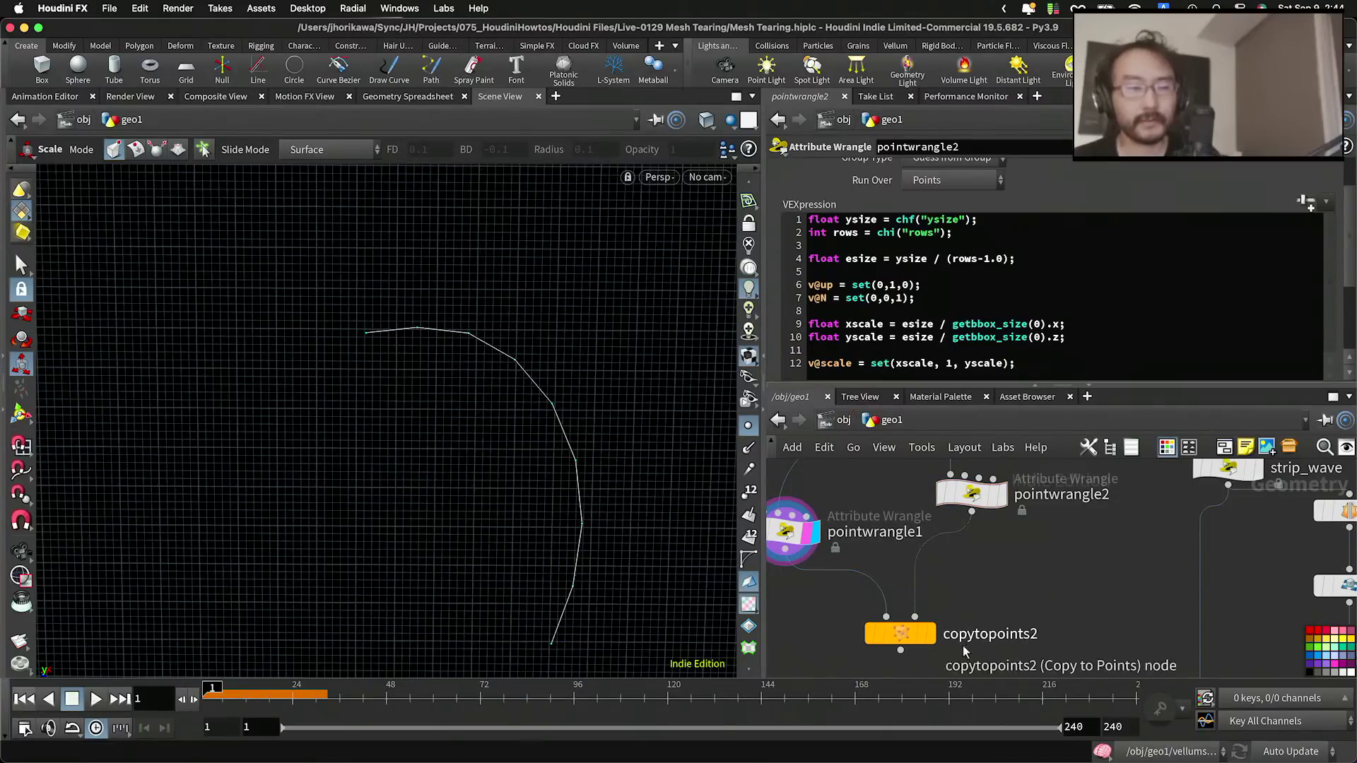
Step: Display the copytopoints2 result and examine up close how the rescaled curve copies fit together across the grid
left_click(923, 635)
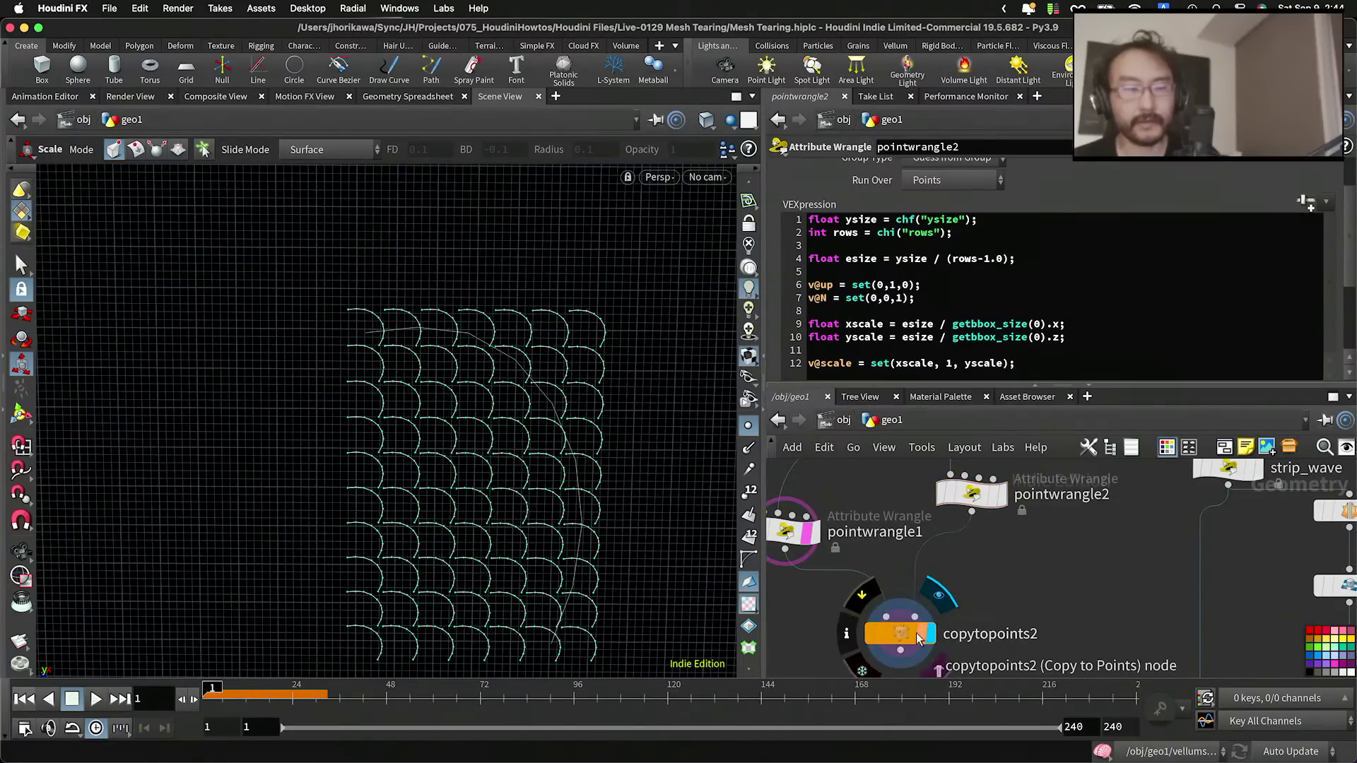
mouse_move(627, 474)
left_mouse_down("alt")
mouse_move(596, 473)
mouse_move(630, 470)
left_mouse_up("alt")
middle_click_drag(631, 471, 655, 459, "alt")
right_click_drag(656, 458, 672, 464, "alt")
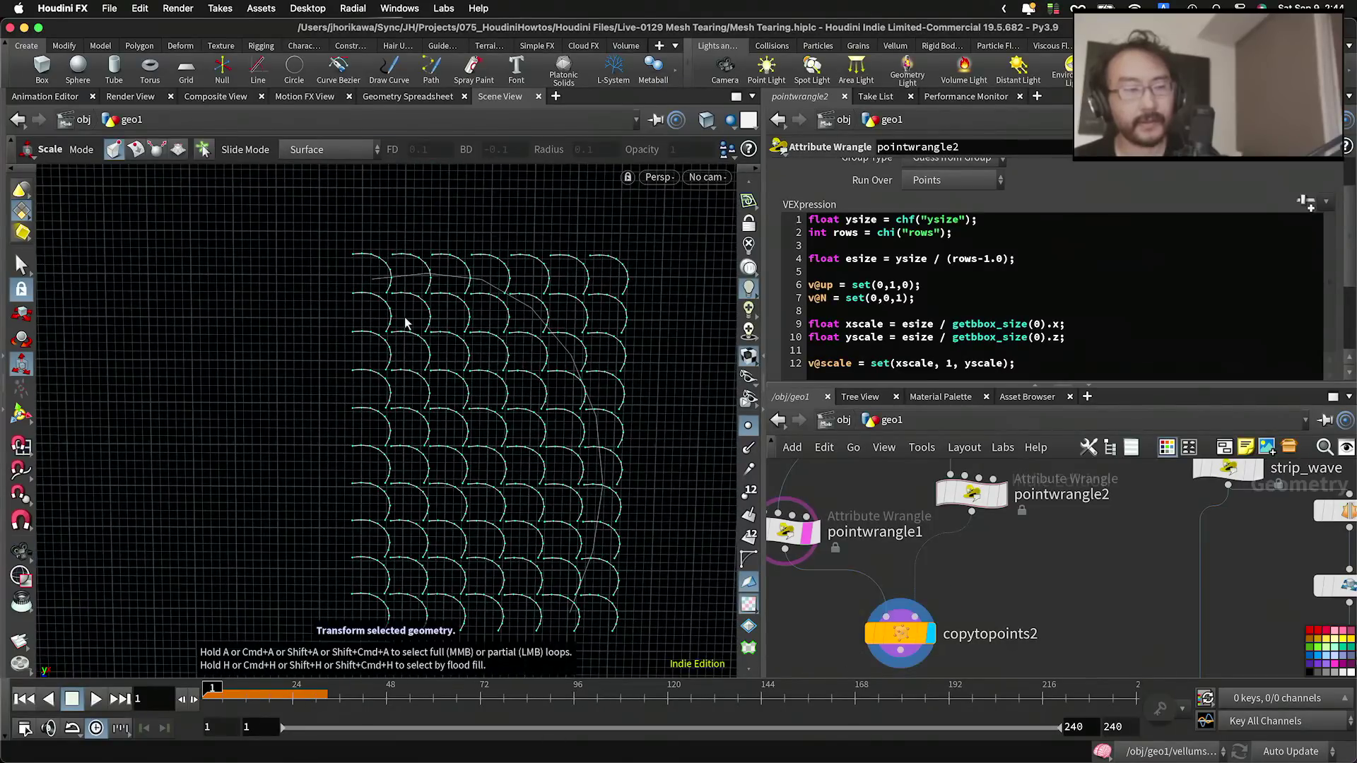
right_click_drag(342, 276, 518, 243, "alt")
middle_click_drag(485, 256, 445, 269, "alt")
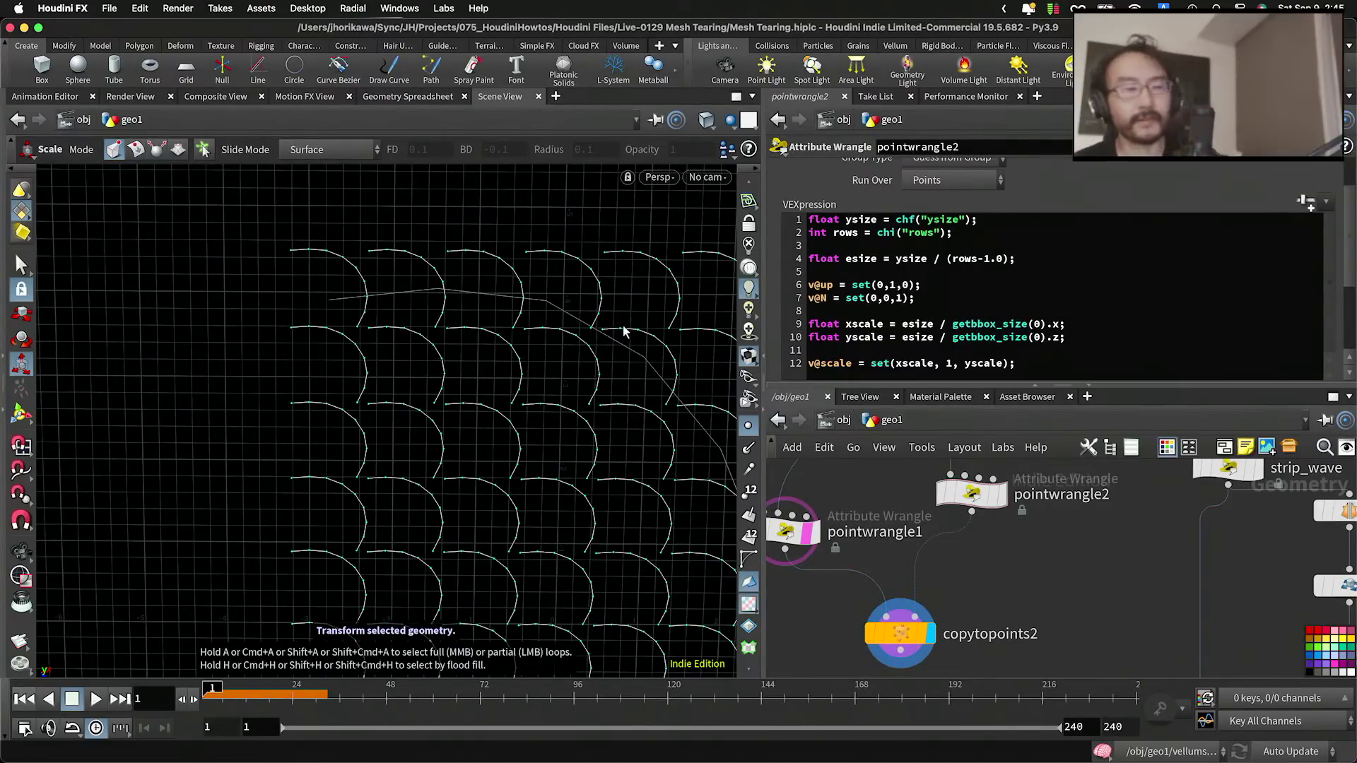
Step: Add the line v@scale *= chf("offset"); below the v@scale assignment in pointwrangle2
left_click(1044, 365)
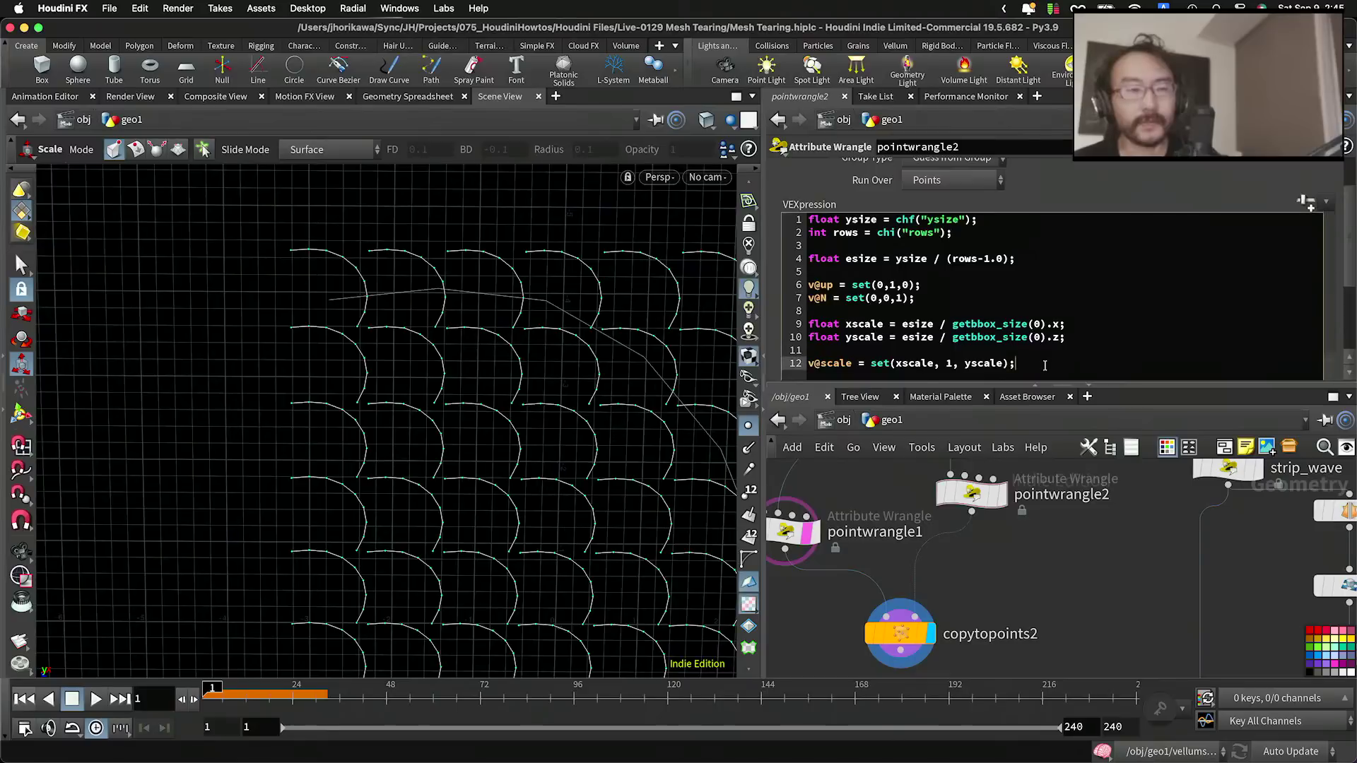
key("Return")
type("v[scale ")
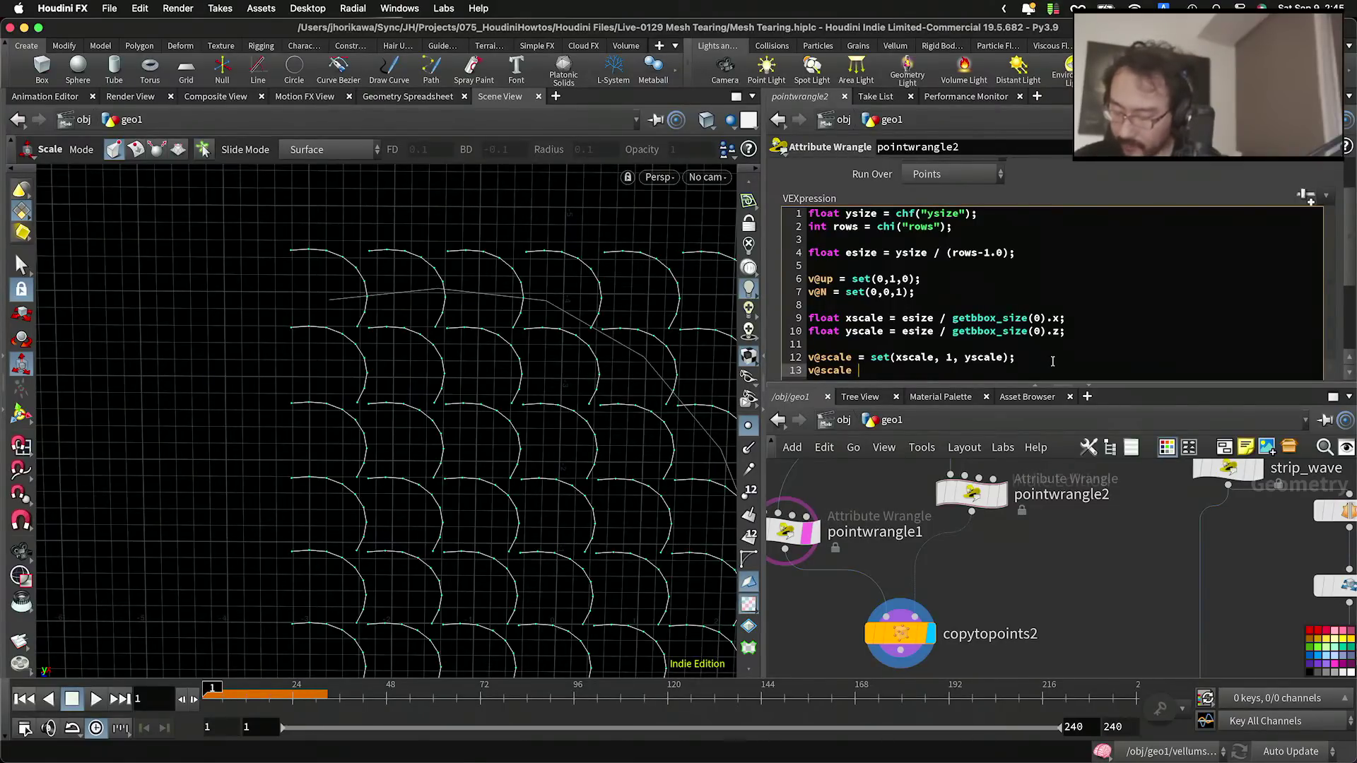
type("+chf(")
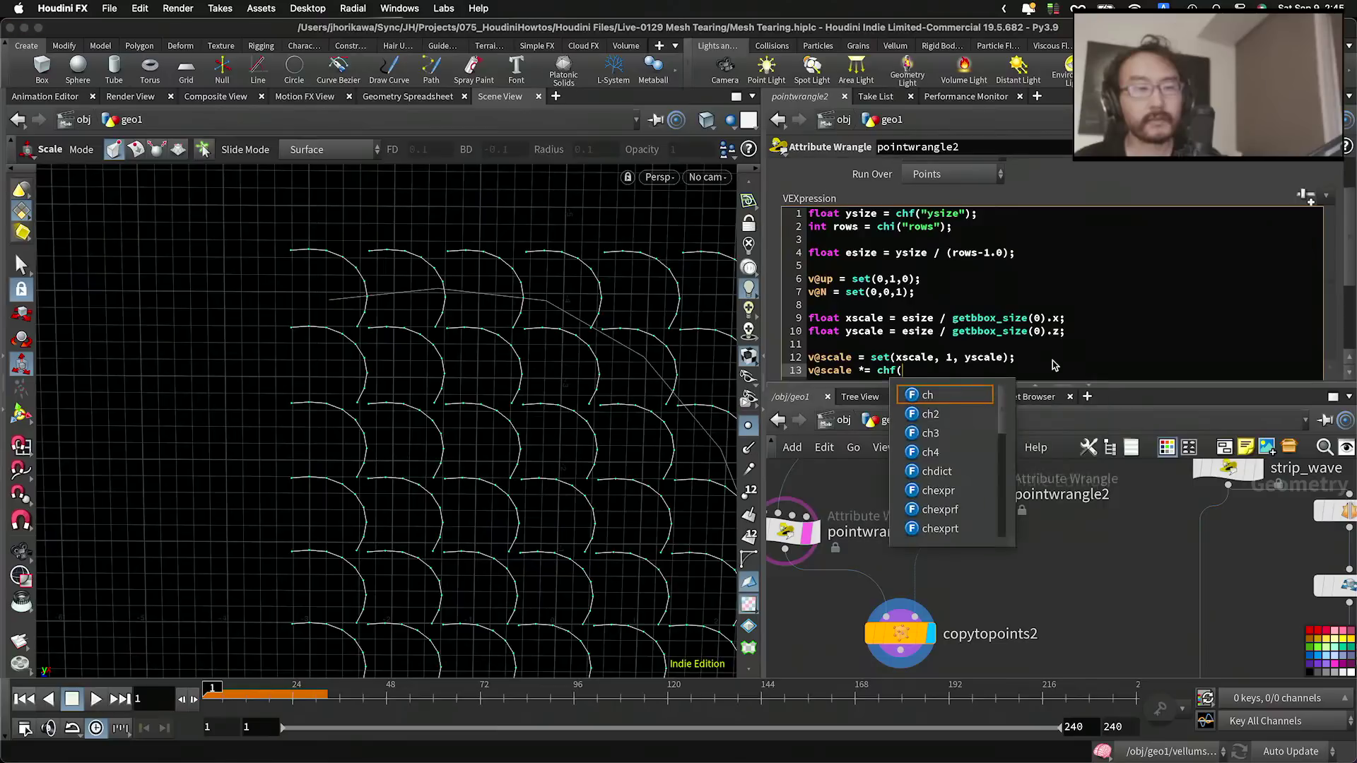
type("\"a")
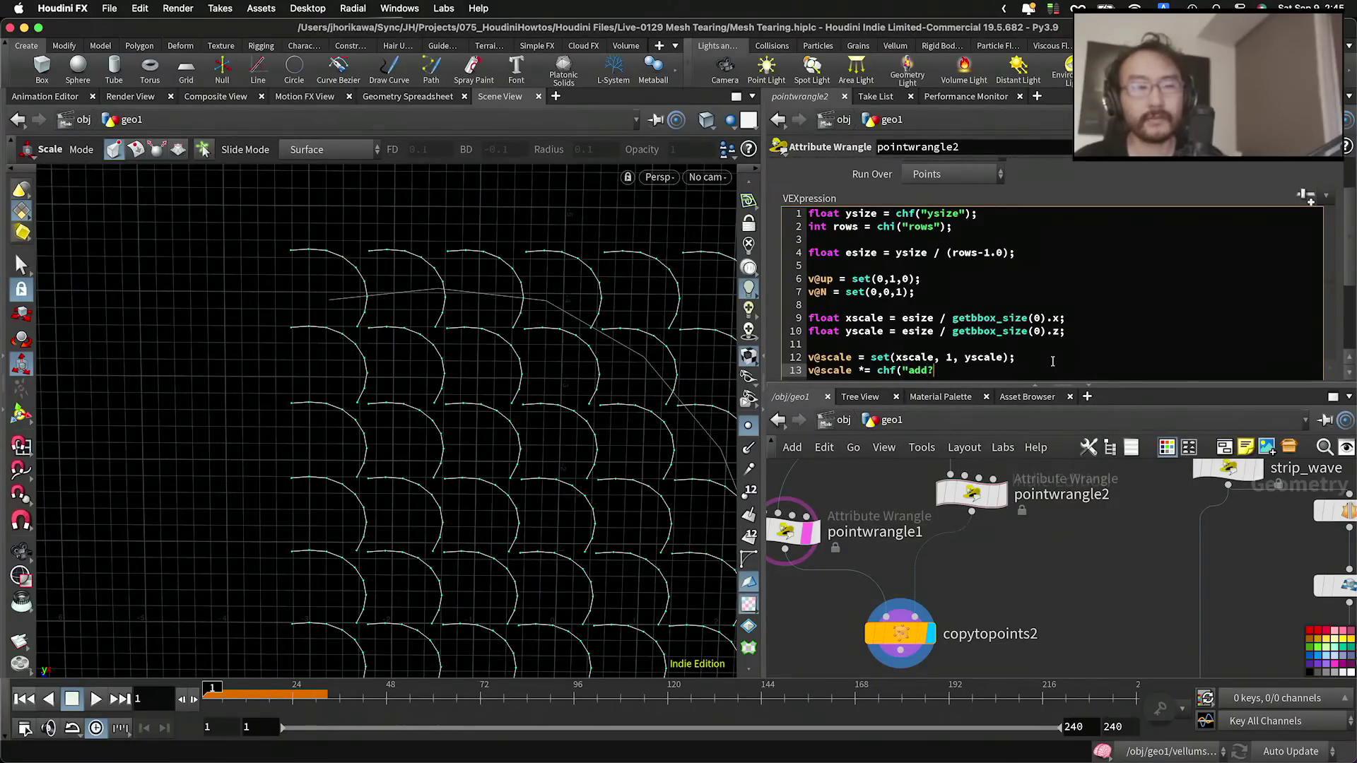
key("BackSpace")
key("BackSpace")
key("BackSpace")
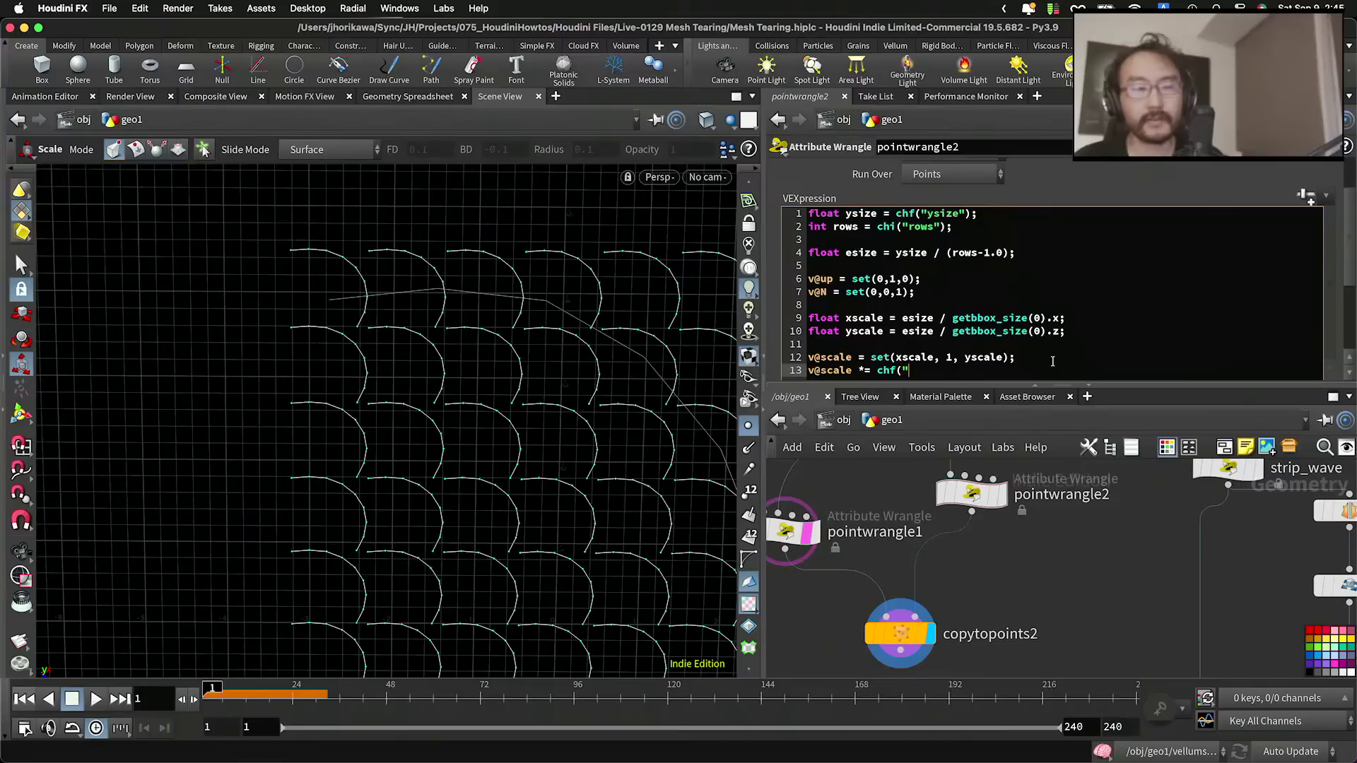
type("mco")
key("BackSpace")
key("BackSpace")
type("ofset")
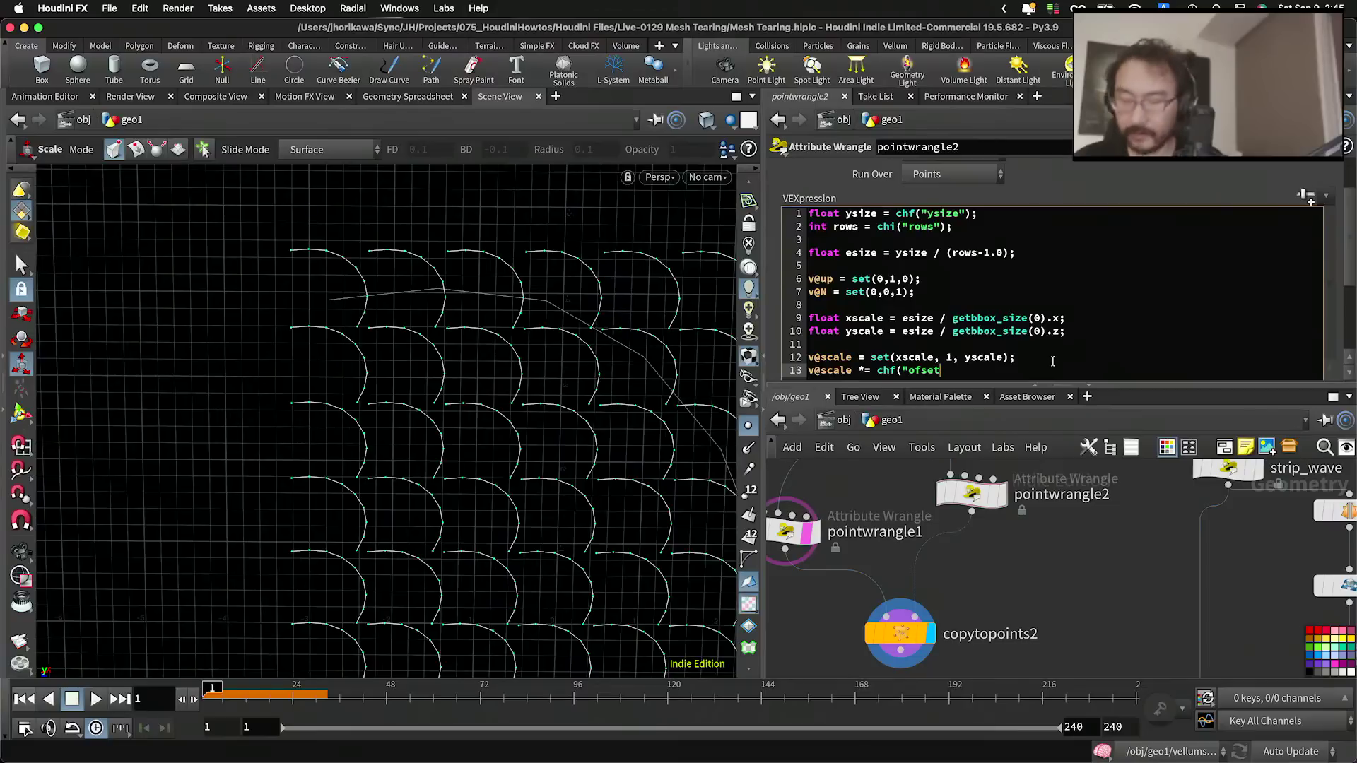
key("BackSpace")
key("BackSpace")
key("BackSpace")
type("fset\");")
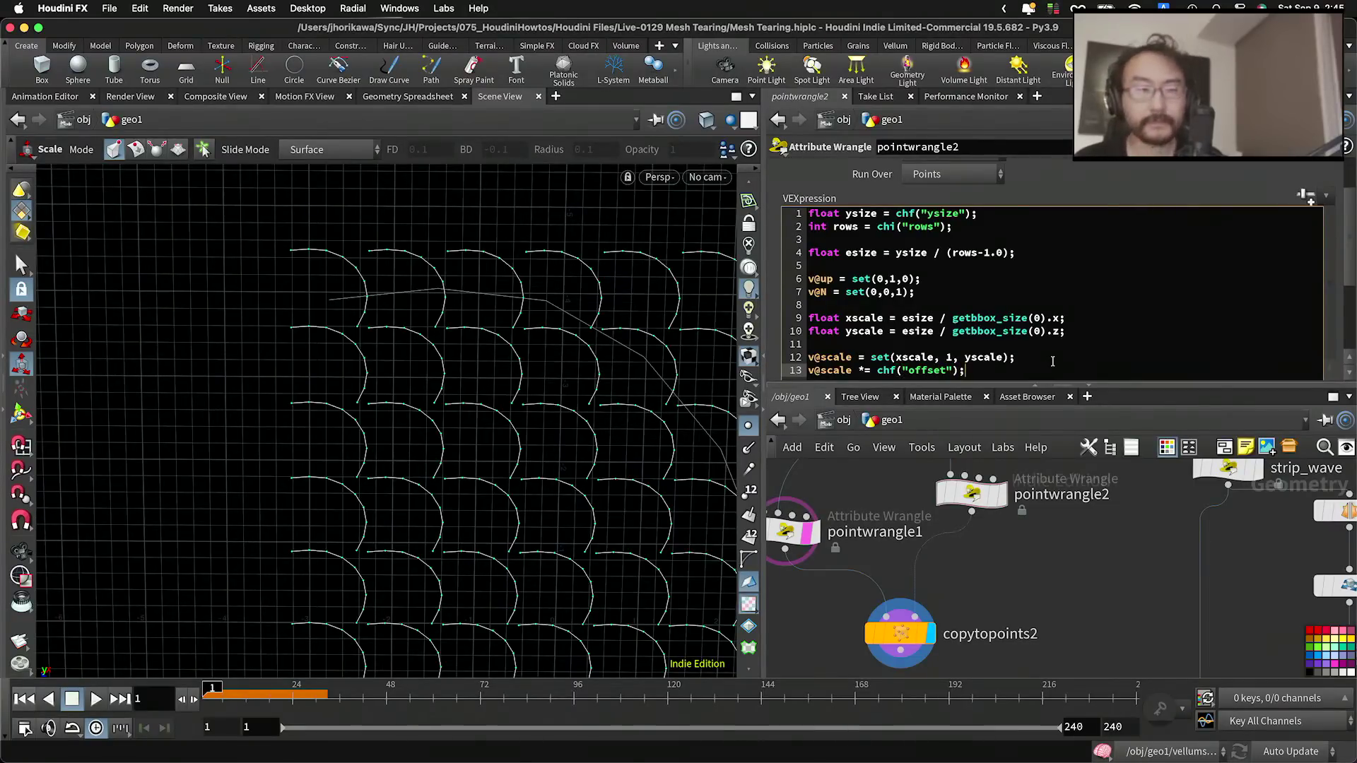
Step: Create the offset parameter on pointwrangle2 and set it to 0.843 to shrink the curve copies
left_click(1306, 197)
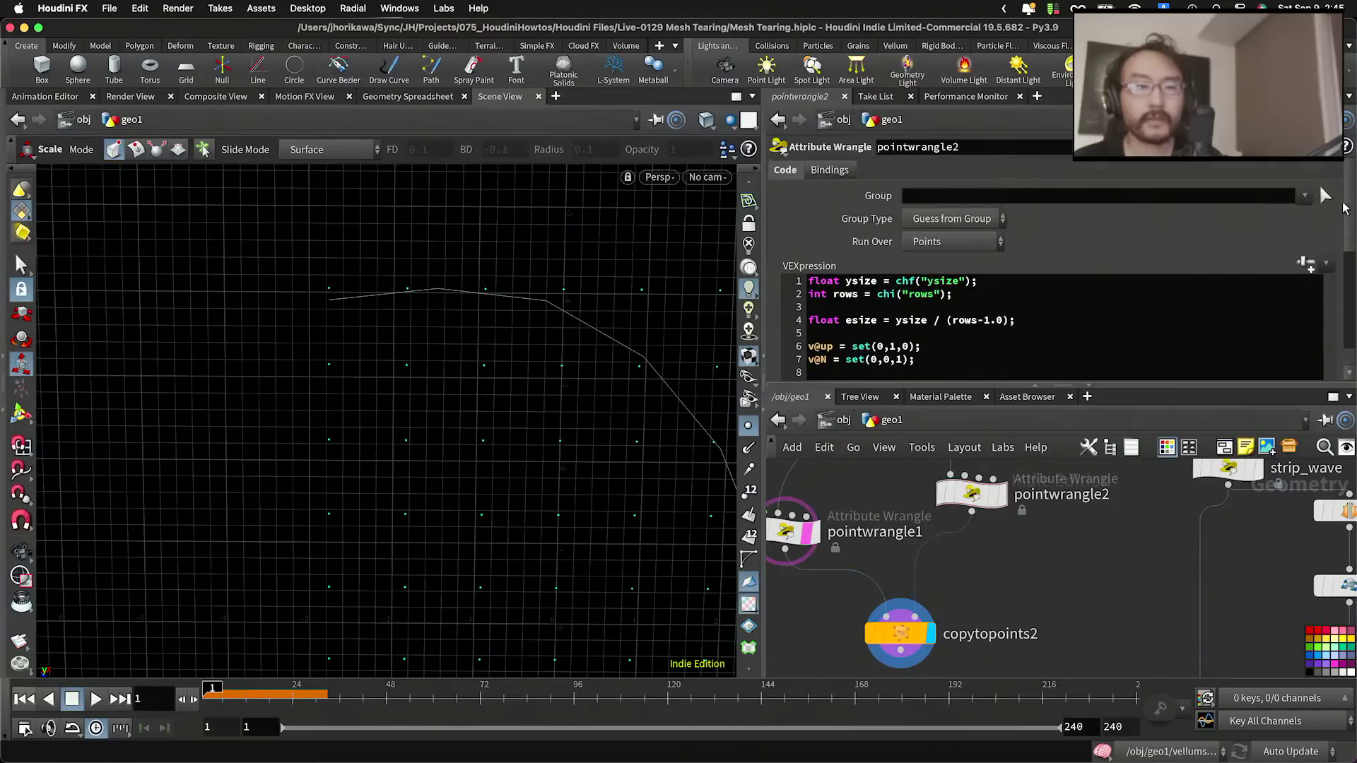
scroll(1340, 213, "down", 5)
left_click_drag(970, 371, 1277, 371)
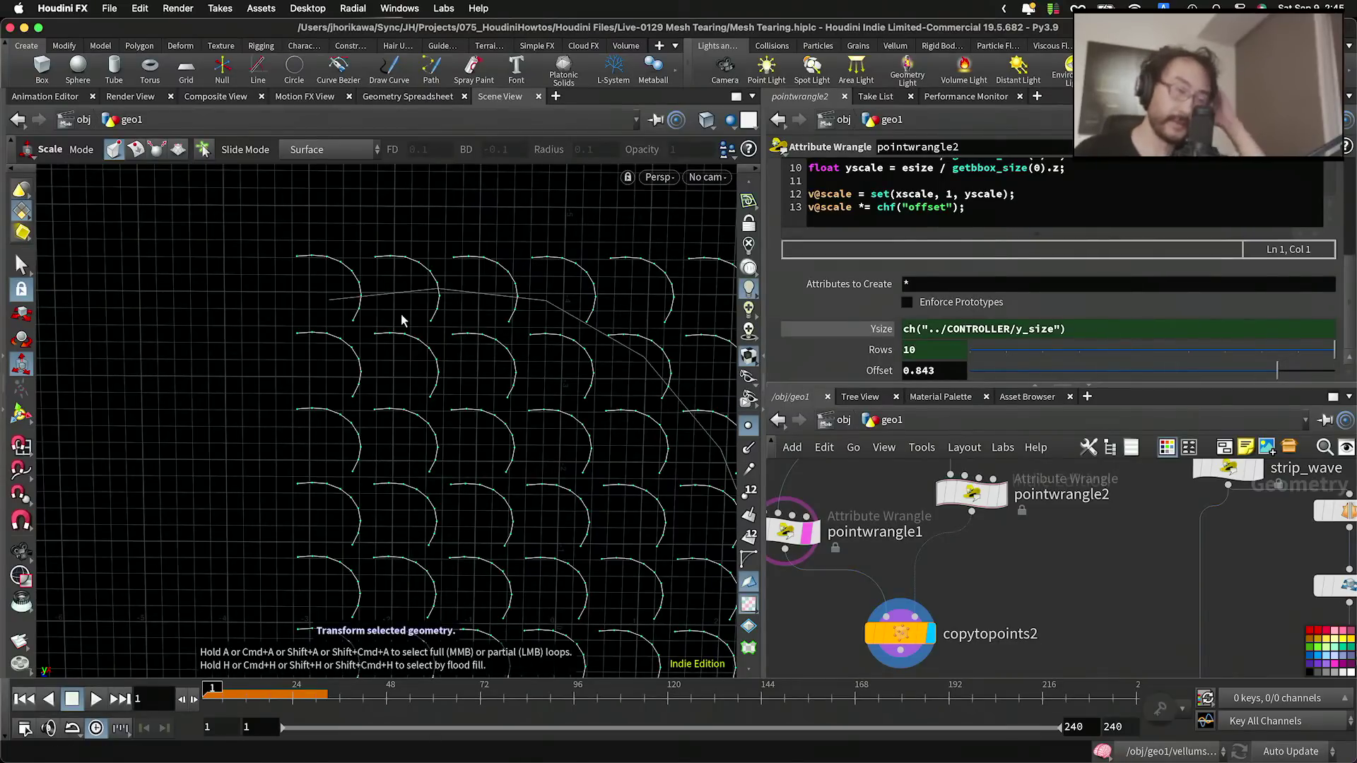
right_click_drag(446, 297, 454, 337, "alt")
middle_click_drag(455, 336, 367, 333, "alt")
mouse_move(367, 333)
right_mouse_down("alt")
mouse_move(342, 342)
mouse_move(381, 324)
right_mouse_up("alt")
key("r")
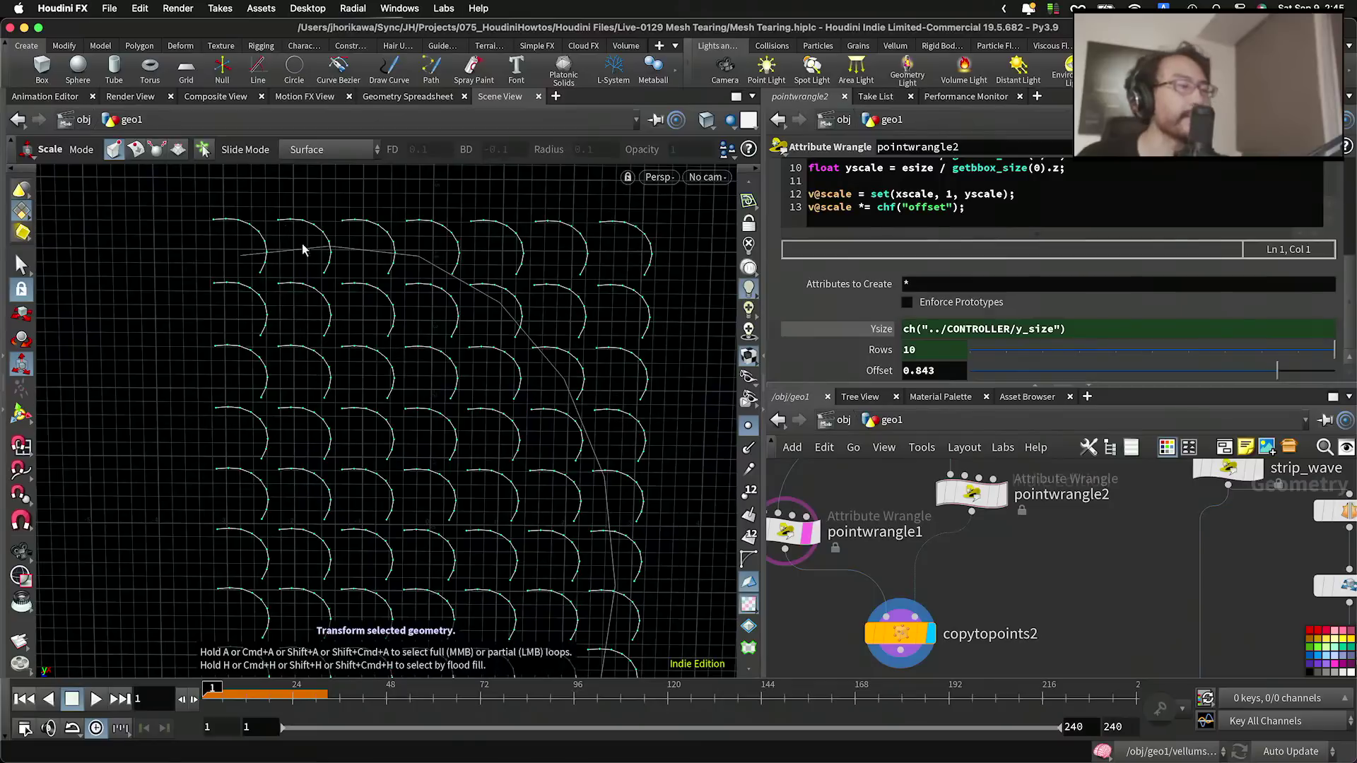
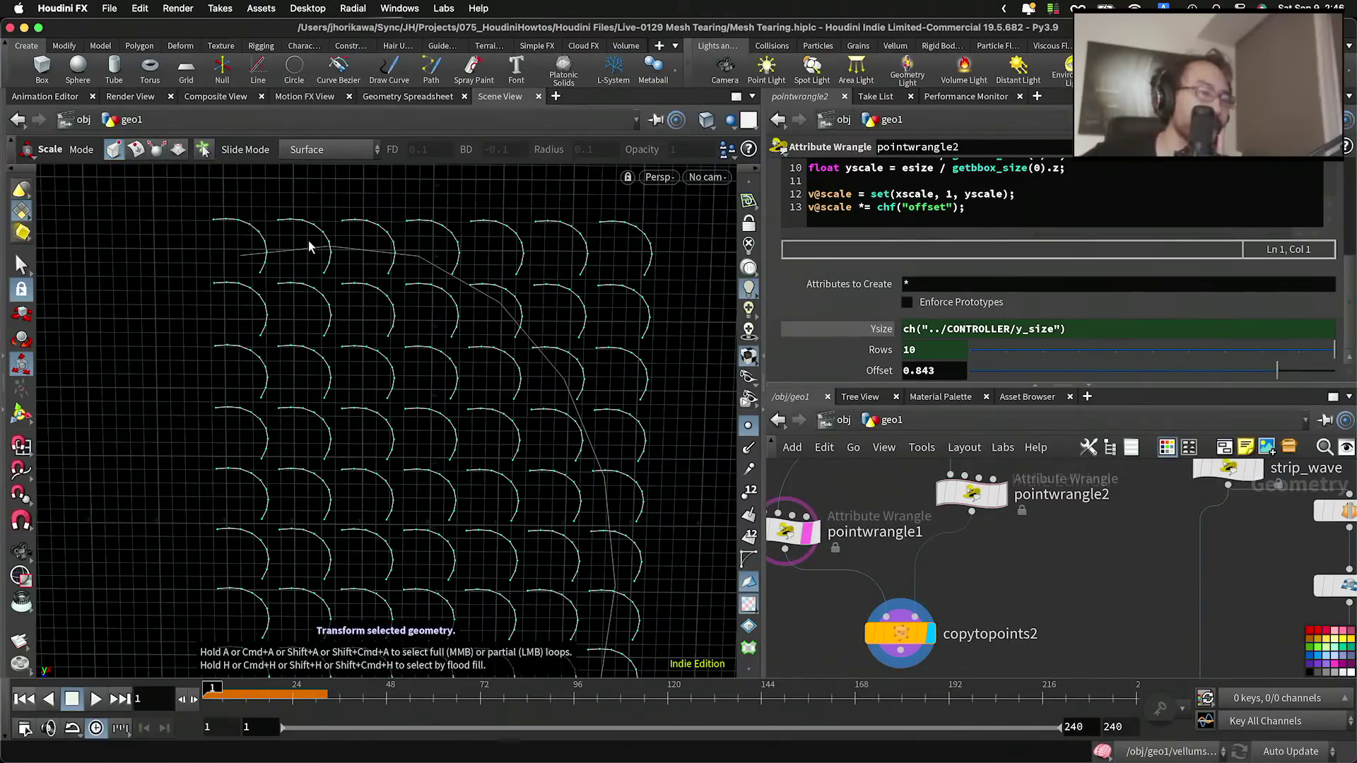
Step: Rename the pointwrangle2 node to point_scale and save the scene file
scroll(975, 566, "down", 4)
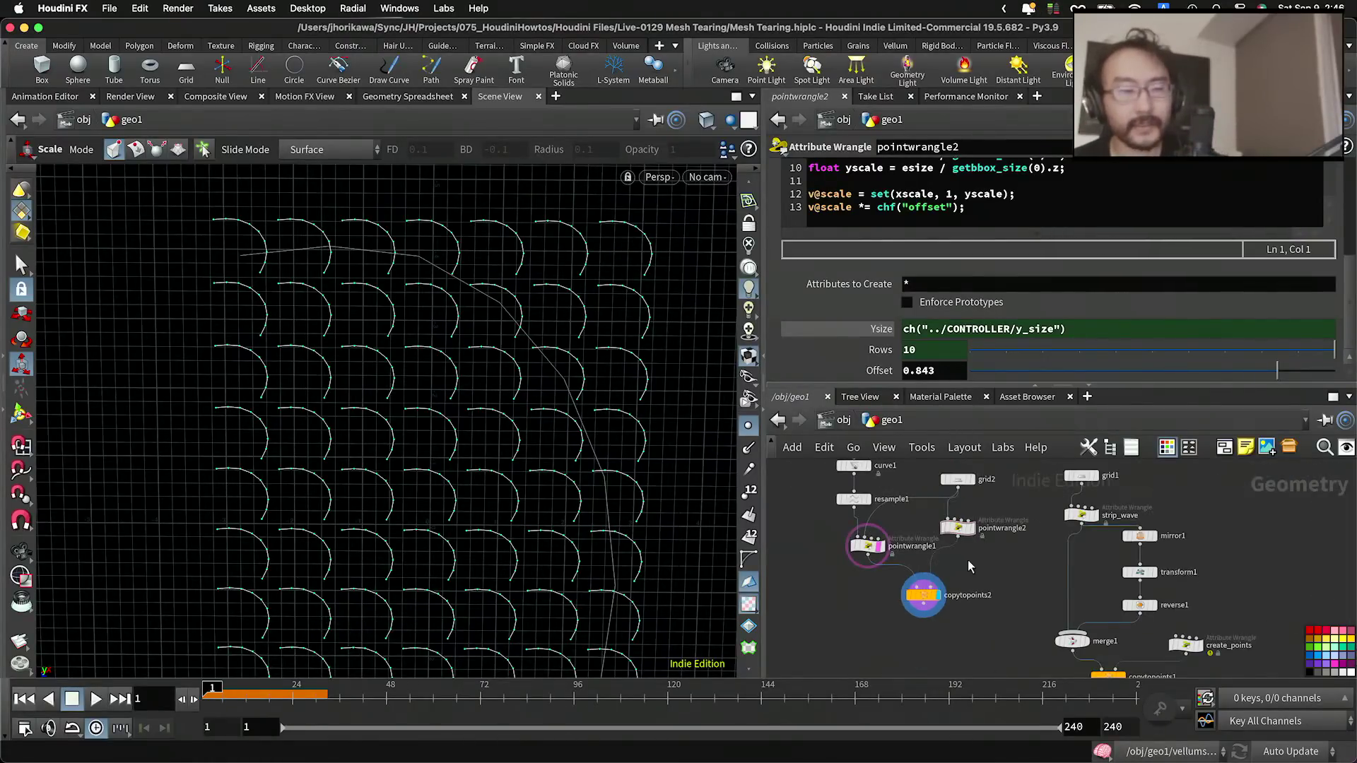
scroll(979, 577, "up", 5)
double_click(1026, 562)
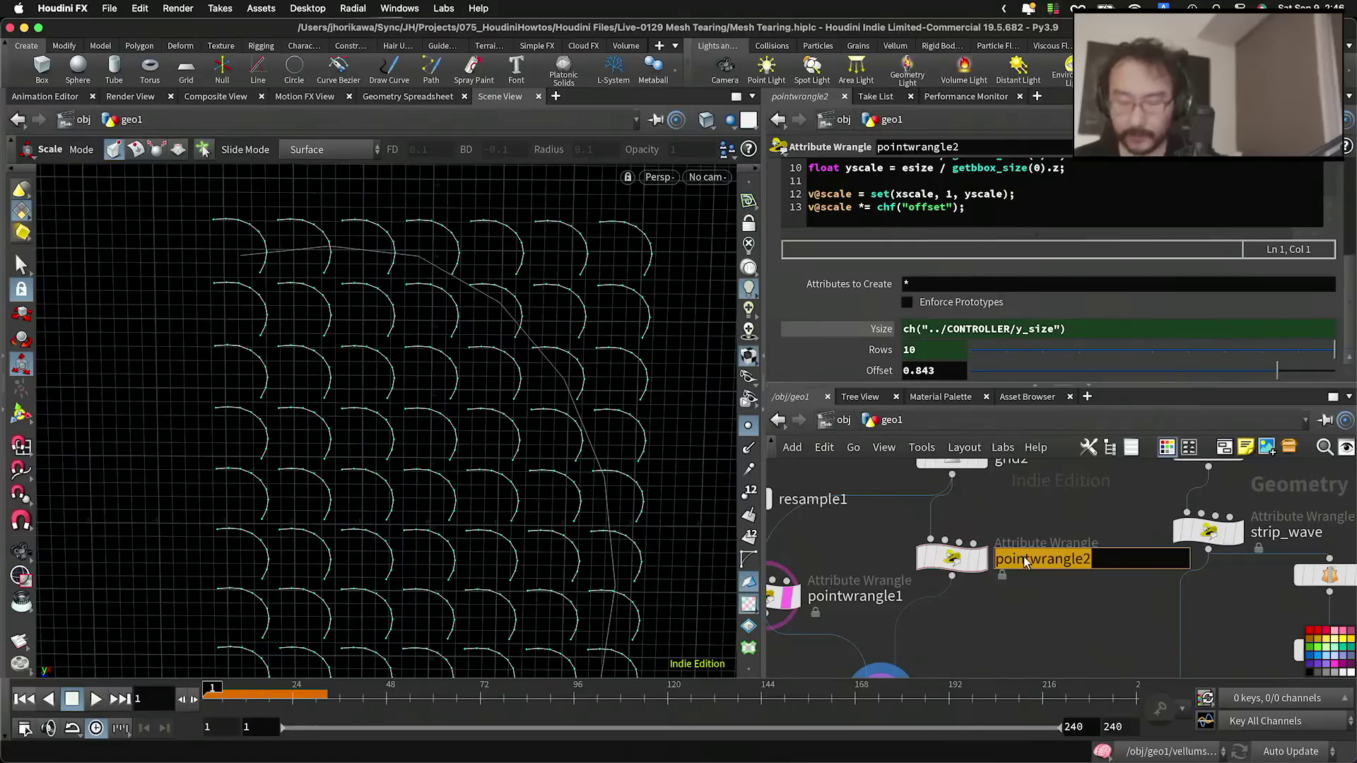
type("point_scale")
key("Return")
key("super+s")
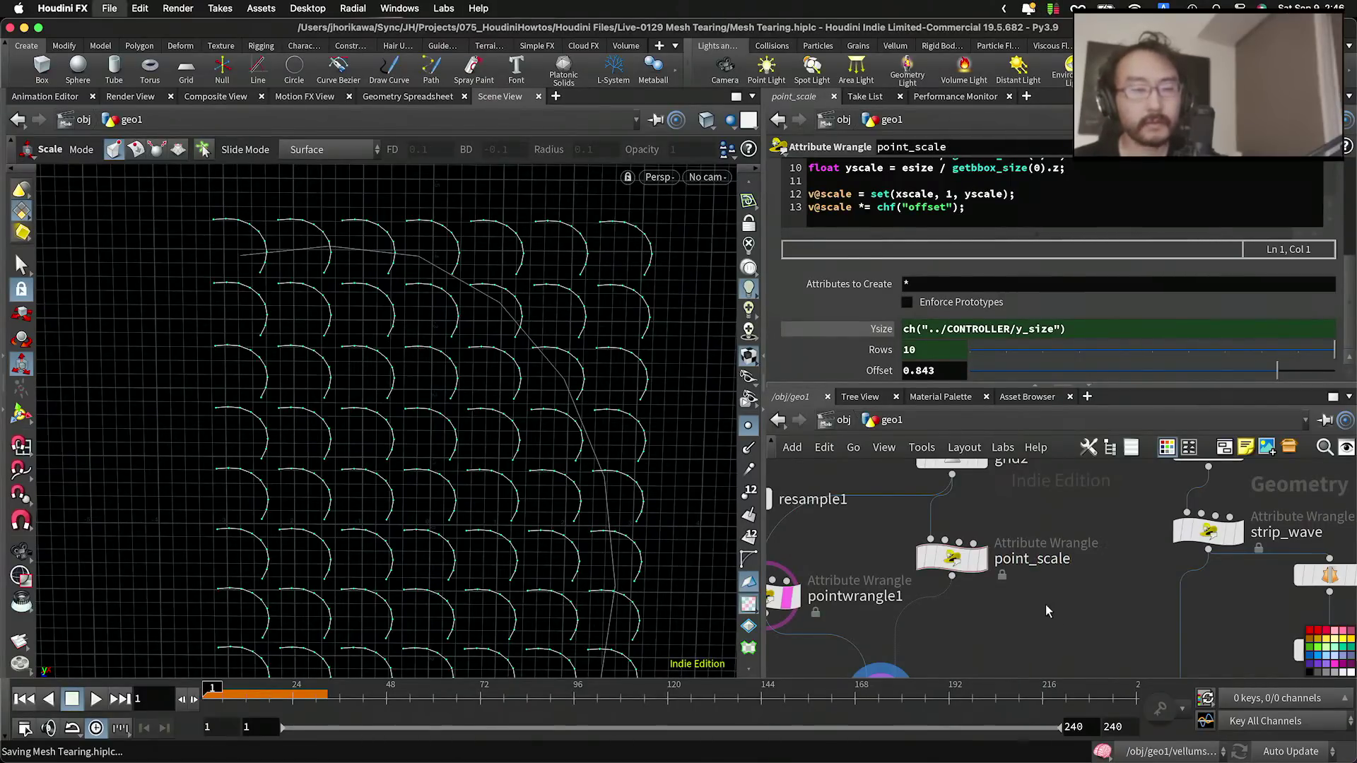
Step: Display the point_scale node with point numbers shown on the grid, and save the scene file
scroll(1047, 614, "down", 3)
scroll(1029, 629, "up", 3)
left_click(997, 613)
left_click_drag(972, 613, 972, 631)
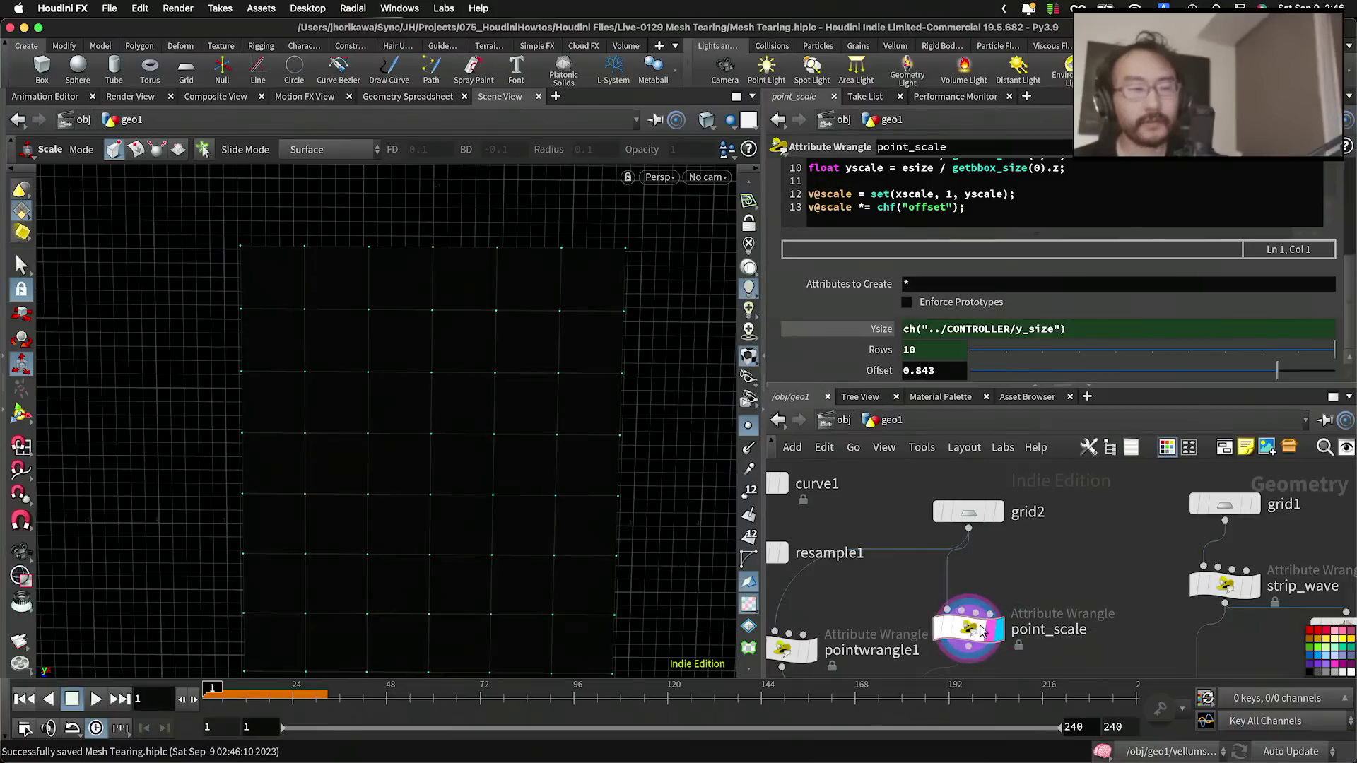
left_click(751, 488)
right_click_drag(212, 223, 388, 203, "alt")
middle_click_drag(327, 255, 155, 259, "alt")
right_click_drag(482, 280, 364, 290, "alt")
key("super+s")
middle_click_drag(391, 284, 261, 273, "alt")
right_click_drag(322, 273, 267, 282, "alt")
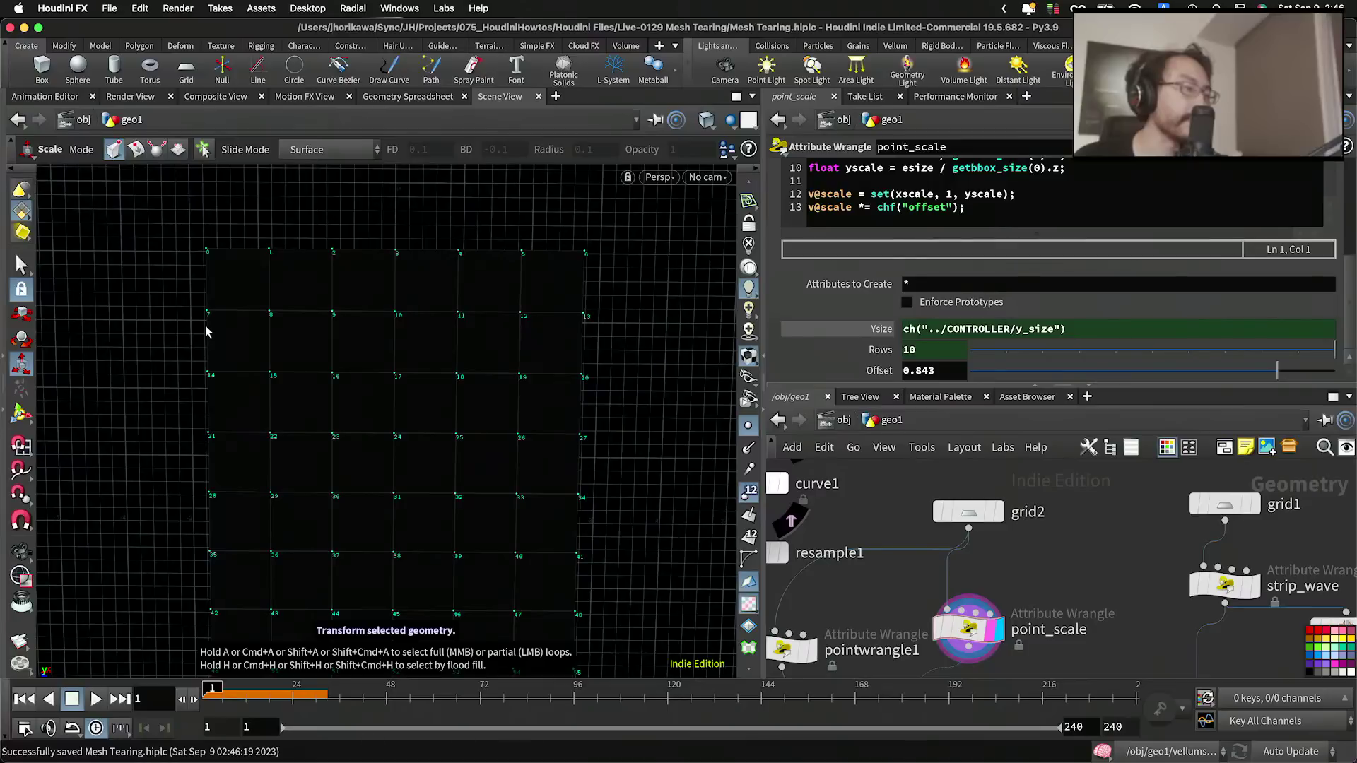
Step: Copy the Columns parameter of the grid2 node for referencing
scroll(932, 520, "down", 3)
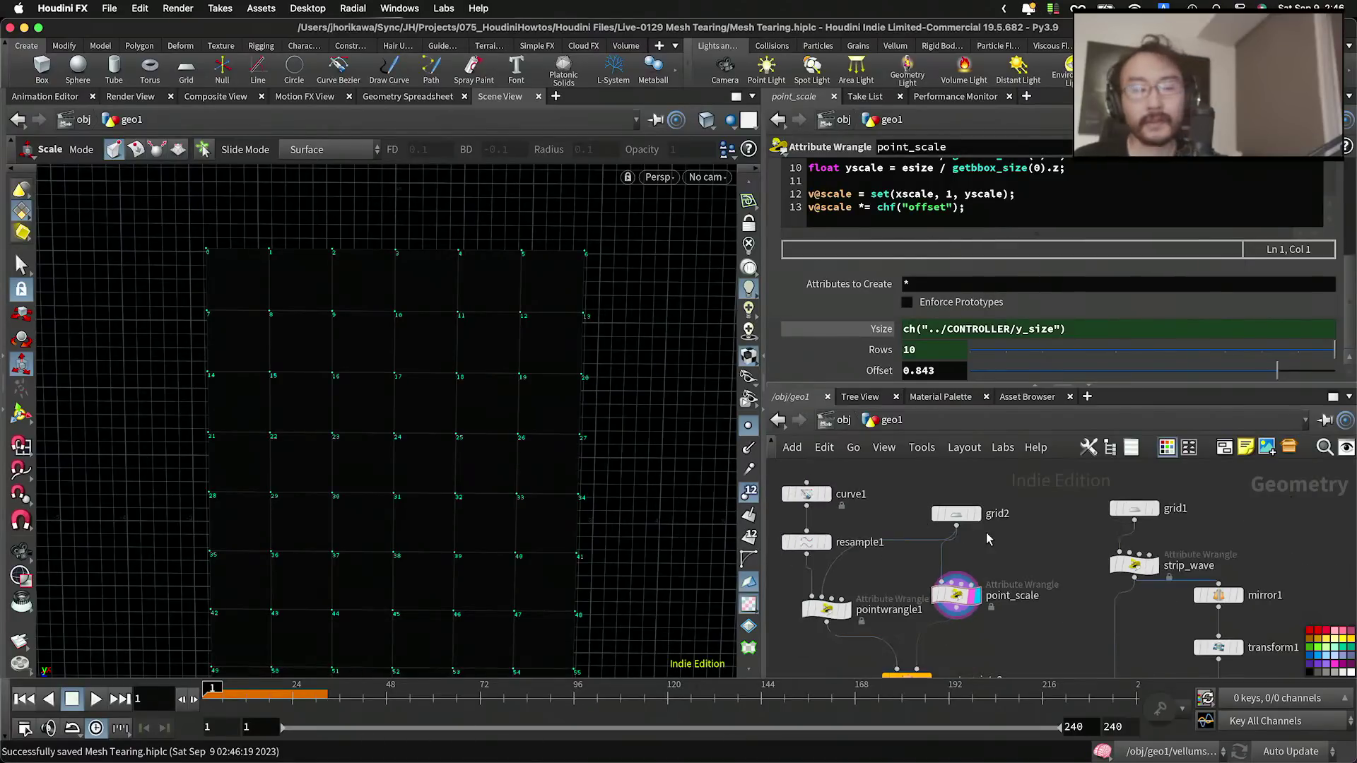
left_click(957, 514)
left_click(877, 294)
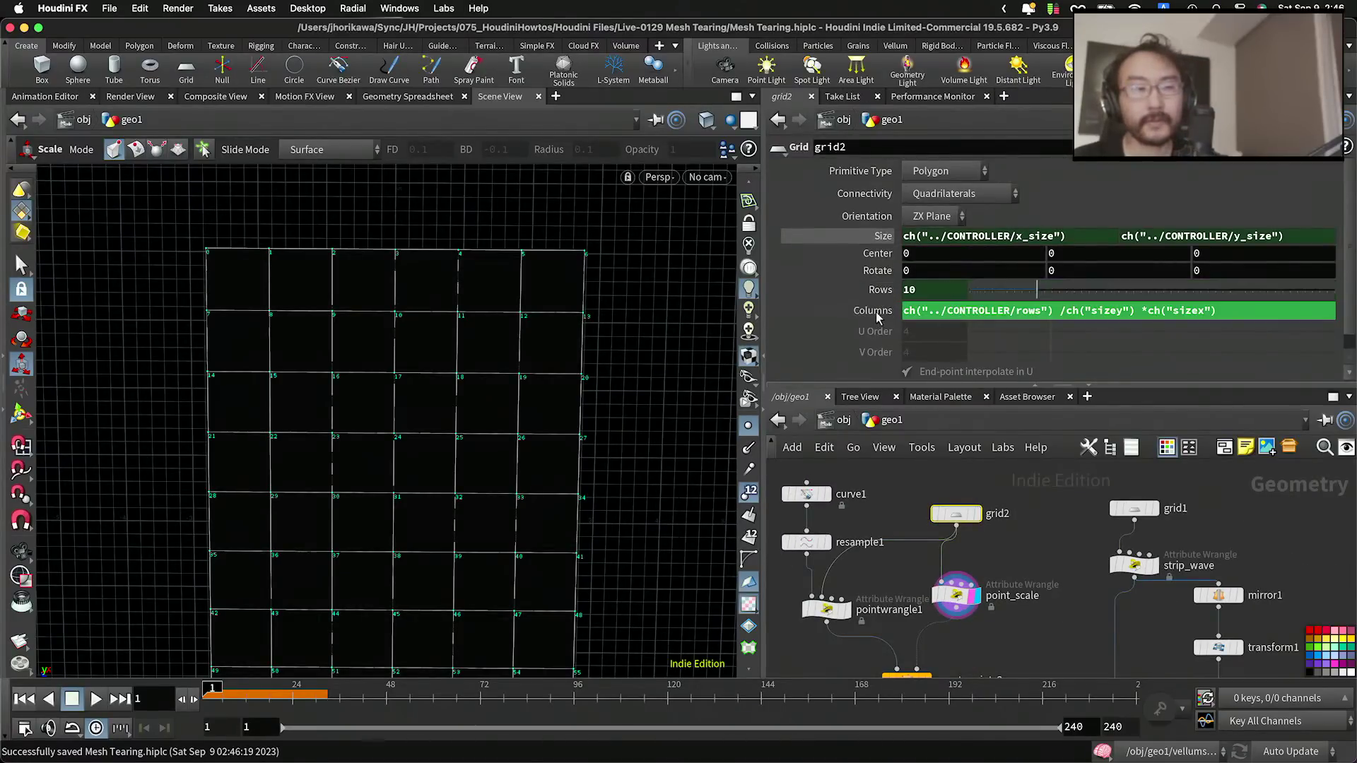
left_click(878, 313)
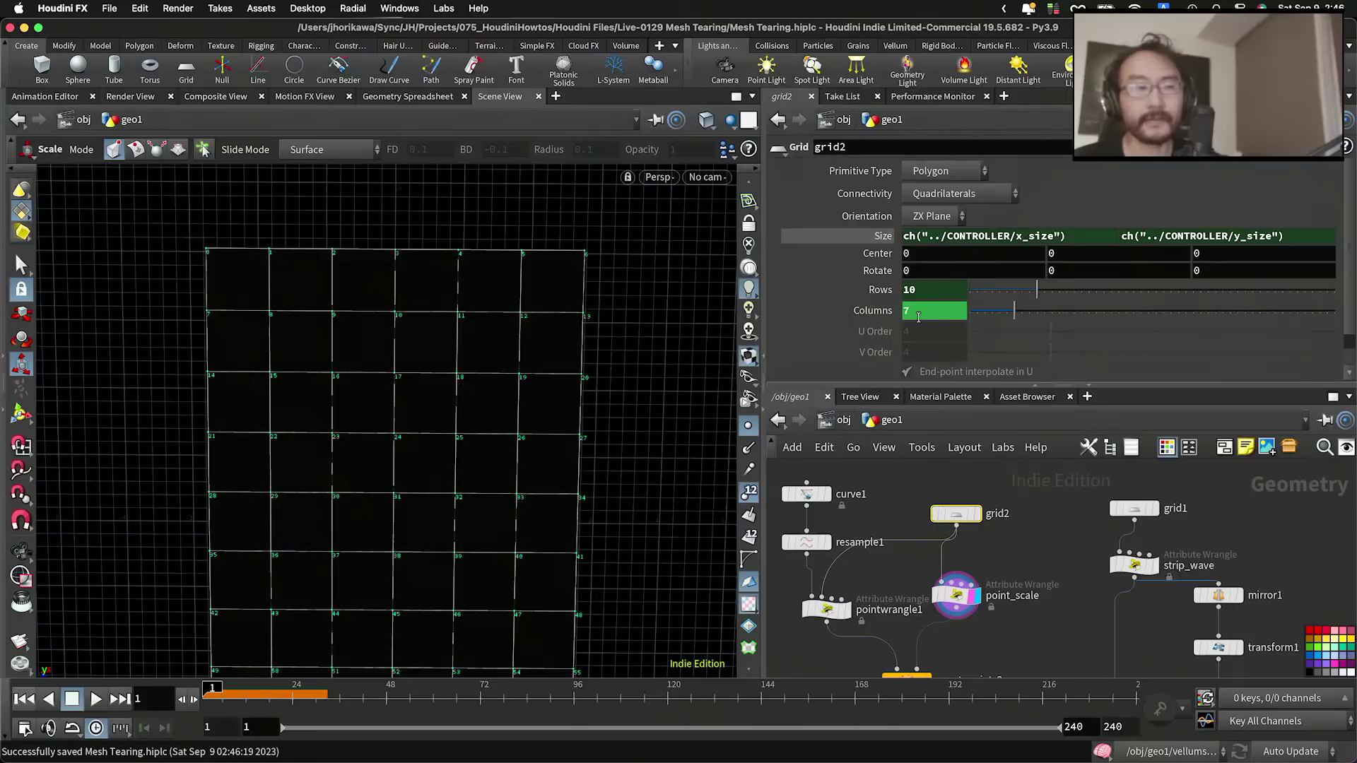
right_click(931, 314)
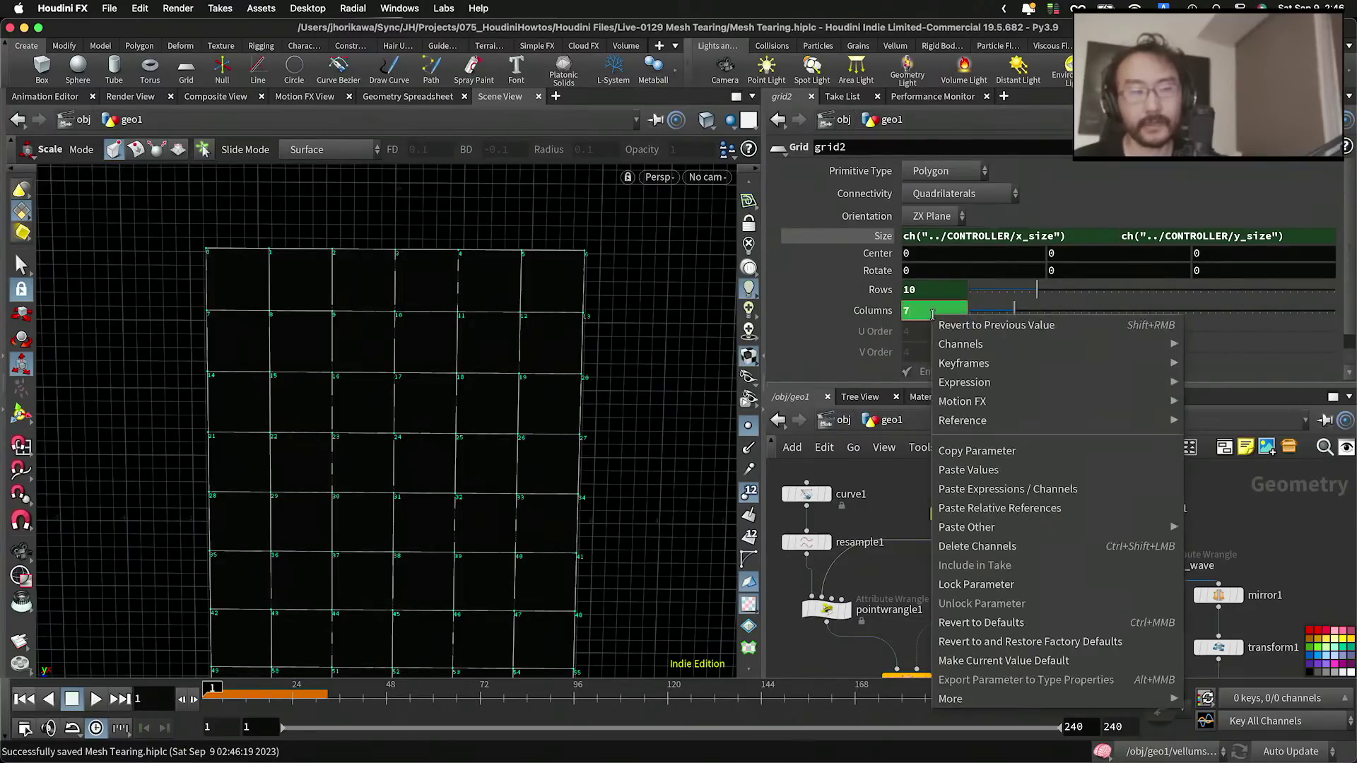
left_click(953, 453)
Step: Add the line int col = chi("cols"); below the rows declaration in point_scale
scroll(989, 592, "up", 3)
left_click(953, 593)
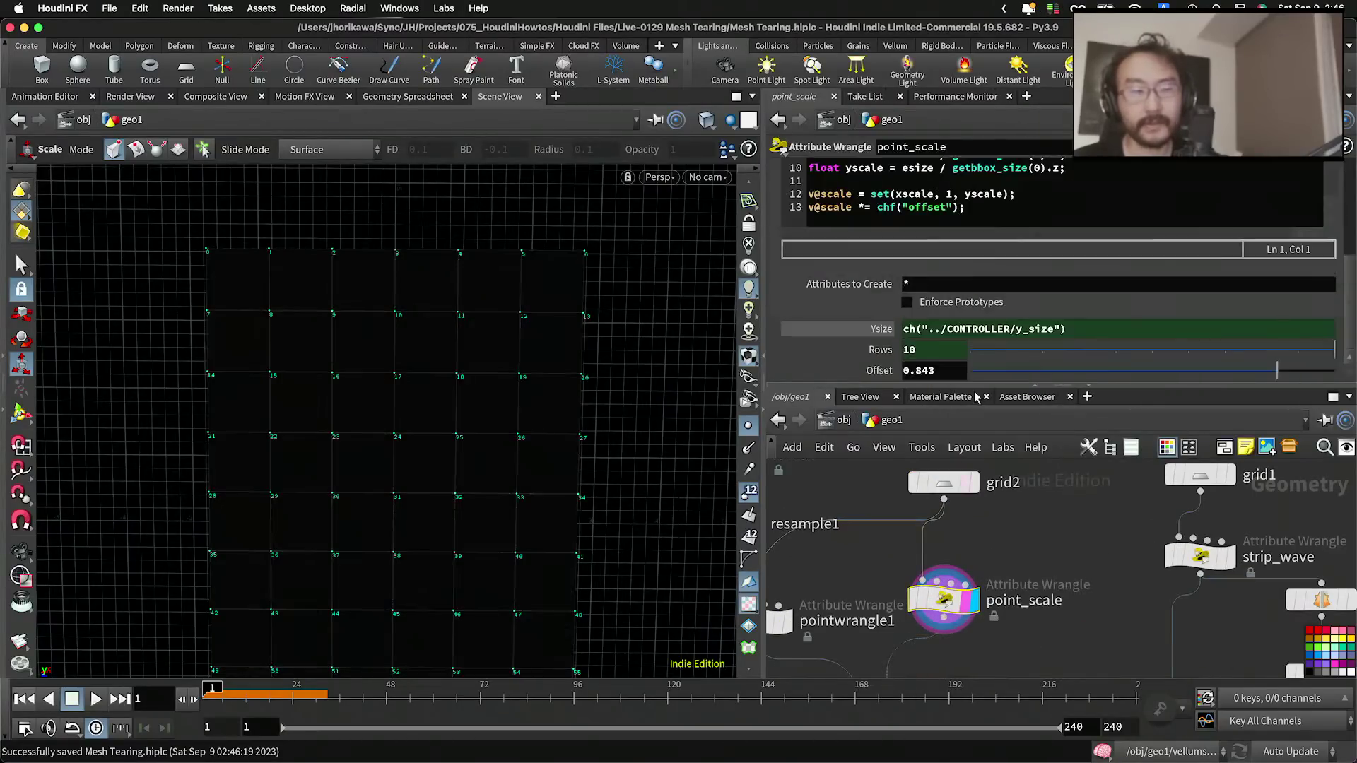
scroll(954, 269, "up", 5)
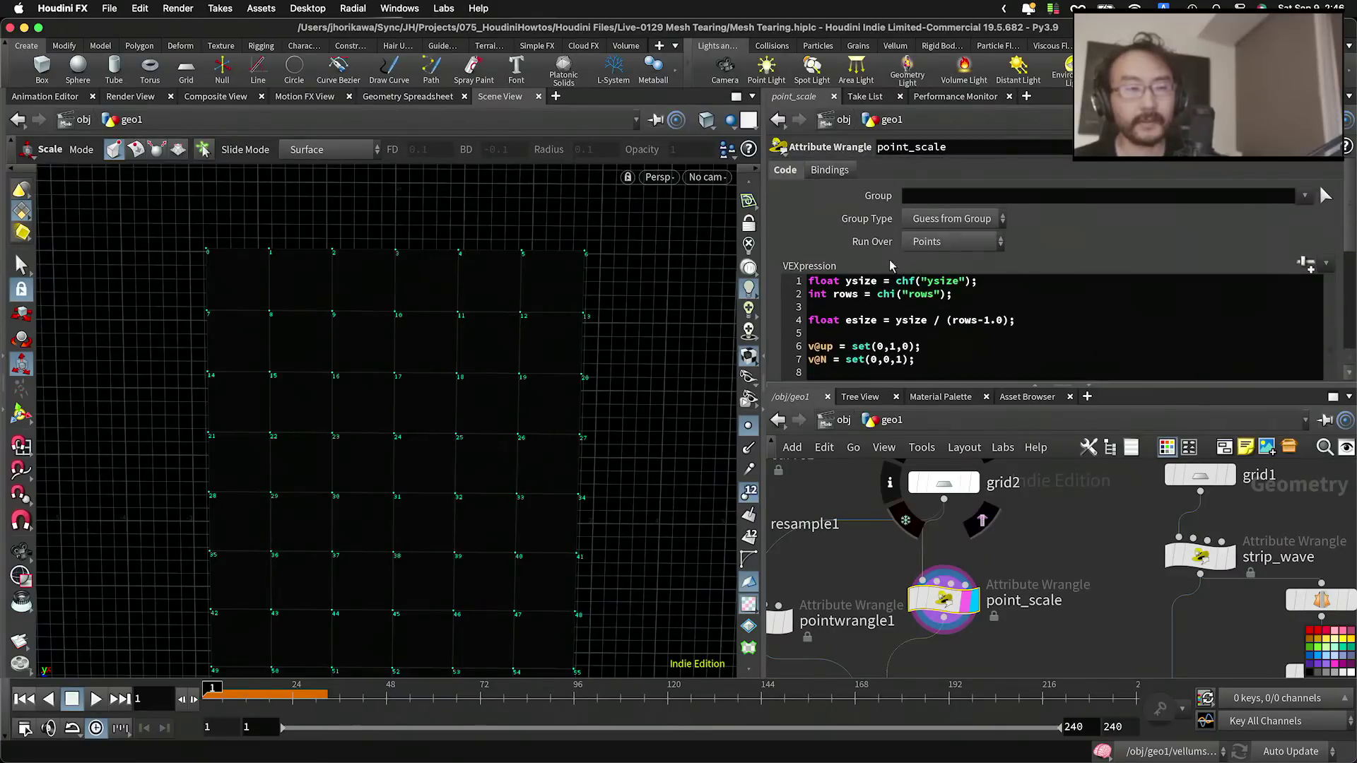
left_click(955, 295)
key("Return")
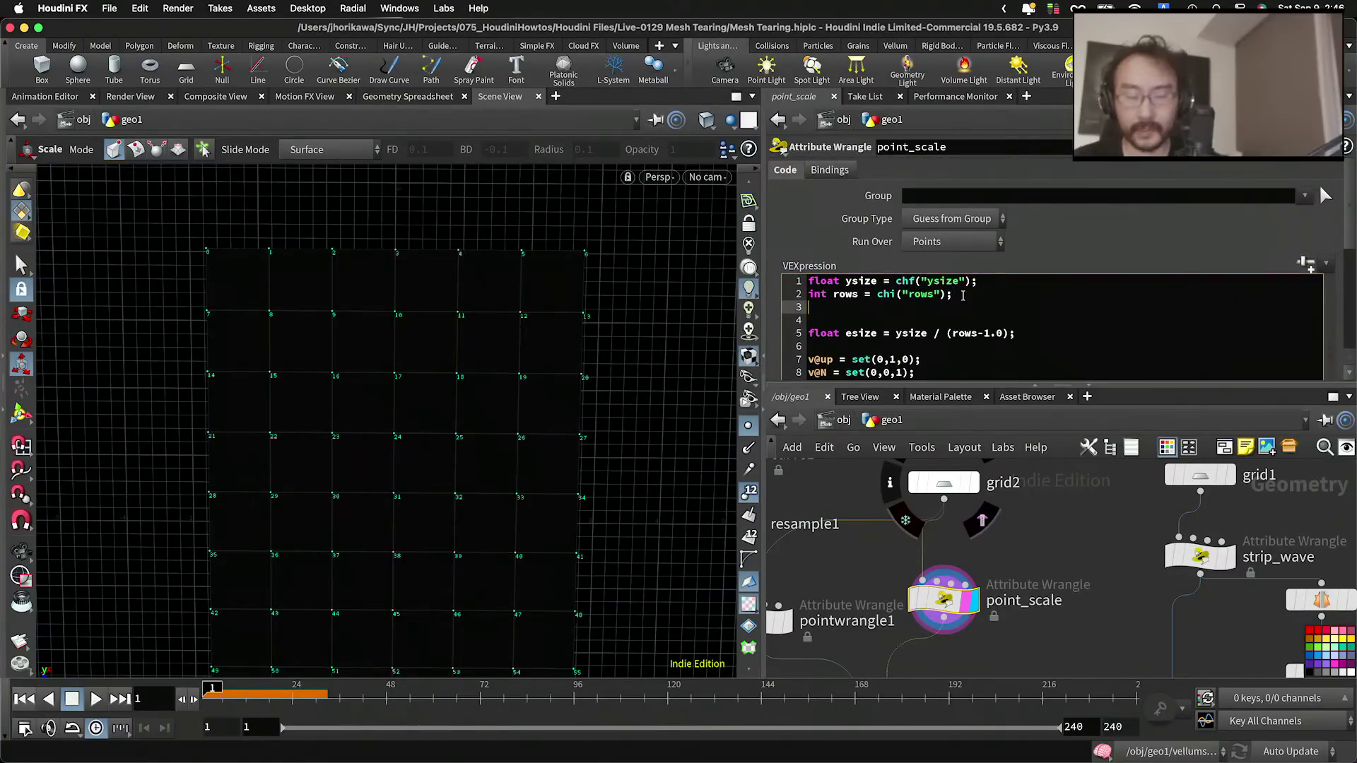
type("int col = chi(\"")
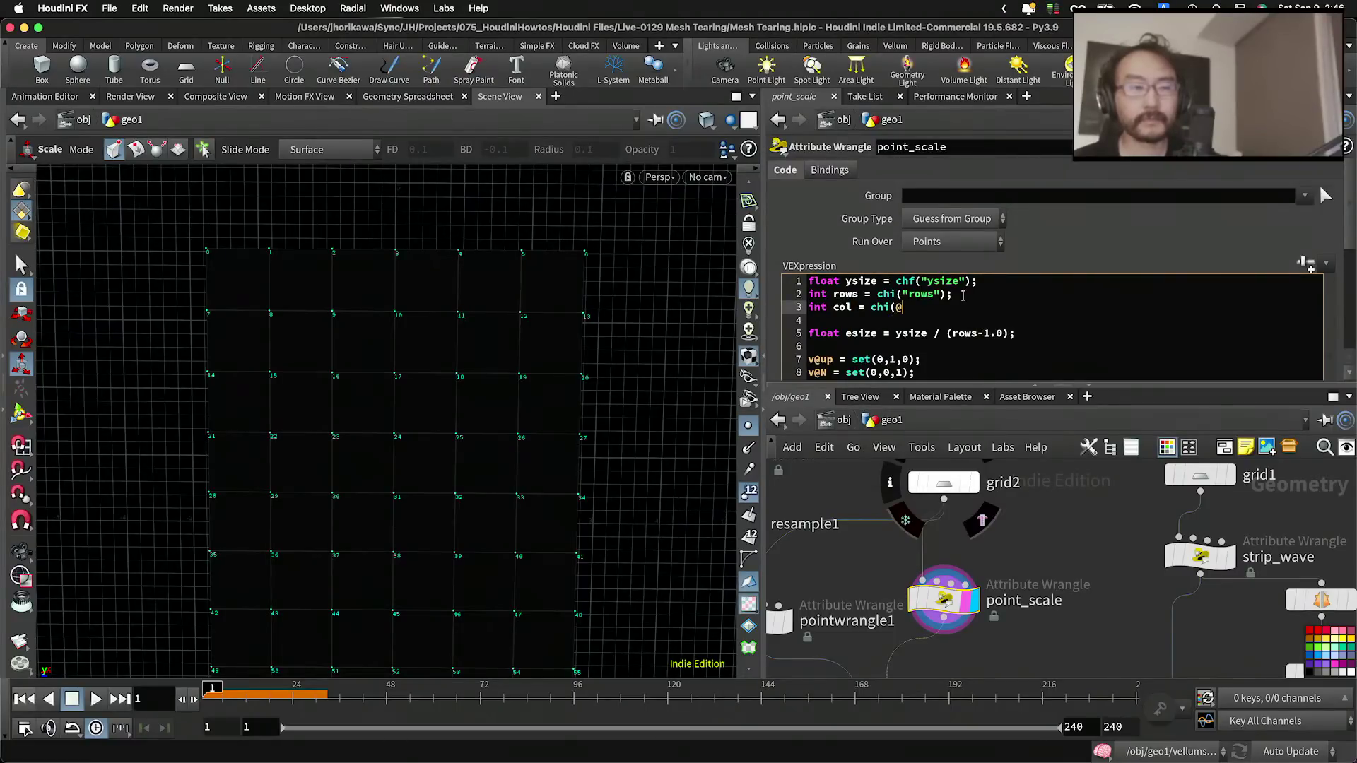
type("cols\"")
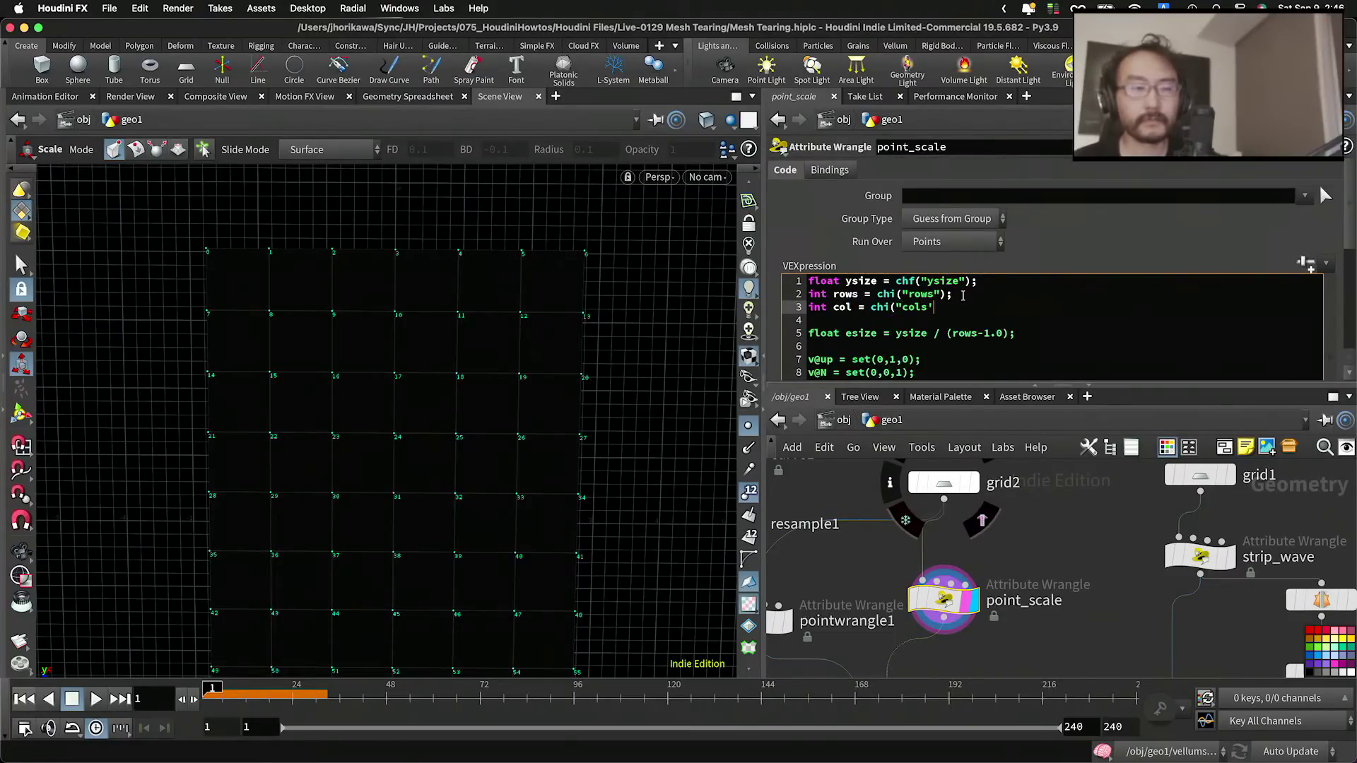
type("\"(")
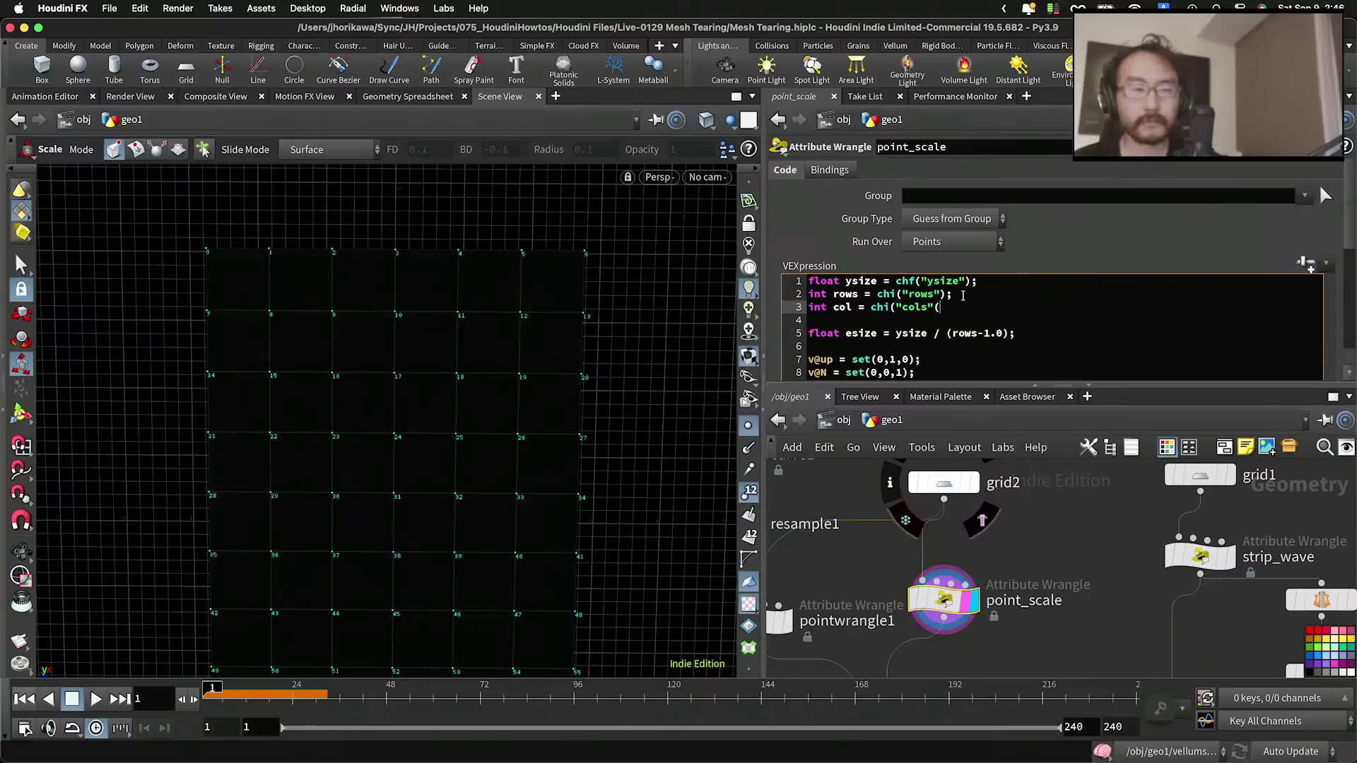
key("BackSpace")
type(");")
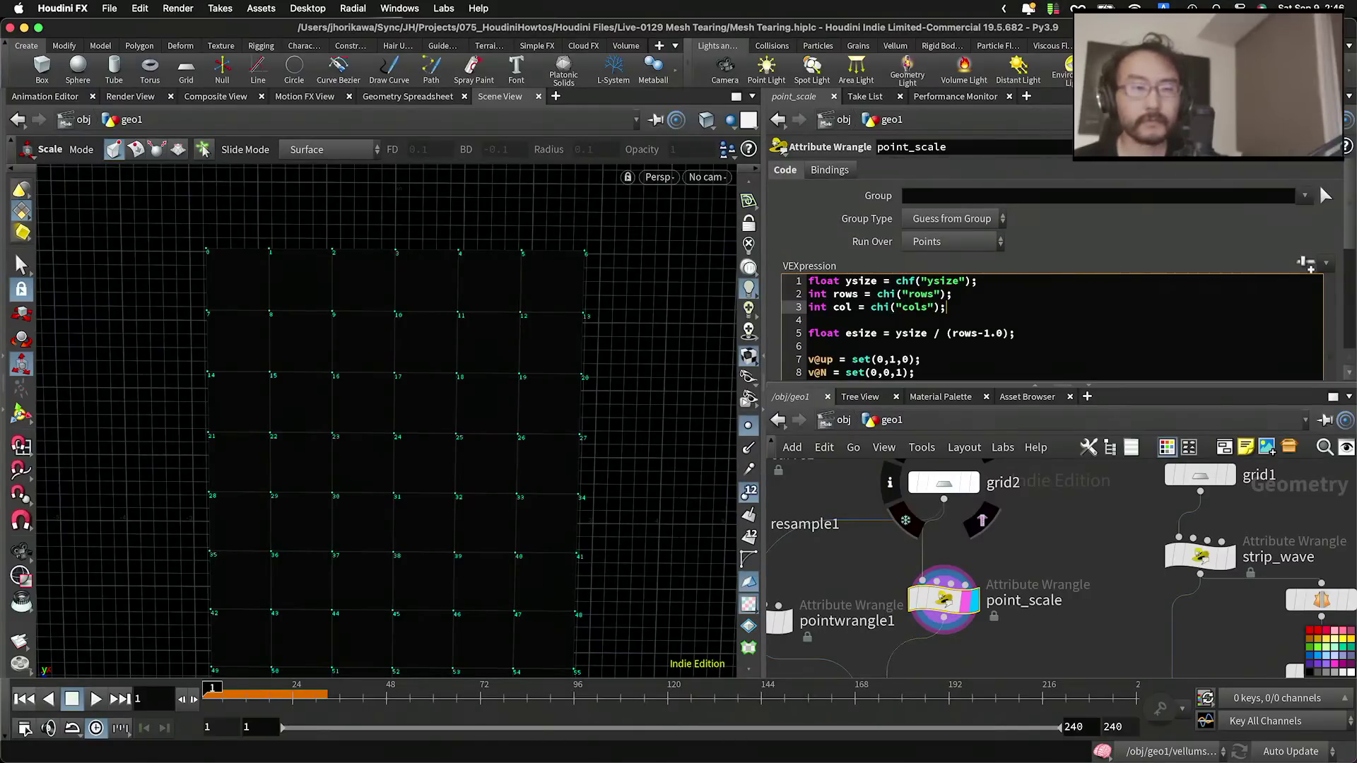
Step: Create the cols parameter on point_scale and link it to grid2's Columns with a relative reference
left_click(1307, 265)
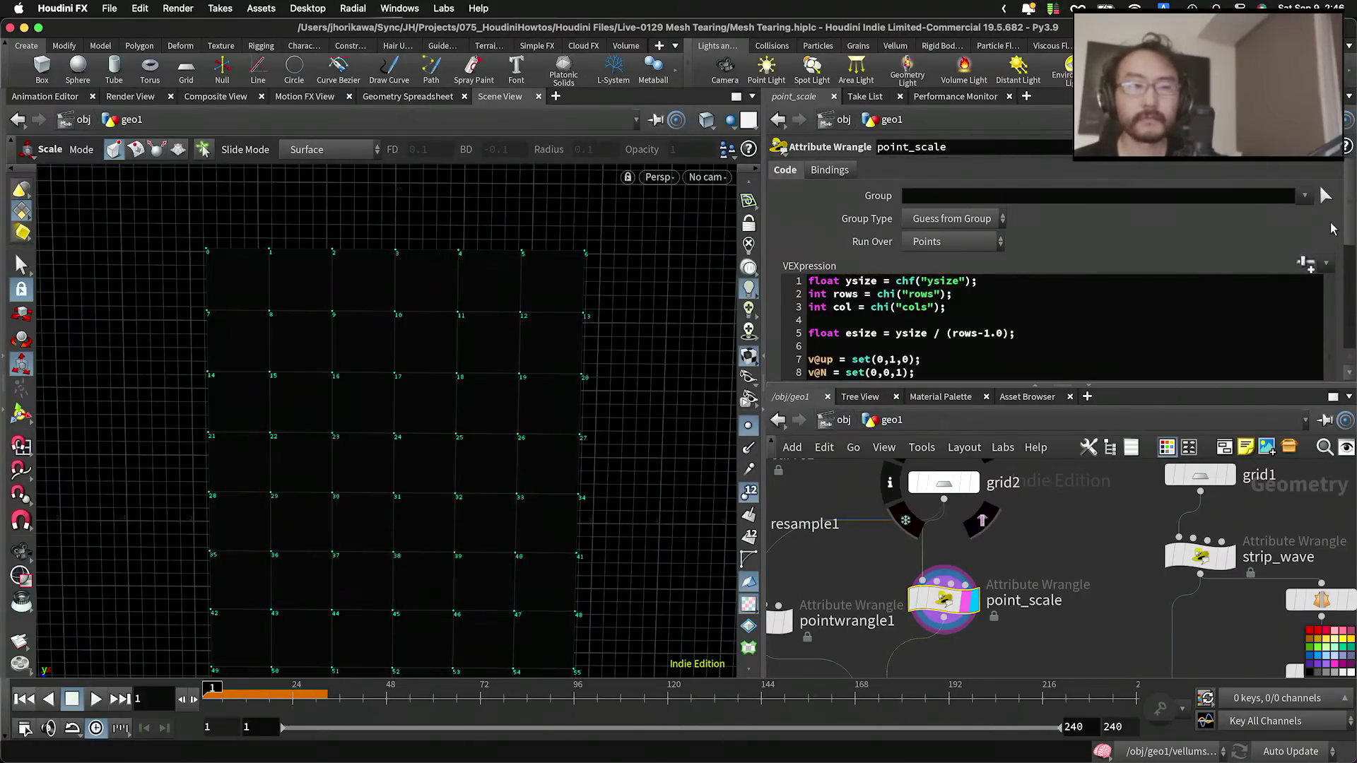
scroll(1332, 229, "down", 5)
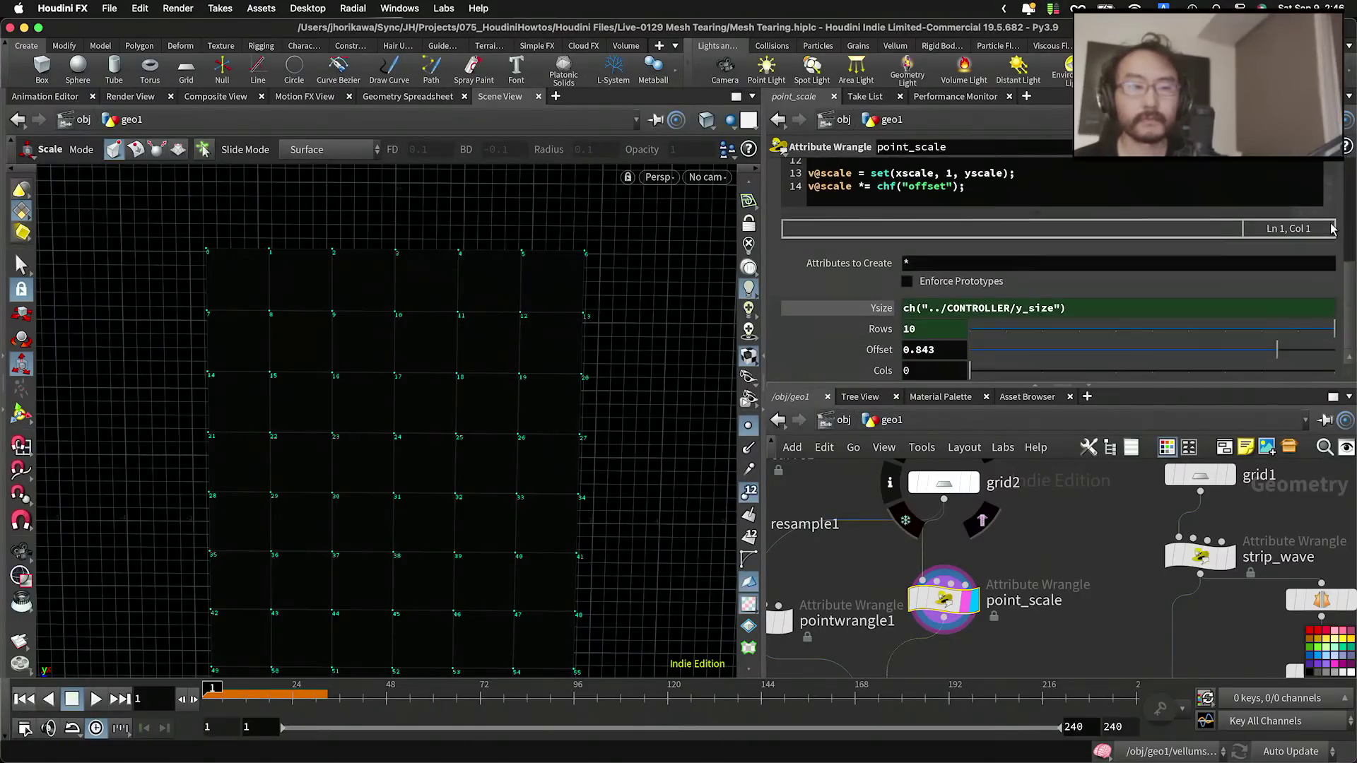
right_click(937, 368)
left_click(1124, 562)
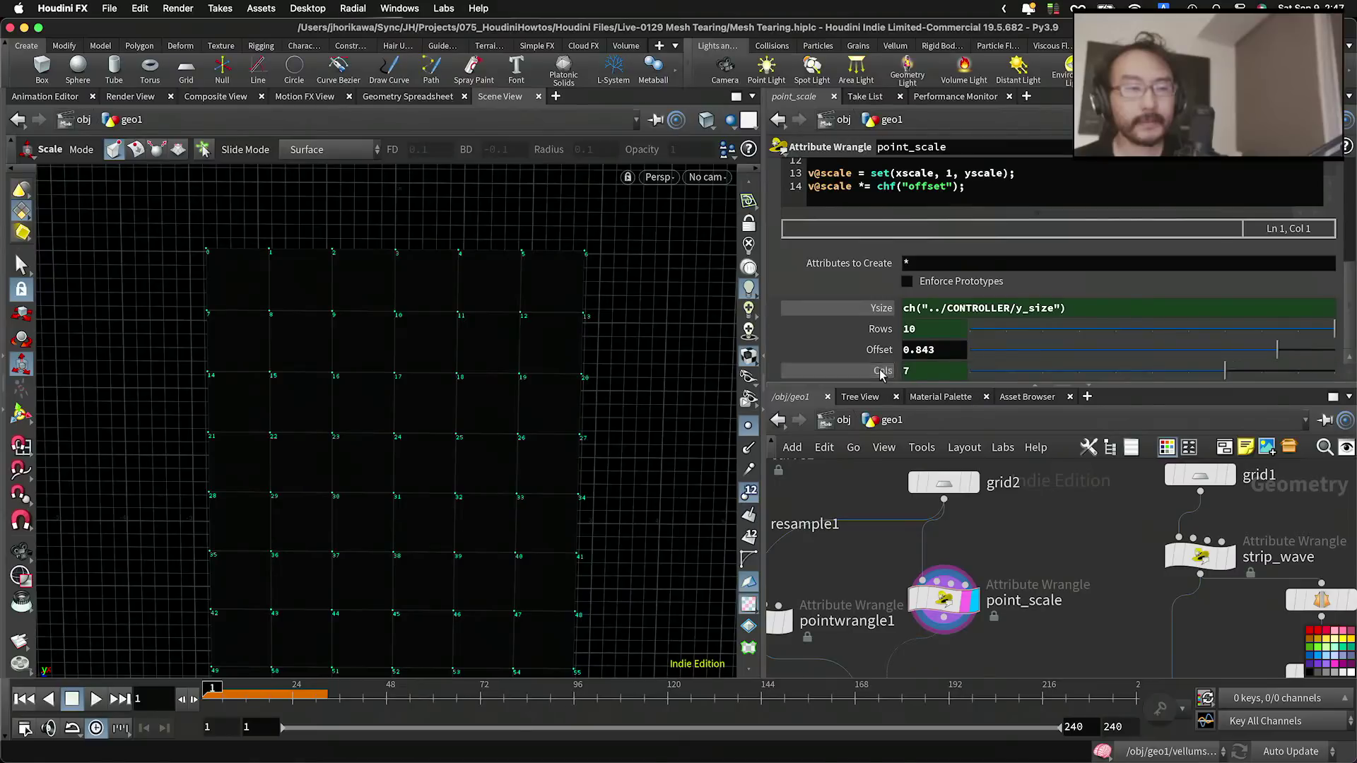
scroll(986, 272, "up", 3)
scroll(986, 272, "up", 5)
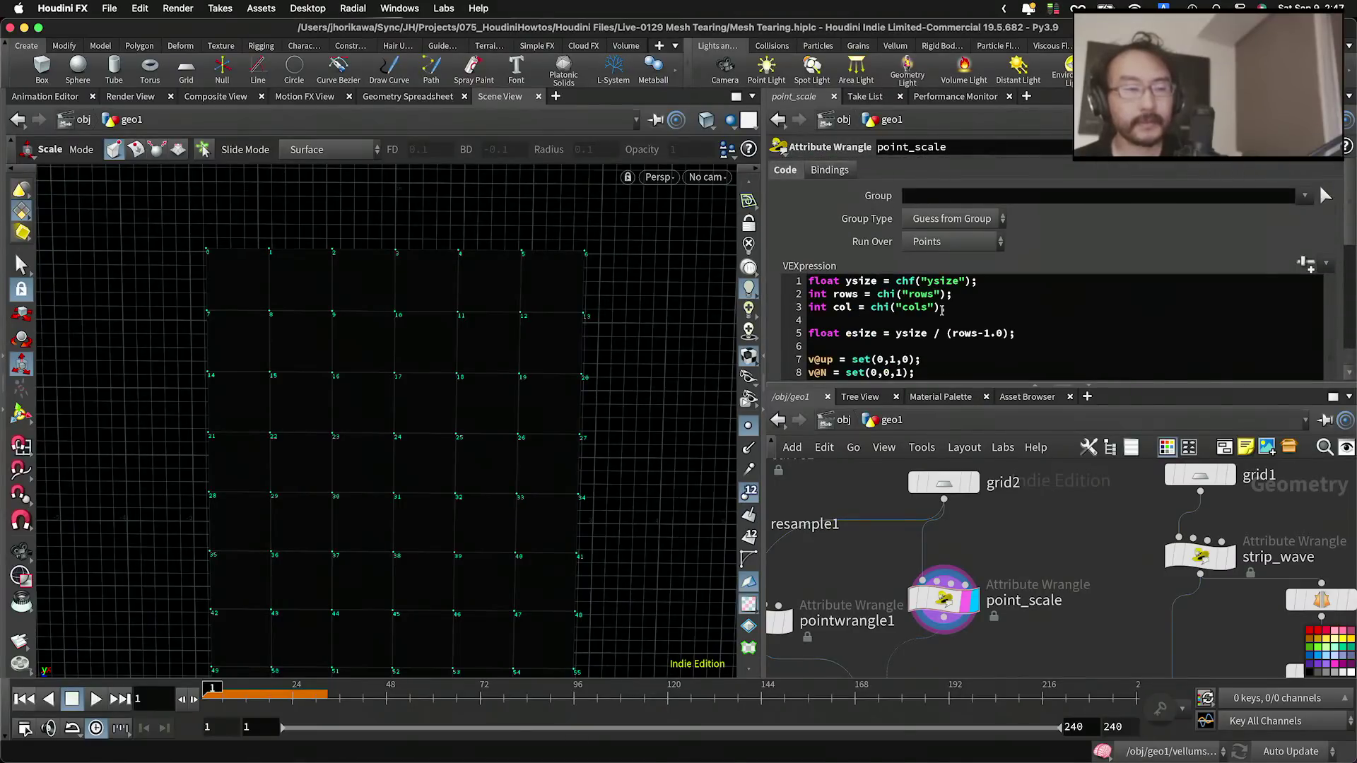
scroll(1017, 322, "down", 3)
left_click(1044, 362)
key("Return")
key("Return")
key("Return")
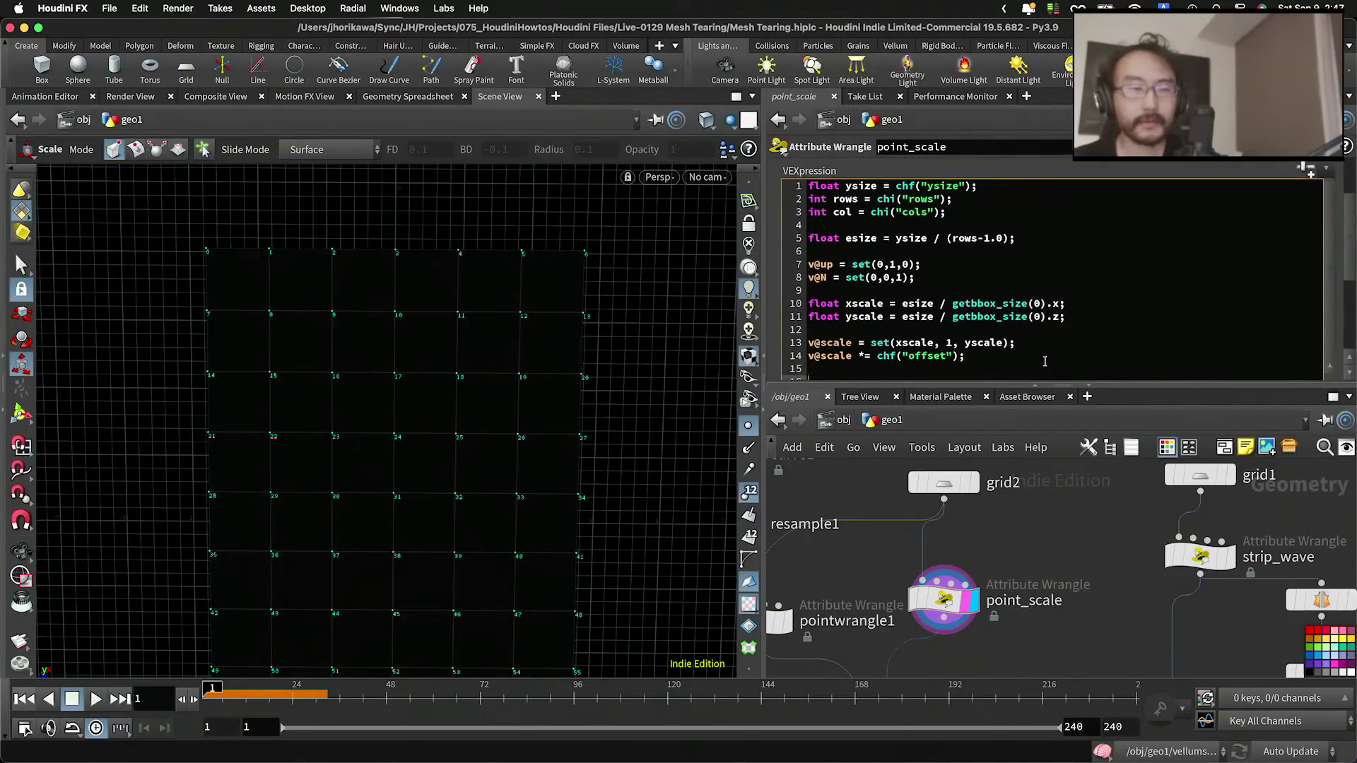
type("int =x")
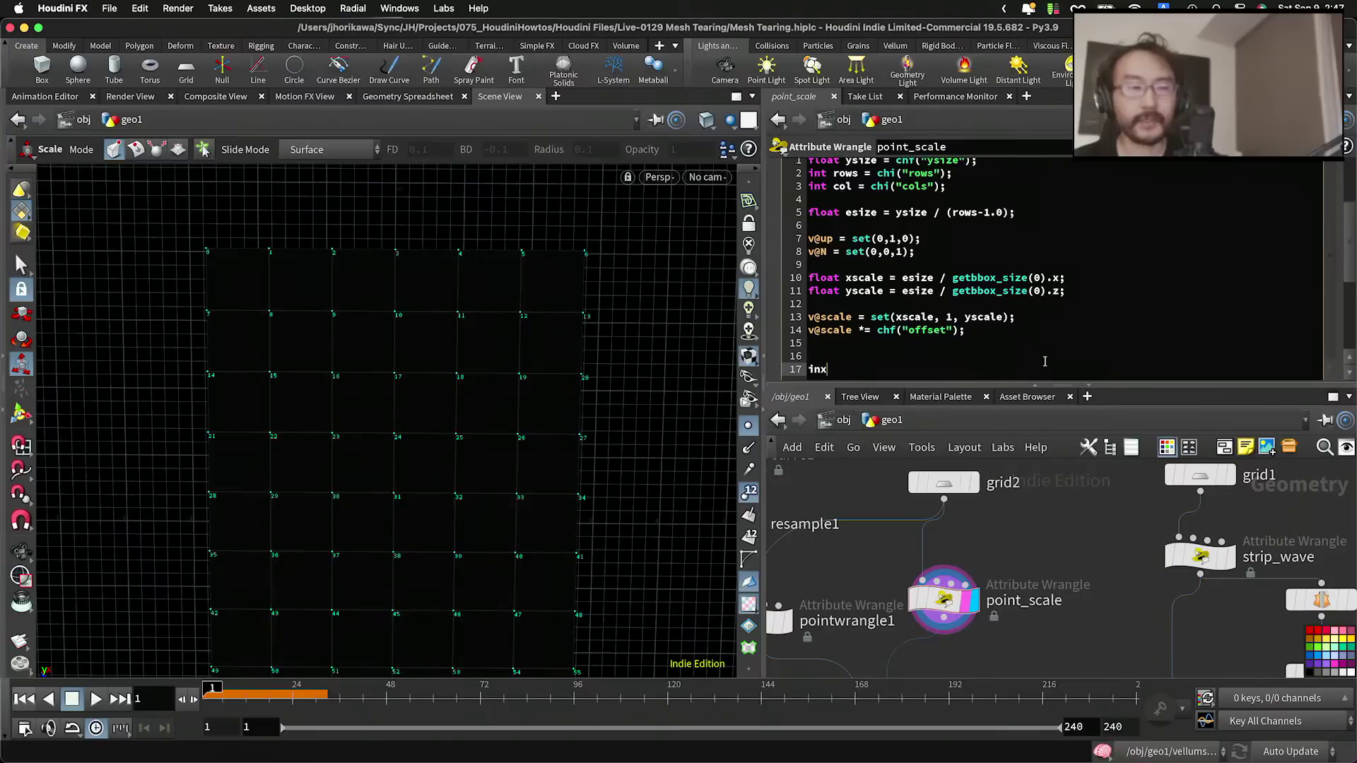
key("BackSpace")
key("BackSpace")
type("x =")
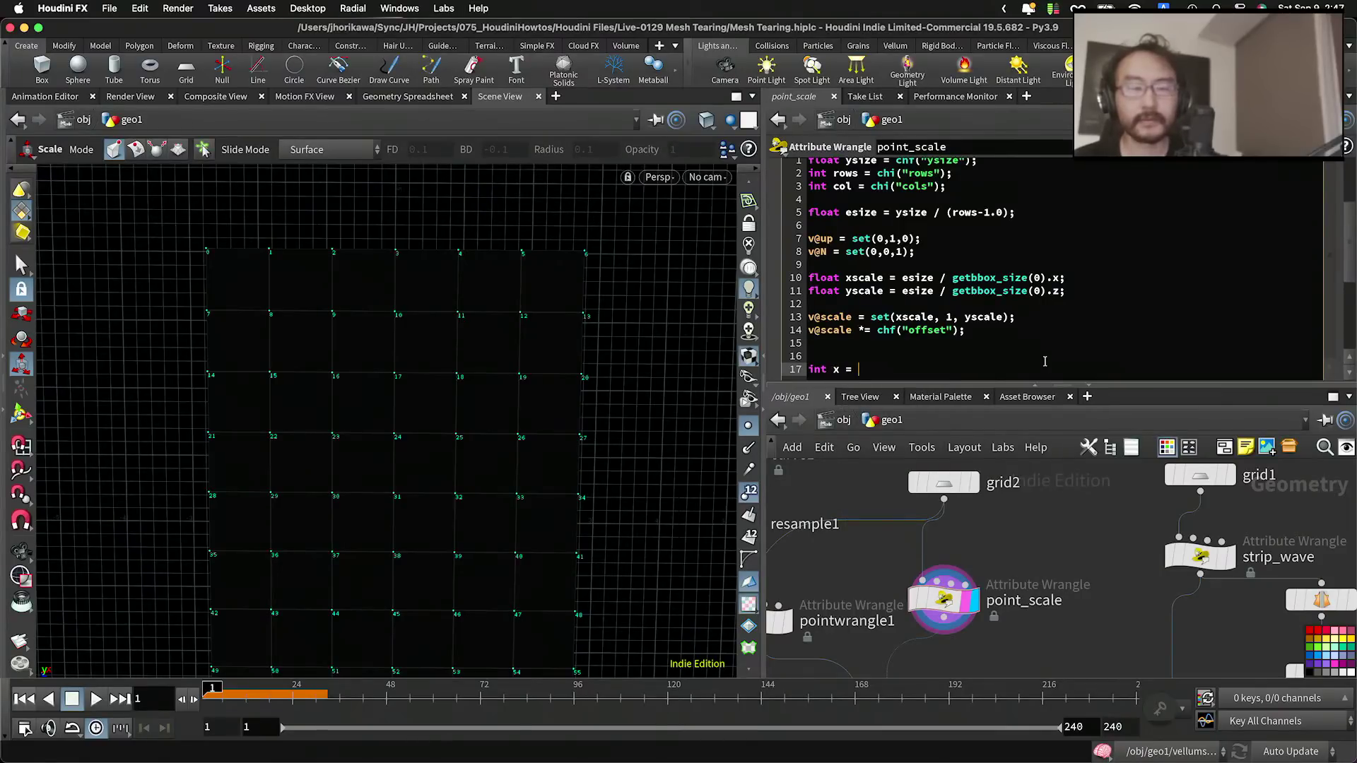
type(" @ptnum %")
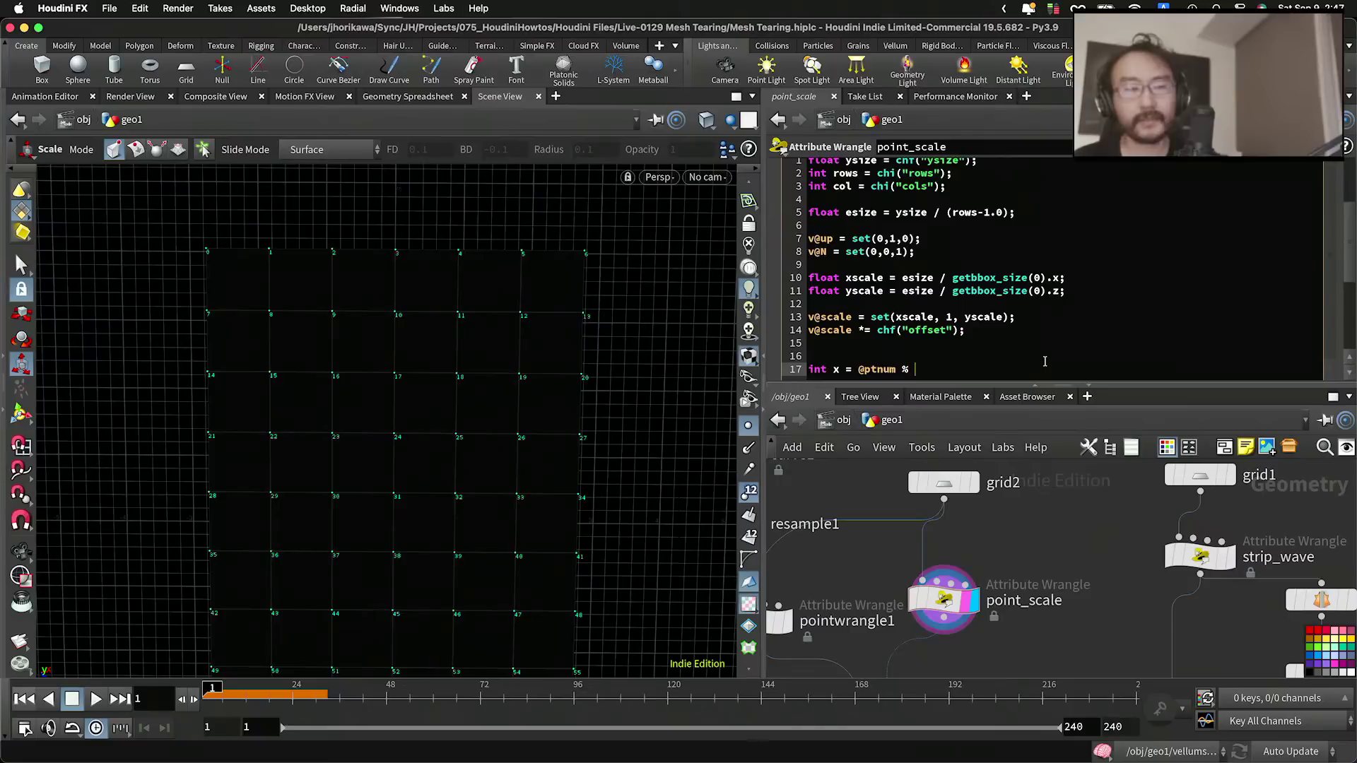
type(" col;")
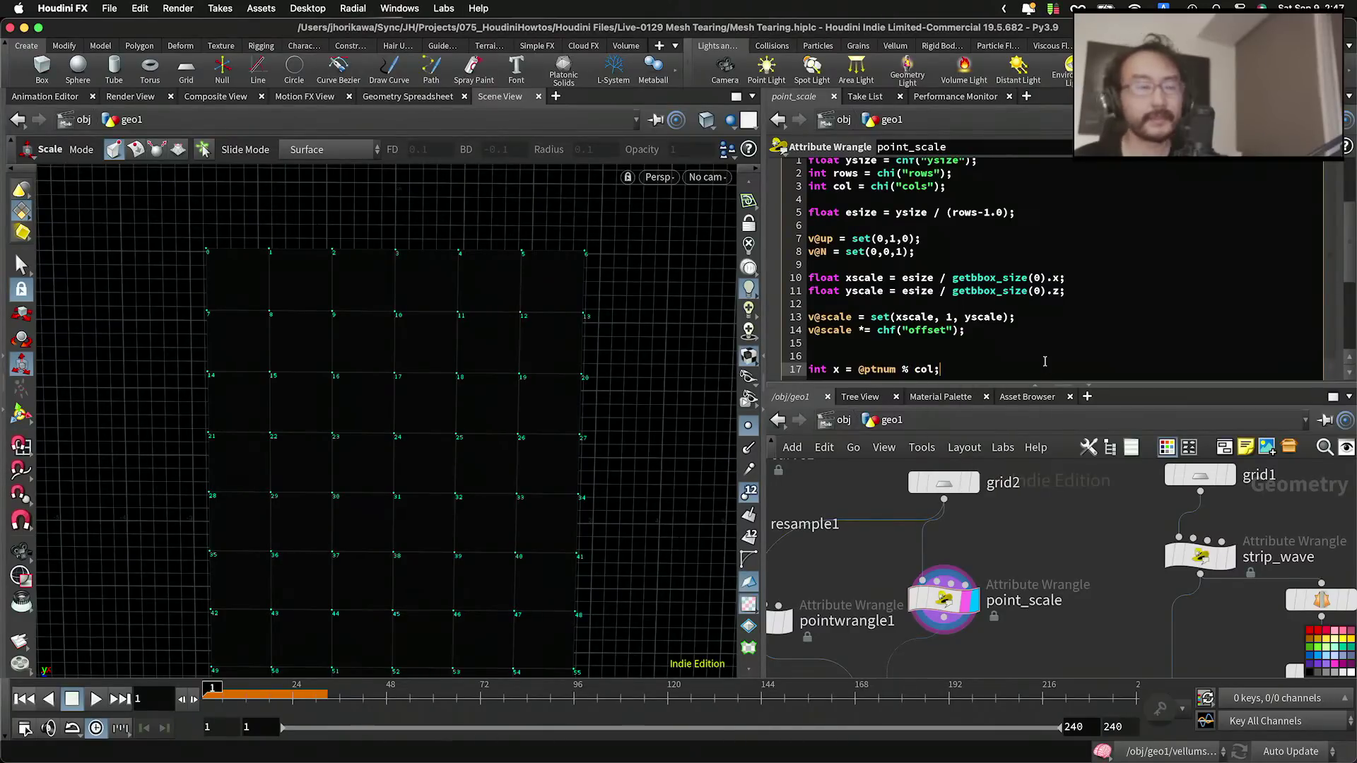
Step: Store the column index as a point attribute with i@x = x; and save the scene file
key("Return")
type("i@x = x;")
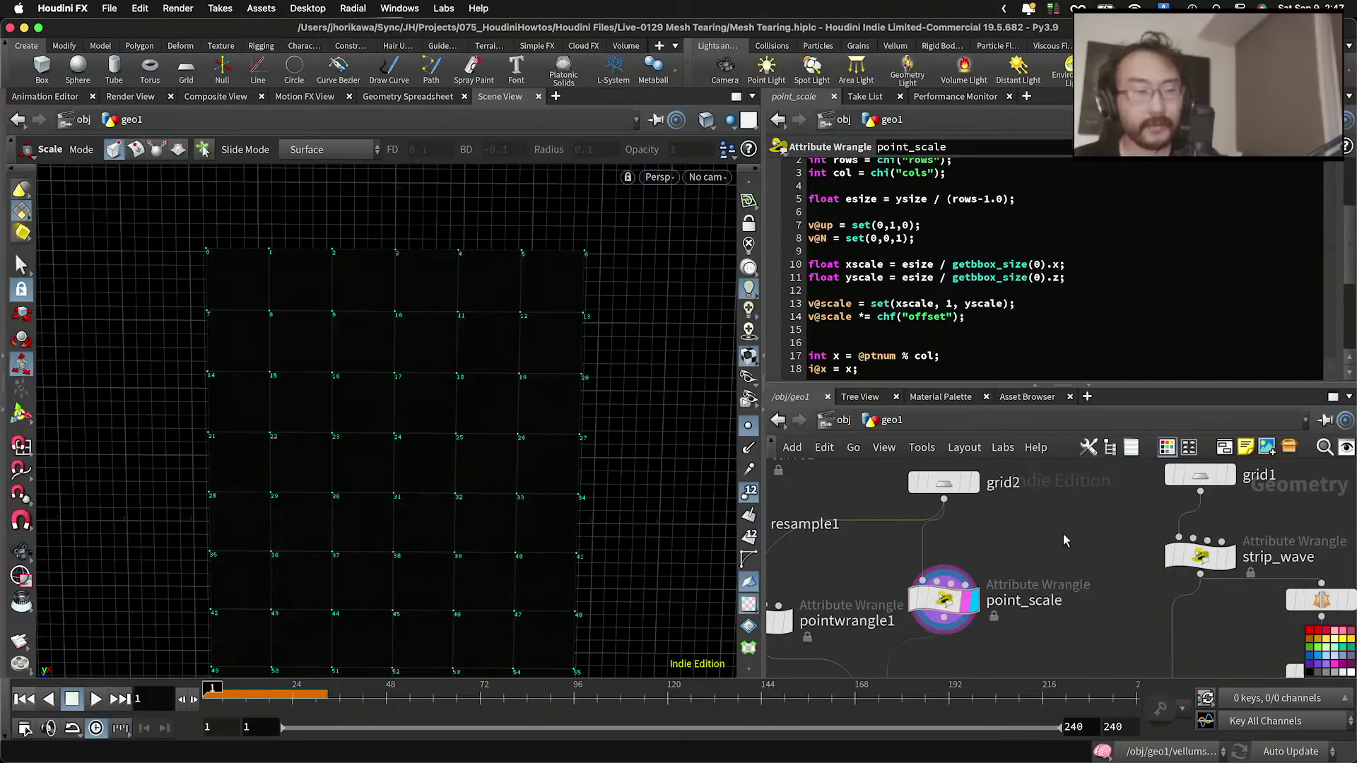
key("super+s")
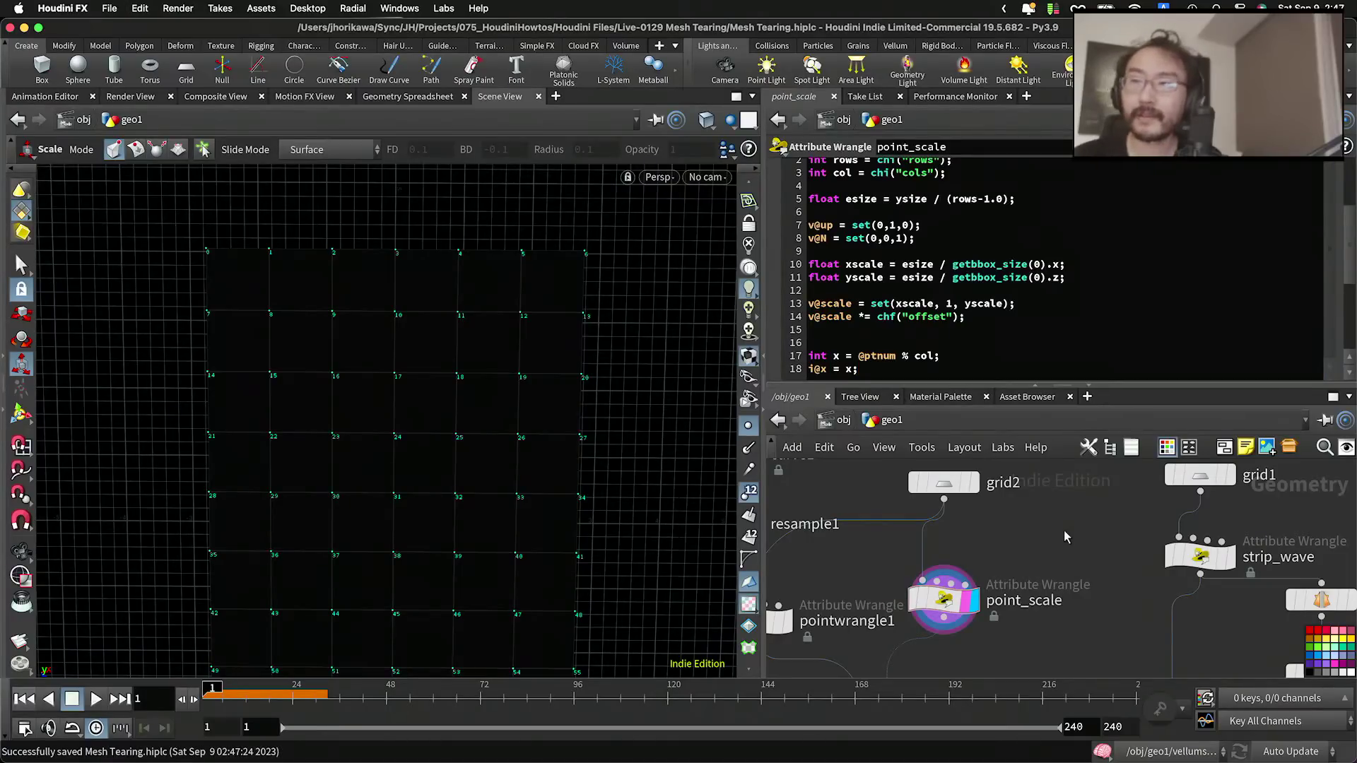
middle_click_drag(1064, 531, 1081, 534)
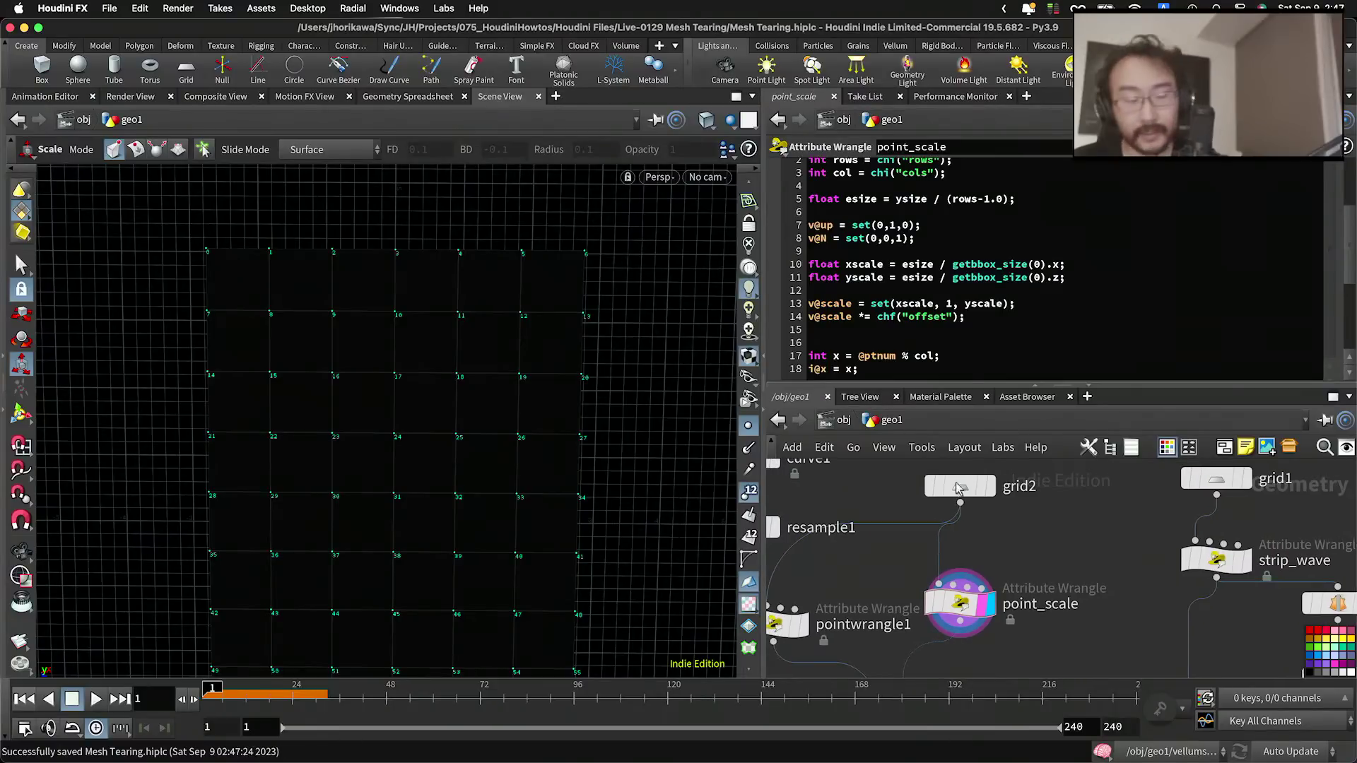
Step: Add a scene-level marker visualizer with name and label x that shows the x attribute as text
scroll(755, 530, "down", 5)
left_click(752, 530)
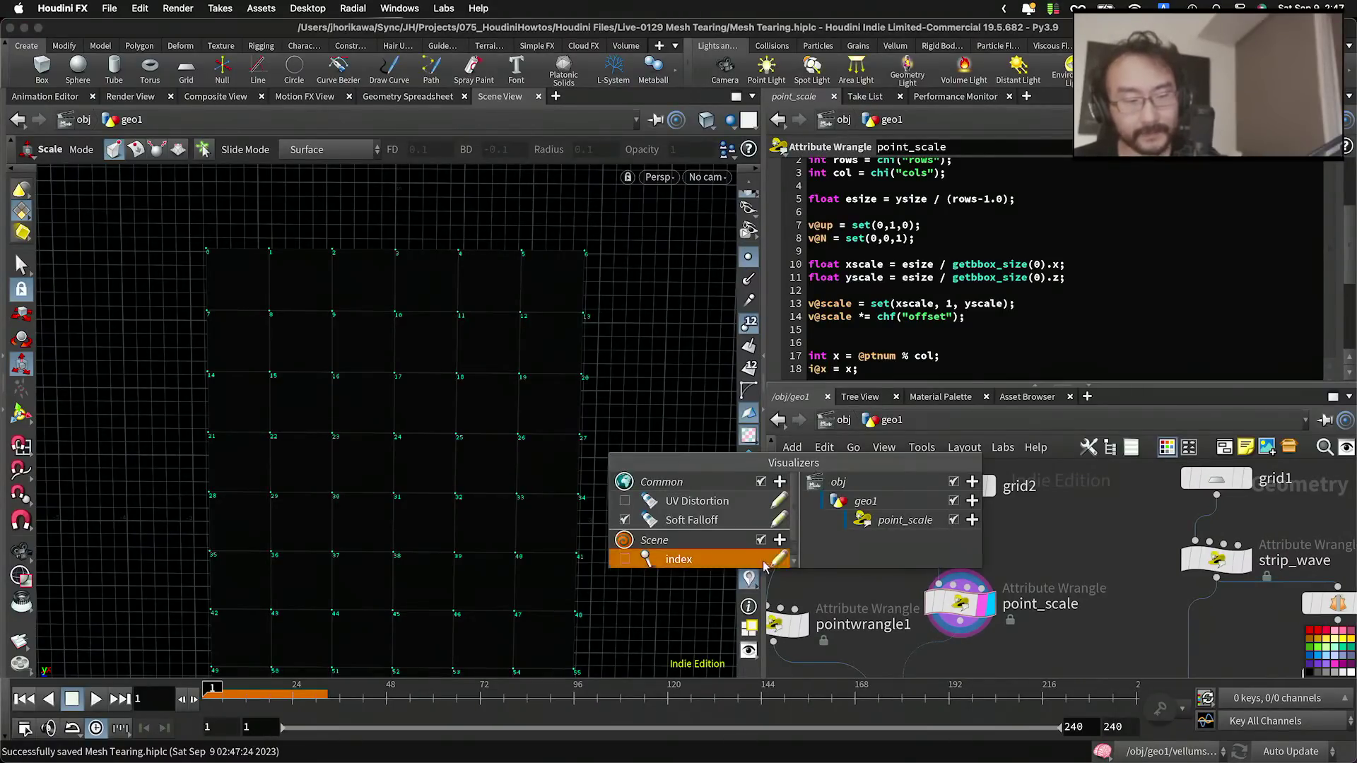
left_click(779, 540)
left_click(795, 561)
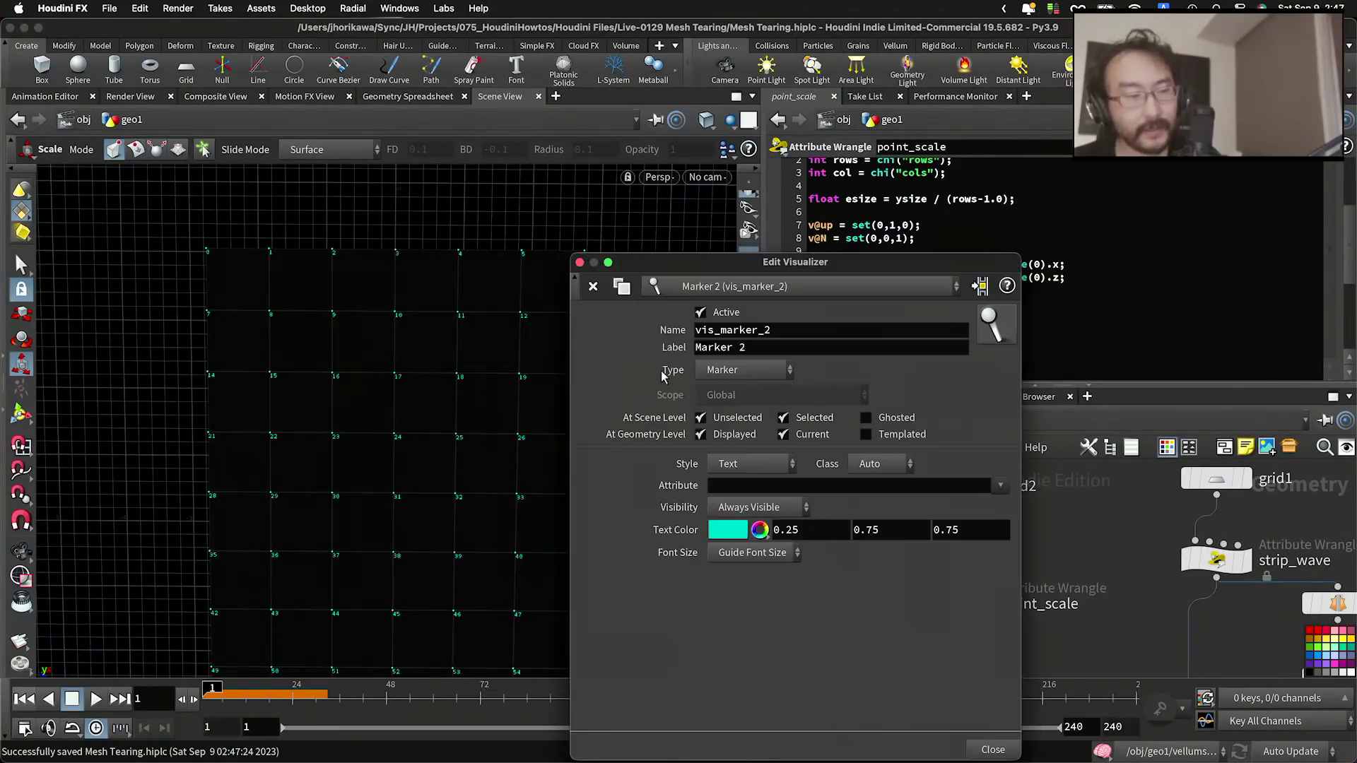
type("x")
key("Tab")
key("Tab")
type("x")
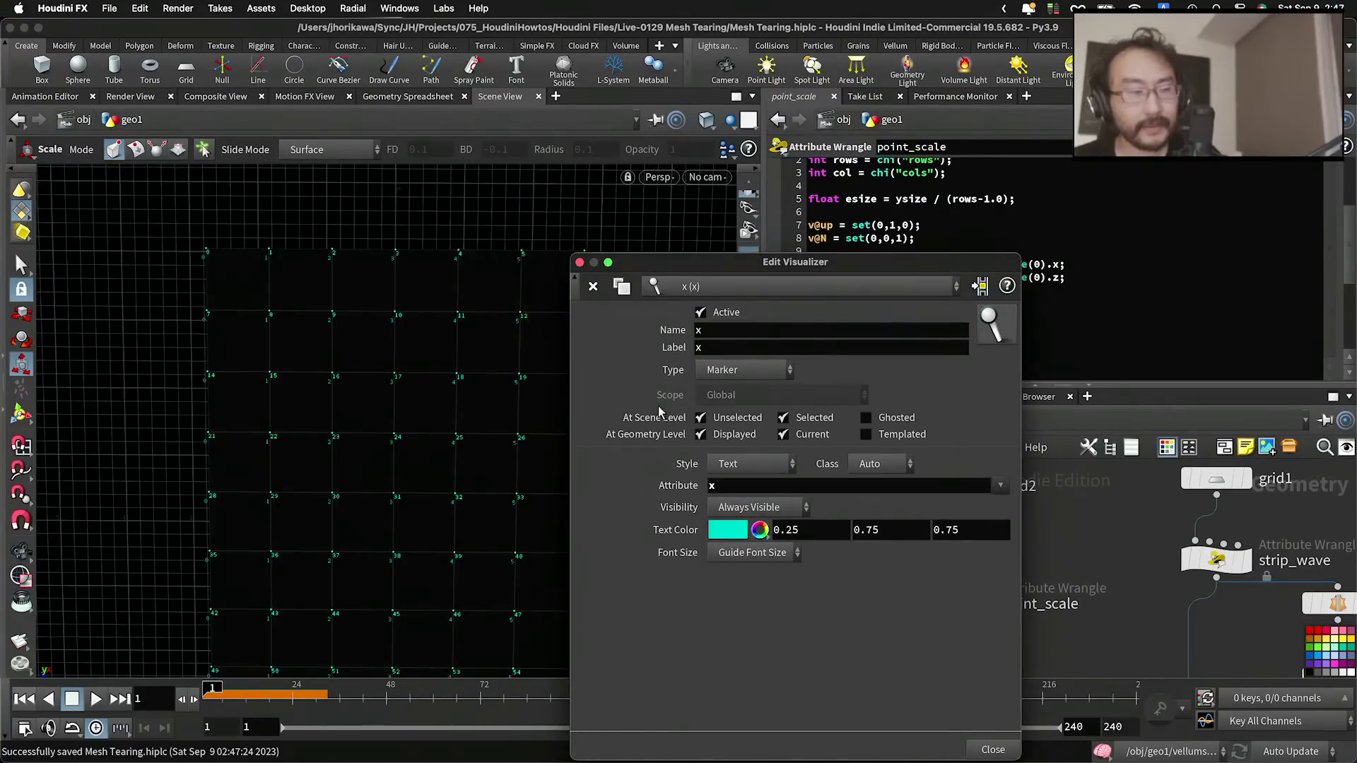
Step: Set the x visualizer's text color to pure red (1, 0, 0) and its font size to Large
left_click(727, 531)
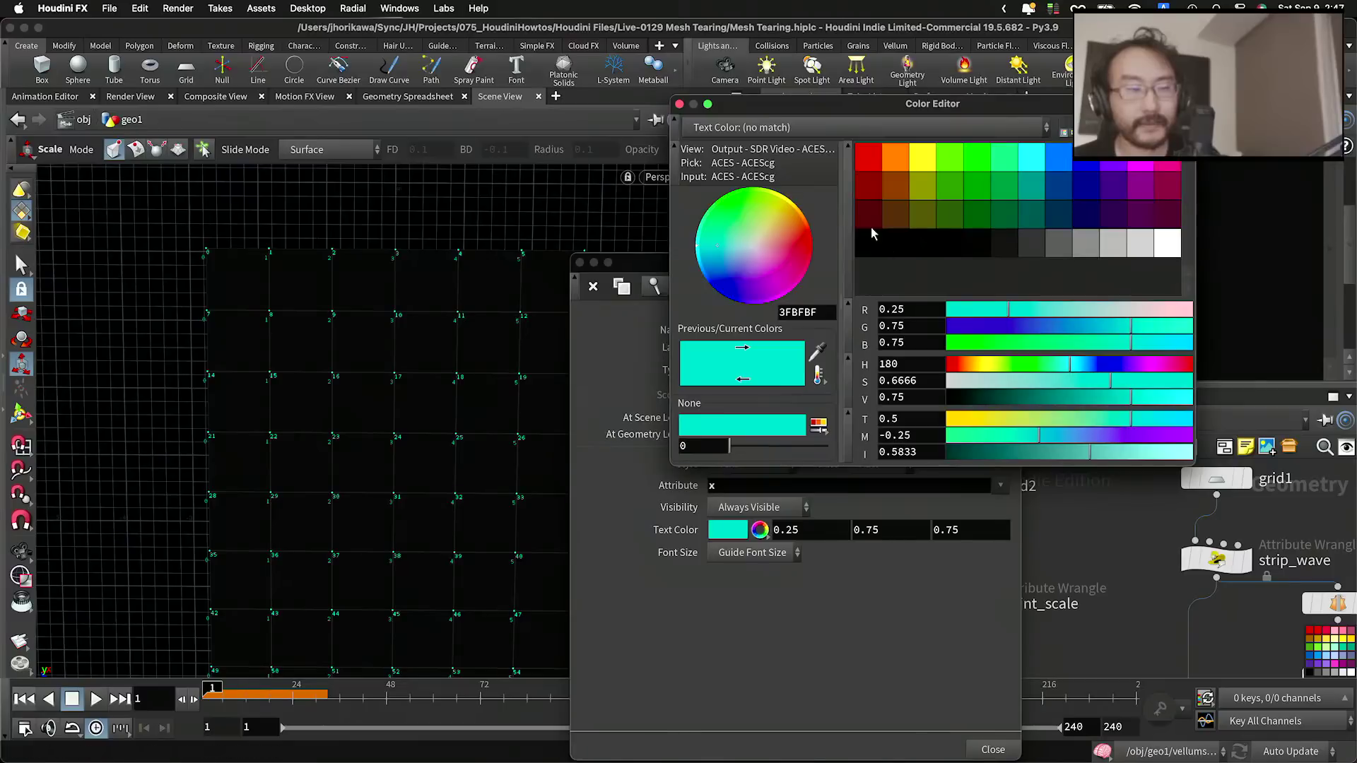
left_click(870, 160)
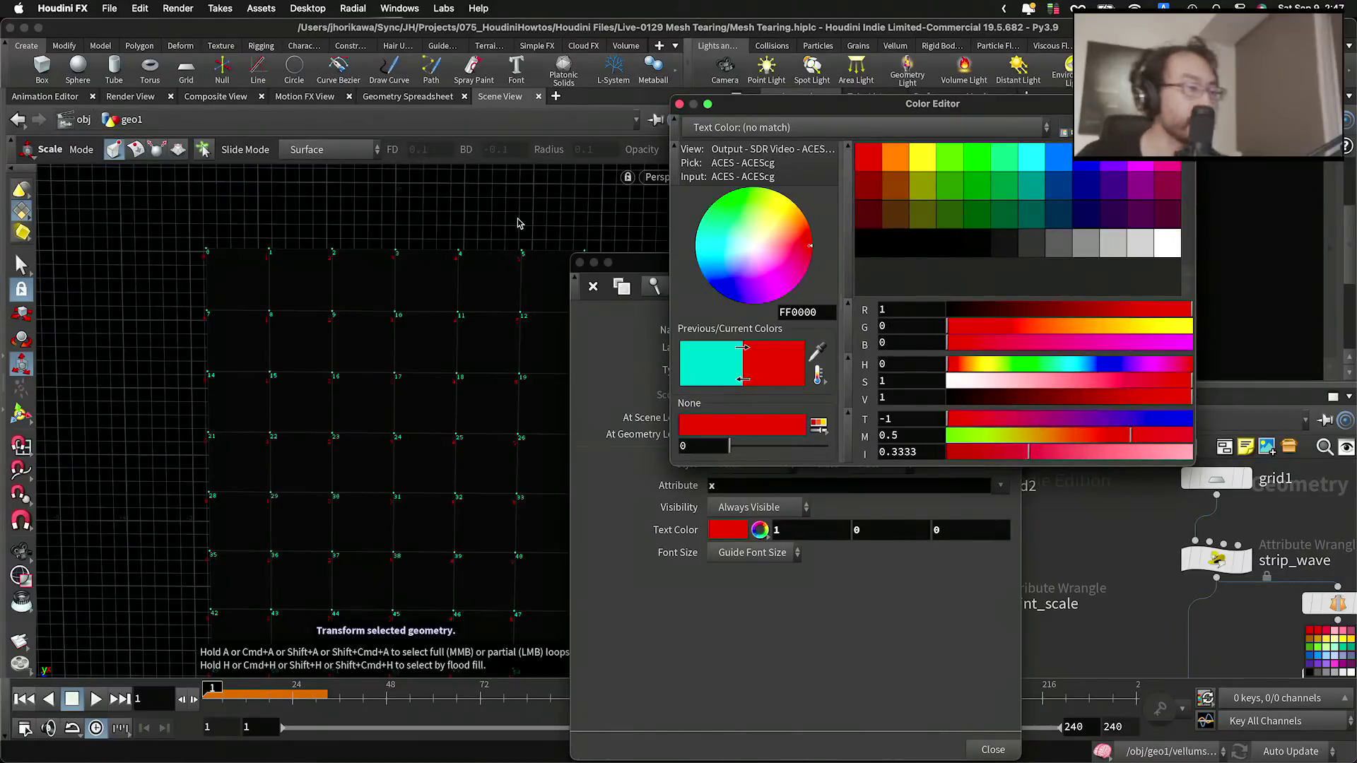
left_click(680, 105)
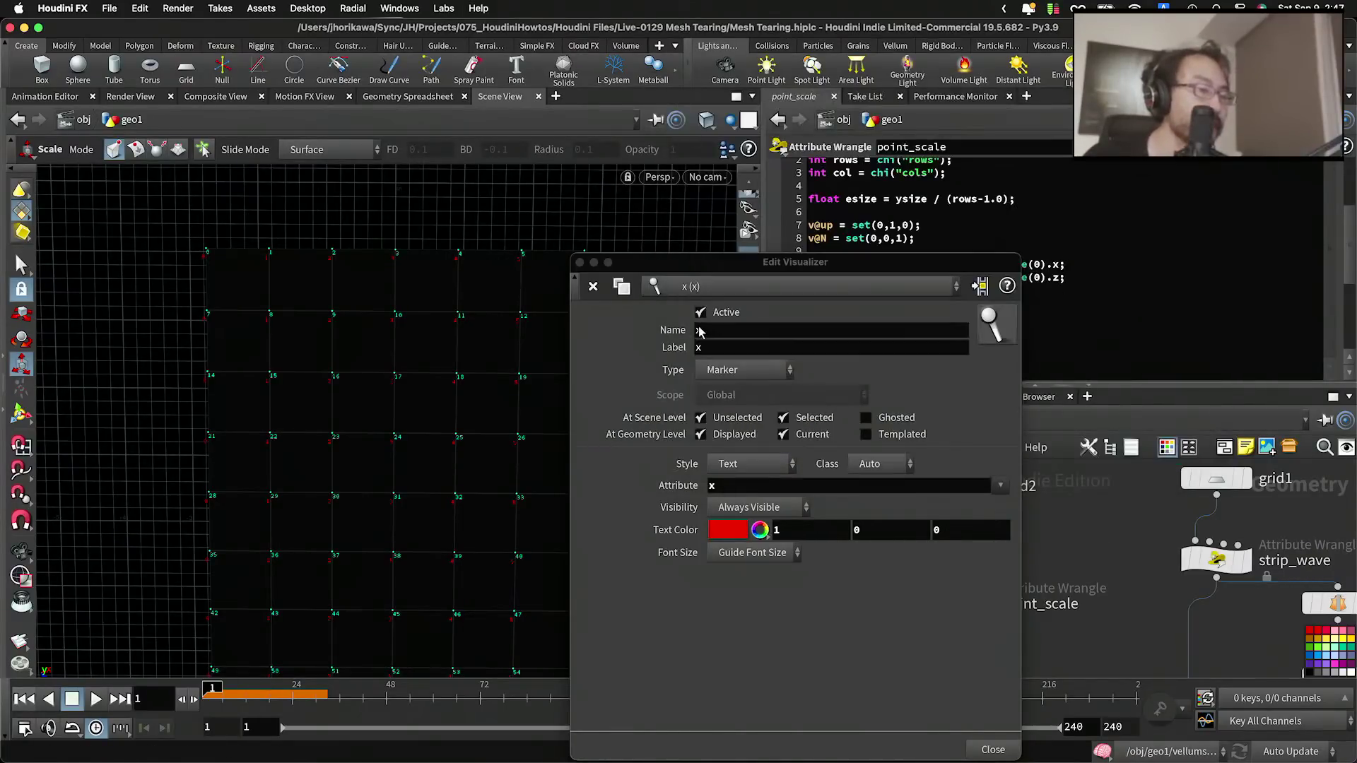
left_click(749, 508)
left_click(749, 513)
left_click(752, 552)
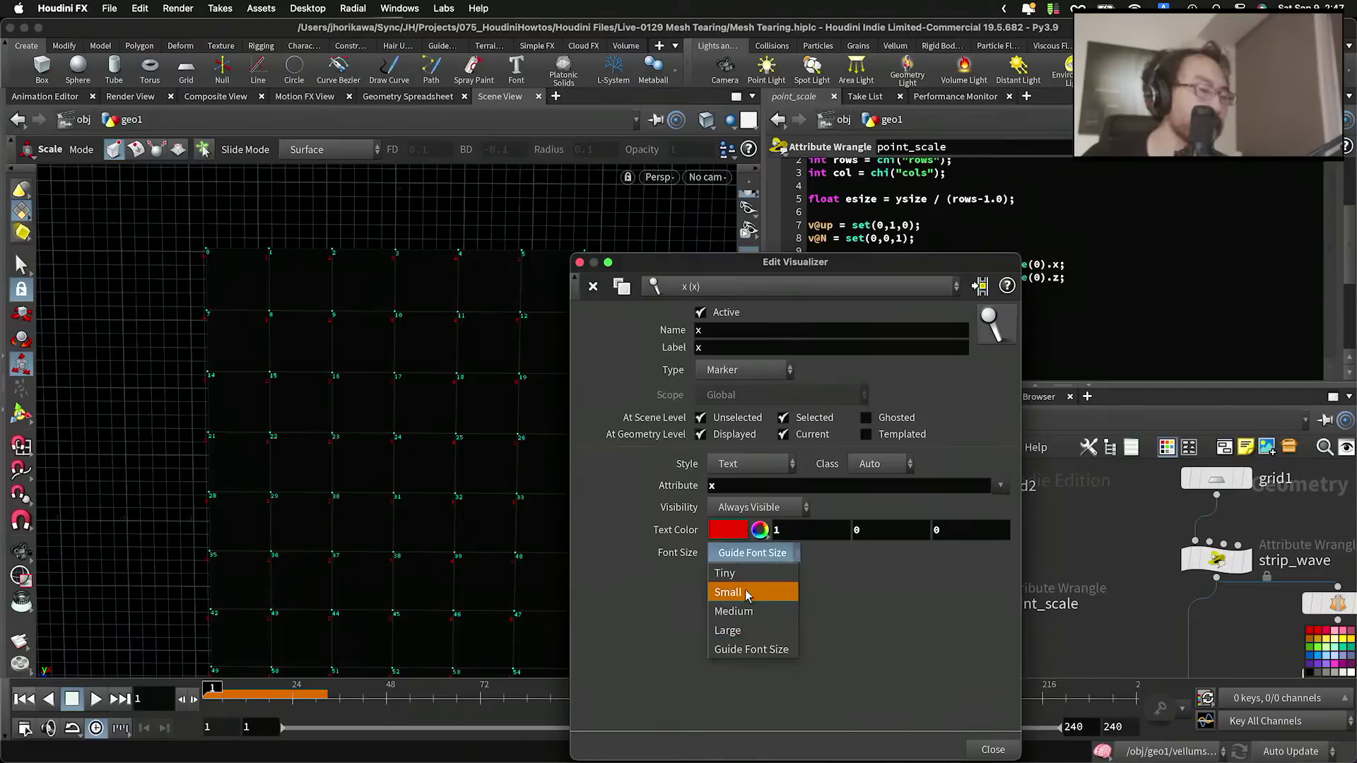
left_click(742, 612)
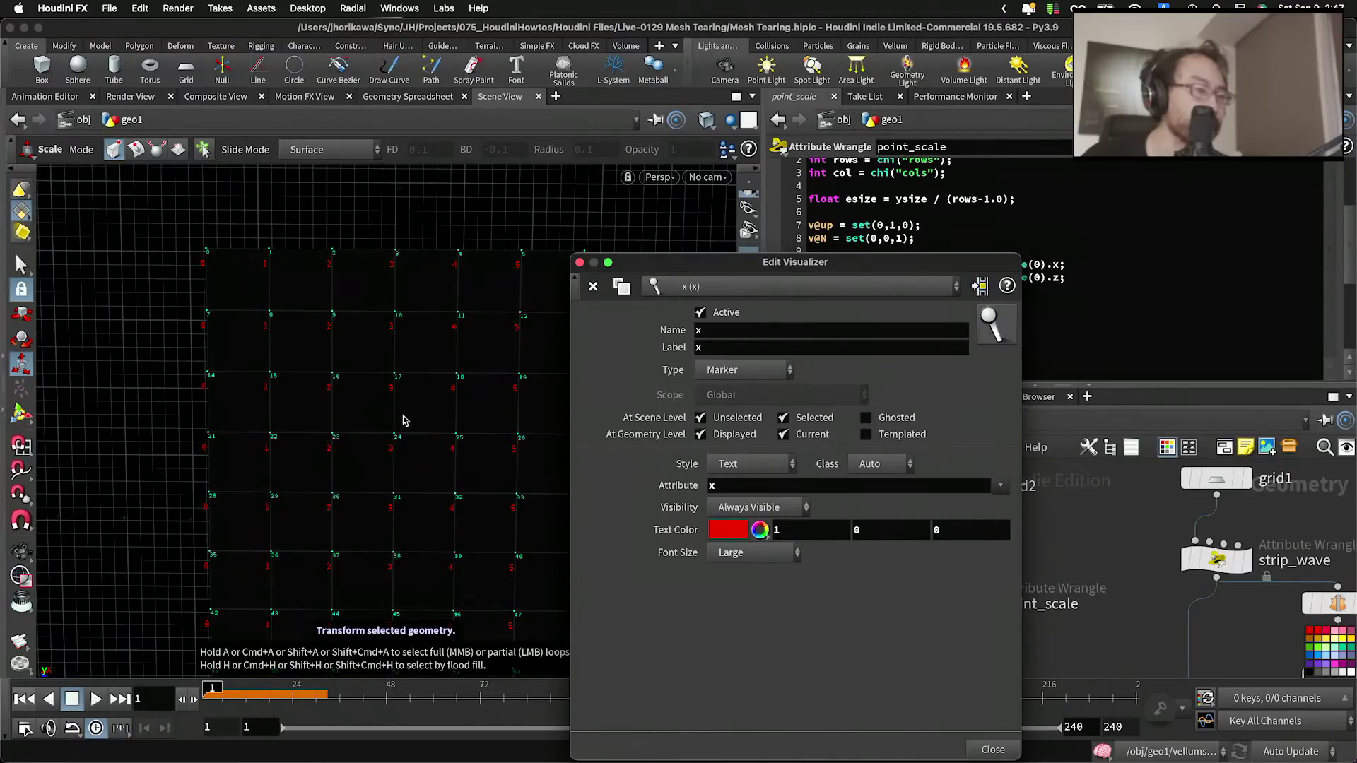
left_click(580, 262)
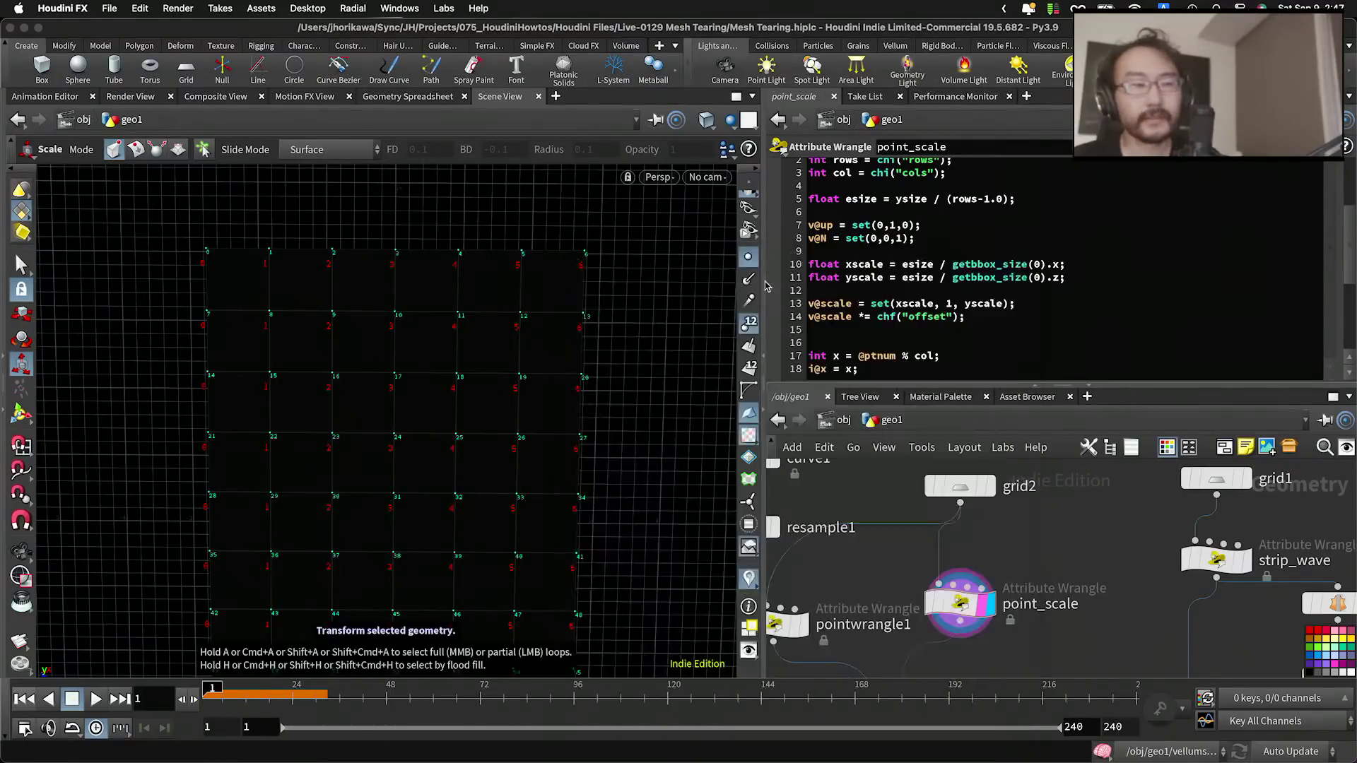
left_click(878, 368)
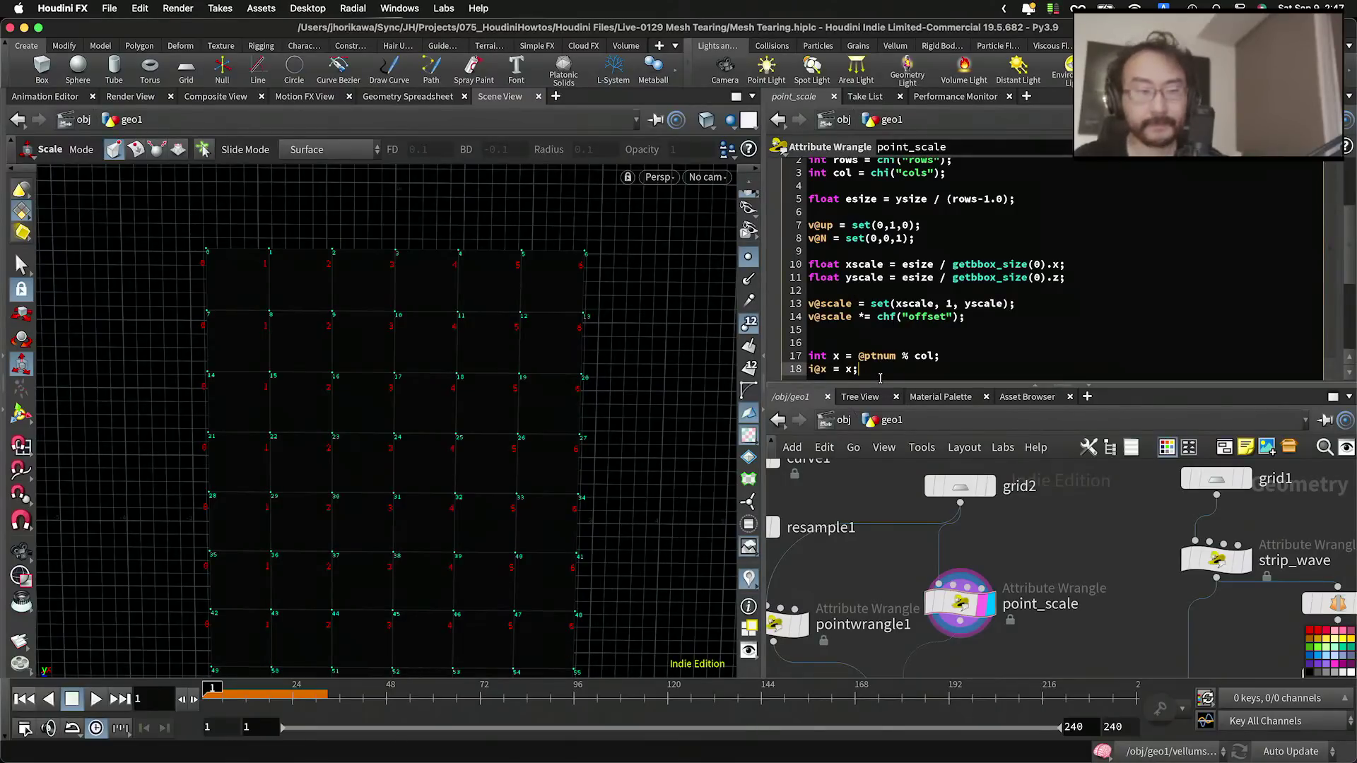
key("Return")
type("int y = ")
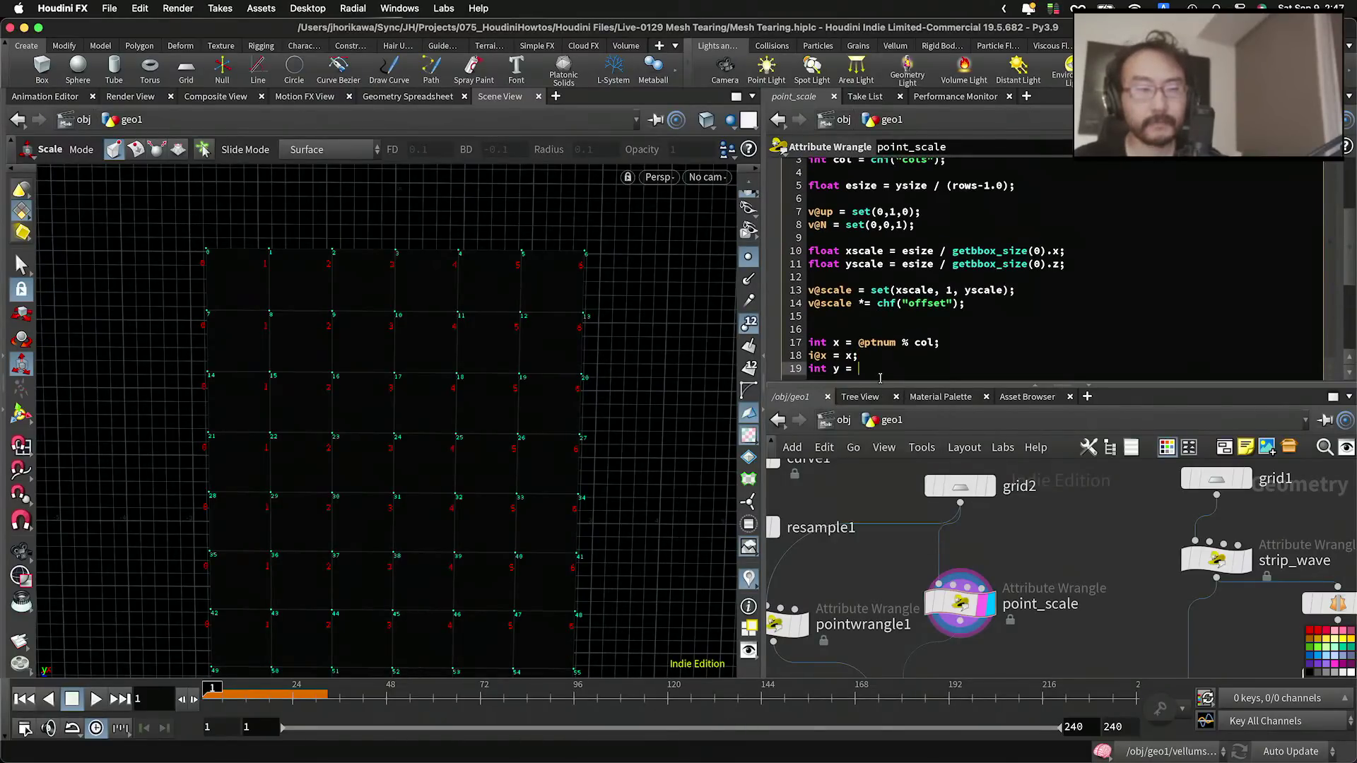
type("@ptn")
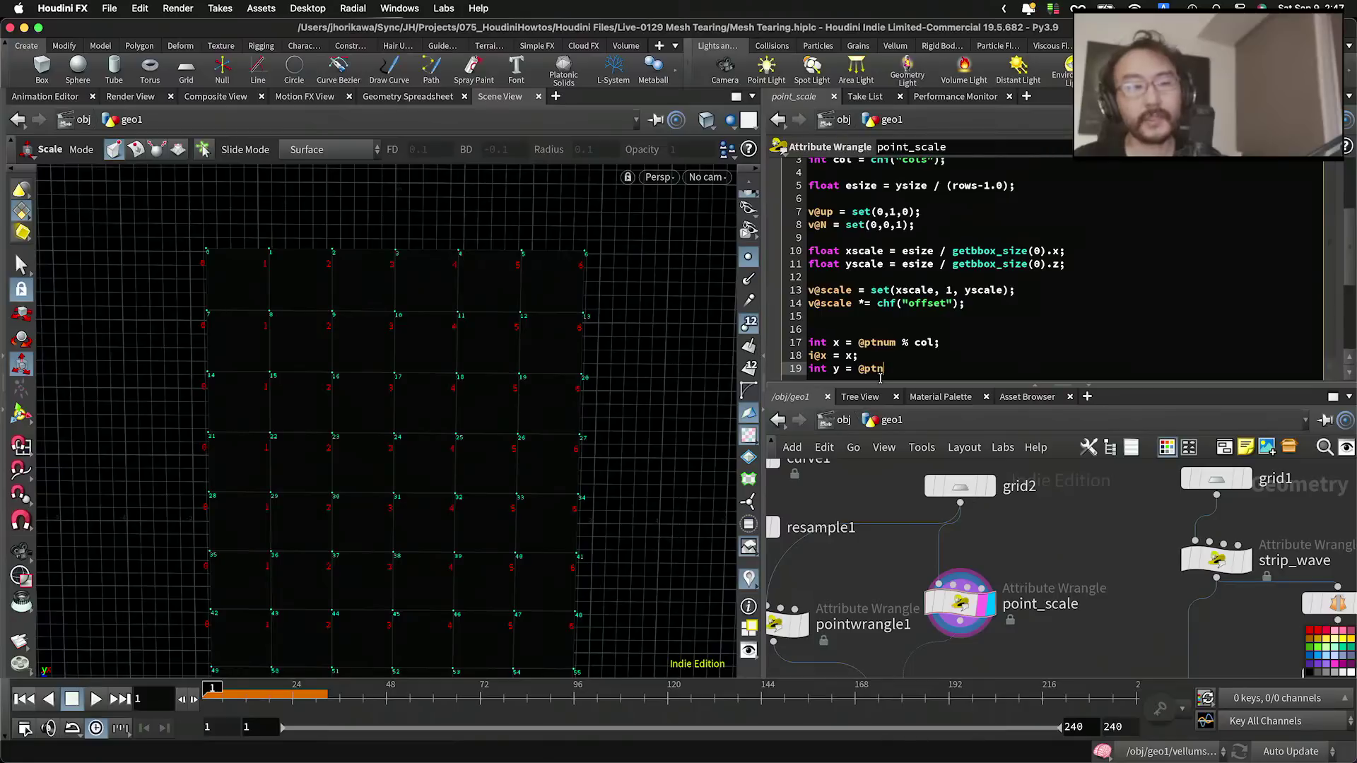
type("um / col")
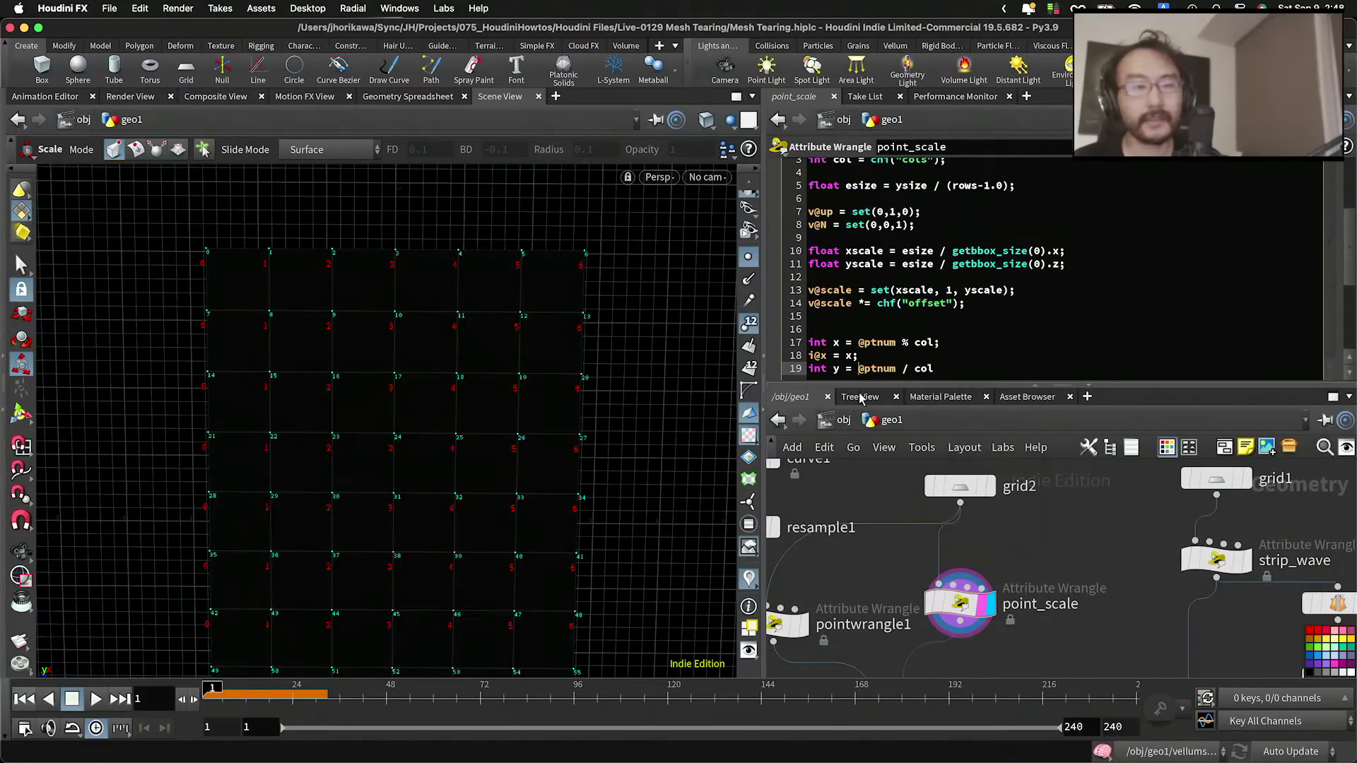
type("floor(")
left_click(1032, 367)
Step: Store the row index as a point attribute with the line i@y = y;
key("Return")
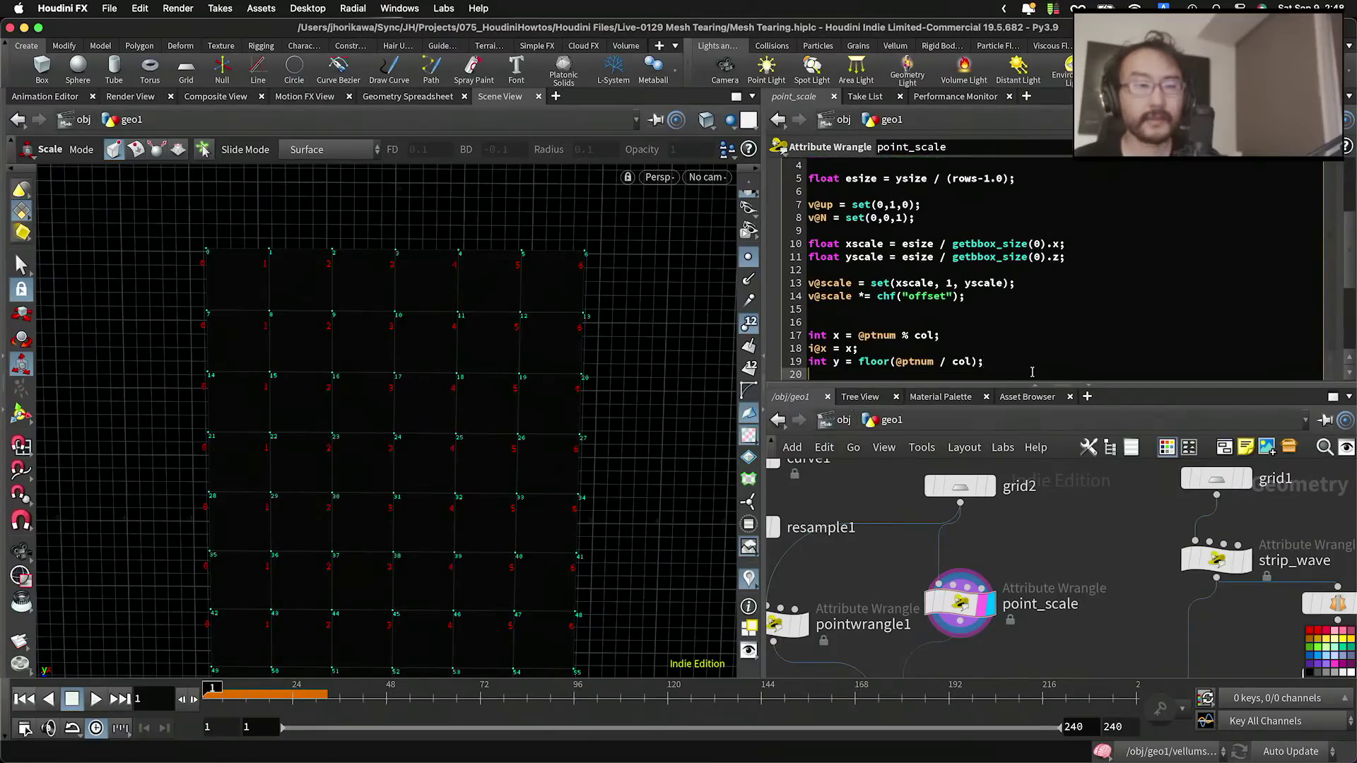
type("i@y =")
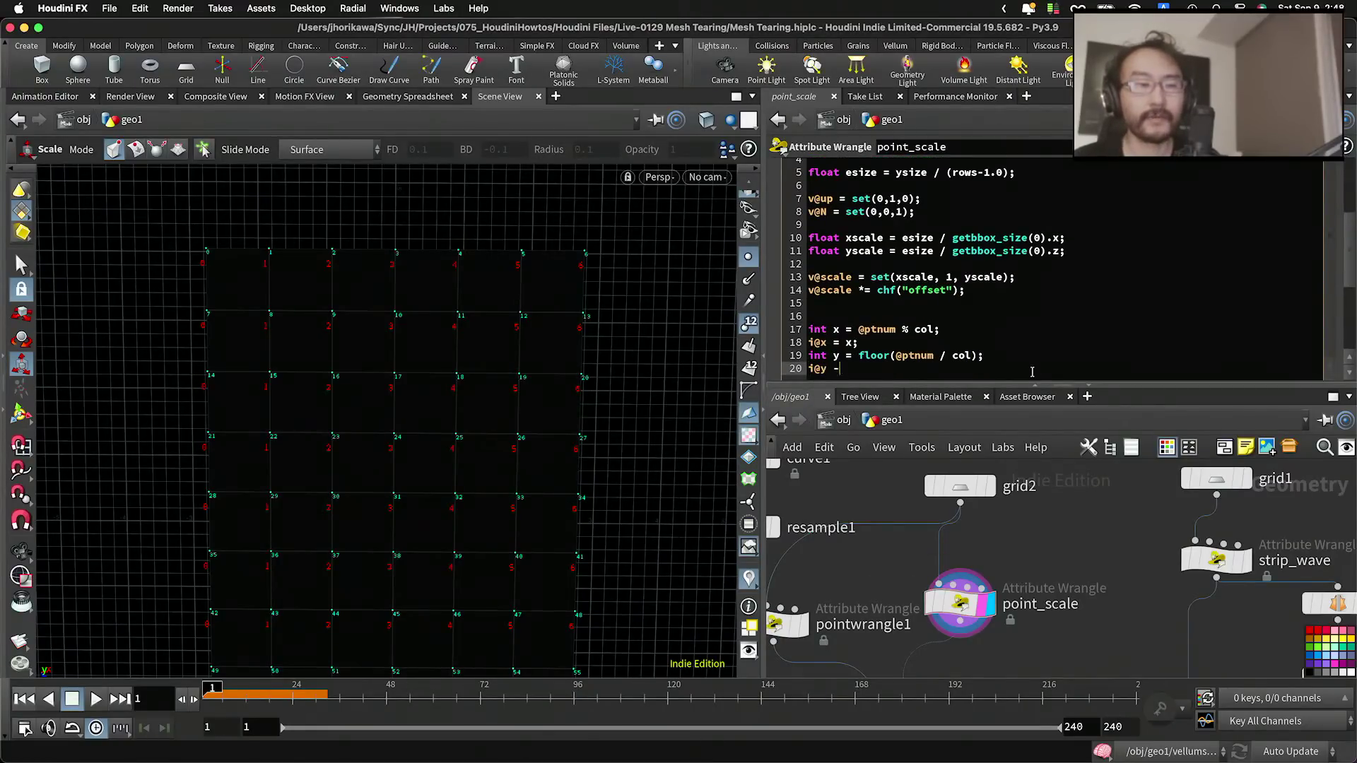
type(" y;")
key("Return")
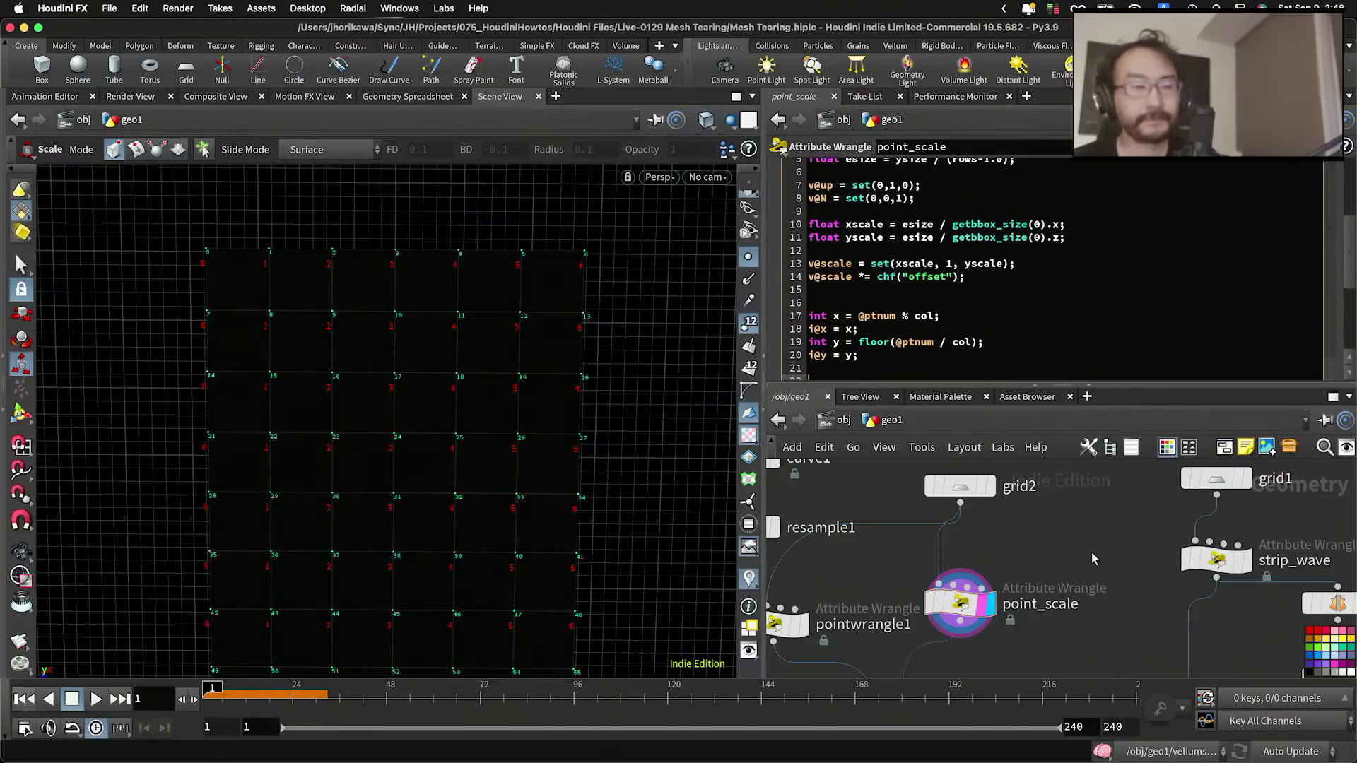
Step: Add a scene-level marker visualizer with name and label y that shows the y attribute as text
left_click(748, 578)
left_click(797, 521)
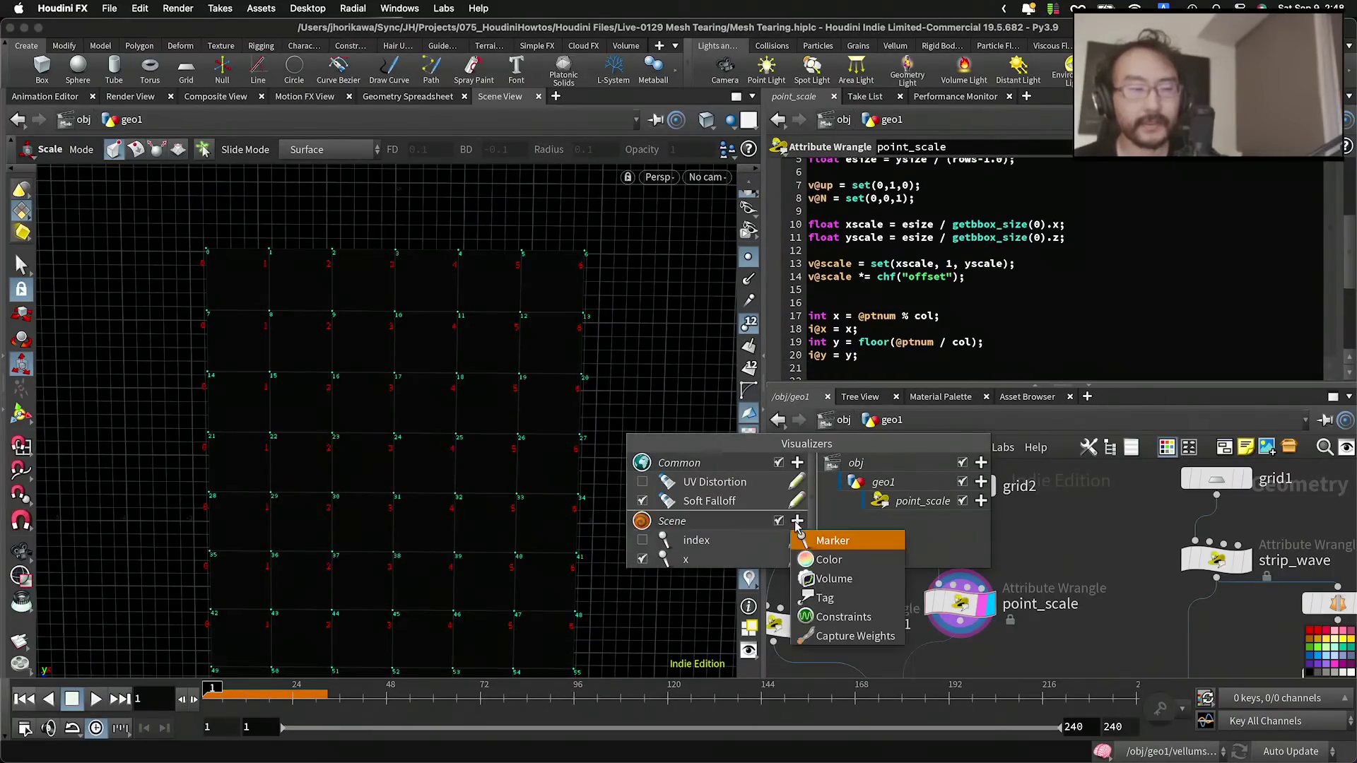
left_click(814, 544)
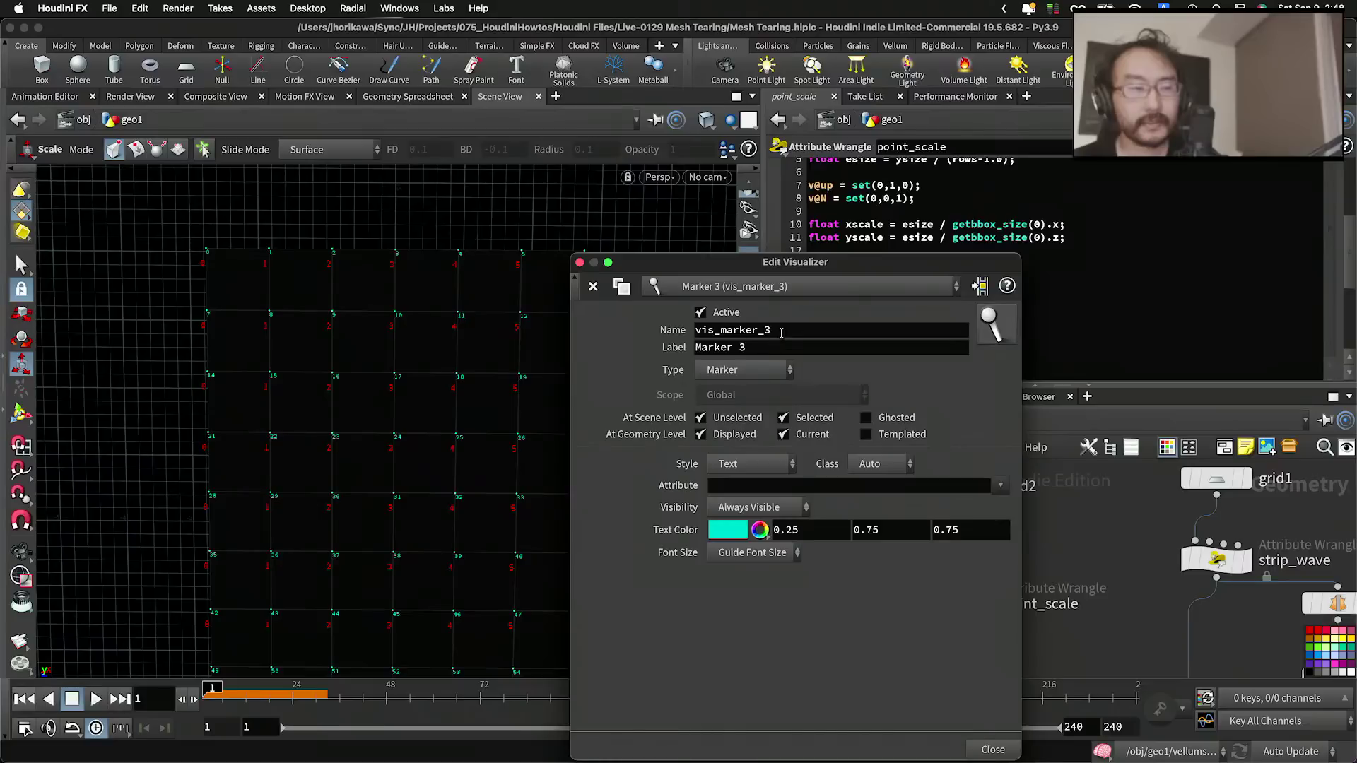
left_click_drag(779, 331, 615, 341)
type("y")
key("Return")
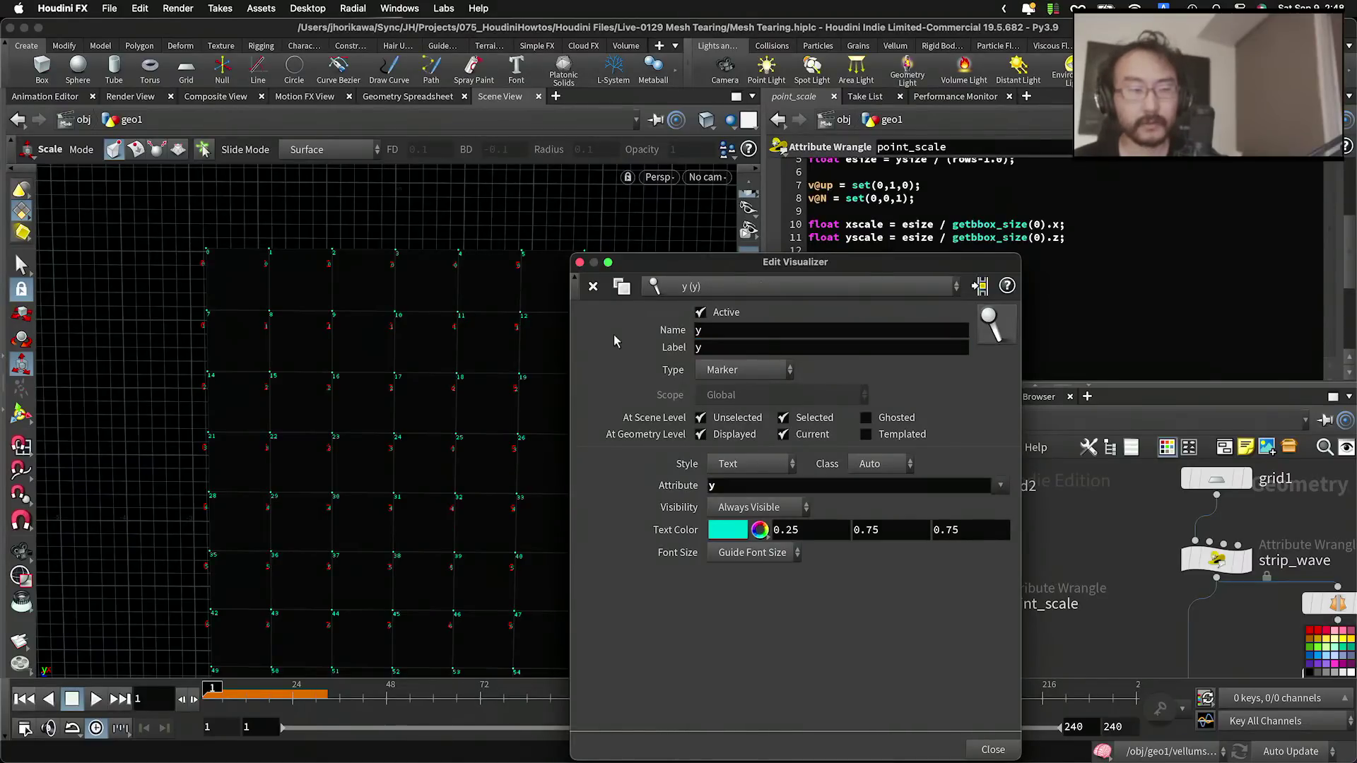
Step: Set the y visualizer's text color to pure green (0, 1, 0) and its font size to Large
left_click(732, 531)
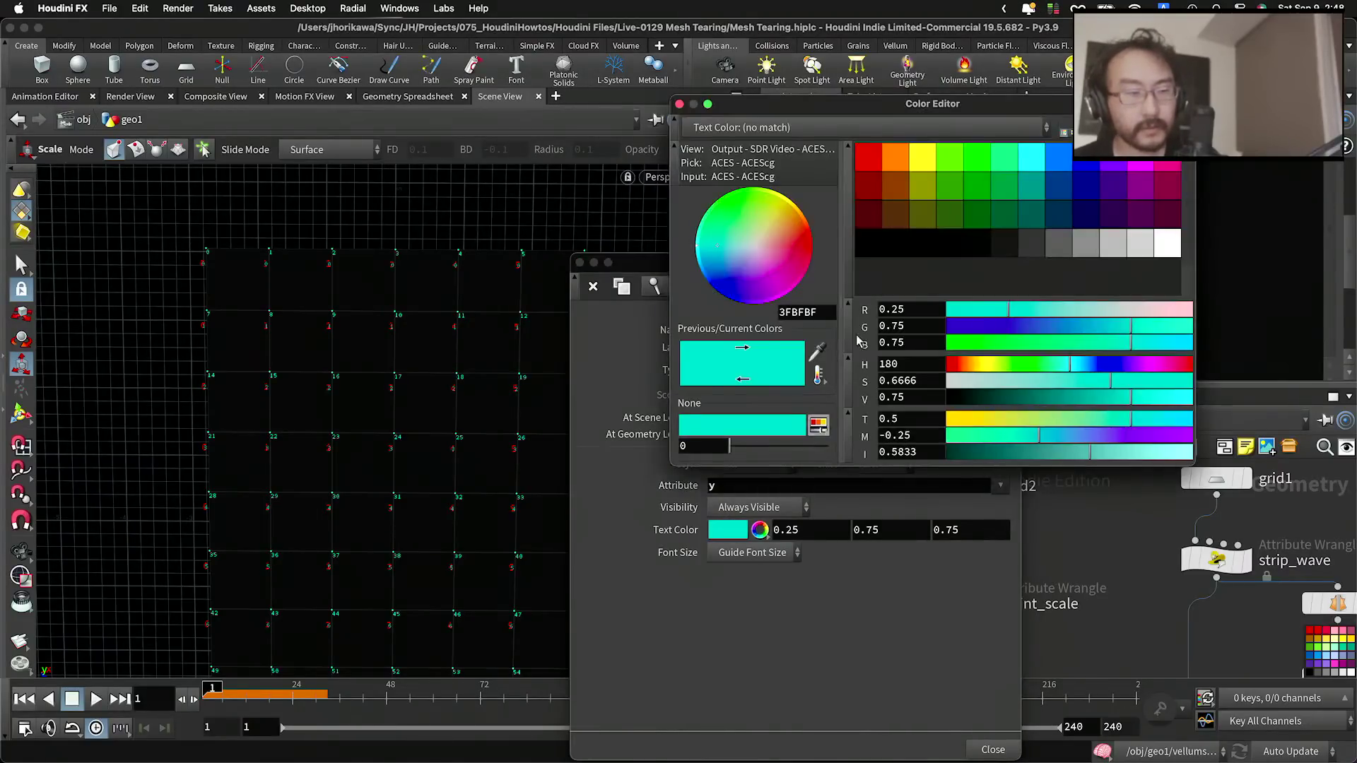
left_click(977, 161)
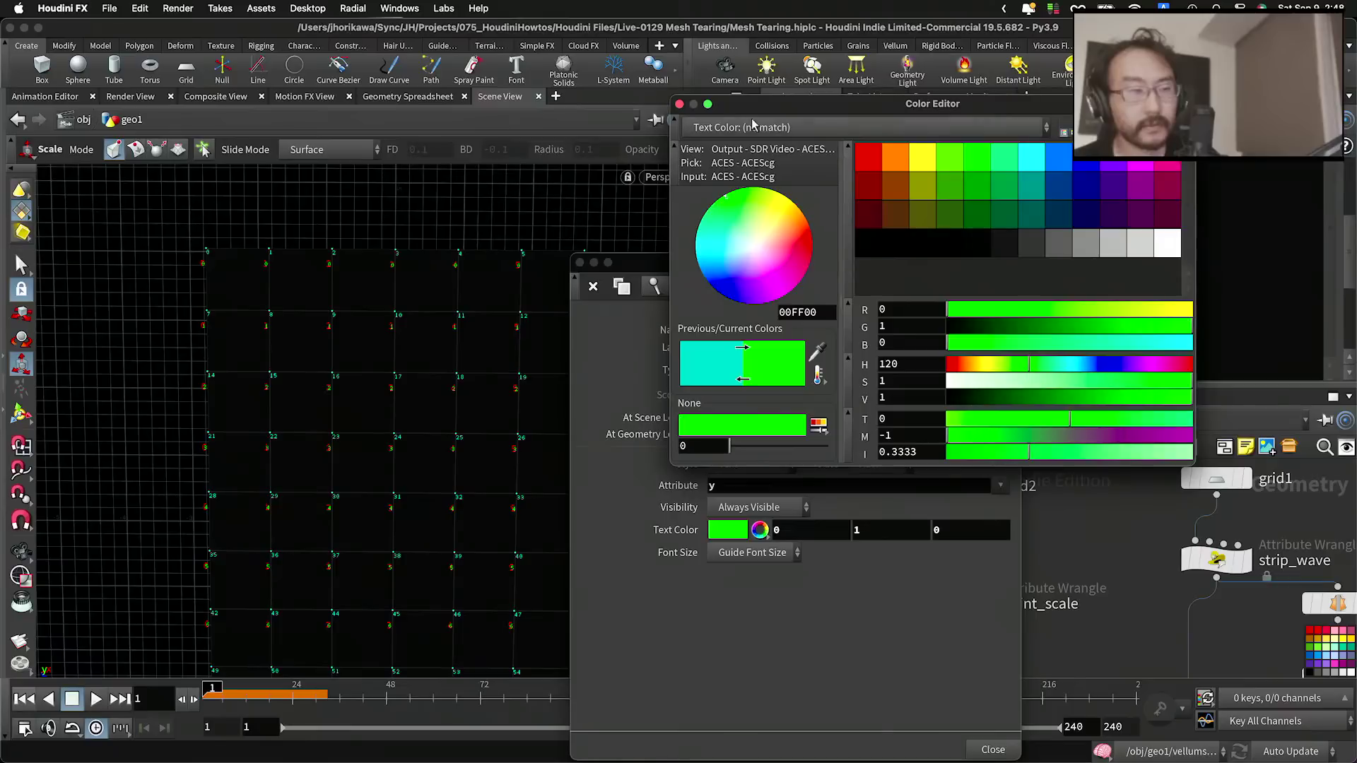
left_click(679, 104)
left_click(755, 553)
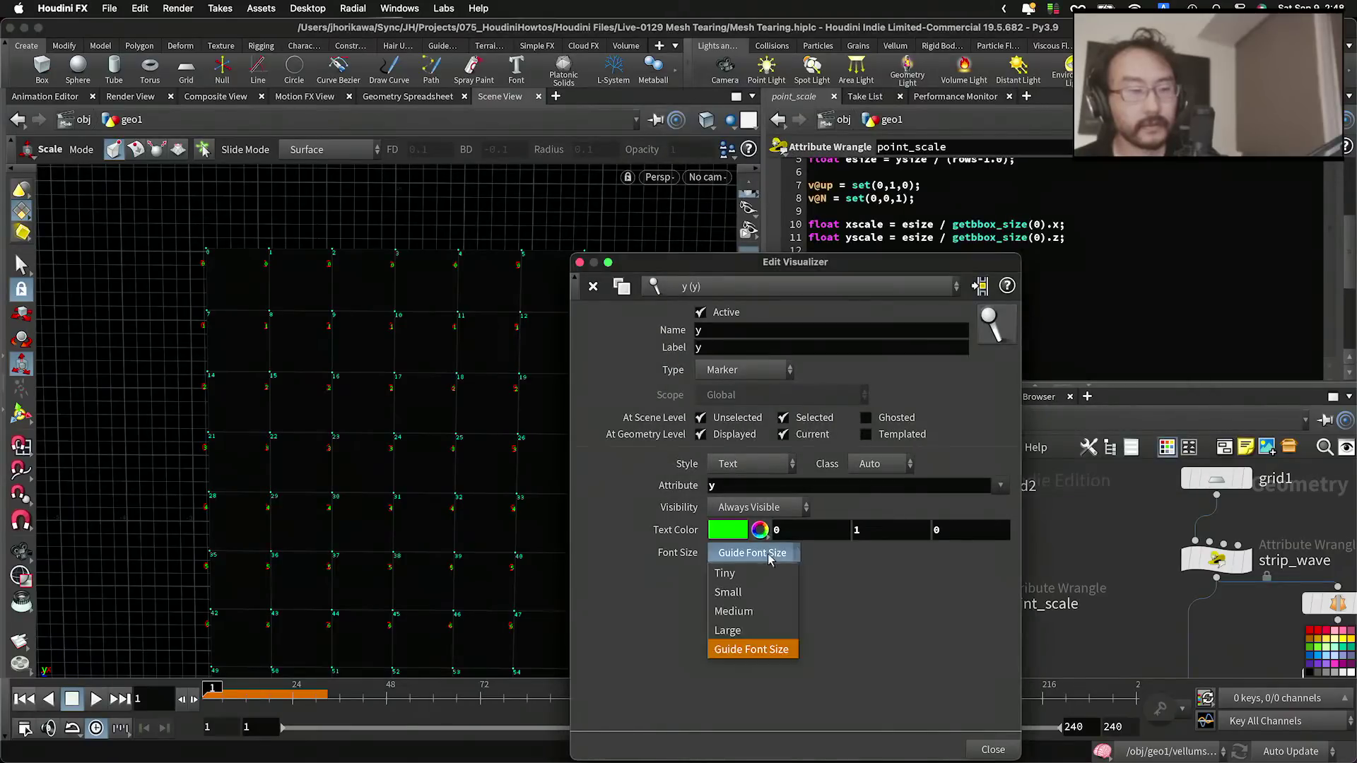
left_click(753, 631)
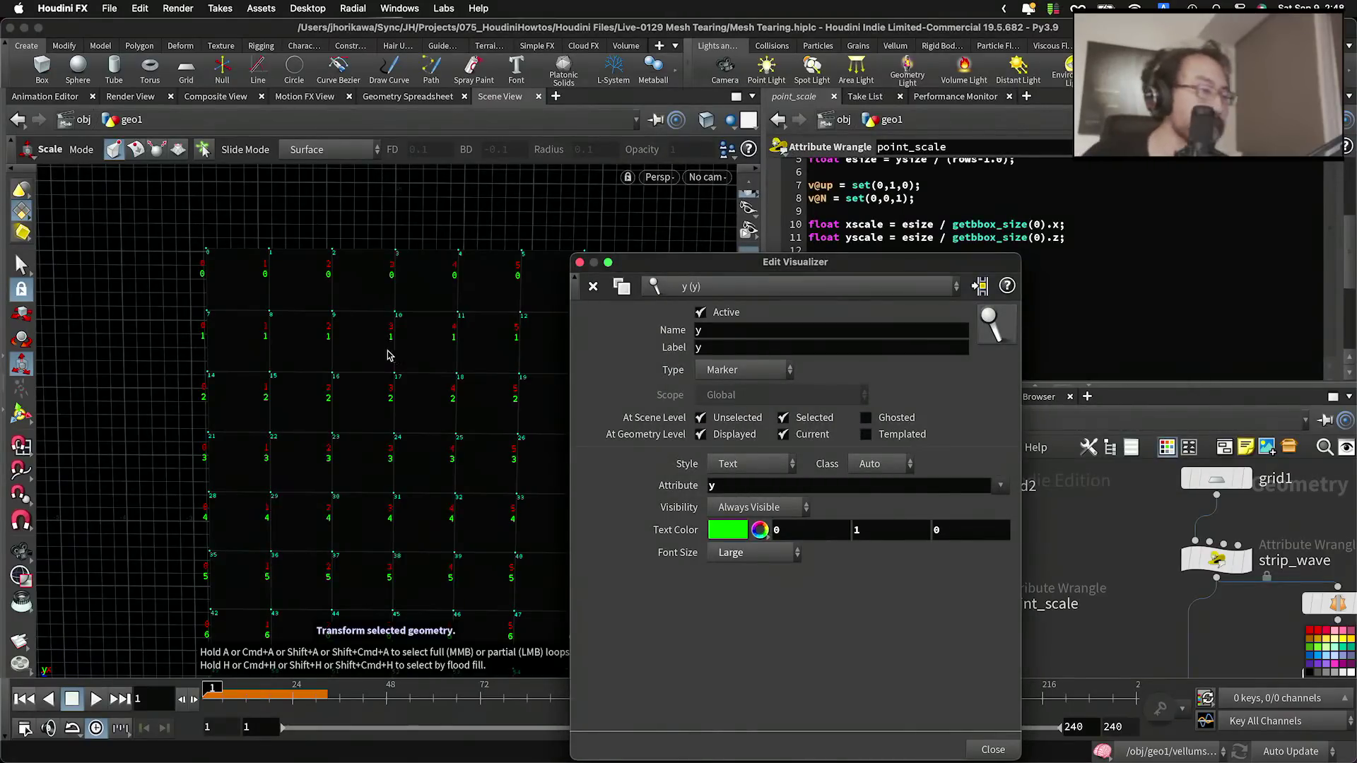
left_click(580, 262)
Step: Add an if block with the condition x % 2 == 0 && y % 2 == 0 below the i@y line in point_scale
left_click(887, 366)
left_click(878, 361)
key("Return")
key("Return")
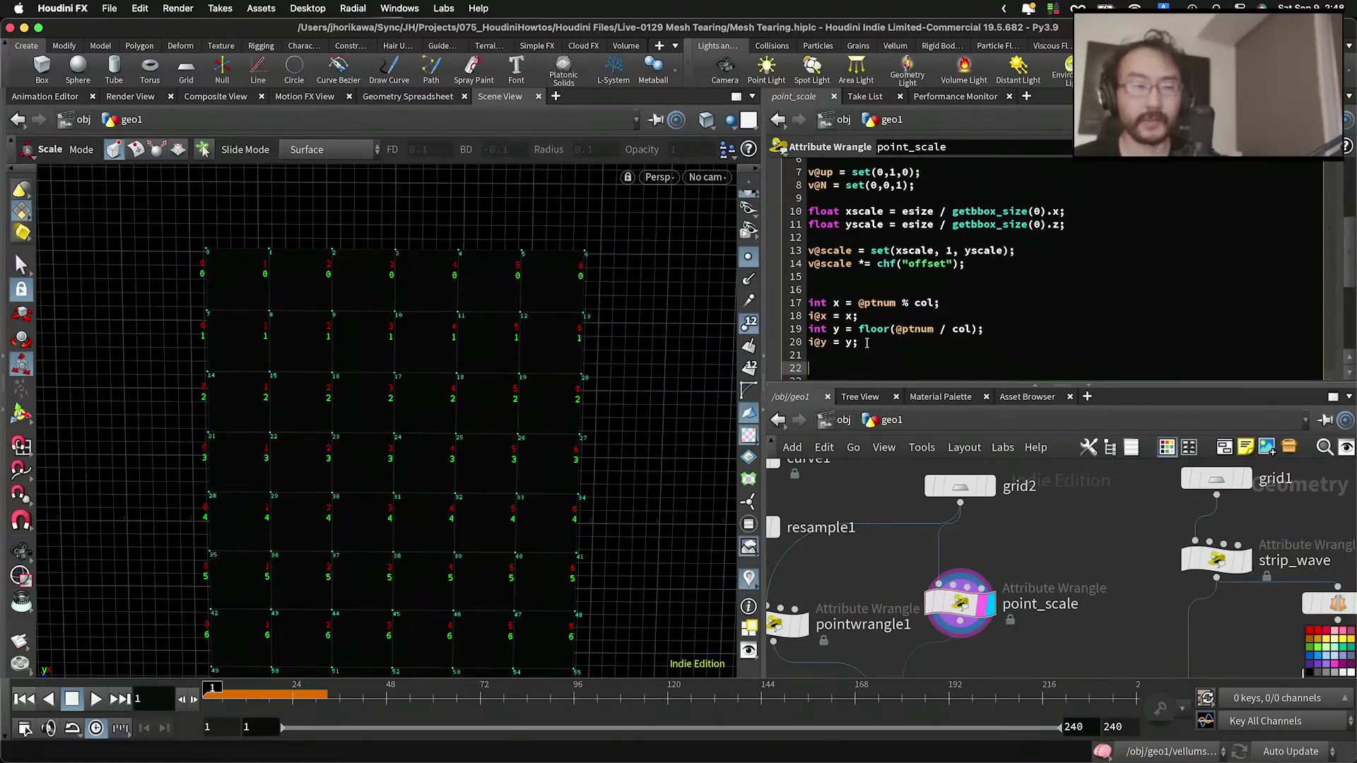
scroll(866, 343, "down", 1)
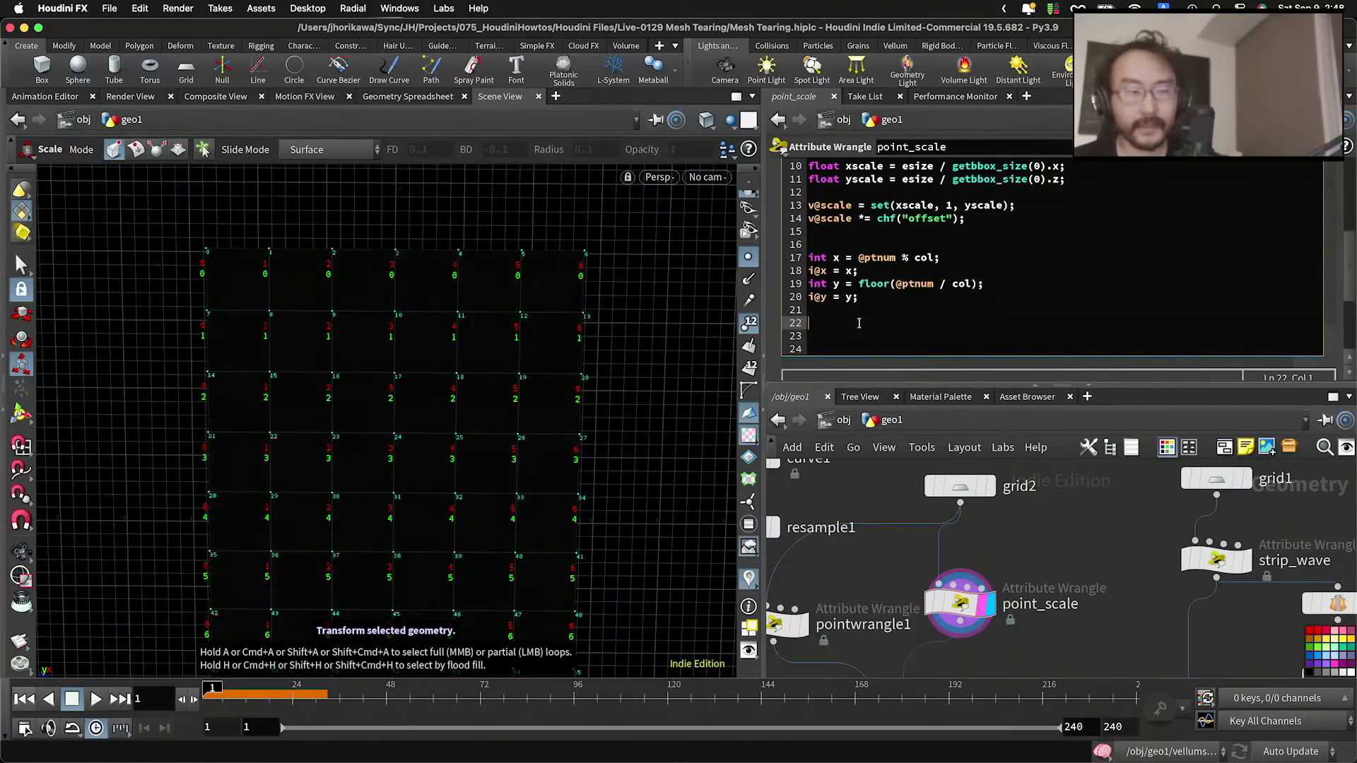
type("if(")
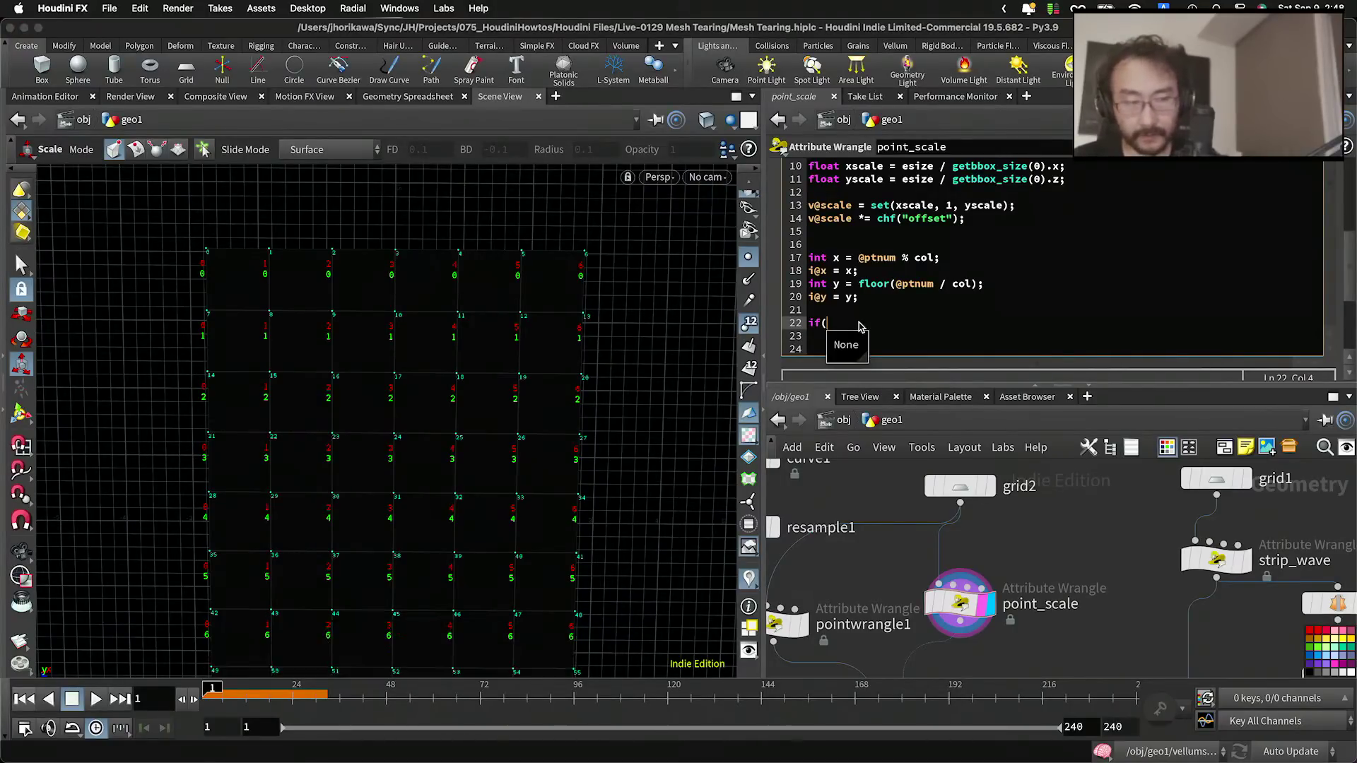
type("x")
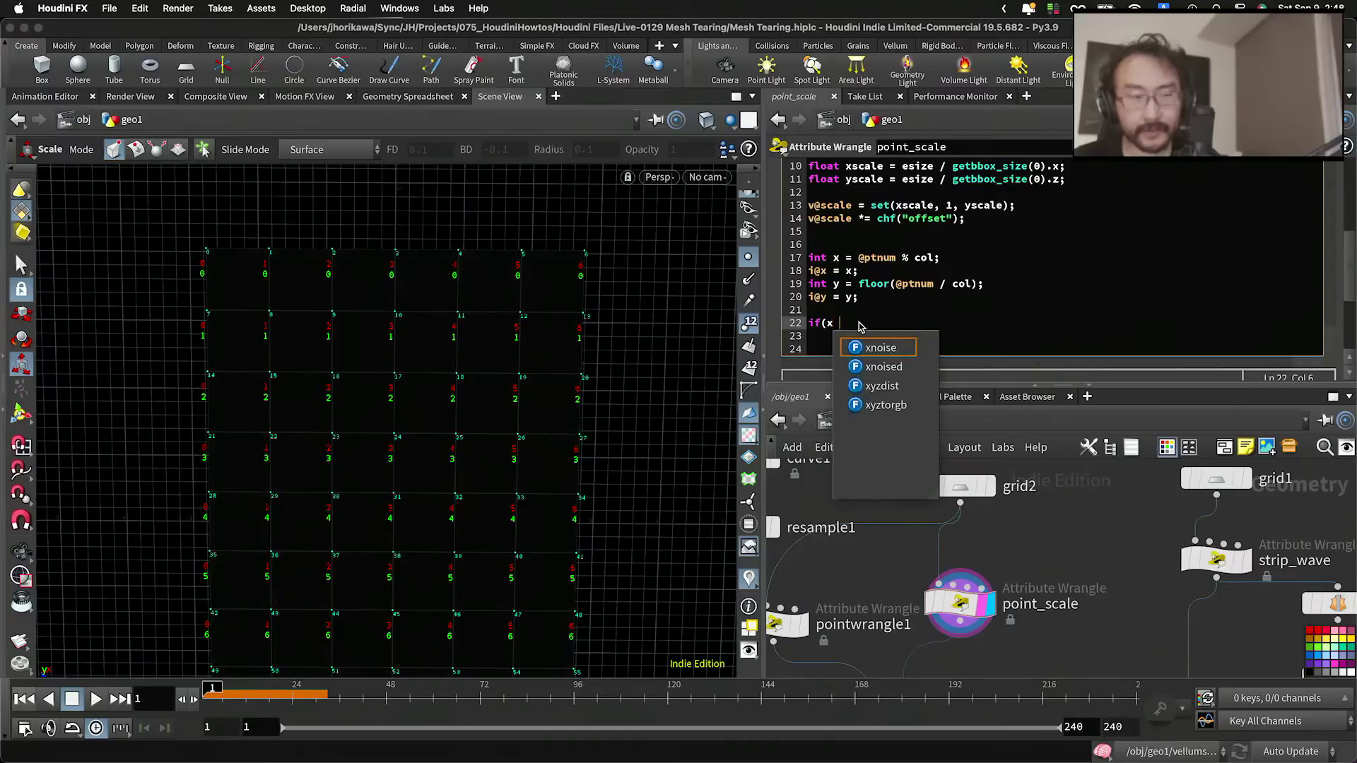
type(" % 2 == 0")
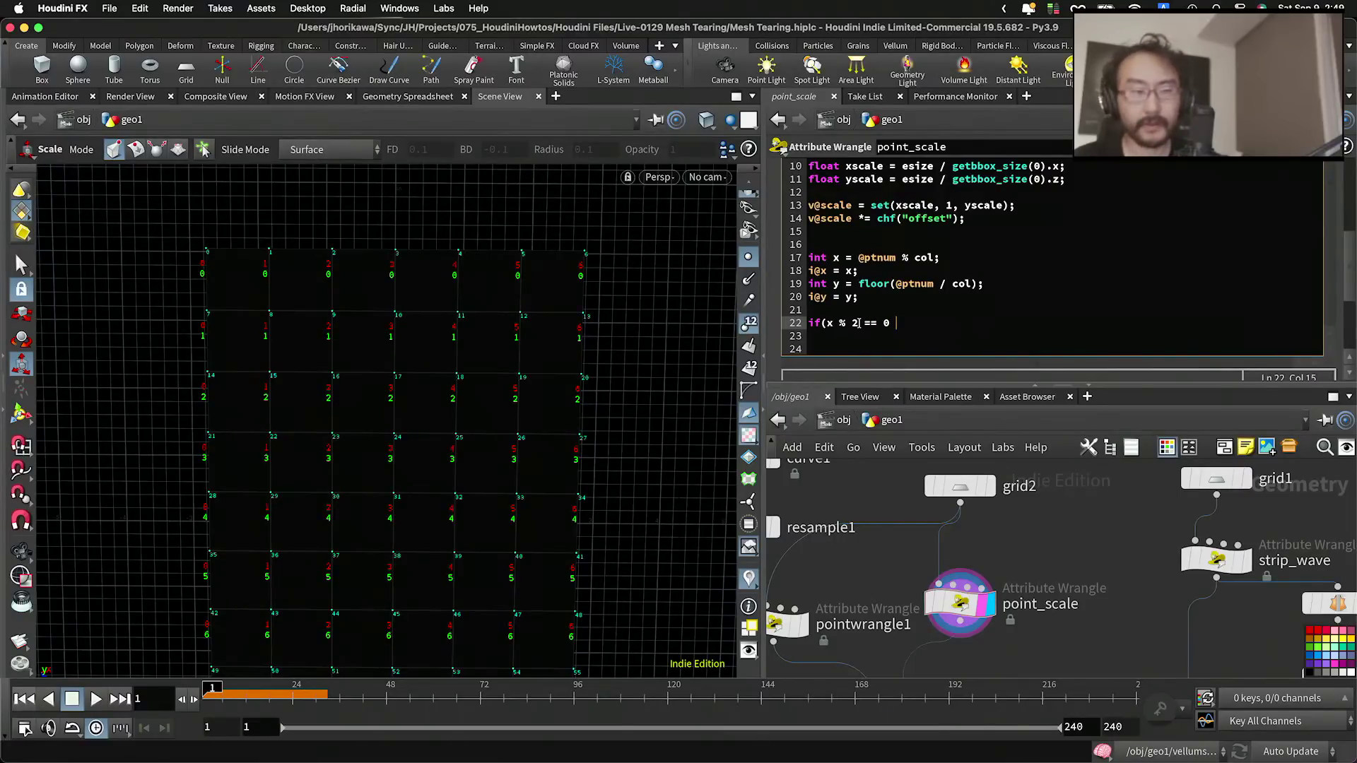
key("BackSpace")
key("BackSpace")
key("BackSpace")
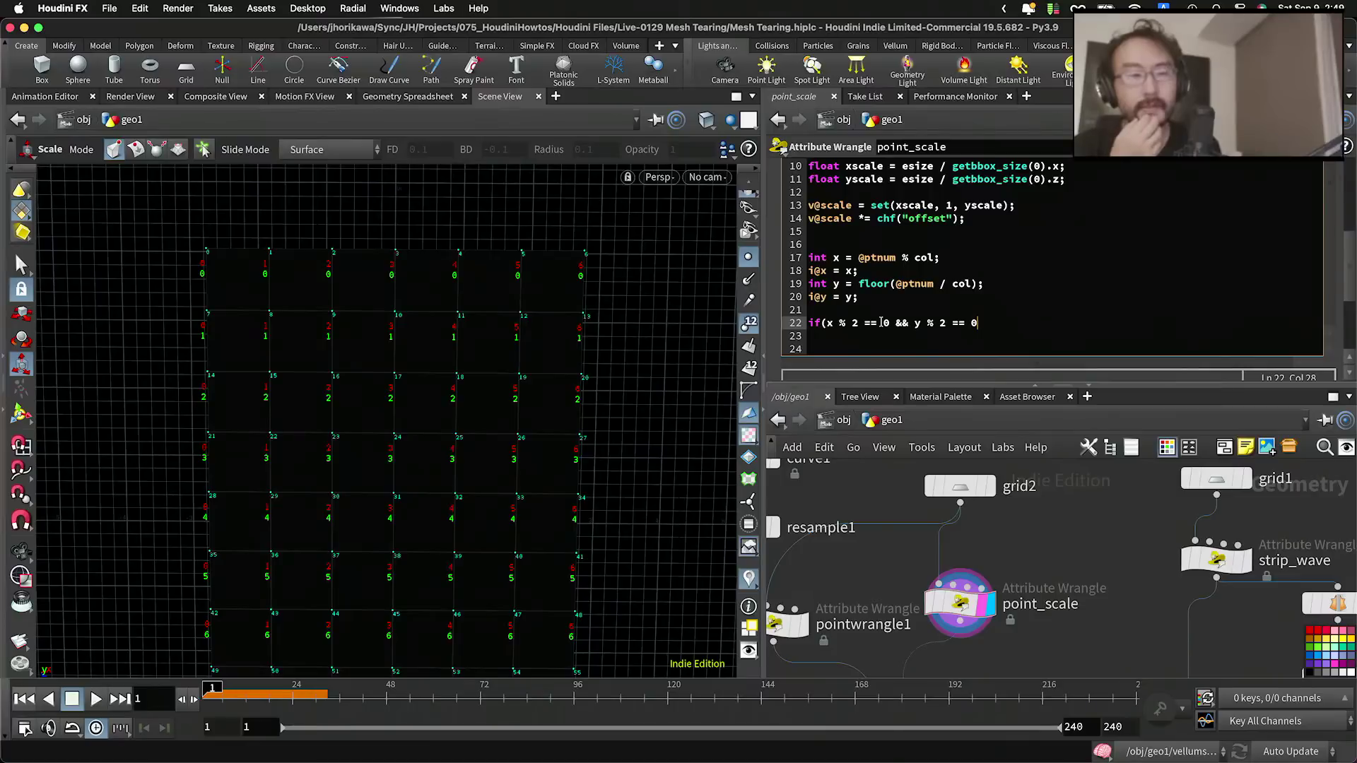
type("){")
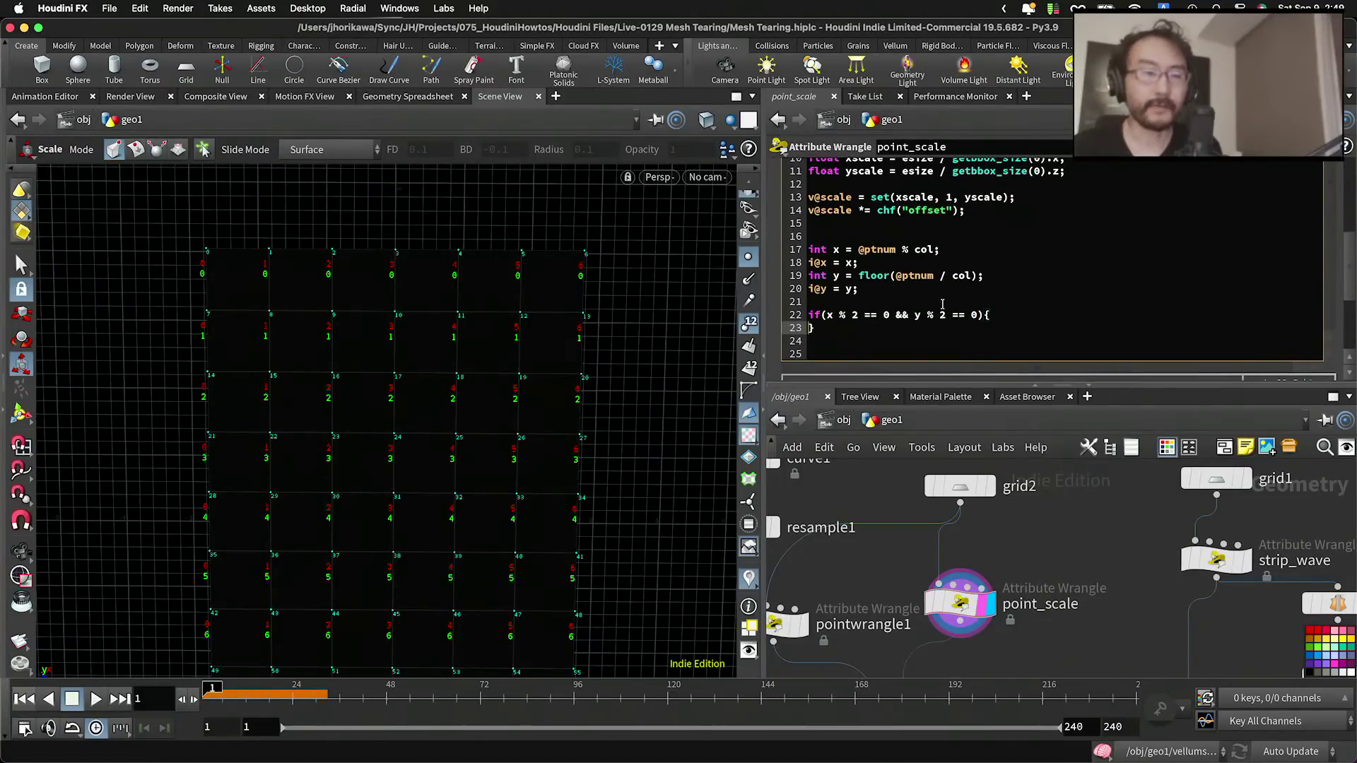
Step: Color the matching points red with v@Cd = set(1,0,0); inside the if block
key("Return")
type("v")
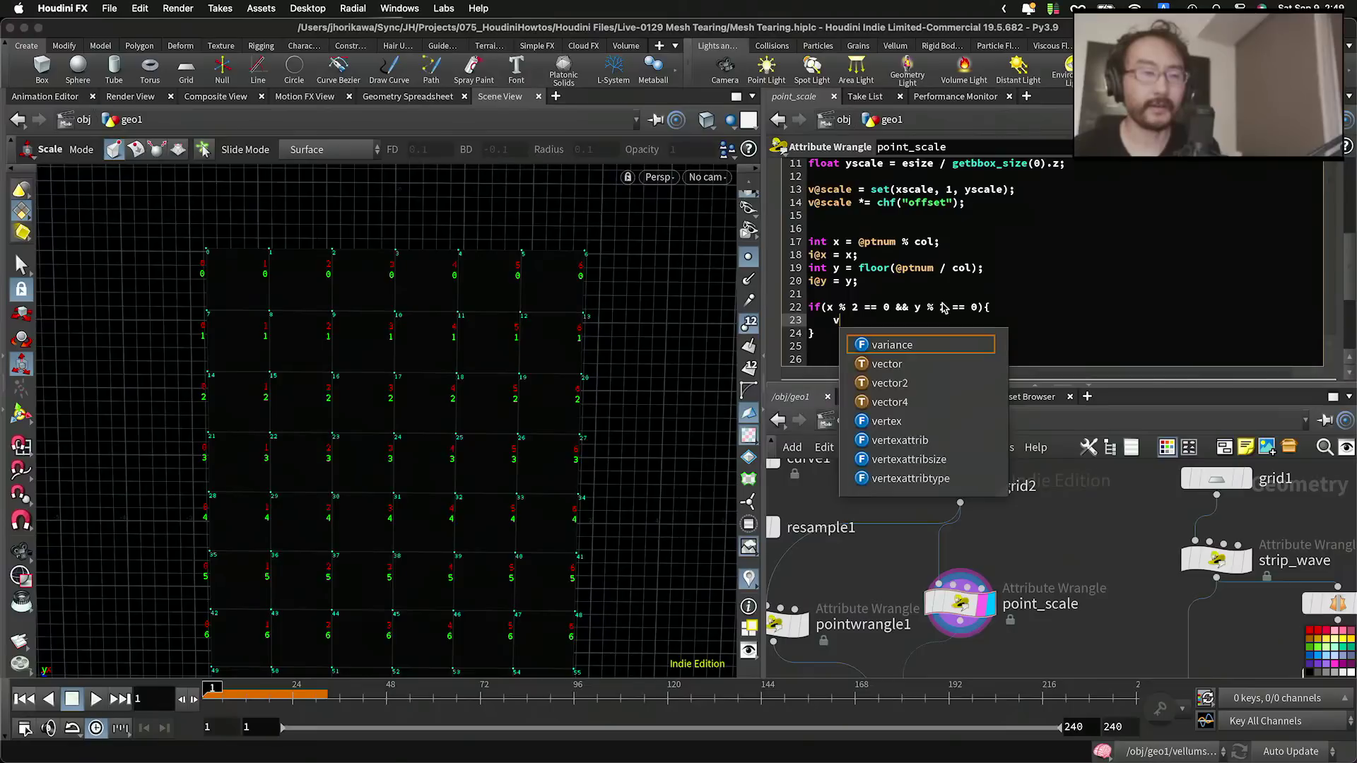
type("@Cd = set(1,0")
key("BackSpace")
type("1,0,0)(")
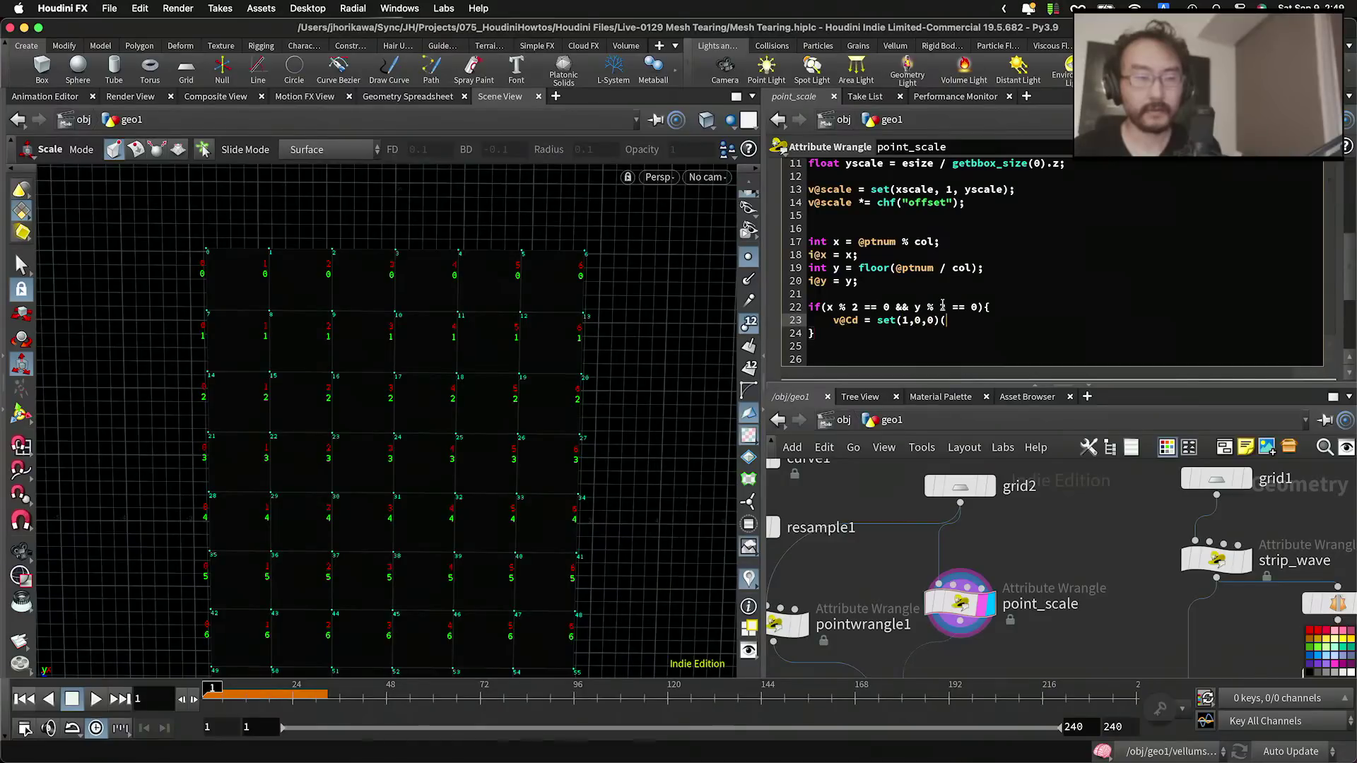
key("BackSpace")
type(";")
Step: Insert a Normal node between point_scale and copytopoints2 and display its output
scroll(1089, 530, "down", 4)
scroll(1023, 592, "up", 4)
mouse_move(1023, 592)
middle_mouse_down()
mouse_move(1029, 541)
mouse_move(1028, 584)
middle_mouse_up()
scroll(1029, 588, "down", 2)
scroll(1031, 615, "up", 2)
key("Tab")
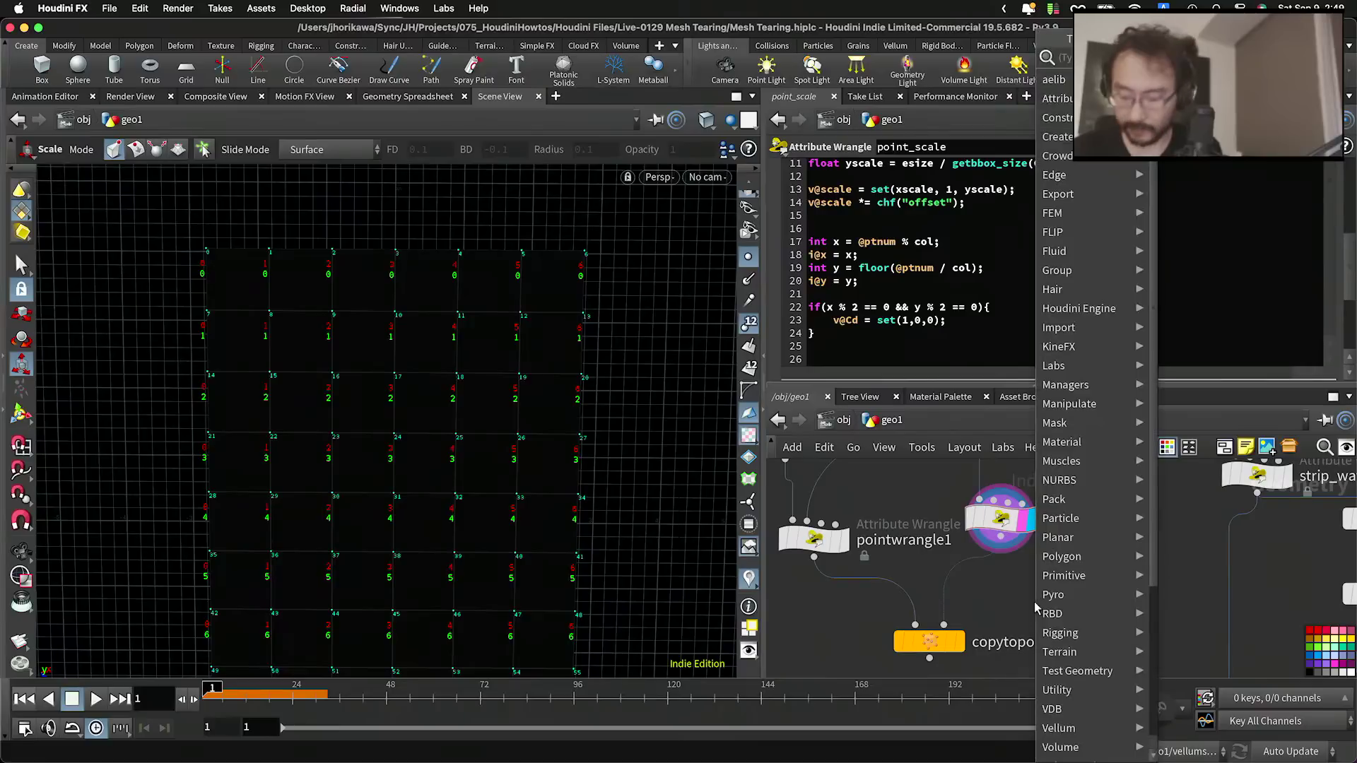
type("normal")
key("Return")
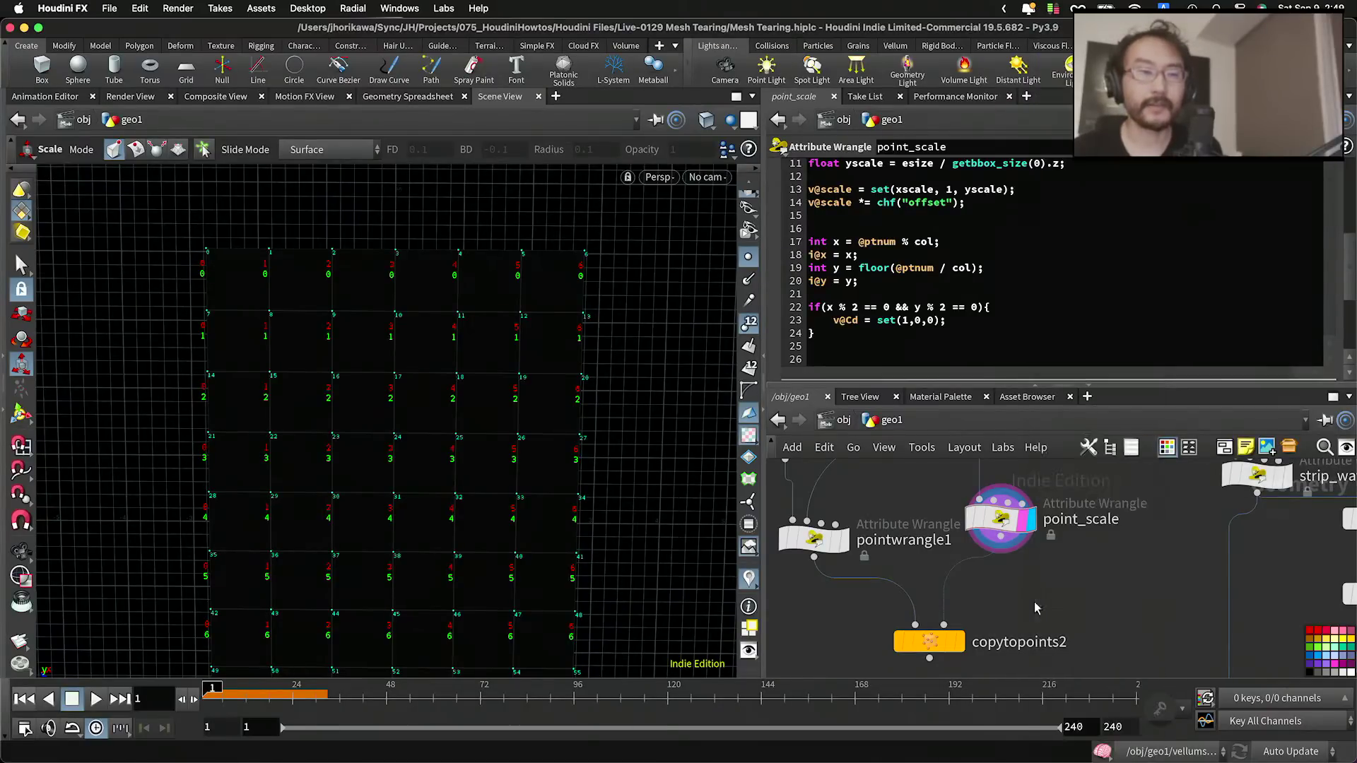
left_click(1030, 601)
left_click_drag(1023, 597, 989, 565)
left_click(1029, 597)
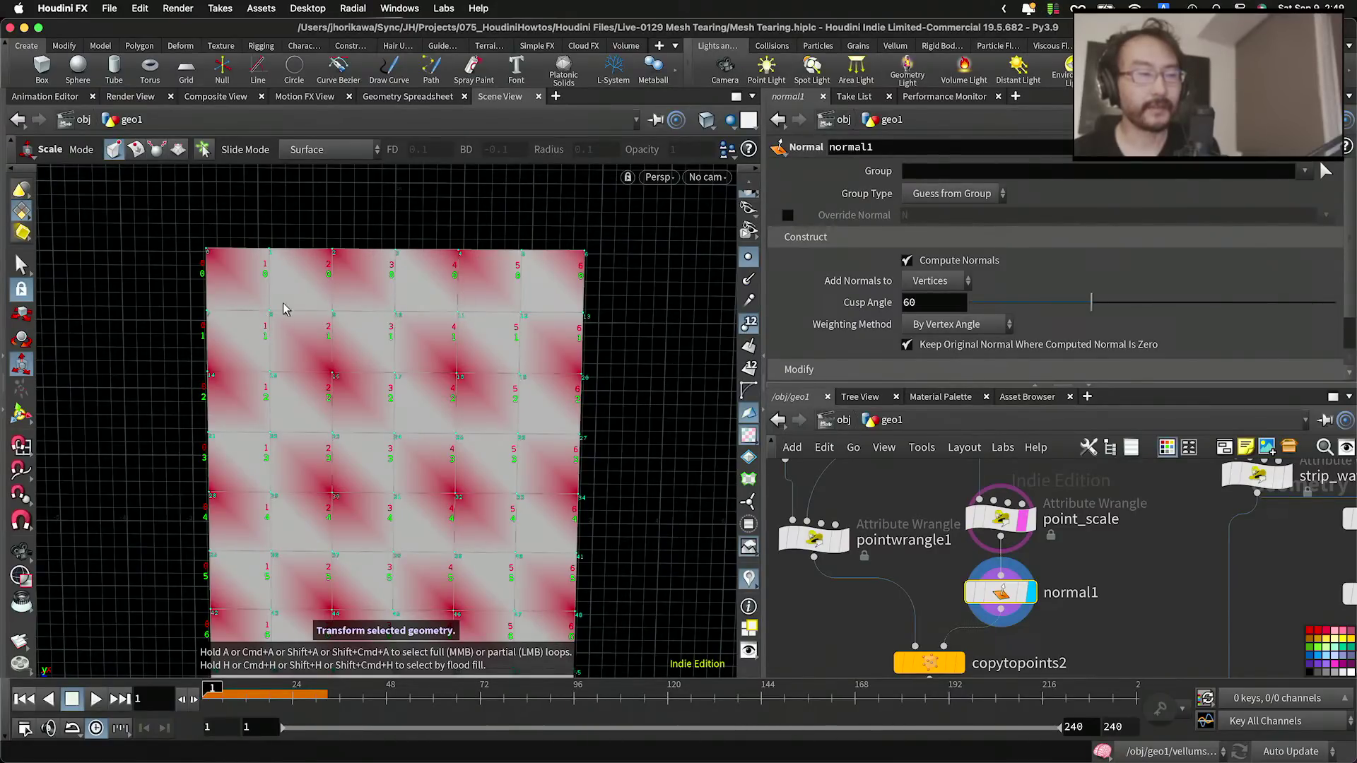
Step: Extend point_scale's if condition to (x % 2 == 0 && y % 2 == 0) || (x % 2 == 1 && y % 2 == 1)
left_click(978, 514)
left_click(901, 332)
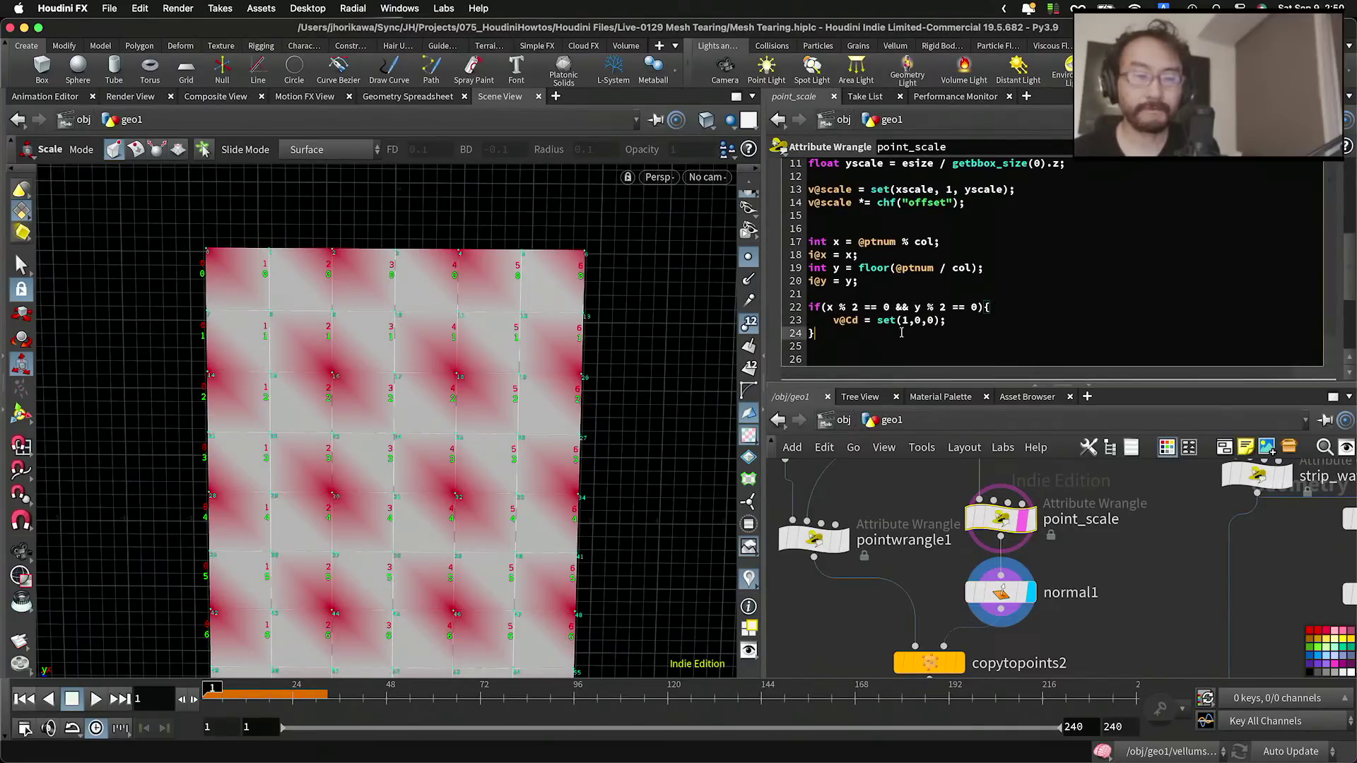
left_click(979, 307)
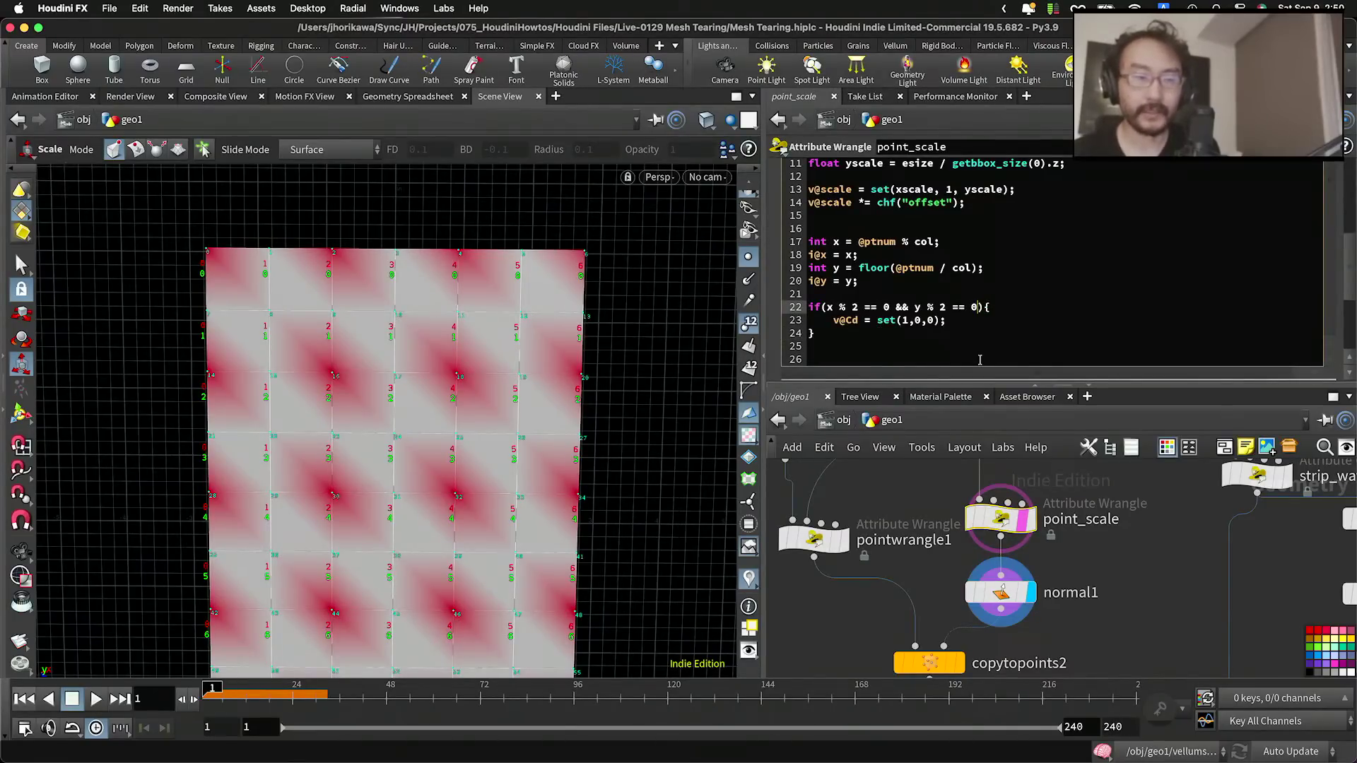
type("(")
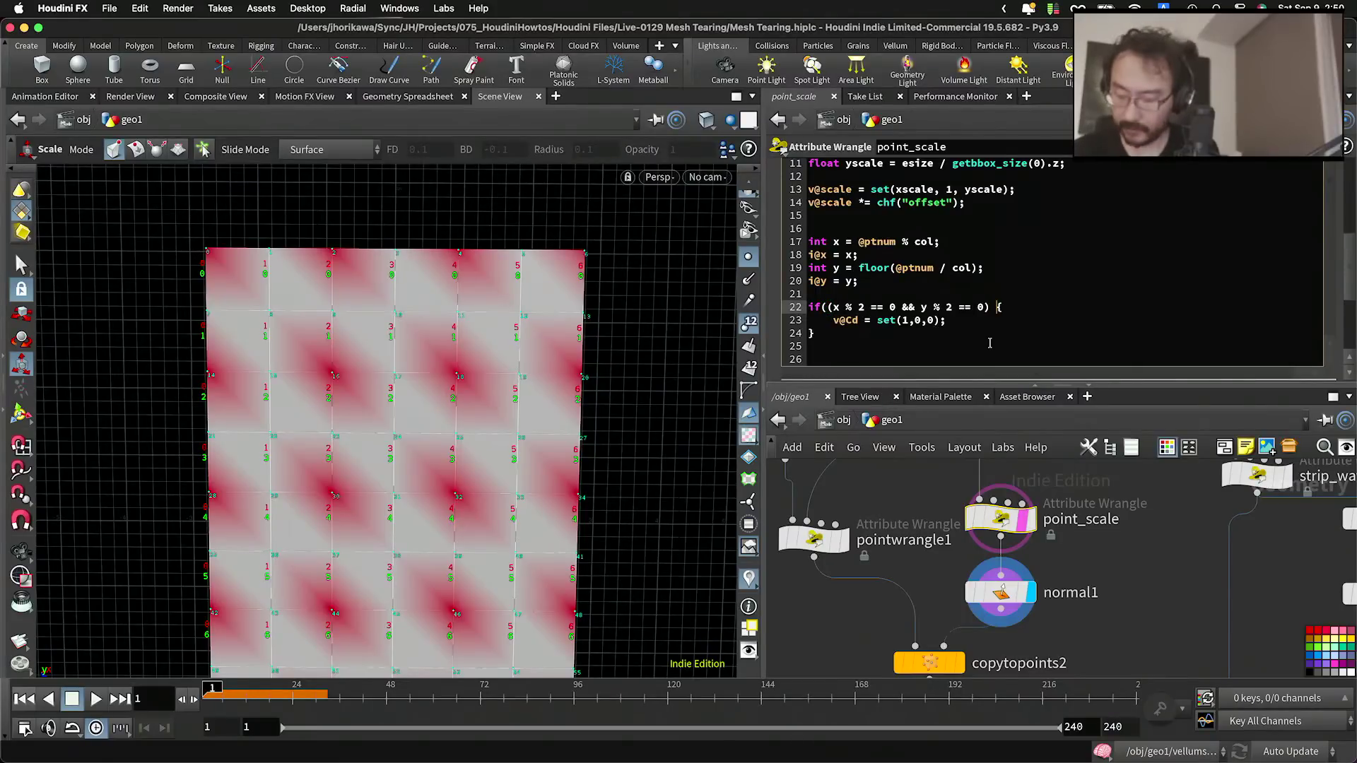
type(" || ")
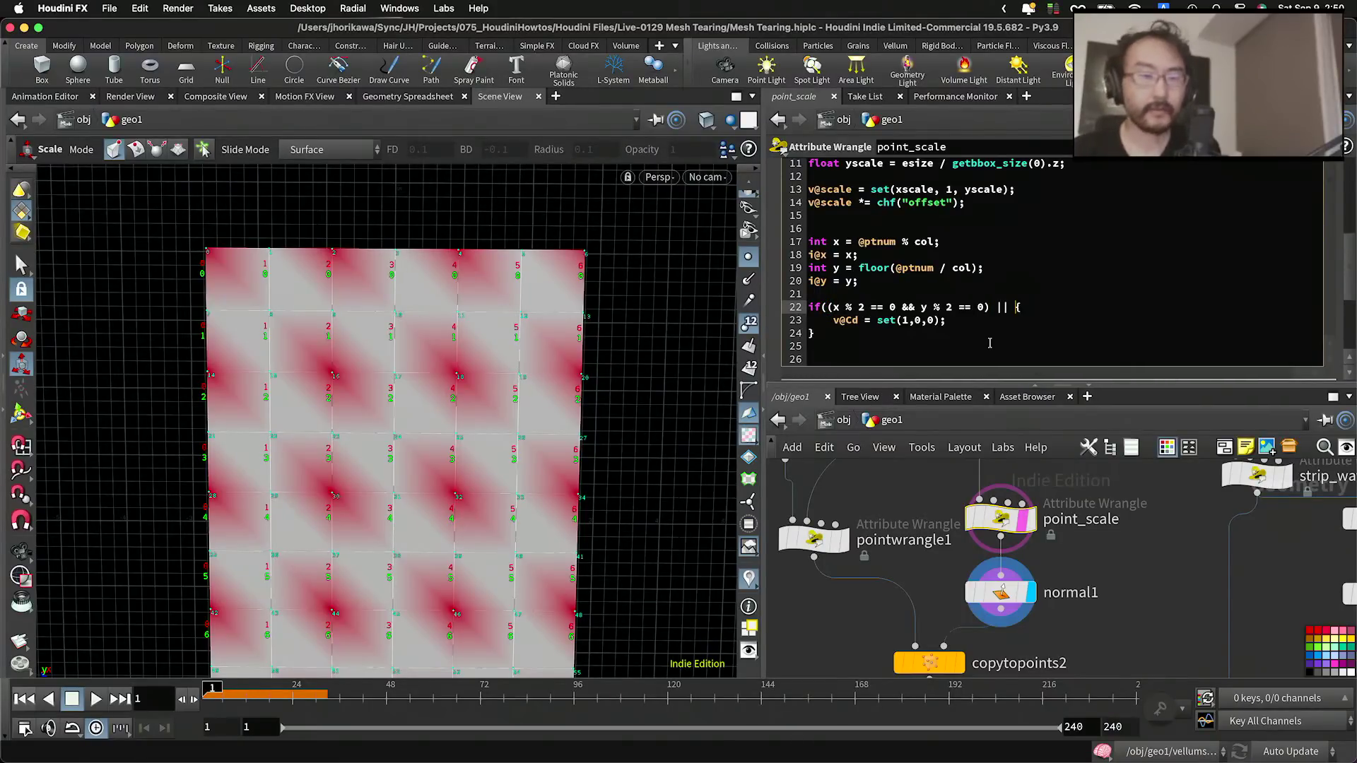
type("())")
key("Left")
key("Left")
type("x ")
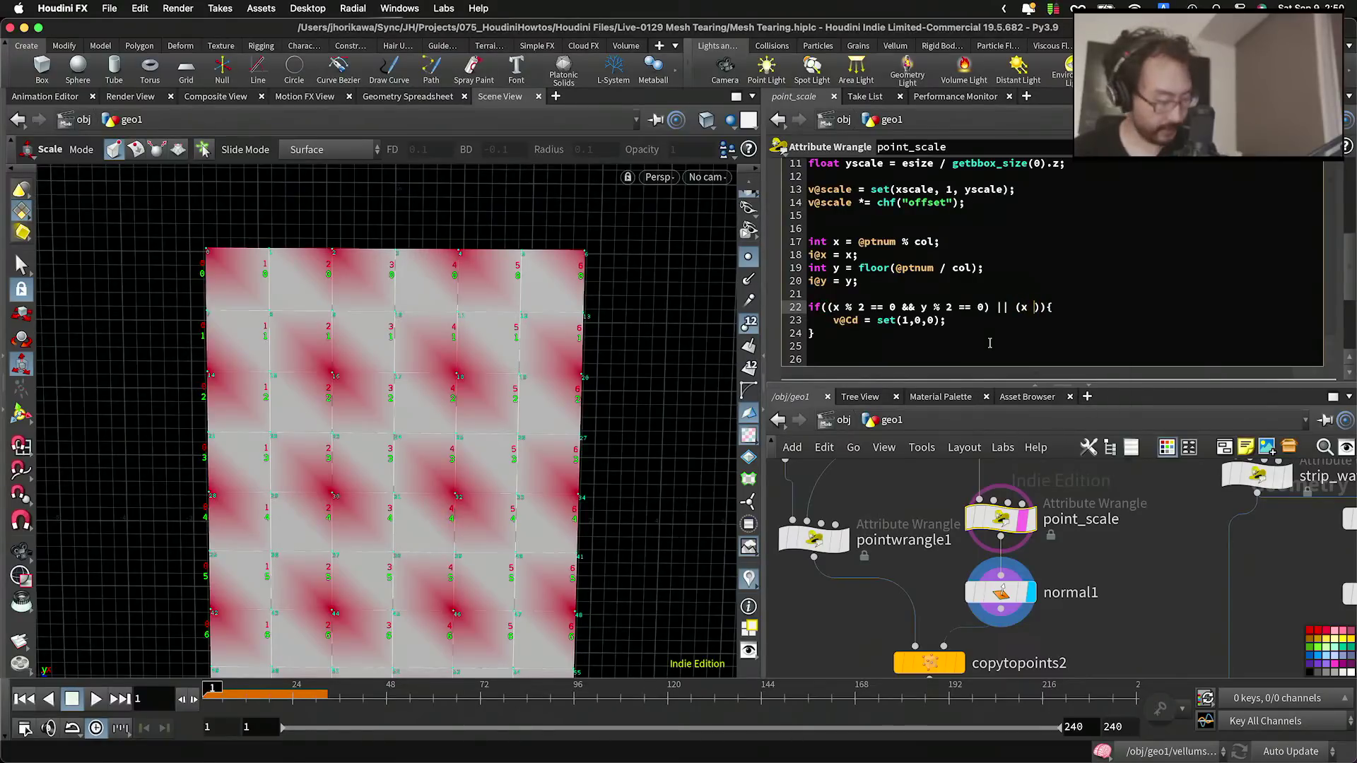
type("% 2")
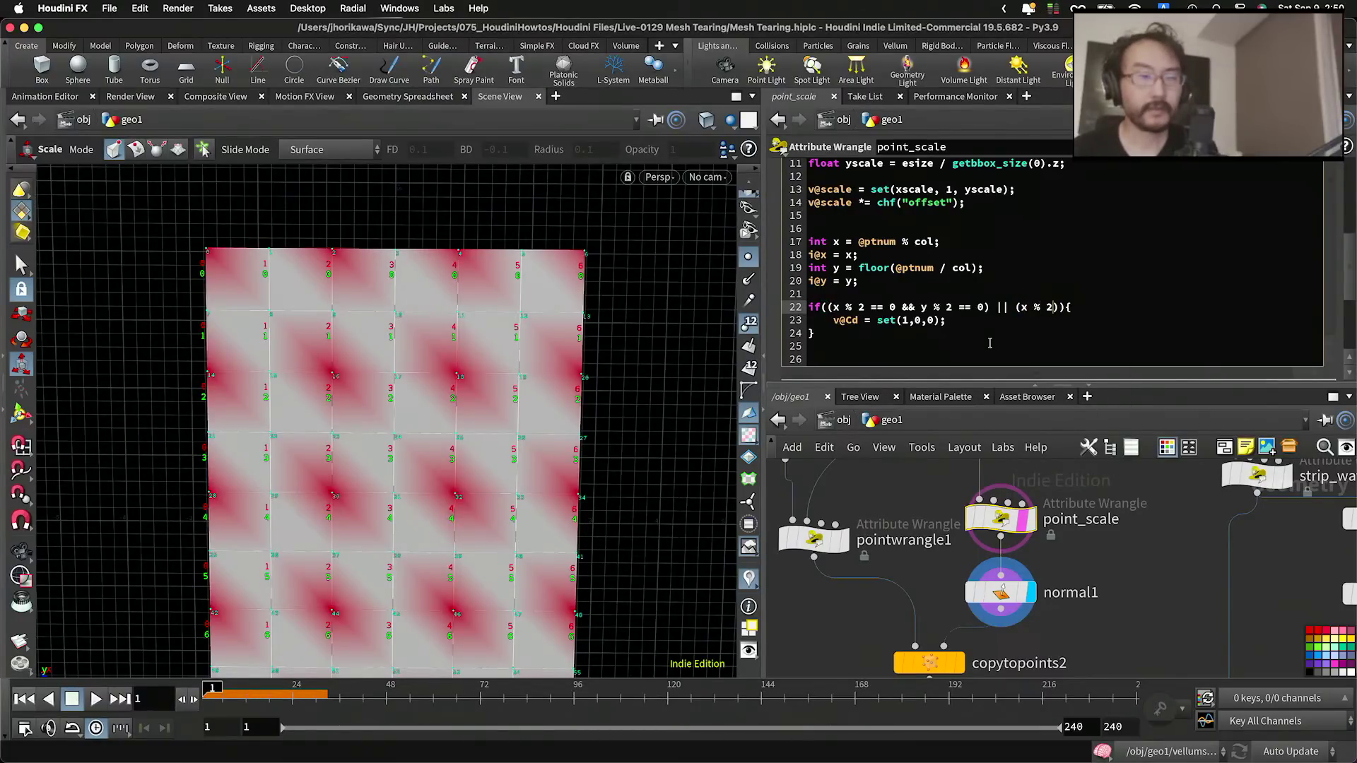
type(" == ")
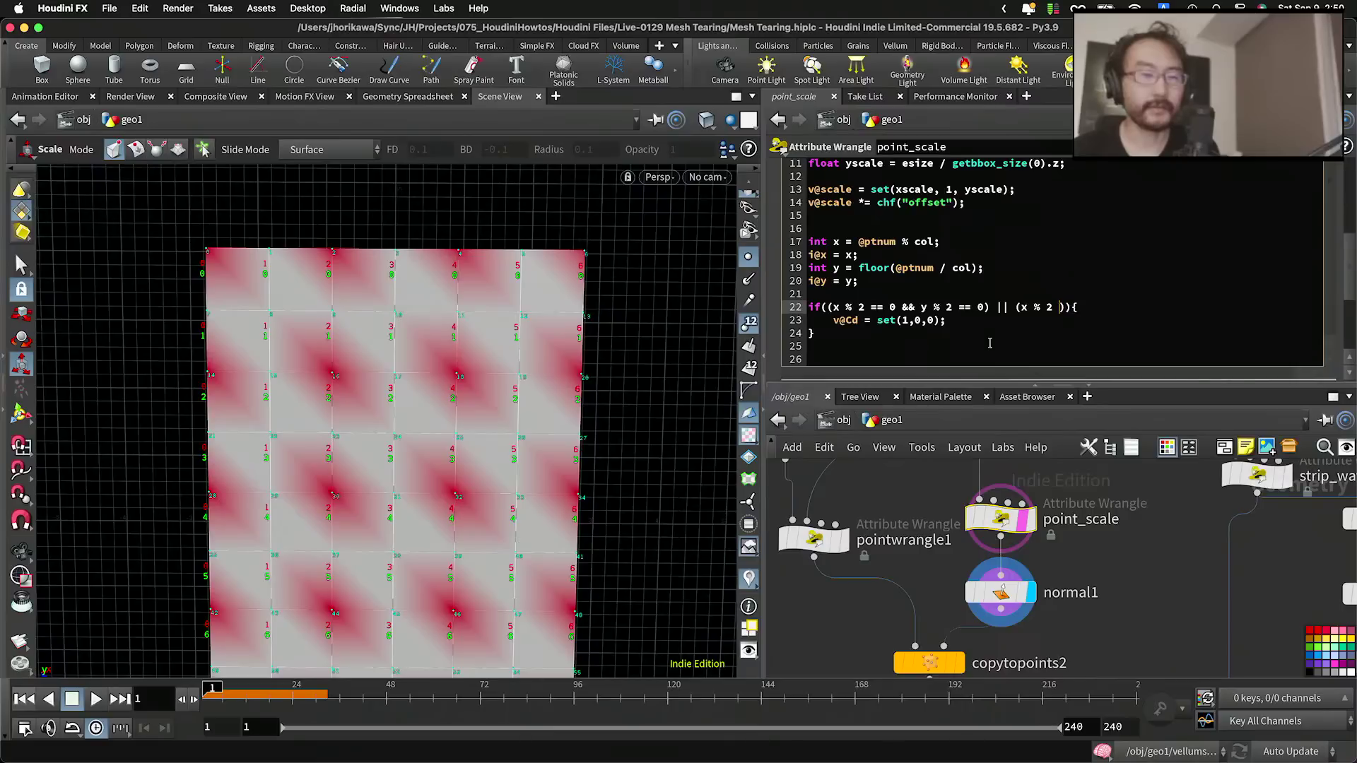
type("1")
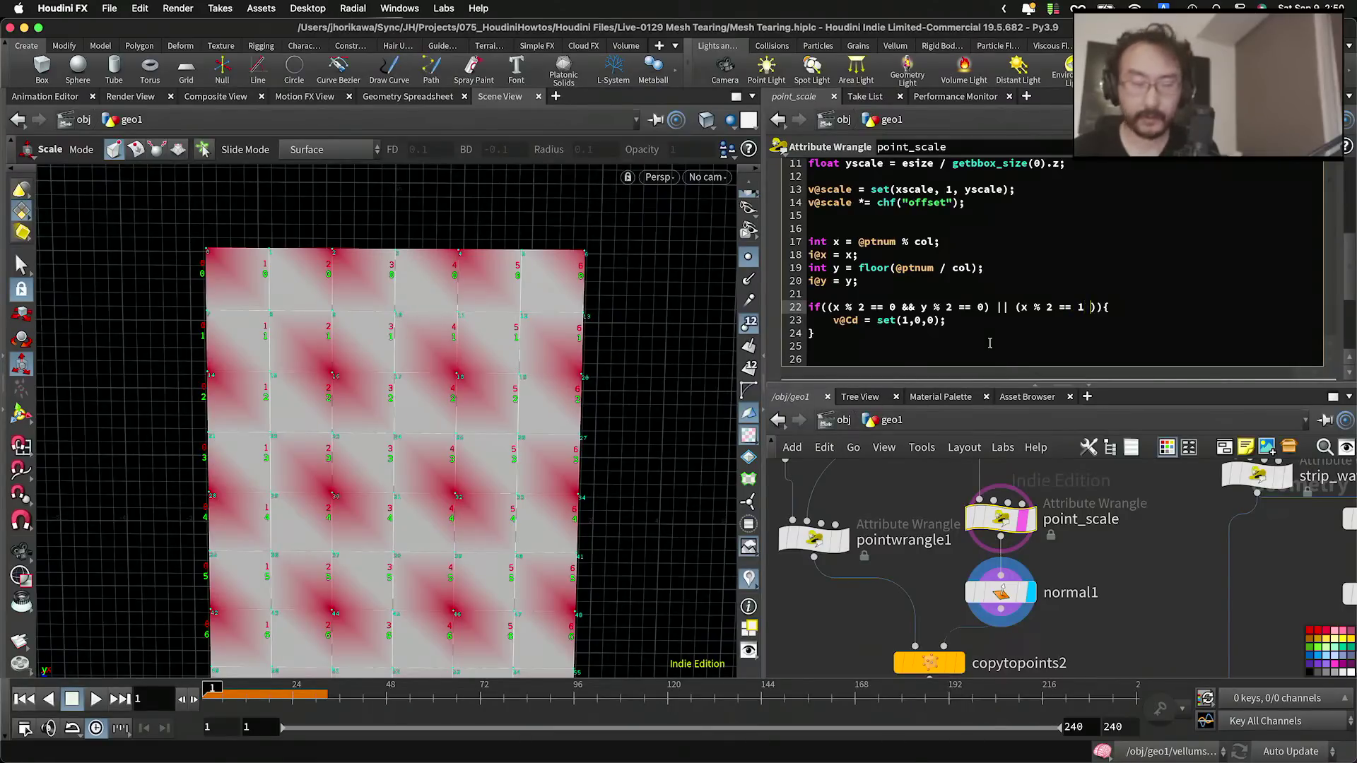
type(" && y % 2")
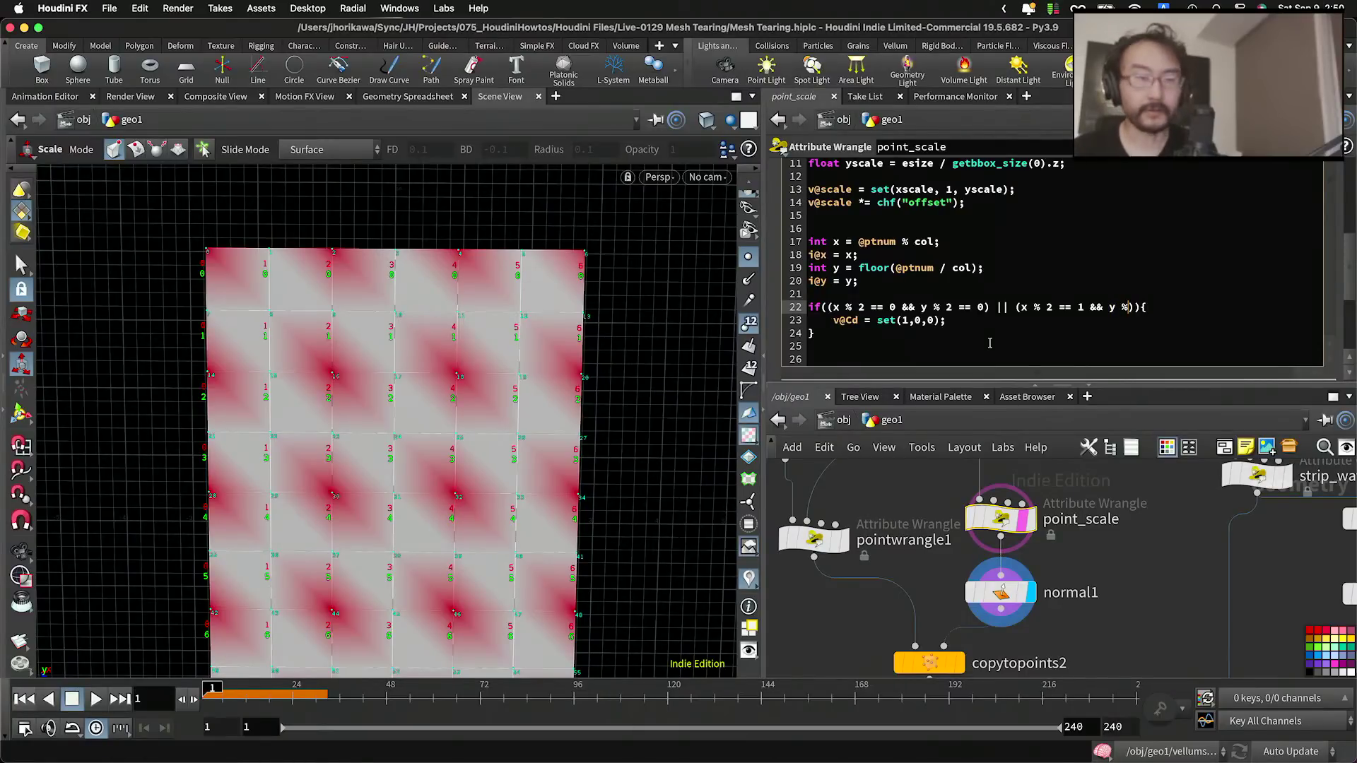
type(" == 1")
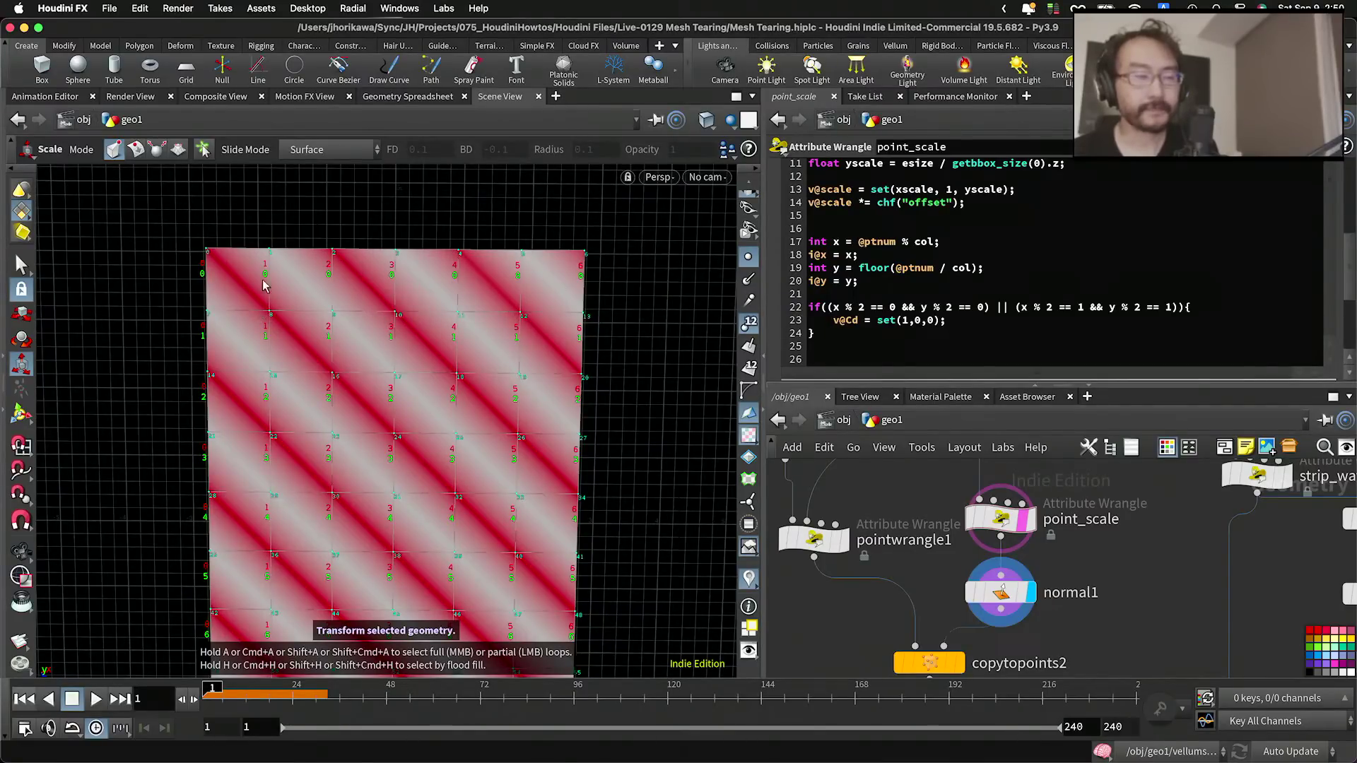
Step: Detach the Normal node from between point_scale and copytopoints2, and delete the v@Cd = set(1,0,0); line from the if block
left_click(875, 330)
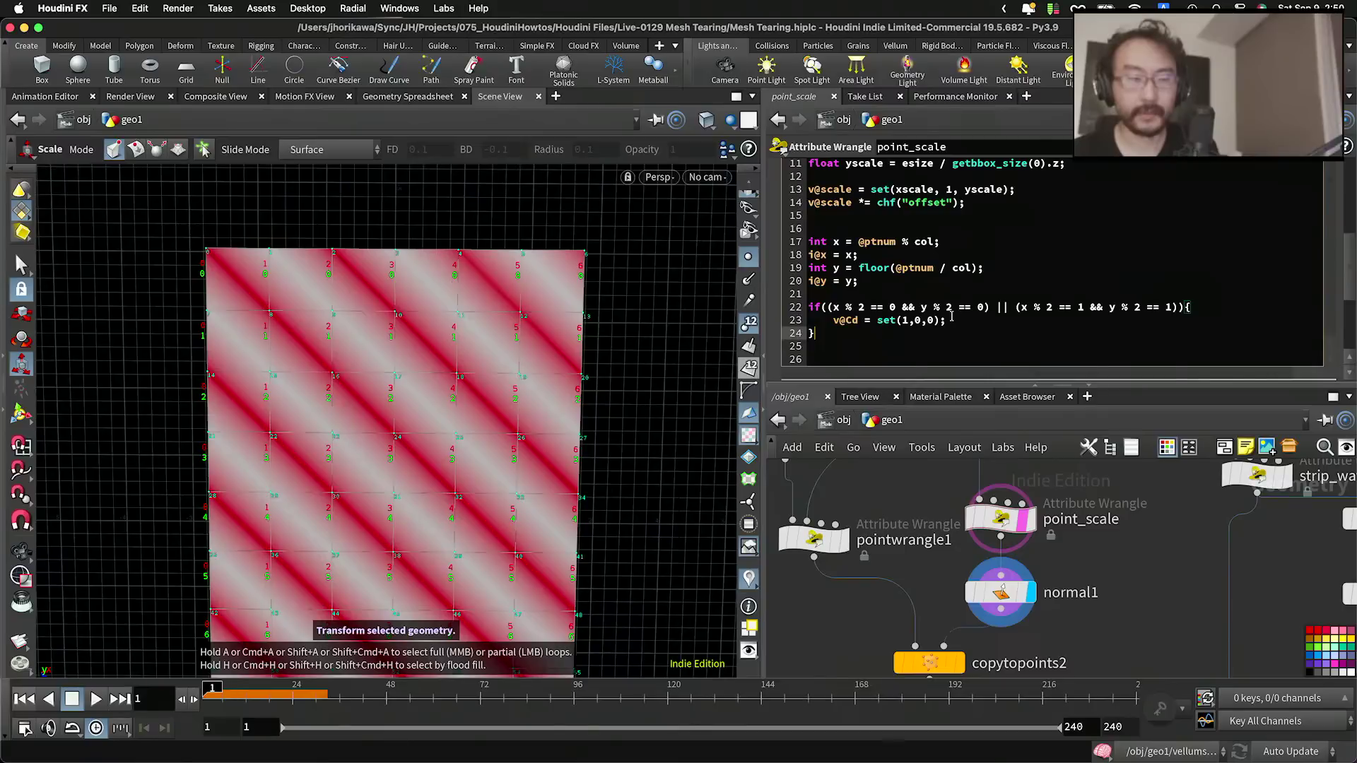
left_click_drag(957, 320, 833, 323)
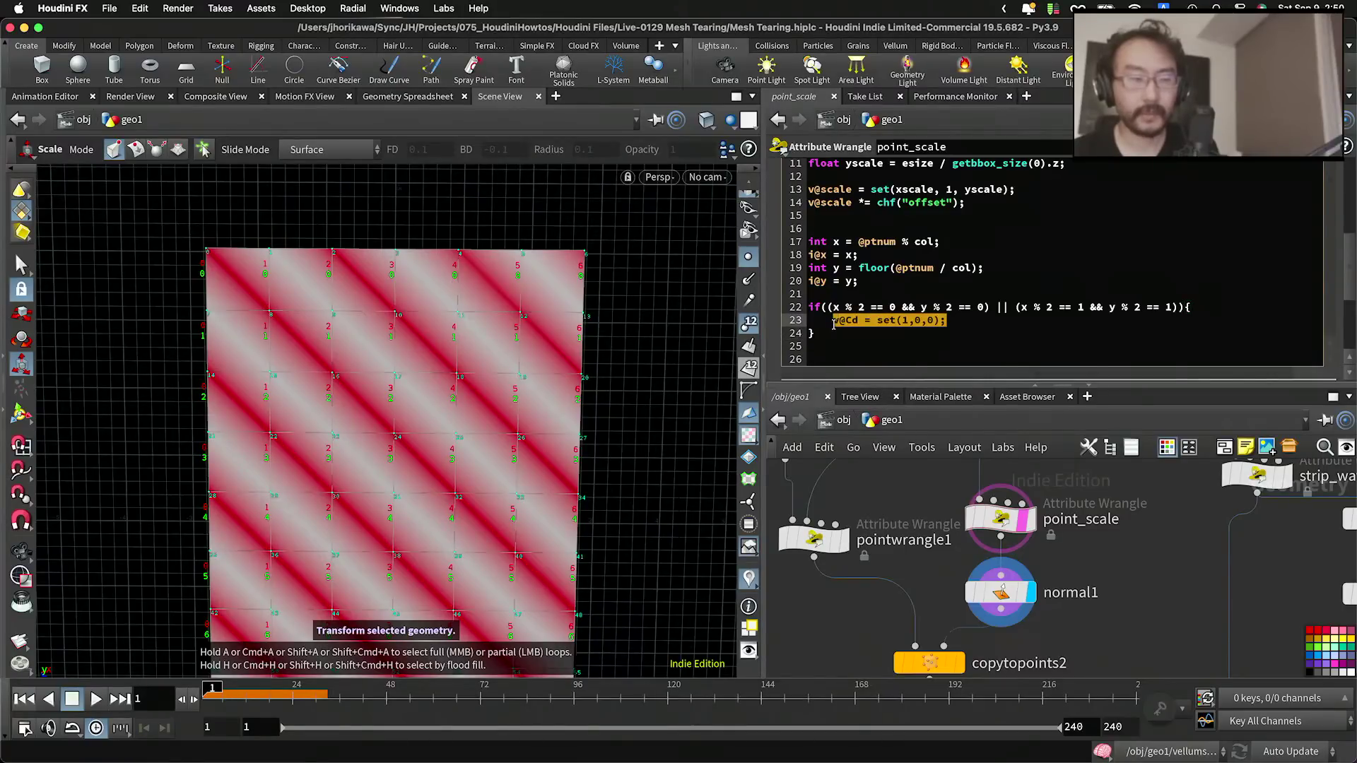
left_click_drag(992, 595, 1084, 615)
middle_click_drag(1013, 601, 1014, 560)
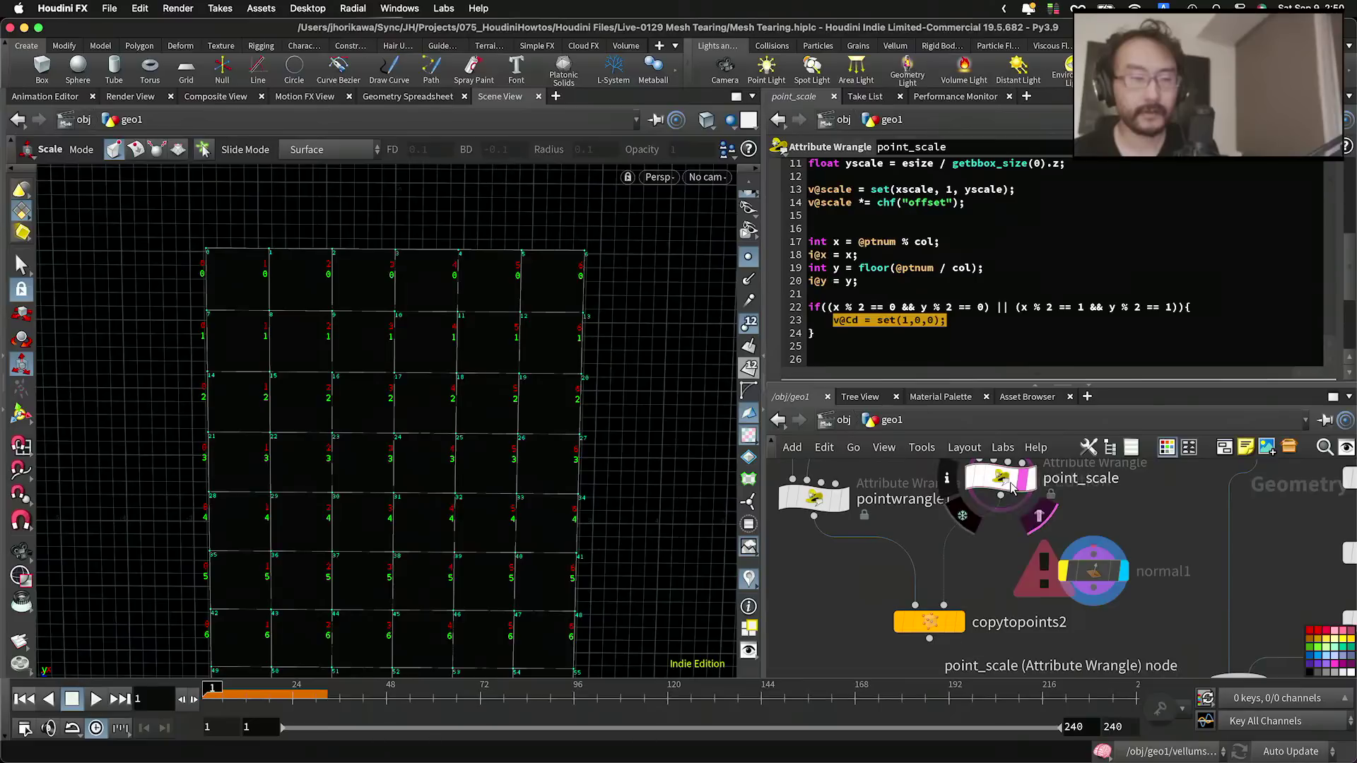
left_click(951, 332)
left_click_drag(969, 322, 833, 321)
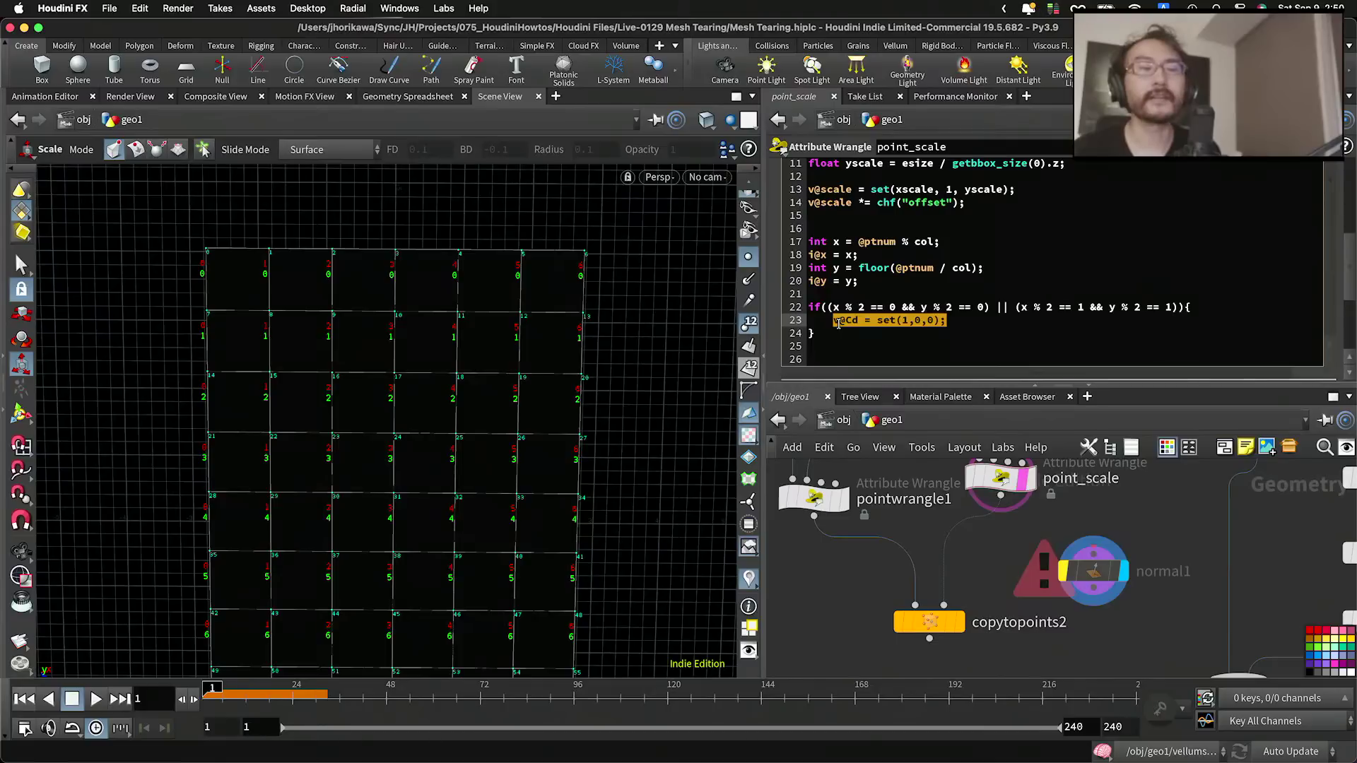
key("BackSpace")
Step: Move the v@up = set(0,1,0); and v@N = set(0,0,1); lines below the if block in point_scale
scroll(840, 305, "up", 4)
scroll(840, 304, "down", 3)
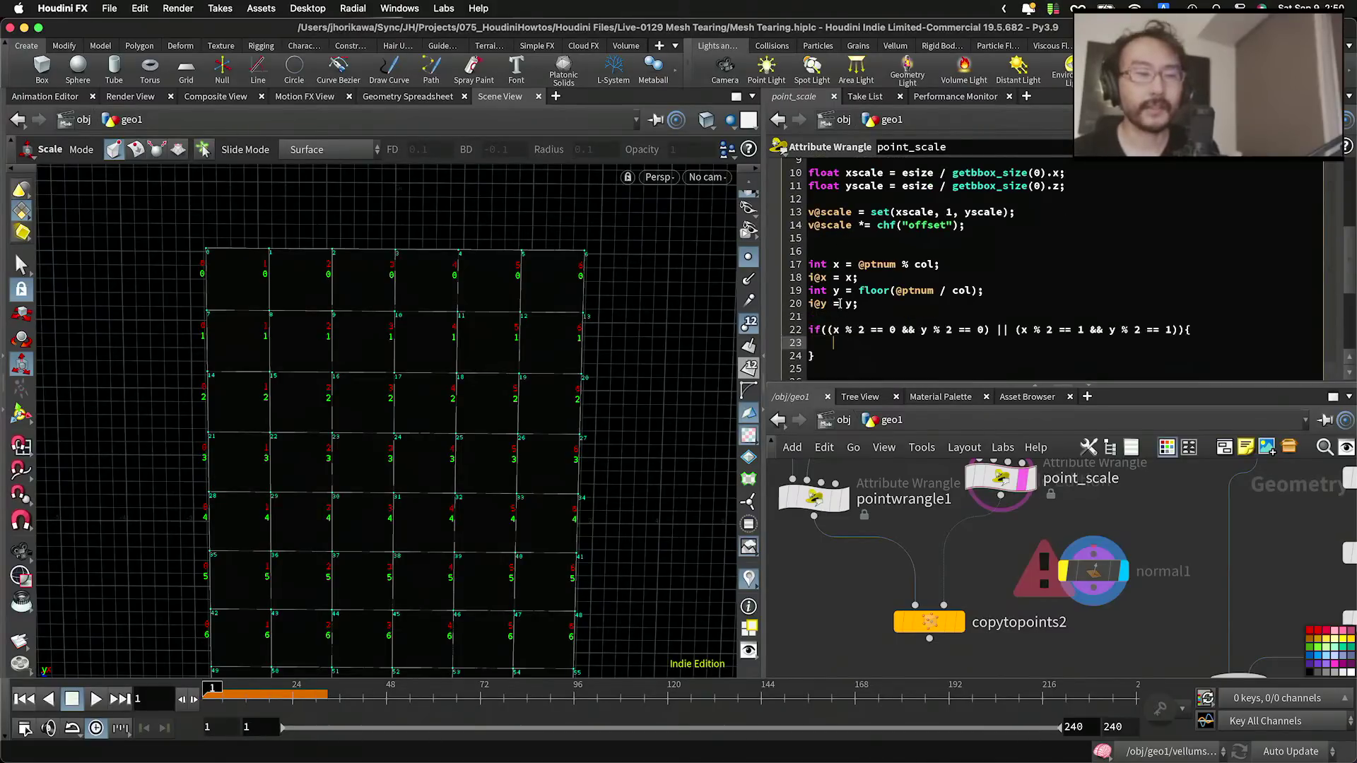
scroll(848, 291, "up", 3)
left_click_drag(933, 259, 806, 246)
key("super+x")
scroll(870, 301, "down", 3)
scroll(870, 302, "down", 1)
left_click(869, 337)
key("Return")
key("super+v")
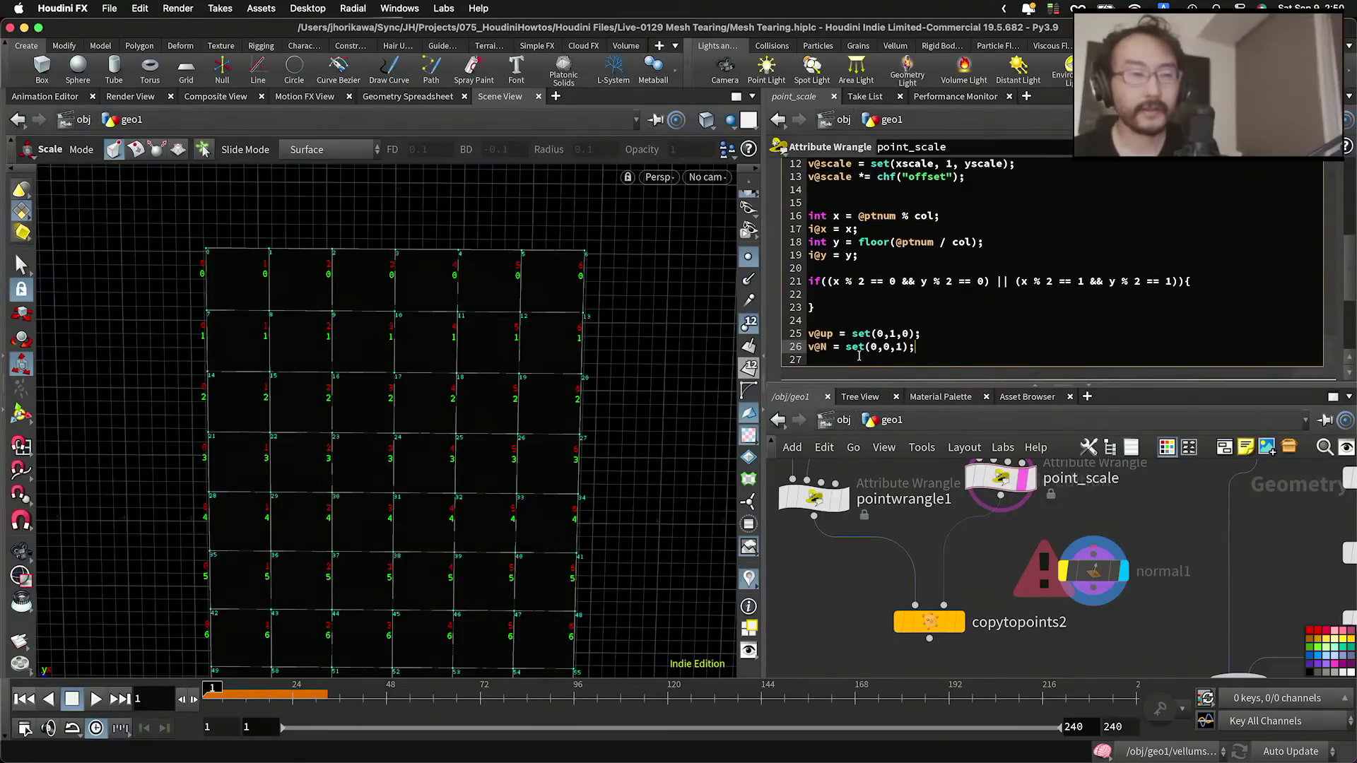
Step: Move the v@N = set(0,0,1); line inside the if block, leaving the v@up line below it
left_click_drag(931, 333, 778, 333)
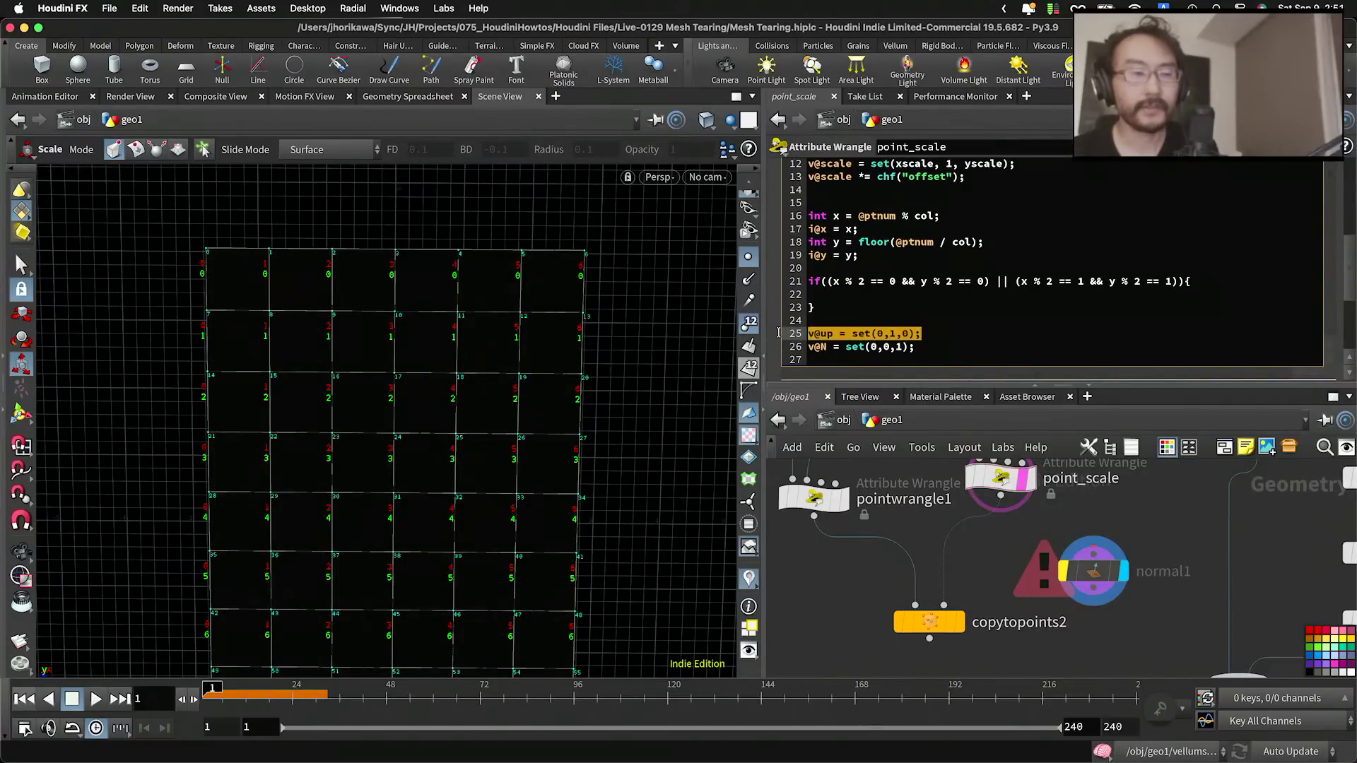
left_click_drag(931, 348, 800, 344)
key("super+x")
left_click(850, 300)
key("super+v")
Step: Add an else block to the condition containing v@N = set(0,0,-1);
left_click(849, 308)
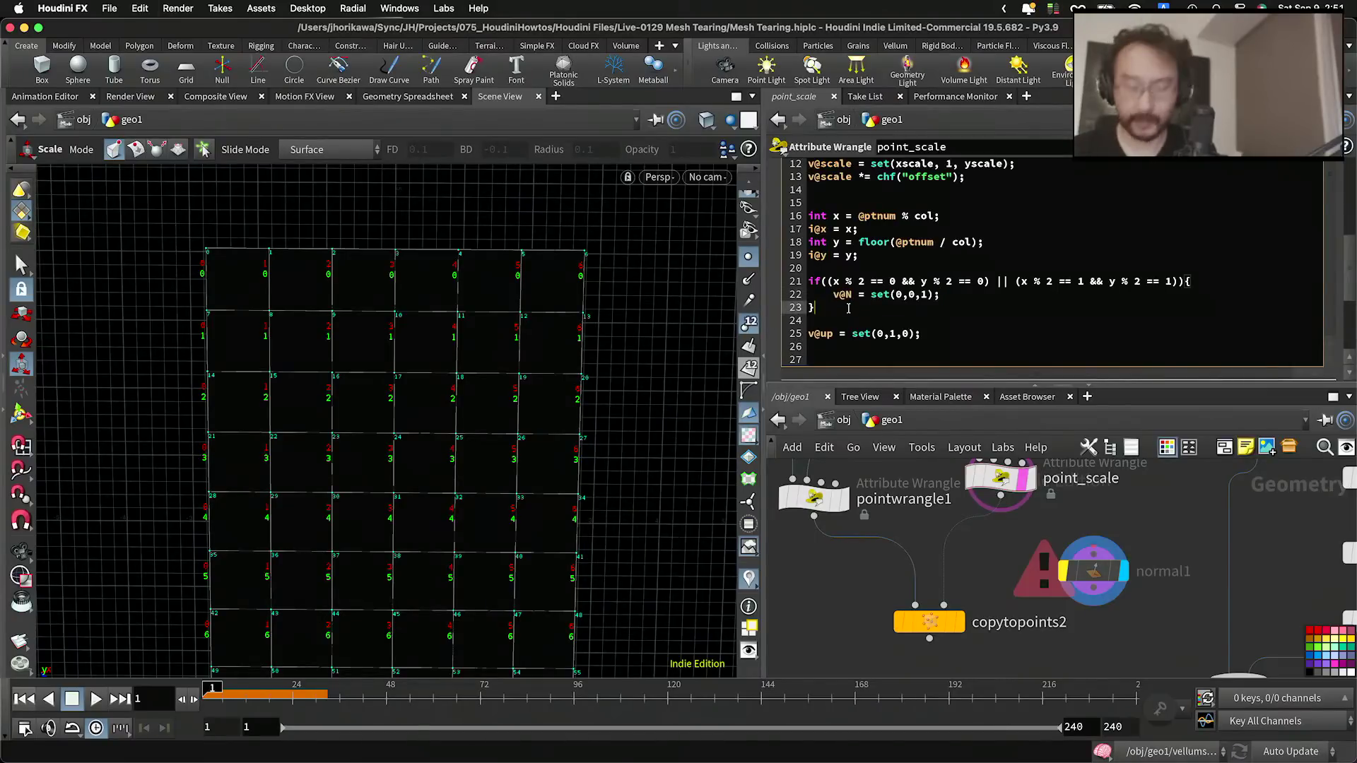
type("else{")
key("Return")
type("}")
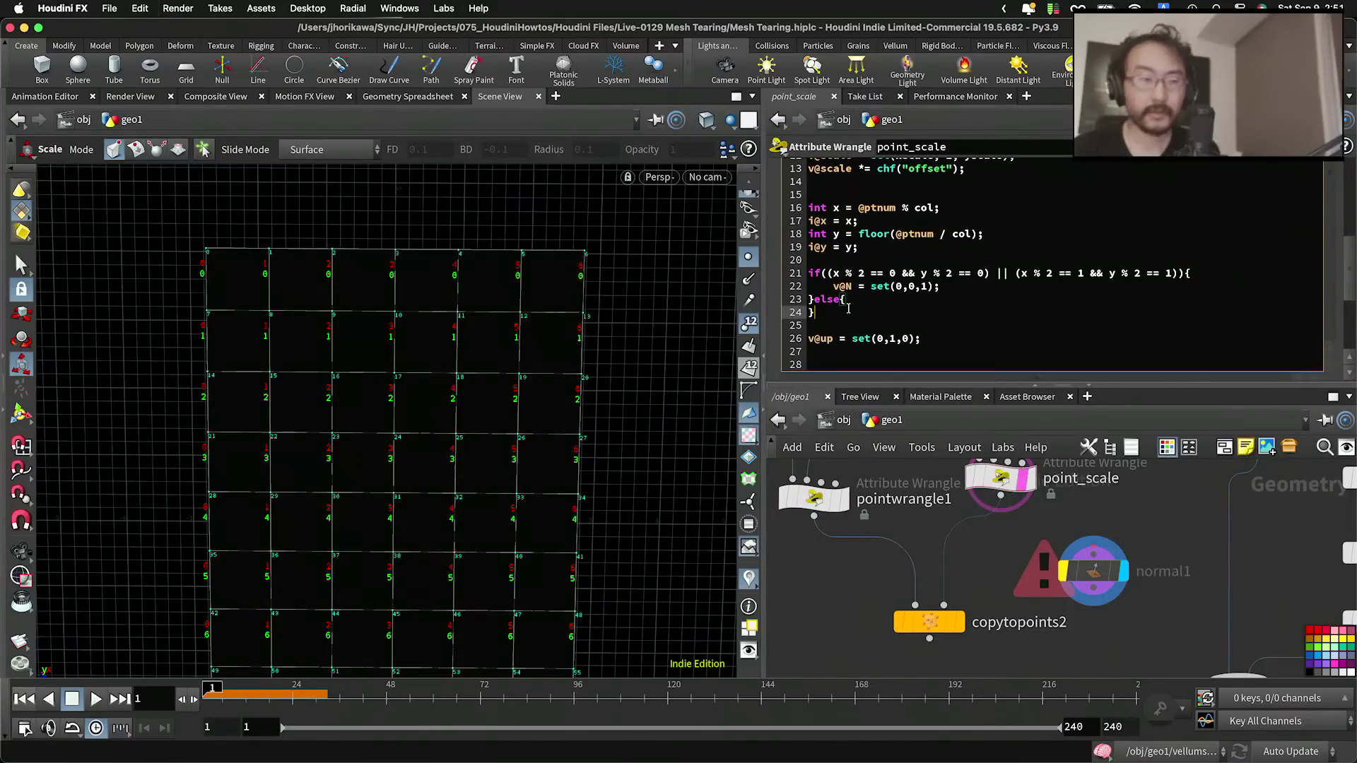
left_click(848, 306)
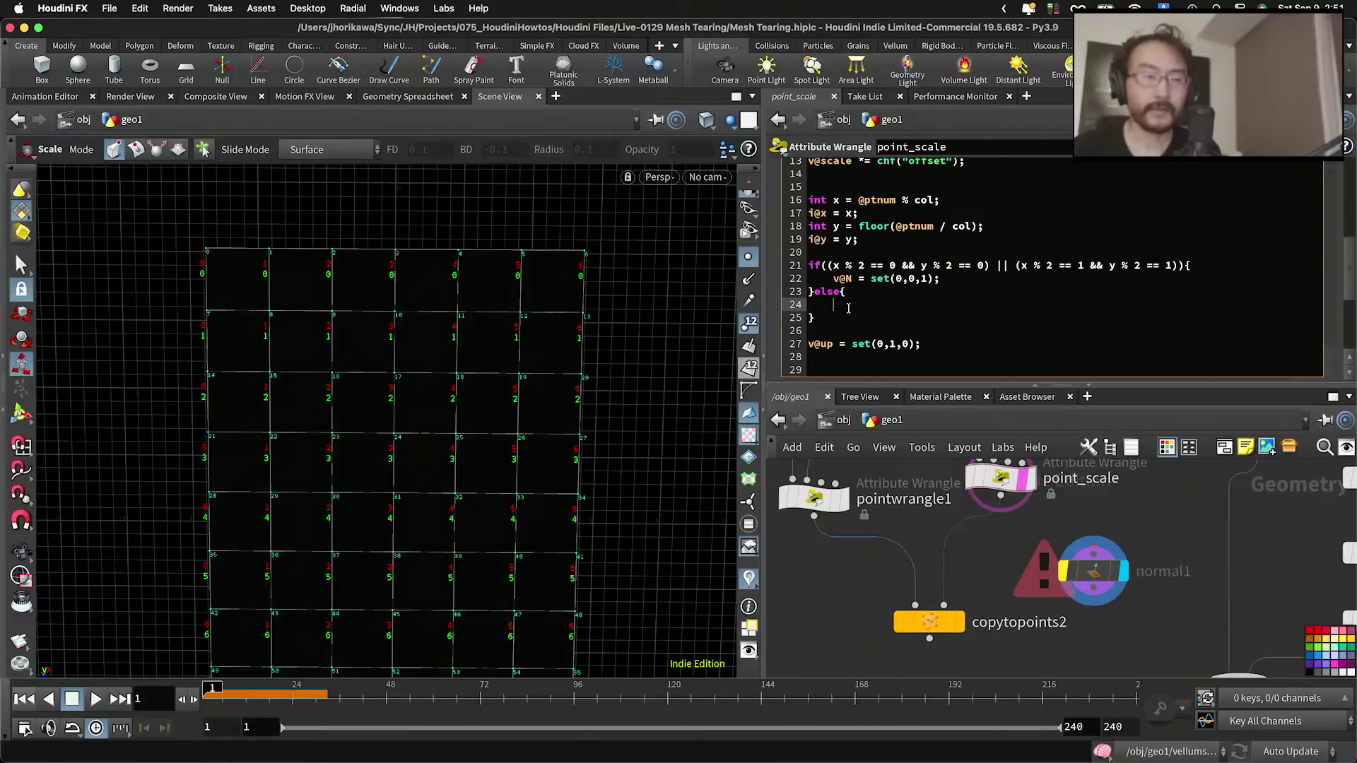
left_click_drag(940, 278, 836, 279)
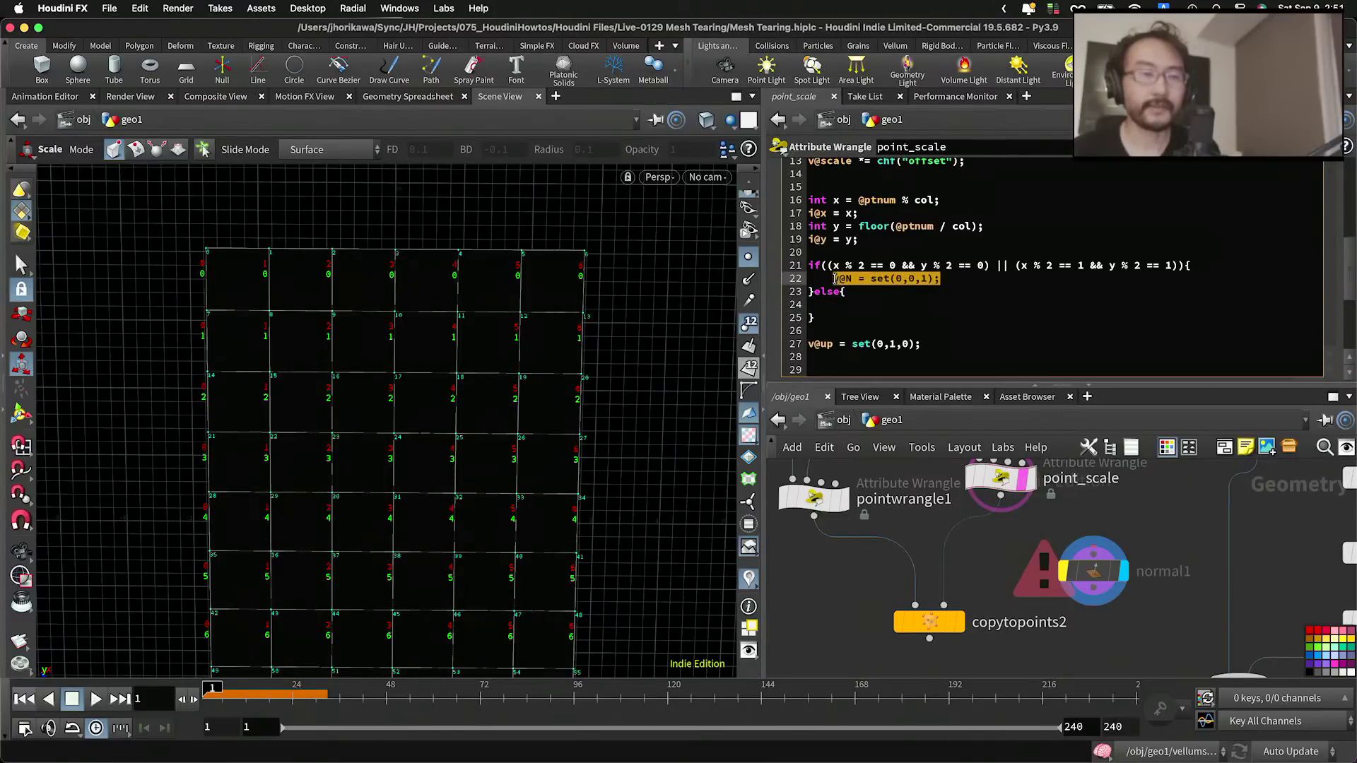
left_click(857, 306)
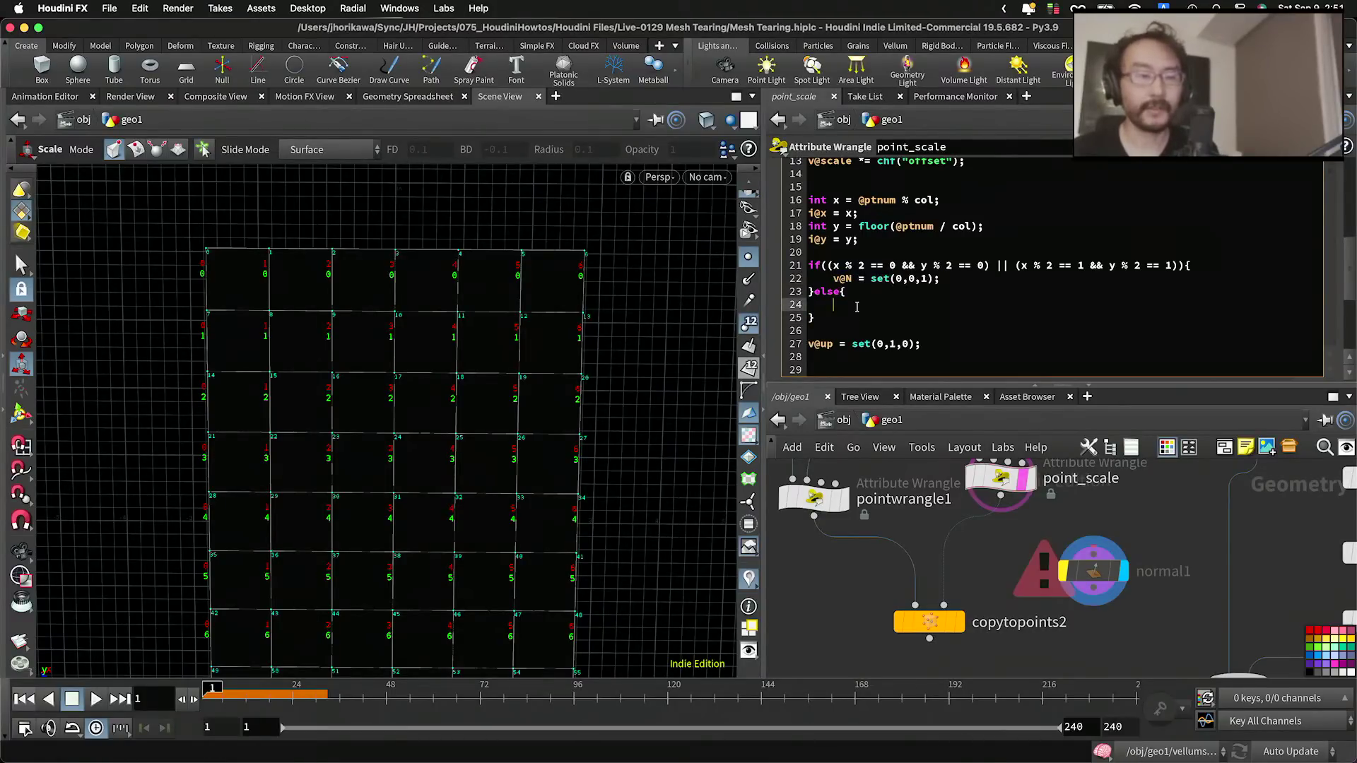
type("v@")
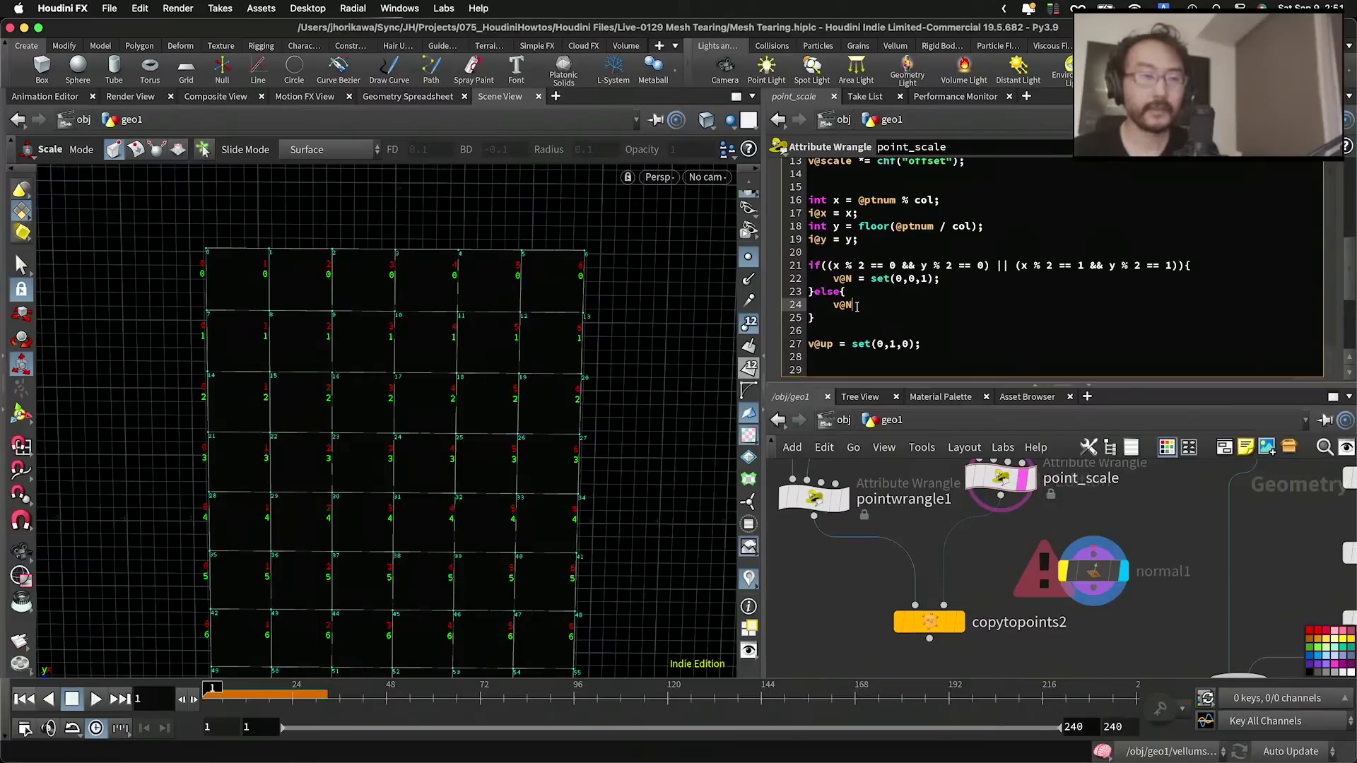
type("N = set*(")
type("(0,0")
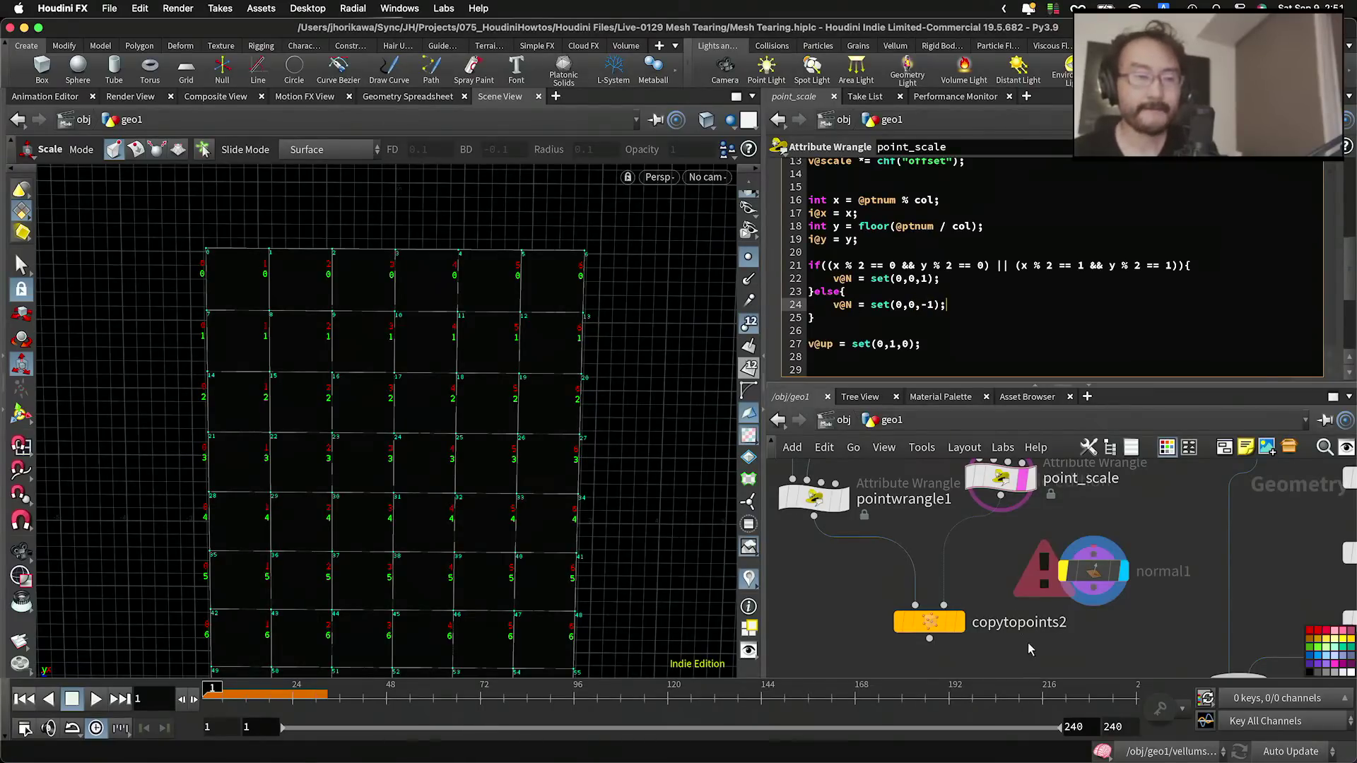
Step: Display copytopoints2's output and hide the attribute visualizers and point numbers in the viewport
left_click(957, 621)
right_click_drag(609, 491, 566, 452, "alt")
middle_click_drag(566, 451, 624, 464, "alt")
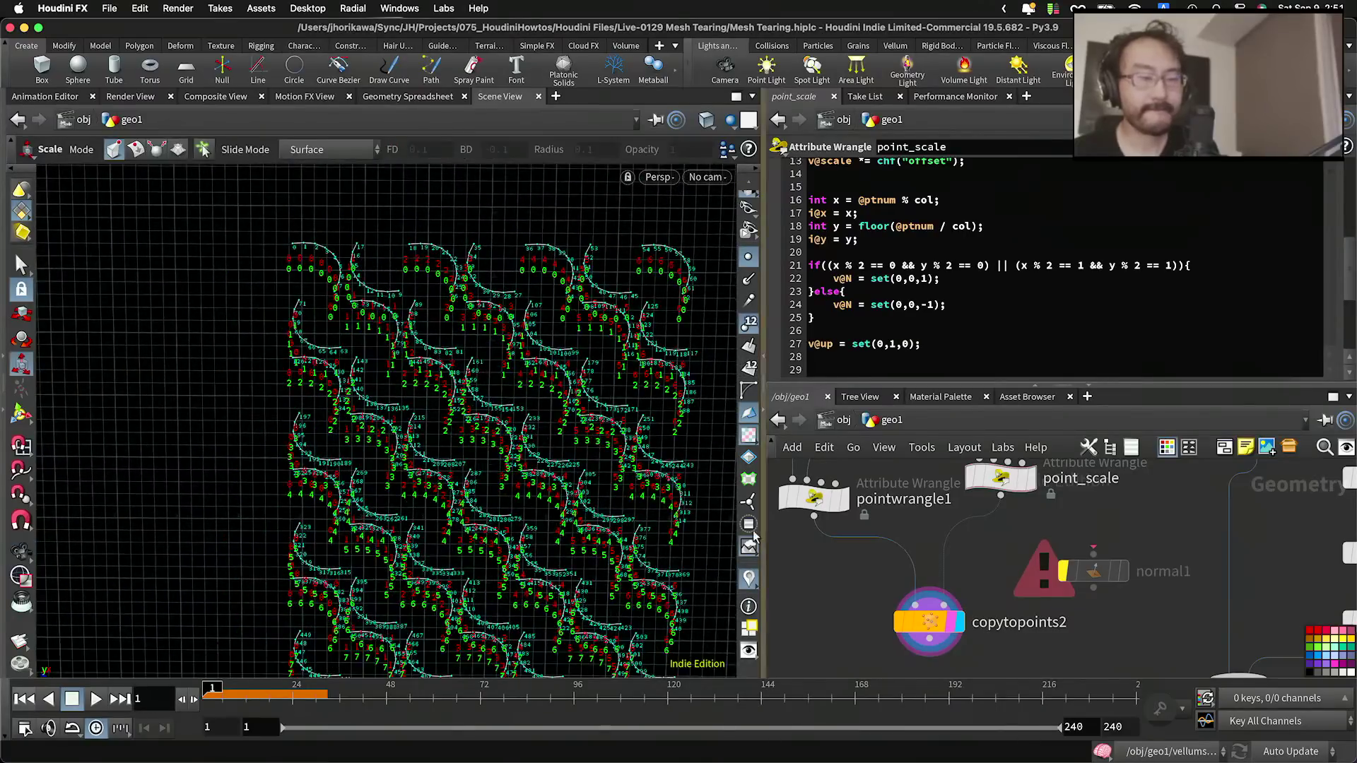
left_click(748, 578)
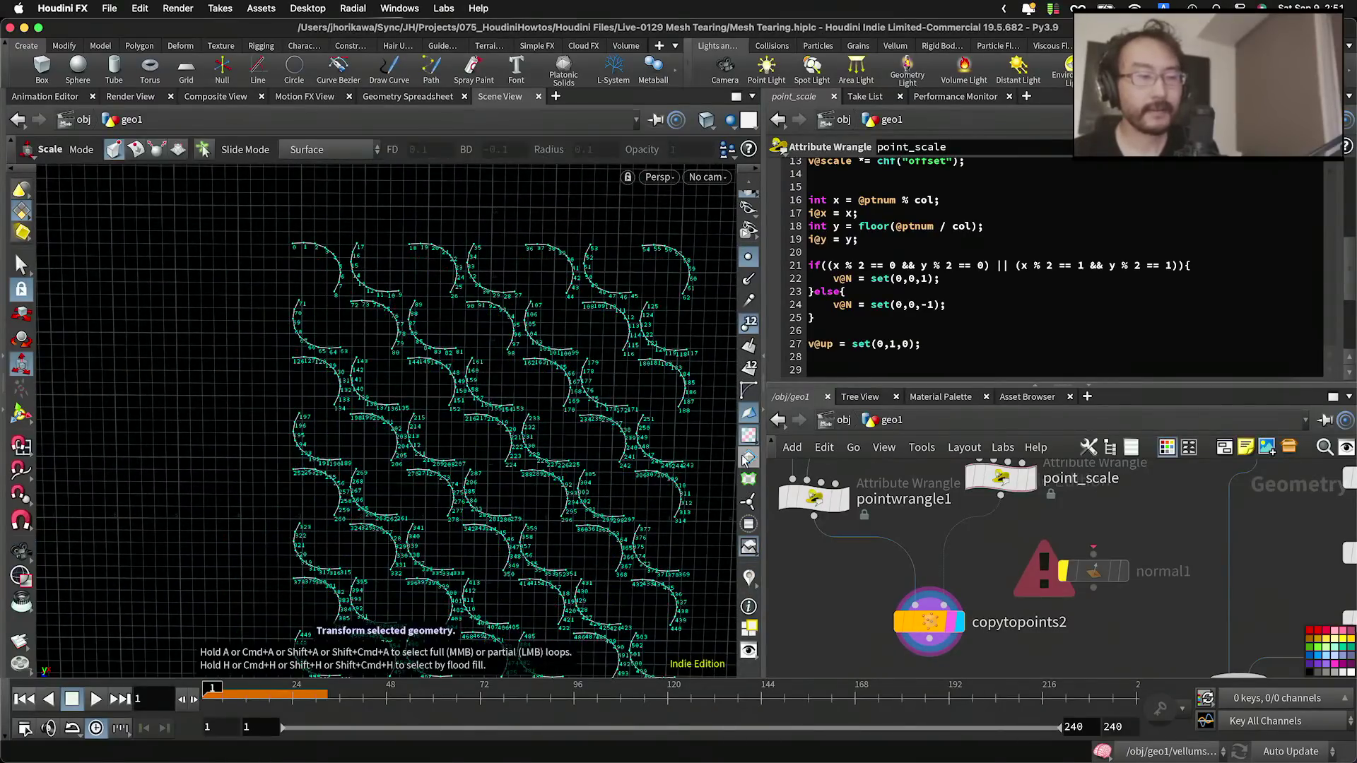
left_click(749, 323)
middle_click_drag(600, 355, 551, 358, "alt")
key("e")
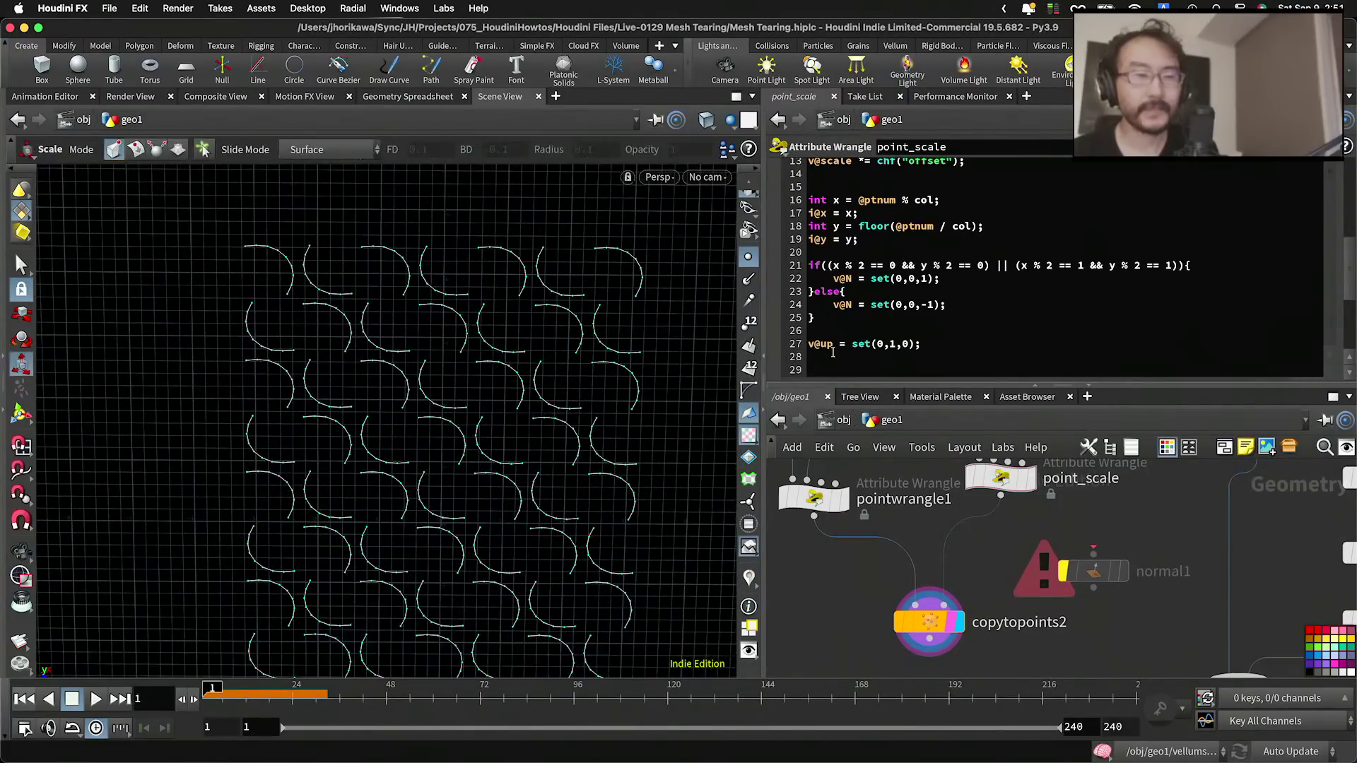
Step: Try v@N = set(1,0,0); as the normal in the else block
double_click(930, 305)
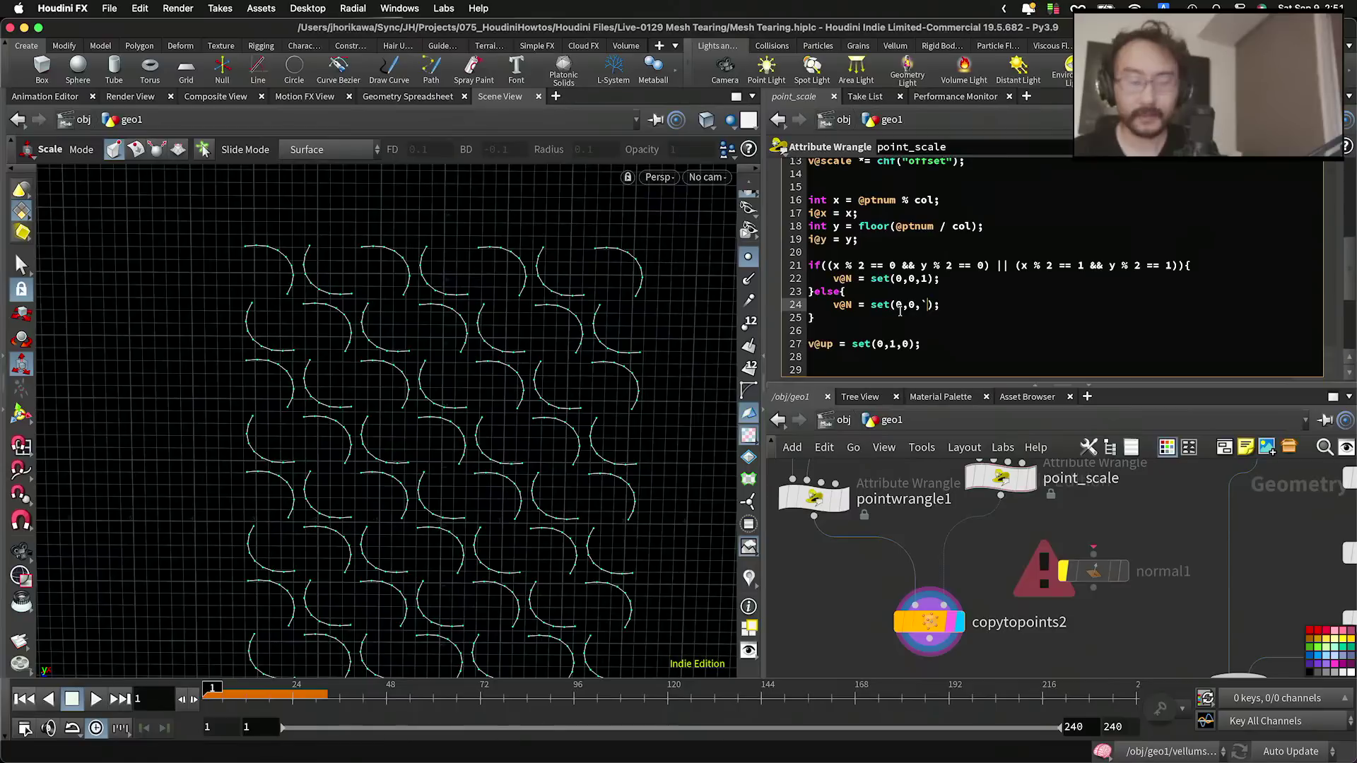
double_click(899, 306)
type("1,")
left_click(1094, 549)
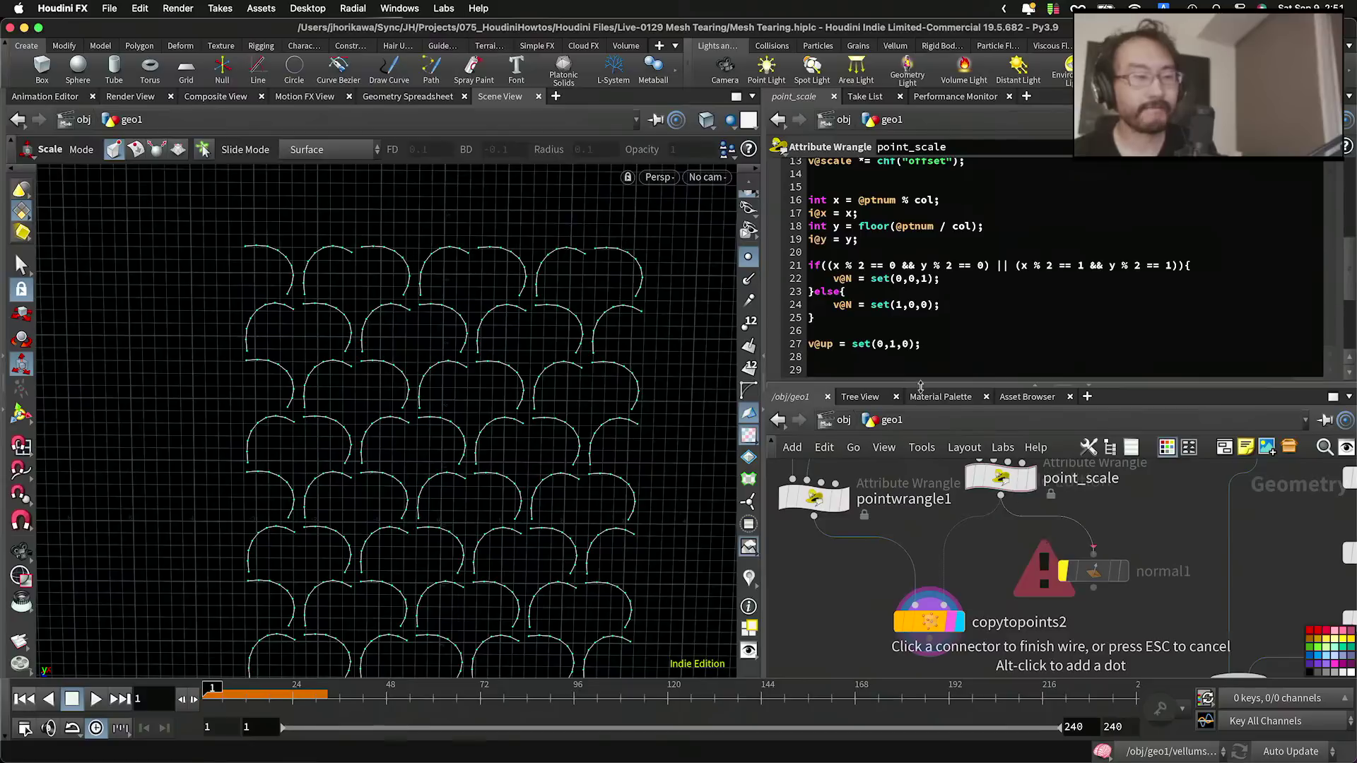
Step: Try v@N = set(-1,0,0); in the else block and inspect the orientation of the copied curves
left_click(896, 305)
type("-")
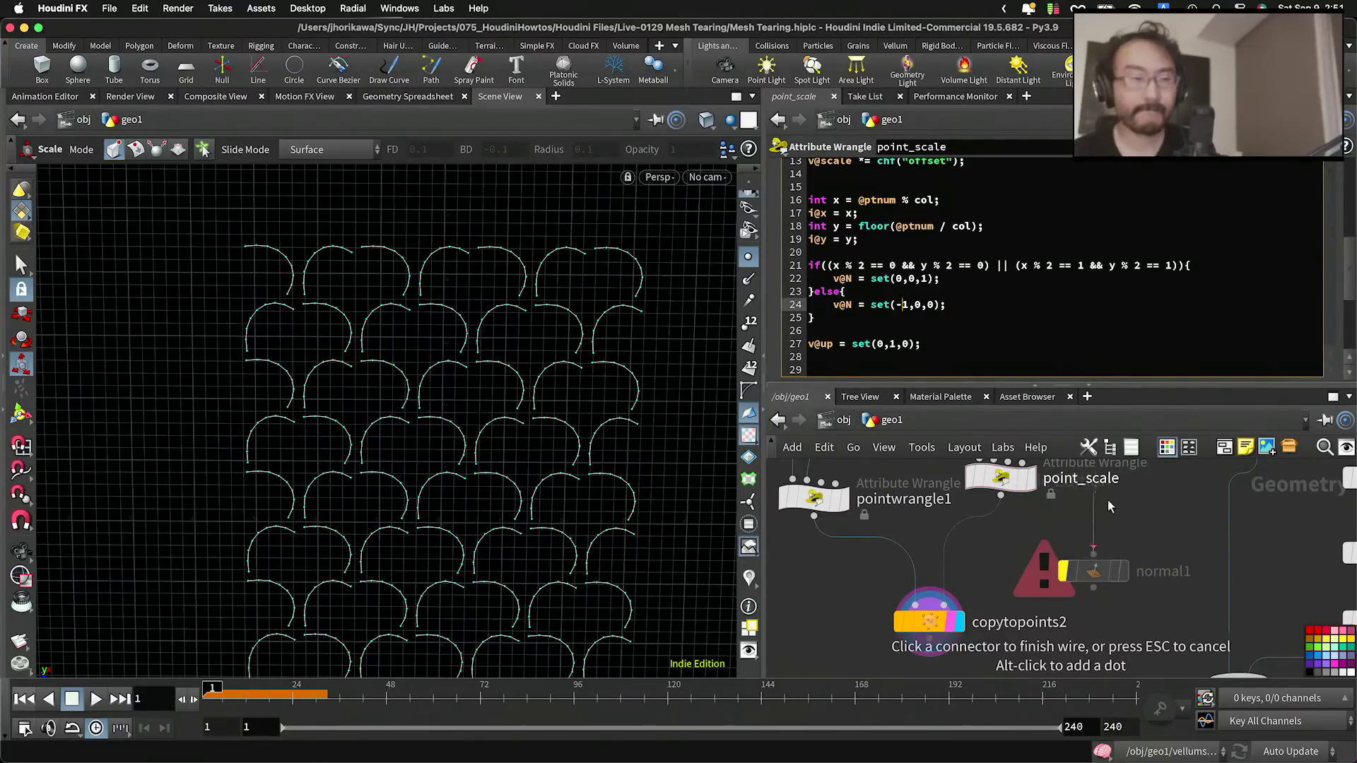
left_click(1150, 545)
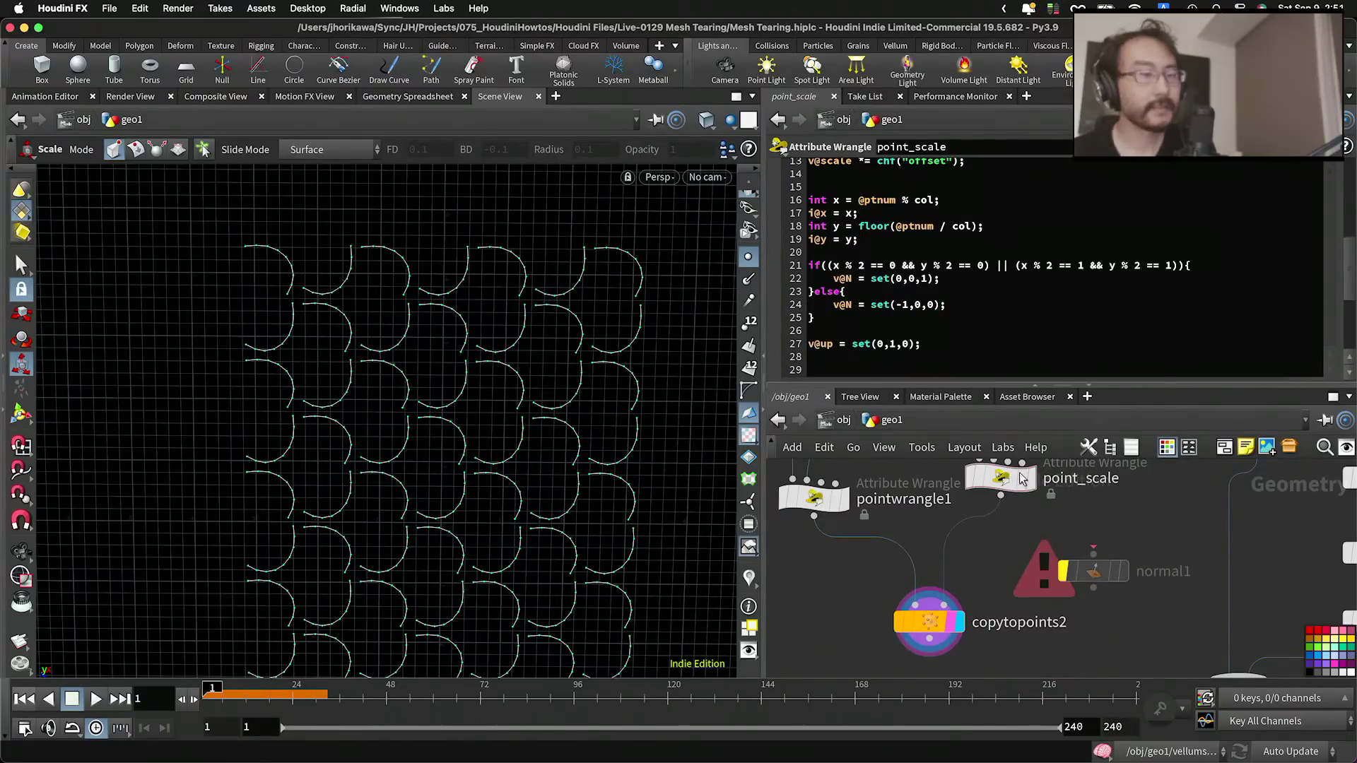
scroll(643, 448, "up", 5)
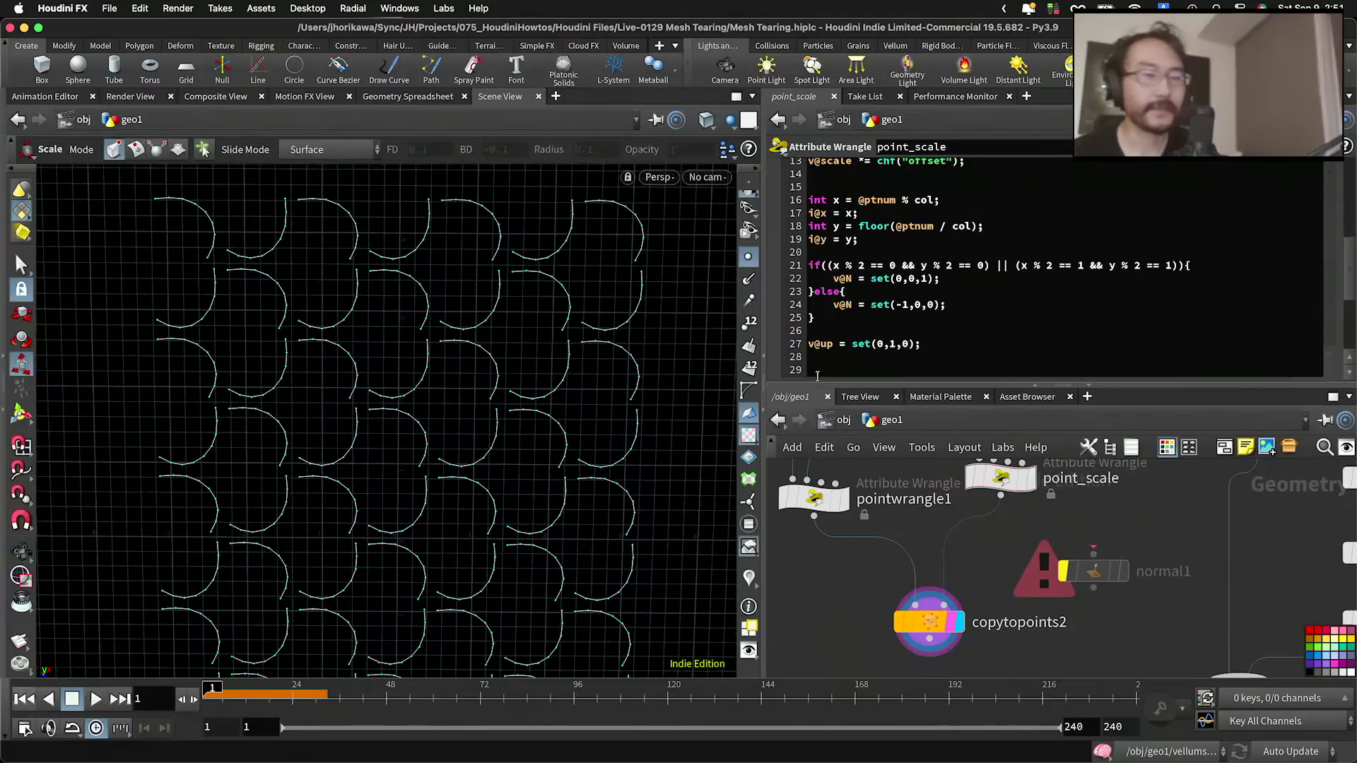
Step: Restore the else block's normal to v@N = set(0,0,-1);
left_click_drag(908, 309, 897, 307)
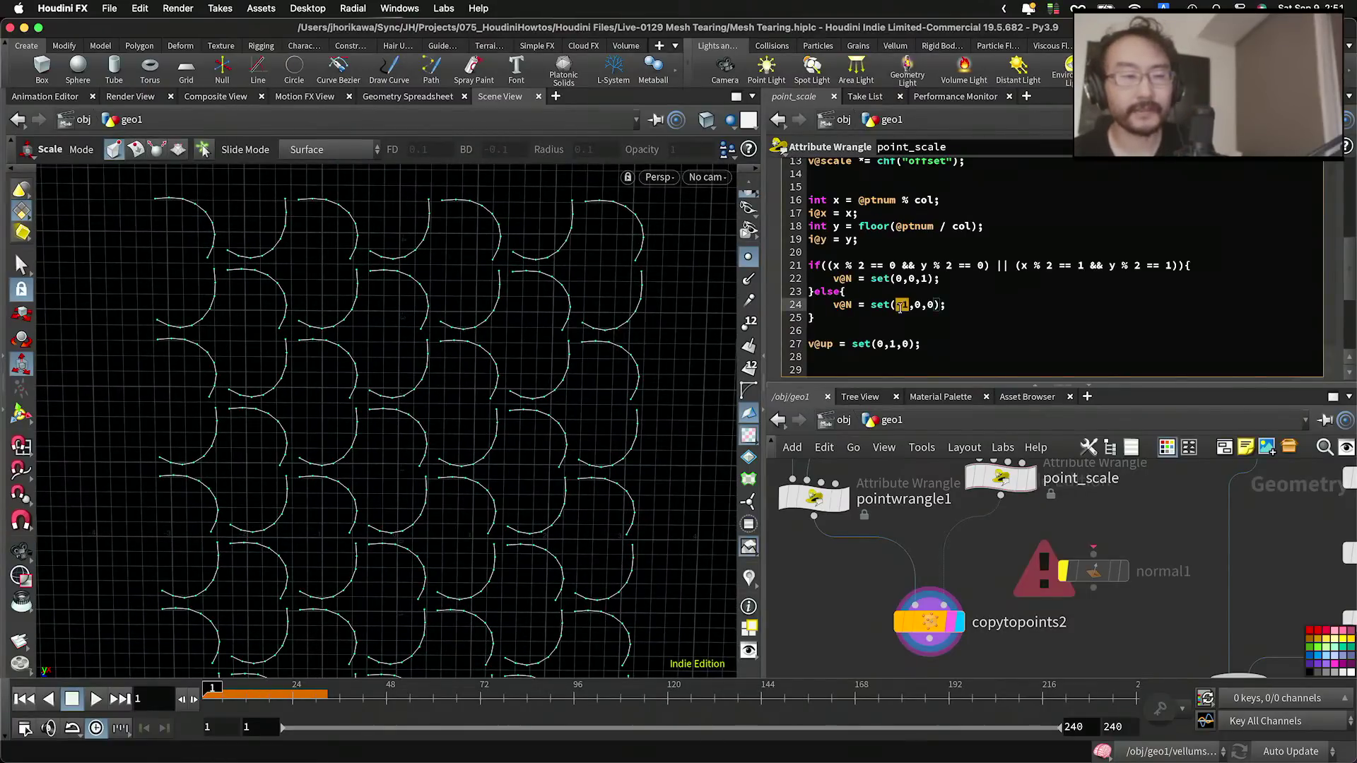
type("0")
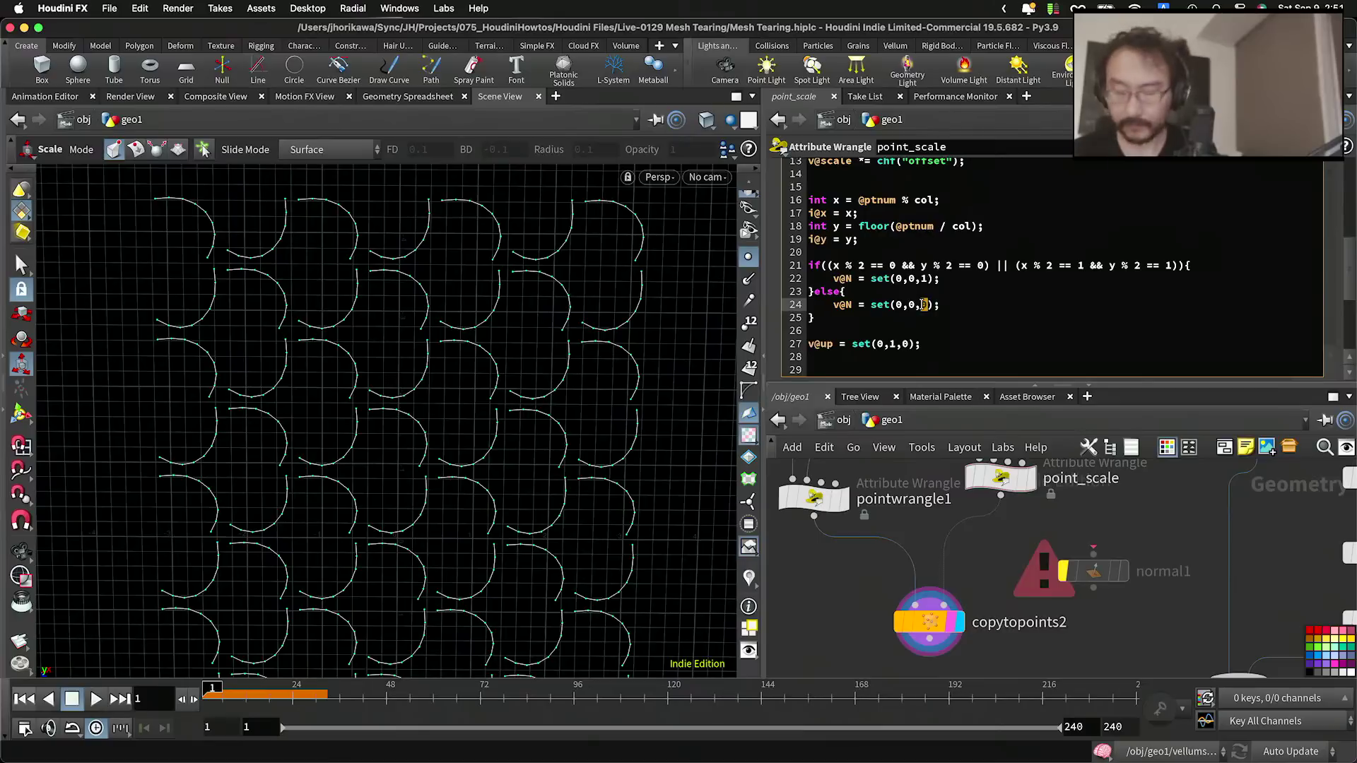
left_click(1099, 506)
mouse_move(604, 365)
right_mouse_down("alt")
mouse_move(566, 356)
mouse_move(584, 350)
right_mouse_up("alt")
Step: Swap the alternating normals: set v@N = set(0,0,-1); in the if block and v@N = set(0,0,1); in the else block
left_click(921, 278)
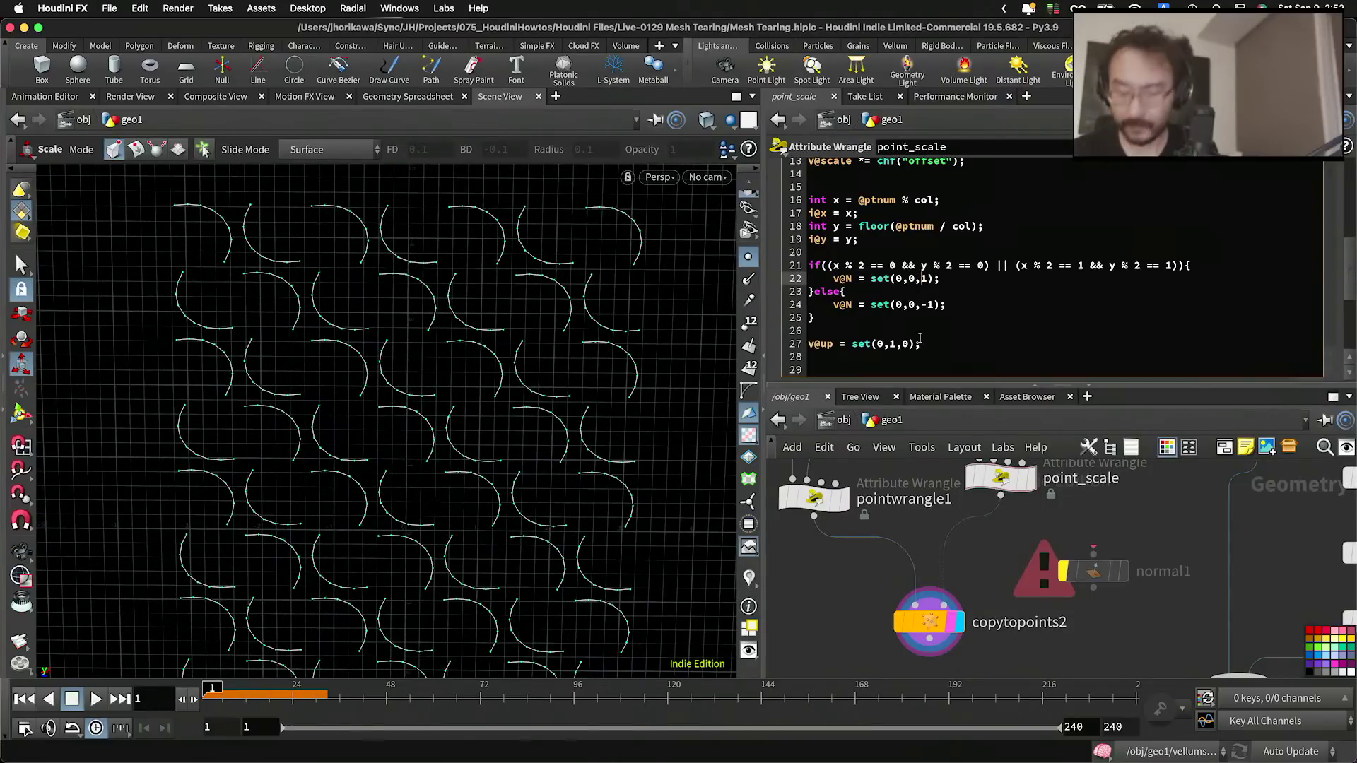
left_click(926, 306)
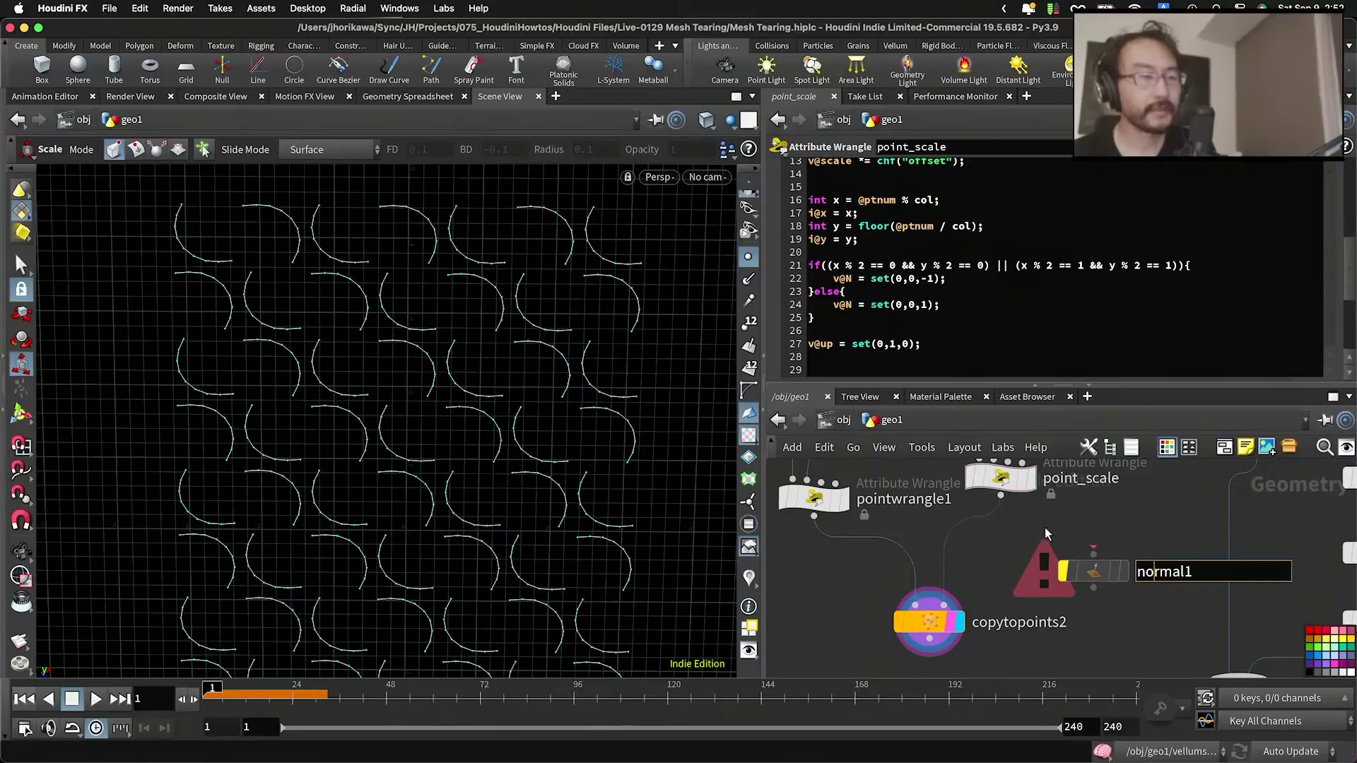
right_click(571, 397)
left_click(498, 413)
right_click_drag(512, 396, 412, 428, "alt")
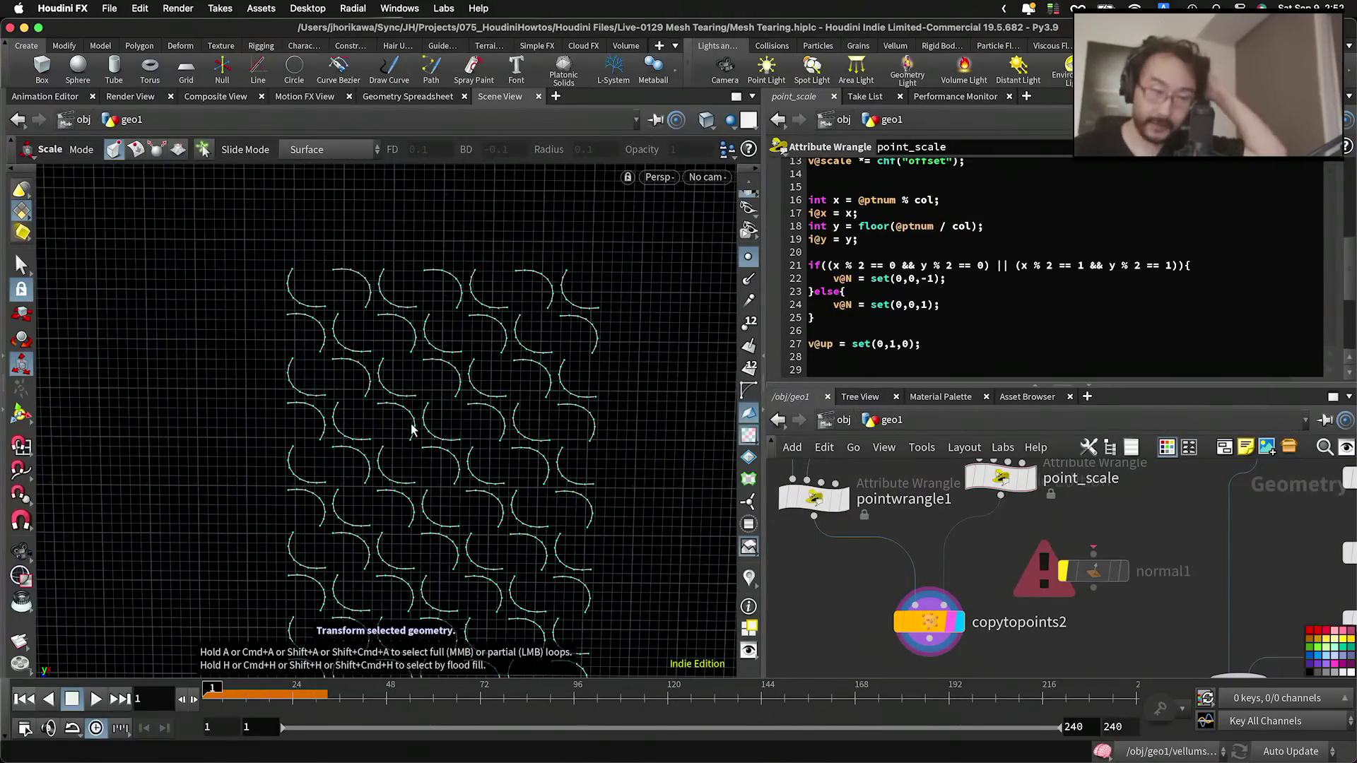
Step: Delete the unused normal1 node and hide the points in the viewport
scroll(1019, 565, "down", 5)
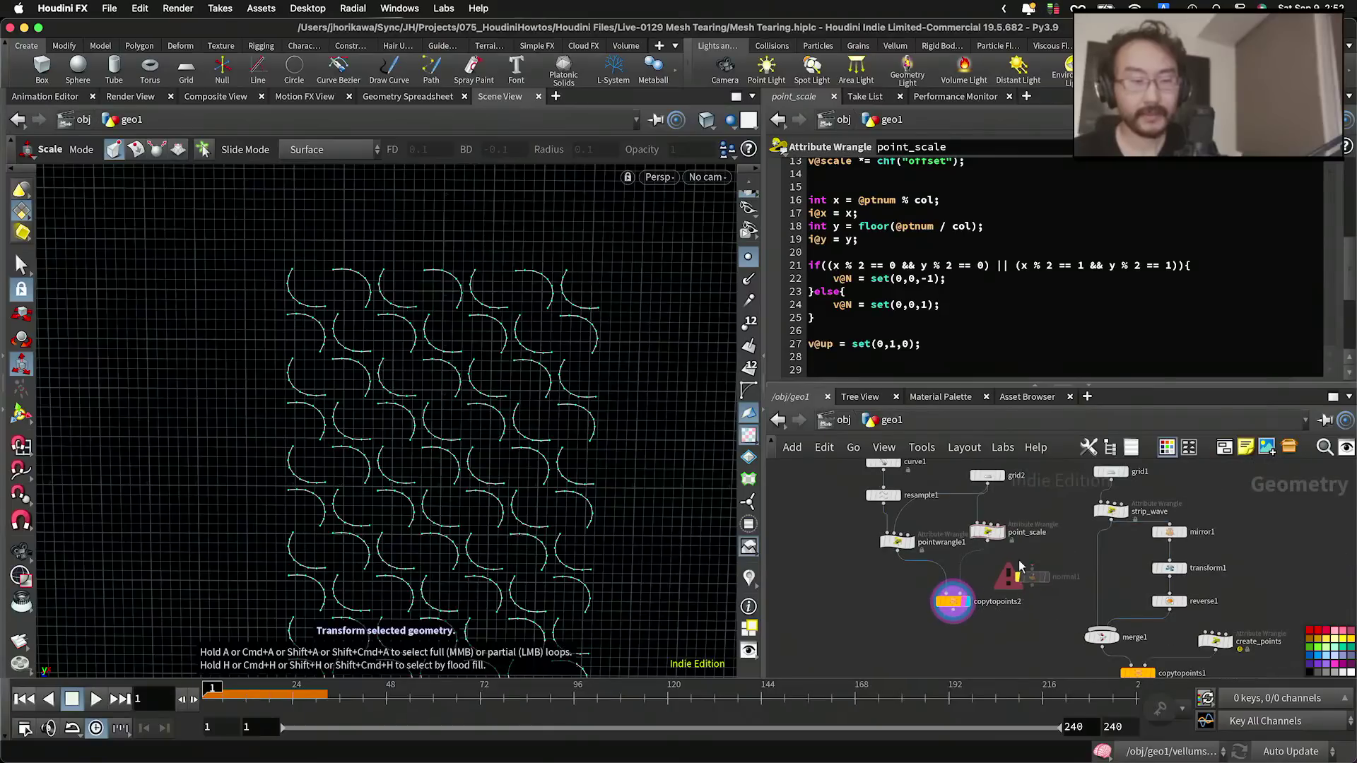
left_click(1018, 569)
key("Delete")
scroll(943, 622, "up", 4)
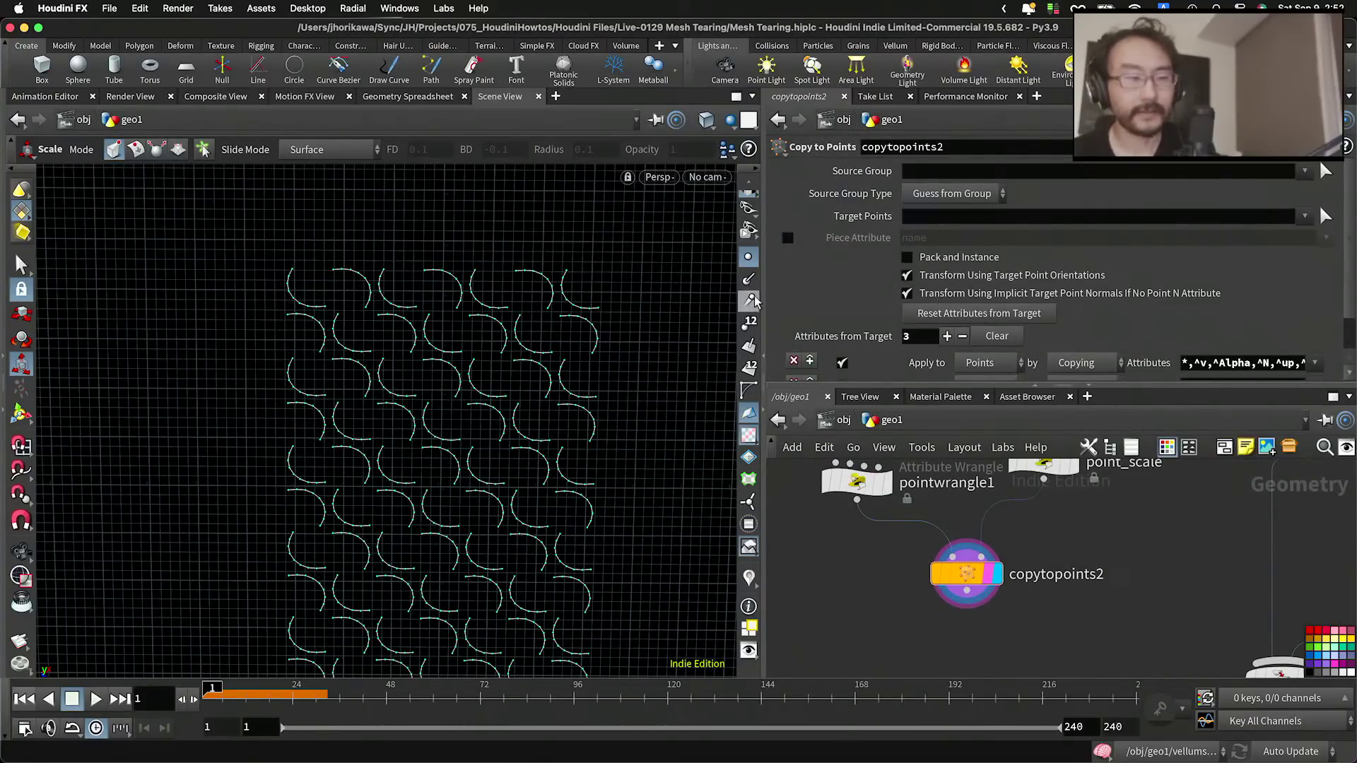
key("Escape")
scroll(573, 381, "down", 3)
scroll(869, 570, "down", 4)
Step: Show grid2 as a template over the copied curves and display the grid itself for comparison
middle_click_drag(869, 569, 914, 638)
scroll(917, 631, "down", 4)
scroll(940, 606, "up", 2)
scroll(940, 605, "up", 3)
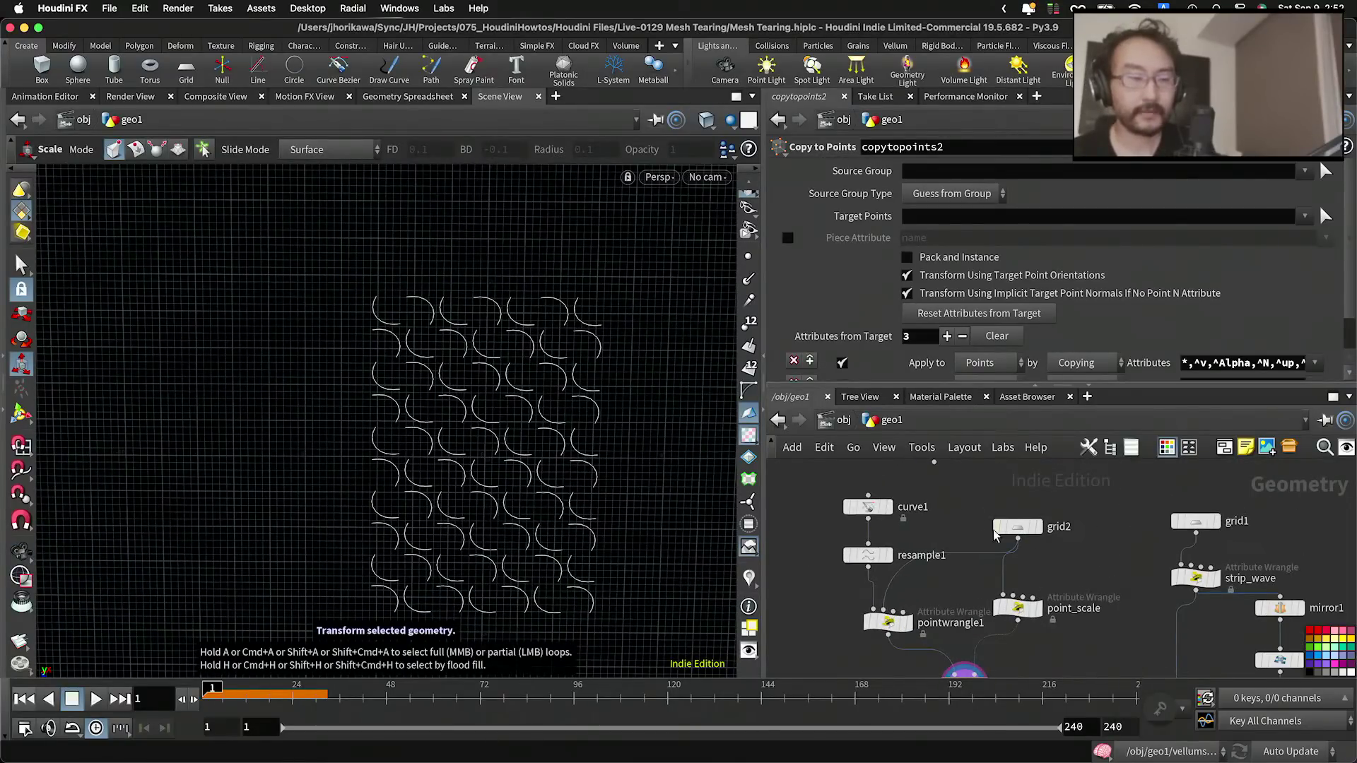
scroll(994, 535, "up", 1)
left_click(1036, 527)
key("Escape")
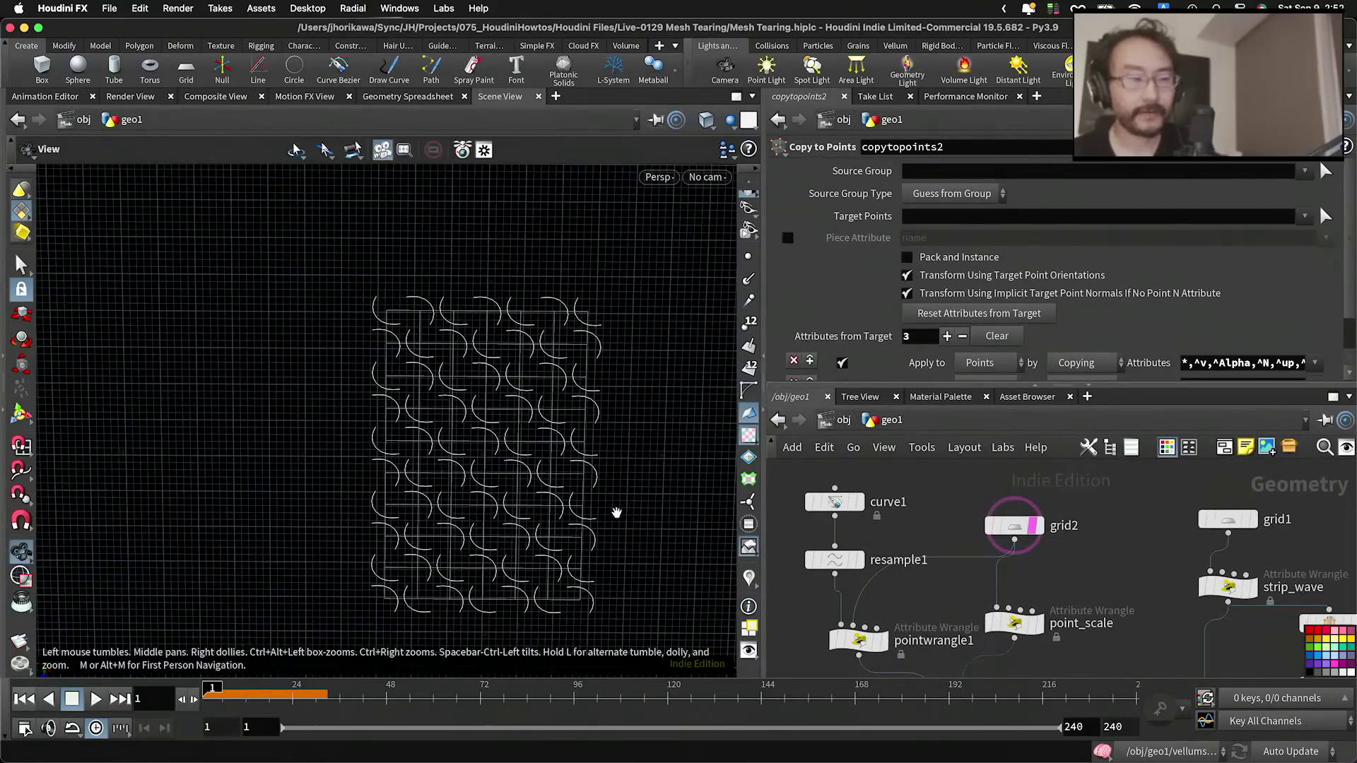
scroll(990, 562, "up", 1)
left_click(1049, 522)
middle_click_drag(1063, 579, 1043, 527)
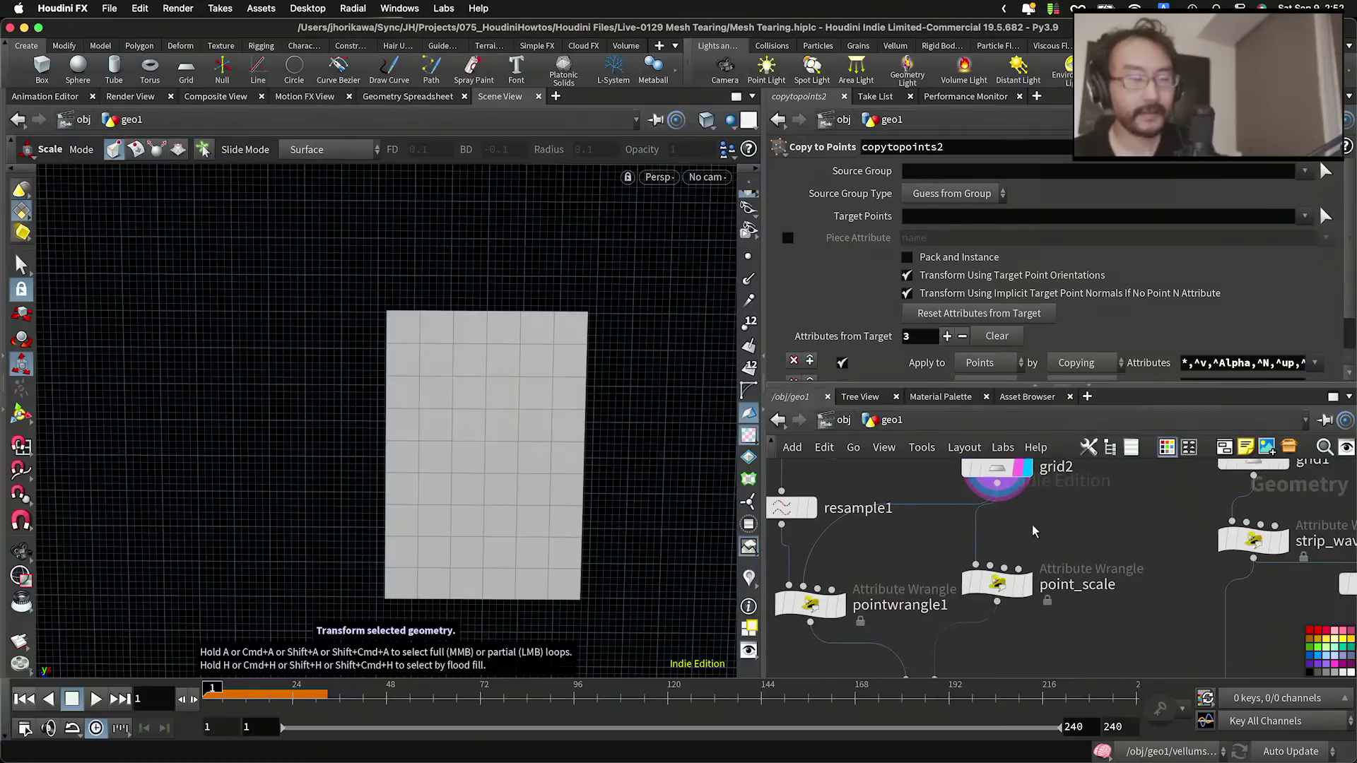
Step: Return the viewport display to copytopoints2's copied curves
scroll(1036, 523, "down", 3)
scroll(957, 633, "up", 3)
left_click_drag(993, 622, 970, 629)
scroll(970, 630, "down", 1)
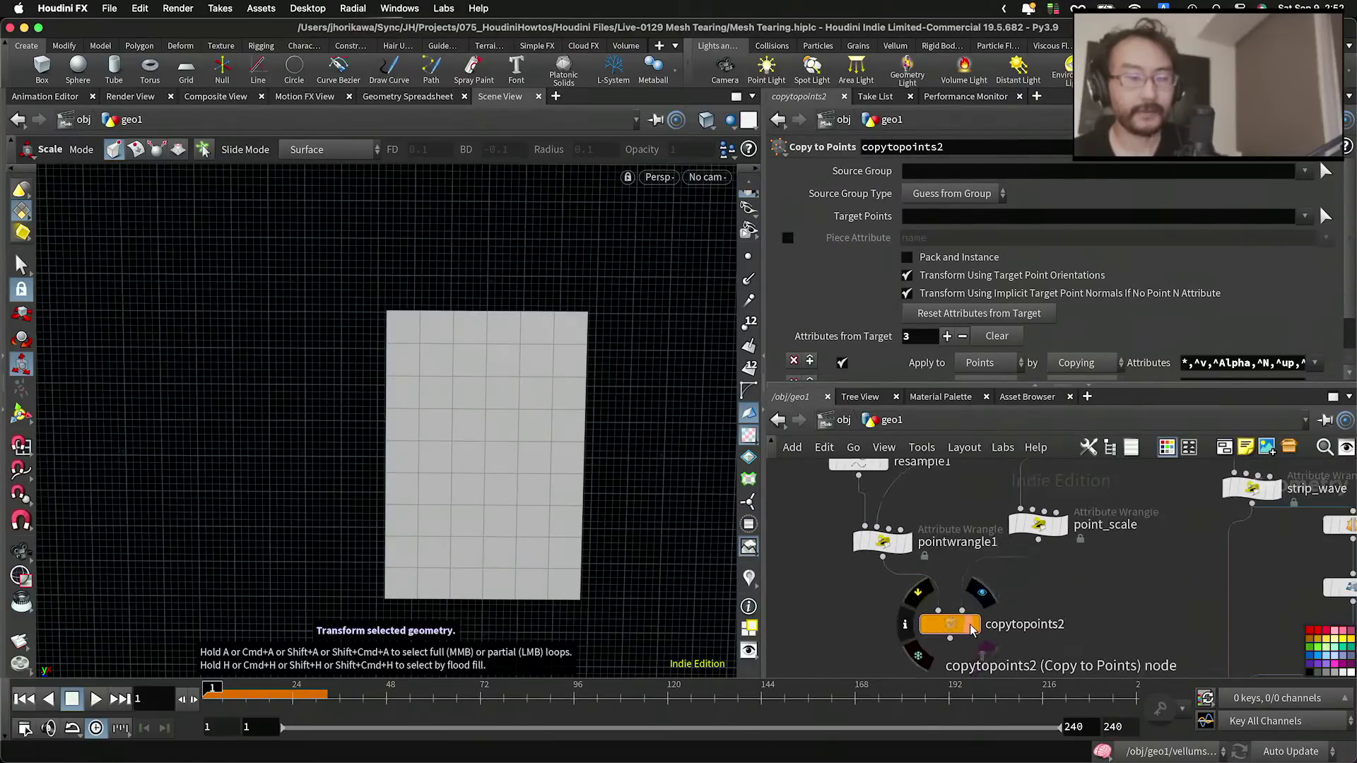
left_click(982, 593)
scroll(1045, 622, "down", 2)
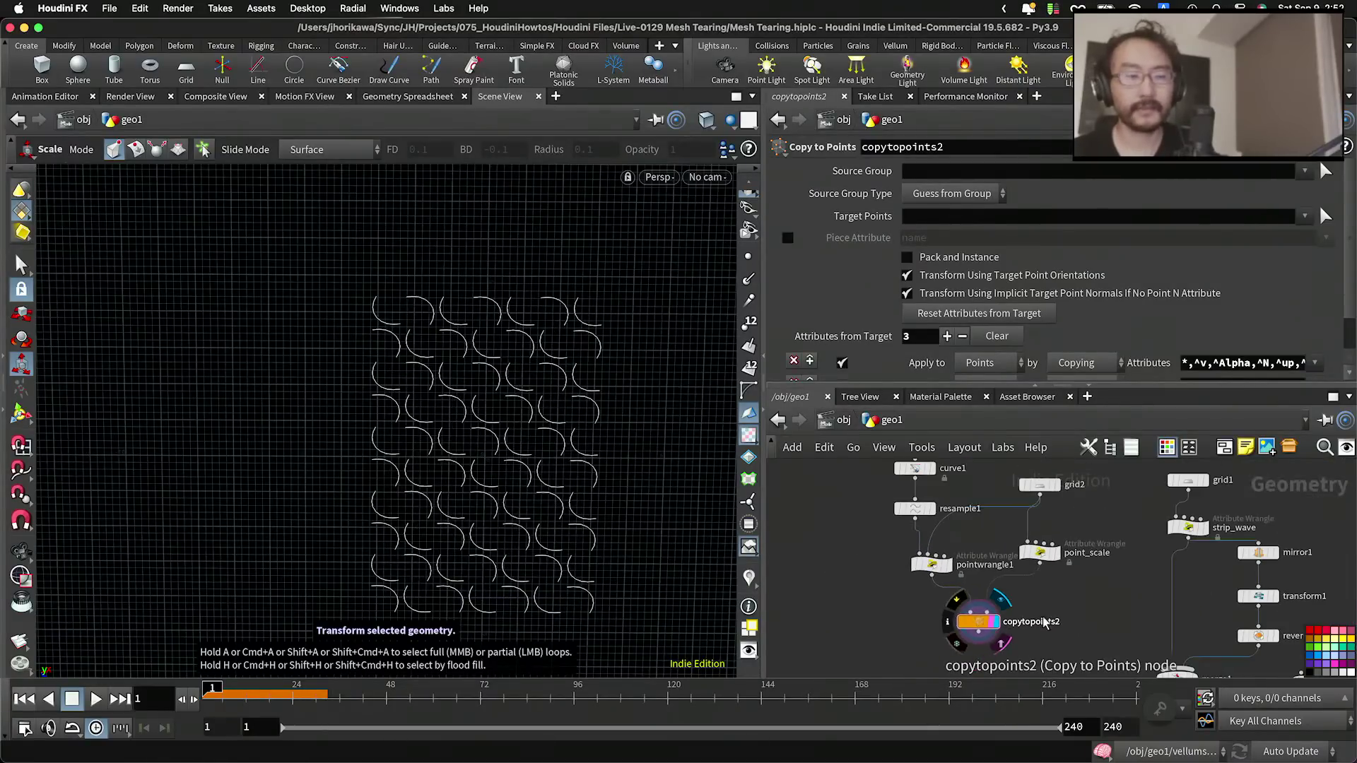
Step: Move the curve and grid2 node network away from the strip_wave branch and display grid2's output
left_click_drag(1084, 644, 817, 497)
left_click(970, 527)
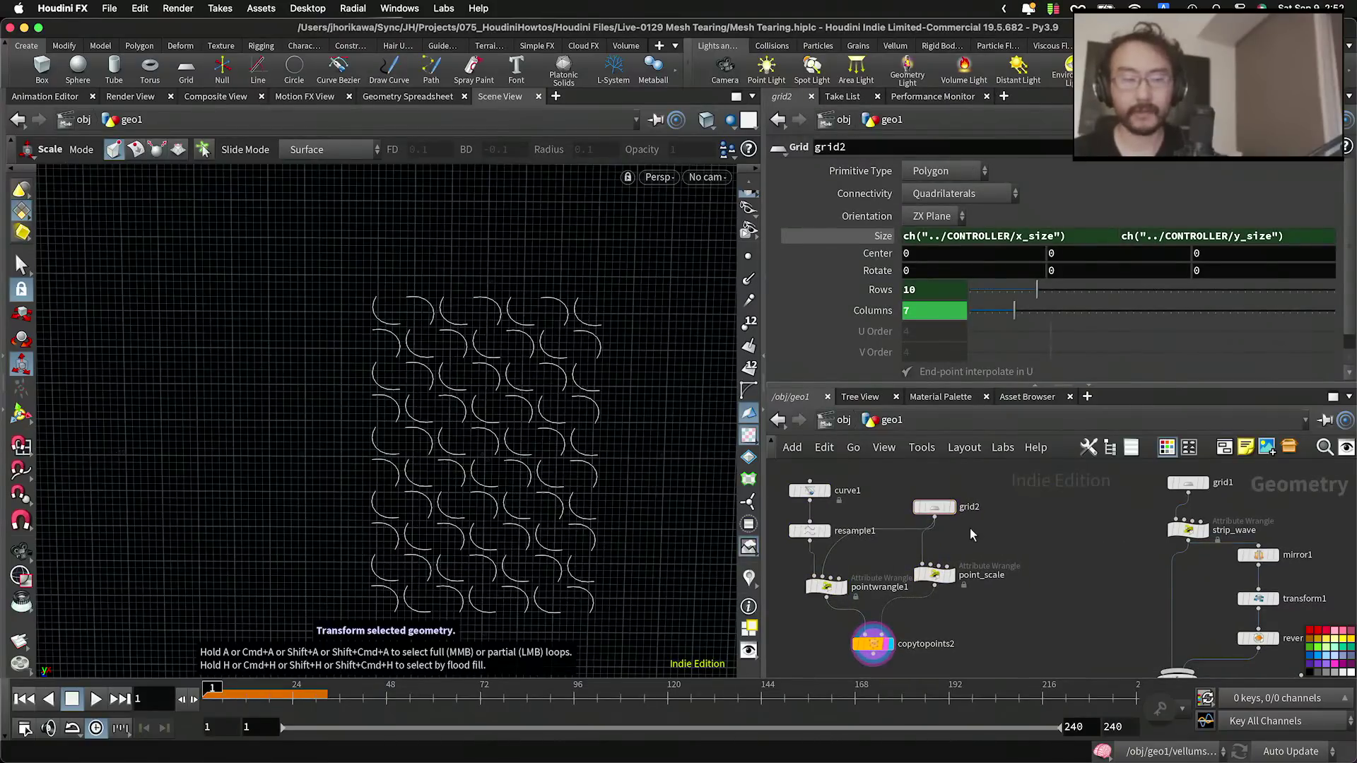
scroll(967, 559, "up", 3)
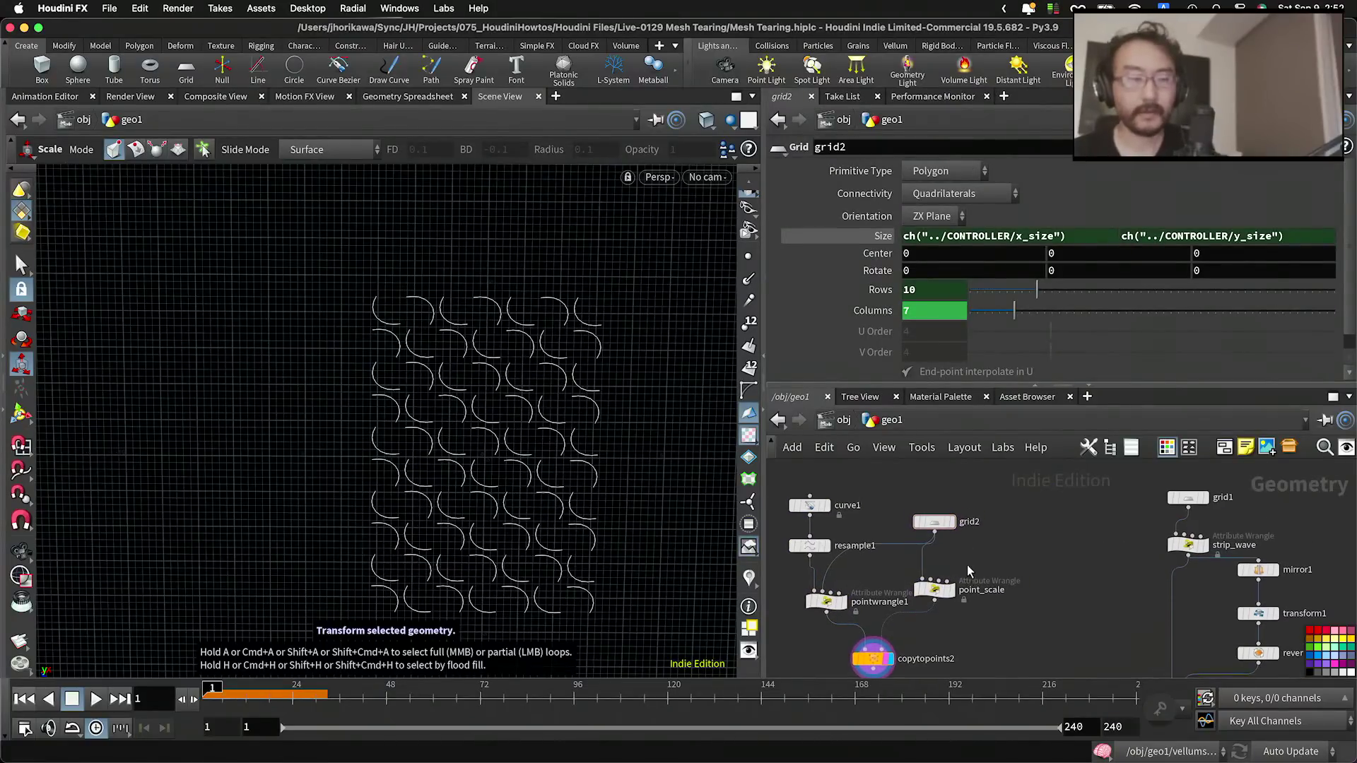
left_click(946, 516)
left_click(929, 517)
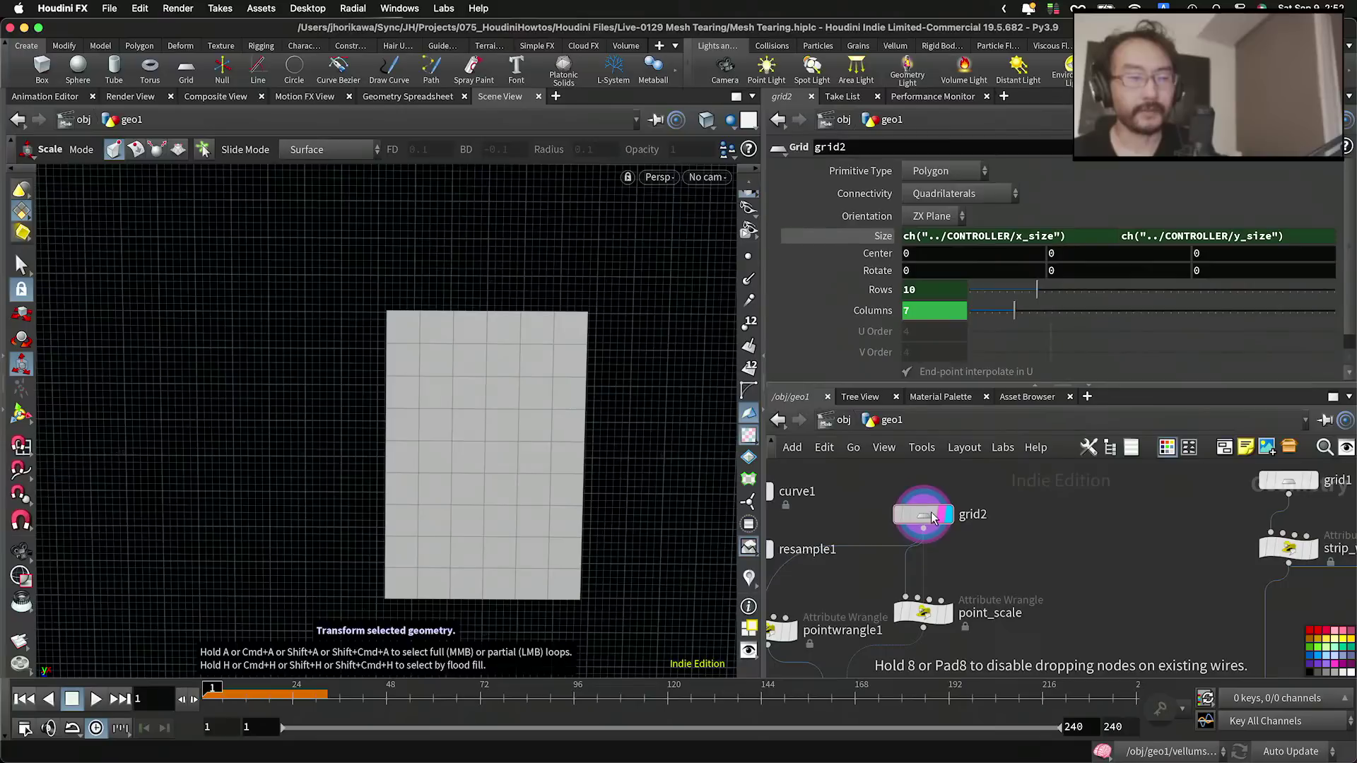
Step: Add a Divide node, connect grid2's output to it, and display the divided grid
key("Tab")
type("divid")
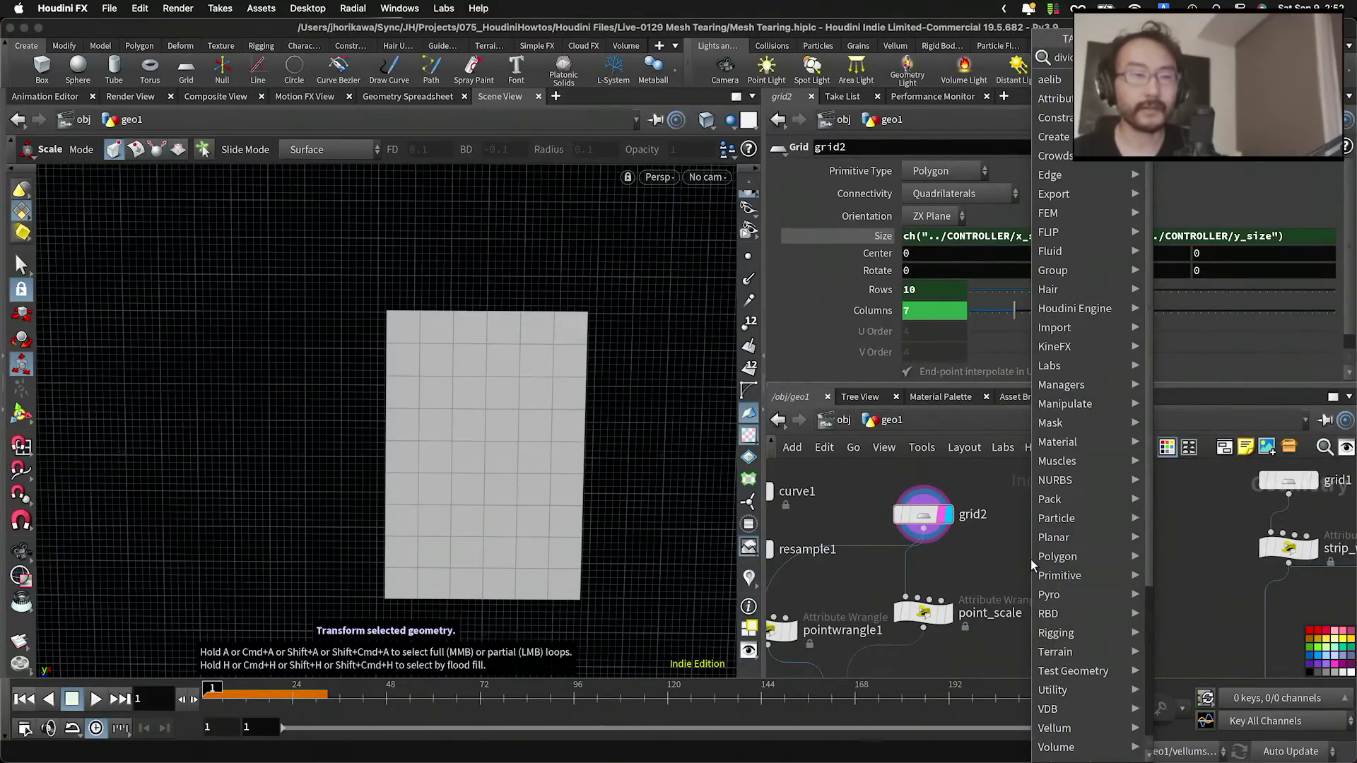
key("Return")
left_click(1032, 561)
scroll(938, 543, "up", 2)
left_click_drag(928, 530, 1040, 550)
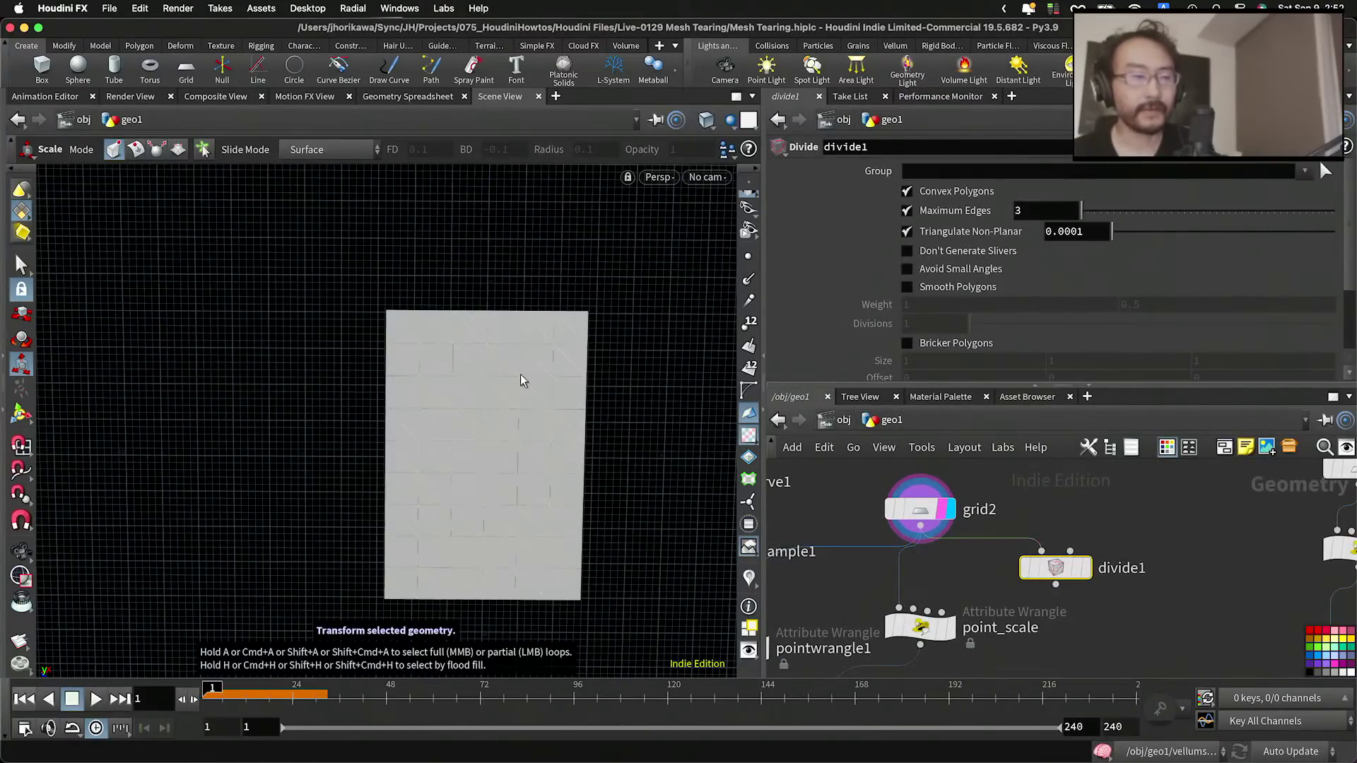
left_click(1082, 570)
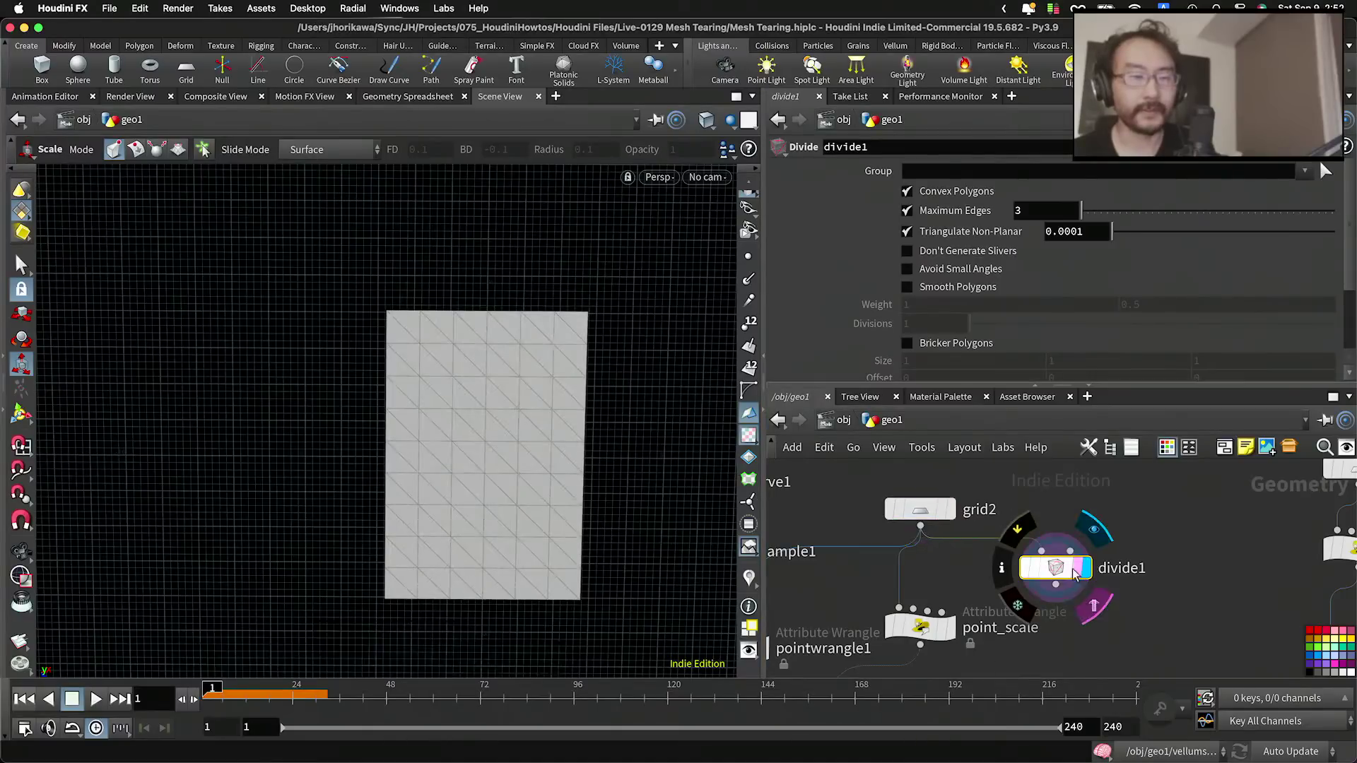
Step: Enable Remove Shared Edges on divide1 and compare its output with grid2
left_click_drag(1082, 571, 1107, 583)
scroll(1032, 344, "down", 3)
left_click(974, 335)
left_click(947, 509)
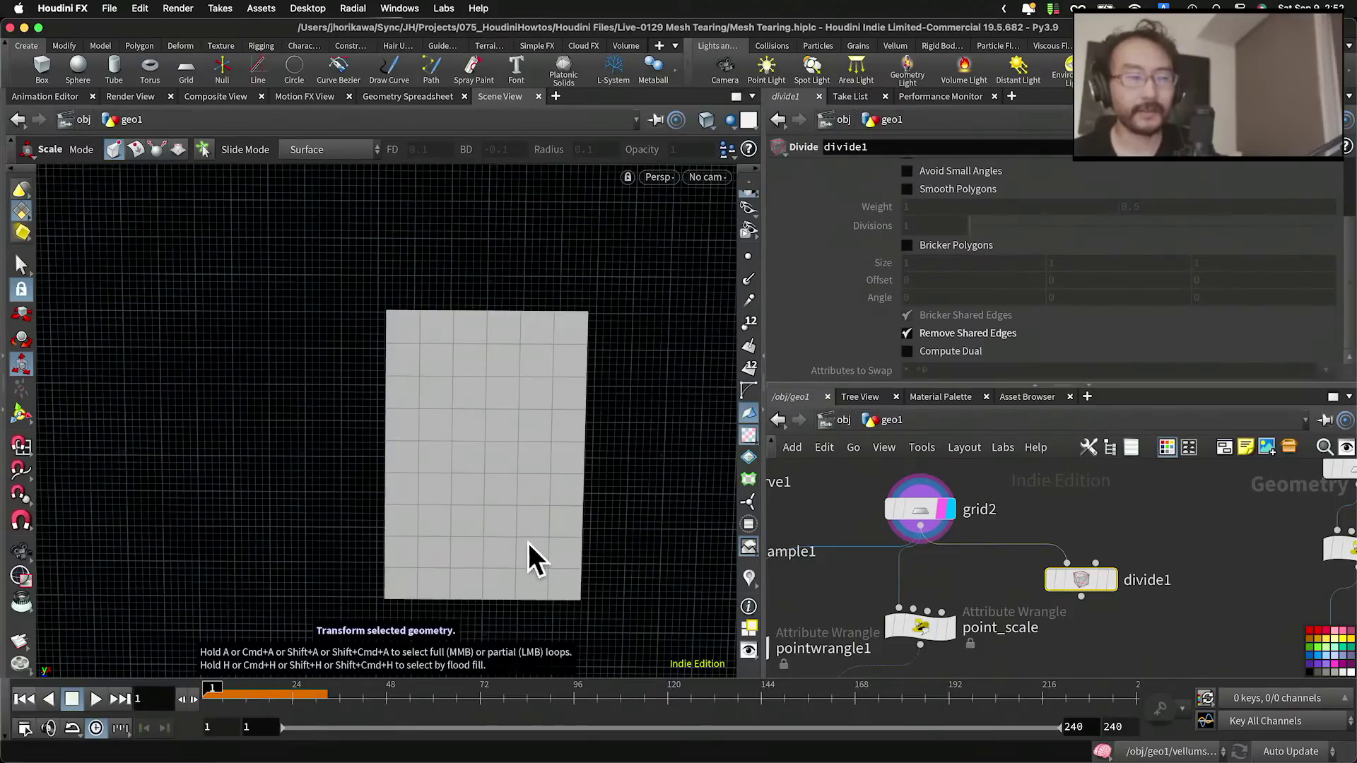
left_click(1111, 580)
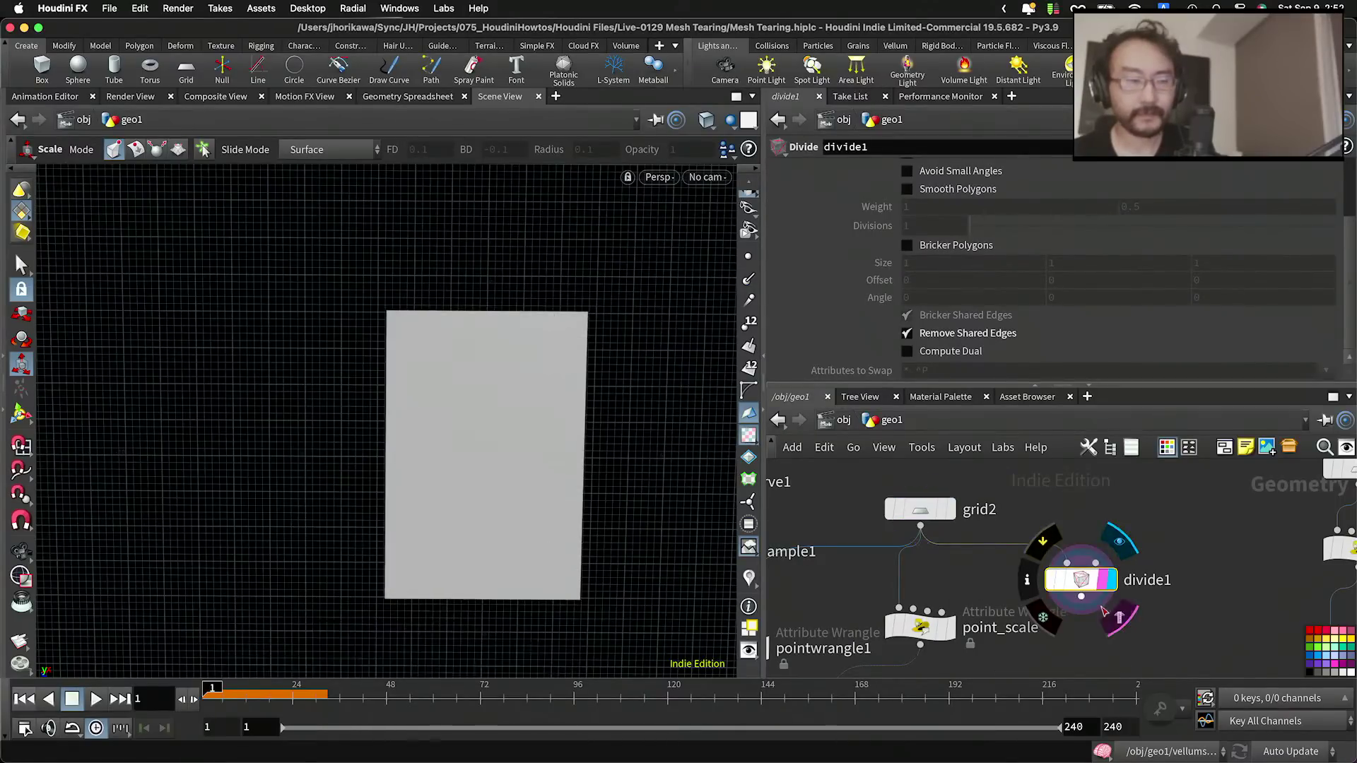
Step: Move divide1 farther from point_scale and open the node creation list below it
middle_click_drag(1090, 632, 1082, 542)
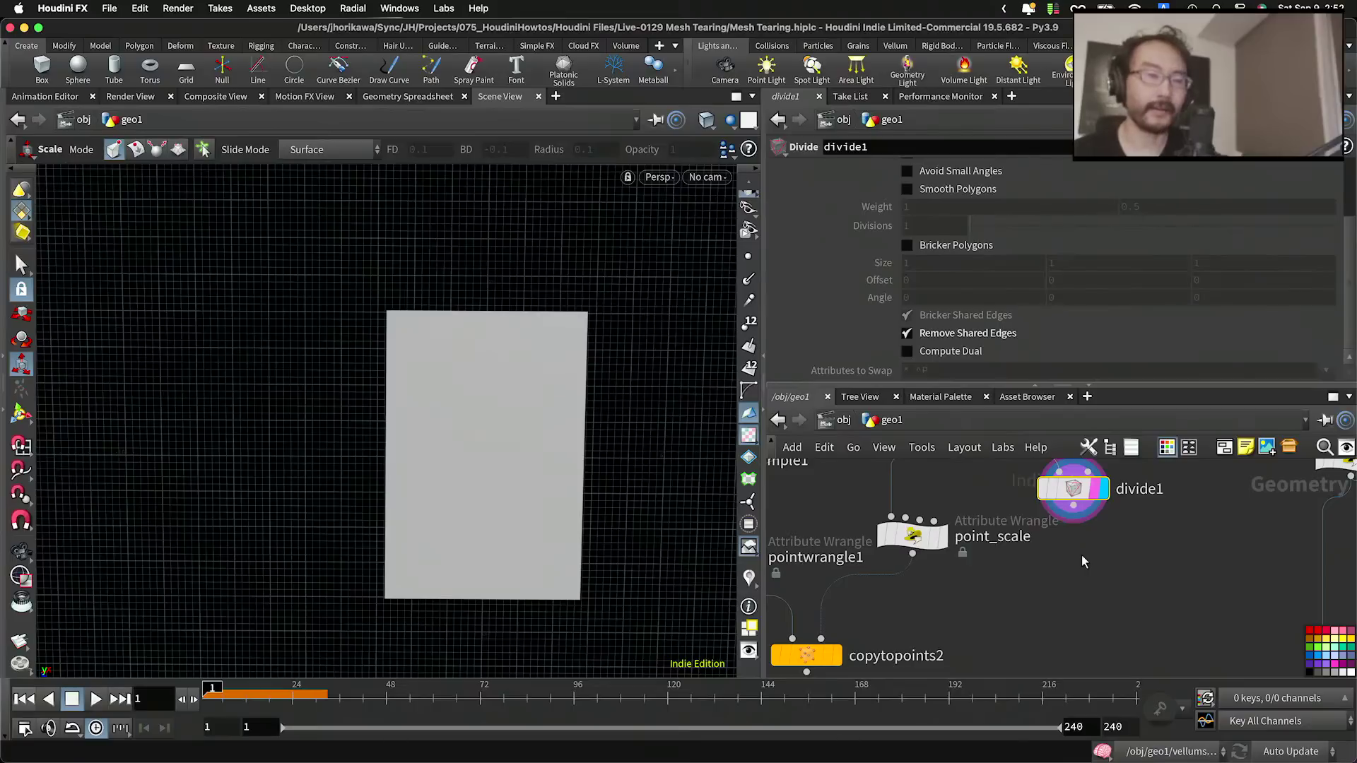
middle_click_drag(1080, 573, 1096, 599)
left_click_drag(1089, 516, 1129, 533)
right_click(1126, 595)
left_click(1113, 588)
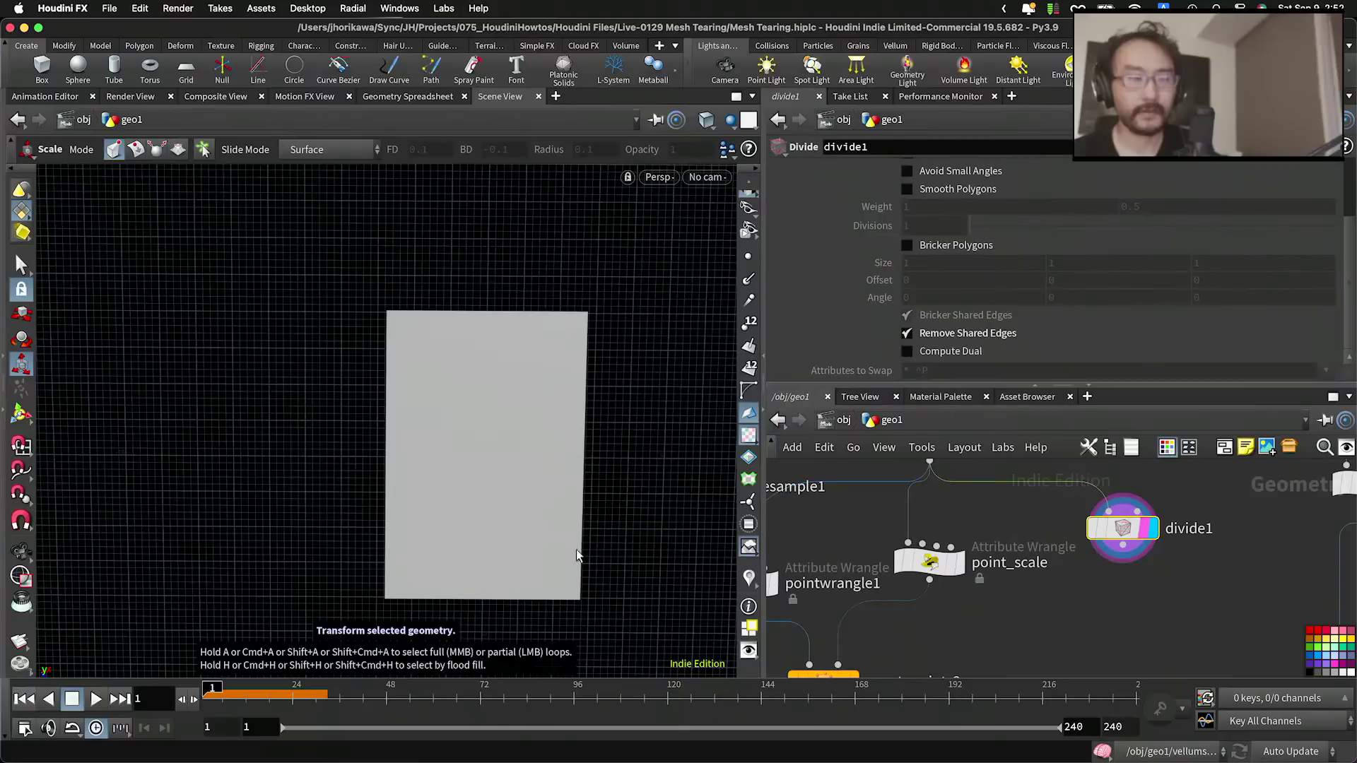
middle_click_drag(1129, 612, 1101, 605)
right_click(1102, 605)
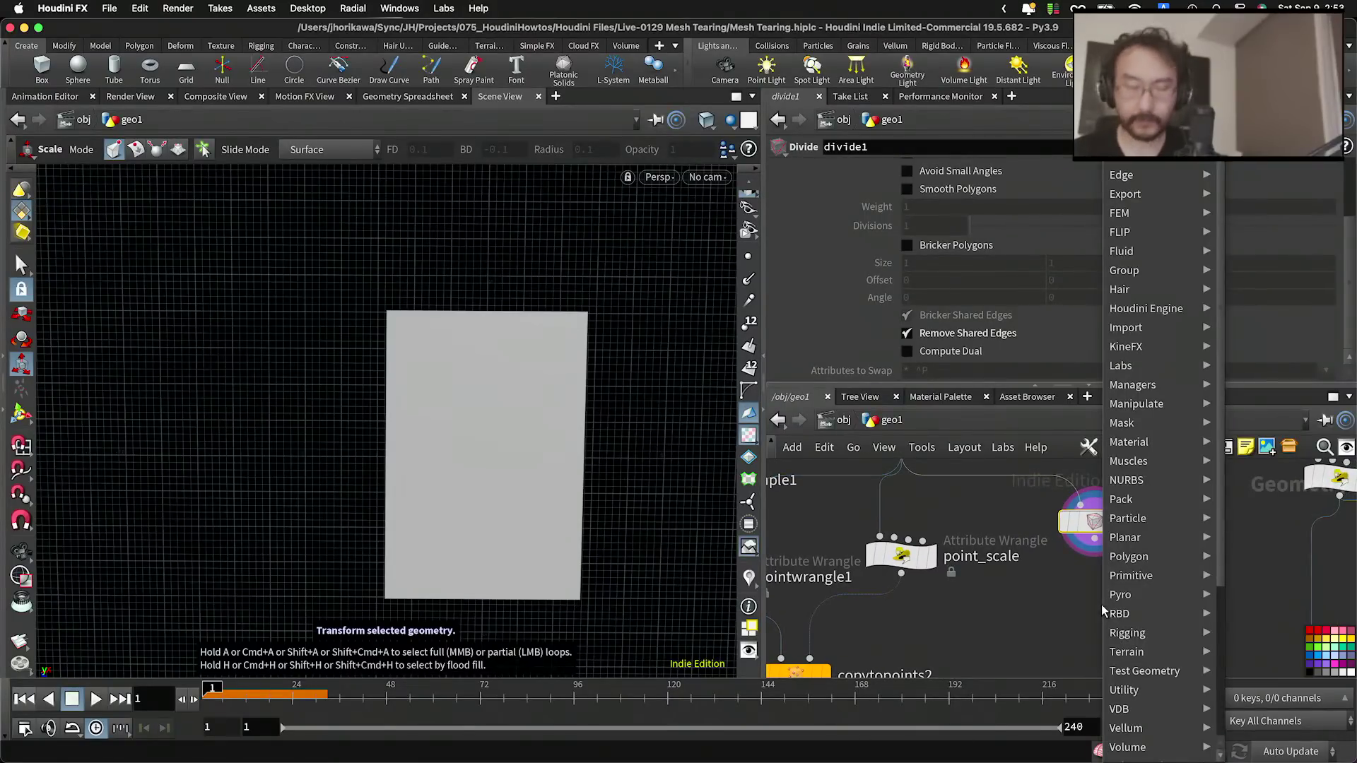
type("pri")
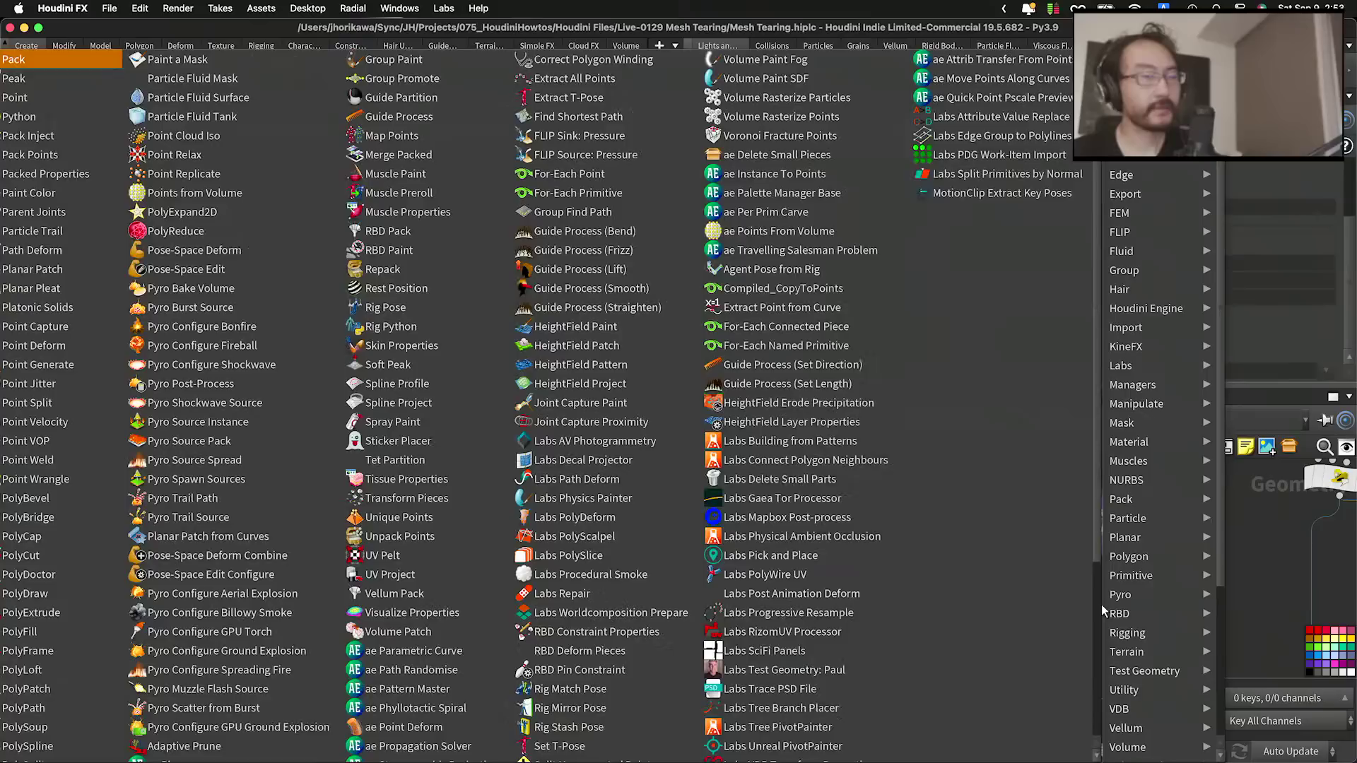
key("BackSpace")
key("BackSpace")
key("BackSpace")
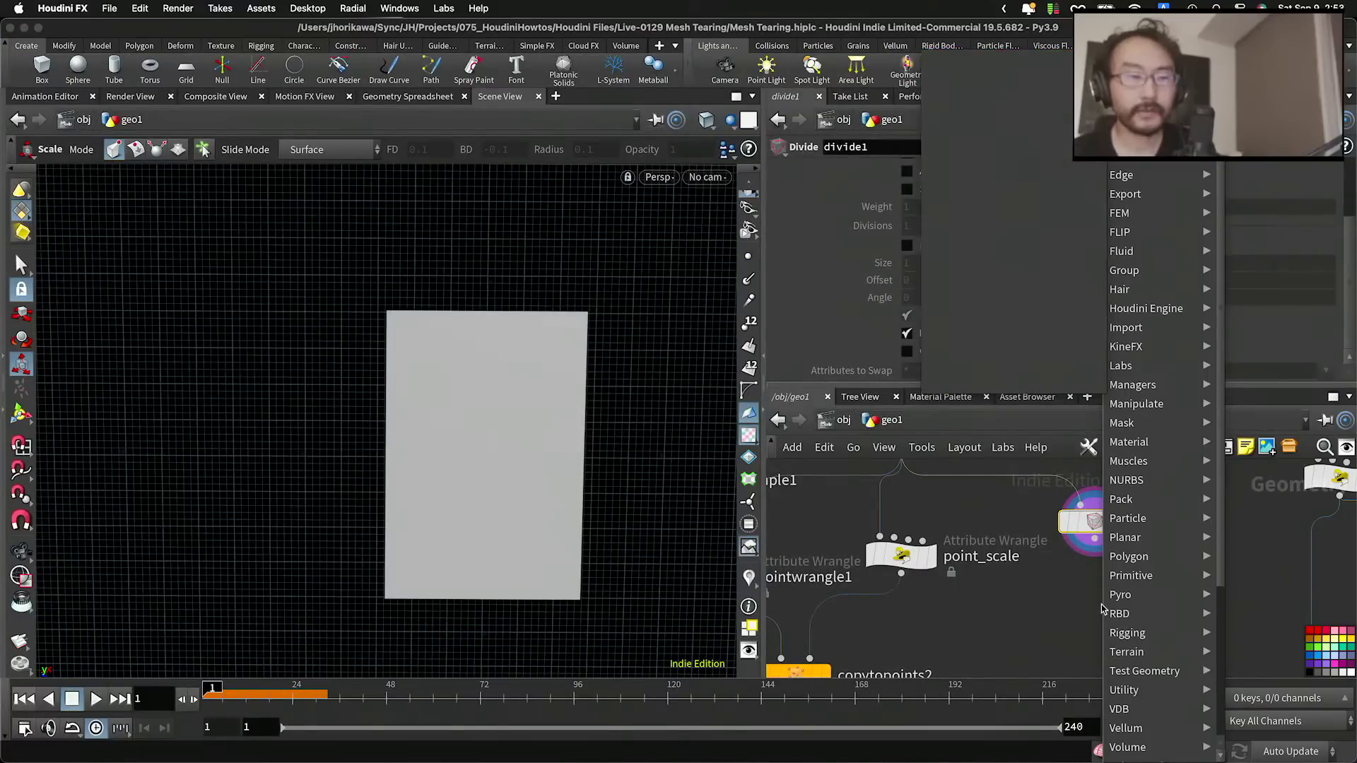
type("prim")
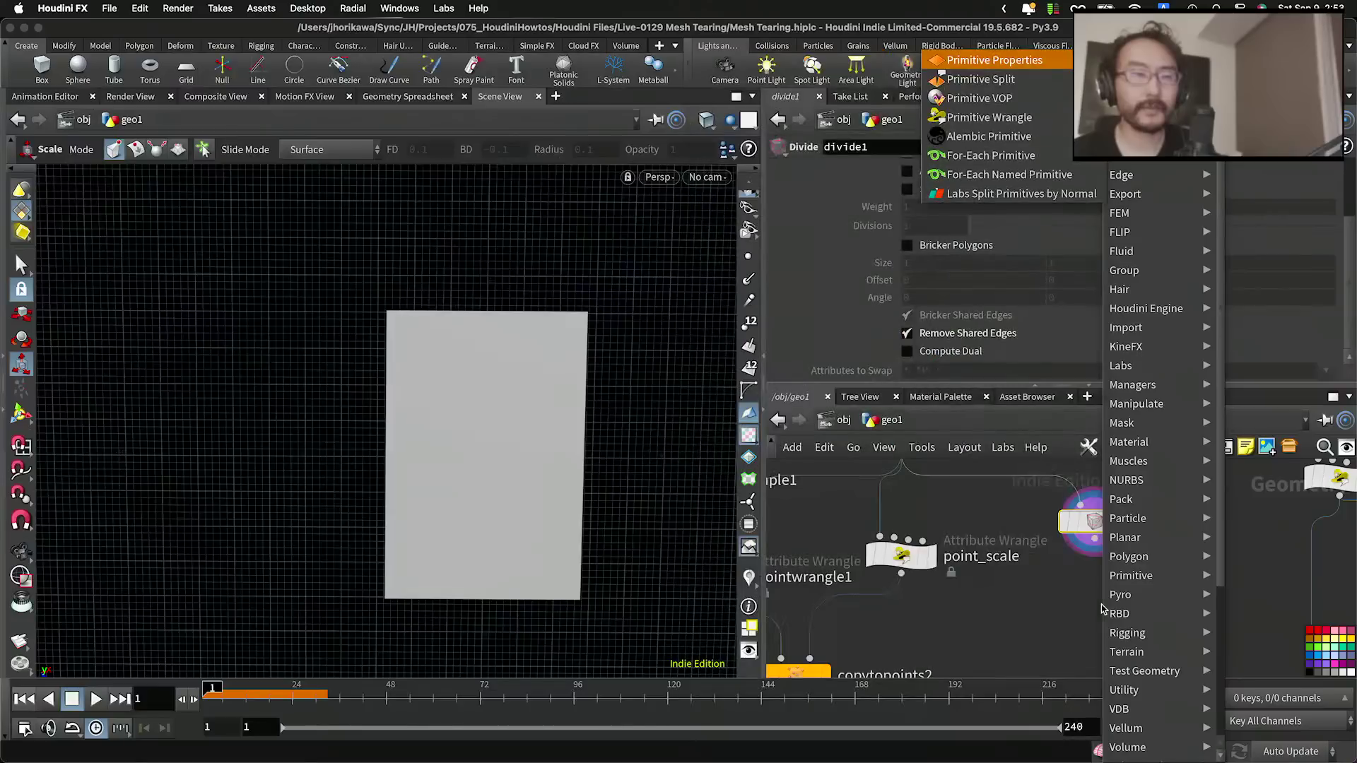
key("BackSpace")
key("BackSpace")
key("BackSpace")
key("BackSpace")
type("prim")
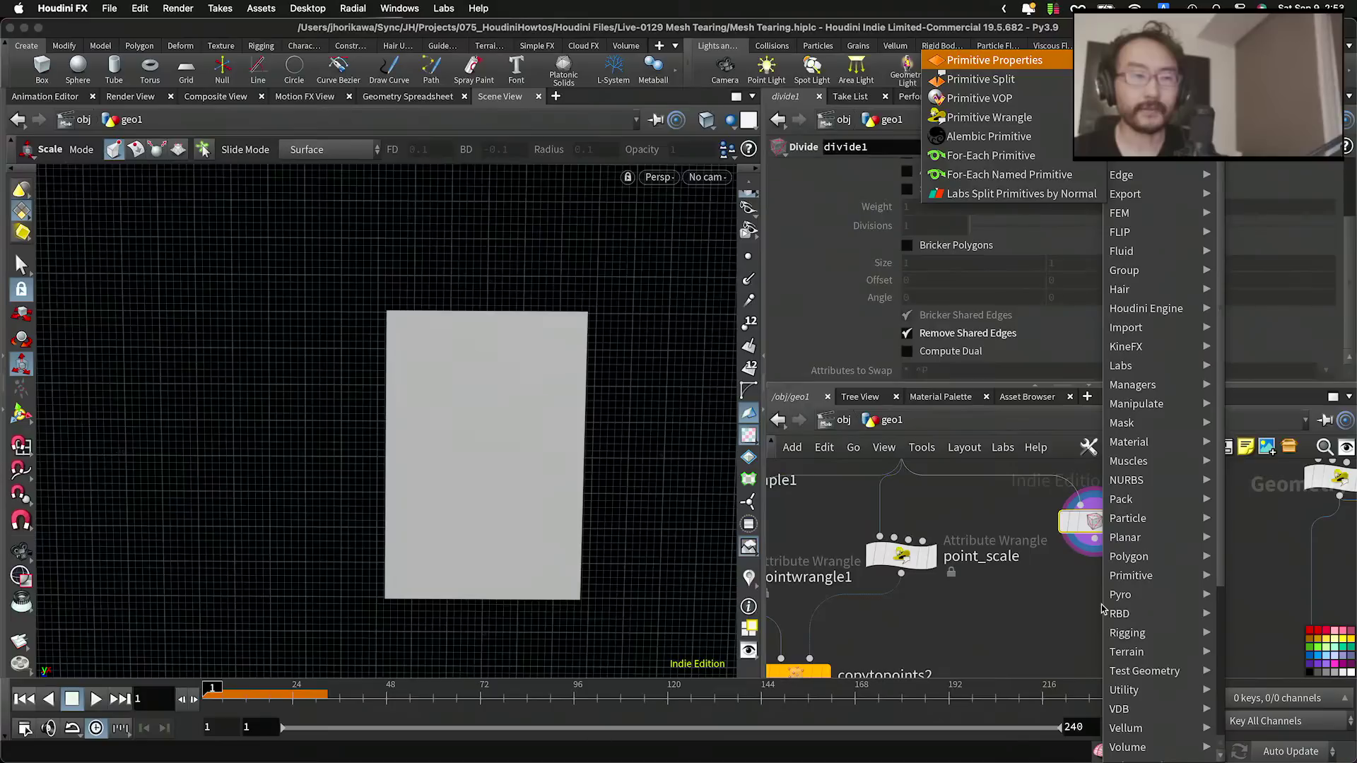
key("BackSpace")
key("BackSpace")
key("BackSpace")
key("BackSpace")
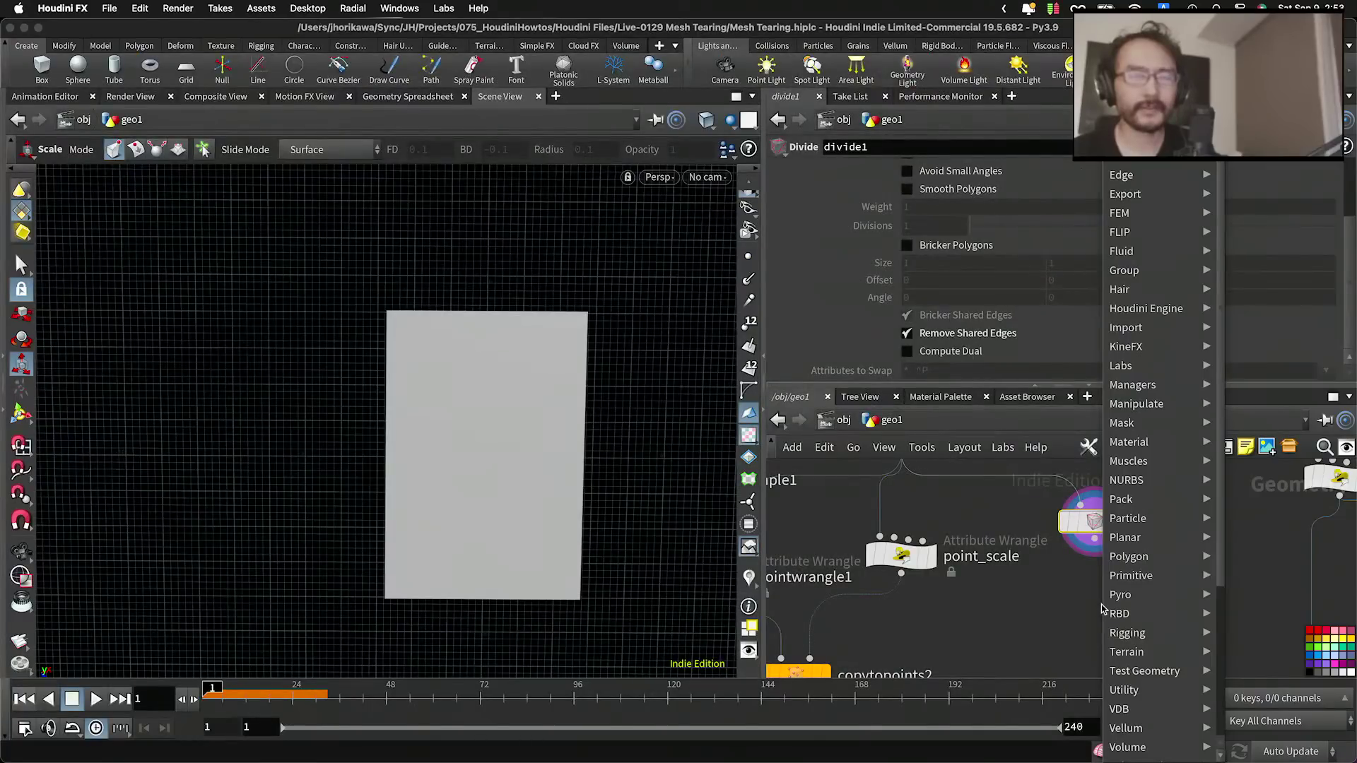
Step: Add a Facet node after divide1, display its output, and show points in the viewport
type("face")
key("Return")
left_click(1104, 607)
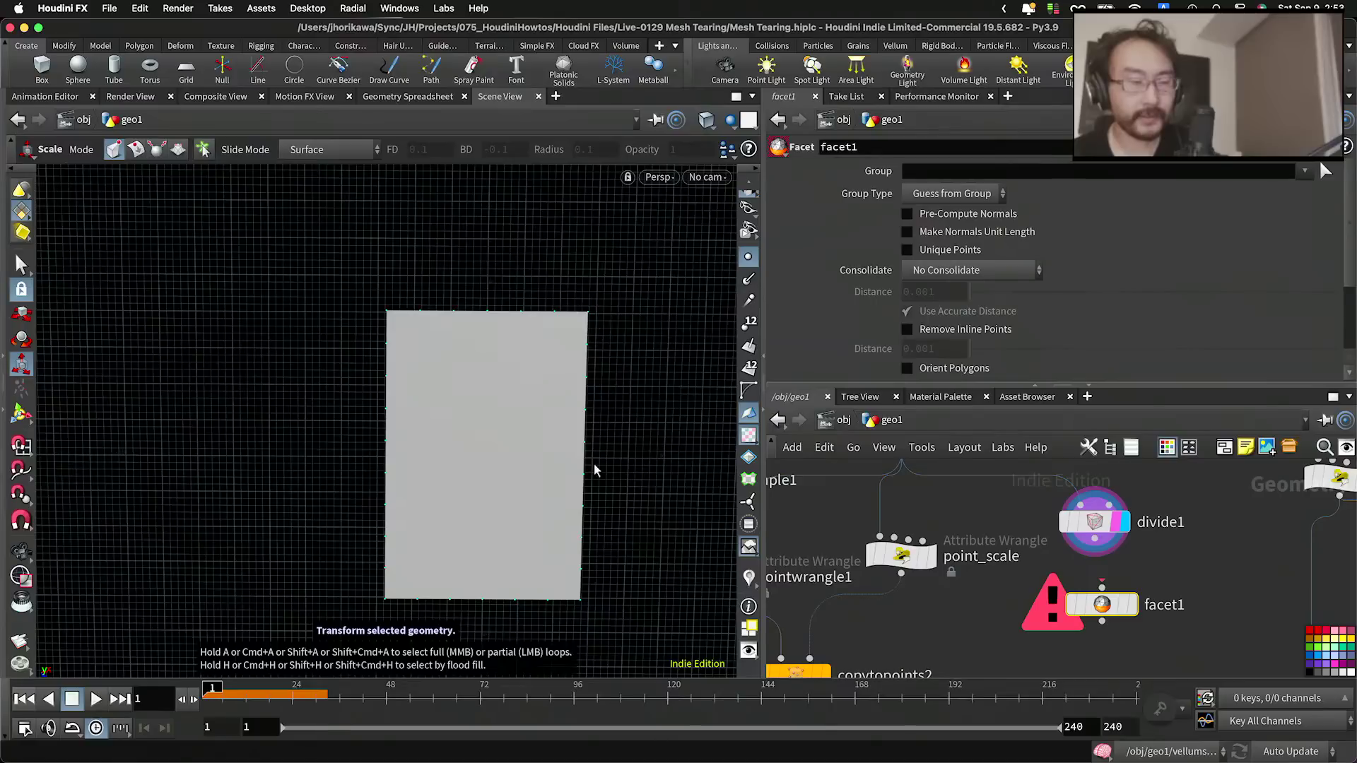
left_click(1101, 586)
left_click_drag(1102, 603, 1095, 590)
left_click(1125, 589)
Step: Enable Remove Inline Points on facet1
scroll(1003, 373, "down", 5)
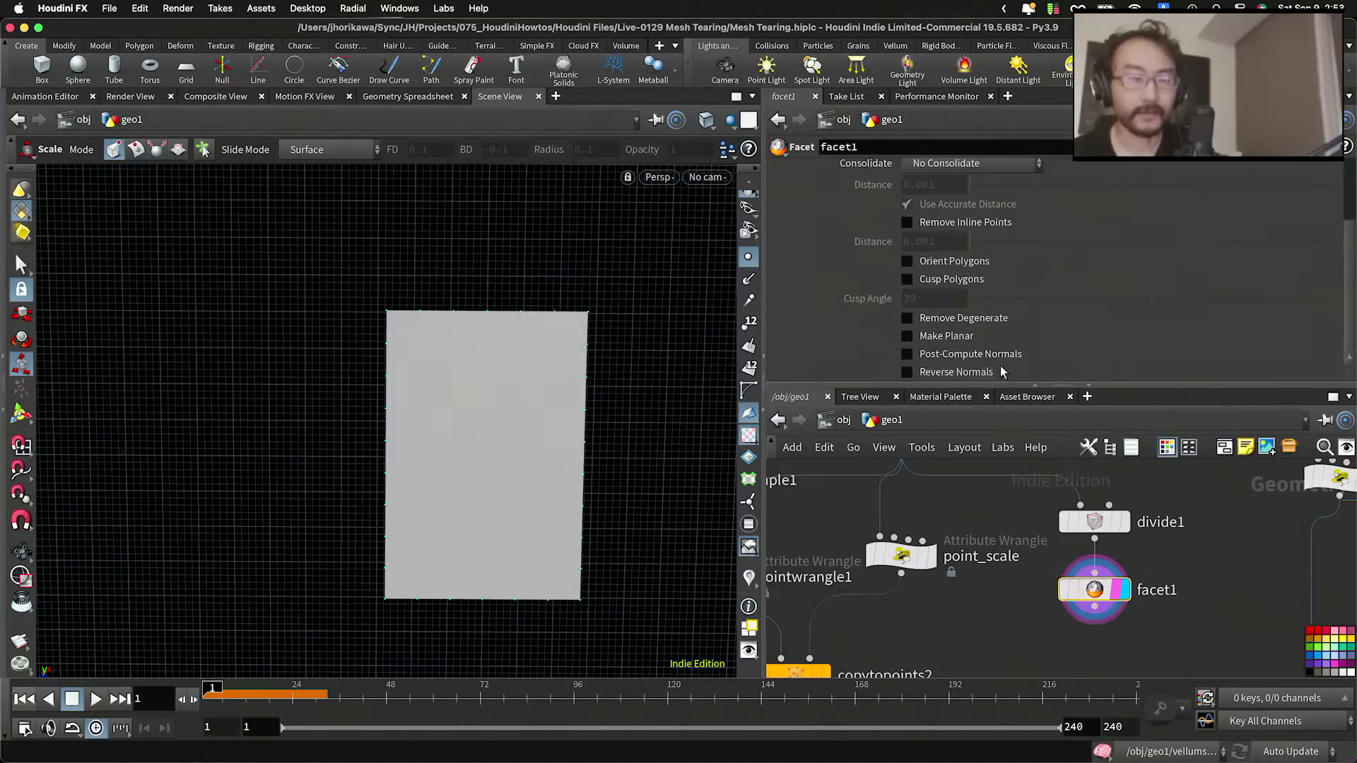
scroll(968, 291, "up", 4)
left_click(961, 316)
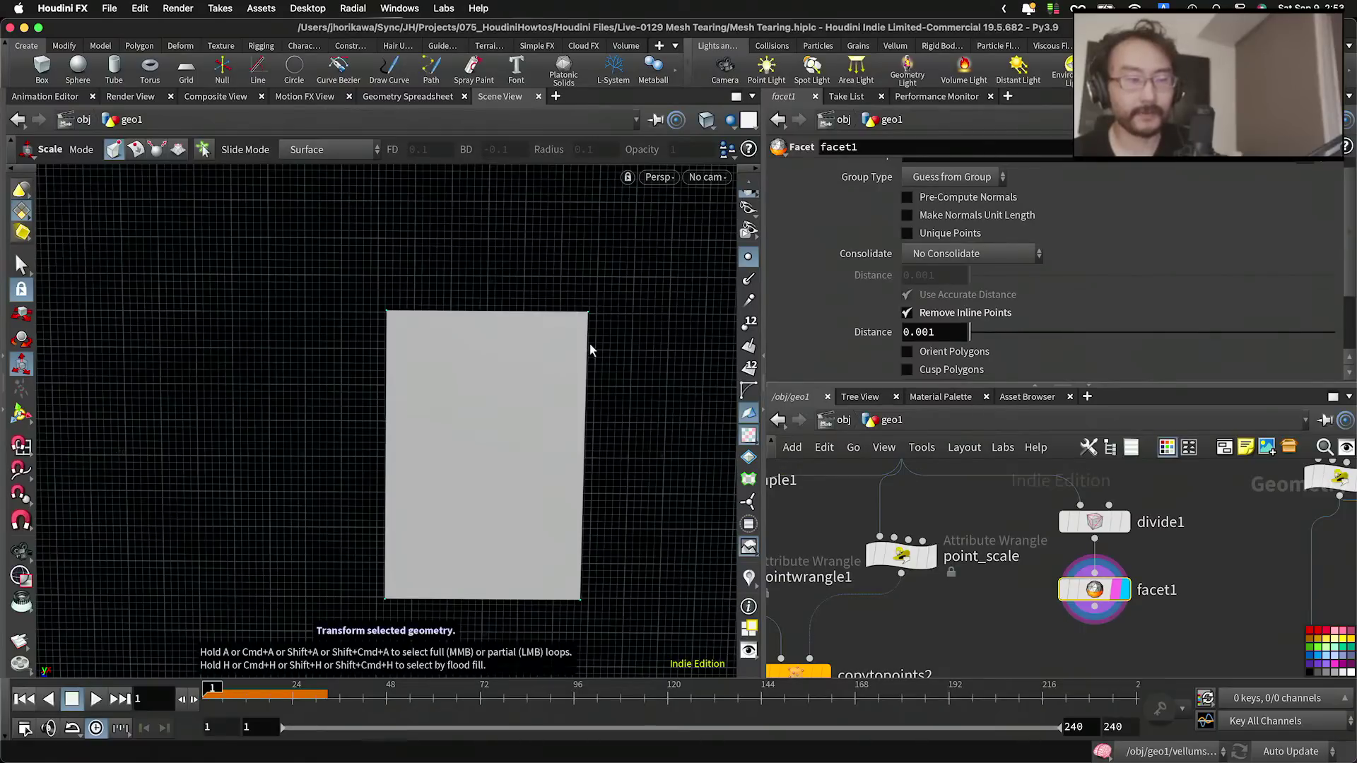
Step: Display copytopoints2's curves together with facet1's rectangular outline as a template
middle_click_drag(1007, 603, 1024, 530)
scroll(1038, 536, "down", 5)
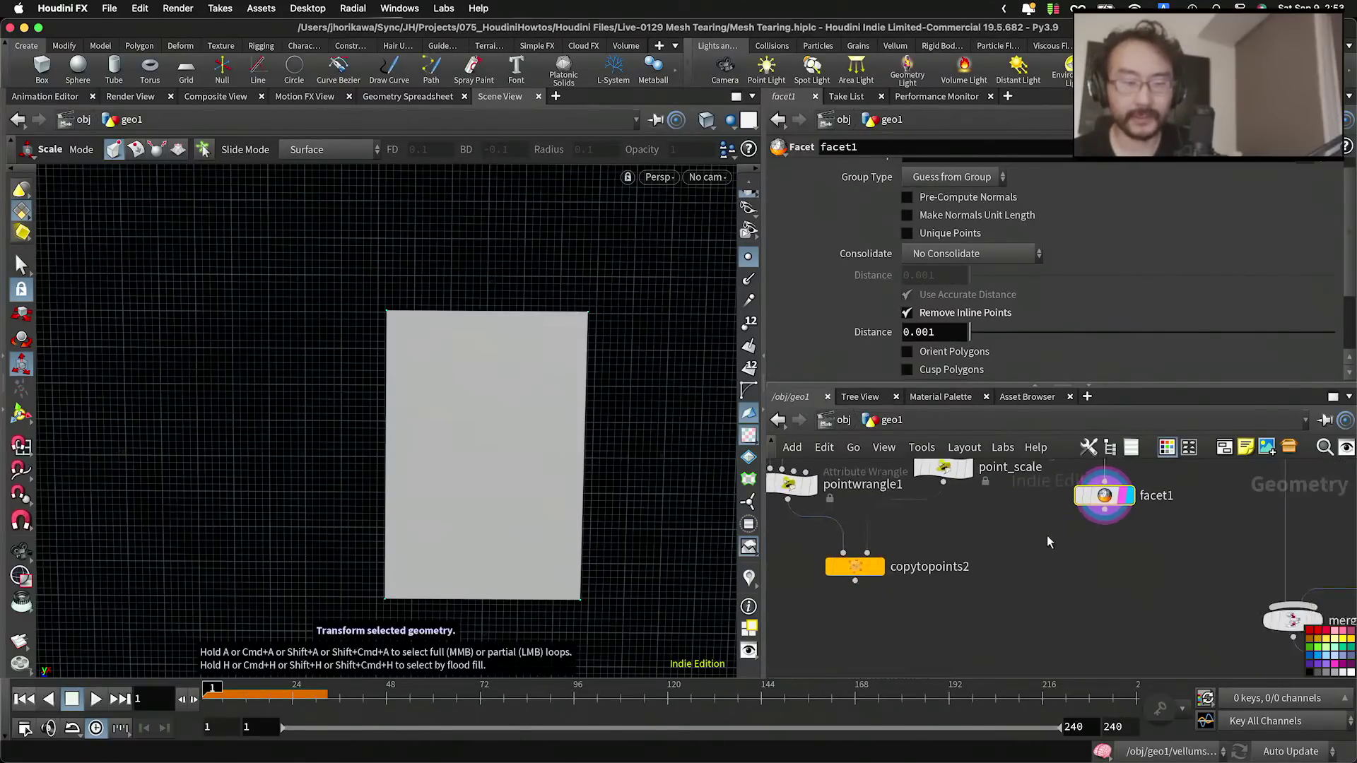
scroll(911, 565, "up", 5)
left_click(936, 560)
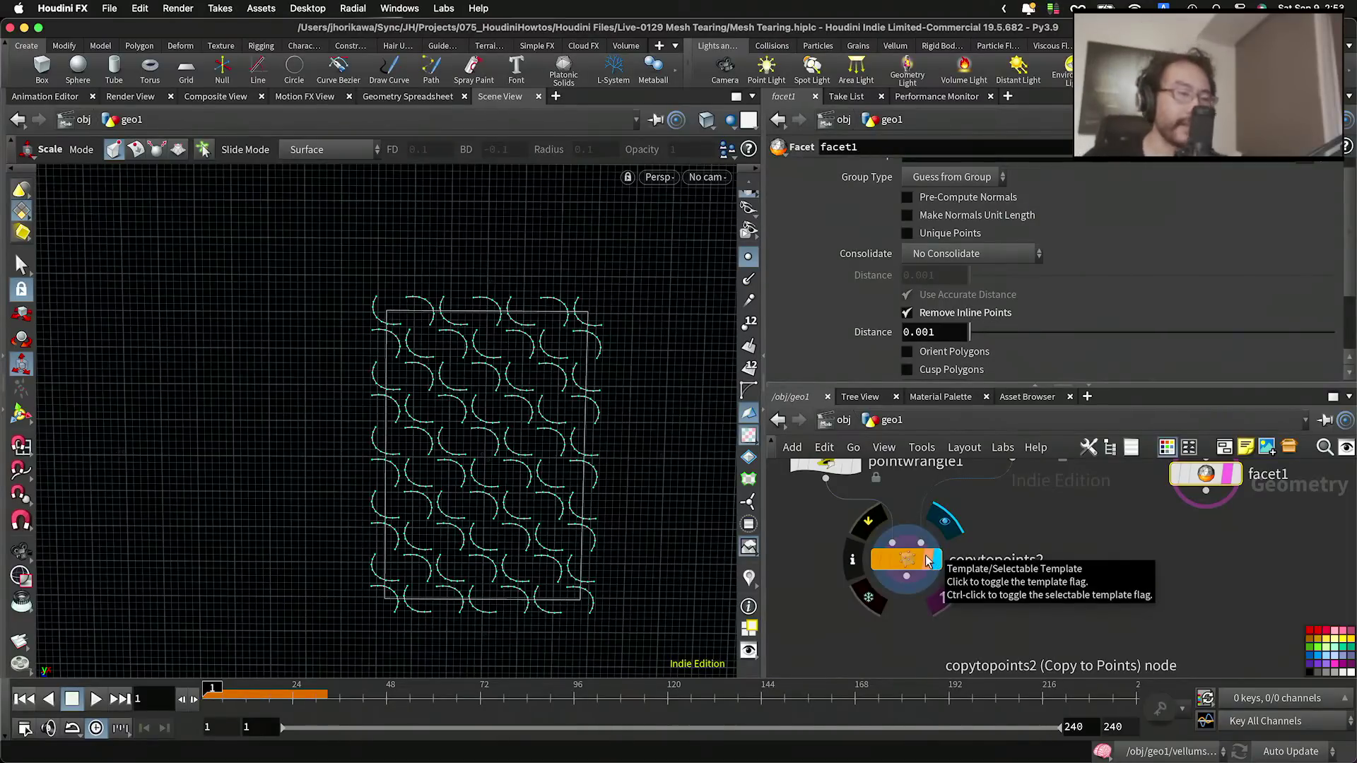
middle_click_drag(1221, 505, 1160, 564)
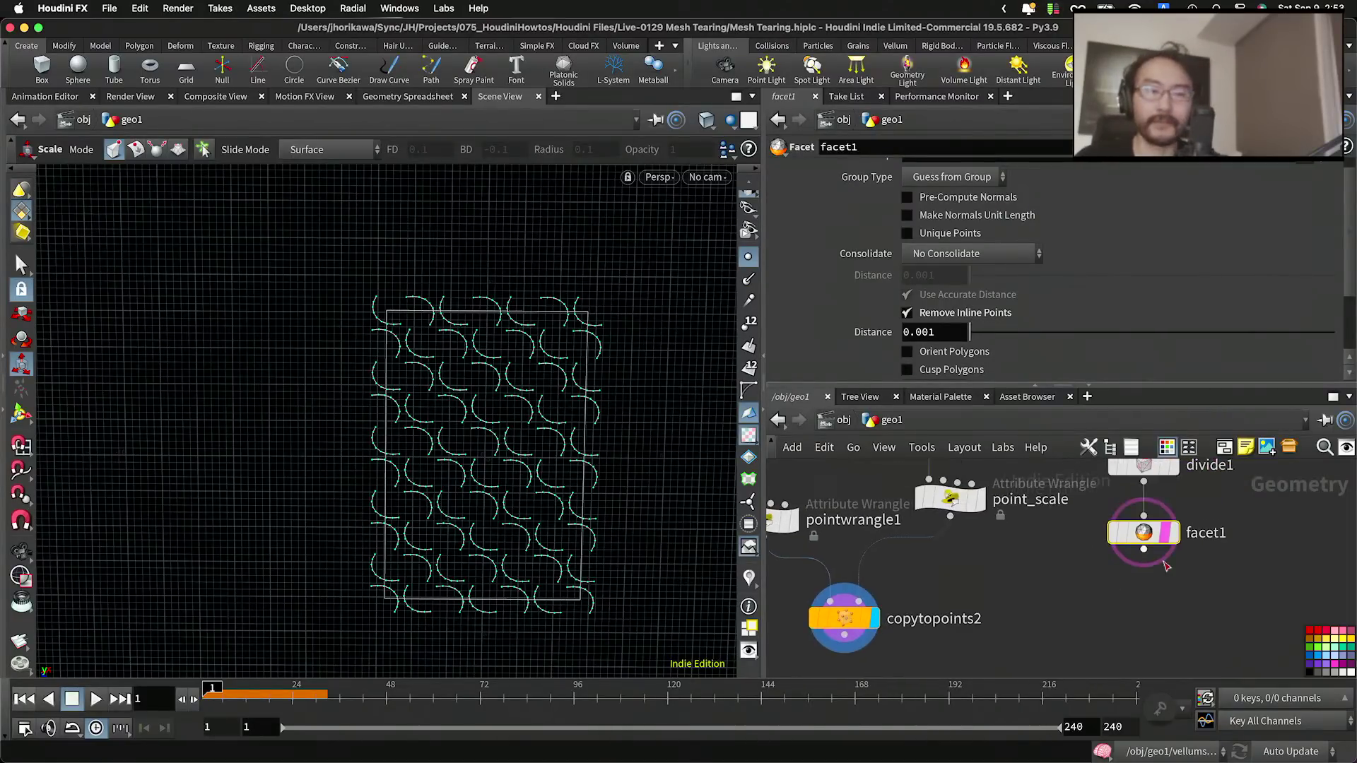
Step: Display facet1's output and move facet1 and divide1 closer together, lower in the network
left_click(1173, 540)
left_click_drag(1148, 536, 1147, 586)
scroll(1148, 586, "down", 5)
scroll(1158, 533, "up", 5)
scroll(1144, 502, "down", 5)
left_click_drag(1144, 502, 1144, 550)
scroll(971, 570, "up", 5)
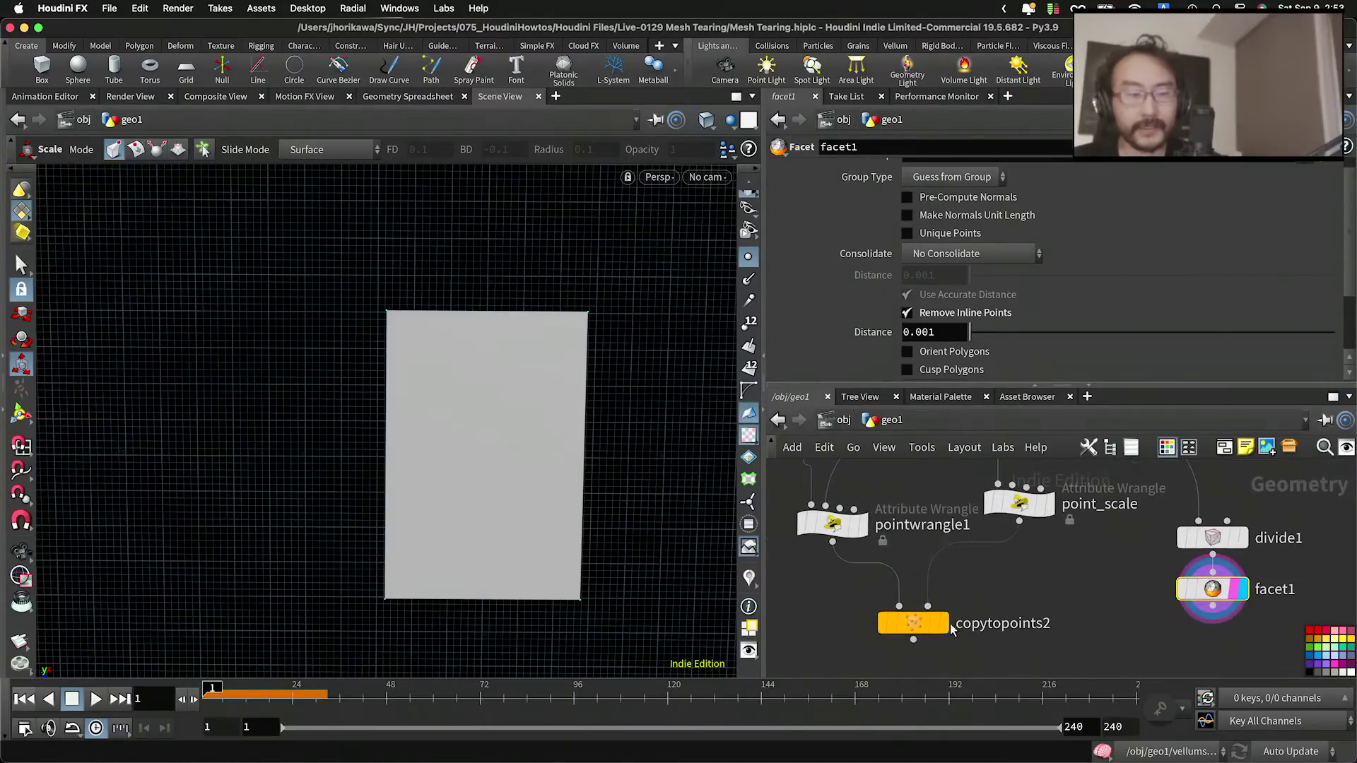
Step: Select copytopoints2 and display its curves against the templated facet1 rectangle
left_click(942, 624)
left_click(919, 623)
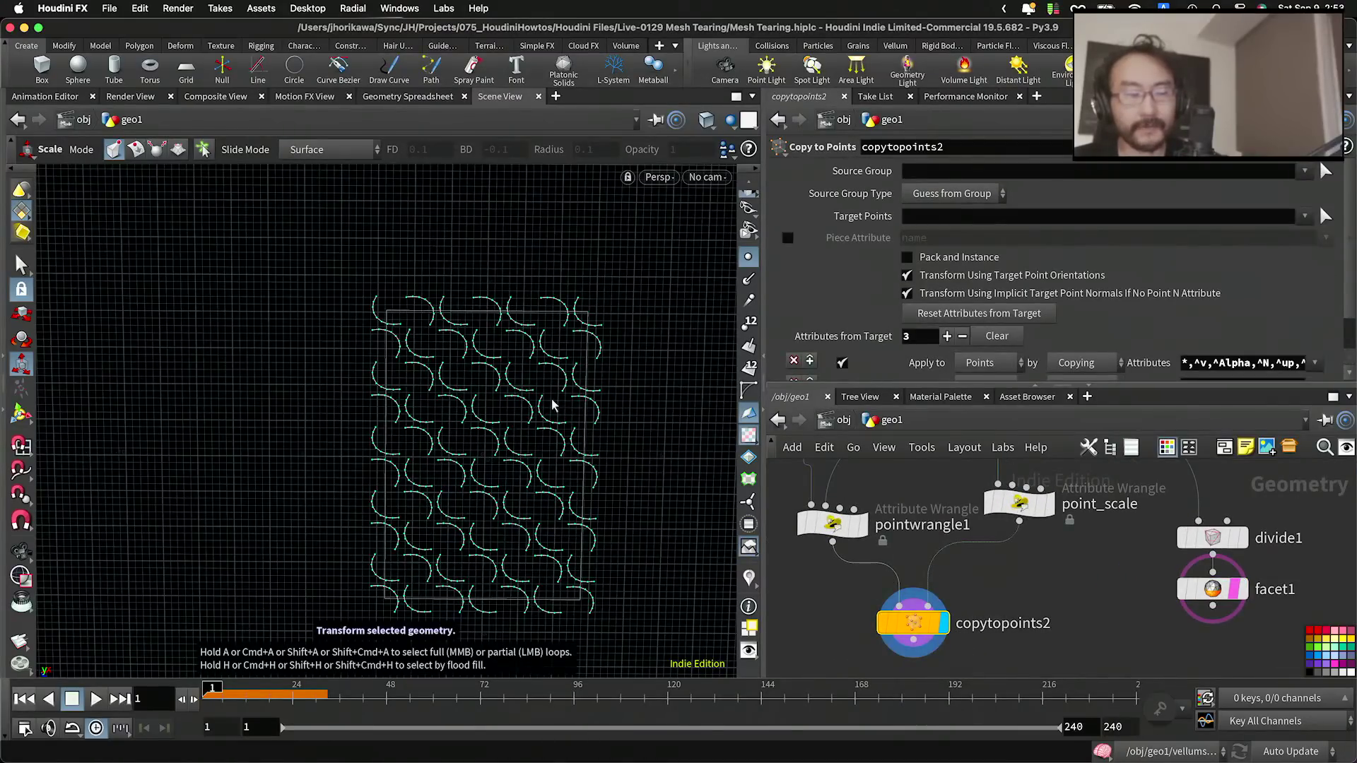
scroll(1060, 602, "down", 5)
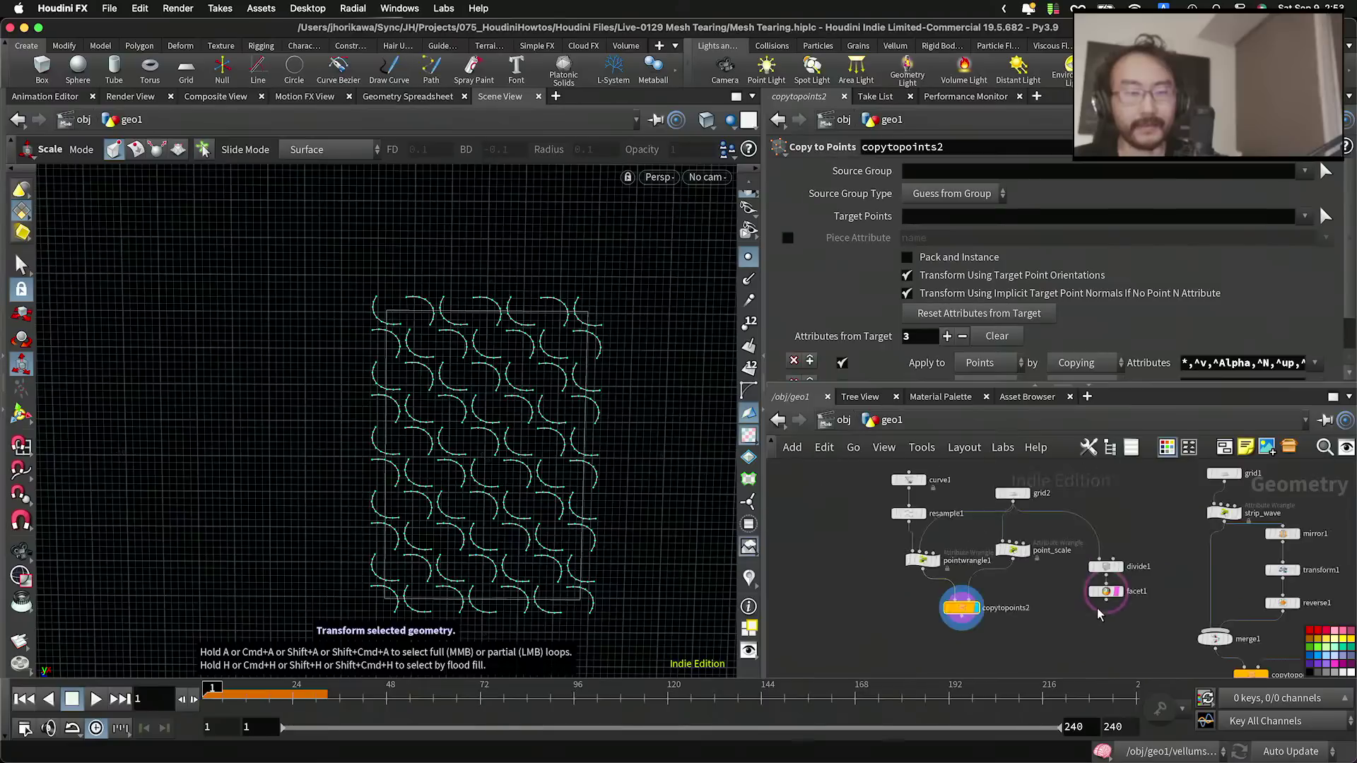
Step: Move divide1 and facet1 together closer to copytopoints2, leaving free space below facet1 in the network
left_click_drag(1122, 637, 965, 520)
scroll(1083, 580, "up", 5)
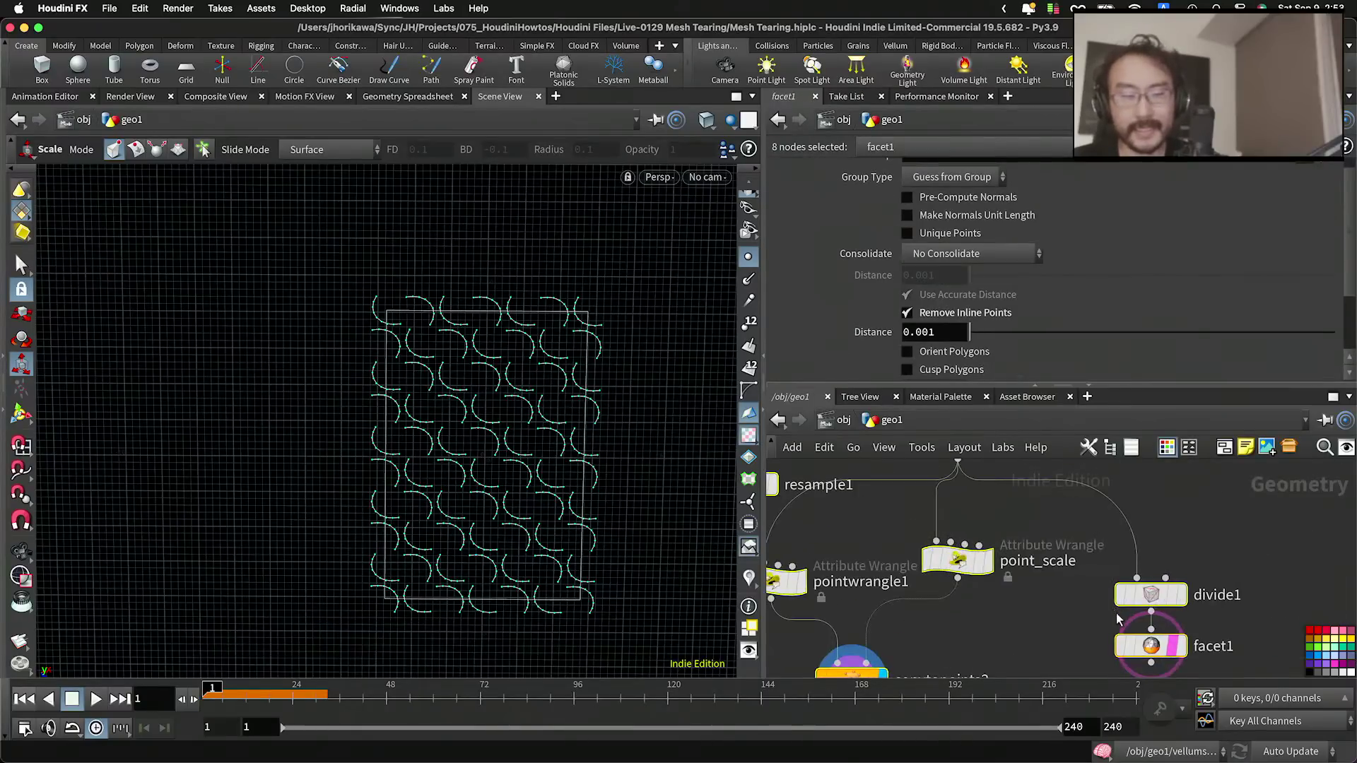
scroll(1155, 647, "down", 2)
left_click_drag(1154, 647, 1027, 638)
scroll(1086, 644, "up", 2)
middle_click_drag(1035, 668, 1089, 619)
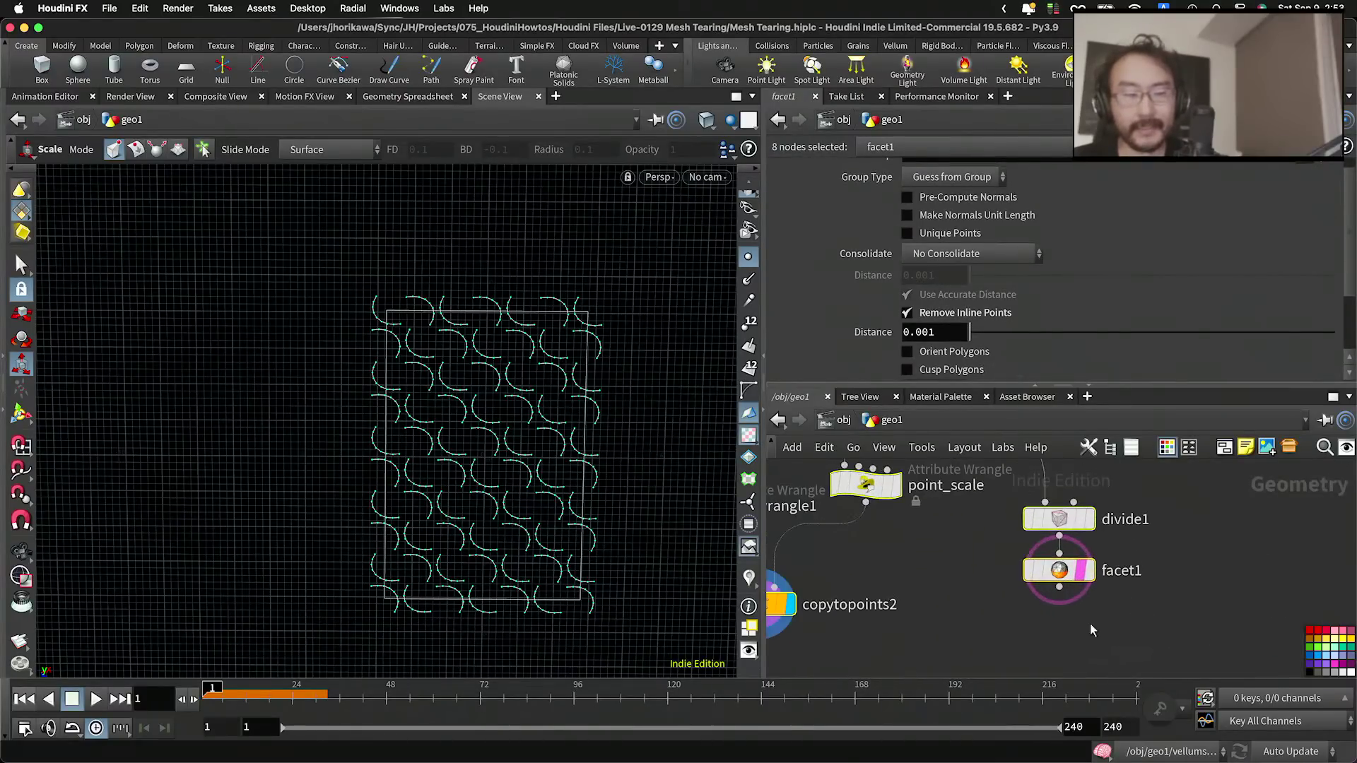
left_click(1090, 619)
left_click_drag(1059, 581, 1059, 614)
middle_click_drag(968, 658, 1002, 592)
Step: Add a Remesh node in the free space below facet1
key("Tab")
type("r")
key("BackSpace")
key("Escape")
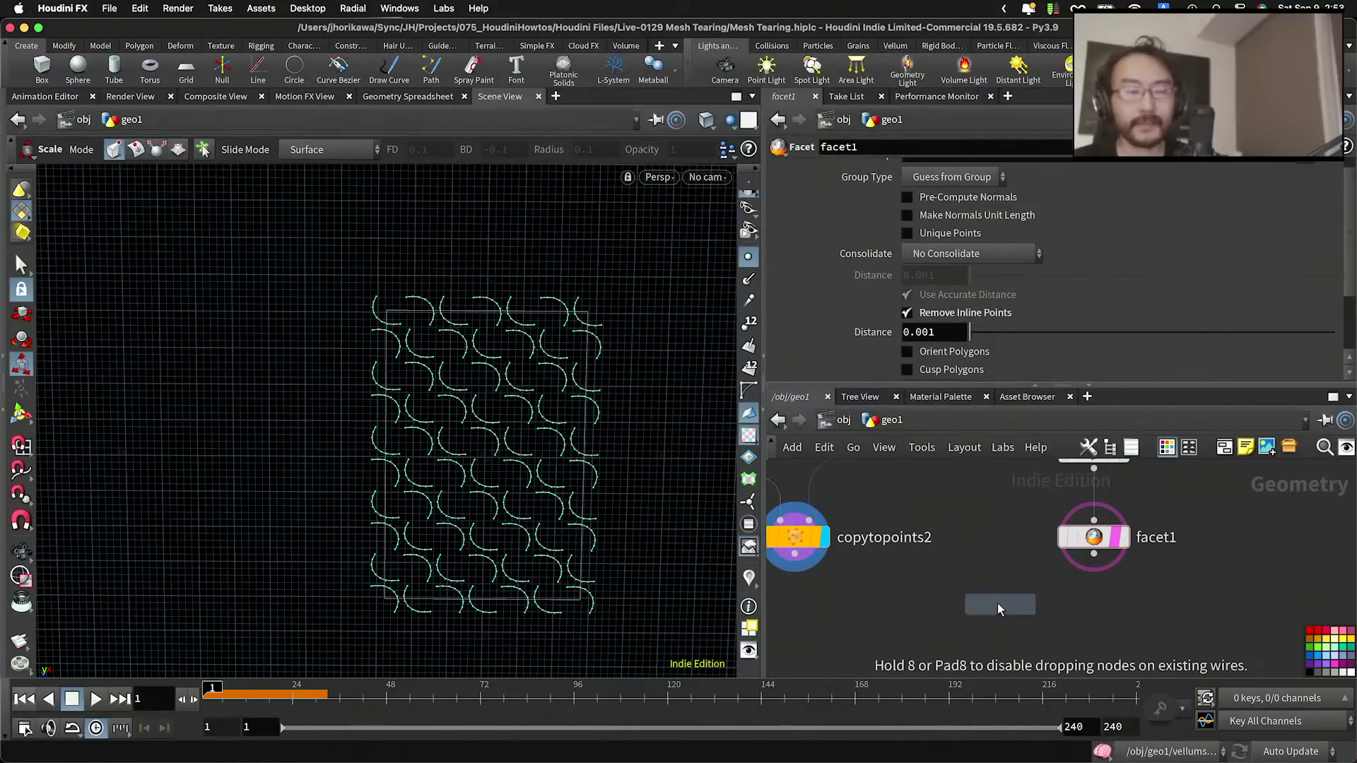
left_click(998, 605)
left_click_drag(999, 605, 999, 635)
middle_click_drag(1071, 583, 1064, 584)
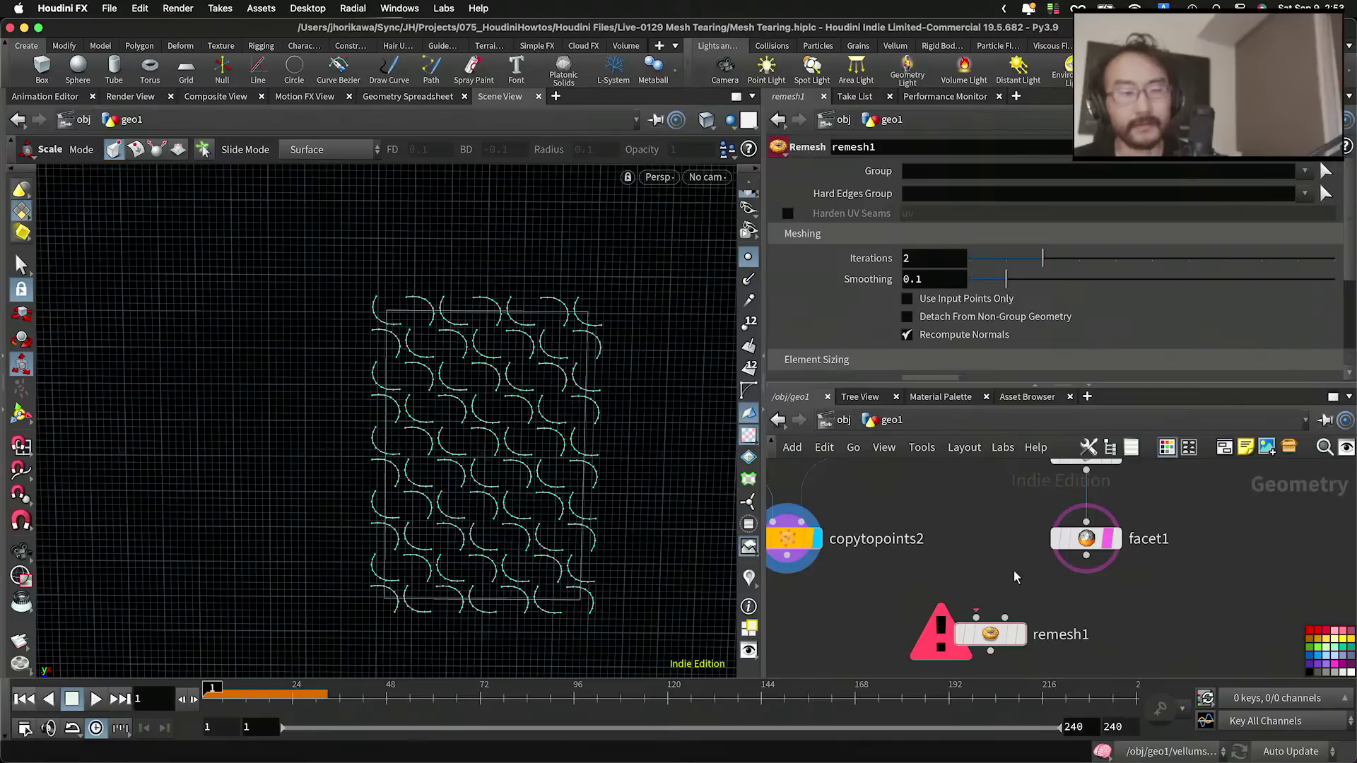
Step: Show only copytopoints2's curves without the facet1 outline, and move remesh1 lower in the network
middle_click_drag(869, 572, 961, 567)
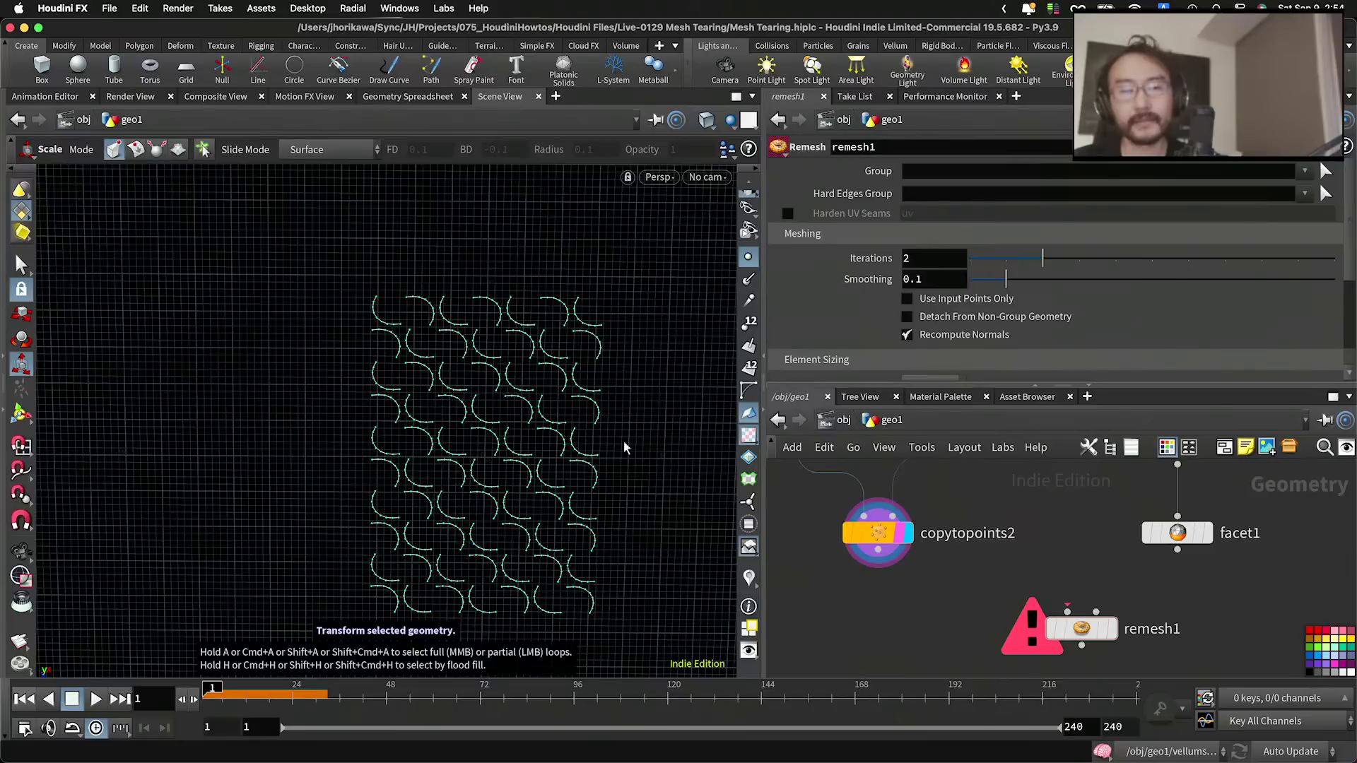
right_click(1066, 610)
key("Escape")
scroll(1065, 596, "down", 3)
left_click_drag(1074, 618, 1076, 647)
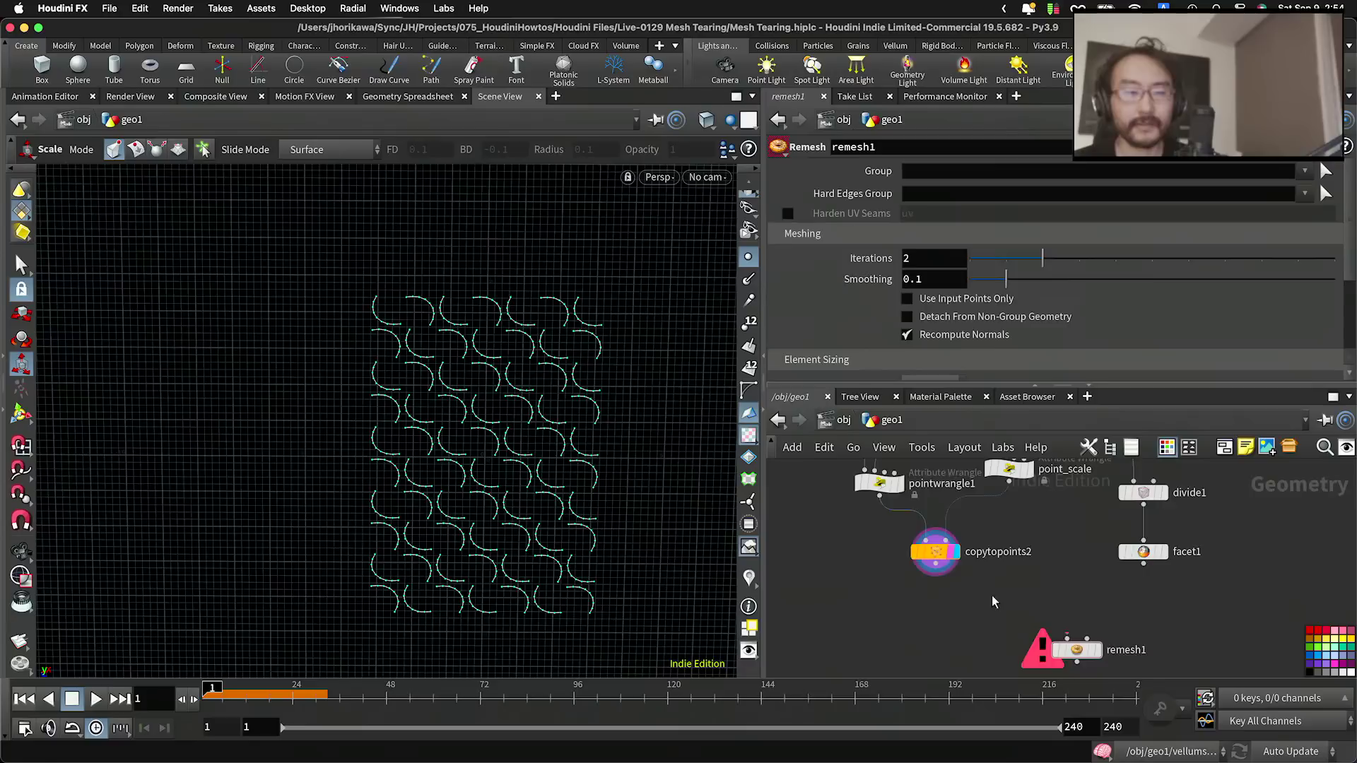
Step: Add a PolyExtrude node below copytopoints2
scroll(986, 597, "up", 3)
key("Tab")
type("extr")
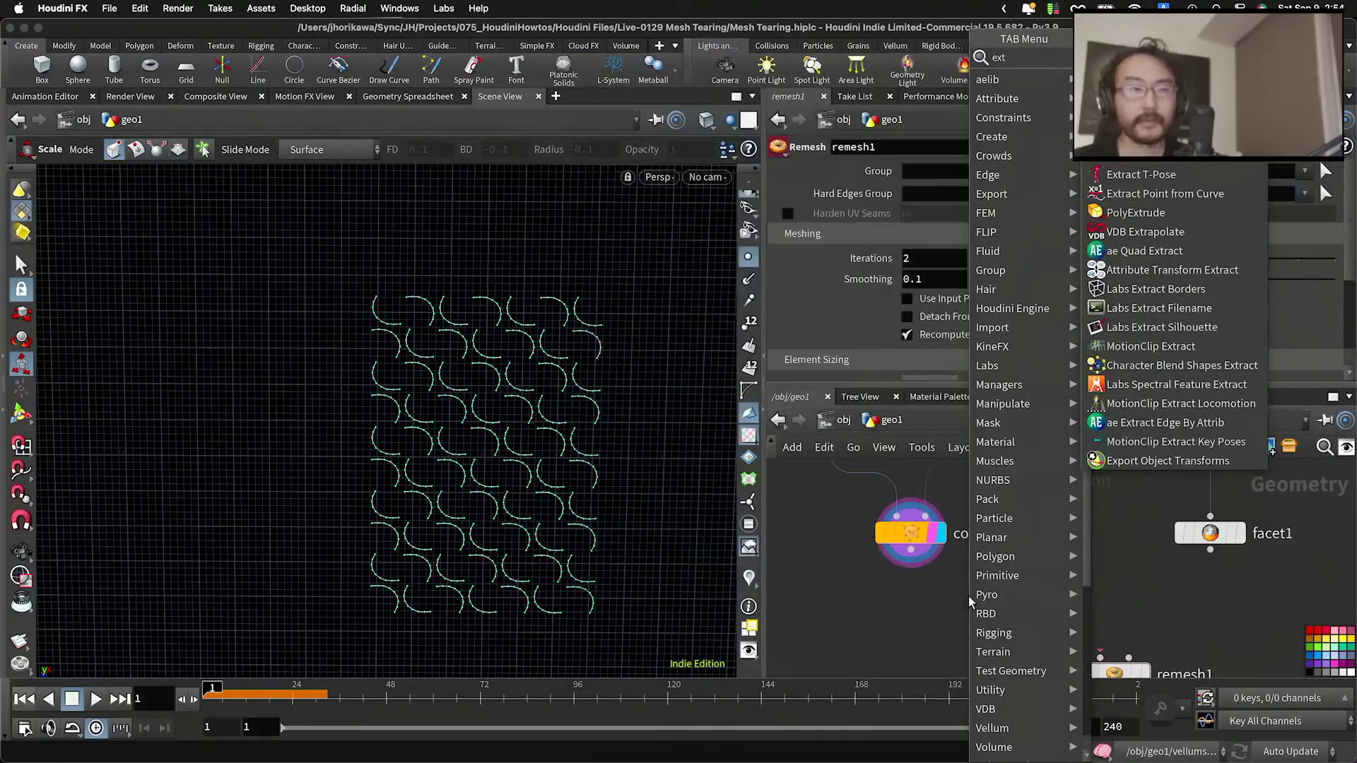
key("BackSpace")
key("BackSpace")
key("BackSpace")
key("BackSpace")
type("poly")
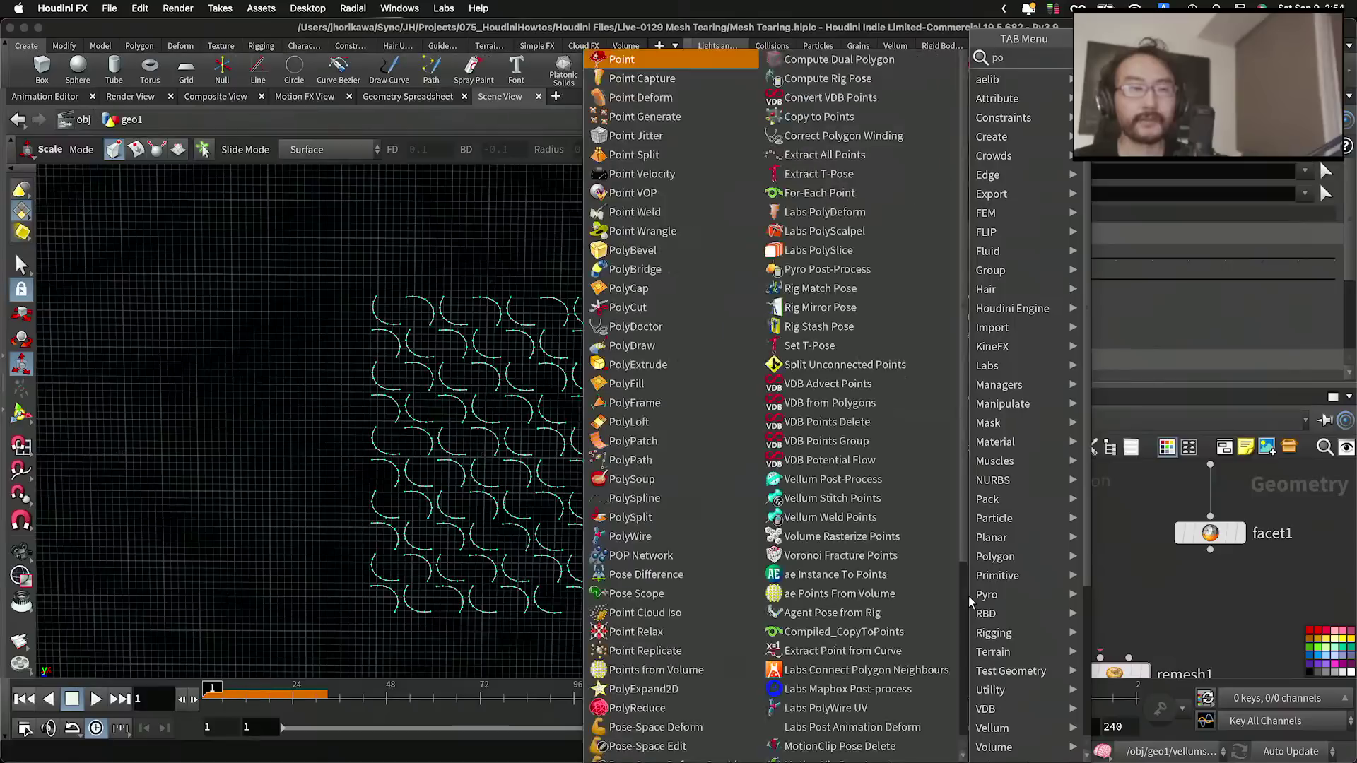
key("BackSpace")
key("BackSpace")
key("BackSpace")
key("BackSpace")
type("sweep")
key("Return")
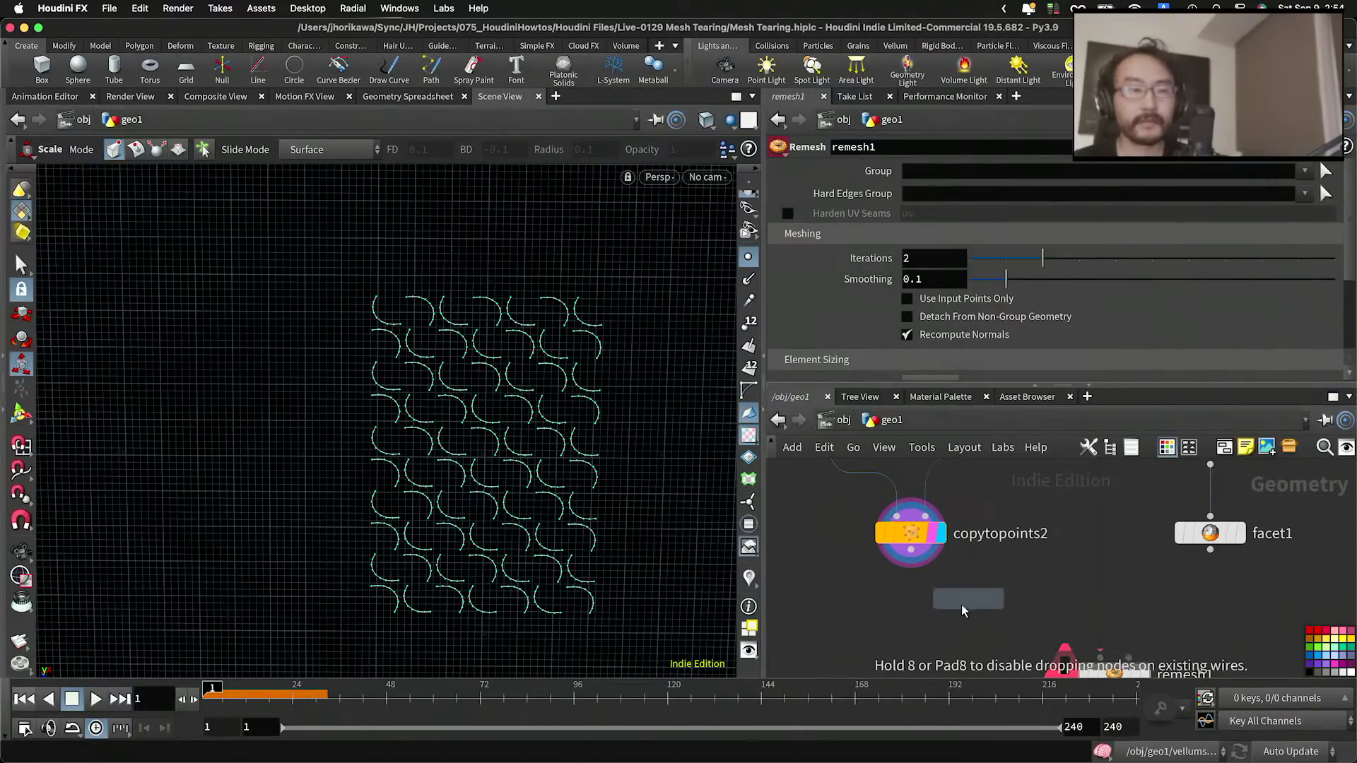
left_click(942, 616)
Step: Connect copytopoints2 into the displayed polyextrude1 and extrude the curves by a distance of 0.988
left_click_drag(911, 550, 928, 600)
left_click_drag(942, 617, 915, 609)
left_click(952, 607)
left_click(944, 607)
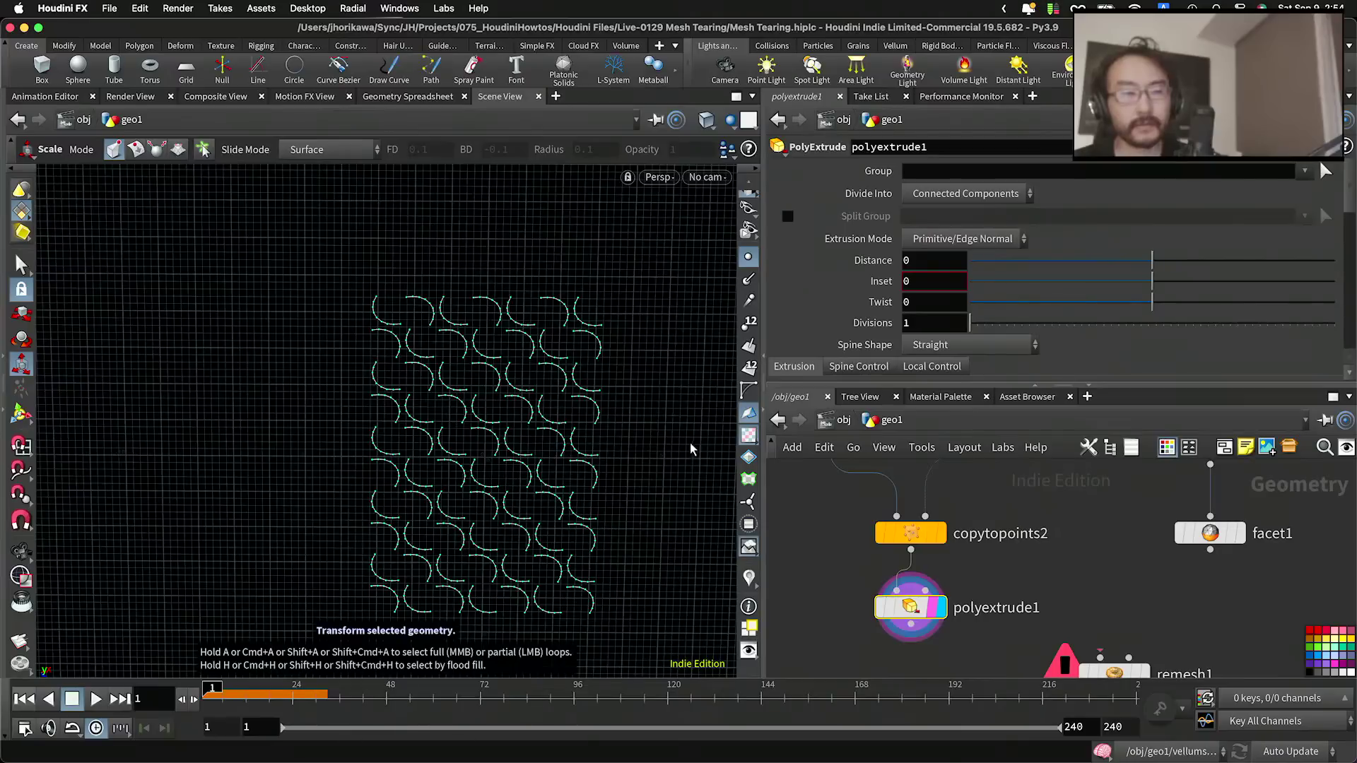
left_click_drag(1158, 264, 1332, 261)
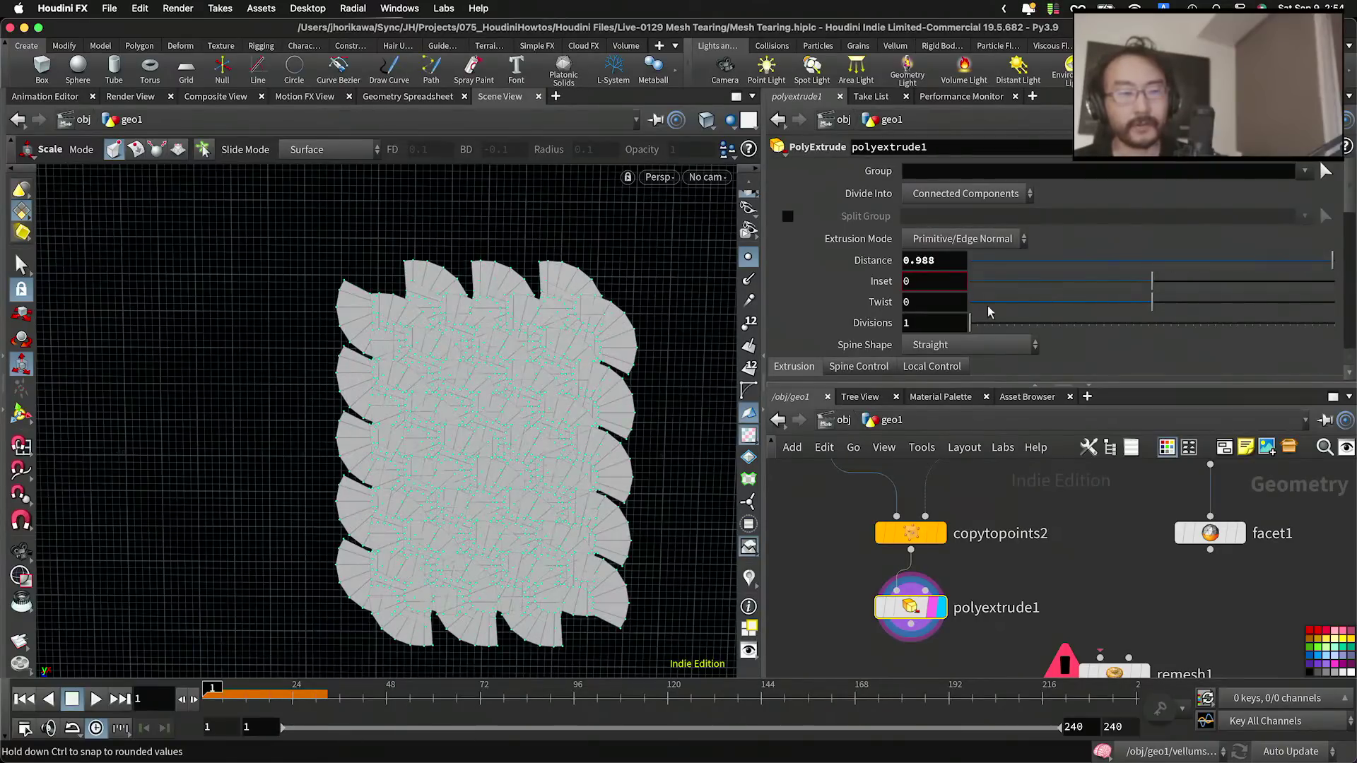
Step: Insert a point Attribute Wrangle between copytopoints2 and polyextrude1
left_click_drag(918, 608, 918, 650)
key("Tab")
type("polyframe")
key("Return")
left_click(955, 587)
left_click_drag(954, 588, 916, 605)
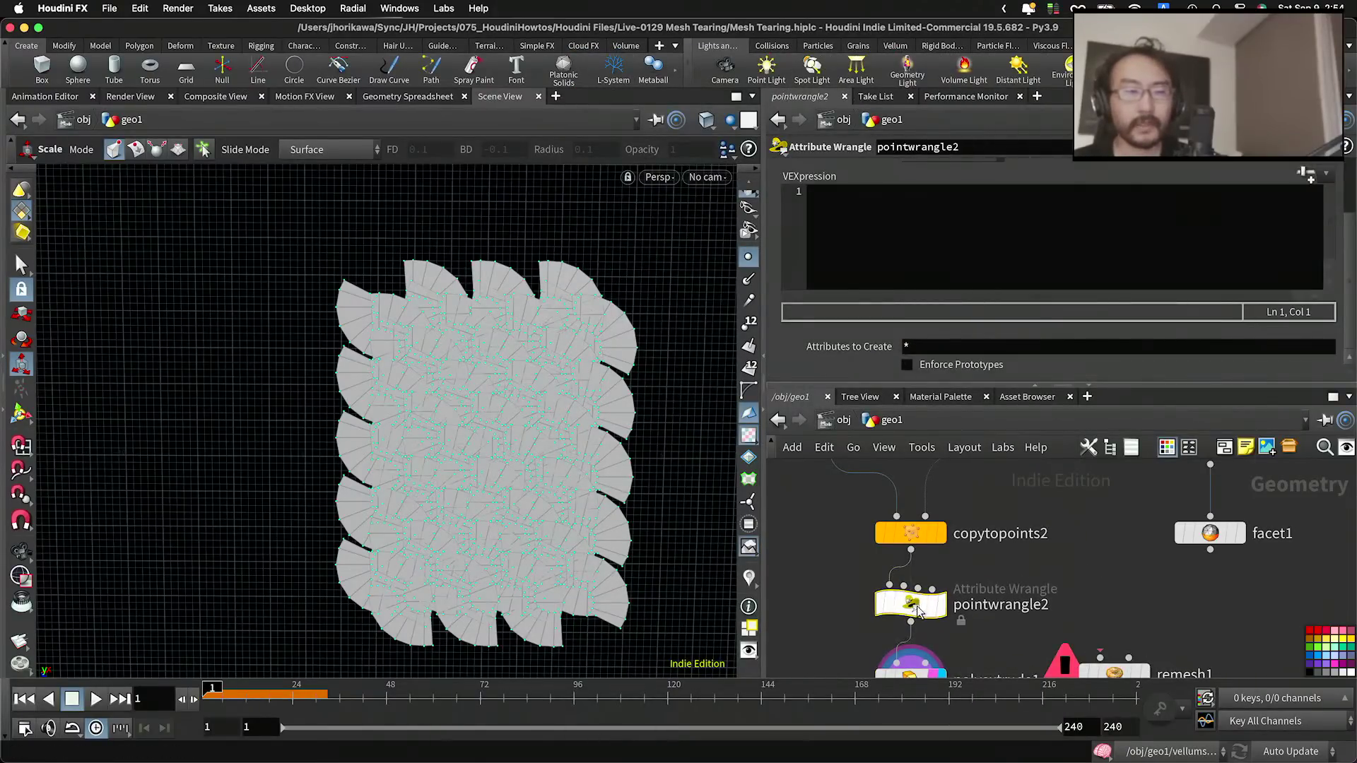
Step: Write the expression @N = set(0,1,0); in the new wrangle and rename the node N_up
left_click(919, 236)
type("@N = set*(")
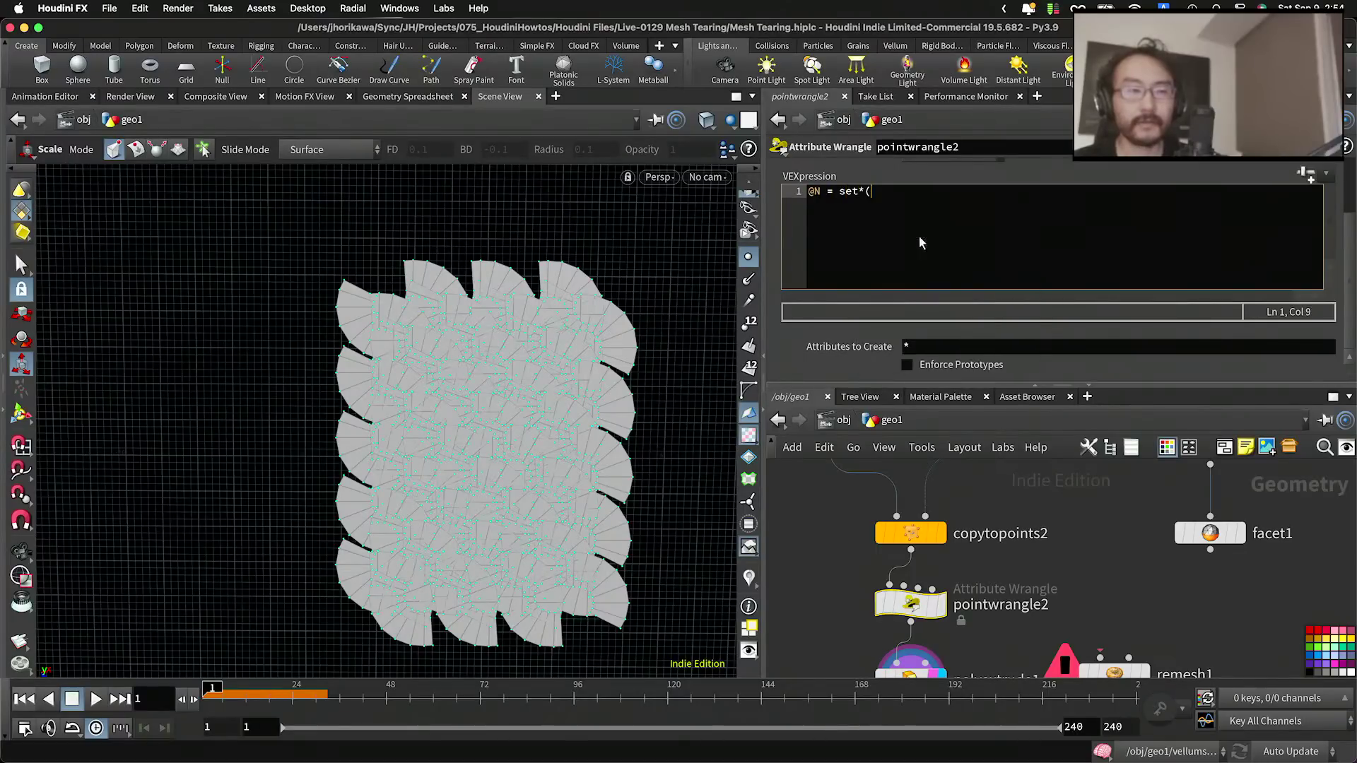
key("BackSpace")
key("BackSpace")
type("(0,1,0);")
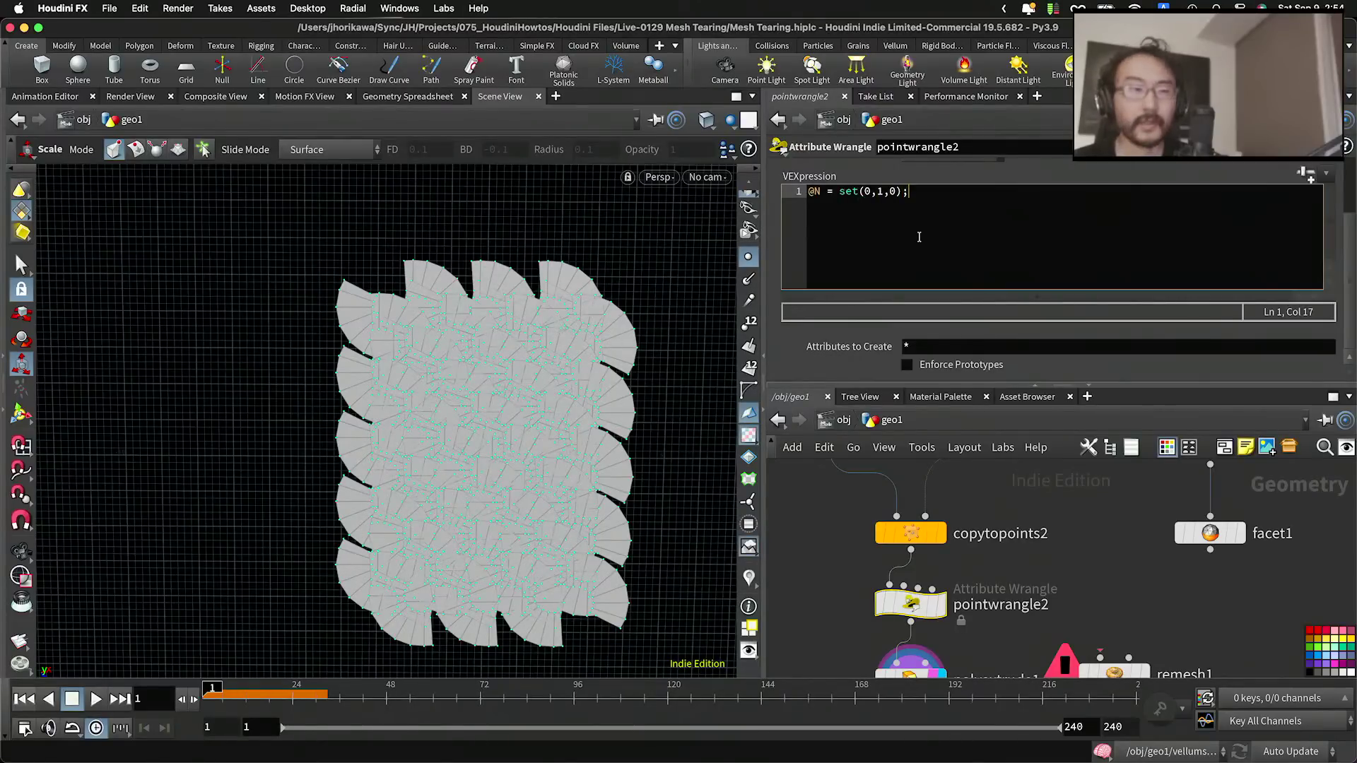
double_click(990, 605)
type("N_up")
key("Return")
Step: Set polyextrude1's extrusion mode to Point Normal using the existing normals
scroll(986, 622, "down", 3)
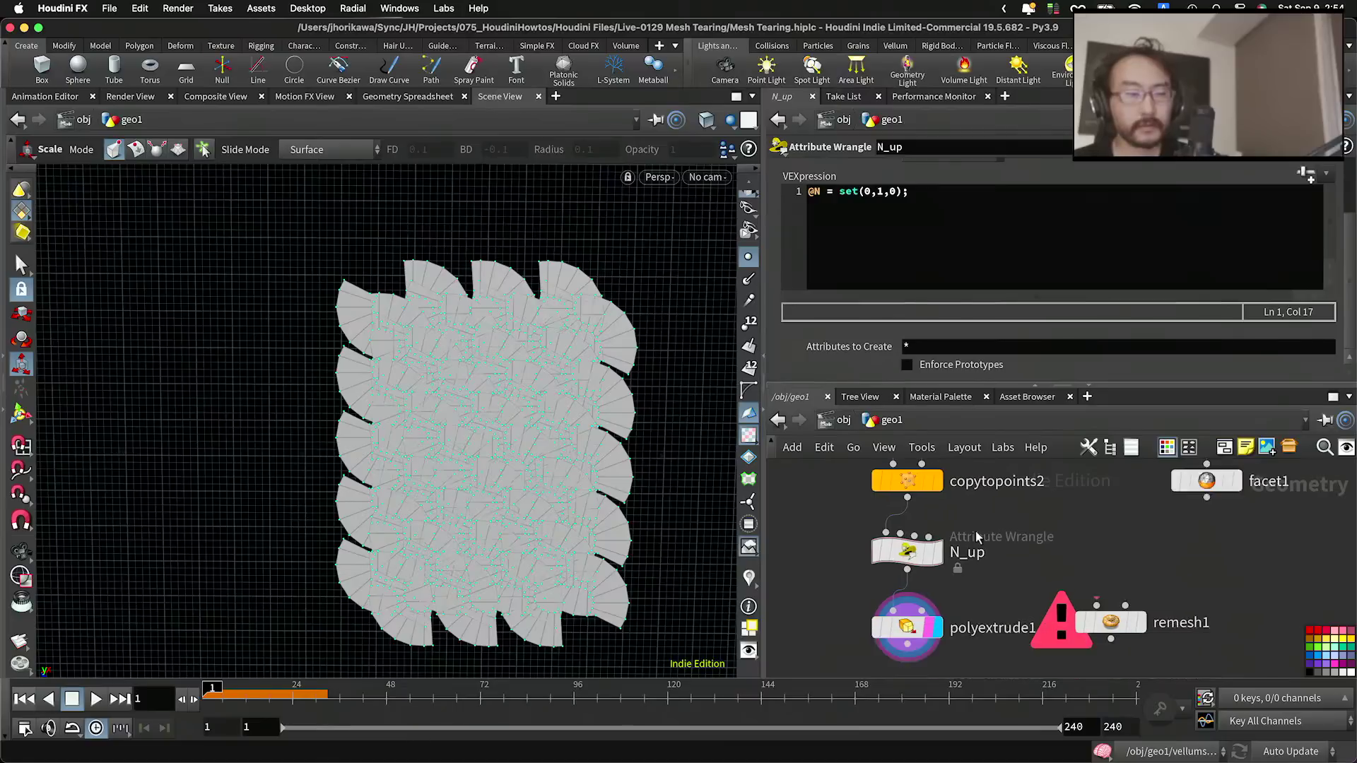
left_click(905, 575)
left_click(982, 239)
left_click(983, 261)
left_click(1067, 238)
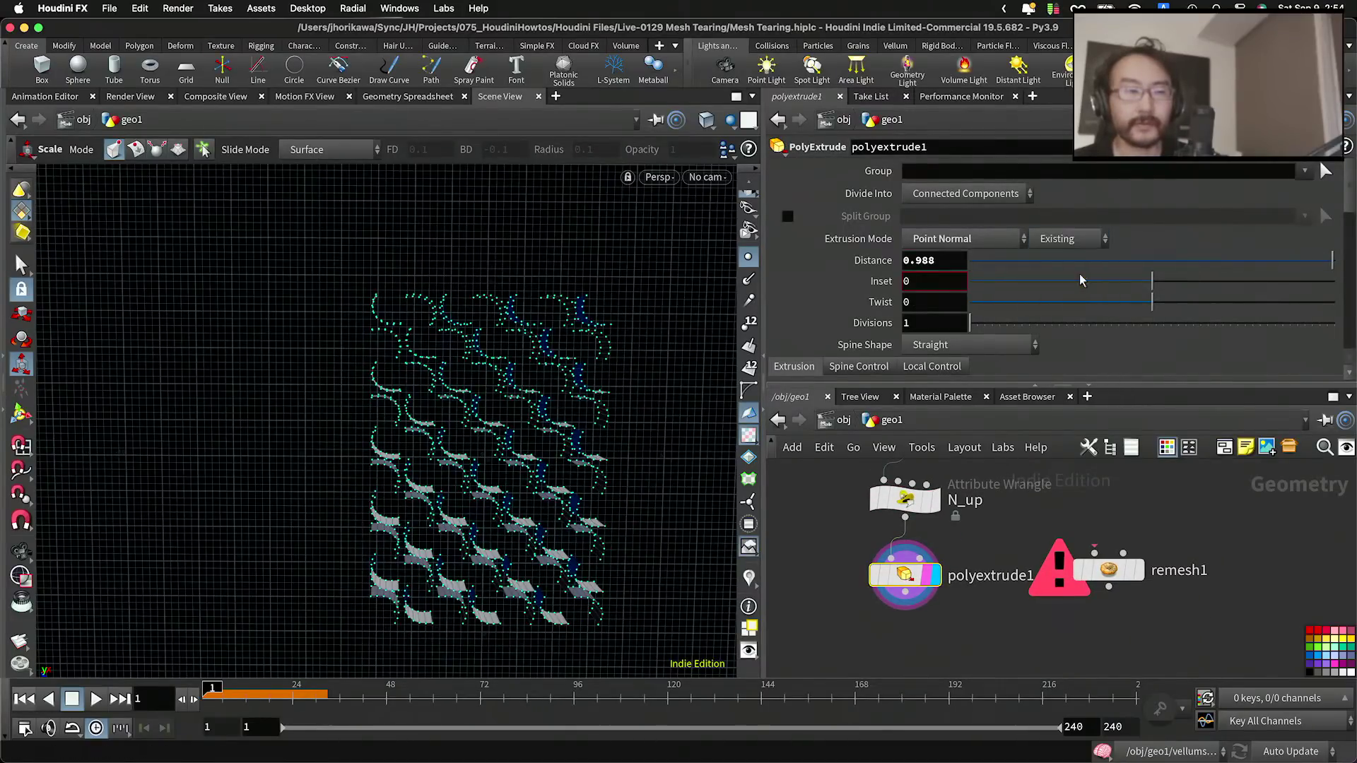
left_click(1060, 278)
Step: Inspect the upright curved strips in perspective and set polyextrude1's distance to 1
left_click_drag(638, 329, 556, 468, "alt")
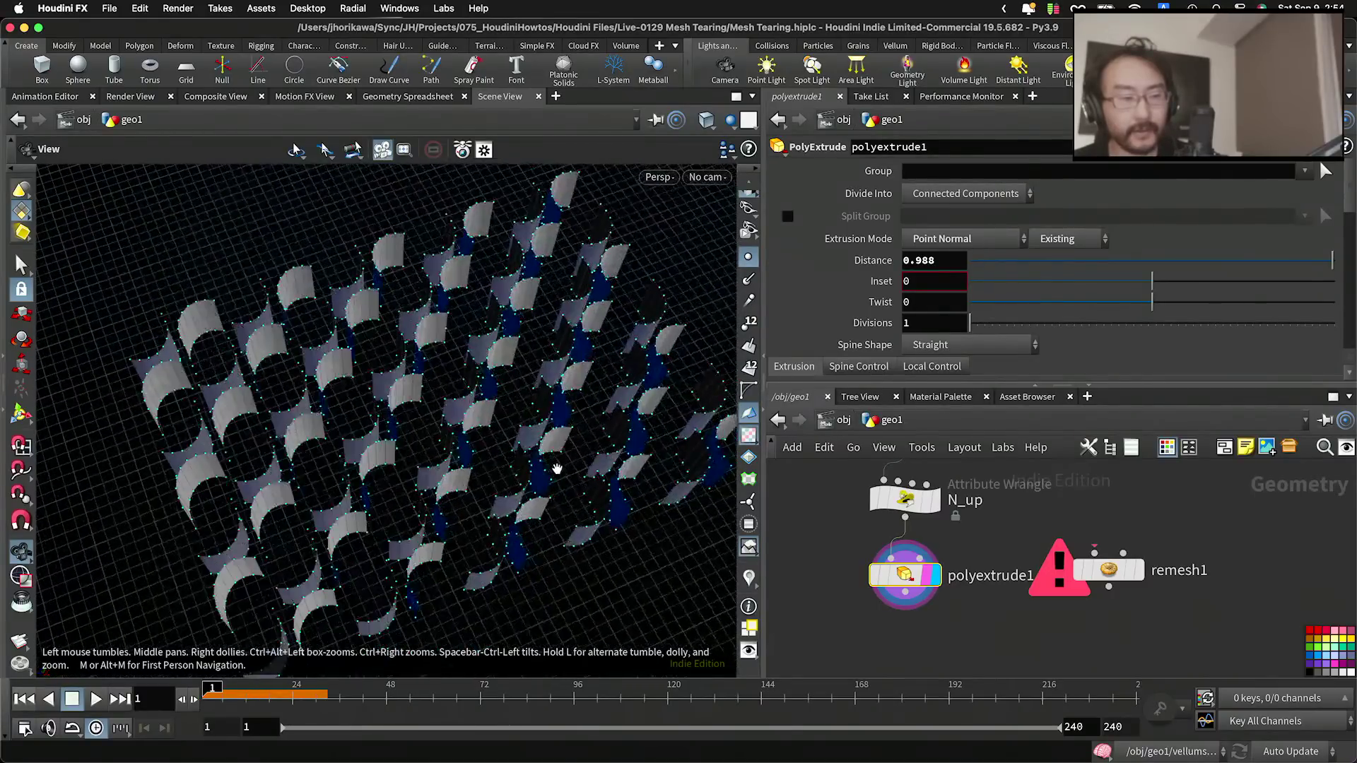
right_click_drag(447, 501, 579, 452, "alt")
left_click_drag(579, 452, 537, 451, "alt")
right_click_drag(536, 452, 442, 460, "alt")
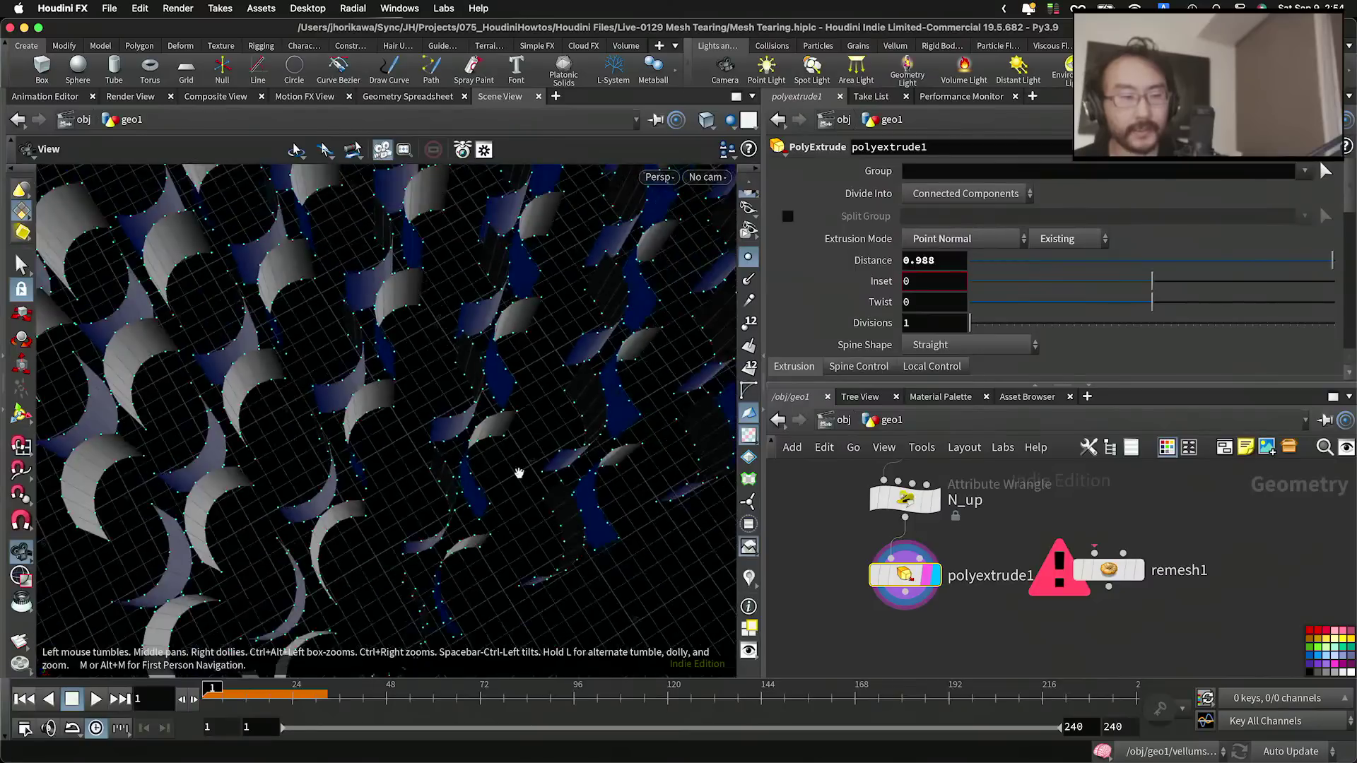
left_click_drag(443, 460, 531, 368, "alt")
double_click(908, 260)
type("1")
Step: Add a displayed Transform node after polyextrude1 and set its Y translation to -0.5
left_click(952, 622)
key("Tab")
type("trans")
key("Return")
left_click(937, 626)
left_click_drag(937, 627, 906, 645)
left_click(937, 645)
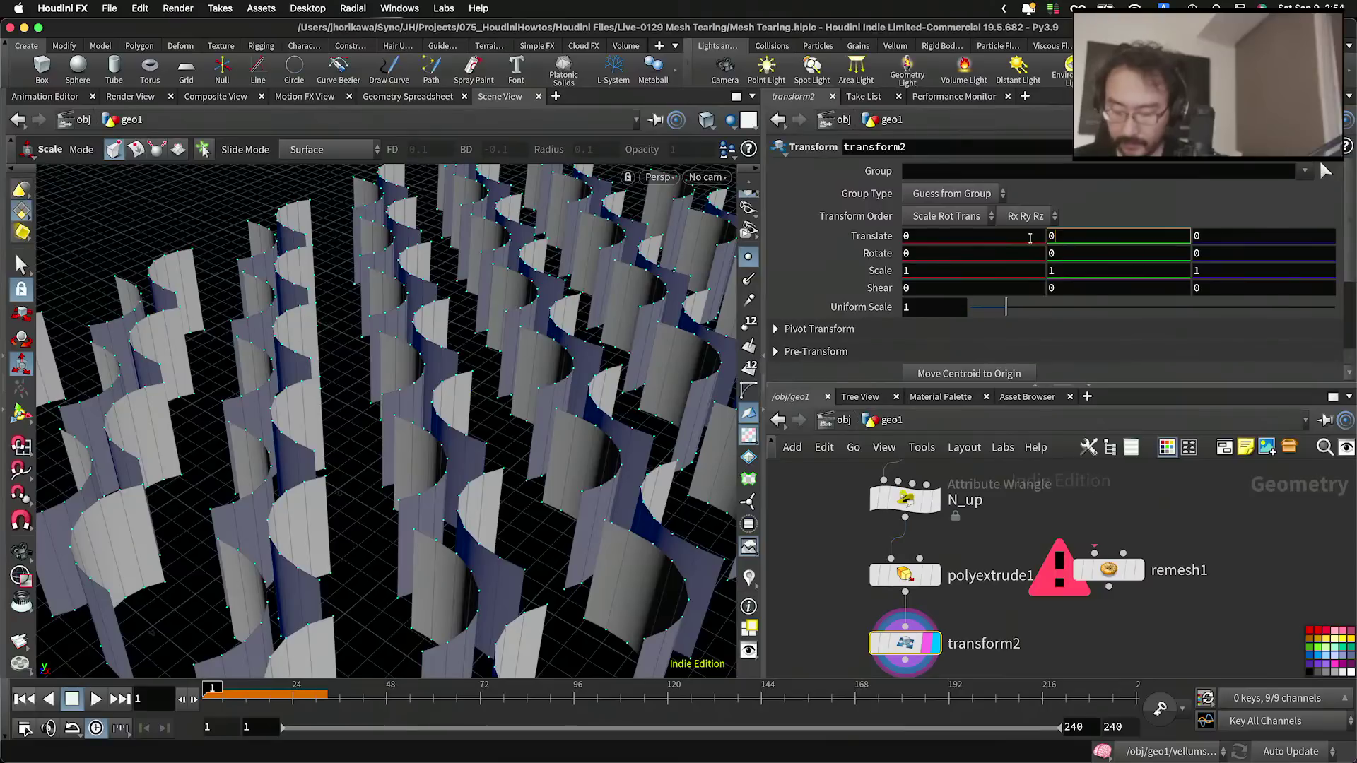
type("-0.5")
key("Return")
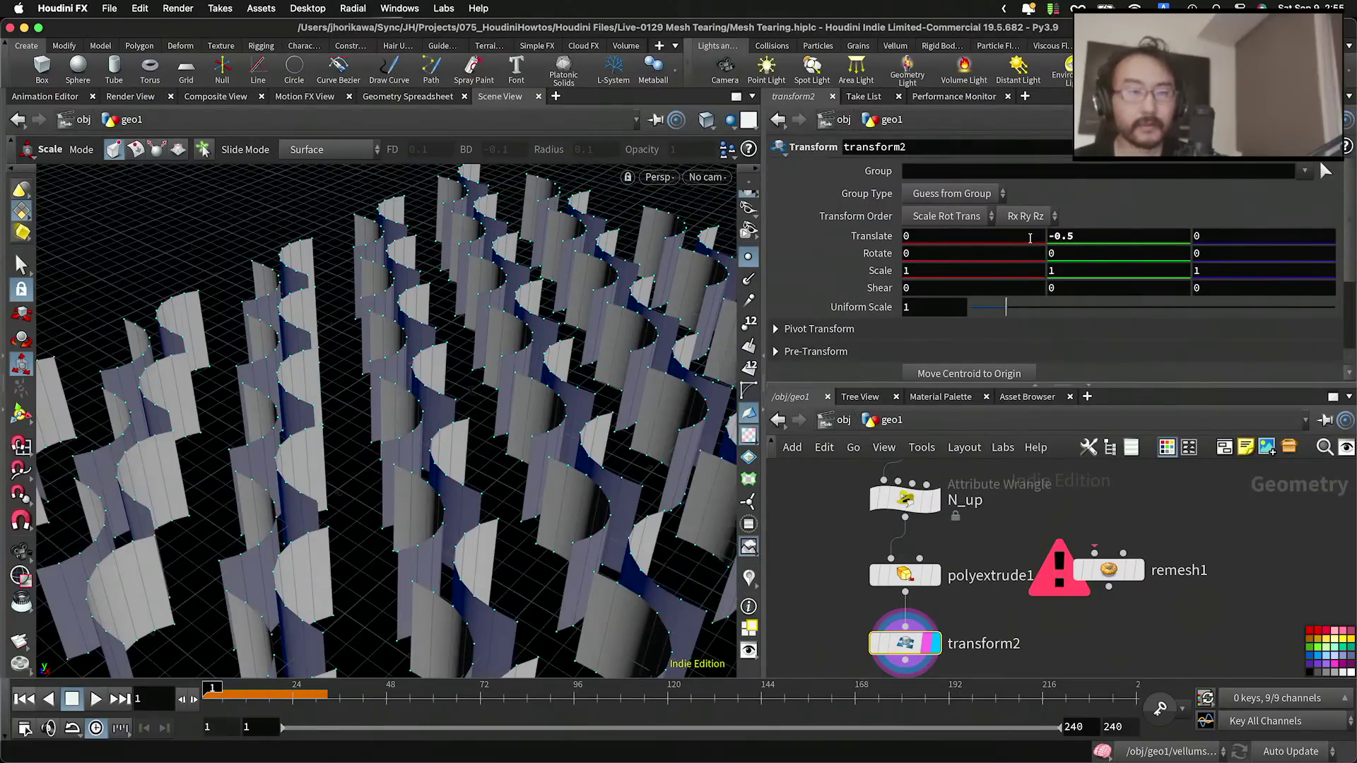
Step: Move facet1 beside transform2 with remesh1 below it, and display facet1's flat sheet
scroll(1091, 545, "down", 3)
left_click_drag(1108, 561, 1119, 627)
scroll(1139, 533, "up", 2)
left_click_drag(1165, 463, 1088, 604)
middle_click_drag(1088, 603, 1073, 493)
scroll(1074, 493, "up", 2)
left_click_drag(1089, 579, 1084, 647)
left_click(1100, 486)
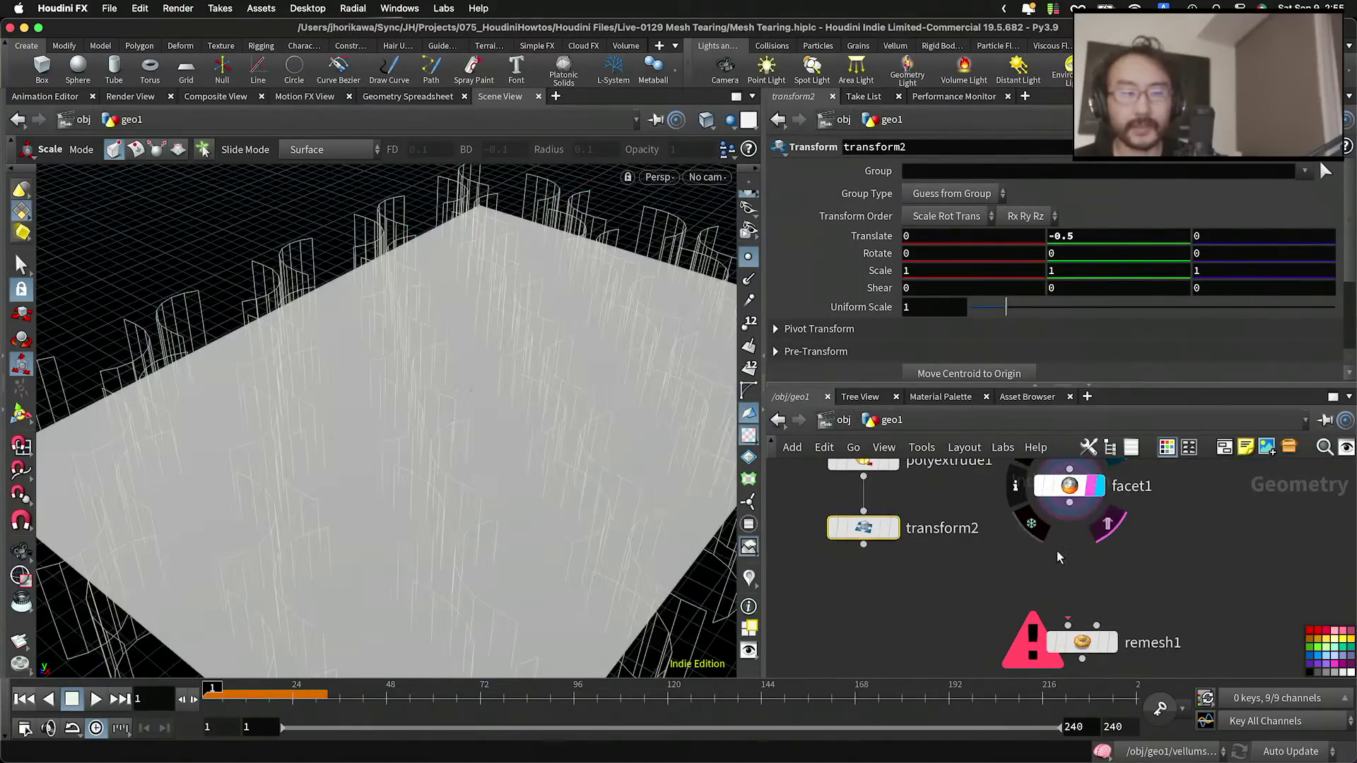
Step: Add a displayed Boolean node with facet1 as the first input and transform2 as the second
key("Tab")
type("g")
key("BackSpace")
type("bool")
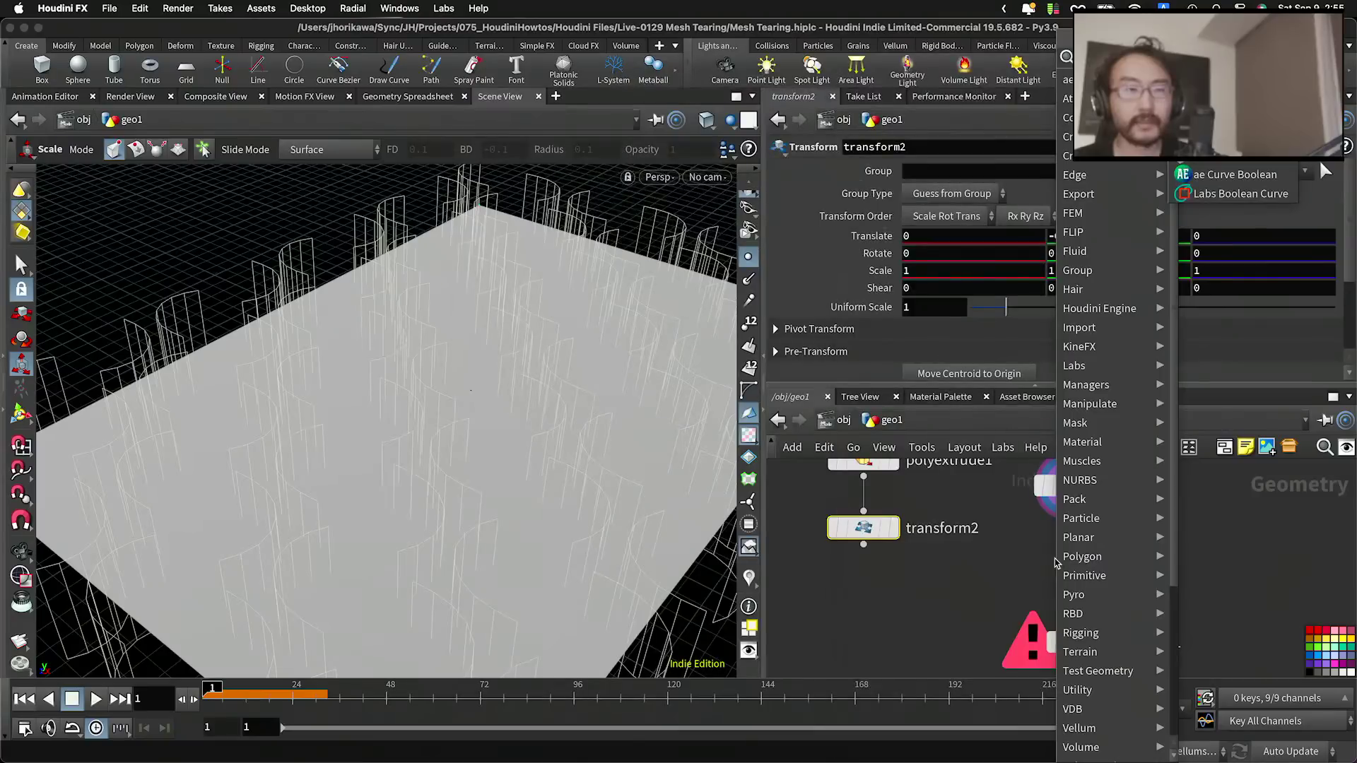
key("Return")
left_click(1058, 563)
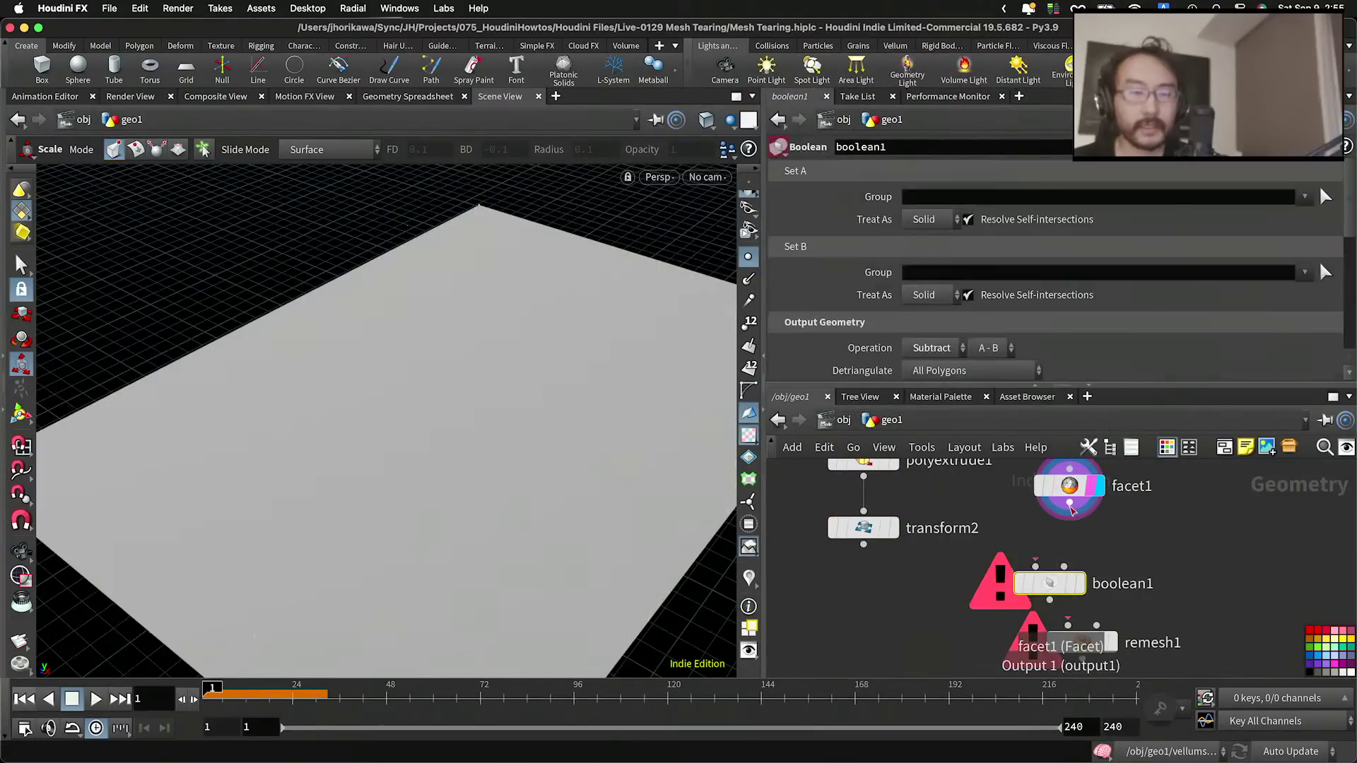
left_click_drag(864, 545, 1060, 567)
left_click_drag(1049, 585, 982, 602)
left_click(1013, 605)
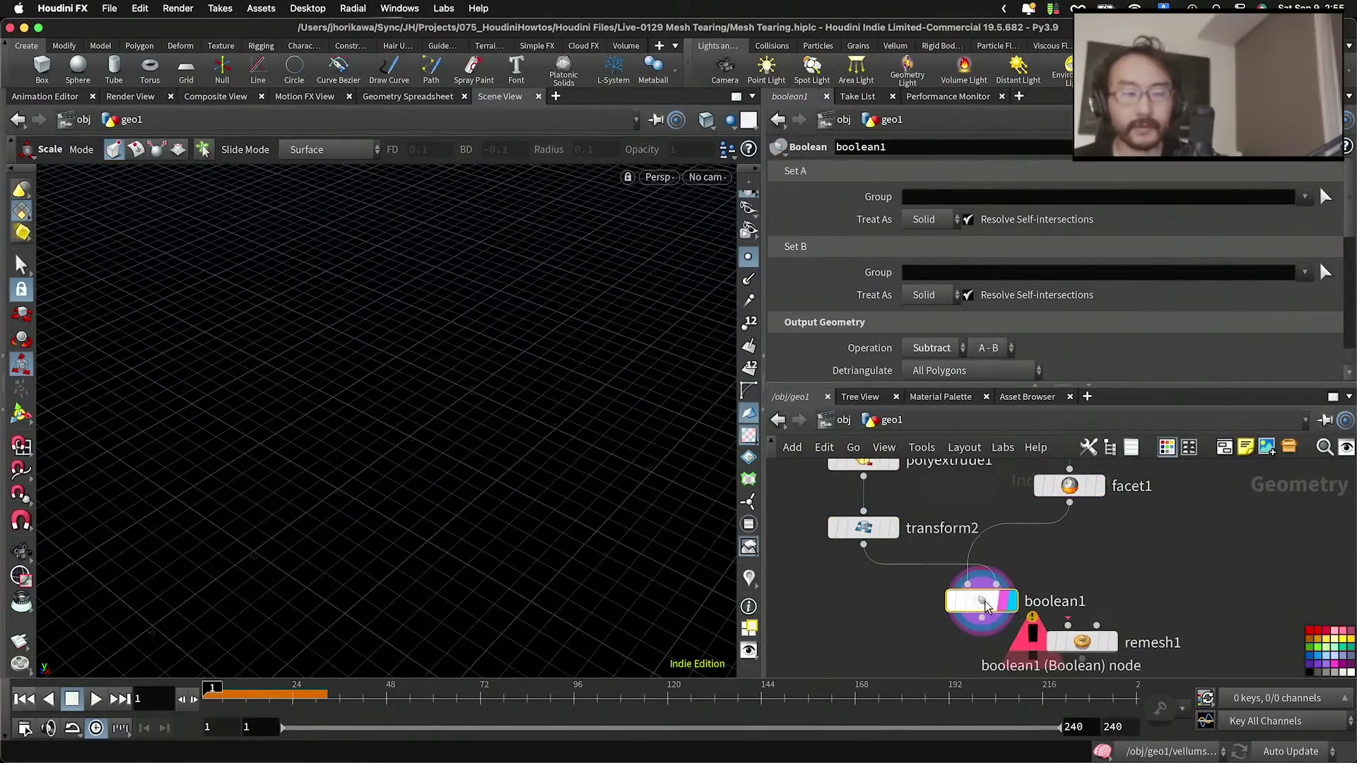
Step: Set boolean1 to treat both Set A and Set B as Surface, and inspect the cuts in the sheet
left_click(939, 217)
left_click(934, 260)
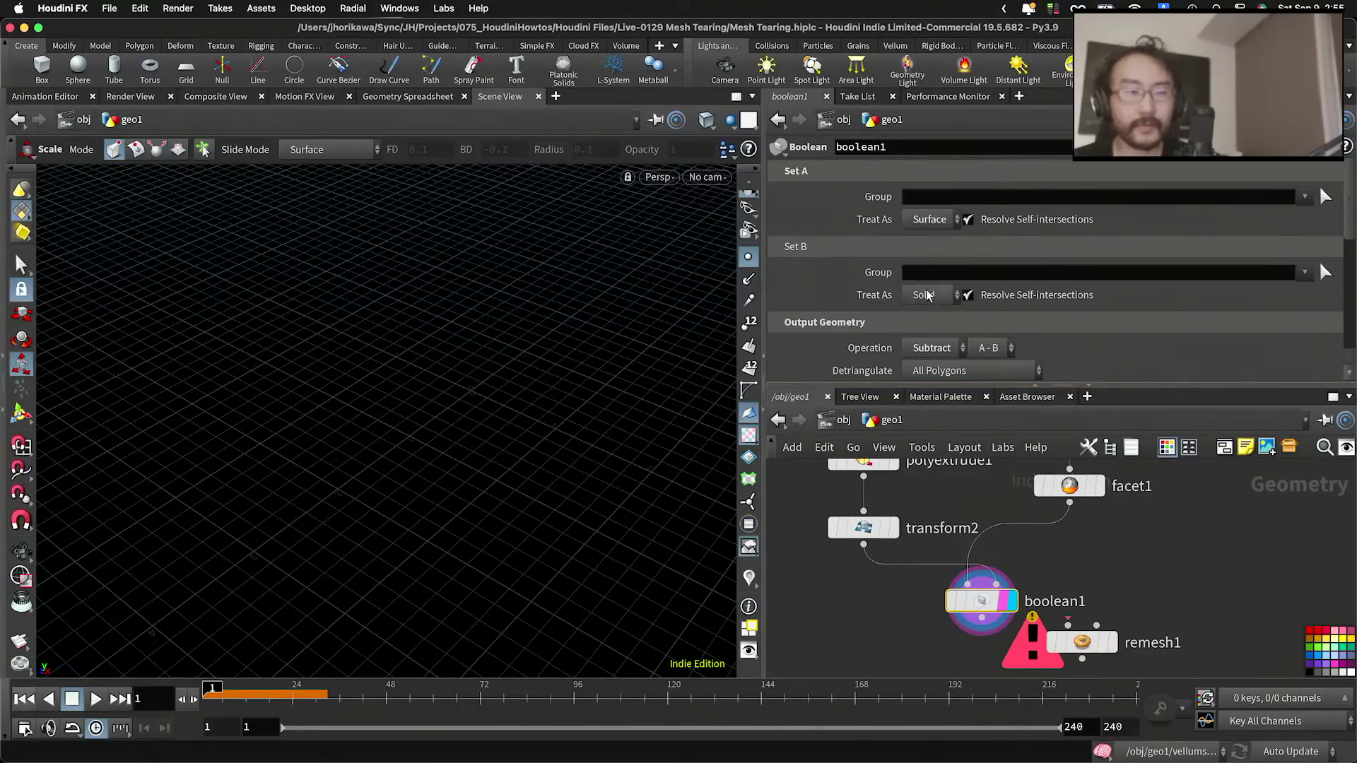
left_click(926, 291)
left_click(925, 339)
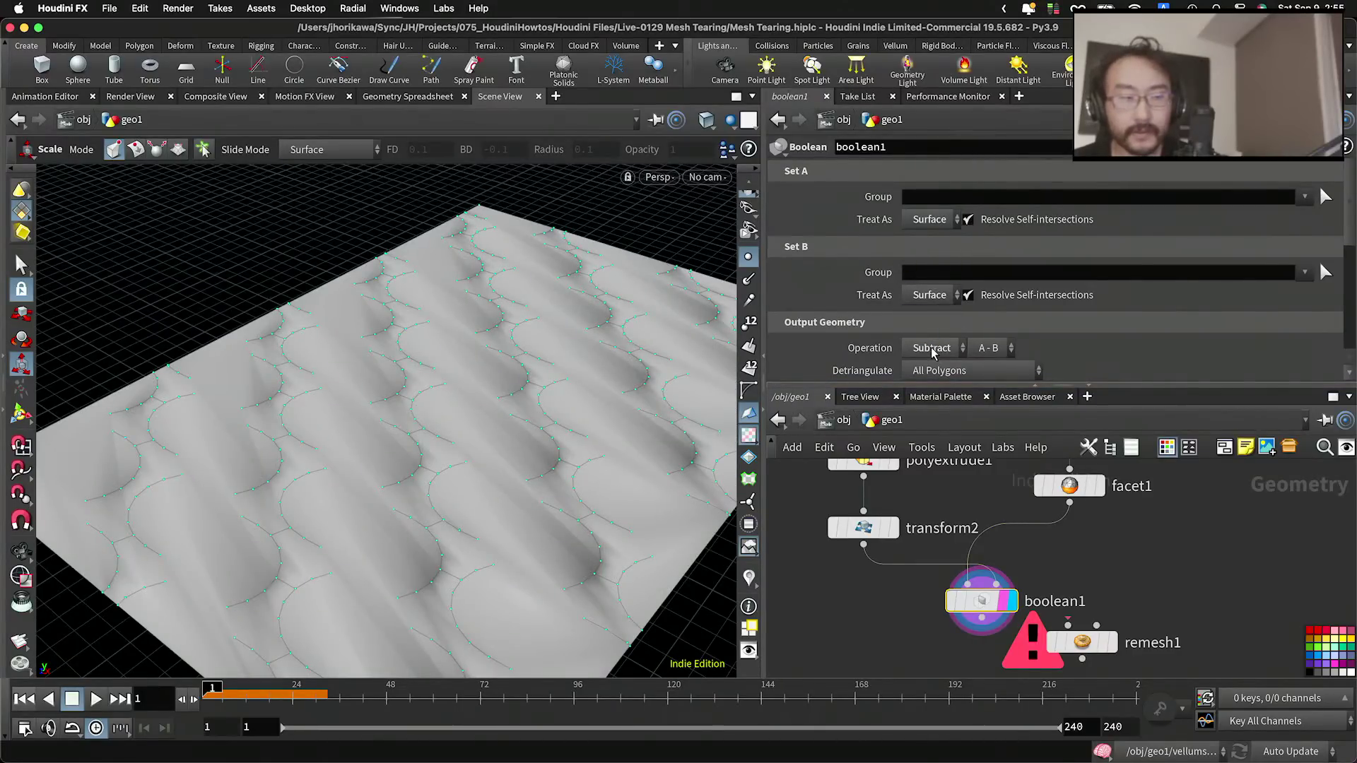
left_click_drag(526, 405, 566, 497, "alt")
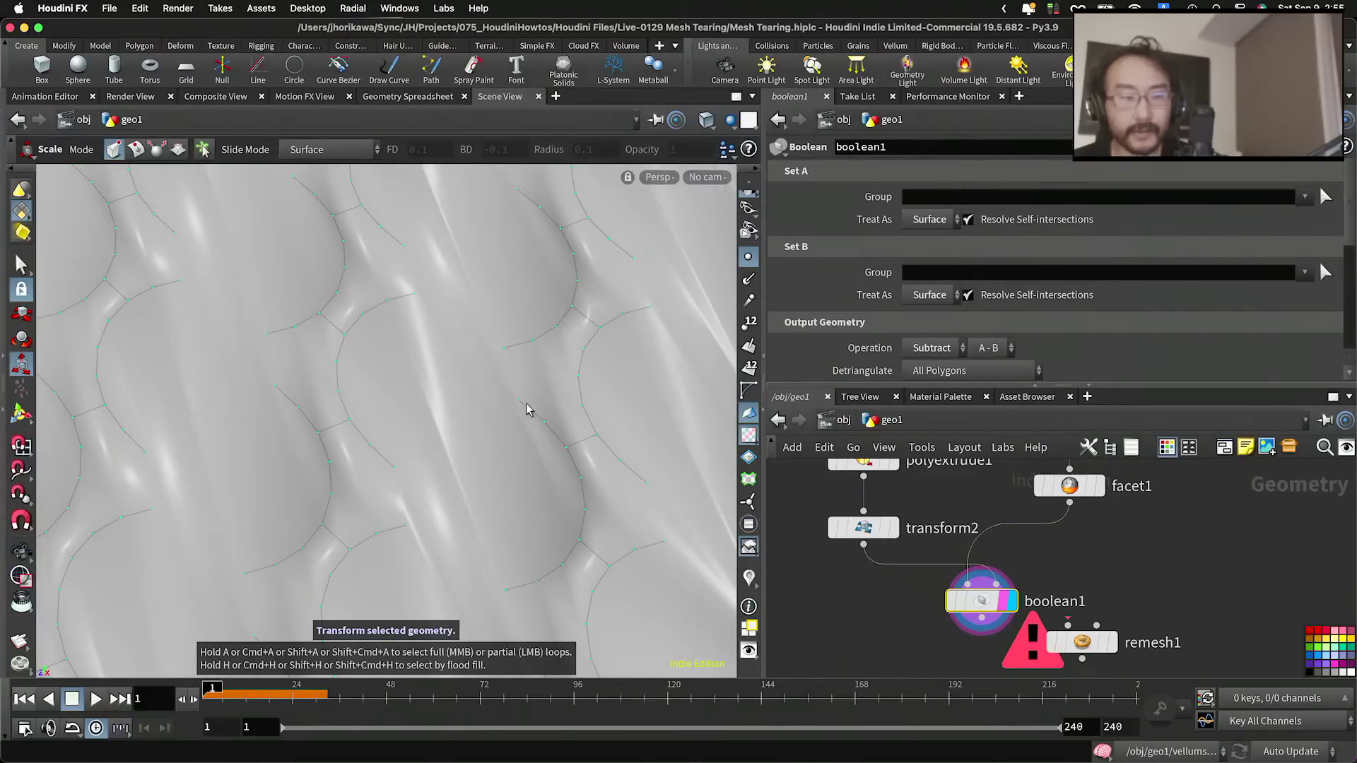
left_click_drag(526, 570, 549, 484, "alt")
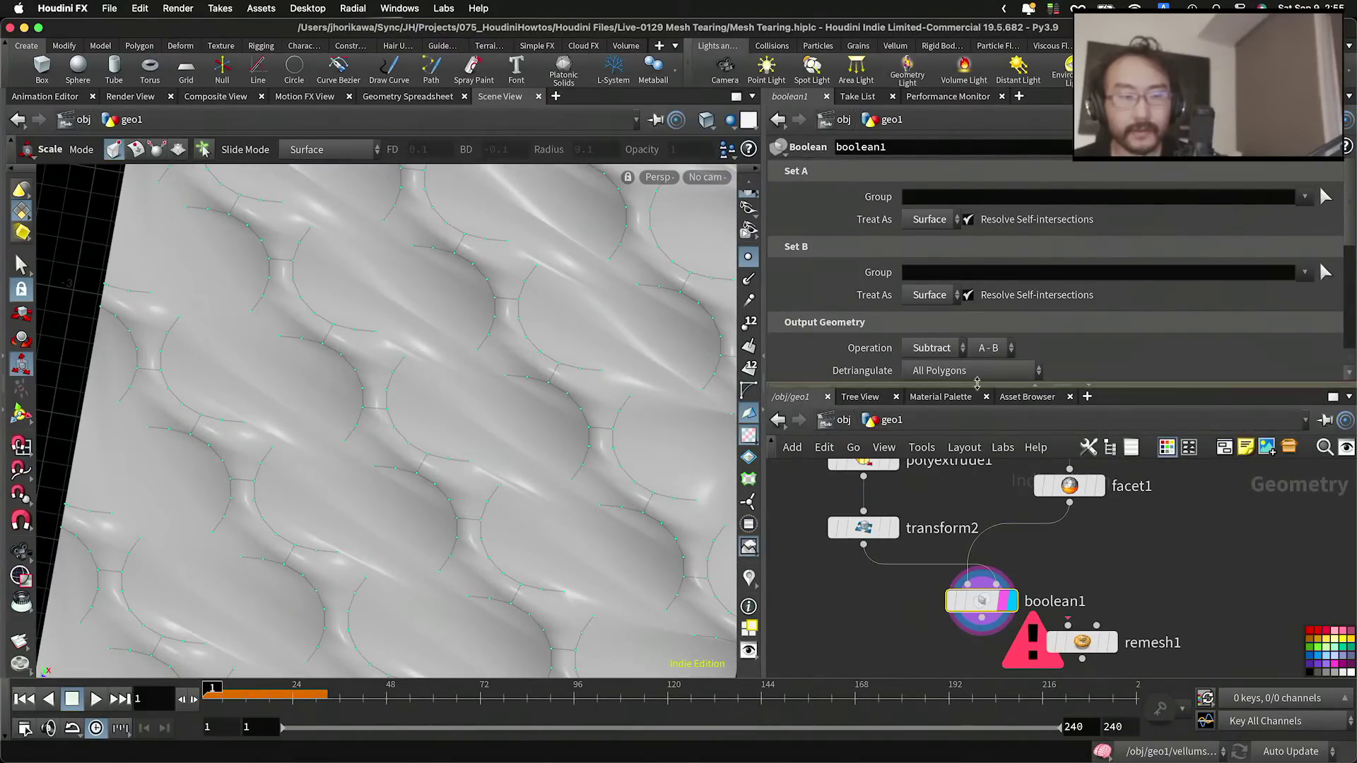
Step: Try boolean1's Intersect, Subtract and Shatter operations on the sheet
left_click(989, 349)
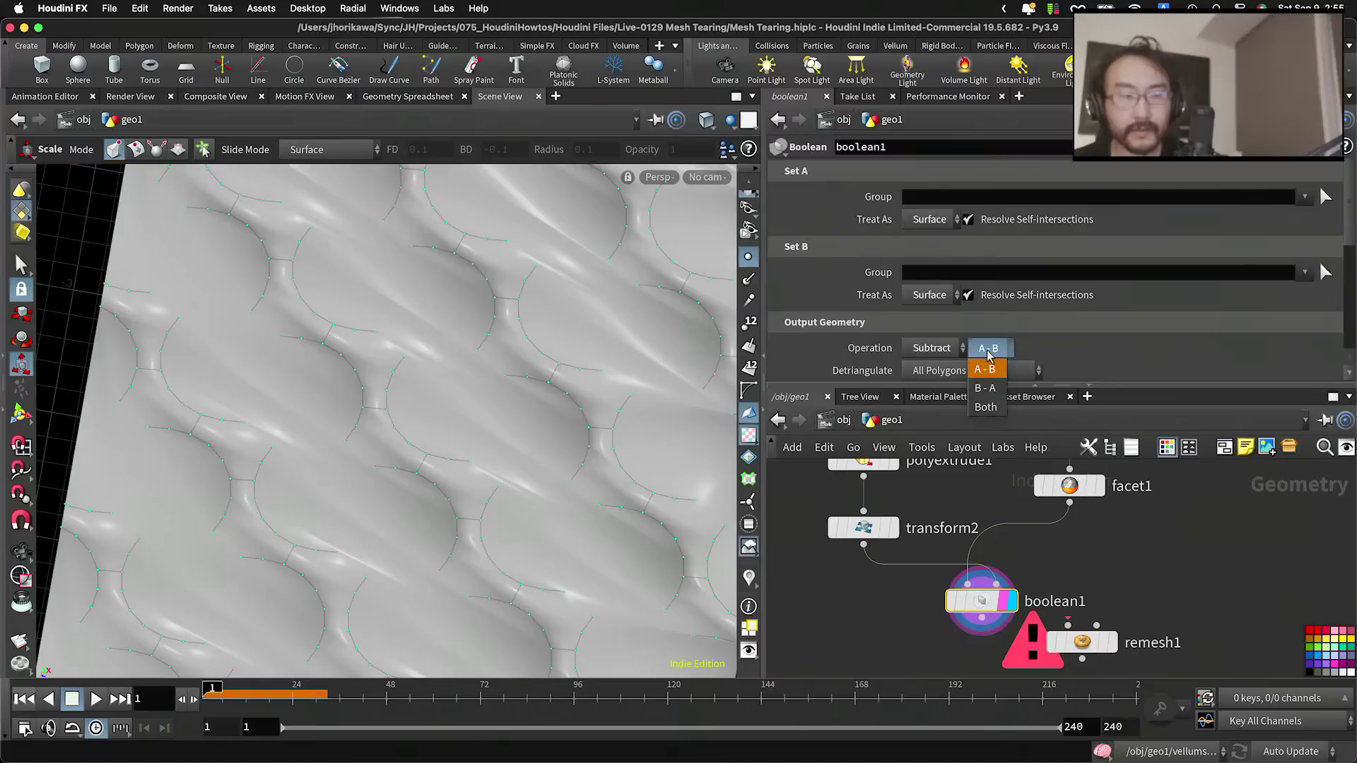
left_click(1041, 343)
left_click(940, 352)
left_click(941, 389)
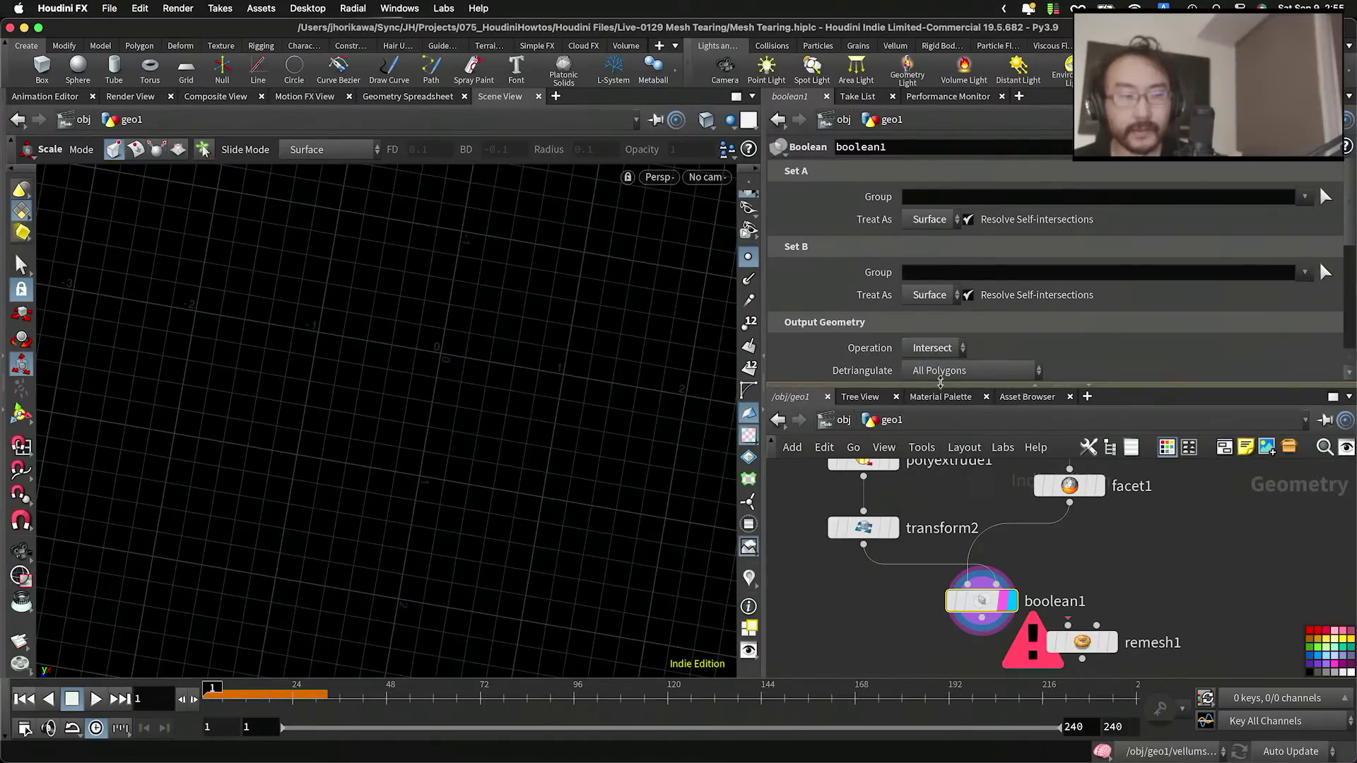
left_click(932, 348)
left_click(934, 408)
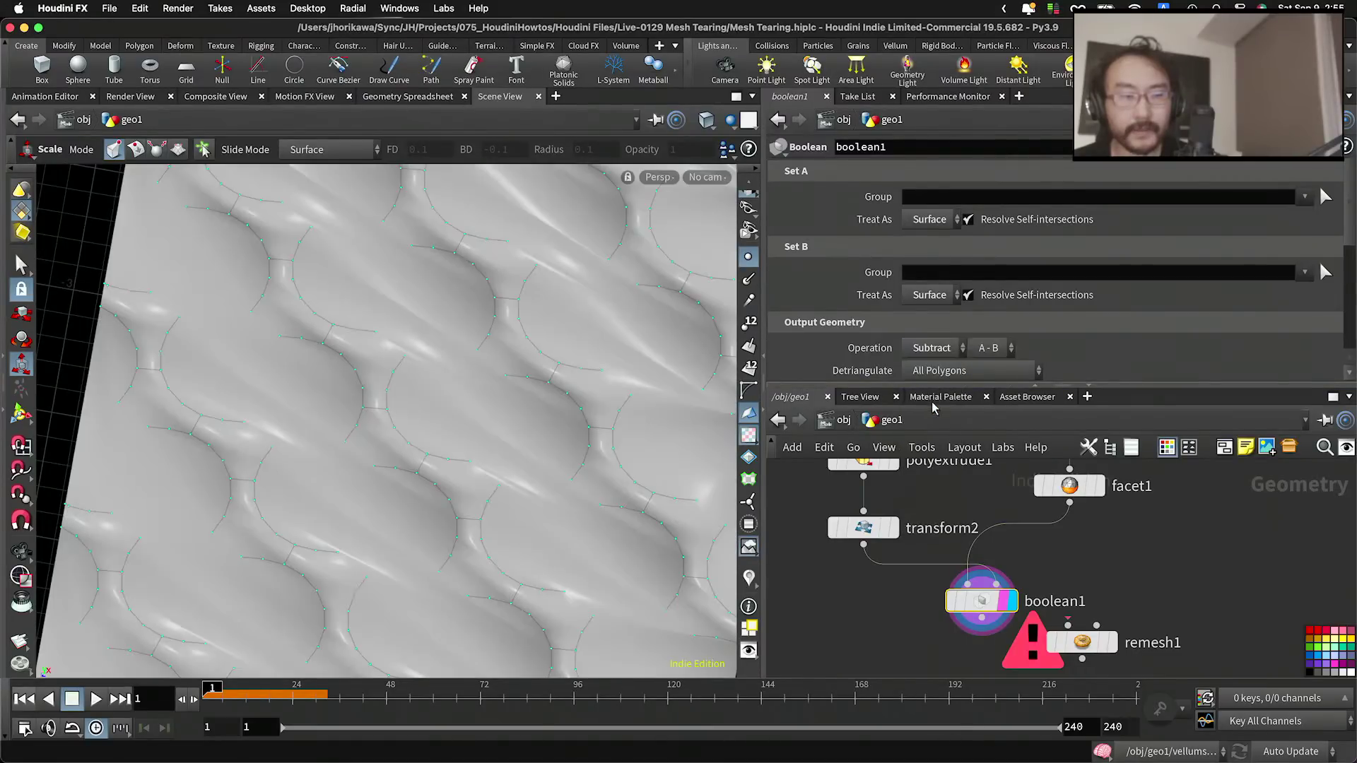
left_click(933, 349)
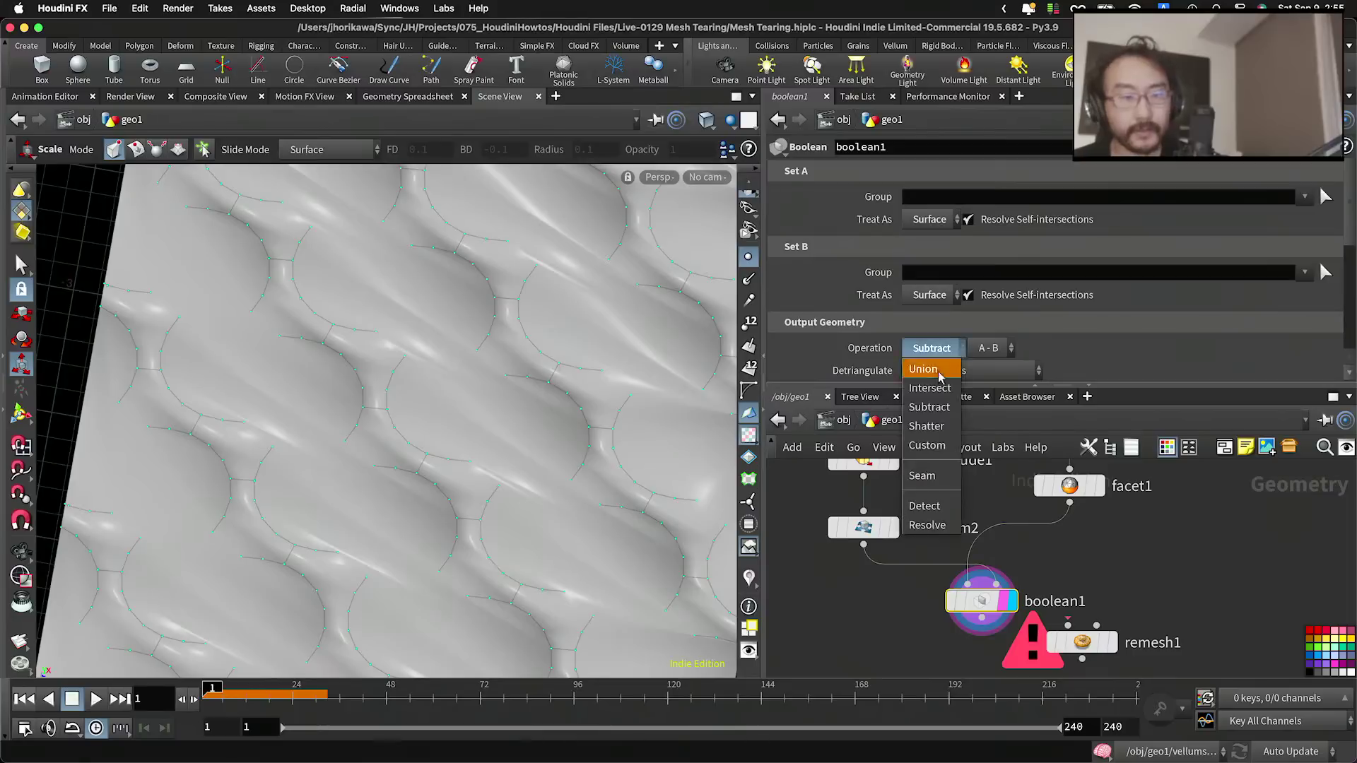
left_click(942, 426)
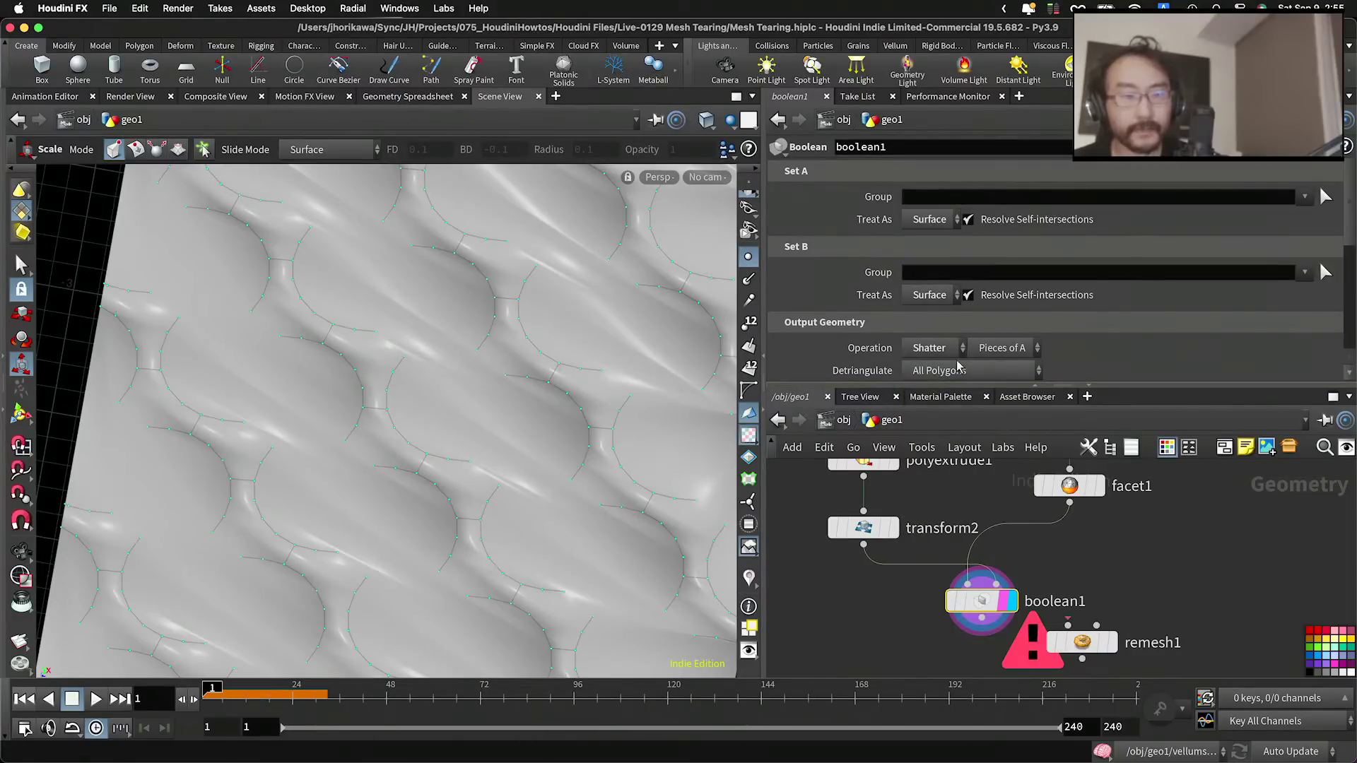
Step: Set boolean1's operation to Seam
left_click(932, 349)
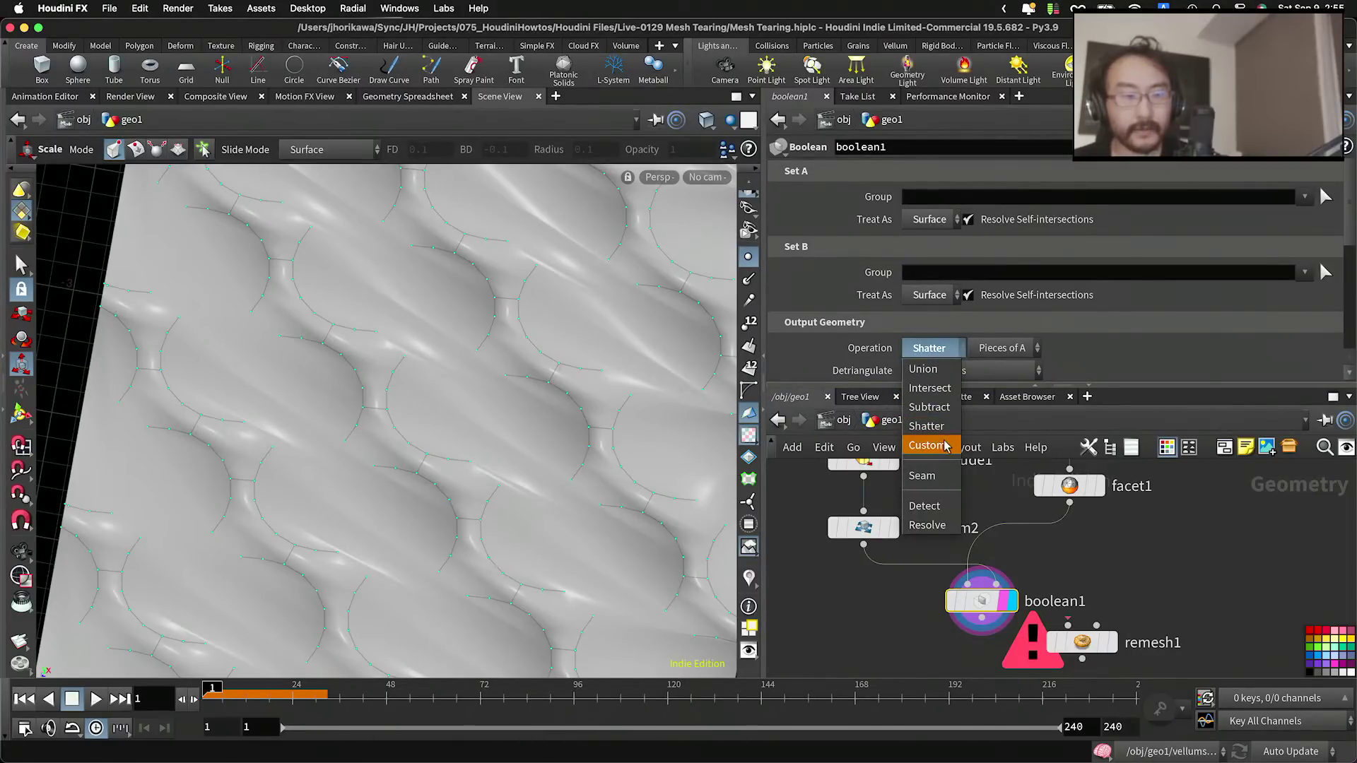
left_click(942, 477)
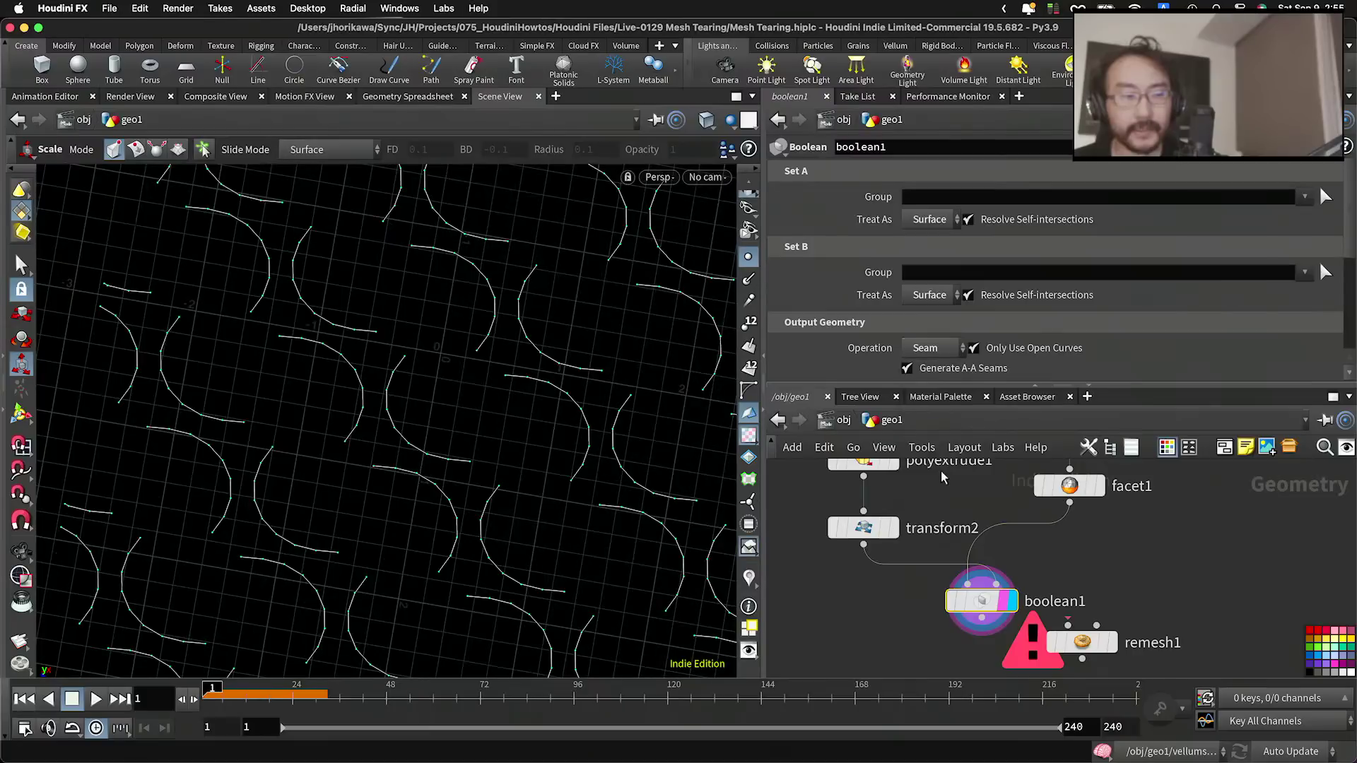
Step: Set boolean1's operation to Subtract with A - B, and inspect the curved cuts across the sheet
left_click(941, 351)
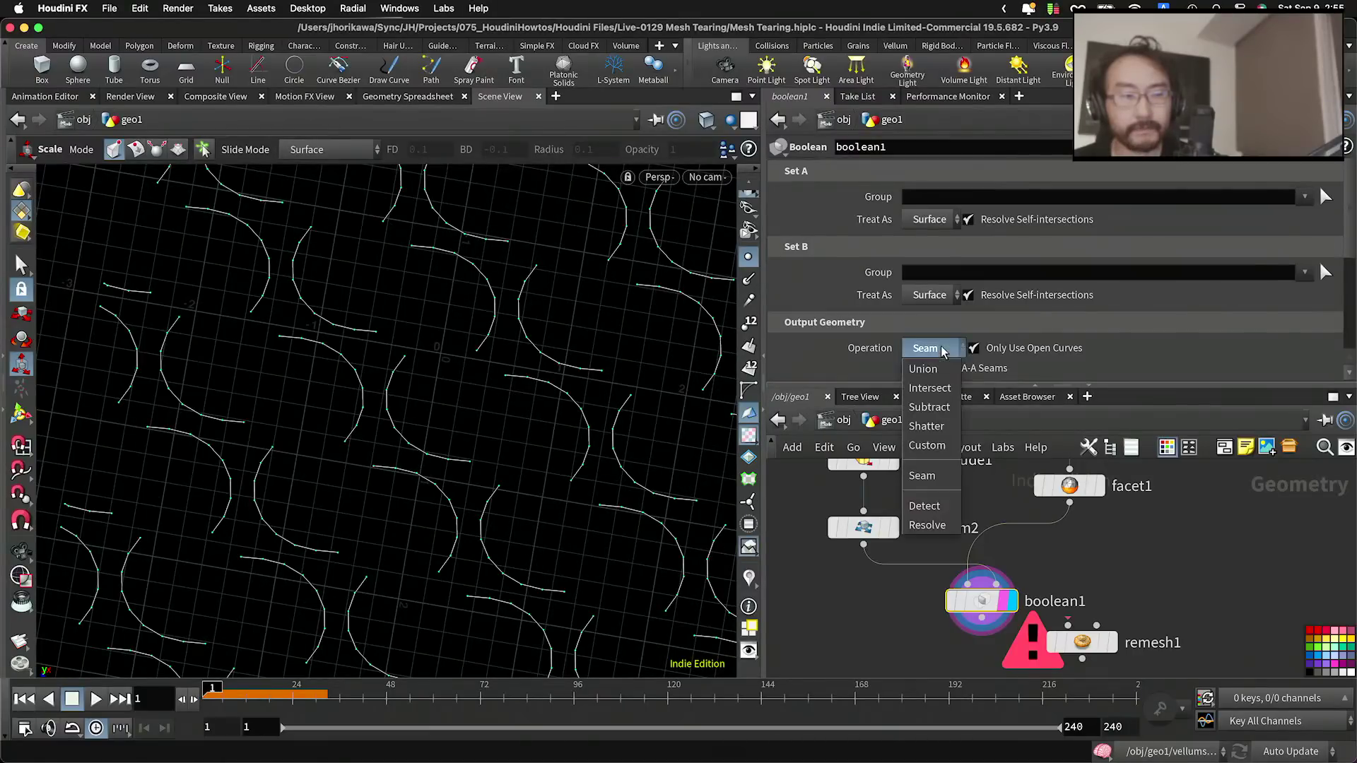
left_click(946, 409)
right_click(647, 380)
key("Escape")
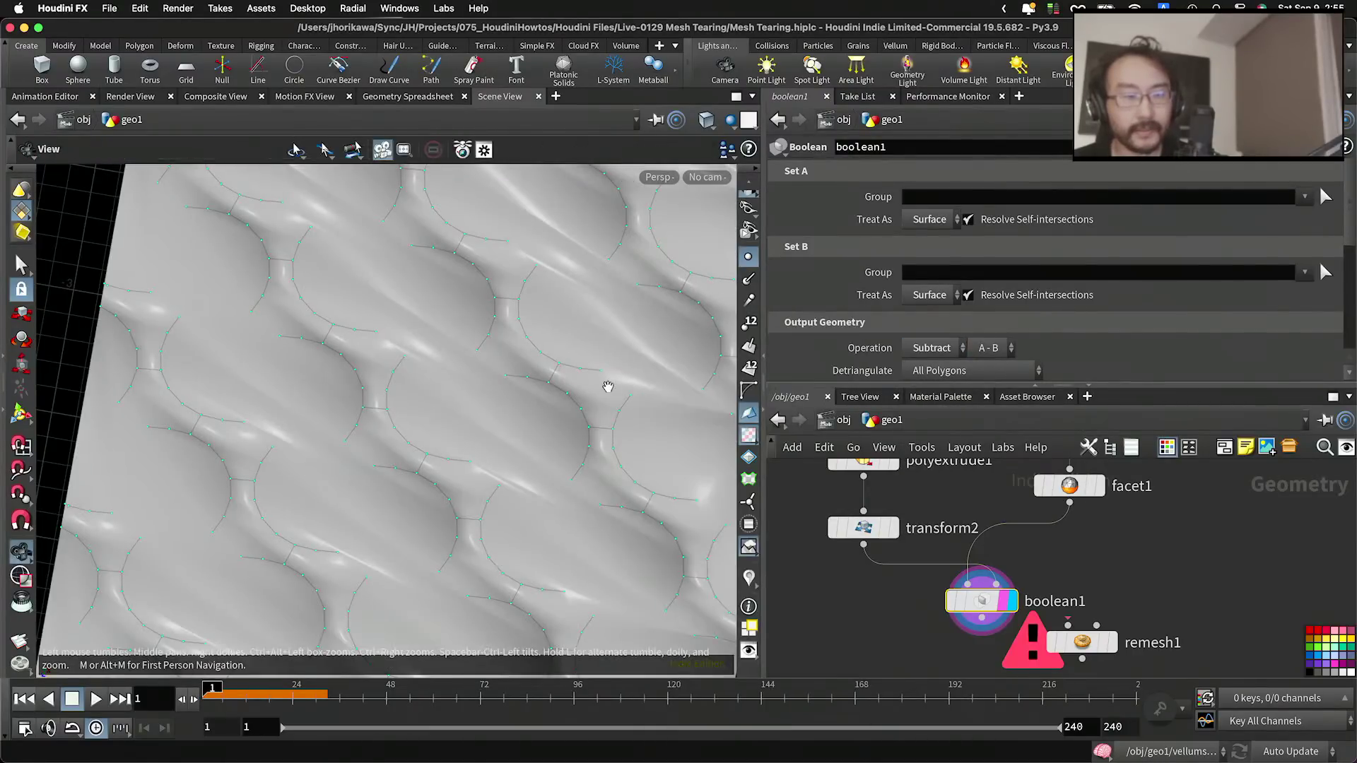
right_click_drag(608, 386, 566, 418)
middle_click_drag(566, 417, 530, 401)
left_click_drag(530, 401, 464, 410)
right_click_drag(465, 411, 527, 386)
left_click_drag(528, 386, 489, 355)
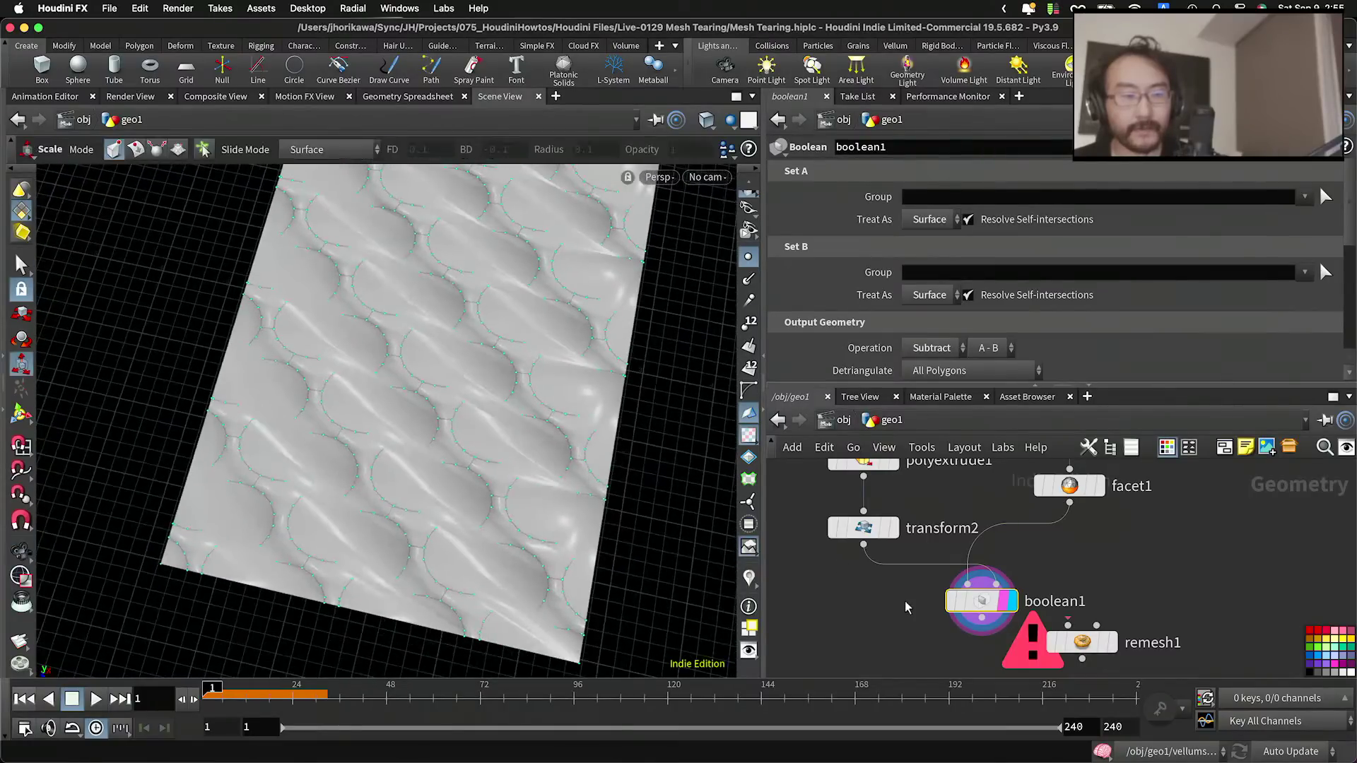
scroll(901, 602, "down", 3)
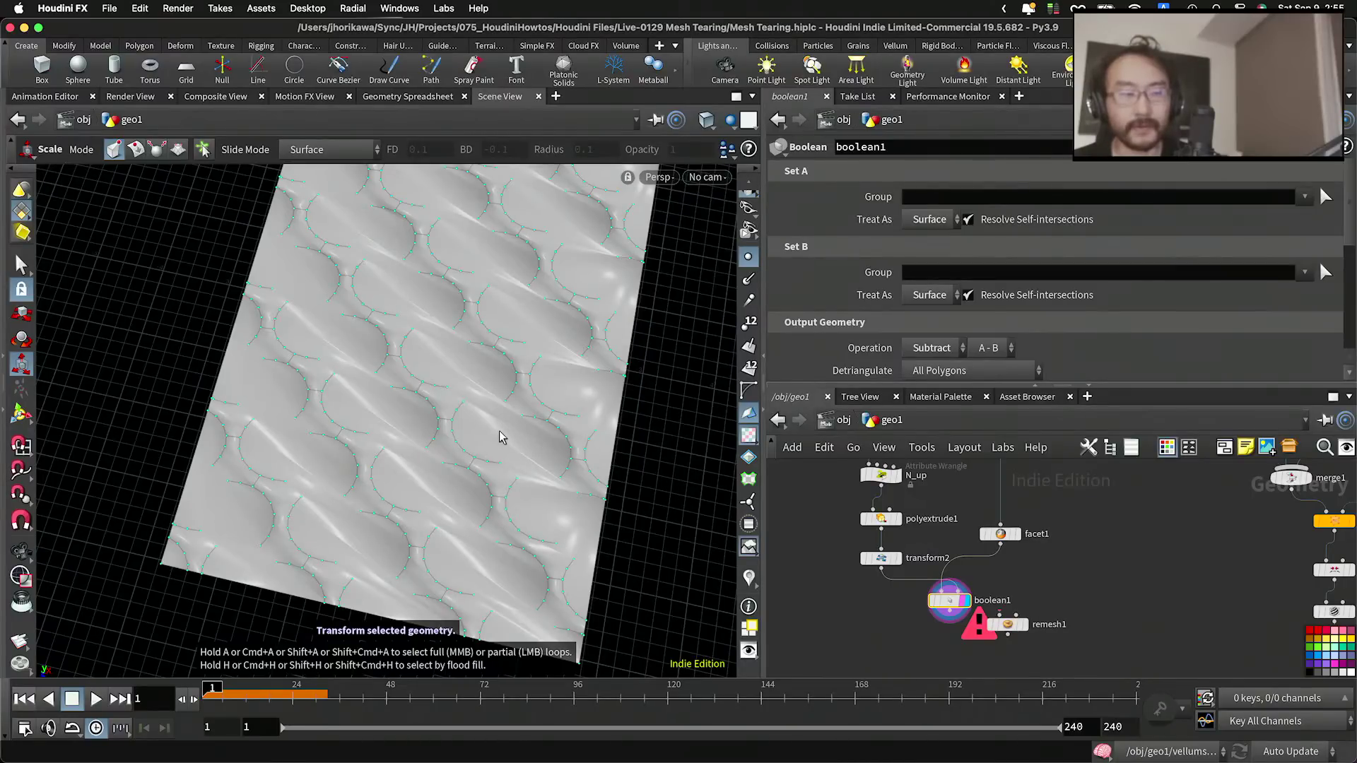
mouse_move(500, 426)
left_mouse_down()
mouse_move(506, 463)
mouse_move(518, 436)
left_mouse_up()
right_click_drag(518, 436, 525, 434)
Step: Place remesh1 directly under boolean1, feed it boolean1's output, and display the remeshed sheet
scroll(917, 593, "down", 2)
scroll(983, 622, "up", 6)
left_click_drag(1016, 604, 928, 646)
middle_click_drag(1042, 577, 1144, 537)
left_click_drag(1013, 540, 1015, 588)
left_click_drag(1030, 606, 1014, 596)
left_click(1038, 598)
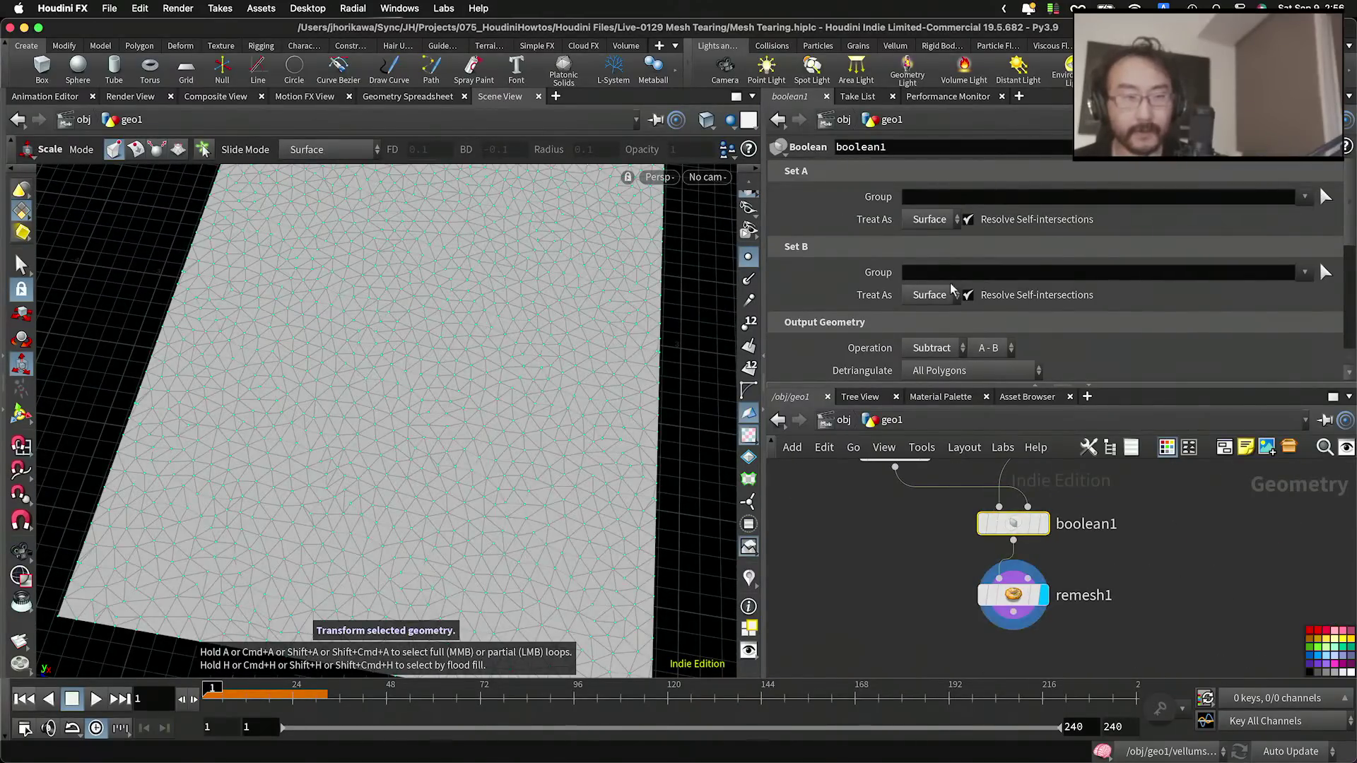
Step: Examine boolean1's output geometry options and compare the displayed results of boolean1 and remesh1
scroll(926, 254, "down", 6)
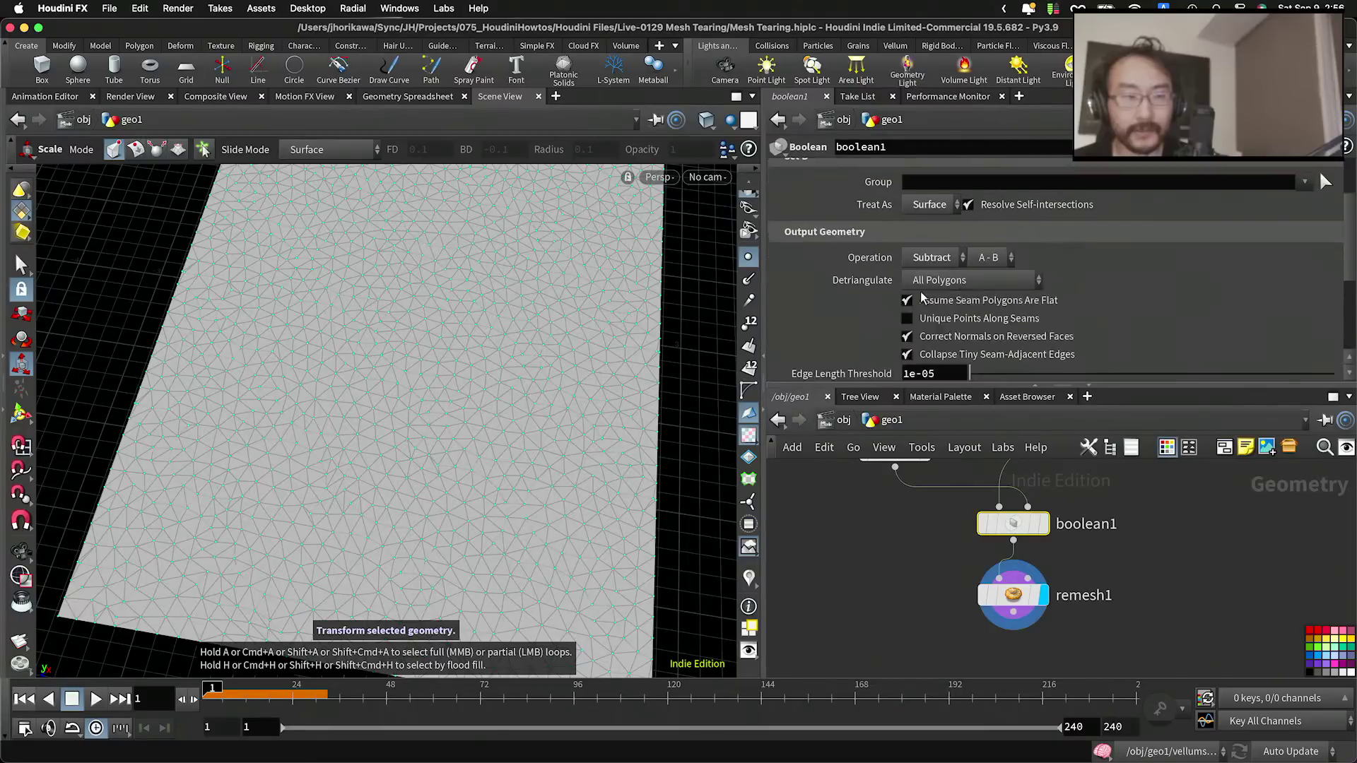
scroll(922, 294, "up", 2)
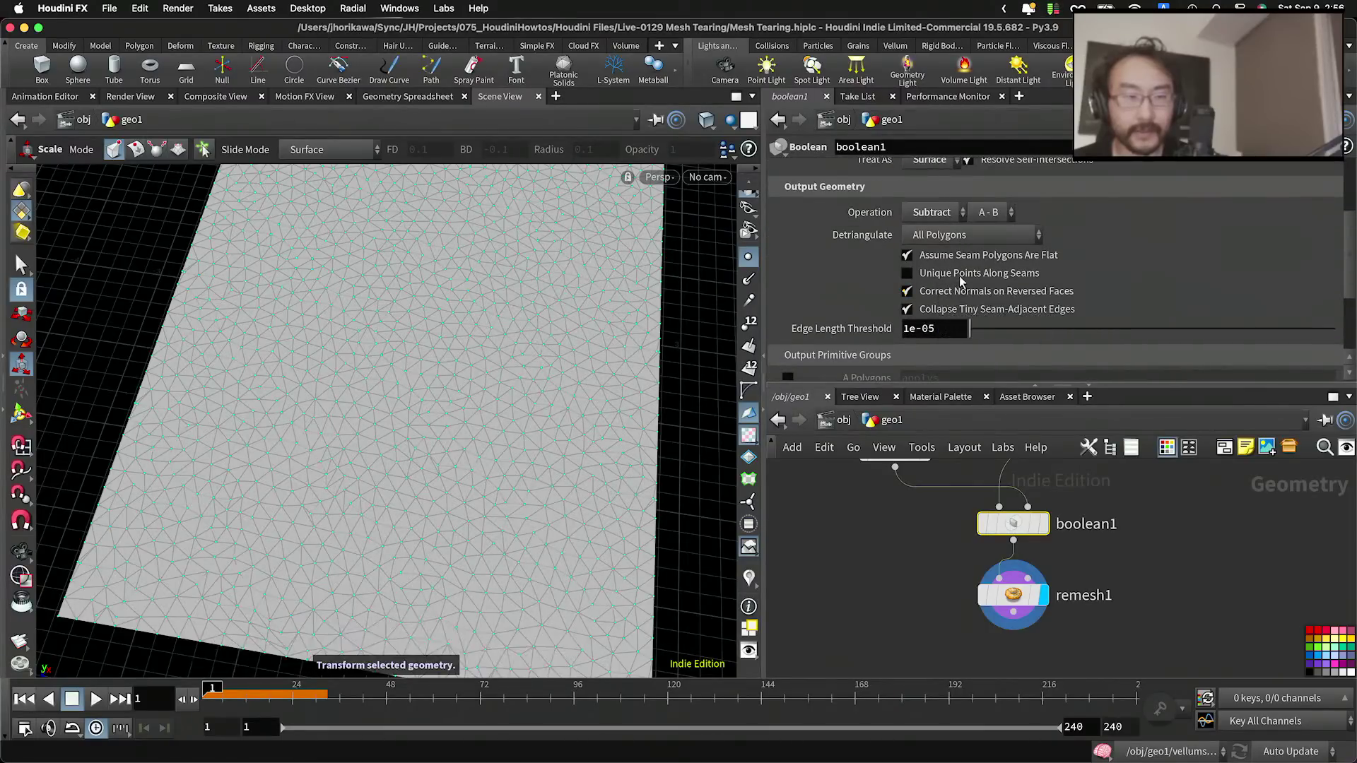
scroll(947, 283, "up", 1)
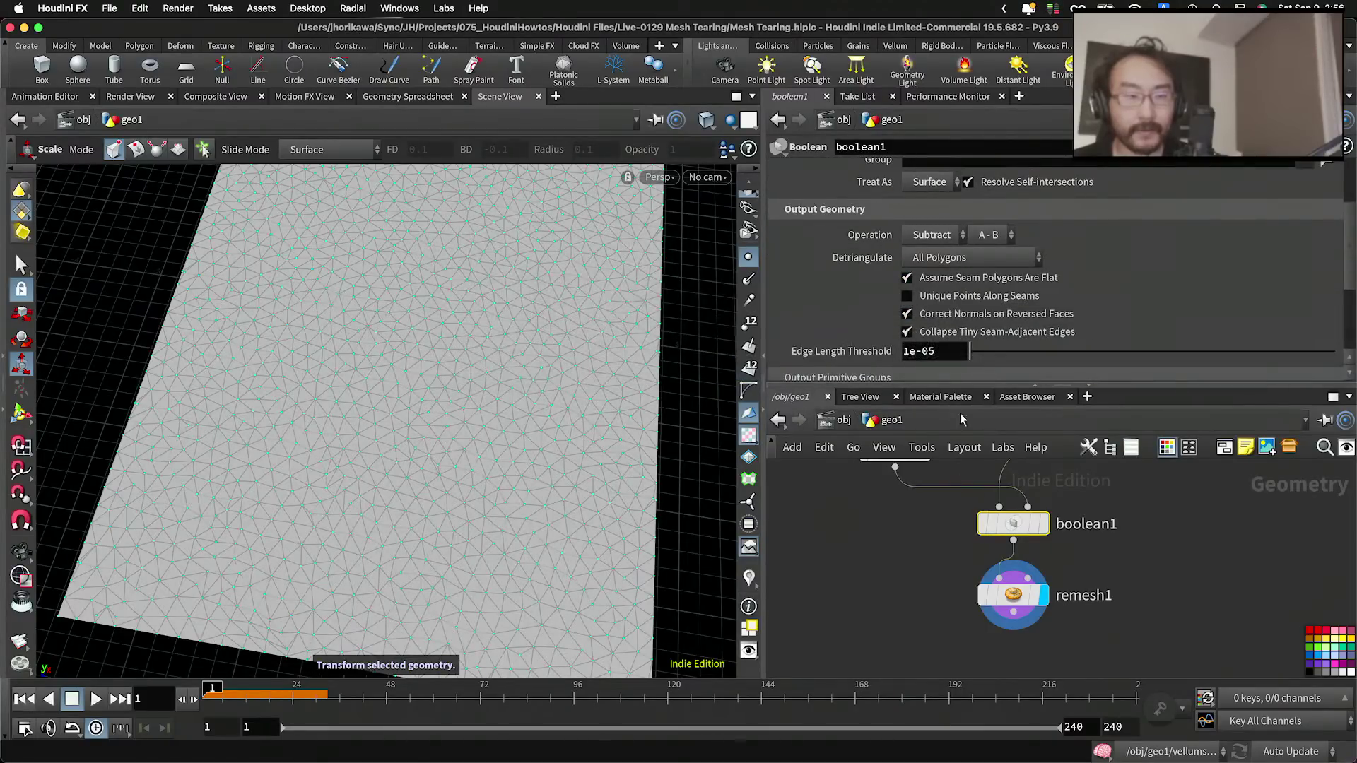
left_click(1044, 524)
left_click(1034, 524)
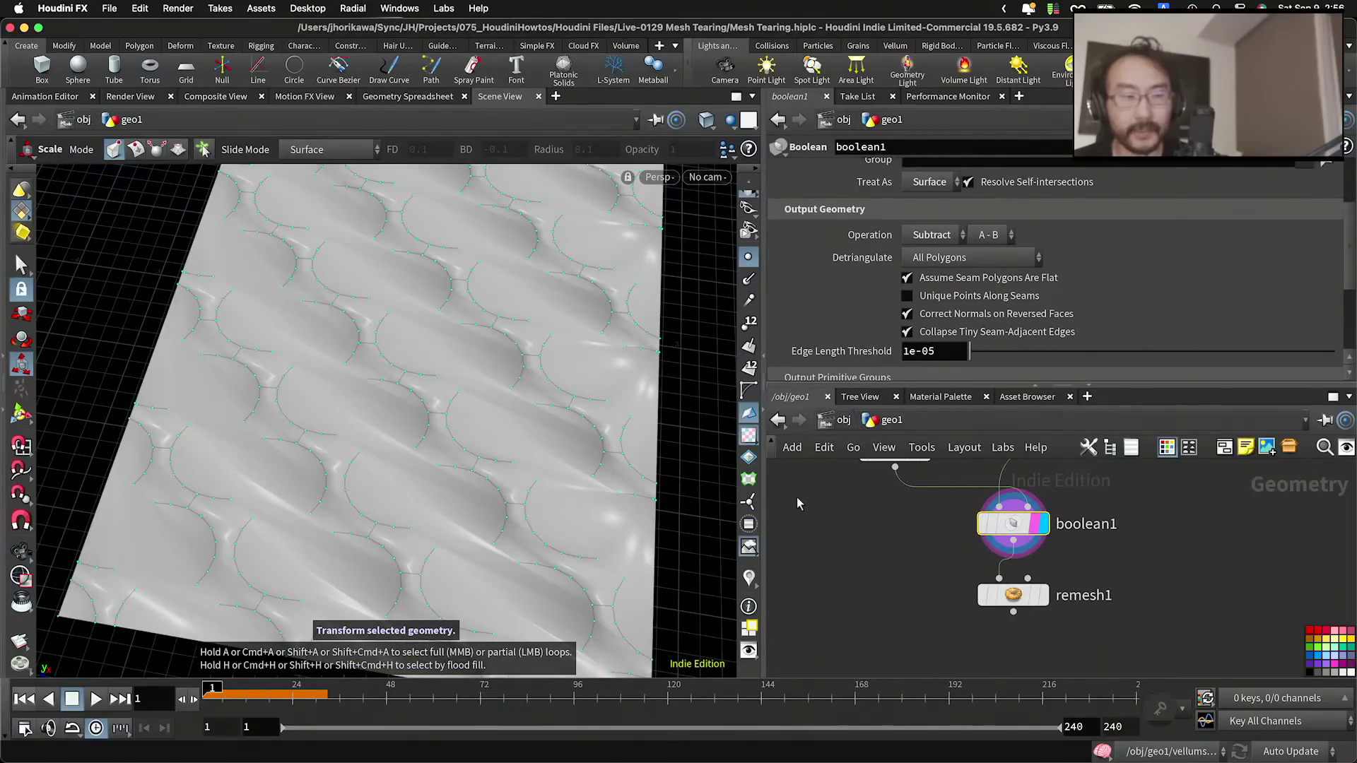
left_click(1036, 596)
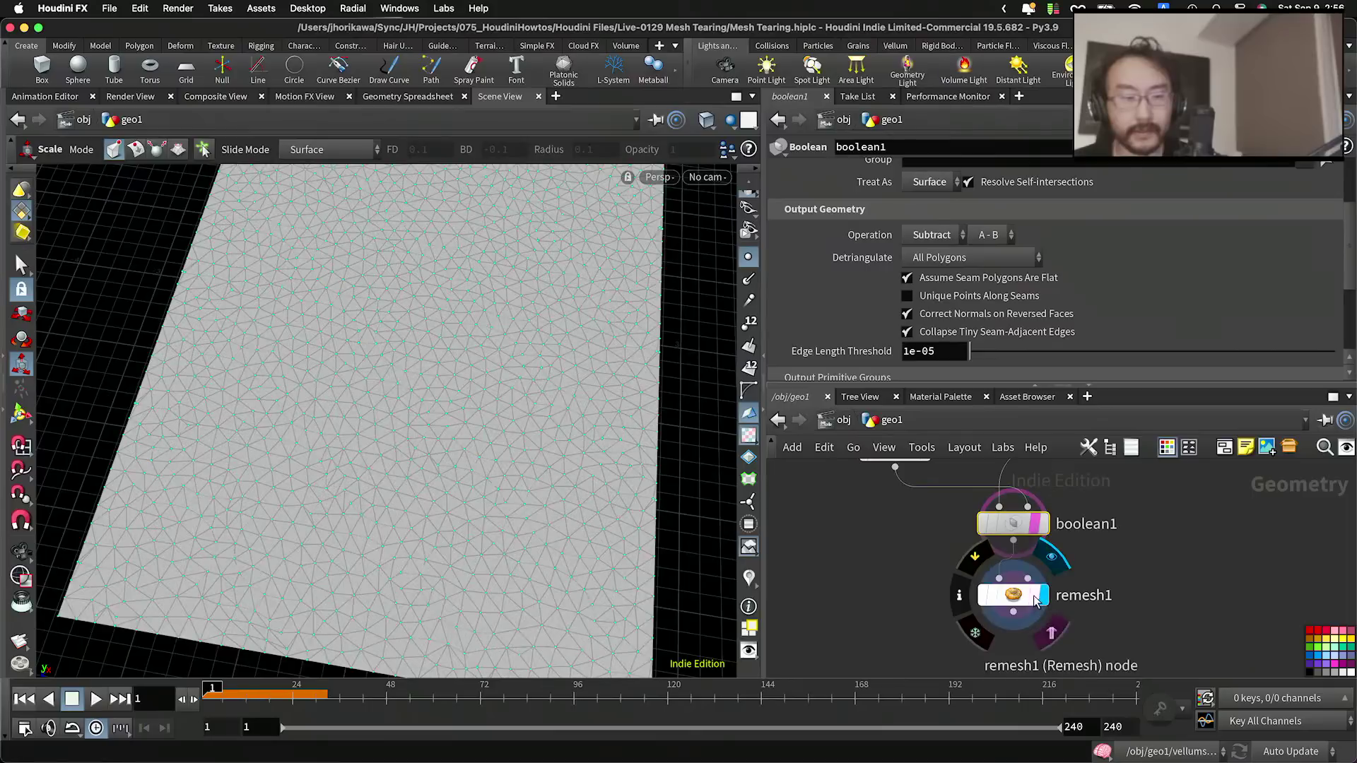
Step: Try Use Input Points Only on remesh1, and review its Hard Edges Group setting
left_click(1025, 597)
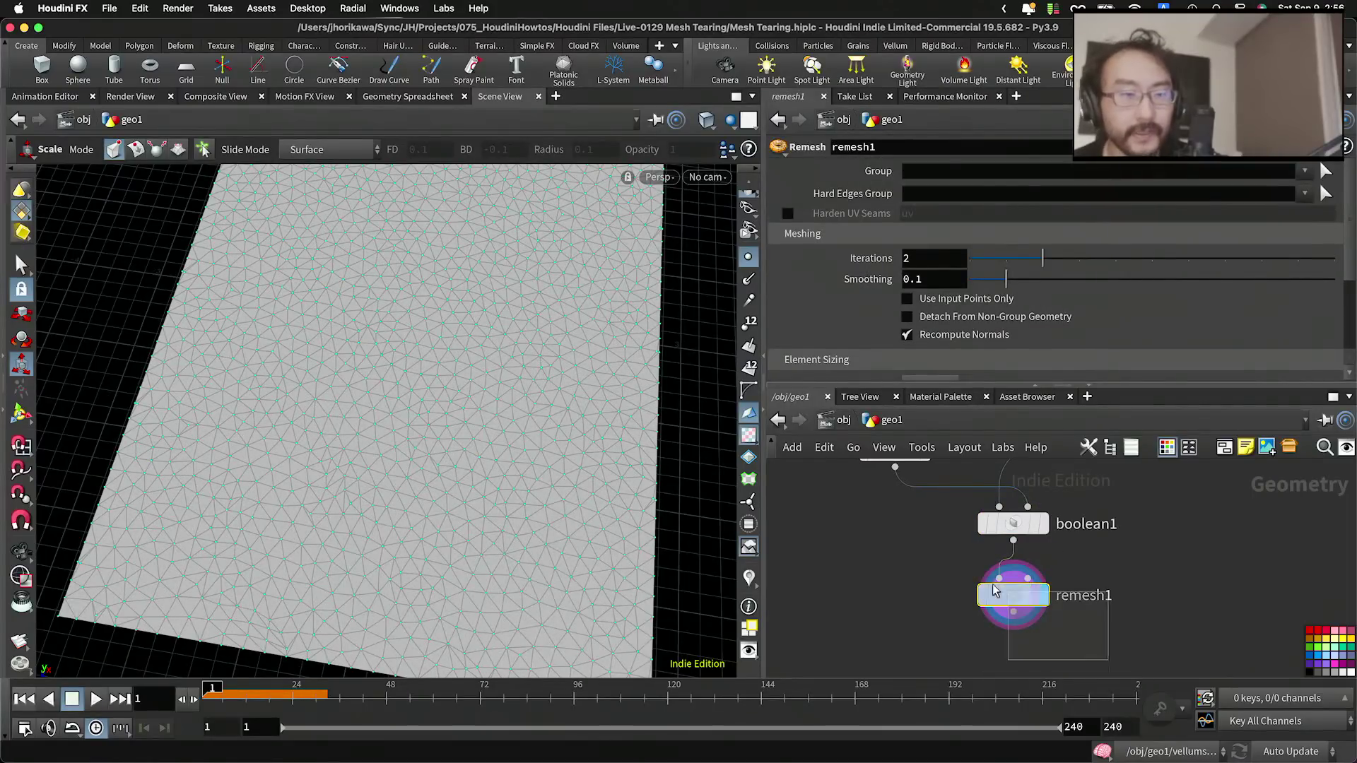
left_click(907, 299)
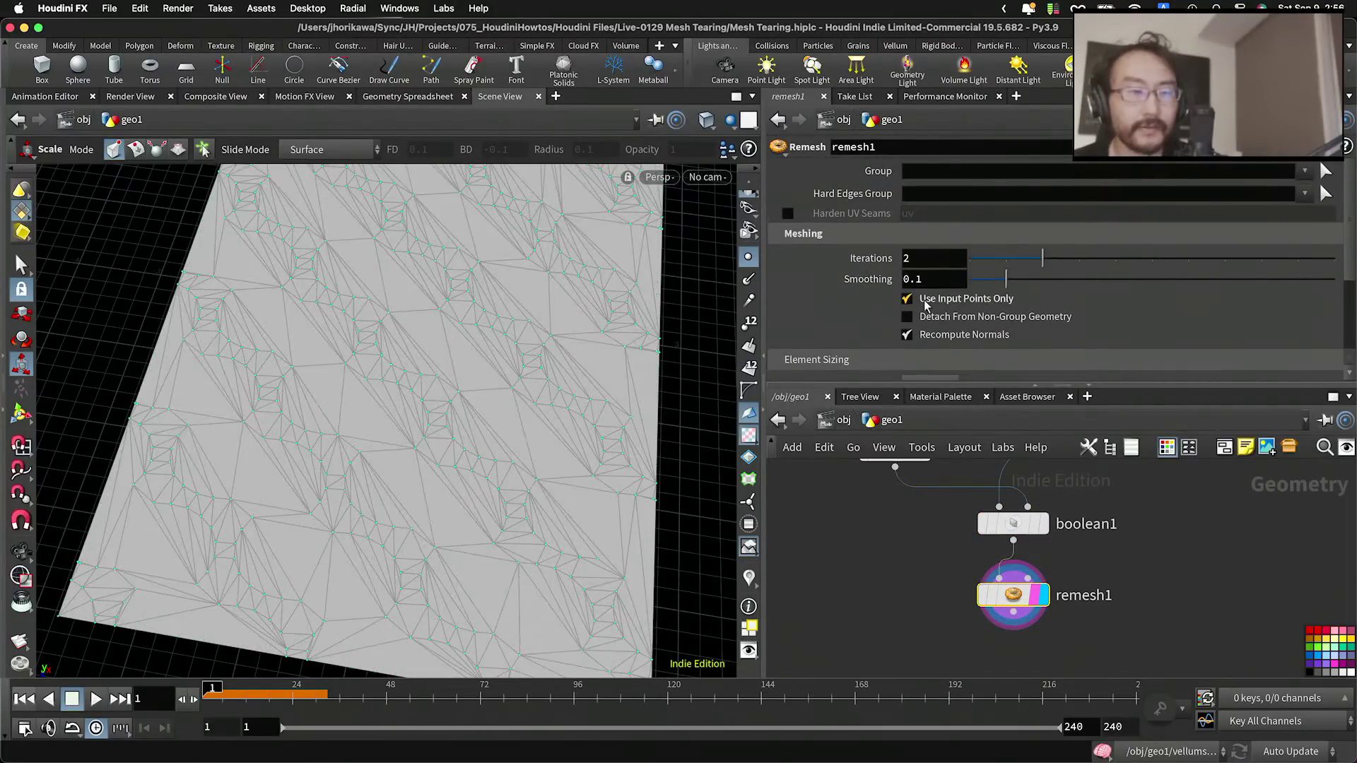
left_click(956, 302)
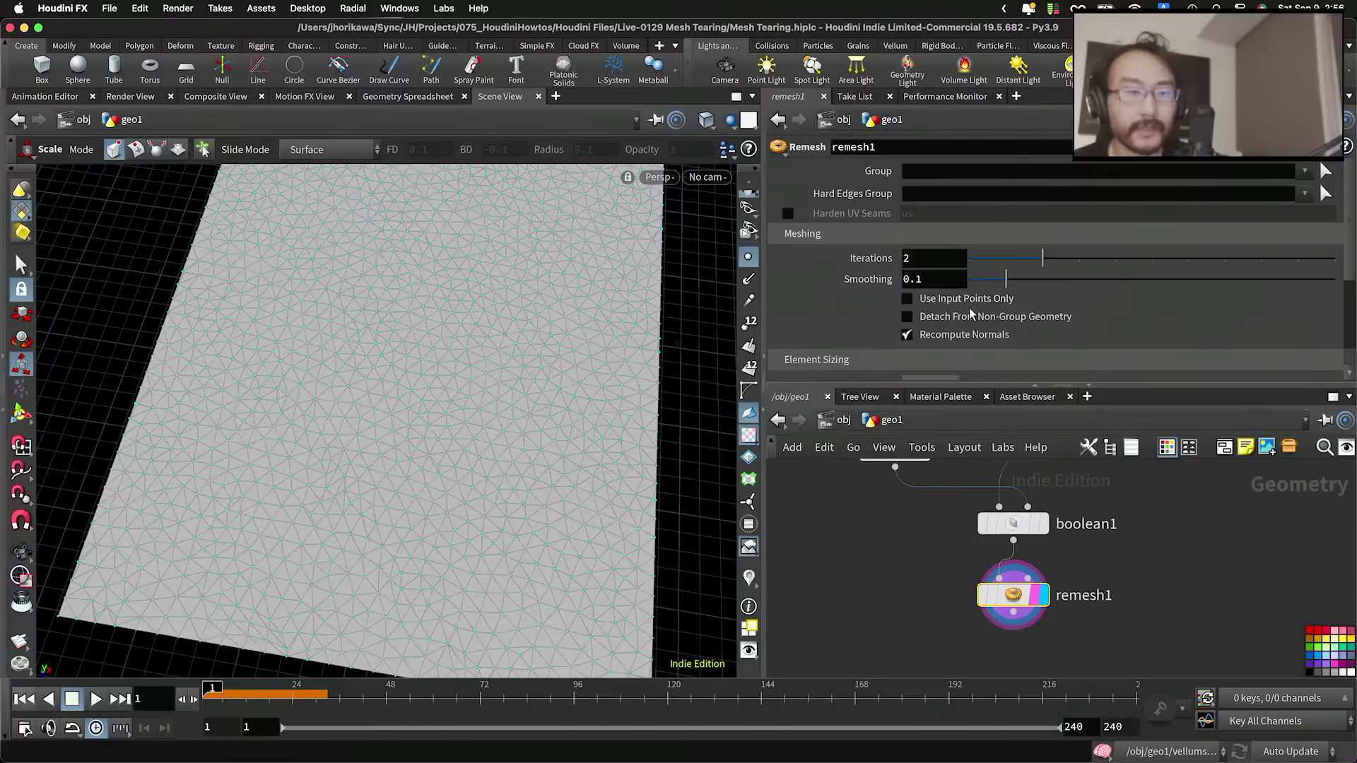
scroll(986, 333, "down", 3)
scroll(986, 333, "up", 3)
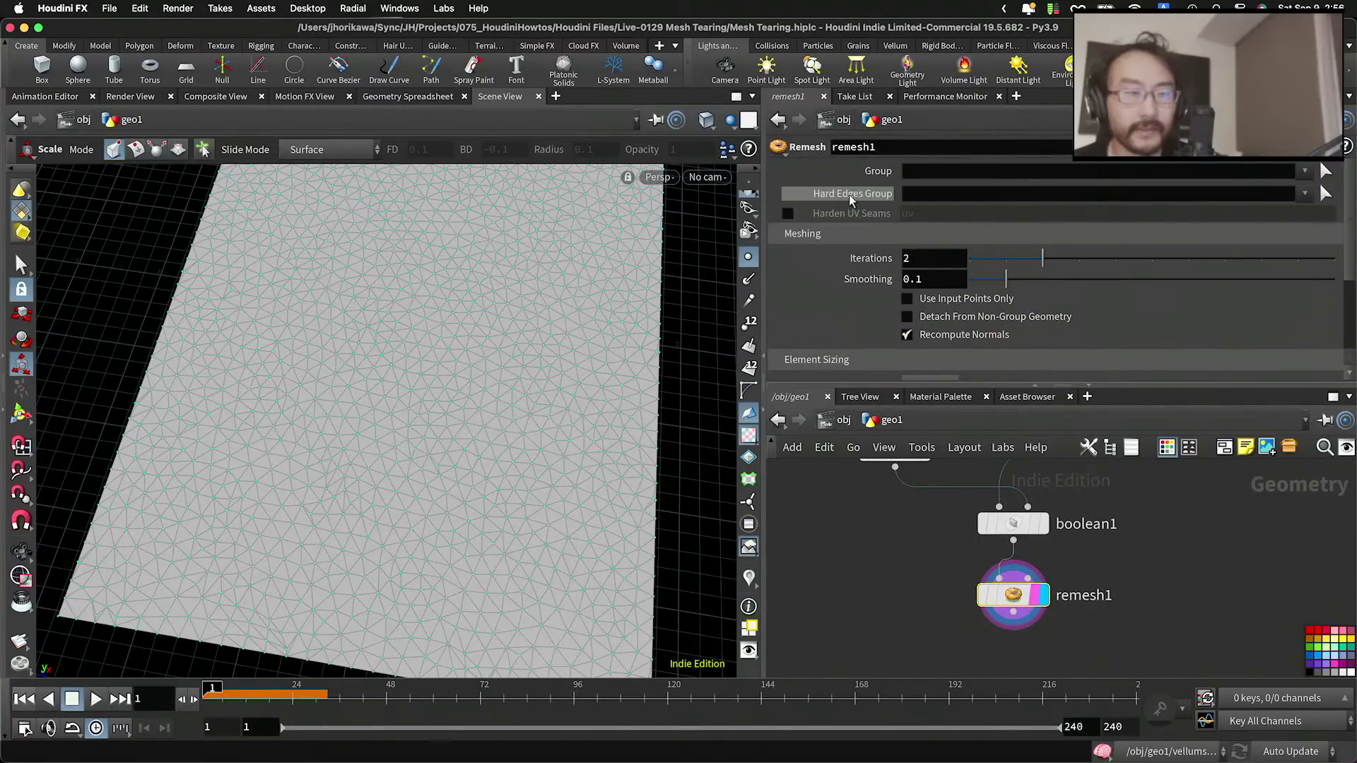
left_click(921, 195)
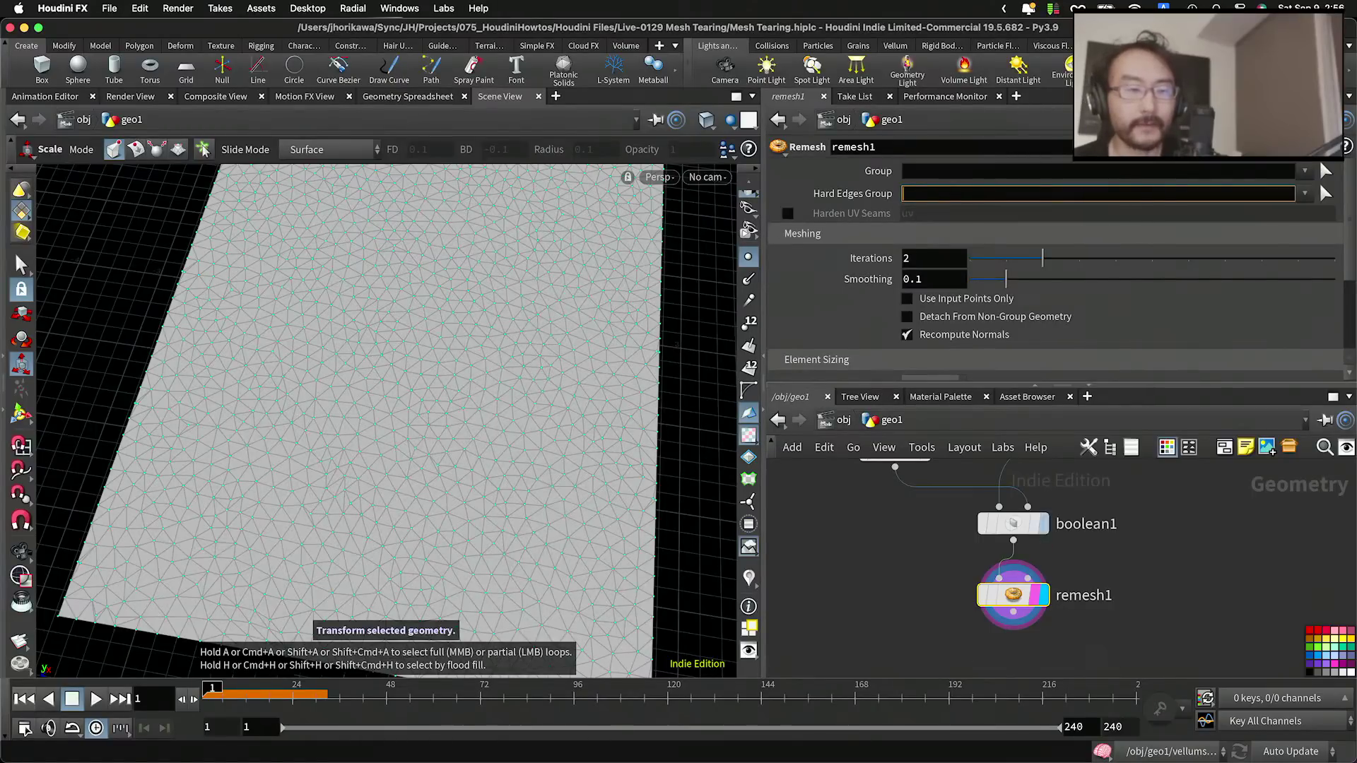
Step: Display and select boolean1, and move remesh1 further below it to leave space between the two nodes
left_click(1044, 530)
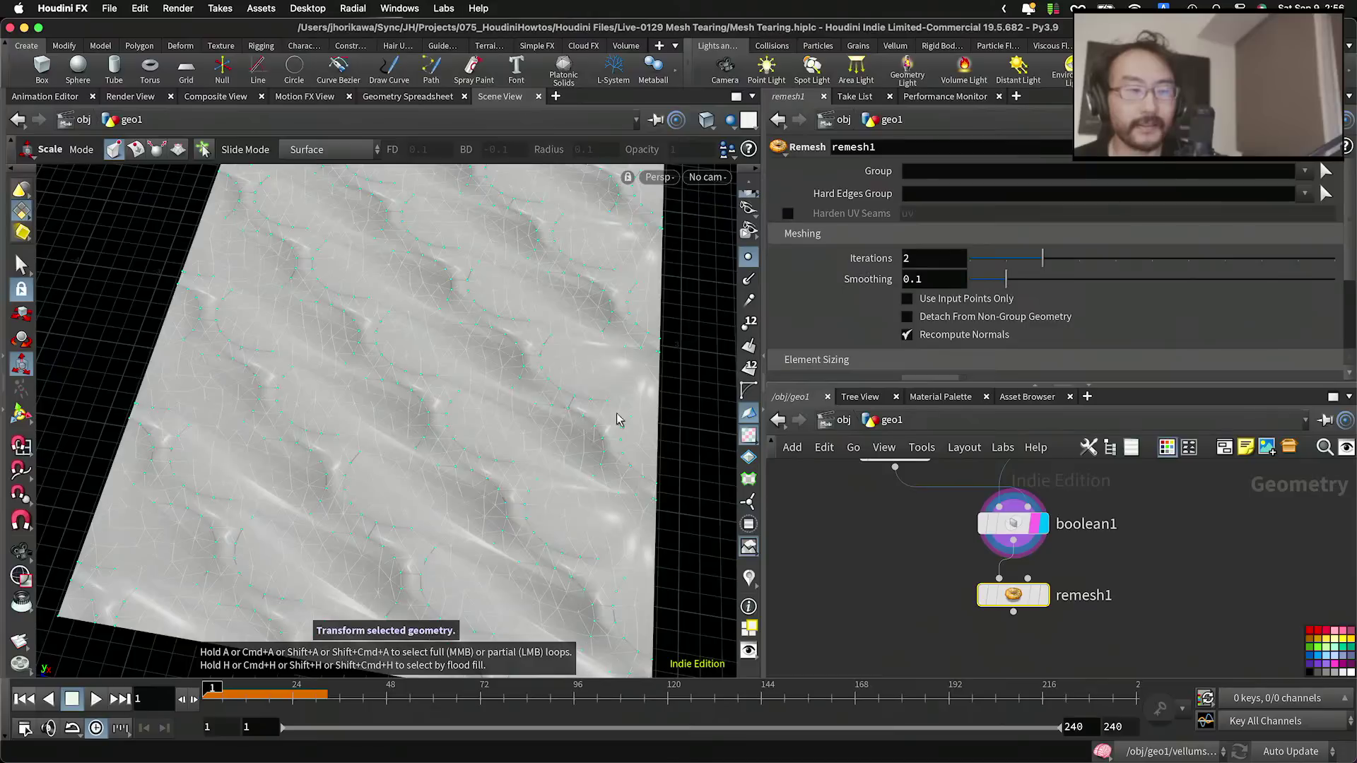
scroll(962, 321, "down", 4)
scroll(962, 321, "up", 4)
scroll(935, 307, "down", 2)
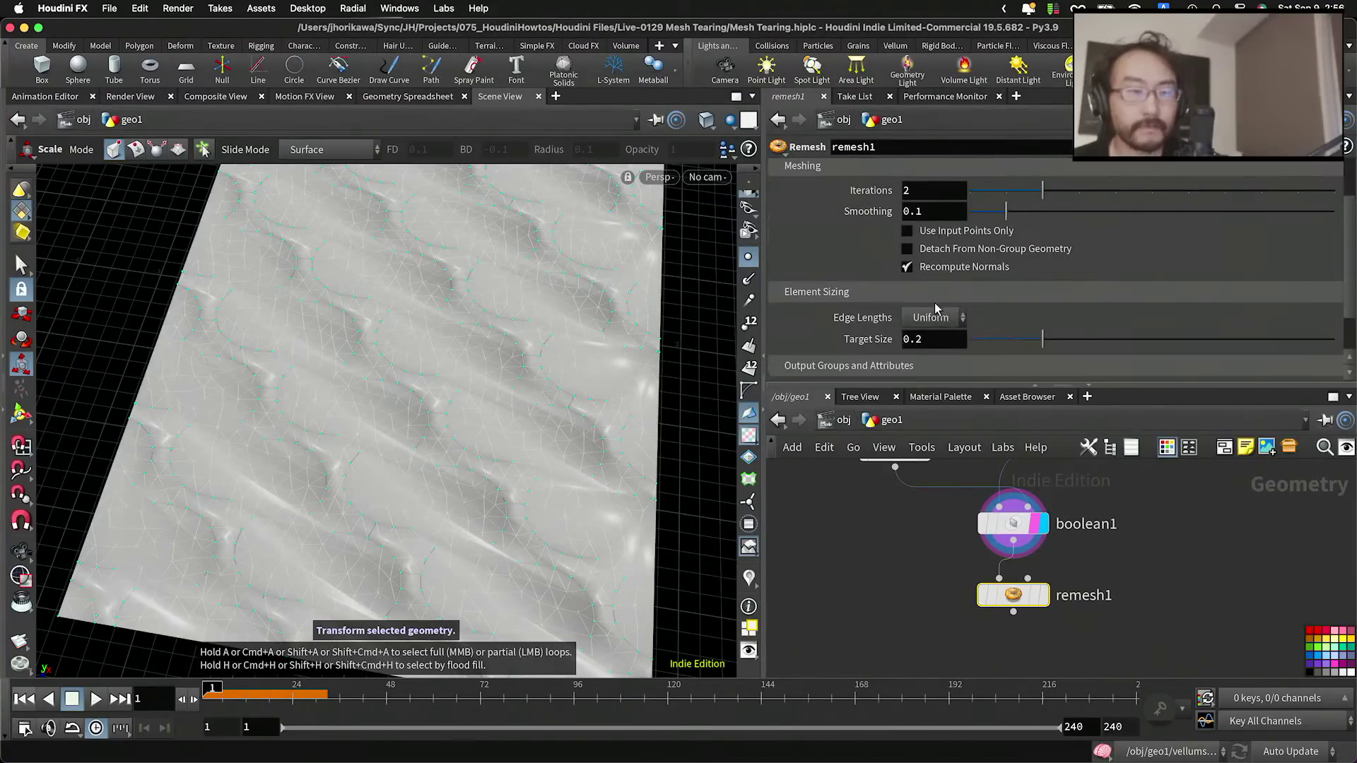
scroll(934, 268, "down", 1)
left_click_drag(1018, 597, 1017, 646)
left_click(1013, 524)
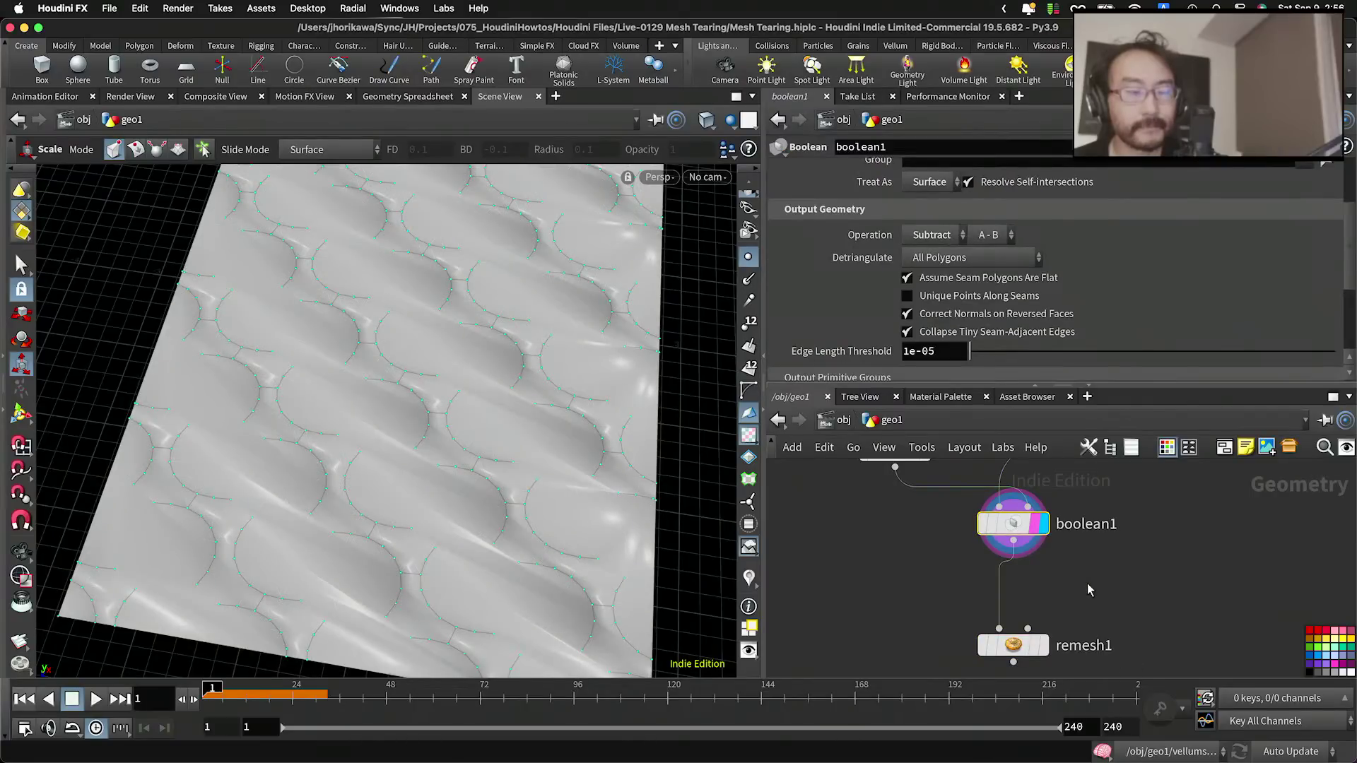
key("Tab")
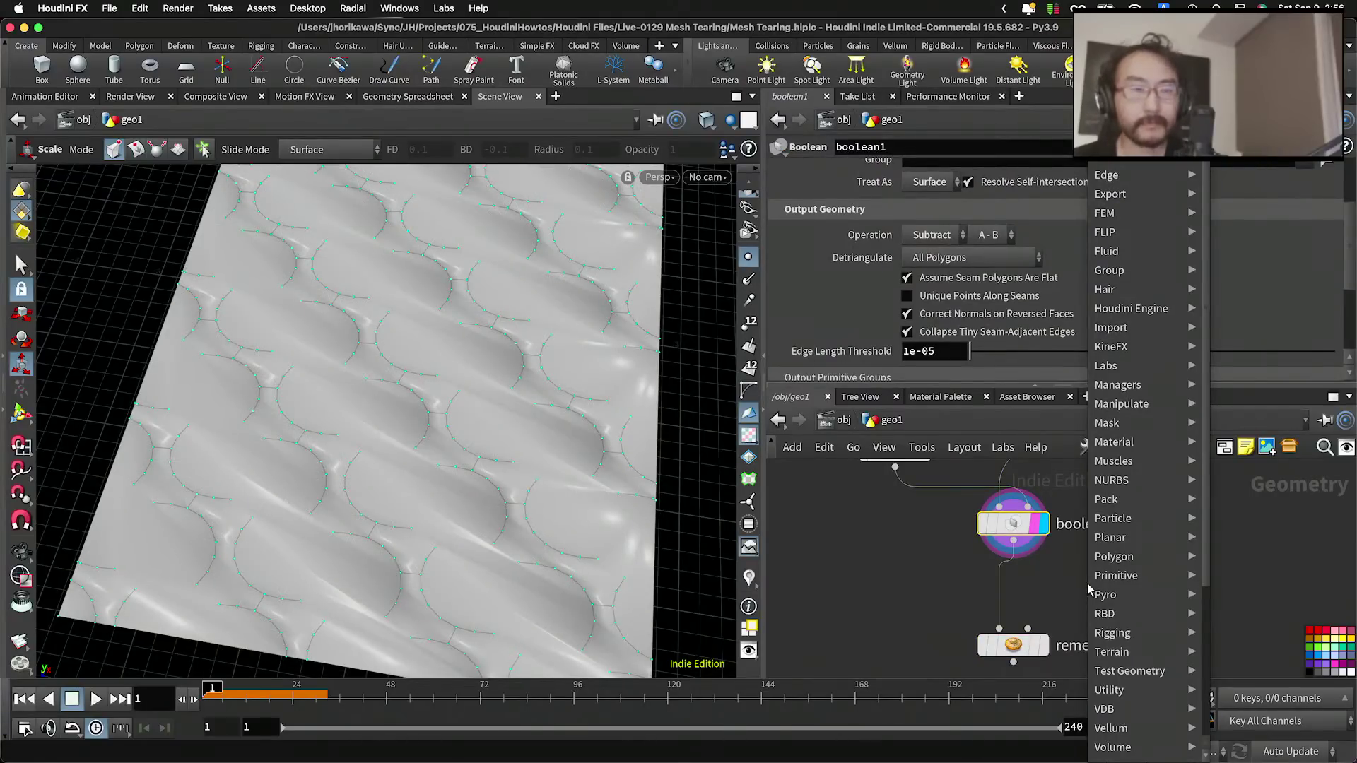
type("edge")
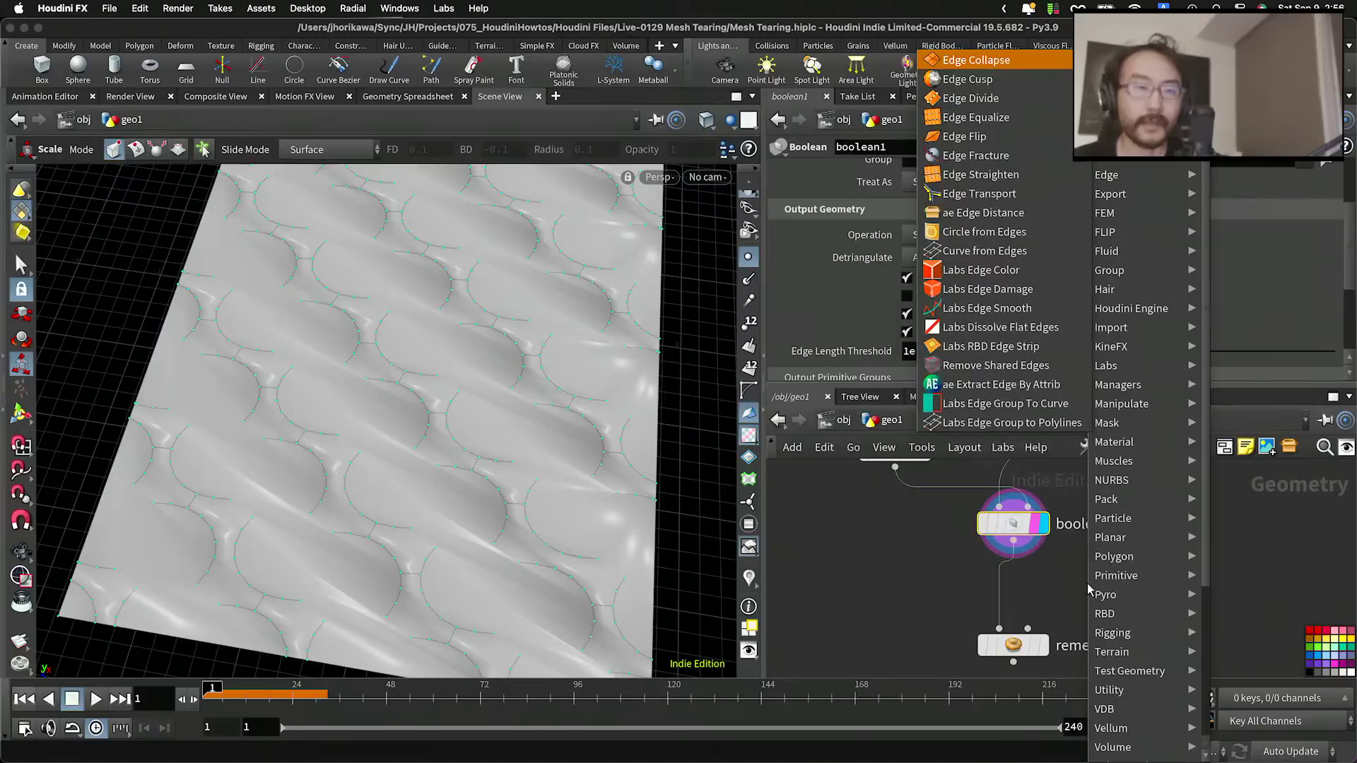
key("BackSpace")
key("BackSpace")
key("BackSpace")
key("BackSpace")
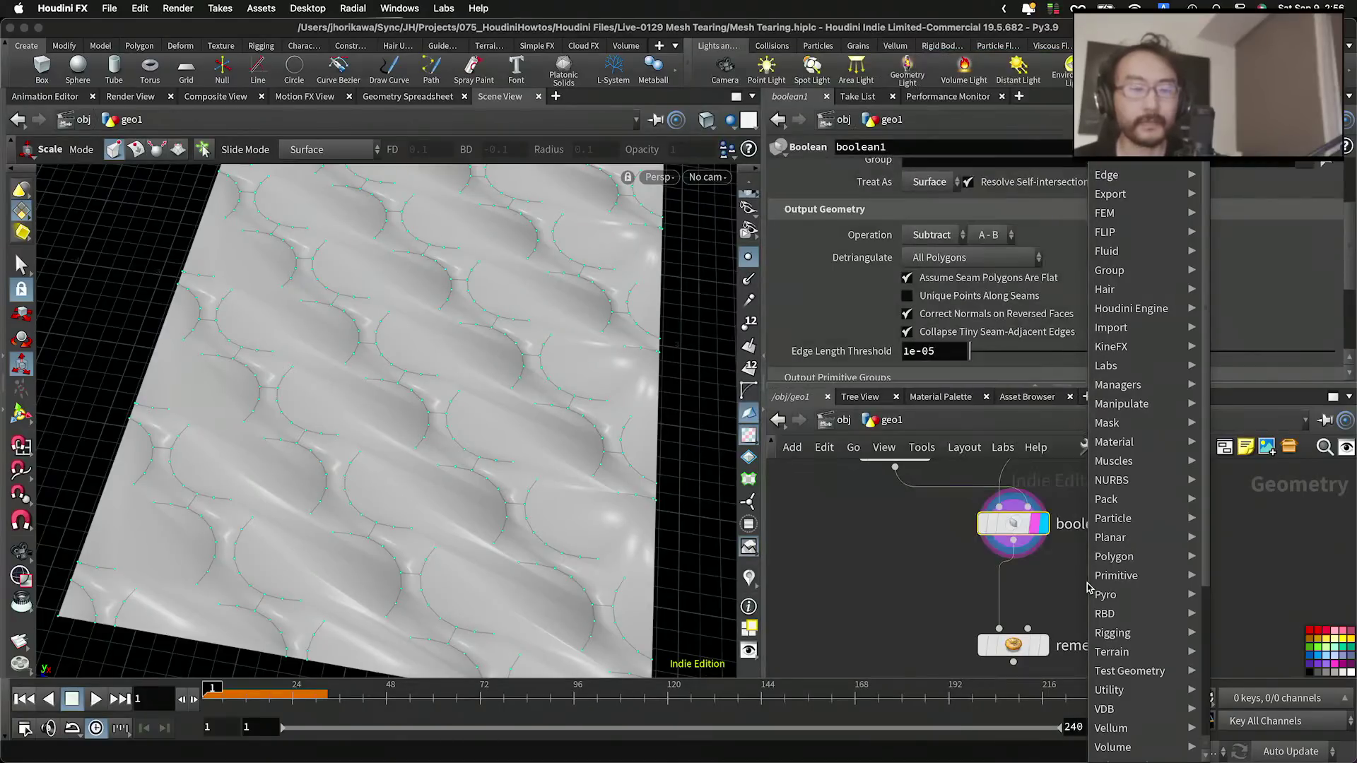
key("Escape")
scroll(1020, 599, "down", 2)
key("Tab")
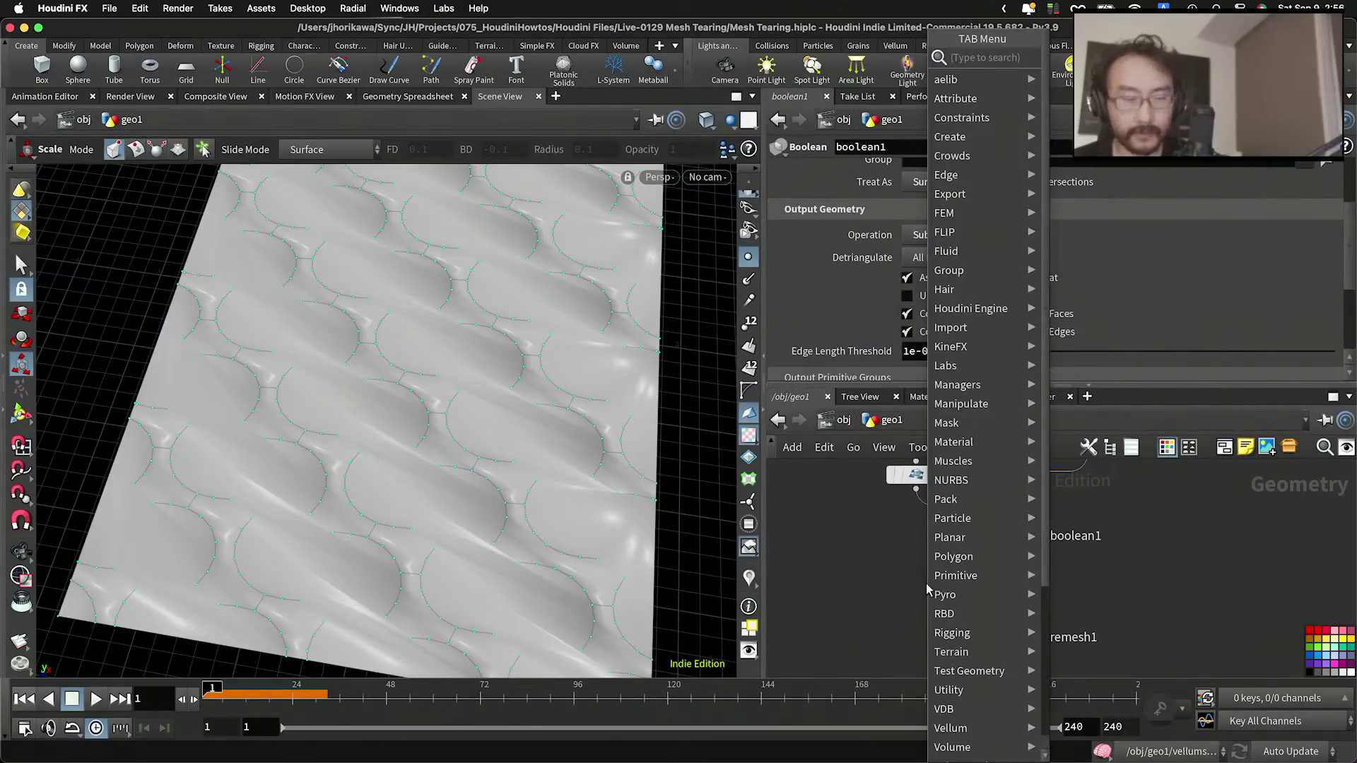
type("edge")
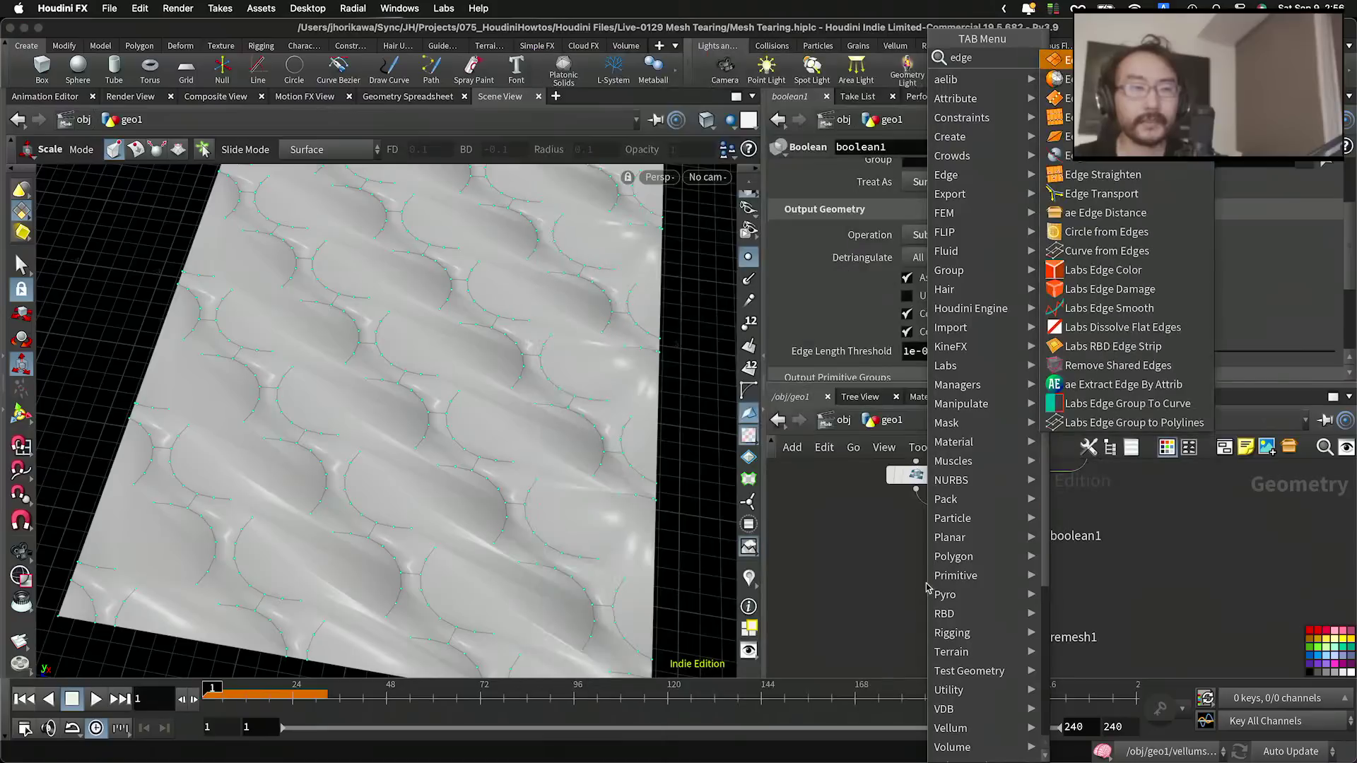
left_click(841, 518)
key("Tab")
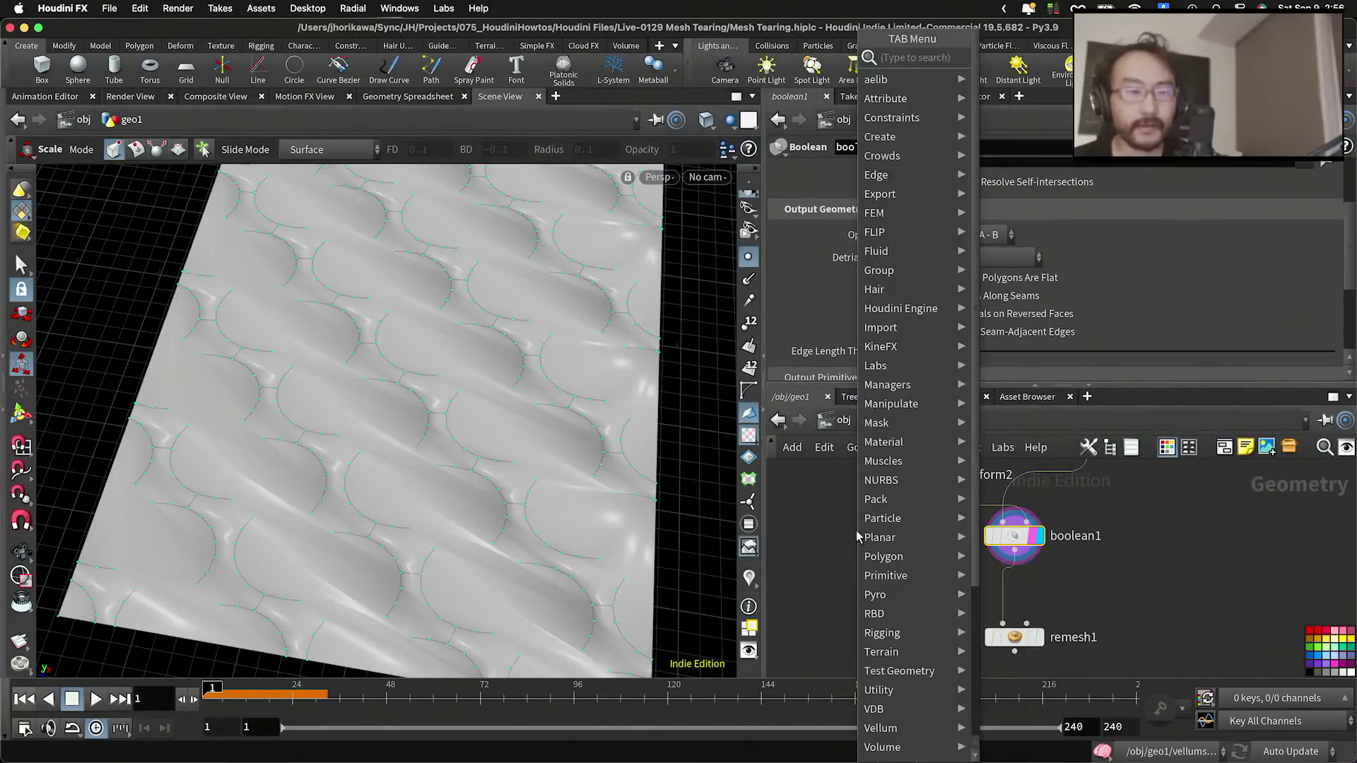
type("divide")
key("Return")
left_click(857, 537)
Step: Add an unconnected Attribute Wrangle node beside boolean1, below transform2
key("Tab")
type("a")
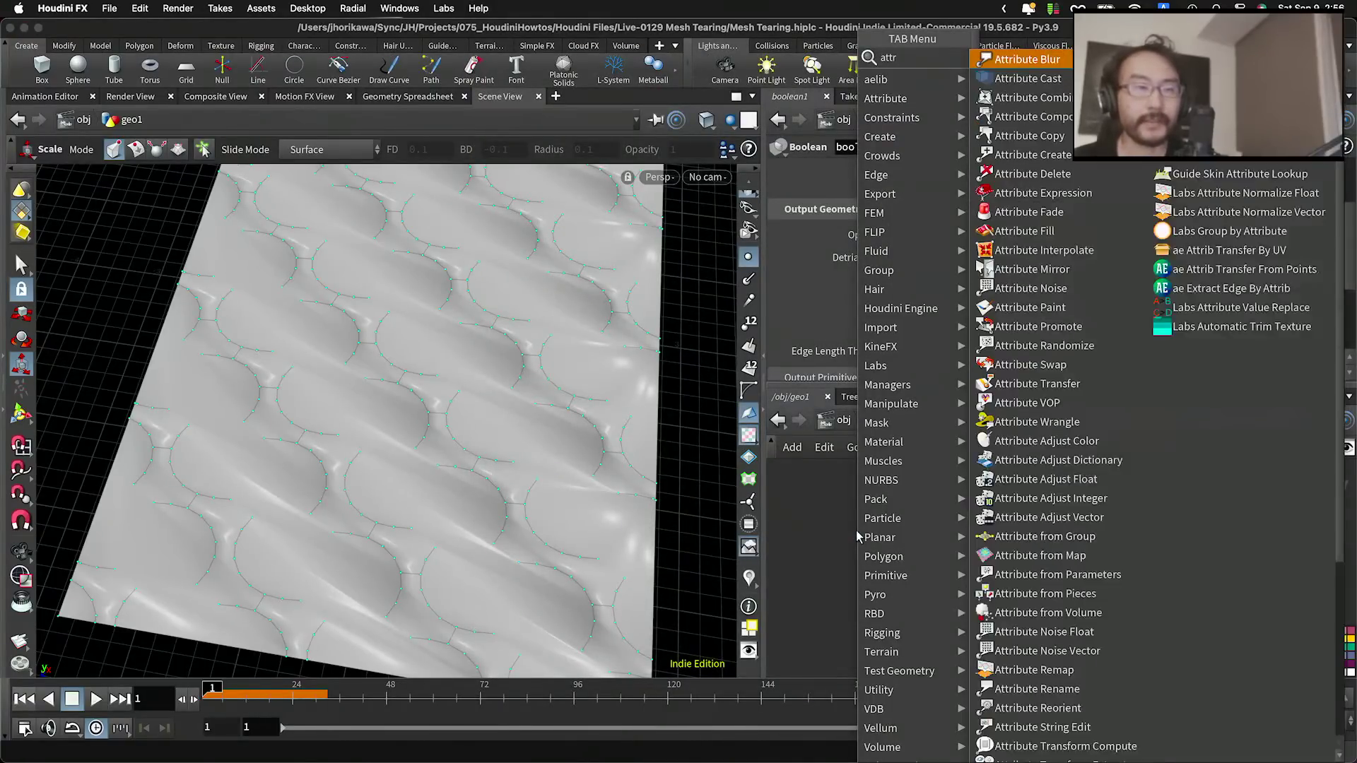
type("ttriub")
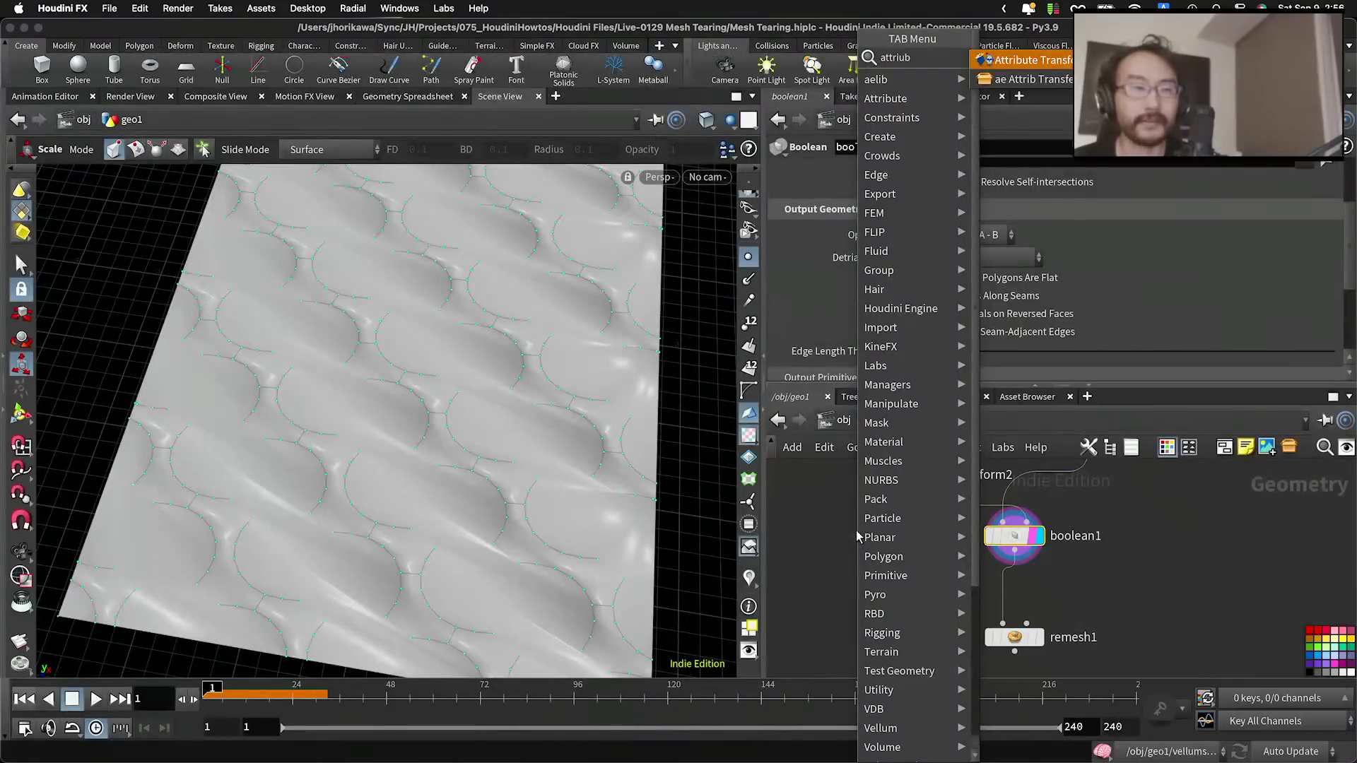
key("BackSpace")
key("BackSpace")
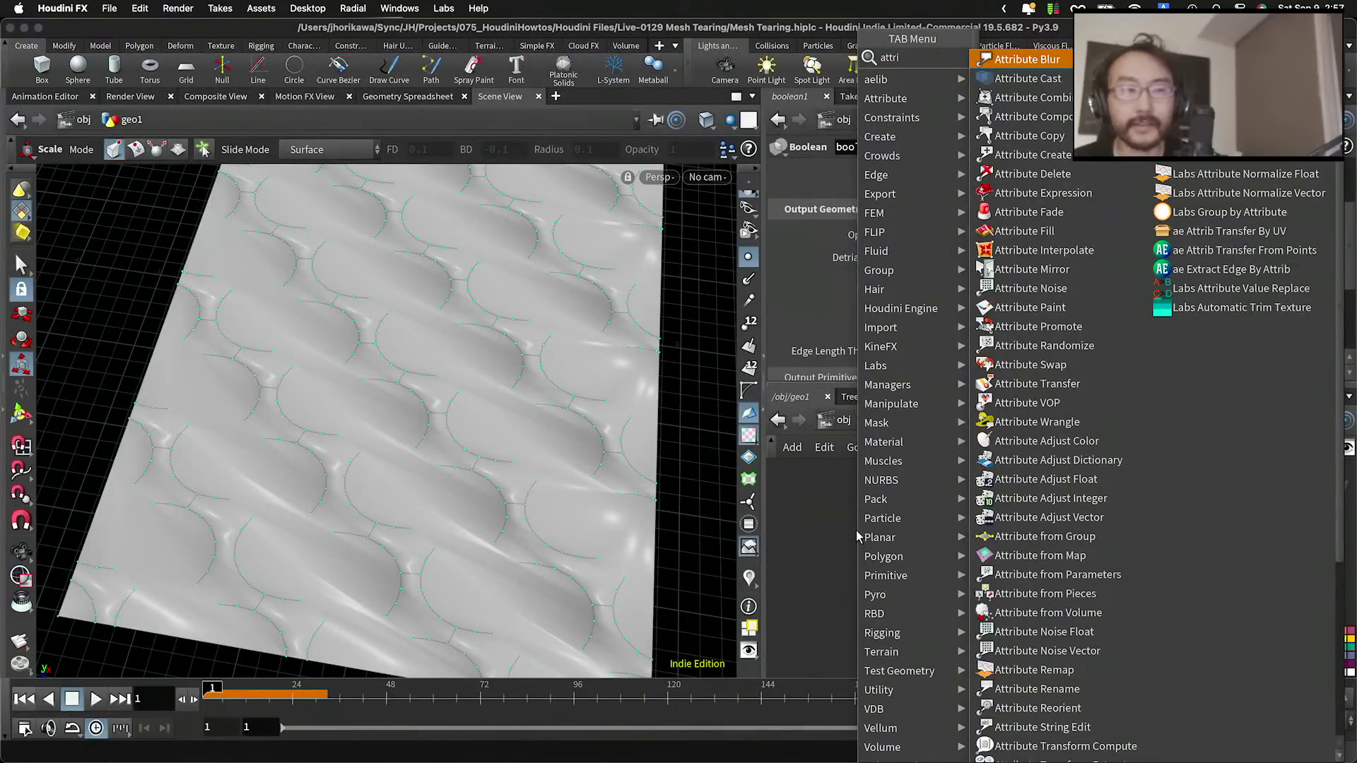
type("butewra")
key("Return")
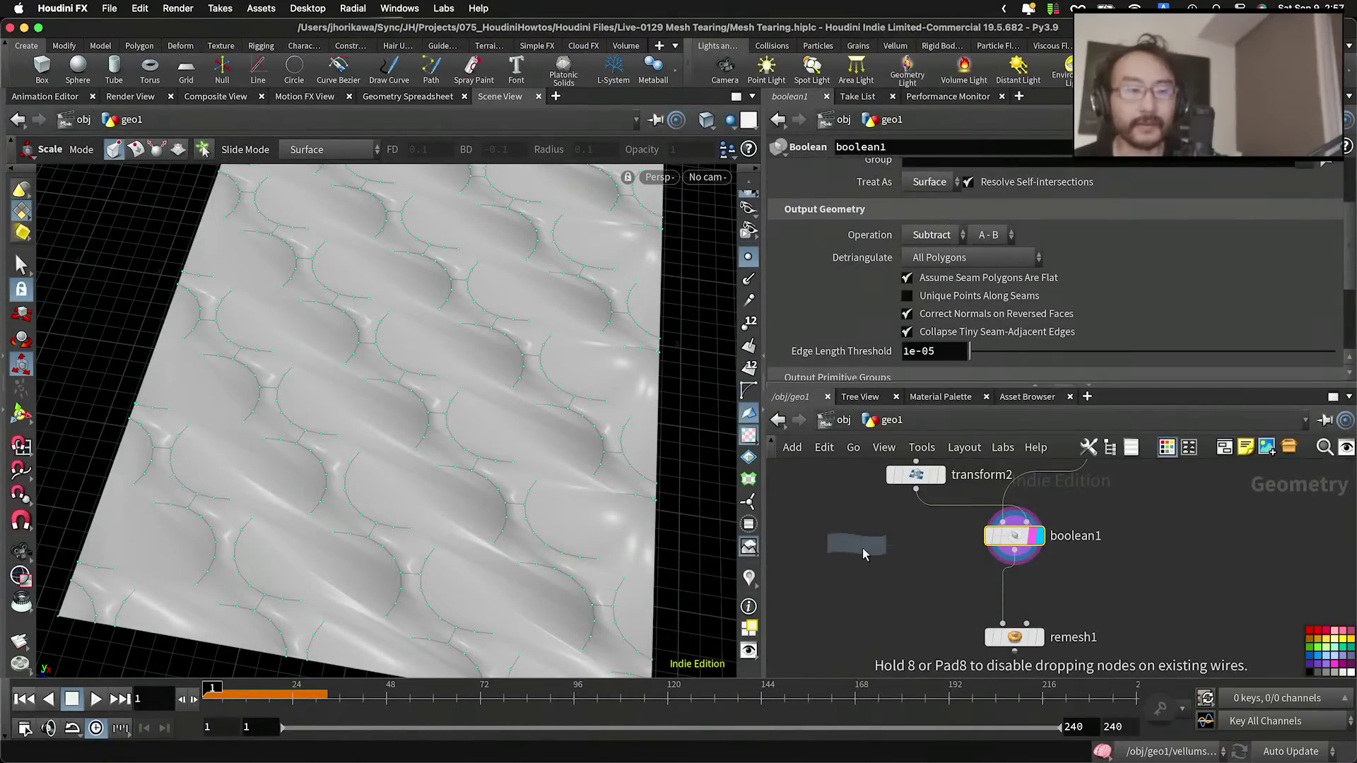
left_click(896, 559)
scroll(972, 278, "up", 3)
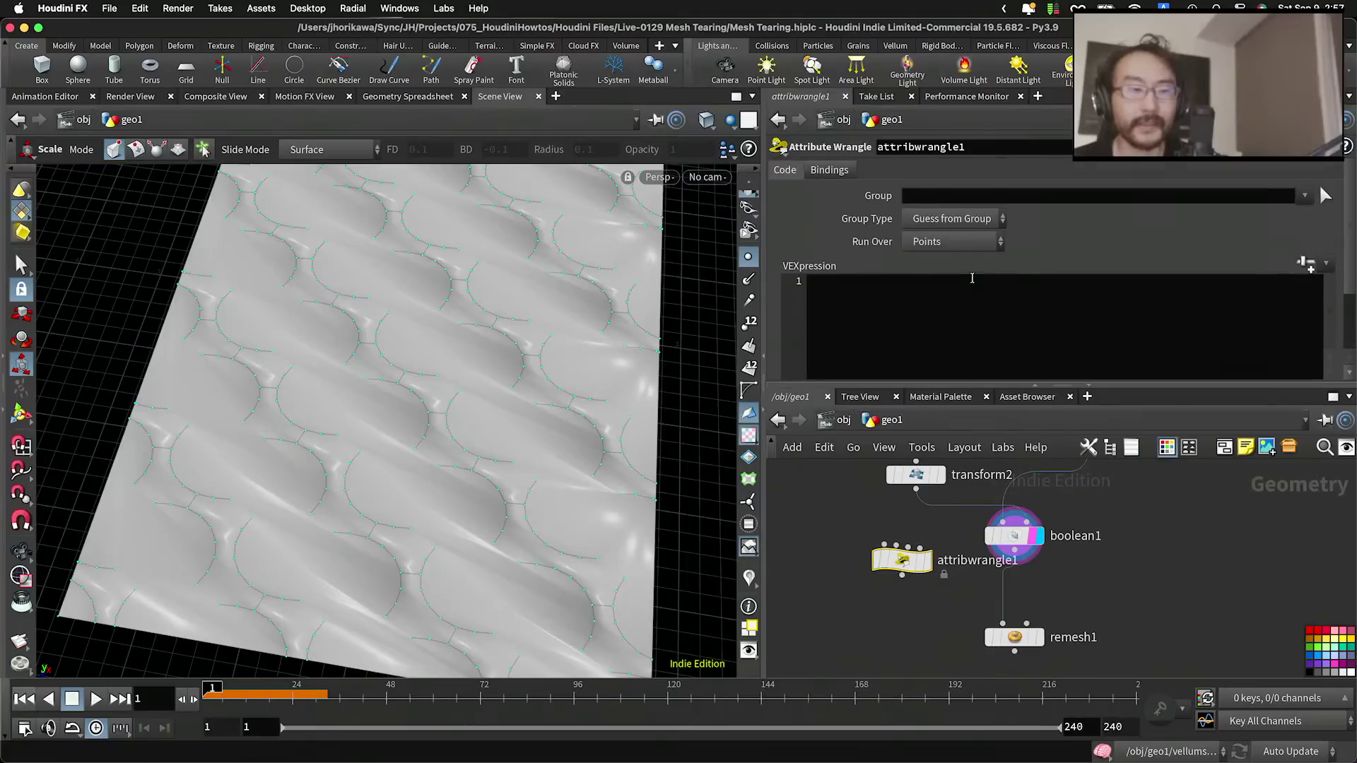
Step: Examine which element types attribwrangle1 can run over
left_click(949, 244)
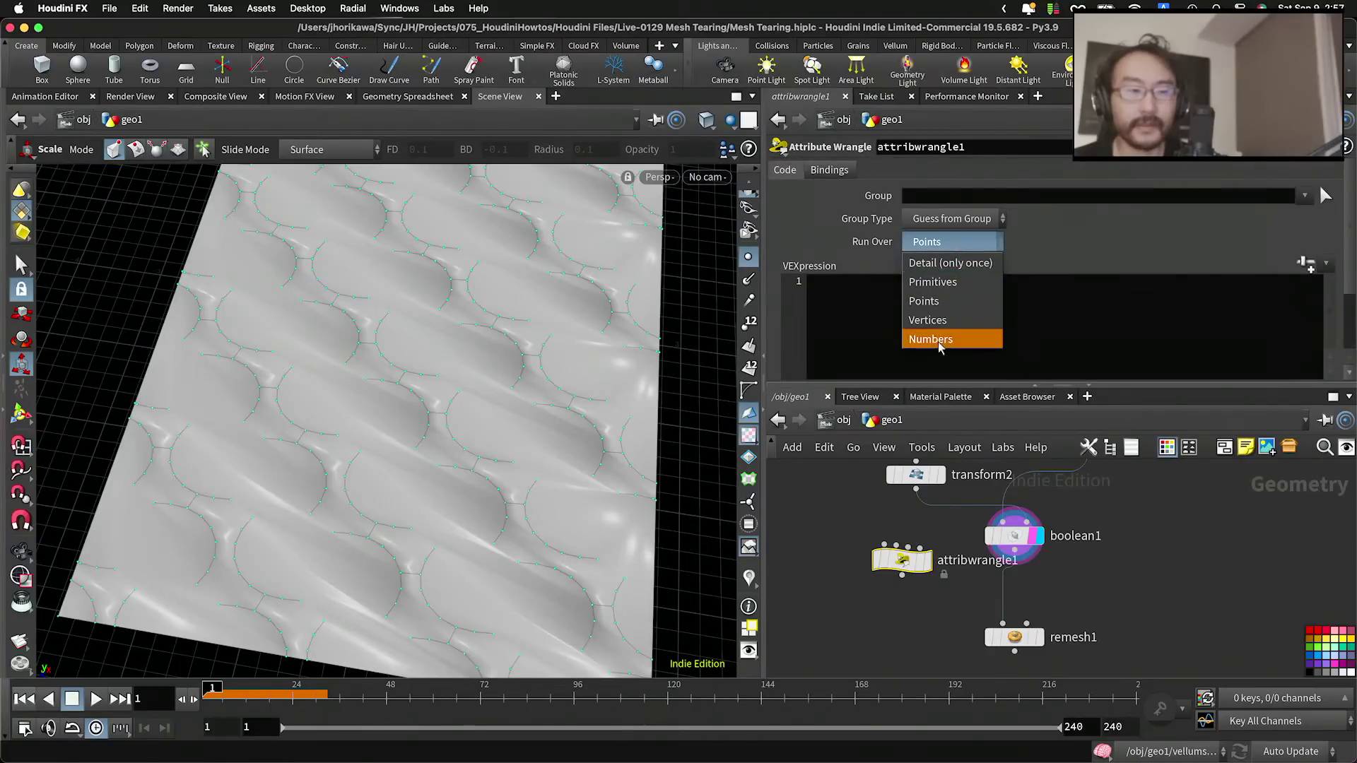
left_click(850, 522)
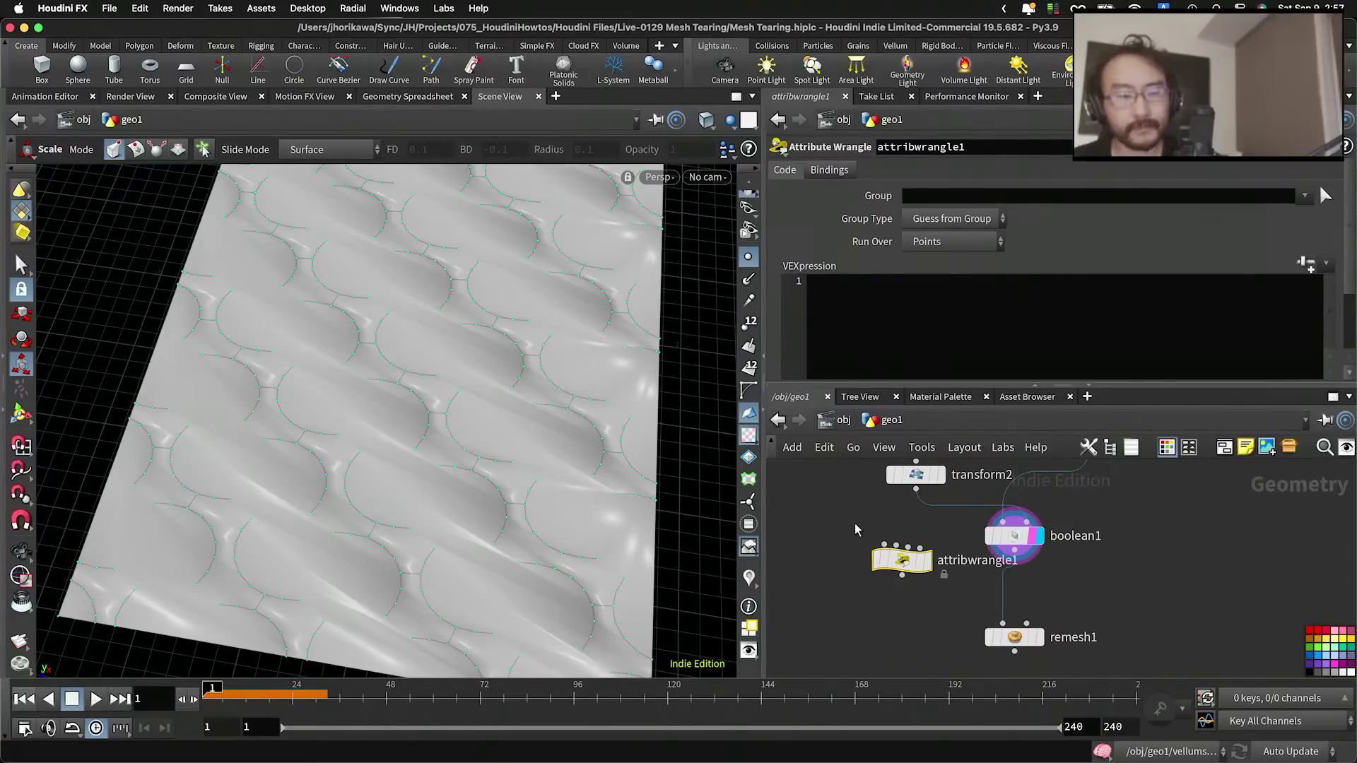
key("Tab")
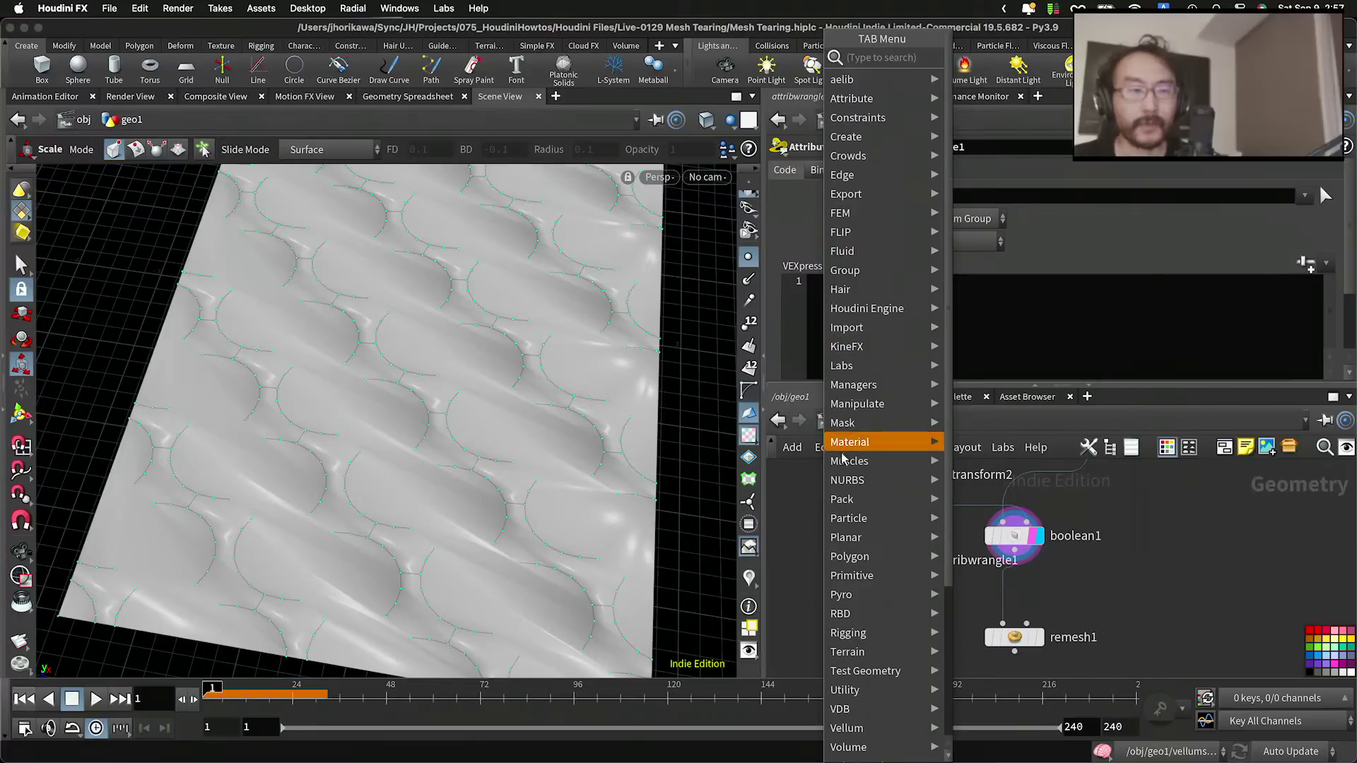
left_click(811, 512)
left_click_drag(919, 578, 932, 588)
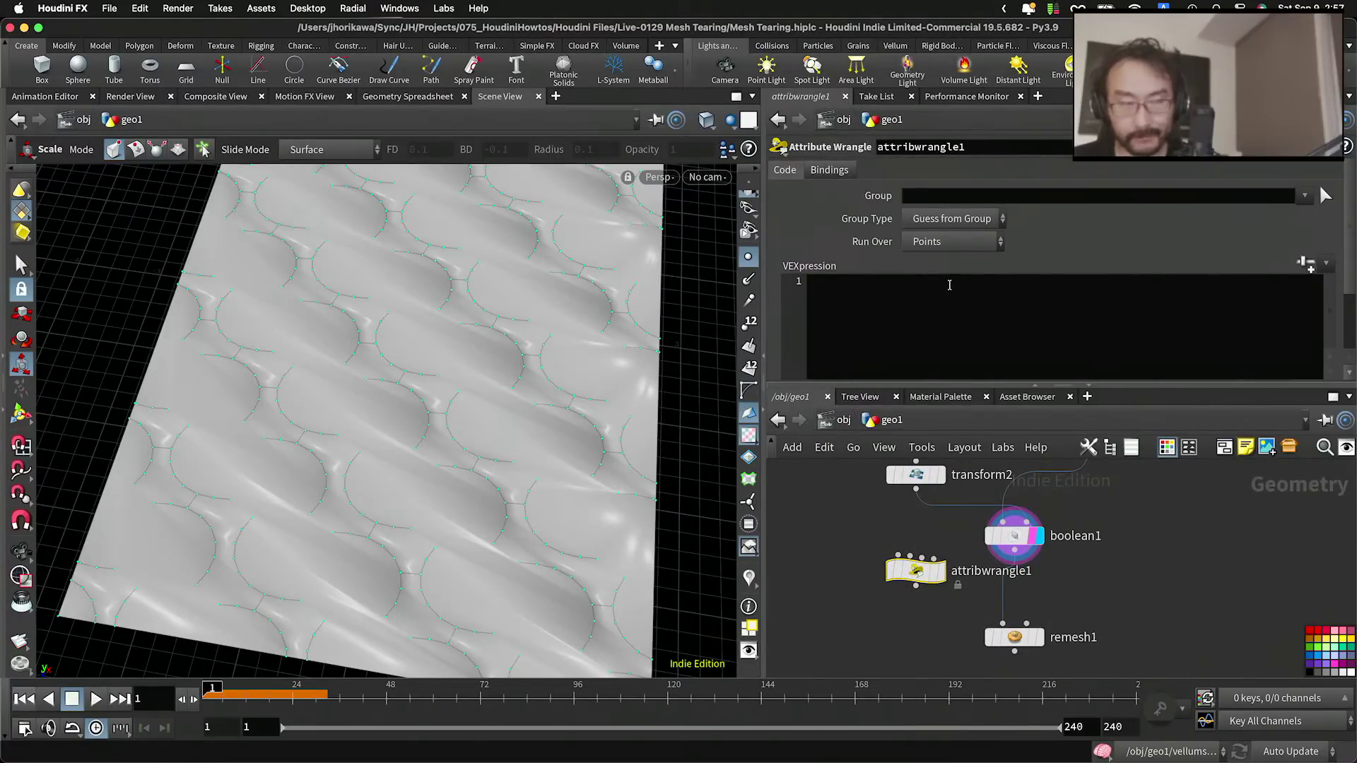
left_click(945, 243)
left_click(945, 247)
left_click(945, 248)
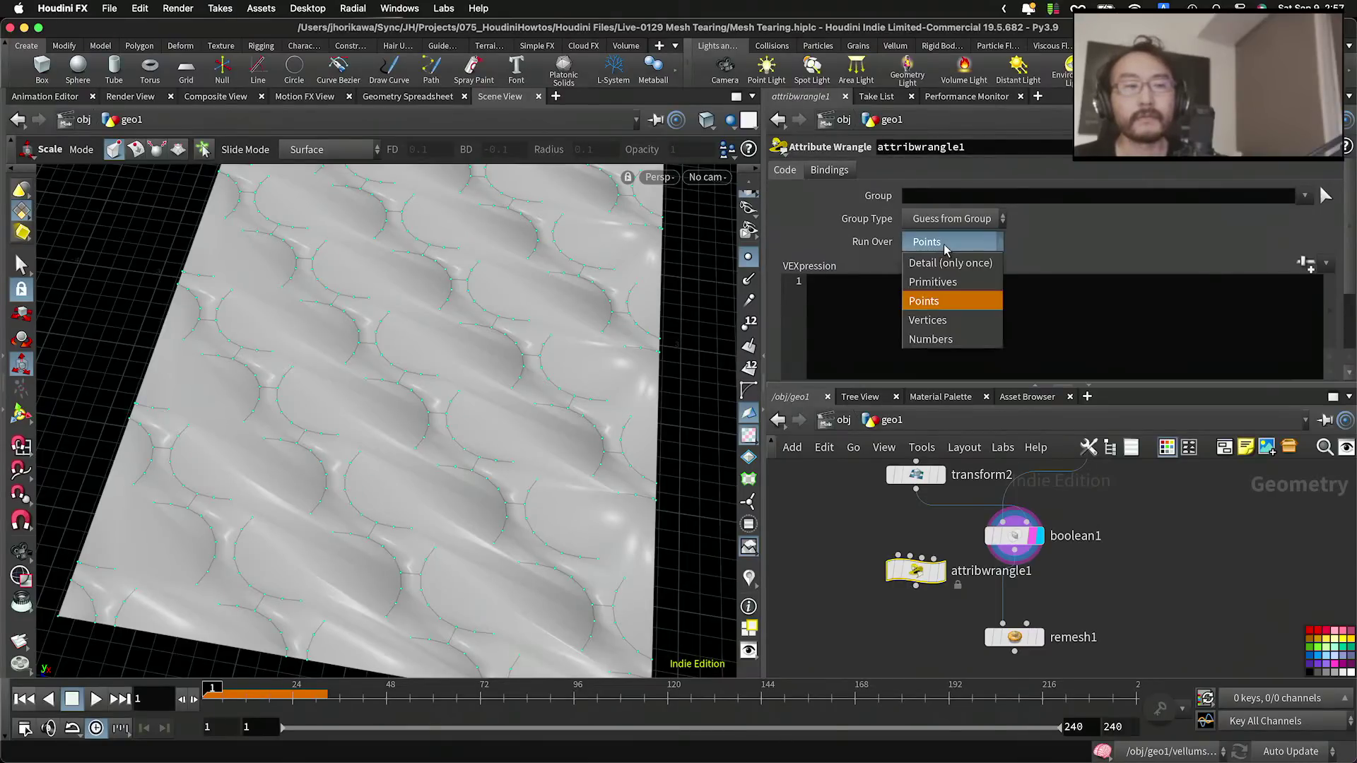
left_click(946, 248)
Step: Insert a Group Create node on the wire between boolean1 and remesh1, and move attribwrangle1 aside
key("Tab")
type("g")
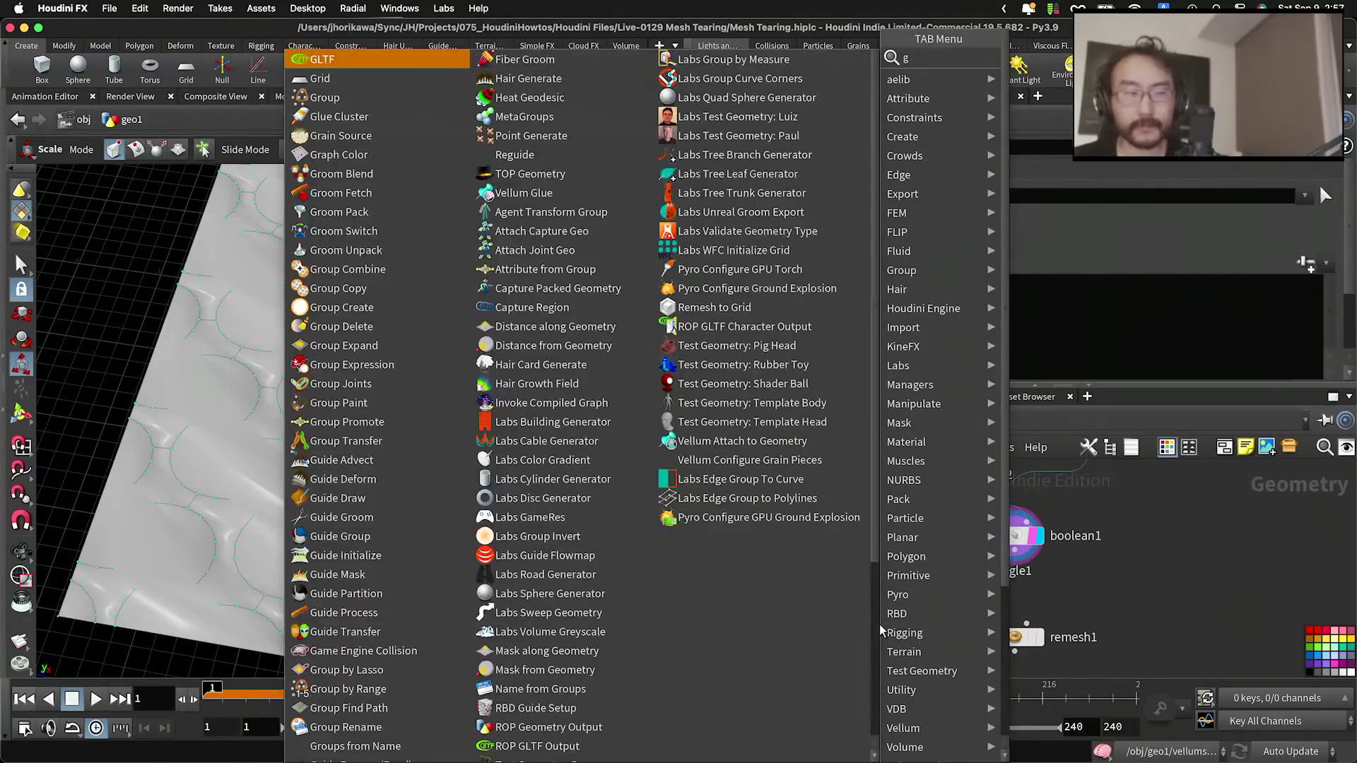
type("roup")
key("Return")
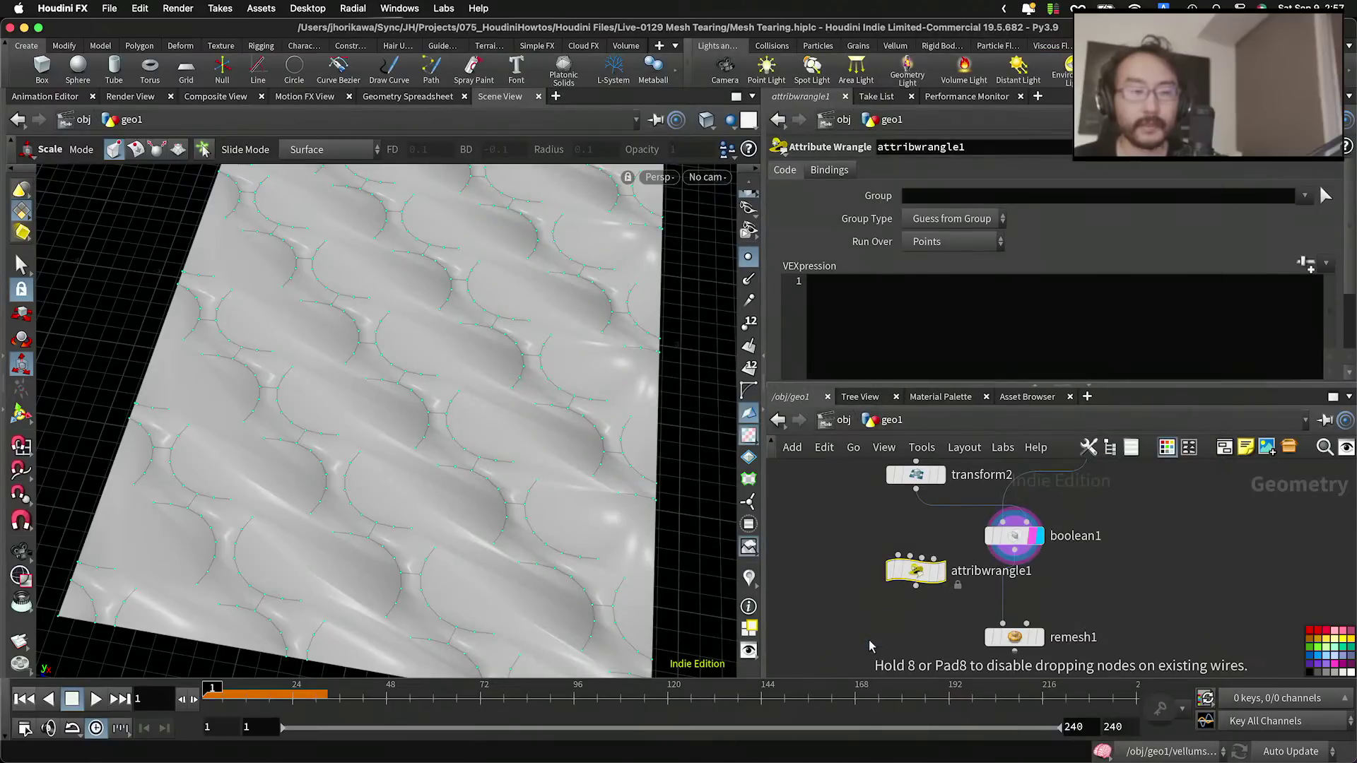
left_click(868, 644)
scroll(868, 645, "up", 2)
left_click_drag(869, 647, 871, 624)
left_click_drag(918, 550, 789, 531)
left_click_drag(871, 615, 1035, 585)
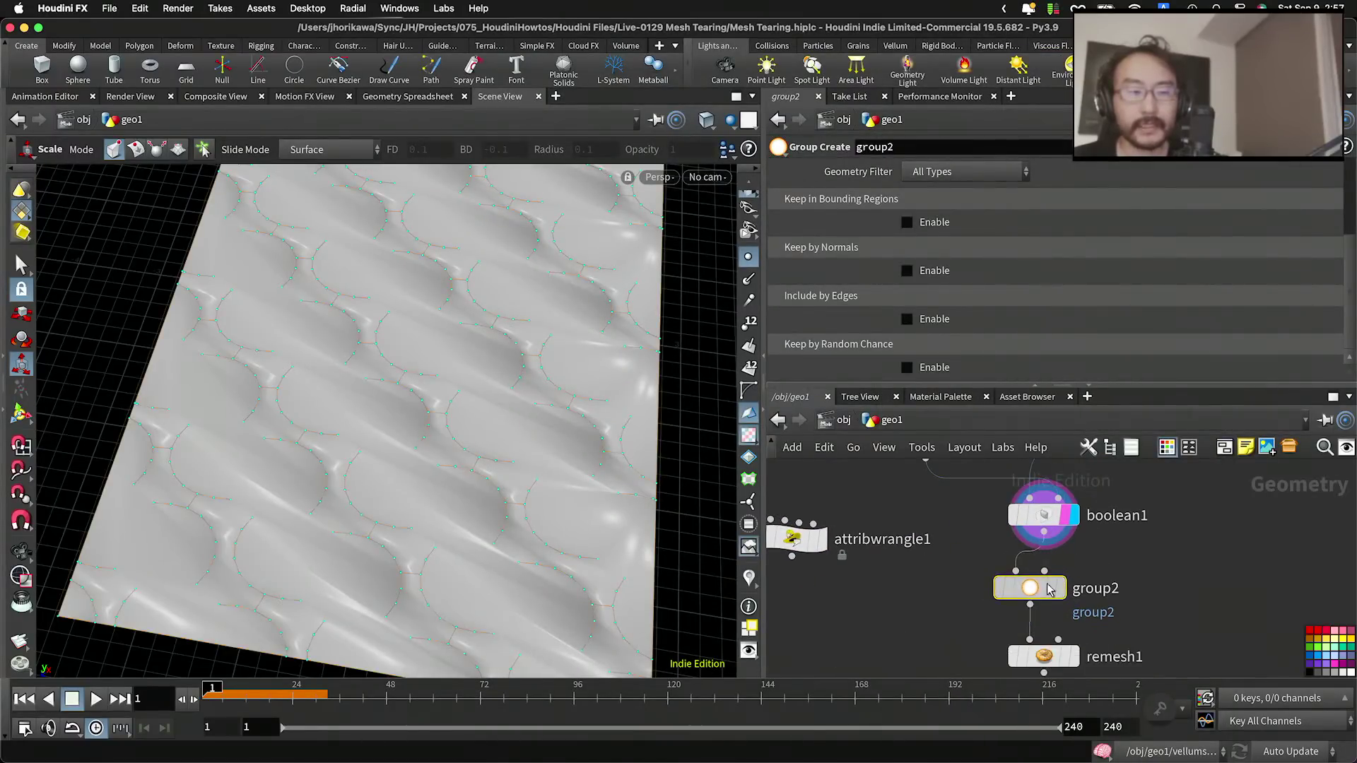
Step: Set the Group Type of group2 to Edges
left_click(930, 175)
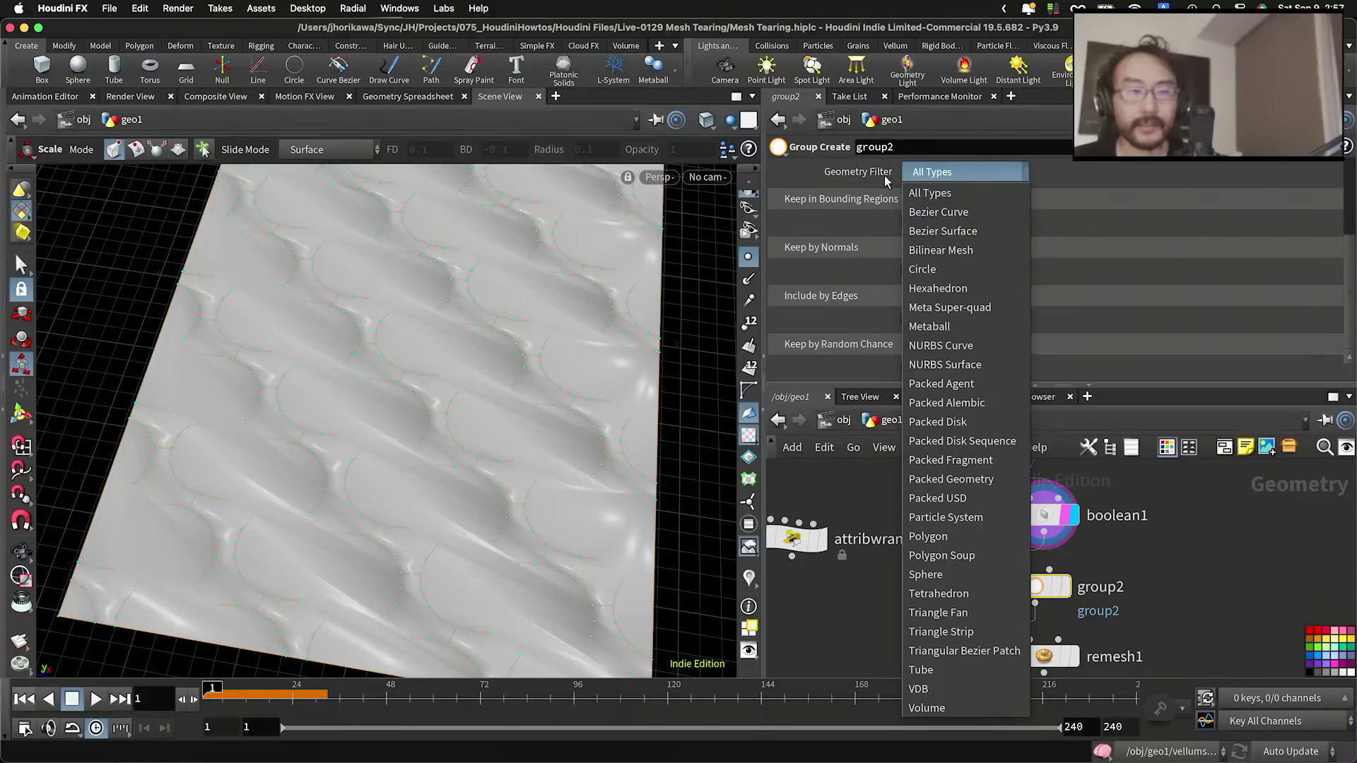
left_click(930, 175)
scroll(932, 191, "up", 5)
left_click(934, 191)
left_click(937, 249)
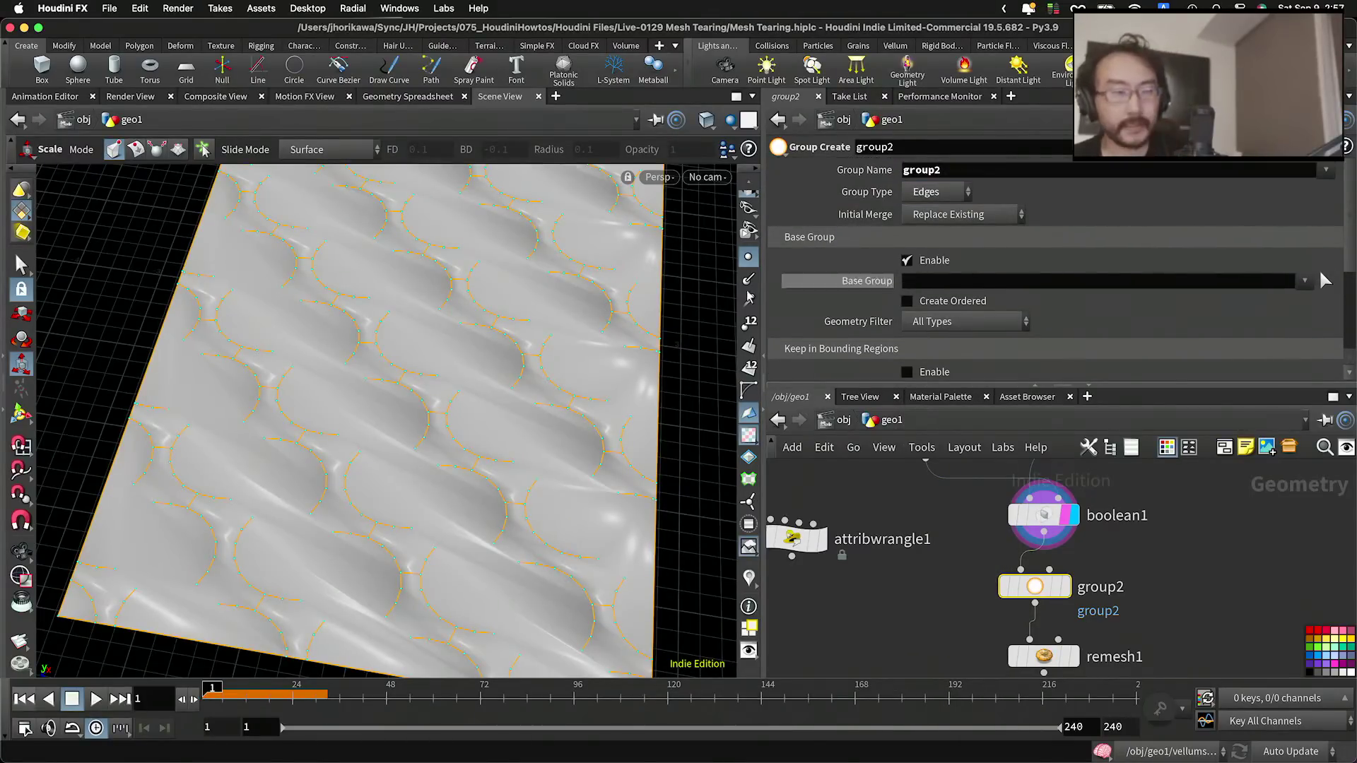
Step: Examine which edges of the cut sheet group2 selects, and review its filtering options
scroll(541, 338, "up", 10)
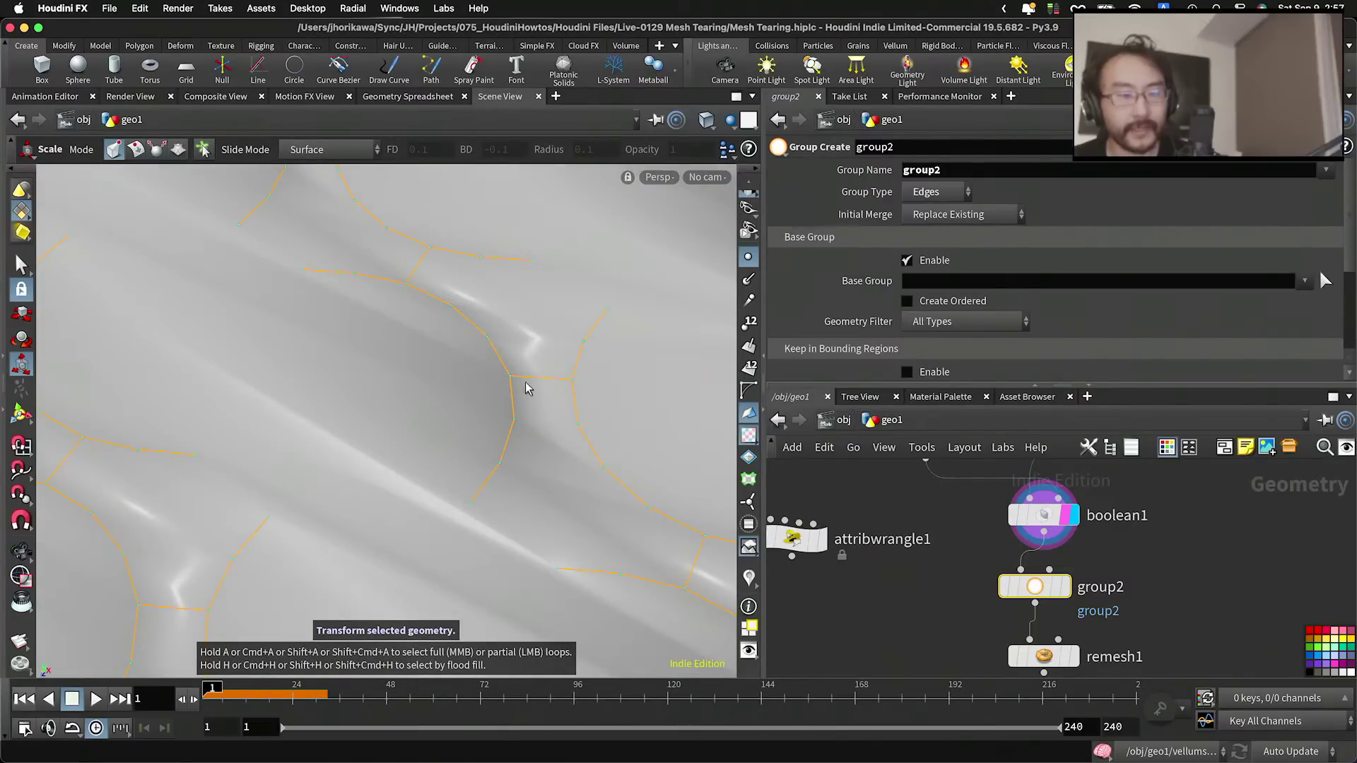
scroll(467, 385, "down", 10)
scroll(946, 300, "down", 2)
scroll(946, 300, "up", 2)
scroll(949, 303, "down", 5)
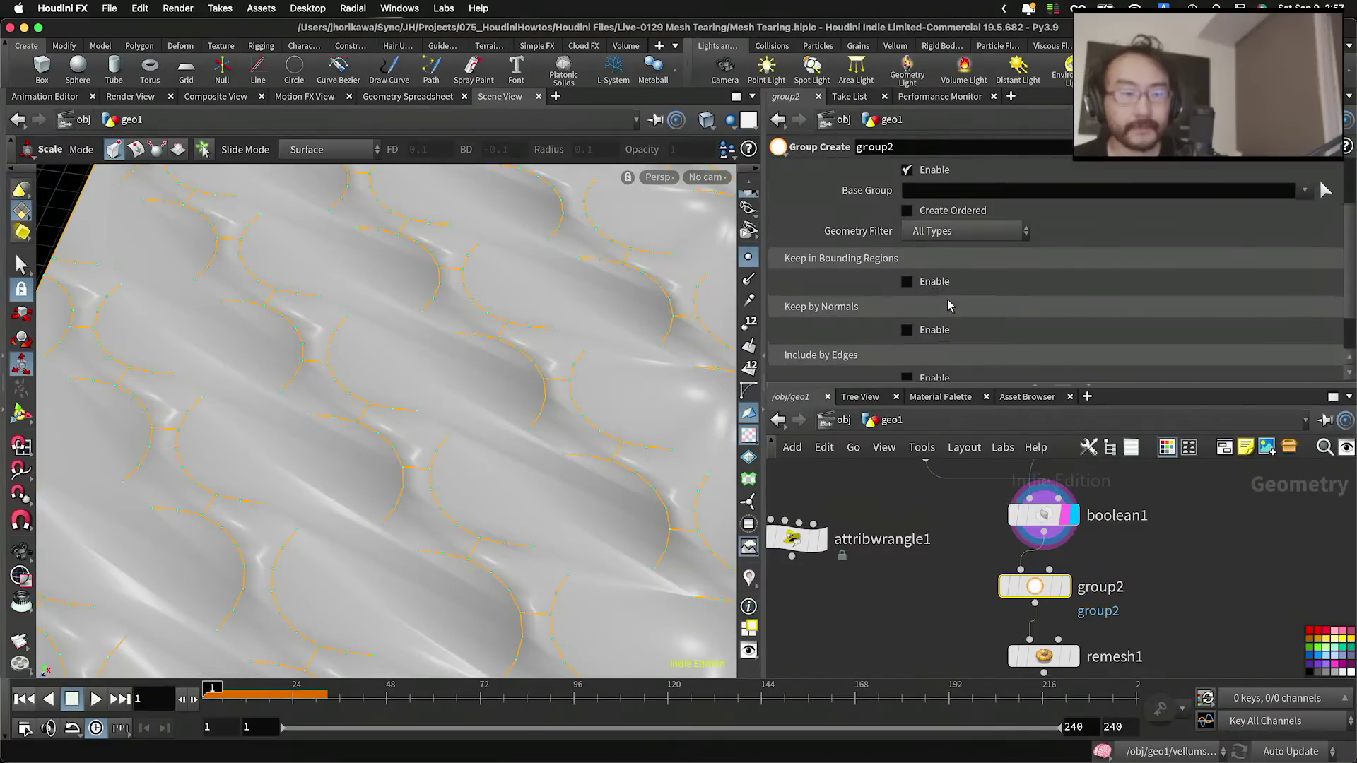
key("space")
right_click_drag(626, 323, 499, 340)
left_click_drag(500, 339, 524, 353)
scroll(986, 244, "up", 4)
scroll(980, 226, "down", 3)
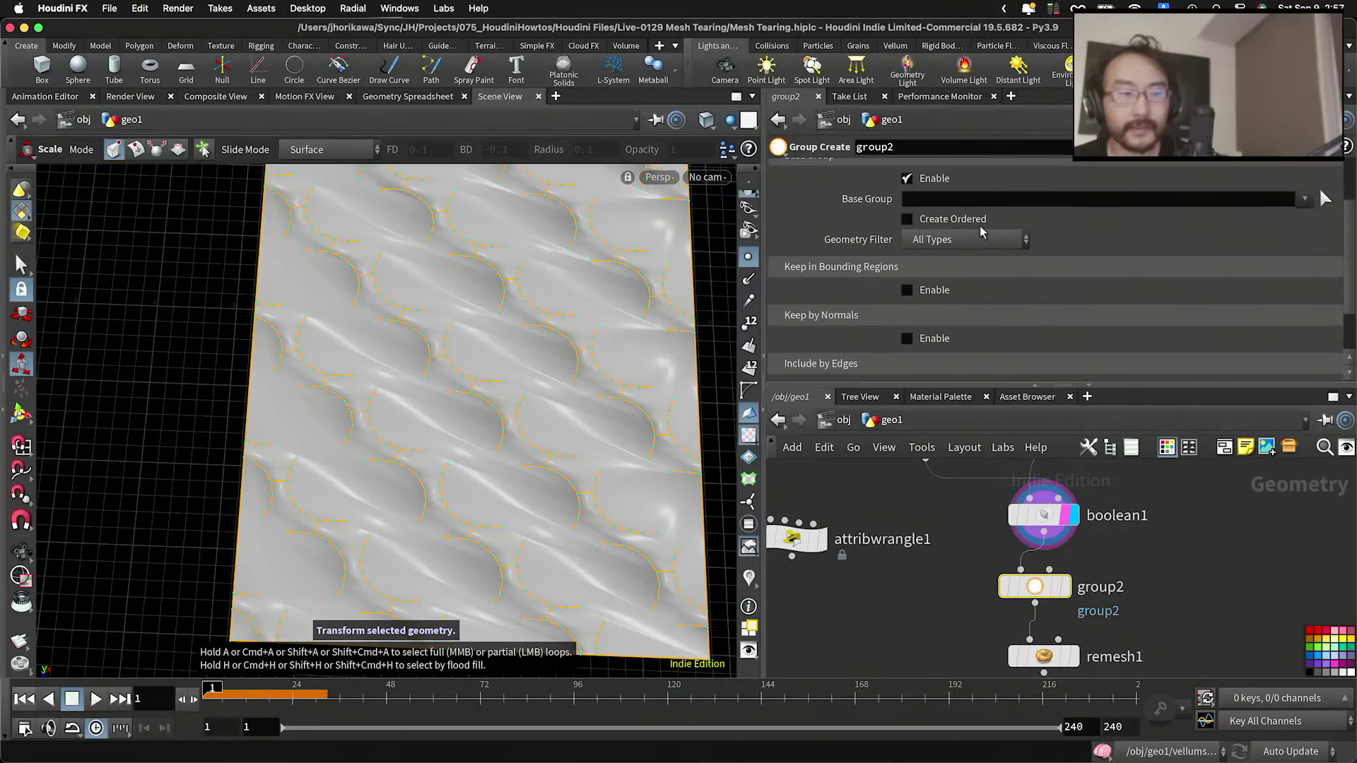
Step: Disable the Base Group of group2 and review the remaining filter sections
scroll(980, 226, "up", 4)
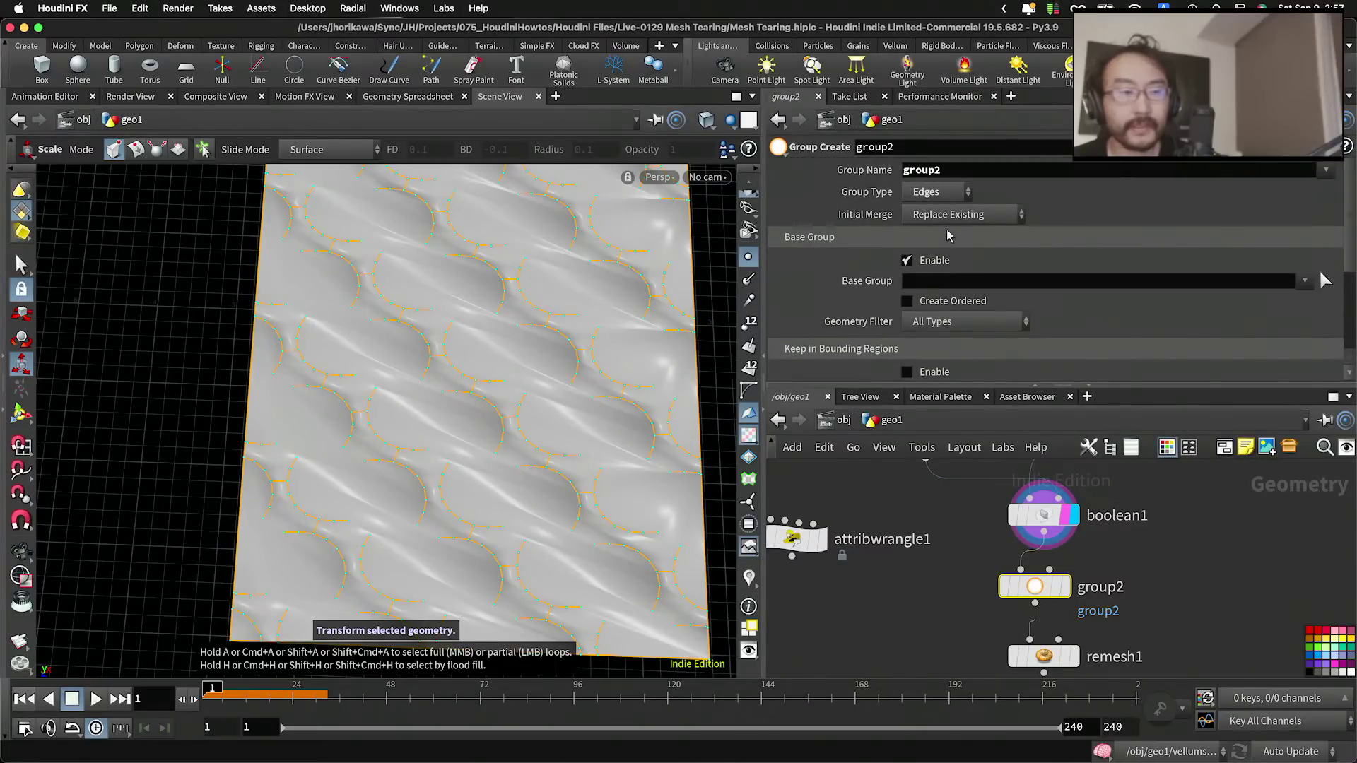
left_click(911, 262)
scroll(951, 259, "down", 3)
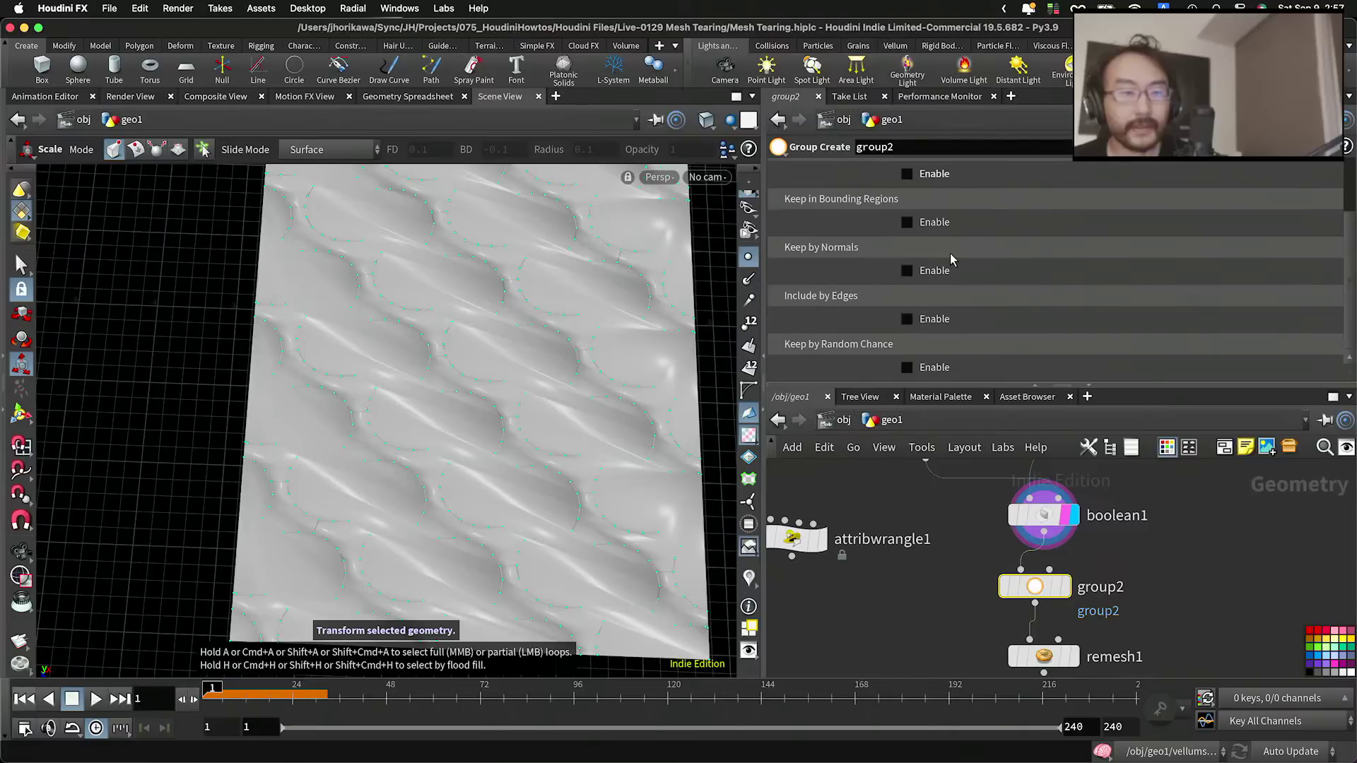
scroll(936, 265, "up", 2)
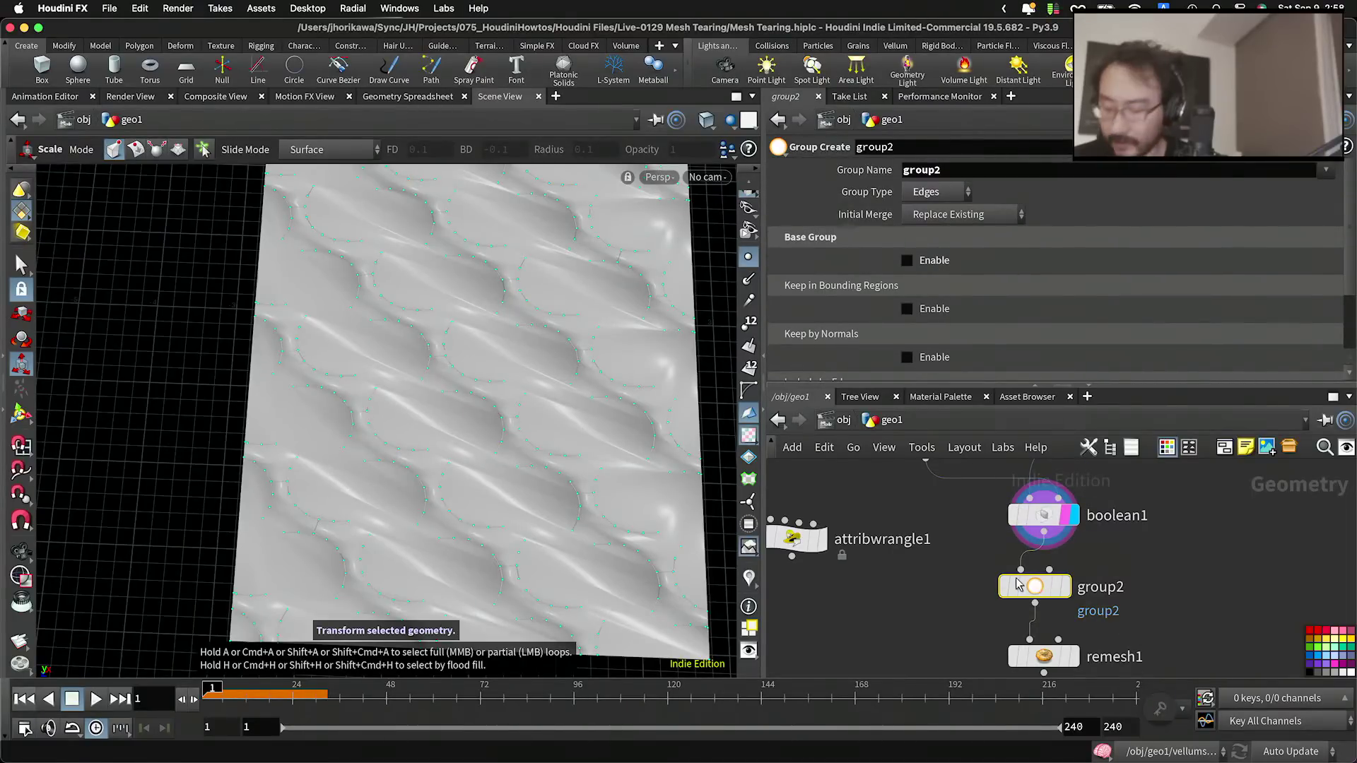
Step: Delete the group2 node and save the scene file
key("Delete")
scroll(951, 571, "down", 3)
middle_click_drag(962, 583, 1010, 616)
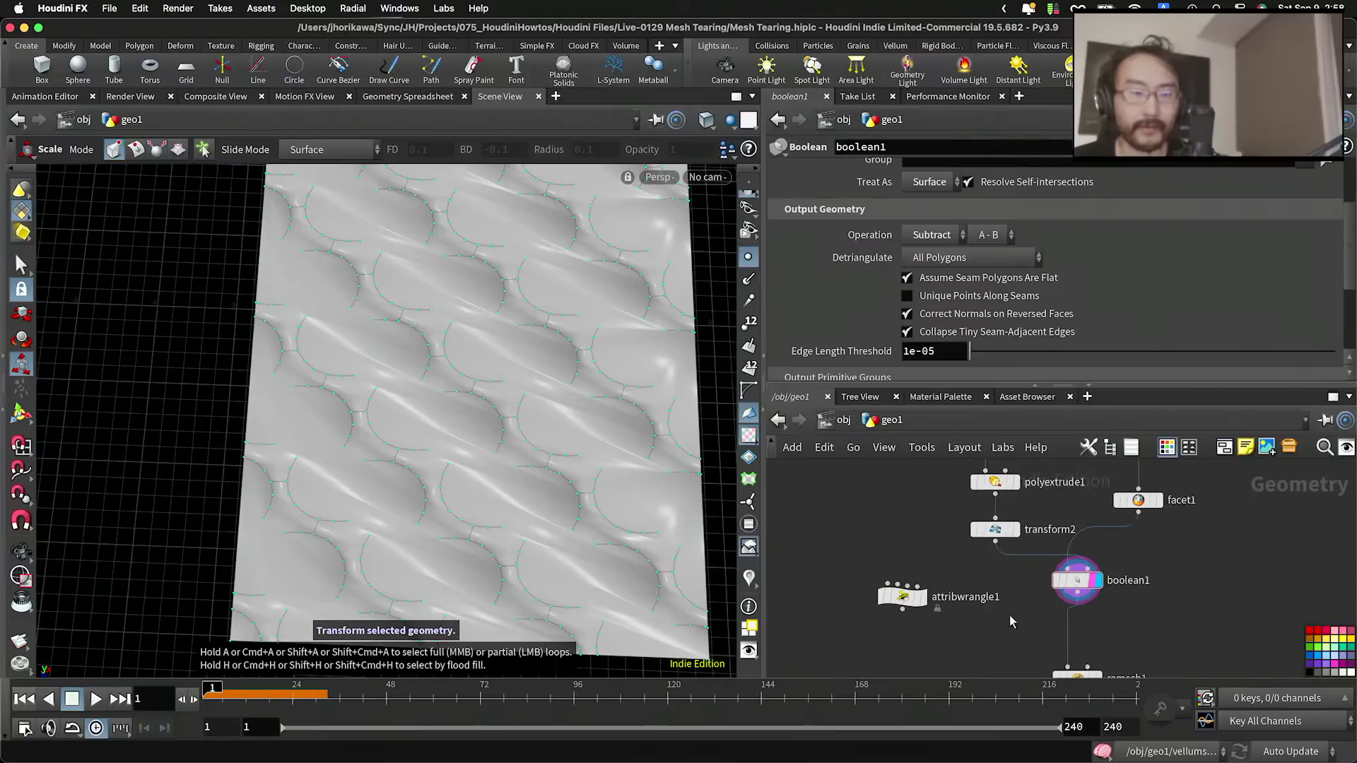
key("super+s")
Step: Display transform2 to inspect the extruded cutter curves, and display boolean1 again
scroll(1012, 529, "up", 2)
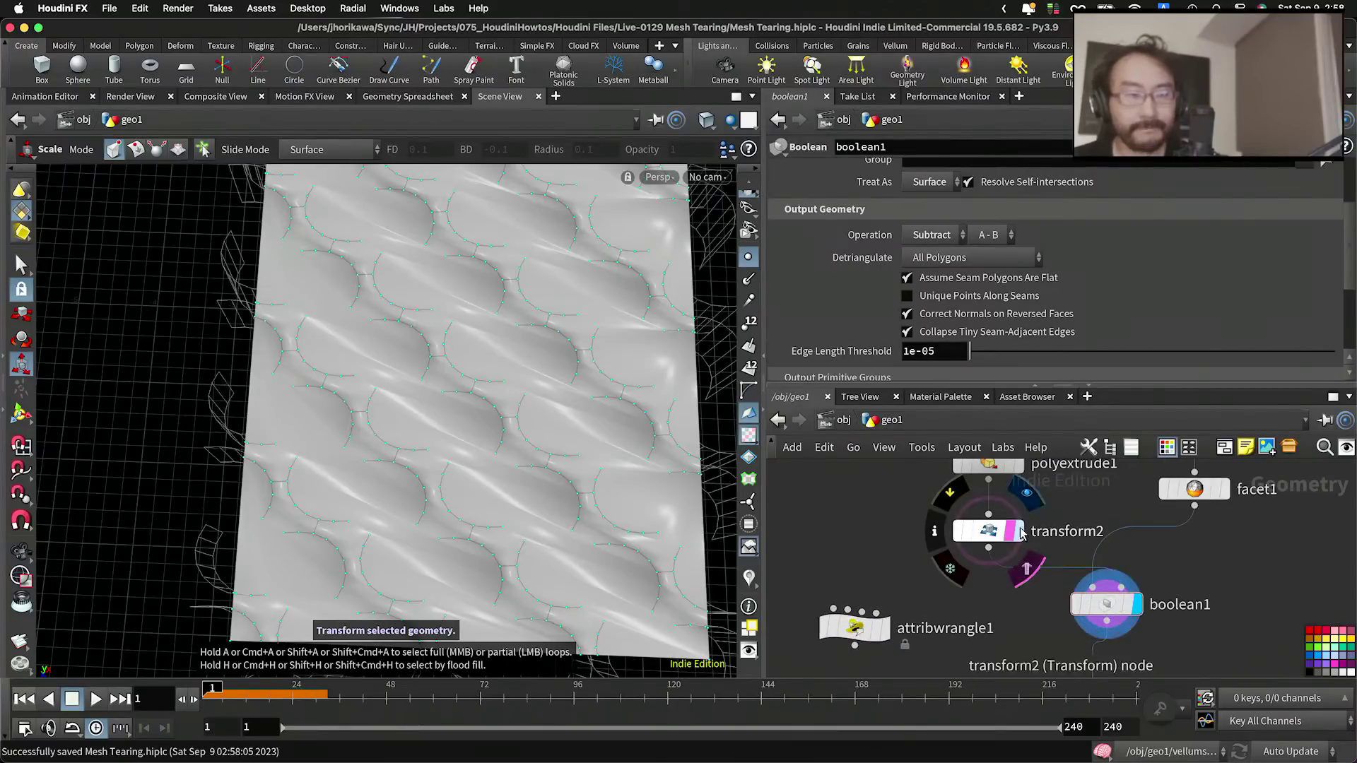
left_click(1022, 535)
left_click_drag(521, 445, 480, 402, "alt")
scroll(894, 579, "down", 3)
middle_click_drag(954, 610, 916, 551)
scroll(983, 564, "up", 3)
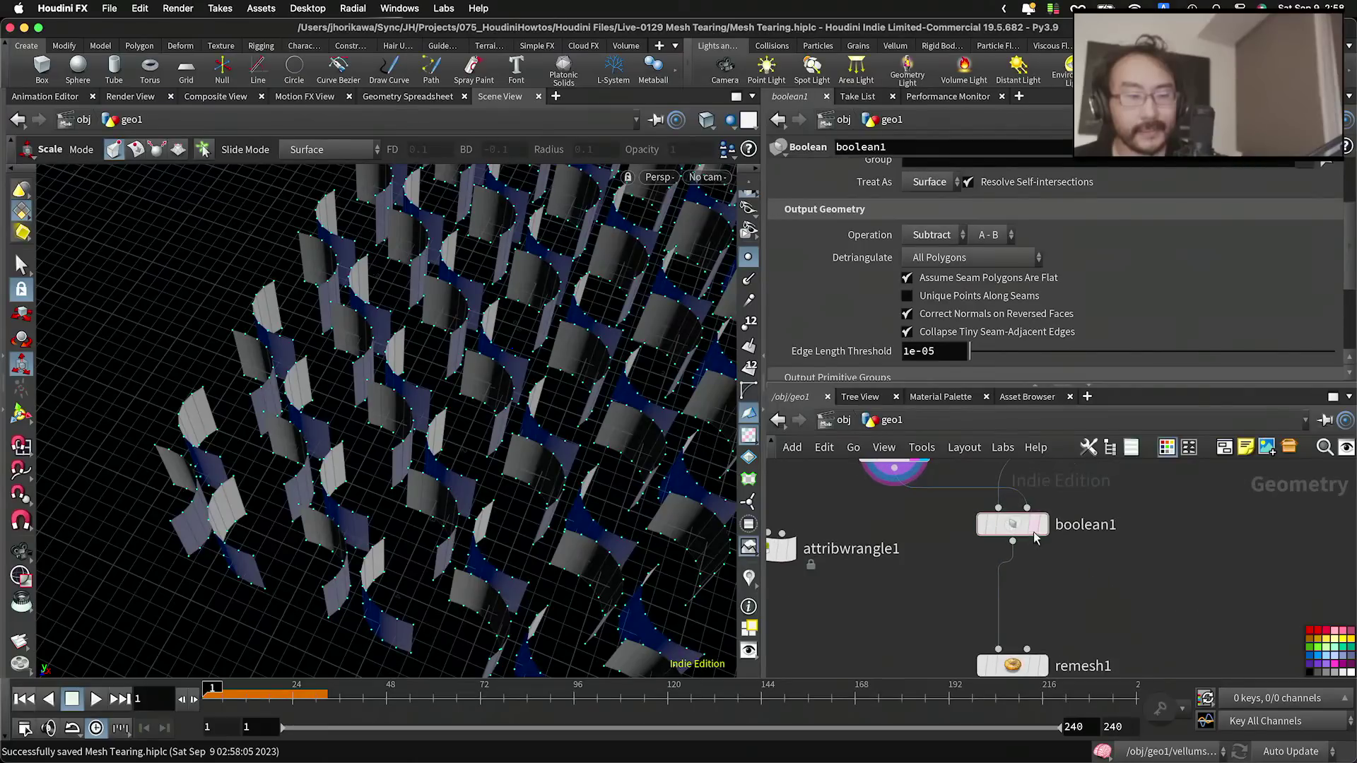
left_click(1042, 534)
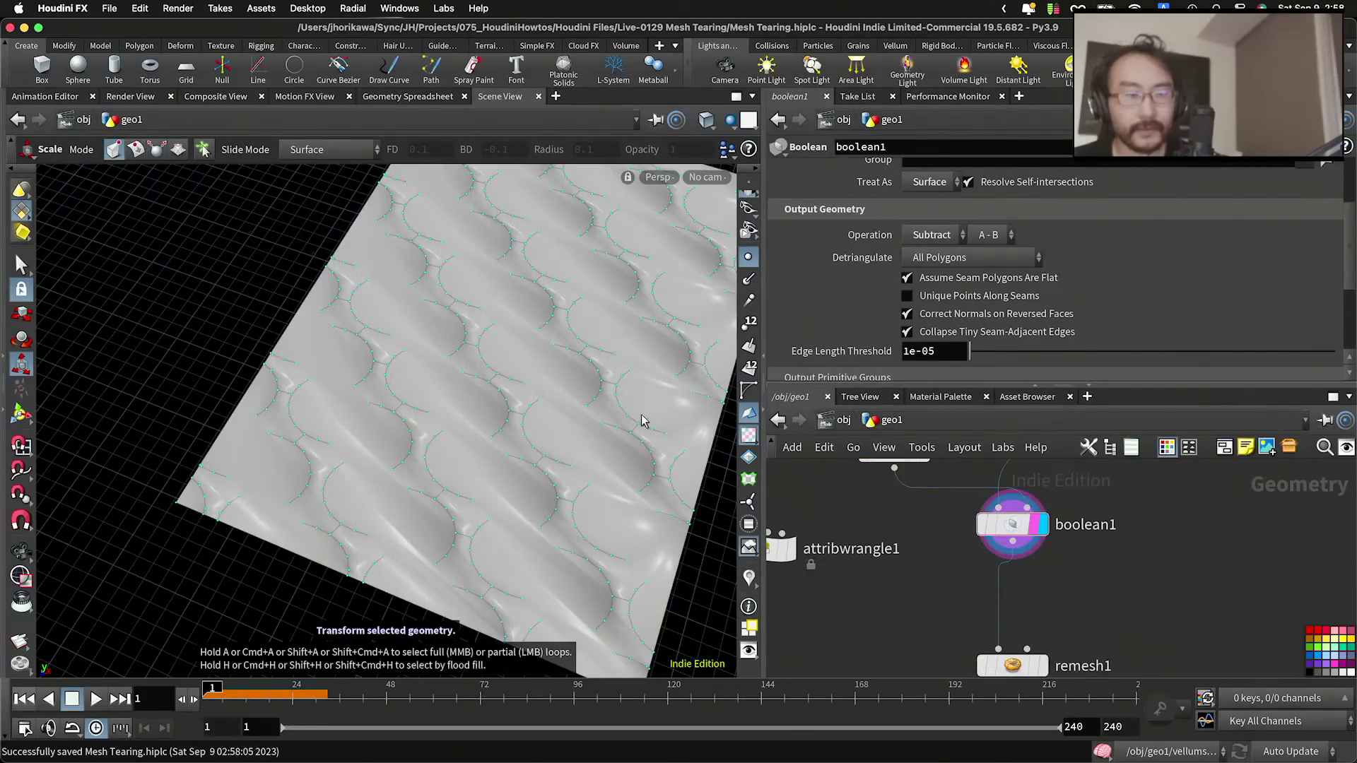
Step: Insert attribwrangle1 between boolean1 and remesh1, display it, and inspect the cut edges up close
middle_click_drag(849, 571, 932, 563)
left_click_drag(844, 545, 1101, 594)
left_click(1133, 550)
right_click_drag(571, 414, 648, 427, "alt")
middle_click_drag(648, 427, 463, 409)
right_click_drag(464, 409, 611, 387)
key("e")
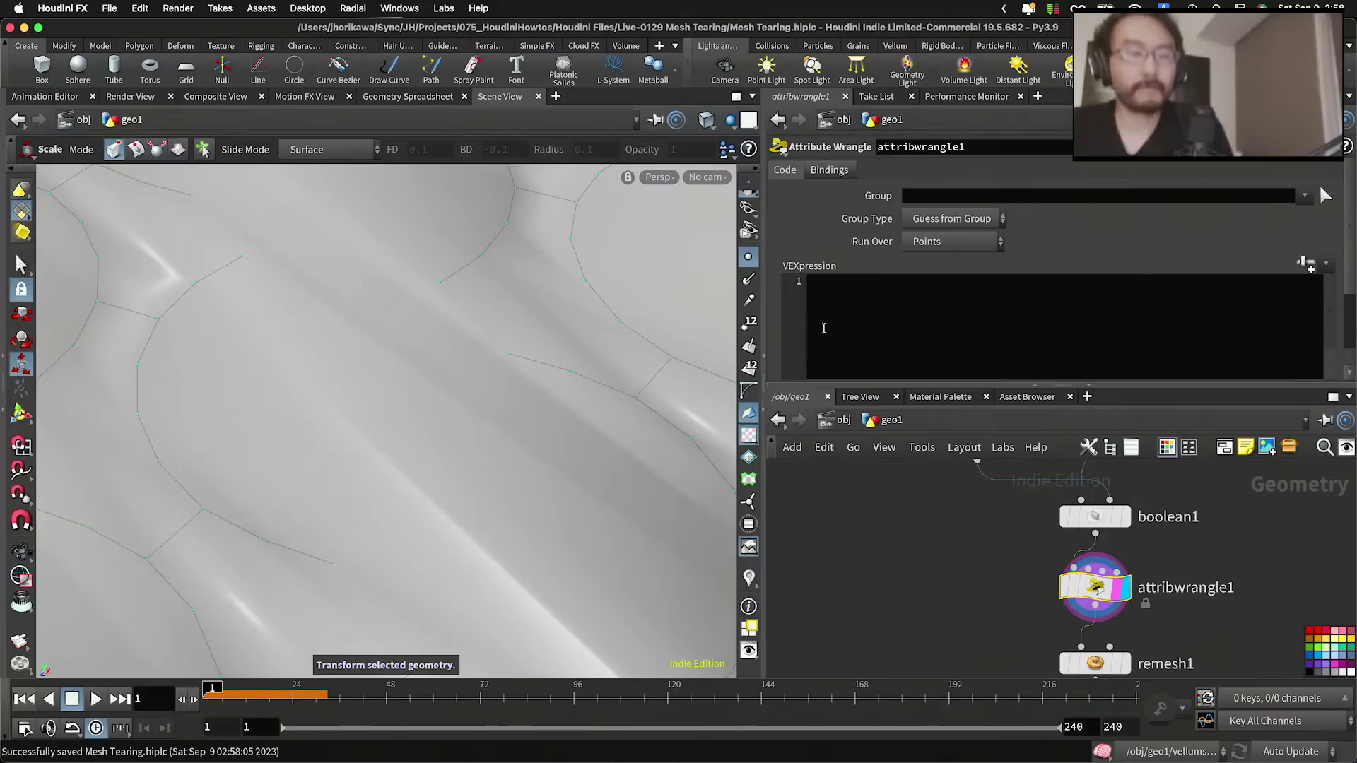
left_click(917, 295)
type("int nei")
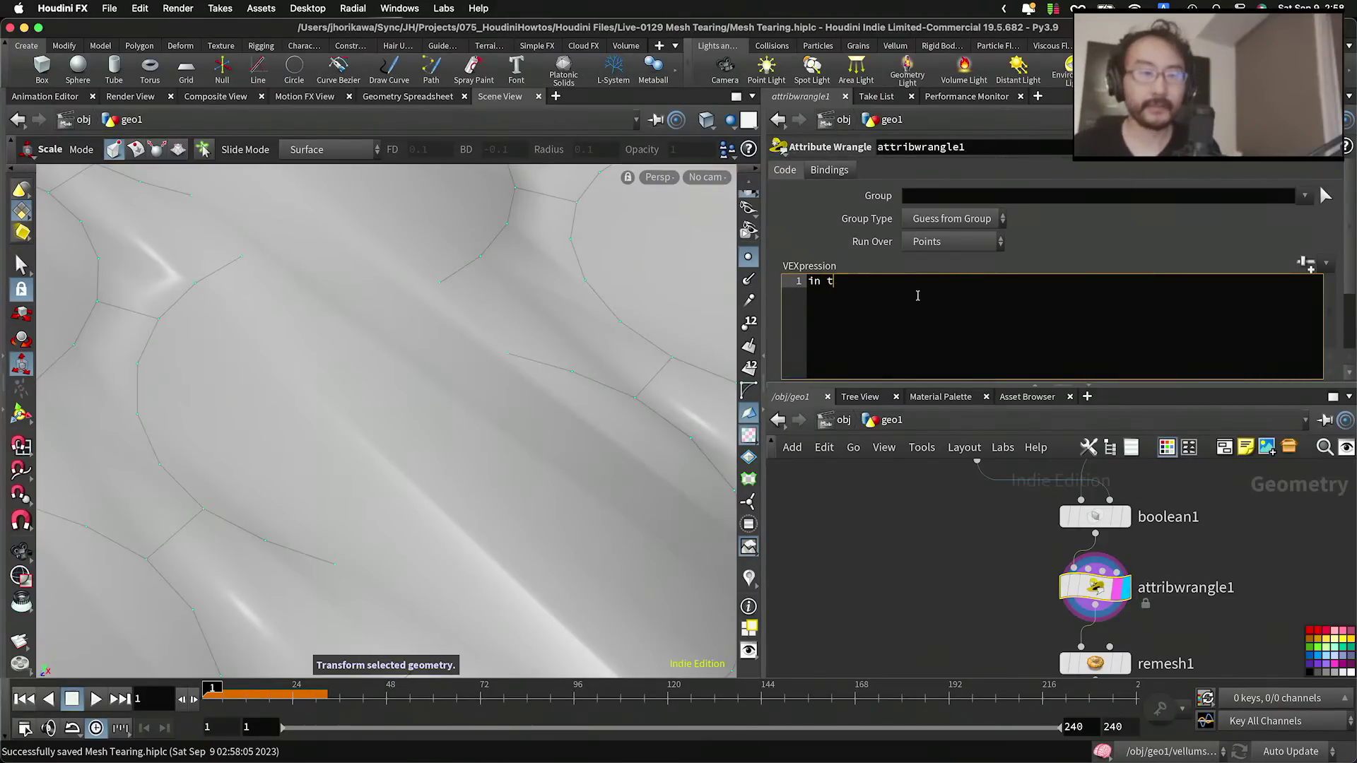
type("ghs")
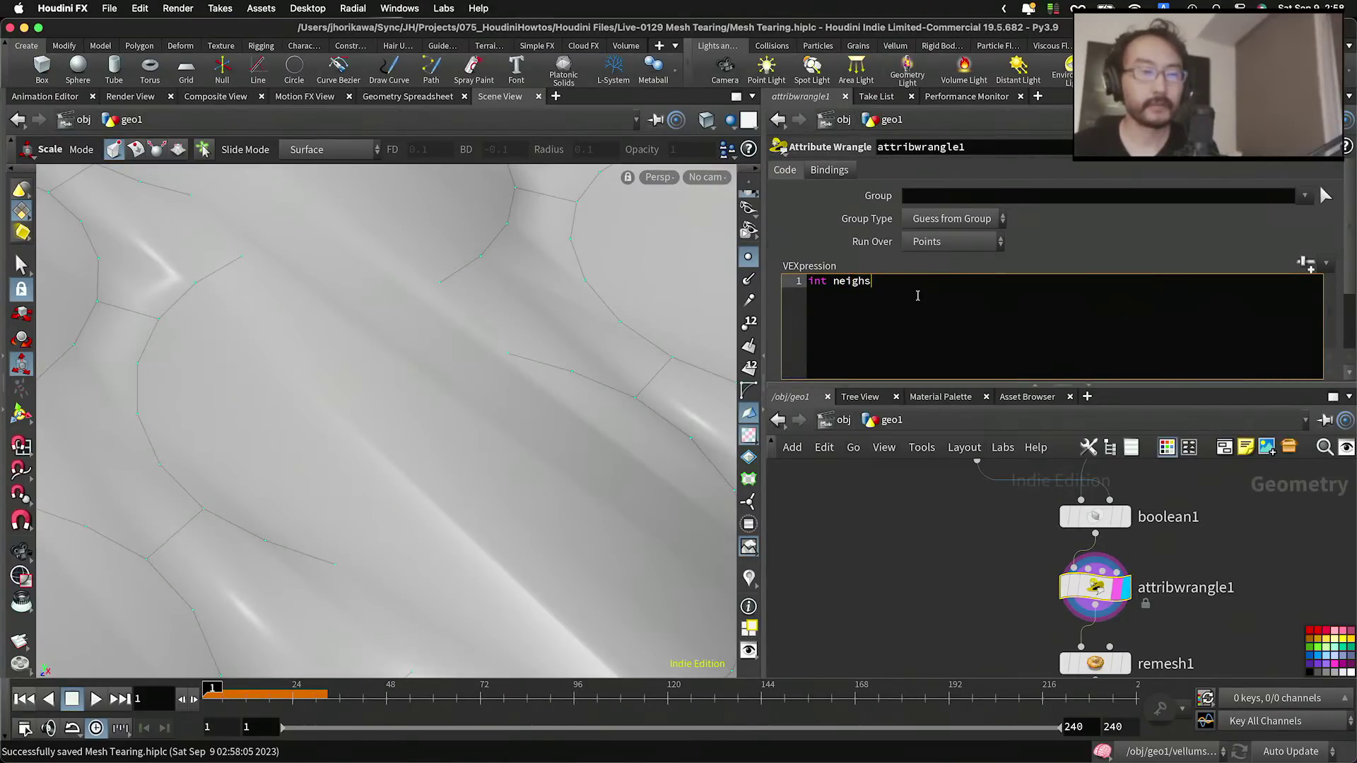
type("[] = ")
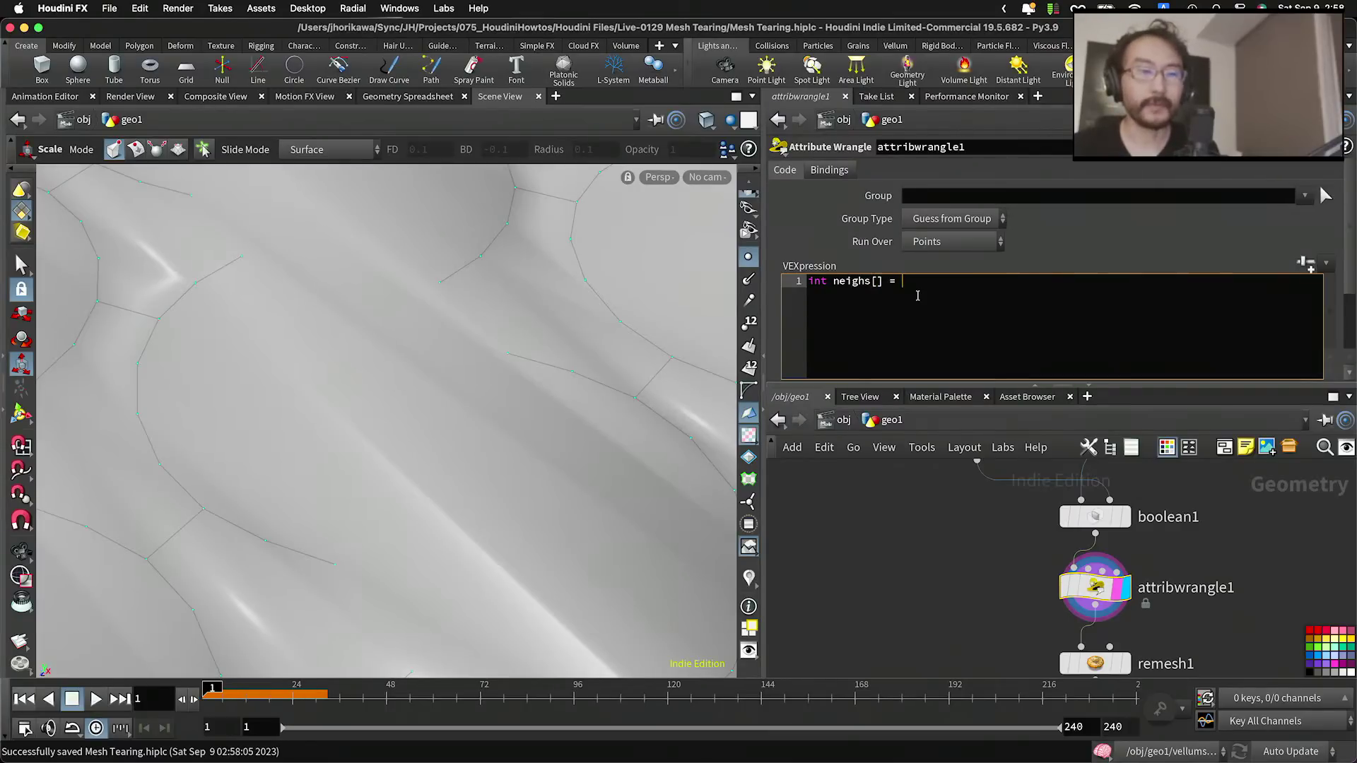
type("neigh")
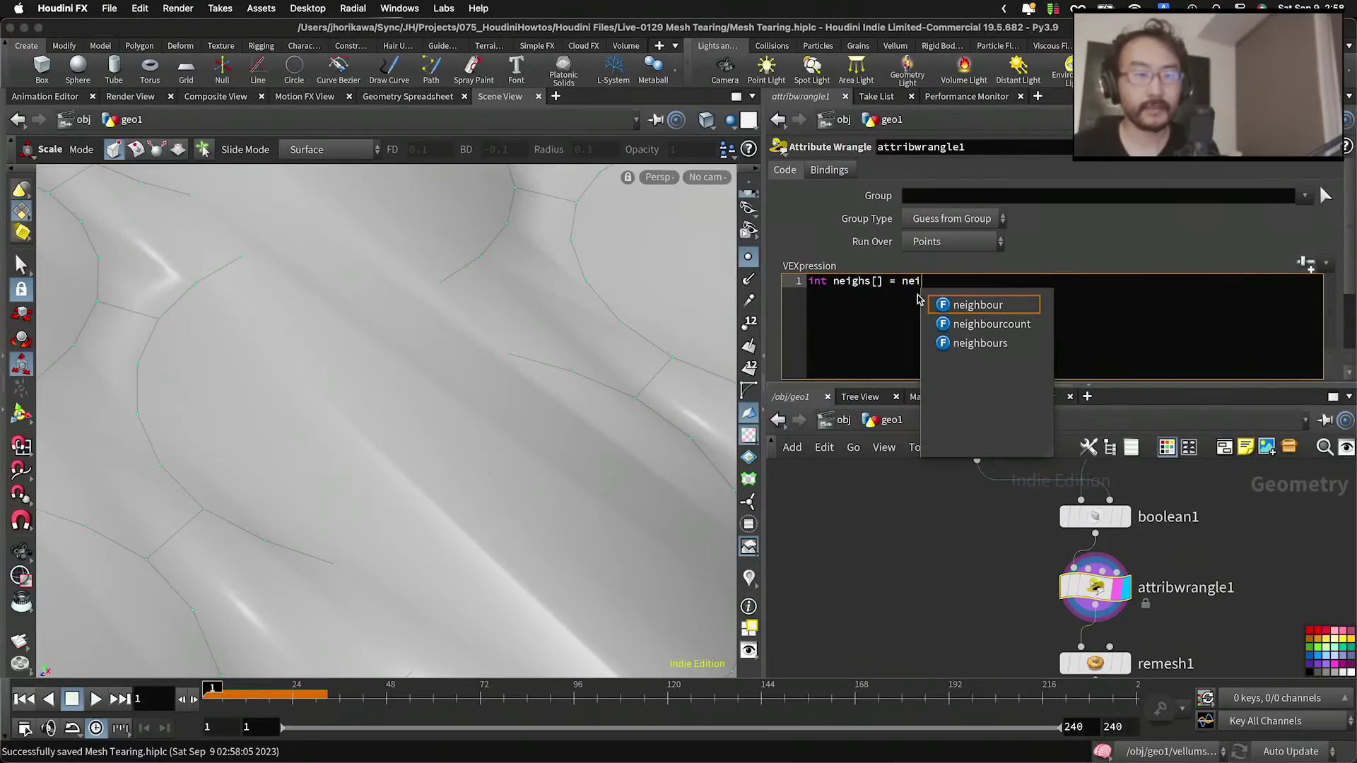
key("Down")
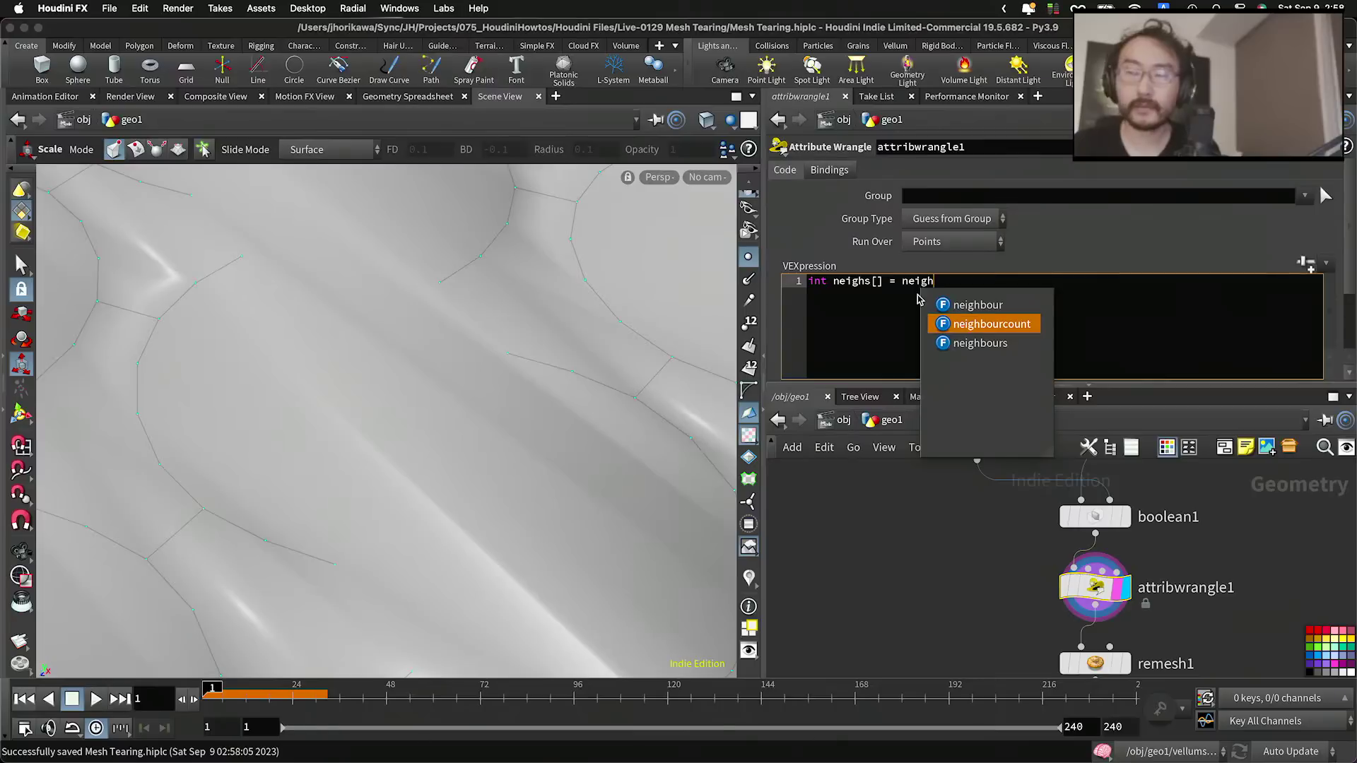
key("Down")
key("Return")
type("(")
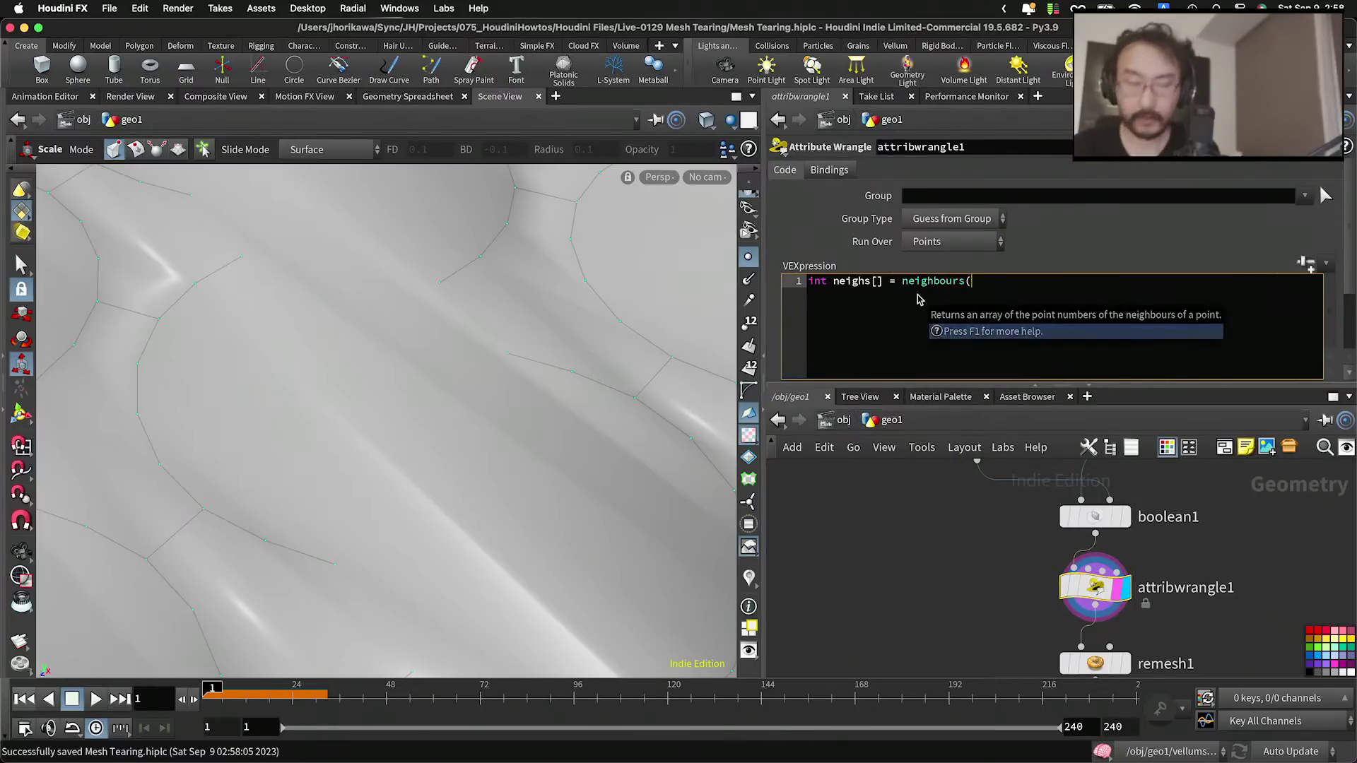
type("-, @ptnum(")
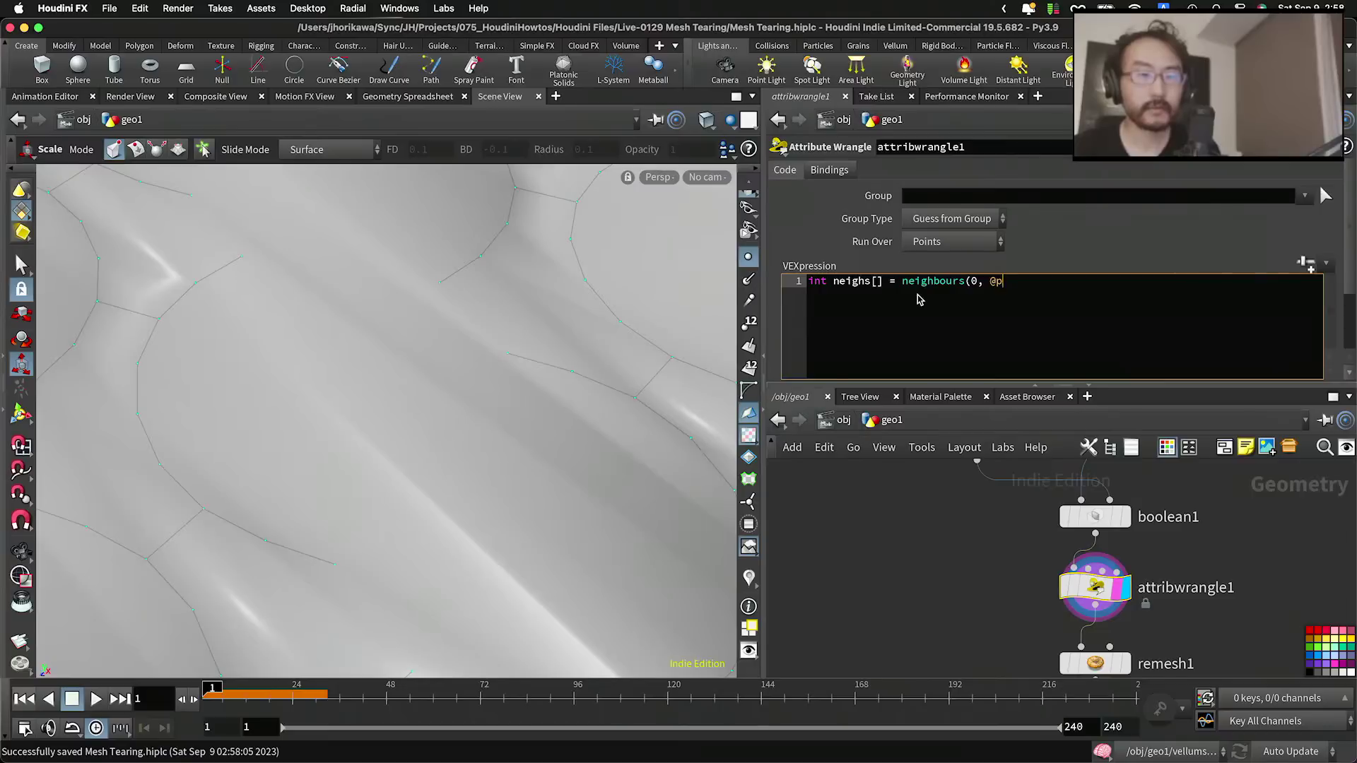
key("BackSpace")
type(");")
key("Return")
key("Return")
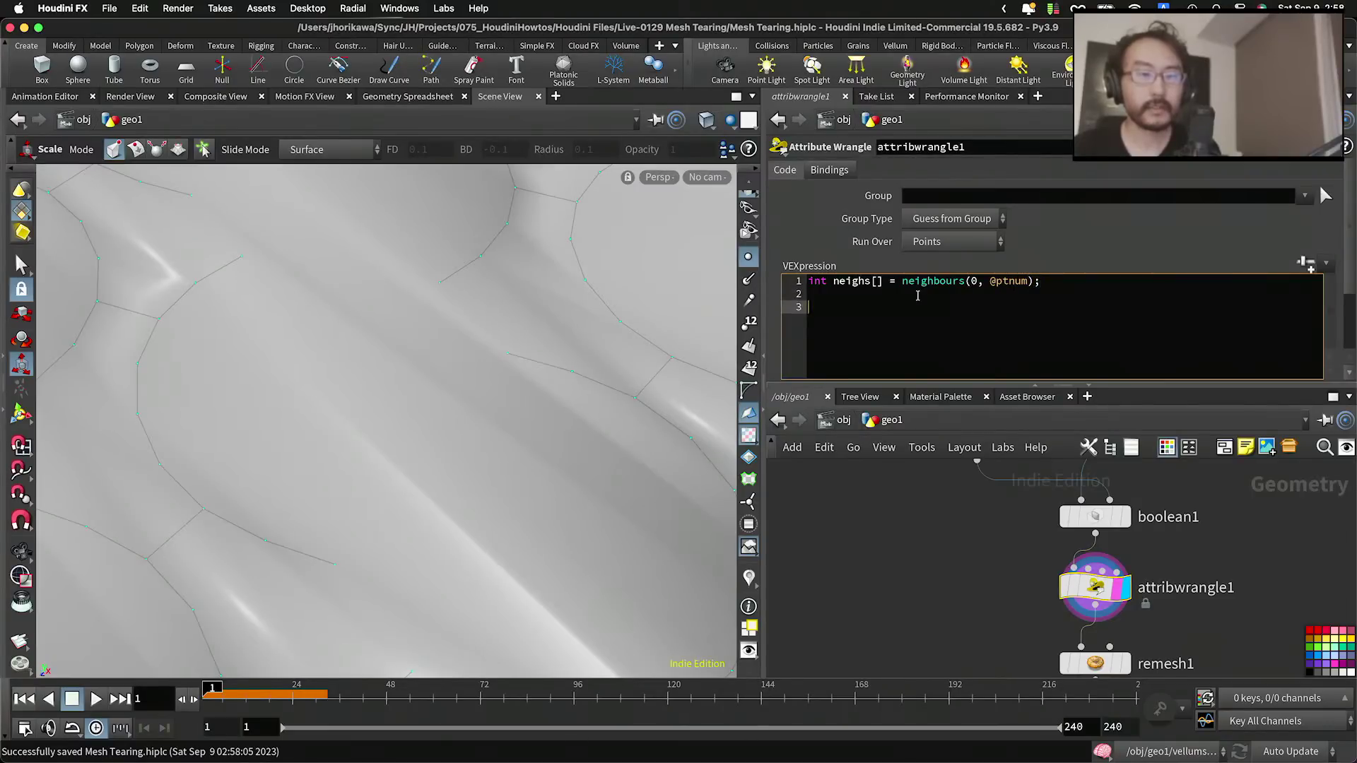
Step: Open a loop over the neighbour array with for(int i=0; i<len(neighs); i++){
type("for(*")
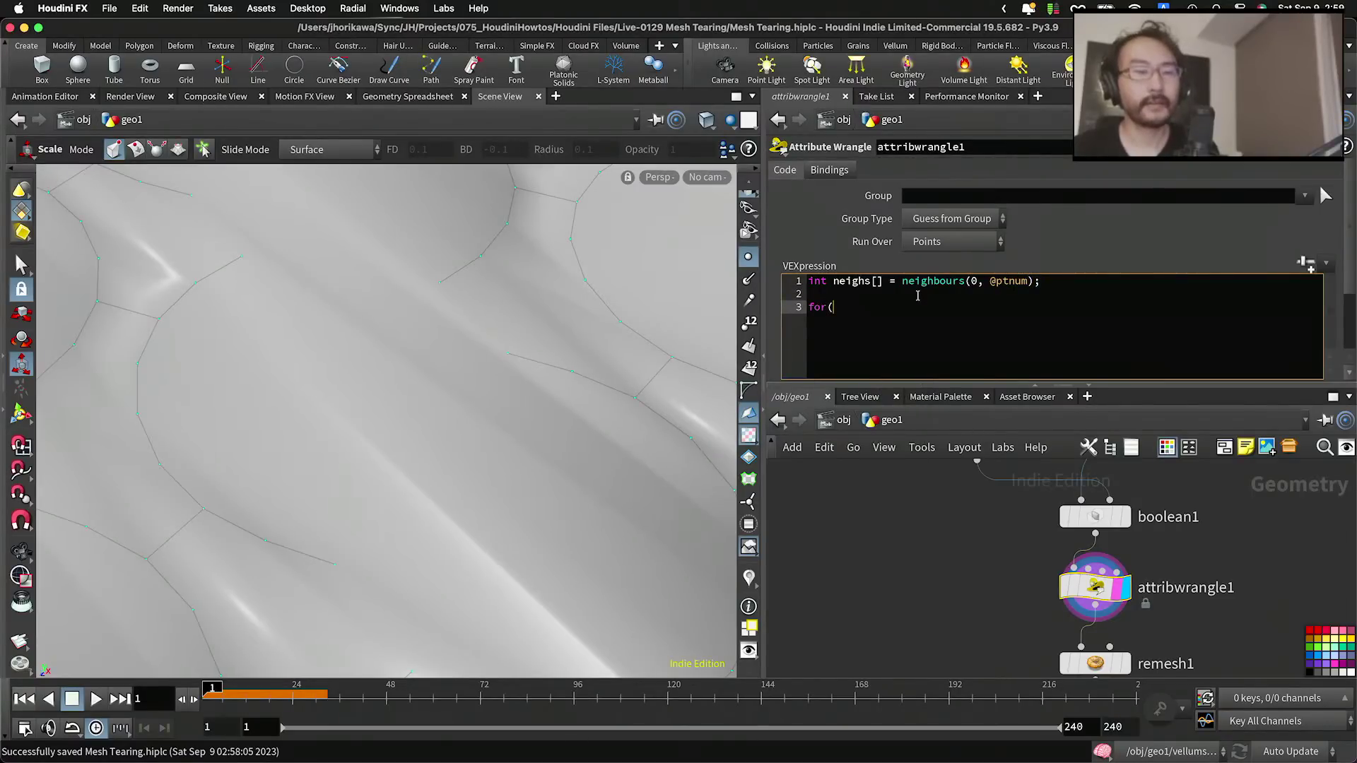
key("BackSpace")
type("int i")
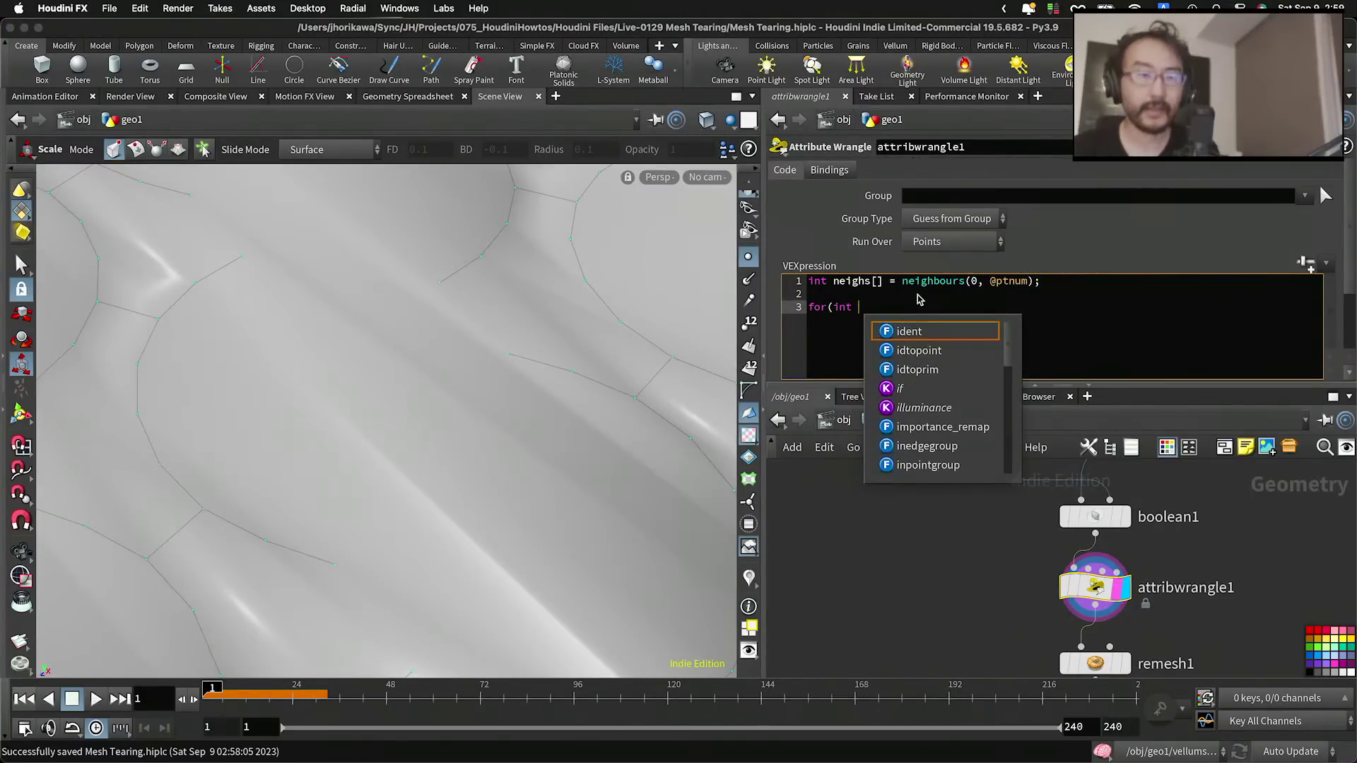
key("BackSpace")
type("9")
key("BackSpace")
type("i")
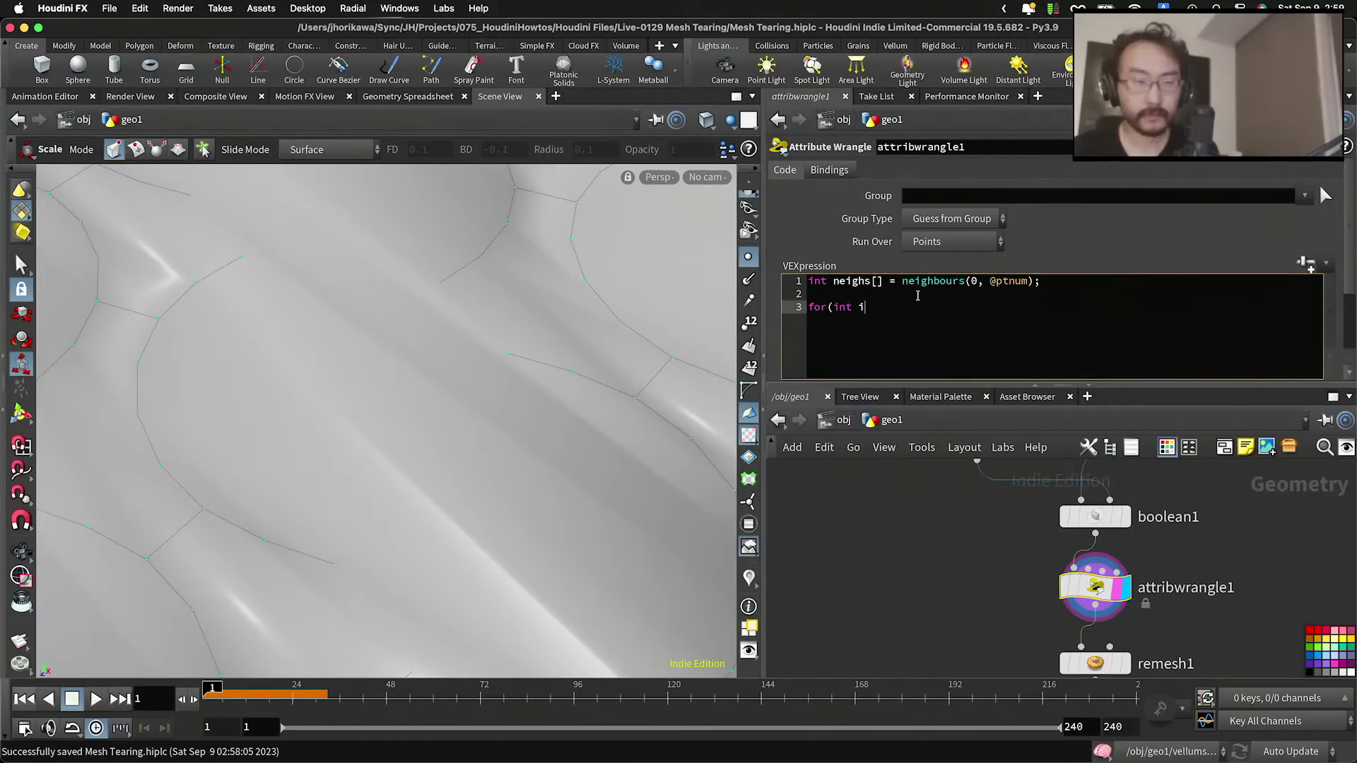
type("+0; i<len(neighs")
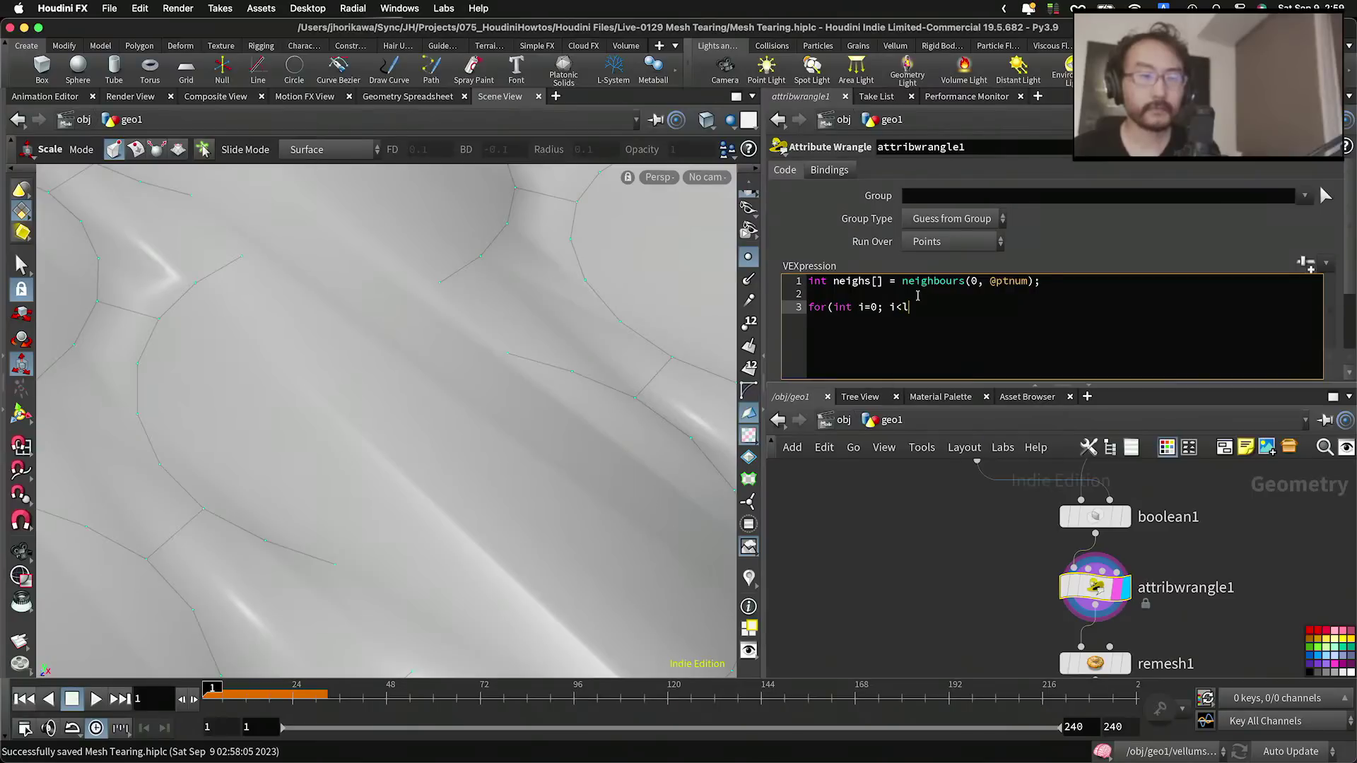
key("Escape")
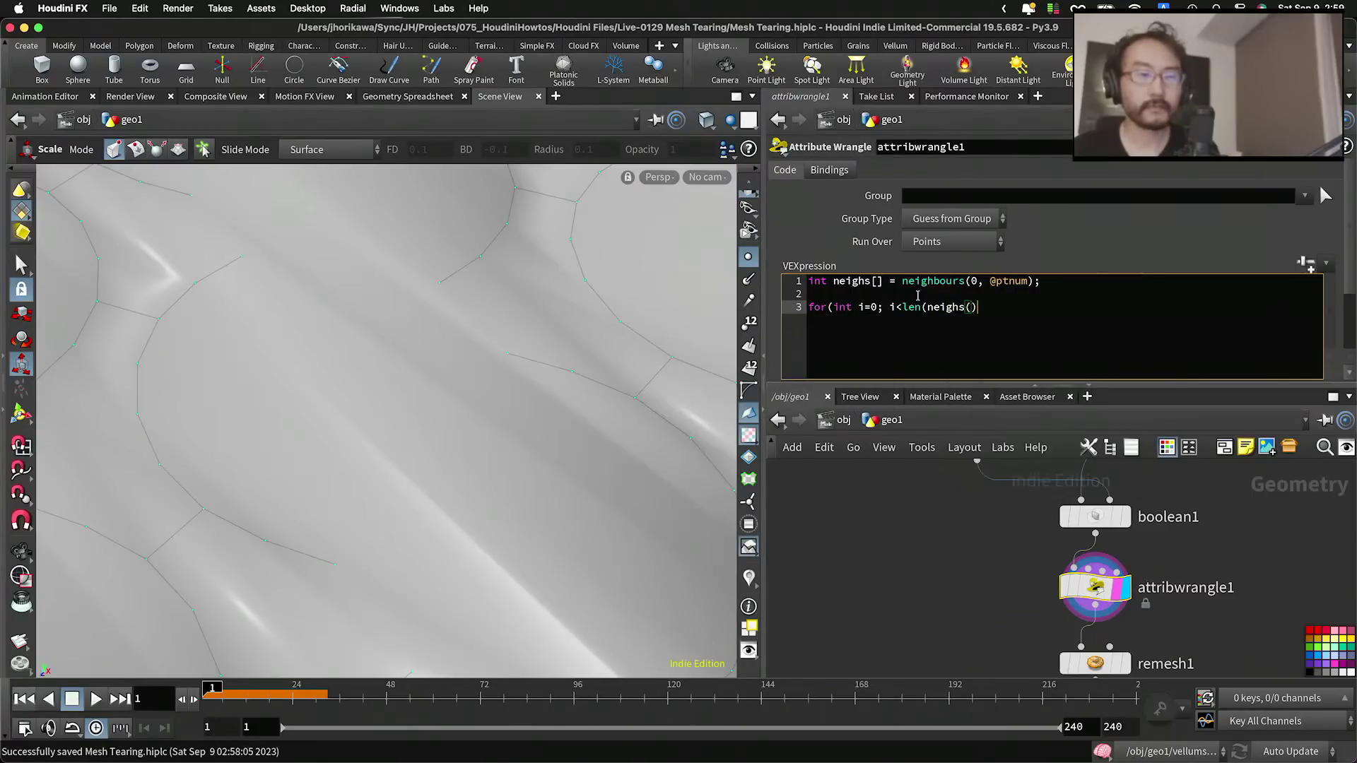
type("; ")
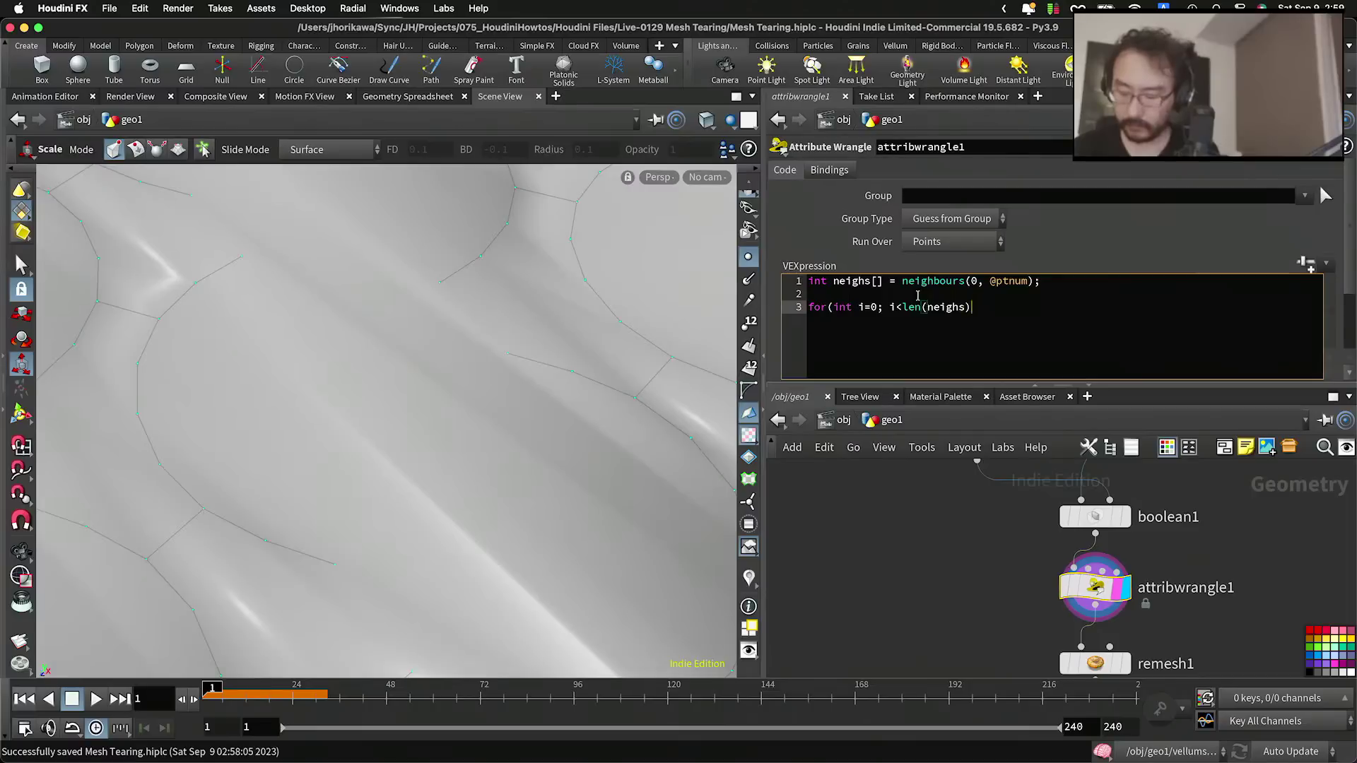
type("i::")
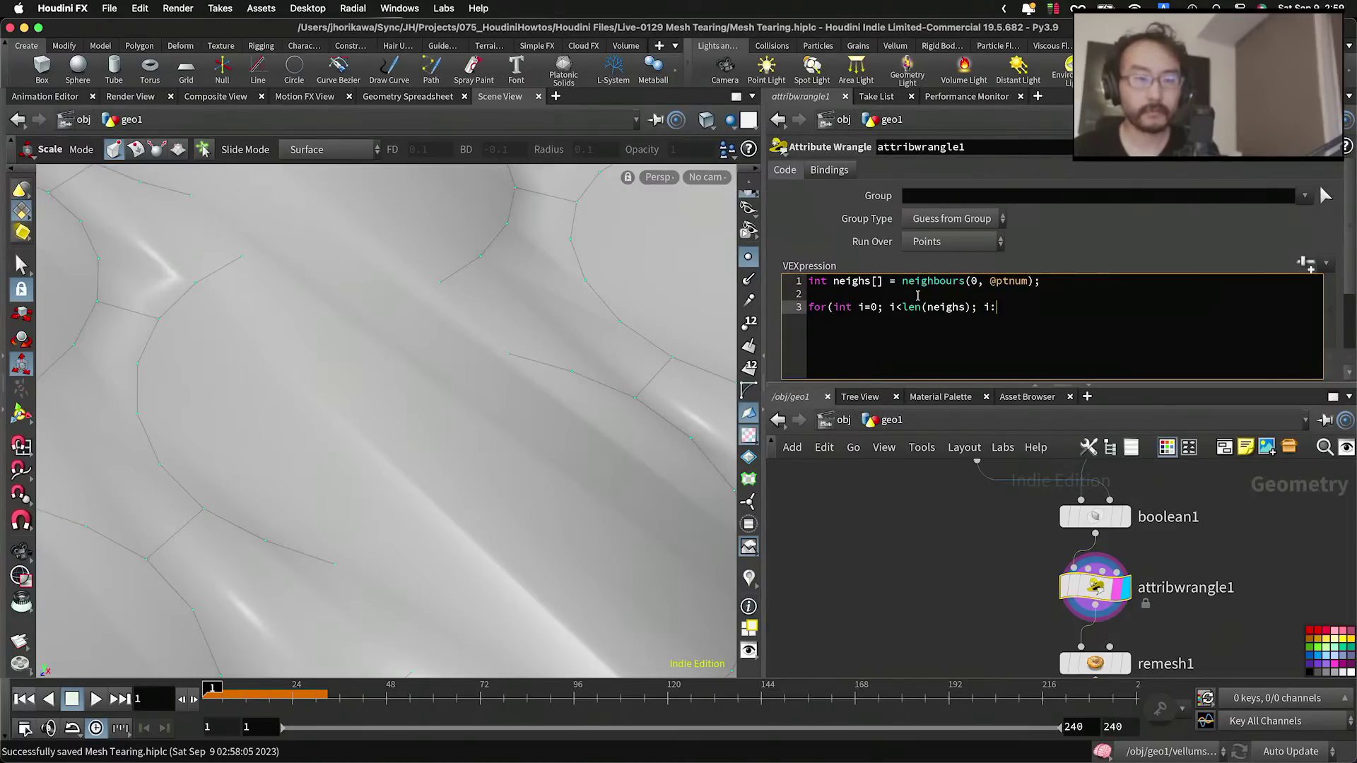
key("BackSpace")
key("BackSpace")
type("++){")
Step: Inside the loop, add the line int neigh = neigh;
key("Return")
type("int neigh +")
type(" neigh;")
key("Return")
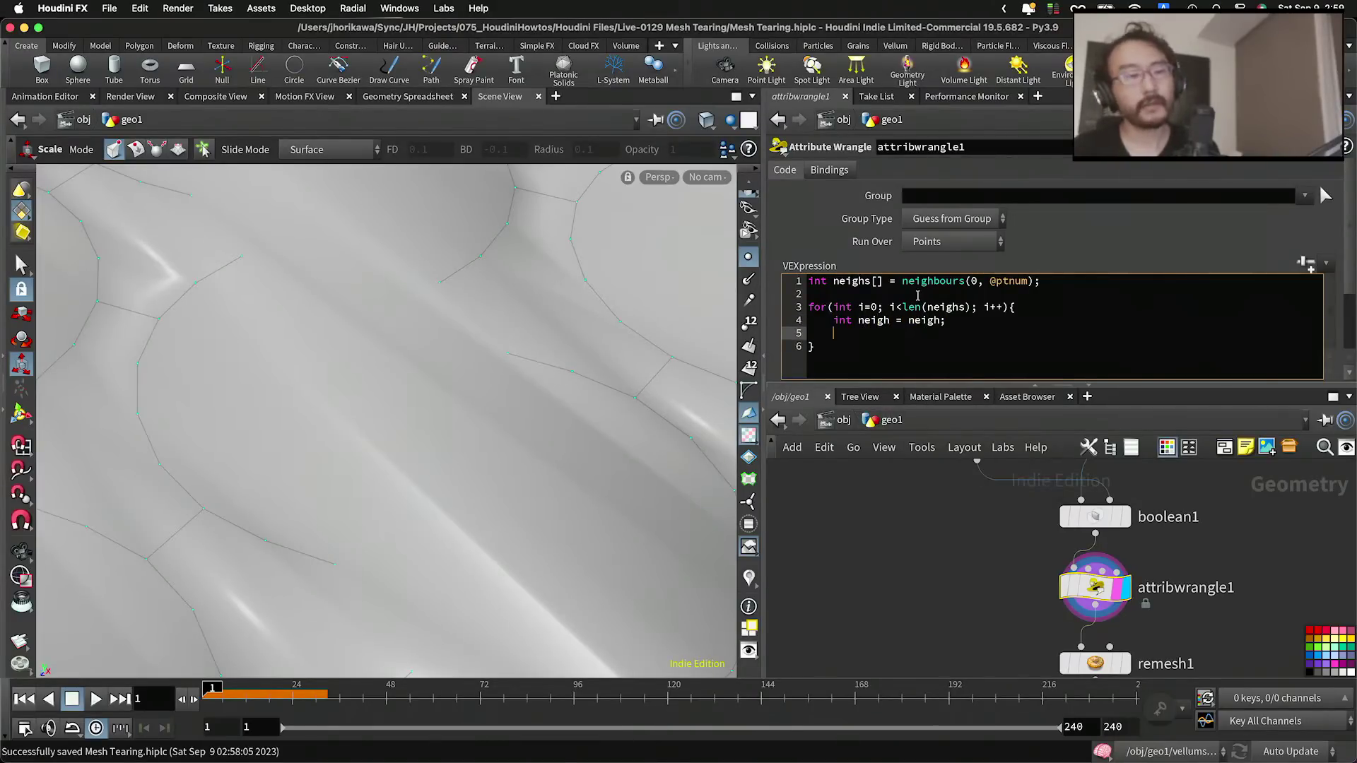
Step: Inside the loop, add the line vector npos = point(0, "P", neigh); followed by a blank line
type("vectorn")
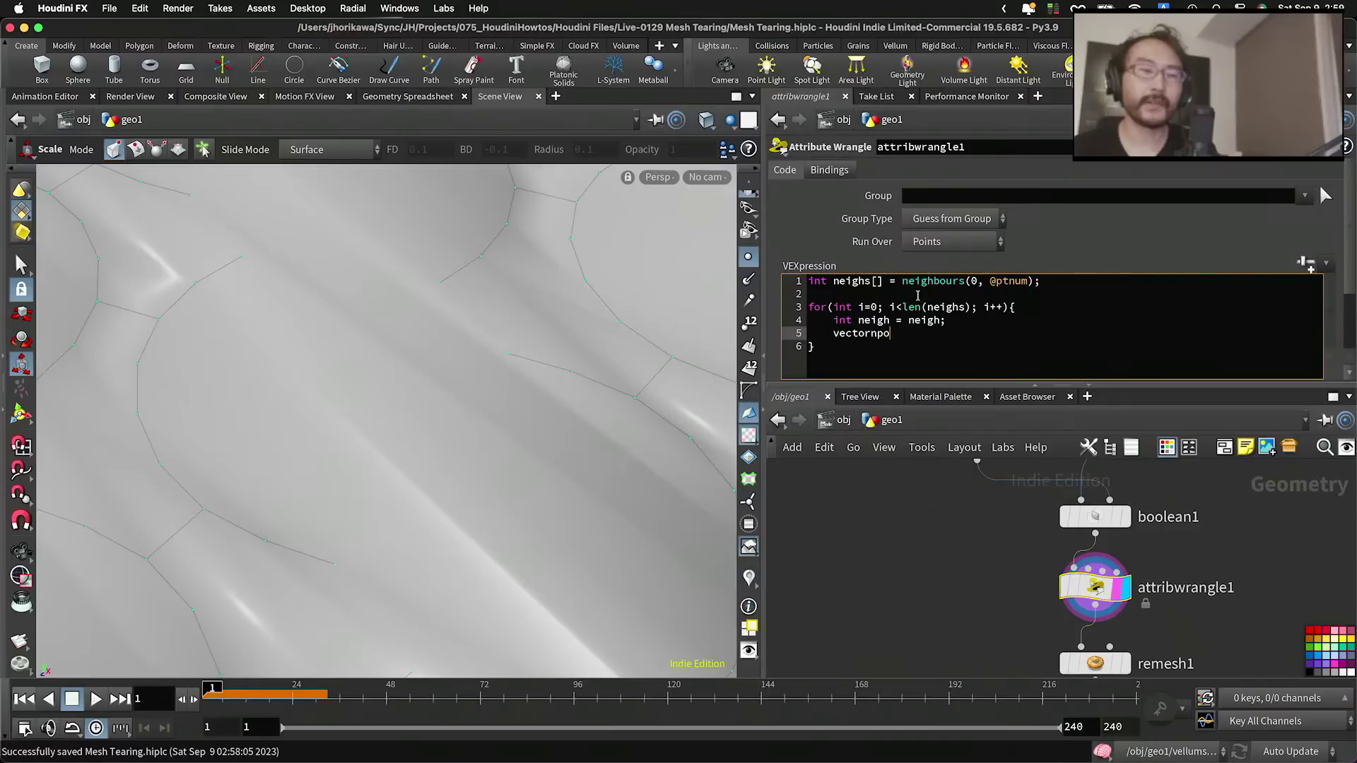
key("BackSpace")
key("BackSpace")
type("npos-")
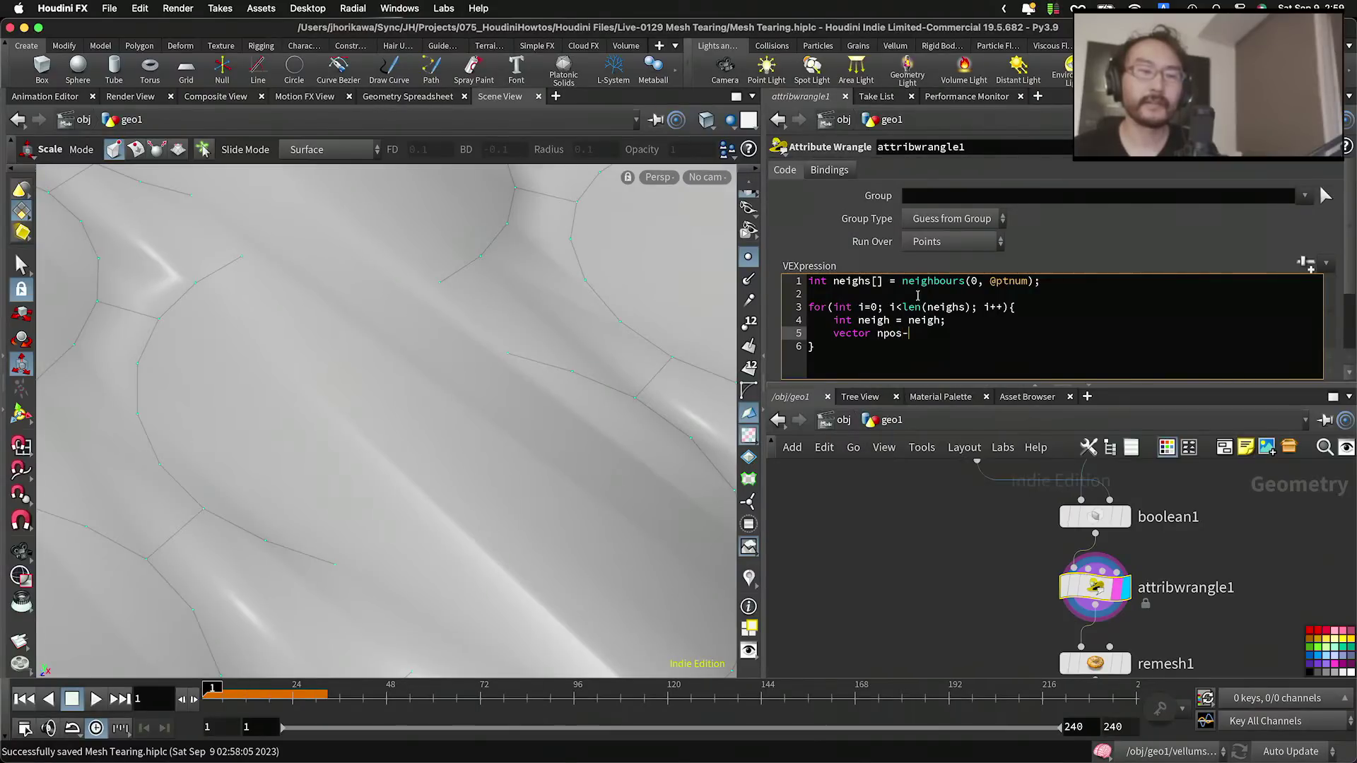
type(" = point(0, @")
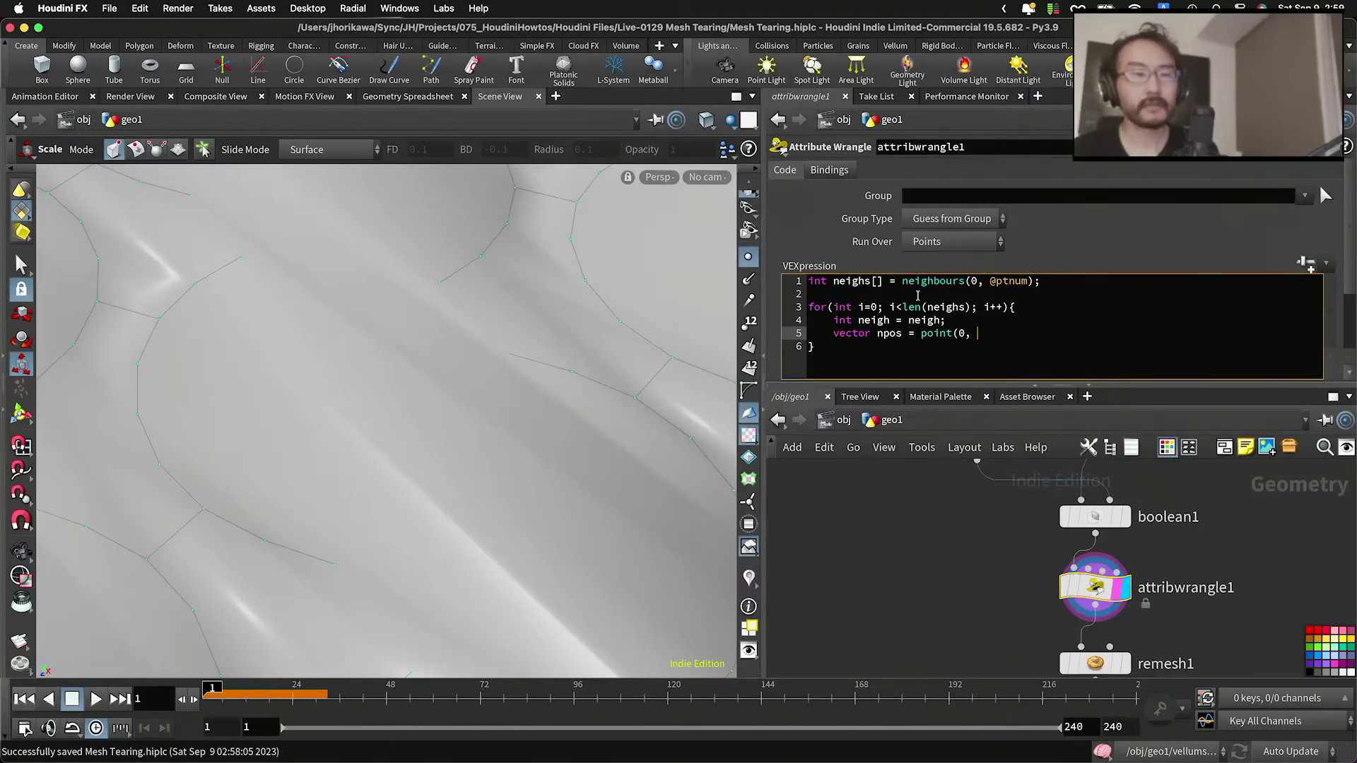
key("BackSpace")
type(":\"")
key("BackSpace")
key("BackSpace")
type("\"P\", nei")
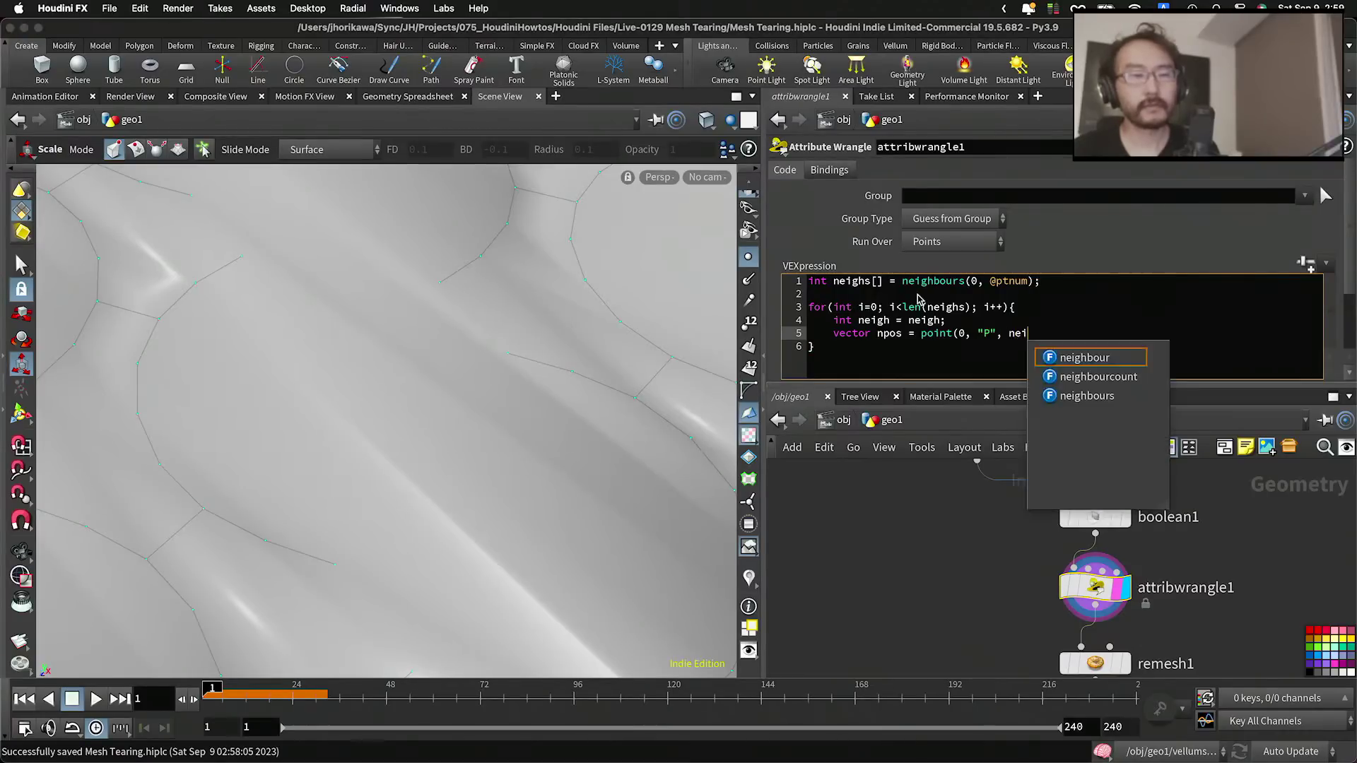
type("gh);")
key("Return")
key("Return")
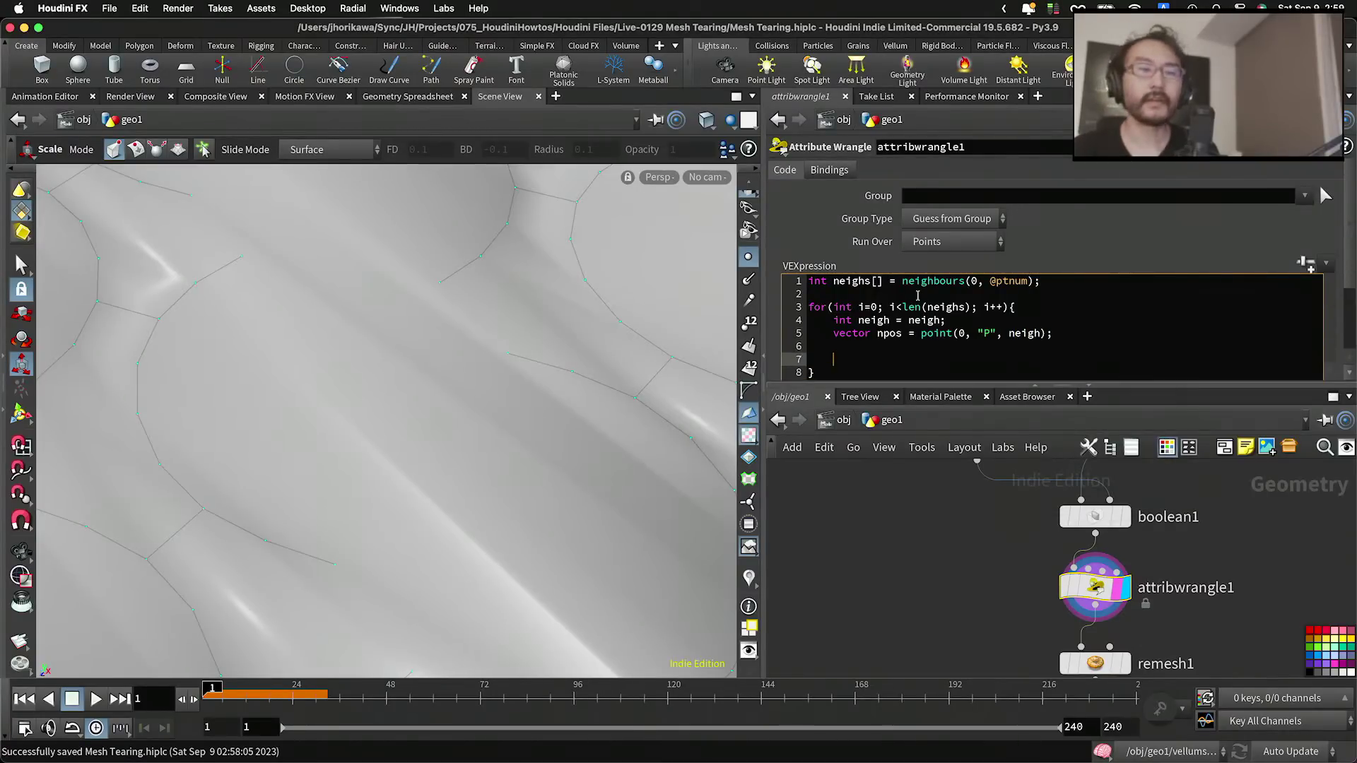
Step: Inspect the extruded cutting surfaces by displaying transform2, and return the display to attribwrangle1
double_click(890, 333)
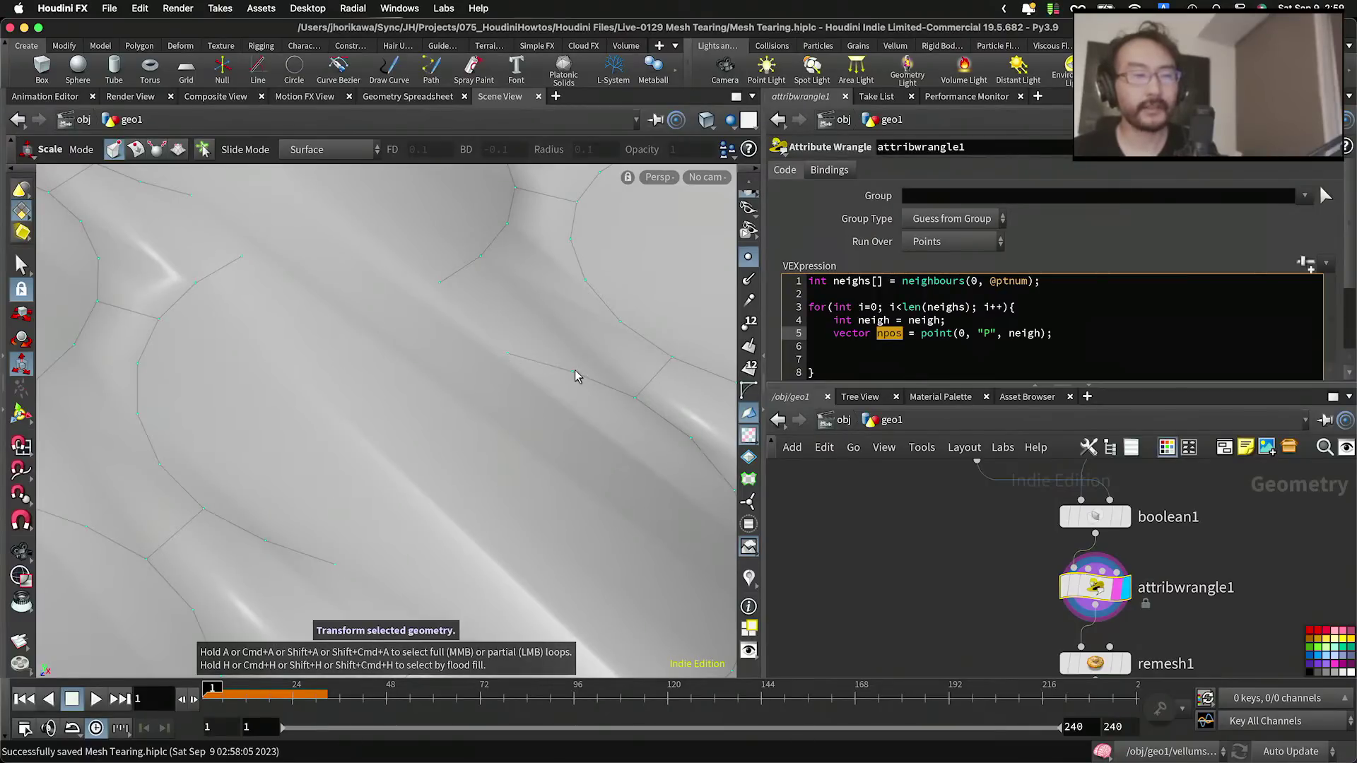
scroll(846, 568, "down", 3)
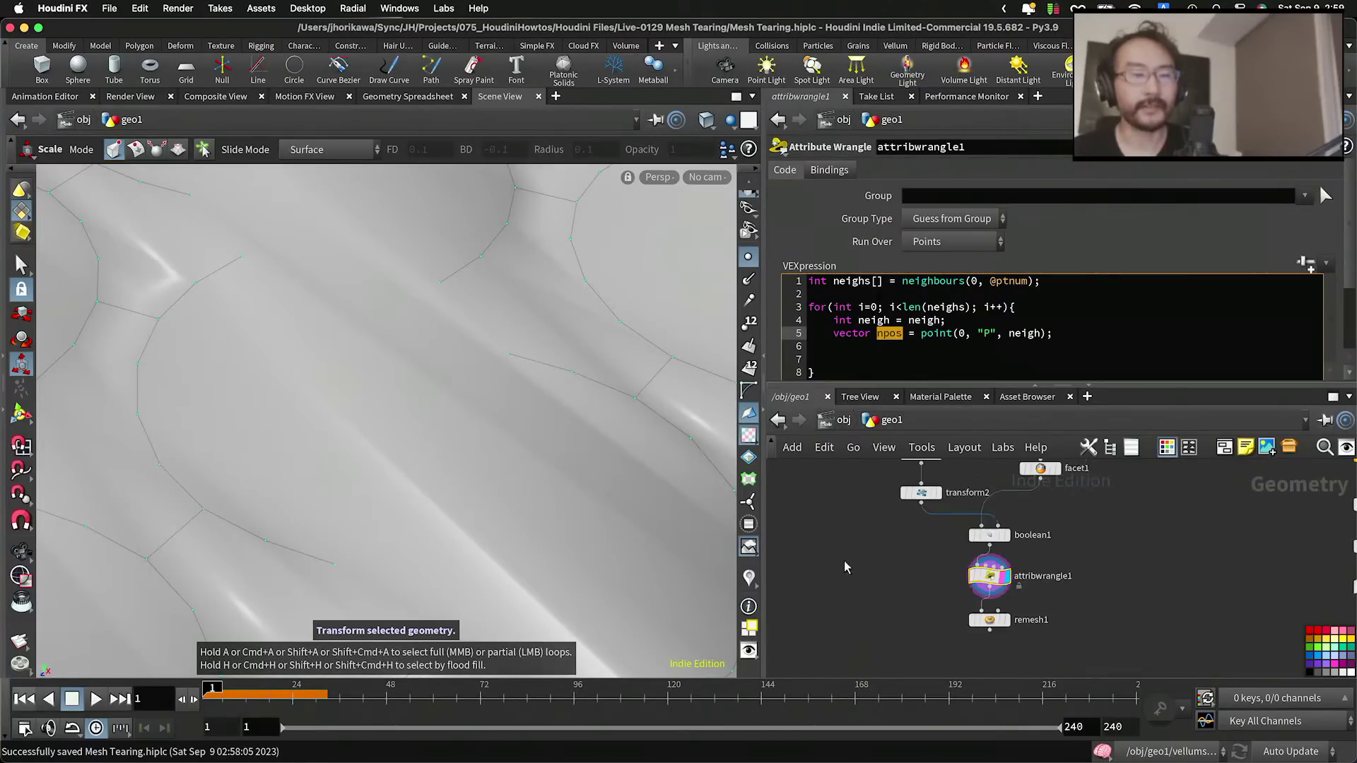
middle_click_drag(889, 529, 896, 557)
scroll(896, 558, "up", 3)
left_click(979, 498)
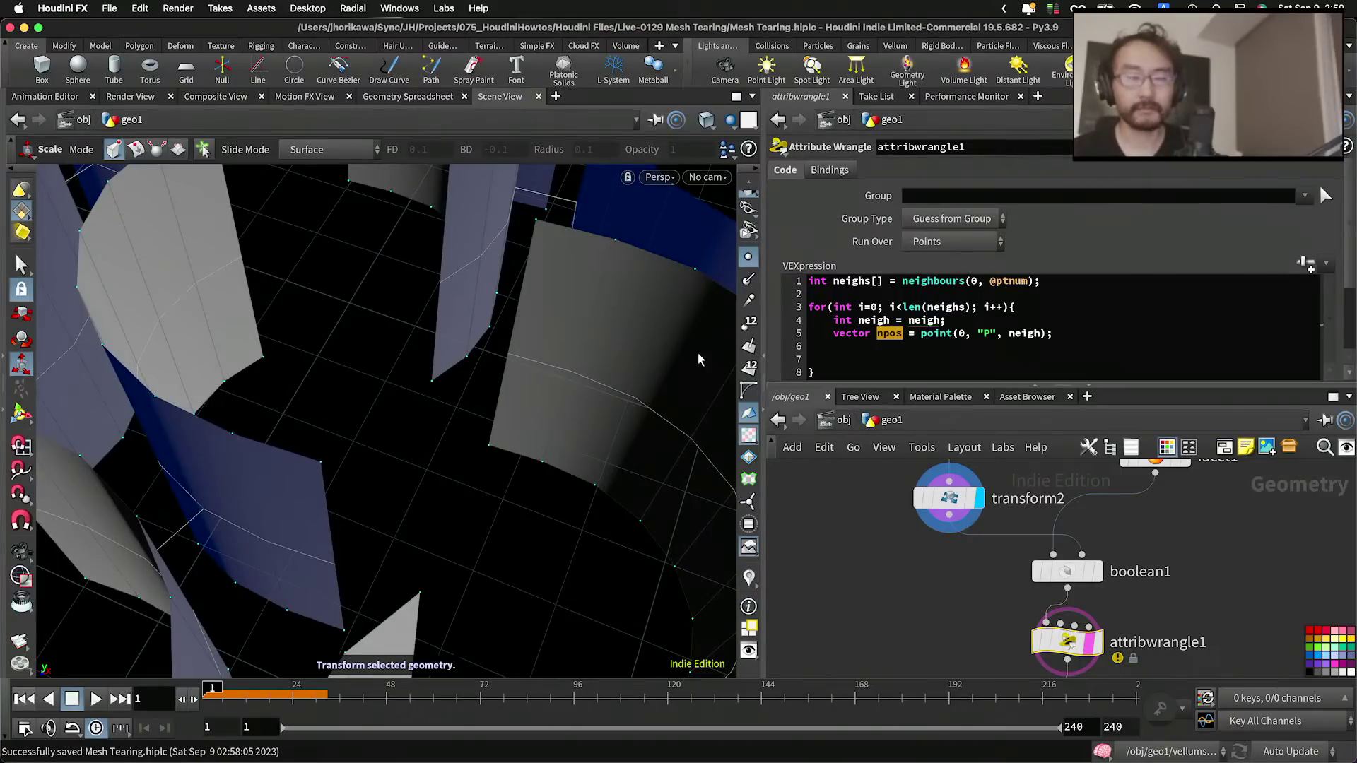
middle_click_drag(1145, 619, 1140, 565)
left_click(1093, 596)
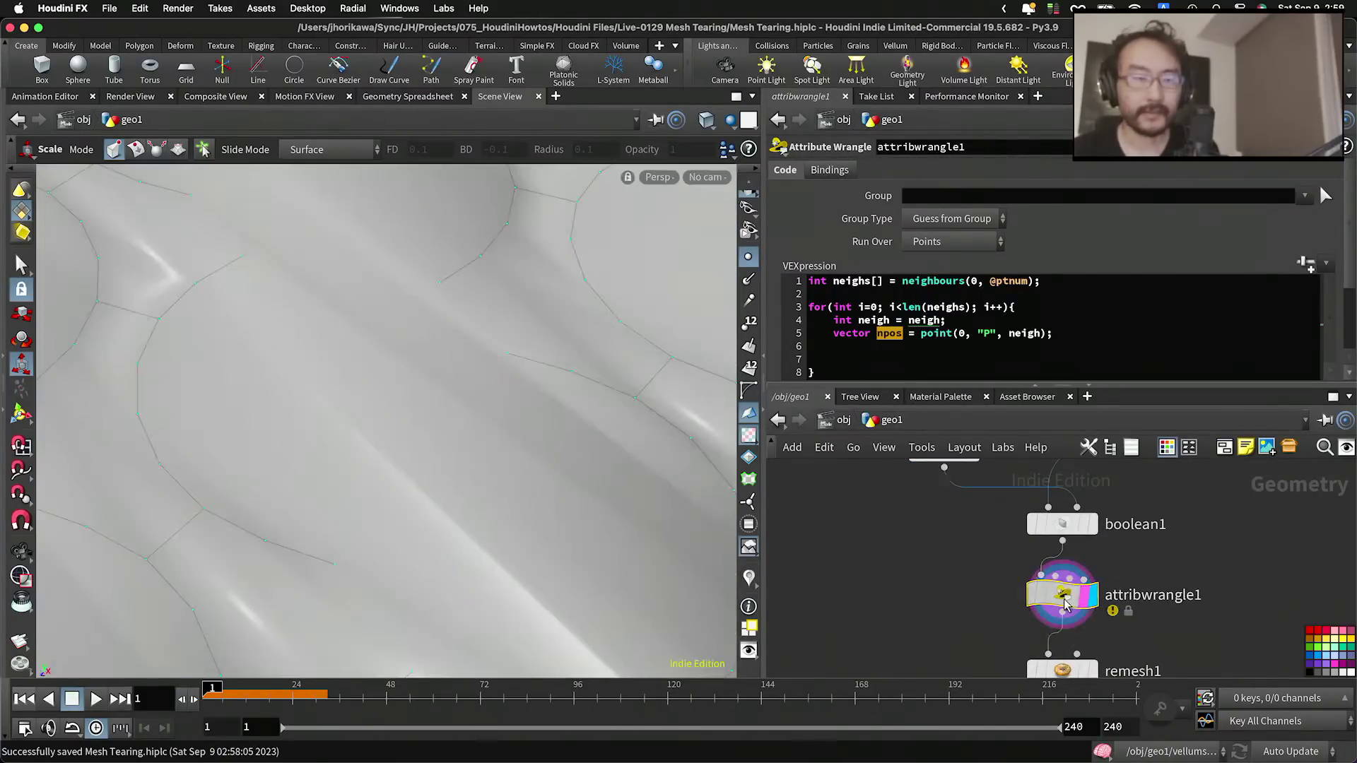
Step: Correct the neigh declaration to read int neigh = neighs[i]; and return to the empty line in the loop
left_click(960, 357)
left_click(945, 321)
type("s")
type("[i]")
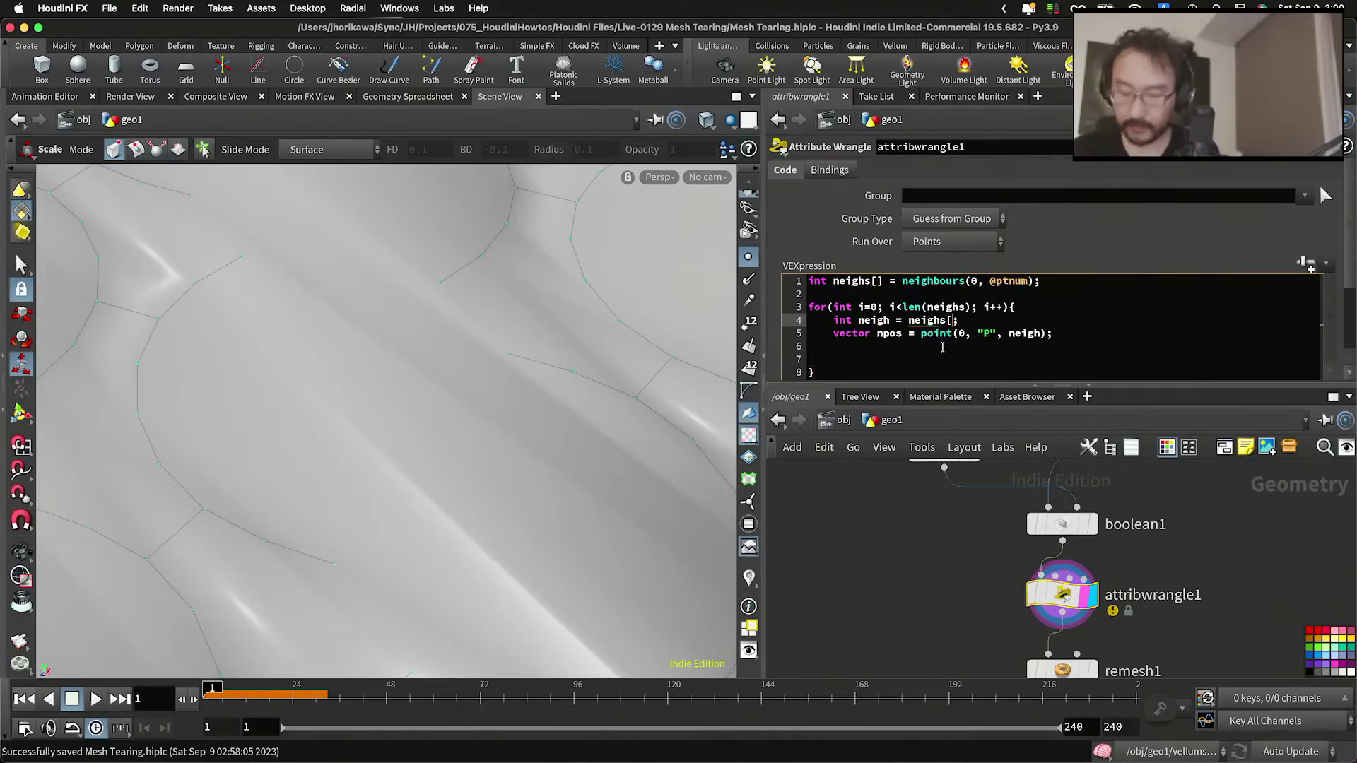
left_click(948, 359)
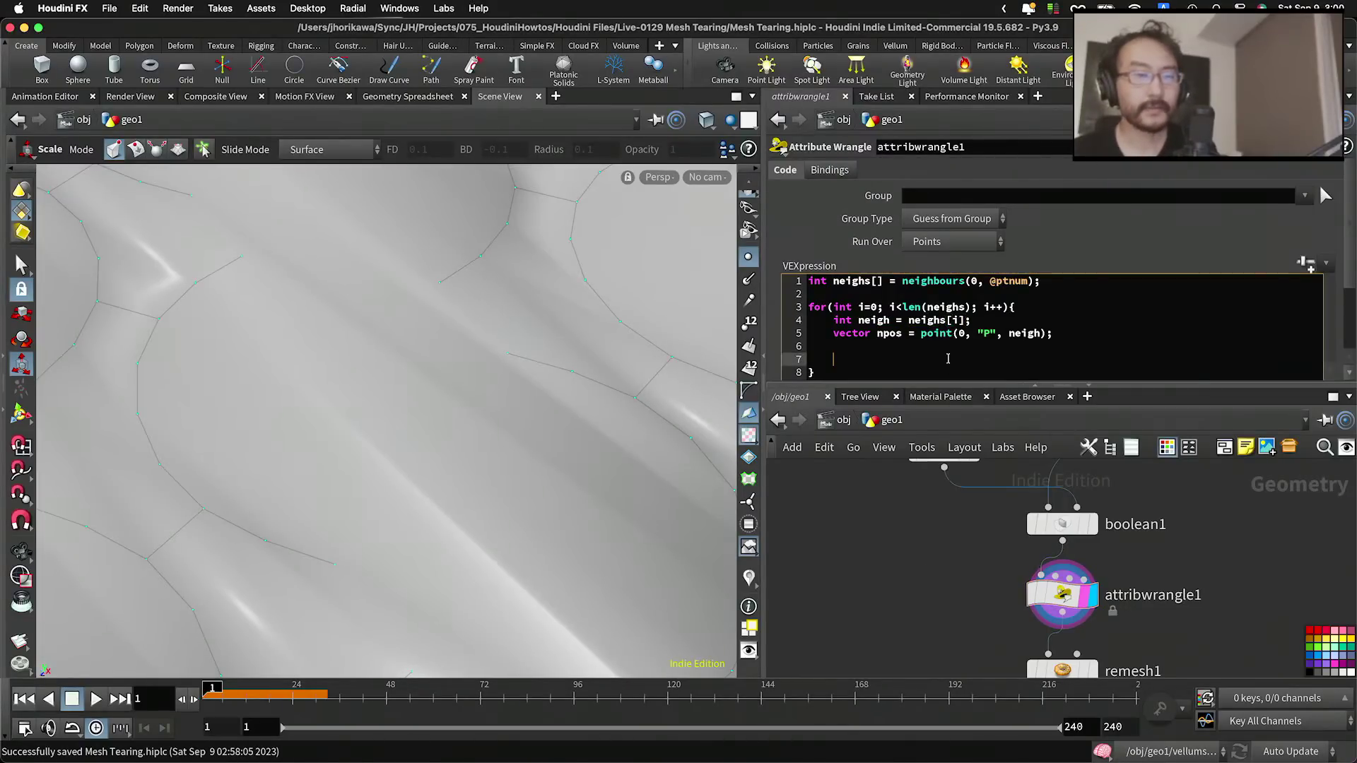
Step: Begin a float declaration in the loop and connect transform2's output to attribwrangle1's second input
type("float")
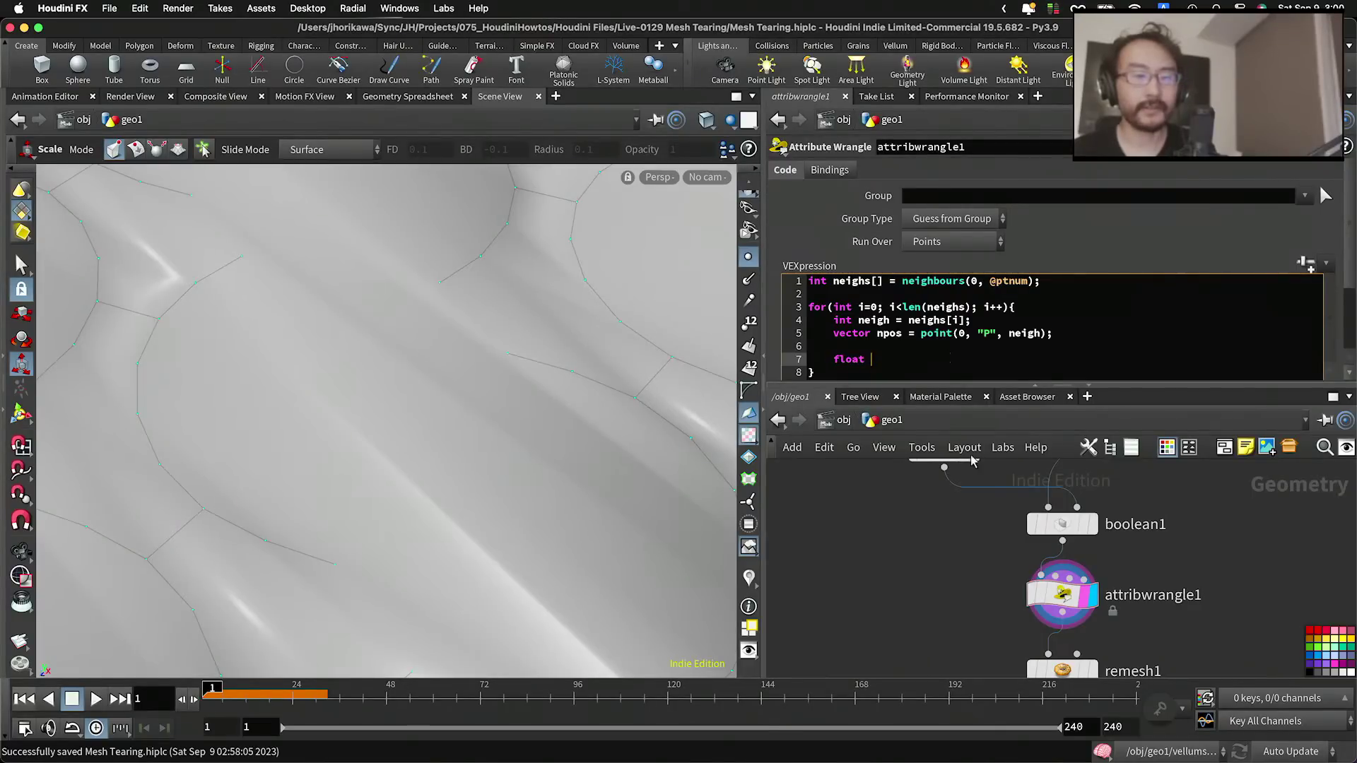
middle_click_drag(957, 523, 957, 550)
left_click_drag(947, 496, 1058, 606)
left_click_drag(1064, 623, 977, 618)
left_click(909, 363)
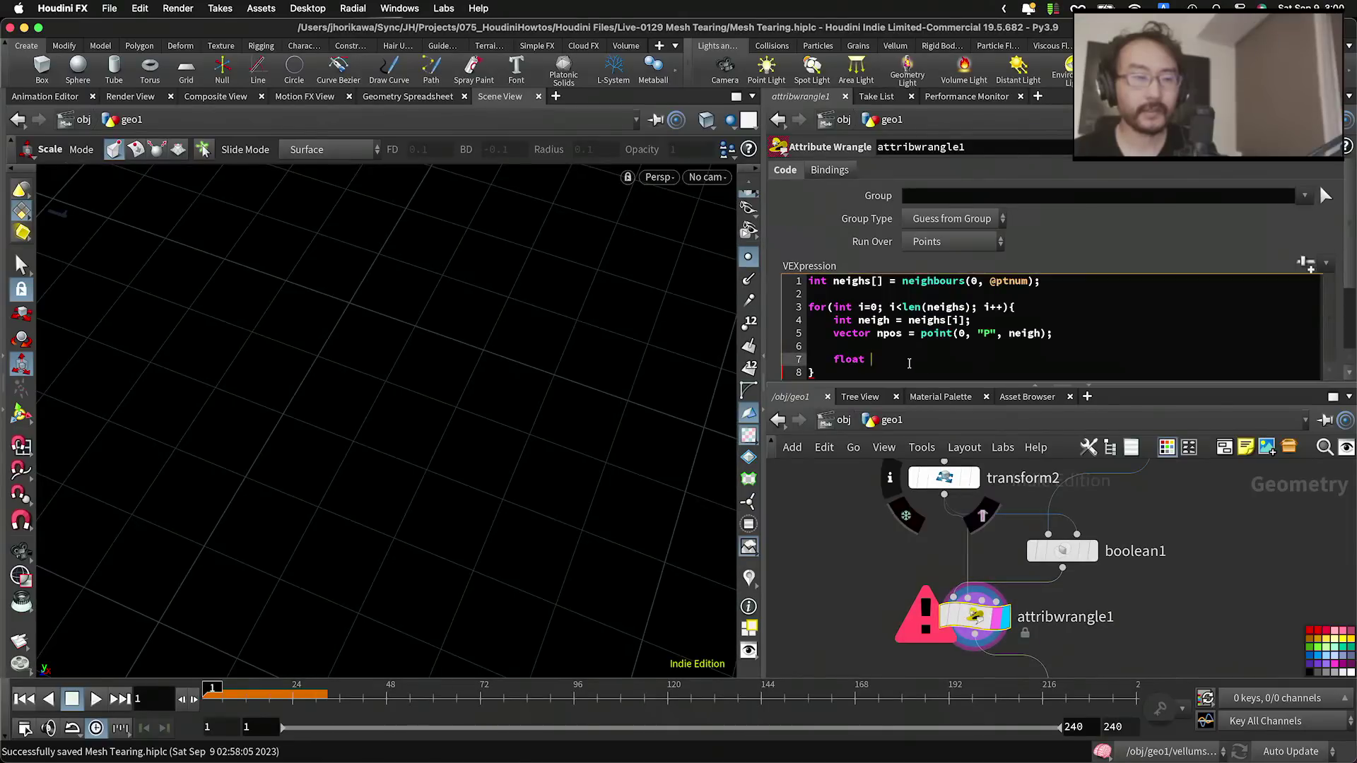
Step: Complete the declaration as float d1 = xyzdist(1, npos); and add float d2 = xyzdist(1, @P); below it
type("d1")
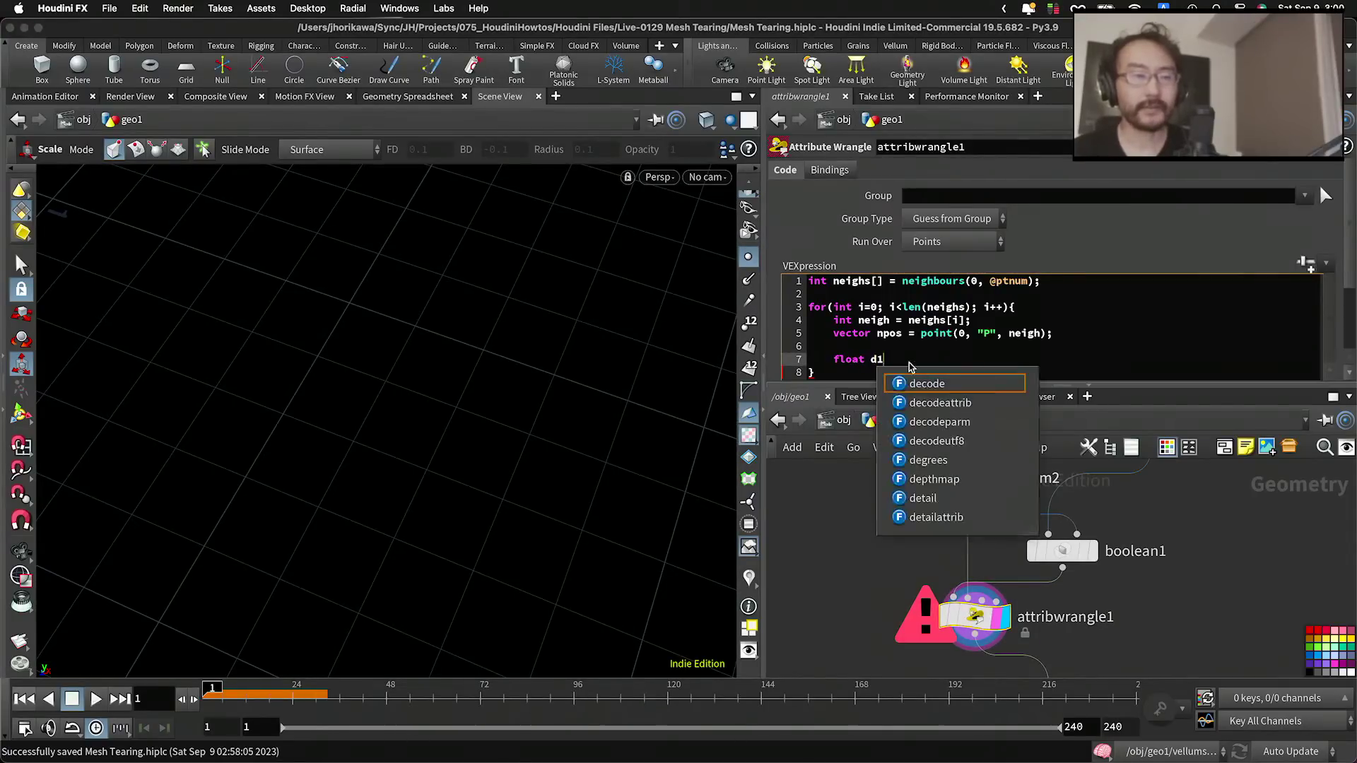
type(" = xyzdist(")
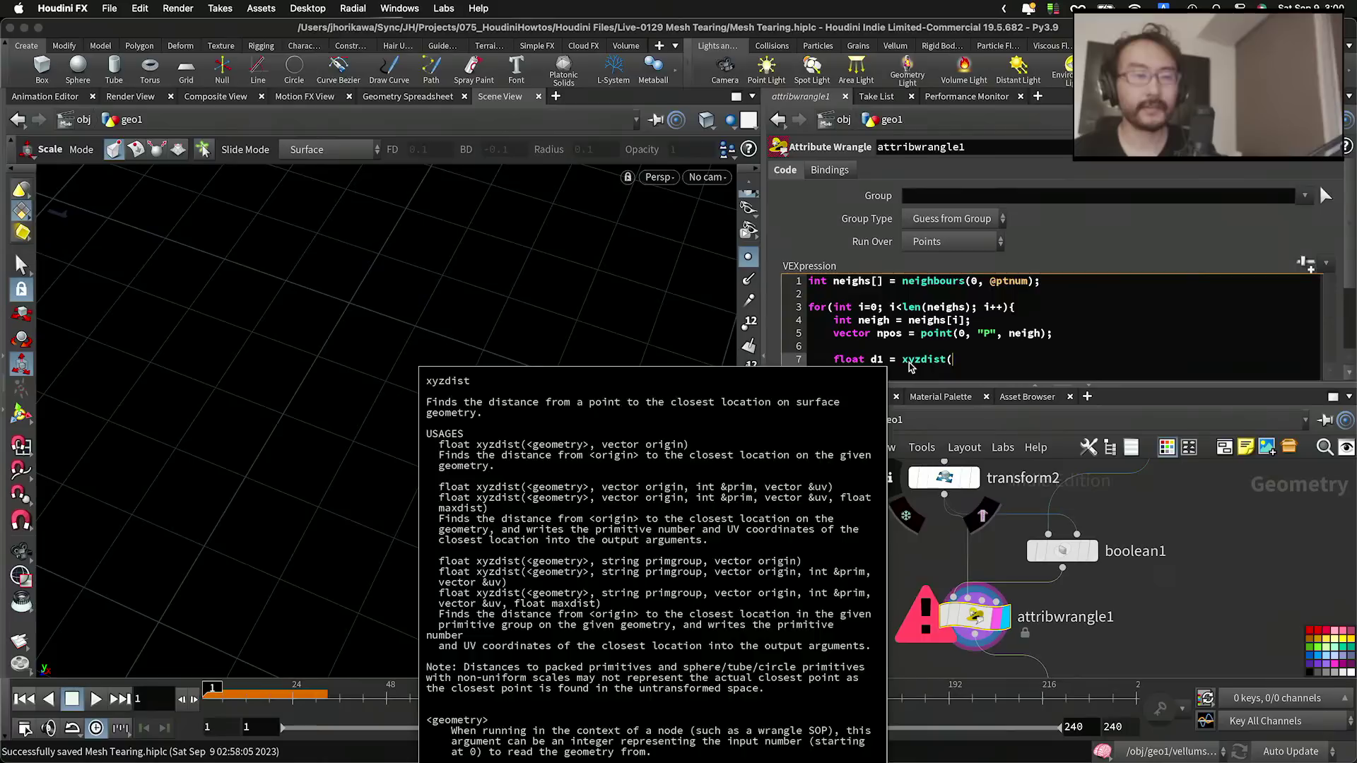
type("1, npos);")
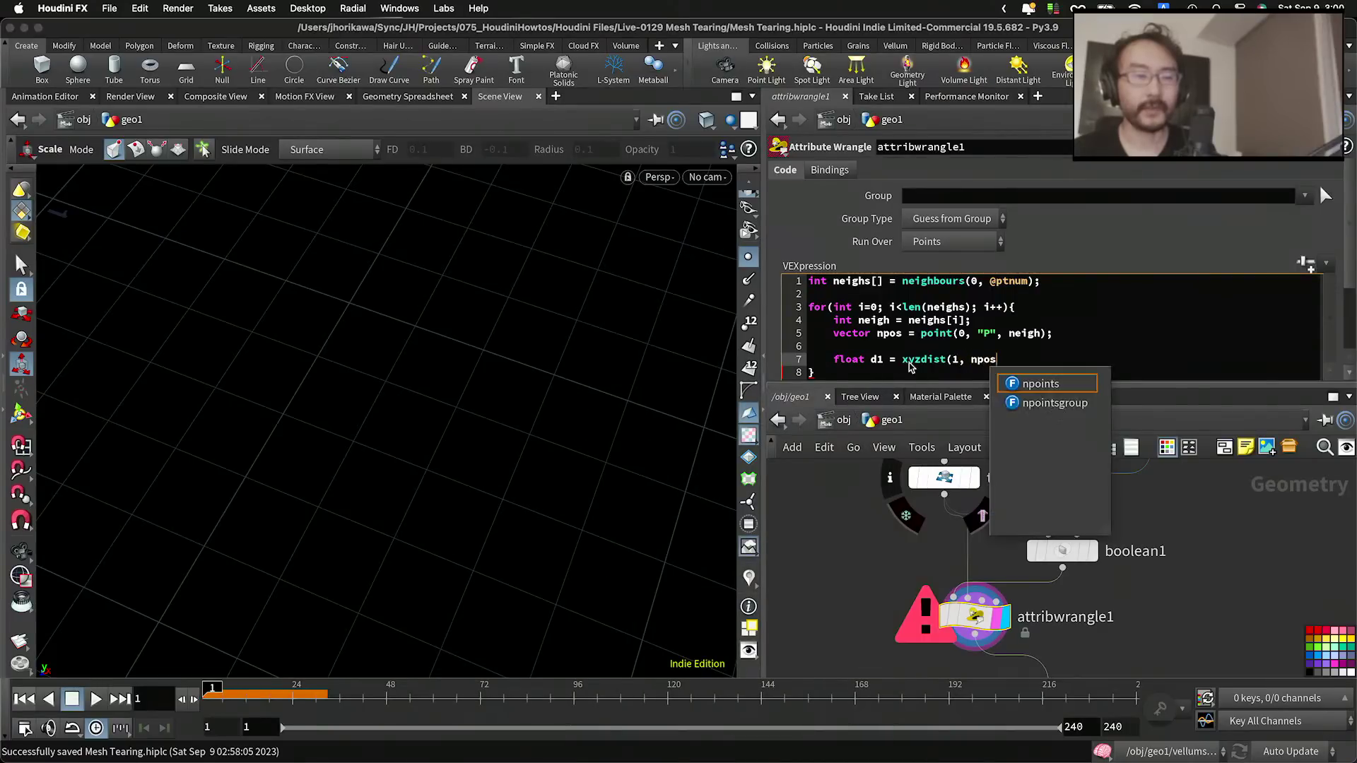
key("Return")
type("float ")
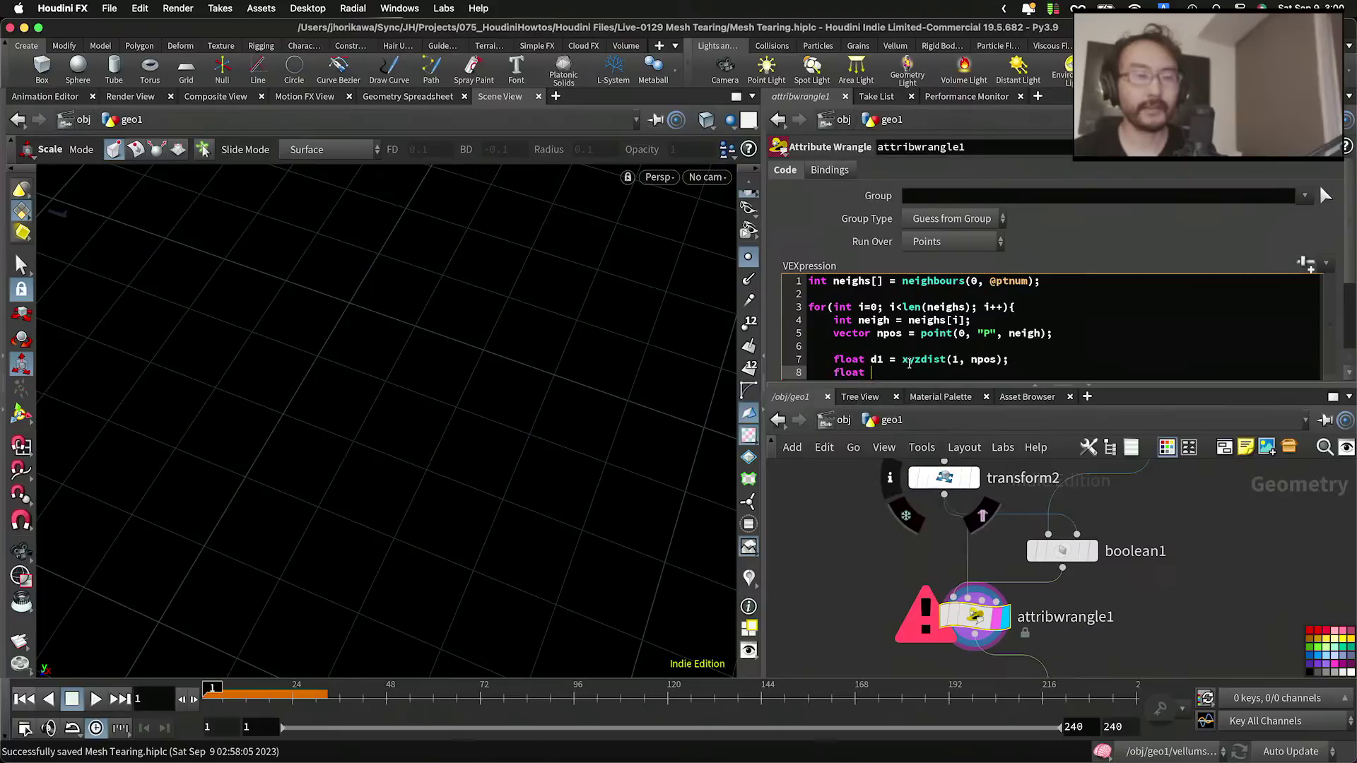
type("d2 = xyzdist*")
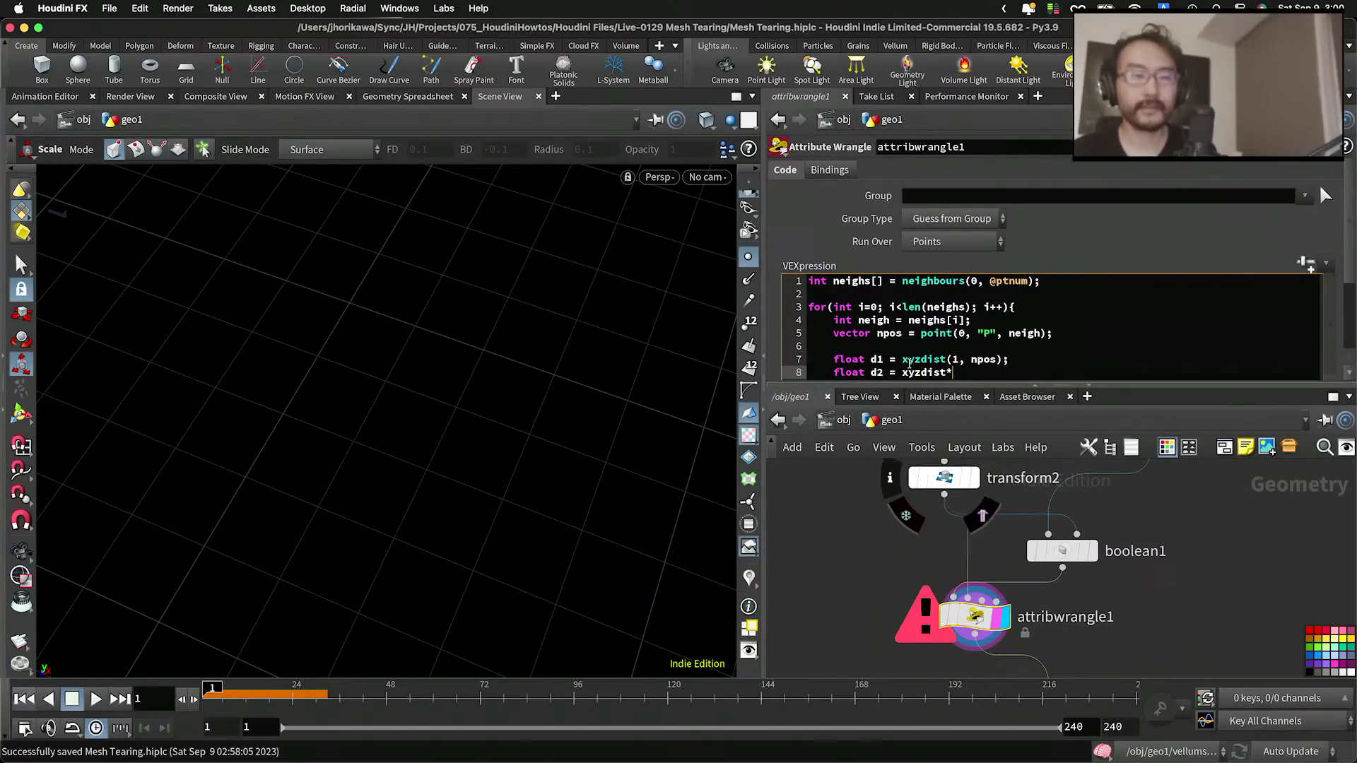
type("((1, @P);")
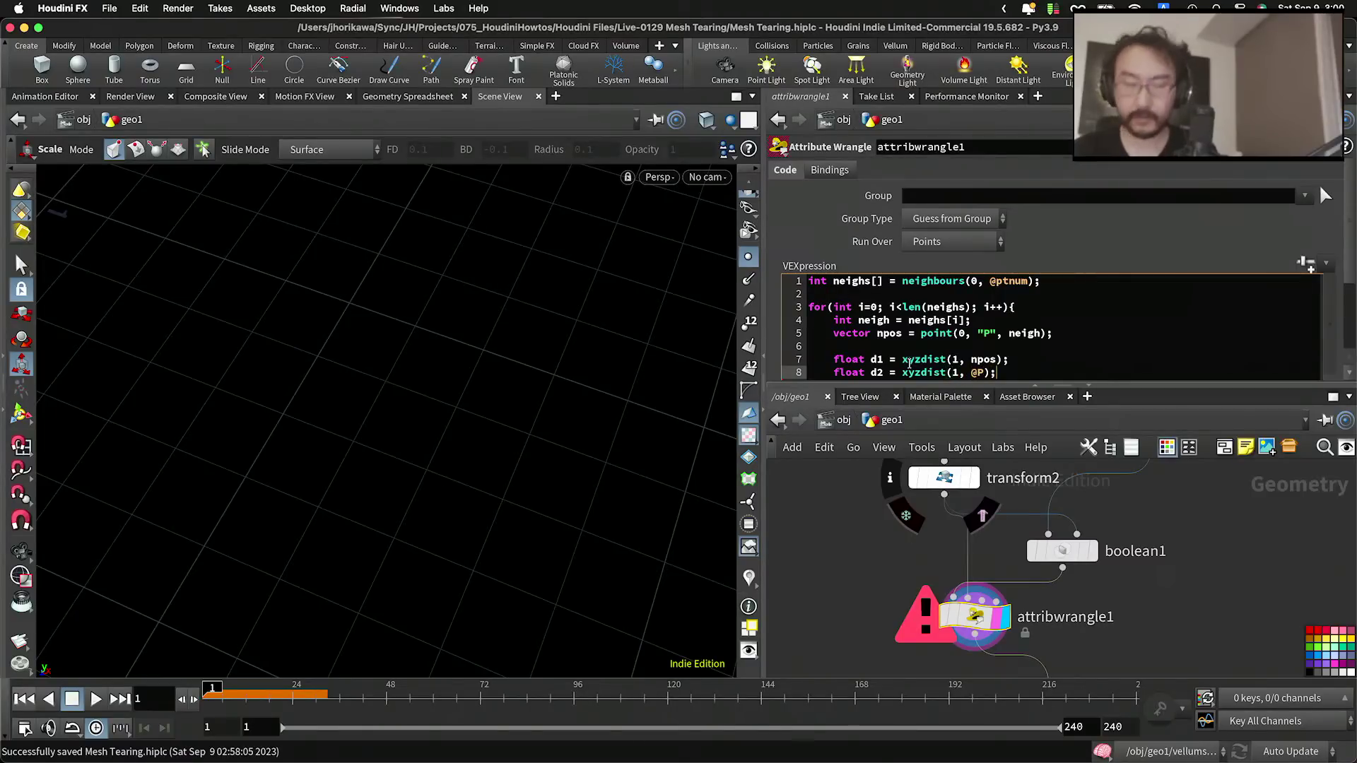
key("Return")
key("Return")
Step: Write the condition if(d1 < 0.001 && d2 < 0.001) below the distance declarations
type("if(d1 ")
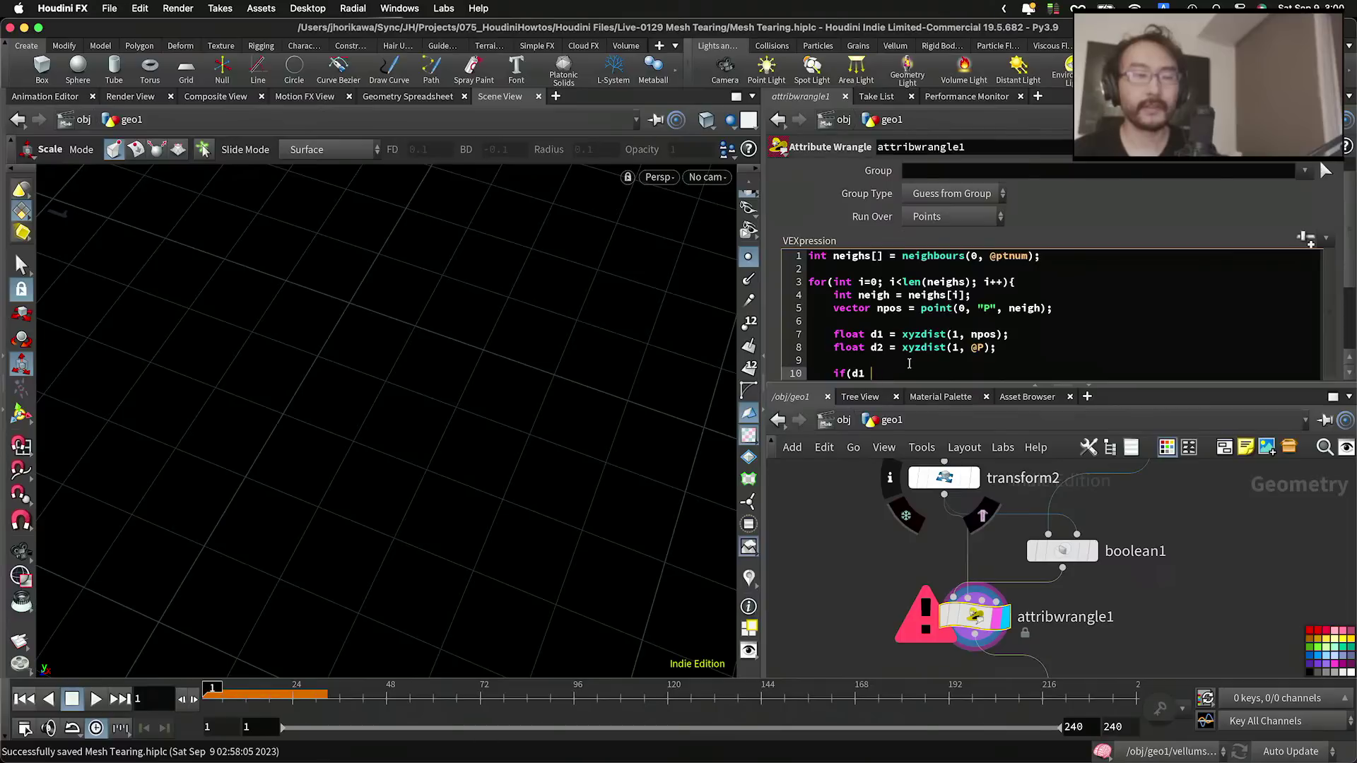
type("< 0.0001")
key("BackSpace")
key("BackSpace")
type("1")
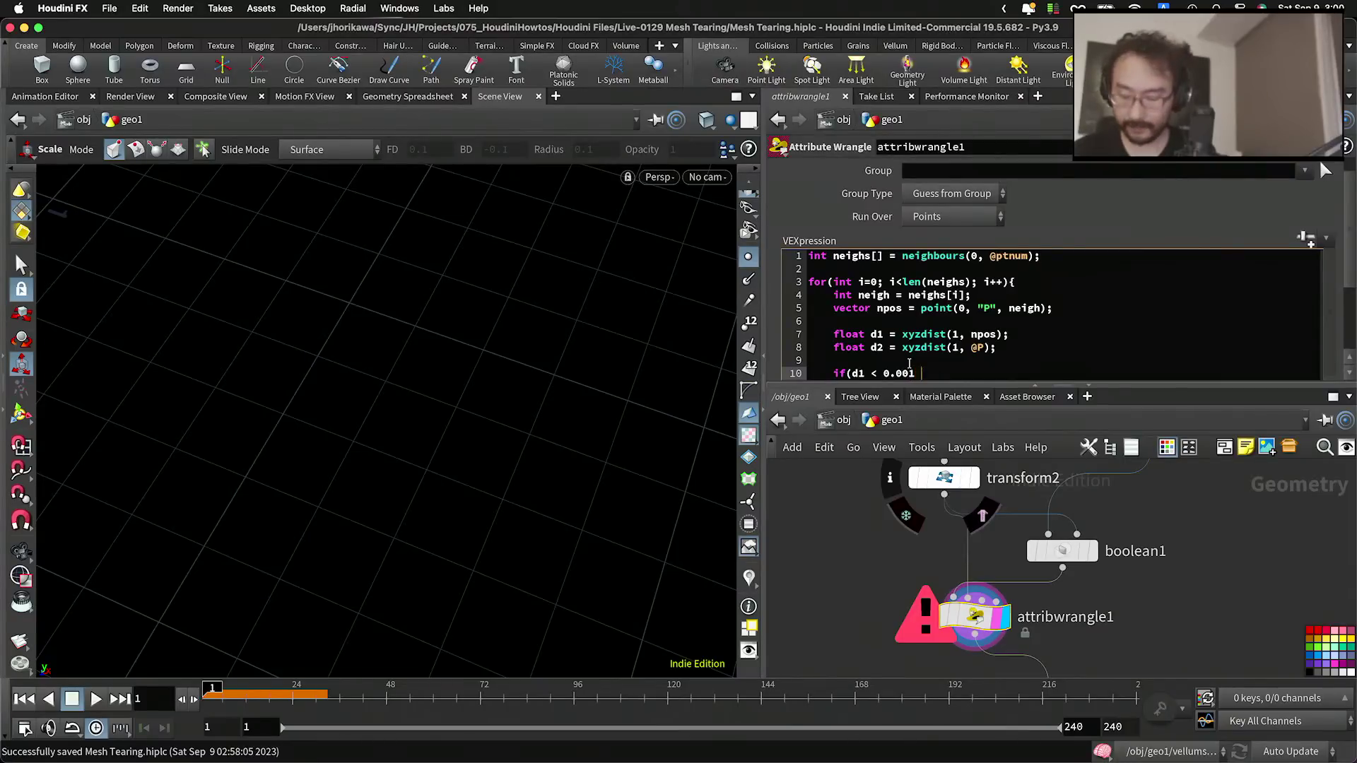
type(" && d2 < 0.")
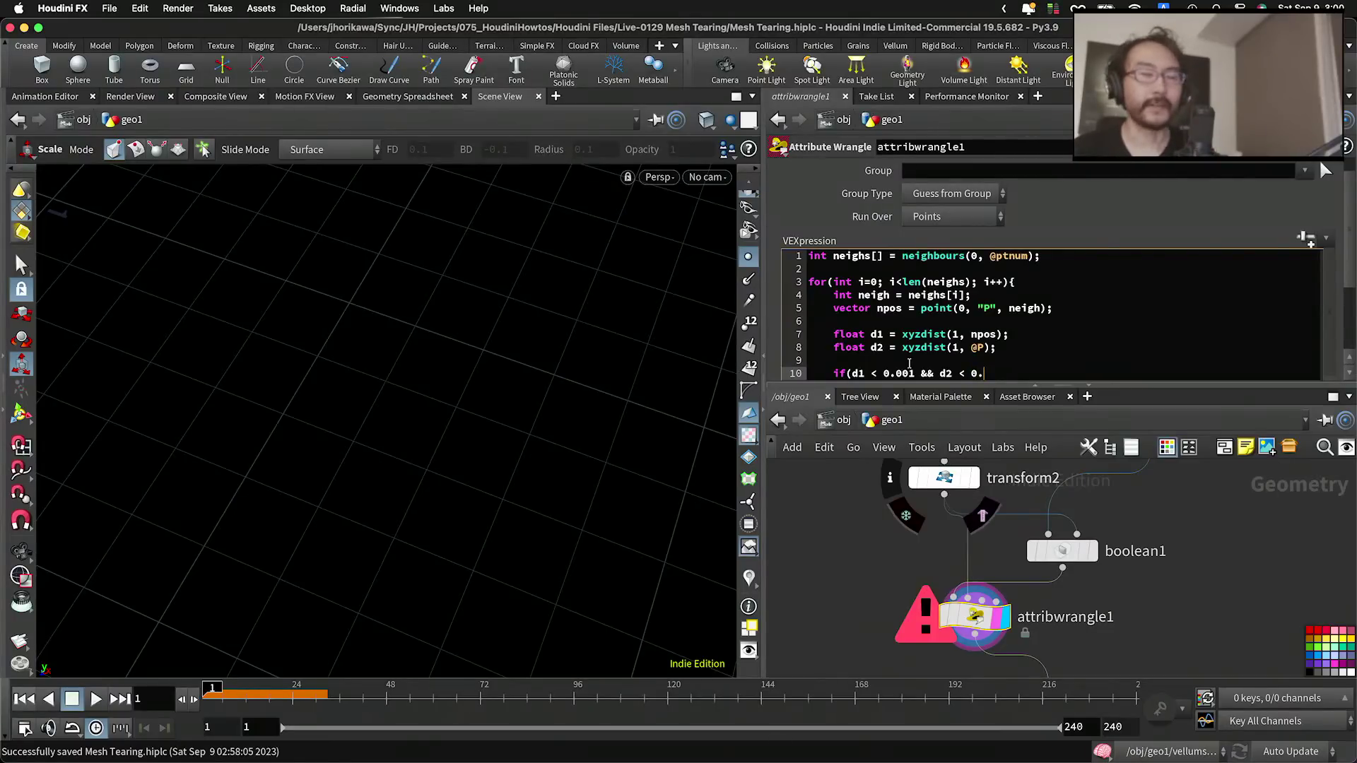
type("001")
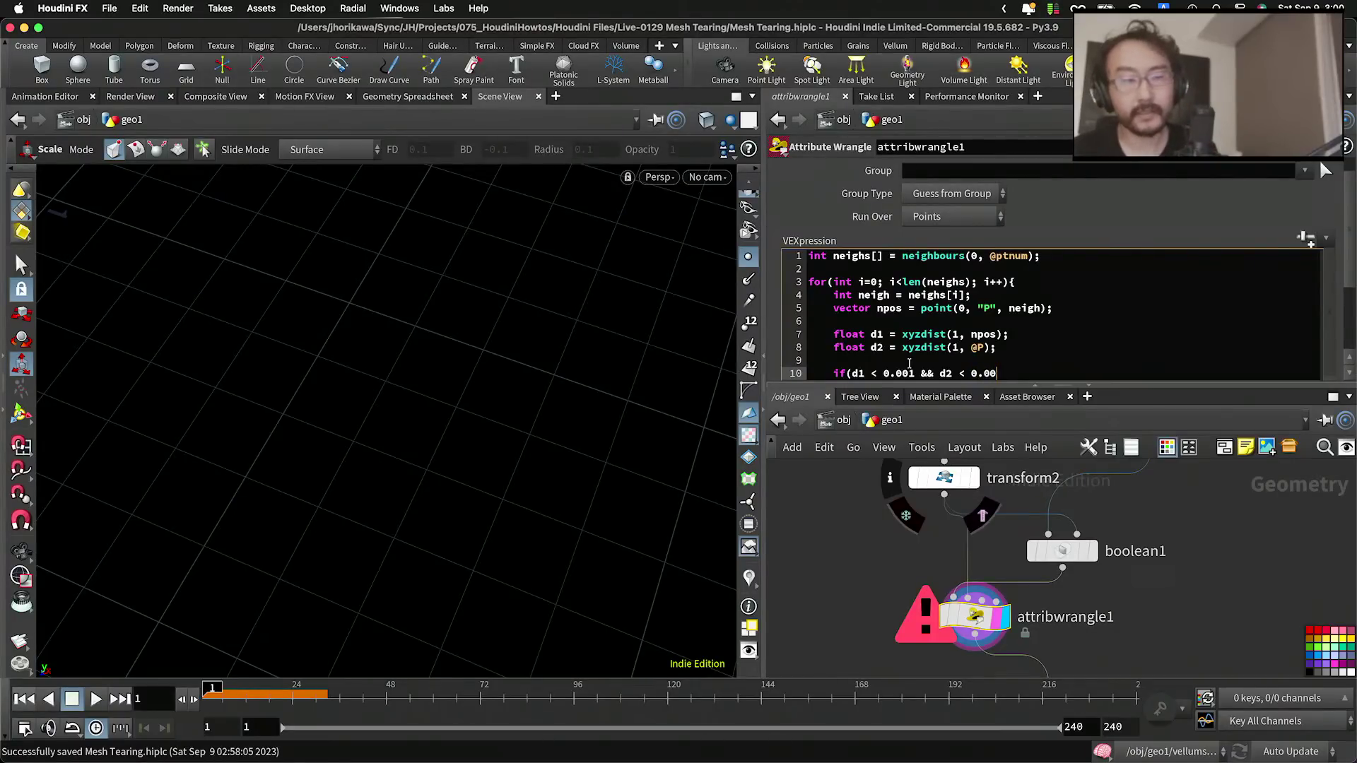
type(")")
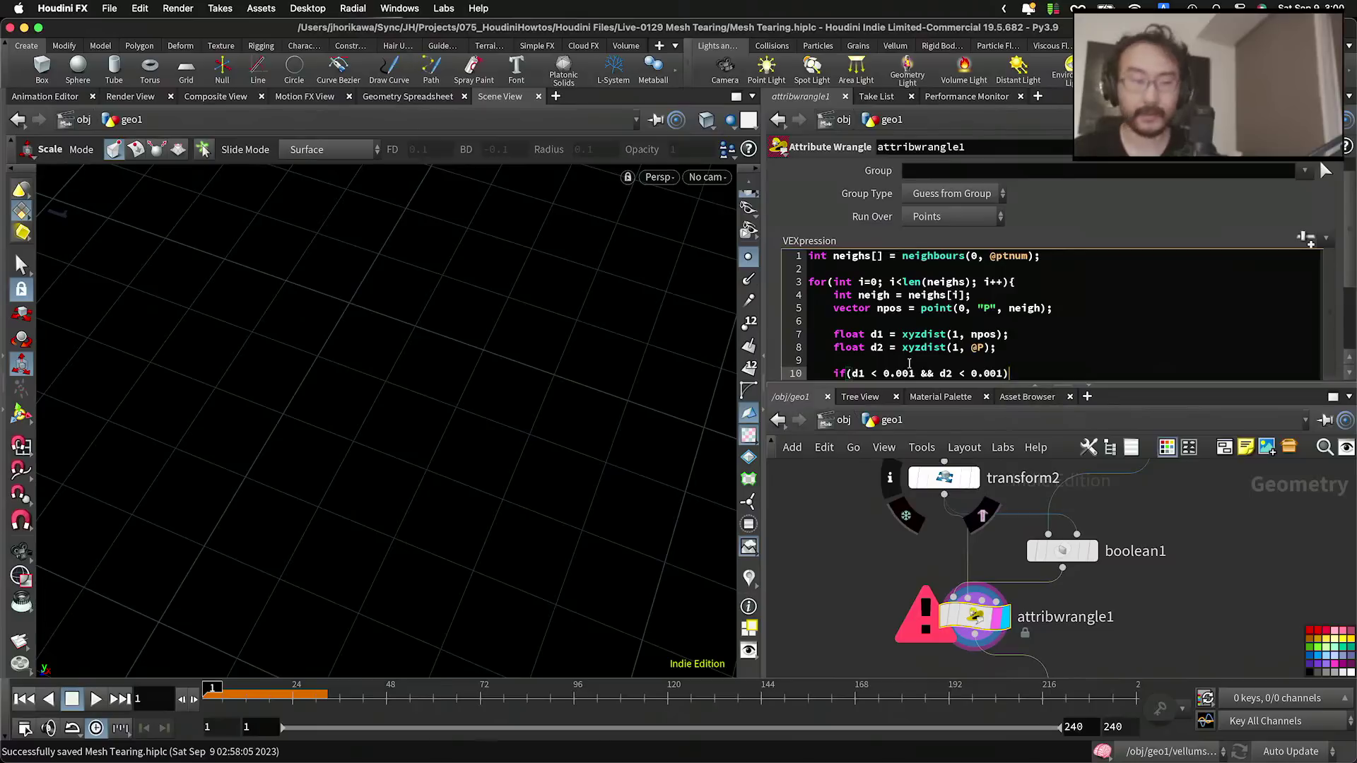
Step: Give the if condition a braced body with an empty indented line inside it
type("{")
key("Return")
type("}")
key("Left")
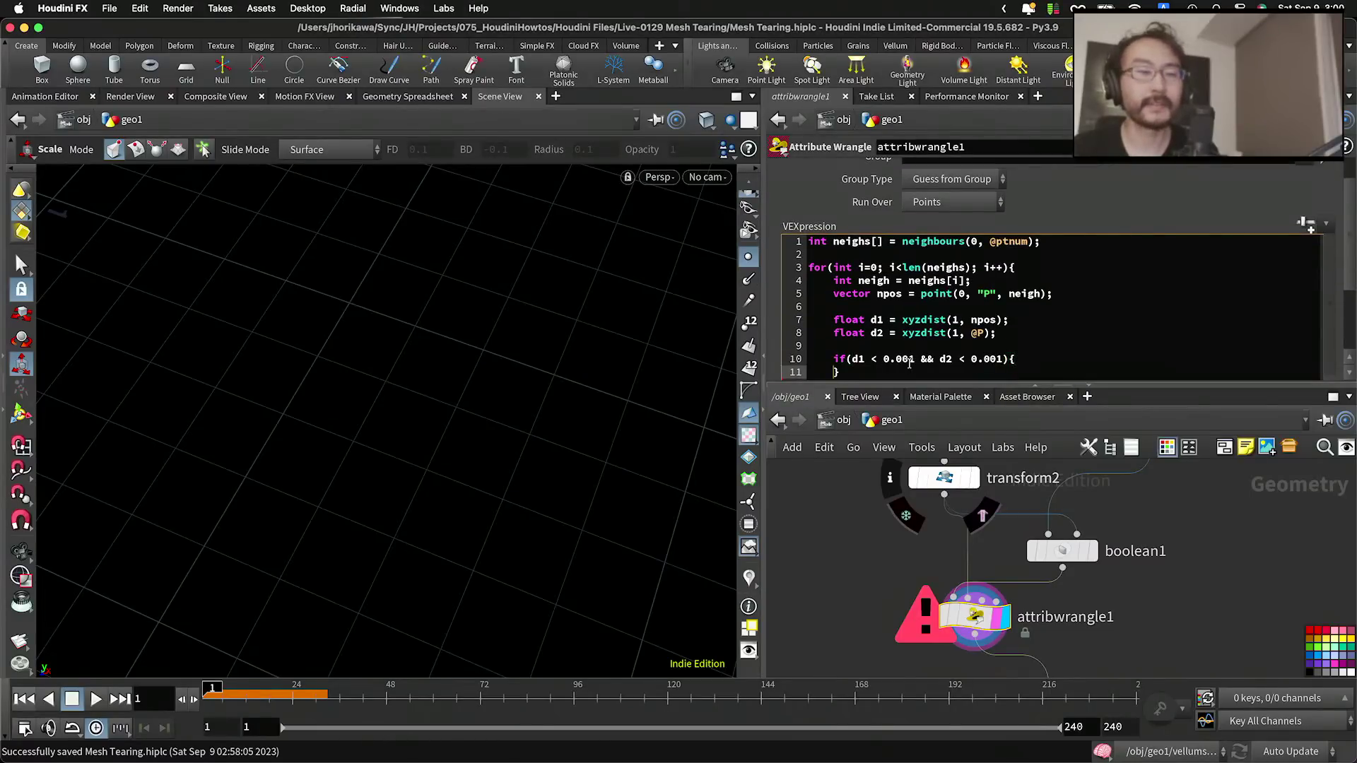
key("Return")
key("Up")
key("Tab")
scroll(919, 351, "down", 2)
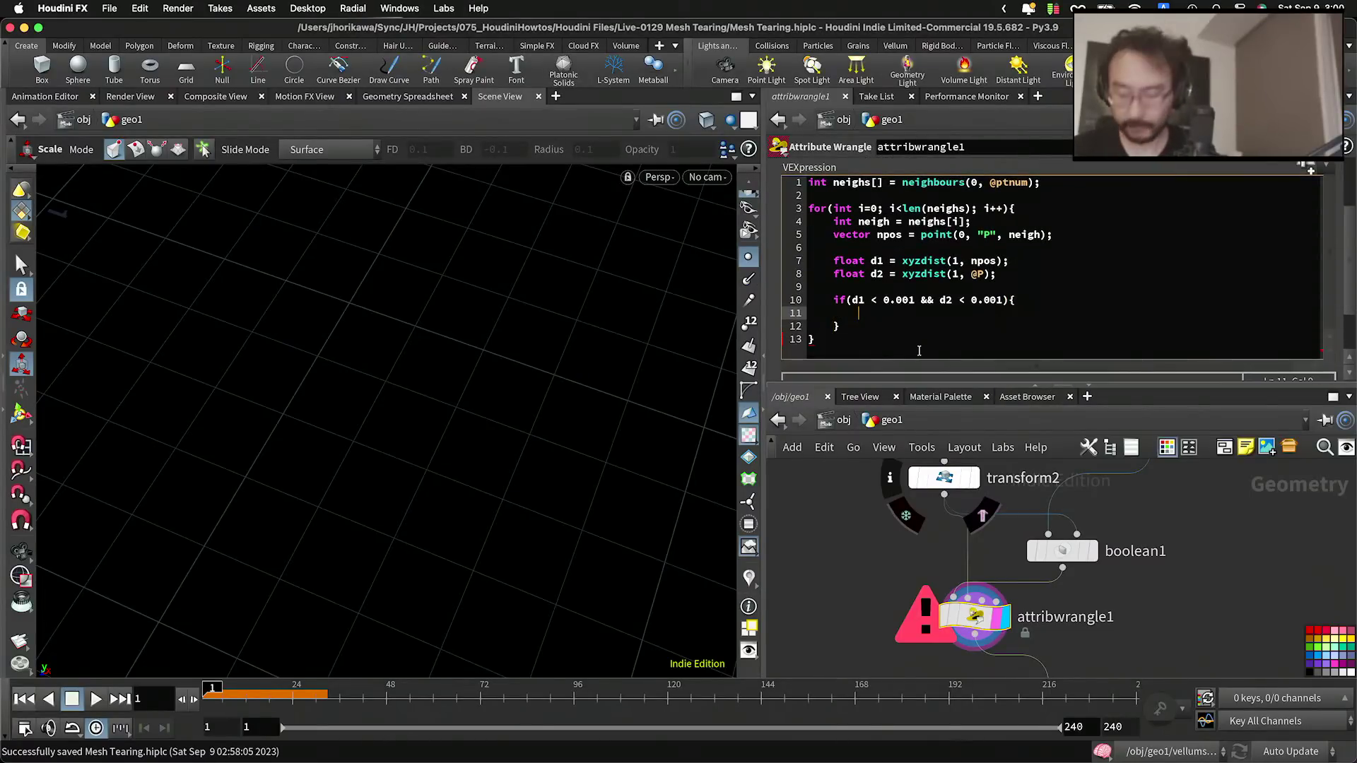
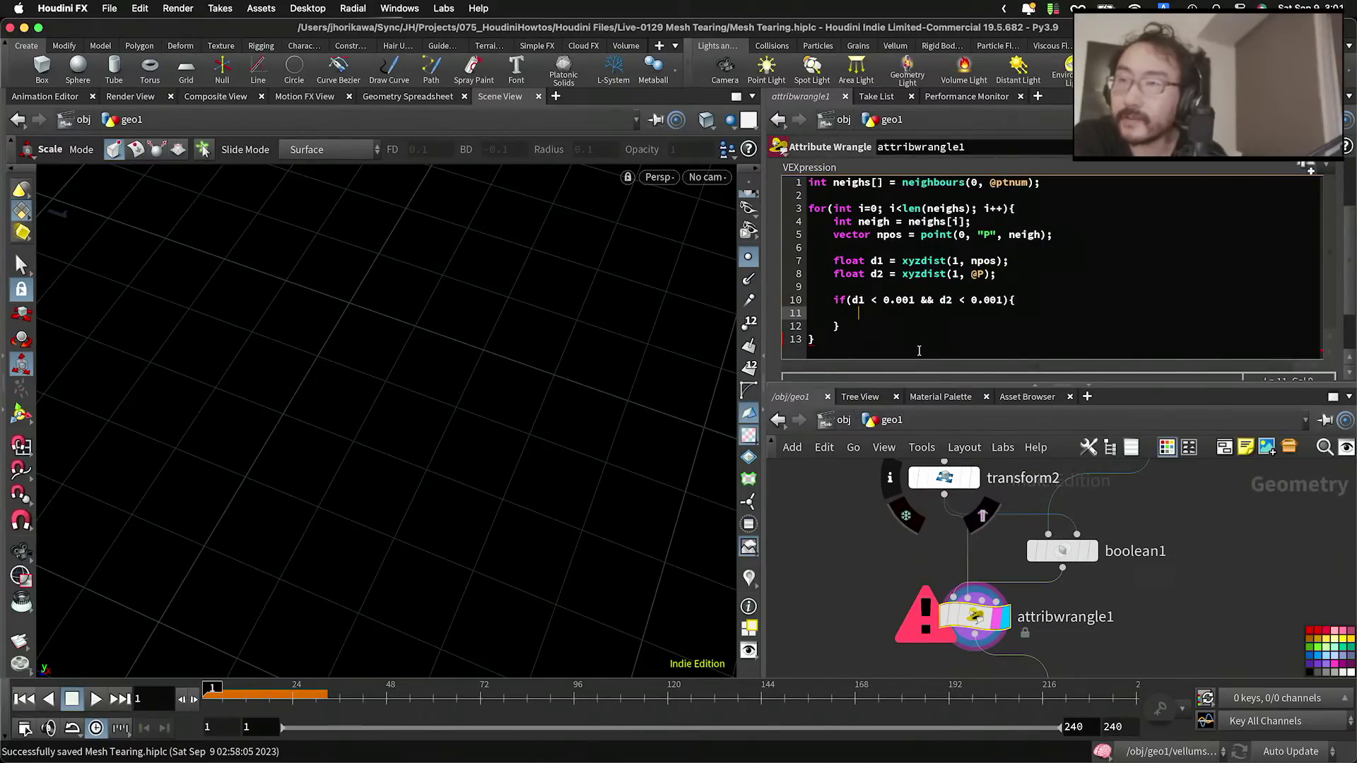
Step: Display boolean1 and enable its A-B Seams output edge group, abseams
scroll(1028, 495, "down", 5)
left_click(1090, 554)
scroll(1089, 554, "up", 5)
middle_click_drag(1091, 554, 1093, 609)
left_click(1017, 559)
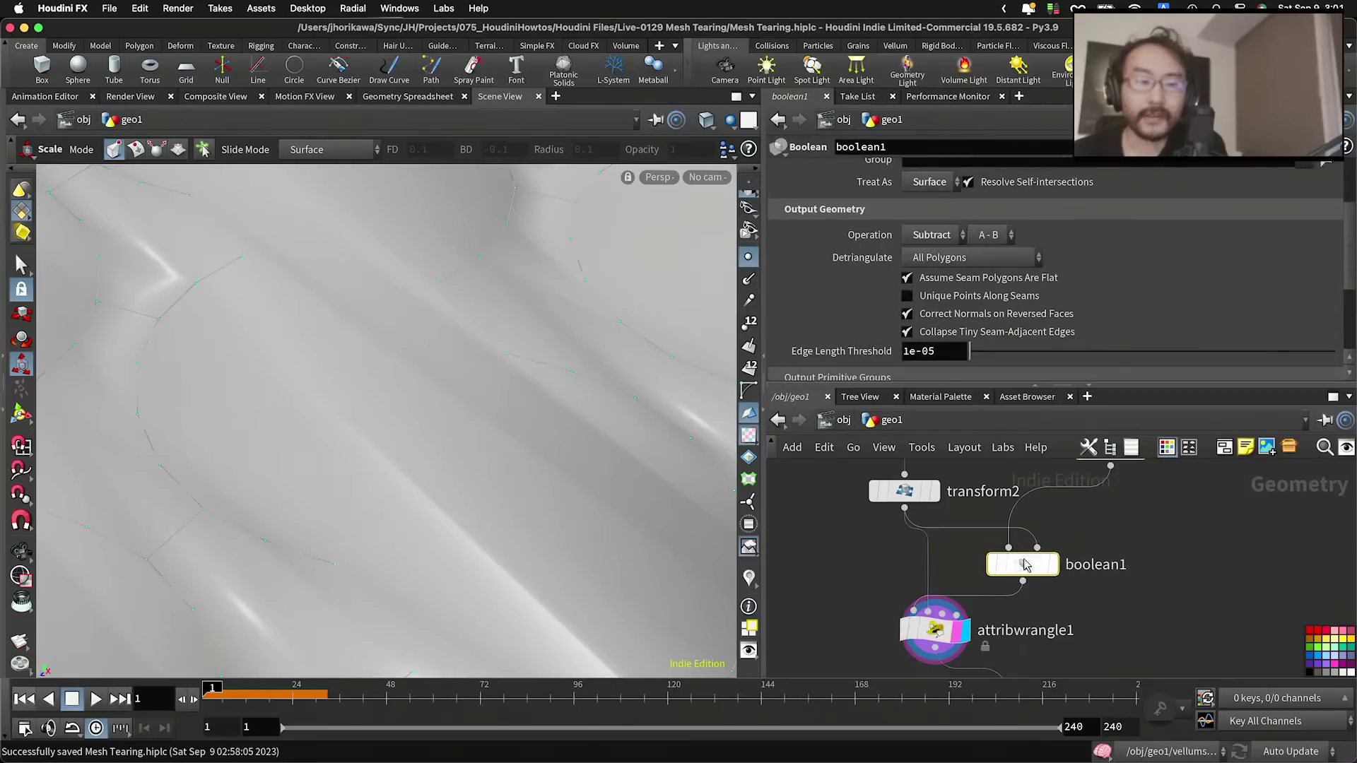
left_click(1052, 564)
scroll(1001, 327, "down", 4)
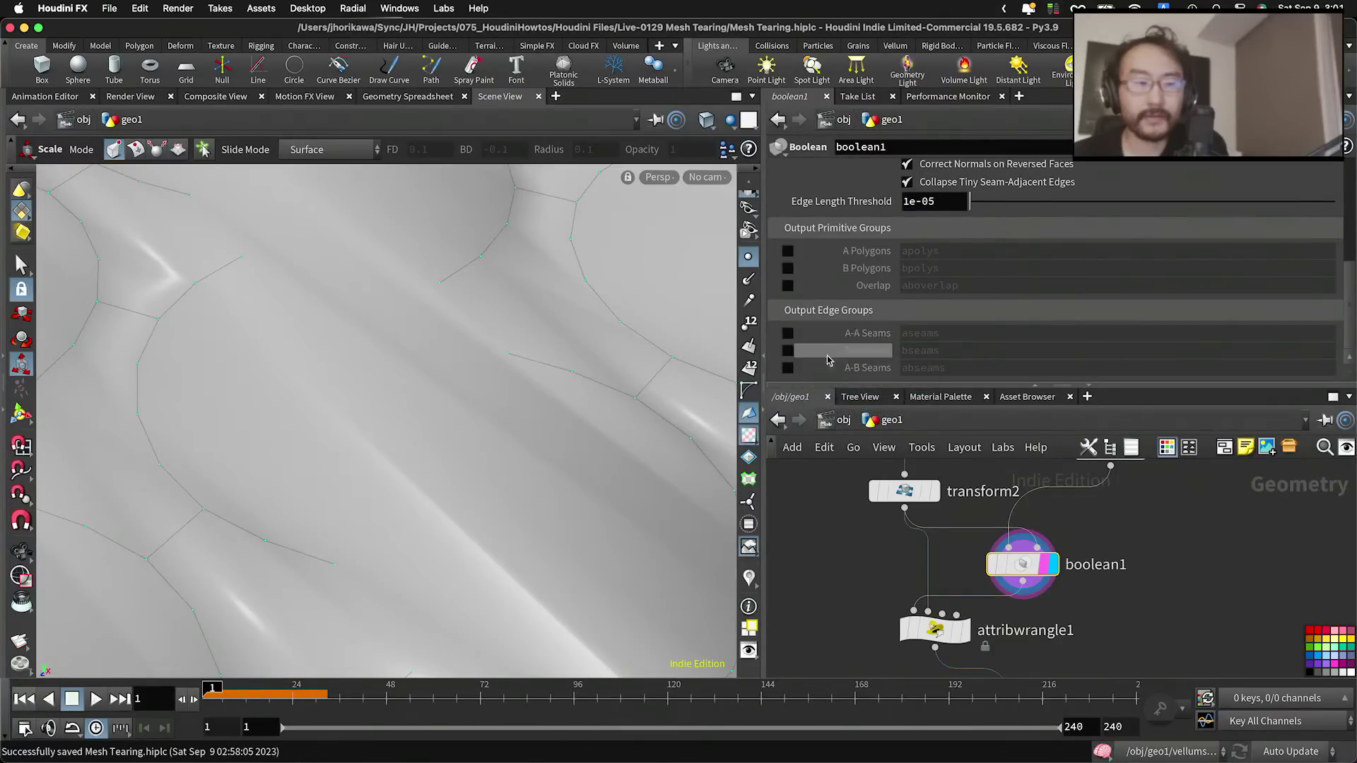
left_click(787, 368)
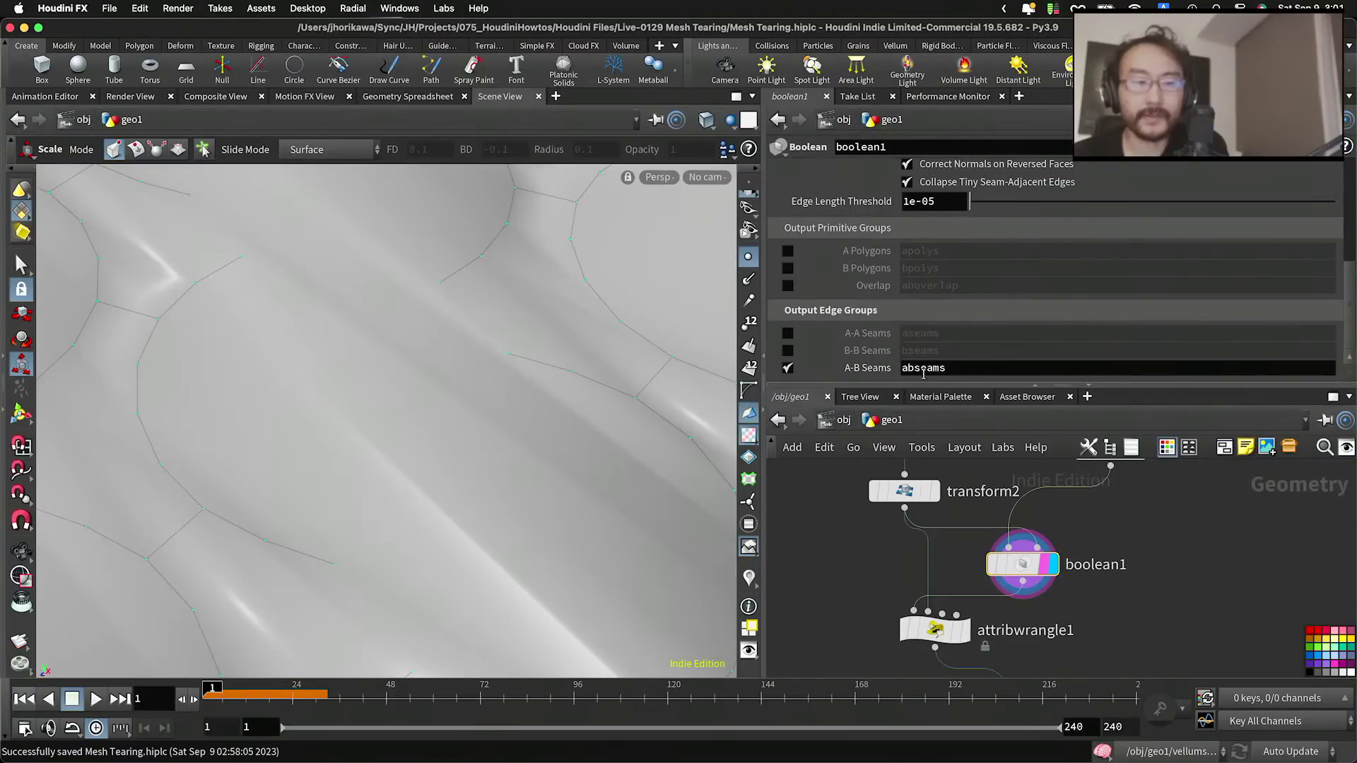
Step: Make room below boolean1, add a Color node connected to boolean1's output, and display it
scroll(1039, 576, "down", 5)
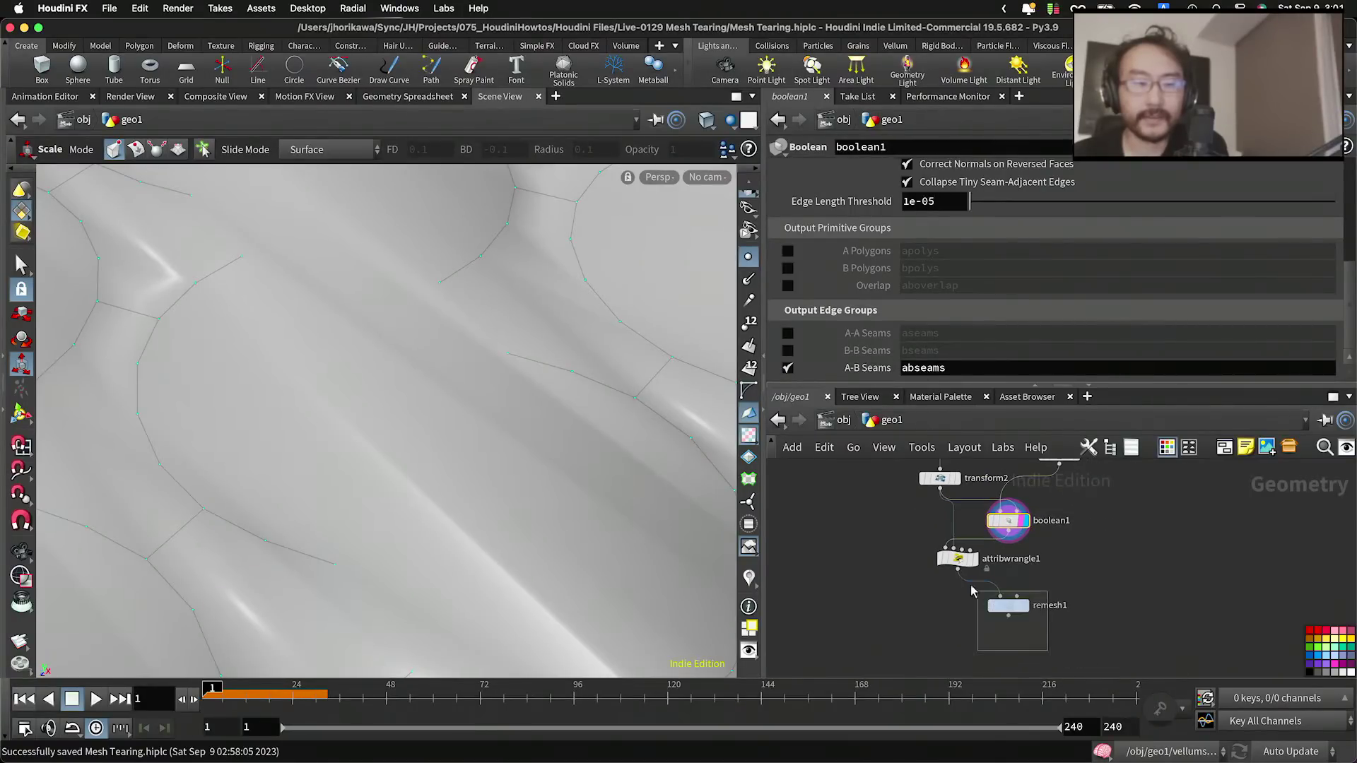
left_click(1008, 605)
scroll(1024, 574, "up", 3)
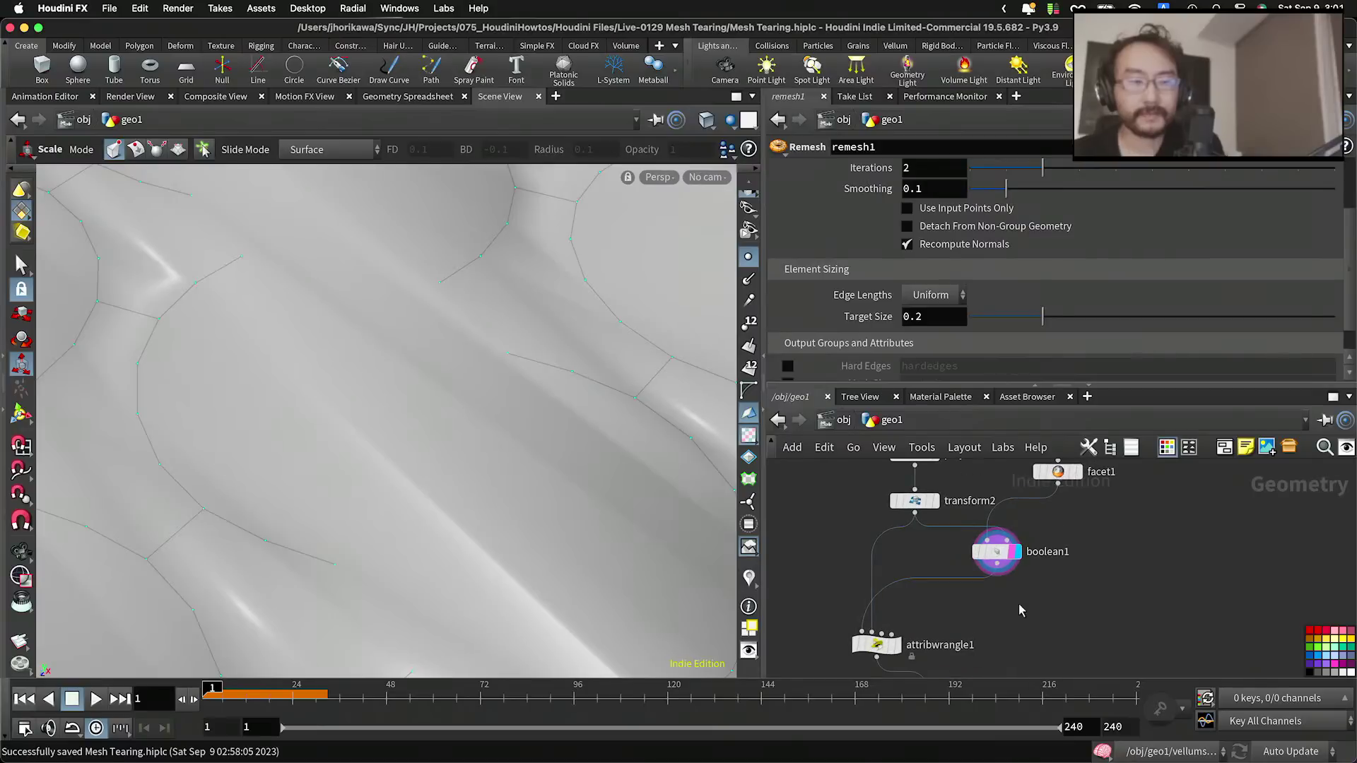
key("Tab")
type("colo")
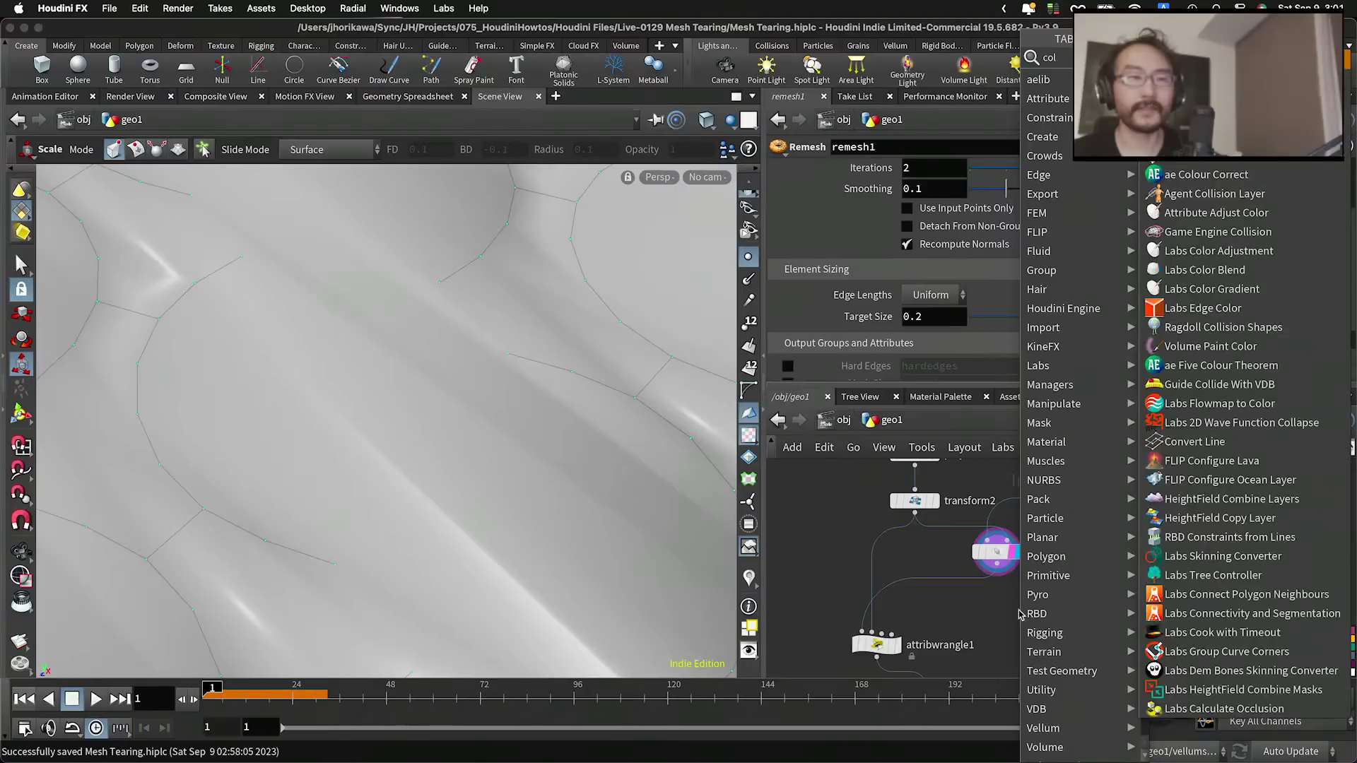
key("Return")
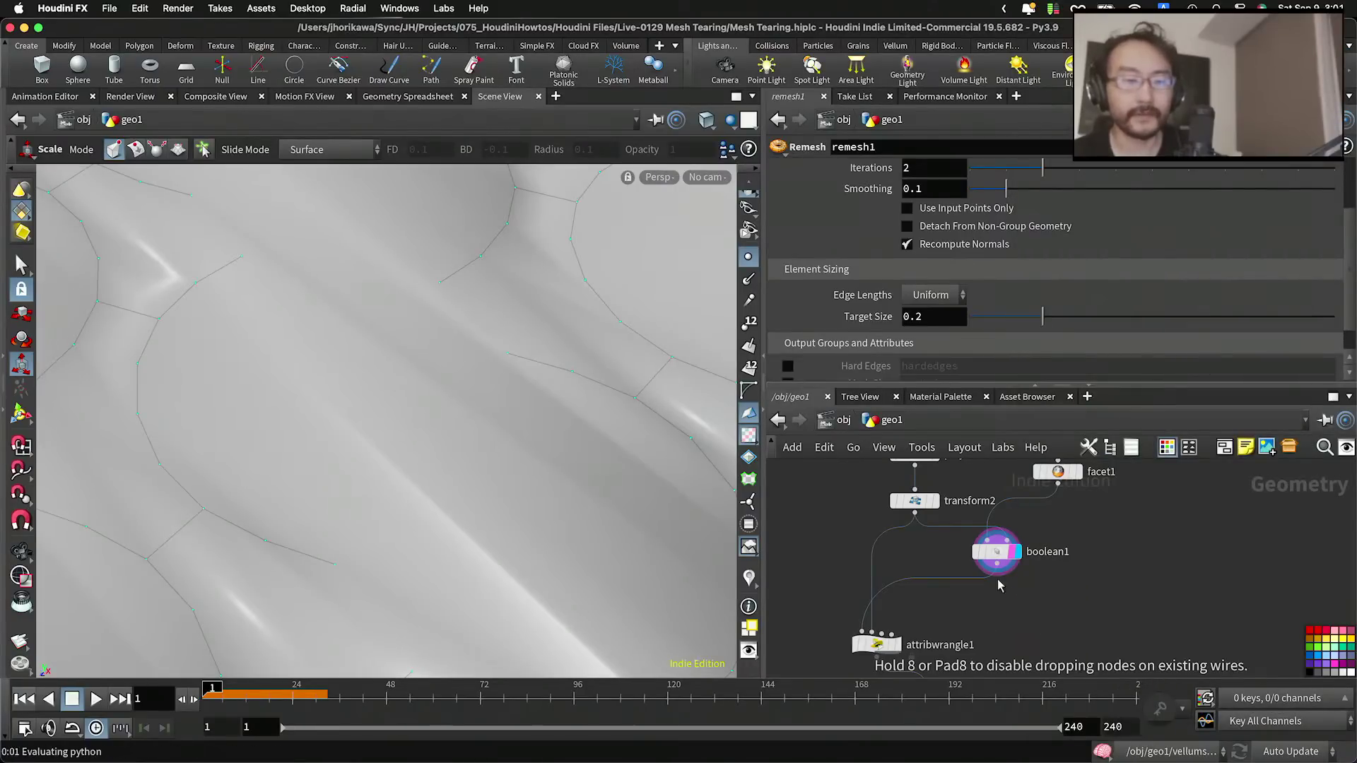
left_click(1006, 608)
scroll(998, 576, "up", 2)
left_click_drag(998, 571, 1013, 609)
left_click_drag(1015, 627, 1051, 620)
left_click(1086, 585)
left_click(1086, 658)
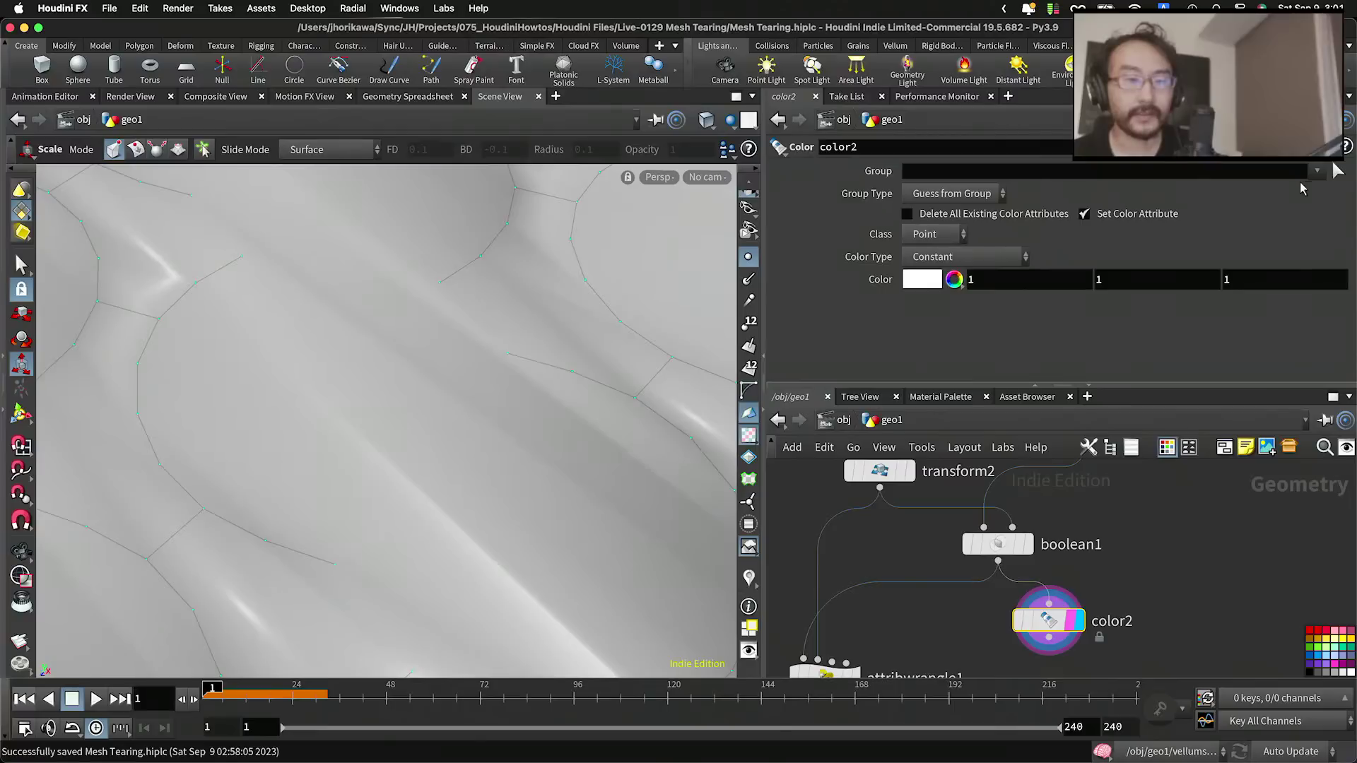
Step: Restrict the Color node to the abseams group and set its color to pure red
left_click(1314, 174)
left_click(1288, 199)
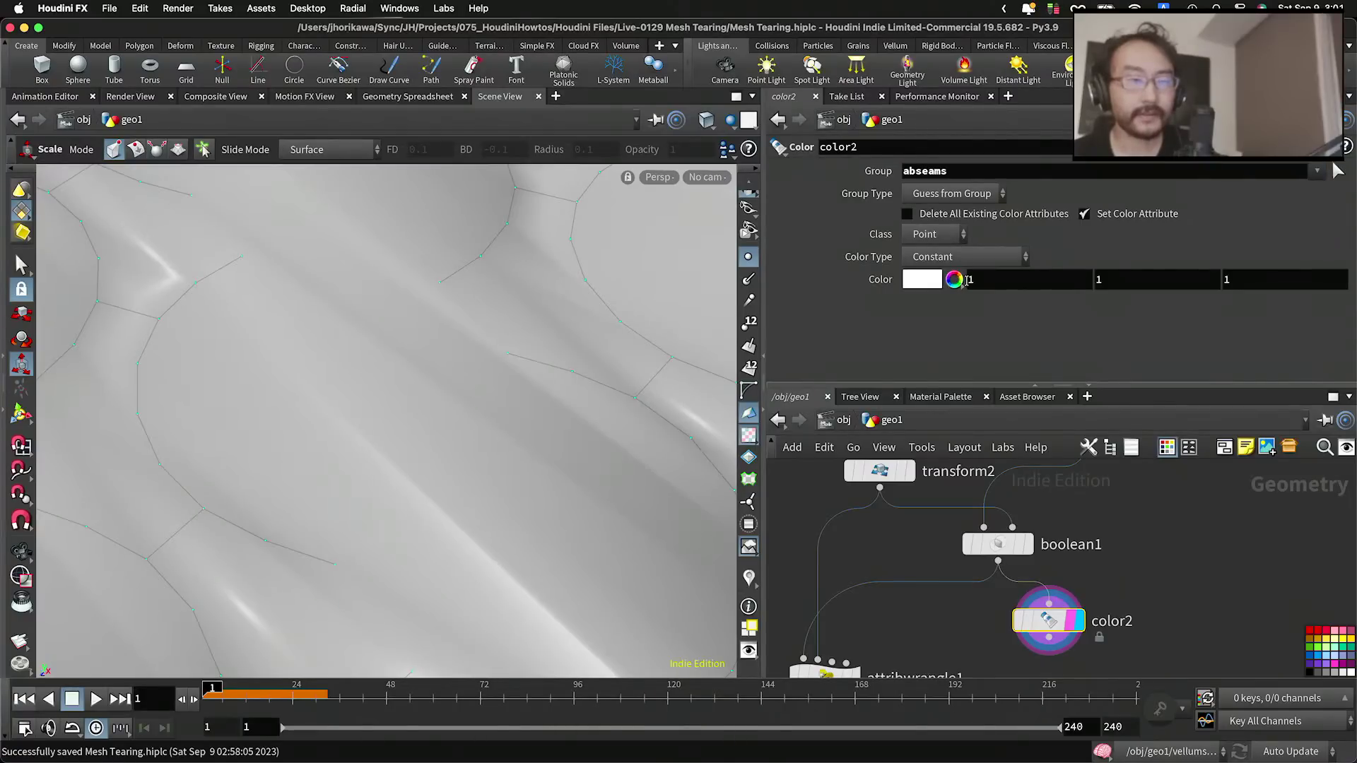
left_click(916, 282)
left_click(869, 161)
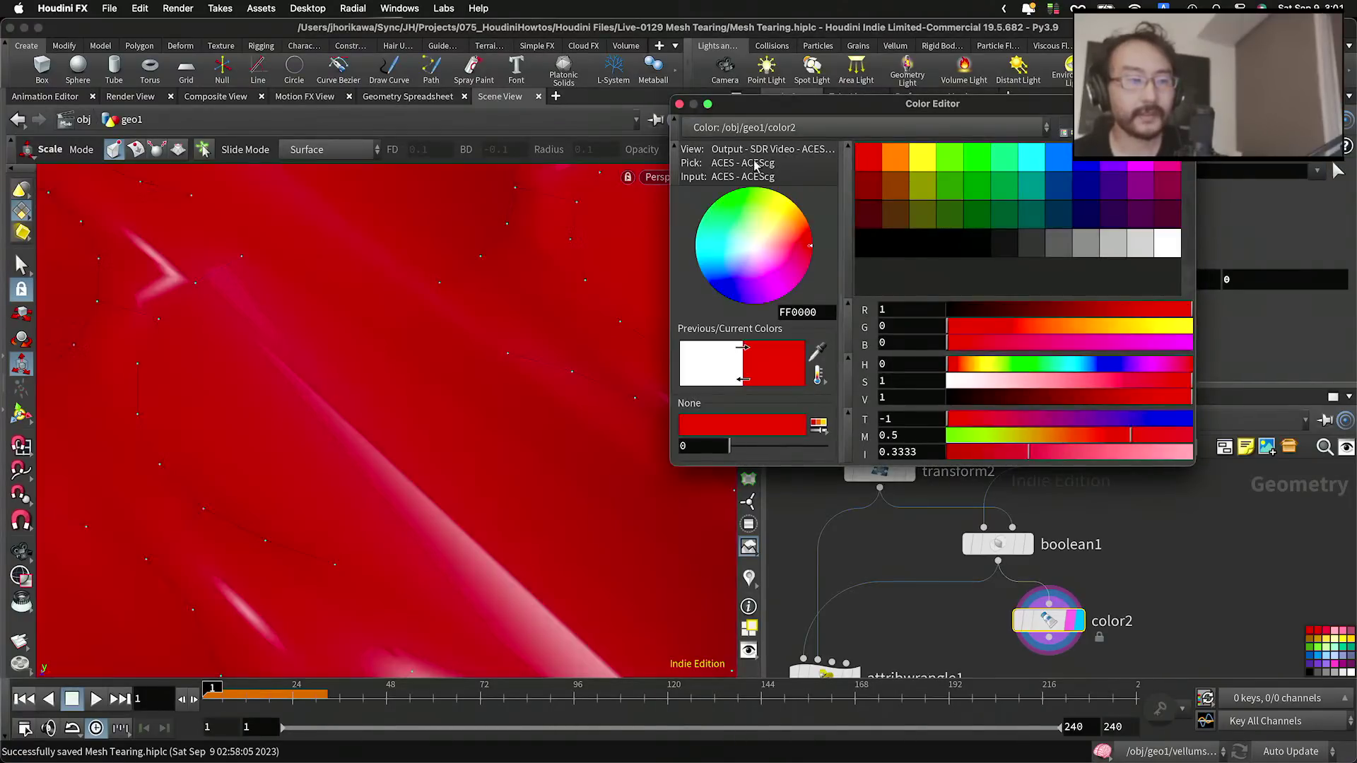
left_click(681, 106)
Step: Inspect the red coloring across the whole sheet and delete the Color node below boolean1
right_click_drag(566, 321, 470, 388)
left_click_drag(469, 388, 464, 389)
key("r")
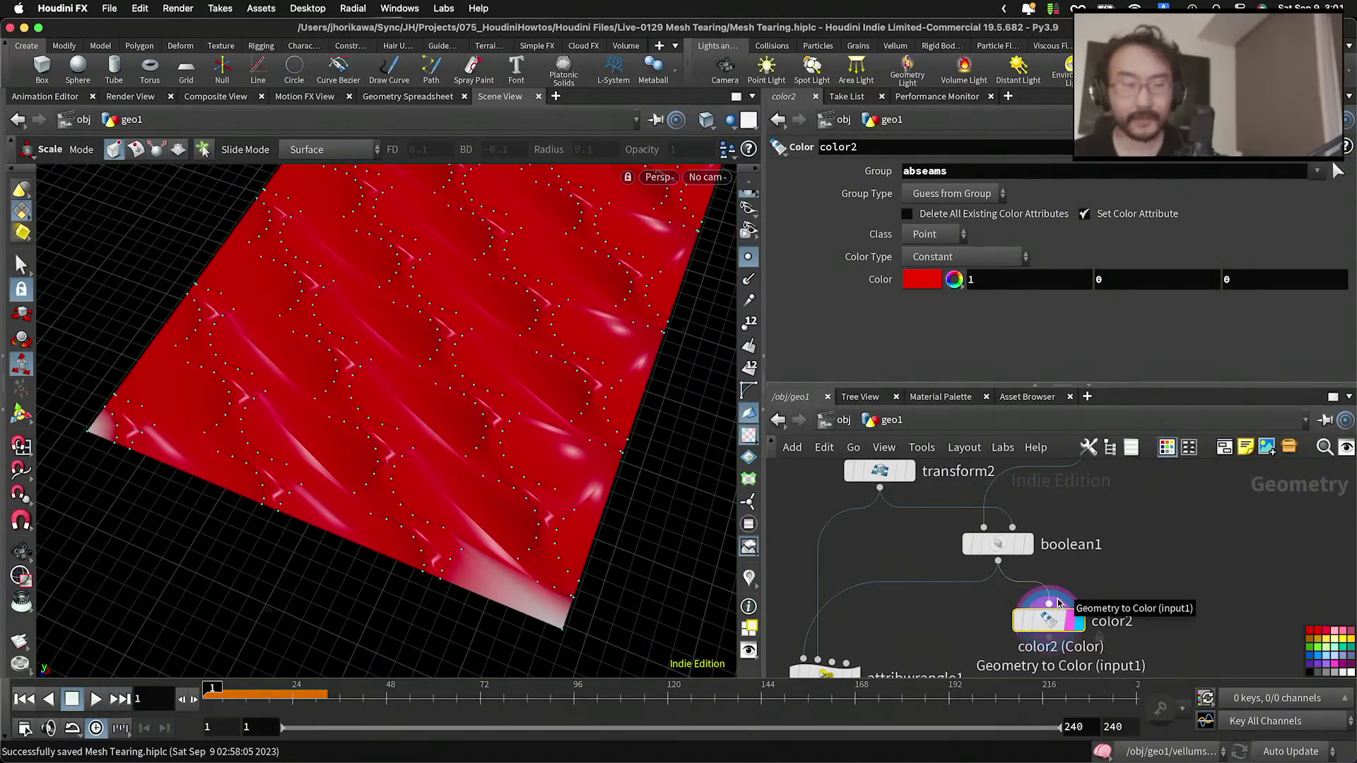
key("Delete")
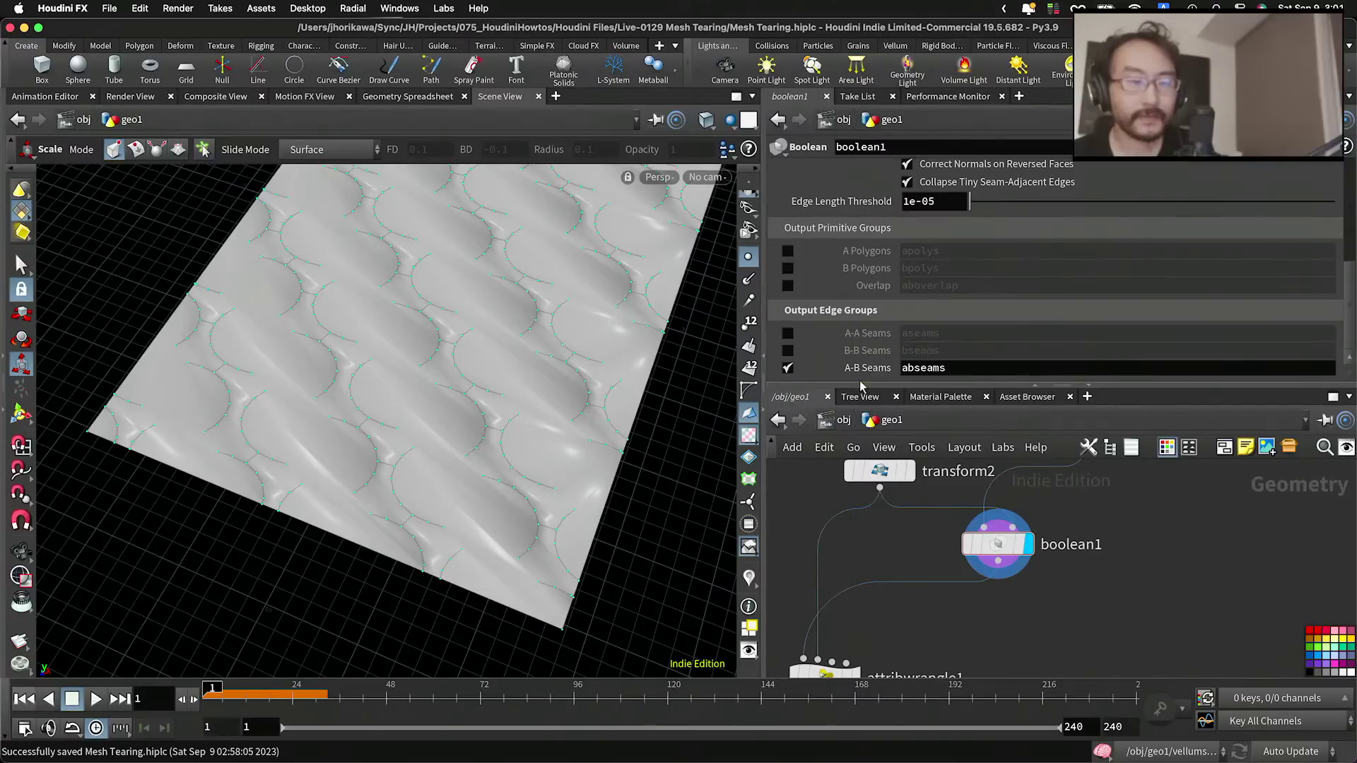
Step: Examine the cut seam edges on the boolean result up close and review boolean1's output group settings
right_click_drag(496, 379, 612, 333, "alt")
left_click_drag(612, 333, 707, 396, "alt")
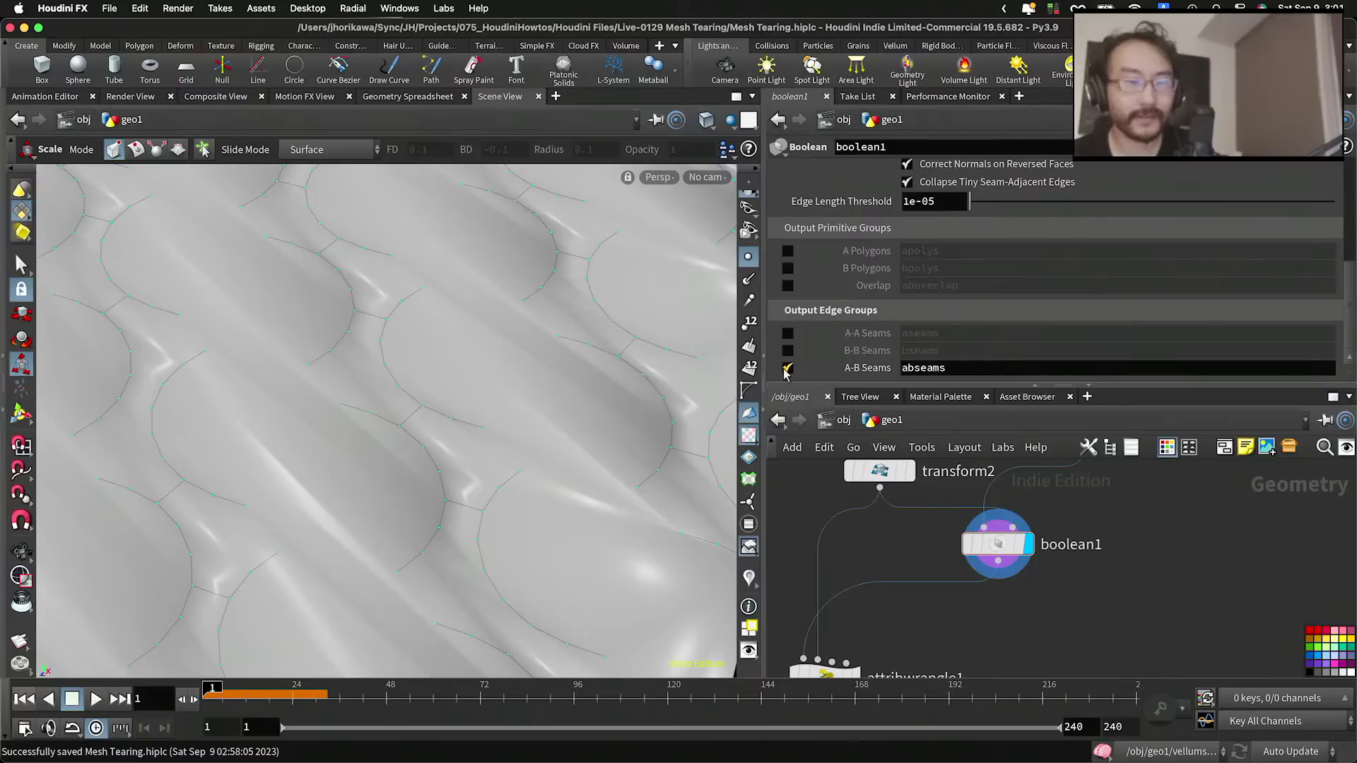
right_click_drag(616, 385, 665, 333, "alt")
middle_click_drag(665, 333, 475, 405, "alt")
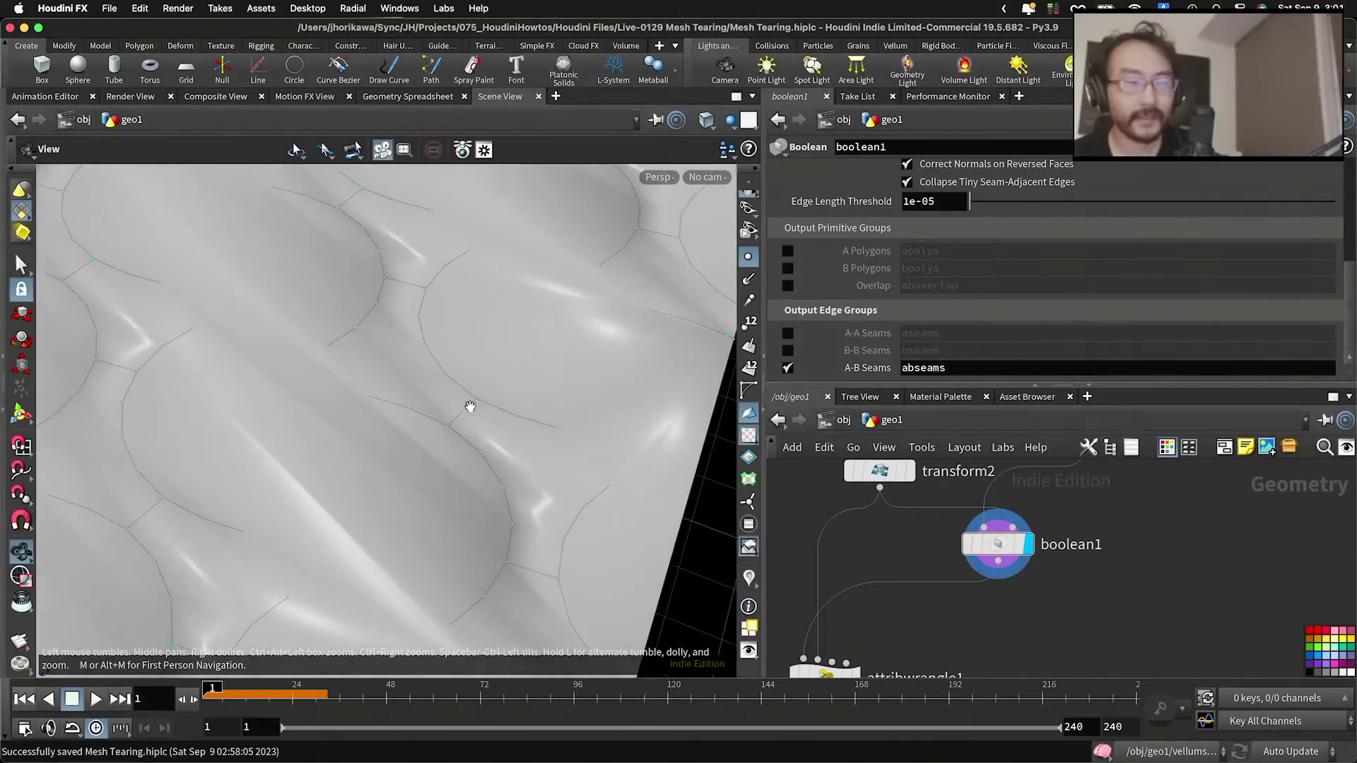
right_click_drag(475, 405, 602, 369, "alt")
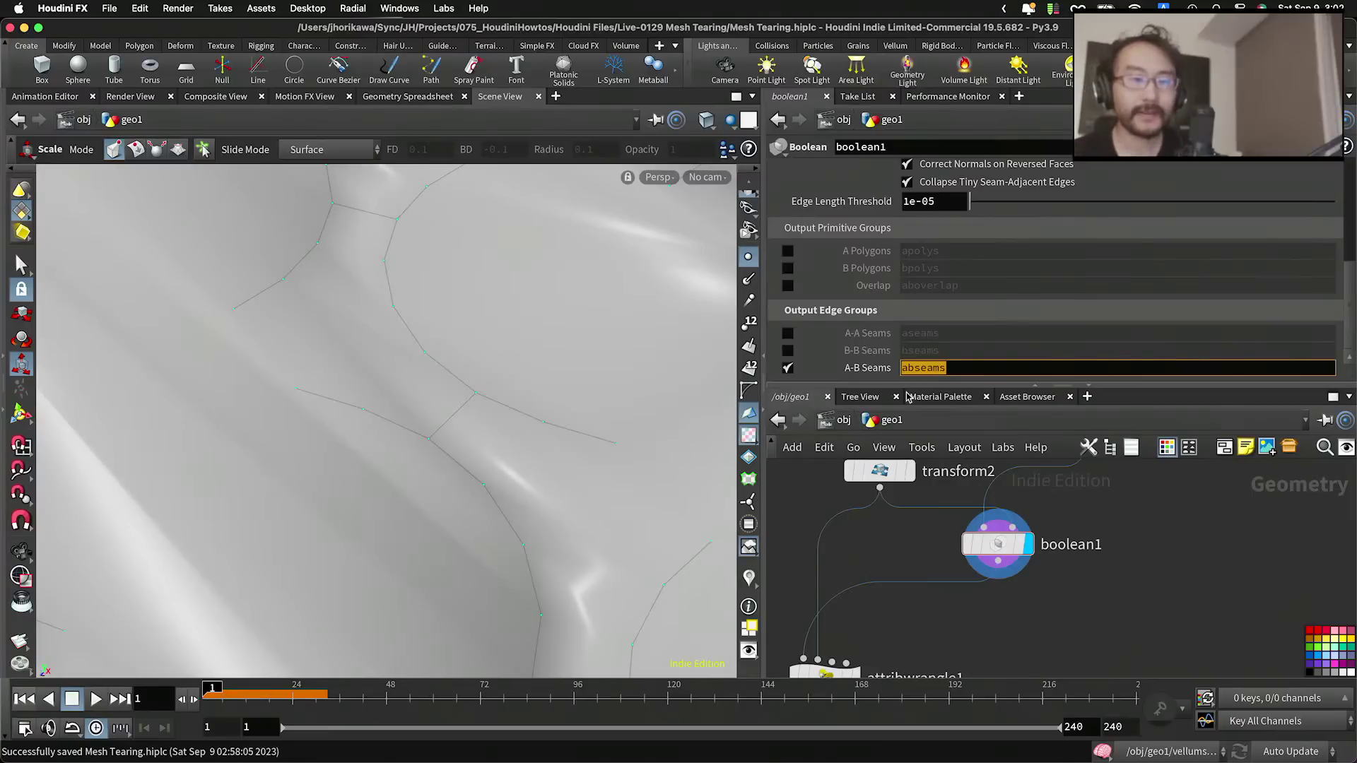
scroll(1020, 589, "down", 3)
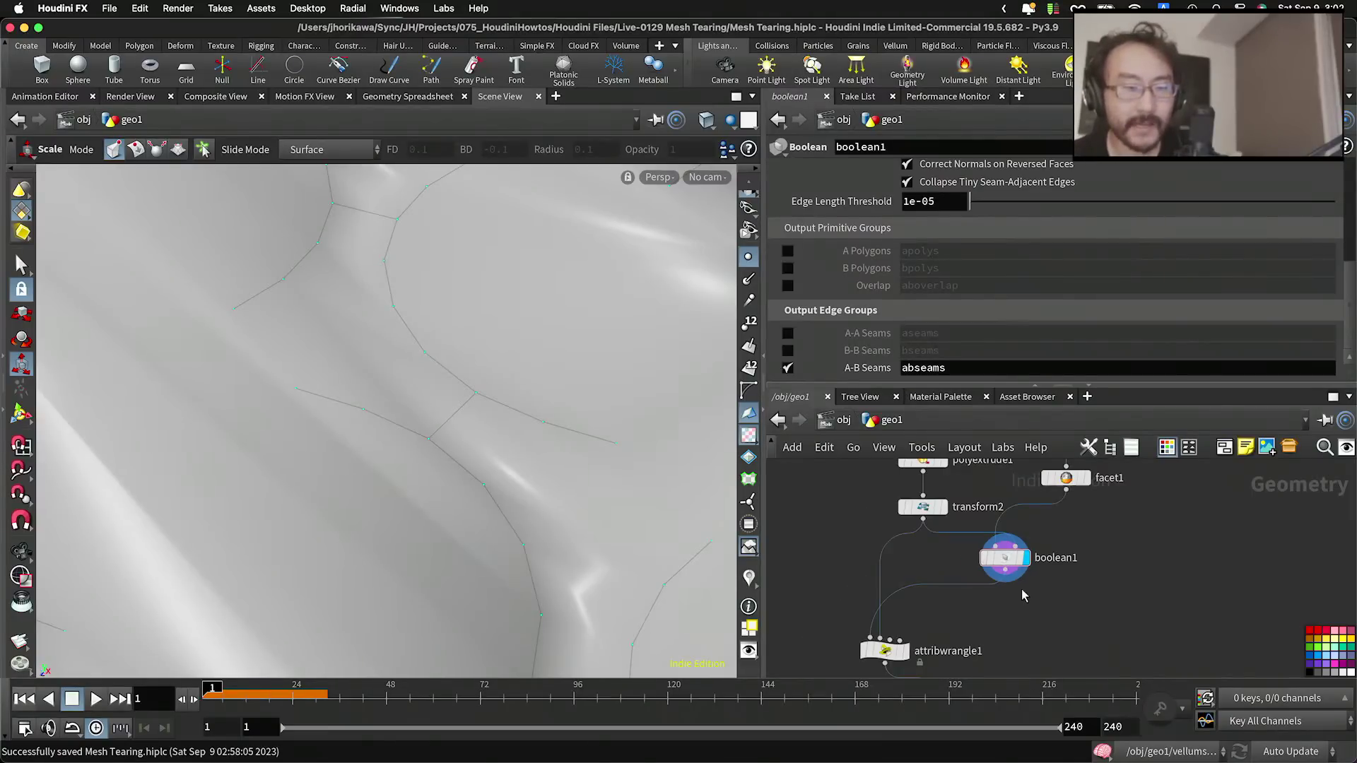
scroll(1168, 343, "up", 6)
scroll(1168, 342, "down", 6)
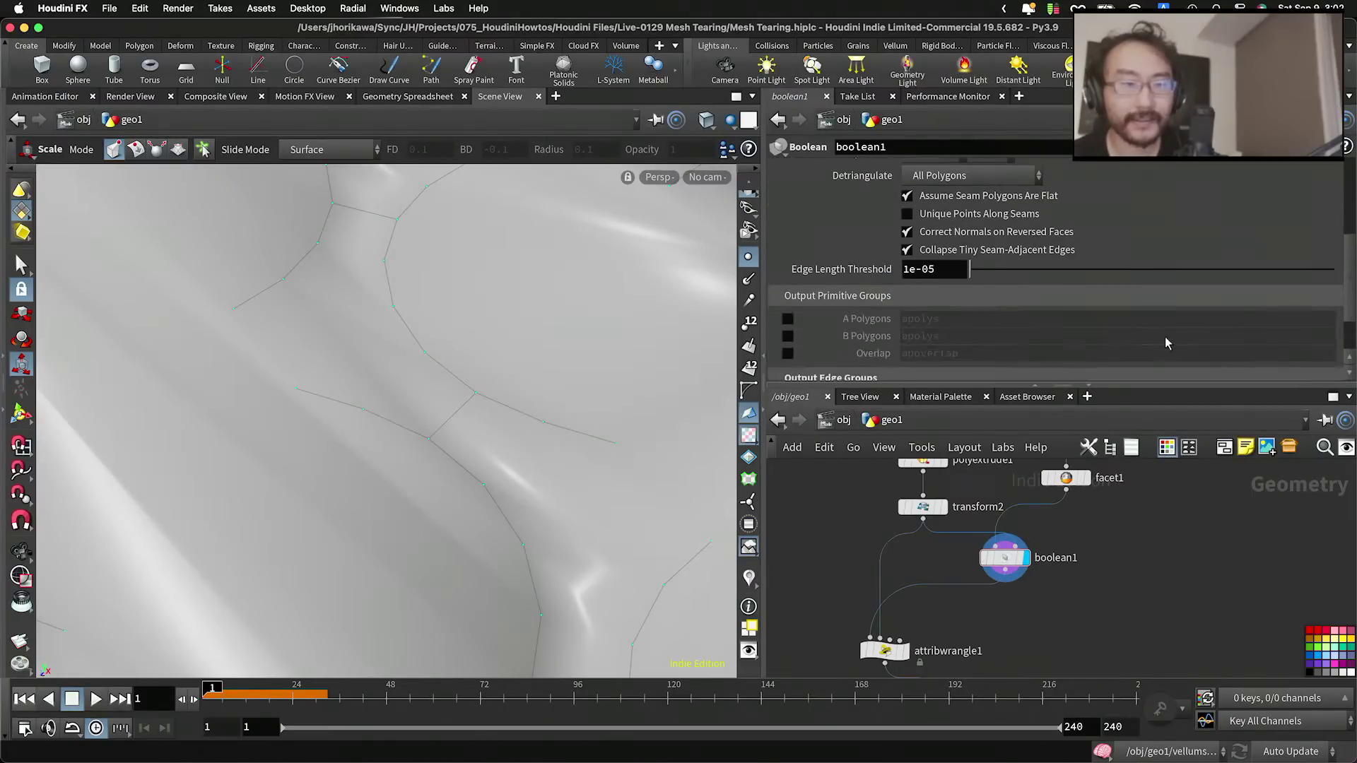
scroll(1167, 343, "up", 1)
scroll(1122, 369, "down", 1)
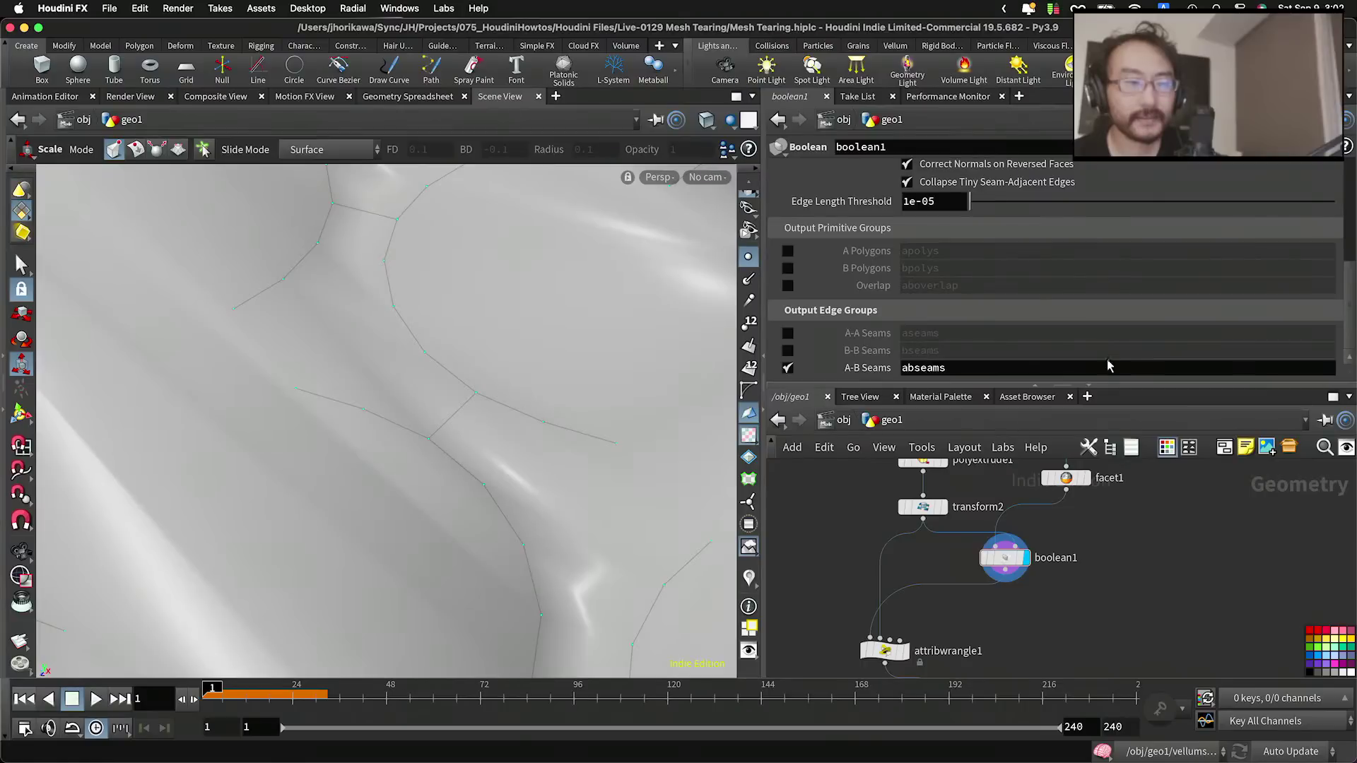
key("Tab")
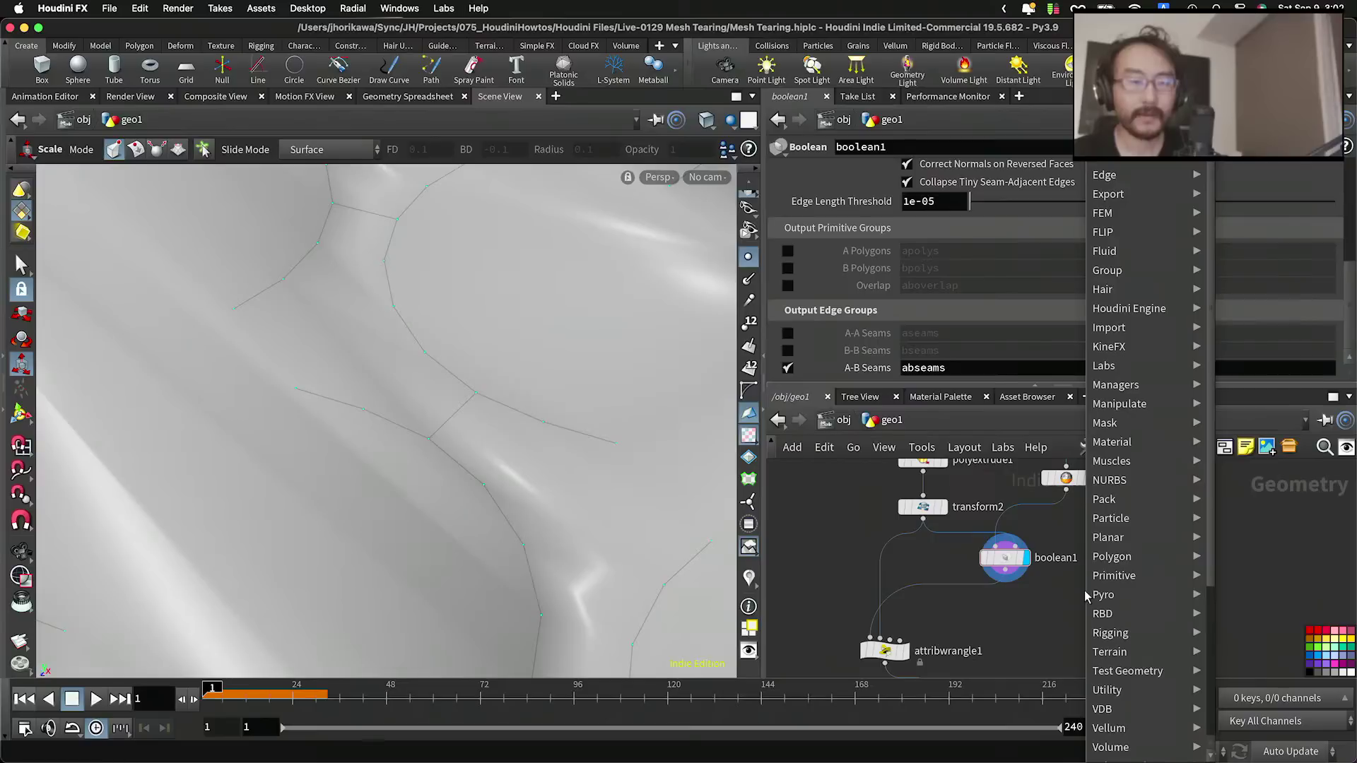
key("Escape")
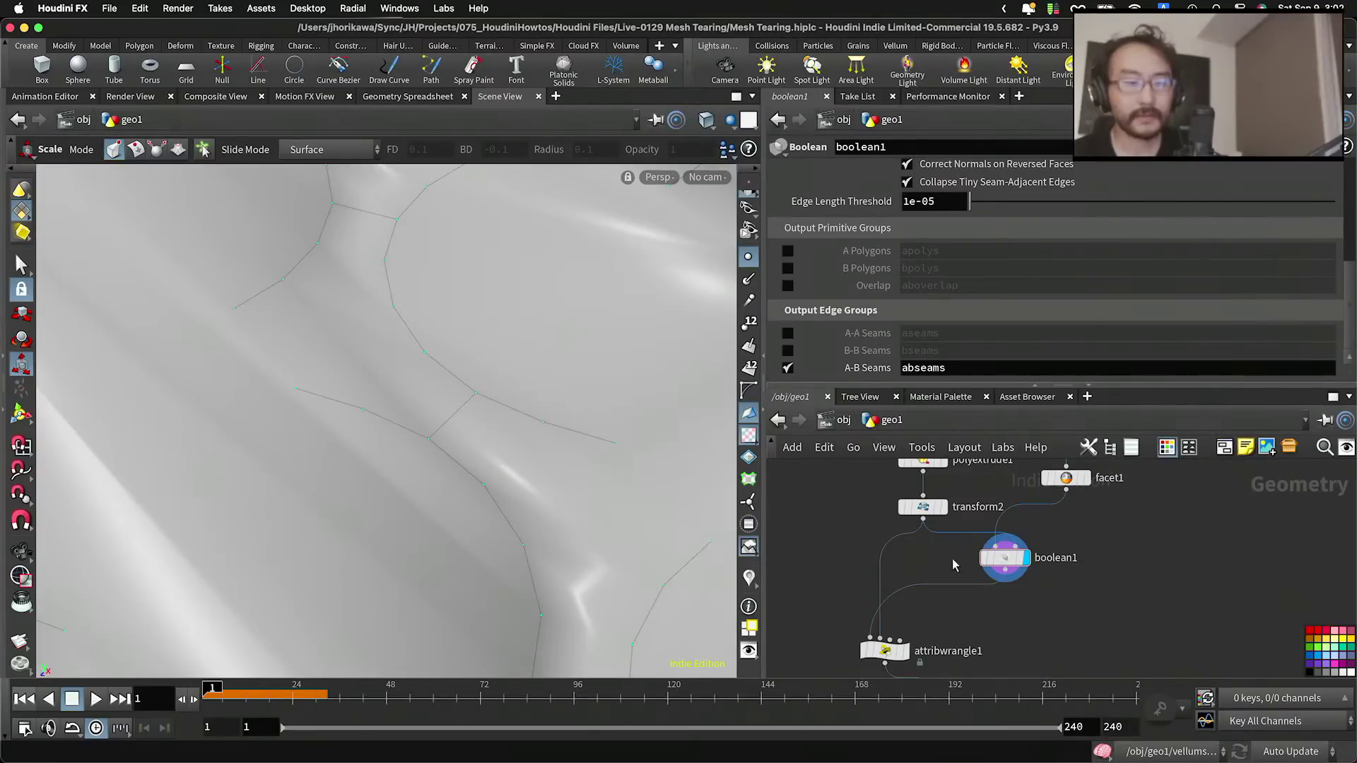
key("Tab")
key("Escape")
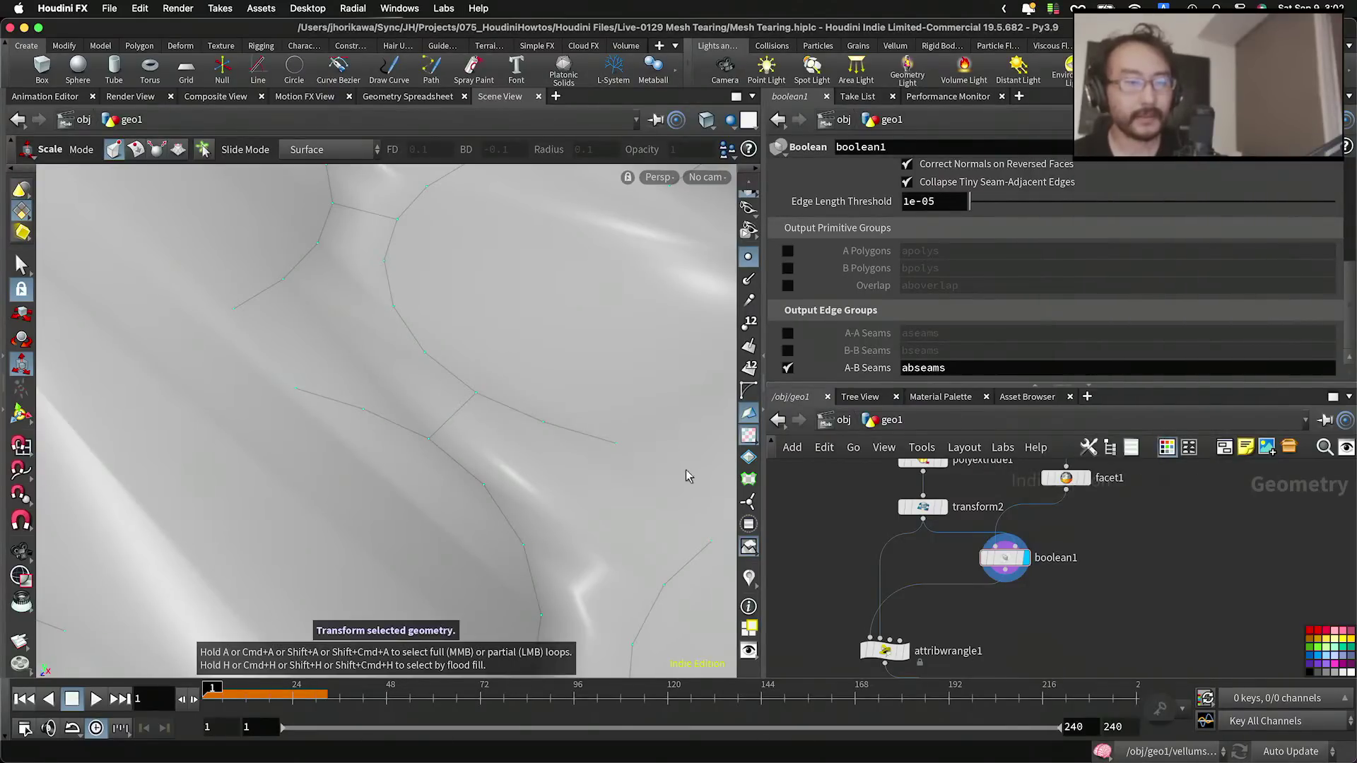
Step: Display the point numbers along the cut seams in the viewport
left_click(748, 322)
key("Escape")
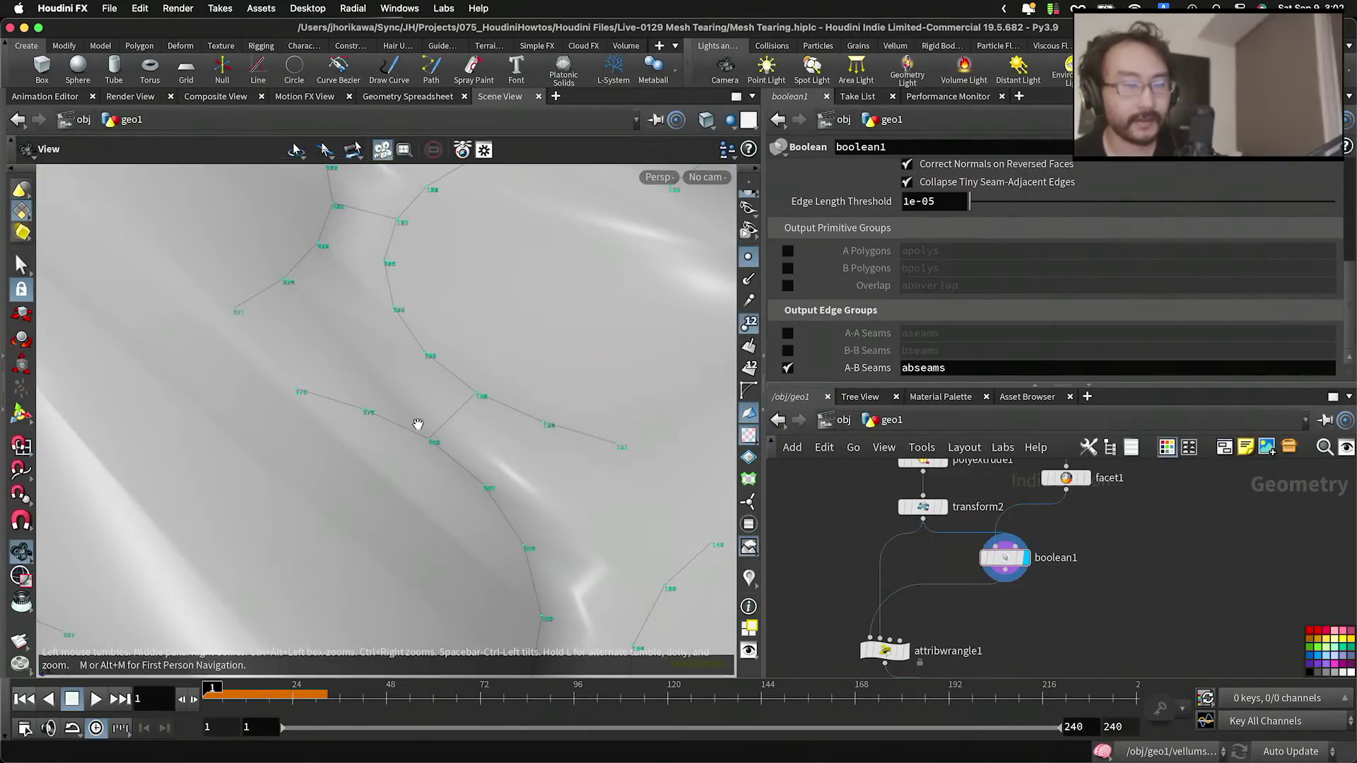
scroll(527, 399, "up", 3)
key("e")
key("d")
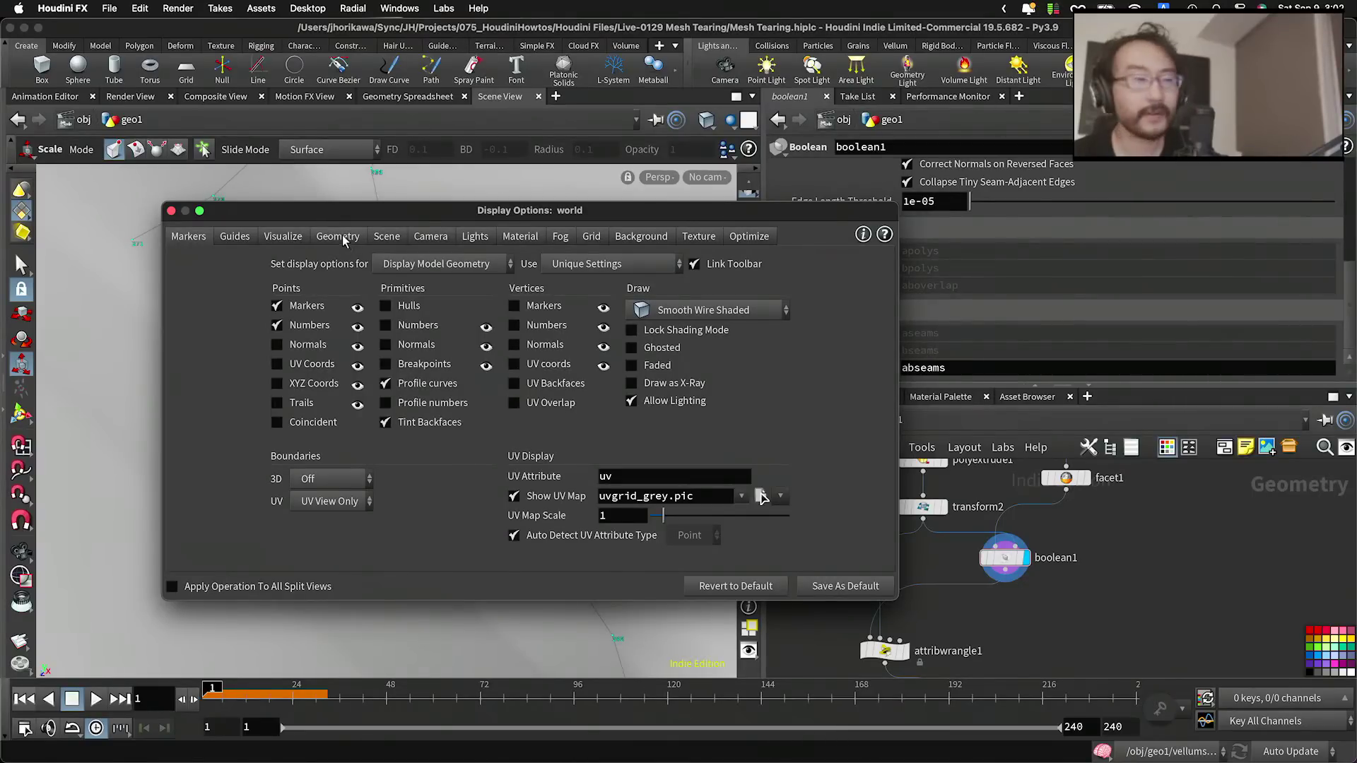
left_click(171, 211)
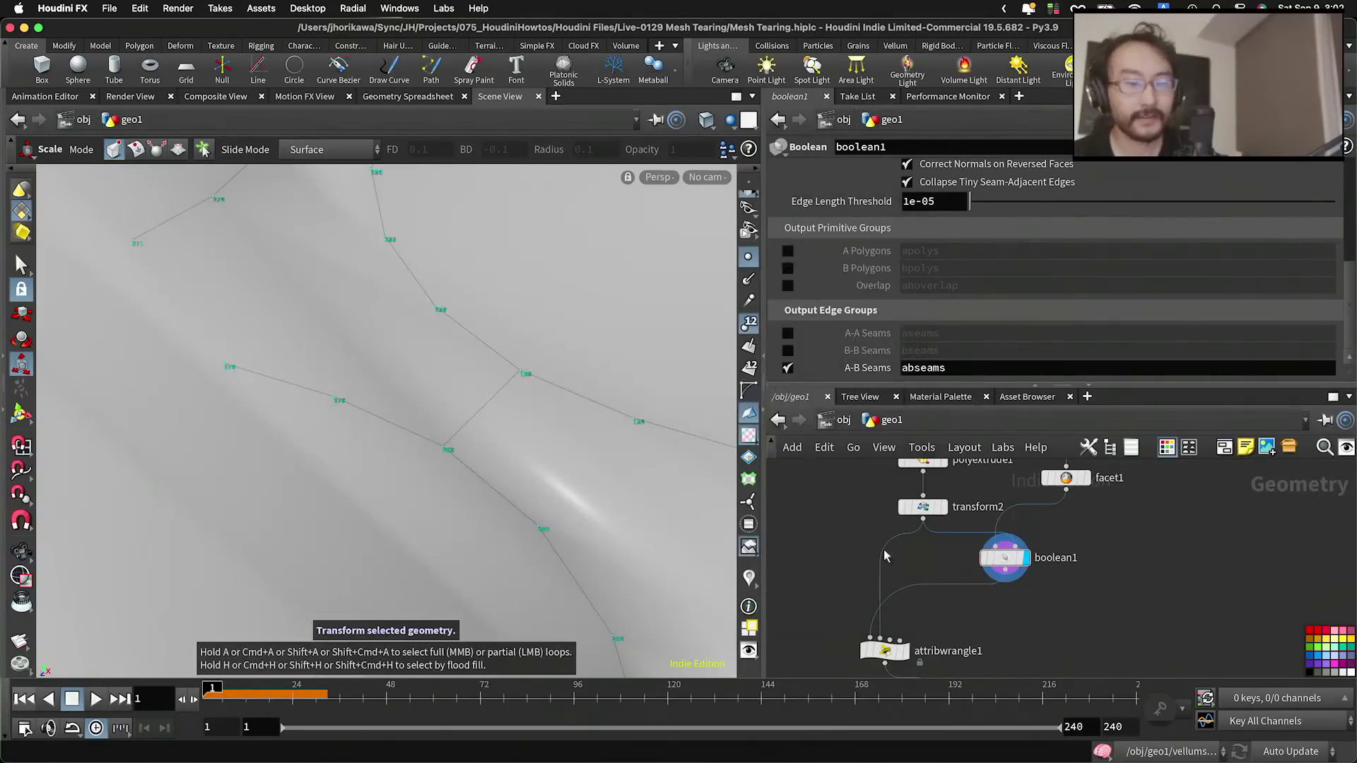
Step: Add a Group Create node in the free space below boolean1
key("Tab")
type("group")
key("Return")
left_click(1018, 638)
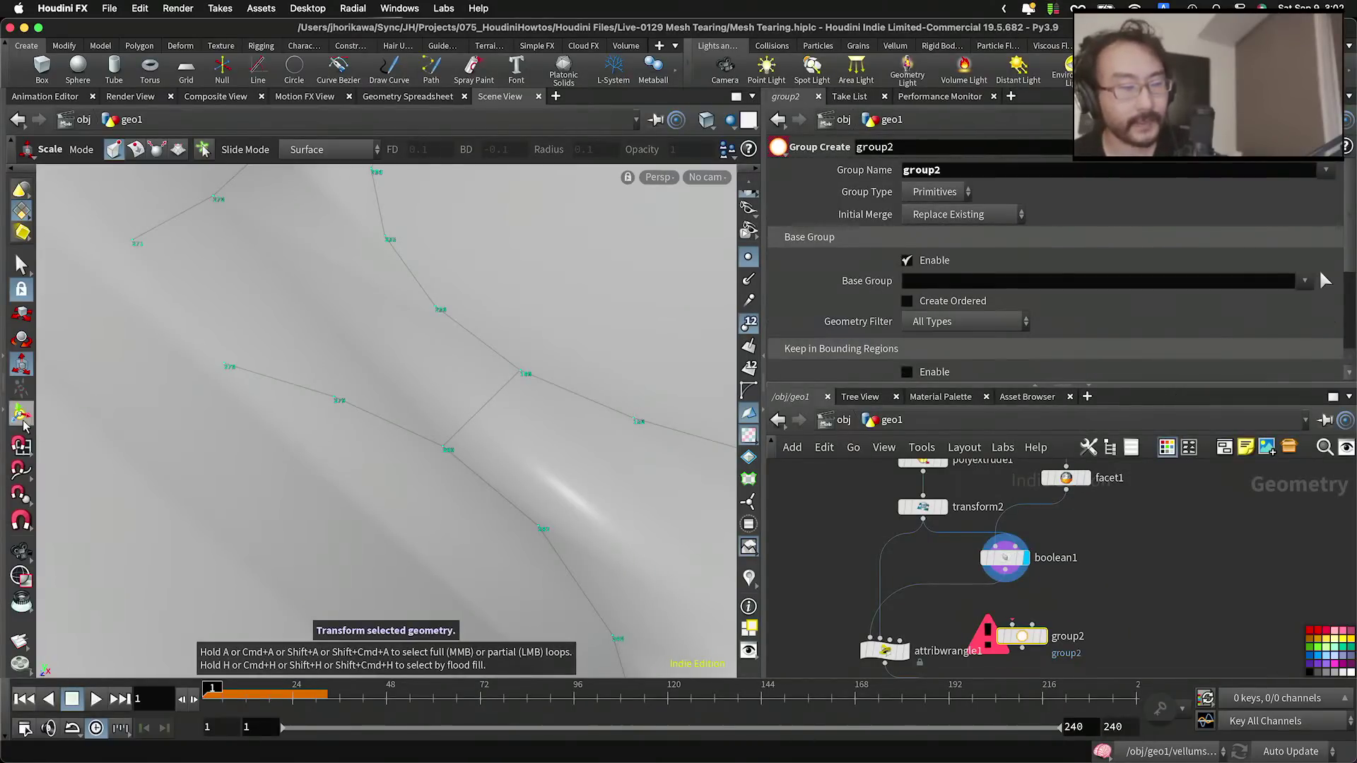
Step: Wire group2 to the output of boolean1, display it, and set its group type to Edges
left_click(22, 416)
left_click_drag(1006, 573, 1038, 633)
left_click(1058, 633)
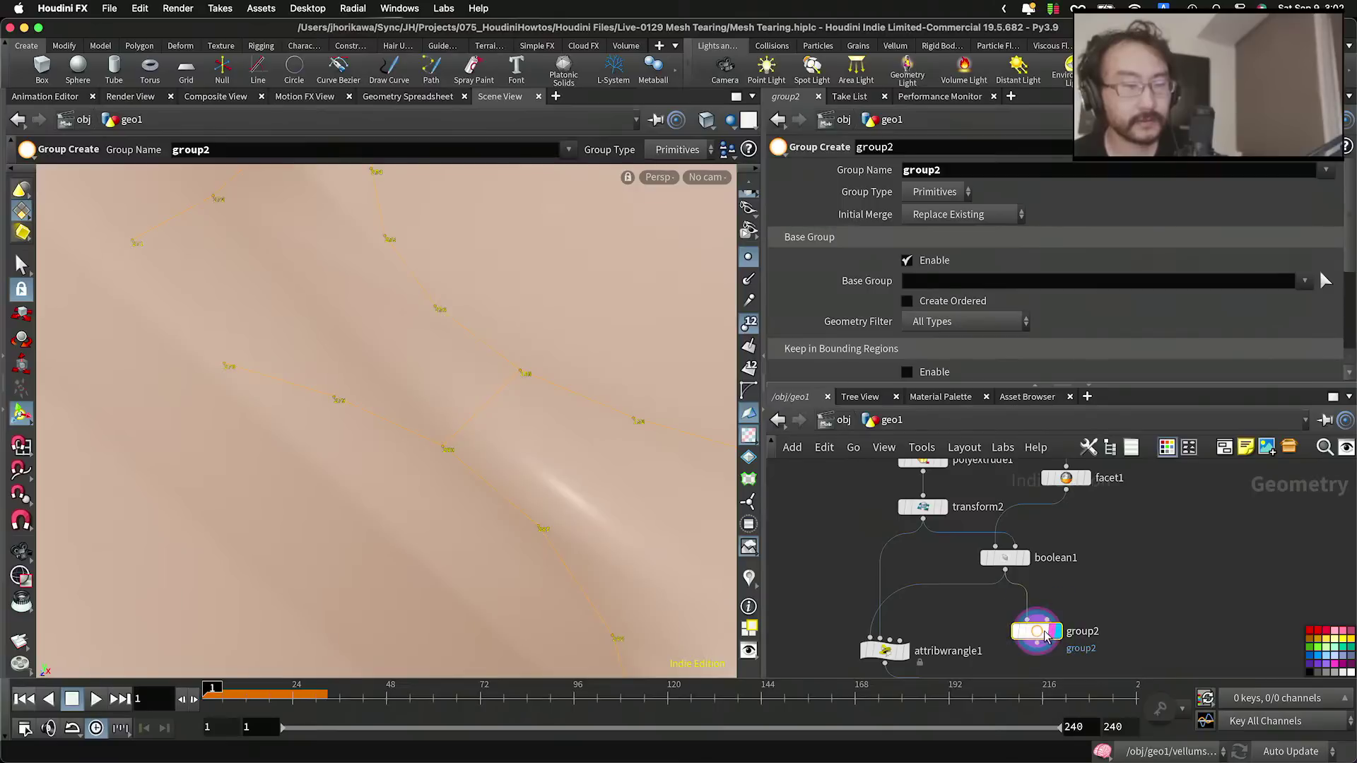
left_click(935, 192)
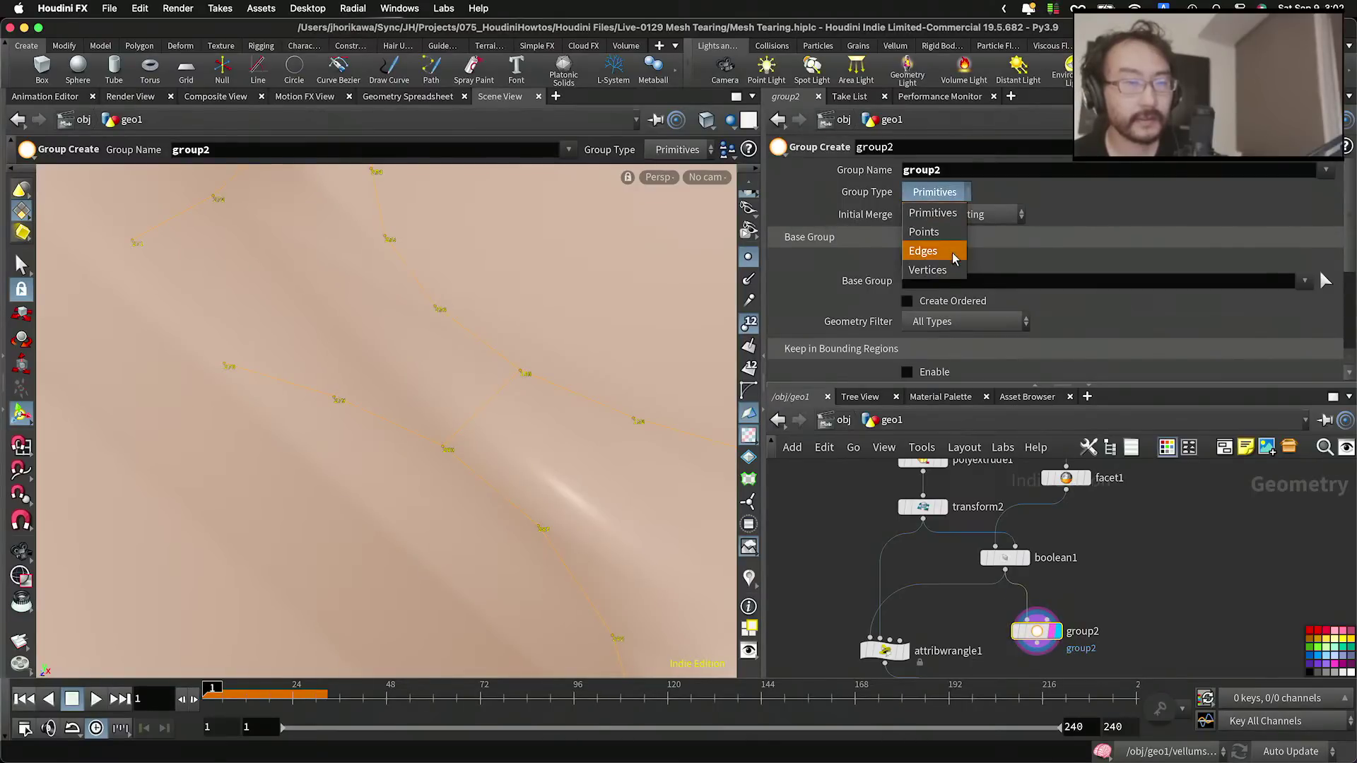
left_click(926, 243)
Step: Name the group2 edge group abseams, clear the name, and pick abseams from the existing groups
double_click(950, 168)
type("abseams")
key("Return")
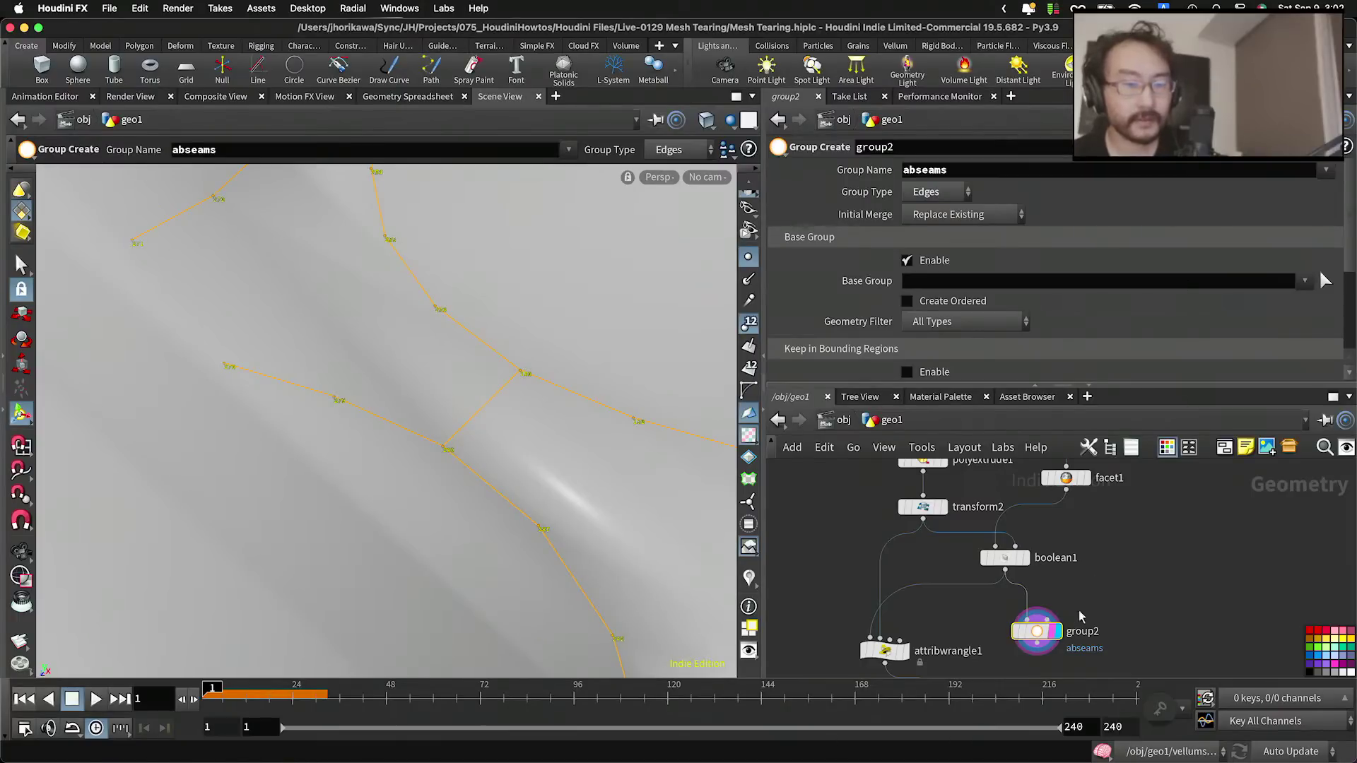
left_click_drag(986, 169, 883, 170)
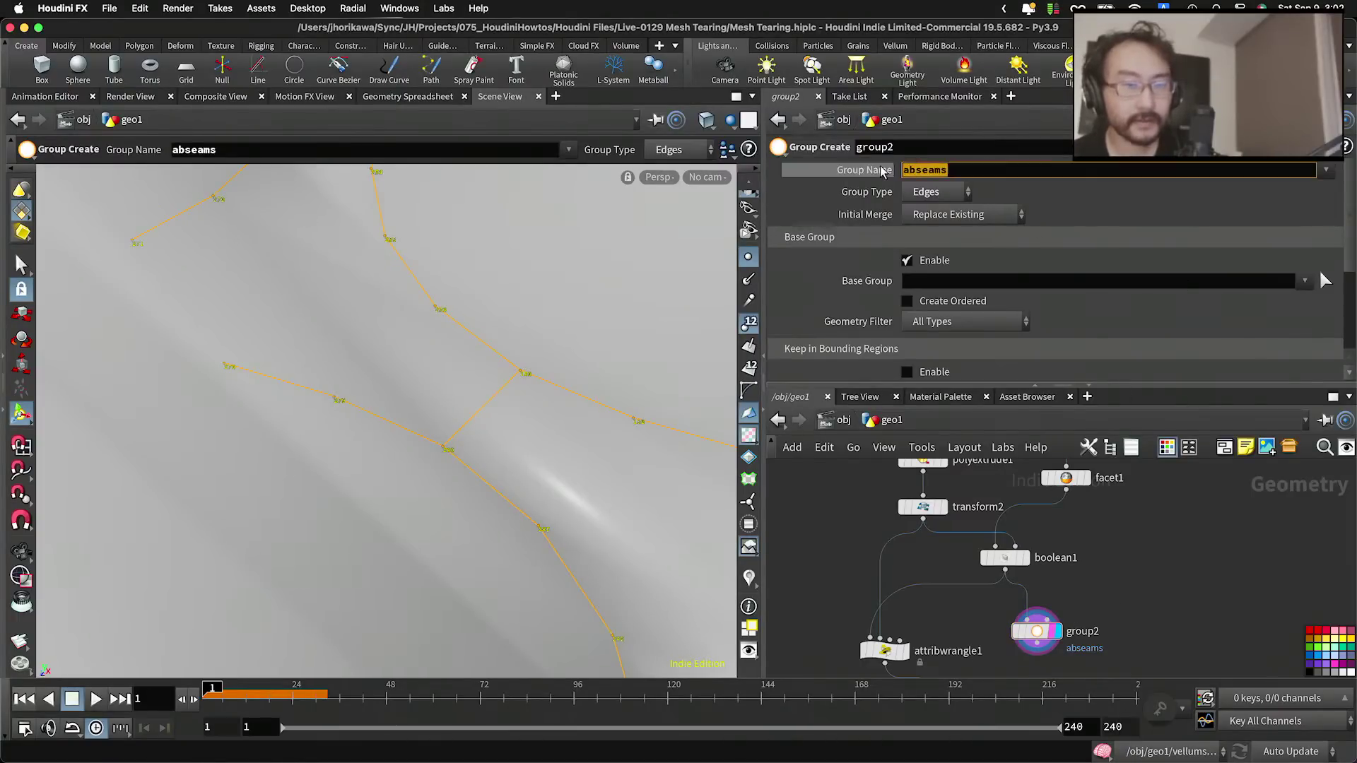
key("BackSpace")
key("Return")
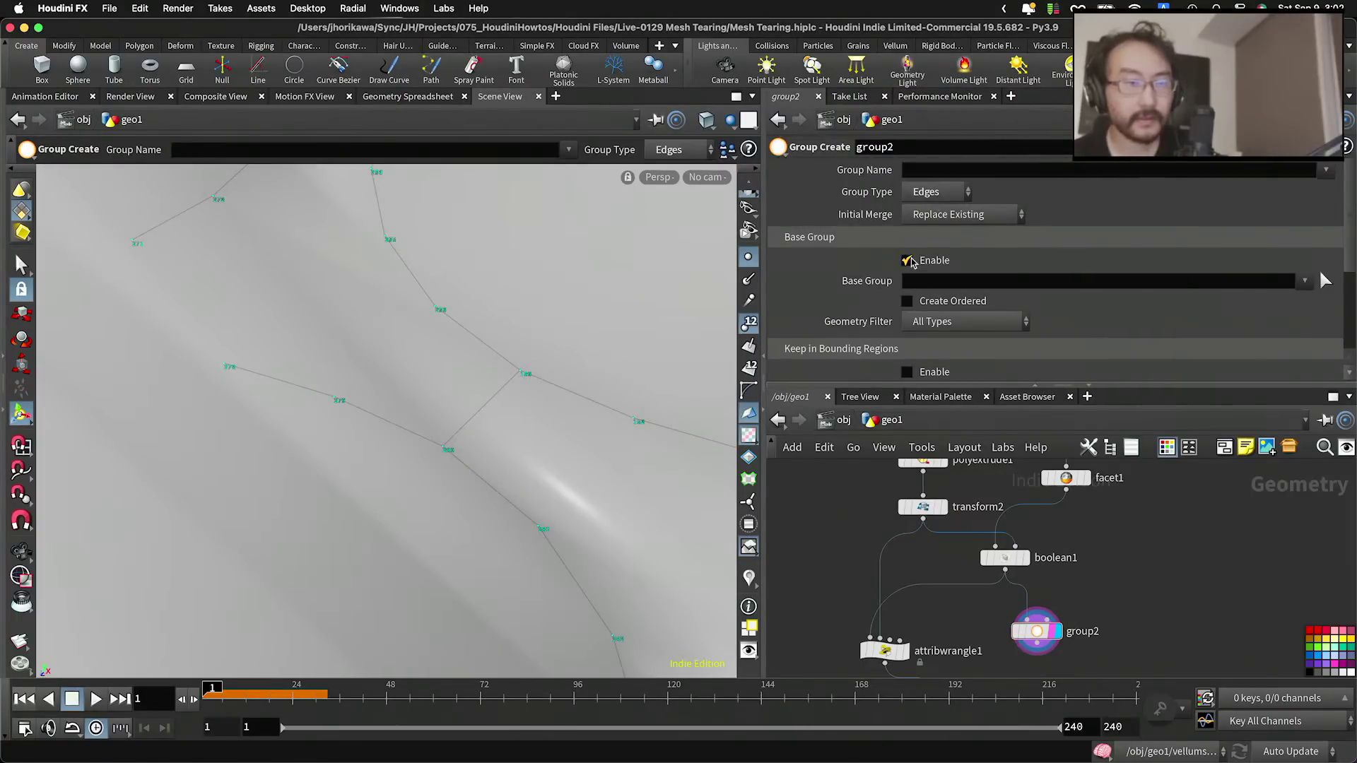
left_click(949, 169)
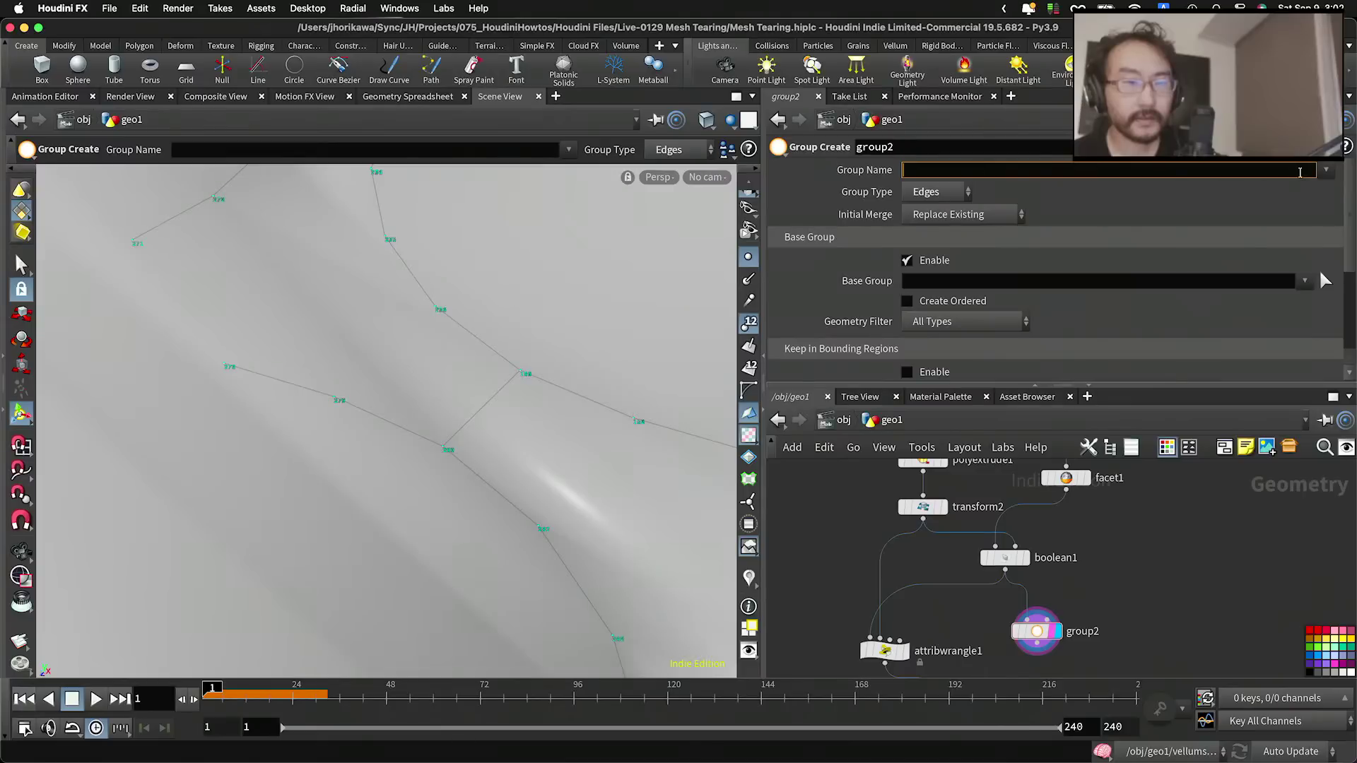
left_click(1325, 171)
left_click(1319, 197)
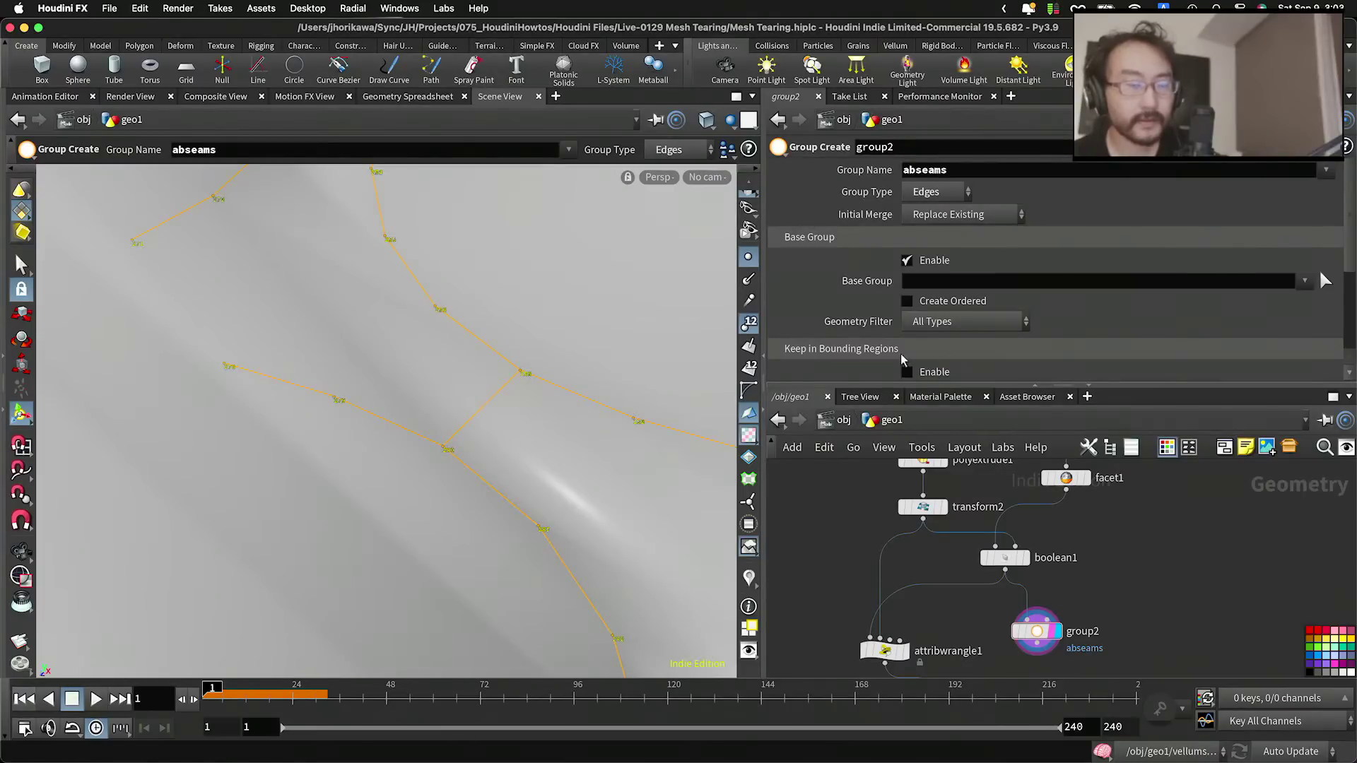
Step: Examine the highlighted abseams edges across the surface around the curved cuts
key("Escape")
right_click_drag(545, 342, 506, 360)
key("Return")
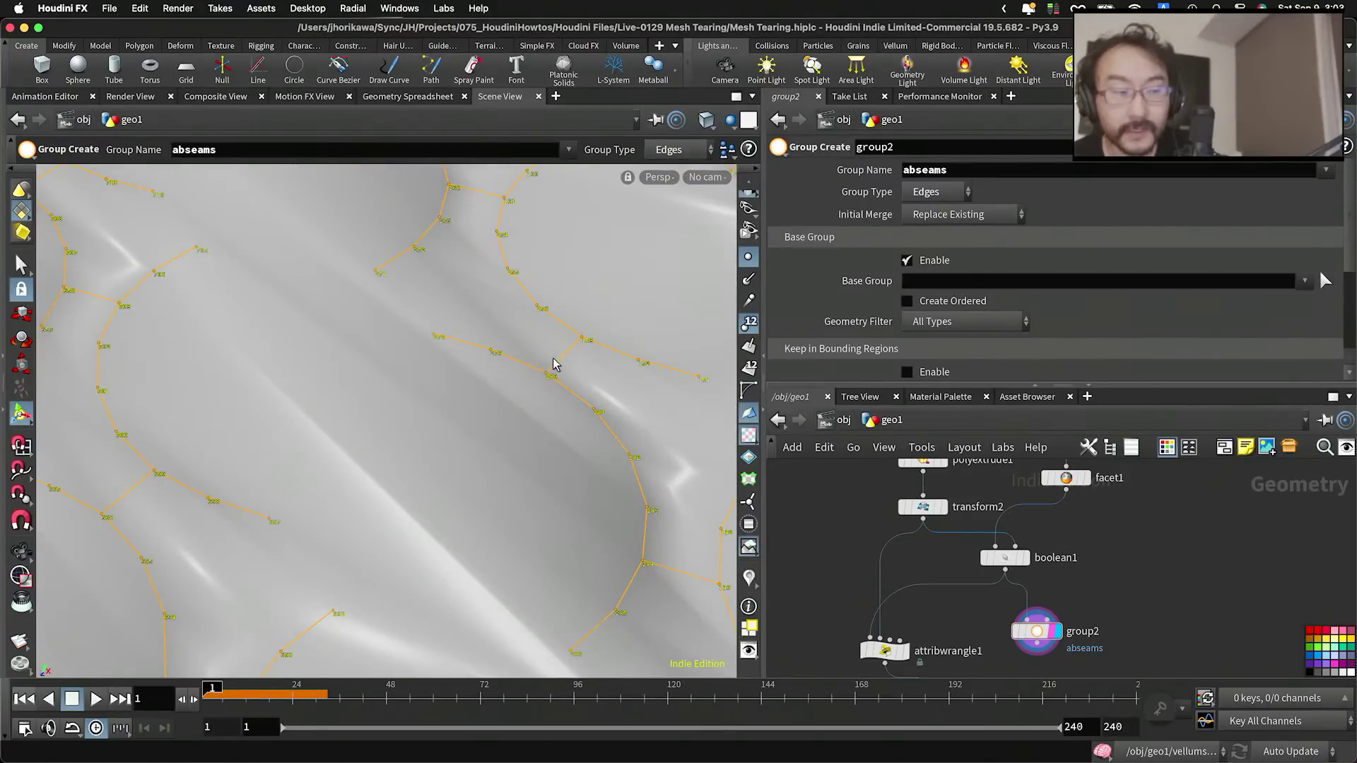
left_click(947, 266)
left_click(947, 266)
right_click_drag(516, 340, 459, 397, "alt")
left_click_drag(459, 397, 463, 424, "alt")
right_click_drag(463, 424, 680, 376, "alt")
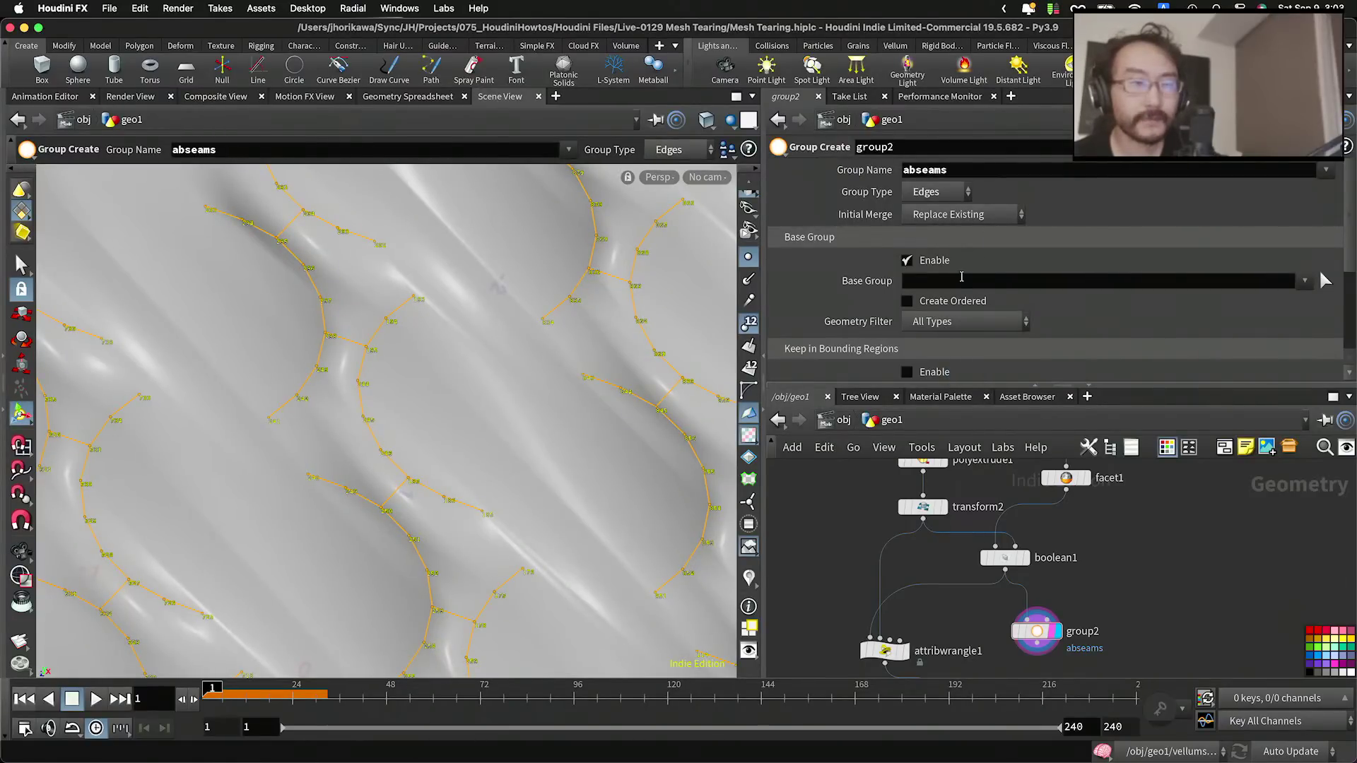
Step: Move the abseams entry from the group name of group2 to its base group
left_click_drag(961, 169, 869, 172)
key("super+x")
left_click(930, 281)
key("super+v")
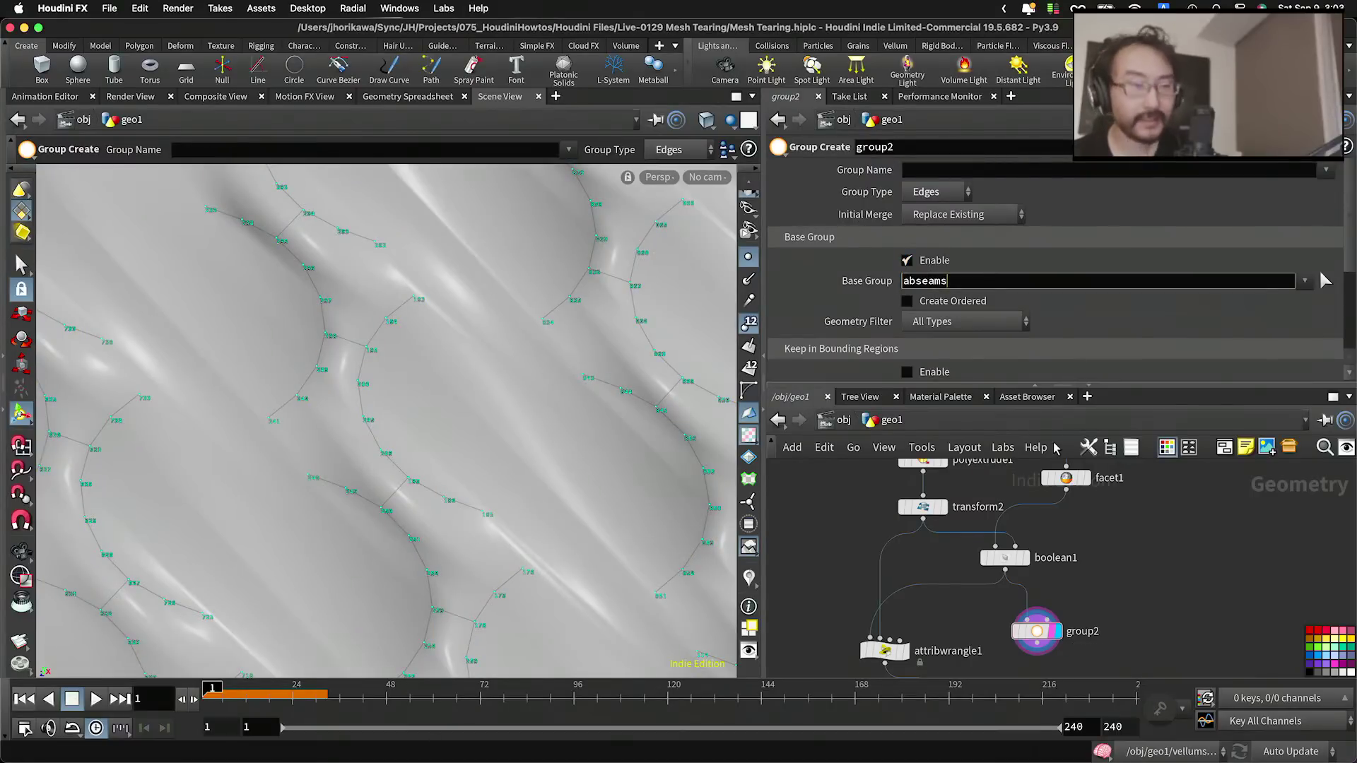
left_click(1036, 631)
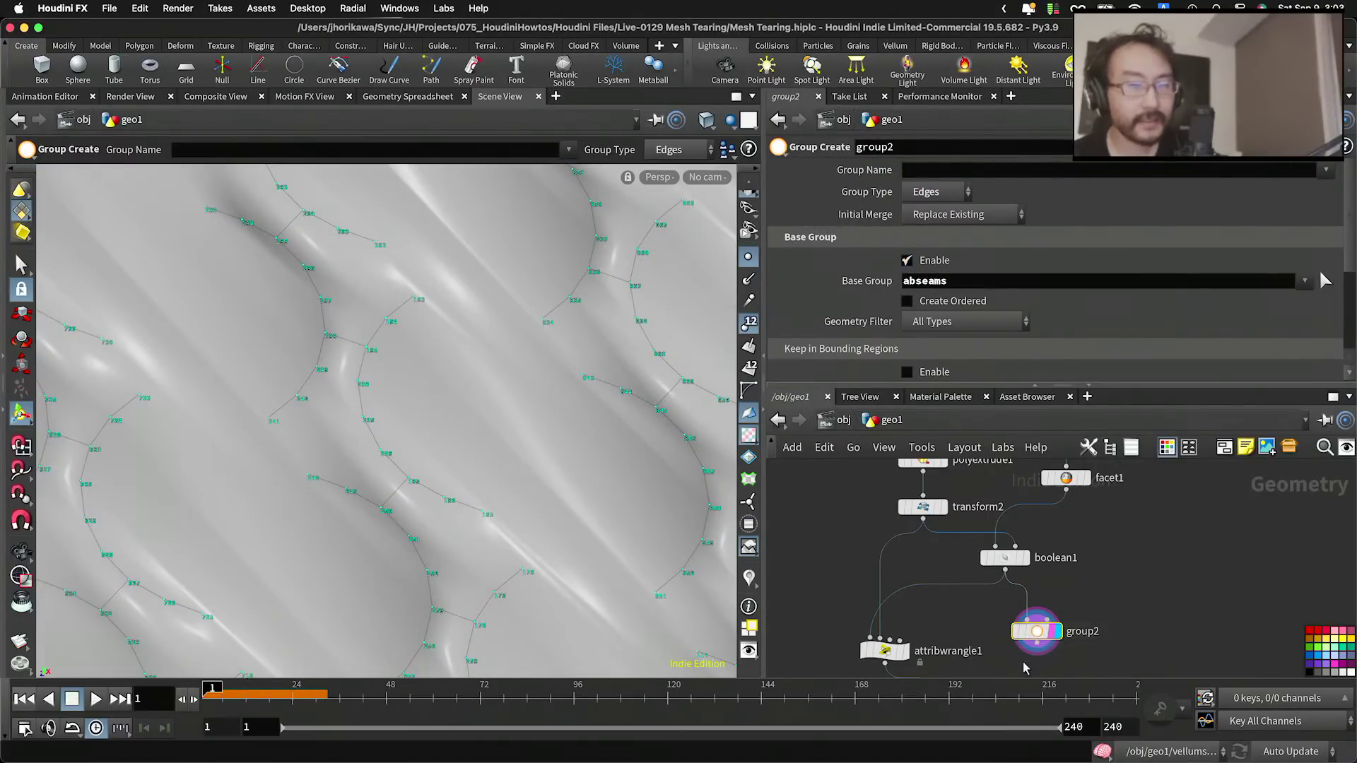
Step: Name the edge group created by group2 aa
left_click_drag(710, 431, 451, 350, "alt")
scroll(451, 349, "down", 4)
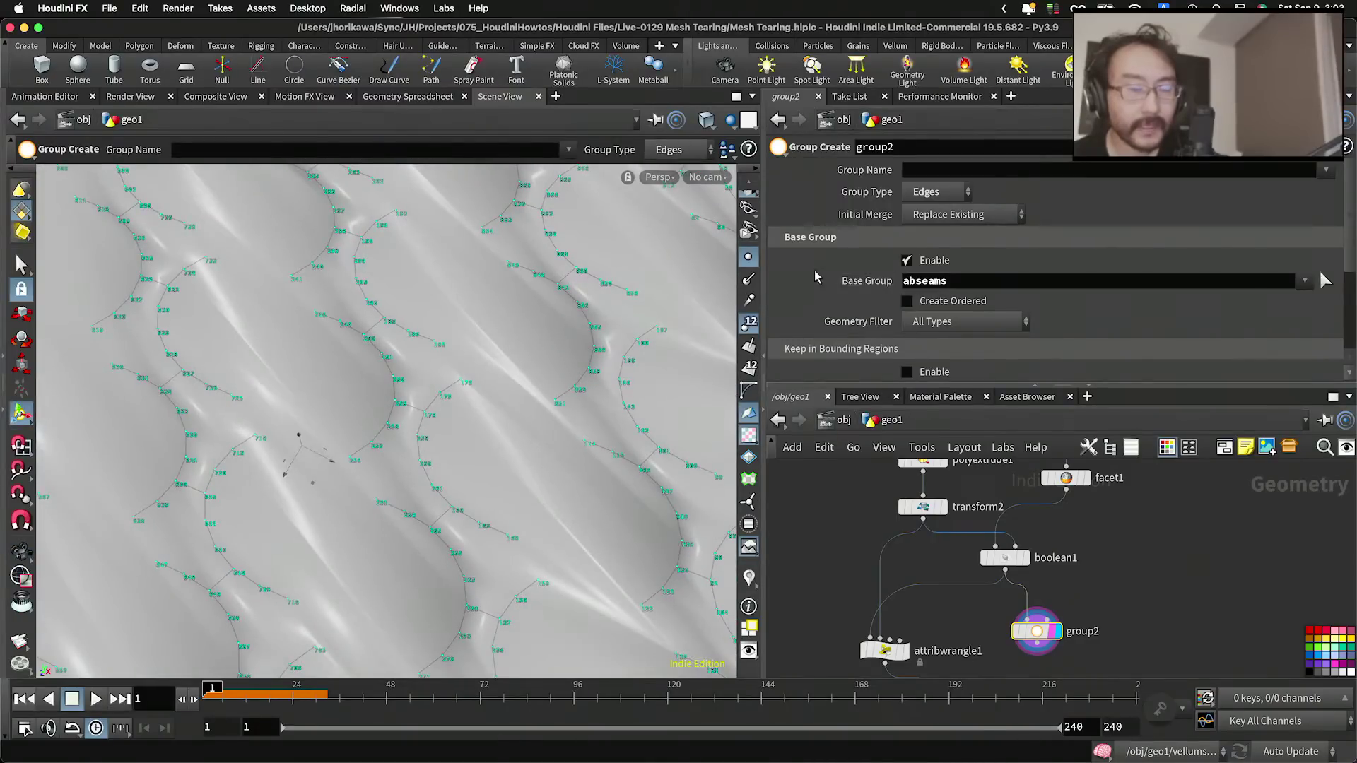
left_click(940, 167)
type("aa")
left_click(1135, 550)
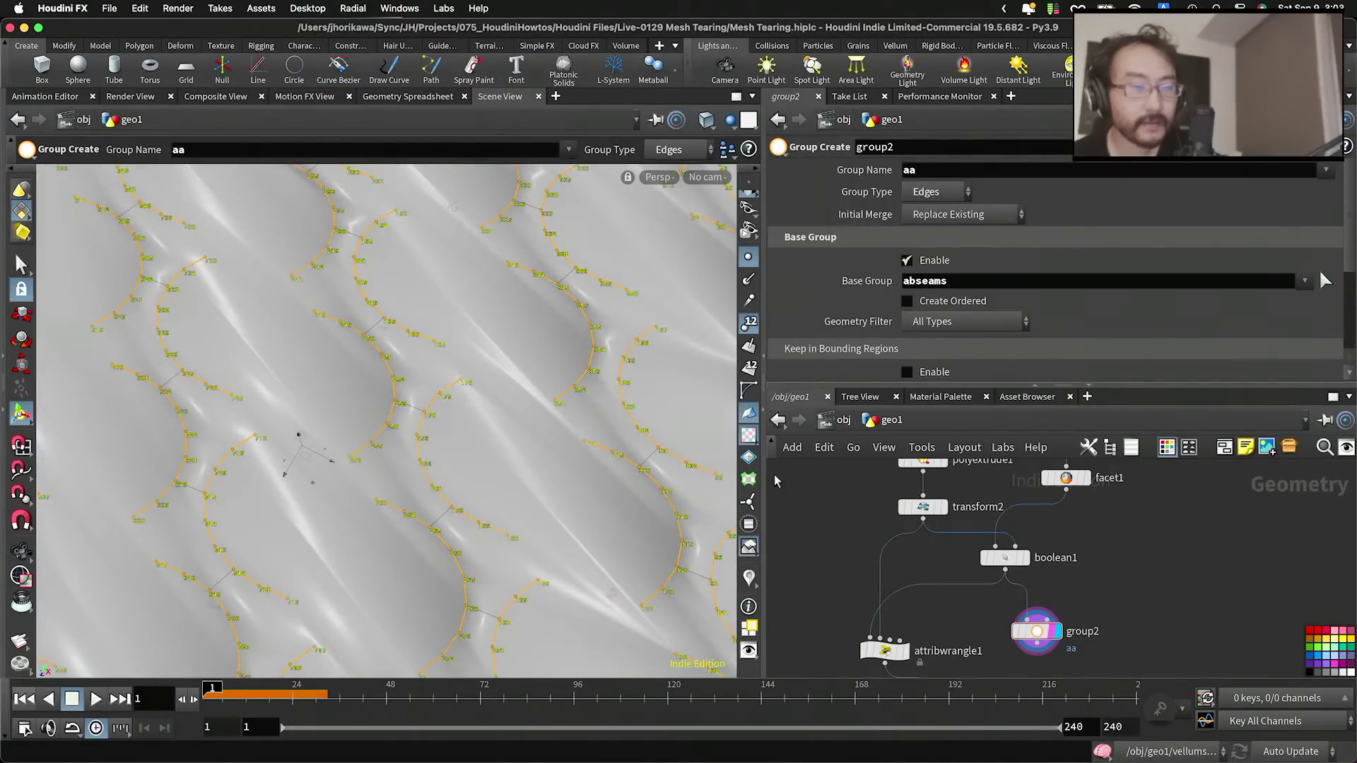
Step: Inspect the highlighted seam edges up close, select boolean1, and shift group2 aside in the network
right_click_drag(533, 463, 668, 439, "alt")
middle_click_drag(669, 439, 463, 404, "alt")
right_click_drag(463, 405, 396, 417, "alt")
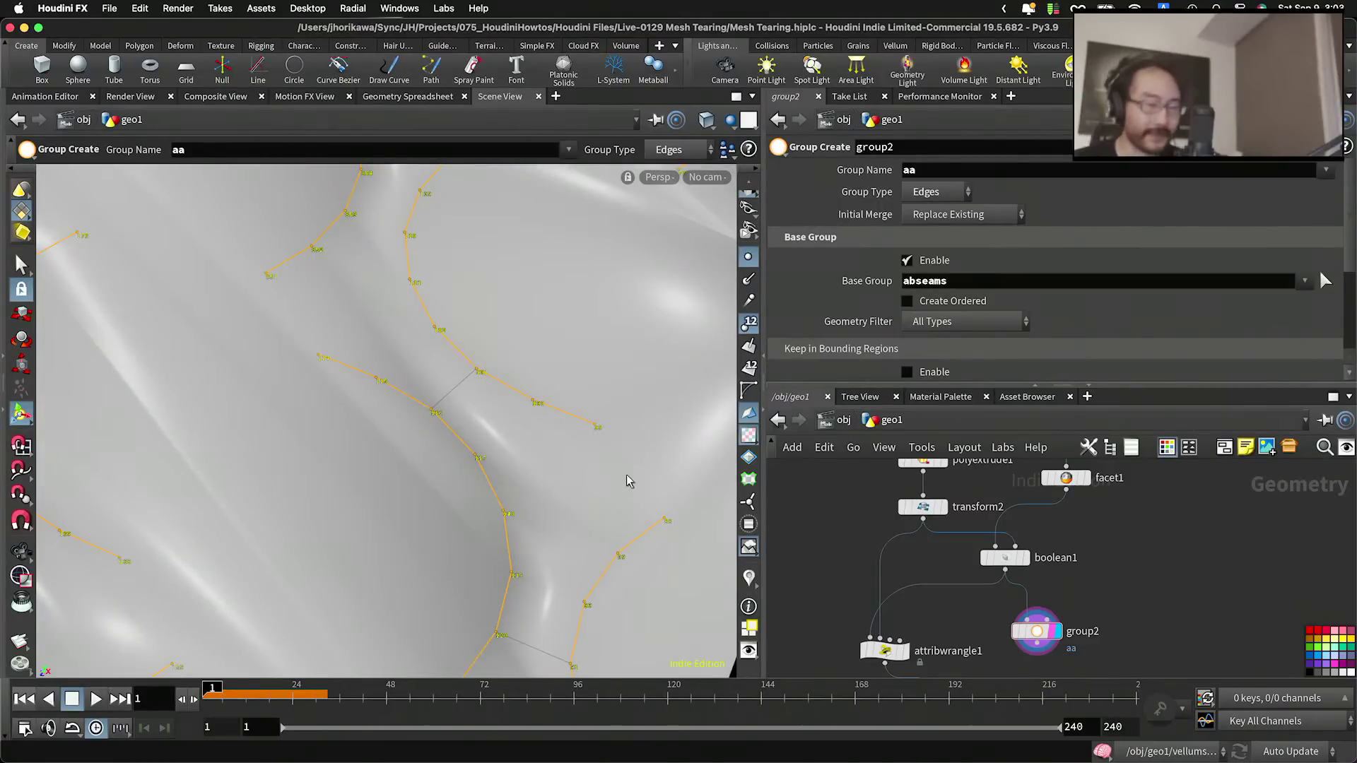
scroll(1005, 595, "up", 3)
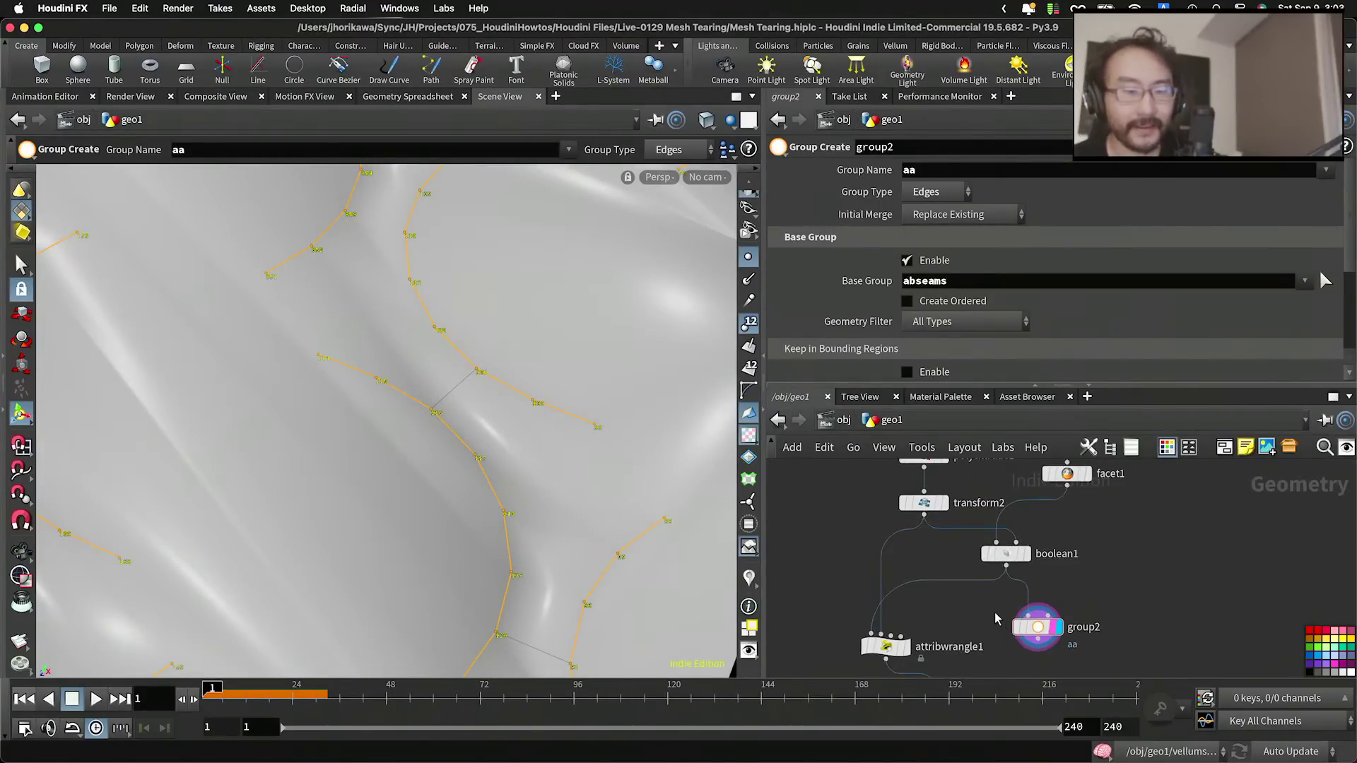
left_click(1010, 528)
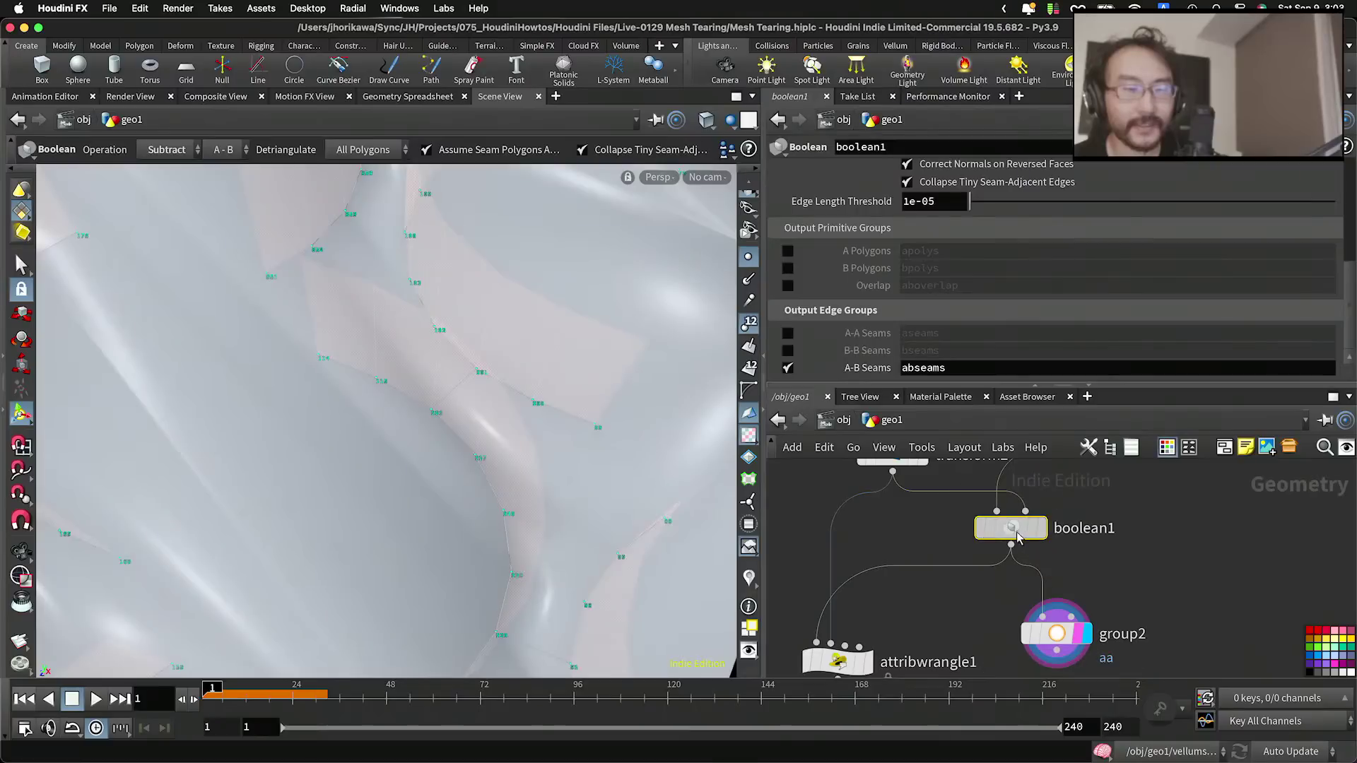
left_click_drag(1065, 636, 1138, 622)
scroll(936, 603, "down", 2)
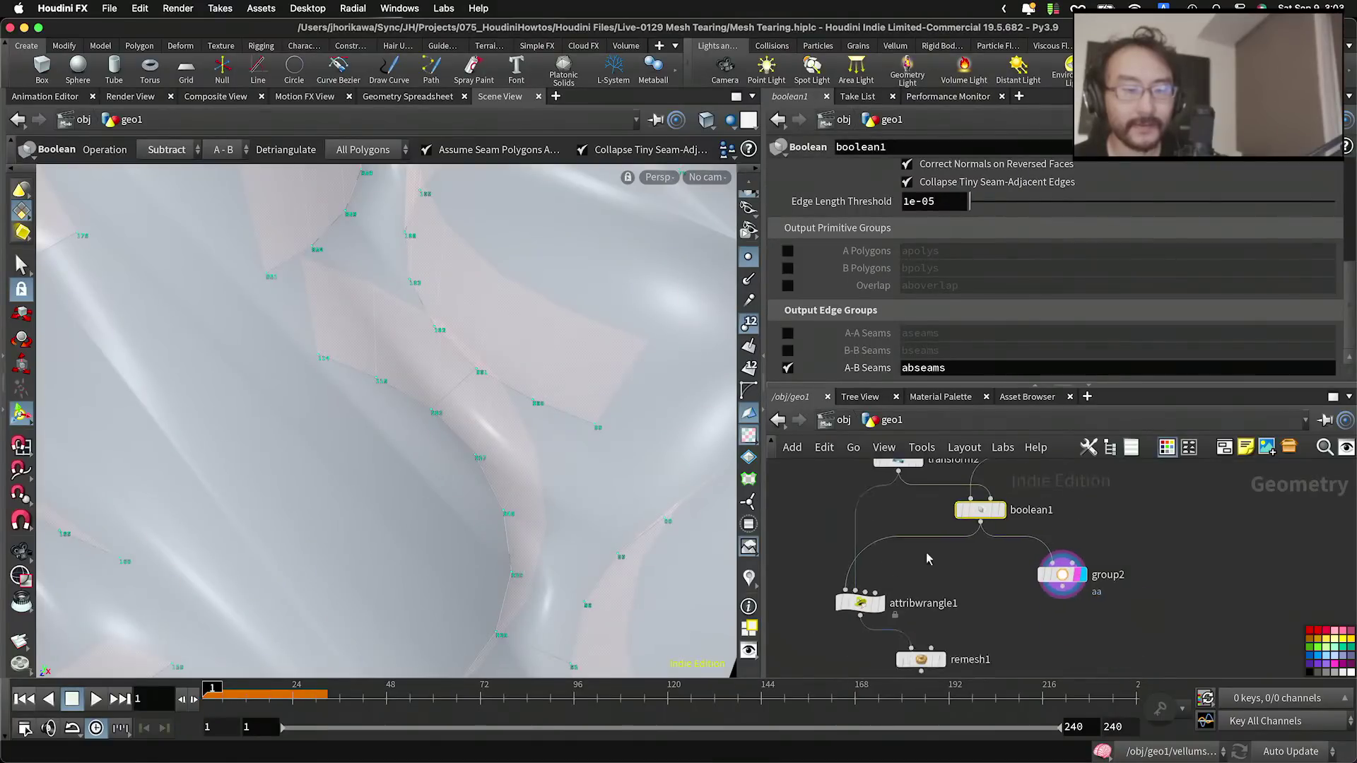
Step: Move attribwrangle1 aside, wire the output of boolean1 directly into remesh1, and place remesh1 next to group2
middle_click_drag(938, 600, 904, 515)
scroll(863, 566, "up", 2)
left_click_drag(854, 560, 816, 559)
scroll(838, 560, "down", 1)
scroll(839, 562, "down", 1)
scroll(929, 506, "up", 2)
left_click_drag(960, 465, 859, 639)
left_click_drag(874, 662, 944, 580)
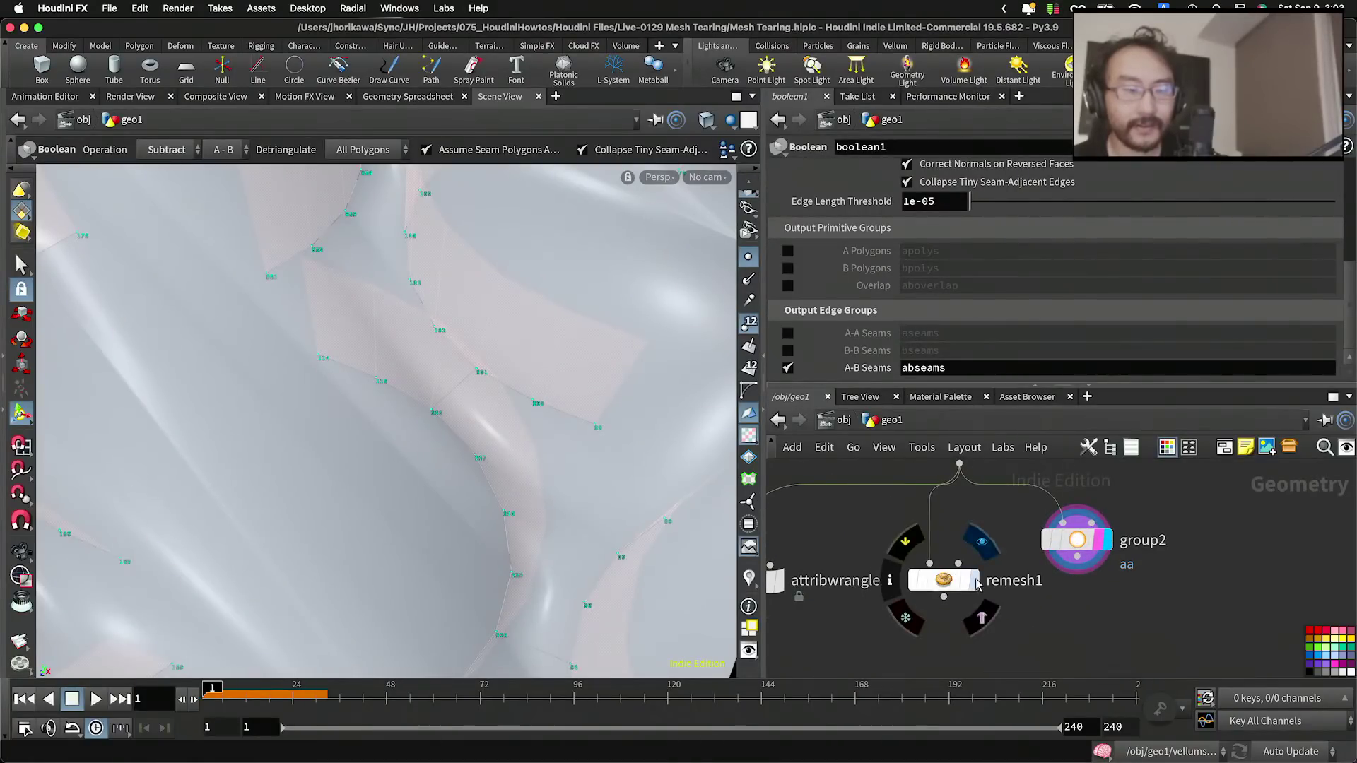
Step: Display remesh1 and choose abseams as its hard edges group
left_click(975, 580)
left_click(945, 580)
scroll(954, 300, "up", 3)
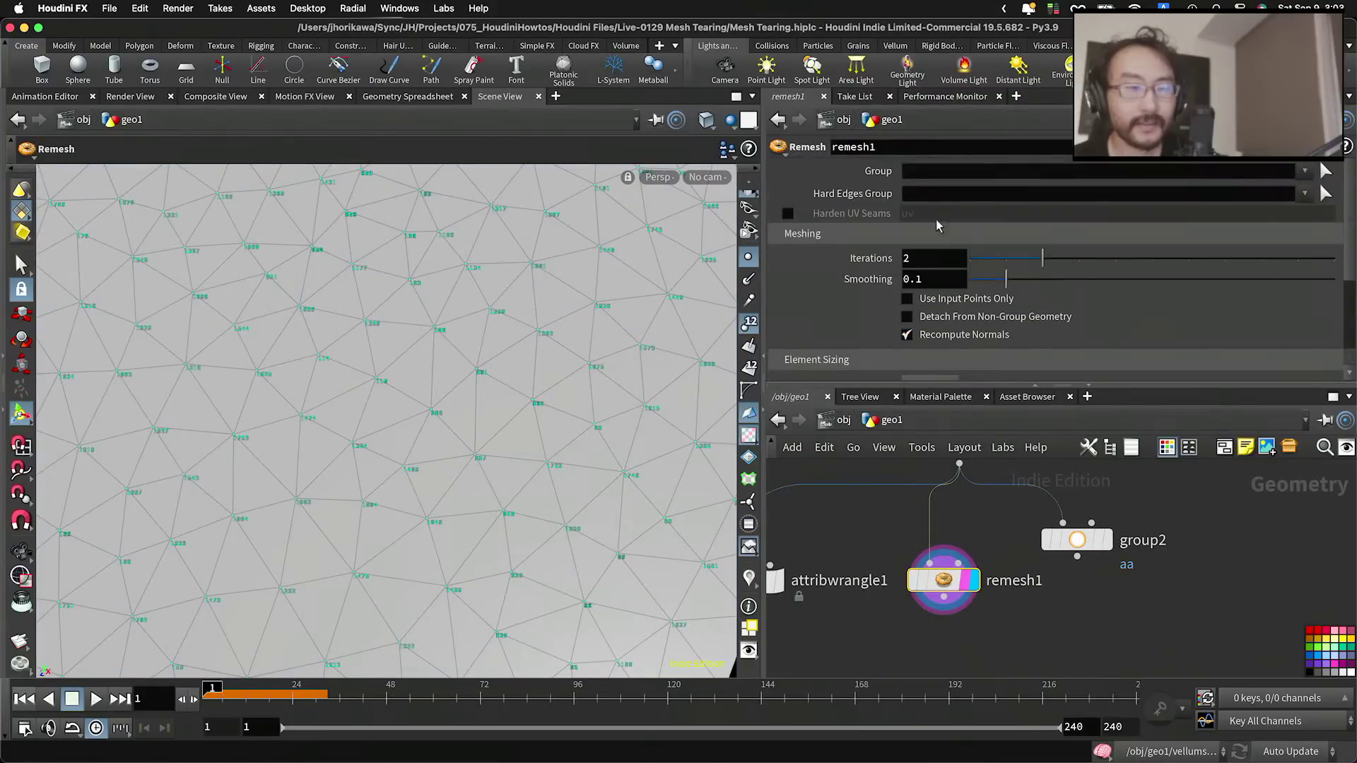
left_click(1304, 193)
left_click(1303, 215)
Step: Examine the remeshed surface from several angles and distances with its point numbers shown
right_click_drag(678, 420, 311, 433, "alt")
middle_click_drag(385, 430, 548, 405, "alt")
right_click_drag(548, 406, 552, 516, "alt")
middle_click_drag(551, 515, 506, 405, "alt")
right_click_drag(506, 405, 434, 424, "alt")
middle_click_drag(435, 424, 433, 510, "alt")
right_click_drag(445, 446, 487, 456, "alt")
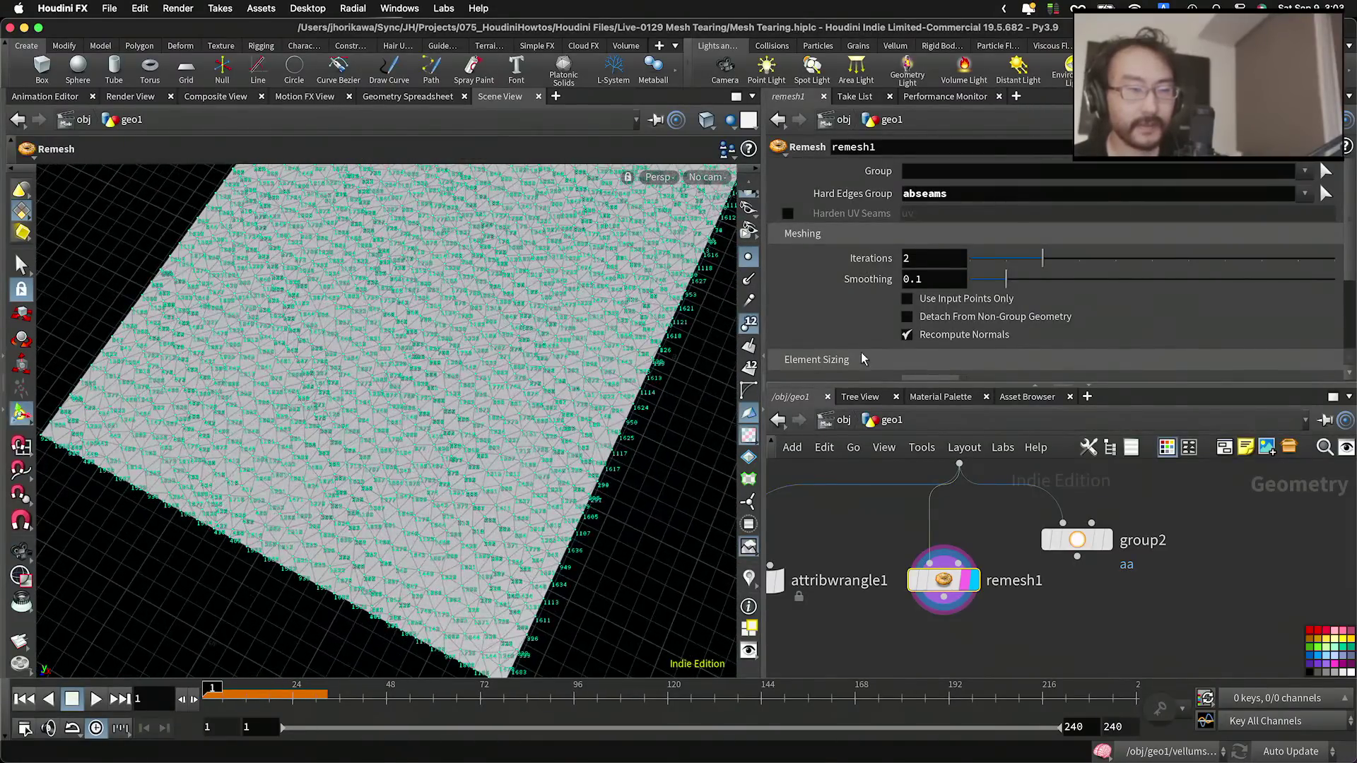
Step: Clear the hard edges group of remesh1 and enter abseams again
middle_click_drag(961, 527, 950, 562)
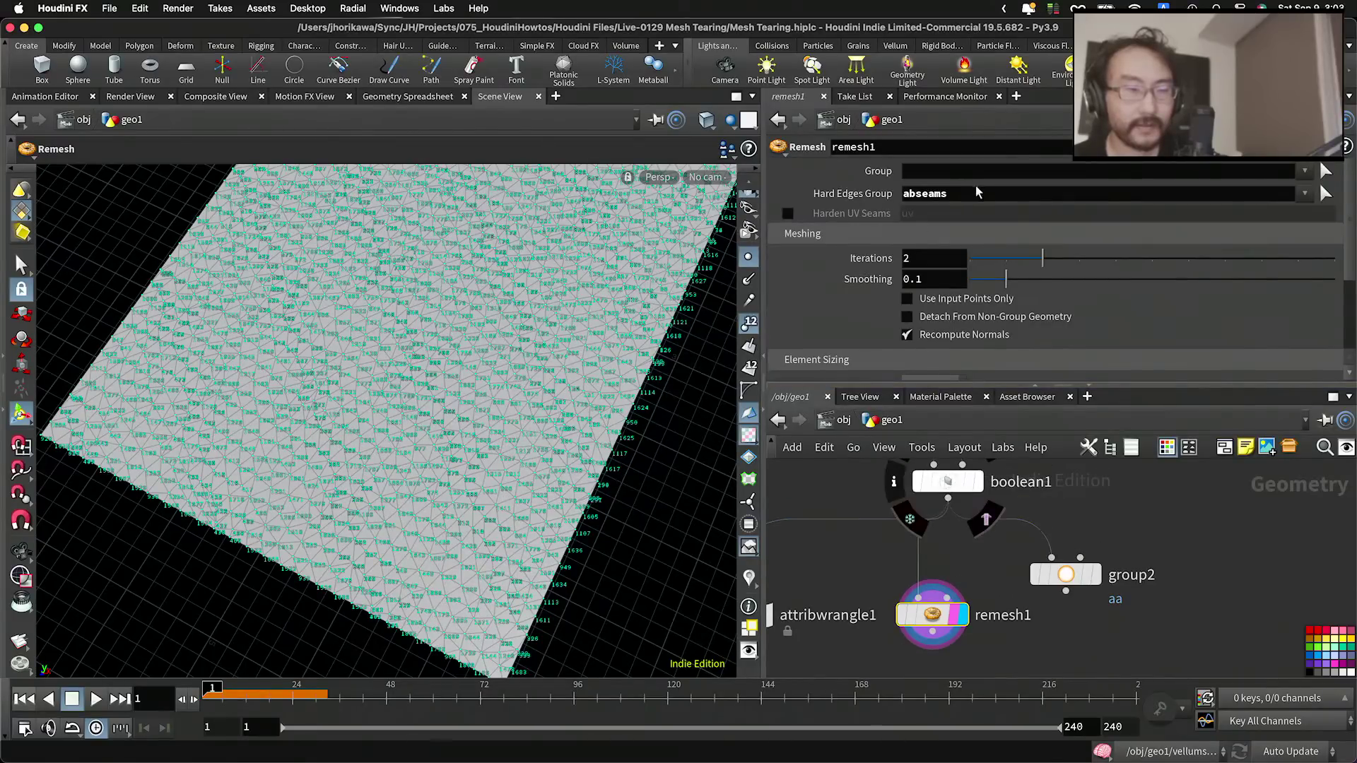
double_click(924, 195)
key("super+c")
key("BackSpace")
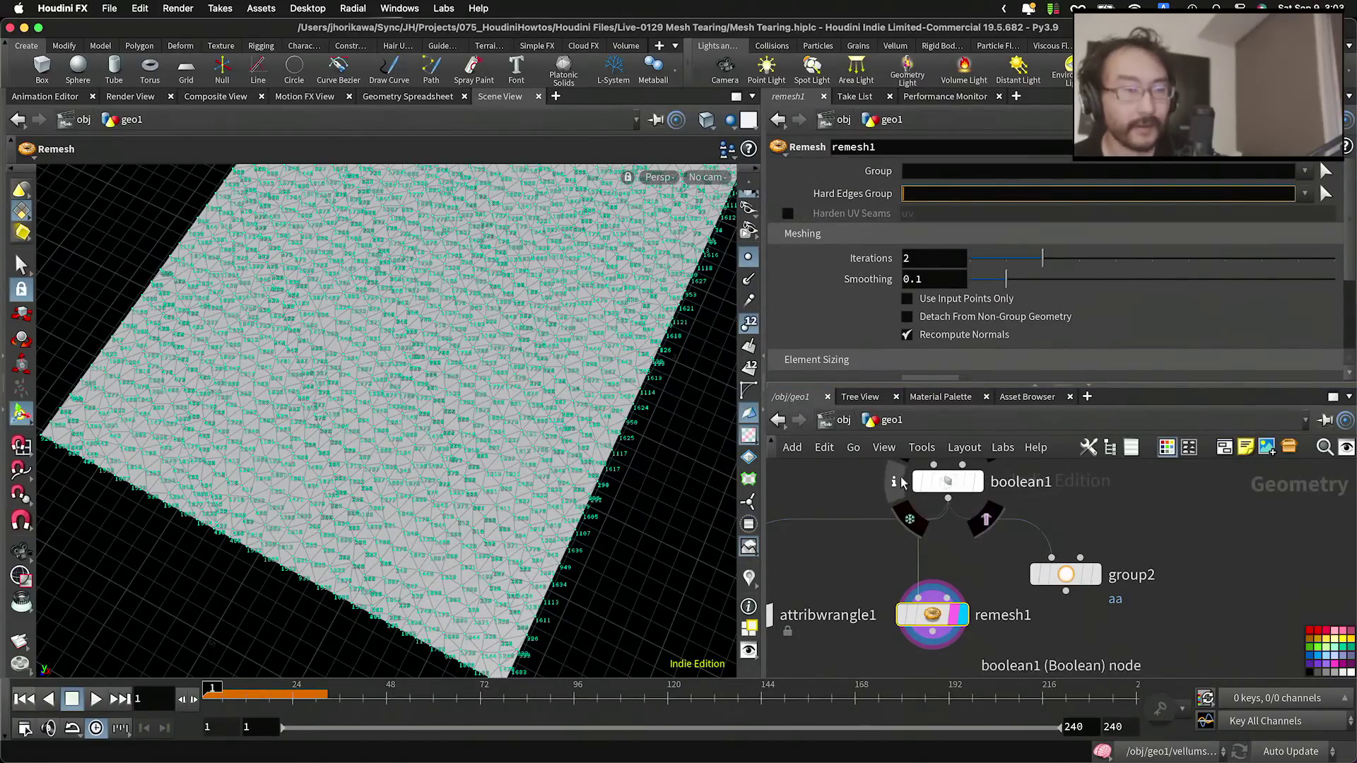
left_click(945, 195)
key("super+v")
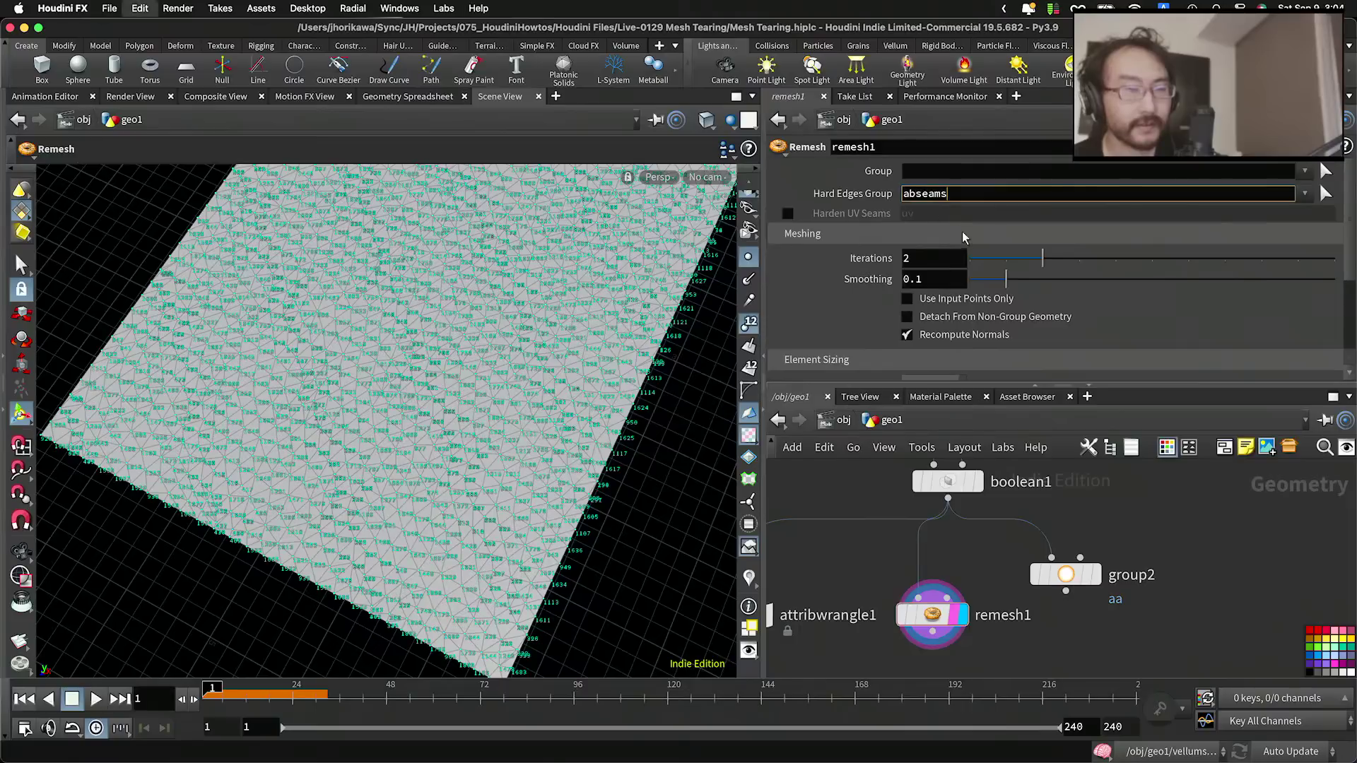
Step: Reduce the target size of remesh1 to 0.1047 and hide the point numbers in the viewport
scroll(979, 275, "down", 1)
scroll(981, 282, "down", 4)
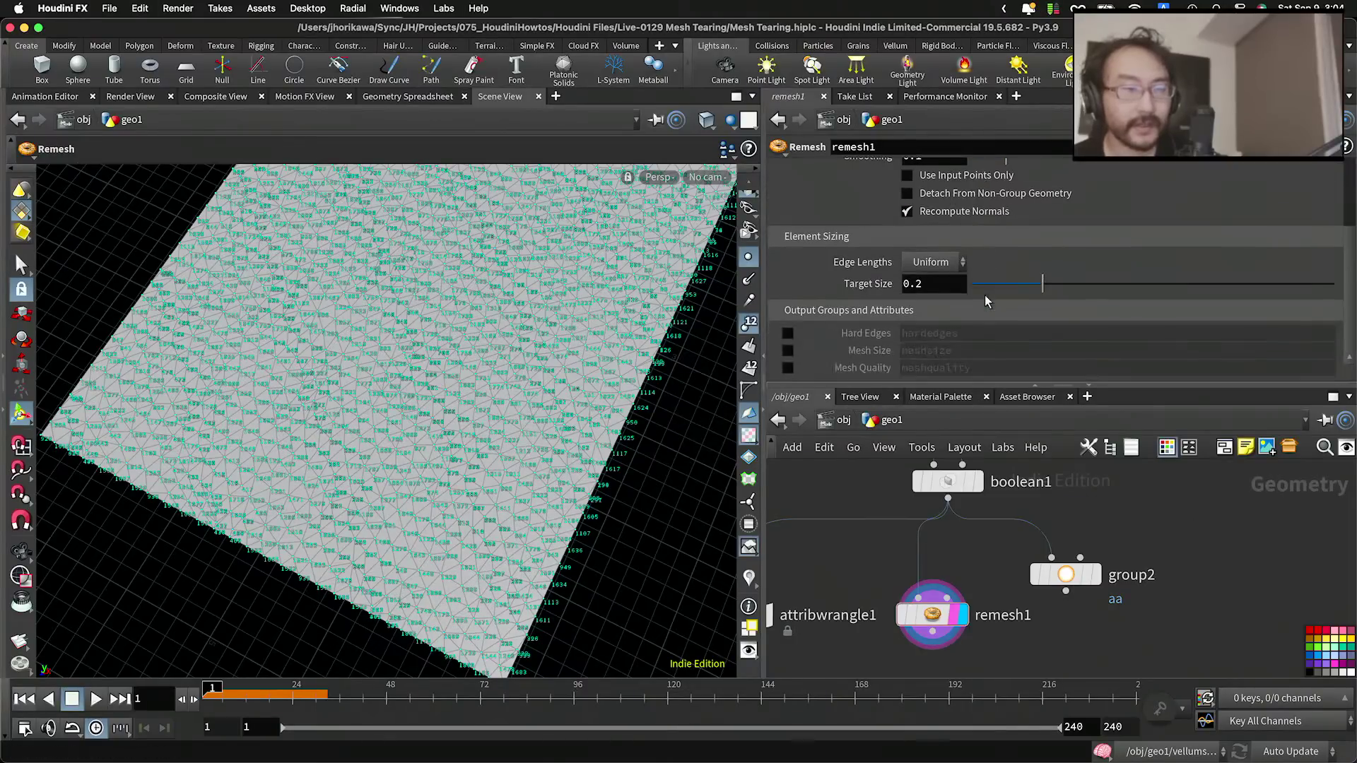
left_click_drag(1014, 290, 1009, 284)
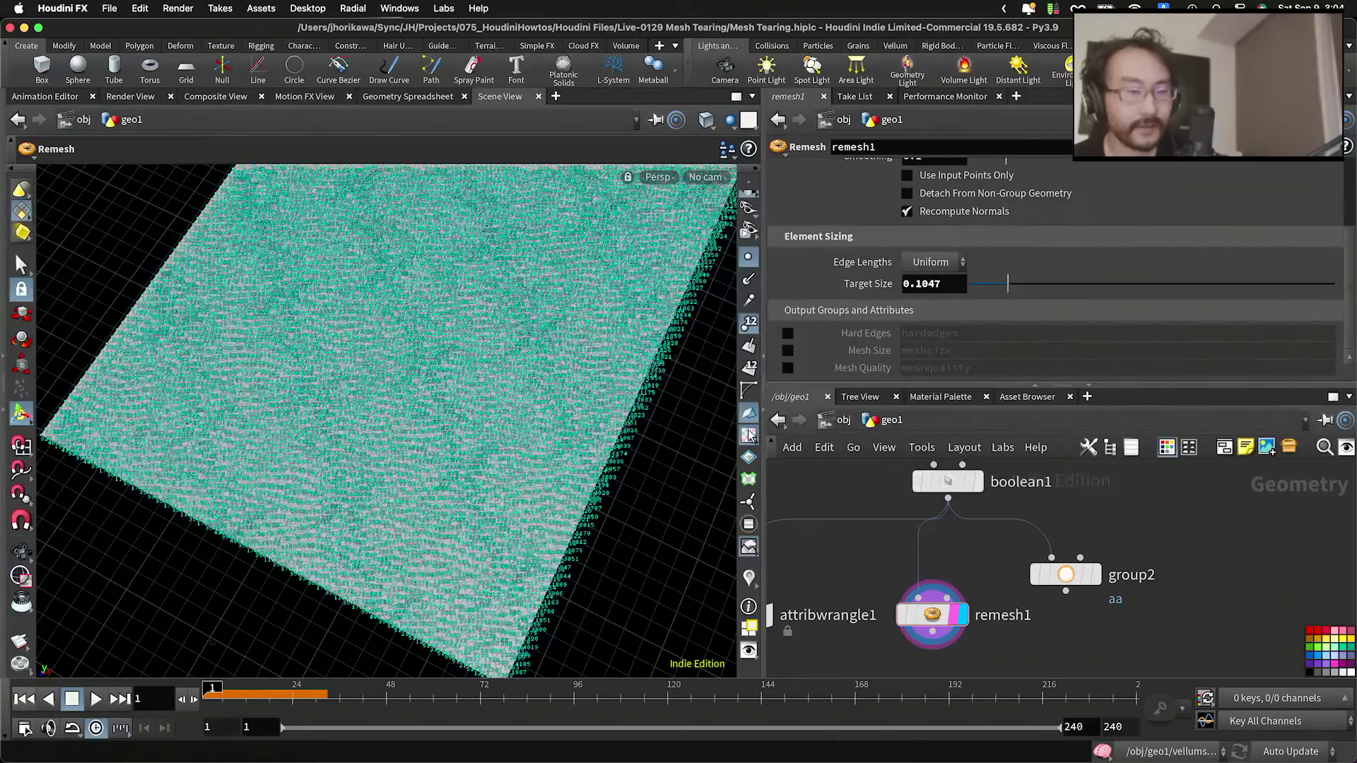
left_click(749, 324)
Step: Display transform2 and turn on the template flag of remesh1 to overlay its wireframe
mouse_move(492, 472)
right_mouse_down("alt")
mouse_move(571, 467)
mouse_move(495, 471)
right_mouse_up("alt")
scroll(979, 603, "down", 3)
scroll(911, 491, "up", 3)
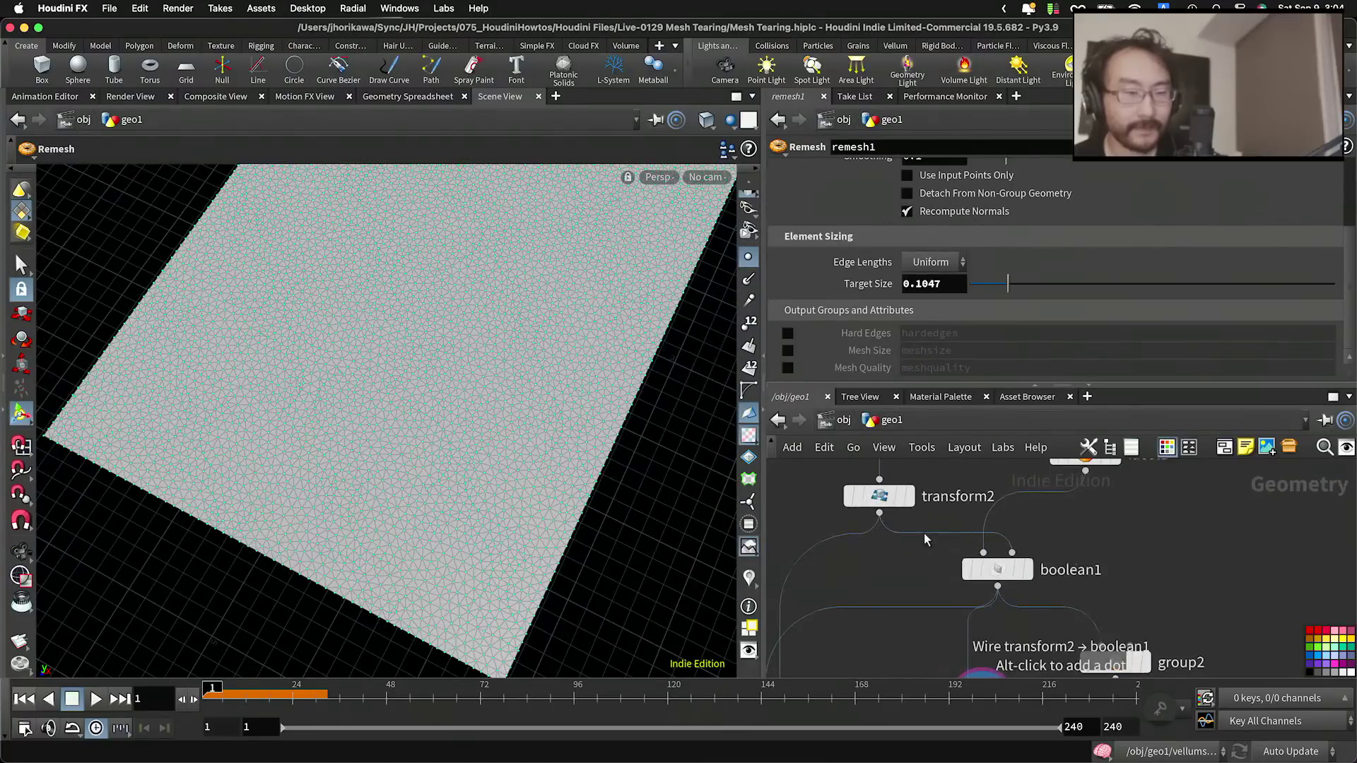
left_click(901, 503)
left_click(910, 498)
middle_click_drag(951, 622, 949, 509)
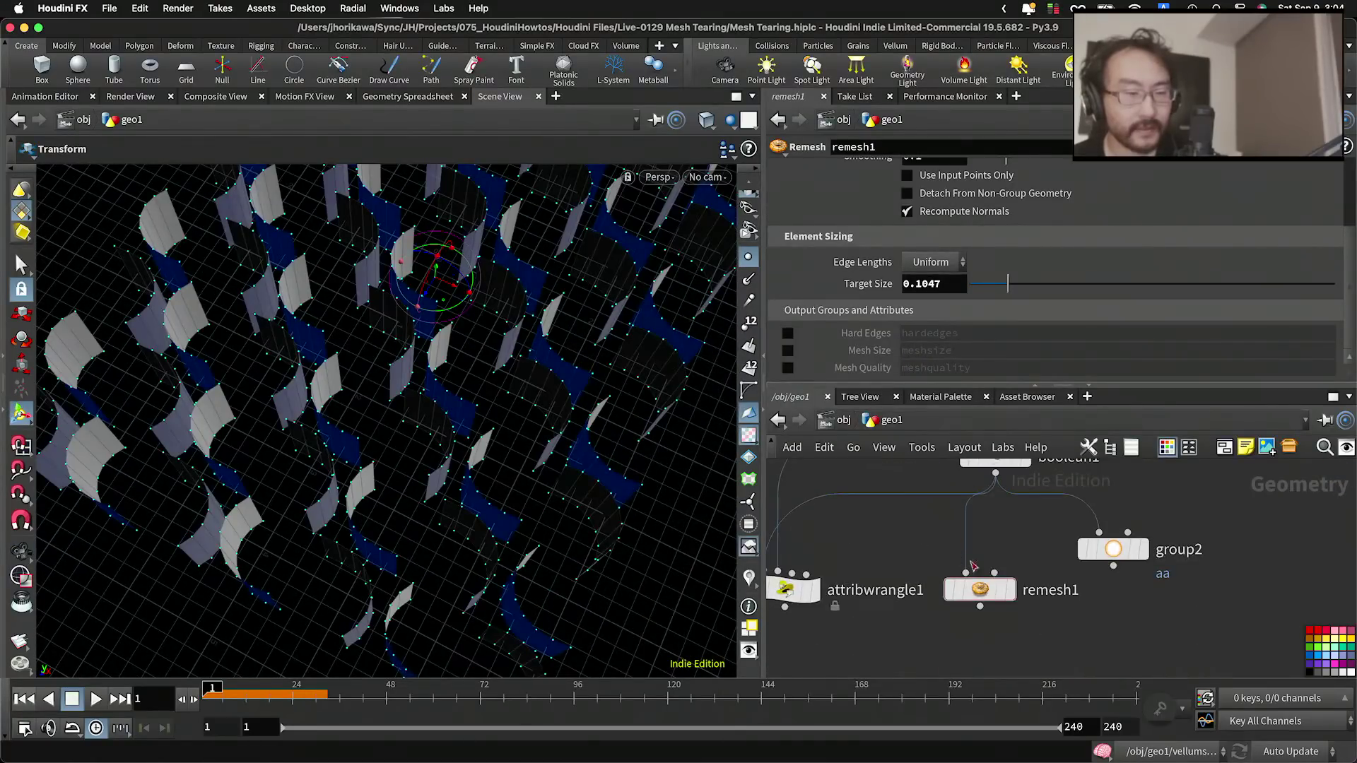
left_click(1004, 593)
Step: Examine how the curved cutter strips of transform2 line up with the remesh1 wireframe from several angles
right_click_drag(530, 554, 575, 521, "alt")
left_click_drag(575, 521, 437, 438, "alt")
right_click_drag(437, 438, 488, 376)
left_click_drag(488, 376, 393, 365)
right_click_drag(394, 365, 415, 430)
left_click_drag(414, 430, 418, 392)
right_click_drag(417, 392, 446, 432)
left_click_drag(446, 433, 509, 431)
right_click_drag(509, 430, 509, 378)
left_click_drag(509, 379, 485, 421)
right_click_drag(485, 422, 587, 393)
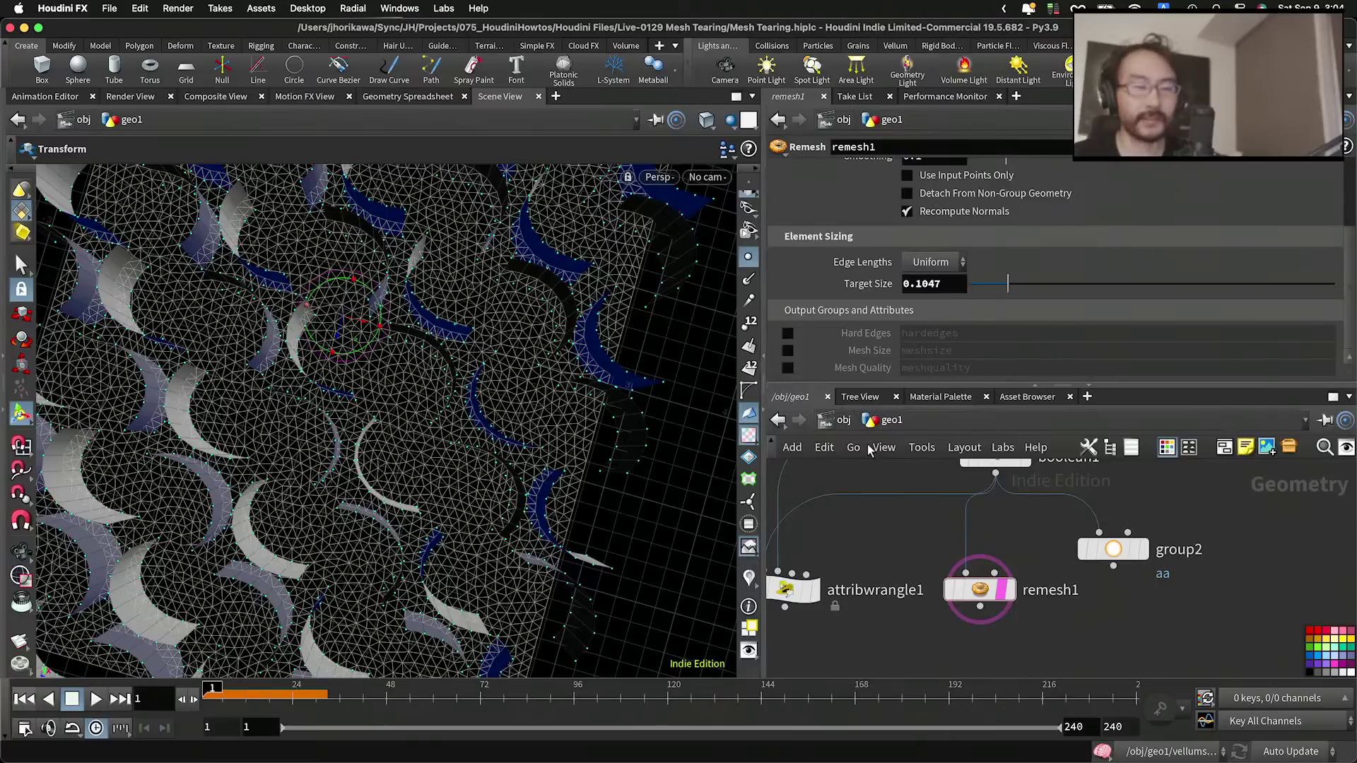
scroll(987, 533, "down", 4)
middle_click_drag(987, 533, 991, 606)
scroll(995, 565, "up", 4)
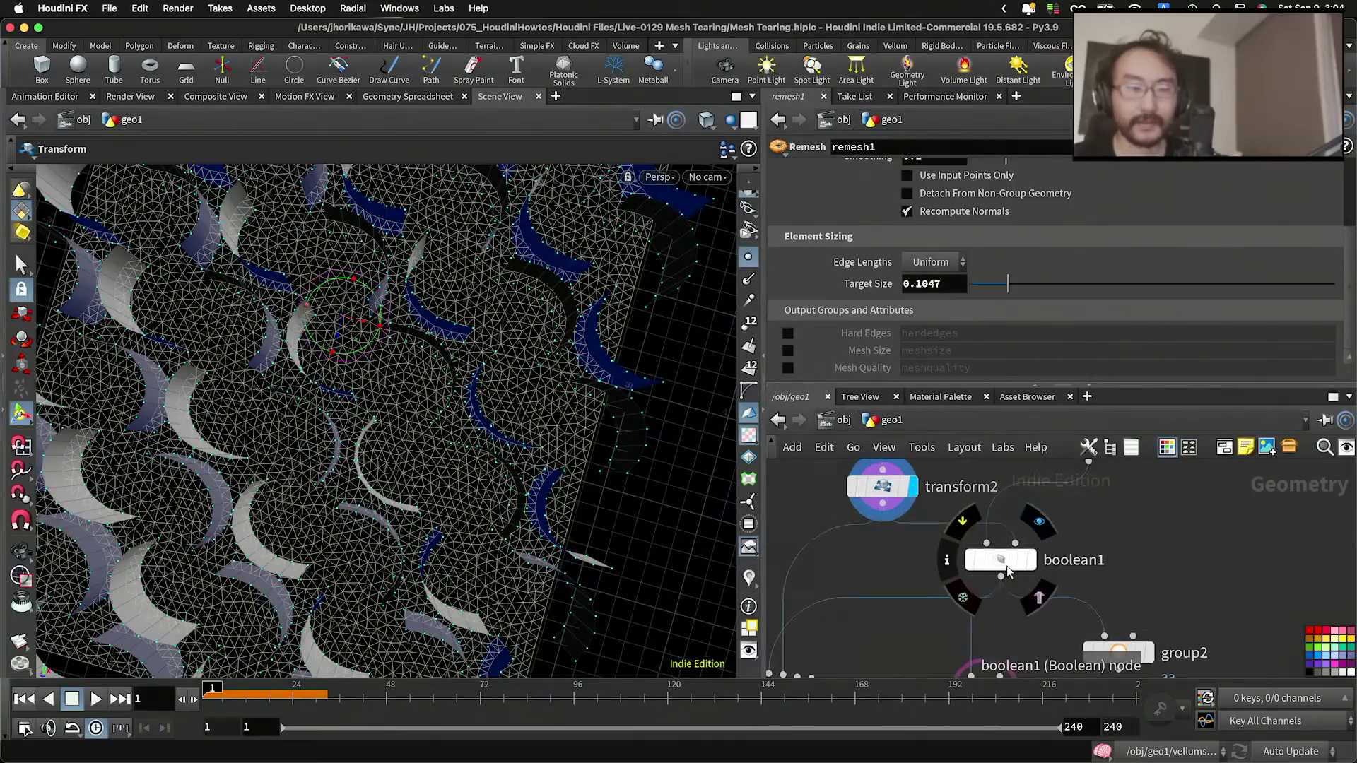
Step: Inspect a single cutter strip up close to compare its edge points with the remeshed wireframe vertices
right_click_drag(542, 414, 554, 451, "alt")
left_click_drag(554, 451, 464, 390, "alt")
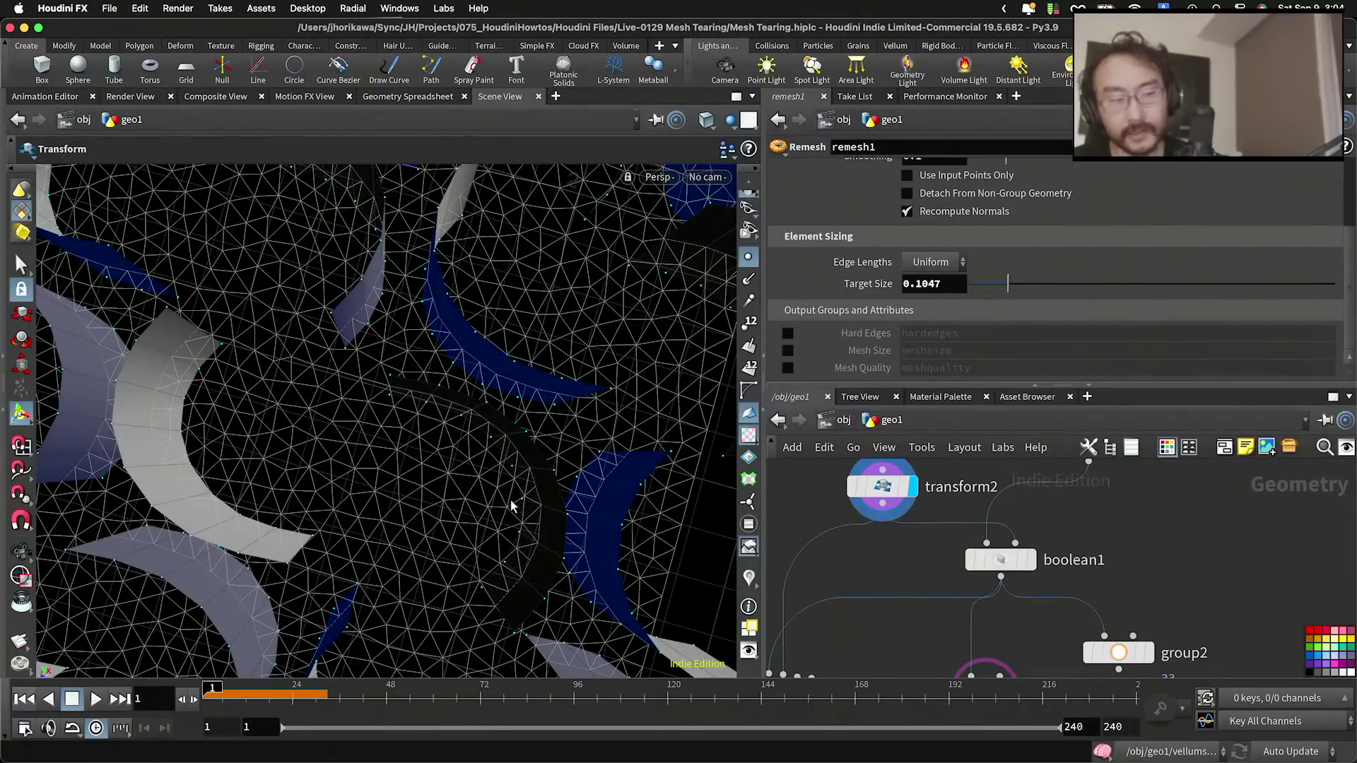
right_click_drag(514, 481, 572, 451, "alt")
middle_click_drag(399, 401, 451, 452, "alt")
right_click_drag(451, 451, 518, 429, "alt")
mouse_move(467, 436)
left_mouse_down("alt")
mouse_move(516, 434)
mouse_move(460, 439)
left_mouse_up("alt")
mouse_move(460, 439)
right_mouse_down("alt")
mouse_move(594, 414)
mouse_move(527, 412)
mouse_move(563, 400)
mouse_move(537, 385)
right_mouse_up("alt")
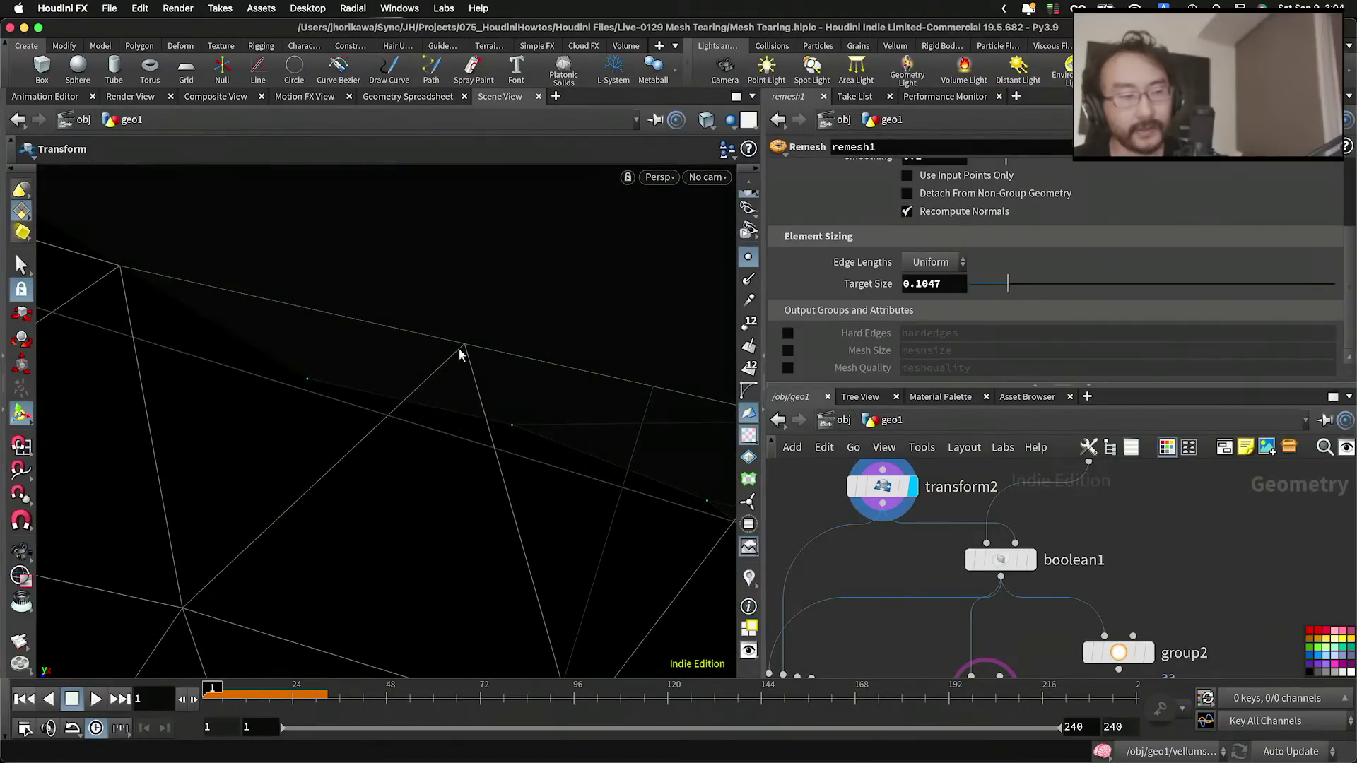
left_click_drag(477, 365, 470, 377, "alt")
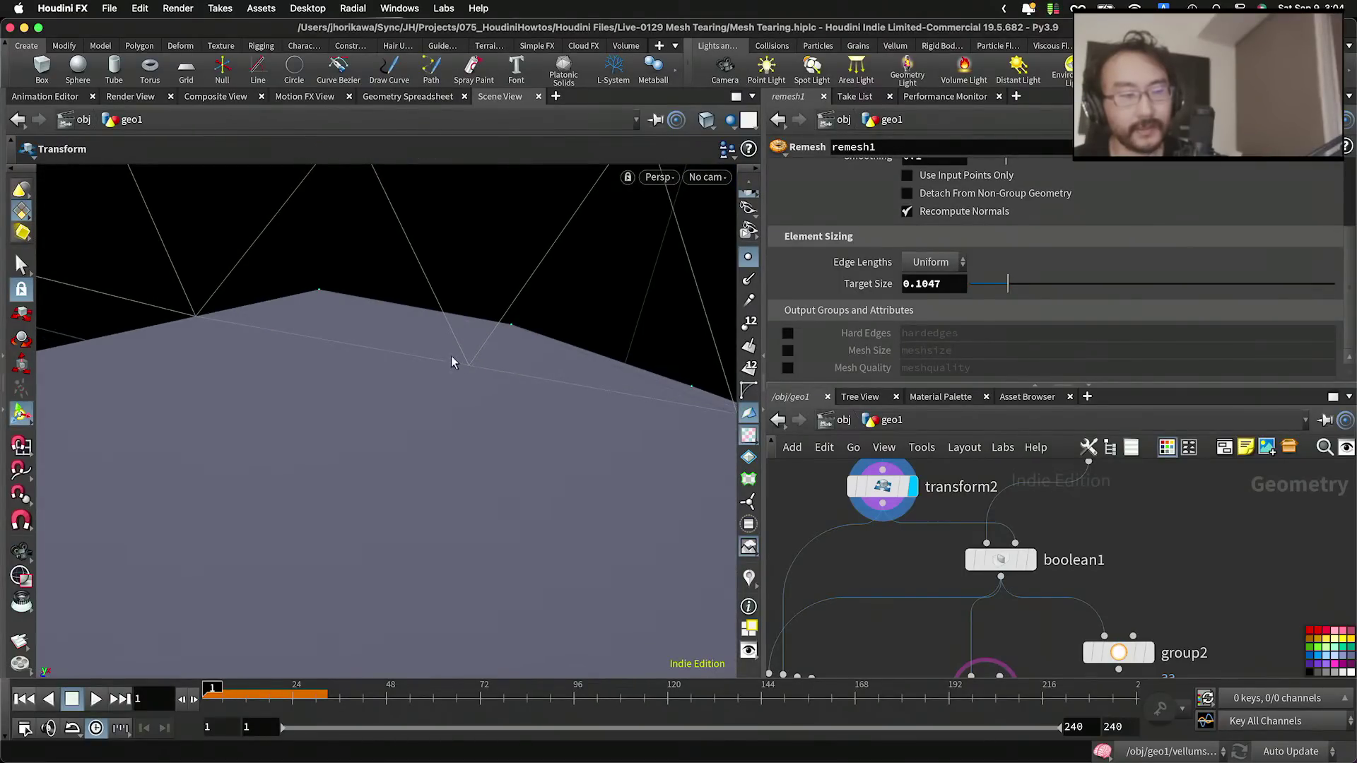
left_click_drag(490, 335, 418, 461, "alt")
mouse_move(527, 434)
left_mouse_down("alt")
mouse_move(433, 473)
mouse_move(358, 424)
mouse_move(366, 448)
left_mouse_up("alt")
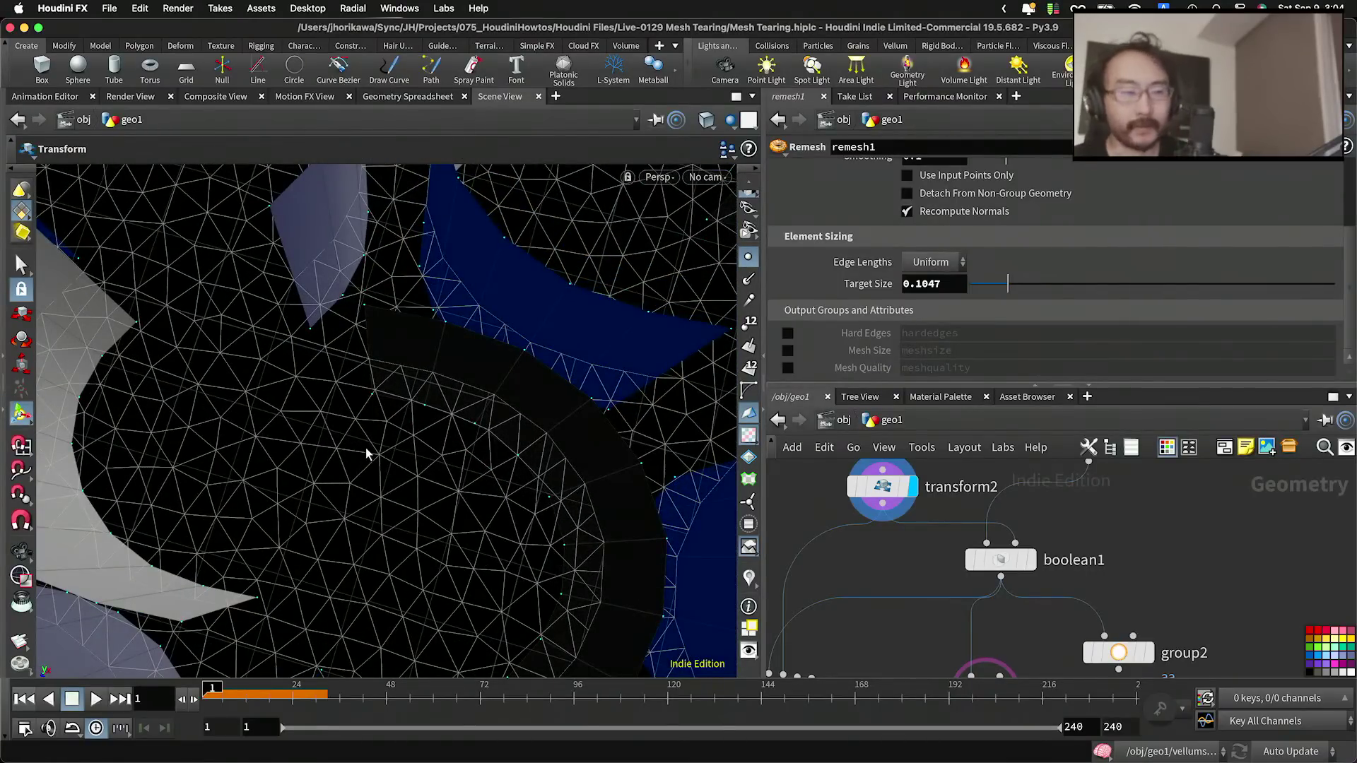
Step: Review the wider array of cutter strips against the templated wireframe and locate remesh1 in the network
mouse_move(525, 404)
left_mouse_down("alt")
mouse_move(478, 403)
mouse_move(377, 332)
mouse_move(372, 370)
mouse_move(388, 385)
mouse_move(443, 387)
mouse_move(464, 403)
left_mouse_up("alt")
middle_click_drag(464, 403, 539, 445, "alt")
right_click_drag(539, 445, 479, 404, "alt")
mouse_move(479, 405)
left_mouse_down("alt")
mouse_move(502, 375)
mouse_move(491, 385)
mouse_move(555, 414)
left_mouse_up("alt")
right_click_drag(555, 415, 501, 427, "alt")
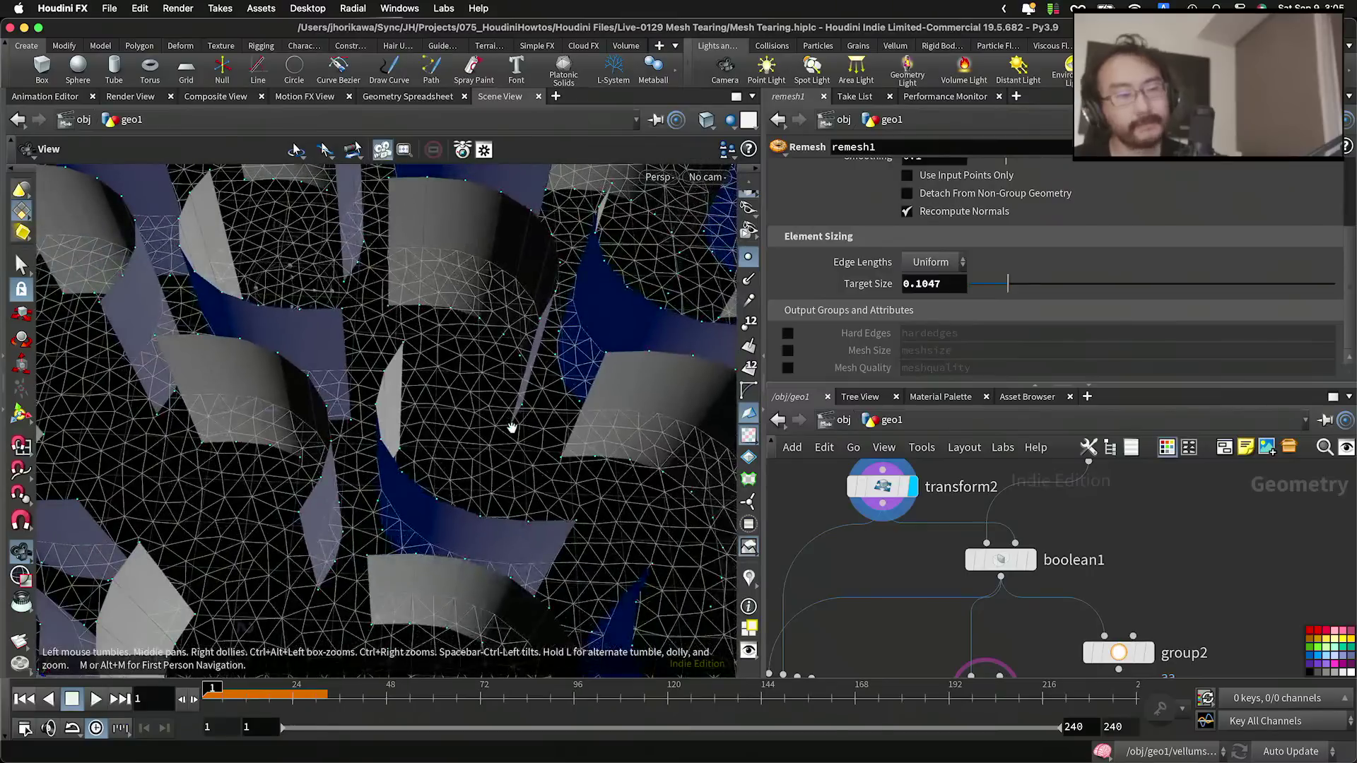
key("t")
scroll(996, 545, "down", 5)
scroll(1004, 598, "up", 5)
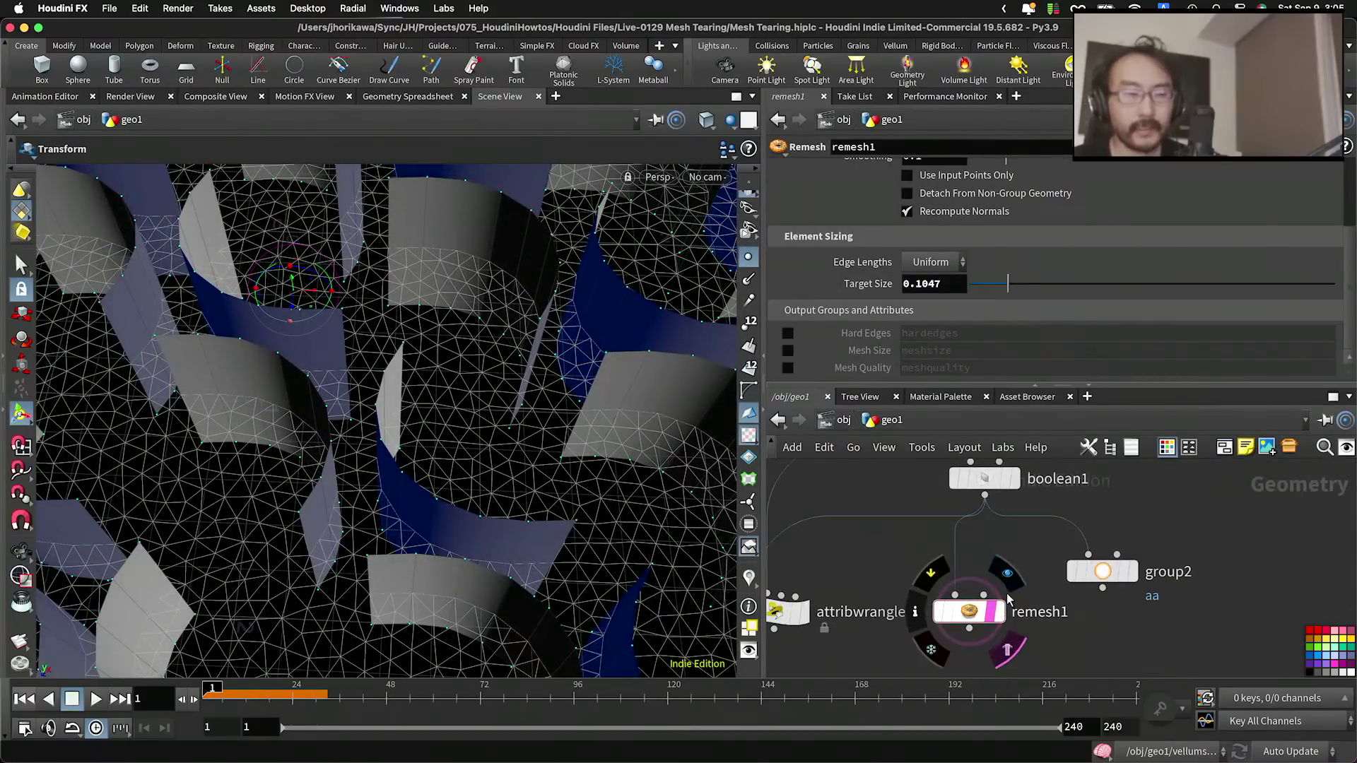
Step: Display remesh1 in the viewport and move the group2 node farther away from it
left_click_drag(659, 467, 665, 503, "alt")
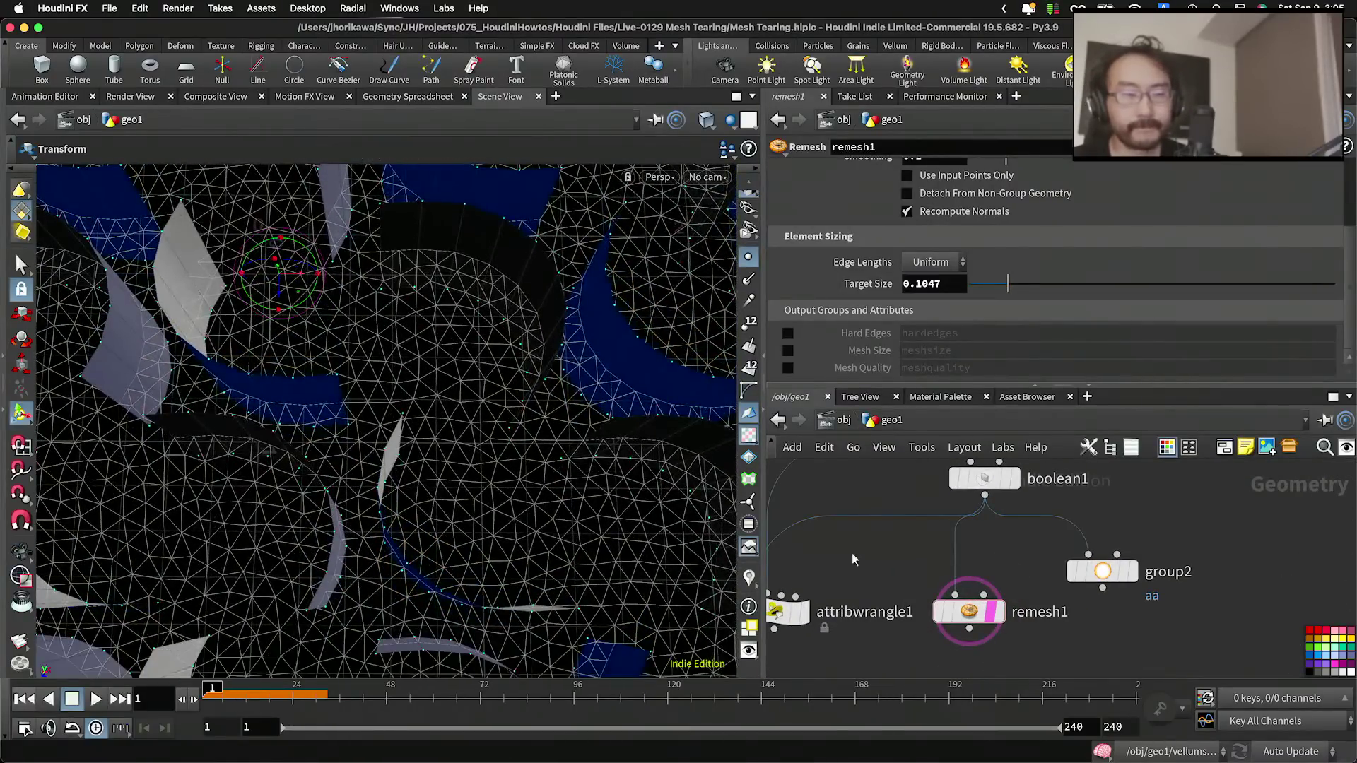
scroll(926, 591, "down", 5)
scroll(970, 609, "up", 4)
left_click(969, 606)
left_click_drag(947, 605, 962, 579)
scroll(962, 584, "up", 2)
left_click_drag(1082, 568, 1140, 558)
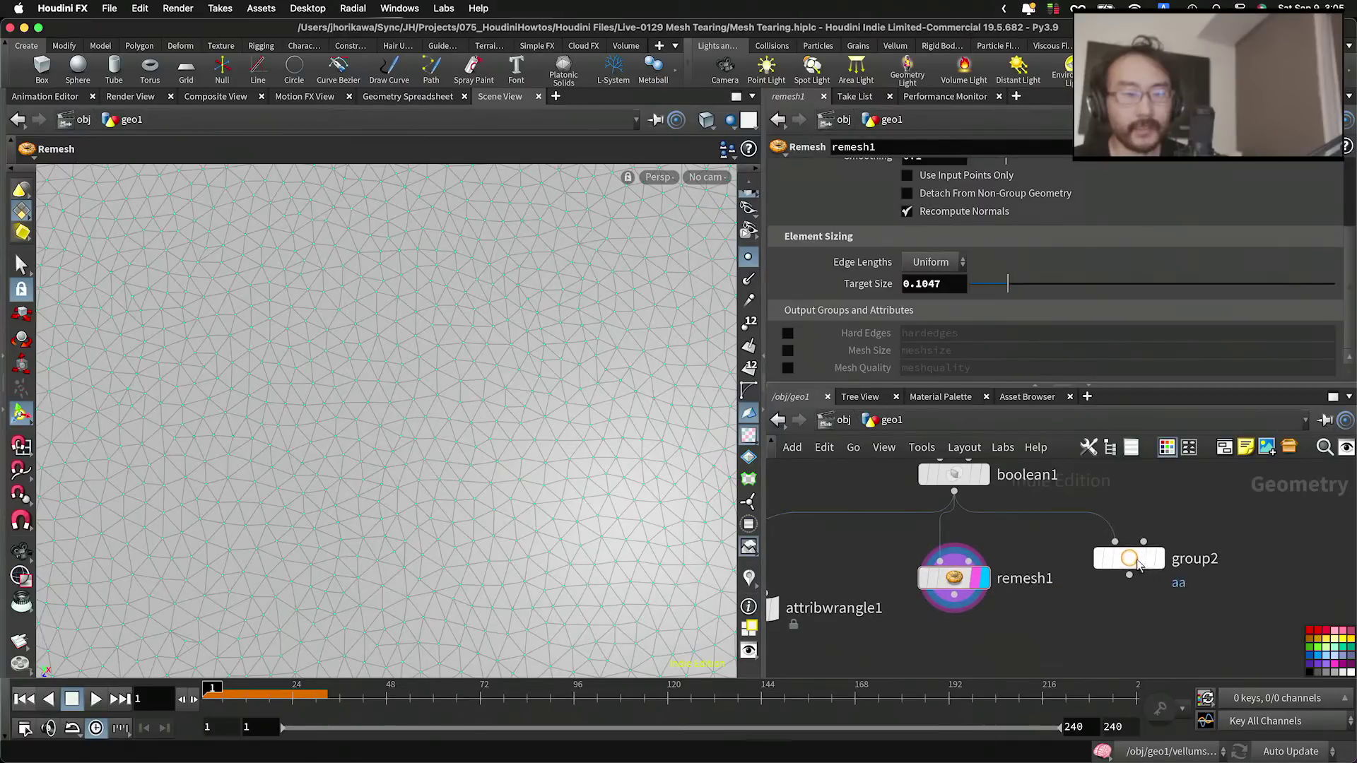
Step: Move the attribwrangle1 node farther from remesh1 to free space in the network
scroll(1060, 559, "down", 4)
middle_click_drag(983, 548, 1042, 571)
scroll(1043, 571, "up", 3)
scroll(1042, 571, "up", 2)
scroll(1066, 561, "down", 2)
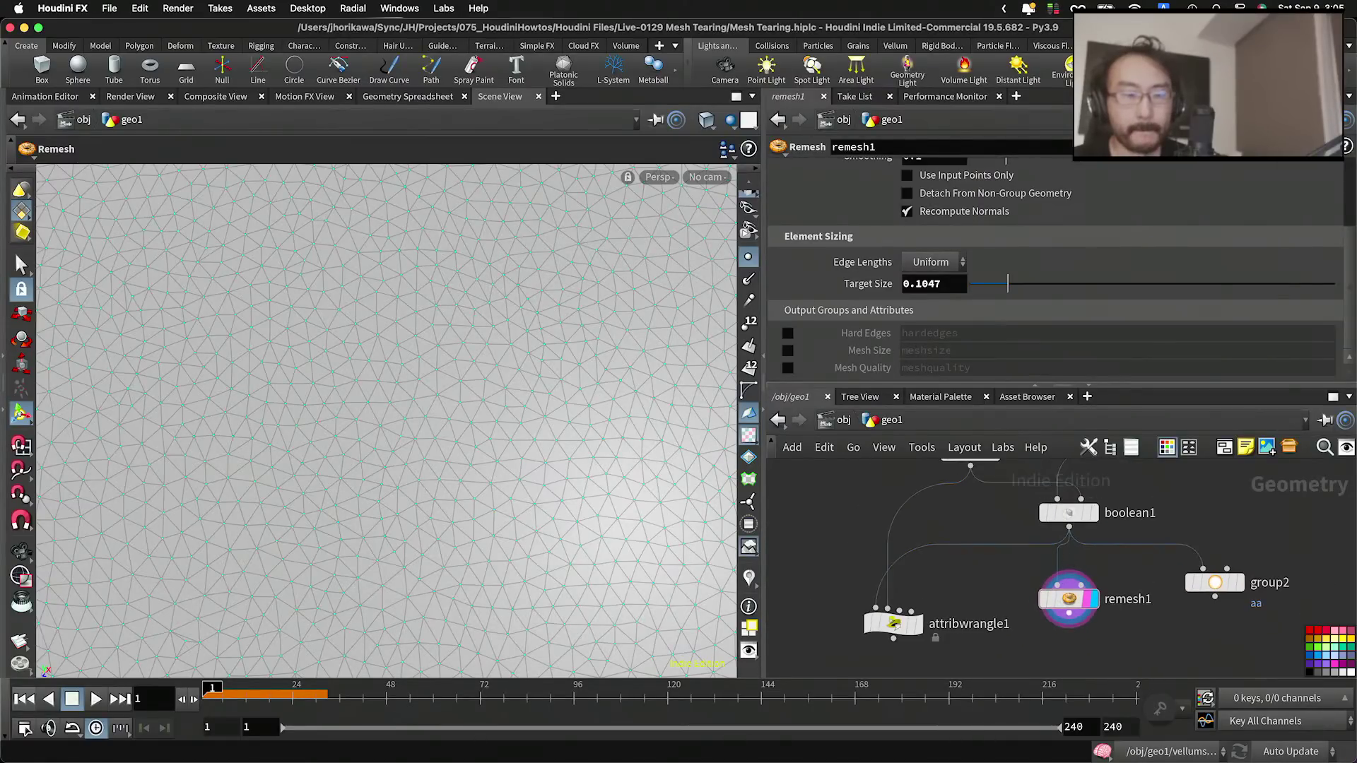
middle_click_drag(957, 608, 975, 554)
left_click_drag(917, 571, 853, 580)
Step: Add a Point Wrangle below remesh1 and wire remesh1 into its first input
key("Tab")
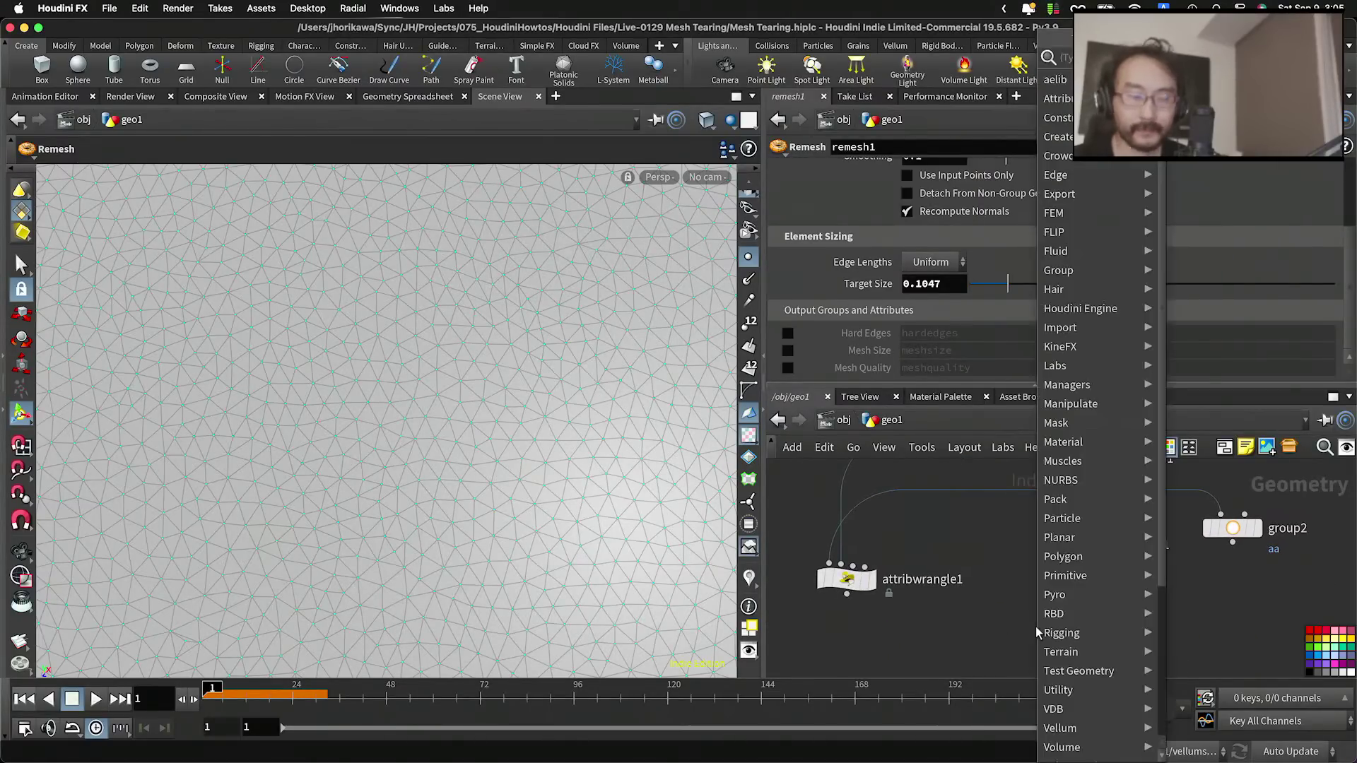
type("po")
key("Return")
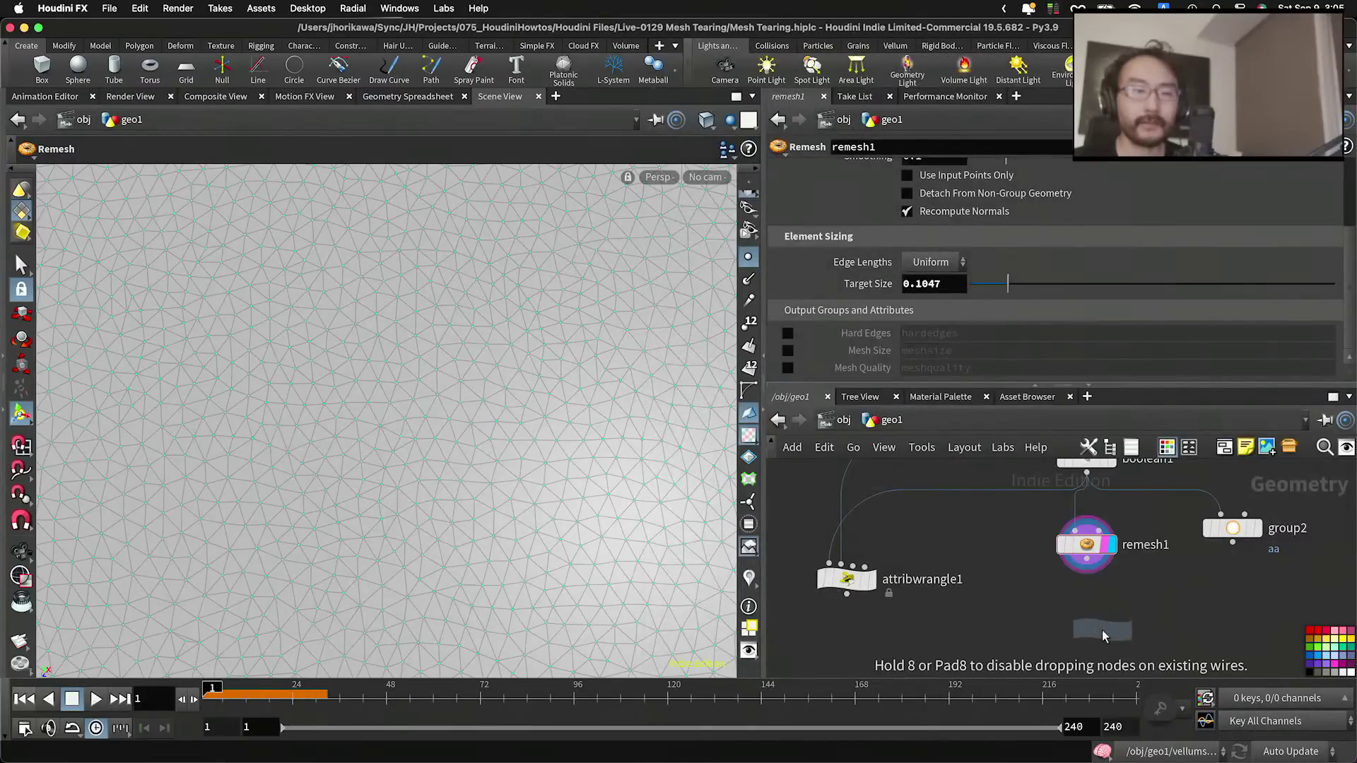
left_click(1101, 627)
scroll(1102, 579, "up", 2)
left_click_drag(1088, 548, 1088, 601)
scroll(1102, 558, "down", 4)
left_click_drag(1101, 616, 1051, 613)
scroll(1052, 612, "down", 3)
scroll(1053, 567, "up", 5)
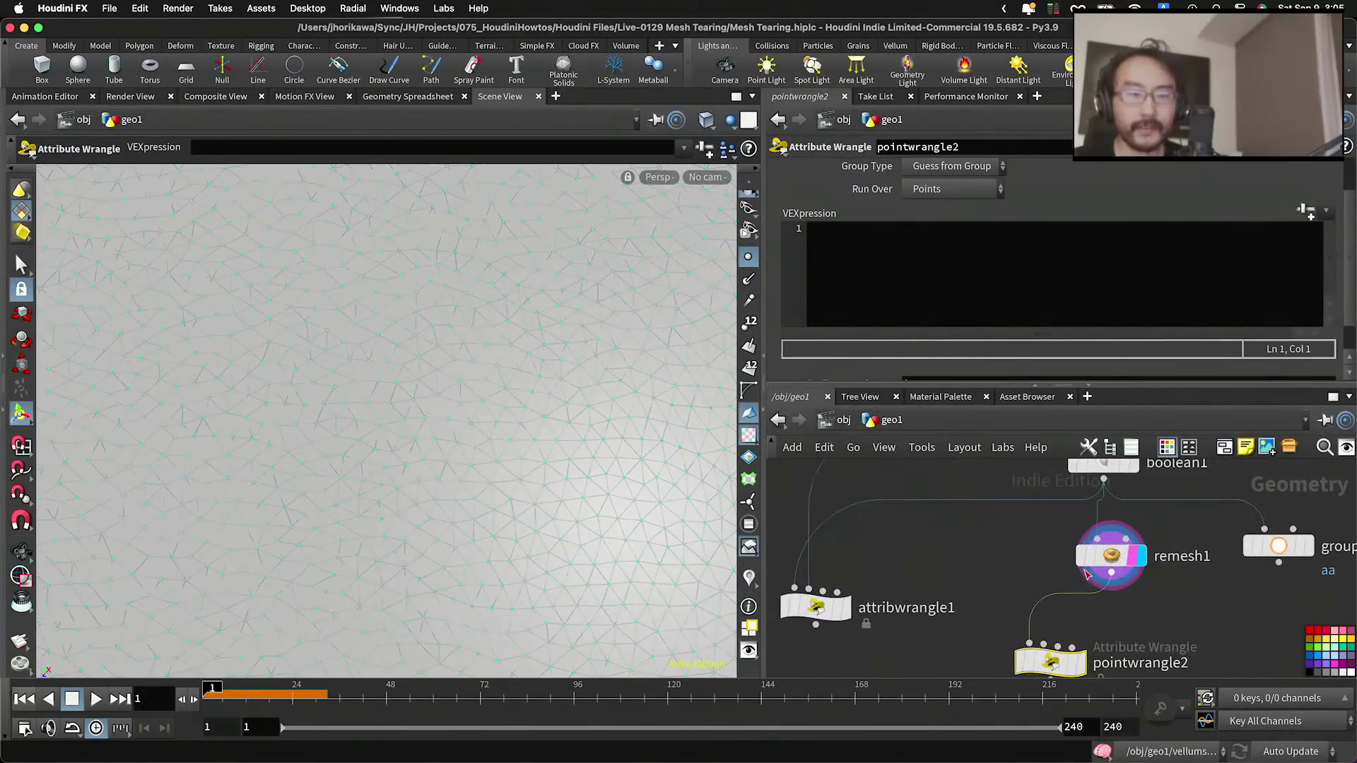
Step: Connect transform2's output to the second input of the new wrangle and reposition the wrangle beneath remesh1
scroll(1074, 553, "down", 5)
middle_click_drag(1008, 516, 1021, 563)
scroll(1036, 561, "up", 4)
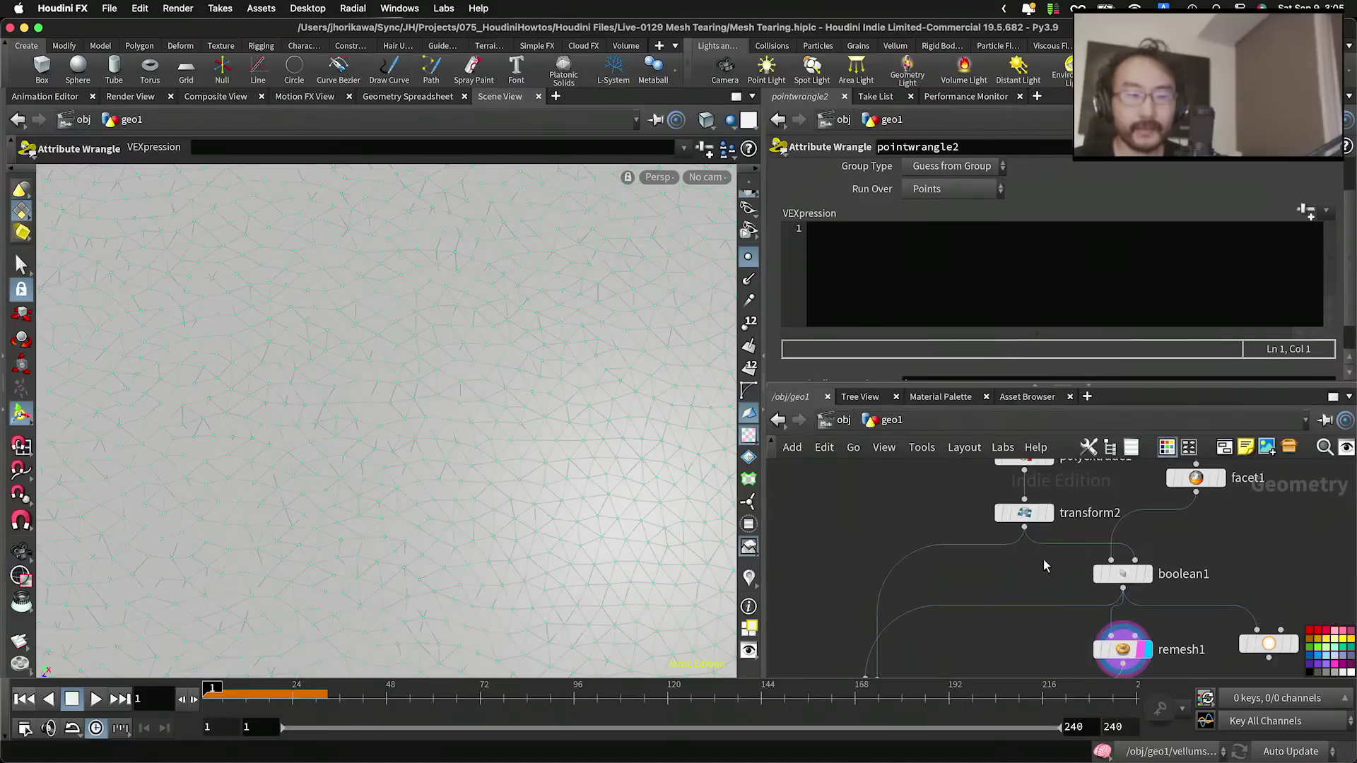
left_click(1024, 528)
scroll(1024, 533, "down", 5)
scroll(1040, 611, "up", 6)
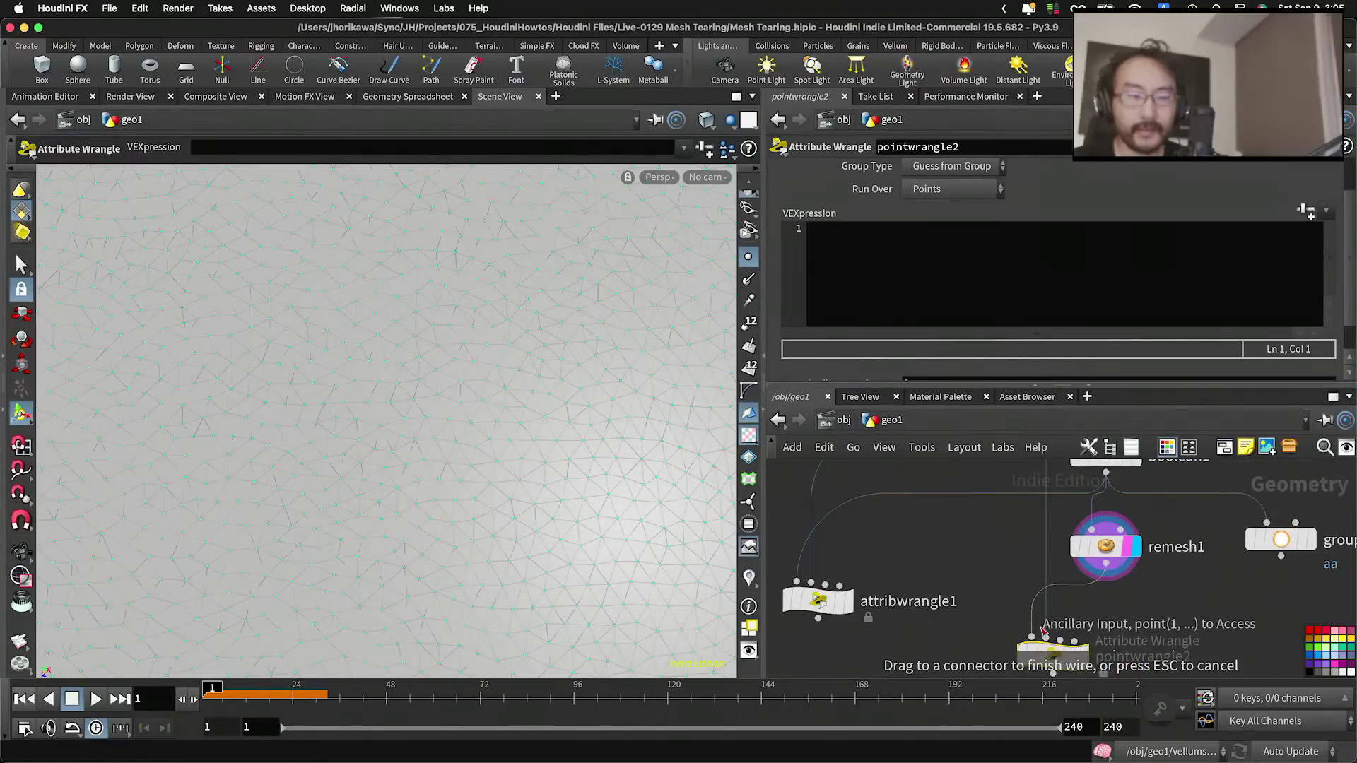
left_click(1044, 623)
left_click_drag(1056, 647, 1027, 636)
Step: Rename the new wrangle as open and display its output
double_click(1100, 634)
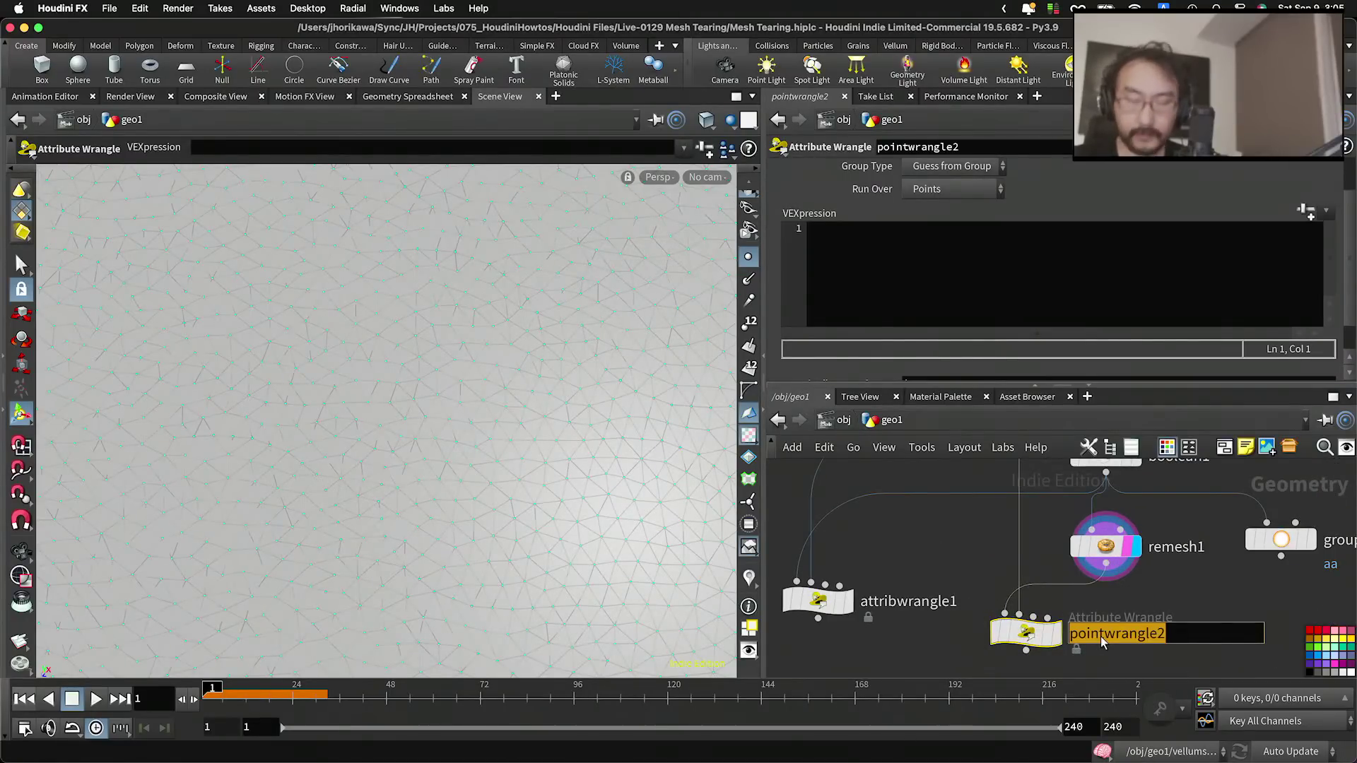
type("open")
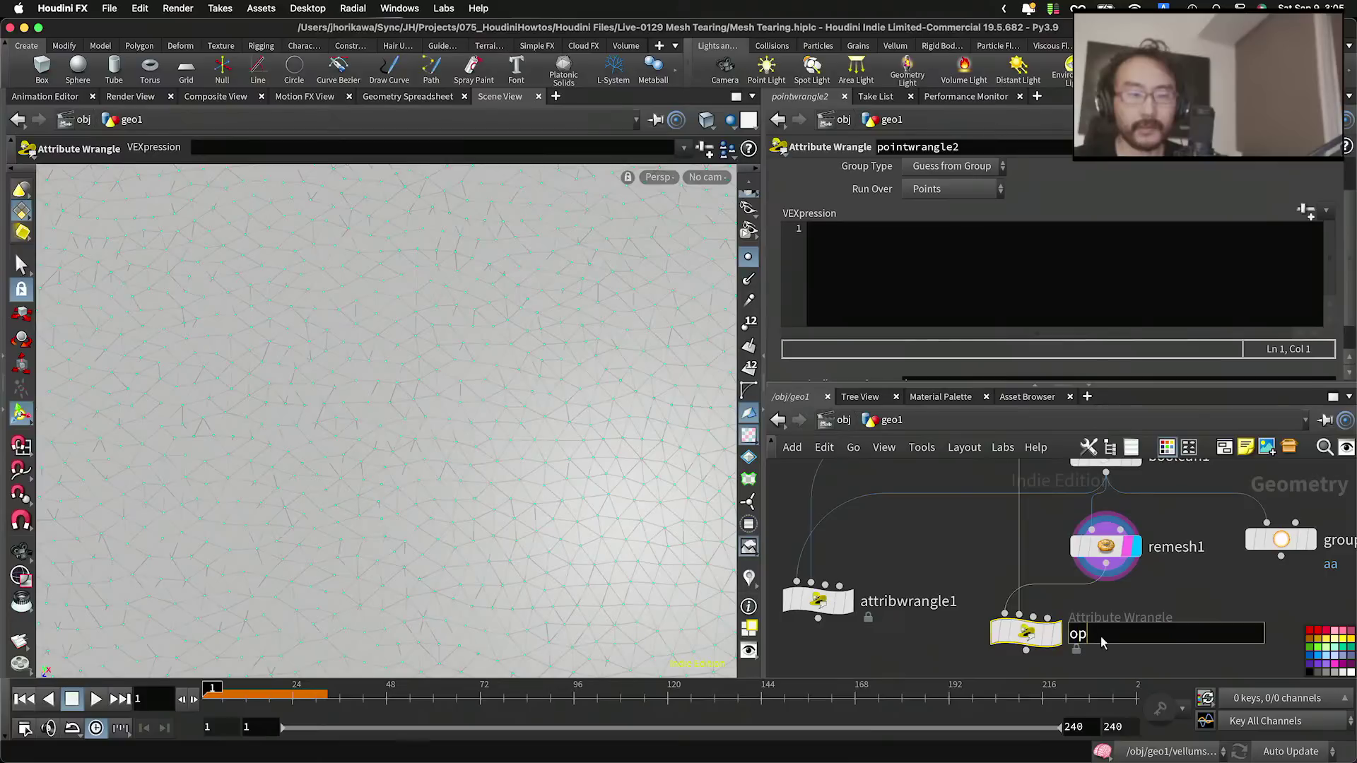
key("Return")
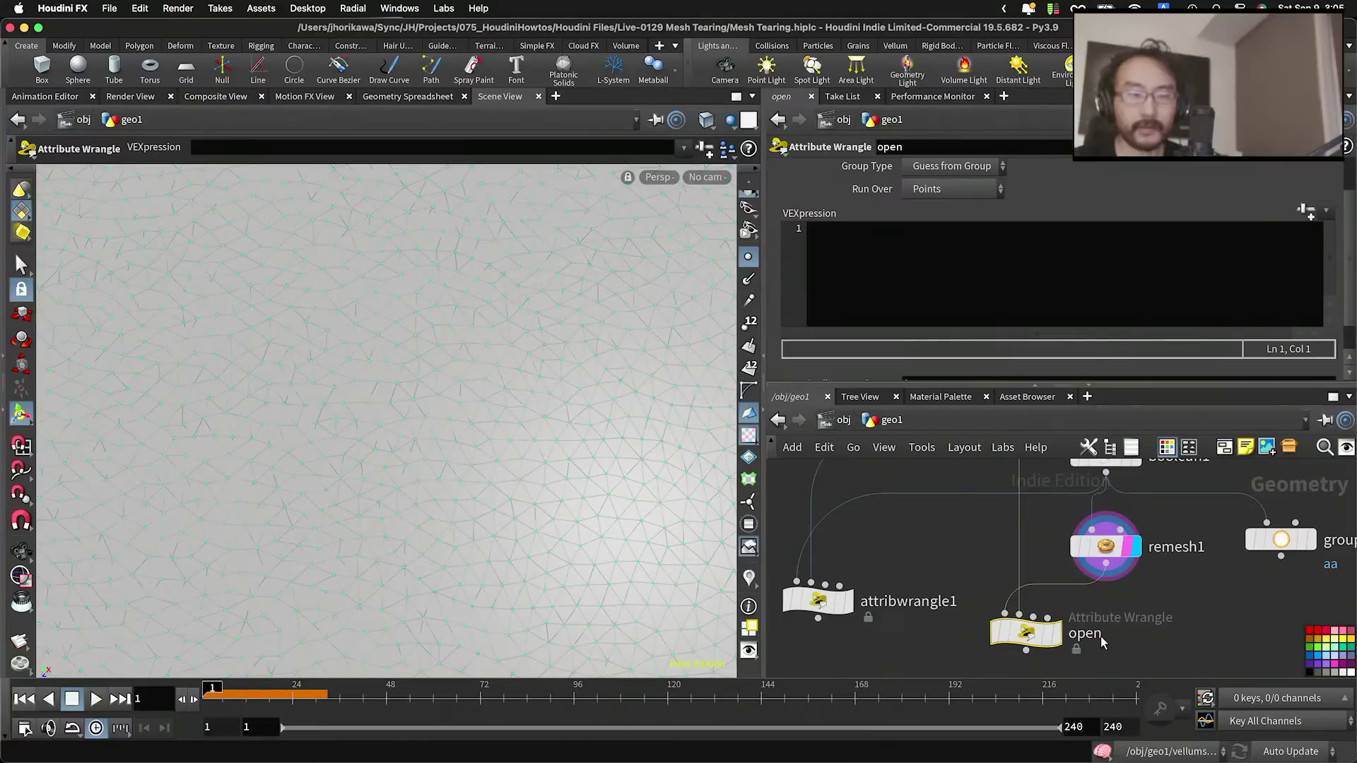
left_click(1056, 634)
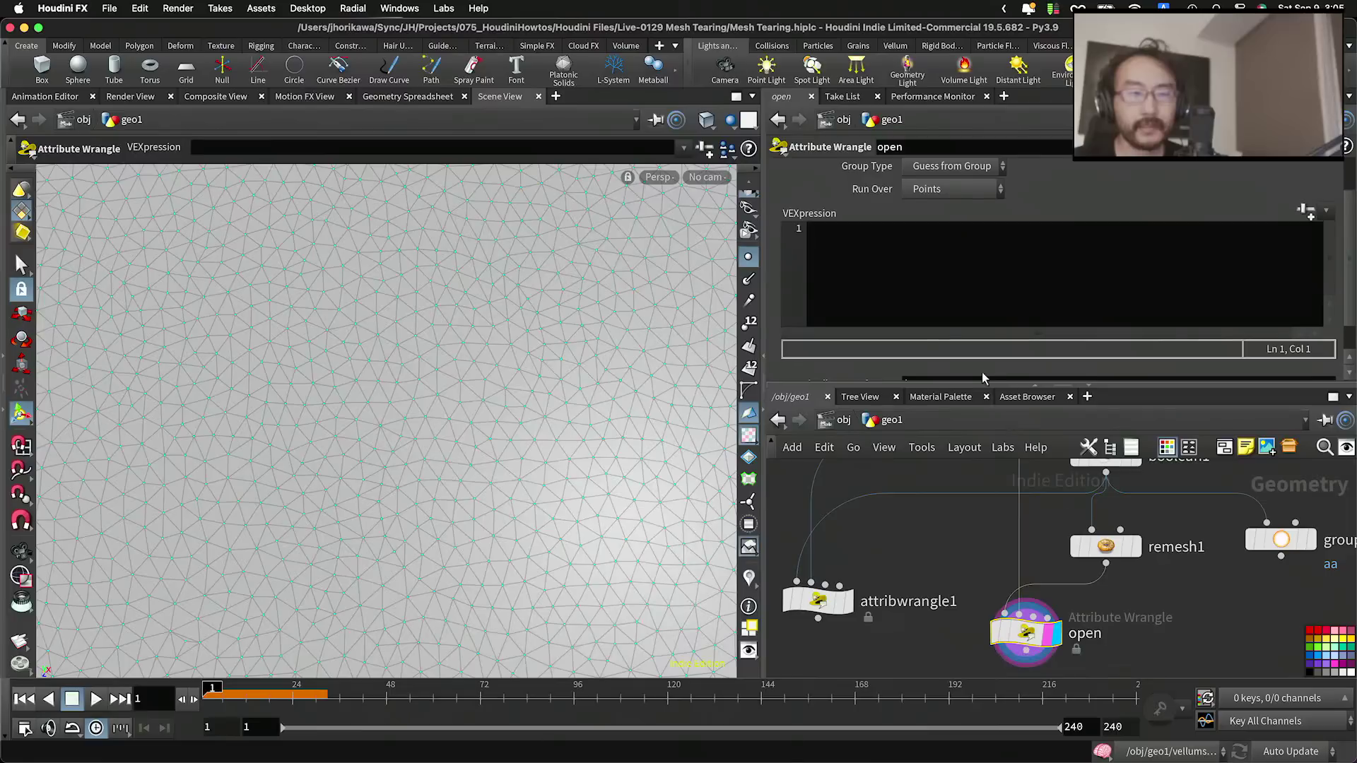
left_click(969, 282)
type("float d ")
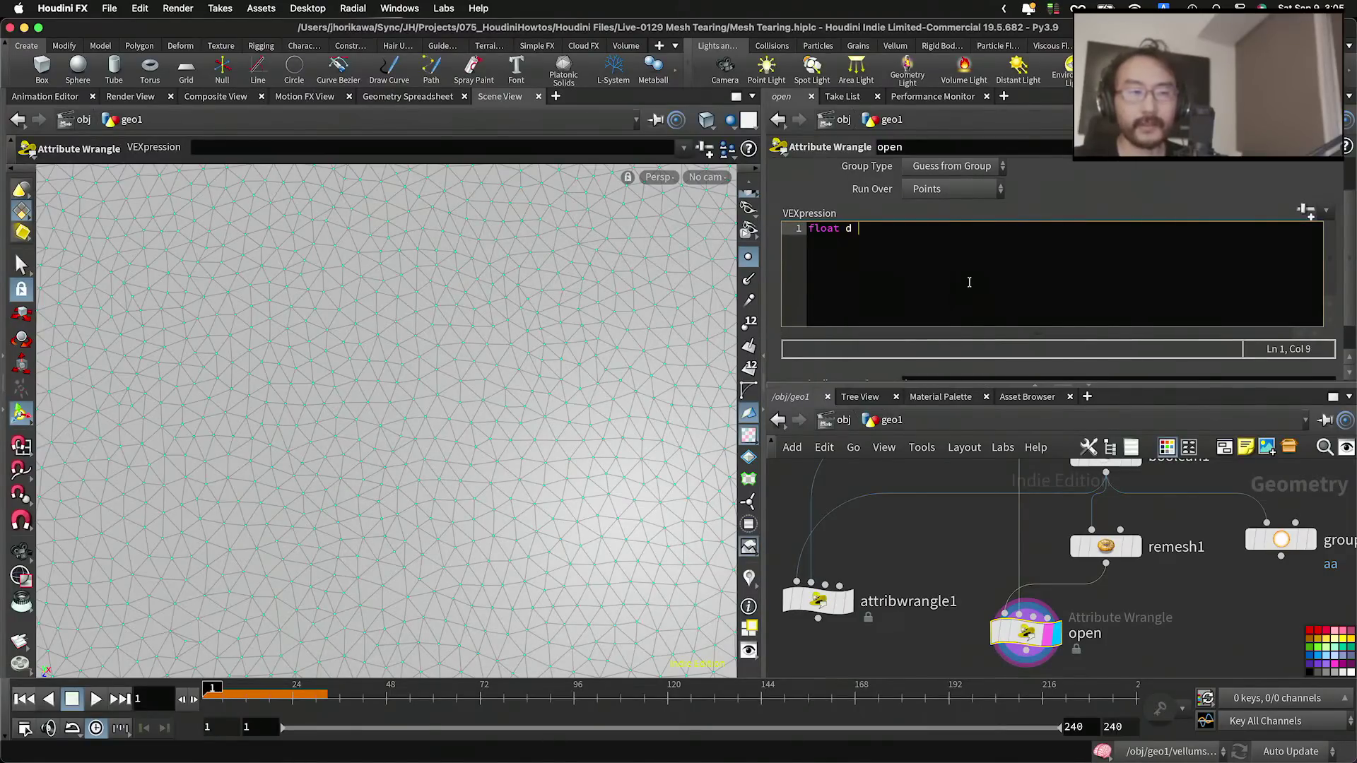
type("= xyzdist*")
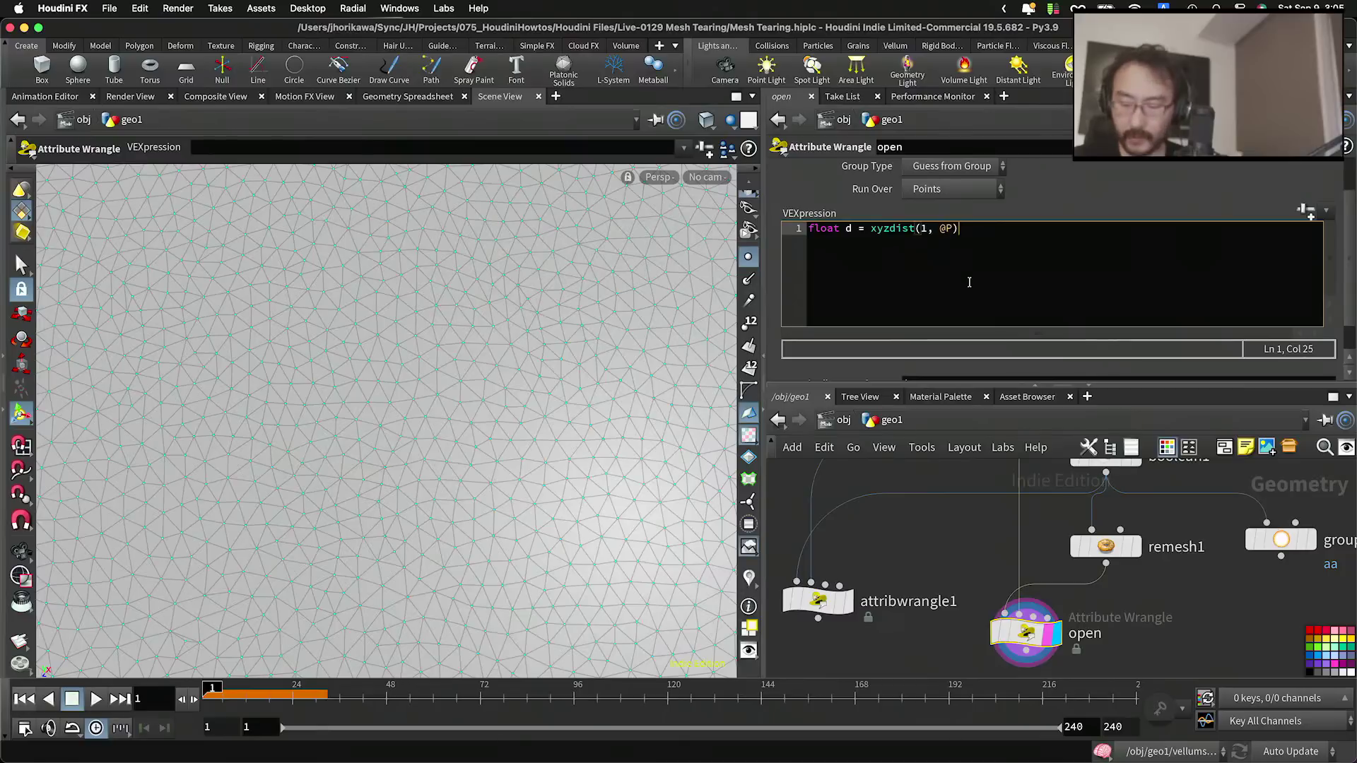
type("(d < 0.0")
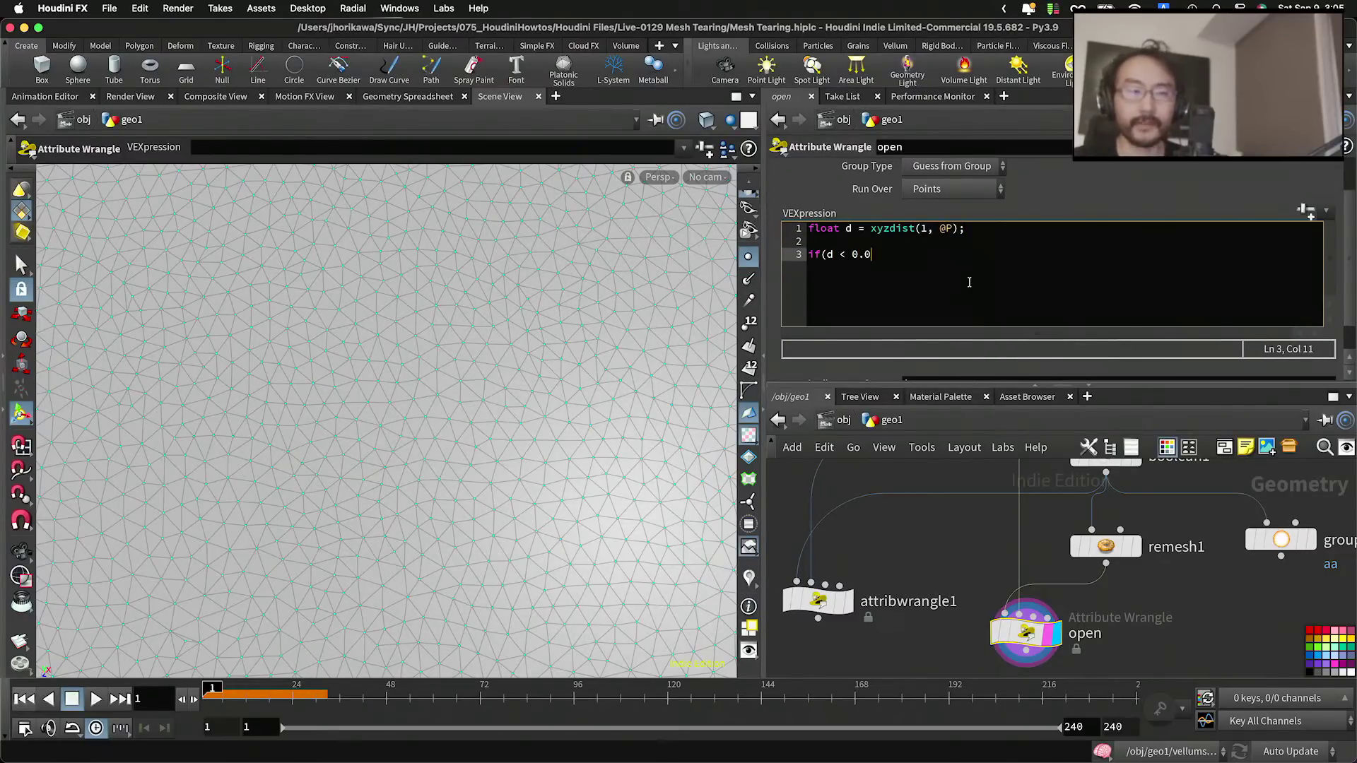
type("01){")
key("Return")
type("}")
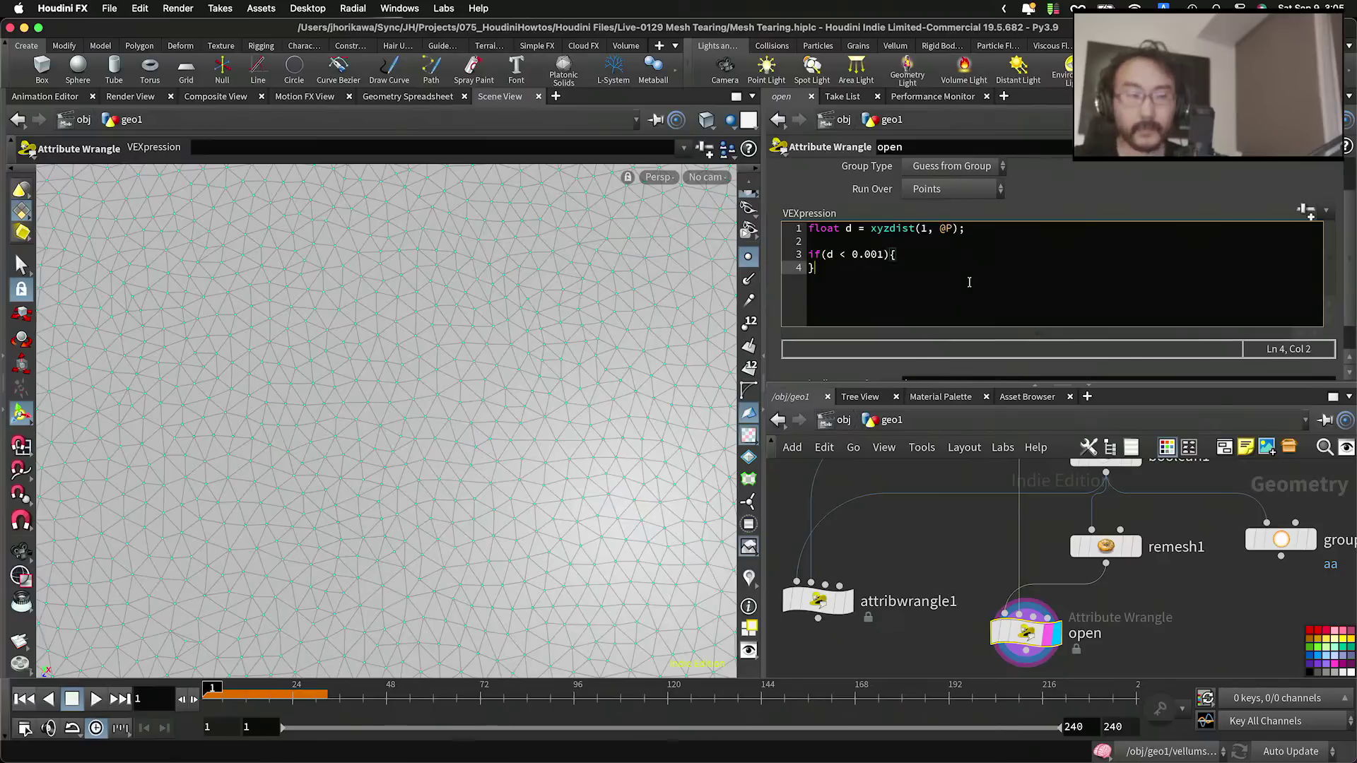
type("setpointg")
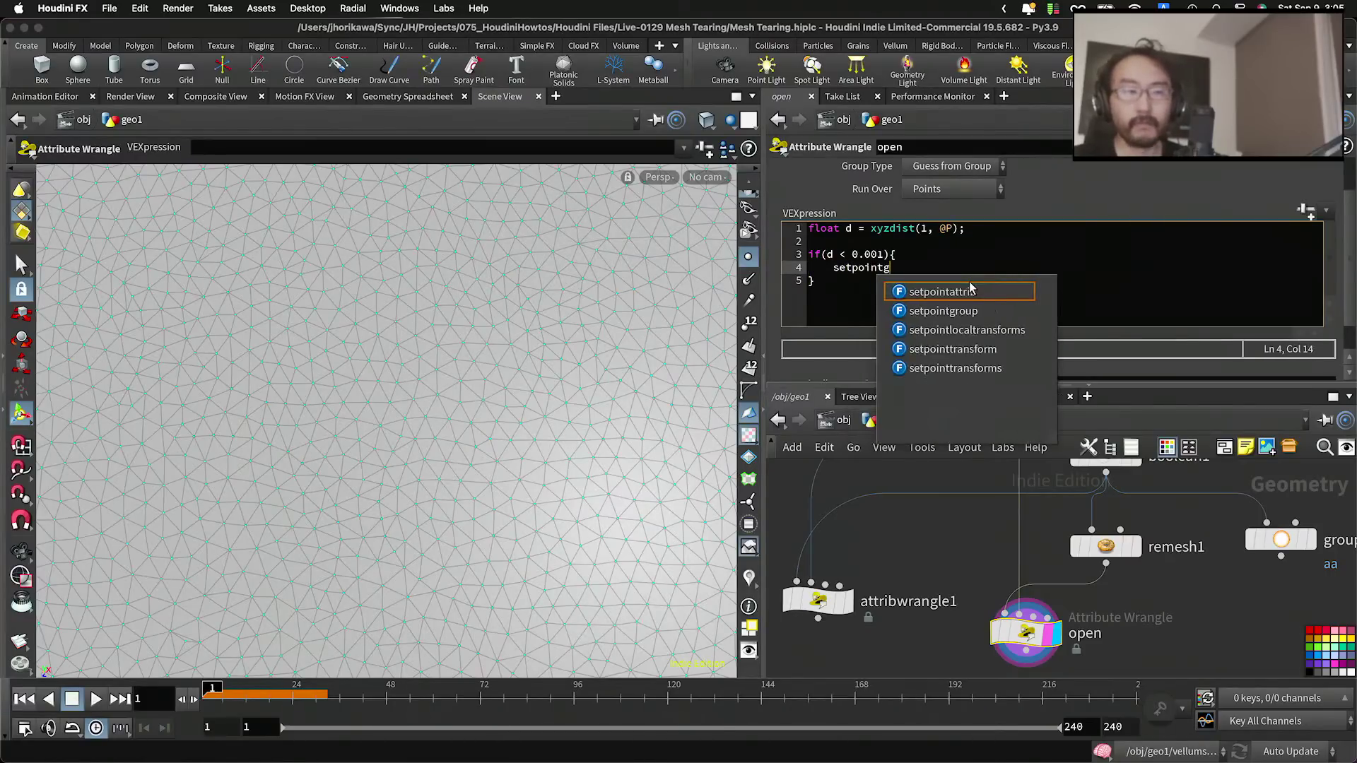
type("roup(0, @ptnum, 1);")
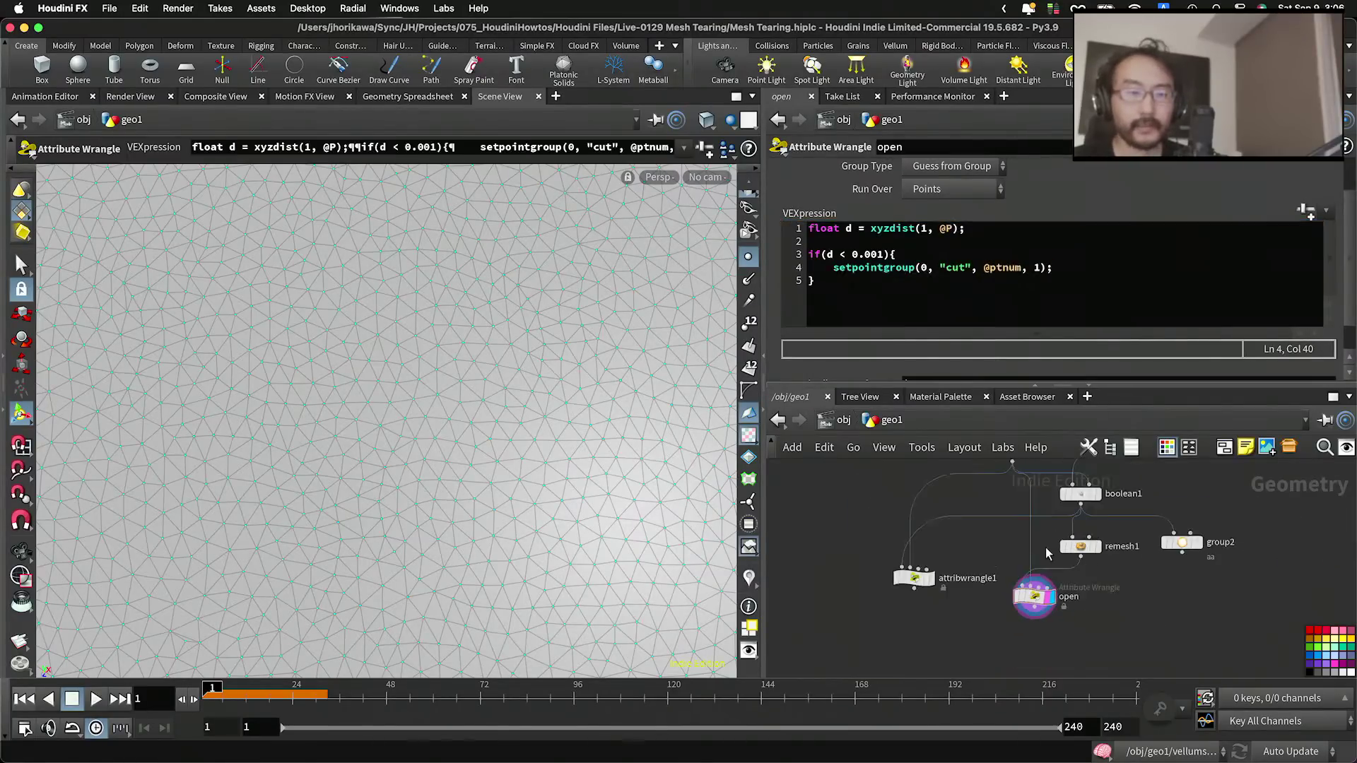
Step: Add a Color node below the open wrangle, wire the wrangle into it and display it
key("Tab")
type("color")
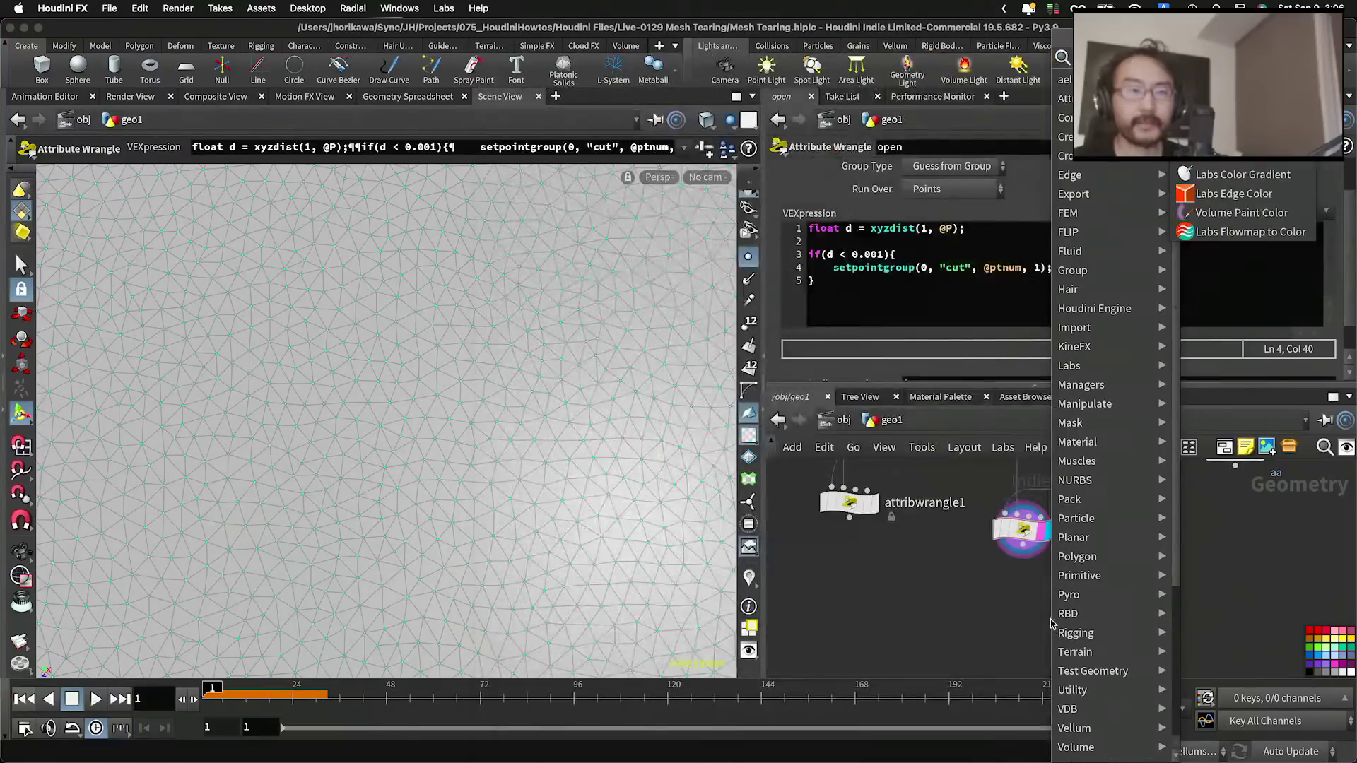
key("Return")
left_click(1037, 629)
left_click_drag(1019, 541, 1037, 624)
left_click_drag(1040, 642, 1023, 601)
left_click(1051, 604)
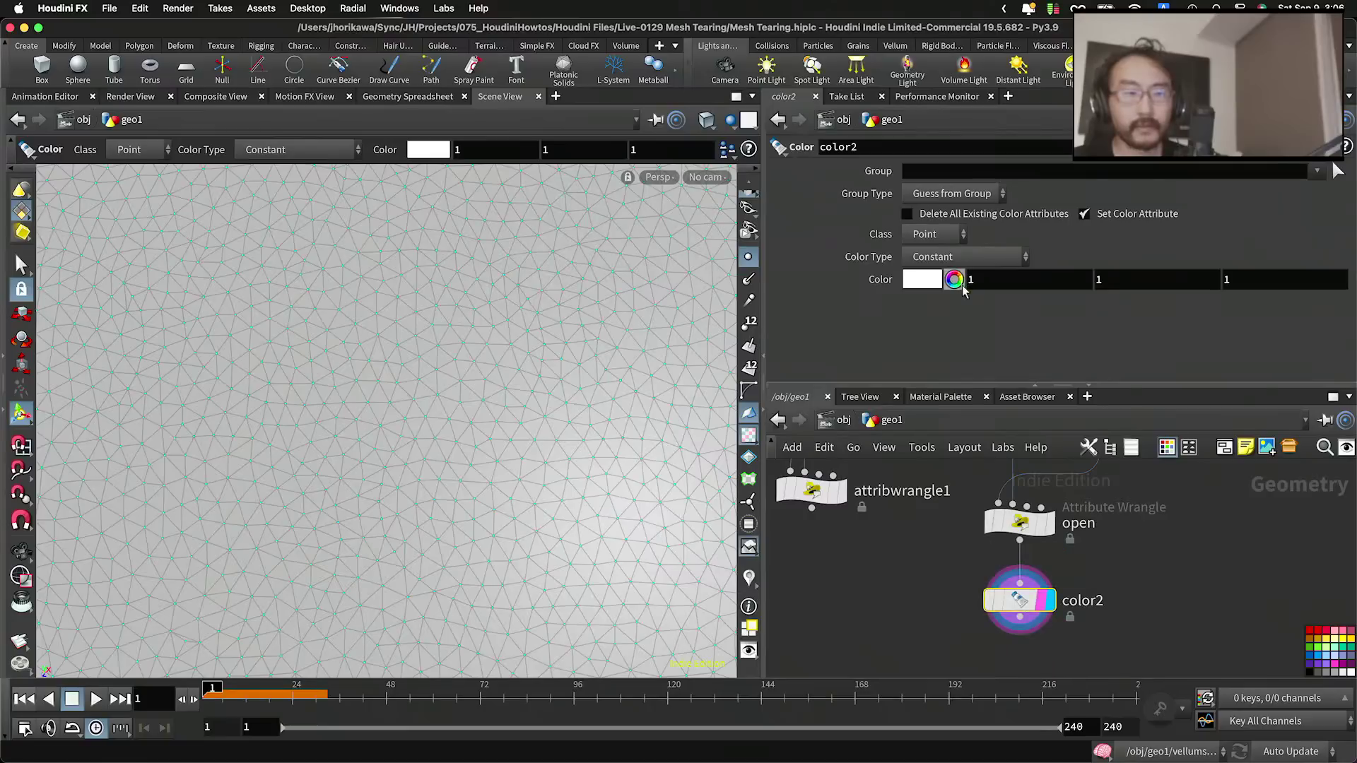
Step: Restrict the Color node to the cut group and set its color to red (1, 0, 0)
left_click(952, 172)
type("cut")
key("Return")
left_click(923, 280)
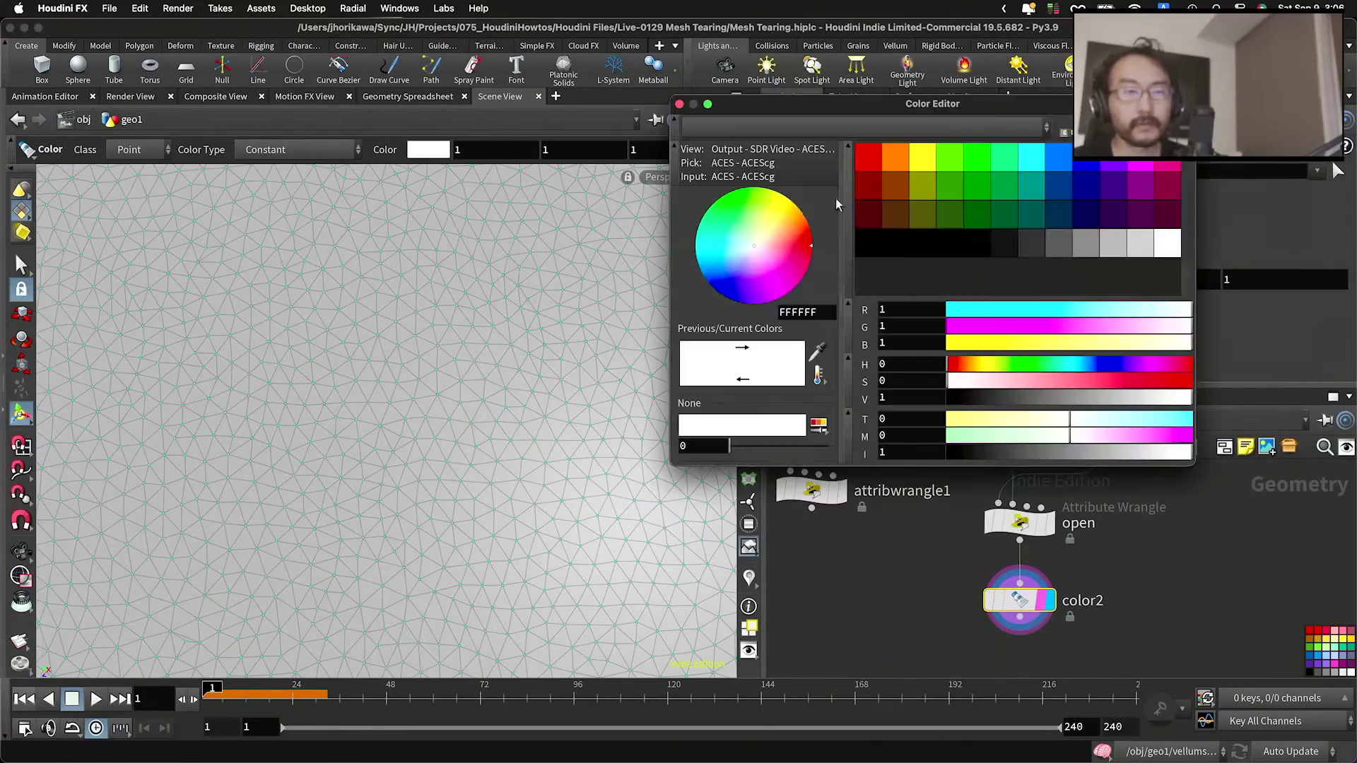
left_click(869, 162)
left_click(680, 104)
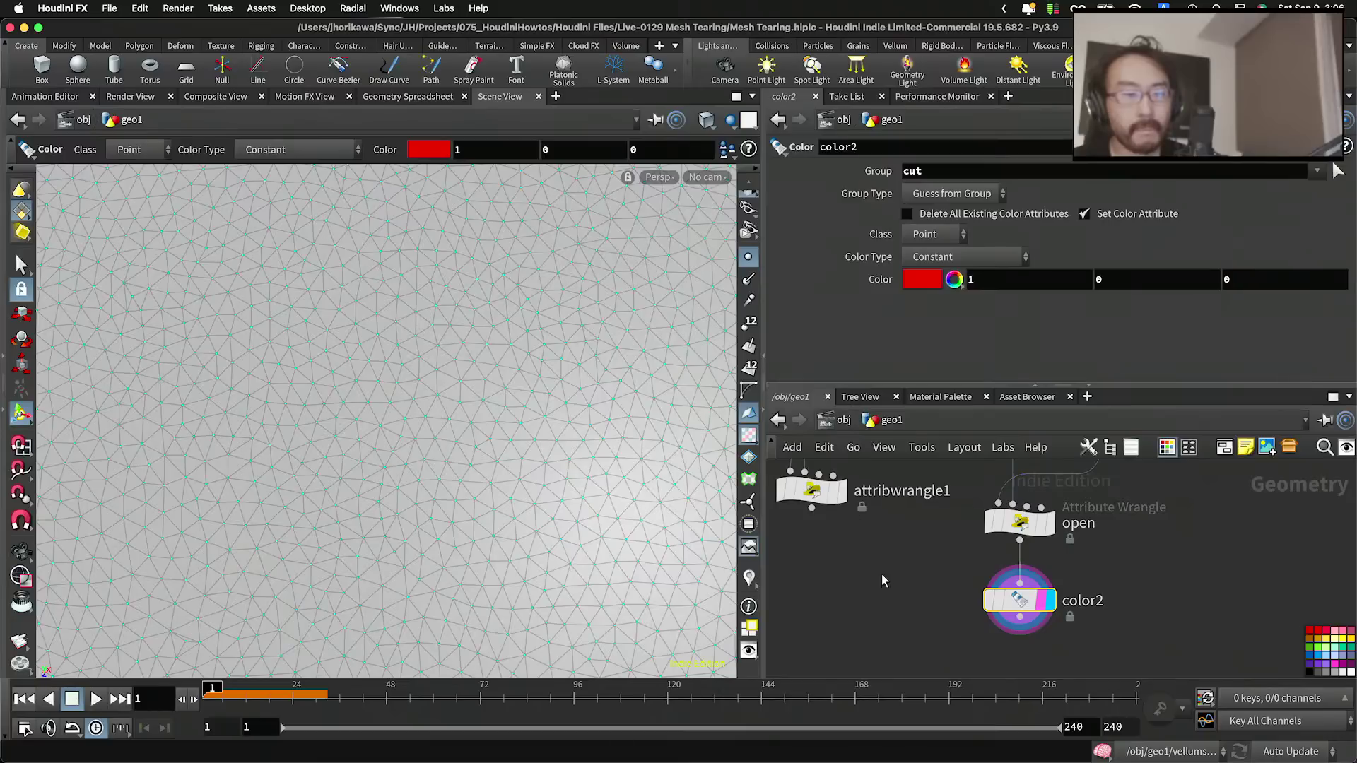
Step: Save the file, reset the viewport and inspect the cut group's coloring along the curved tear lines up close
key("super+s")
left_click(443, 8)
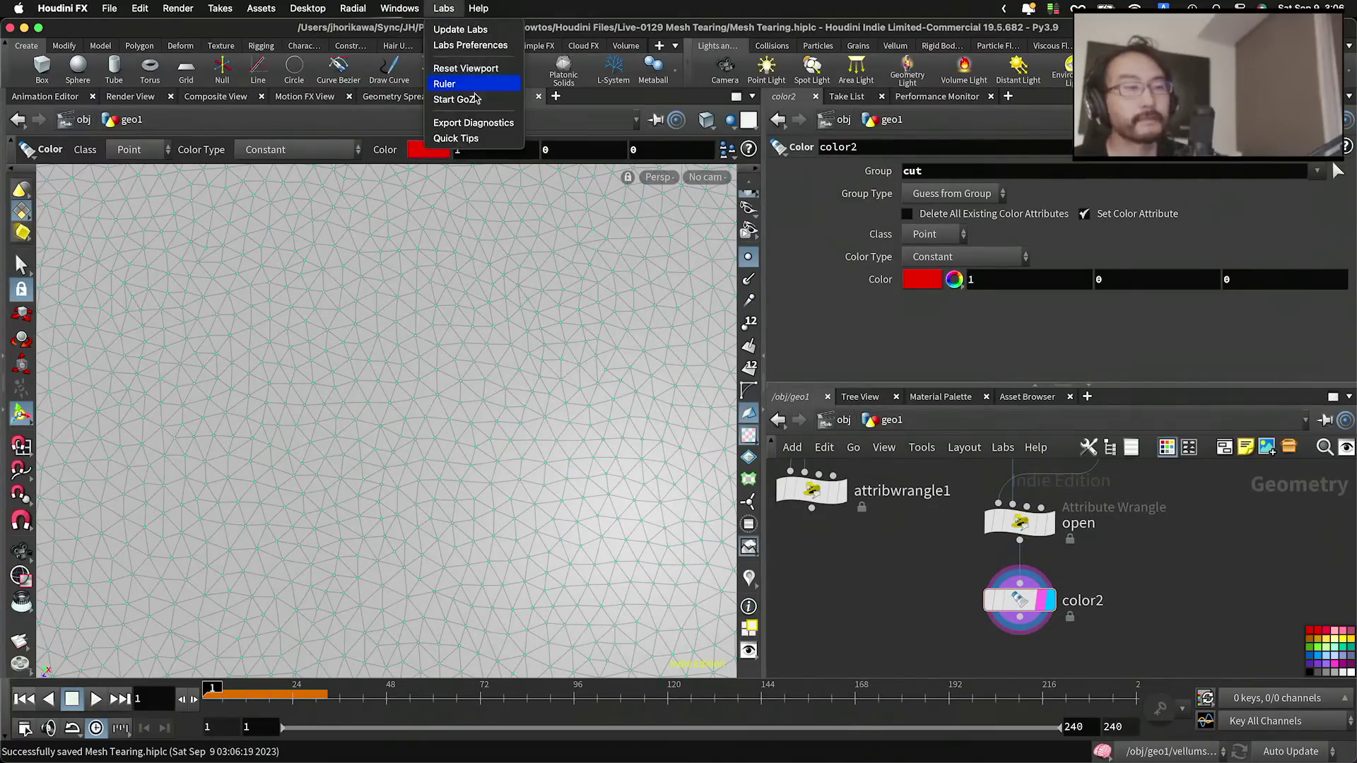
left_click(470, 69)
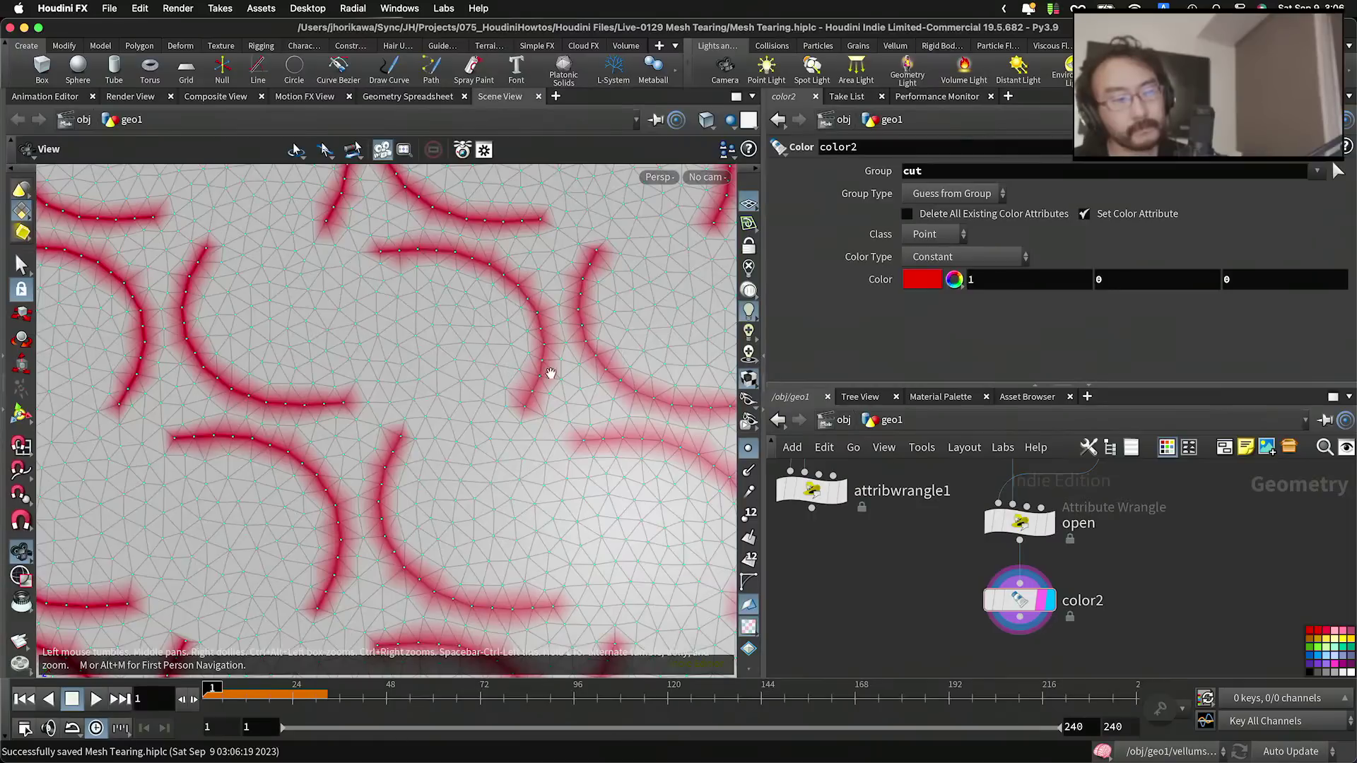
right_click_drag(464, 394, 456, 427)
middle_click_drag(456, 427, 483, 492)
middle_click_drag(404, 350, 443, 410)
right_click_drag(415, 321, 496, 299)
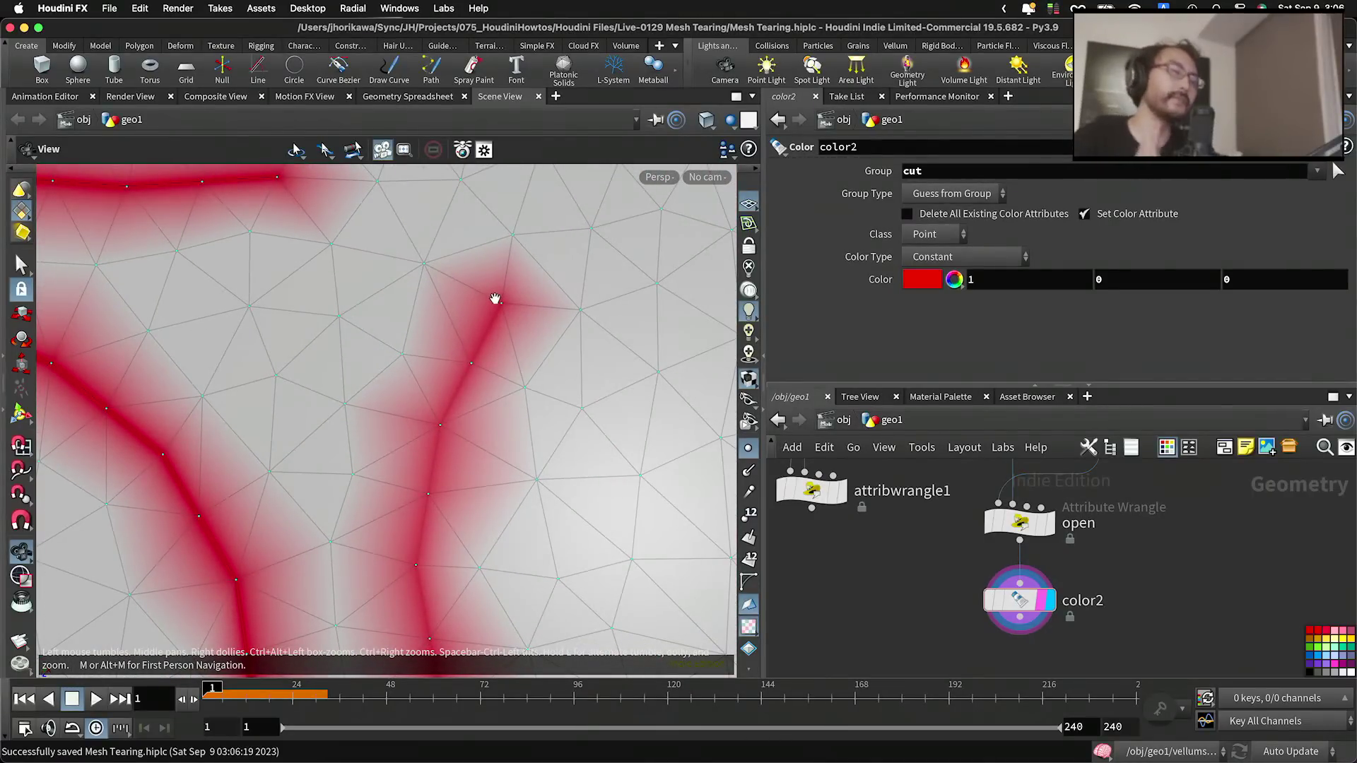
Step: Add an Edge Cusp node and place it beside the open wrangle
key("Tab")
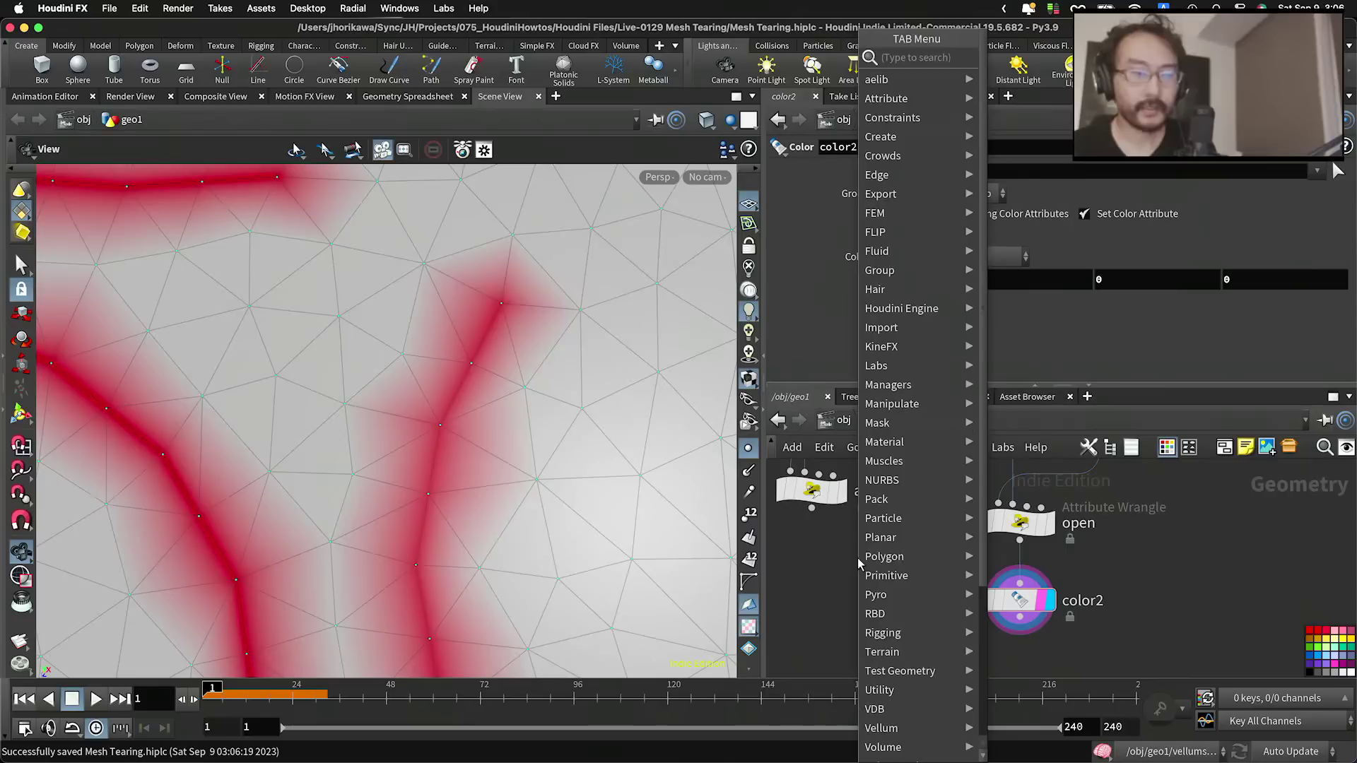
type("ed")
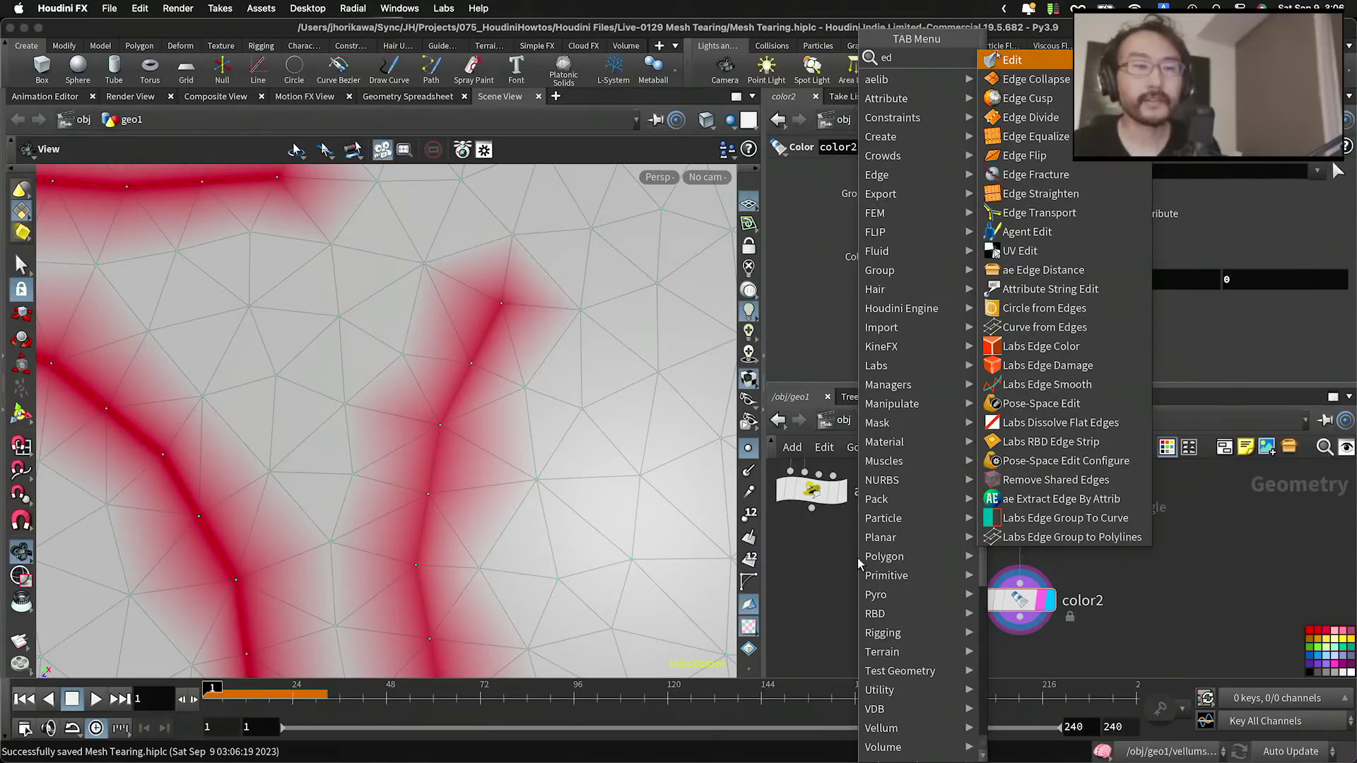
key("Down")
key("Down")
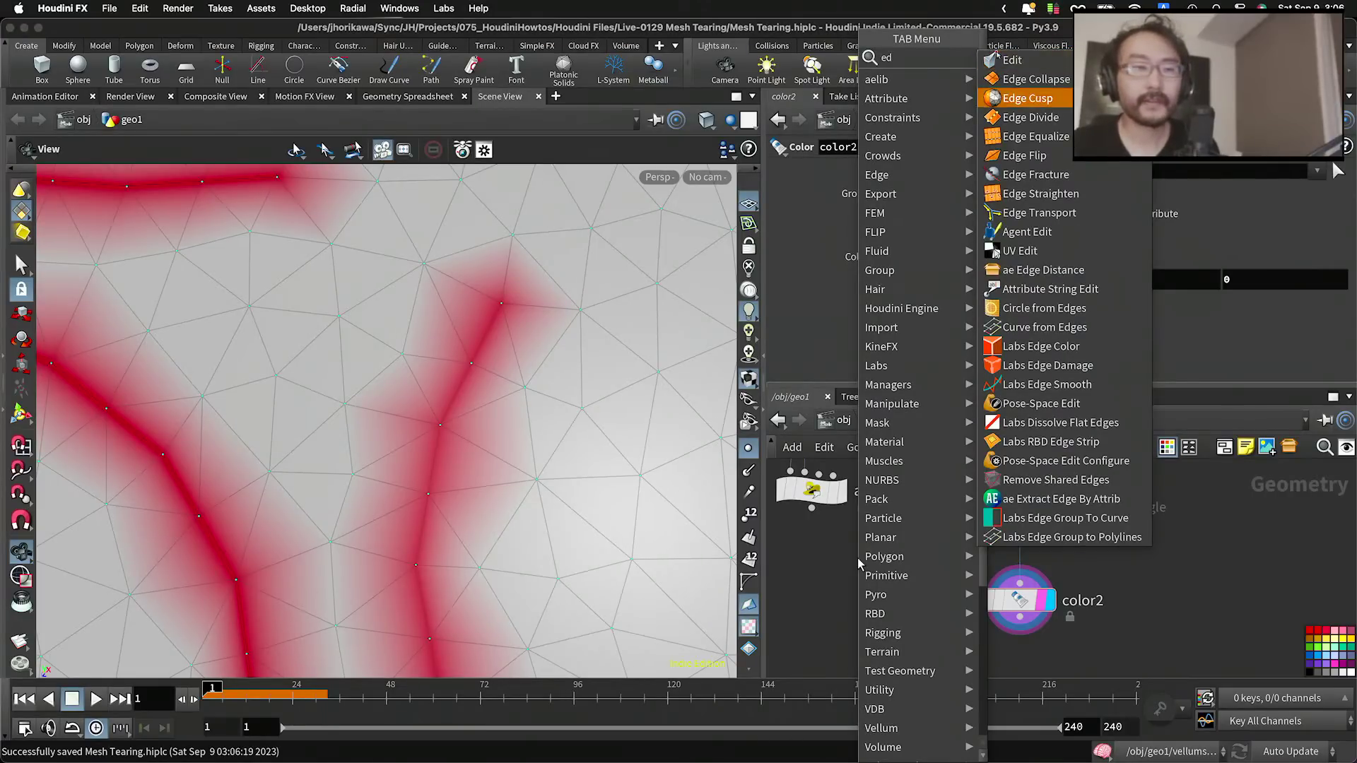
key("Return")
left_click(898, 591)
left_click_drag(898, 591, 1088, 561)
Step: Wire remesh1's output into group2 and display group2
scroll(904, 577, "down", 5)
scroll(956, 547, "up", 5)
mouse_move(1065, 526)
middle_mouse_down()
mouse_move(1056, 609)
mouse_move(1051, 546)
mouse_move(1084, 566)
mouse_move(1078, 537)
middle_mouse_up()
left_click(980, 530)
left_click(1140, 490)
left_click_drag(1151, 509, 1146, 515)
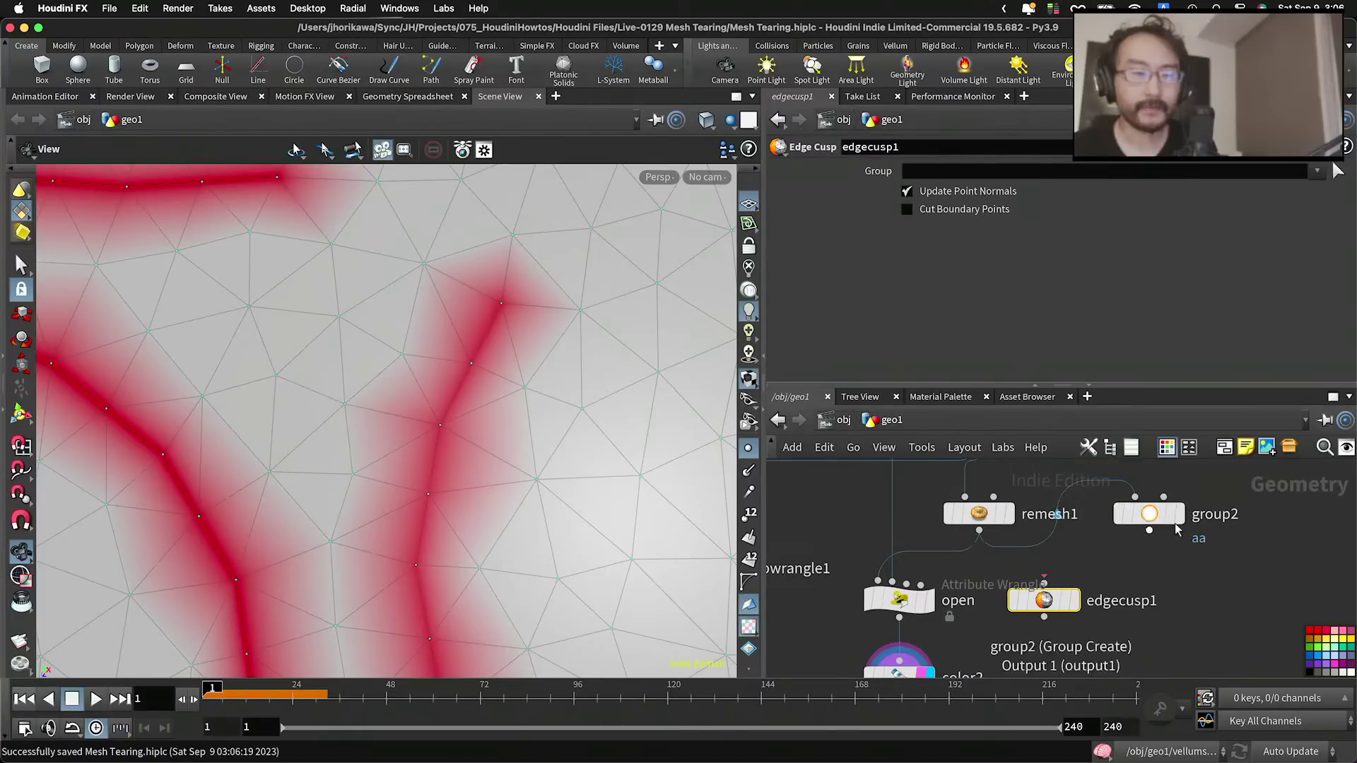
left_click(1180, 515)
left_click(1155, 518)
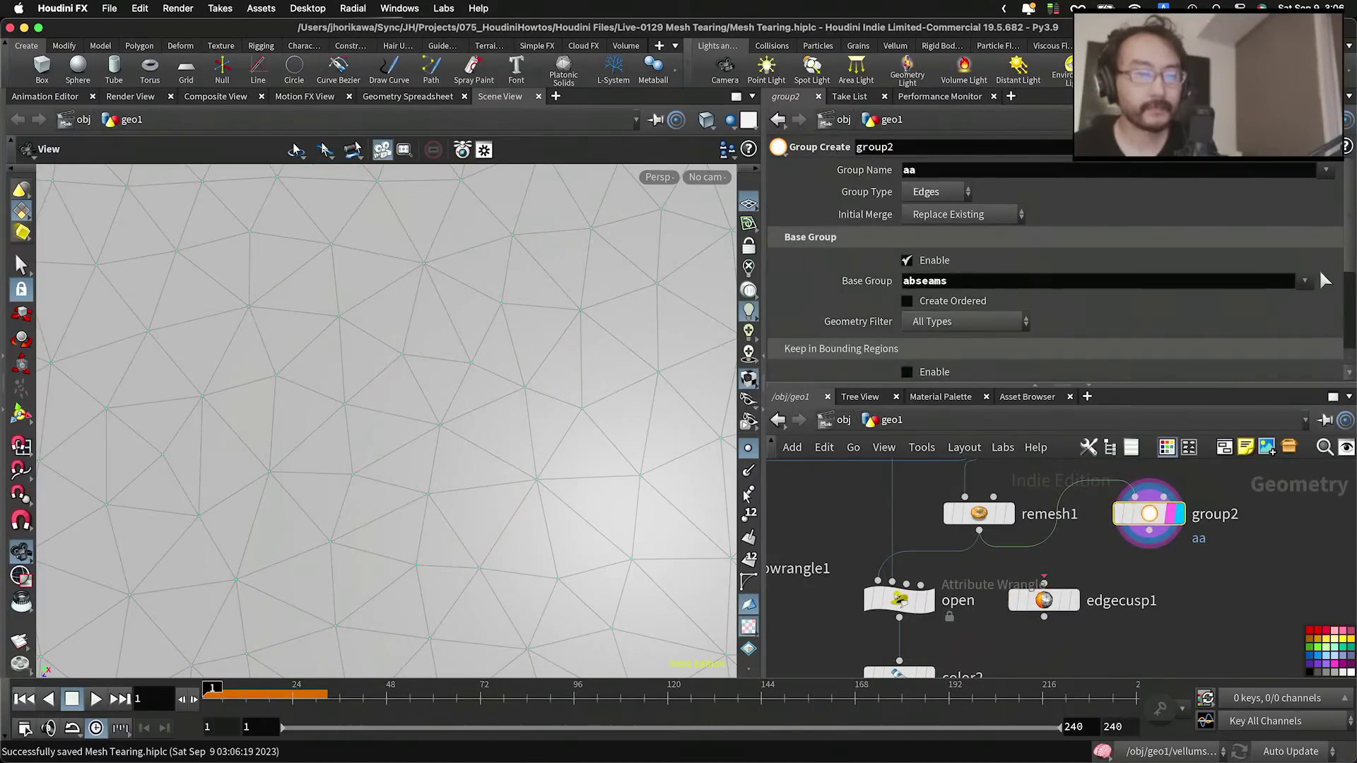
Step: Return to the first frame and check the aa edge group from group2 on the remeshed cloth
left_click(26, 699)
scroll(526, 440, "down", 10)
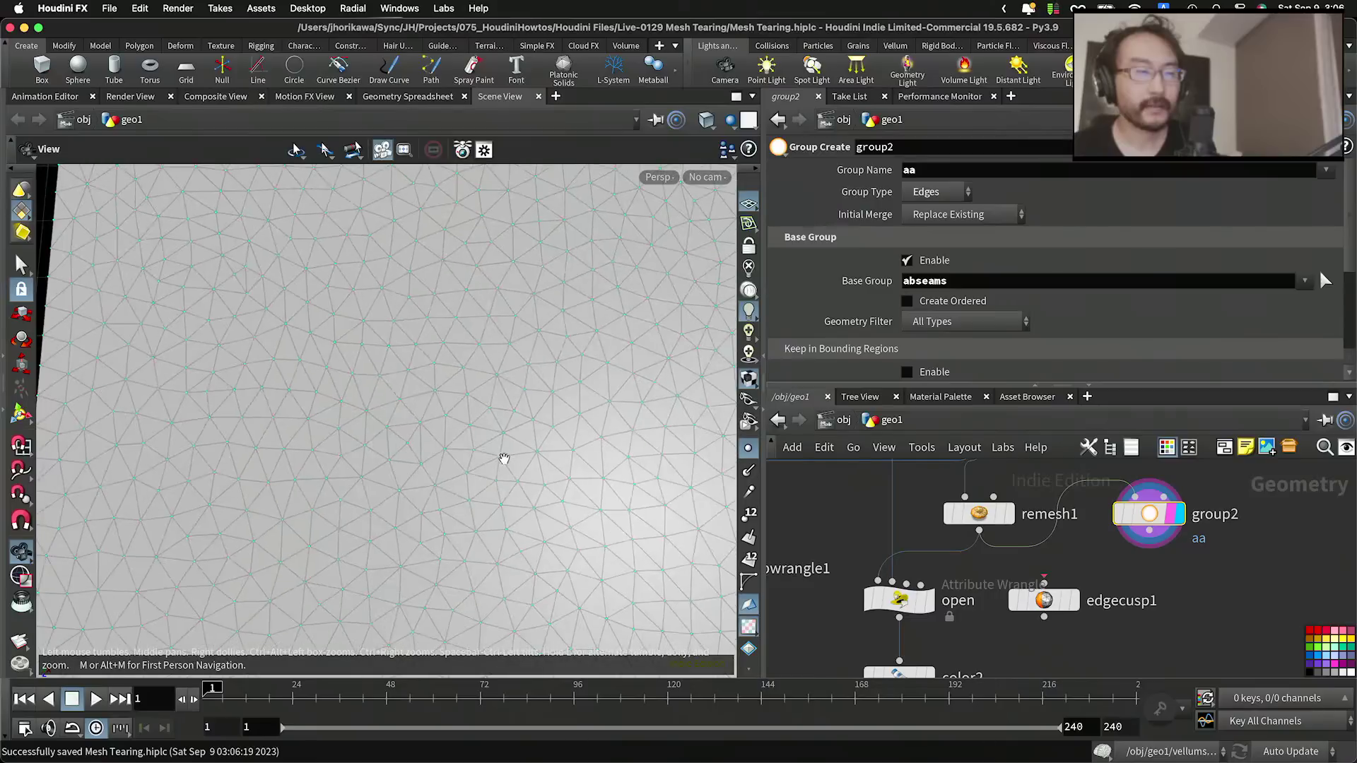
left_click_drag(506, 455, 690, 439)
middle_click_drag(1077, 474, 1072, 520)
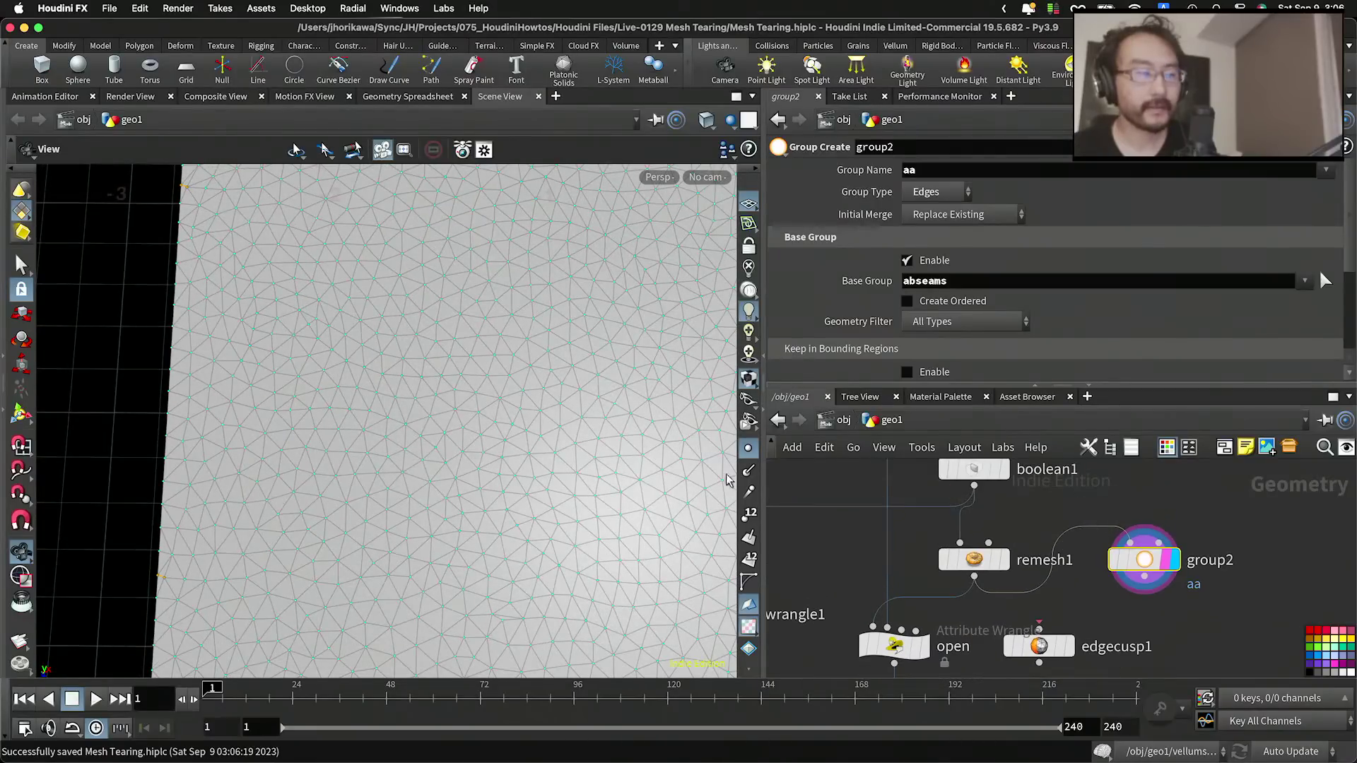
left_click(29, 417)
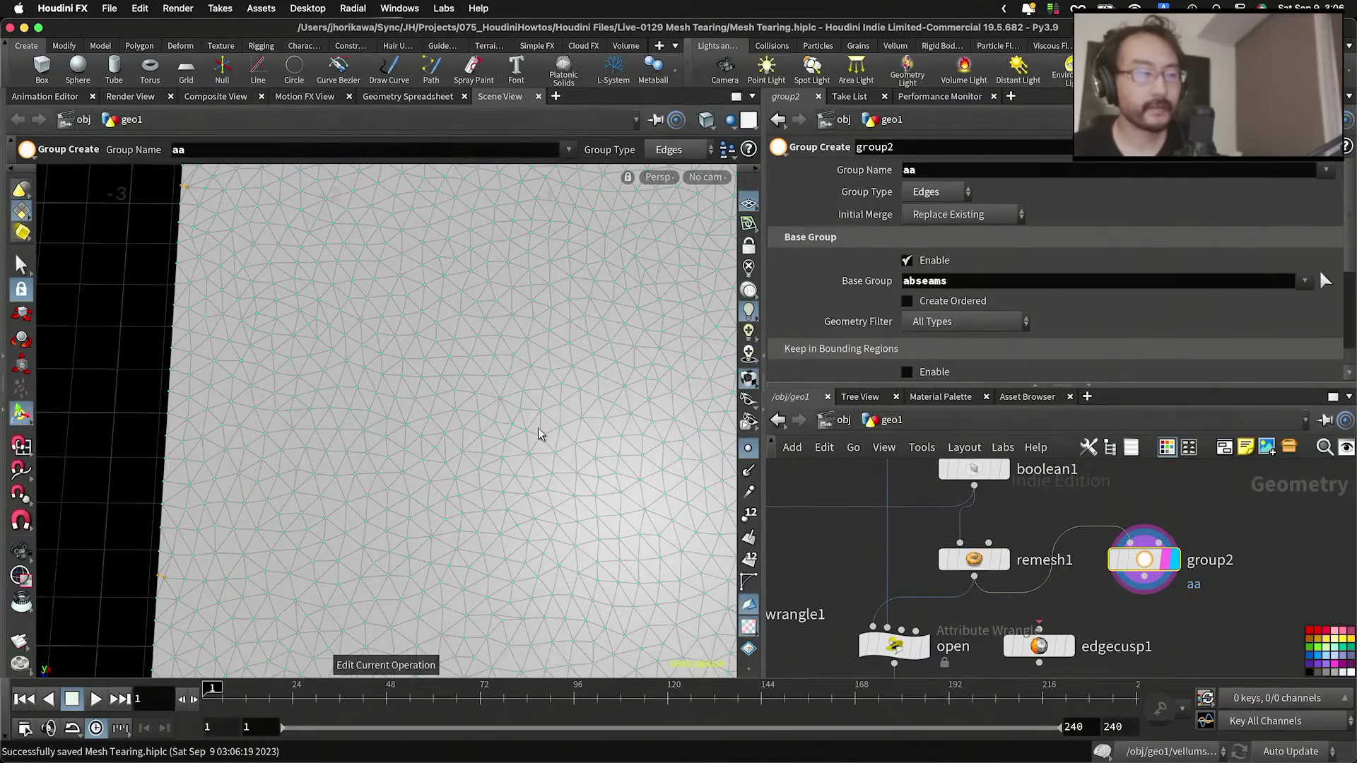
Step: Try feeding group2 directly from boolean1, and restore its connection from remesh1
left_click_drag(979, 499, 1131, 541)
left_click_drag(975, 578, 1131, 542)
Step: Enable the Hard Edges output group named hardedges on remesh1
scroll(1042, 589, "down", 3)
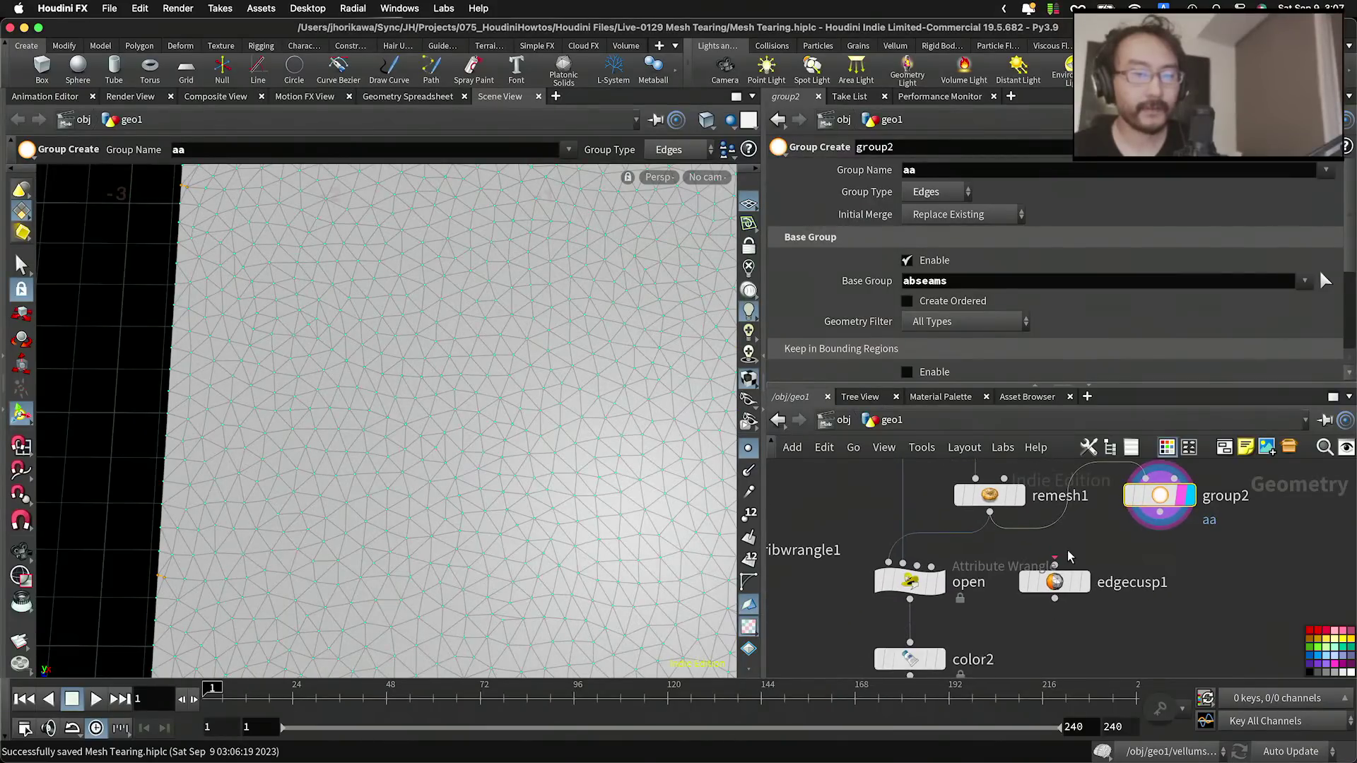
left_click(989, 495)
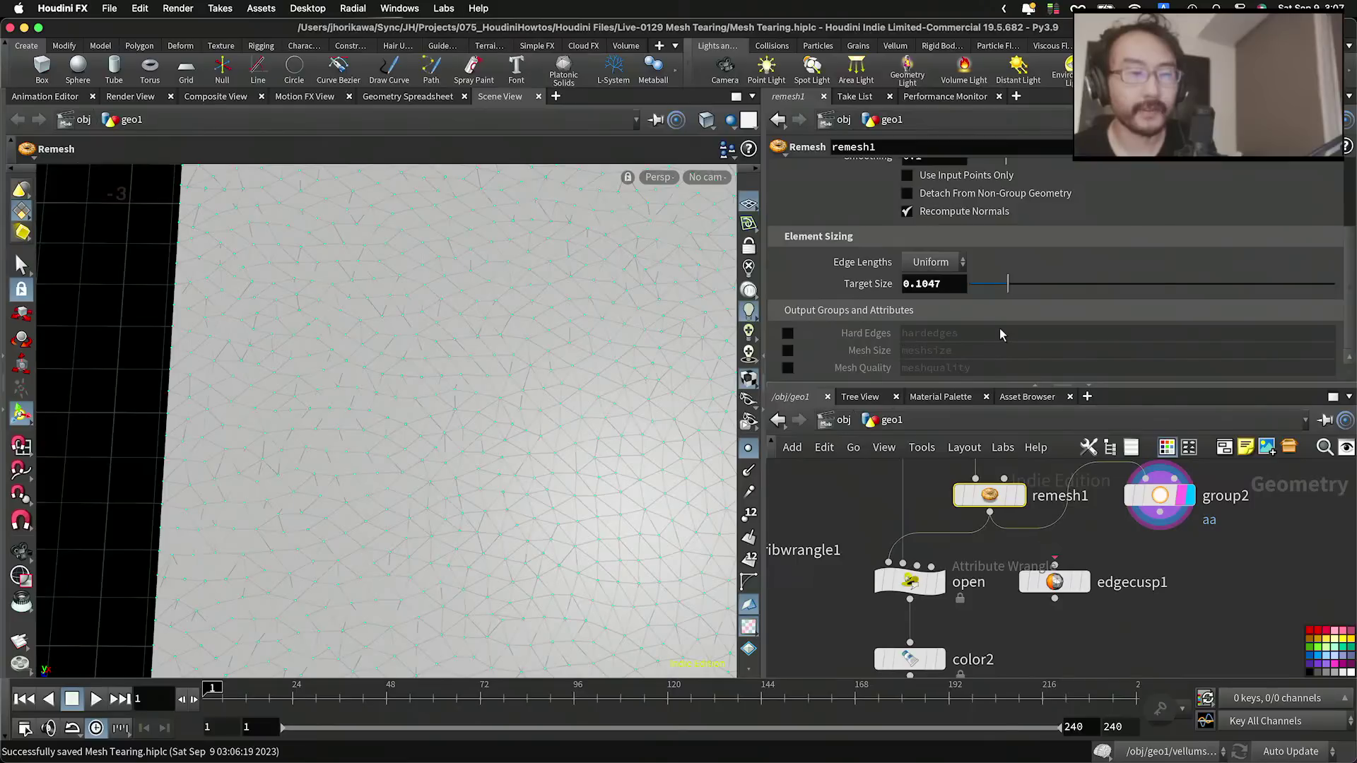
scroll(996, 327, "up", 3)
scroll(997, 326, "down", 3)
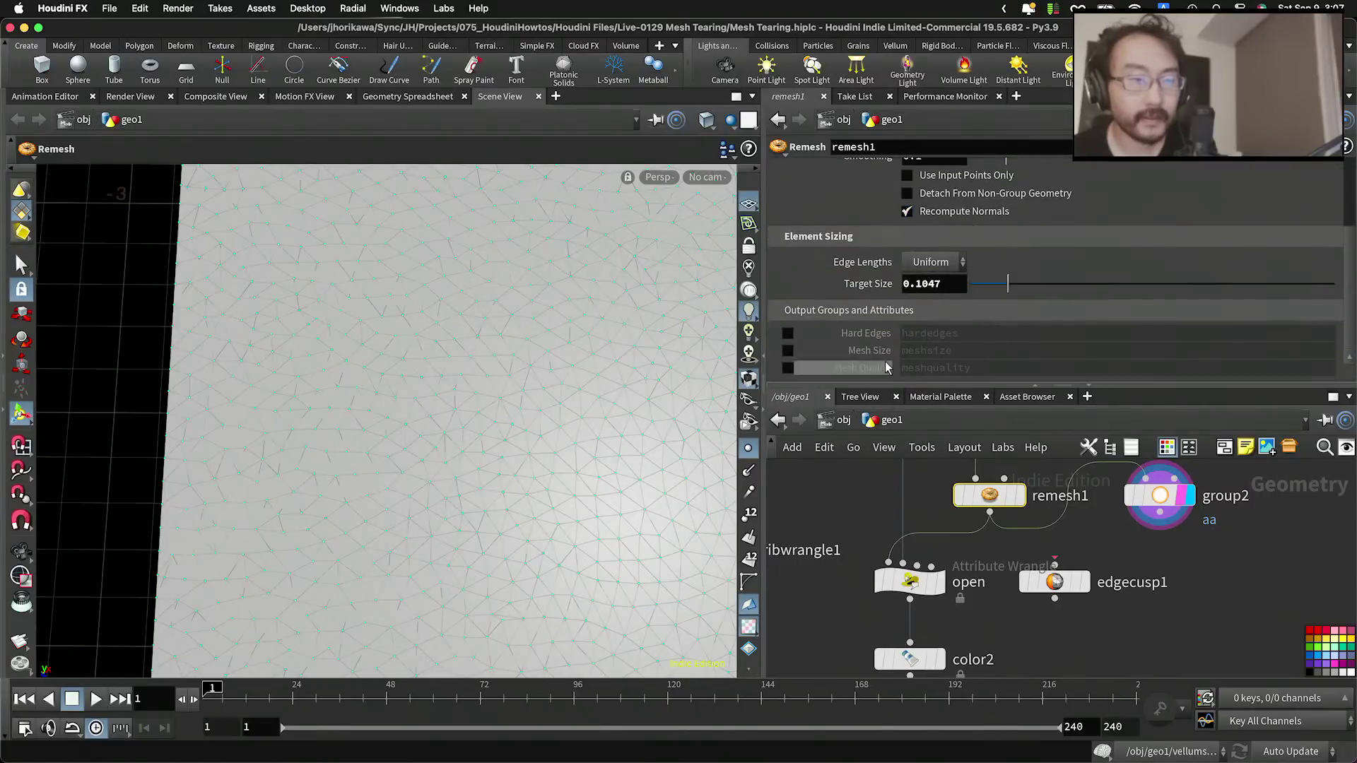
left_click(787, 333)
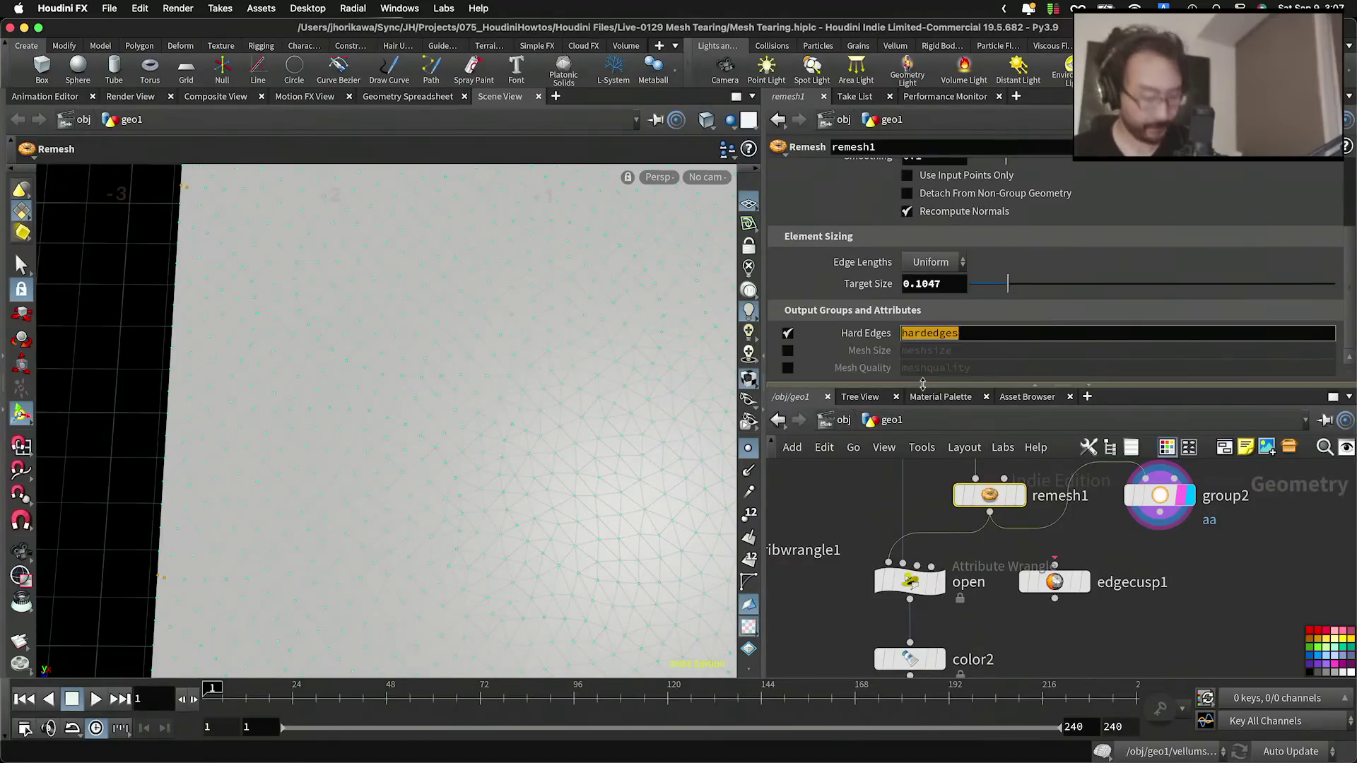
Step: Set group2's base group to hardedges to pick out the curved tear lines
left_click(1154, 494)
double_click(1029, 278)
type("hardedges")
left_click(1224, 597)
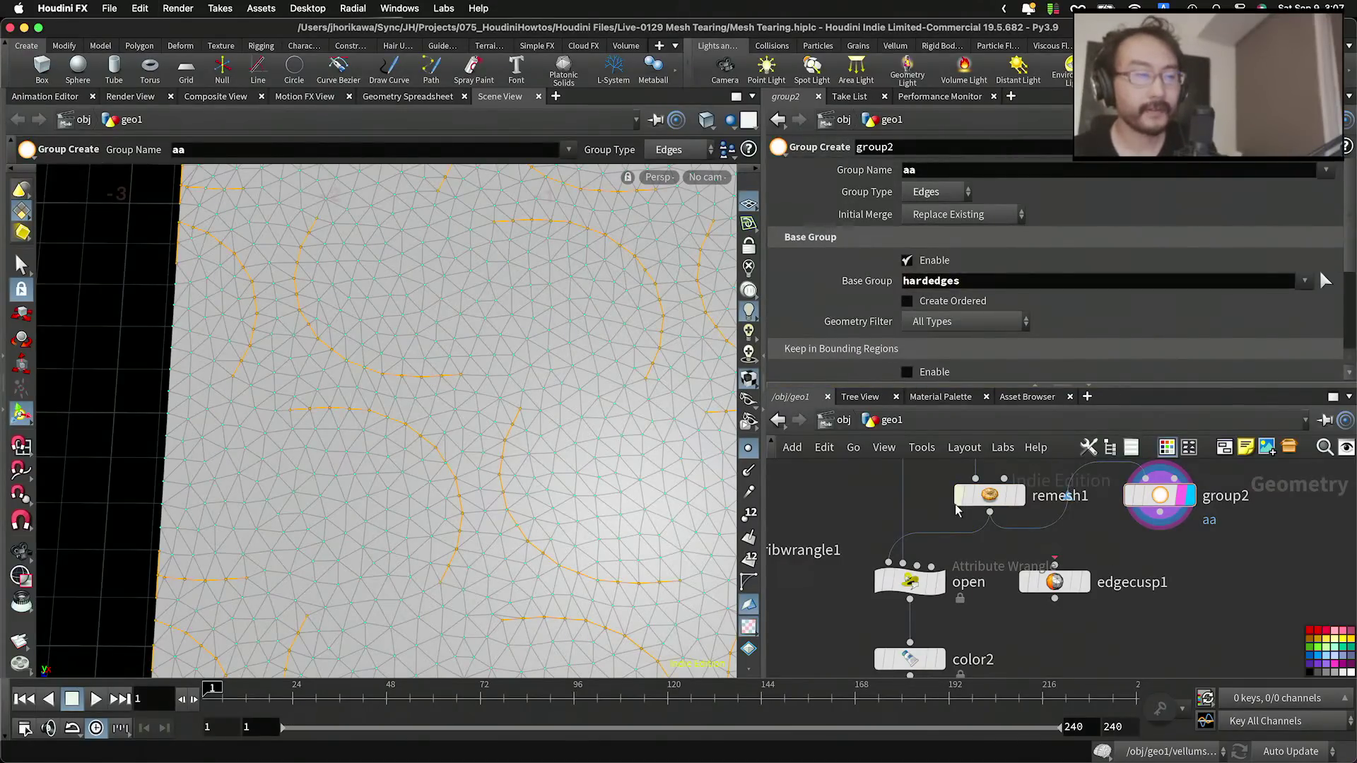
Step: Reposition edgecusp1 below remesh1 and wire remesh1's output into it
scroll(591, 461, "down", 3)
scroll(991, 566, "down", 1)
scroll(991, 563, "down", 2)
middle_click_drag(990, 563, 1005, 523)
scroll(1005, 523, "up", 3)
left_click_drag(1063, 543, 1078, 583)
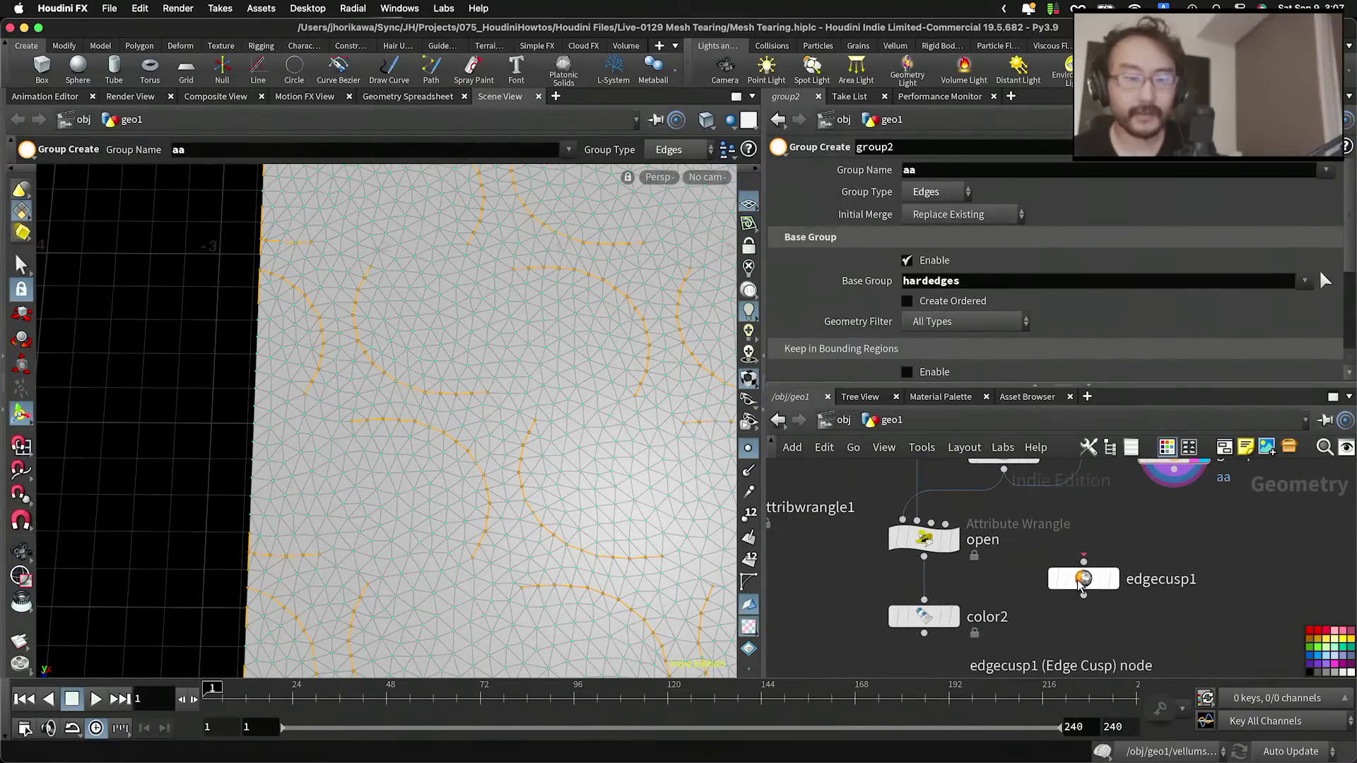
left_click_drag(1004, 470, 1108, 558)
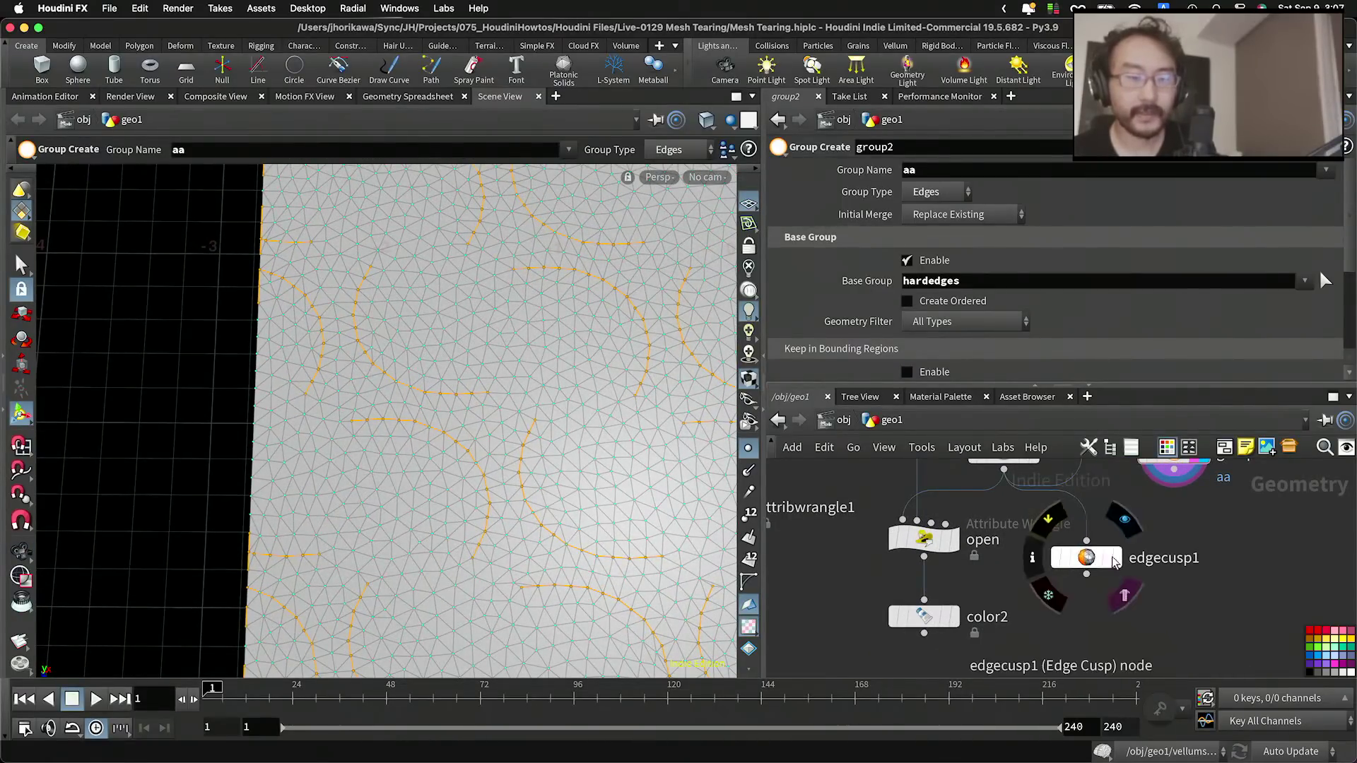
Step: Display edgecusp1 and set its edge group to hardedges
left_click(1116, 559)
left_click(1085, 559)
left_click(935, 176)
left_click(1172, 593)
Step: Display the curved cutting strips and overlay edgecusp1's mesh on them as a template
scroll(1089, 565, "down", 3)
middle_click_drag(1019, 522, 1035, 677)
scroll(988, 535, "up", 3)
left_click(975, 534)
middle_click_drag(1025, 584, 947, 469)
scroll(1003, 510, "down", 4)
scroll(980, 541, "up", 4)
left_click(949, 468)
scroll(965, 526, "down", 5)
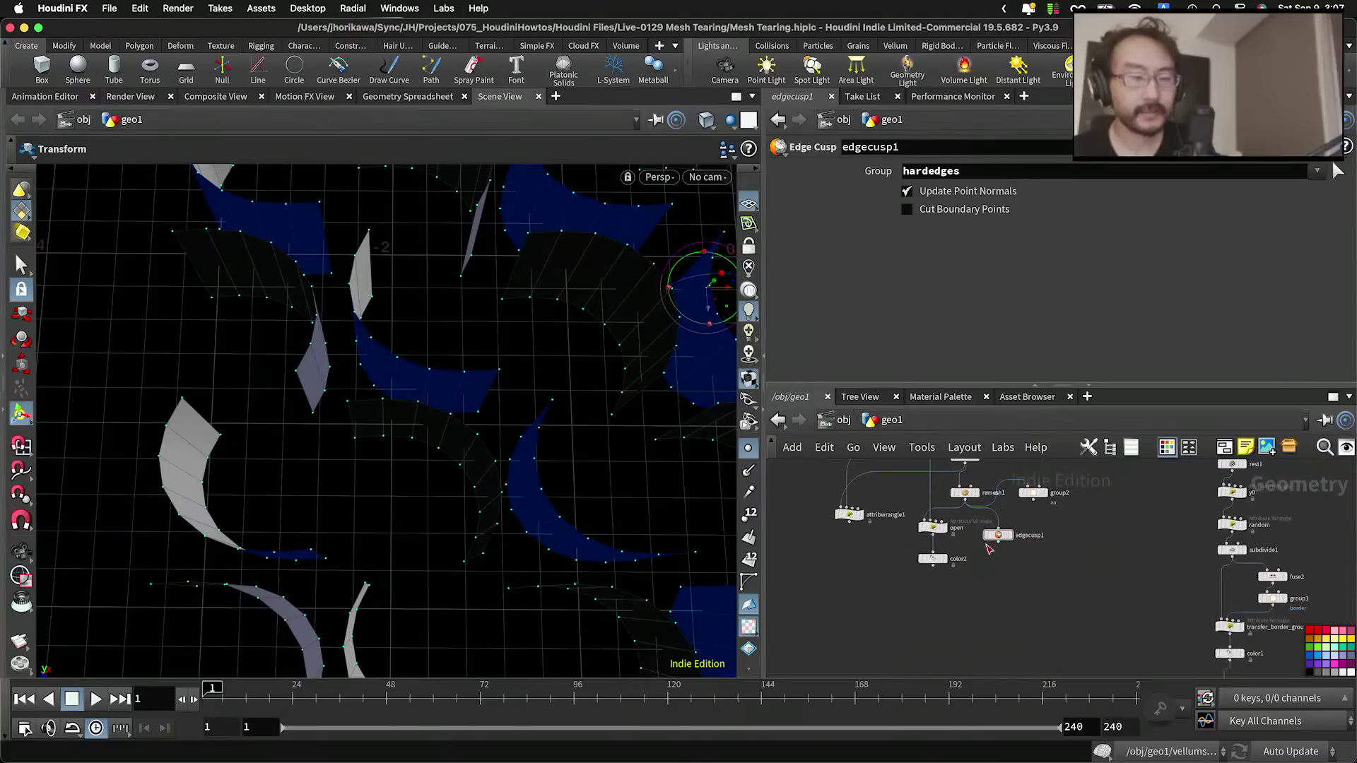
scroll(1006, 549, "up", 5)
left_click(1011, 508)
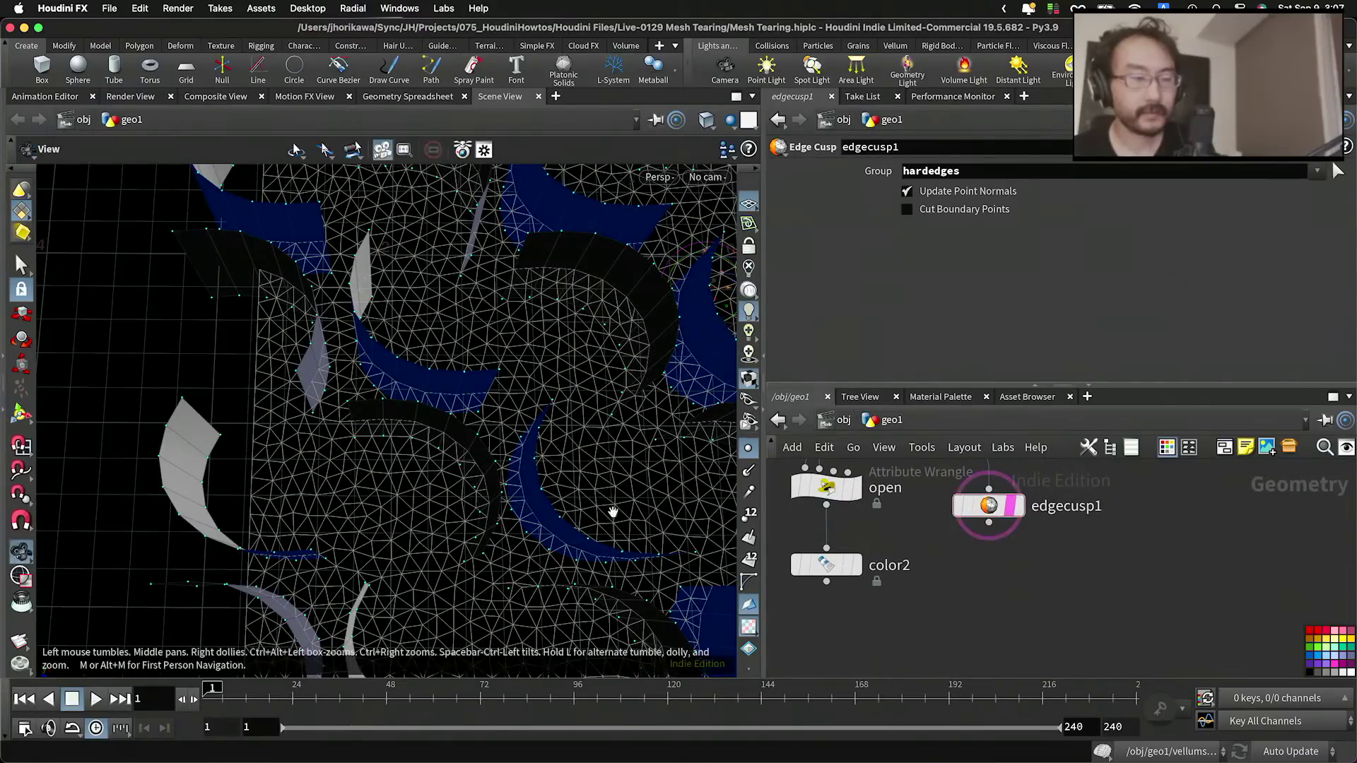
Step: Display edgecusp1 again and select a single point on one of the curved tear lines
right_click_drag(560, 516, 630, 511, "alt")
left_click_drag(629, 511, 564, 393, "alt")
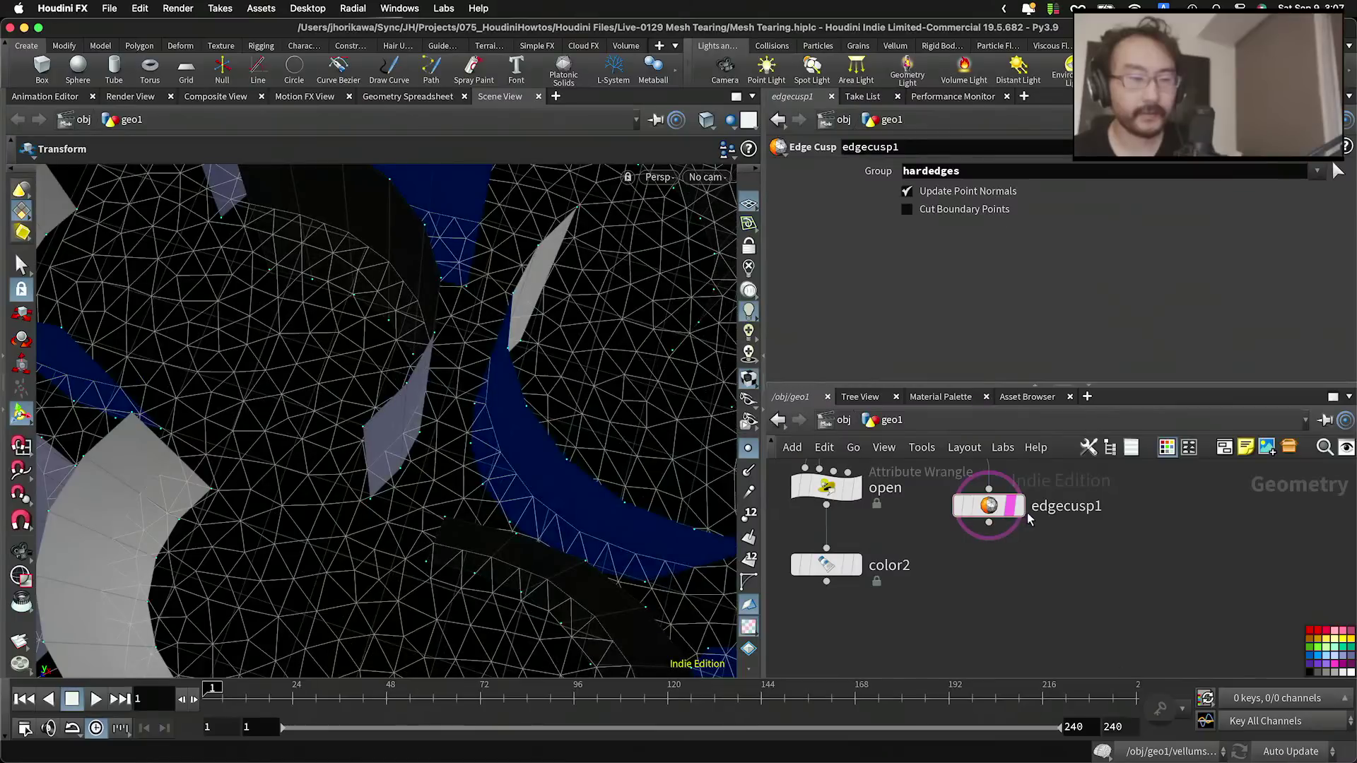
right_click_drag(557, 464, 673, 452, "alt")
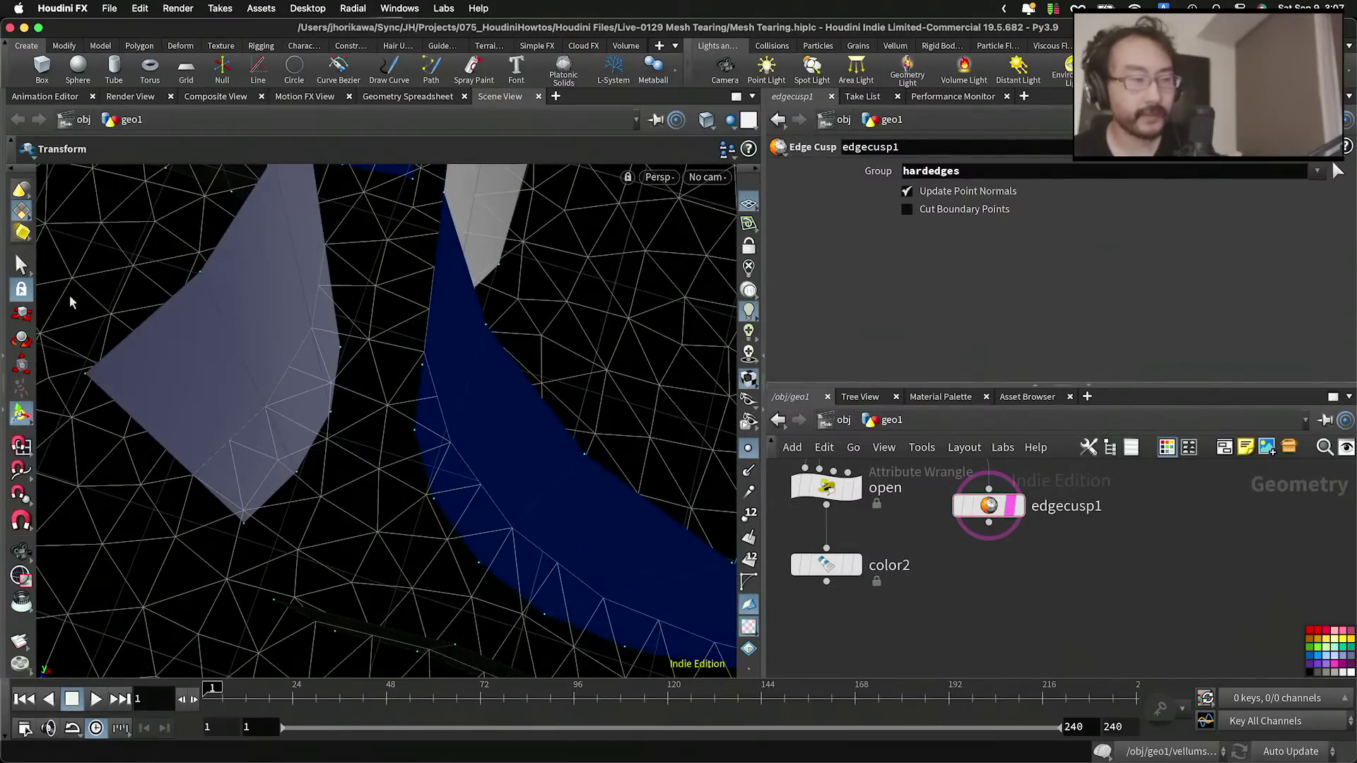
right_click_drag(394, 445, 465, 442, "alt")
key("s")
left_click(110, 150)
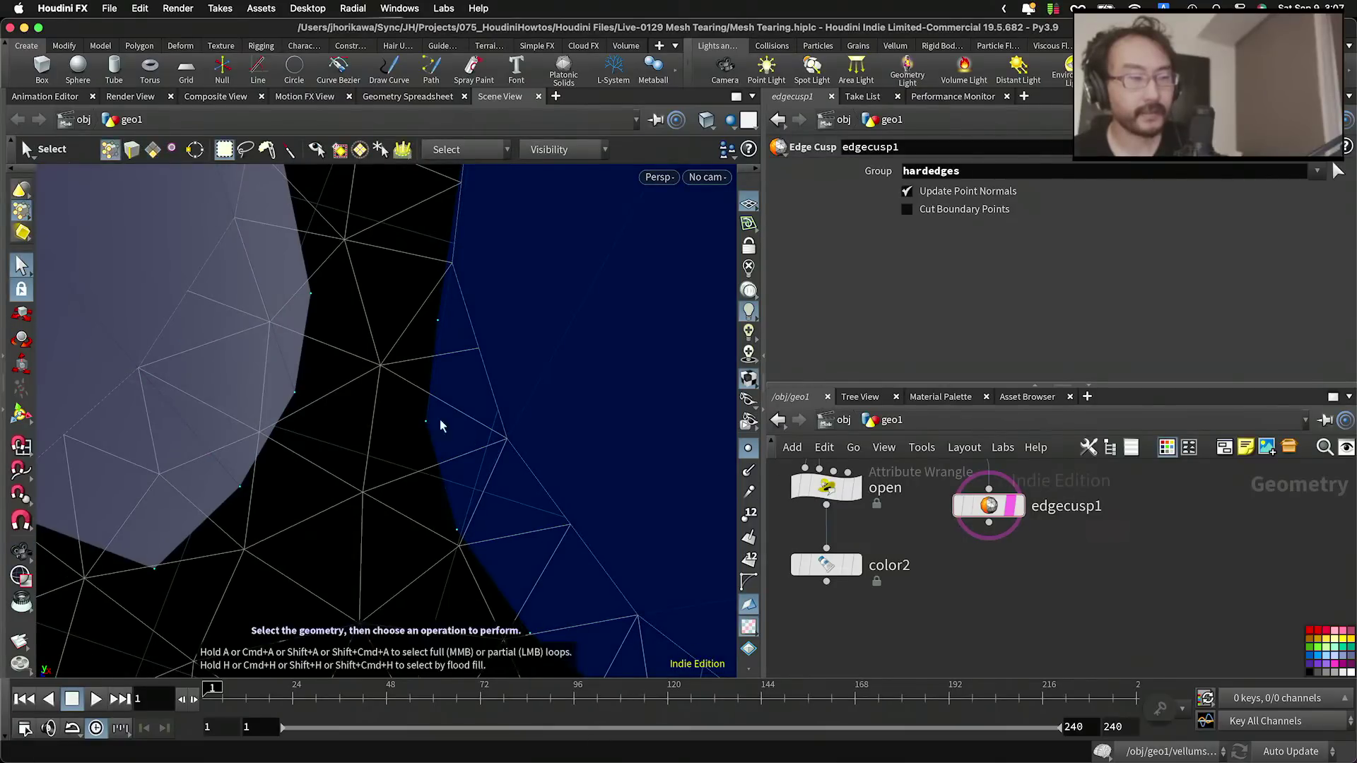
left_click(1019, 507)
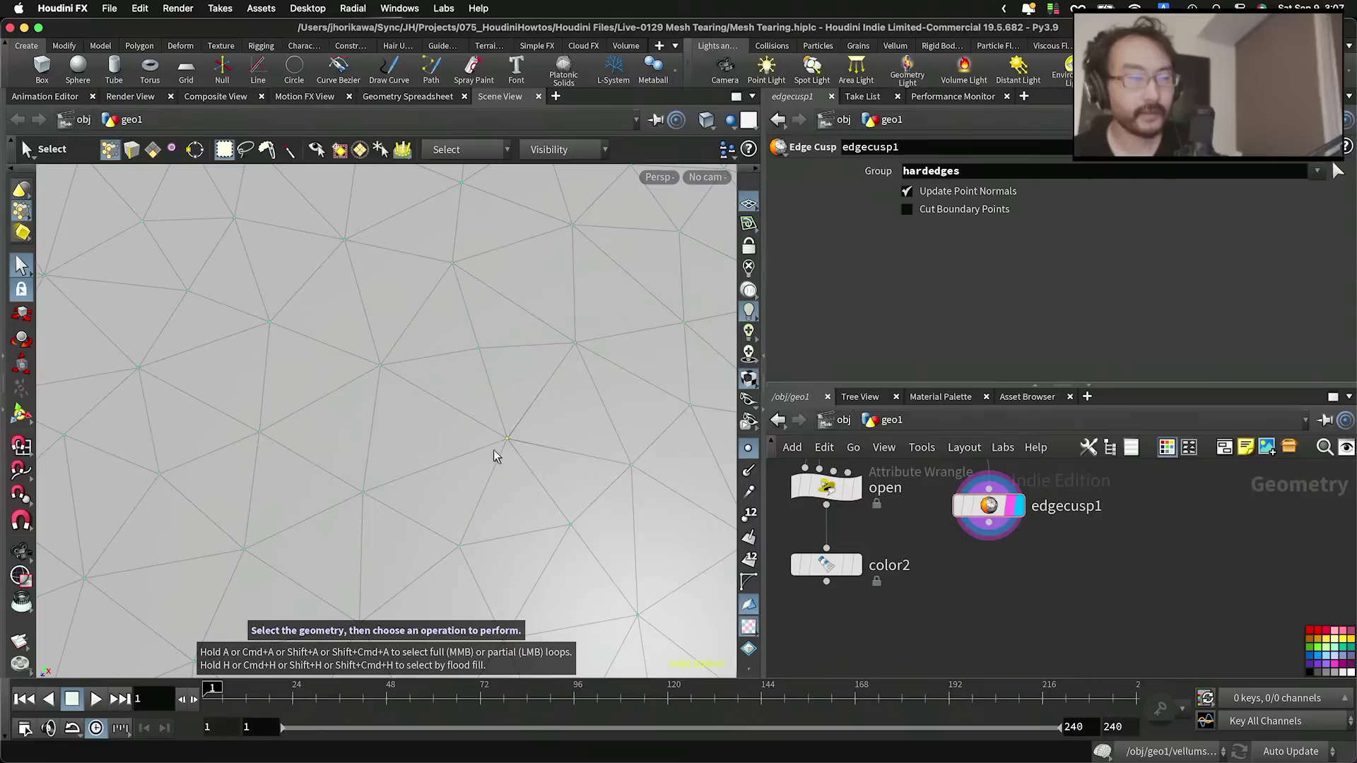
Step: Try moving the selected tear-line point about 0.035 along Y with an Edit node, undo the move and delete the node
key("t")
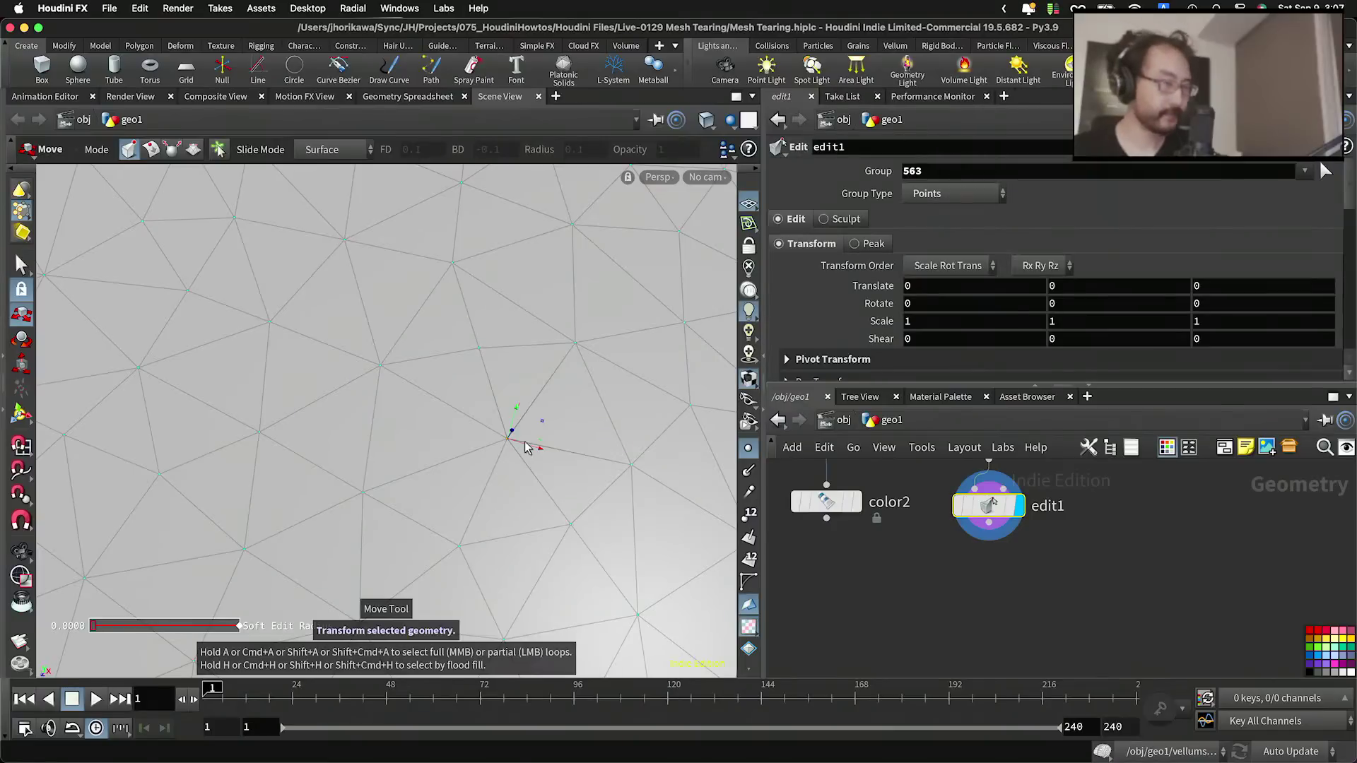
left_click_drag(511, 445, 580, 414, "alt")
left_click_drag(500, 429, 479, 450)
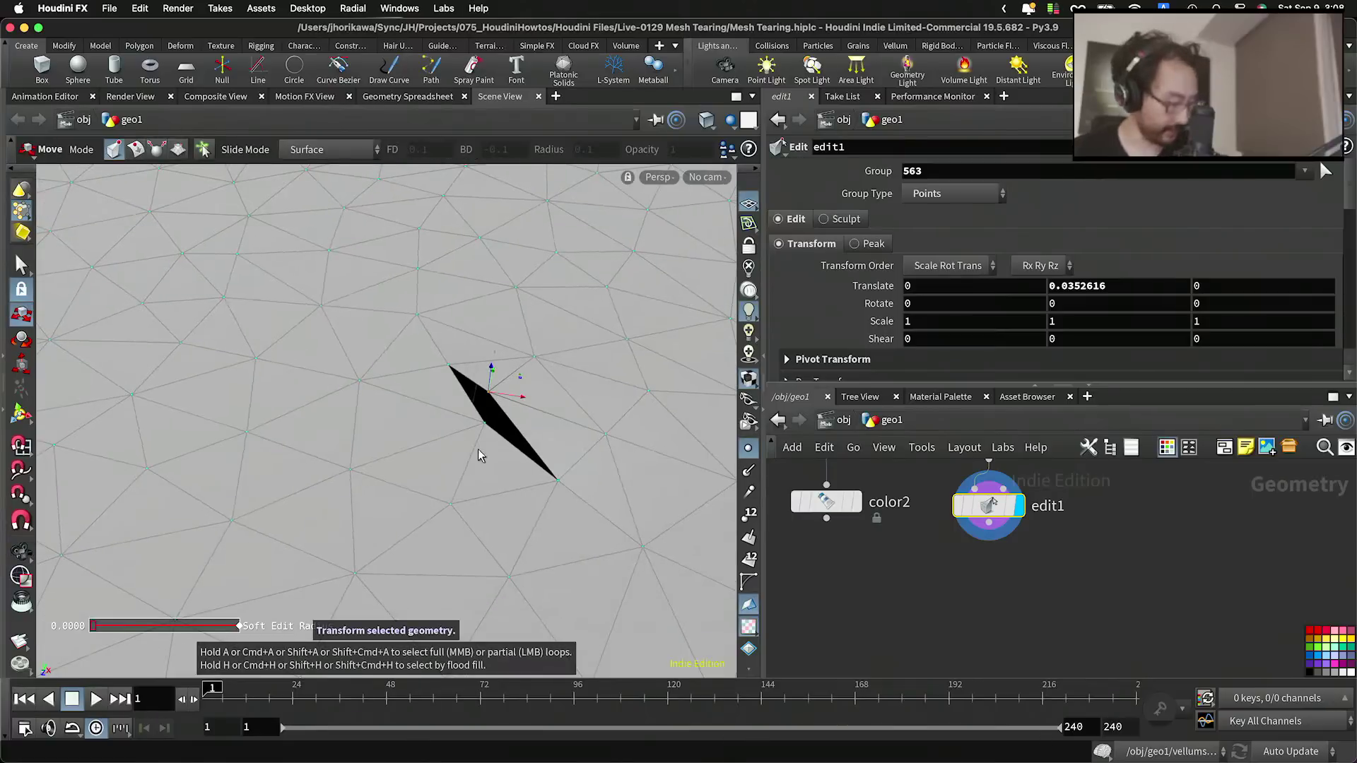
key("super+z")
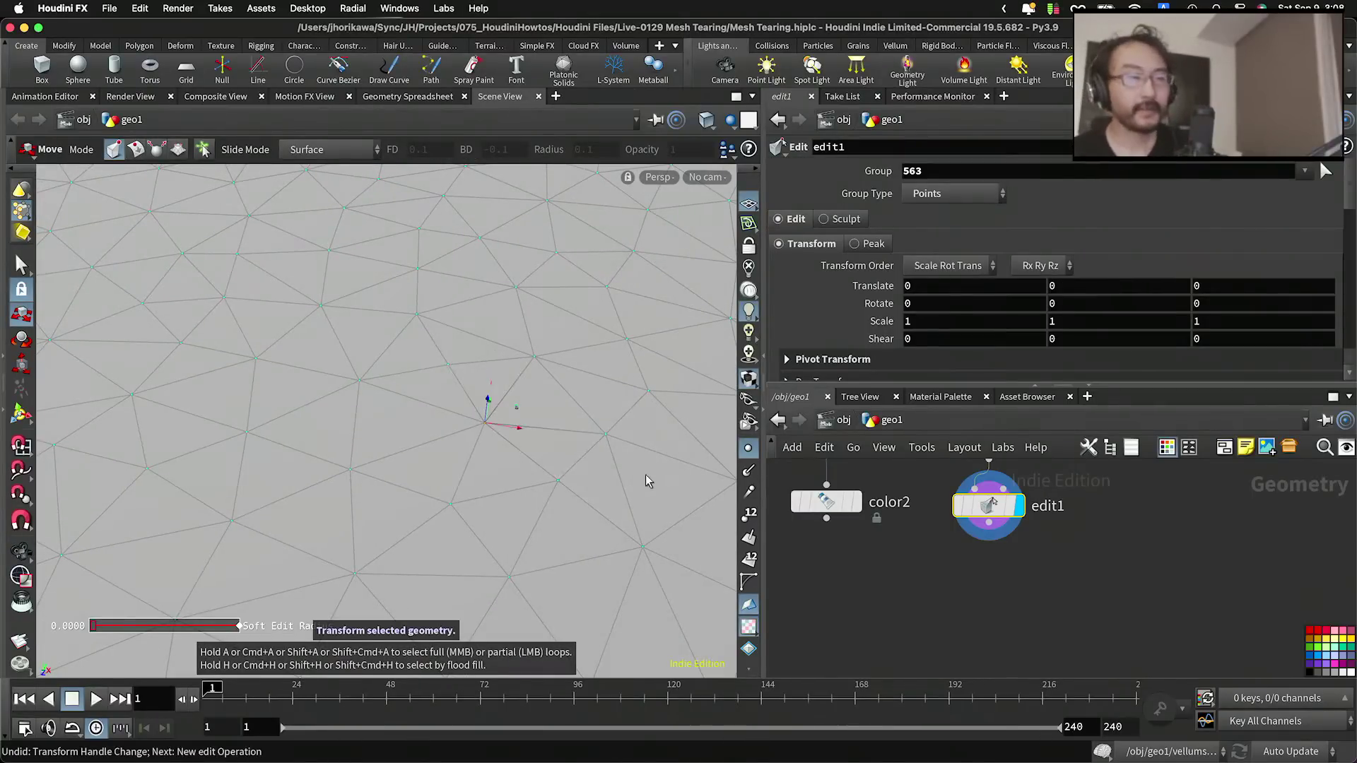
scroll(947, 557, "down", 3)
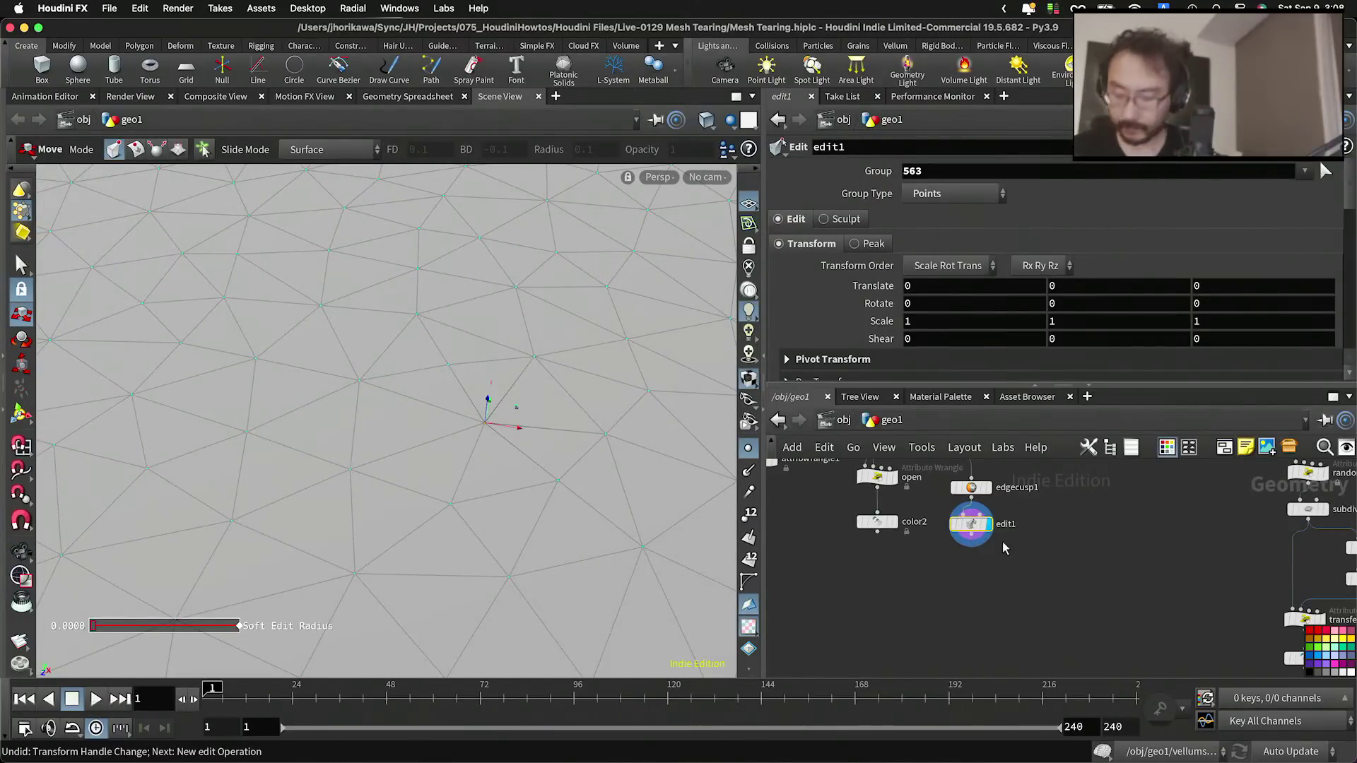
key("Delete")
Step: Save the scene file
key("super+s")
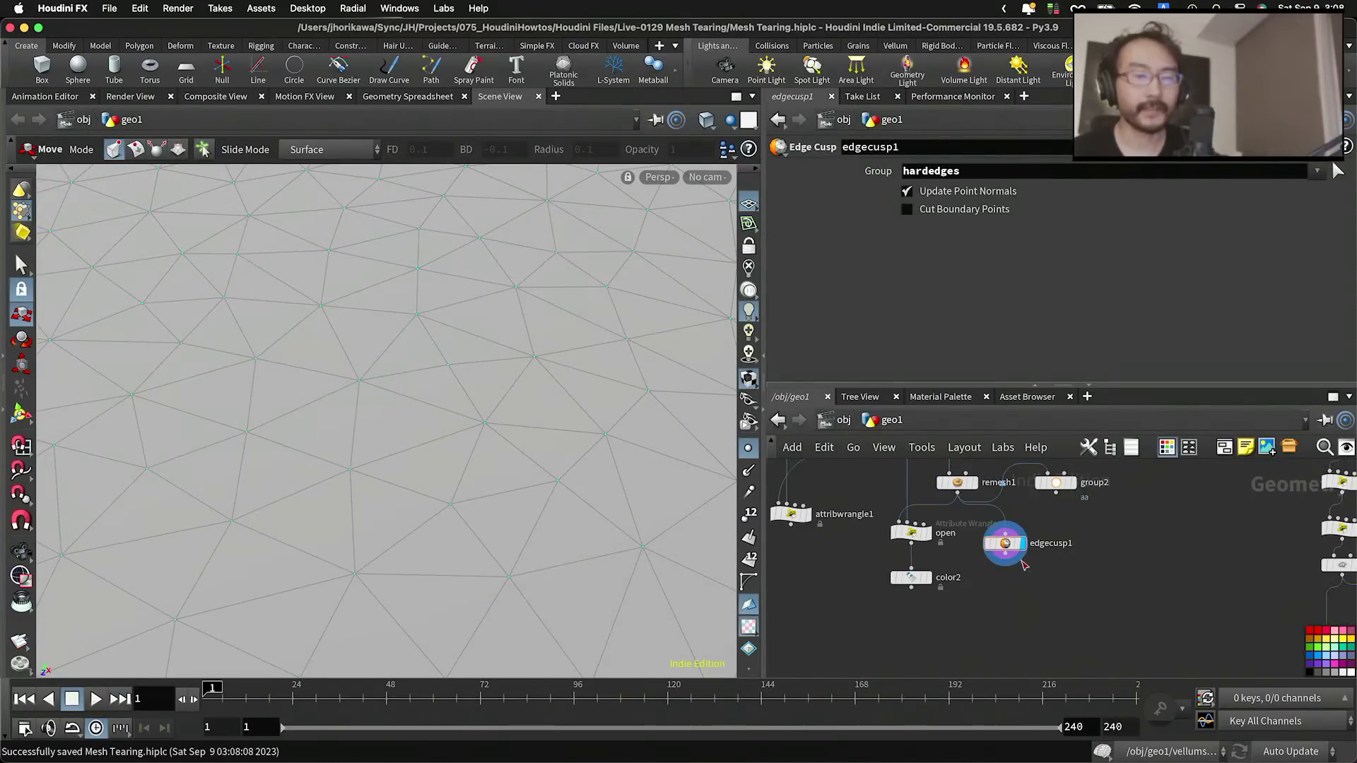
scroll(1039, 566, "down", 5)
scroll(1039, 574, "up", 5)
middle_click_drag(1050, 564, 1070, 622)
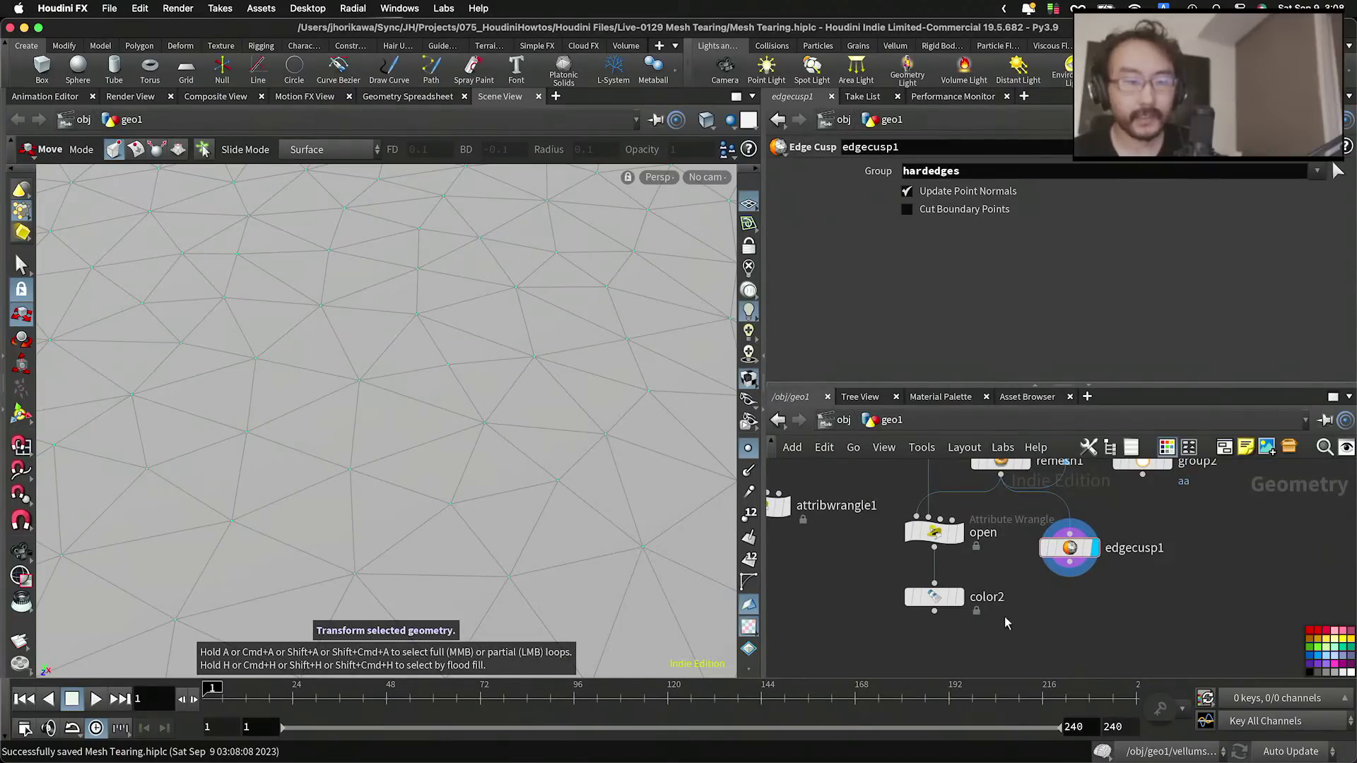
scroll(1008, 623, "down", 2)
scroll(996, 638, "up", 1)
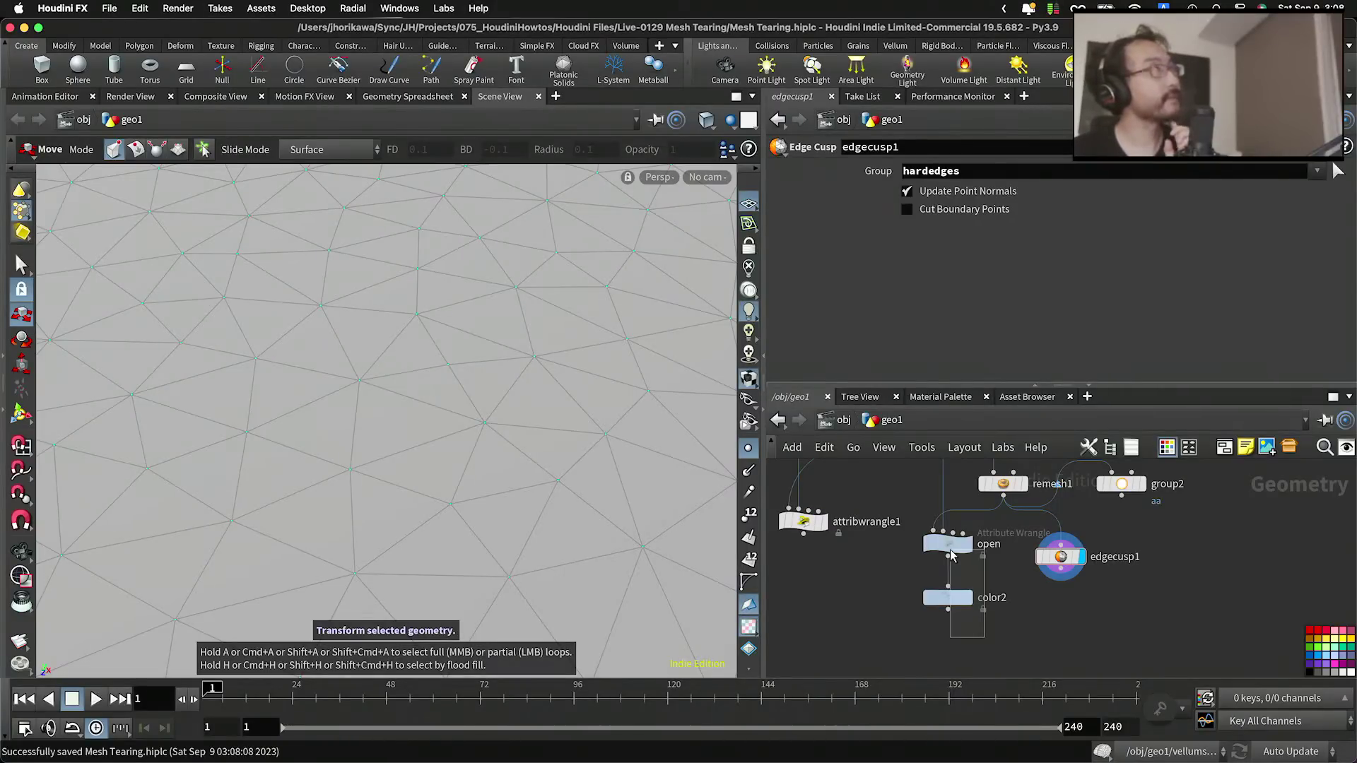
left_click_drag(951, 550, 948, 547)
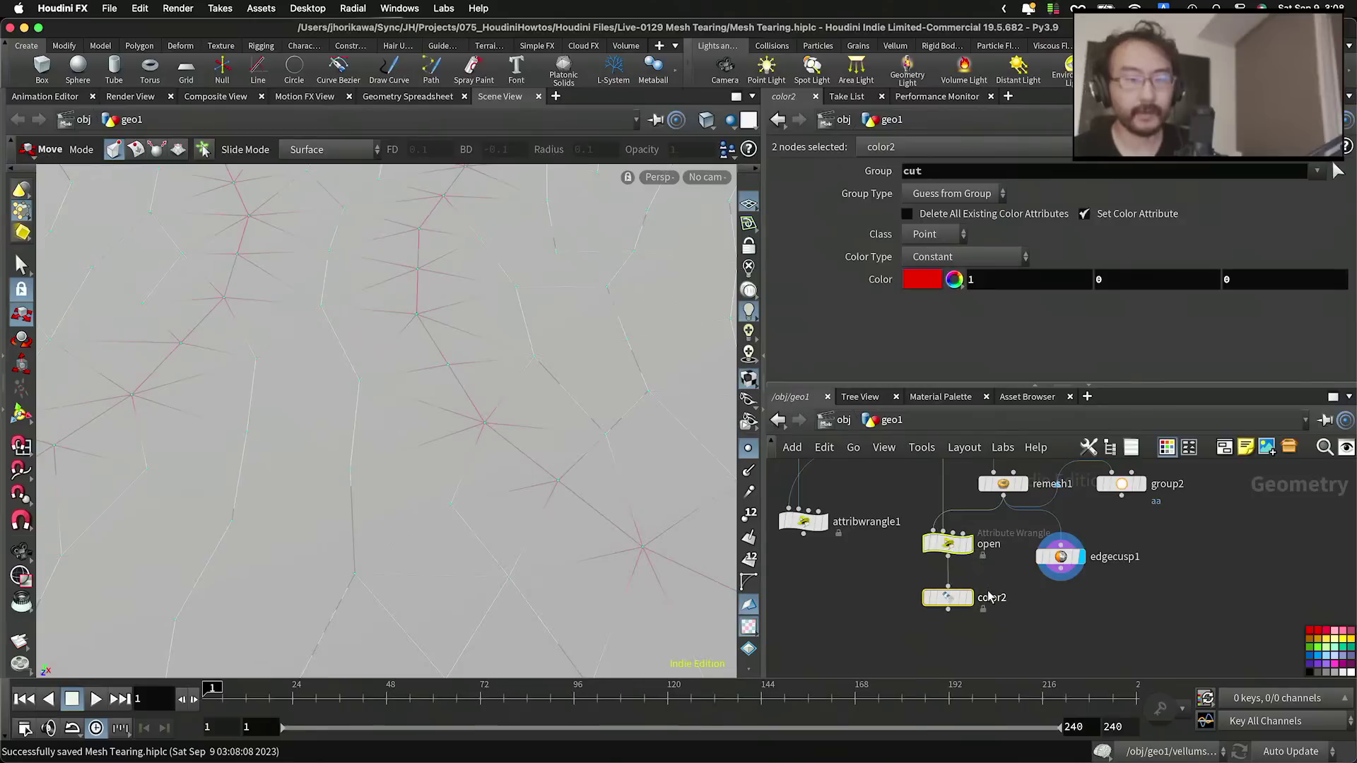
left_click(1013, 624)
scroll(1013, 625, "down", 3)
scroll(1006, 599, "up", 3)
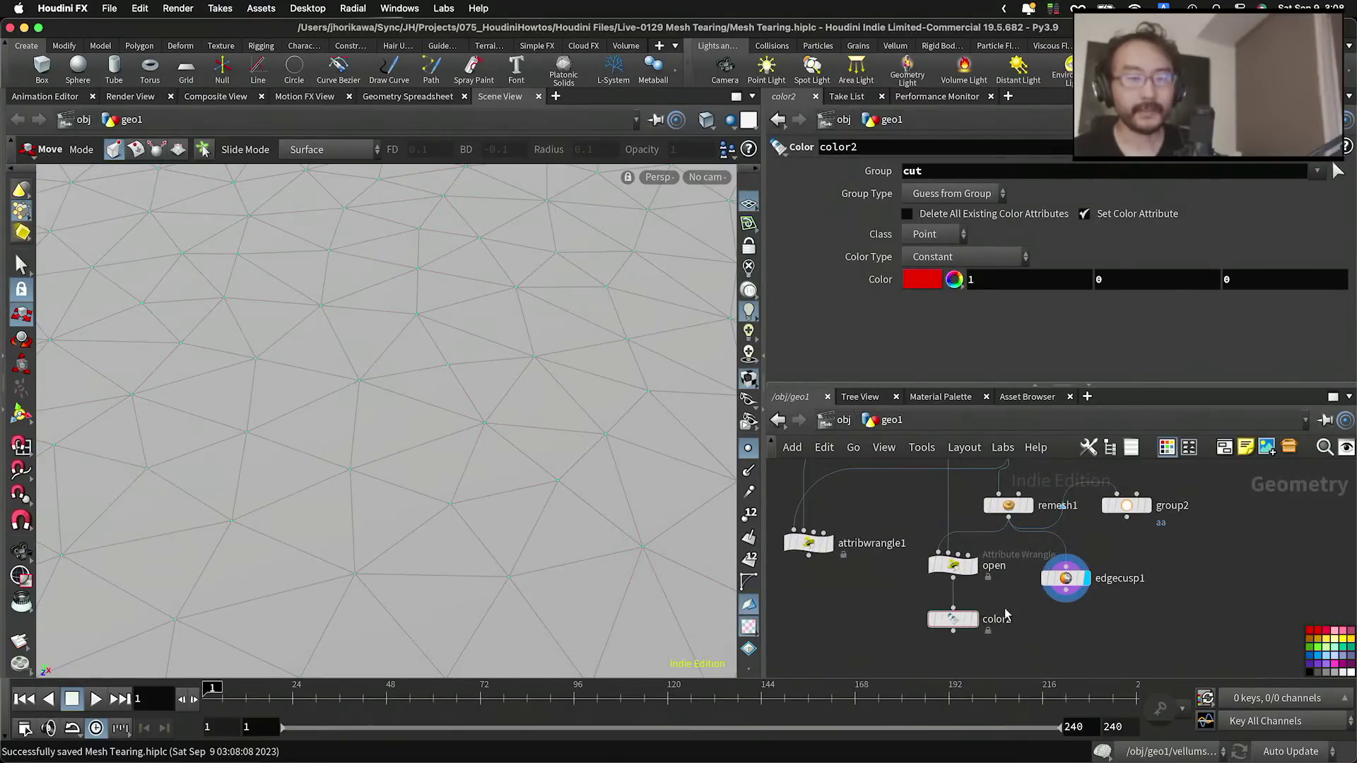
middle_click_drag(1006, 617, 997, 571)
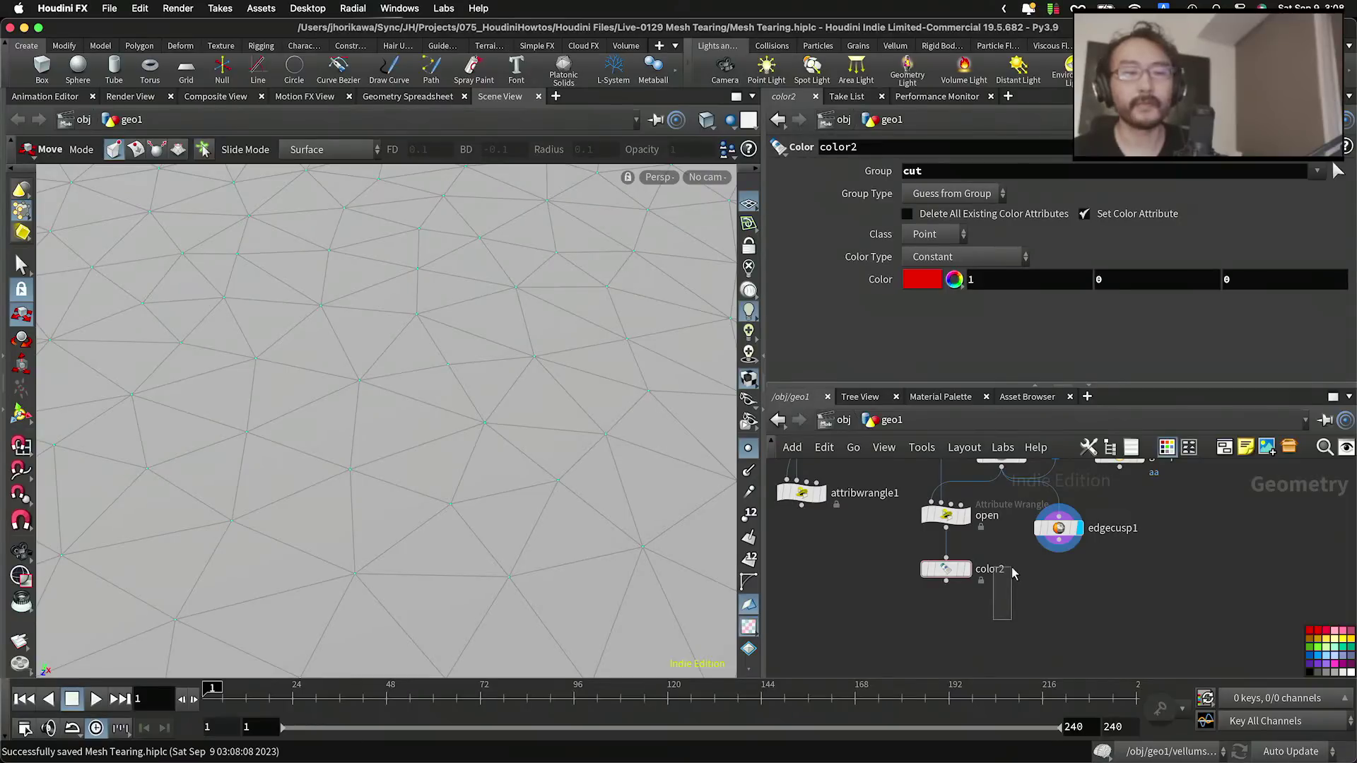
scroll(987, 557, "up", 2)
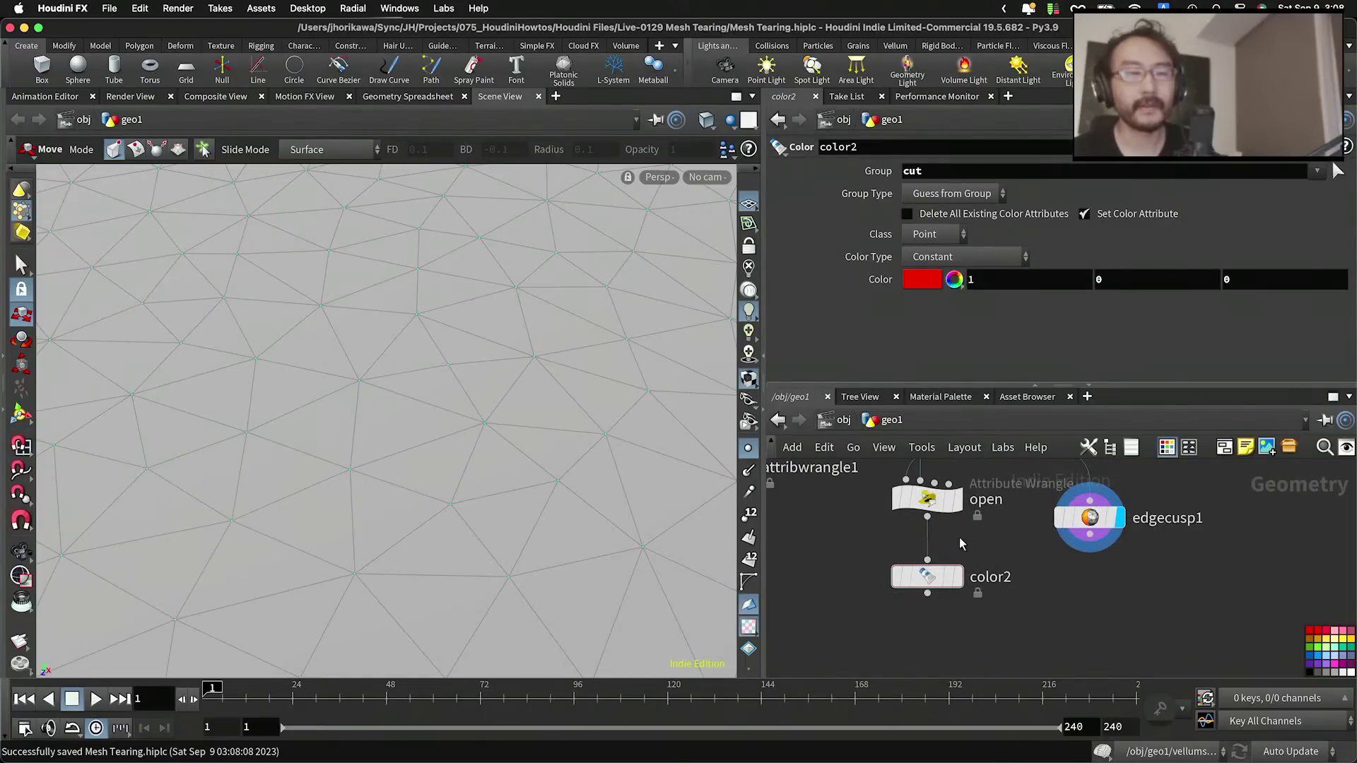
middle_click_drag(993, 564, 1031, 581)
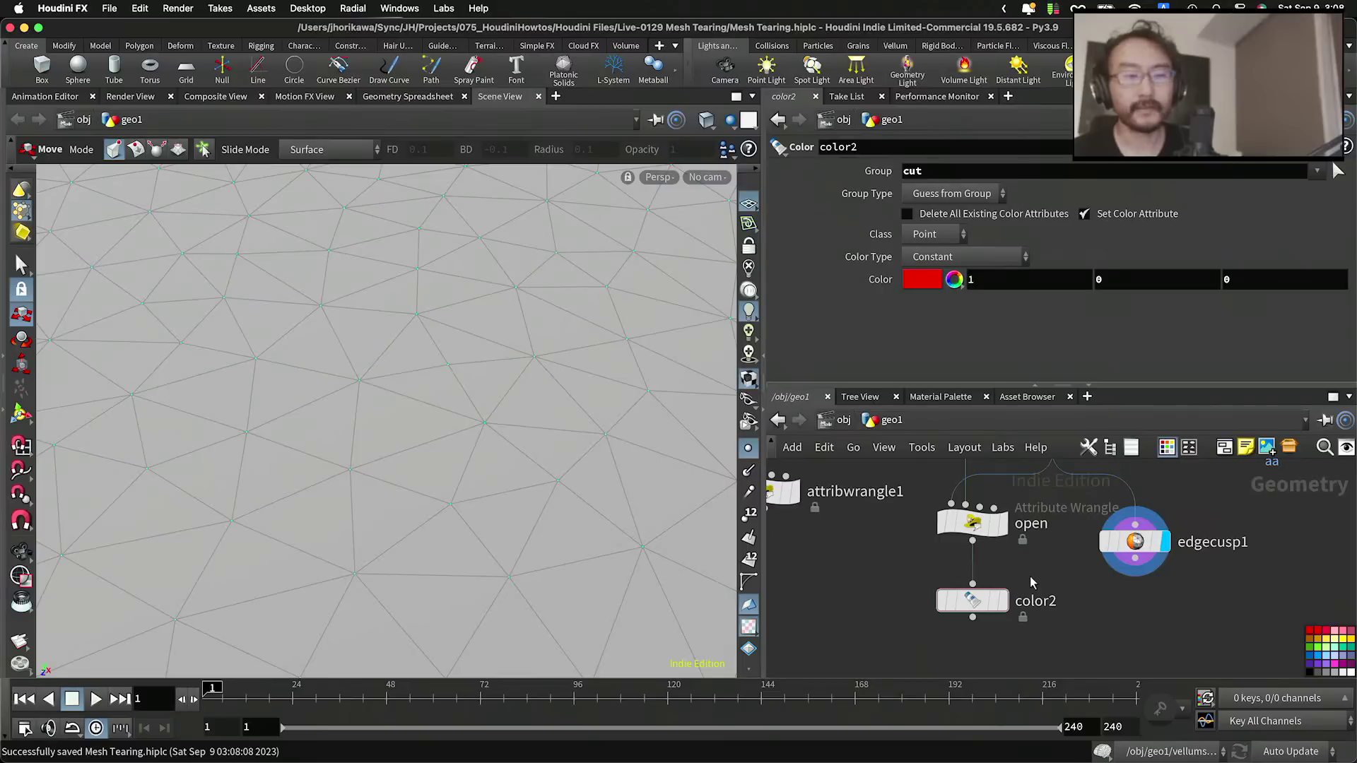
scroll(1036, 581, "down", 3)
key("Tab")
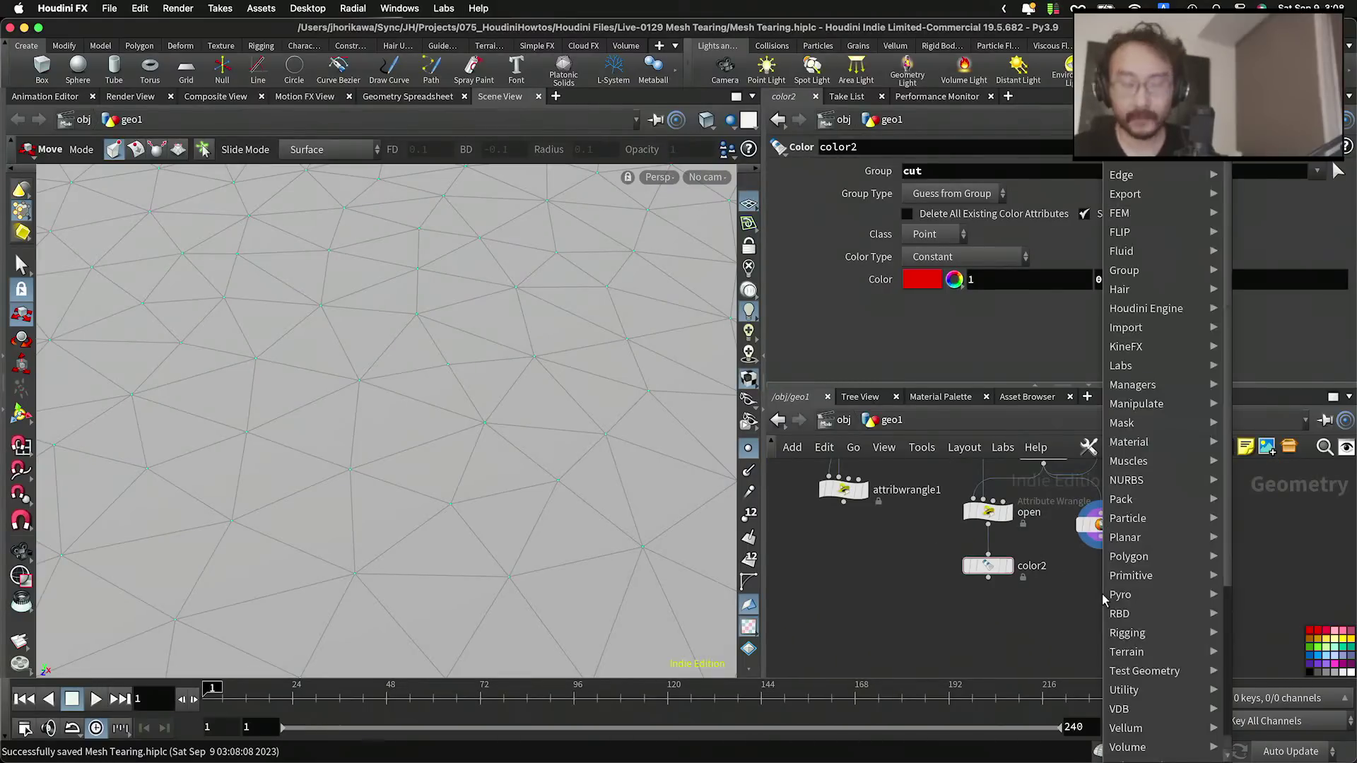
type("point t")
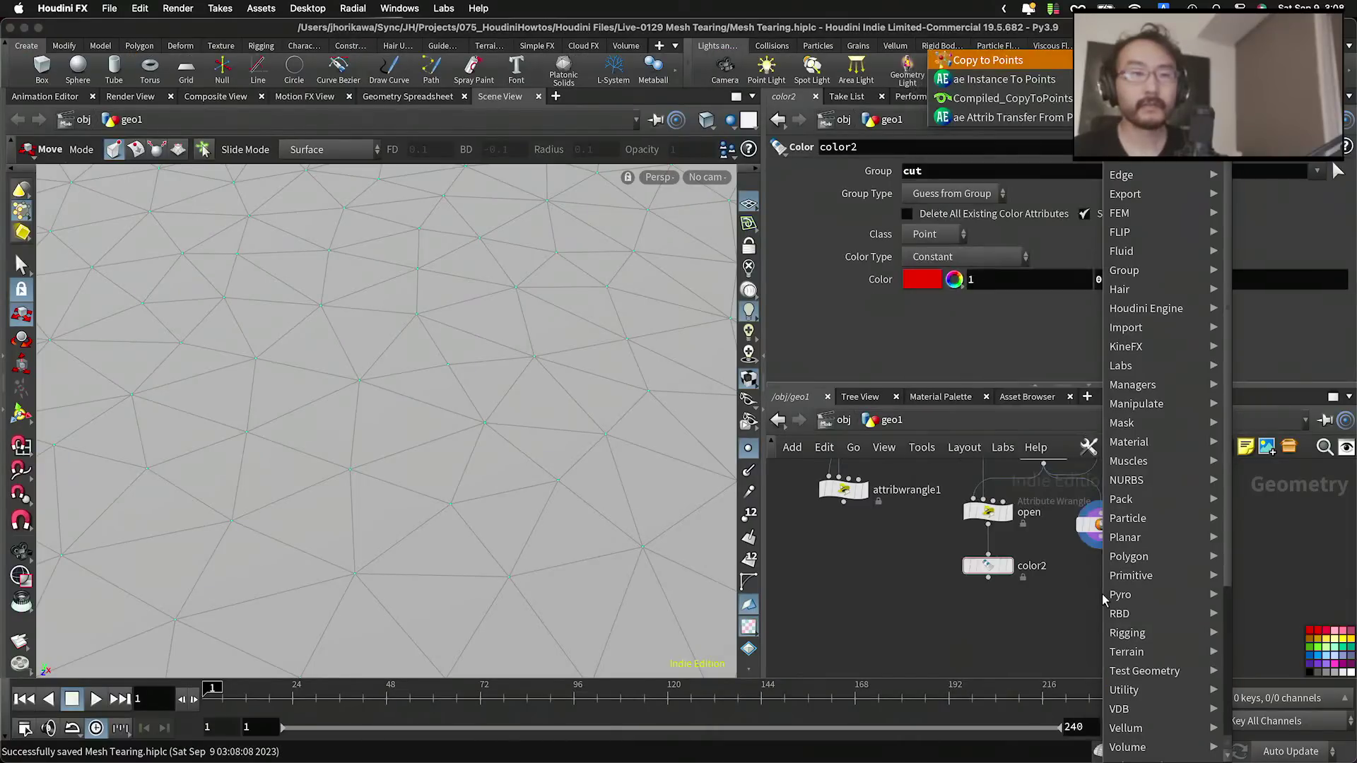
key("Return")
key("Escape")
Step: Duplicate the random wrangle from the neighbouring node chain, wire the copy below edgecusp1 and display it
scroll(1076, 574, "down", 5)
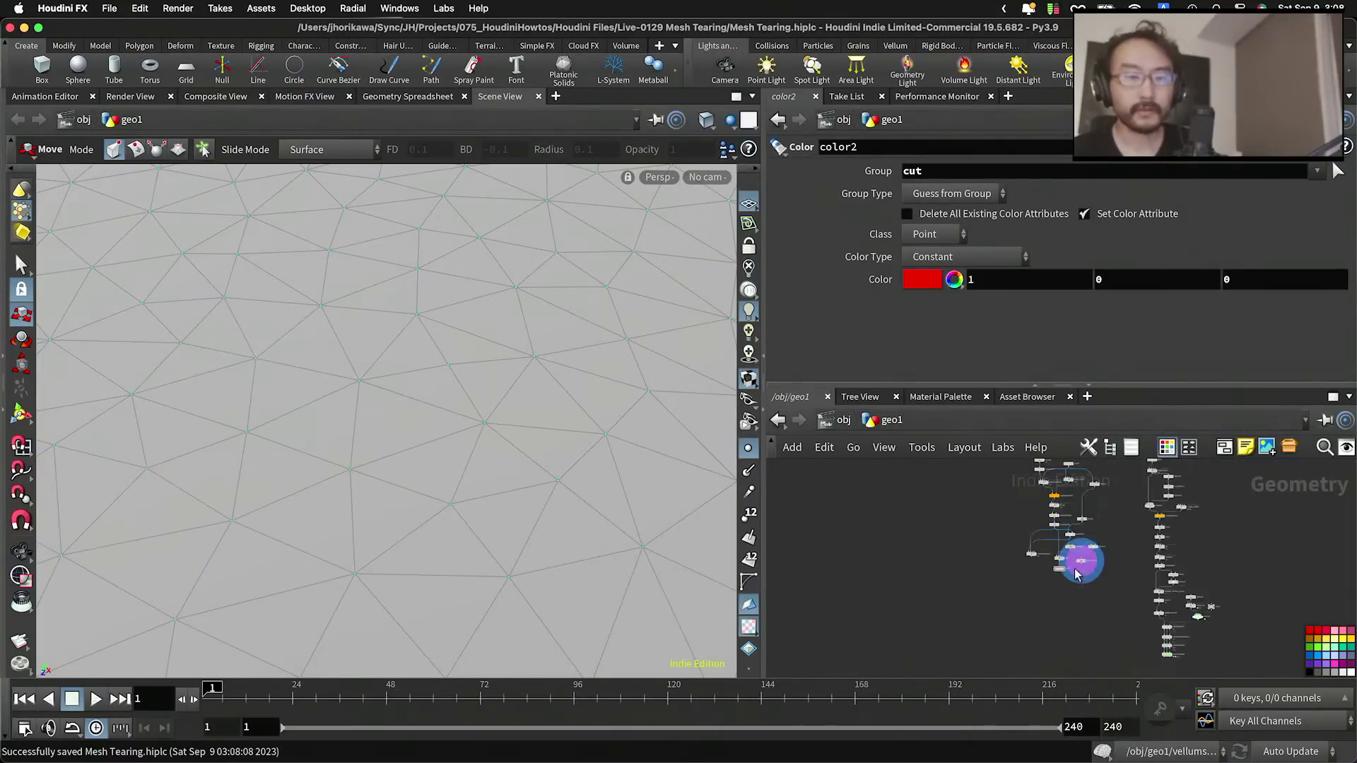
scroll(1145, 575, "up", 7)
left_click_drag(1187, 557, 935, 552, "alt")
middle_click_drag(908, 548, 1124, 527)
scroll(1123, 526, "down", 5)
left_click_drag(1123, 554, 942, 594)
scroll(958, 566, "up", 5)
left_click_drag(993, 537, 1026, 597)
left_click(1026, 598)
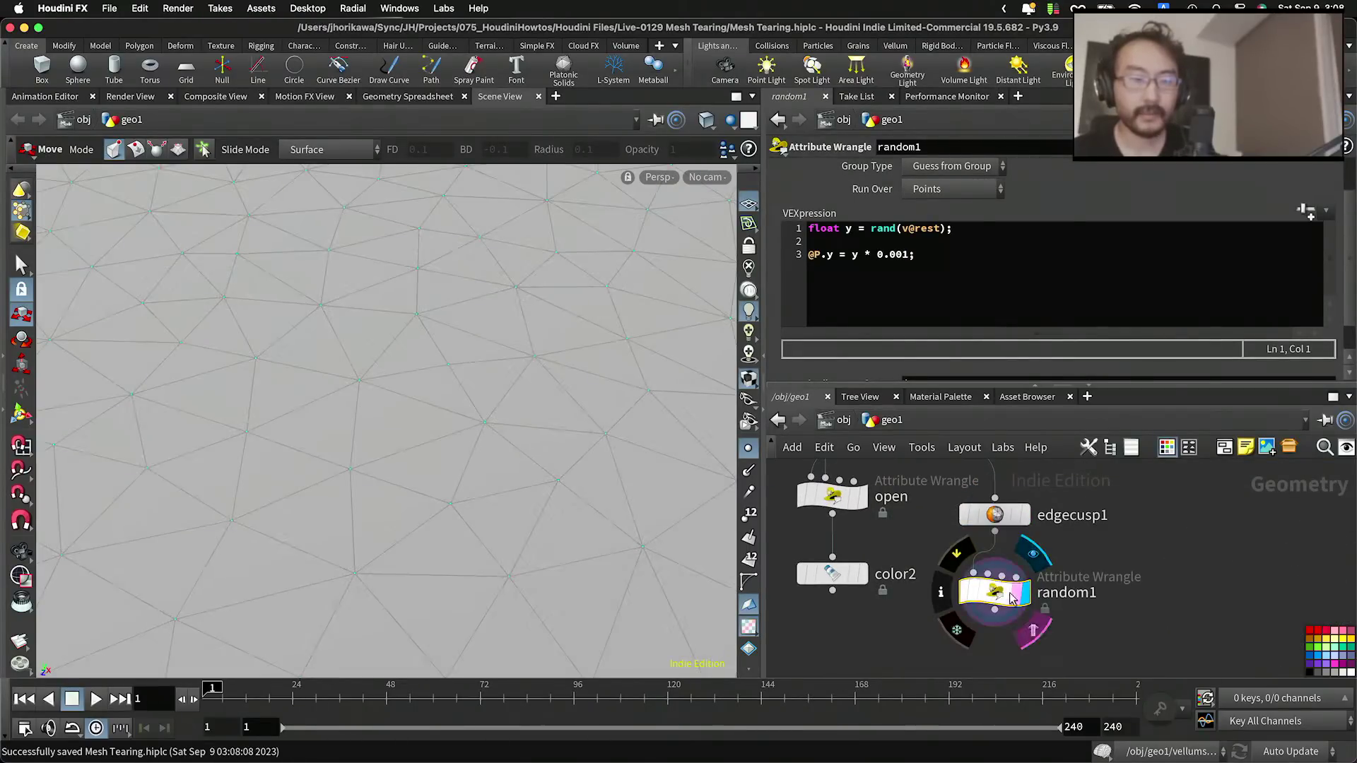
left_click_drag(904, 229, 935, 229)
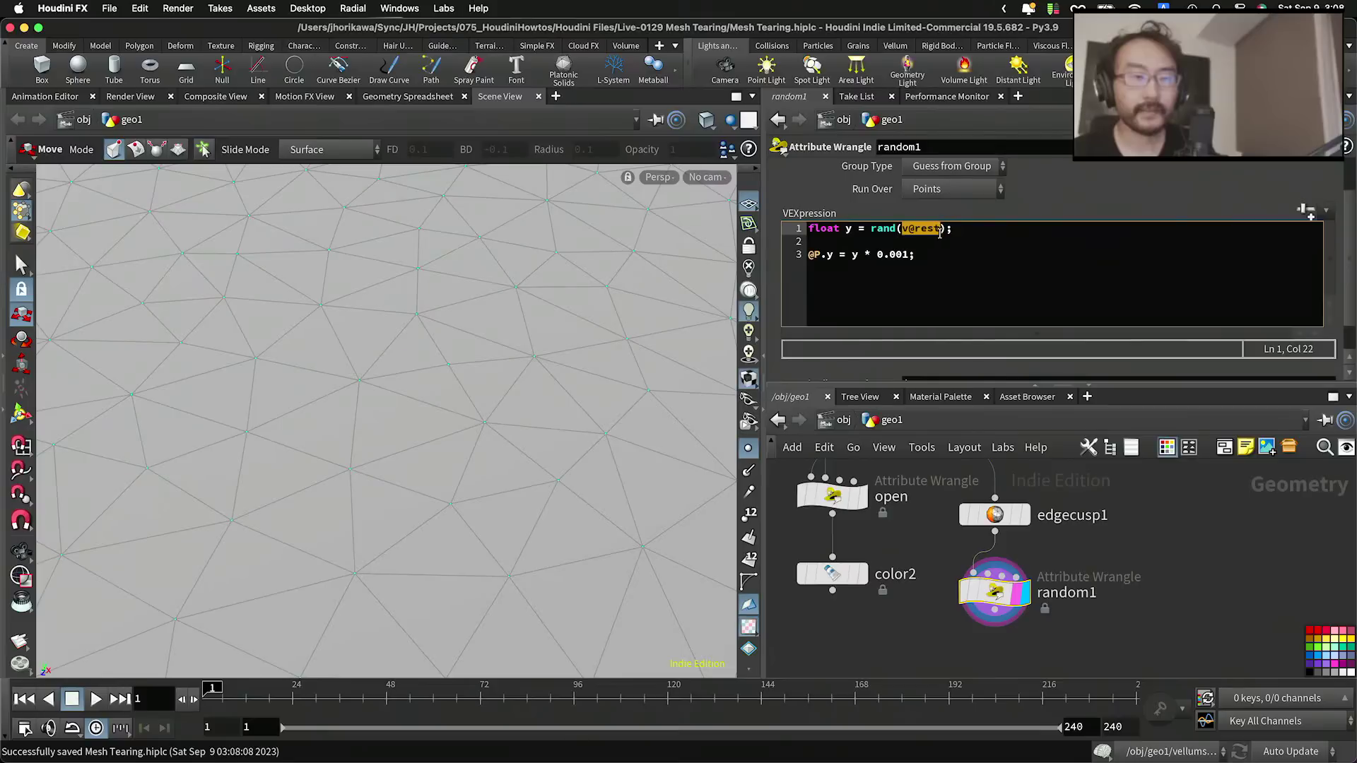
type("p@")
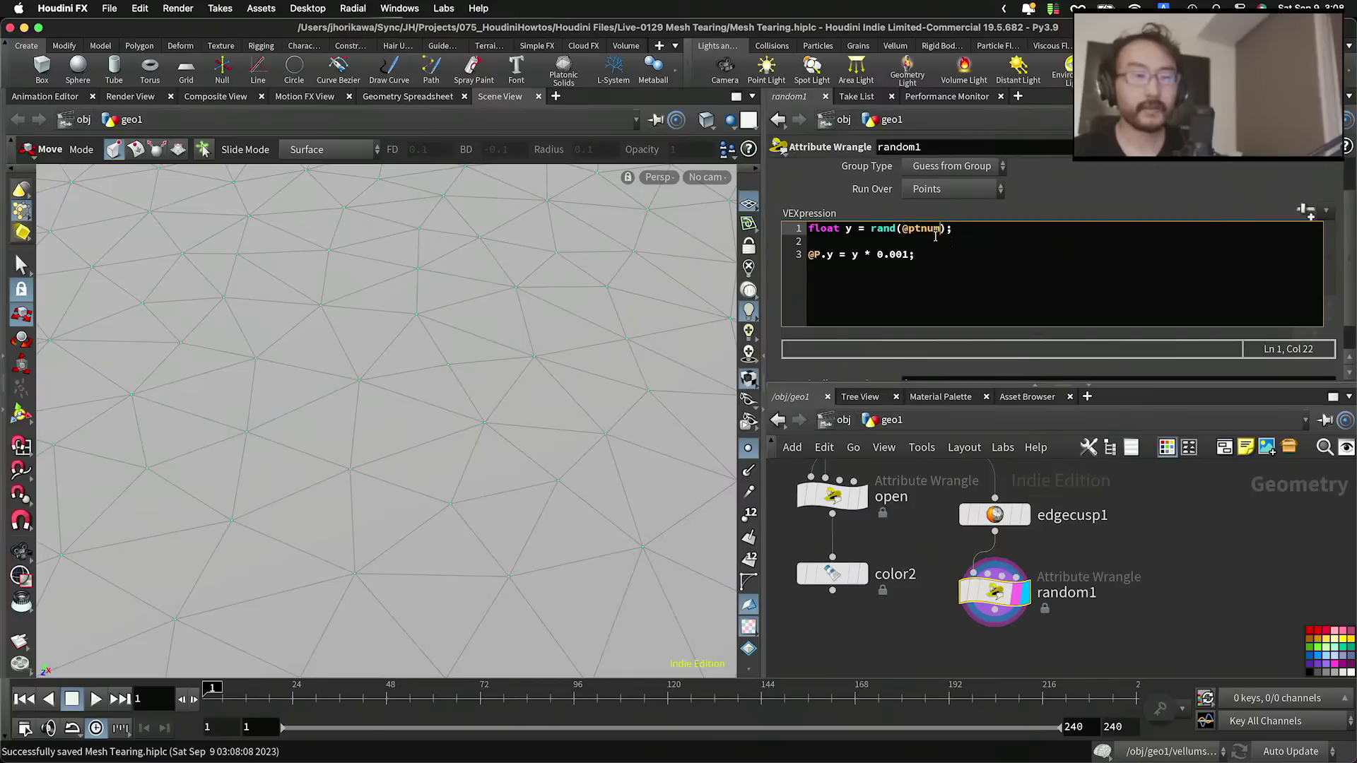
left_click(1156, 603)
Step: Set the height multiplier in random1's expression to 0.01
left_click_drag(664, 467, 609, 406, "alt")
left_click(901, 255)
key("BackSpace")
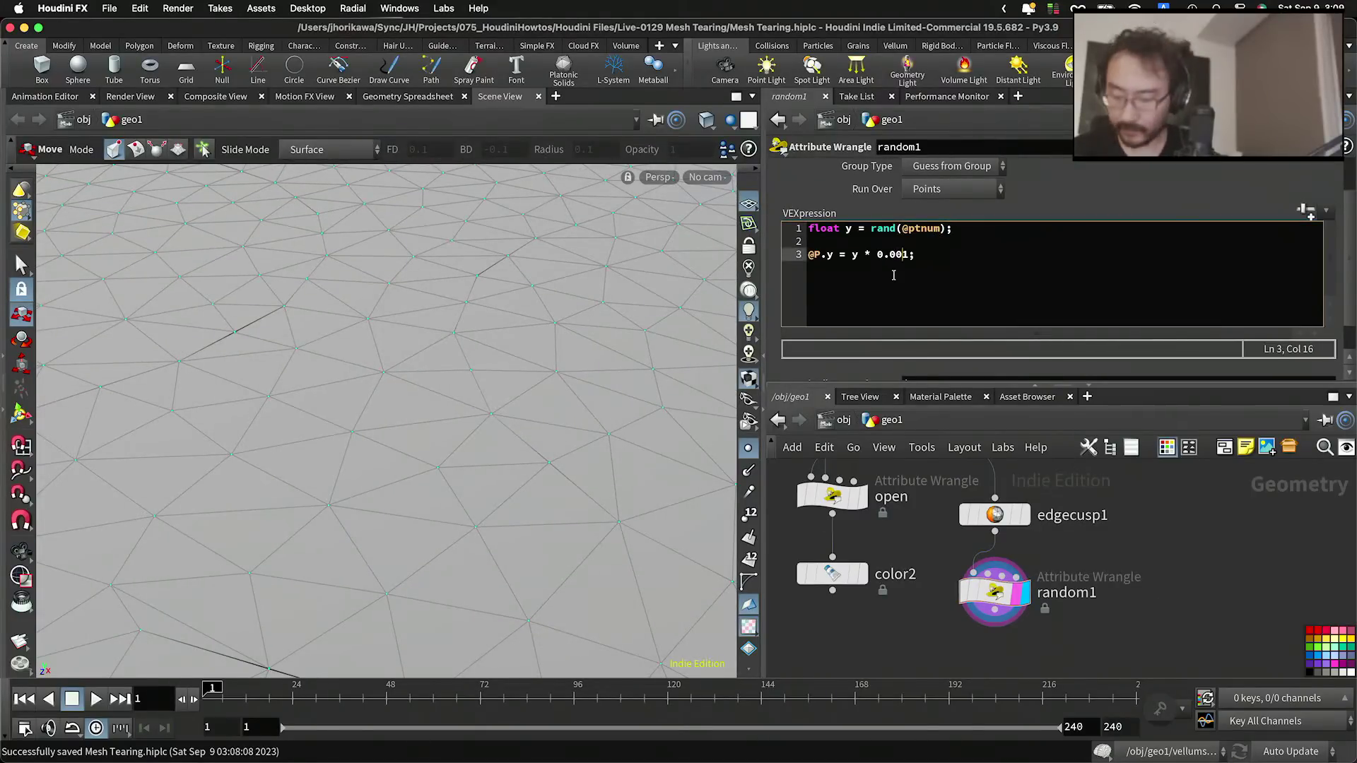
Step: Examine the displaced cloth from several angles for openings along the curved tear lines
right_click_drag(424, 400, 333, 409, "alt")
left_click_drag(333, 410, 304, 396, "alt")
right_click_drag(303, 397, 403, 333, "alt")
left_click_drag(402, 333, 514, 345, "alt")
right_click_drag(514, 346, 331, 371, "alt")
left_click_drag(422, 375, 479, 368, "alt")
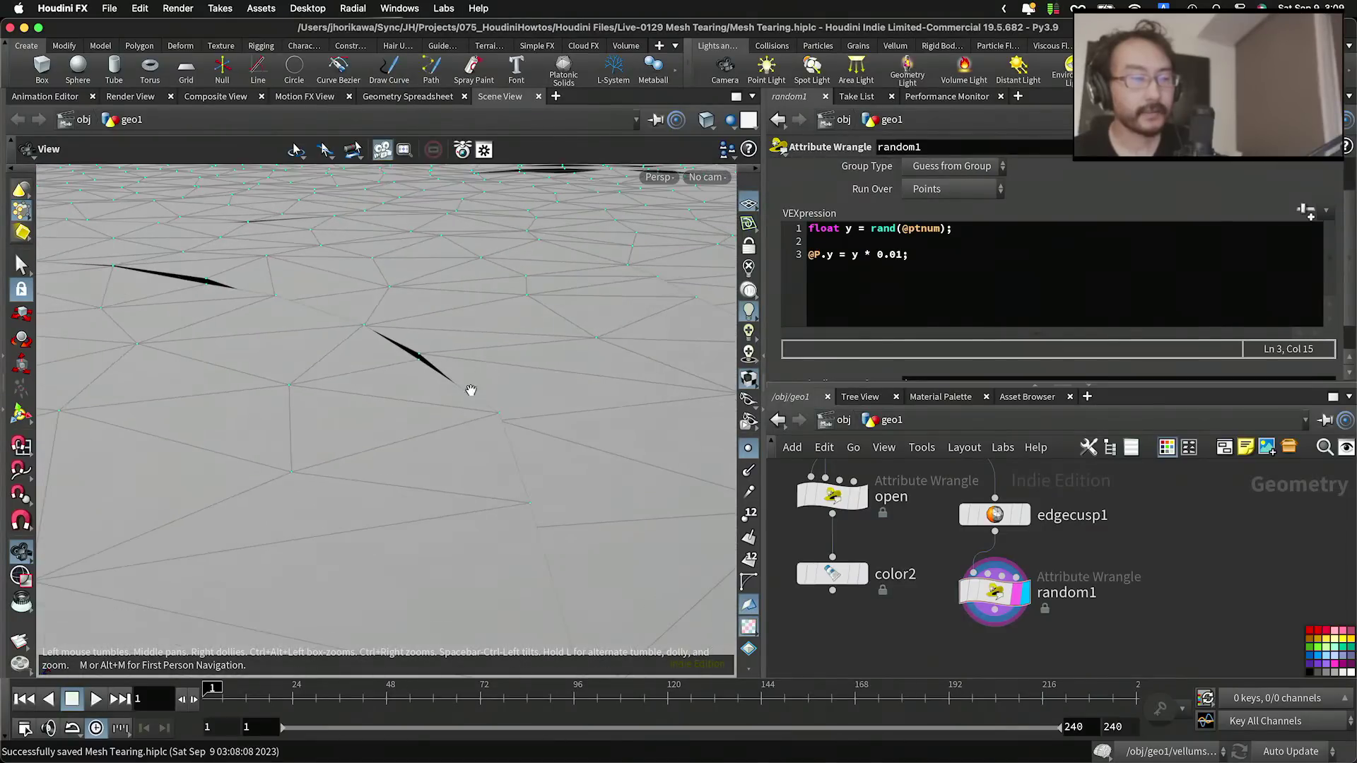
left_click_drag(458, 417, 493, 370, "alt")
right_click_drag(516, 344, 633, 315, "alt")
left_click_drag(634, 315, 582, 339, "alt")
right_click_drag(582, 339, 554, 364, "alt")
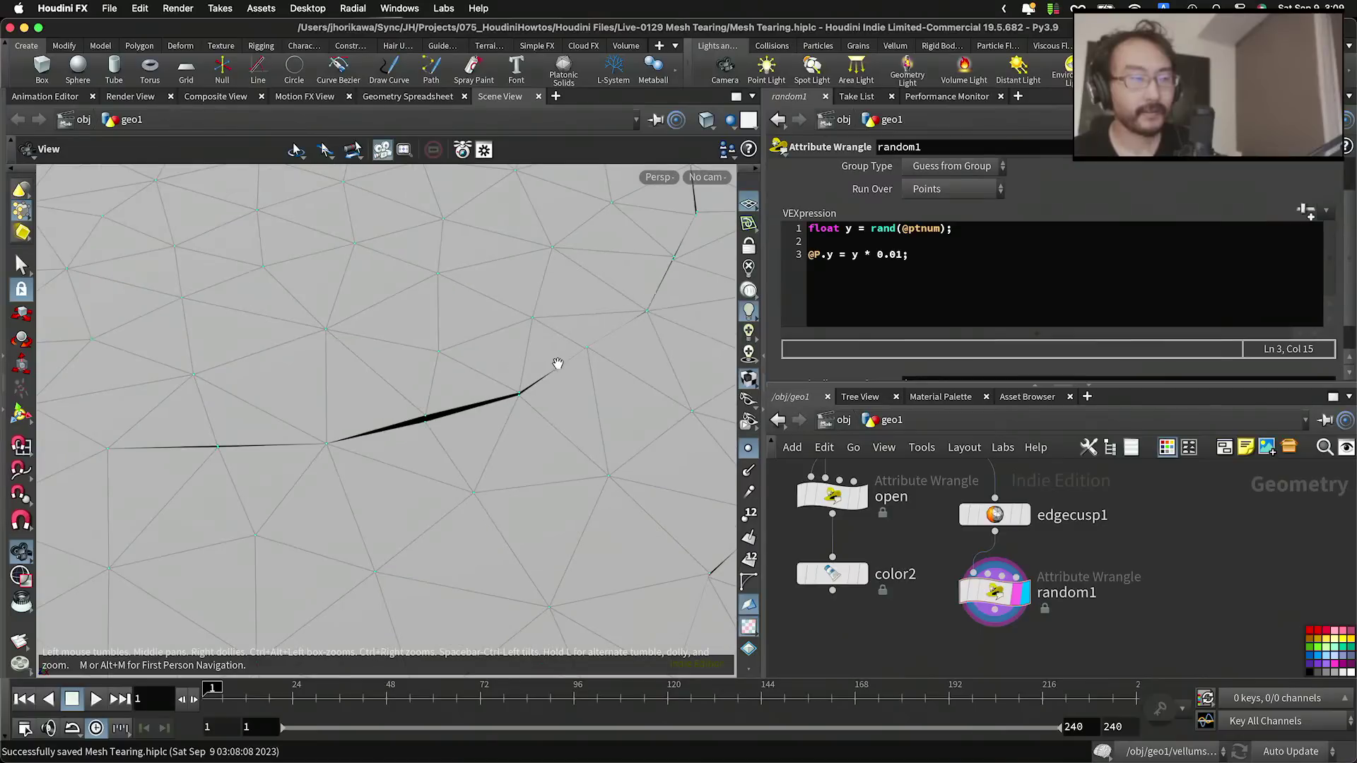
Step: Set the height multiplier in random1's expression to 0.001
scroll(931, 496, "down", 5)
scroll(1161, 604, "up", 5)
scroll(1166, 602, "down", 4)
scroll(1017, 563, "up", 3)
middle_click_drag(1039, 570, 1081, 624)
scroll(1014, 574, "up", 4)
type("0")
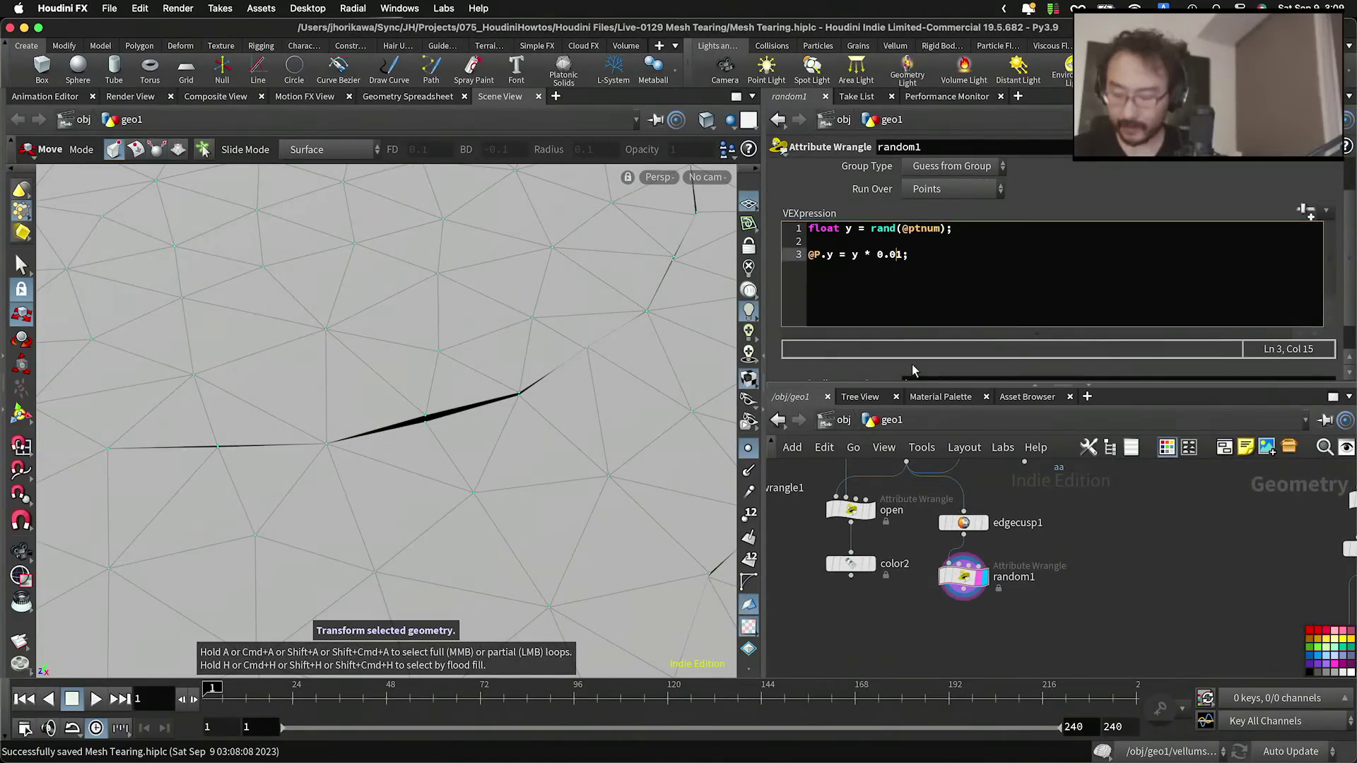
scroll(1077, 609, "down", 5)
scroll(1016, 609, "up", 3)
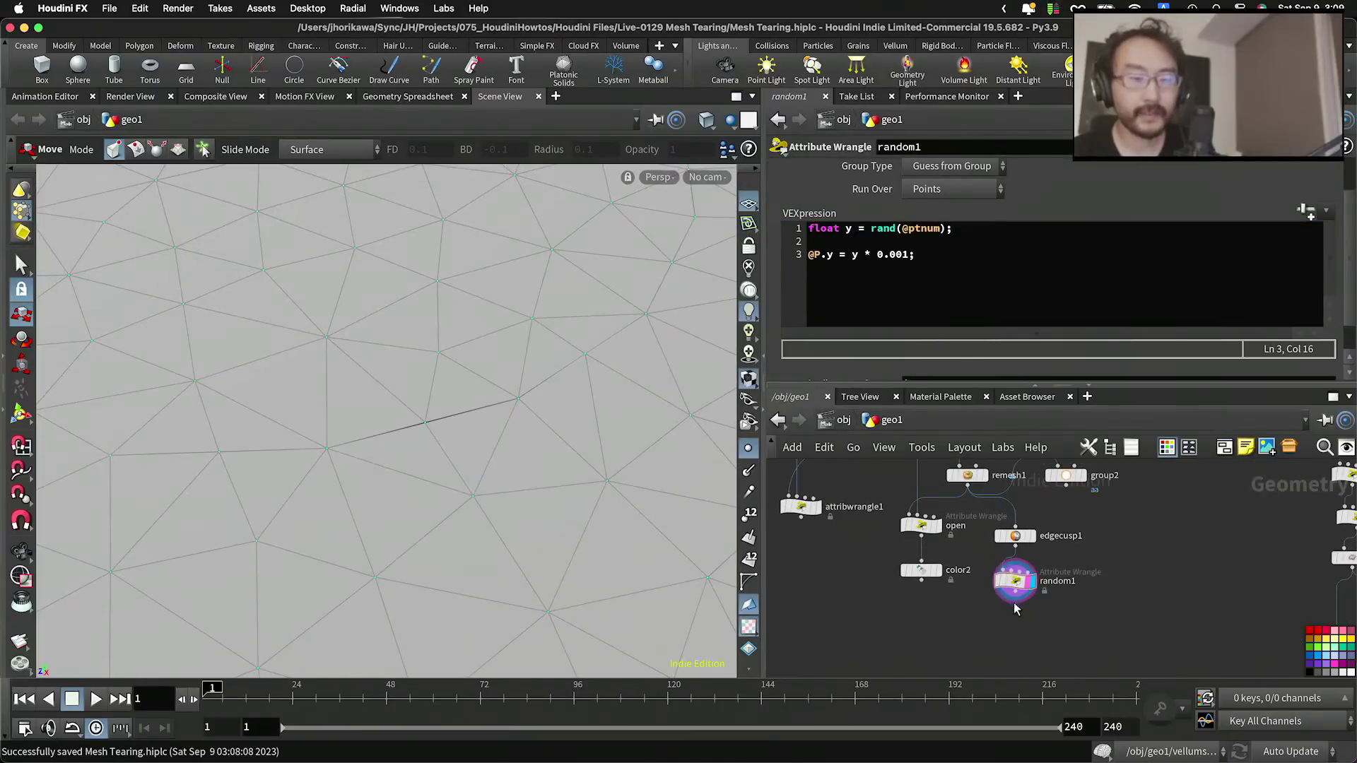
Step: Bypass the unused open, color2, attribwrangle1 and group2 nodes and save the scene
left_click_drag(901, 522, 902, 536)
key("b")
scroll(914, 526, "down", 3)
scroll(850, 521, "up", 3)
scroll(848, 522, "up", 3)
left_click(812, 473)
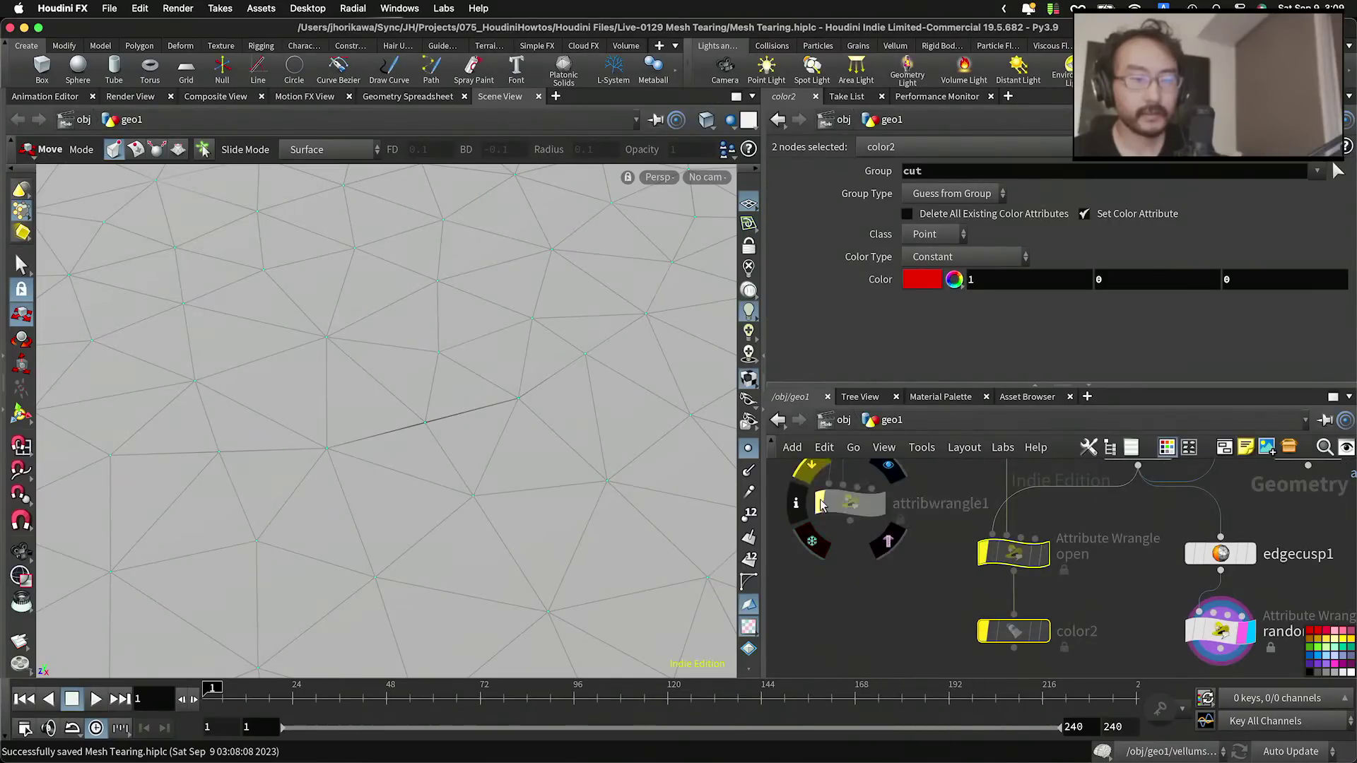
scroll(941, 521, "down", 6)
left_click(1059, 610)
scroll(1093, 555, "up", 3)
middle_click_drag(1094, 556, 1018, 561)
key("super+s")
scroll(965, 509, "up", 5)
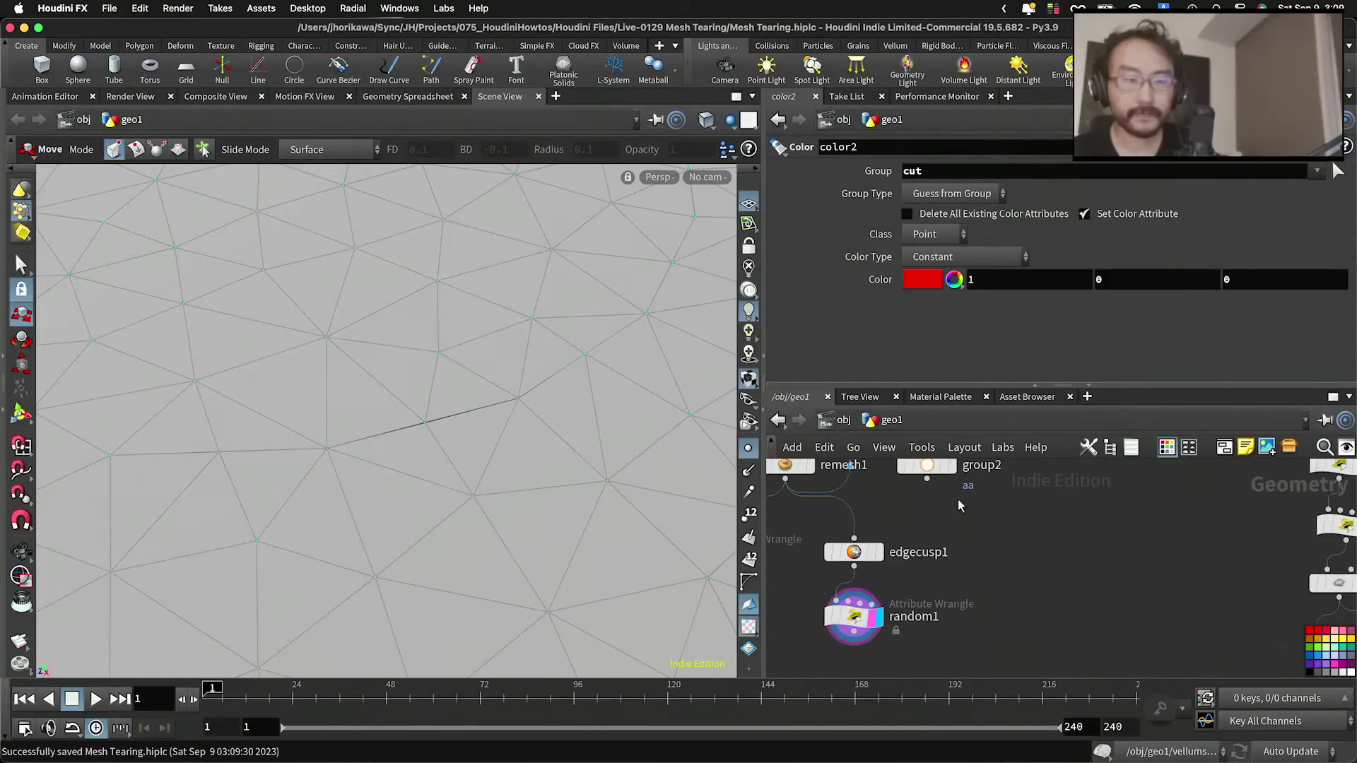
left_click(885, 466)
Step: Add a Switch node between the random1 branch and the neighbouring subdivide1 chain
scroll(953, 521, "down", 5)
scroll(953, 519, "down", 5)
scroll(1085, 579, "up", 8)
scroll(1075, 583, "down", 5)
middle_click_drag(1009, 508, 1063, 558)
scroll(1065, 557, "up", 6)
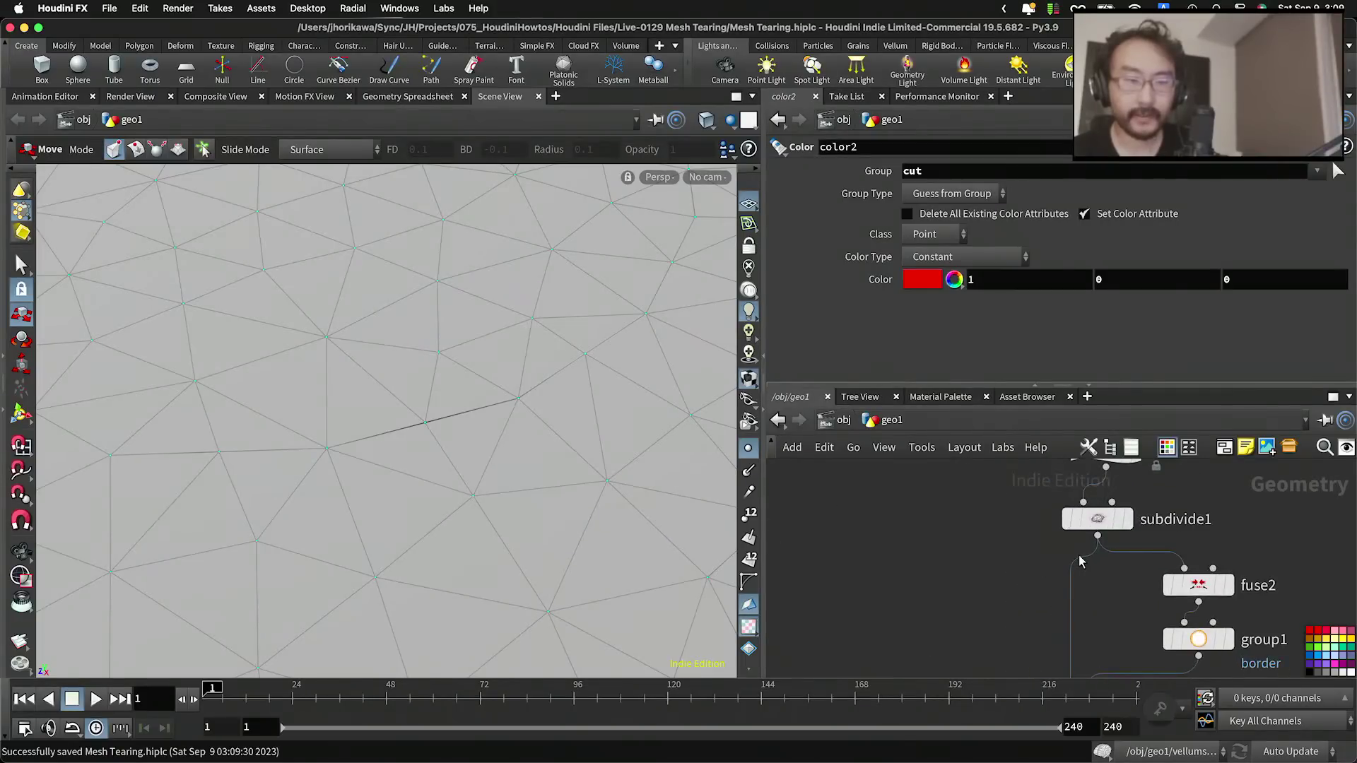
scroll(1079, 561, "down", 5)
scroll(1079, 559, "down", 5)
scroll(995, 583, "up", 4)
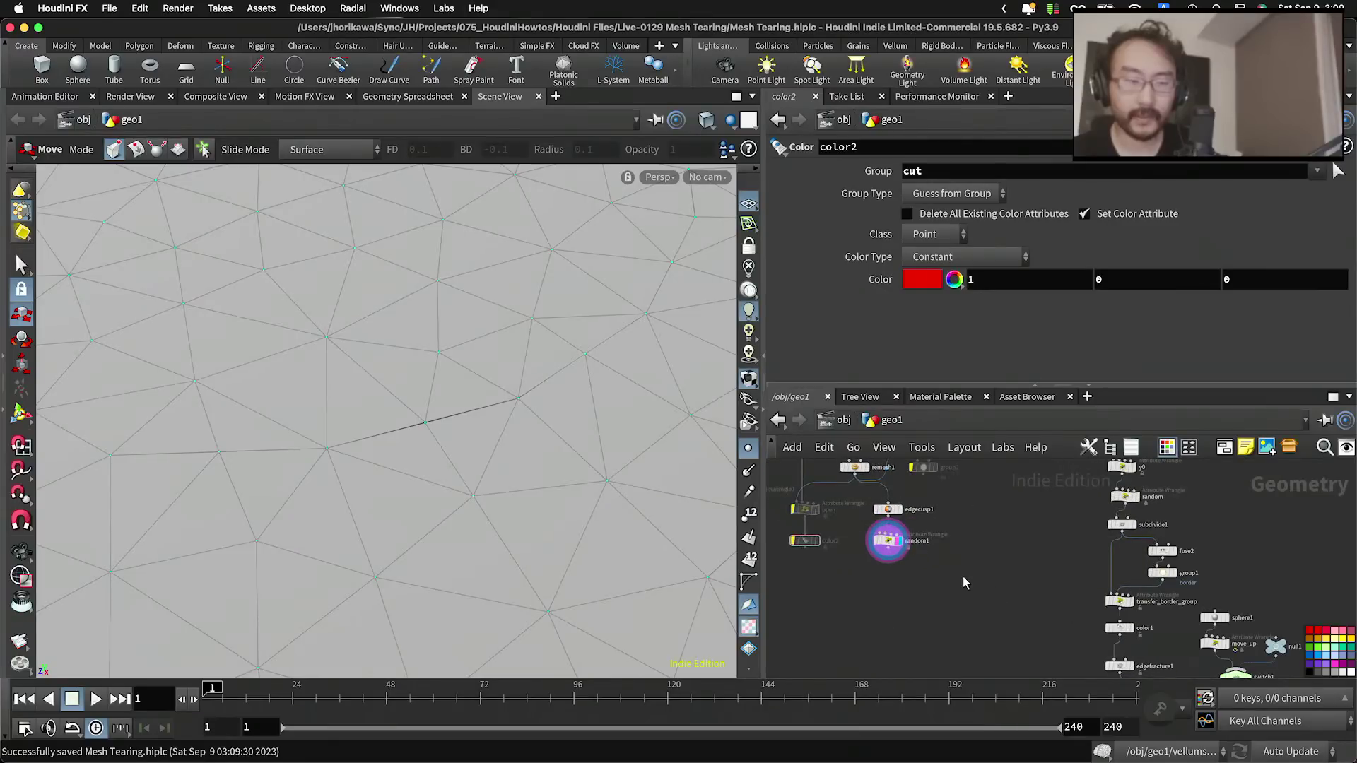
scroll(576, 433, "down", 12)
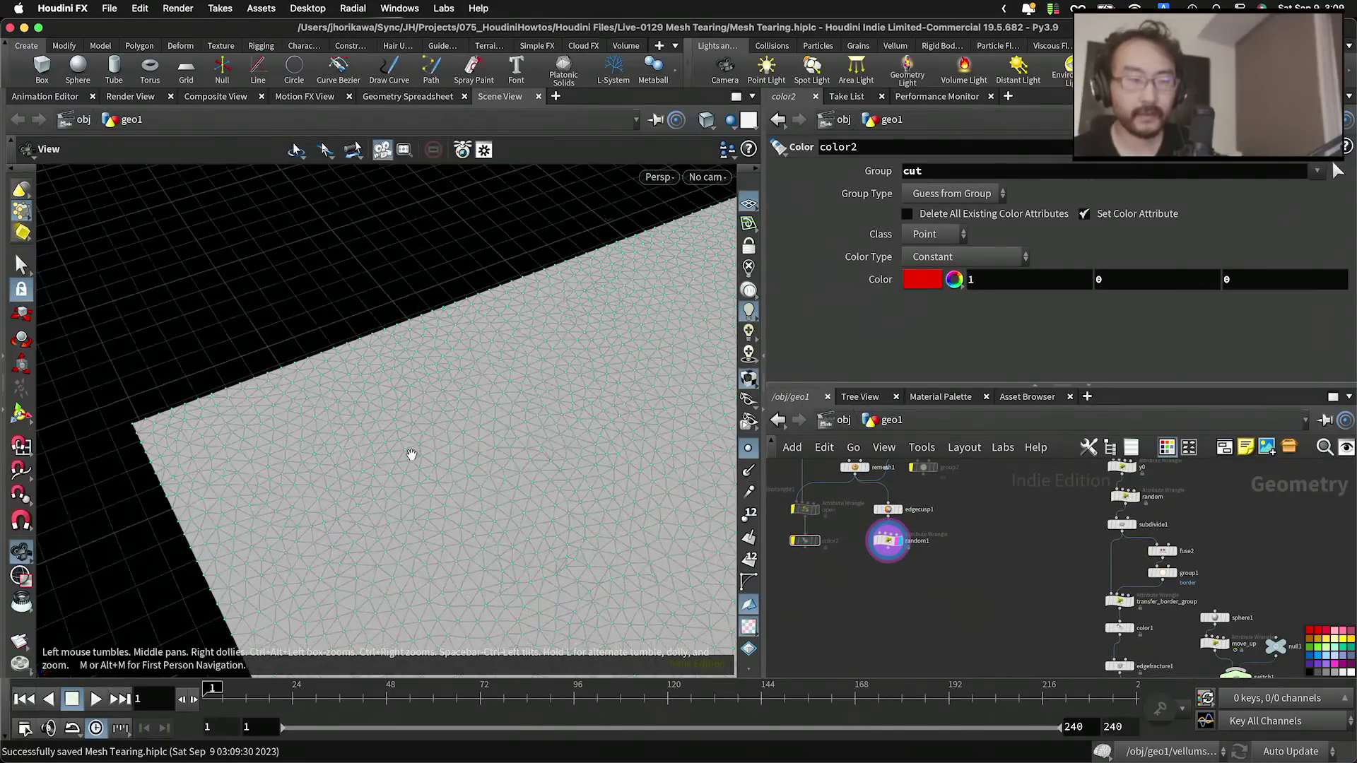
key("t")
scroll(1041, 552, "up", 3)
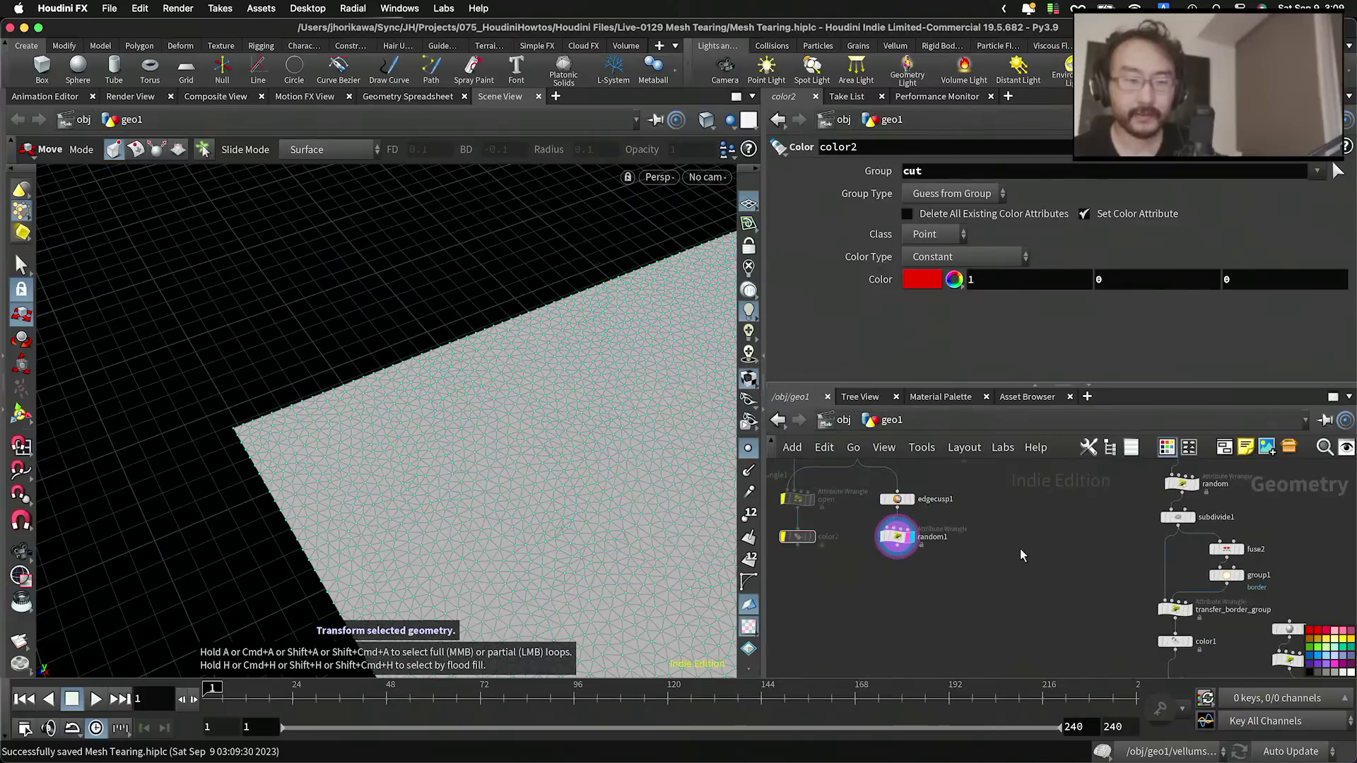
scroll(1019, 598, "up", 3)
middle_click_drag(1030, 594, 1001, 522)
scroll(1009, 570, "down", 2)
middle_click_drag(1010, 571, 1006, 624)
scroll(1149, 574, "up", 4)
scroll(1183, 548, "down", 2)
scroll(942, 611, "down", 3)
key("Tab")
type("switch")
key("Return")
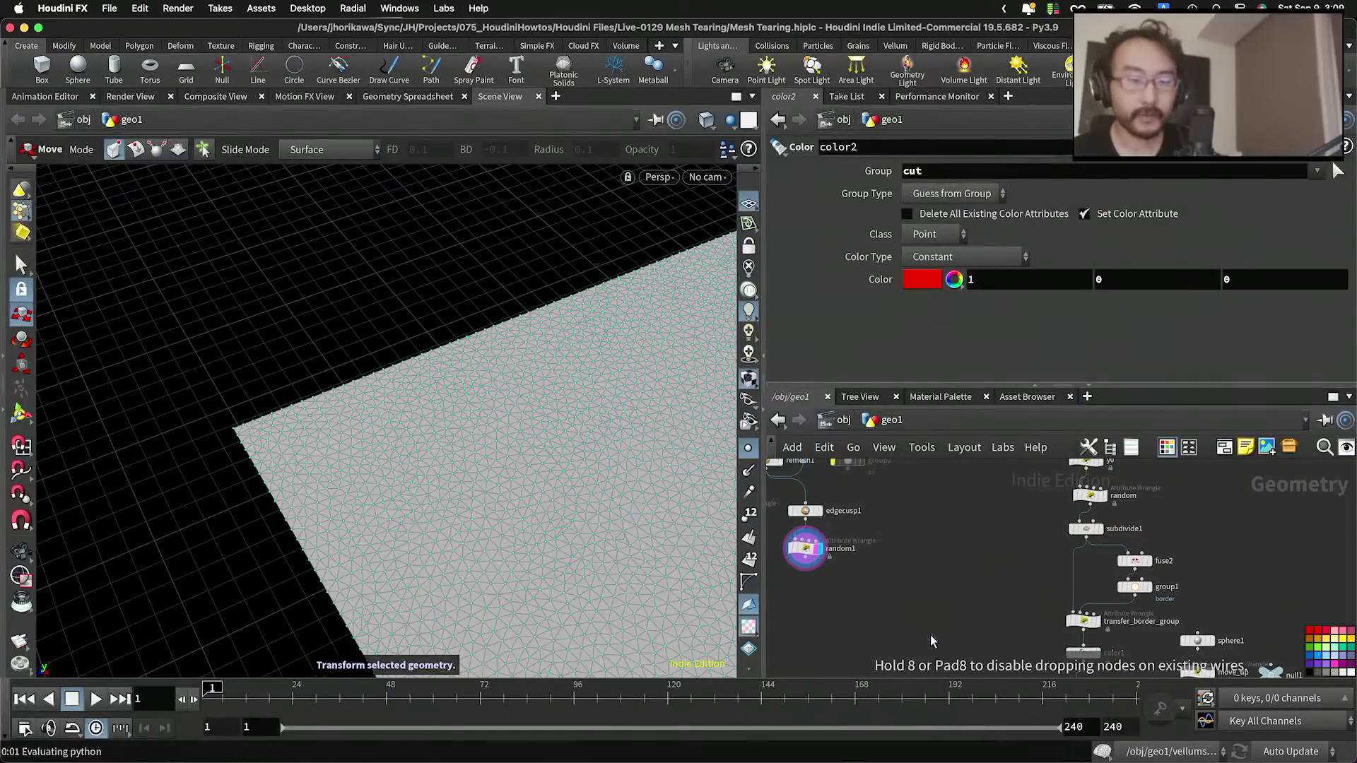
left_click(931, 635)
Step: Wire random1 into switch2 as the first input and subdivide1 as the second input
scroll(1168, 588, "up", 4)
left_click_drag(1212, 623, 1111, 518)
scroll(1159, 527, "down", 4)
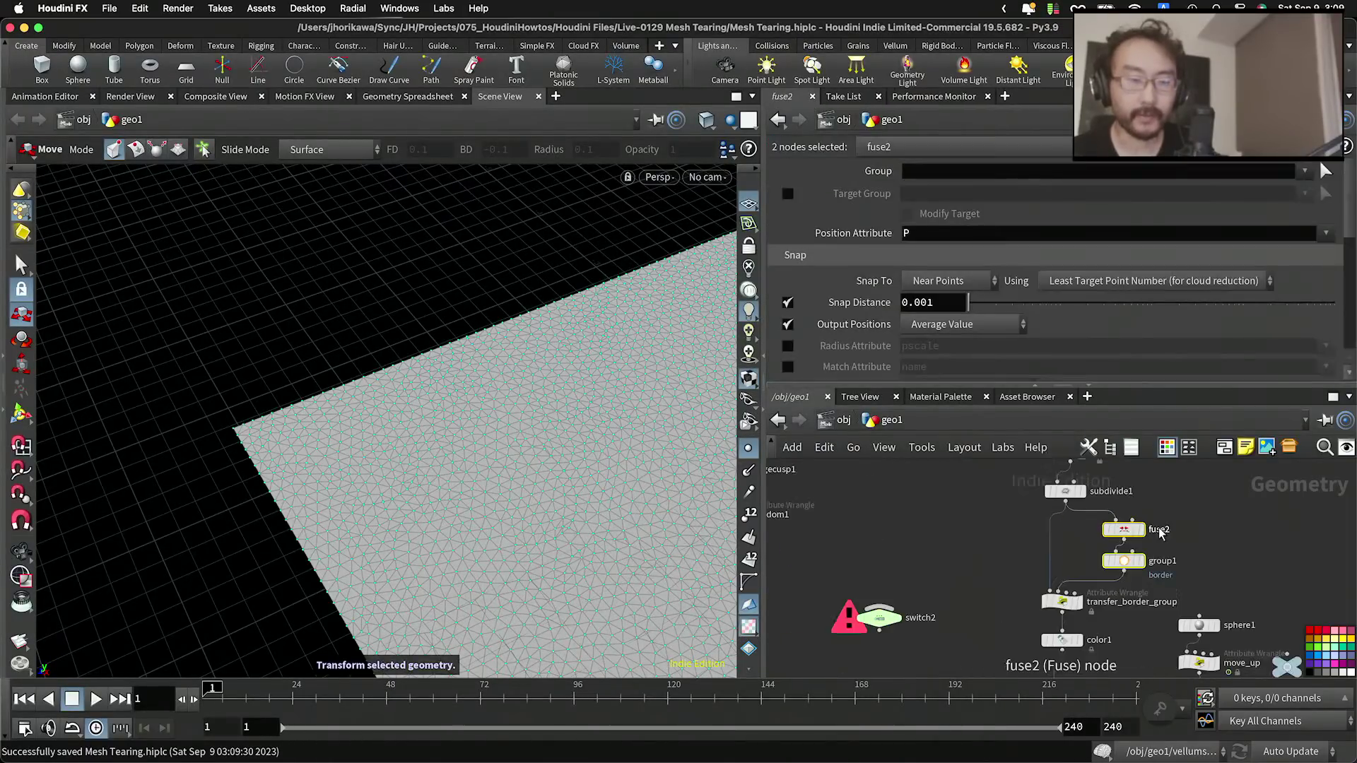
middle_click_drag(1023, 535, 1087, 592)
mouse_move(864, 584)
left_mouse_down()
mouse_move(987, 648)
mouse_move(1018, 615)
left_mouse_up()
scroll(1130, 574, "up", 4)
left_click(1135, 571)
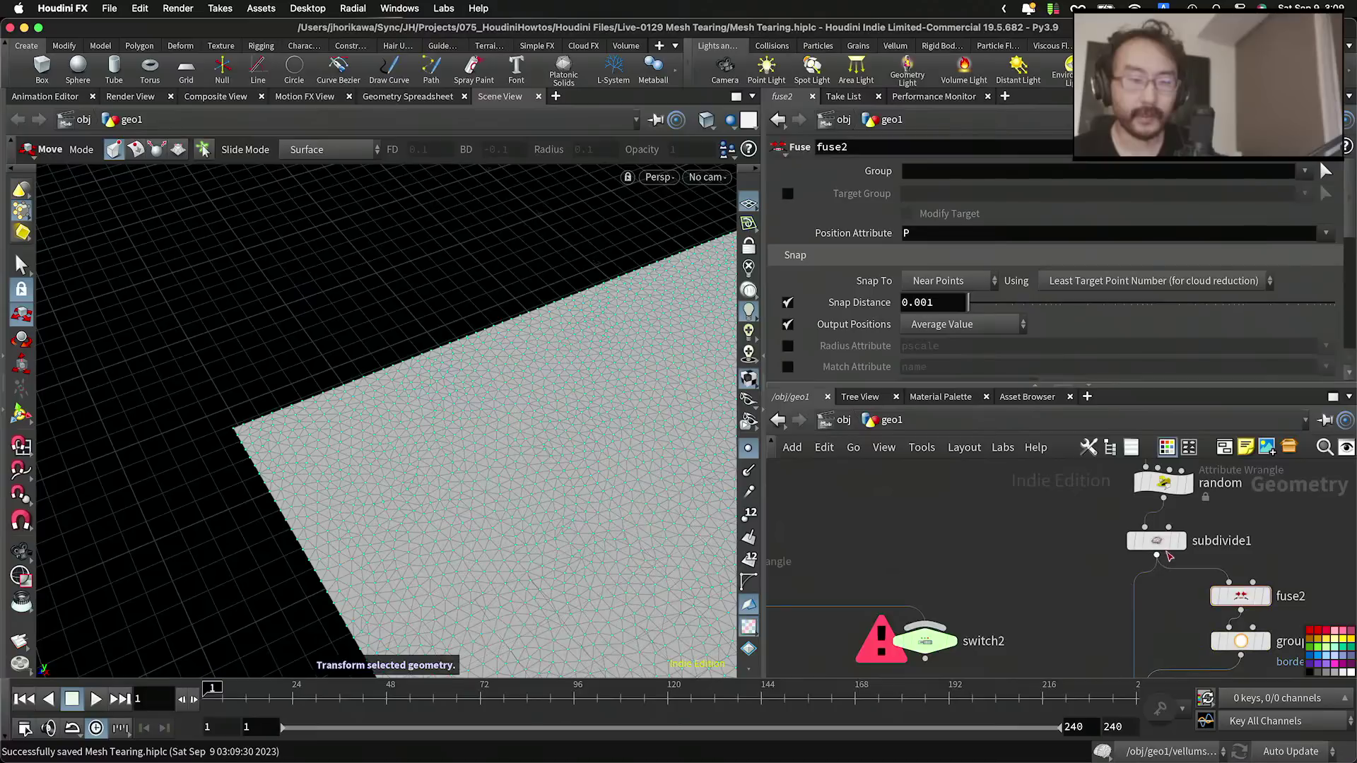
left_click_drag(1156, 556, 949, 620)
middle_click_drag(966, 638, 1018, 513)
scroll(1023, 523, "down", 8)
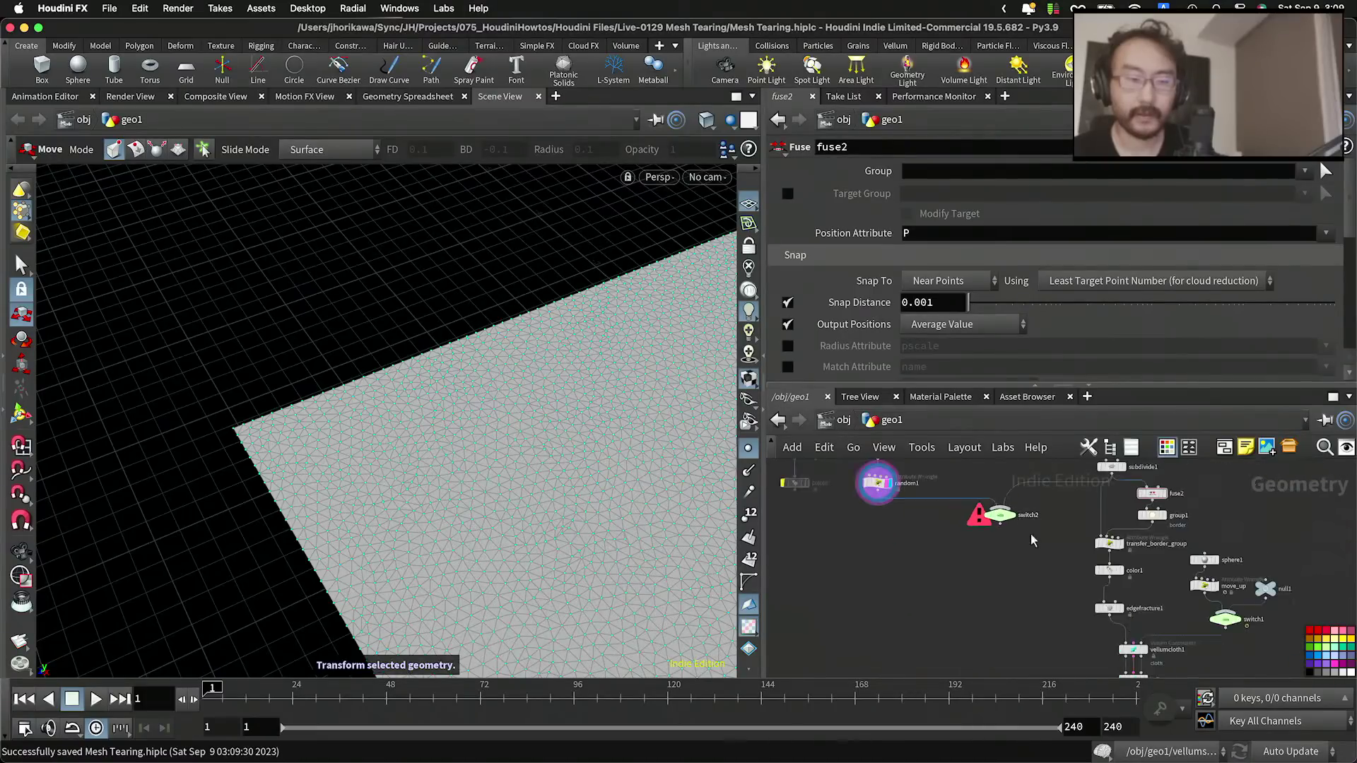
Step: Move the chain below subdivide1 down and feed its fuse2 and transfer_border_group nodes from switch2's output
left_click_drag(1053, 535, 1016, 594)
scroll(1072, 536, "up", 5)
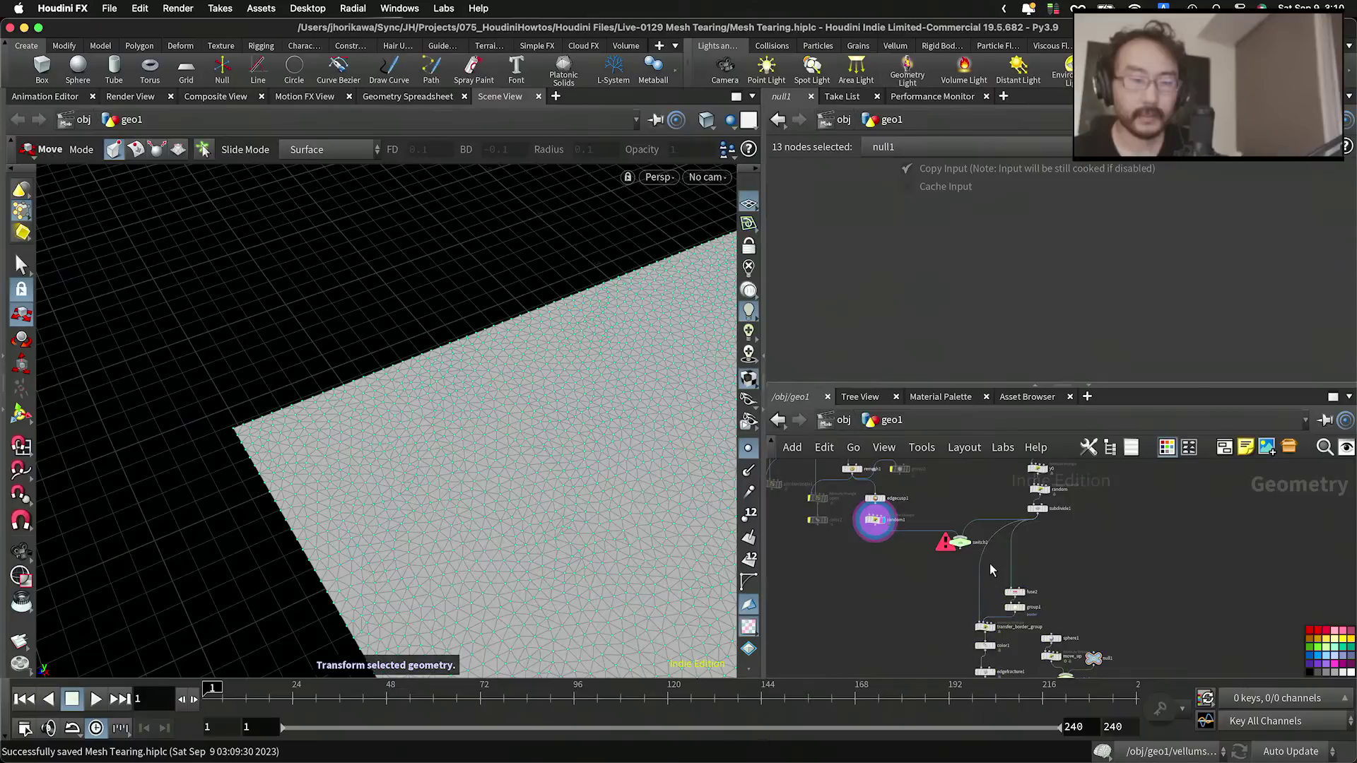
left_click(992, 571)
scroll(1004, 576, "up", 3)
mouse_move(958, 566)
left_mouse_down()
mouse_move(960, 579)
mouse_move(958, 567)
left_mouse_up()
scroll(1015, 555, "down", 7)
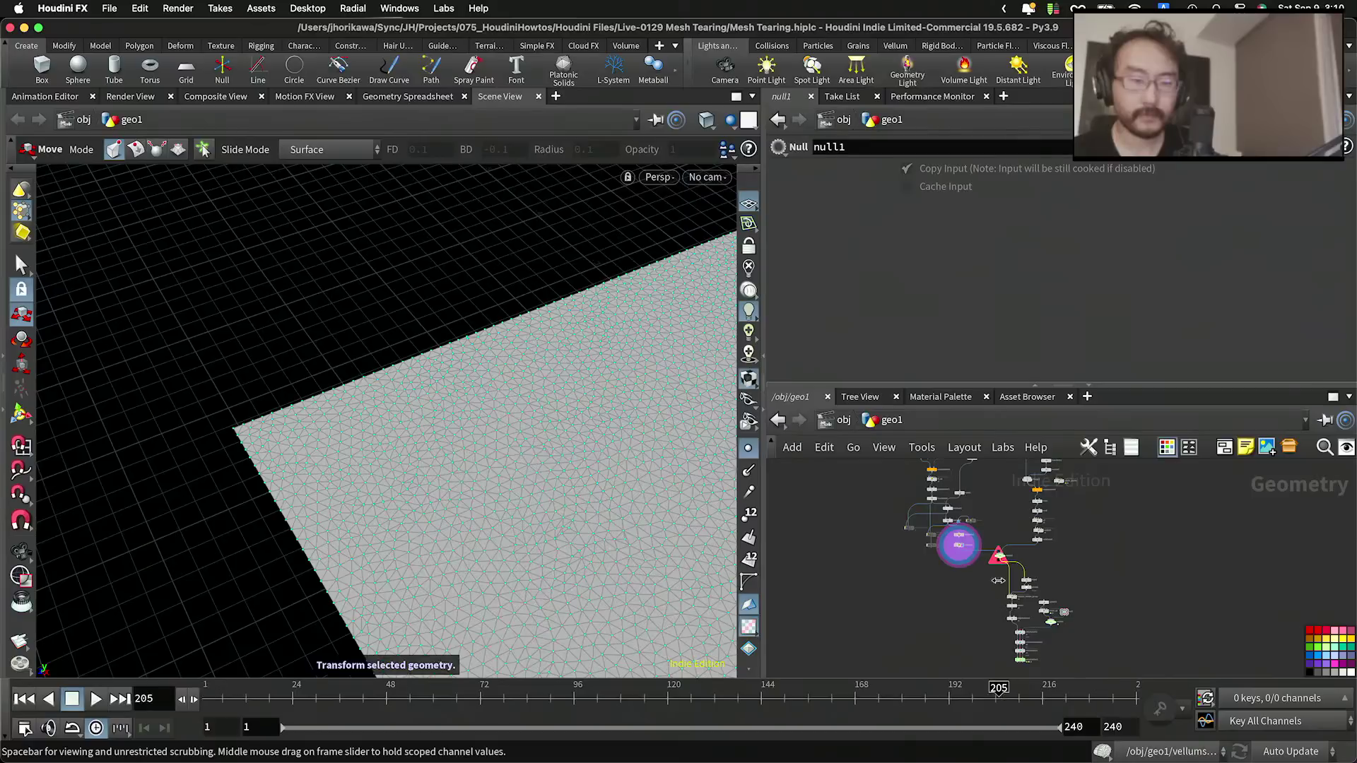
left_click_drag(1072, 623, 172, 612)
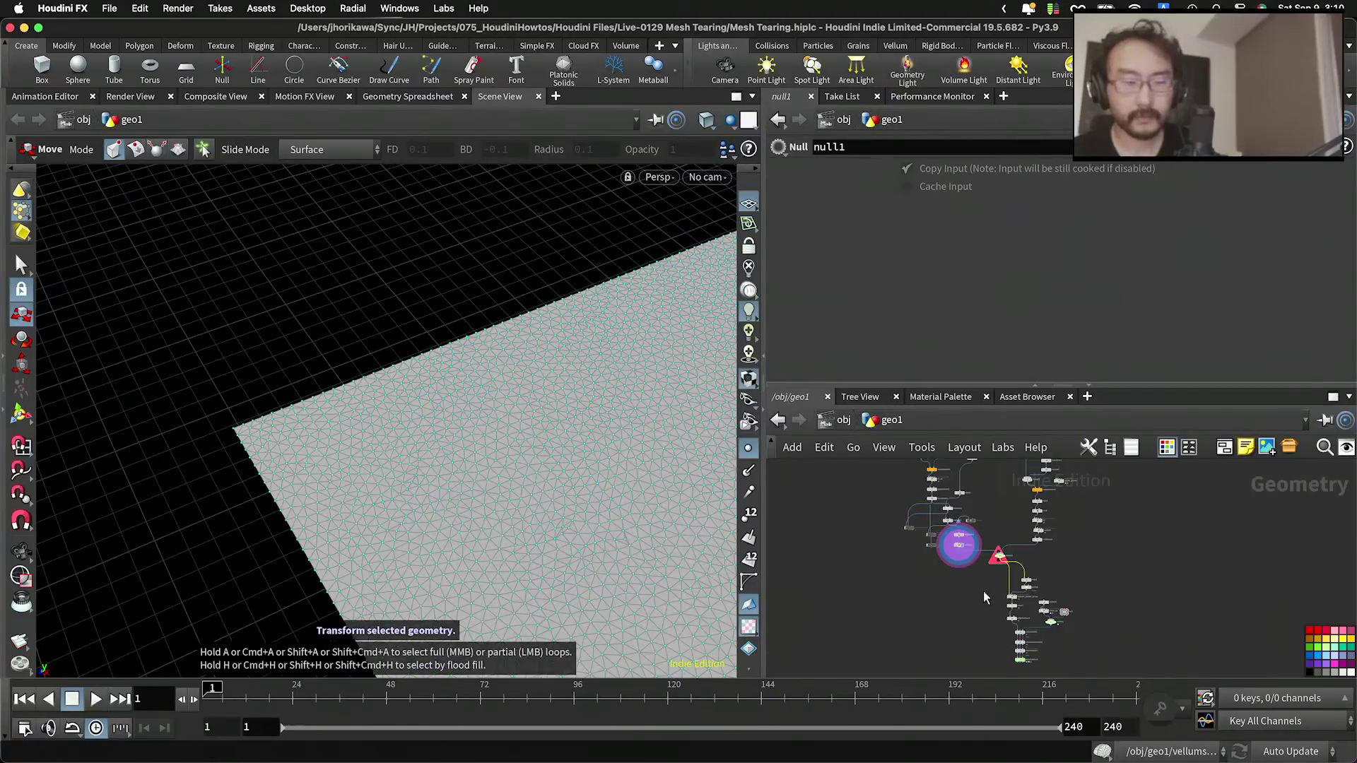
Step: Reposition the downstream node chain, from fuse2 through the solver, neatly beneath switch2
left_click_drag(1106, 576, 983, 679)
scroll(1028, 565, "up", 5)
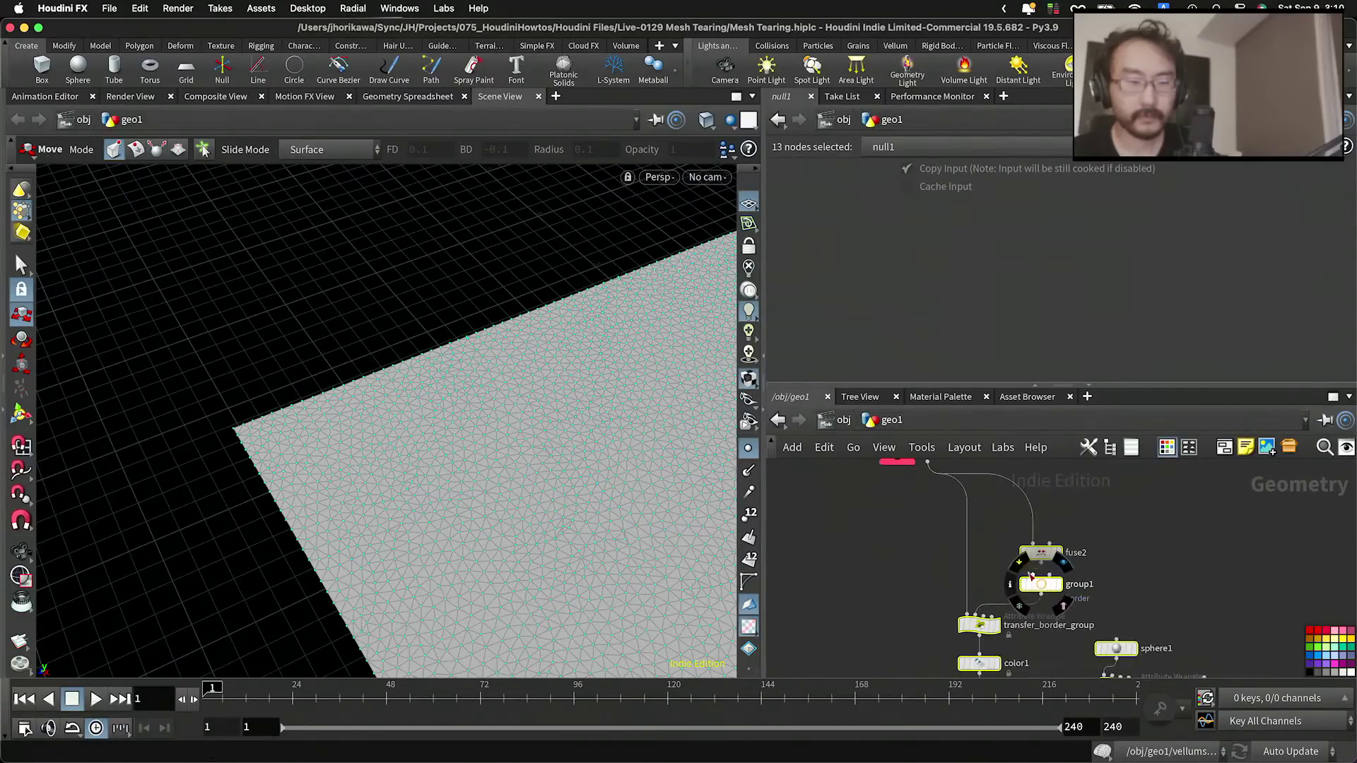
left_click_drag(1025, 558, 947, 543)
middle_click_drag(1003, 524, 1070, 629)
scroll(1054, 612, "down", 3)
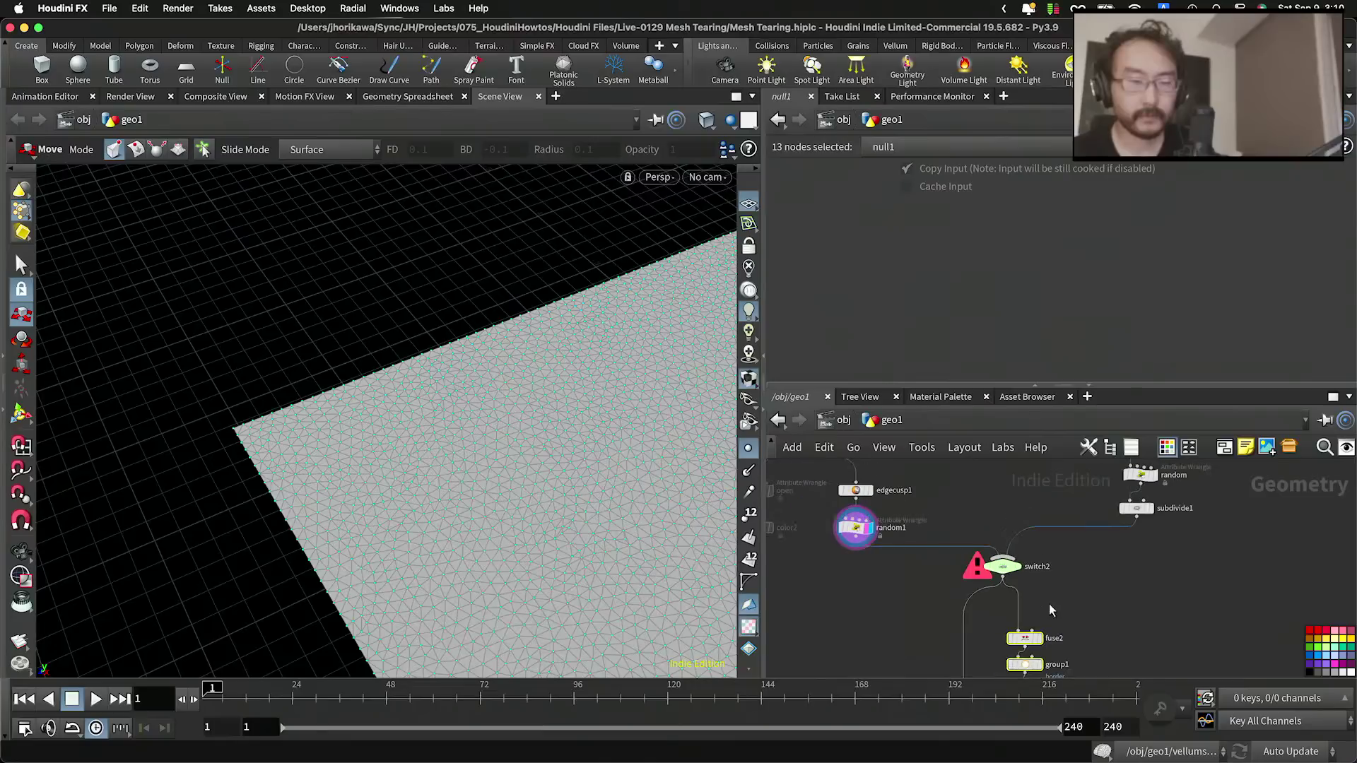
left_click(1051, 608)
scroll(996, 591, "up", 2)
scroll(896, 556, "down", 3)
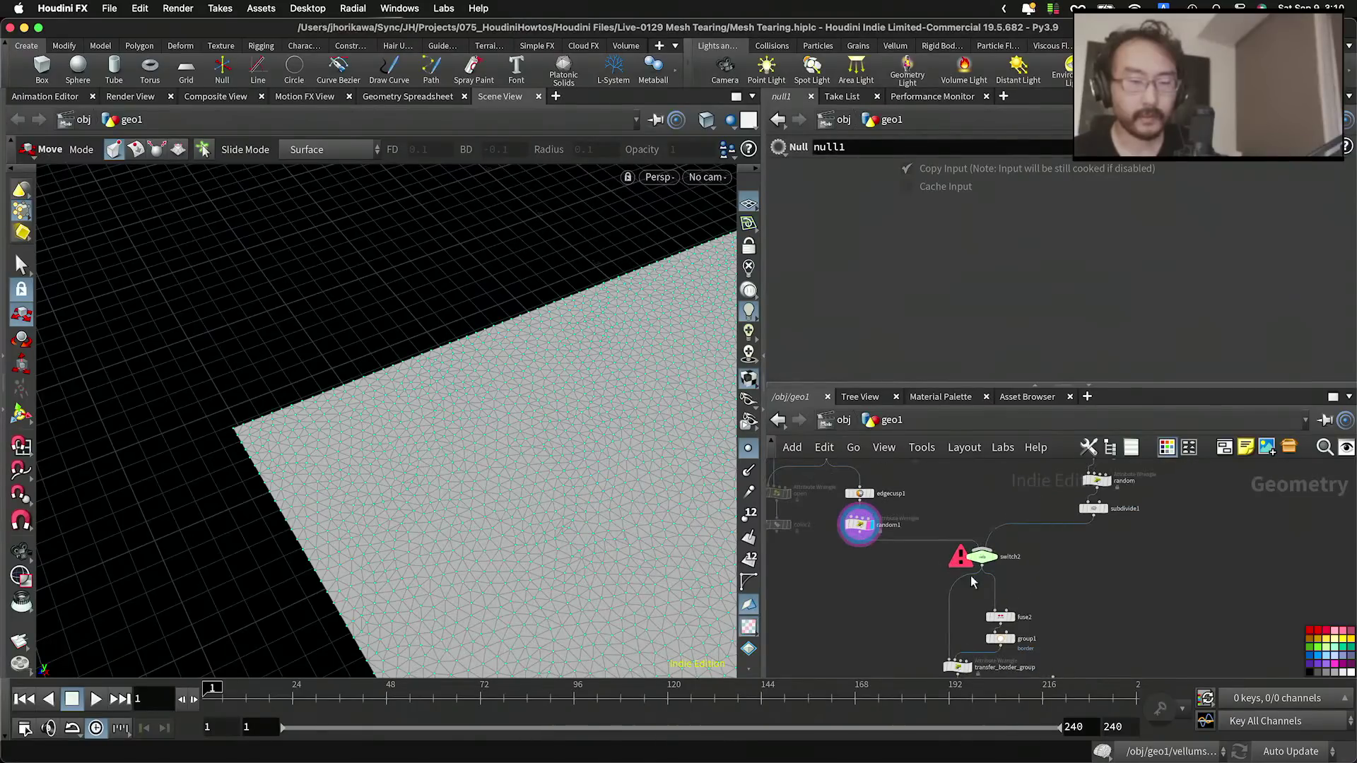
scroll(989, 626, "up", 2)
scroll(985, 539, "up", 2)
scroll(972, 541, "down", 3)
middle_click_drag(874, 542, 942, 513)
scroll(943, 520, "down", 3)
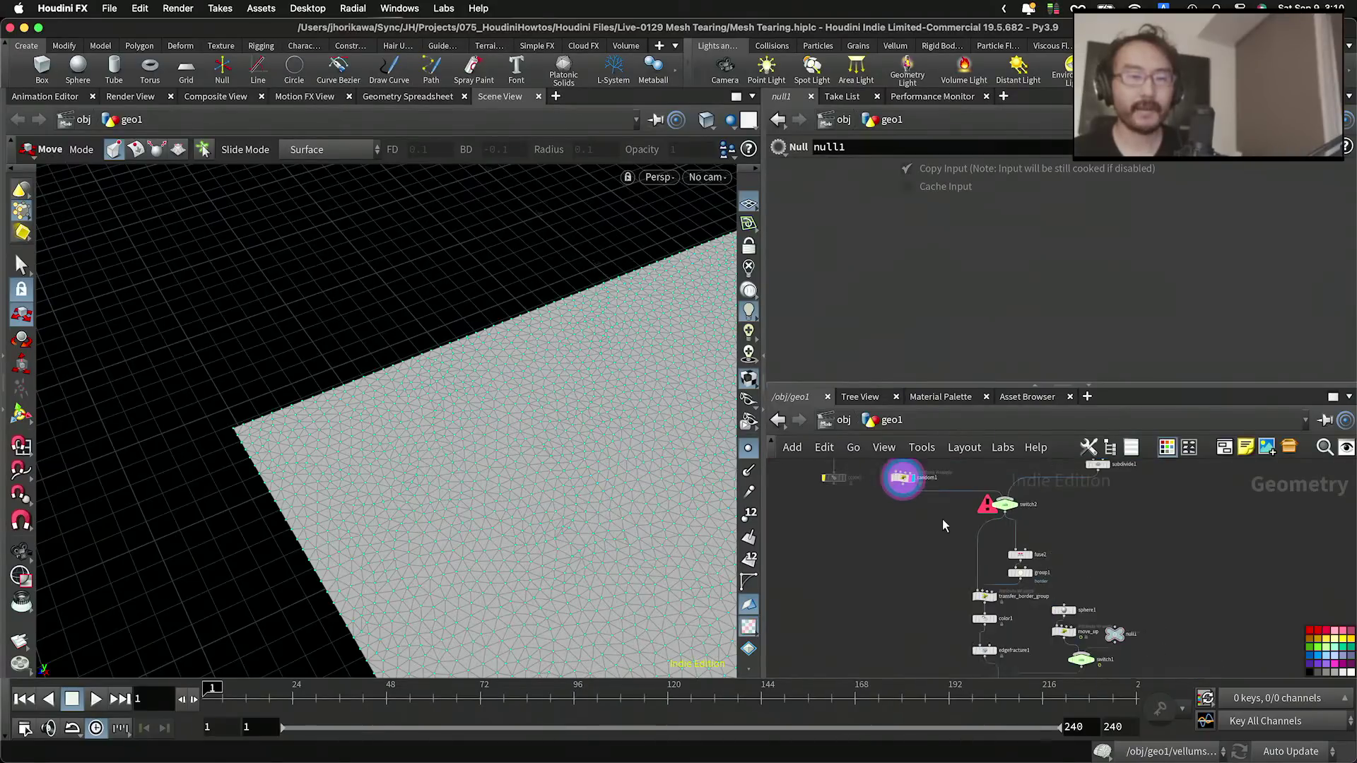
Step: Insert a Point Wrangle between switch2 and fuse2 and rename it flatten
scroll(1004, 529, "up", 5)
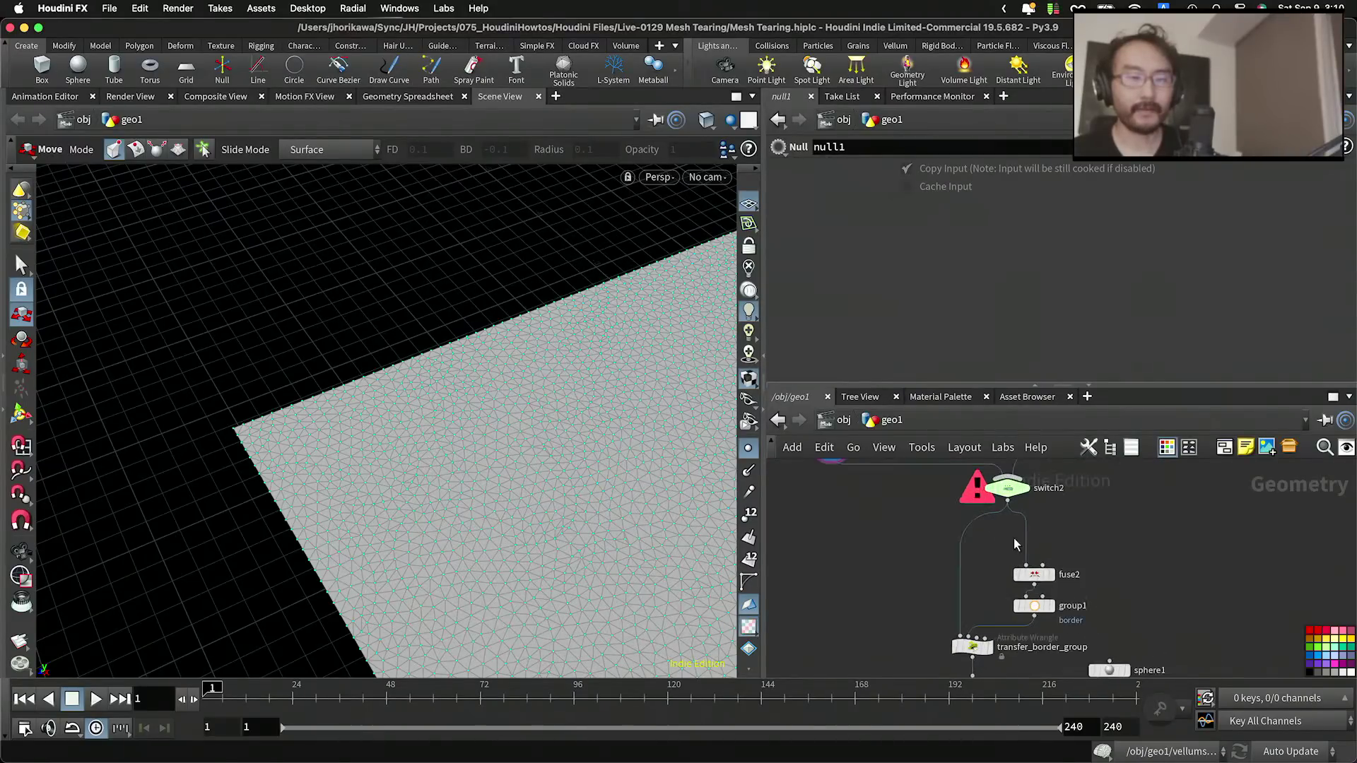
scroll(1064, 543, "down", 3)
key("Tab")
type("pw")
key("Return")
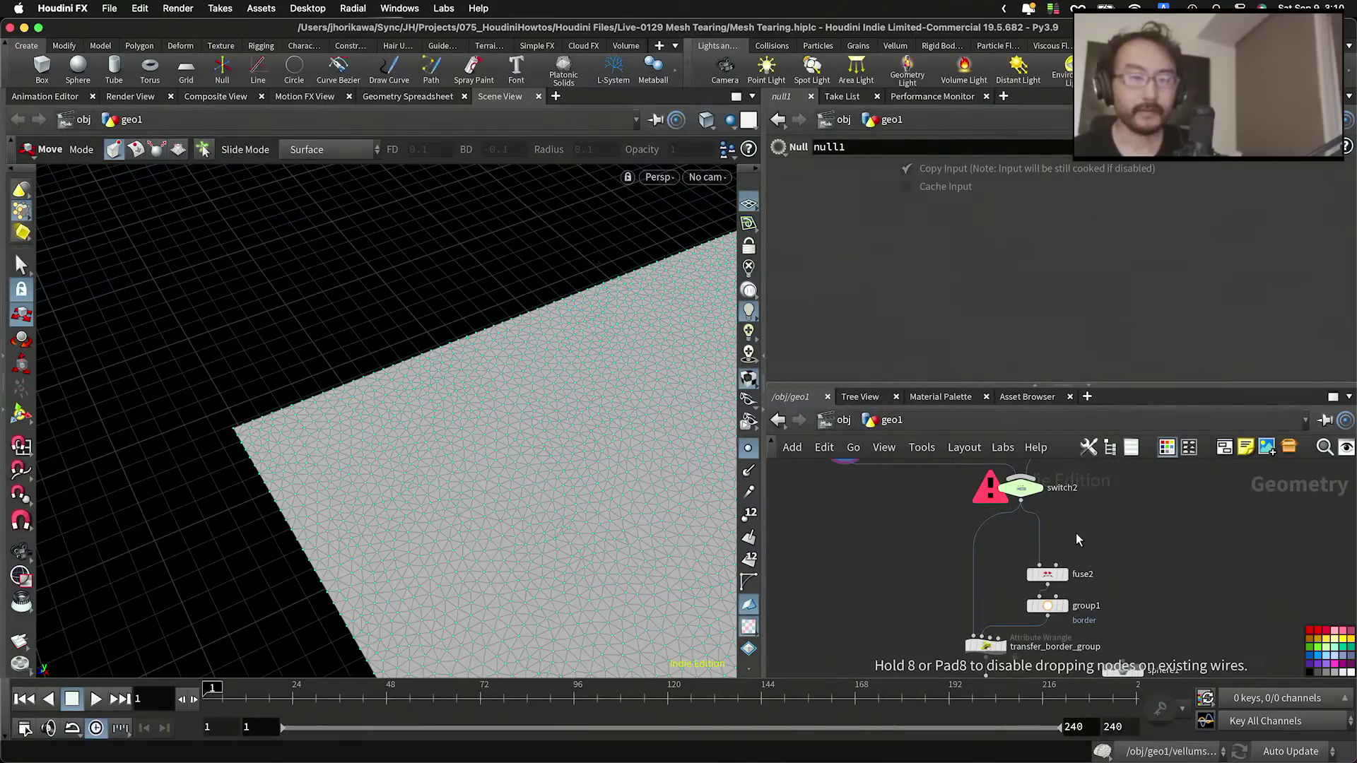
scroll(1076, 535, "up", 3)
left_click(1059, 535)
left_click_drag(1059, 537, 1033, 539)
double_click(1102, 538)
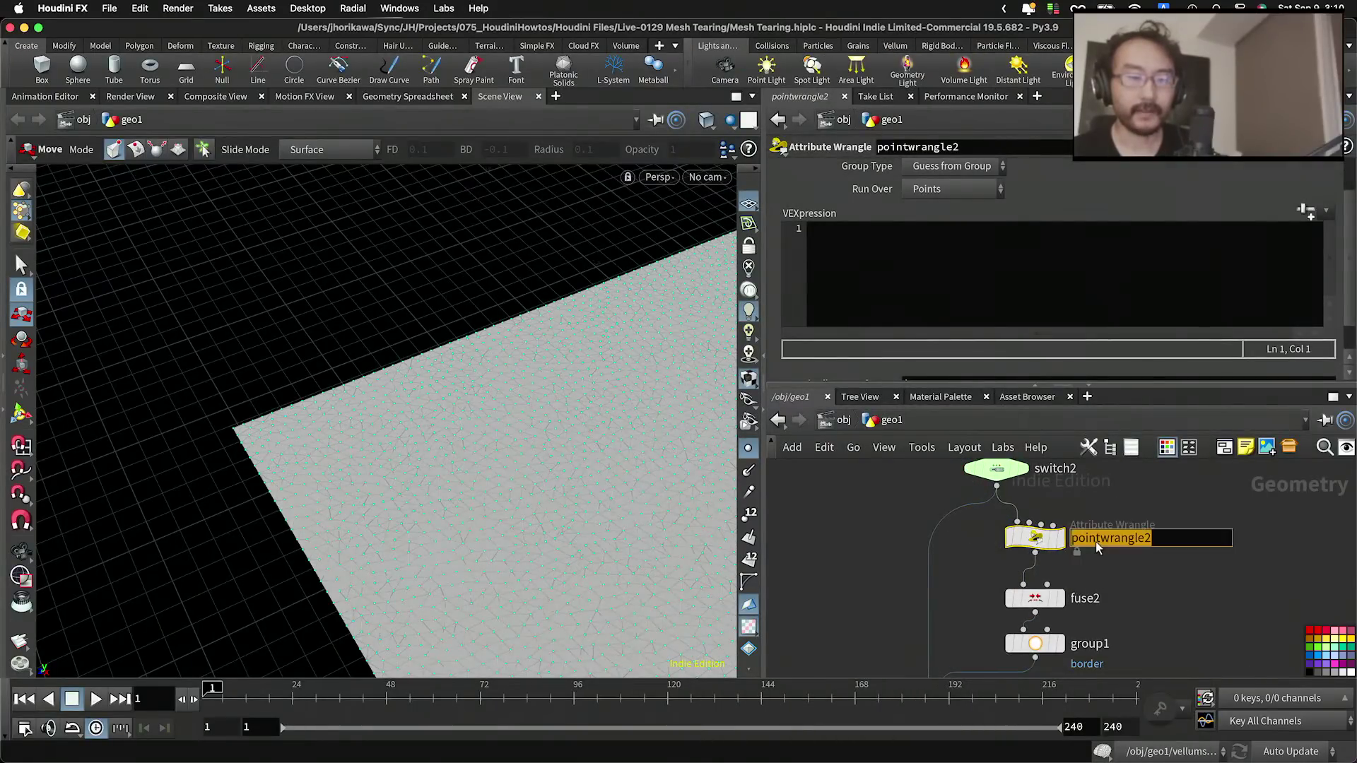
type("flatten")
key("Return")
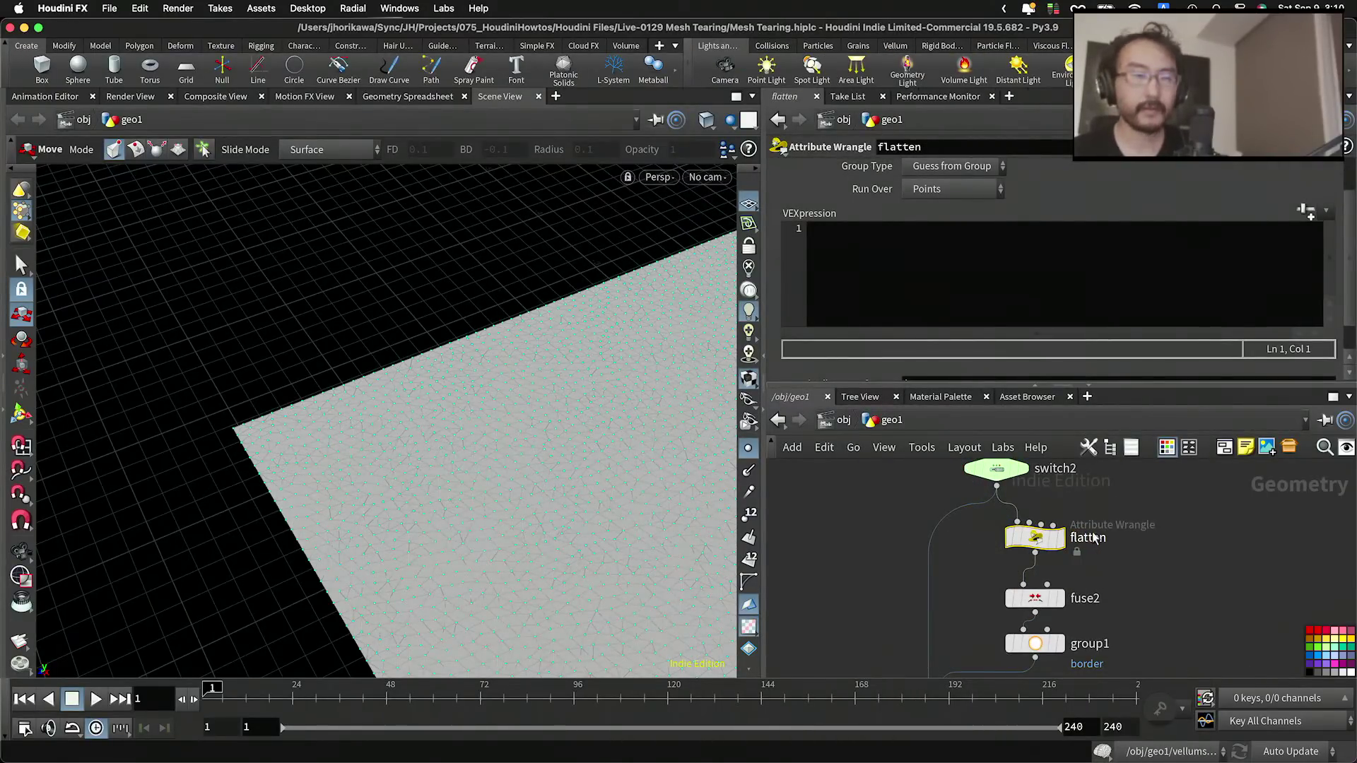
Step: Enter @P.y = 0.0; as the flatten wrangle's expression and display that node
left_click(986, 314)
type("@")
left_click_drag(1052, 603, 1051, 594)
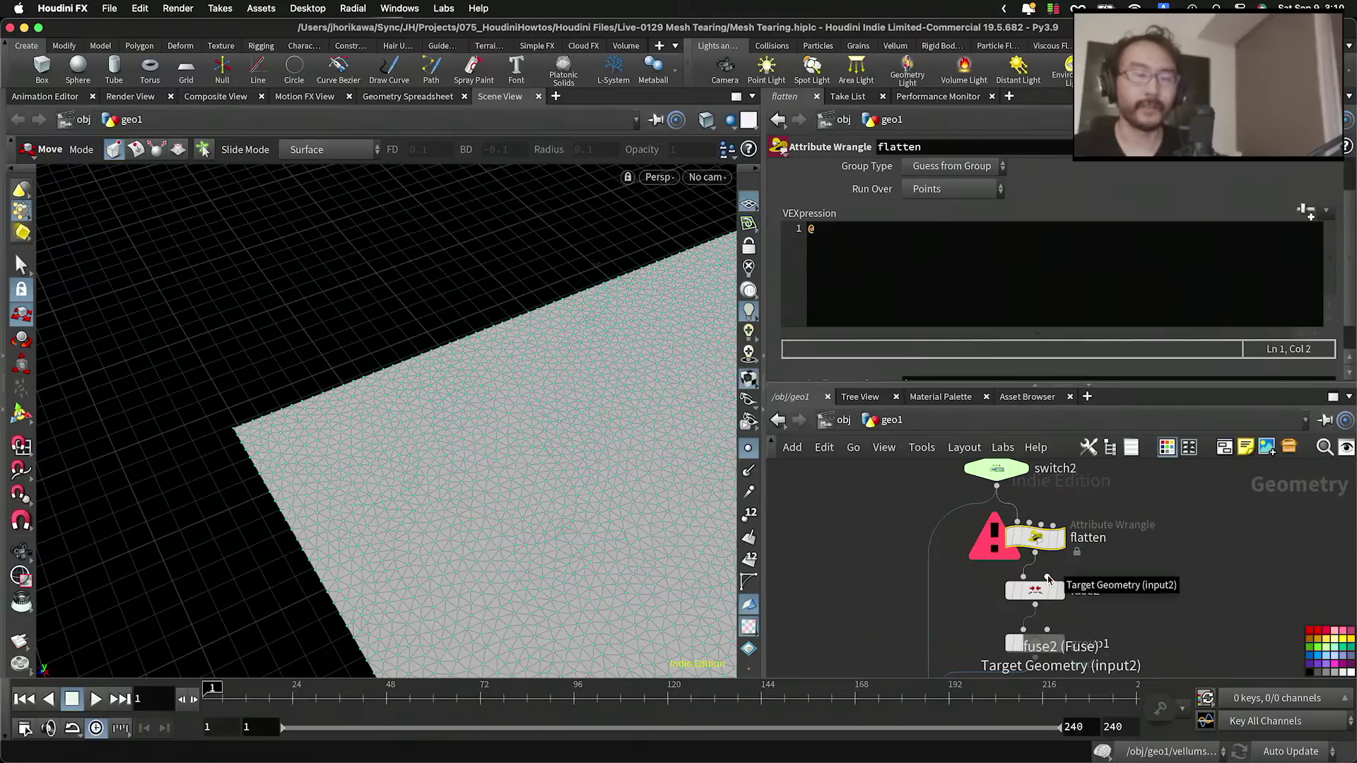
left_click(949, 282)
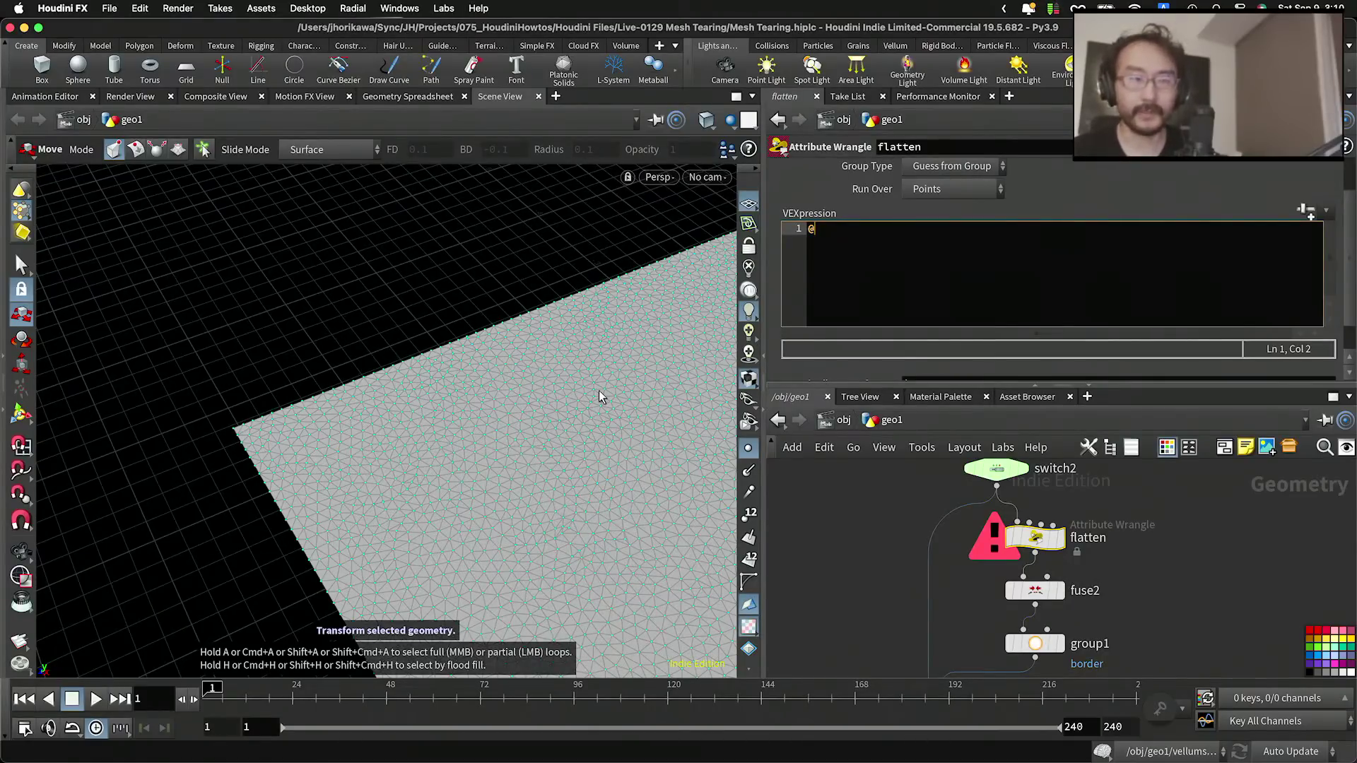
type("P.y = 0.0;")
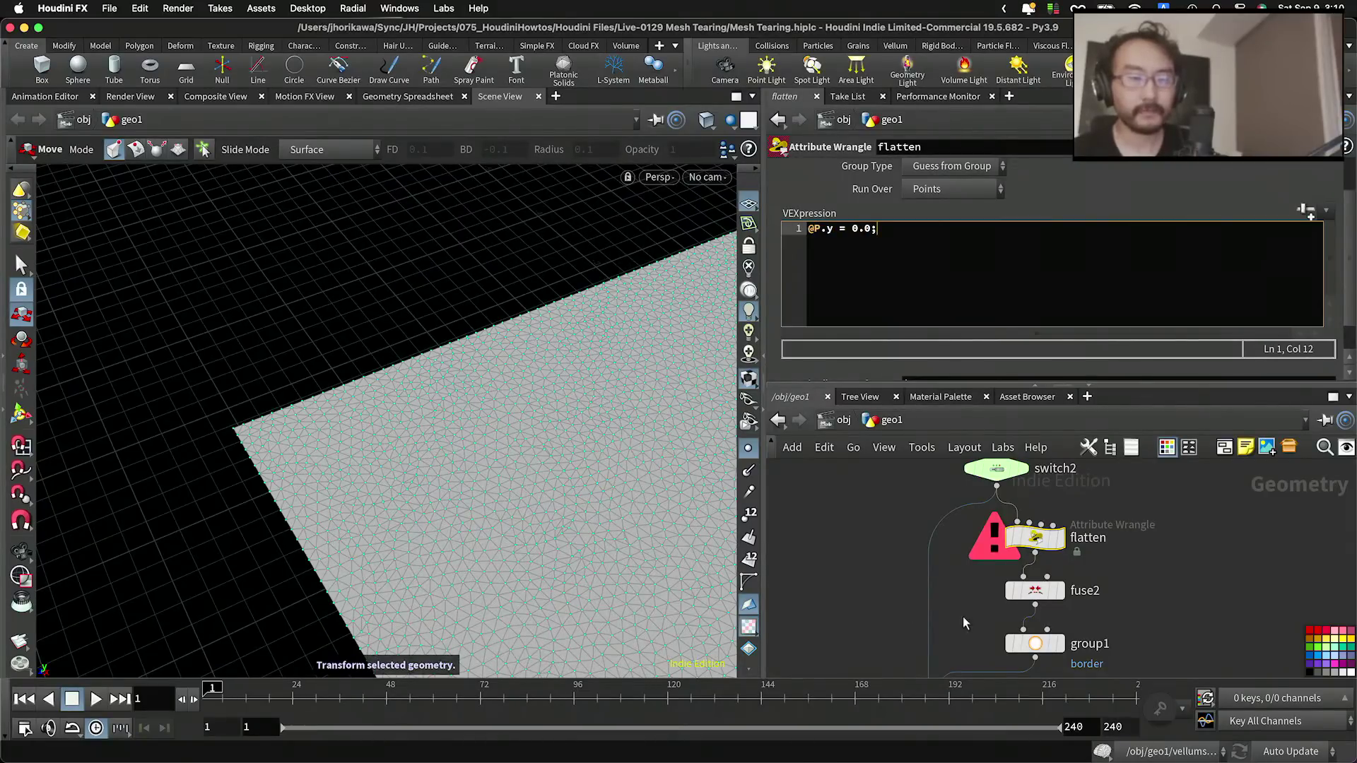
left_click(1159, 569)
scroll(1152, 567, "down", 1)
scroll(1093, 551, "up", 2)
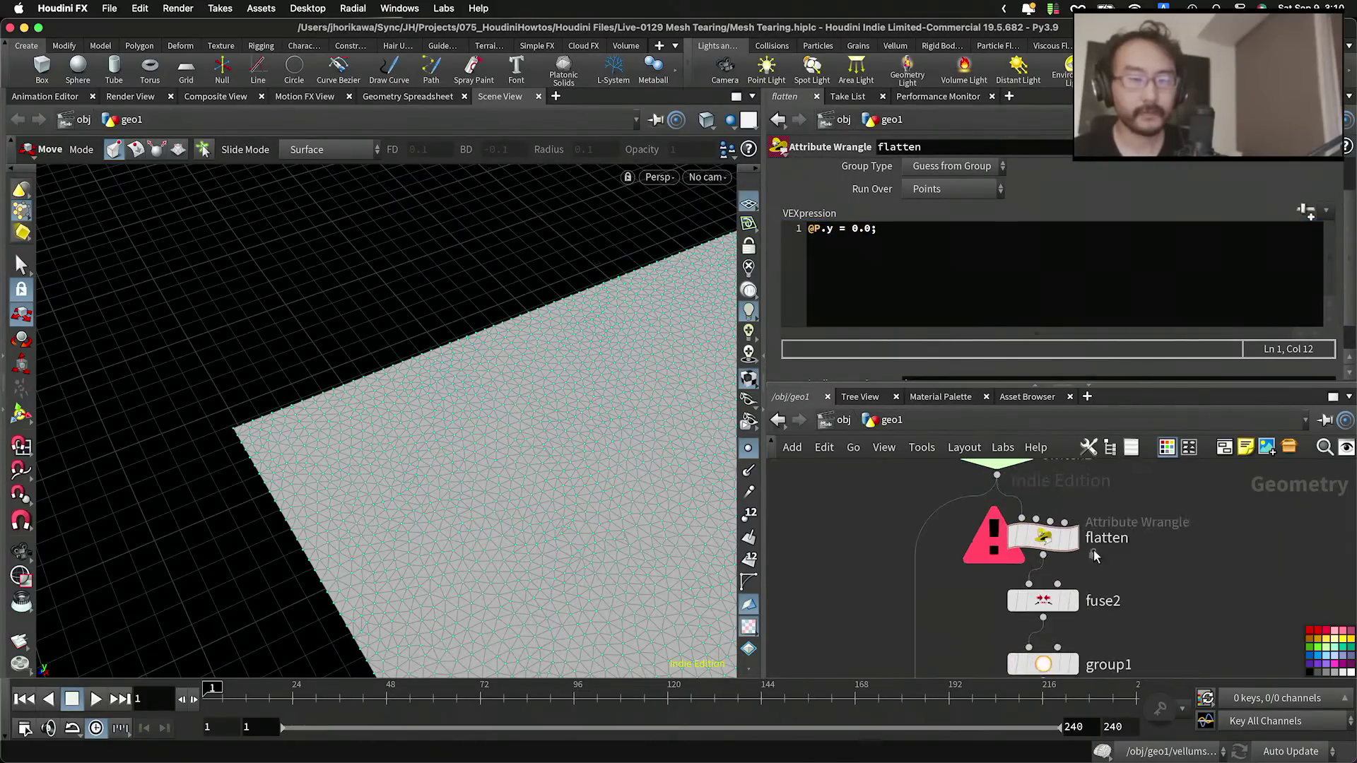
left_click(1070, 535)
scroll(1055, 542, "down", 3)
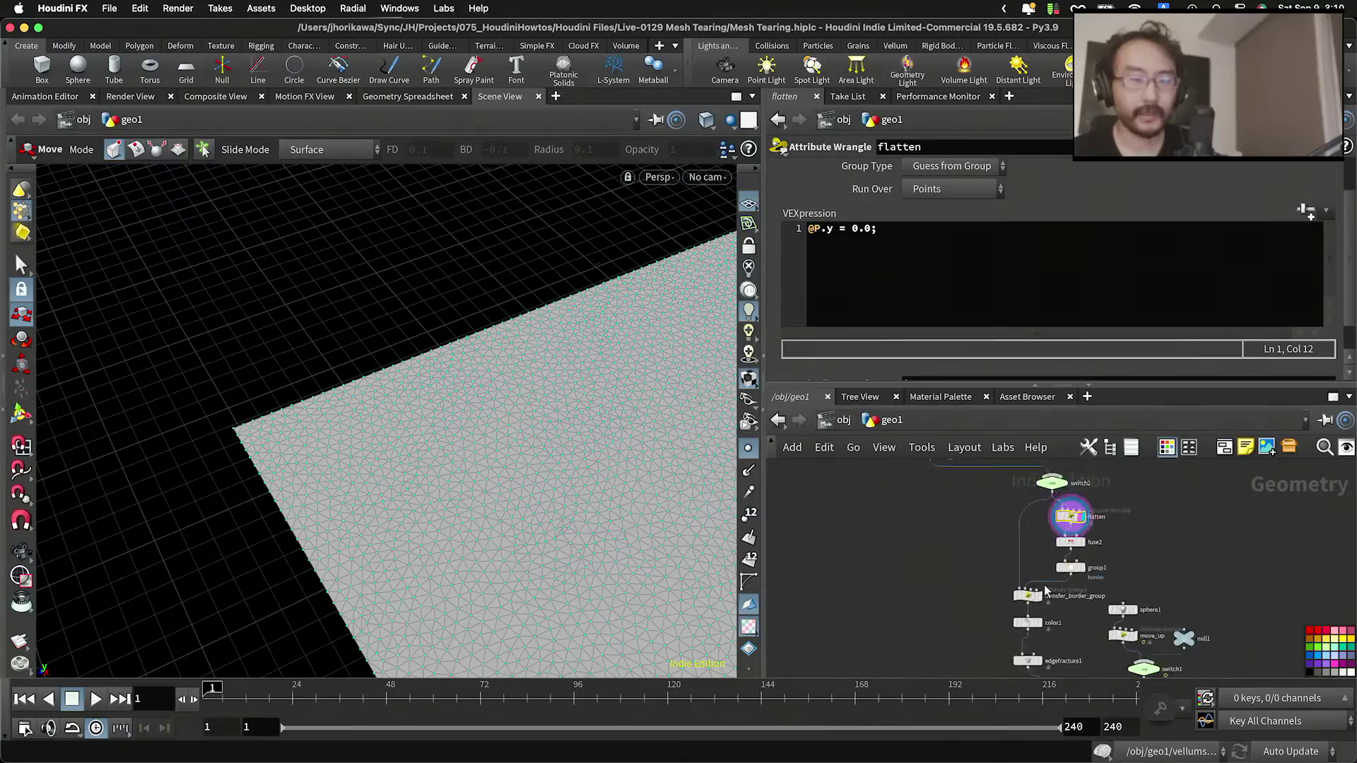
Step: Display transfer_border_group's output and turn off point display to view the cloth surface clearly
scroll(1060, 611, "up", 2)
middle_click_drag(1060, 607, 1057, 465)
left_click(1058, 467)
scroll(1054, 563, "down", 1)
scroll(1059, 473, "up", 1)
left_click(1060, 574)
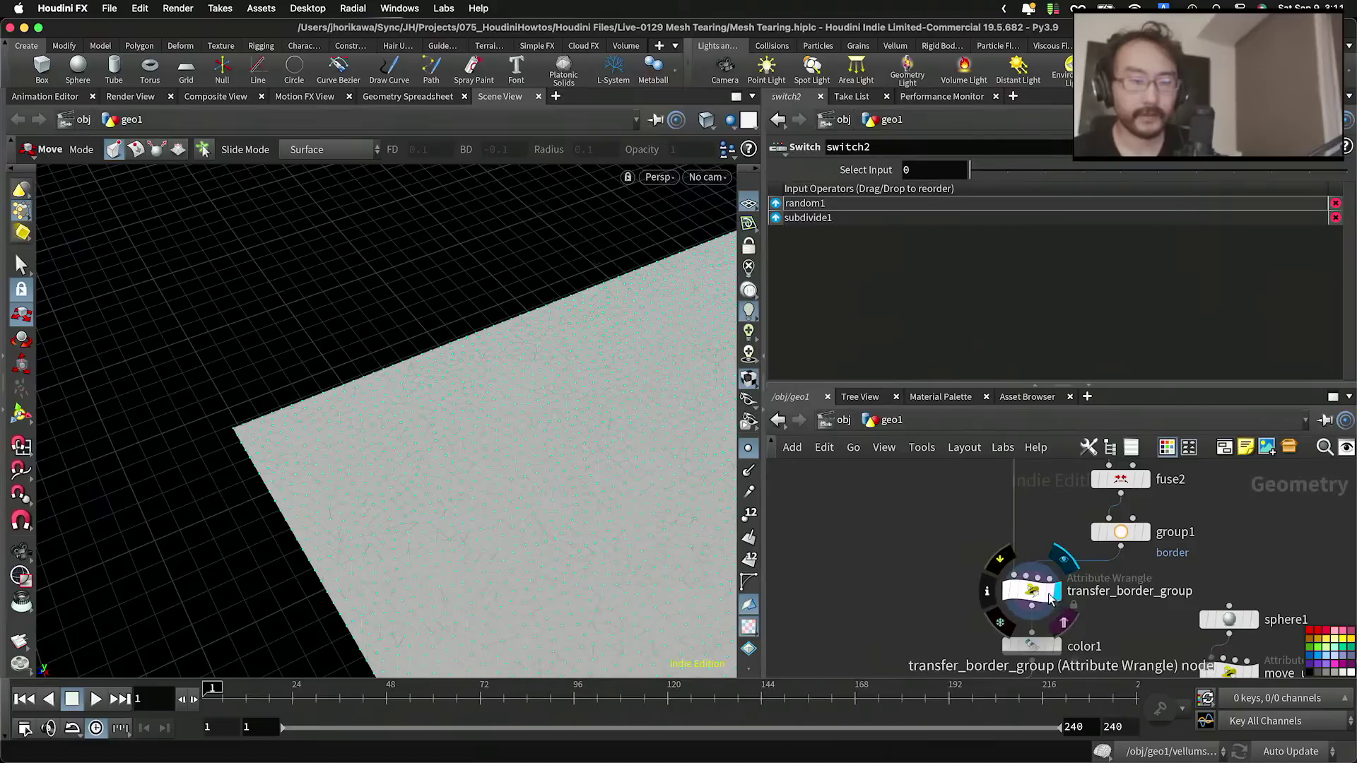
left_click(1035, 592)
key("space")
right_click_drag(594, 397, 515, 427)
left_click(748, 449)
key("space")
middle_click_drag(657, 437, 382, 324)
left_click_drag(382, 325, 370, 394)
right_click_drag(369, 394, 480, 405)
left_click_drag(481, 404, 486, 351)
Step: Display color1, limit it to the border group and set its color to red (FF0000)
scroll(897, 528, "down", 3)
middle_click_drag(897, 528, 906, 503)
scroll(981, 554, "down", 2)
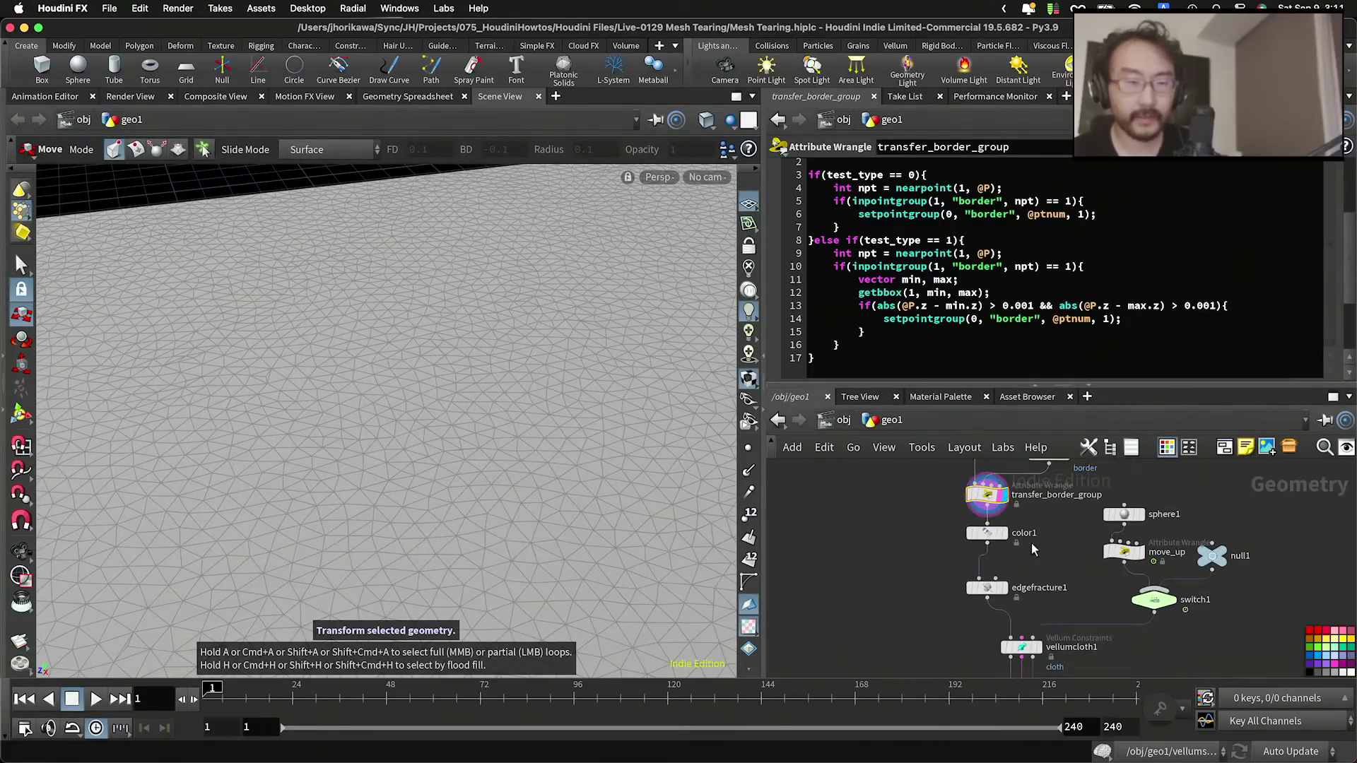
left_click(988, 537)
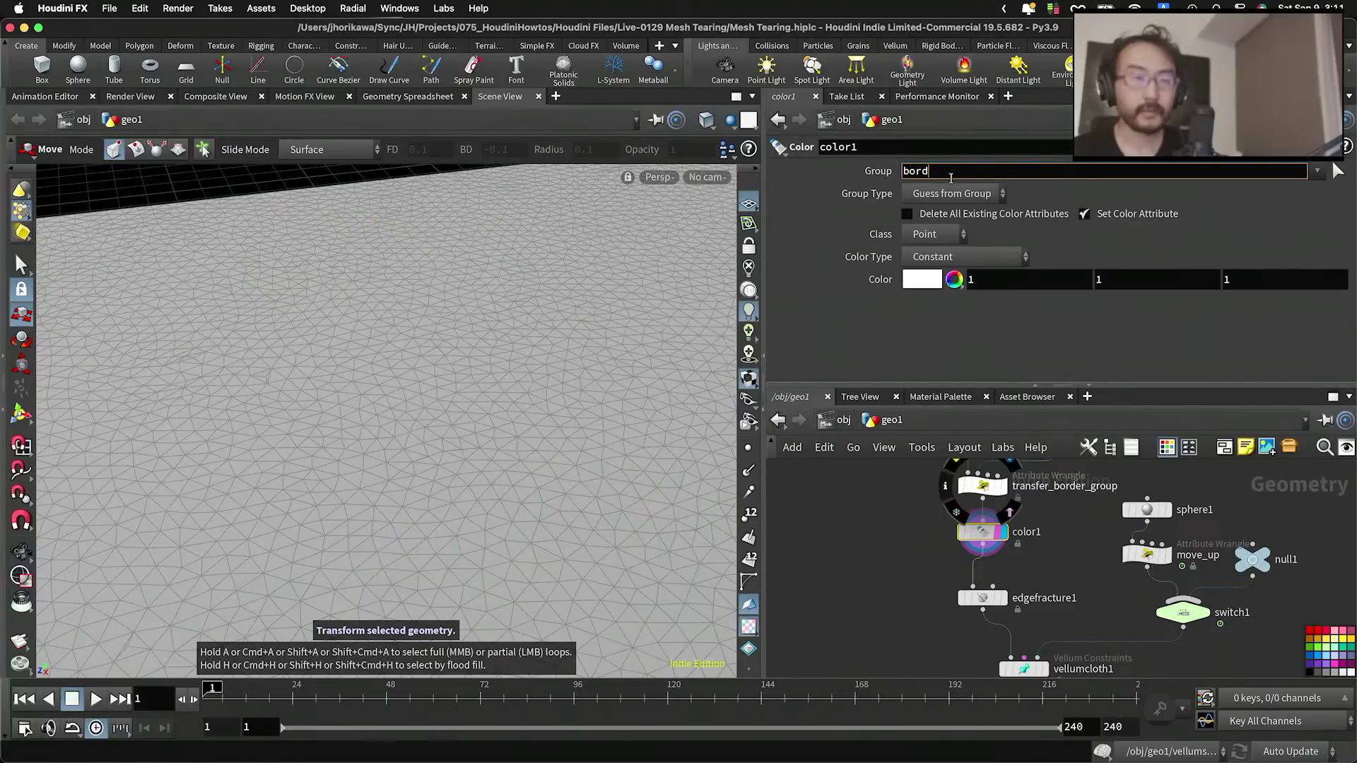
left_click(922, 280)
left_click(857, 158)
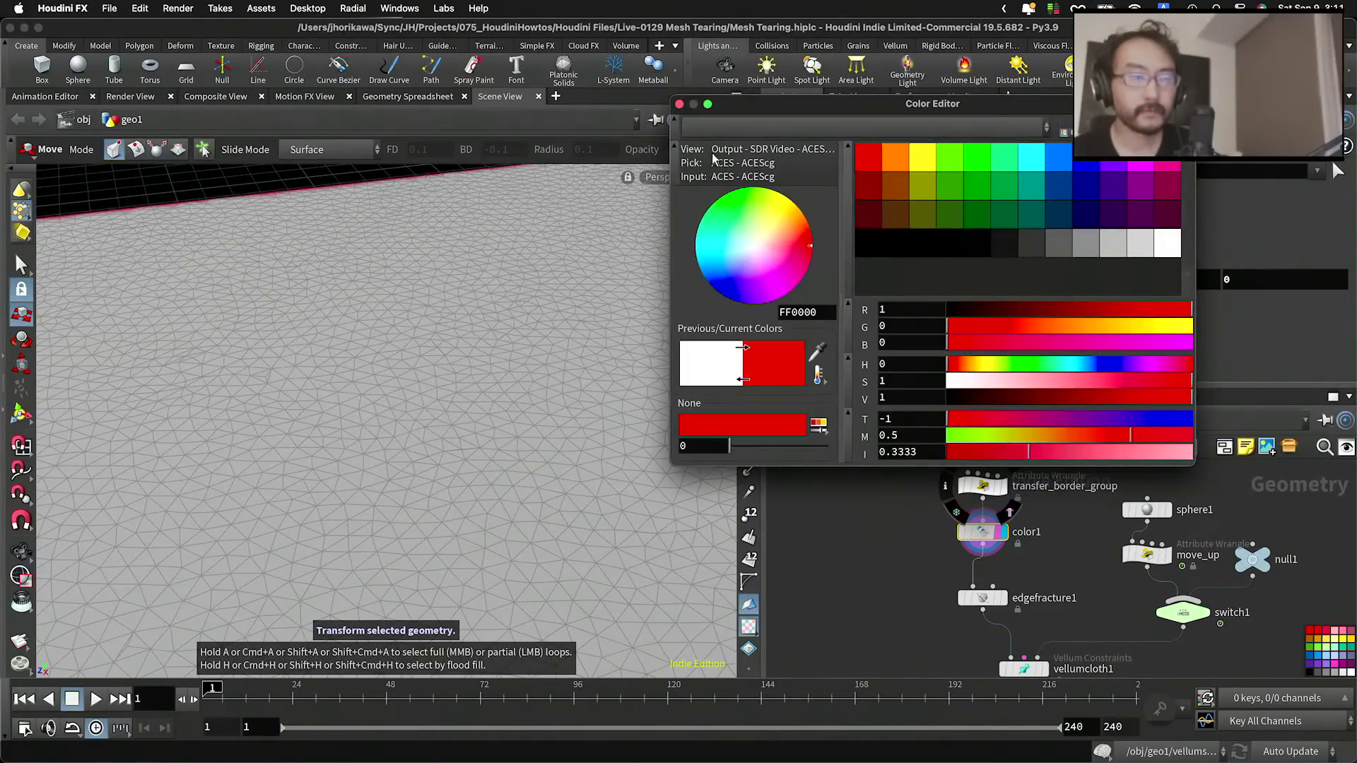
left_click(679, 104)
Step: Examine which edges of the cloth are colored as border
scroll(339, 312, "down", 5)
left_click_drag(357, 318, 308, 473, "alt")
middle_click_drag(309, 474, 324, 435)
middle_click_drag(467, 308, 359, 527)
right_click_drag(518, 405, 370, 475)
middle_click_drag(369, 475, 467, 339)
right_click_drag(466, 339, 332, 387)
Step: Display the vellumsolver1 node at the end of the chain
scroll(926, 535, "down", 3)
middle_click_drag(919, 547, 924, 491)
scroll(984, 525, "up", 5)
left_click_drag(984, 519, 990, 511)
scroll(1000, 509, "down", 4)
mouse_move(1049, 516)
middle_mouse_down()
mouse_move(1057, 569)
mouse_move(1054, 509)
middle_mouse_up()
scroll(1057, 567, "up", 2)
scroll(1060, 523, "down", 3)
scroll(1029, 528, "up", 1)
left_click(1024, 521)
left_click(991, 520)
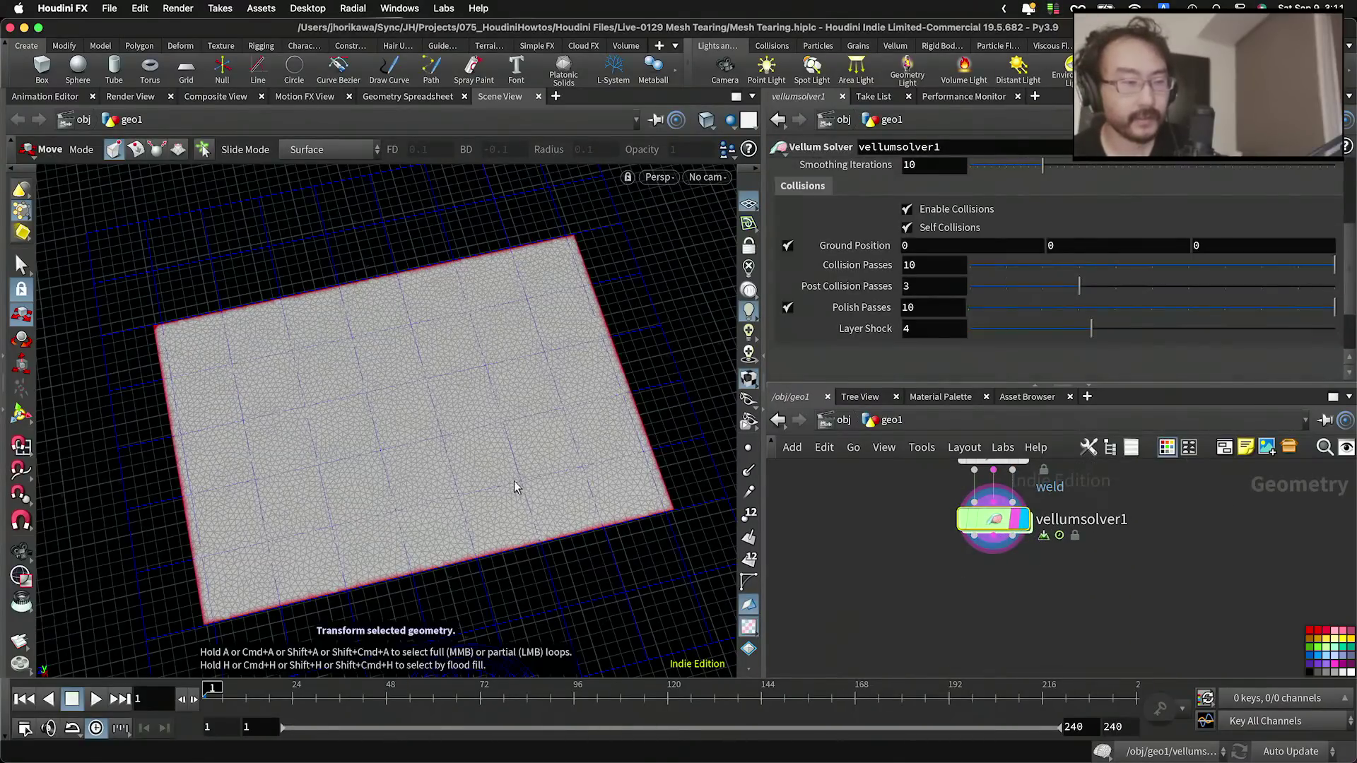
Step: Examine the position of the collision sphere relative to the cloth from several angles
right_click_drag(514, 487, 466, 494, "alt")
left_click_drag(466, 494, 617, 426, "alt")
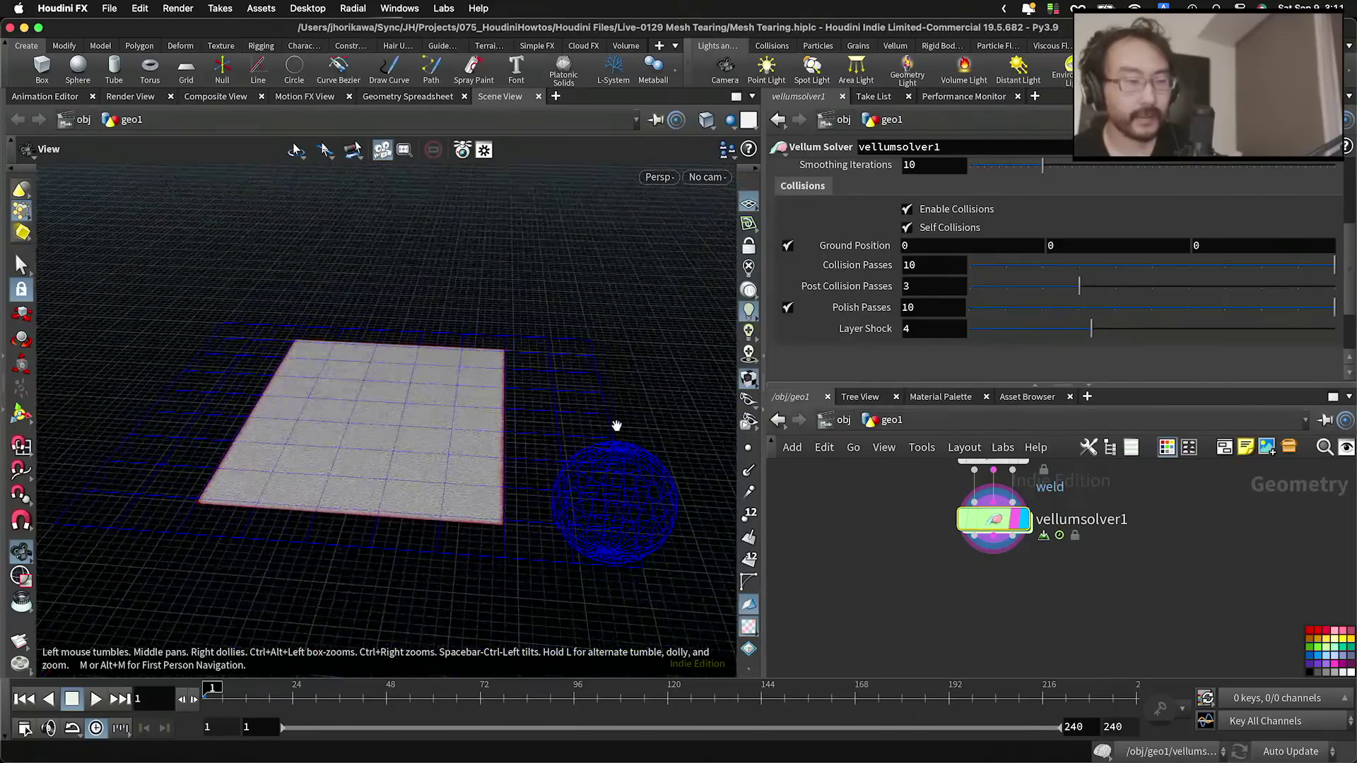
key("t")
scroll(839, 536, "down", 1)
middle_click_drag(980, 561, 973, 684)
scroll(1058, 576, "up", 3)
left_click_drag(492, 456, 479, 515, "alt")
middle_click_drag(433, 344, 463, 432, "alt")
left_click_drag(412, 341, 425, 389, "alt")
middle_click_drag(524, 434, 385, 349, "alt")
Step: Display the grid1 node and examine where its strip lies relative to the cloth
scroll(903, 570, "down", 5)
middle_click_drag(845, 530, 916, 659)
middle_click_drag(904, 582, 936, 650)
middle_click_drag(968, 572, 974, 640)
middle_click_drag(971, 519, 974, 625)
scroll(993, 565, "up", 5)
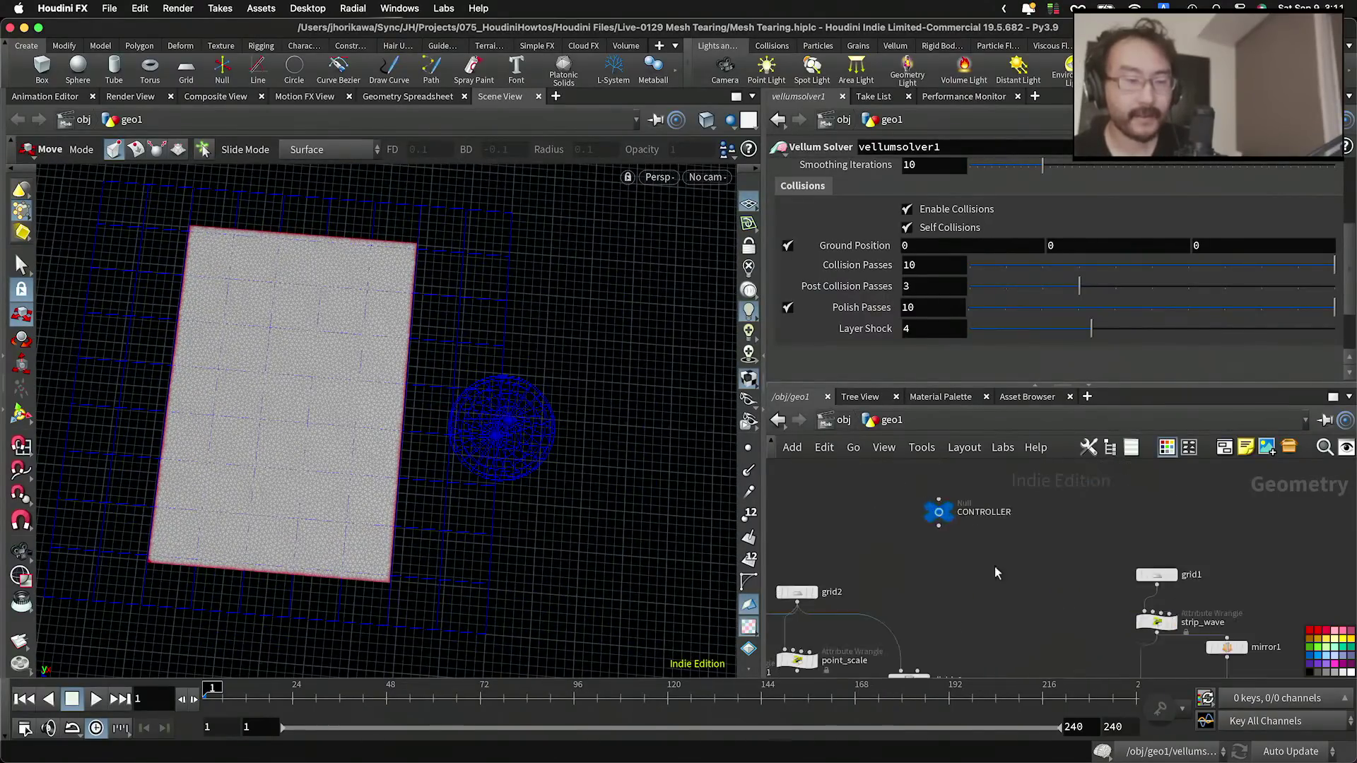
left_click(1174, 577)
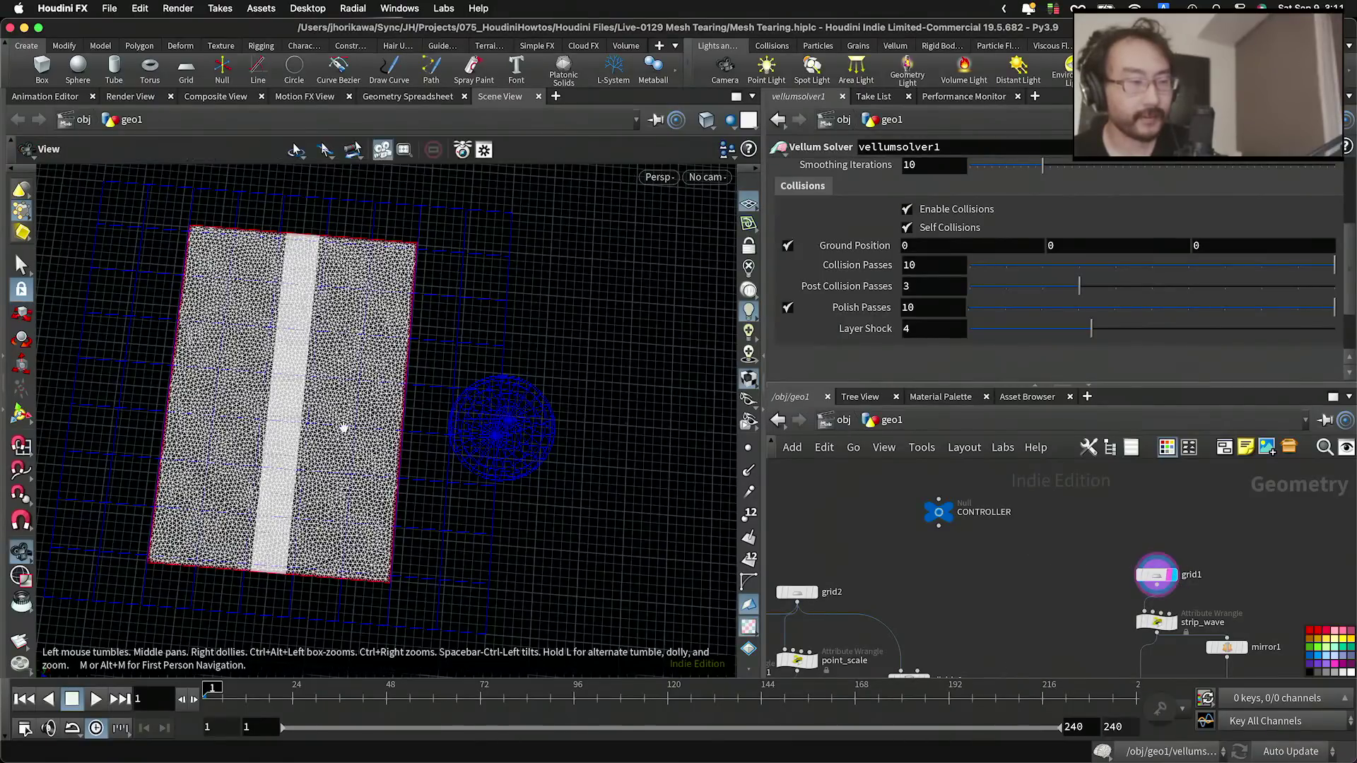
right_click_drag(405, 436, 415, 479, "alt")
middle_click_drag(415, 478, 527, 355, "alt")
left_click_drag(527, 355, 527, 495, "alt")
left_click(1159, 576)
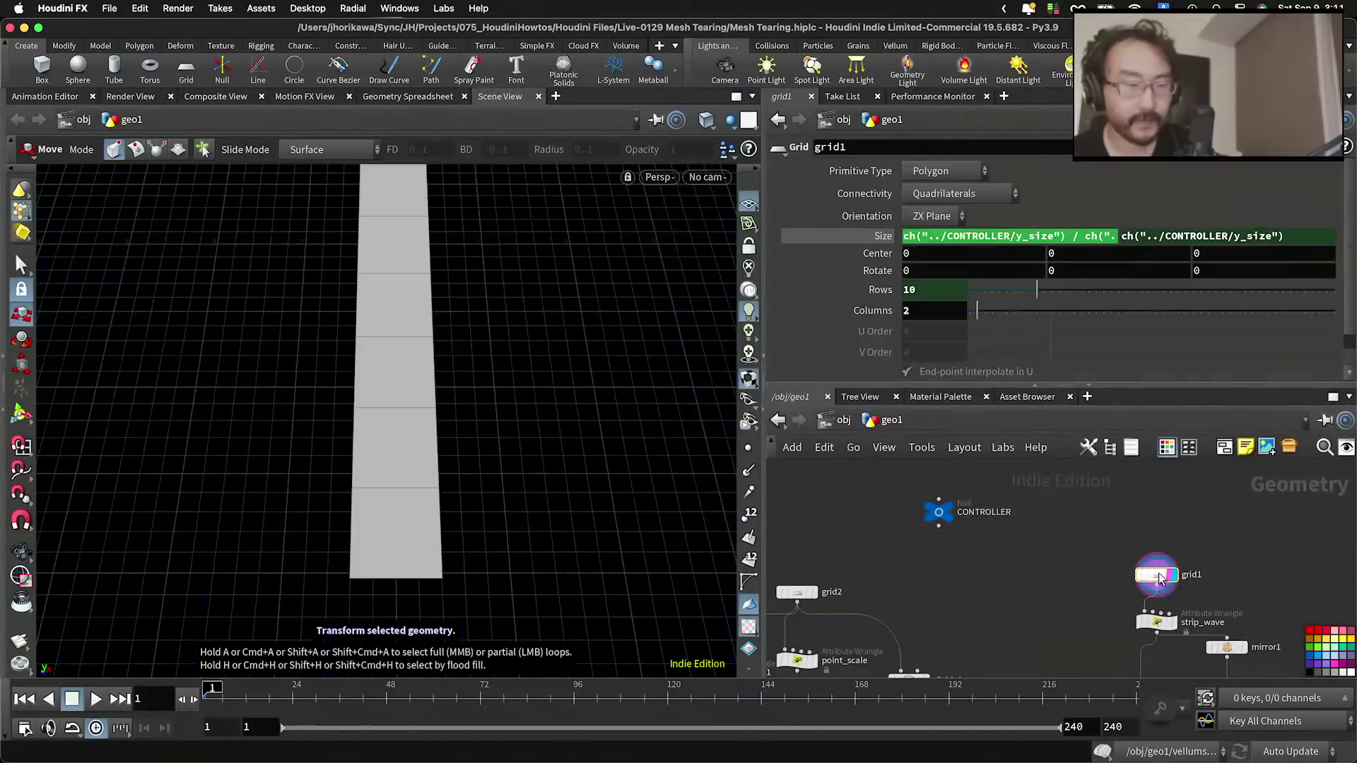
Step: Display grid2, random1 and subdivide1 in turn to compare the positions of the two cloth versions
scroll(991, 548, "down", 5)
middle_click_drag(894, 566, 973, 547)
scroll(973, 547, "up", 9)
left_click(1029, 525)
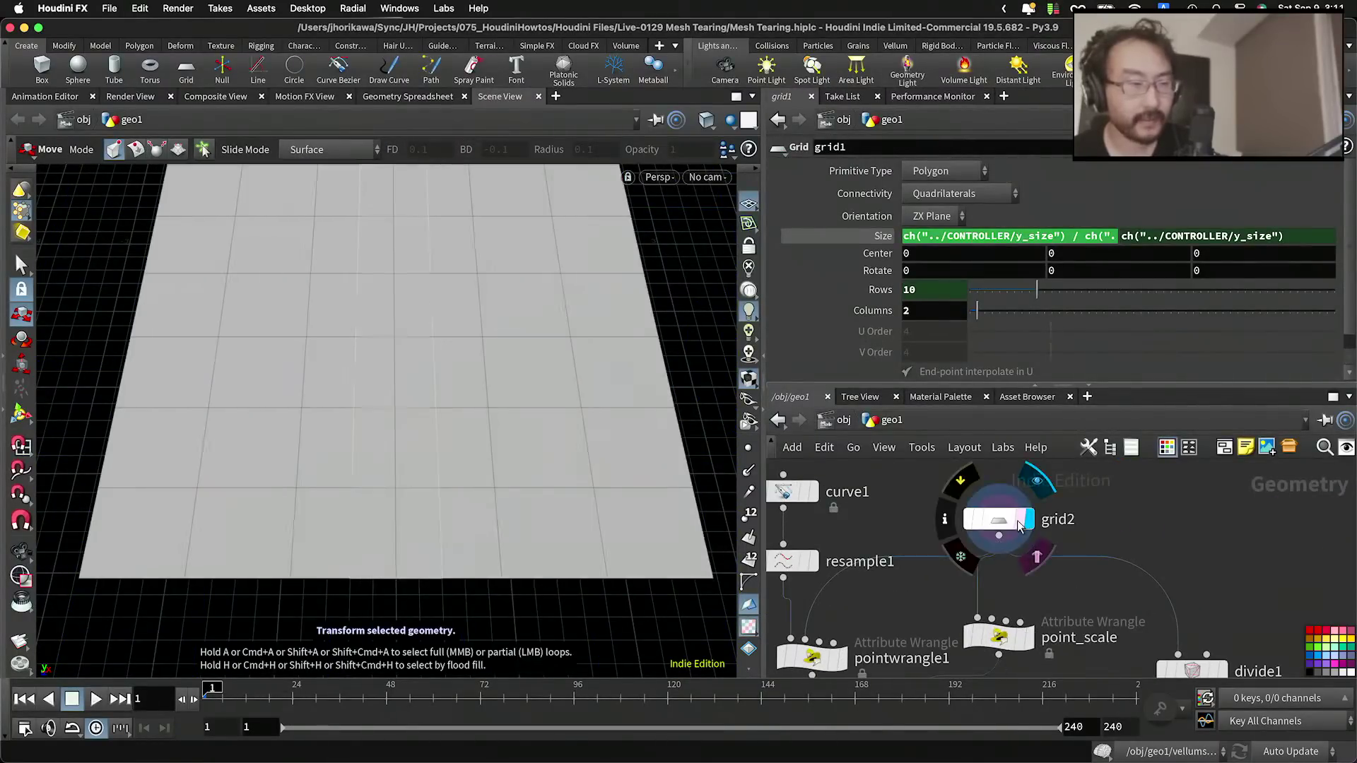
scroll(947, 520, "down", 5)
middle_click_drag(961, 652, 956, 575)
scroll(958, 575, "up", 5)
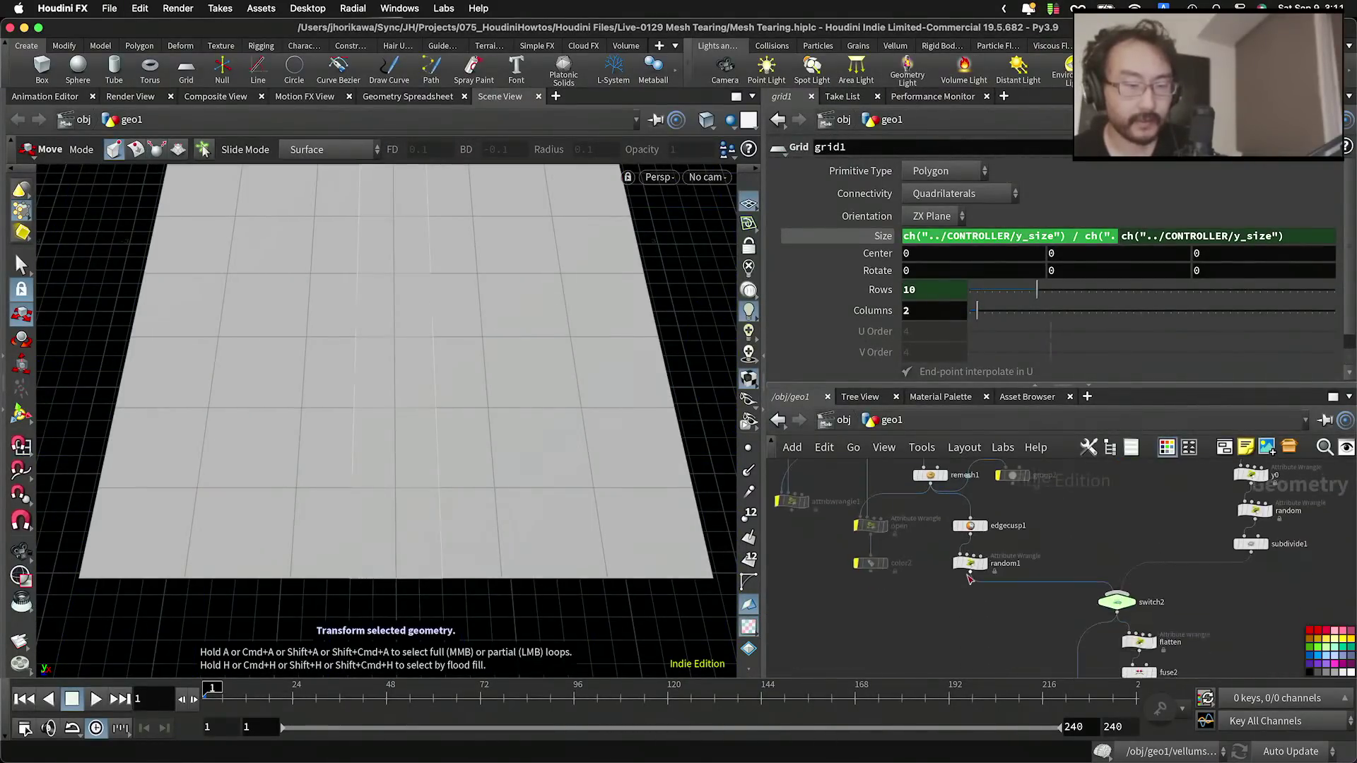
left_click(990, 559)
left_click(970, 556)
scroll(978, 520, "down", 5)
scroll(979, 522, "up", 6)
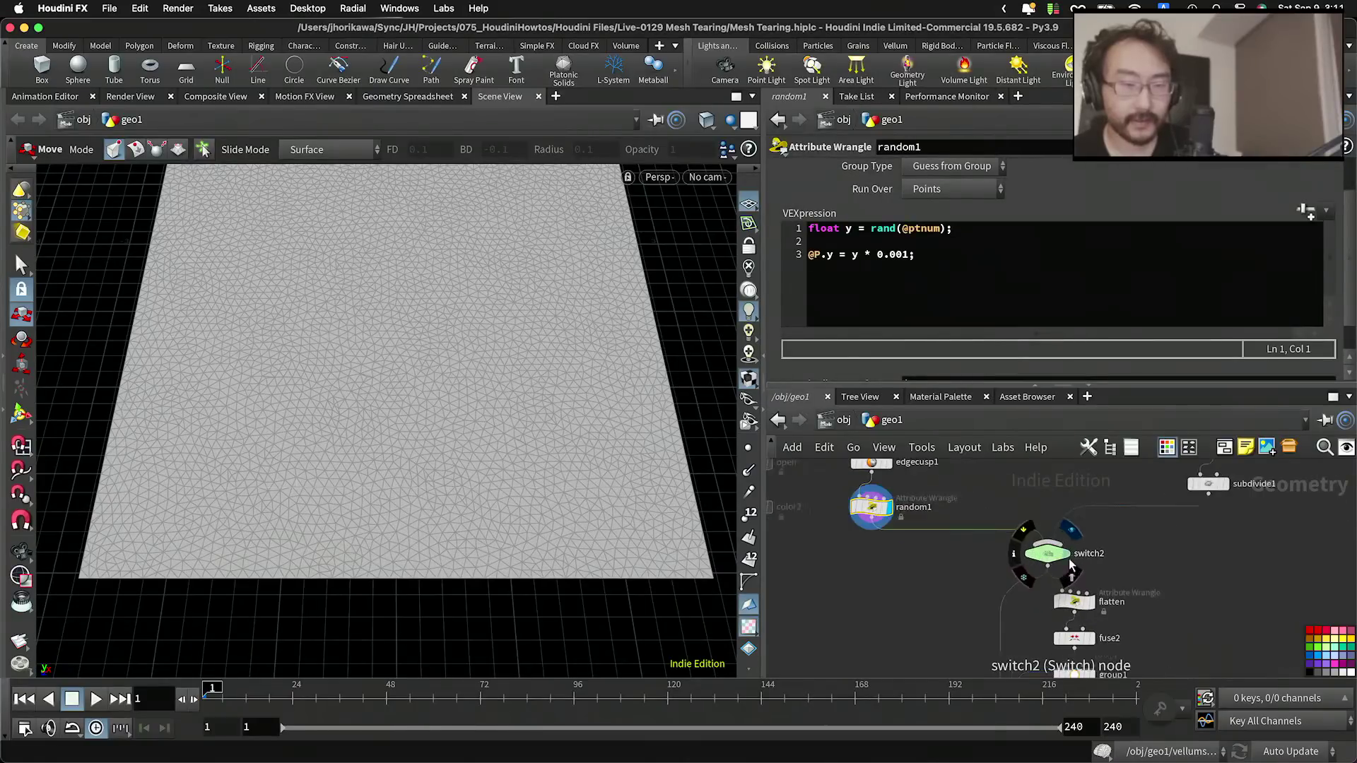
left_click(1117, 541)
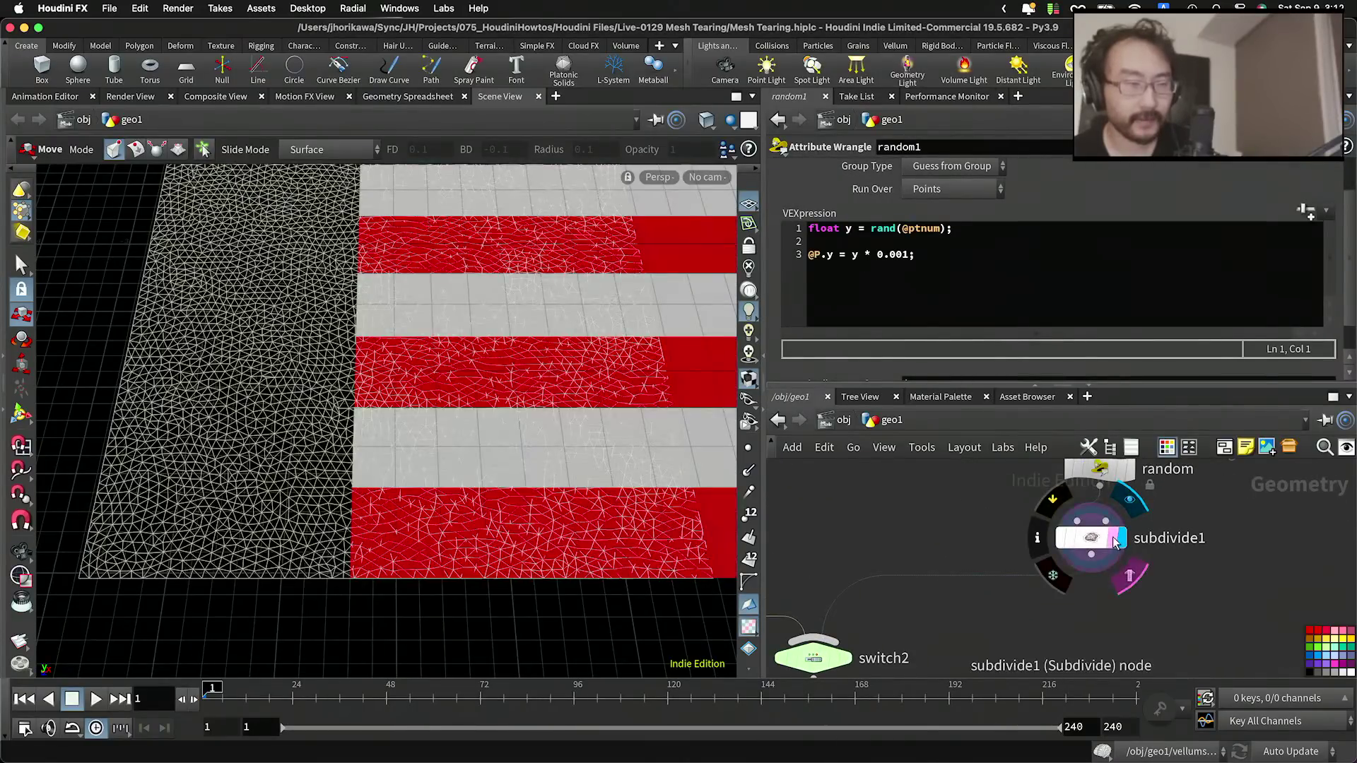
Step: Add a Transform node between switch2 and the flatten wrangle
scroll(1041, 600, "down", 4)
middle_click_drag(1027, 644, 1036, 606)
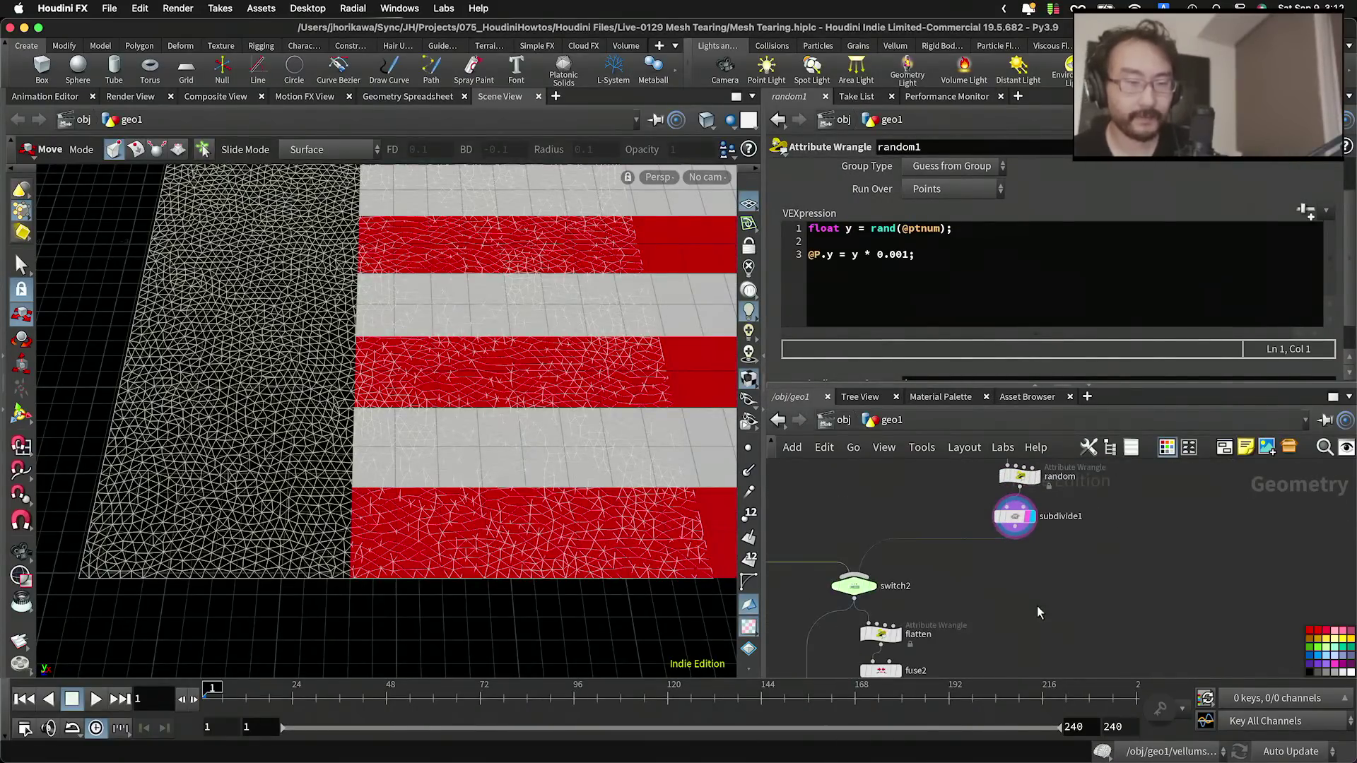
key("Tab")
type("trans")
key("Return")
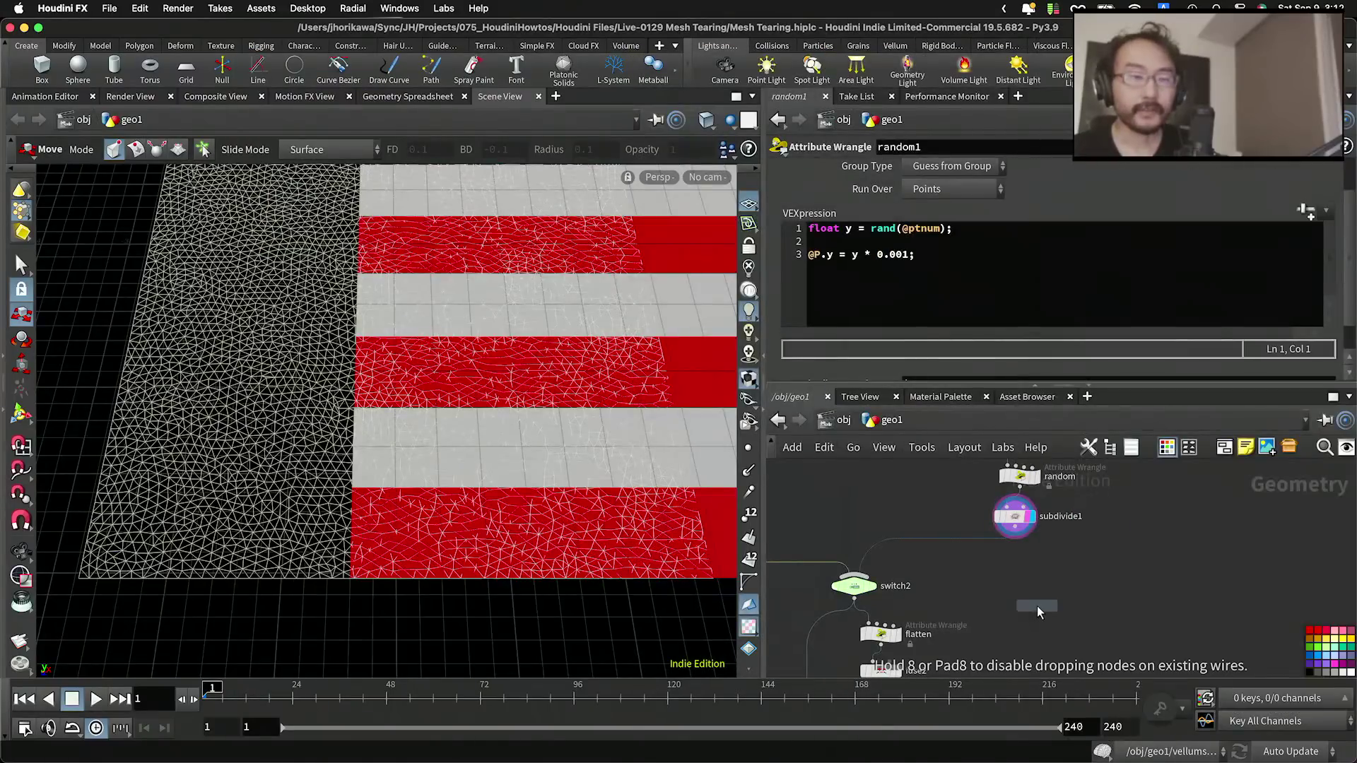
left_click(1008, 574)
scroll(864, 620, "up", 5)
left_click_drag(1004, 576, 823, 636)
middle_click_drag(898, 646, 945, 564)
left_click_drag(945, 564, 958, 580)
left_click_drag(881, 554, 912, 537)
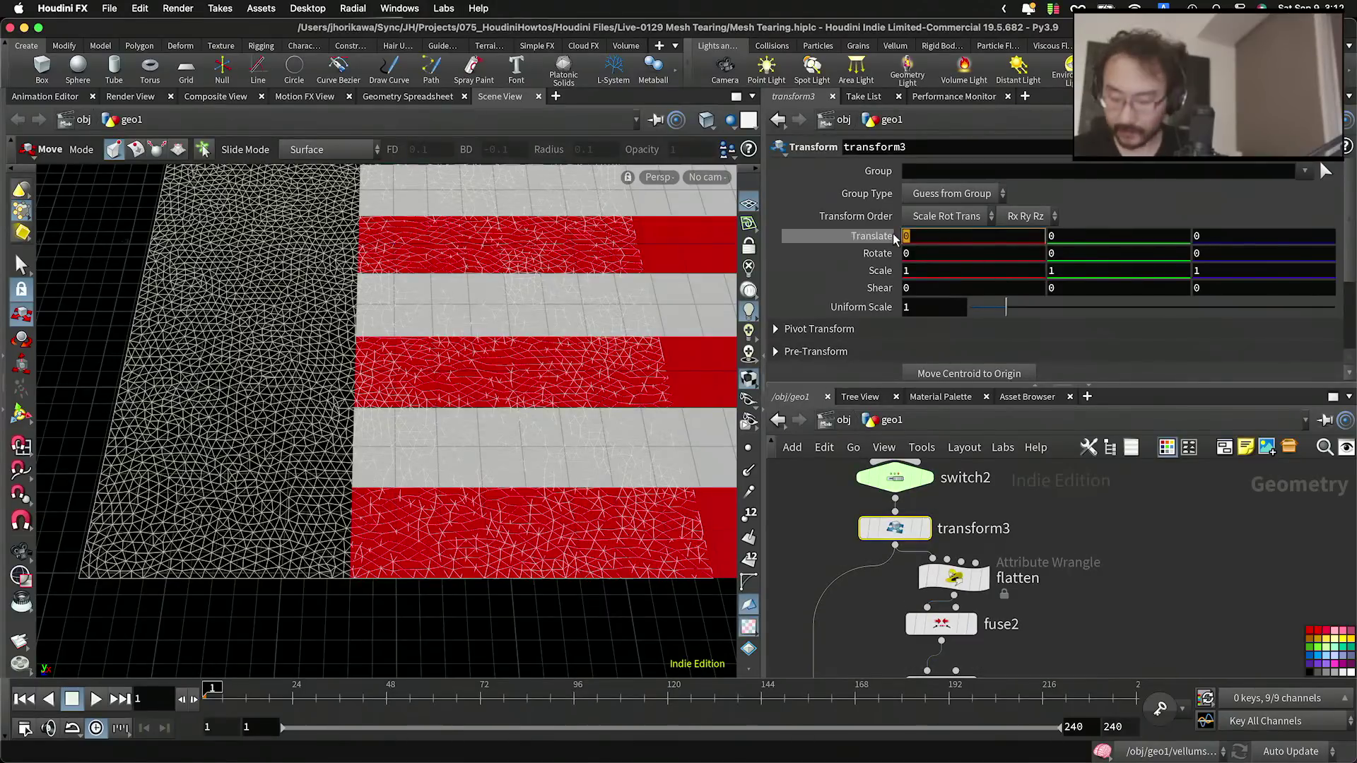
Step: Center the cloth by setting transform3's X translate to -$CEX and Z translate to -$CEZ
type("-$CEX")
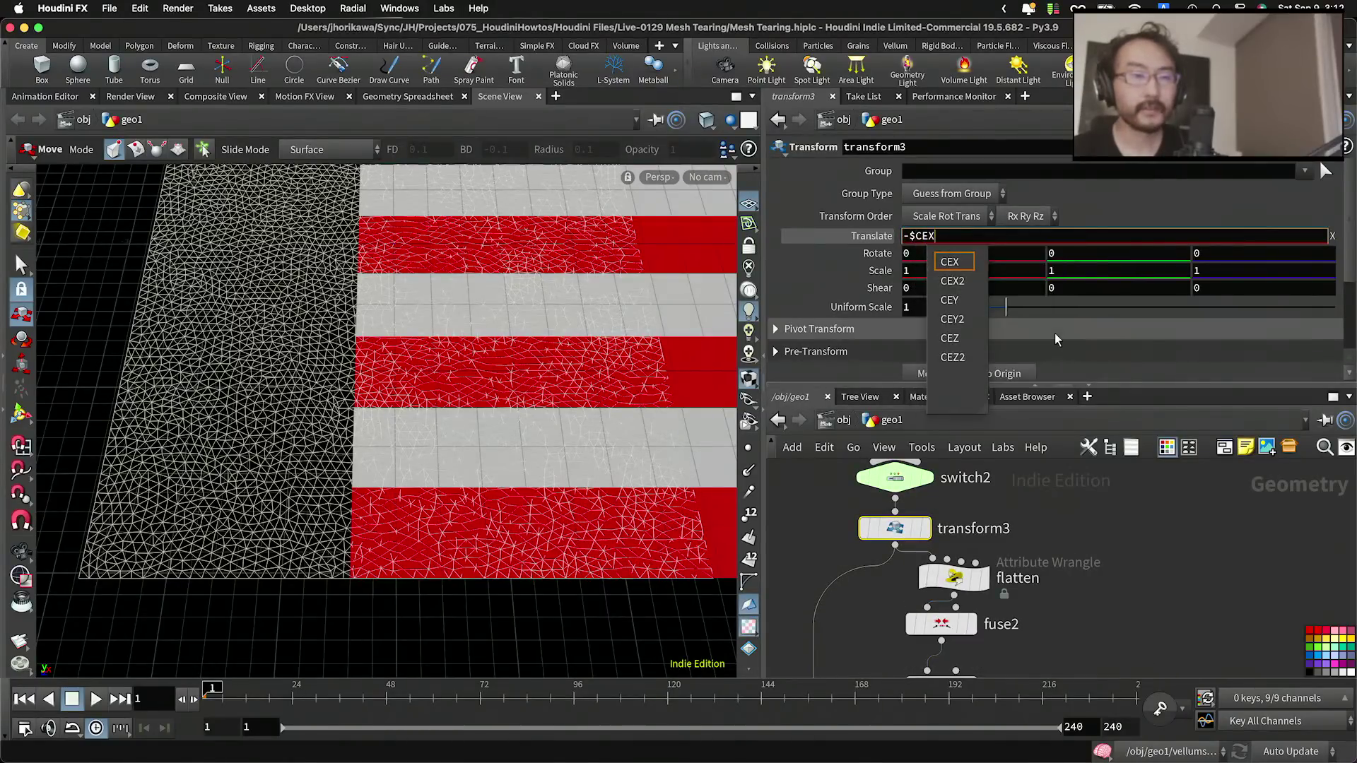
key("Tab")
key("Tab")
type("-")
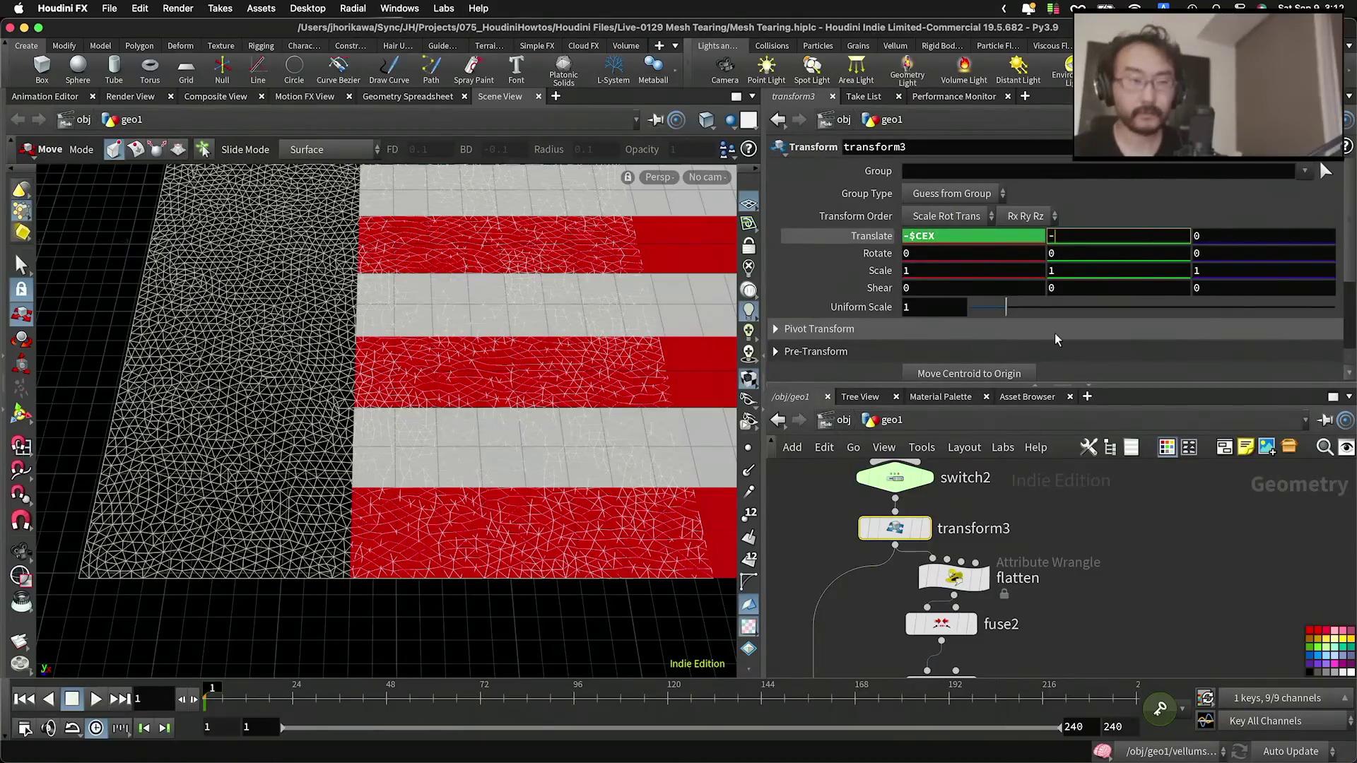
type("$CE")
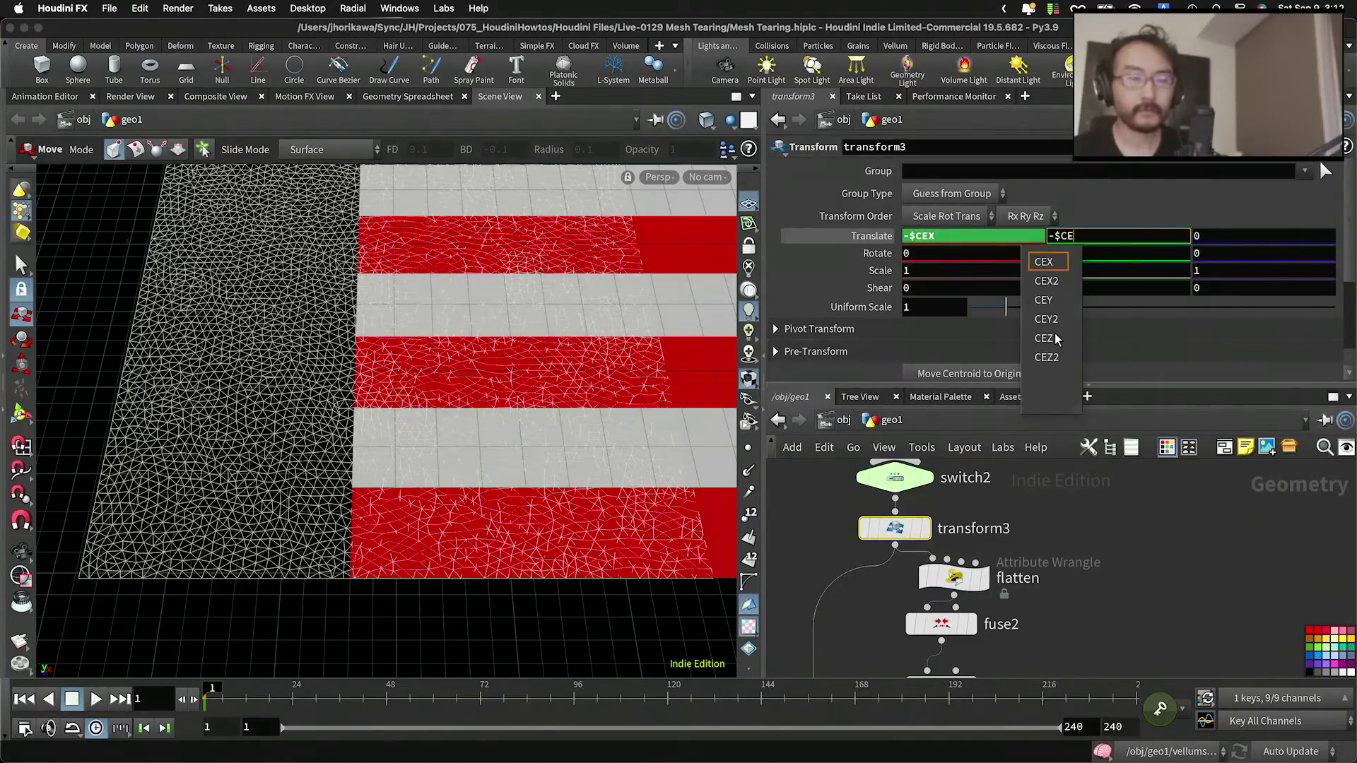
key("BackSpace")
key("BackSpace")
key("BackSpace")
double_click(1211, 236)
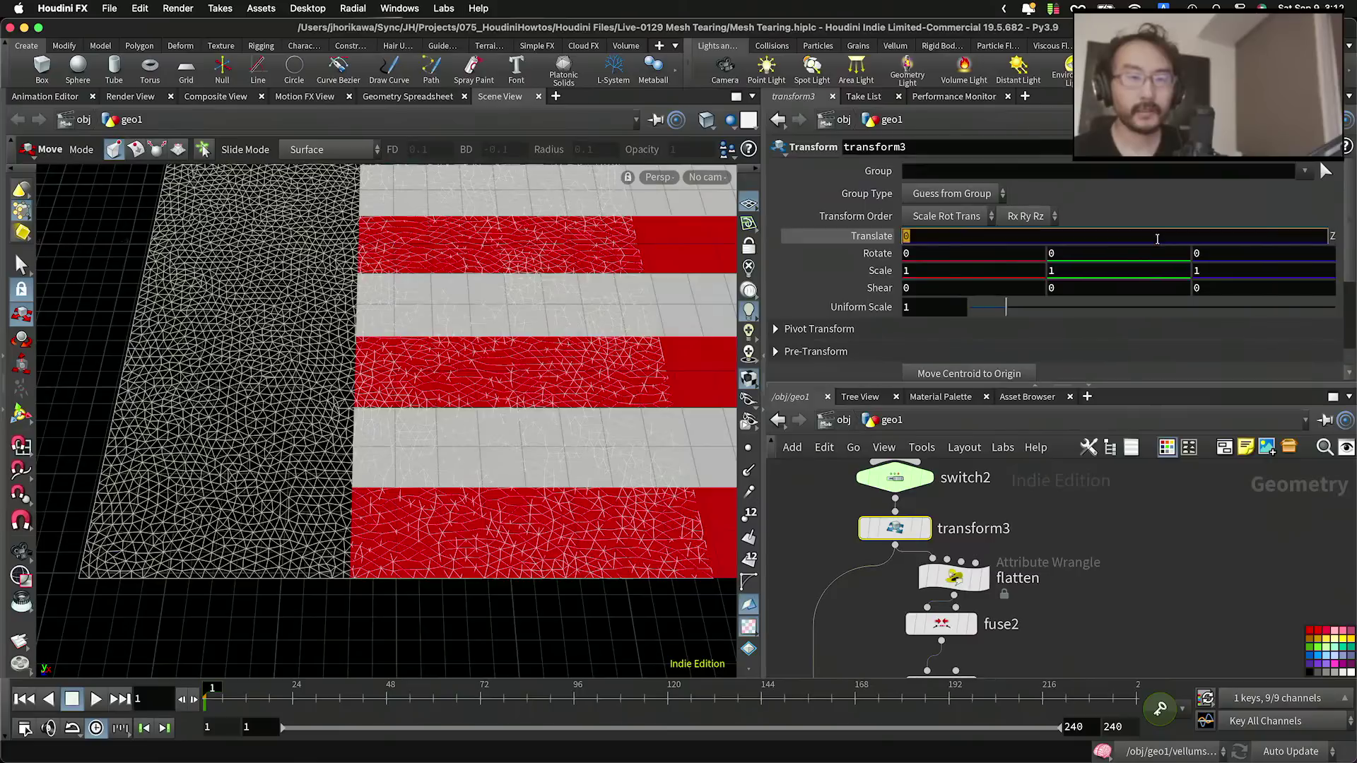
type("-$CEZ")
key("Return")
Step: Display transform3 to check the centered cloth, then display the vellumsolver1 node again
left_click(1124, 534)
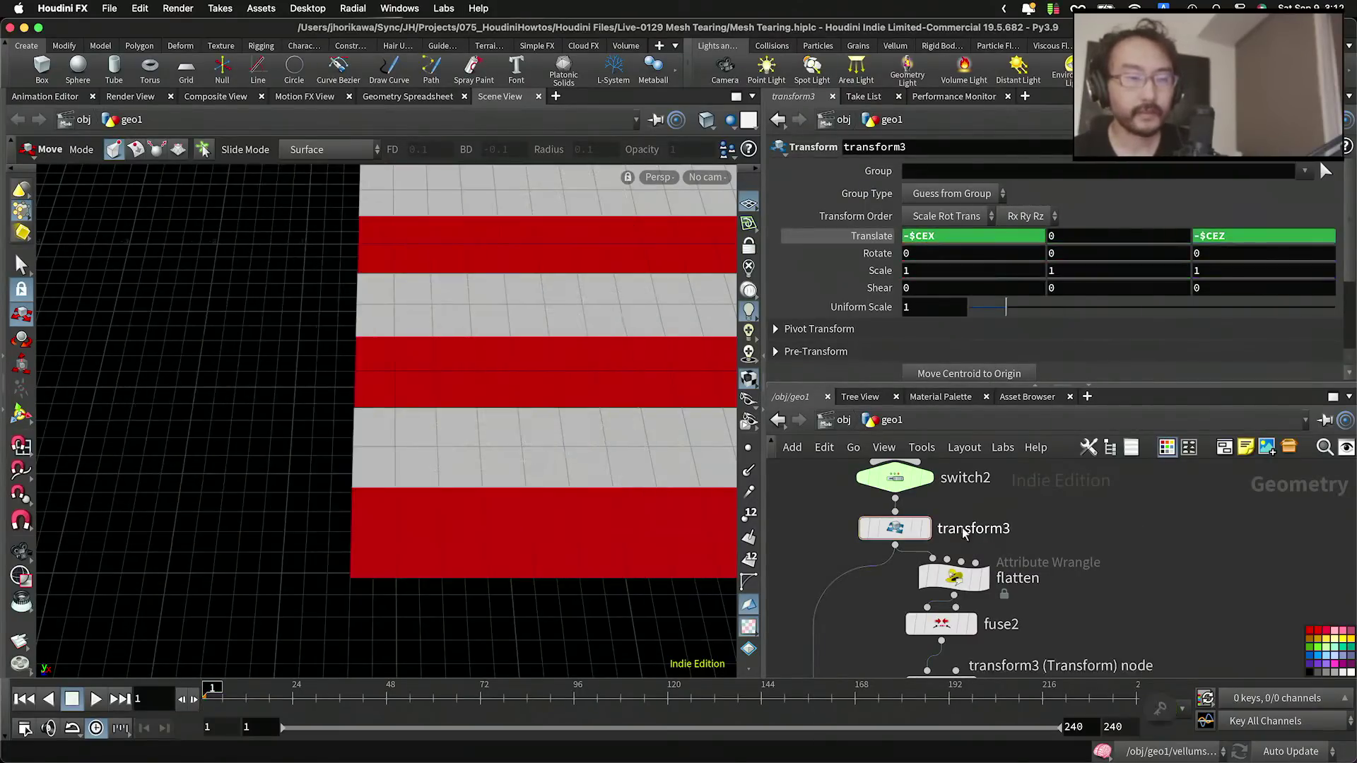
left_click(926, 528)
scroll(1003, 503, "down", 5)
scroll(1007, 509, "down", 5)
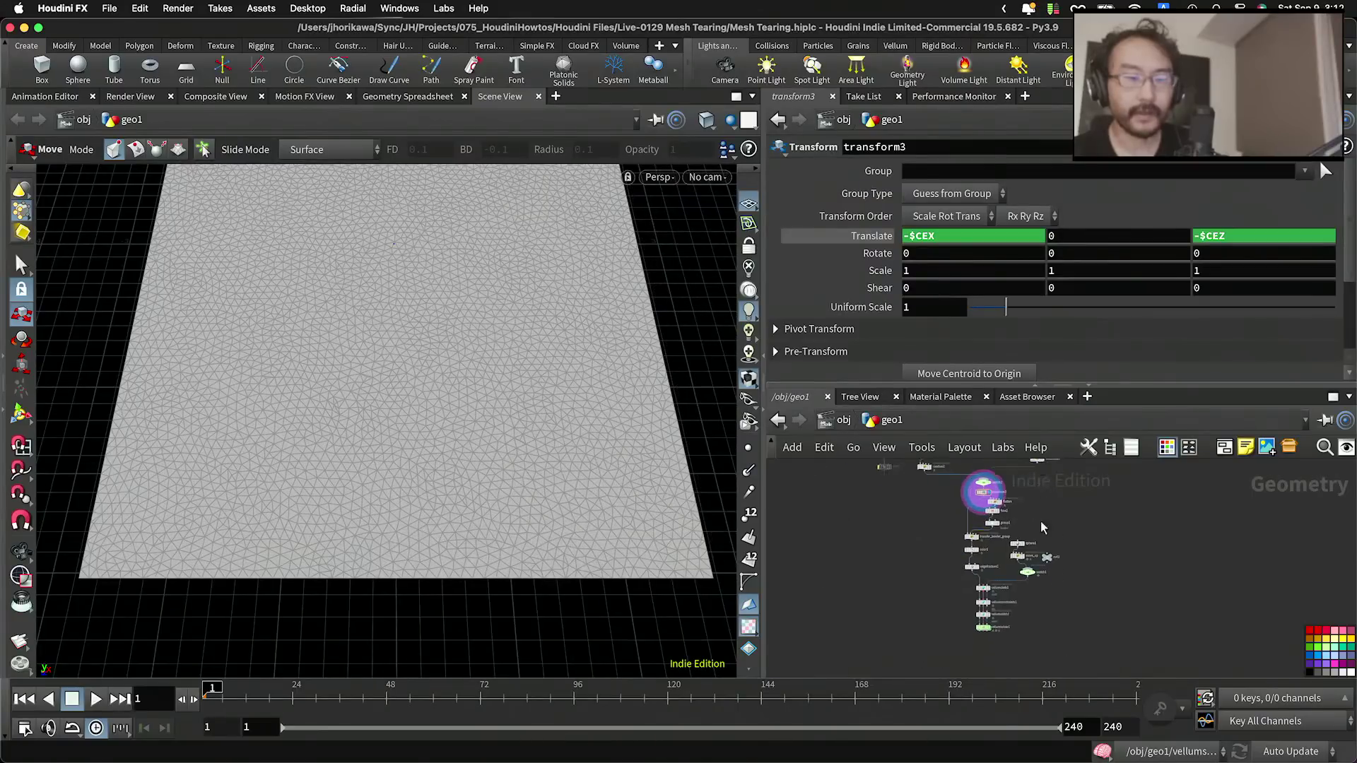
scroll(1013, 546, "up", 3)
left_click(1022, 545)
scroll(942, 572, "down", 5)
middle_click_drag(991, 529, 983, 568)
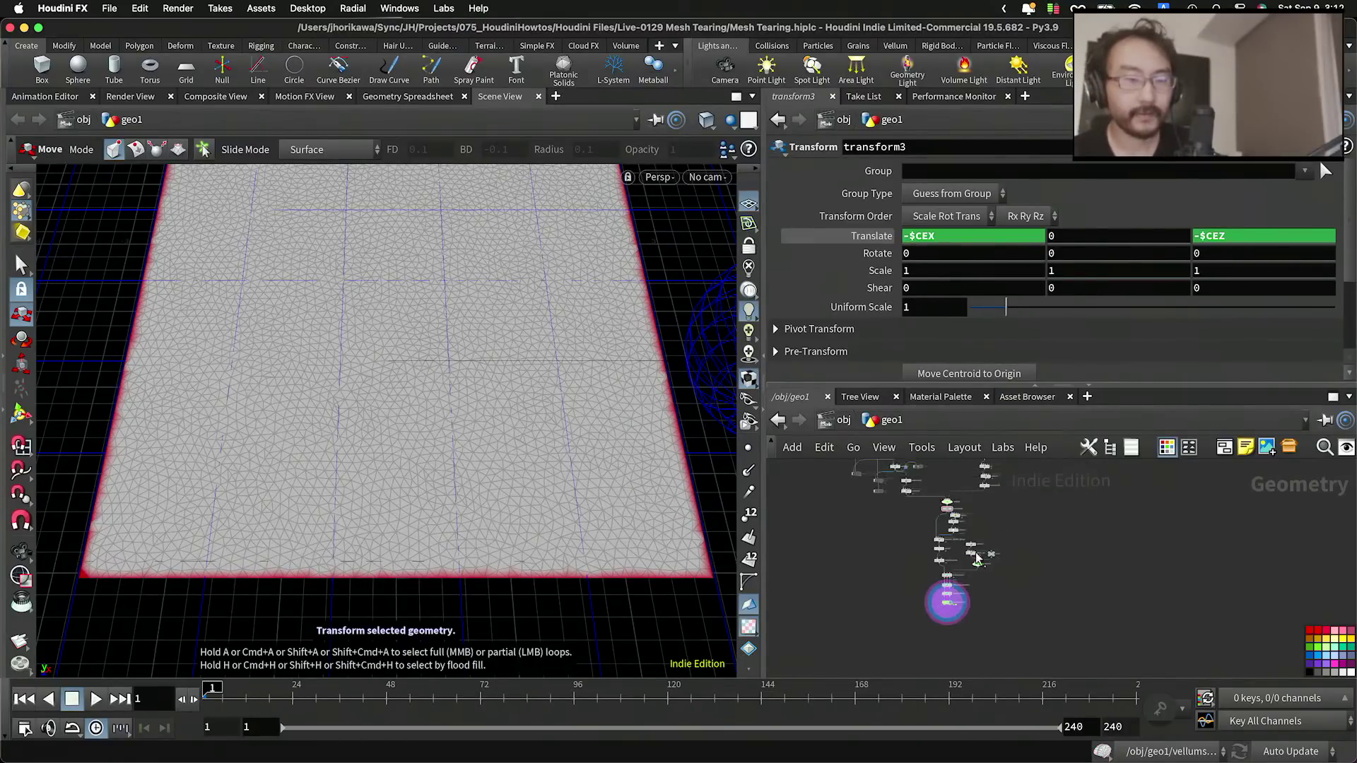
Step: Set the X center of the collision sphere sphere1 to 0
scroll(982, 567, "up", 5)
left_click(941, 509)
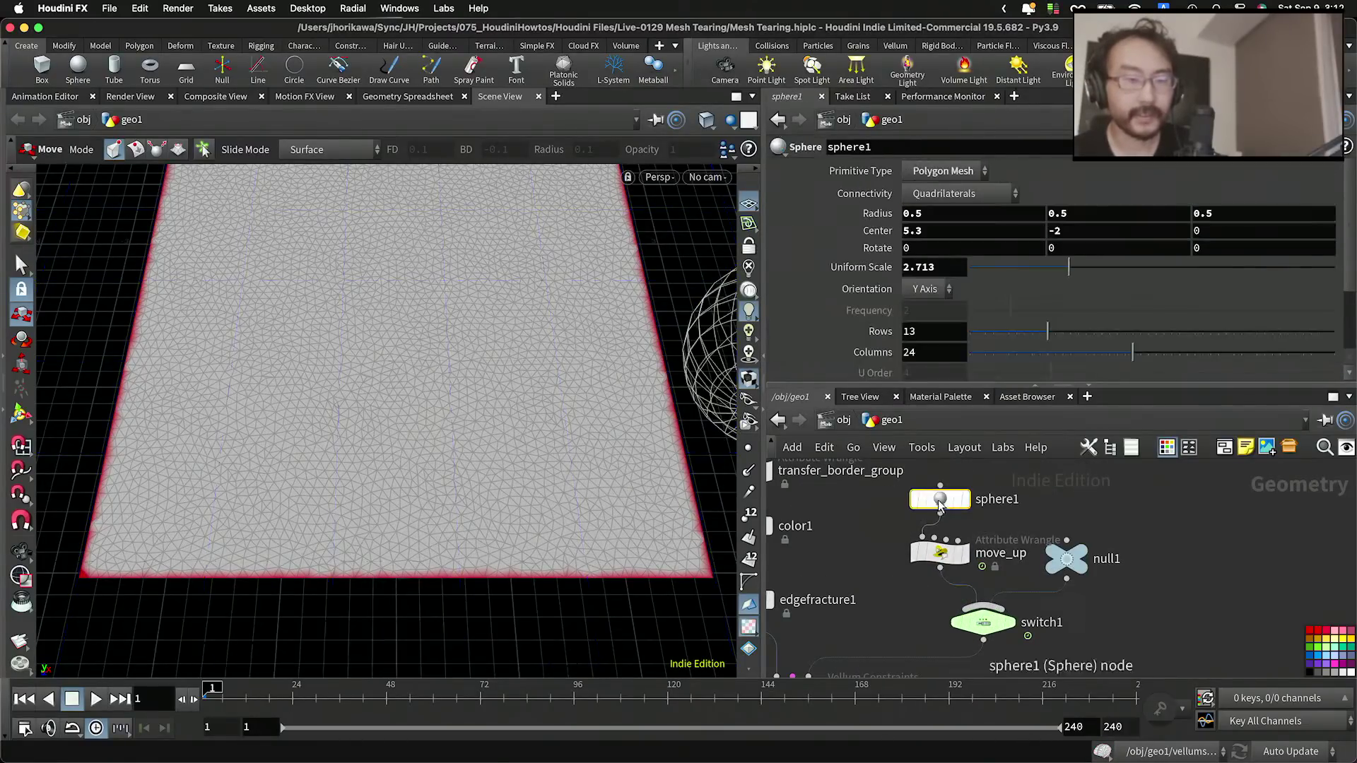
right_click_drag(576, 342, 433, 381, "alt")
left_click_drag(433, 382, 416, 264, "alt")
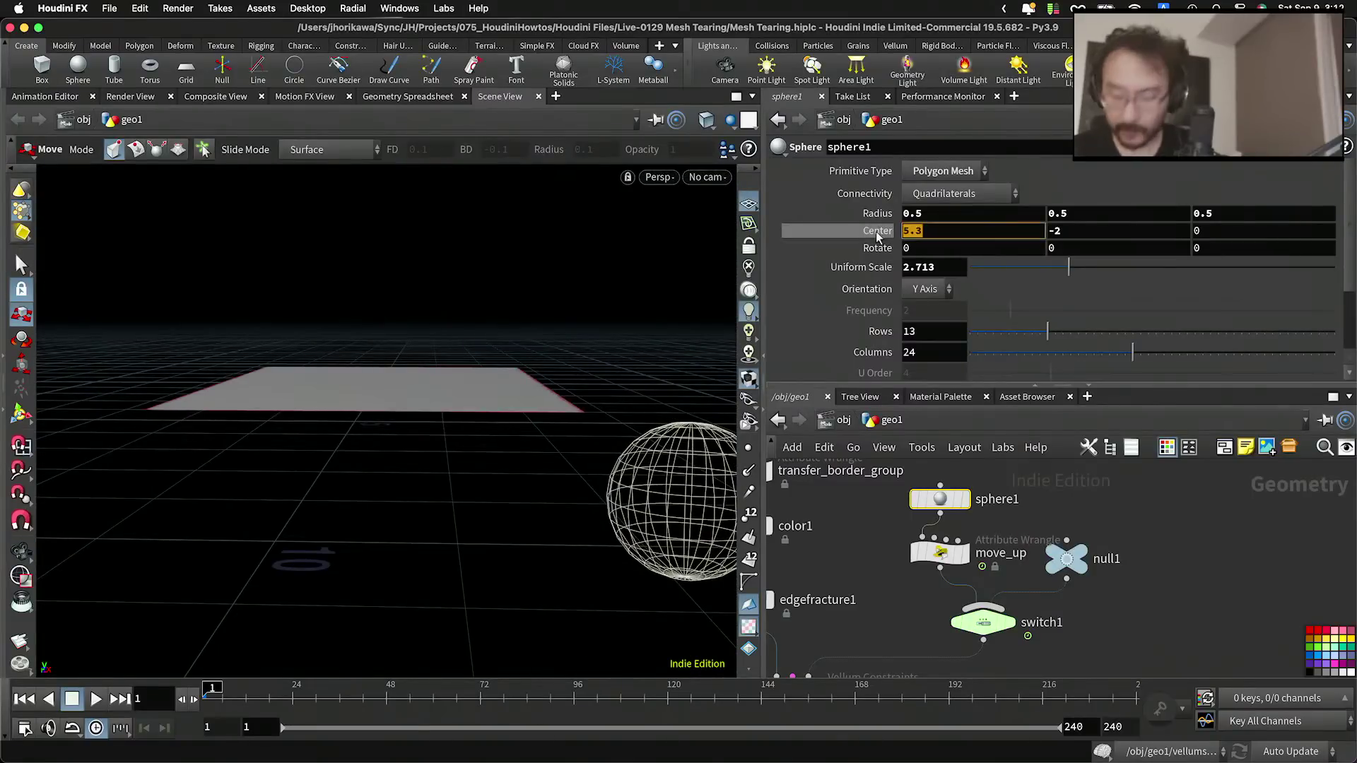
type("0")
key("Return")
Step: Play the vellumsolver1 simulation to watch the sphere tear the cloth, and stop playback around frame 37
left_click_drag(383, 388, 443, 448, "alt")
middle_click_drag(443, 448, 549, 405, "alt")
scroll(884, 543, "down", 5)
scroll(956, 618, "up", 5)
double_click(1041, 585)
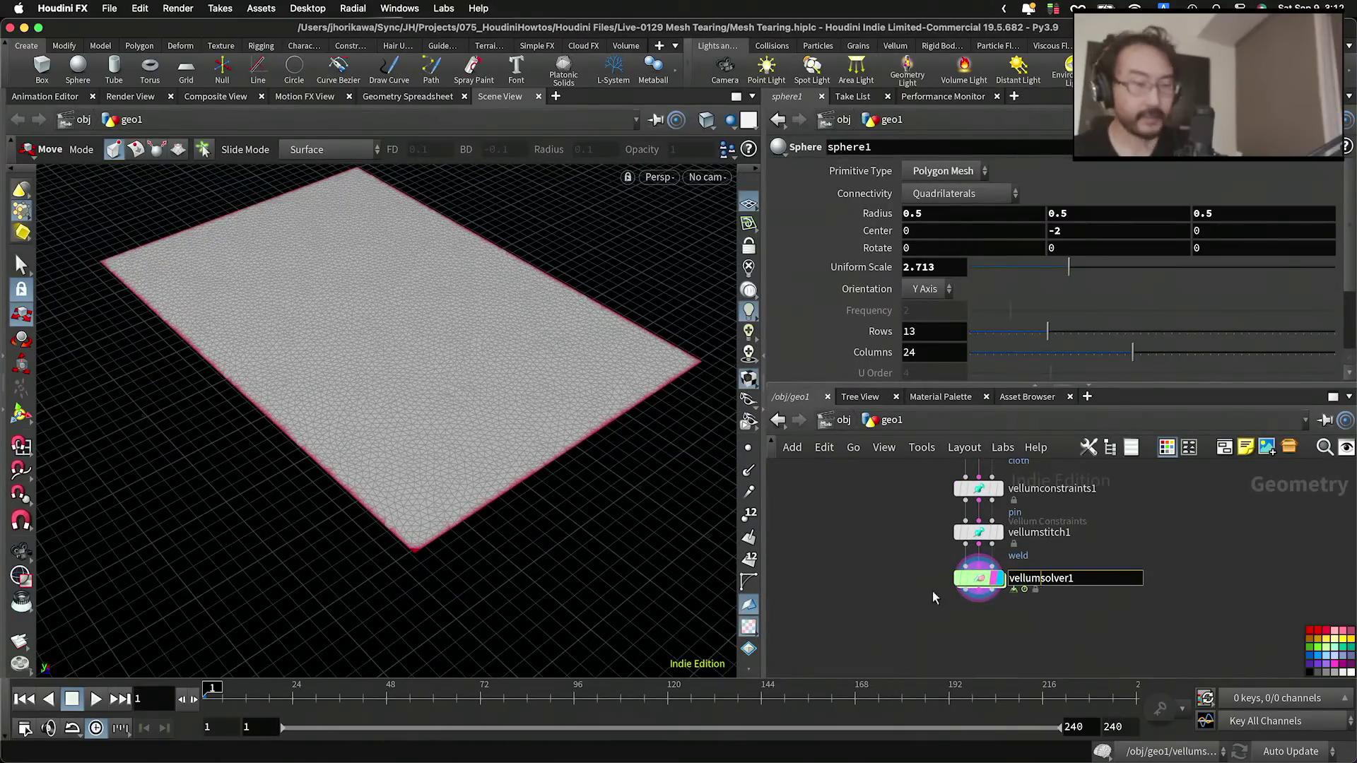
left_click(909, 595)
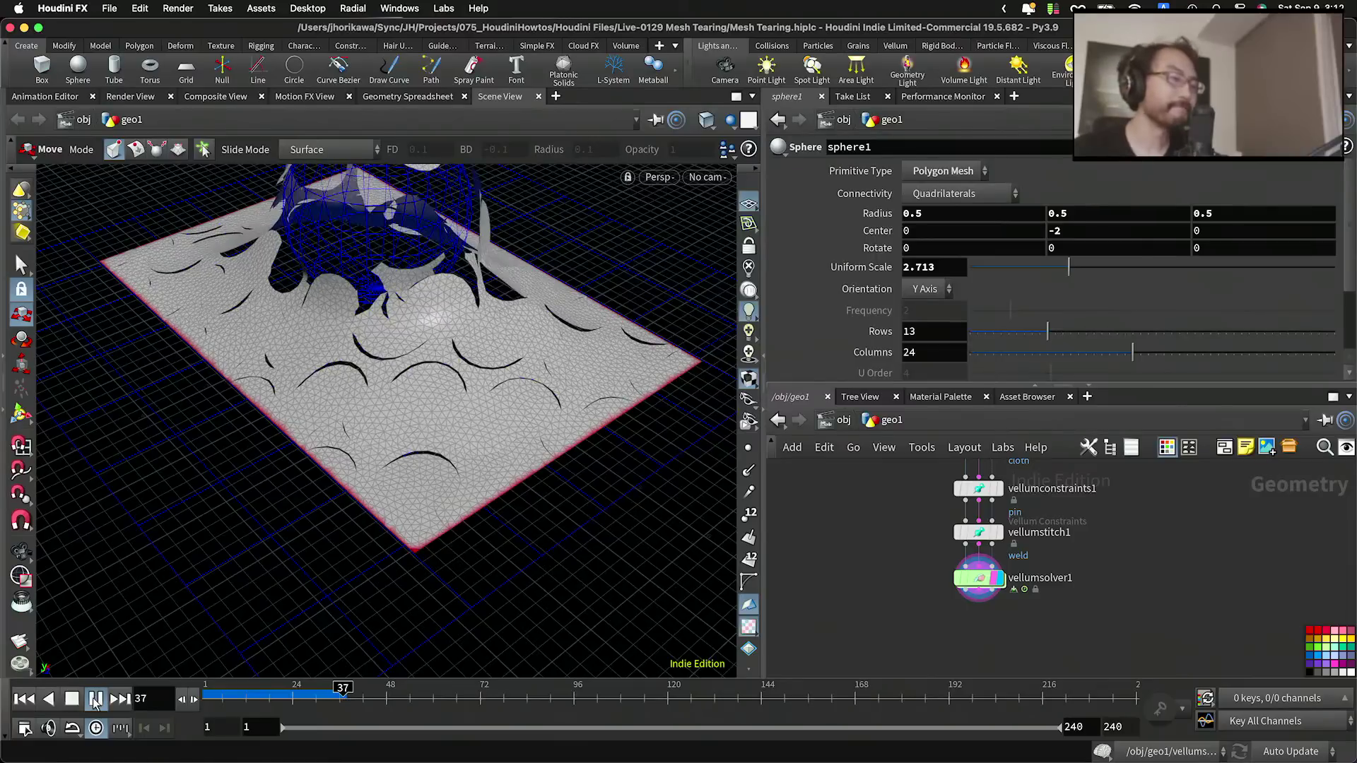
left_click(95, 700)
Step: Return to frame 1 and set the CONTROLLER node's rows to 25
scroll(933, 613, "down", 3)
left_click_drag(337, 692, 203, 697)
scroll(1237, 642, "down", 5)
middle_click_drag(1082, 595, 1063, 617)
scroll(1062, 621, "up", 5)
left_click(1107, 541)
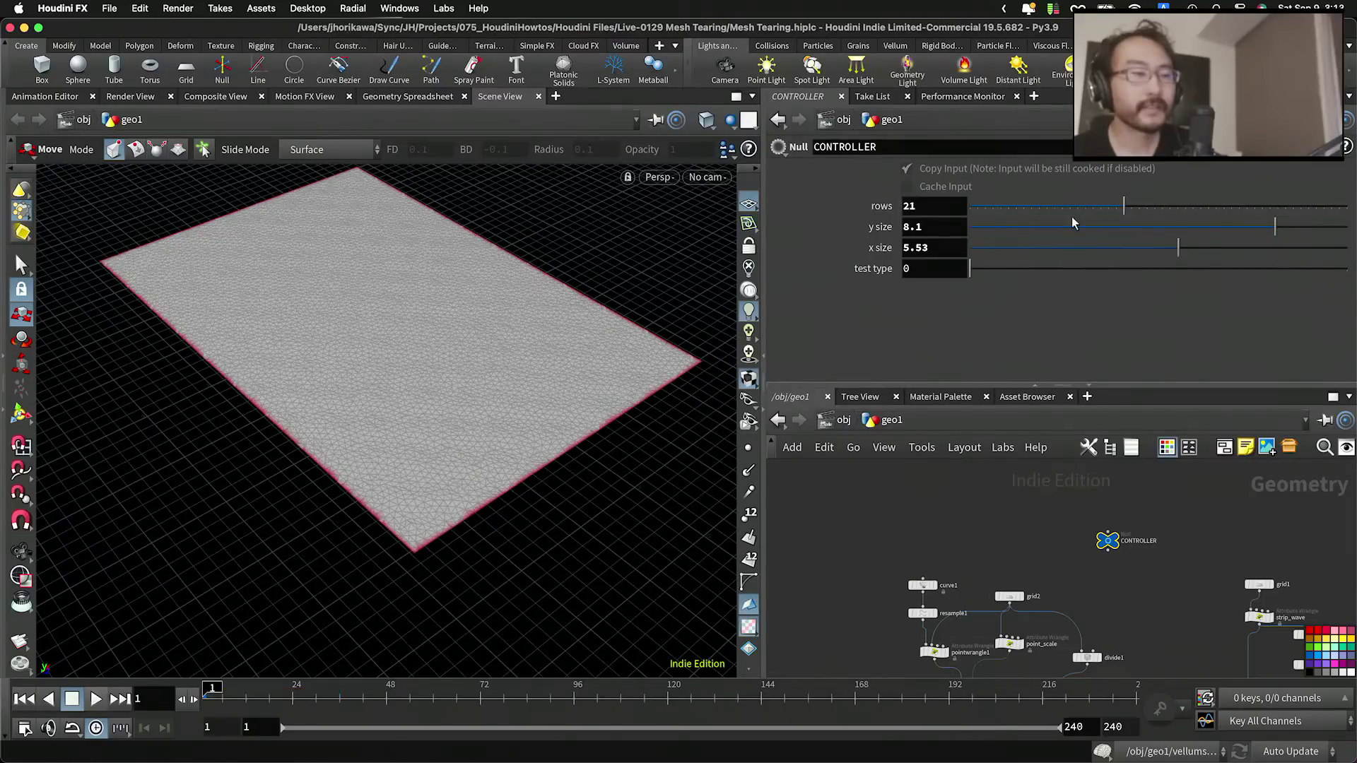
right_click_drag(510, 294, 499, 332, "alt")
left_click_drag(499, 333, 511, 353, "alt")
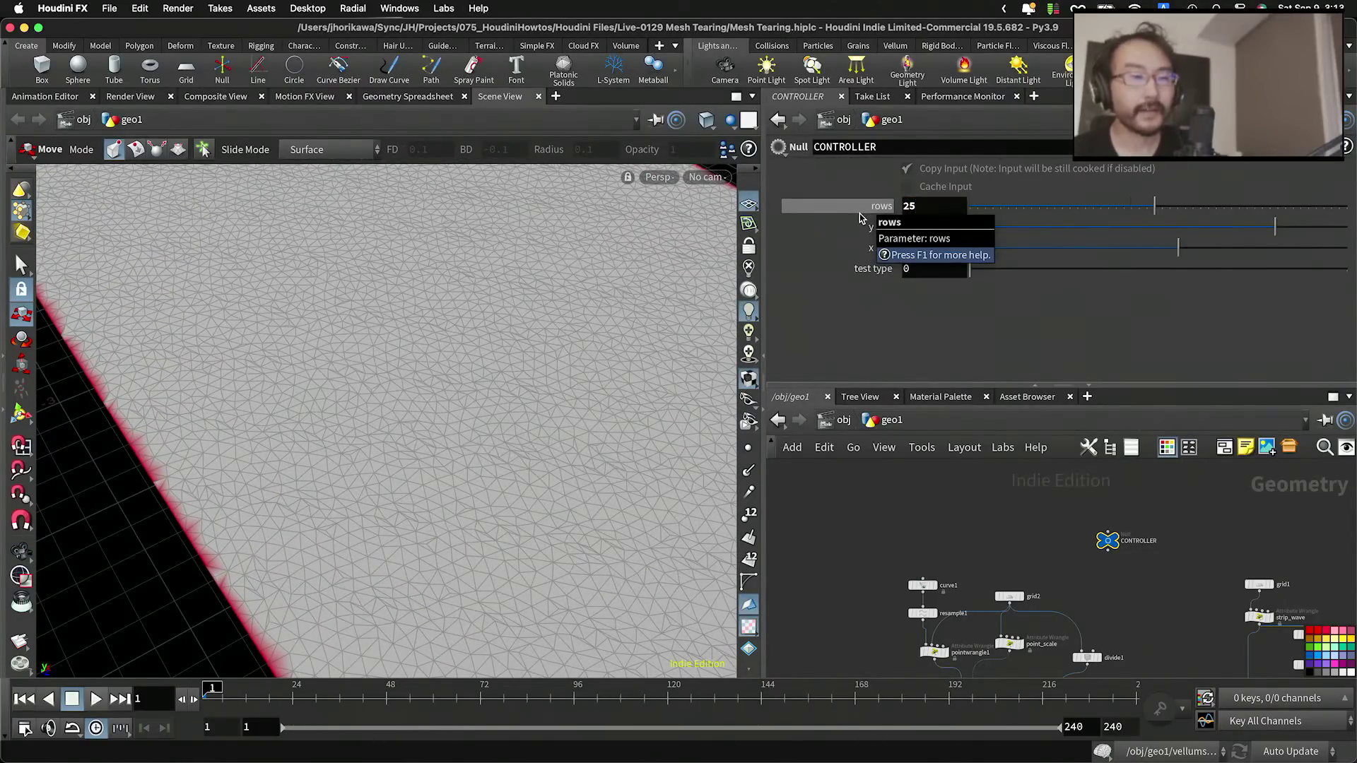
Step: Set the remesh1 target size to 0.05 and inspect the density of the cloth mesh
mouse_move(966, 486)
right_mouse_down()
mouse_move(994, 606)
mouse_move(973, 511)
right_mouse_up()
scroll(952, 531, "up", 6)
left_click(951, 542)
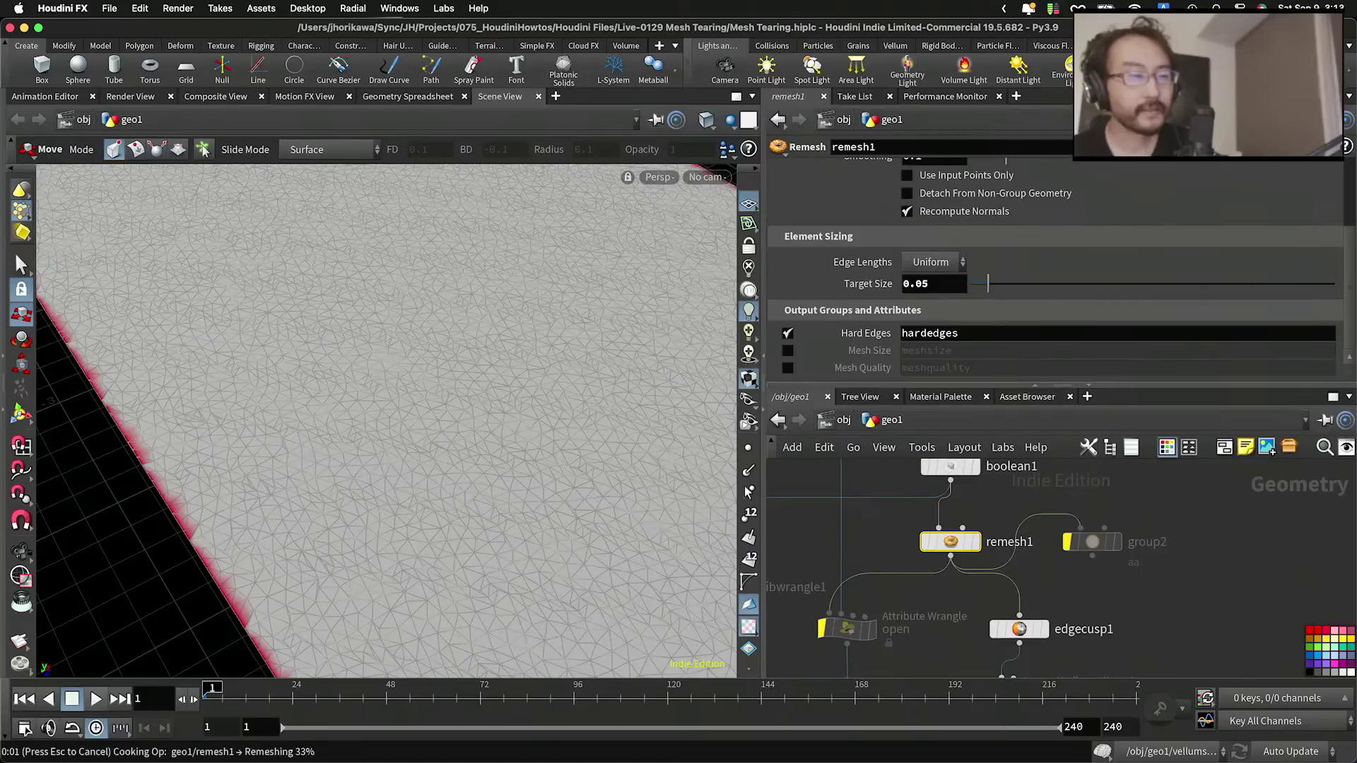
right_click_drag(554, 406, 487, 468, "alt")
left_click_drag(487, 468, 551, 429, "alt")
right_click_drag(550, 429, 555, 395, "alt")
left_click_drag(555, 396, 476, 431, "alt")
Step: Select the vellumsolver1 node and save the scene file
scroll(987, 502, "down", 8)
middle_click_drag(1046, 664, 964, 511)
scroll(1034, 599, "up", 10)
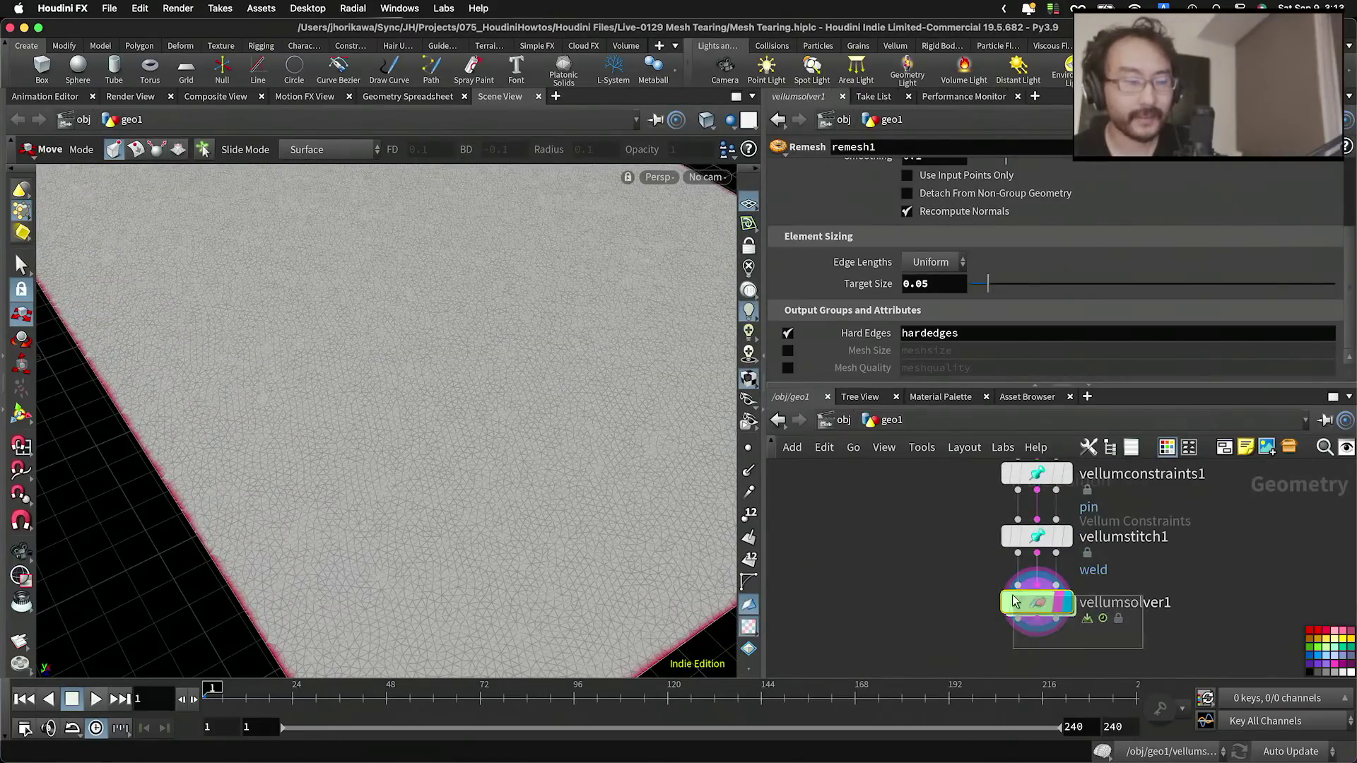
left_click(1037, 602)
key("super+s")
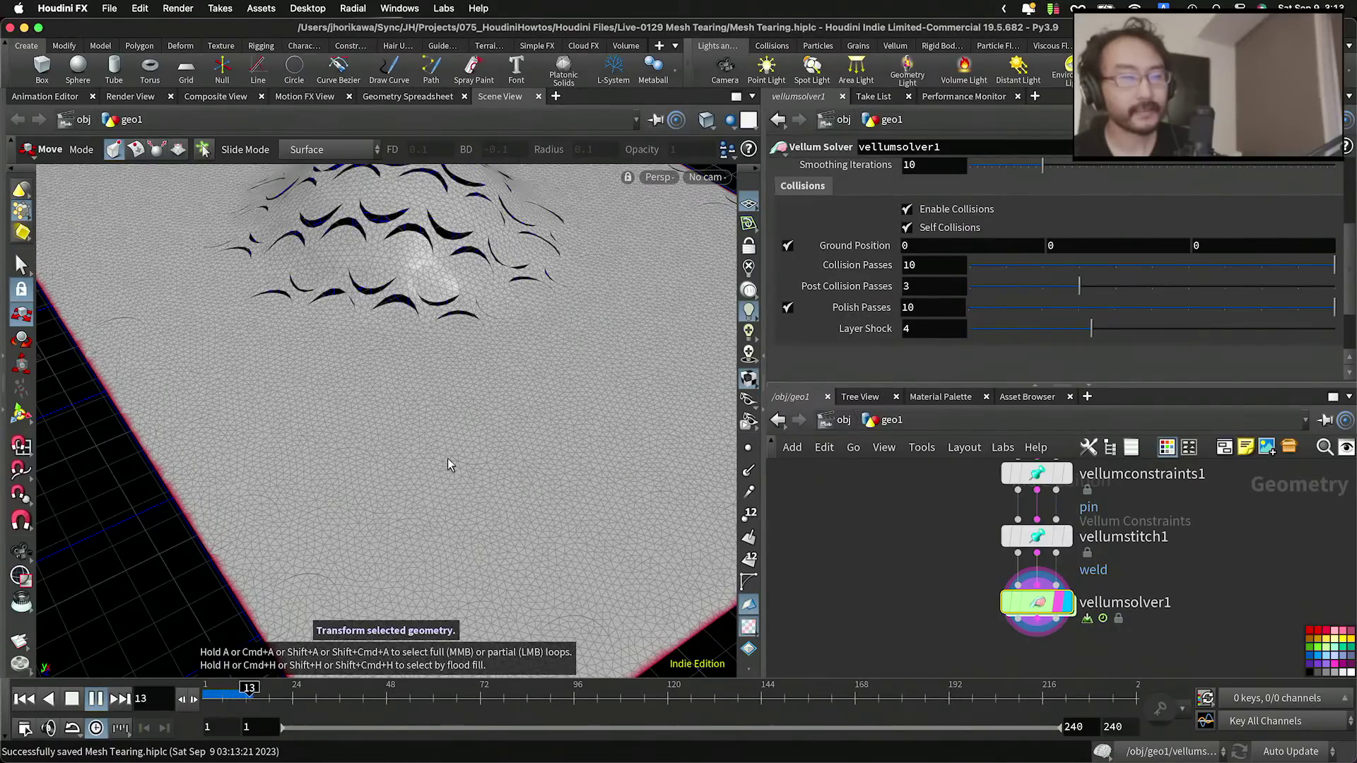
Step: Play the simulation and examine the cloth tearing over the rising sphere from several angles
key("Escape")
left_click_drag(382, 448, 430, 390)
middle_click_drag(405, 463, 398, 514)
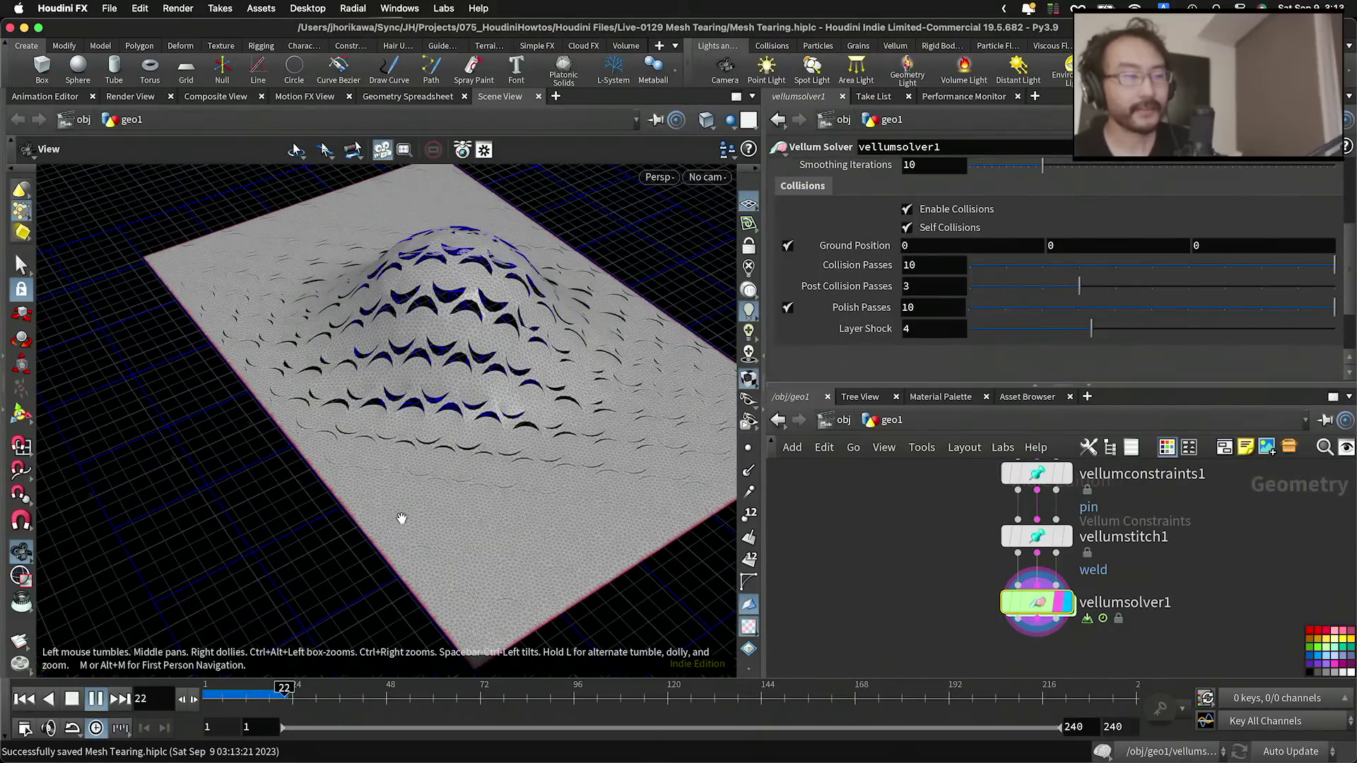
key("t")
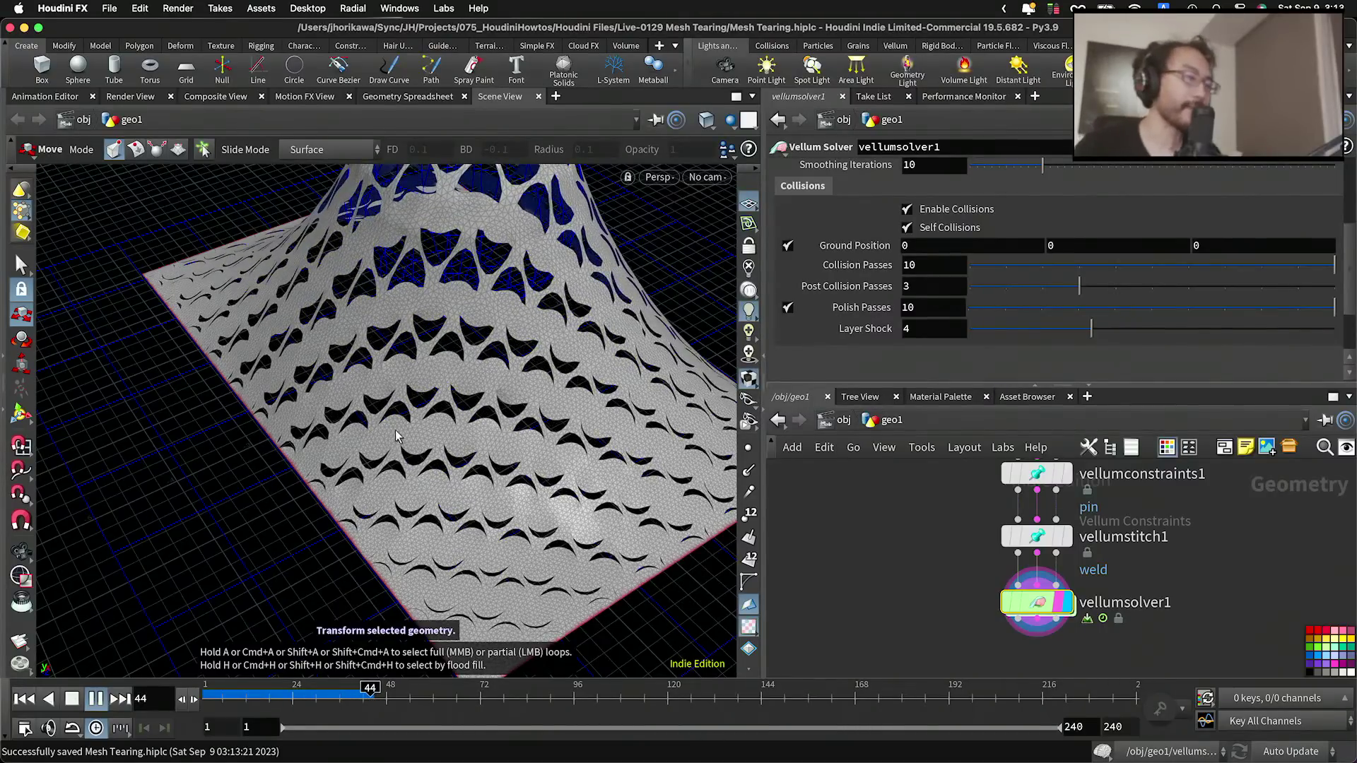
left_click_drag(369, 364, 528, 488, "alt")
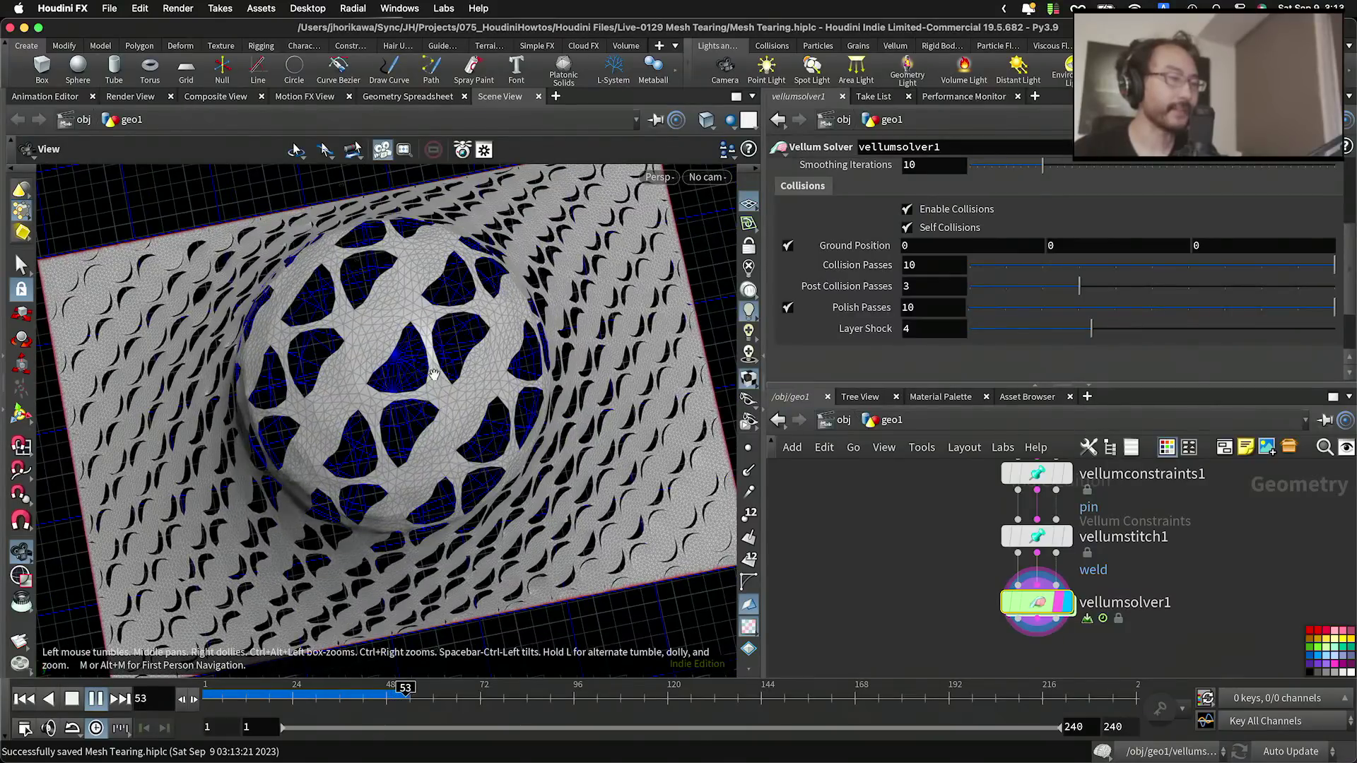
middle_click_drag(424, 317, 422, 344, "alt")
left_click_drag(422, 345, 447, 448, "alt")
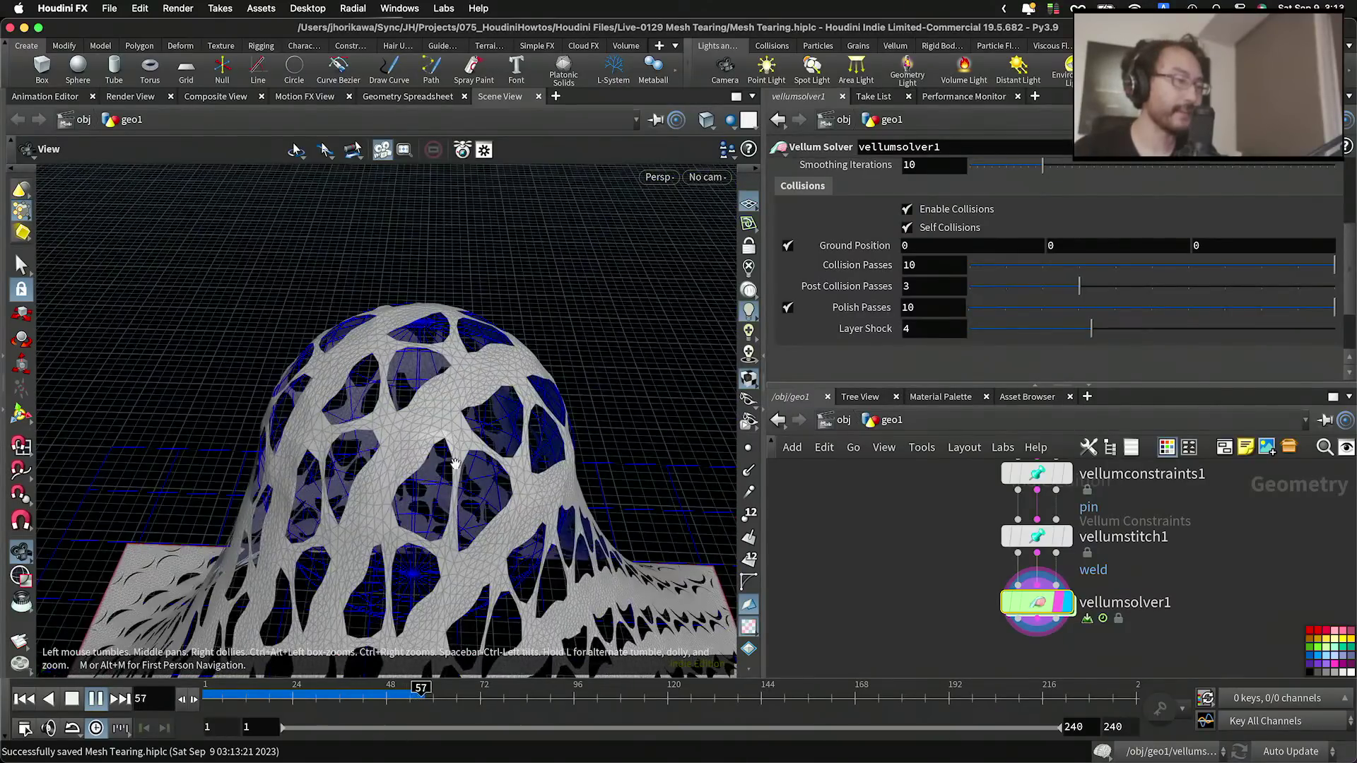
middle_click_drag(446, 448, 439, 289, "alt")
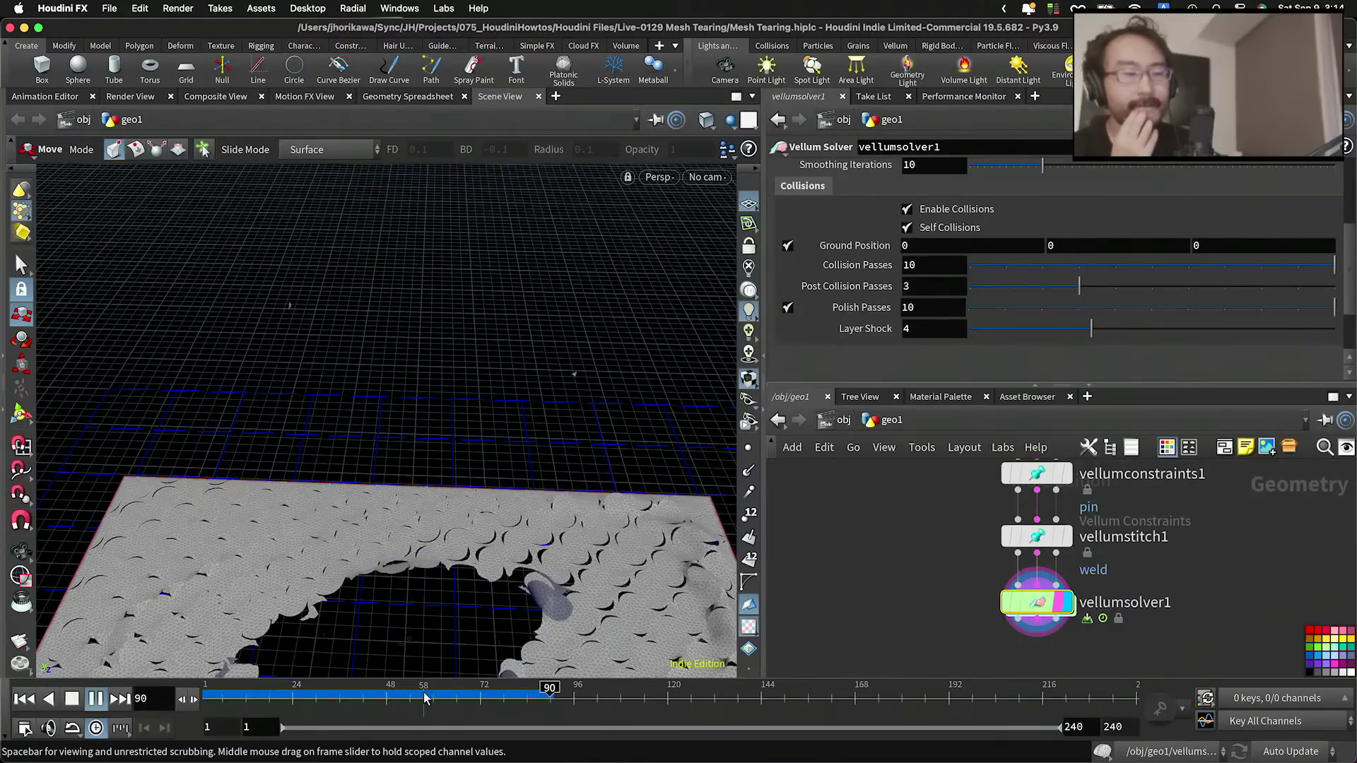
Step: Go back to frame 27 and examine the opening slits from above and from the side
left_click_drag(403, 695, 304, 706)
left_click_drag(318, 512, 345, 549, "alt")
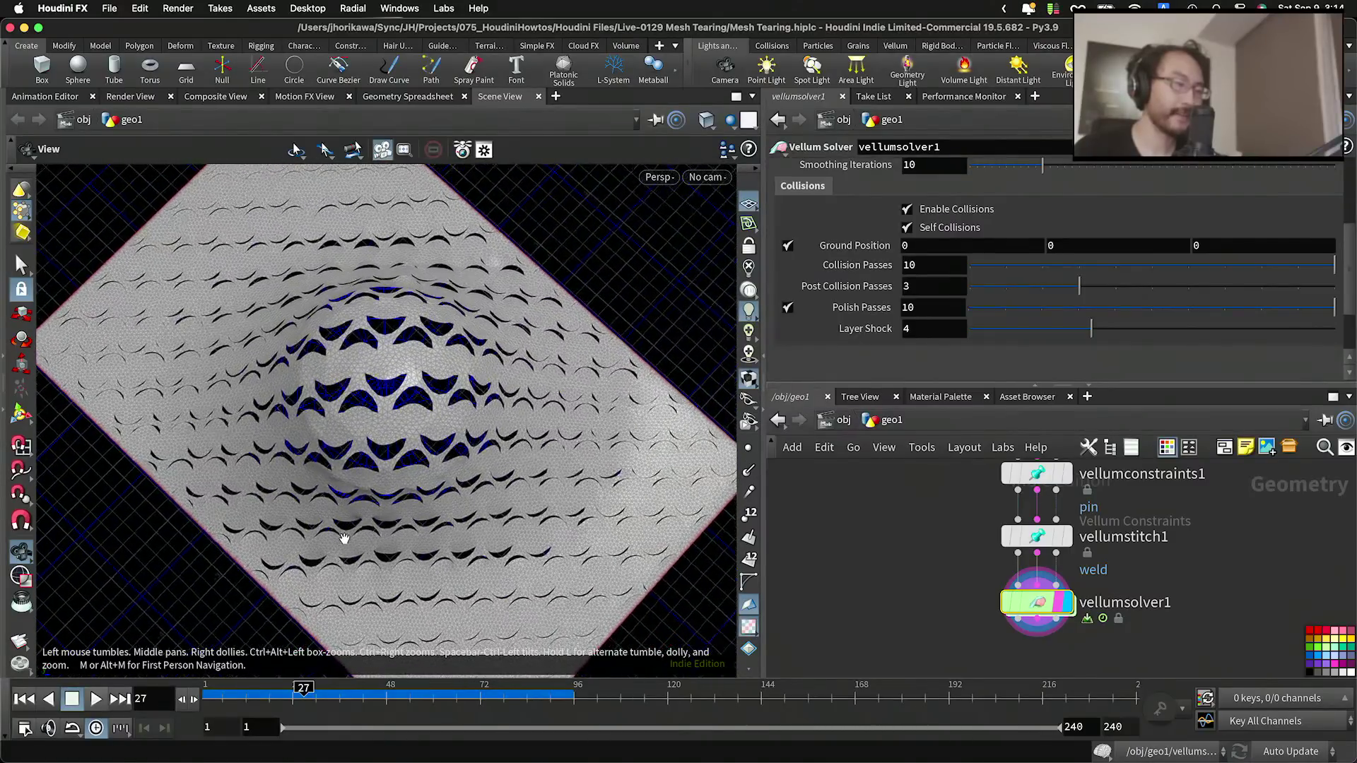
scroll(564, 401, "up", 6)
left_click_drag(566, 400, 524, 409, "alt")
right_click_drag(525, 410, 363, 436, "alt")
left_click_drag(363, 437, 375, 387, "alt")
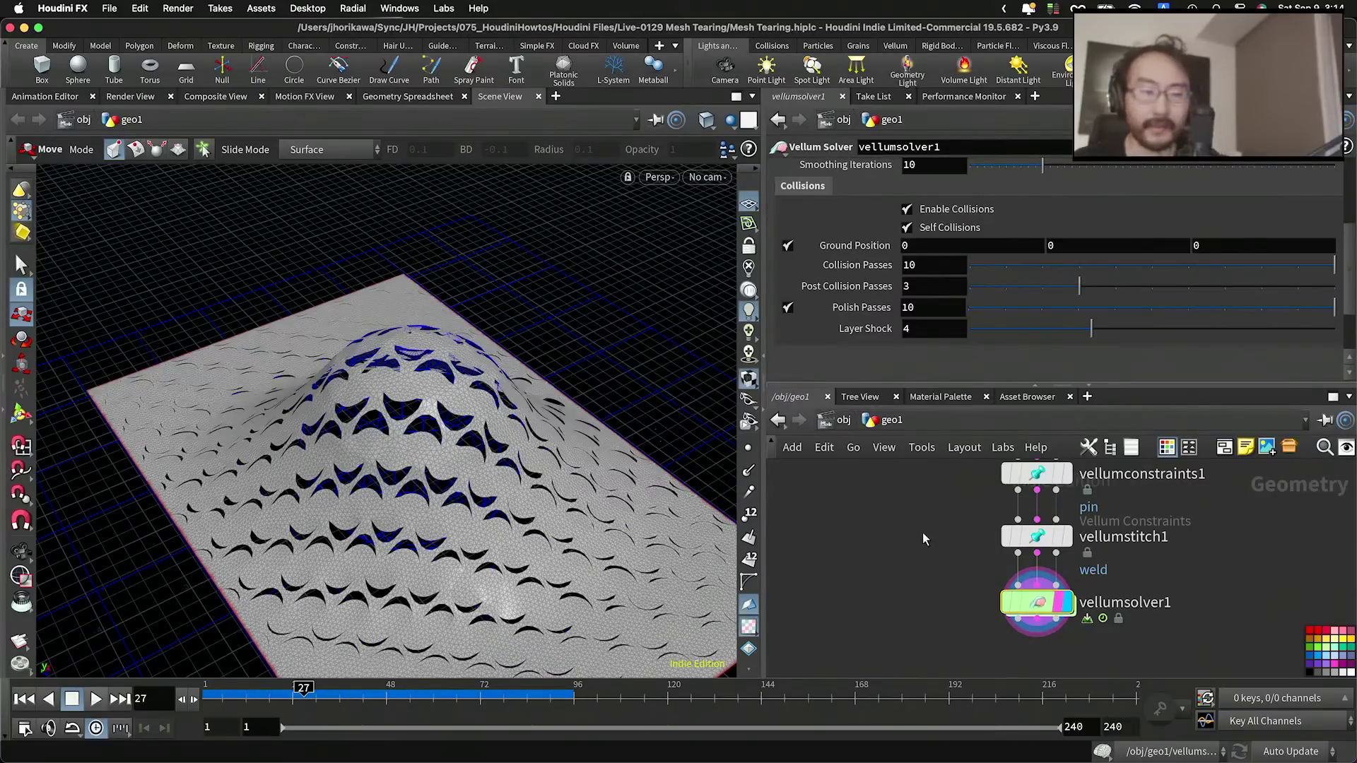
Step: Delete the unused attribwrangle1, open and color2 nodes around the remesh1 branch
scroll(922, 538, "down", 6)
scroll(917, 574, "up", 5)
scroll(915, 592, "up", 3)
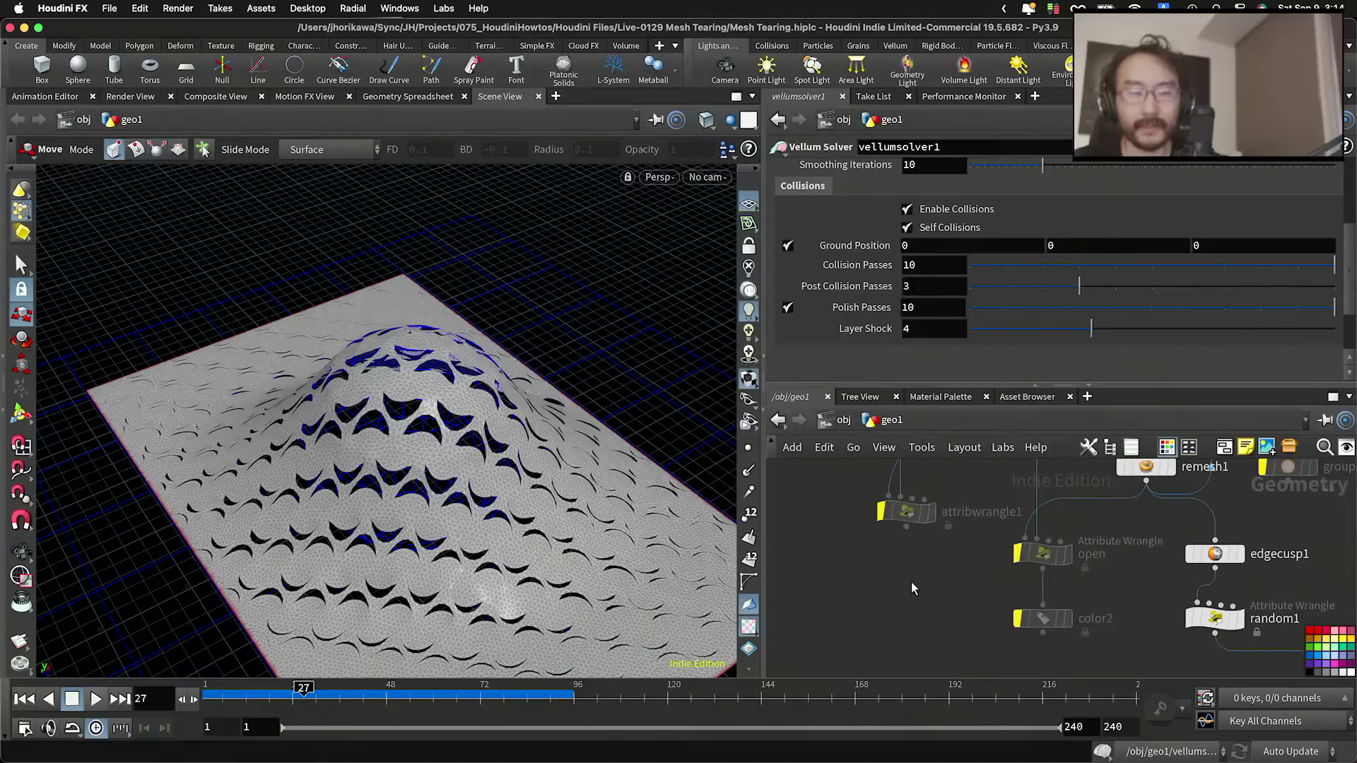
left_click_drag(926, 594, 863, 513)
scroll(905, 555, "down", 4)
middle_click_drag(915, 566, 924, 592)
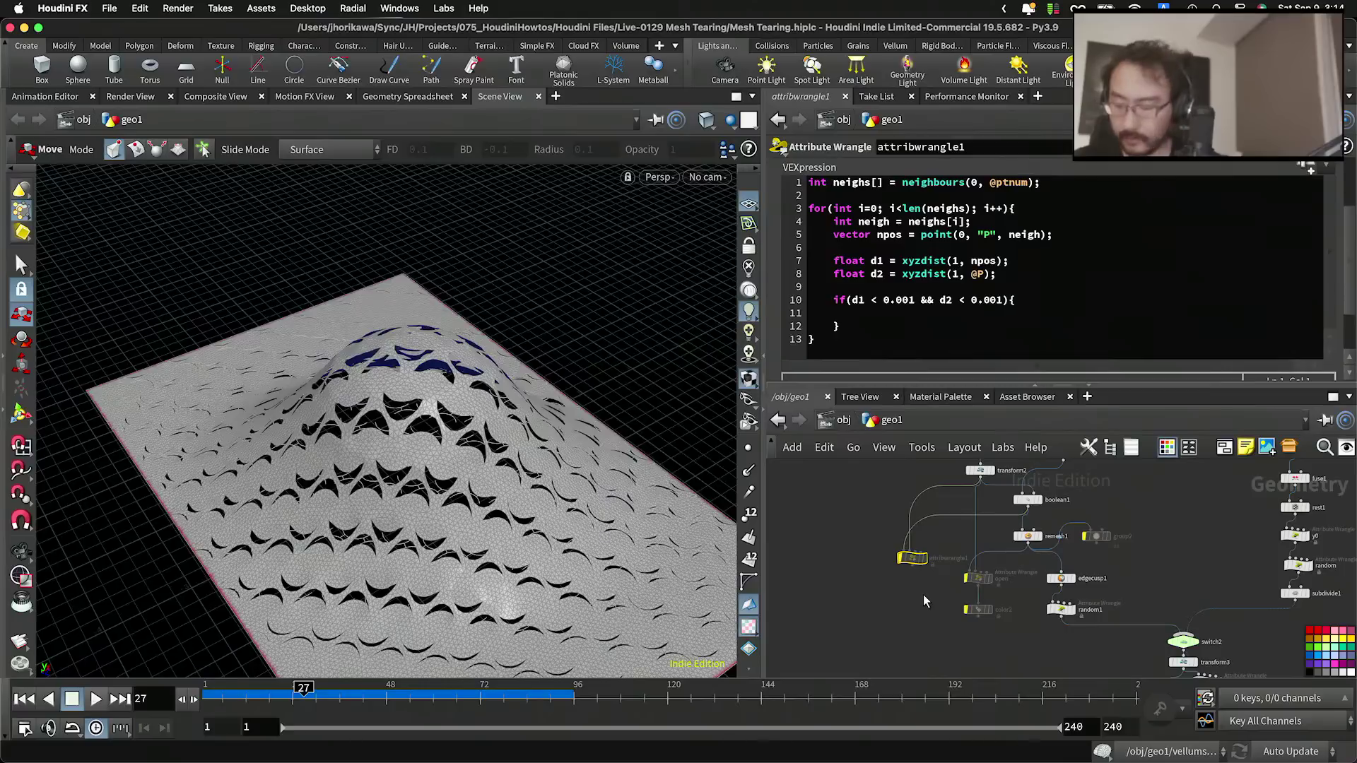
key("Delete")
left_click_drag(980, 638, 937, 568)
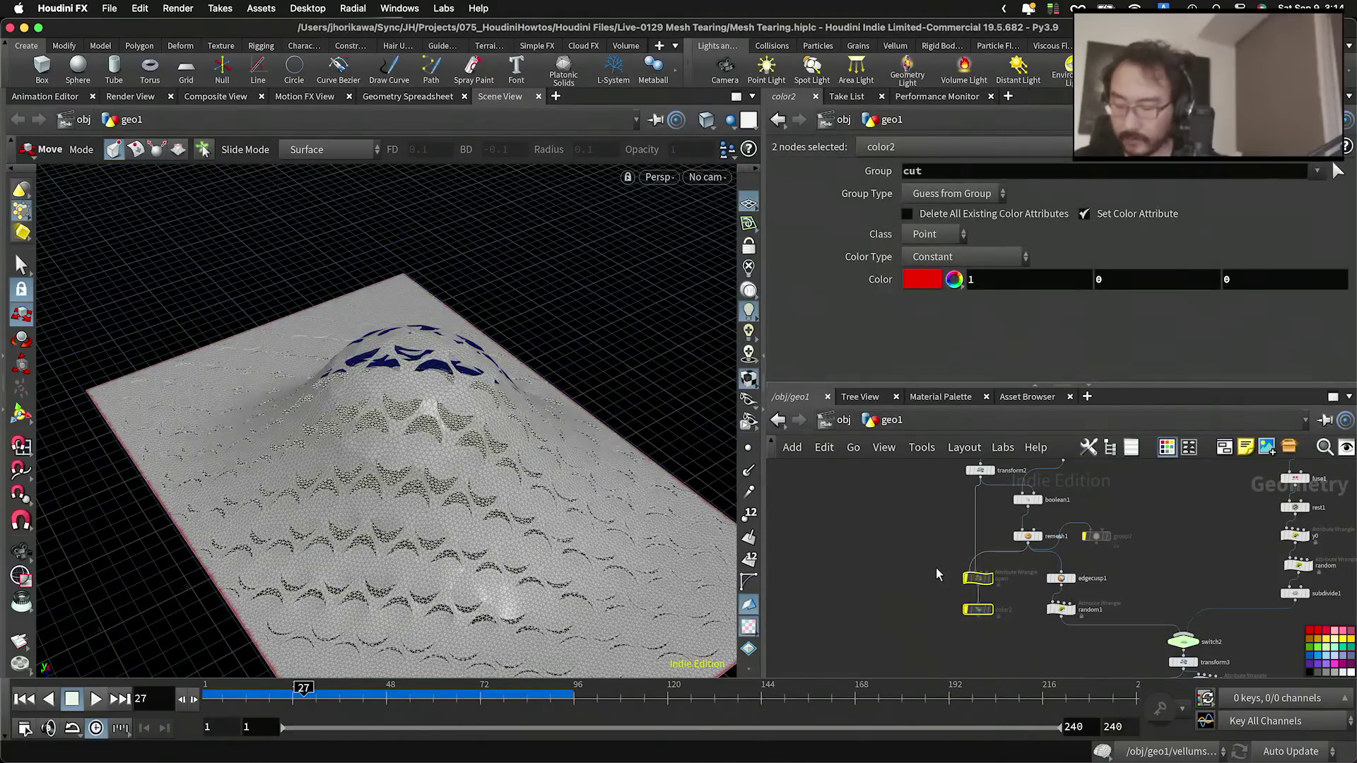
key("Delete")
Step: Rename the Group Create node beside remesh1 as check_edge_group
scroll(1070, 549, "up", 3)
left_click_drag(1172, 585, 1147, 509)
double_click(1204, 523)
type("check_edge_group")
key("Return")
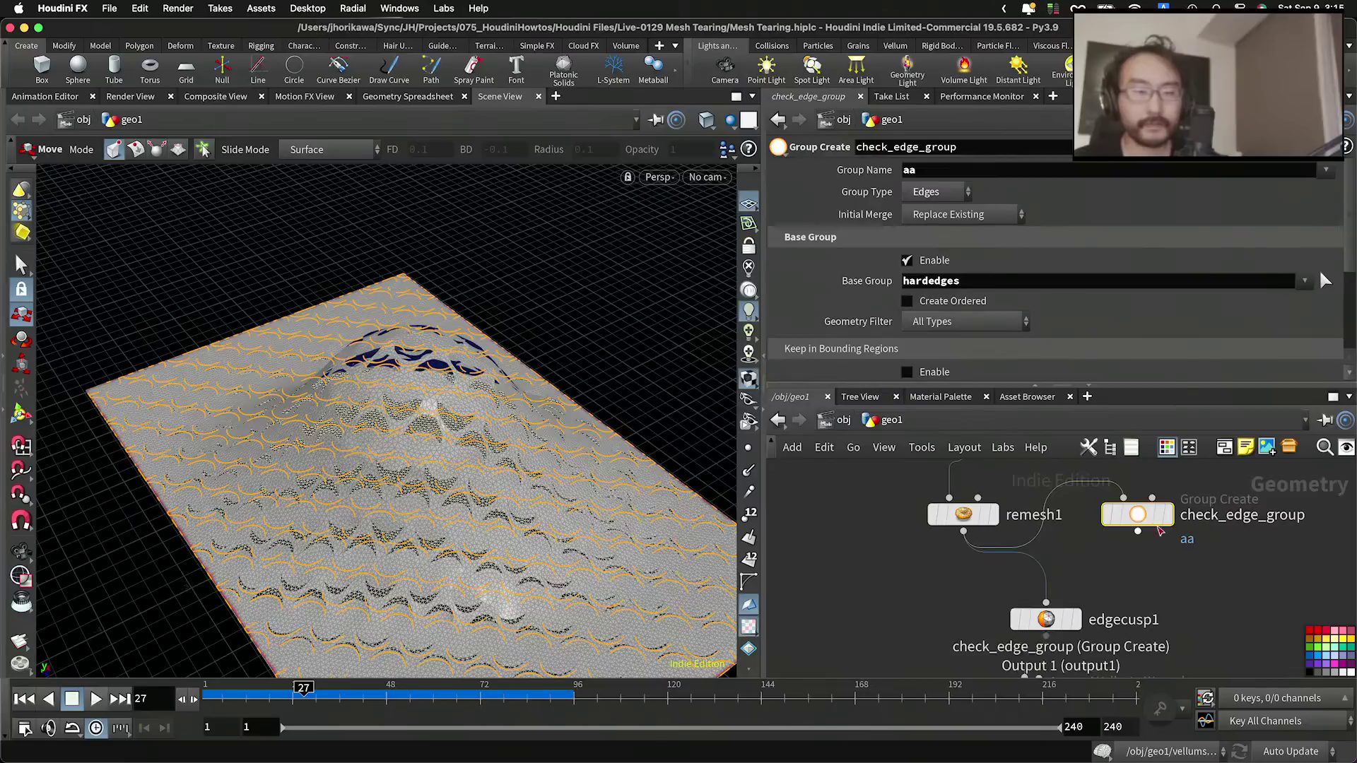
Step: Review the node chain from edgecusp1 down to vellumcloth1 and inspect the edgefracture1 settings
scroll(1152, 544, "down", 5)
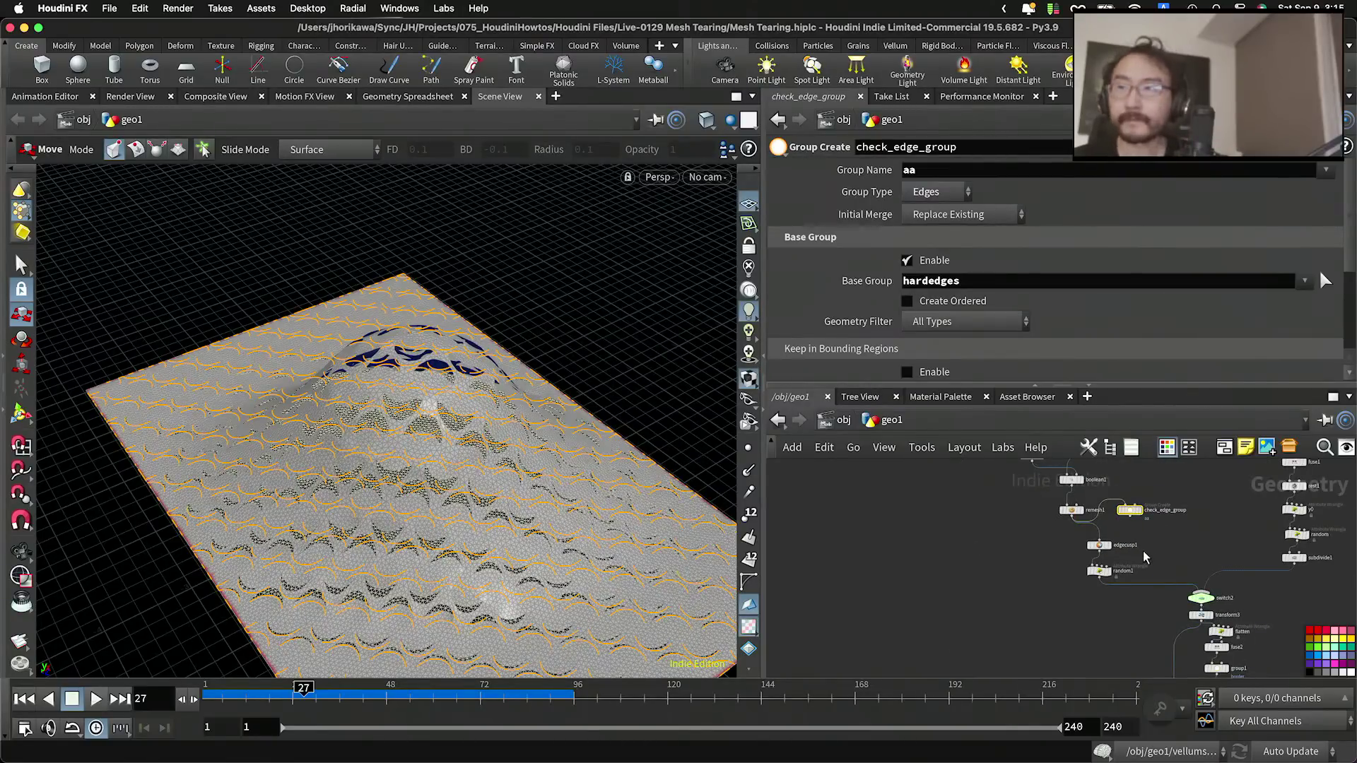
middle_click_drag(1145, 559, 1149, 566)
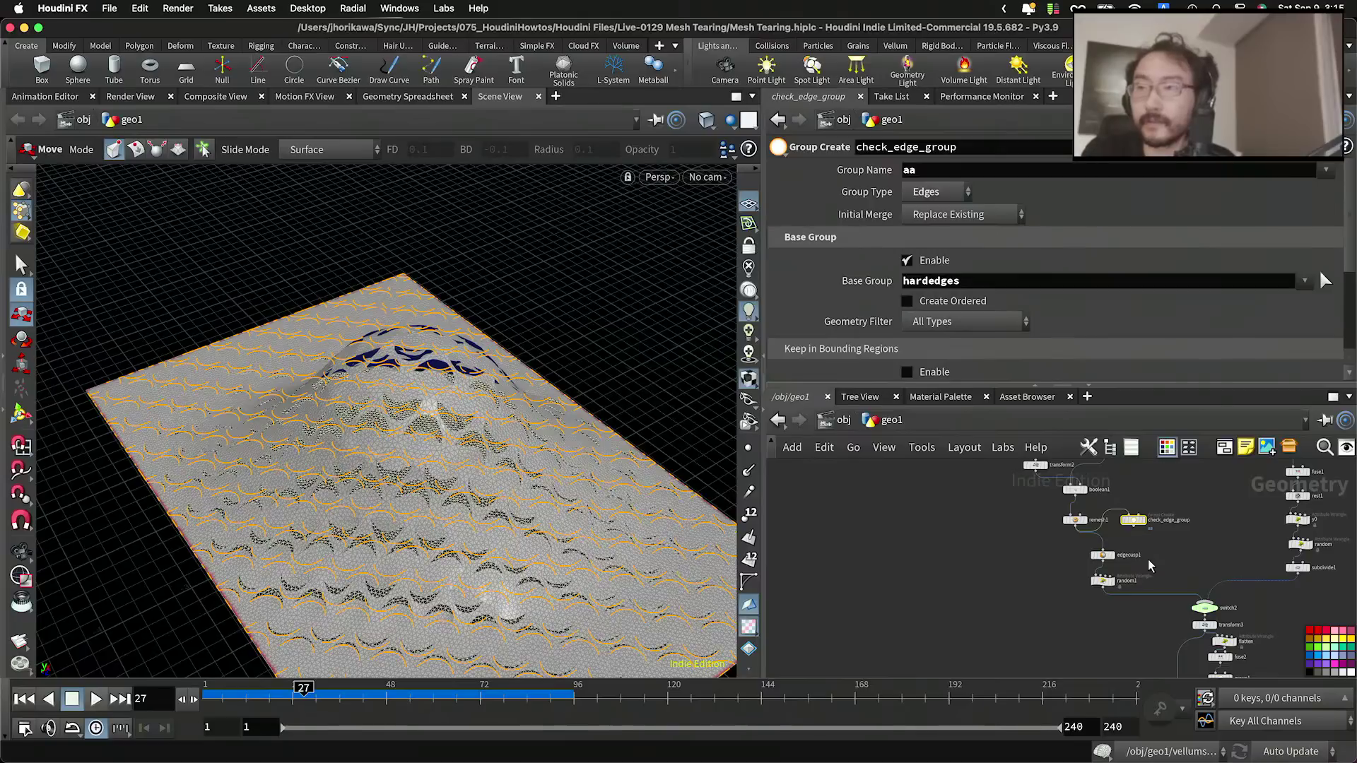
scroll(1149, 563, "down", 5)
scroll(1157, 579, "up", 10)
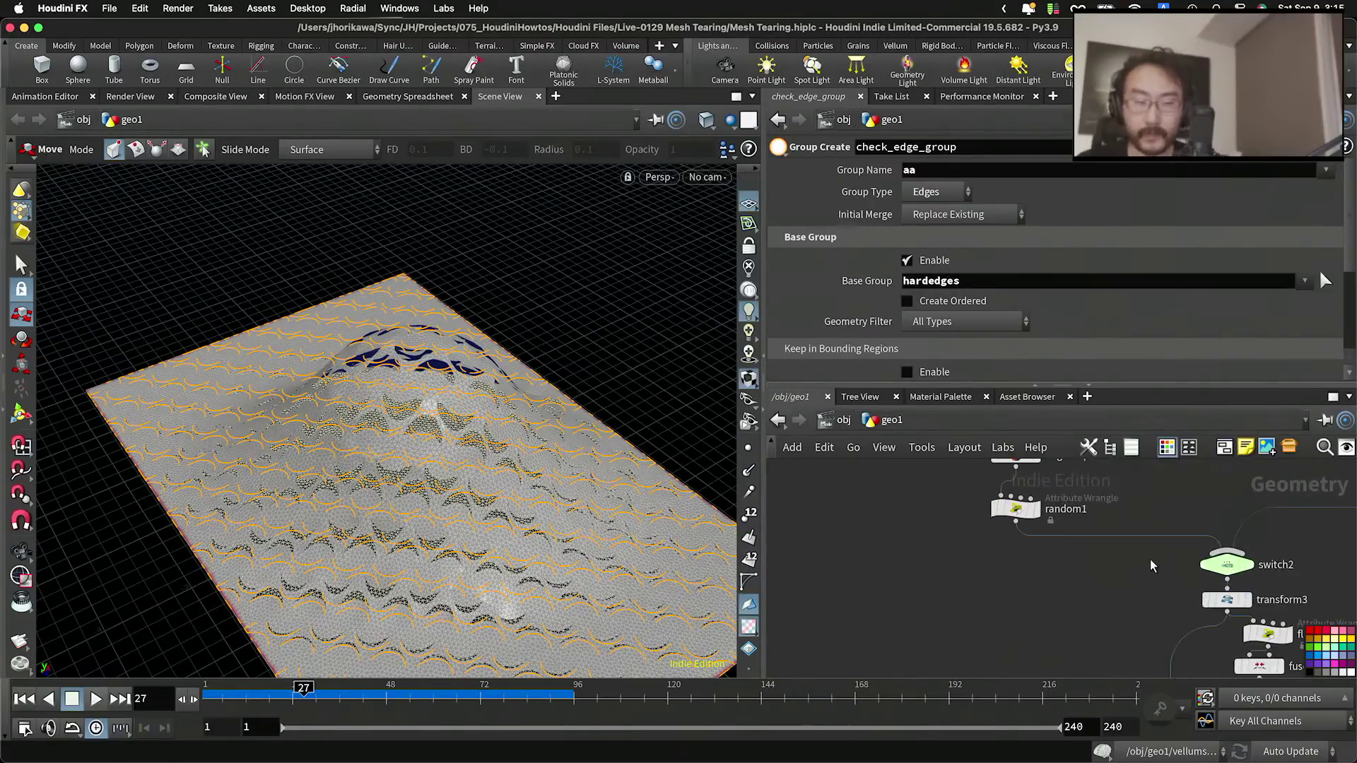
scroll(1073, 552, "down", 10)
scroll(1072, 552, "up", 10)
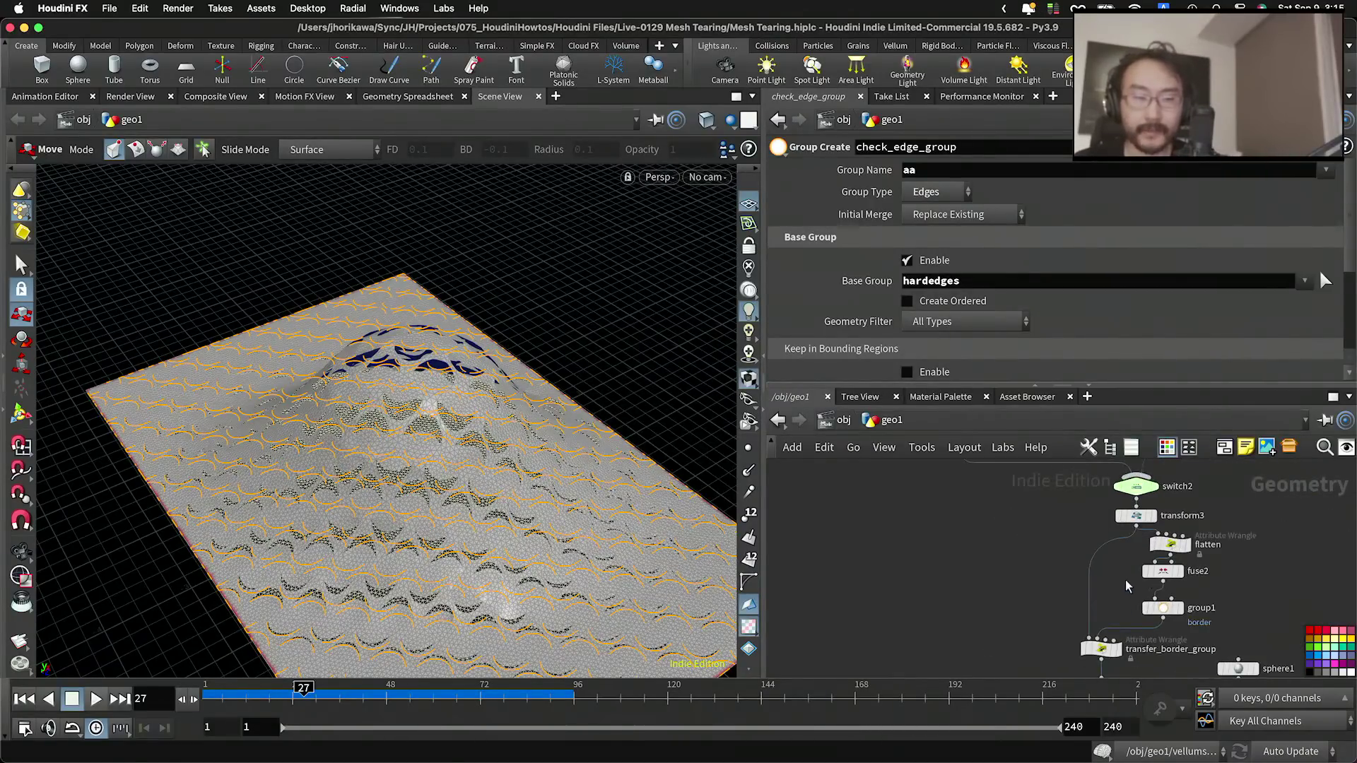
scroll(1115, 538, "down", 3)
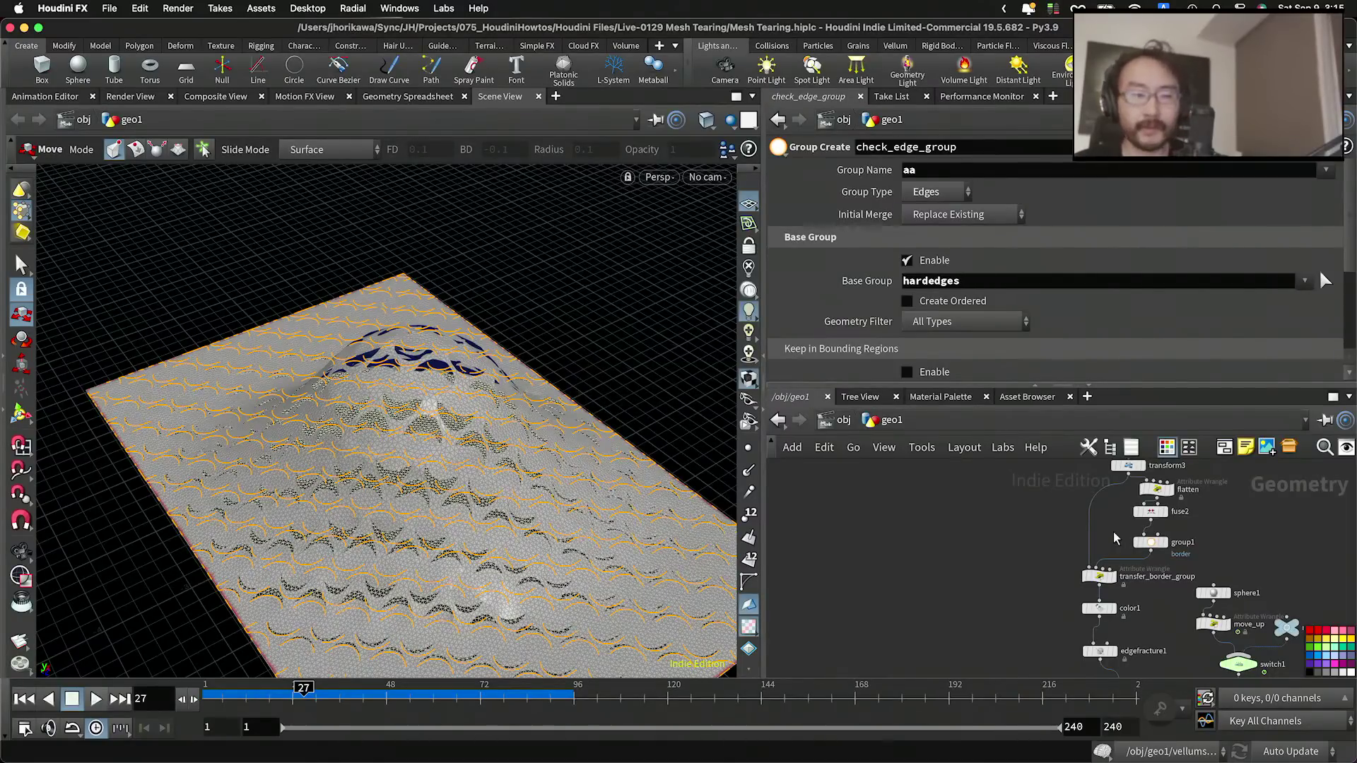
scroll(1114, 539, "down", 5)
scroll(1142, 600, "up", 5)
scroll(1109, 591, "up", 4)
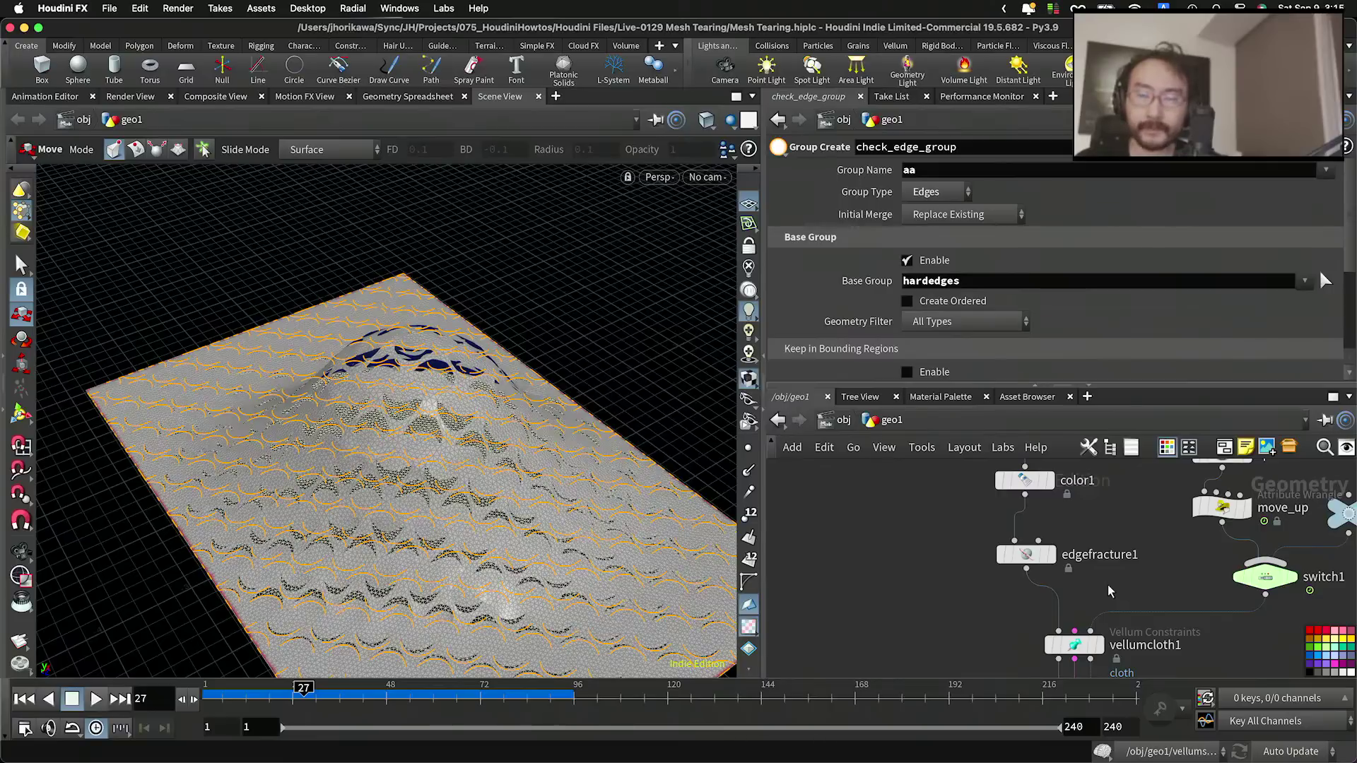
scroll(1103, 590, "down", 4)
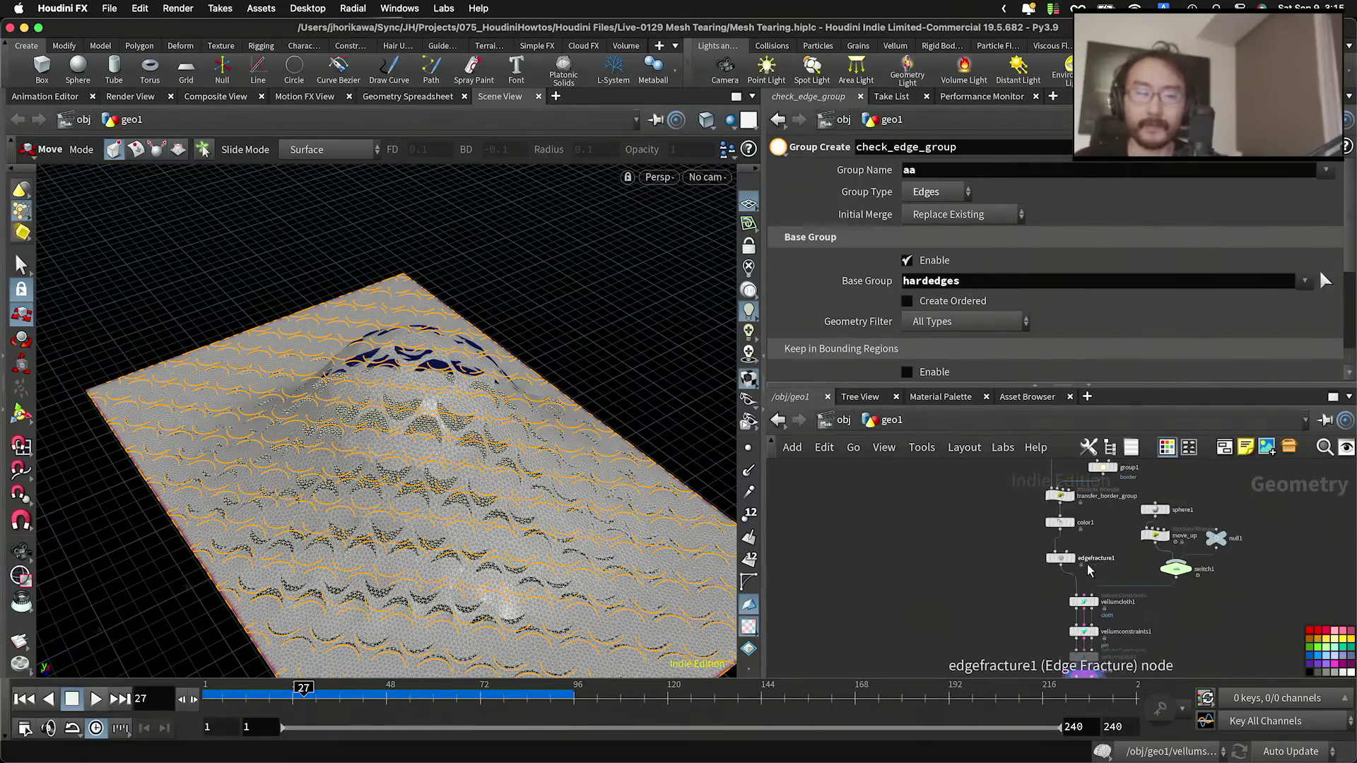
scroll(1095, 585, "up", 5)
left_click(1033, 545)
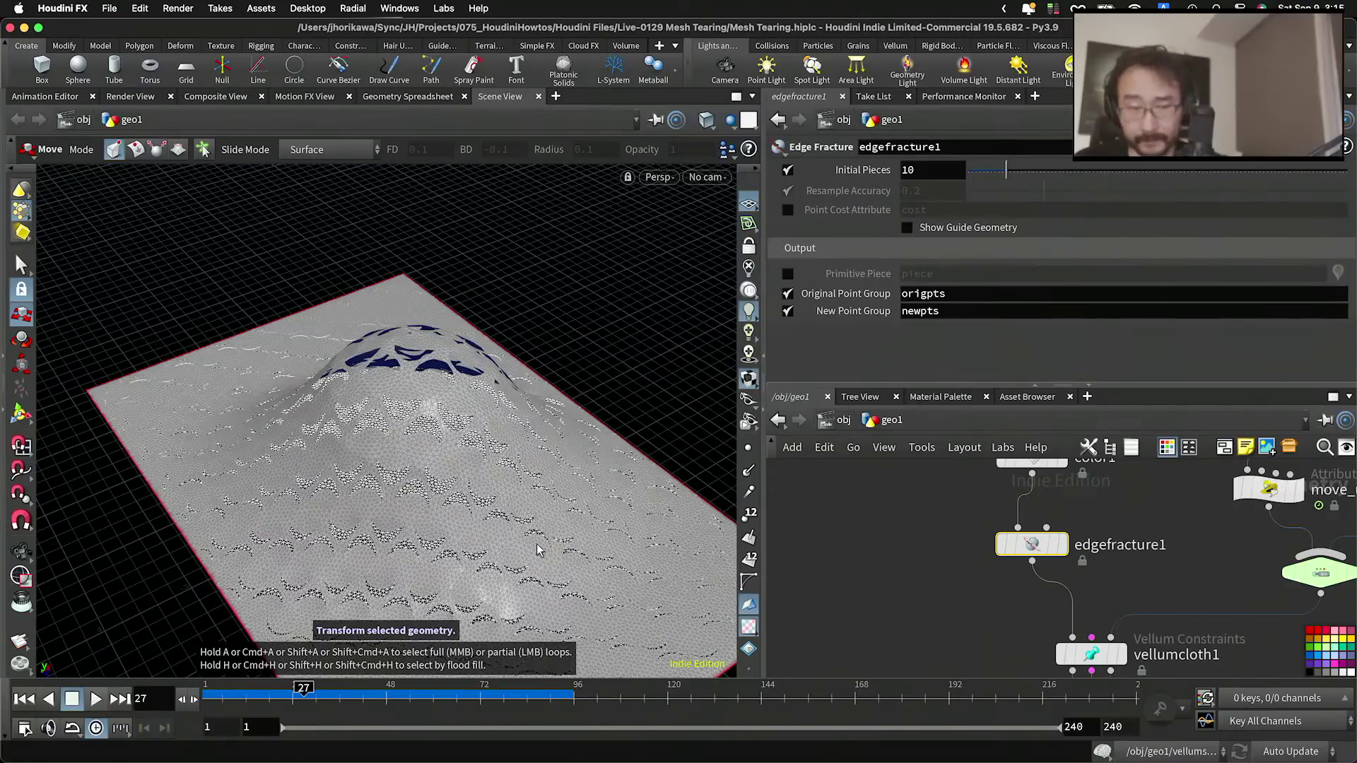
scroll(882, 570, "down", 2)
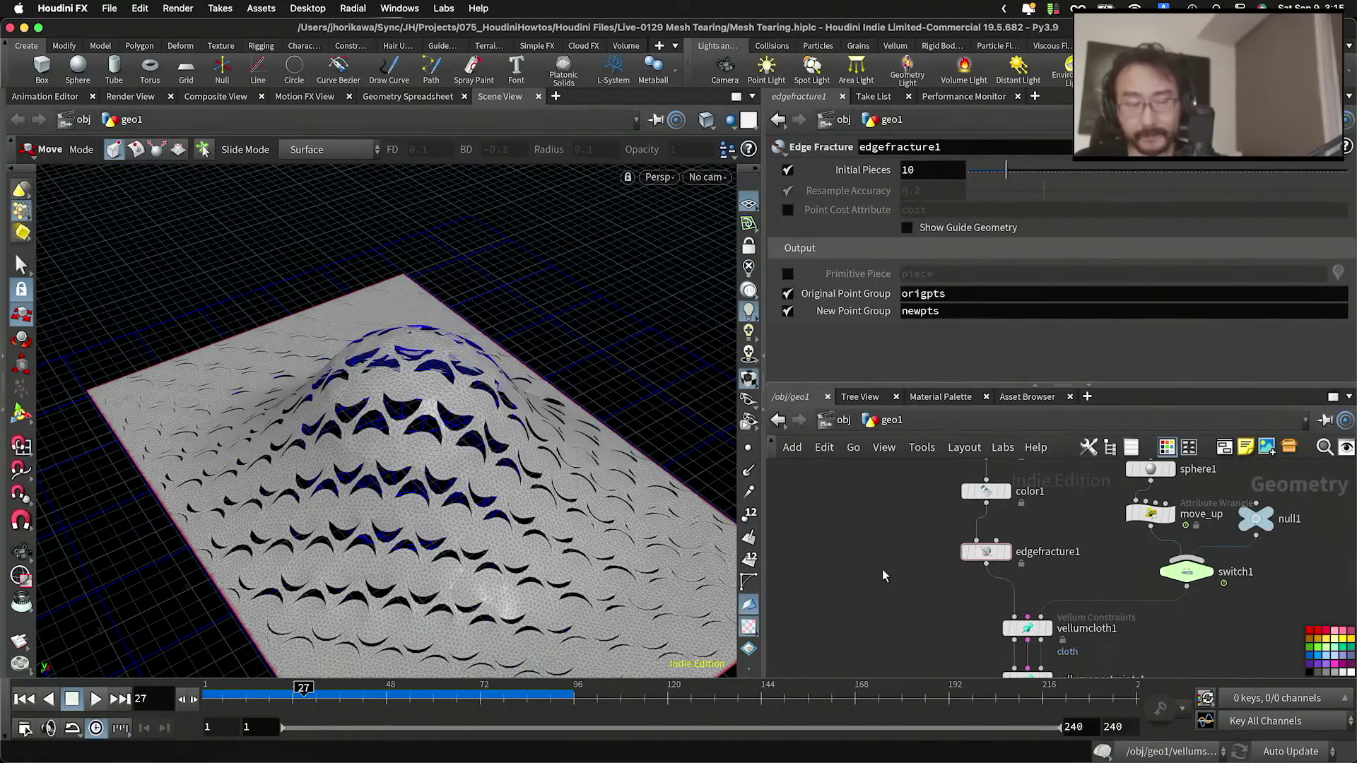
Step: Examine the shape and mesh edges of the opened slits up close at frame 27
scroll(502, 498, "up", 5, "alt")
middle_click_drag(491, 509, 582, 433, "alt")
scroll(582, 433, "up", 5, "alt")
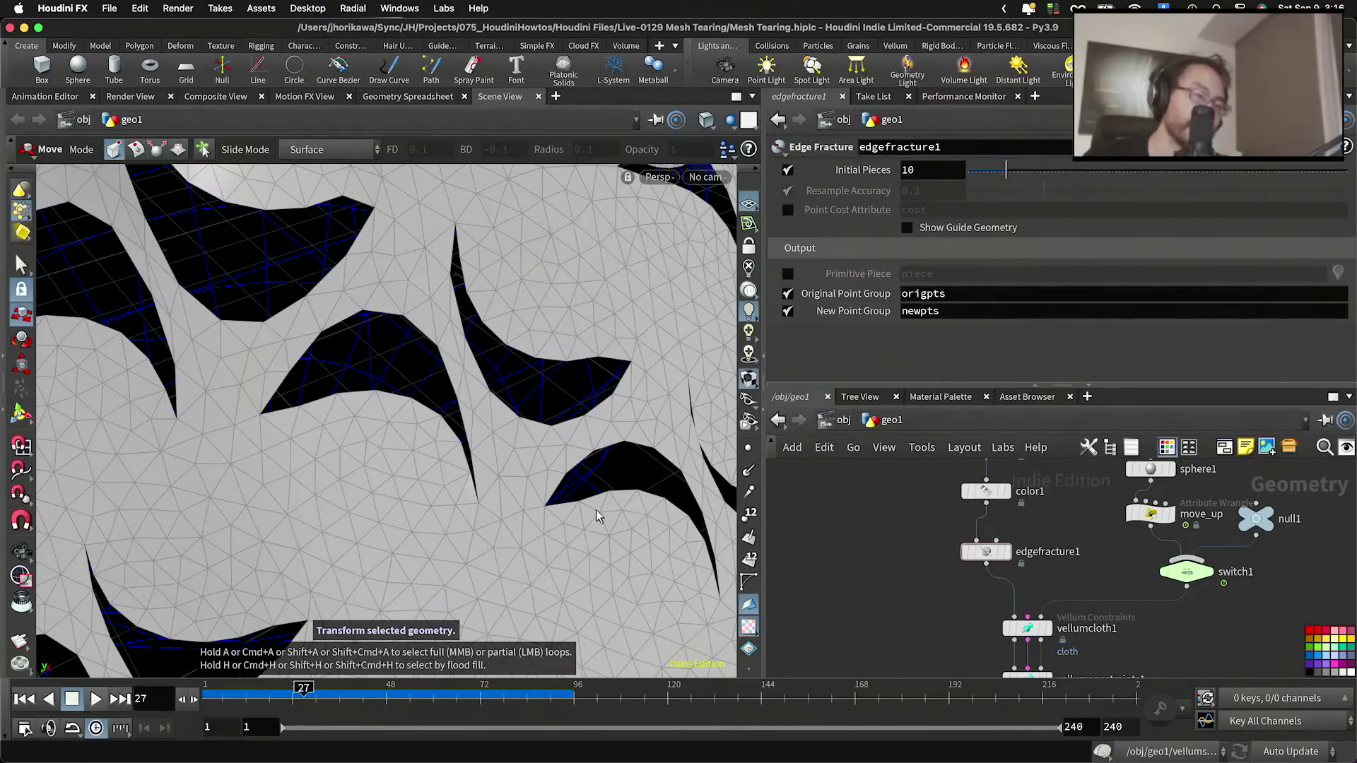
scroll(1000, 555, "up", 2)
mouse_move(986, 559)
left_mouse_down()
mouse_move(1006, 564)
mouse_move(986, 565)
left_mouse_up()
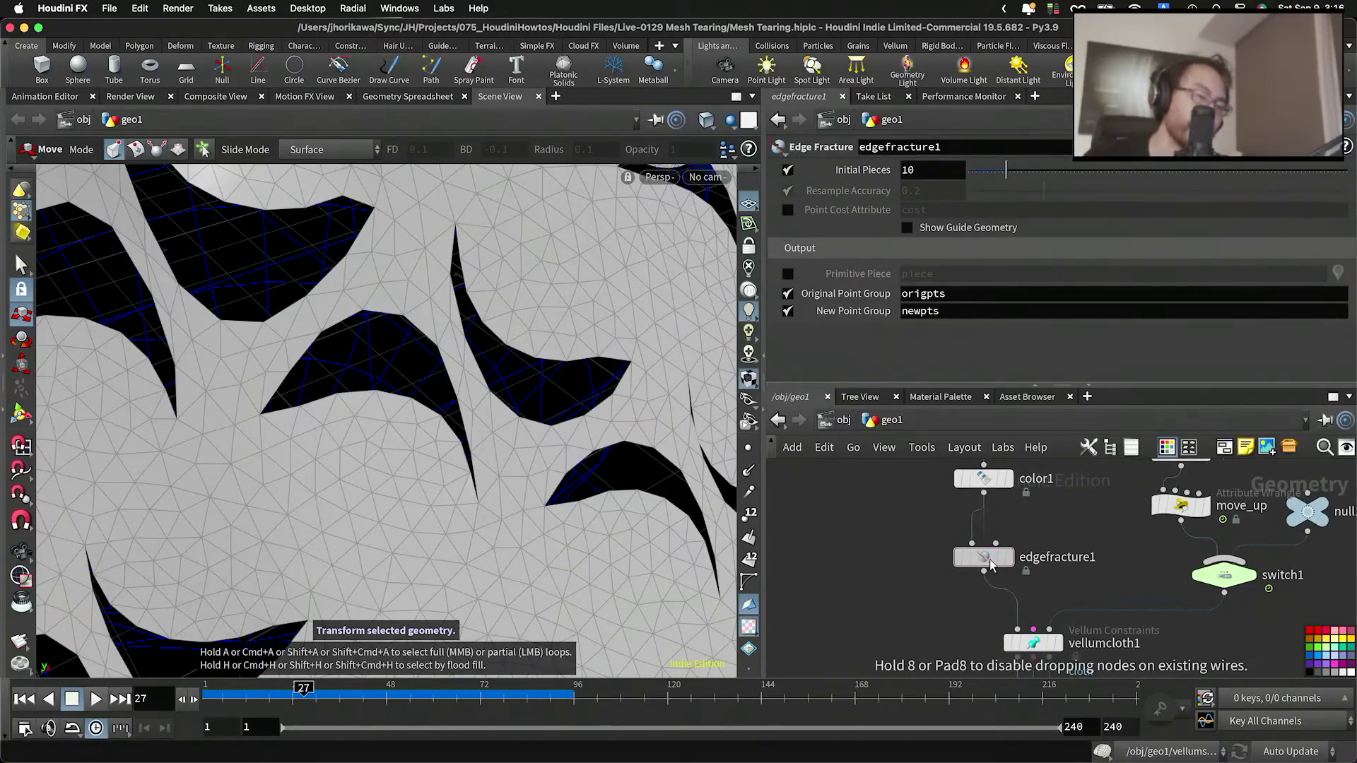
key("Escape")
left_click_drag(626, 504, 486, 523)
scroll(486, 523, "up", 10)
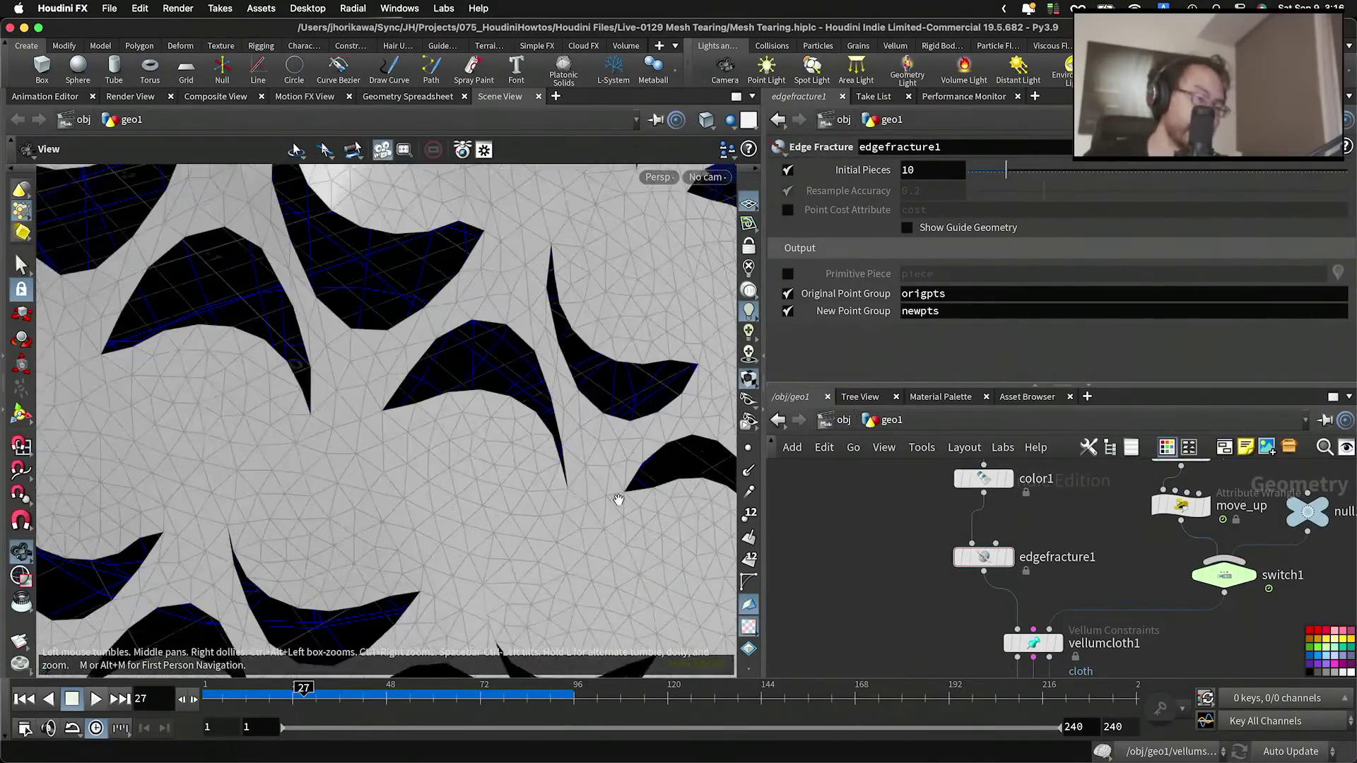
key("t")
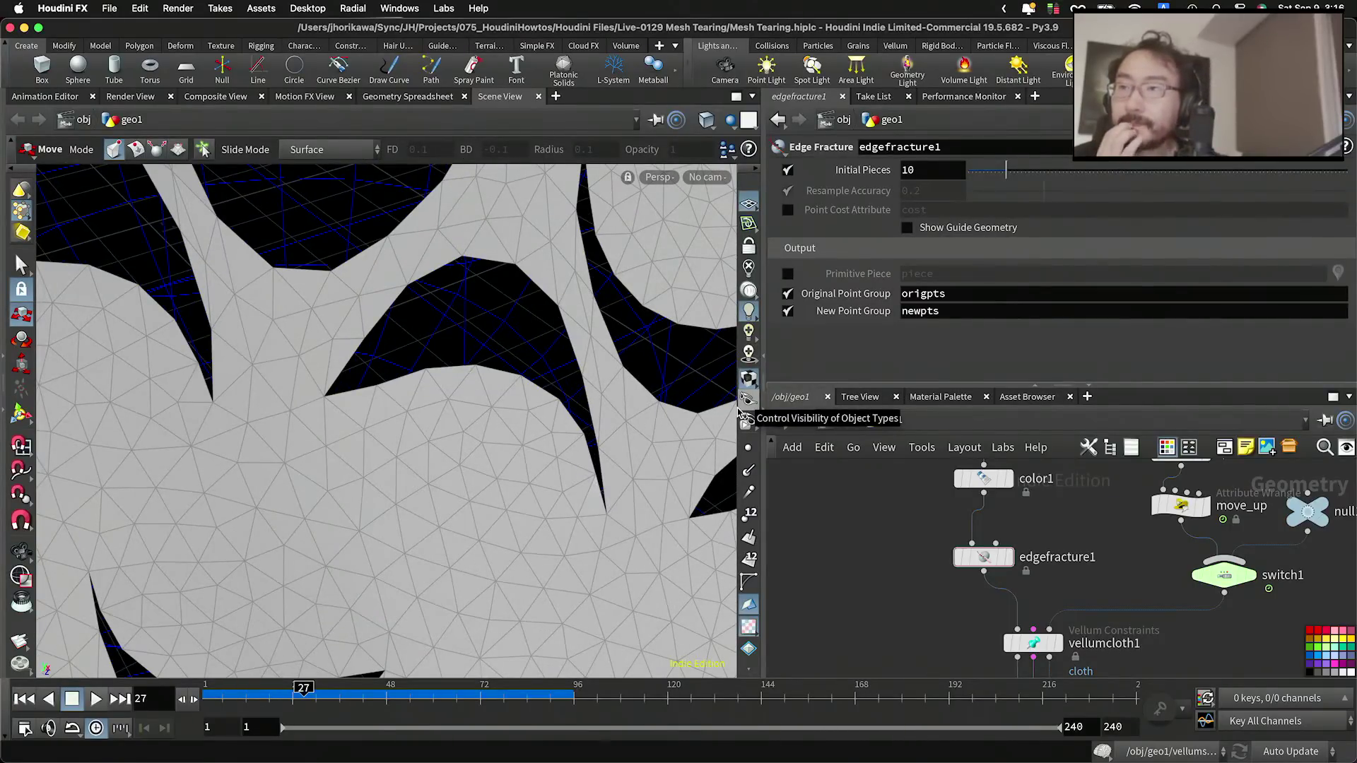
Step: Return to frame 1 and bypass the random1 wrangle below edgecusp1
scroll(929, 554, "down", 6)
middle_click_drag(945, 489, 961, 567)
scroll(962, 566, "up", 3)
scroll(996, 594, "up", 5)
scroll(999, 591, "down", 8)
middle_click_drag(961, 513, 975, 582)
scroll(920, 564, "up", 2)
scroll(921, 564, "up", 3)
left_click(983, 546)
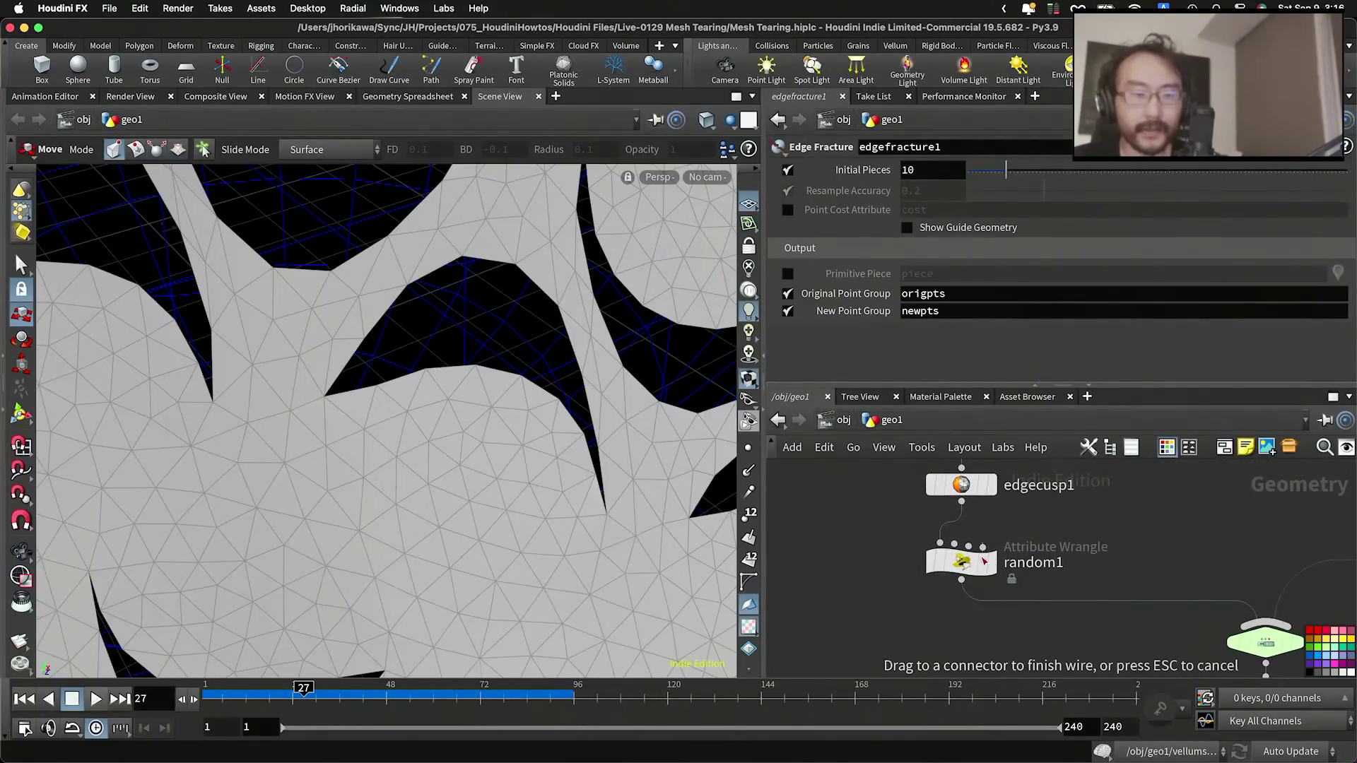
left_click_drag(993, 539, 964, 558)
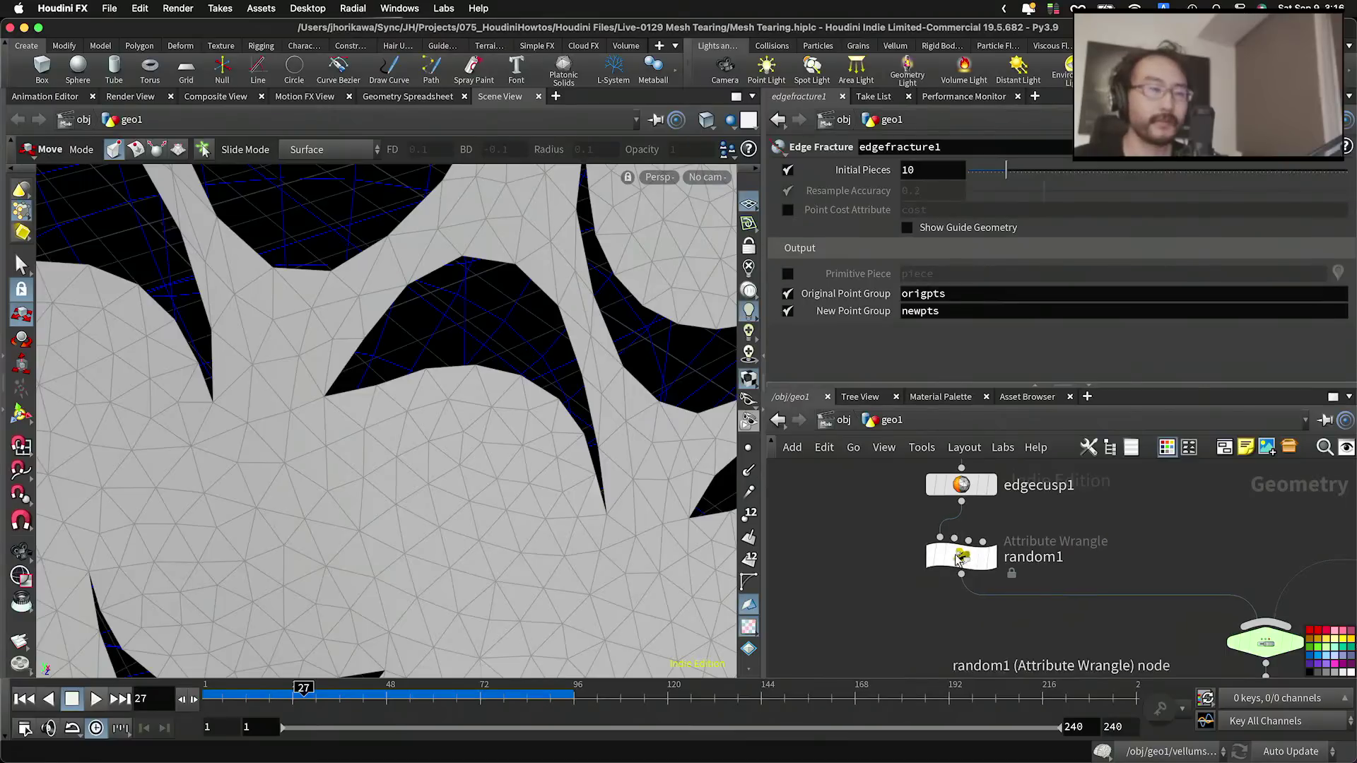
key("space")
right_click_drag(550, 417, 303, 316, "alt")
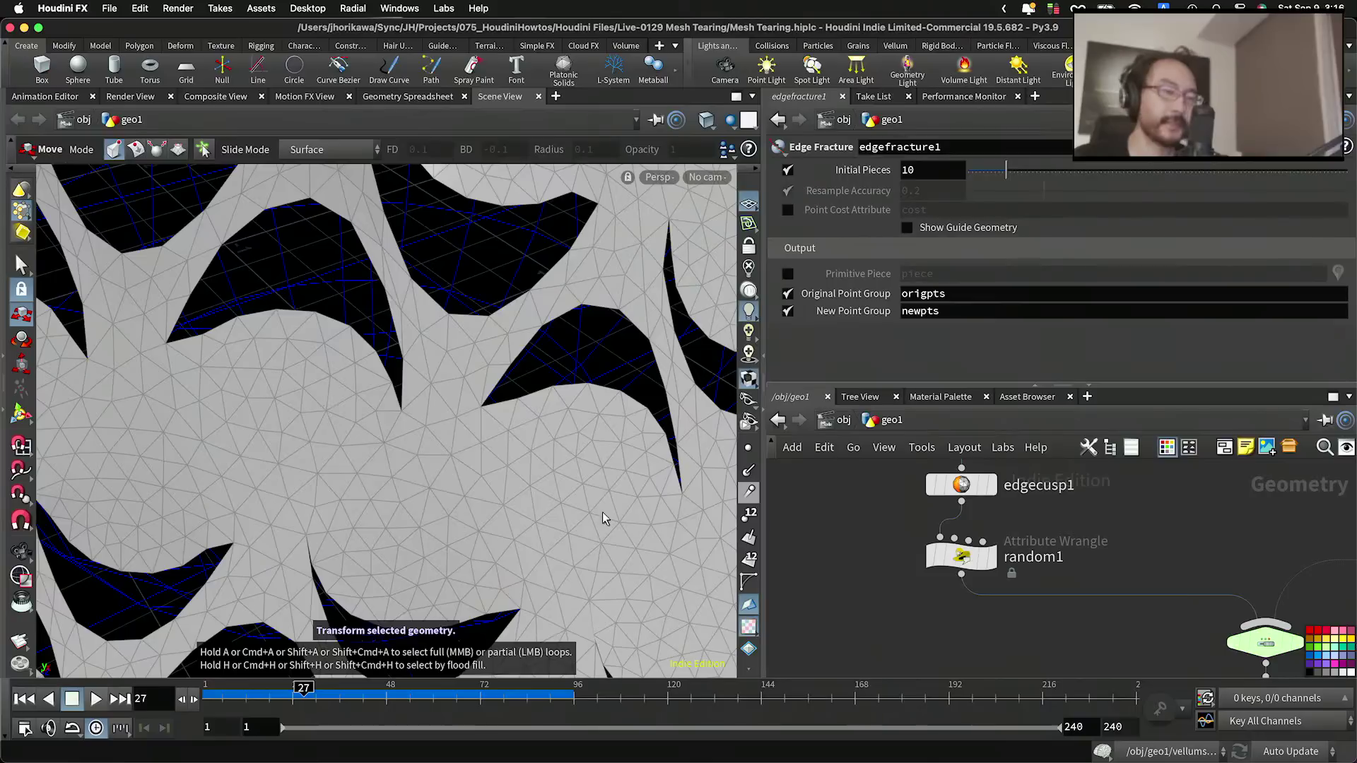
left_click(24, 699)
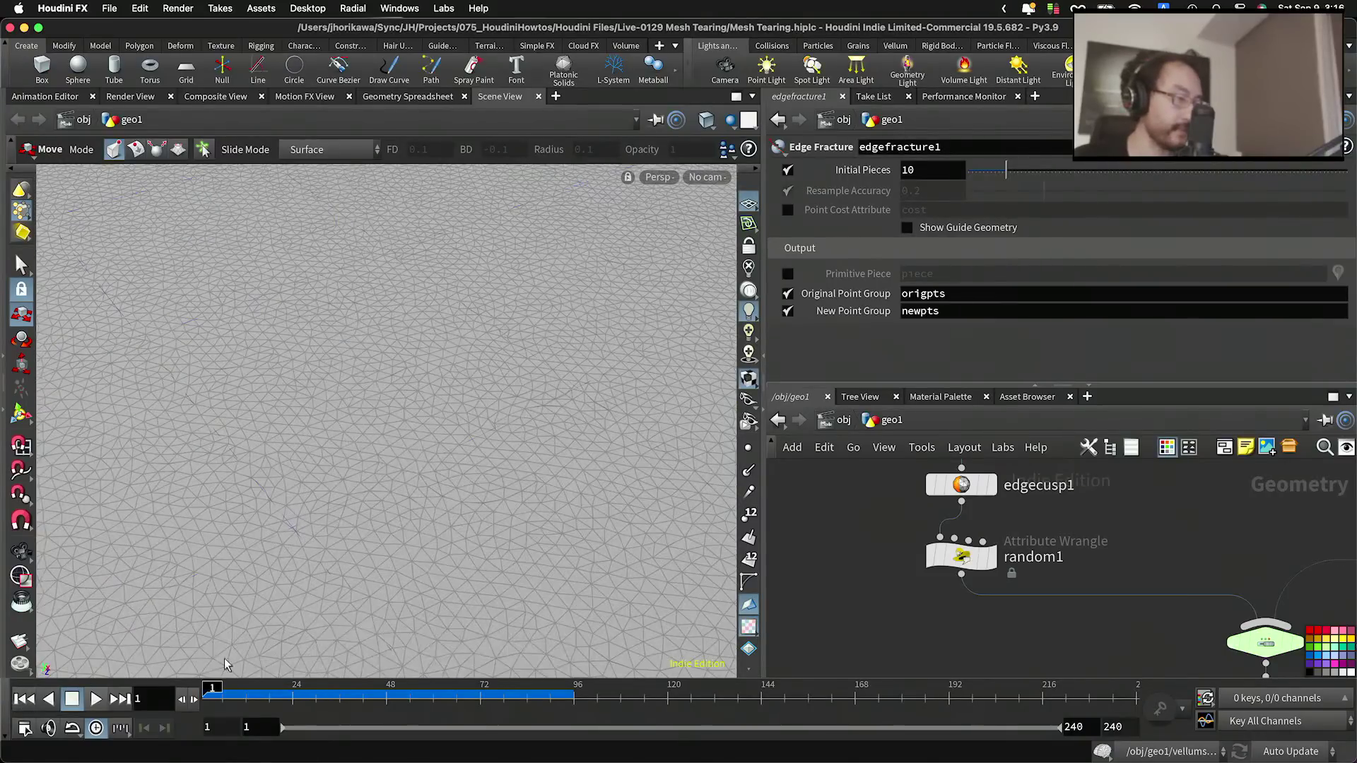
left_click(930, 562)
Step: Play the vellumsolver1 simulation without the random offset up to frame 36 and check whether the cloth tears
scroll(1109, 495, "down", 6)
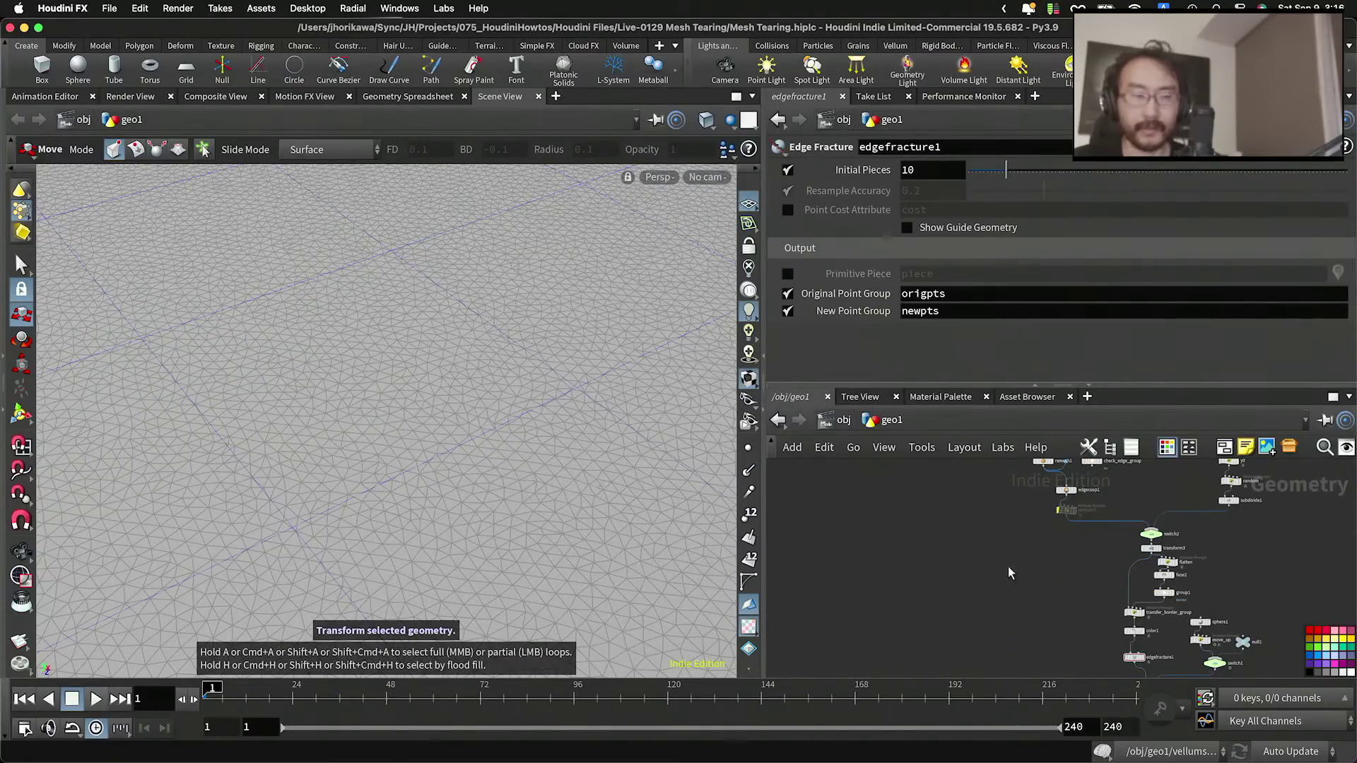
middle_click_drag(1034, 589, 968, 530)
scroll(968, 530, "up", 5)
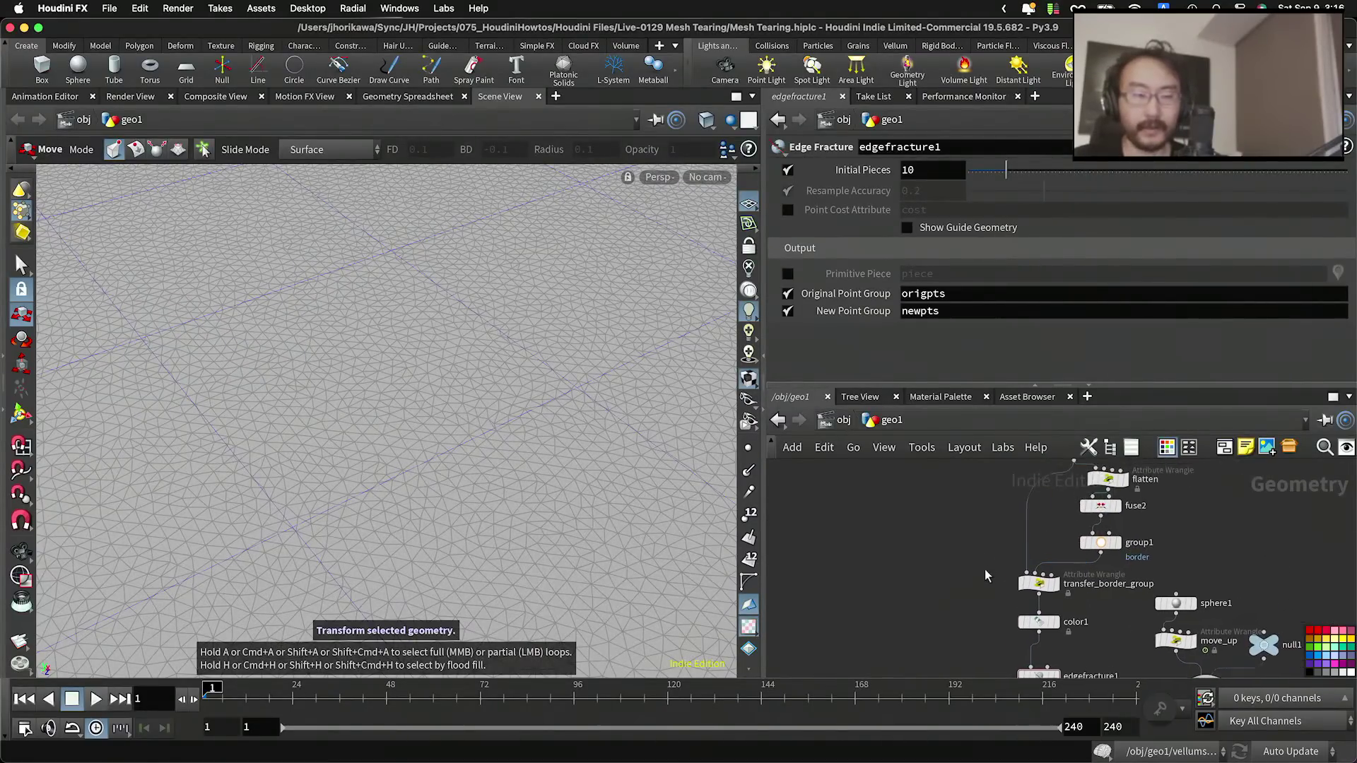
scroll(1046, 566, "up", 2)
middle_click_drag(1100, 653, 1079, 487)
left_click_drag(1058, 607, 1054, 607)
scroll(1130, 604, "down", 4)
middle_click_drag(1136, 608, 1106, 505)
scroll(1081, 616, "up", 5)
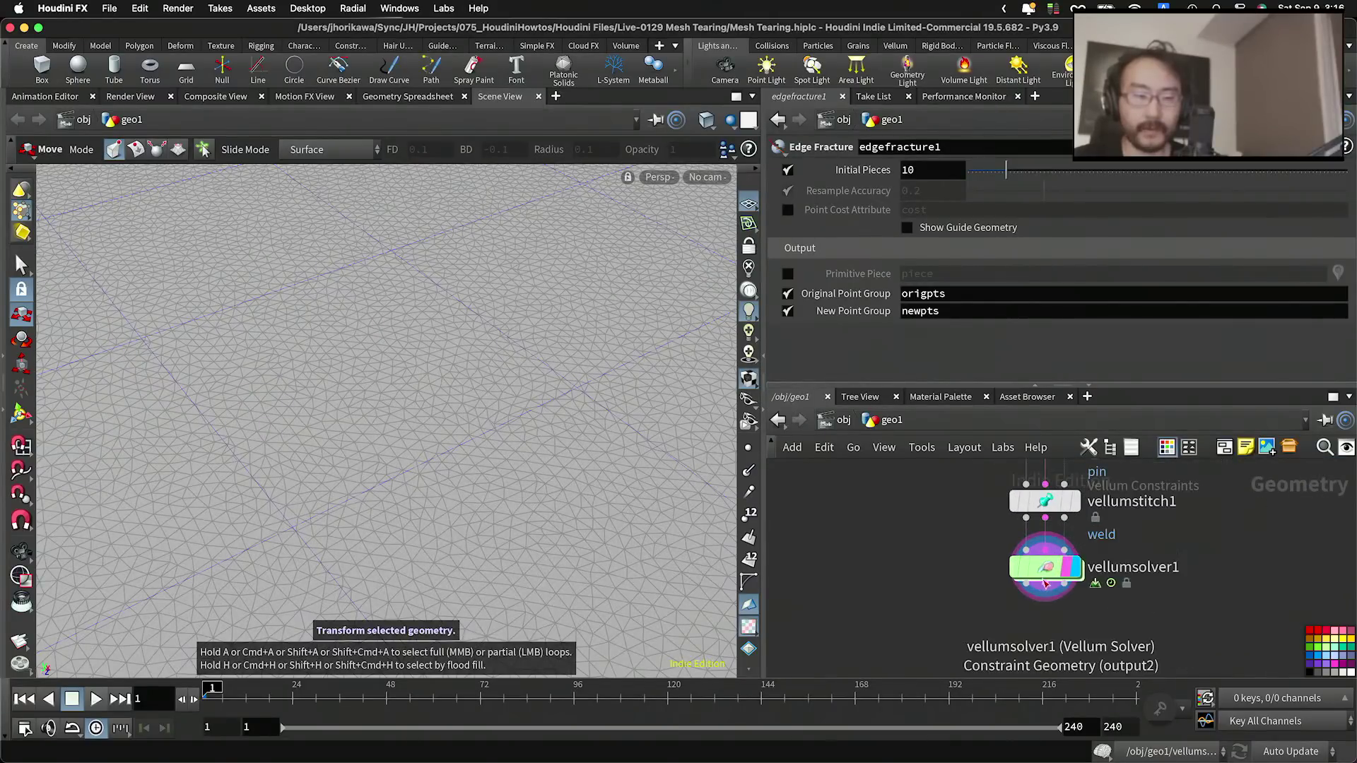
left_click(95, 699)
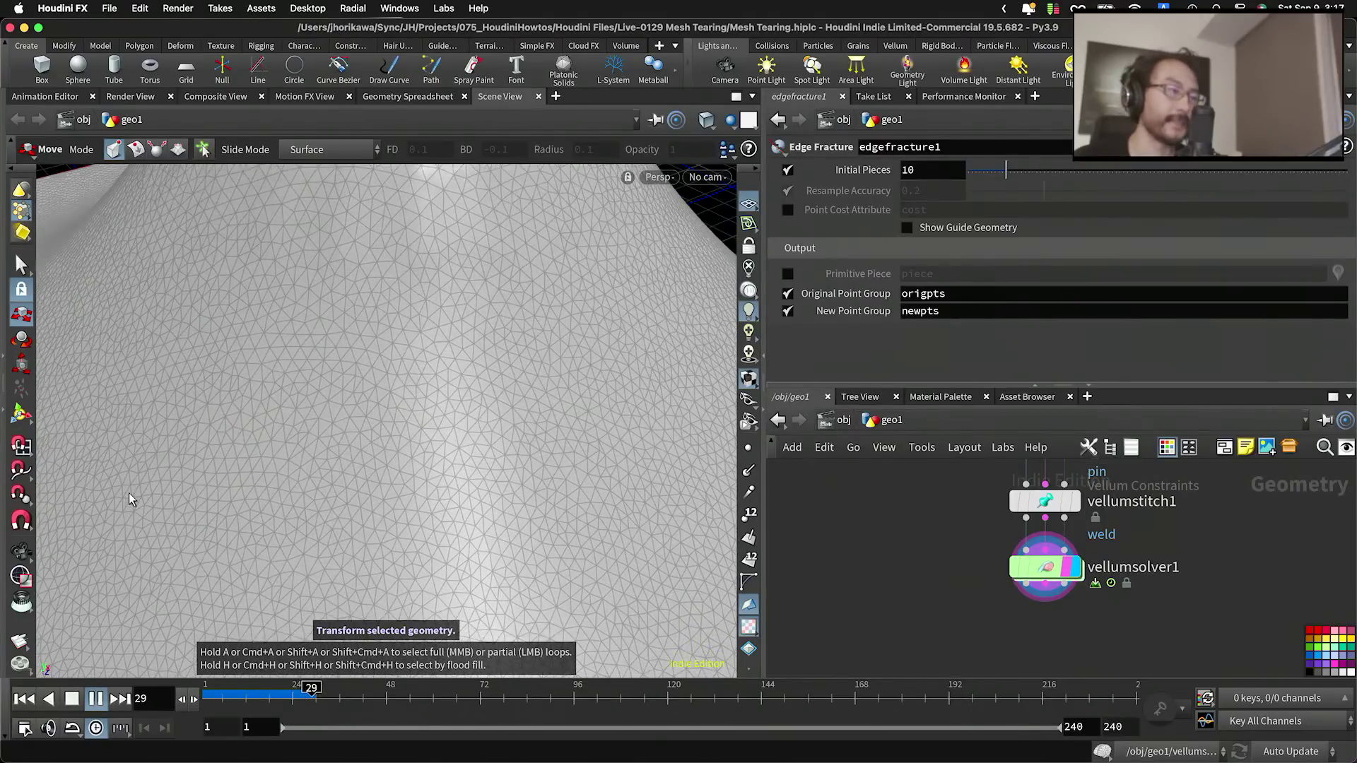
left_click(102, 701)
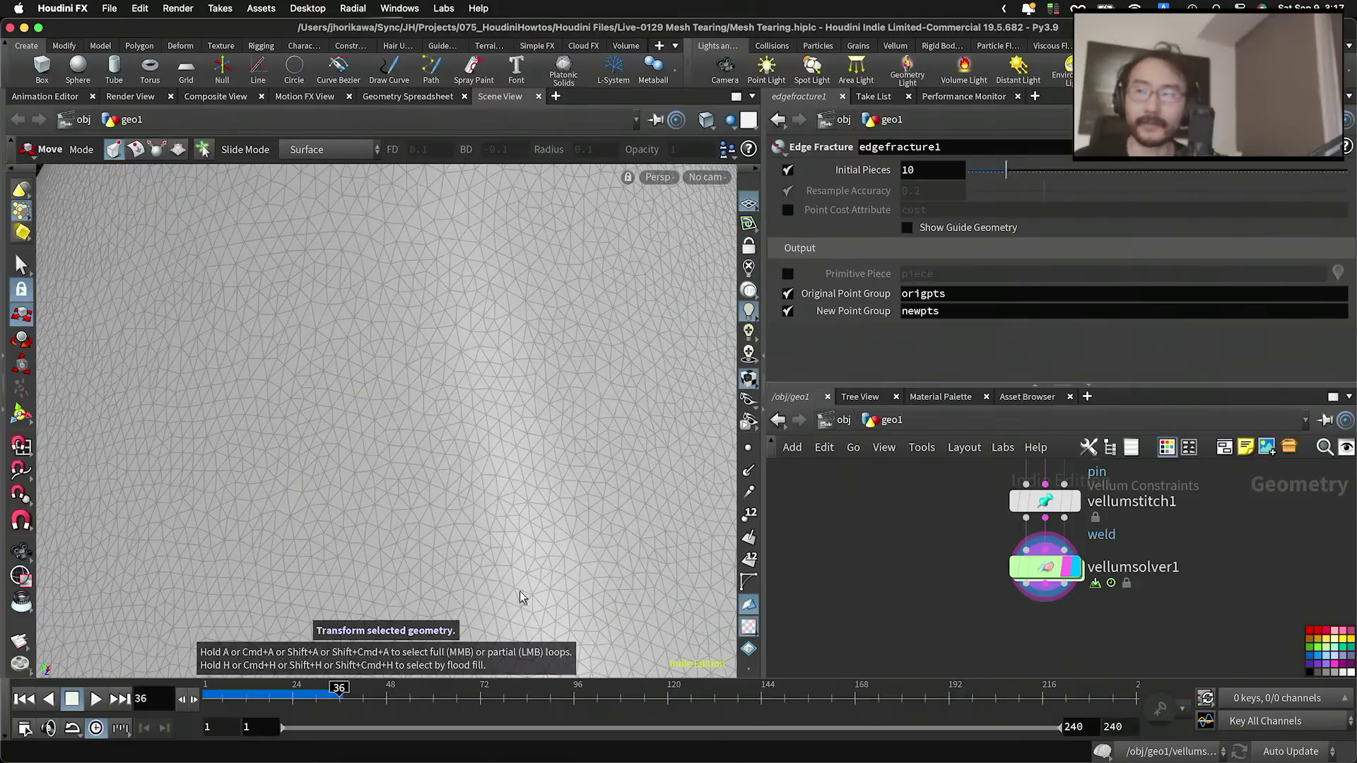
Step: Re-enable the random1 wrangle and display its output
scroll(986, 595, "down", 5)
scroll(999, 632, "down", 2)
middle_click_drag(982, 566, 1011, 633)
scroll(996, 546, "up", 3)
middle_click_drag(994, 543, 1032, 592)
scroll(1030, 561, "up", 6)
middle_click_drag(1089, 506, 1112, 554)
scroll(1111, 554, "down", 2)
middle_click_drag(1049, 661, 1067, 629)
scroll(1065, 620, "up", 2)
left_click(1048, 606)
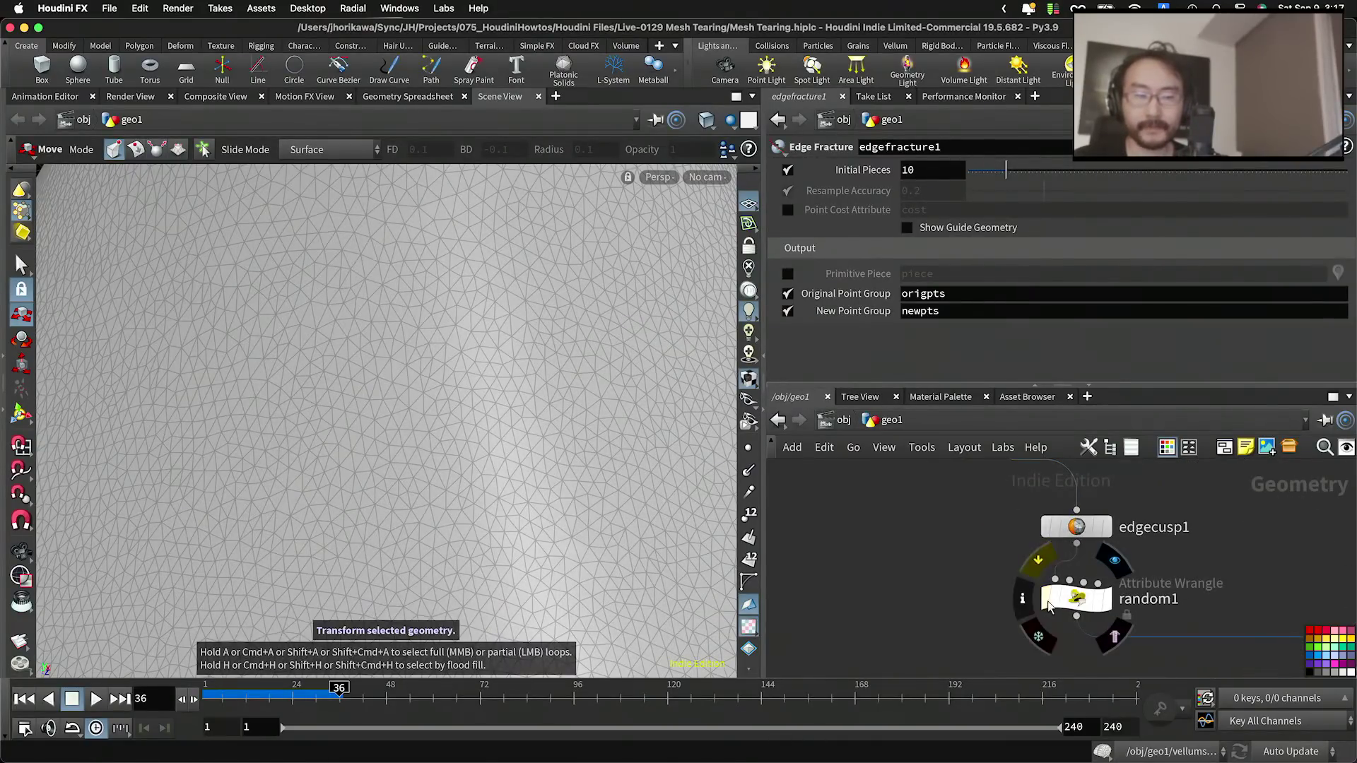
left_click(1107, 605)
left_click(1098, 606)
left_click(1086, 605)
left_click_drag(1084, 605, 1083, 612)
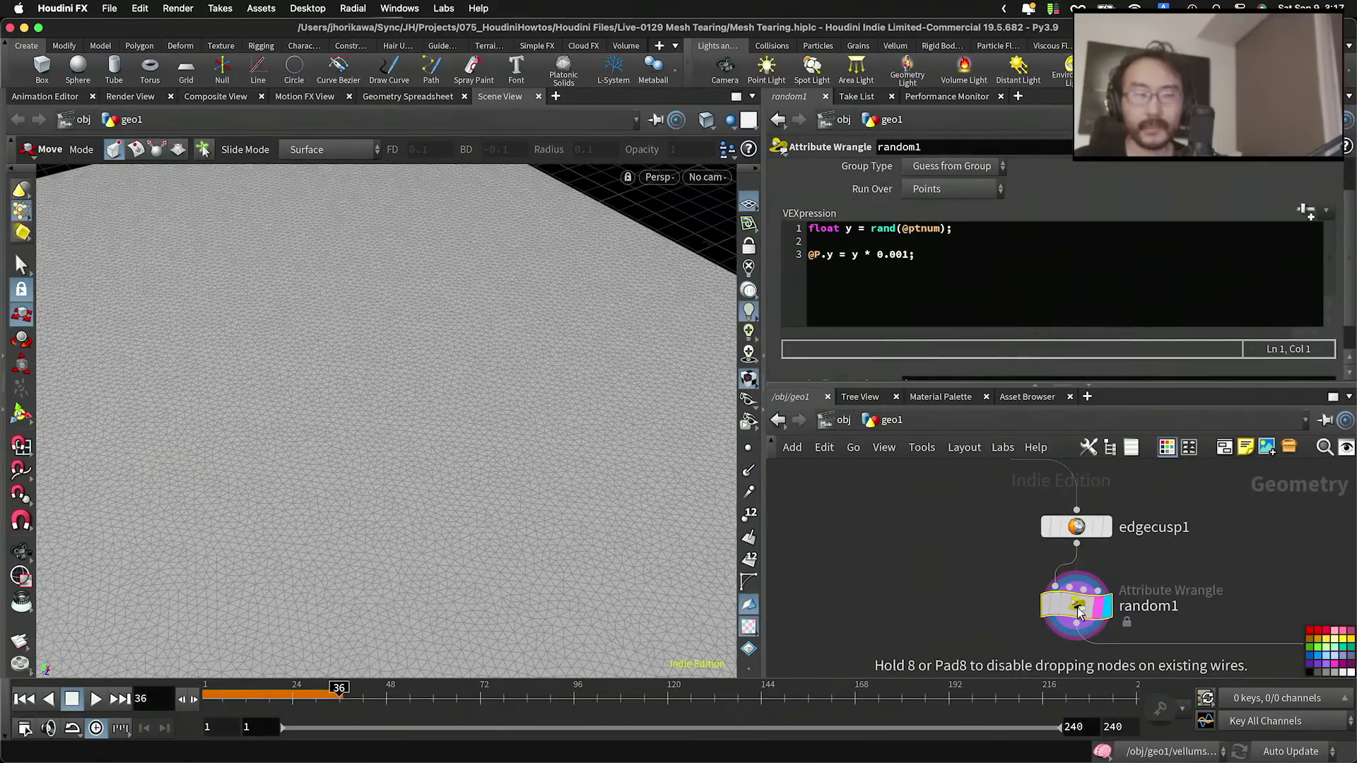
Step: Go back to frame 1 and display the output of the vellumsolver1 node
left_click(28, 700)
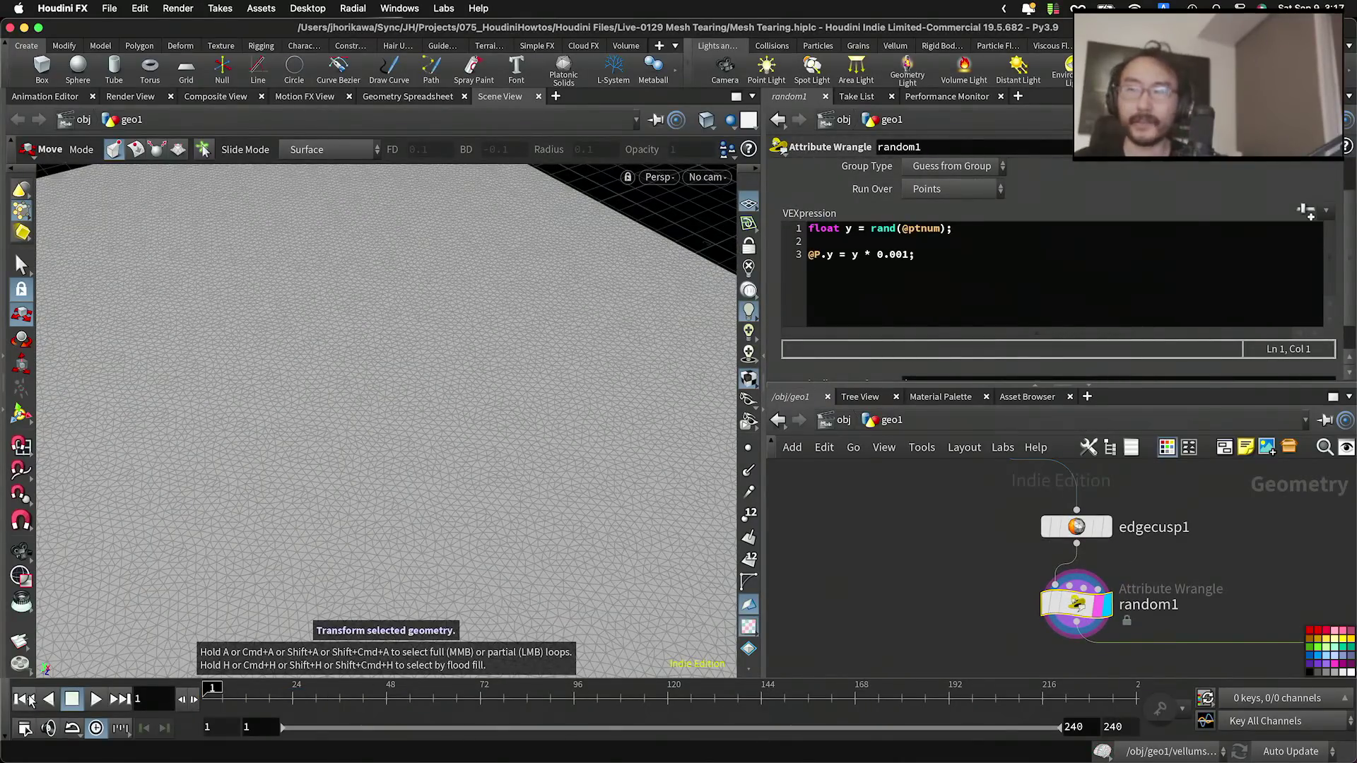
left_click_drag(1087, 611, 1098, 608)
scroll(1135, 587, "down", 8)
middle_click_drag(1152, 619, 1070, 530)
middle_click_drag(1077, 586, 1067, 530)
scroll(1124, 648, "up", 10)
left_click(1123, 652)
left_click(1101, 647)
Step: Select the random1 wrangle and review its VEX code
scroll(1097, 644, "down", 5)
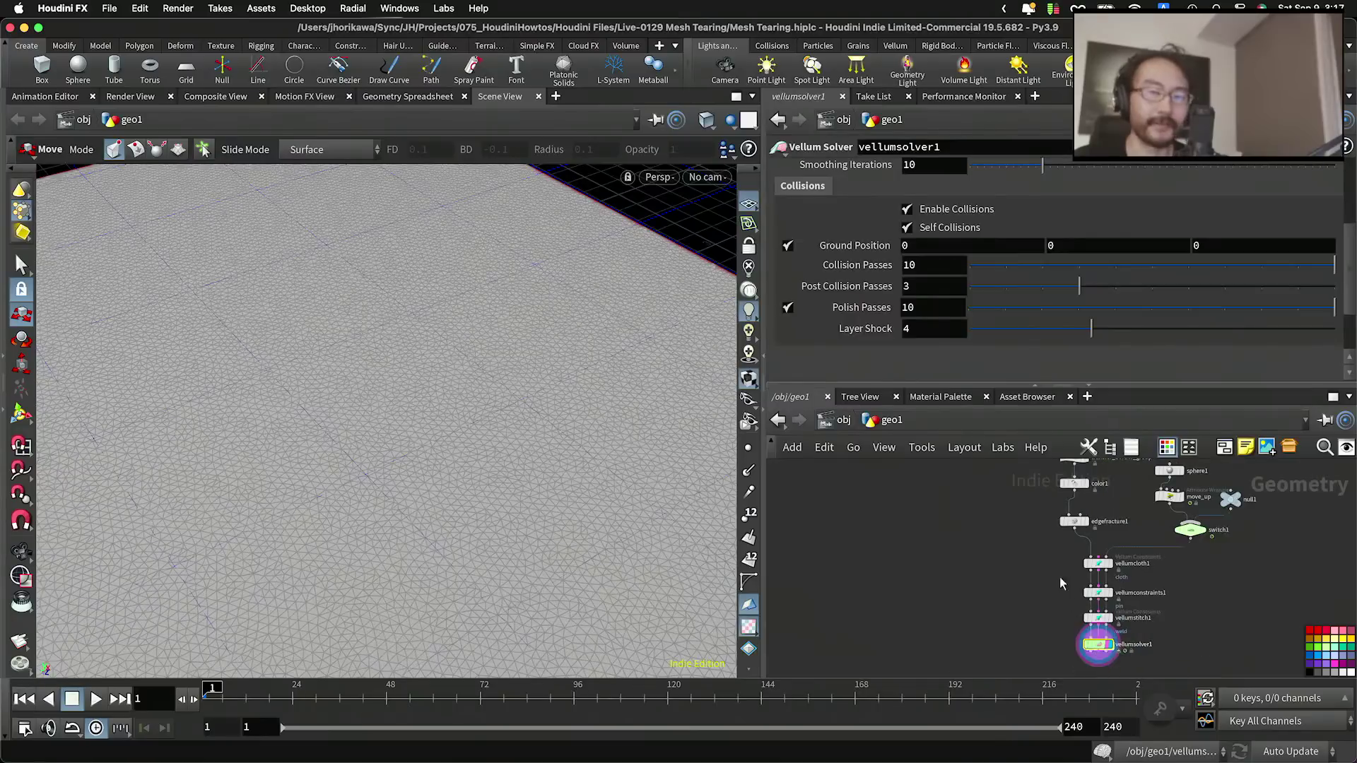
middle_click_drag(1071, 599, 1090, 687)
middle_click_drag(1027, 522, 1052, 633)
scroll(1037, 532, "up", 4)
left_click_drag(1040, 564, 1006, 517)
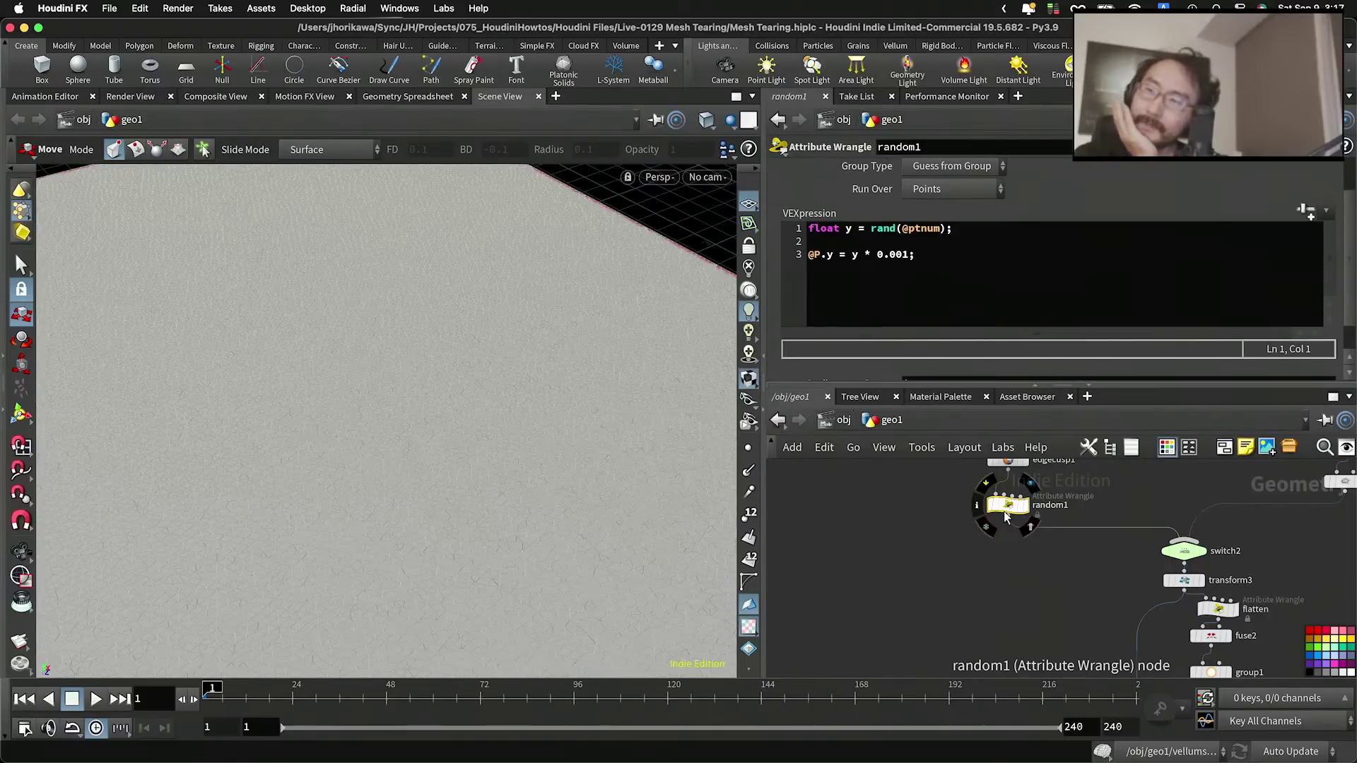
left_click(857, 550)
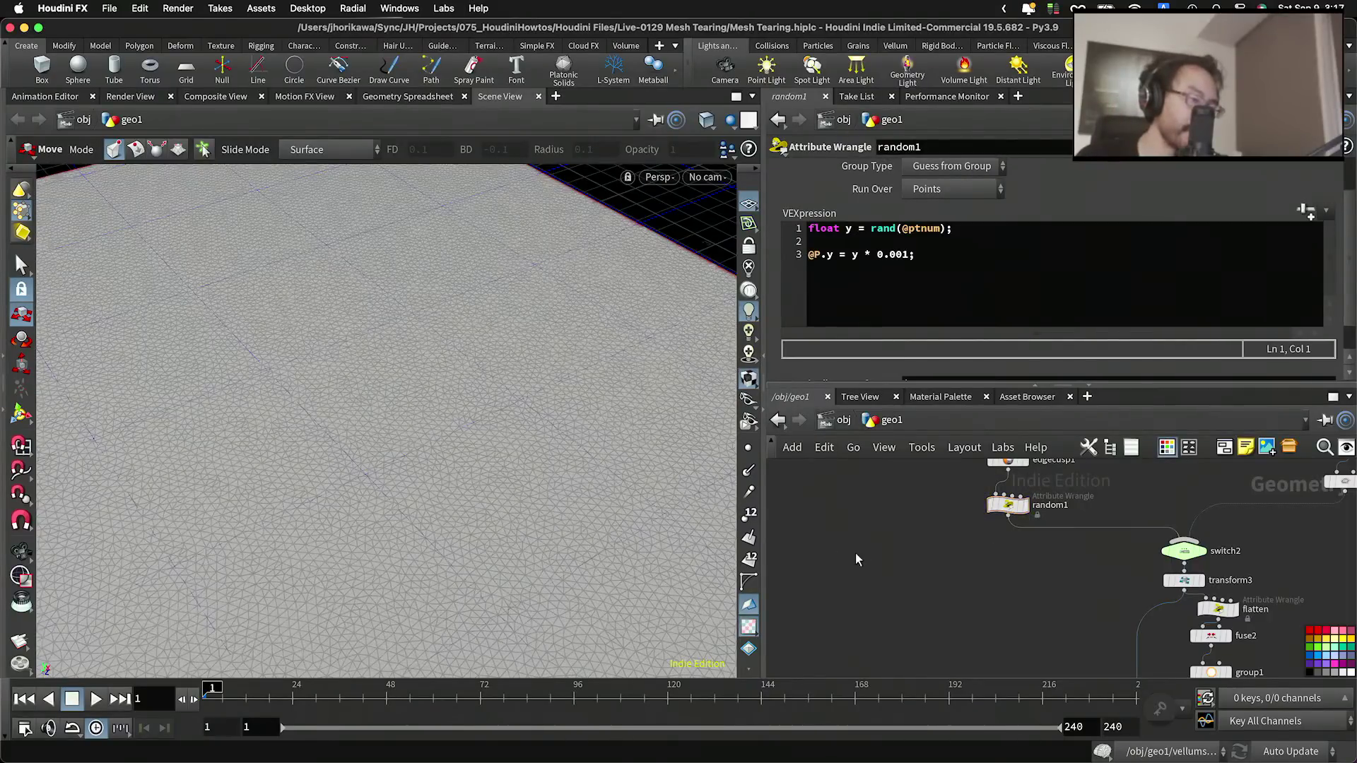
Step: Run the simulation with the random offset active and stop it at frame 35 to examine the tears
scroll(858, 551, "down", 4)
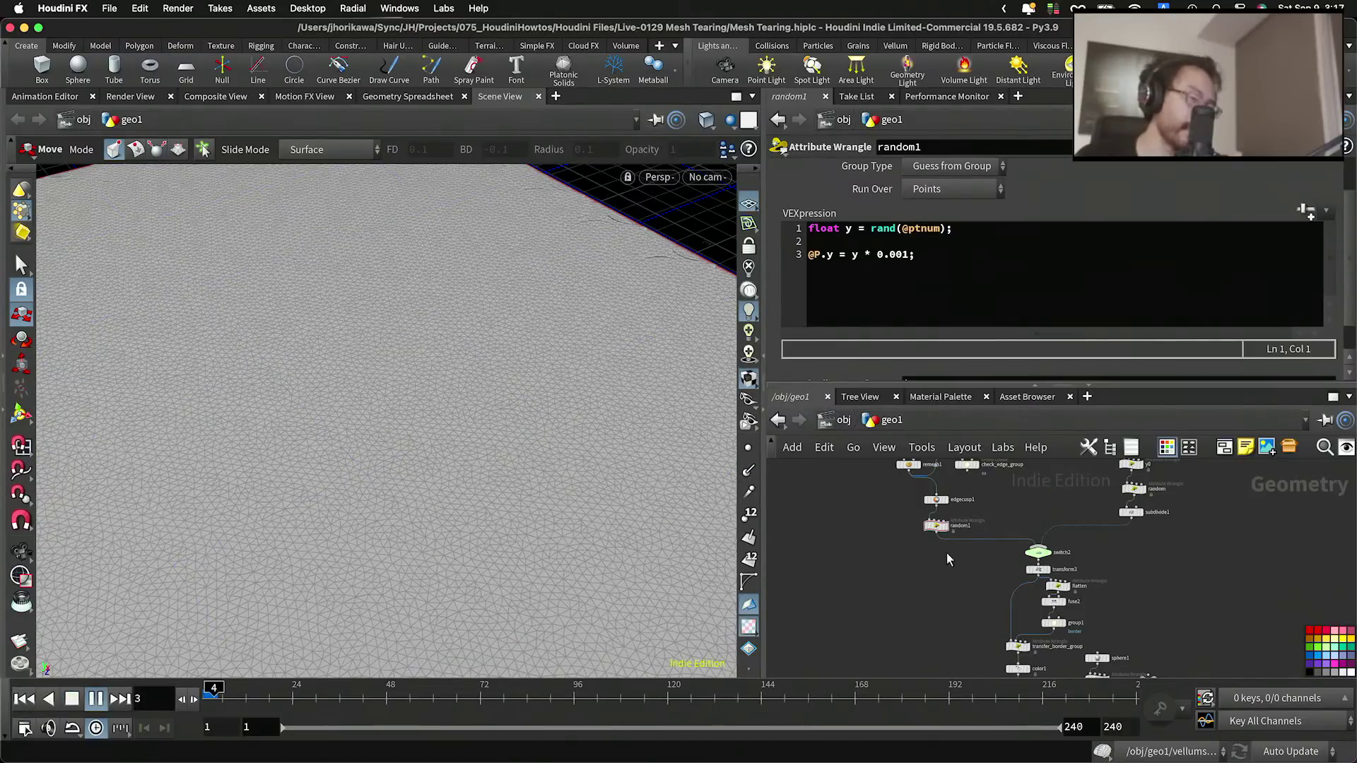
scroll(962, 530, "up", 2)
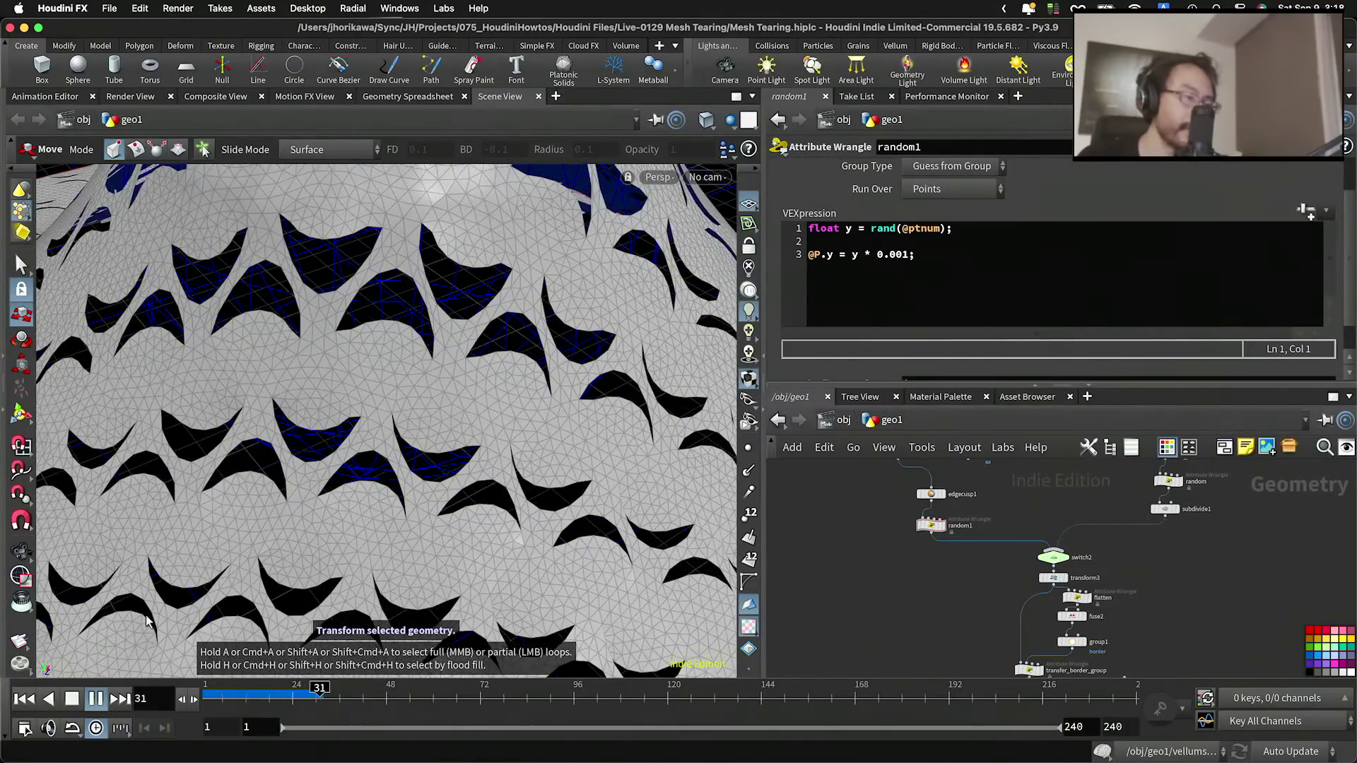
left_click(94, 701)
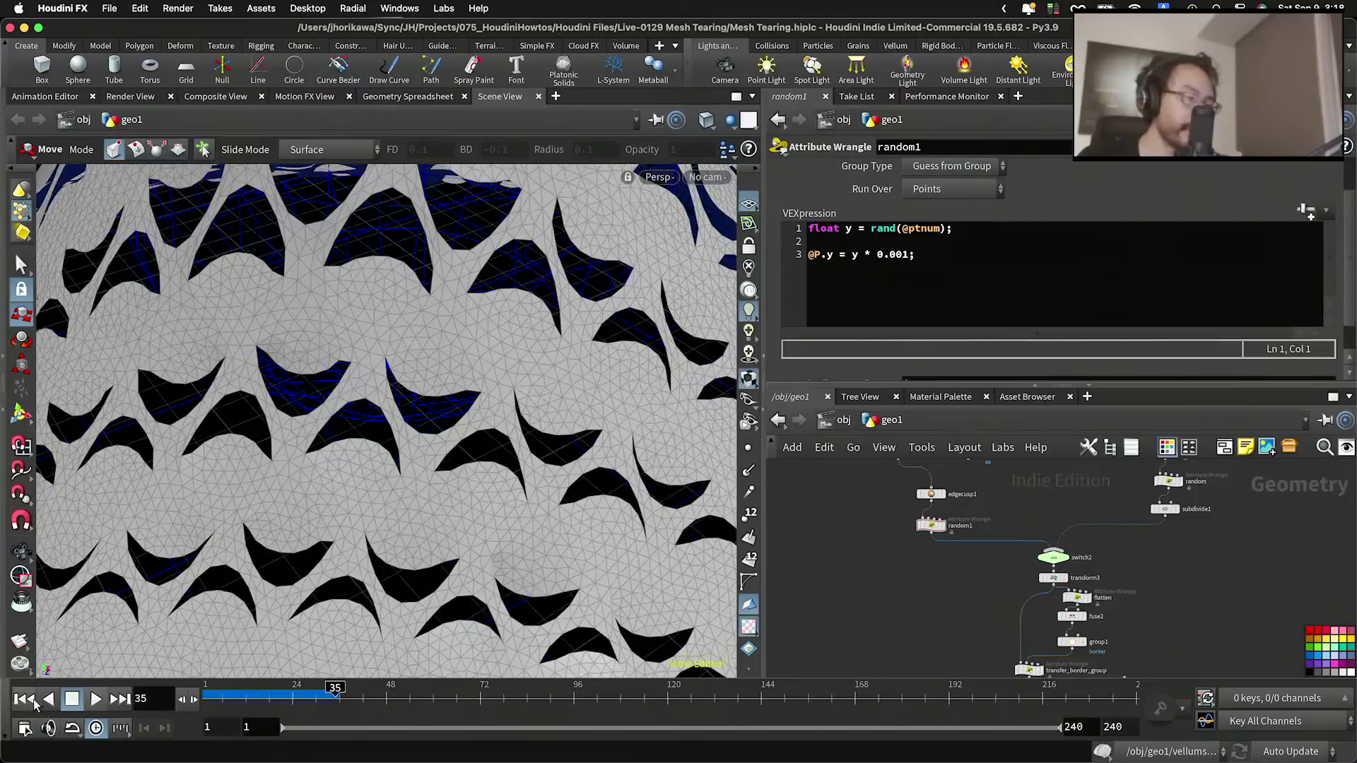
Step: Return to frame 1 and display the curve1 node for editing
left_click(26, 700)
scroll(931, 565, "down", 6)
middle_click_drag(931, 565, 1026, 563)
scroll(981, 543, "up", 8)
scroll(939, 574, "up", 4)
scroll(939, 573, "down", 4)
scroll(922, 534, "up", 5)
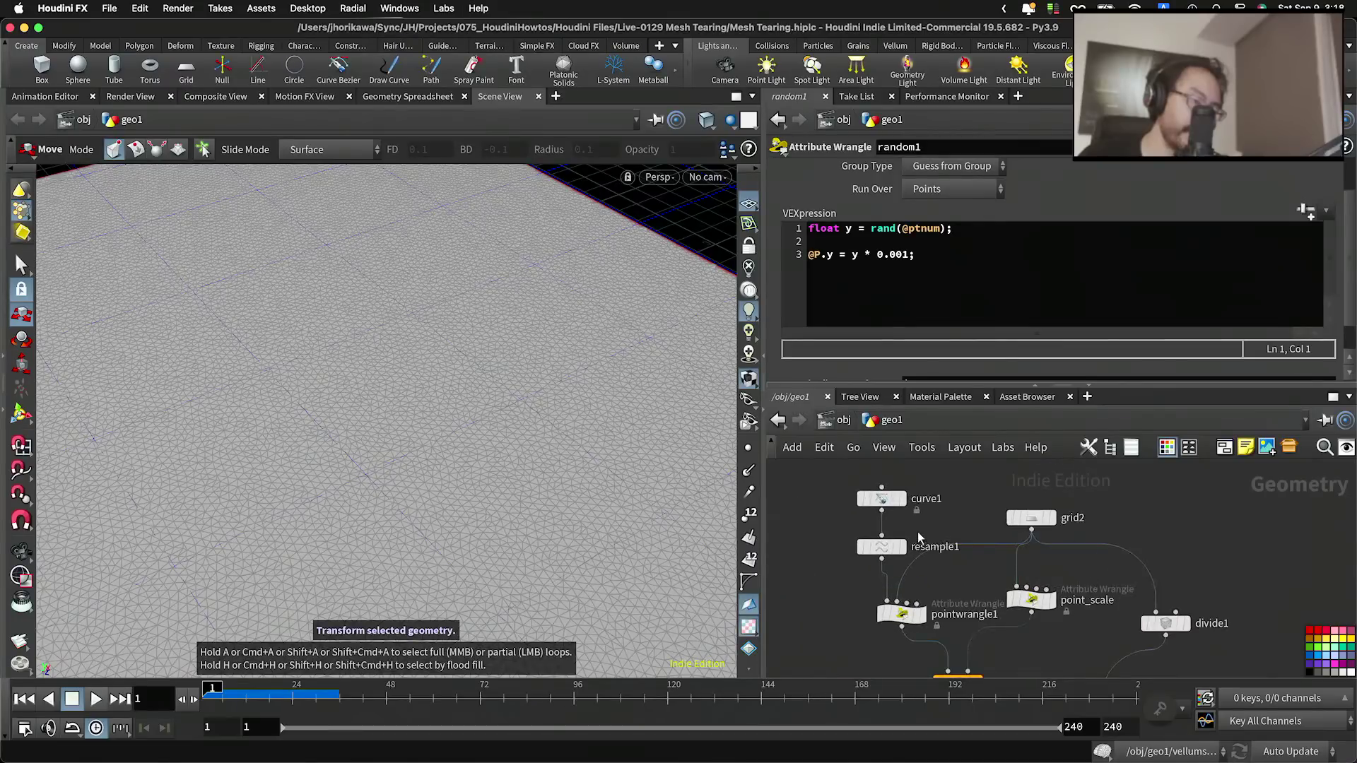
left_click(873, 497)
left_click(894, 498)
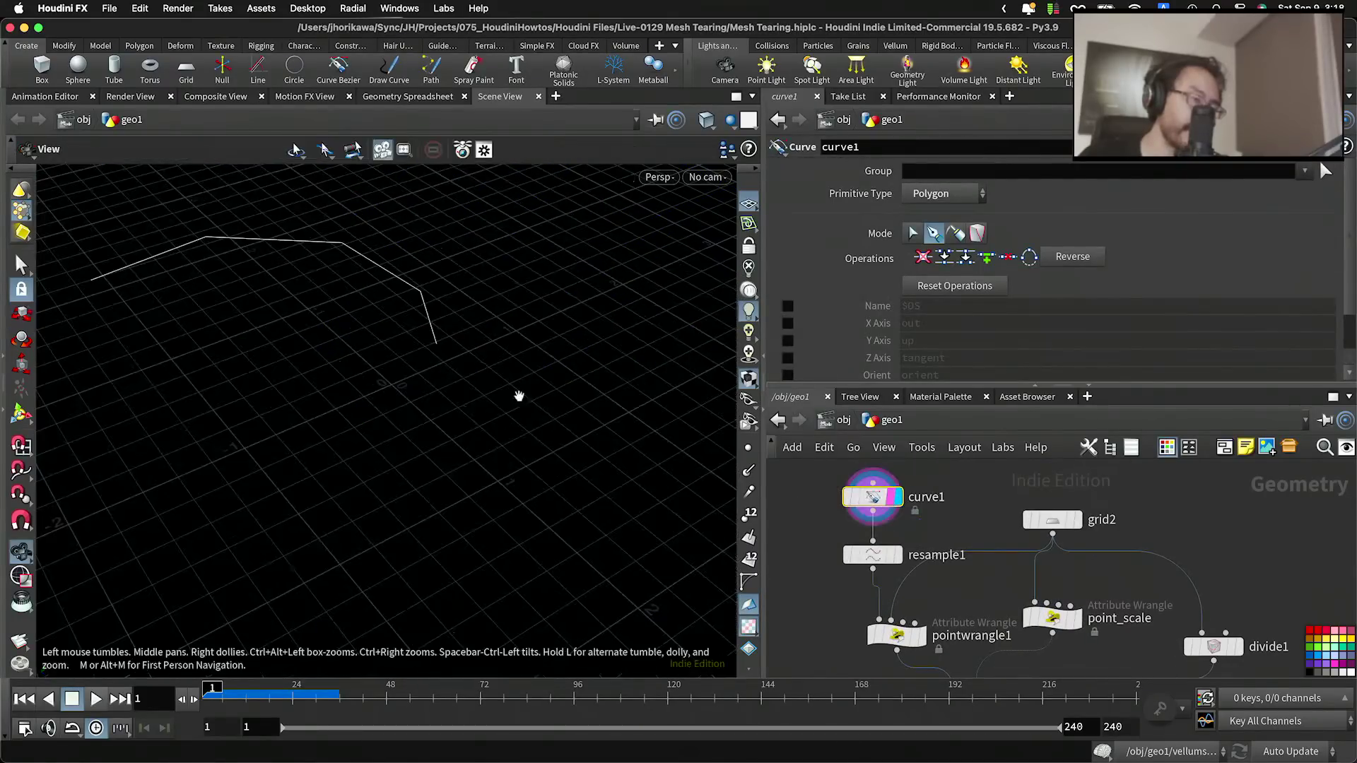
scroll(518, 394, "down", 3, "alt")
middle_click_drag(439, 351, 434, 442, "alt")
left_click_drag(433, 442, 411, 351, "alt")
middle_click_drag(412, 351, 431, 400, "alt")
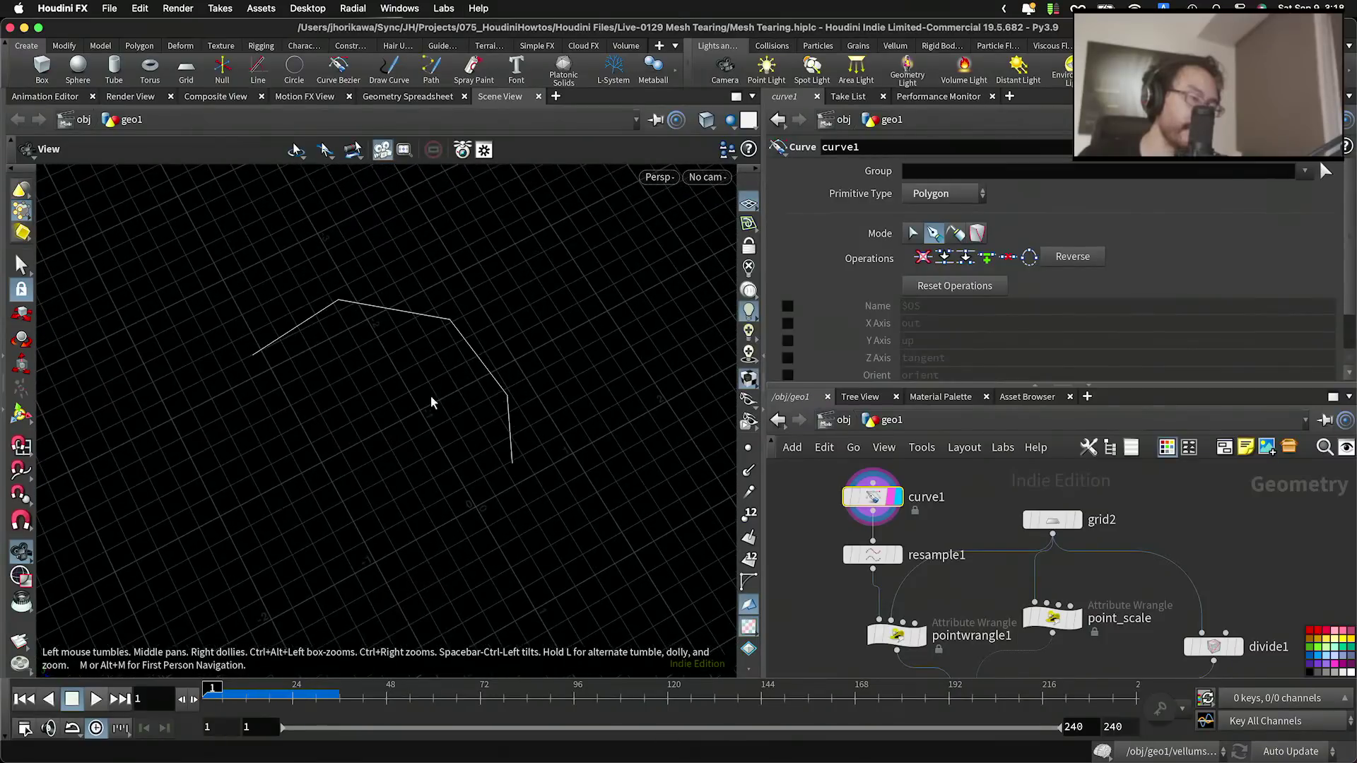
left_click(22, 265)
left_click_drag(439, 309, 469, 341)
left_click_drag(484, 451, 570, 502)
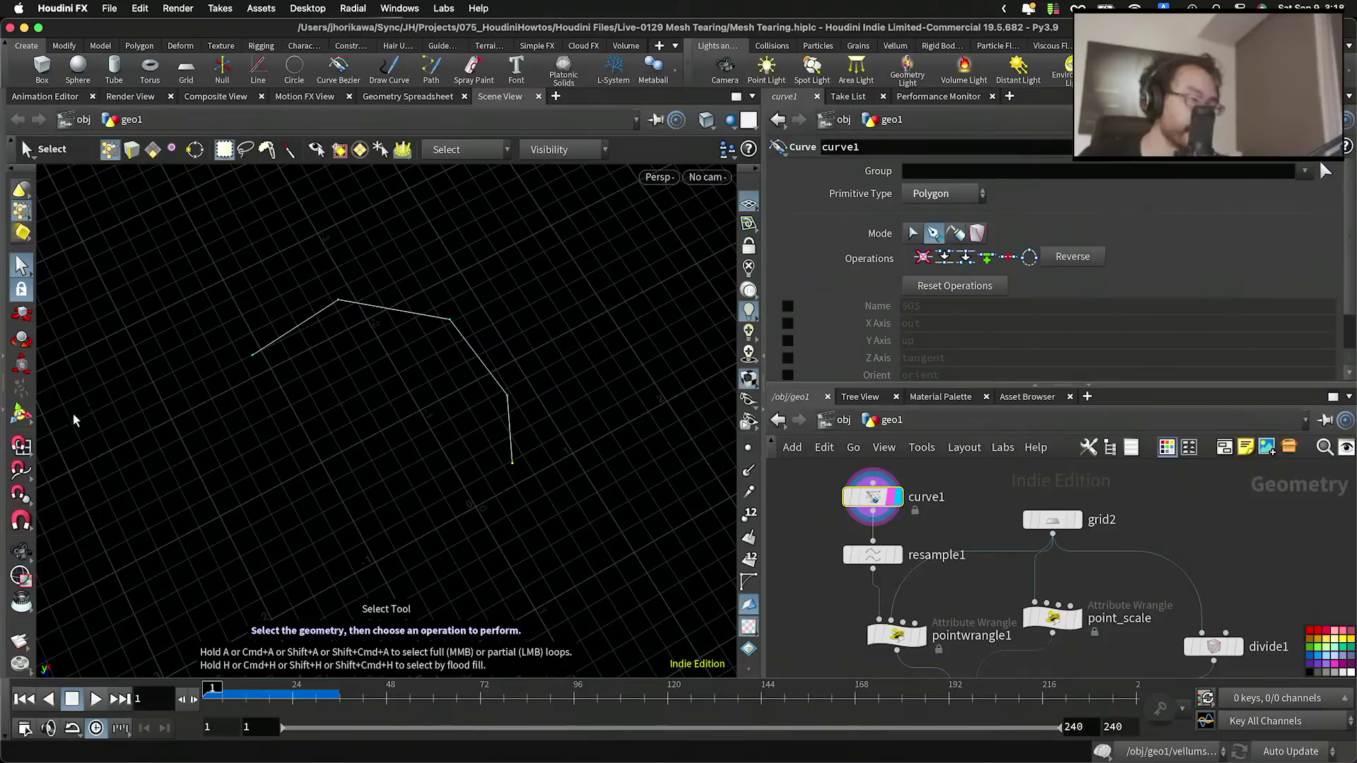
key("Return")
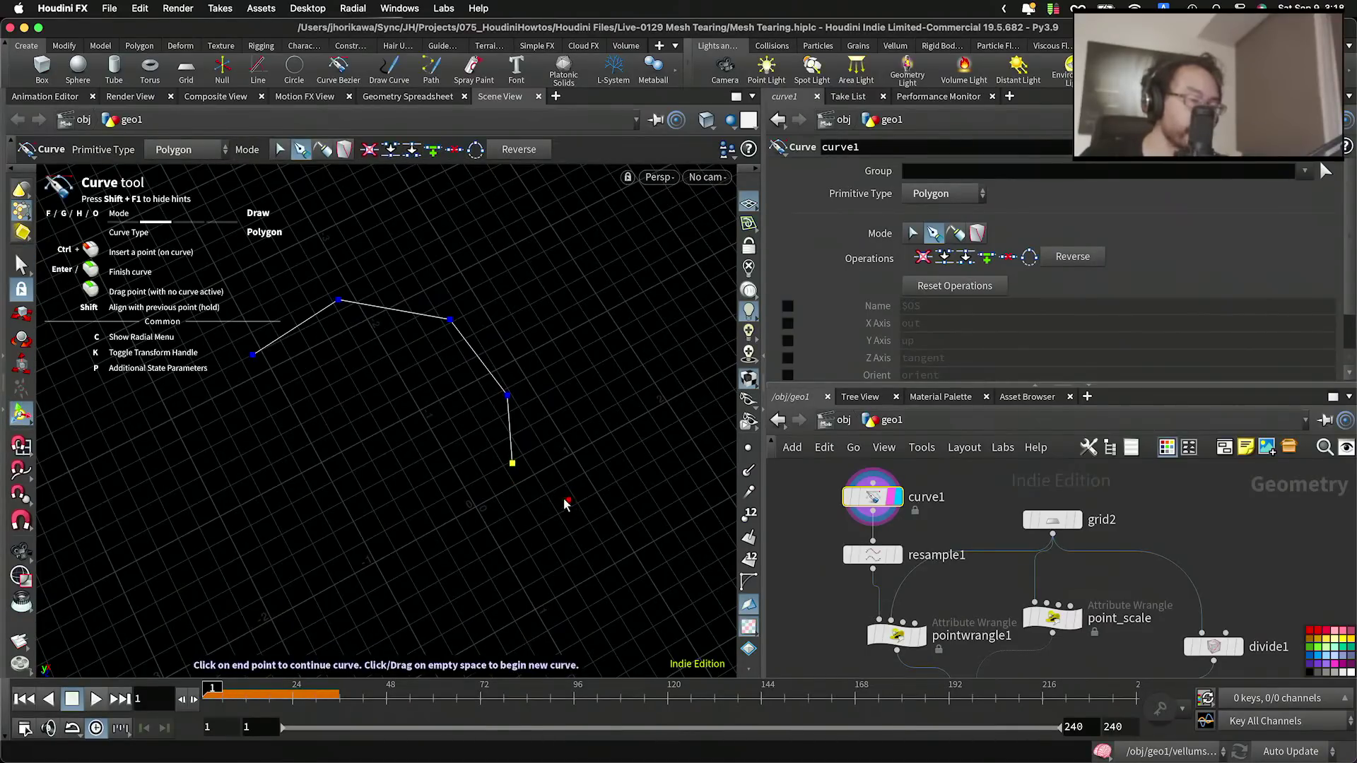
left_click(587, 511)
key("Escape")
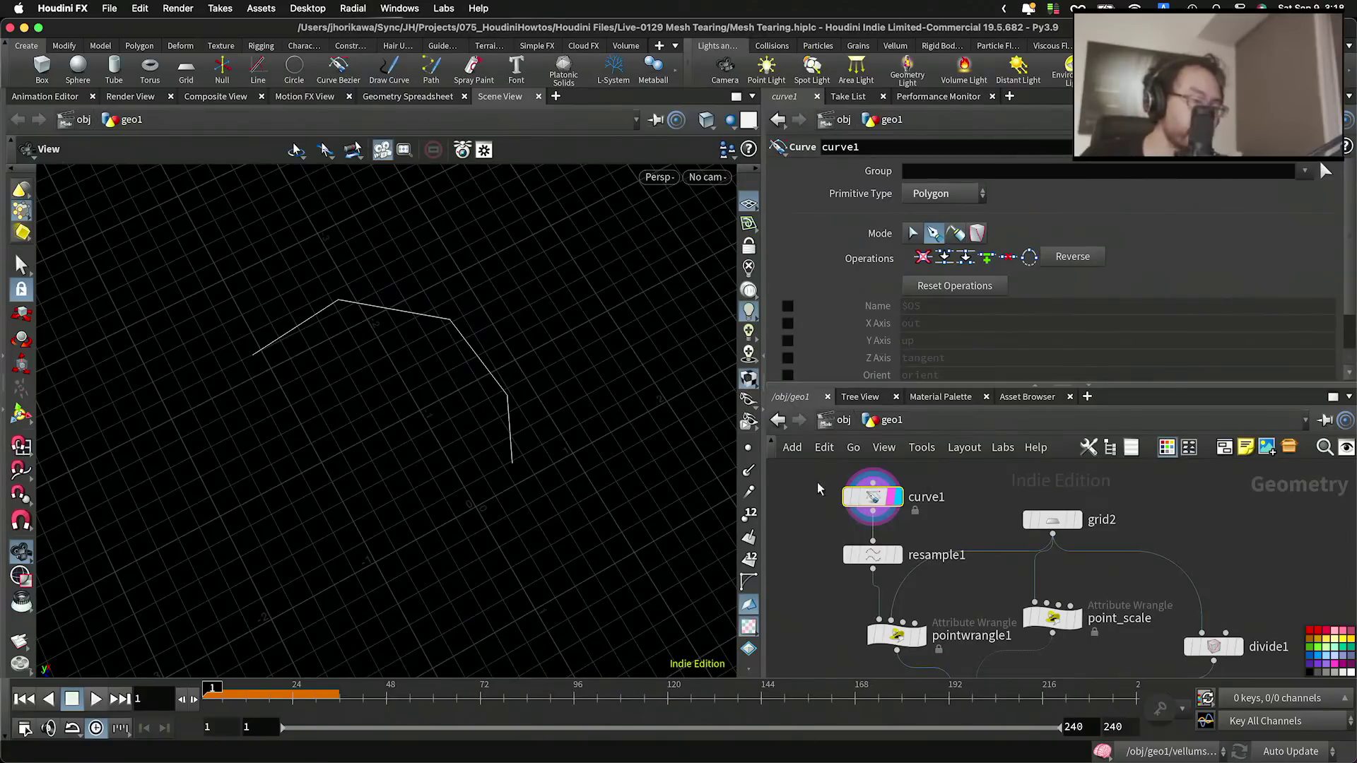
Step: Put curve1 in Edit mode and move its last three anchor points to bend the polyline into an S shape
left_click(913, 233)
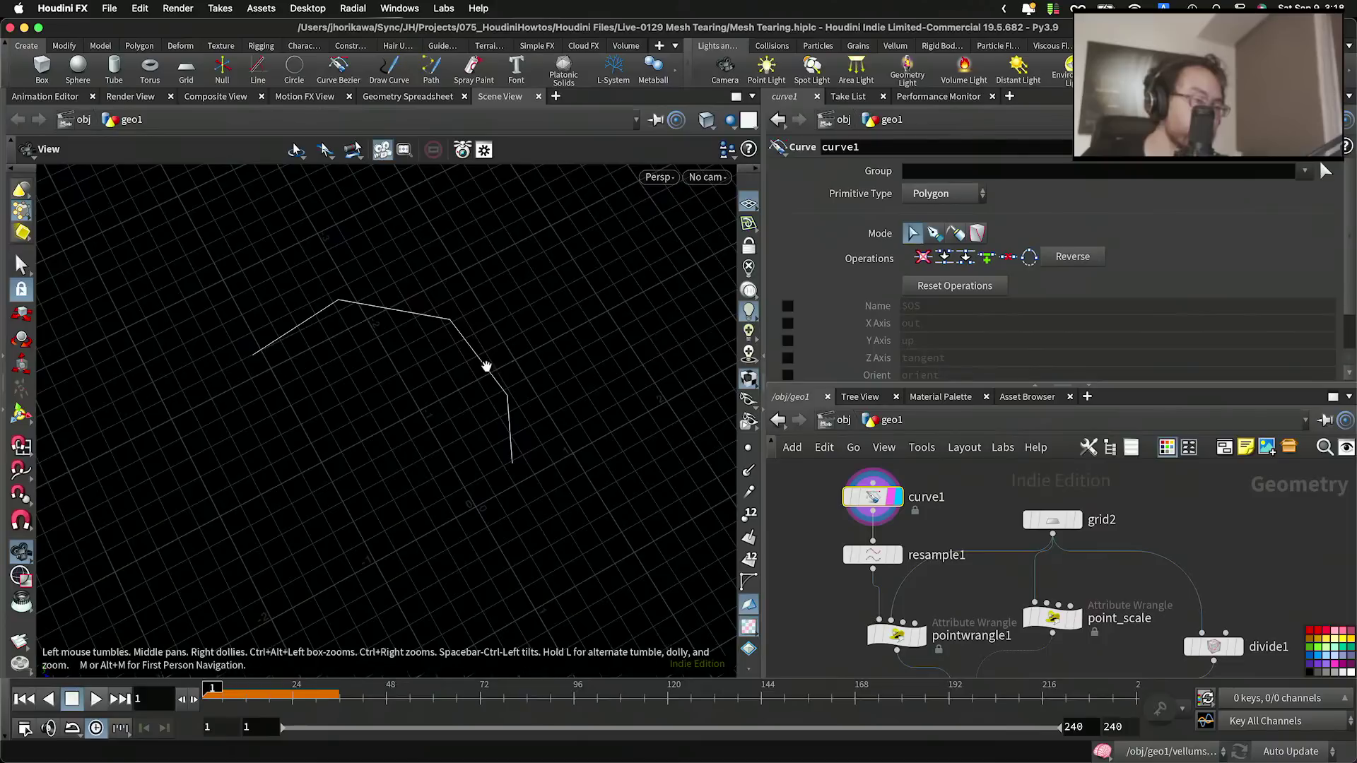
left_click(22, 267)
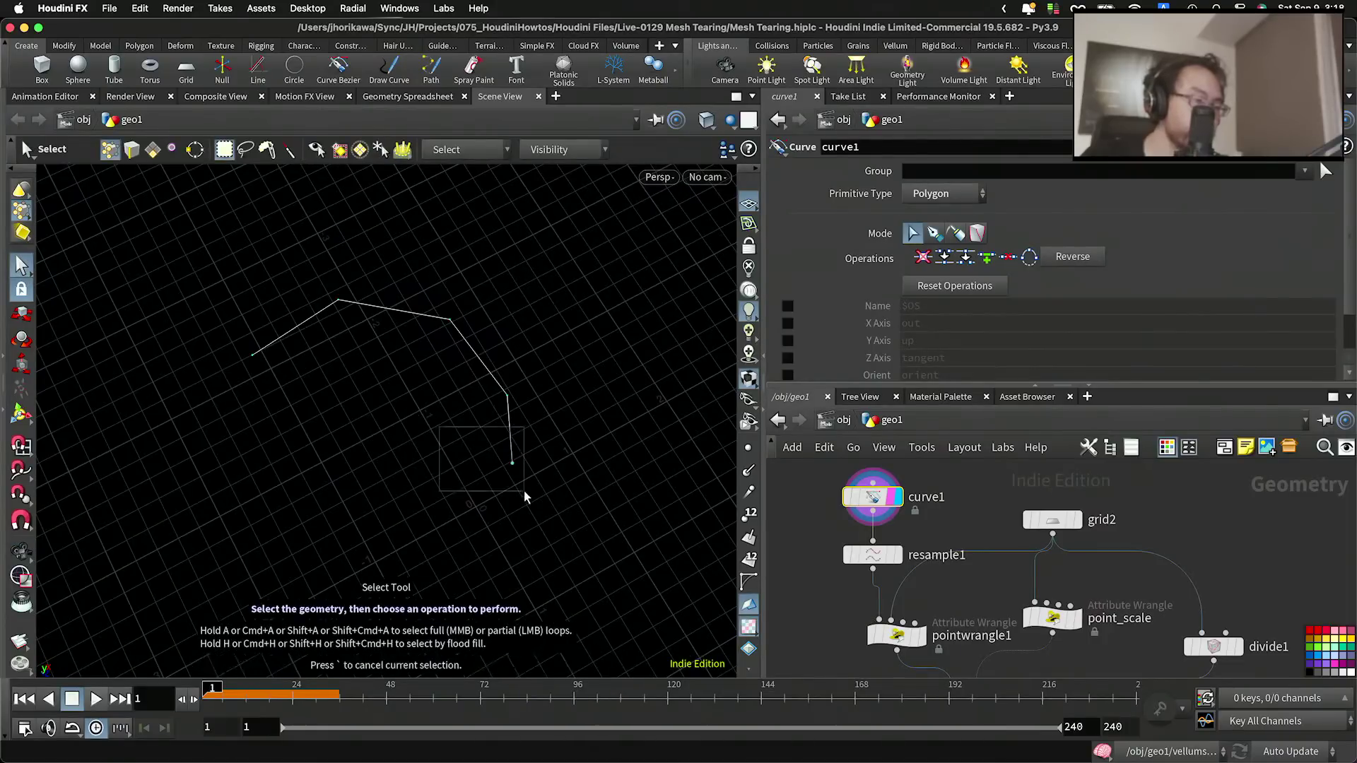
left_click(18, 417)
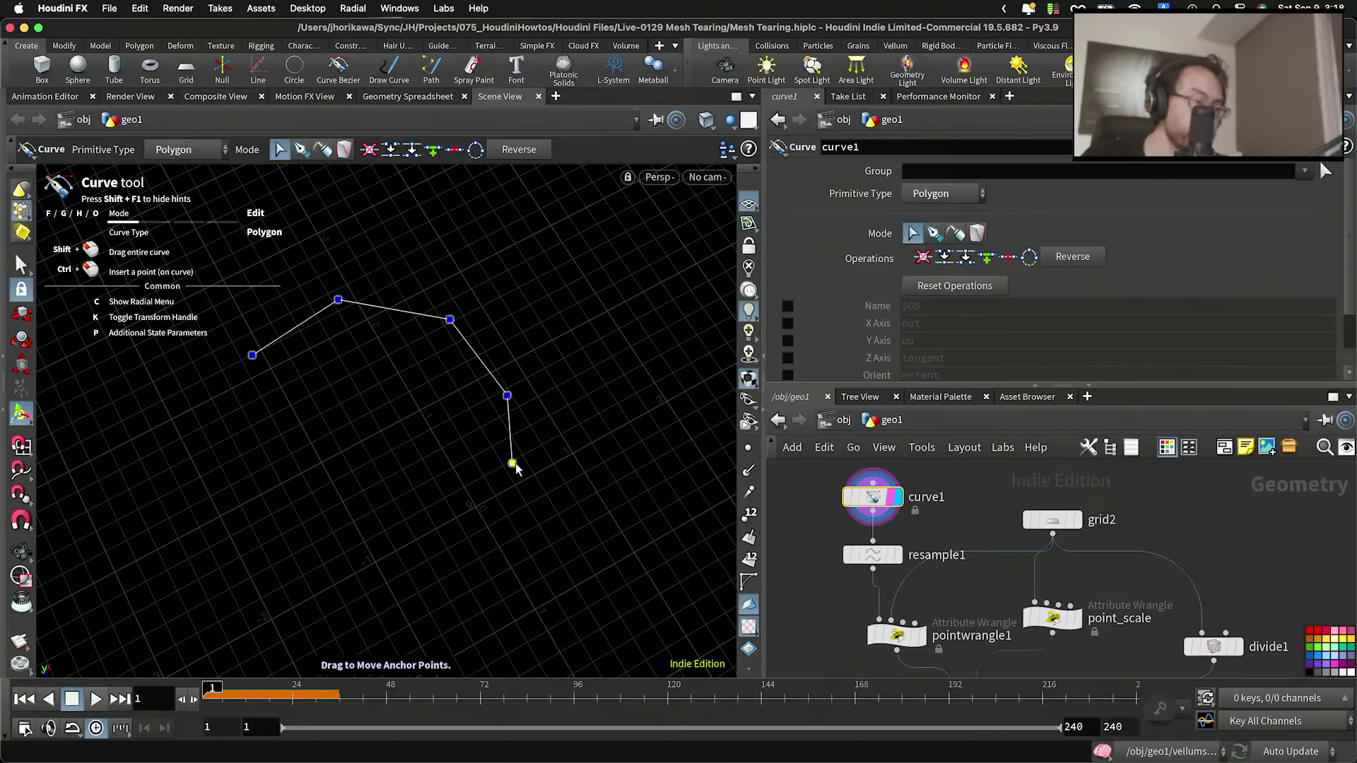
left_click_drag(450, 320, 437, 321)
left_click_drag(438, 459, 439, 457)
left_click_drag(438, 322, 452, 318)
Step: Display the output of resample1 and then of pointwrangle1 to check the reshaped curve
scroll(898, 513, "down", 2)
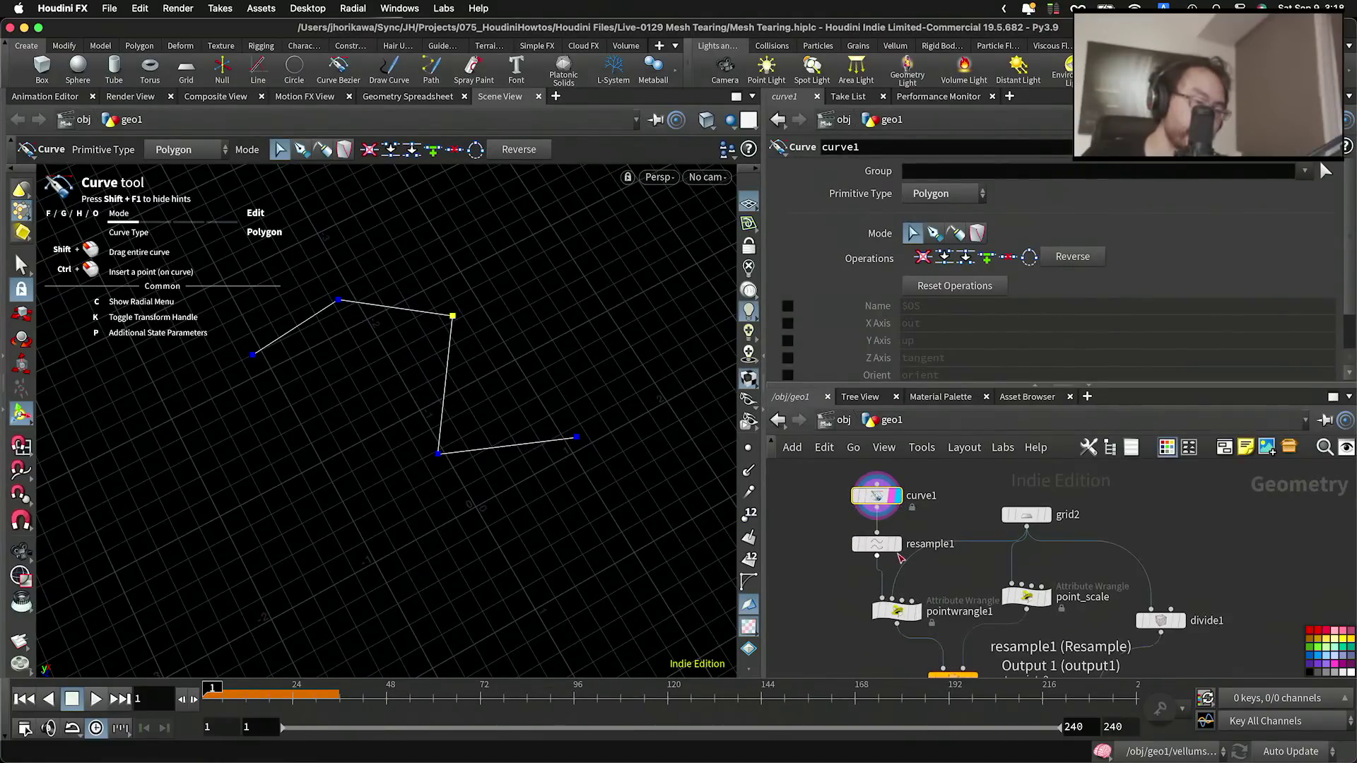
left_click(897, 545)
left_click(885, 548)
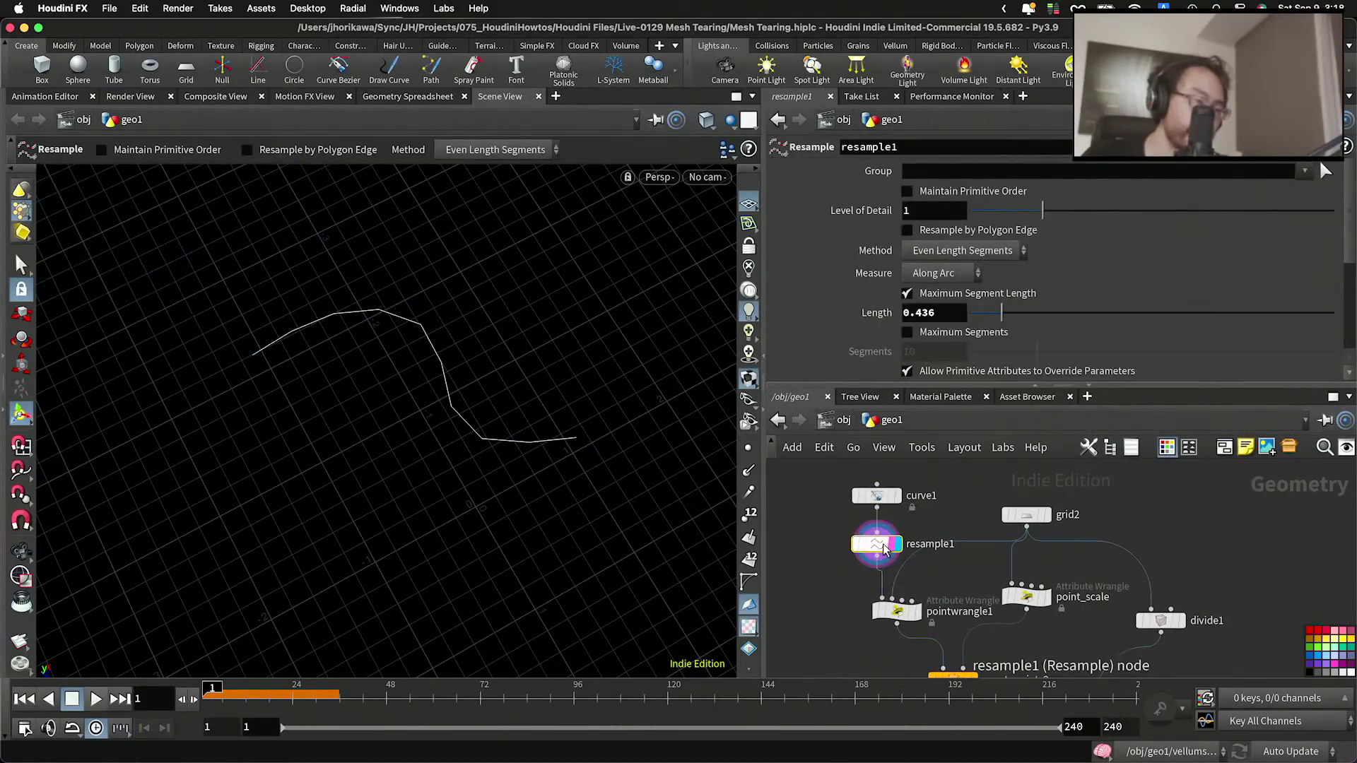
scroll(842, 583, "down", 4)
middle_click_drag(898, 615, 882, 538)
scroll(884, 538, "up", 5)
left_click(863, 520)
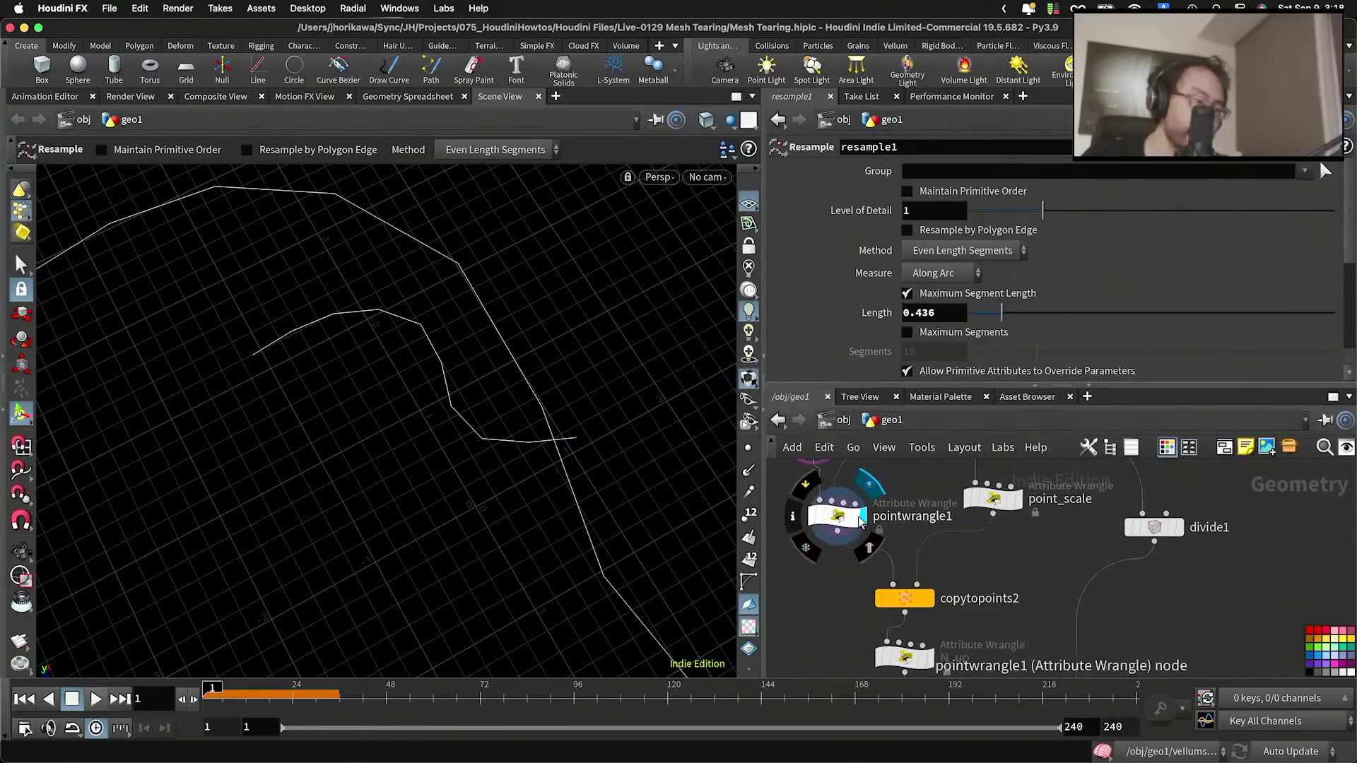
Step: Display the output of boolean1 and examine the cut pattern on the cloth
scroll(860, 520, "down", 5)
scroll(934, 617, "up", 5)
left_click(886, 616)
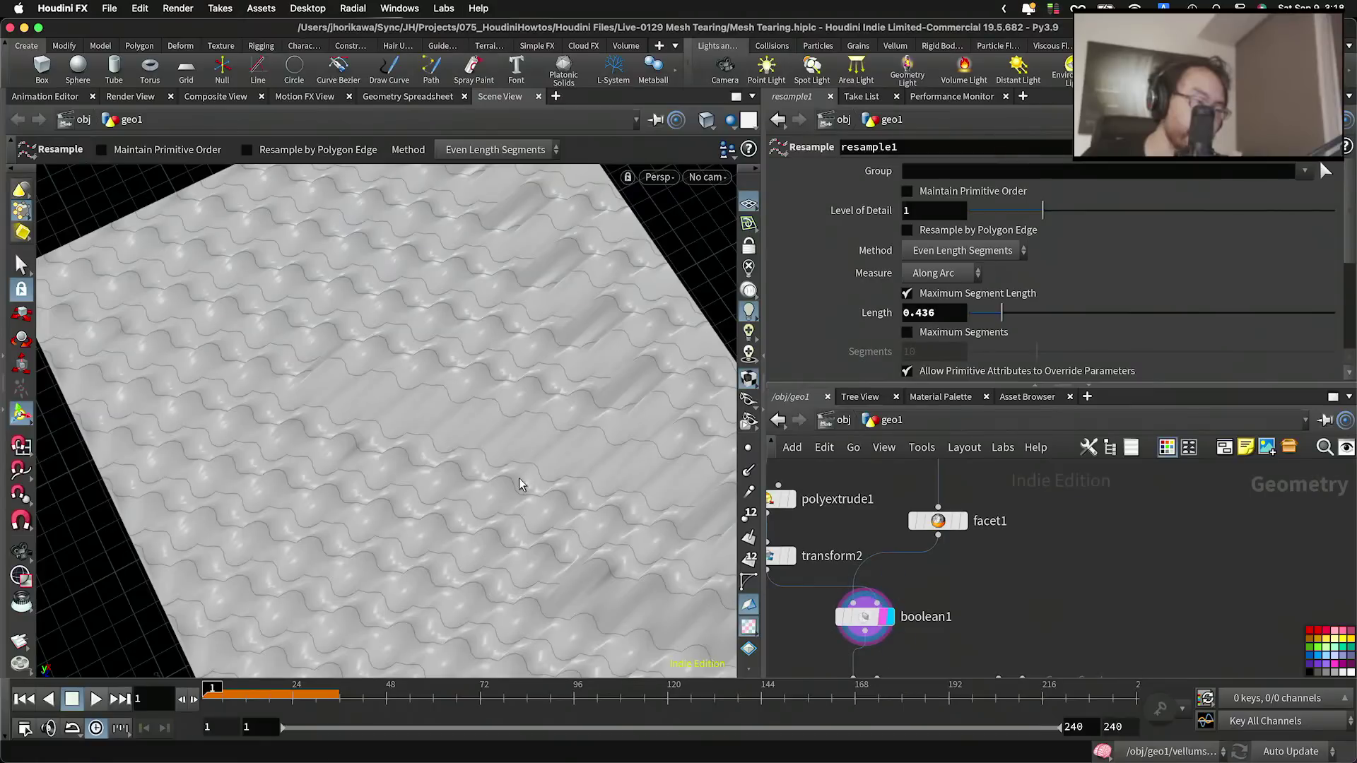
right_click_drag(519, 484, 403, 461, "alt")
left_click_drag(441, 482, 421, 473, "alt")
right_click_drag(421, 472, 515, 390, "alt")
Step: Review the VEX code of the point_scale and pointwrangle1 wrangles
scroll(973, 597, "down", 5)
scroll(906, 545, "up", 5)
left_click_drag(949, 567, 845, 524)
scroll(1049, 356, "down", 2)
middle_click_drag(964, 562, 982, 662)
scroll(979, 651, "down", 3)
scroll(961, 570, "up", 3)
left_click_drag(1027, 553, 969, 477)
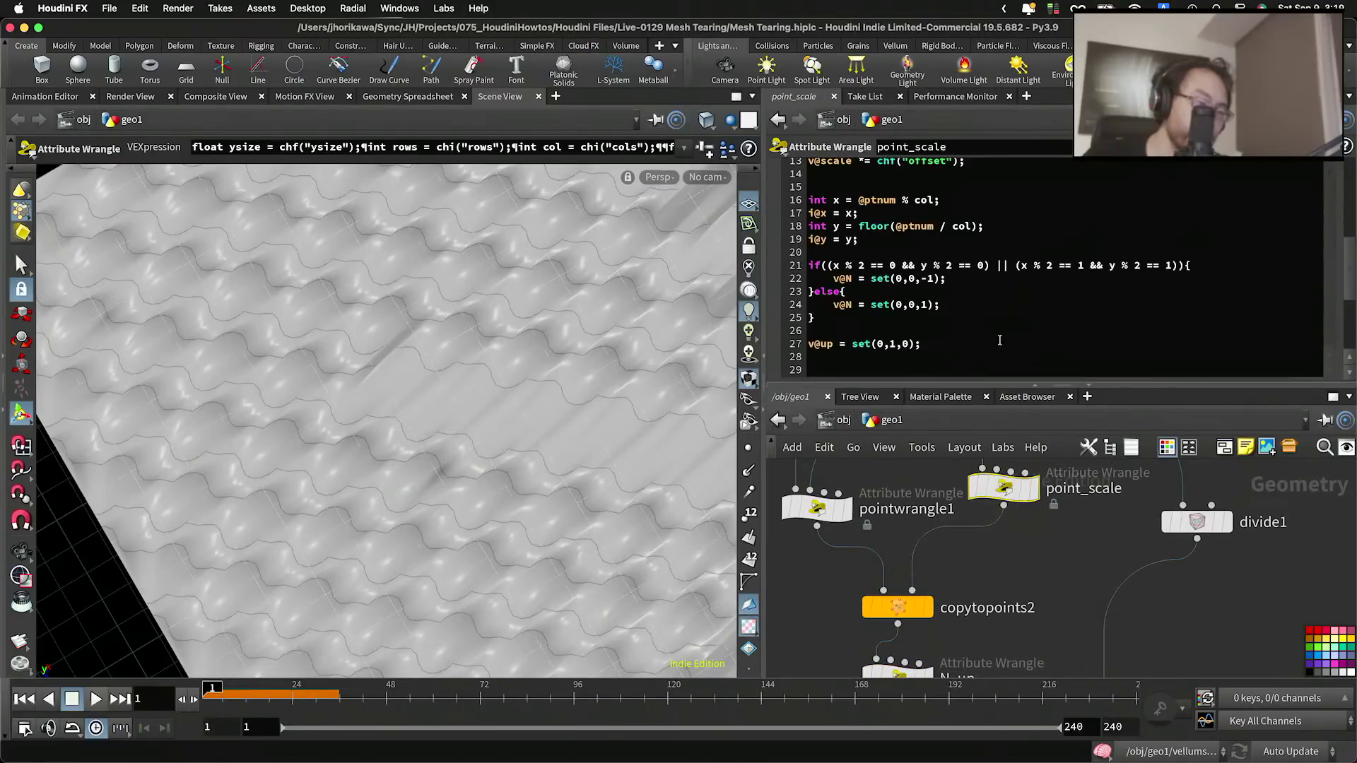
scroll(1002, 360, "down", 2)
left_click(784, 521)
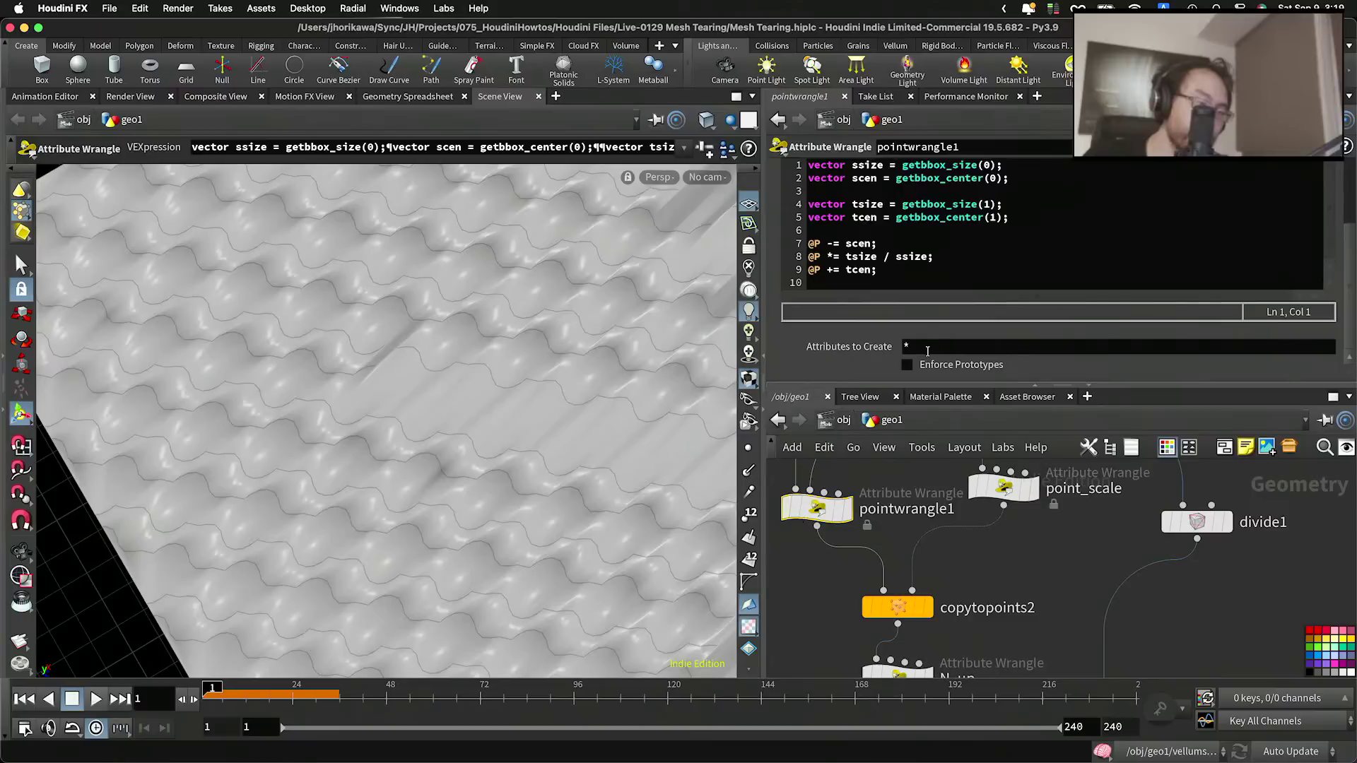
scroll(1030, 615, "down", 5)
scroll(1016, 565, "up", 4)
middle_click_drag(945, 581, 916, 475)
scroll(935, 511, "down", 5)
middle_click_drag(954, 579, 951, 554)
scroll(965, 519, "up", 6)
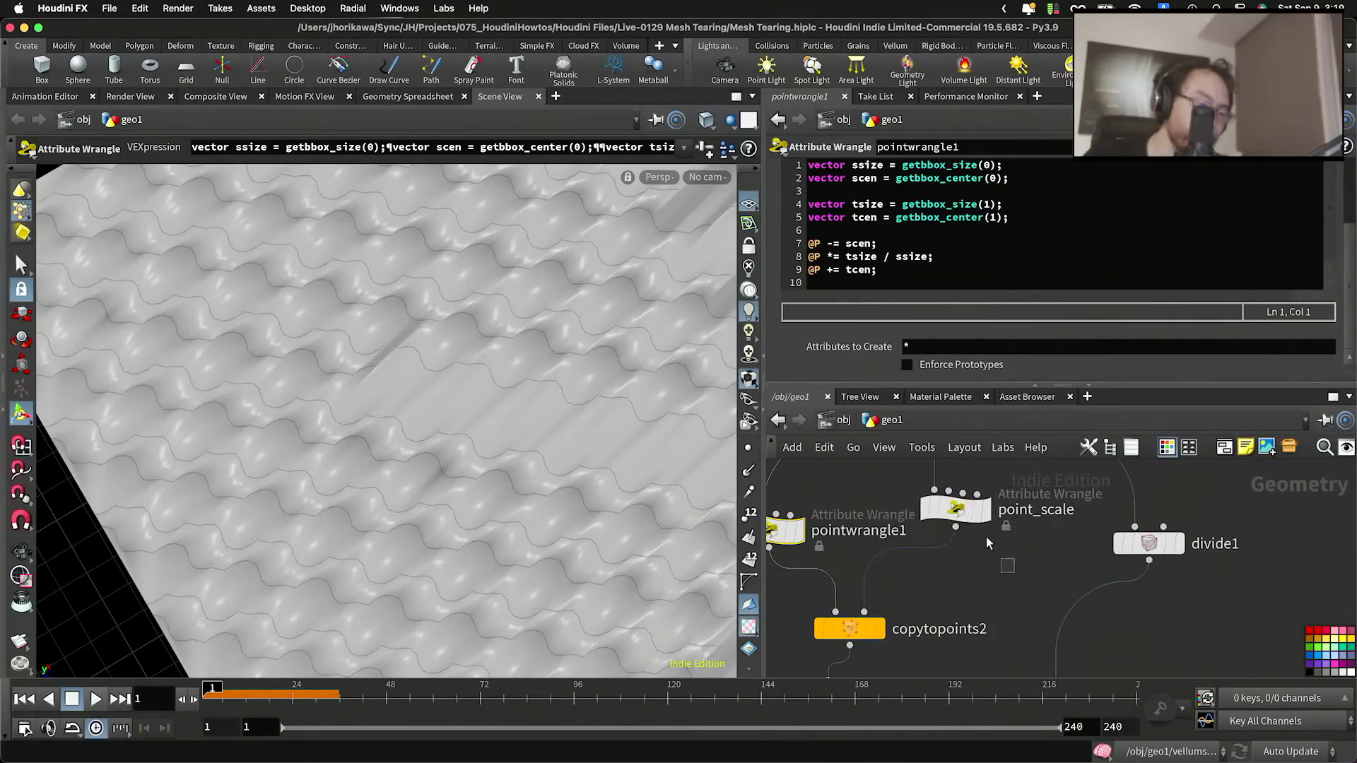
Step: Set the Offset of the point_scale wrangle to 0.8682 and inspect the cut spacing
left_click(955, 507)
scroll(970, 370, "down", 5)
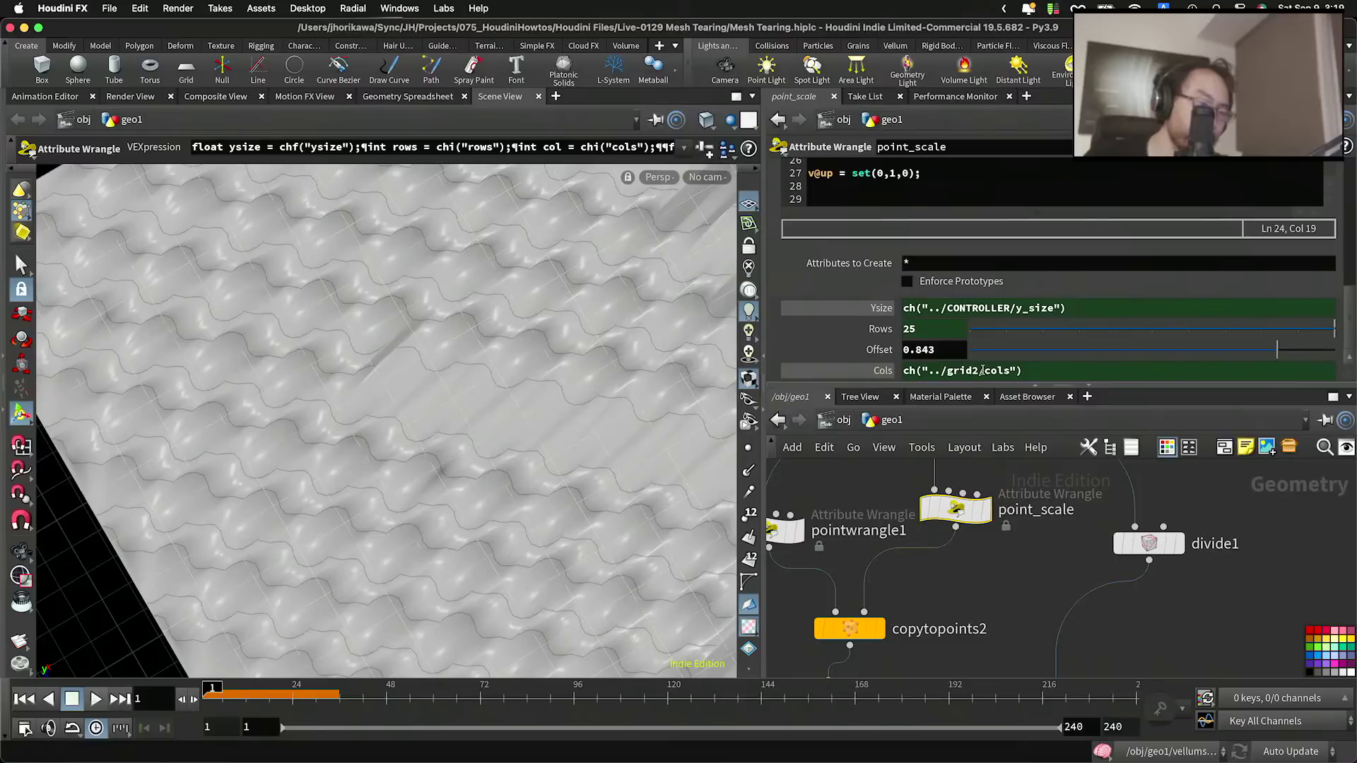
left_click_drag(1233, 355, 1287, 349)
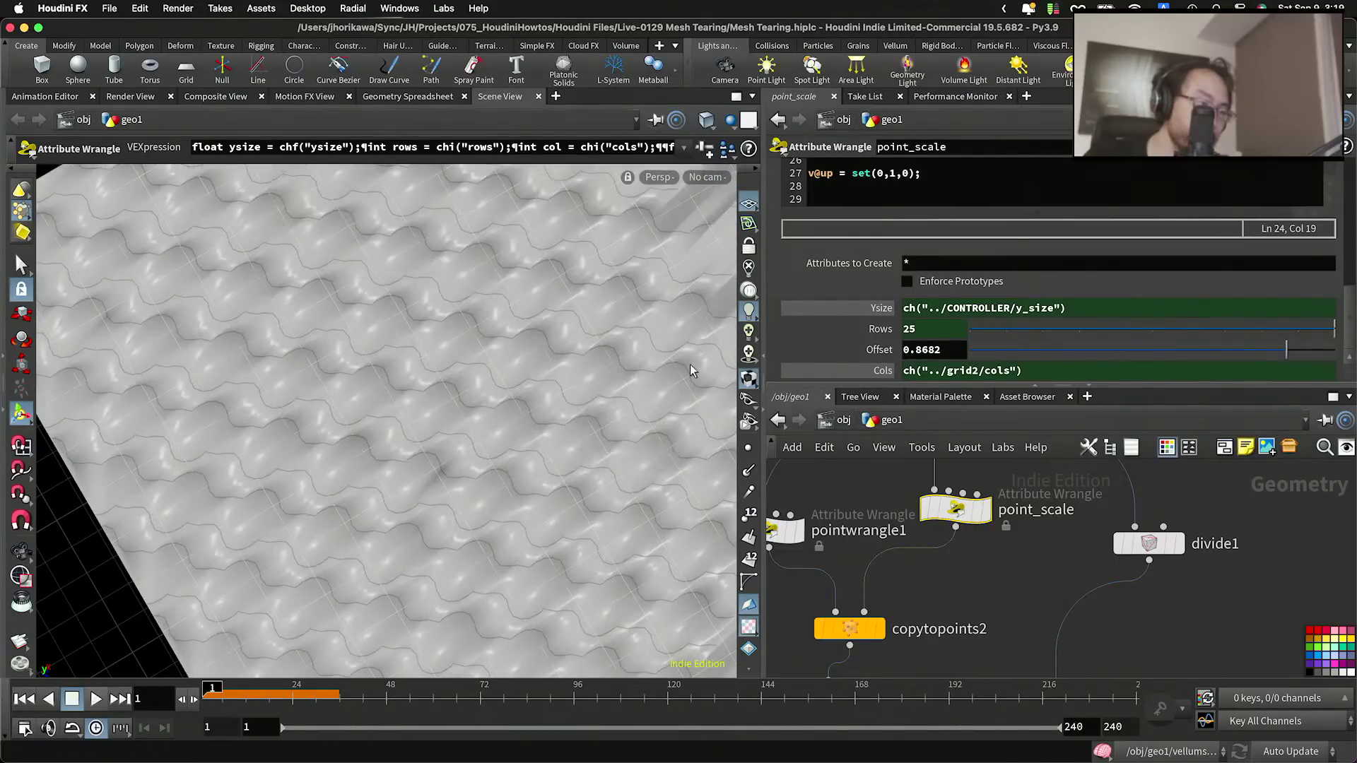
left_click_drag(484, 411, 442, 417, "alt")
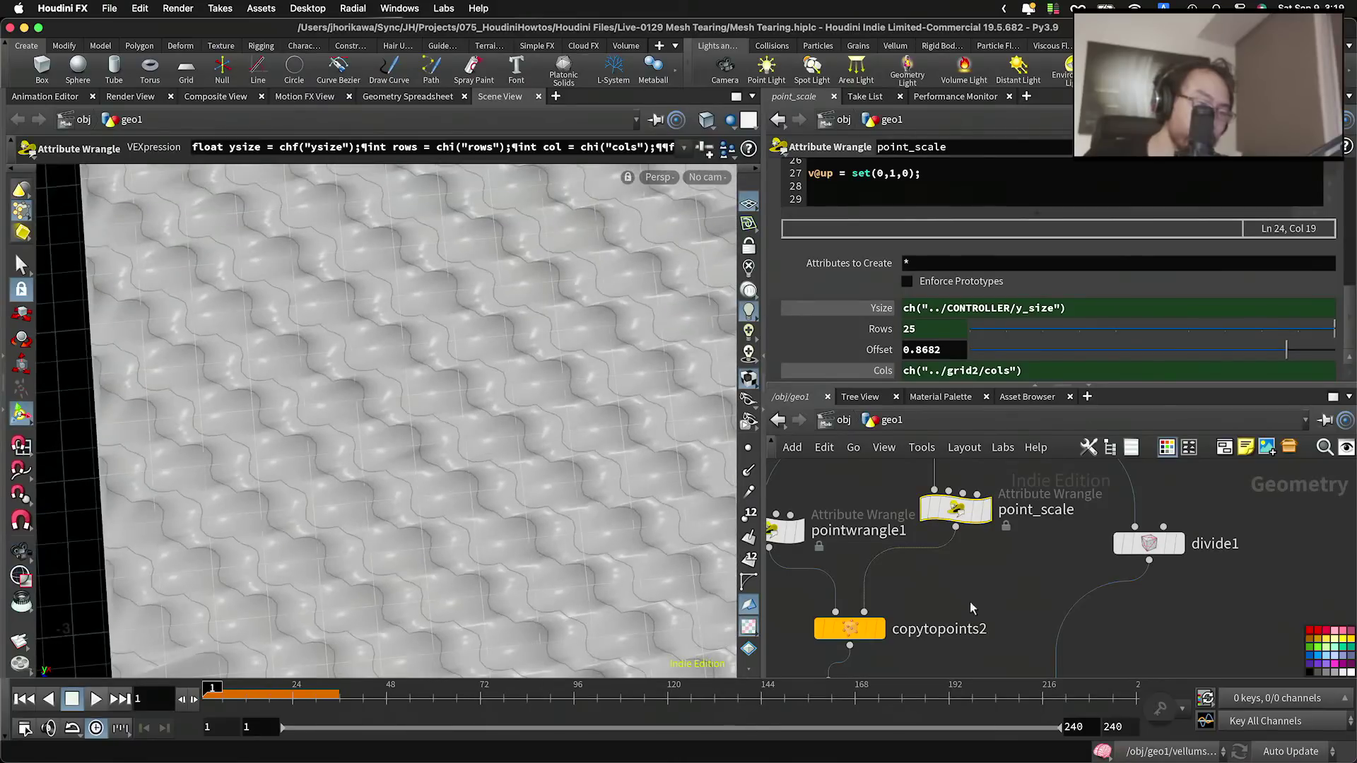
Step: In point_scale, change the else-branch normal to v@N = set(1,0,0) and set the Offset to 0.781
scroll(946, 362, "up", 8)
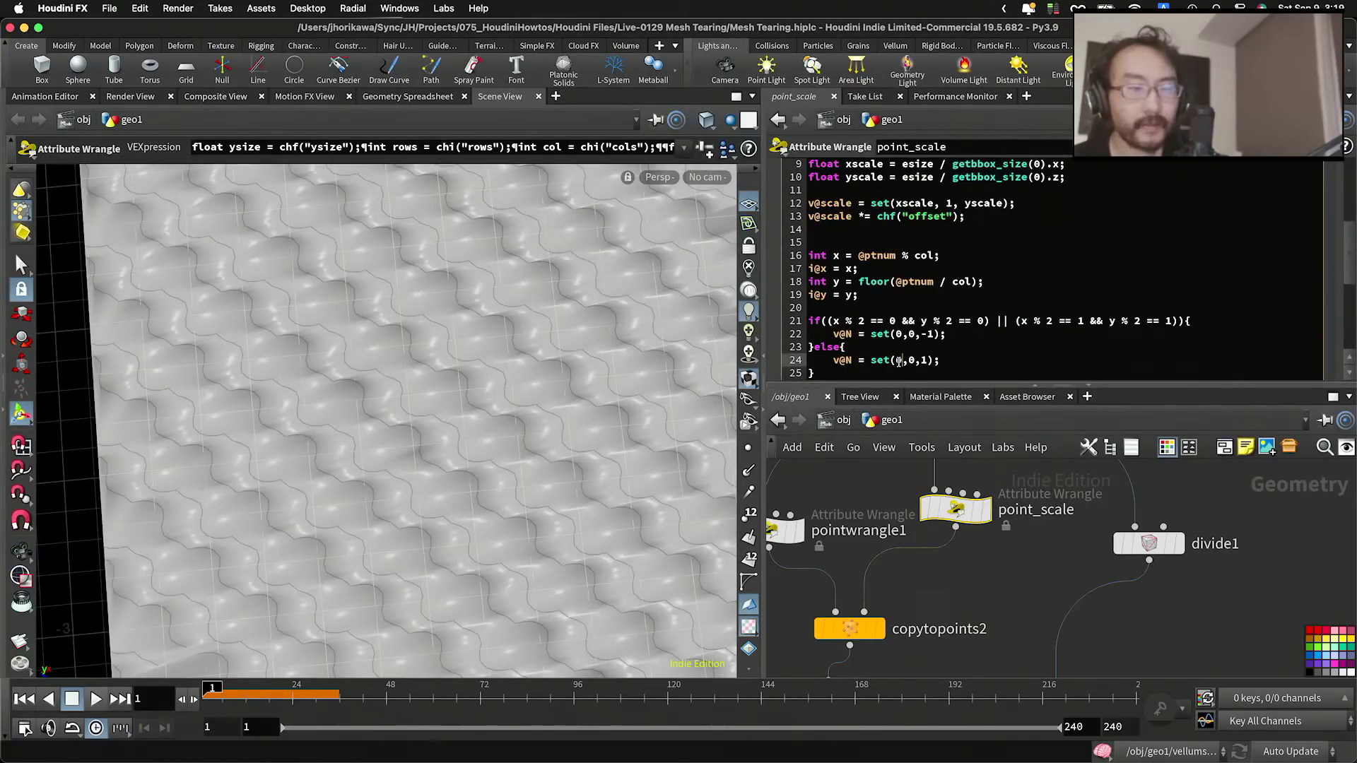
type("1")
left_click(1006, 576)
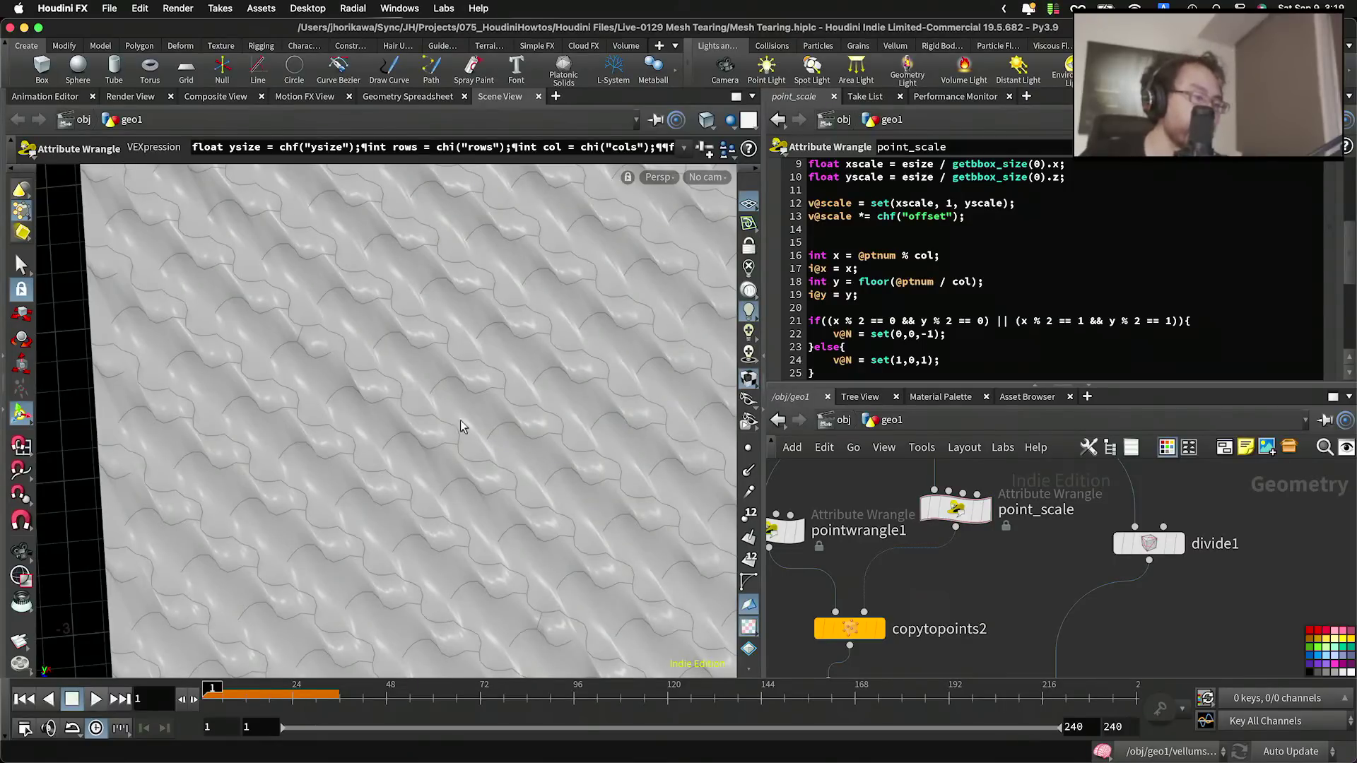
right_click_drag(318, 335, 514, 349, "alt")
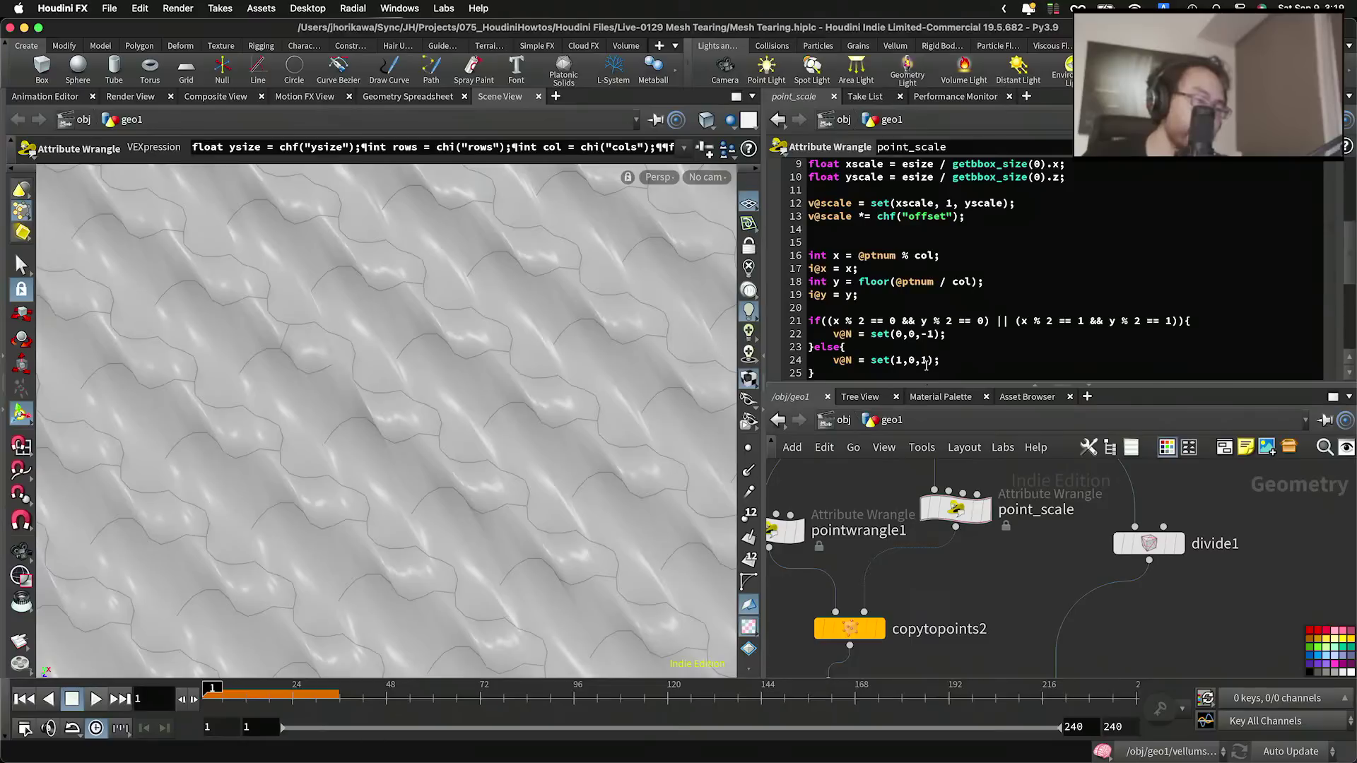
type("0")
left_click(983, 589)
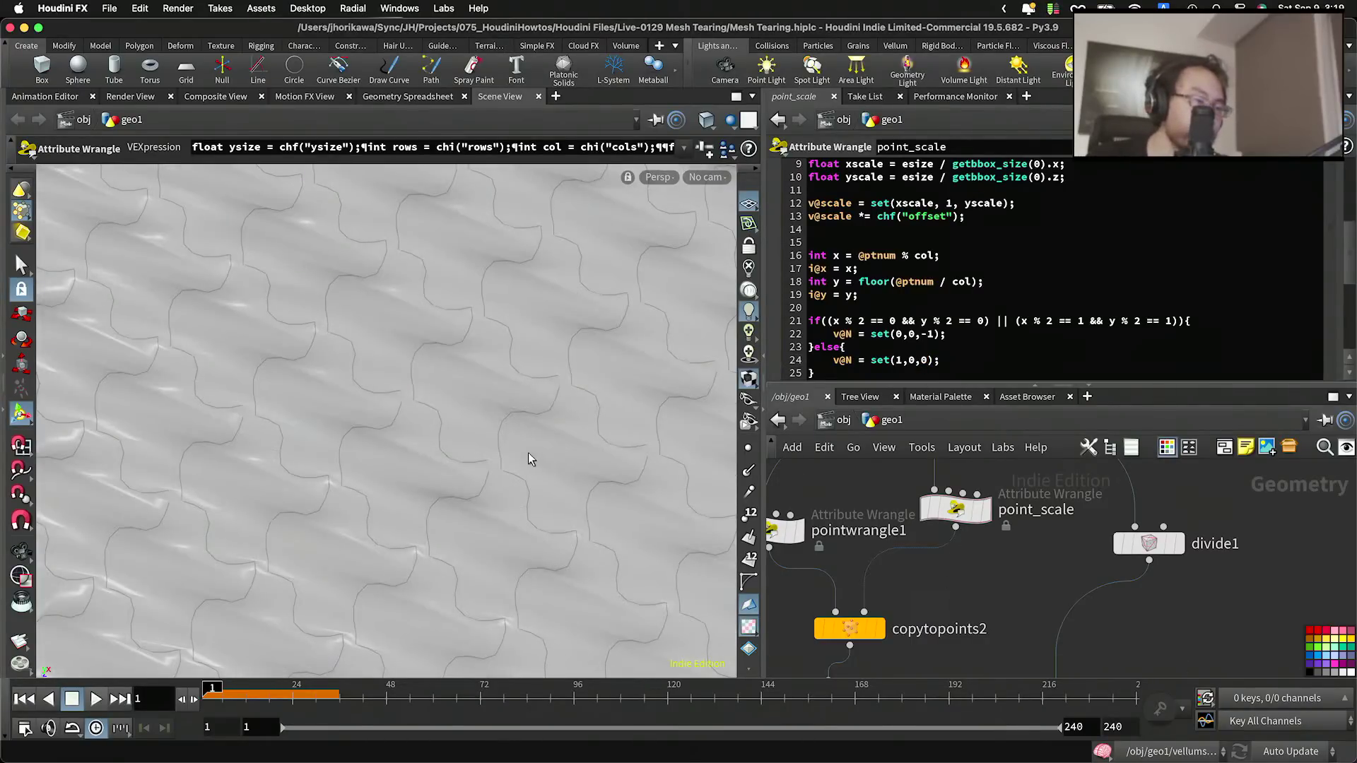
right_click_drag(372, 485, 558, 437, "alt")
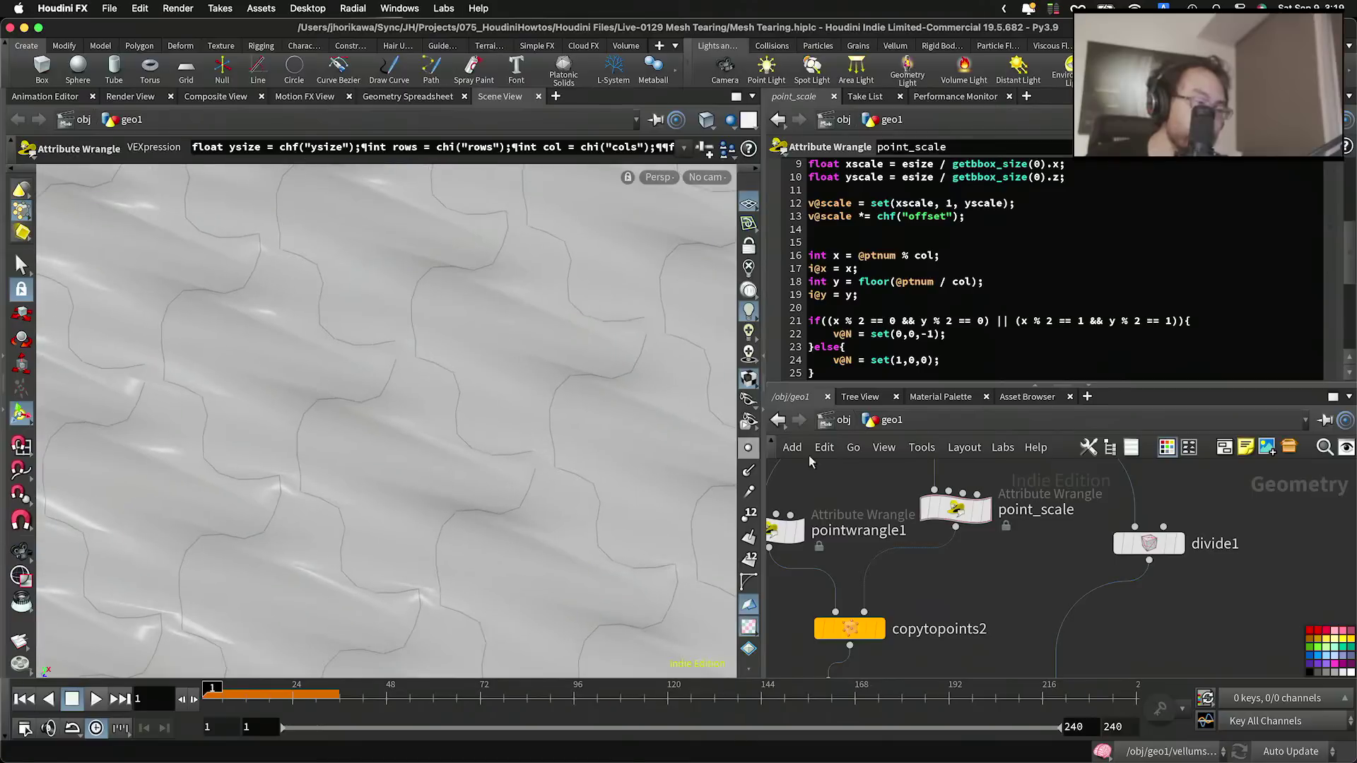
scroll(1012, 375, "down", 3)
scroll(1013, 376, "down", 5)
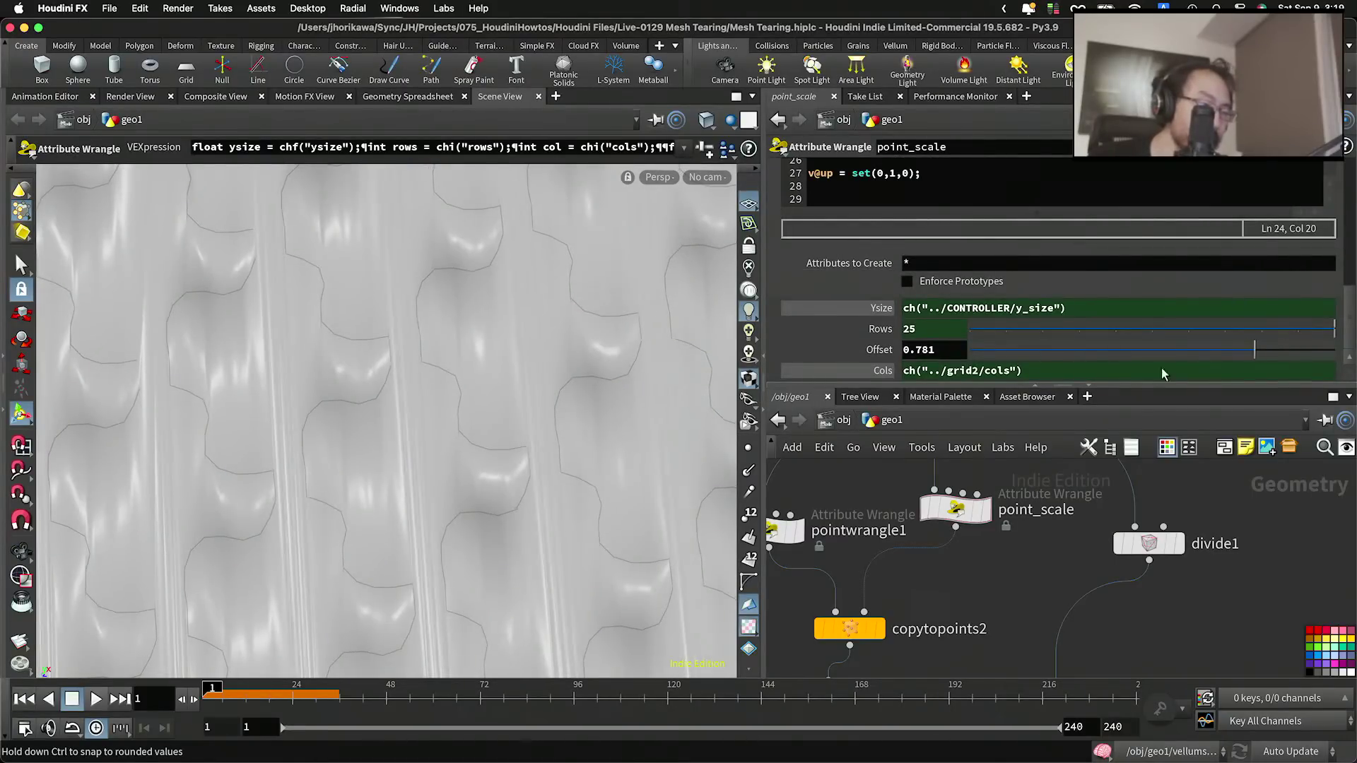
Step: Select the vellumsolver1 node and display its output
scroll(993, 523, "down", 10)
scroll(972, 608, "up", 3)
middle_click_drag(995, 586, 944, 519)
scroll(993, 552, "up", 10)
left_click(952, 600)
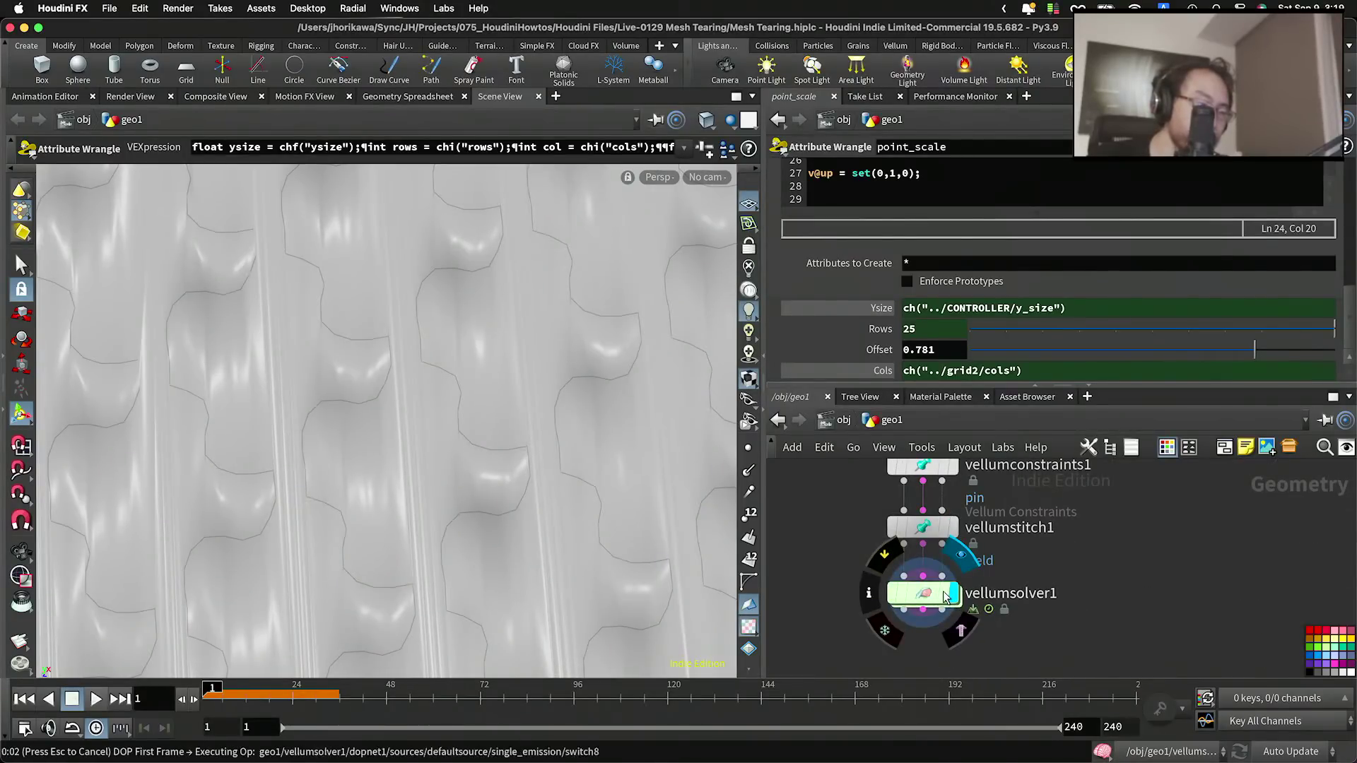
left_click(927, 597)
scroll(346, 554, "down", 5)
left_click_drag(345, 554, 431, 442, "alt")
Step: Run the simulation to frame 42 and examine how the S-shaped cuts open over the sphere
left_click(95, 699)
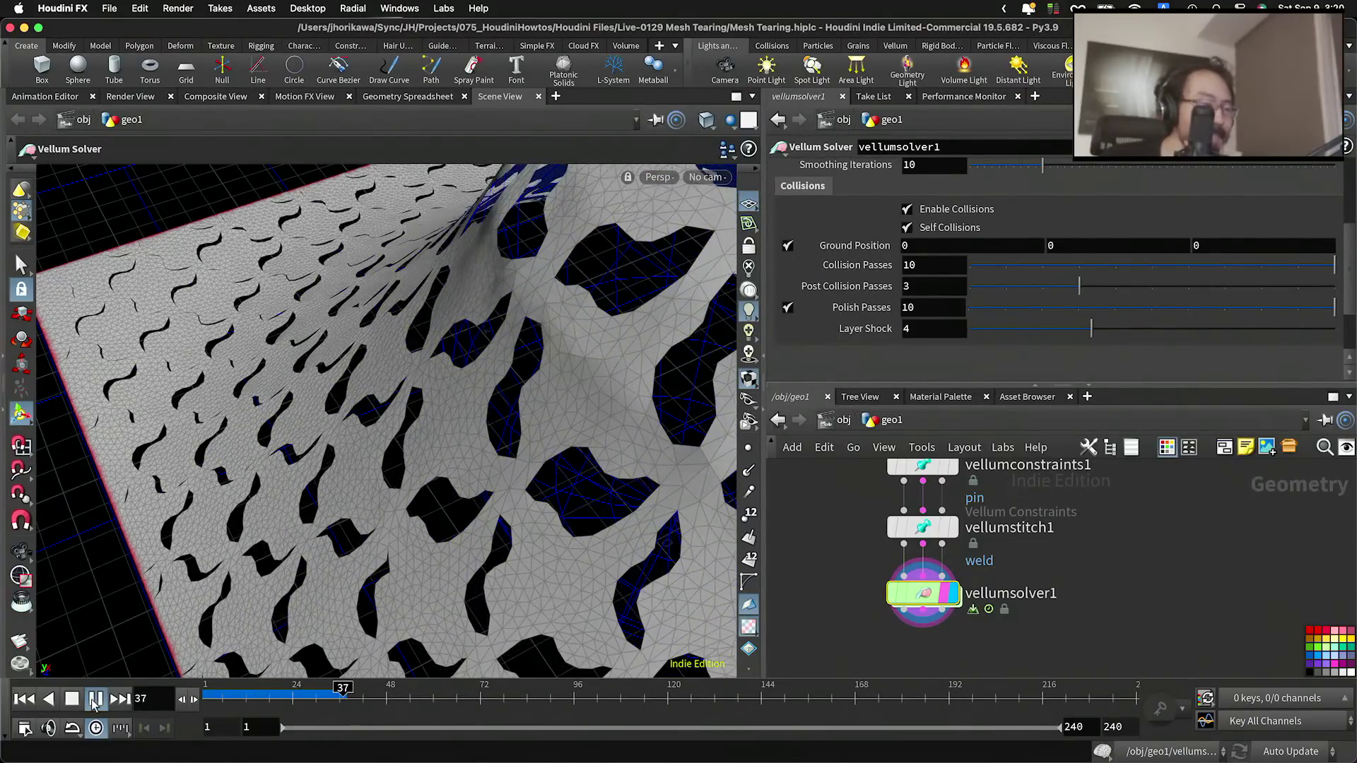
left_click(94, 704)
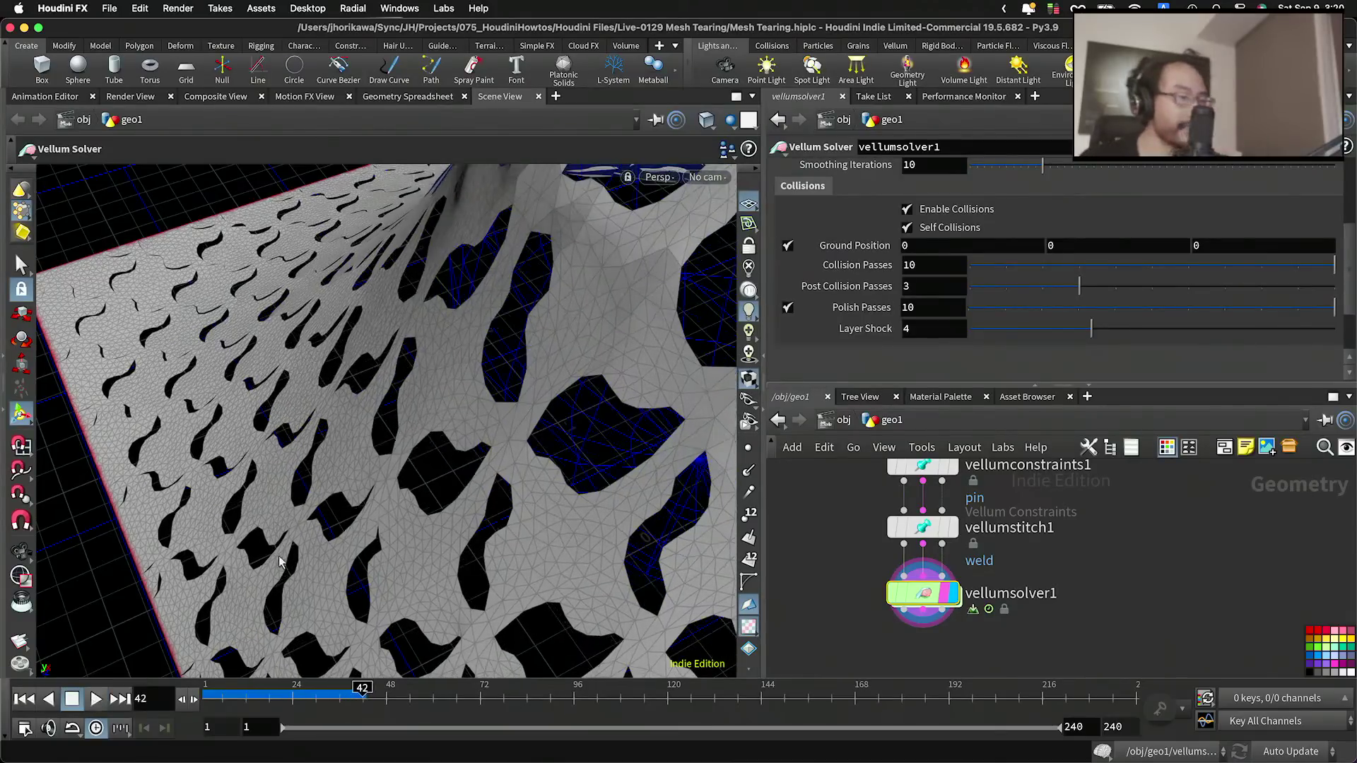
right_click_drag(330, 529, 342, 454, "alt")
left_click_drag(342, 454, 574, 506, "alt")
middle_click_drag(541, 388, 575, 554, "alt")
left_click_drag(575, 554, 445, 554, "alt")
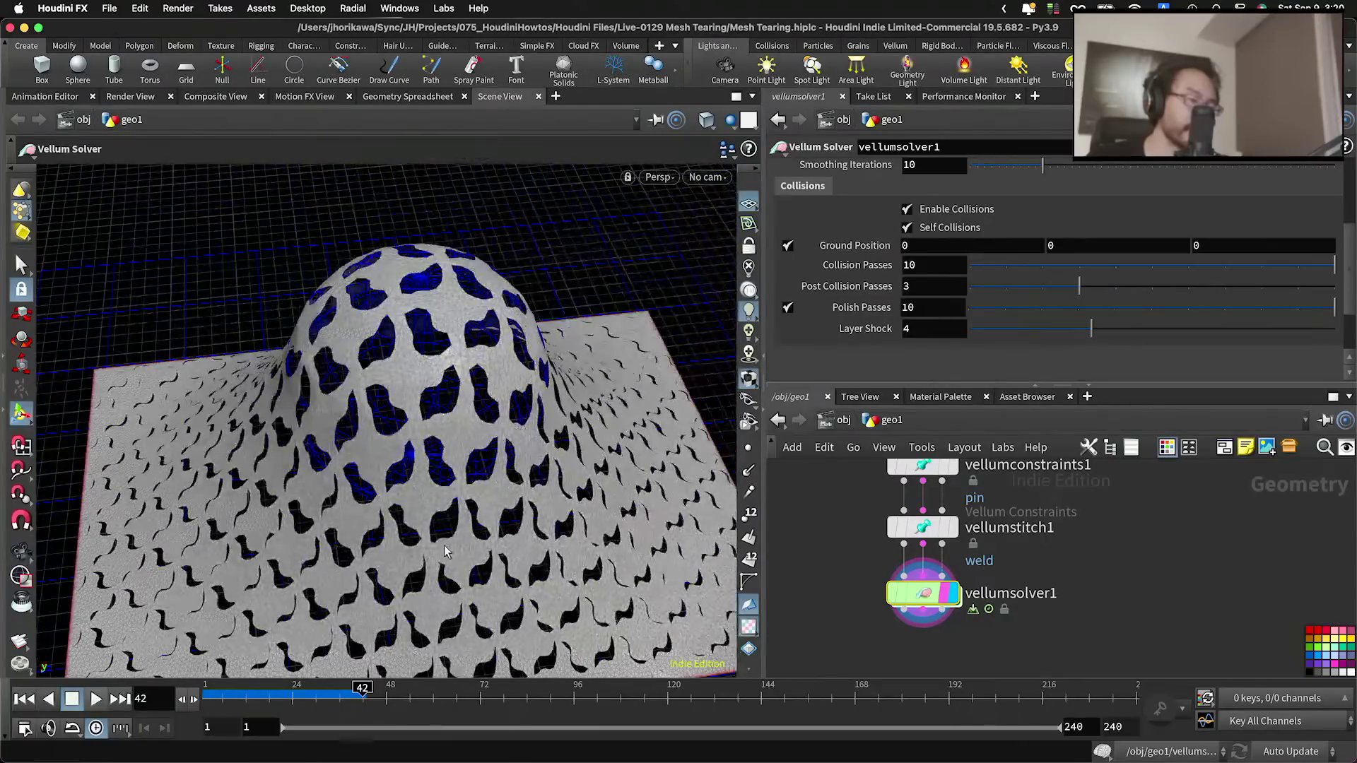
Step: Select the CONTROLLER null and set its test type to 1
scroll(872, 630, "down", 10)
middle_click_drag(831, 537, 878, 602)
scroll(901, 541, "up", 5)
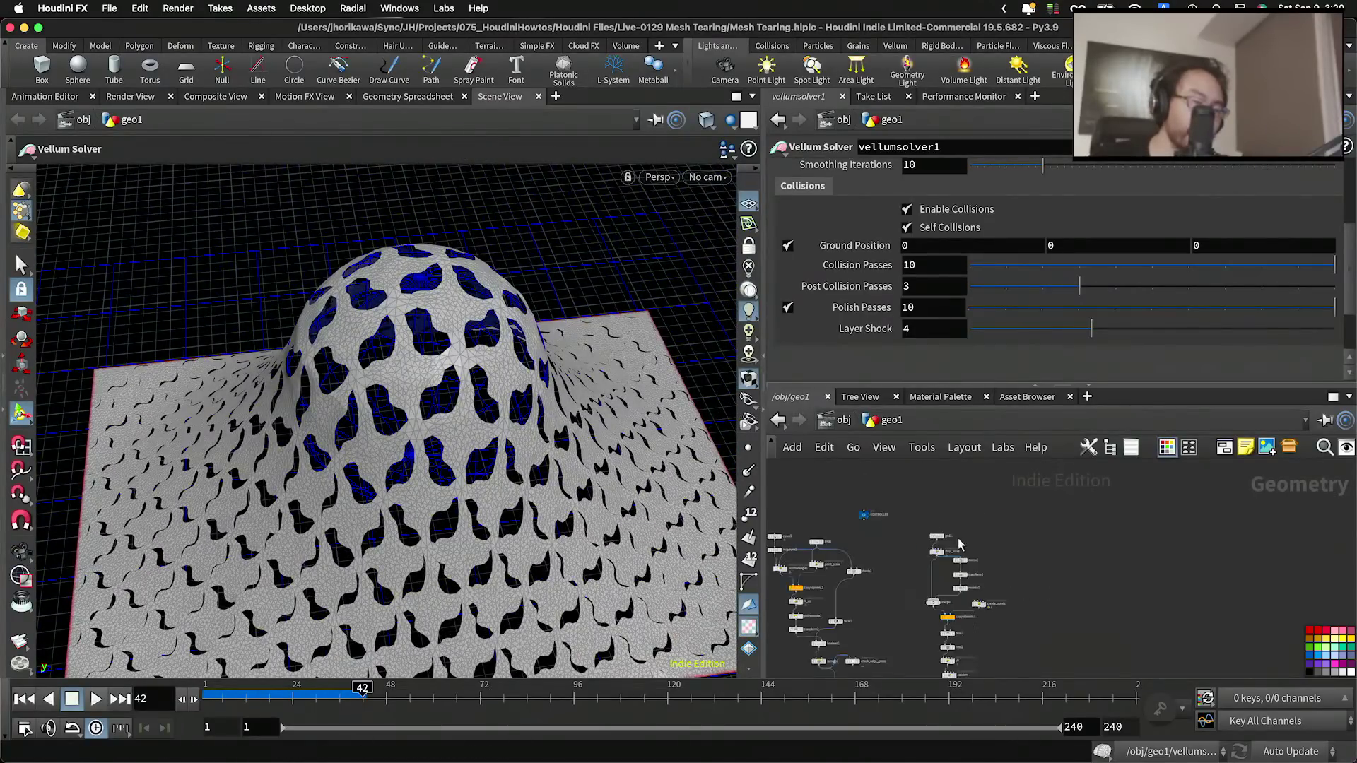
left_click(836, 511)
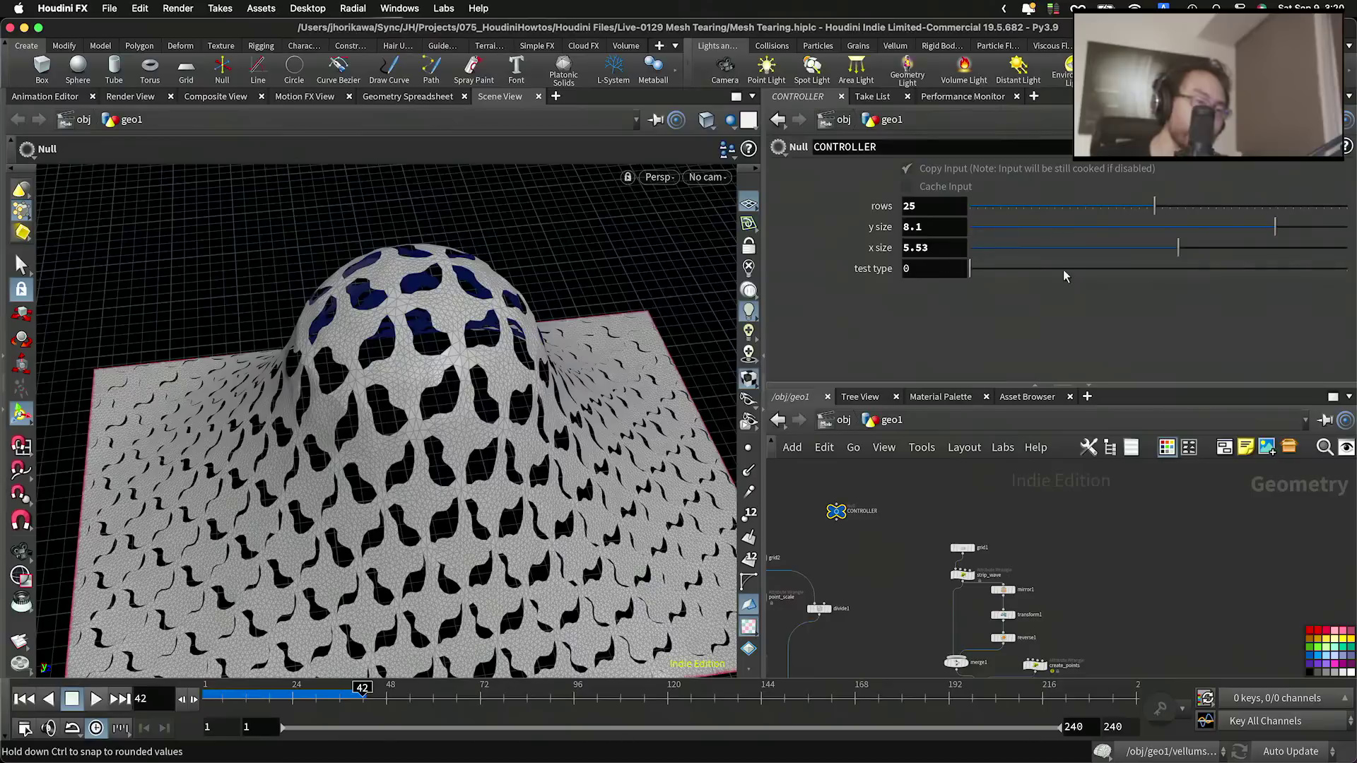
left_click(1299, 270)
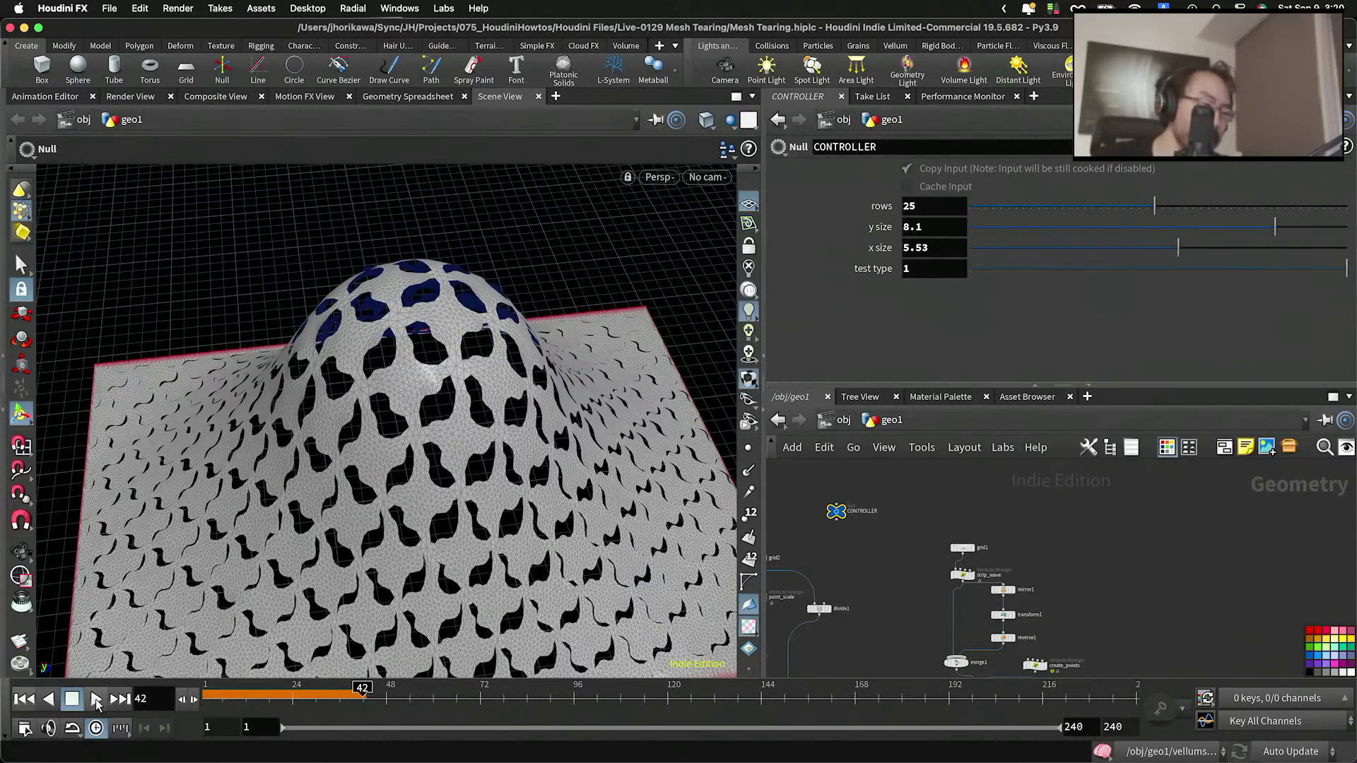
Step: Restart from frame 1 and watch the whole cloth simulate with the second test type
key("ctrl+Up")
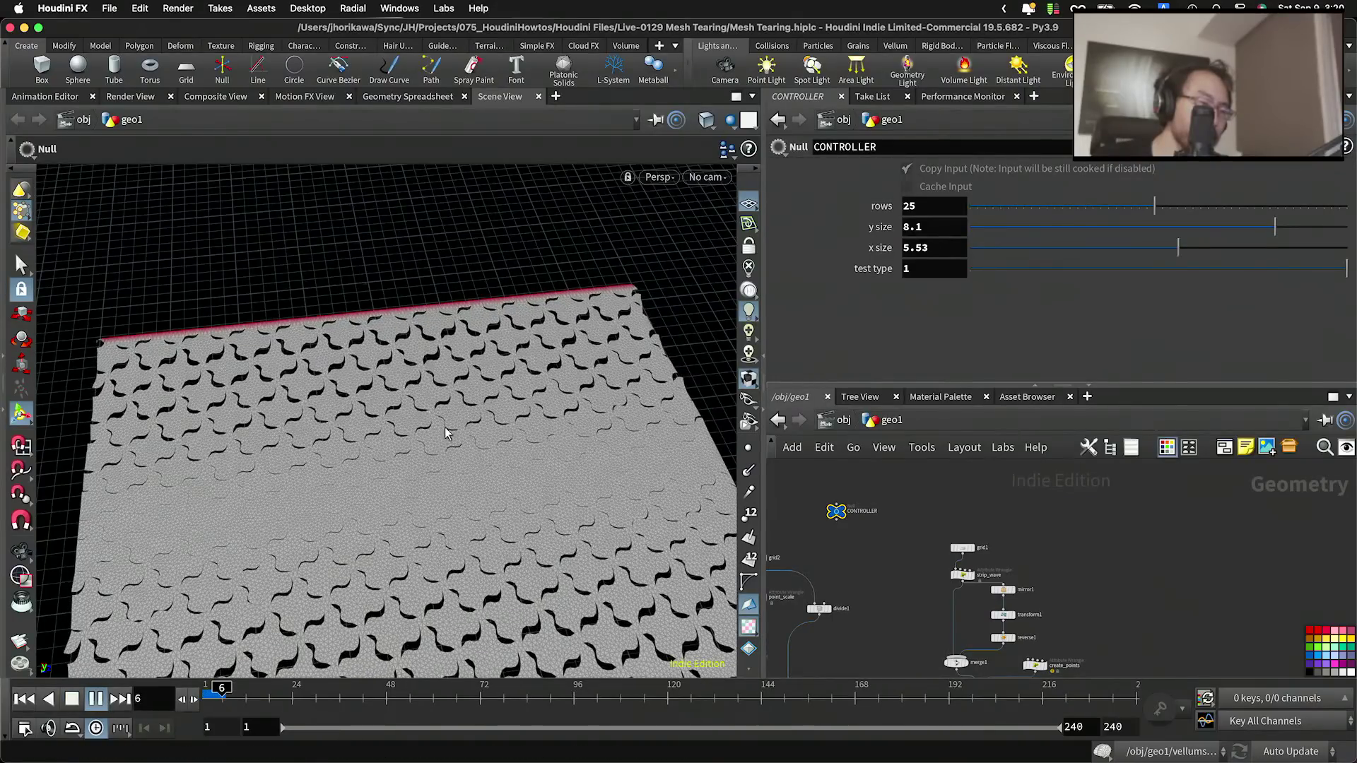
scroll(259, 465, "down", 4)
scroll(259, 466, "down", 1)
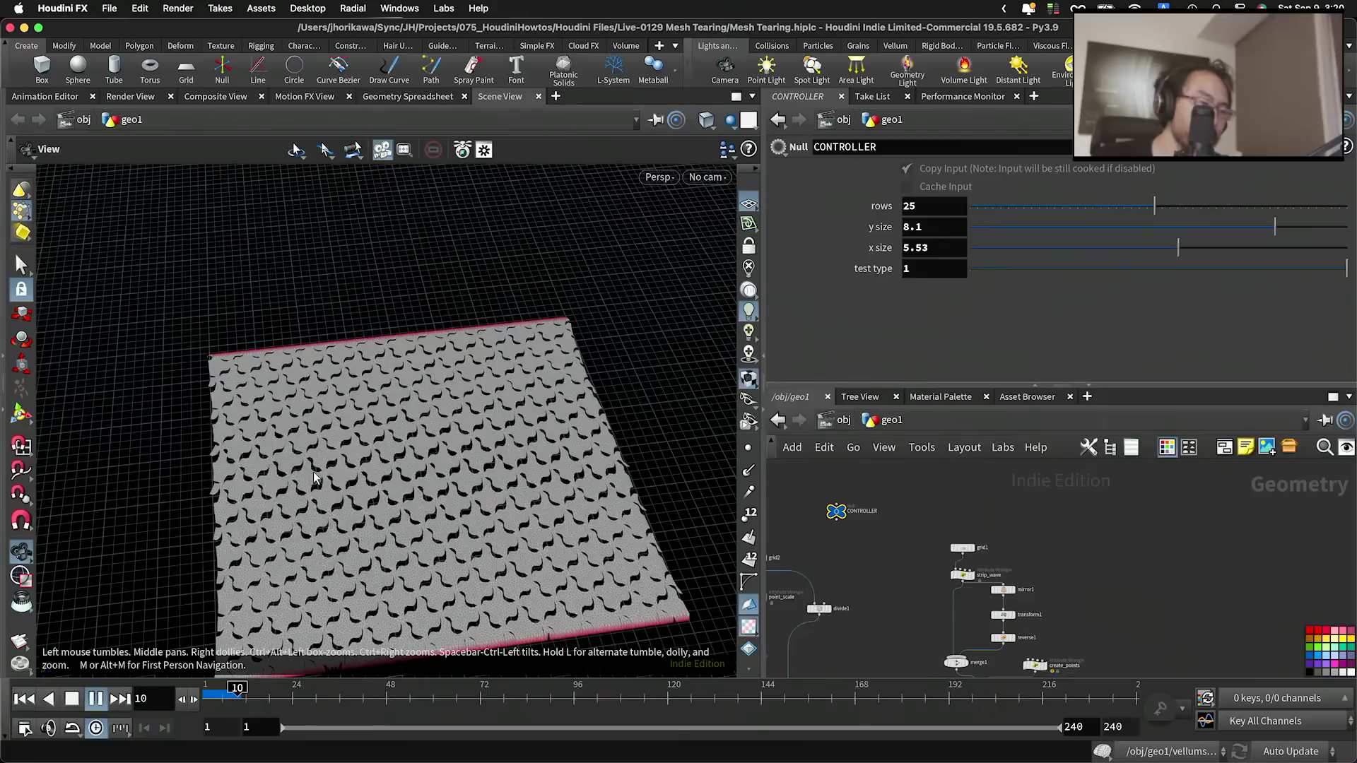
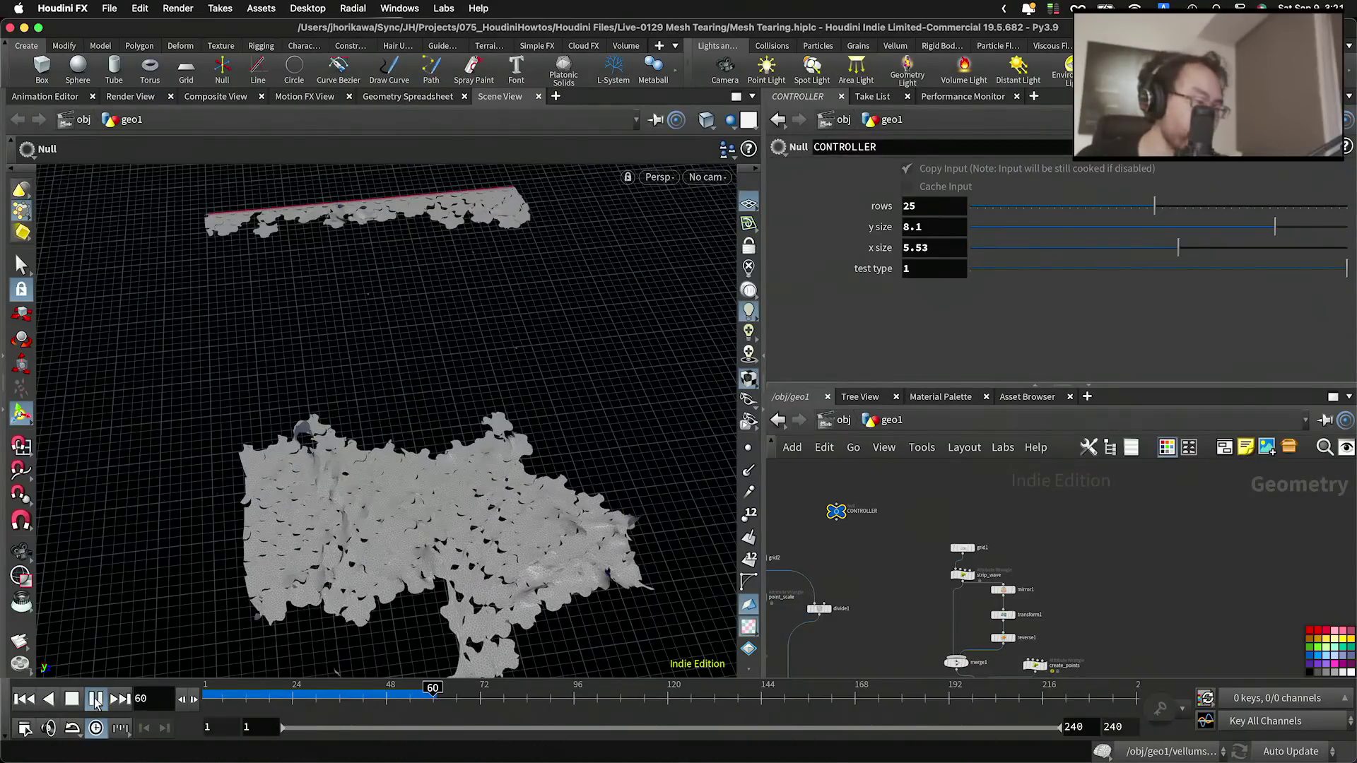
Step: Return the playback to frame 1 and move the CONTROLLER null to open space beside the curve-cut branch
left_click_drag(246, 696, 228, 699)
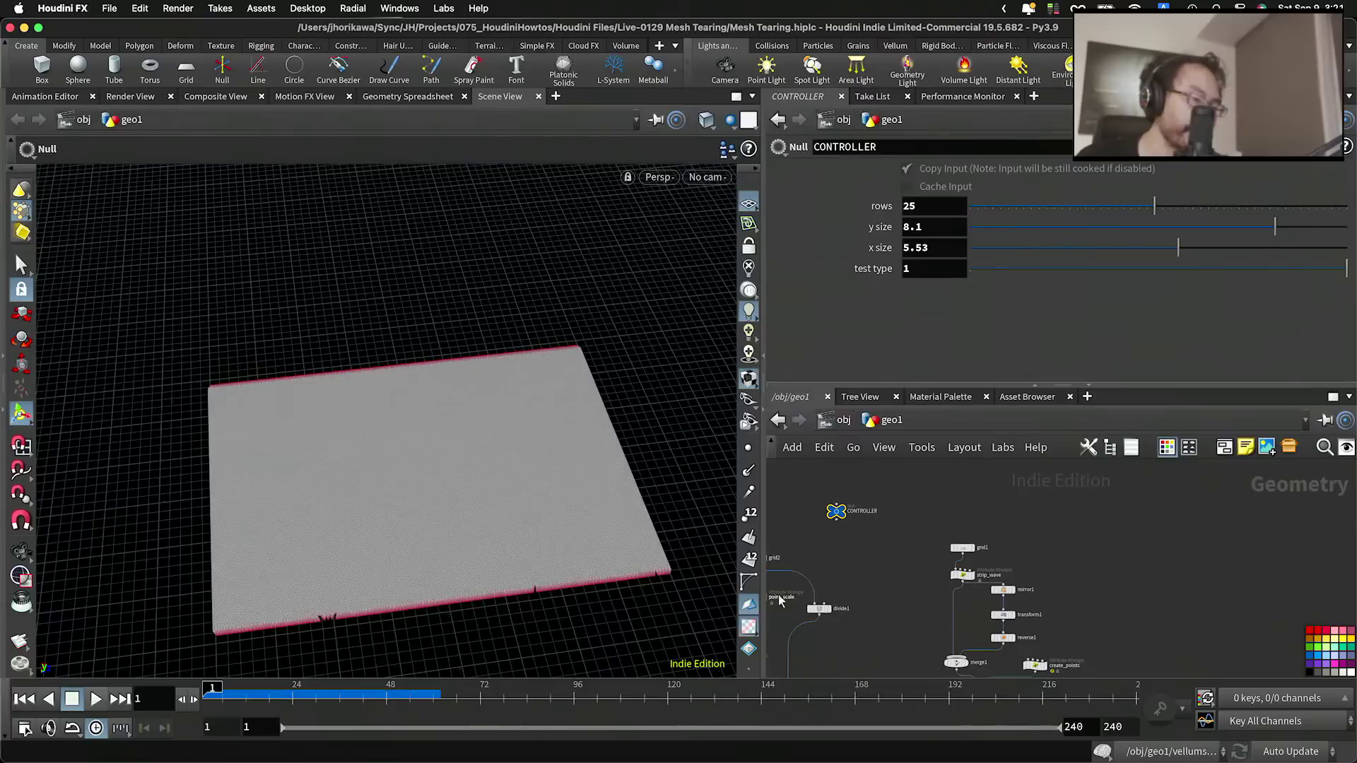
scroll(864, 569, "down", 5)
scroll(985, 512, "up", 4)
middle_click_drag(859, 563, 986, 555)
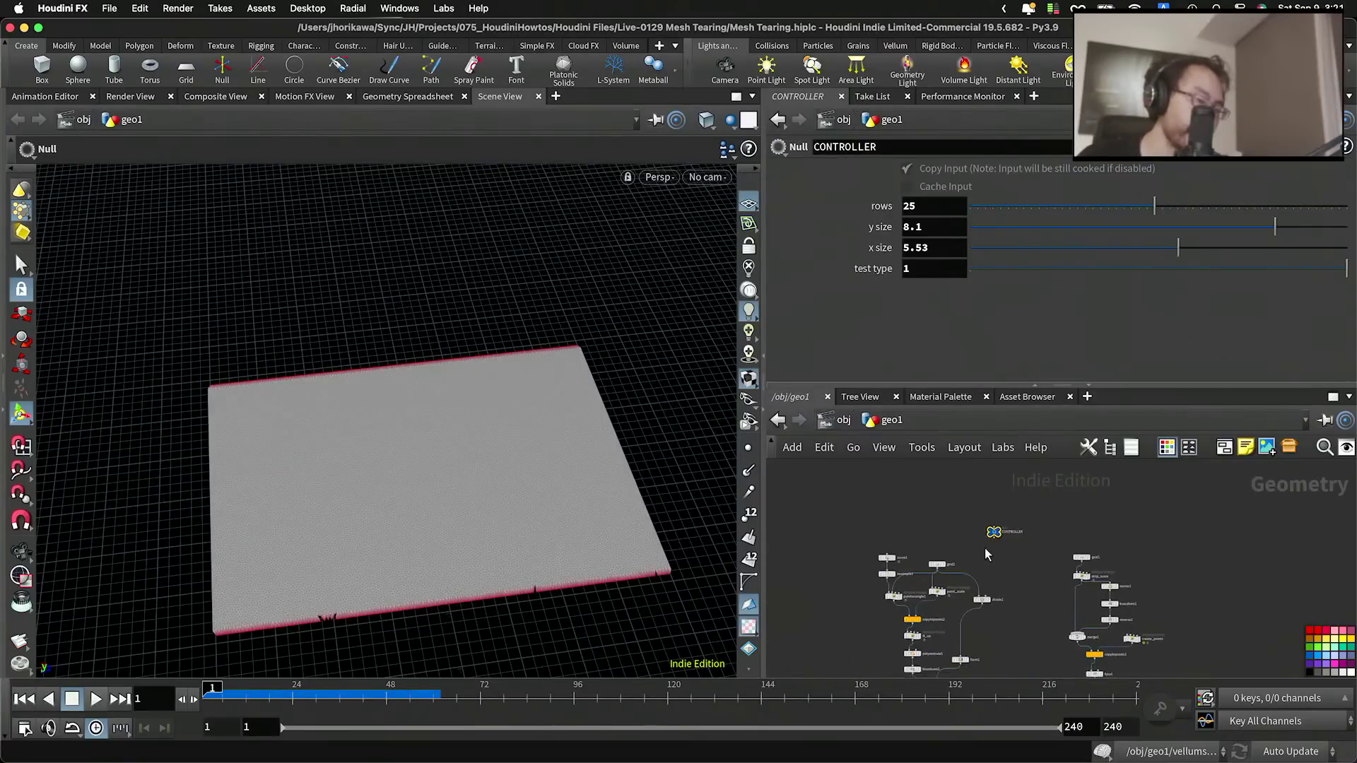
scroll(987, 562, "down", 2)
left_click_drag(967, 498, 855, 593)
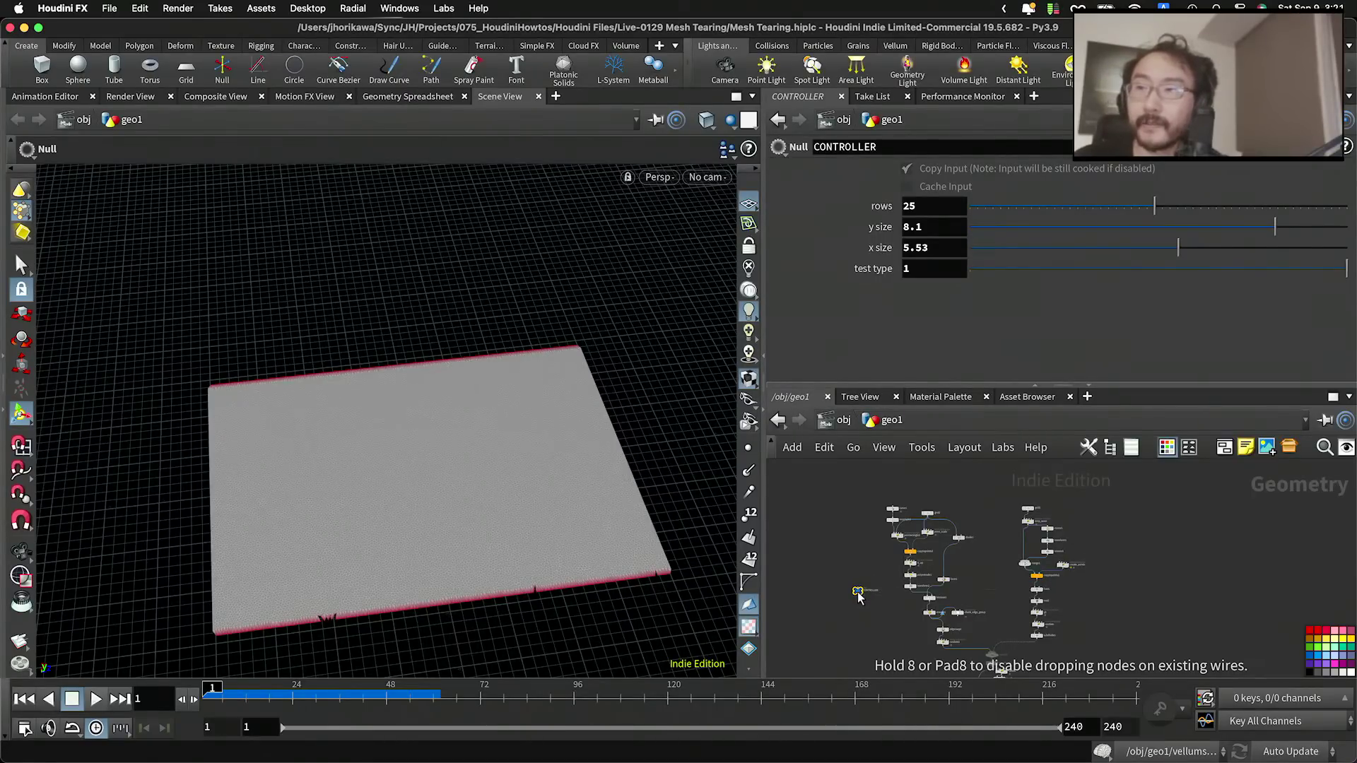
left_click_drag(858, 597, 860, 598)
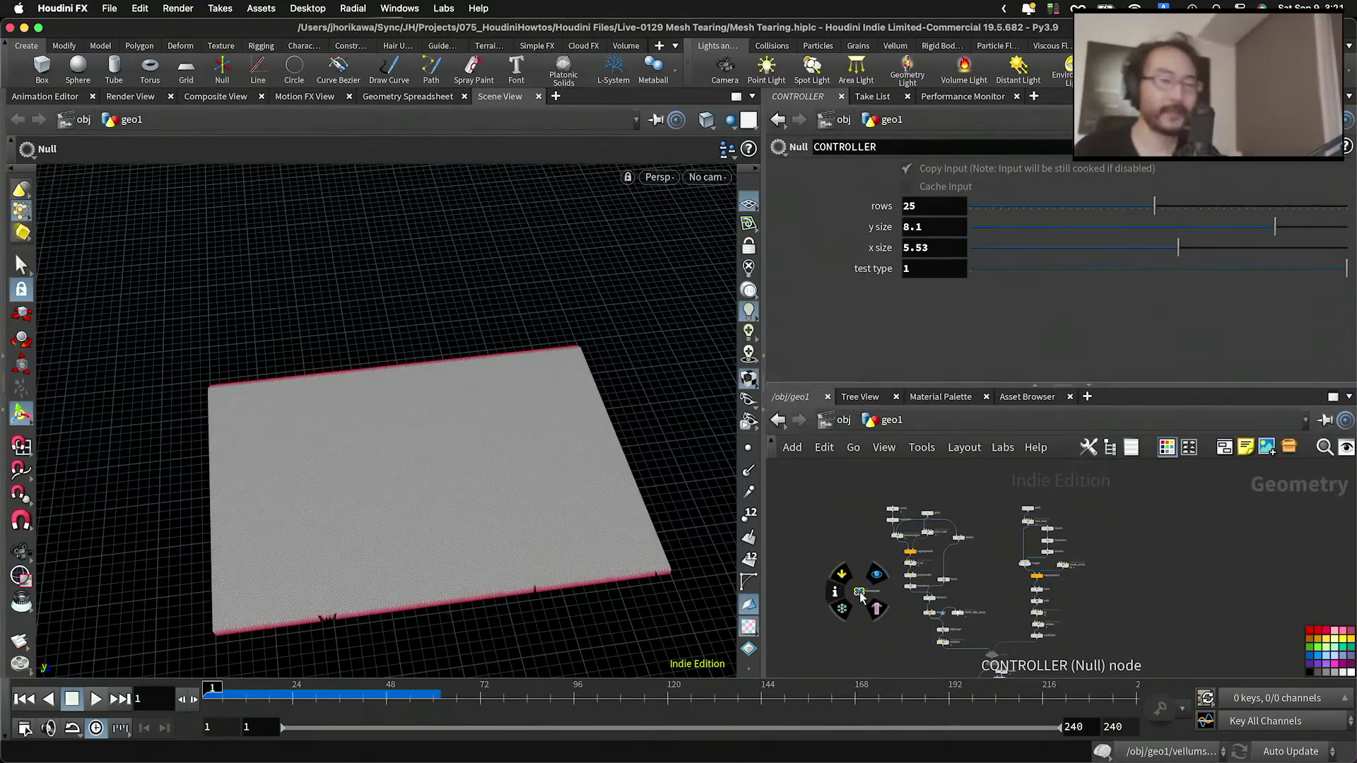
scroll(860, 596, "up", 5)
scroll(860, 597, "up", 5)
left_click_drag(860, 598, 939, 595)
middle_click_drag(948, 510, 965, 532)
scroll(965, 533, "down", 2)
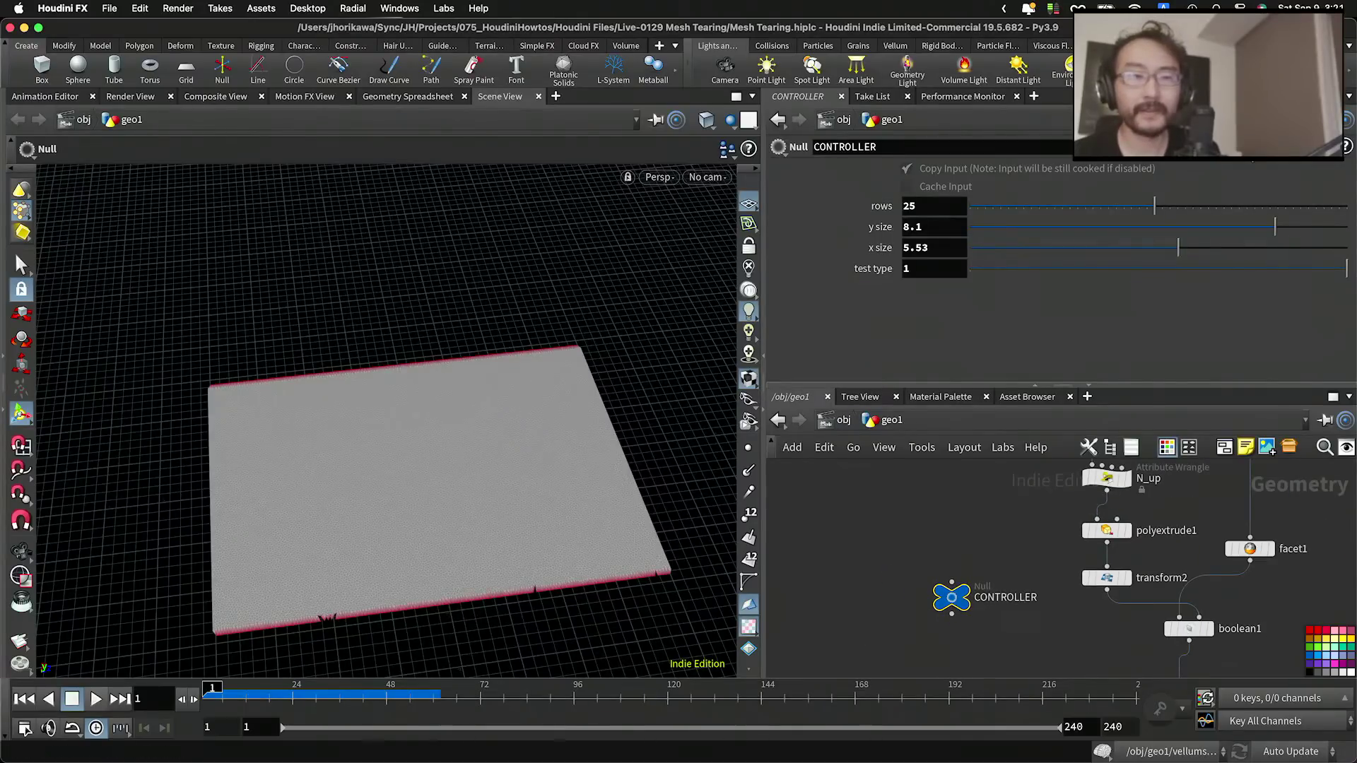
Step: Open the CONTROLLER null's parameter interface for editing
left_click(1249, 150)
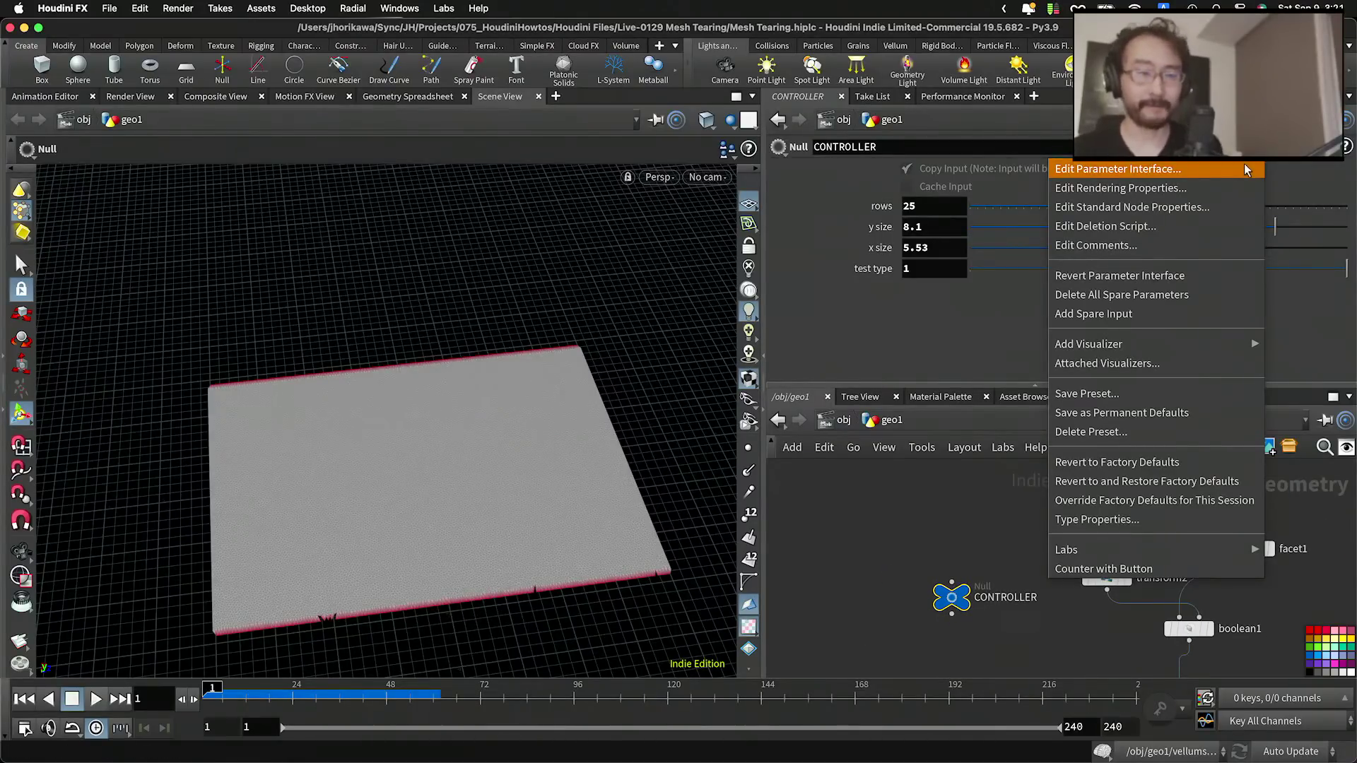
left_click(1243, 169)
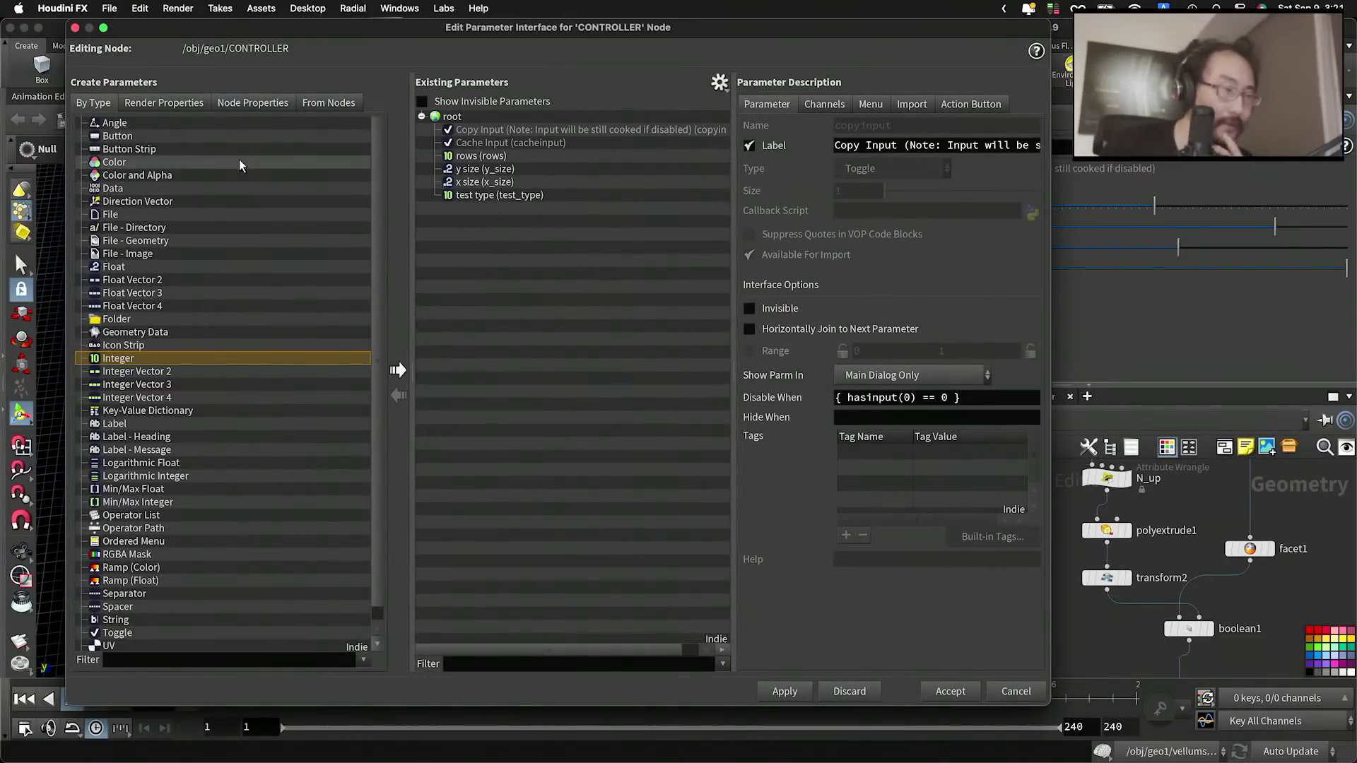
left_click_drag(121, 359, 490, 334)
left_click_drag(514, 209, 545, 195)
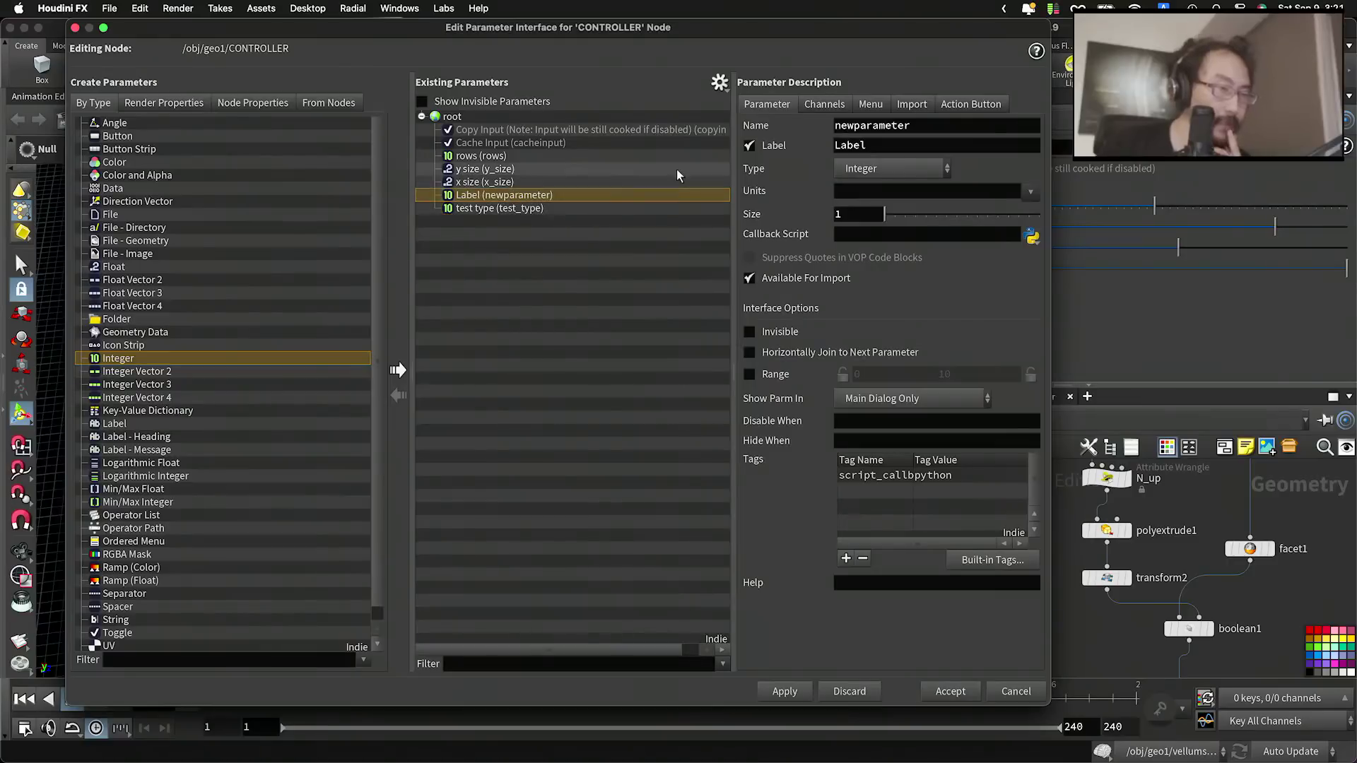
key("Delete")
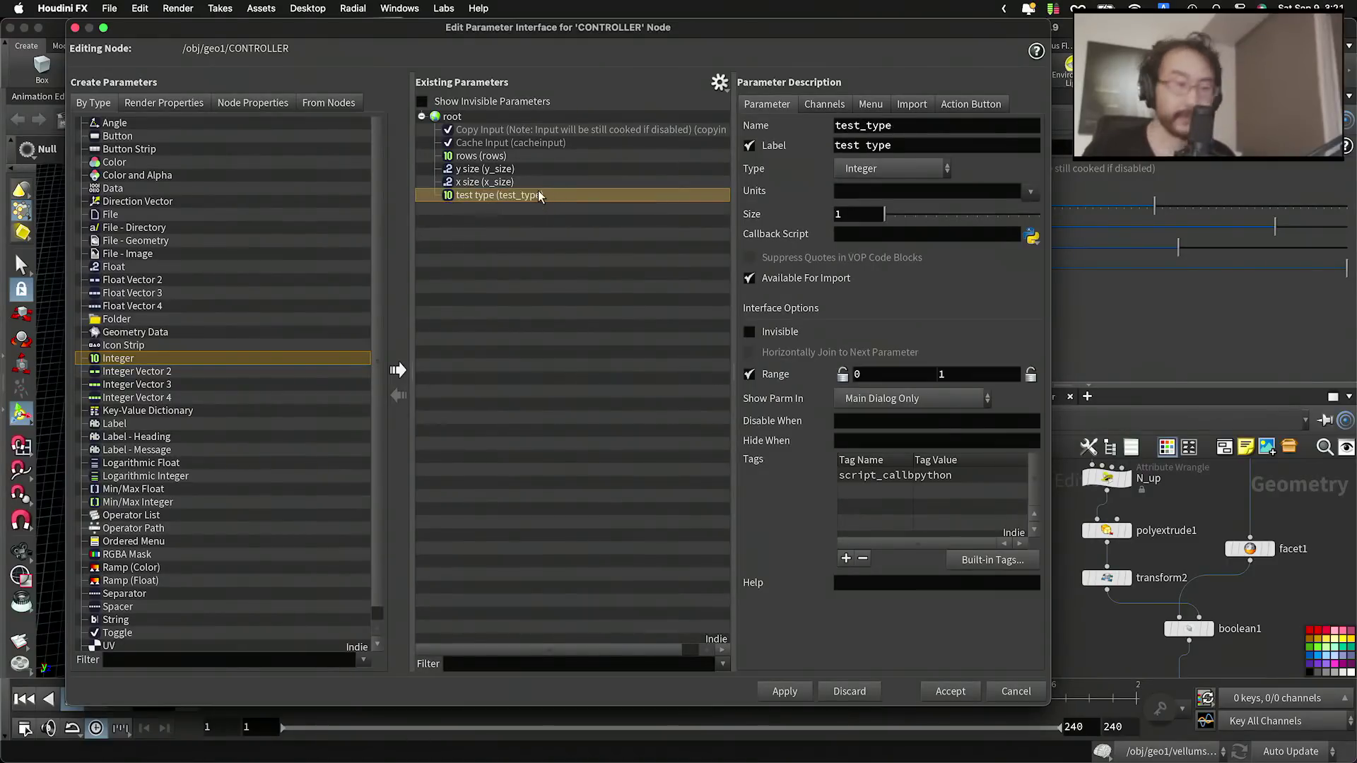
Step: Add a toggle parameter to the CONTROLLER above the rows parameter
scroll(191, 565, "down", 1)
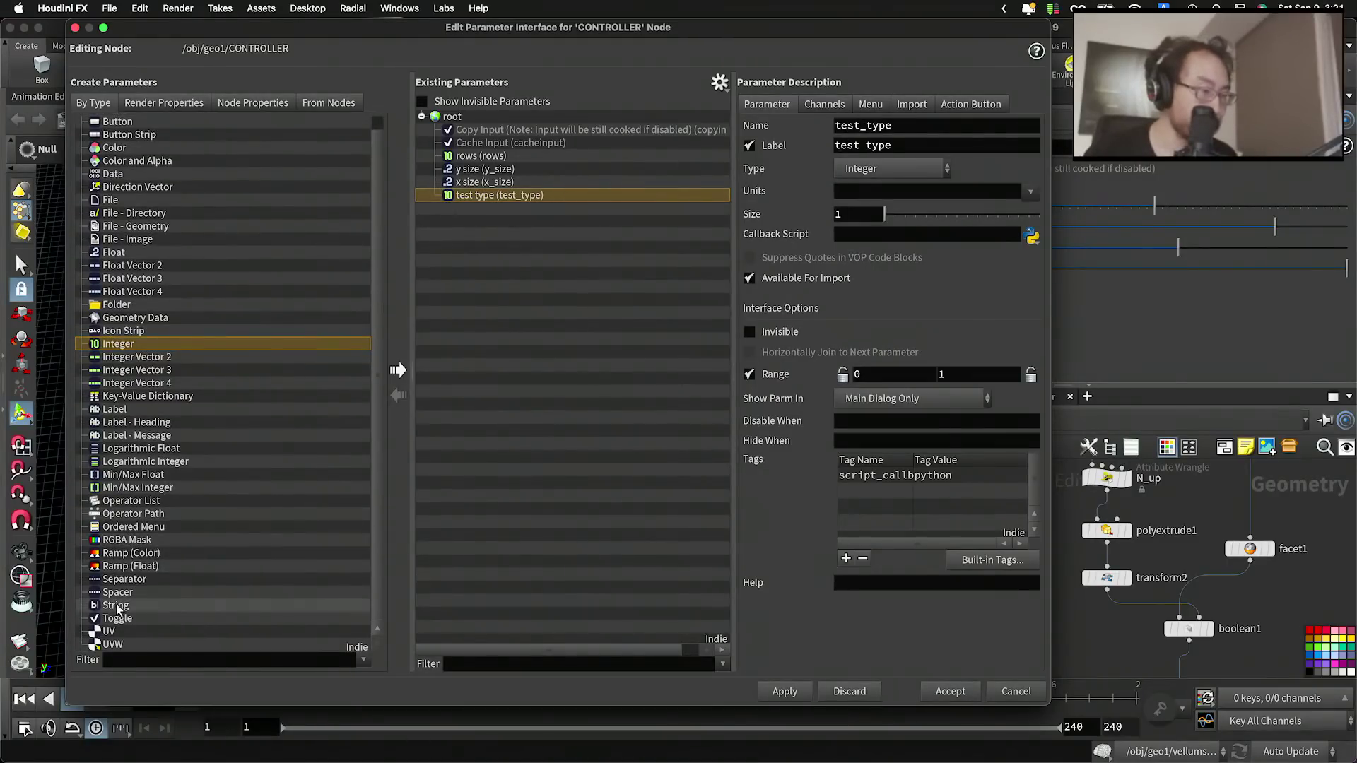
left_click_drag(189, 596, 717, 305)
left_click_drag(561, 206, 565, 155)
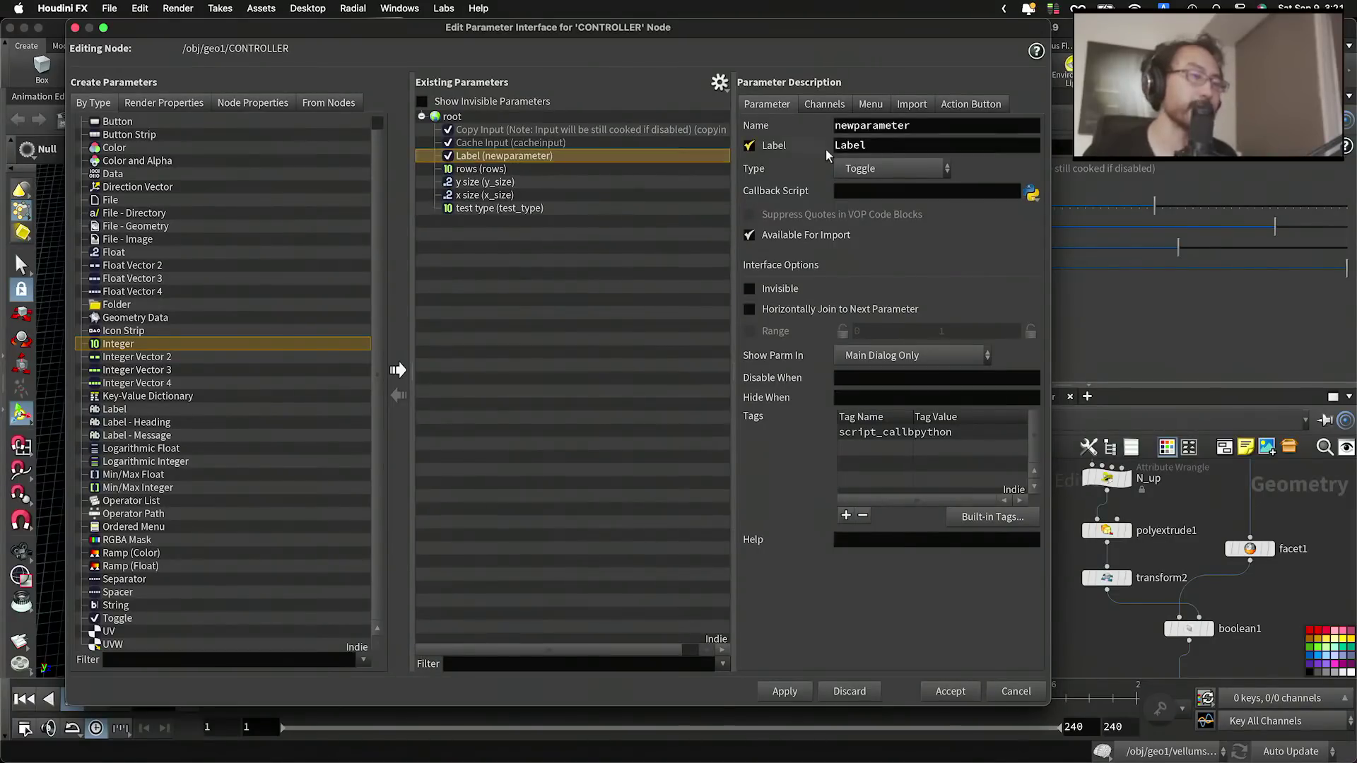
Step: Name the new toggle free_curve with the label "free curve" and accept the interface changes
left_click(717, 156)
type("free_form_")
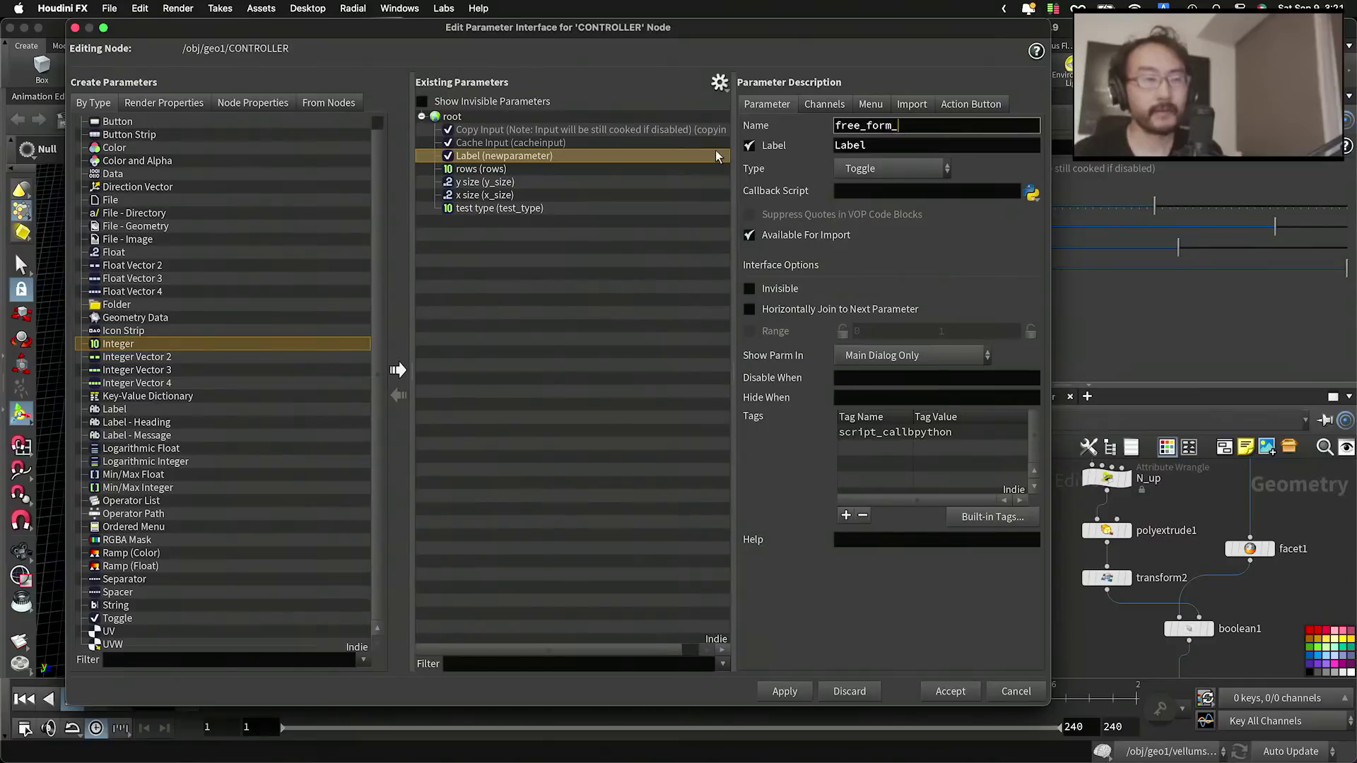
type("curve3")
key("Tab")
key("BackSpace")
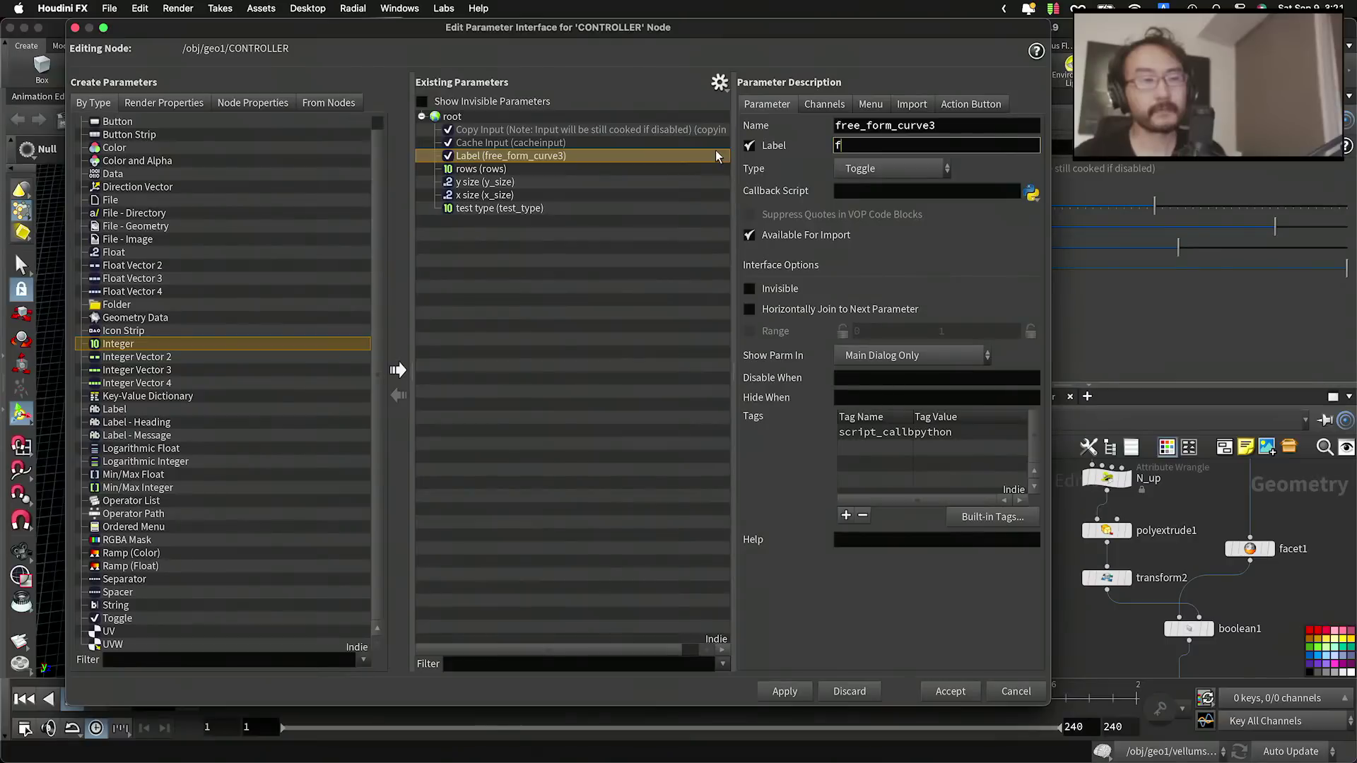
type("free curve")
key("Return")
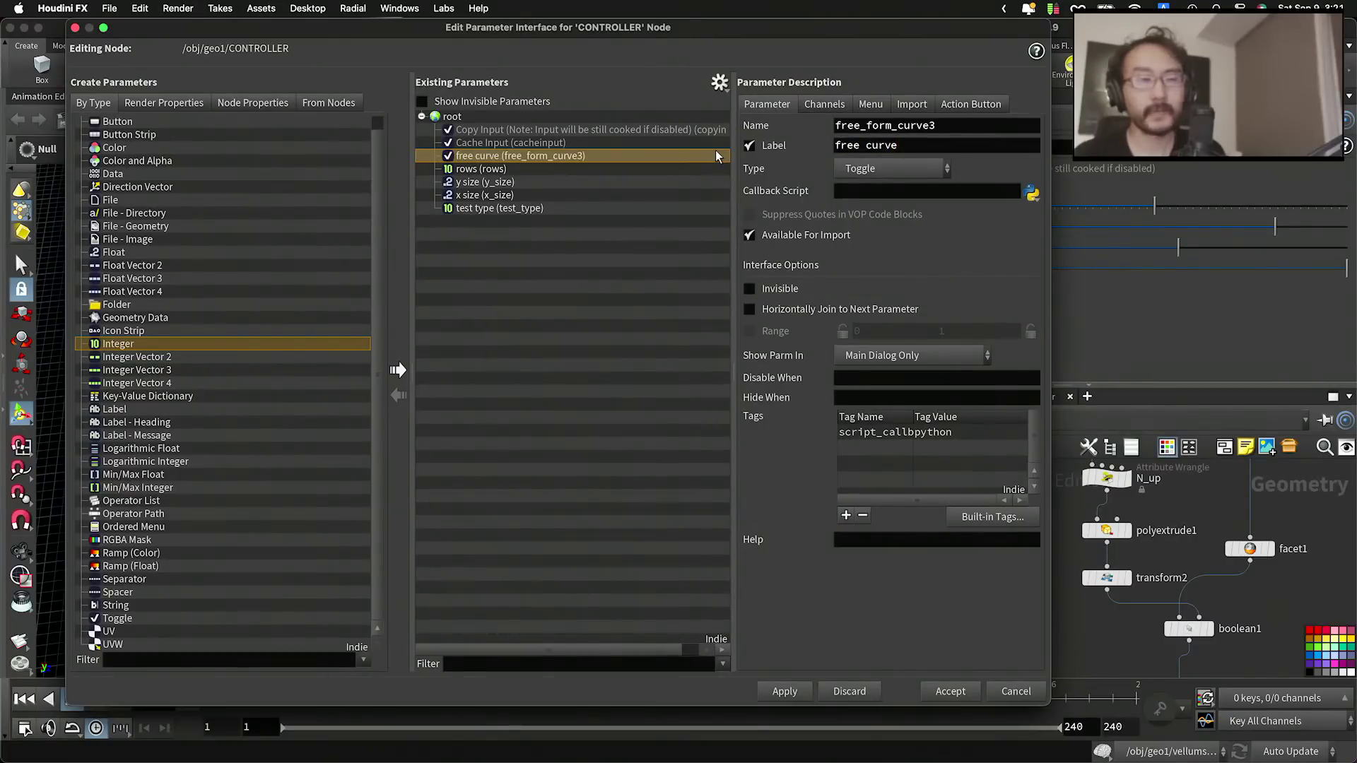
double_click(863, 125)
type("free_curve")
key("Return")
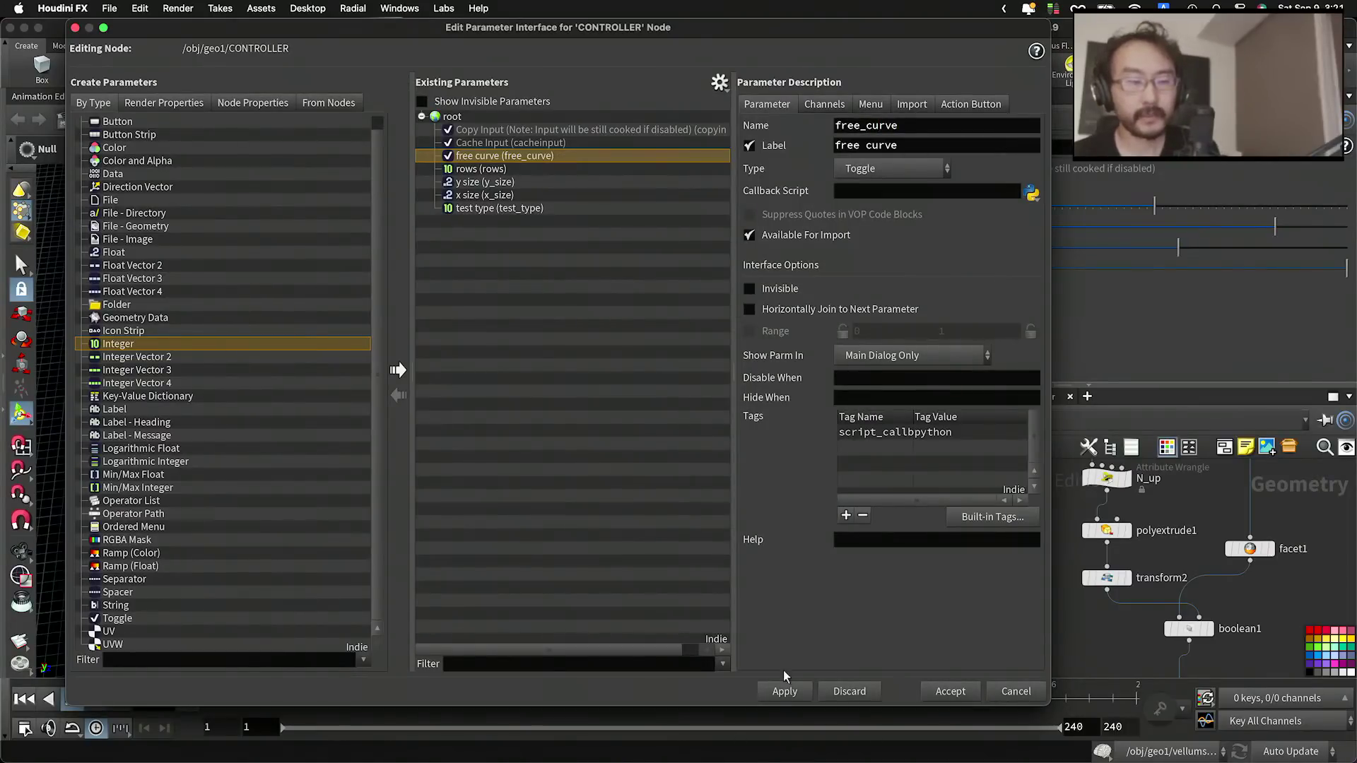
left_click(785, 691)
left_click(947, 691)
Step: Enclose all nodes of the free curve branch, from curve1 to random1, in a network box
scroll(997, 609, "up", 5)
scroll(1041, 555, "up", 3)
scroll(1046, 555, "down", 10)
middle_click_drag(1046, 548, 1029, 512)
mouse_move(1012, 487)
left_mouse_down()
mouse_move(1078, 597)
mouse_move(980, 570)
mouse_move(1068, 571)
mouse_move(1095, 626)
left_mouse_up()
scroll(1020, 553, "up", 5)
scroll(981, 571, "down", 3)
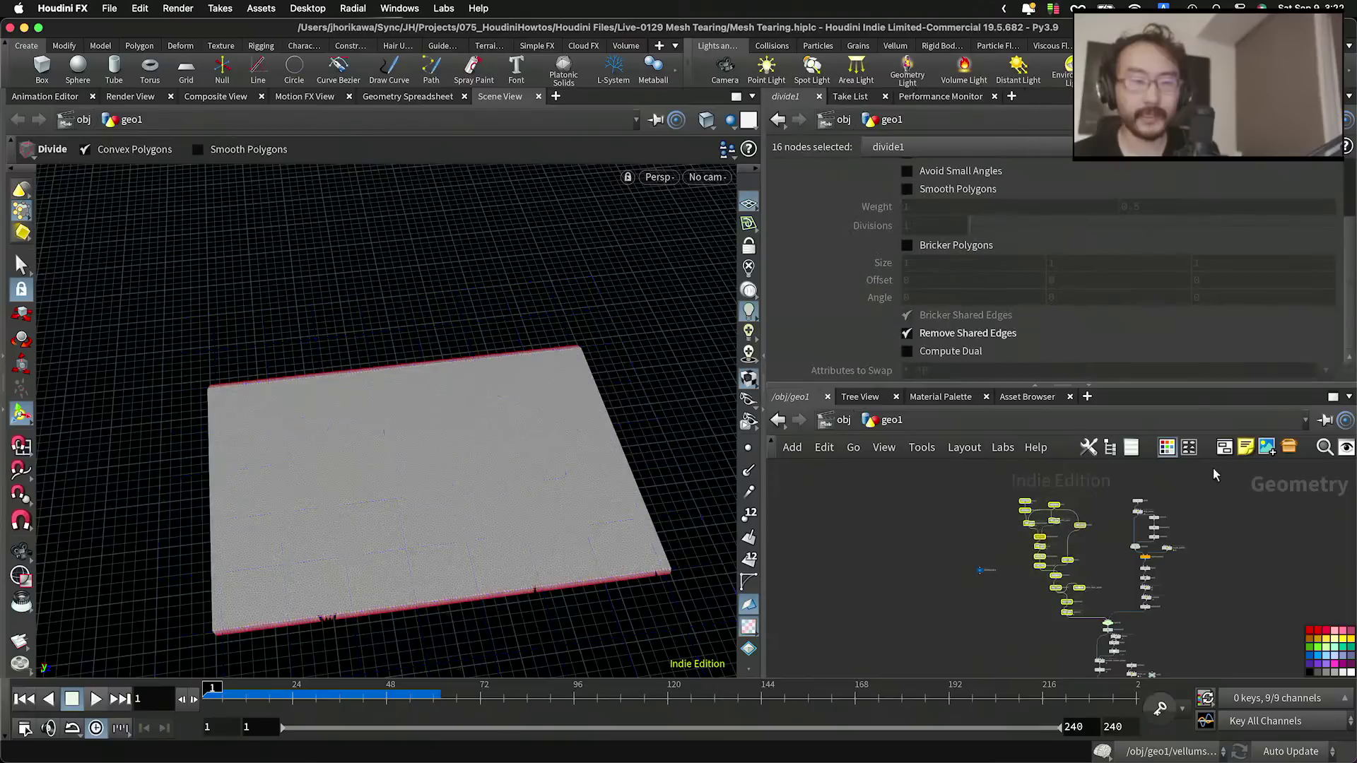
left_click(1225, 447)
Step: Enclose the strip_wave branch that starts with grid1 in a network box titled "regular mesh"
left_click_drag(1200, 622, 1128, 494)
left_click(1224, 448)
scroll(1187, 523, "up", 5)
scroll(1189, 535, "up", 3)
double_click(1166, 499)
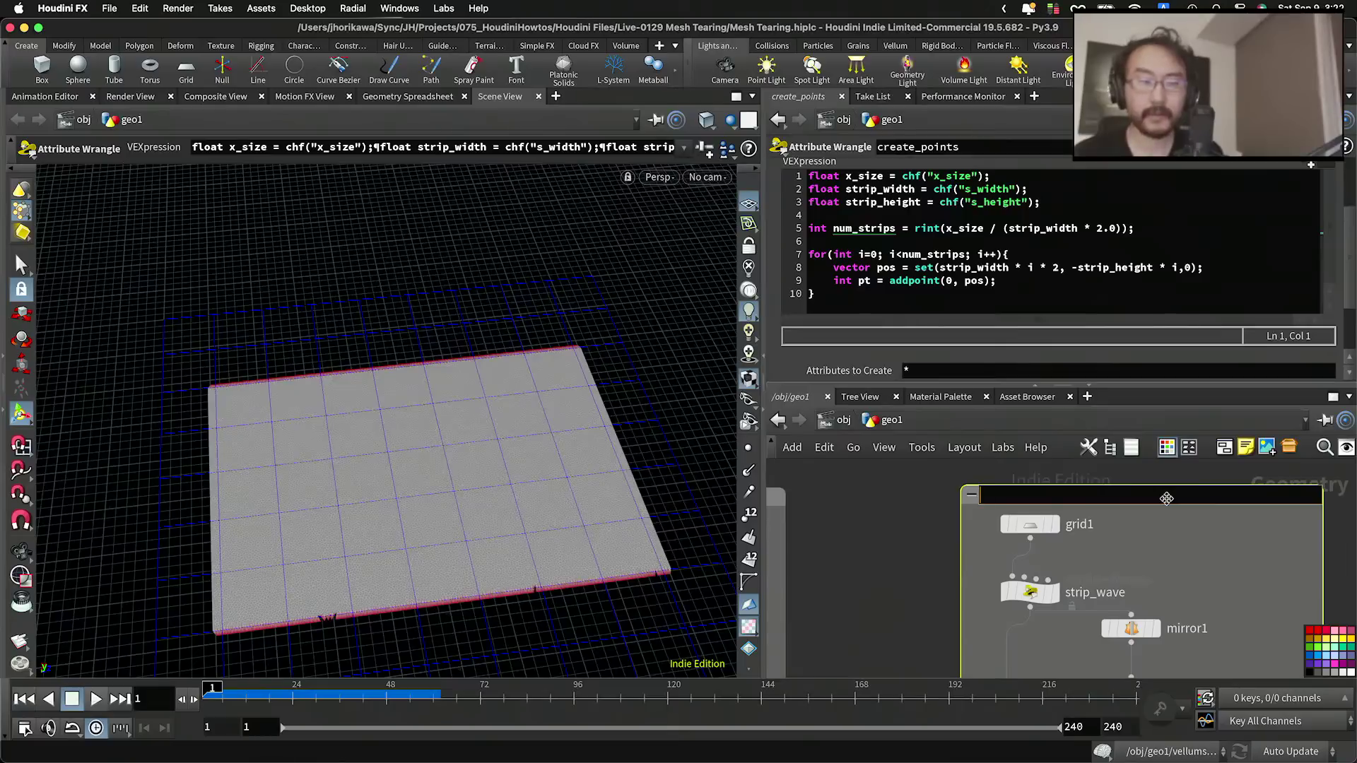
type("regular mesh")
key("Return")
Step: Title the network box around the curve1 branch "free curve cut"
scroll(1148, 511, "down", 8)
middle_click_drag(897, 507, 1032, 497)
scroll(1032, 497, "up", 4)
double_click(1032, 496)
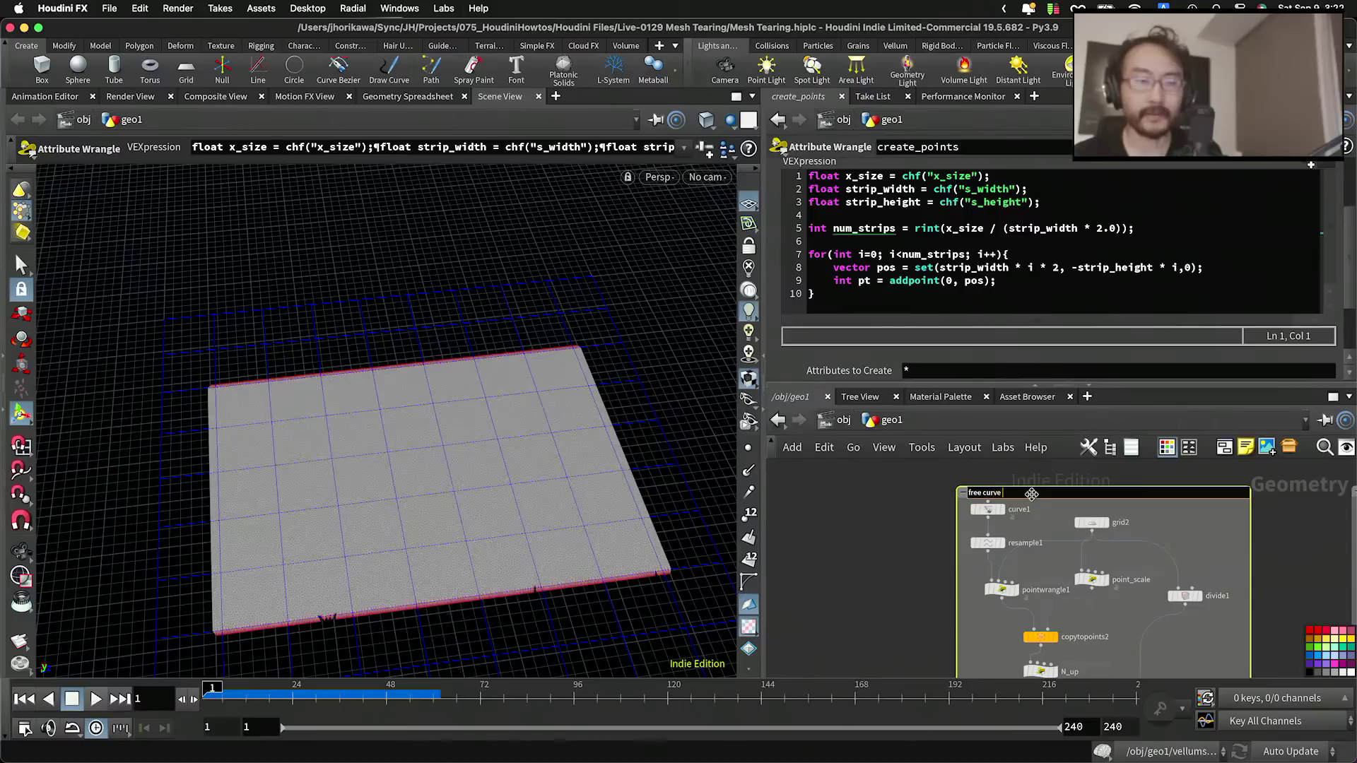
type("free curve cut")
key("Return")
Step: Copy the free curve parameter from the CONTROLLER null
scroll(1031, 496, "down", 8)
scroll(985, 571, "up", 7)
left_click(982, 495)
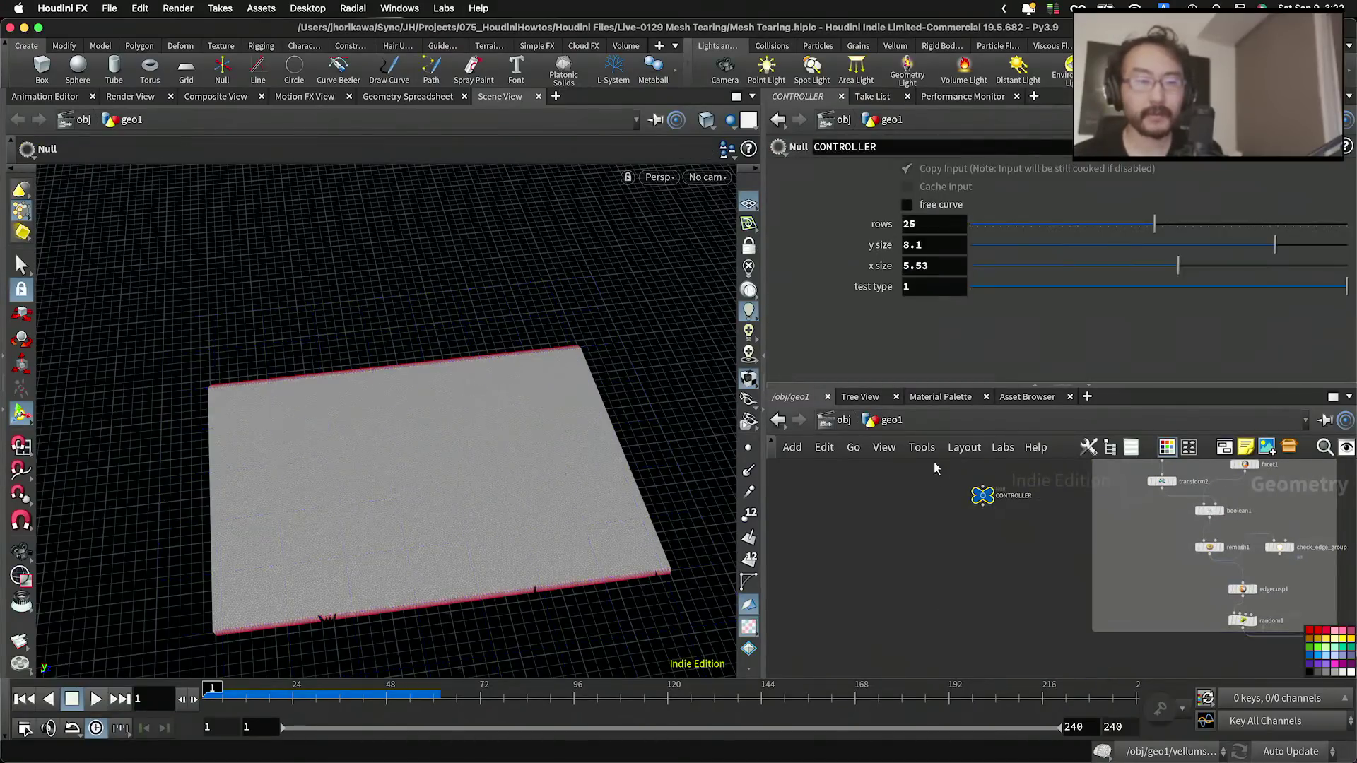
right_click(939, 209)
left_click(932, 205)
right_click(932, 203)
left_click(1002, 339)
Step: Paste the free curve parameter as a relative reference into switch2's Select Input and reorder its inputs so subdivide1 precedes random1
scroll(969, 470, "down", 5)
scroll(1155, 542, "up", 9)
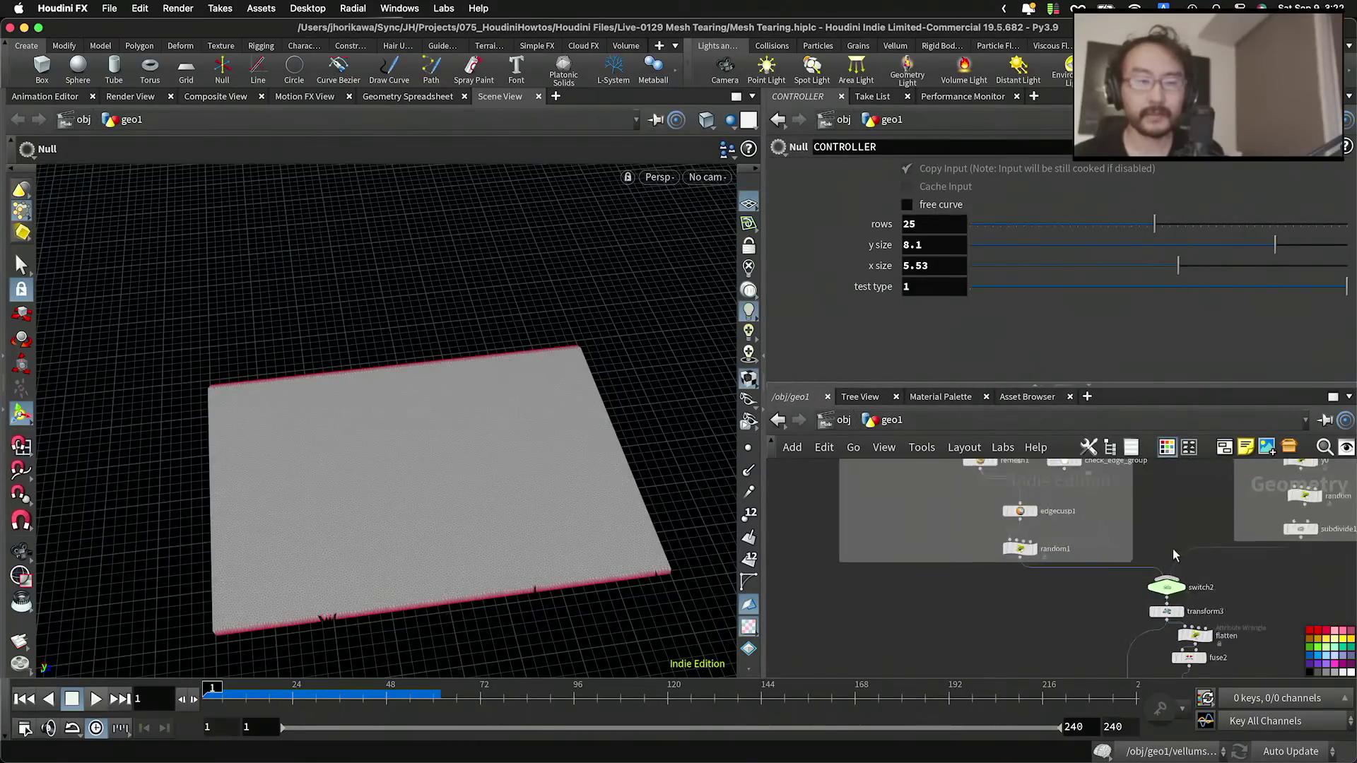
left_click(1160, 605)
left_click(943, 169)
right_click(943, 169)
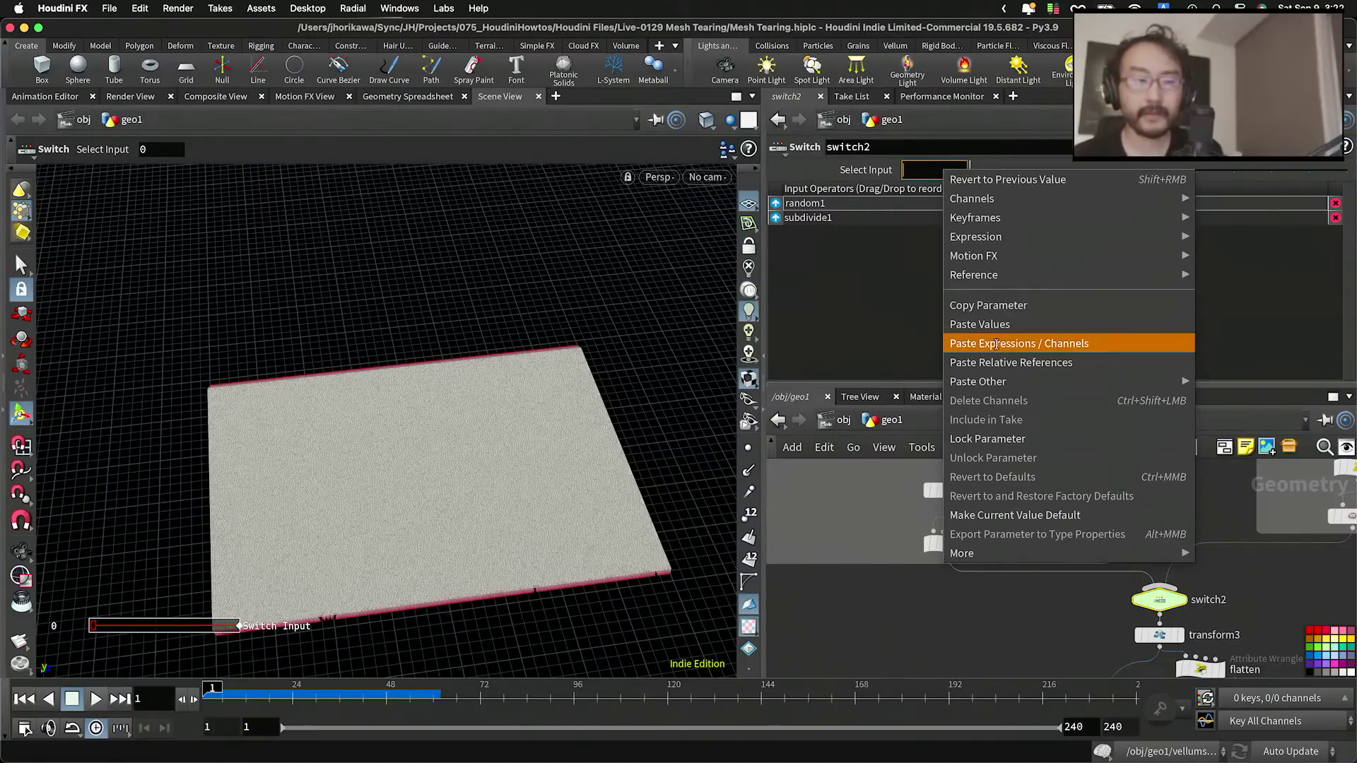
left_click(1000, 359)
key("Return")
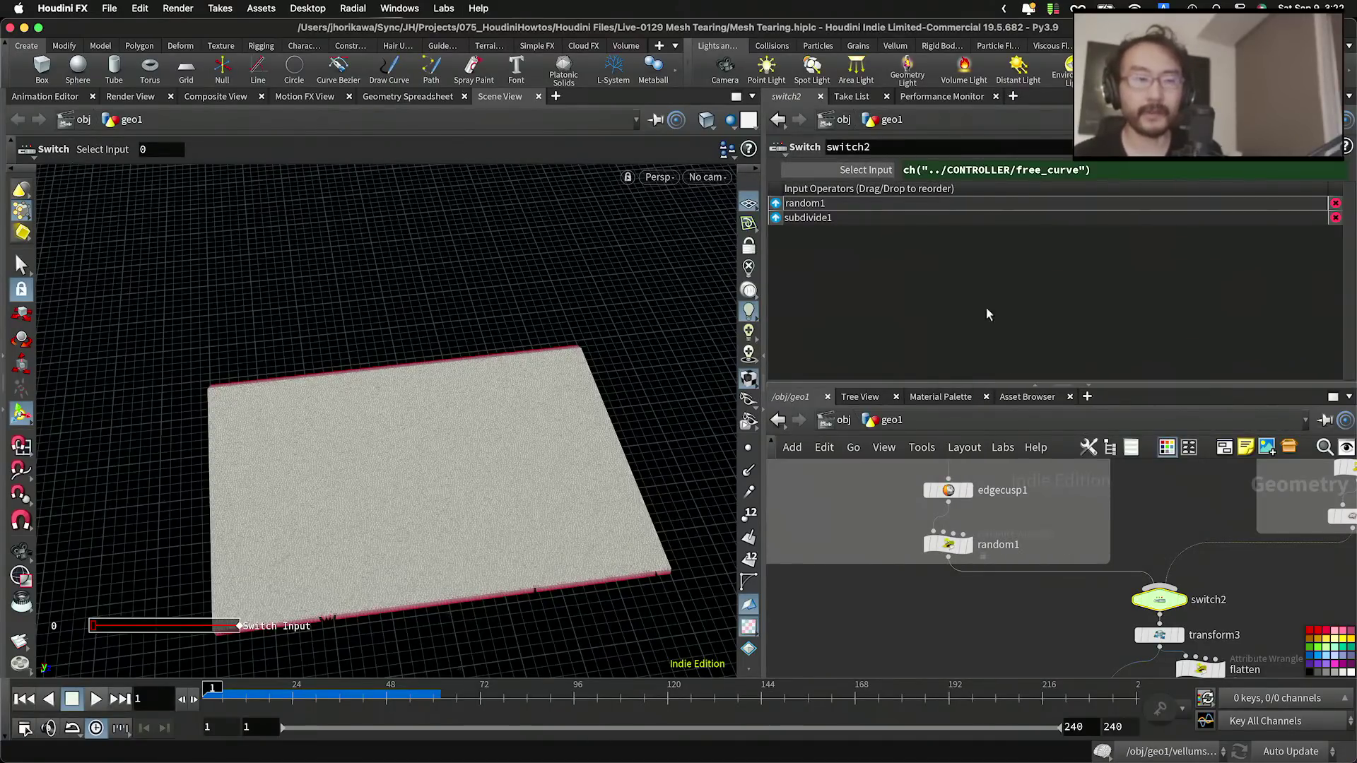
left_click_drag(806, 219, 811, 202)
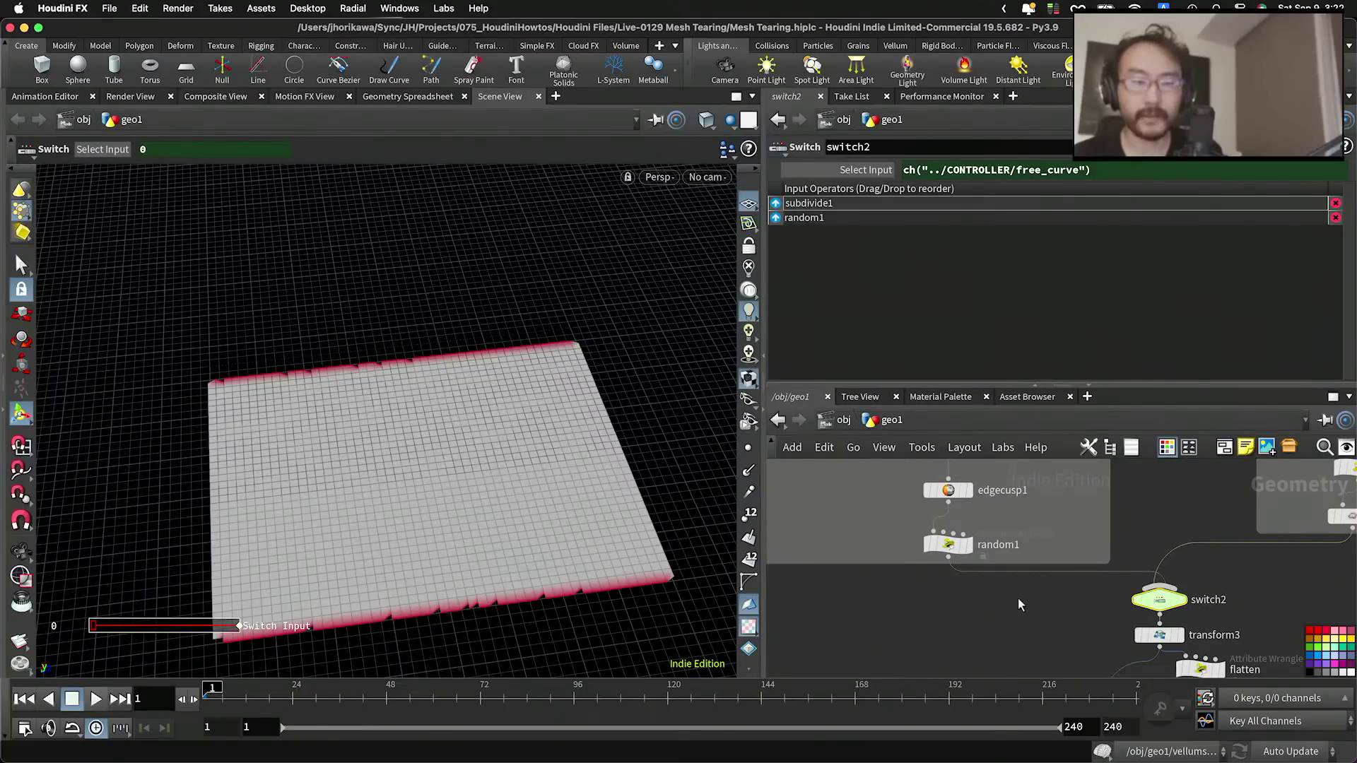
Step: Enclose the simulation nodes below switch2 in a network box
scroll(1070, 549, "down", 5)
middle_click_drag(1127, 568, 1140, 485)
scroll(1129, 506, "down", 5)
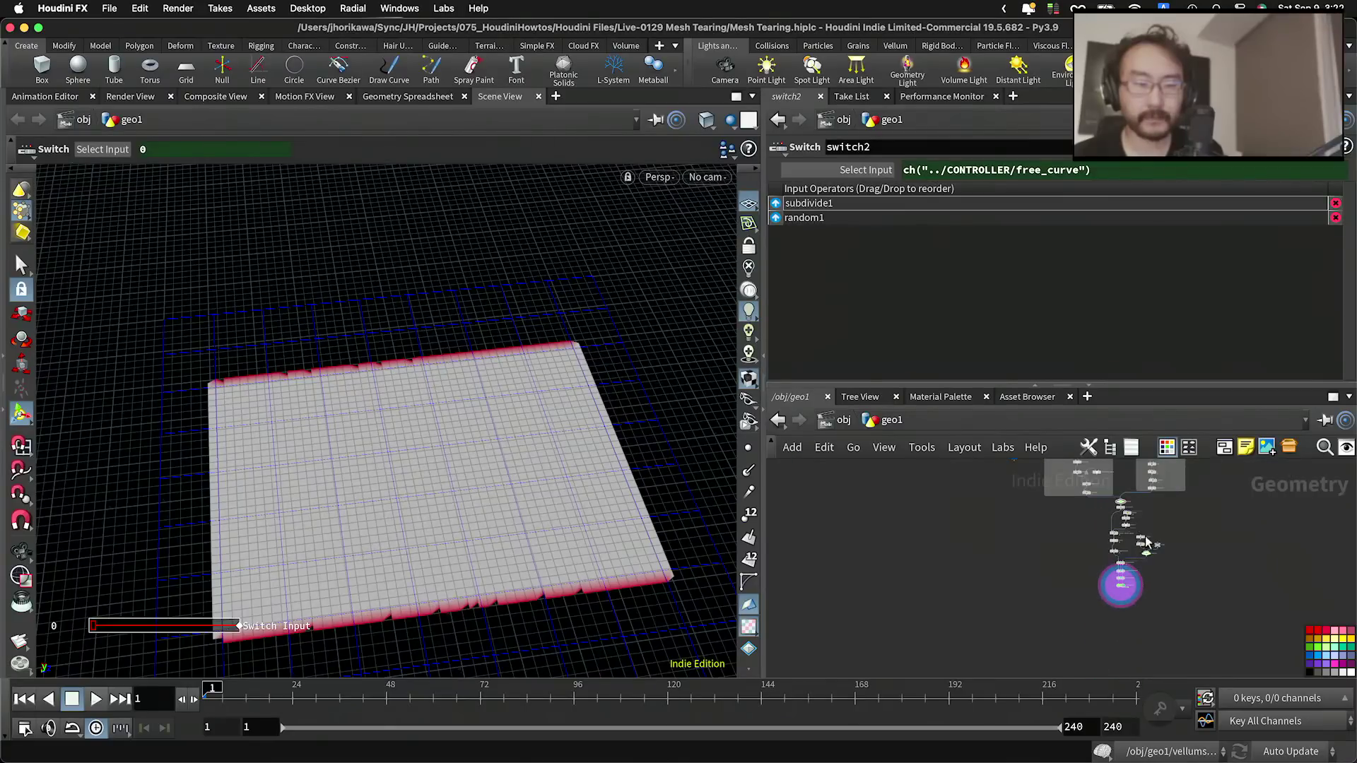
left_click_drag(1191, 609, 1156, 515)
left_click(1226, 448)
scroll(1116, 505, "up", 4)
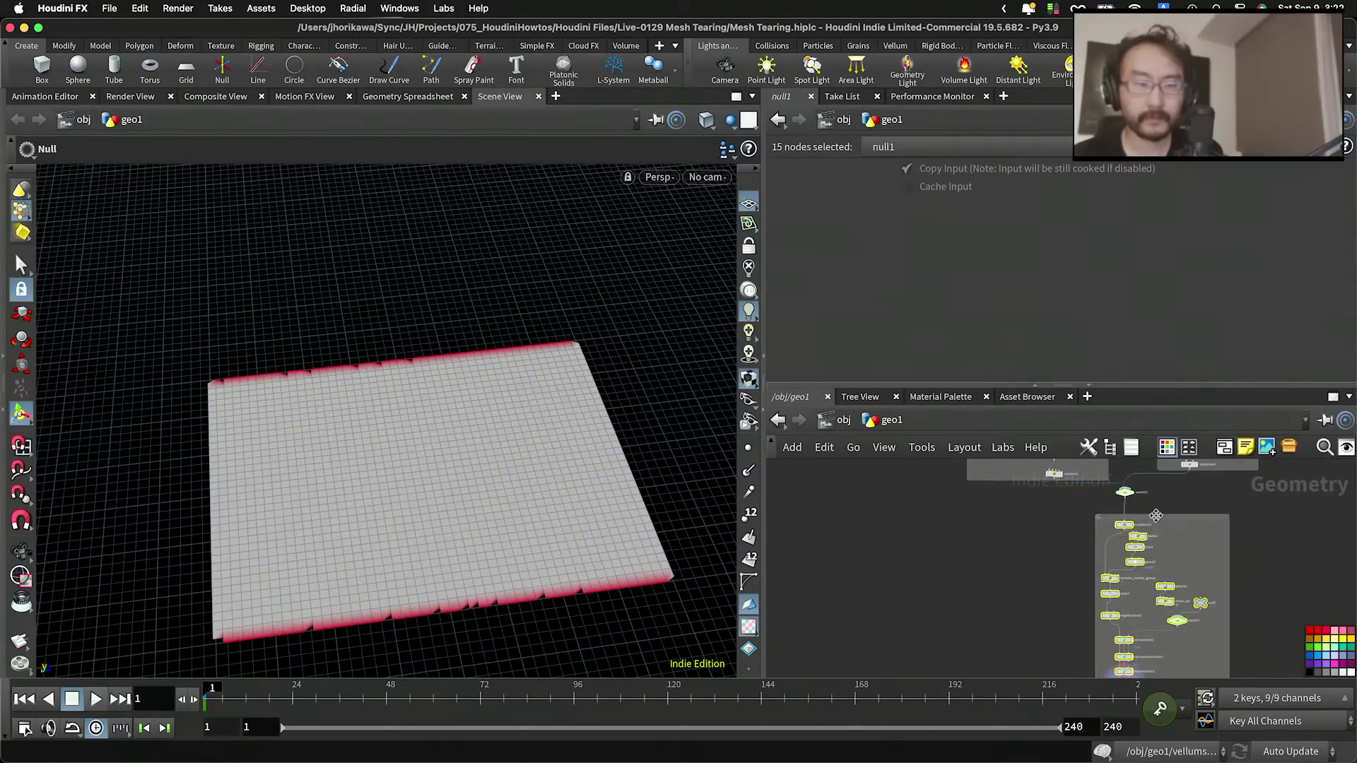
scroll(1156, 514, "up", 4)
left_click(1180, 497)
Step: Look over the boxed node network and the beginning of the free curve cut branch
scroll(1183, 495, "down", 5)
middle_click_drag(1184, 490, 1164, 634)
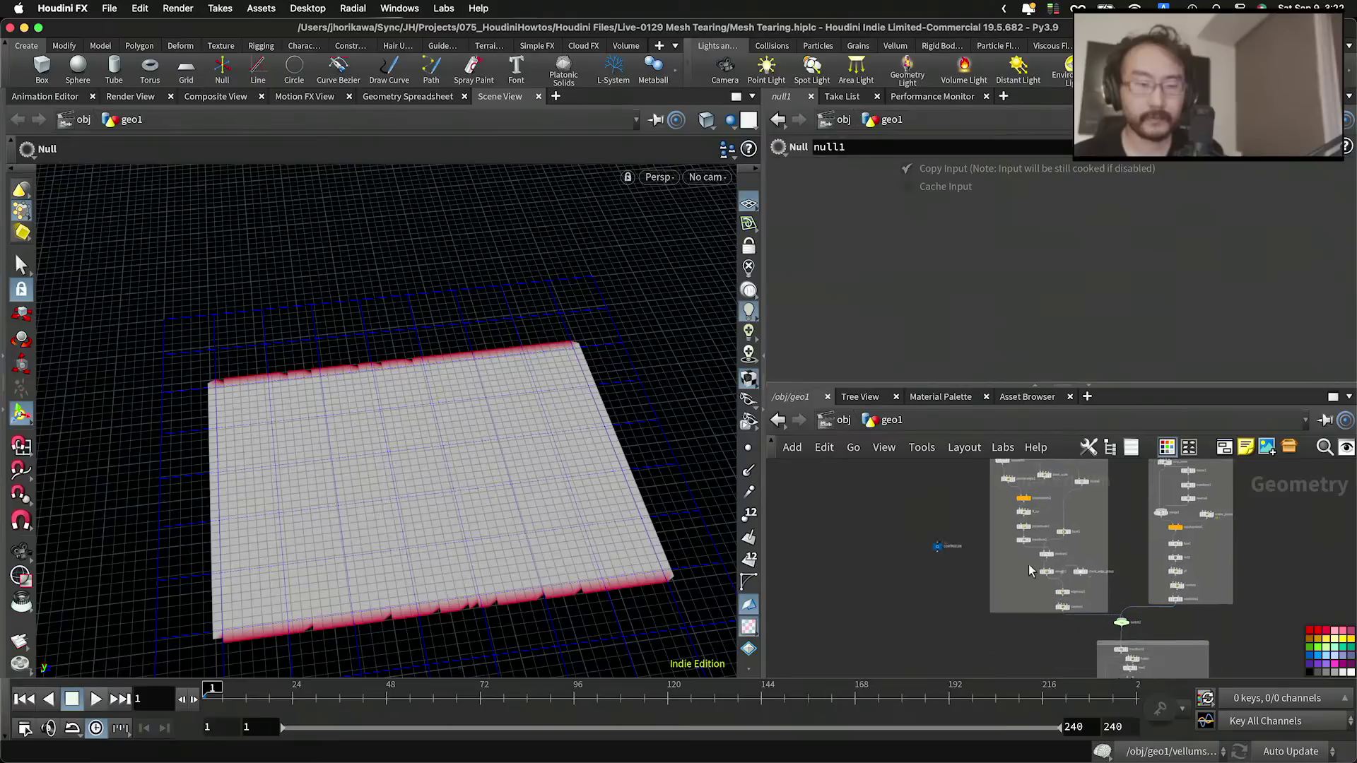
scroll(995, 557, "up", 5)
middle_click_drag(995, 557, 1025, 675)
scroll(1041, 640, "down", 1)
middle_click_drag(1103, 494, 1081, 554)
scroll(1082, 554, "up", 1)
scroll(1082, 557, "up", 3)
middle_click_drag(1109, 654, 1174, 643)
scroll(1071, 586, "down", 2)
scroll(1002, 523, "up", 3)
left_click_drag(999, 501, 999, 499)
scroll(1004, 508, "down", 3)
scroll(1020, 573, "up", 3)
Step: Examine the segment length of resample1 and the VEX code of pointwrangle1 in the free curve cut branch
left_click(979, 527)
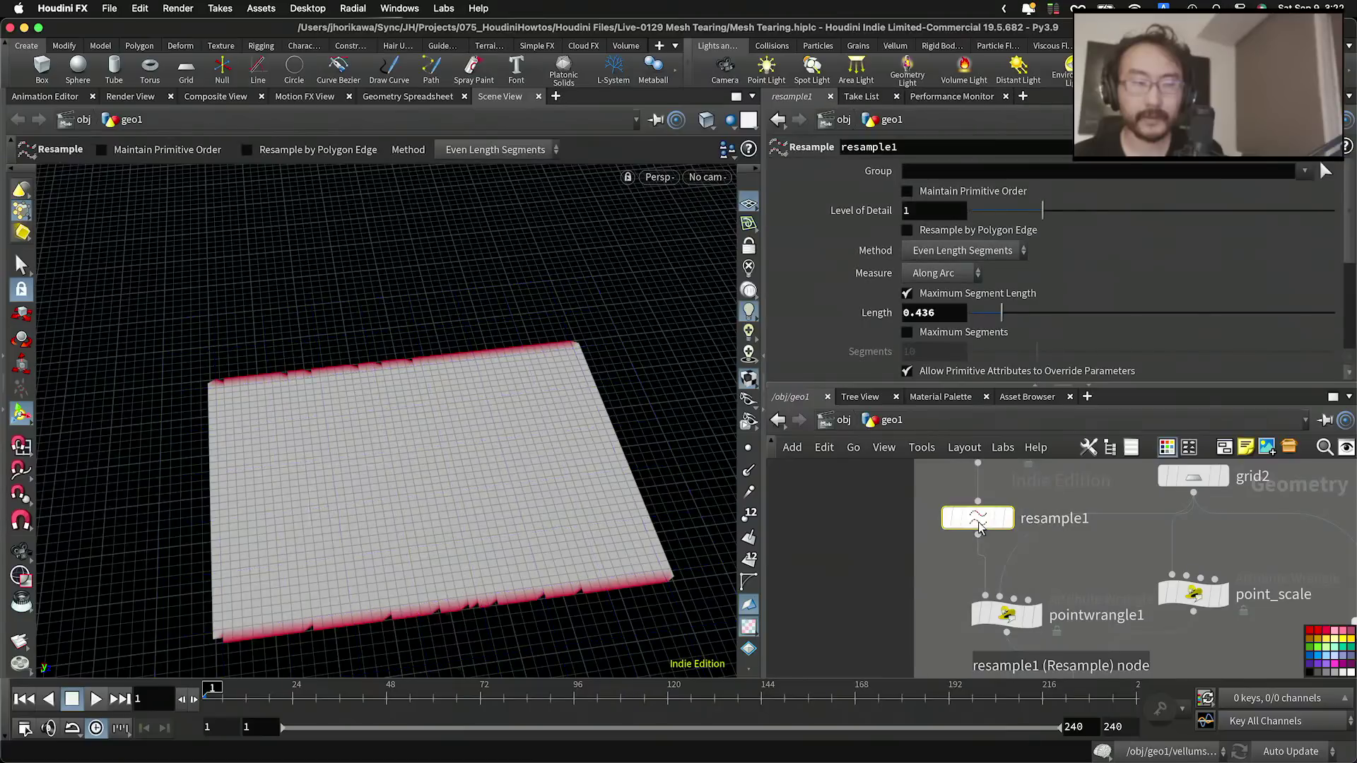
scroll(990, 544, "down", 3)
scroll(993, 551, "up", 3)
left_click_drag(979, 573, 984, 563)
scroll(1016, 550, "down", 5)
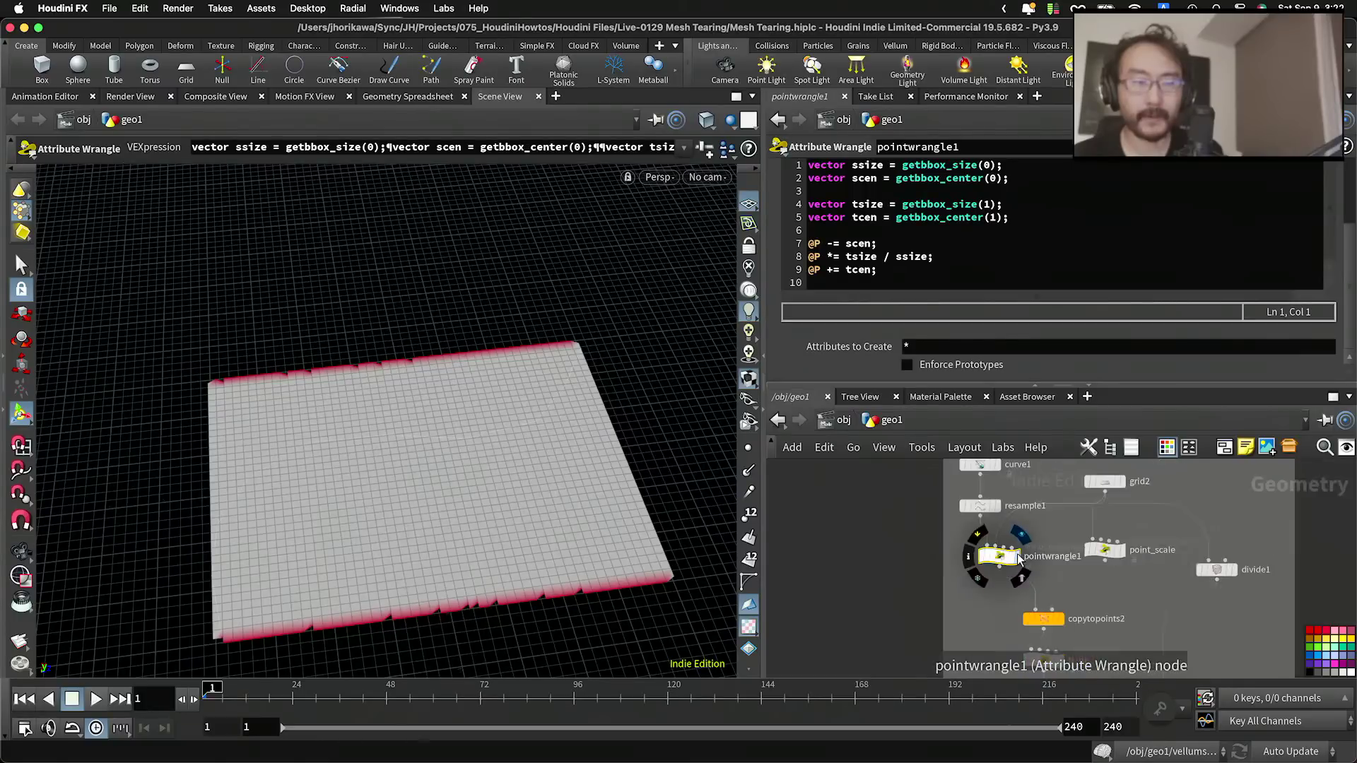
scroll(1005, 501, "up", 4)
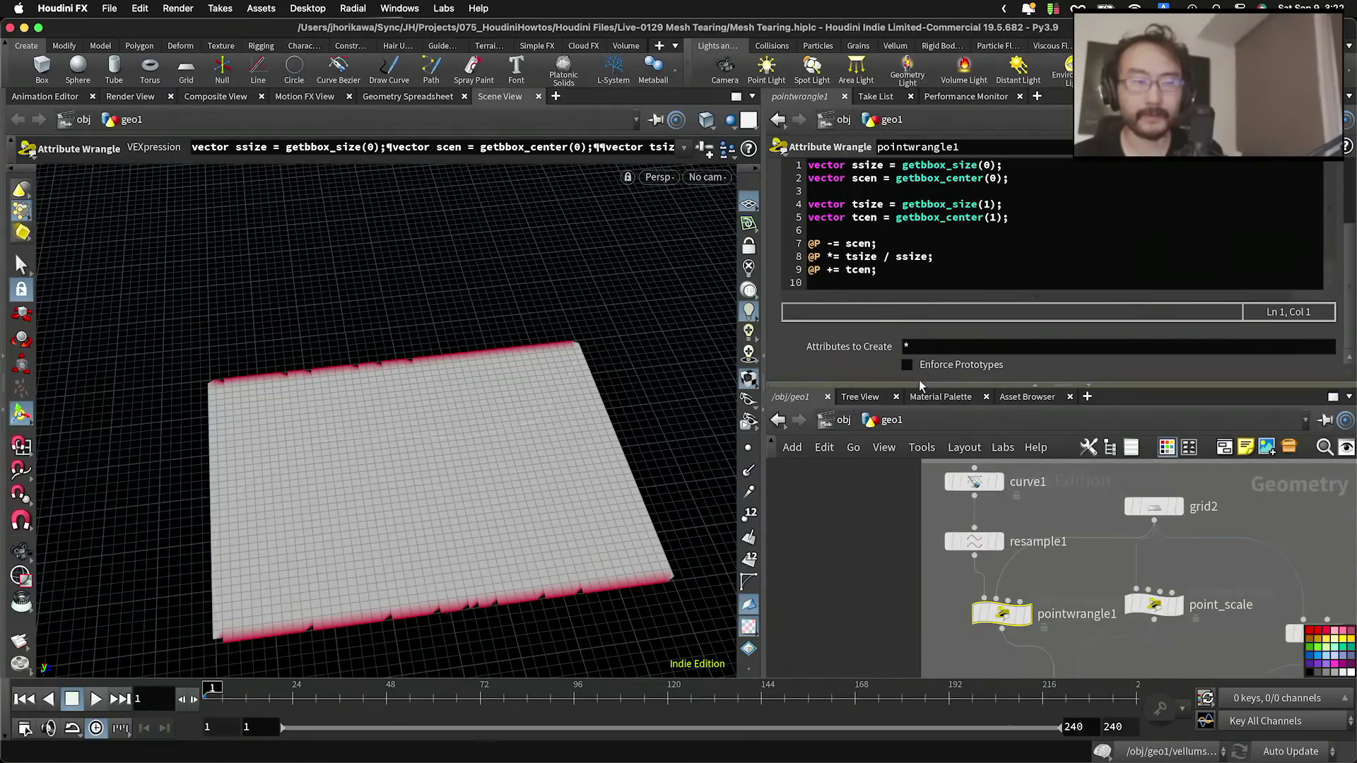
left_click(975, 541)
scroll(999, 555, "up", 2)
left_click_drag(977, 545, 976, 538)
middle_click_drag(1053, 659, 1019, 606)
left_click_drag(961, 580, 952, 592)
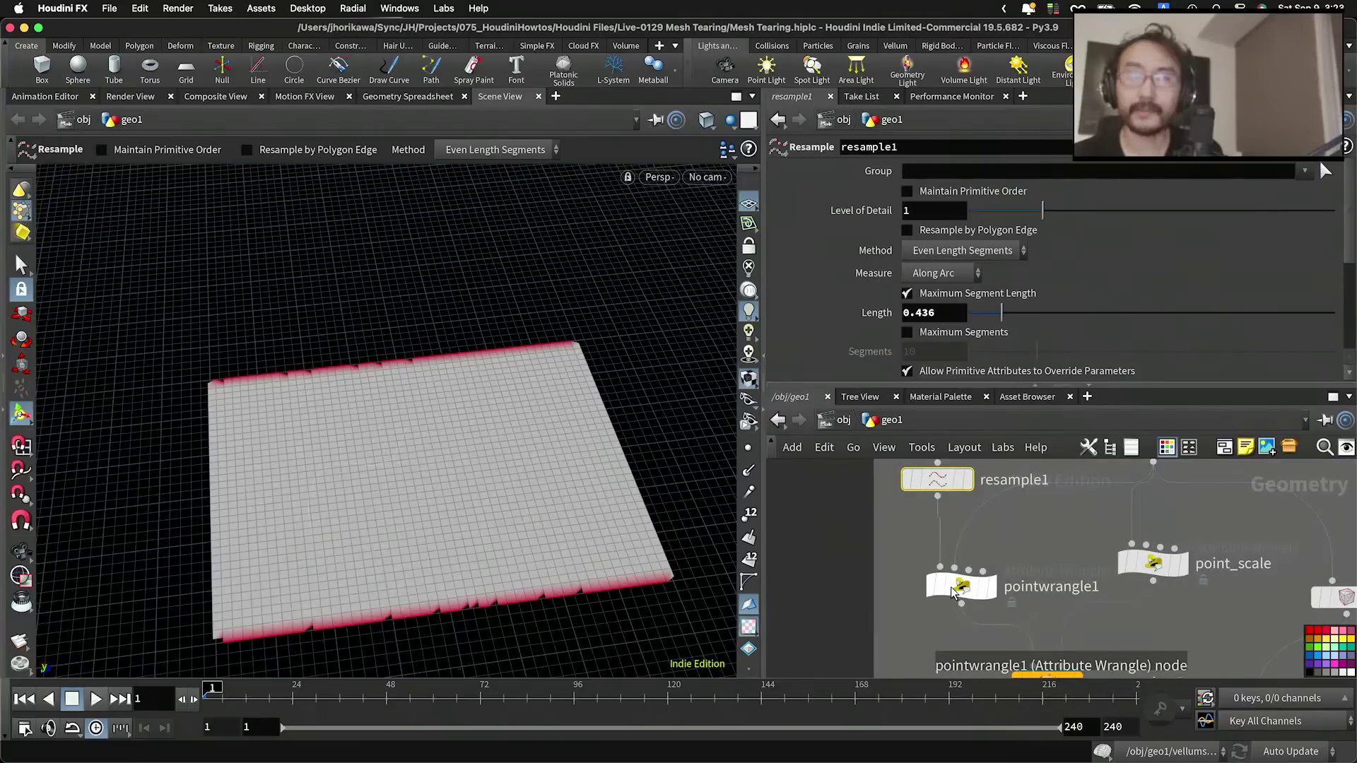
double_click(1055, 593)
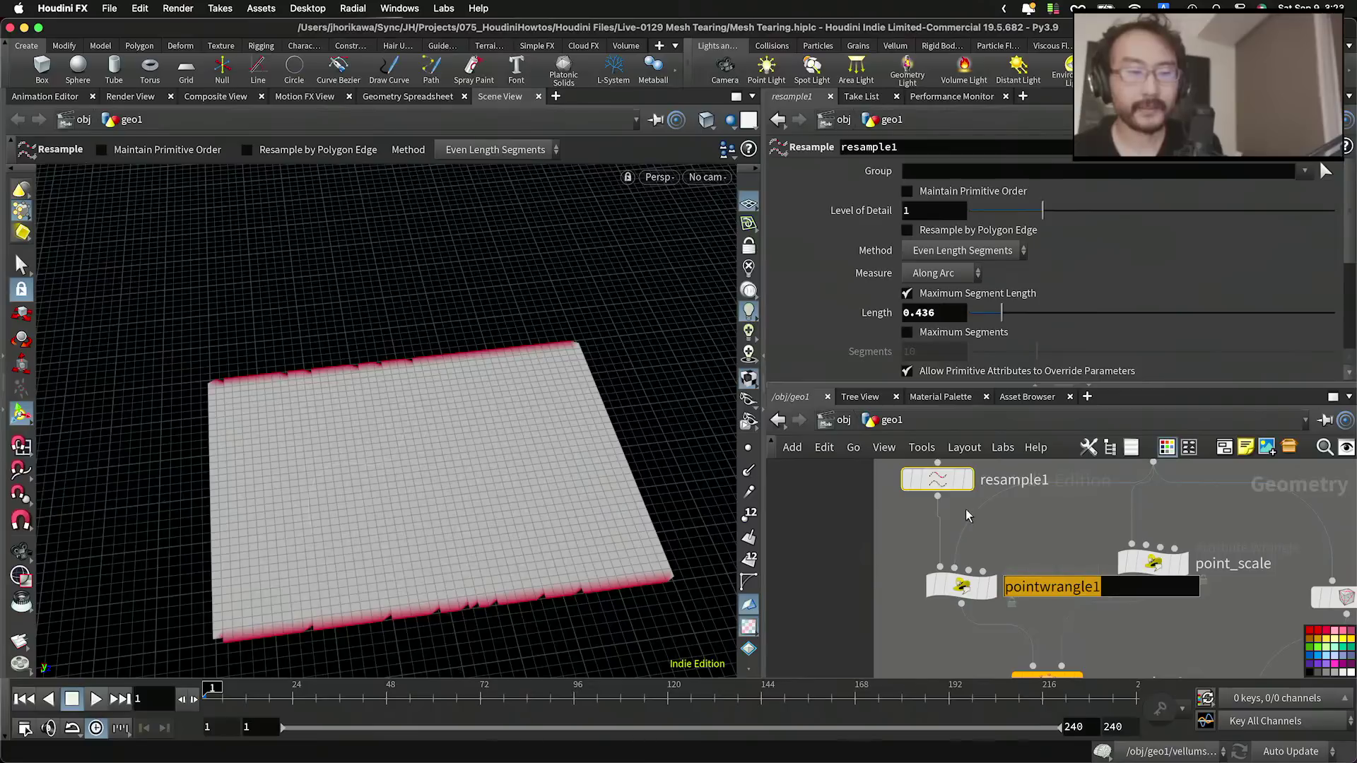
left_click_drag(941, 314, 887, 314)
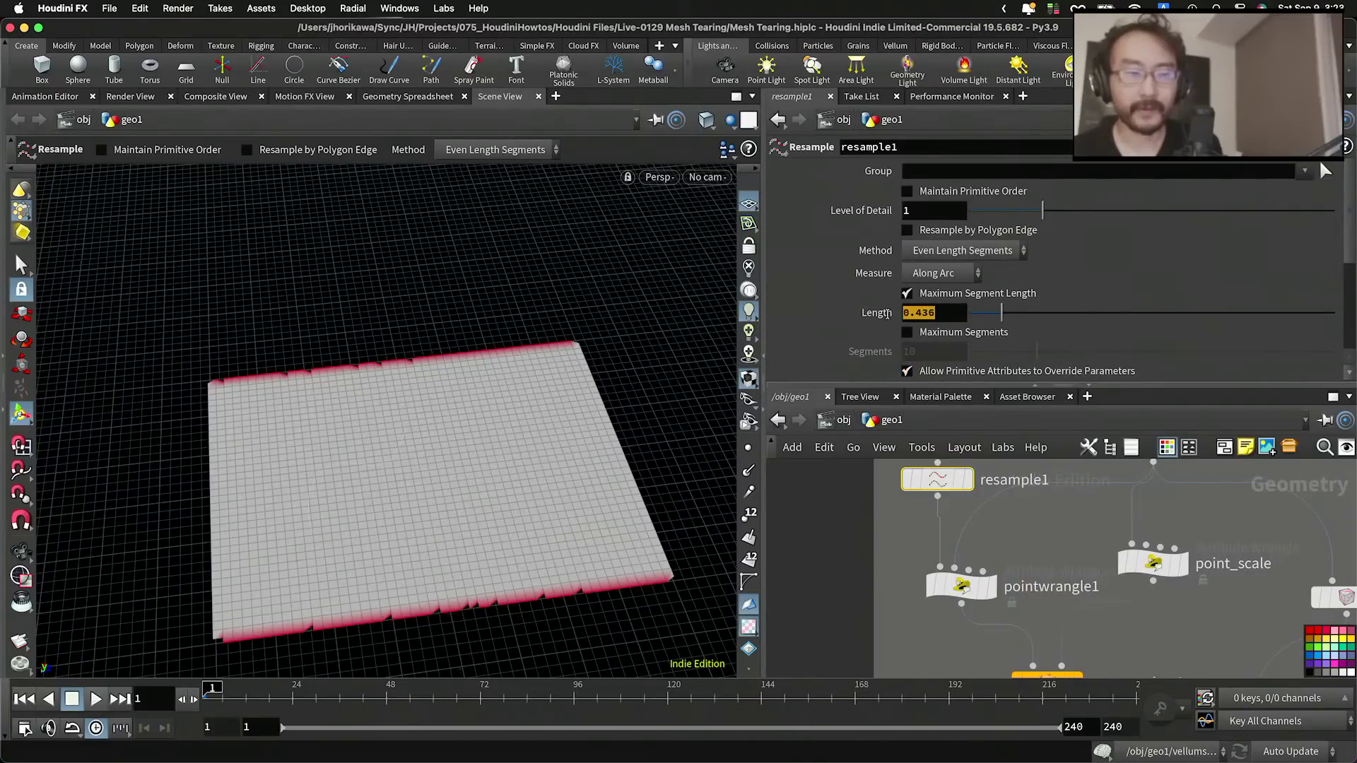
Step: Display the output of pointwrangle1 and rename the node "resize"
left_click(963, 590)
left_click_drag(963, 590, 967, 578)
scroll(1066, 349, "up", 5)
scroll(1054, 294, "down", 2)
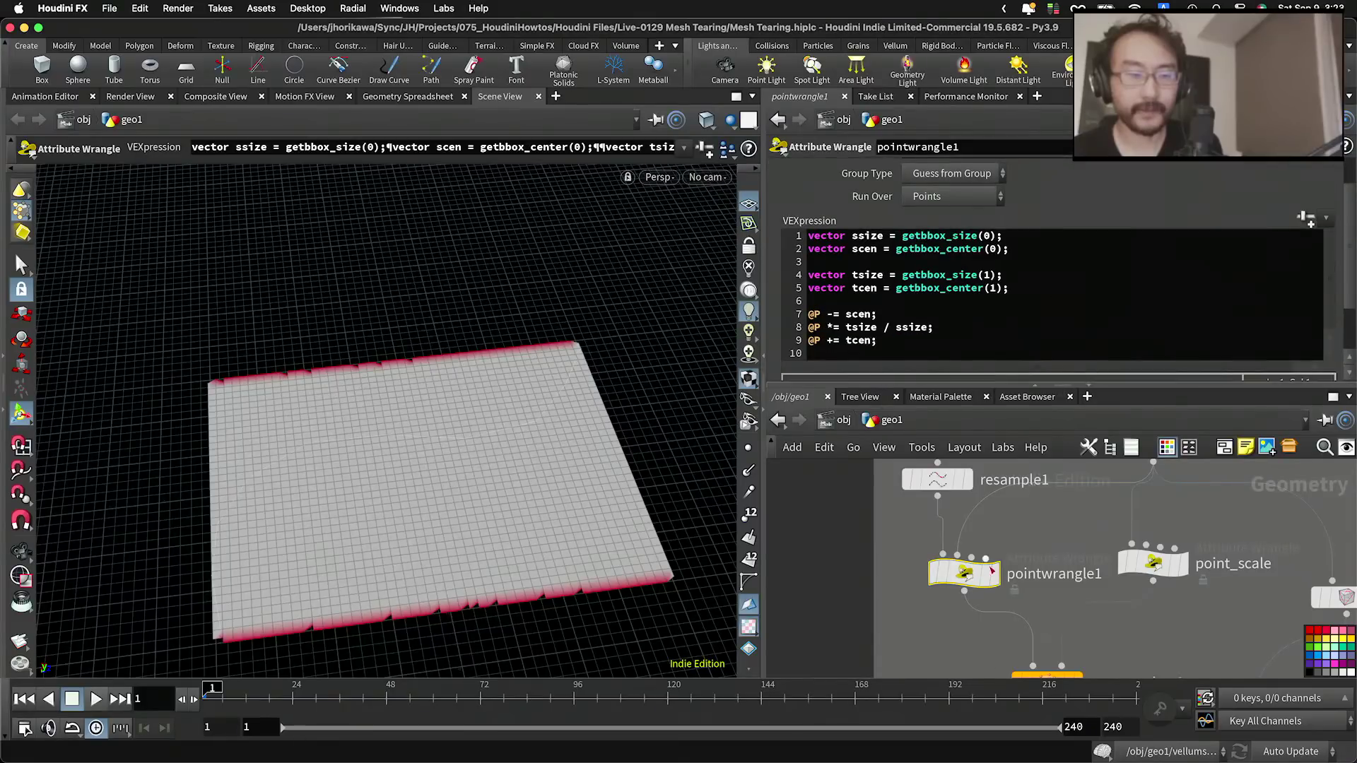
left_click(998, 581)
double_click(1041, 578)
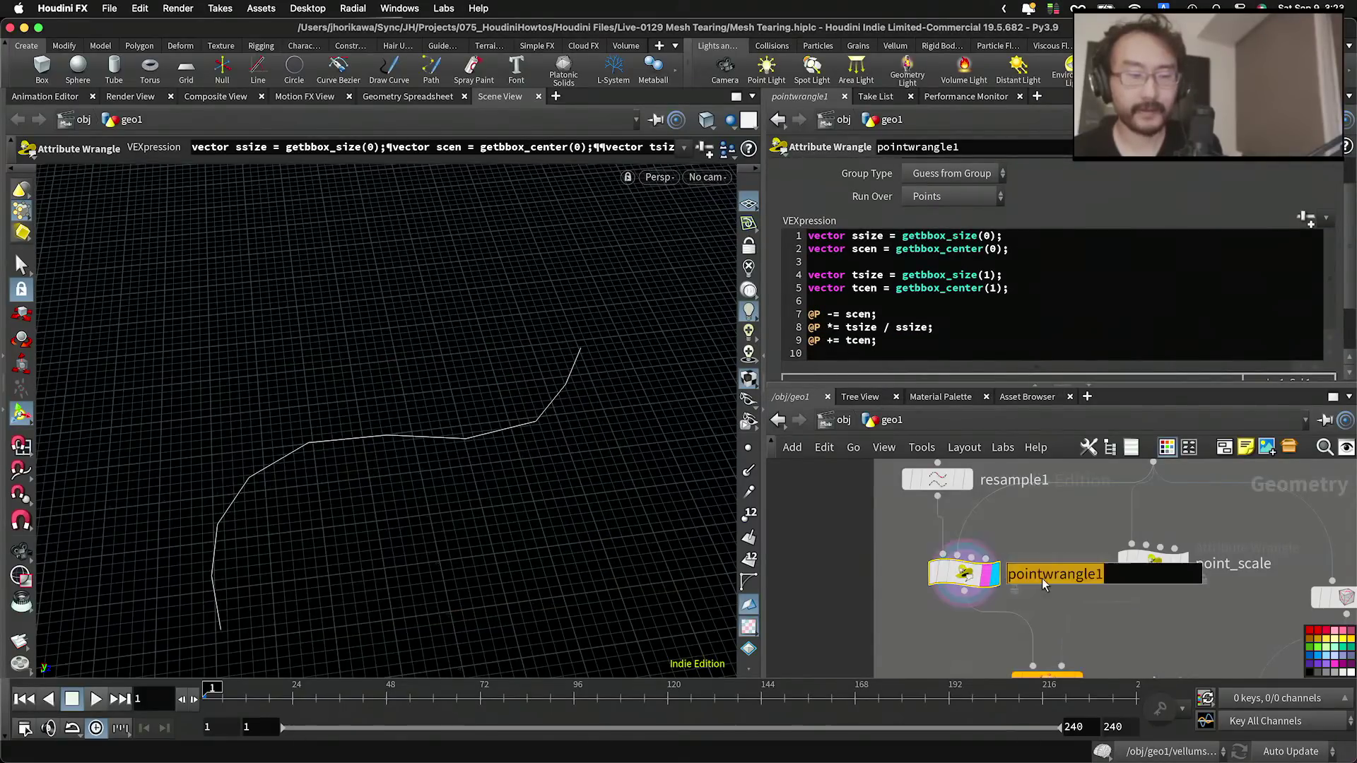
type("resize")
key("Return")
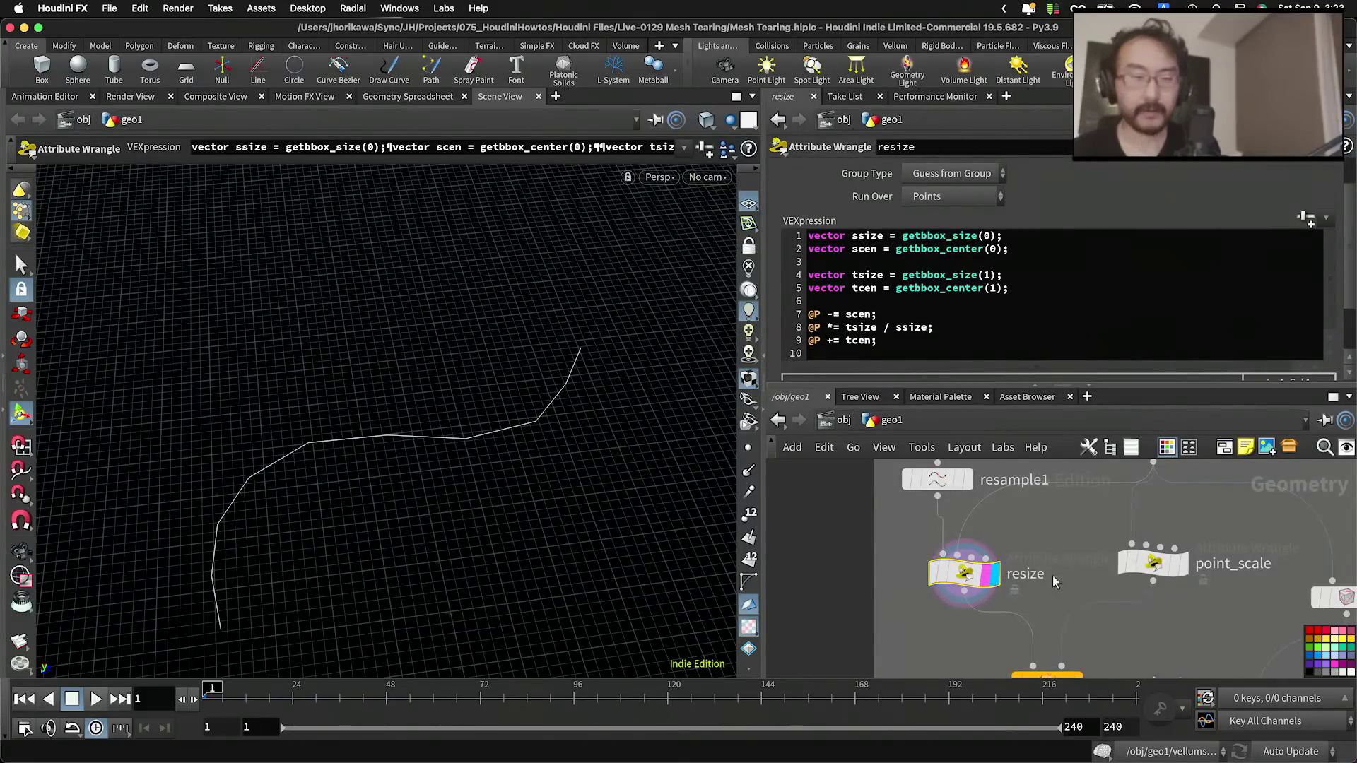
Step: Set the offset of point_scale to 0.7461 and display the output of copytopoints2
left_click(1179, 569)
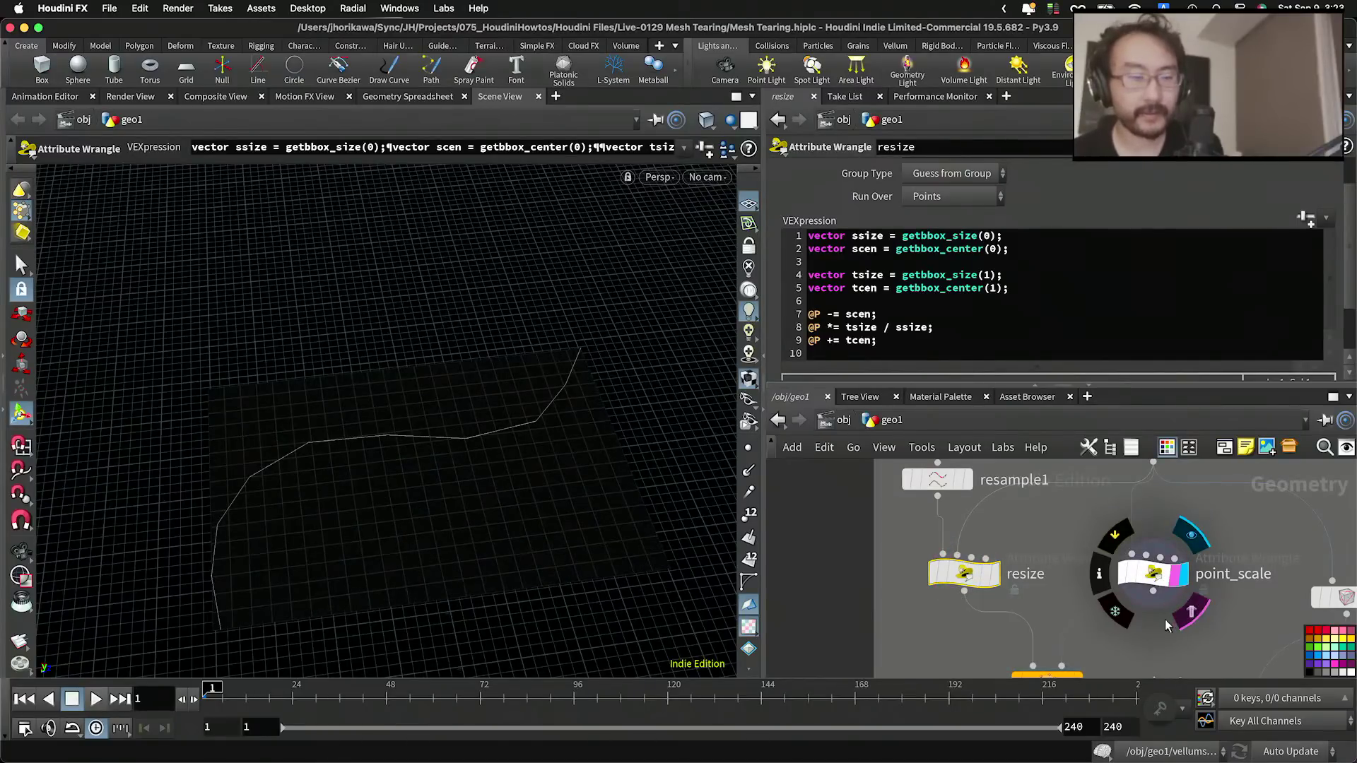
left_click(1159, 581)
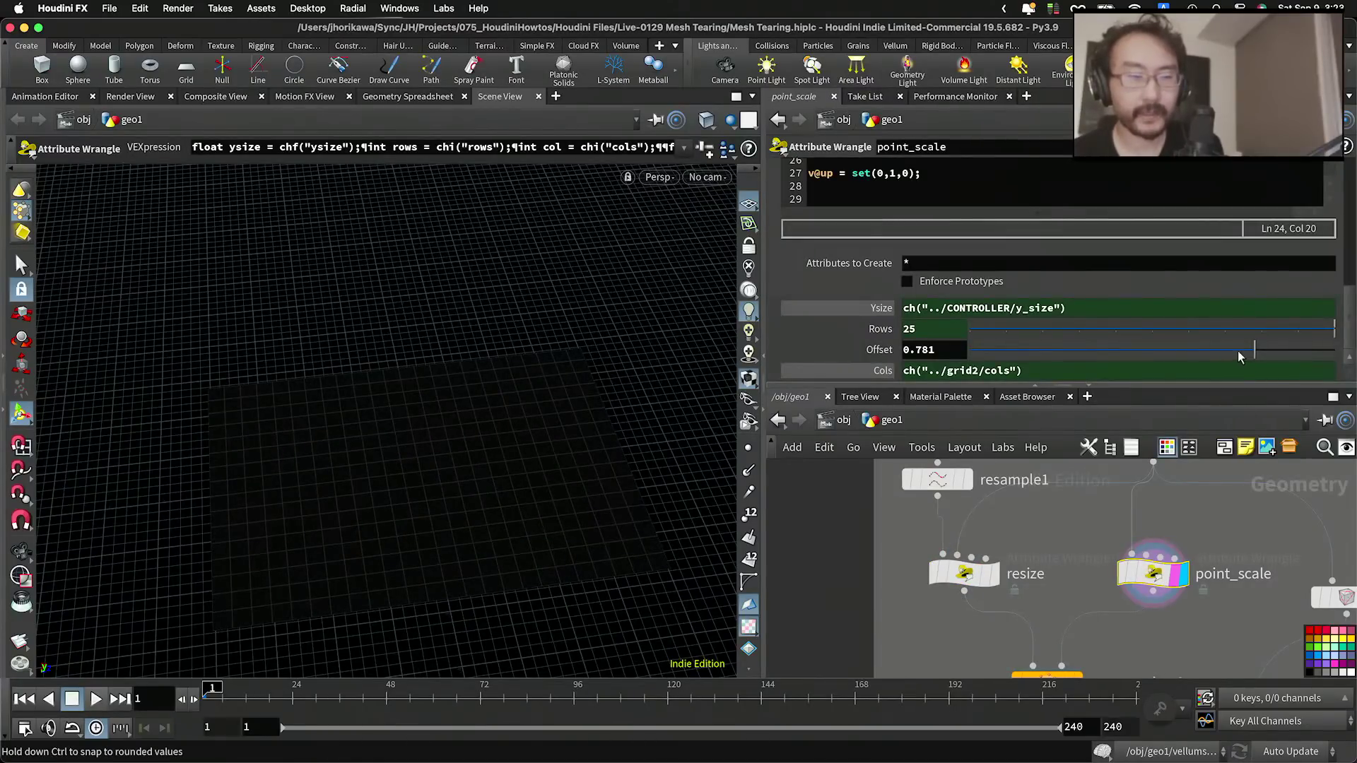
scroll(1132, 489, "down", 3)
scroll(1111, 598, "up", 3)
left_click(1091, 601)
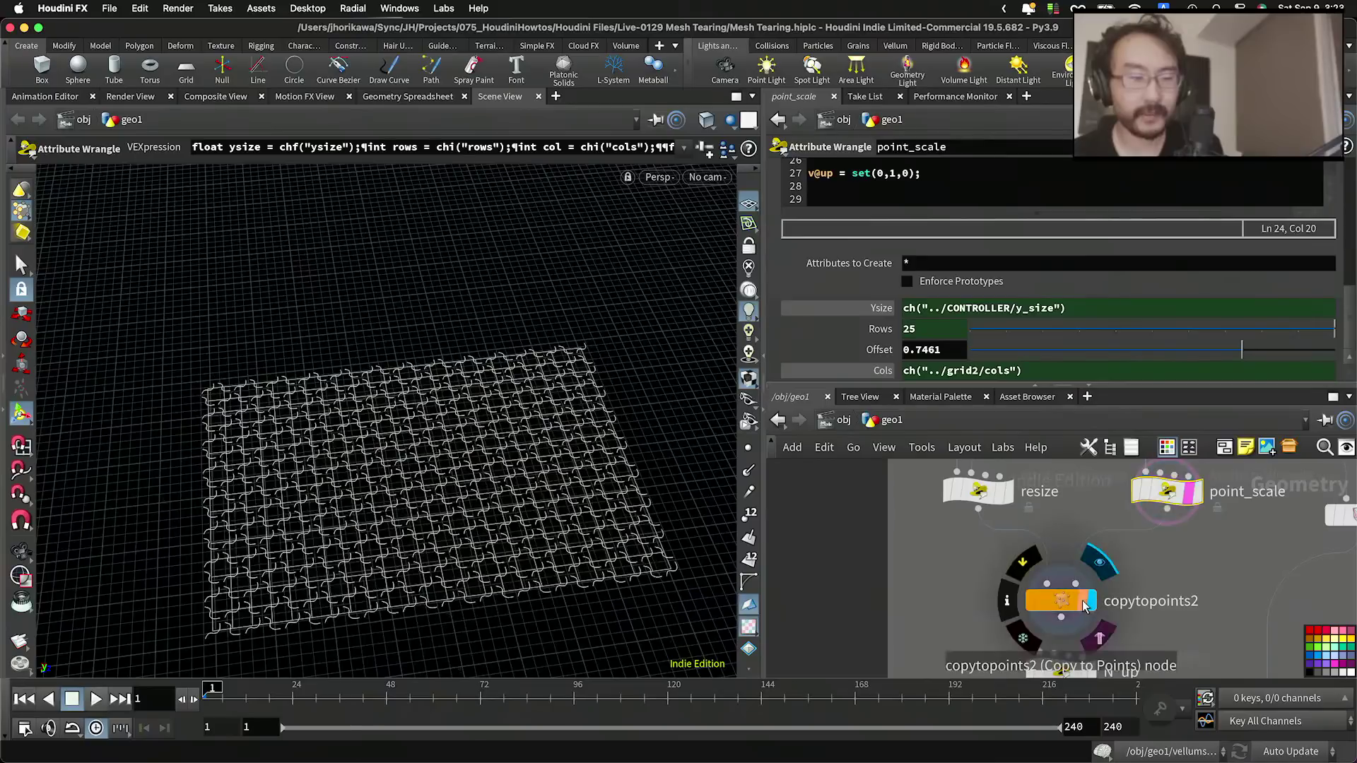
middle_click_drag(1125, 626, 1126, 562)
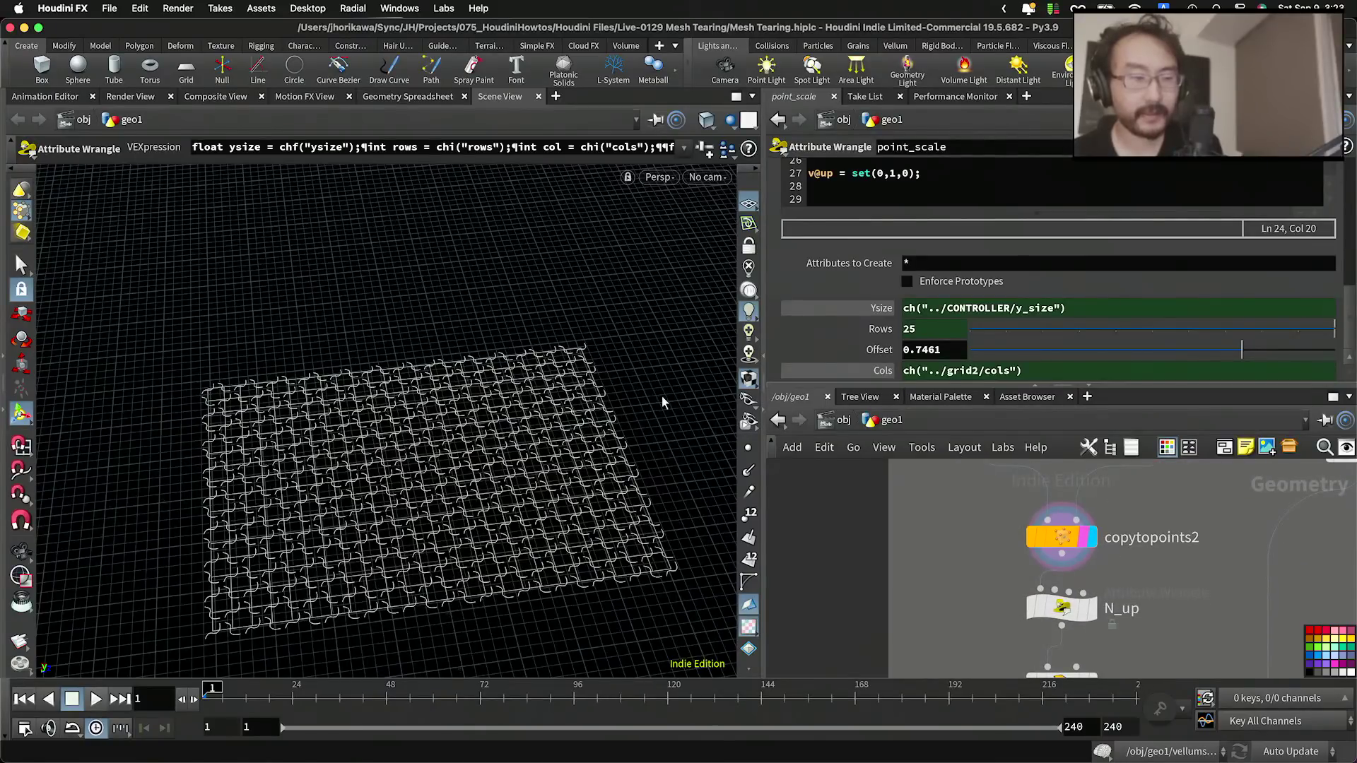
Step: In the point_scale VEX code, change the normal in the if branch to set(-1,0,0)
scroll(949, 312, "up", 5)
scroll(946, 315, "up", 2)
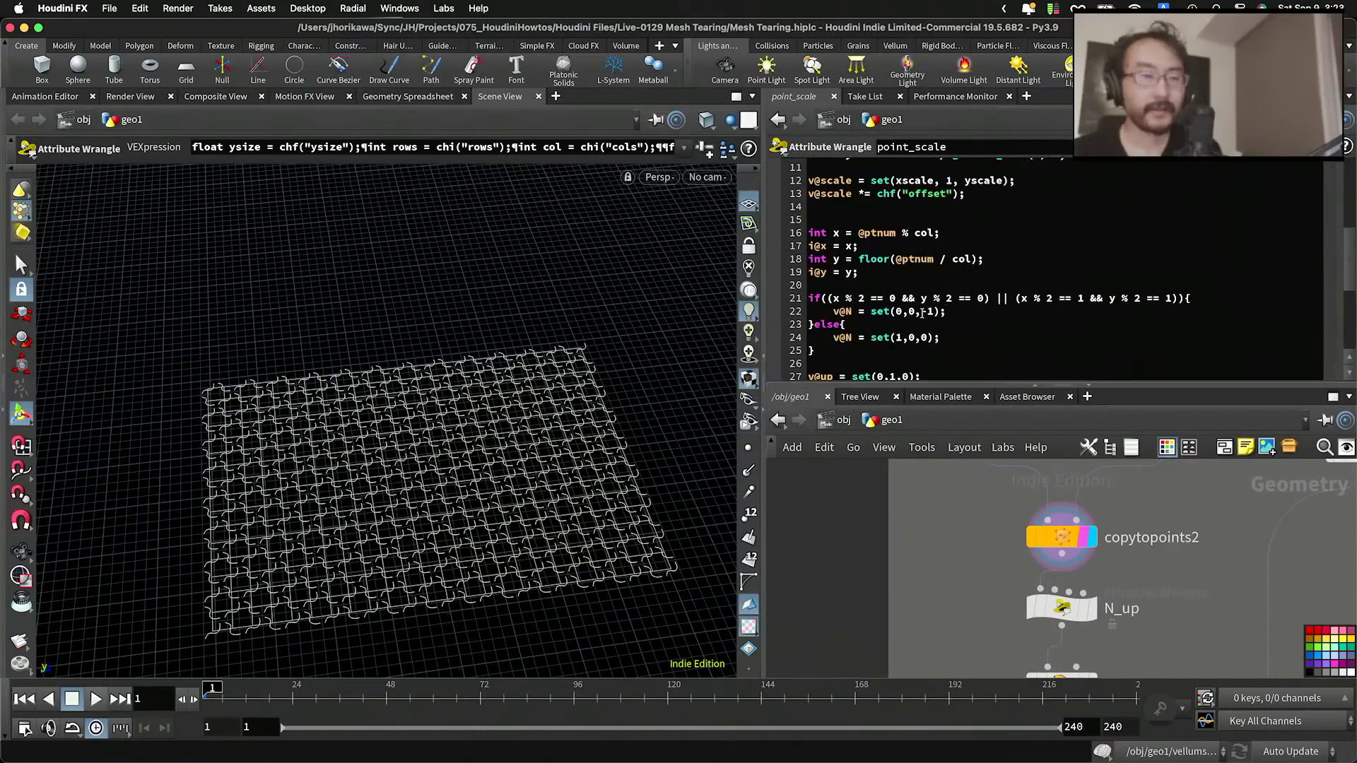
left_click_drag(939, 312, 871, 313)
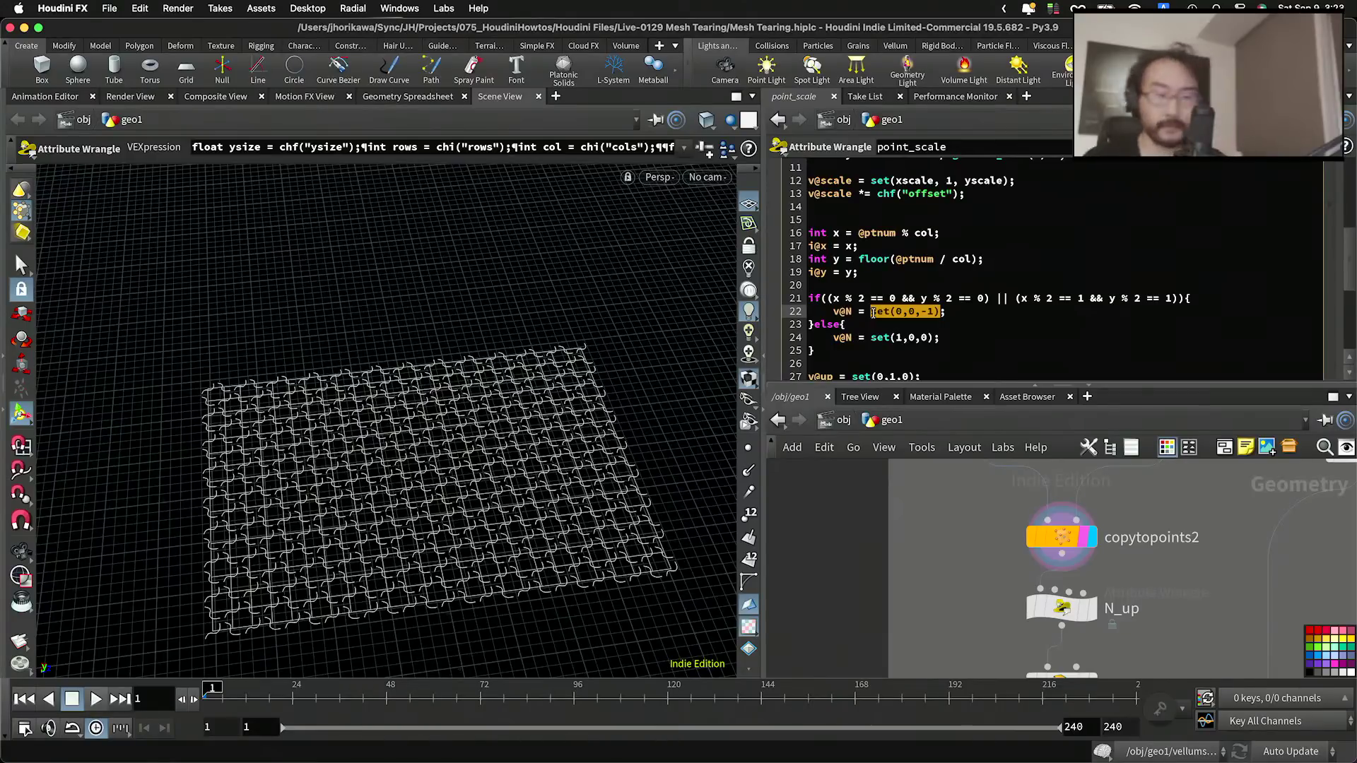
key("BackSpace")
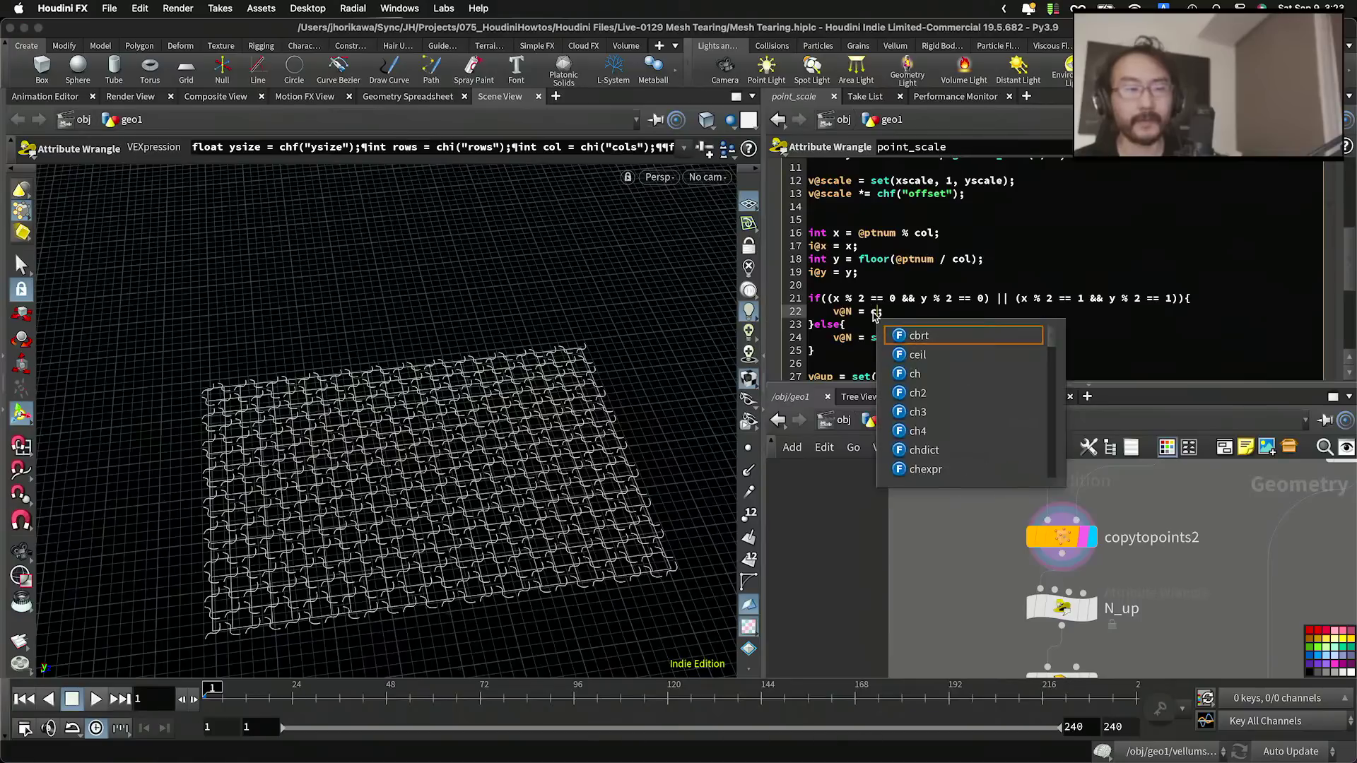
type("chv")
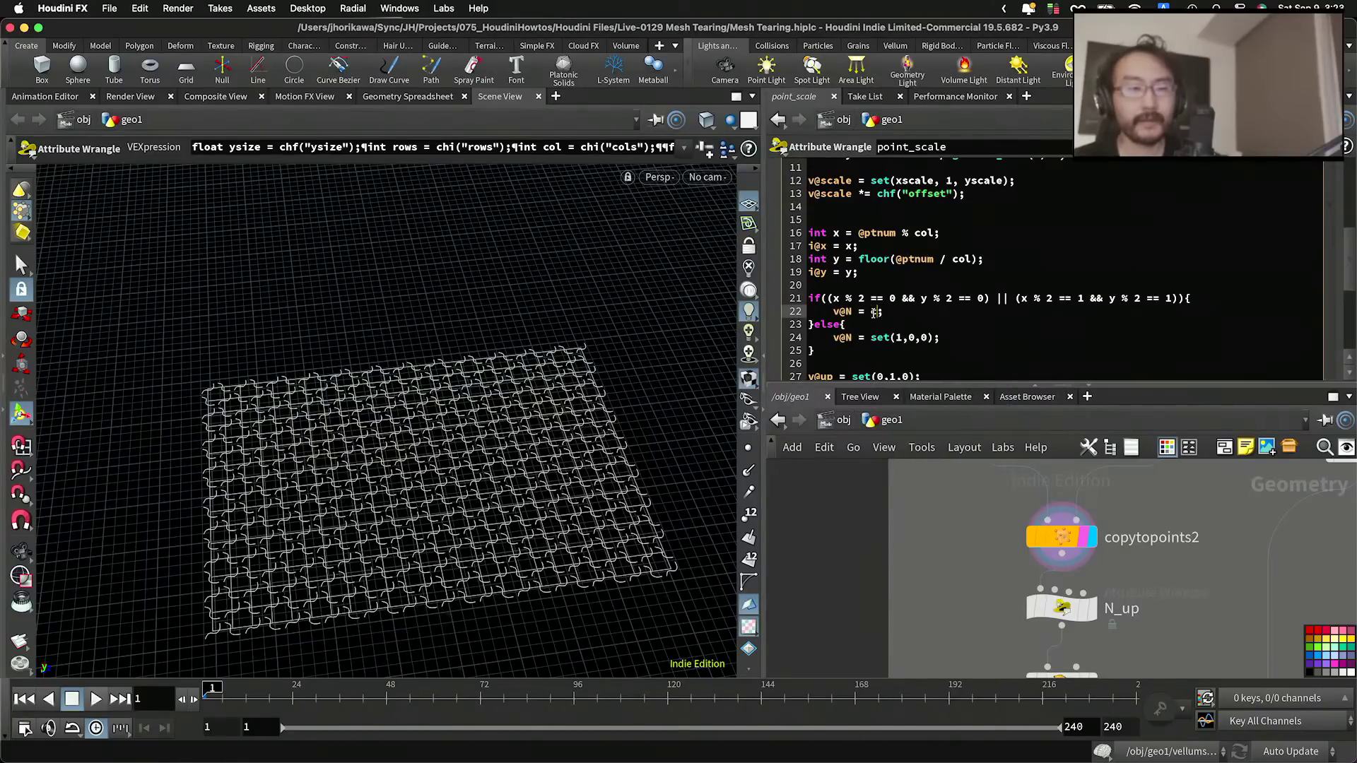
type("(@")
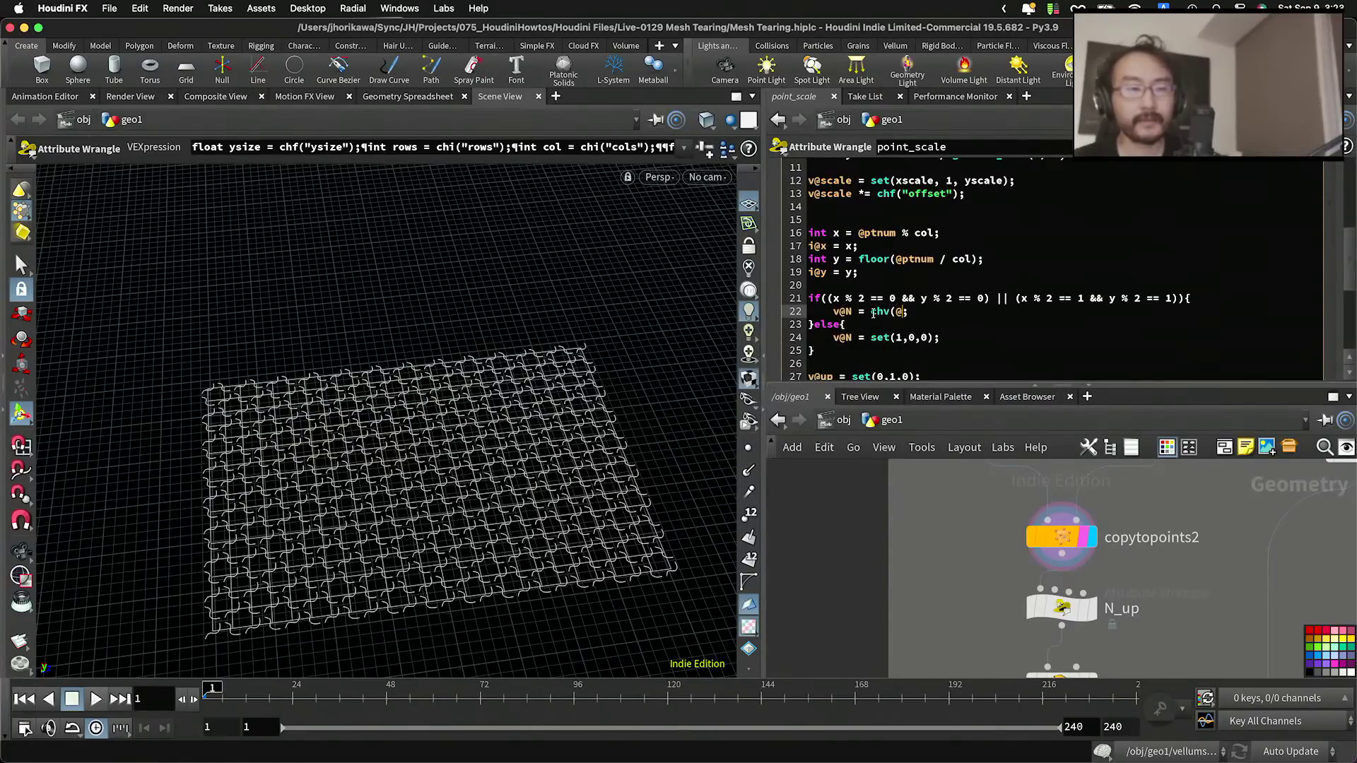
key("BackSpace")
key("BackSpace")
key("BackSpace")
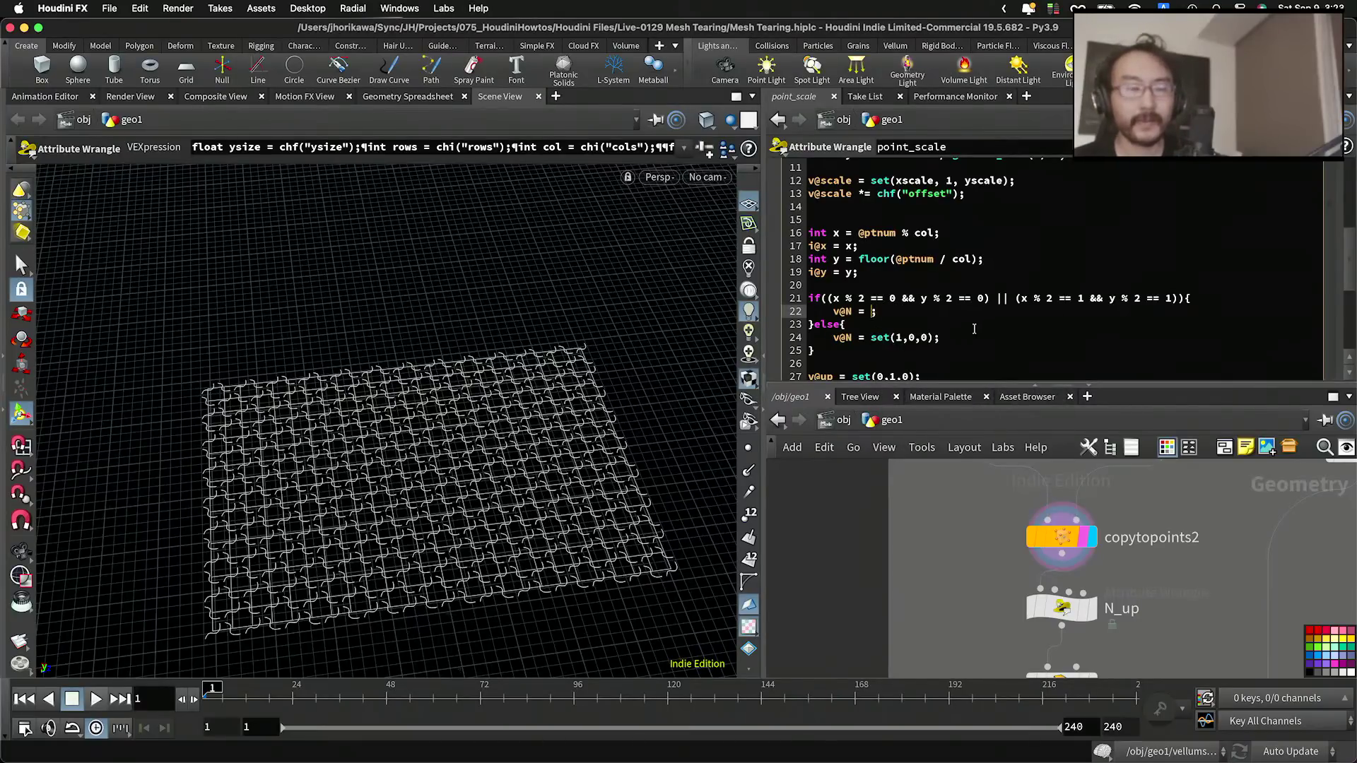
type("set(")
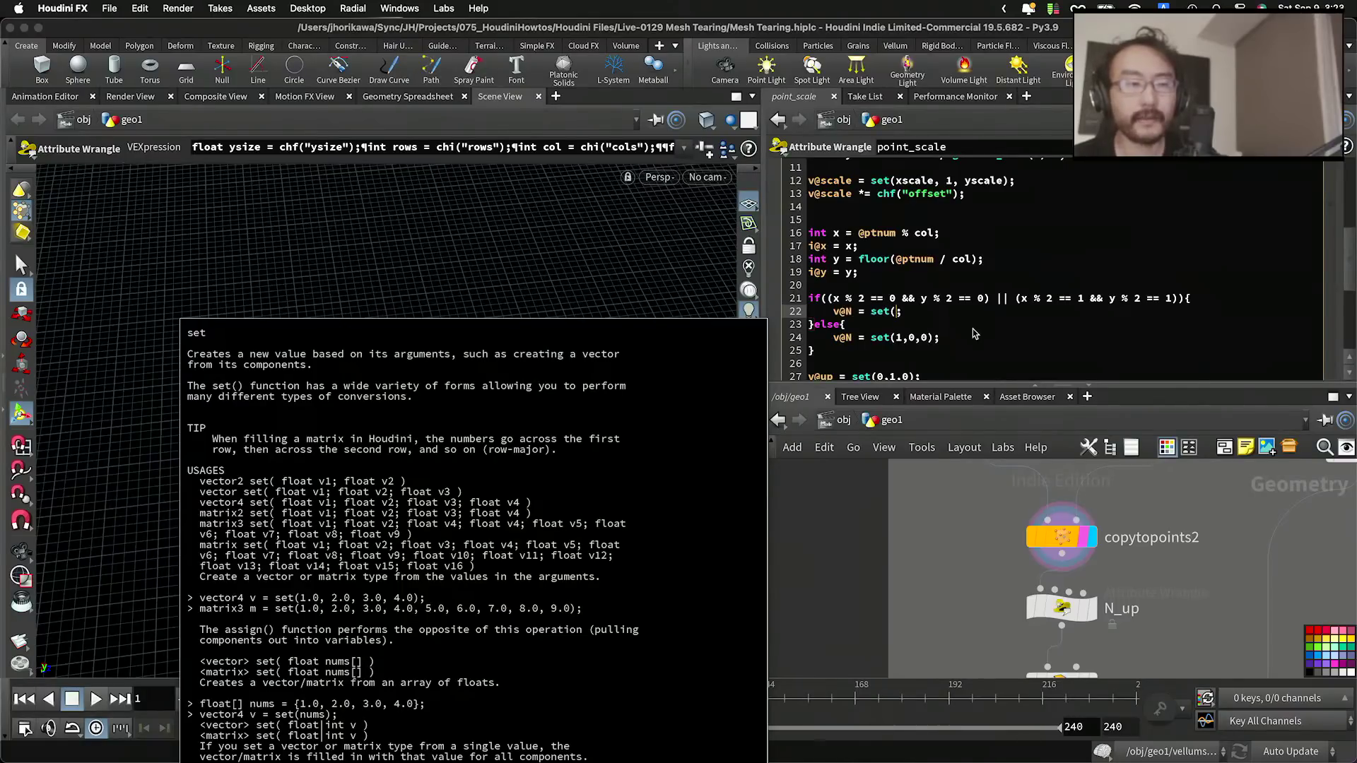
type("-1,0,0")
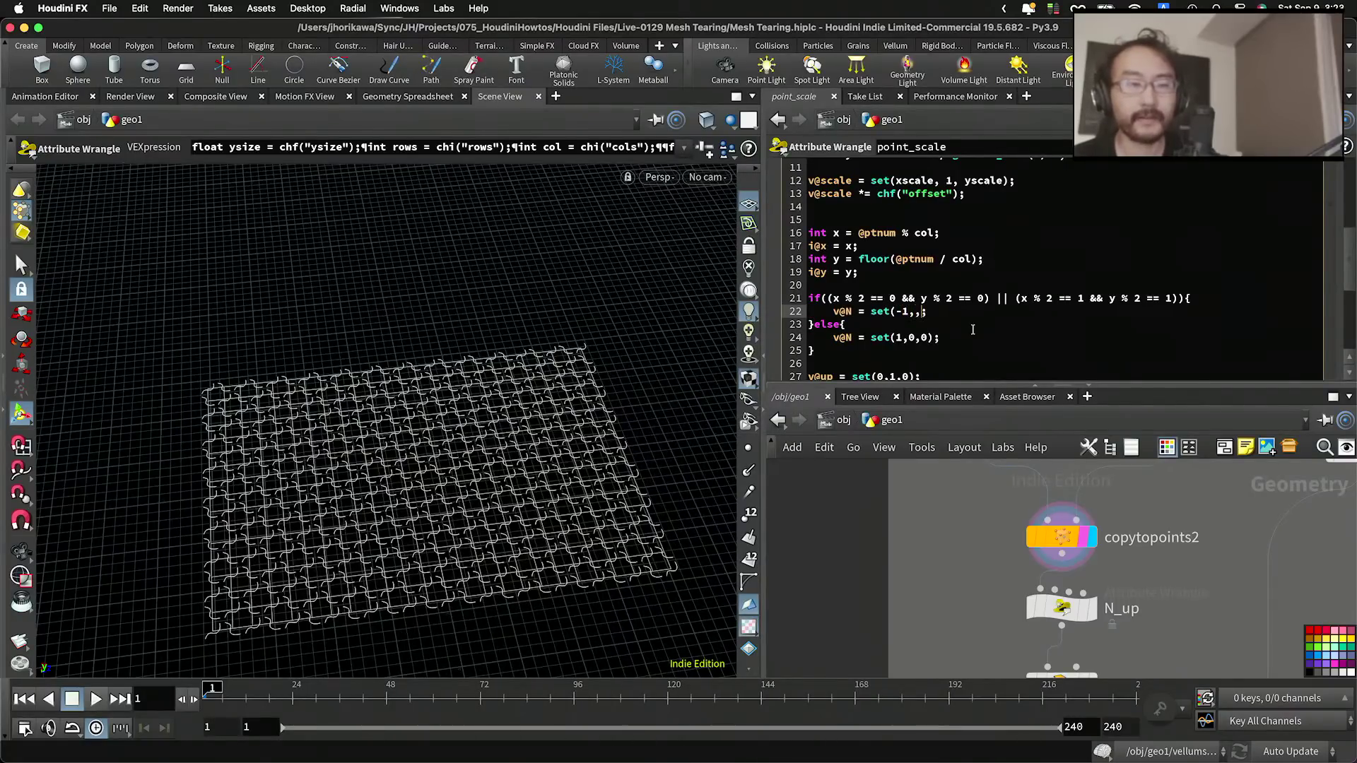
type(")")
left_click(923, 541)
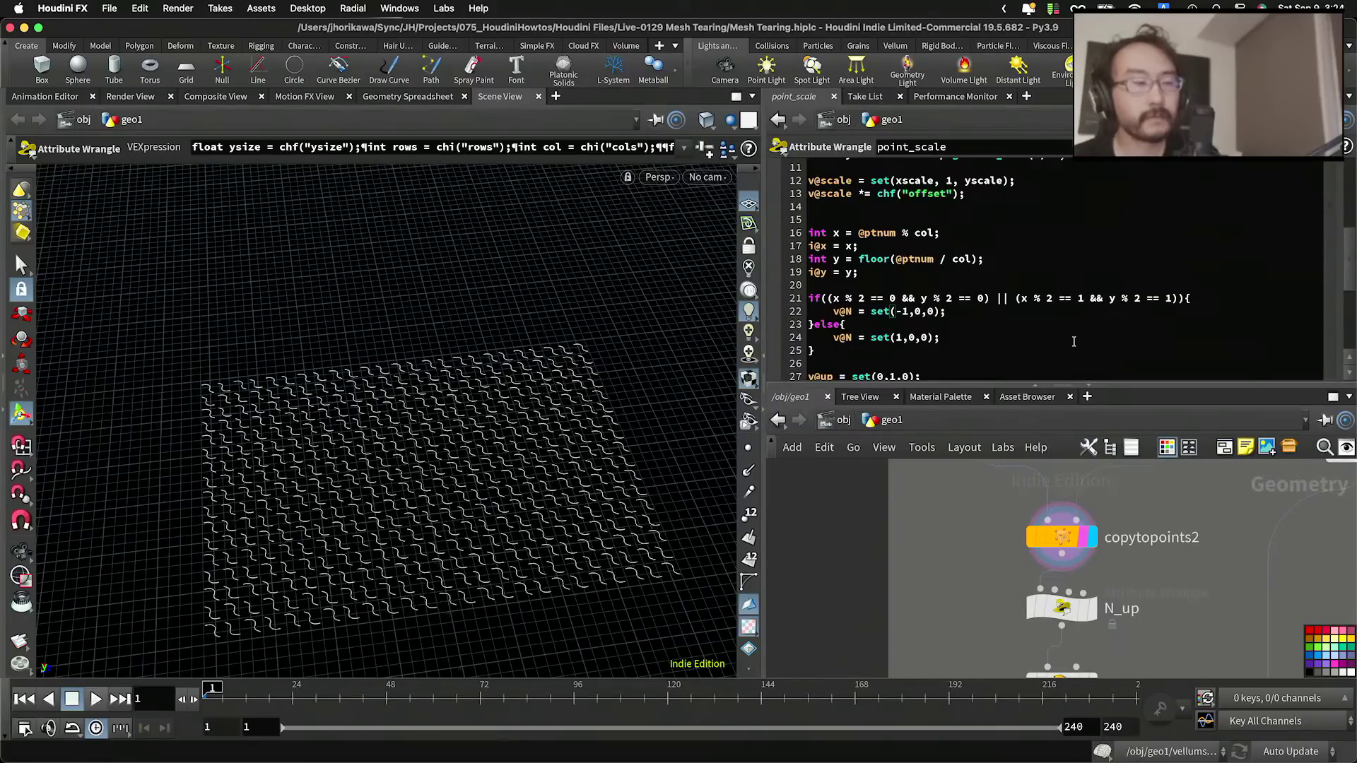
Step: Declare float ang = chf("ang") below the col variable in point_scale and create its spare parameter
left_click(1198, 298)
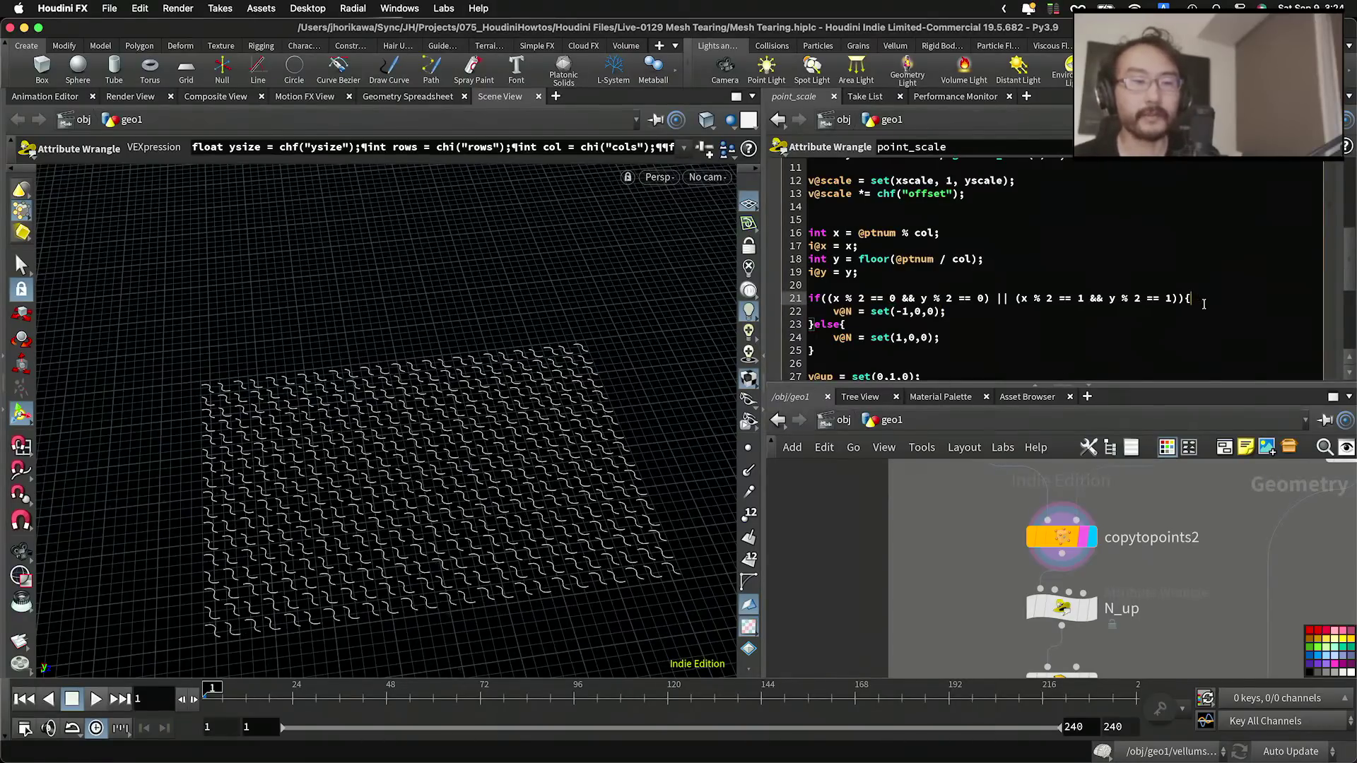
scroll(1224, 258, "up", 7)
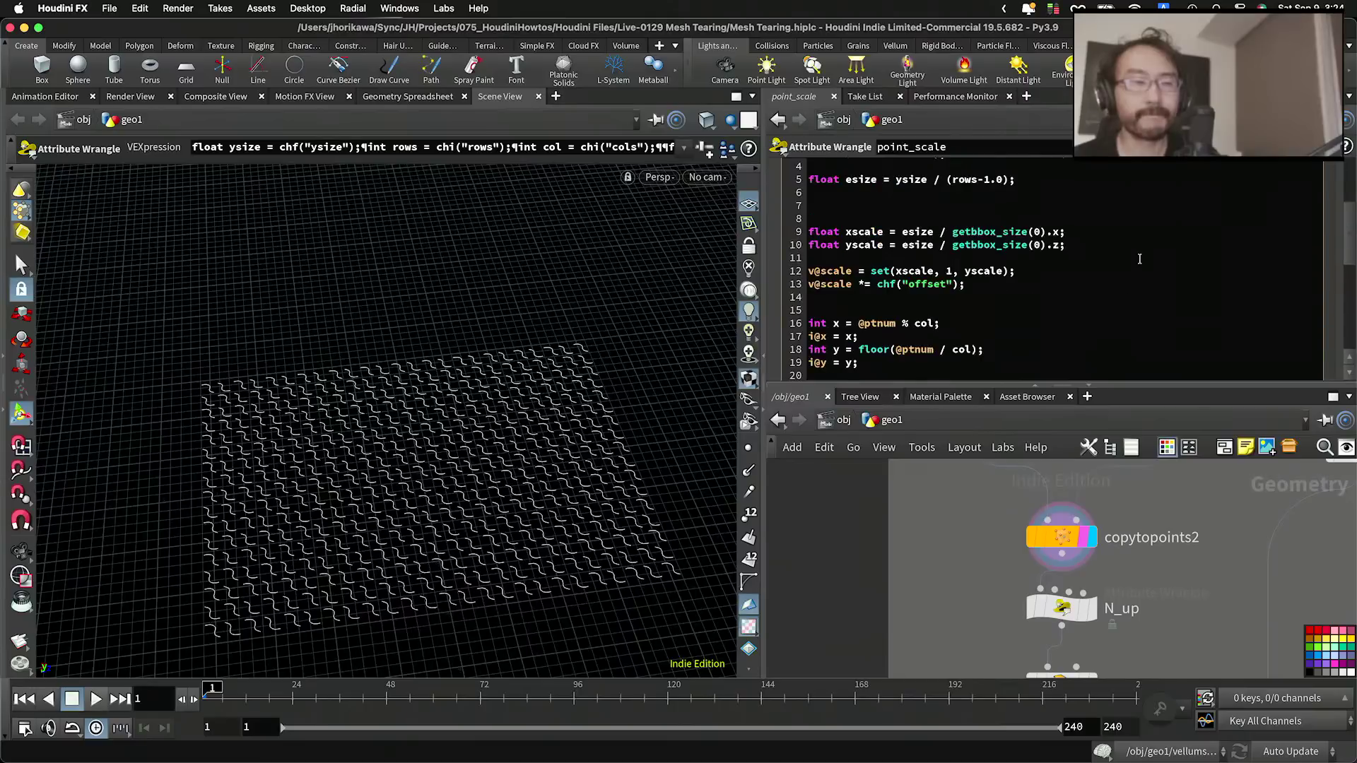
left_click(975, 308)
key("Return")
type("float n ")
type("g")
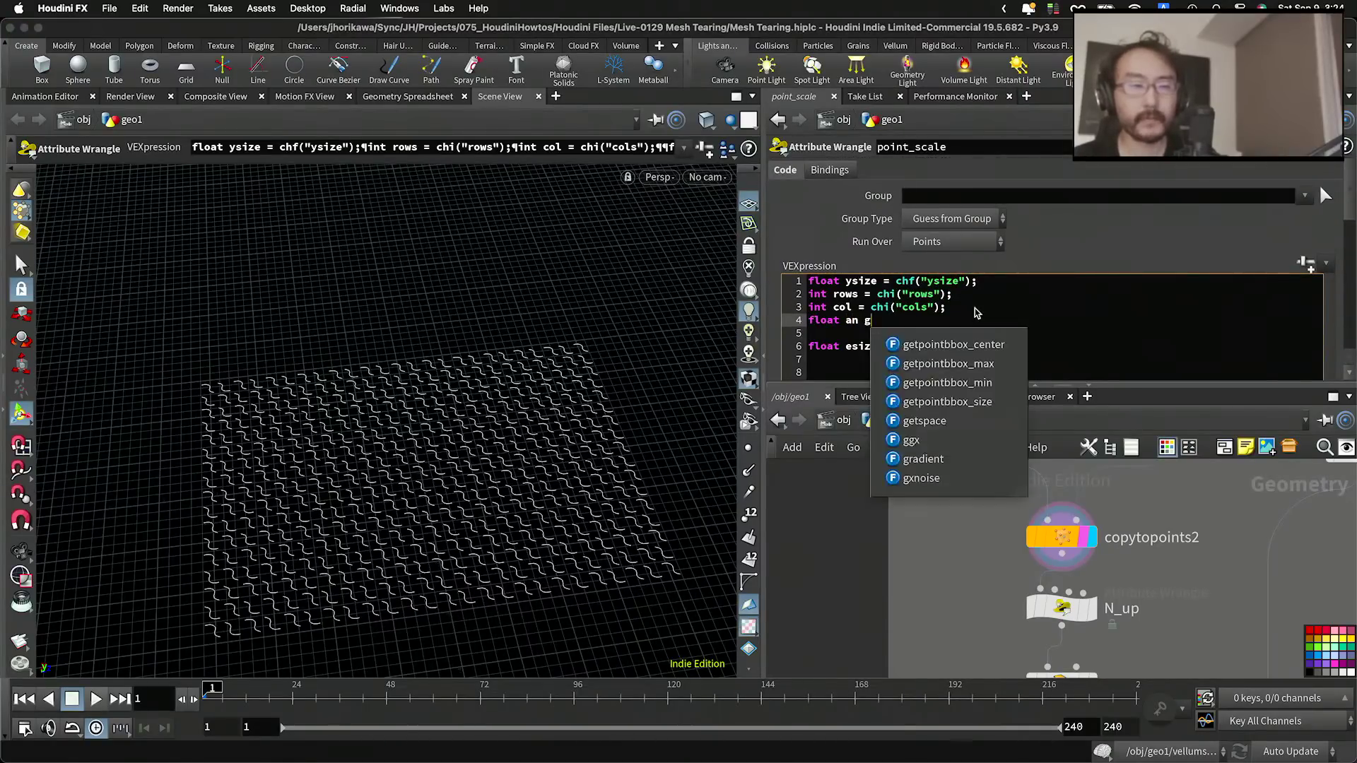
type(" = chf(@")
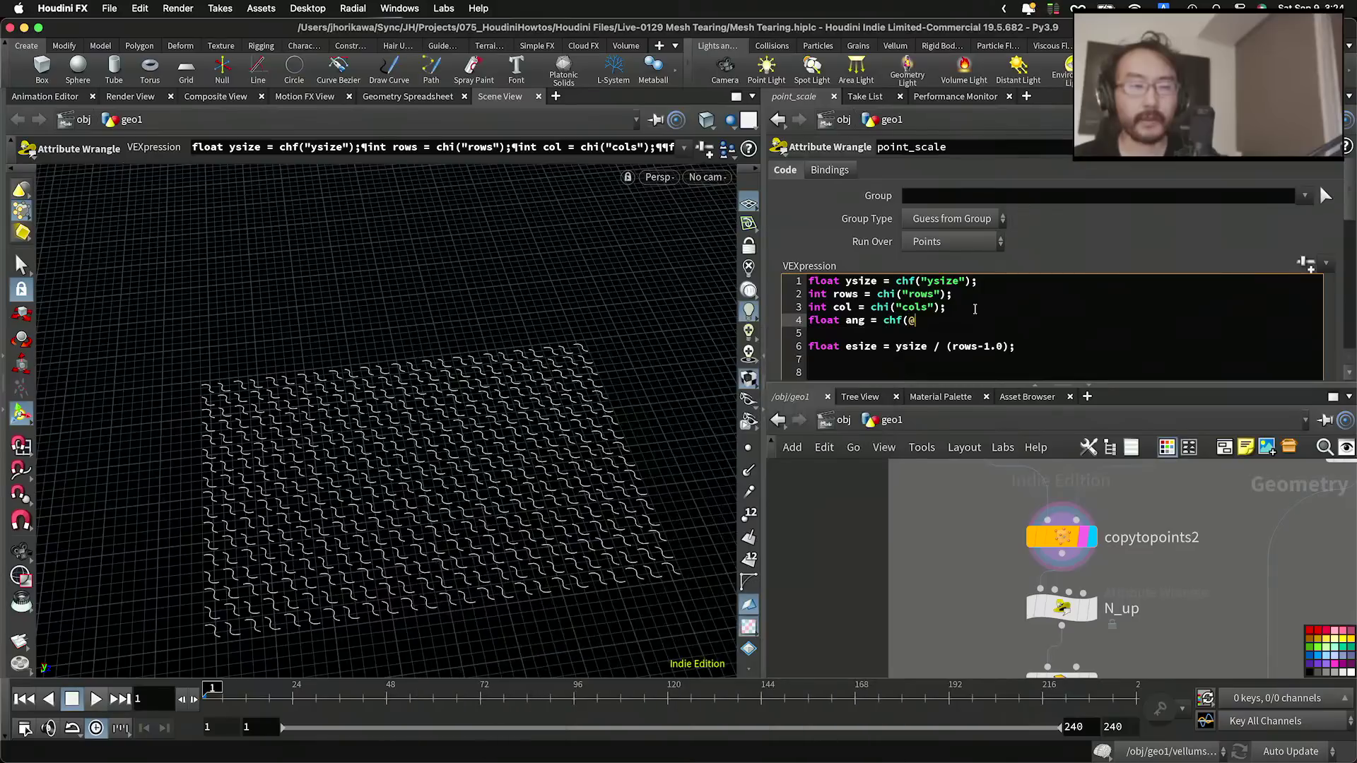
type("\"ang\");")
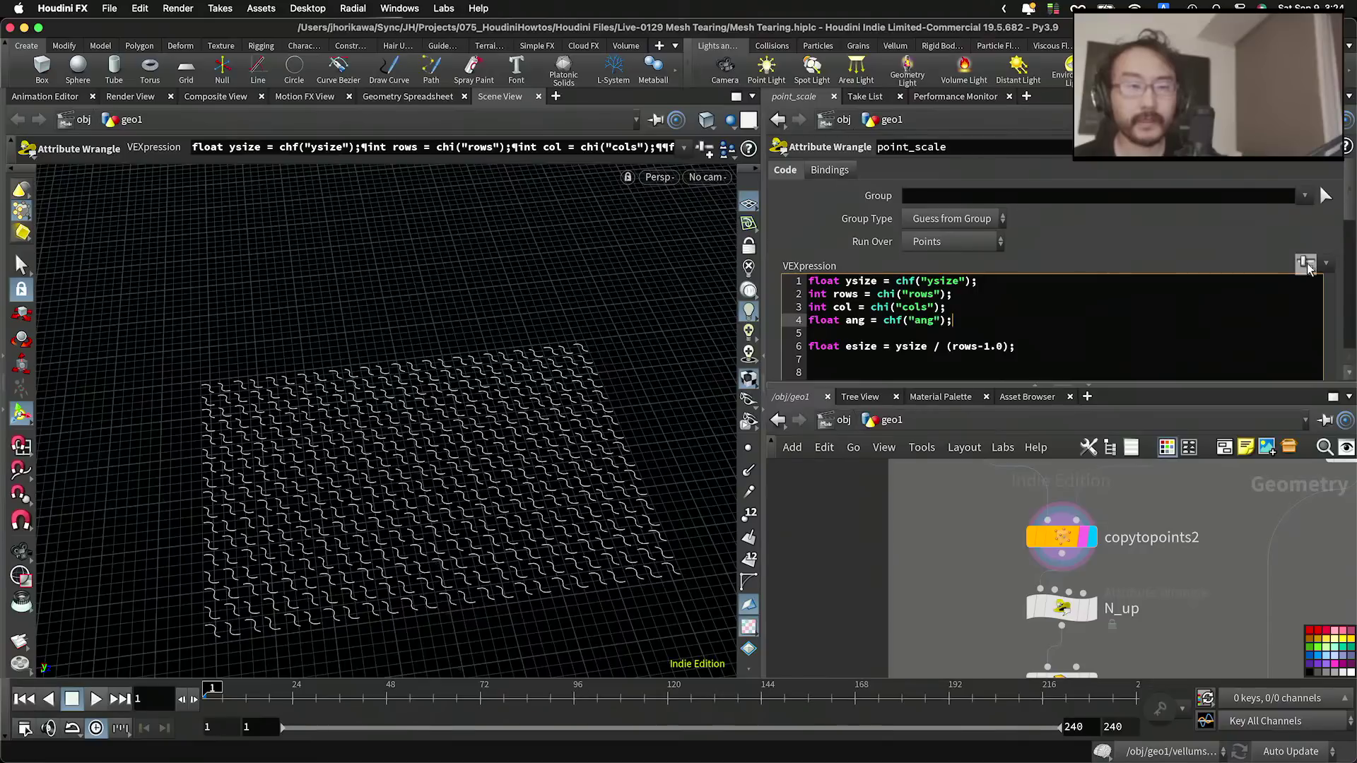
left_click(1307, 265)
Step: Multiply the ang channel value by $PI * 2 in its declaration
scroll(1326, 235, "down", 10)
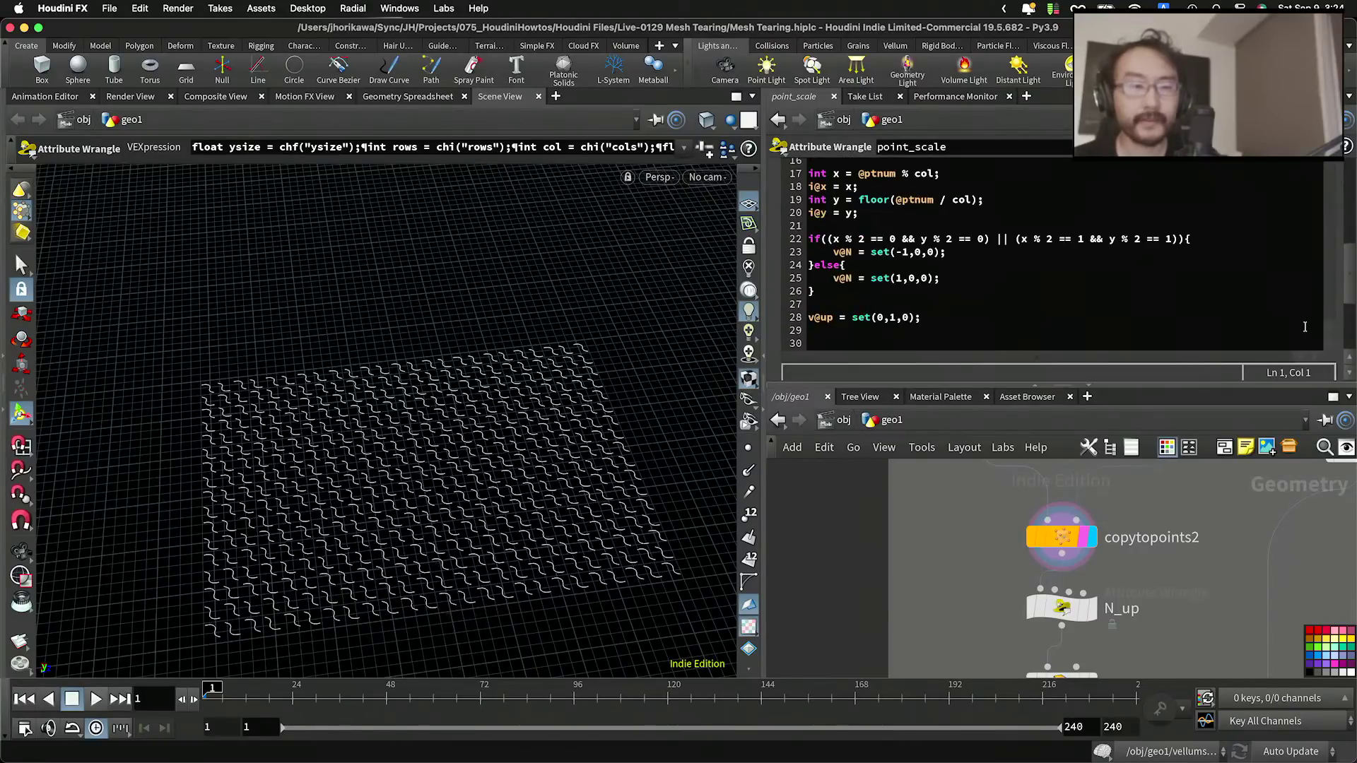
scroll(1326, 374, "up", 10)
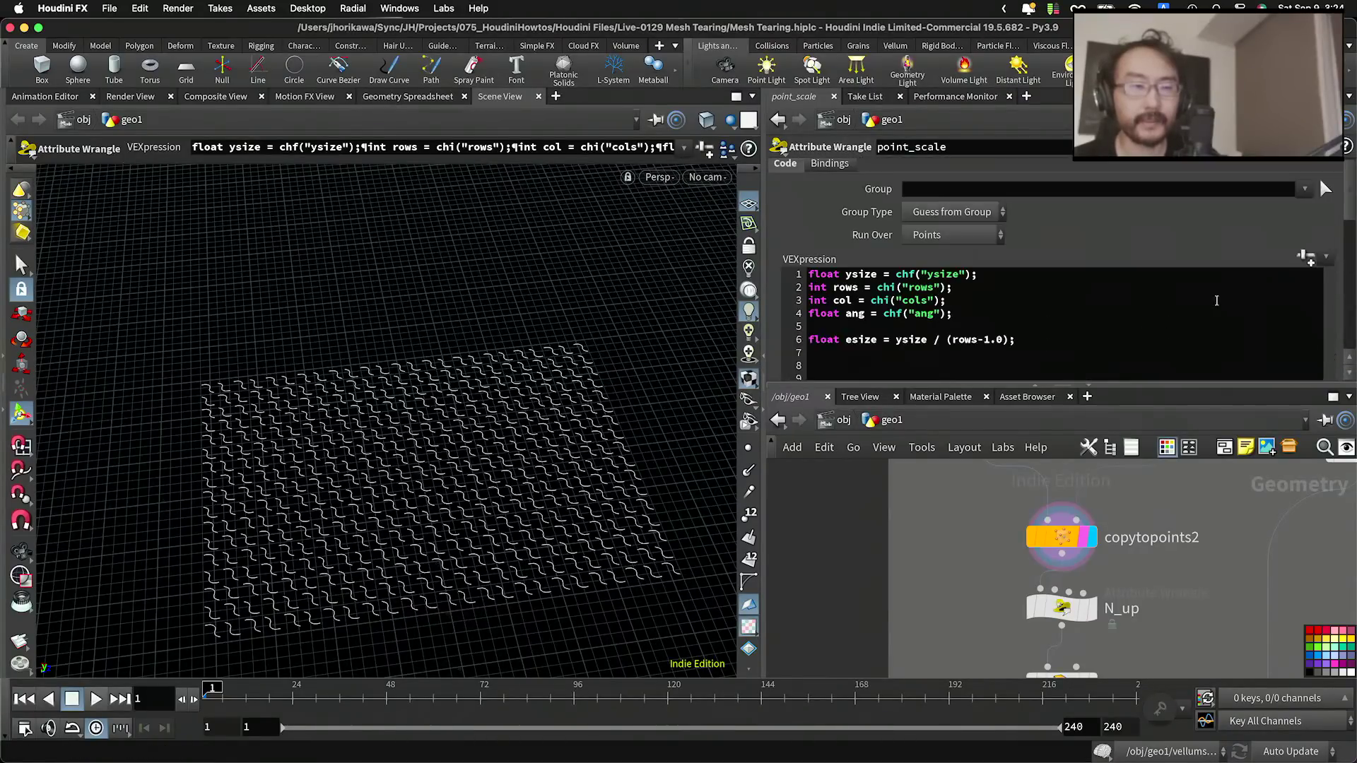
left_click(947, 327)
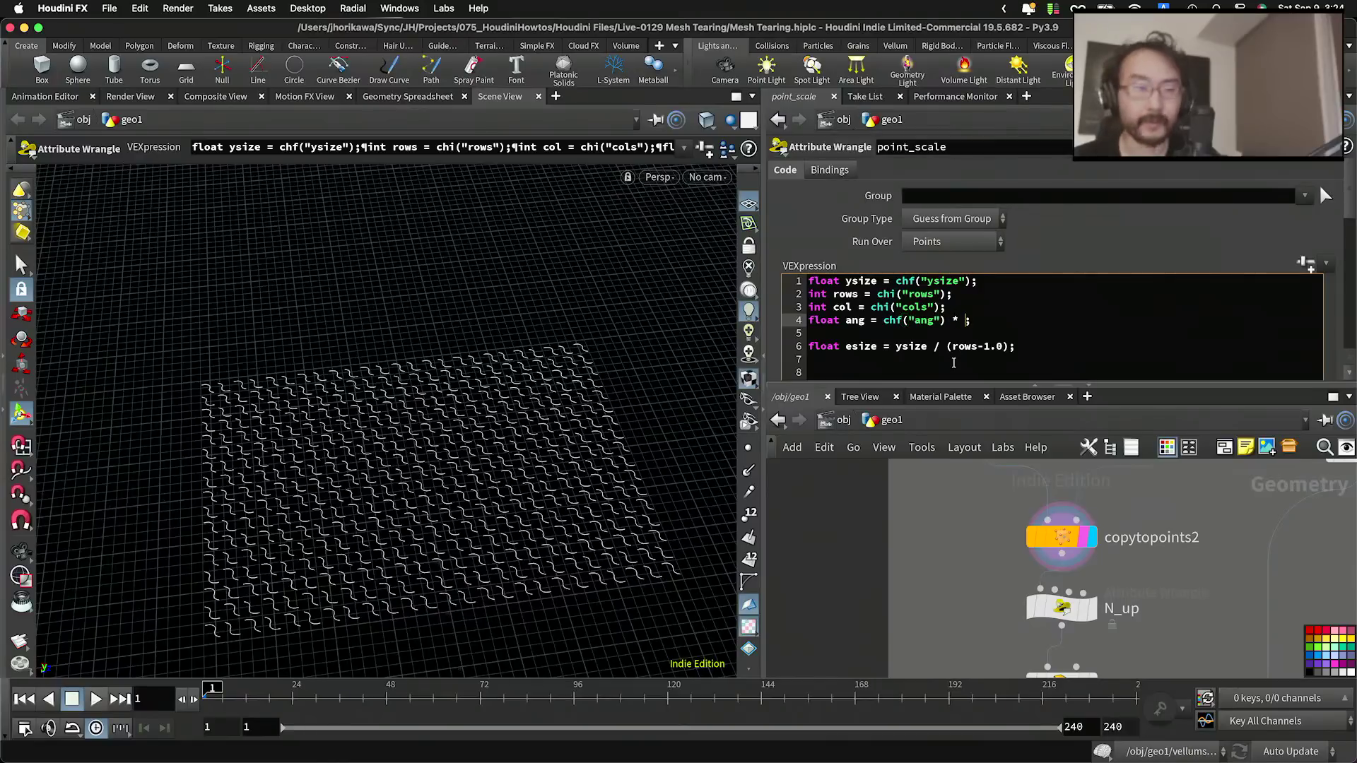
type("* $PI ")
type(":")
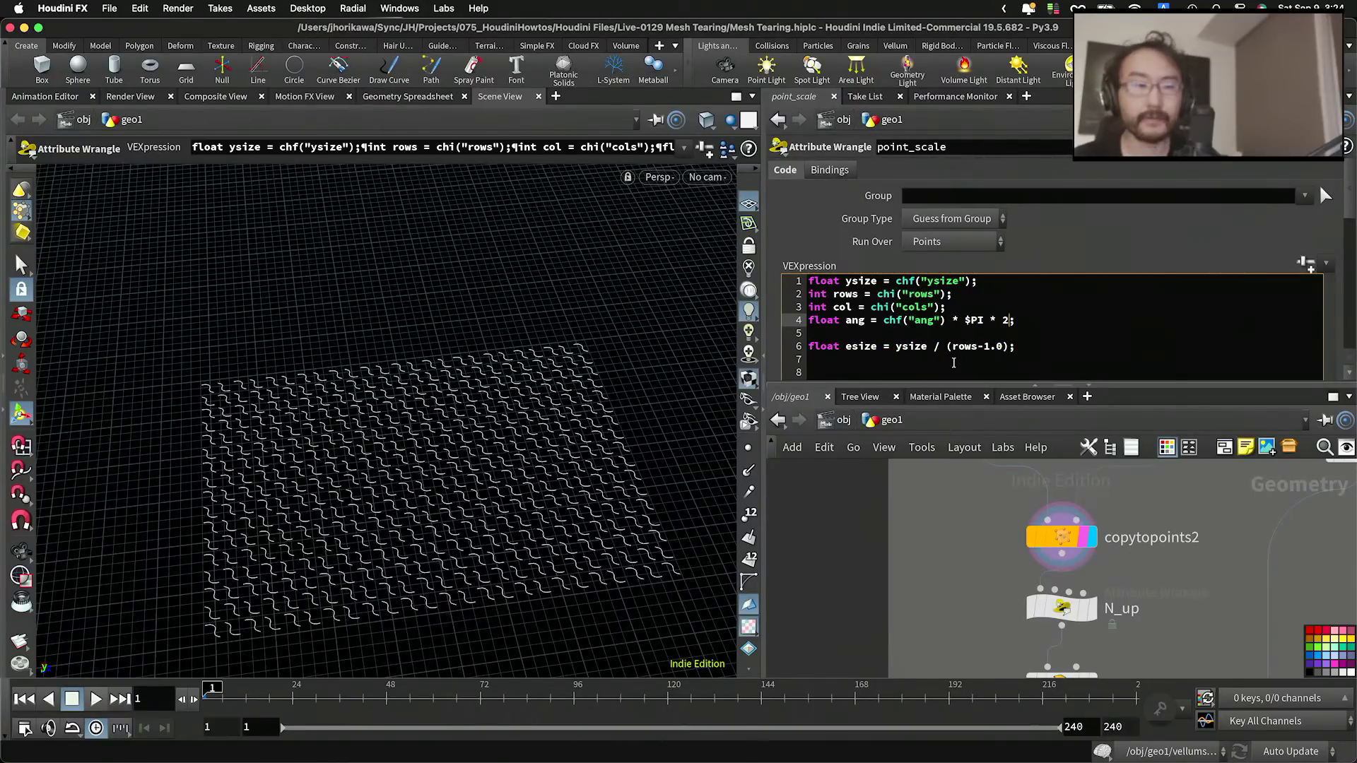
Step: Declare matrix mat = ident() above the if statement and open an empty line inside the if branch
scroll(968, 367, "down", 10)
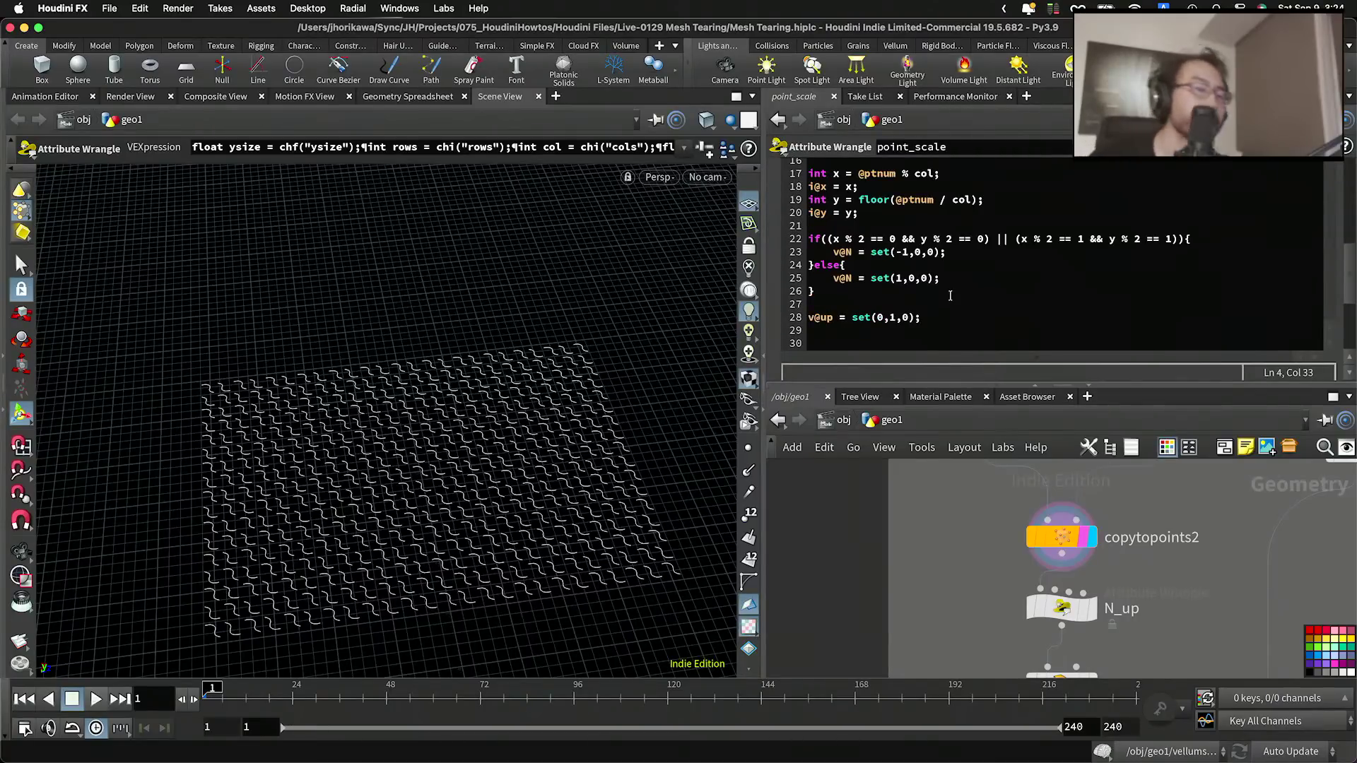
left_click(1195, 239)
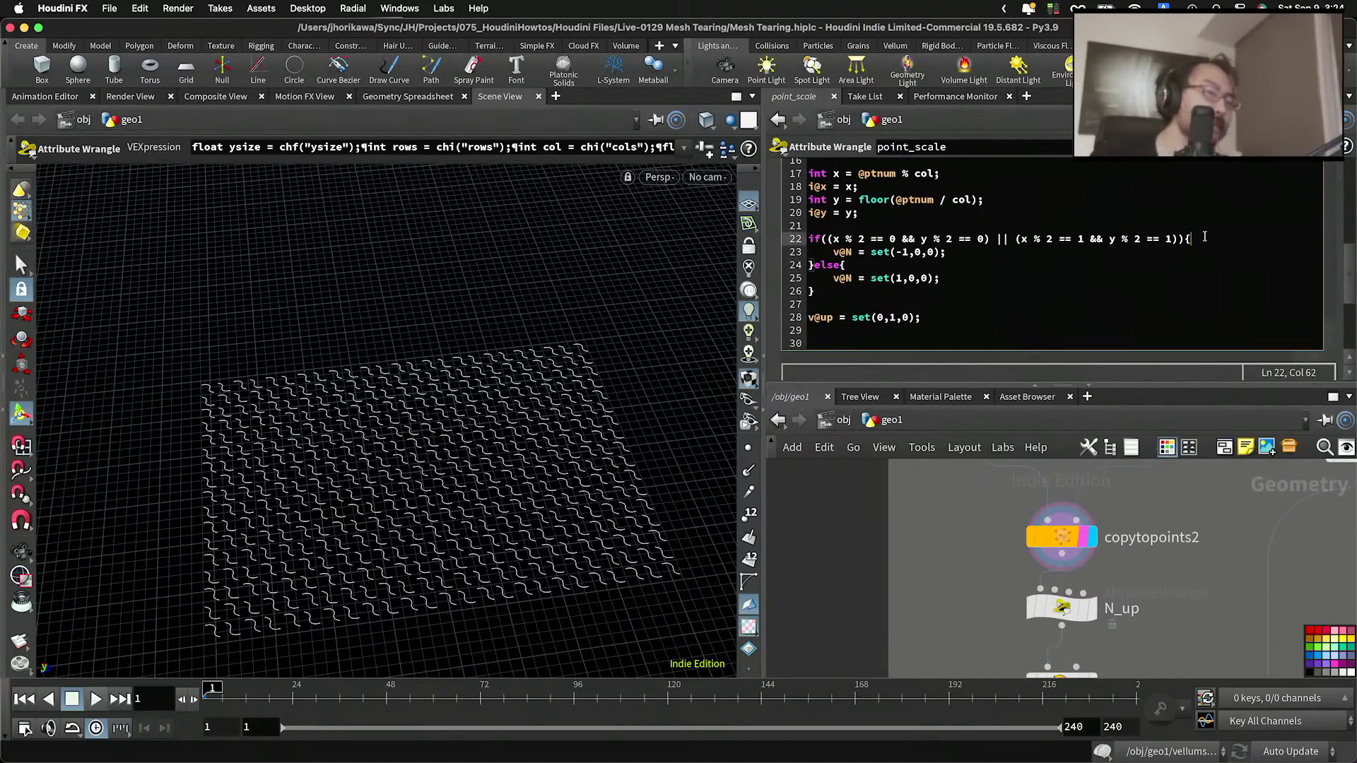
key("Return")
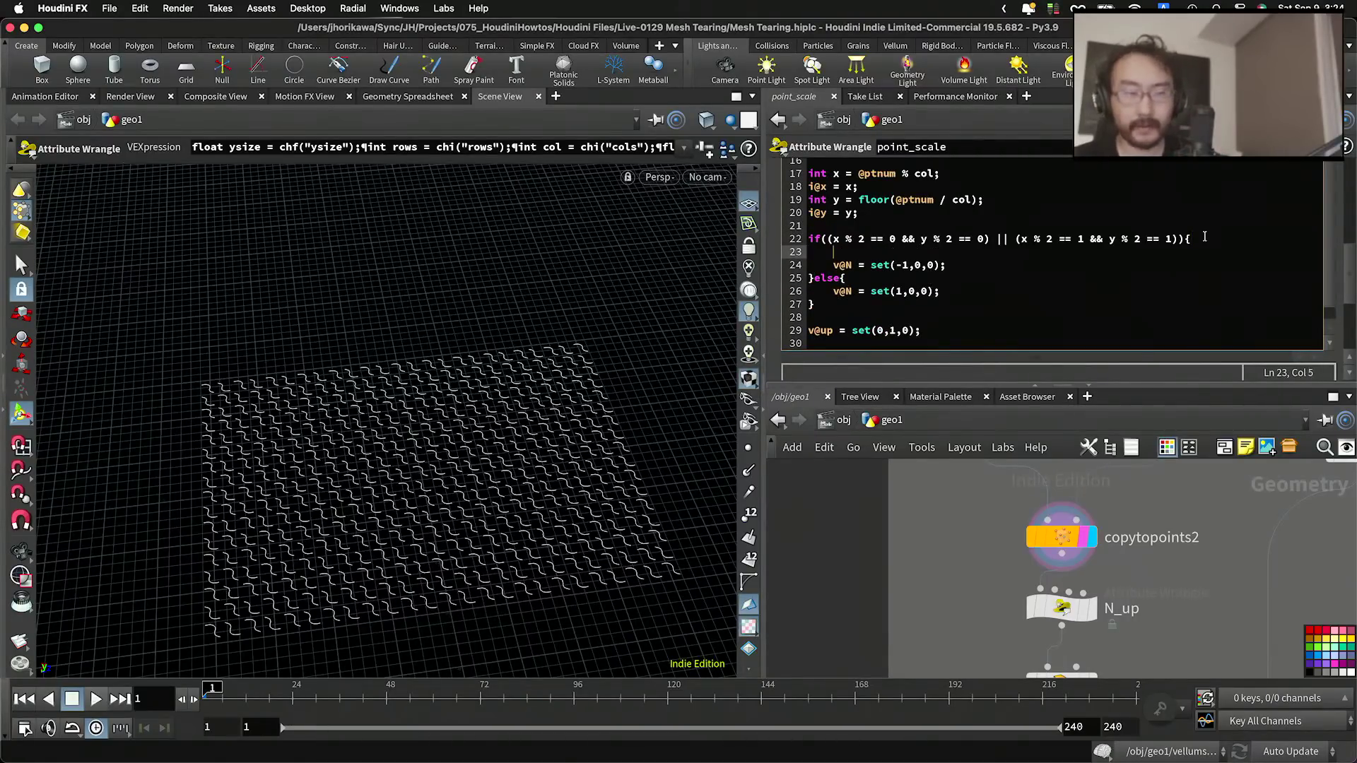
left_click(1134, 227)
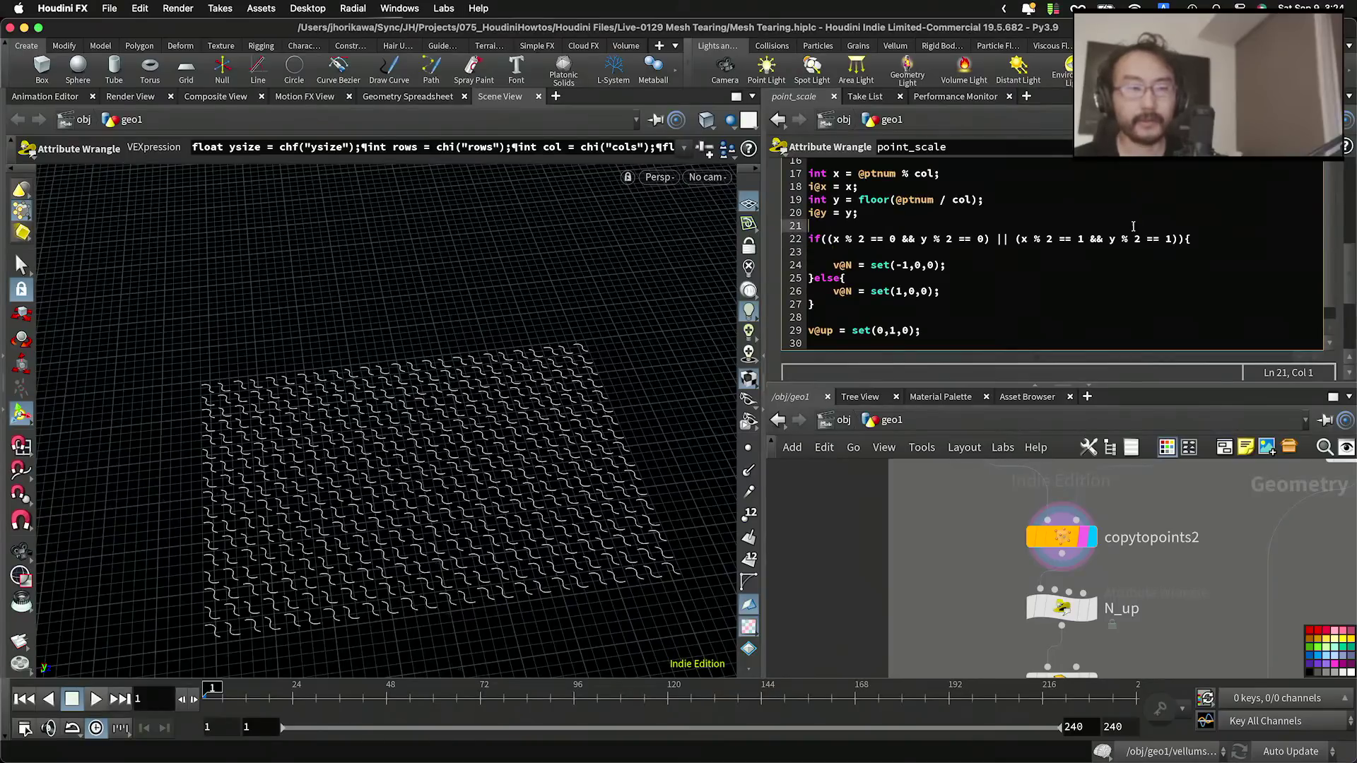
key("Return")
type("matri")
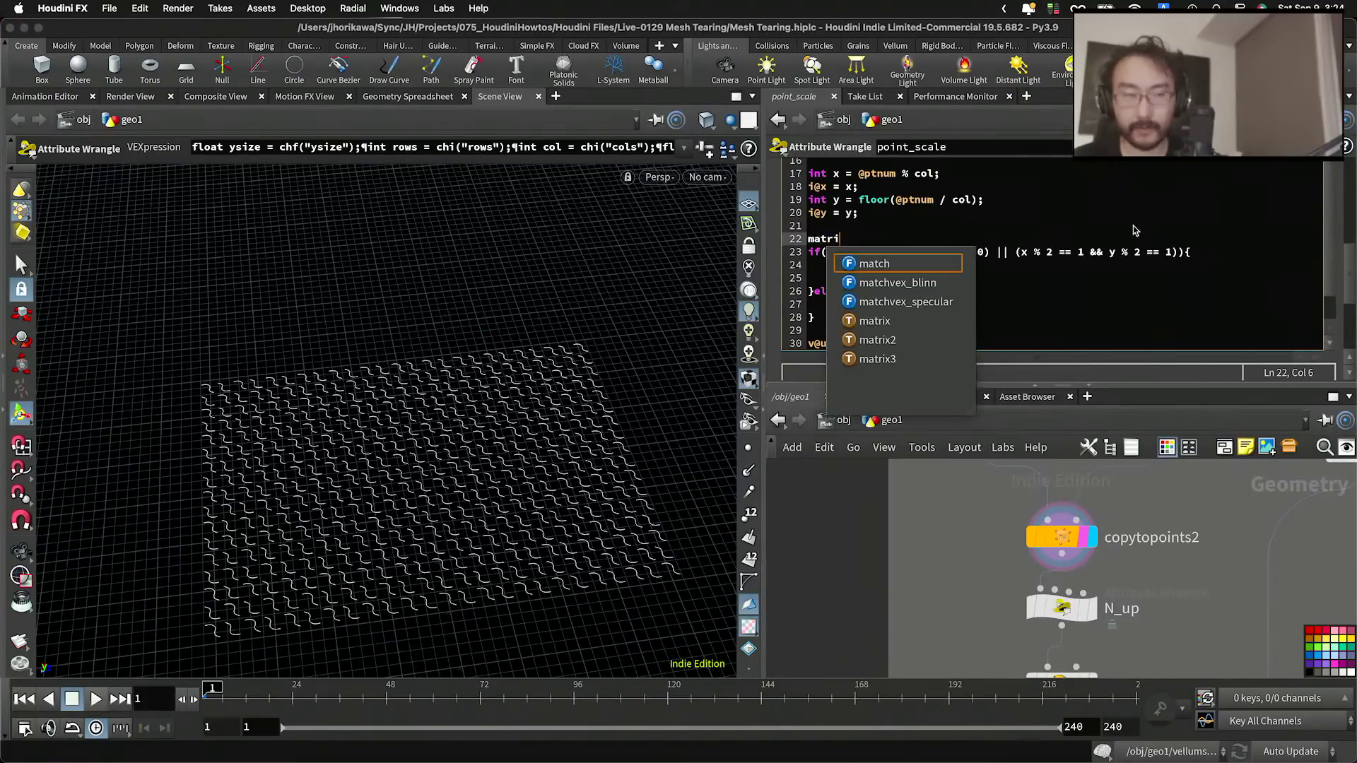
type("x nat =")
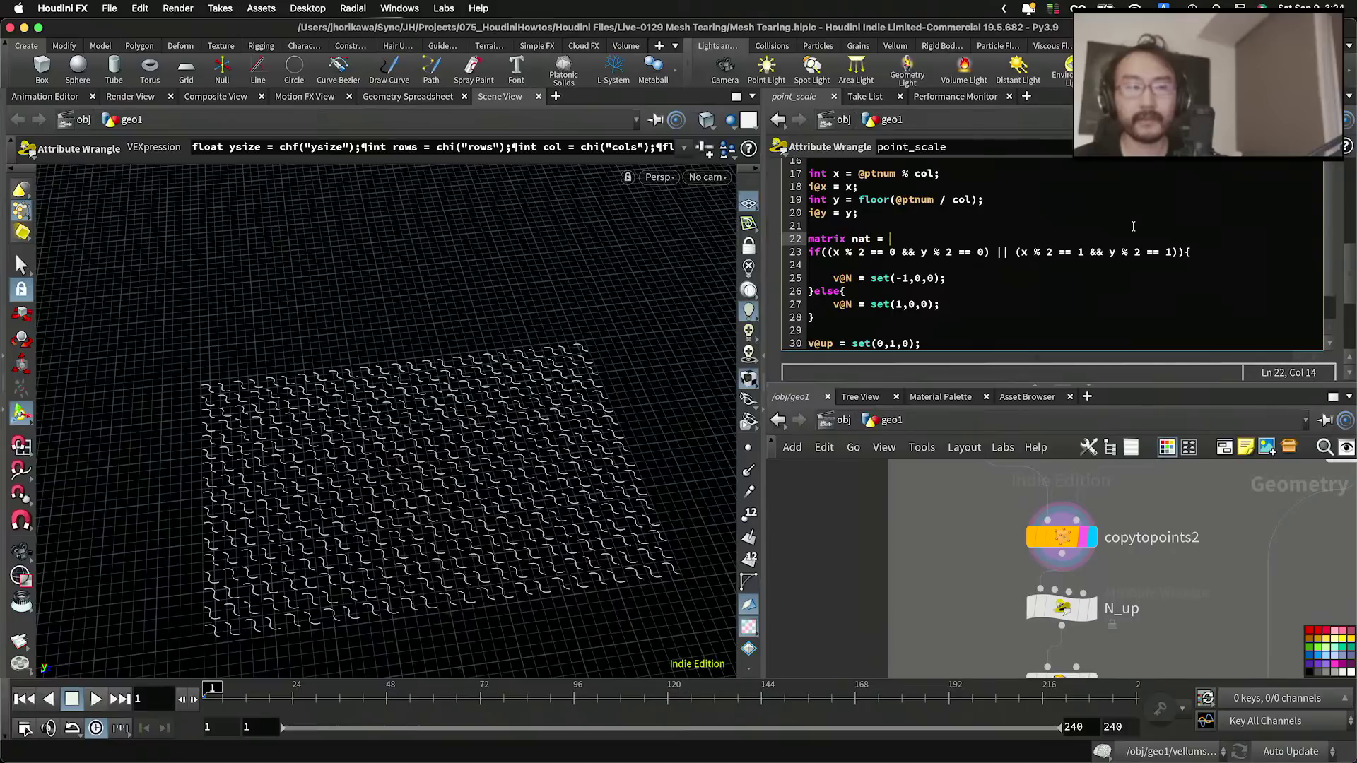
key("BackSpace")
key("BackSpace")
key("BackSpace")
key("BackSpace")
key("BackSpace")
key("BackSpace")
type("mat")
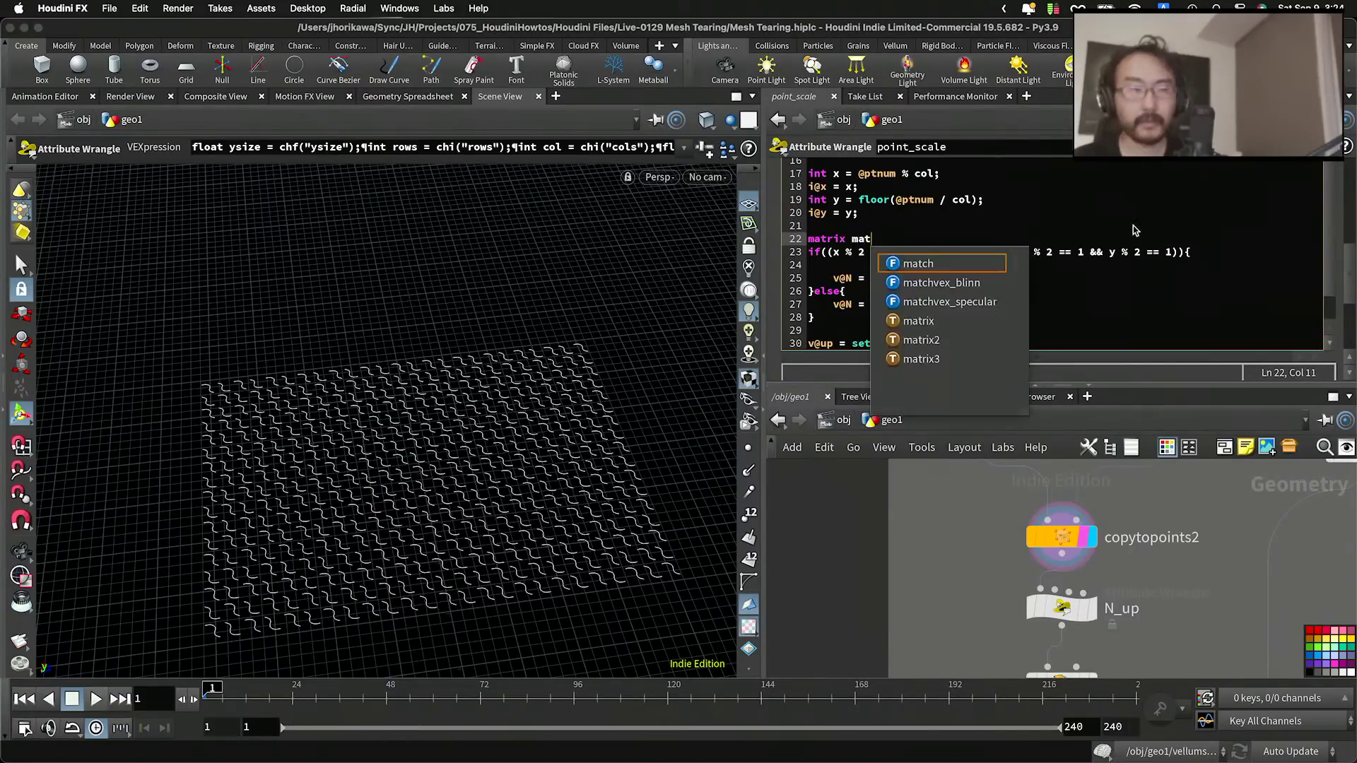
type(" = ident();")
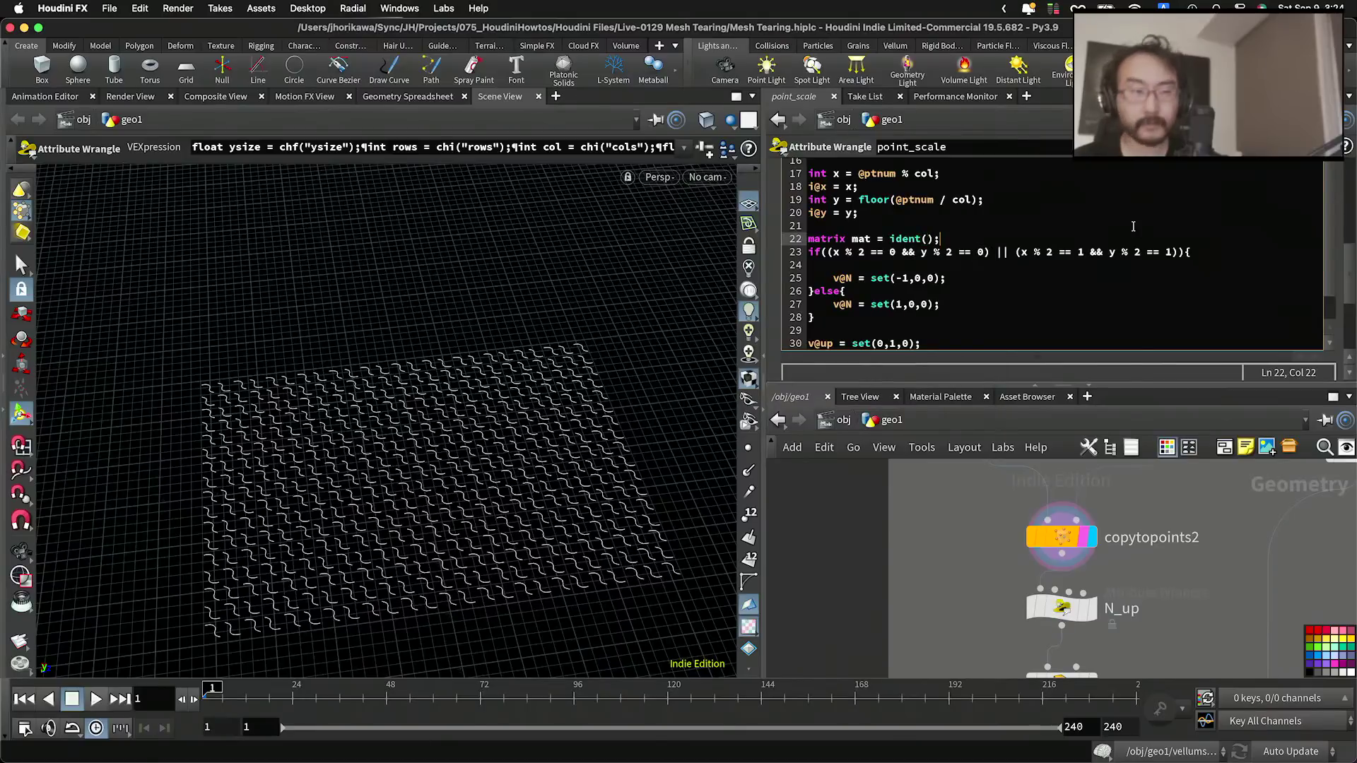
key("Return")
key("BackSpace")
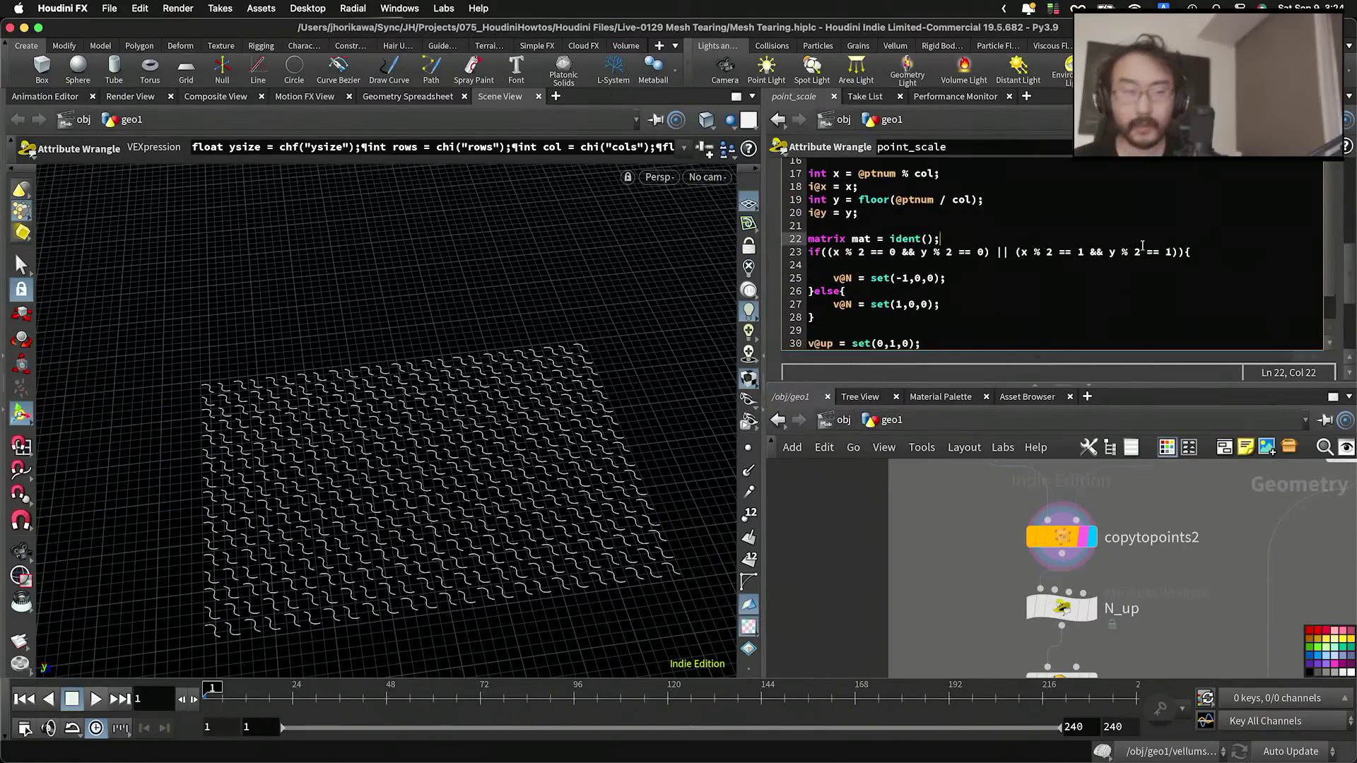
Step: Add rotate(mat, ang, set(0,1,0)); inside the if branch of the point_scale code, above the v@N line
key("Down")
key("Down")
type("rot")
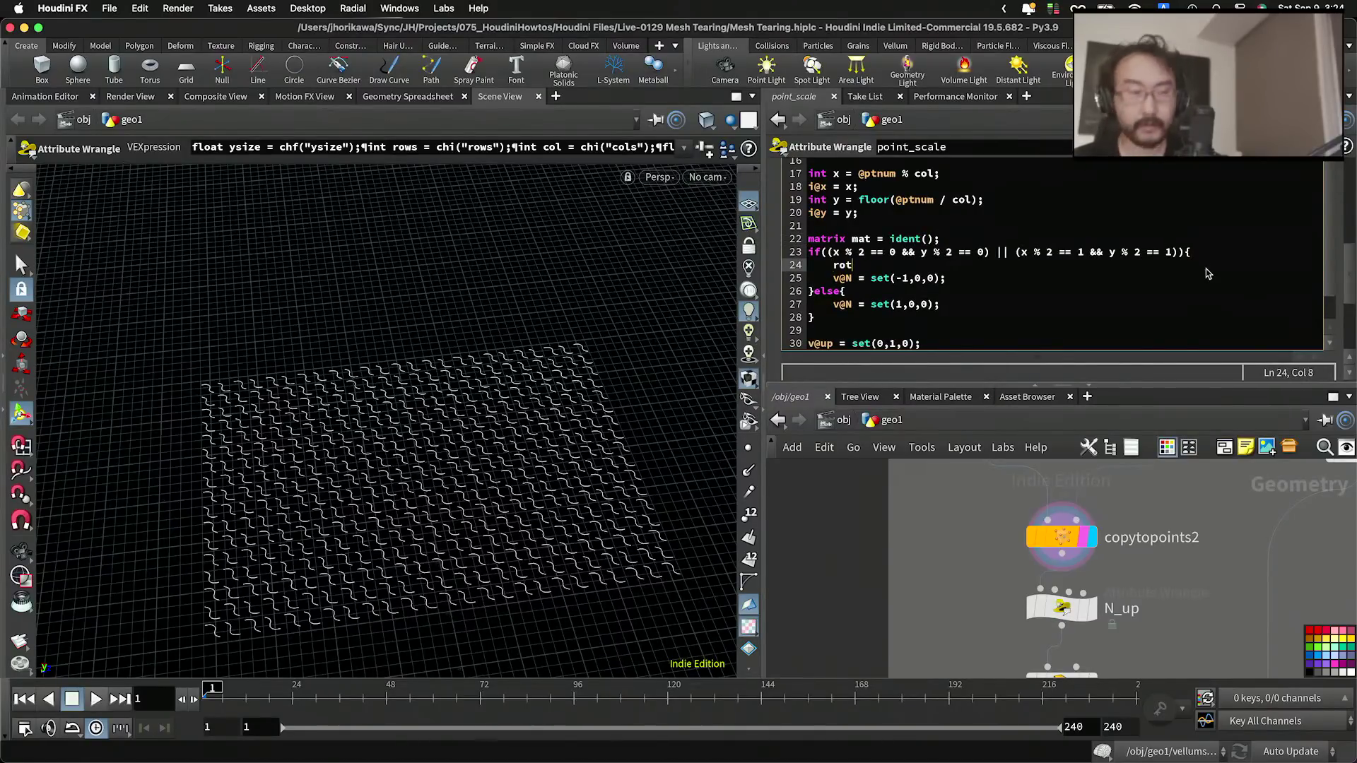
type("ate(mat, ")
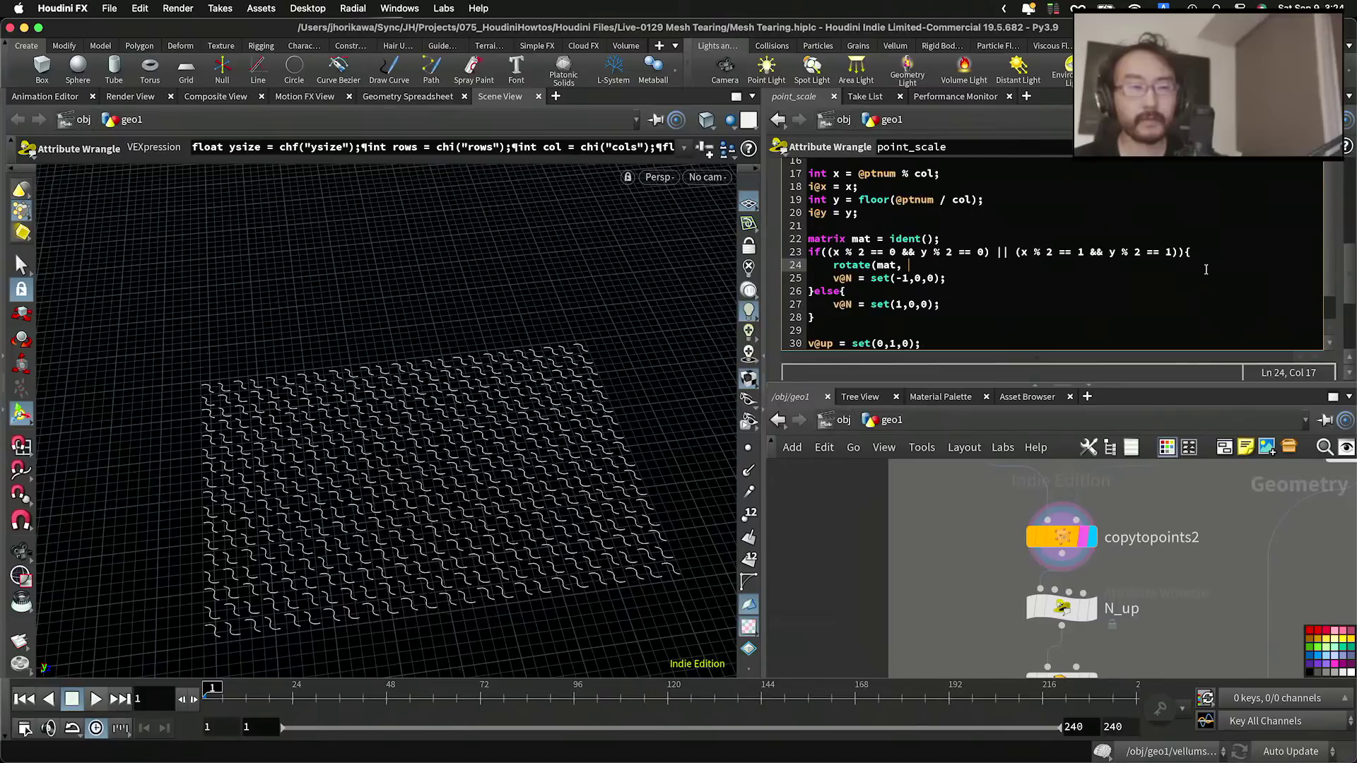
type("ang, ")
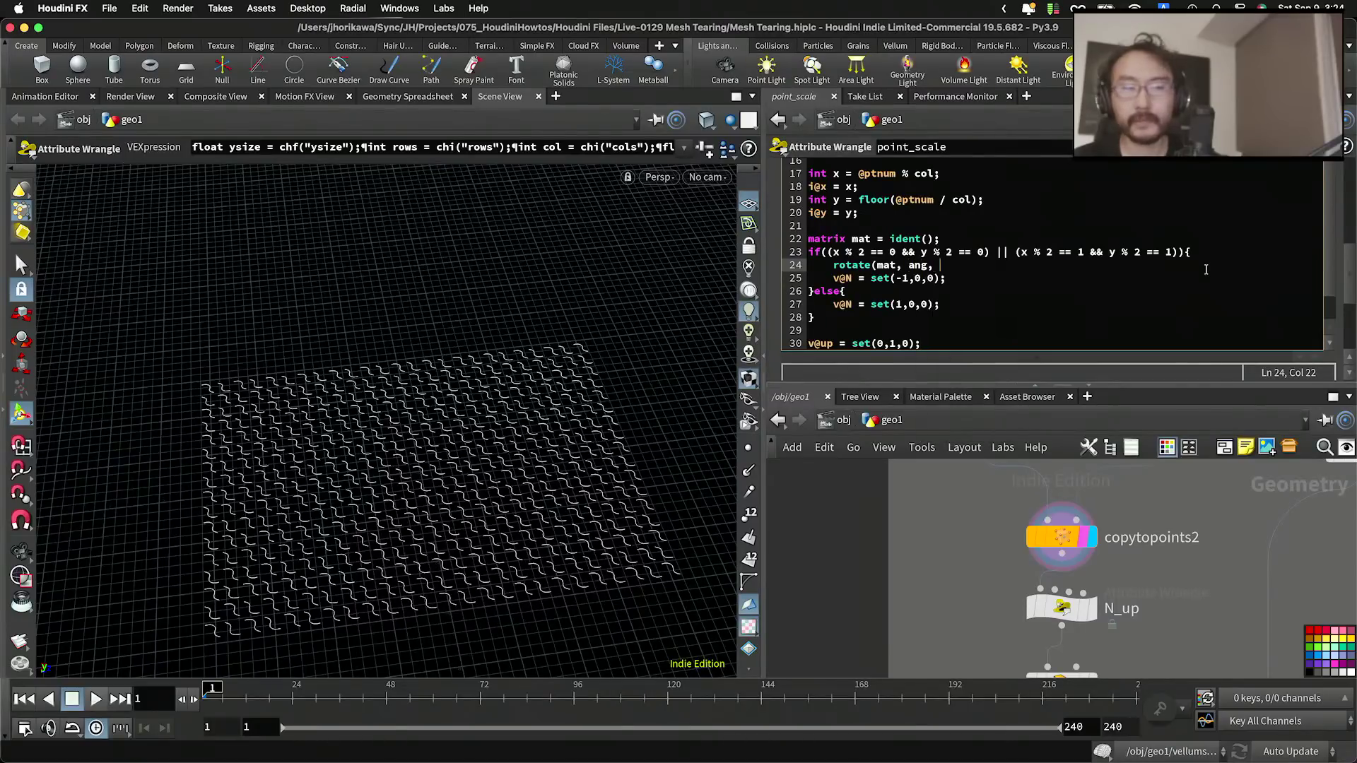
type("set(0,10")
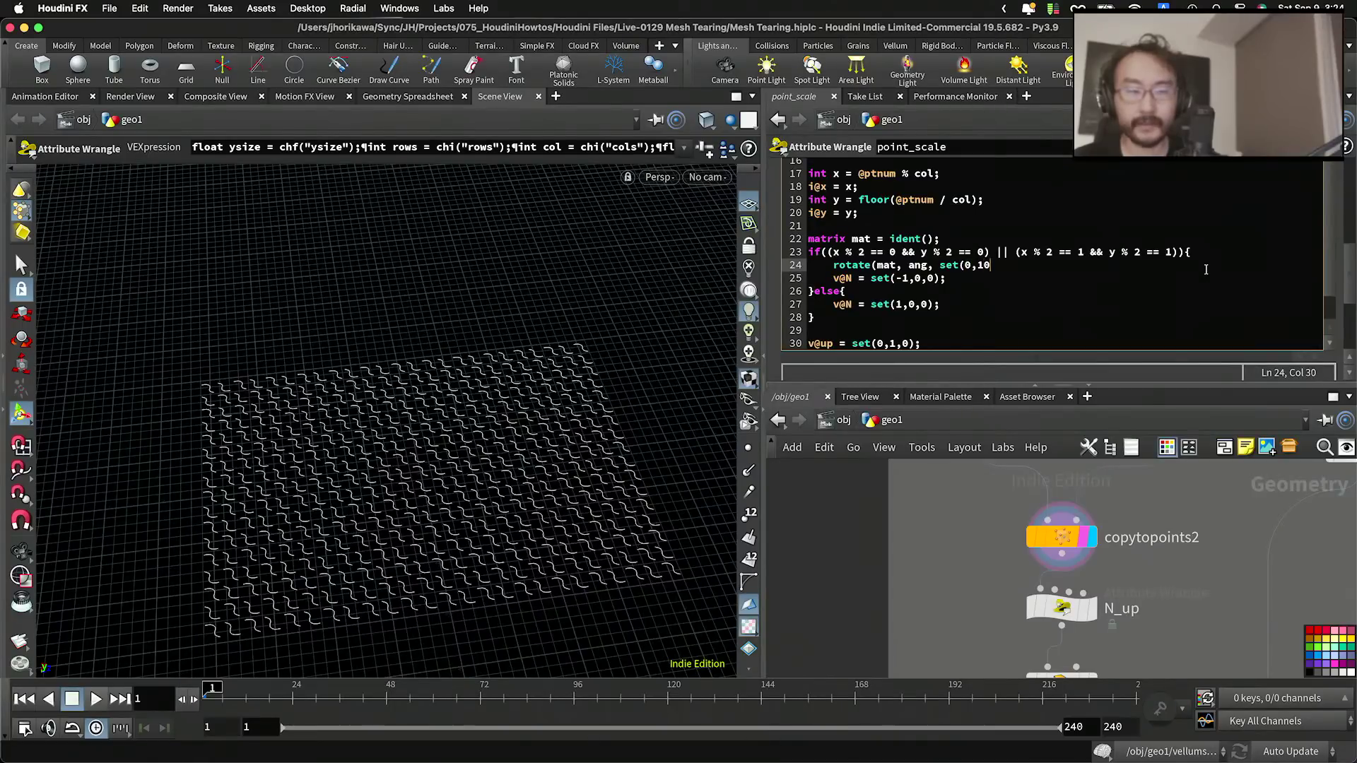
key("BackSpace")
type(",0")
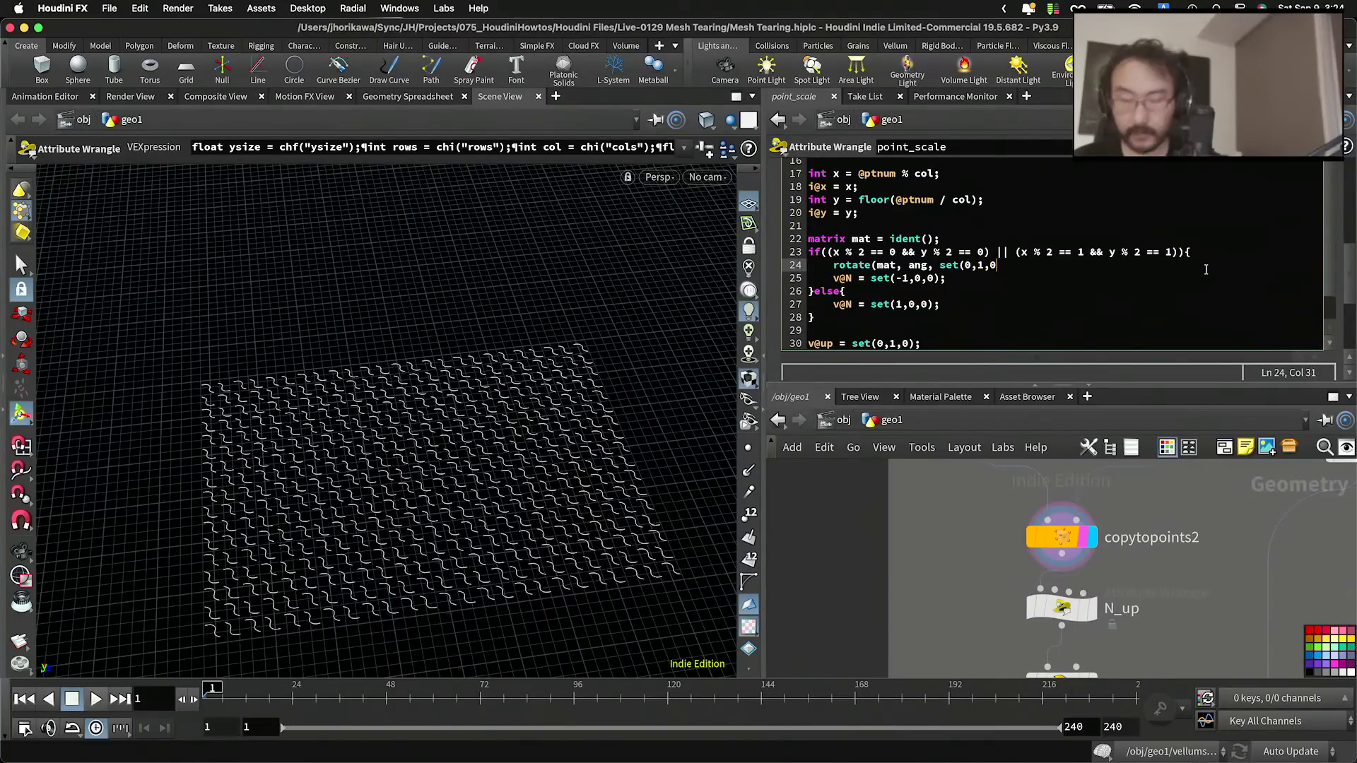
type("));")
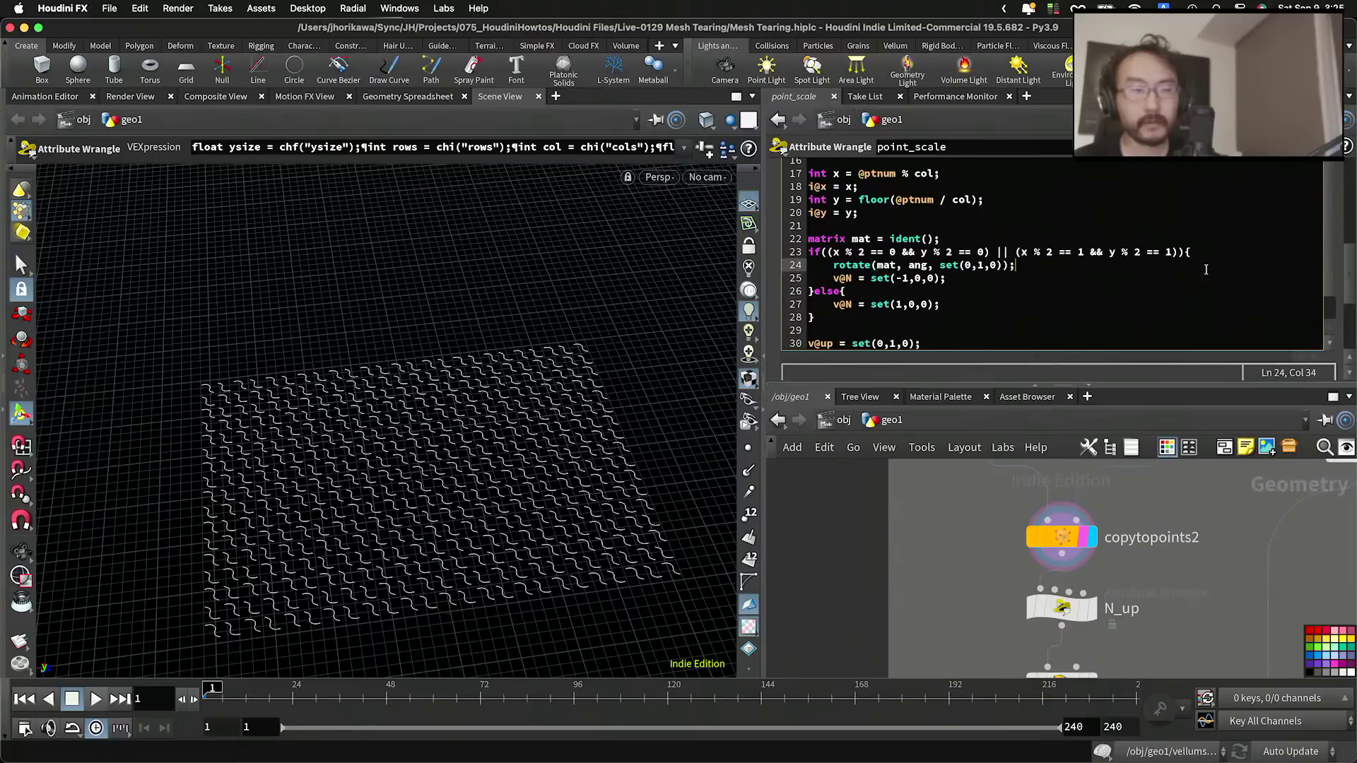
Step: Rename the declared ang variable to ang1, keeping its "ang" channel reference
left_click_drag(1026, 266, 831, 264)
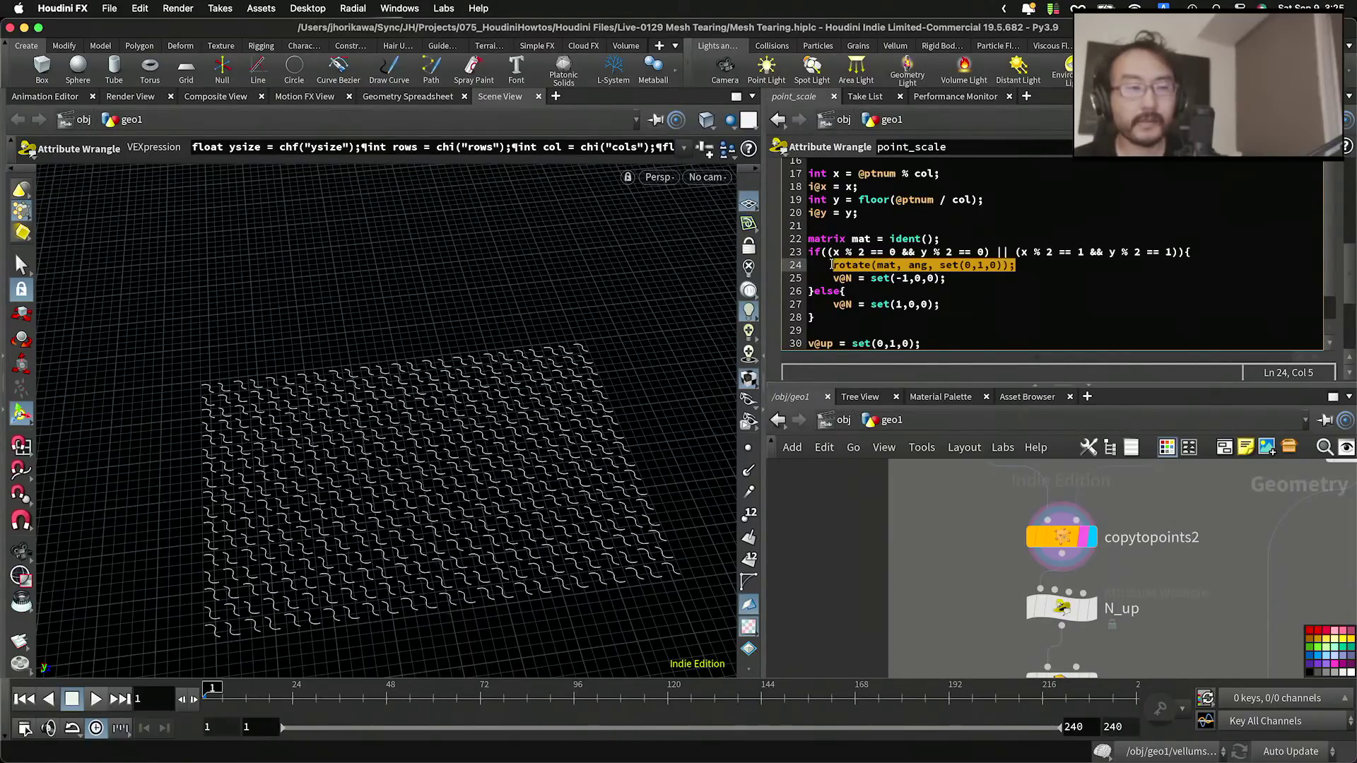
scroll(848, 268, "up", 10)
left_click(865, 320)
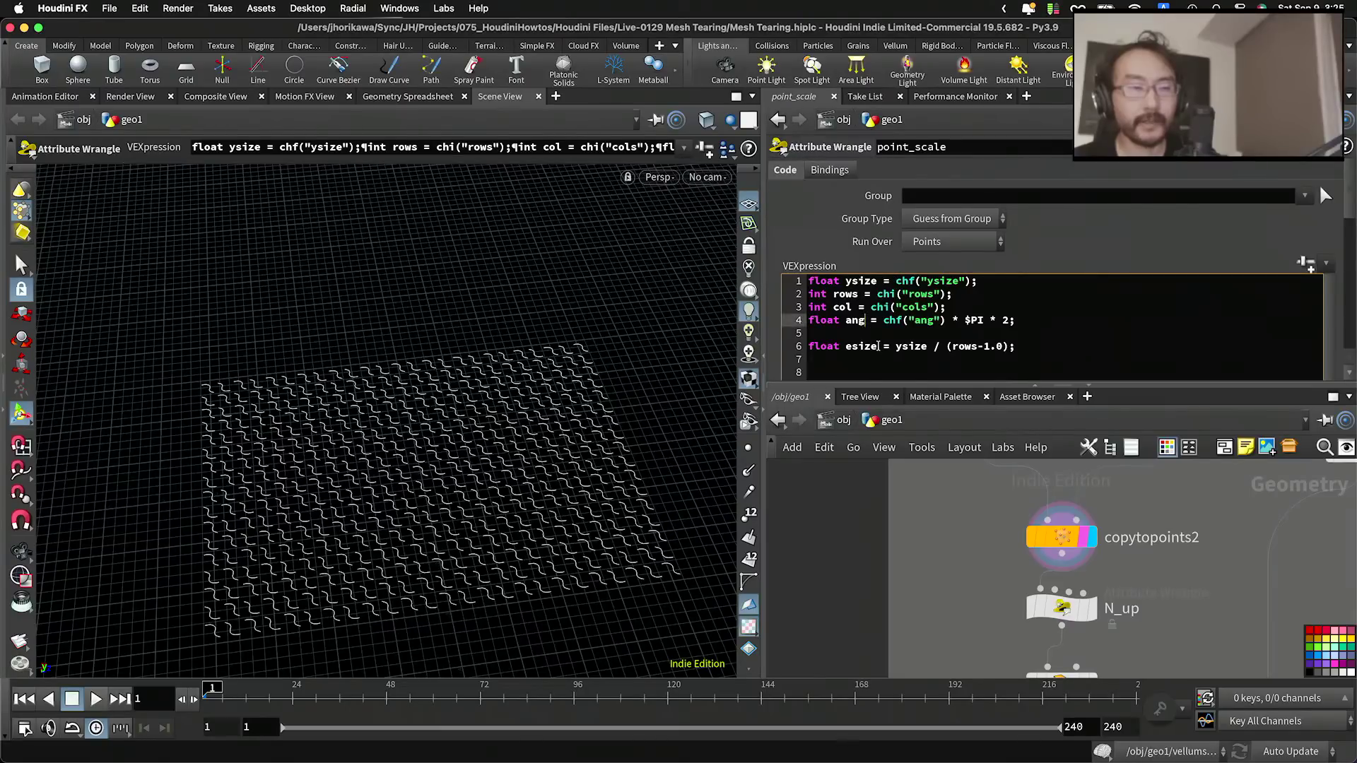
type("1")
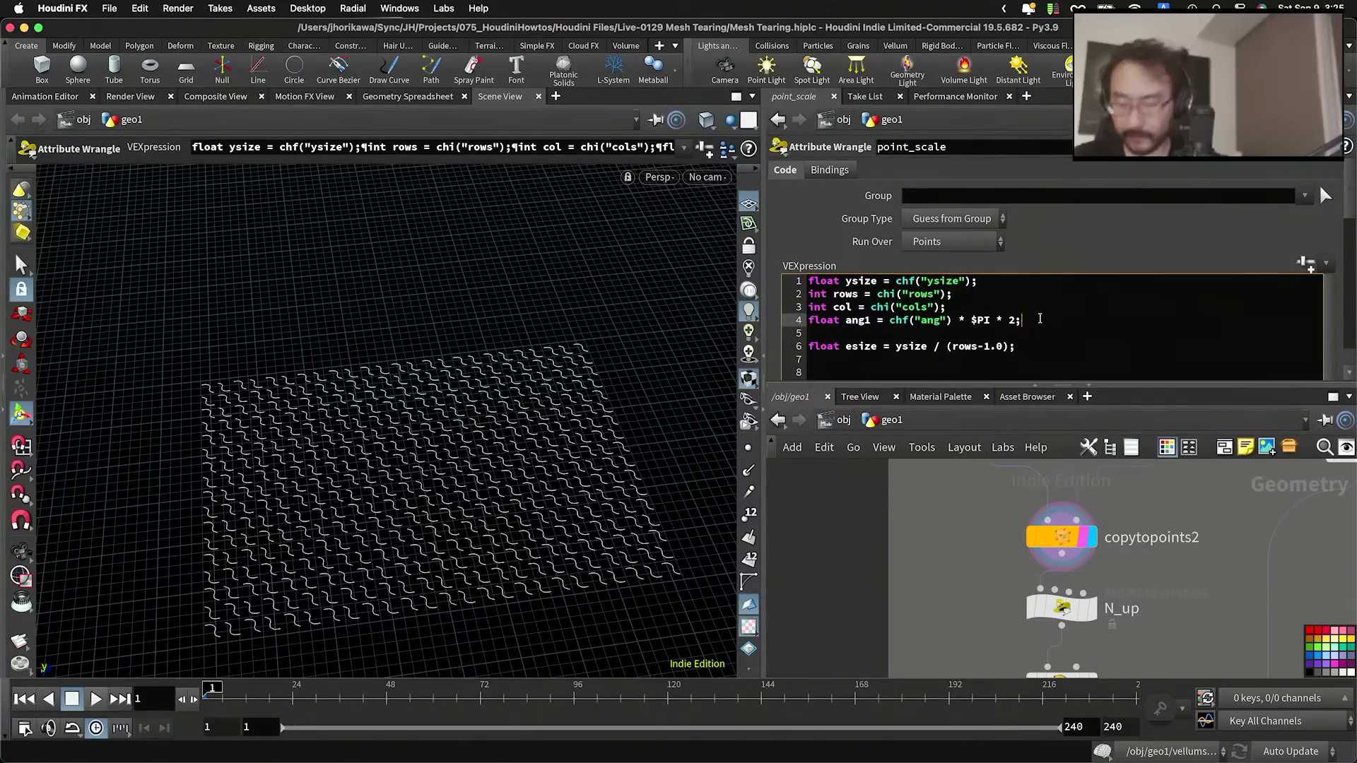
Step: Declare float ang2 = chf("ang2") * $PI * 2.0; below ang1 and change ang1's multiplier to 2.0
key("Return")
type("float a")
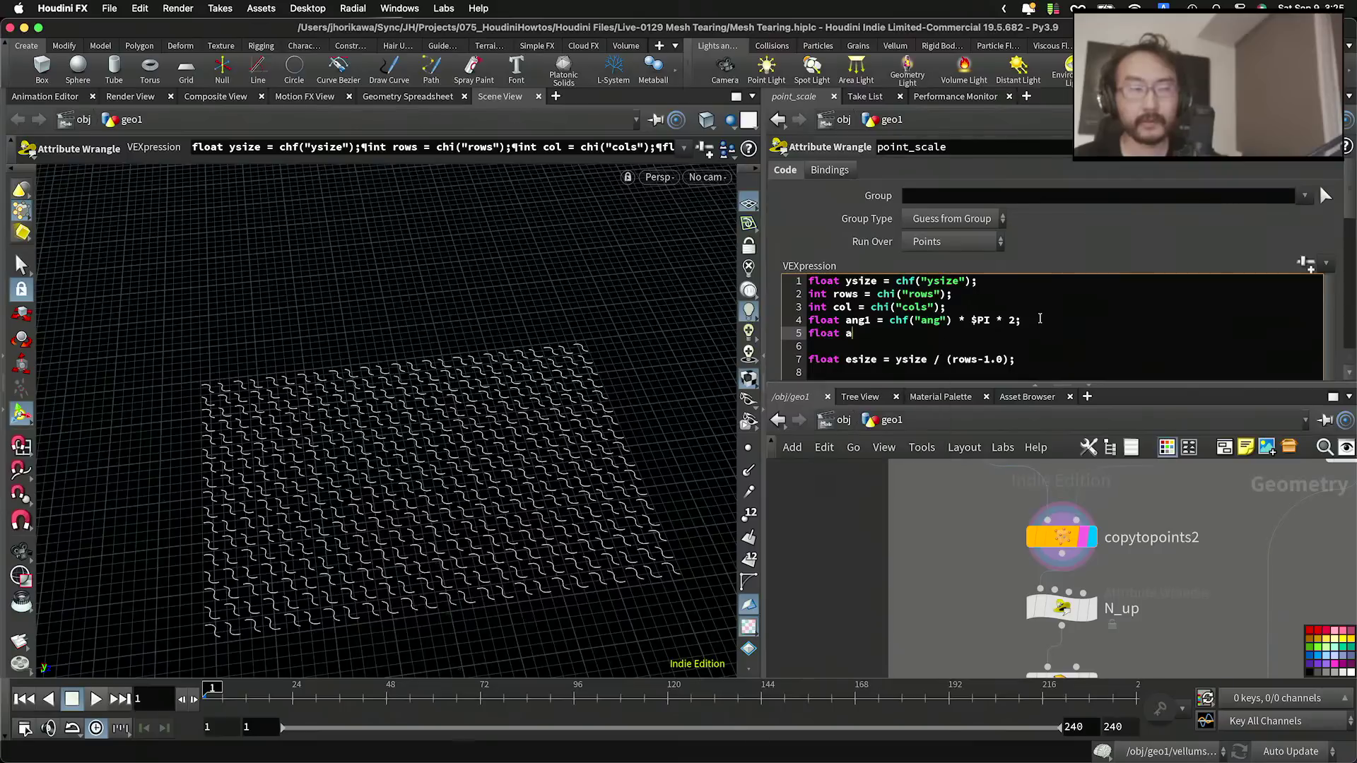
type("ng2 = chf(\"ang2\"")
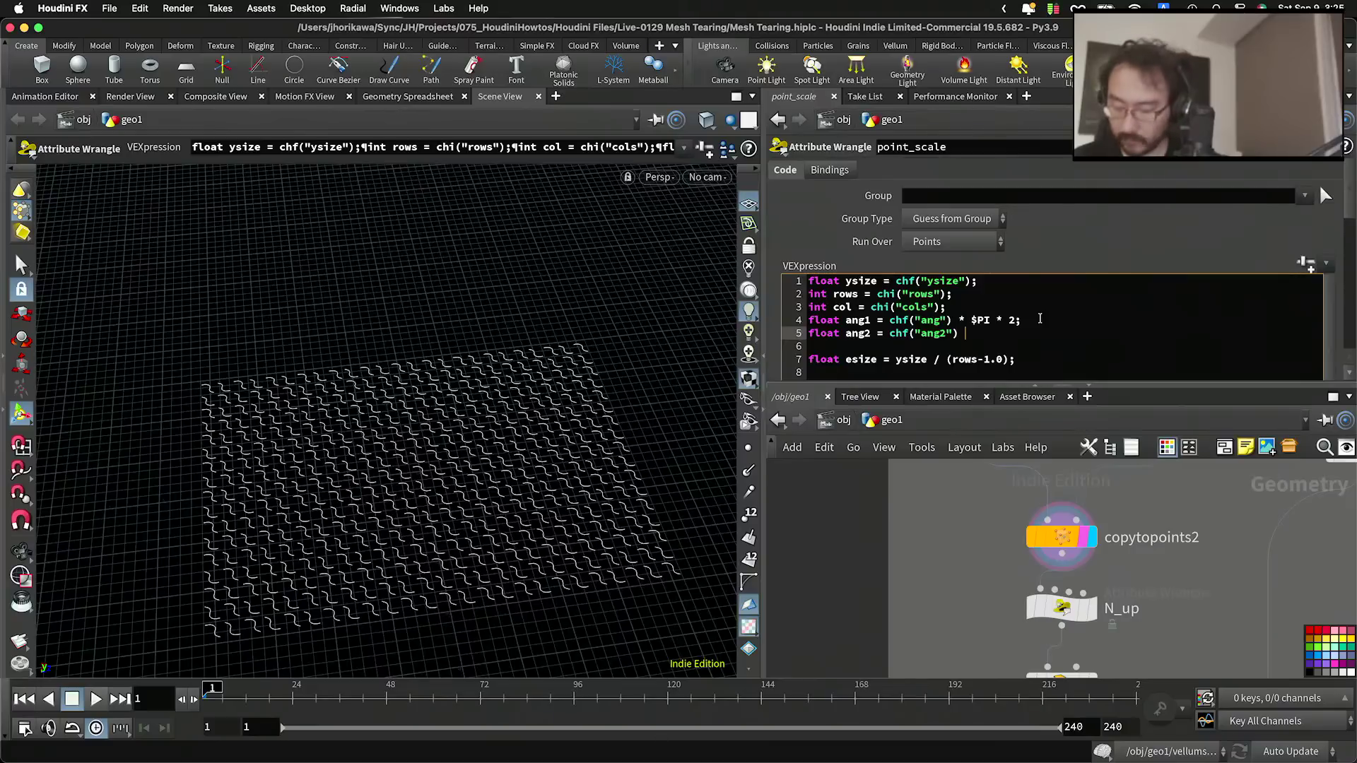
type(") * $PI :")
key("BackSpace")
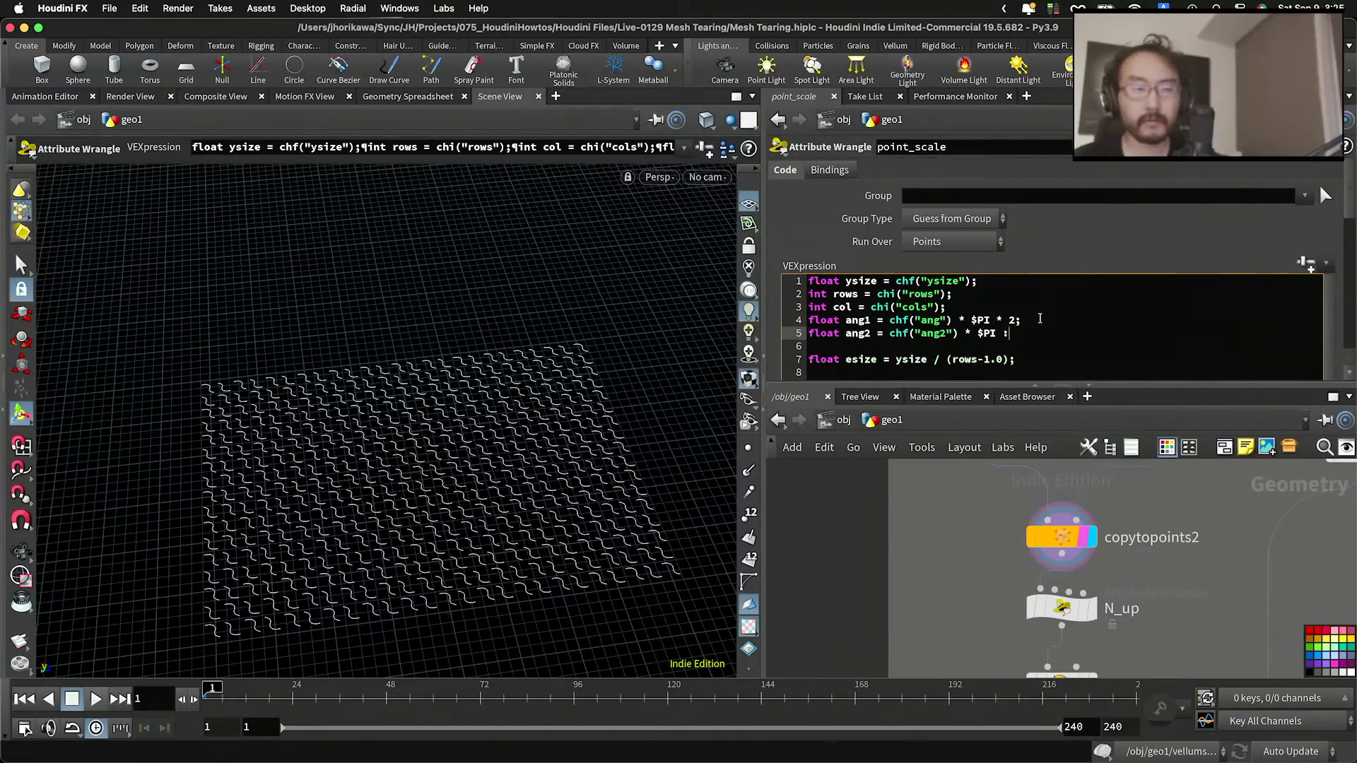
key("BackSpace")
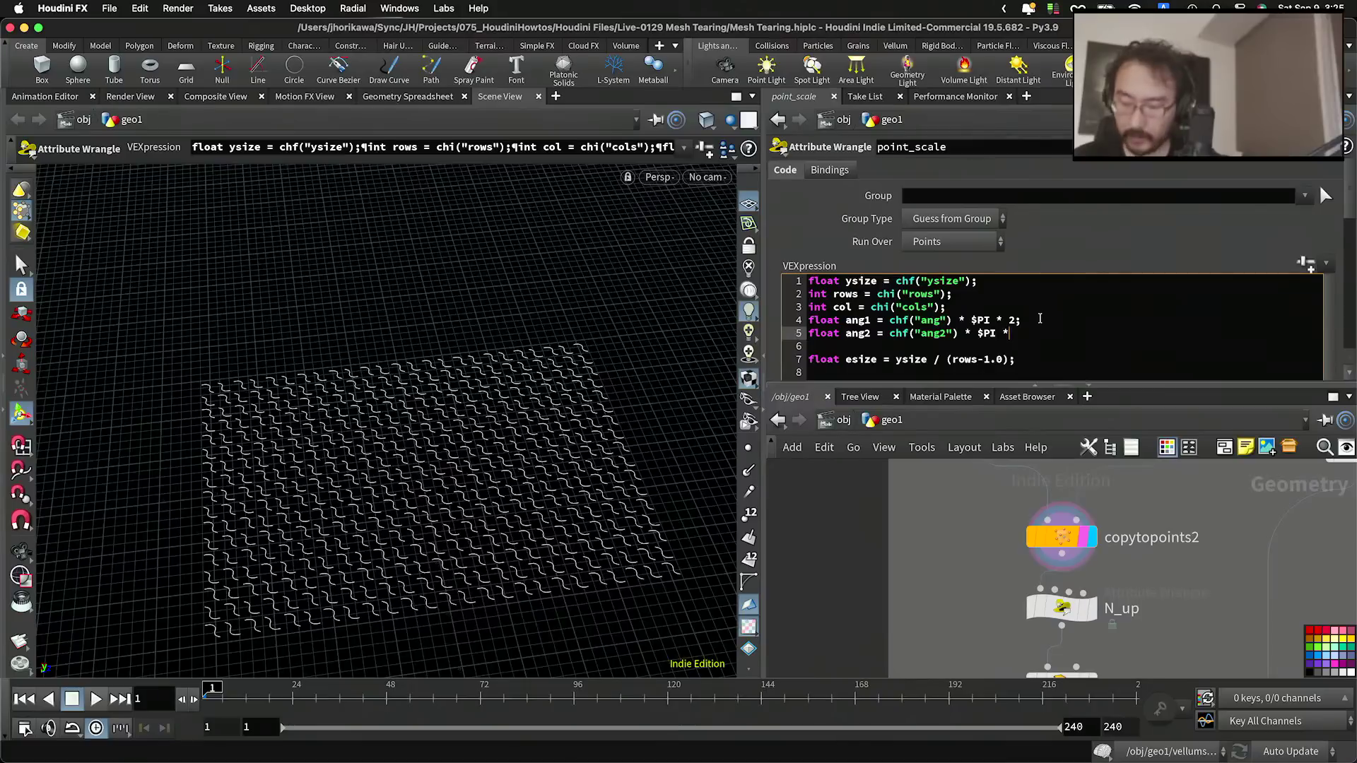
left_click(1018, 322)
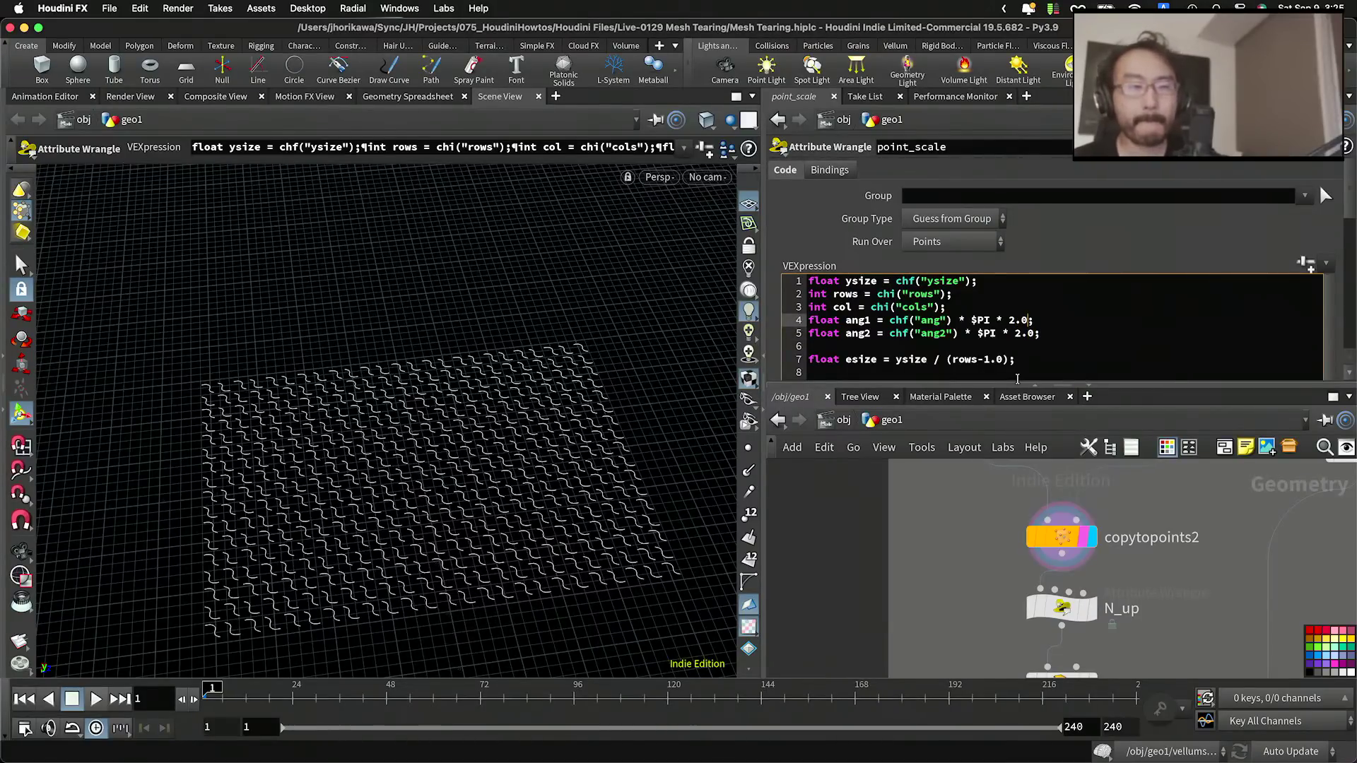
Step: Change the angle argument of the rotate call in the if branch to ang1
scroll(1017, 379, "down", 10)
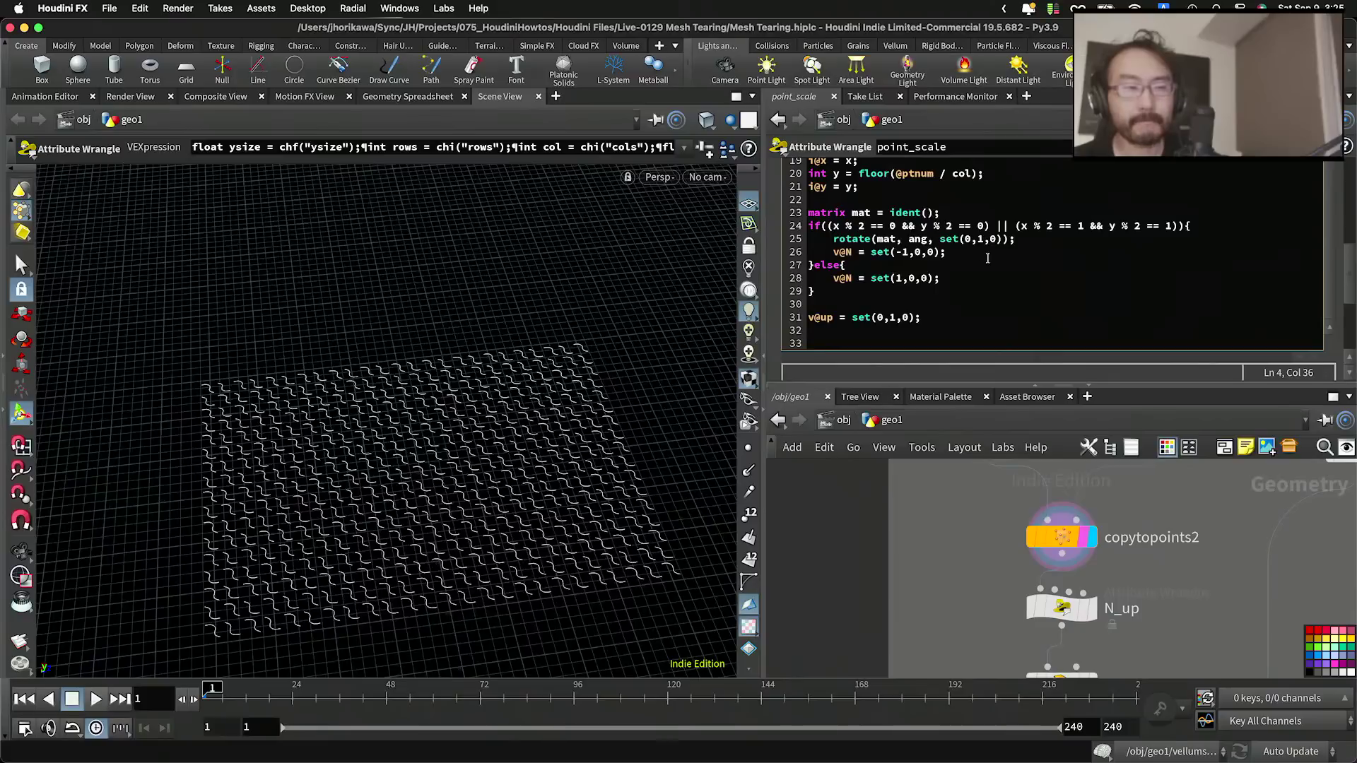
left_click(933, 240)
type("l")
Step: Copy the rotate line into the start of the else branch, indent it, and change its angle to ang2
left_click_drag(1030, 240, 843, 239)
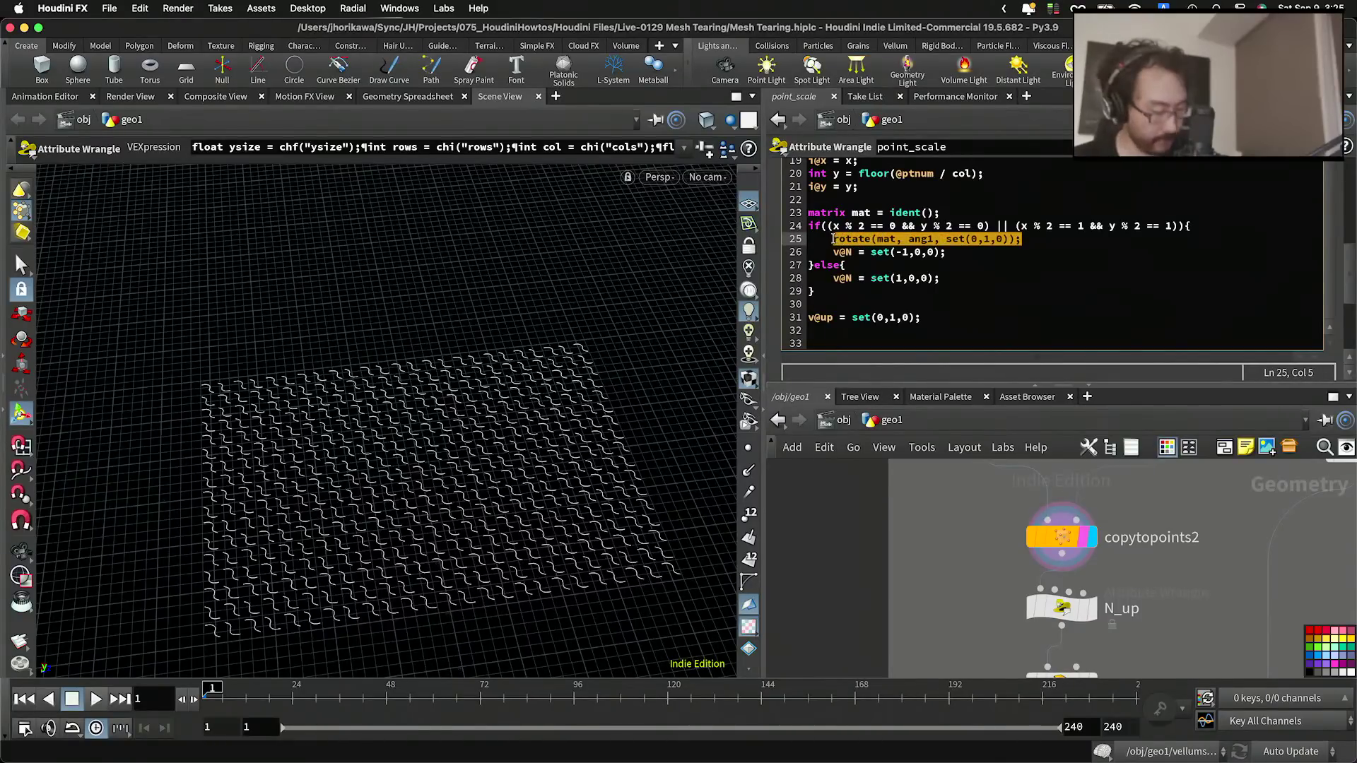
left_click(903, 264)
key("Return")
type("rotate(mat, angl, set(0,1,0));")
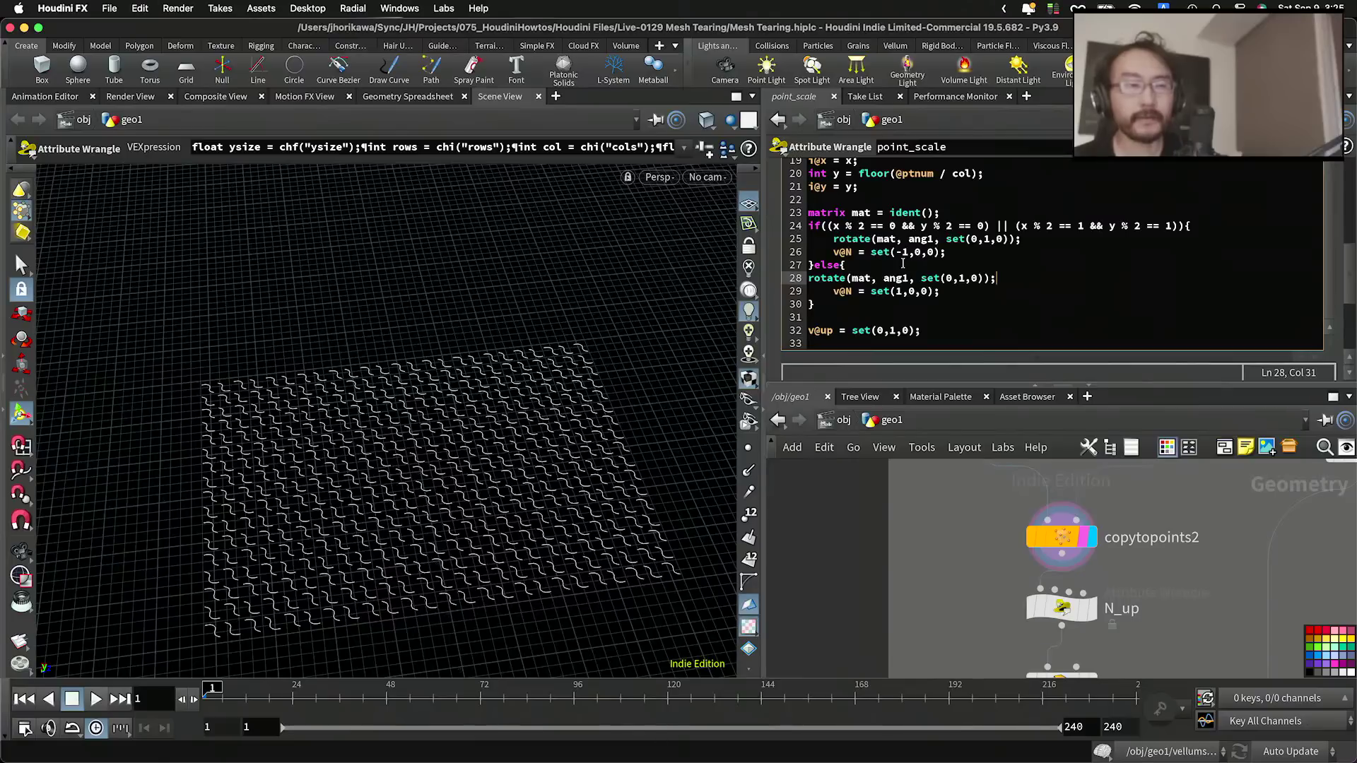
left_click(807, 278)
key("Tab")
left_click(933, 280)
key("BackSpace")
type("2")
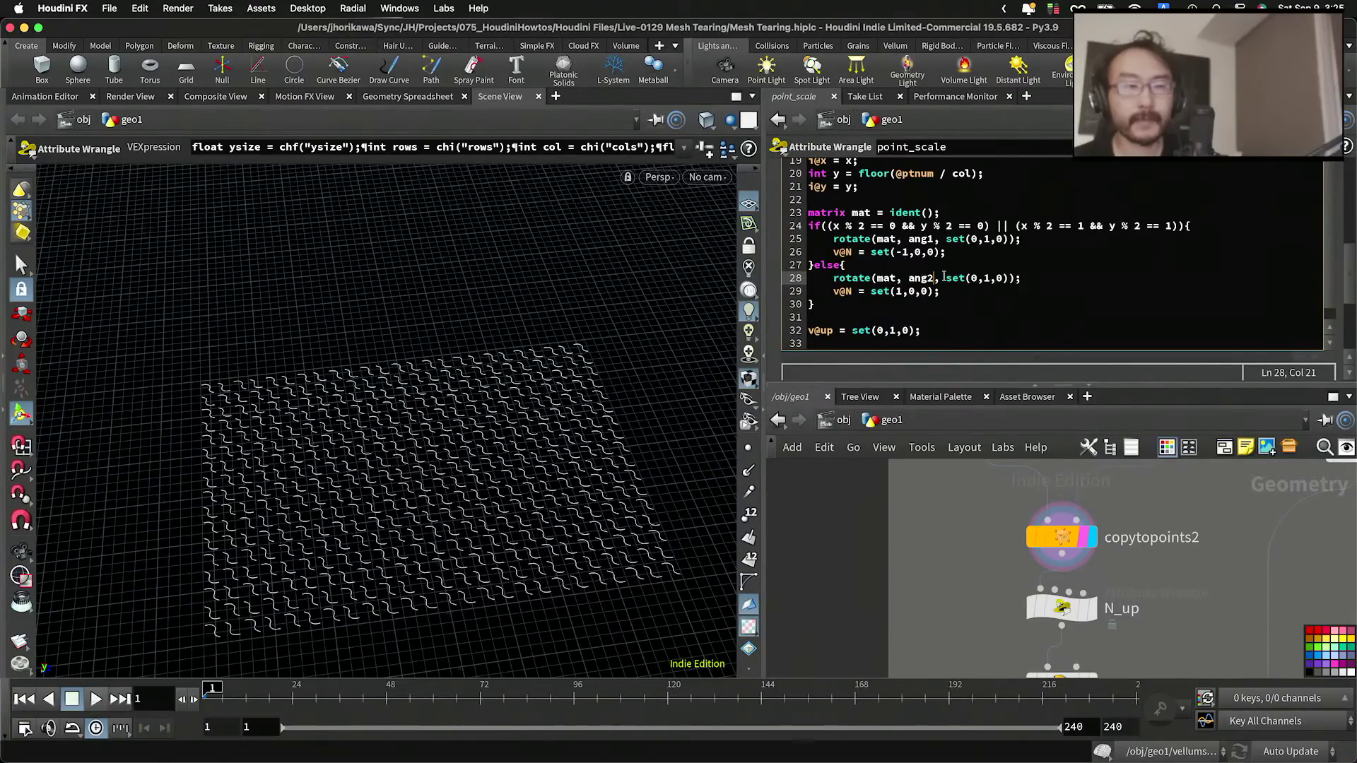
Step: Set v@N to set(1,0,0) * mat in both the if and else branches
left_click(895, 253)
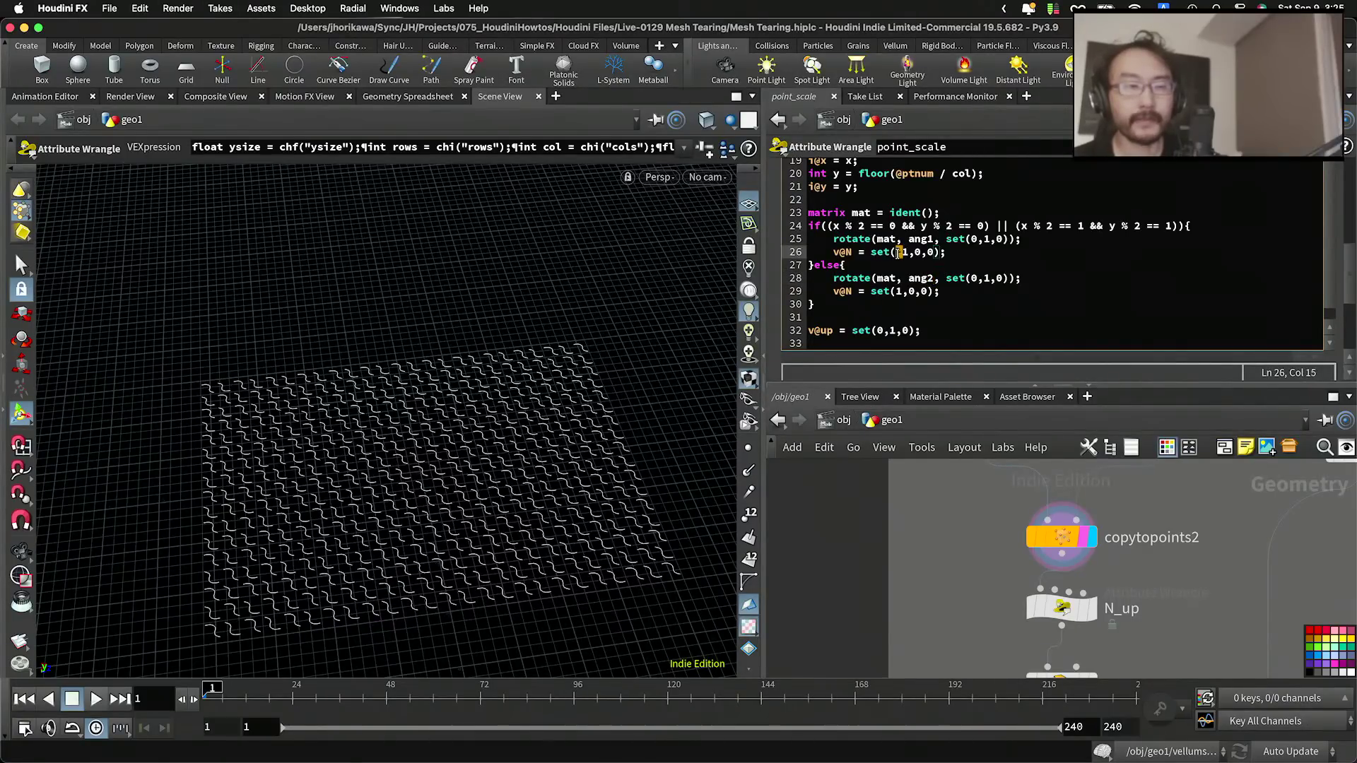
key("Delete")
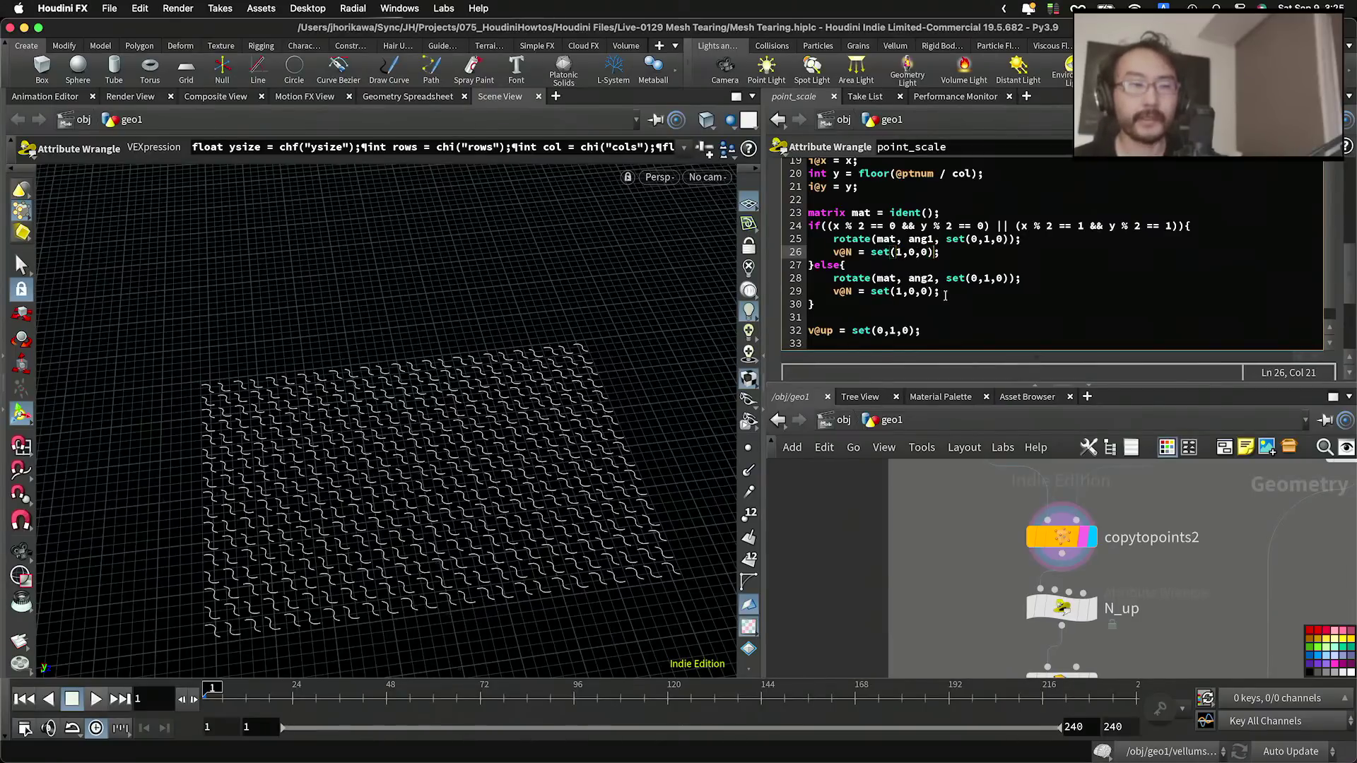
type("* ")
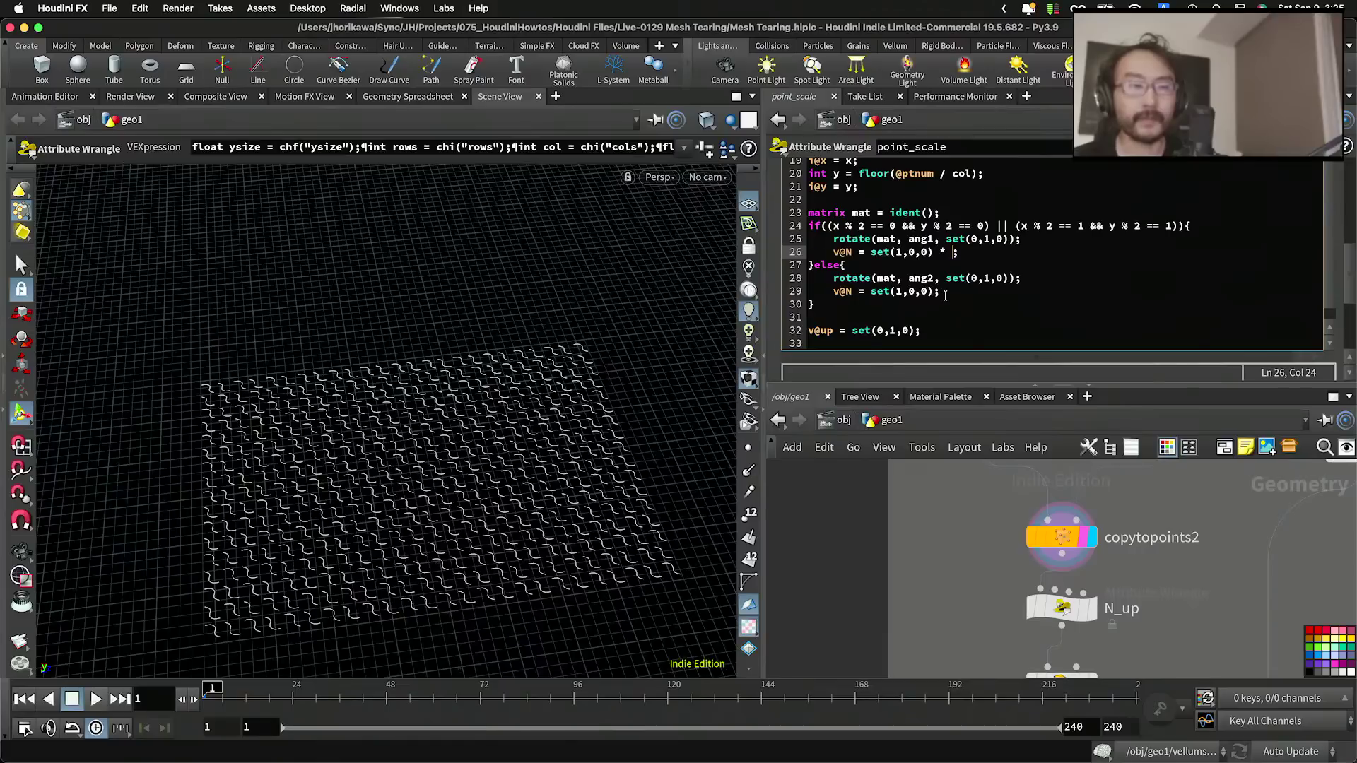
type("mat")
left_click(938, 292)
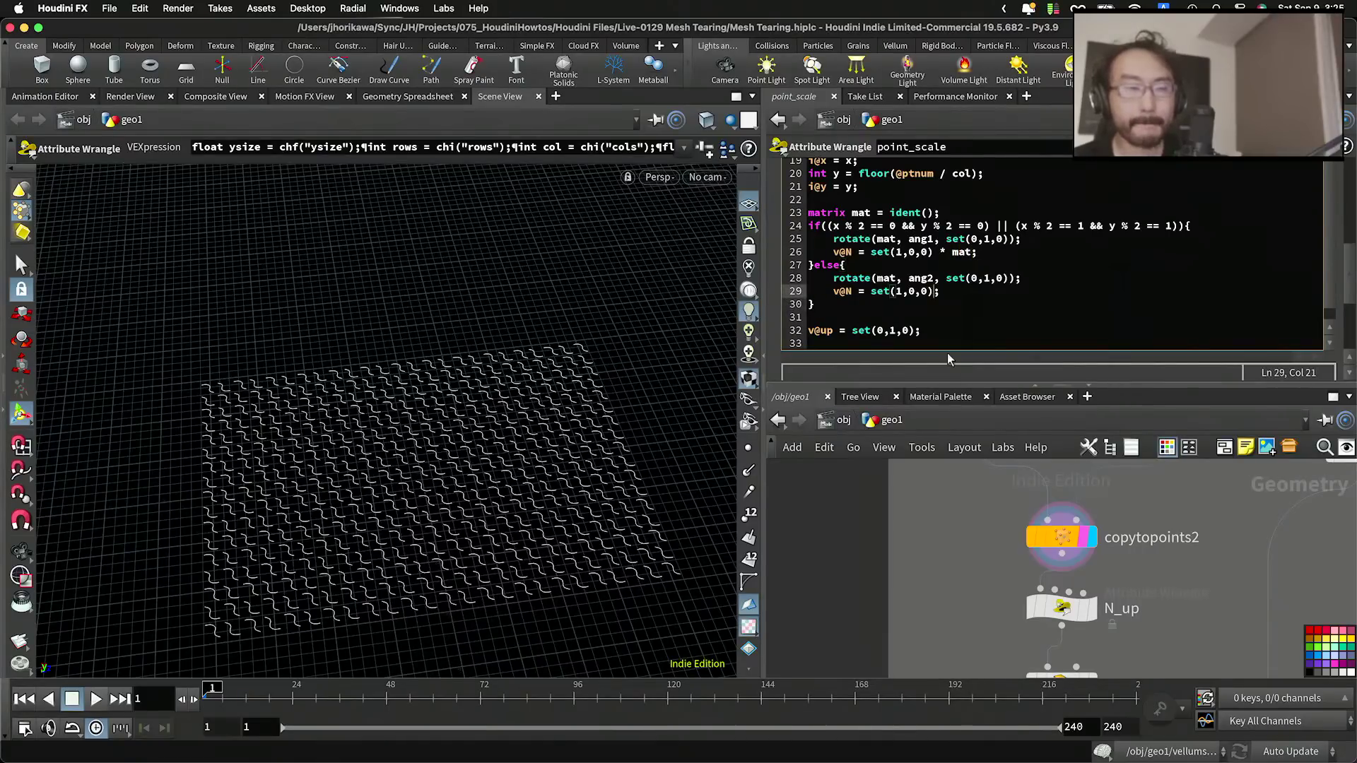
type("* mat")
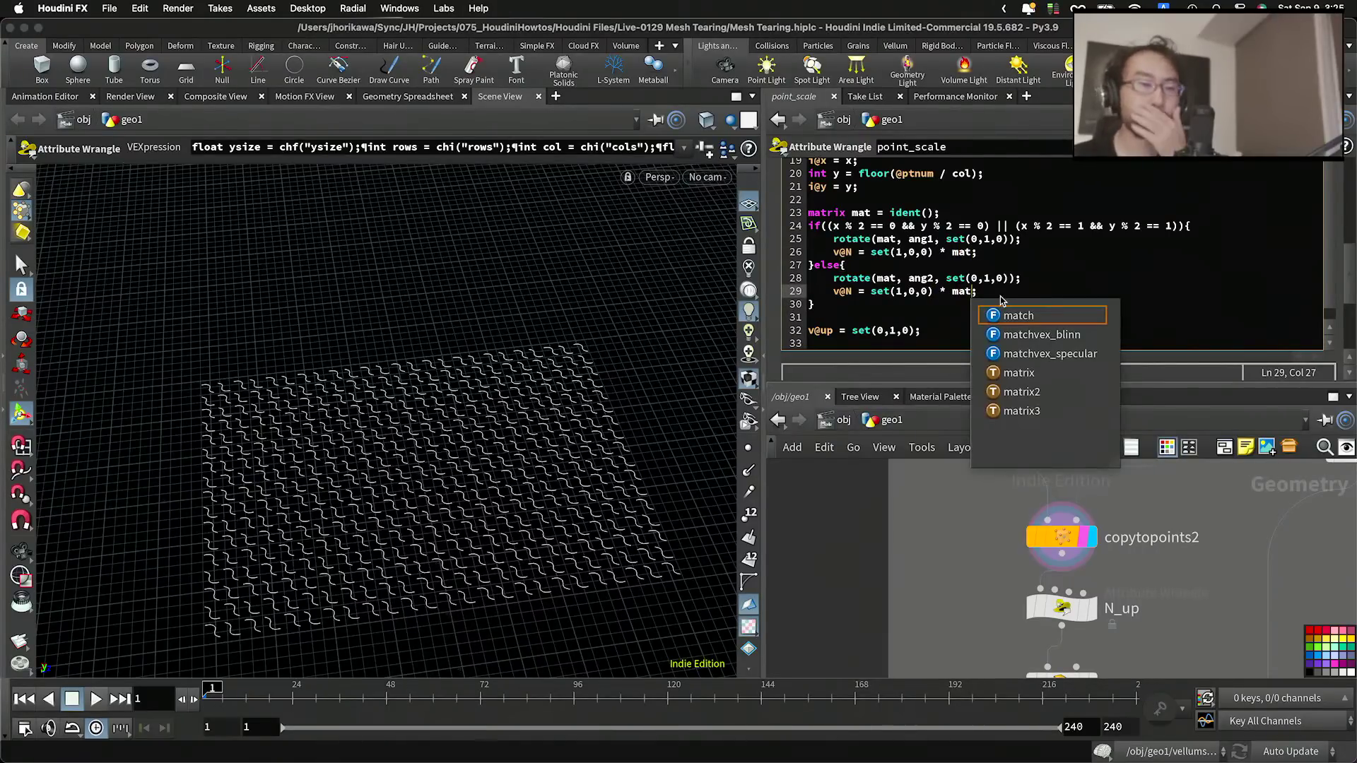
left_click(1000, 293)
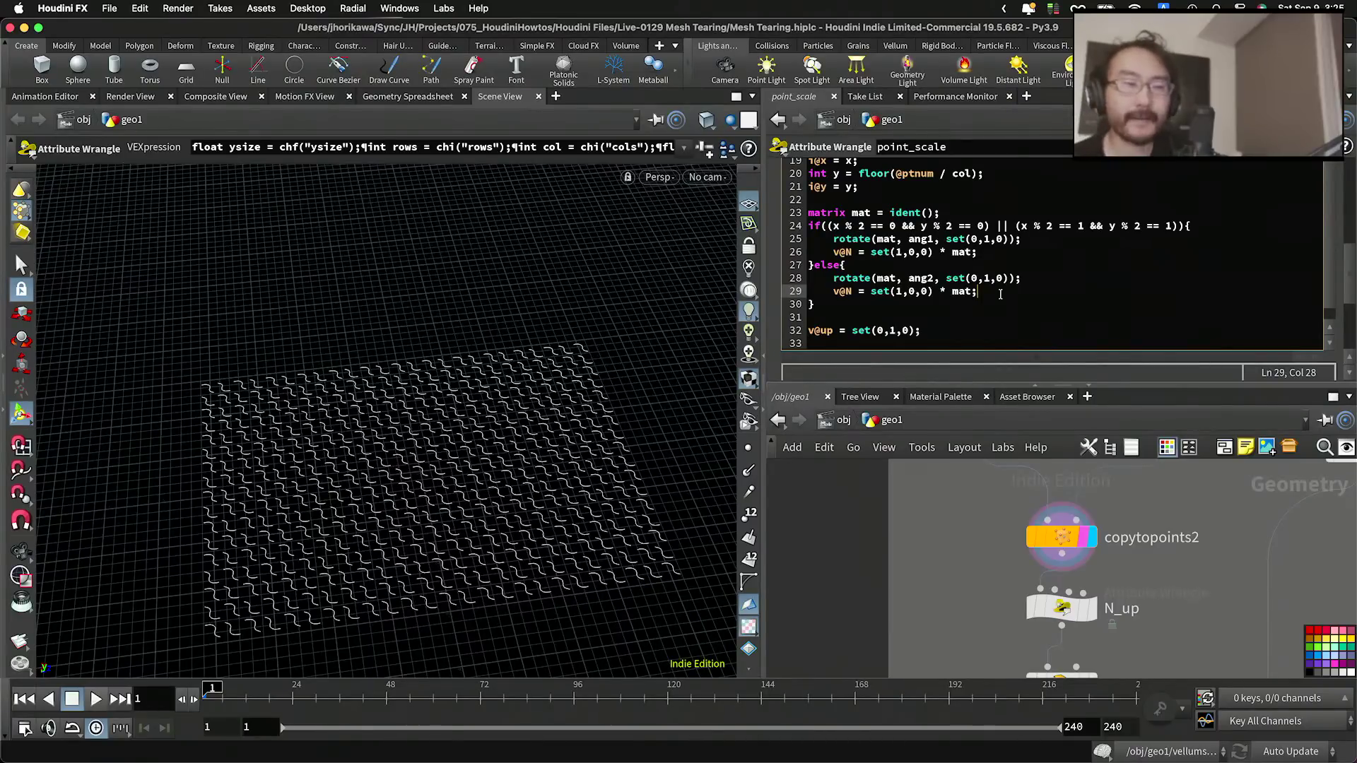
Step: Create the spare parameter for the ang2 channel on point_scale and bring the angle parameters into view
scroll(1336, 243, "up", 10)
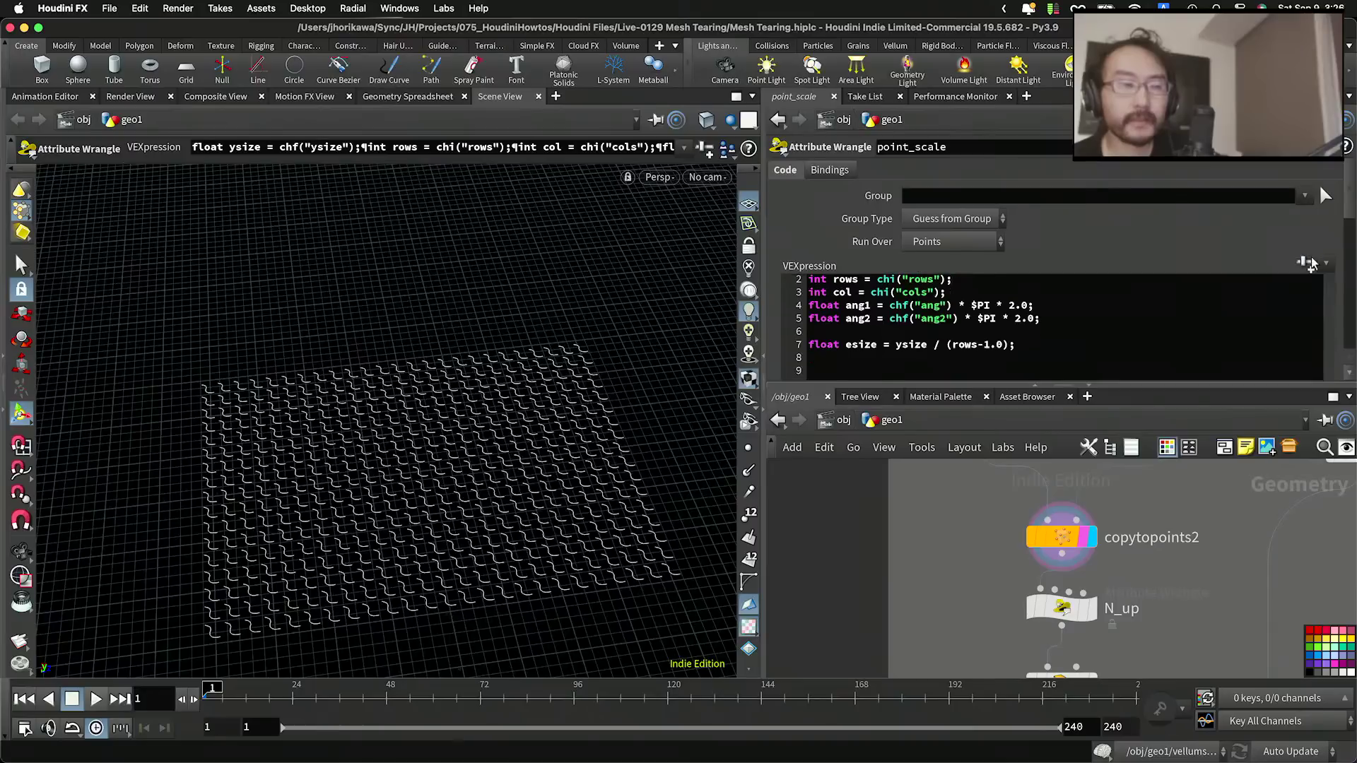
scroll(1306, 264, "down", 15)
scroll(1341, 289, "down", 3)
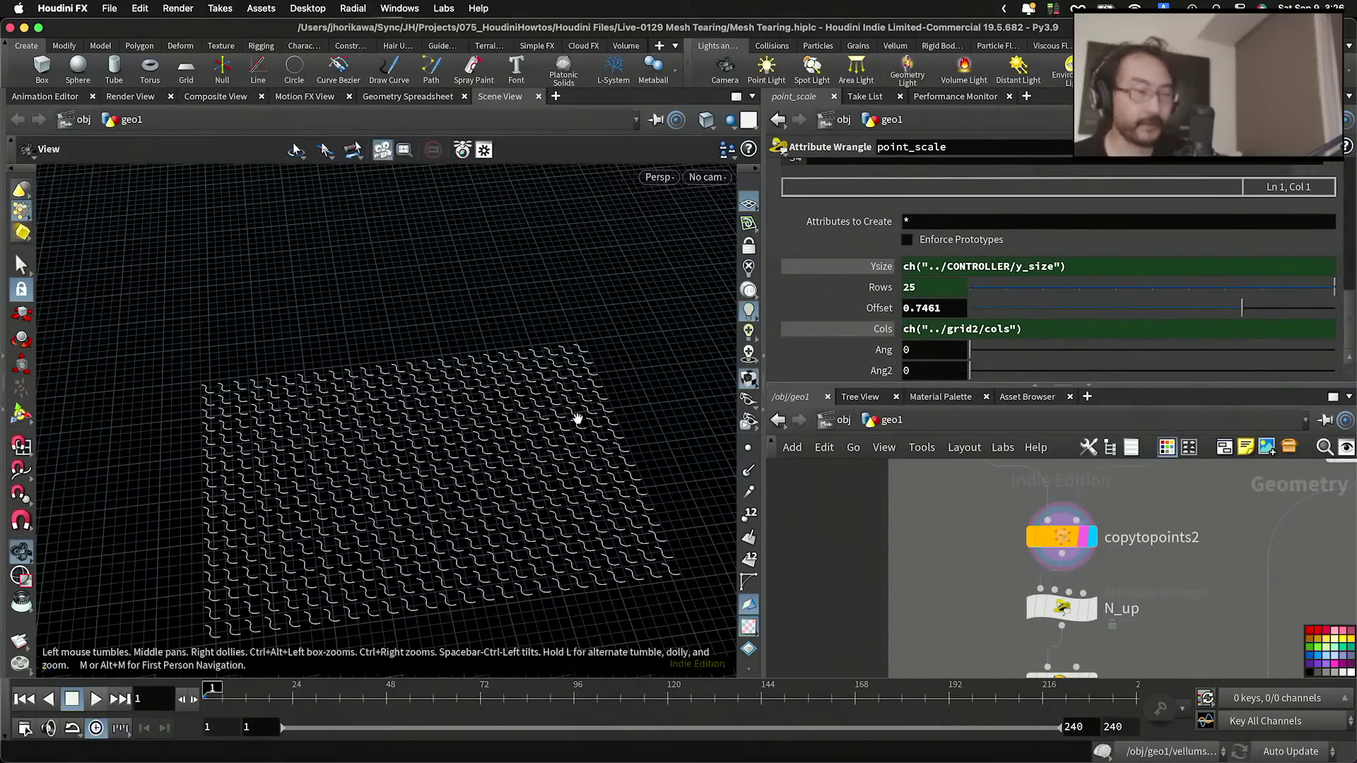
Step: Set point_scale's Ang to about 0.5019 and Ang2 to about 0.0562 to rotate the copied curves
left_click_drag(579, 417, 433, 457, "alt")
right_click_drag(434, 457, 506, 443, "alt")
left_click_drag(506, 442, 515, 537, "alt")
right_click_drag(515, 536, 638, 475, "alt")
left_click_drag(638, 476, 571, 467, "alt")
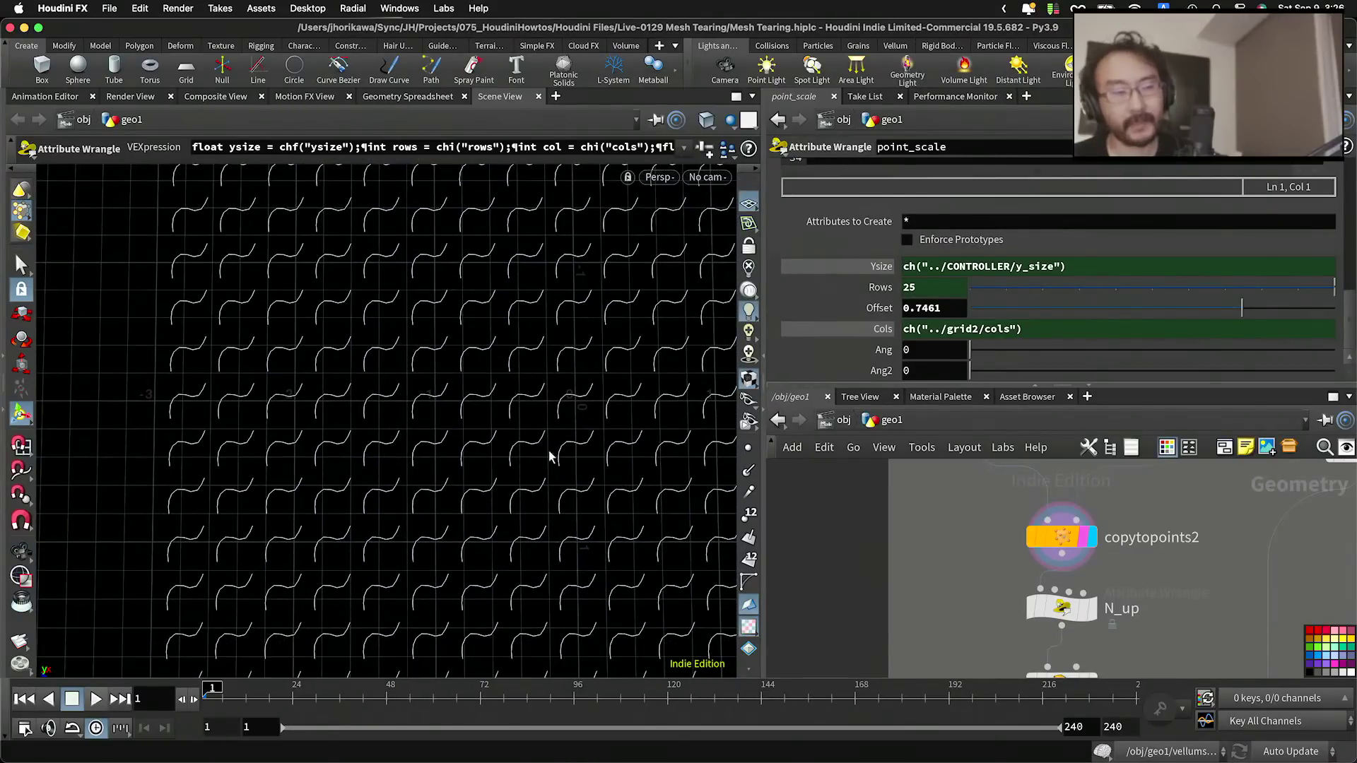
left_click_drag(976, 351, 1153, 351)
mouse_move(1016, 371)
left_mouse_down()
mouse_move(1082, 371)
mouse_move(991, 375)
left_mouse_up()
right_click_drag(632, 382, 288, 382, "alt")
Step: Display the vellumsolver1 node's result in the viewport and select the node
scroll(951, 549, "down", 6)
scroll(950, 550, "down", 4)
middle_click_drag(961, 580, 940, 463)
scroll(1014, 640, "up", 10)
scroll(975, 605, "down", 2)
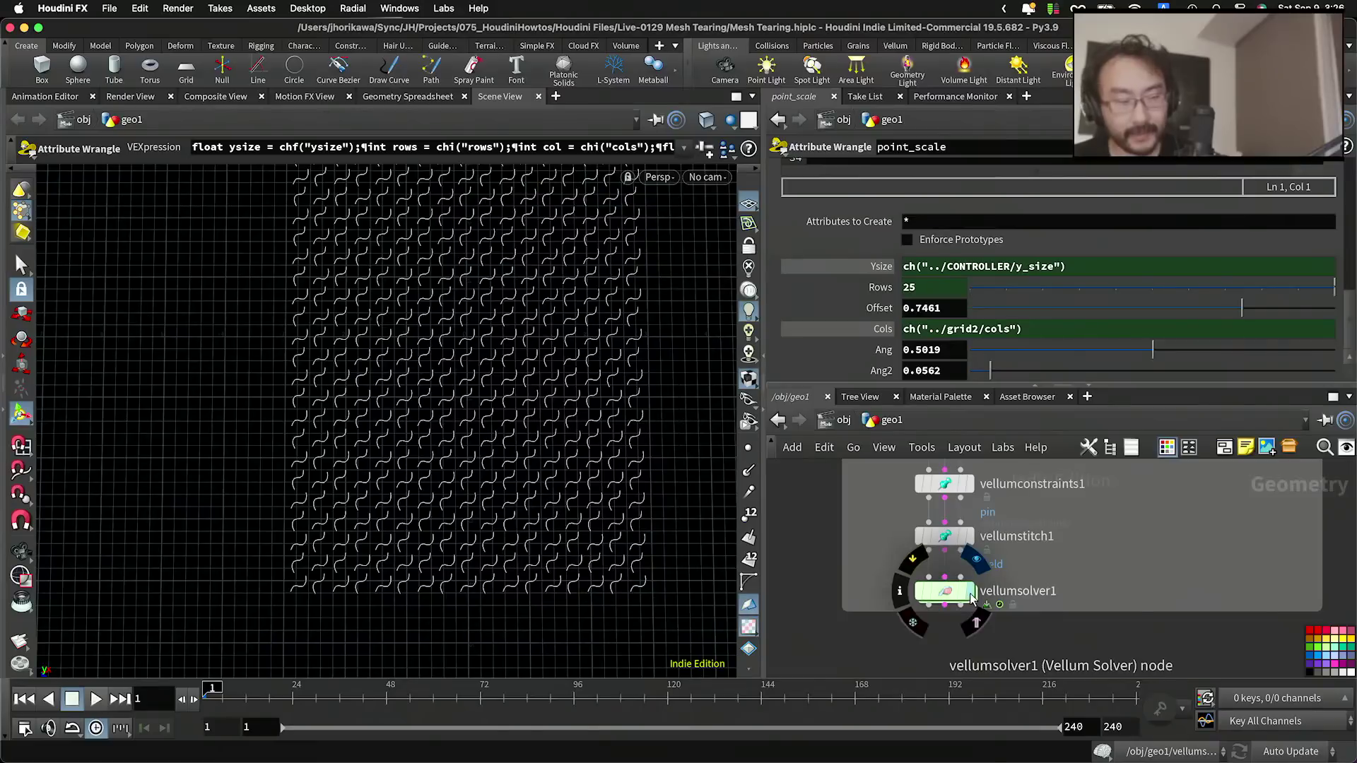
left_click(970, 594)
left_click(948, 593)
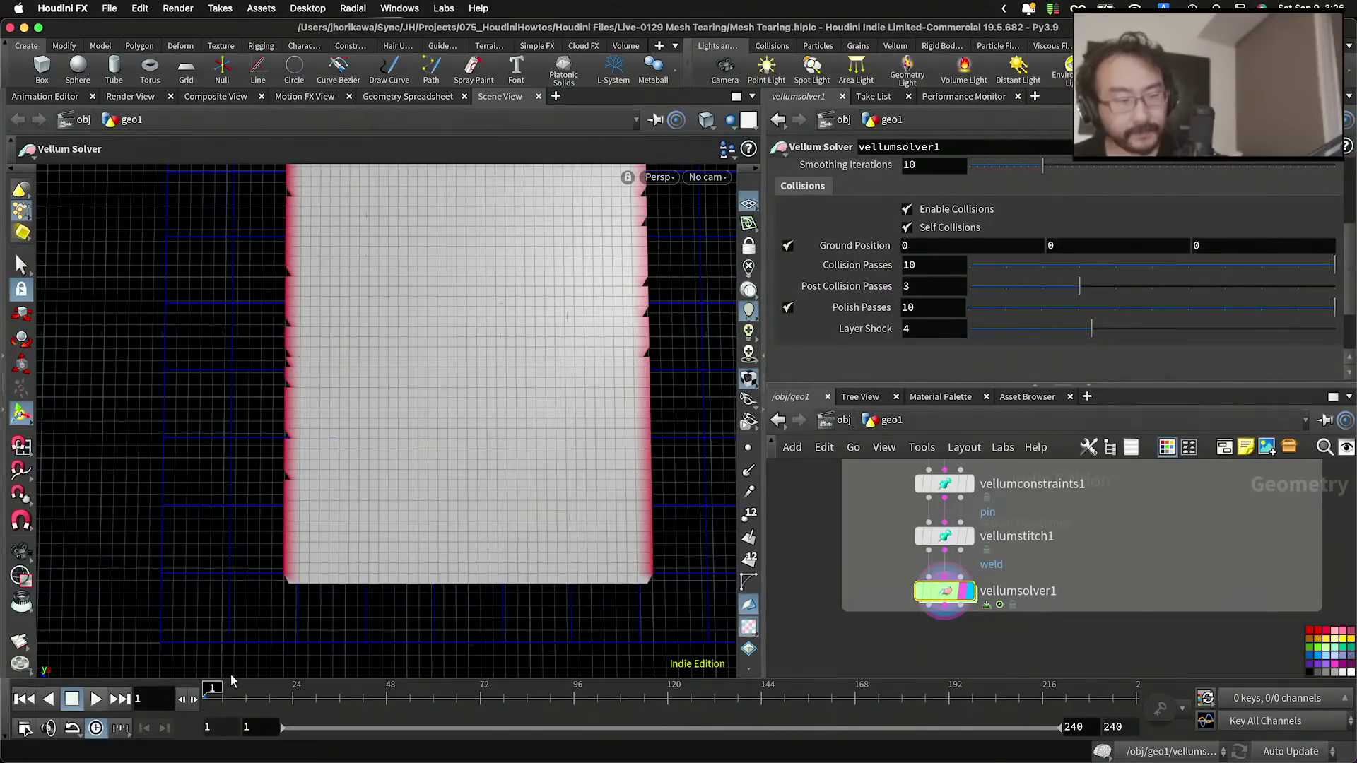
Step: Select the CONTROLLER null to show its parameters
scroll(984, 606, "down", 8)
middle_click_drag(903, 548, 966, 663)
scroll(910, 565, "up", 3)
left_click_drag(903, 559, 824, 448)
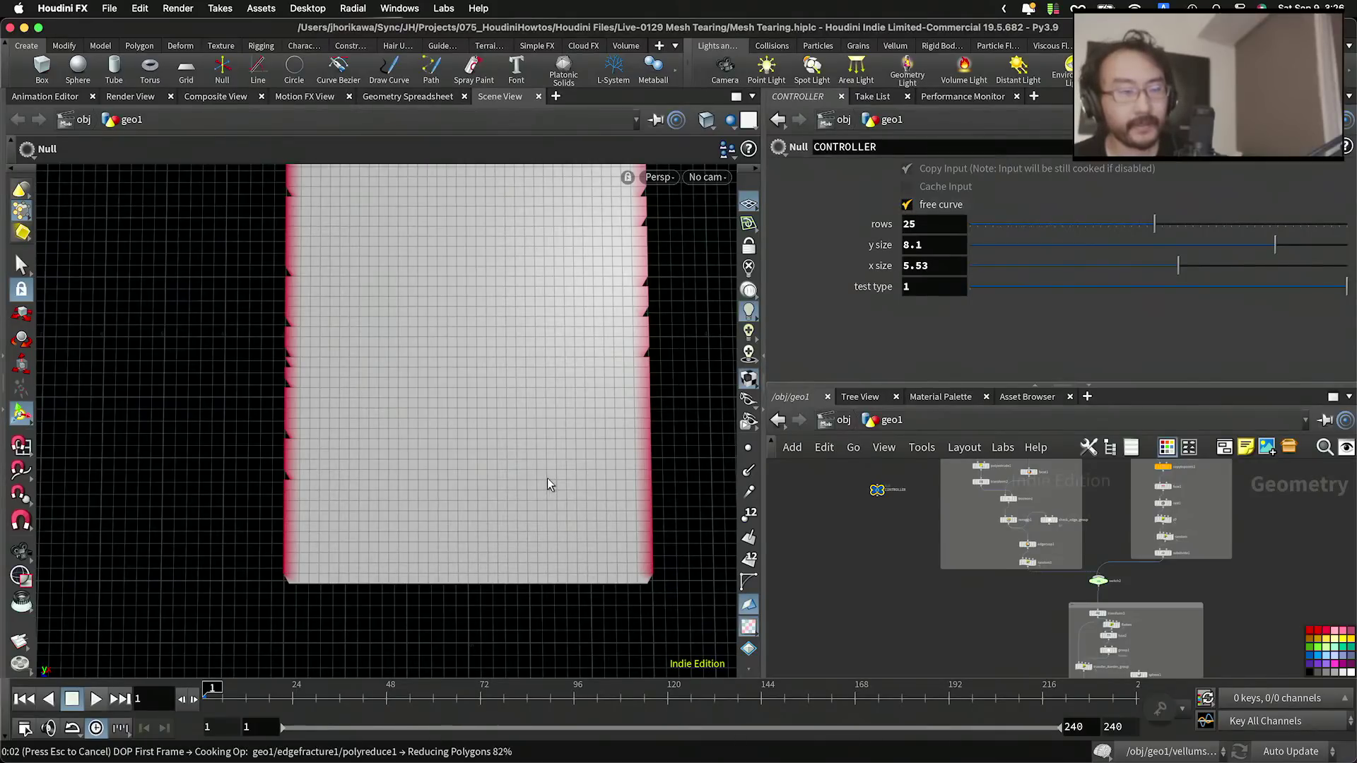
scroll(820, 583, "down", 2)
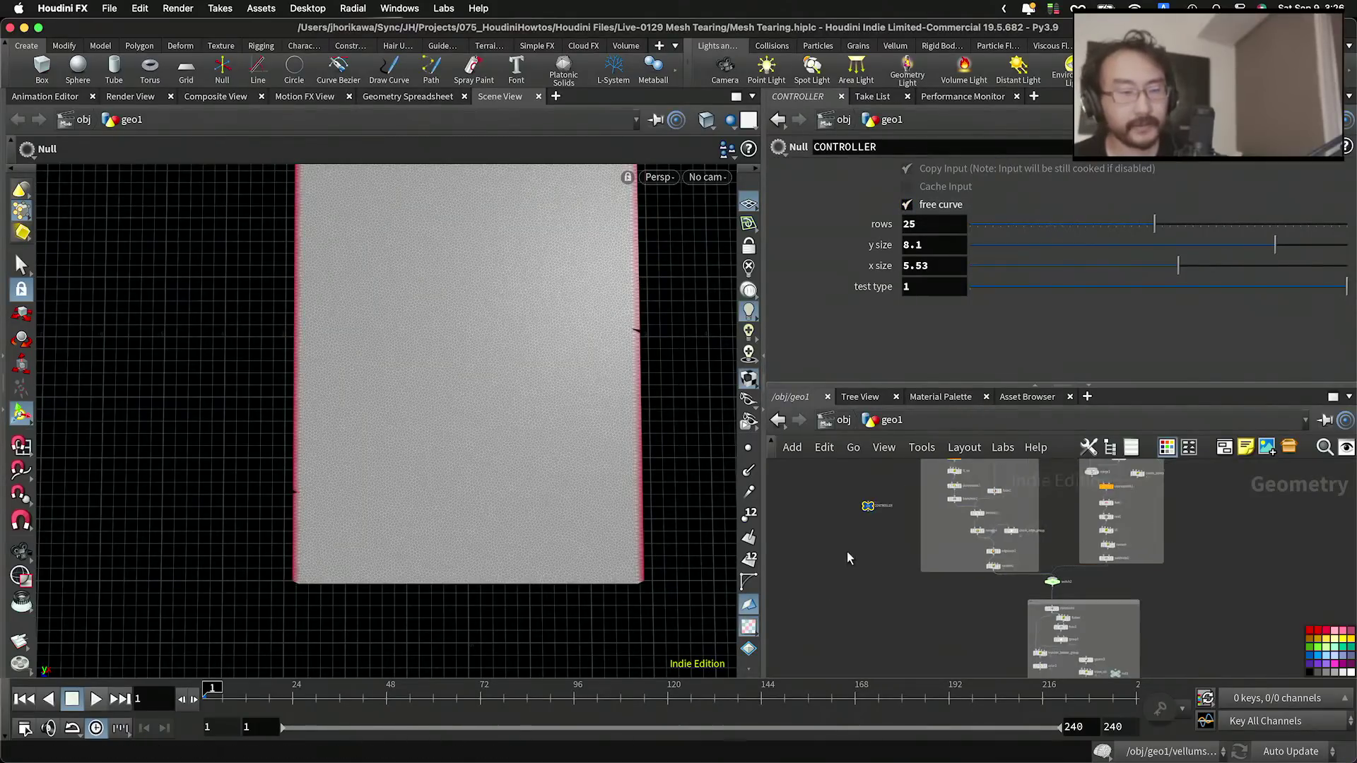
middle_click_drag(845, 561, 896, 606)
scroll(899, 602, "down", 2)
Step: Play the stretching simulation of the curve-cut mesh for about 12 frames, examine the tears from an angle, and stop it
left_click(96, 699)
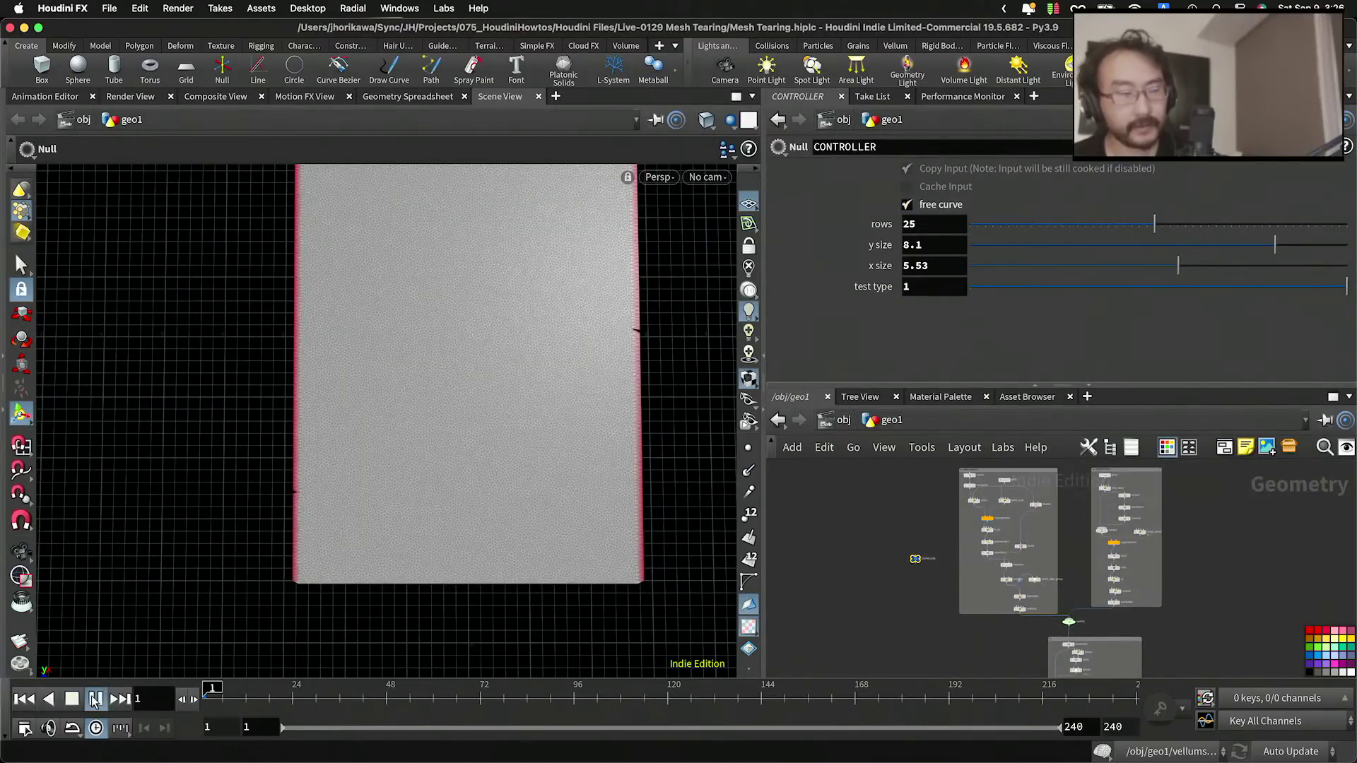
left_click_drag(573, 316, 588, 284, "alt")
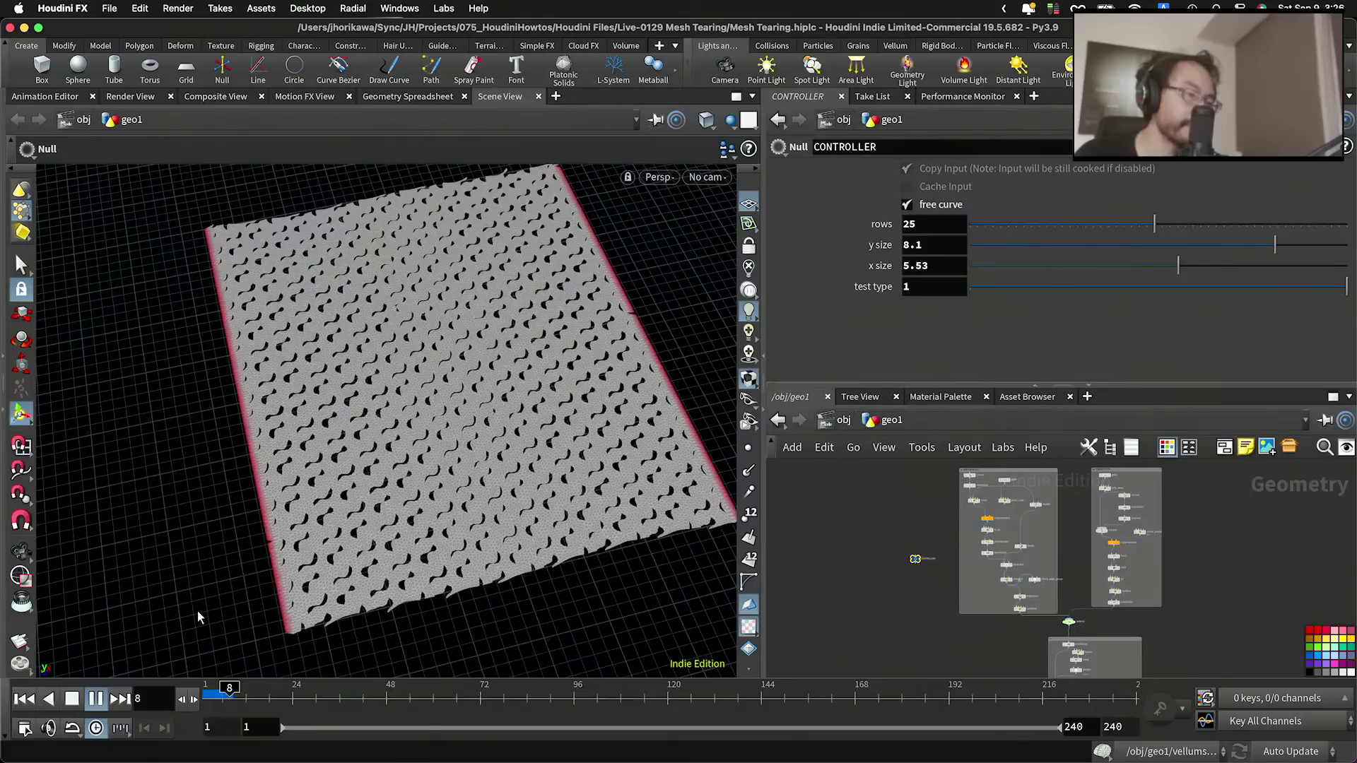
left_click(93, 699)
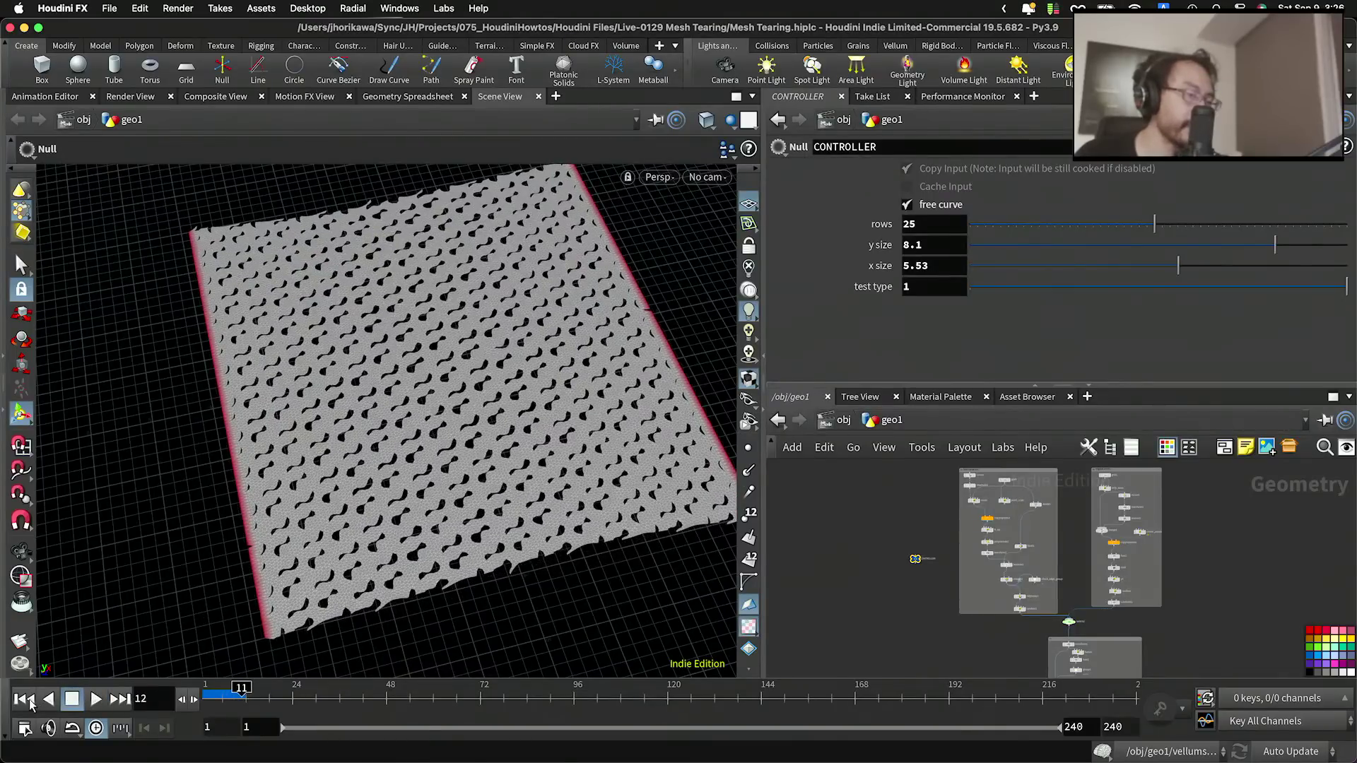
Step: Return to frame 1, set the CONTROLLER's test type to 0, and play the simulation
left_click(26, 699)
left_click(974, 289)
left_click(92, 699)
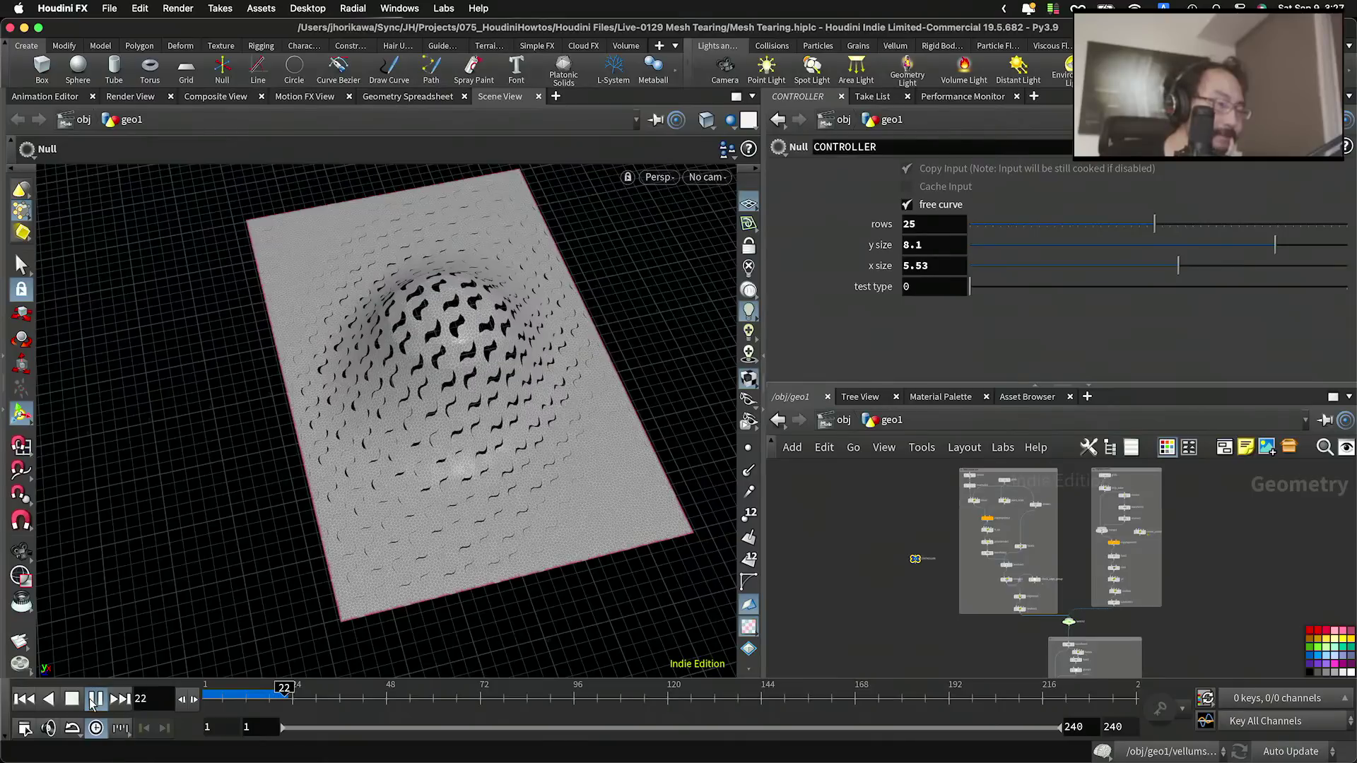
Step: Stop the simulation playback and return to frame 1
left_click(92, 700)
left_click(24, 699)
scroll(935, 583, "down", 4)
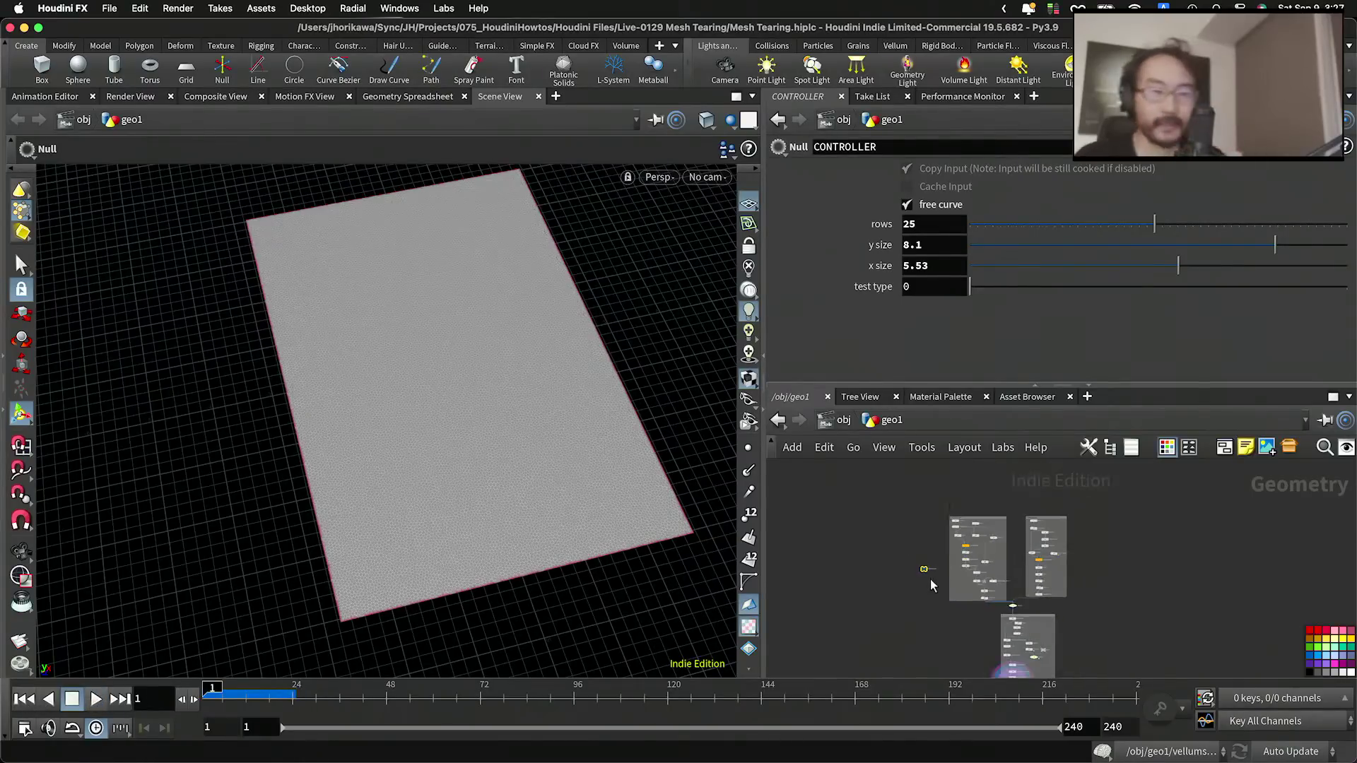
Step: Examine the parameters of the nodes in the free curve cut network, including the resize wrangle and resample1
scroll(919, 569, "up", 5)
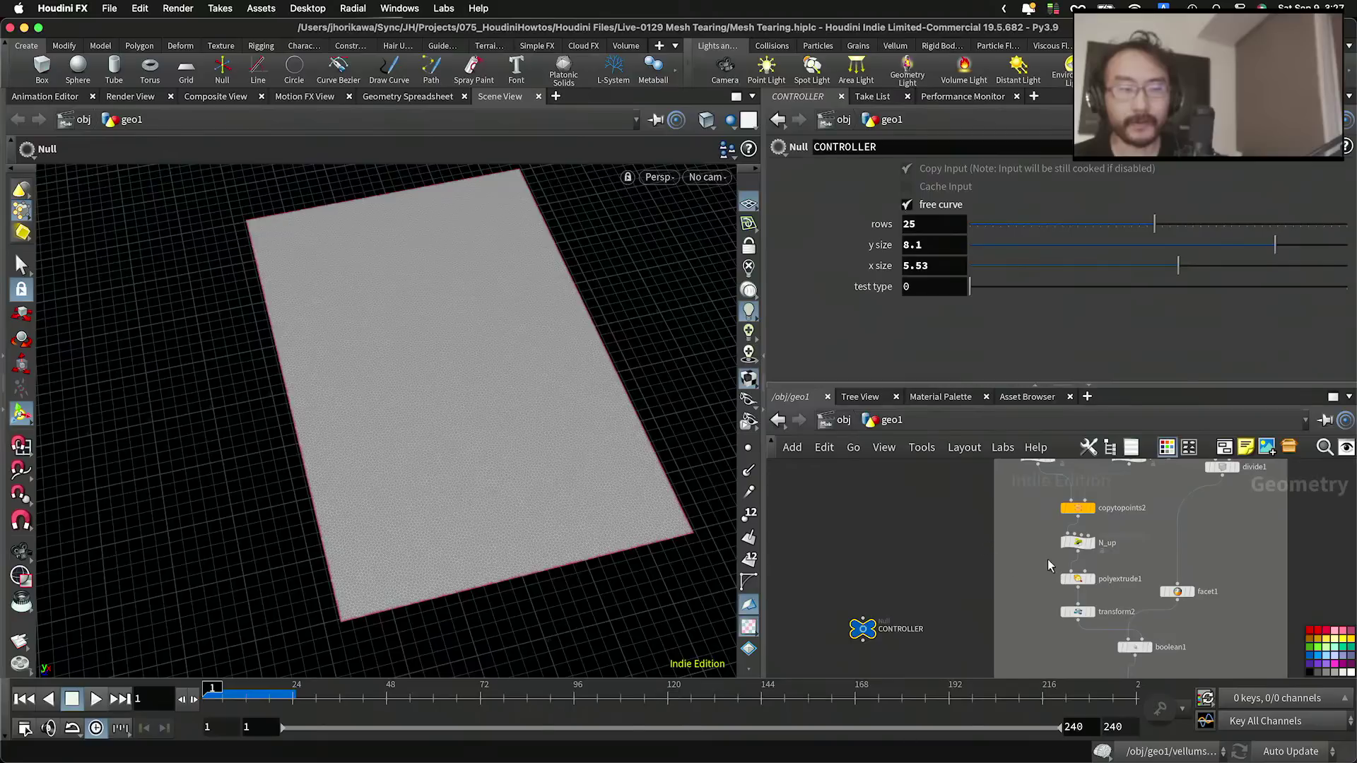
scroll(982, 541, "up", 2)
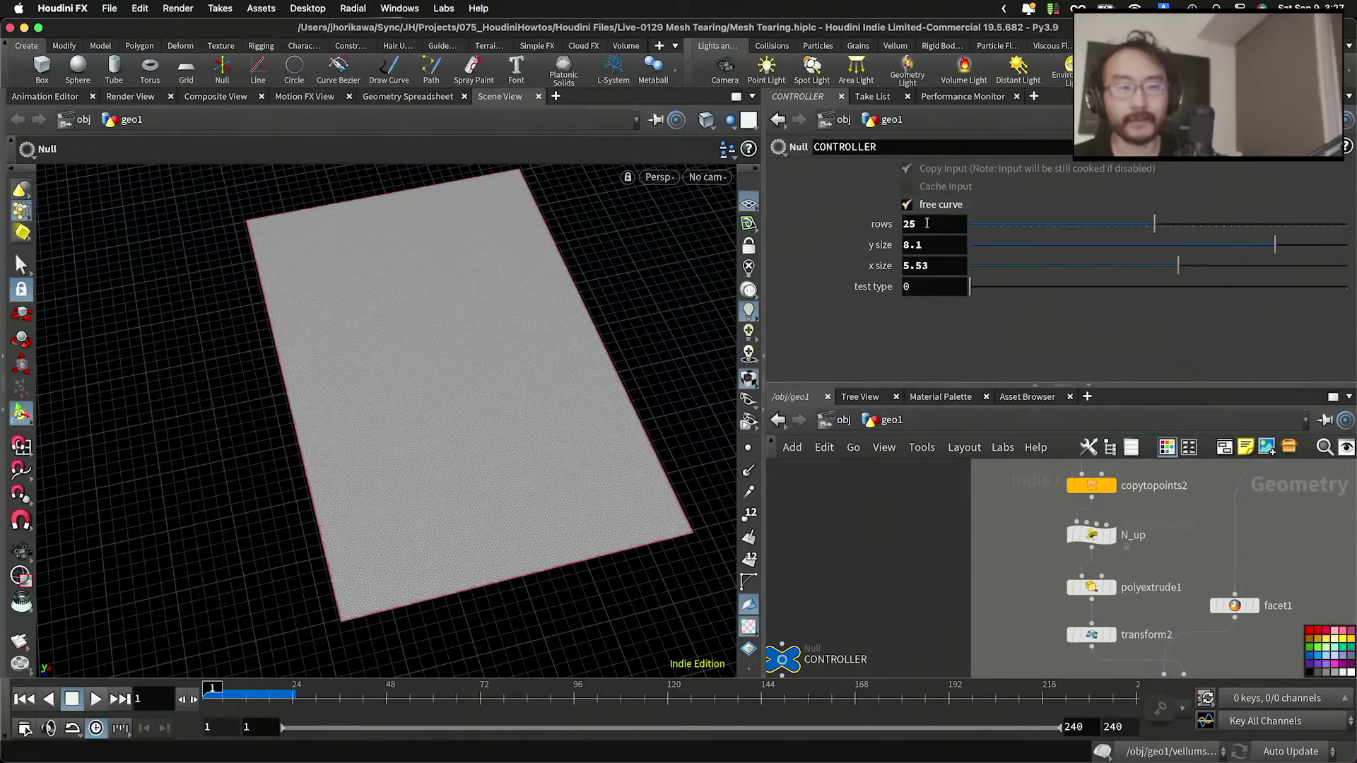
middle_click_drag(1139, 576, 1040, 496)
scroll(1039, 496, "down", 3)
scroll(1056, 604, "up", 5)
left_click(1066, 598)
left_click_drag(941, 289, 889, 283)
scroll(937, 592, "down", 3)
left_click(938, 592)
middle_click_drag(938, 592, 981, 743)
scroll(1001, 613, "up", 4)
left_click(975, 533)
scroll(923, 568, "down", 3)
middle_click_drag(895, 522, 910, 642)
middle_click_drag(922, 590, 931, 617)
left_click(936, 571)
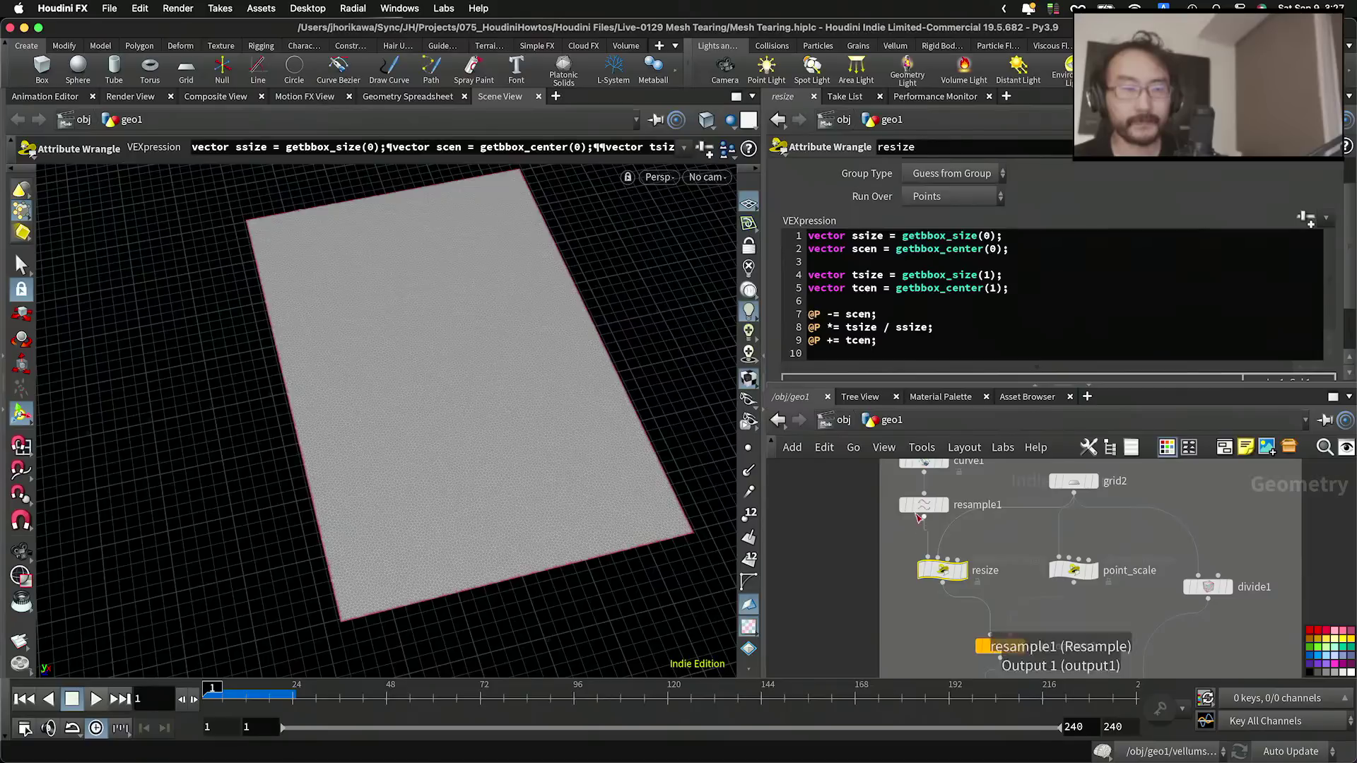
middle_click_drag(967, 503, 966, 528)
left_click_drag(967, 512, 911, 551)
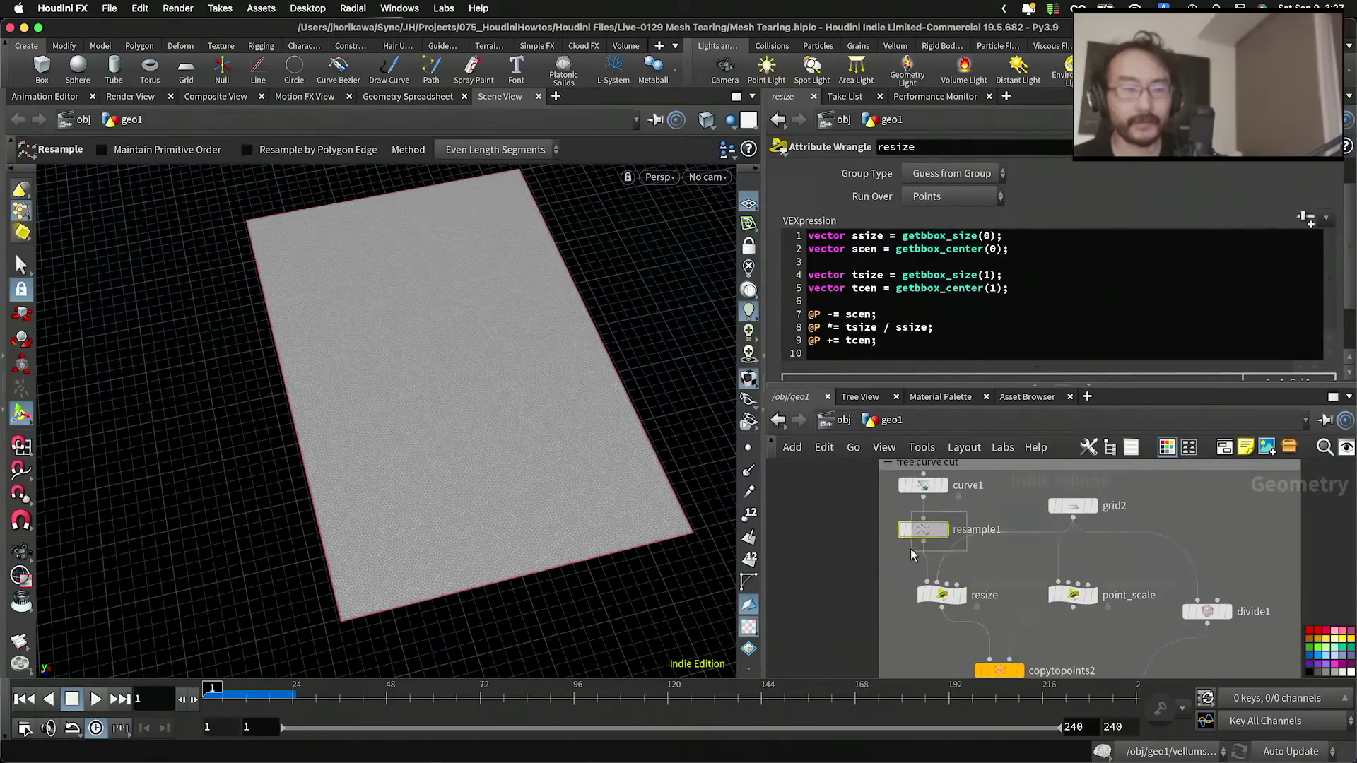
scroll(990, 514, "down", 4)
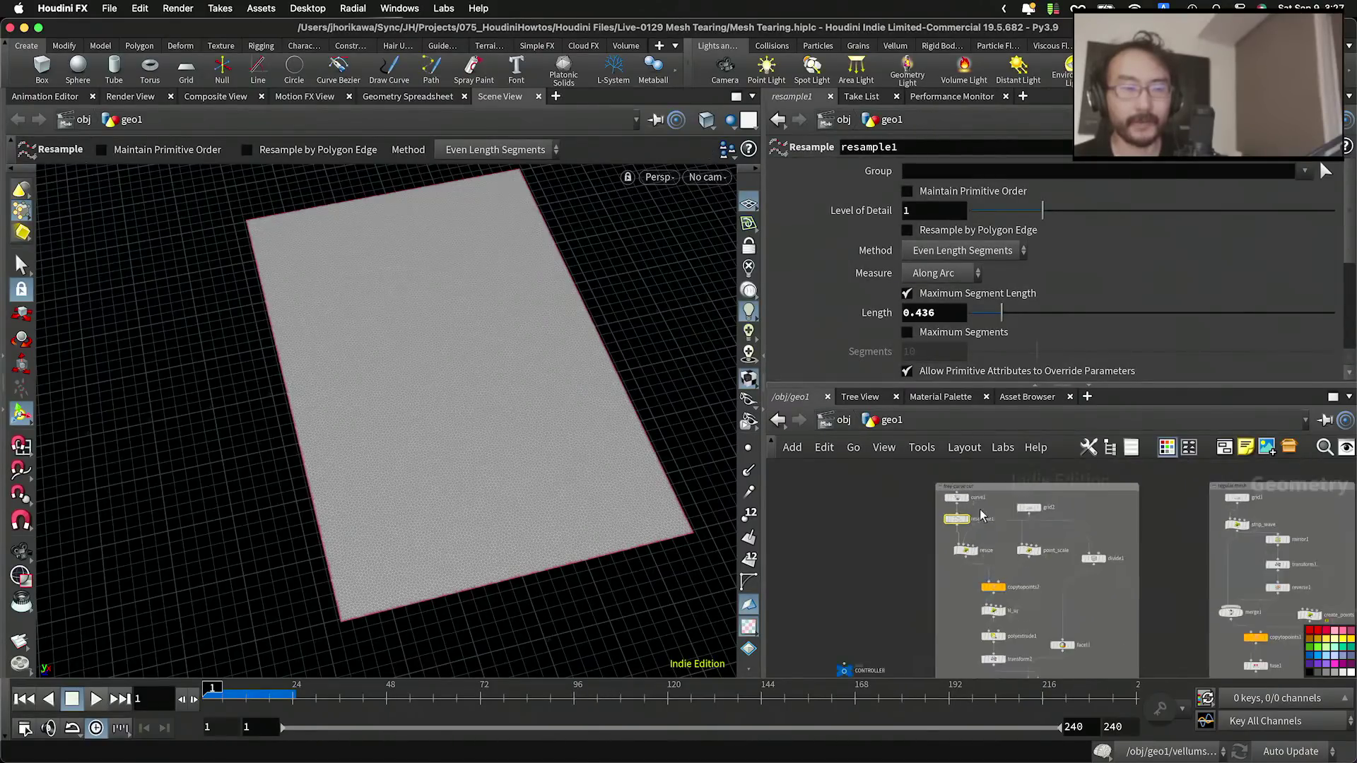
Step: Examine the settings of remesh1 and the random1 wrangle at the end of the free curve cut network
scroll(990, 509, "up", 3)
middle_click_drag(957, 625, 951, 538)
scroll(951, 540, "down", 4)
middle_click_drag(888, 626, 926, 602)
scroll(926, 601, "up", 1)
scroll(925, 598, "down", 1)
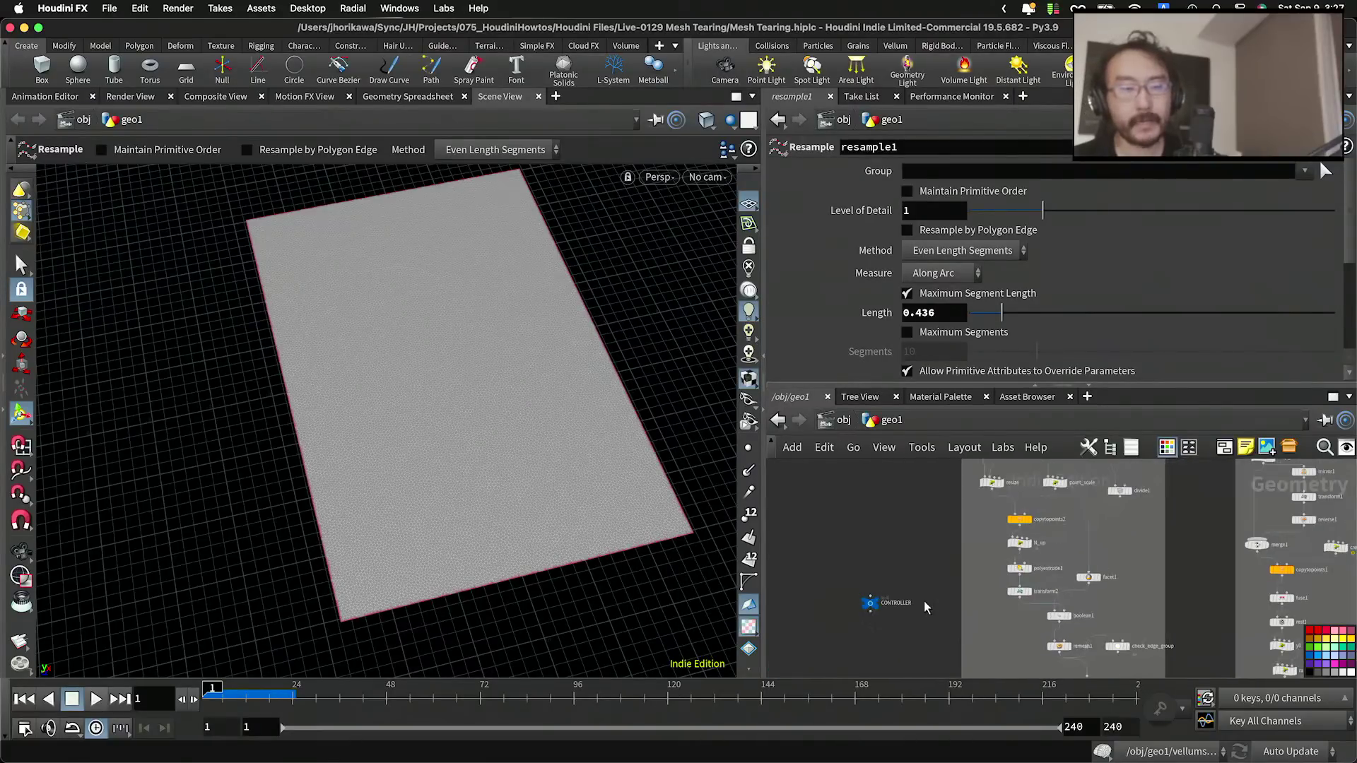
middle_click_drag(1069, 672, 1065, 604)
scroll(1065, 604, "up", 3)
left_click(1049, 561)
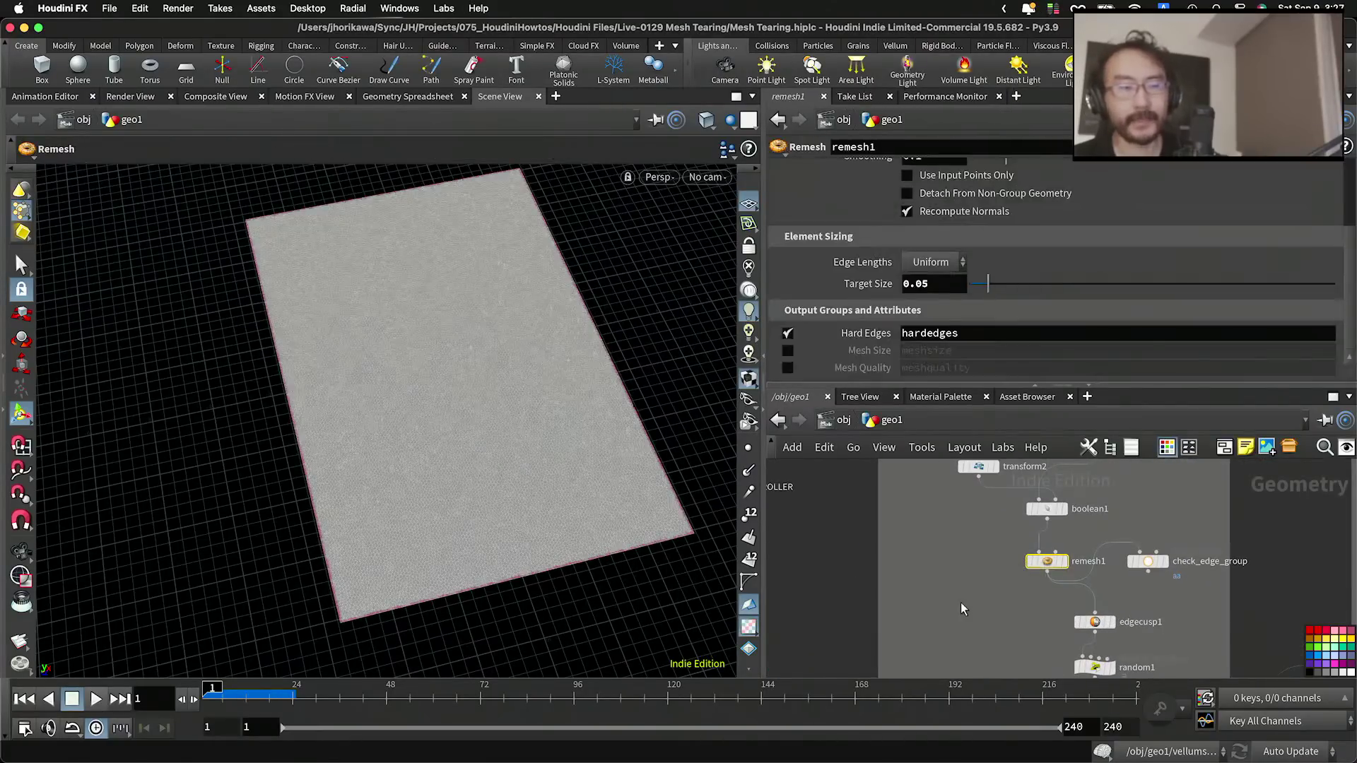
left_click_drag(1047, 596, 1016, 557)
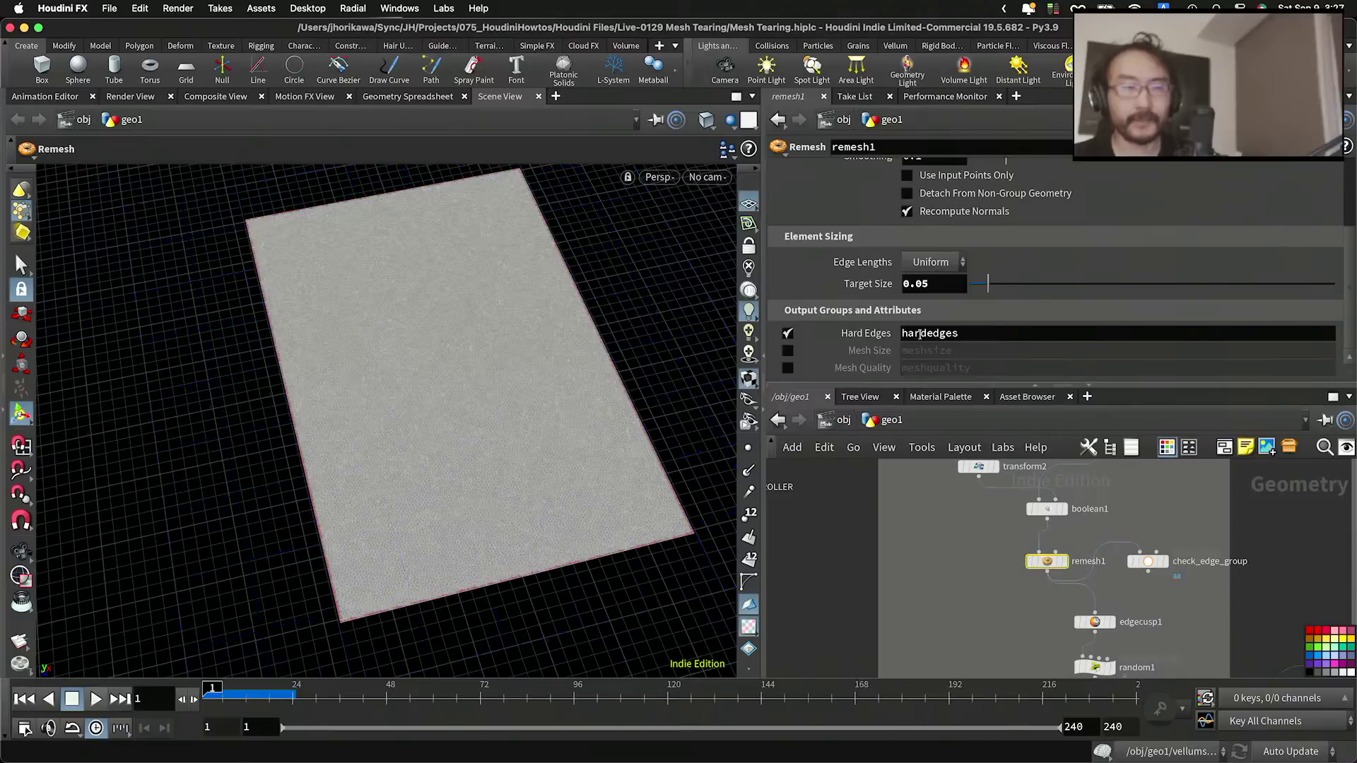
scroll(949, 559, "down", 2)
middle_click_drag(949, 559, 1015, 562)
scroll(1008, 617, "down", 2)
scroll(1011, 573, "up", 2)
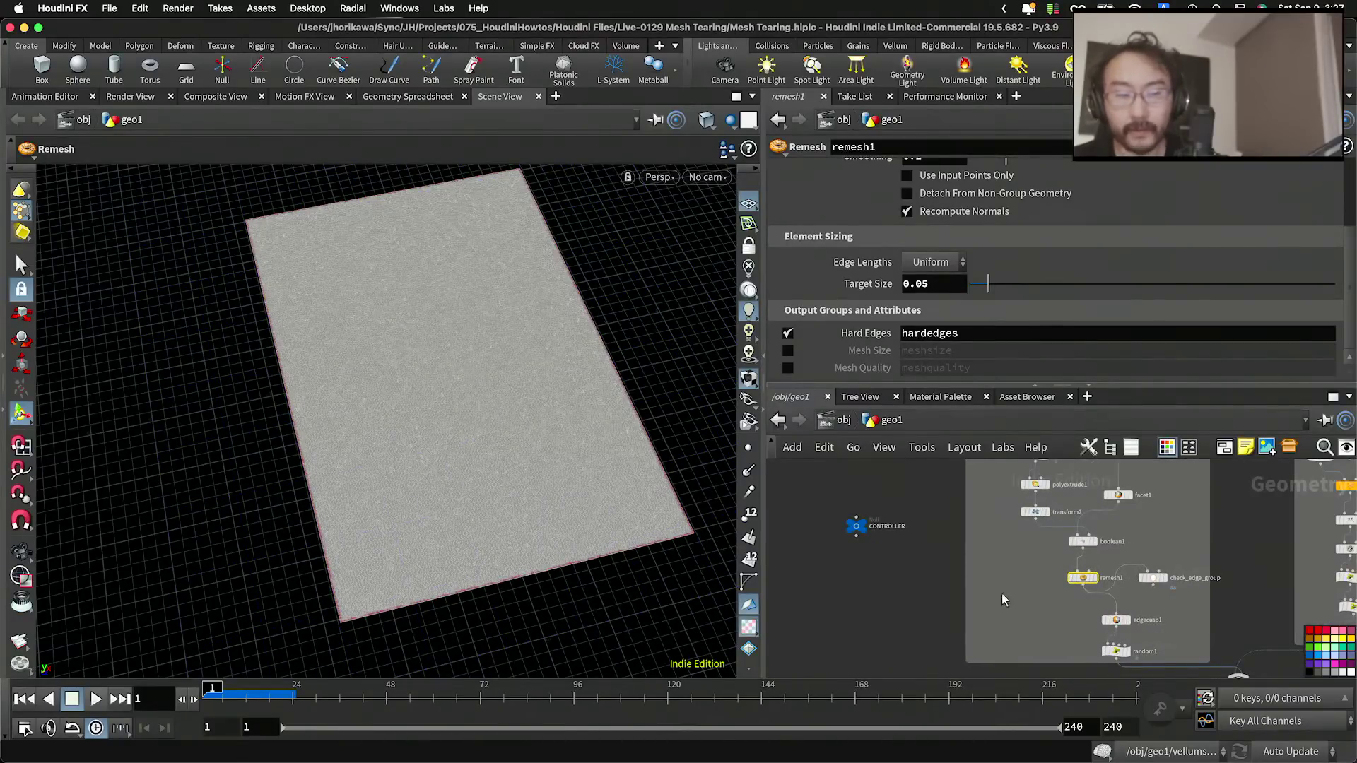
middle_click_drag(1124, 652, 1101, 598)
scroll(1101, 597, "up", 5)
left_click_drag(1160, 570, 1064, 614)
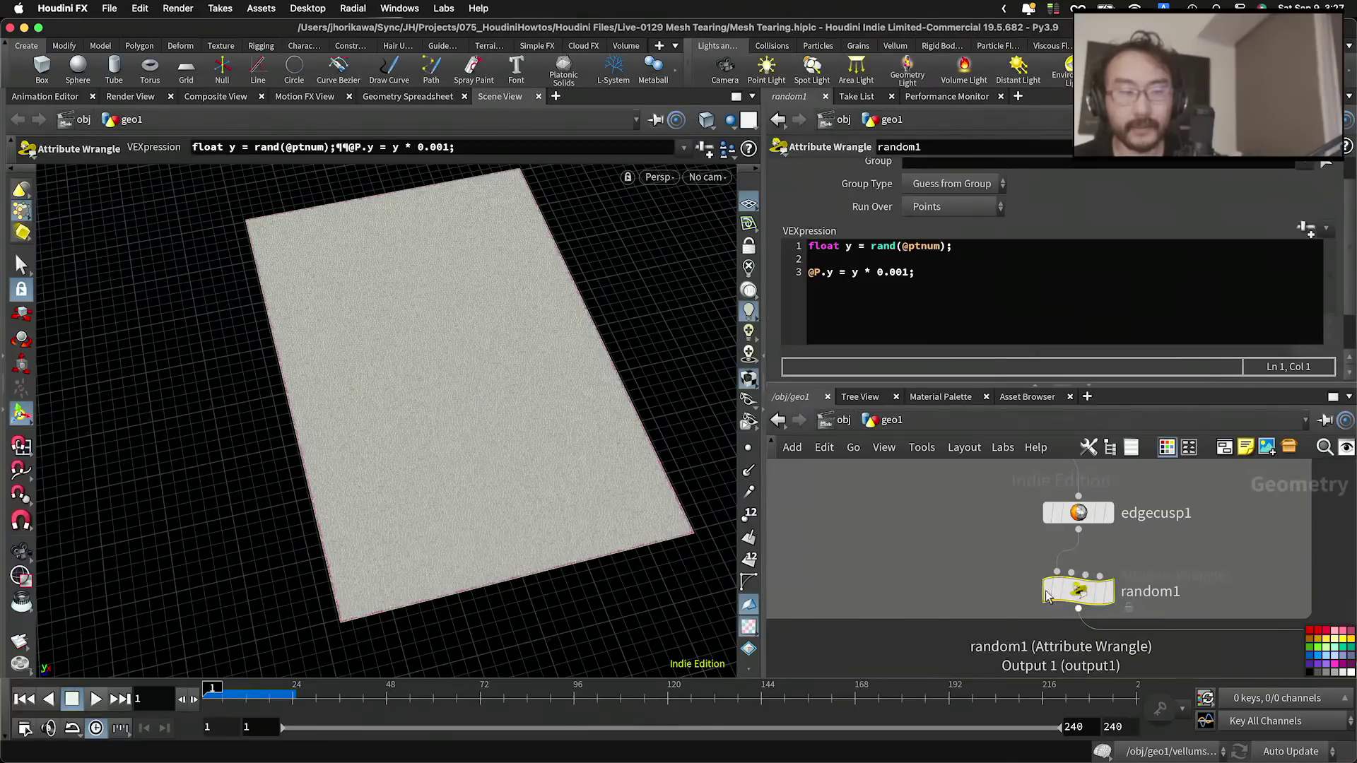
Step: Select the CONTROLLER null and open its parameter interface for editing
scroll(930, 567, "down", 5)
middle_click_drag(814, 508, 928, 608)
scroll(927, 608, "up", 2)
left_click(932, 589)
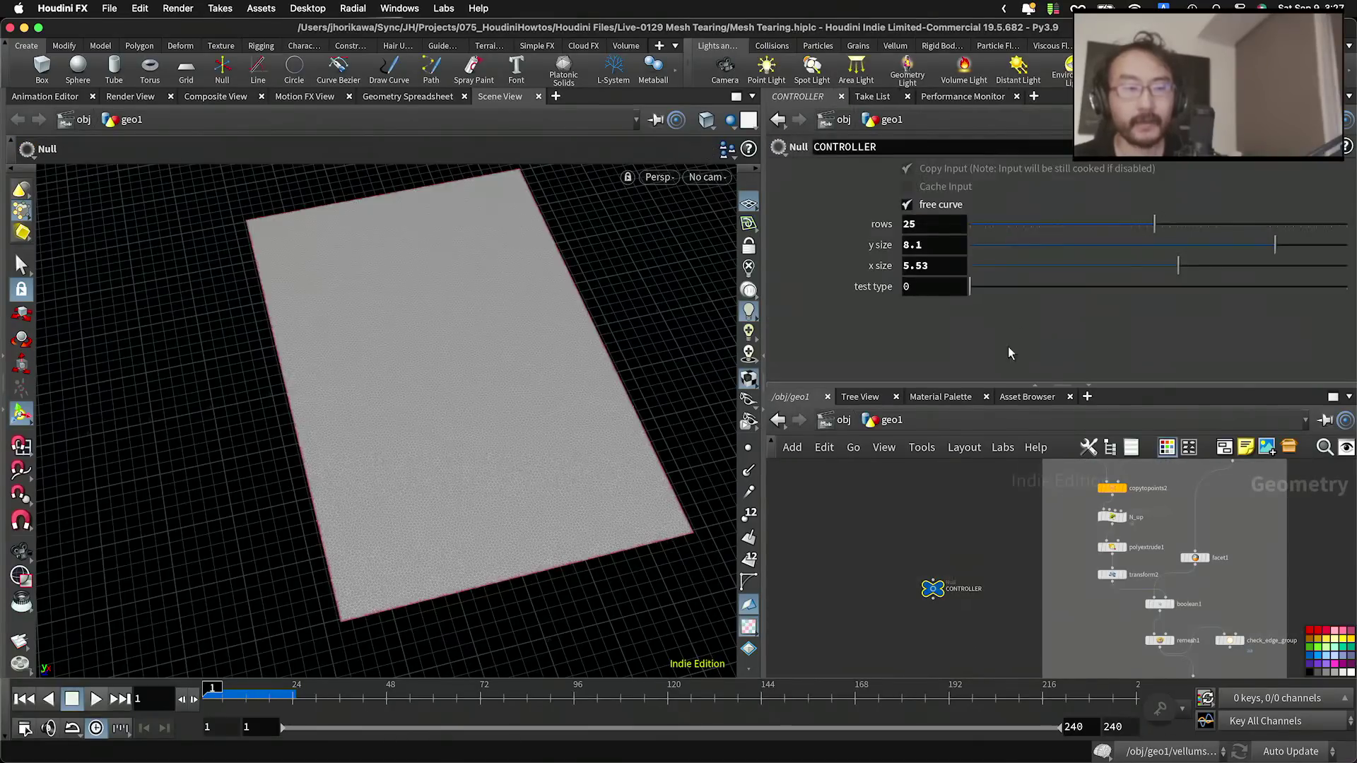
left_click(1261, 147)
left_click(1254, 168)
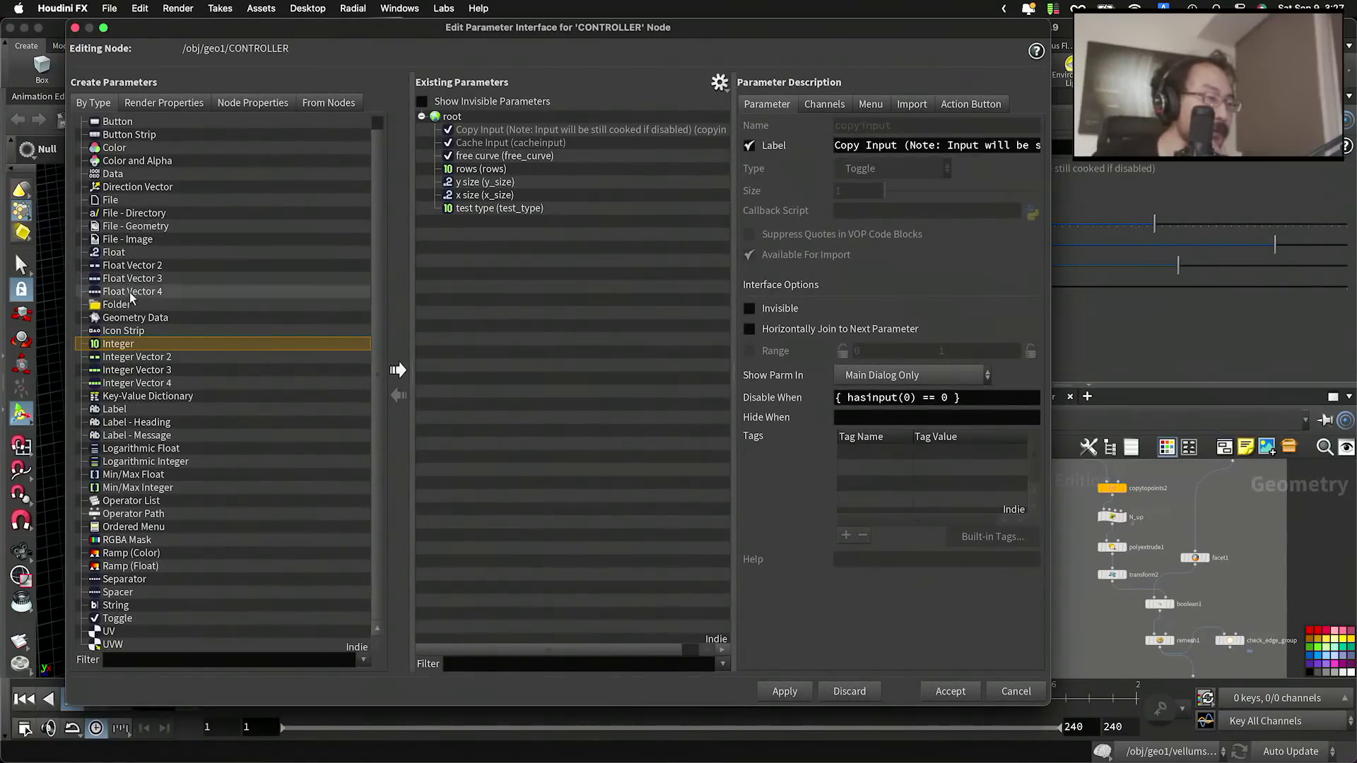
left_click(719, 81)
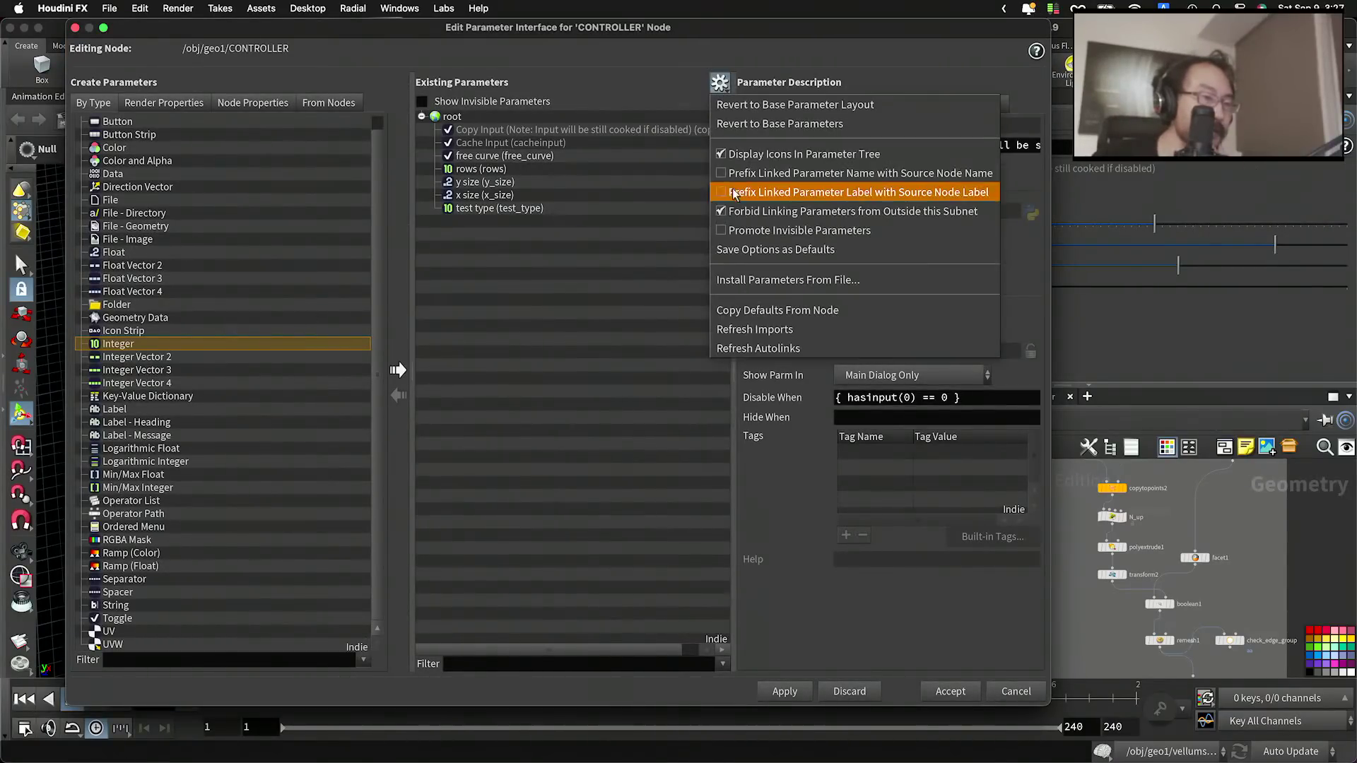
left_click(1057, 460)
Step: Add remesh1's Target Size parameter to the CONTROLLER's existing parameters, directly below free curve
middle_click_drag(1186, 562, 1218, 557)
scroll(1183, 576, "down", 3)
scroll(1183, 608, "up", 6)
left_click(1193, 626)
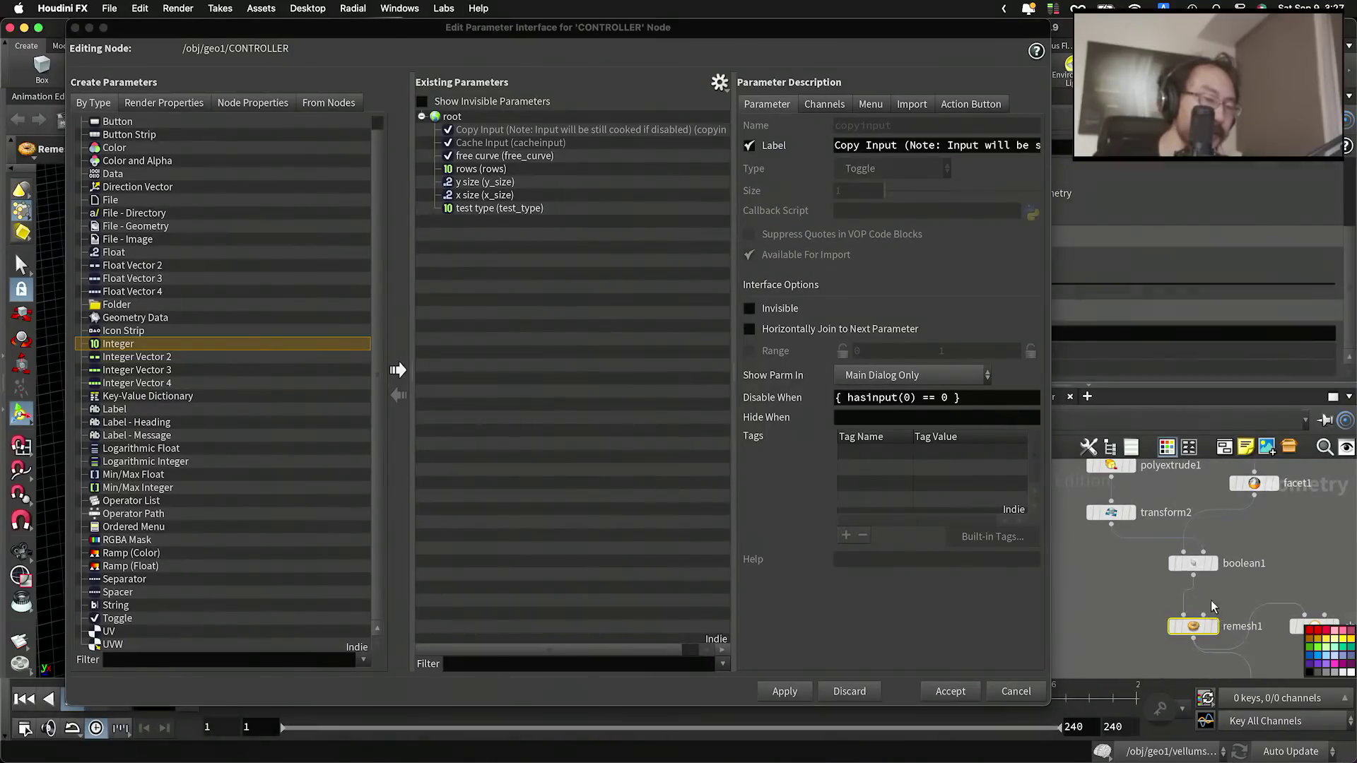
left_click_drag(909, 26, 682, 44)
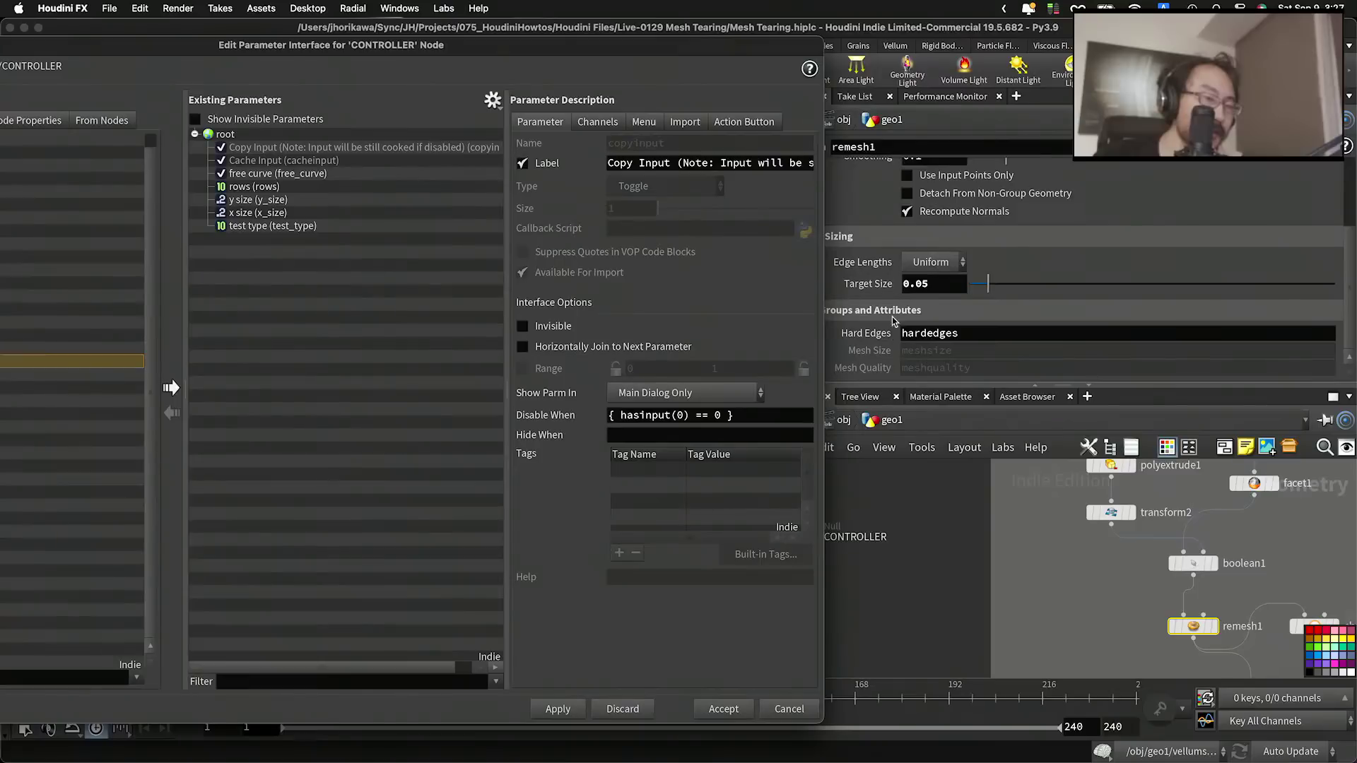
left_click_drag(880, 287, 286, 185)
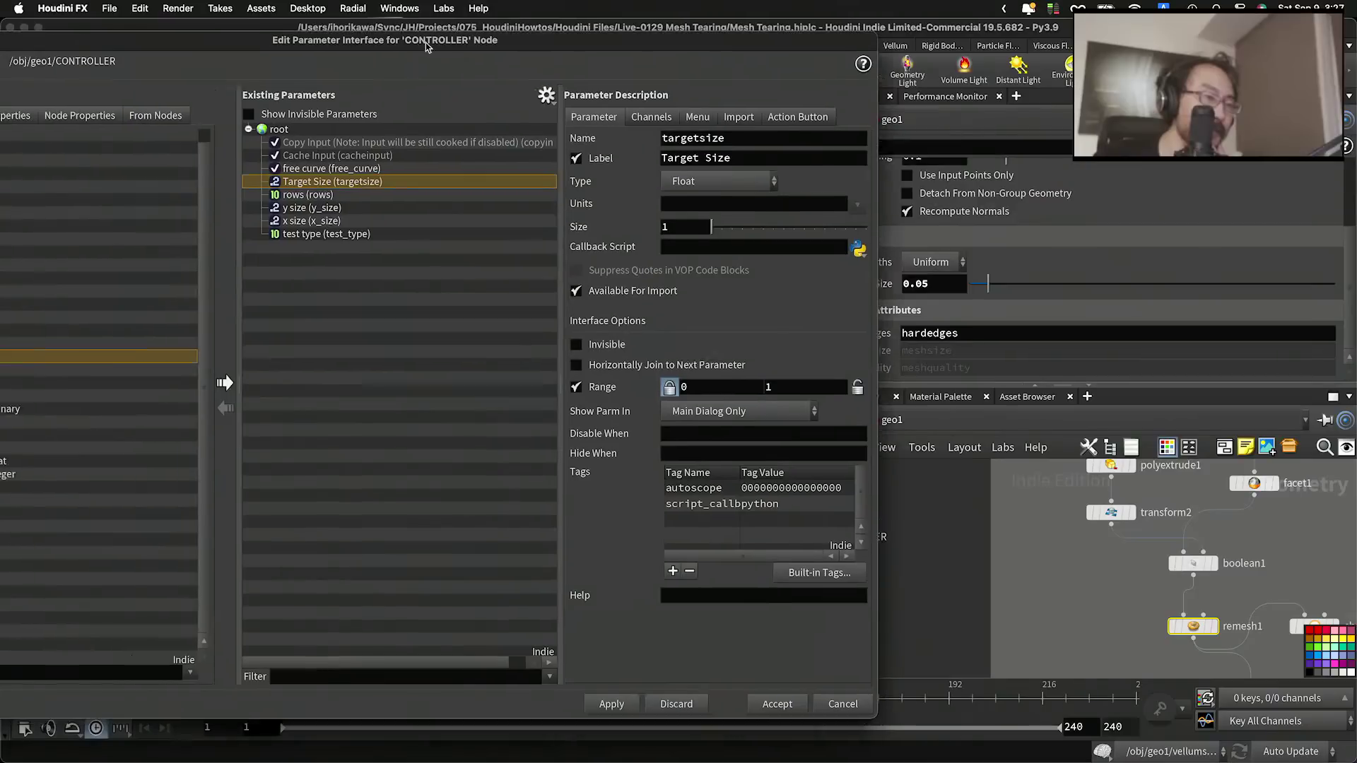
left_click_drag(383, 43, 788, 52)
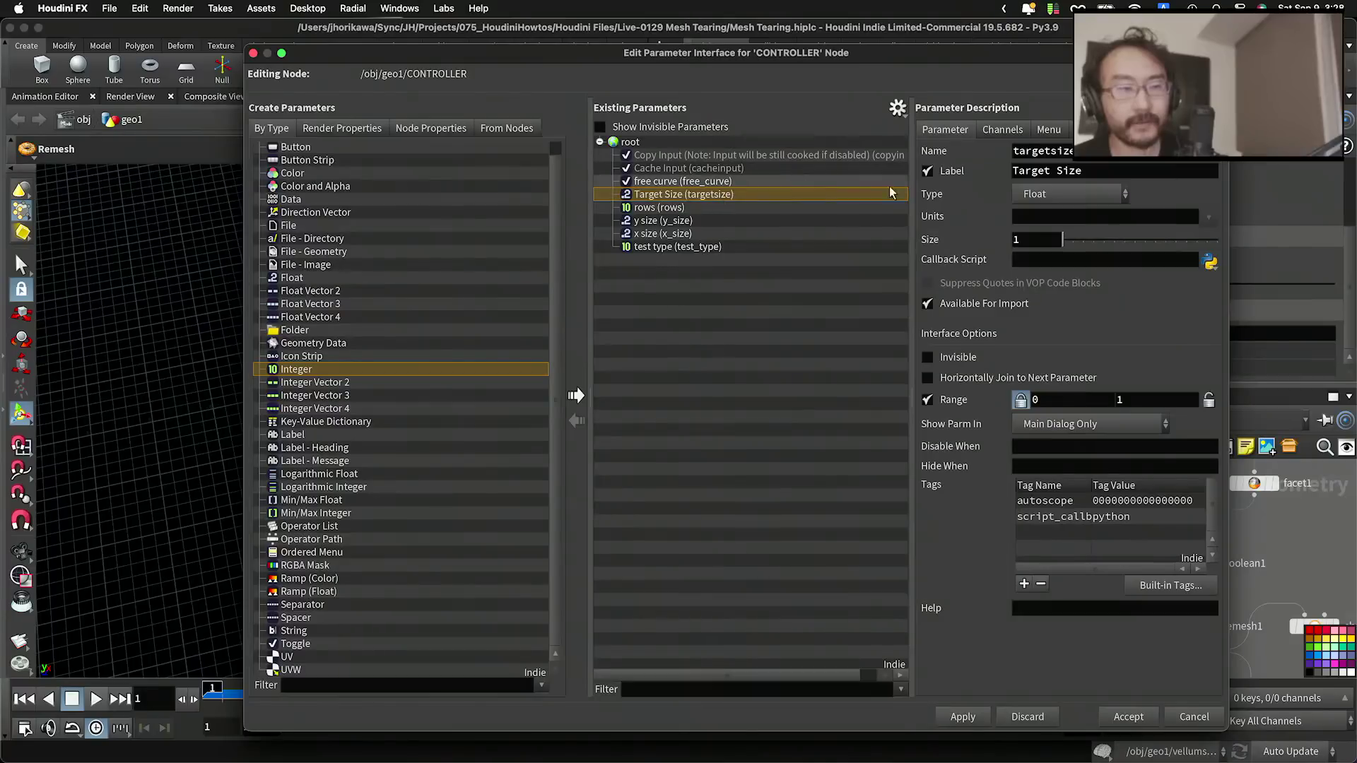
Step: Rename the Target Size parameter to mesh_res and set its label to "mesh res"
left_click_drag(1082, 151, 899, 155)
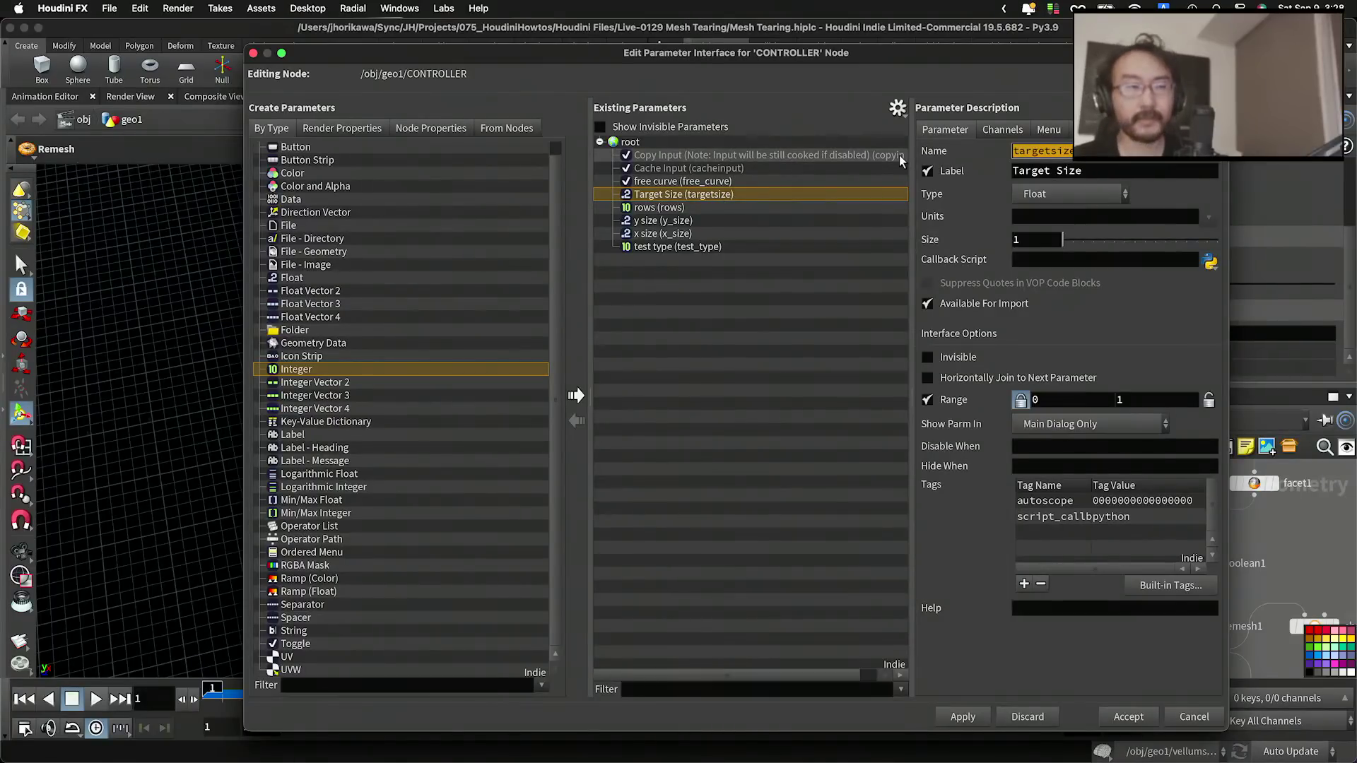
type("mesh_siz")
key("BackSpace")
key("BackSpace")
key("BackSpace")
type("res")
key("Tab")
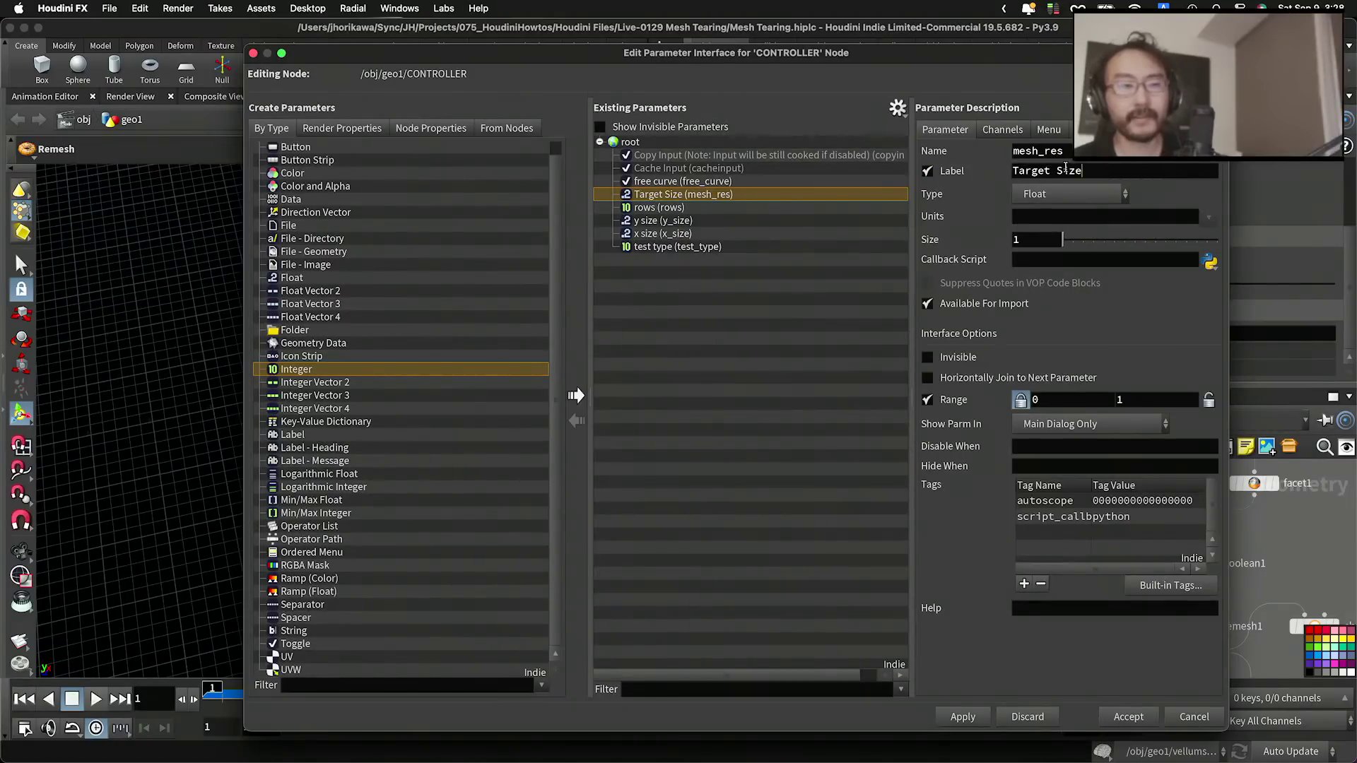
type("mre")
key("BackSpace")
key("BackSpace")
type("esh res")
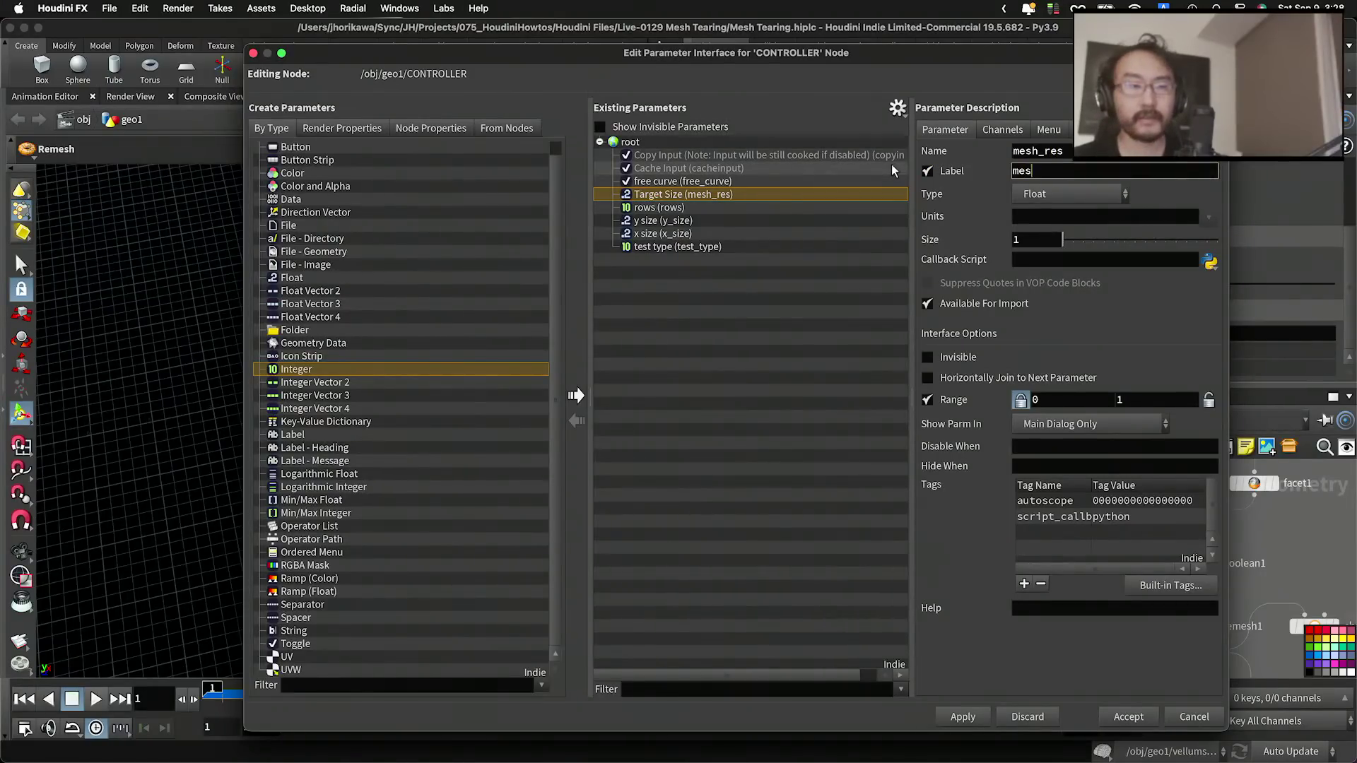
key("Return")
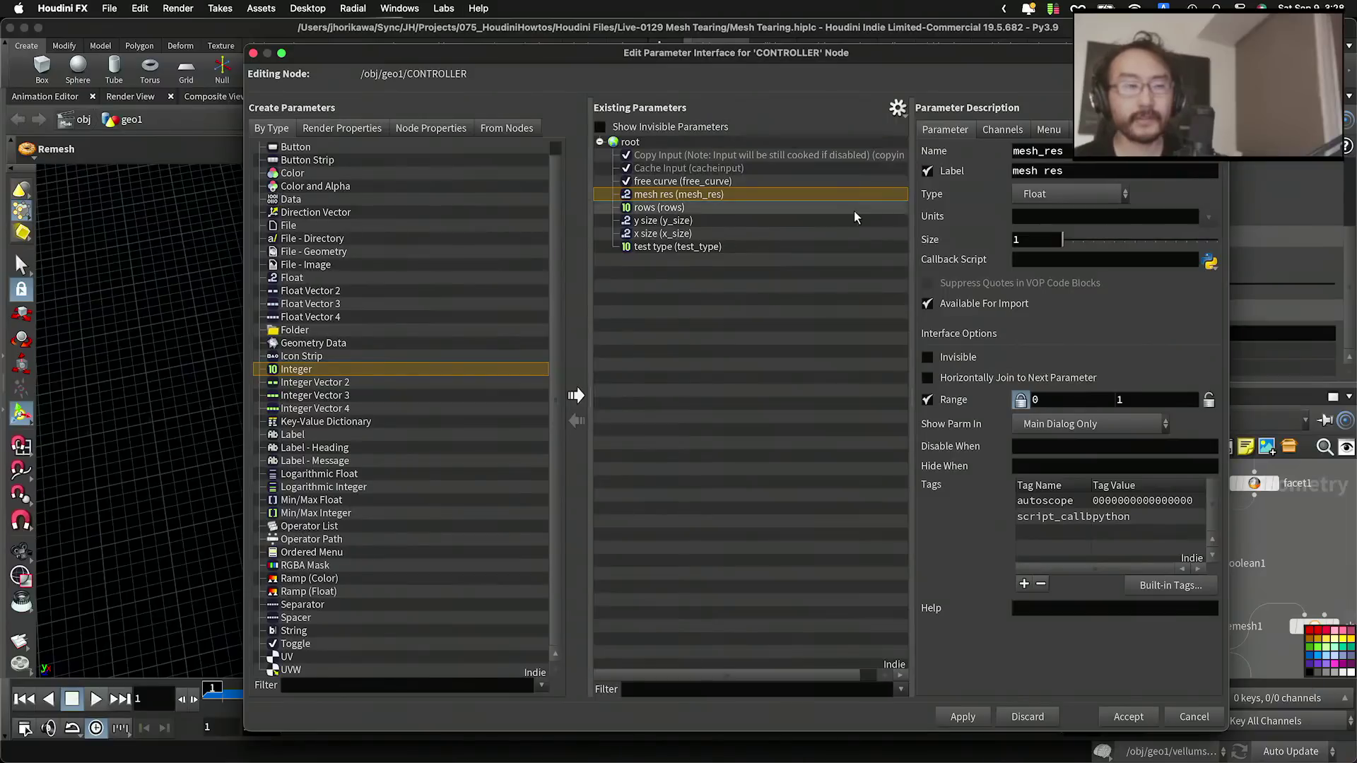
Step: Give the mesh_res parameter the Hide When condition { free_curve==0 } and apply the interface changes
left_click(738, 182)
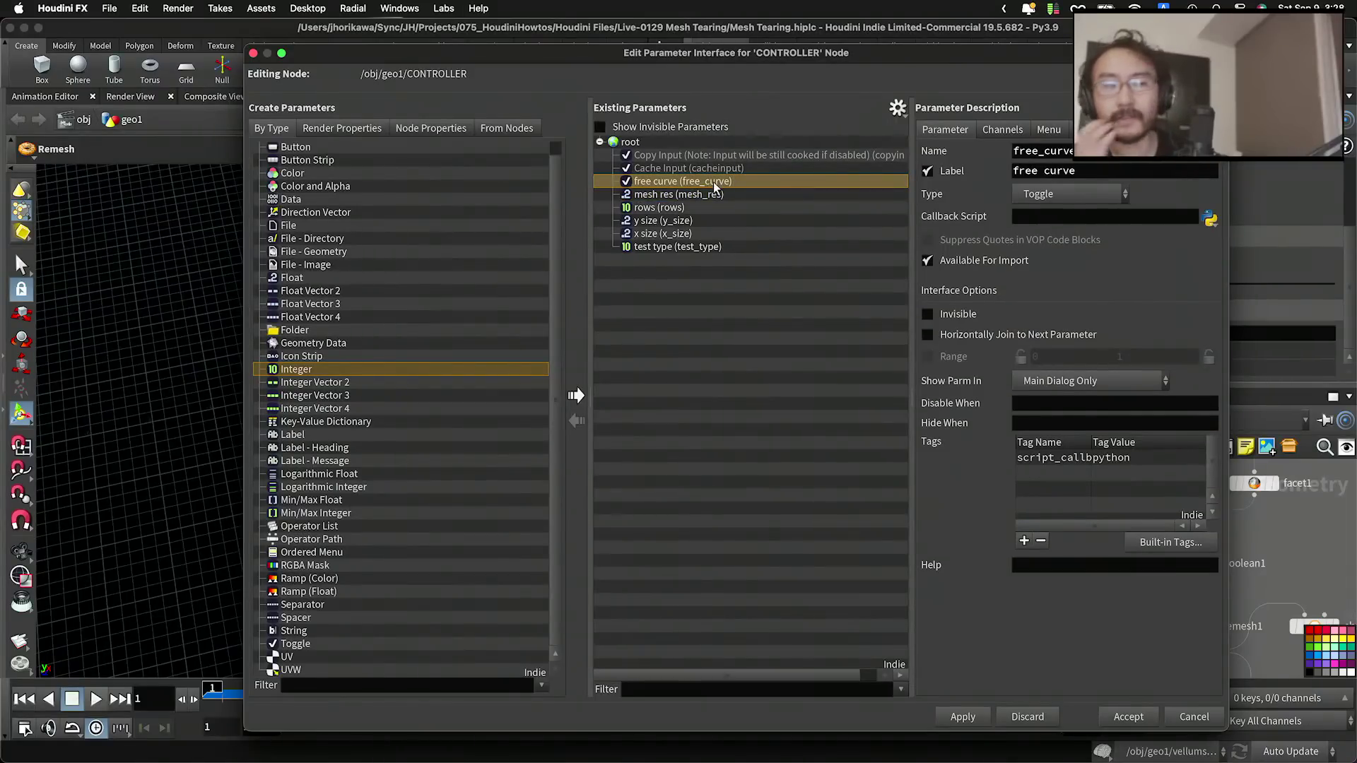
left_click(716, 195)
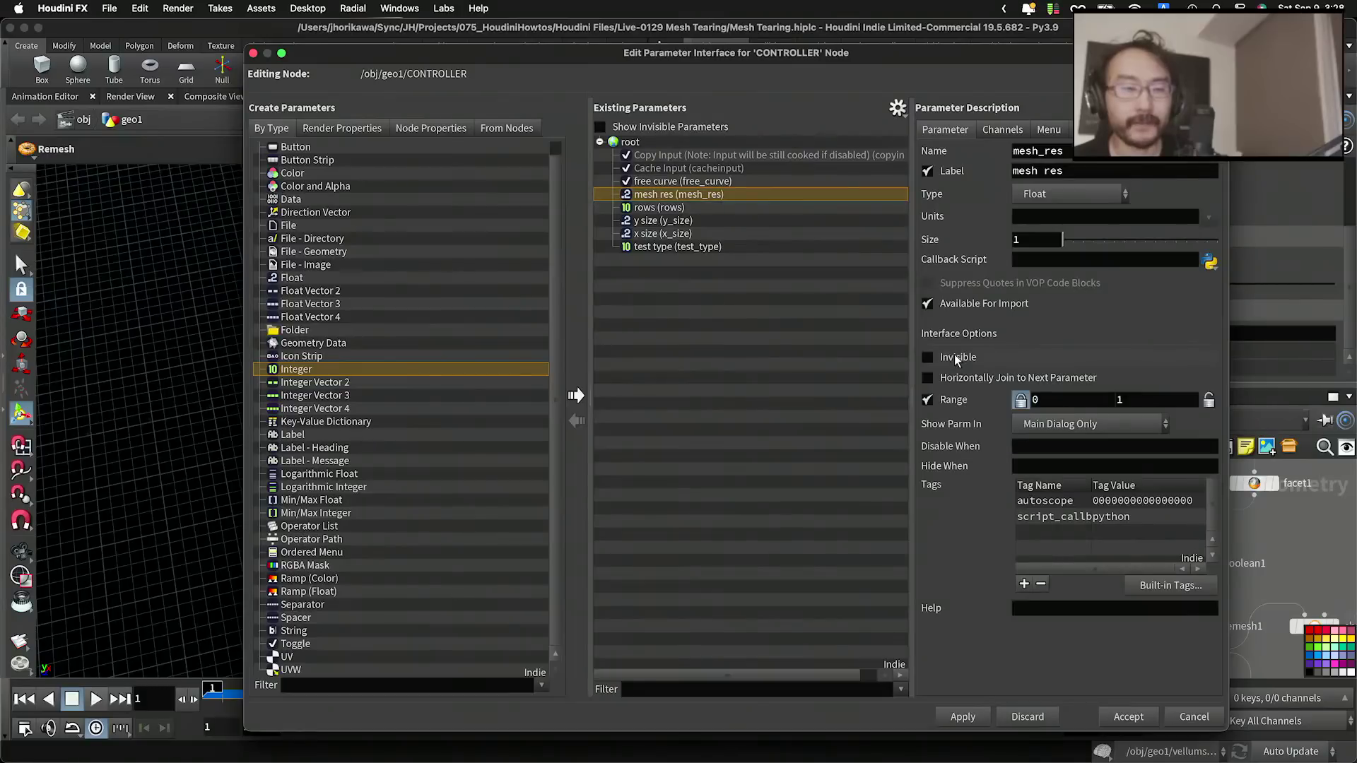
left_click(1038, 465)
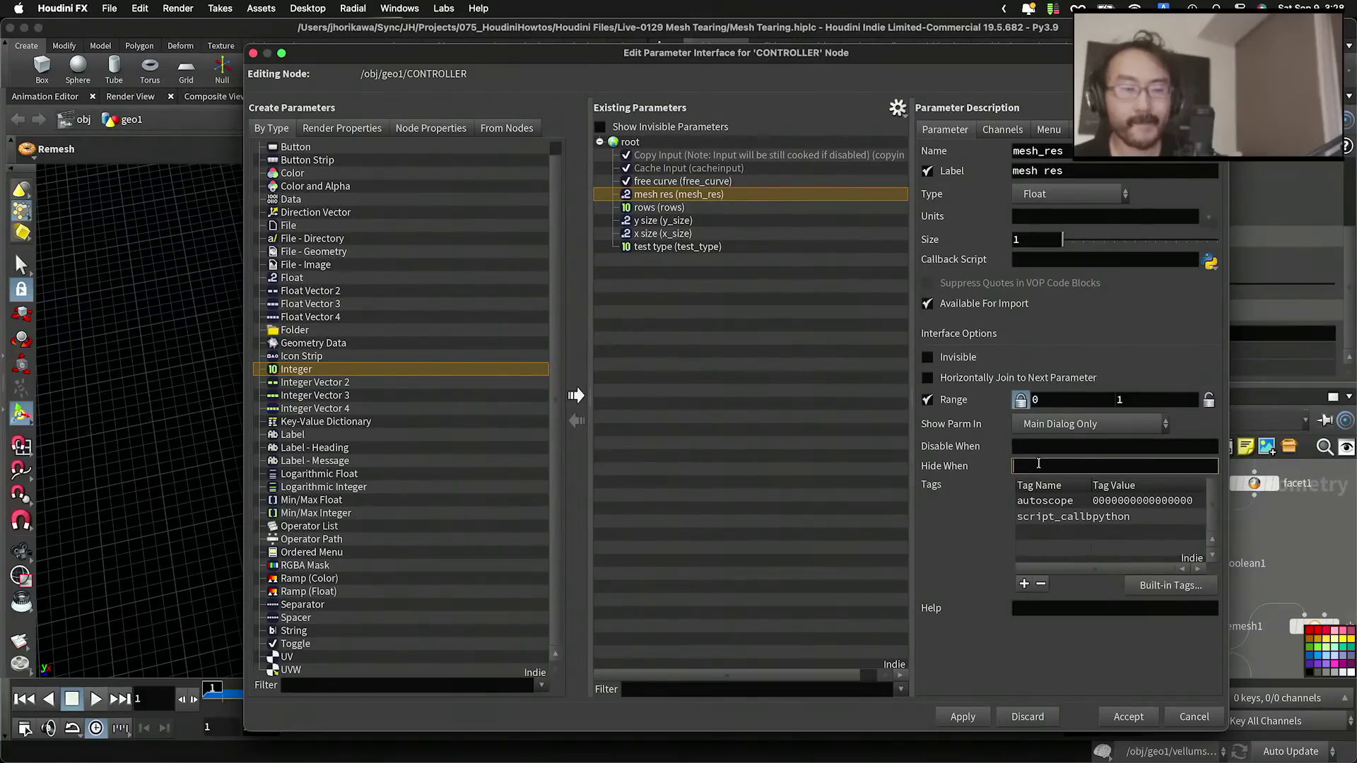
type("{}")
key("Left")
key("Left")
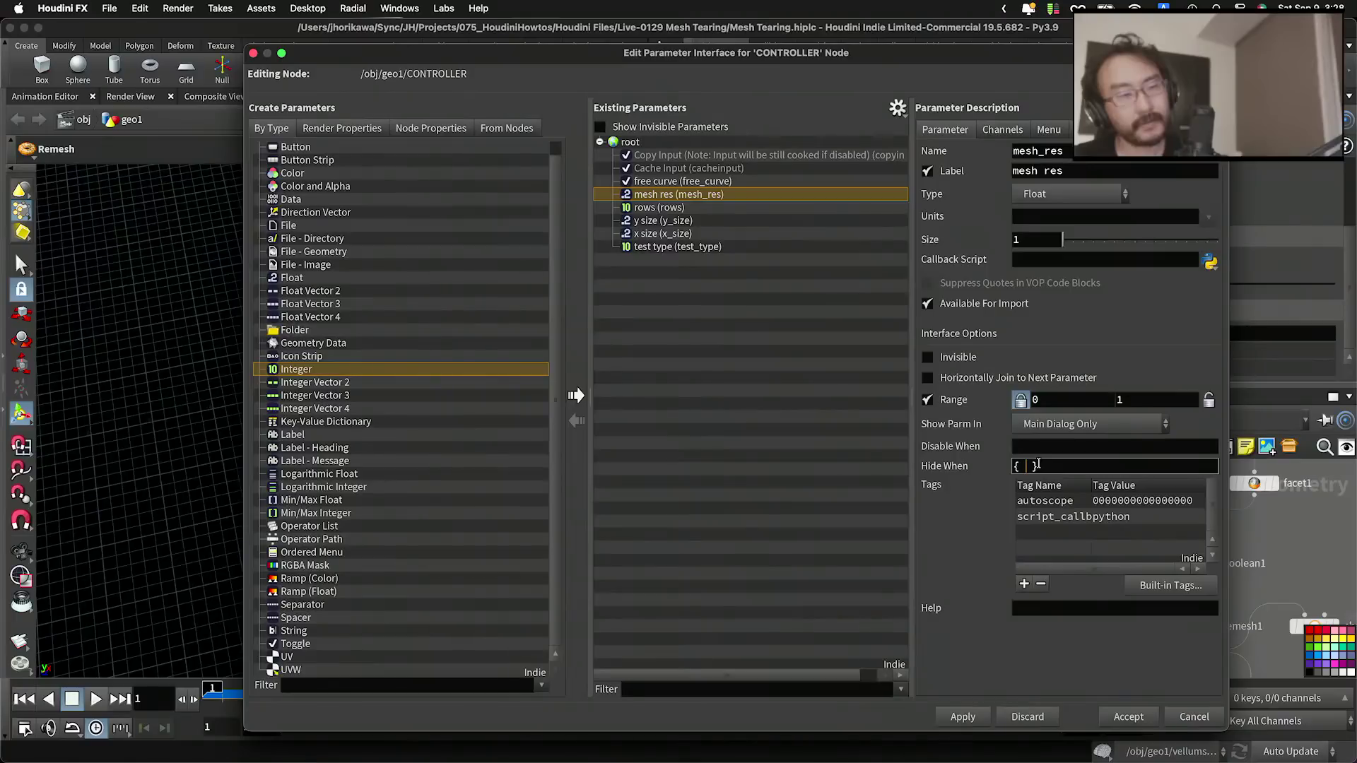
type("free_curve __")
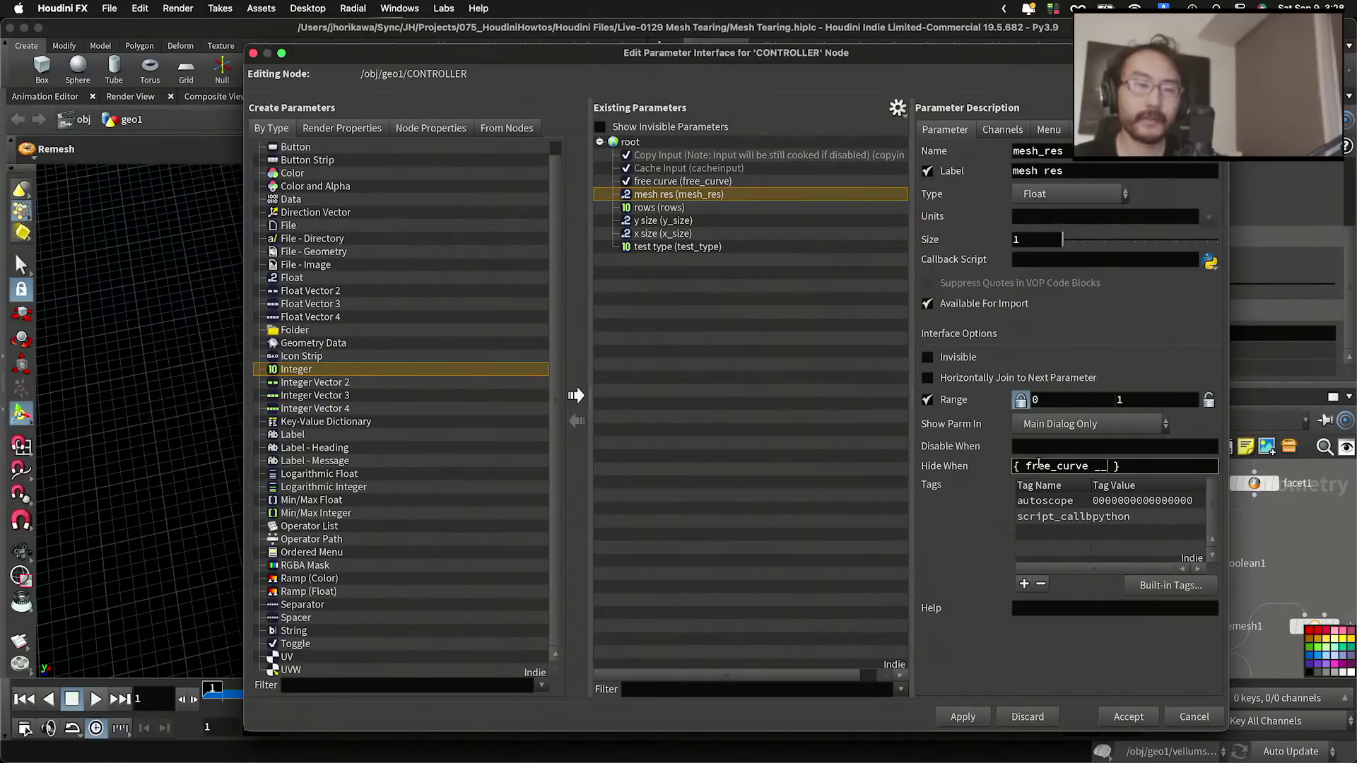
key("BackSpace")
key("BackSpace")
type("ve==0")
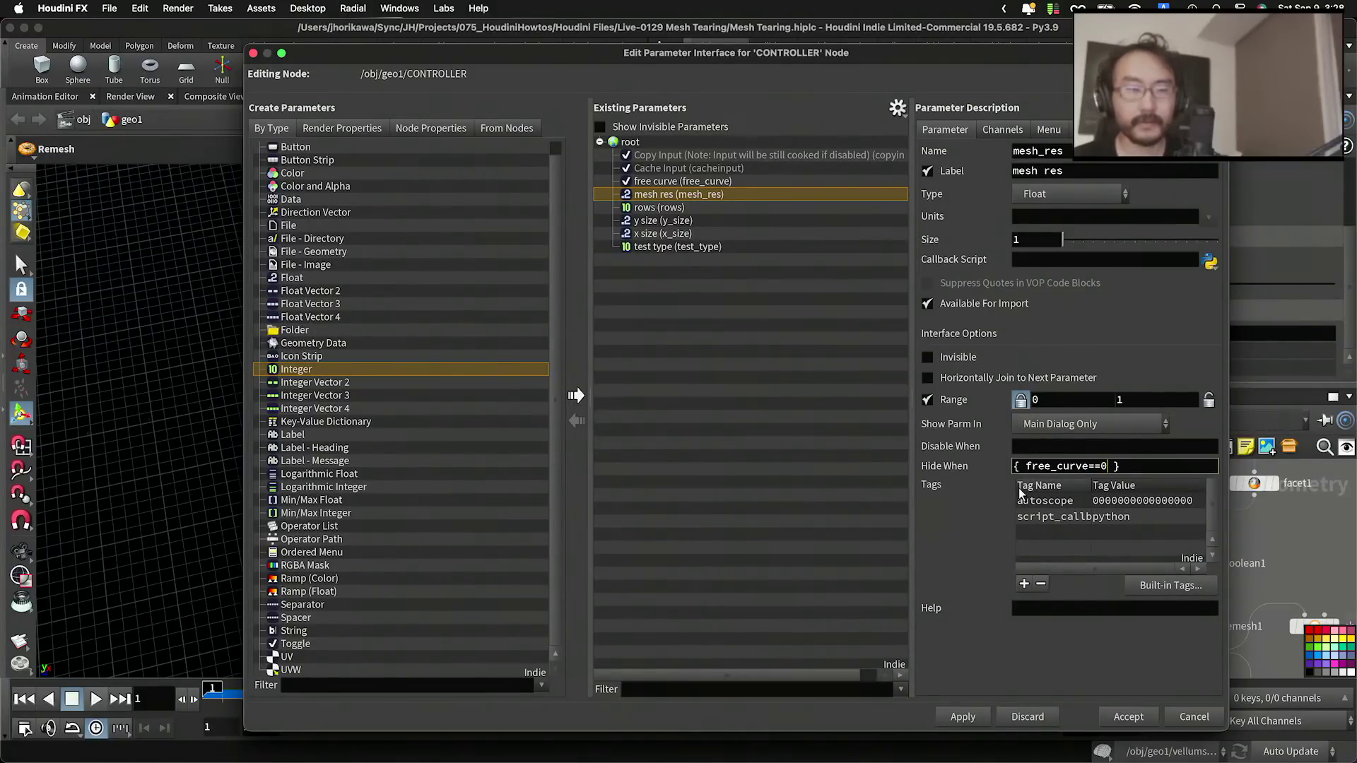
left_click(979, 720)
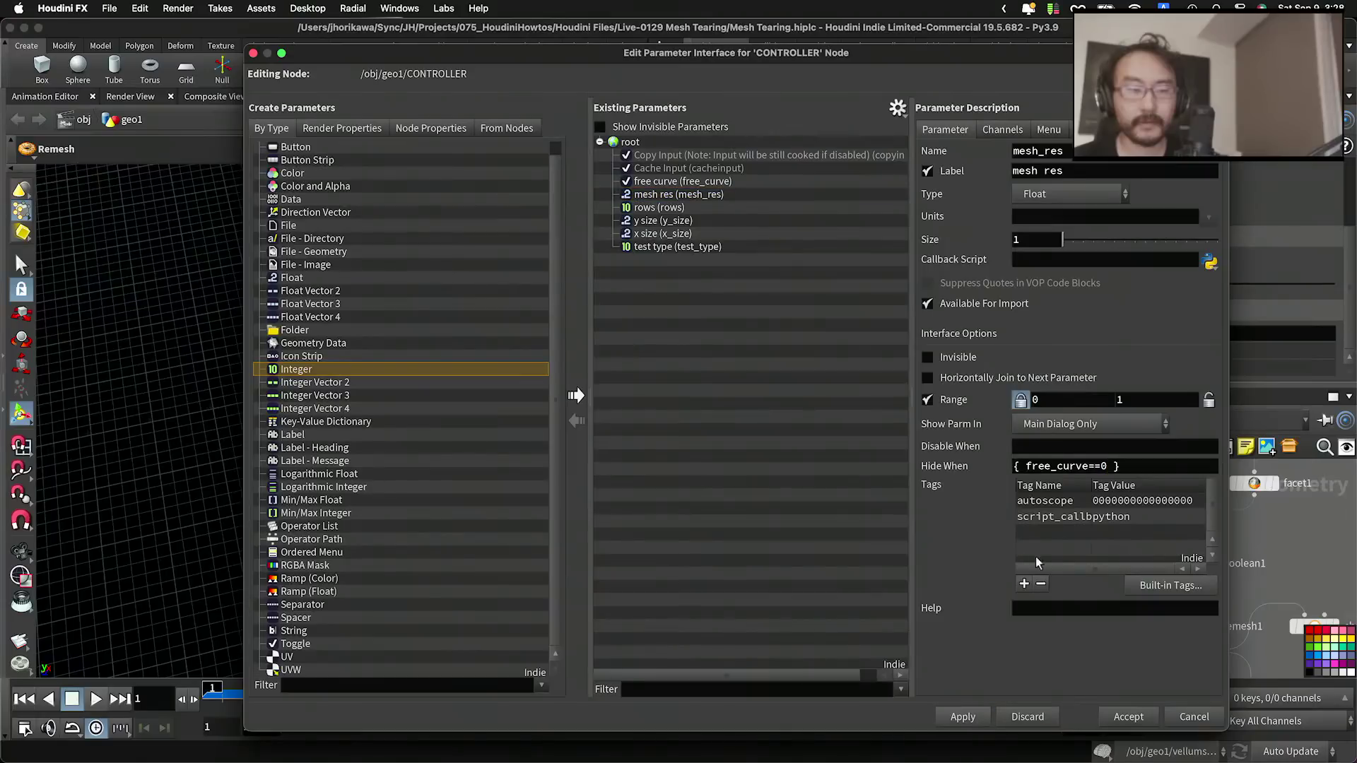
Step: Show the CONTROLLER's parameters and toggle free curve off and on to check whether mesh res hides
left_click_drag(1123, 61, 864, 589)
left_click(899, 546)
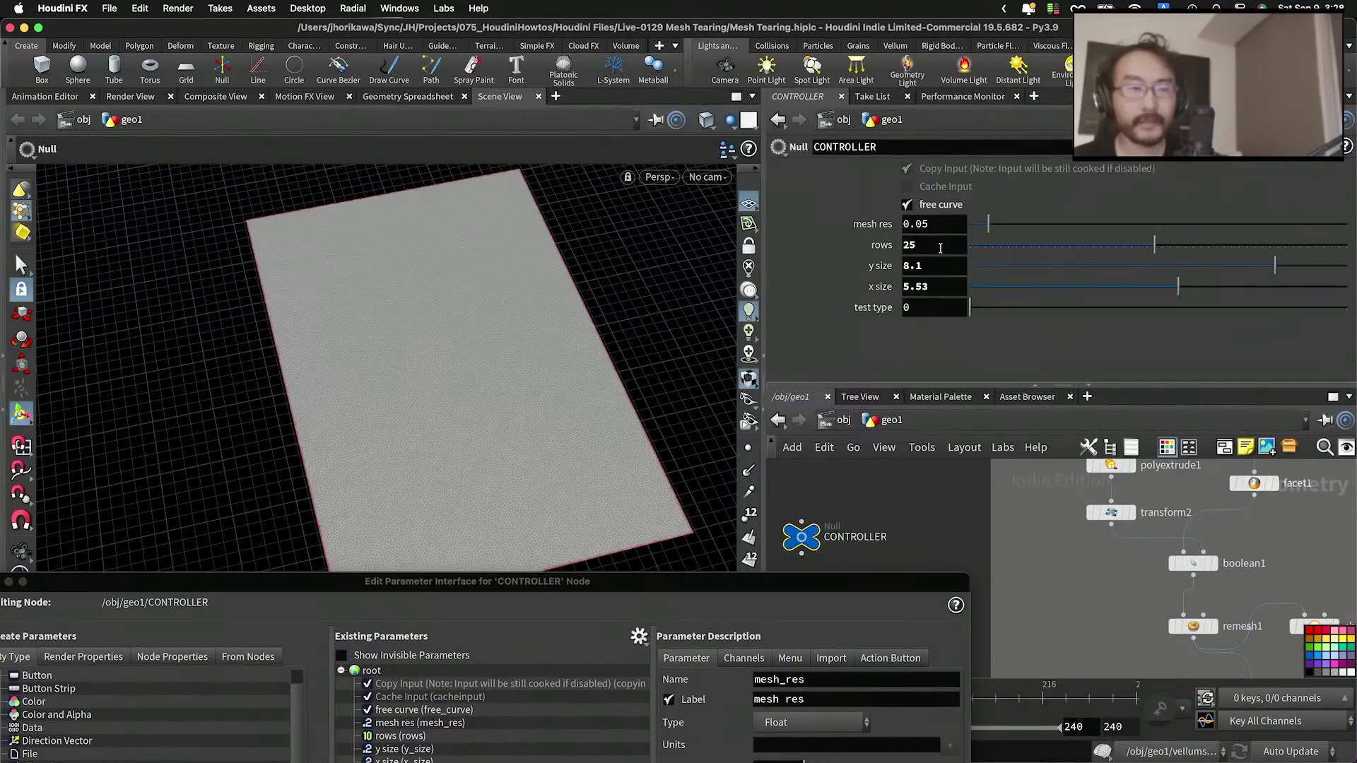
left_click(908, 206)
left_click(908, 206)
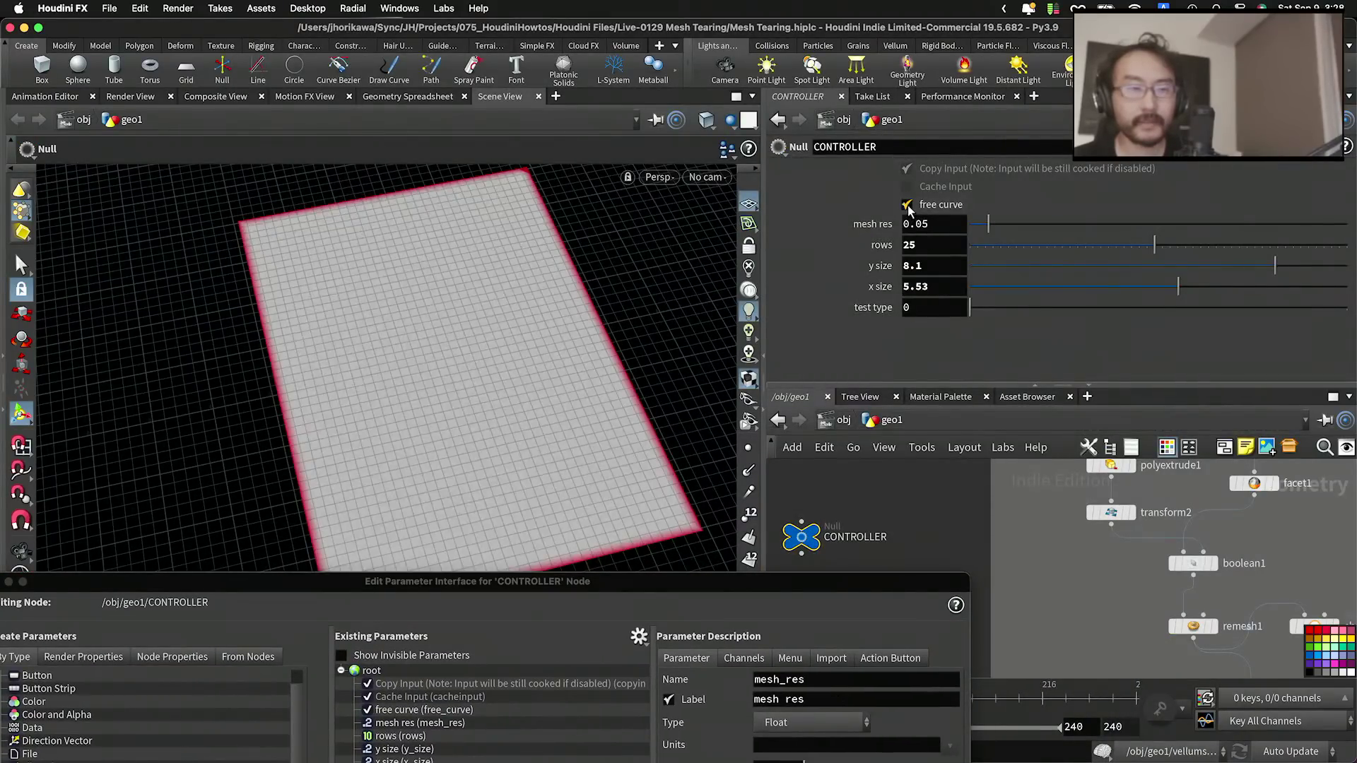
left_click(908, 206)
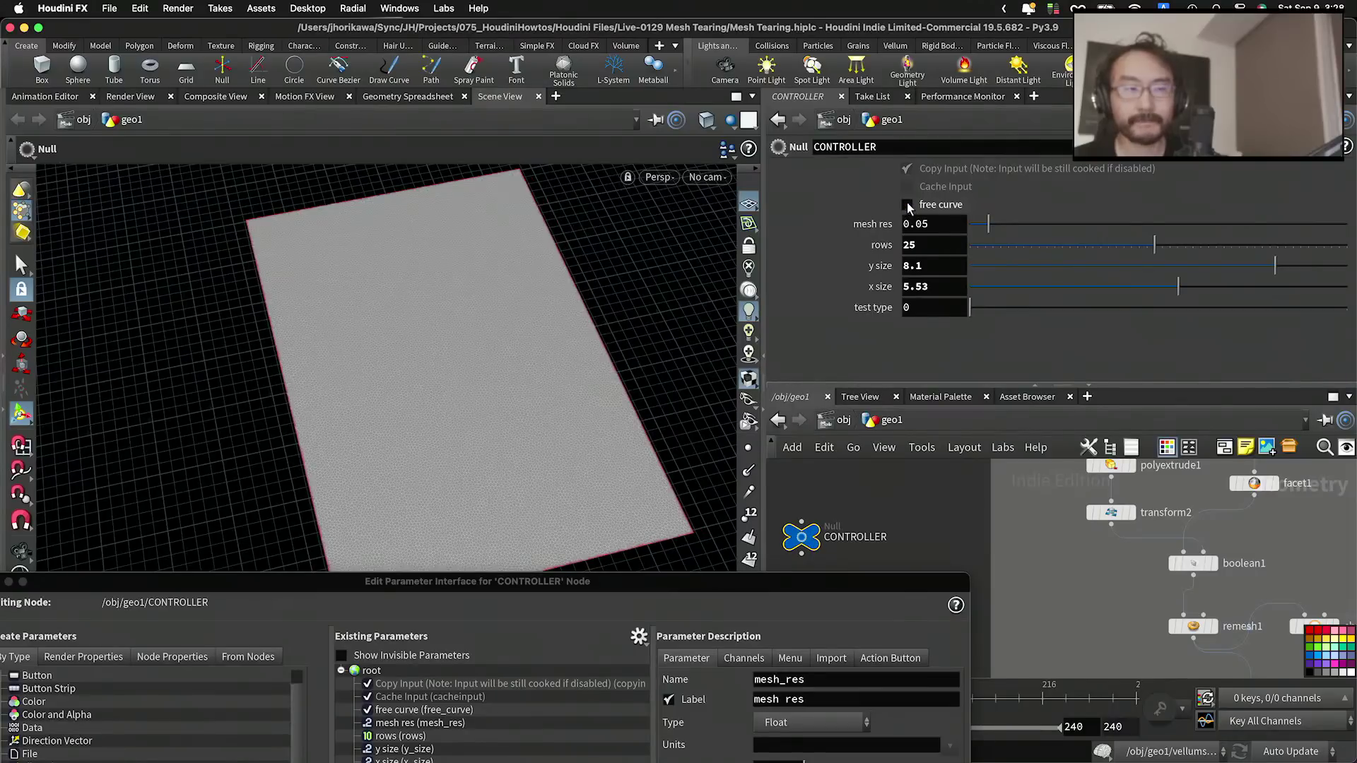
Step: Try the Hide When condition { free_curve==0; } on mesh_res, apply it, and test it by toggling free curve on and off
left_click_drag(937, 584, 1049, 107)
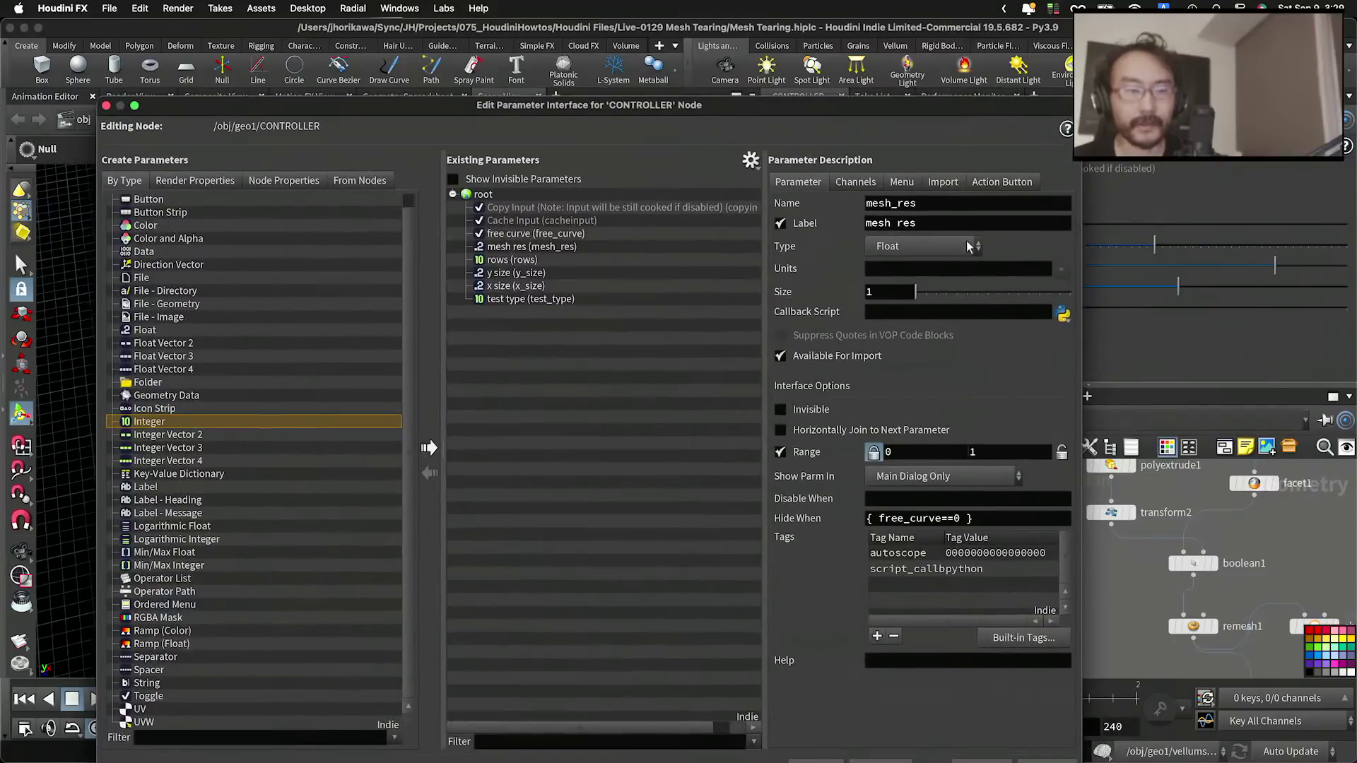
left_click(960, 519)
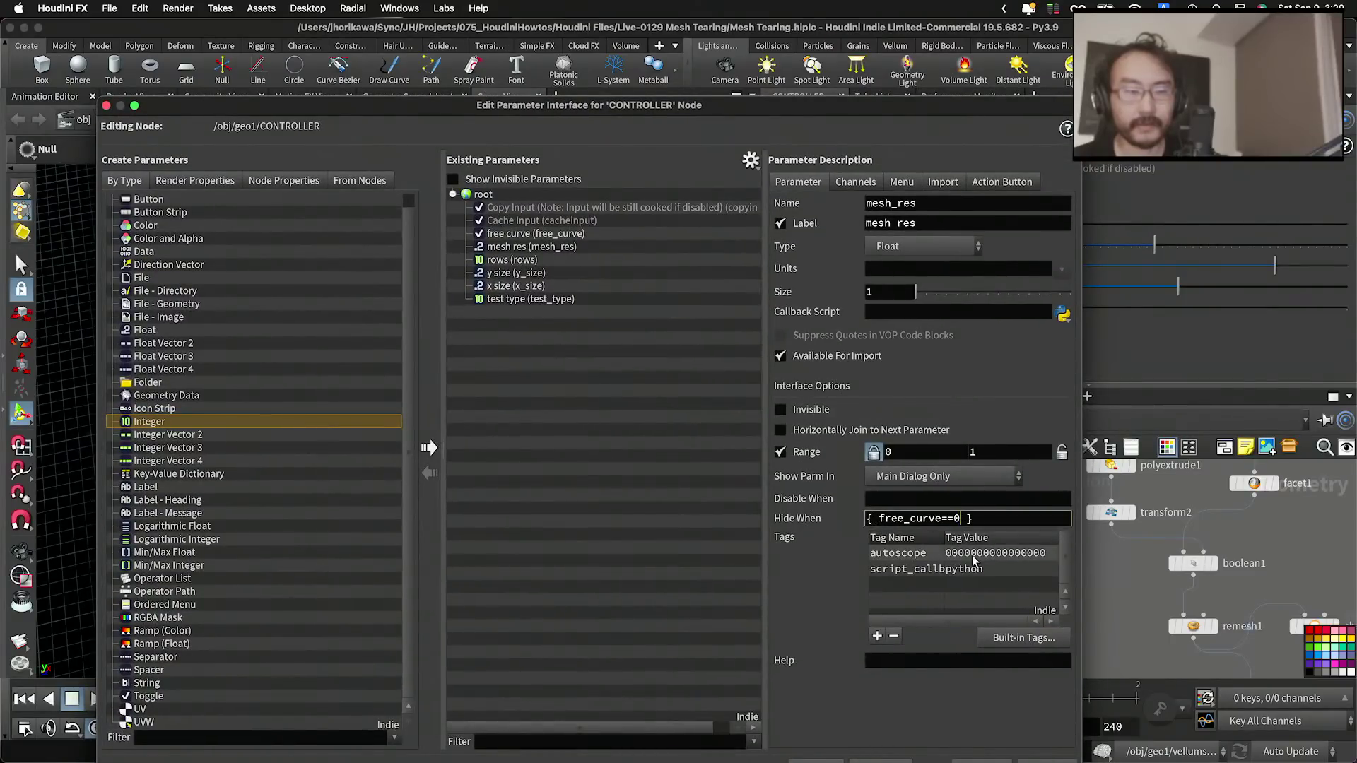
type(";")
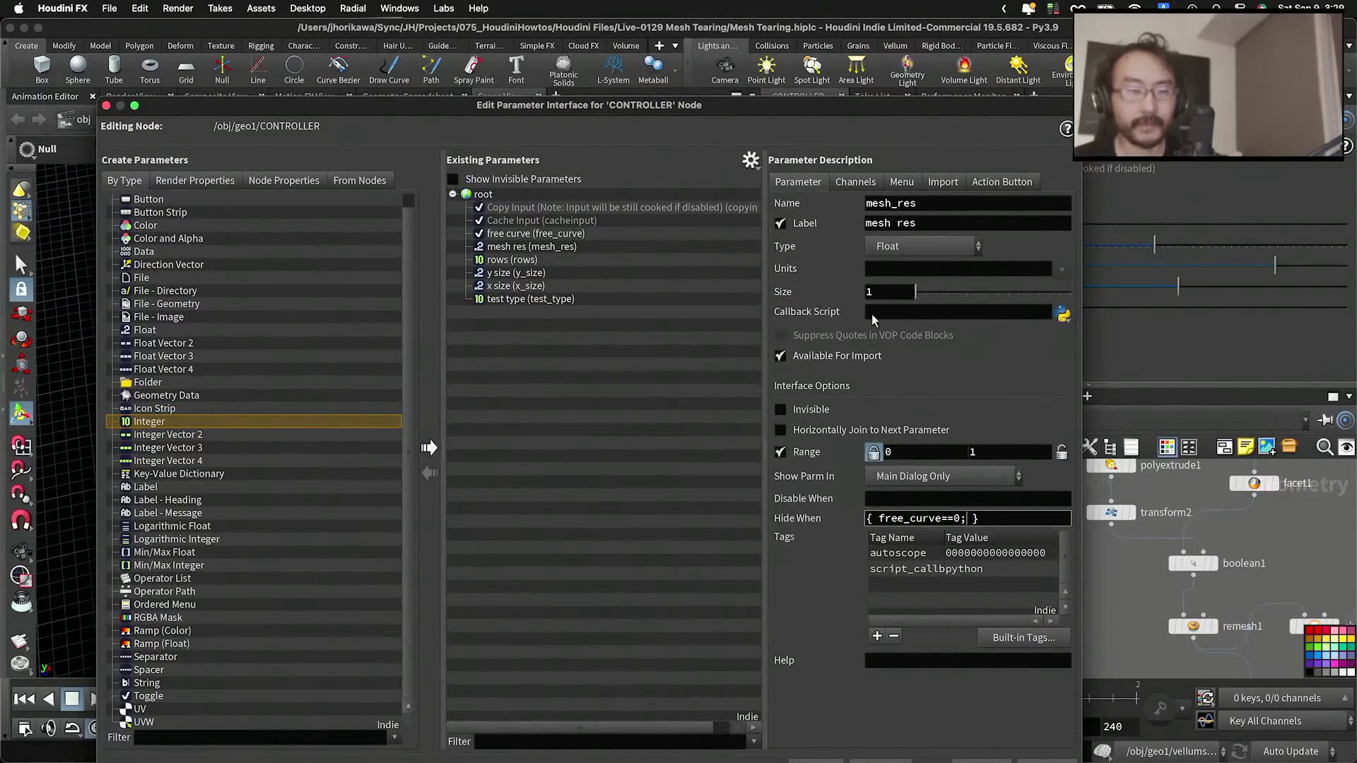
left_click_drag(894, 114, 678, 54)
left_click(596, 712)
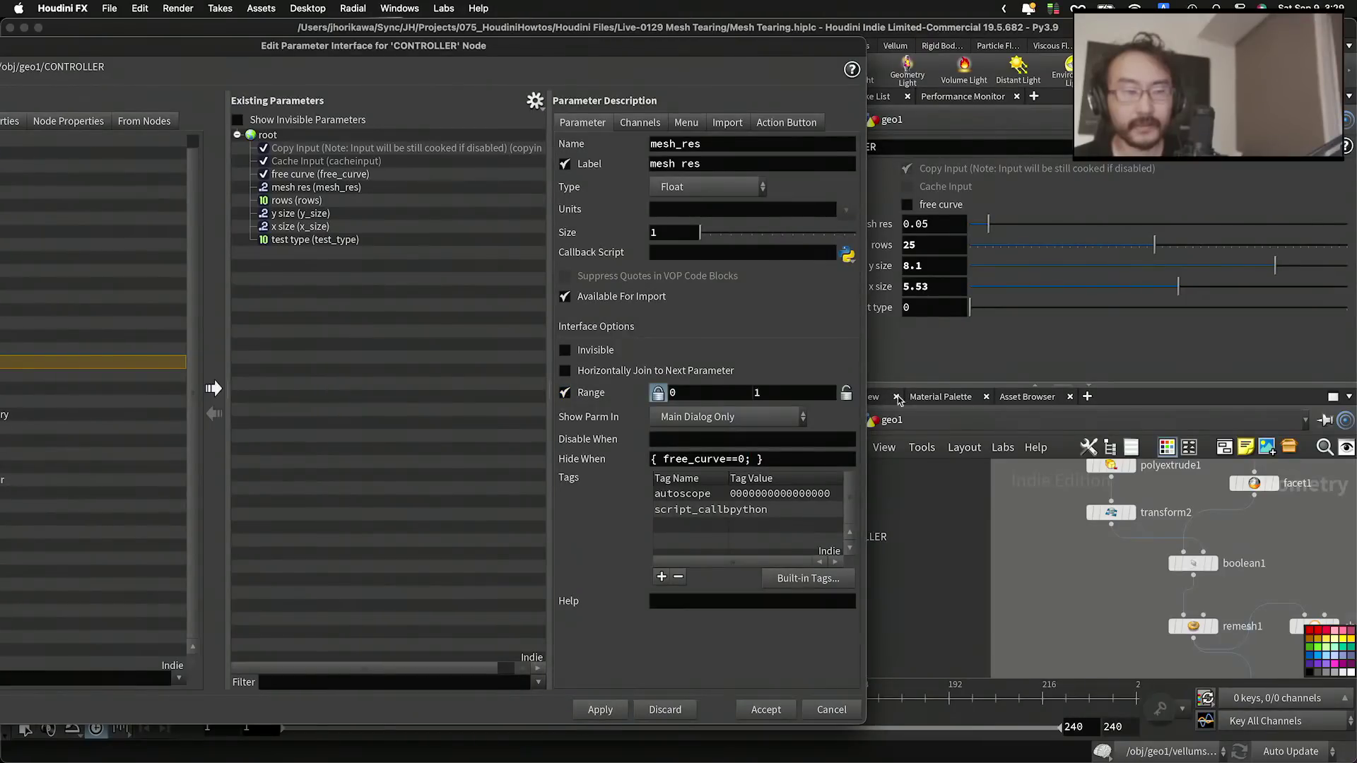
left_click(907, 206)
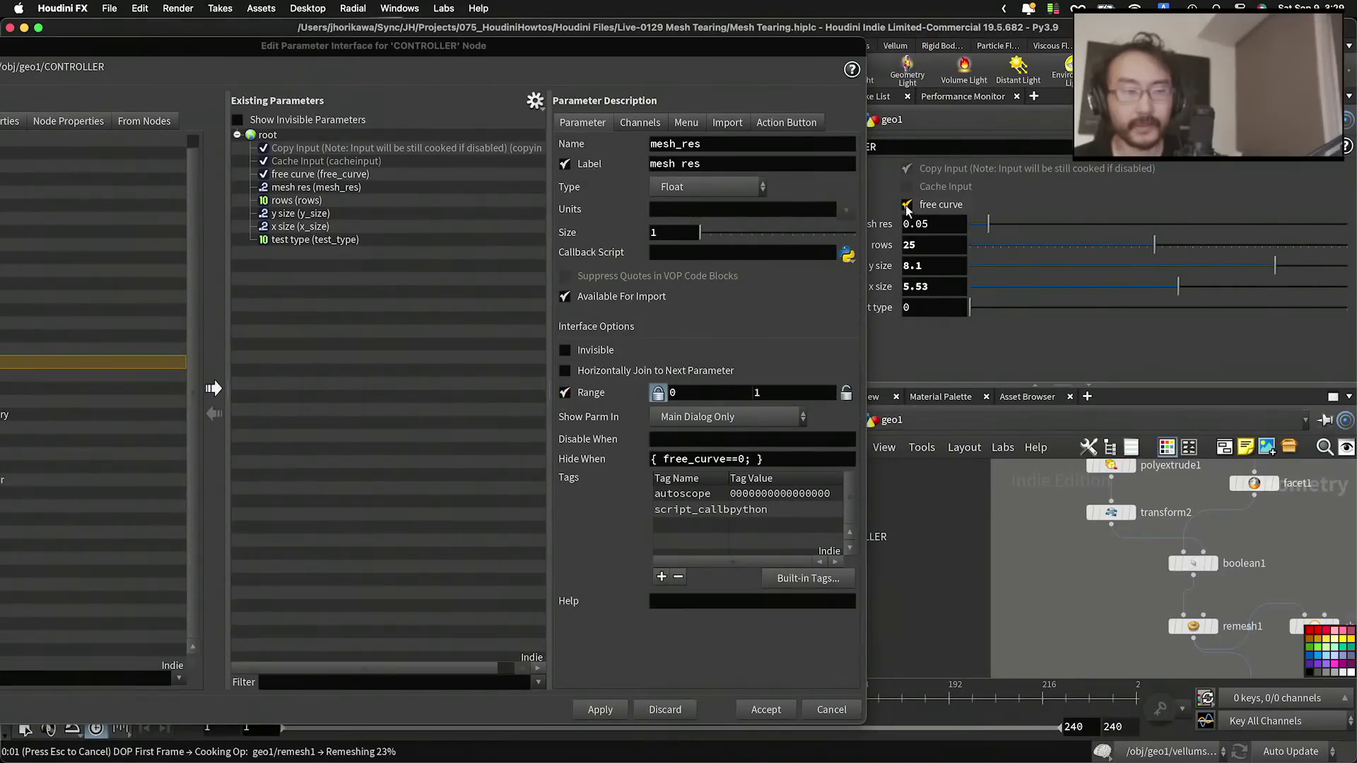
left_click(908, 205)
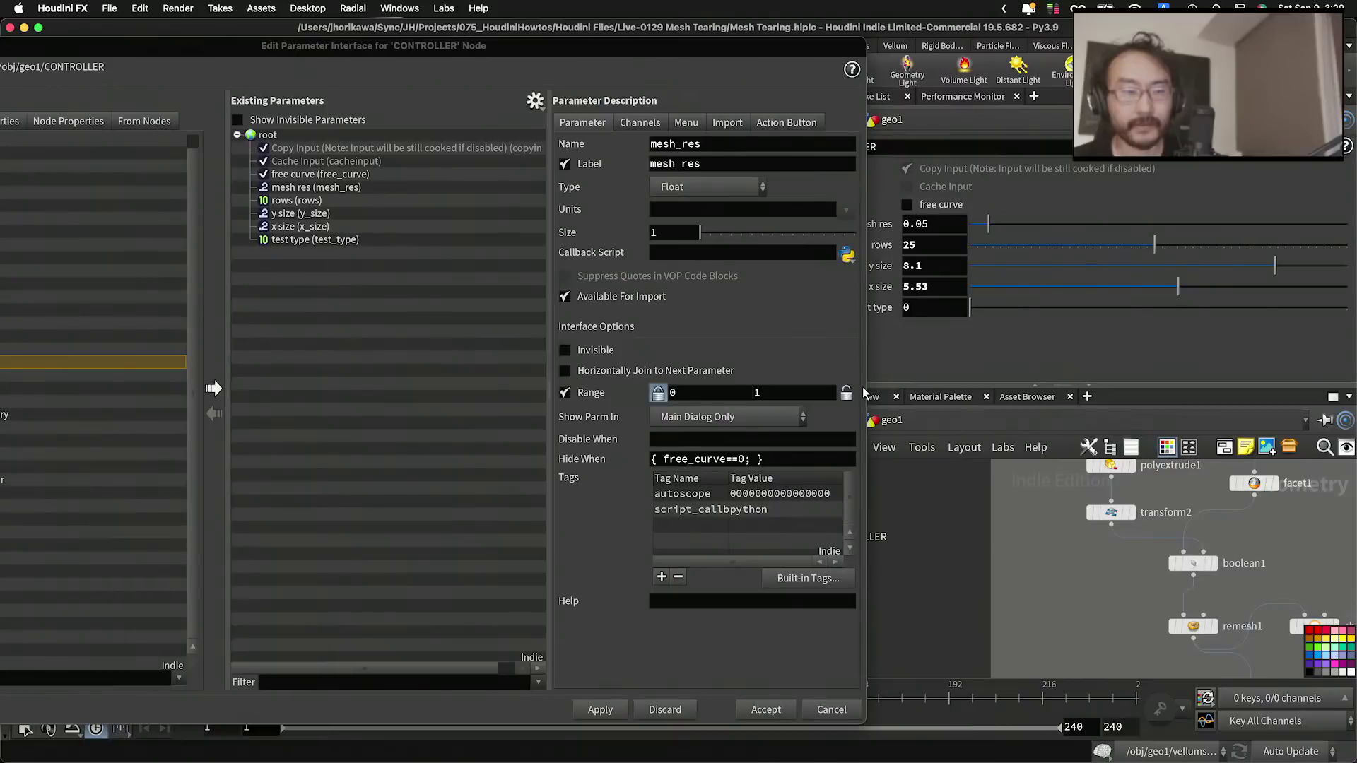
Step: Rewrite mesh_res's Hide When condition with spaces and no semicolon as { free_curve == 0 } and apply the interface changes
left_click(758, 460)
left_click(665, 461)
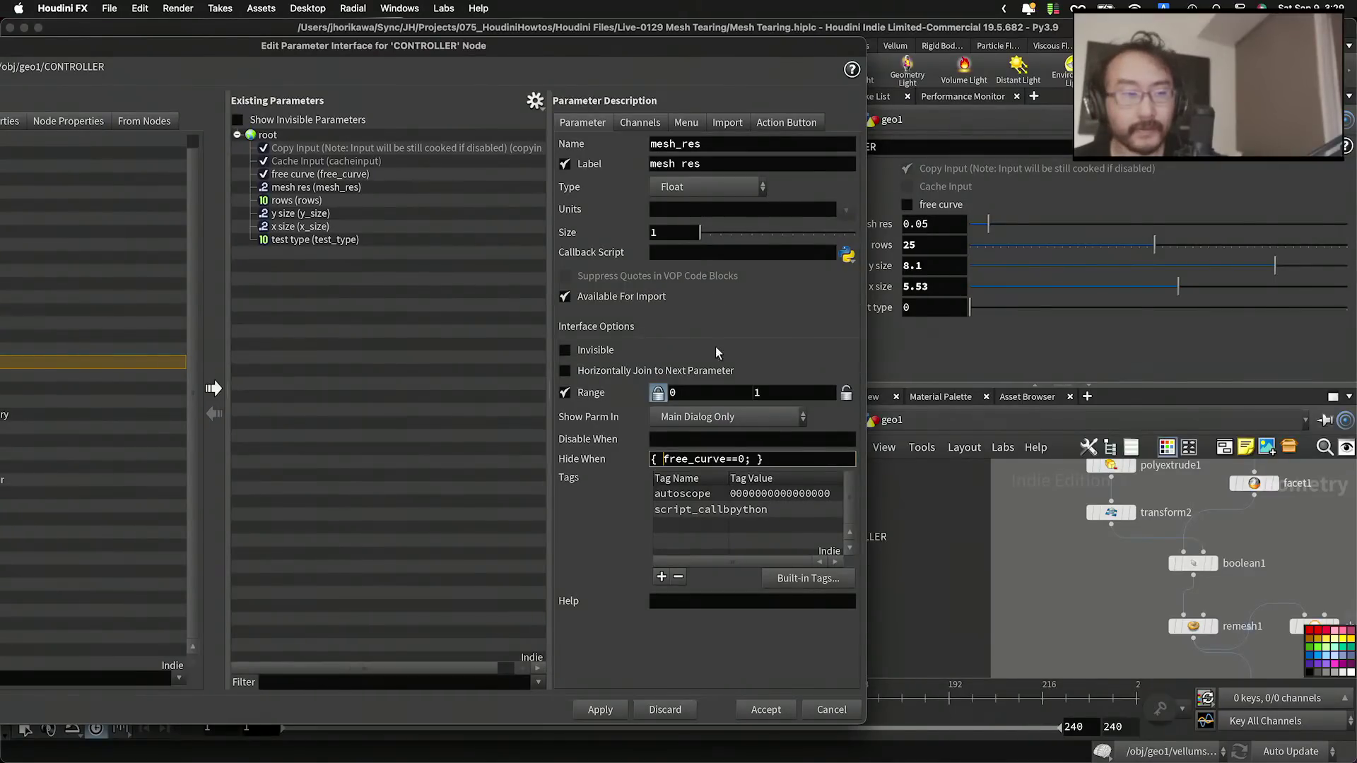
left_click(725, 463)
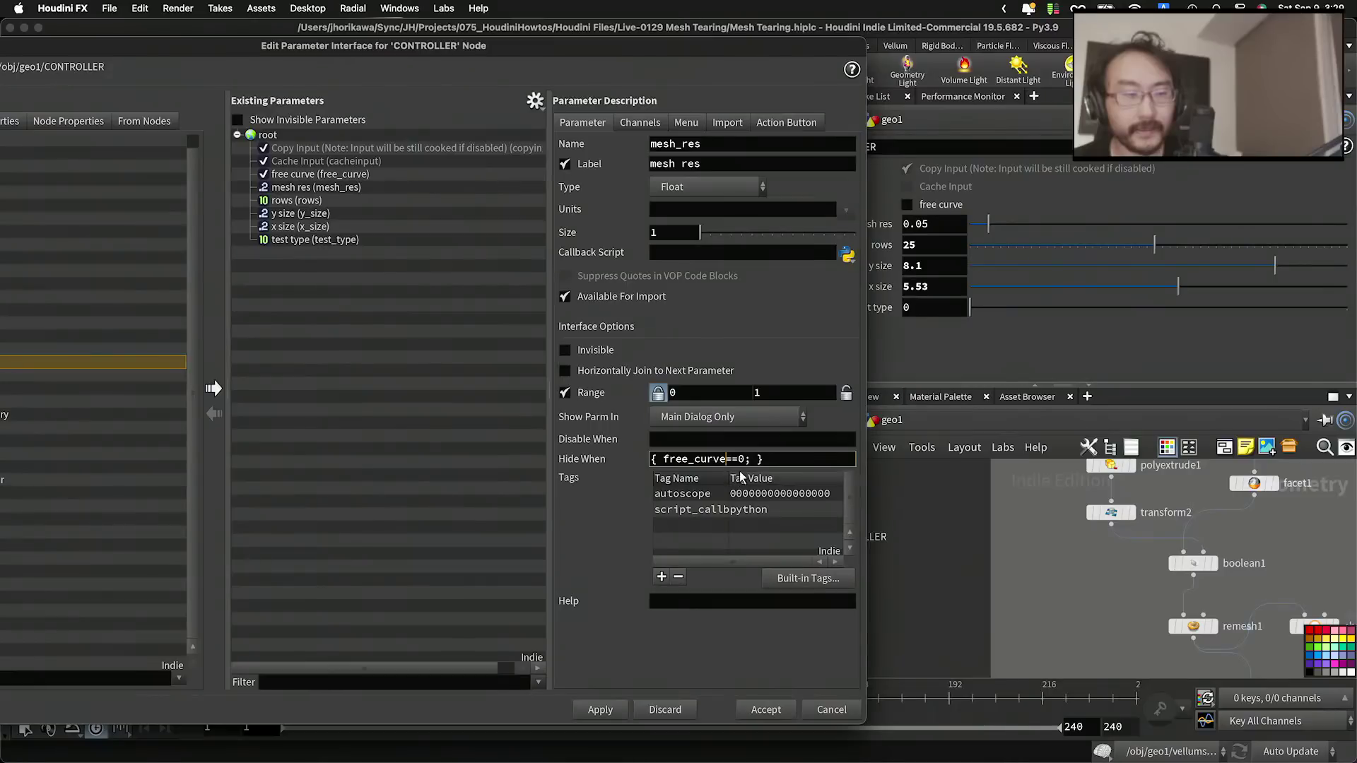
left_click_drag(751, 460, 755, 460)
left_click(747, 460)
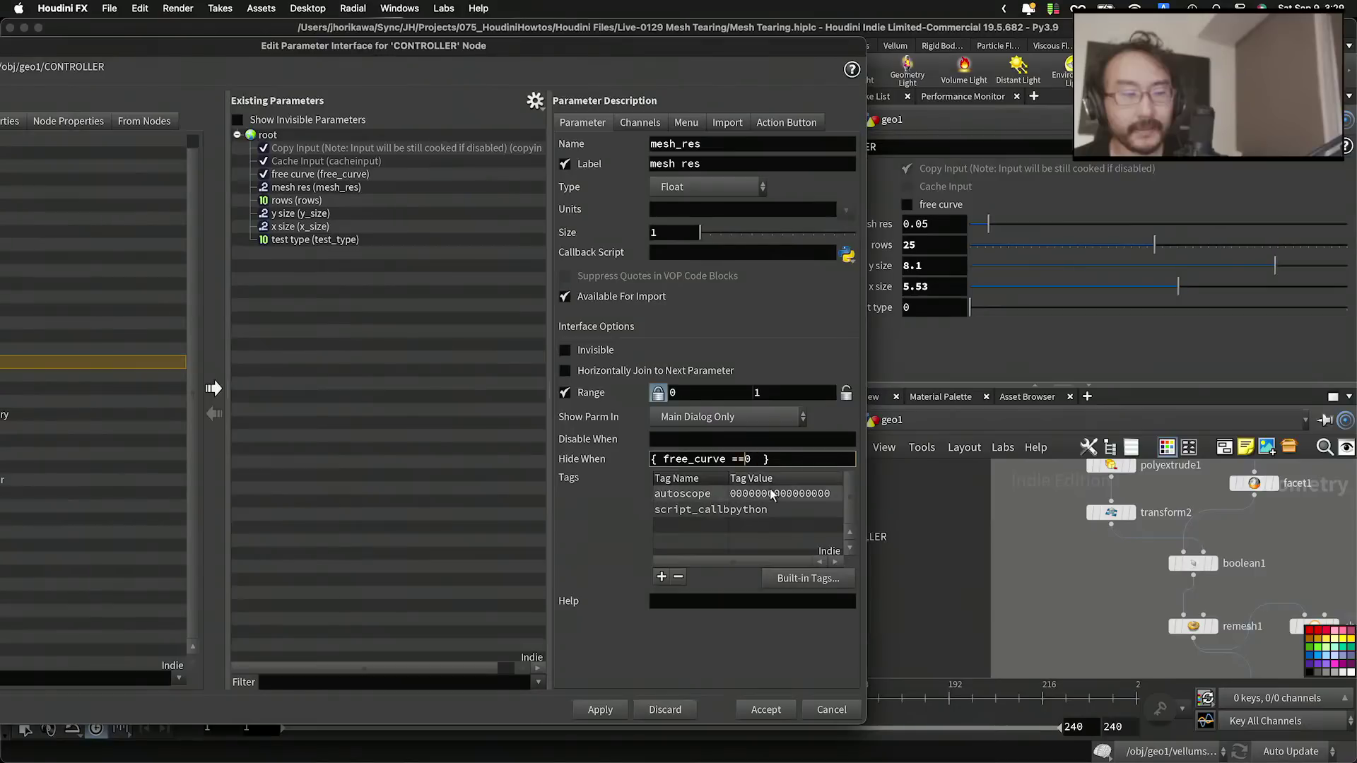
left_click(763, 460)
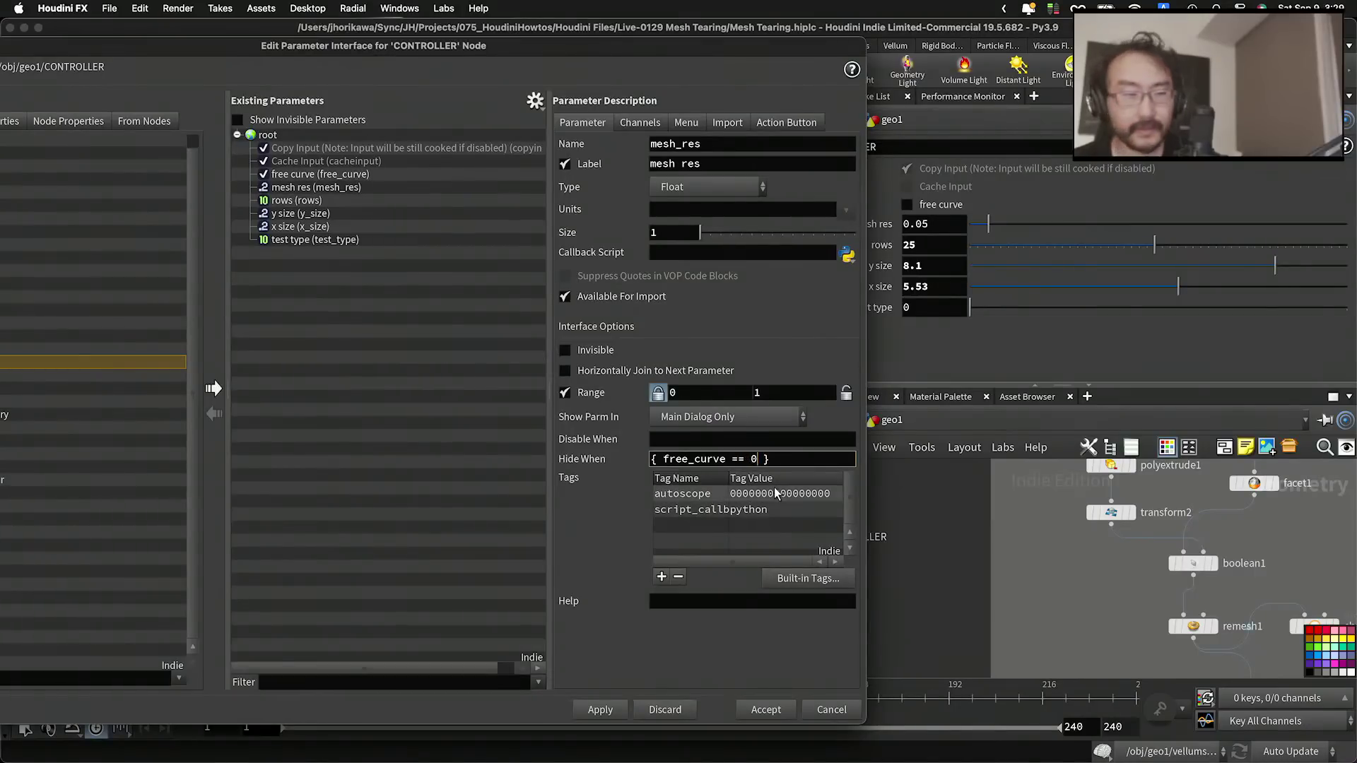
left_click(600, 710)
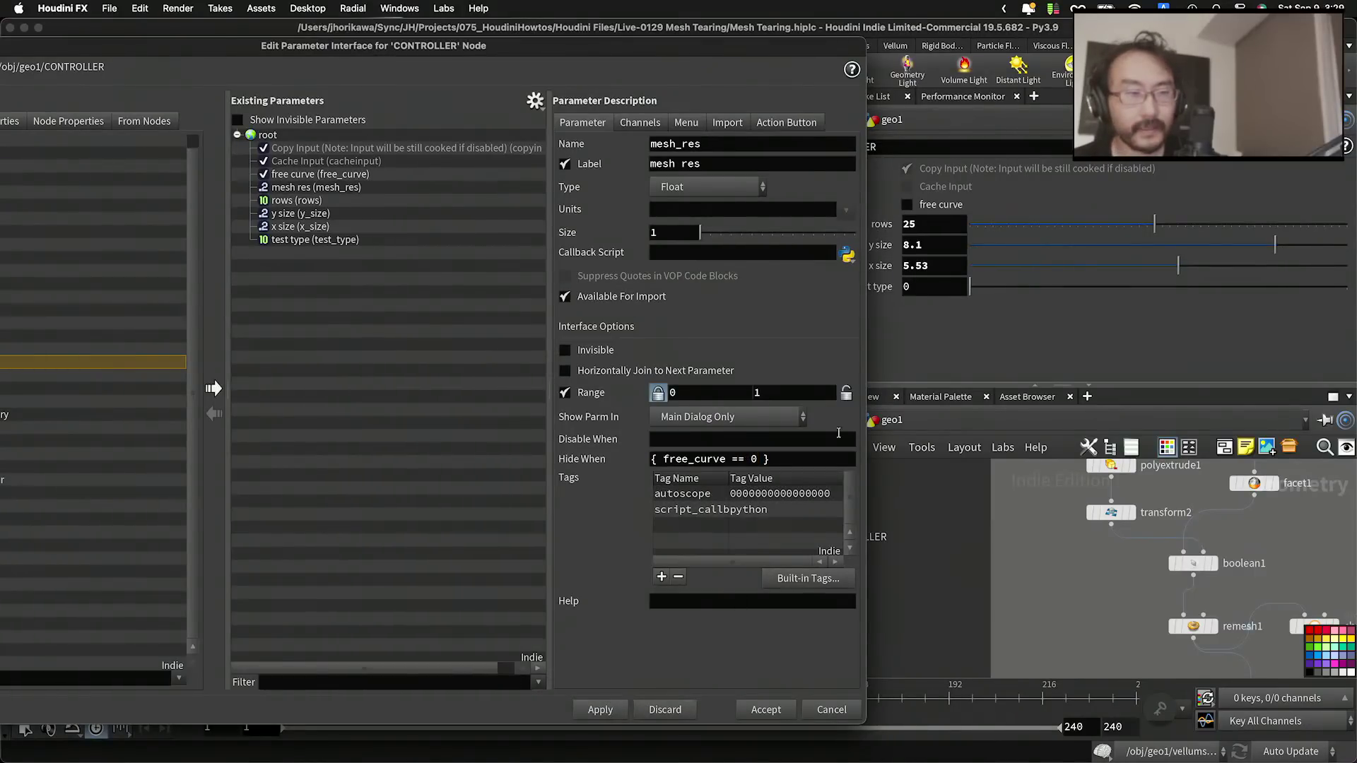
Step: Toggle free curve on and off to test the hide condition, and accept the CONTROLLER's parameter interface edits
left_click(907, 205)
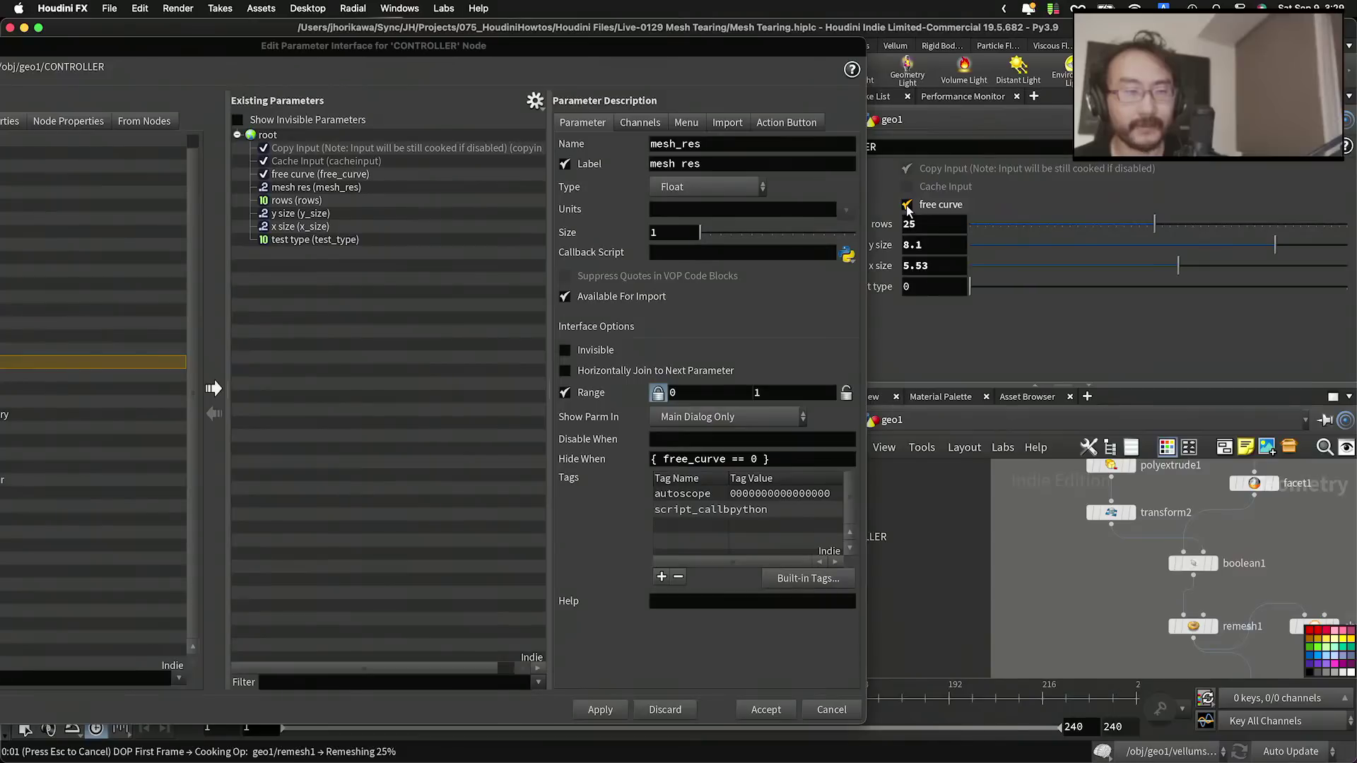
left_click(906, 205)
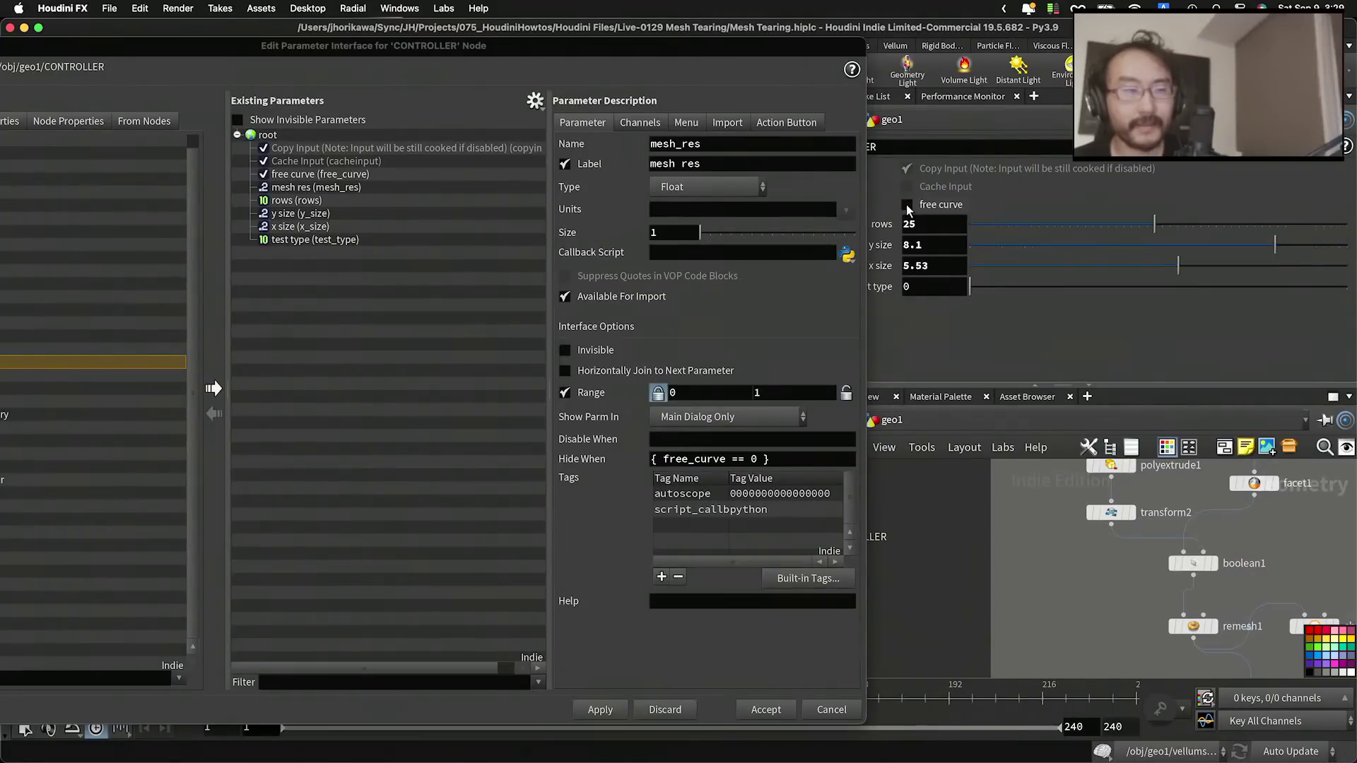
left_click(767, 710)
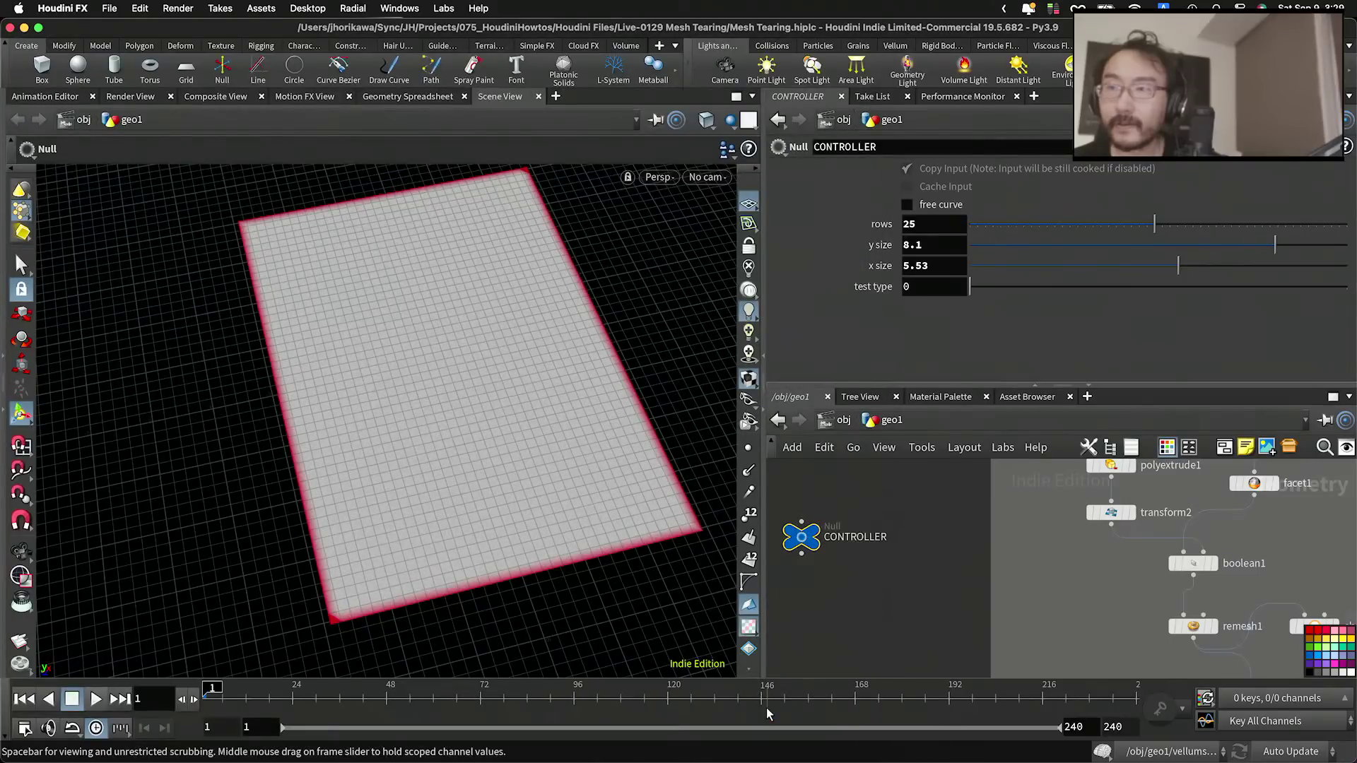
Step: Enable free curve on the CONTROLLER and set mesh res to 0.1
scroll(894, 615, "down", 3)
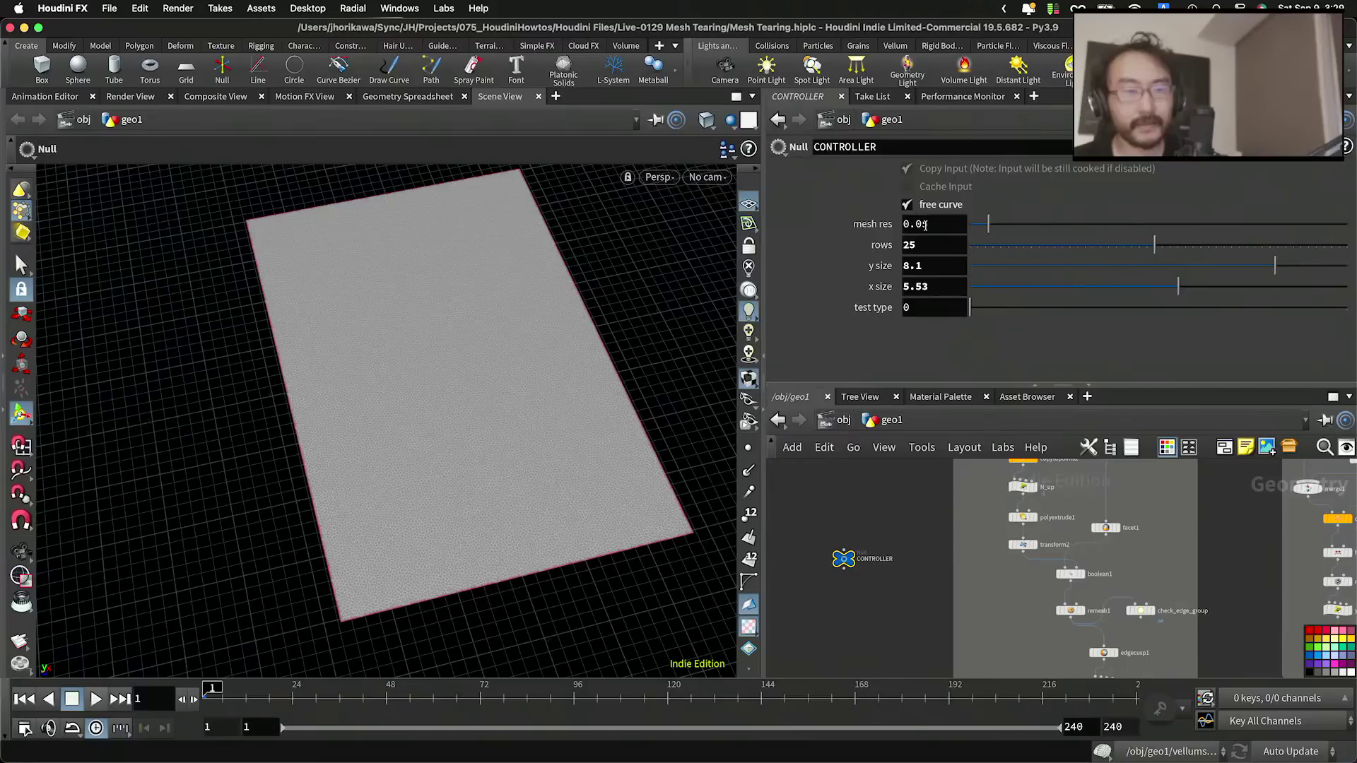
left_click_drag(917, 224, 937, 224)
type("1")
key("Return")
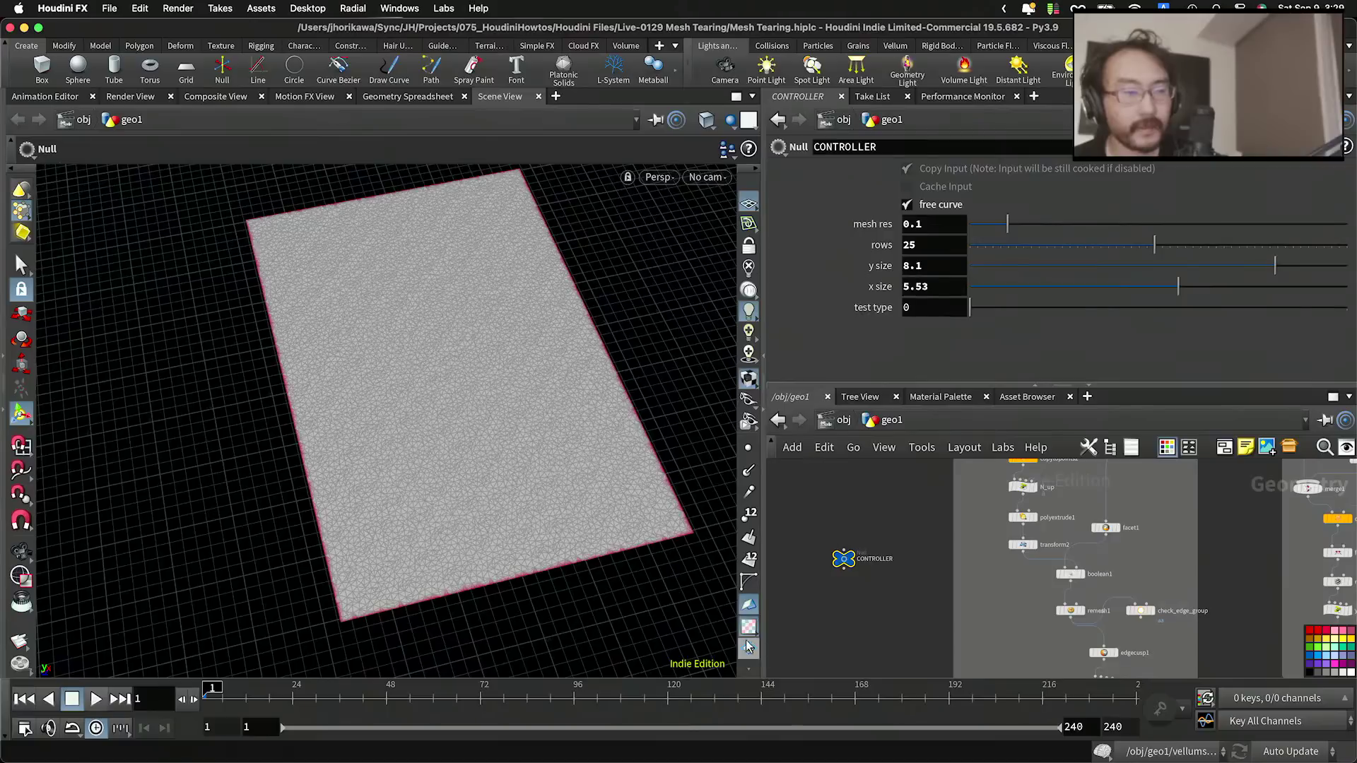
Step: Play the tearing simulation to about frame 32 to examine the curved cuts, and return to frame 1
left_click(97, 699)
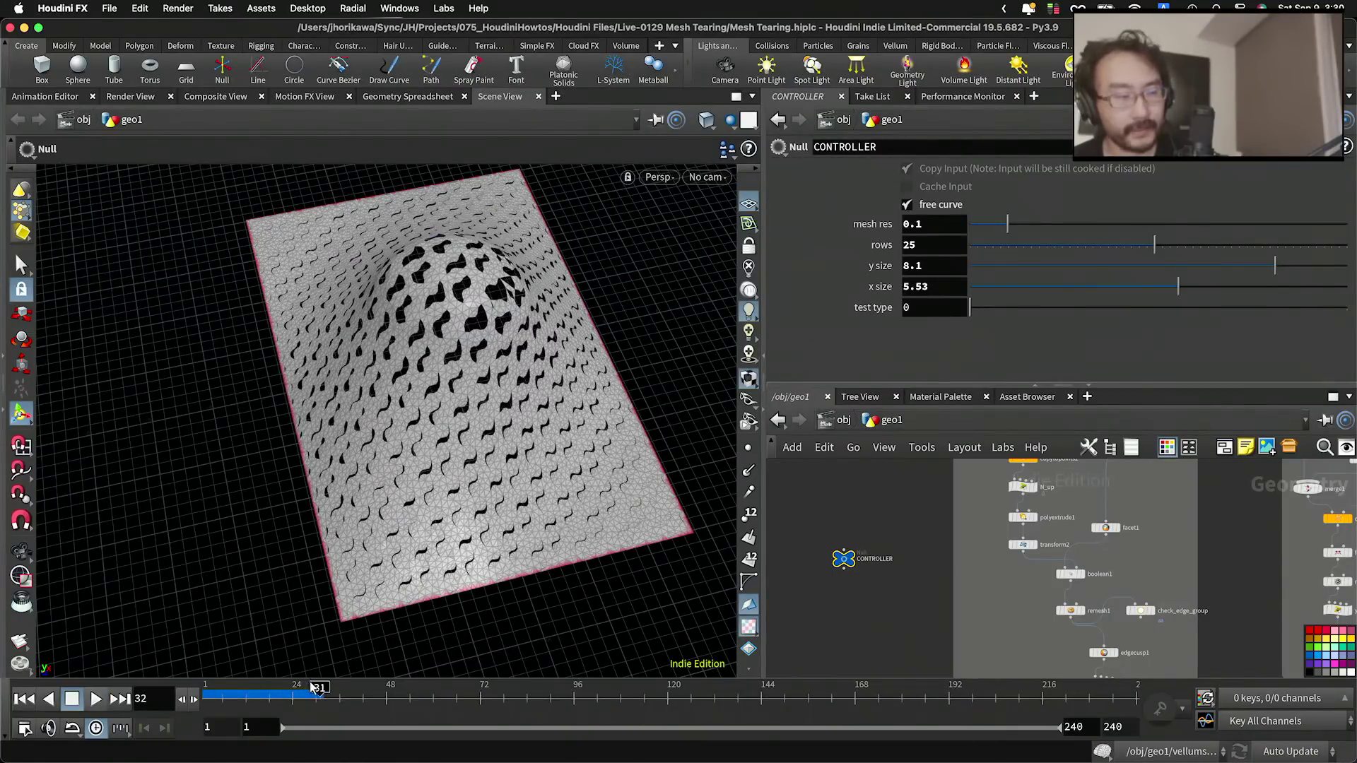
left_click_drag(315, 696, 205, 696)
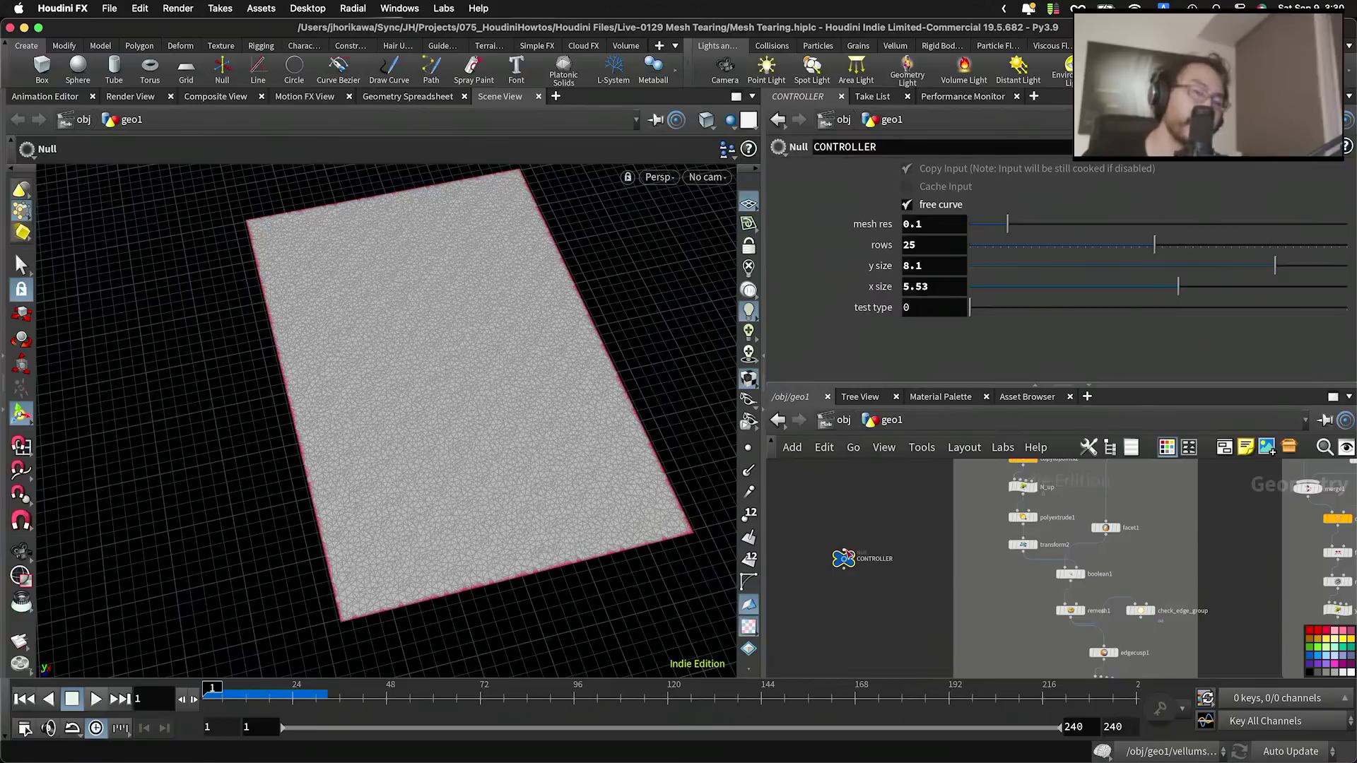
Step: Increase the CONTROLLER's x size to 7.31 and cook the simulation up to frame 113
scroll(886, 483, "up", 5)
middle_click_drag(897, 528, 886, 467)
scroll(886, 467, "down", 2)
scroll(886, 468, "up", 2)
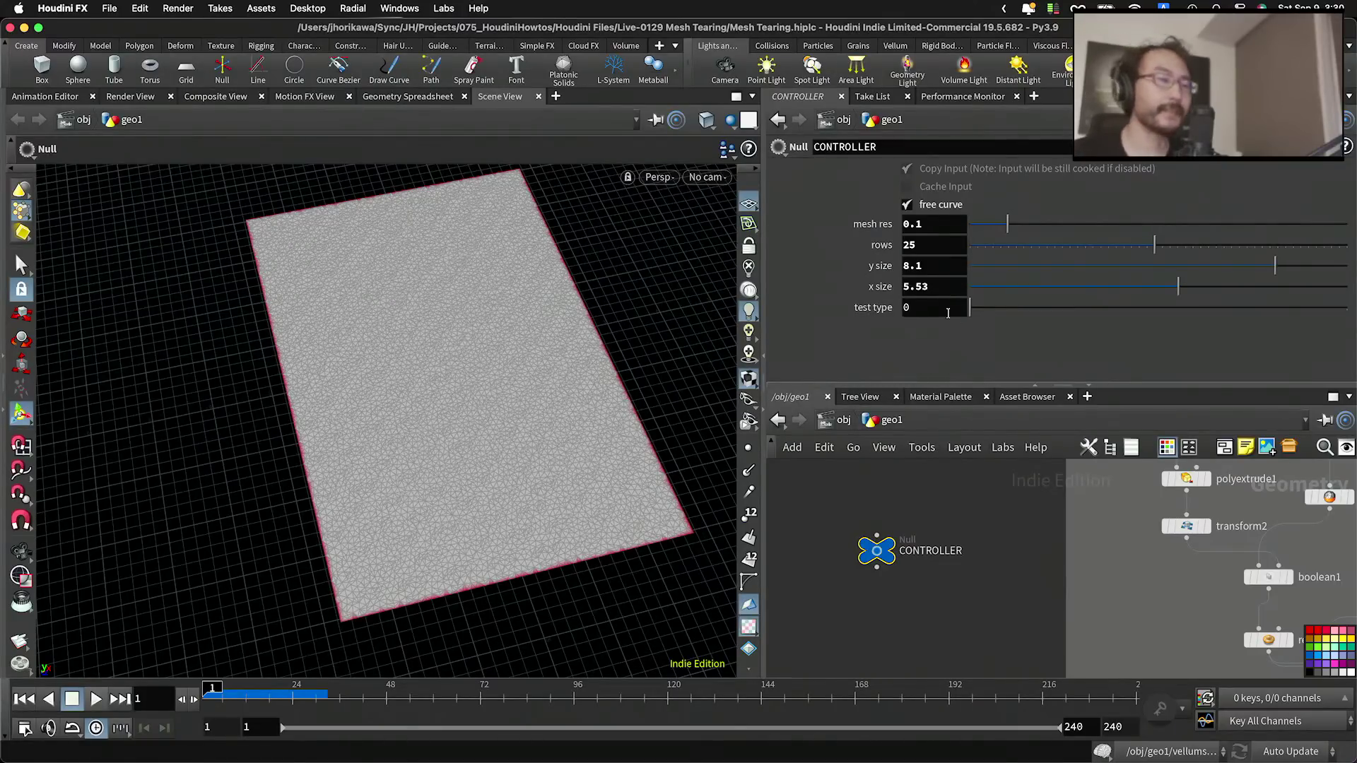
left_click_drag(511, 327, 520, 354, "alt")
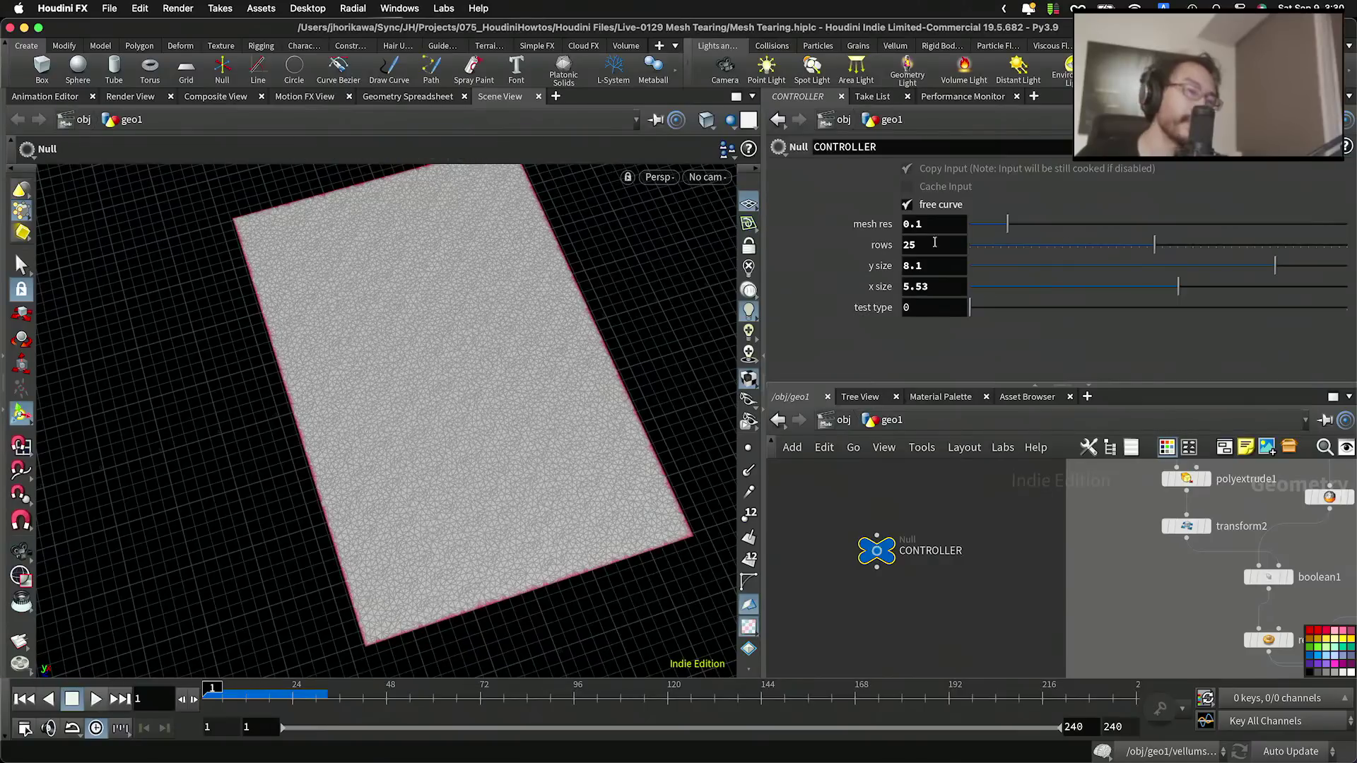
left_click(1245, 286)
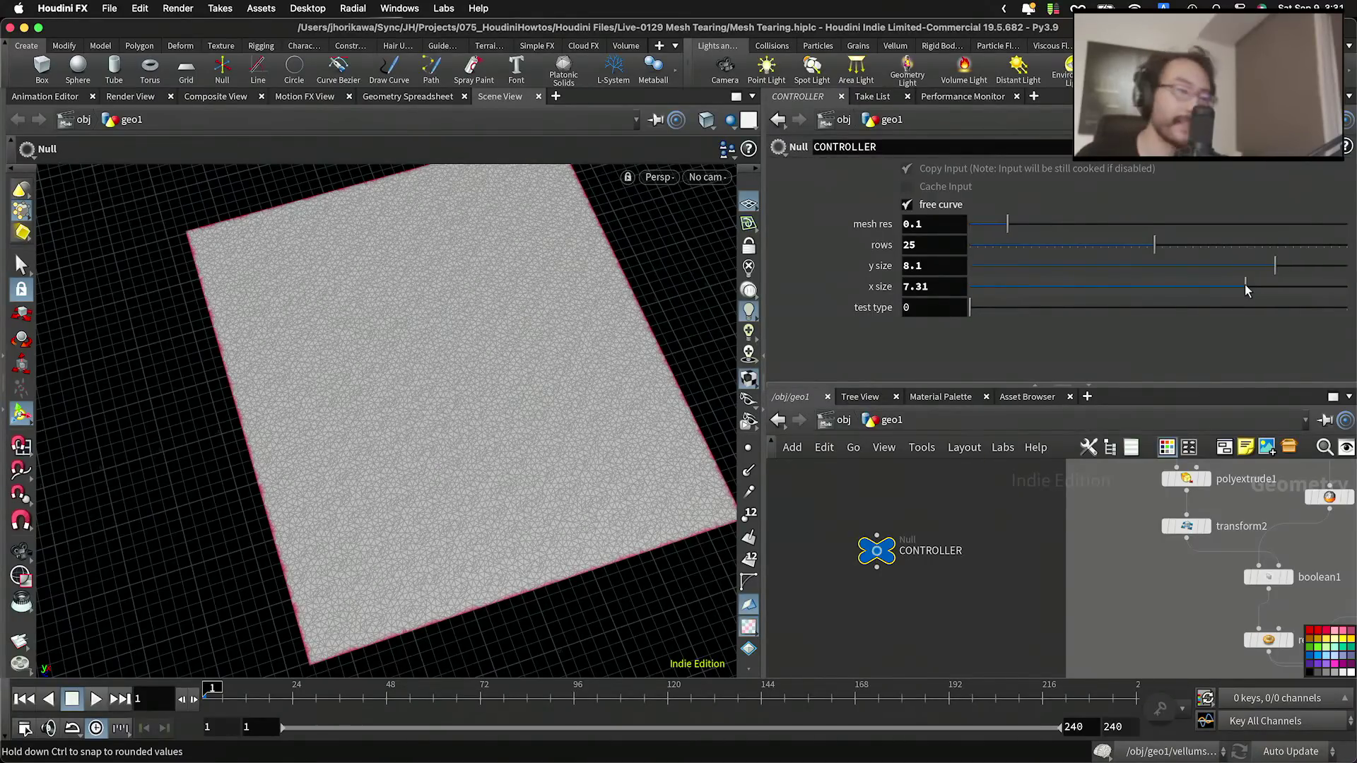
left_click(639, 699)
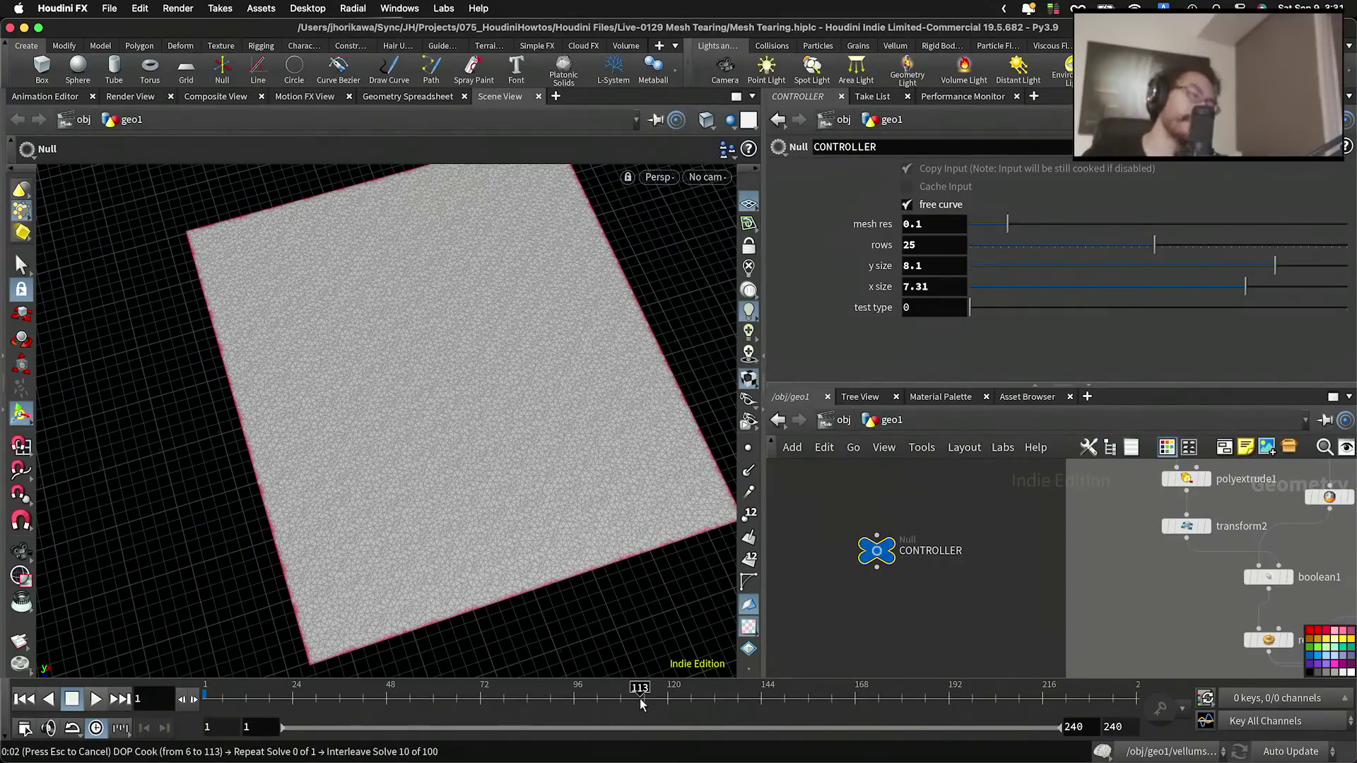